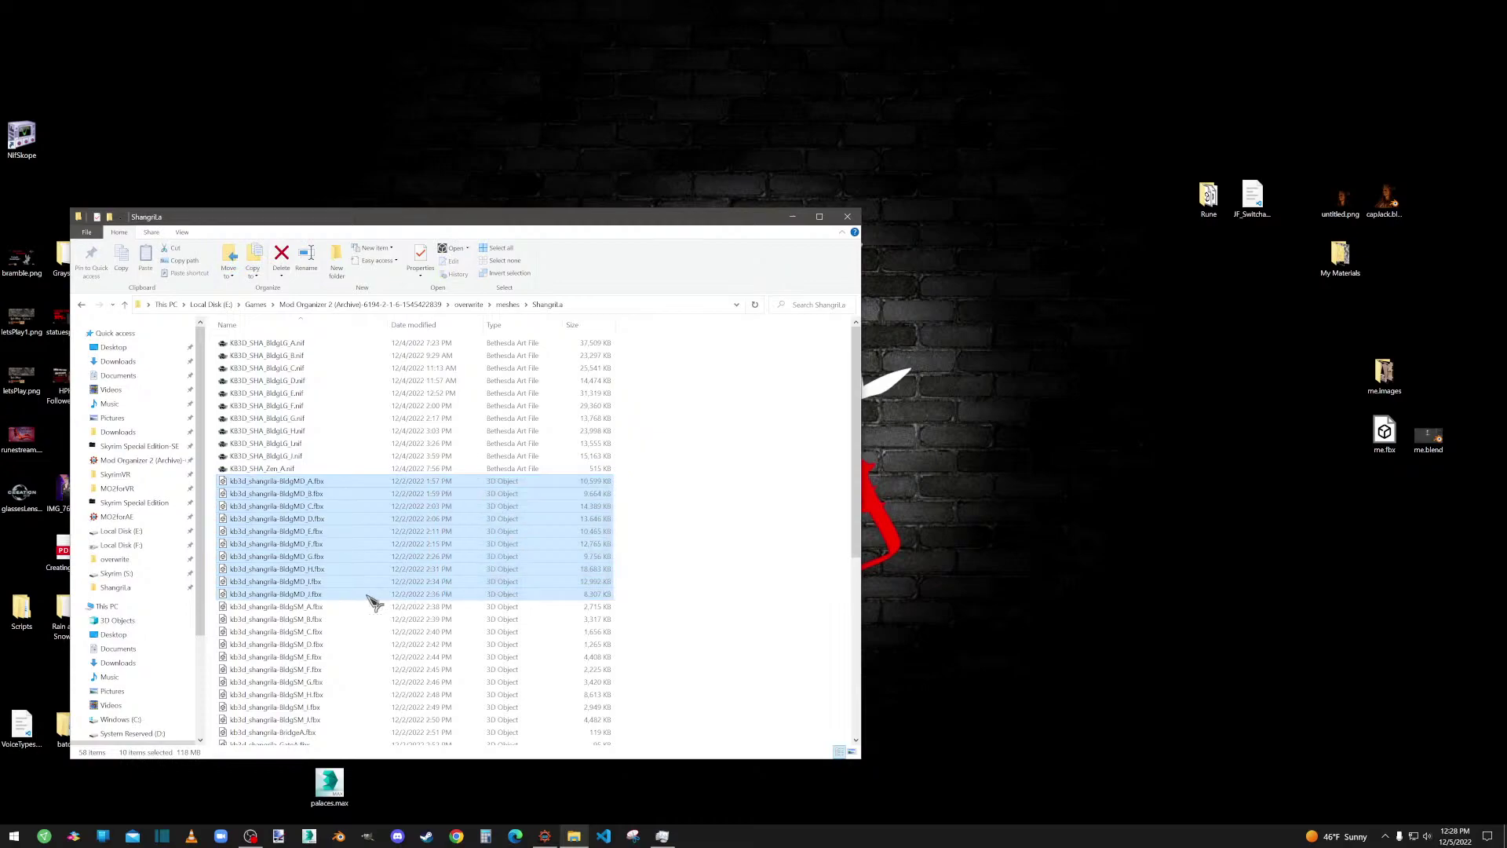
Copy the ten selected kb3d_shangrila-BldgMD FBX files into the CK-CMD\ck-cmd folder on Local Disk (E:).
right_click(304, 508)
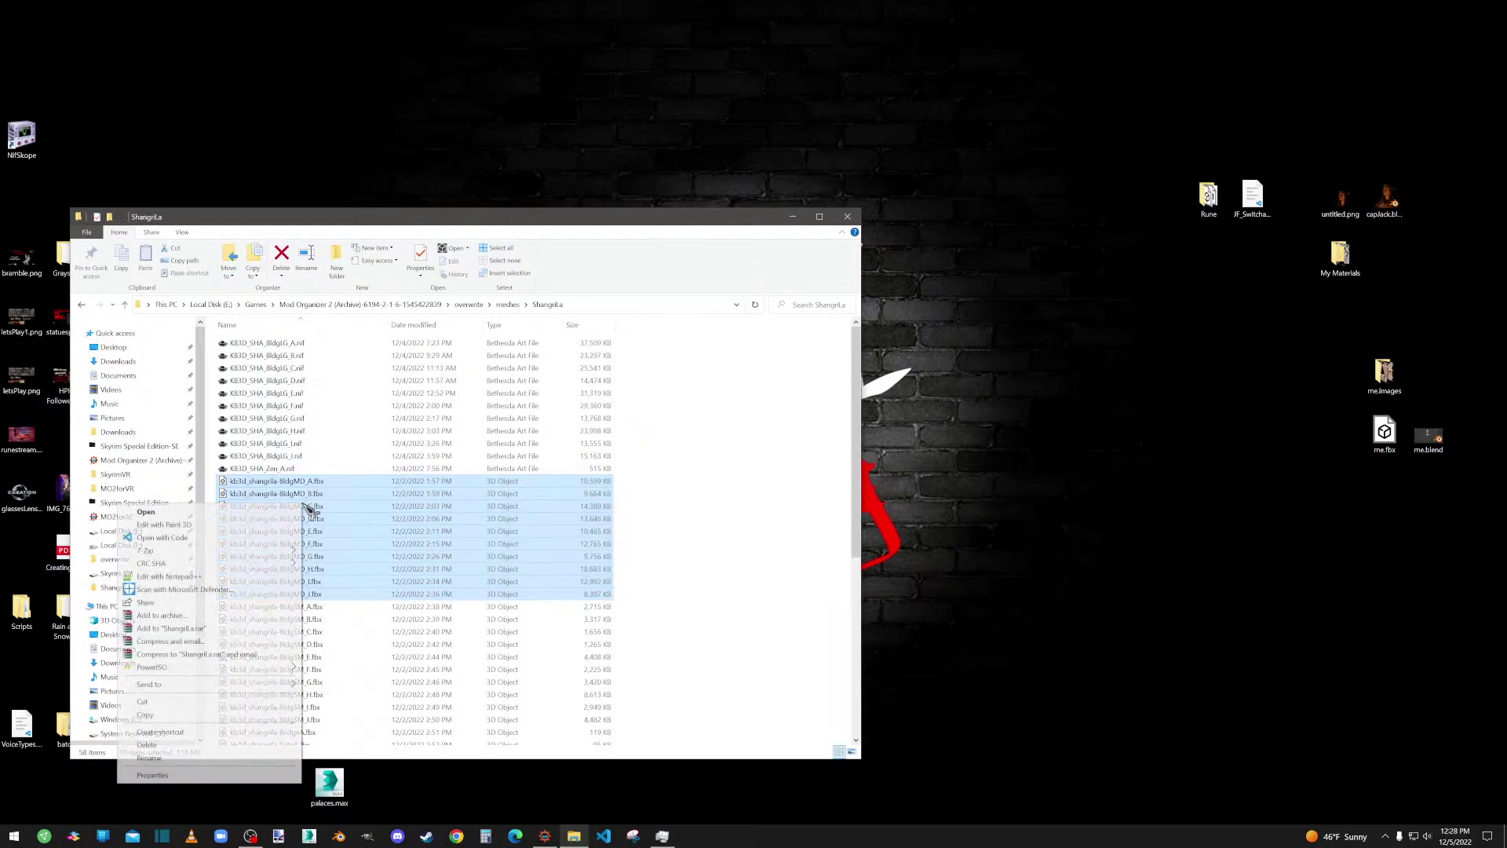
click(149, 716)
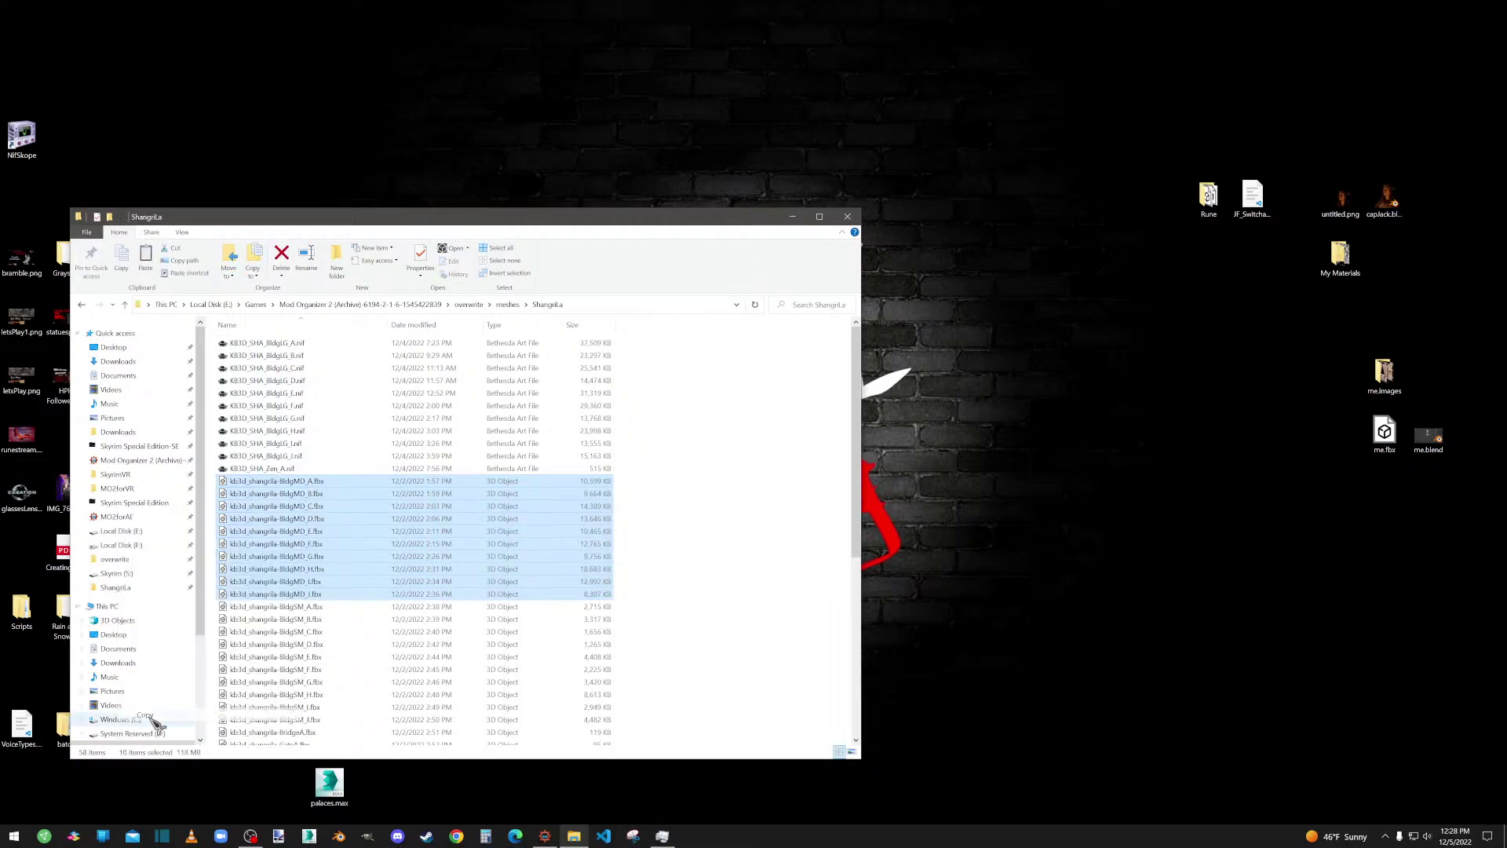
click(126, 532)
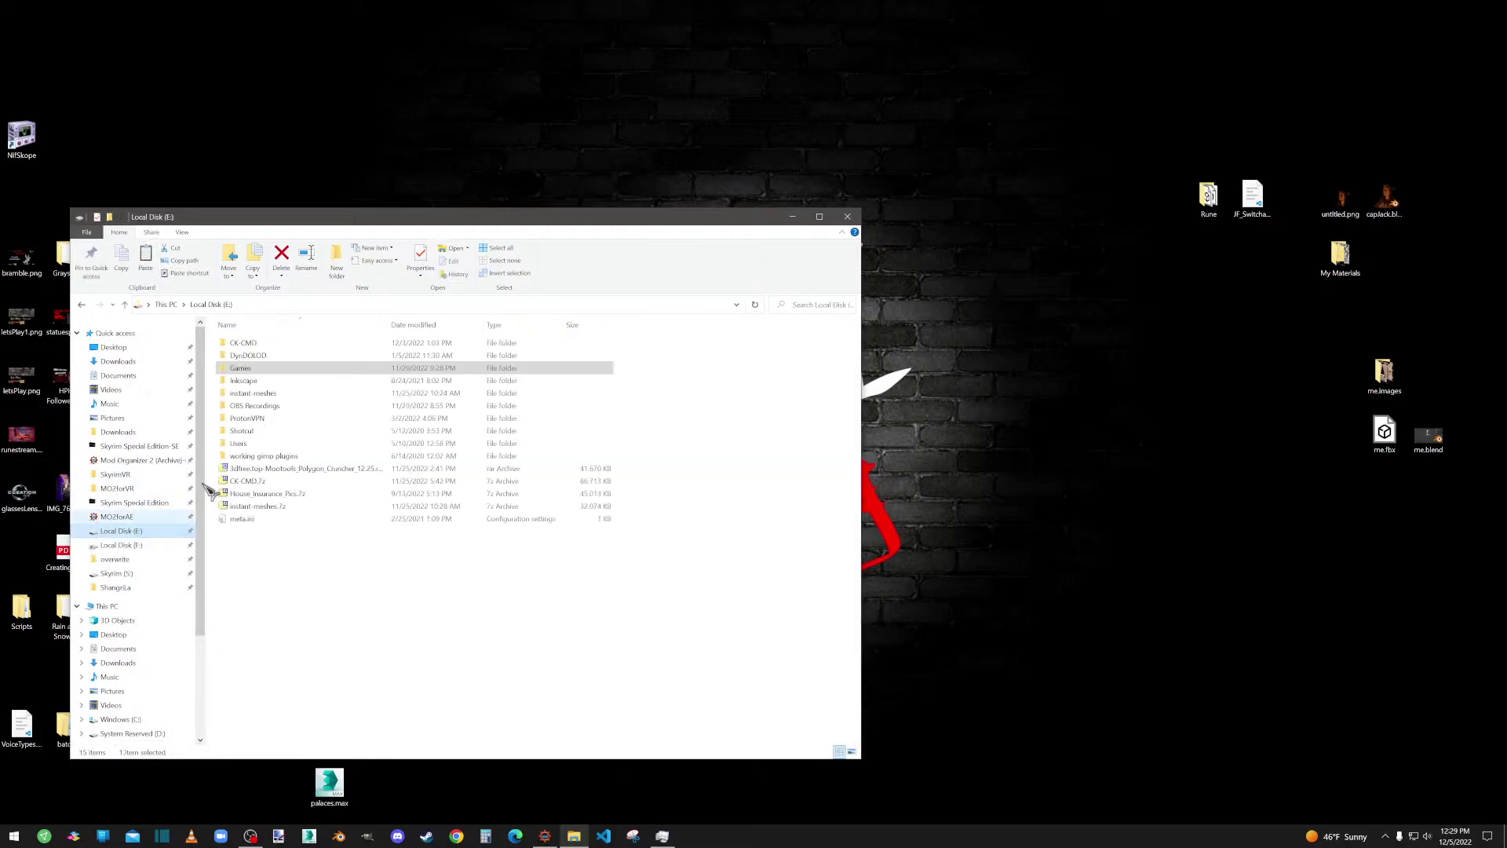
double_click(263, 344)
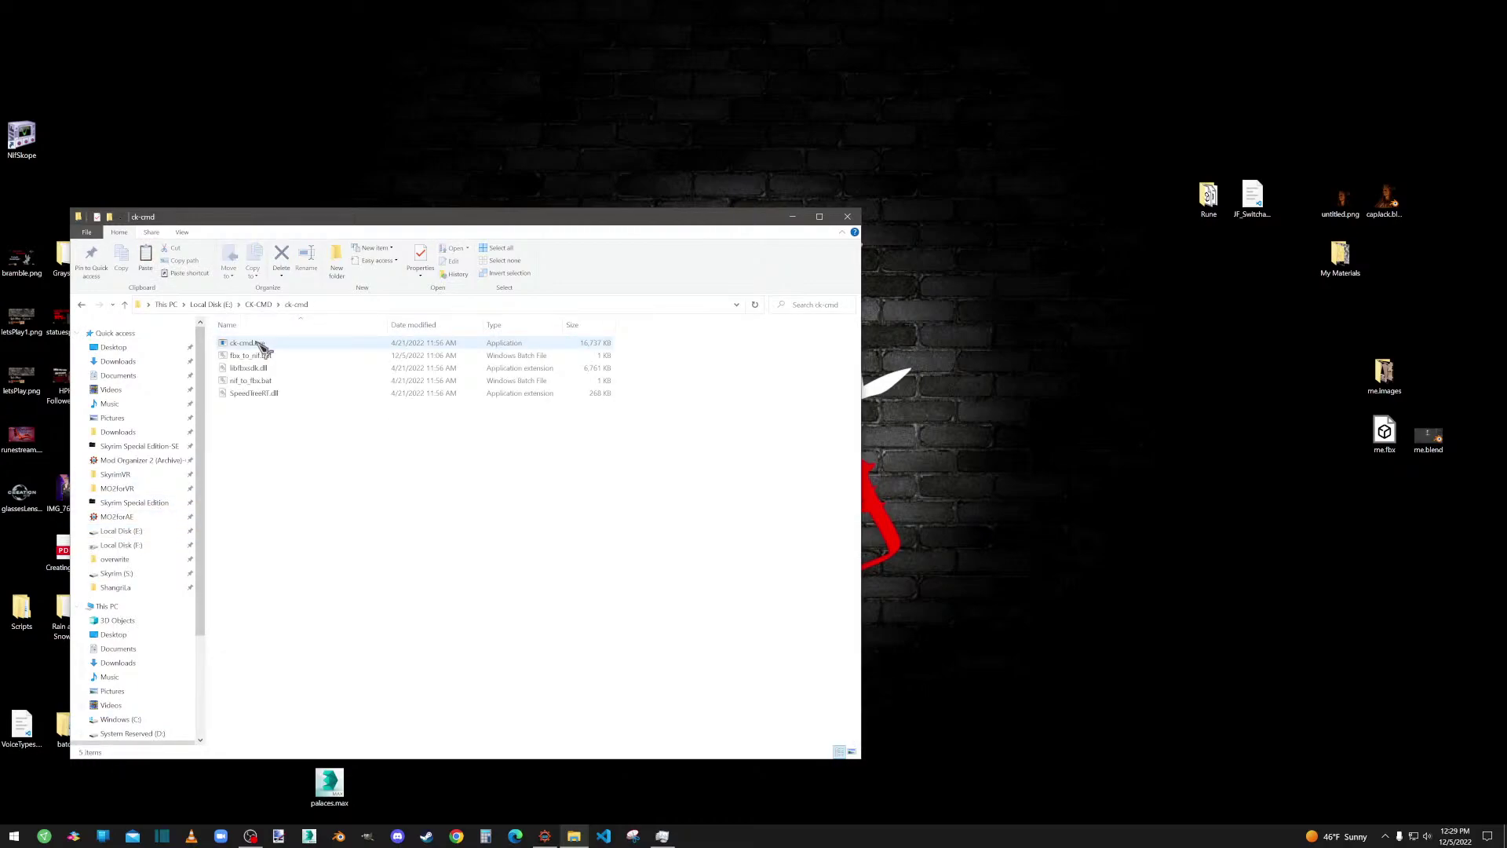
right_click(271, 453)
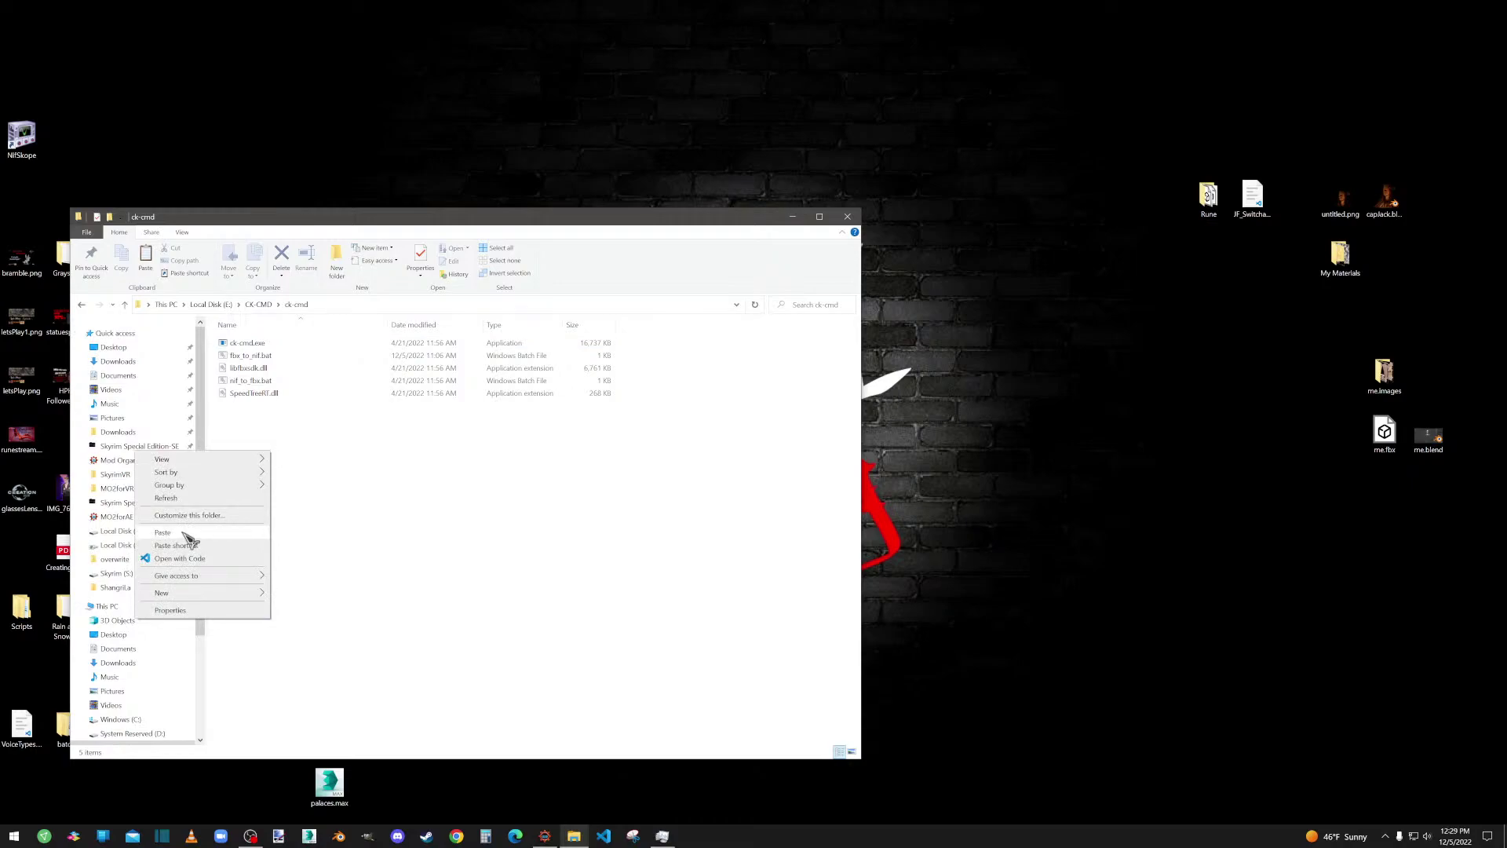
click(188, 532)
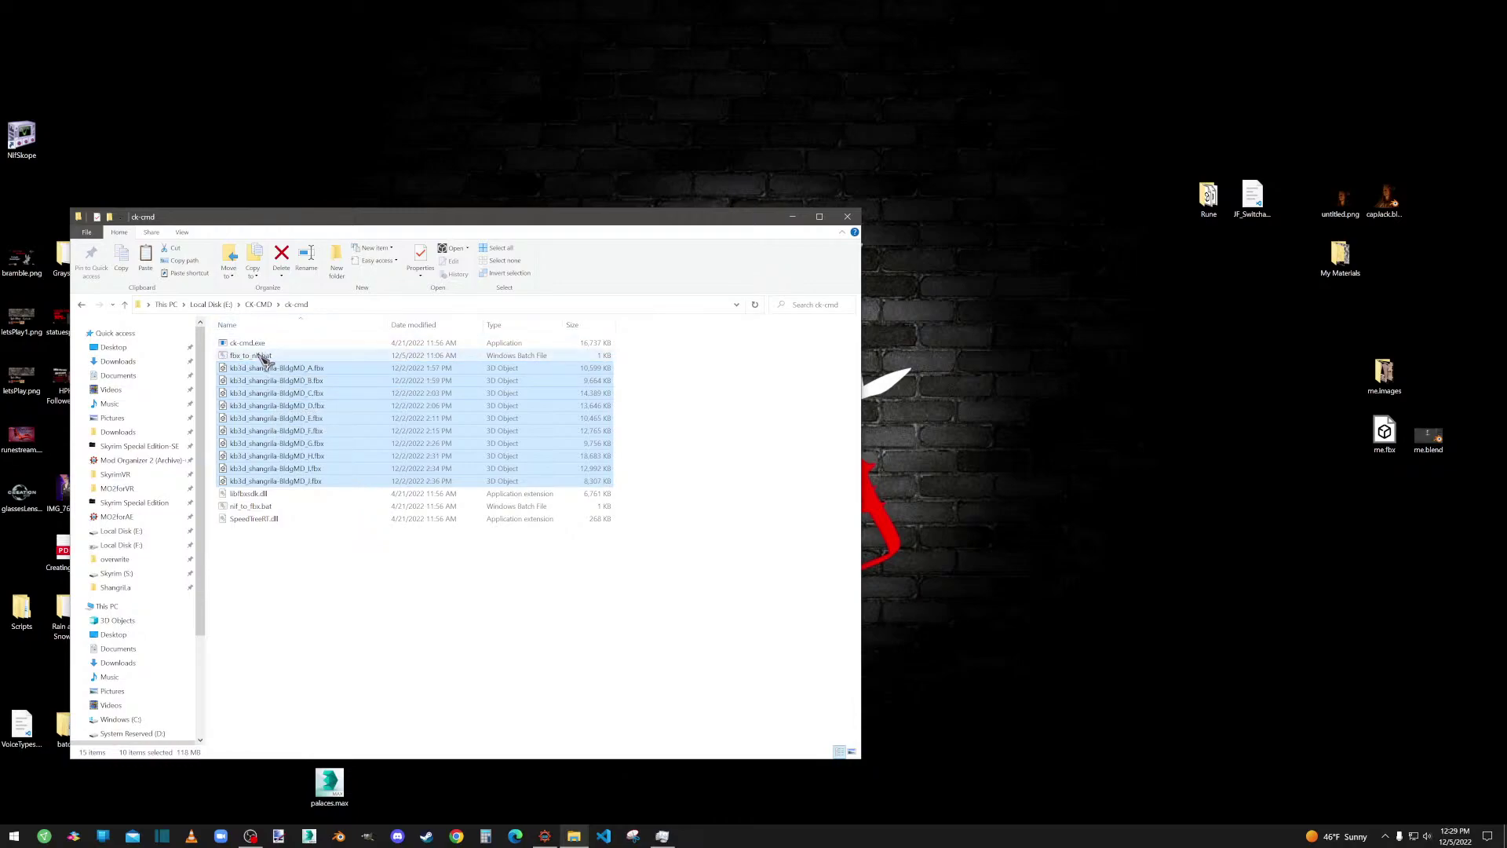
Convert the copied FBX files to NIF with fbx_to_nif.bat and delete the source FBX copies from the ck-cmd folder.
drag(266, 370, 259, 360)
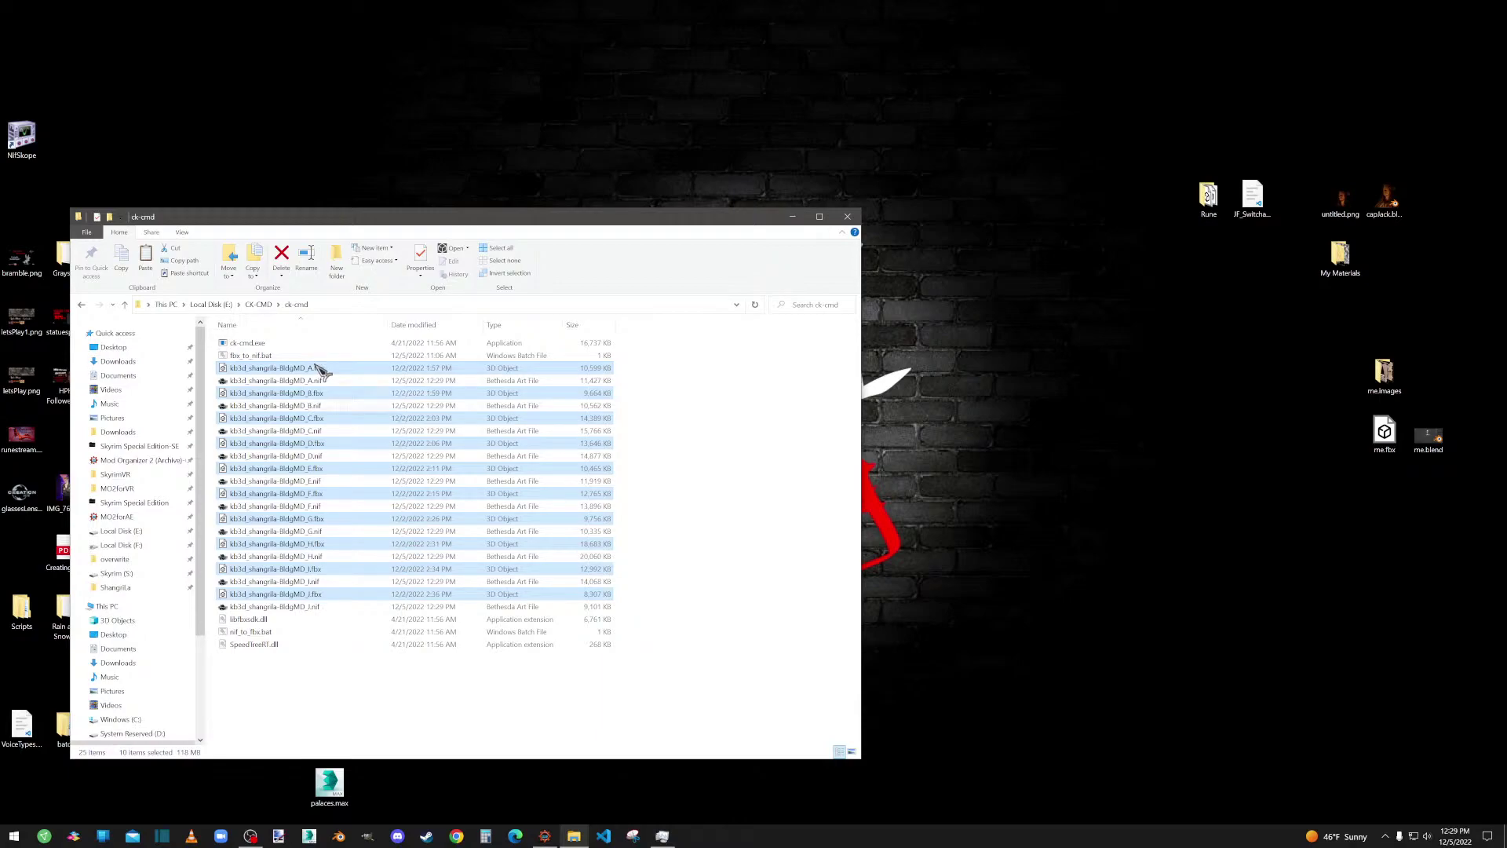
key(Delete)
Open kb3d_shangrila-BldgMD_A.nif in NifSkope and examine which shapes make up the tower.
drag(296, 369, 22, 136)
drag(914, 519, 856, 518)
scroll(897, 537, up, 3)
scroll(848, 355, up, 5)
middle_drag(862, 312, 862, 343)
scroll(867, 349, down, 2)
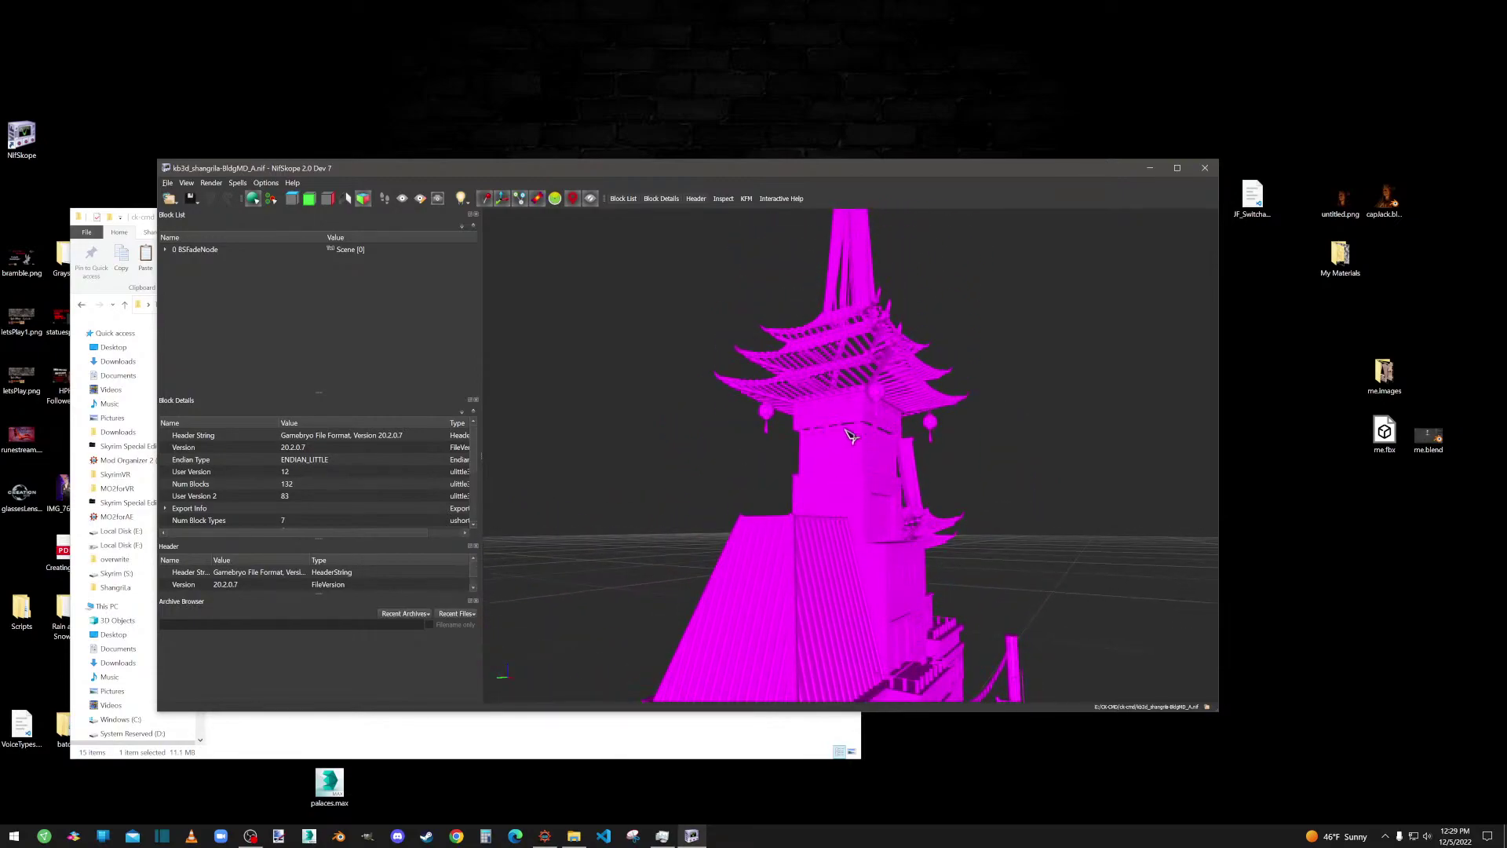
click(861, 377)
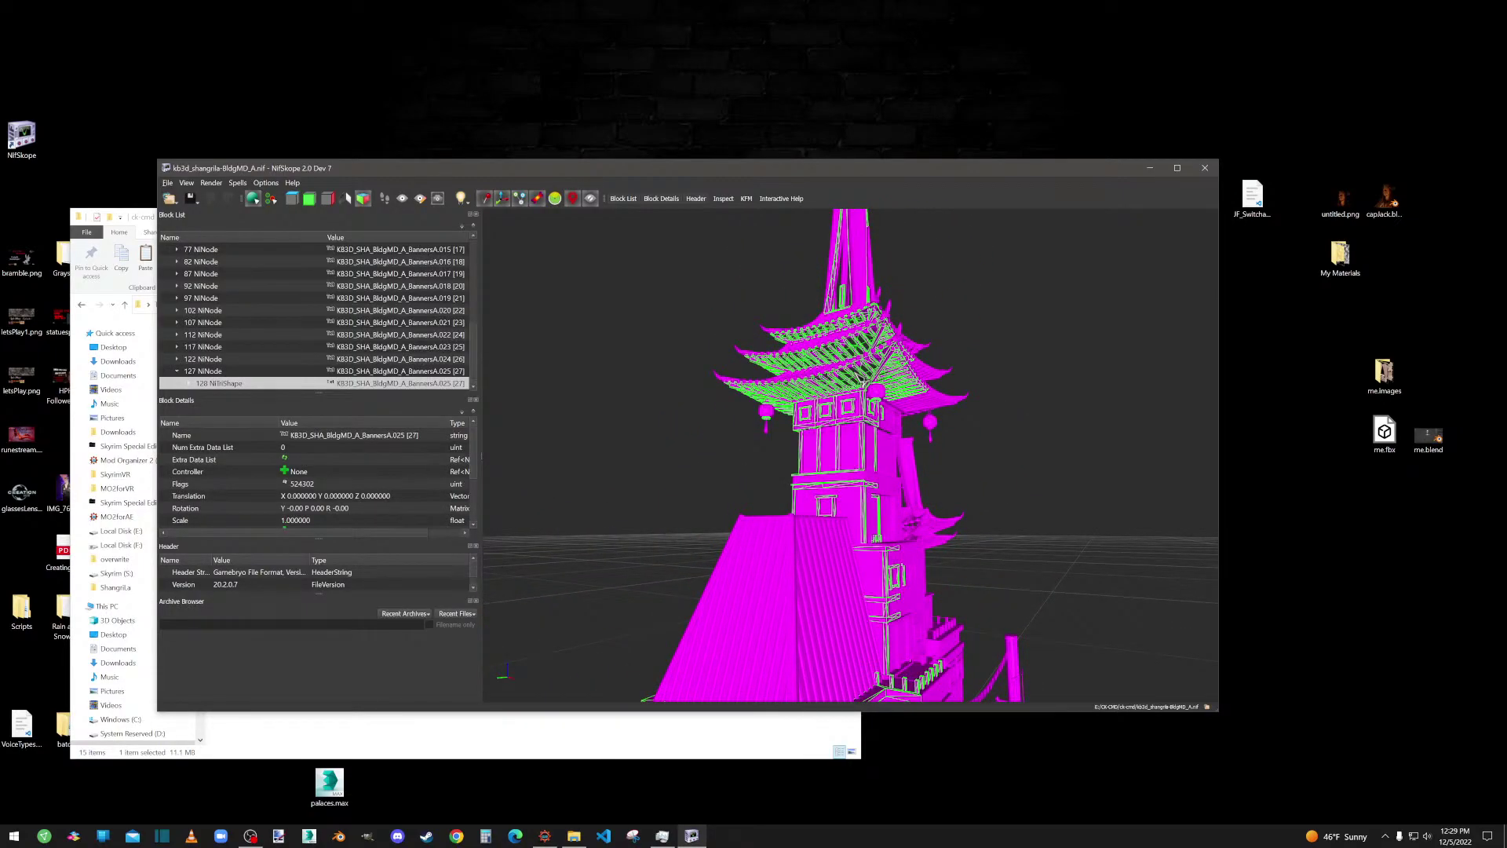
drag(967, 494, 913, 490)
click(920, 493)
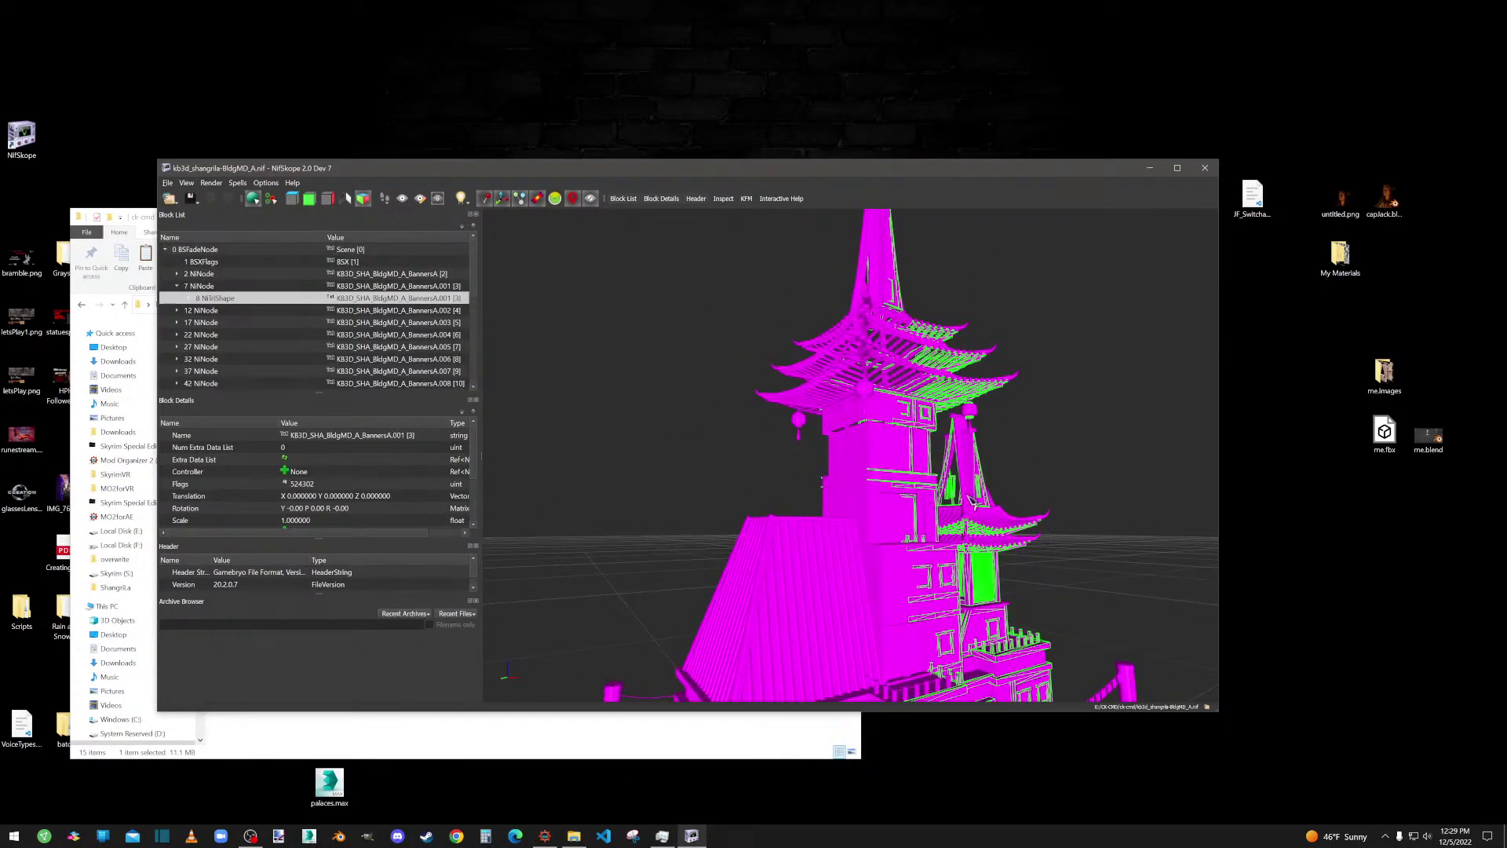
click(1050, 492)
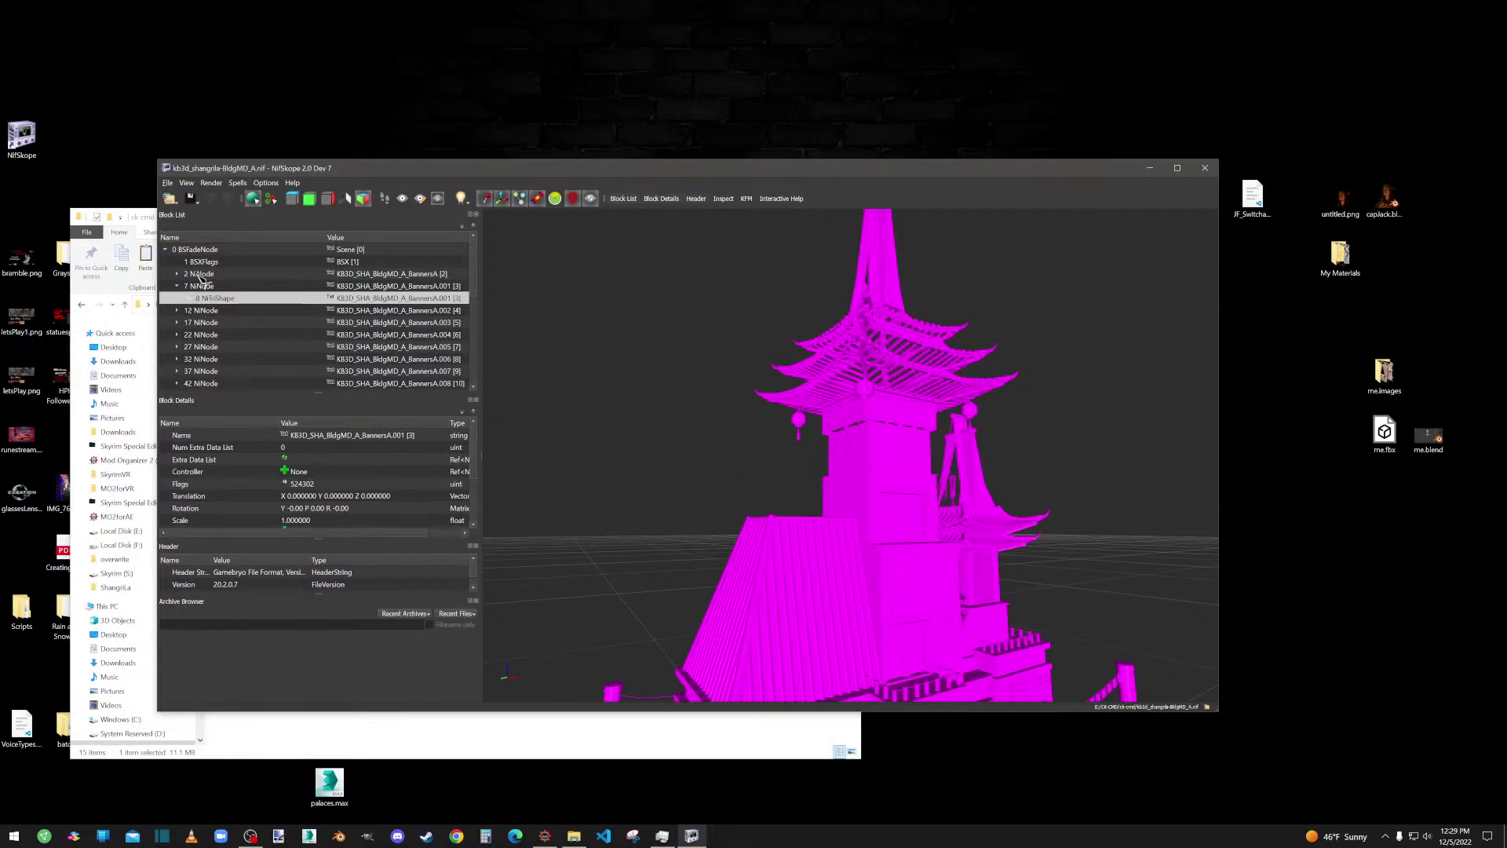
Inspect the first NiNode blocks and their NiTriShape children in the block list, and close the file viewer.
click(177, 274)
click(198, 274)
click(199, 297)
click(201, 322)
click(204, 334)
click(205, 347)
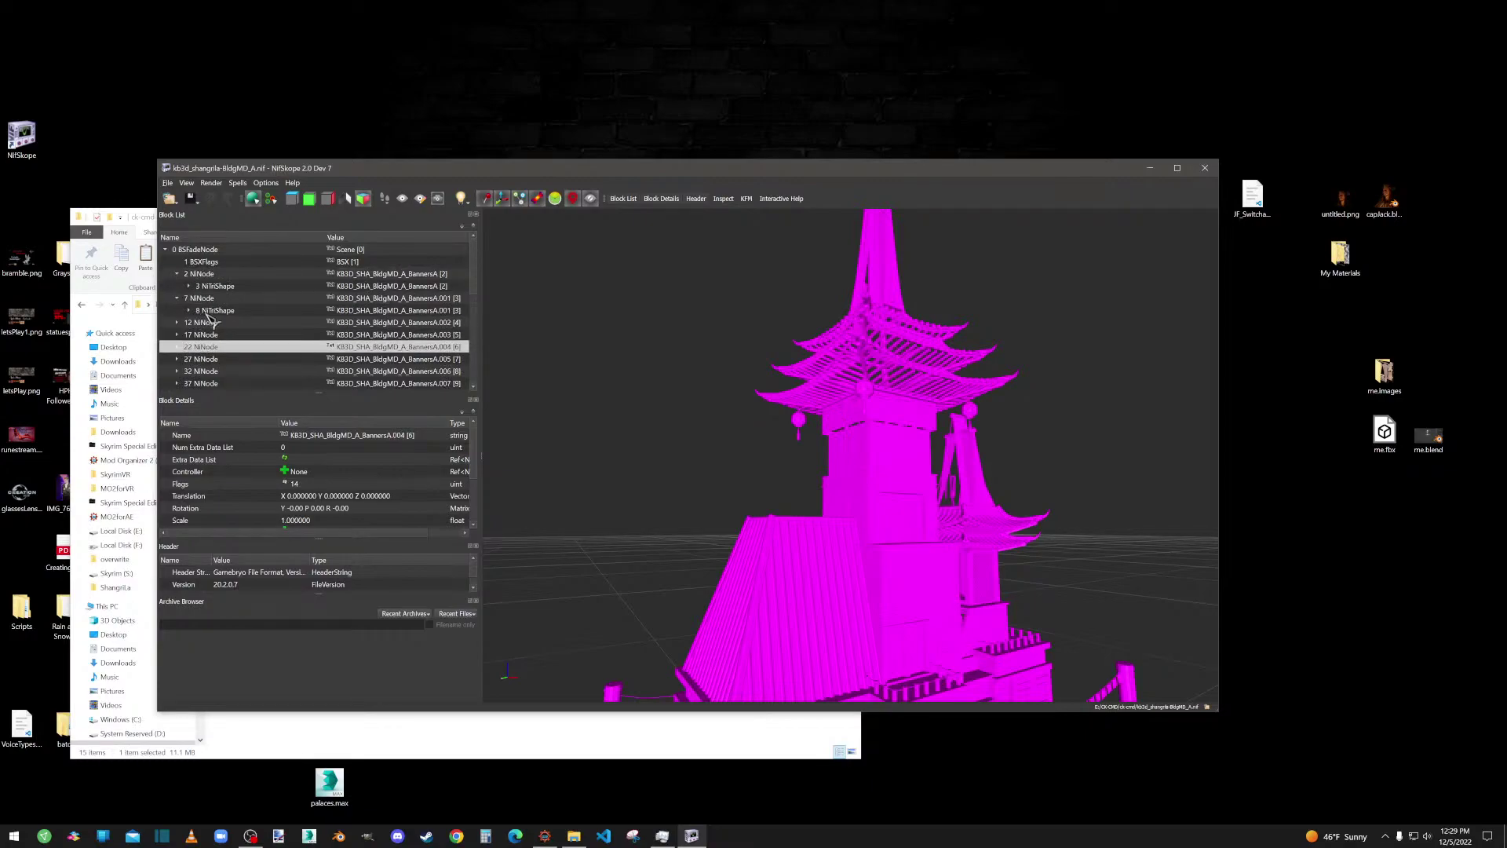
click(1207, 171)
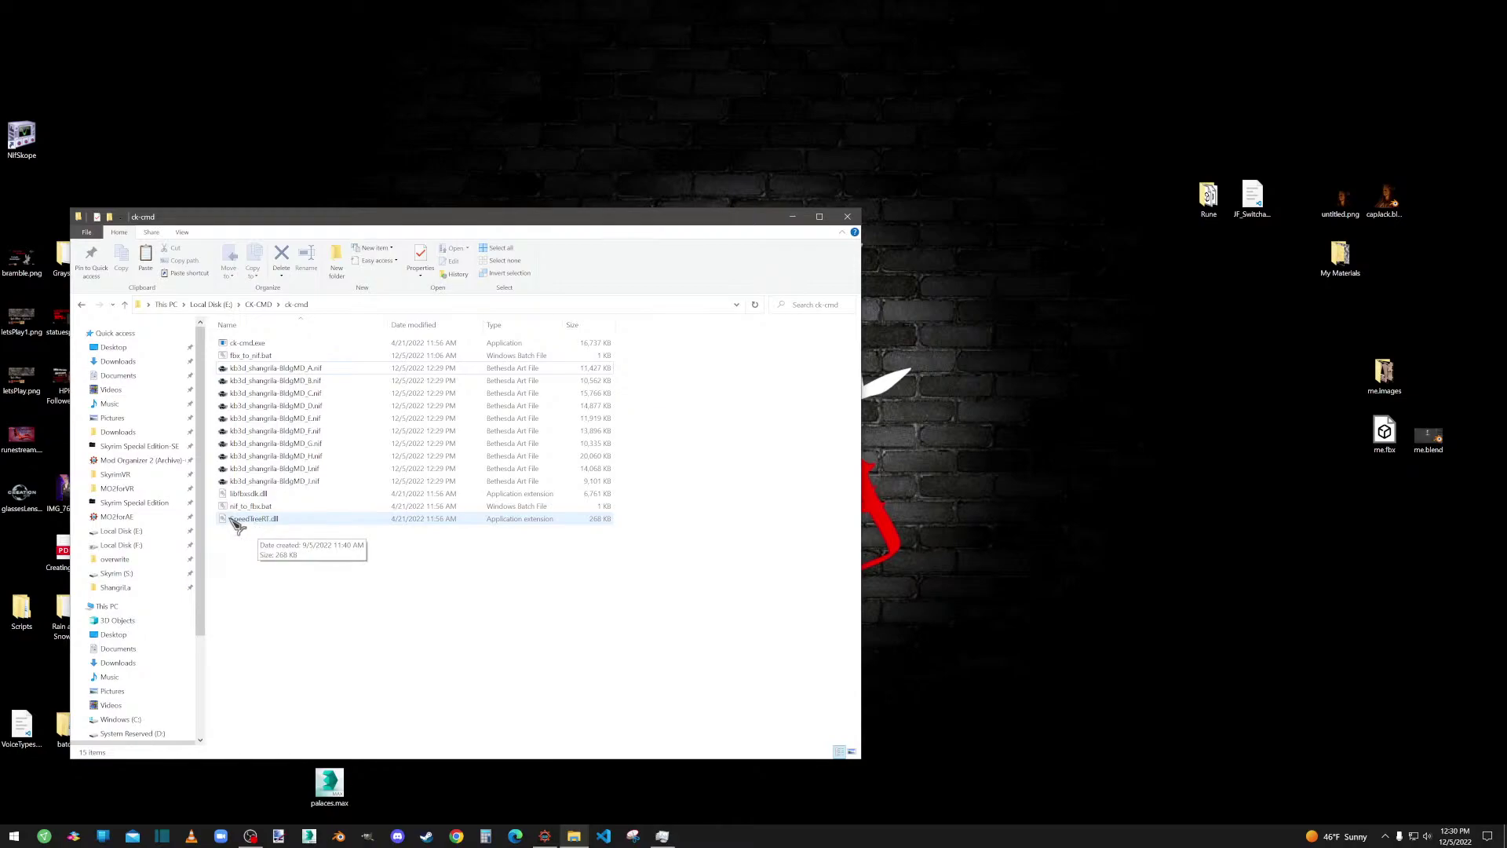
click(276, 369)
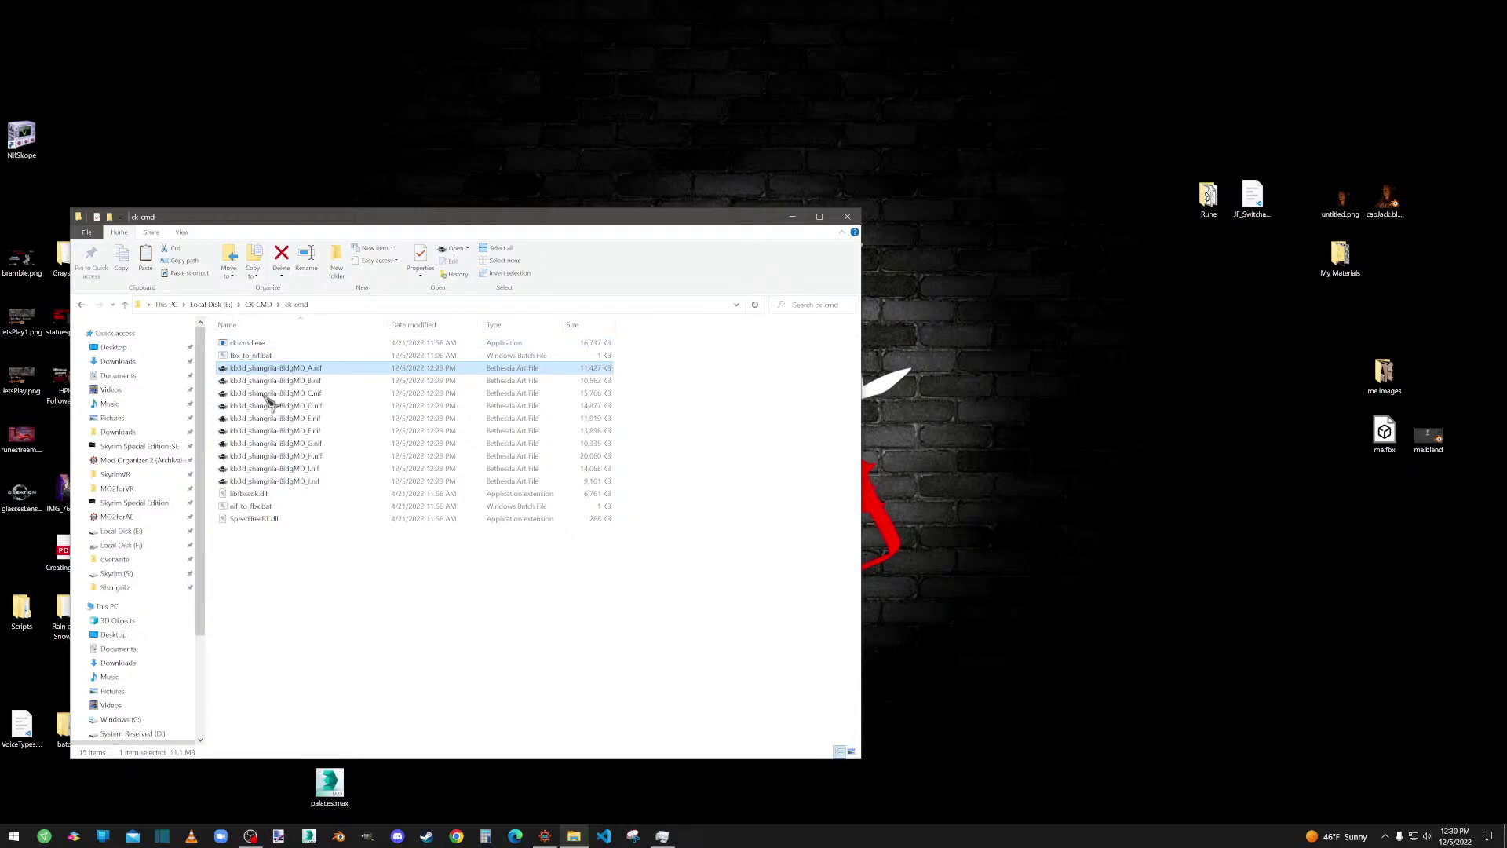
mouse_move(314, 369)
mouse_down()
mouse_move(337, 357)
mouse_move(39, 153)
mouse_move(312, 377)
mouse_move(322, 353)
mouse_up()
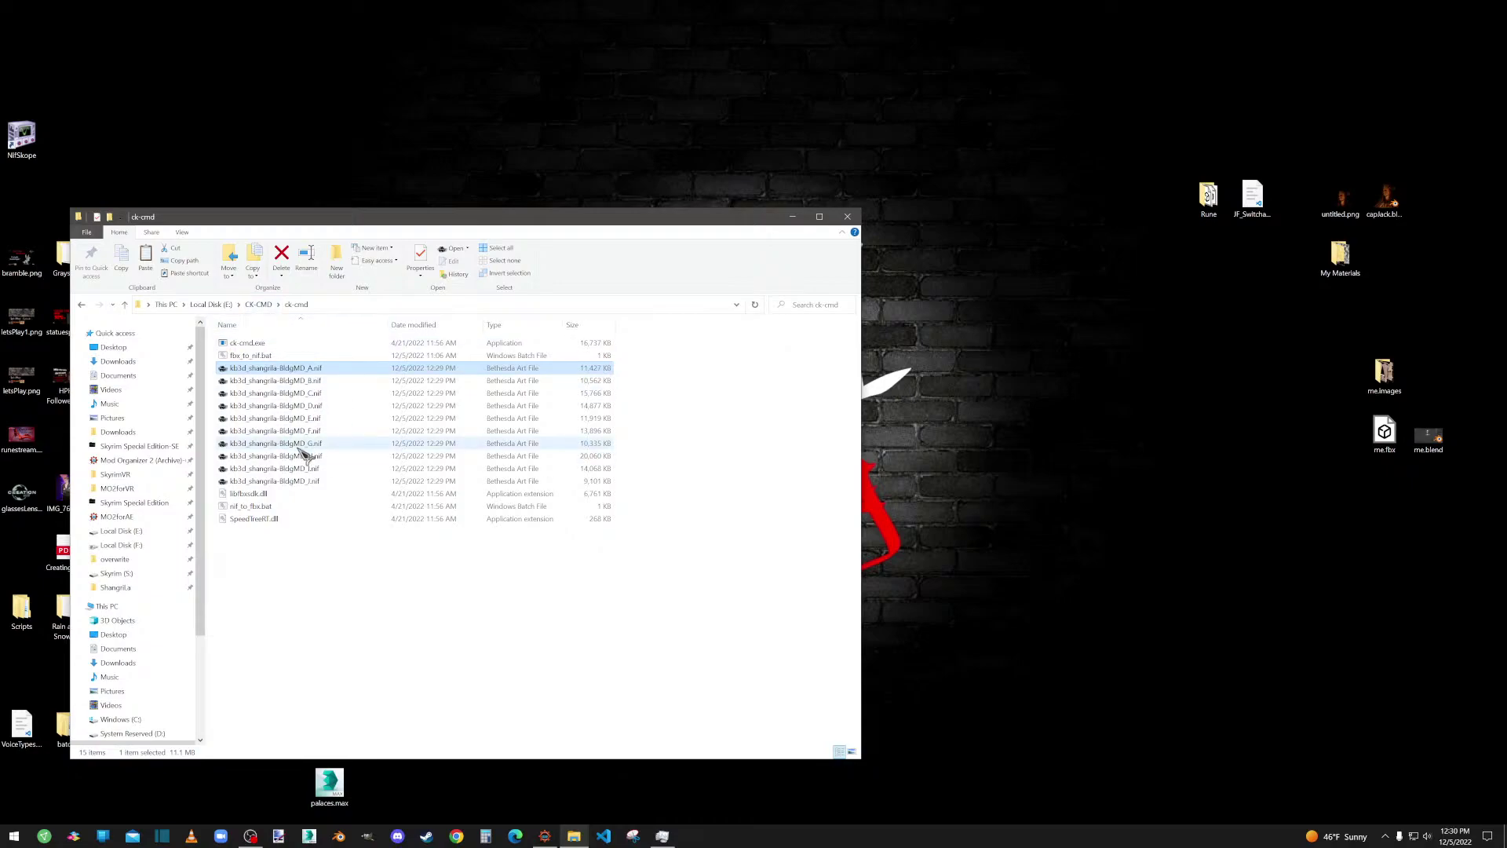
Launch 3ds Max 2015 and maximize the Perspective viewport.
click(309, 837)
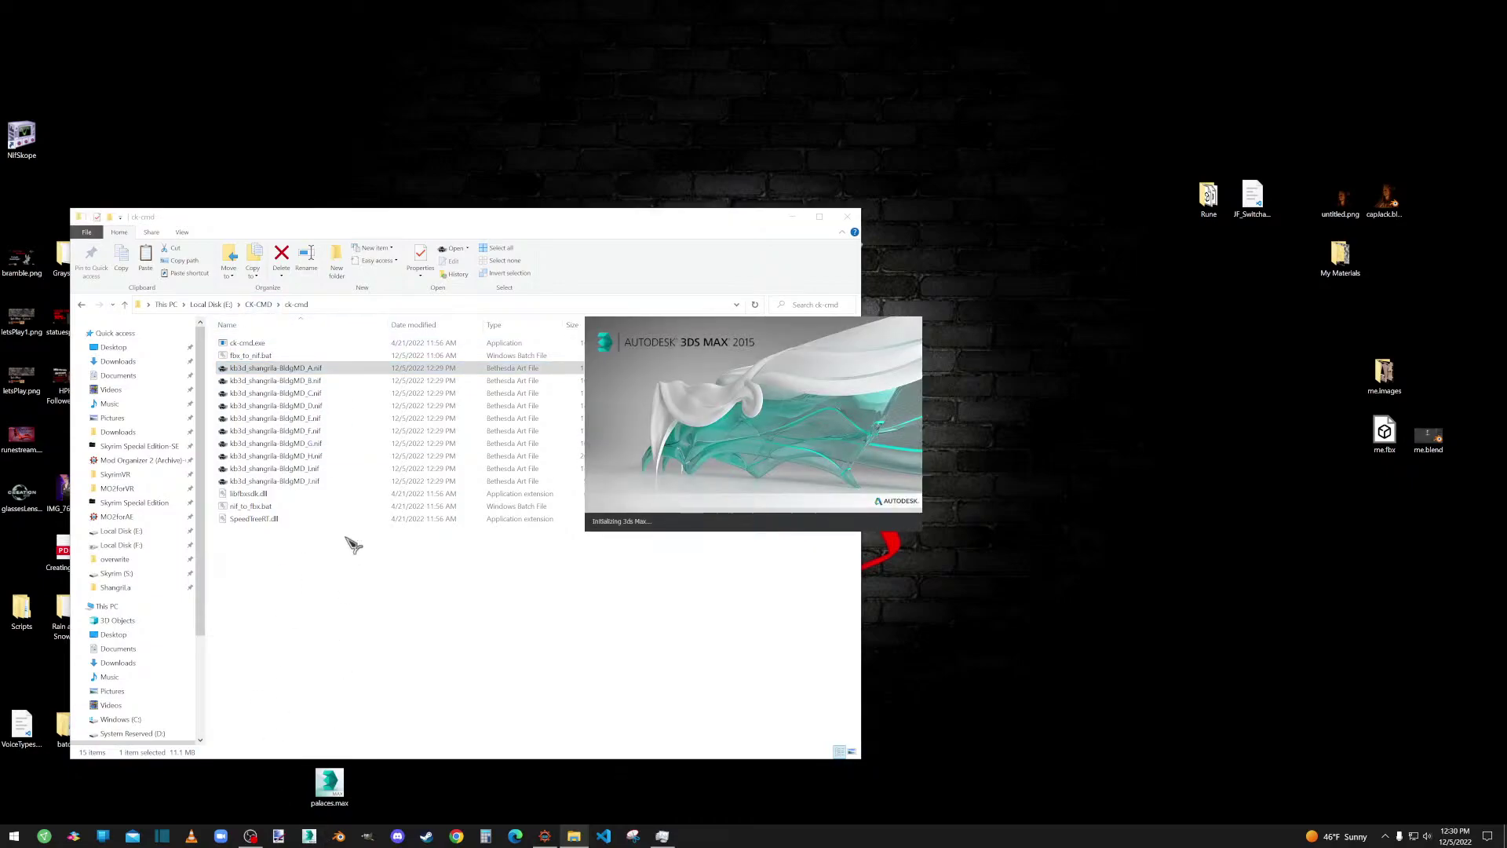
click(294, 372)
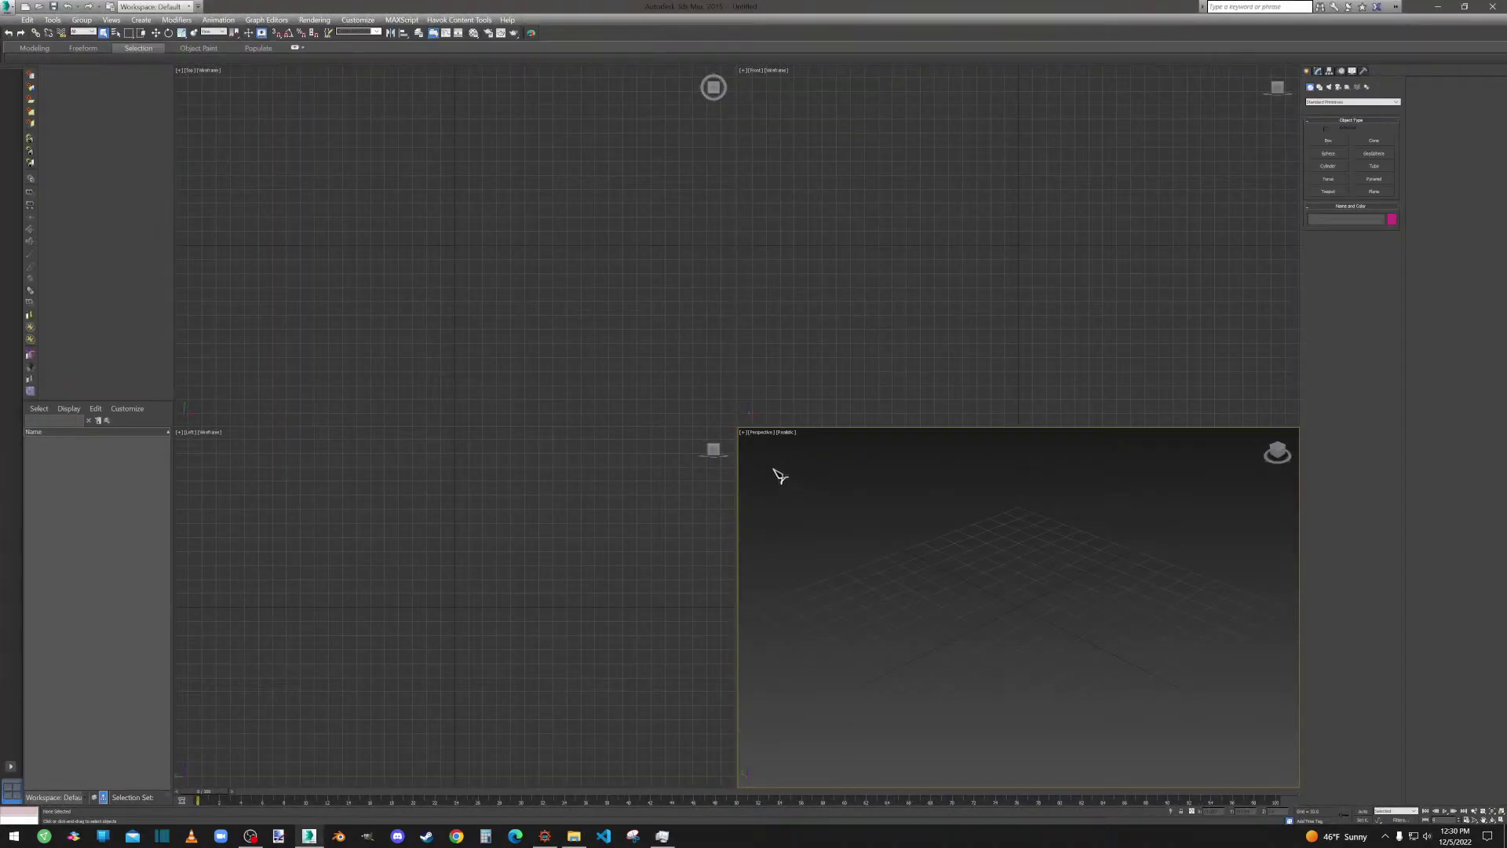
key(alt+w)
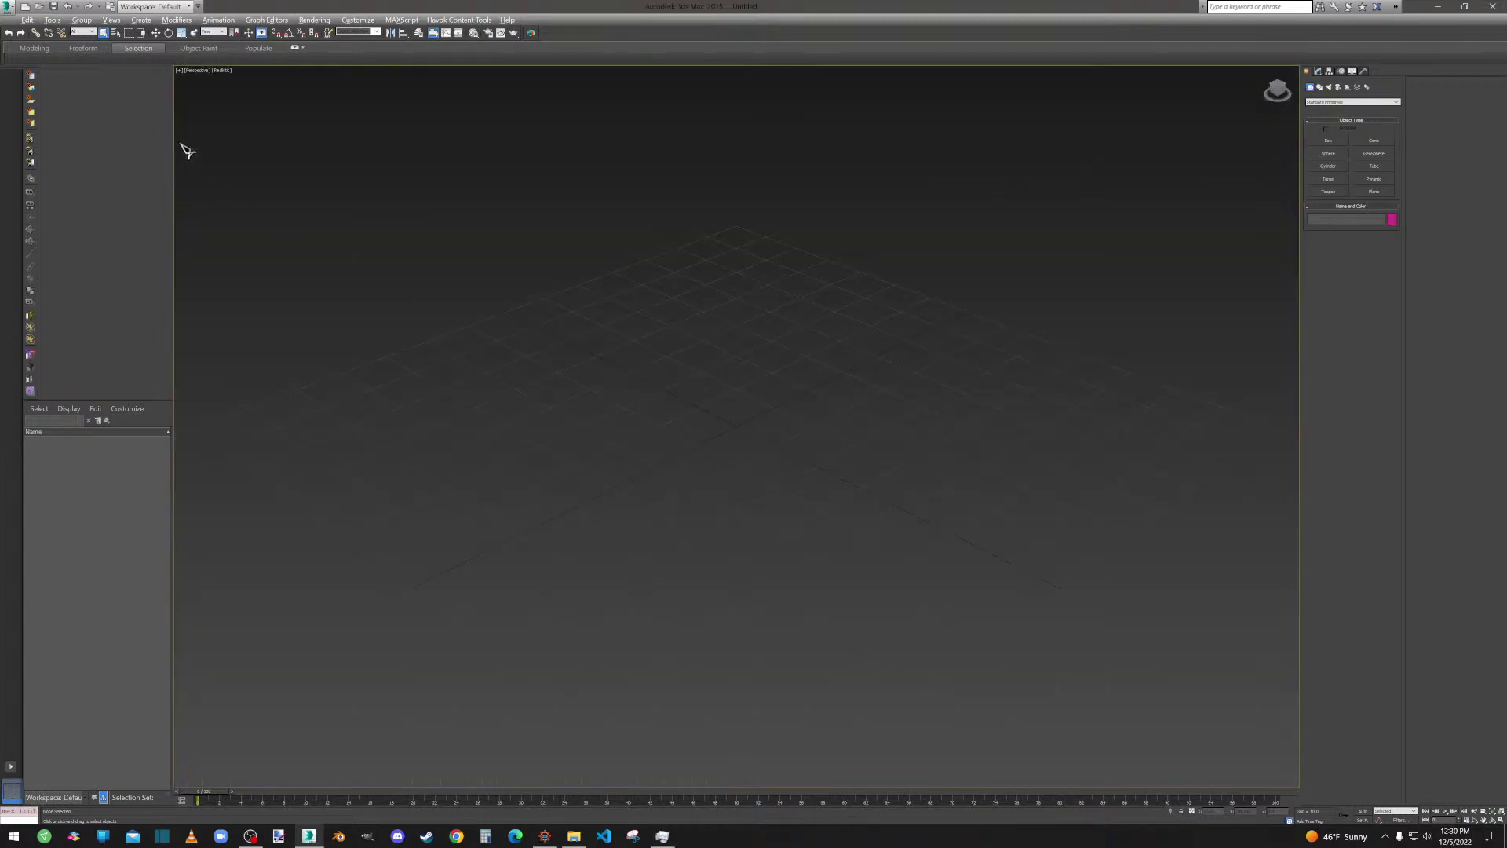
Import kb3d_shangrila-BldgMD_A.nif from the ck-cmd folder, keeping the NIF import options as they are.
click(10, 12)
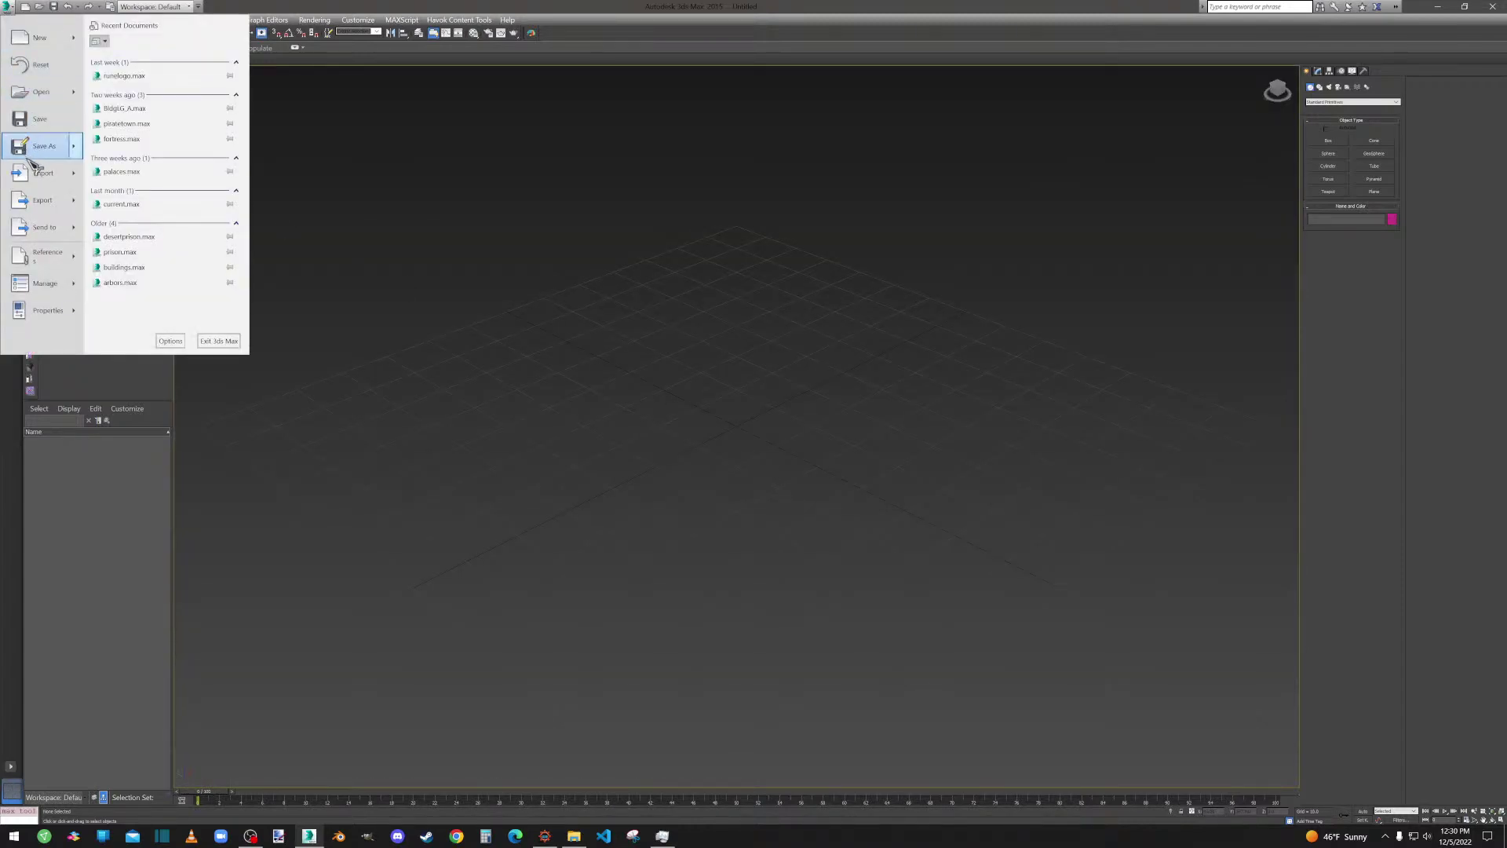
click(36, 174)
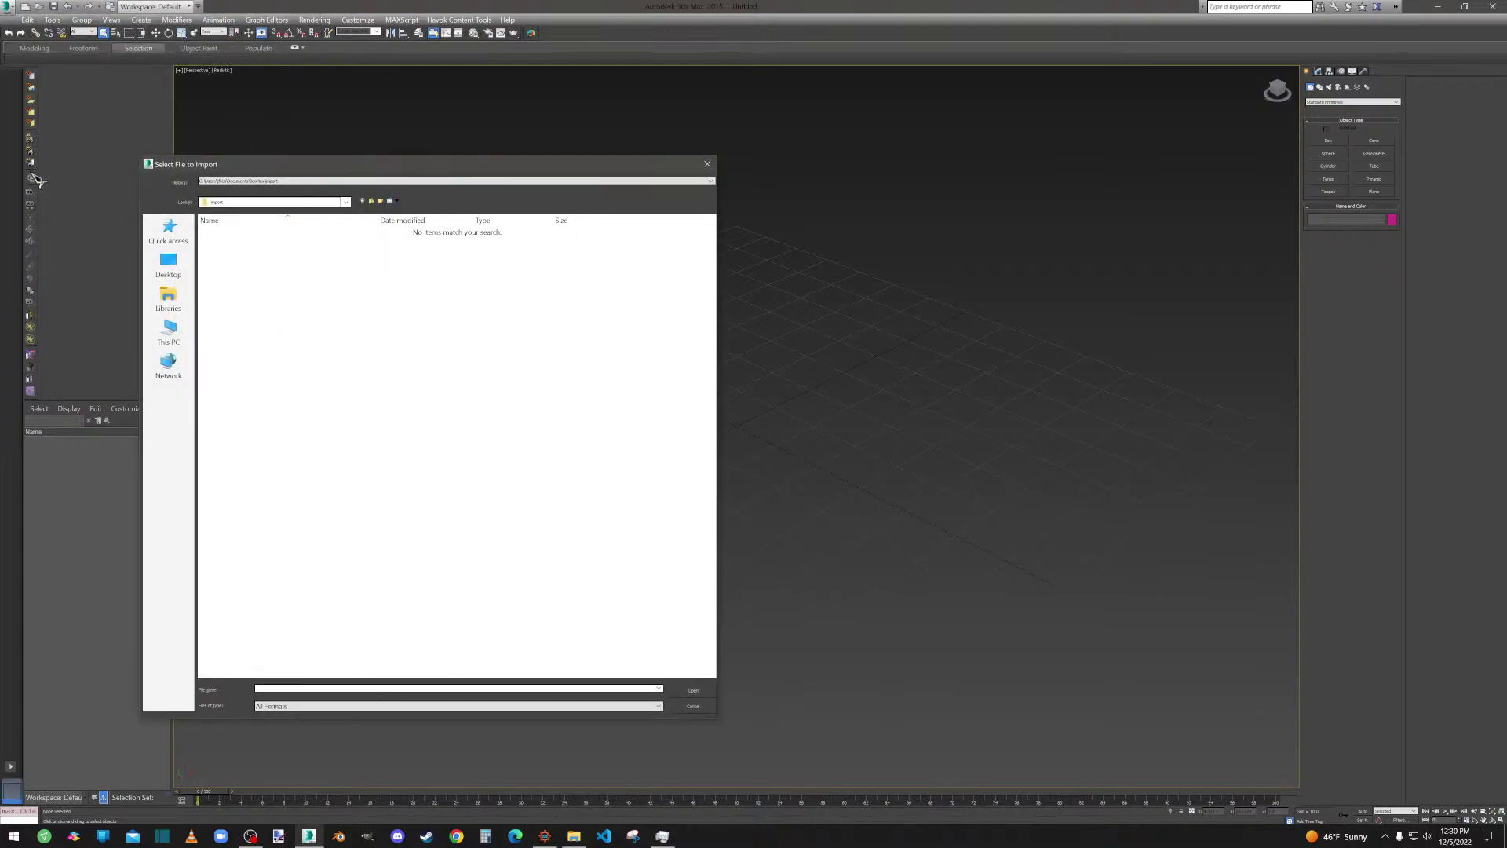
click(170, 231)
double_click(384, 367)
double_click(237, 233)
double_click(235, 233)
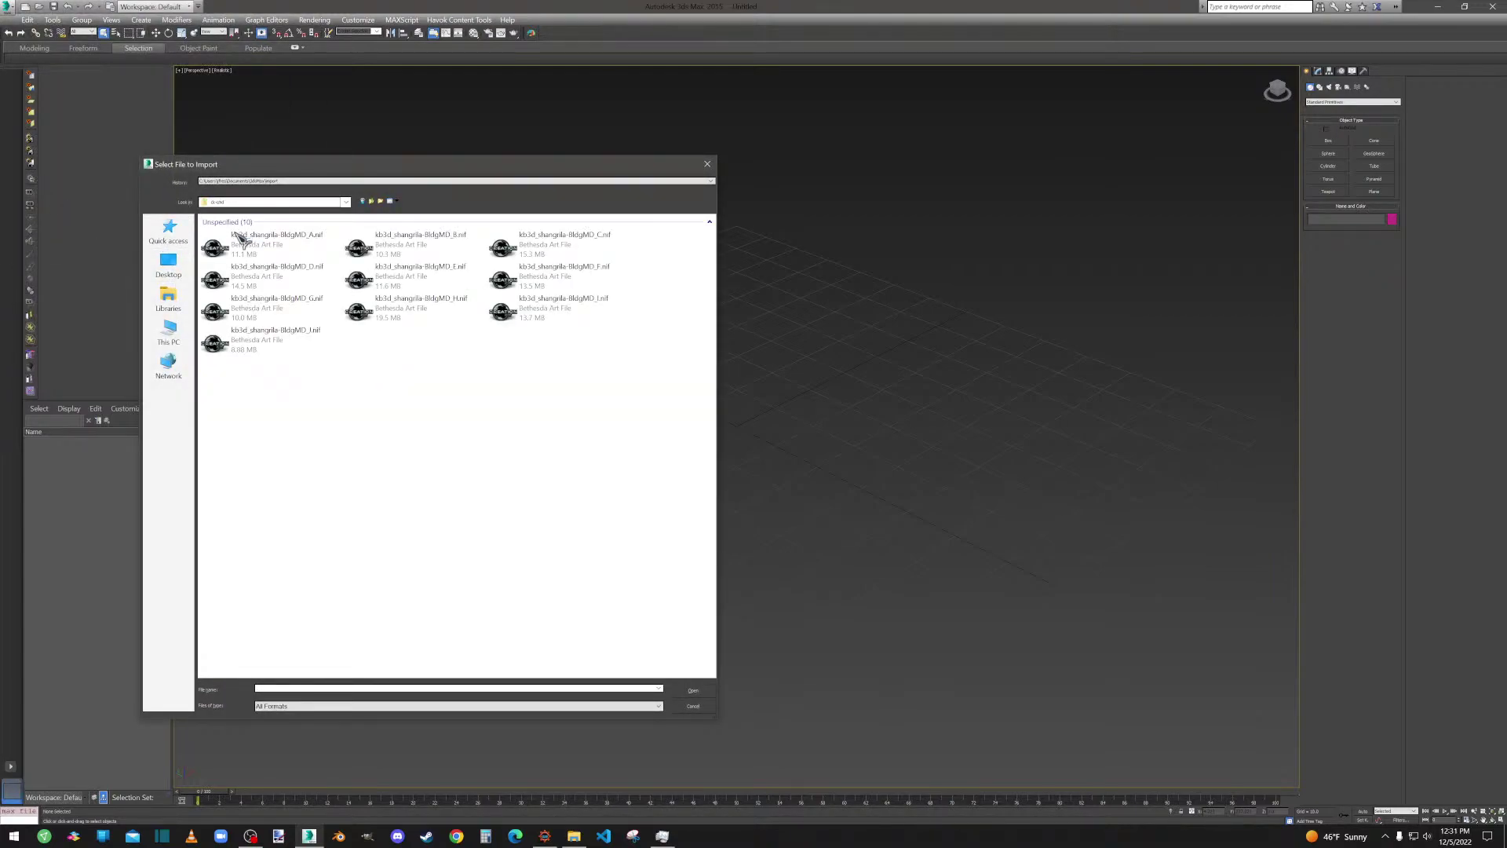
click(267, 243)
double_click(290, 246)
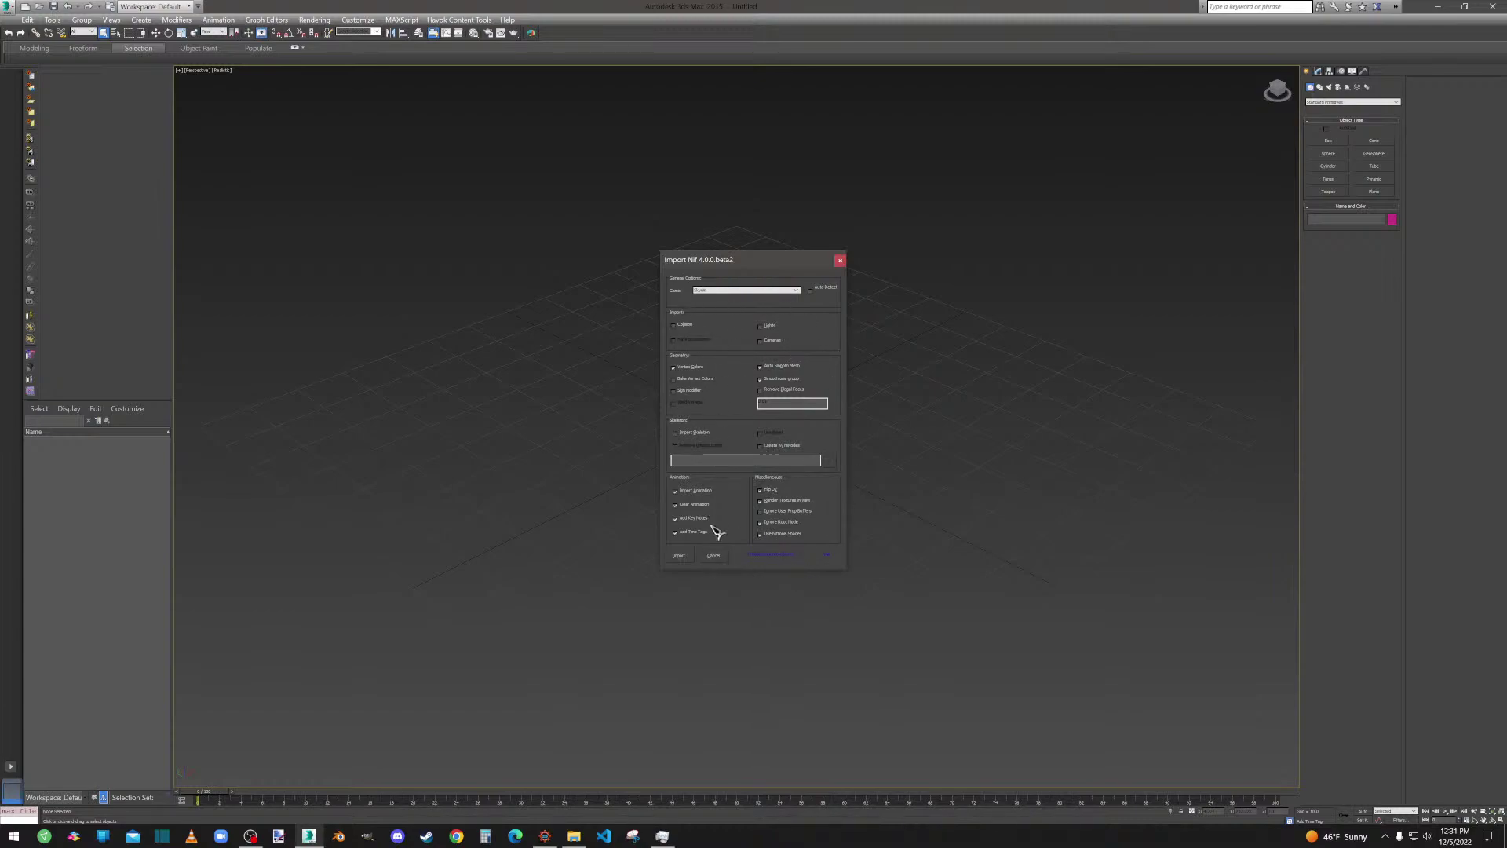
click(679, 556)
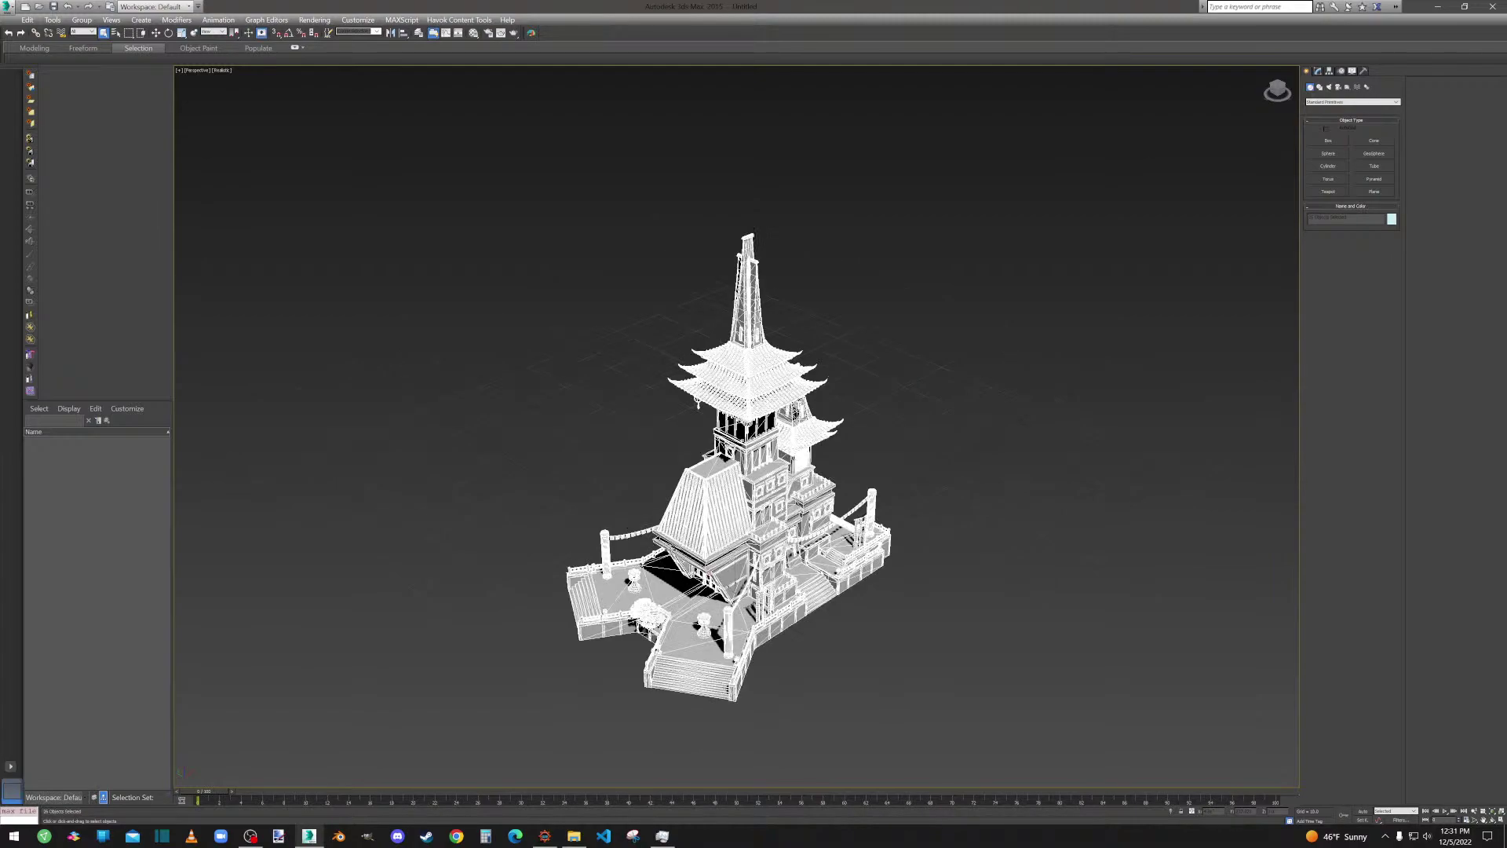
Scale up all imported building objects uniformly with an offset scale value, and return to absolute transform mode.
scroll(864, 620, up, 3)
middle_drag(852, 579, 899, 609)
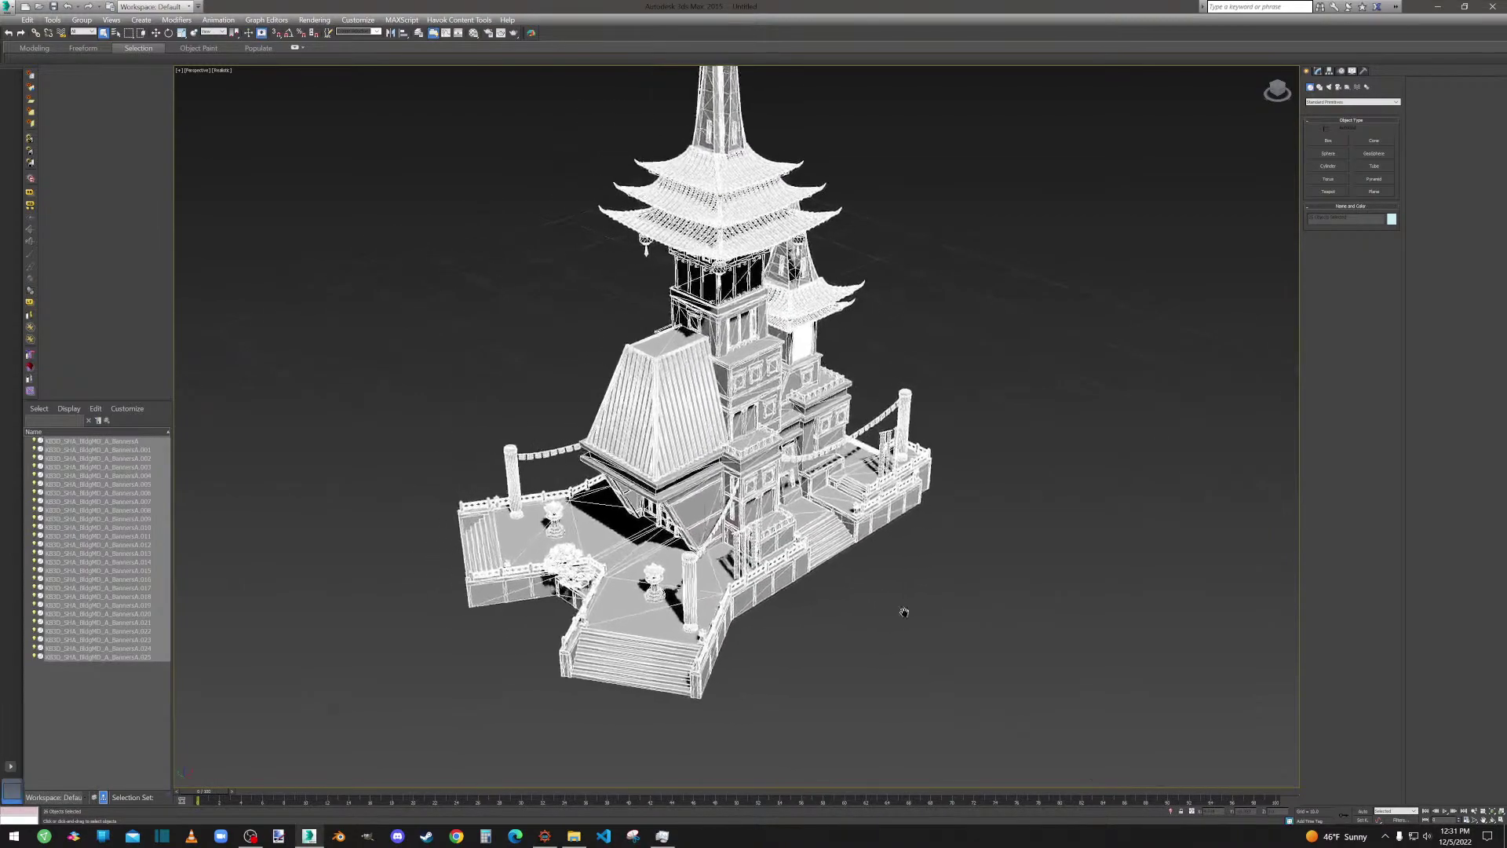
right_click(872, 610)
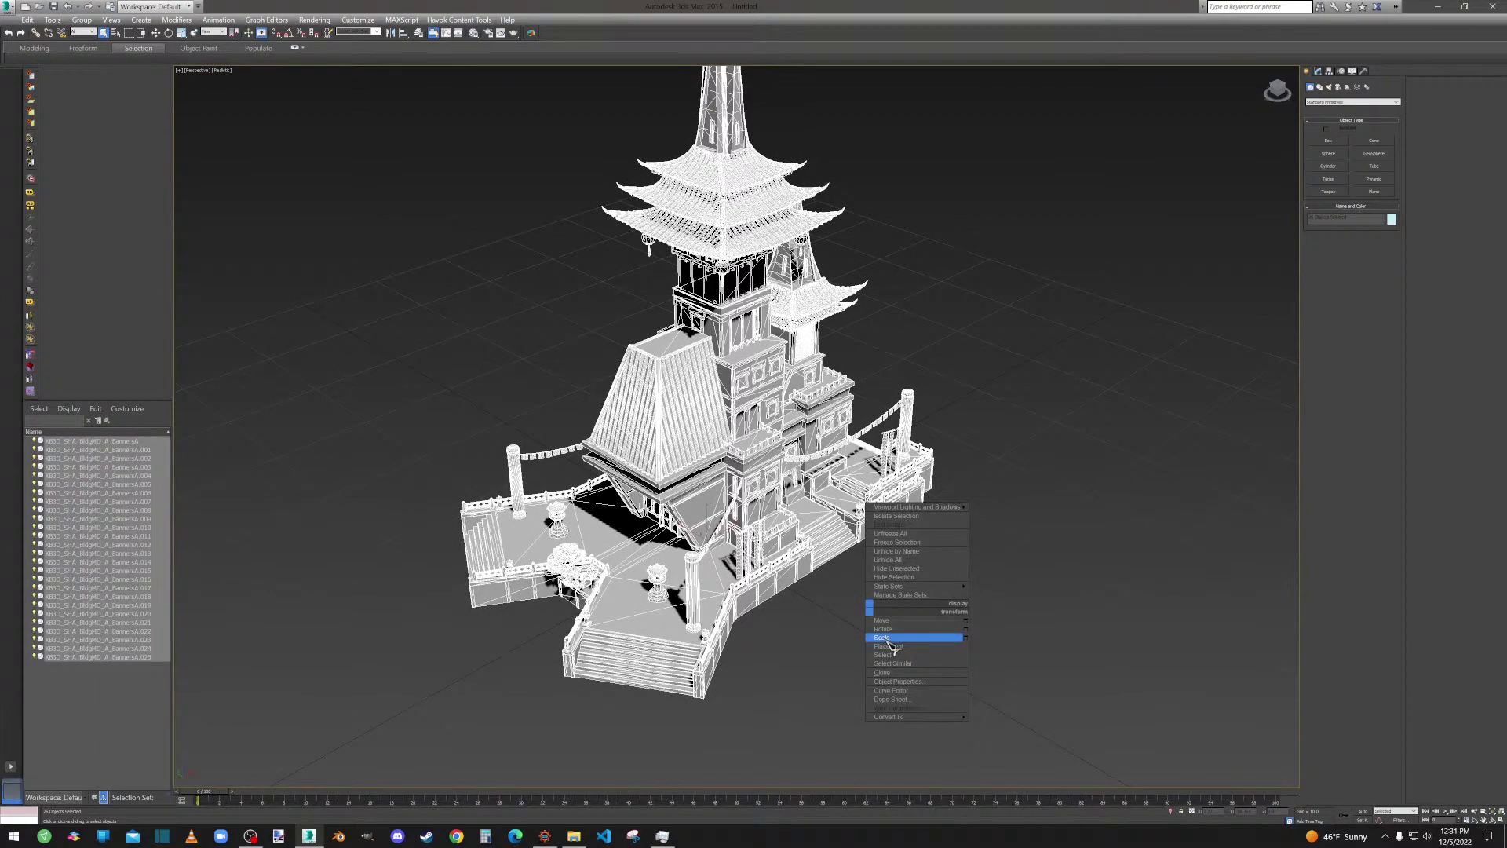
click(882, 638)
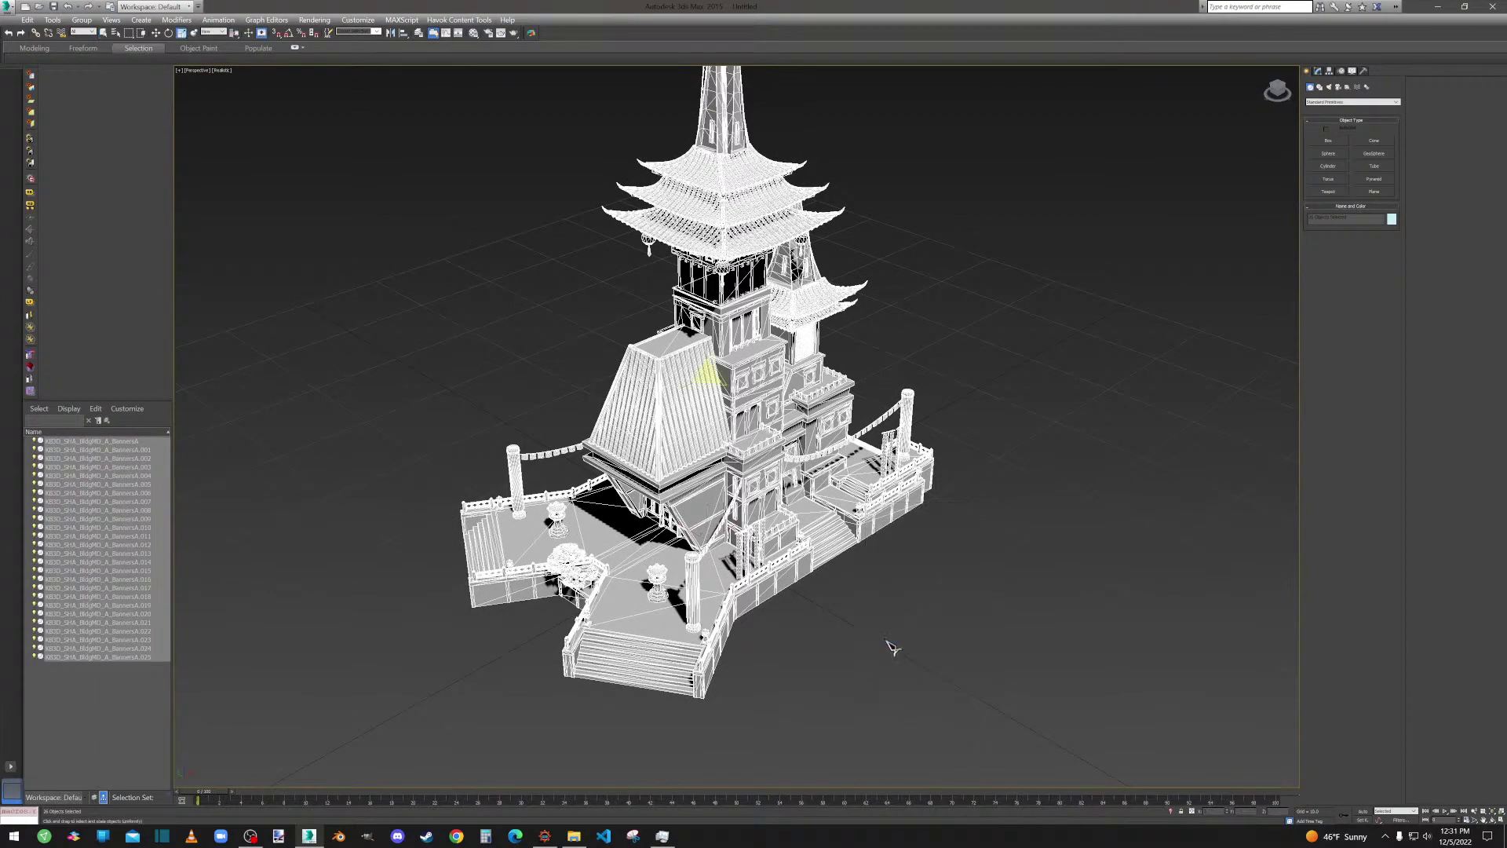
click(1195, 813)
click(1213, 811)
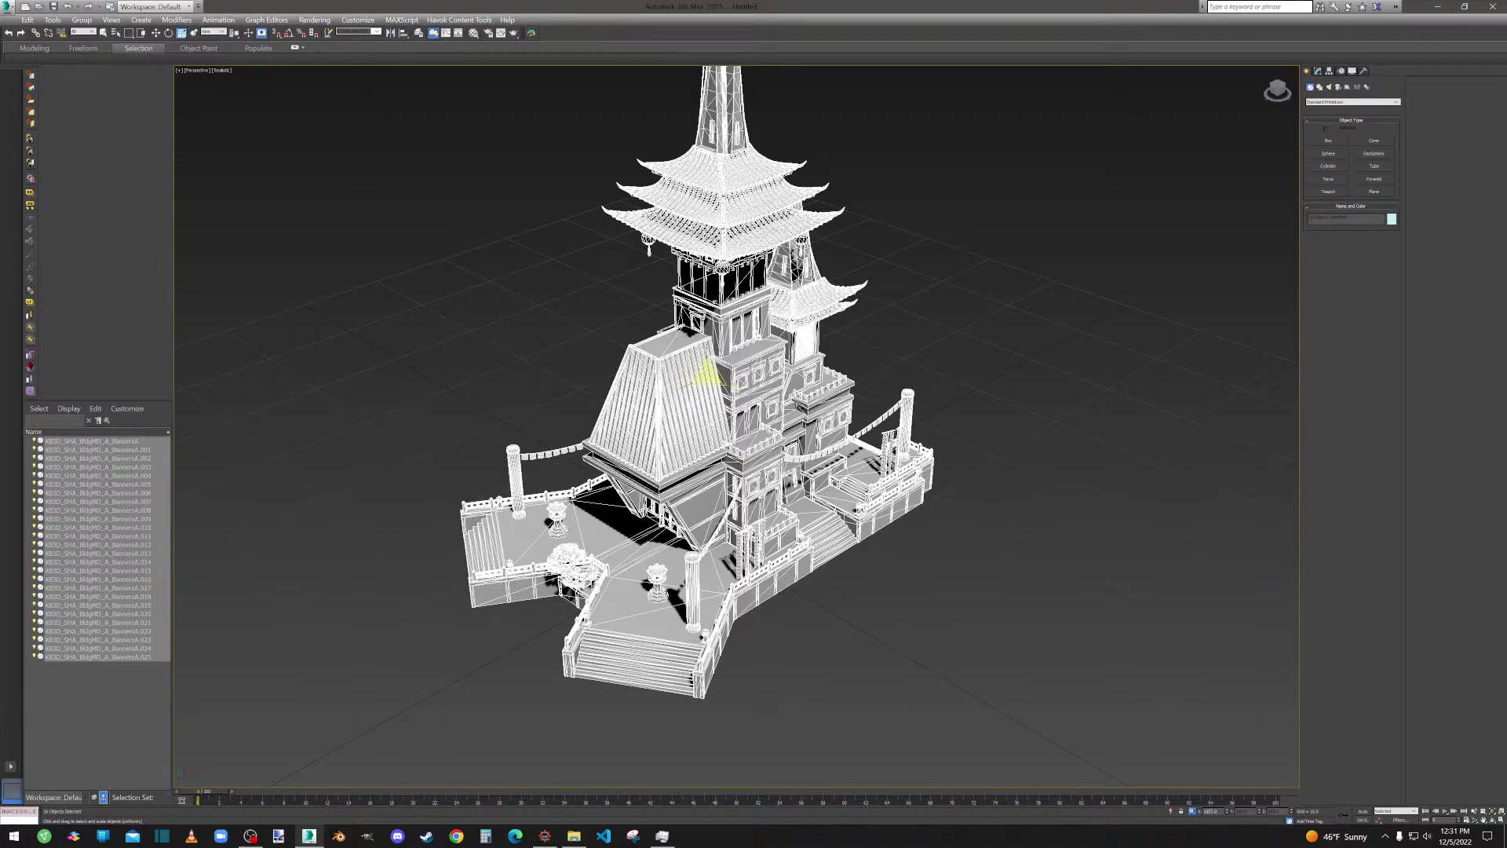
click(1194, 814)
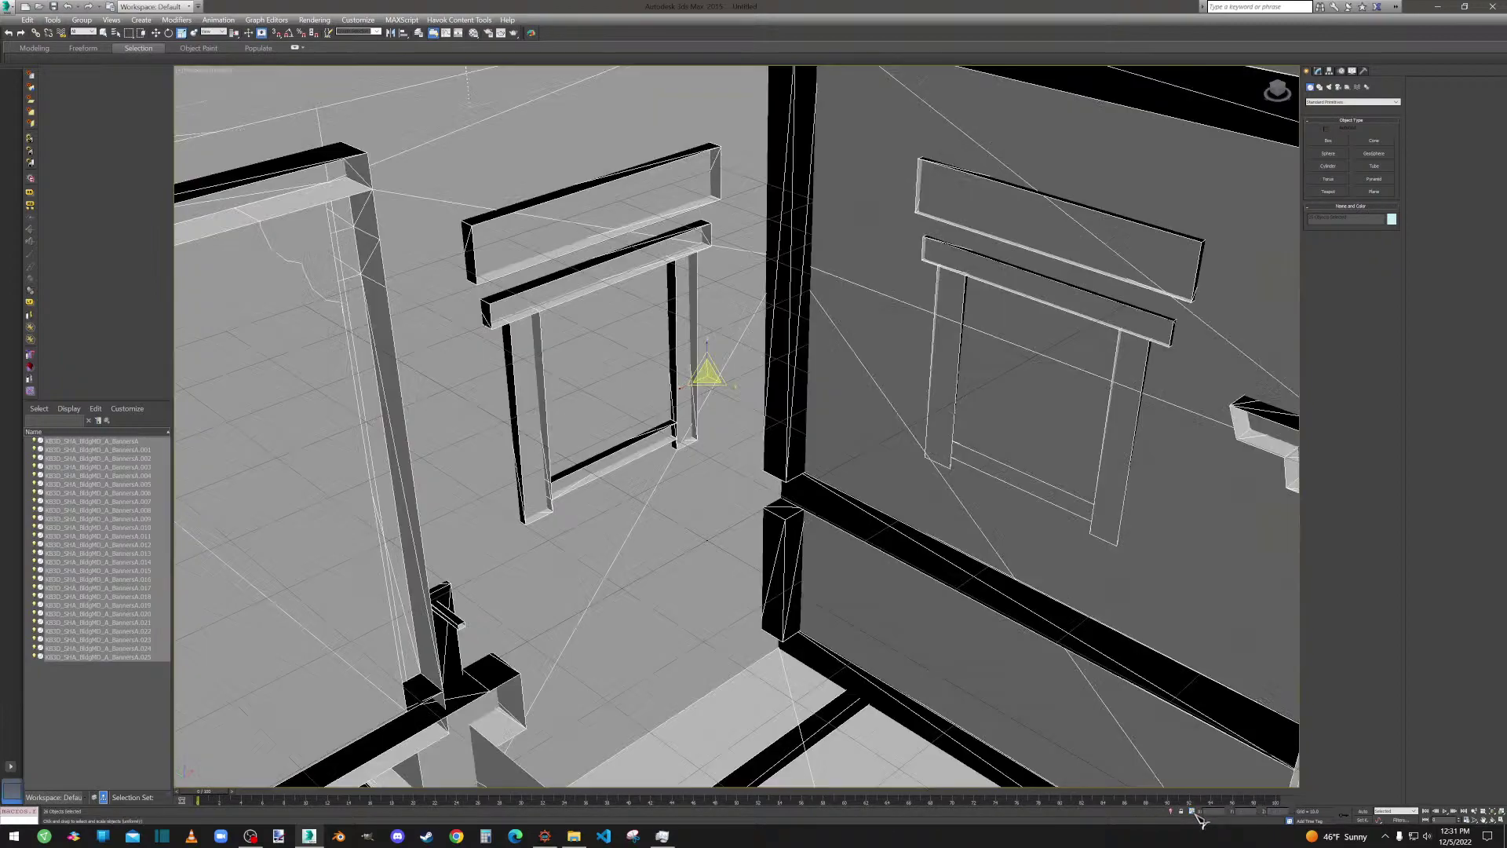
Move all selected building objects by entering new absolute world X, Y and Z coordinates with Move Transform Type-In.
scroll(853, 530, down, 10)
scroll(853, 530, down, 10)
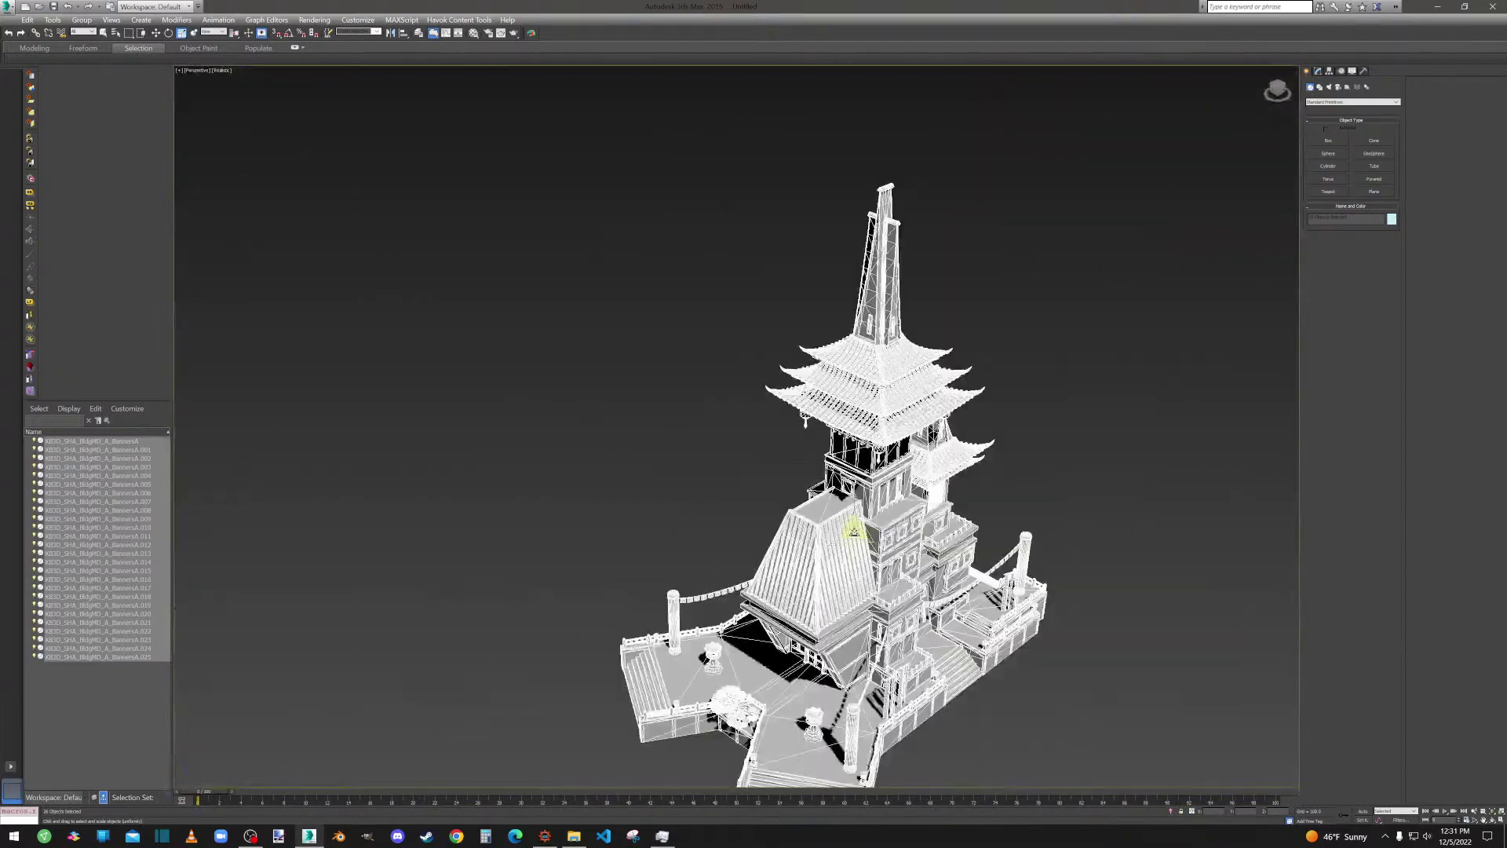
middle_drag(938, 566, 846, 406)
alt+middle_drag(875, 471, 765, 468)
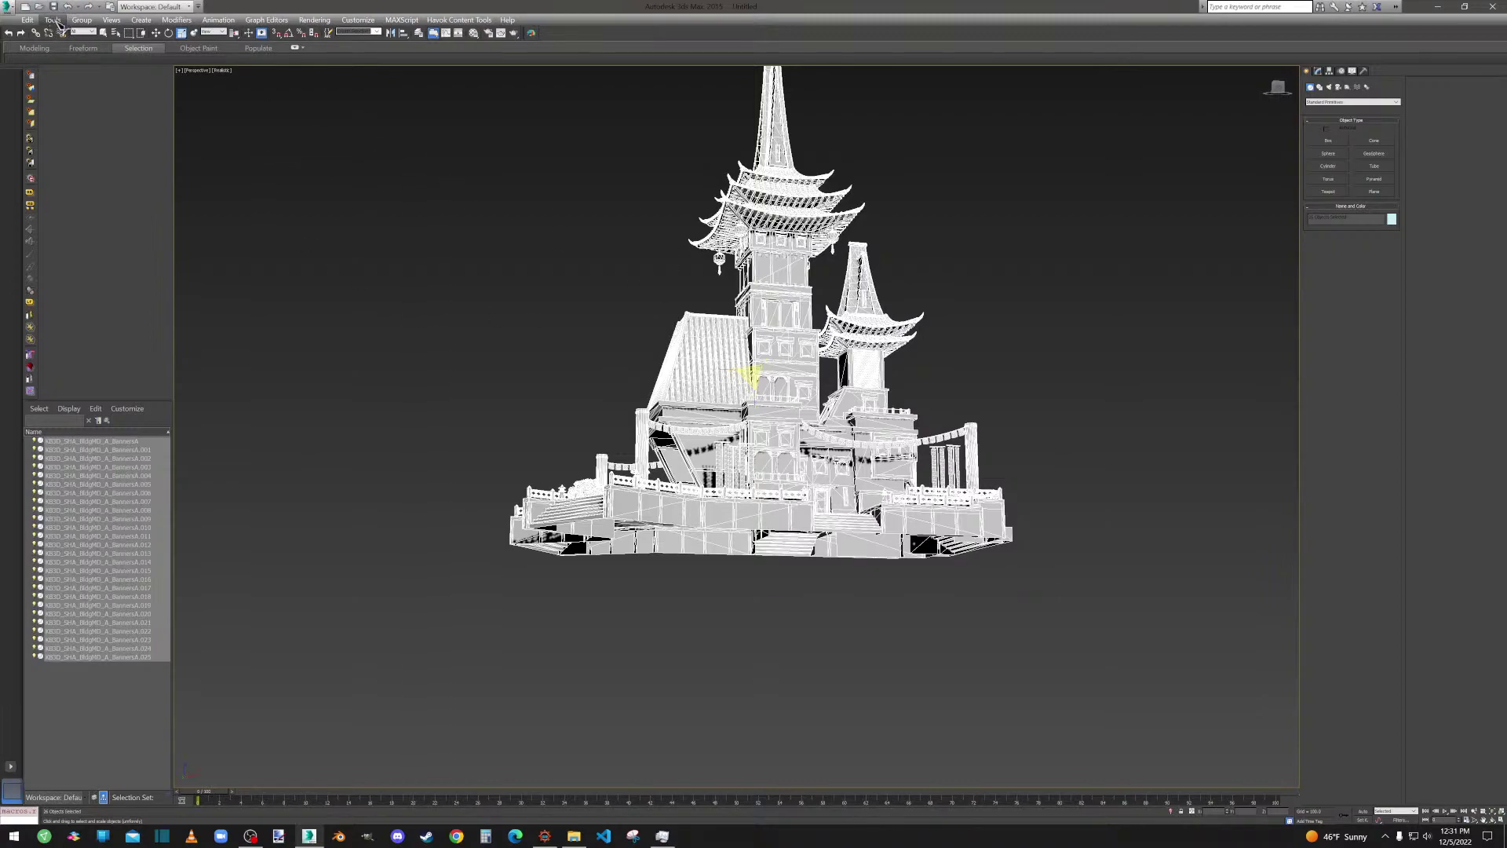
click(31, 21)
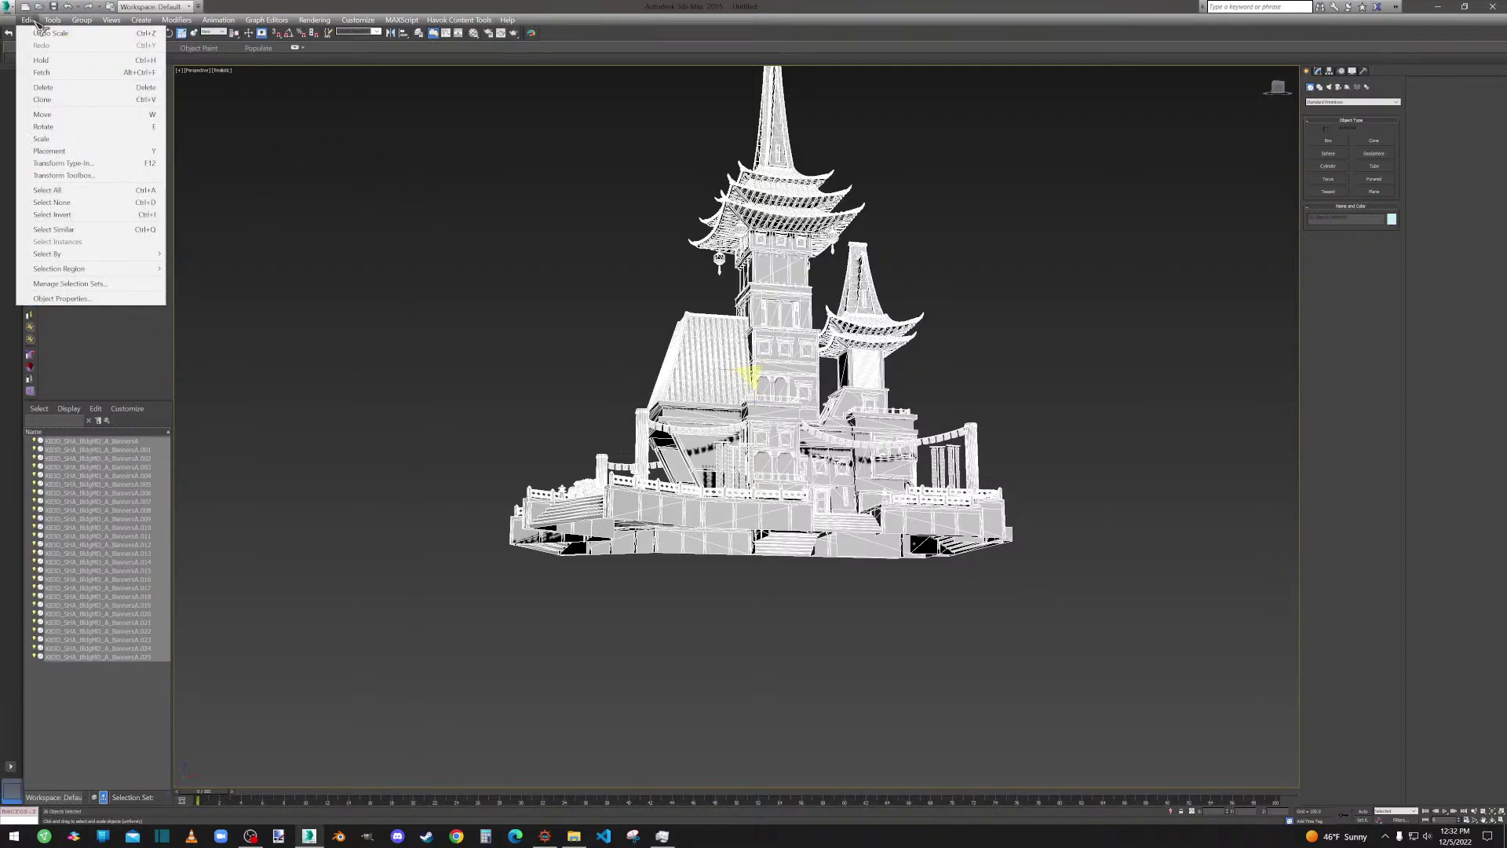
right_click(628, 327)
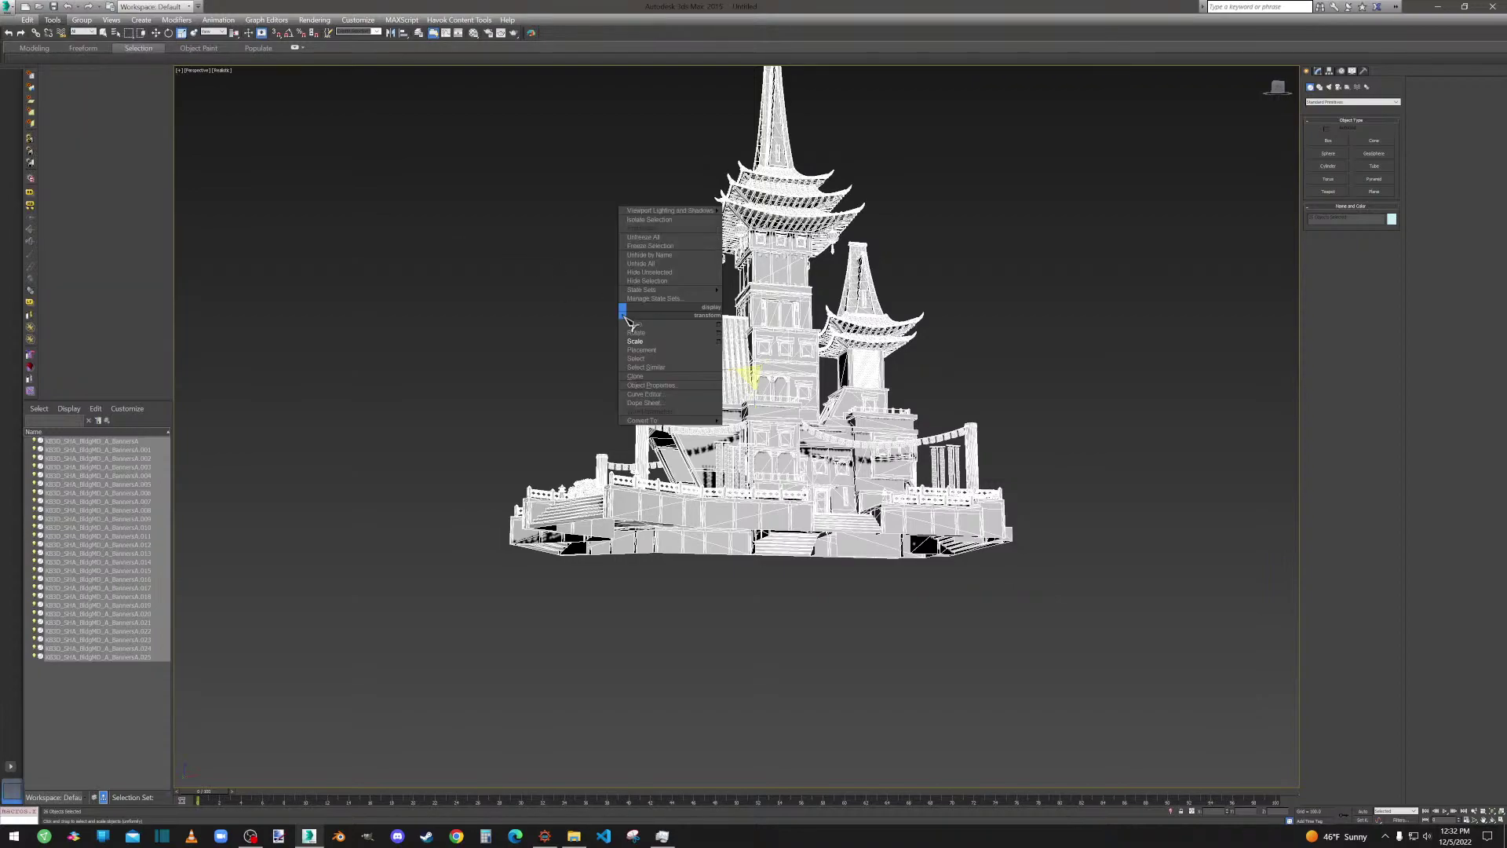
click(640, 324)
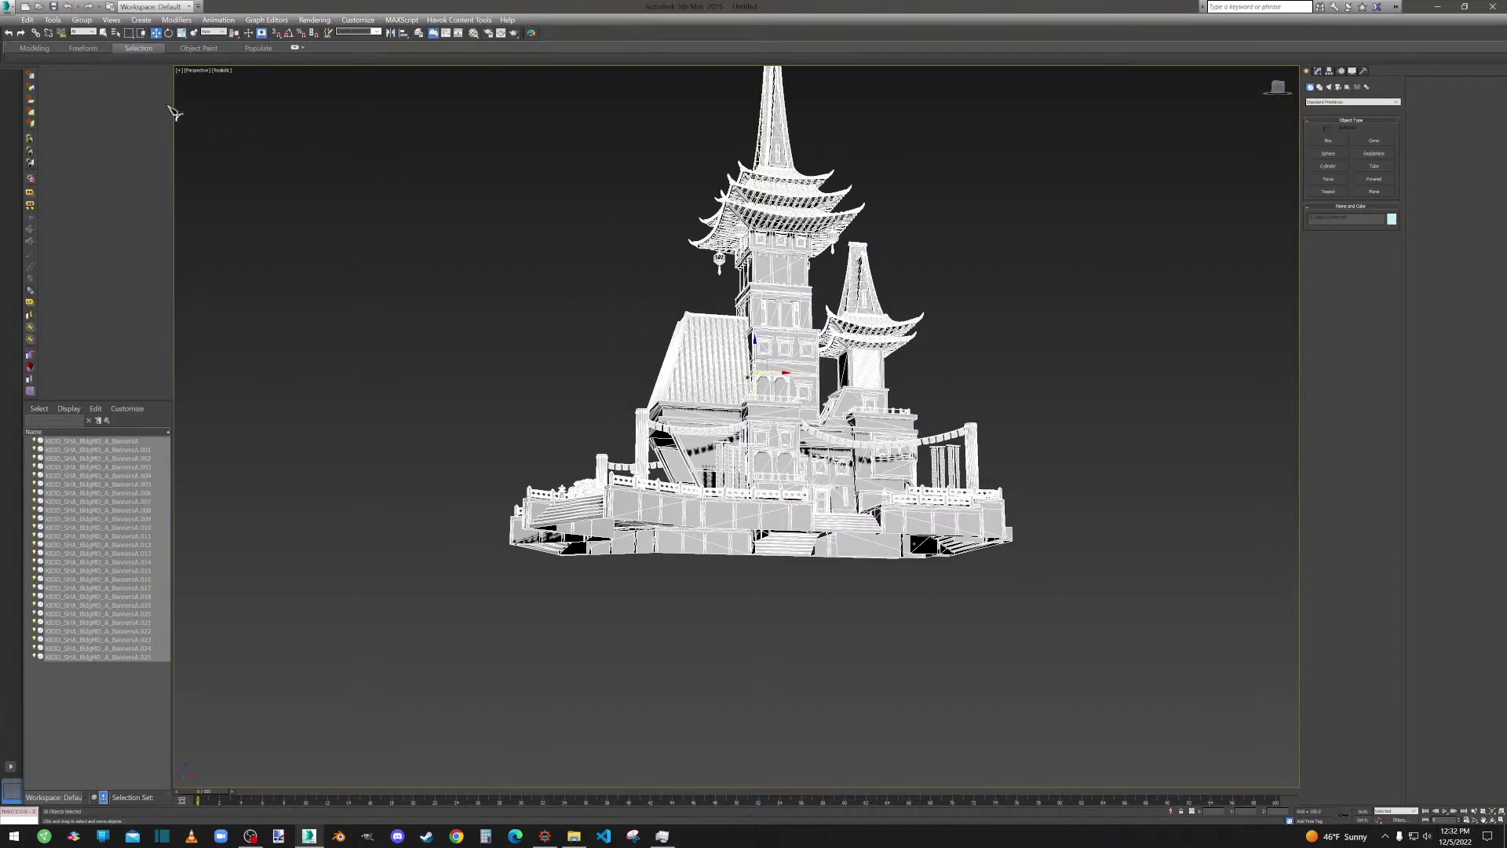
click(28, 19)
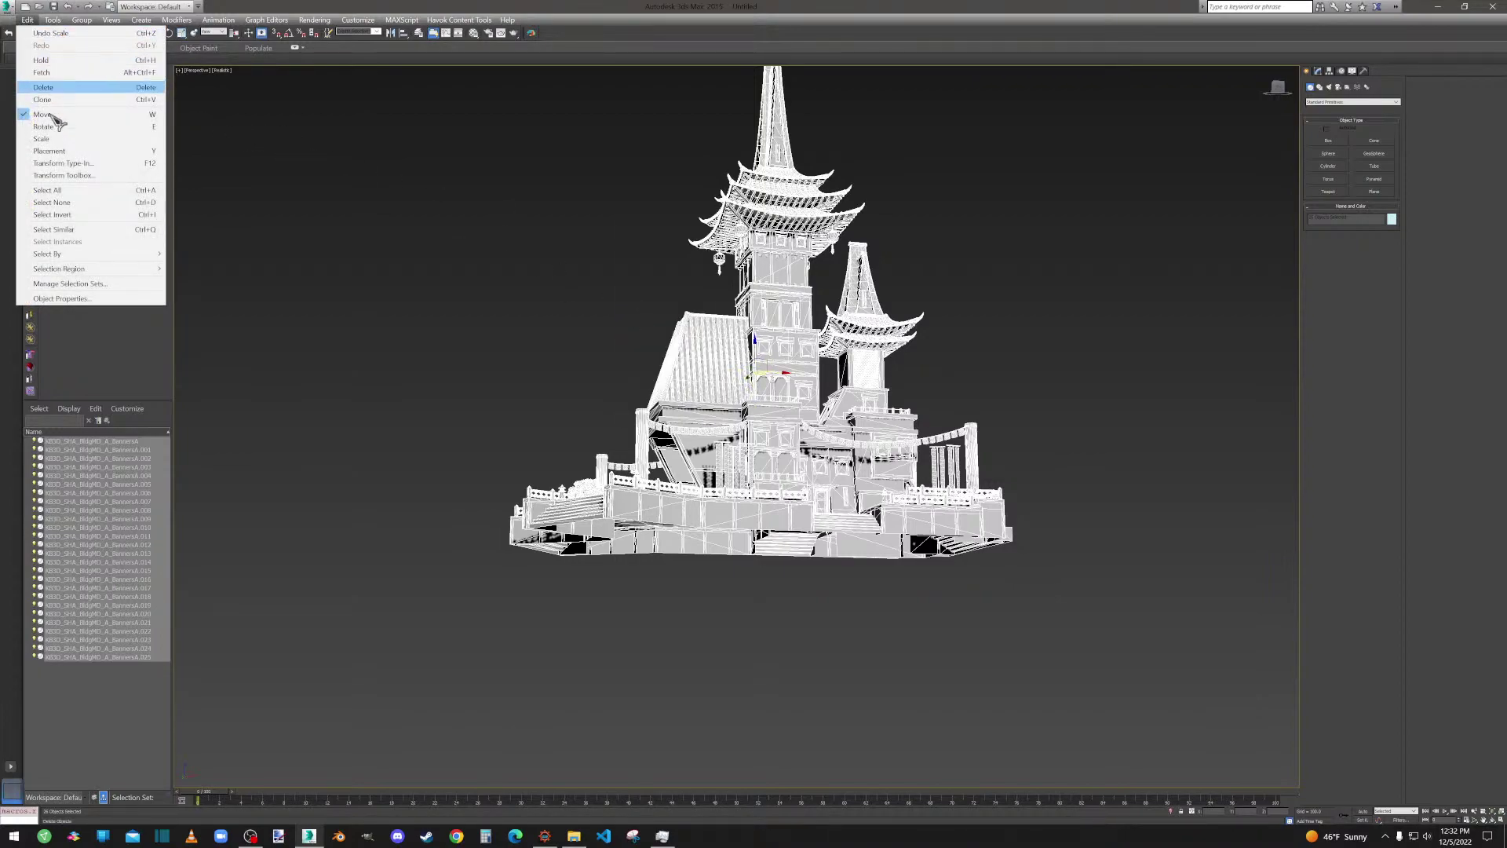
click(71, 163)
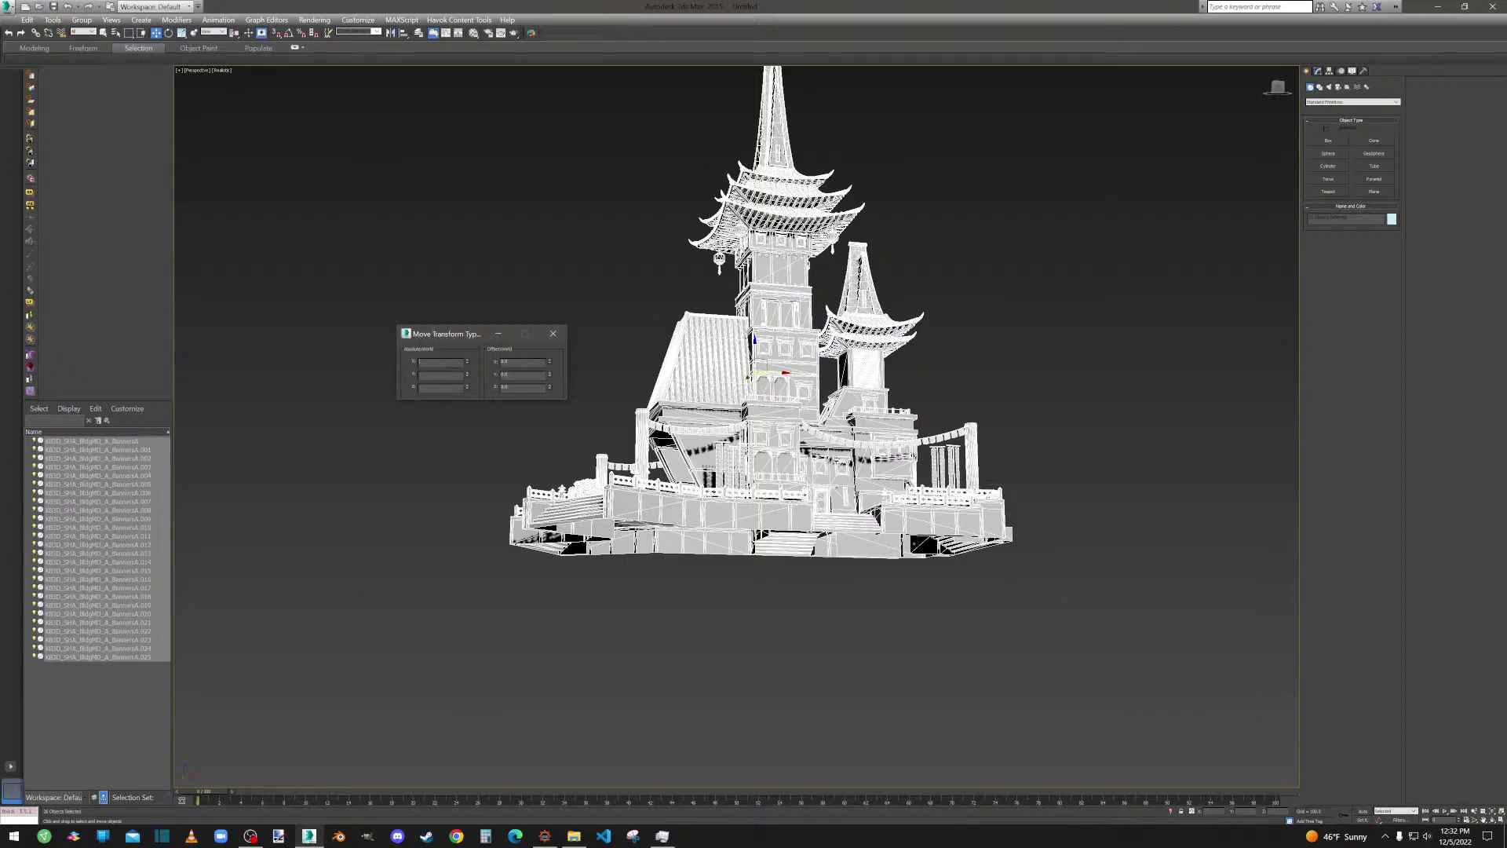
key(Return)
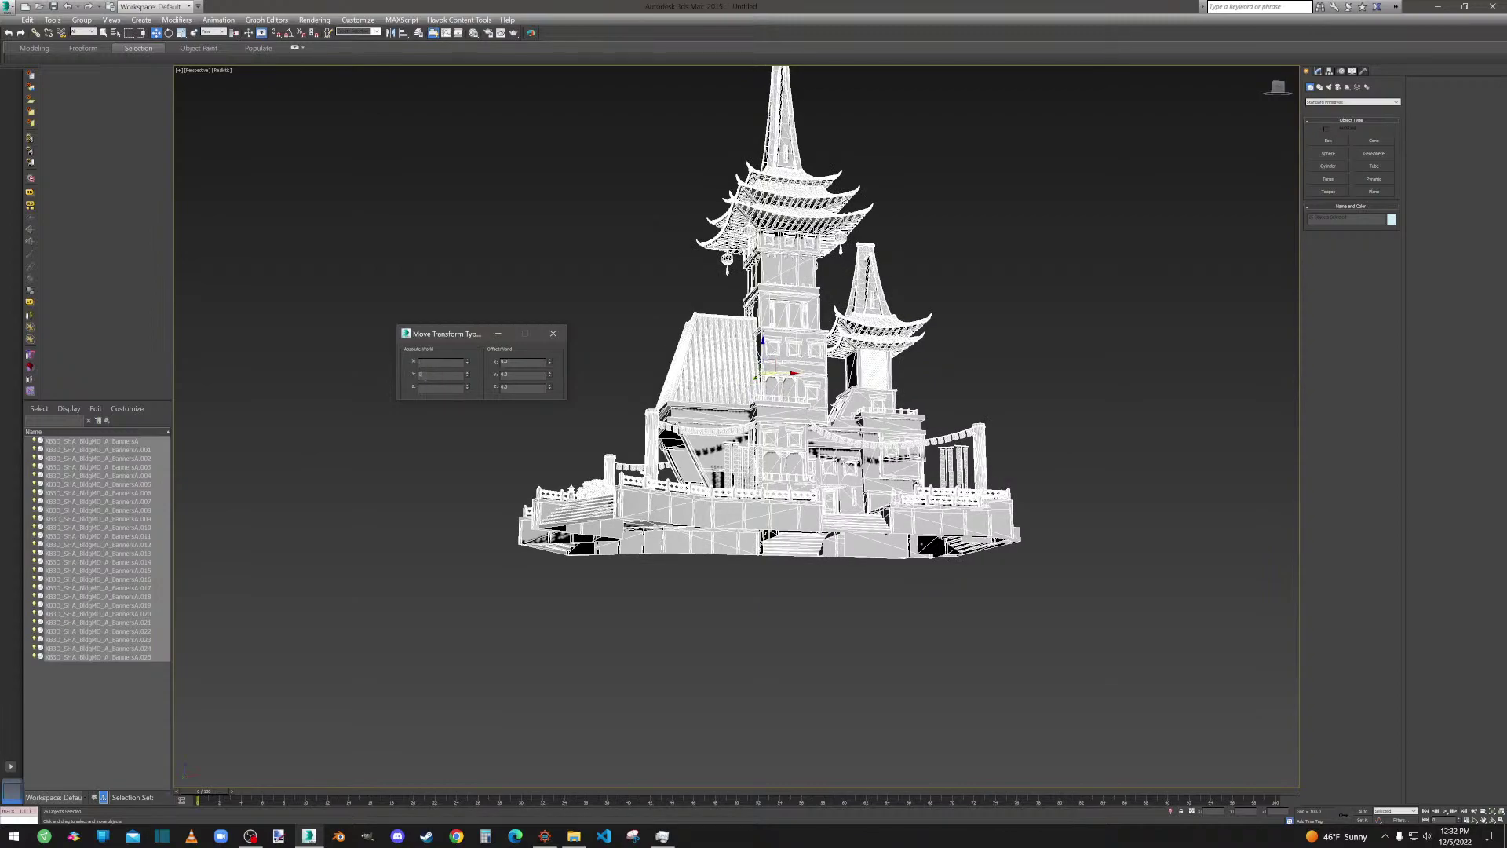
key(Return)
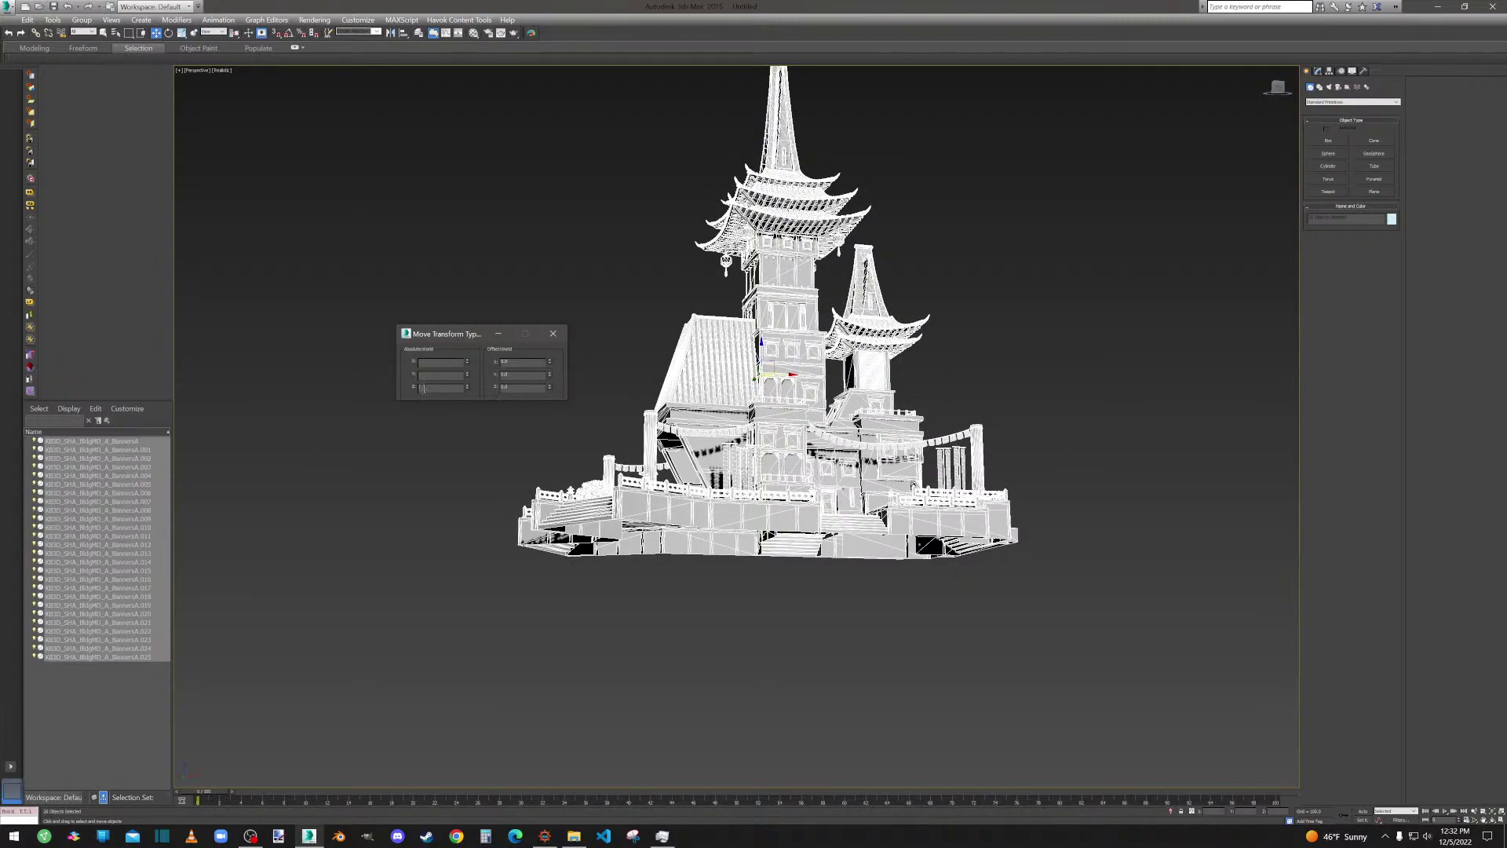
key(Return)
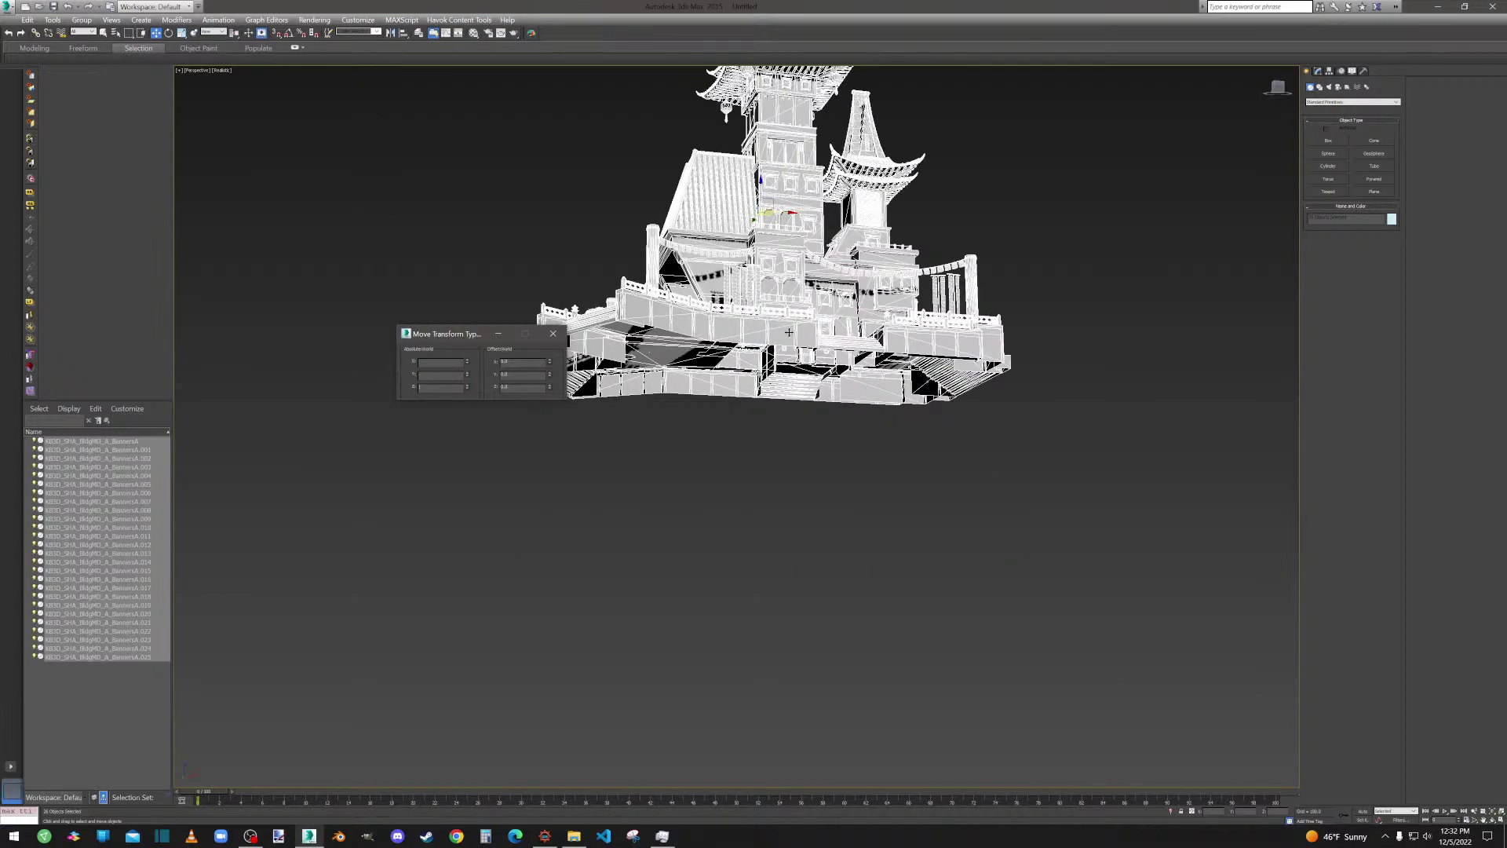
click(552, 332)
Set the viewport's visual style to Clay and deselect all the building objects.
middle_drag(770, 421, 852, 438)
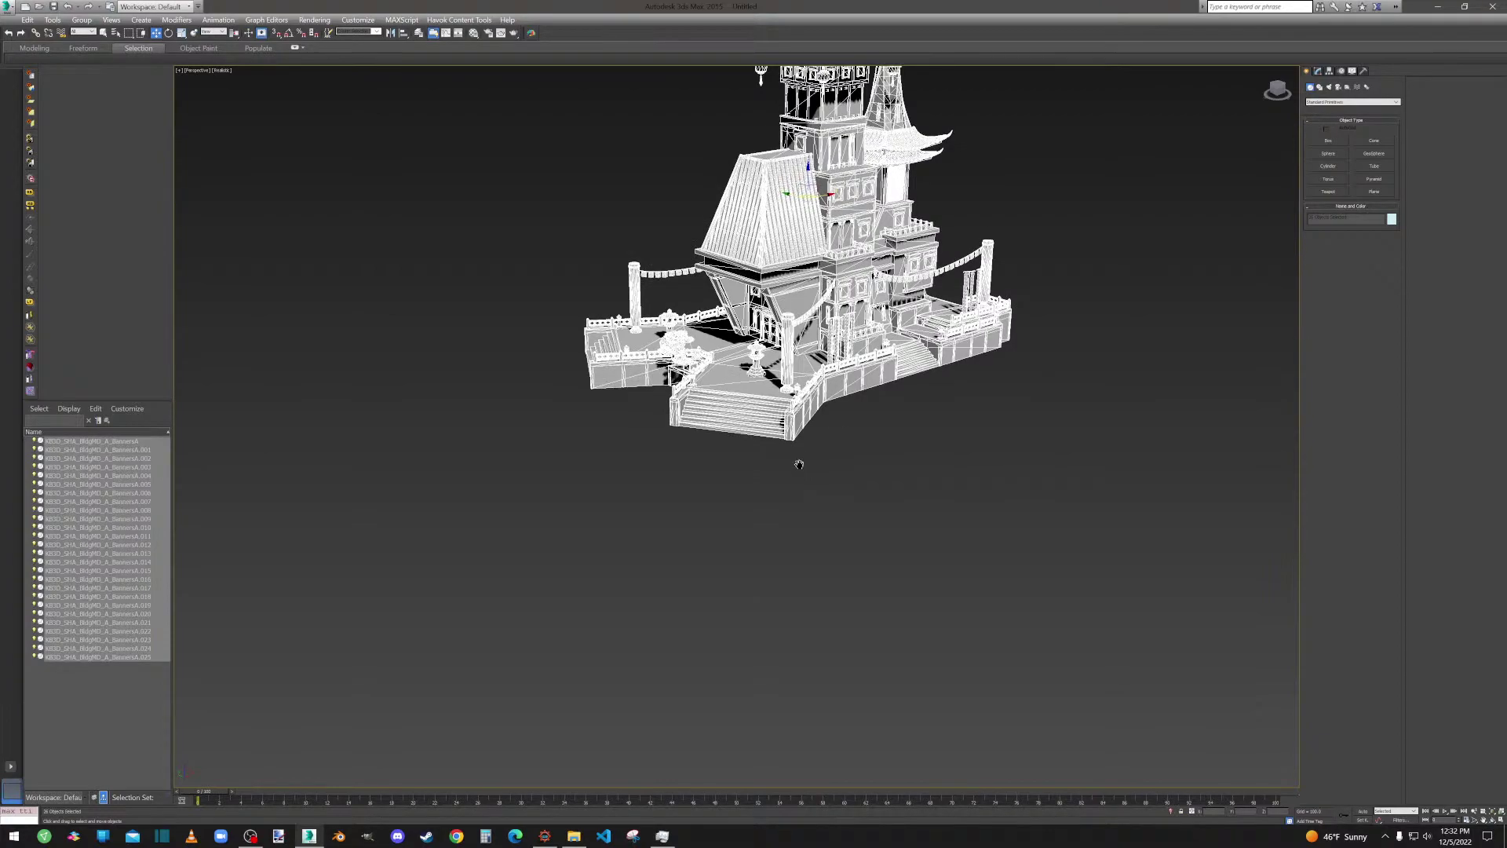
middle_drag(797, 458, 711, 614)
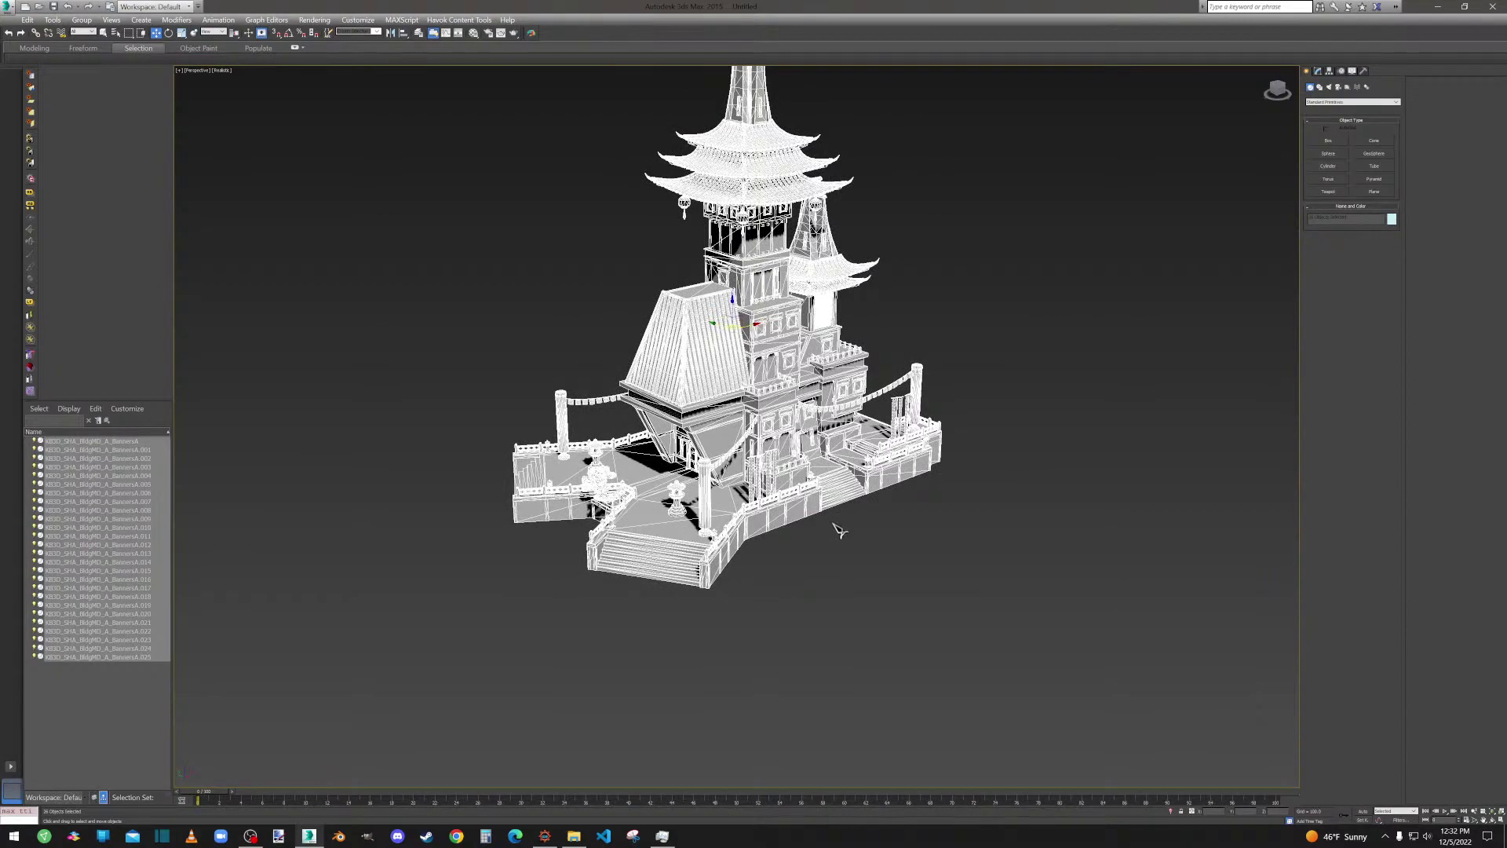
middle_drag(839, 530, 837, 588)
click(222, 70)
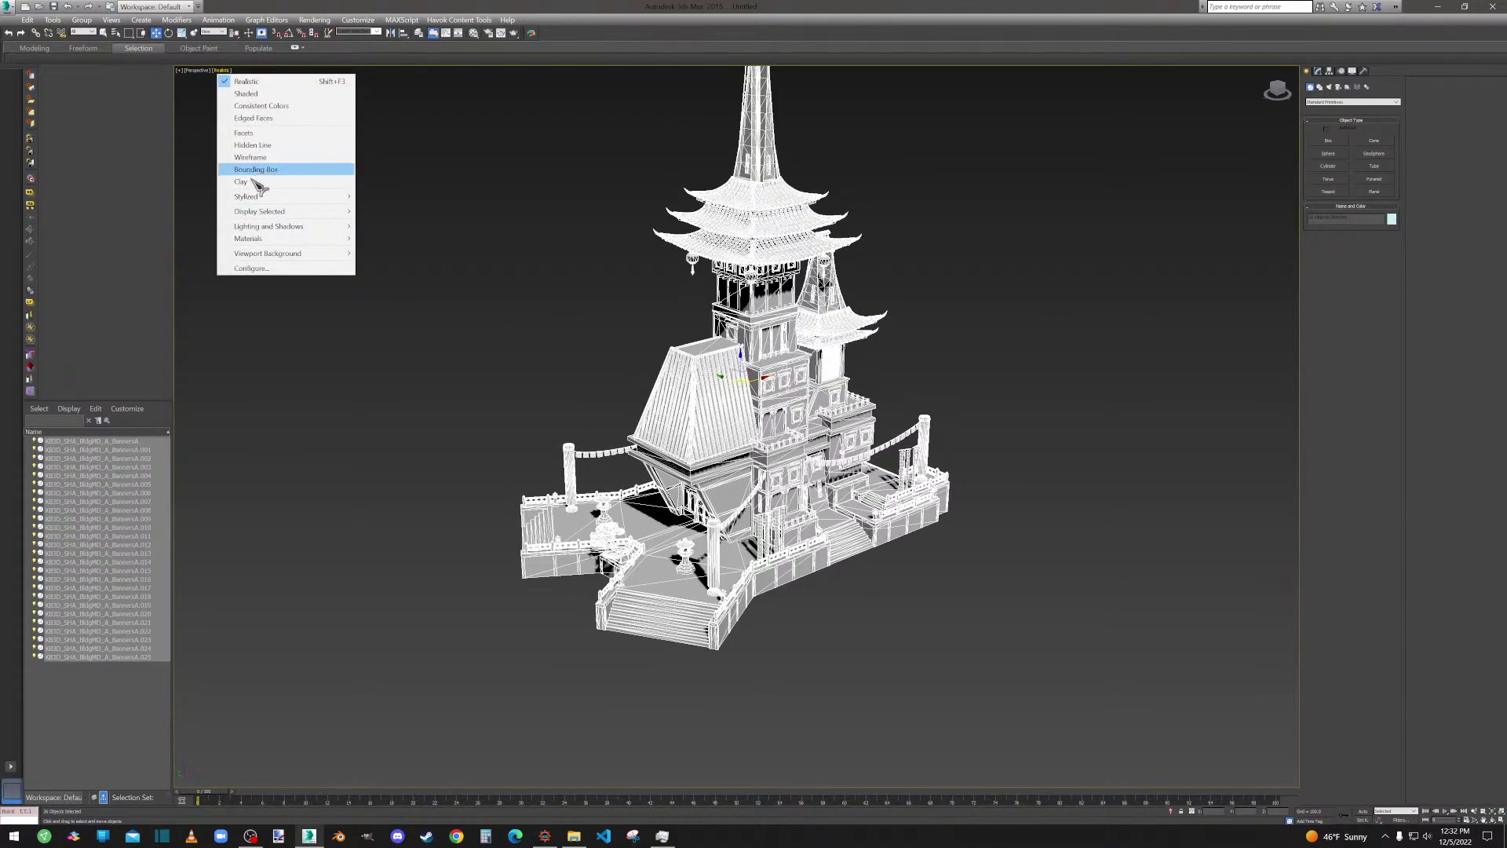
click(262, 181)
click(985, 370)
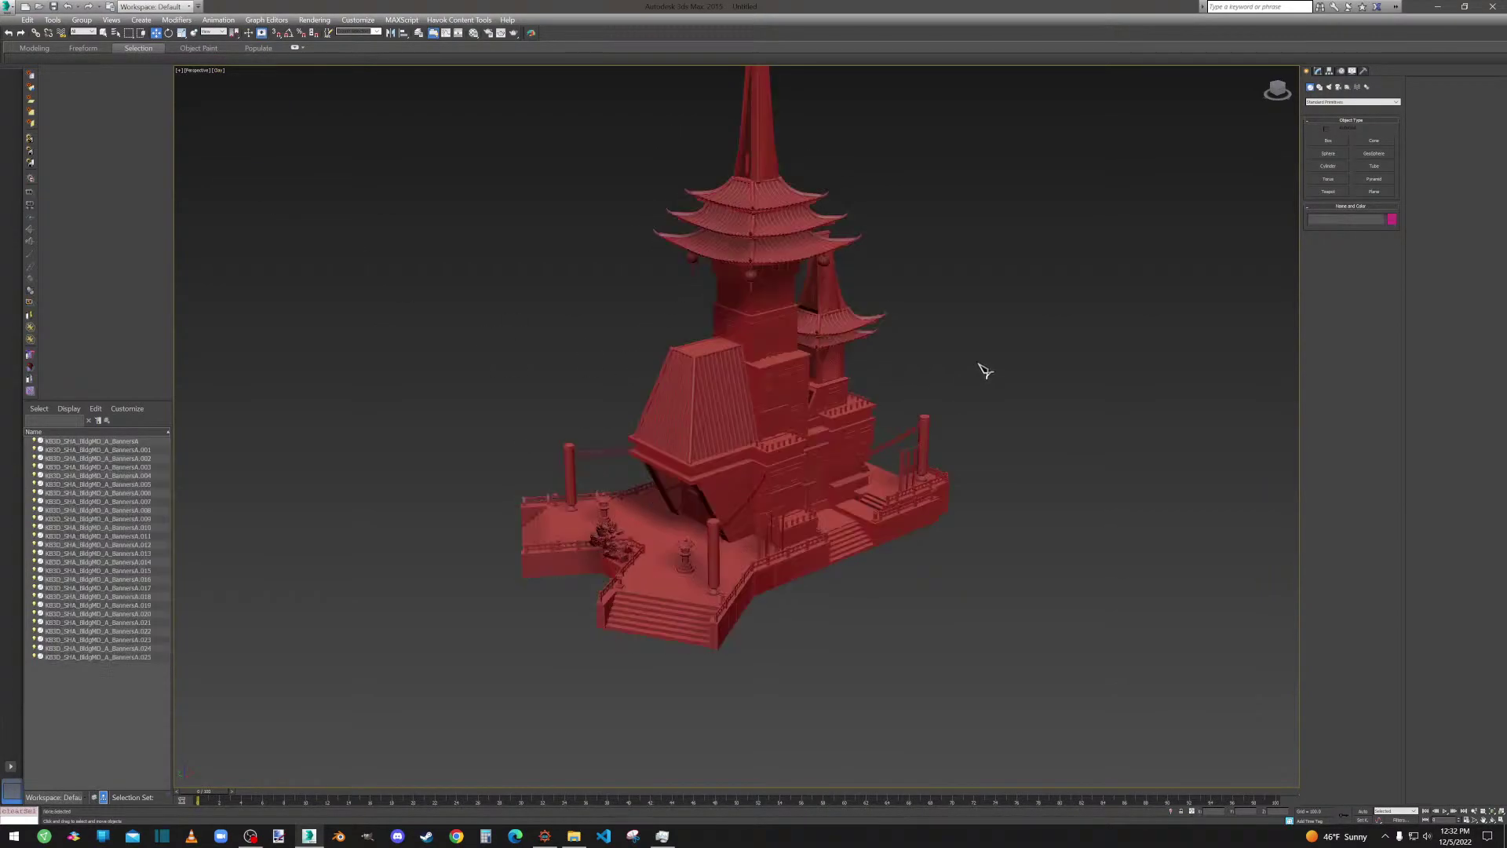
Select the whole building, convert all its objects to Editable Poly, and clear the selection.
scroll(930, 420, down, 2)
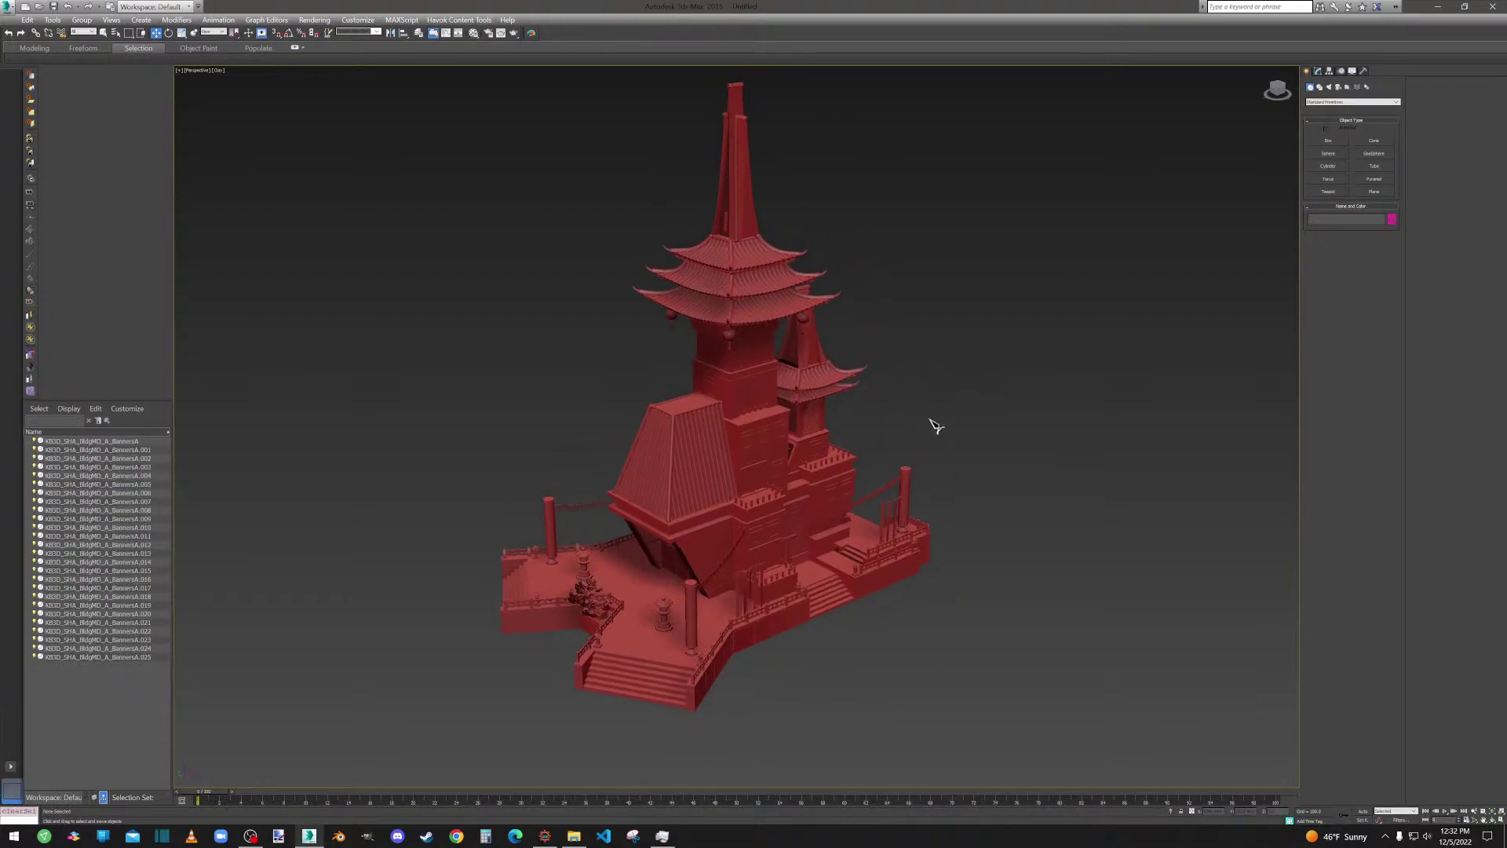
scroll(903, 369, down, 5)
drag(704, 256, 1092, 618)
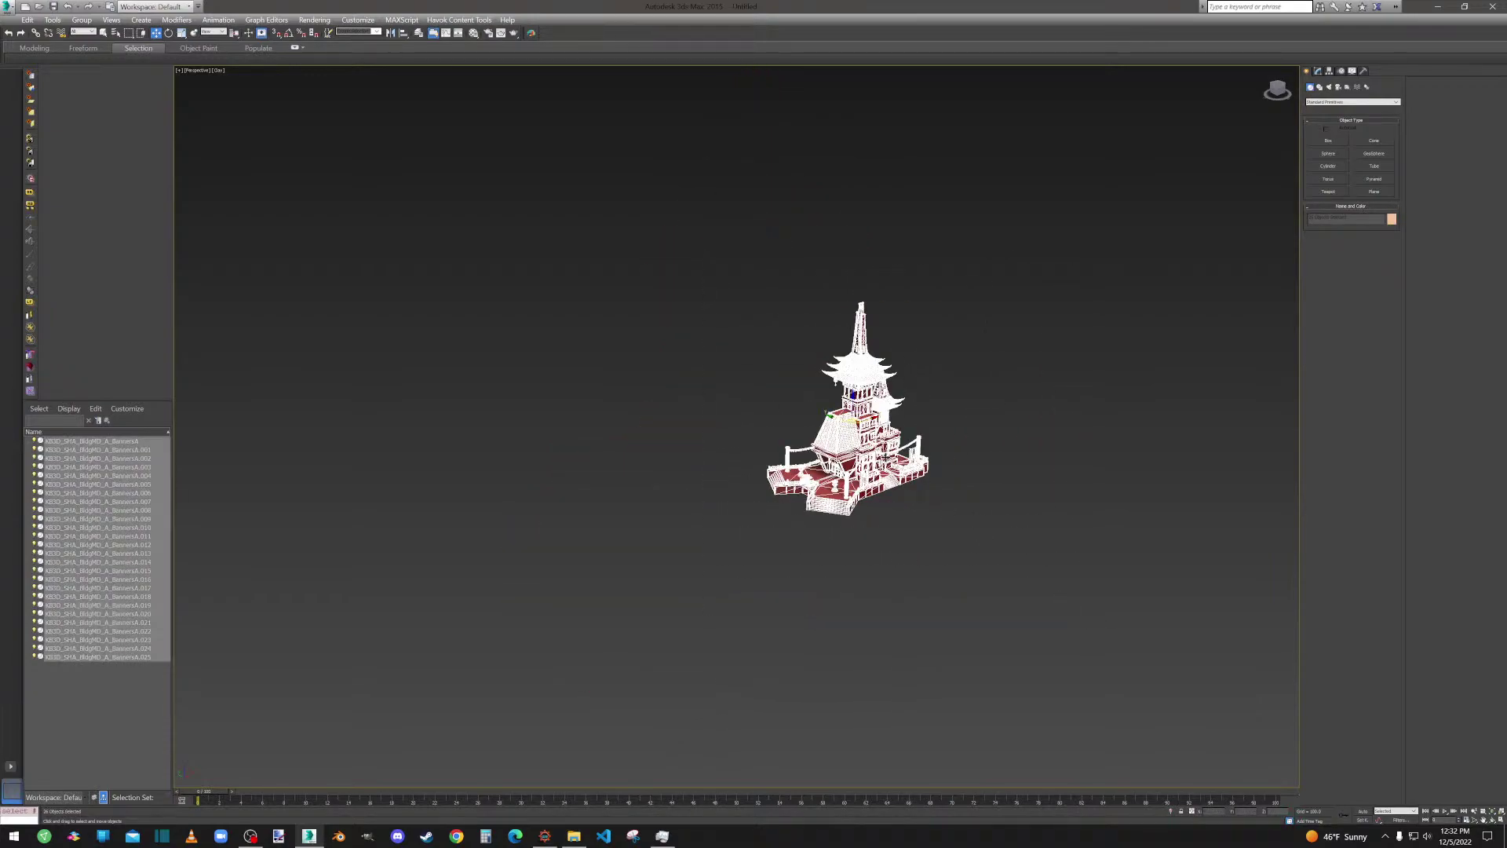
right_click(884, 455)
mouse_move(911, 563)
click(1029, 574)
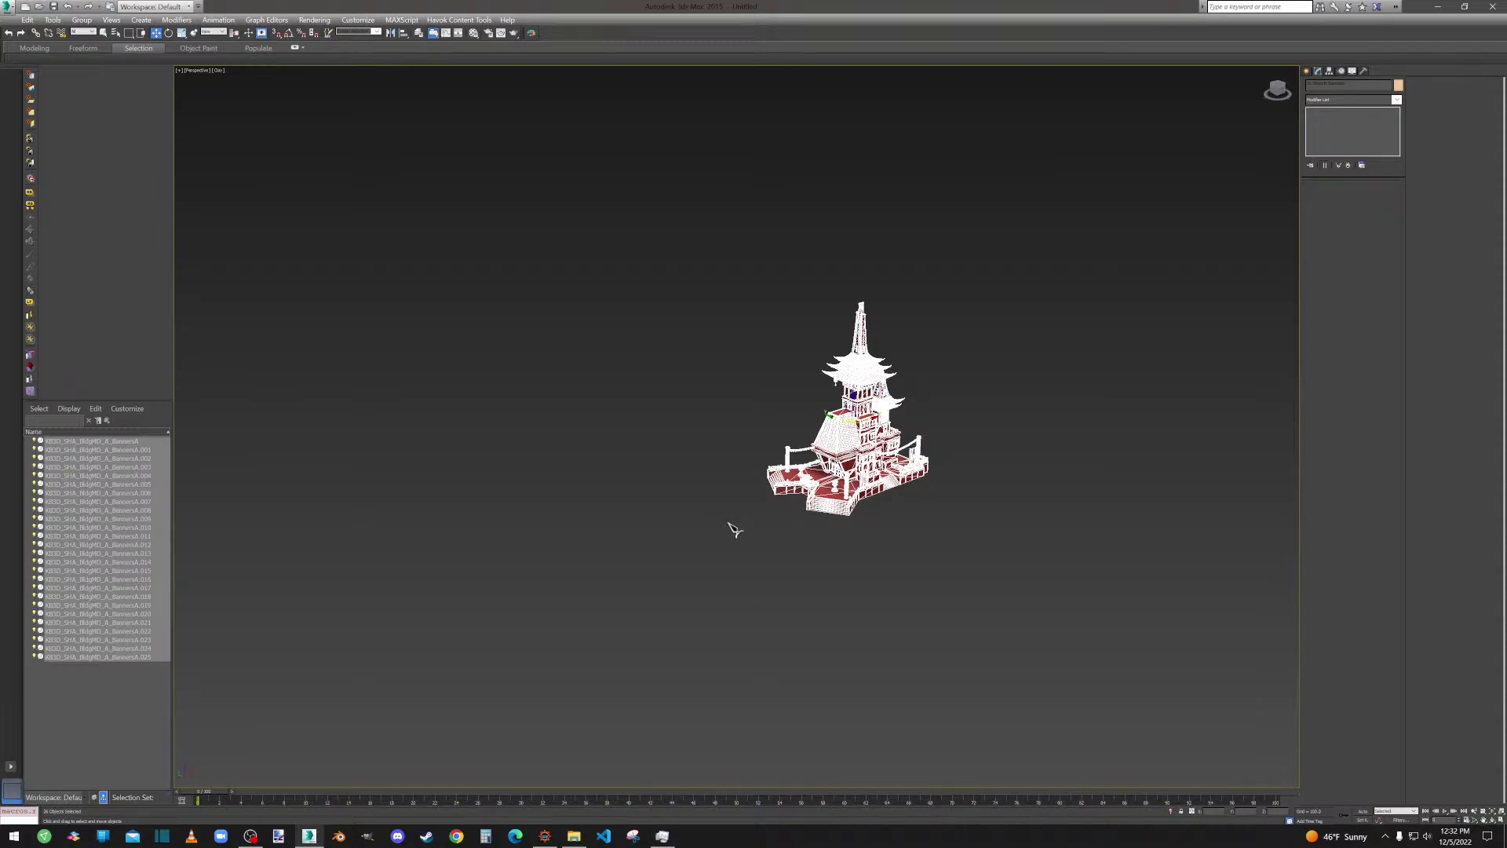
middle_drag(1031, 575, 869, 599)
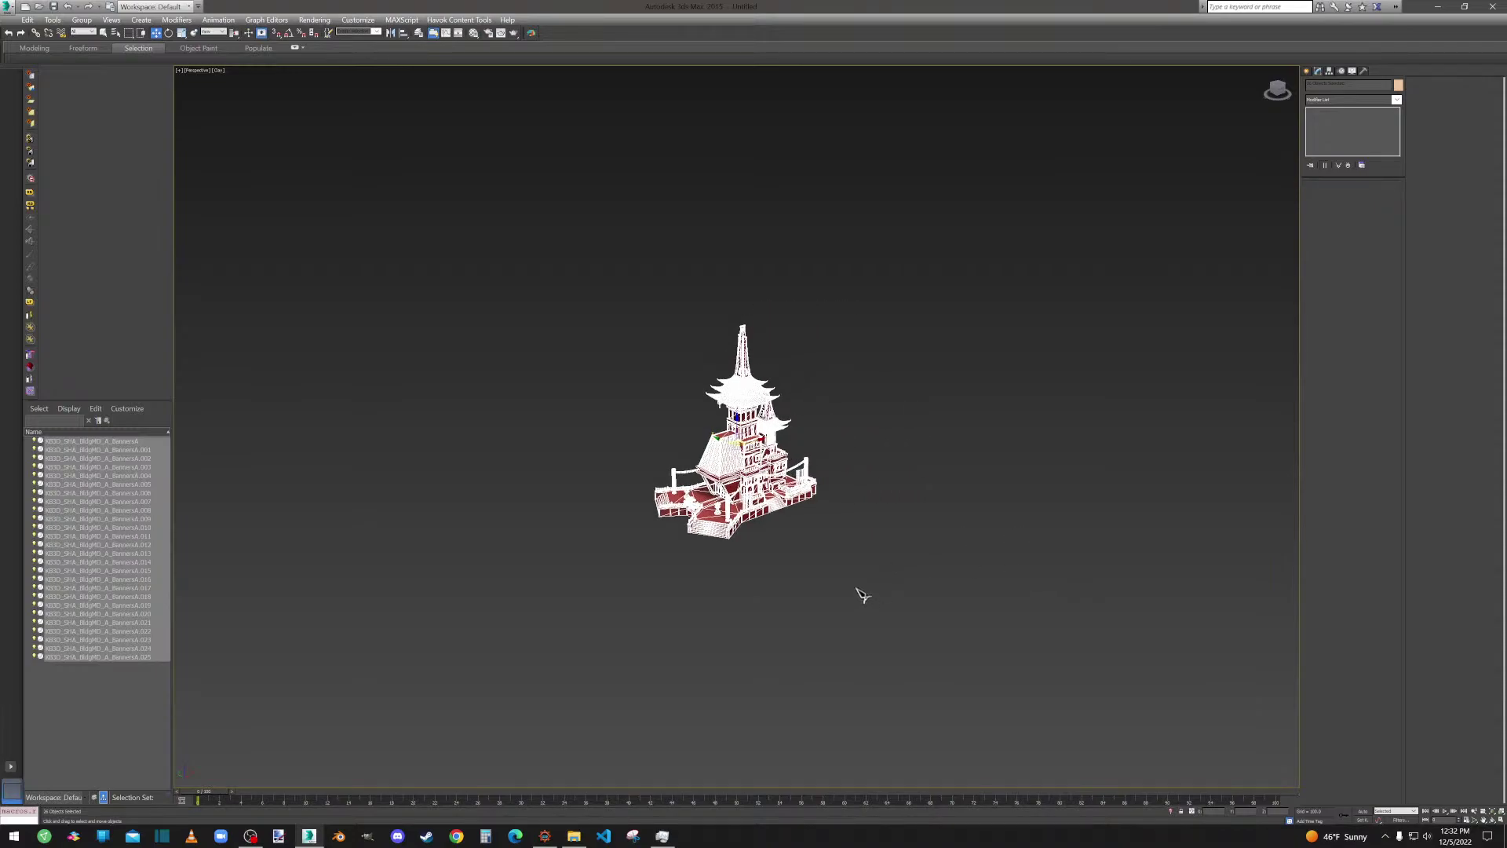
scroll(794, 562, up, 5)
middle_drag(784, 495, 837, 579)
click(842, 551)
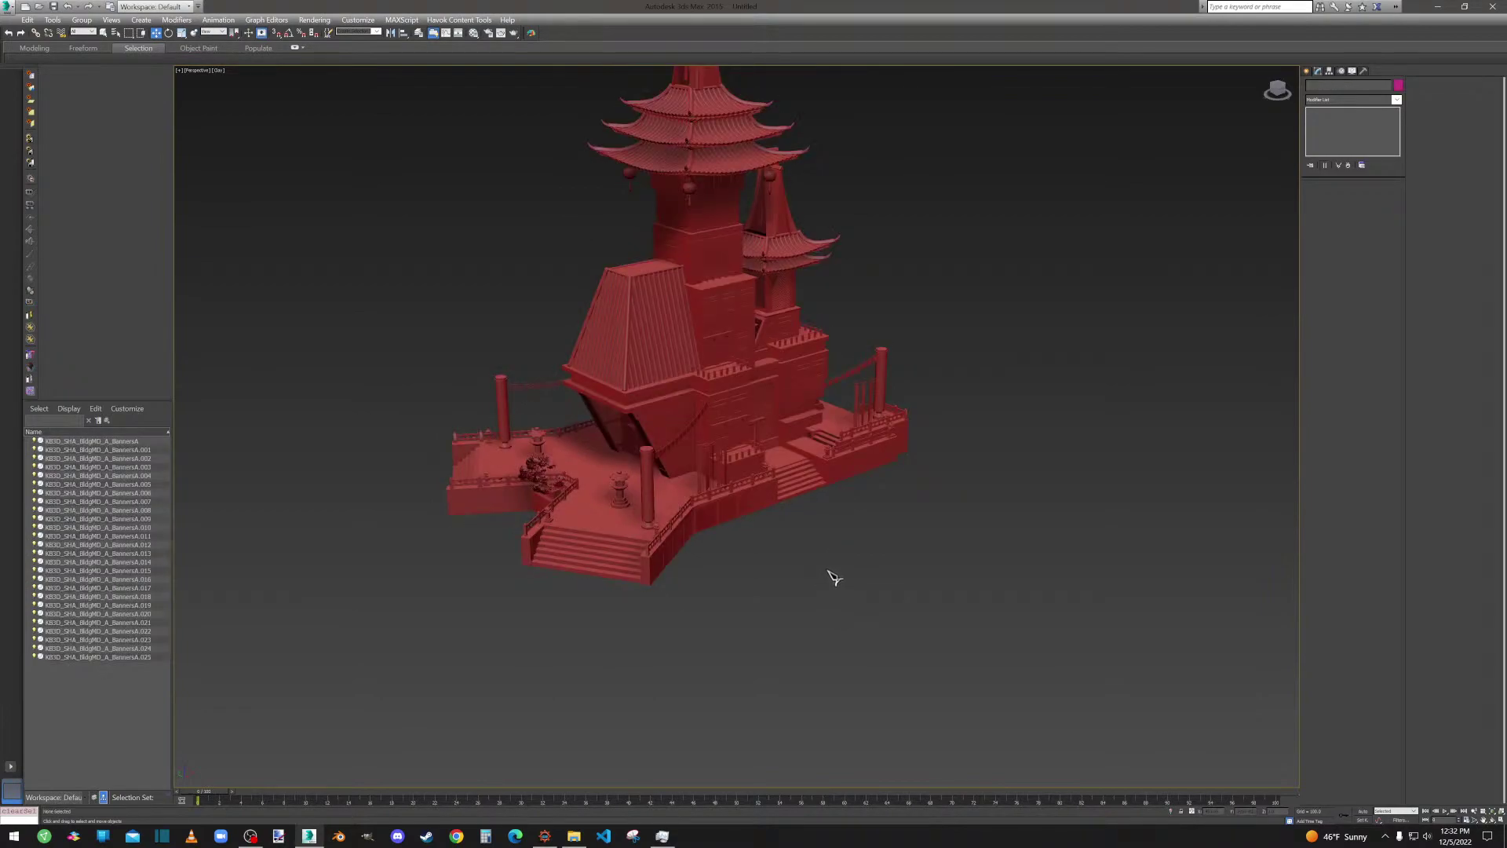
Examine the towers, the tiered roofs and the undersides of their eaves, picking the mesh beneath the main tower's roof.
alt+middle_drag(801, 573, 869, 531)
scroll(707, 293, up, 7)
click(707, 293)
scroll(707, 292, down, 8)
alt+middle_drag(713, 302, 730, 258)
click(789, 179)
middle_drag(794, 184, 839, 349)
scroll(797, 341, up, 5)
middle_drag(752, 306, 923, 420)
alt+middle_drag(763, 358, 898, 555)
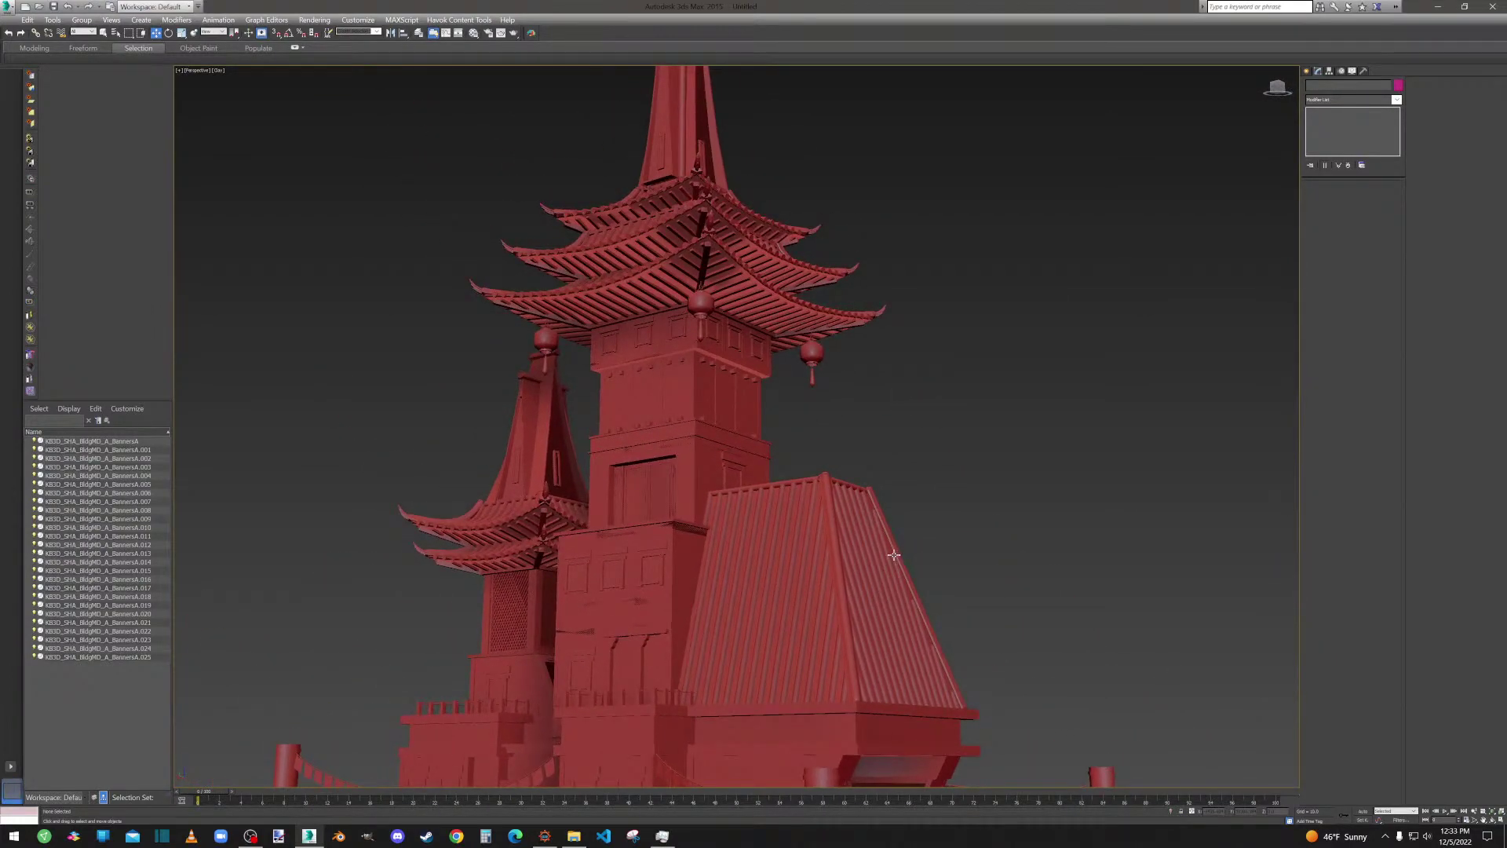
scroll(688, 301, up, 5)
mouse_move(738, 308)
alt+middle_down()
mouse_move(699, 306)
mouse_move(734, 286)
alt+middle_up()
scroll(733, 286, down, 3)
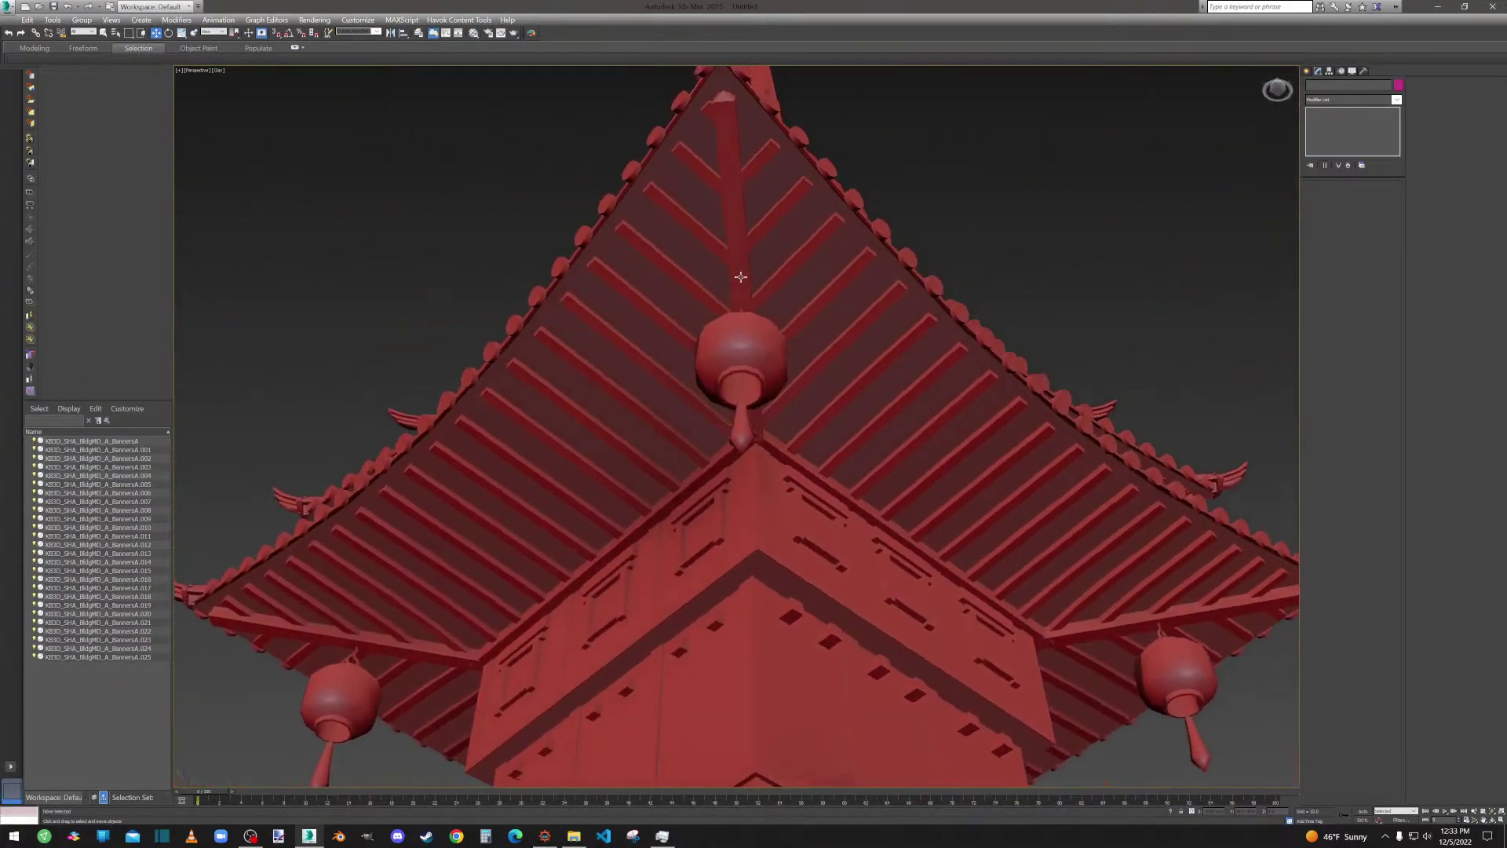
click(667, 244)
scroll(669, 247, up, 5)
alt+middle_drag(677, 247, 686, 259)
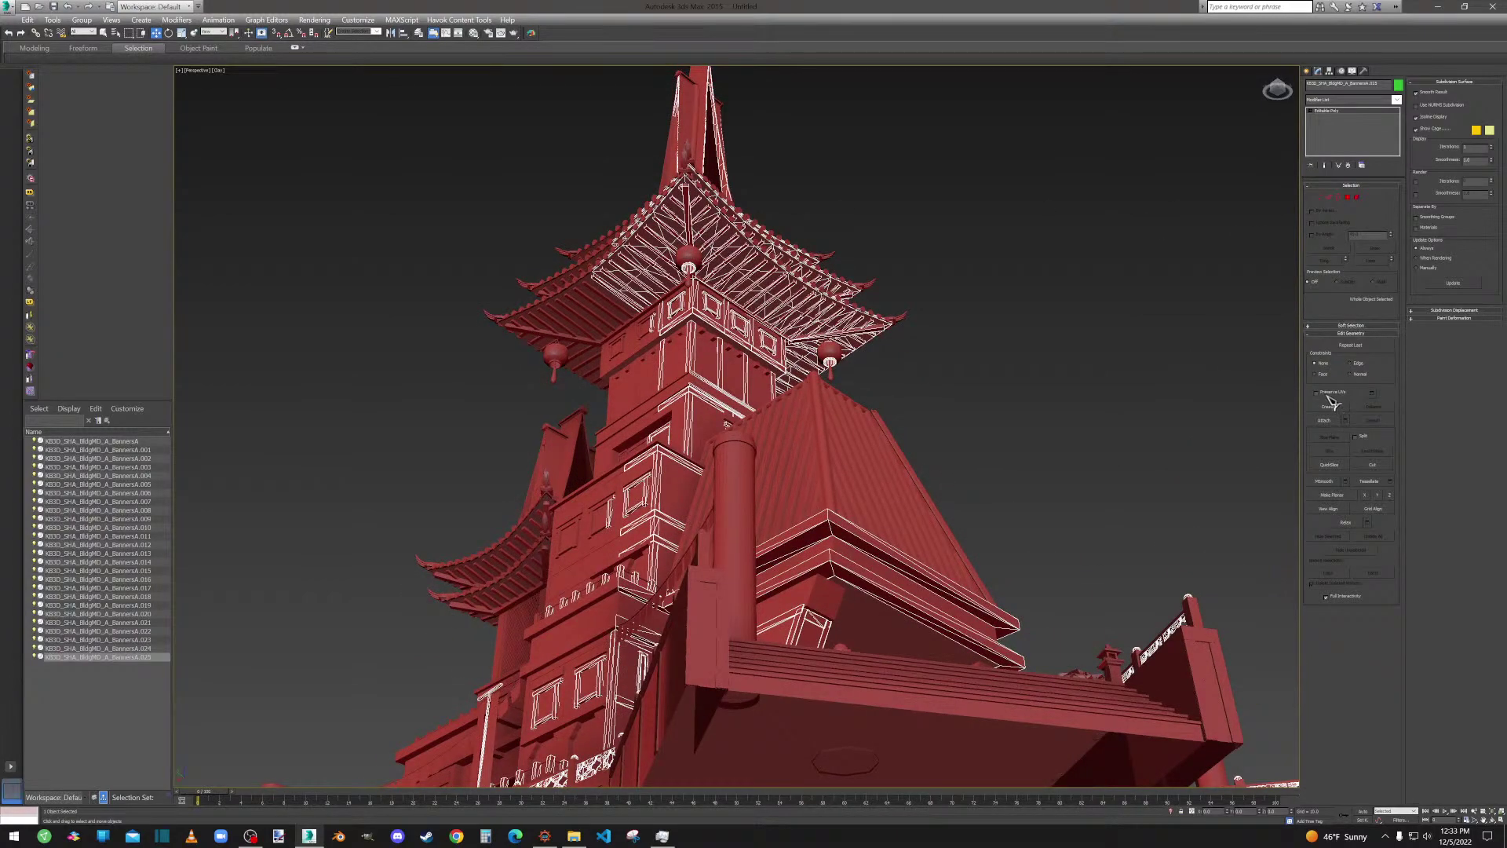
Reselect the entire building, apply the Editable Poly conversion again, and deselect everything.
scroll(789, 393, down, 5)
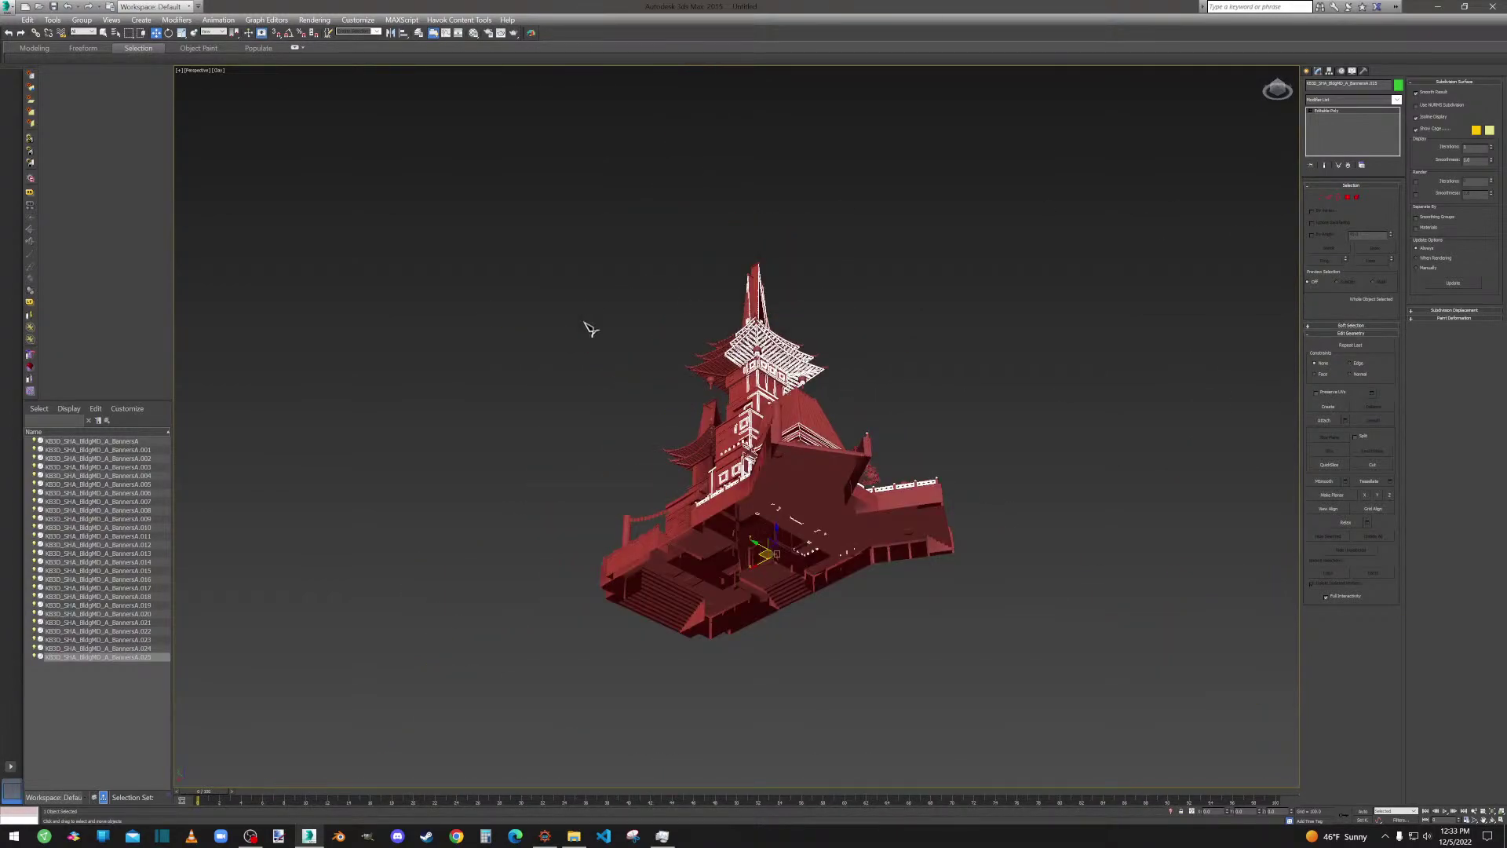
drag(522, 208, 1110, 706)
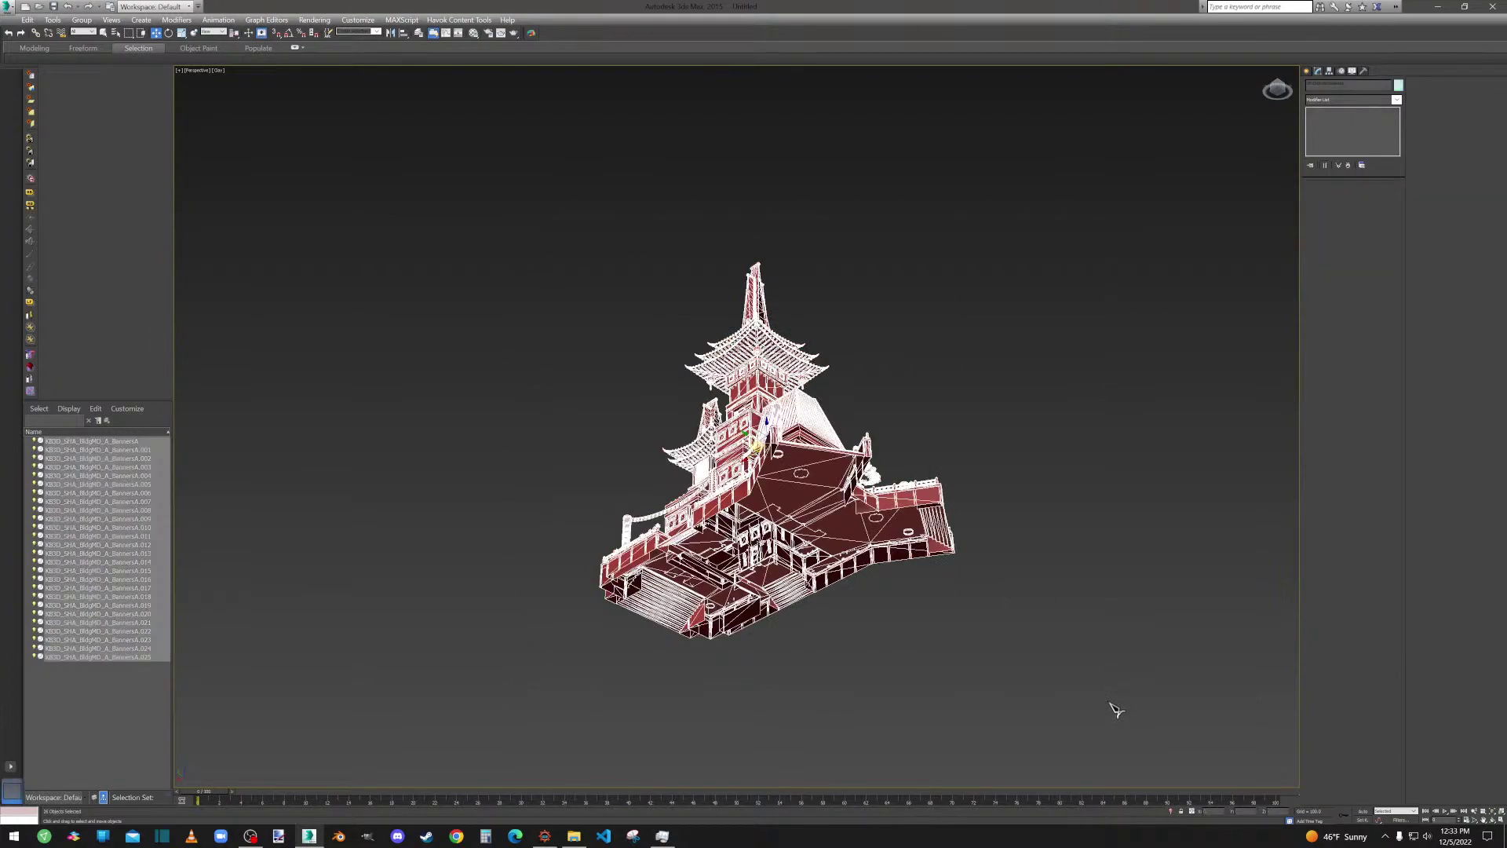
right_click(893, 603)
mouse_move(936, 701)
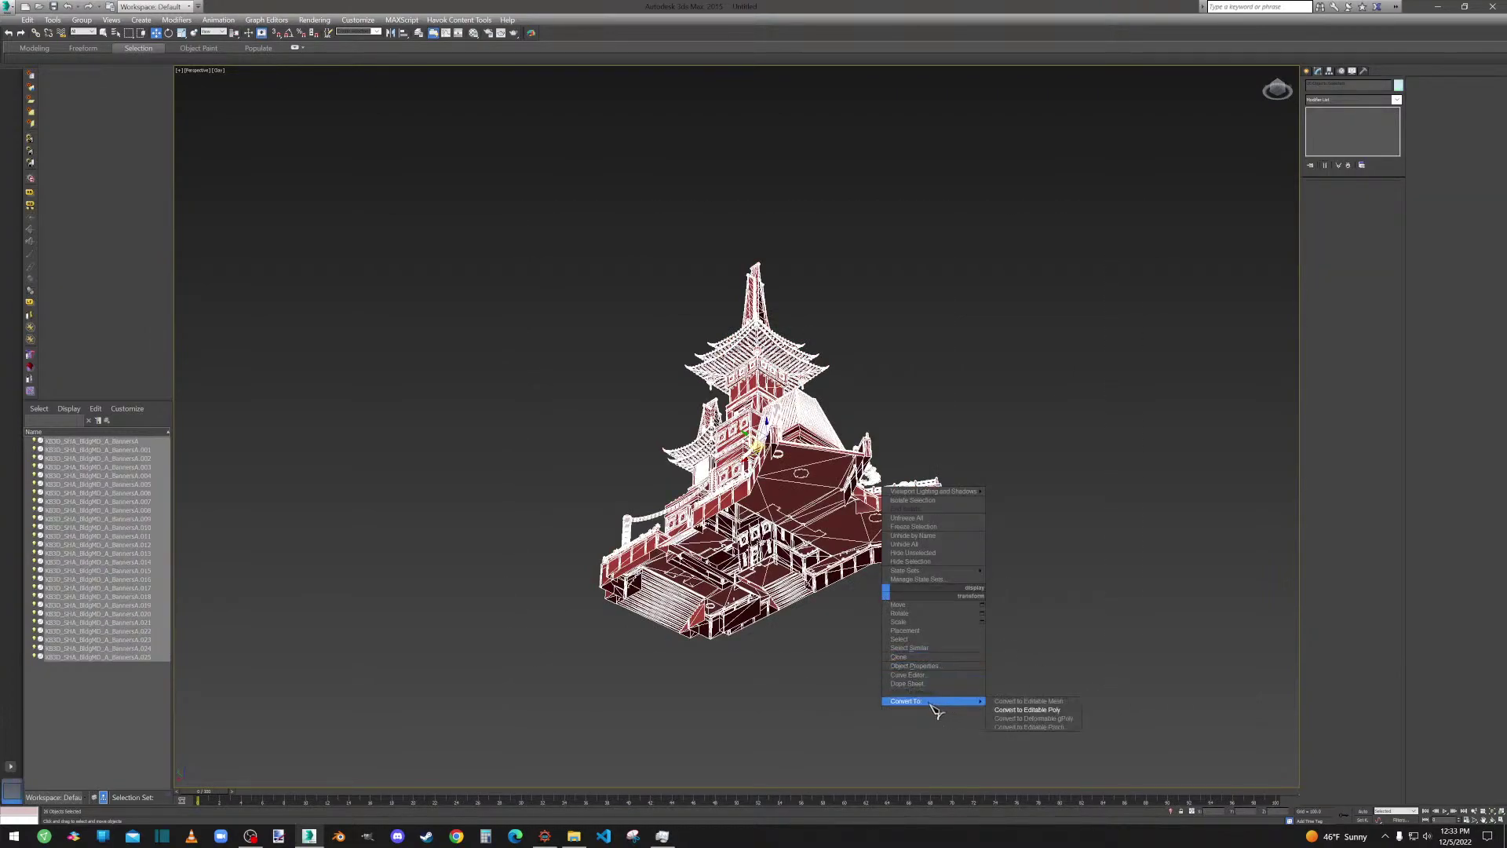
click(1018, 711)
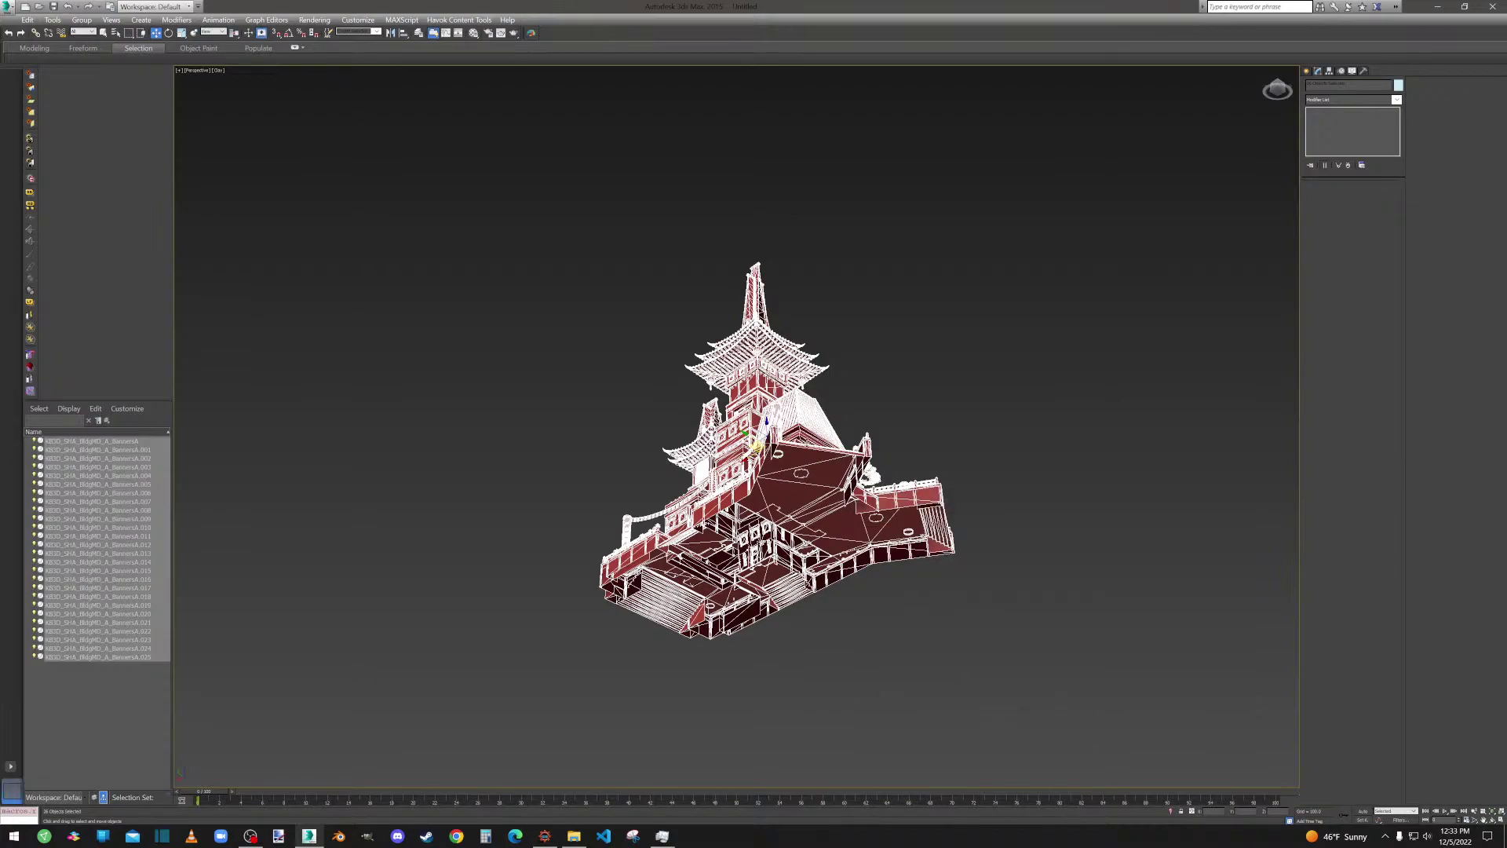
click(927, 416)
Select the mesh under the main tower's eaves, enable Preserve UVs, and enter Element sub-object level.
scroll(785, 361, up, 10)
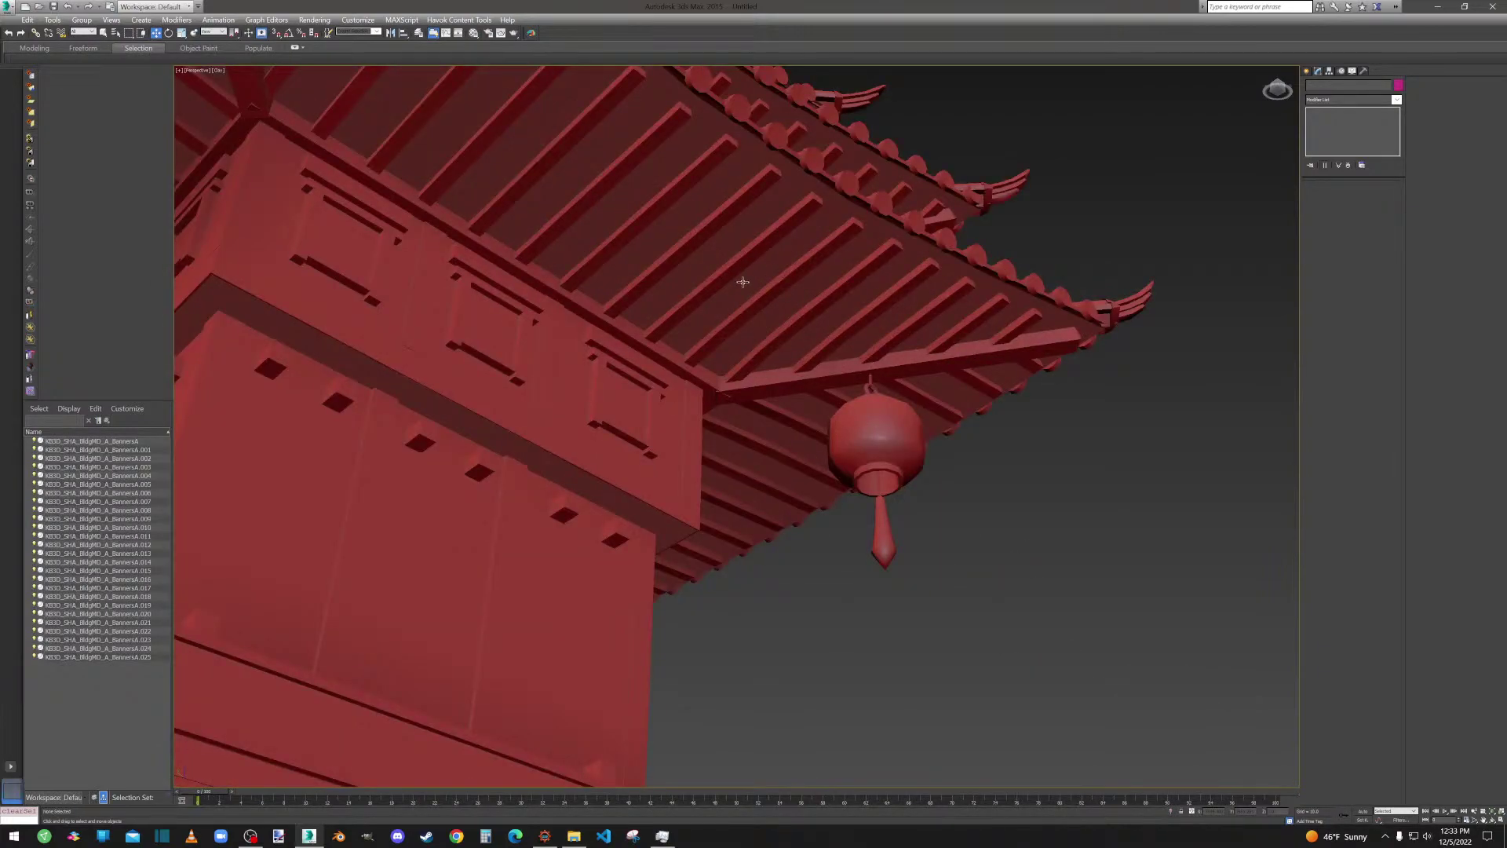
click(743, 282)
scroll(743, 282, down, 8)
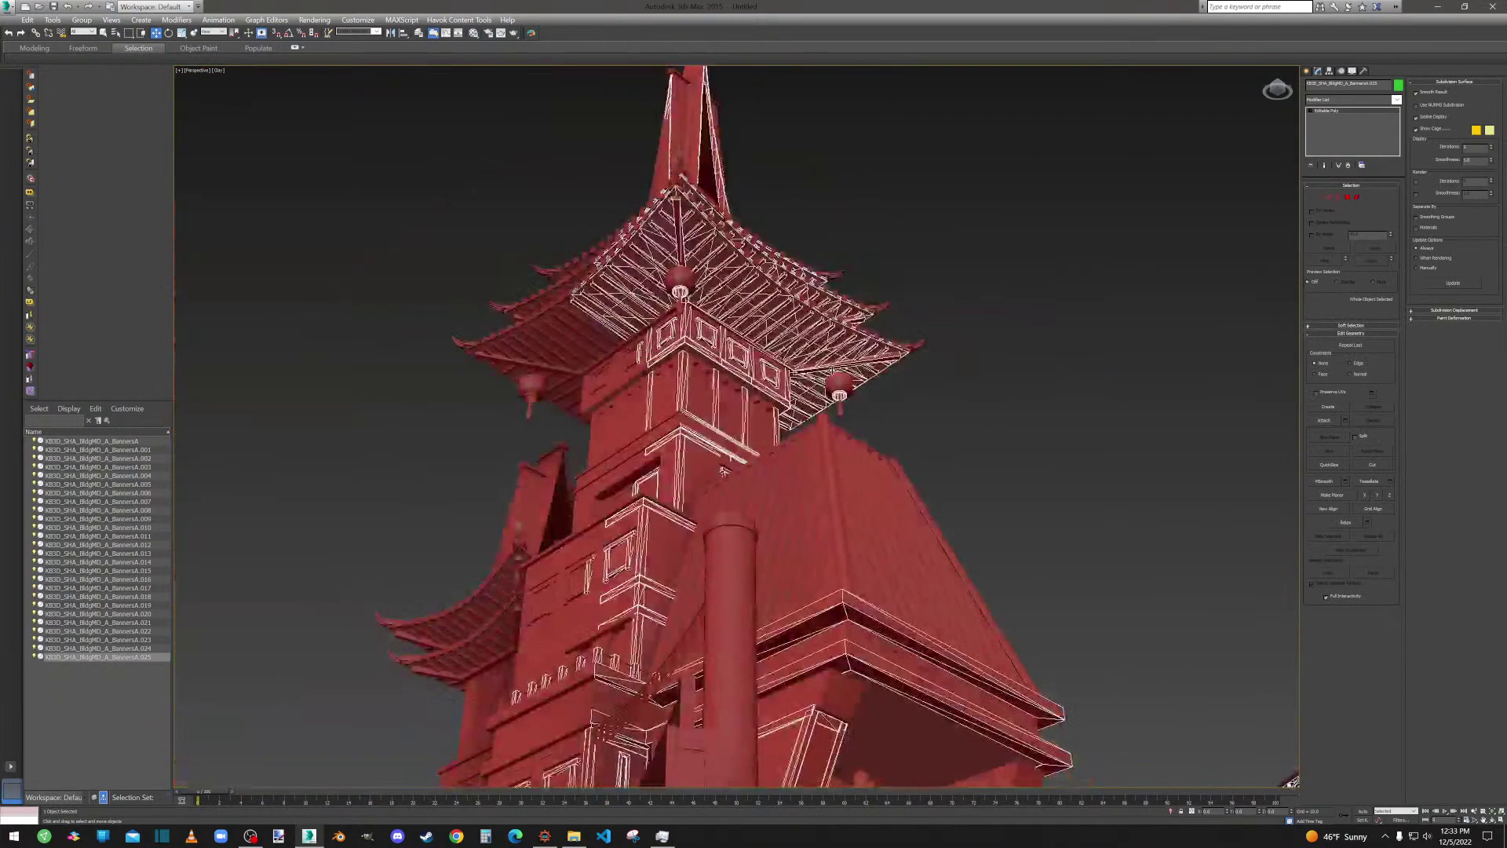
click(1337, 391)
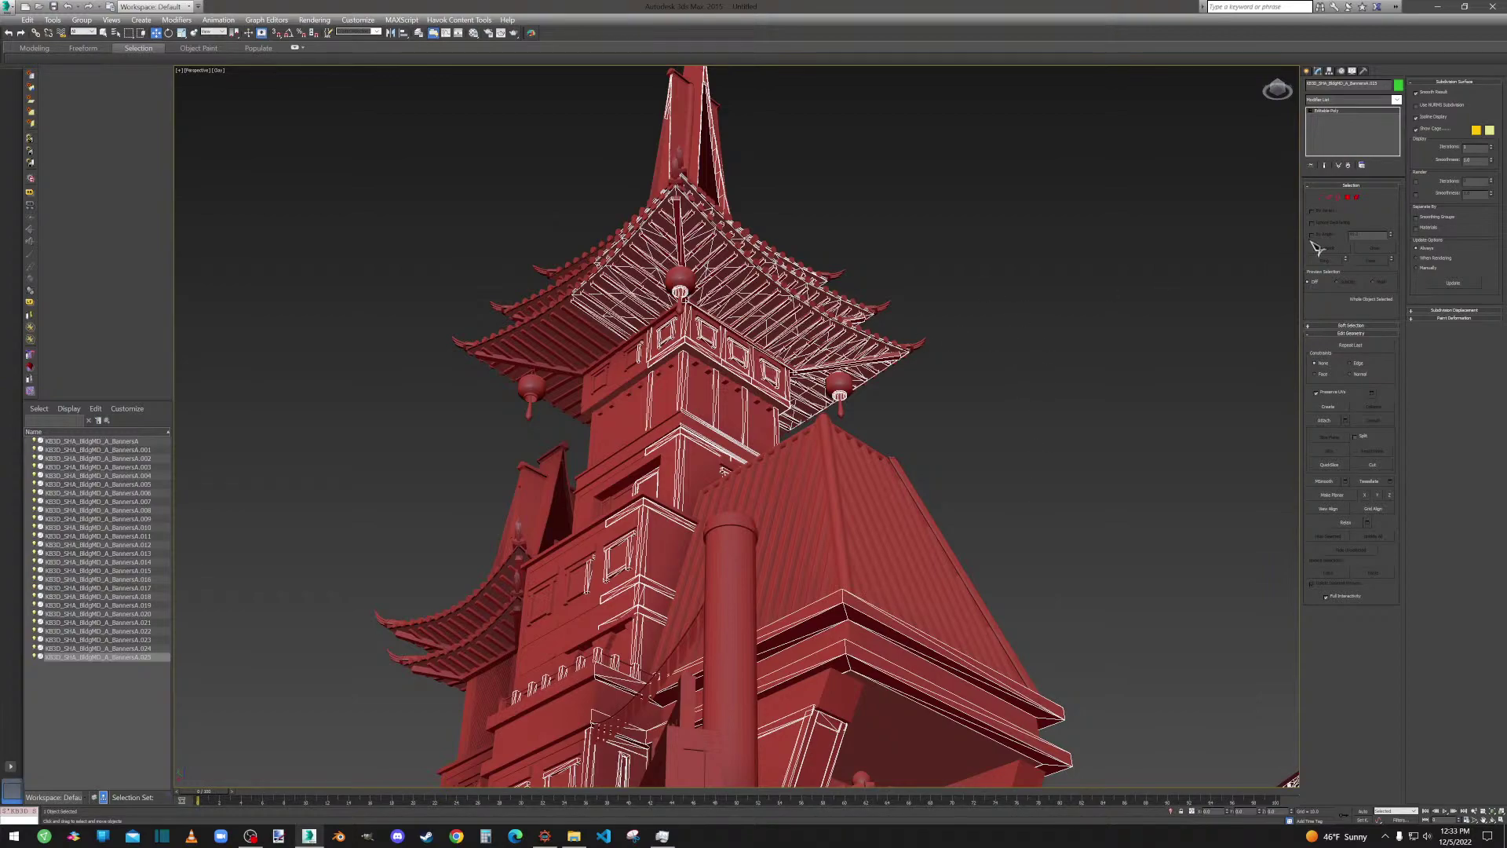
click(1357, 198)
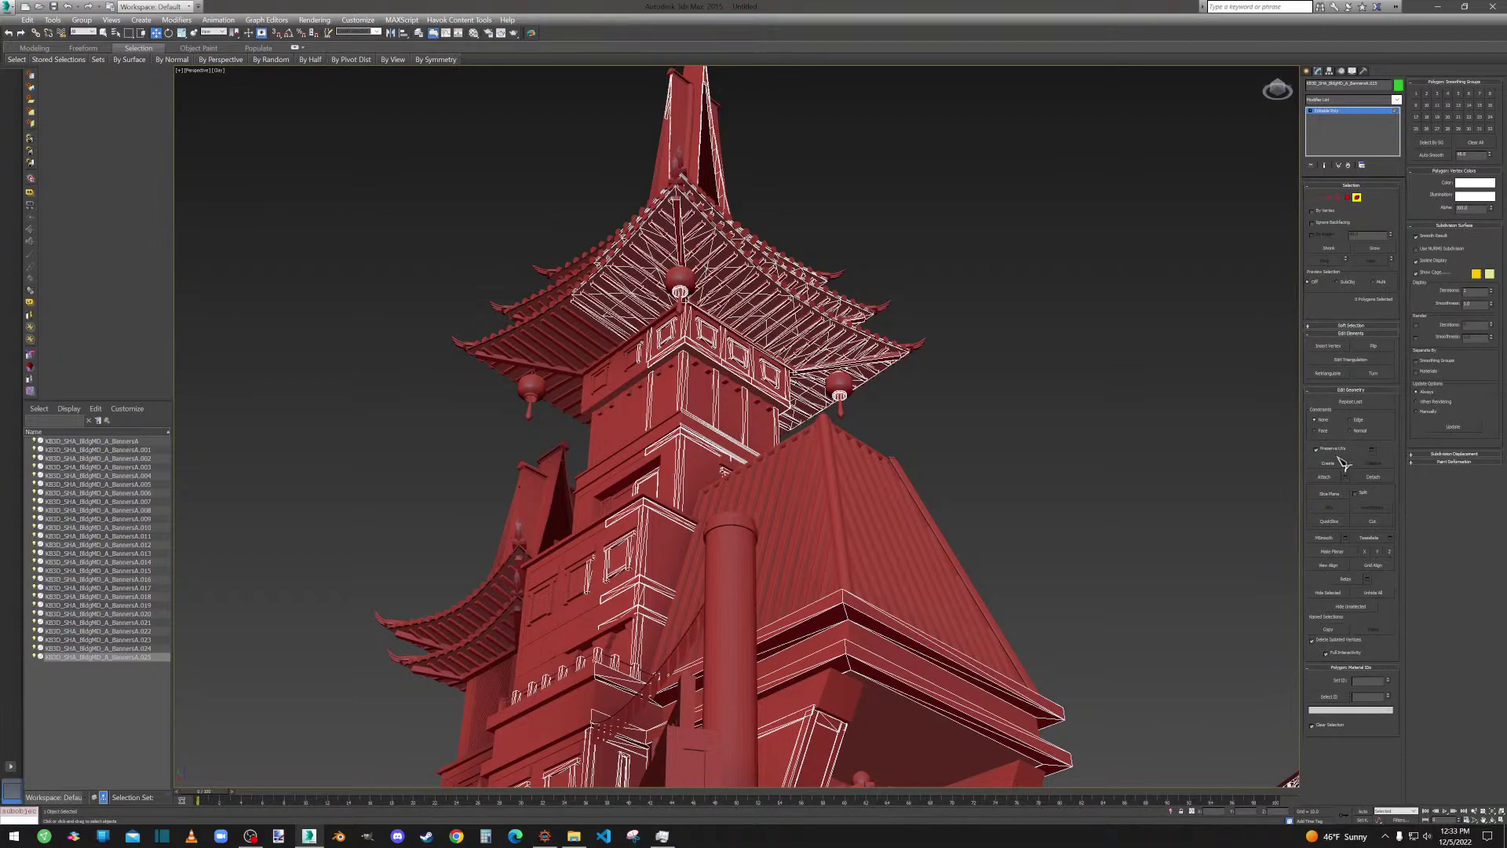
Select the first roof underside elements beneath the main tower's eaves, combining those on both sides of the corner.
mouse_move(1041, 405)
alt+middle_down()
mouse_move(1113, 360)
mouse_move(1022, 401)
alt+middle_up()
click(810, 279)
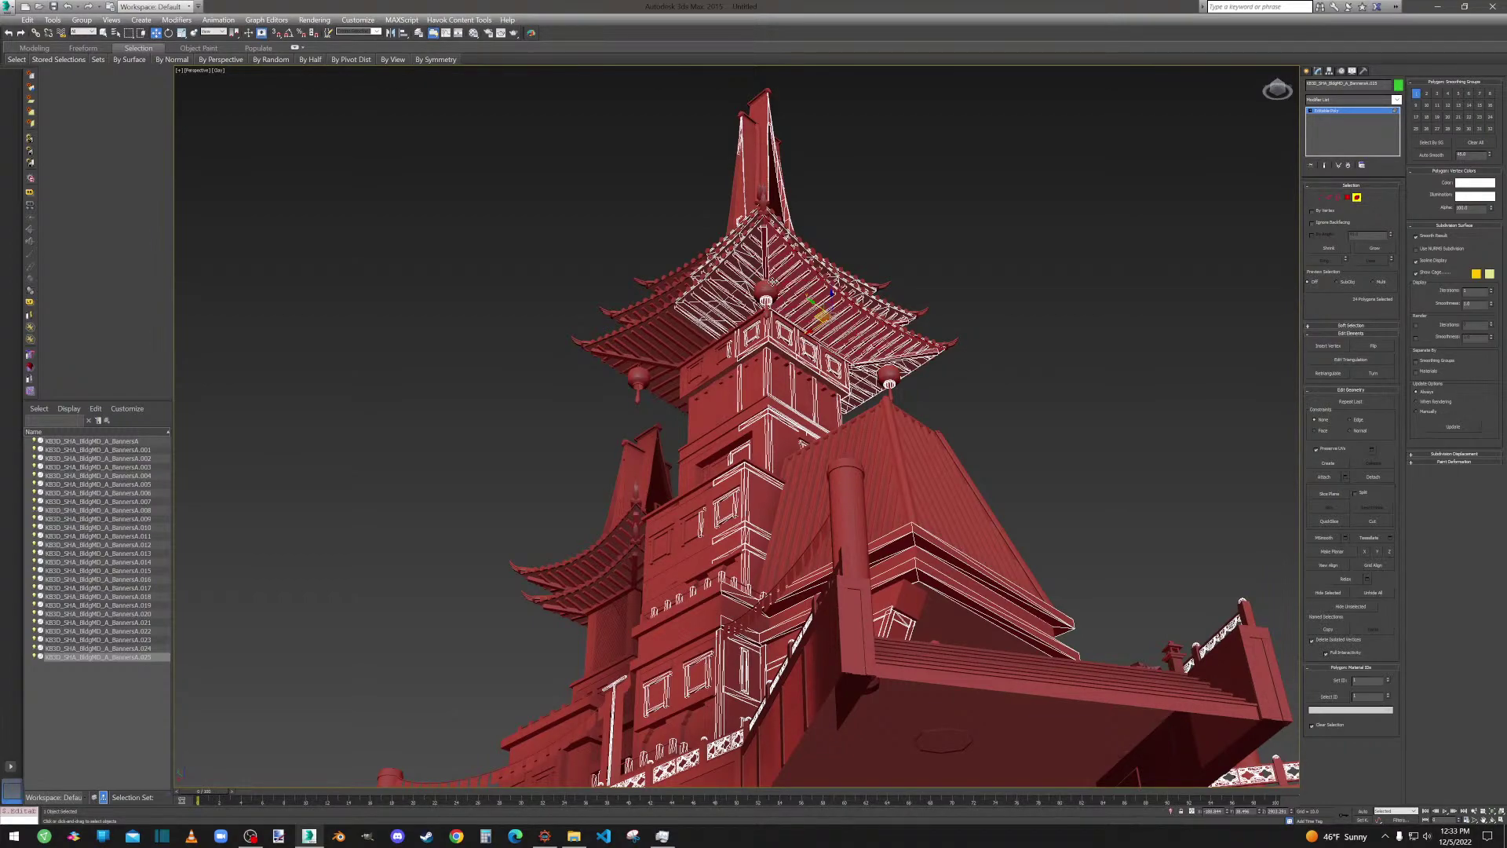
scroll(772, 280, up, 5)
ctrl+click(703, 215)
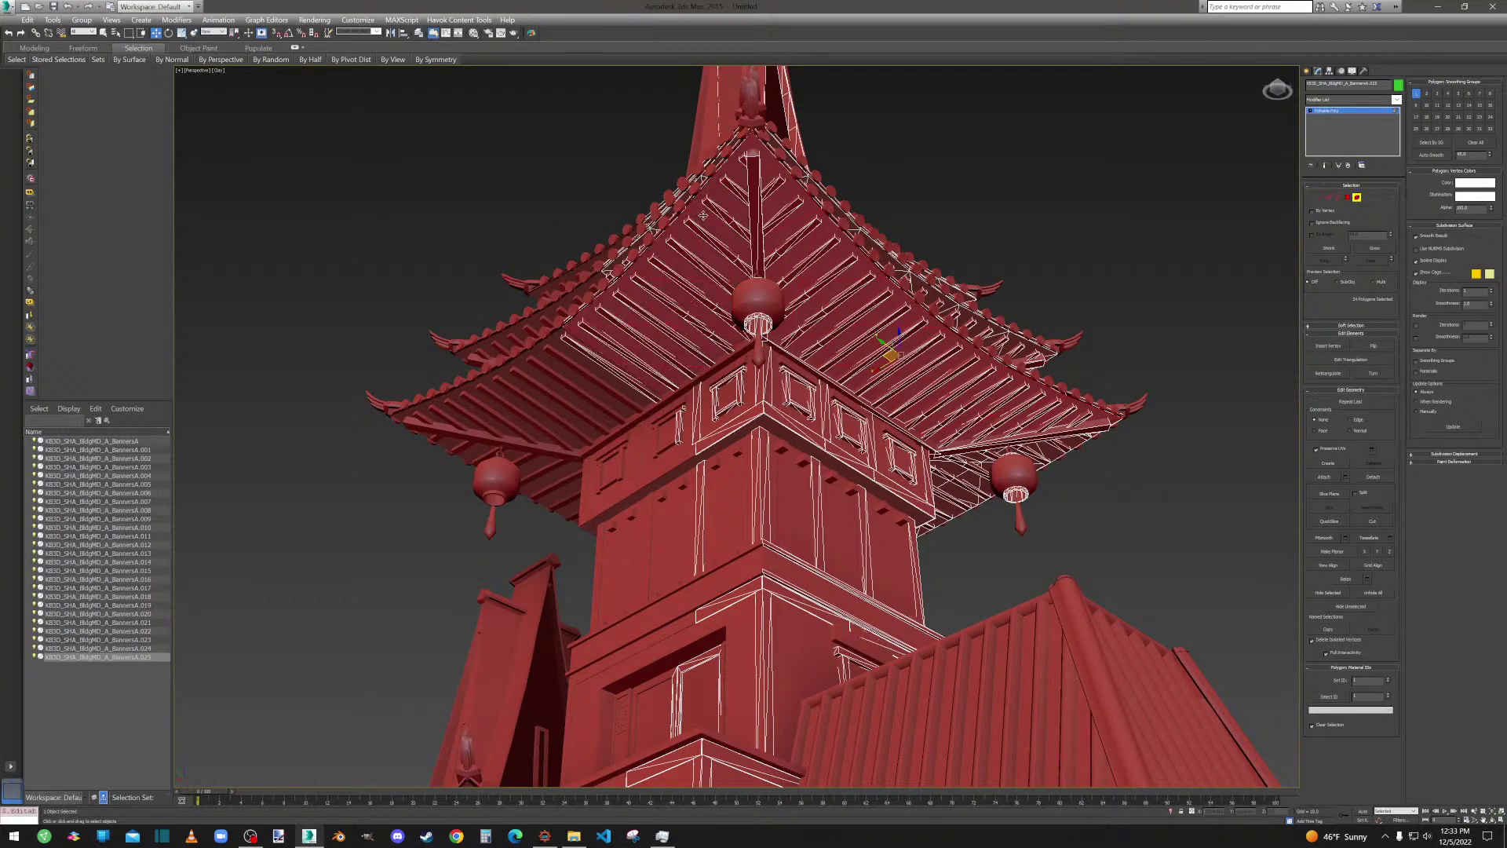
alt+middle_drag(952, 382, 981, 353)
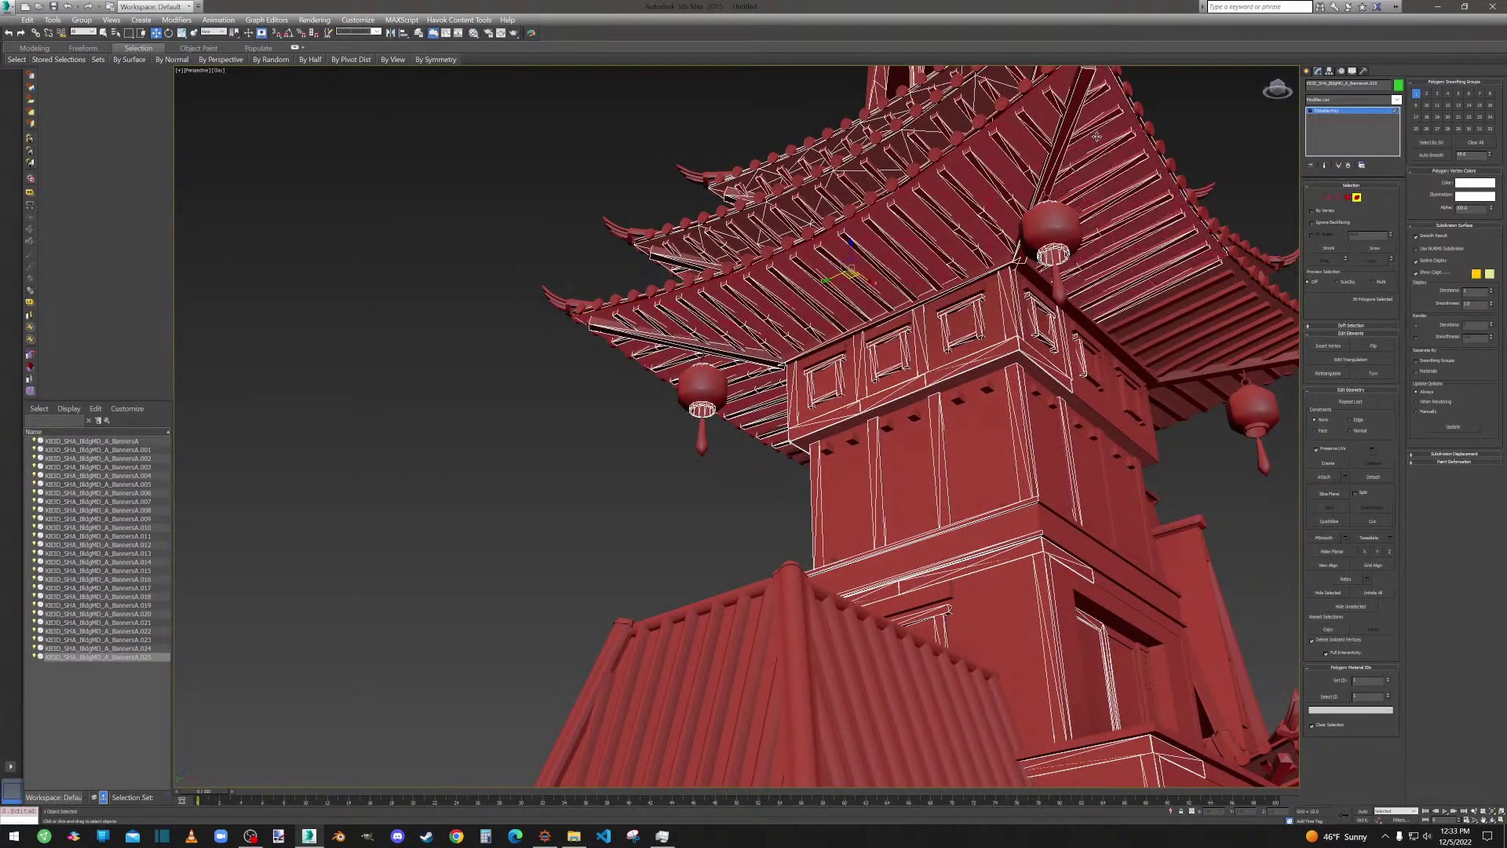
alt+middle_drag(961, 160, 1003, 351)
ctrl+click(915, 255)
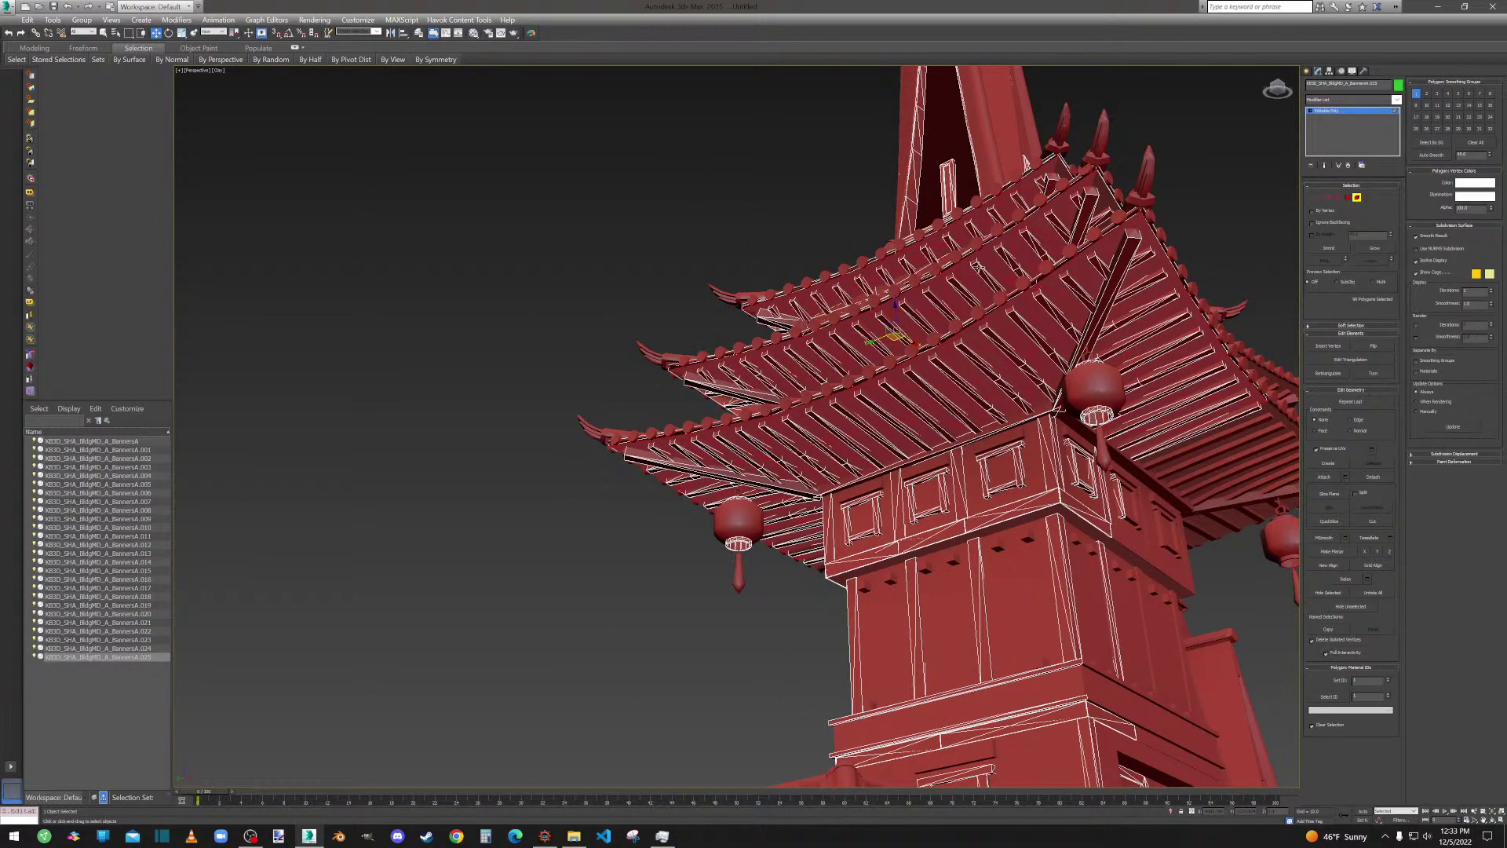
Add the remaining underside elements of the main tower's upper roof tiers and adjoining side to the selection, switching to the Select tool.
scroll(973, 268, down, 2)
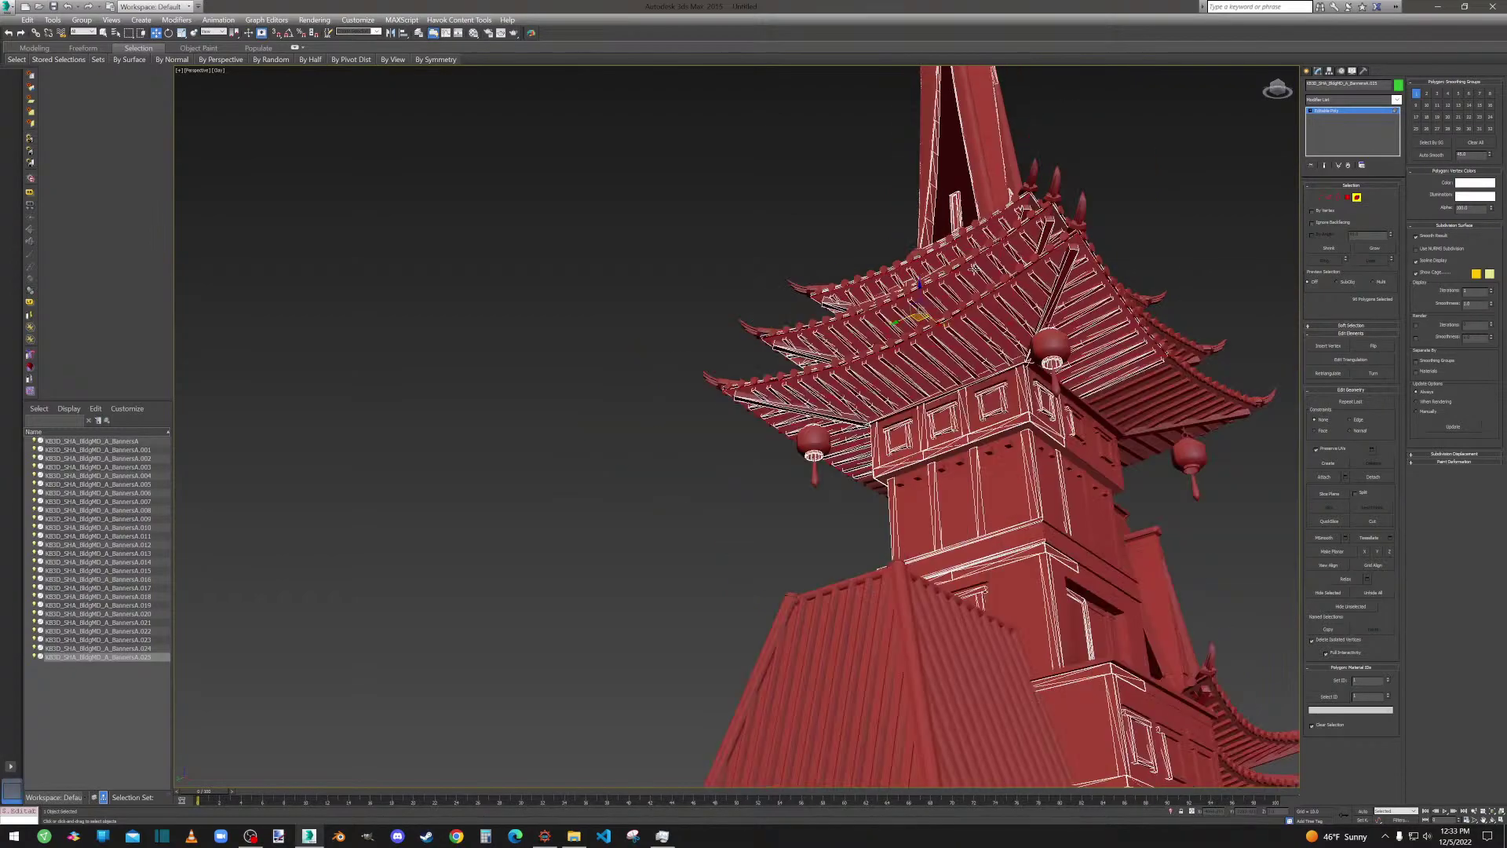
alt+middle_drag(1002, 267, 974, 269)
scroll(974, 270, down, 1)
ctrl+click(990, 234)
ctrl+click(990, 203)
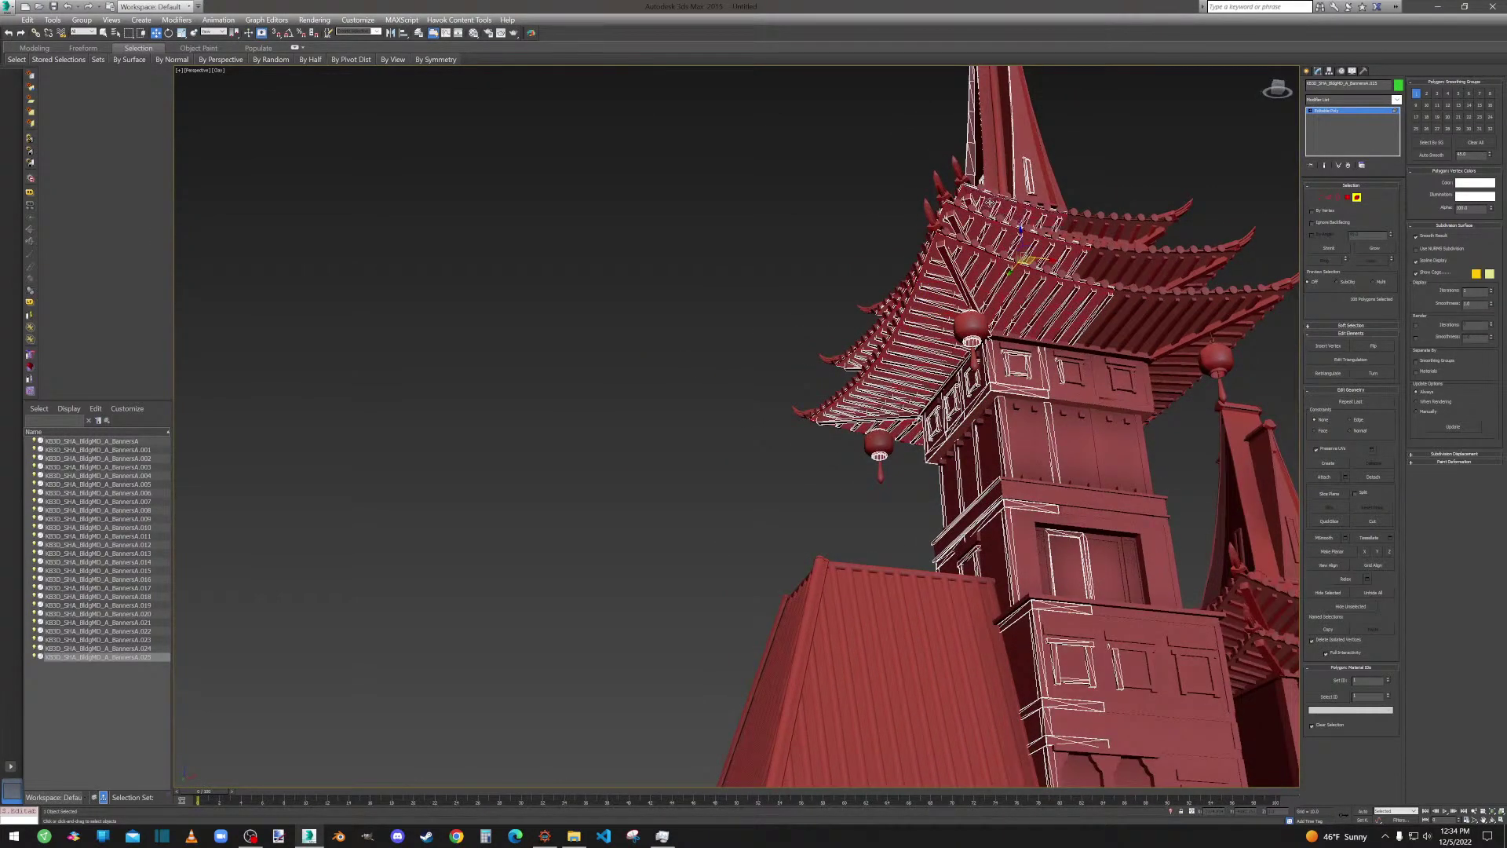
right_click(911, 301)
click(919, 346)
middle_drag(924, 366, 932, 447)
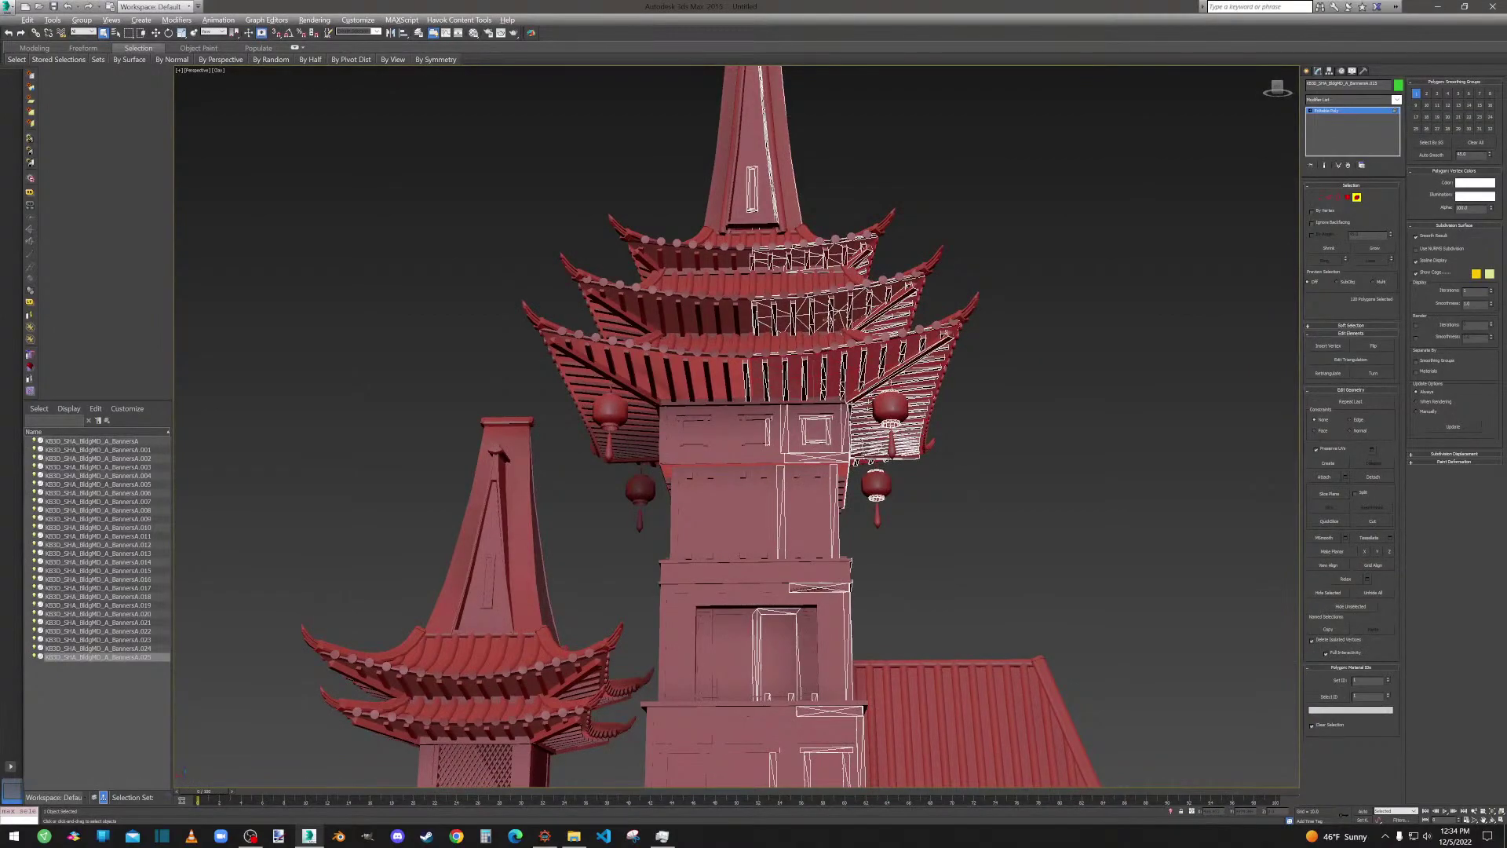
ctrl+click(822, 300)
ctrl+click(814, 252)
Examine the porch ceiling, the terrace underside, the spire and the tiered roofs for other faces that need flipping.
scroll(856, 318, down, 3)
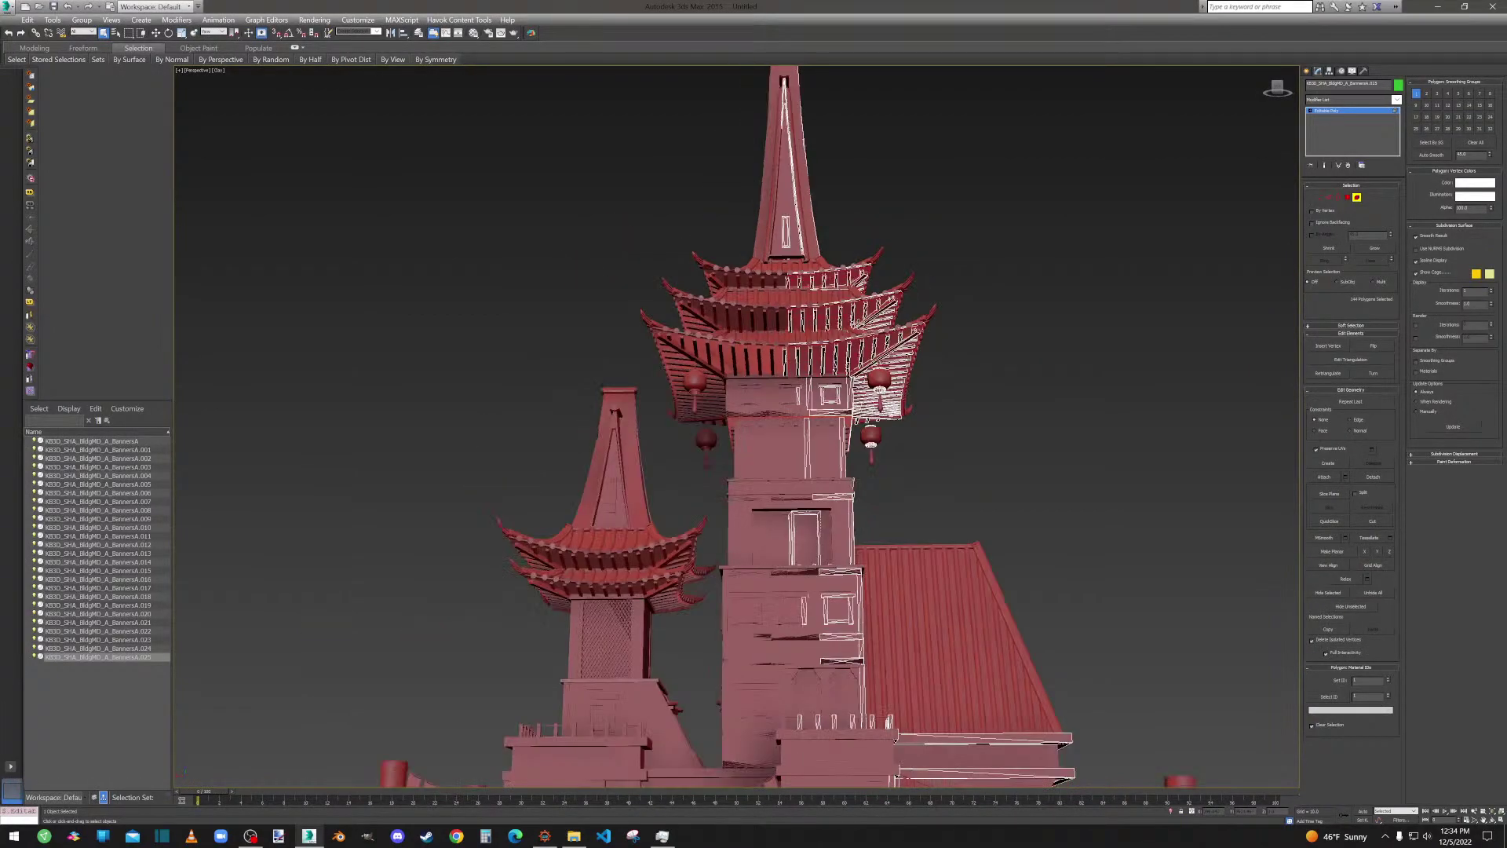
mouse_move(865, 336)
middle_down()
mouse_move(738, 210)
mouse_move(716, 157)
middle_up()
mouse_move(924, 517)
middle_down()
mouse_move(705, 355)
mouse_move(528, 326)
mouse_move(855, 370)
middle_up()
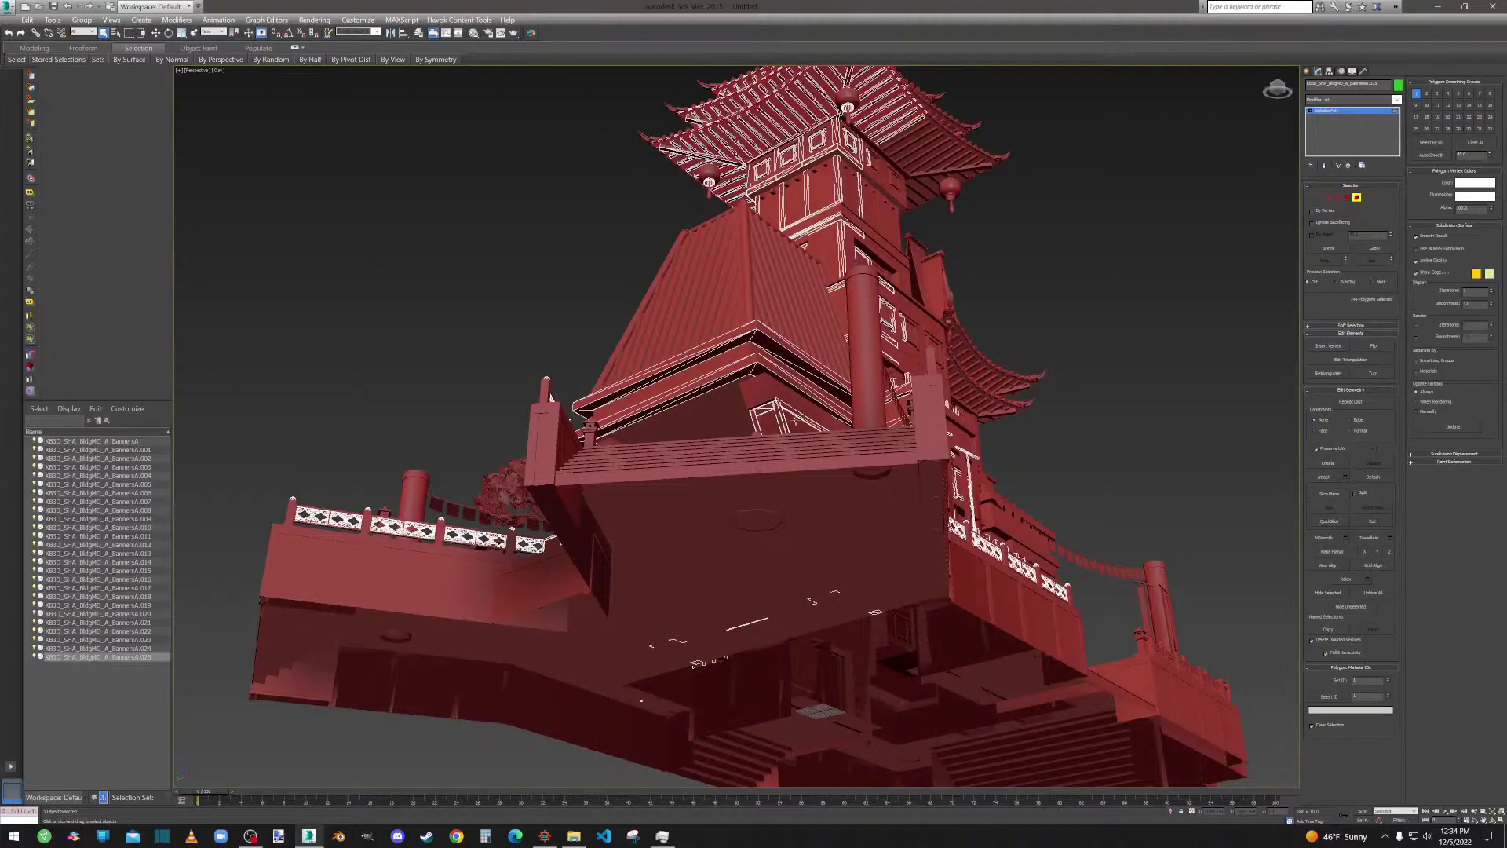
scroll(711, 416, up, 6)
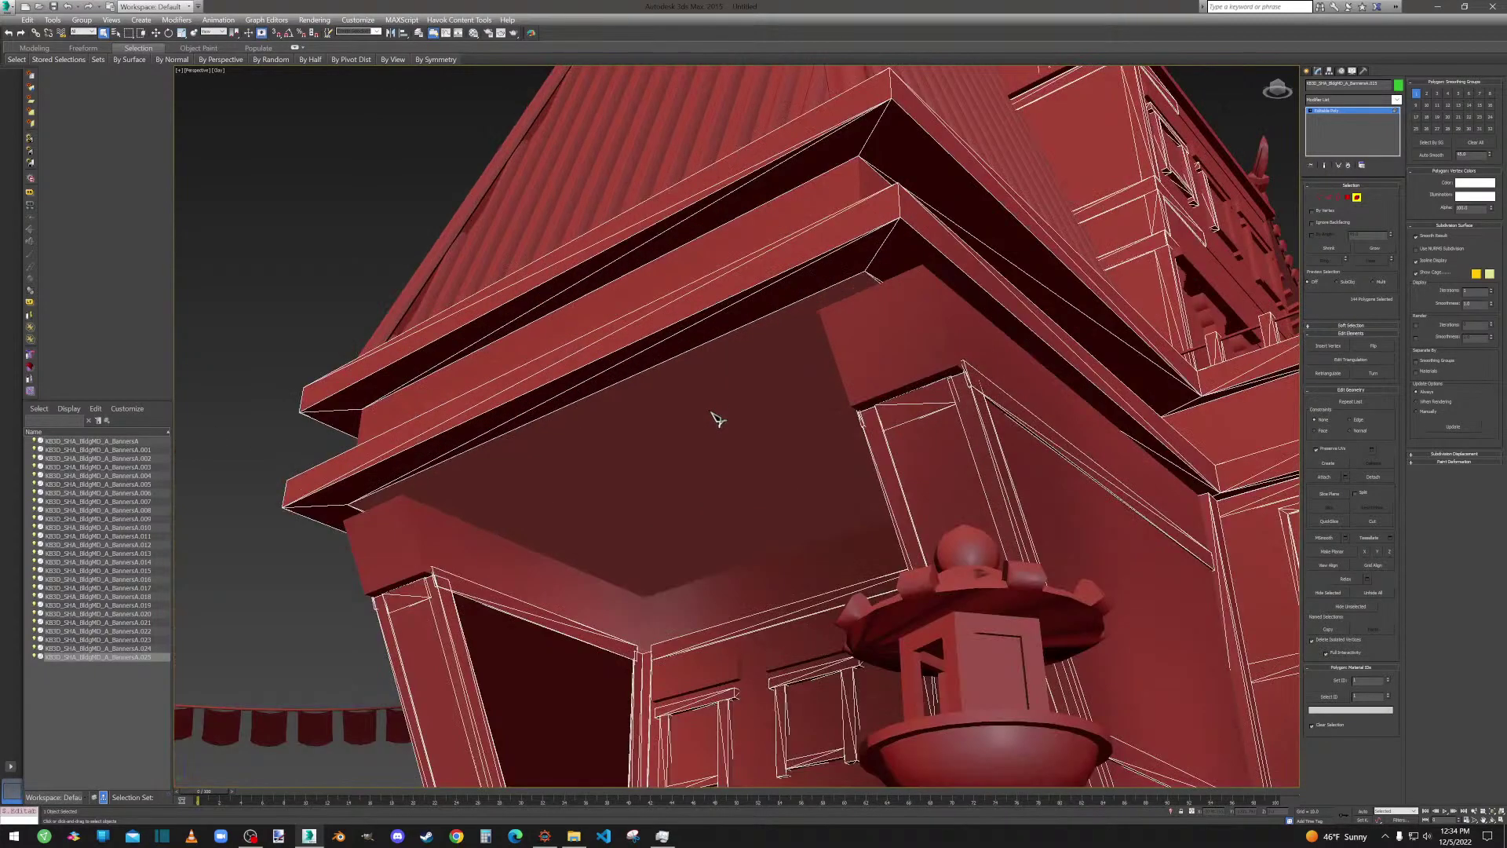
scroll(738, 443, down, 8)
alt+middle_drag(737, 444, 685, 452)
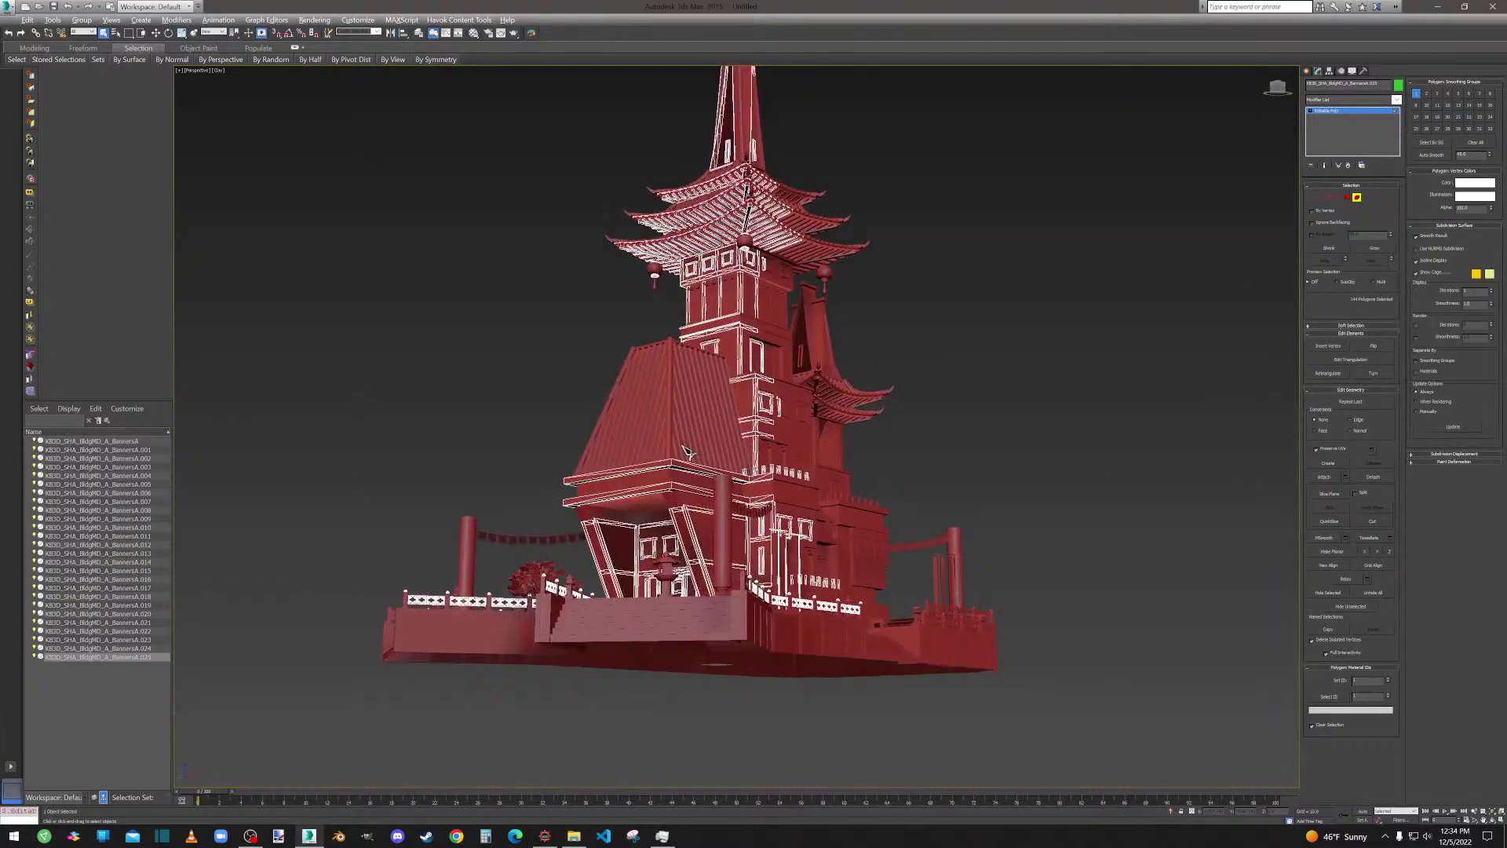
scroll(710, 471, up, 8)
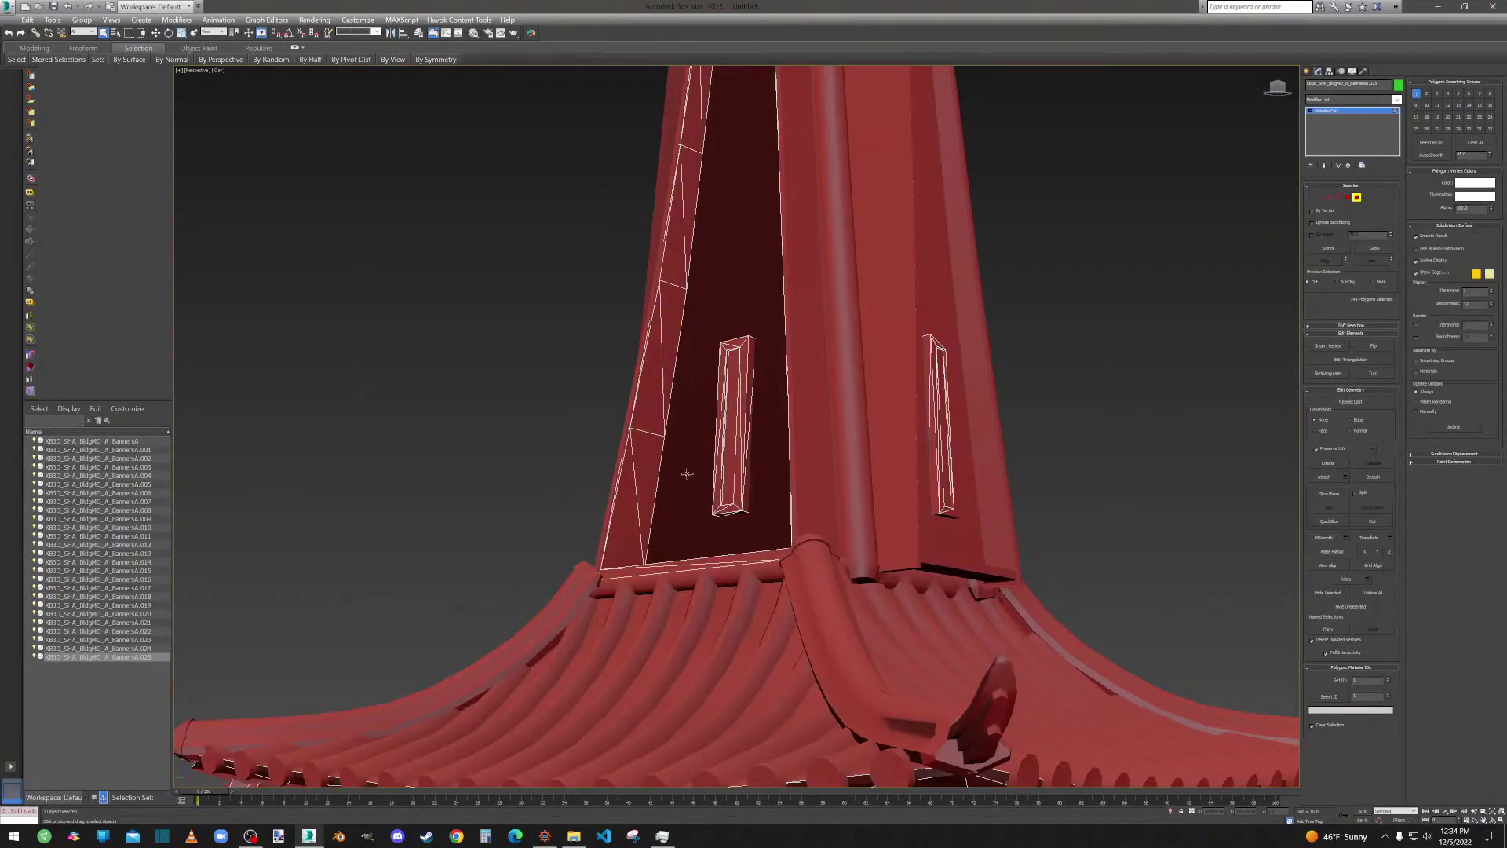
scroll(717, 510, down, 8)
scroll(750, 337, up, 4)
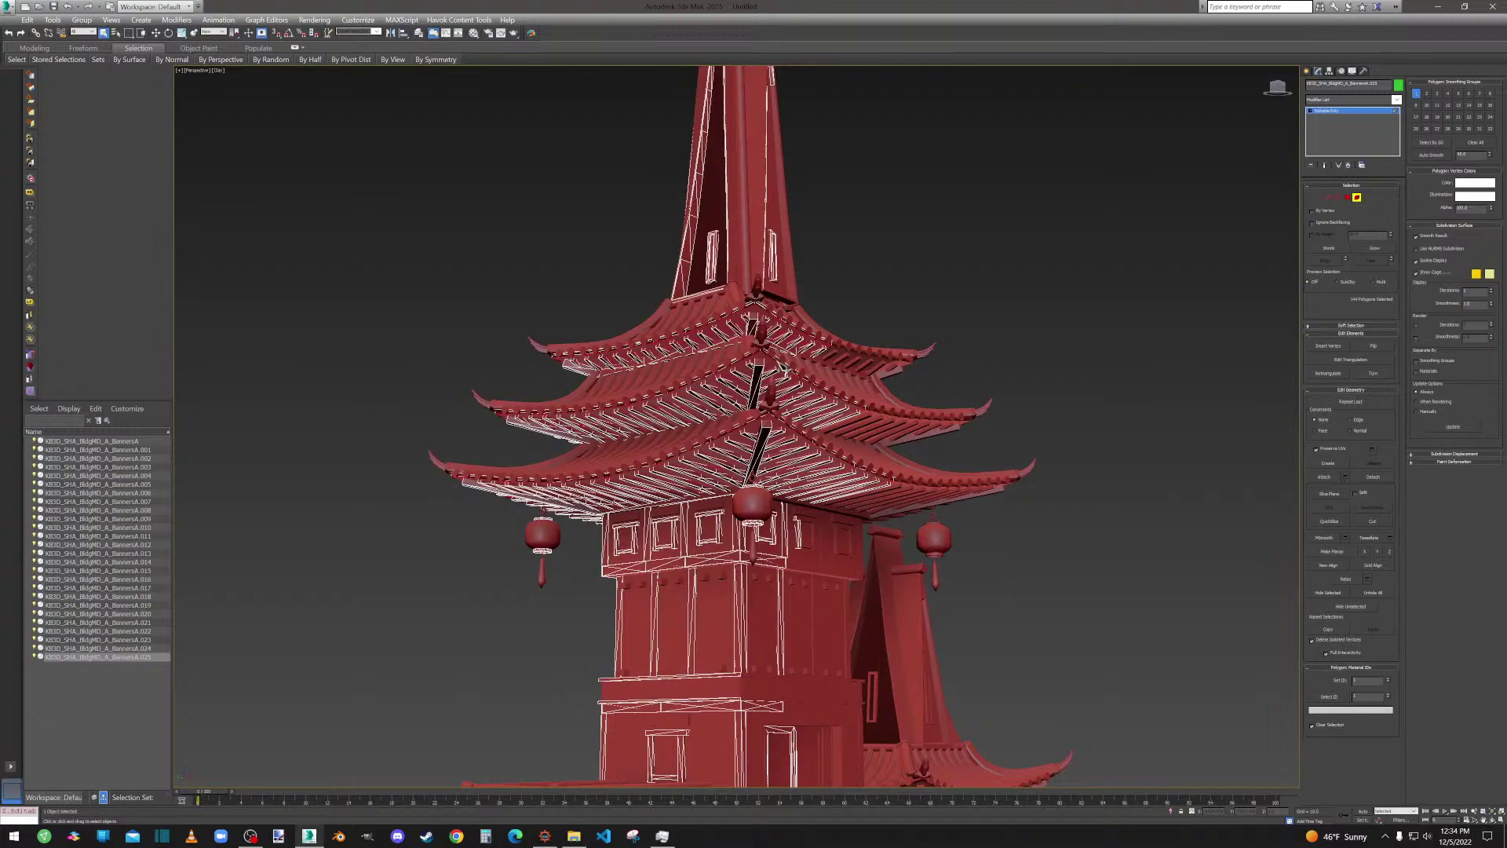
scroll(752, 330, up, 2)
alt+middle_drag(774, 348, 774, 341)
Flip the selected roof underside faces at Polygon level, exit sub-object editing, and deselect the mesh.
click(1349, 198)
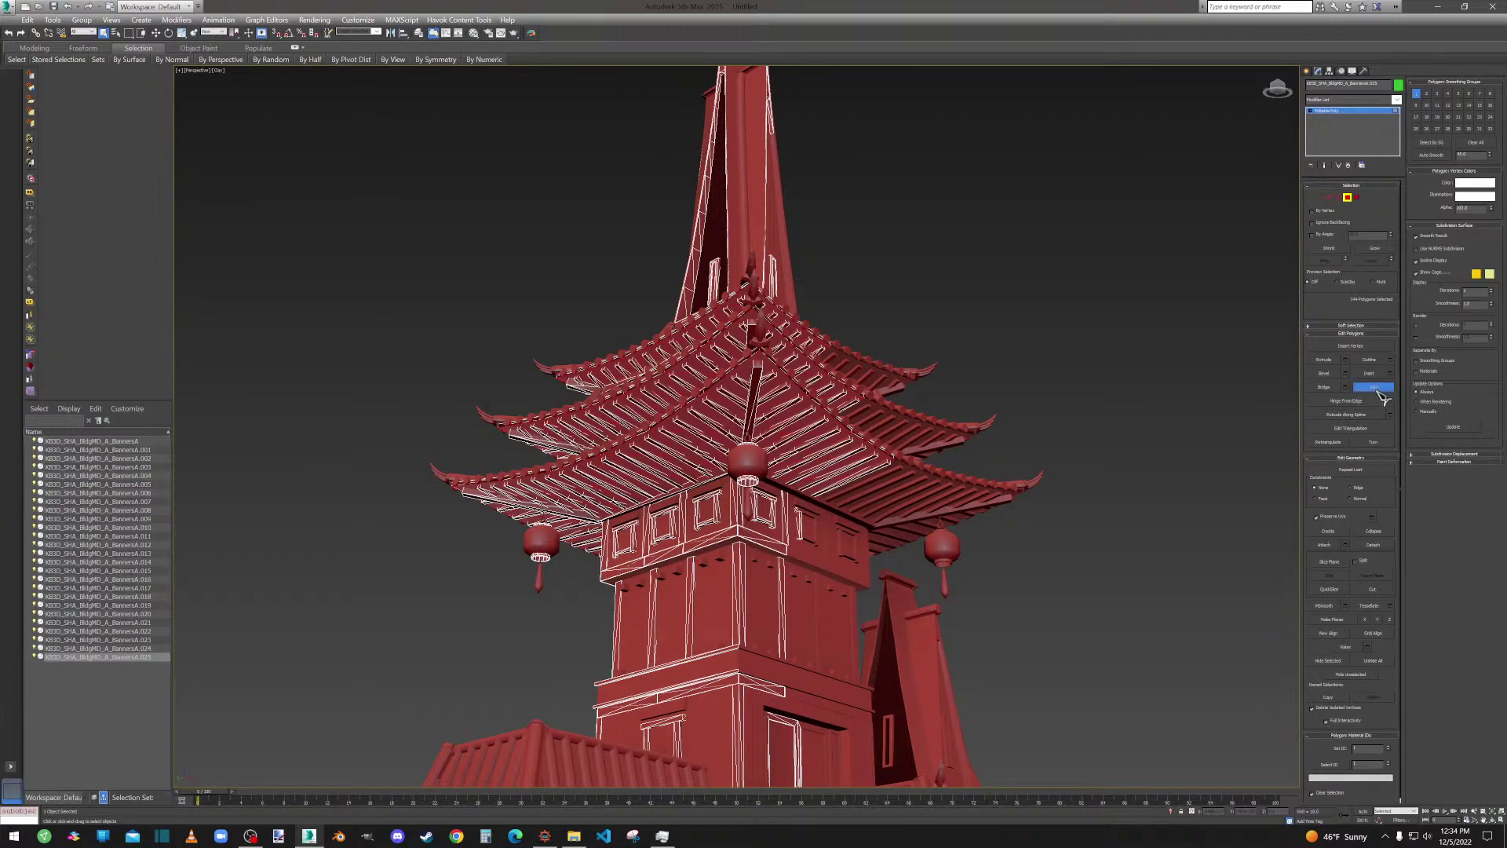
click(688, 391)
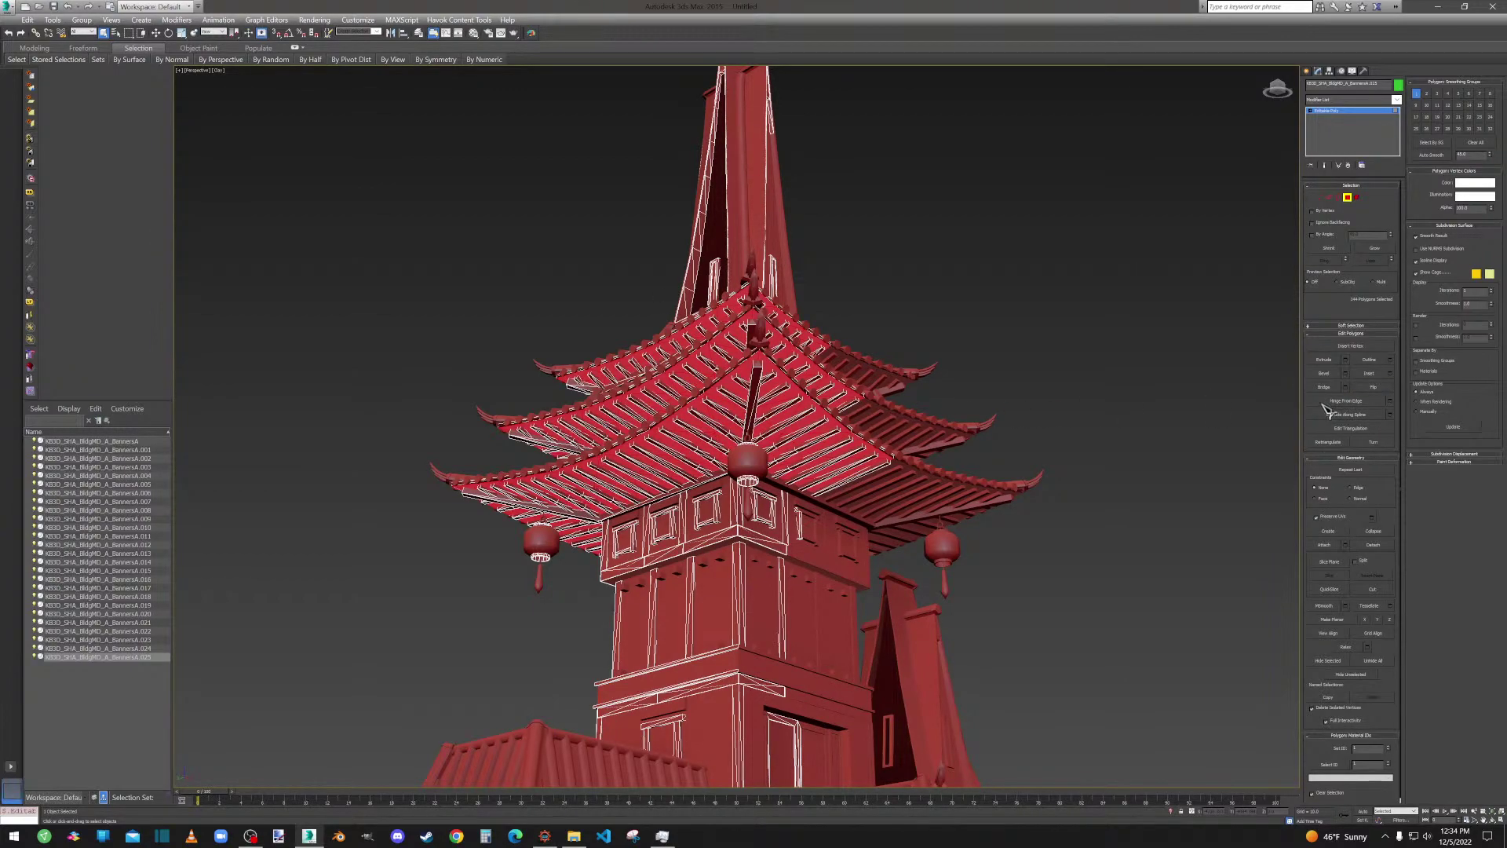
click(974, 336)
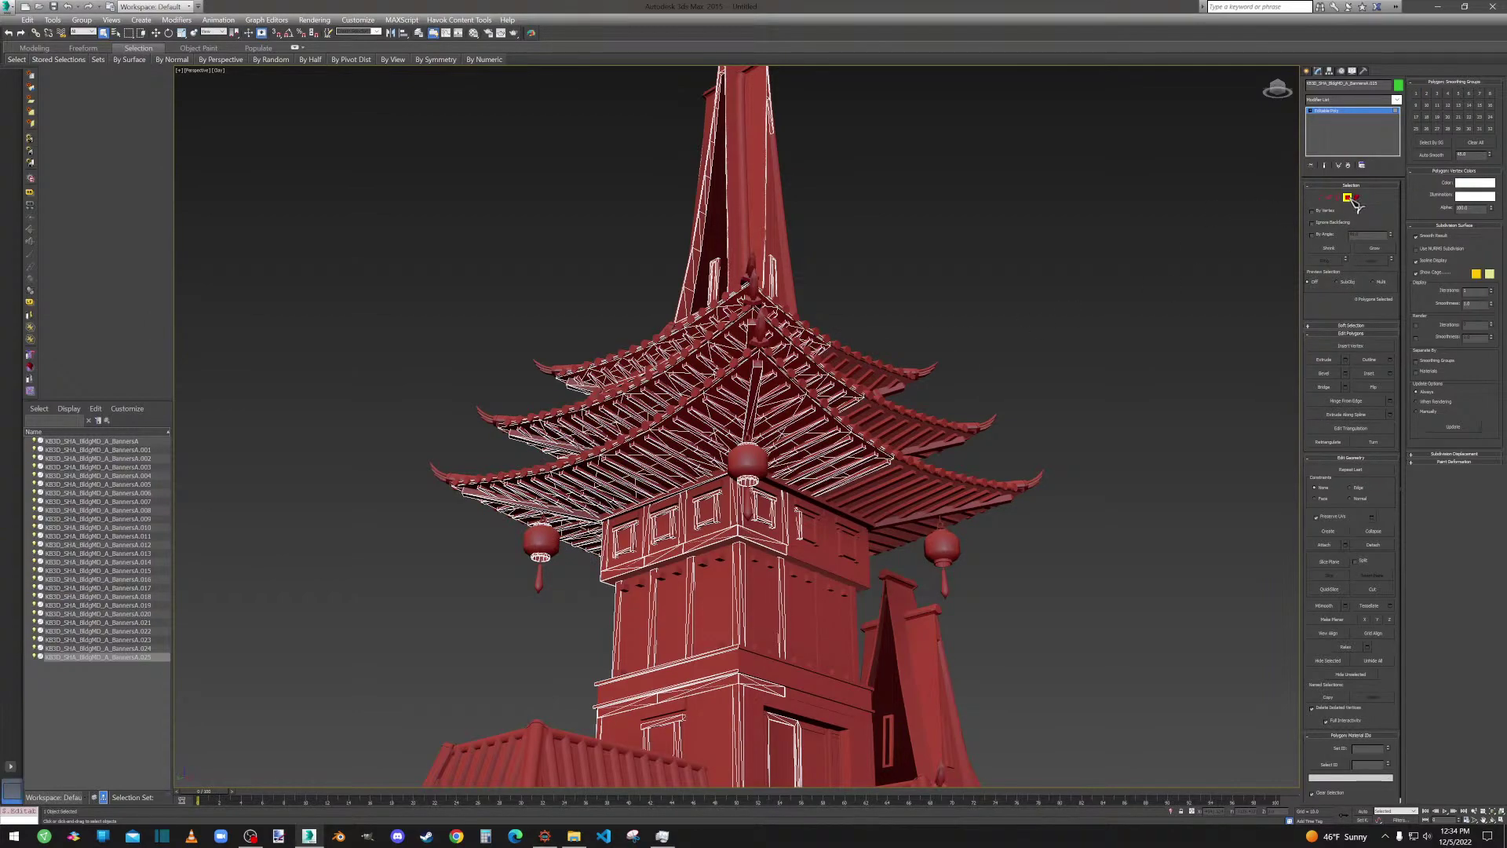
click(1348, 197)
click(909, 281)
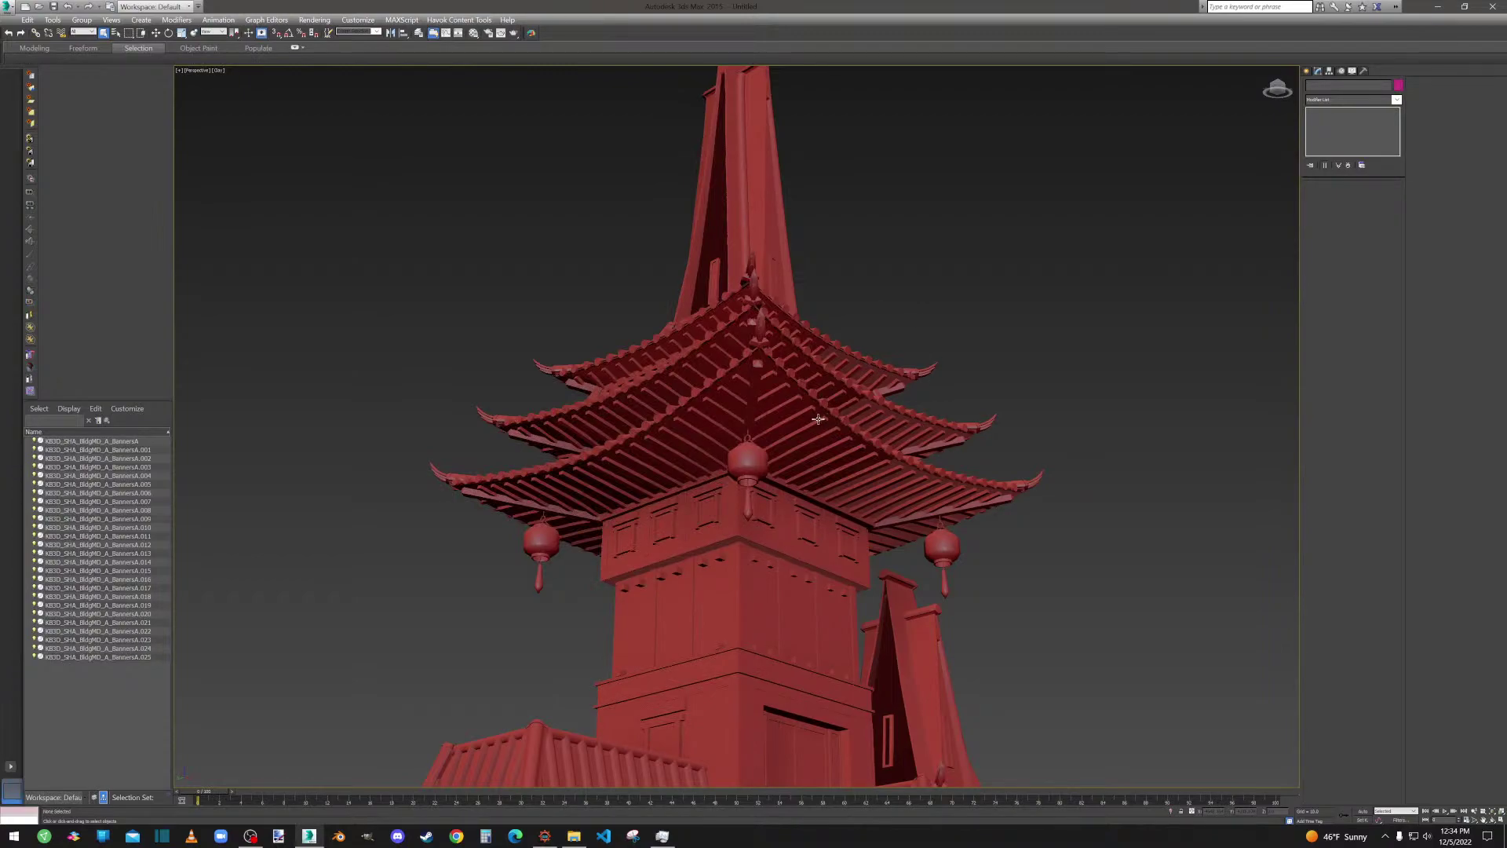
Select the neighbouring tower mesh, enable Preserve UVs, enter Element level, and pick its first roof underside elements.
mouse_move(811, 425)
alt+middle_down()
mouse_move(839, 436)
mouse_move(811, 412)
alt+middle_up()
click(908, 413)
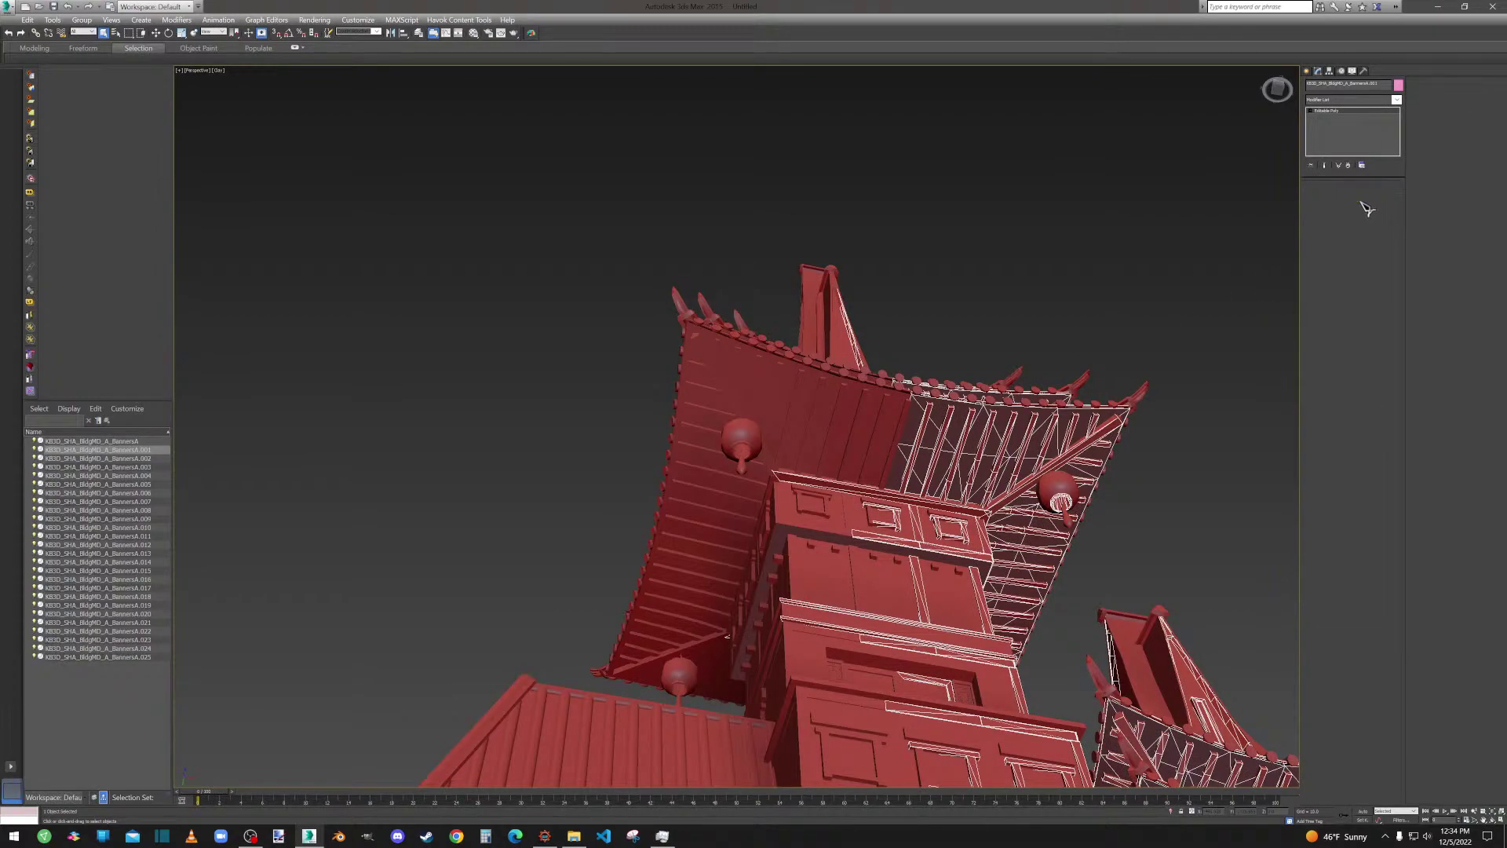
click(1082, 428)
alt+middle_drag(1081, 427, 1023, 375)
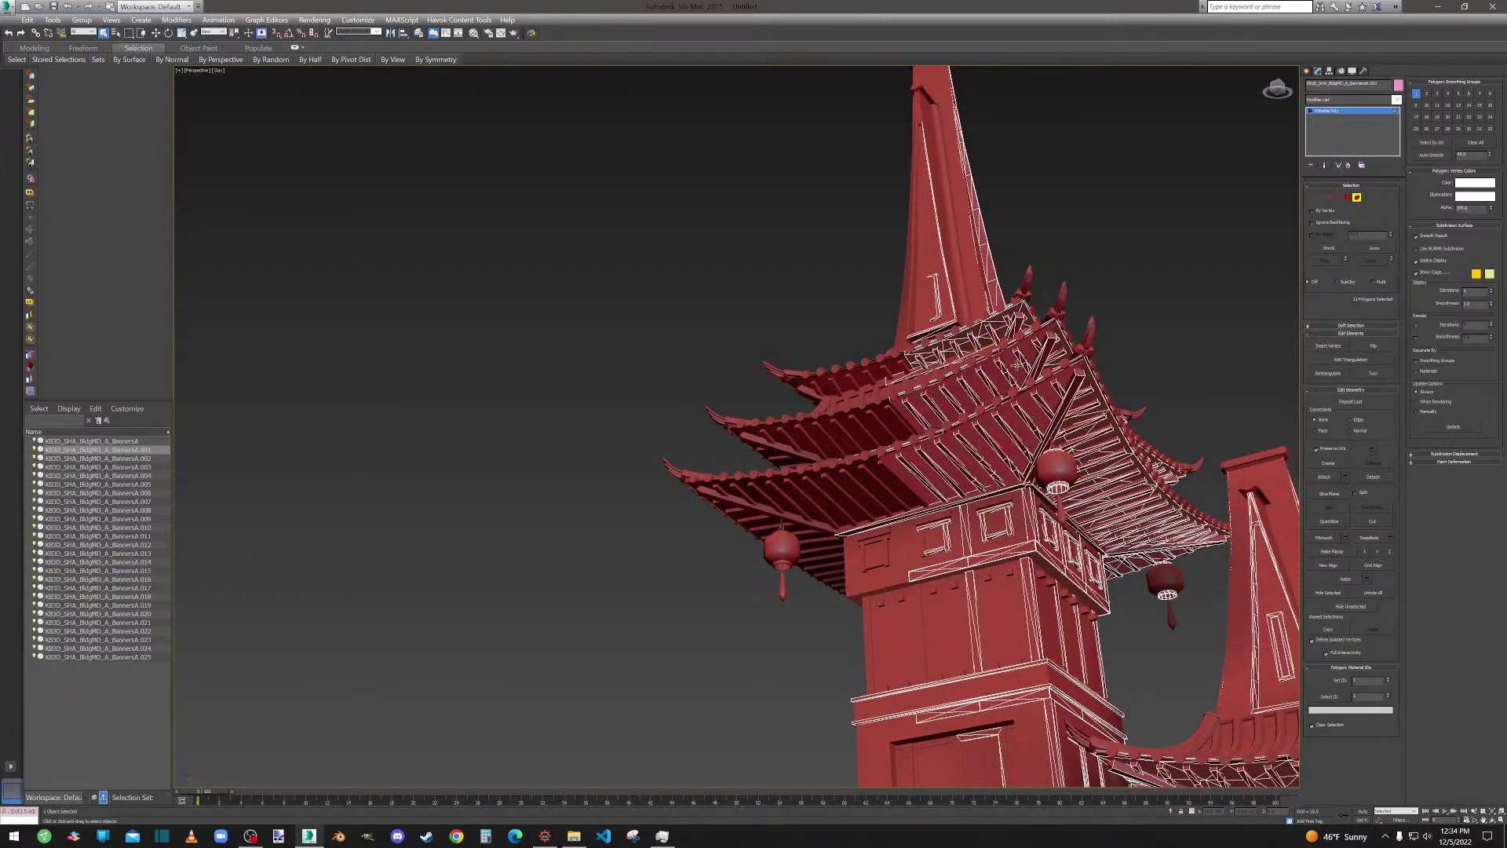
click(1002, 324)
ctrl+click(1139, 439)
Add this mesh's other underside elements across the main tower's three roof tiers to the selection.
alt+middle_drag(1138, 440, 963, 351)
ctrl+click(955, 369)
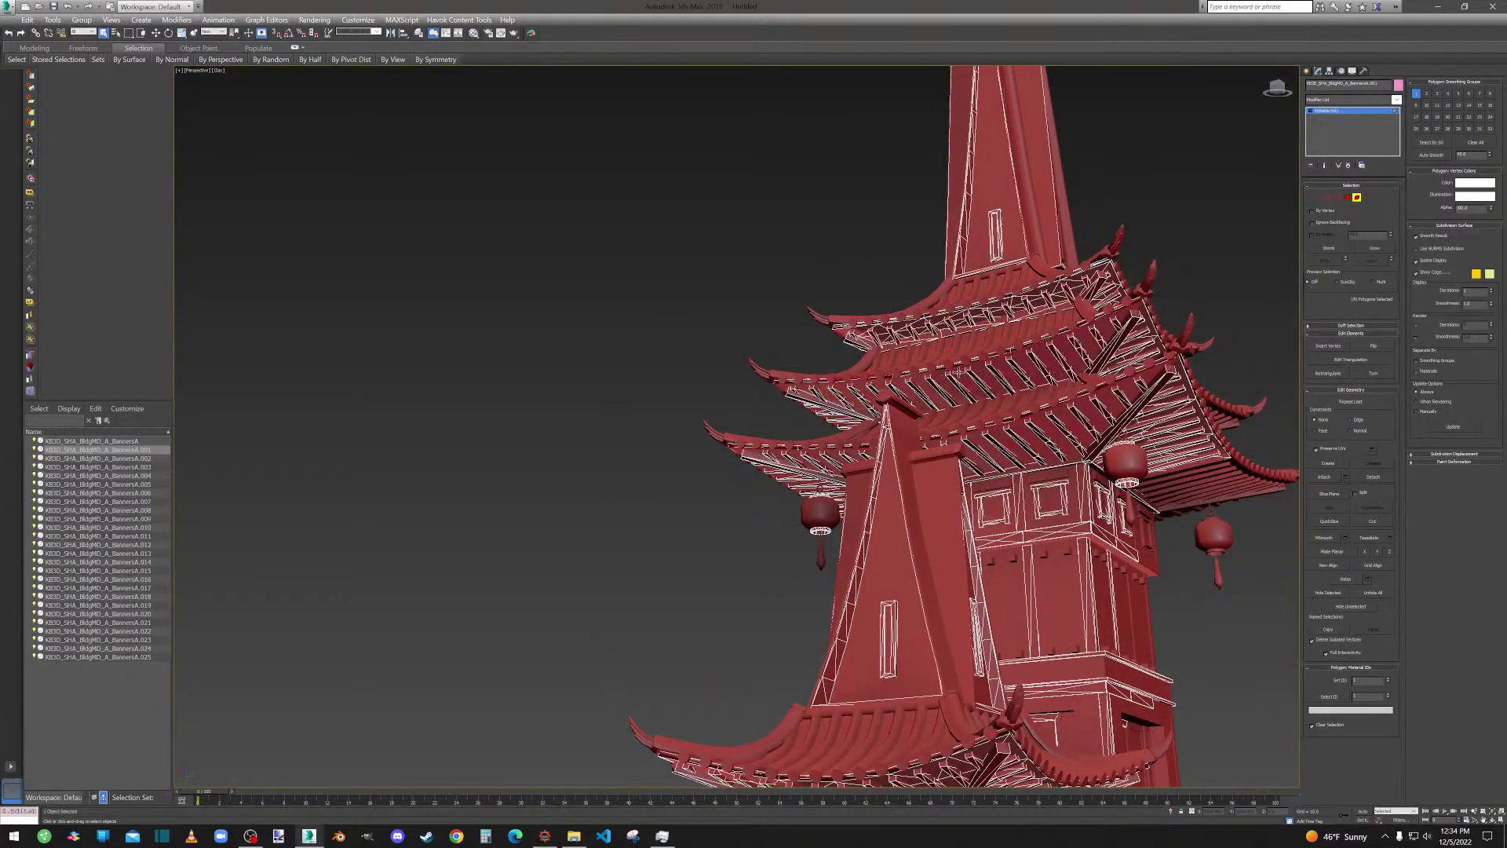
ctrl+click(955, 321)
middle_drag(1119, 345, 907, 365)
ctrl+click(902, 365)
ctrl+click(927, 339)
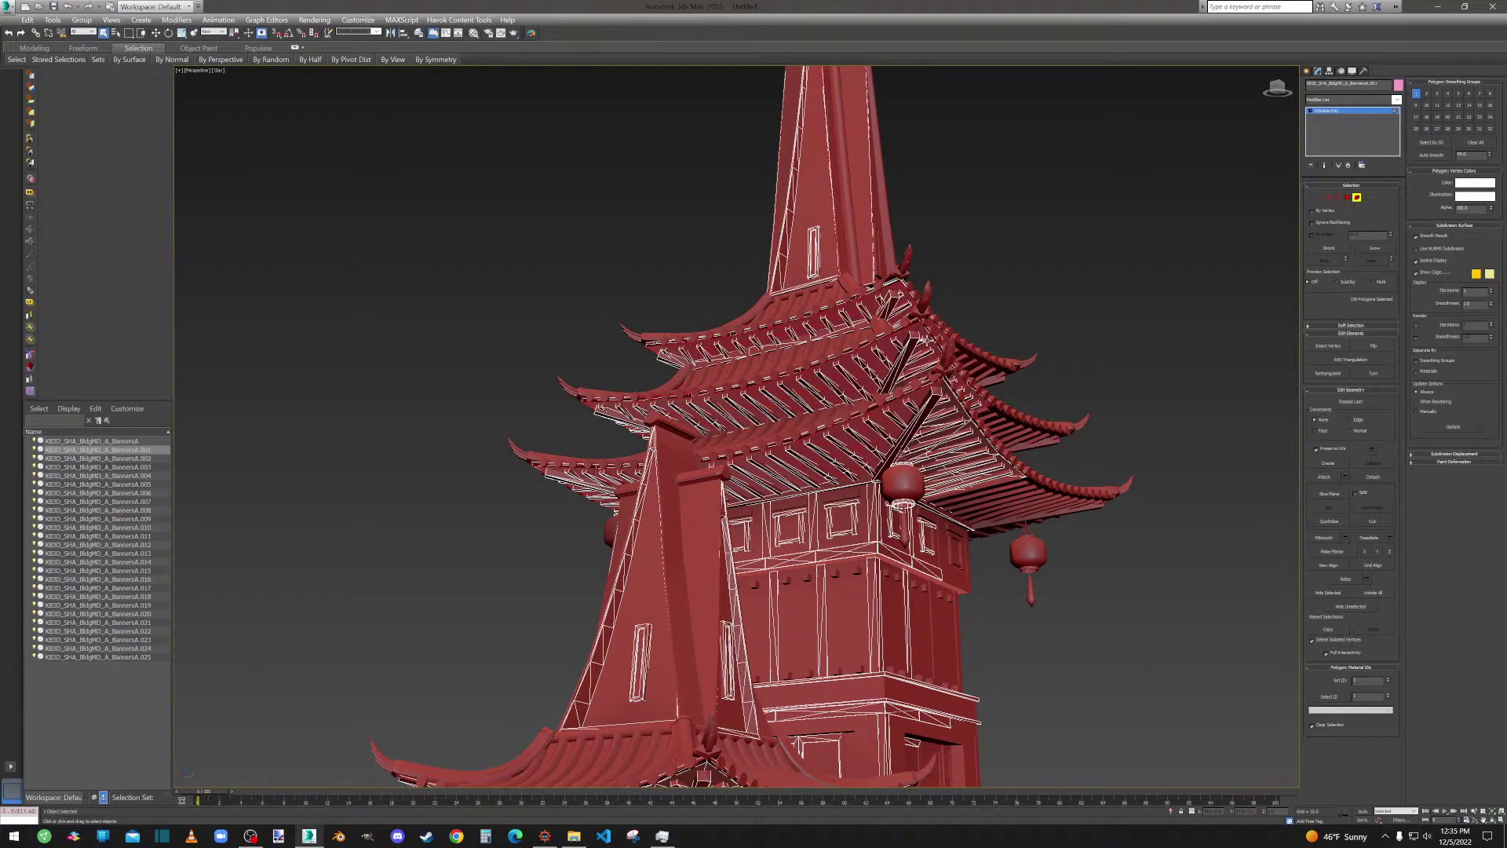
ctrl+click(958, 408)
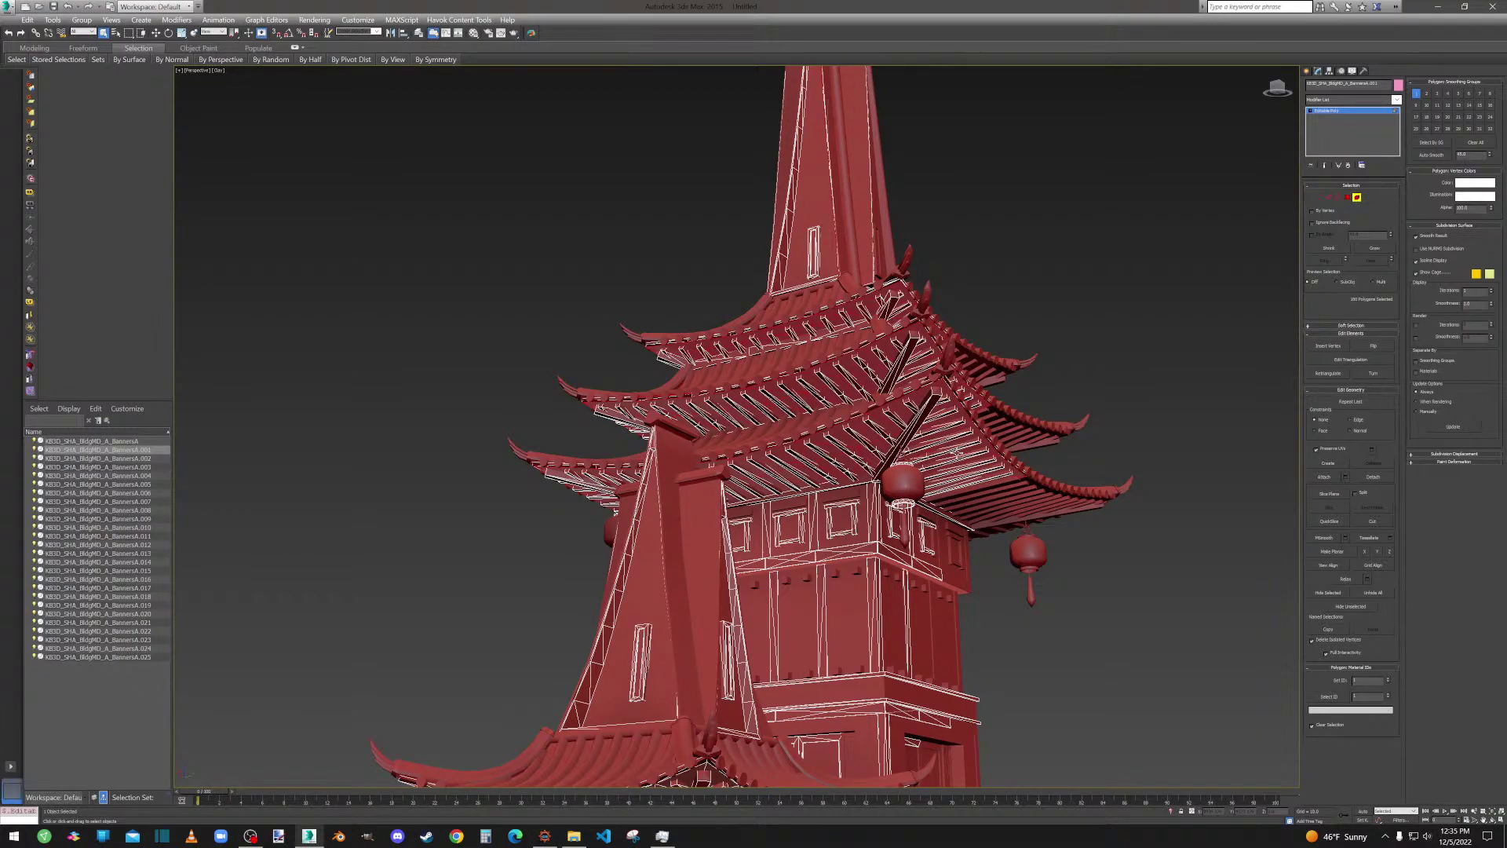
Add the underside elements of the smaller tower's two roof tiers to the selection on all sides.
alt+middle_drag(937, 491, 1052, 427)
ctrl+click(901, 308)
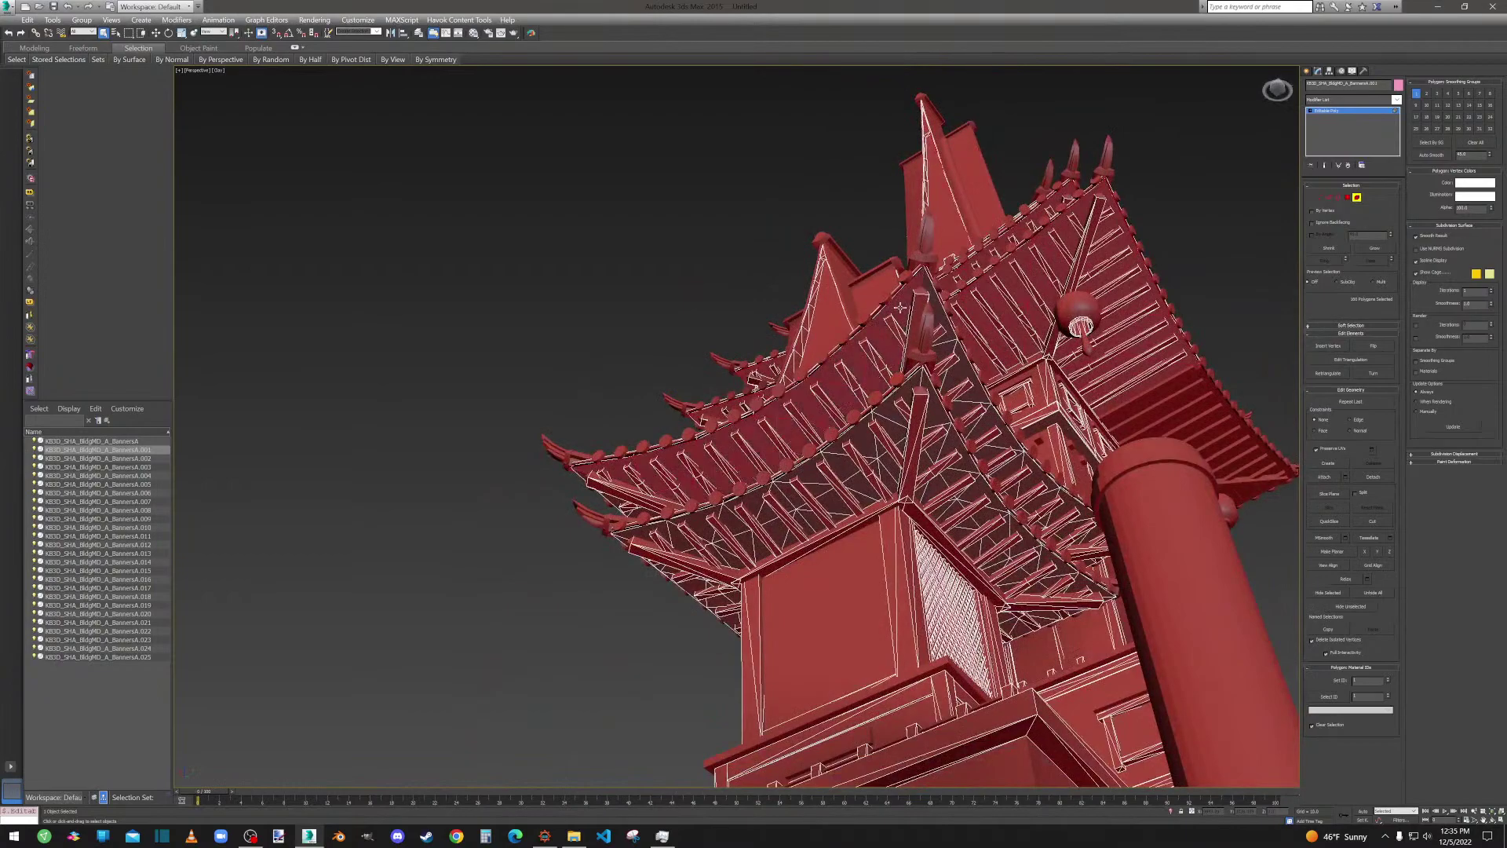
ctrl+click(904, 387)
ctrl+click(939, 314)
ctrl+click(941, 444)
alt+middle_drag(873, 456, 1041, 447)
ctrl+click(953, 452)
ctrl+click(981, 606)
alt+middle_drag(981, 606, 933, 424)
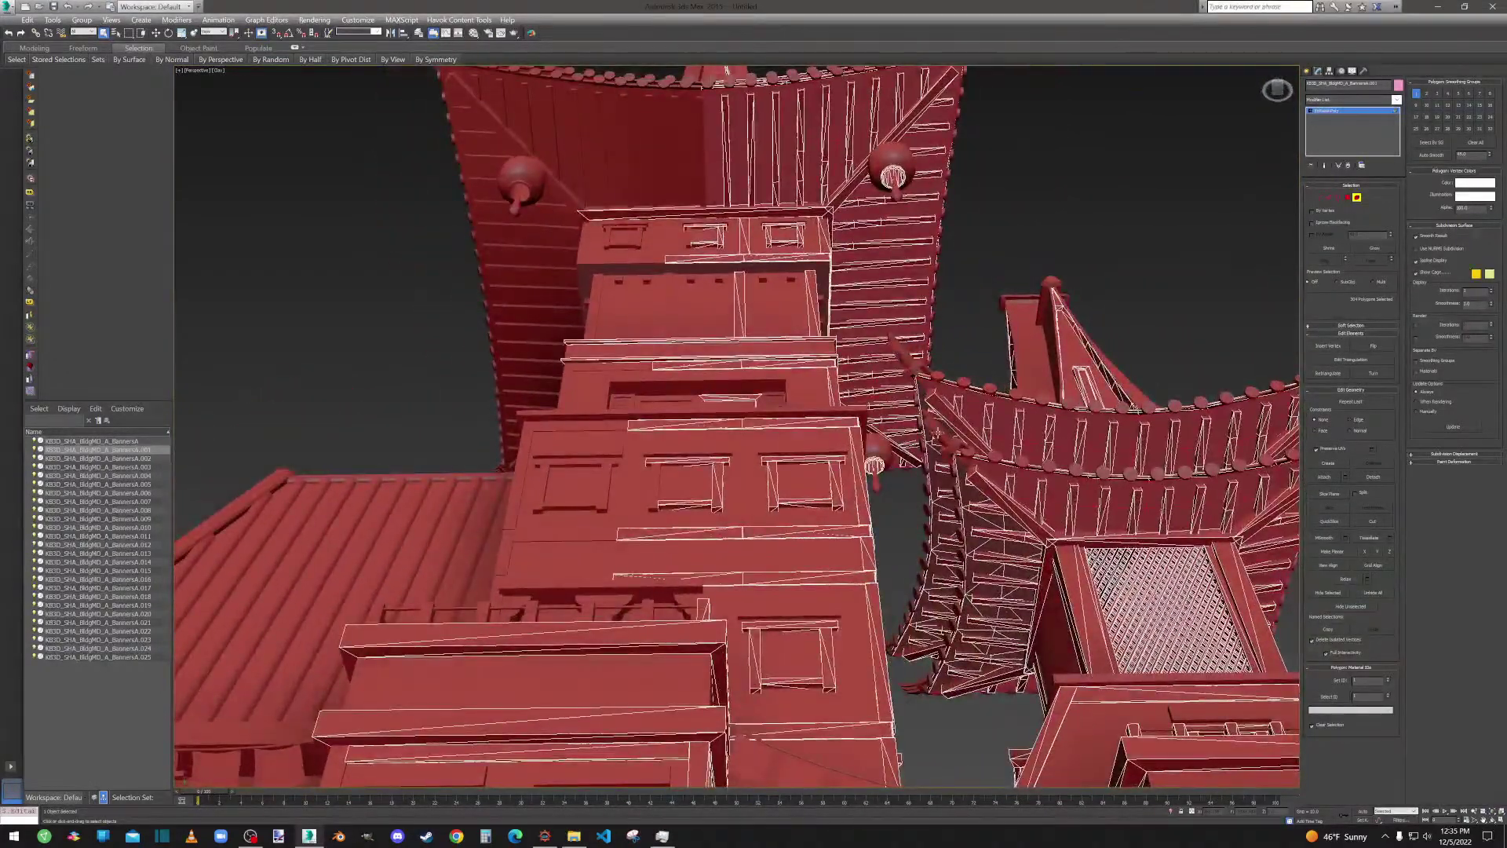
ctrl+click(968, 493)
Examine the building's lower walls, the entrance and the front stairs for further faces that need flipping.
alt+middle_drag(936, 476, 748, 363)
scroll(902, 545, down, 5)
alt+middle_drag(903, 544, 875, 459)
scroll(875, 460, up, 4)
scroll(874, 460, up, 10)
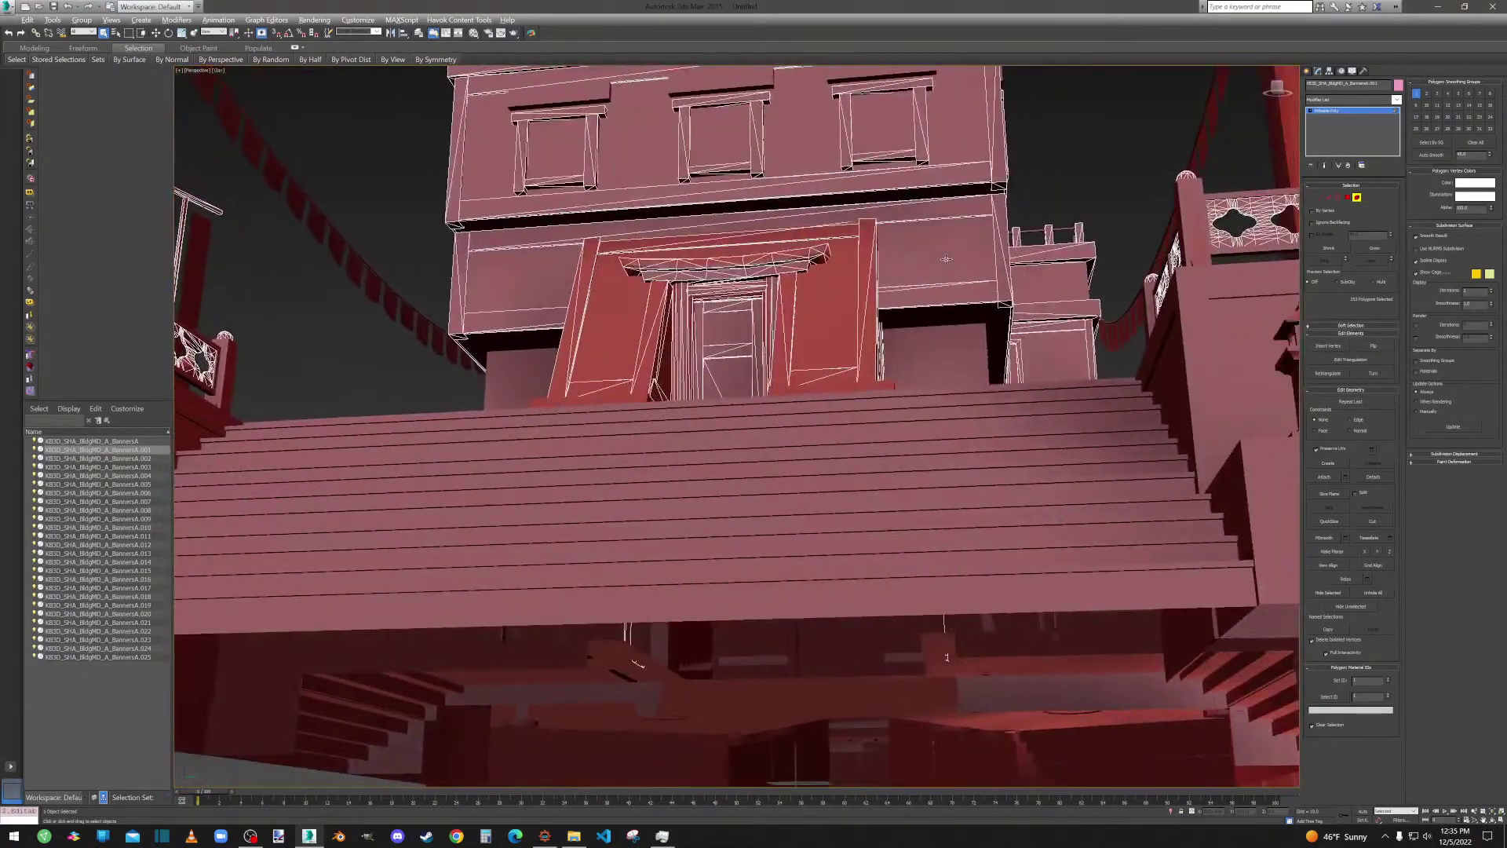
scroll(946, 259, down, 5)
alt+middle_drag(946, 259, 1052, 280)
Flip the faces selected on both towers' roof undersides at Polygon level, exit sub-object editing, and deselect the mesh.
click(1356, 197)
middle_drag(1001, 149, 897, 546)
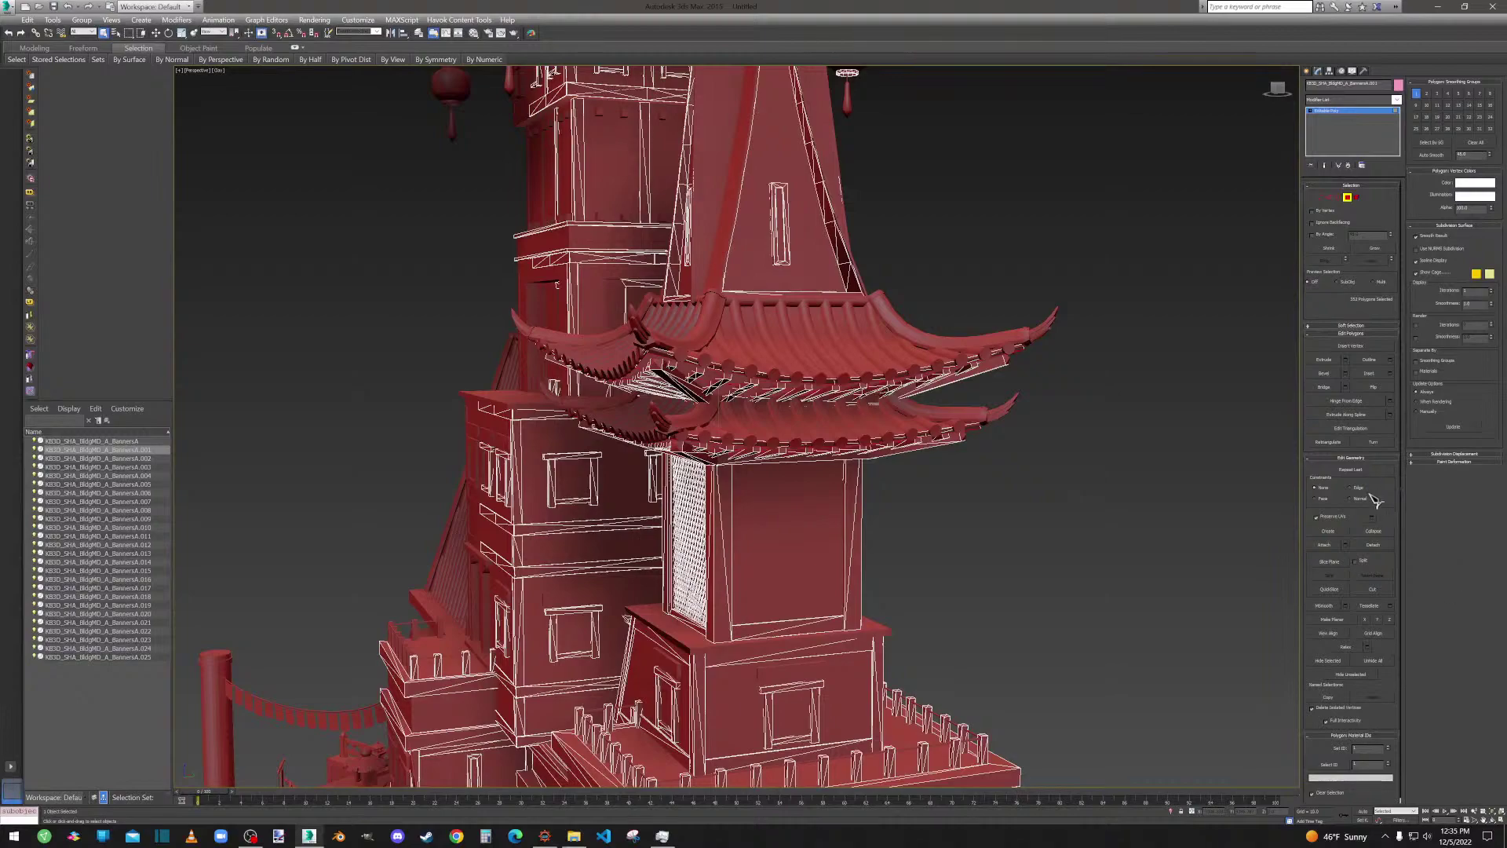
click(1377, 387)
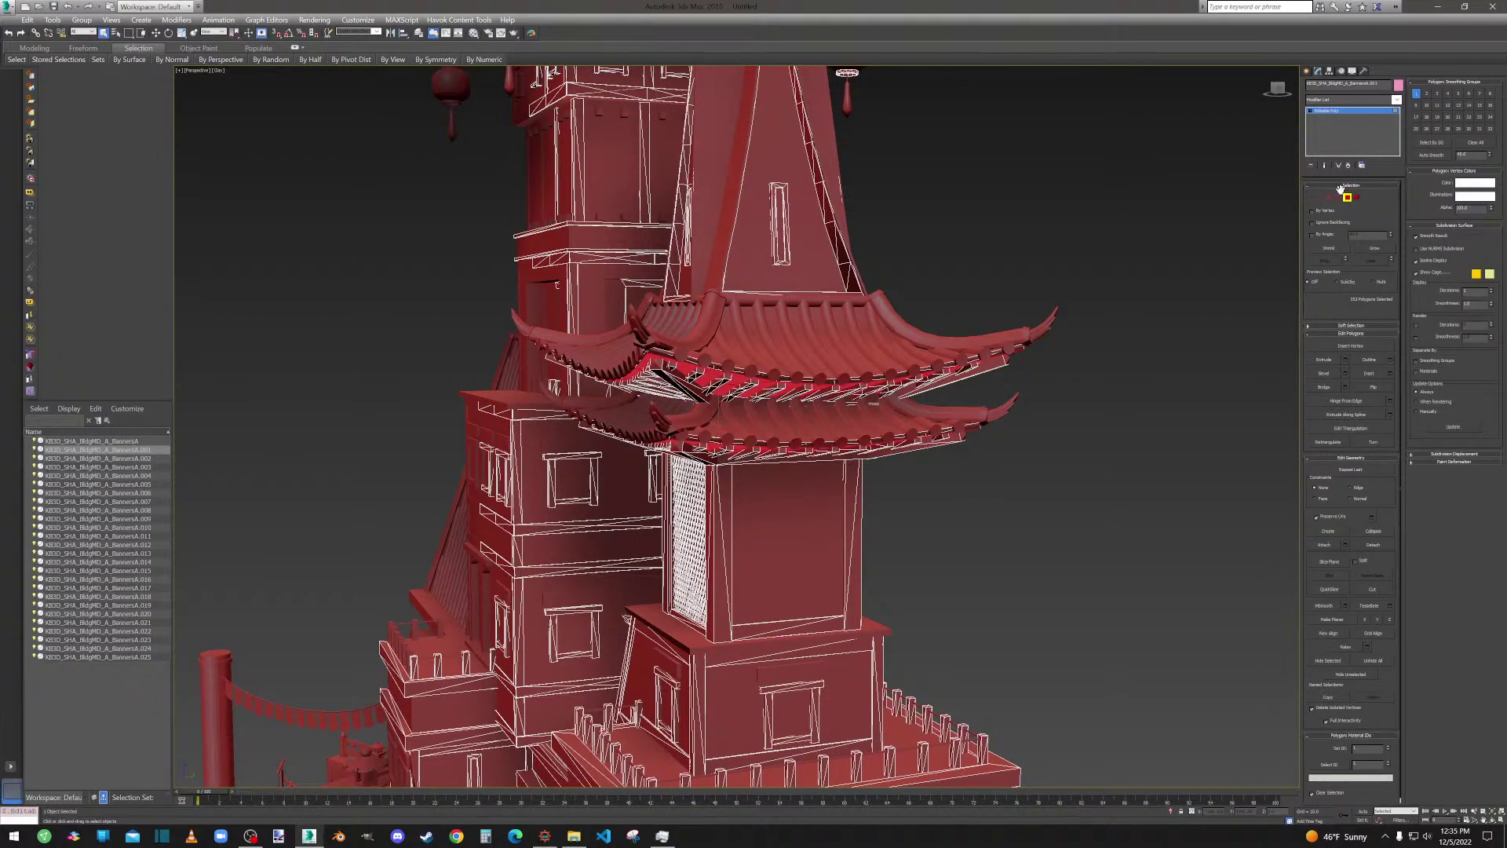
click(1040, 254)
click(1347, 198)
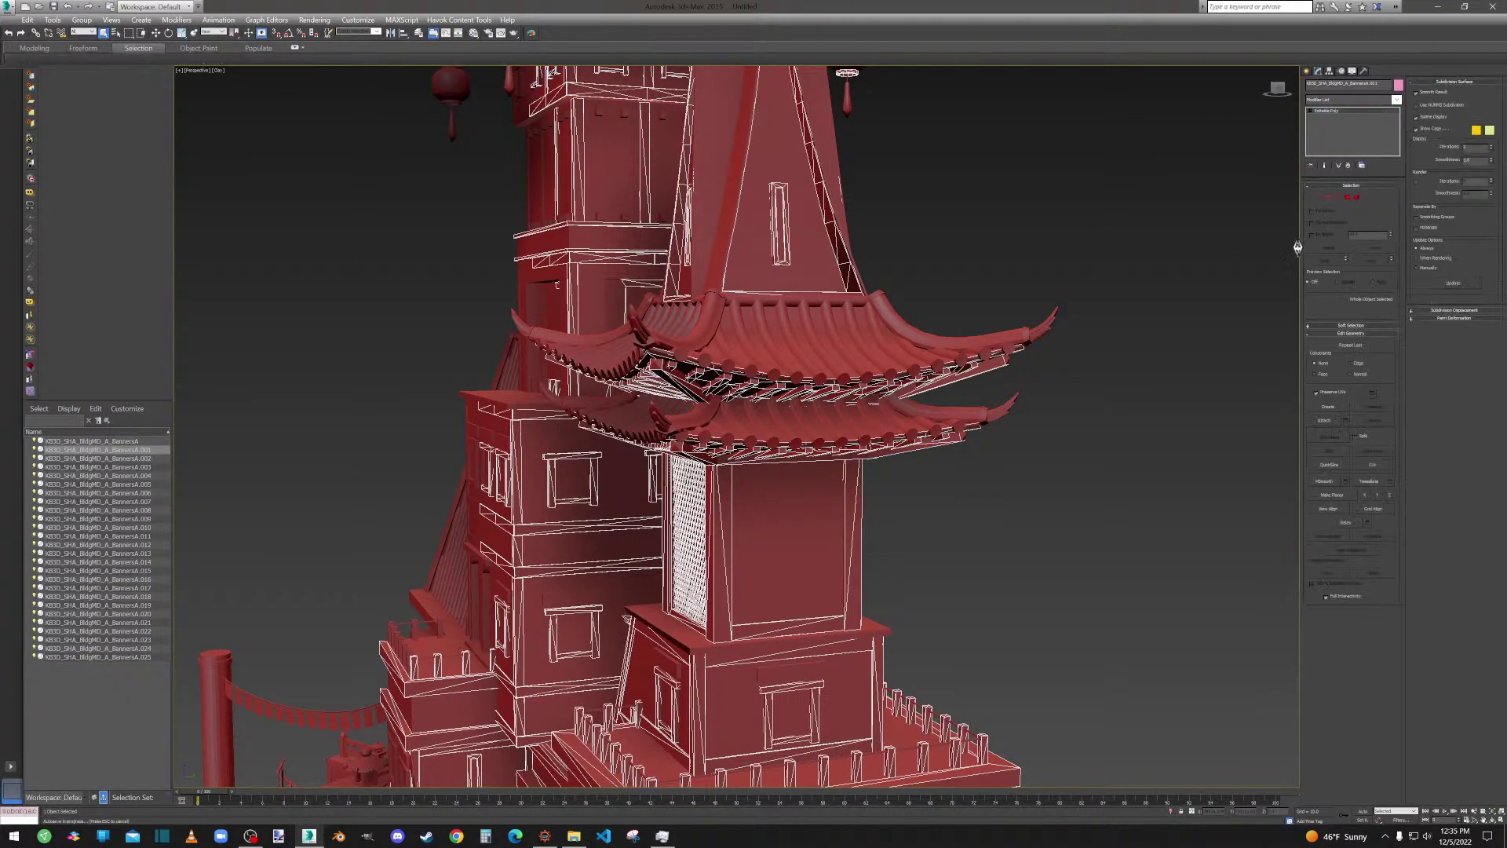
click(1046, 456)
Select the horizontal trim mesh beneath the main tower's top storey.
alt+middle_drag(1009, 464, 760, 300)
scroll(1009, 377, down, 5)
scroll(759, 301, up, 5)
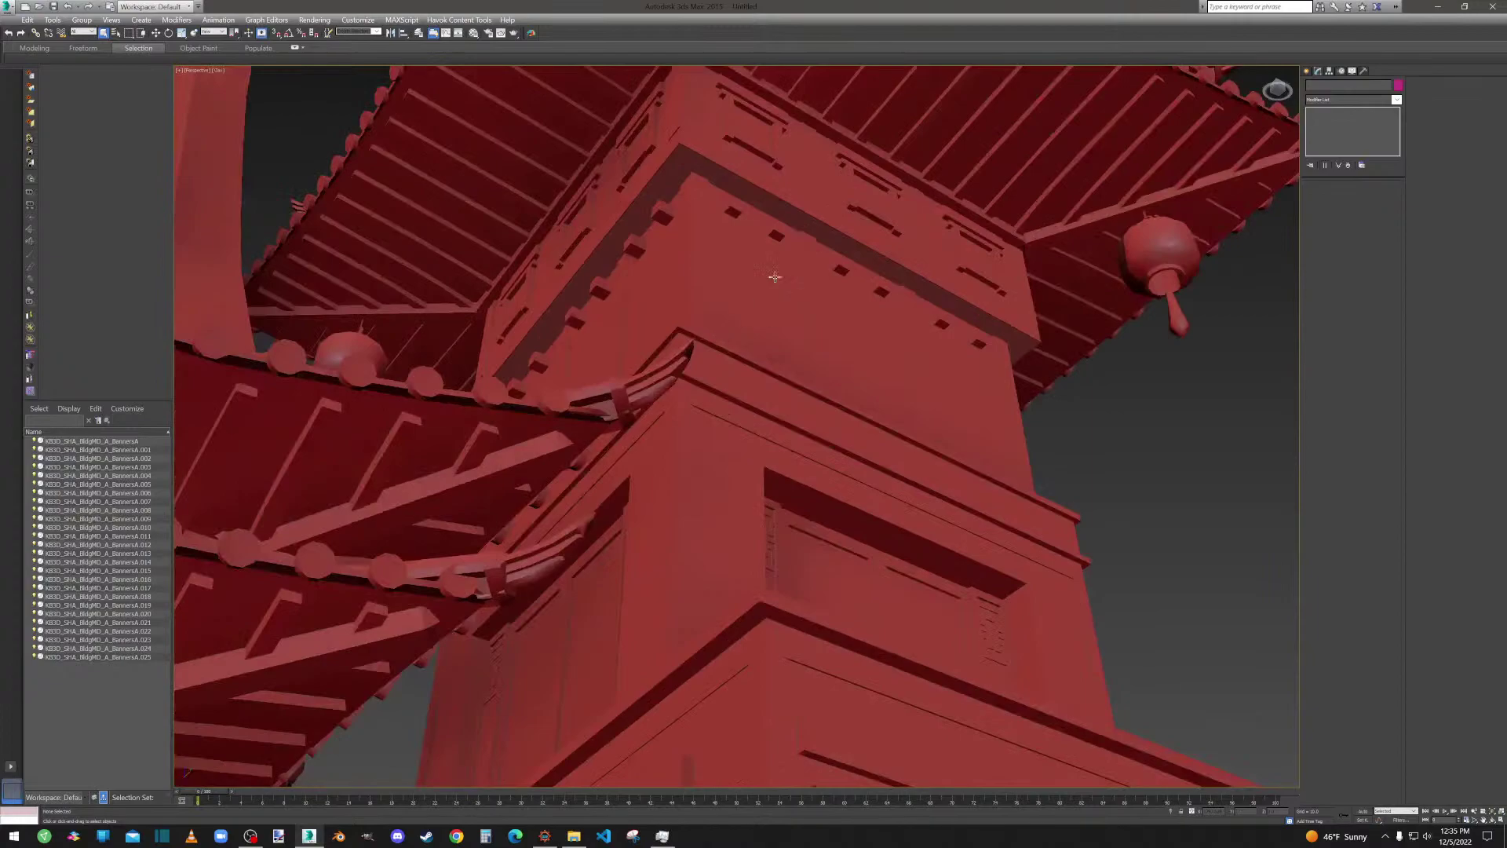
click(793, 214)
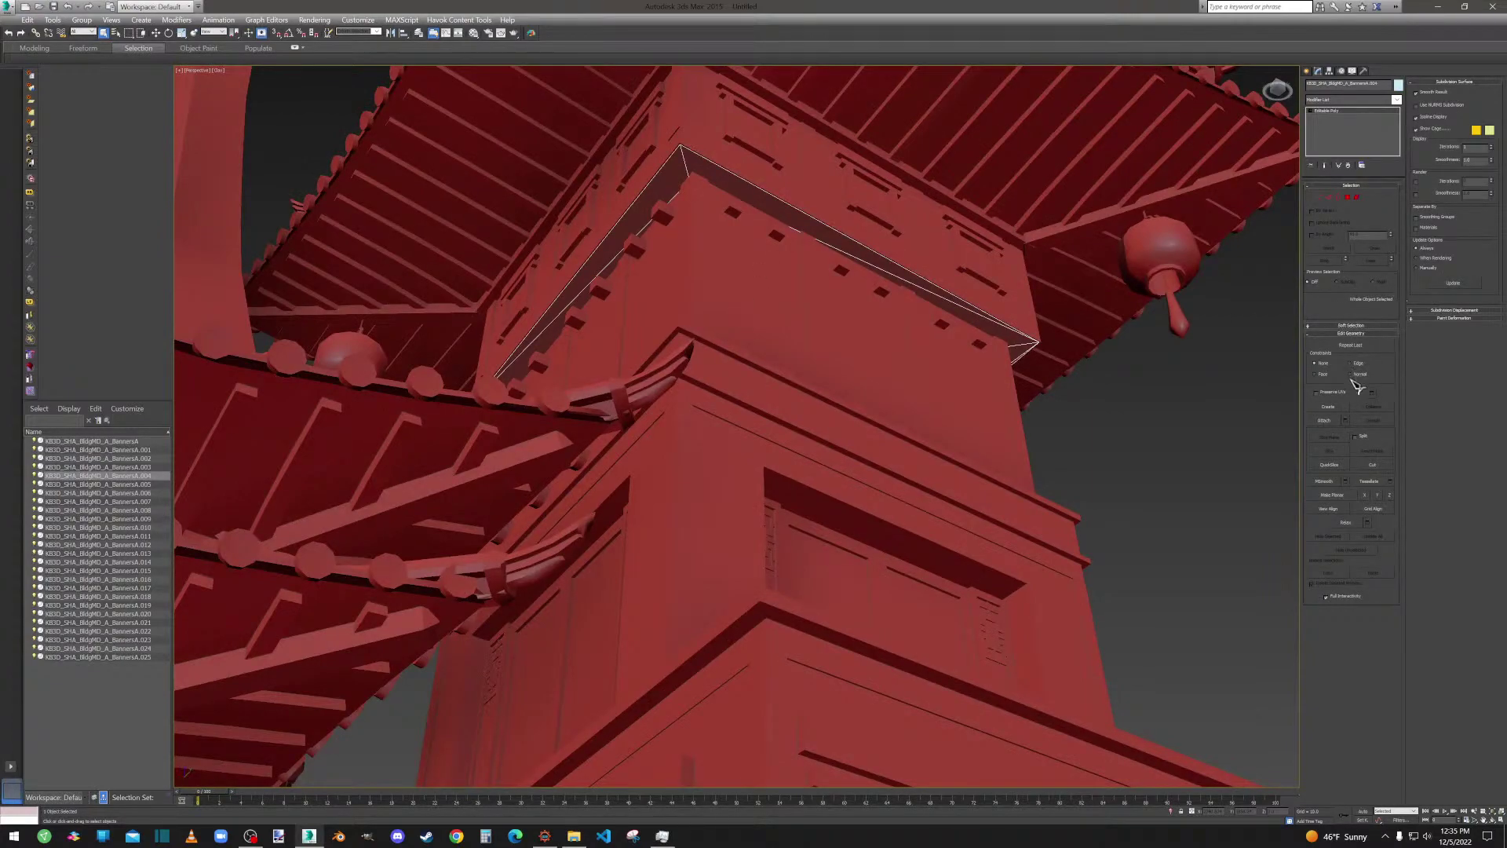
Turn on the xView Face Orientation check and inspect the selected trim mesh for backward-facing polygons.
scroll(604, 312, down, 4)
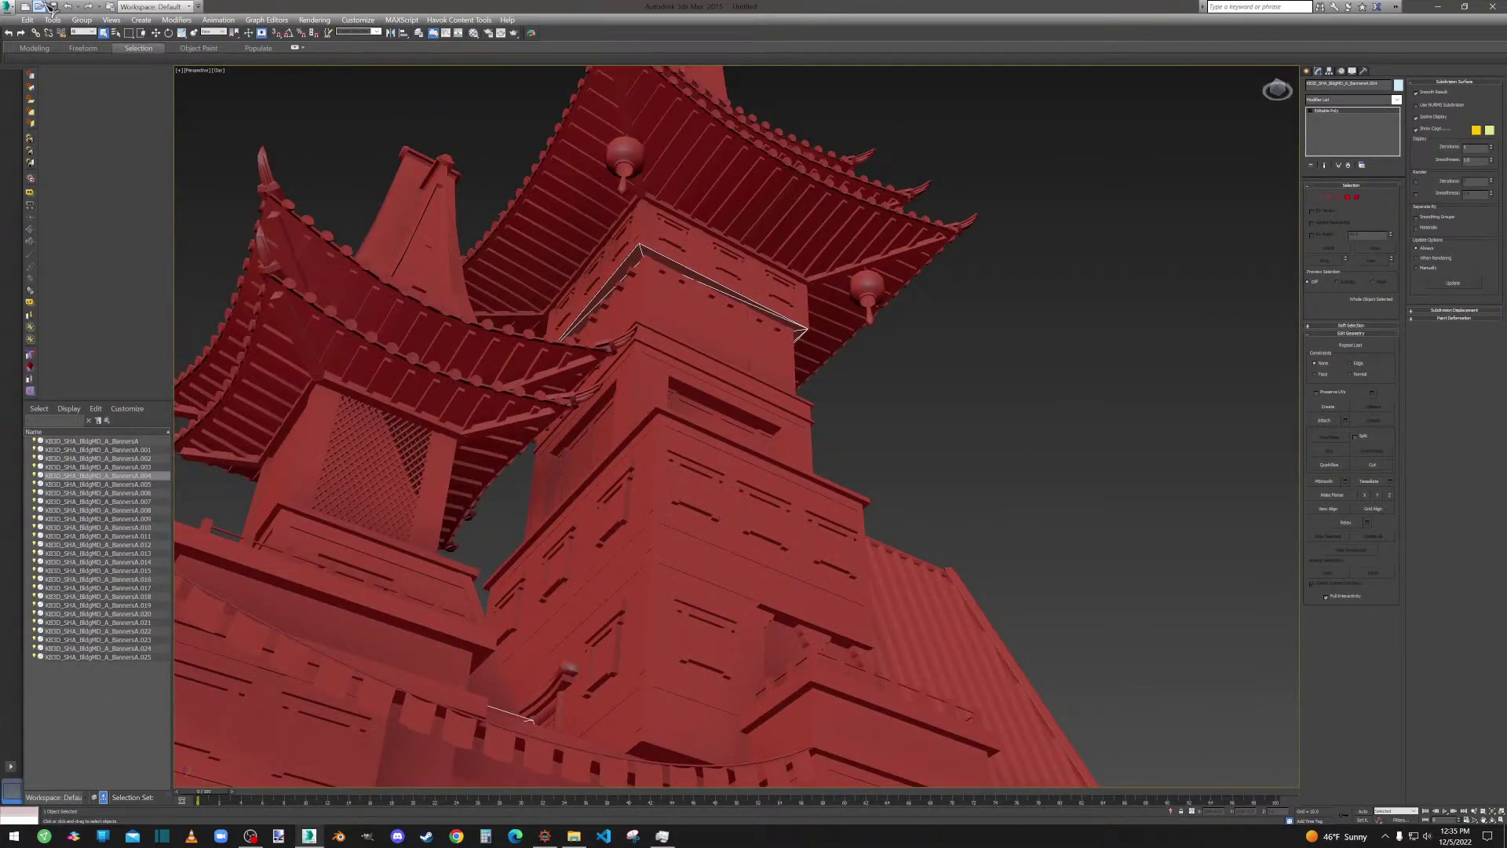
click(111, 20)
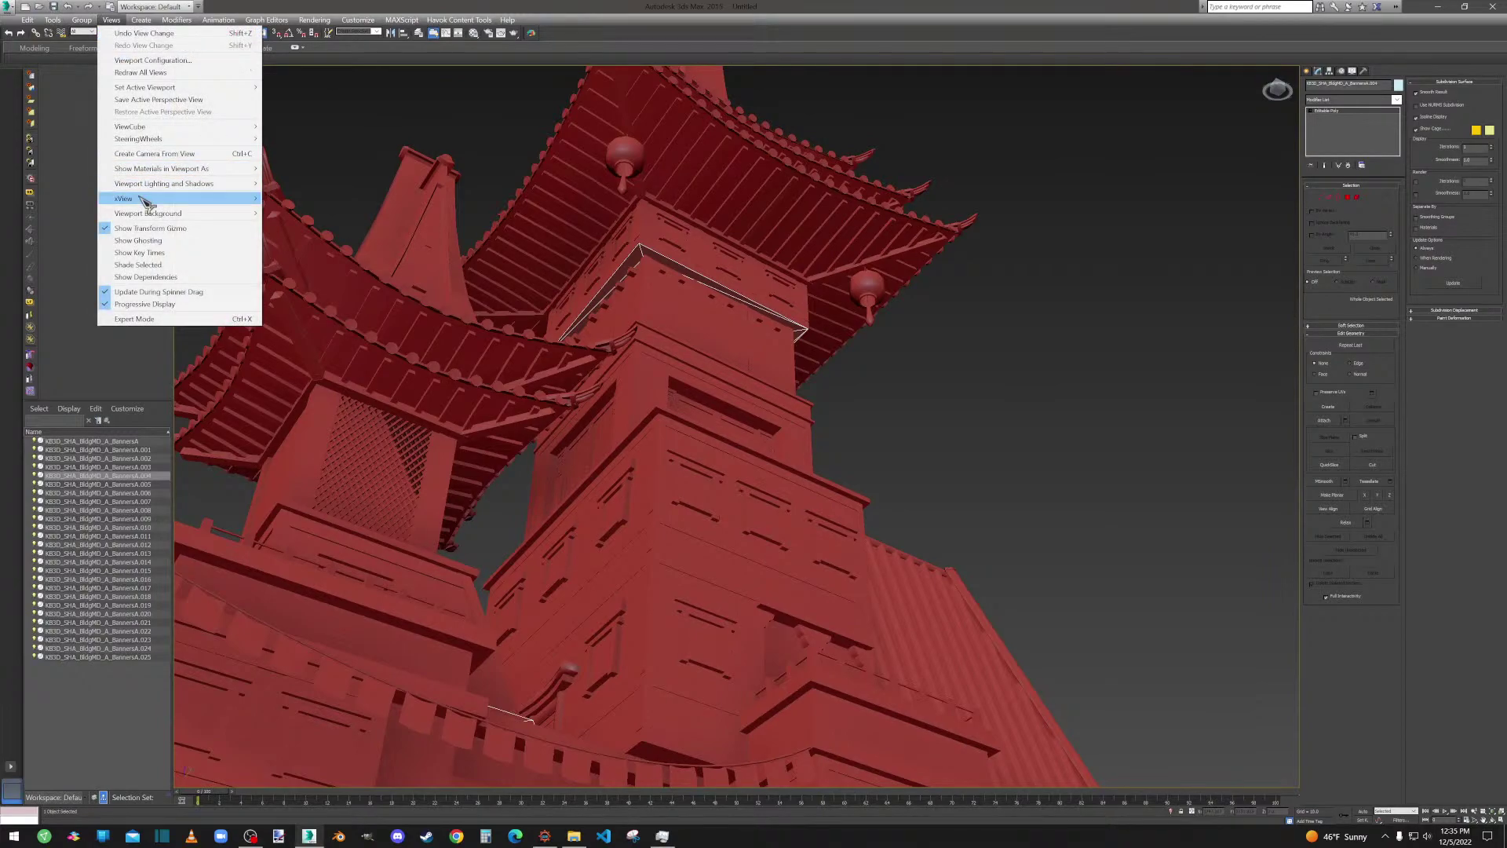
mouse_move(146, 201)
click(302, 211)
mouse_move(703, 276)
alt+middle_down()
mouse_move(702, 356)
mouse_move(716, 287)
alt+middle_up()
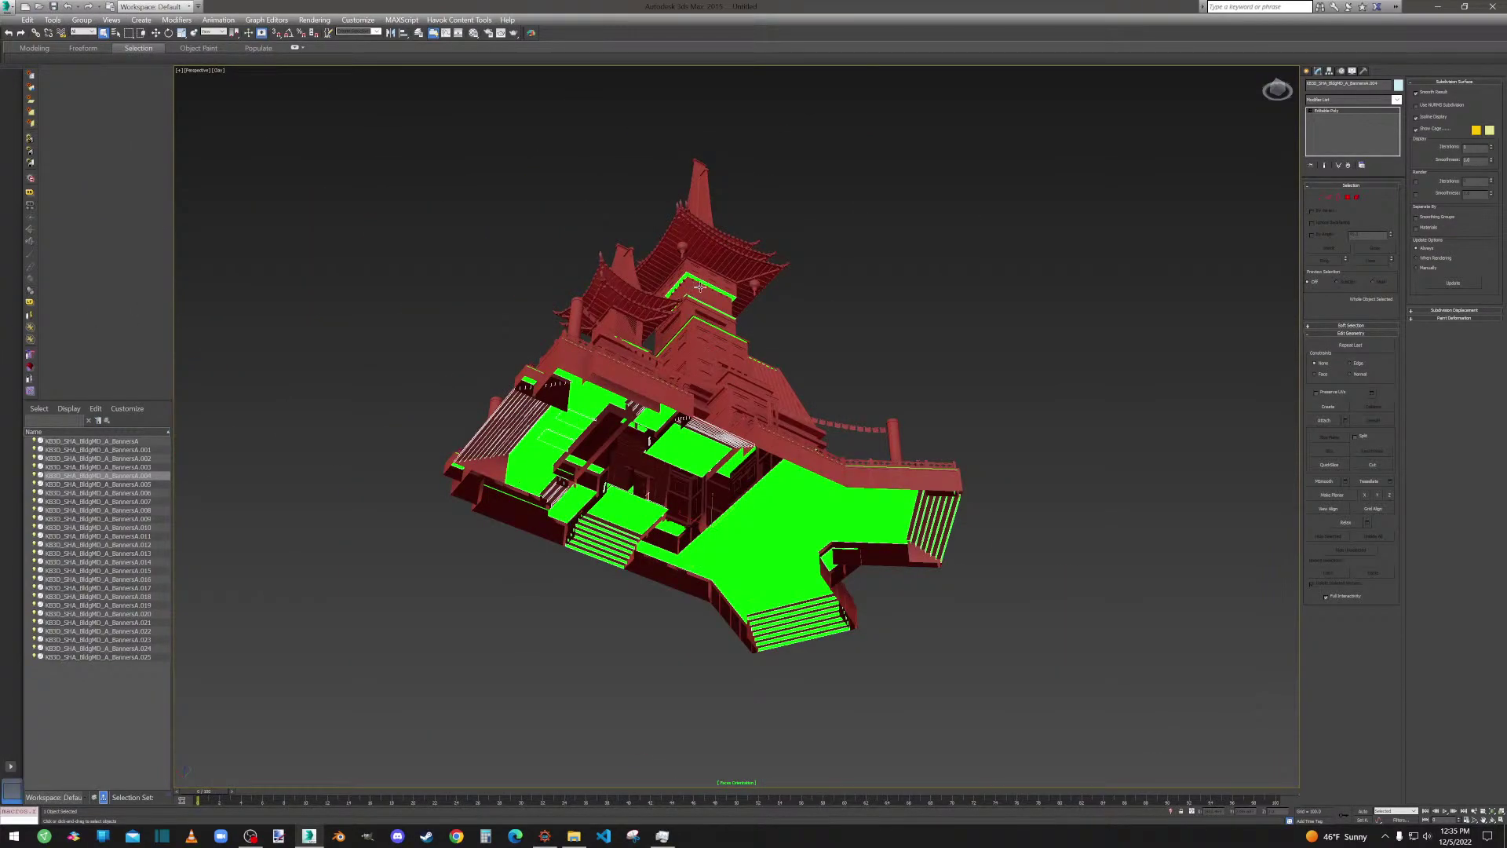
scroll(698, 285, up, 6)
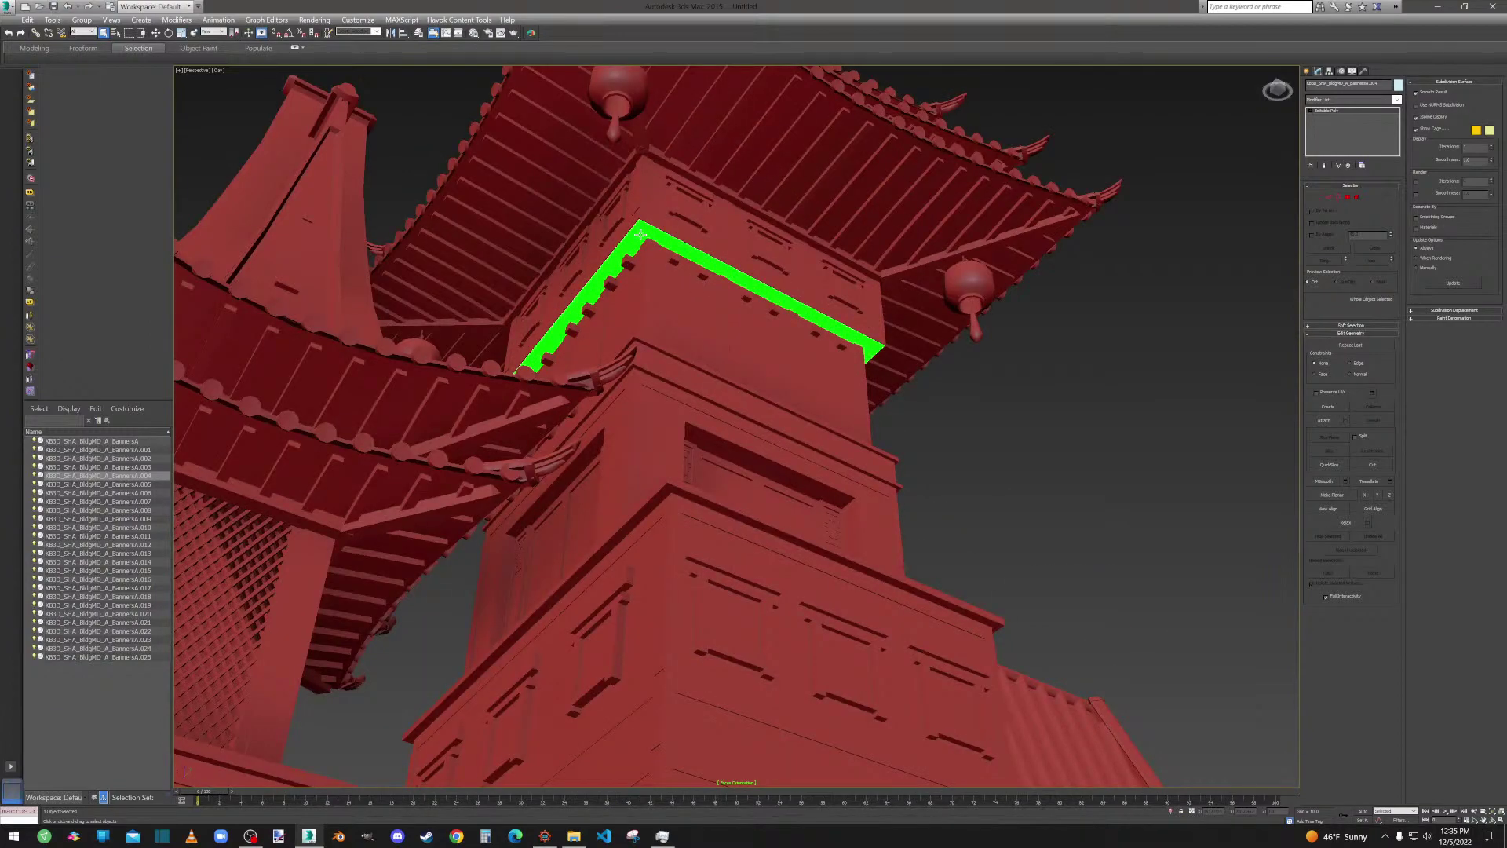
scroll(641, 234, down, 6)
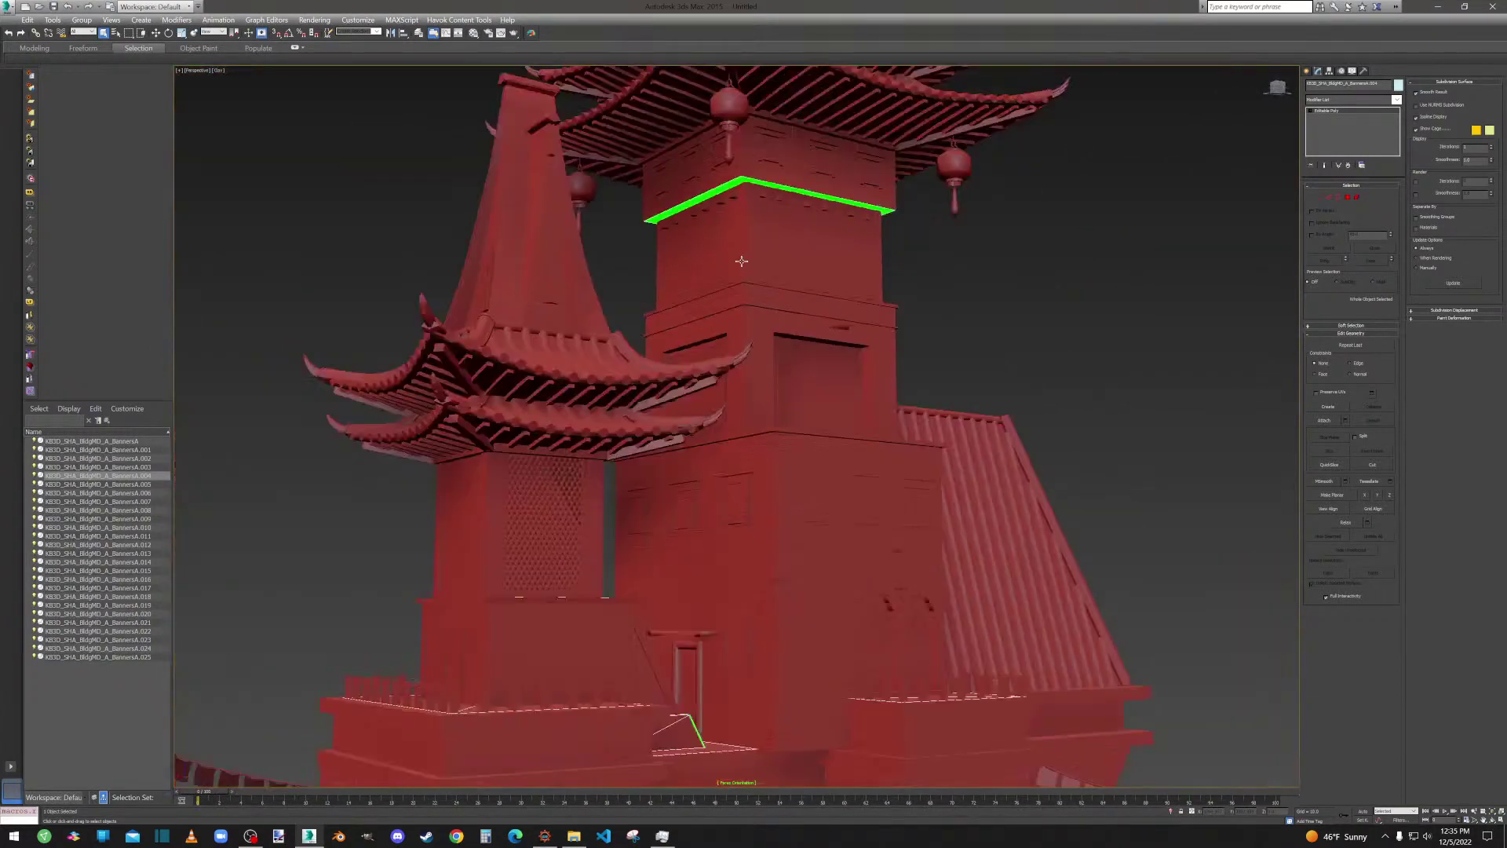
Select the three backward-facing risers of the terrace steps at Element level.
alt+middle_drag(740, 265, 919, 290)
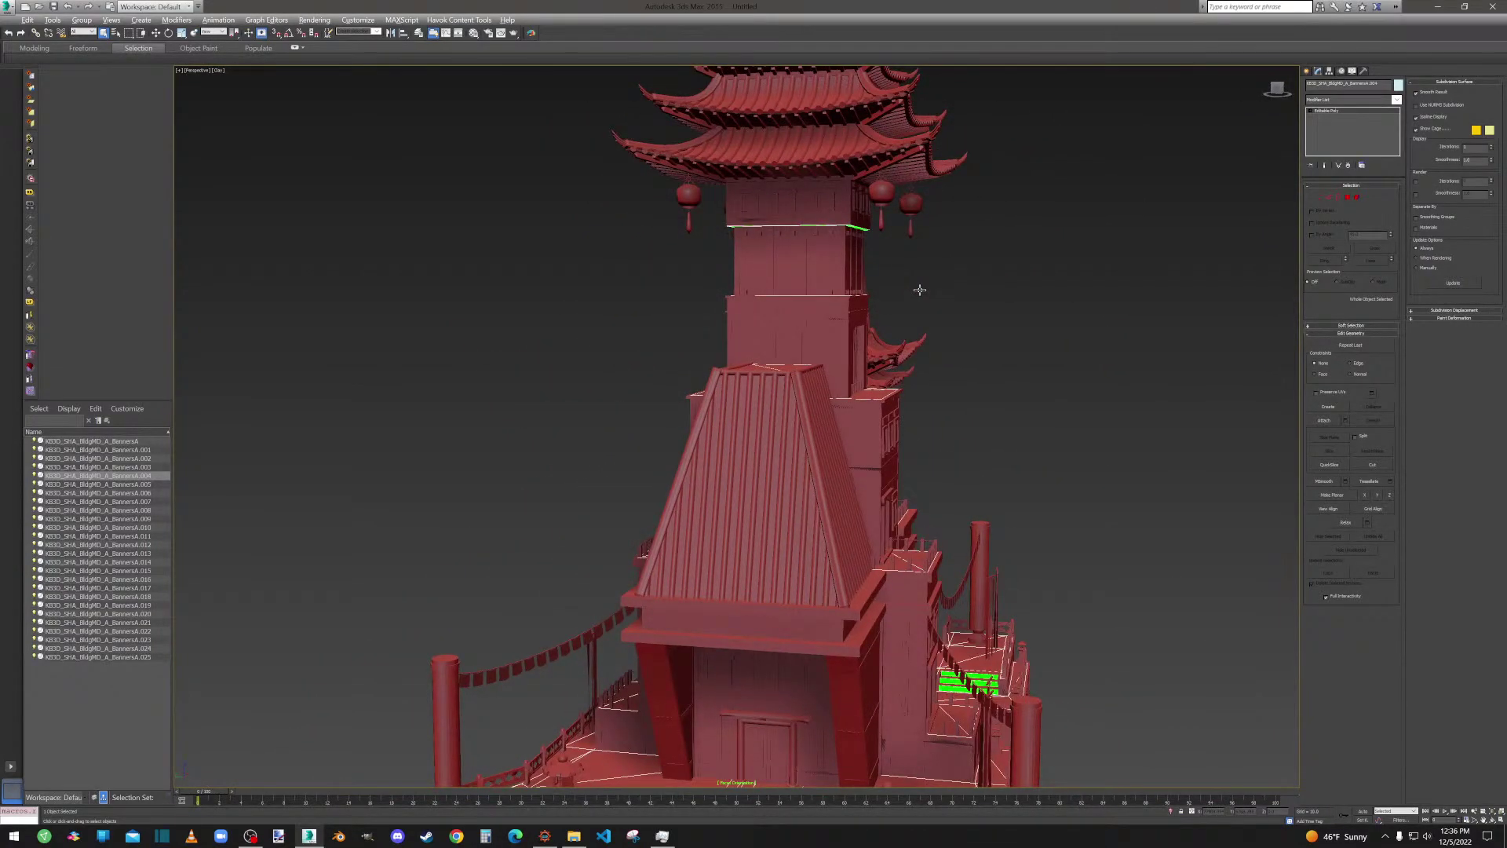
scroll(920, 289, up, 15)
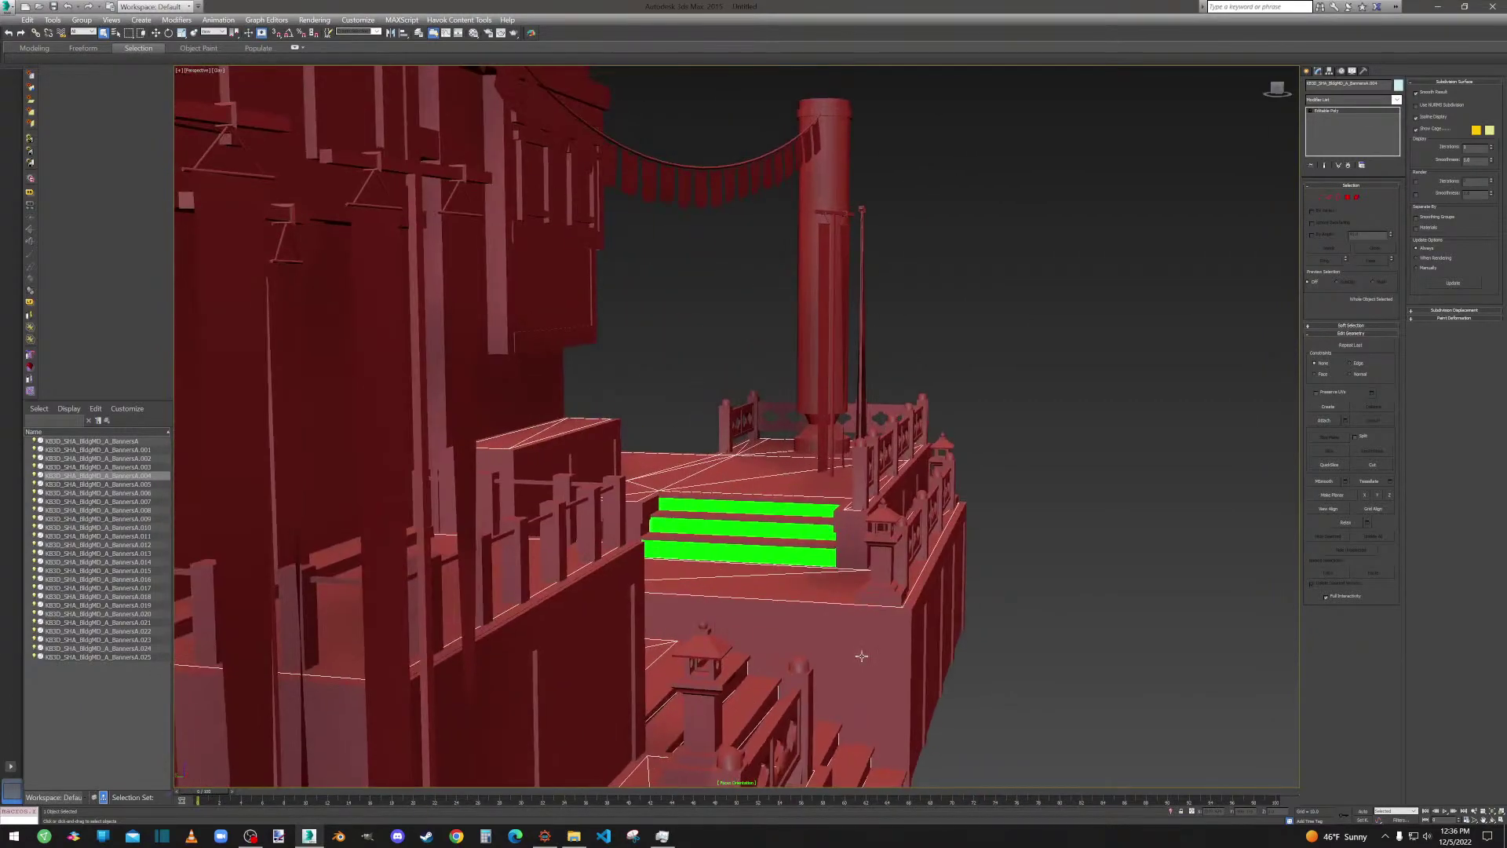
scroll(862, 662, up, 5)
click(1357, 197)
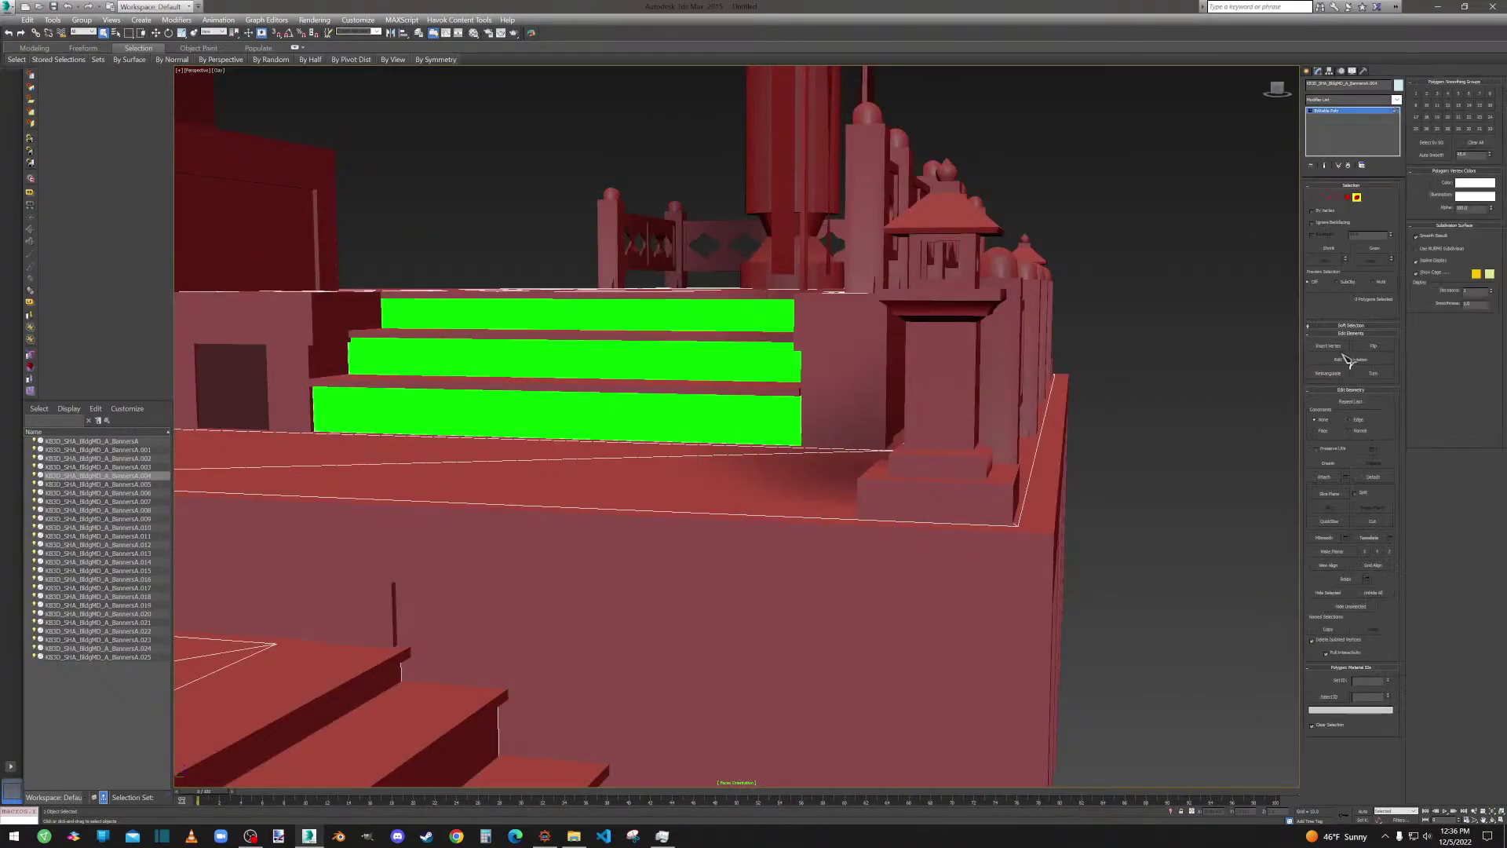
click(684, 310)
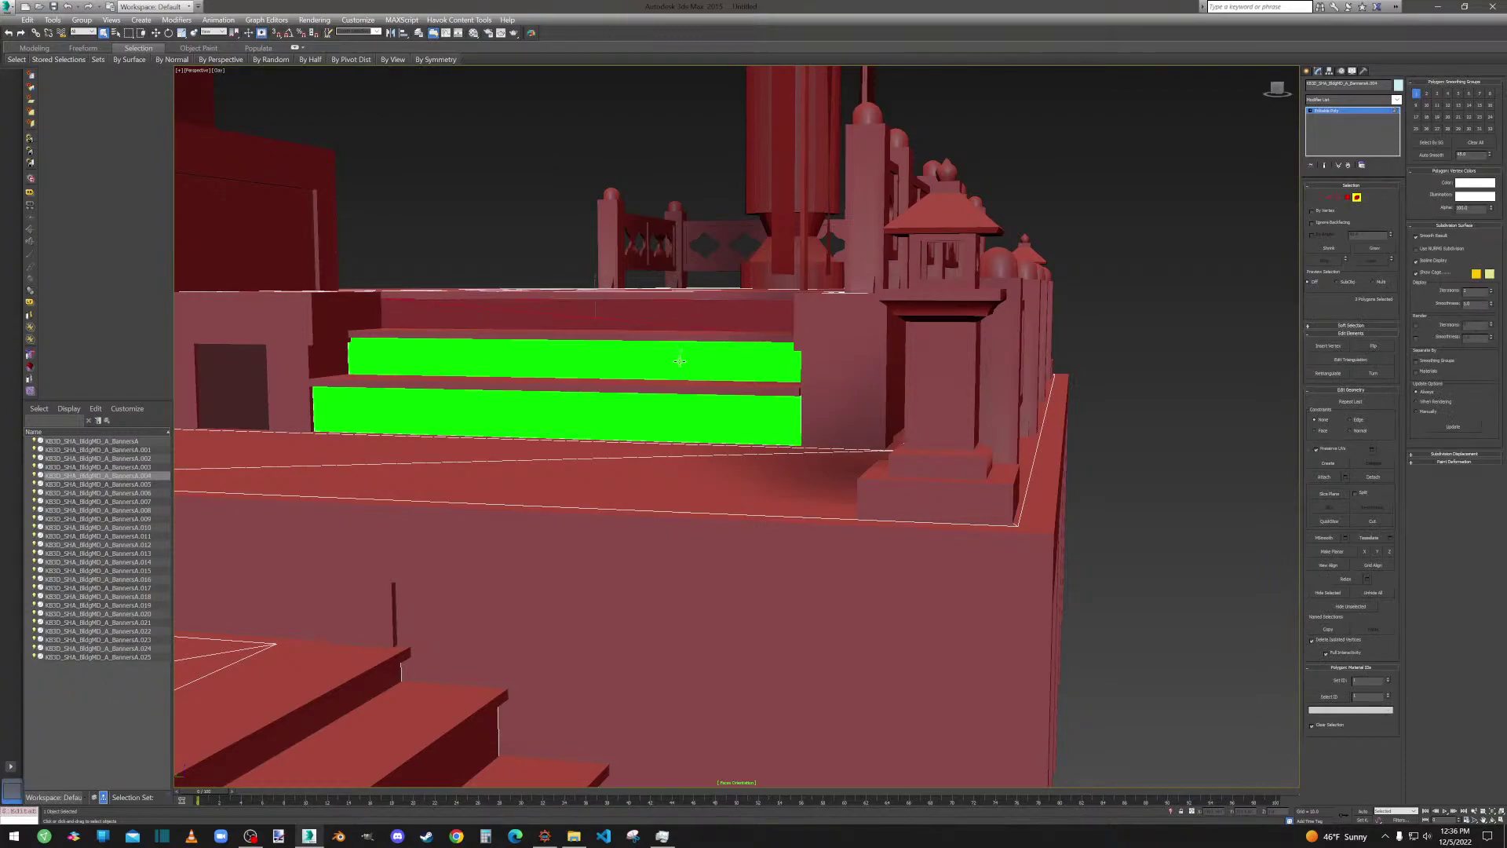
ctrl+click(680, 360)
ctrl+click(666, 407)
Add the ceiling above the entrance porch and the opposite terrace's three step risers to the selection.
scroll(663, 402, down, 10)
alt+middle_drag(663, 402, 894, 476)
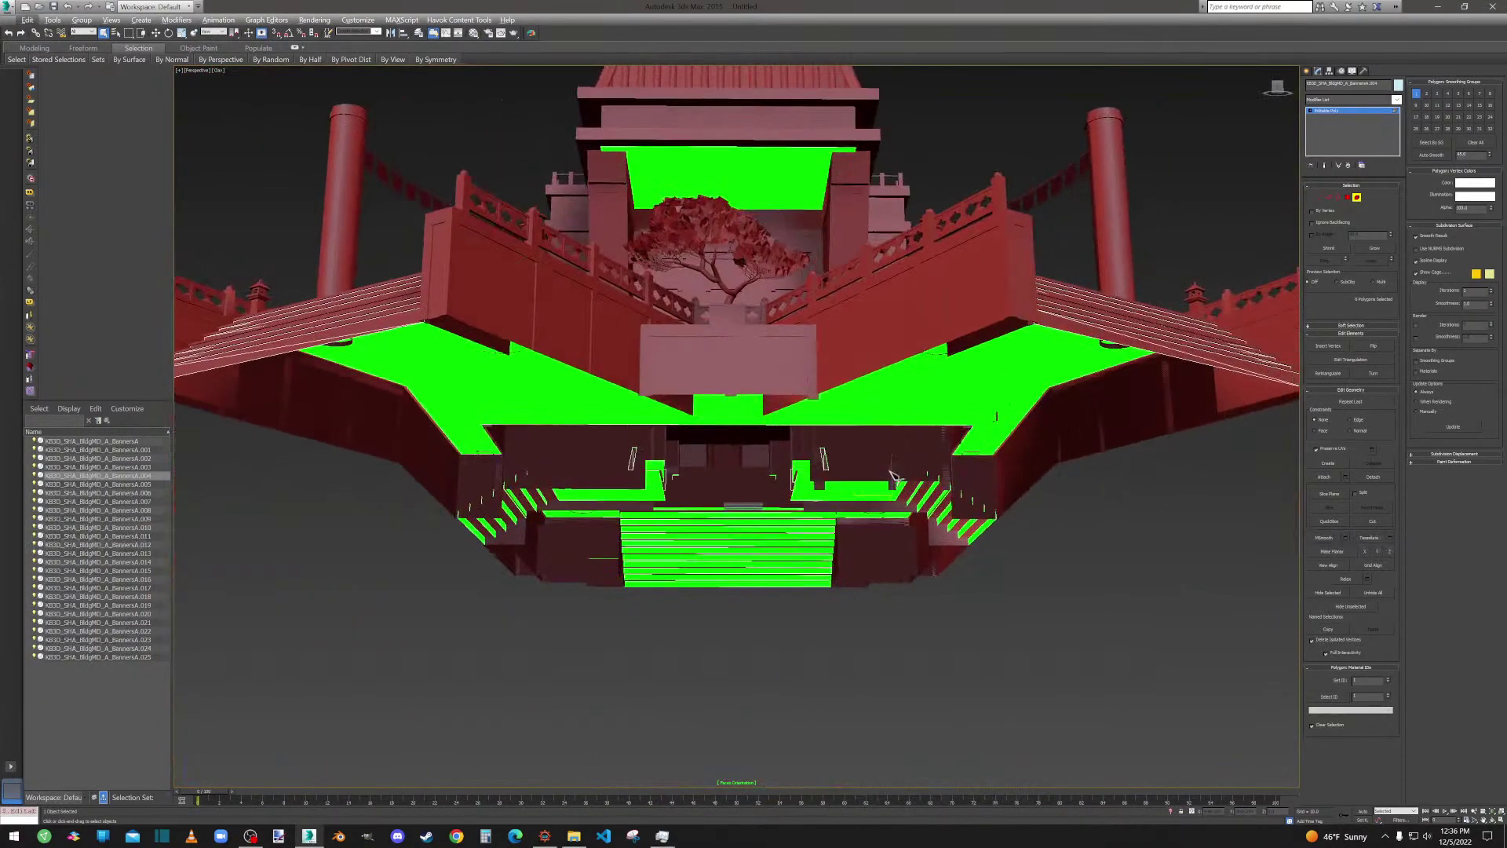
ctrl+click(746, 171)
alt+middle_drag(741, 196, 866, 258)
scroll(578, 491, up, 8)
ctrl+click(963, 169)
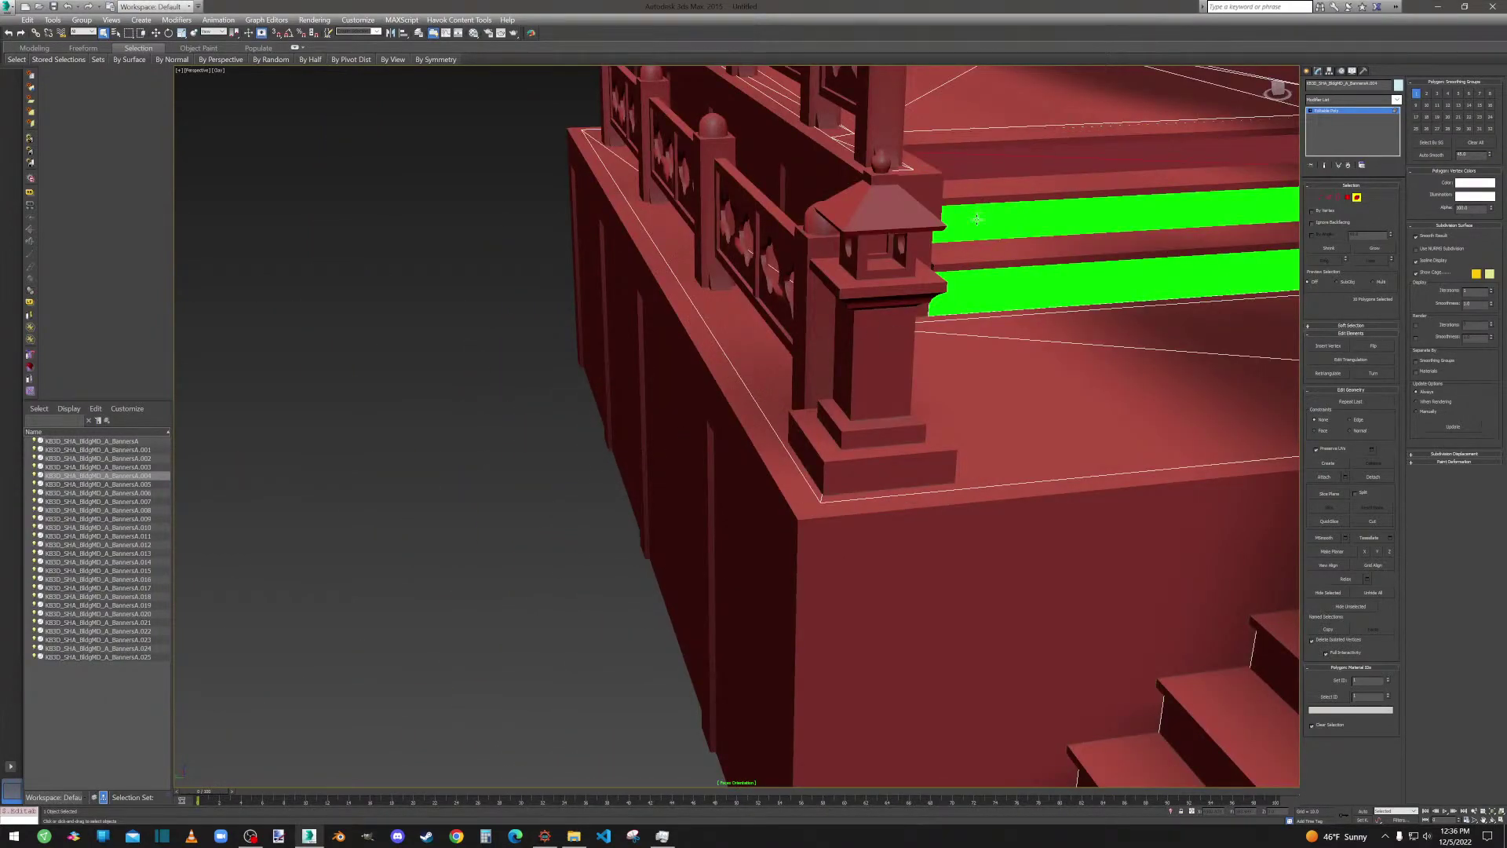
ctrl+click(978, 219)
ctrl+click(980, 285)
Add the underside of the trim beneath the main tower's top storey to the selection.
scroll(976, 284, down, 6)
middle_drag(894, 313, 920, 843)
scroll(606, 330, down, 4)
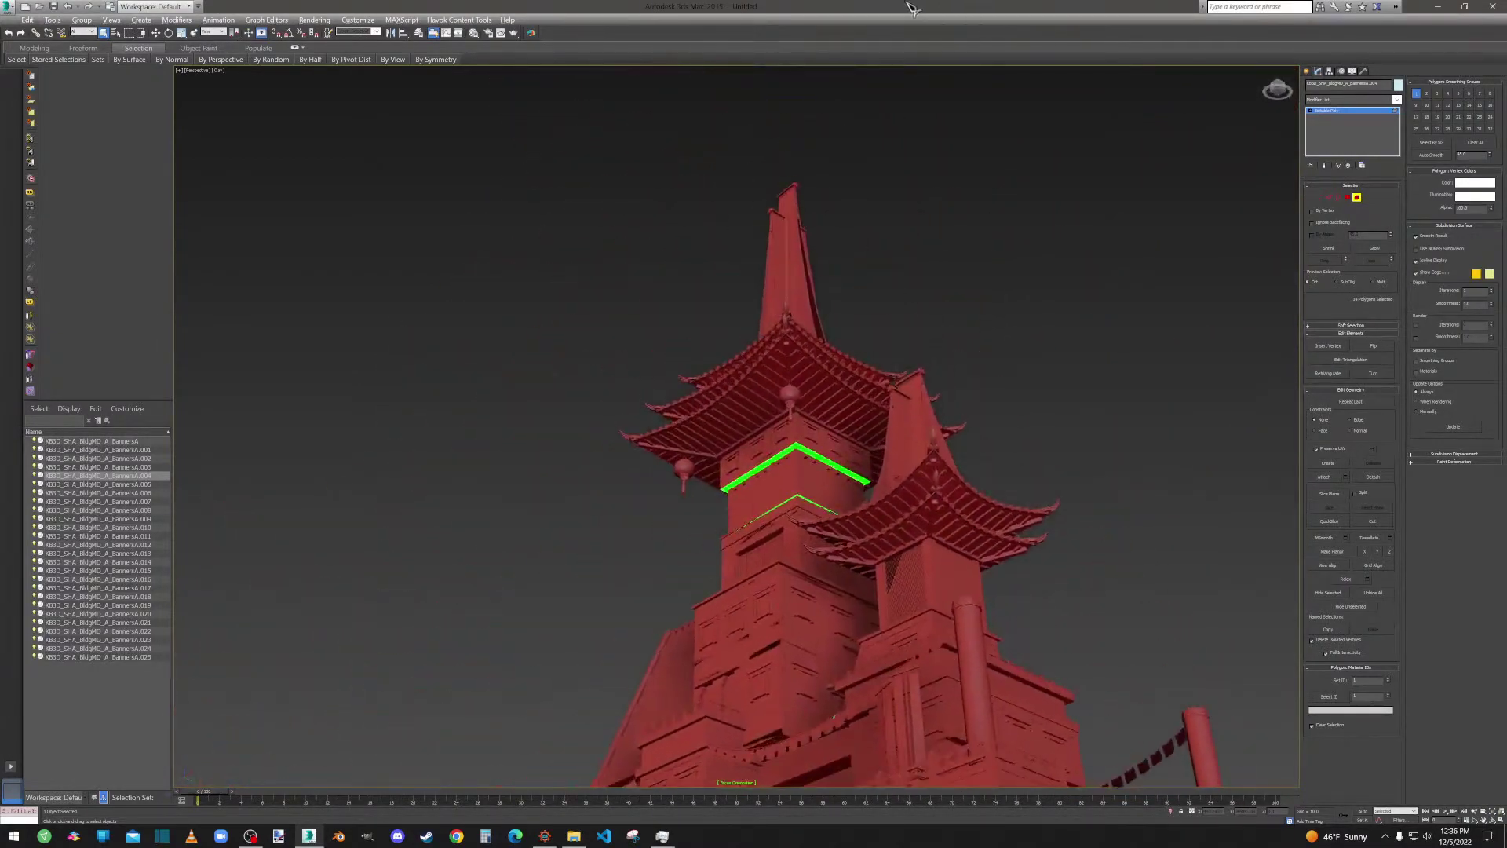
scroll(810, 501, up, 7)
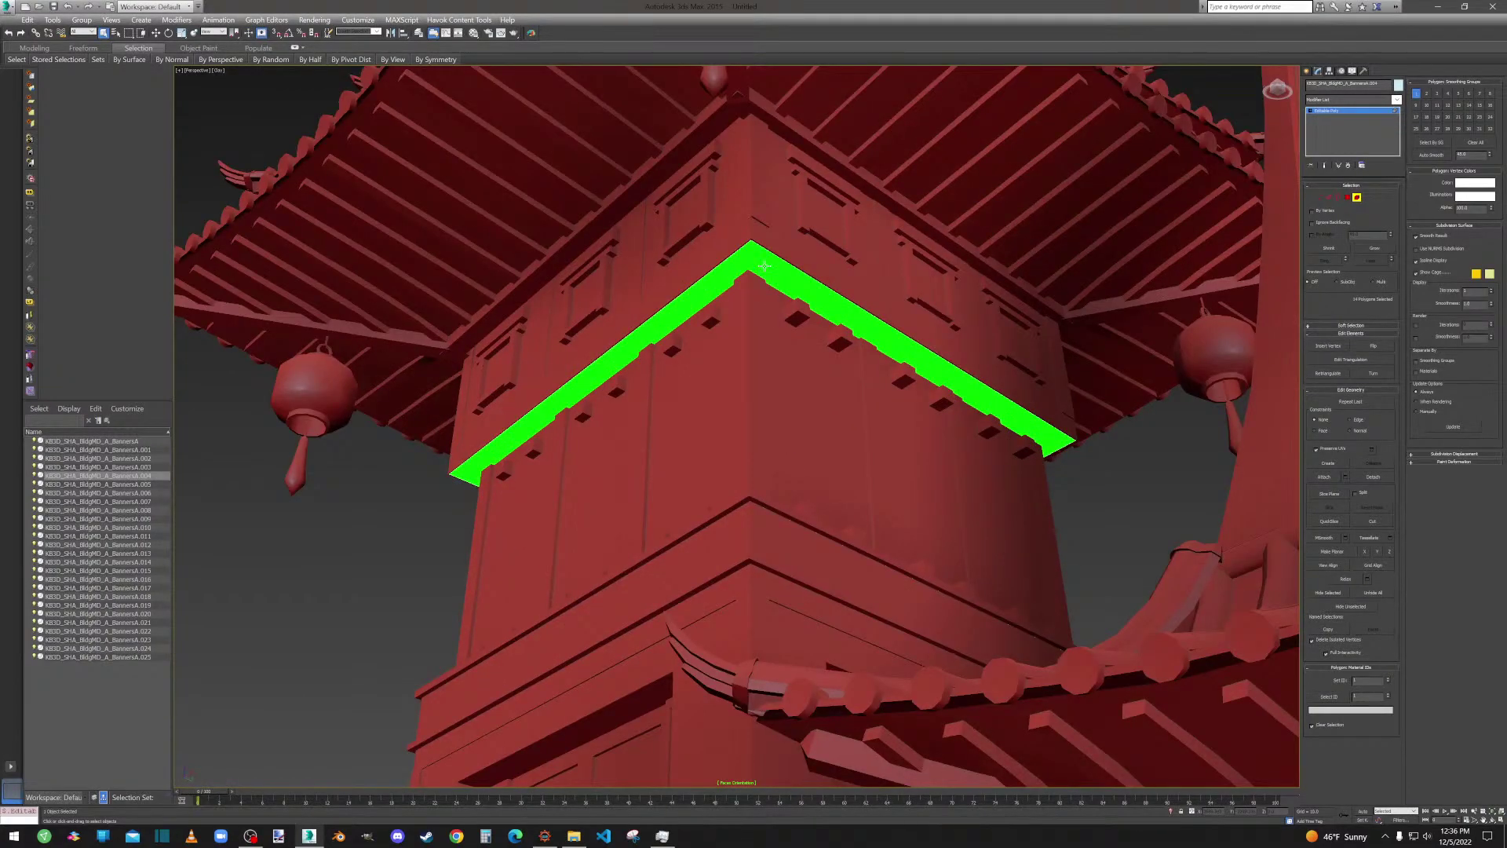
scroll(764, 266, down, 8)
Flip the selected risers, porch ceiling and trim faces at Polygon level, exit sub-object editing, and deselect the mesh.
click(1347, 197)
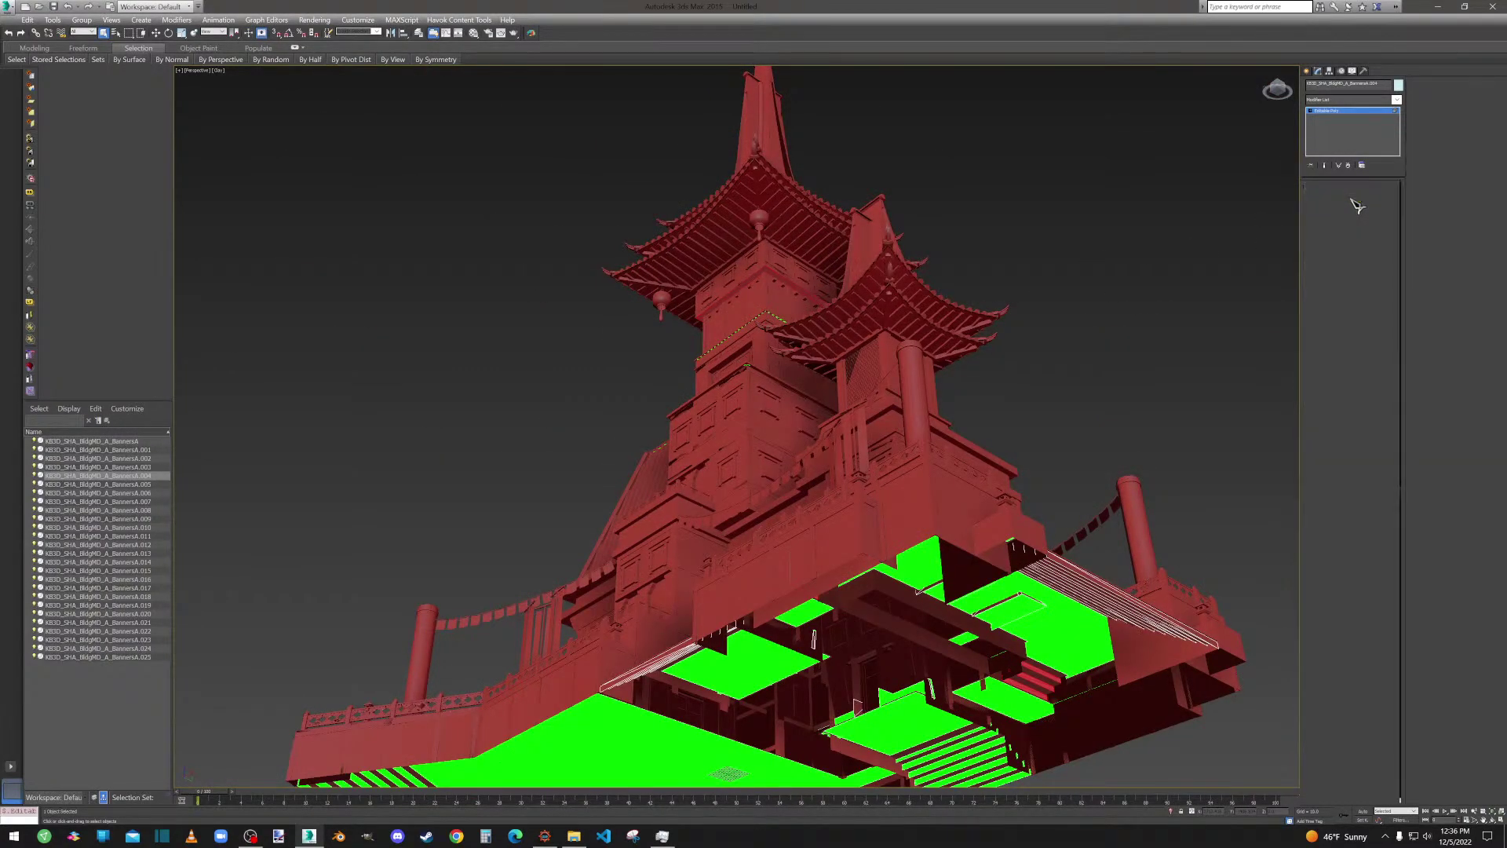
click(1377, 390)
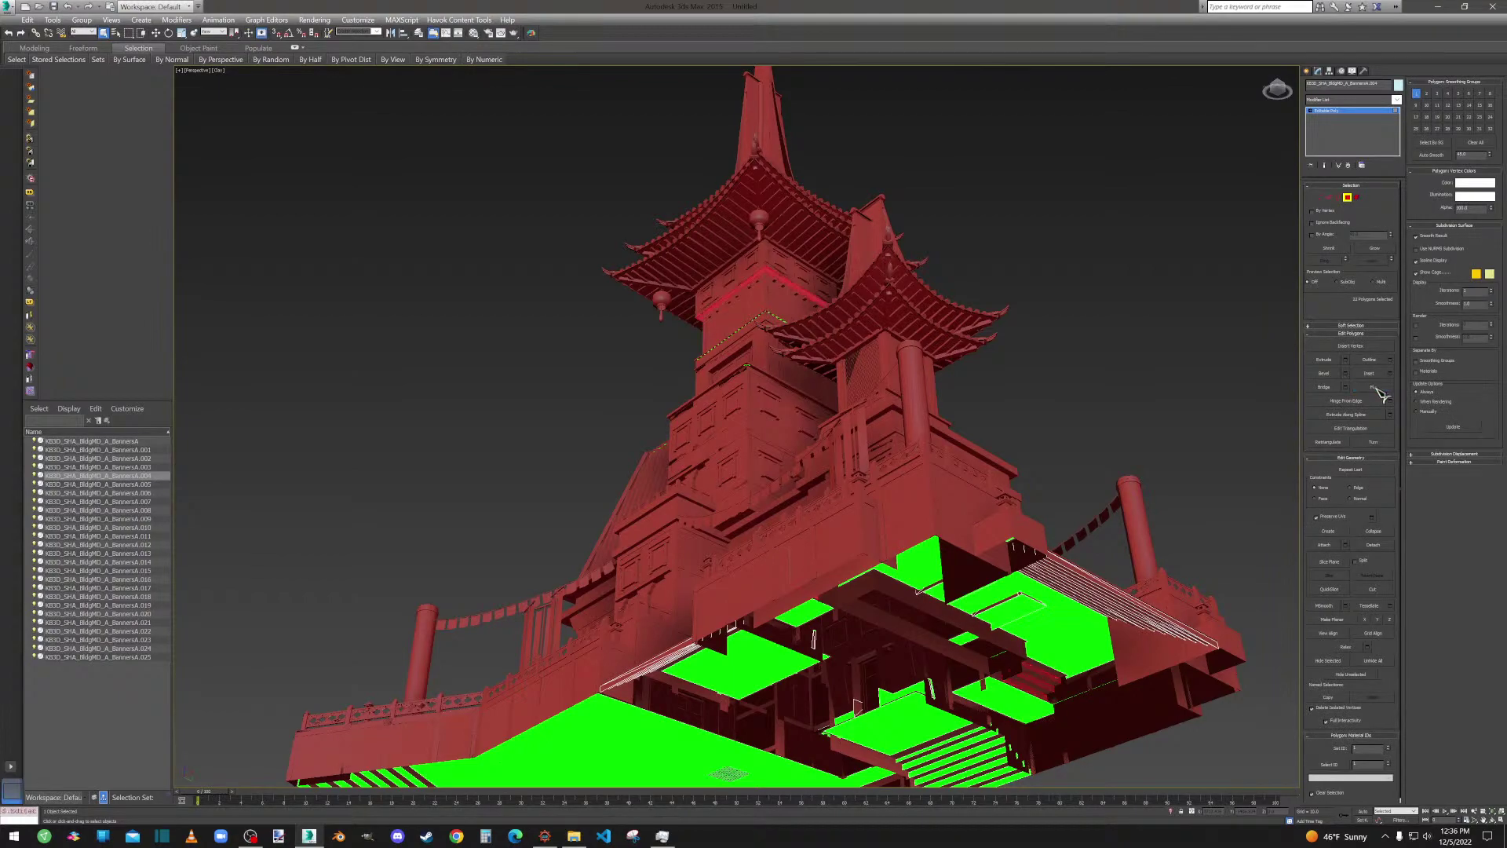
key(ctrl+z)
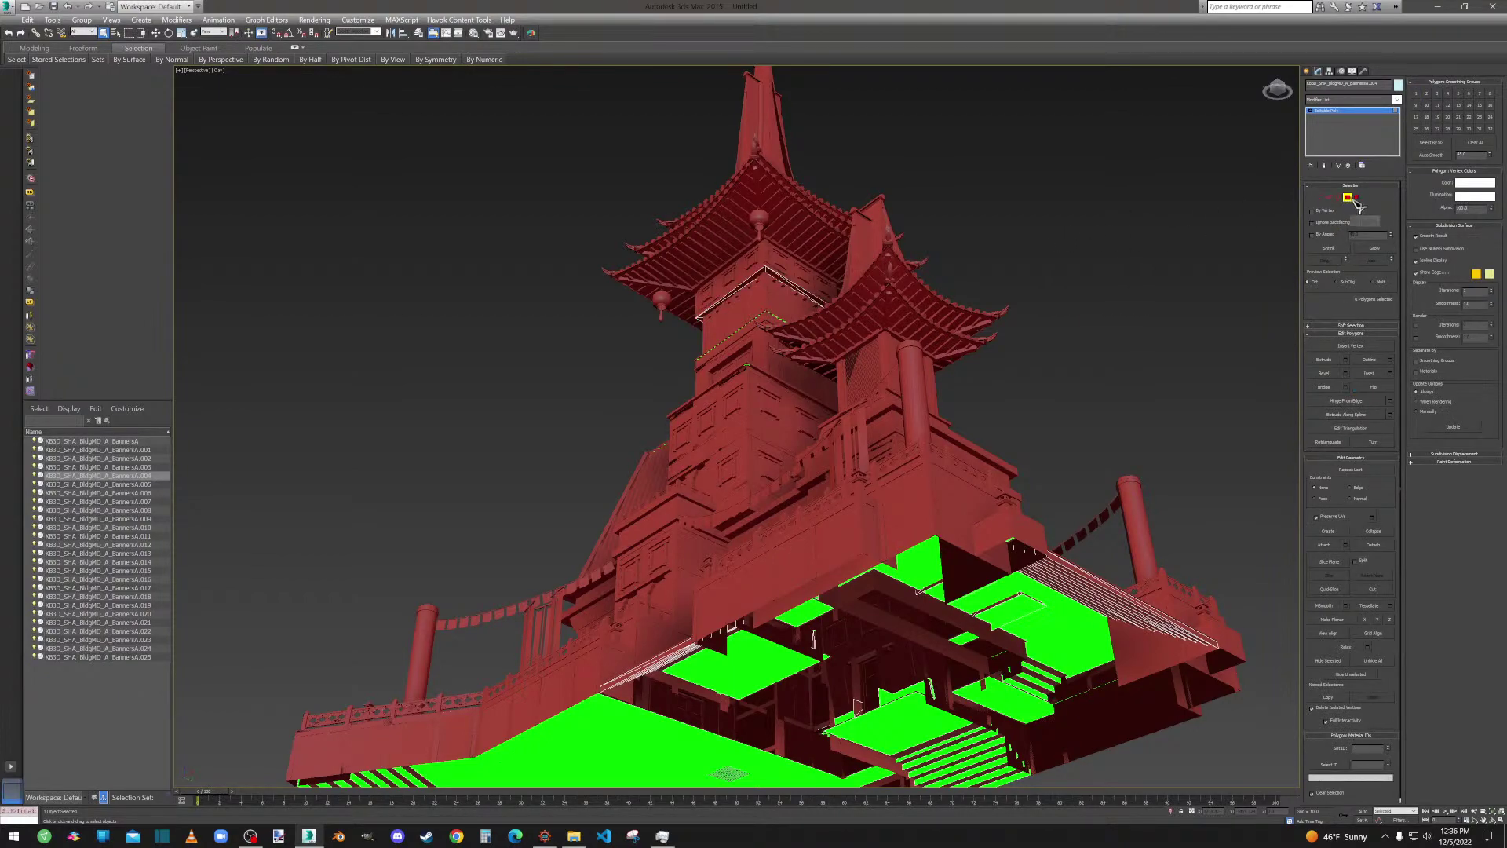
click(1349, 197)
click(1084, 312)
Select the smaller tower's lattice mesh and inspect it for backward-facing polygons.
alt+middle_drag(1073, 308, 989, 325)
scroll(746, 381, up, 7)
alt+middle_drag(576, 284, 703, 339)
scroll(701, 338, up, 6)
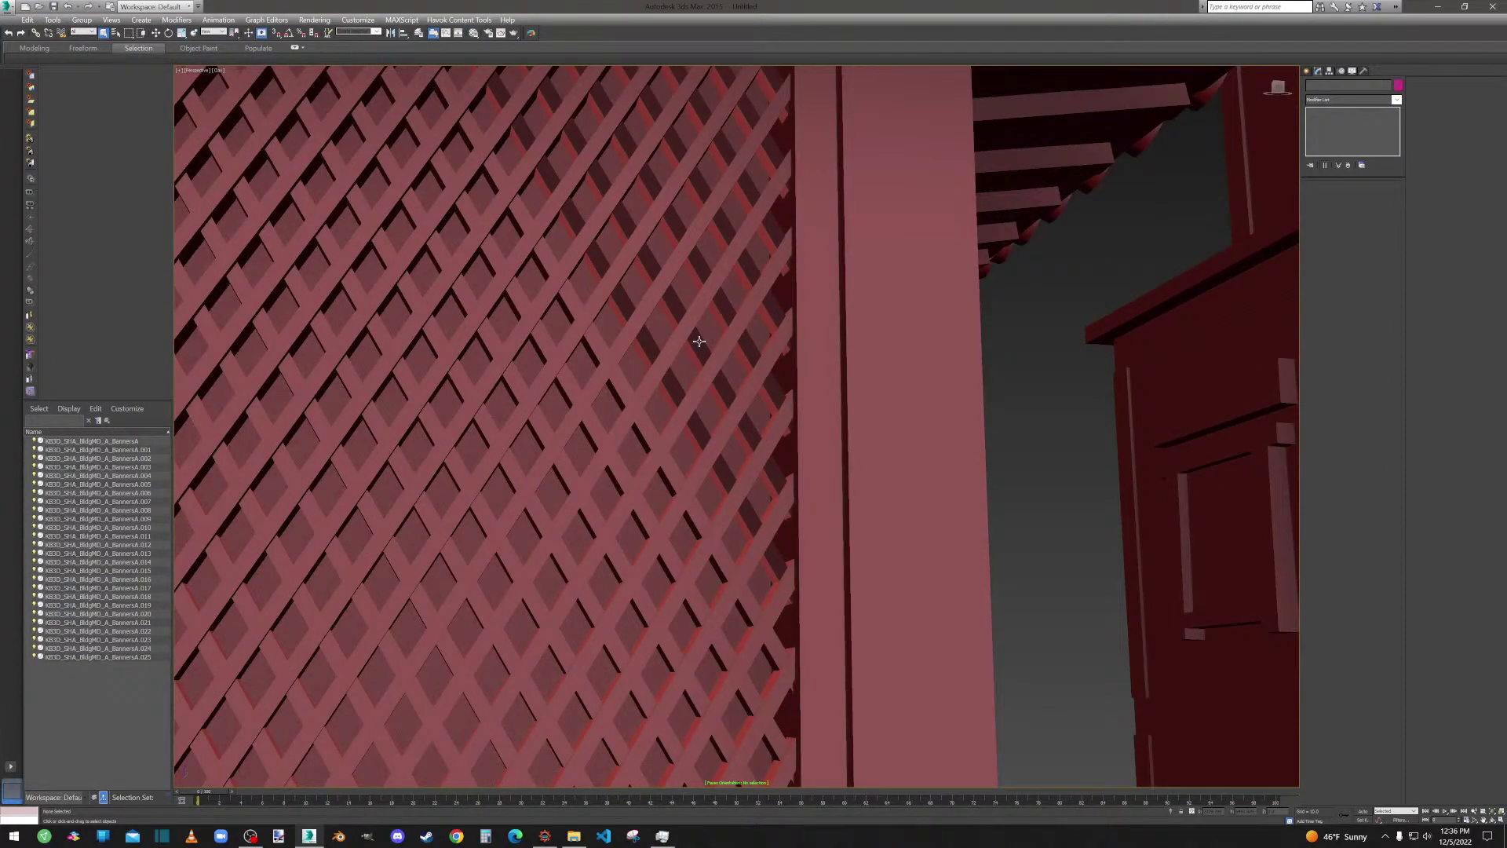
click(699, 341)
scroll(698, 342, down, 10)
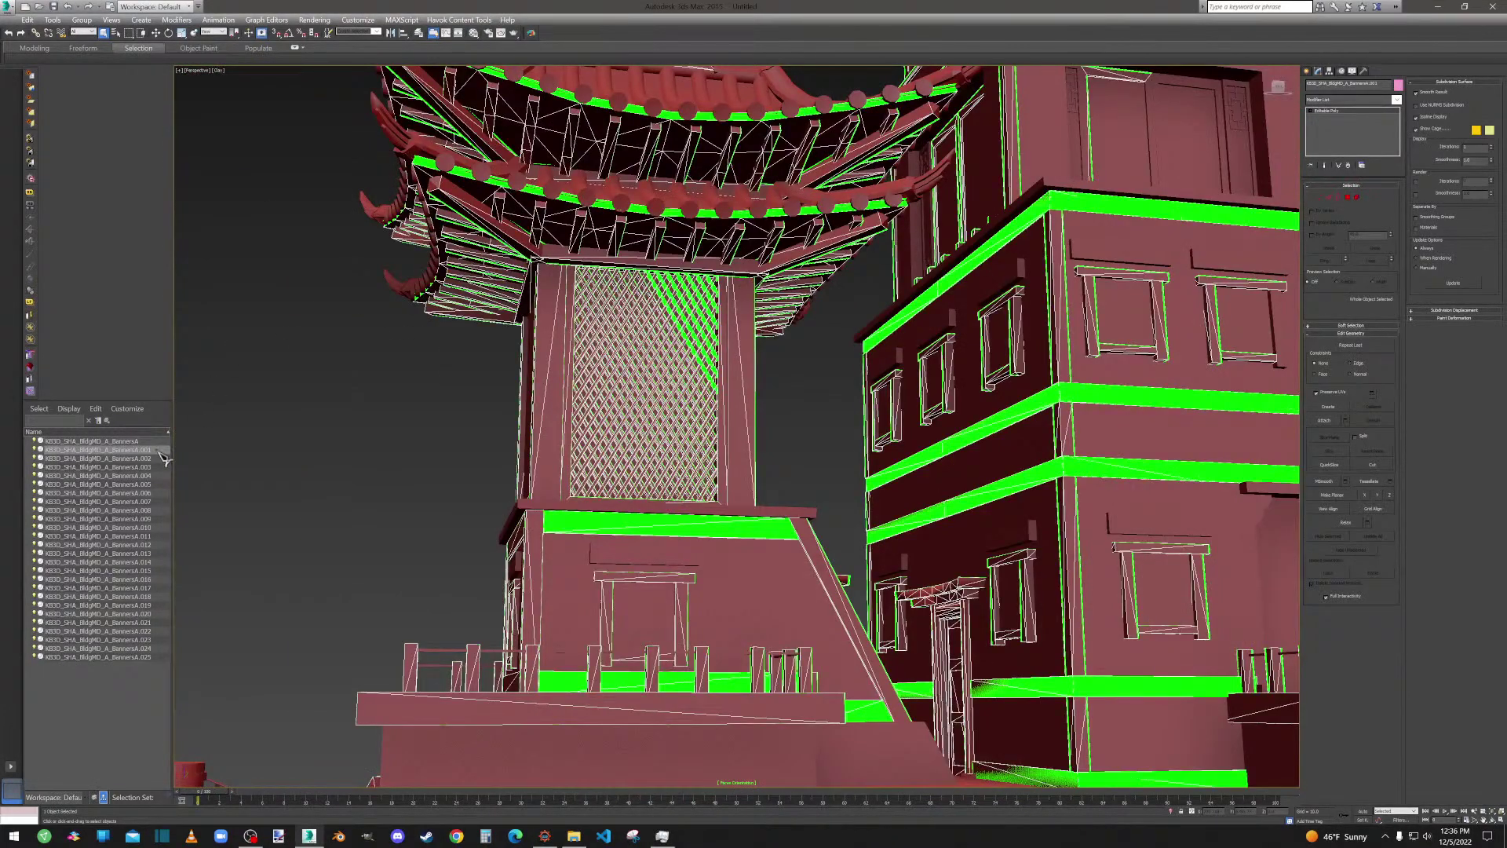
Delete the foliage and trunk meshes of the tree in the planter box facing the entrance.
click(118, 442)
scroll(781, 431, down, 12)
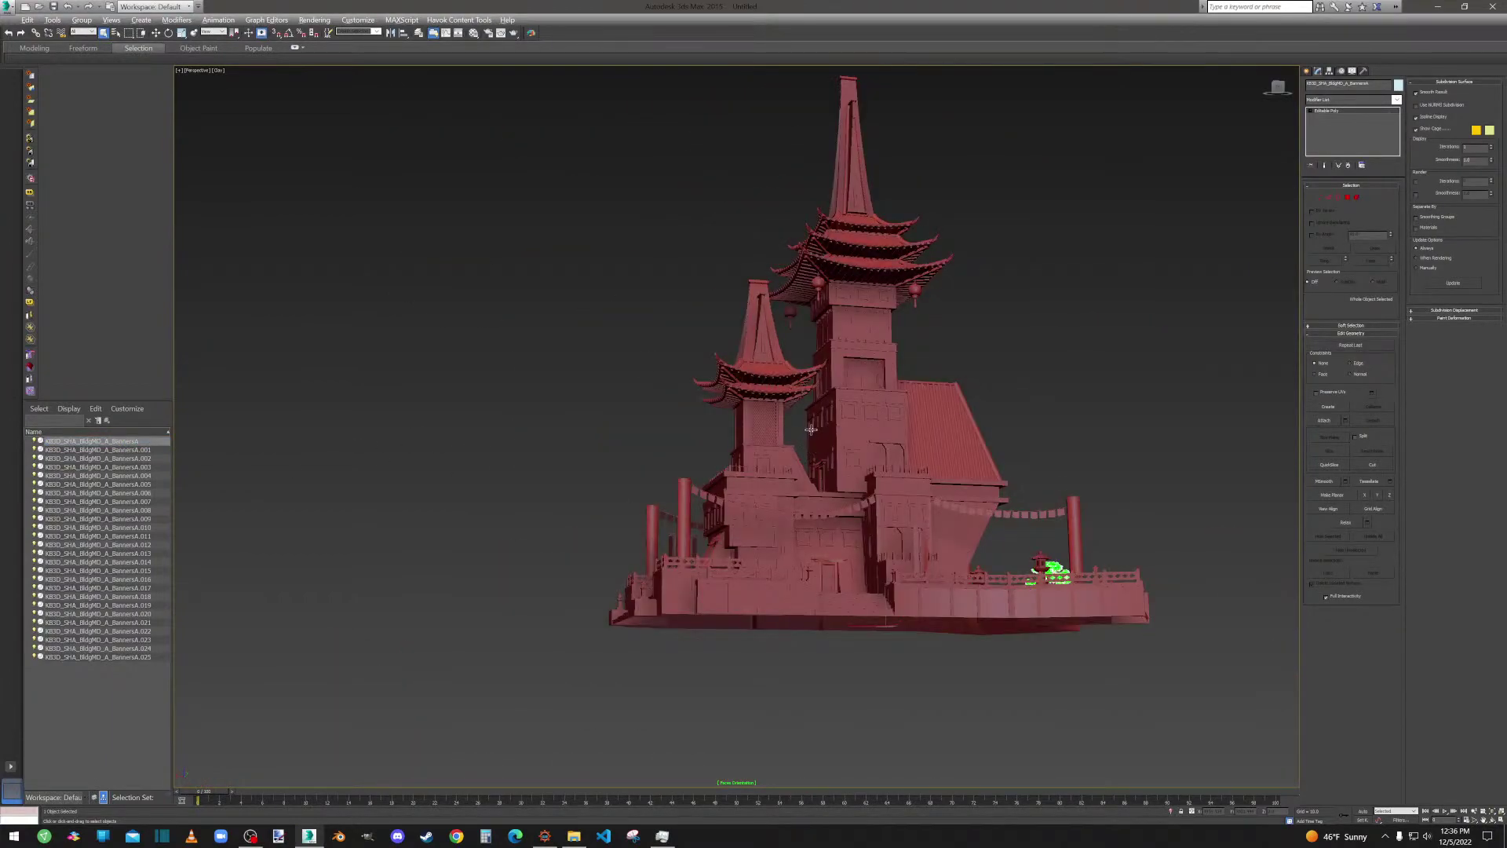
alt+middle_drag(771, 442, 531, 411)
scroll(708, 494, up, 6)
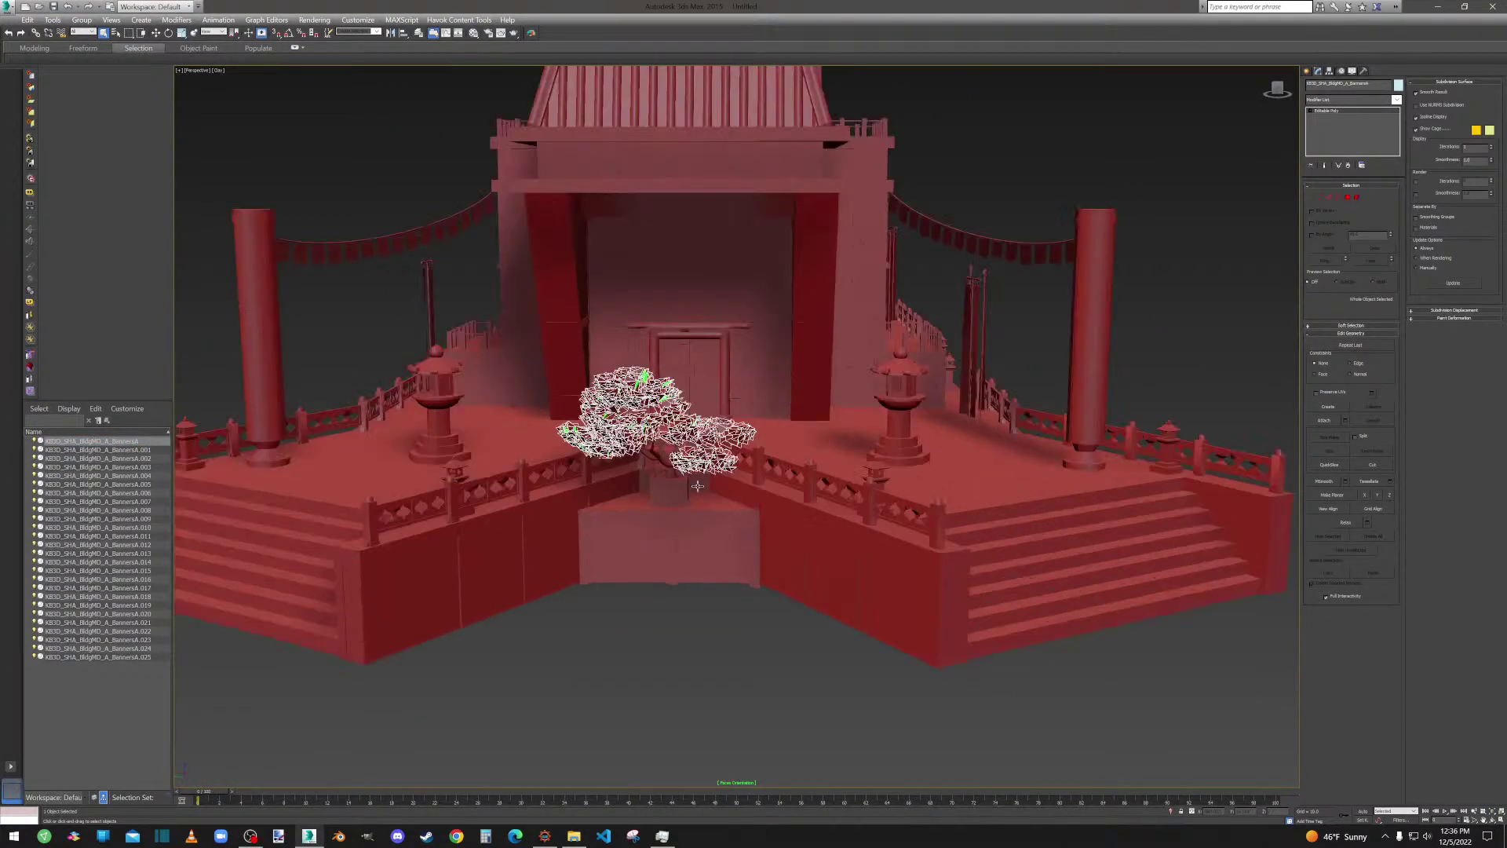
click(634, 409)
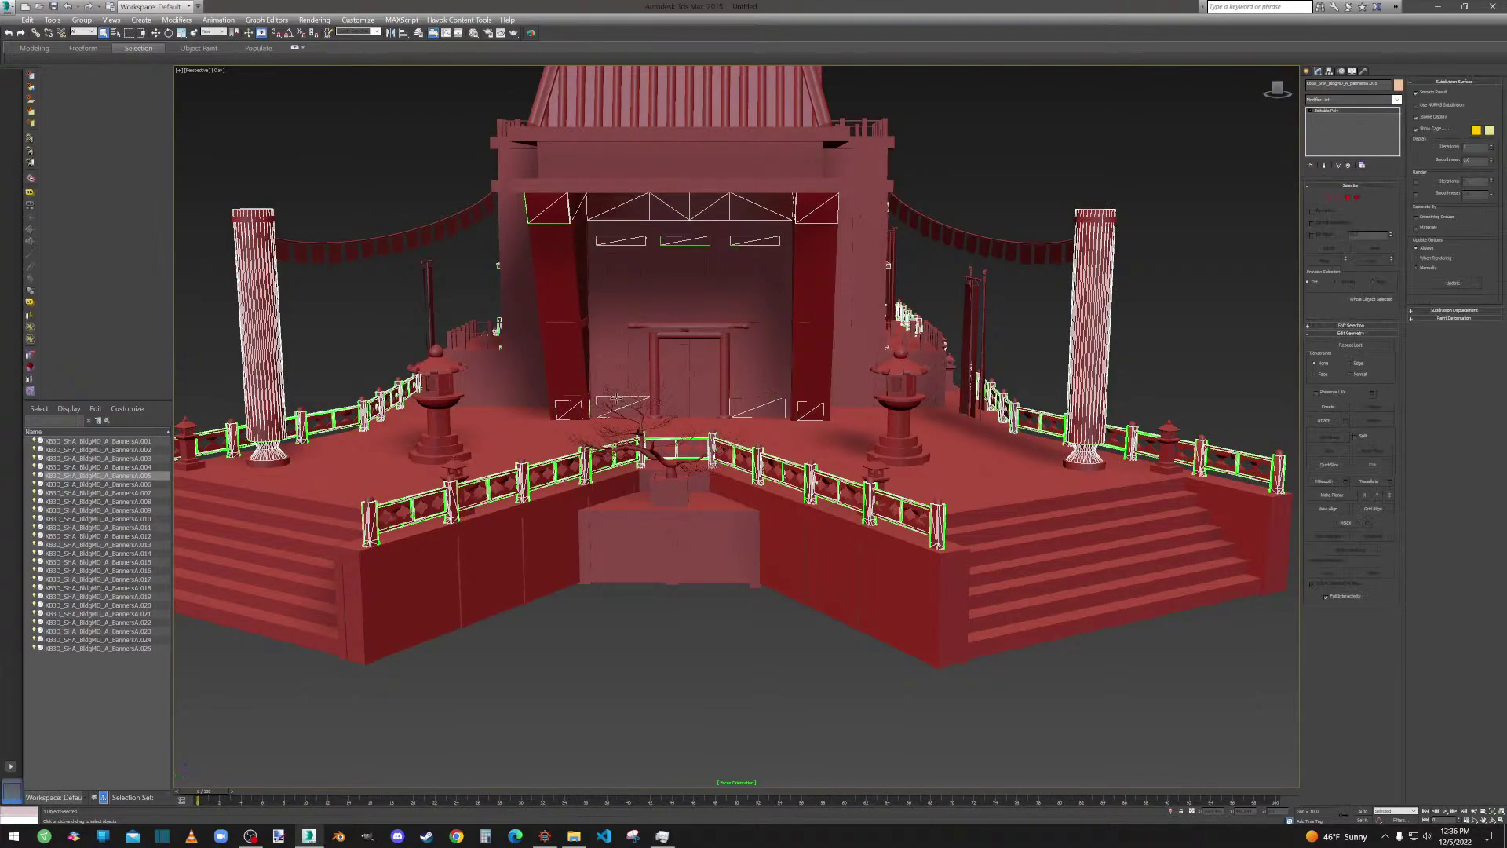
click(687, 484)
key(Delete)
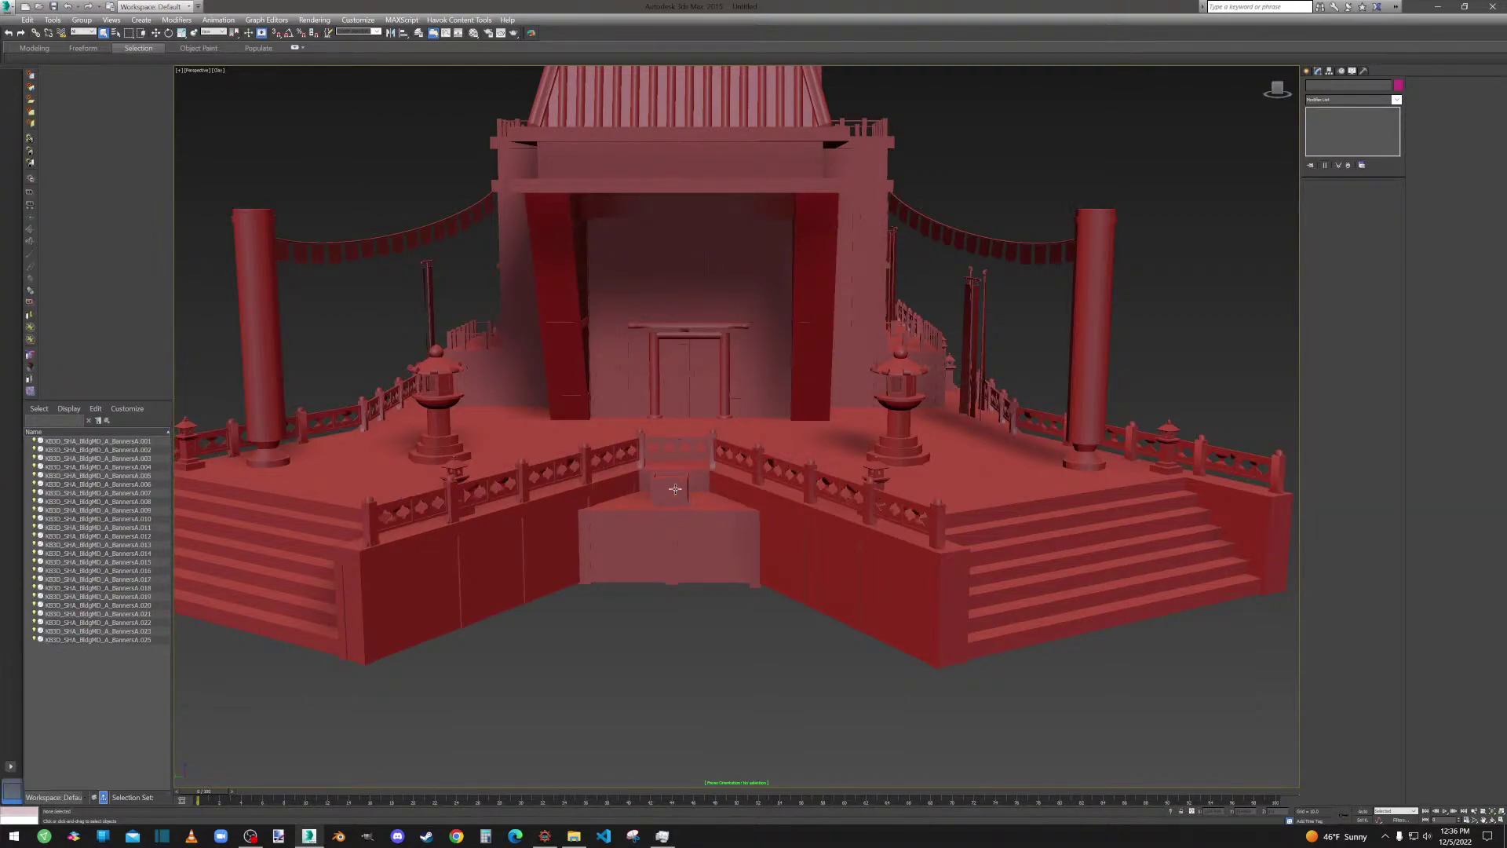
Check the planter box's side panels at Element level, then exit sub-object editing.
click(675, 488)
click(1356, 197)
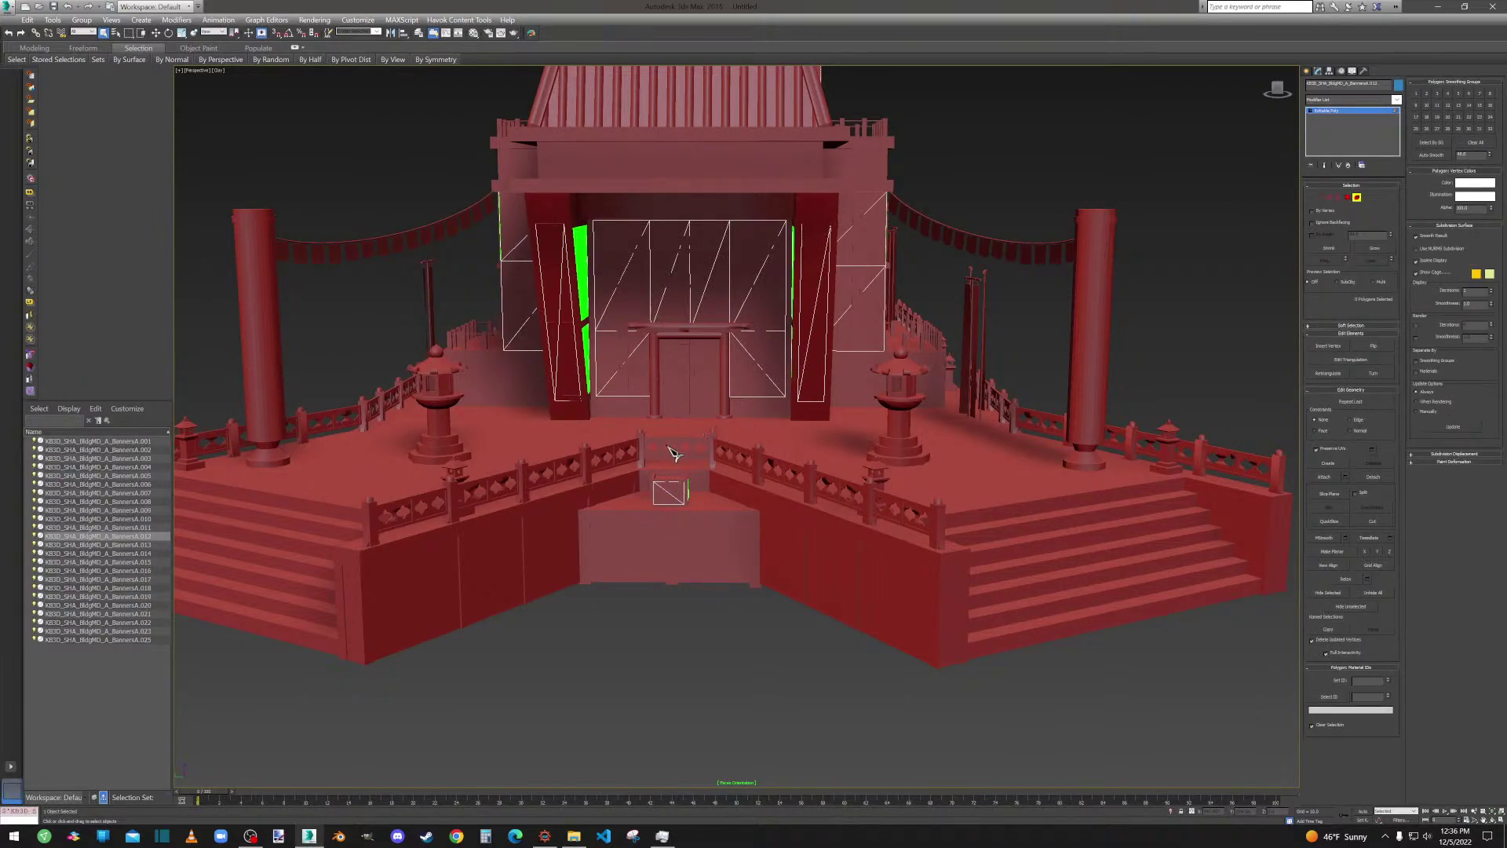
middle_drag(656, 437, 742, 402)
scroll(740, 400, up, 8)
click(711, 382)
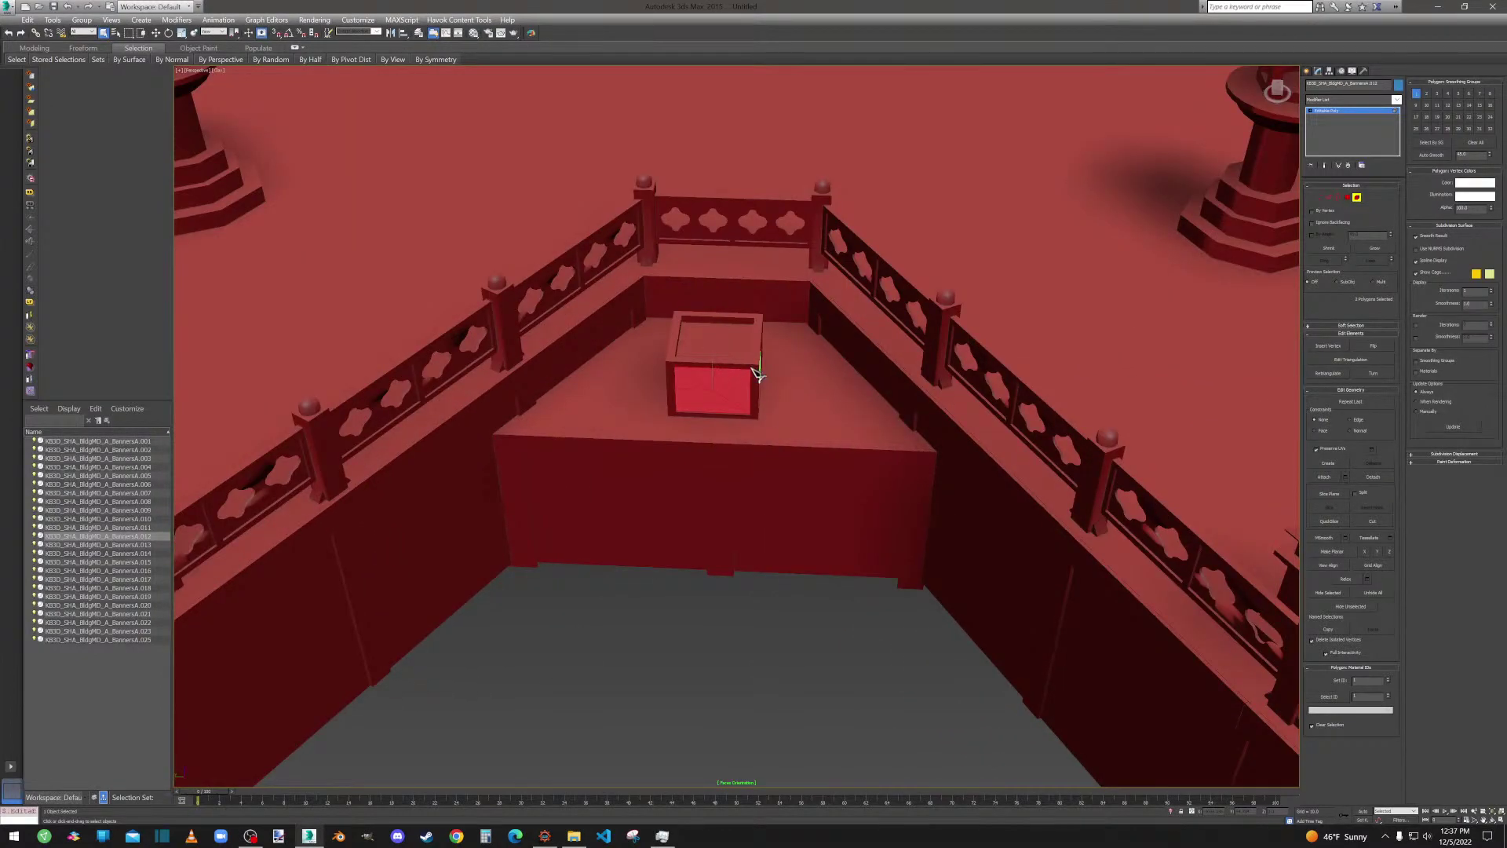
key(F2)
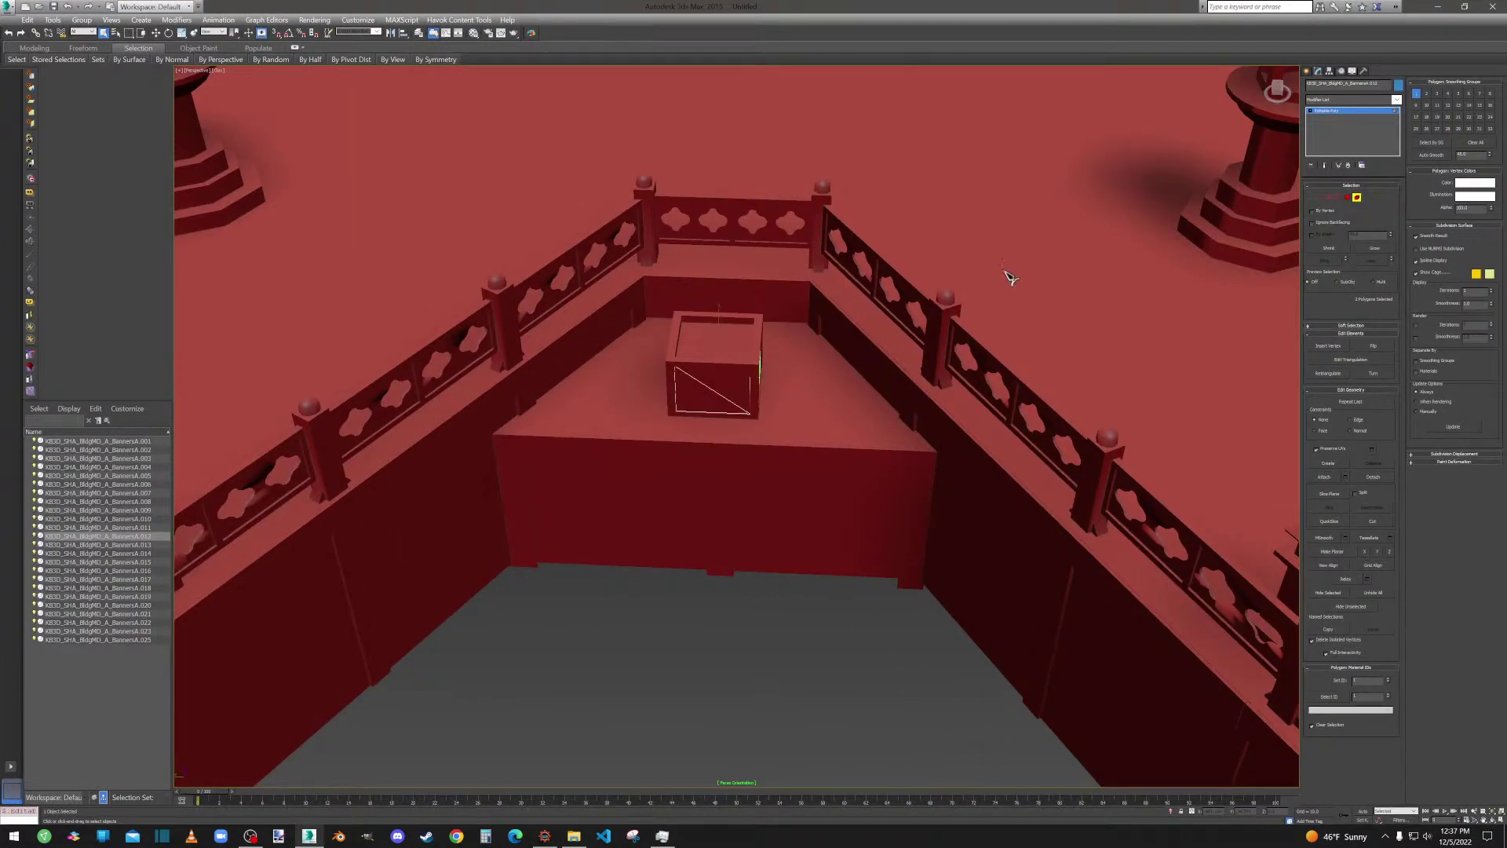
click(1358, 198)
Select the flat plane inside the planter box and isolate it by hiding all unselected objects.
click(716, 347)
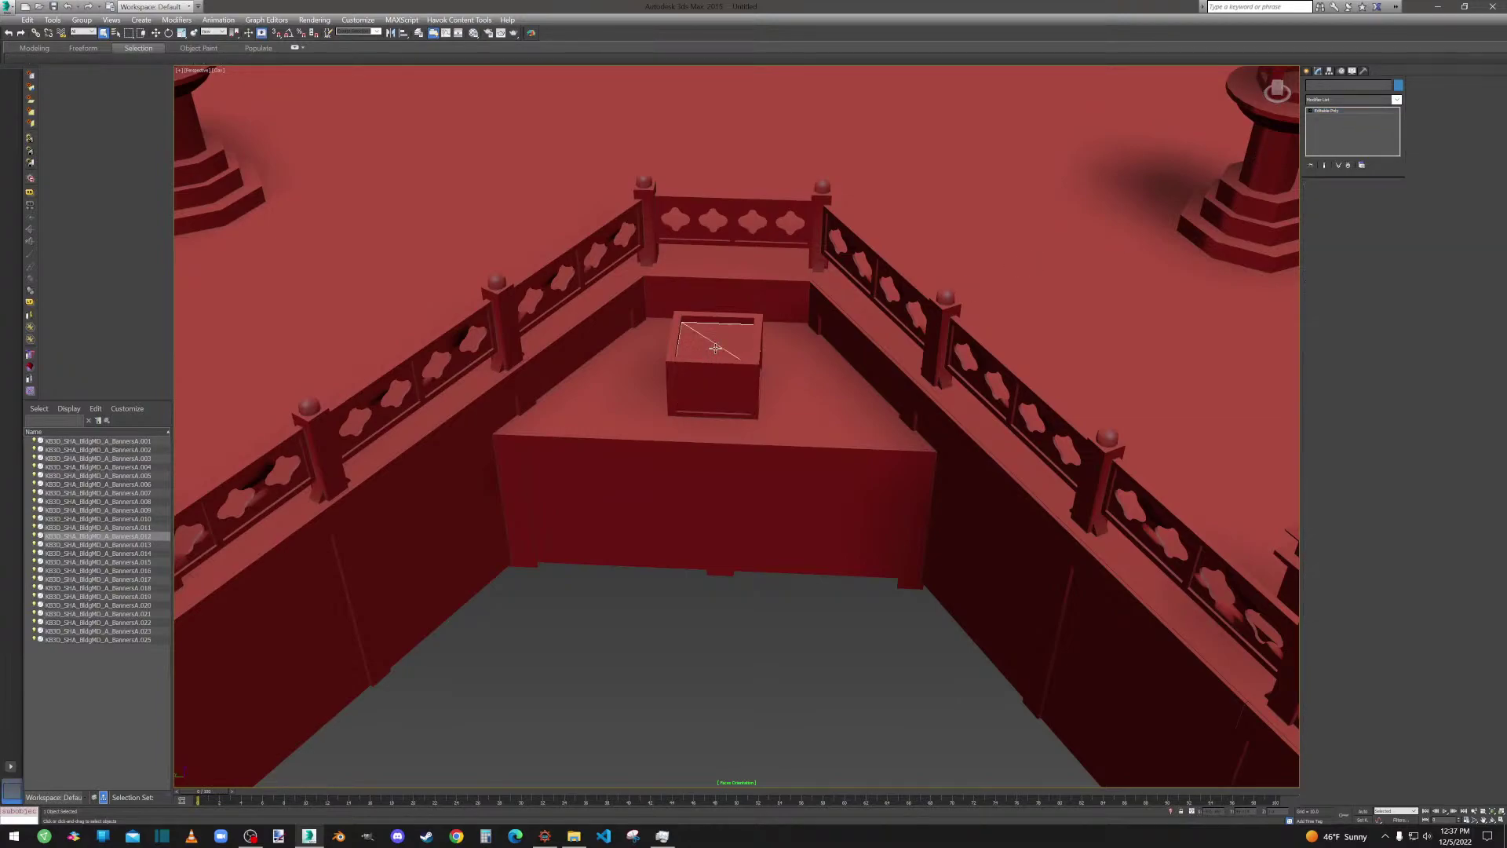
scroll(716, 346, down, 8)
alt+middle_drag(716, 350, 779, 332)
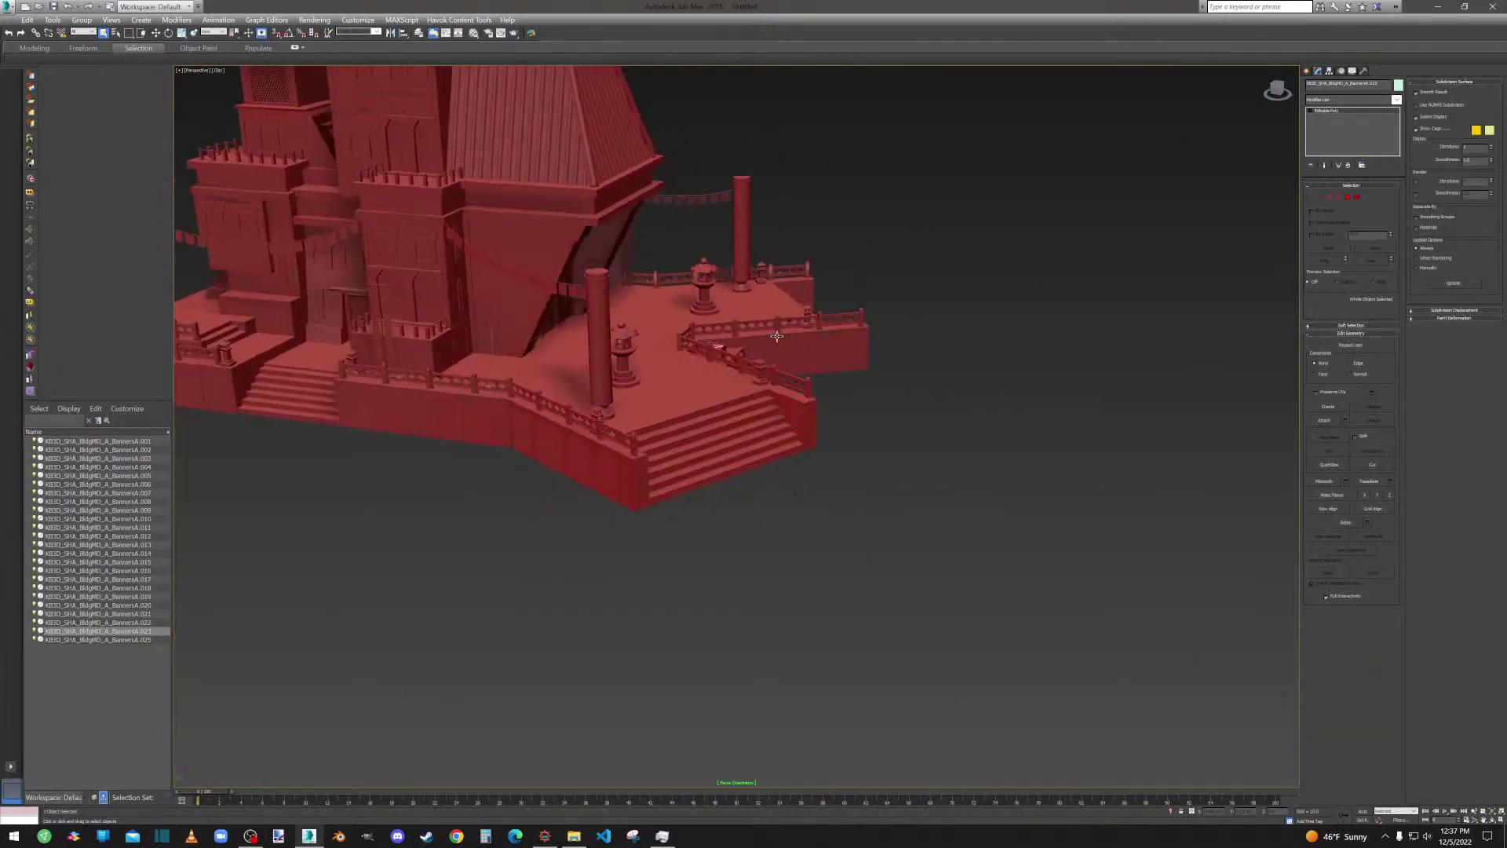
scroll(577, 393, down, 6)
alt+middle_drag(579, 394, 549, 405)
scroll(607, 412, up, 6)
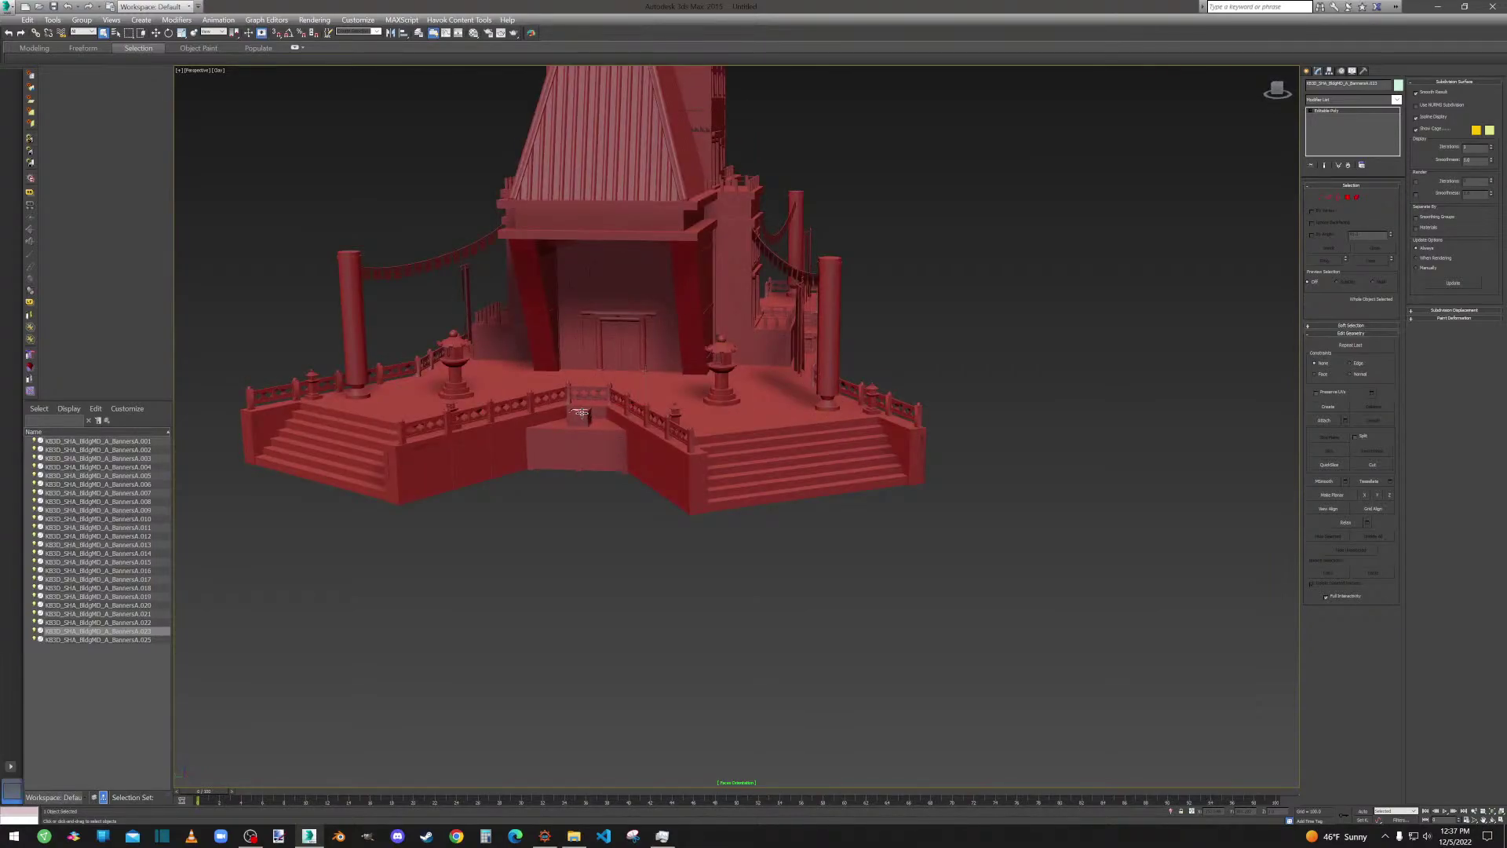
right_click(580, 412)
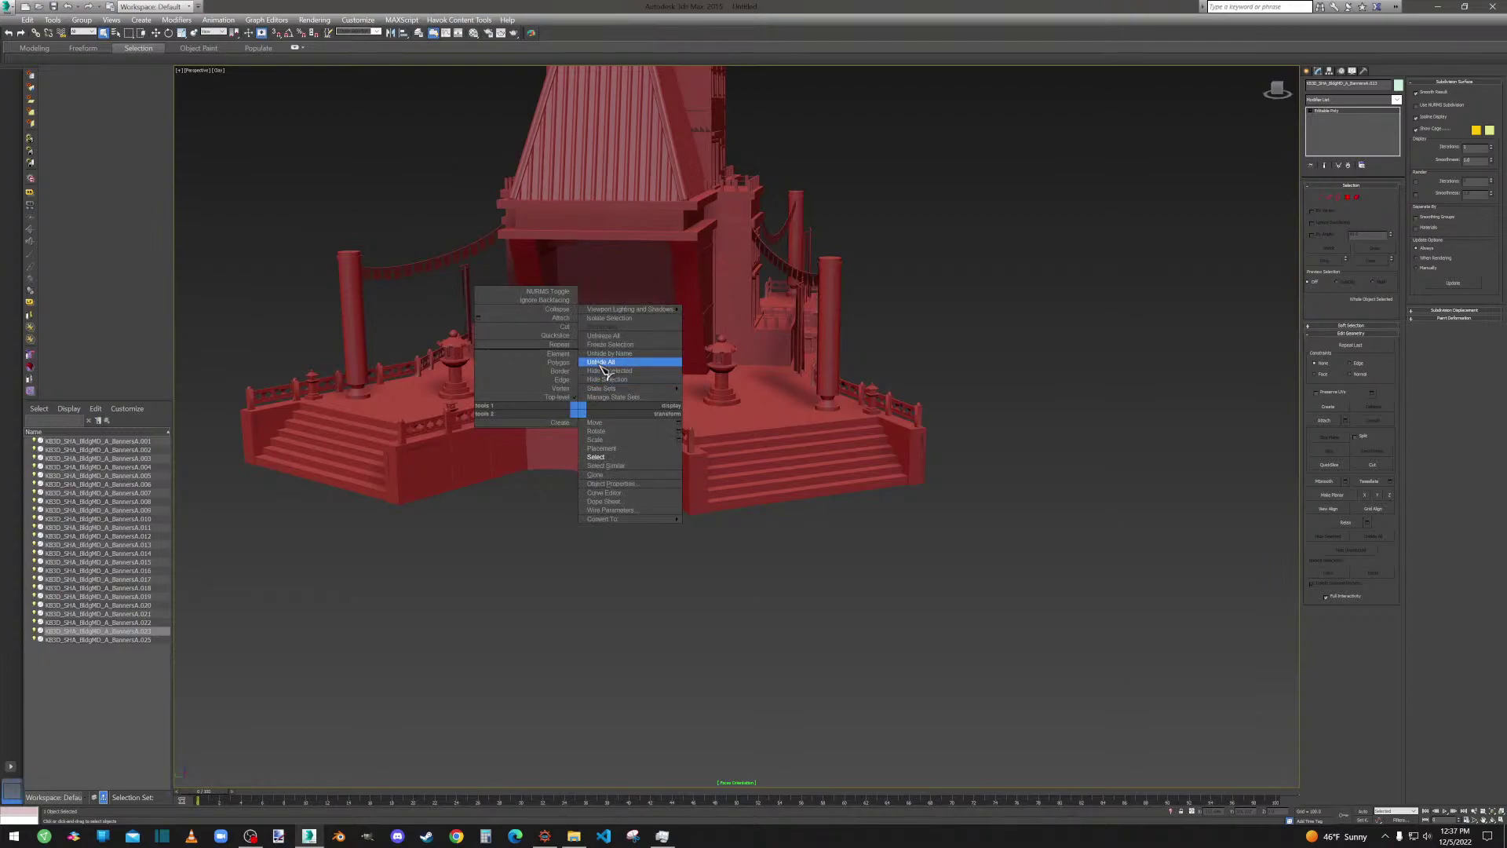
click(608, 371)
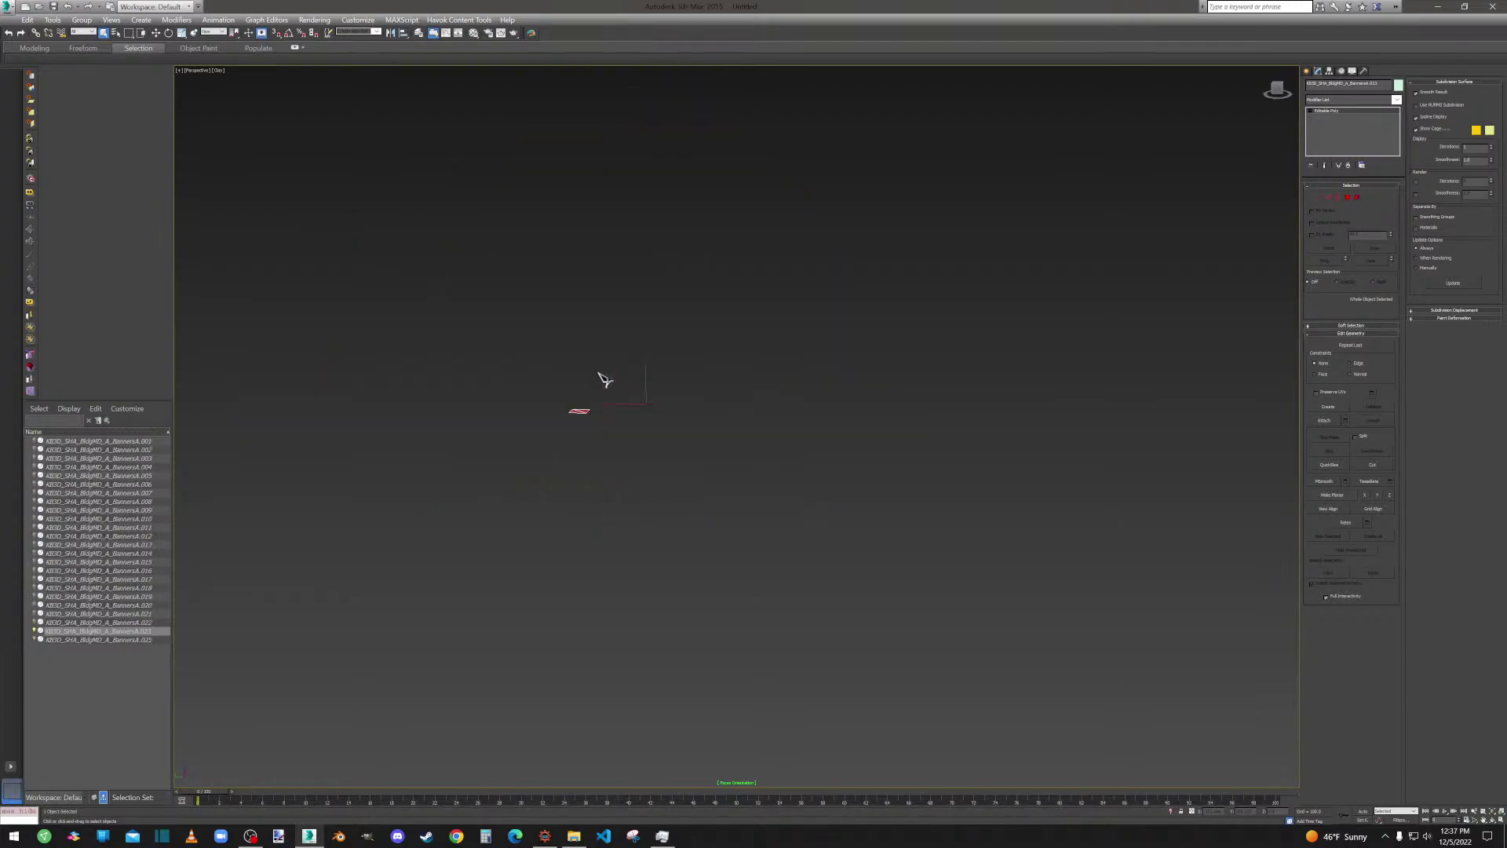
Unhide all objects and delete the flat plane inside the planter box.
right_click(599, 425)
click(613, 370)
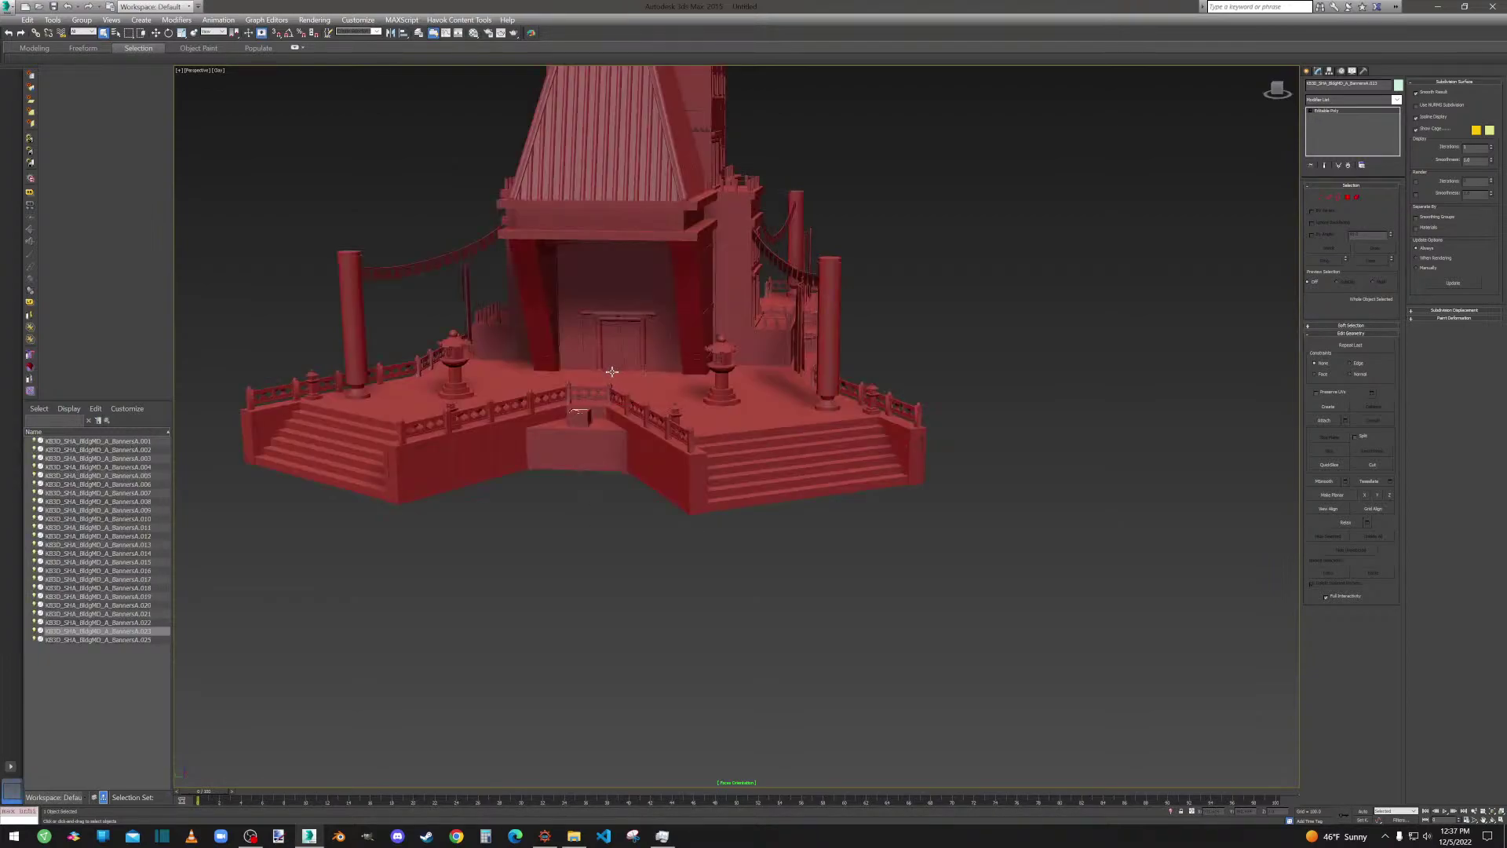
key(Delete)
Select the planter box's rim, corner and lower frame pieces at Element level, then exit sub-object editing.
scroll(565, 410, up, 5)
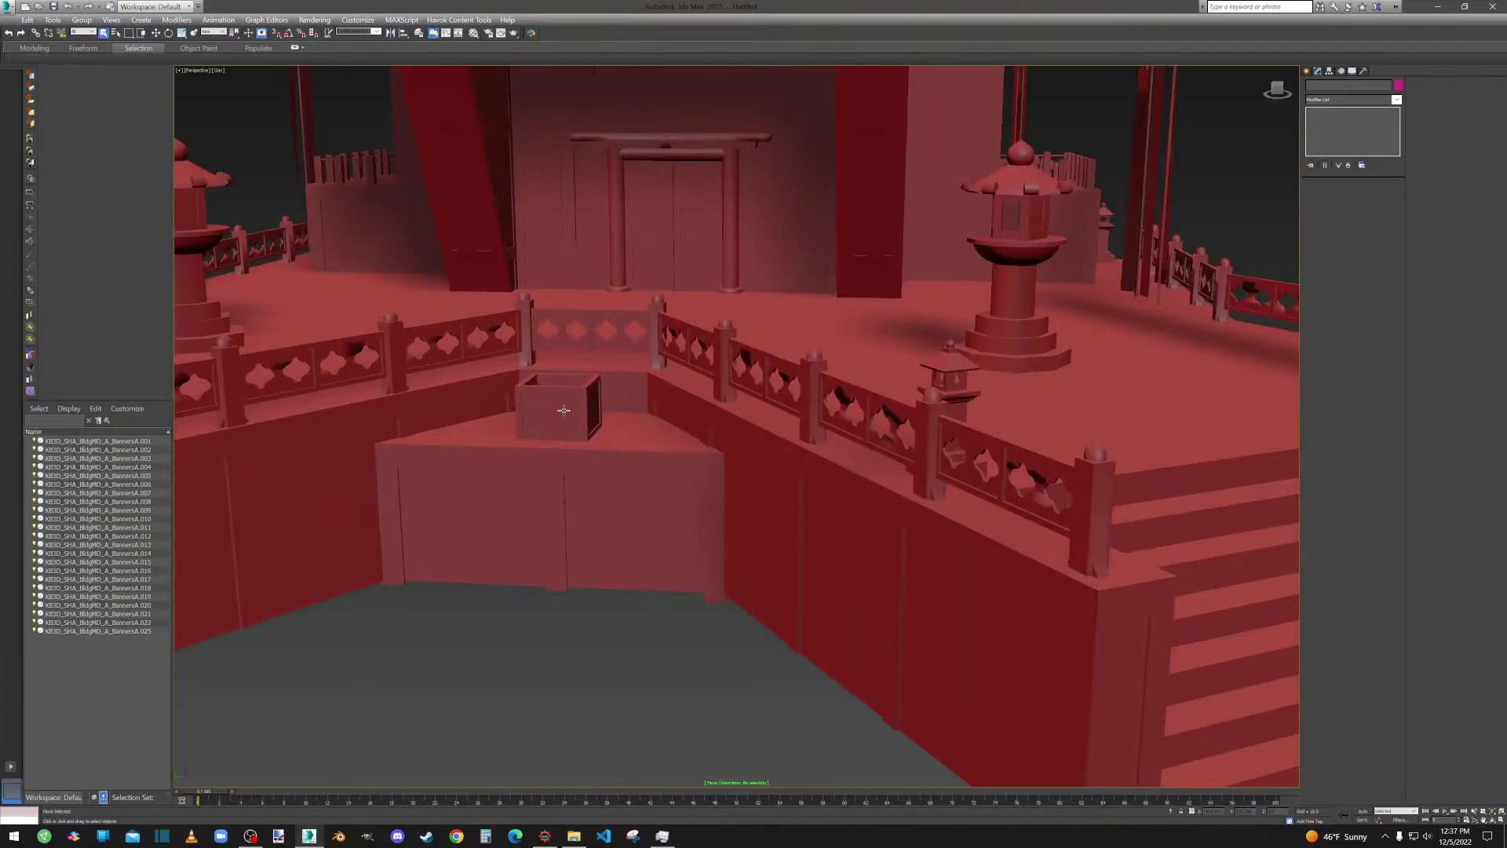
click(571, 388)
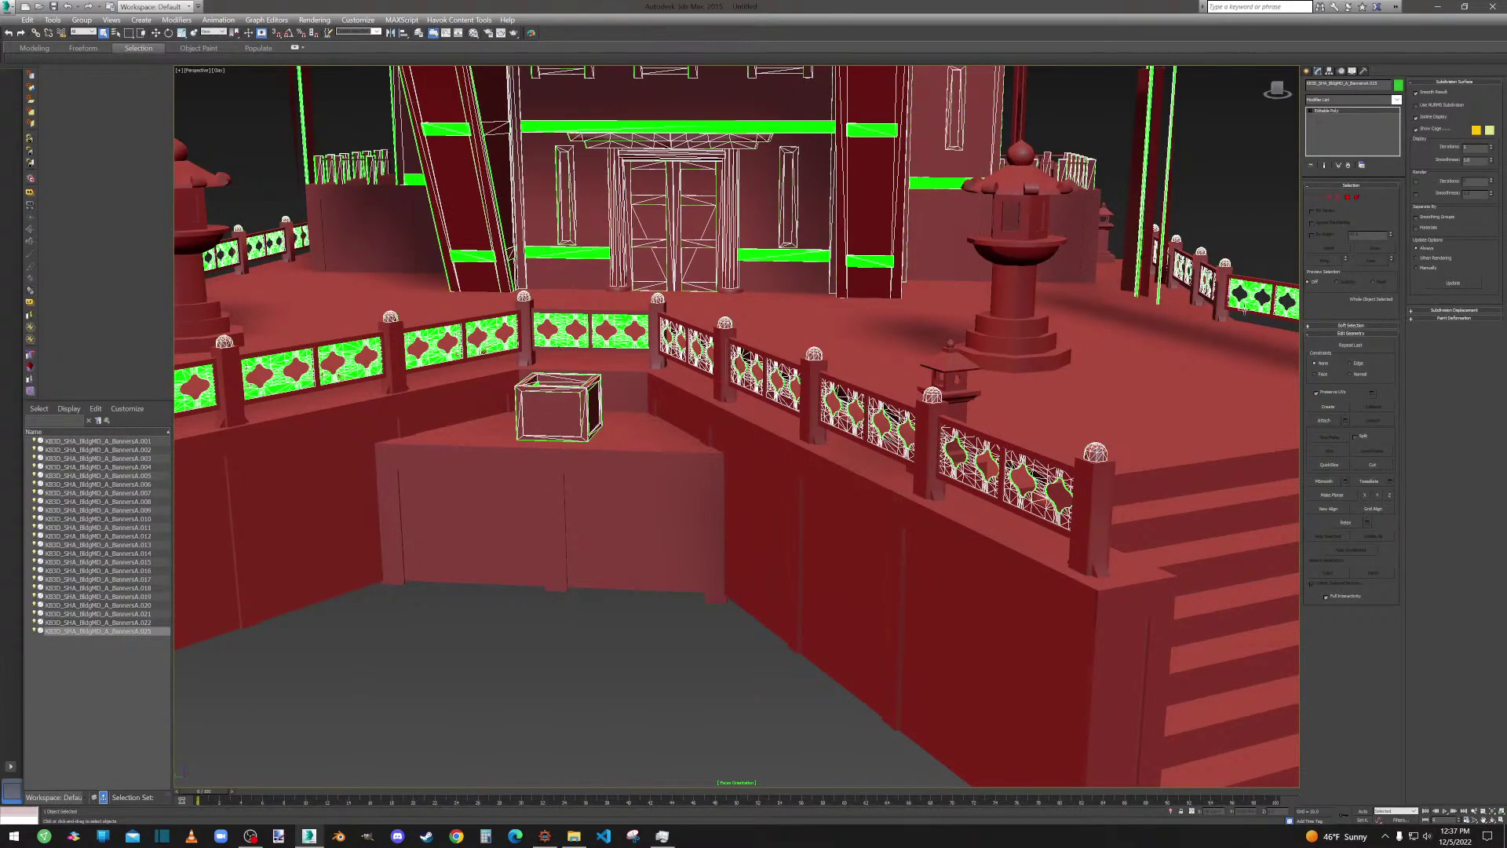
click(1357, 197)
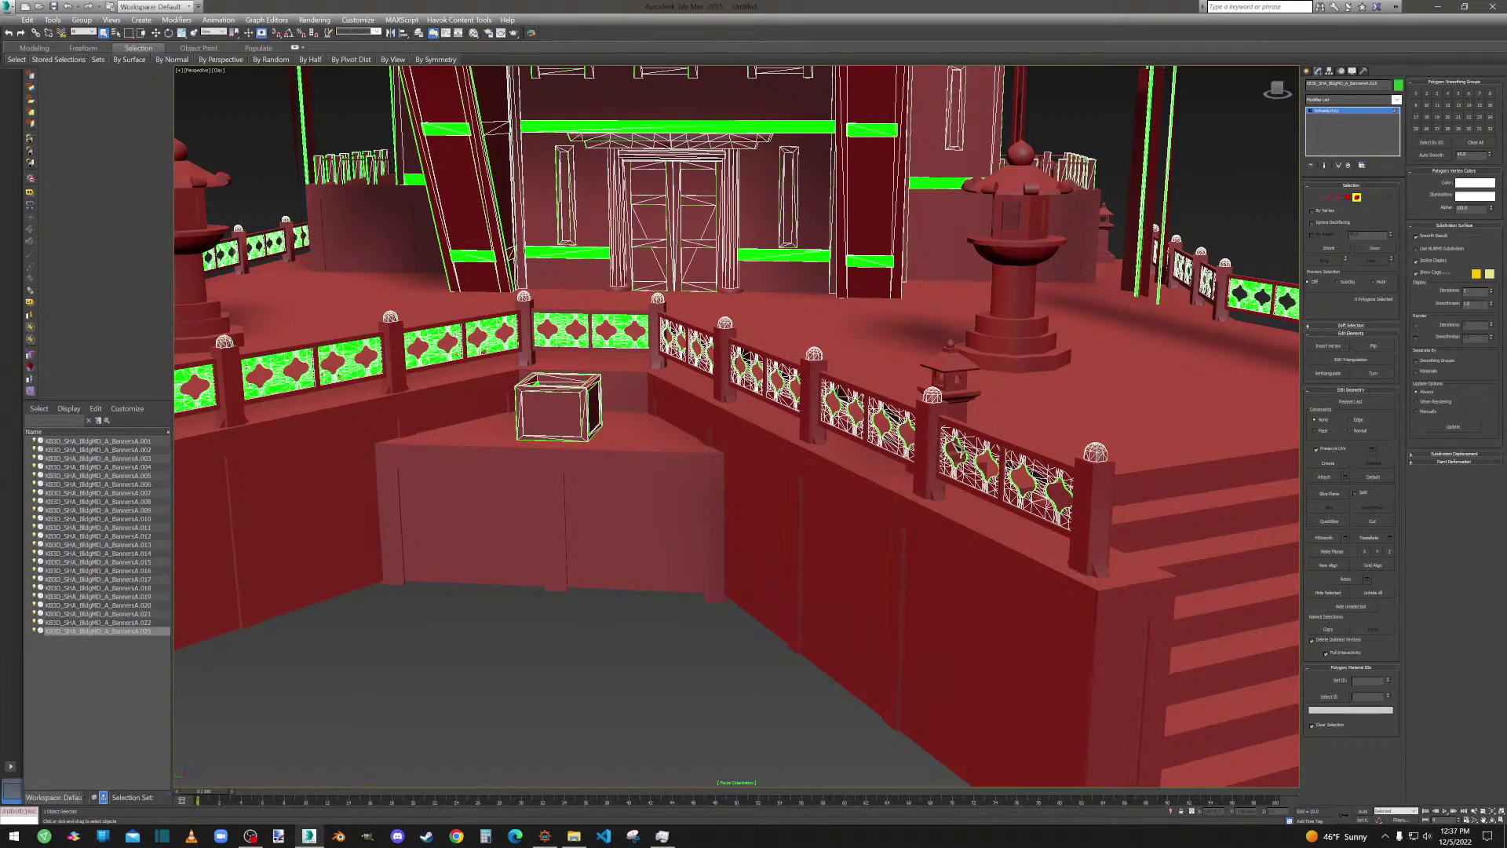
click(549, 389)
middle_drag(598, 389, 656, 387)
scroll(668, 355, up, 6)
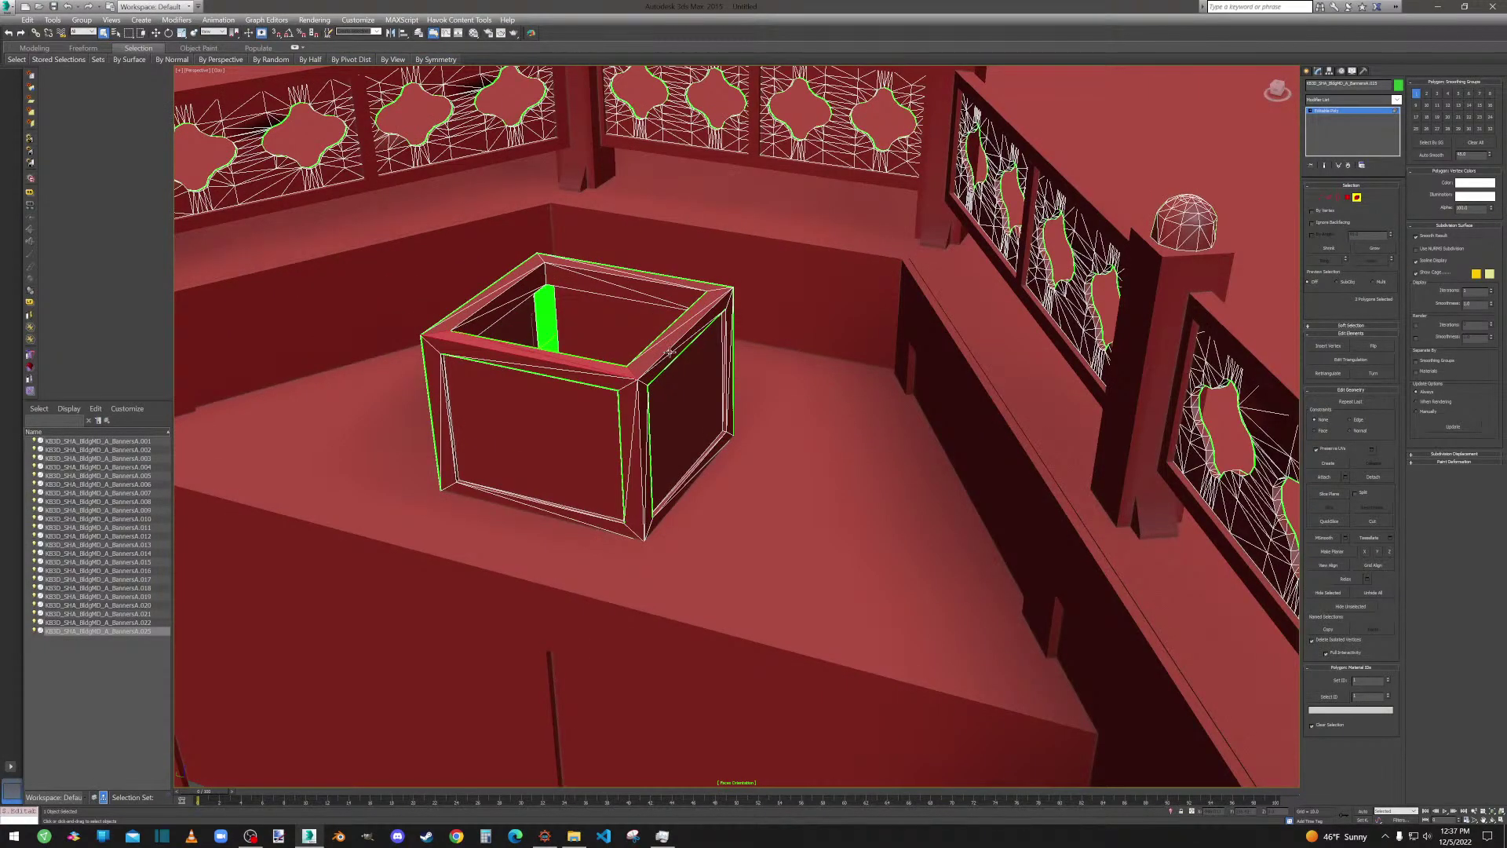
ctrl+click(658, 351)
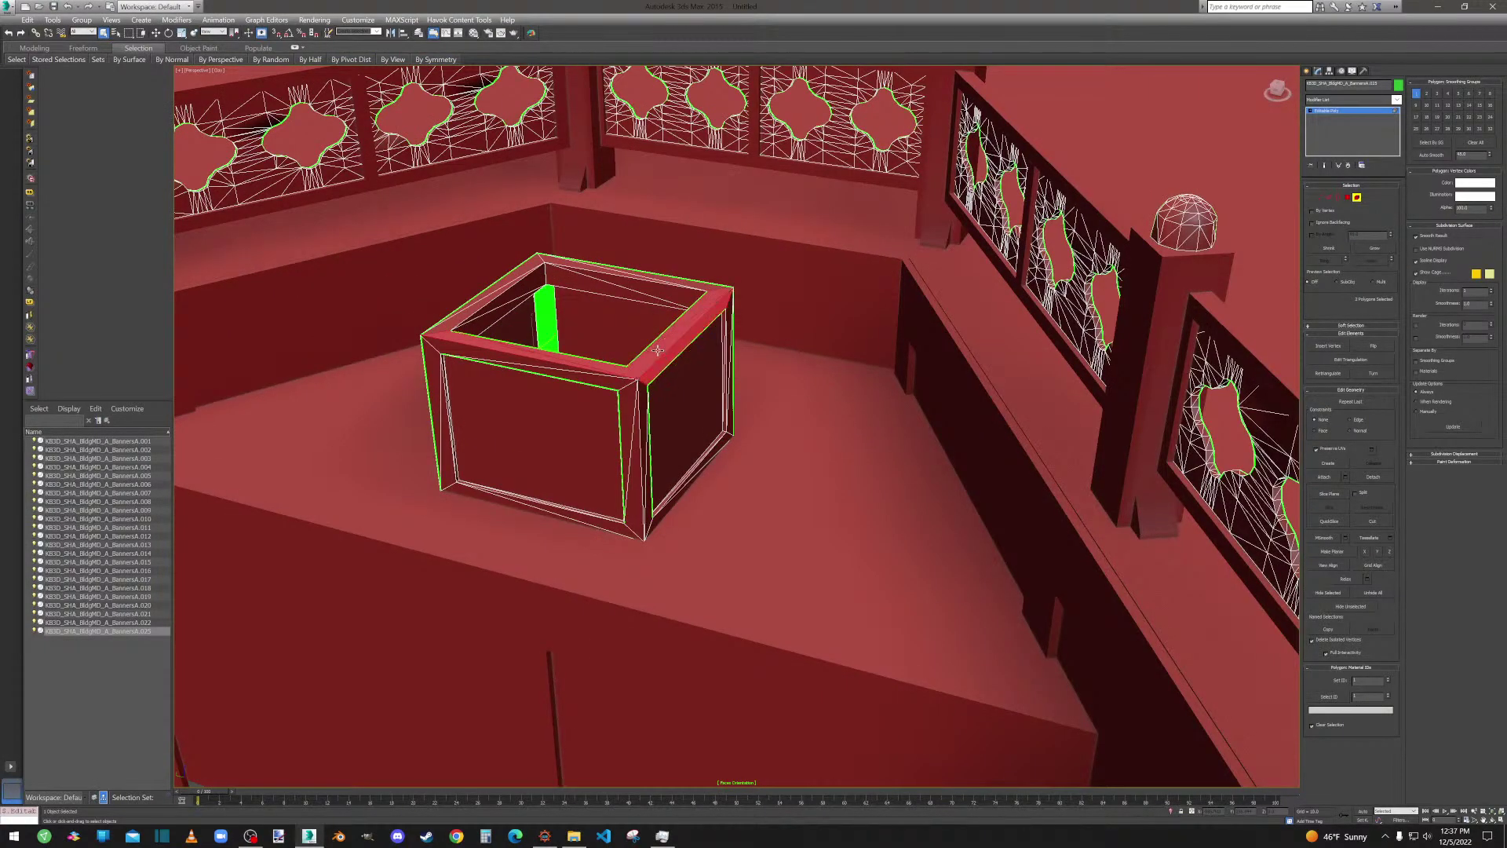
ctrl+click(629, 401)
ctrl+click(645, 399)
ctrl+click(667, 501)
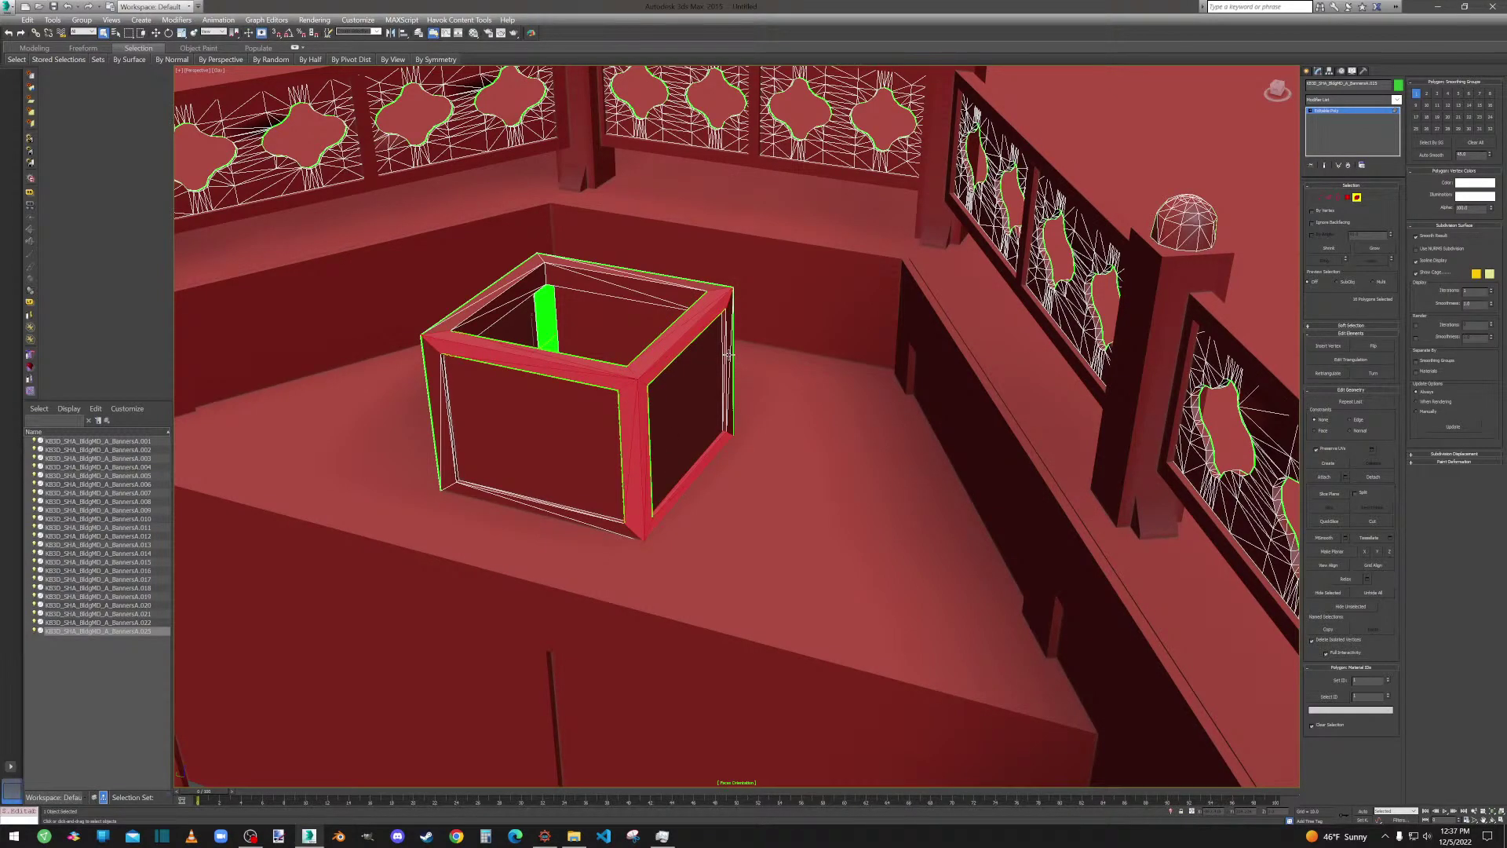
scroll(728, 354, down, 5)
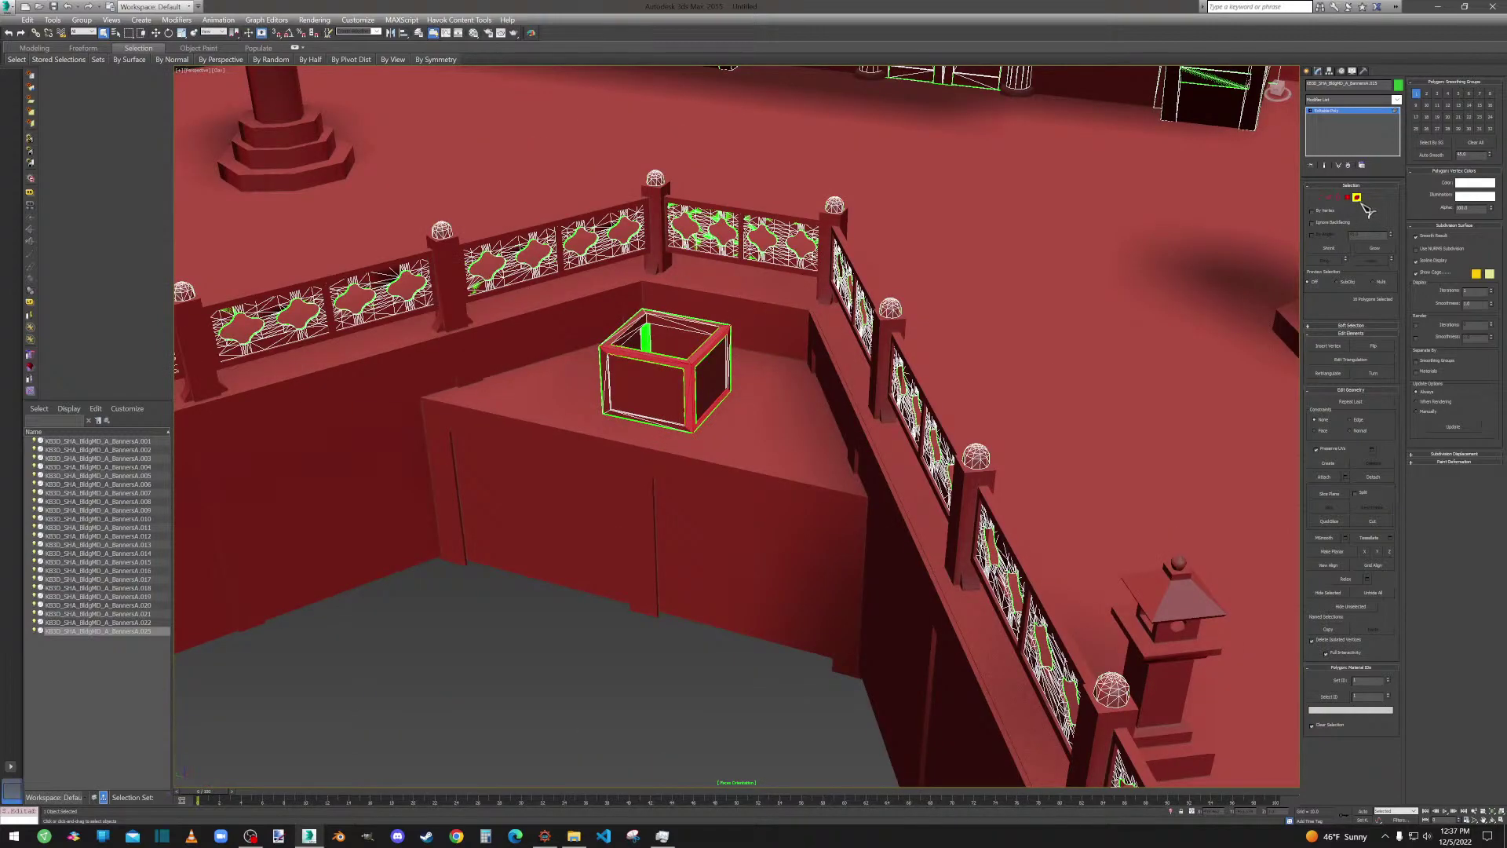
click(1356, 197)
Select the terrace floor mesh around the planter box and hide it.
click(784, 427)
right_click(784, 425)
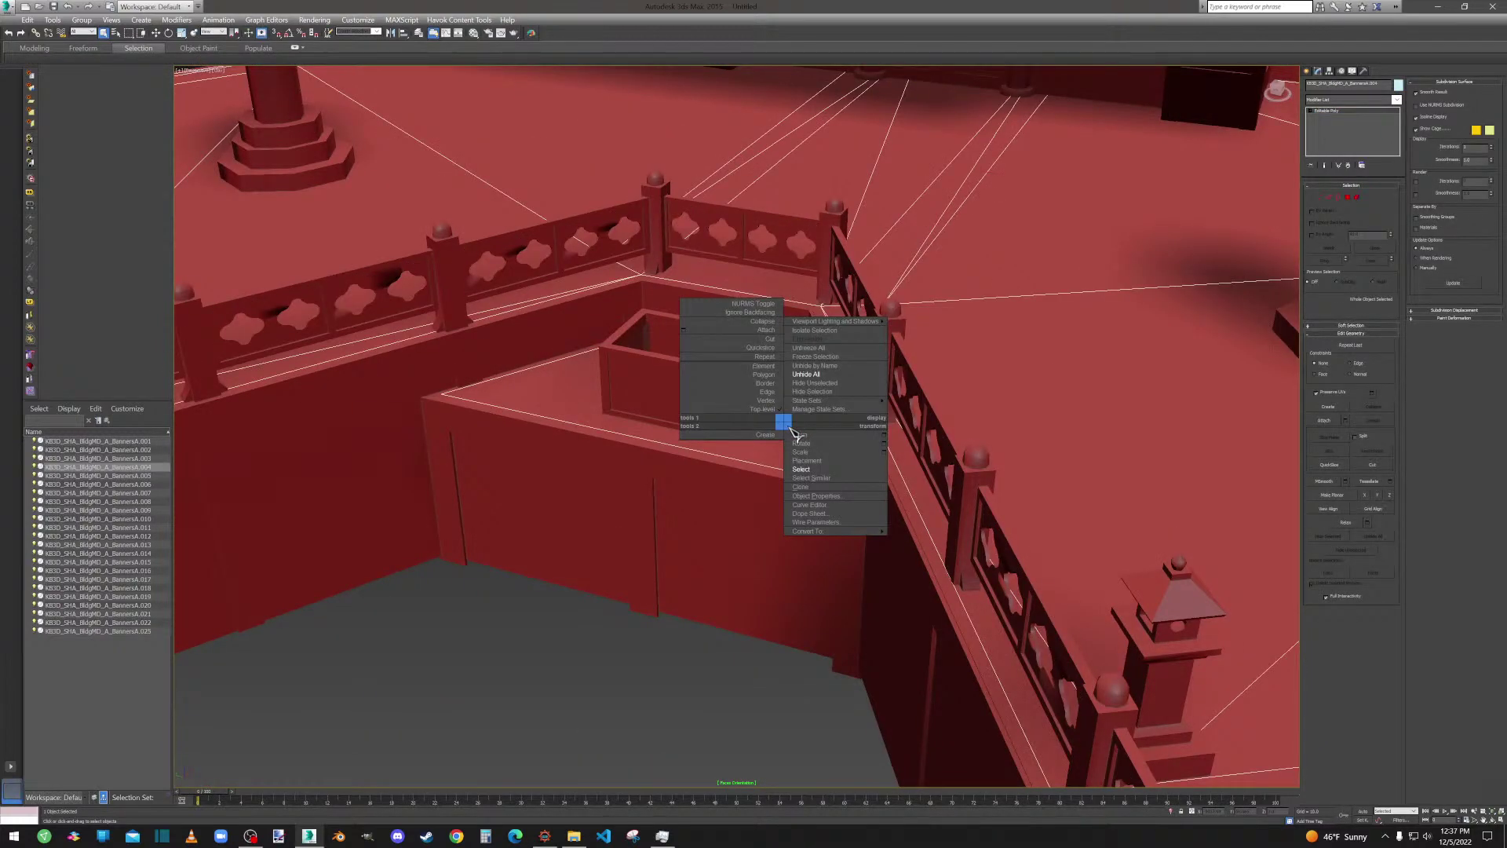
click(812, 391)
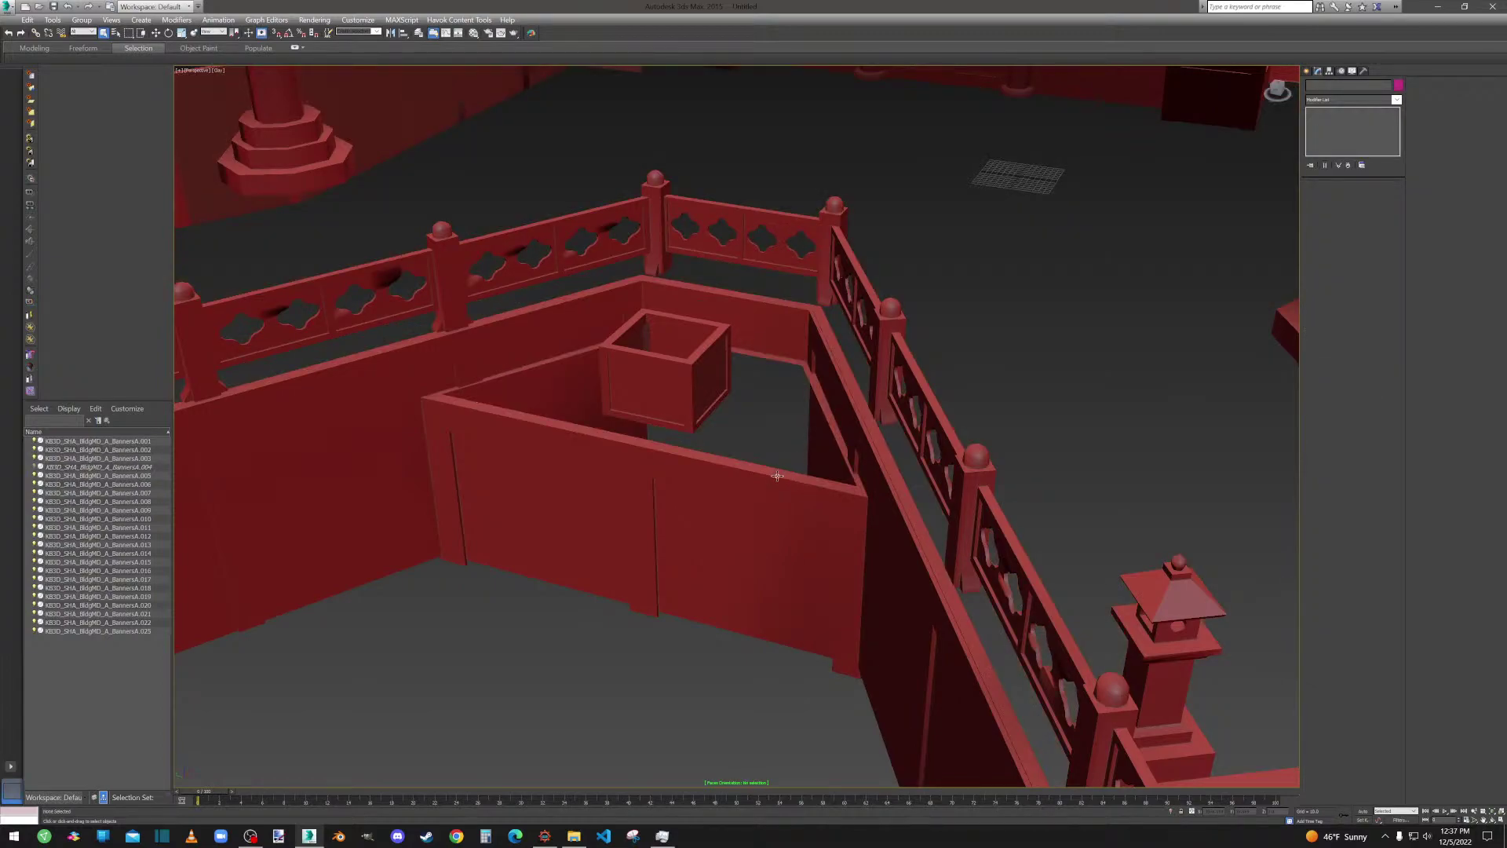
Hide the stone trim mesh and the plain wall panel mesh surrounding the planter box.
click(775, 484)
right_click(775, 484)
click(804, 457)
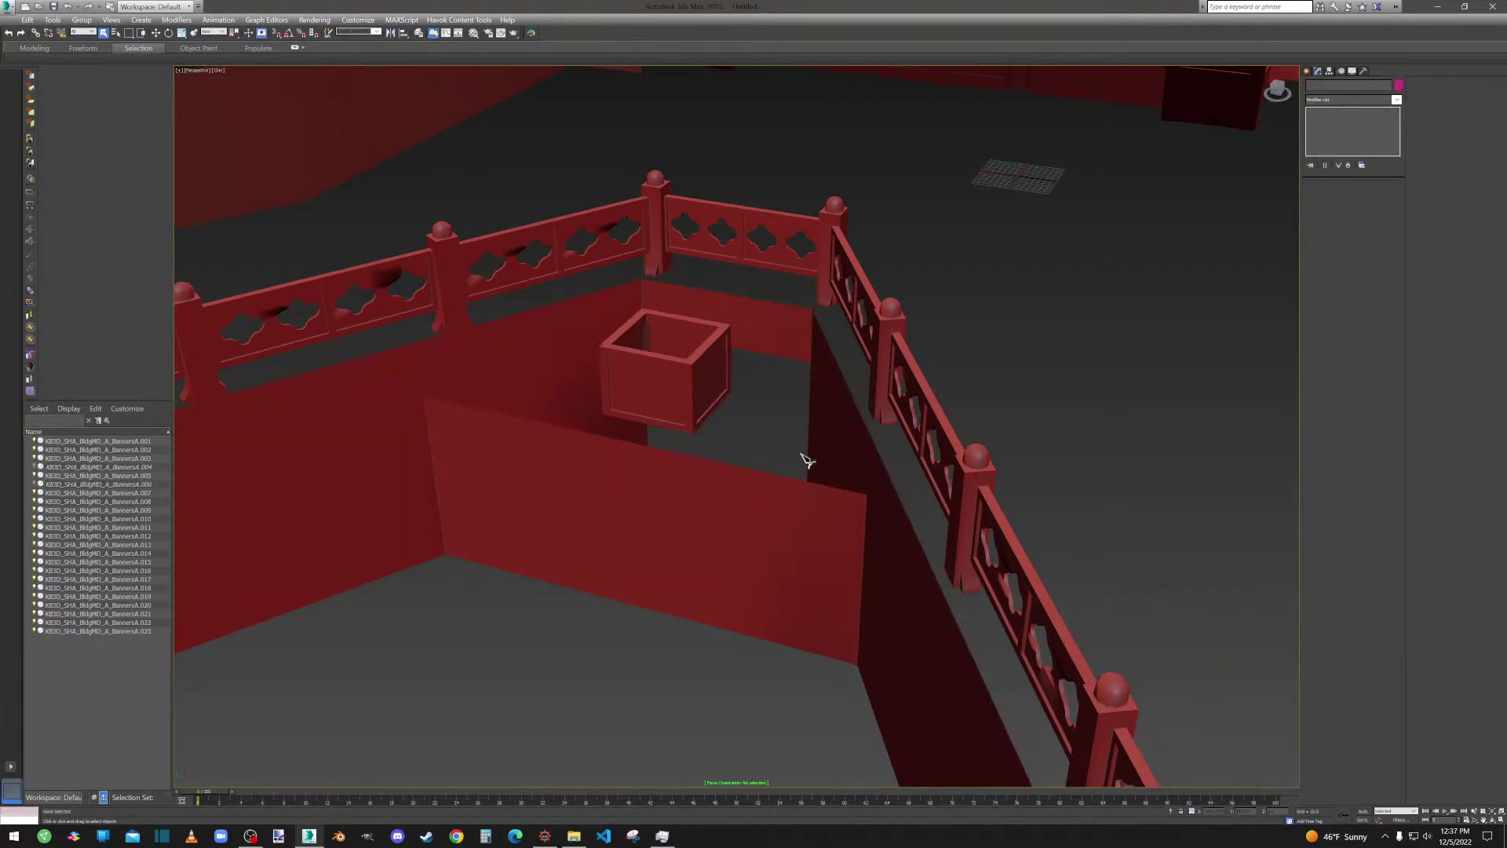
click(730, 492)
right_click(730, 492)
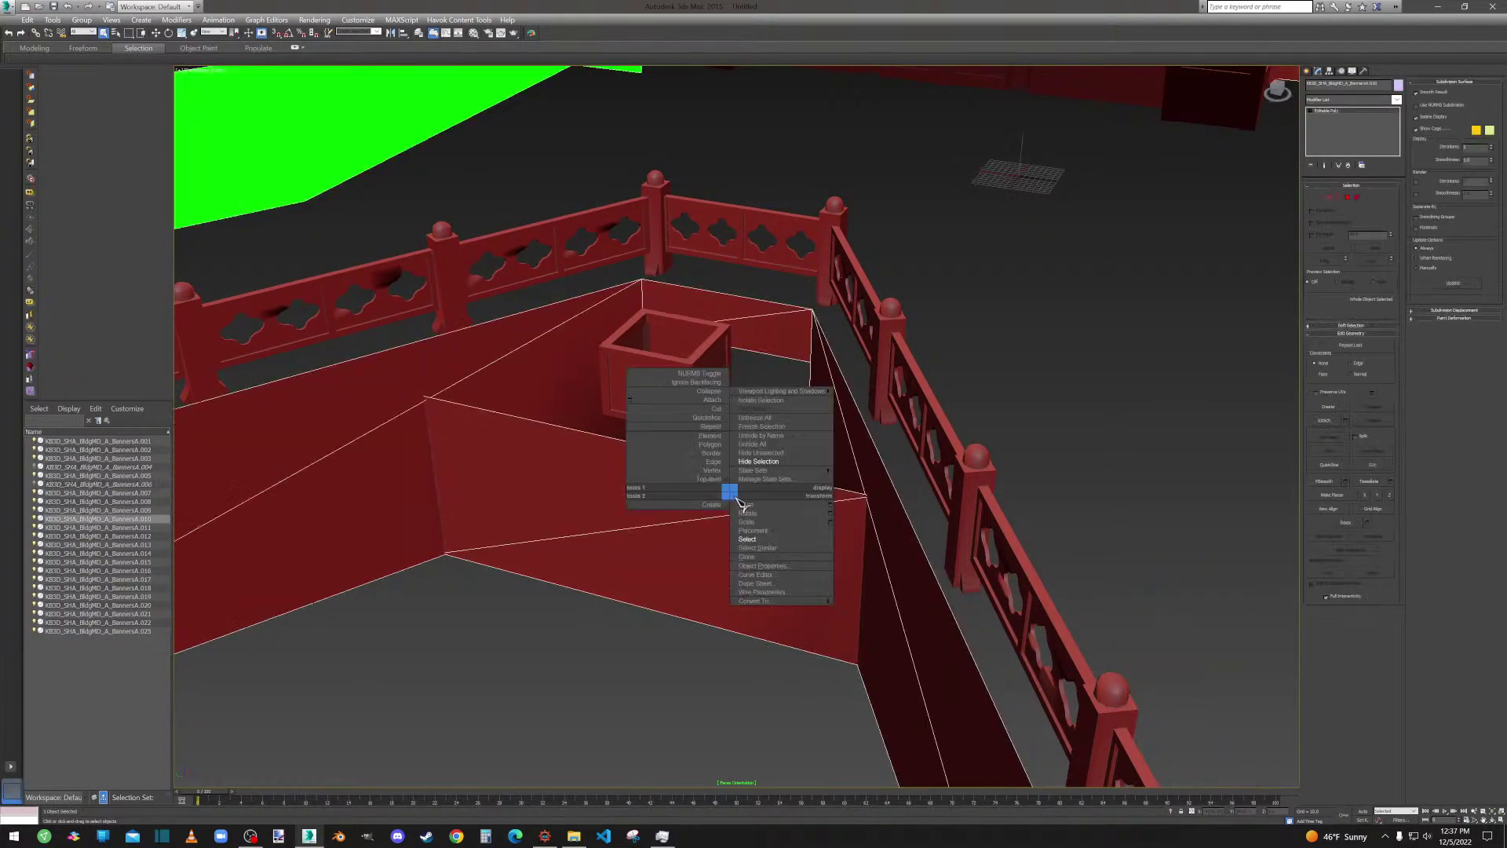
click(758, 461)
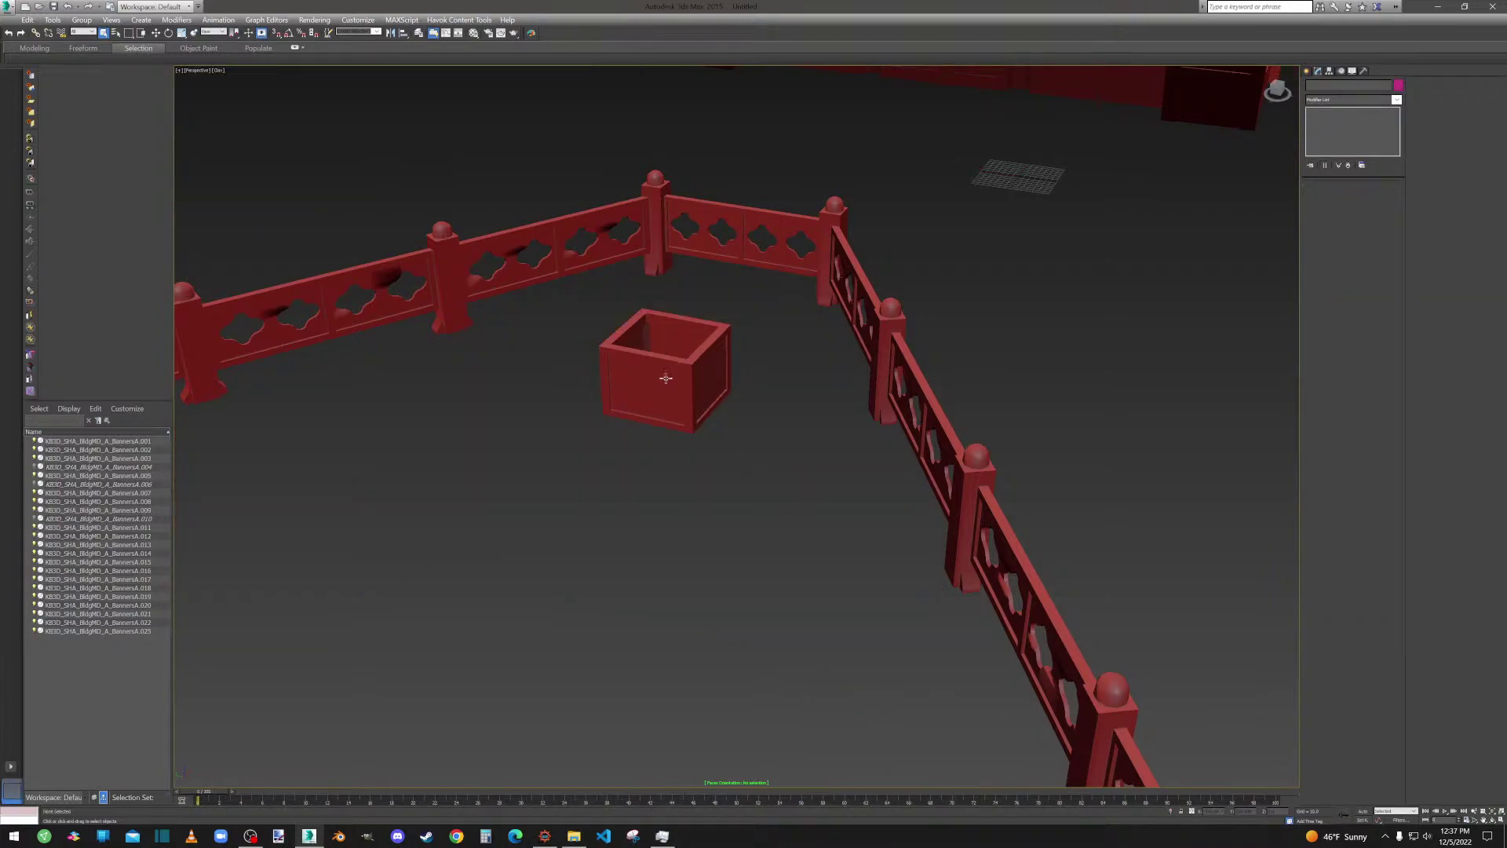
Delete the planter box's side panels from their mesh at Element level, then exit sub-object editing.
click(666, 379)
click(1357, 197)
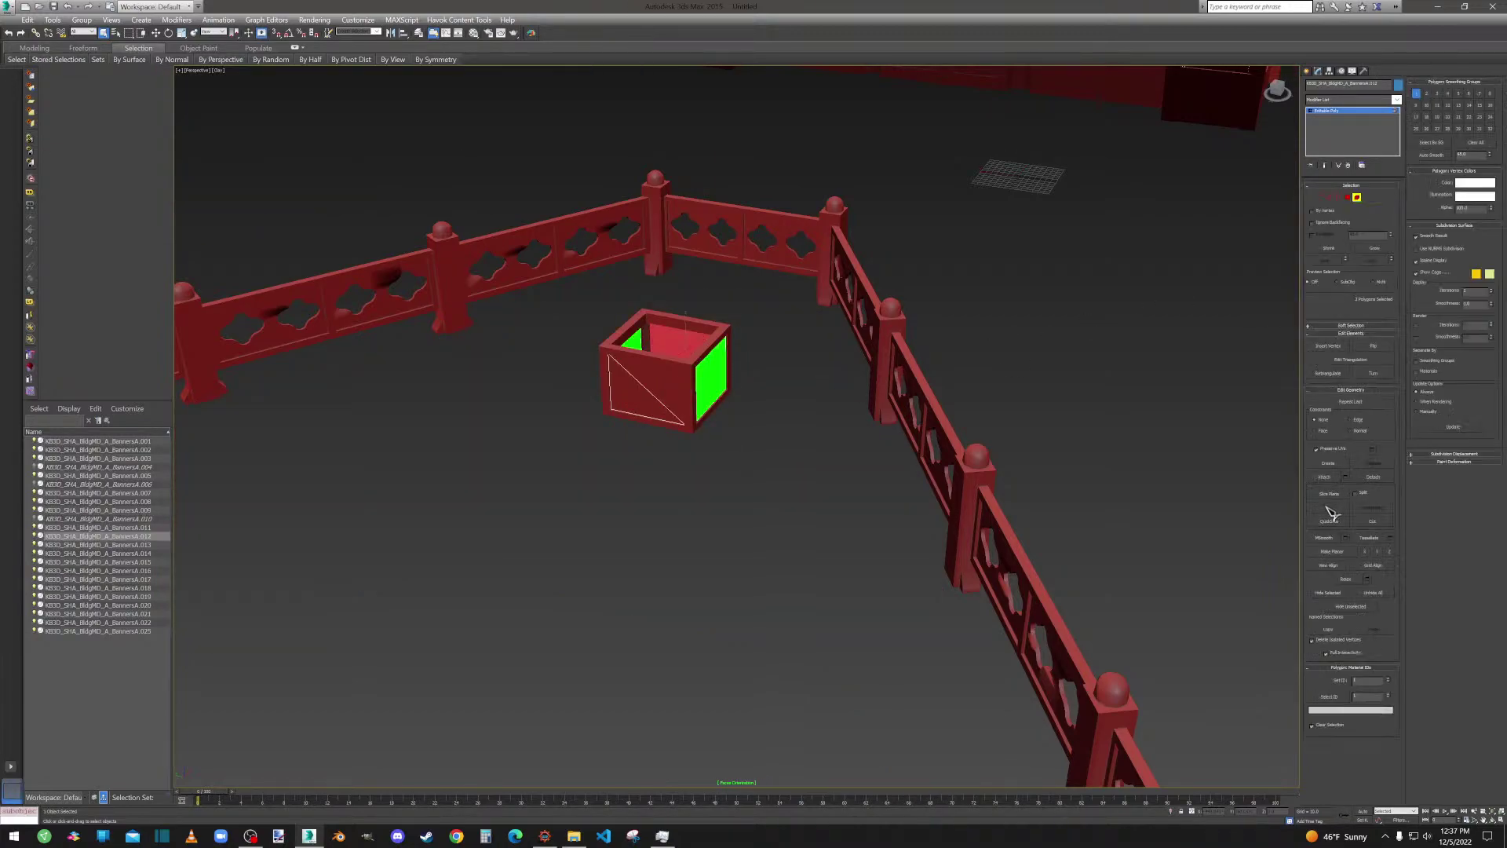
drag(584, 319, 767, 429)
key(Delete)
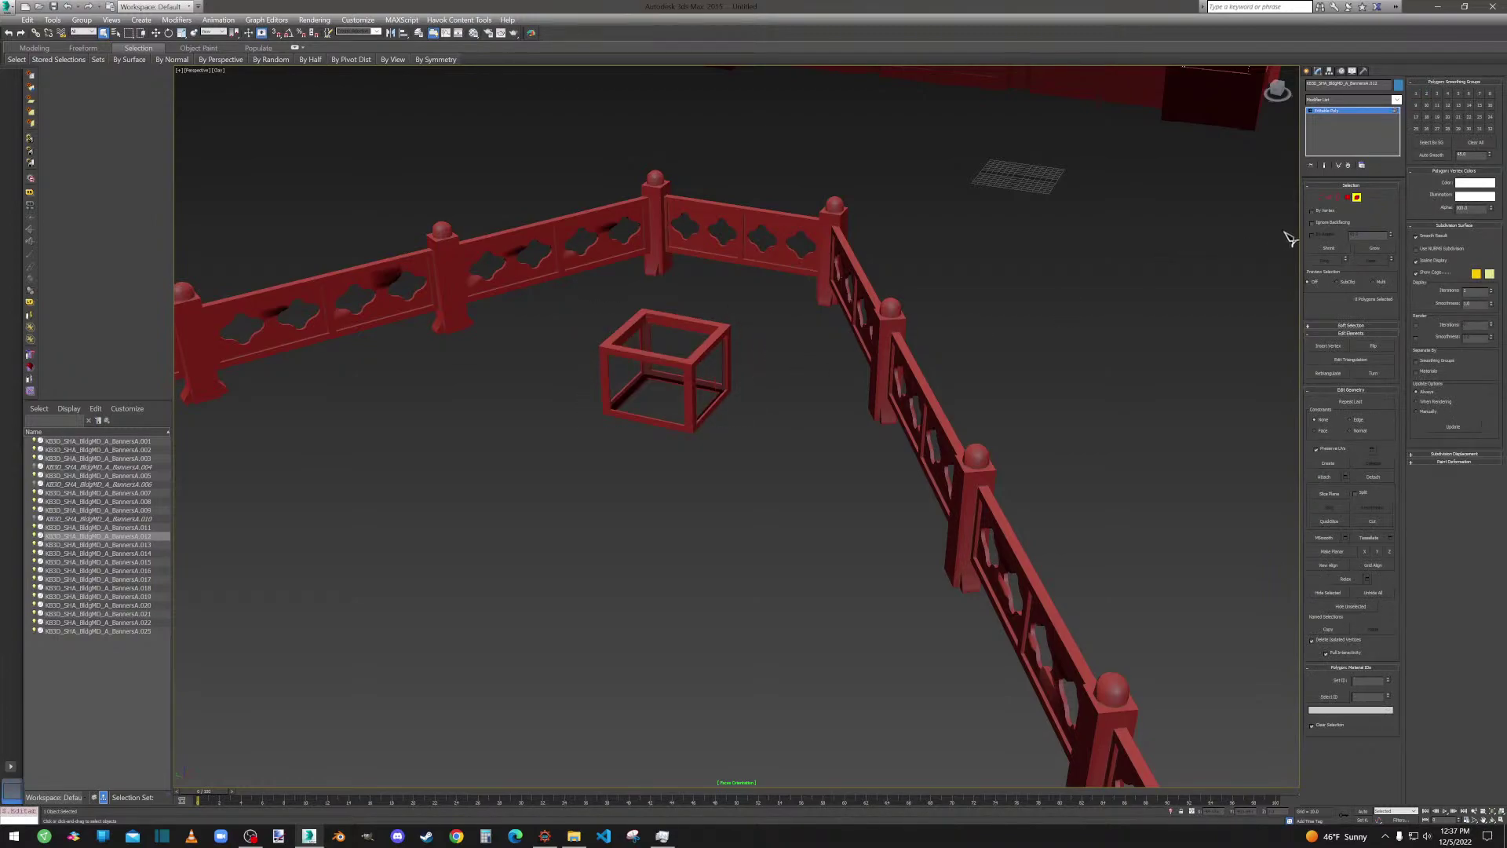
click(1357, 198)
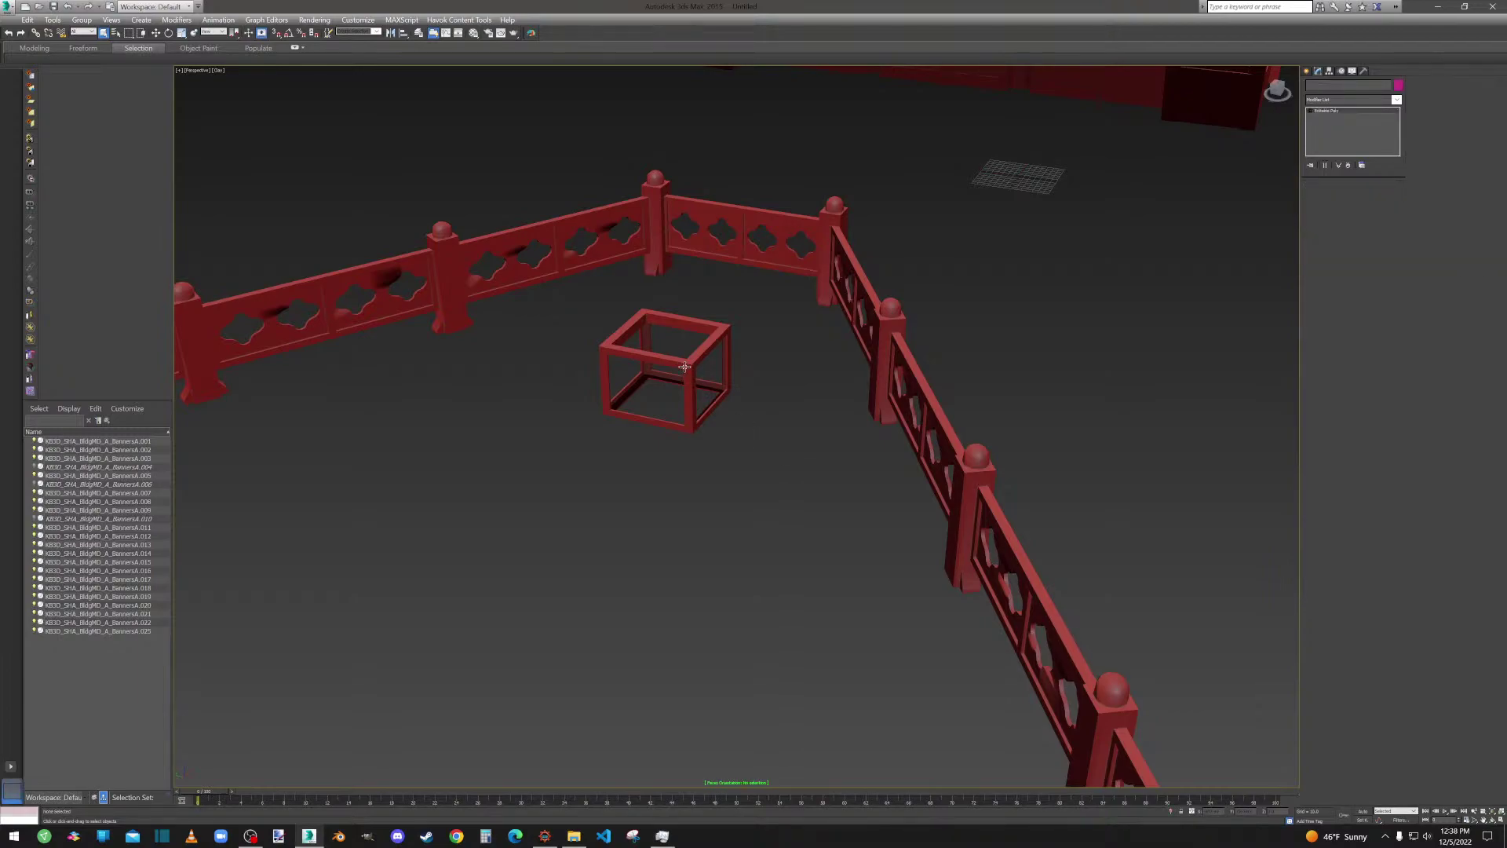
Delete the planter box's remaining frame from the railing mesh at Element level, then unhide all objects.
click(716, 374)
click(1357, 198)
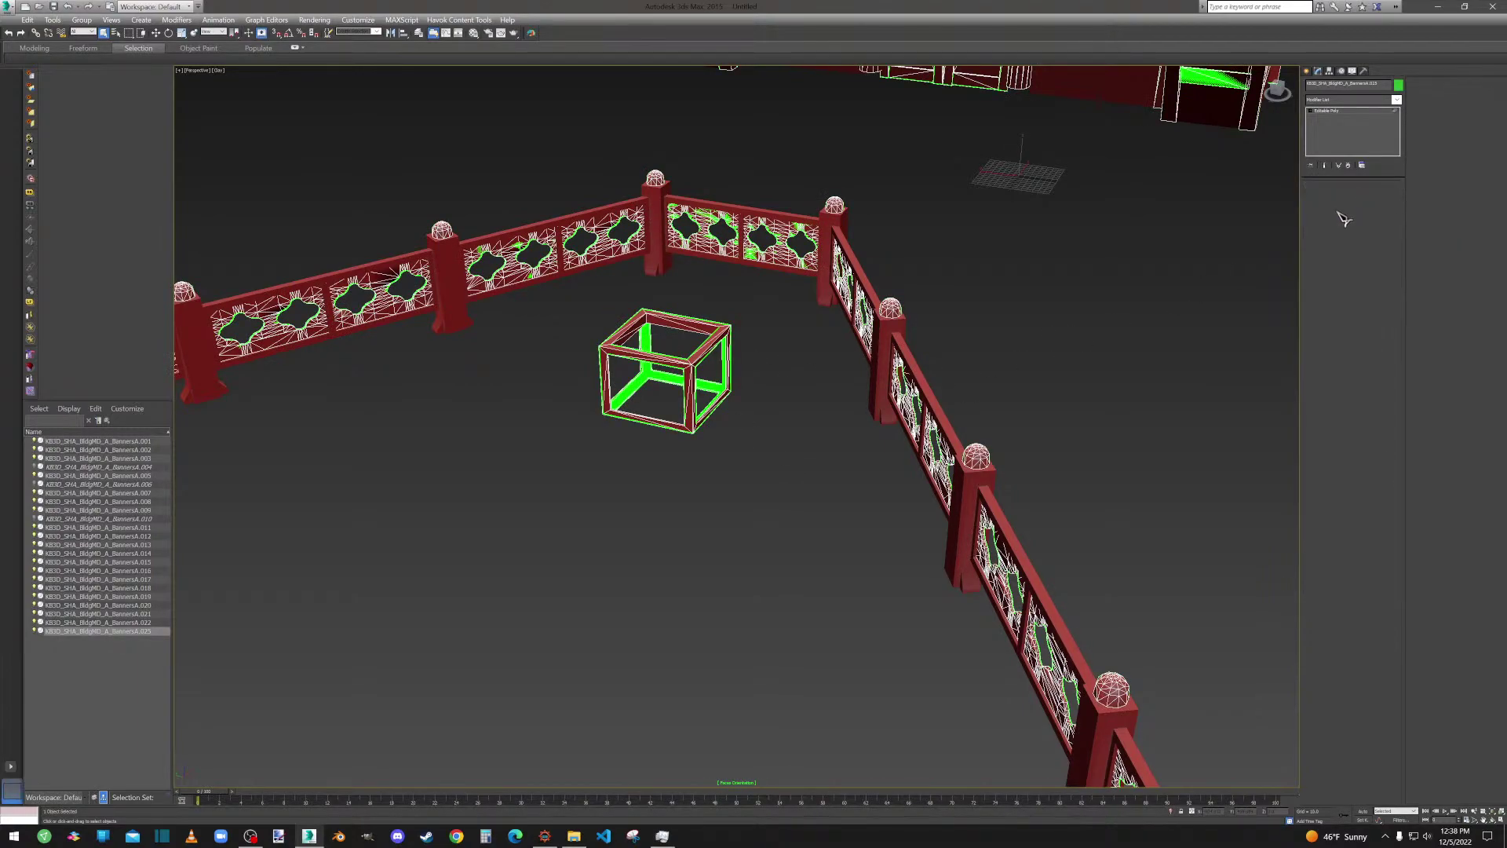
drag(566, 310, 754, 401)
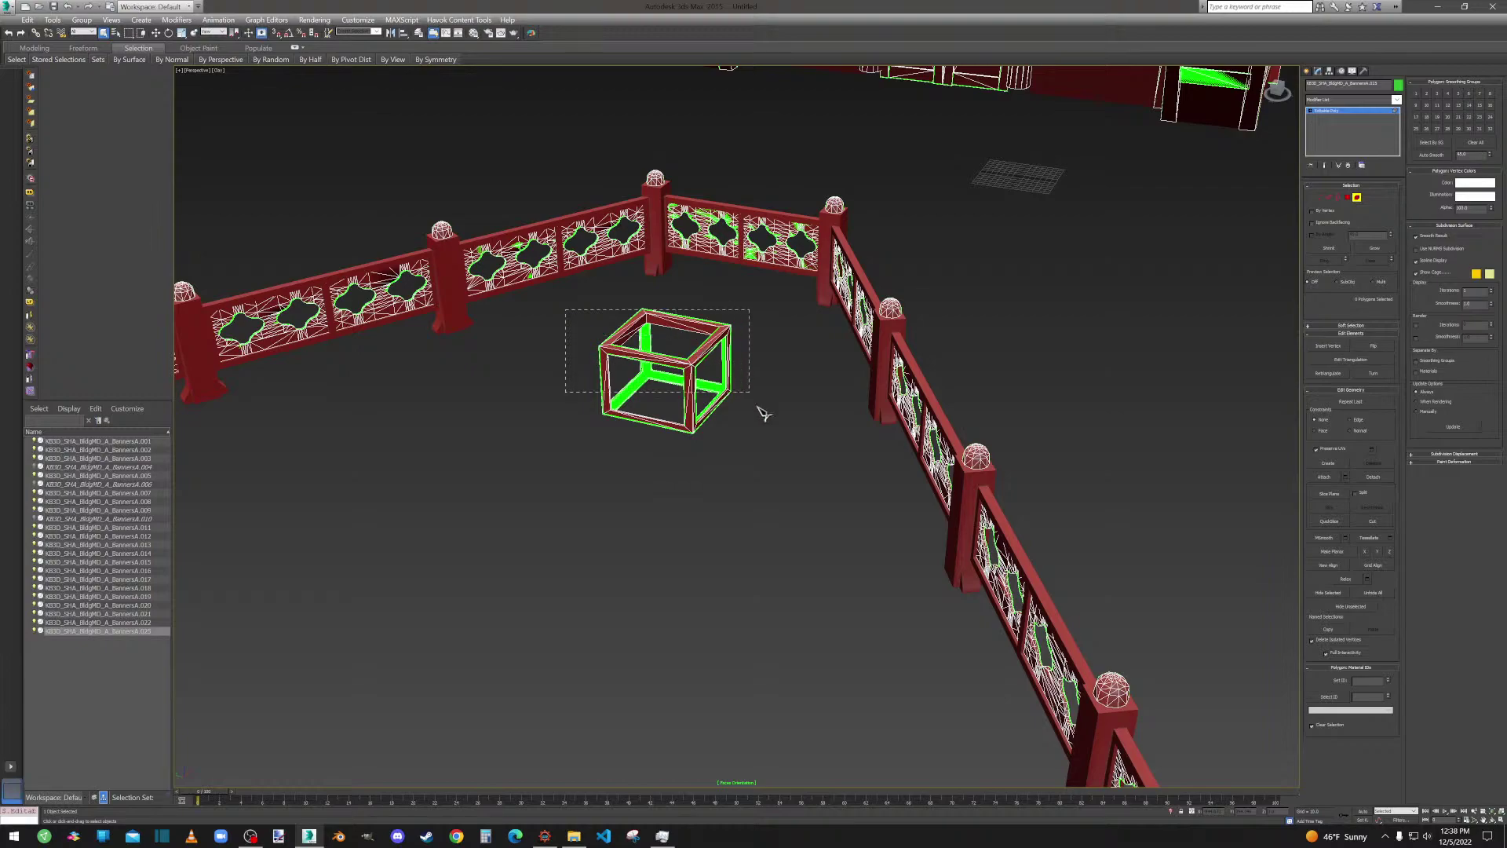
drag(781, 476, 781, 477)
key(Delete)
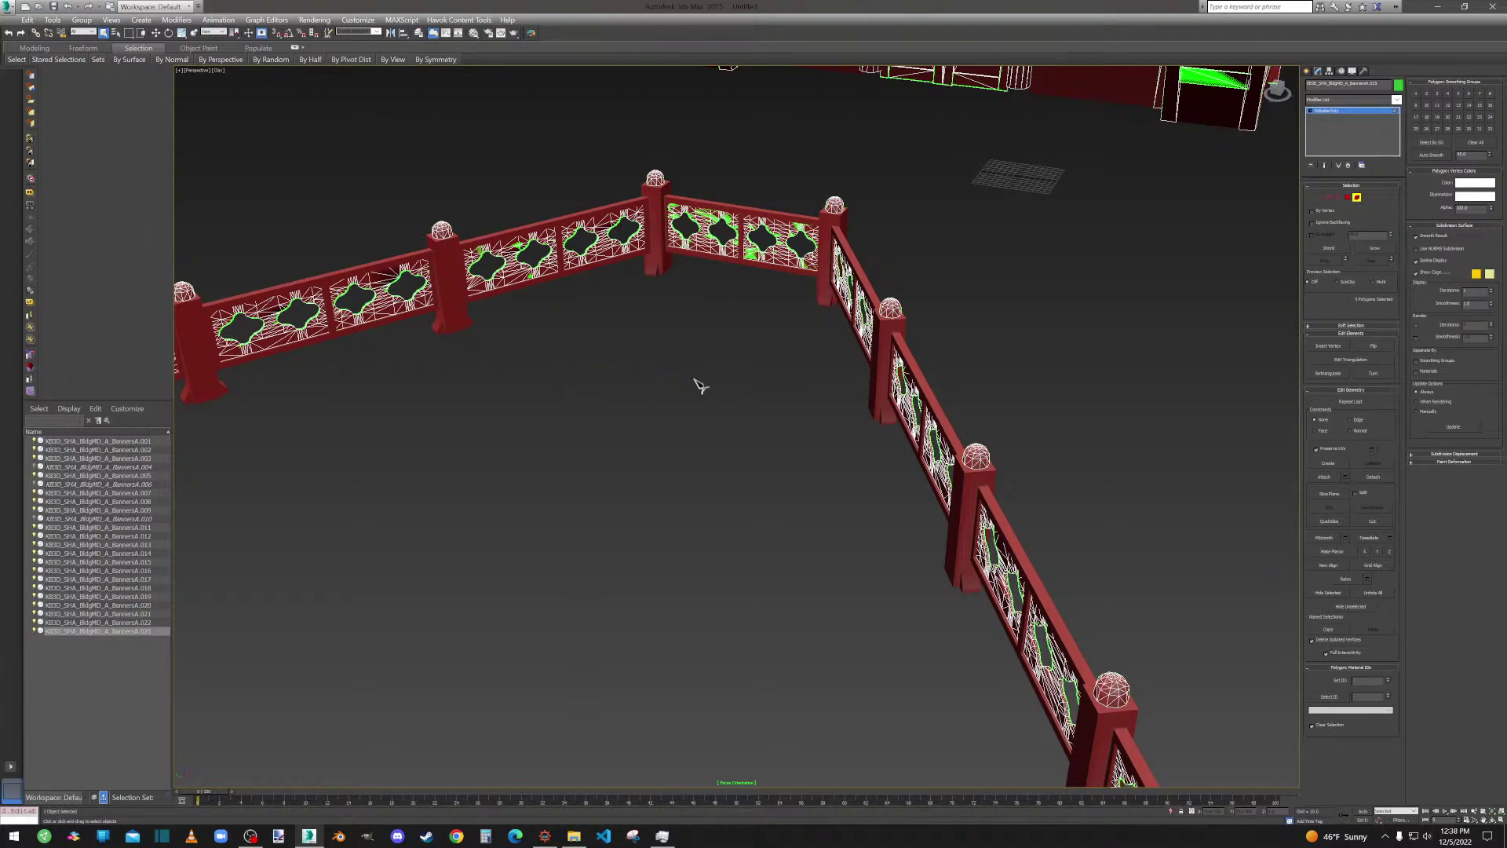
click(1357, 198)
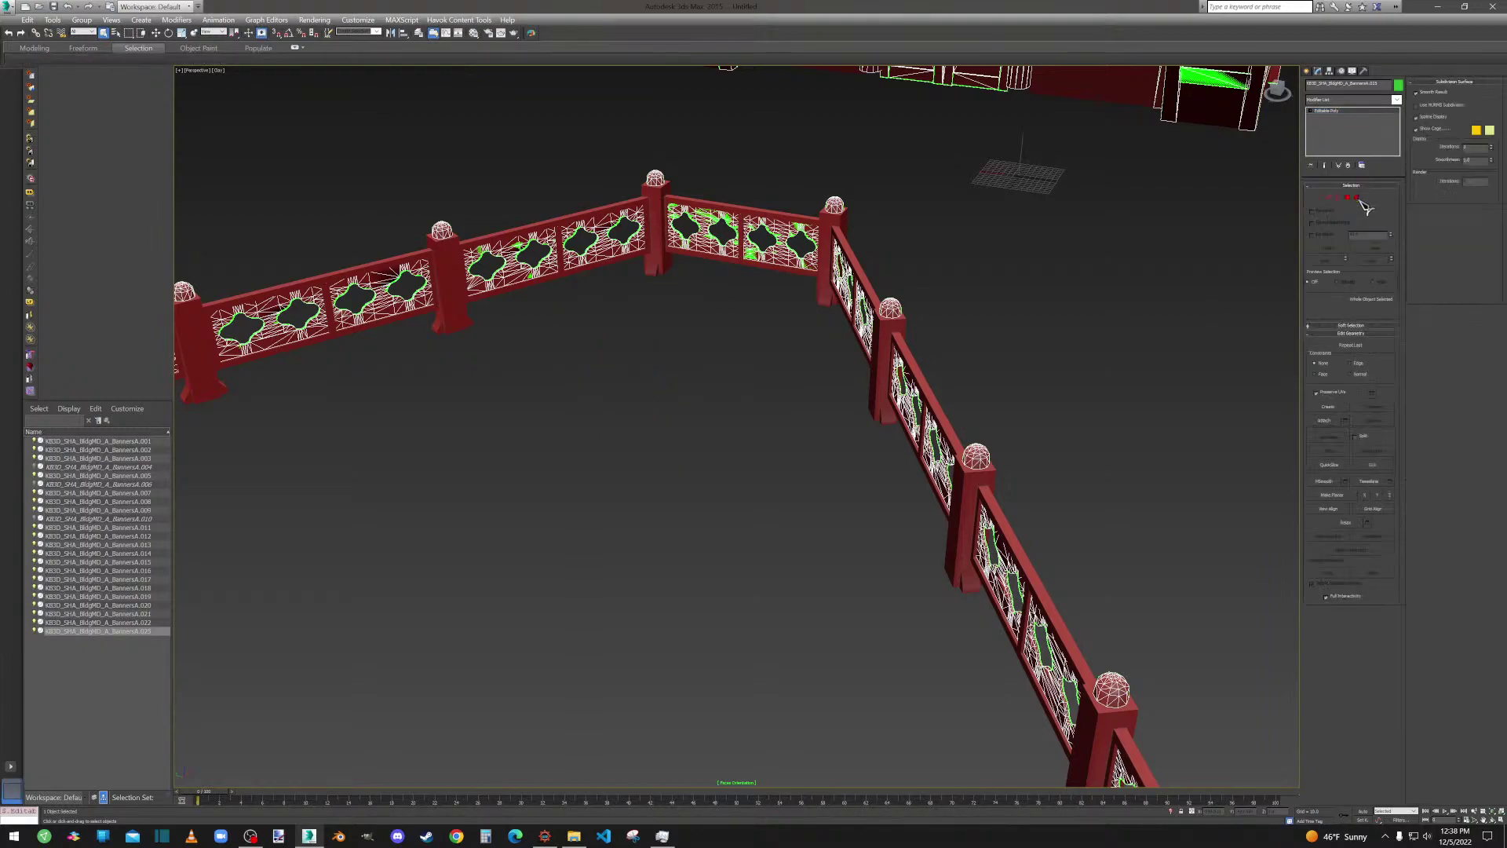
click(1073, 299)
right_click(1072, 299)
click(1081, 243)
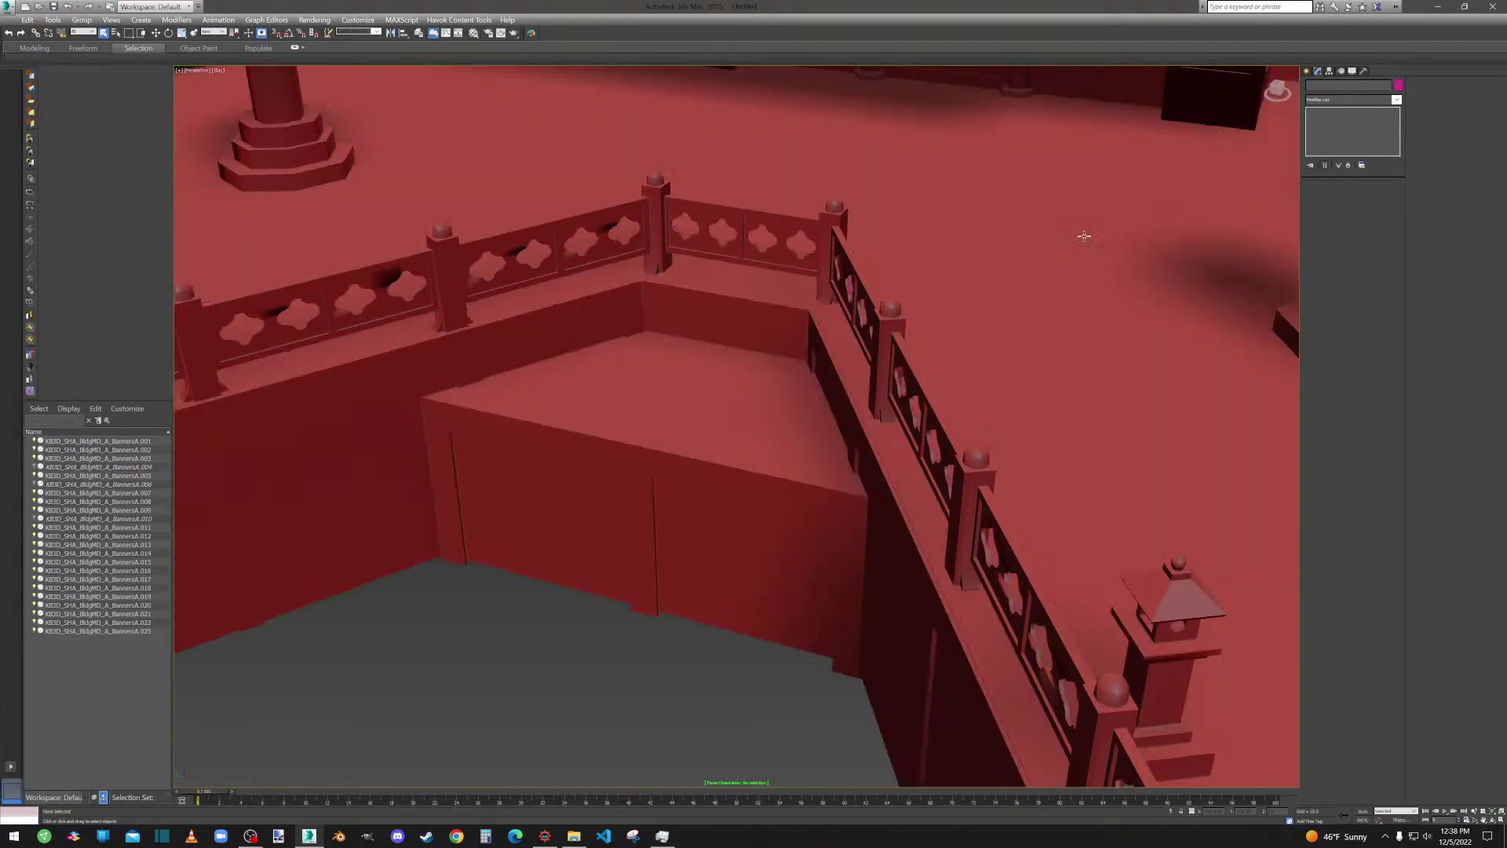
Select the stone lantern mesh and examine its geometry on the lanterns, terrace wall trim and stairs.
scroll(811, 353, down, 12)
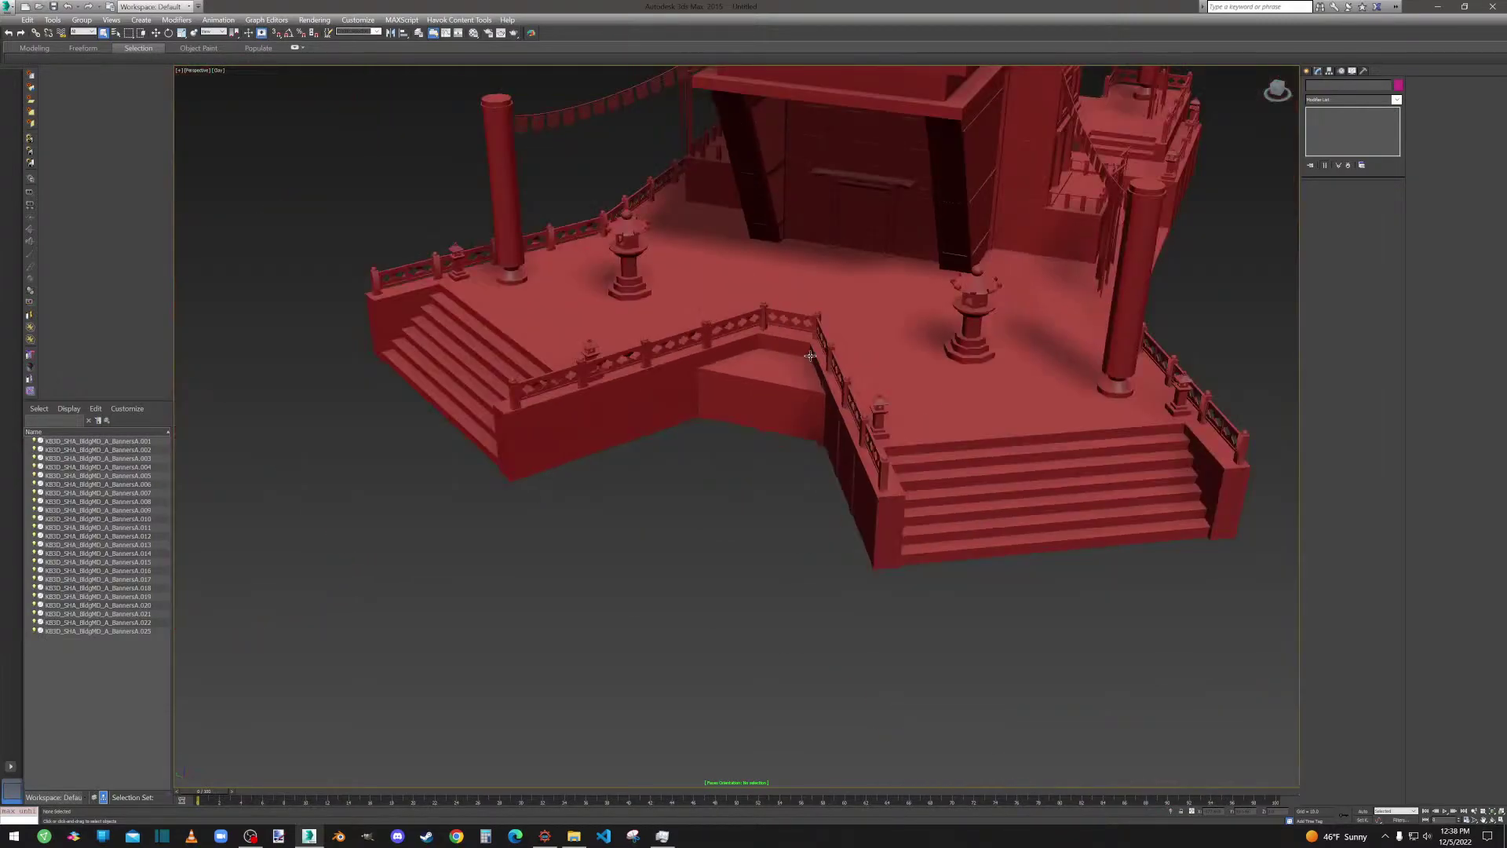
middle_drag(794, 370, 834, 666)
scroll(834, 437, up, 8)
middle_drag(832, 520, 846, 557)
alt+middle_drag(847, 558, 849, 534)
scroll(856, 511, up, 8)
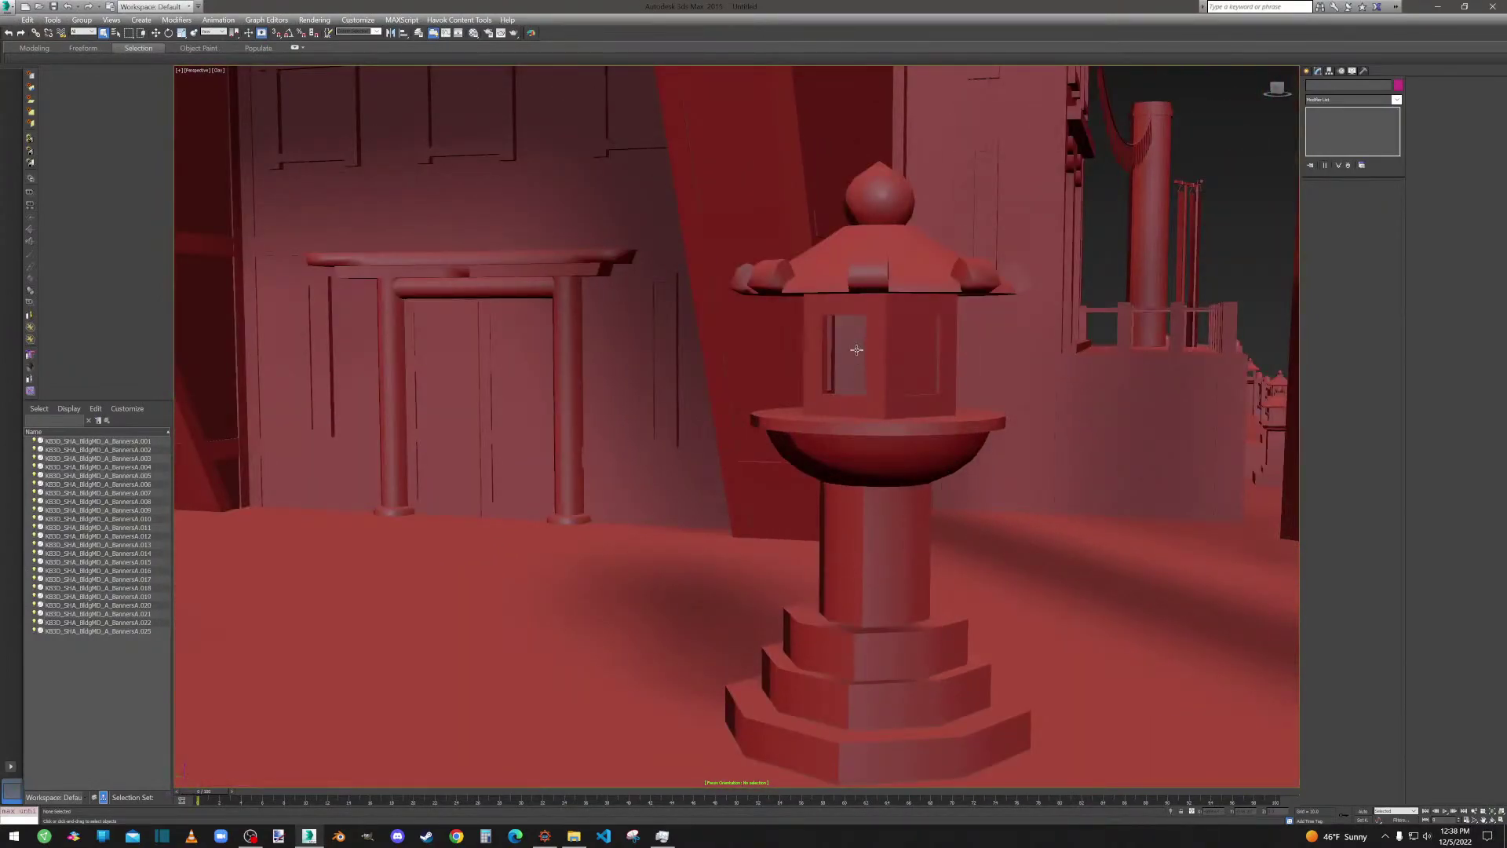
click(857, 349)
scroll(857, 350, down, 10)
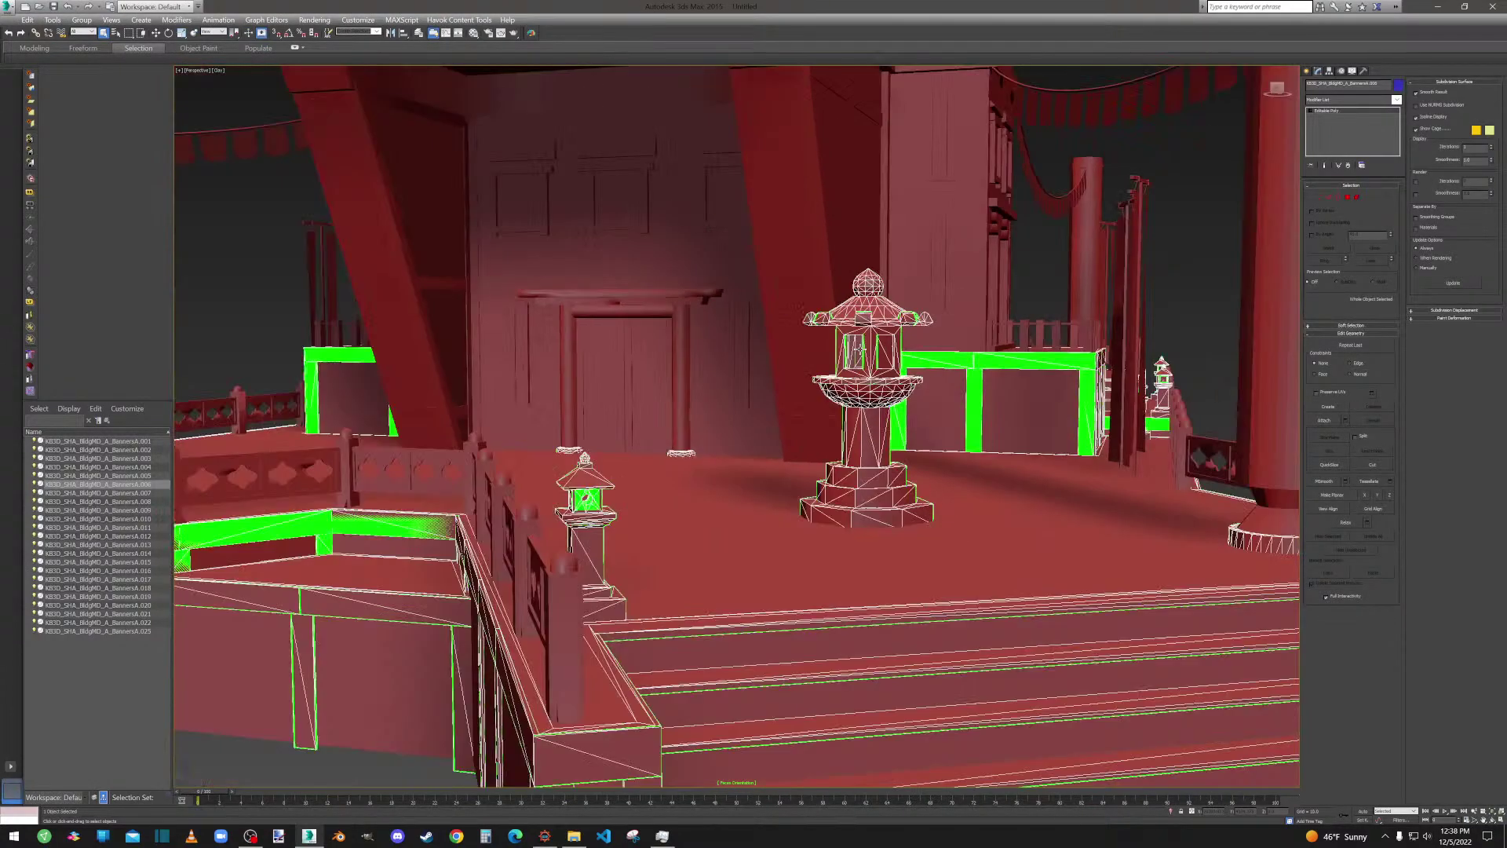
scroll(325, 640, up, 3)
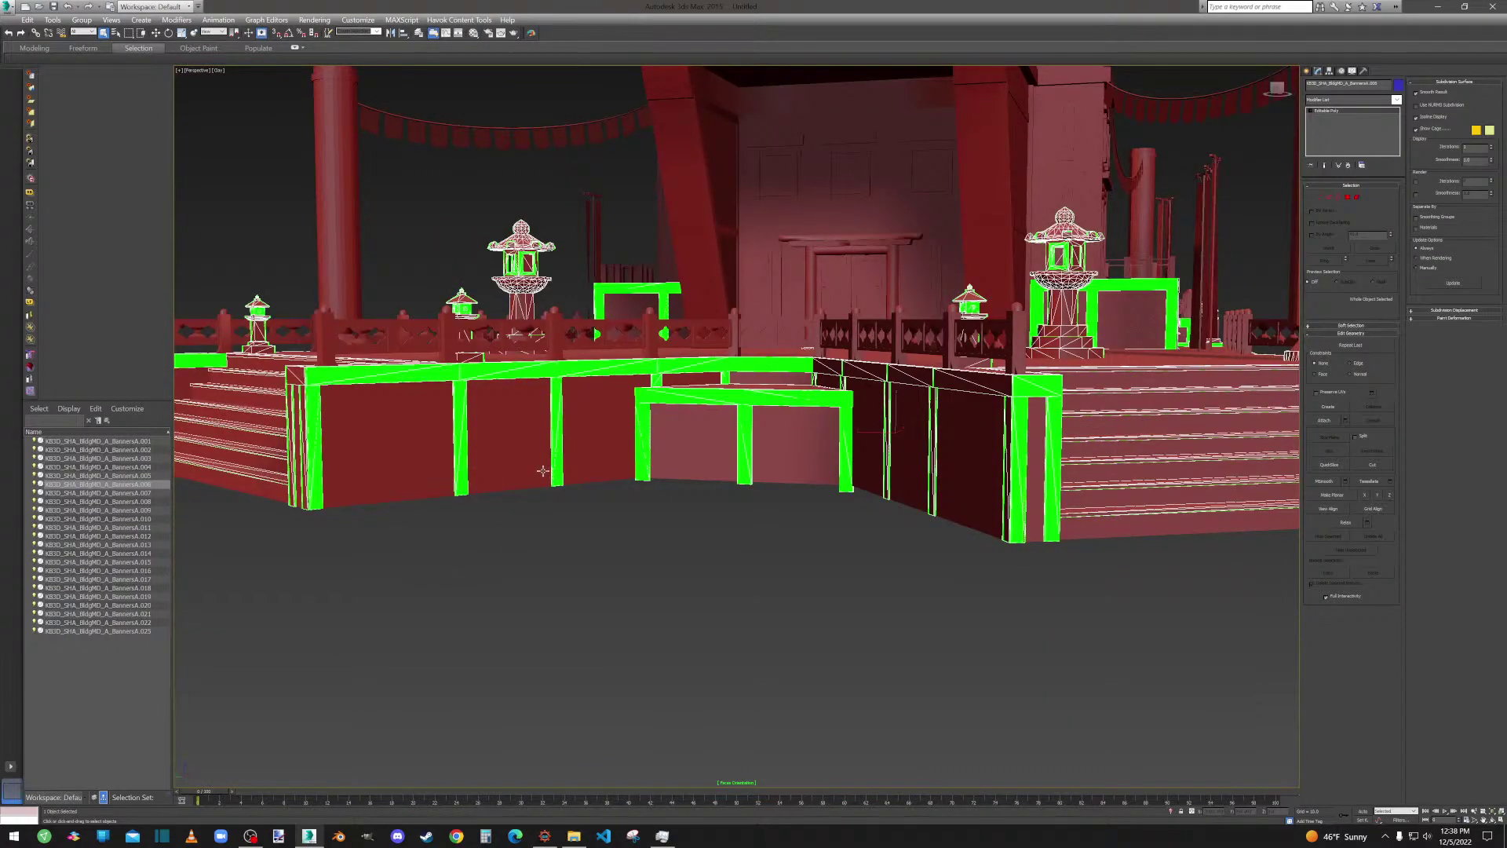
scroll(478, 383, up, 5)
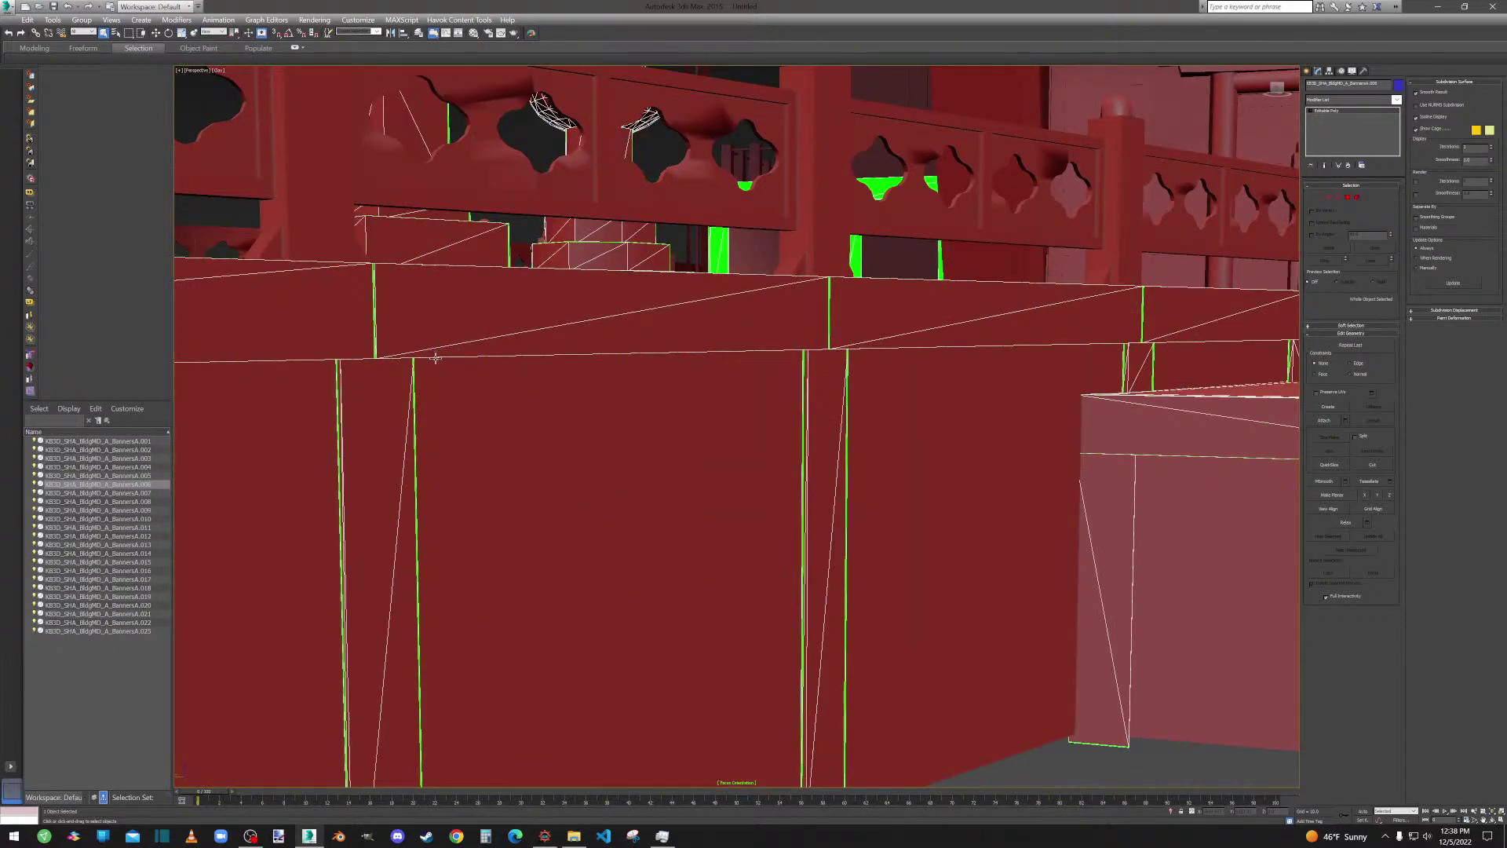
scroll(435, 356, down, 6)
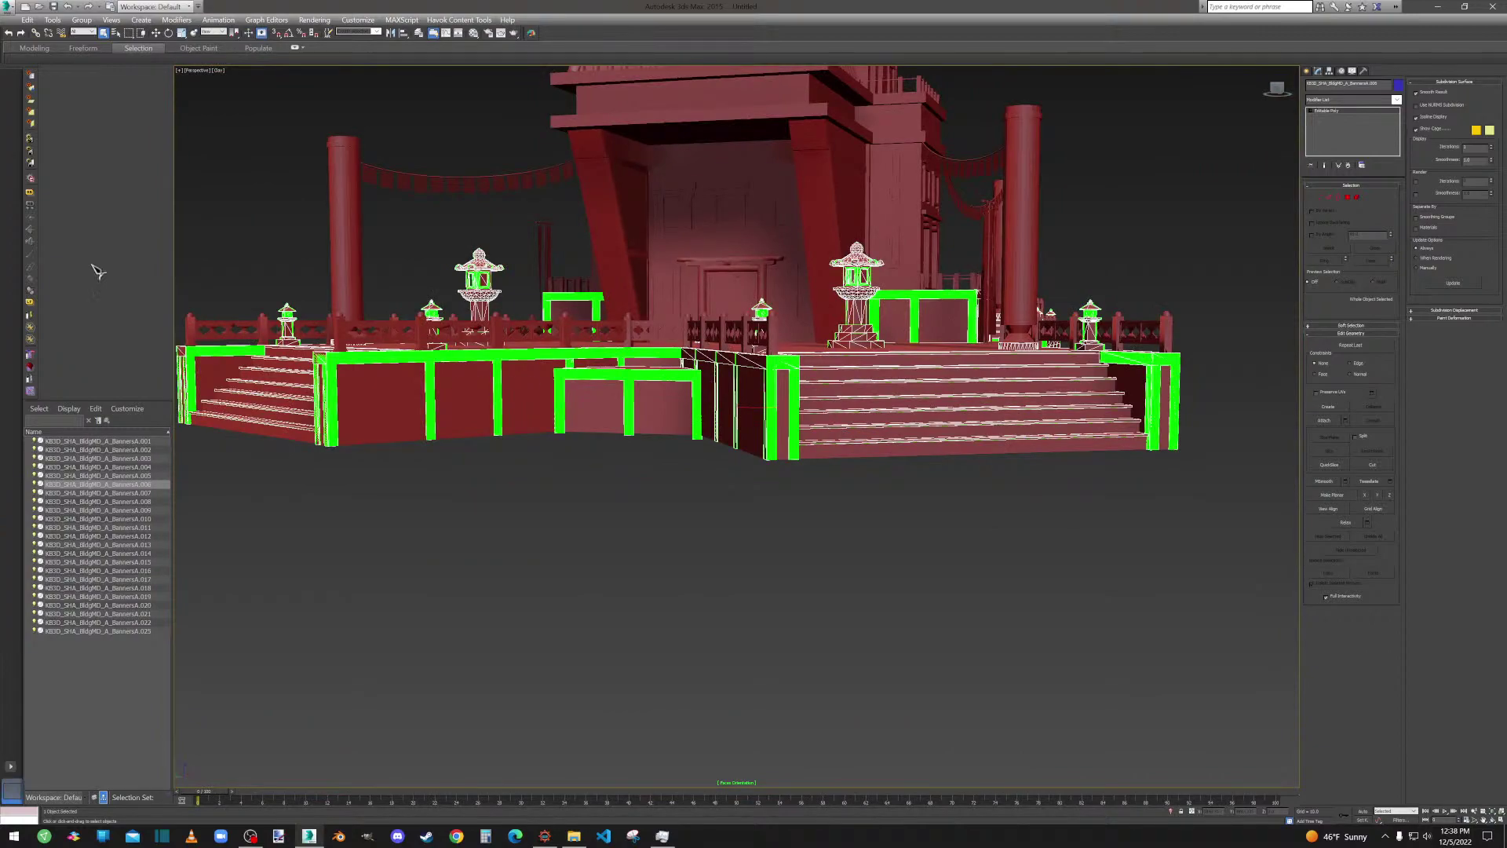
scroll(445, 490, up, 5)
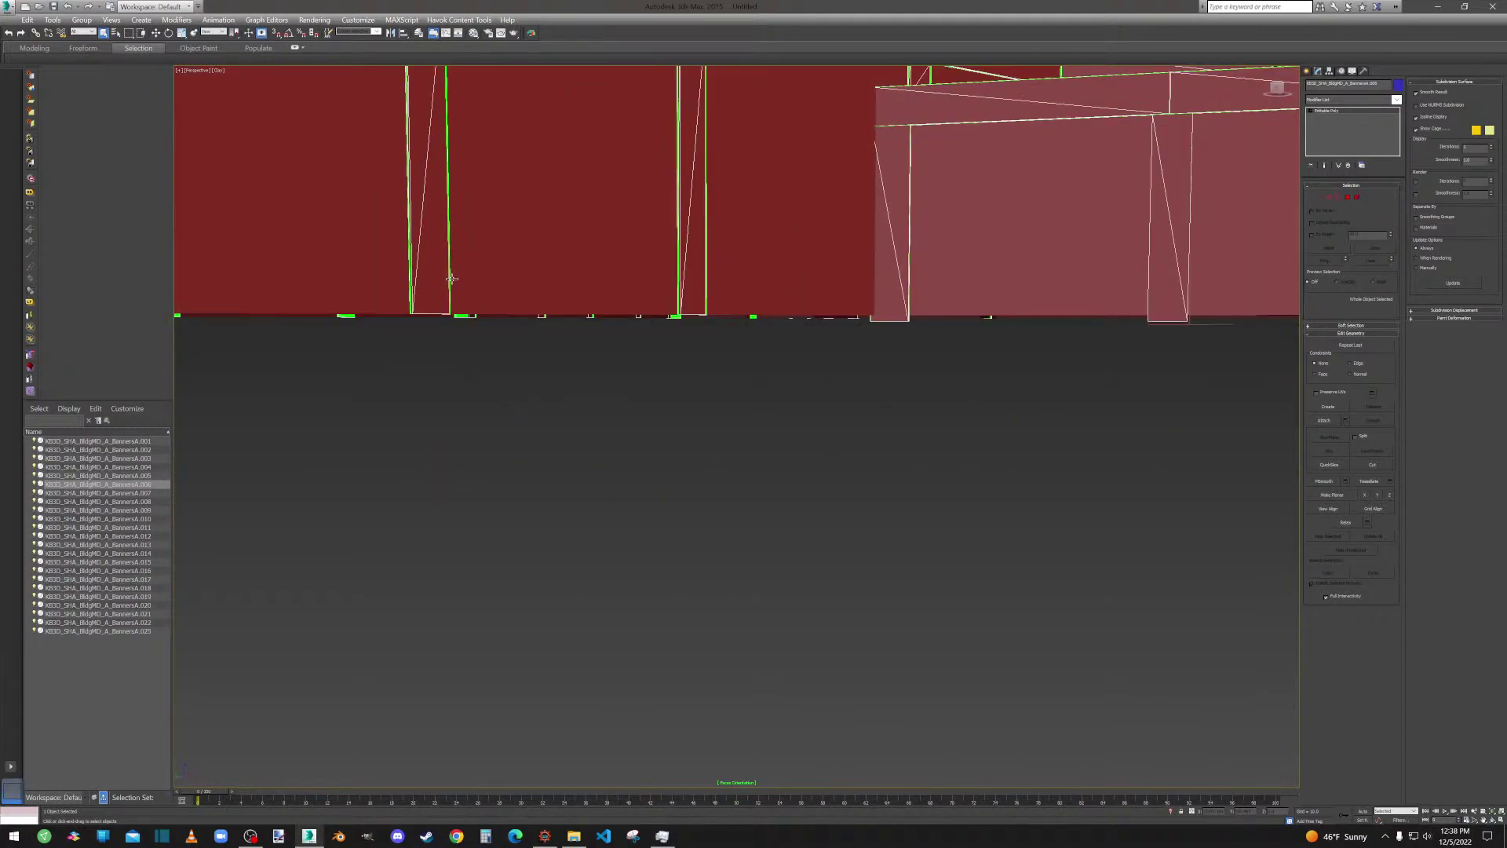
scroll(452, 278, down, 6)
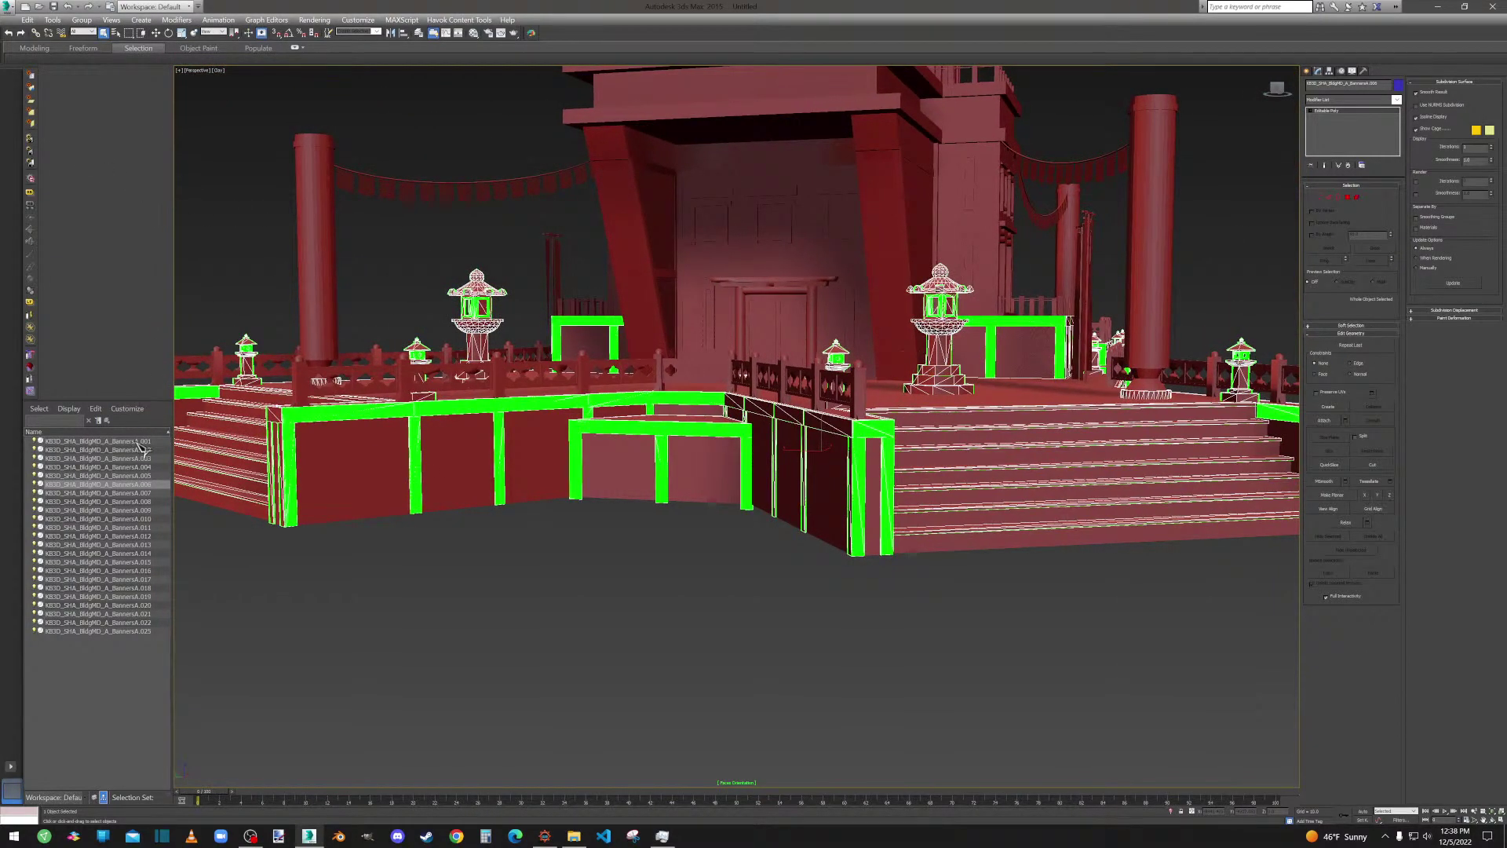
Select the BannersA.001 mesh, delete the diagonal slat at the tower lattice's upper corner at Element level, and exit sub-object editing.
click(130, 443)
middle_drag(413, 443, 664, 490)
scroll(332, 402, up, 8)
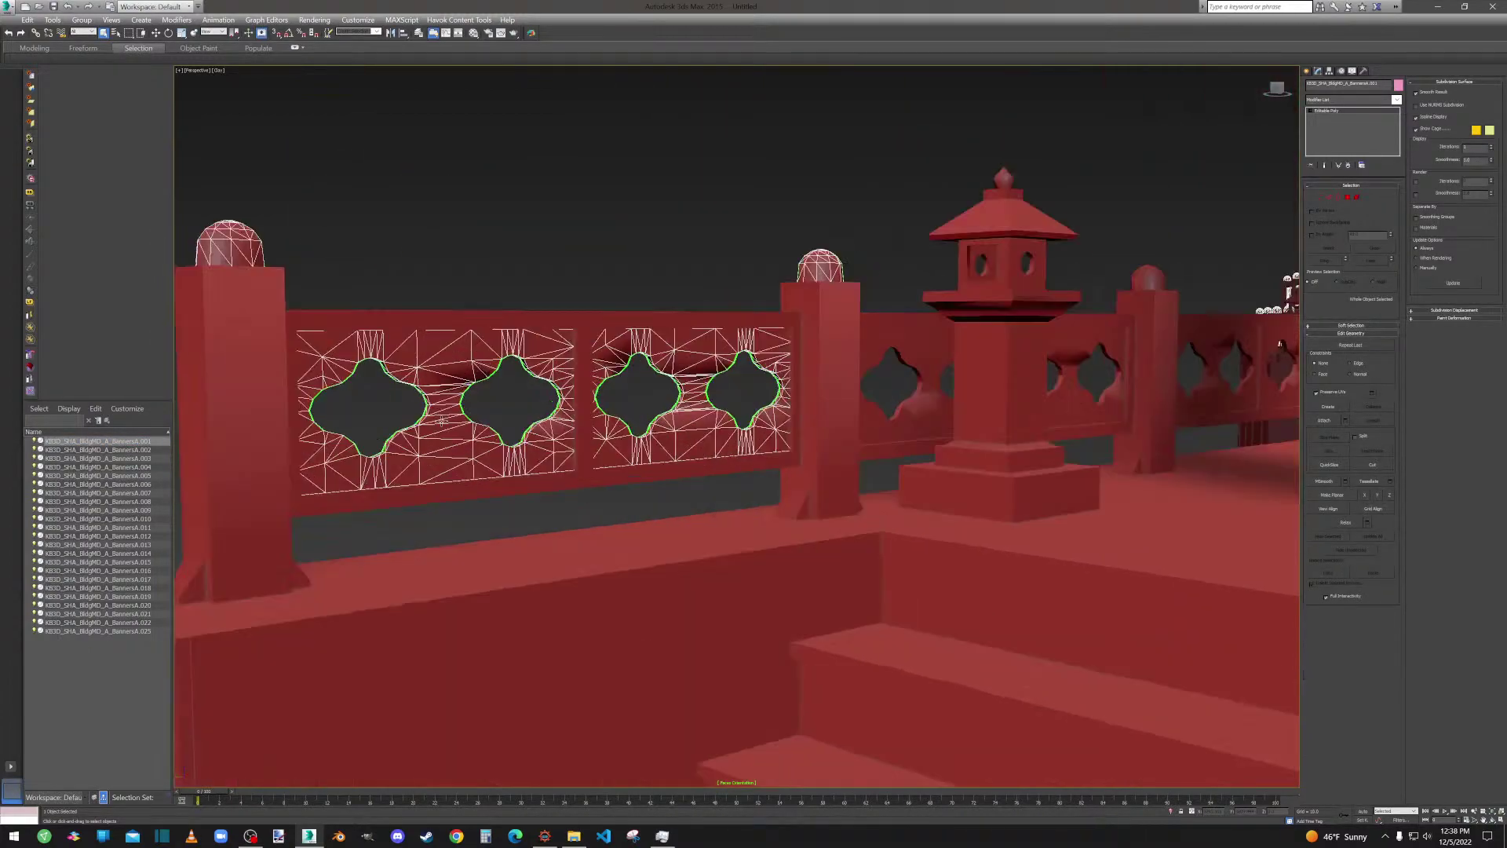
scroll(442, 421, down, 8)
alt+middle_drag(499, 427, 816, 363)
scroll(818, 361, up, 10)
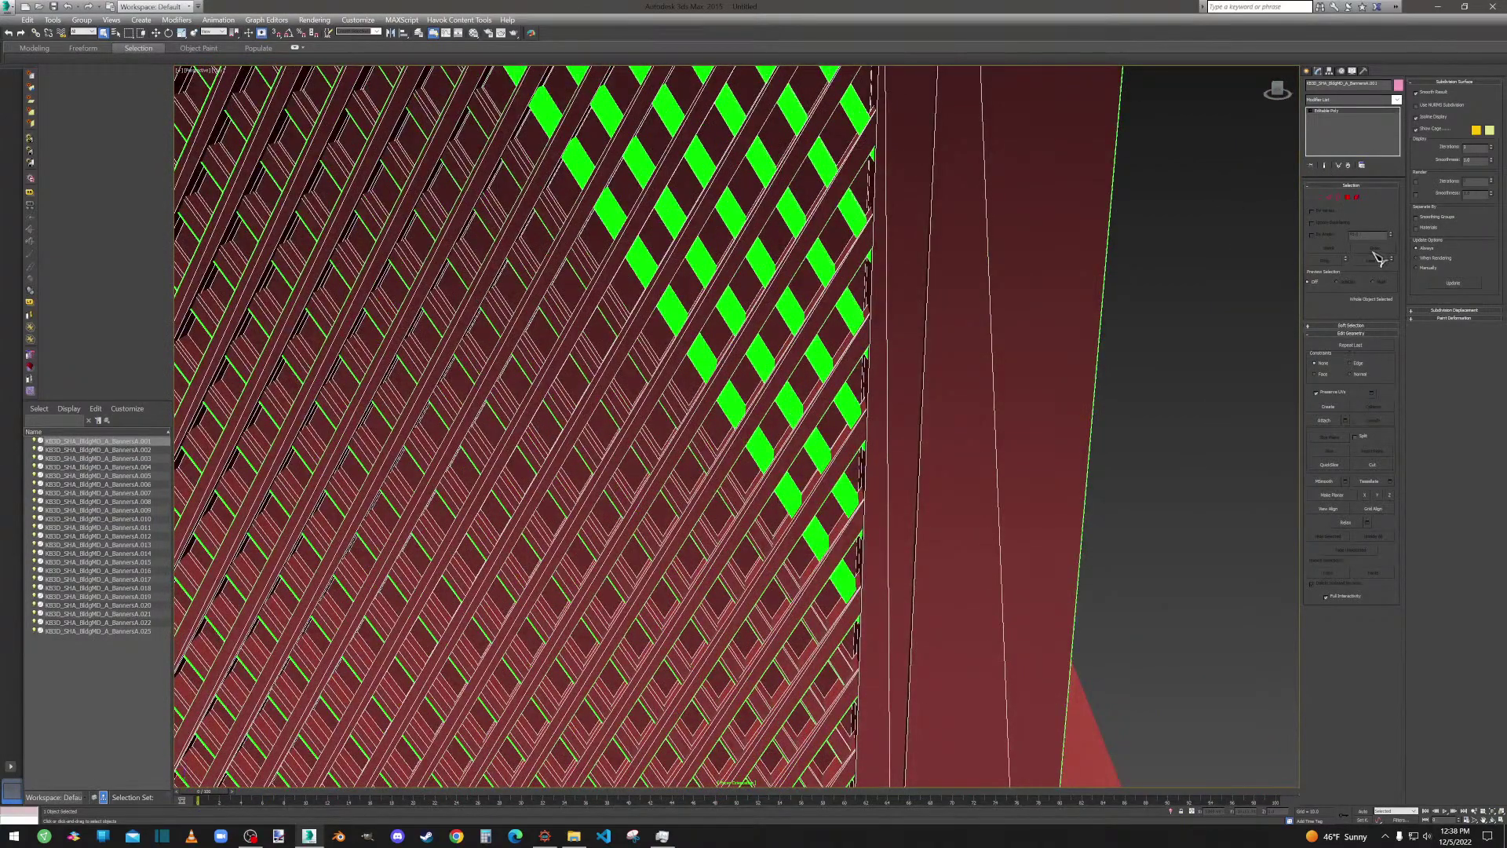
click(1357, 198)
middle_drag(866, 179, 846, 357)
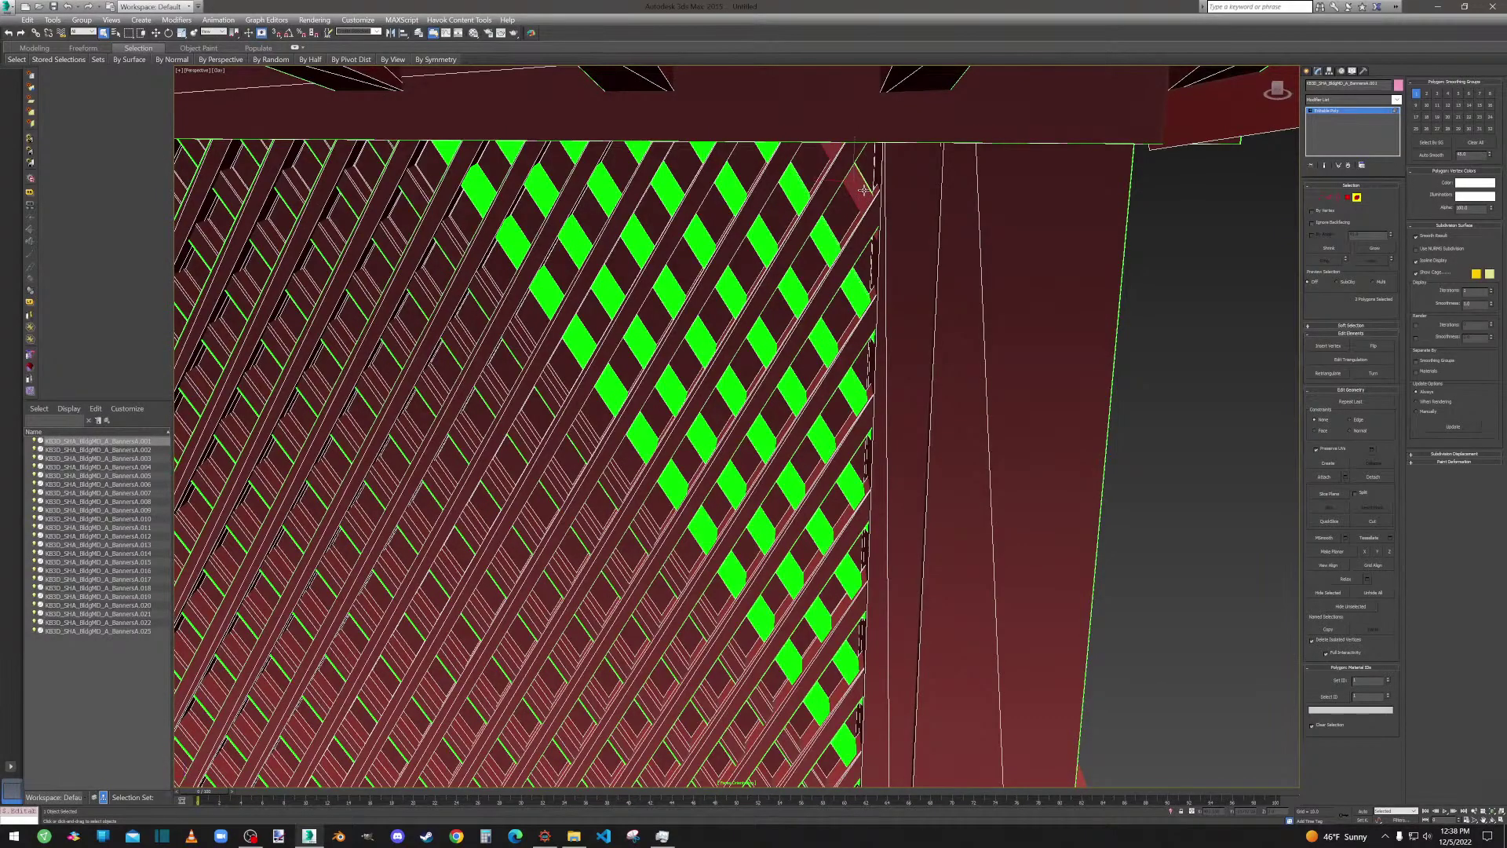
alt+middle_drag(865, 190, 841, 195)
alt+middle_drag(860, 195, 864, 178)
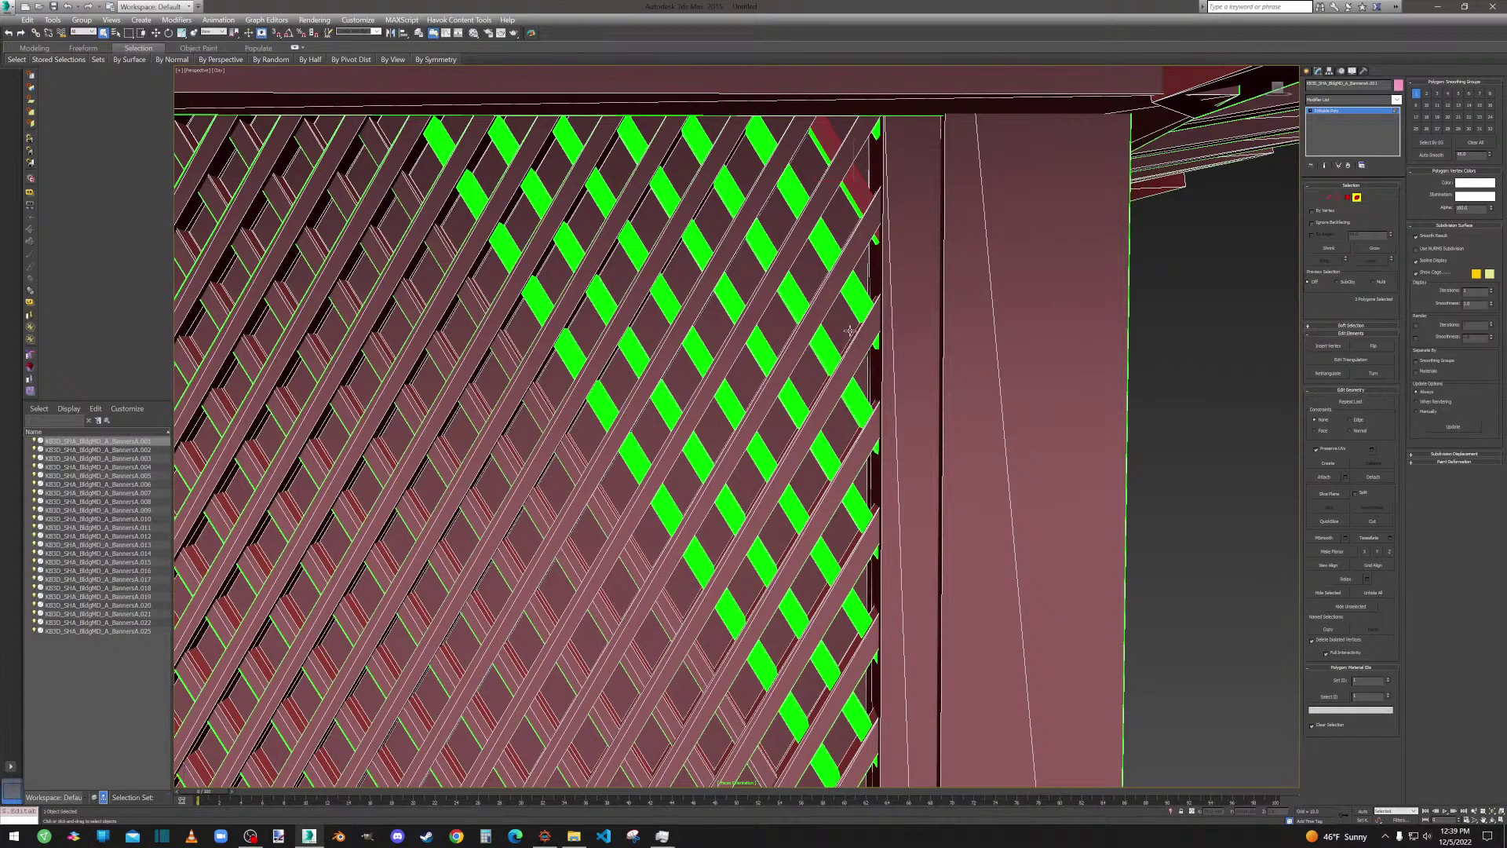
key(Delete)
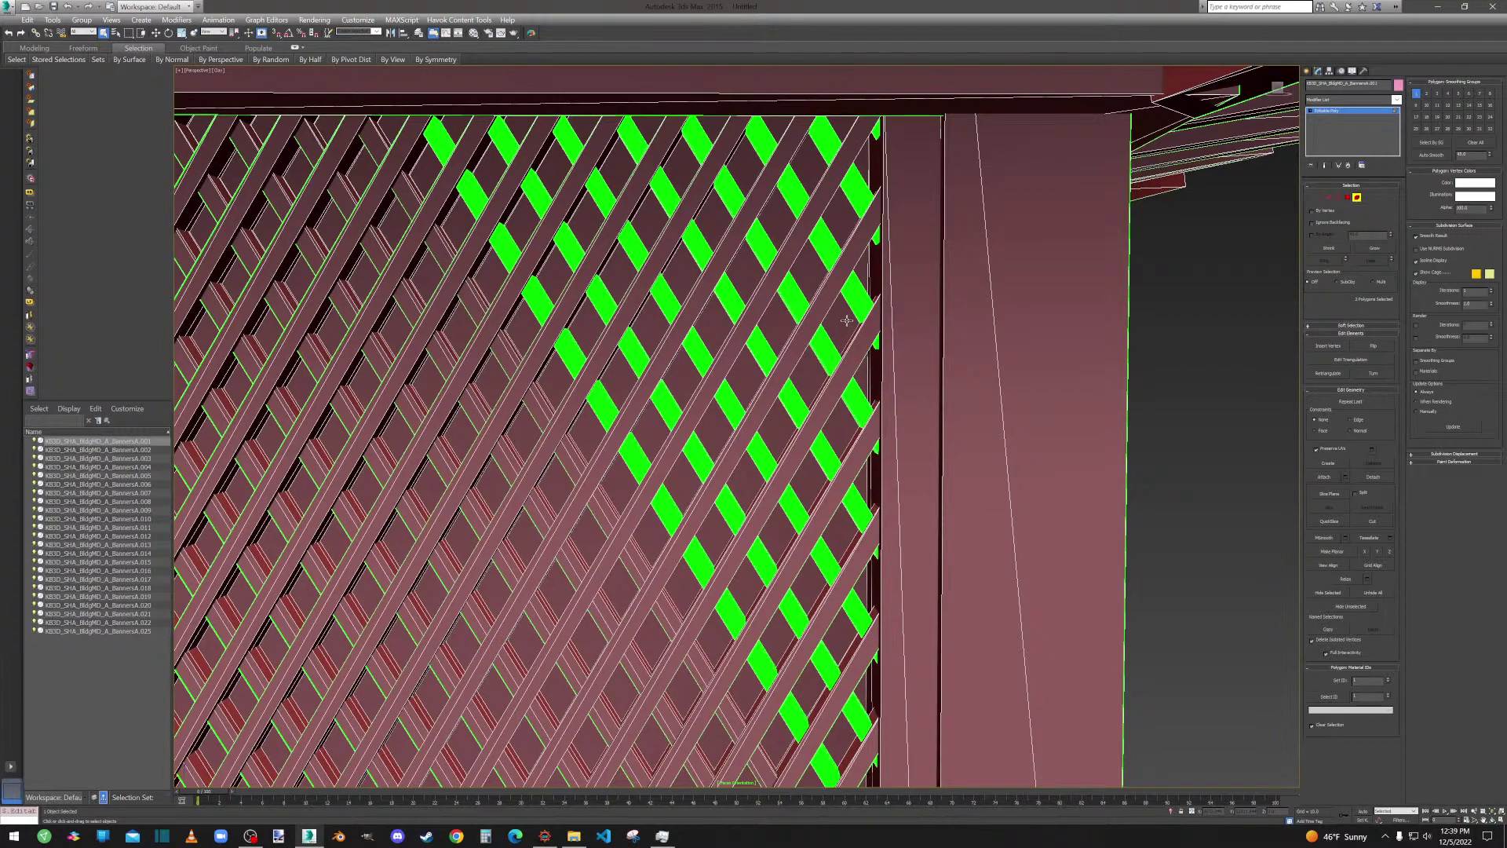
click(1357, 197)
Hide the solid panel mesh behind the tower lattice and reselect the lattice mesh.
click(831, 330)
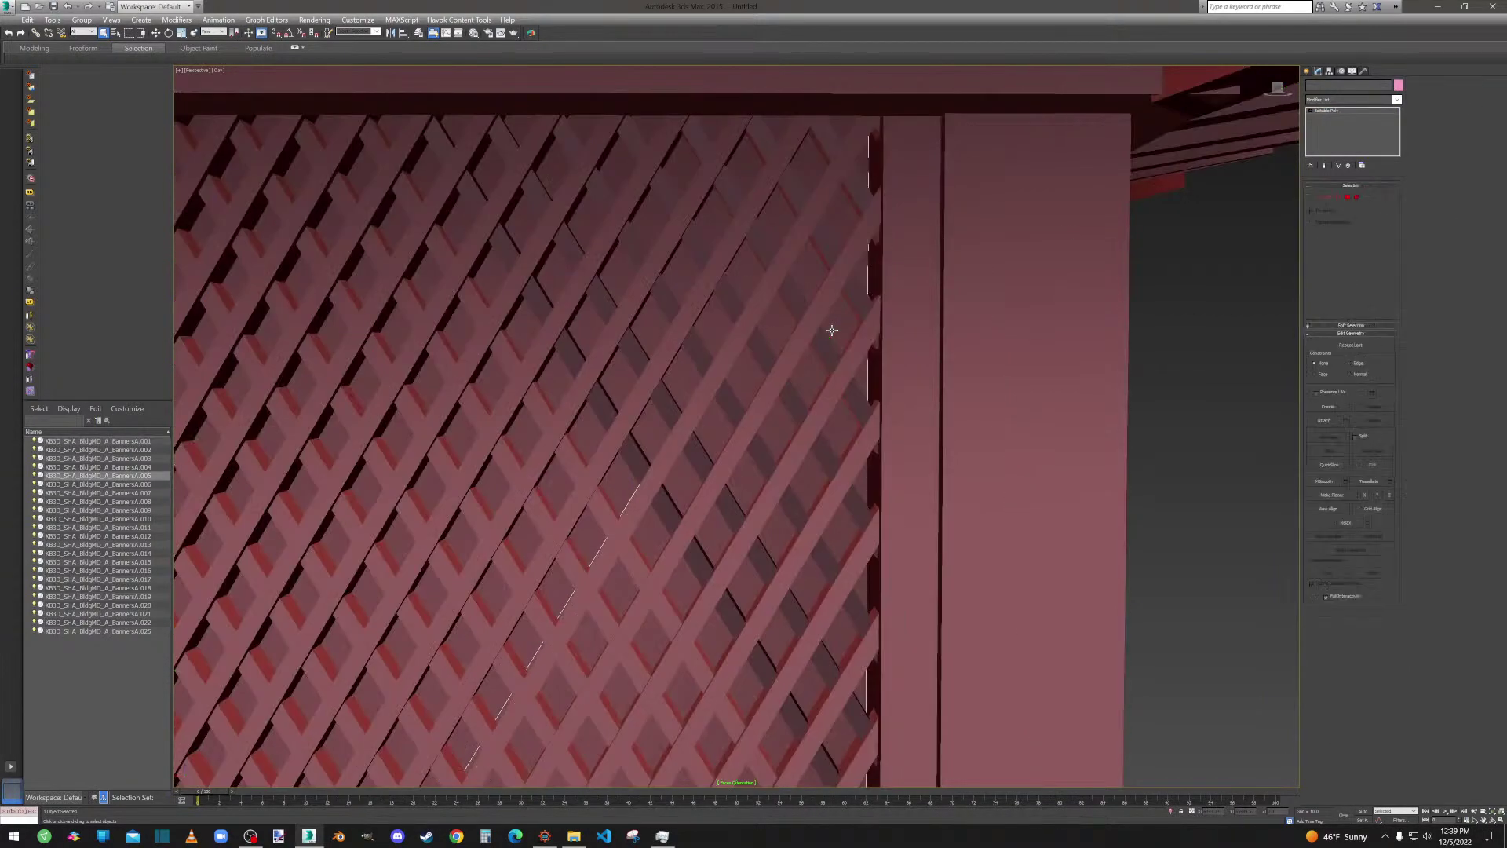
right_click(830, 325)
click(859, 297)
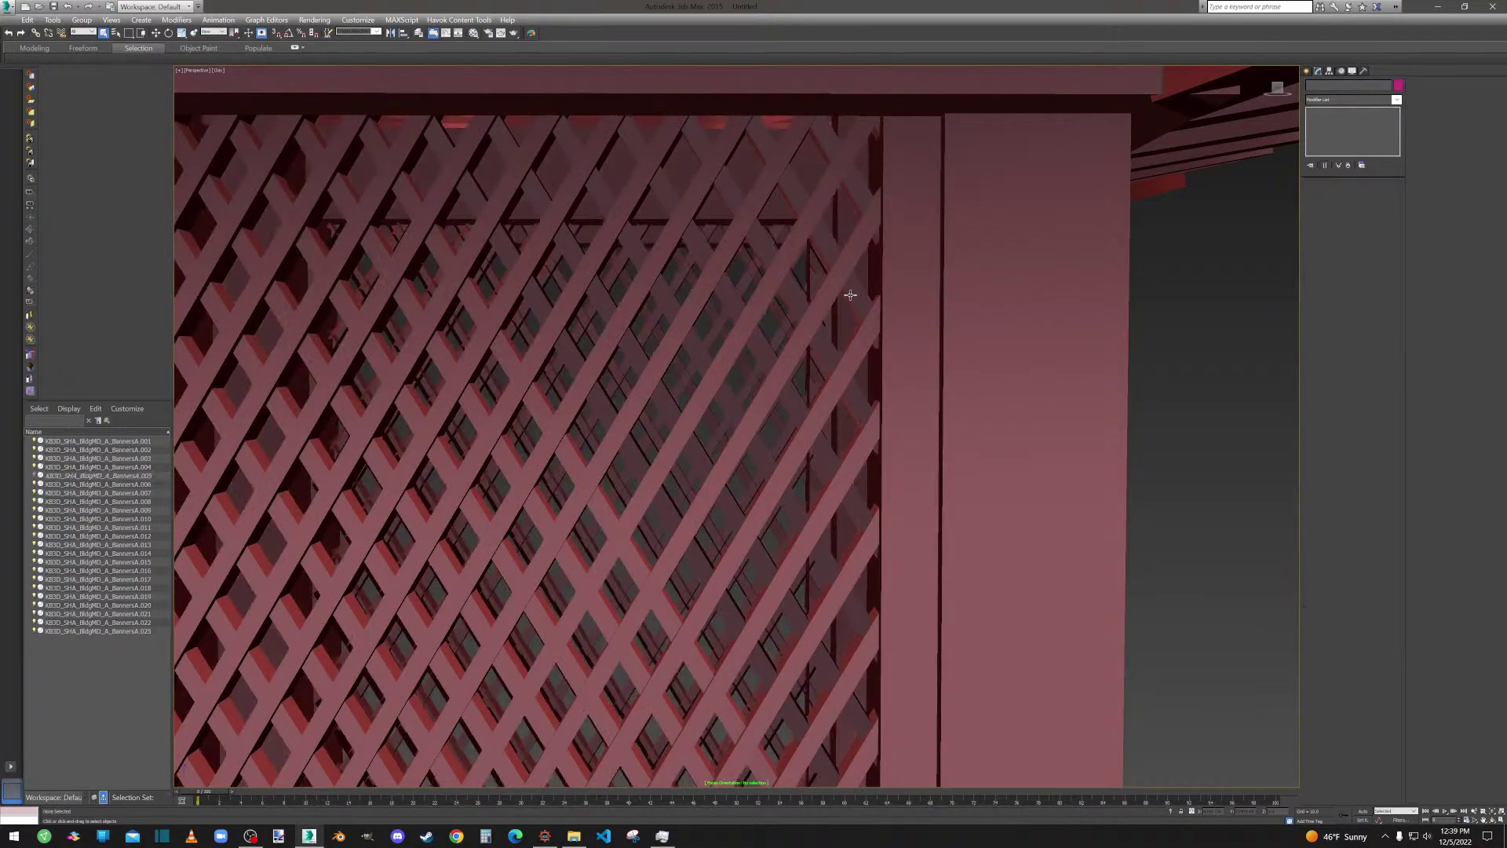
click(929, 280)
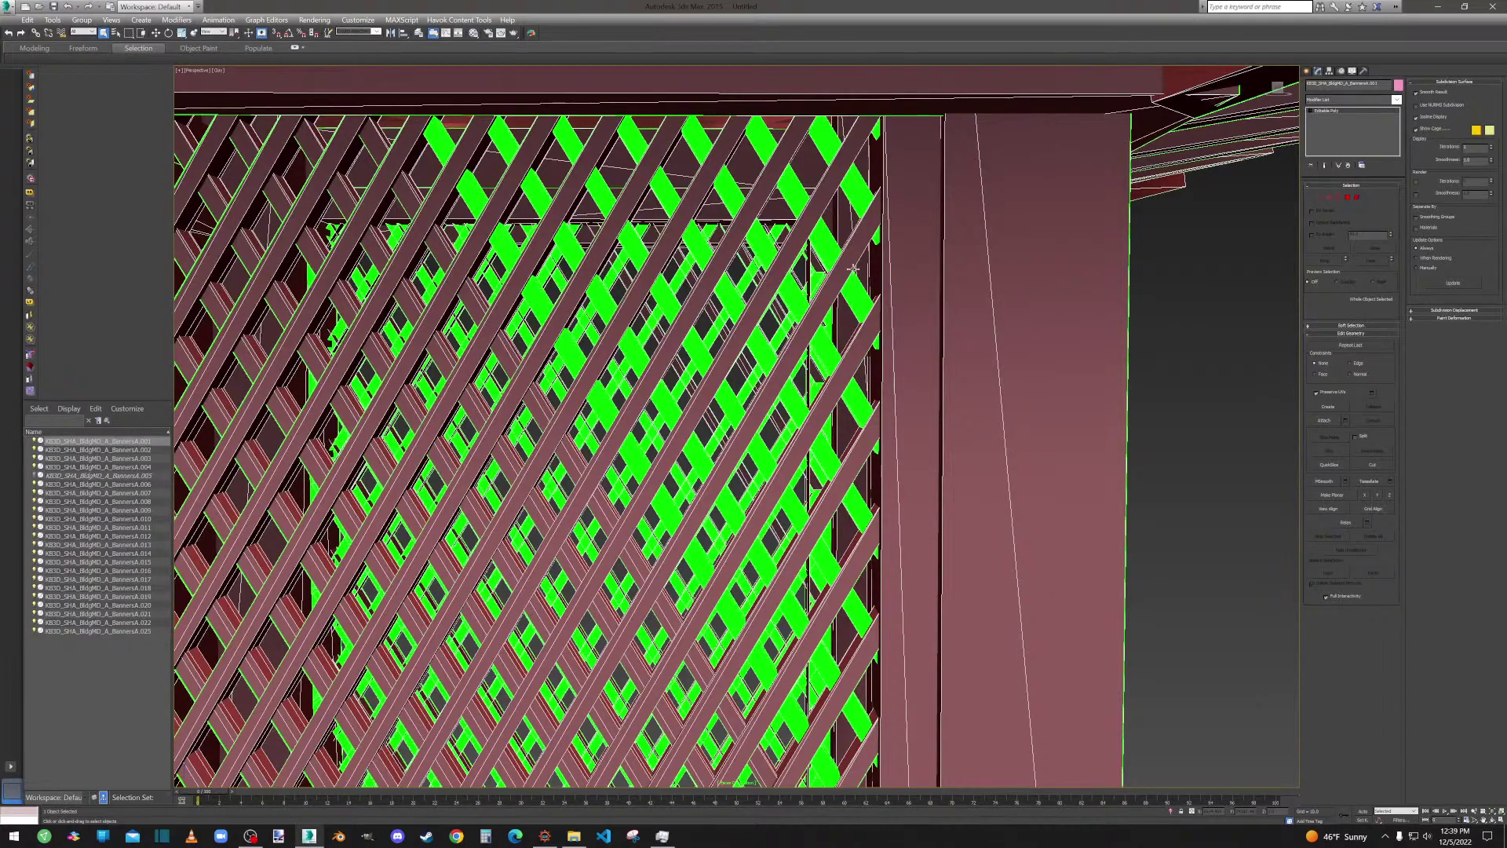
Examine the tower's lattice from several distances and select one of its diagonal slats at Element level.
scroll(781, 262, down, 4)
middle_drag(715, 370, 782, 478)
scroll(819, 321, down, 8)
key(alt)
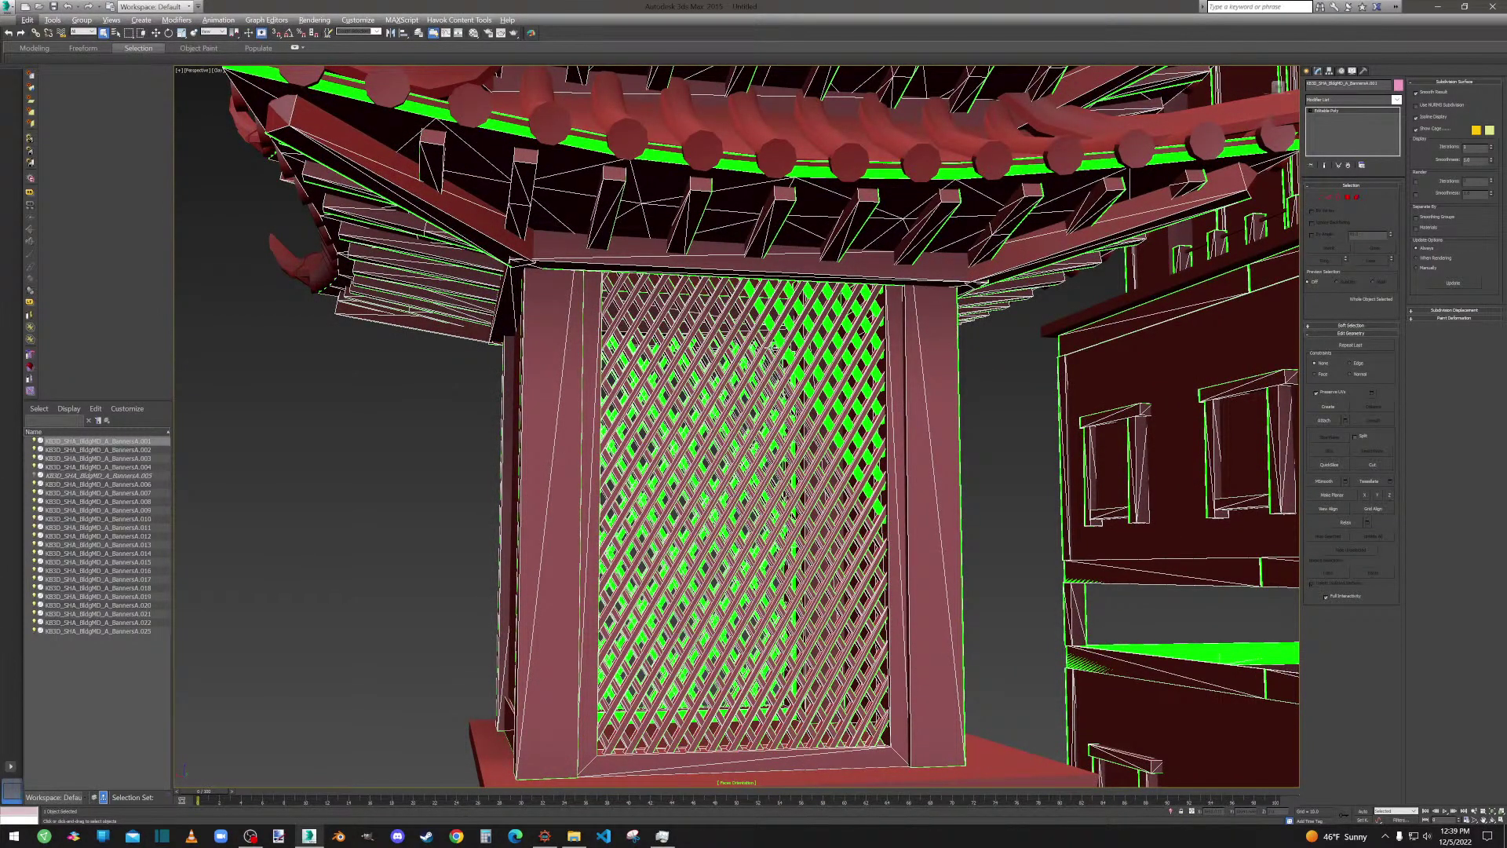
key(alt)
scroll(886, 521, up, 6)
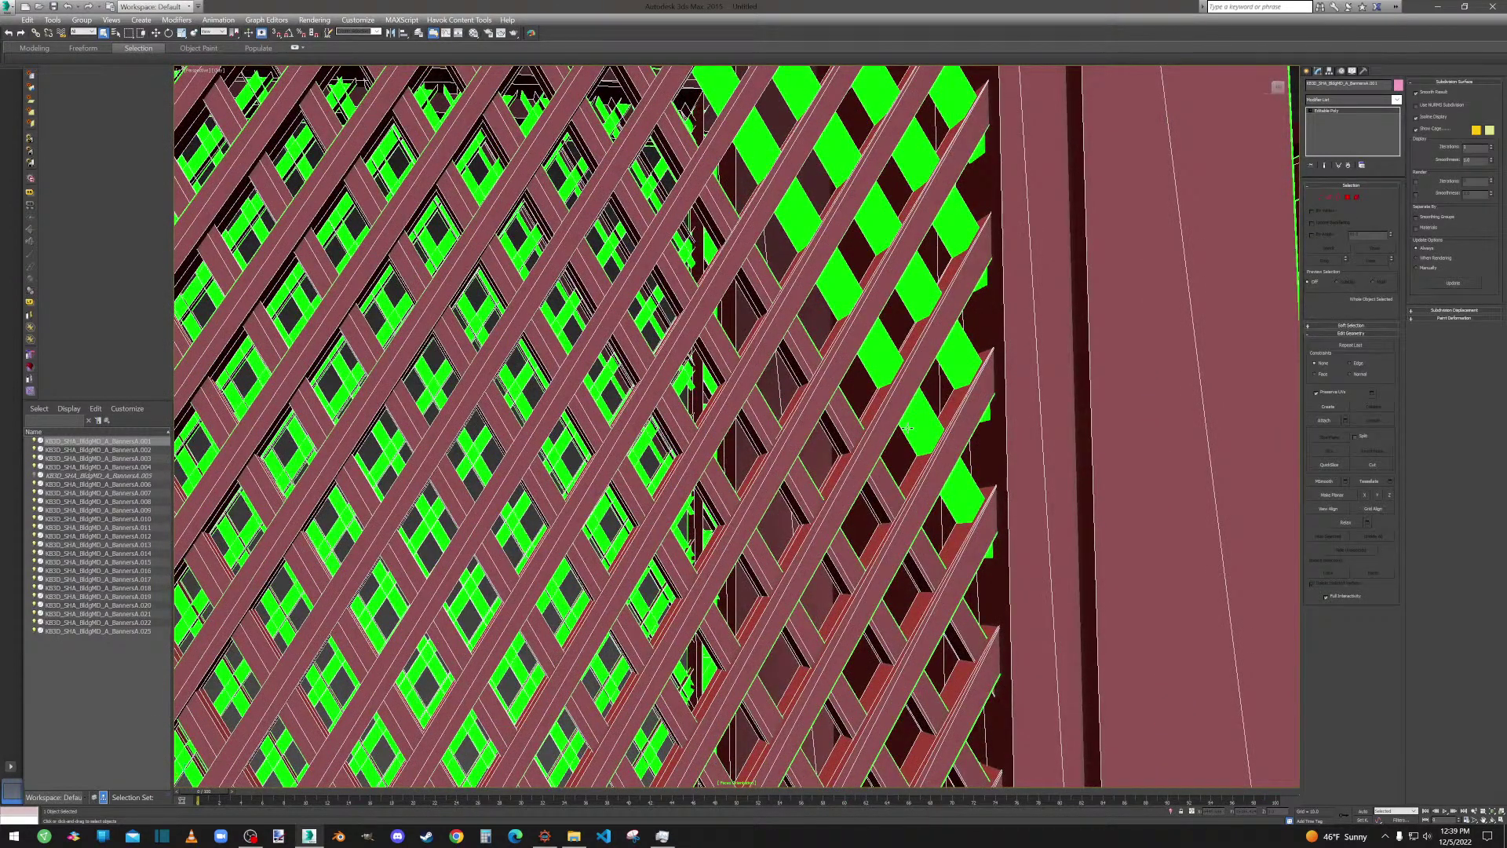
click(1357, 197)
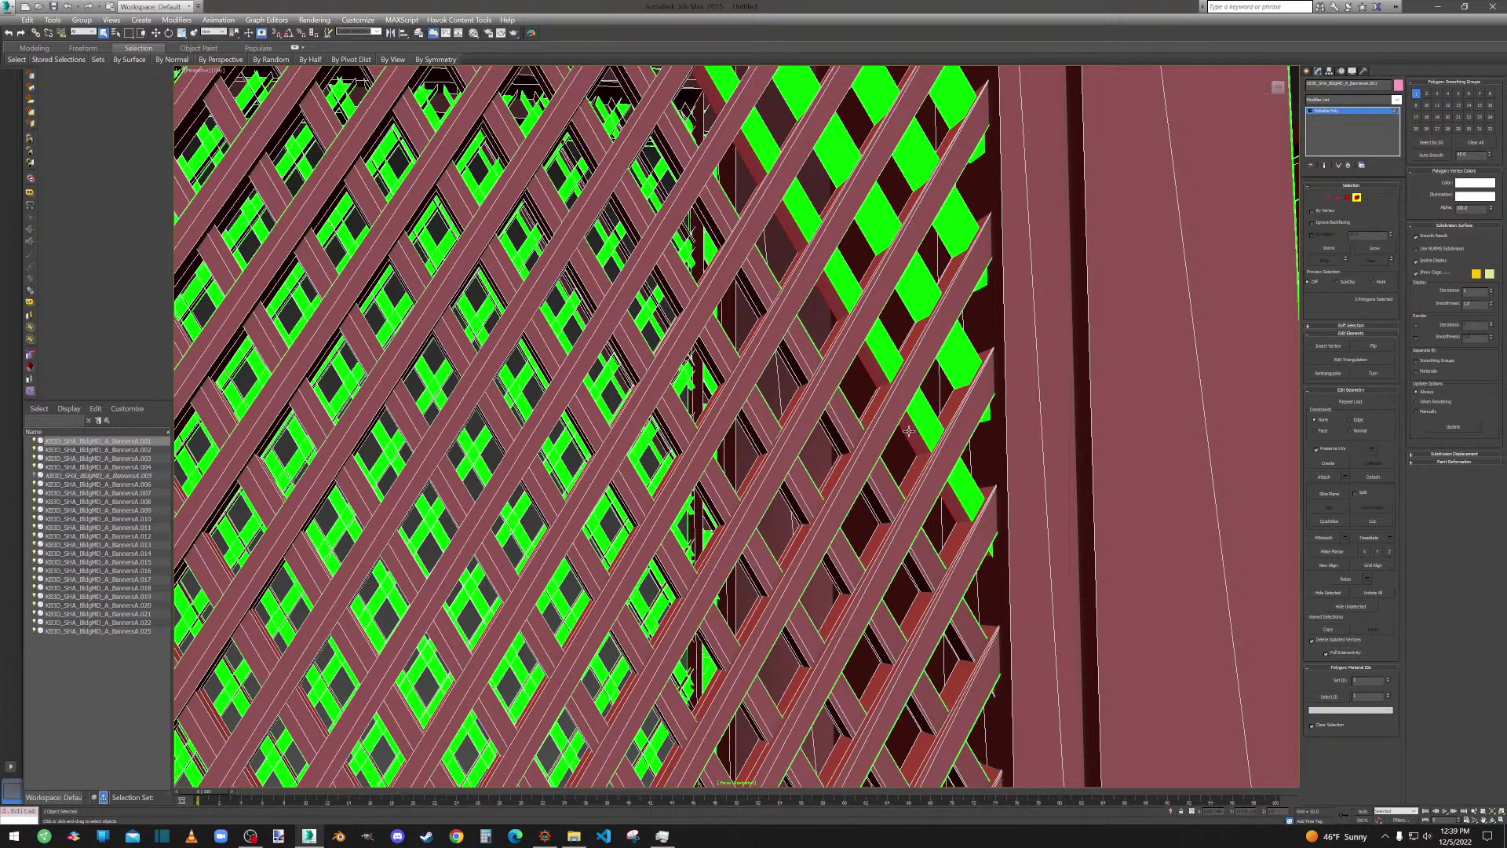
scroll(706, 443, down, 6)
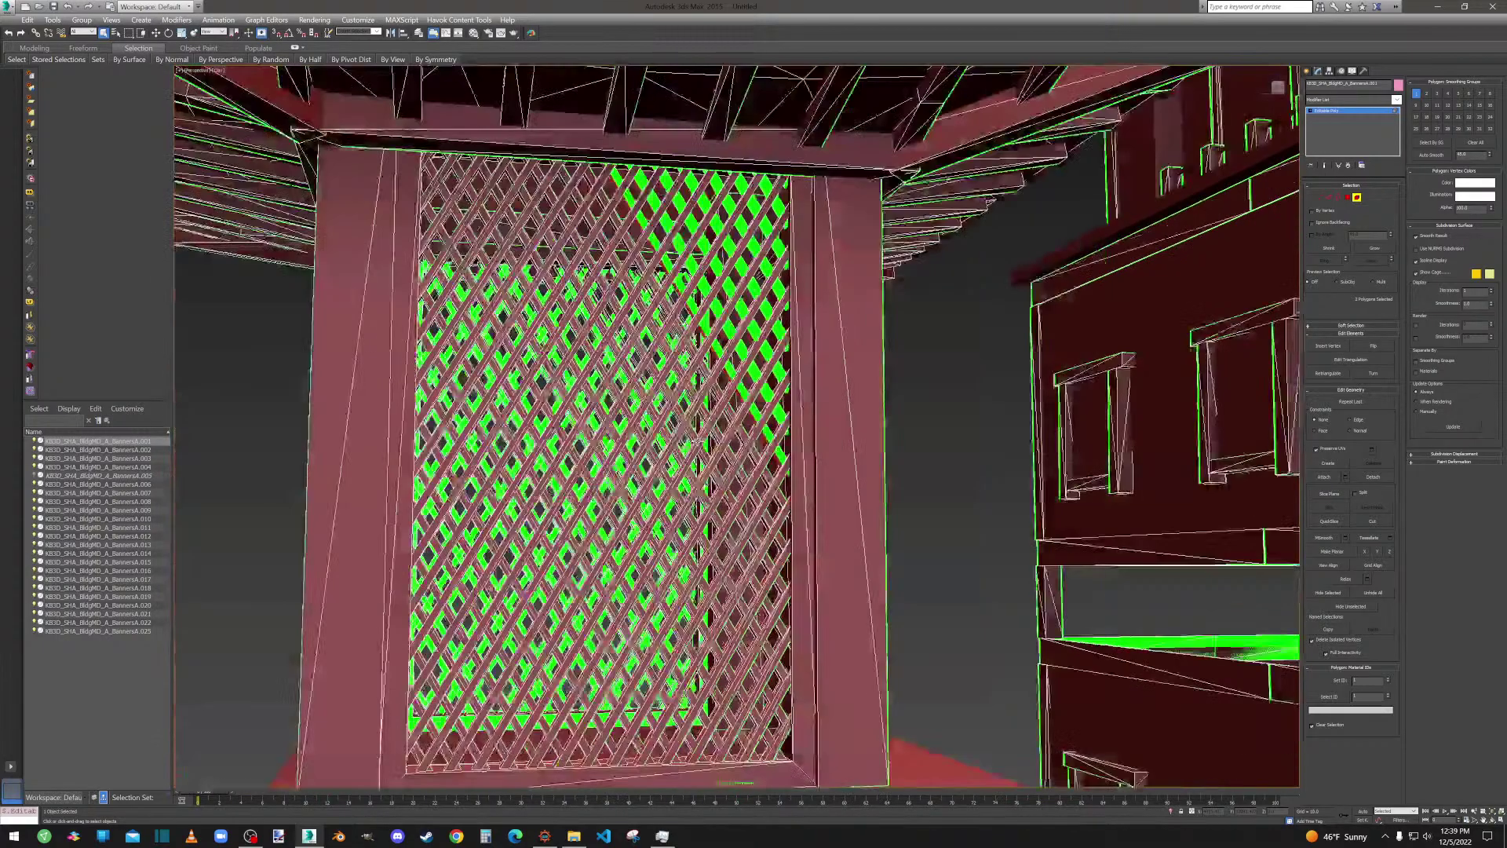
middle_drag(680, 447, 714, 468)
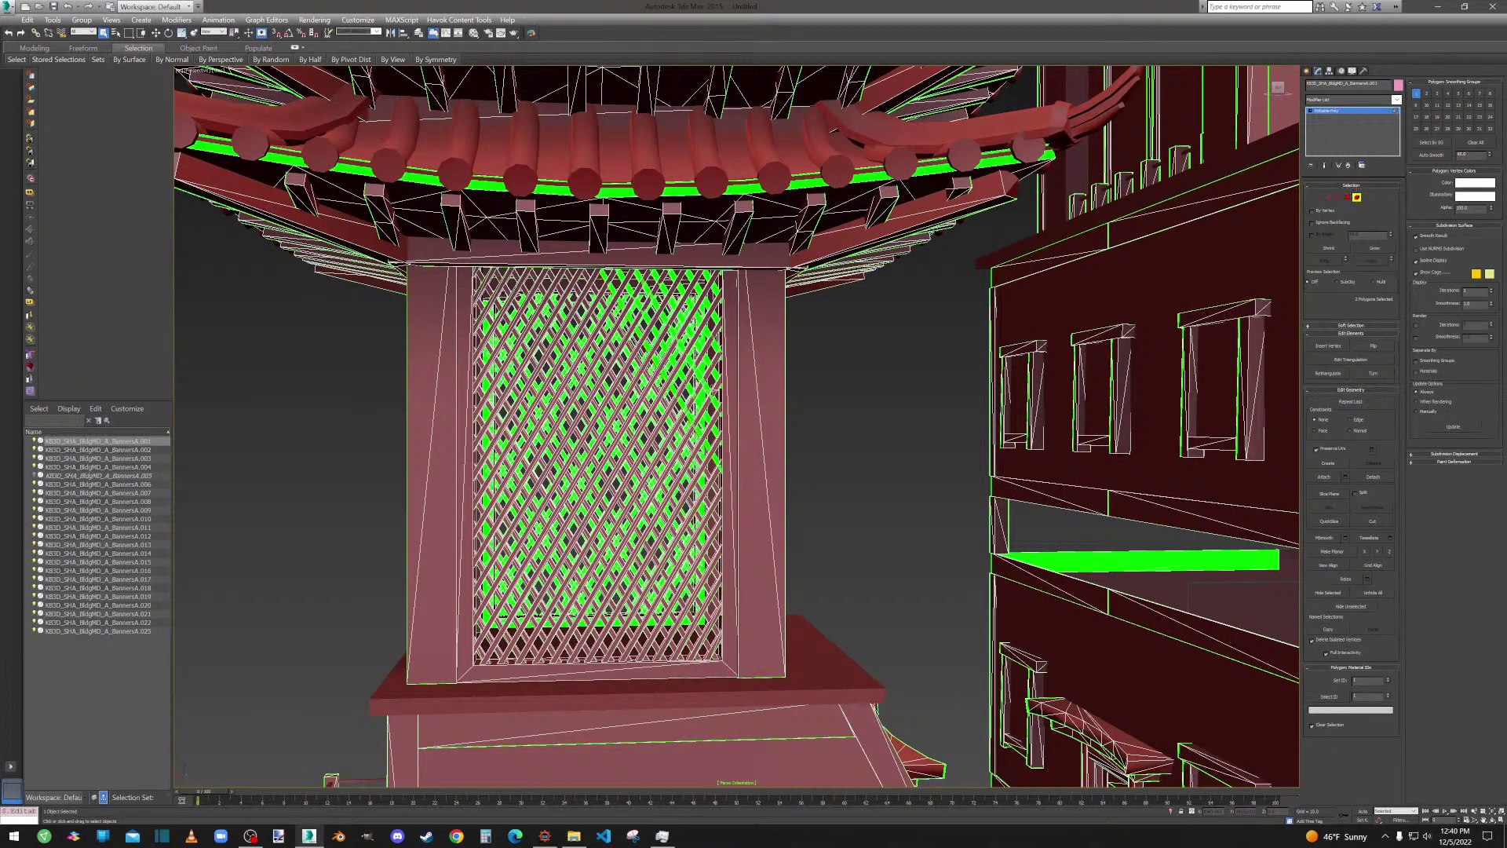
Select the tower's corner posts and lattice frame members at Element level and clear the selection.
click(751, 347)
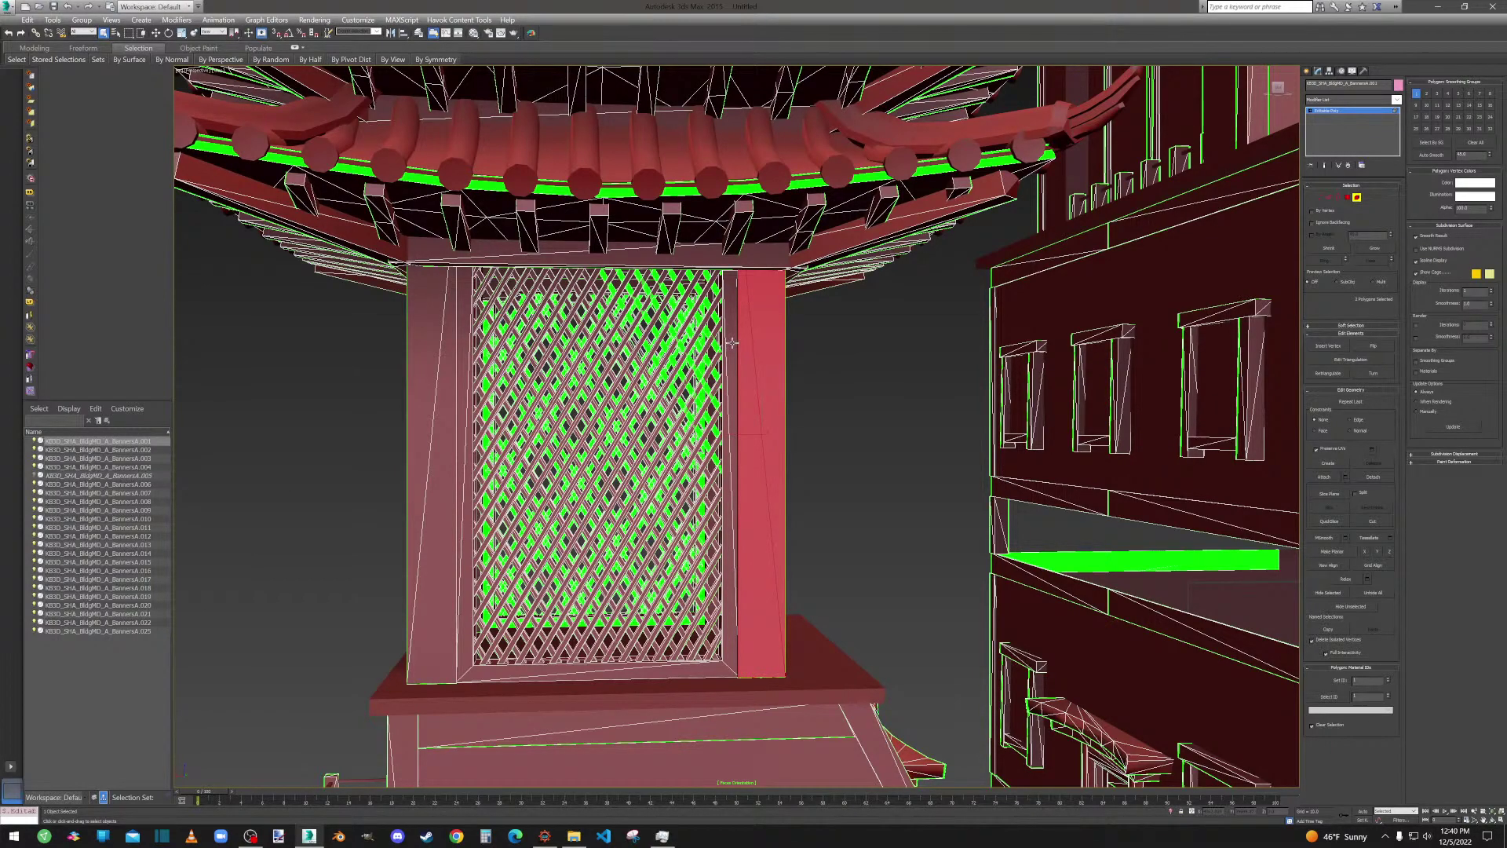
ctrl+click(732, 343)
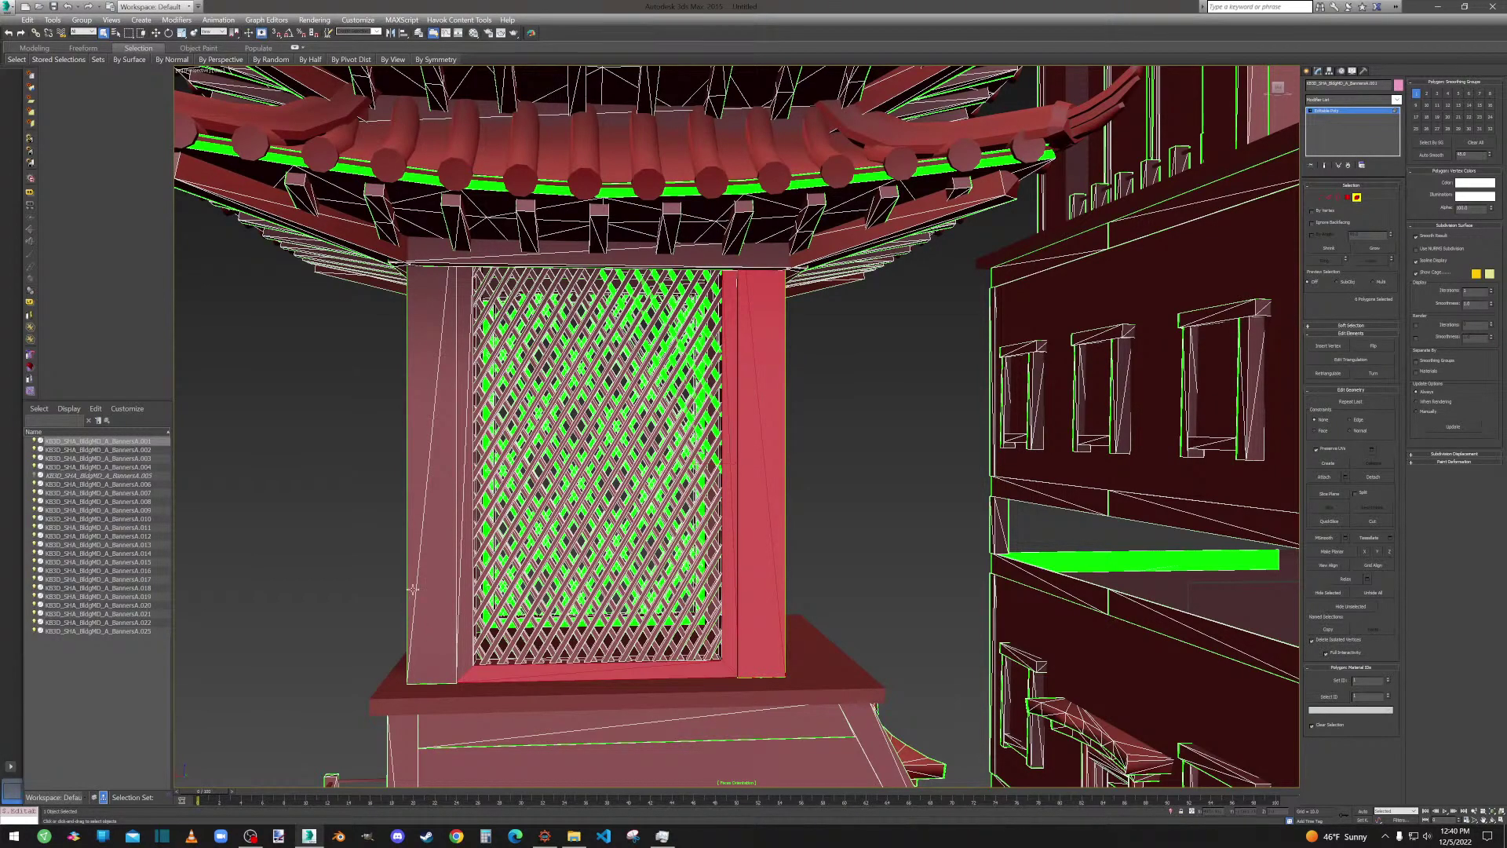
ctrl+click(428, 553)
ctrl+click(463, 500)
alt+middle_drag(470, 494, 476, 447)
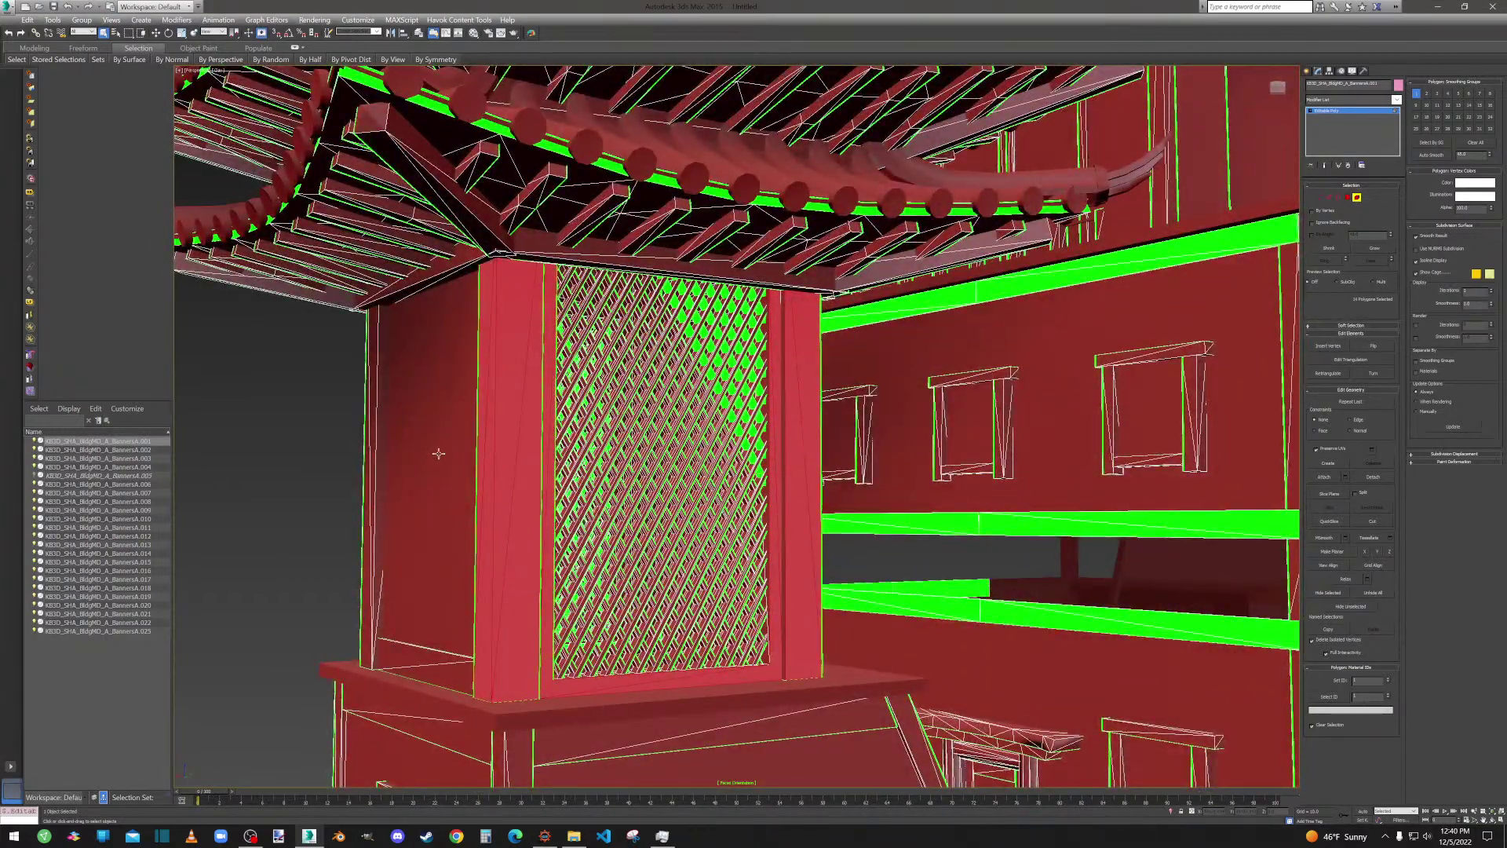
ctrl+click(441, 675)
ctrl+click(365, 583)
ctrl+click(378, 560)
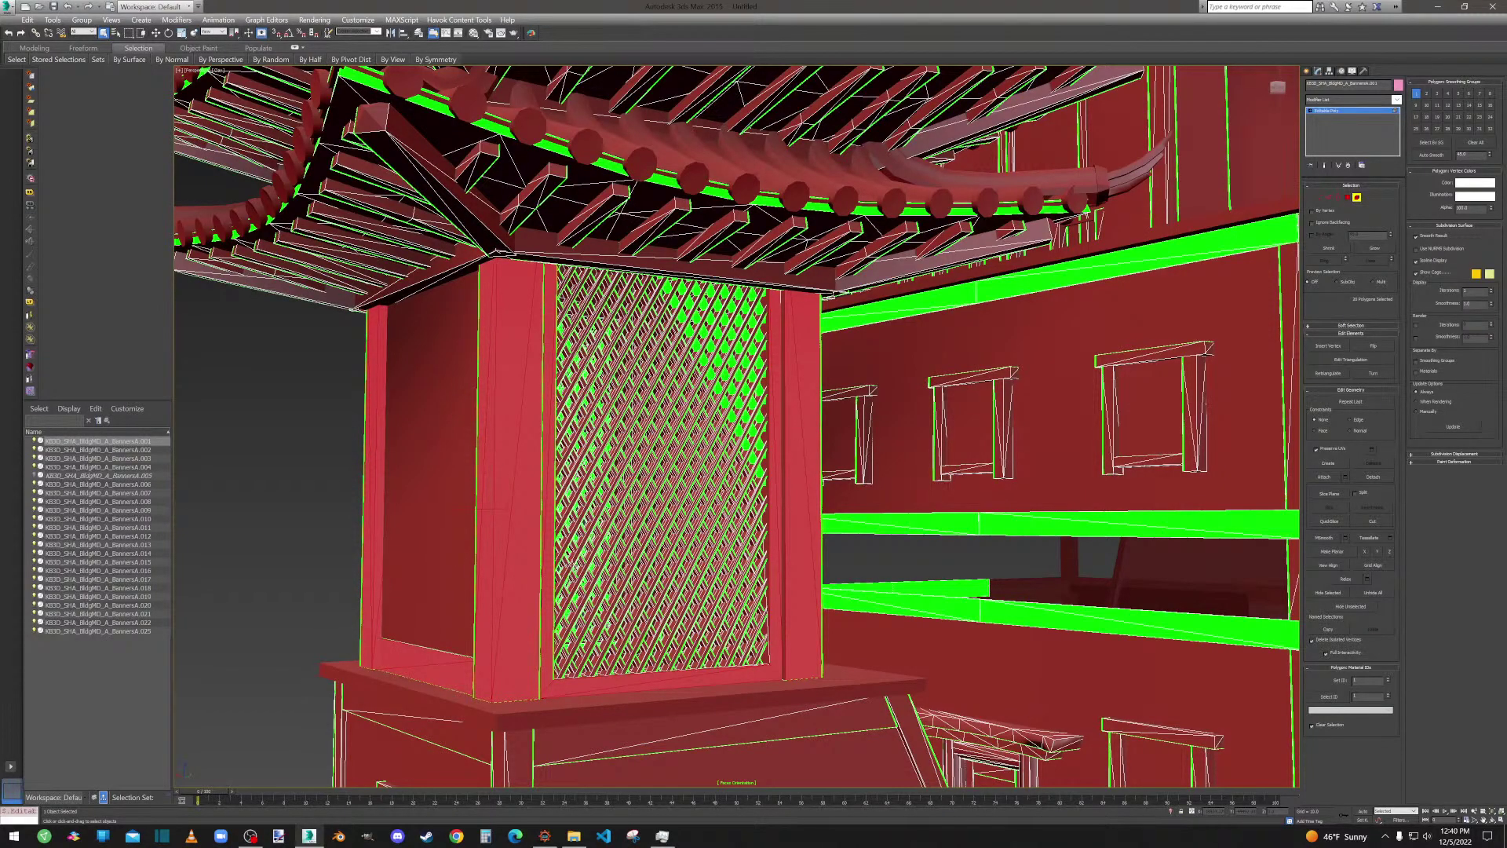
click(249, 425)
Select the trim strips under the tower's lower roof eaves on several sides and clear the selection.
alt+middle_drag(471, 453, 440, 385)
middle_drag(542, 597, 514, 758)
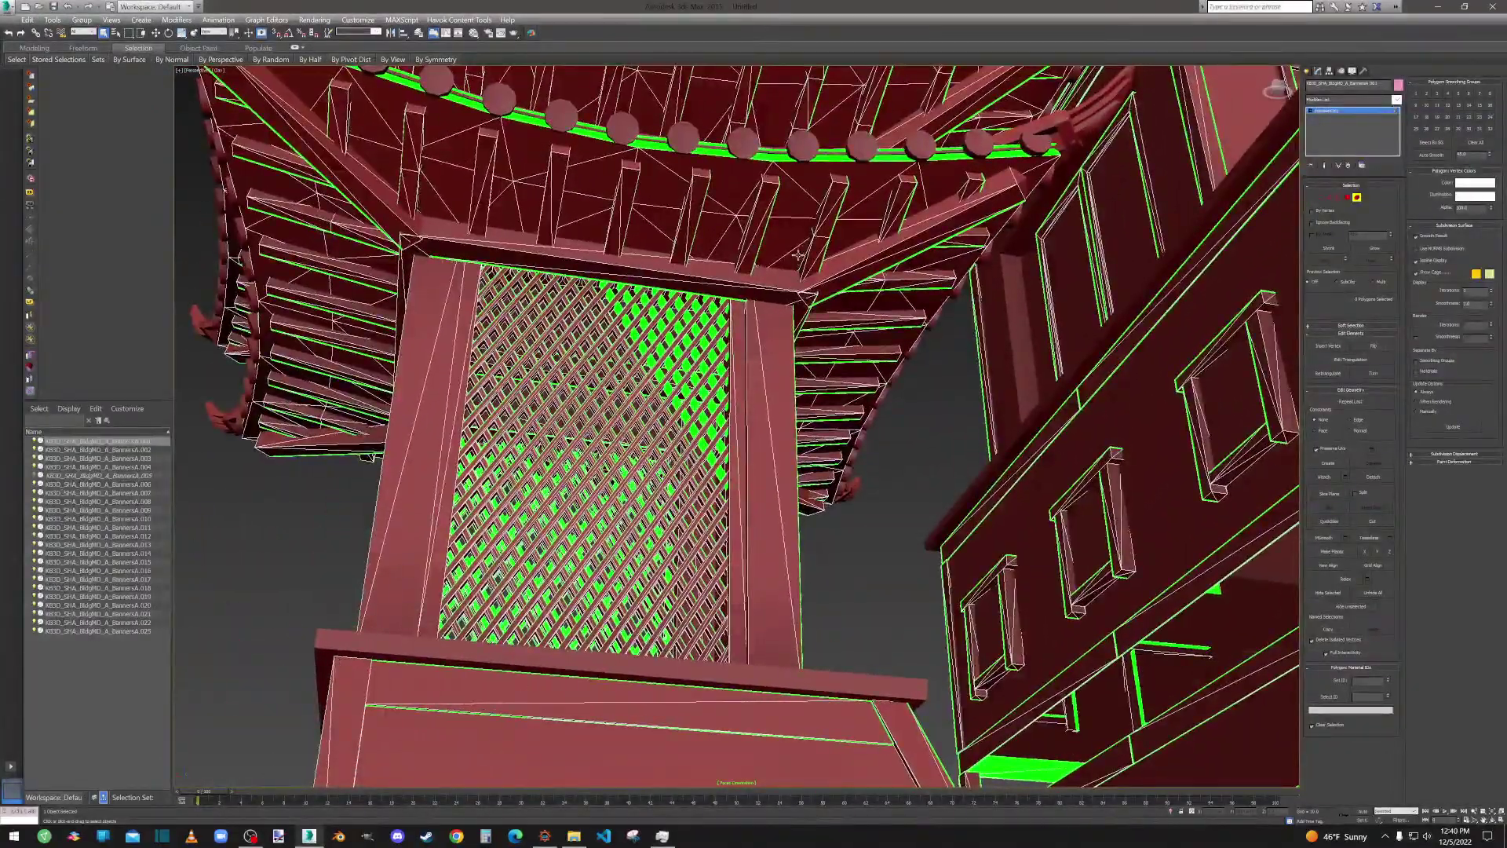
alt+middle_drag(761, 155, 440, 310)
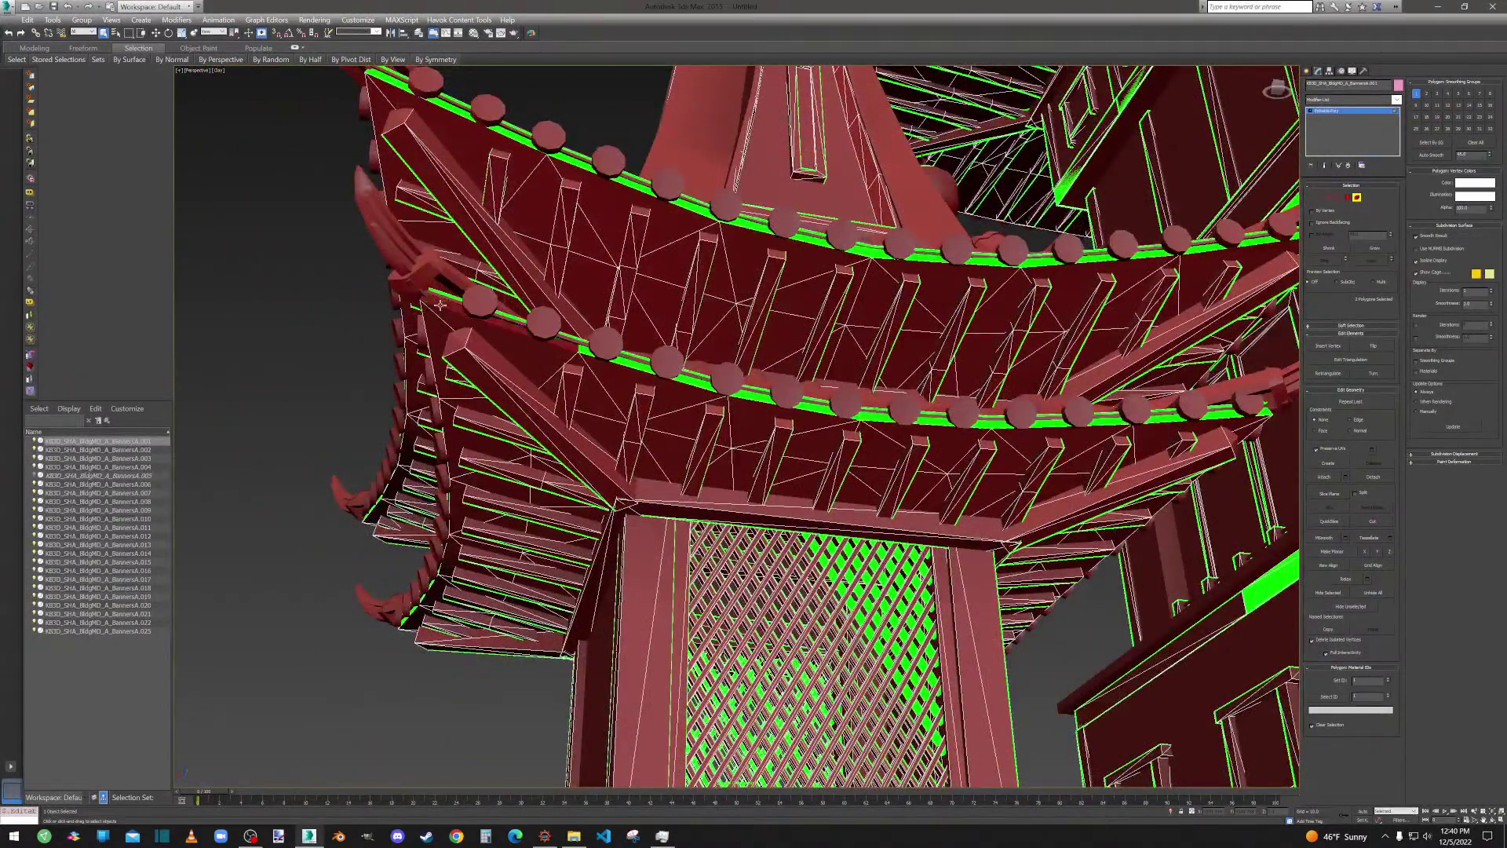
ctrl+click(628, 362)
ctrl+click(752, 393)
ctrl+click(879, 413)
ctrl+click(1042, 425)
ctrl+click(1177, 418)
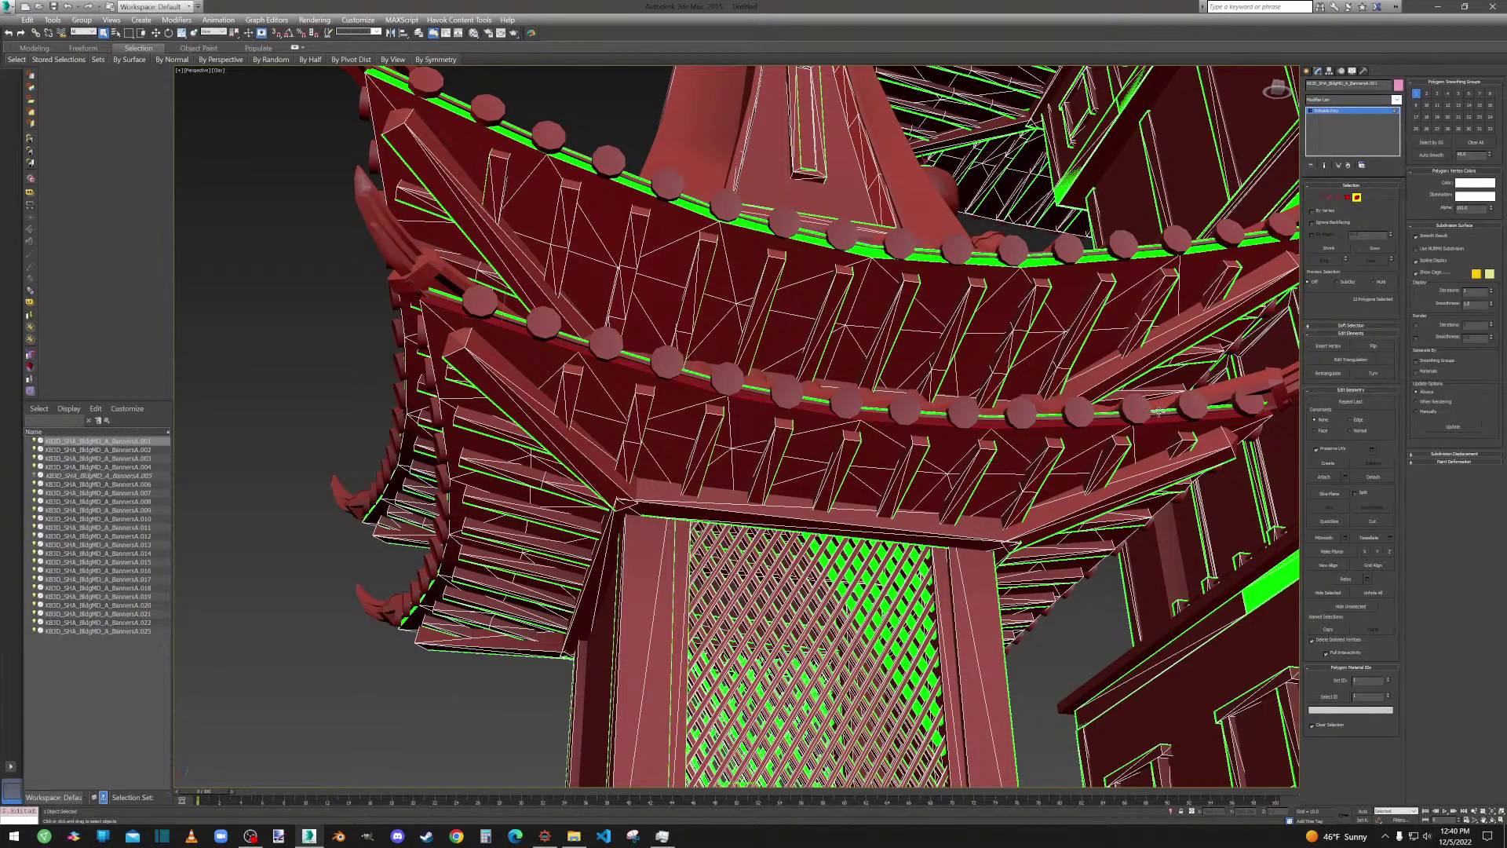
ctrl+click(1159, 409)
alt+middle_drag(464, 369, 760, 247)
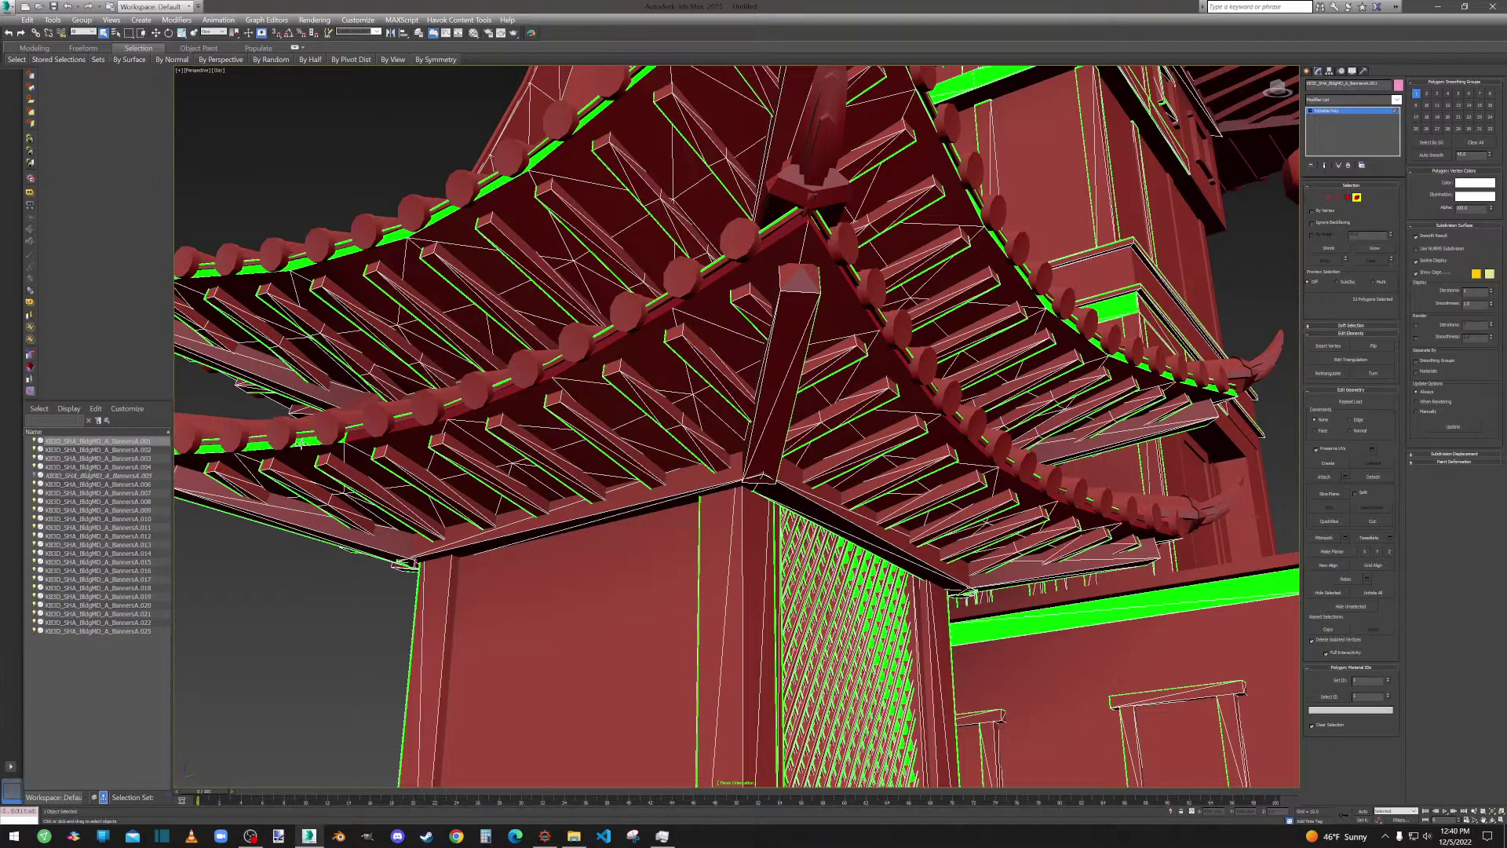
click(201, 394)
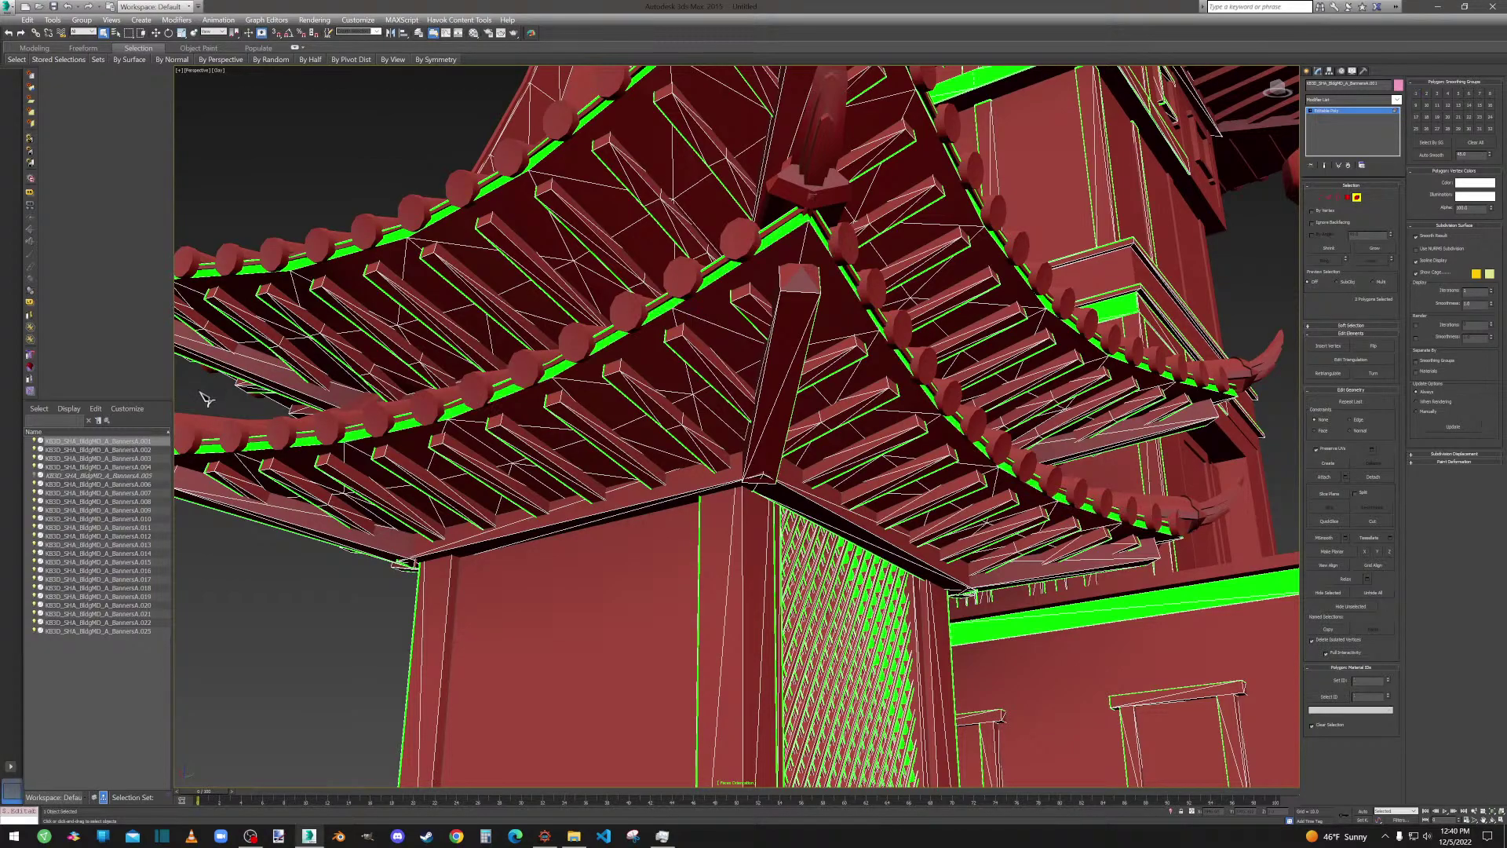
Examine the lattice tower and neighbouring building from several angles and select a face strip on the tower's spire.
scroll(527, 351, down, 5)
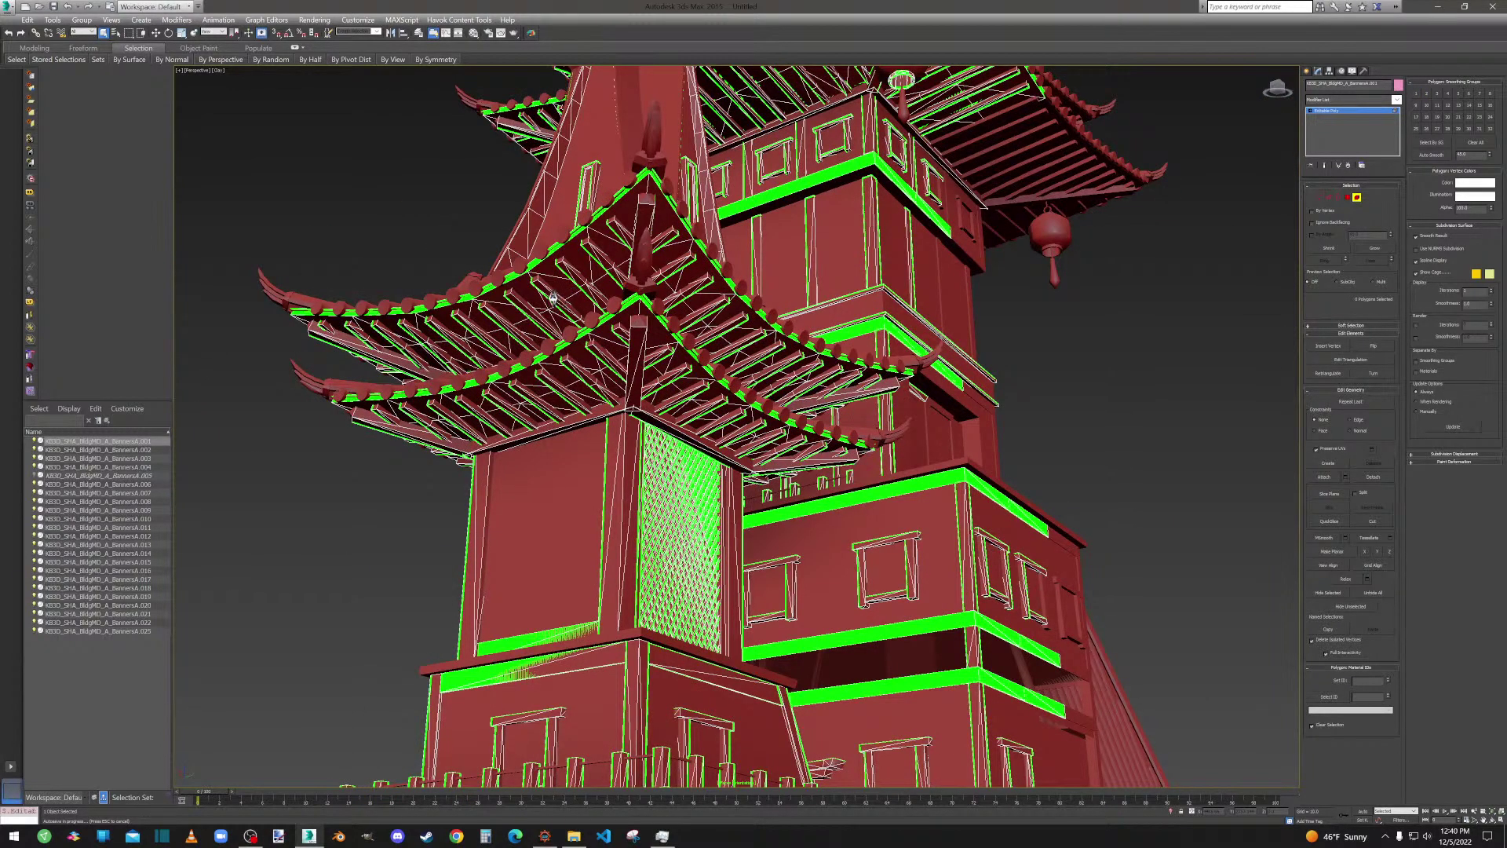
alt+middle_drag(609, 352, 716, 316)
scroll(716, 316, down, 3)
scroll(716, 353, up, 3)
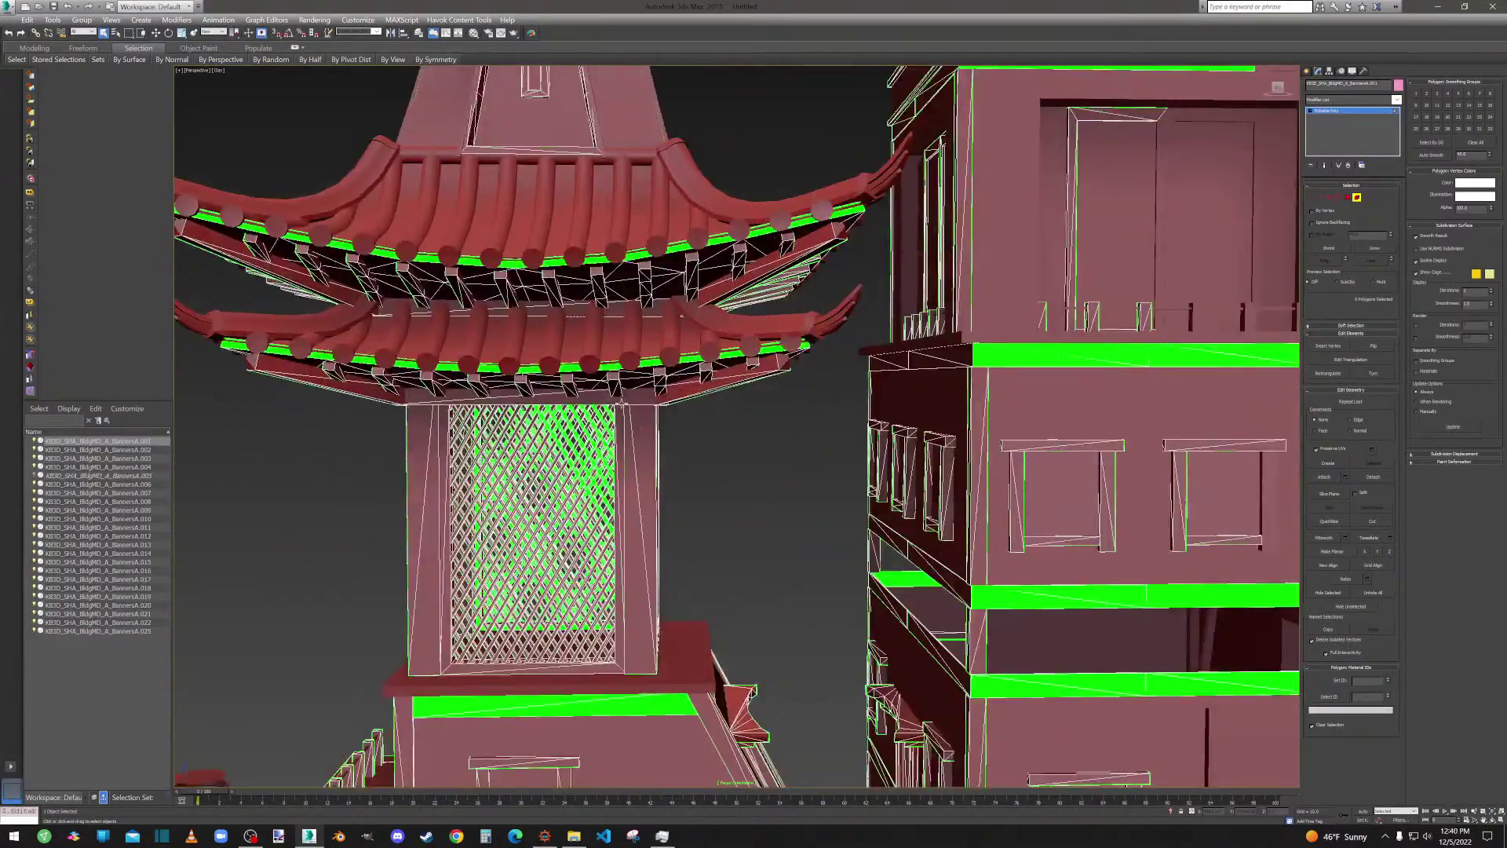
scroll(718, 408, down, 3)
scroll(721, 480, up, 4)
alt+middle_drag(721, 481, 770, 272)
click(761, 275)
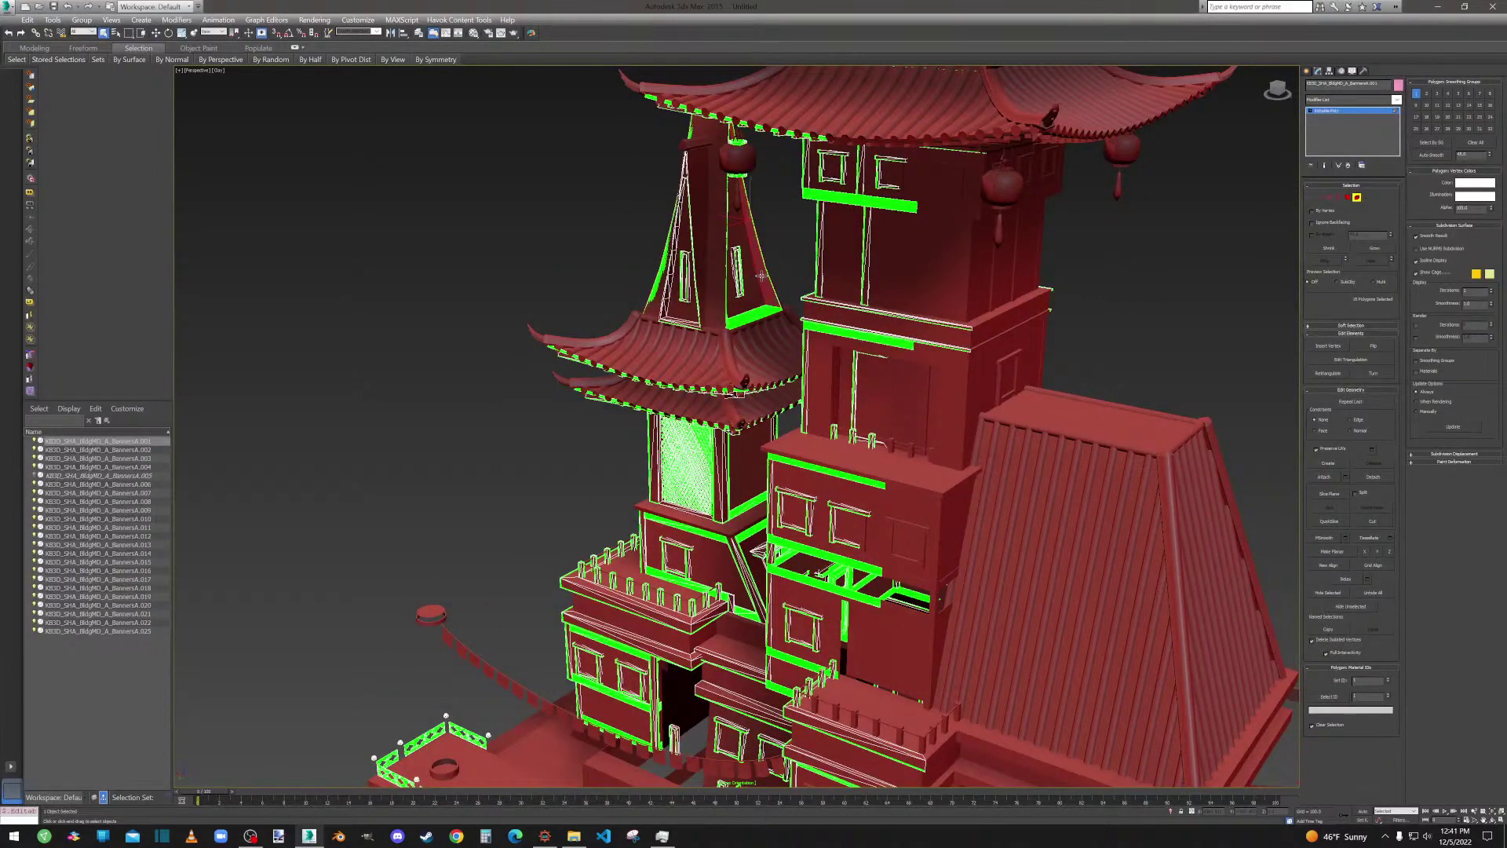
Select the inverted diagonal slats at the tower lattice's upper corner at Element level, undoing any stray slat selection.
scroll(663, 476, up, 10)
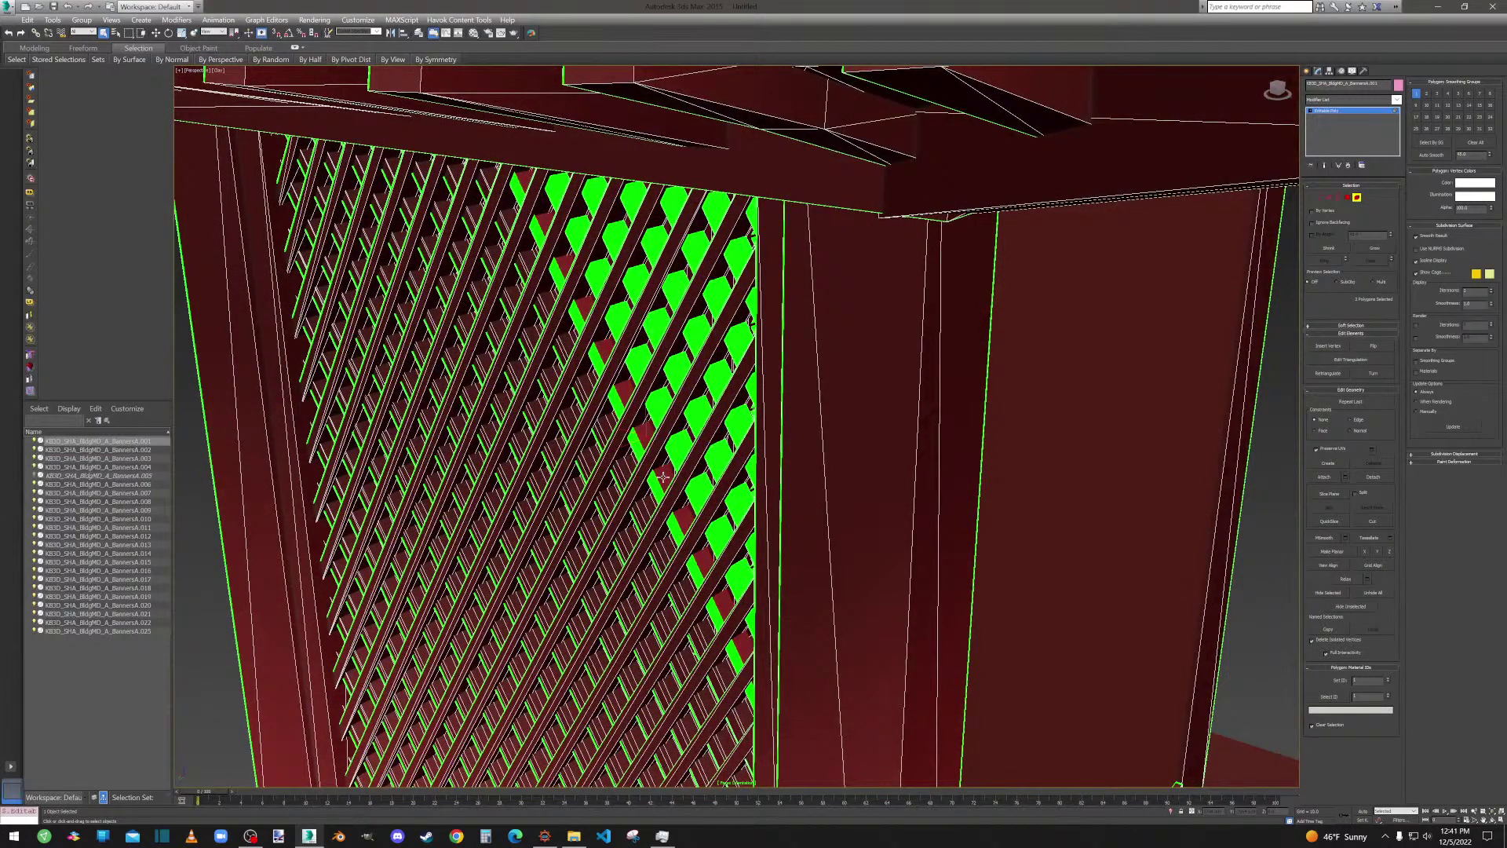
middle_drag(753, 616, 693, 570)
ctrl+click(622, 490)
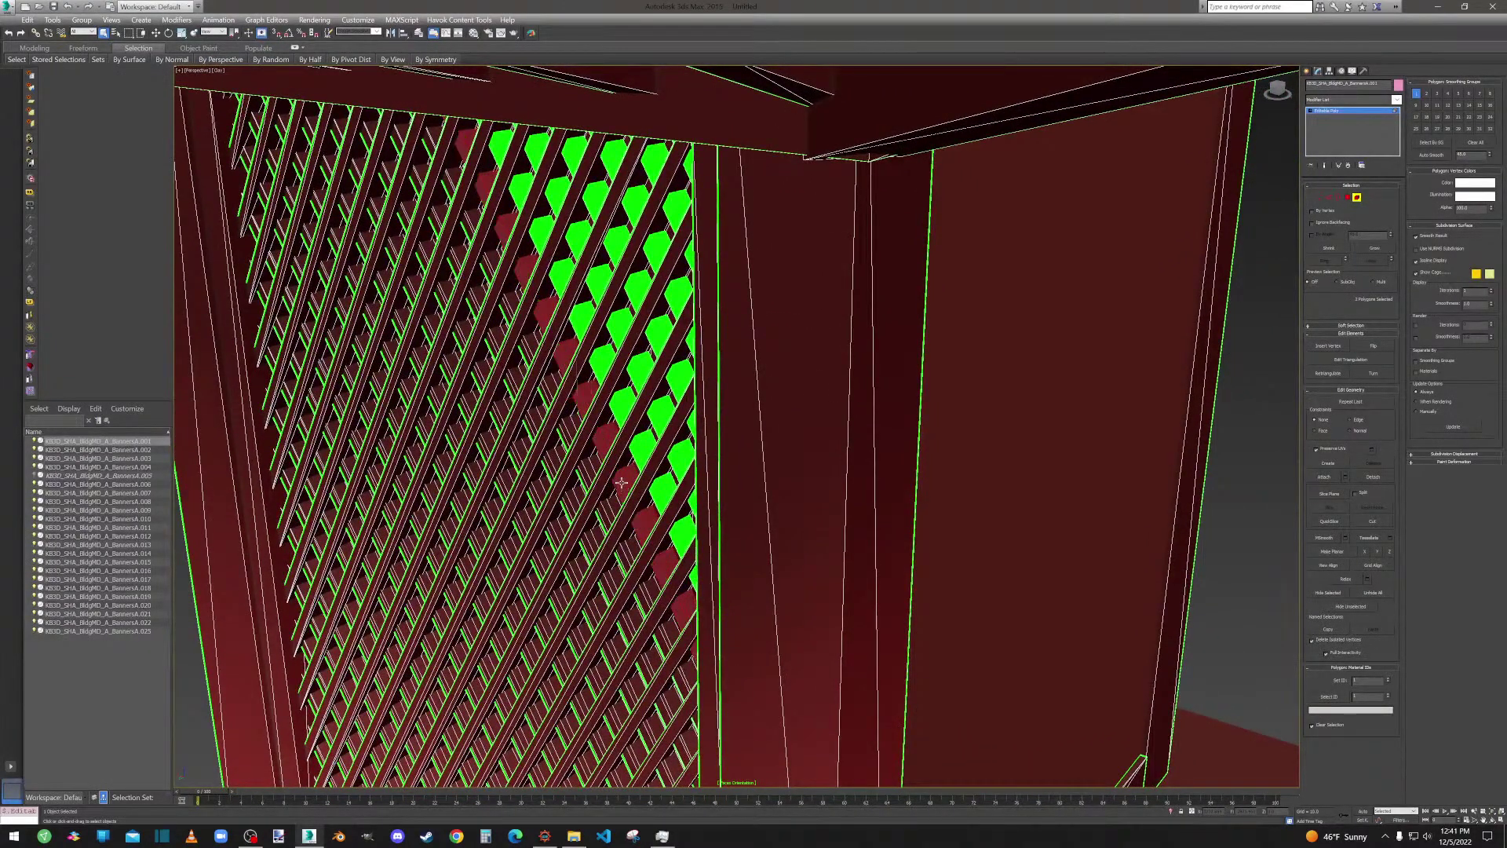
ctrl+click(636, 444)
ctrl+click(646, 442)
ctrl+click(655, 415)
ctrl+click(663, 405)
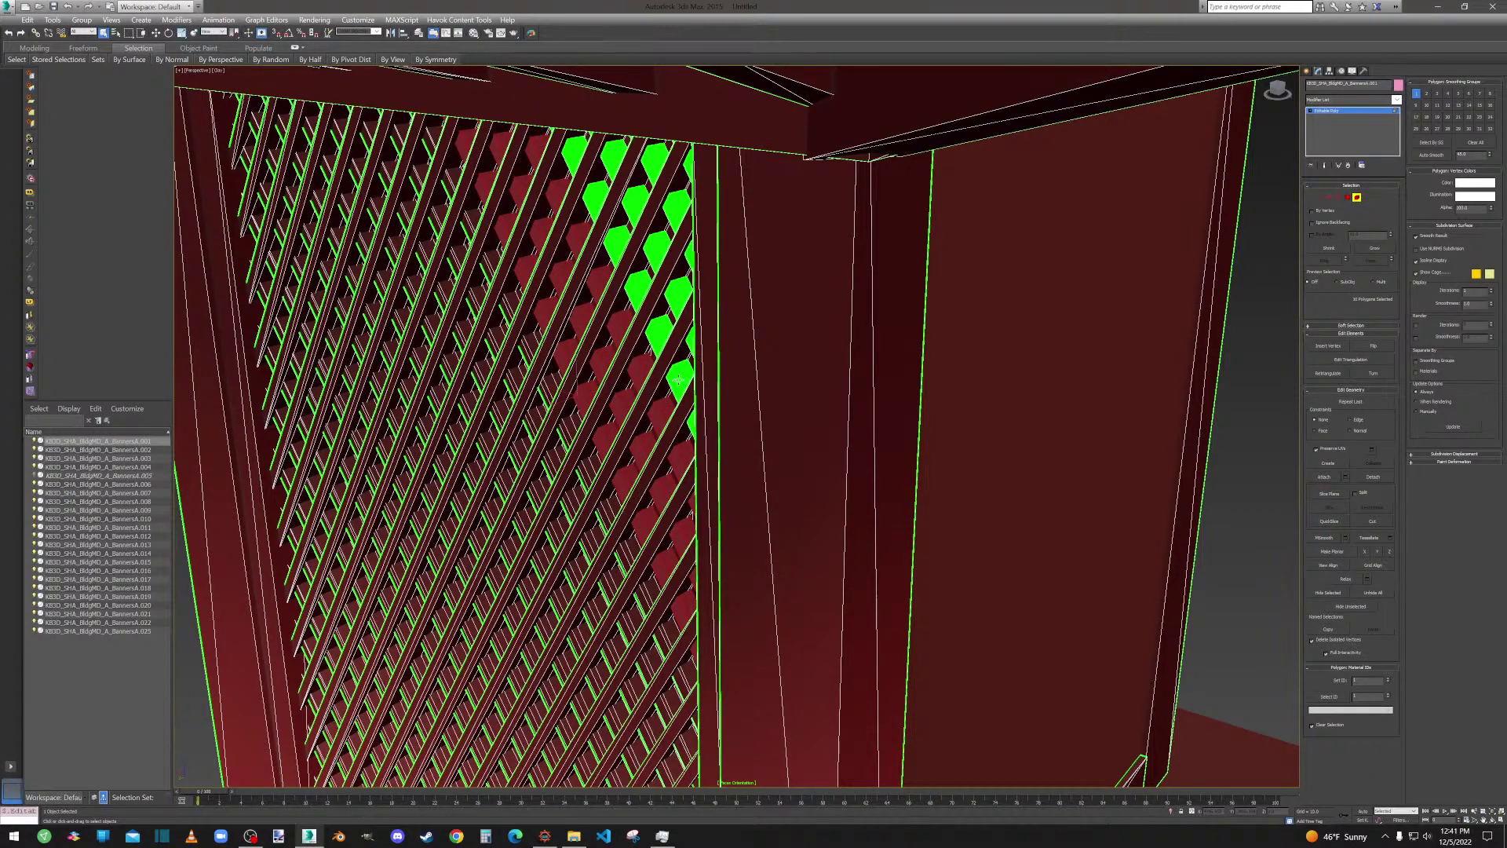
ctrl+click(674, 381)
ctrl+click(684, 360)
ctrl+click(687, 310)
ctrl+click(682, 291)
ctrl+click(661, 244)
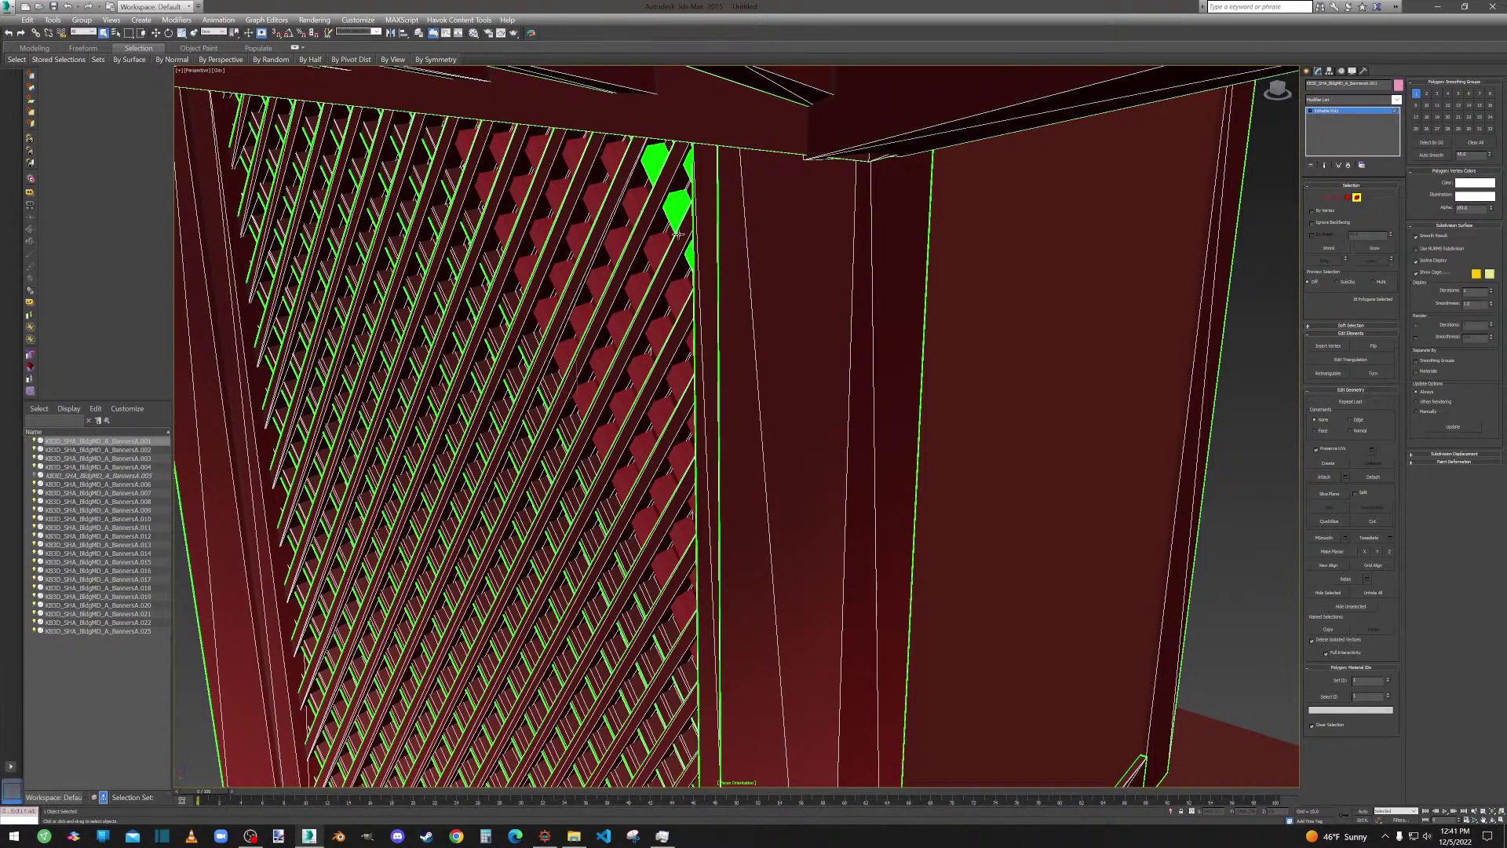
ctrl+click(679, 201)
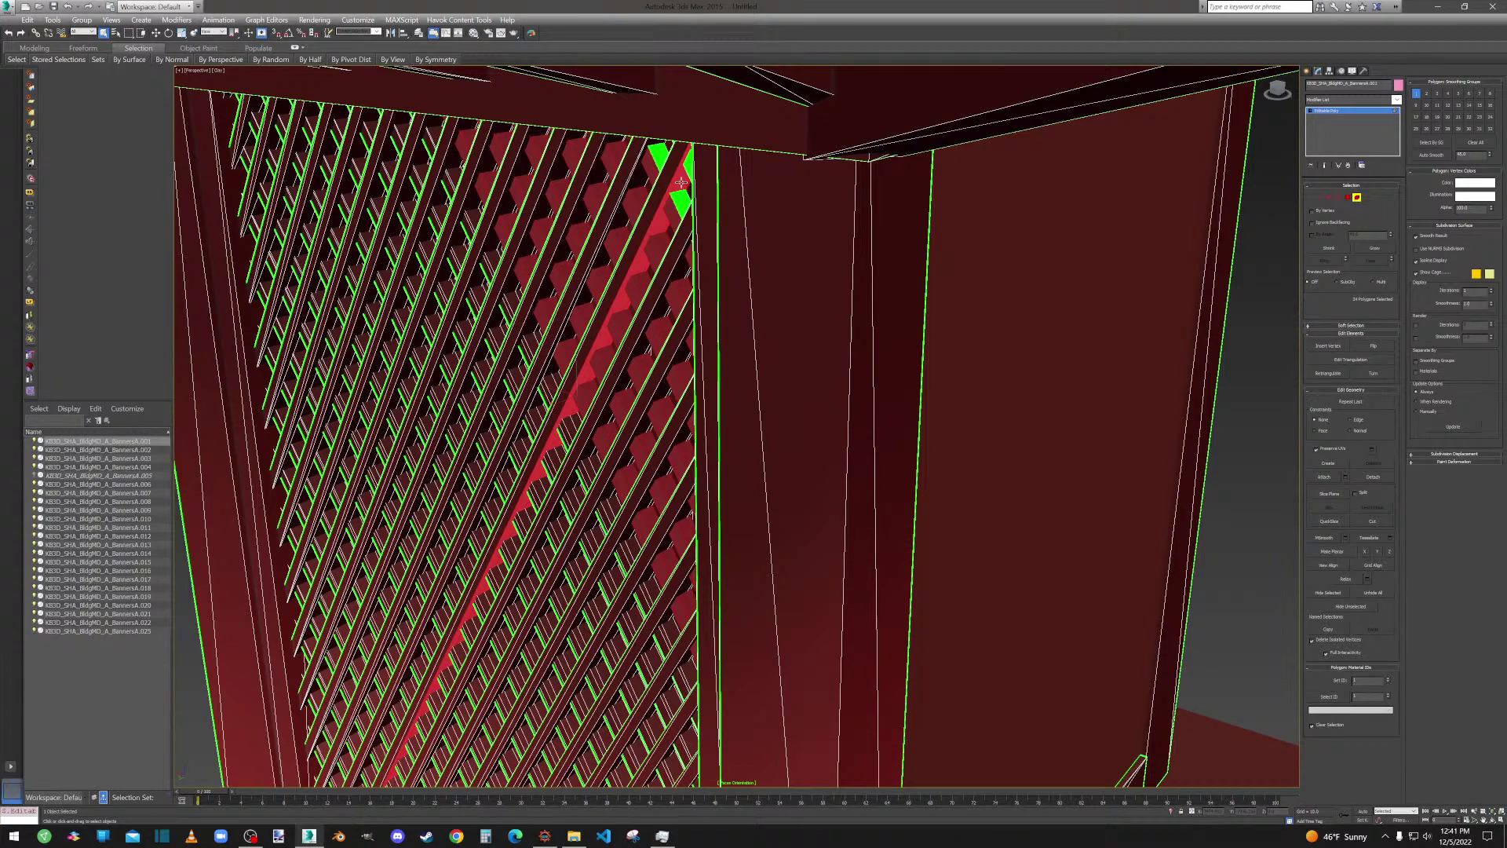
key(ctrl+z)
ctrl+click(680, 202)
ctrl+click(688, 165)
Add the remaining inverted slats in the same lattice corner, flip the selected faces at Polygon level, and clear the selection.
alt+middle_drag(677, 256, 710, 301)
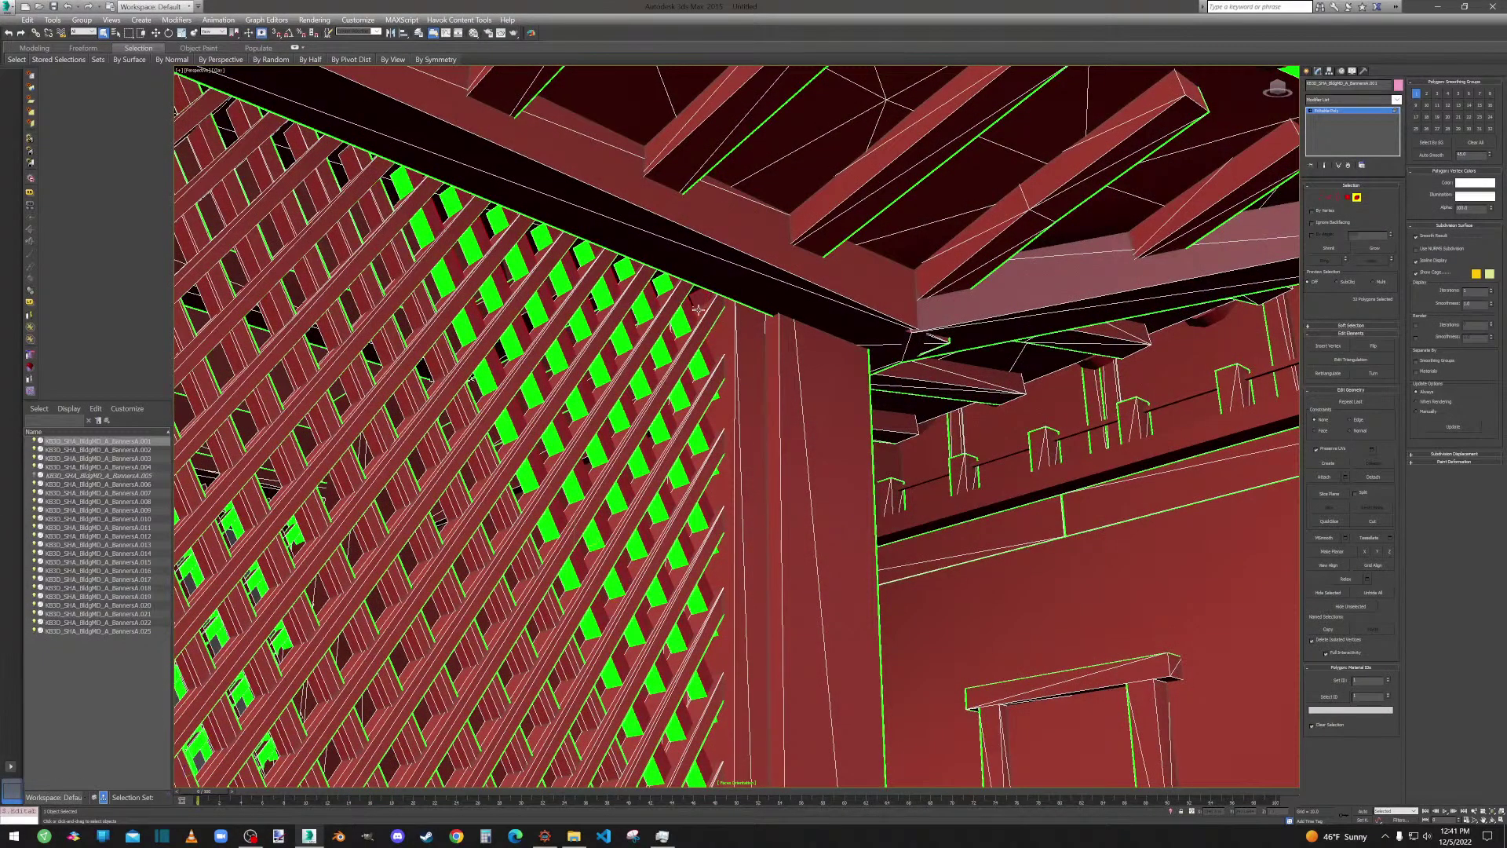
alt+click(684, 326)
alt+click(652, 330)
alt+click(615, 339)
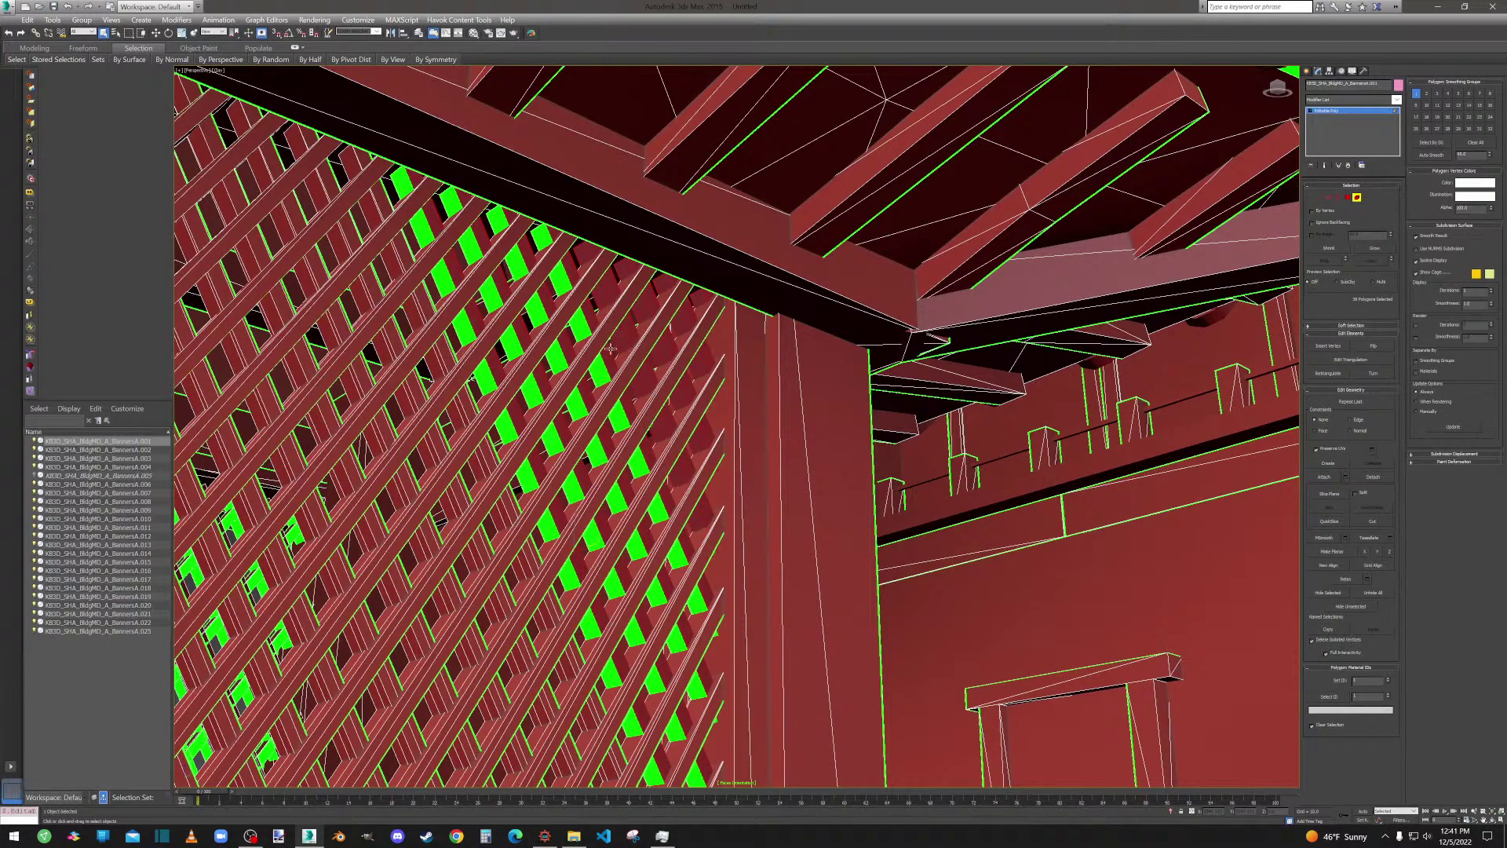
alt+click(598, 365)
alt+click(555, 365)
alt+click(512, 345)
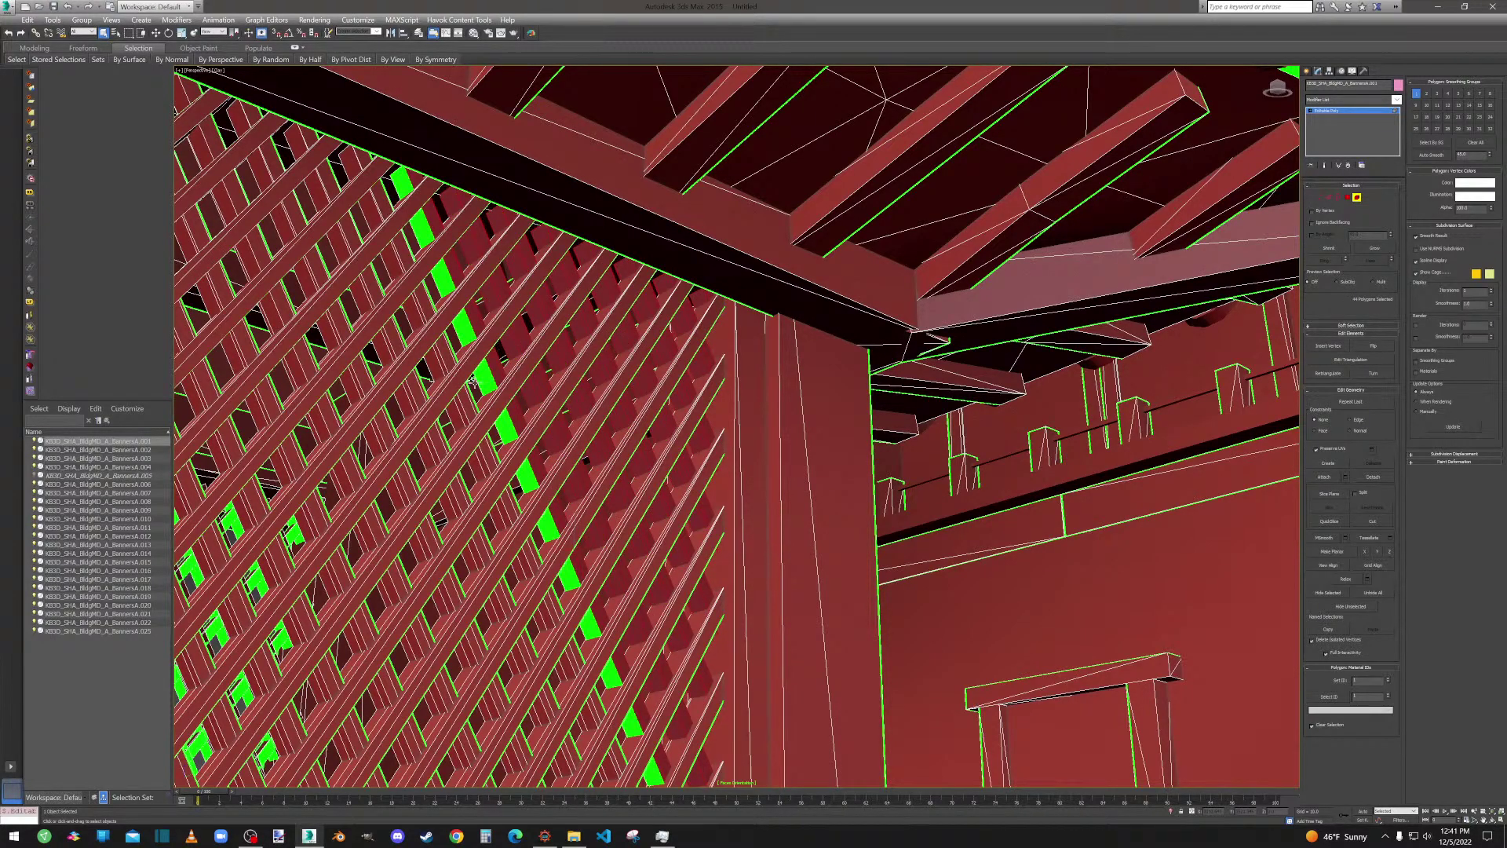
scroll(554, 424, down, 6)
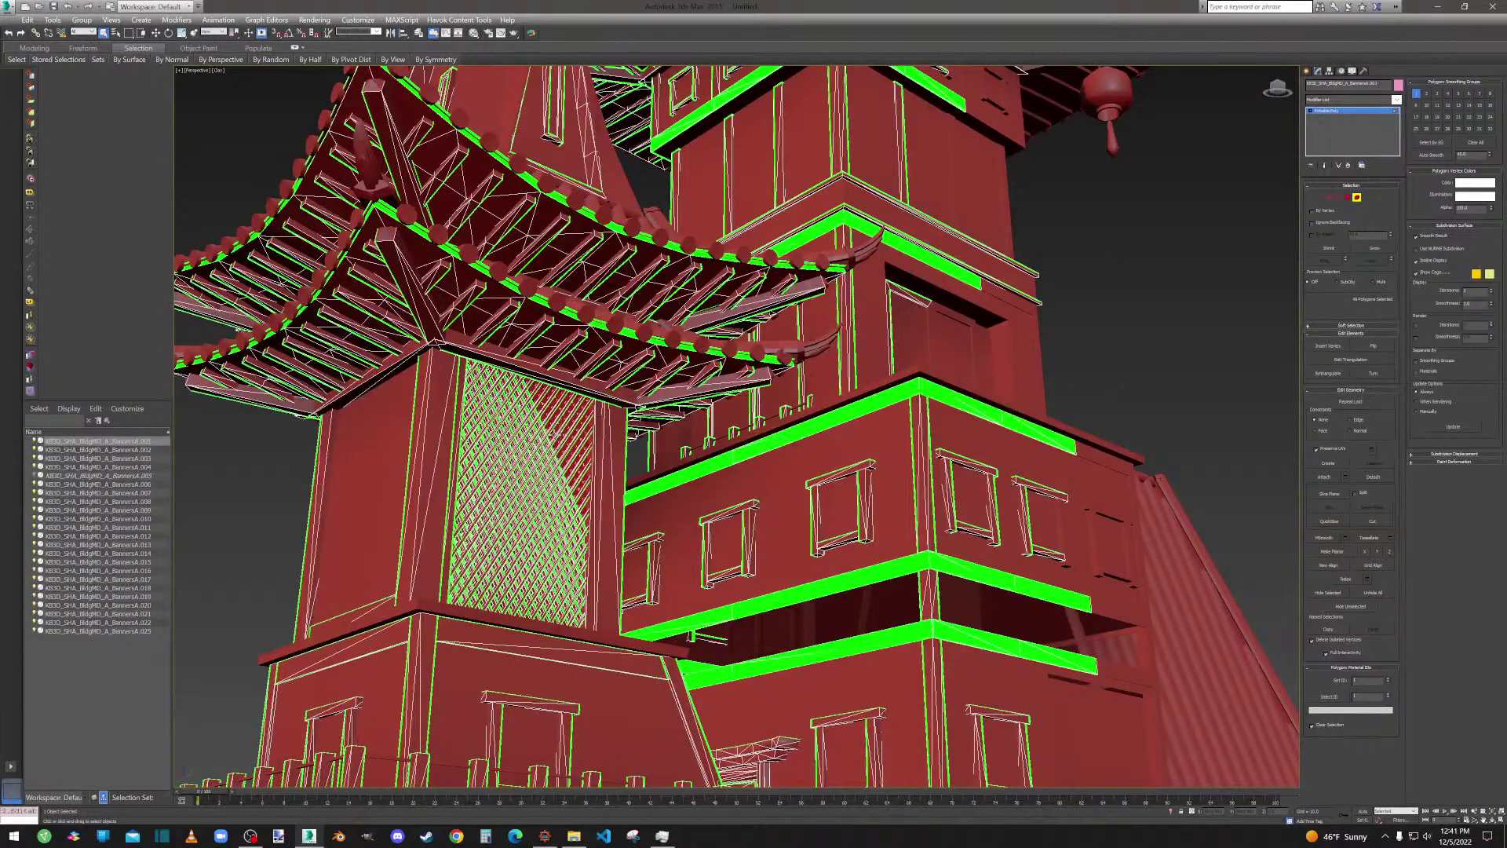
click(1357, 201)
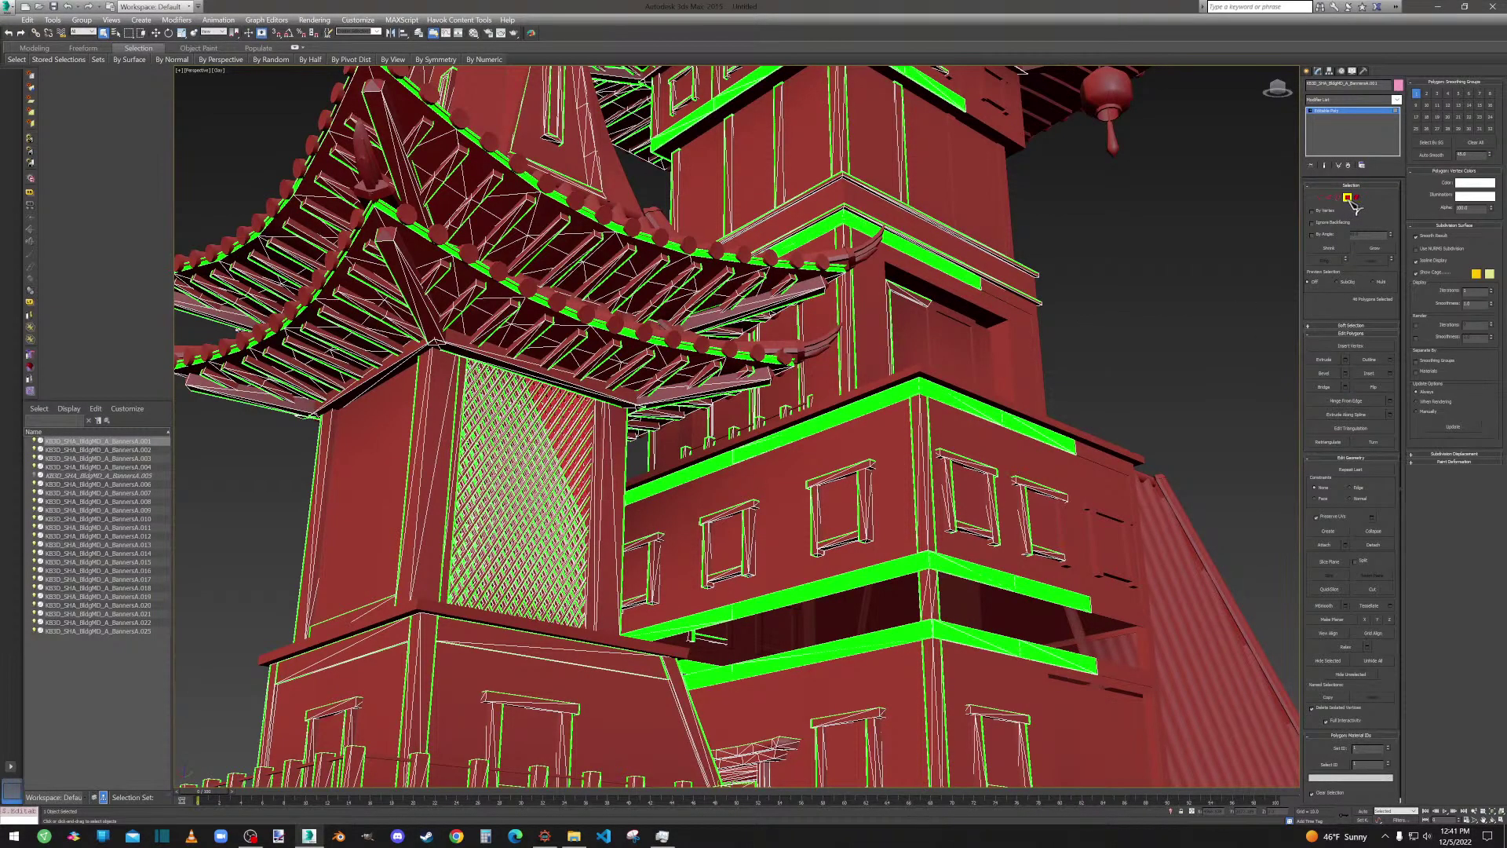
click(1107, 255)
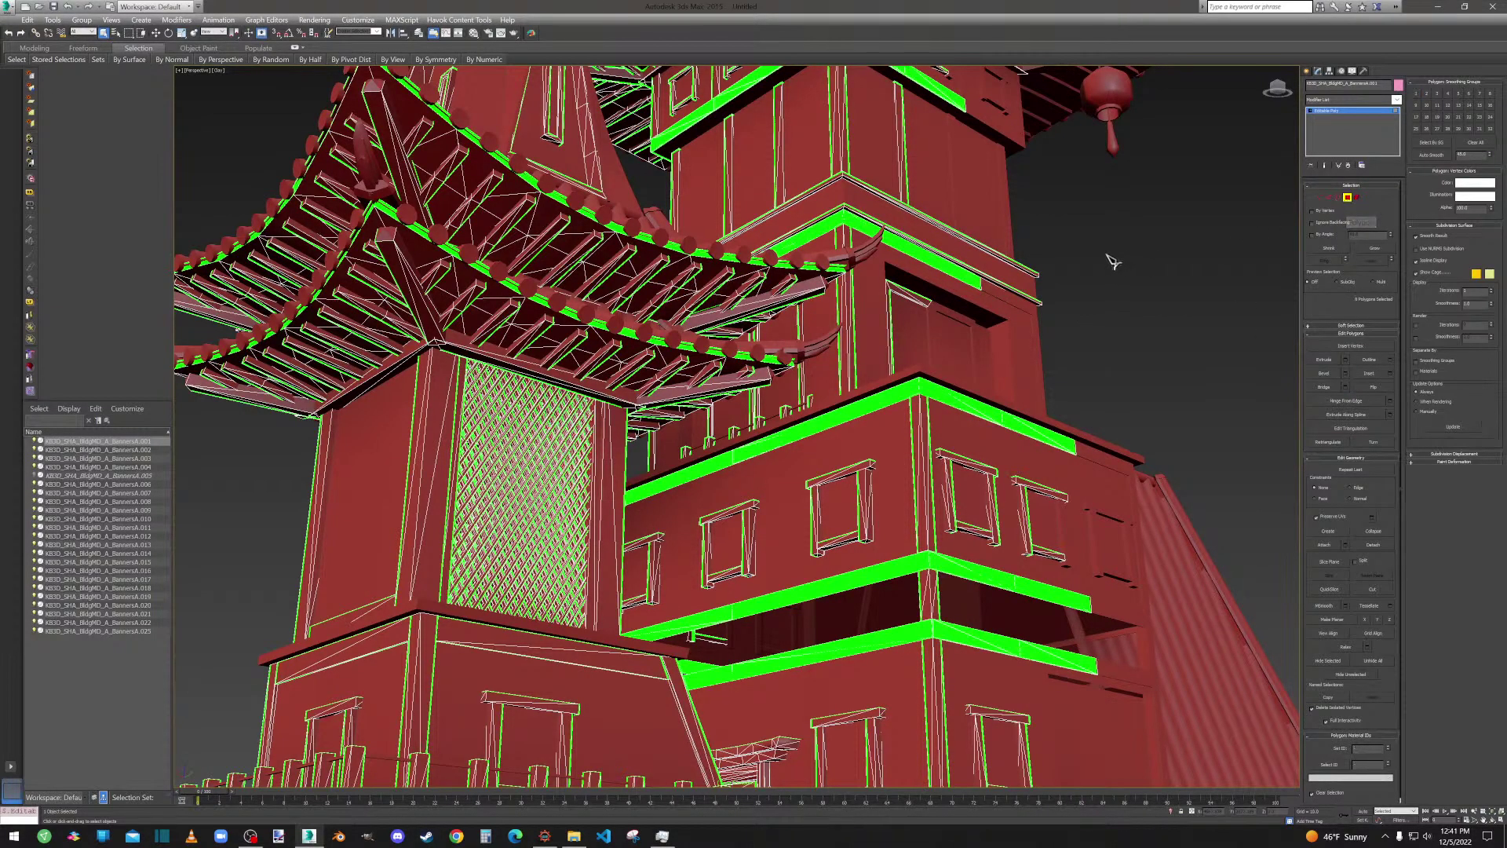
Select the first inverted diagonal slats at the upper corner of the tower's other lattice side at Element level.
click(1357, 197)
alt+middle_drag(429, 454, 241, 346)
scroll(812, 404, up, 8)
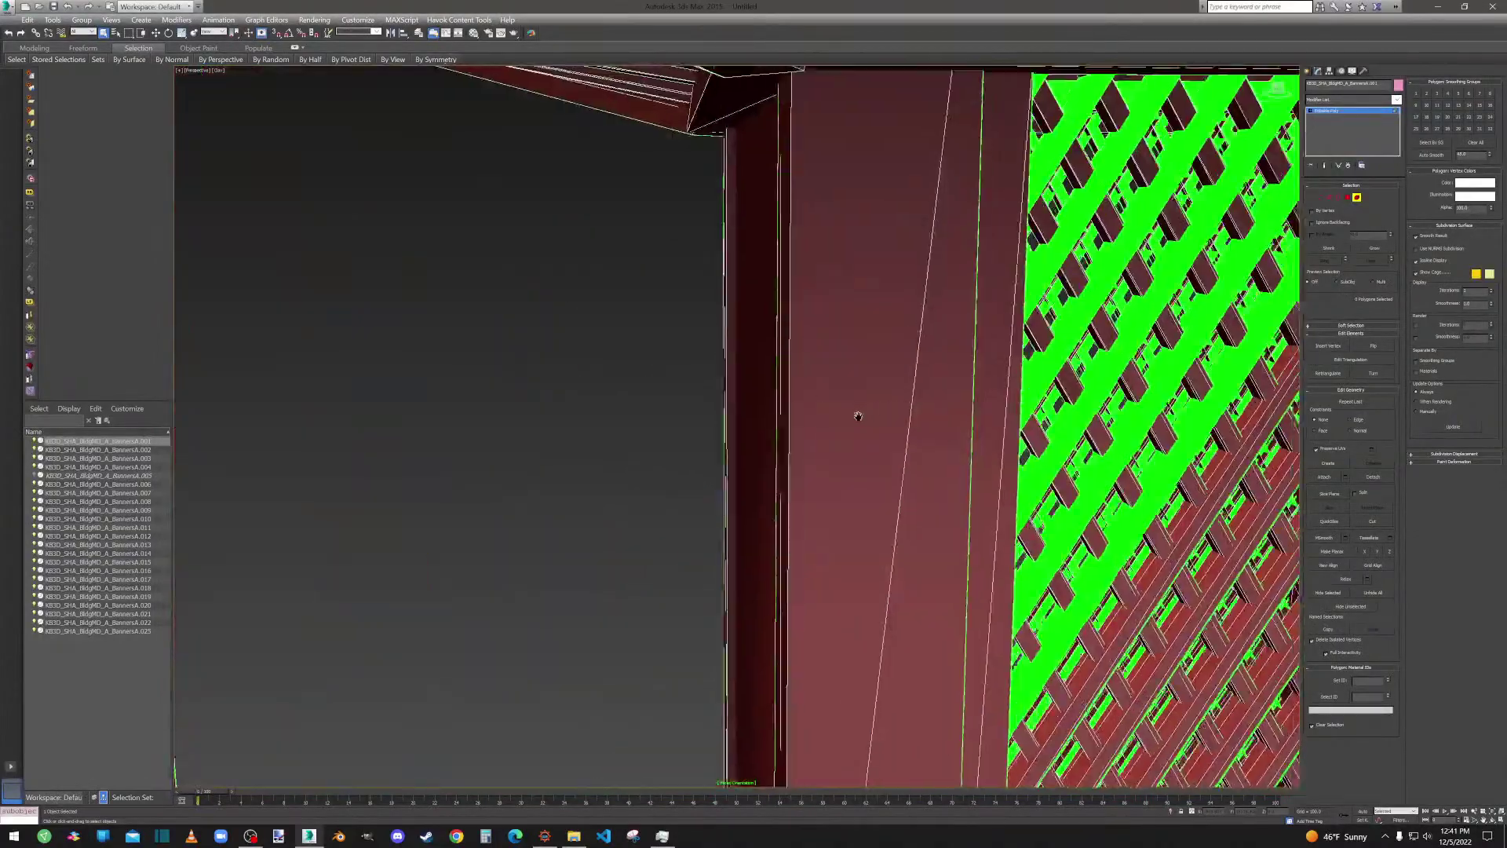
middle_drag(866, 413, 558, 639)
click(754, 377)
alt+middle_drag(755, 379, 751, 393)
click(736, 320)
click(736, 336)
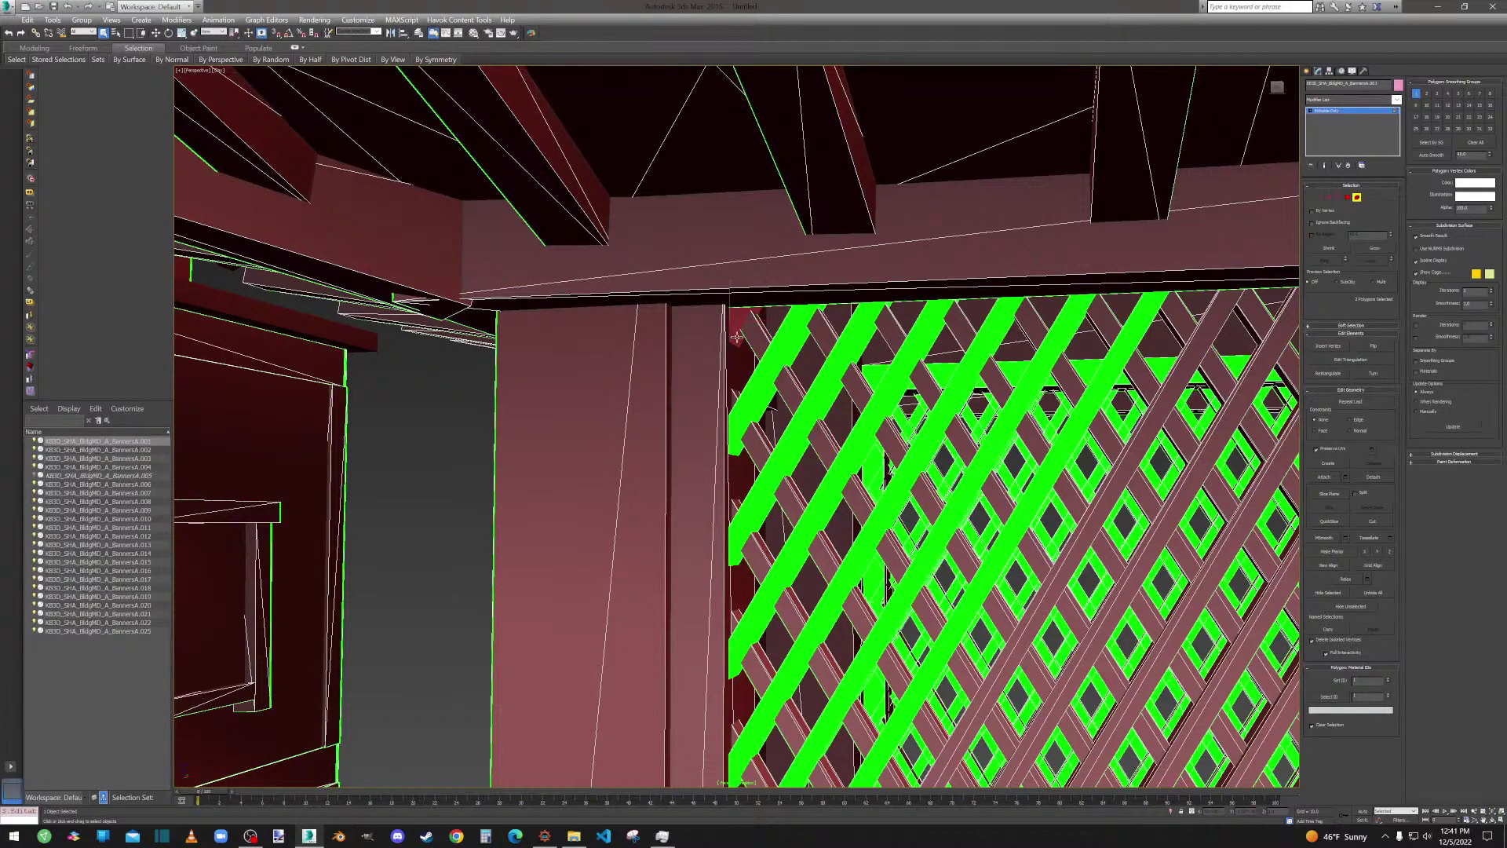
click(771, 358)
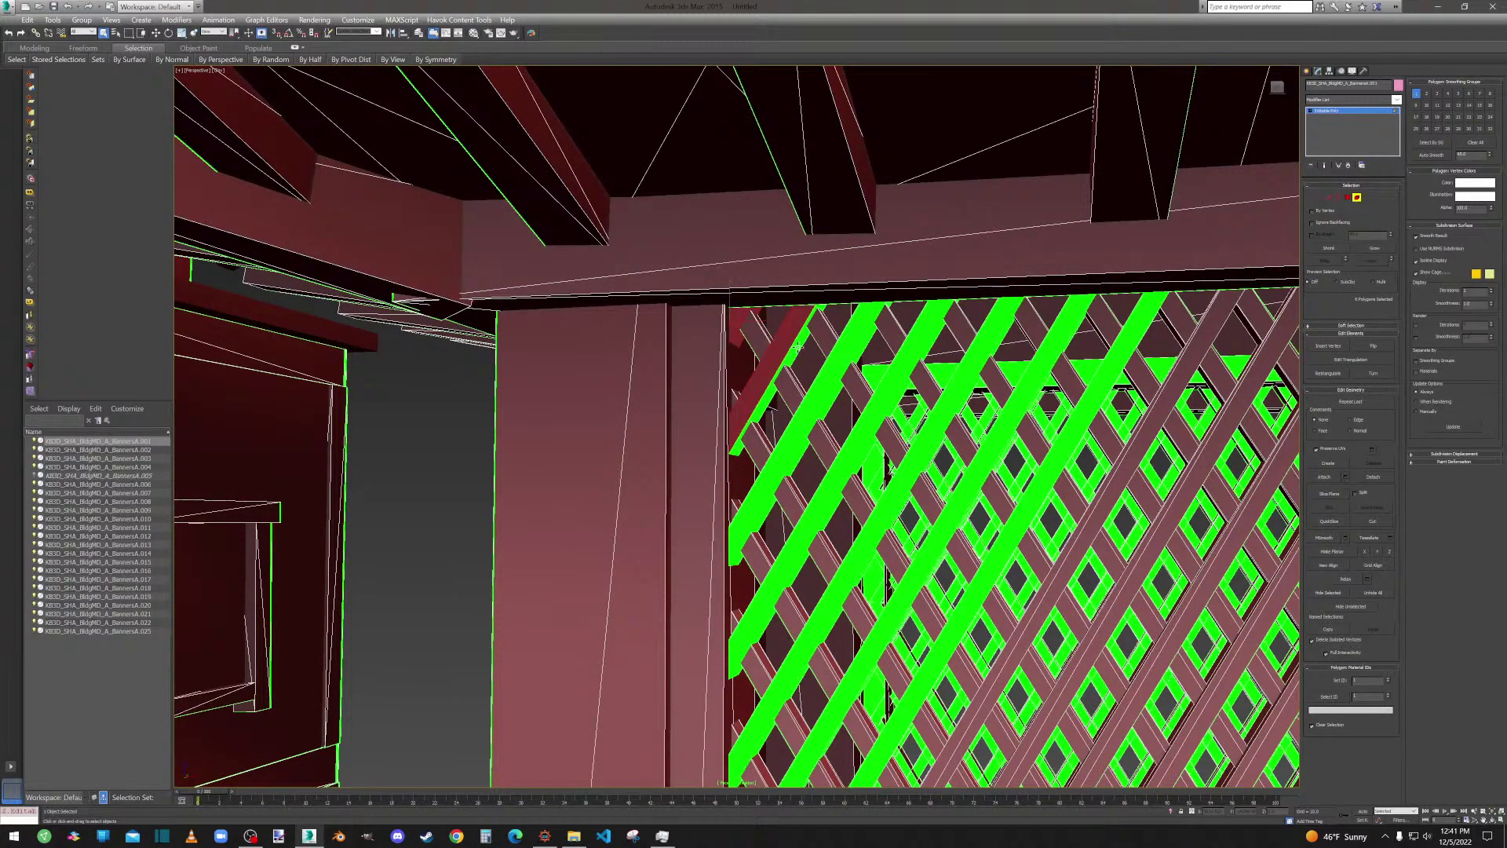
ctrl+click(831, 368)
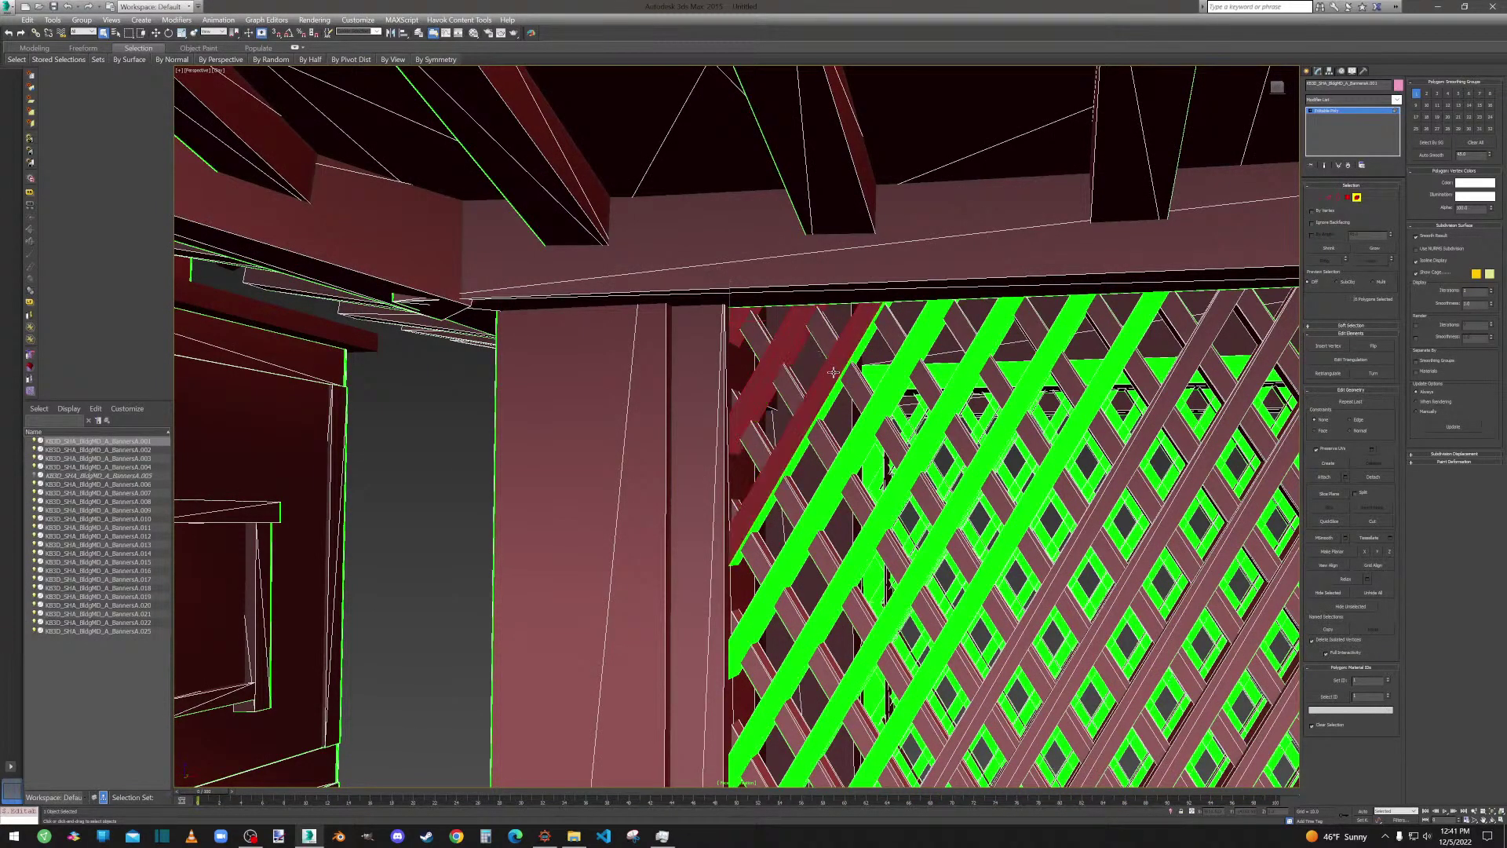
ctrl+click(859, 432)
Add the next inverted diagonal slats toward the middle of the lattice to the element selection.
middle_drag(892, 484, 763, 393)
middle_drag(718, 300, 651, 261)
ctrl+click(614, 260)
ctrl+click(643, 247)
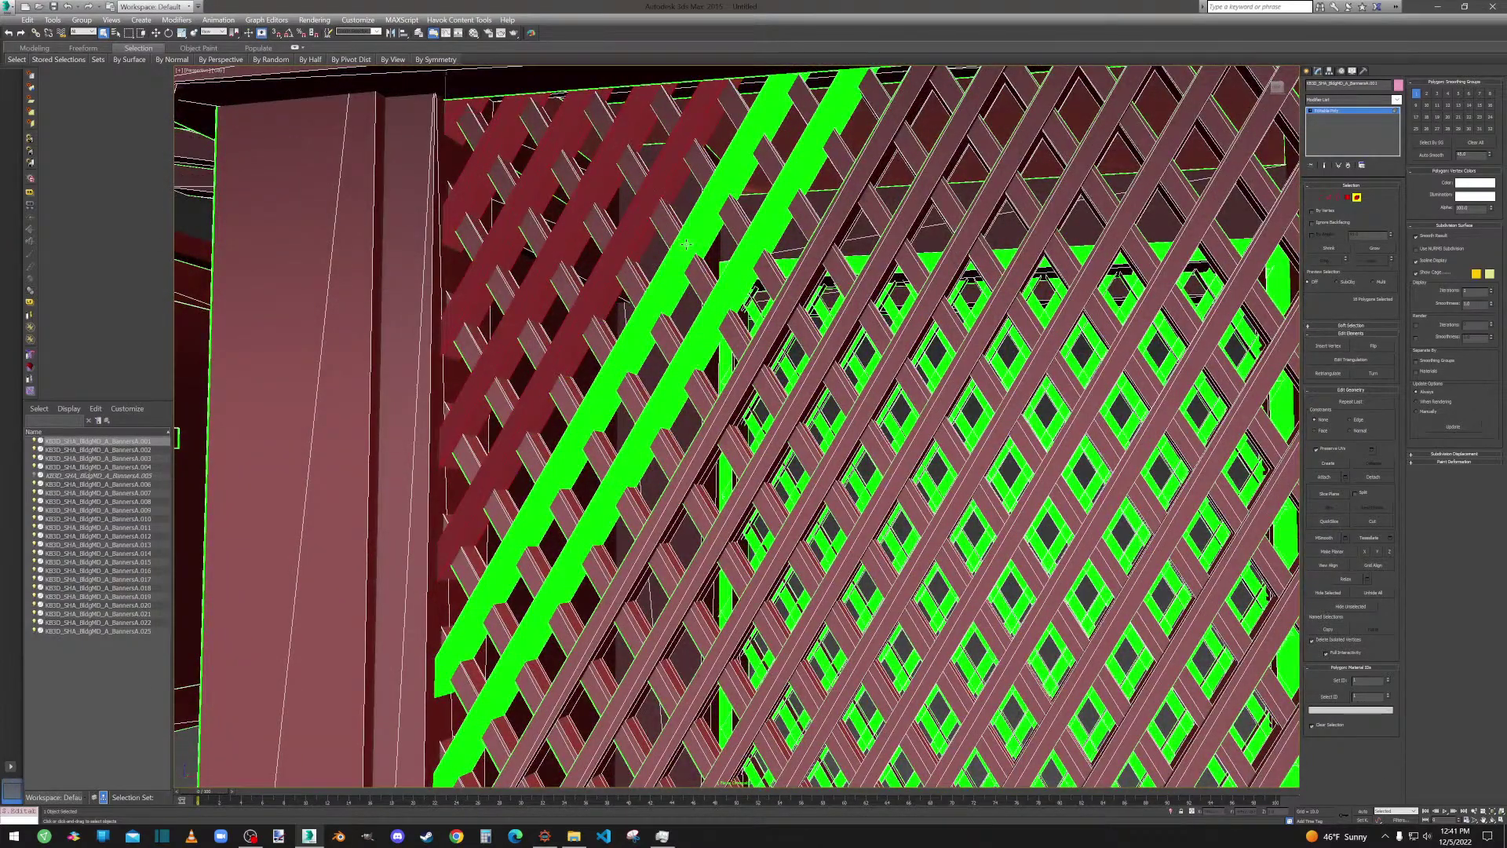
ctrl+click(688, 245)
ctrl+click(713, 235)
ctrl+click(756, 222)
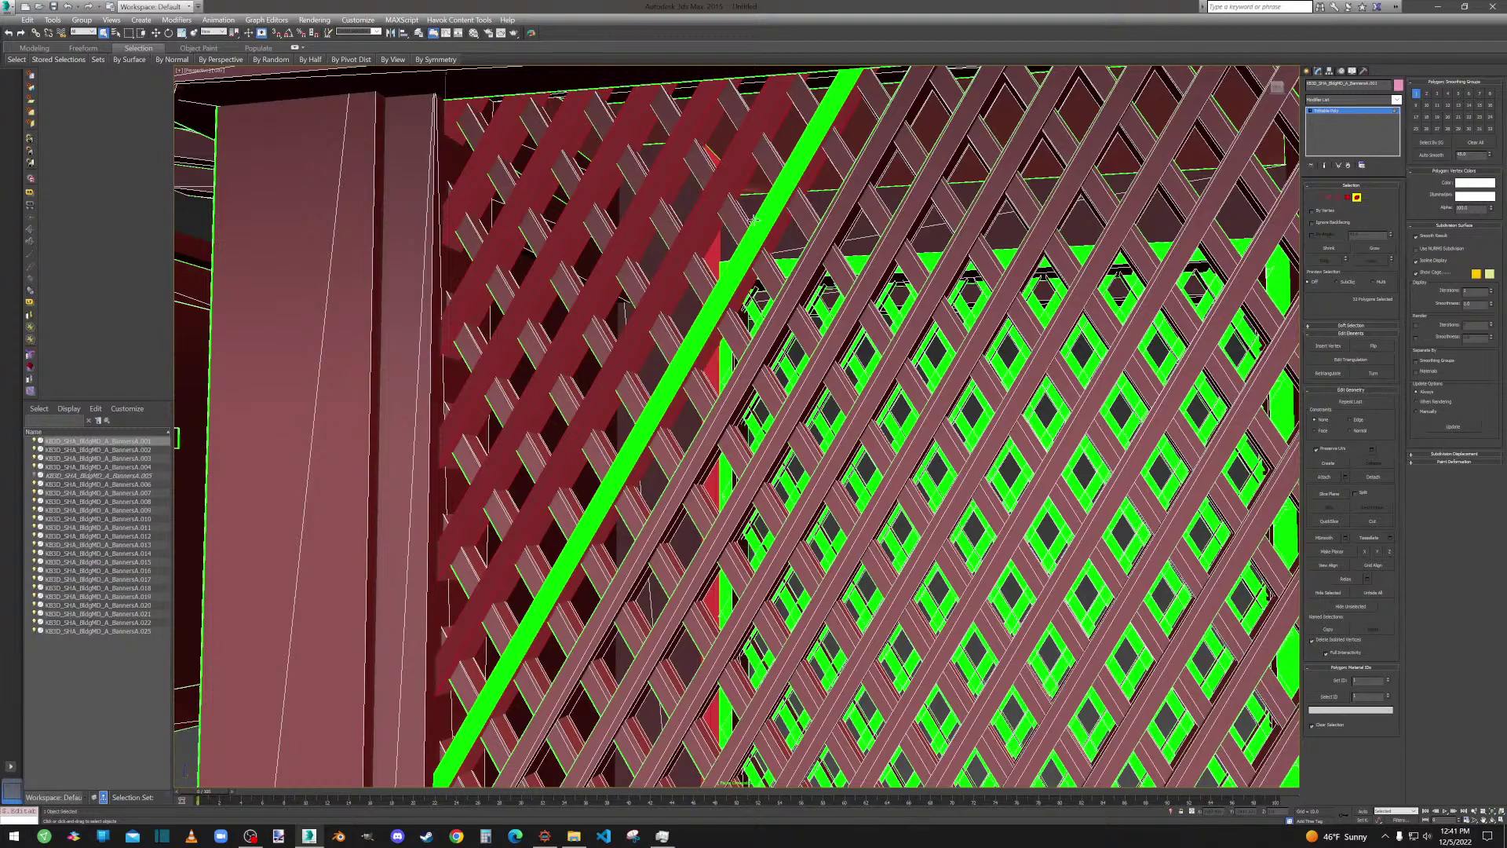
ctrl+click(760, 228)
Add the inverted slats still showing beneath the eave, as seen from below, to the element selection.
alt+middle_drag(630, 283, 878, 432)
ctrl+click(908, 424)
ctrl+click(891, 404)
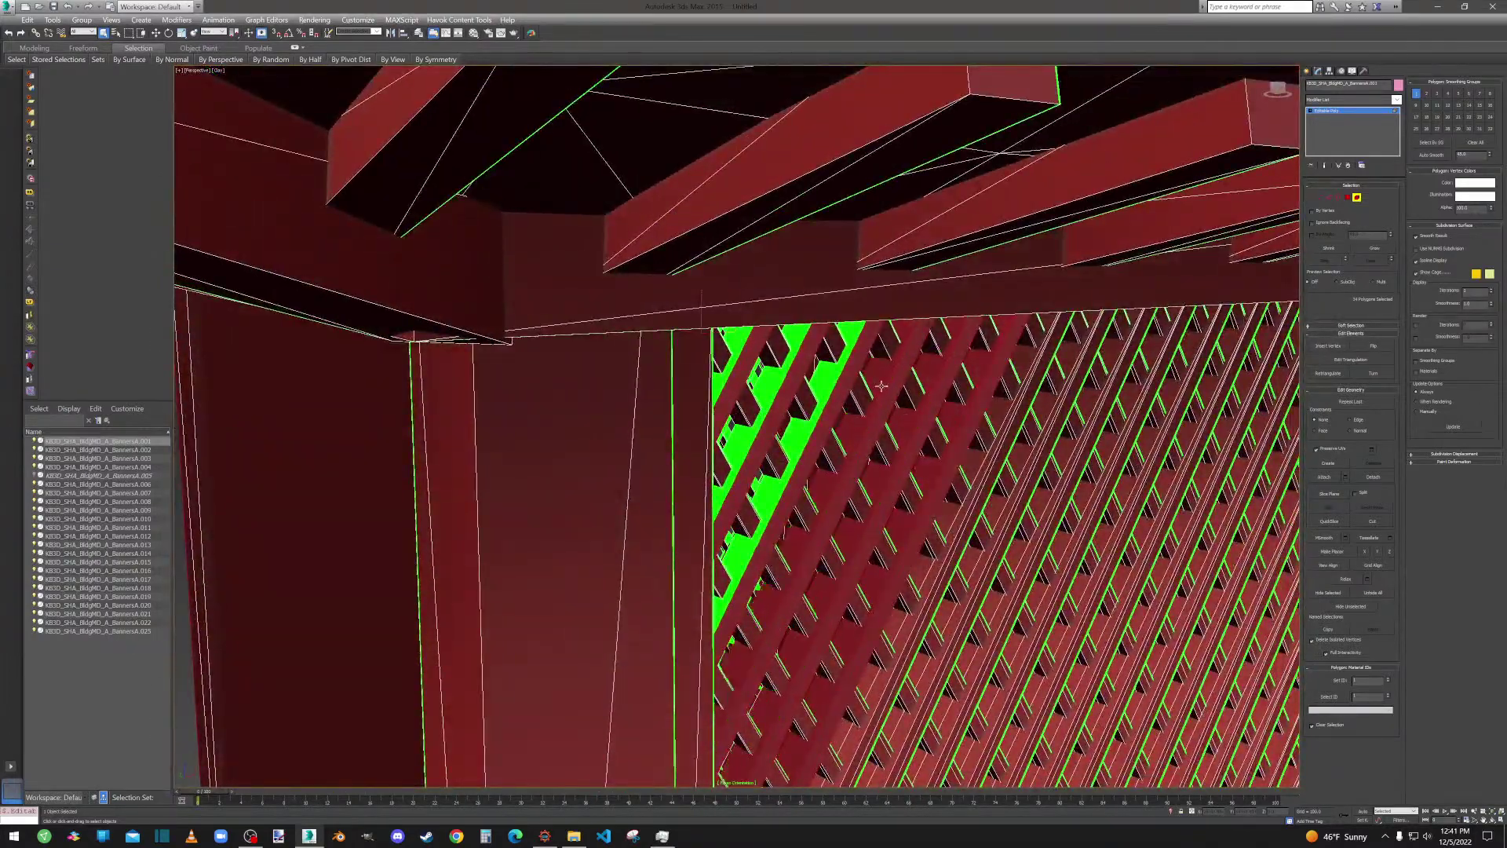
ctrl+click(827, 372)
alt+middle_drag(856, 377, 828, 378)
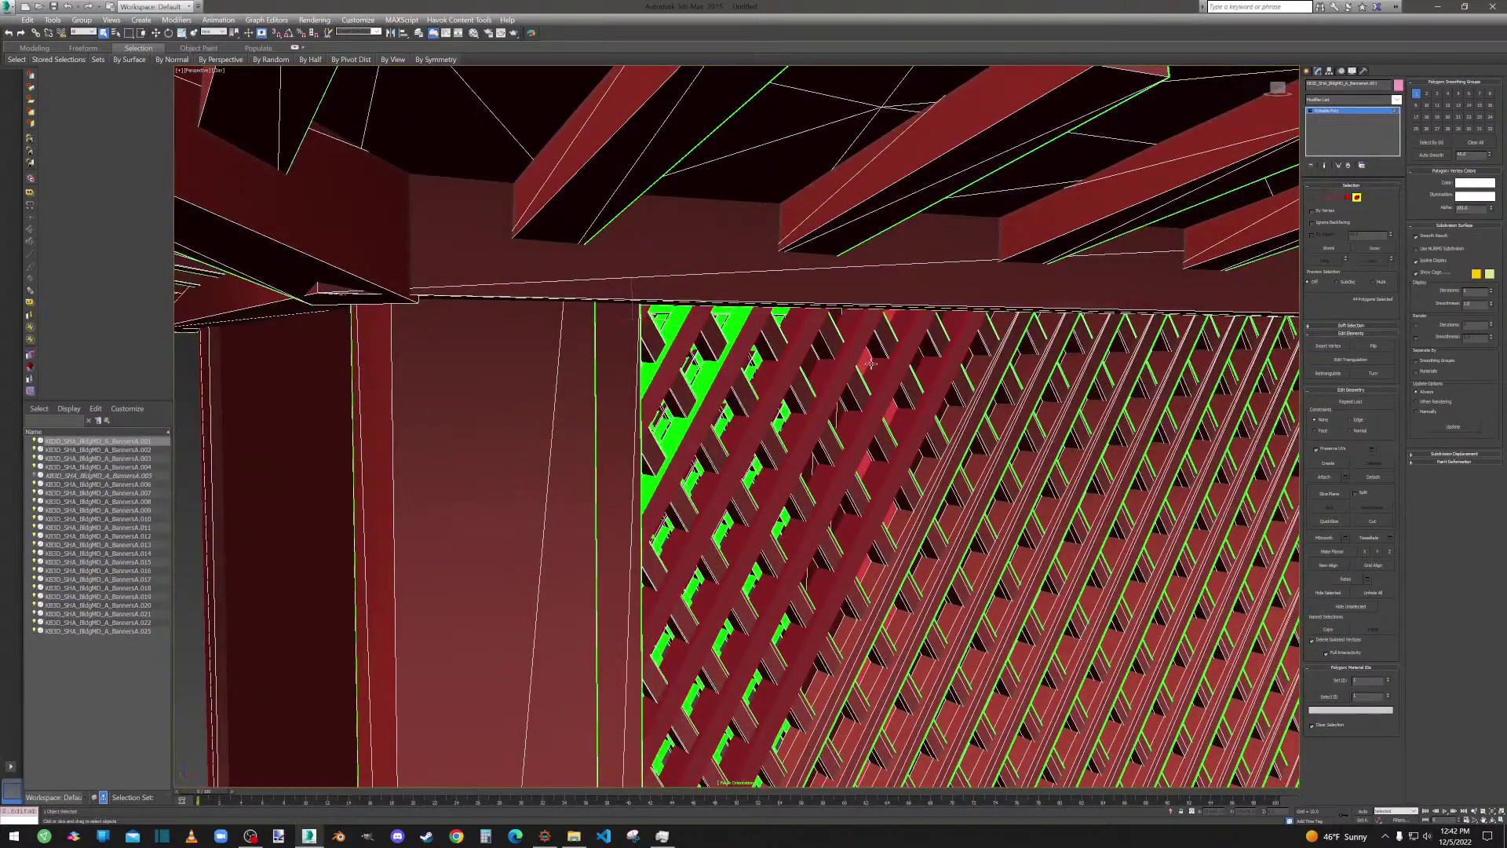
ctrl+click(863, 362)
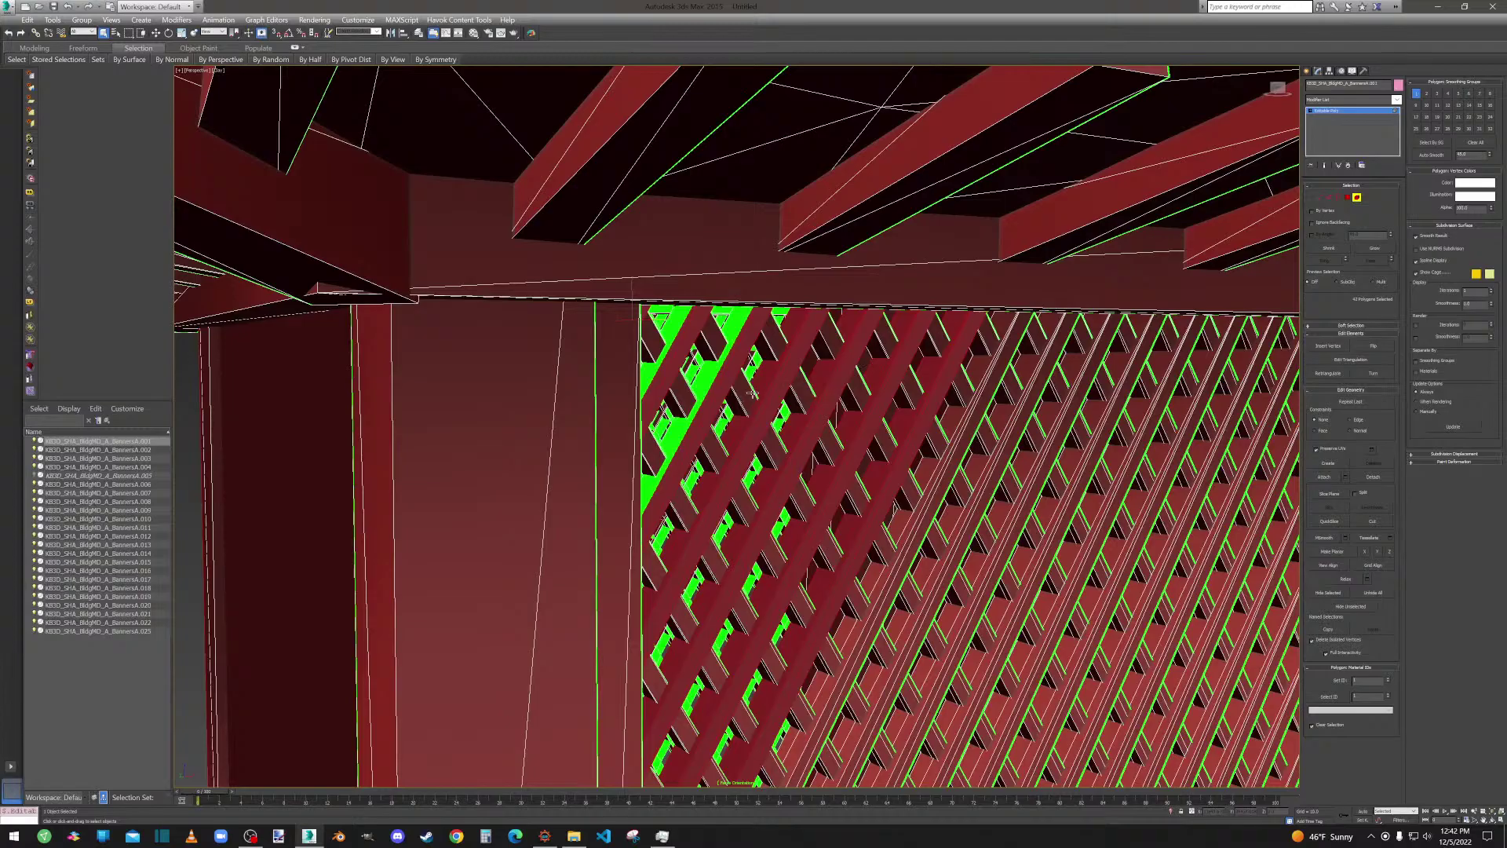
ctrl+click(699, 378)
ctrl+click(674, 331)
Flip the selected lattice slats' faces at Polygon level, clear the selection, and return to Element level.
alt+middle_drag(697, 363, 636, 389)
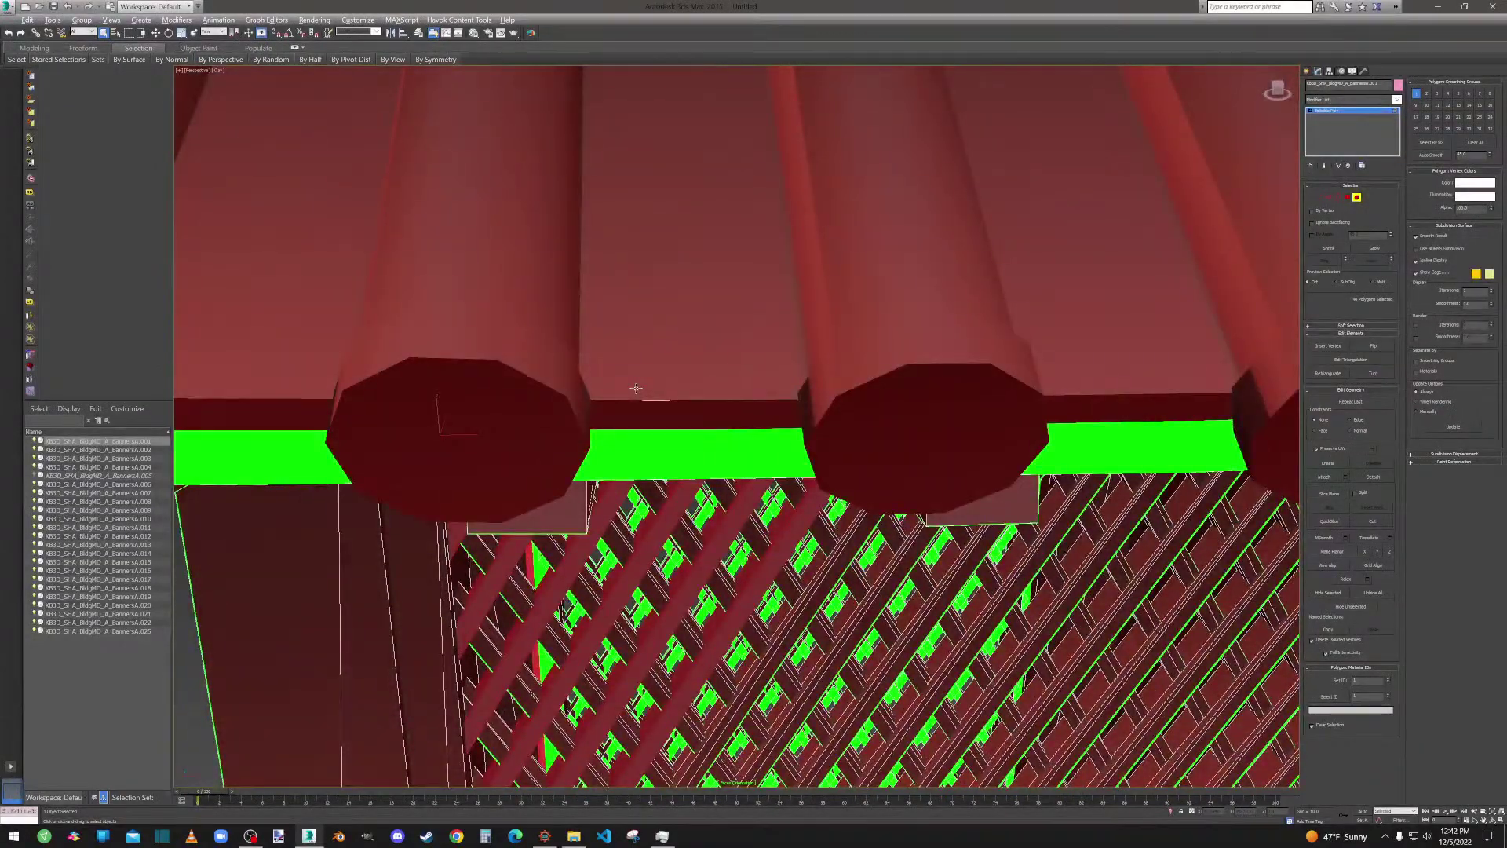
scroll(817, 624, down, 4)
middle_drag(854, 720, 721, 515)
click(1347, 197)
click(1371, 388)
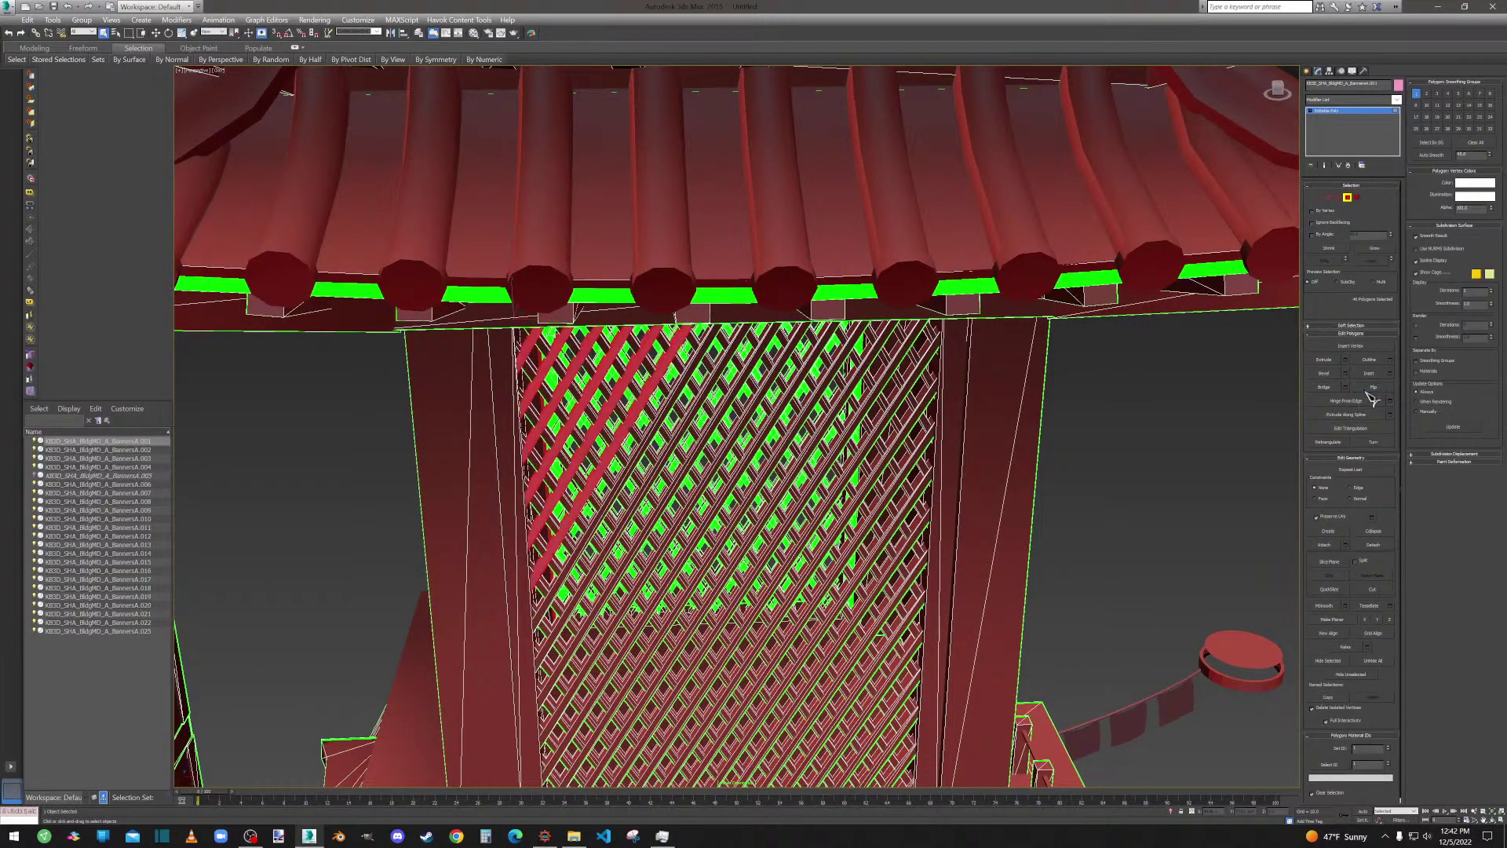
click(1126, 482)
click(1357, 197)
scroll(1097, 482, up, 6)
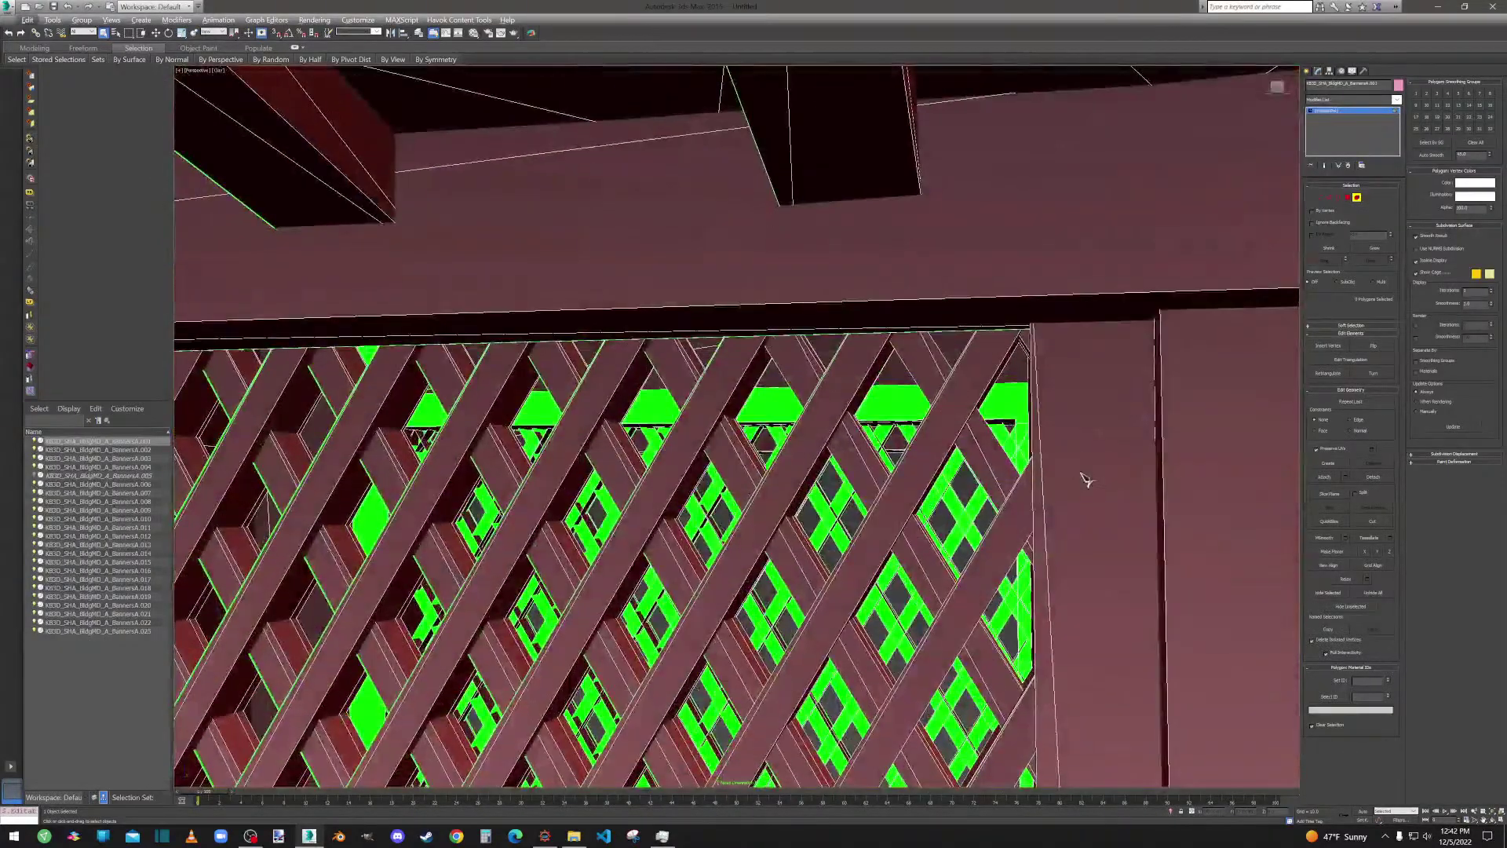
Select the inverted corner posts around the smaller tower's lattice storey at Element level.
scroll(1085, 480, down, 6)
alt+middle_drag(1086, 480, 645, 332)
scroll(794, 215, up, 5)
click(379, 338)
alt+middle_drag(379, 337, 468, 314)
click(495, 317)
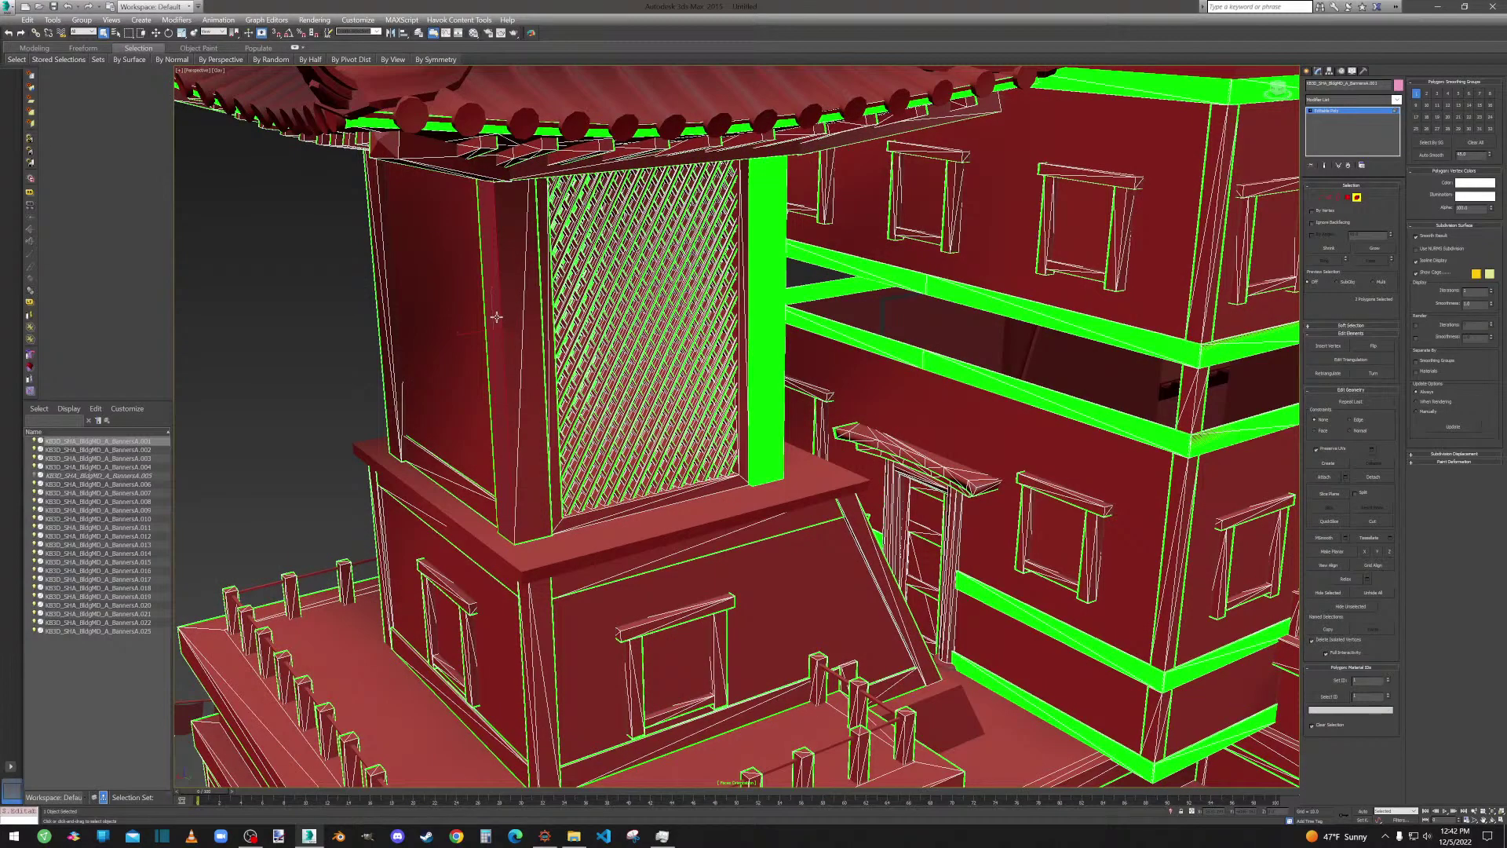
click(274, 285)
click(496, 277)
mouse_move(493, 292)
middle_down()
mouse_move(519, 324)
mouse_move(626, 313)
mouse_move(487, 313)
middle_up()
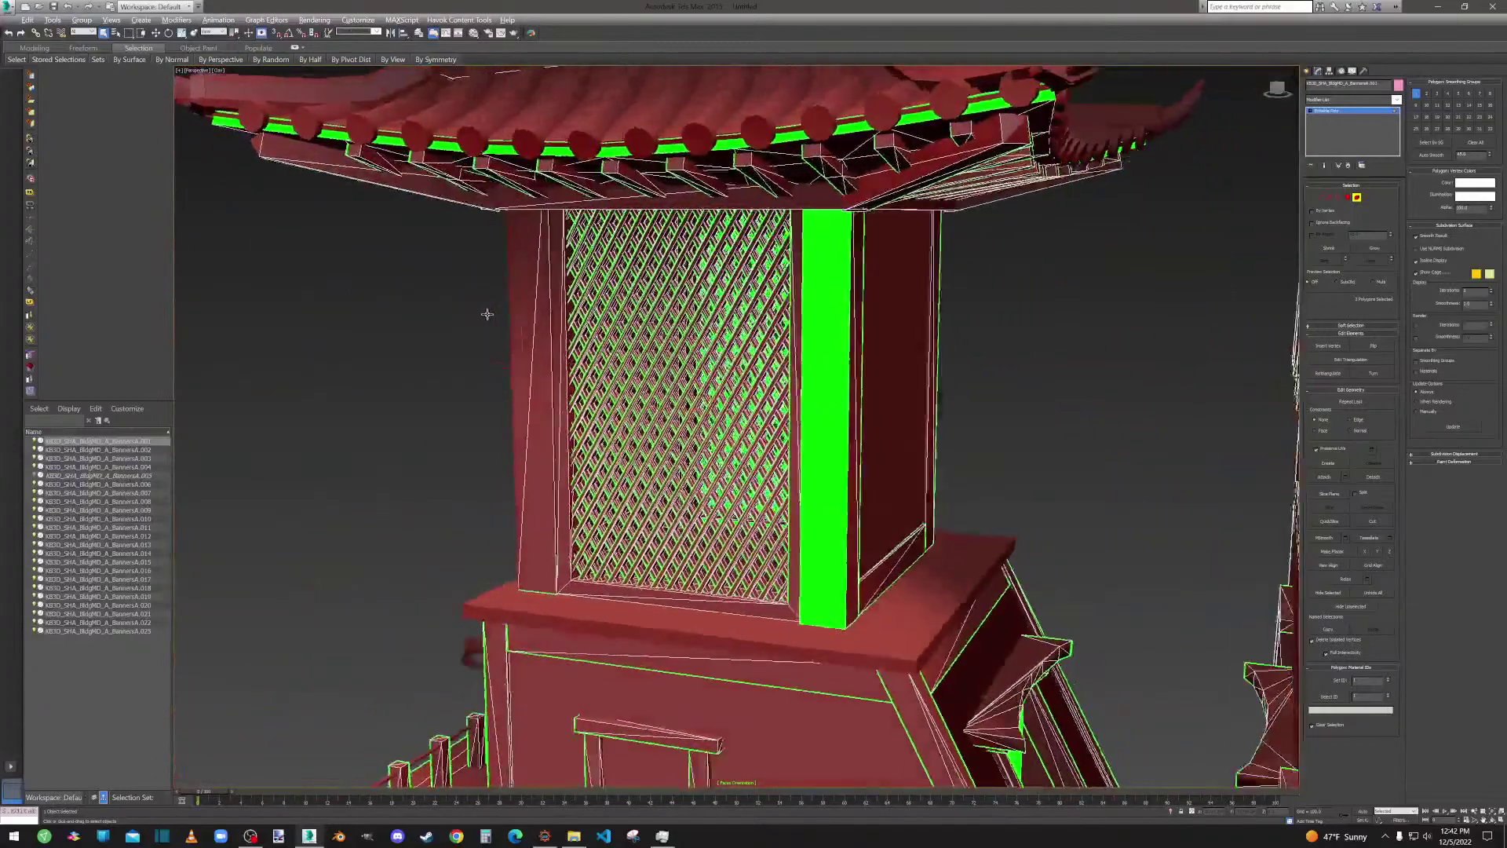
ctrl+click(825, 382)
alt+middle_drag(828, 382, 872, 382)
ctrl+click(792, 353)
Flip the selected corner posts' faces at Polygon level, clear the selection, and return to Element level.
click(1347, 197)
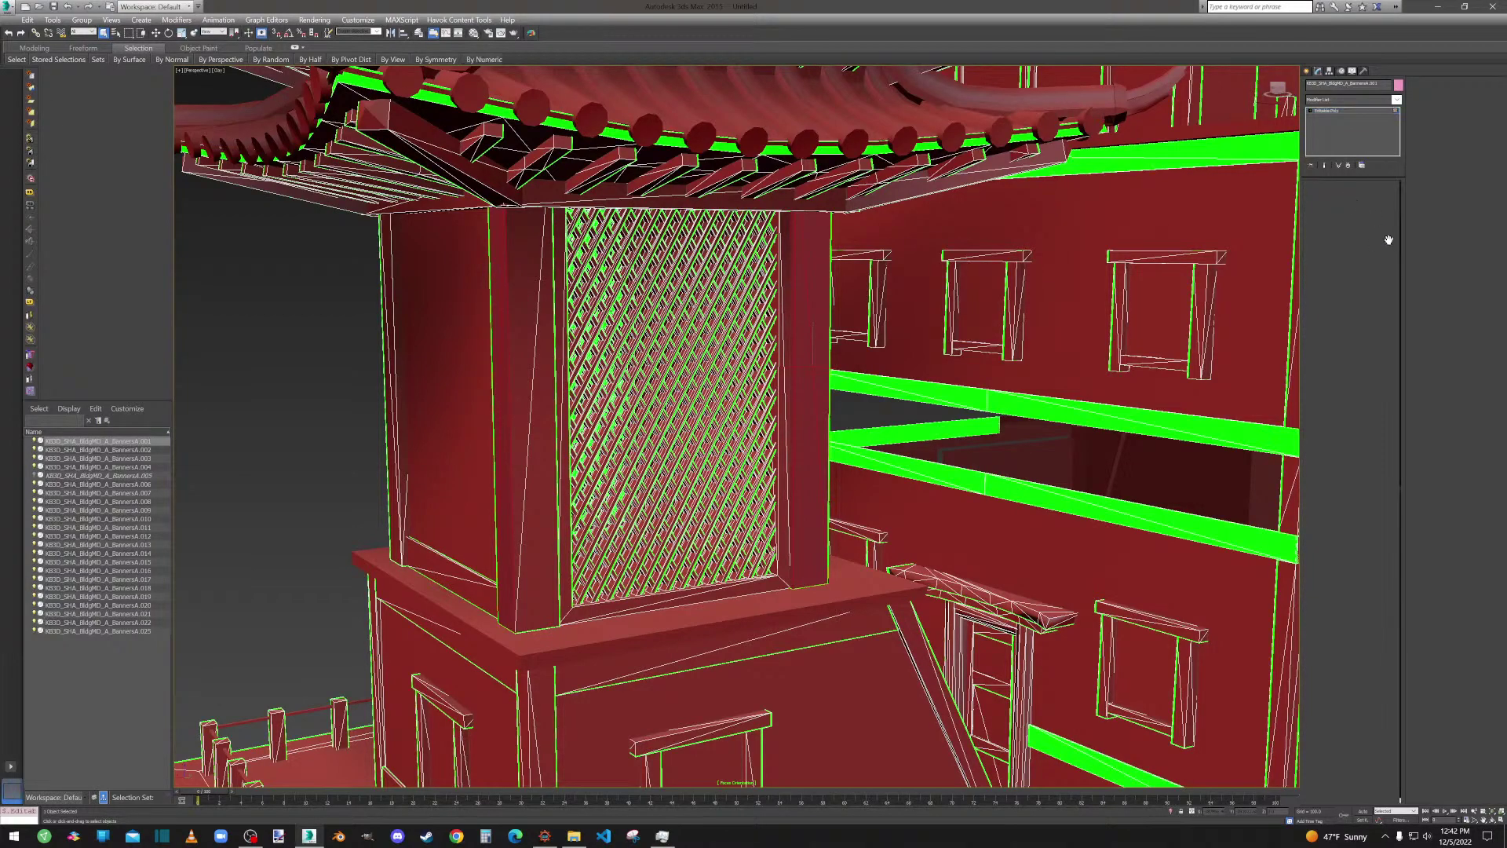
click(1375, 388)
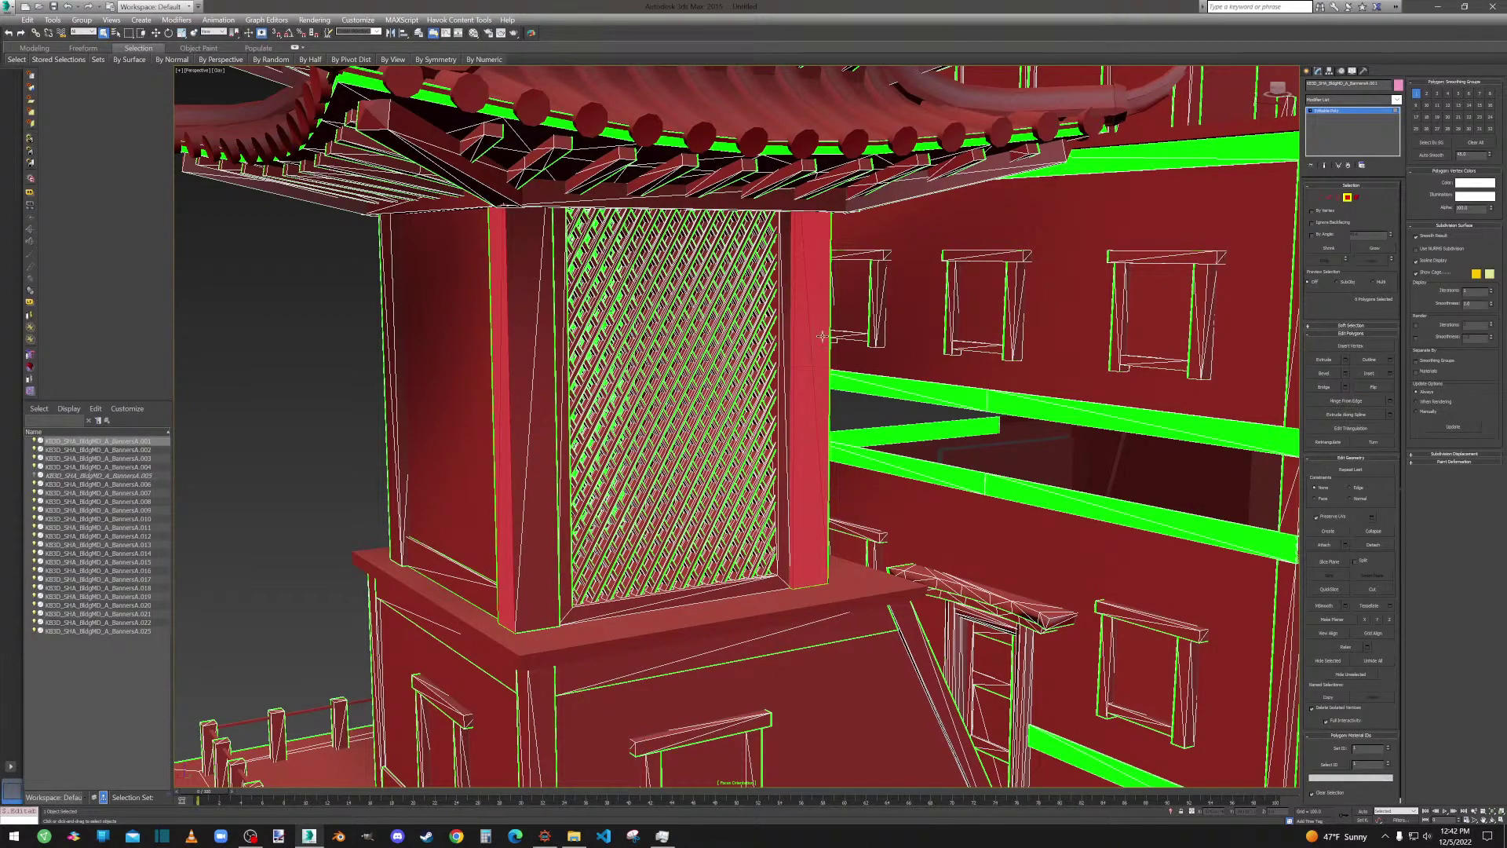
click(327, 366)
click(1356, 197)
Select the inverted triangular trim on the side of the smaller tower's spire facing the main tower.
scroll(861, 511, down, 10)
alt+middle_drag(860, 510, 960, 497)
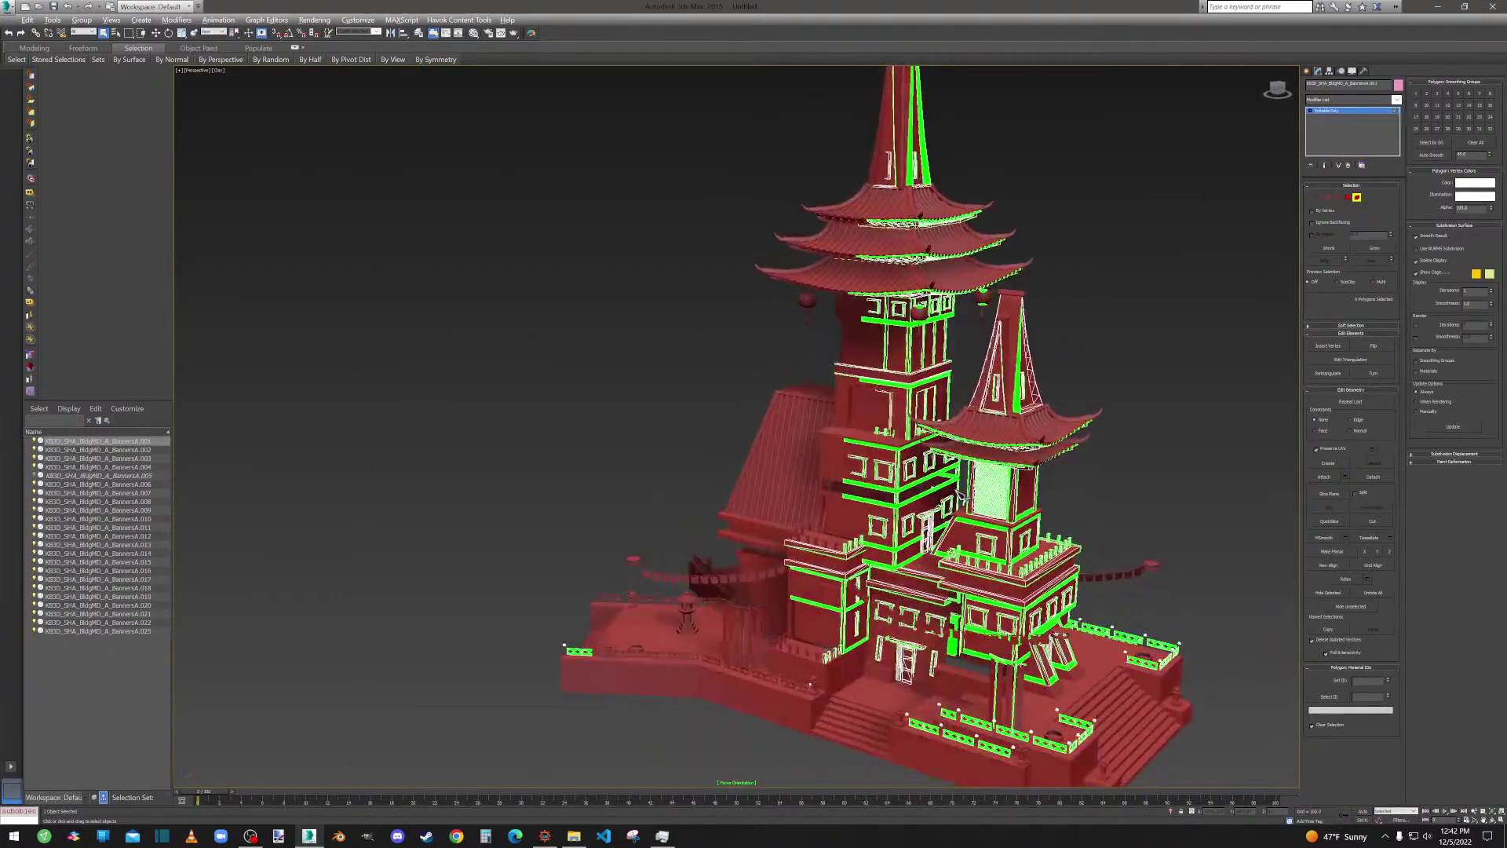
scroll(1048, 372, up, 5)
scroll(910, 444, down, 5)
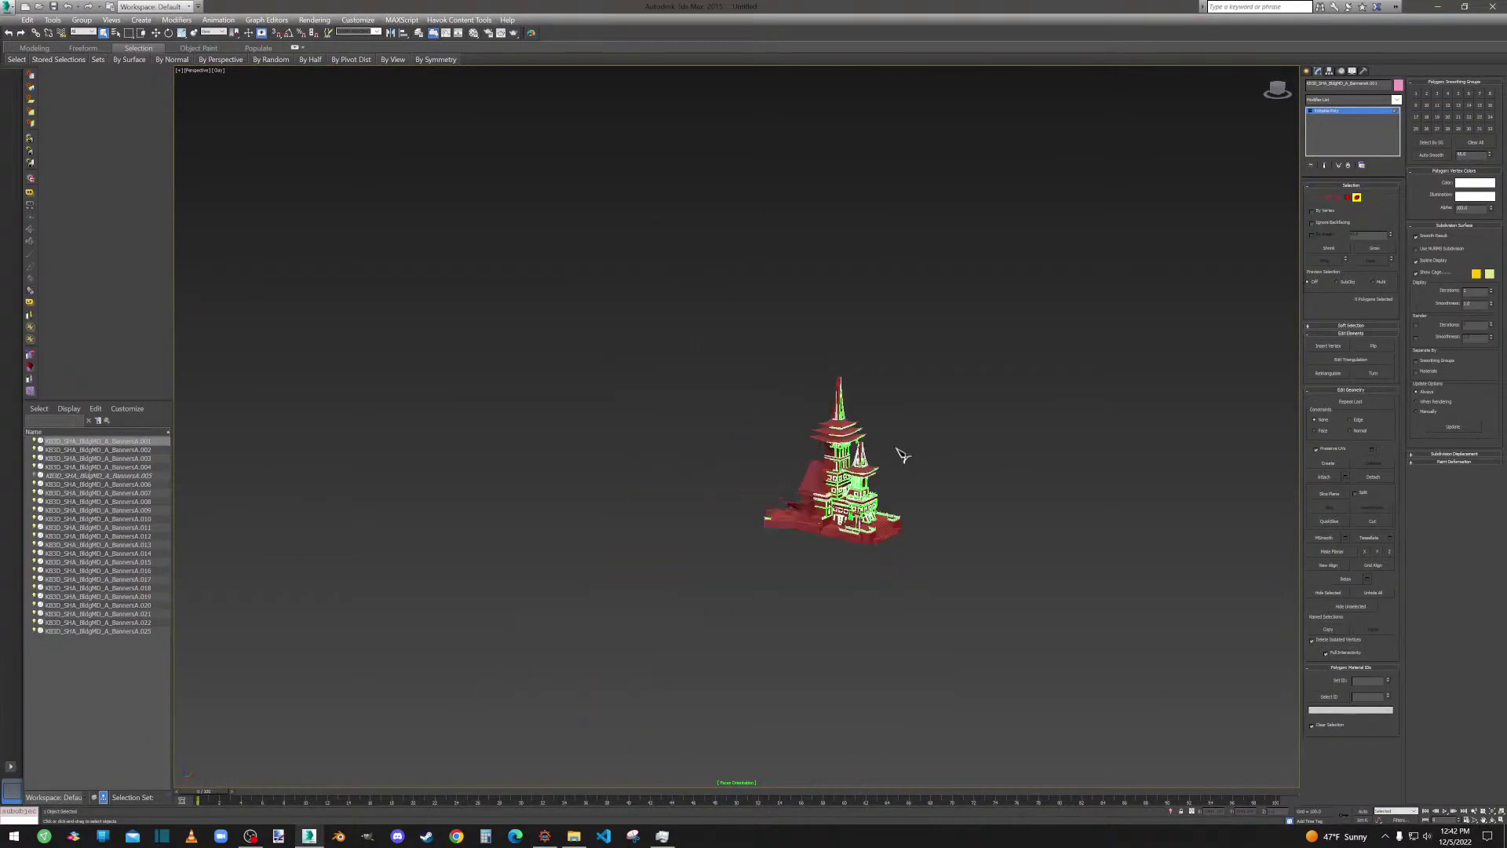
scroll(872, 463, up, 8)
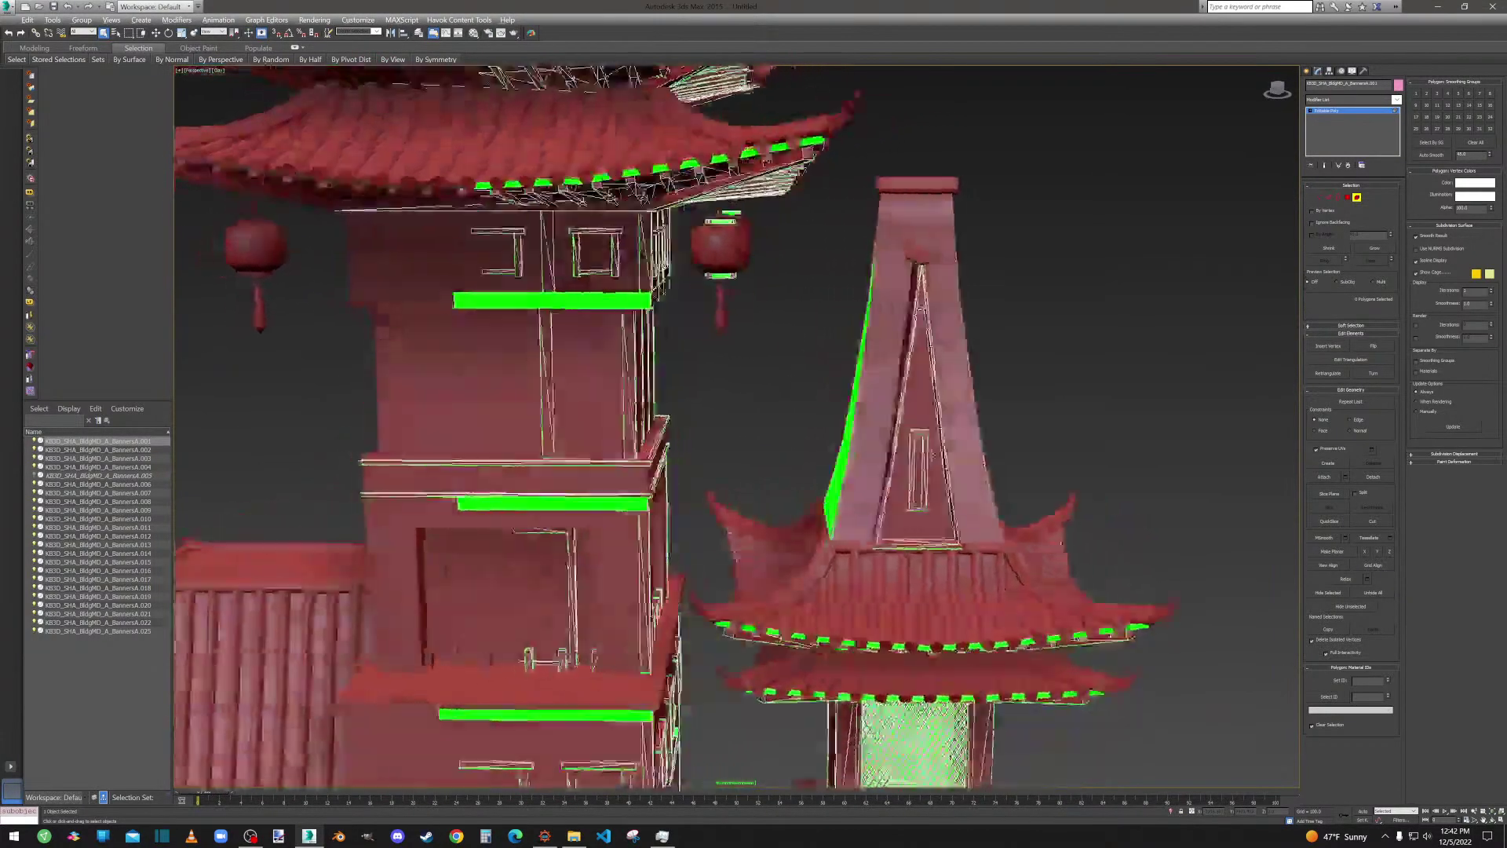
mouse_move(933, 454)
alt+middle_down()
mouse_move(959, 454)
mouse_move(941, 453)
alt+middle_up()
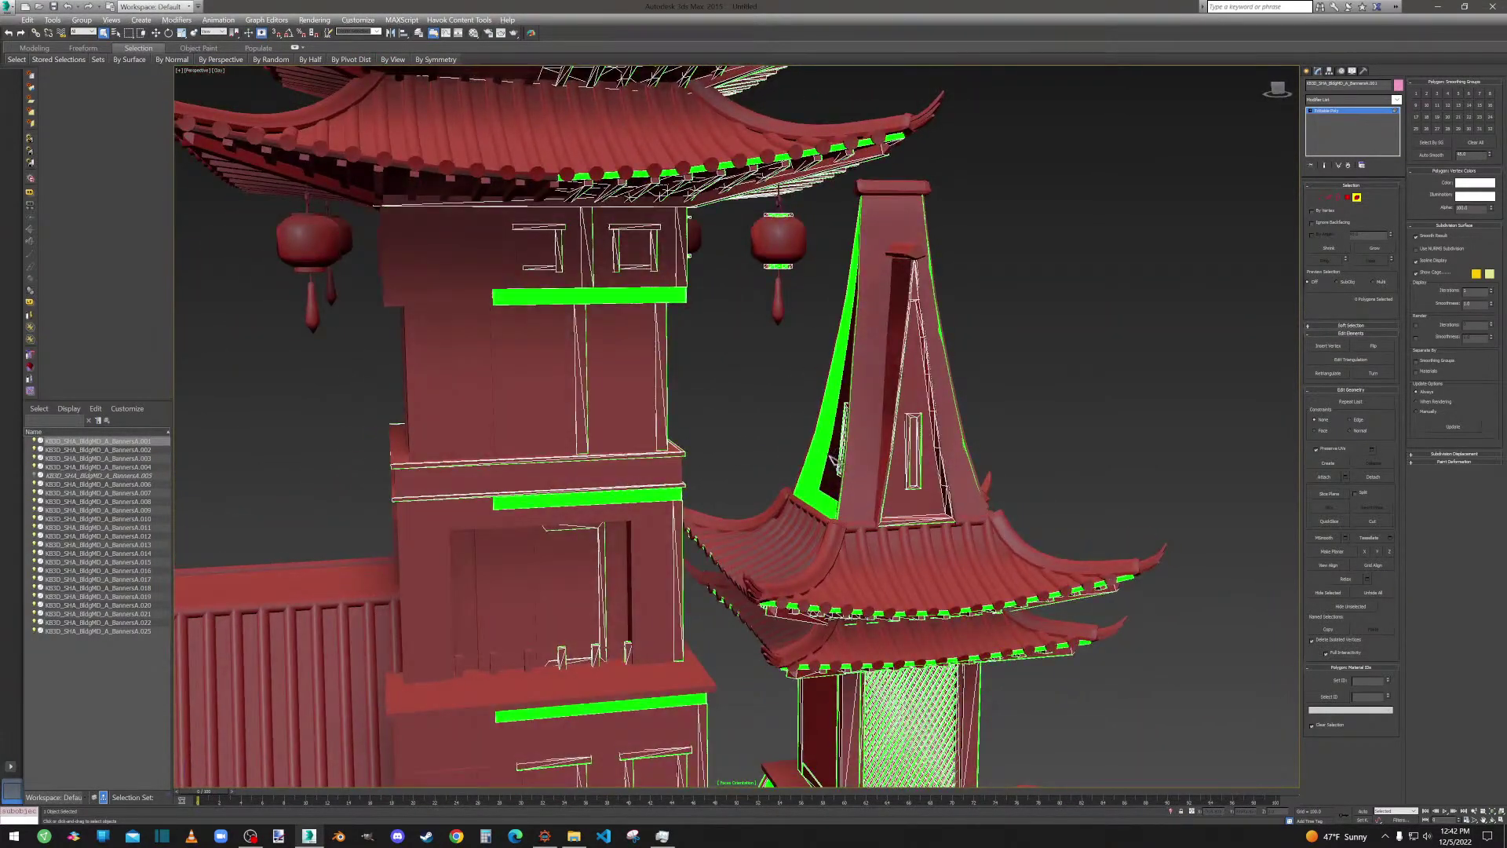
click(830, 487)
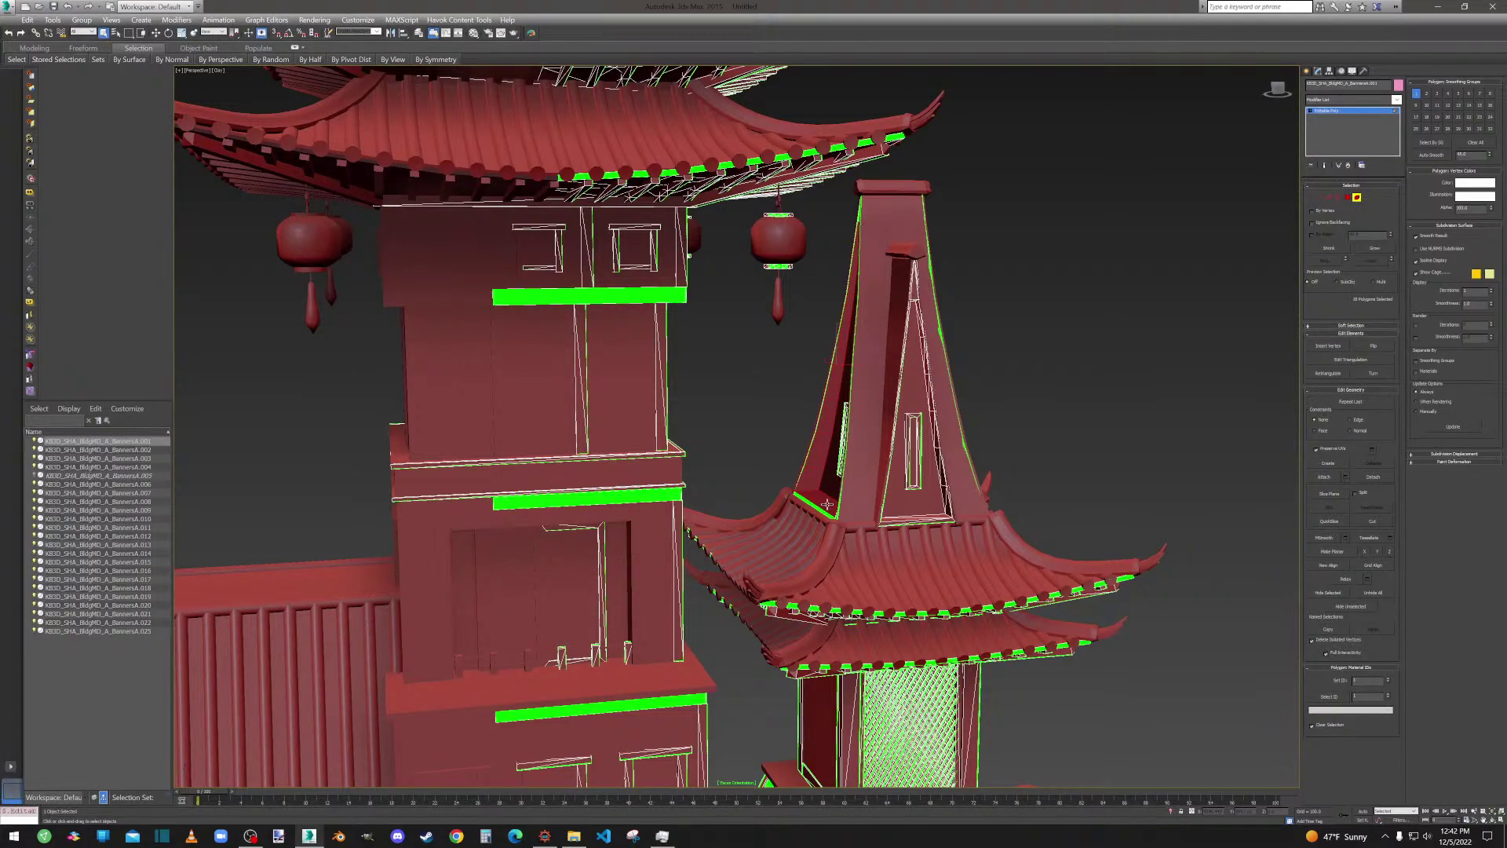
scroll(826, 503, up, 6)
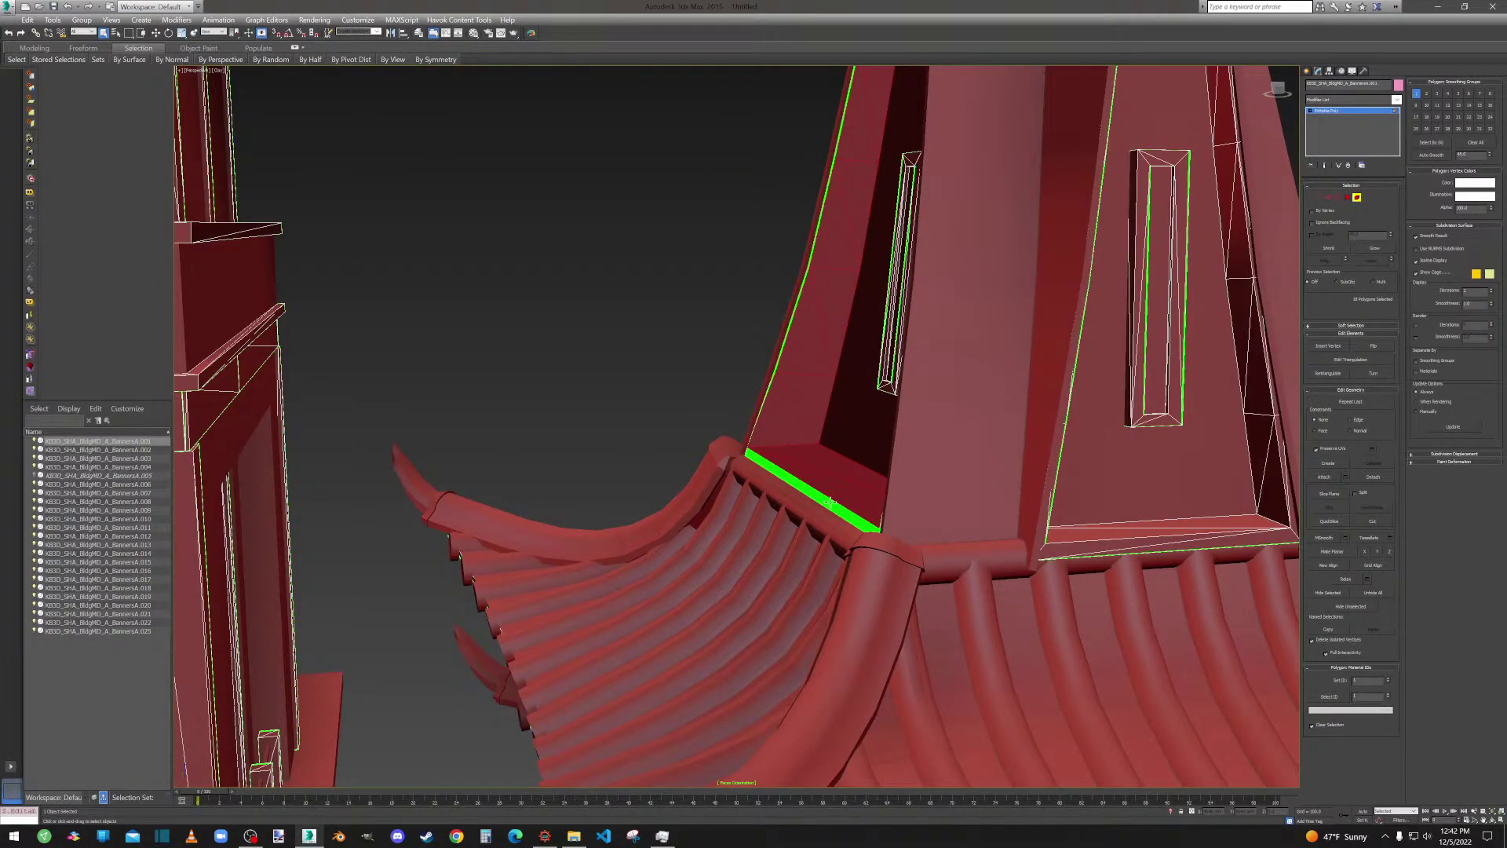
key(Delete)
scroll(831, 502, up, 5)
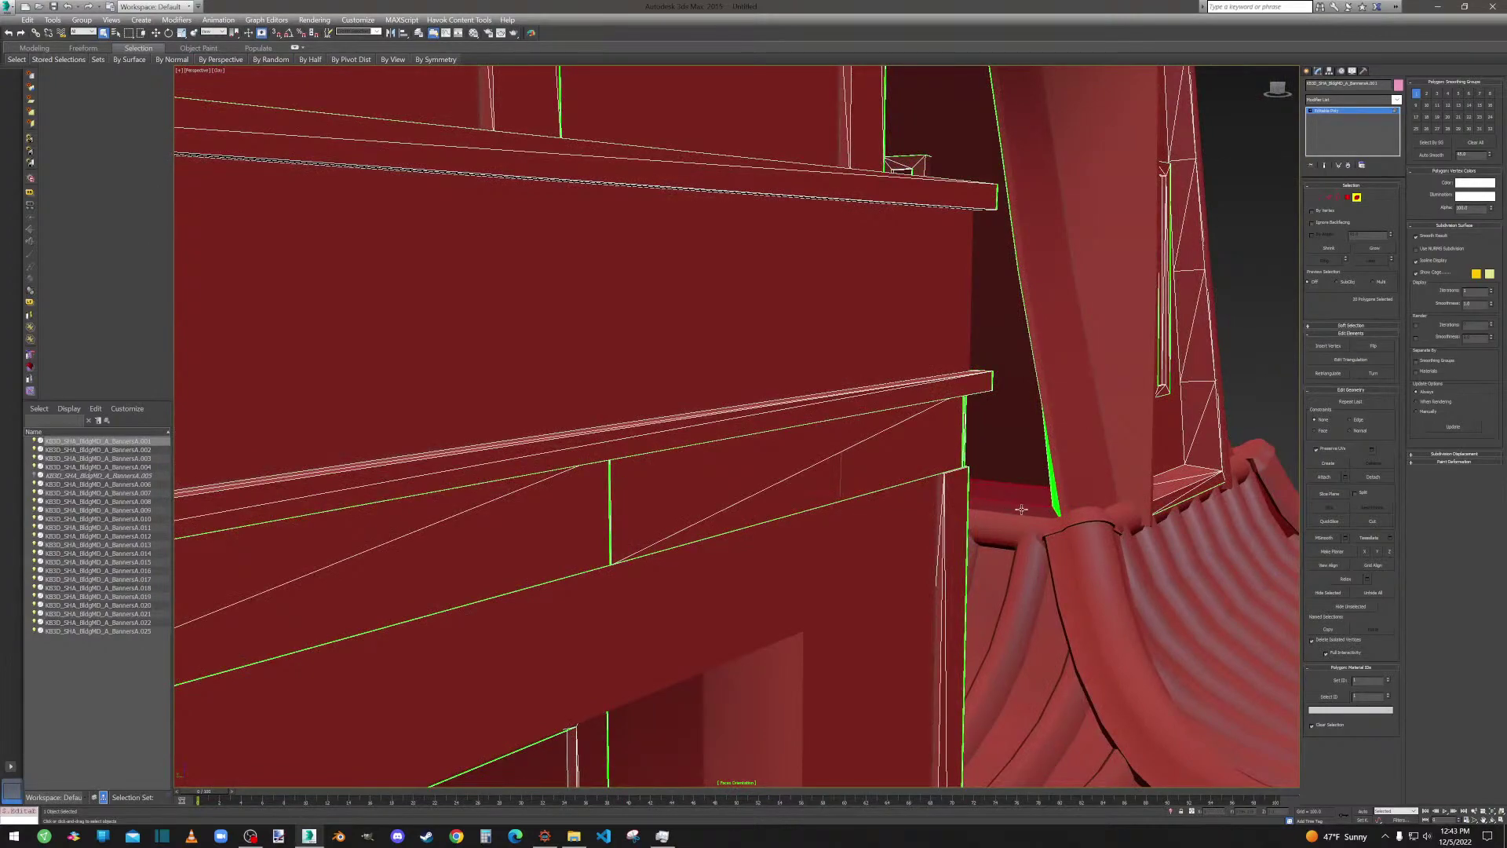
key(Delete)
alt+middle_drag(1031, 447, 1072, 485)
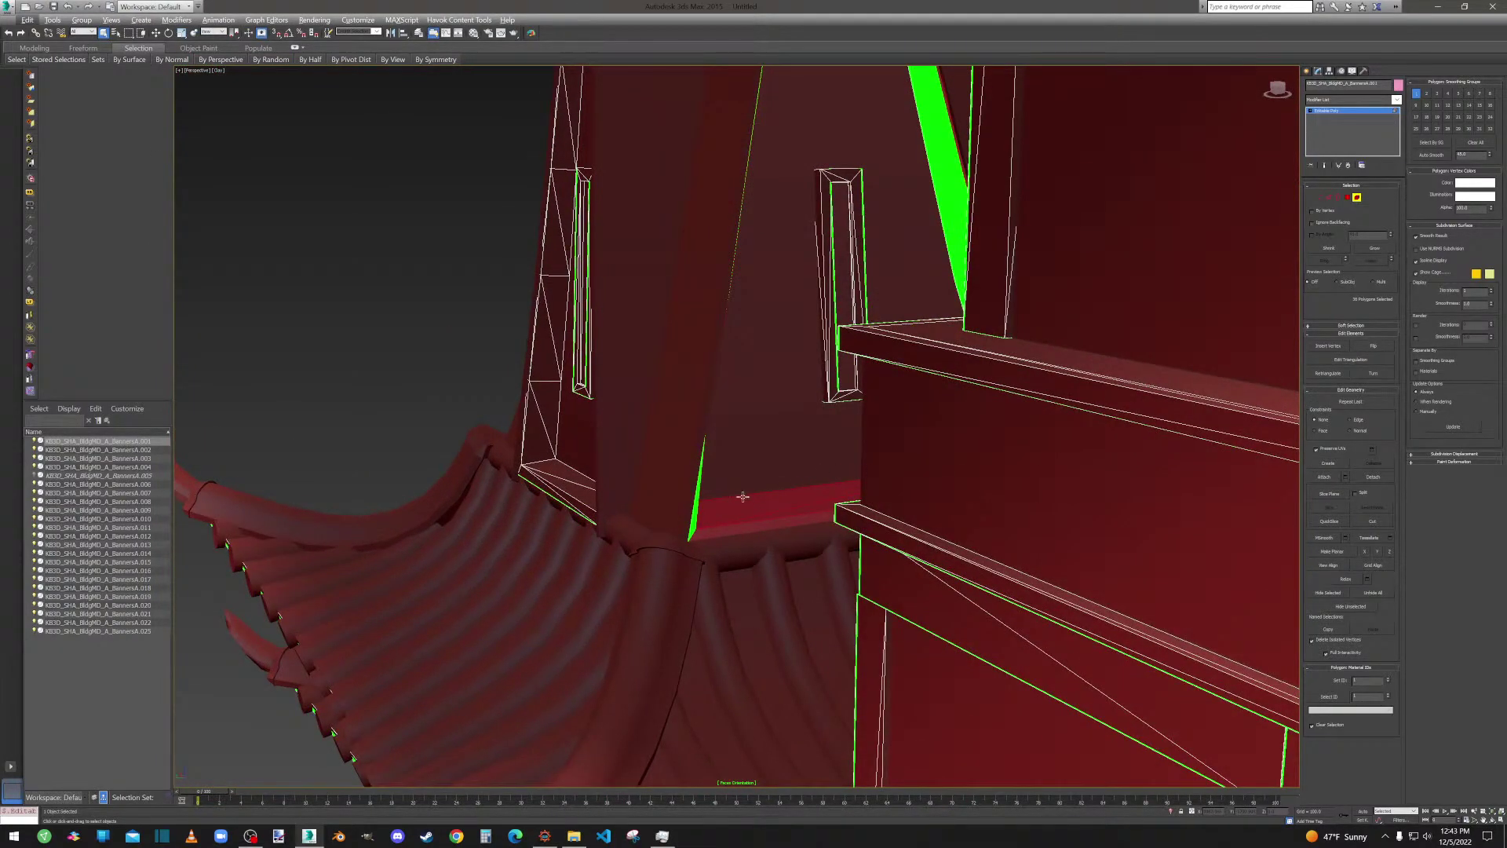
Add the remaining inverted piece of the spire's triangular trim, up to its peak, to the element selection.
alt+click(690, 515)
middle_drag(695, 512, 737, 696)
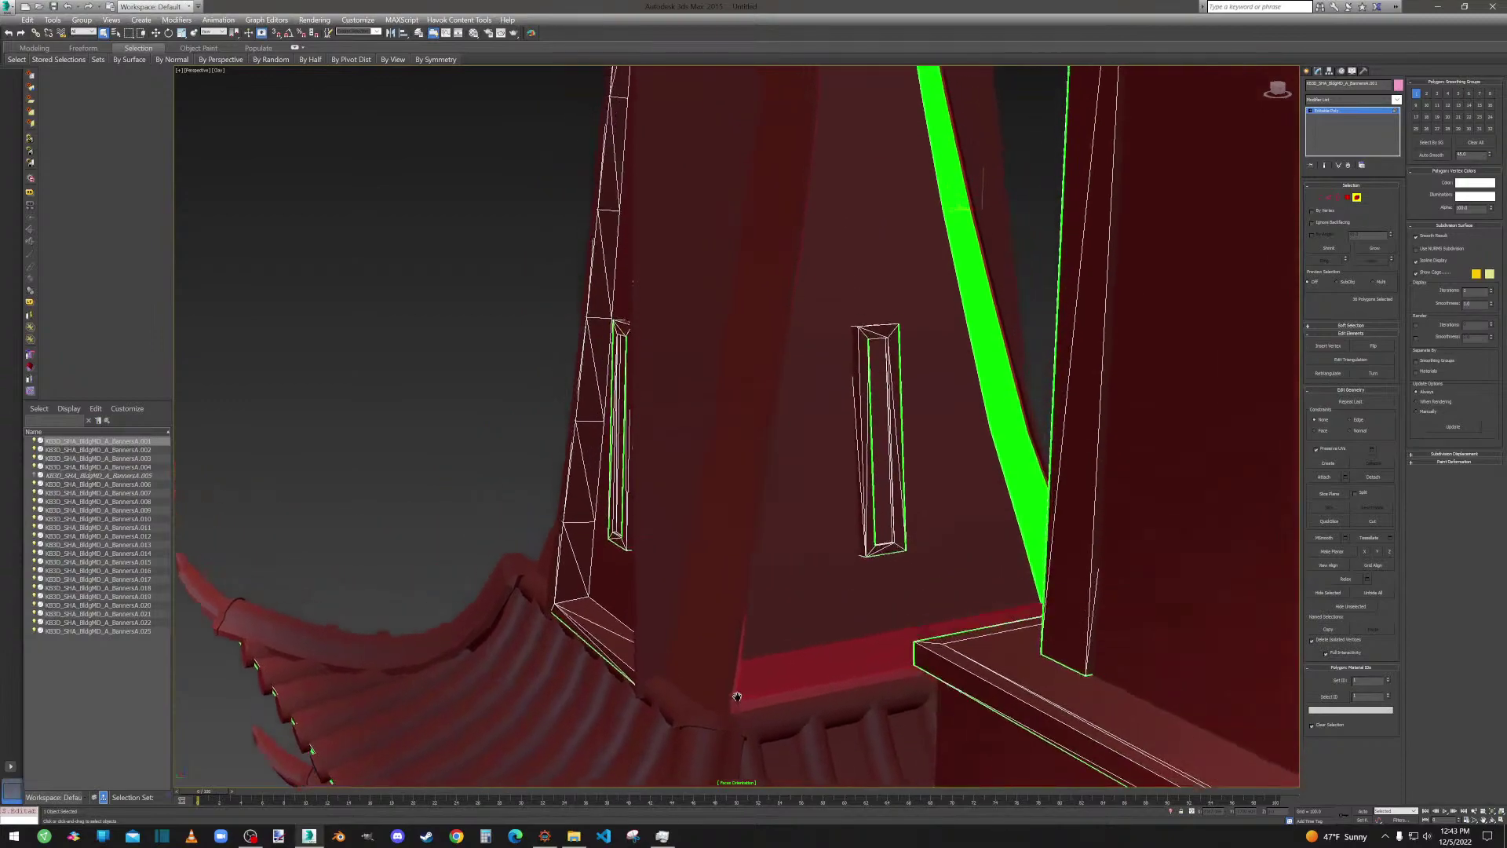
alt+click(992, 350)
alt+middle_drag(992, 350, 883, 467)
scroll(883, 467, down, 5)
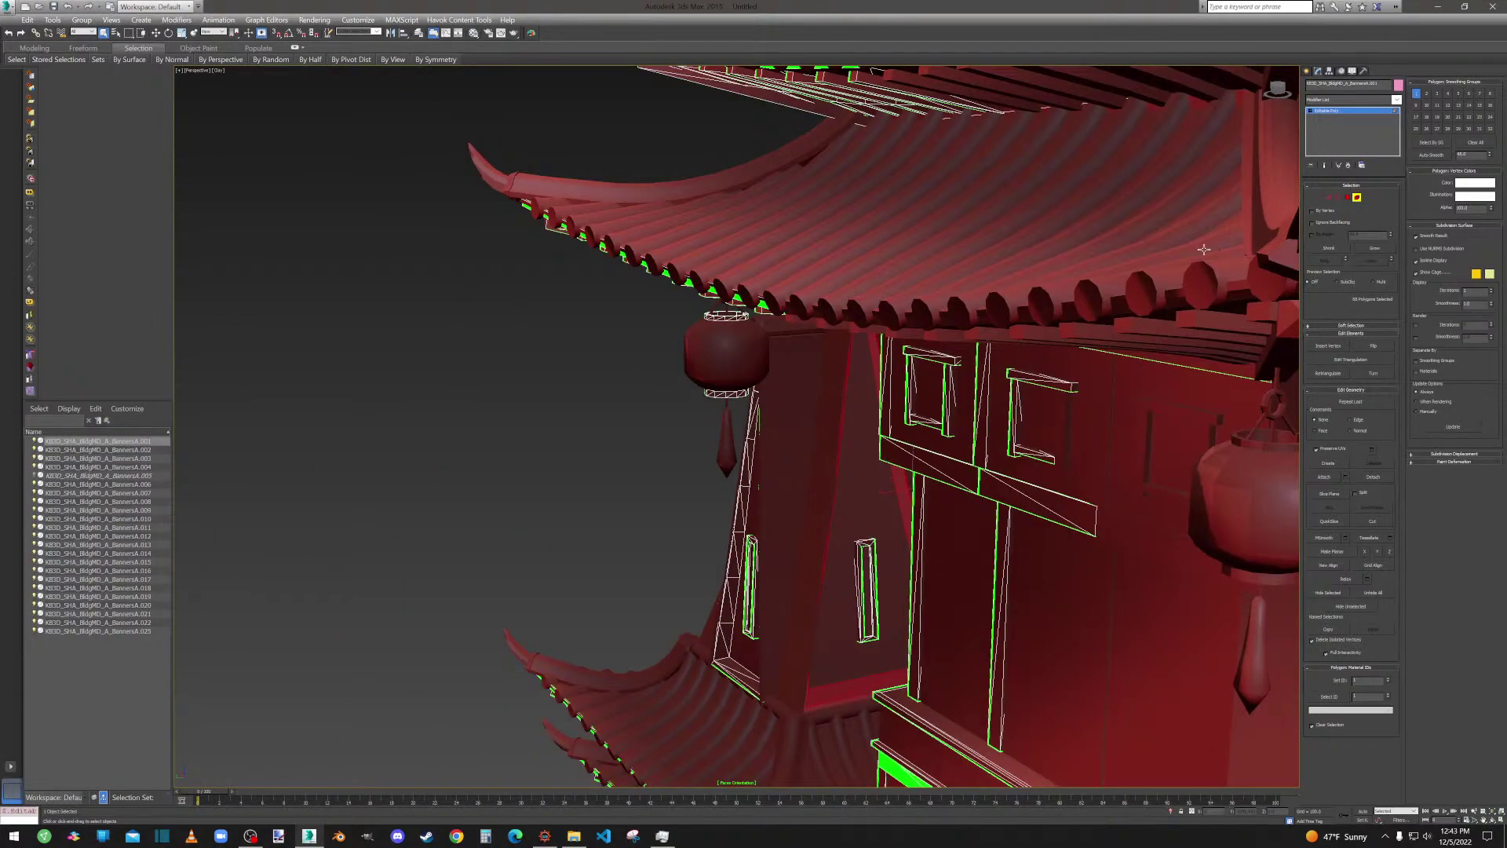
middle_drag(874, 408, 902, 443)
scroll(892, 354, up, 5)
scroll(891, 354, up, 3)
ctrl+click(909, 349)
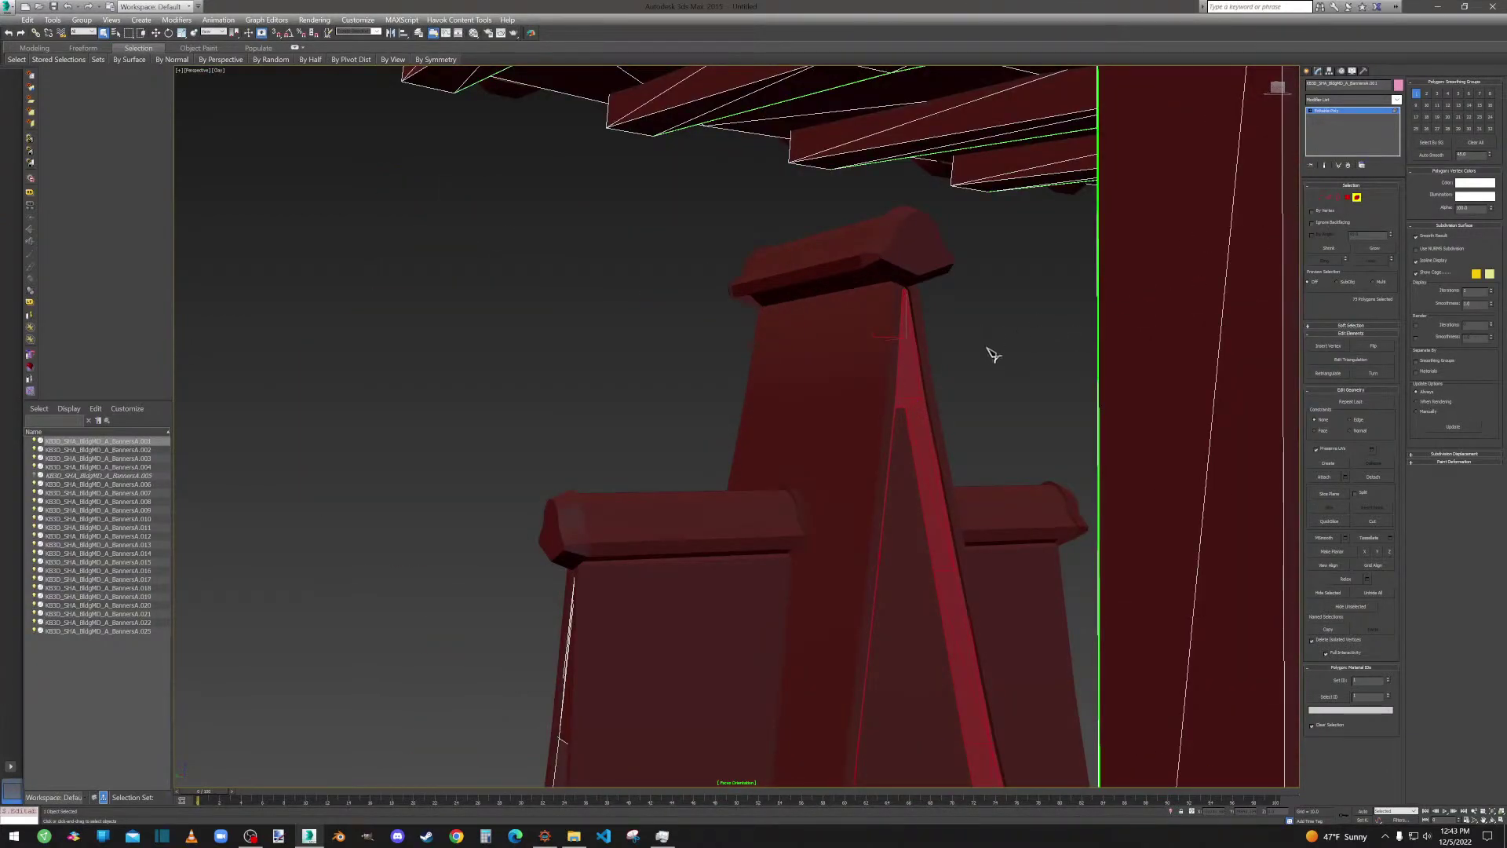
middle_drag(991, 345, 991, 353)
Flip the selected spire trim's faces at Polygon level, clear the selection, and return to Element level.
click(1348, 197)
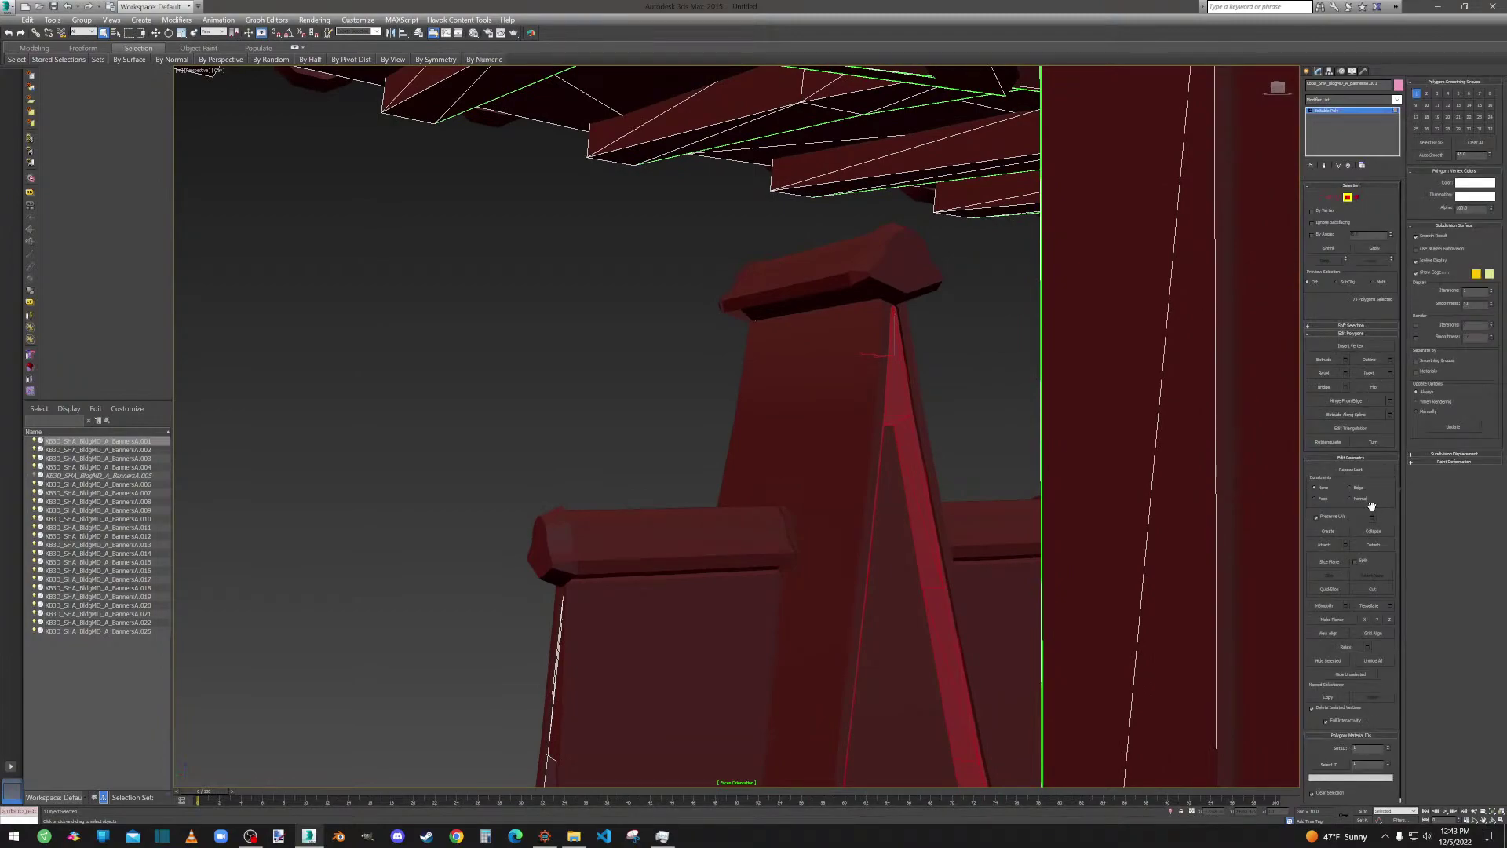
click(1374, 388)
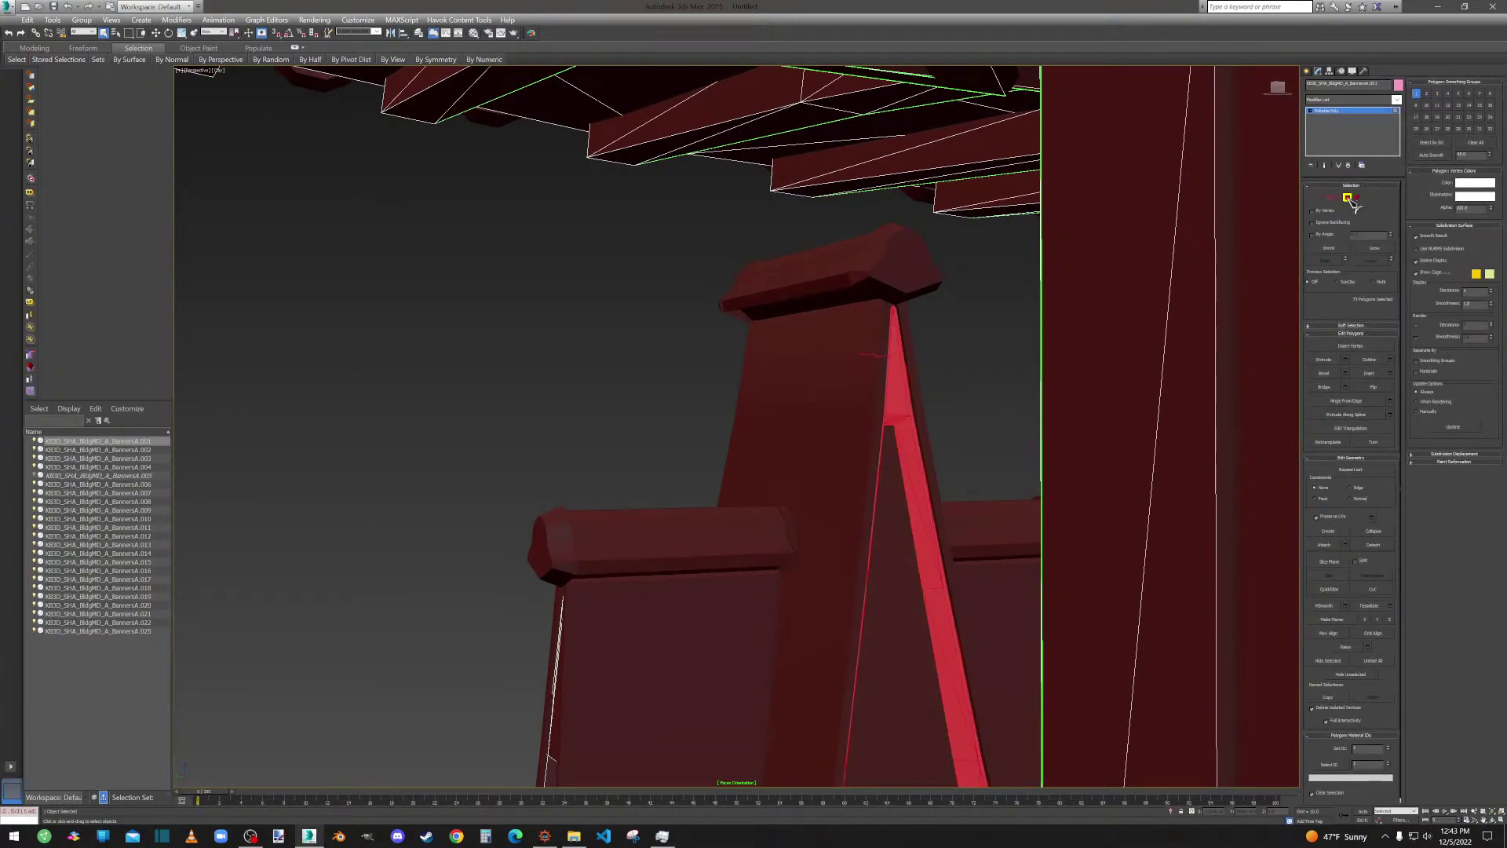
click(986, 353)
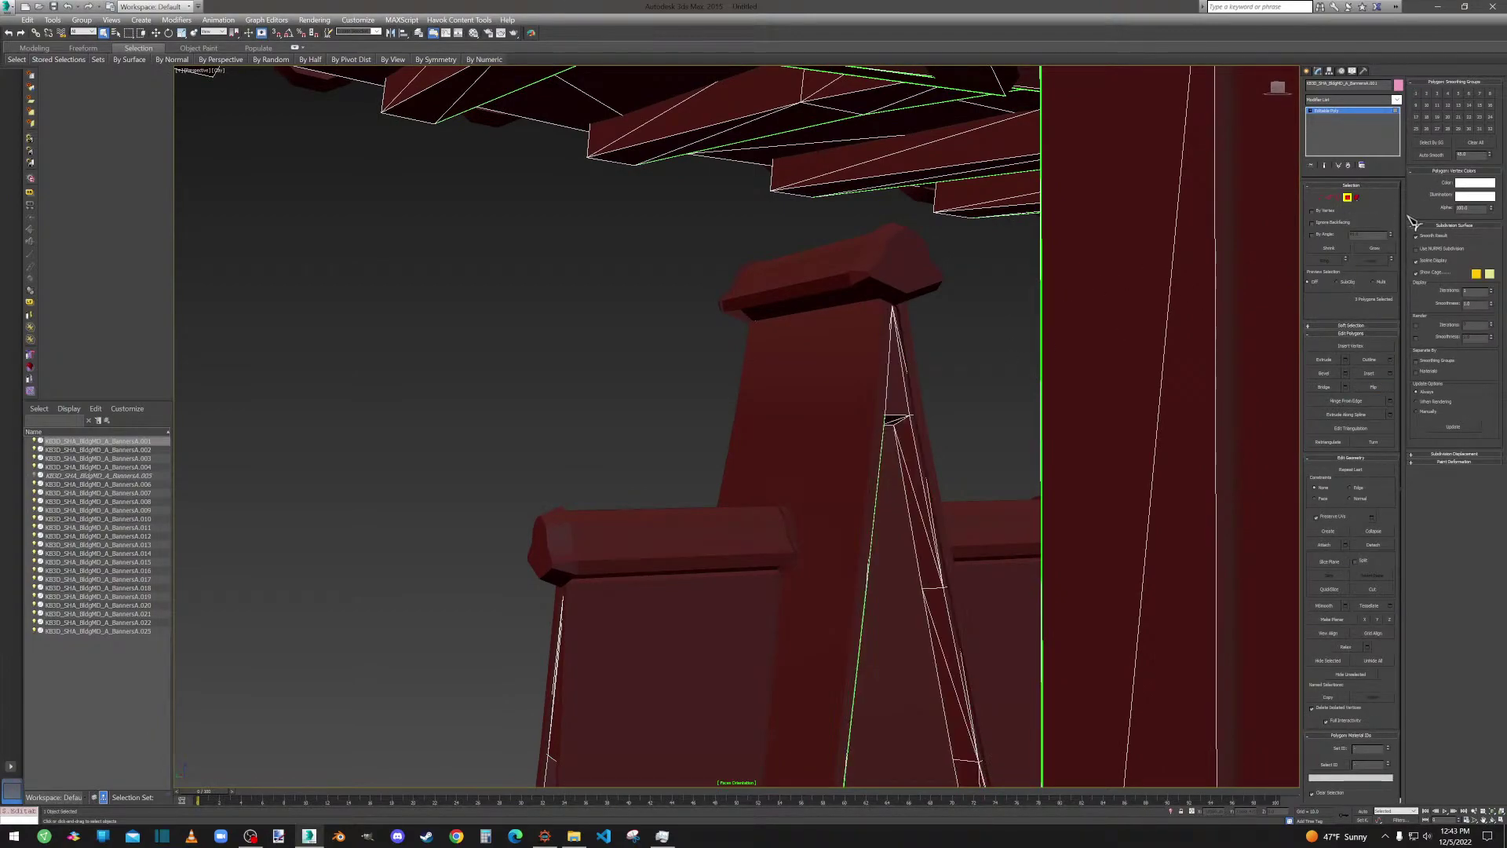
click(1357, 198)
scroll(986, 364, down, 5)
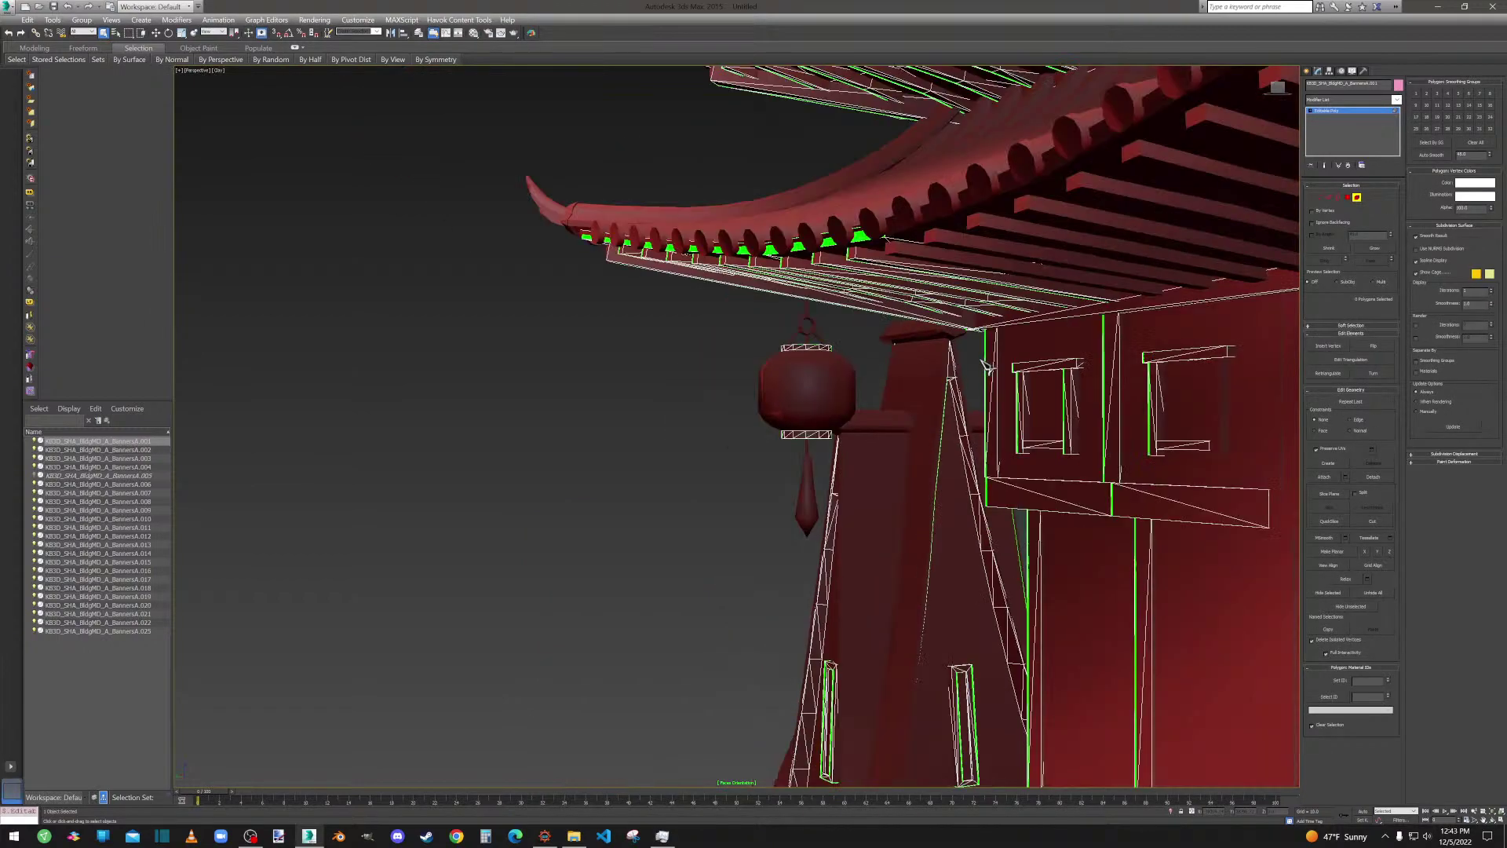
Examine the main tower's wall bands, lower storeys and terrace for inverted or unneeded parts.
scroll(1073, 390, down, 6)
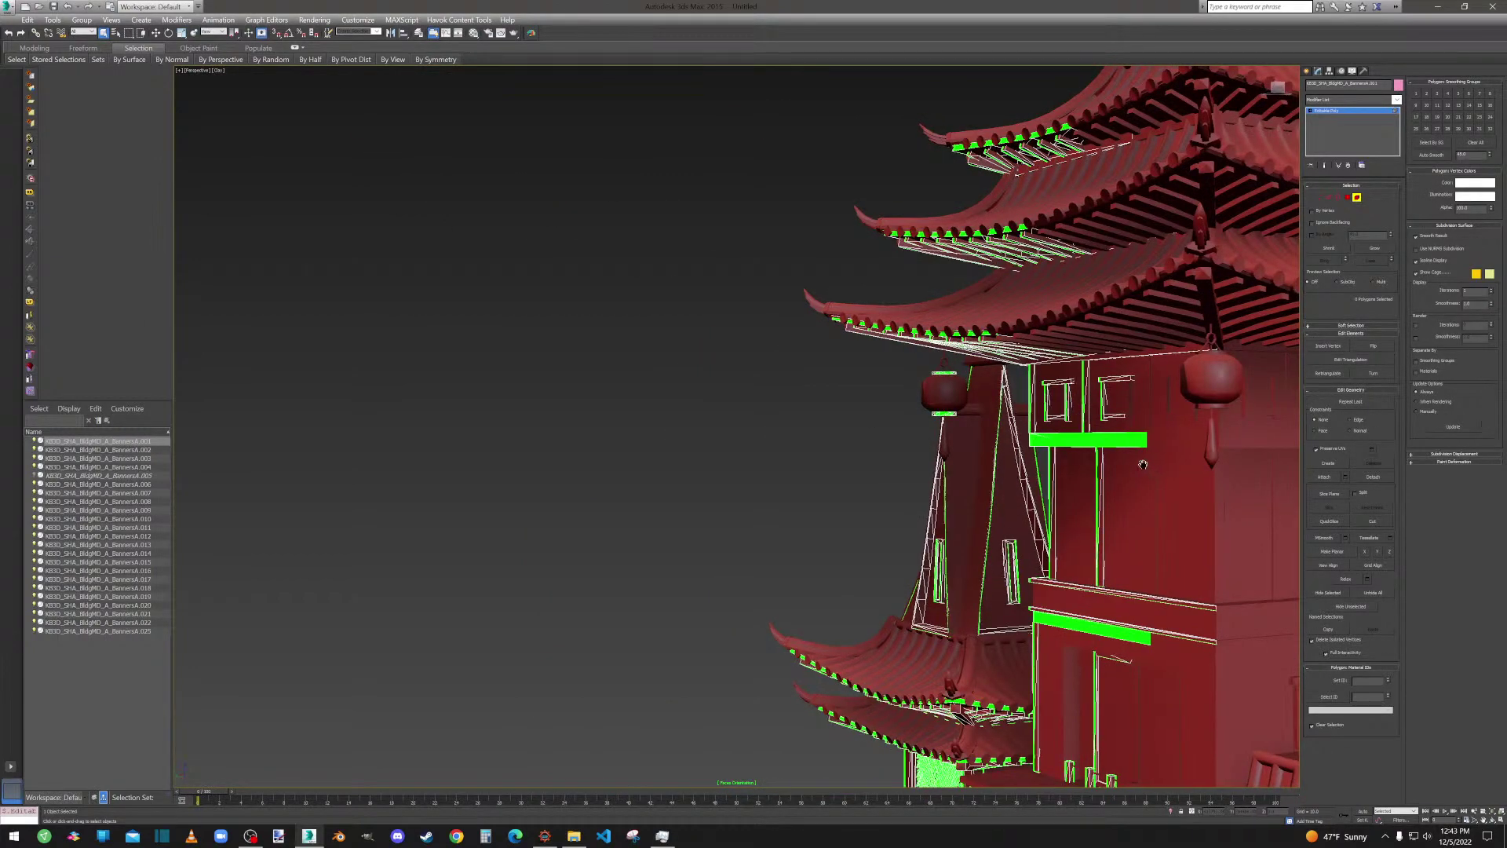
scroll(1091, 385, up, 4)
scroll(1096, 383, up, 6)
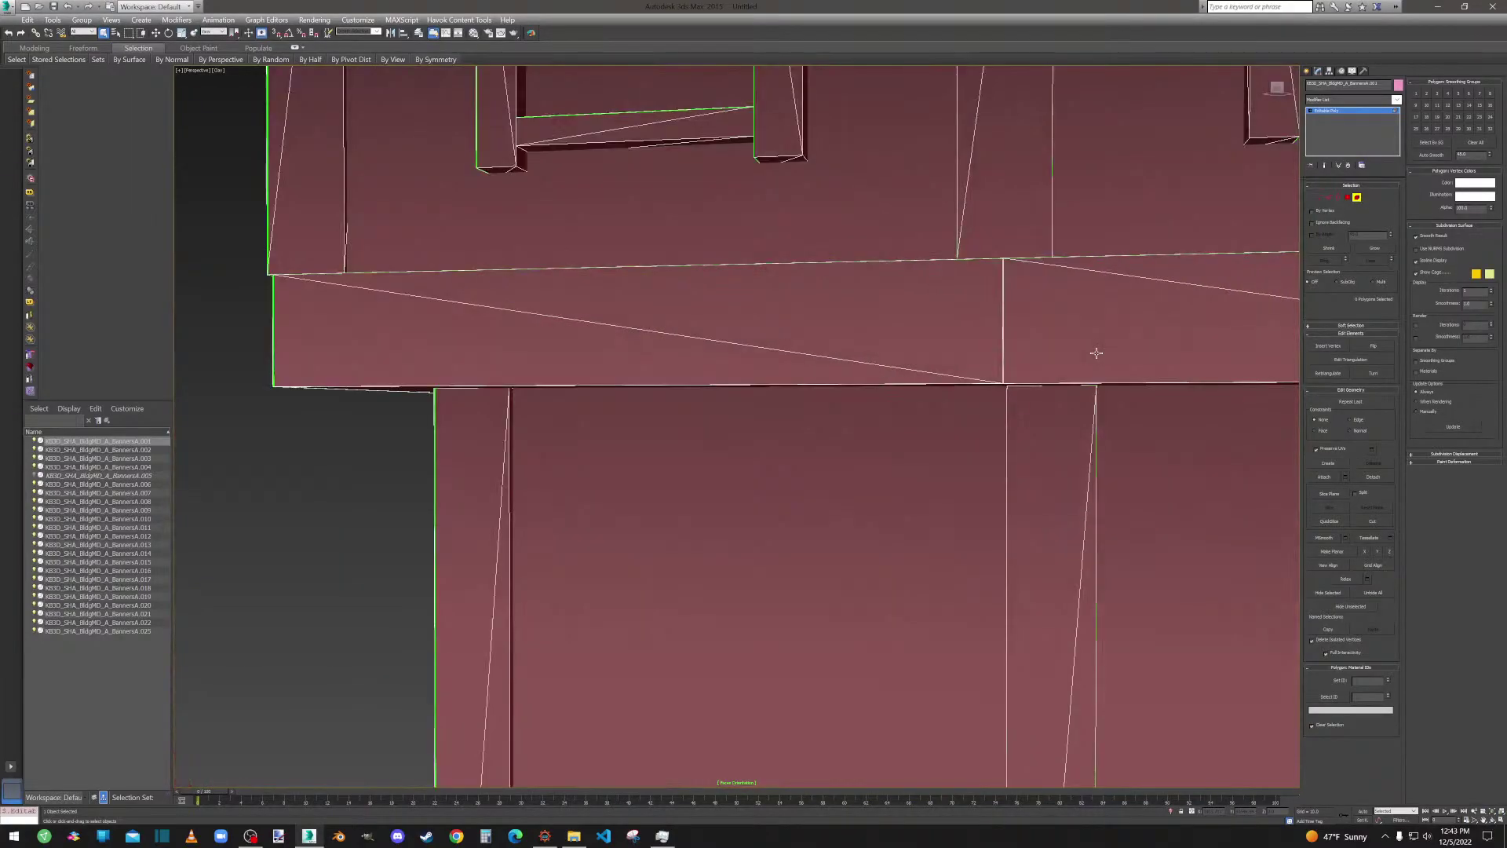
scroll(1093, 353, down, 7)
alt+middle_drag(1094, 353, 821, 92)
middle_drag(1037, 514, 1012, 180)
alt+middle_drag(1013, 180, 1030, 287)
middle_drag(934, 542, 1067, 380)
alt+middle_drag(973, 379, 1003, 400)
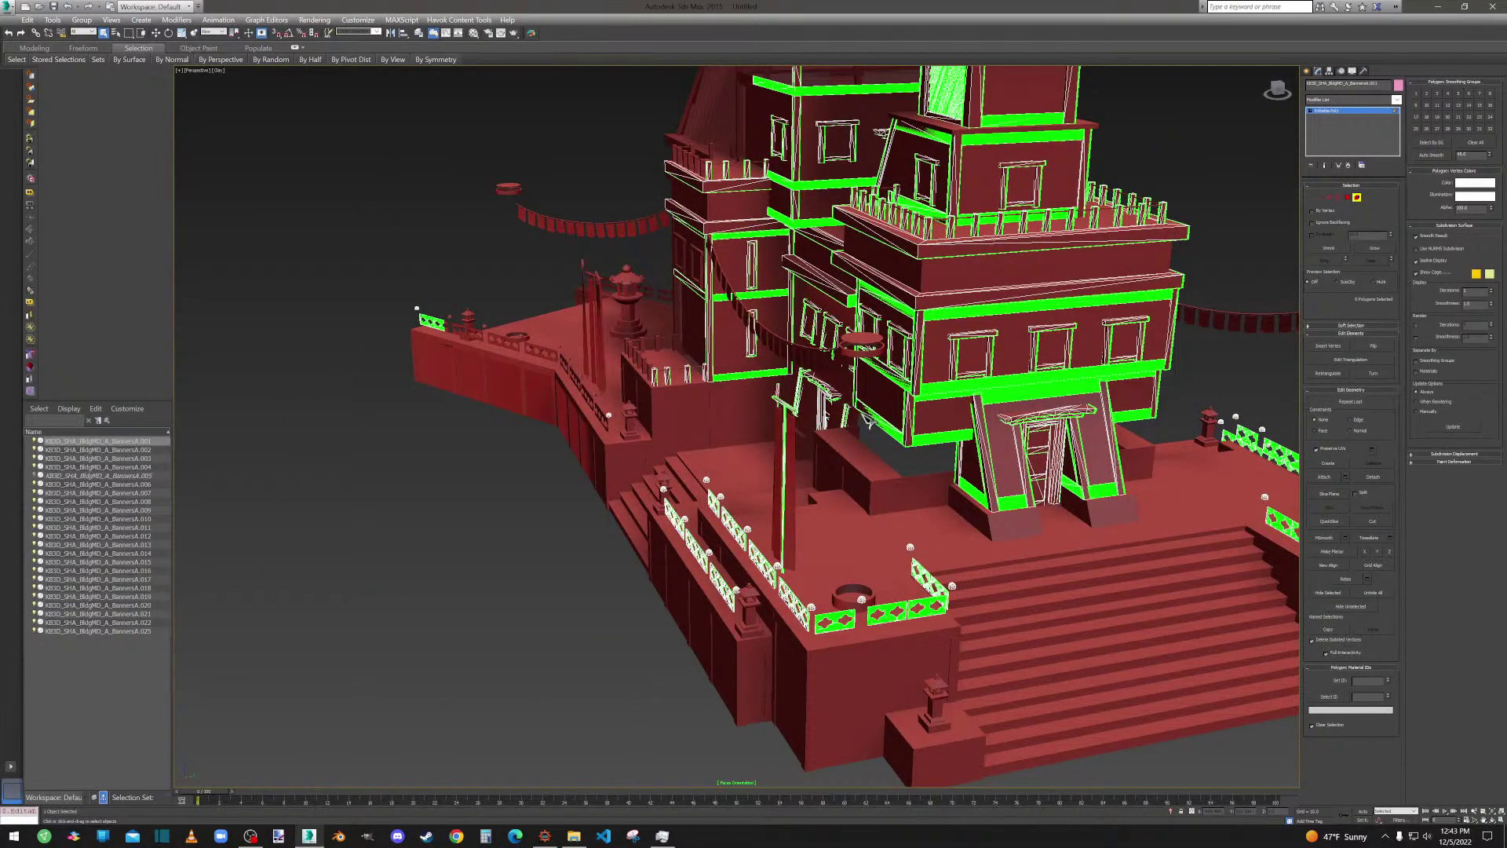
Leave the building mesh, select the object forming the floating discs' tops at the flag lines' ends, and enter its Element level.
click(862, 355)
scroll(833, 612, down, 6)
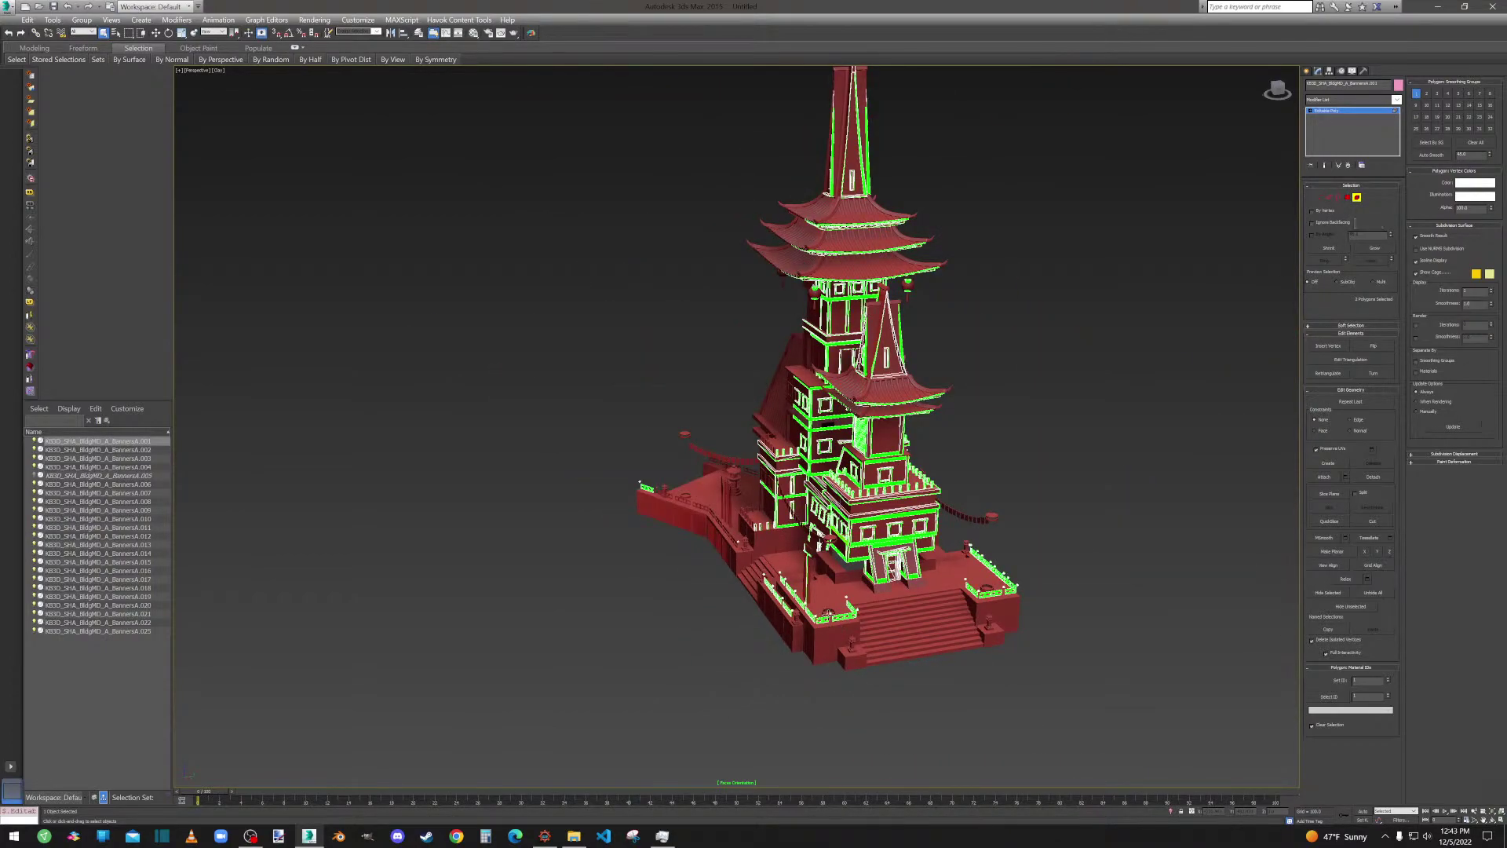
alt+middle_drag(832, 612, 916, 521)
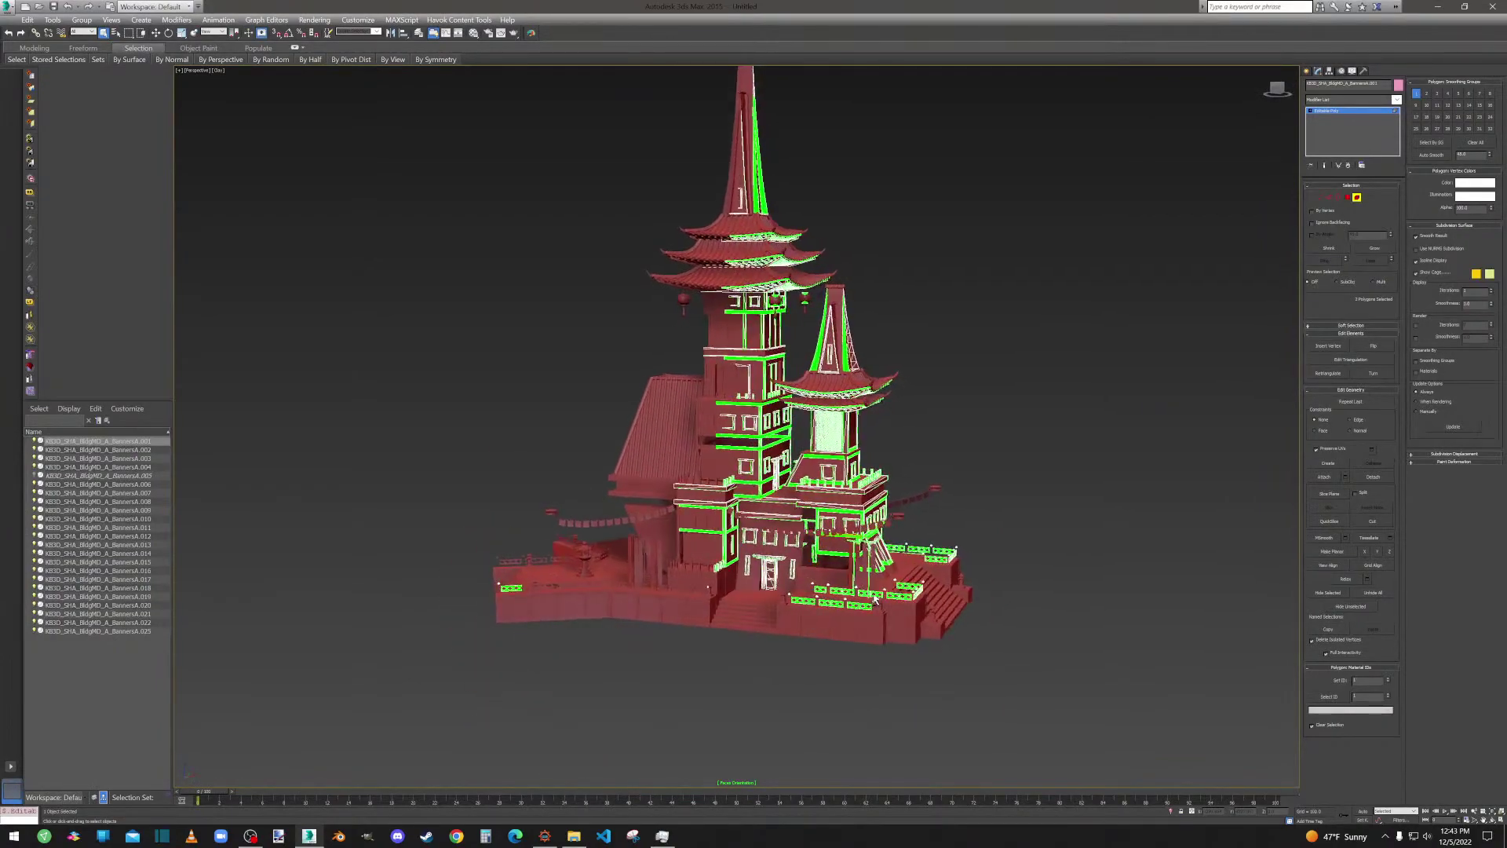
scroll(920, 520, up, 5)
scroll(920, 519, up, 3)
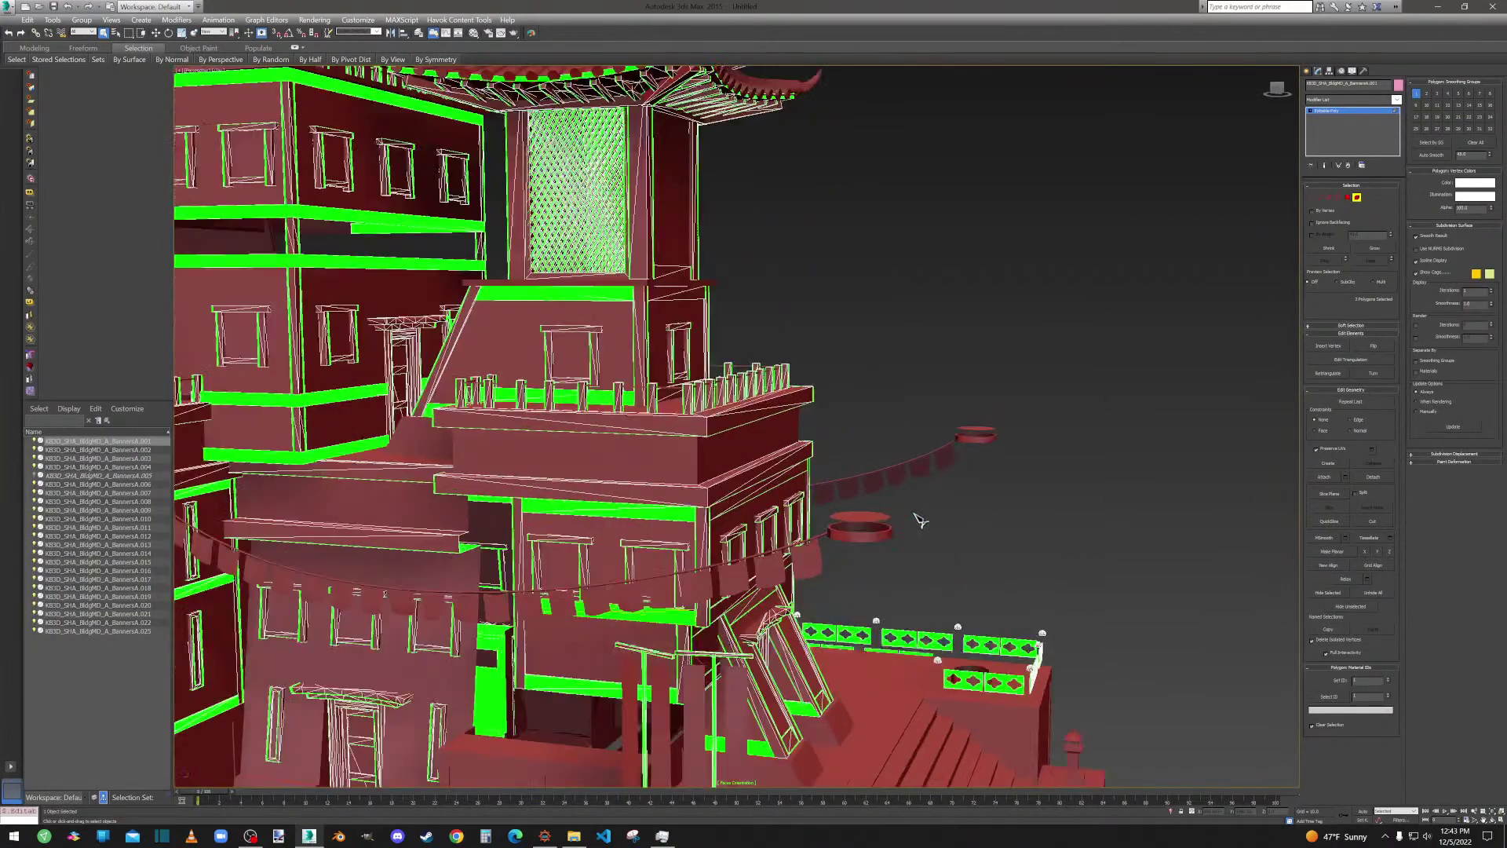
click(1357, 197)
click(870, 518)
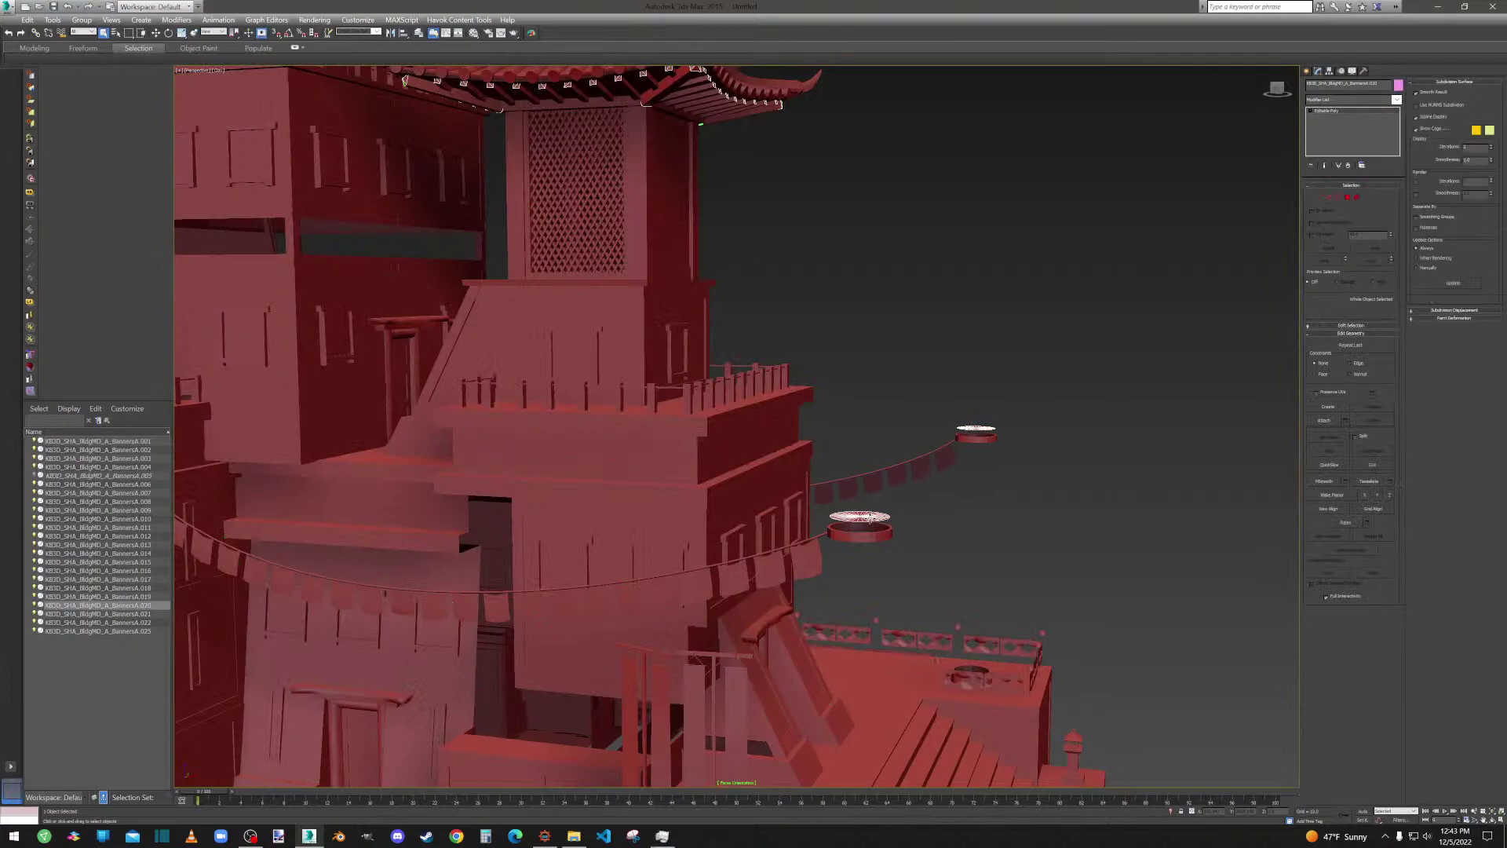
ctrl+click(857, 536)
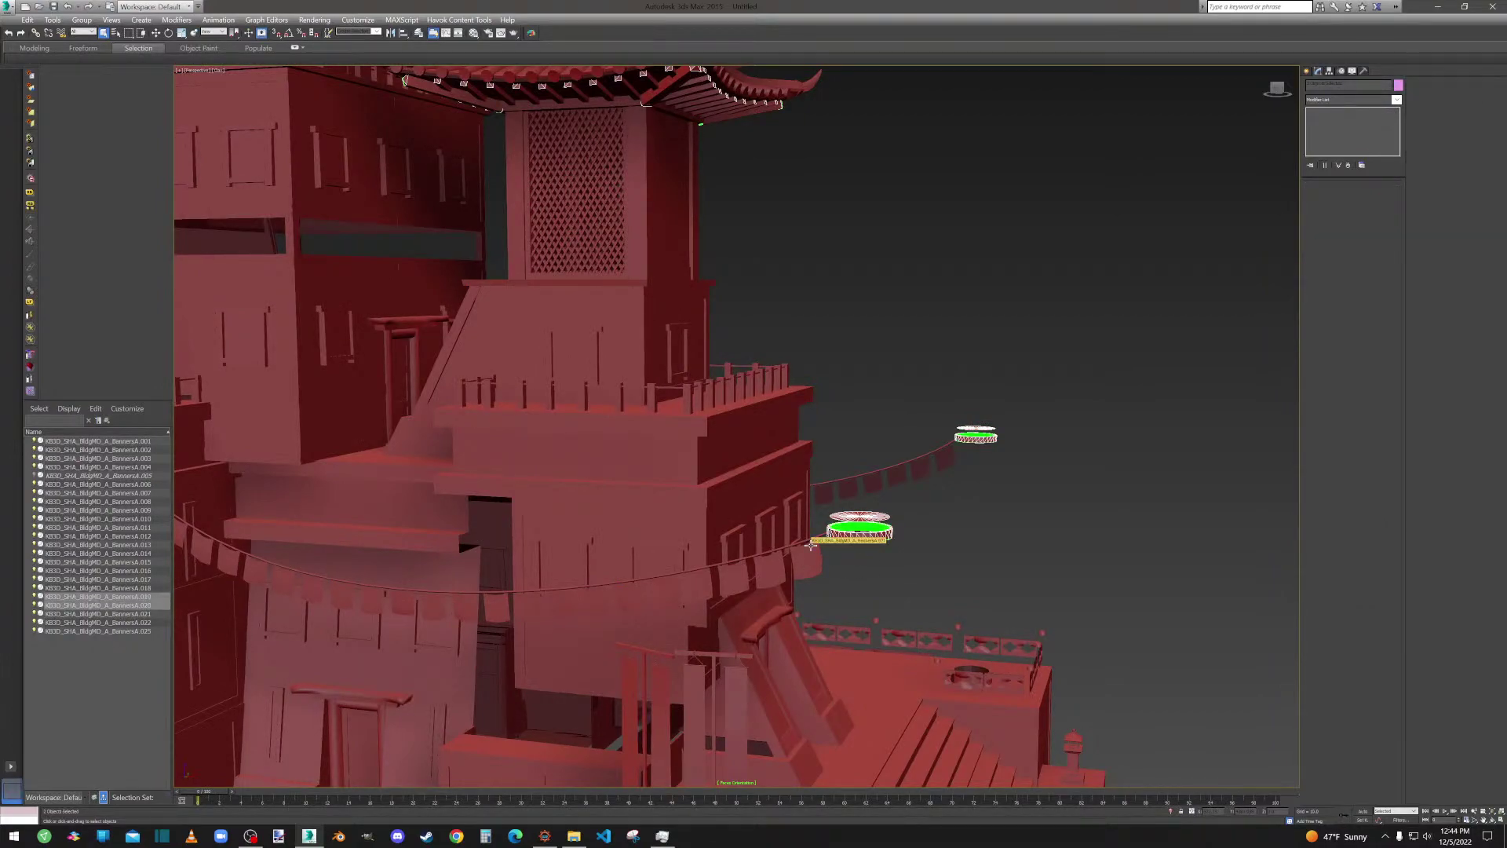
scroll(915, 500, down, 5)
key(alt)
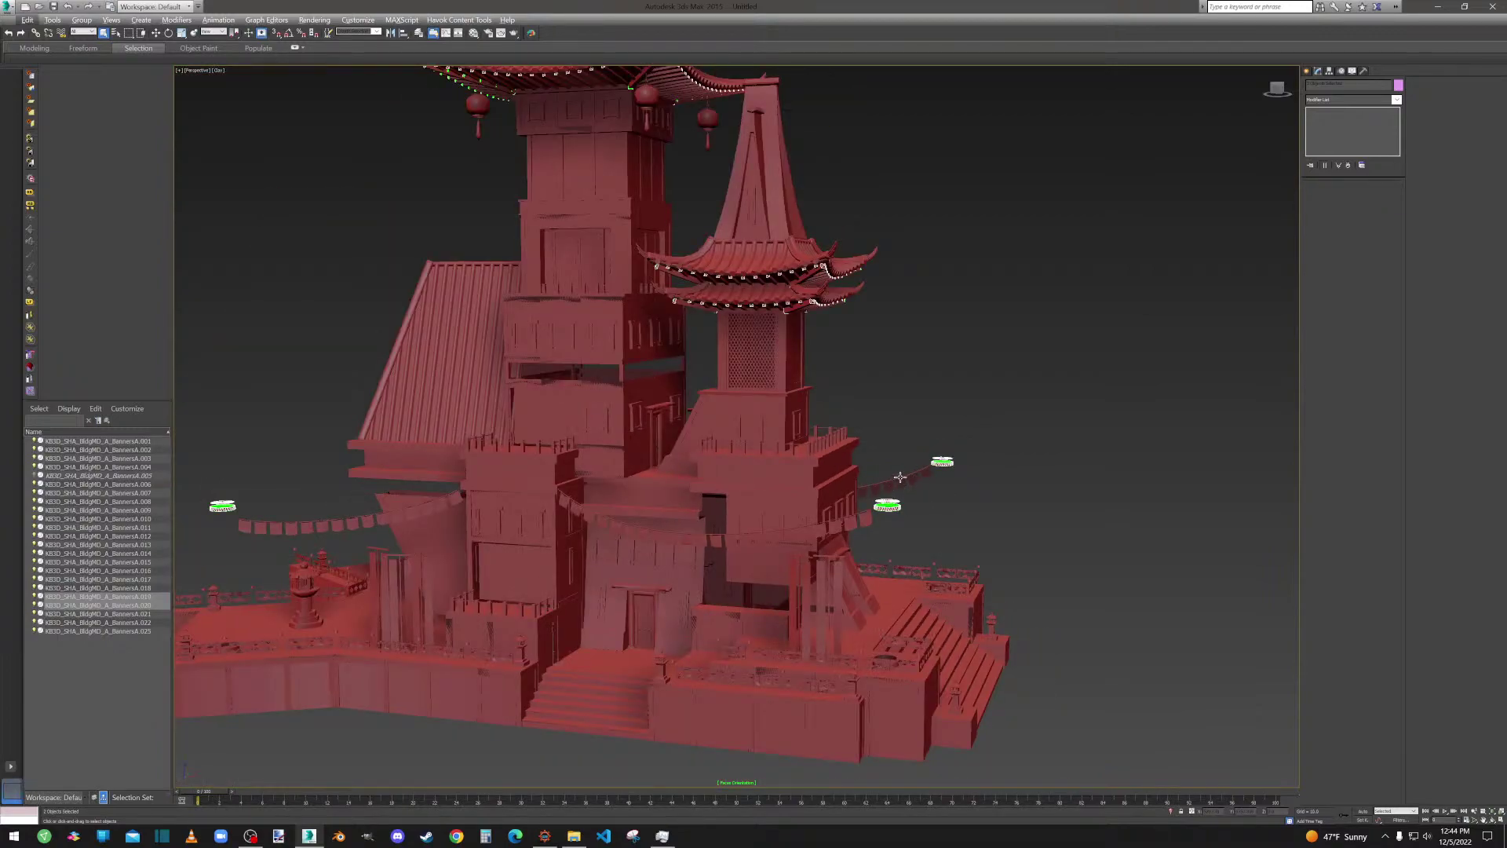
click(944, 461)
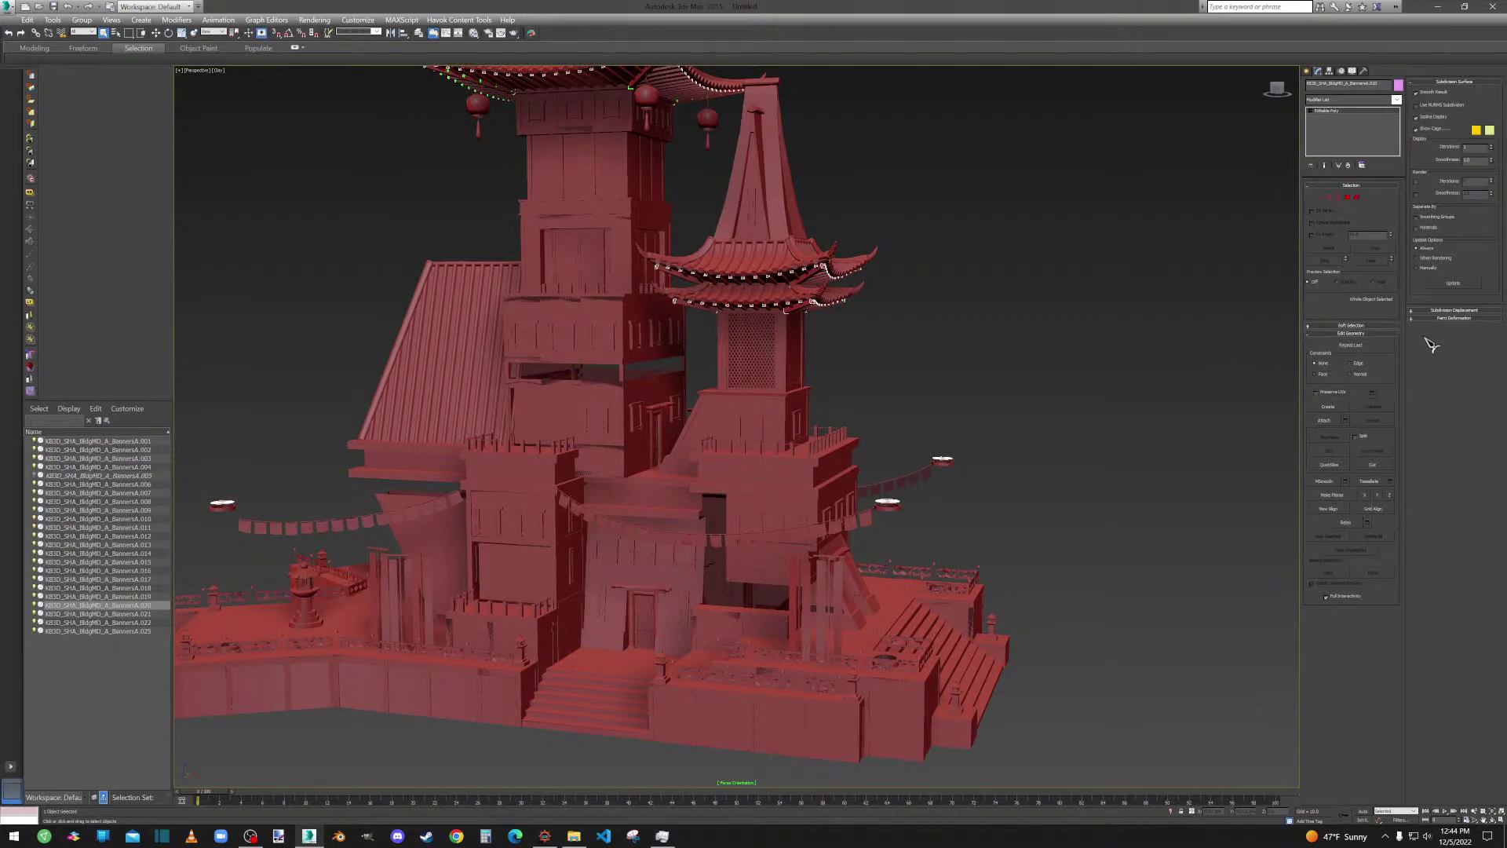
click(1357, 197)
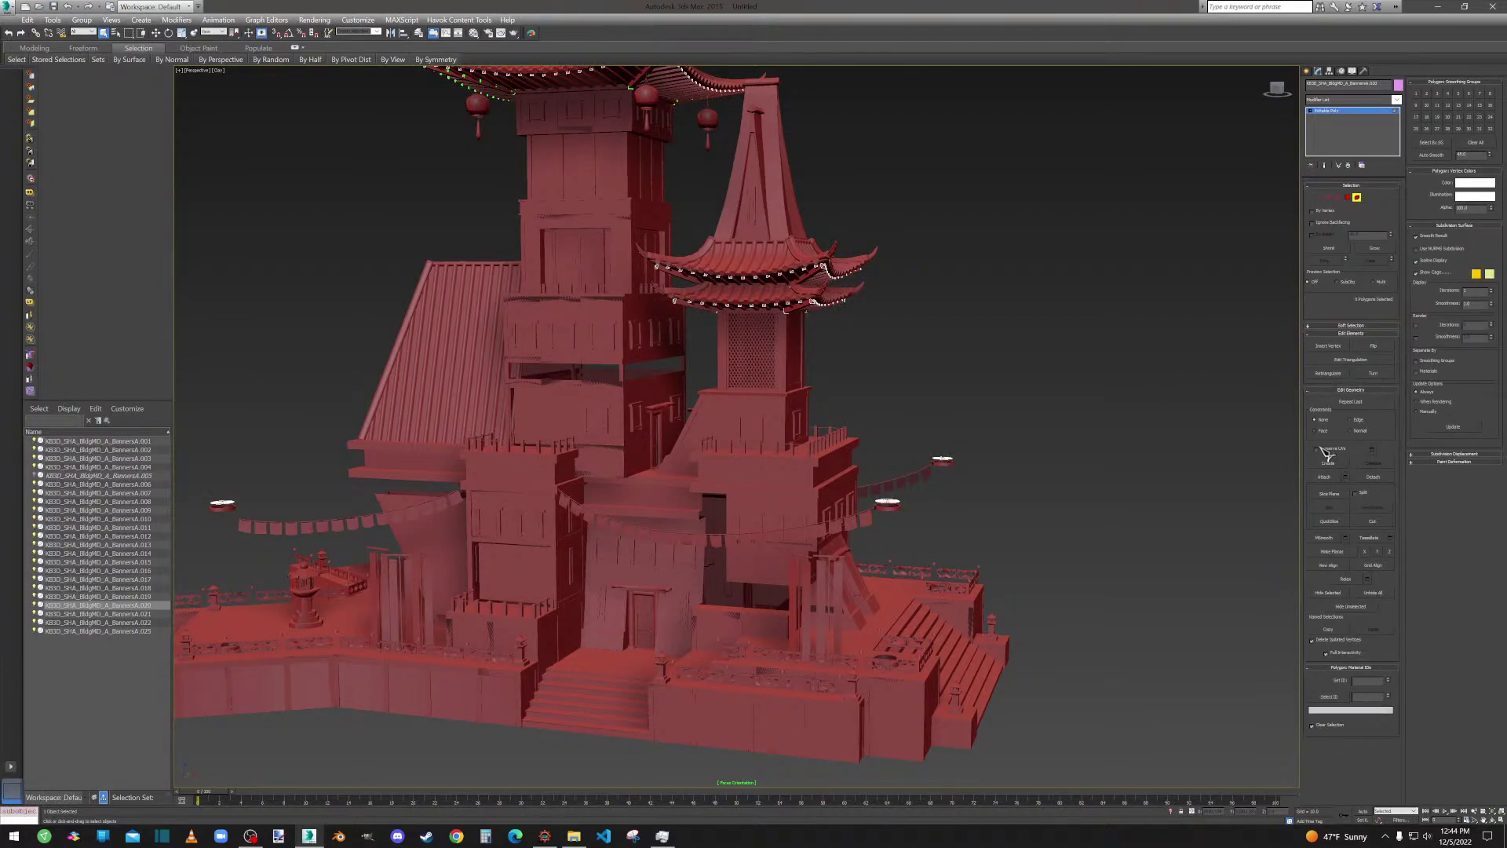
Select and delete the floating disc tops at the flag lines' ends, and leave Element level.
click(1317, 450)
drag(925, 430, 976, 489)
ctrl+drag(902, 522, 920, 522)
middle_drag(757, 520, 959, 558)
ctrl+drag(418, 636, 417, 632)
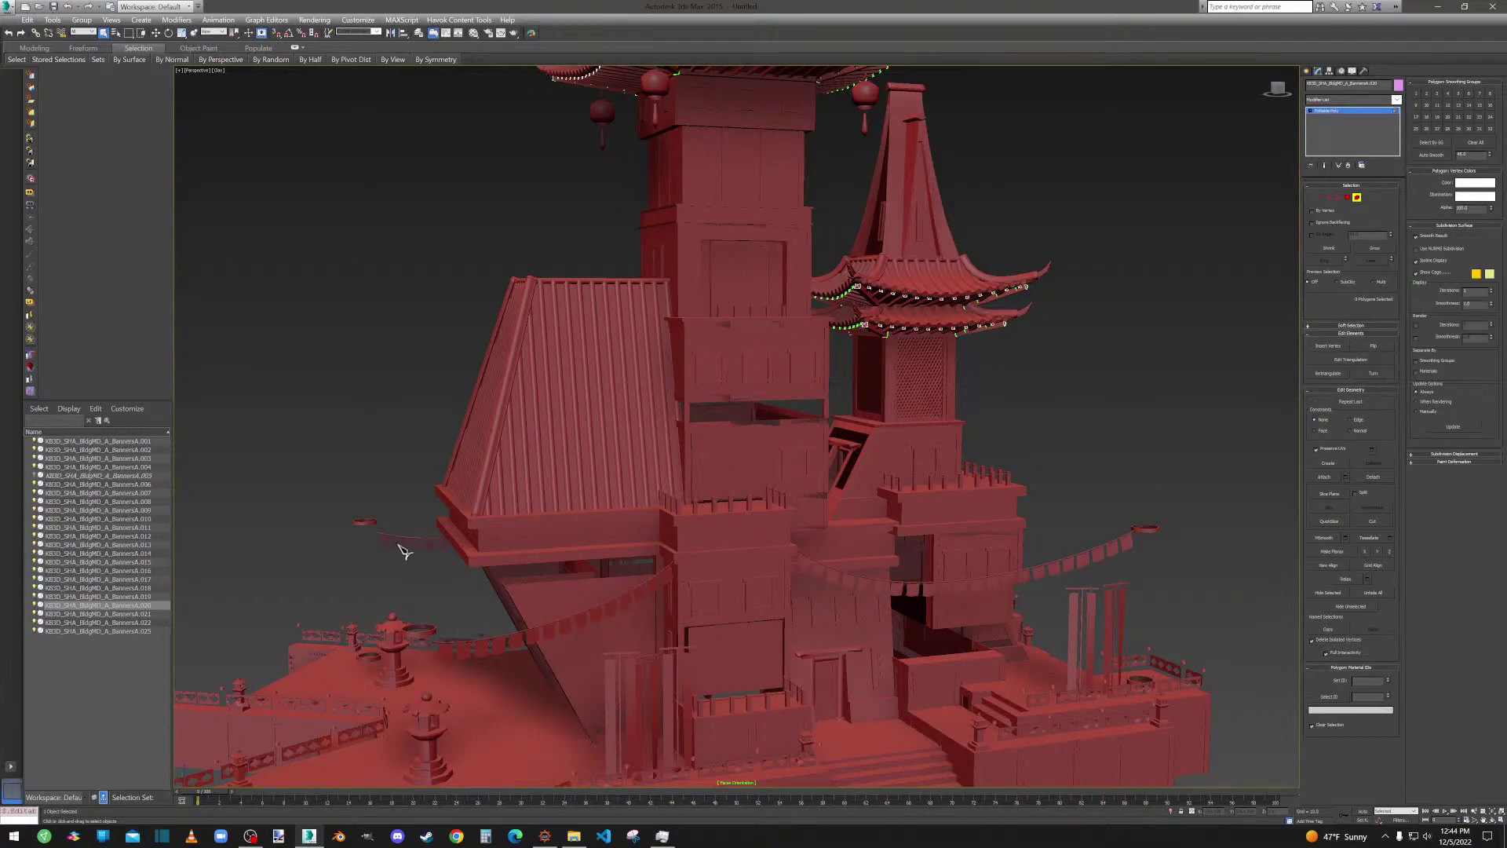
click(1358, 197)
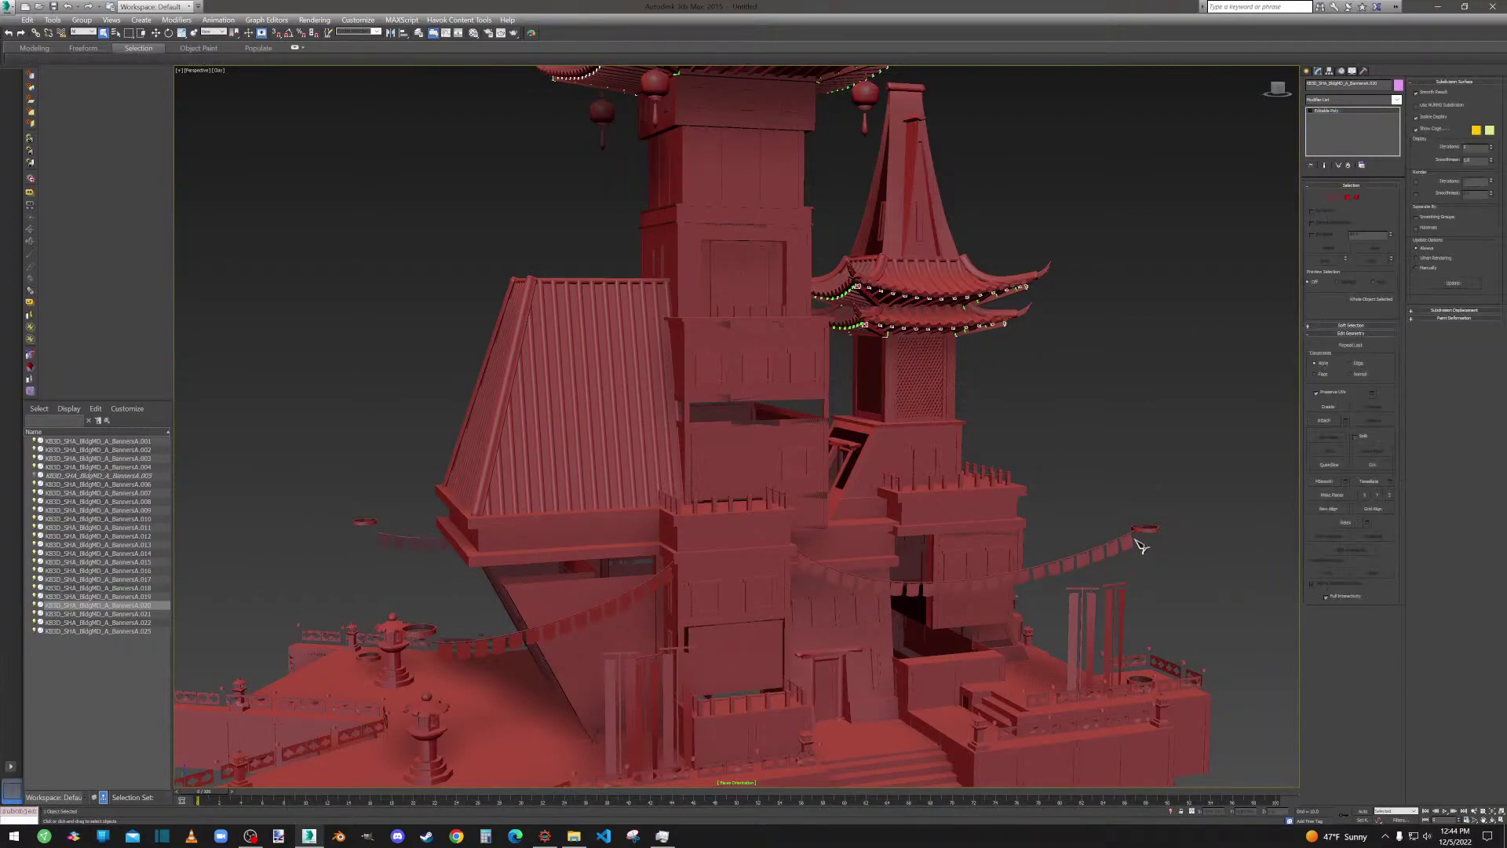
Select the floating discs' rim object and delete its rims at the flag lines' ends at Element level.
click(1148, 531)
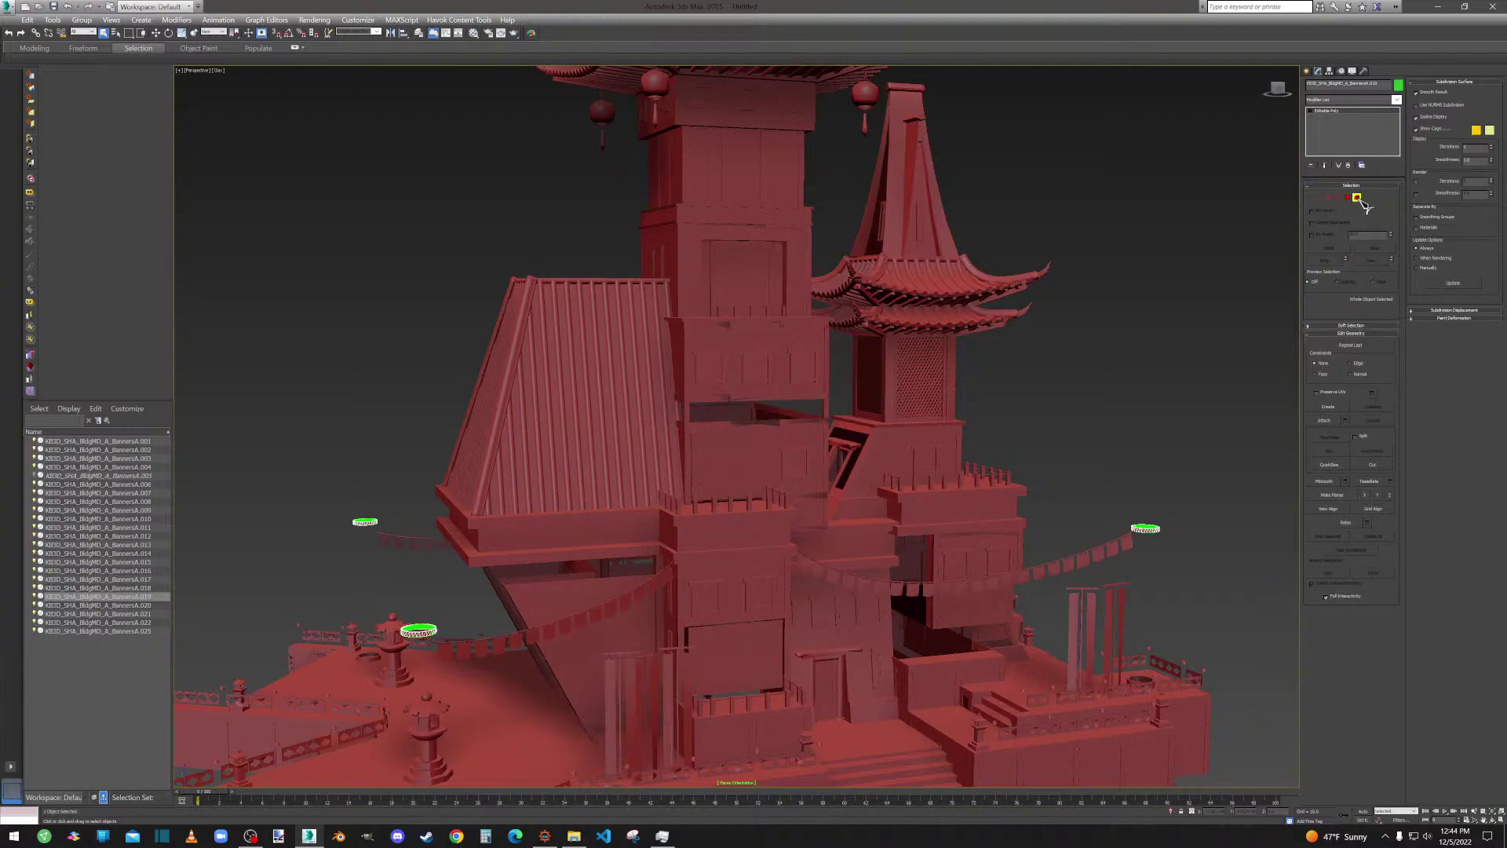
click(1359, 198)
click(416, 630)
ctrl+click(365, 522)
alt+middle_drag(440, 579, 168, 516)
ctrl+click(798, 447)
click(862, 488)
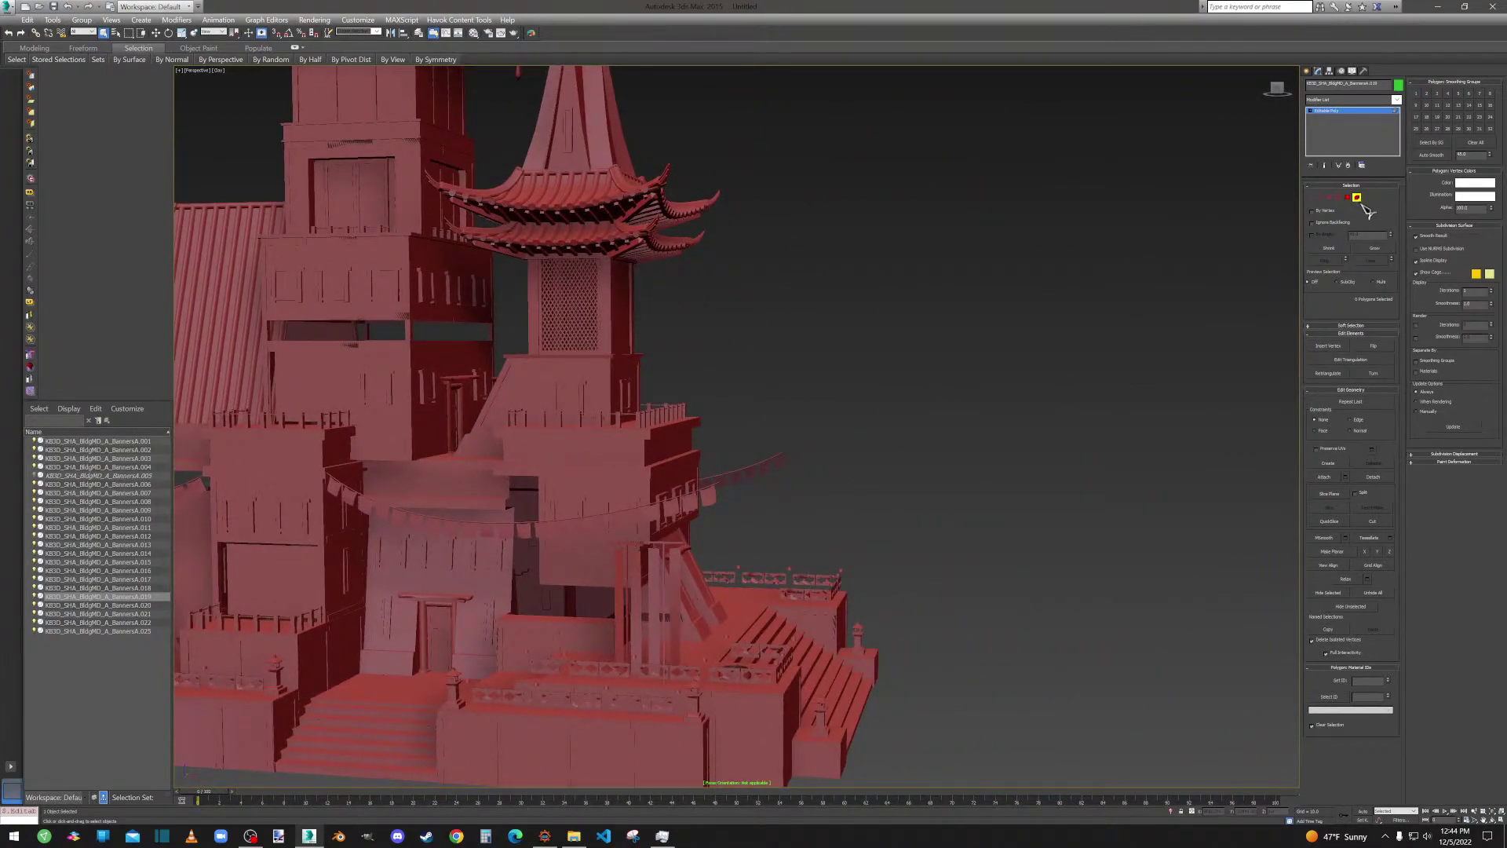
Select the hanging flags object, delete its flags along the lines around the building at Element level, and leave Element level.
click(1360, 204)
scroll(808, 404, down, 3)
click(669, 502)
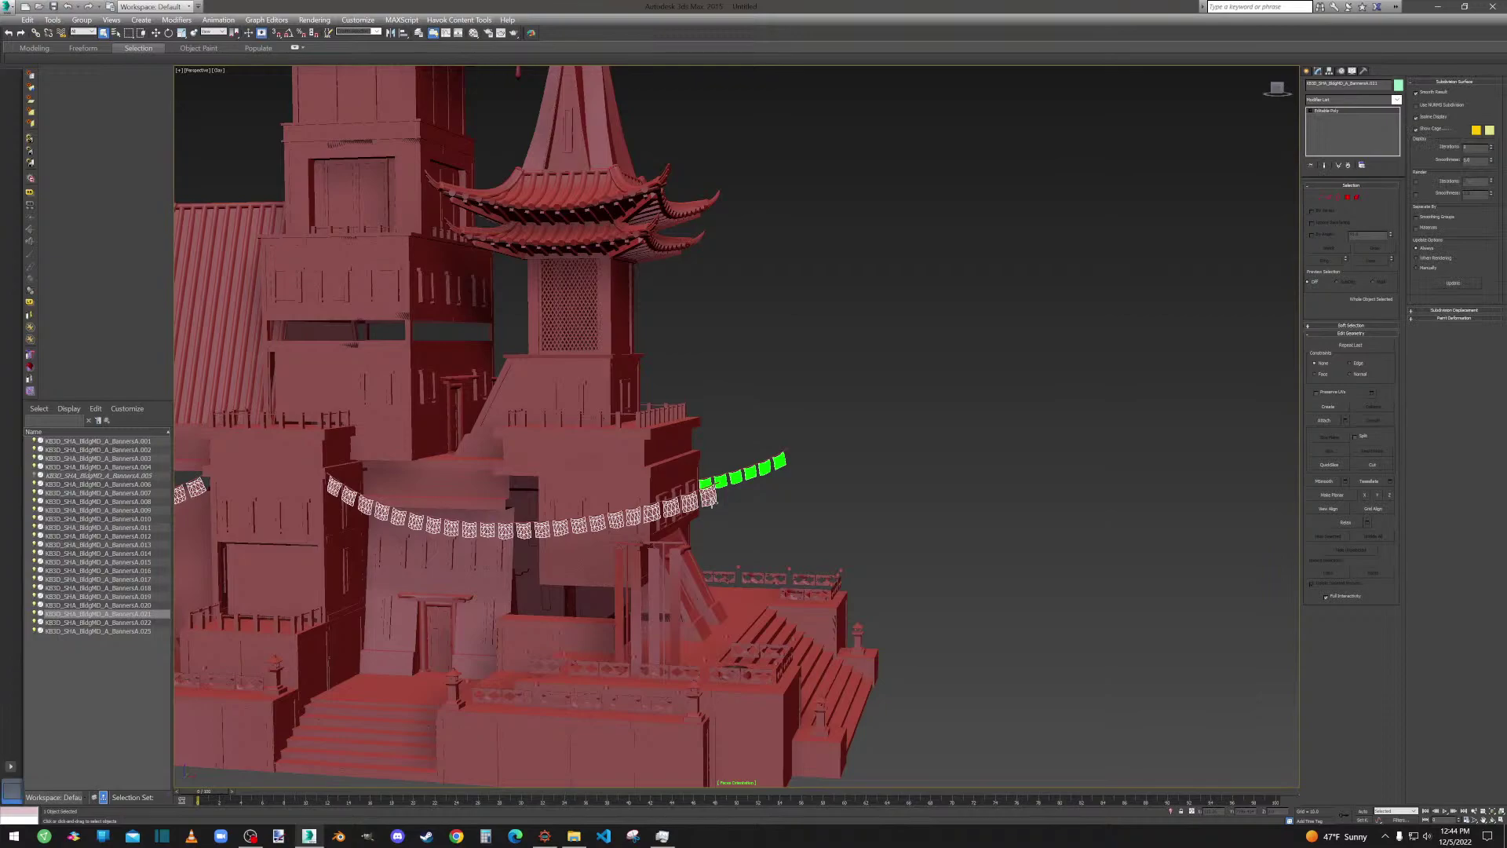
scroll(670, 502, down, 2)
middle_drag(670, 503, 732, 522)
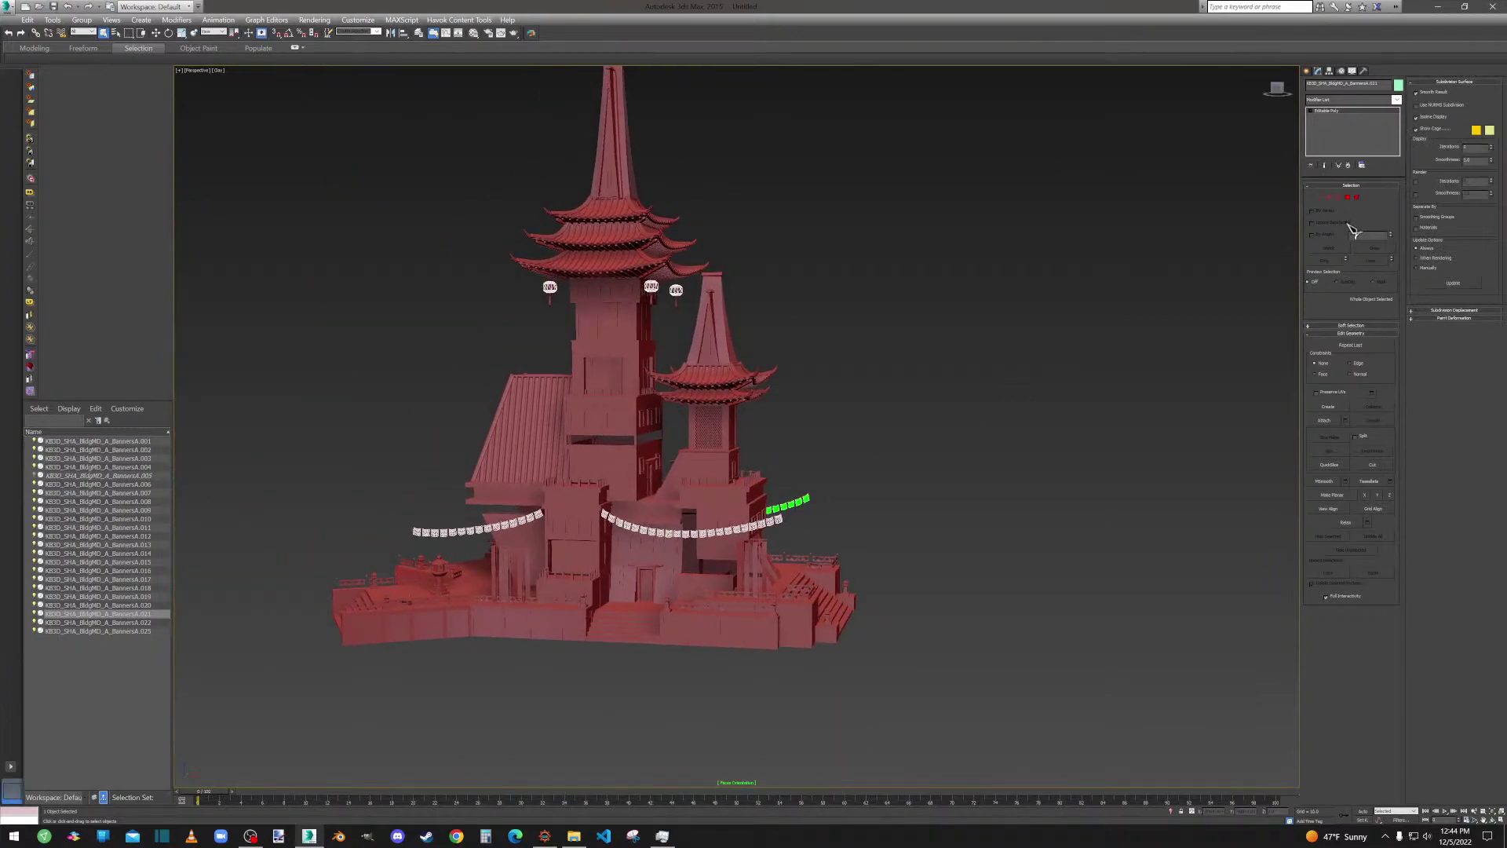
click(1357, 198)
alt+middle_drag(1000, 471, 736, 449)
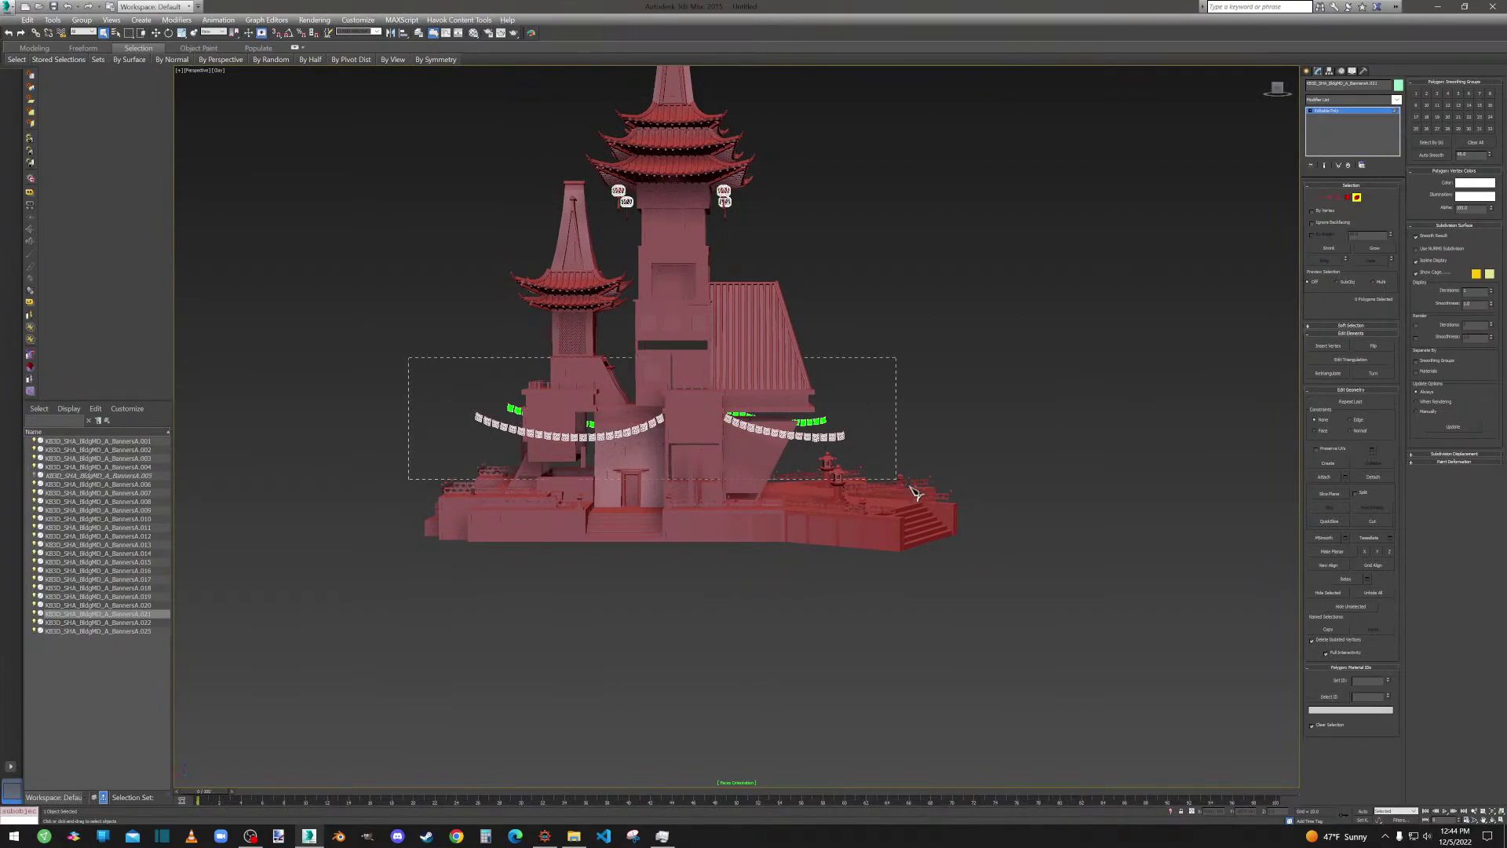
drag(905, 485, 843, 463)
key(Delete)
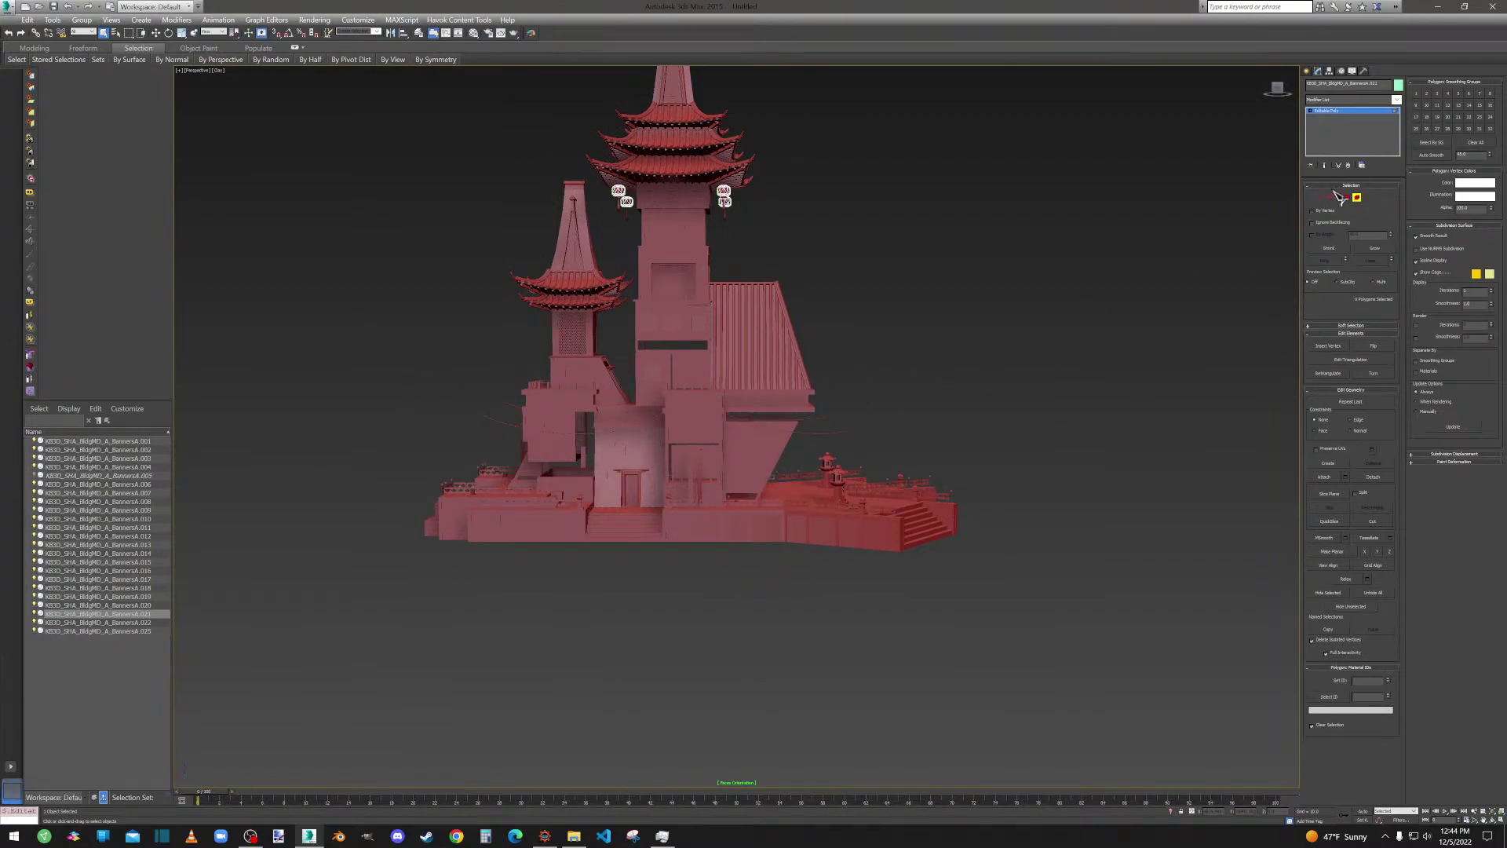
click(1357, 197)
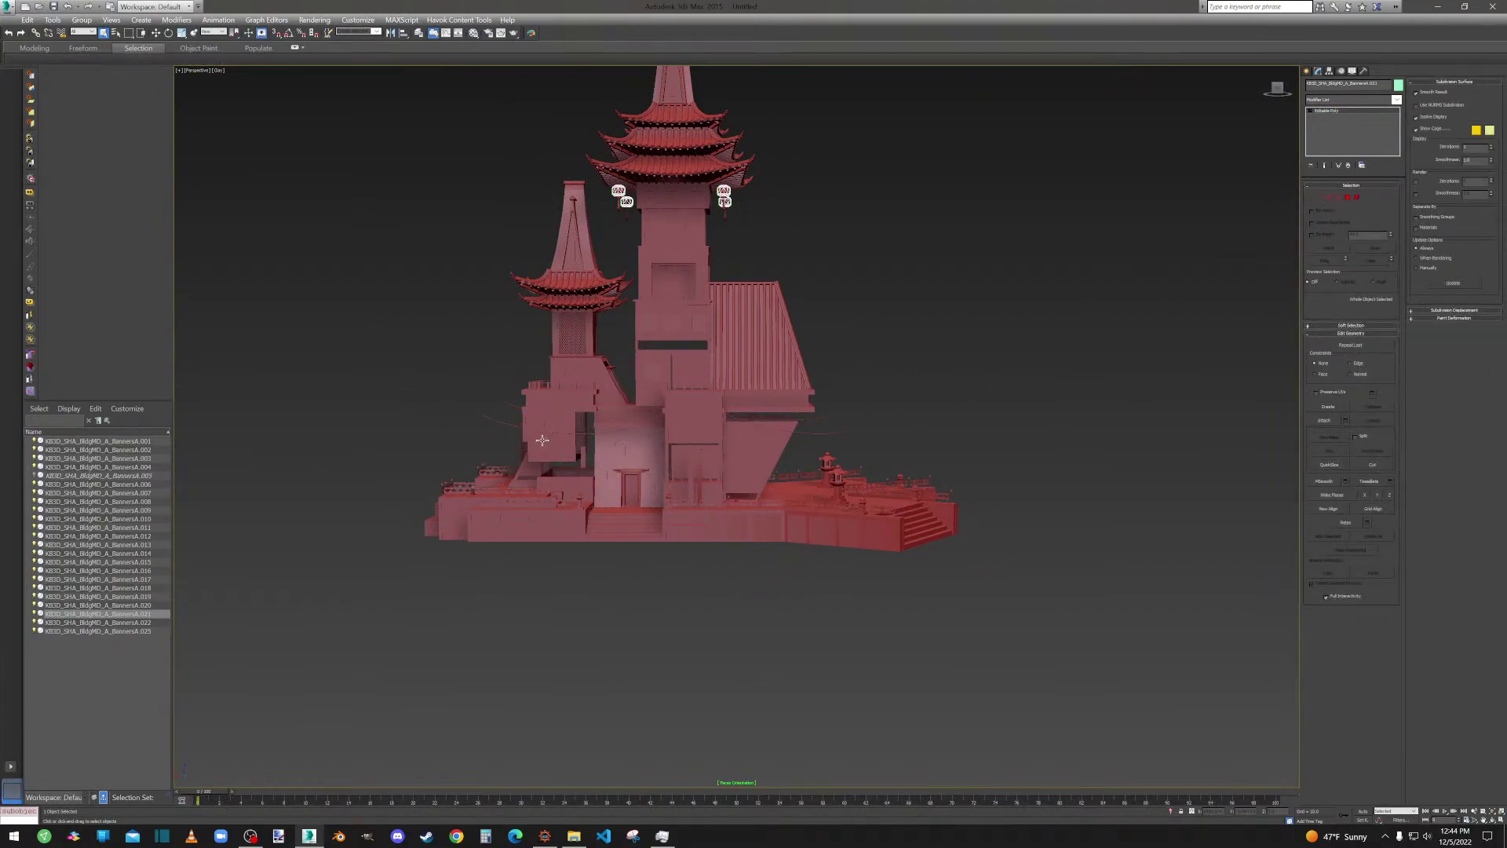
Delete the vertical banners on the terrace and the cords that carried the hanging flags.
click(524, 450)
alt+middle_drag(524, 450, 719, 493)
key(Delete)
scroll(719, 493, up, 5)
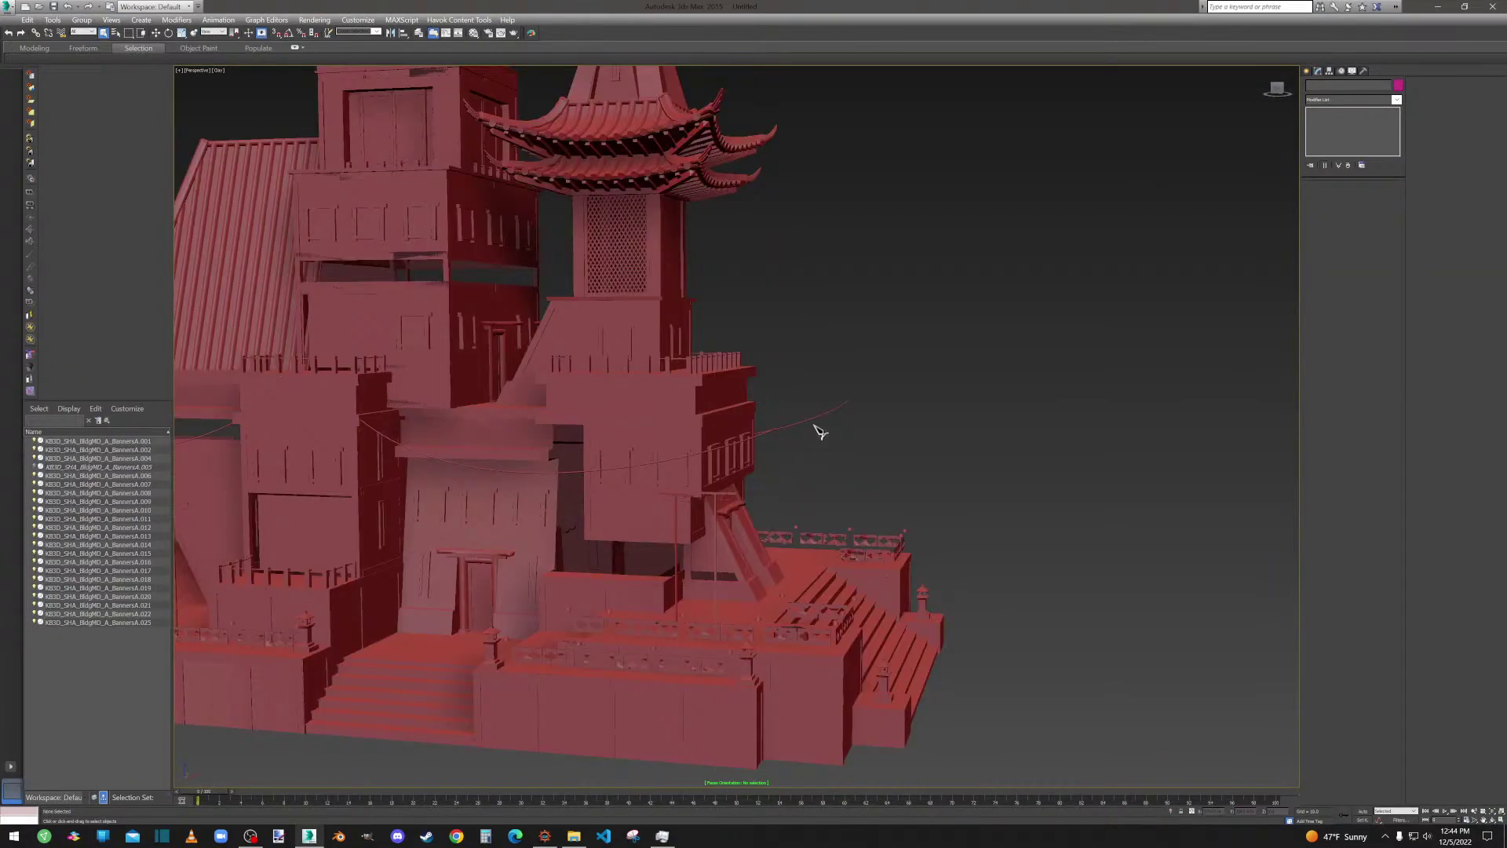
click(829, 416)
scroll(814, 434, down, 5)
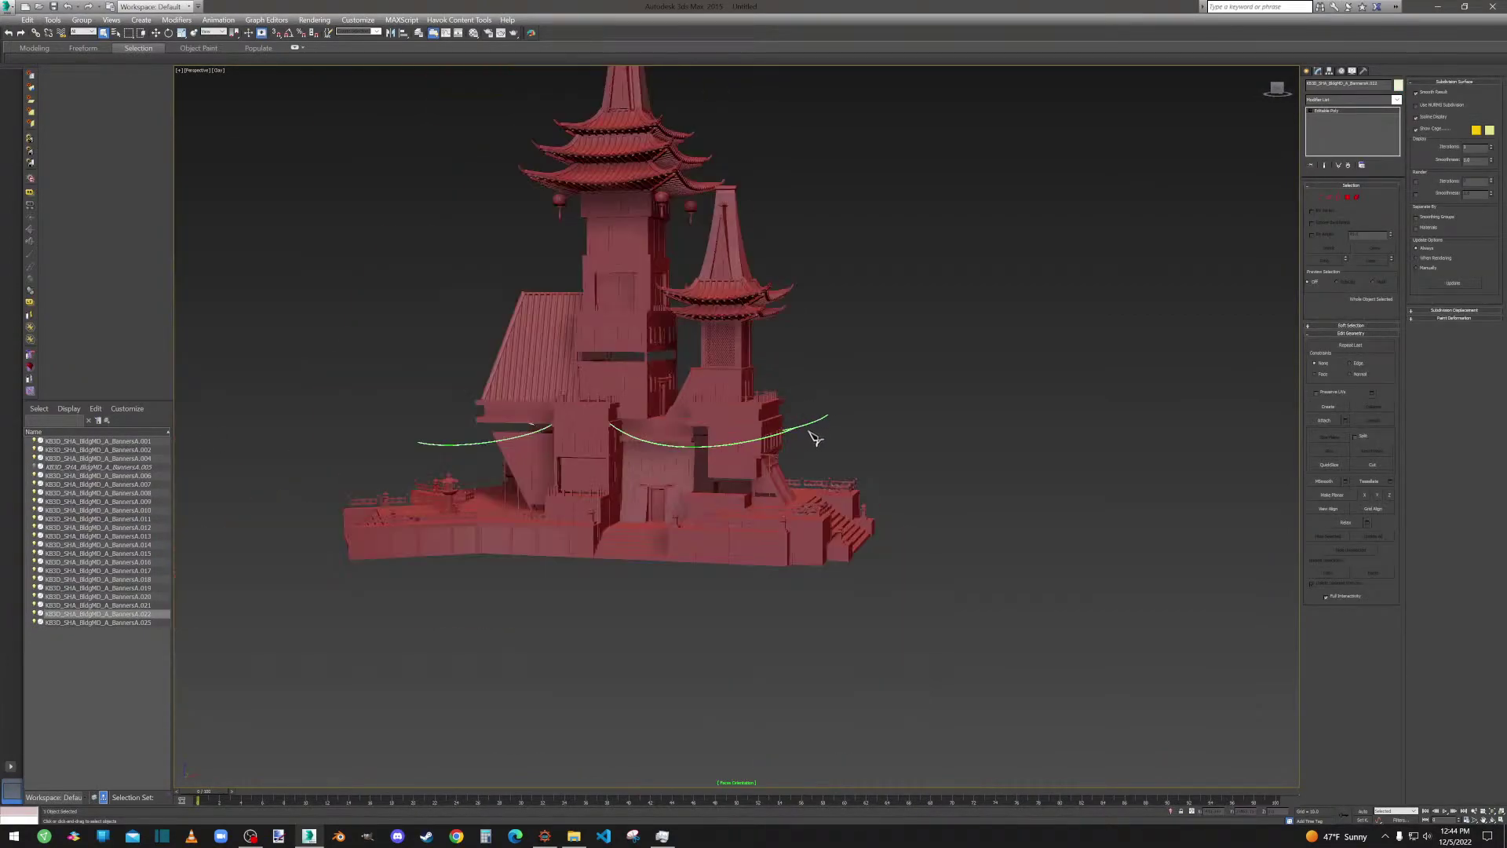
alt+middle_drag(792, 452, 773, 498)
key(Delete)
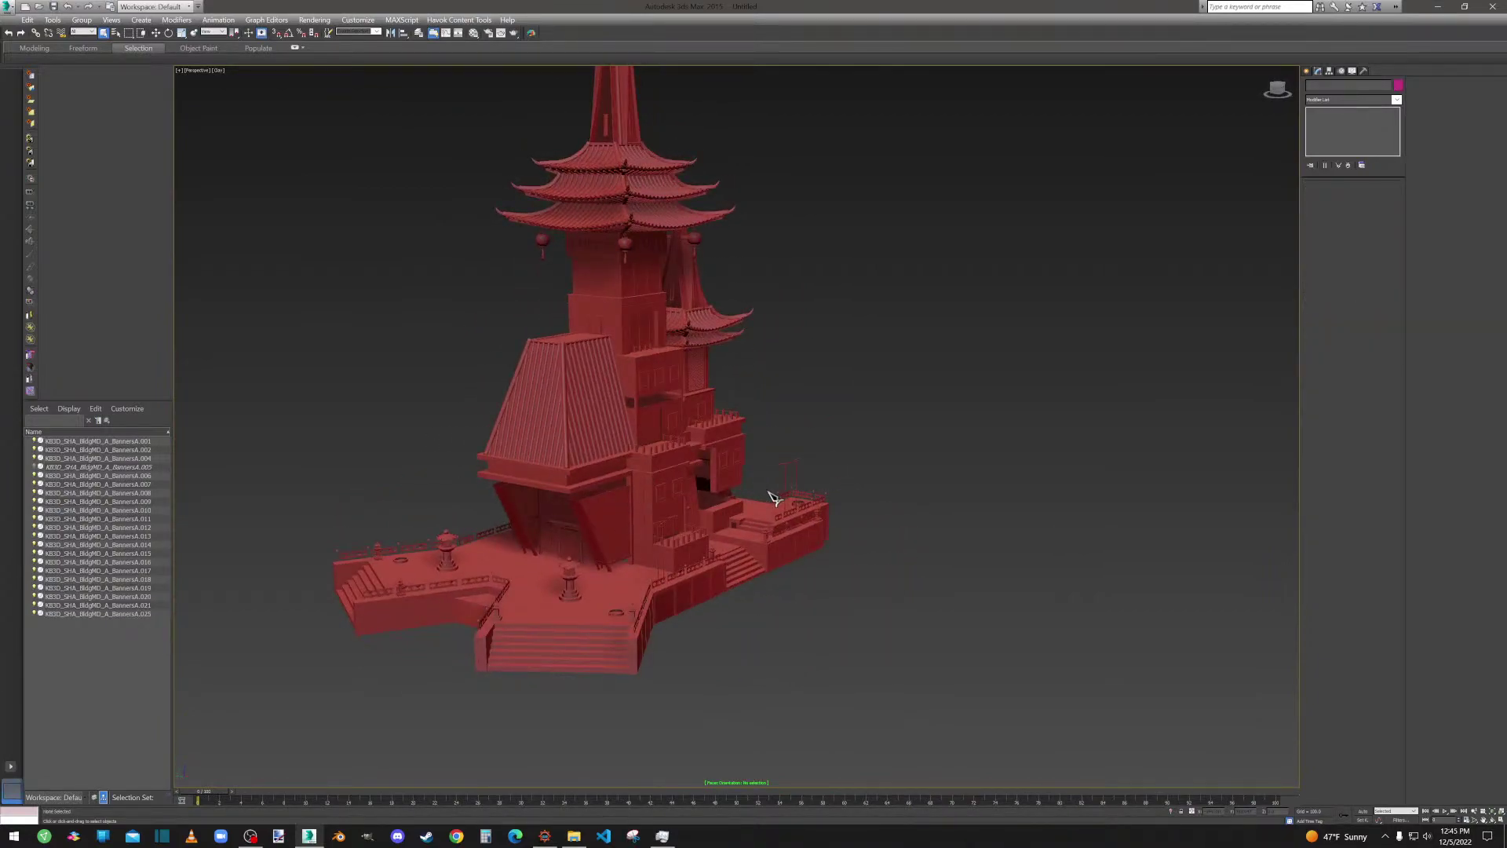
Examine the doorway, stairs and terrace below the sloped roof, selecting the mesh there to see which parts belong to it.
alt+middle_drag(638, 499, 677, 552)
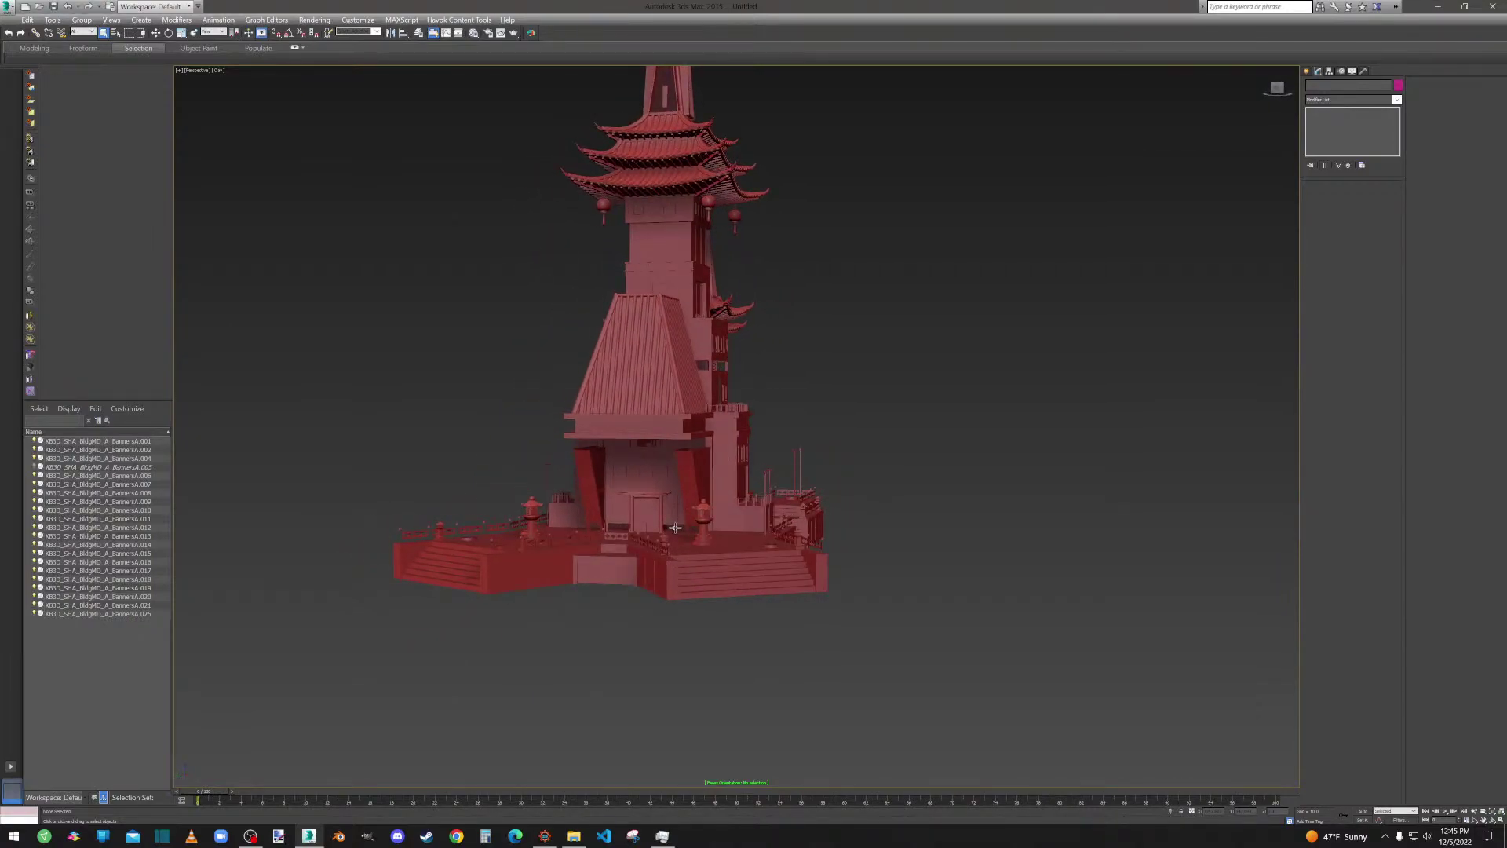
click(675, 527)
scroll(675, 527, up, 10)
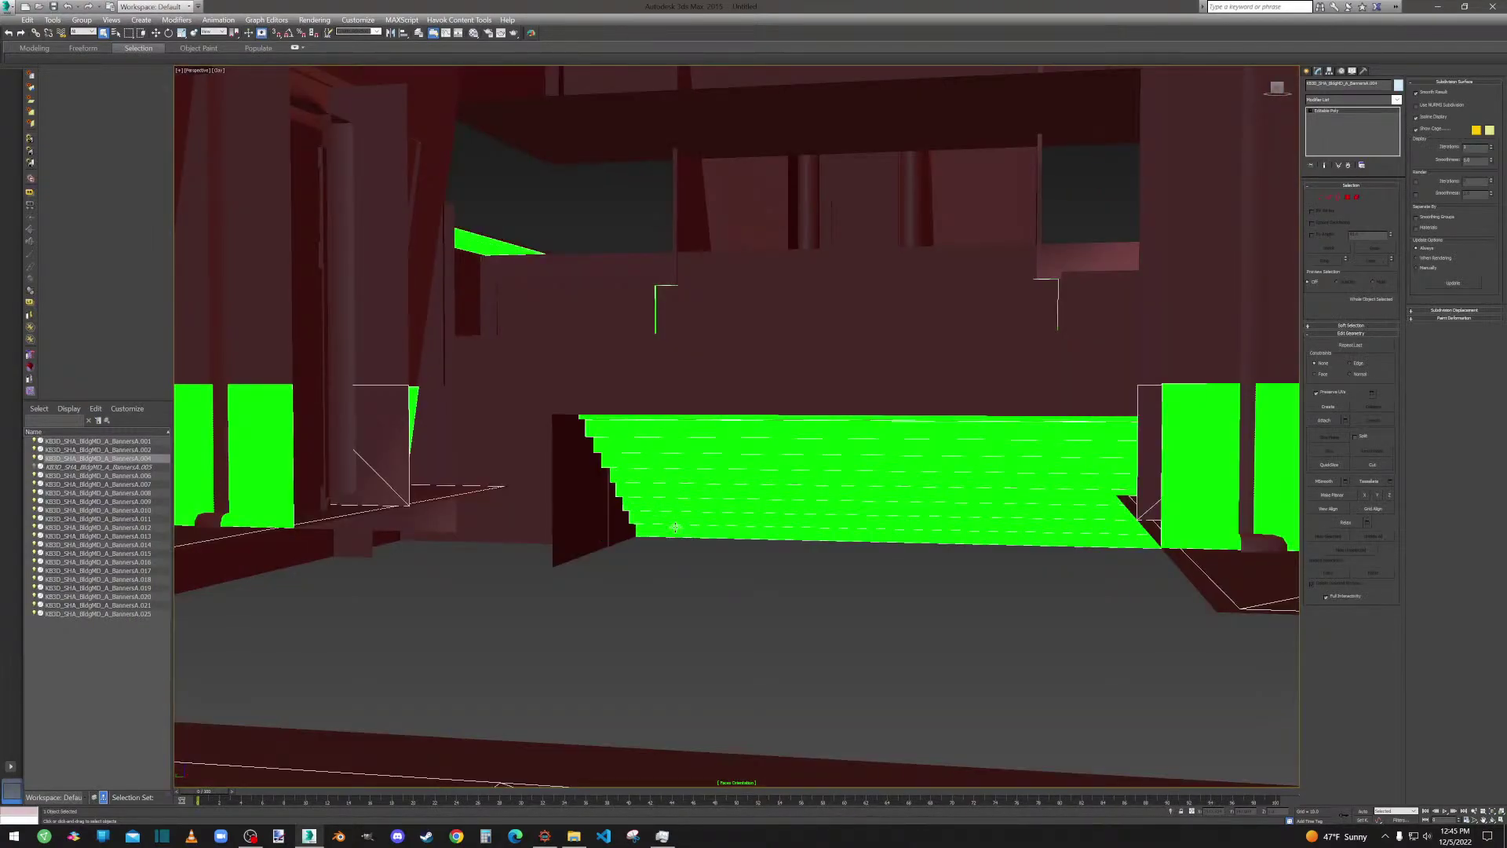
scroll(675, 527, down, 10)
alt+middle_drag(615, 384, 555, 390)
scroll(958, 383, down, 5)
alt+middle_drag(958, 383, 716, 476)
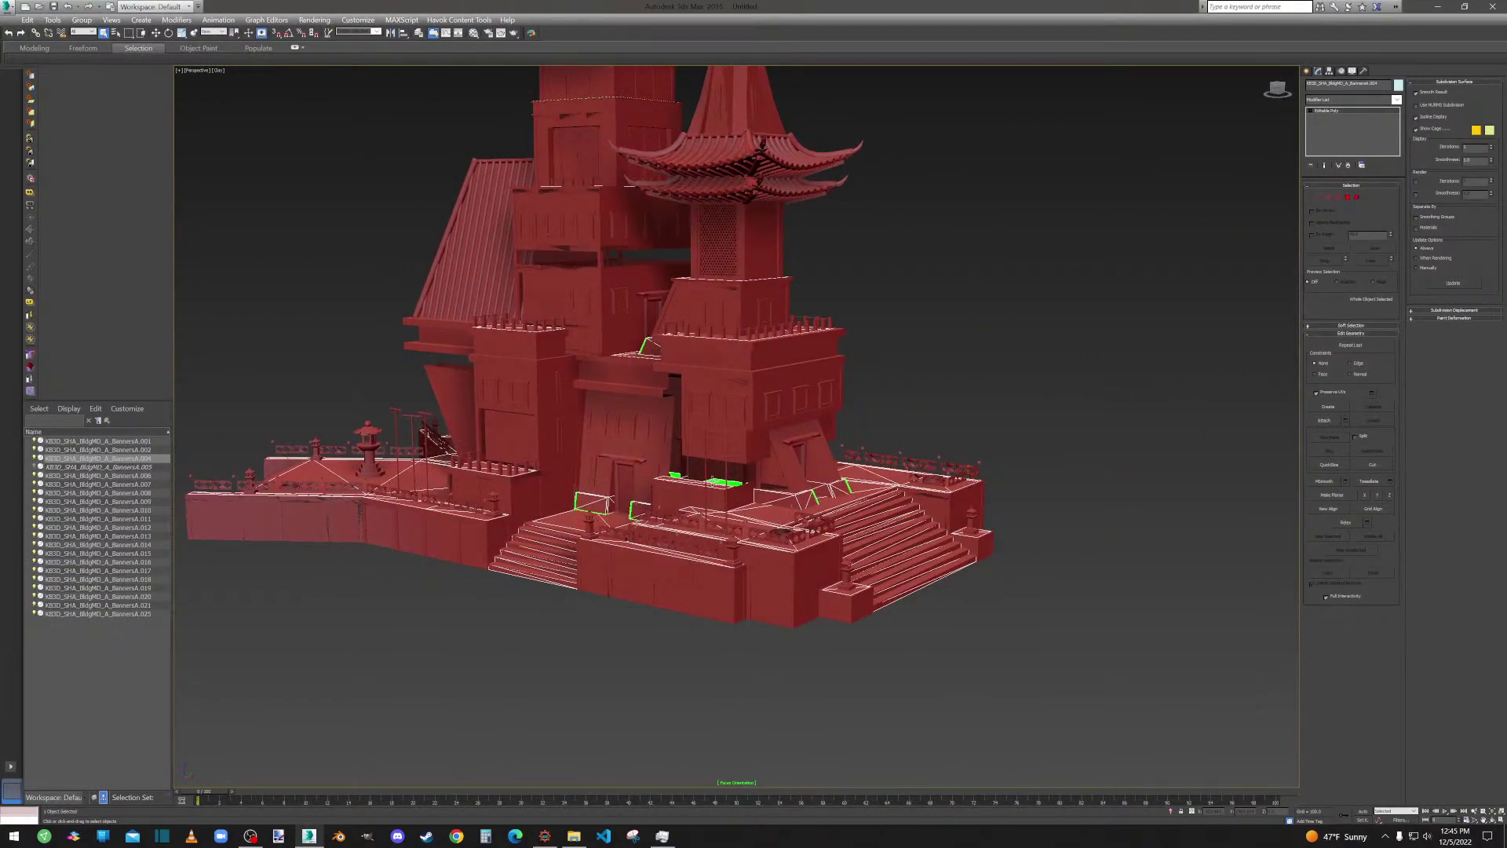
click(712, 480)
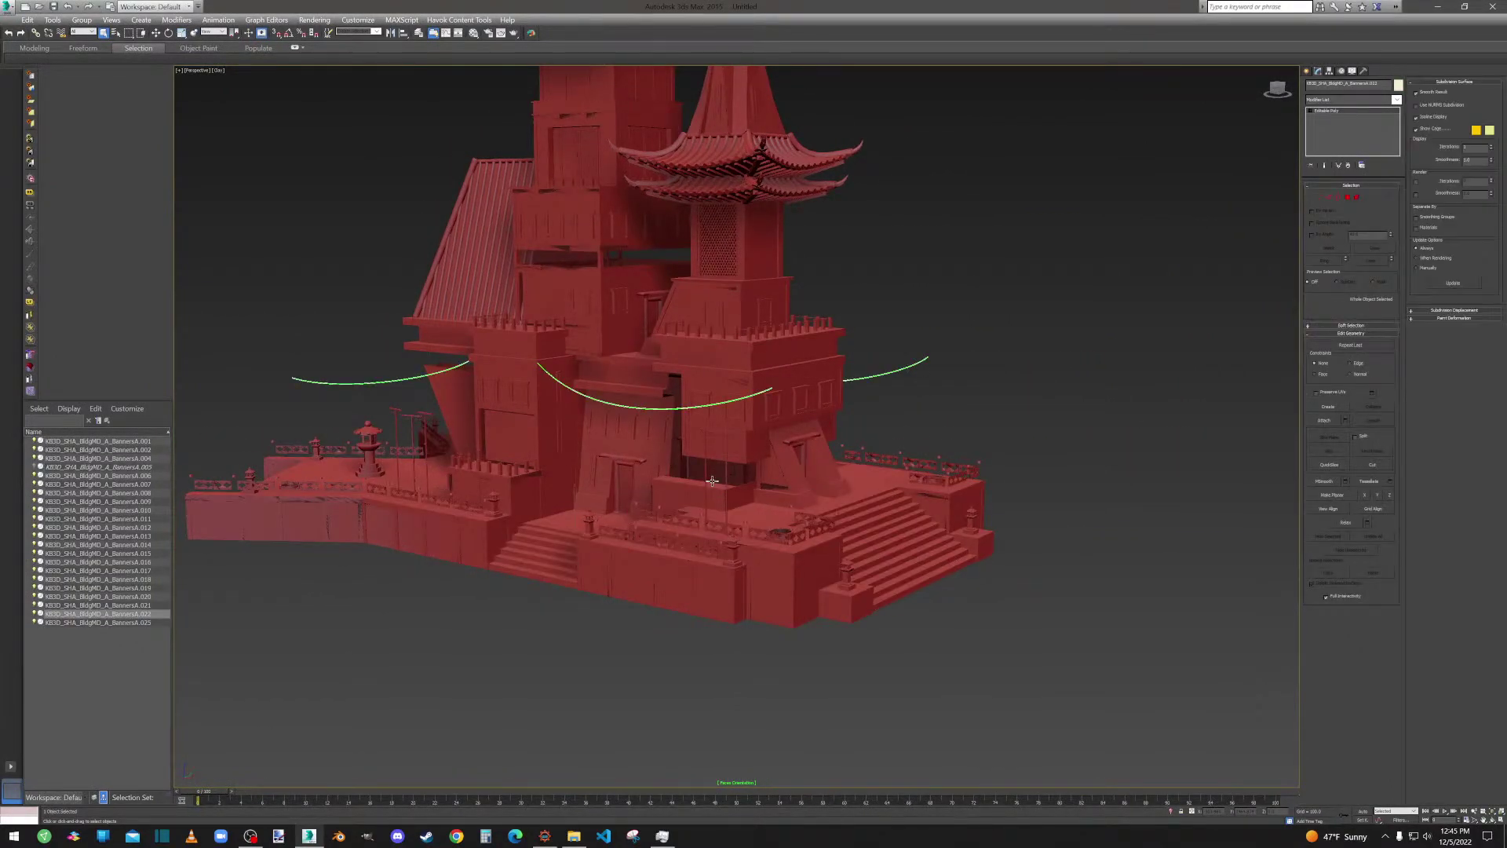
Undo the recent deletions of the cords, banners, hanging flags and floating discs.
key(ctrl+z)
key(ctrl+z)
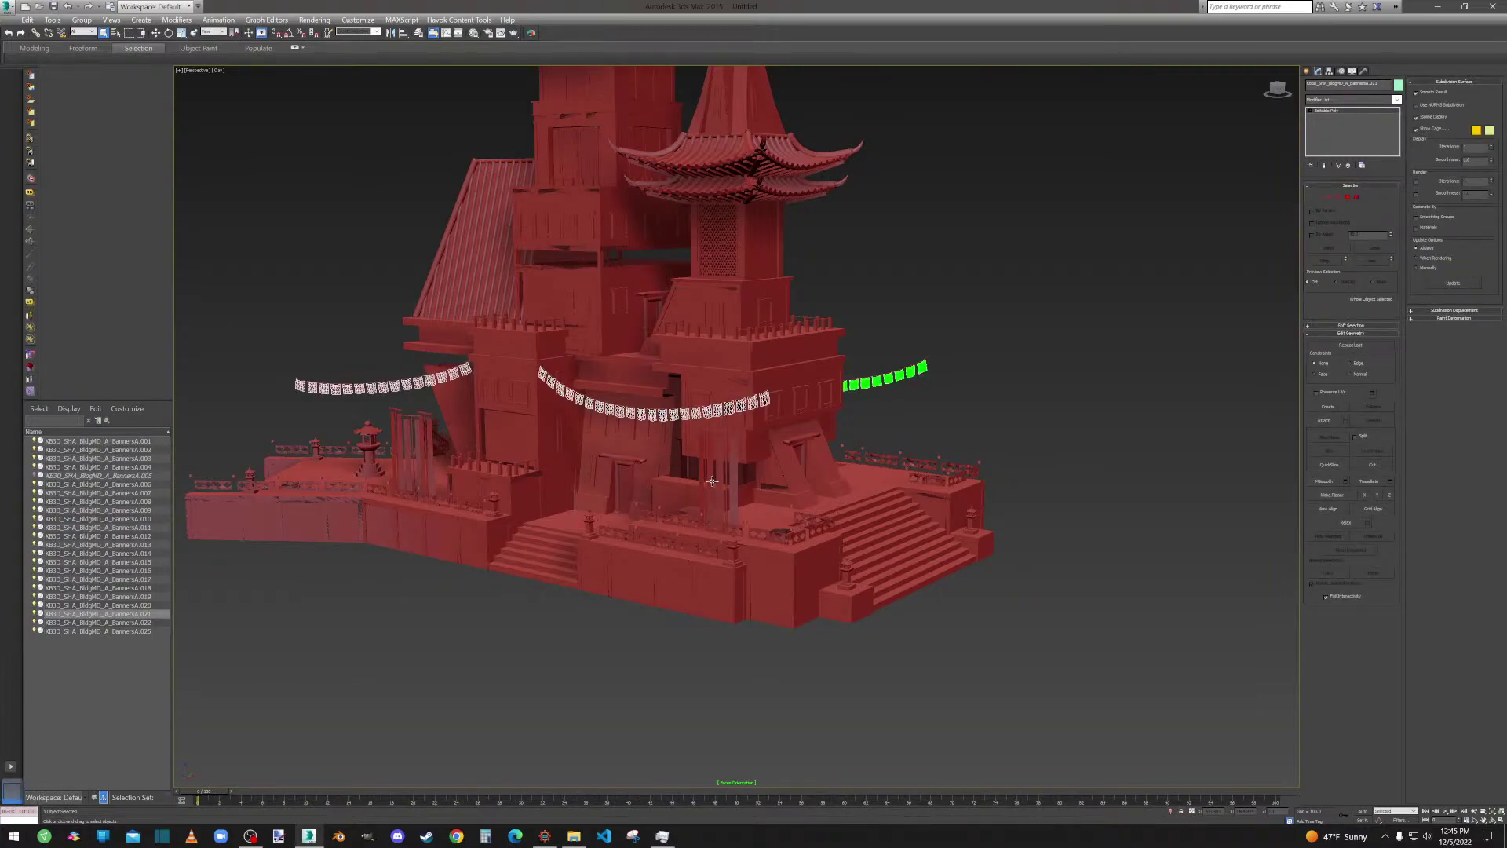
key(ctrl+z)
key(ctrl+z)
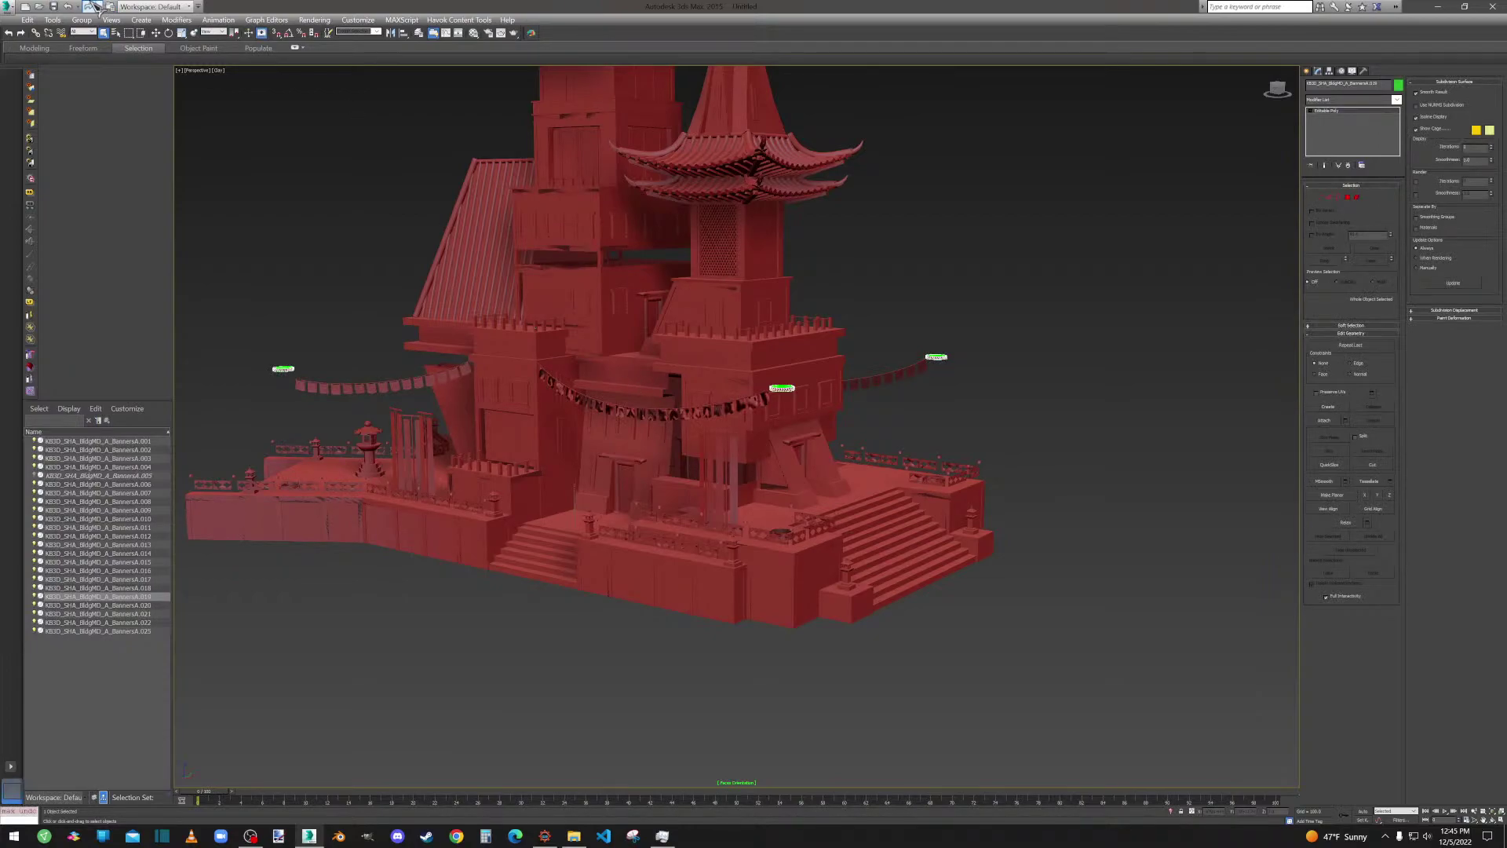
Reset the scene without saving the current changes.
click(10, 8)
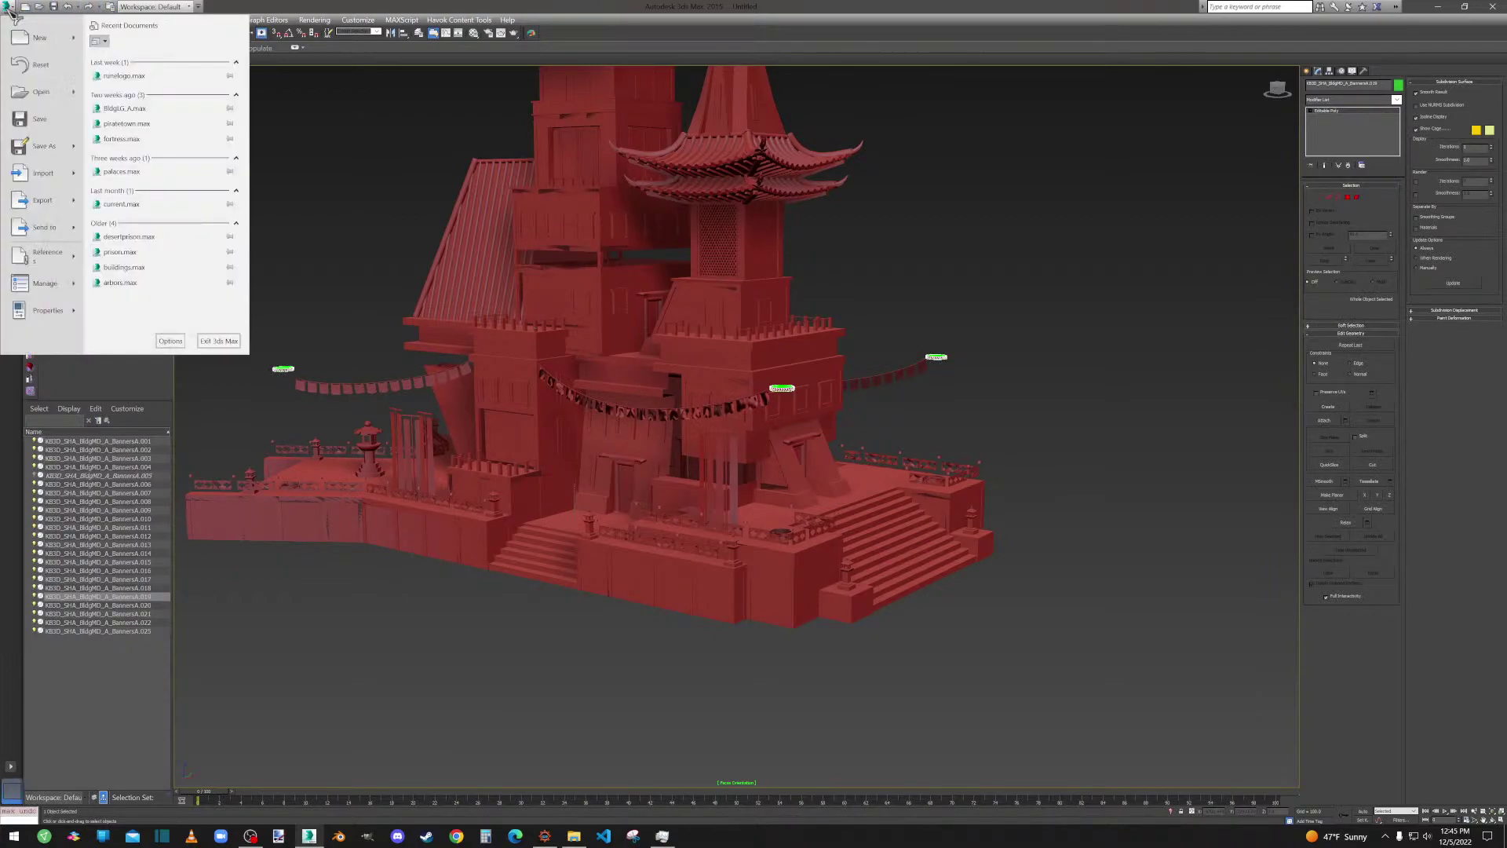
click(39, 64)
click(753, 435)
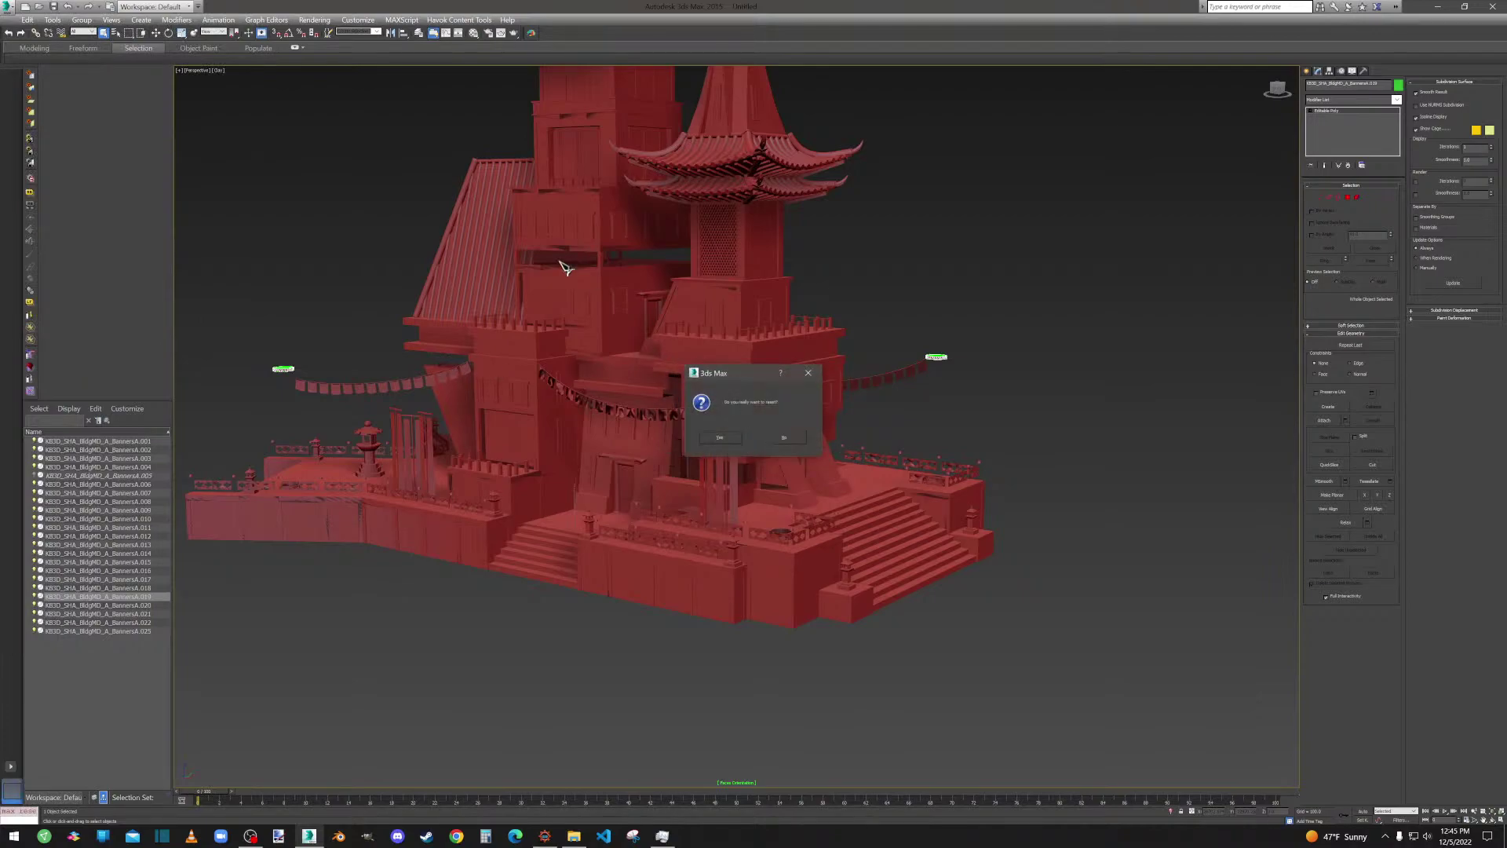
click(720, 437)
Import kb3d_shangrila-BldgMD_A.nif, maximize the perspective view, and deselect the imported objects.
click(9, 8)
click(49, 174)
double_click(281, 244)
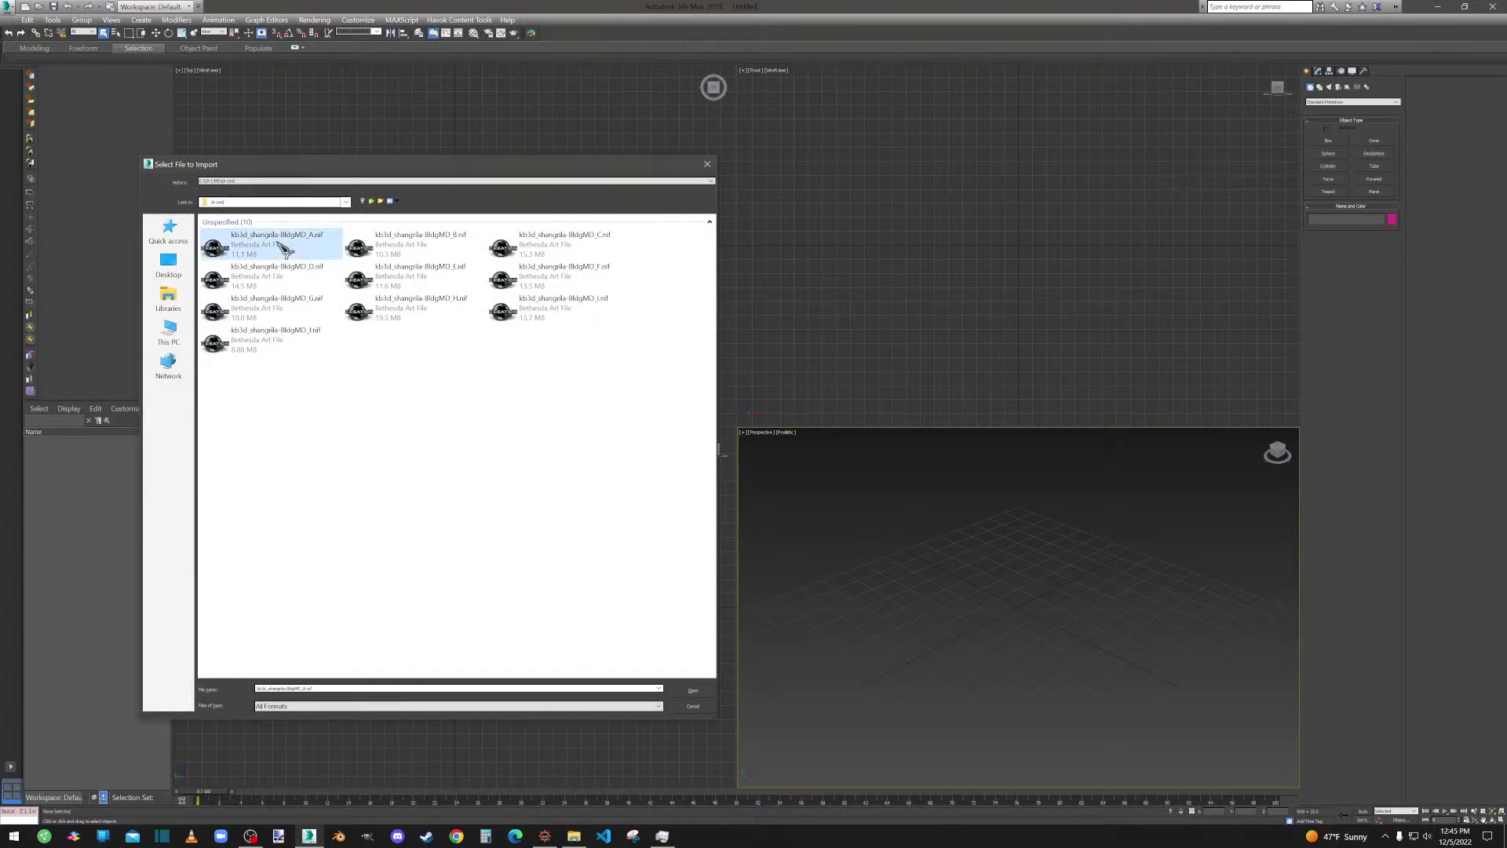
click(680, 557)
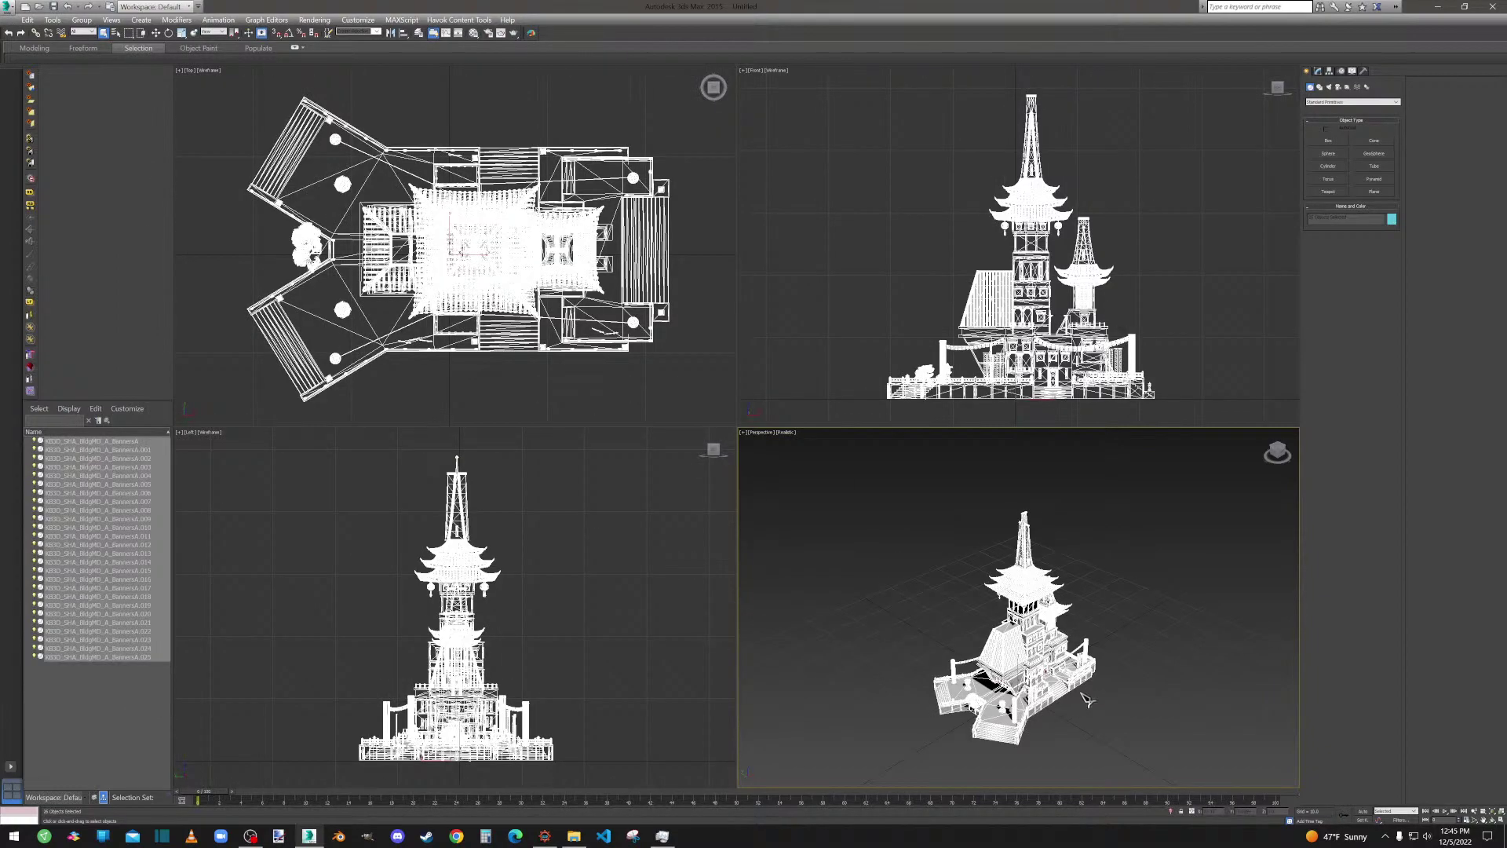
middle_drag(1081, 699, 1048, 638)
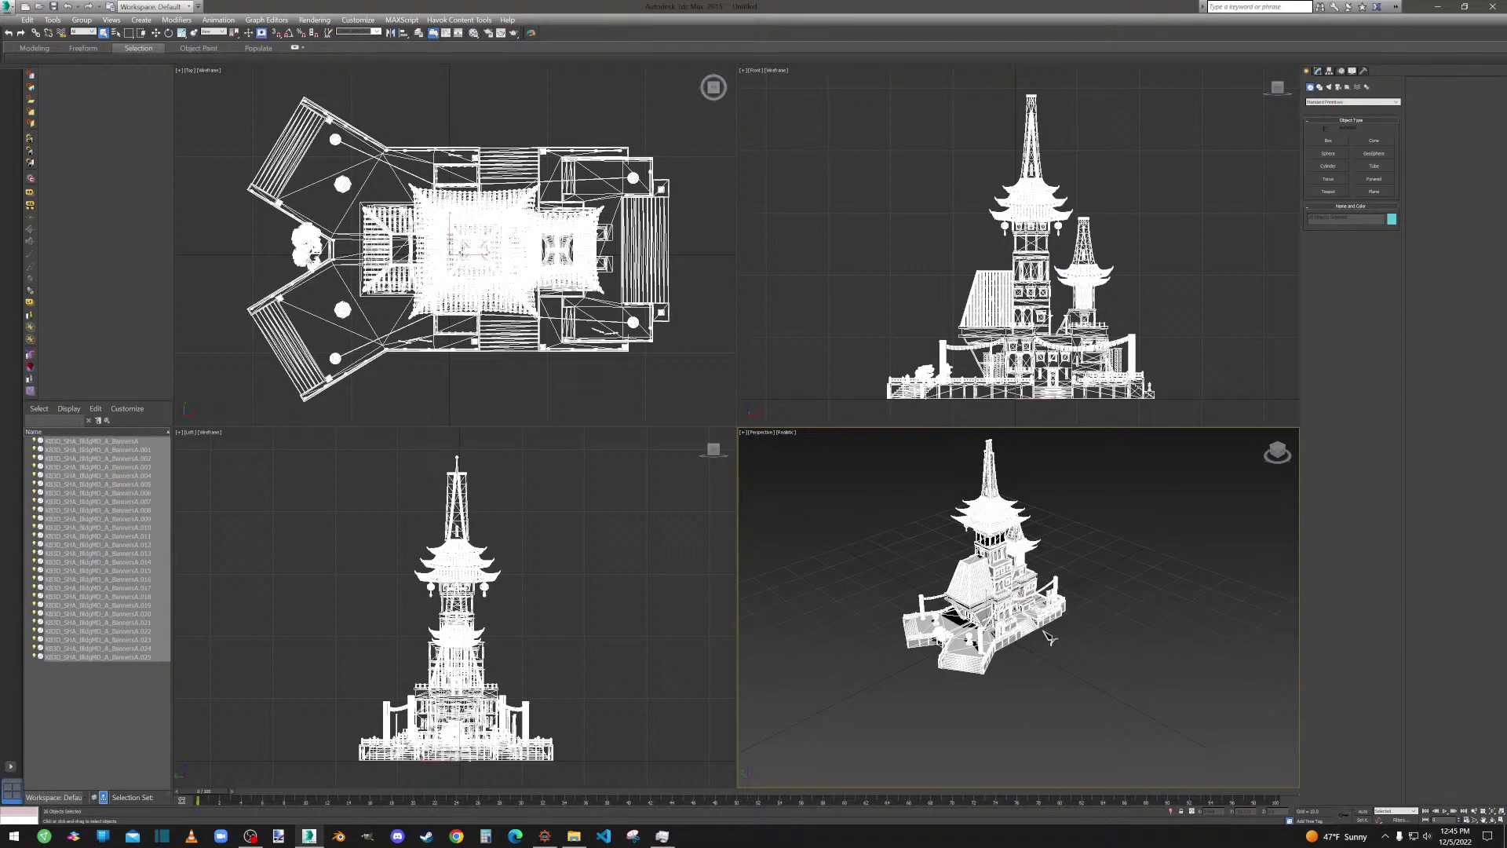
key(alt+w)
click(445, 359)
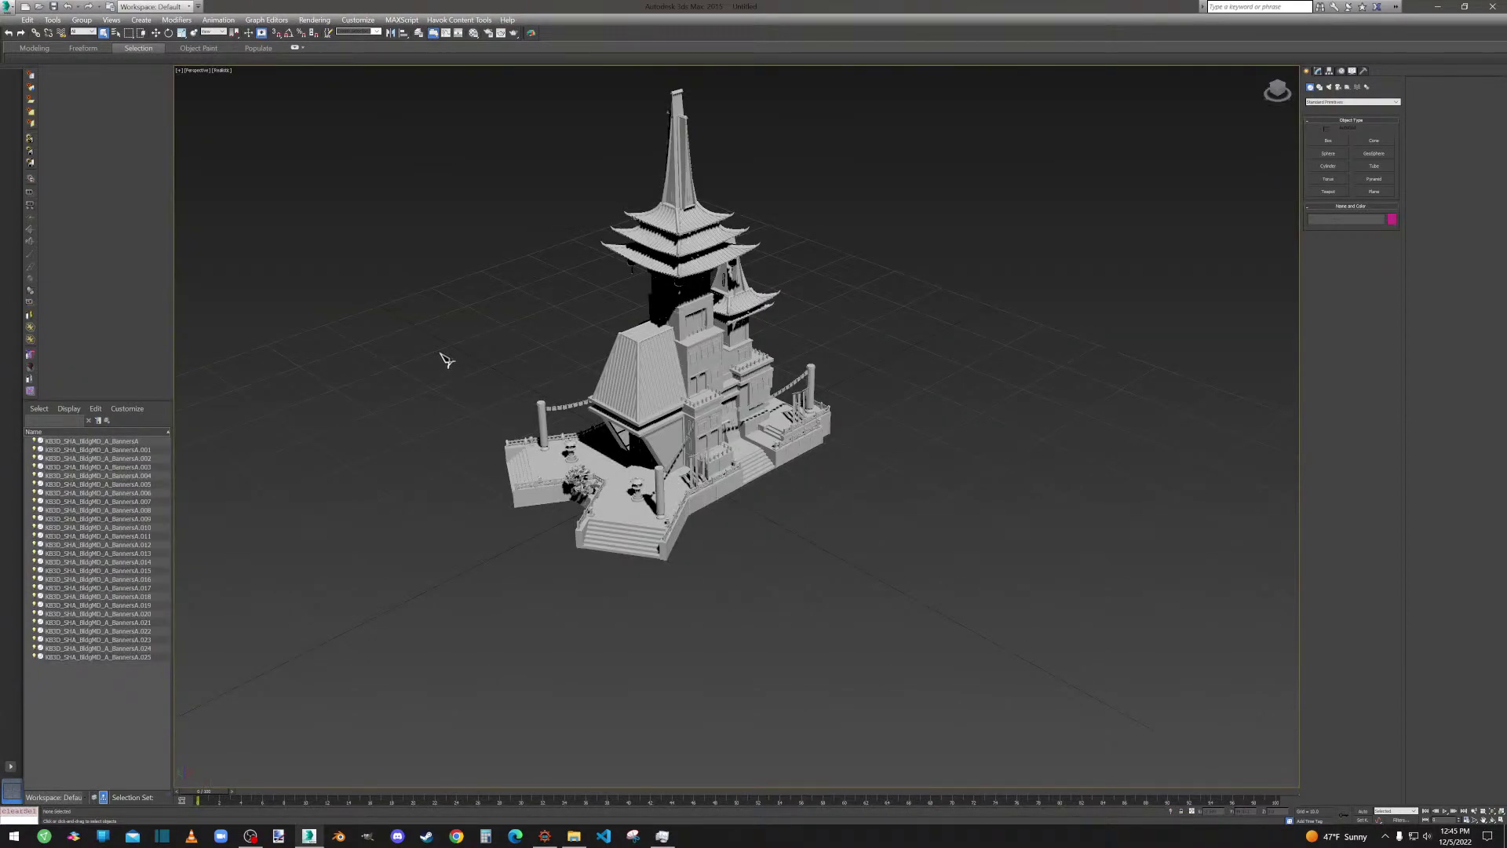
Delete the vertical banners hanging between the thin posts on the terrace.
scroll(638, 413, up, 10)
click(652, 475)
key(Delete)
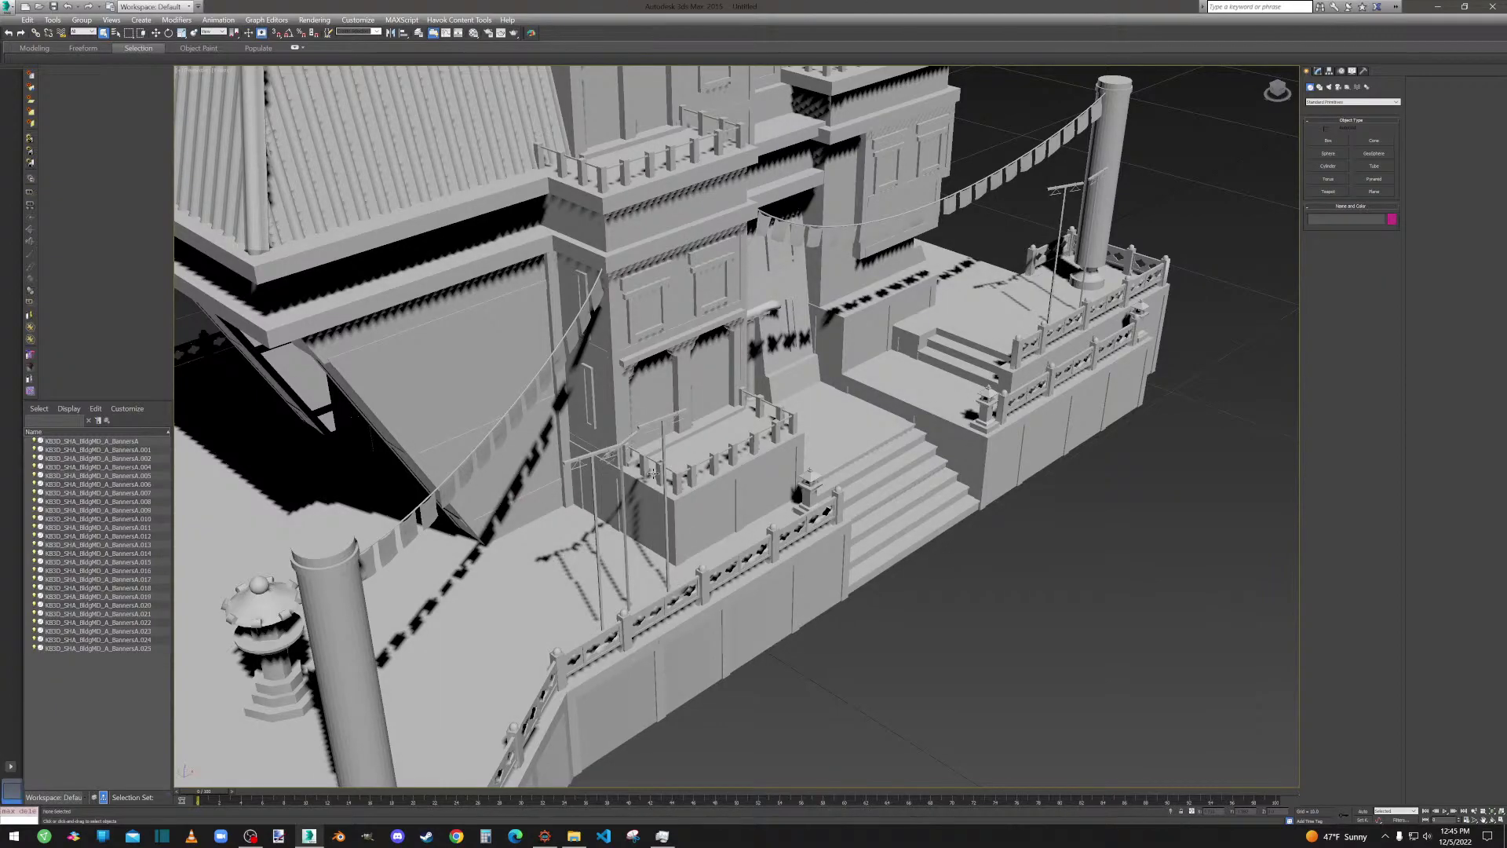
Delete the terrace tree's foliage, its branches, and the fill inside its planter box.
alt+middle_drag(680, 486, 1044, 431)
click(559, 456)
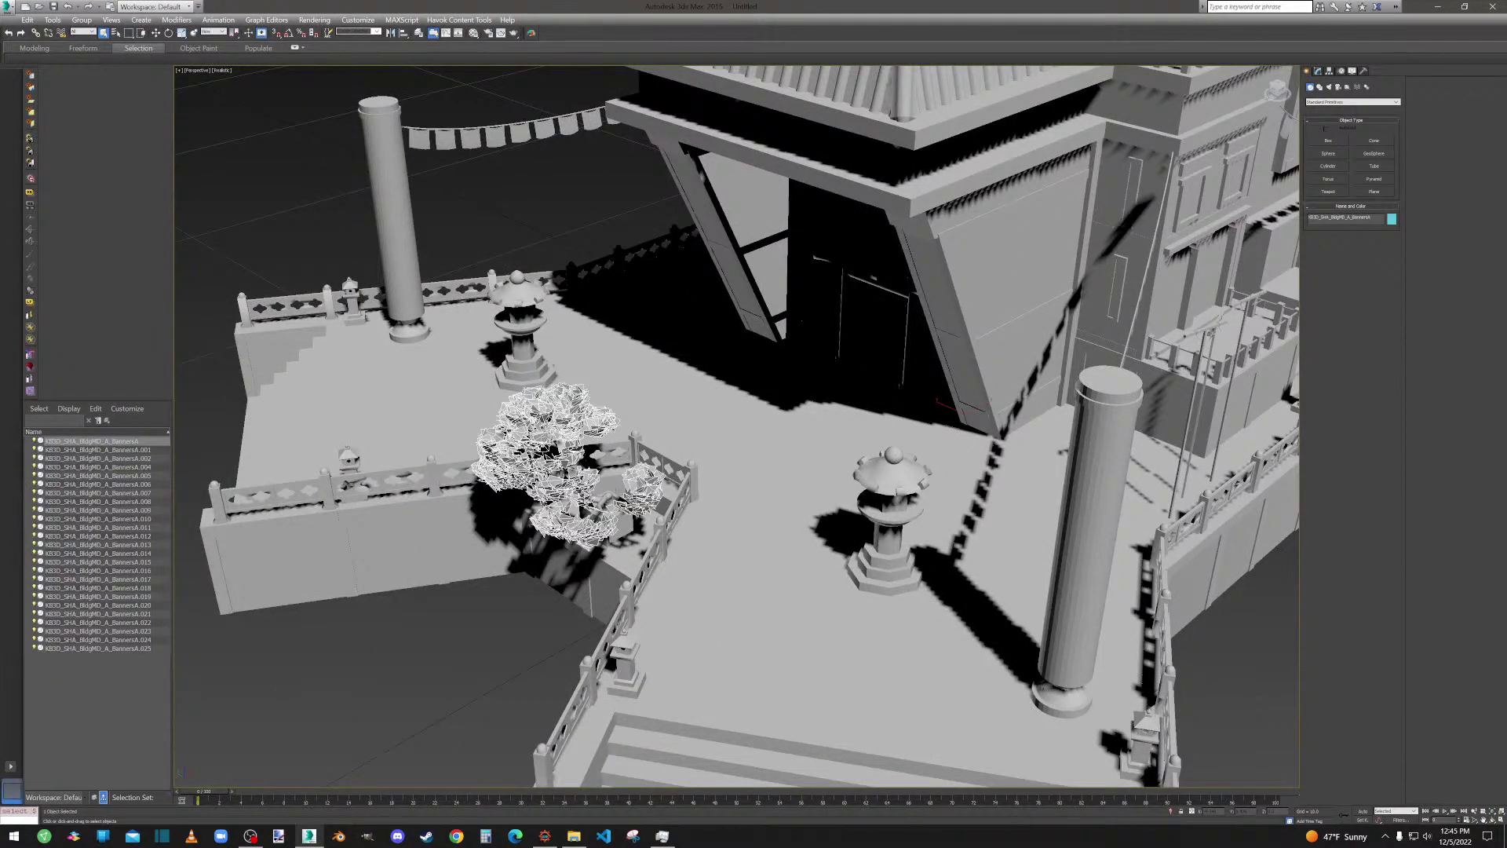
key(Delete)
click(550, 421)
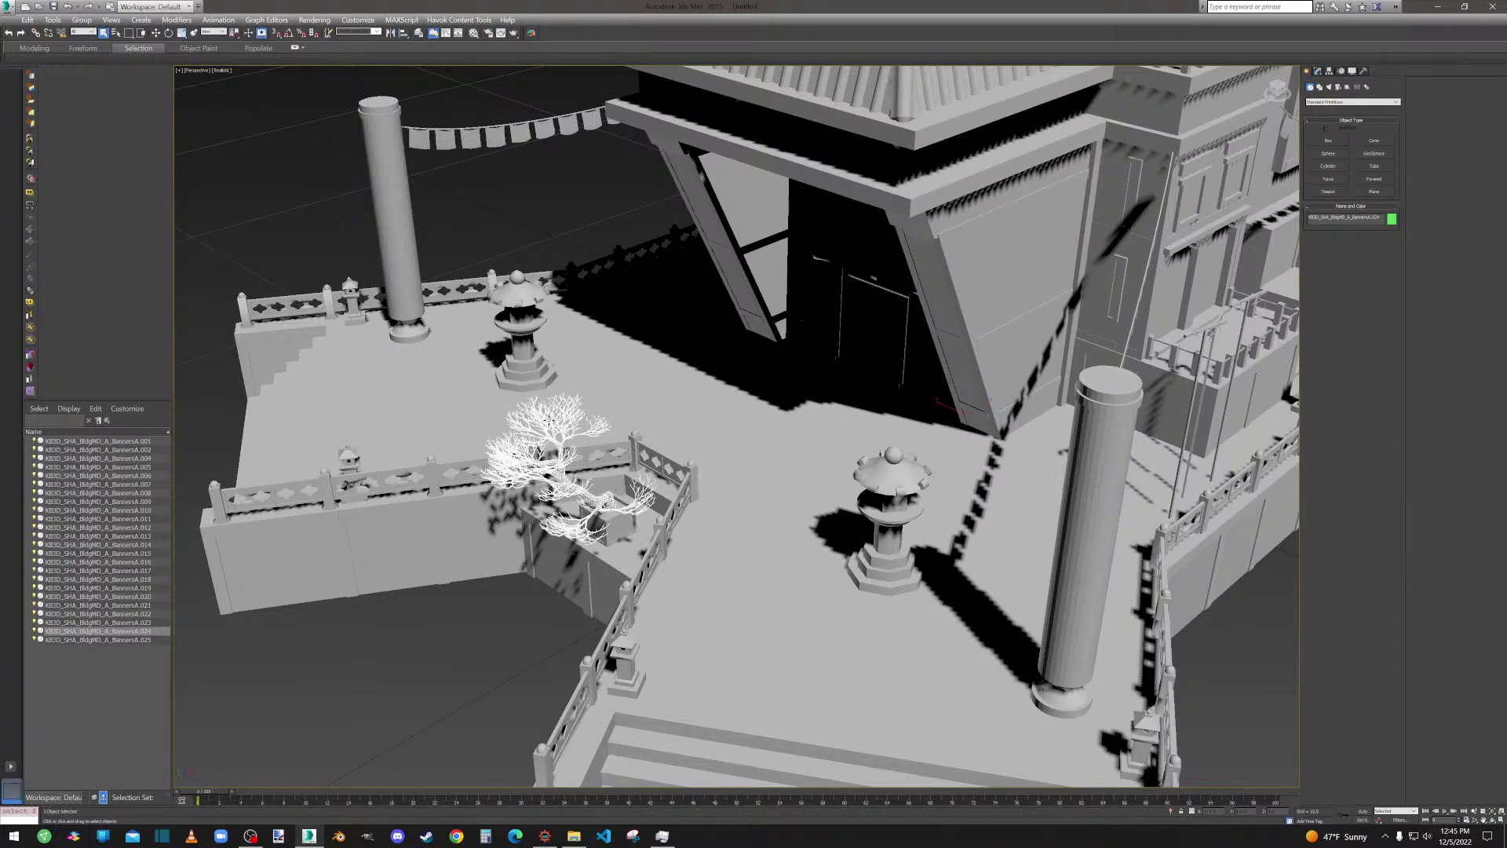
key(Delete)
click(607, 503)
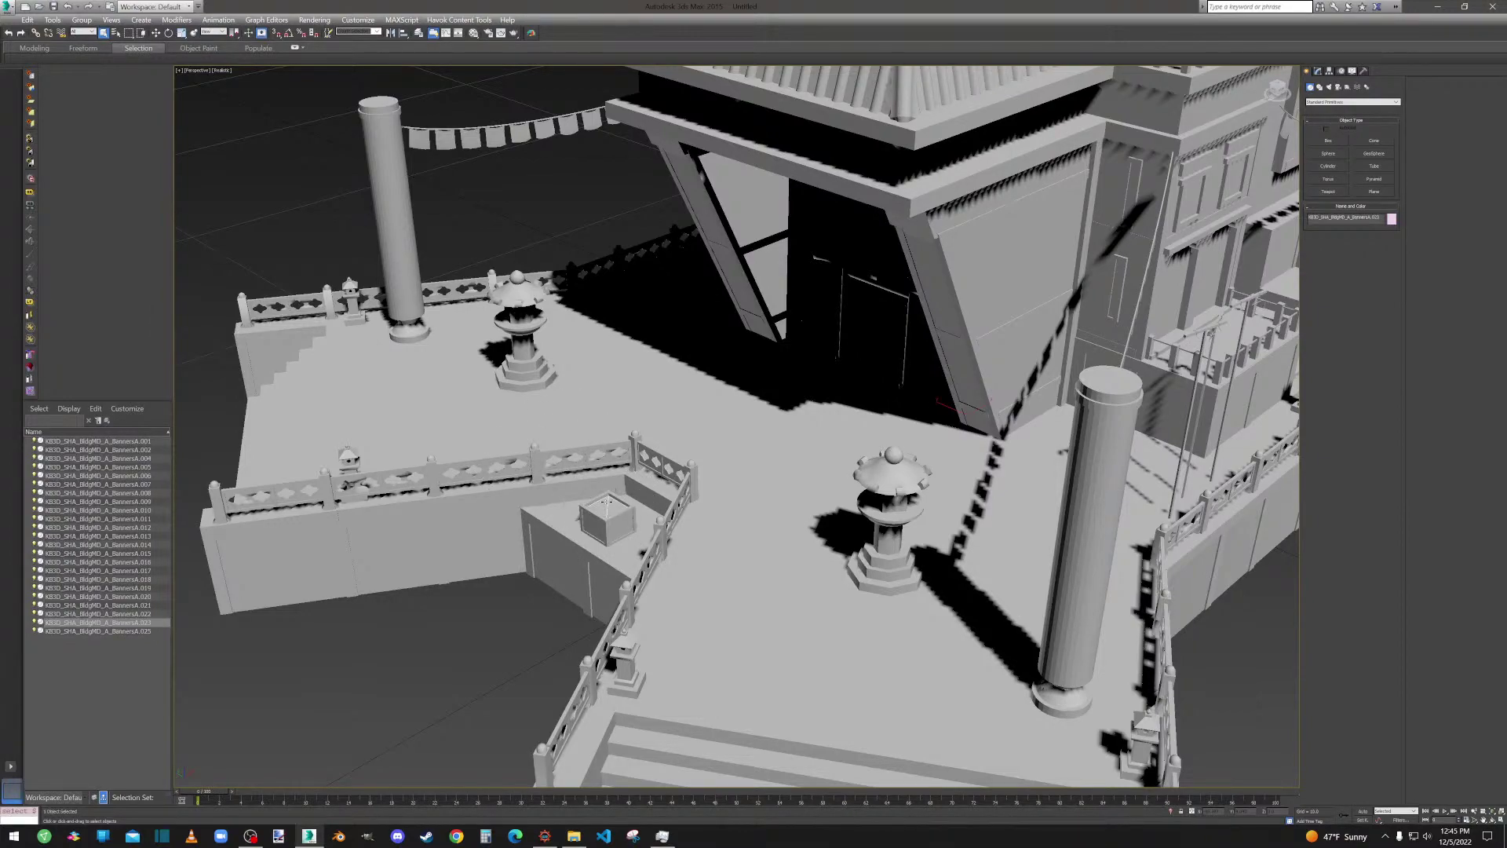
key(Delete)
Select the mesh containing the planter box's panels, delete those panels at Element level, and leave Element level.
click(612, 519)
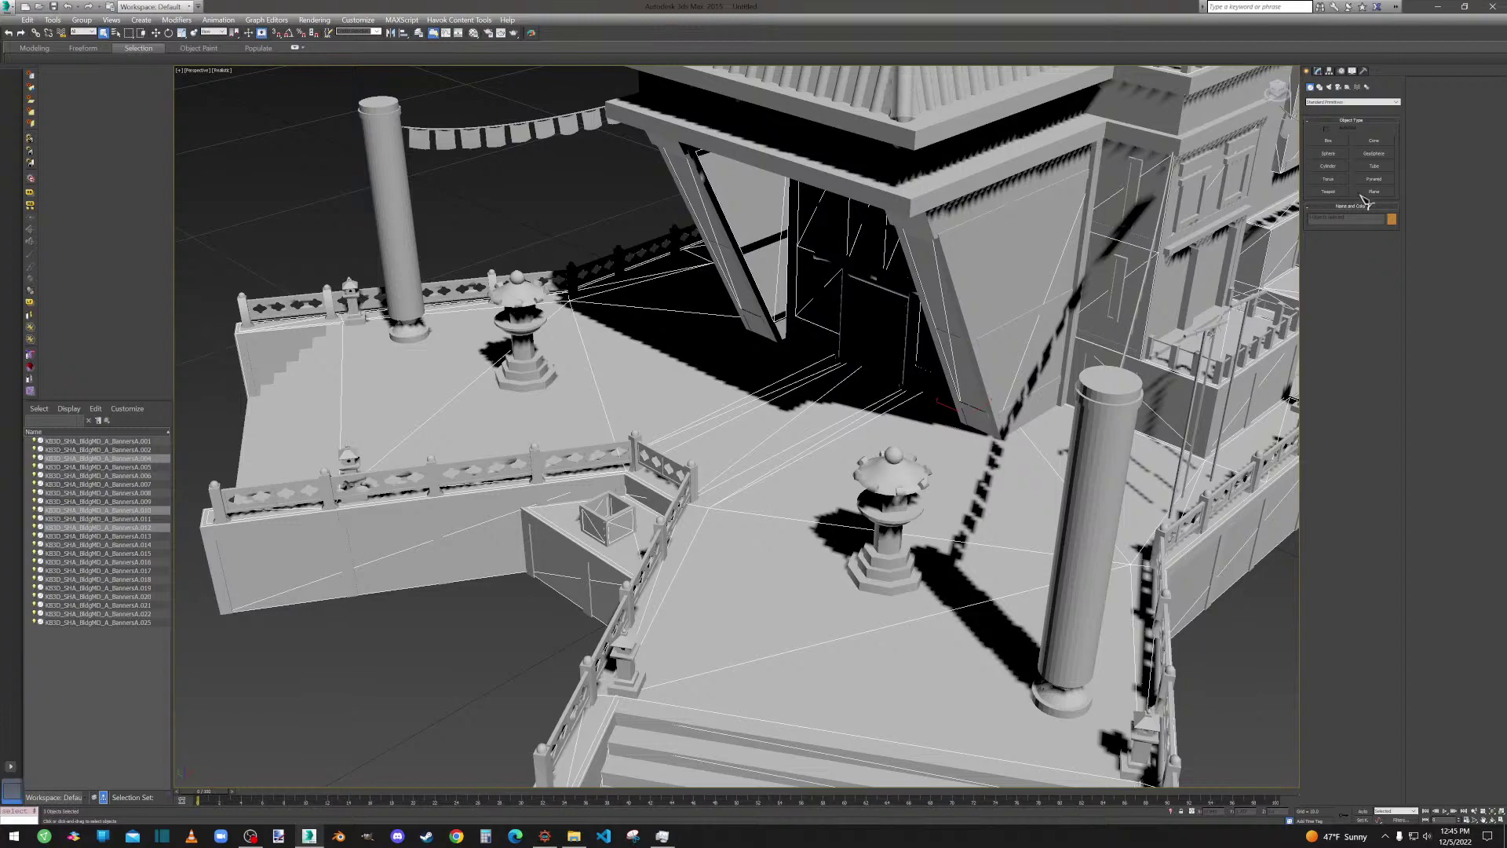
click(1322, 72)
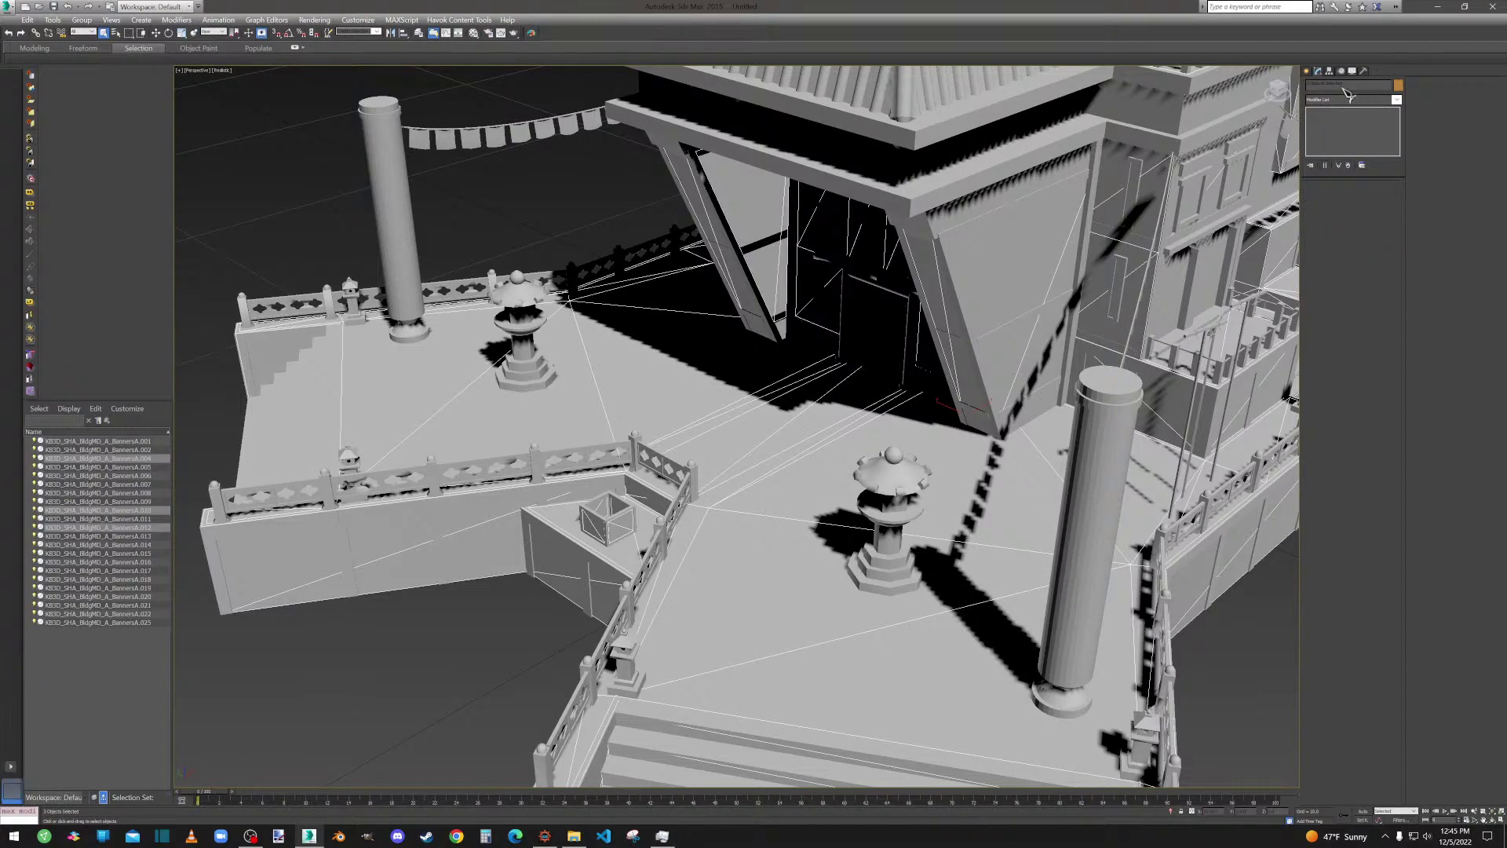
click(1107, 153)
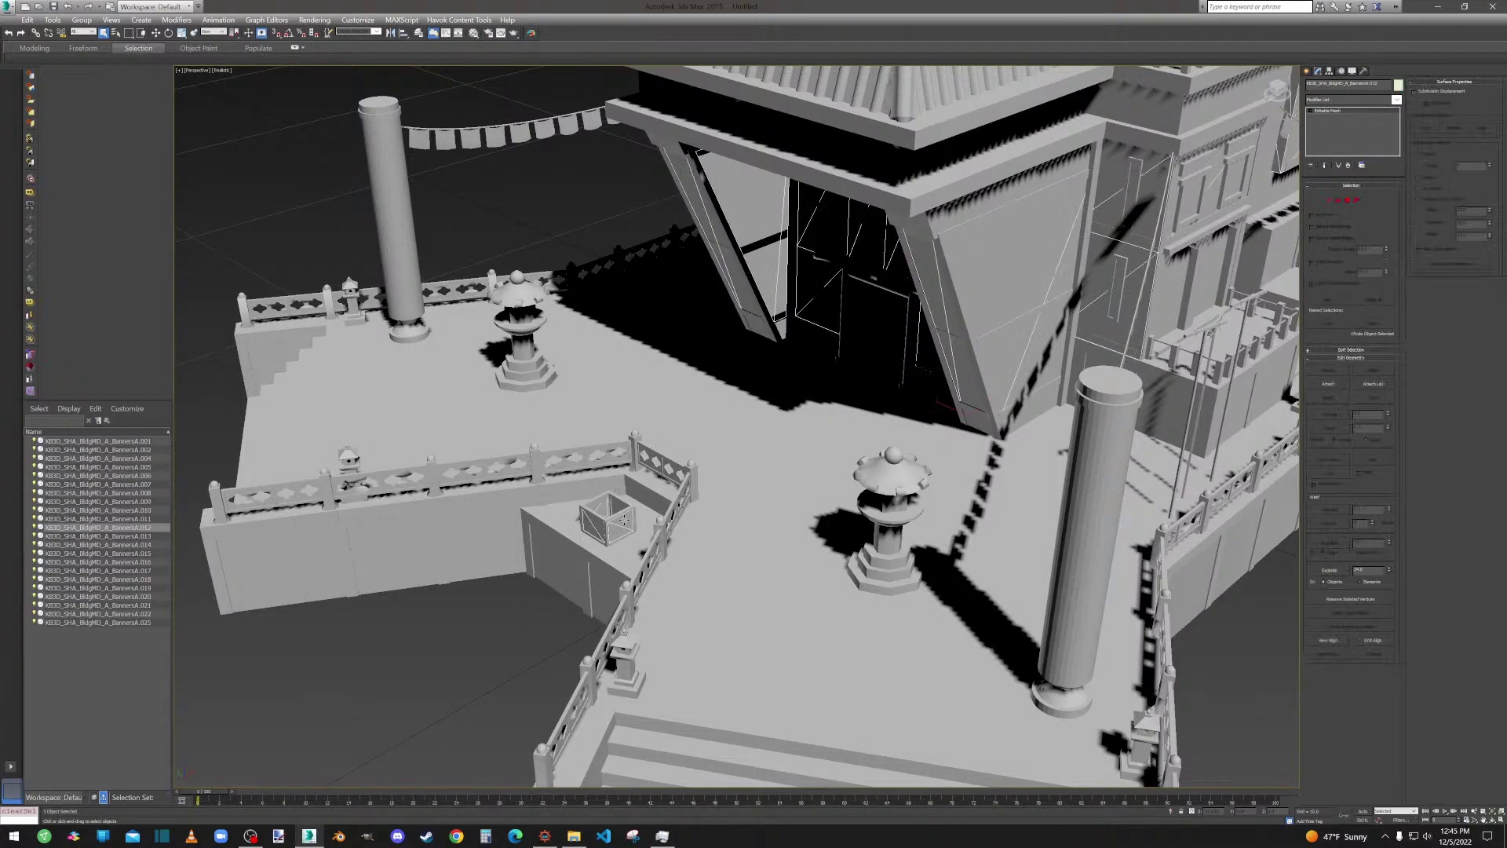
click(1356, 201)
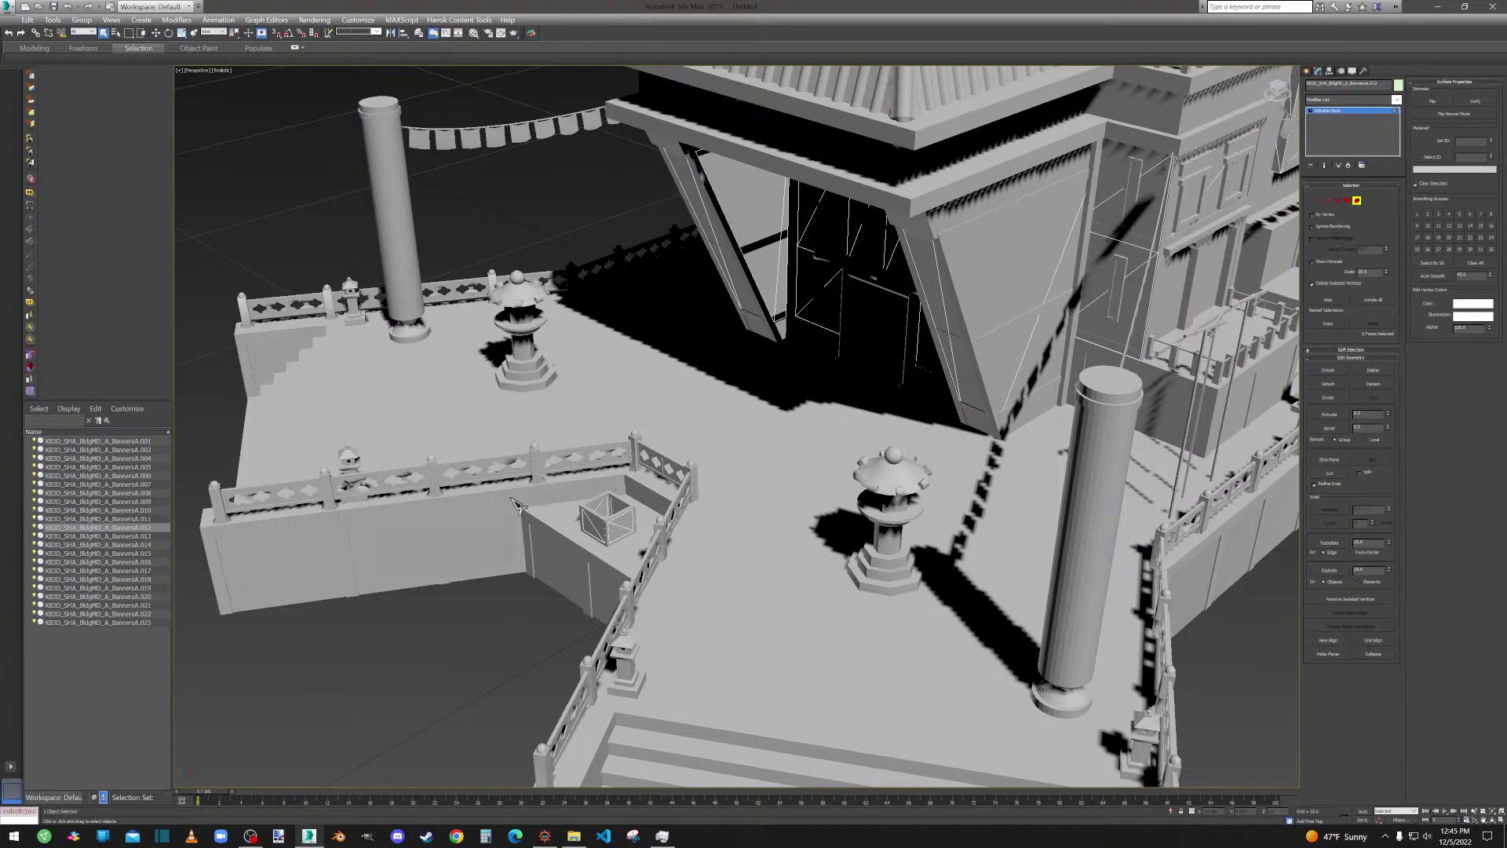
click(616, 515)
click(604, 524)
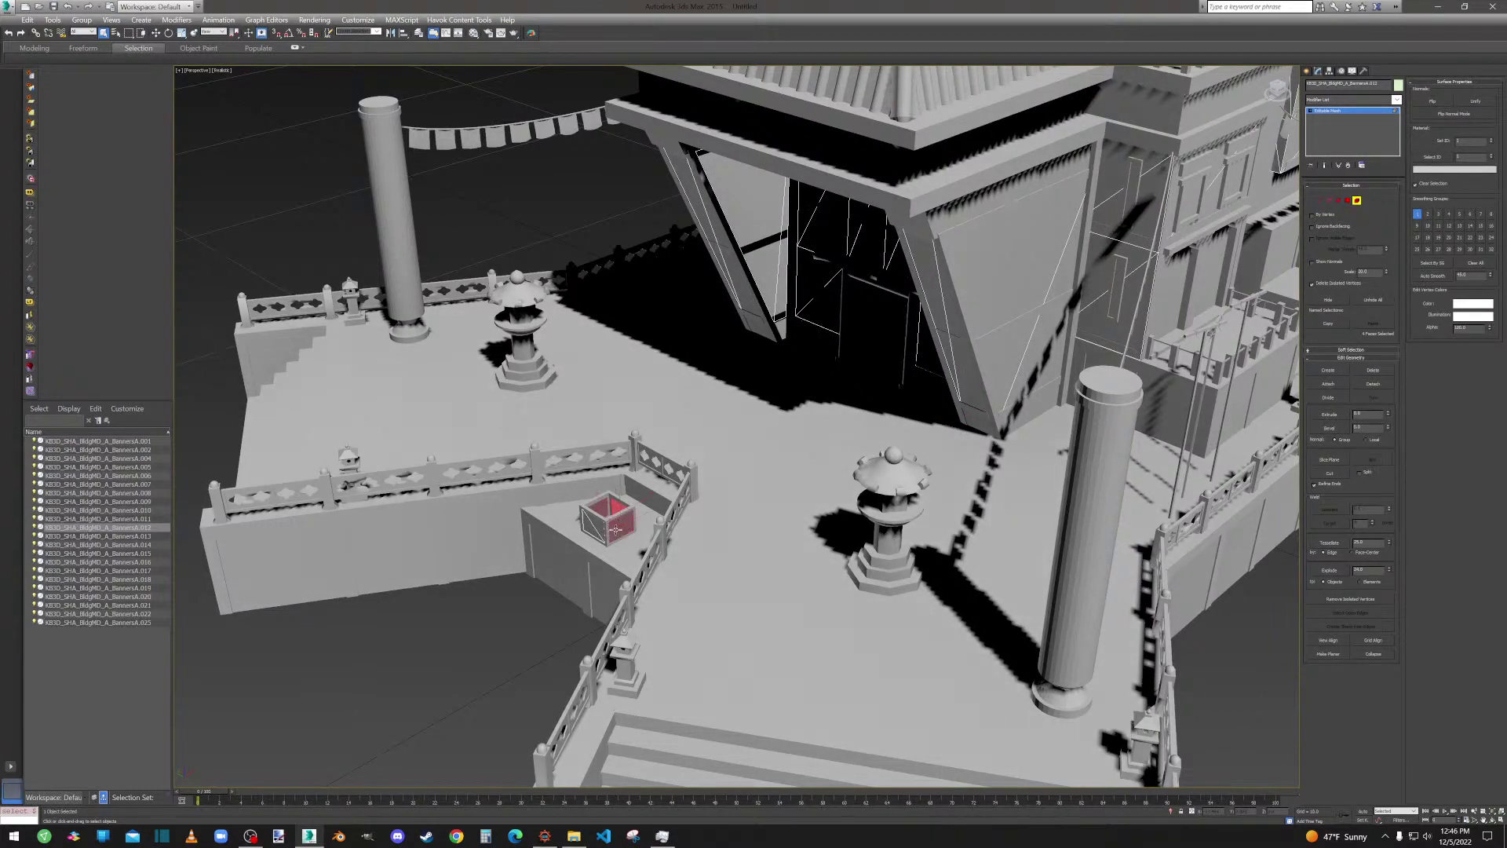
key(Delete)
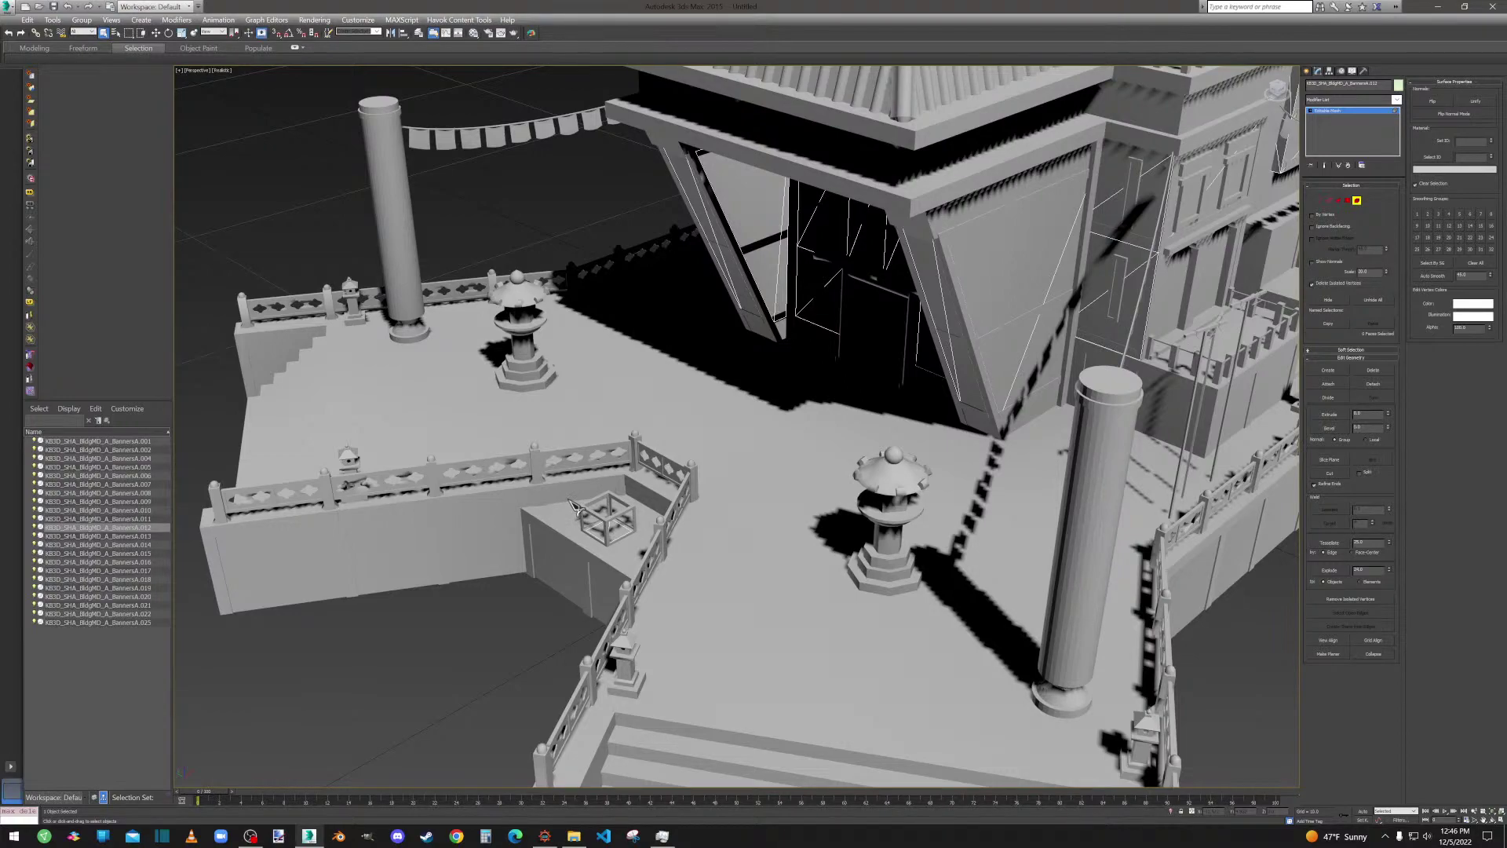
key(ctrl+b)
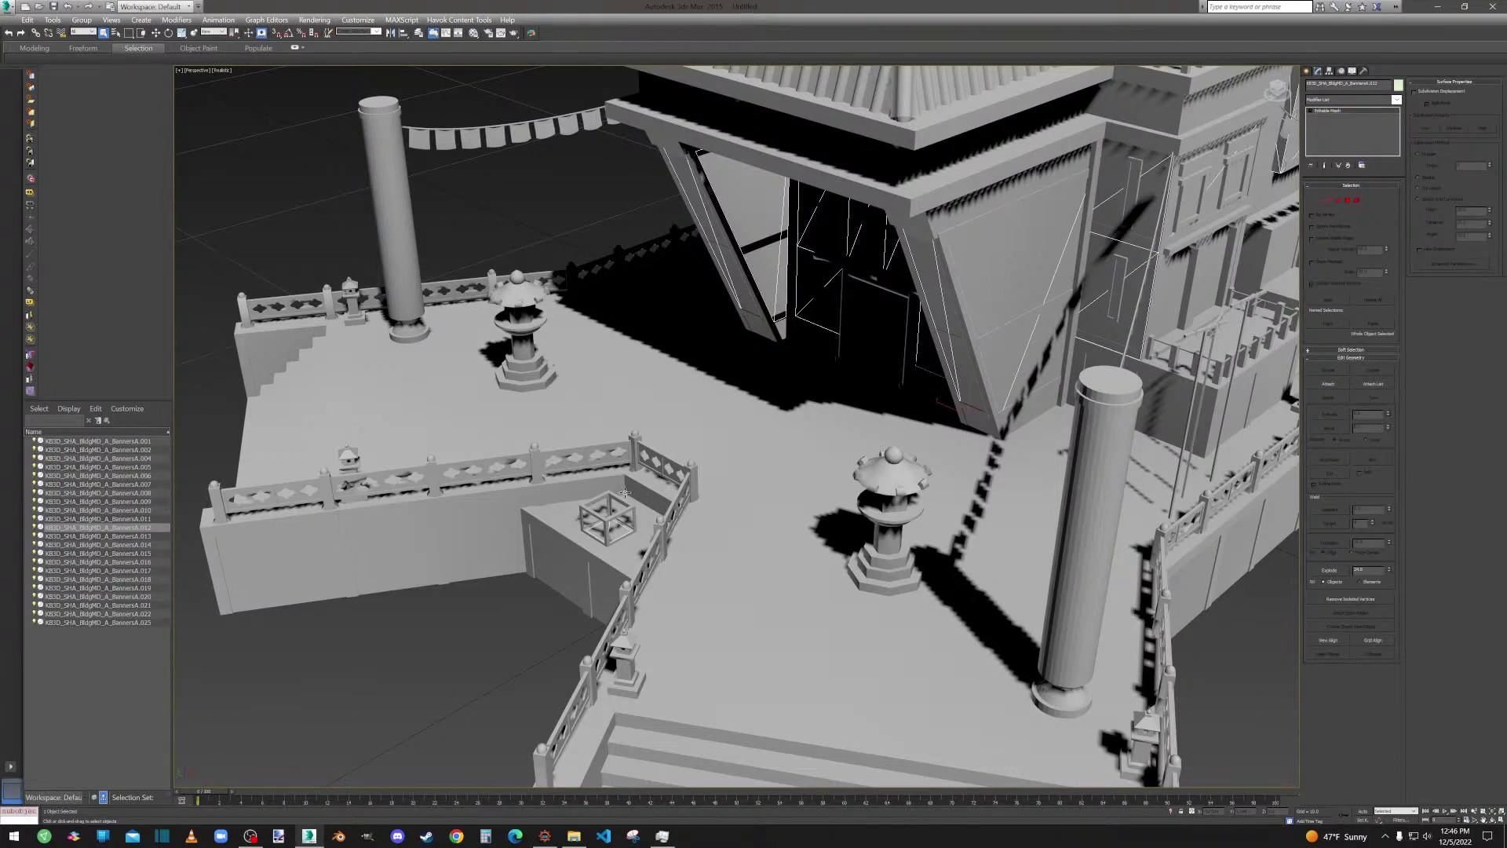
Select the railing and trim mesh, delete the planter box's remaining frame at Element level, and leave Element level.
click(627, 507)
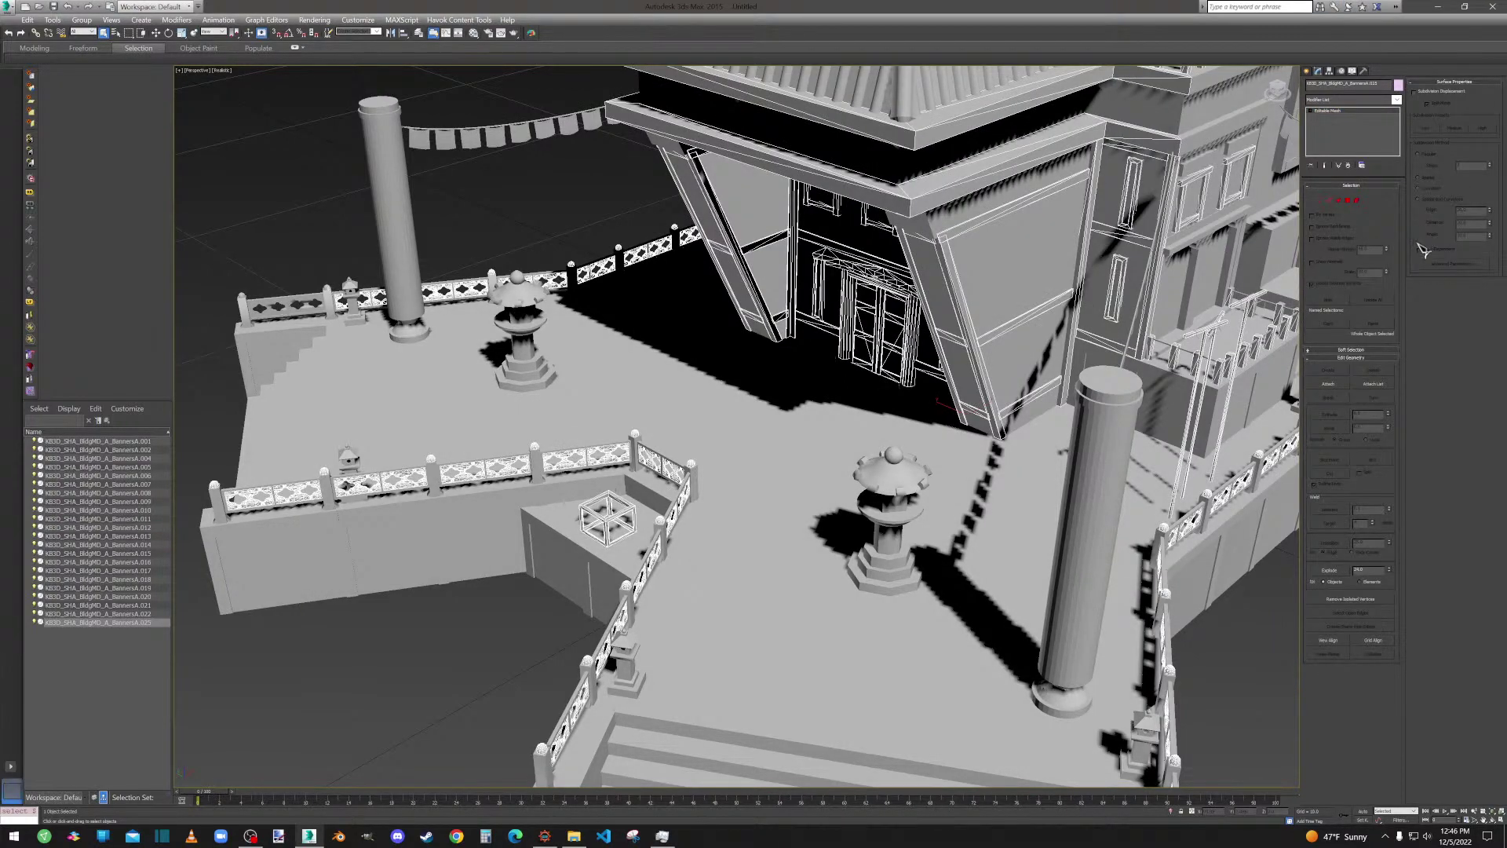
click(1356, 201)
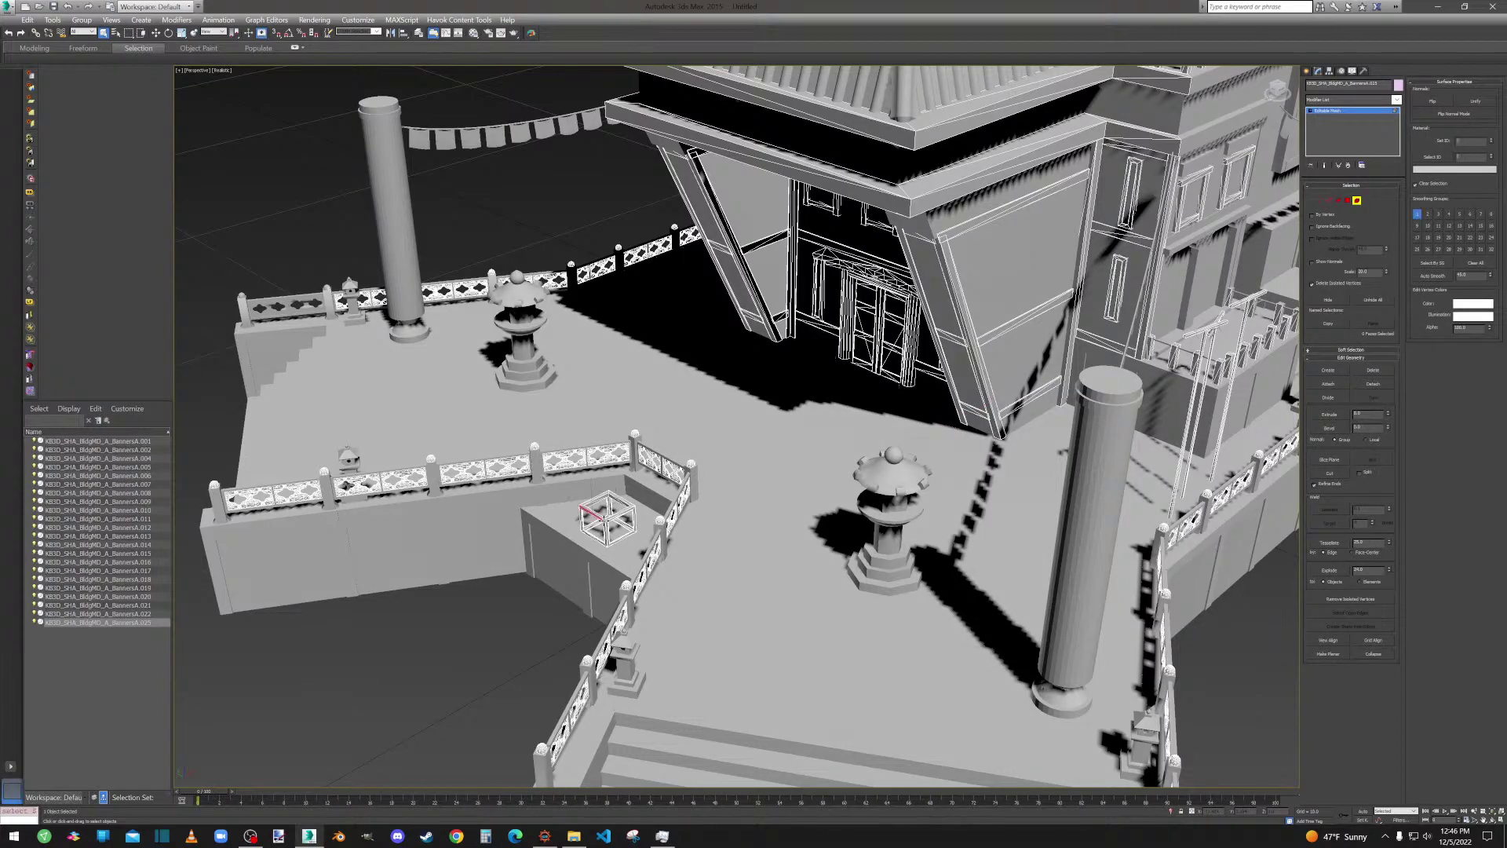
middle_drag(606, 520, 681, 508)
drag(596, 401, 666, 506)
key(Delete)
scroll(689, 430, down, 5)
alt+middle_drag(689, 431, 835, 270)
alt+middle_drag(834, 385, 793, 261)
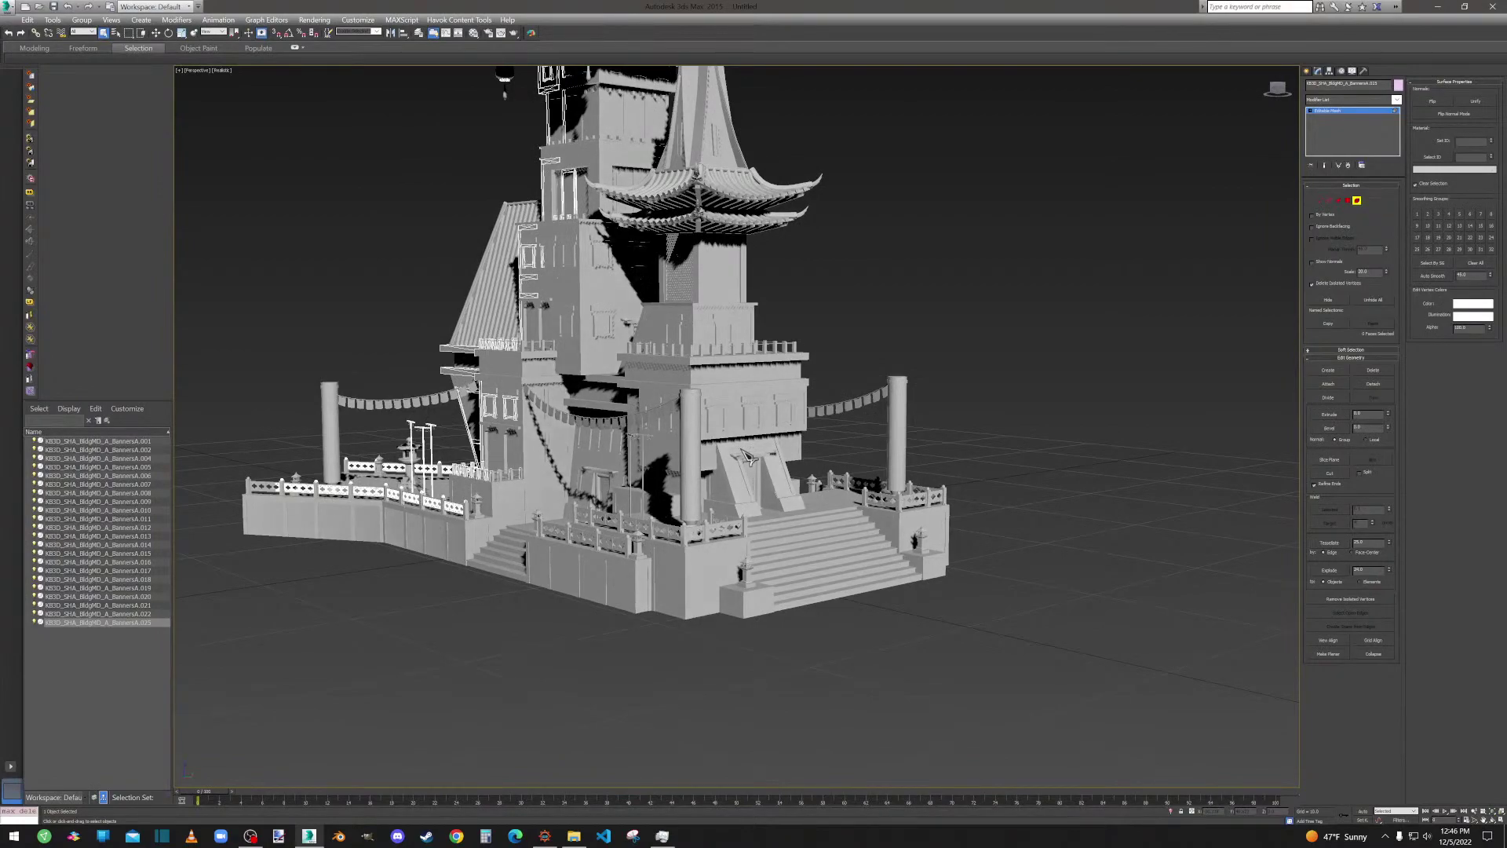
key(ctrl+d)
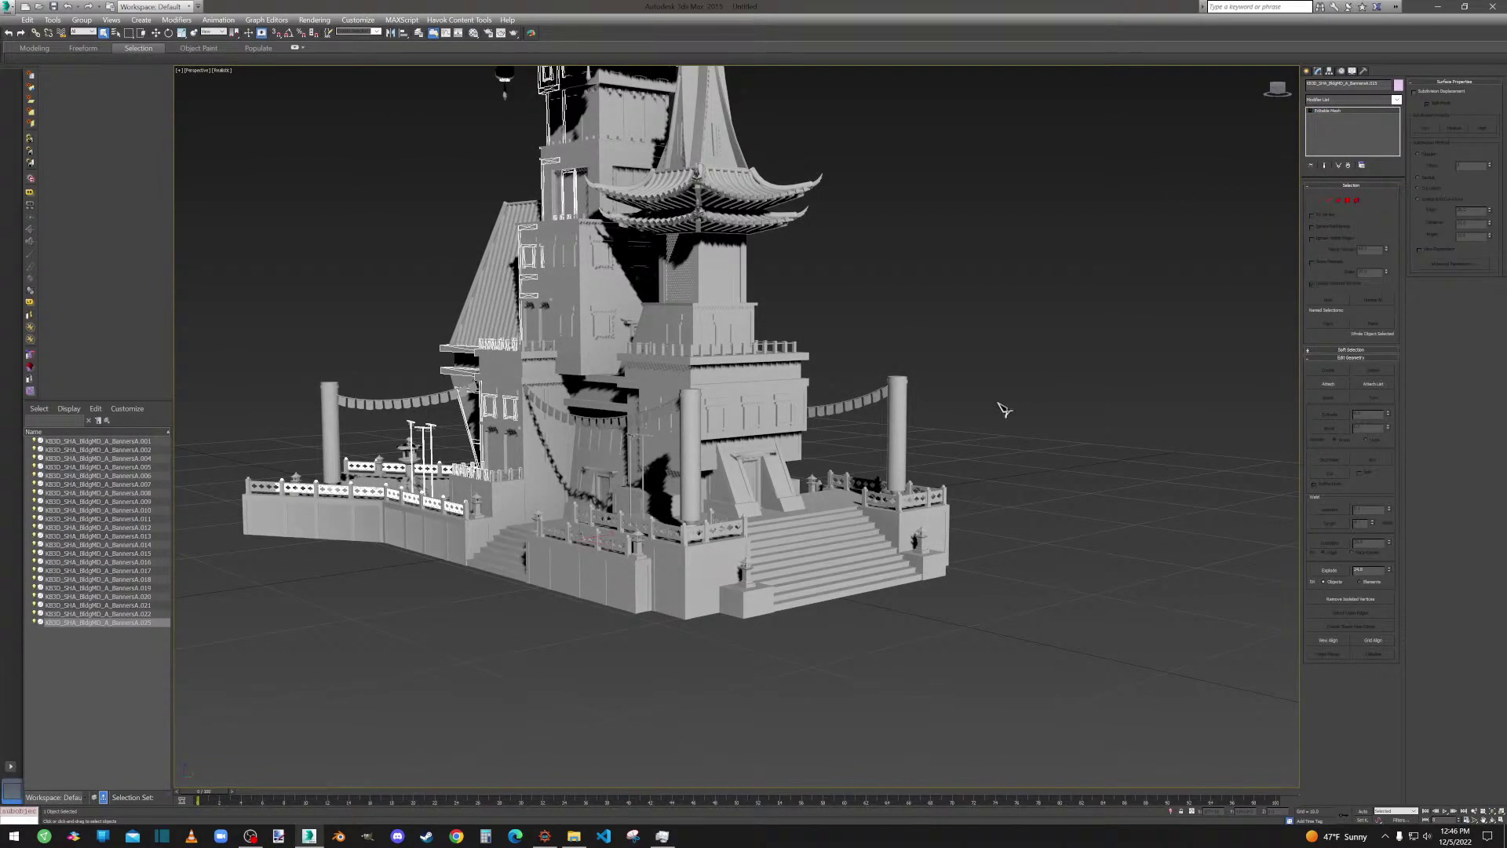
Select all of the building's objects and scale them up together.
key(ctrl+a)
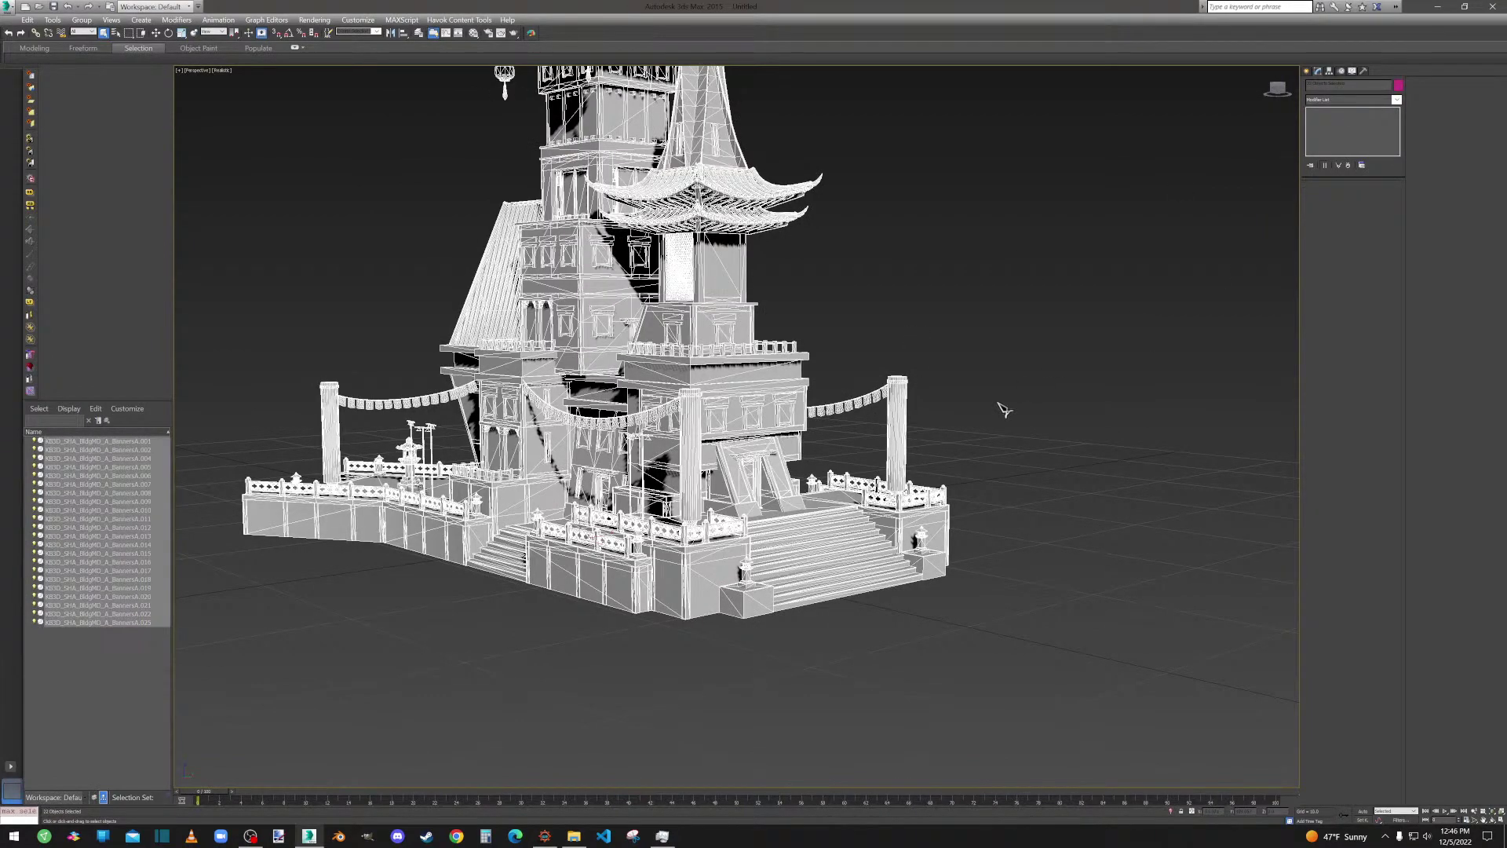
right_click(1005, 410)
click(1024, 433)
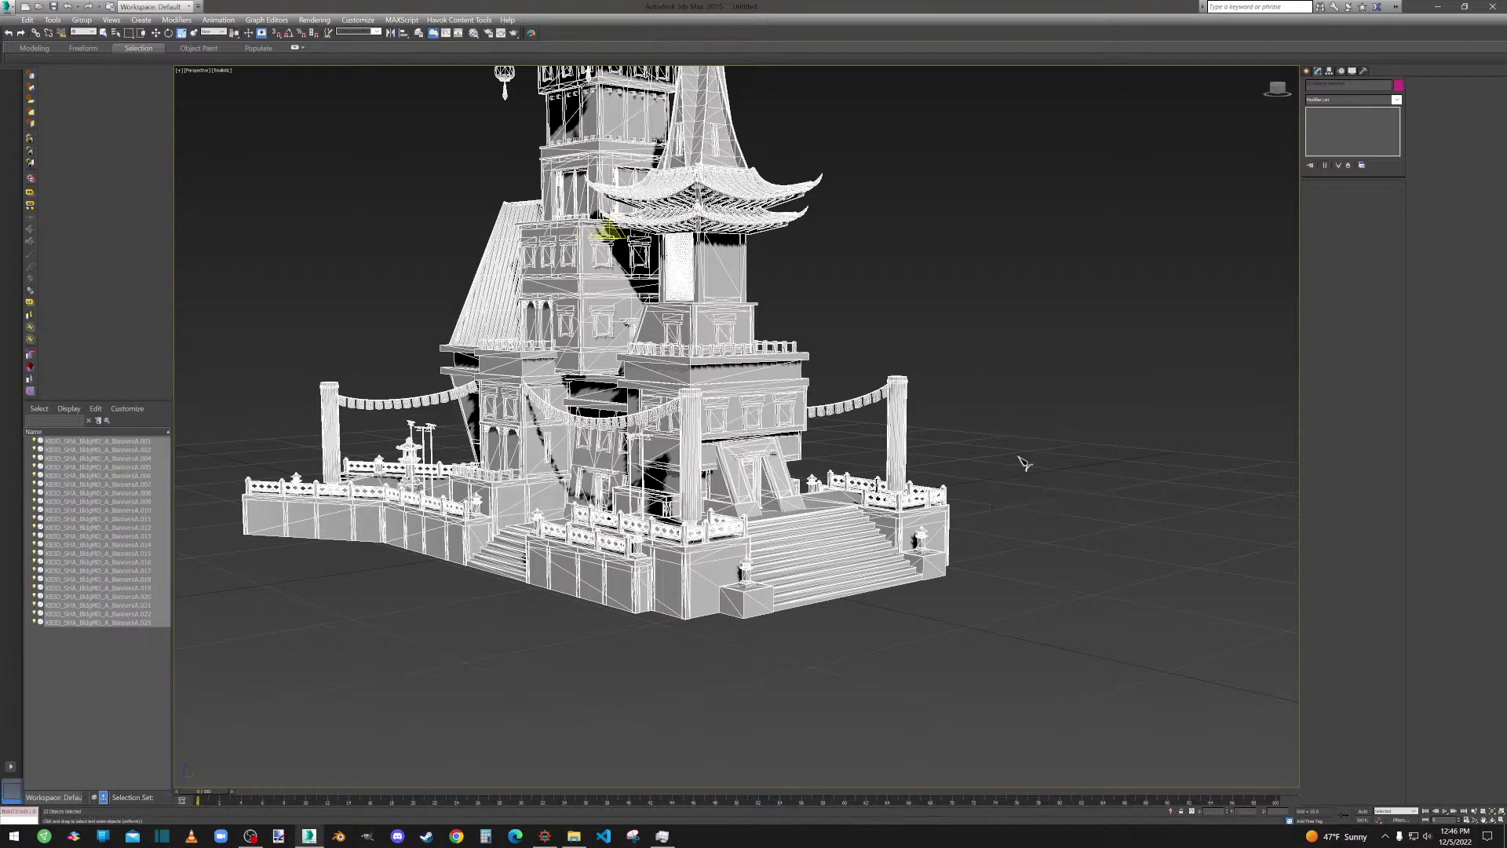
click(1207, 810)
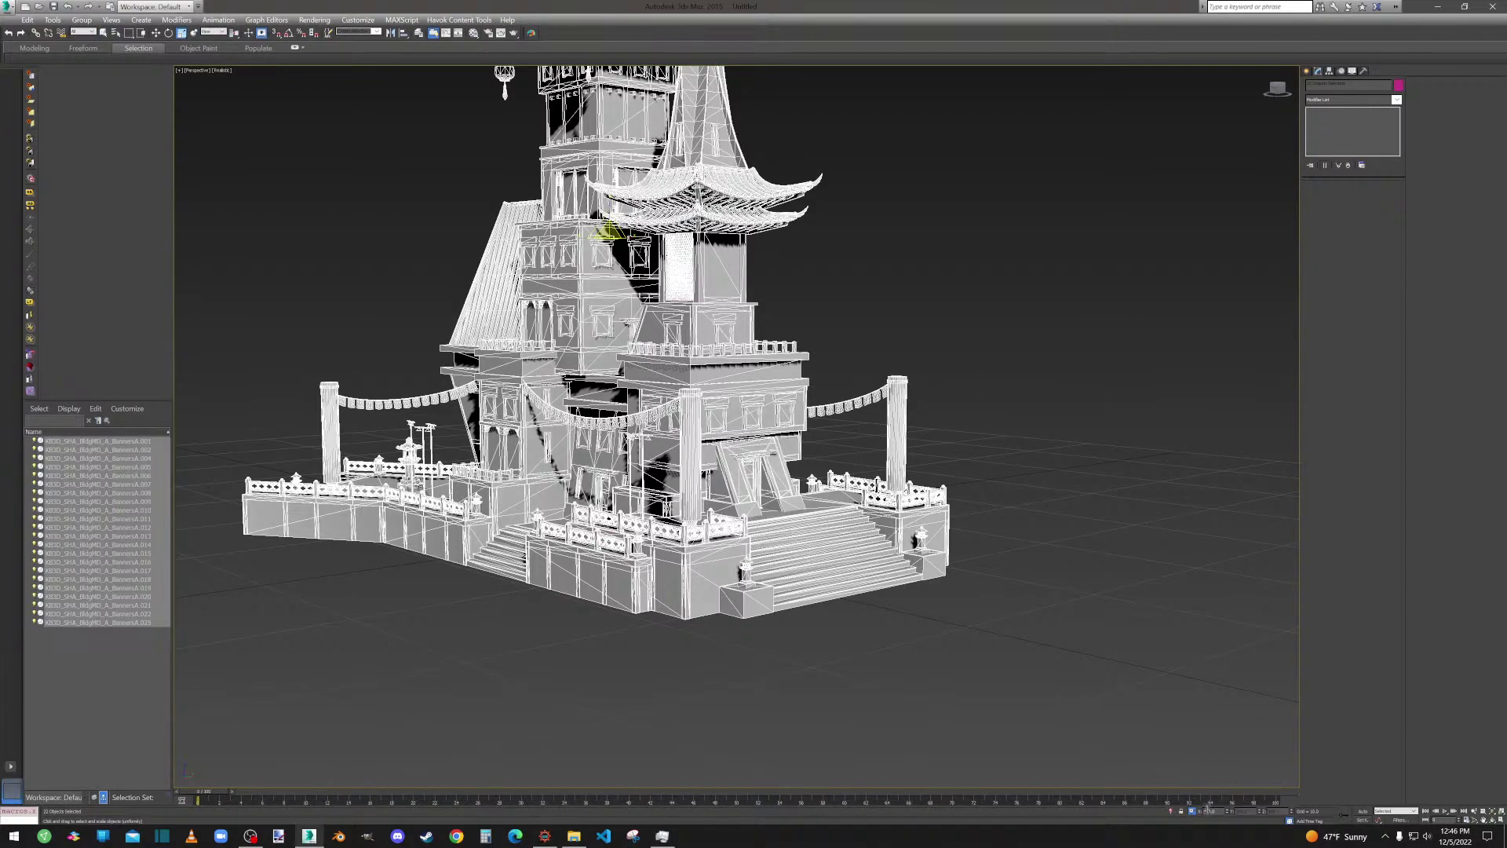
key(Return)
scroll(926, 561, down, 15)
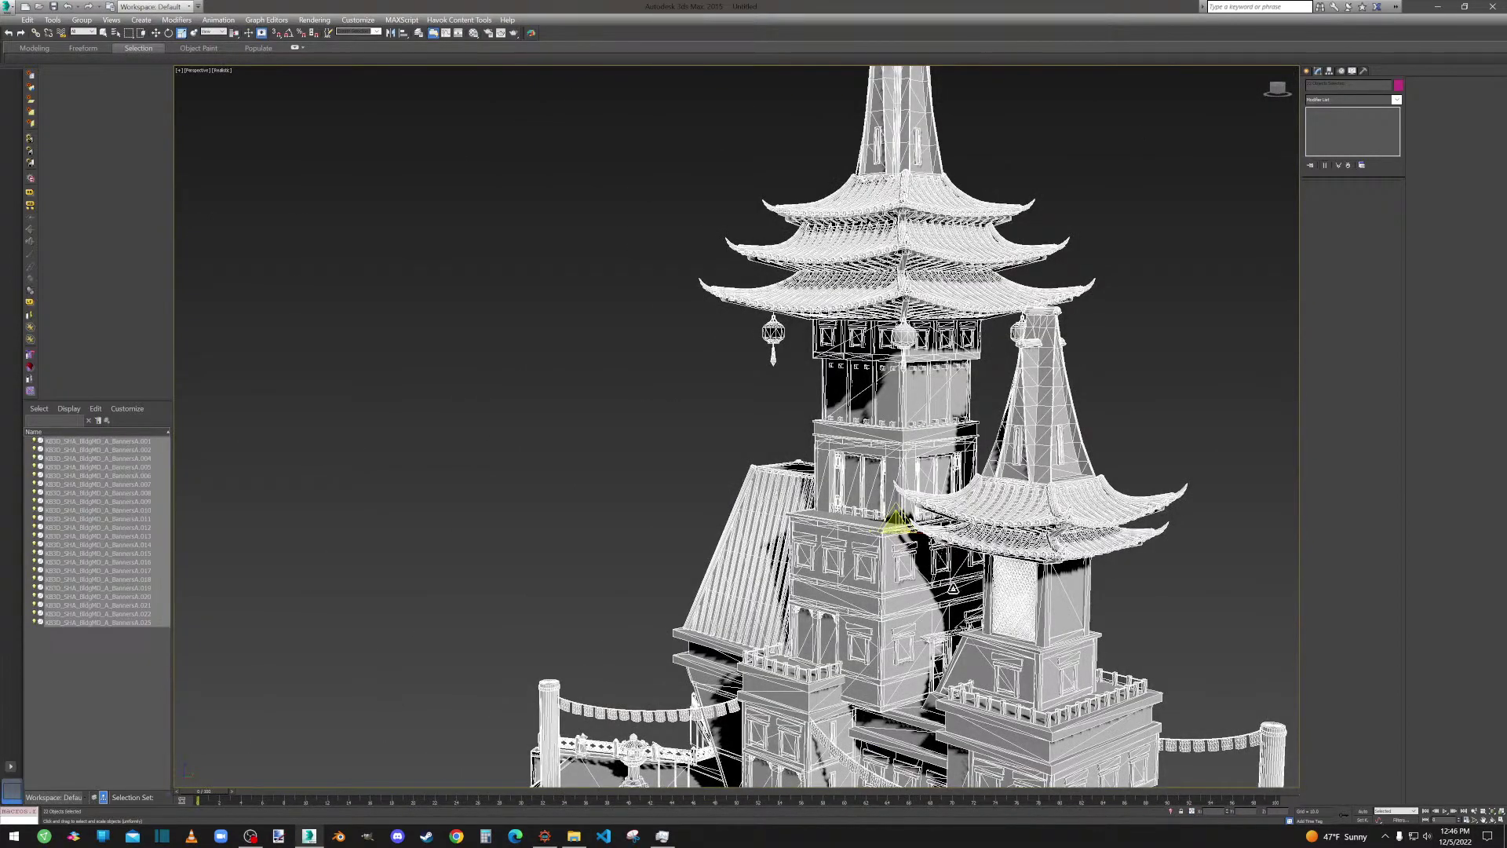
Check the selected objects' coordinates in the Move Transform Type-In dialog and close it.
right_click(951, 588)
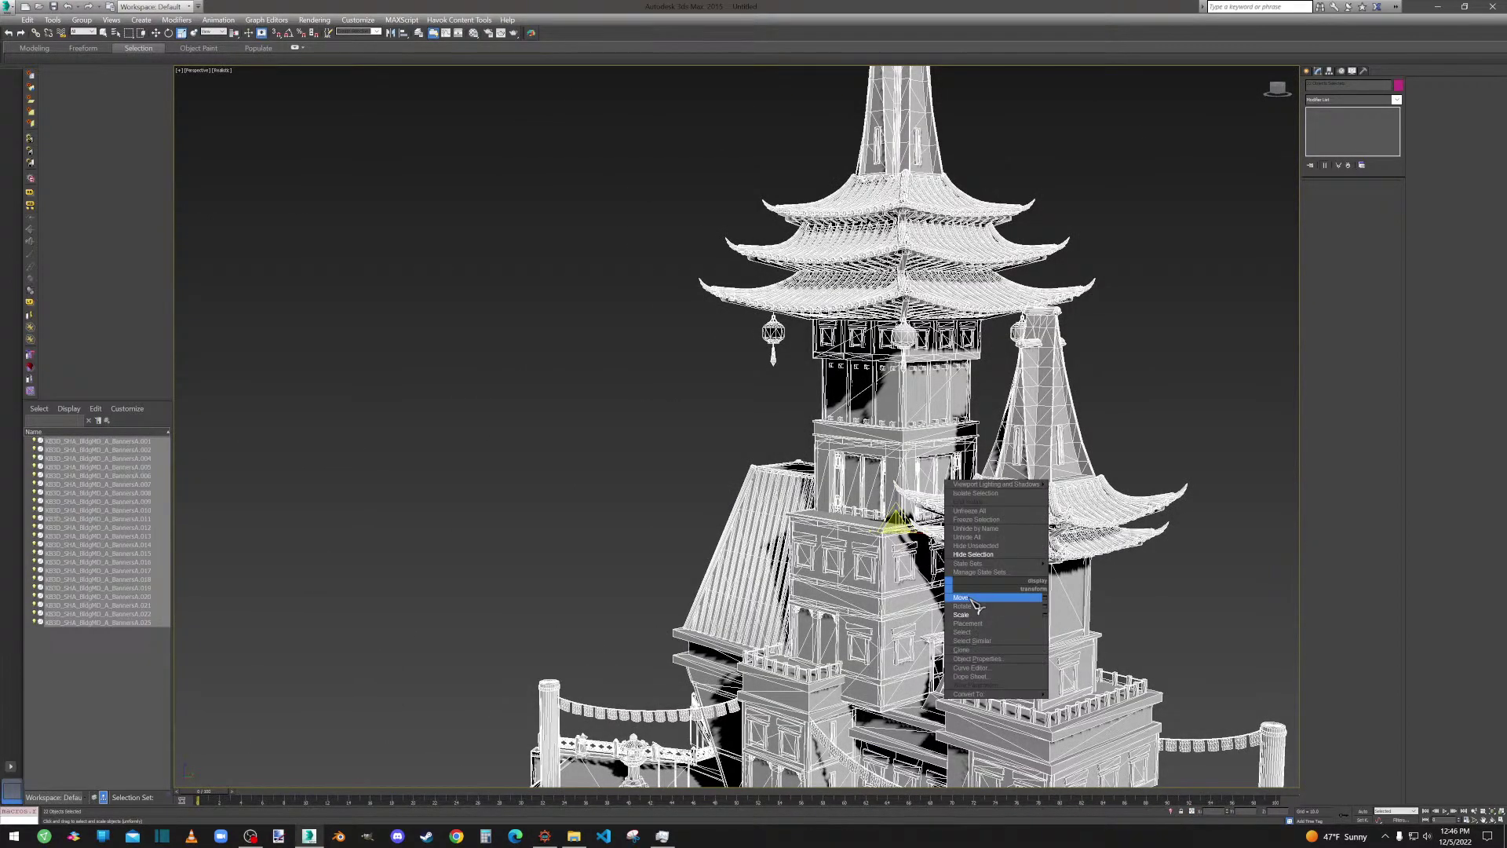
click(974, 595)
click(27, 19)
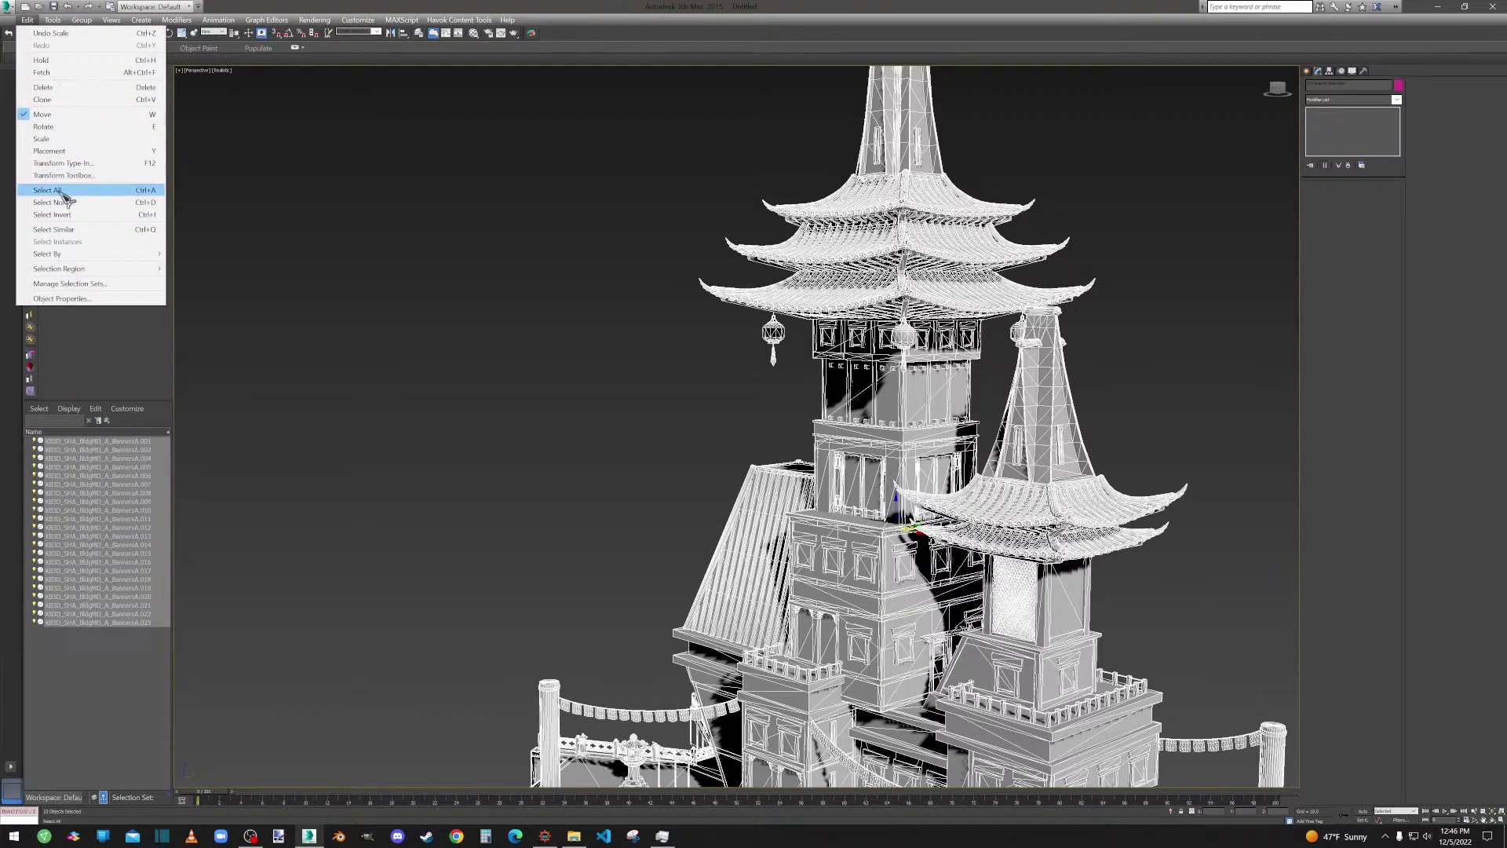
click(64, 164)
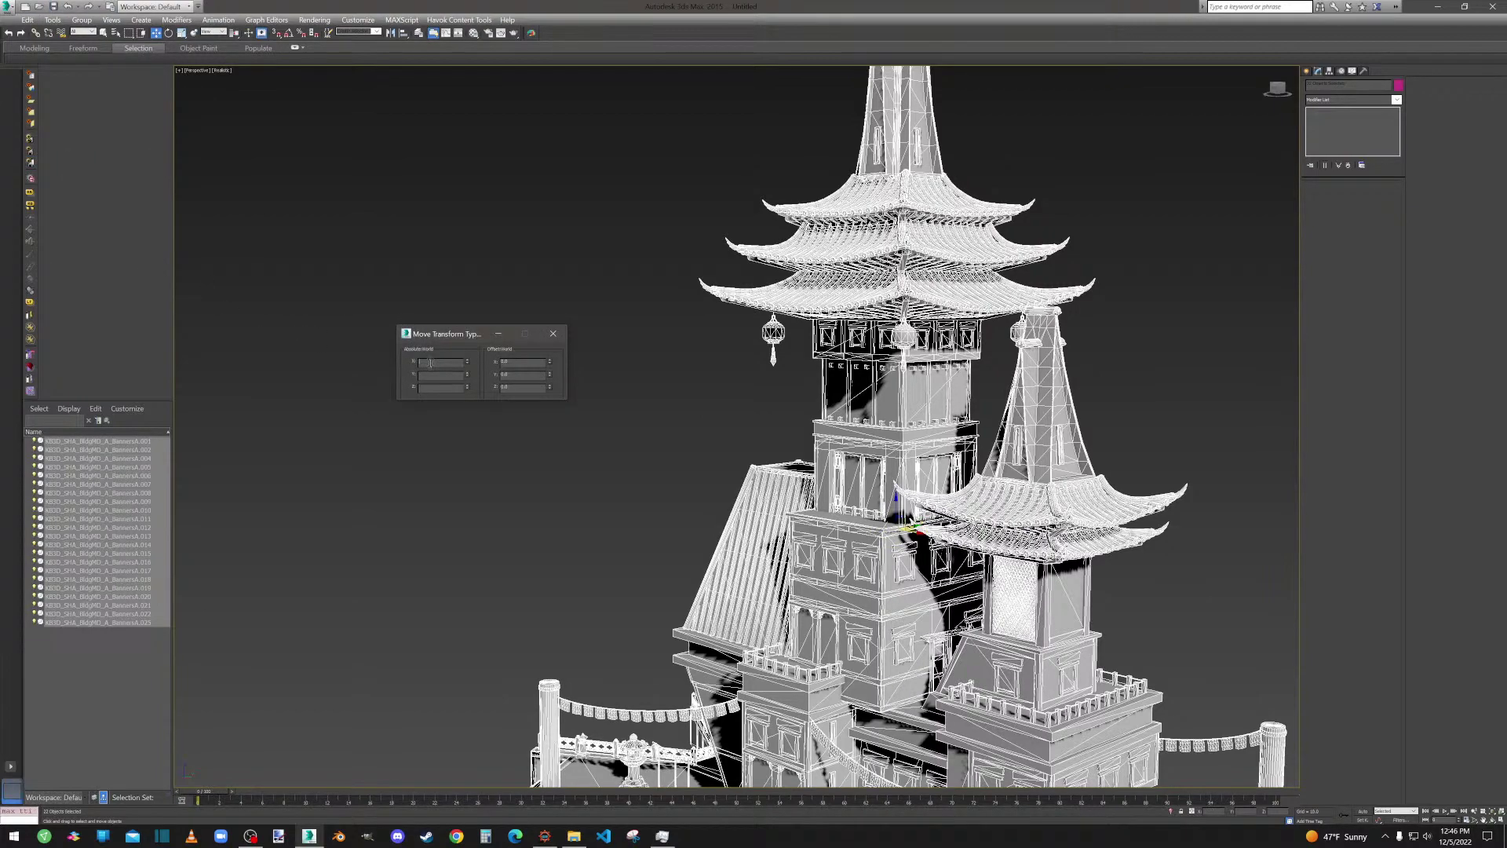
scroll(913, 522, up, 1)
middle_drag(913, 522, 965, 145)
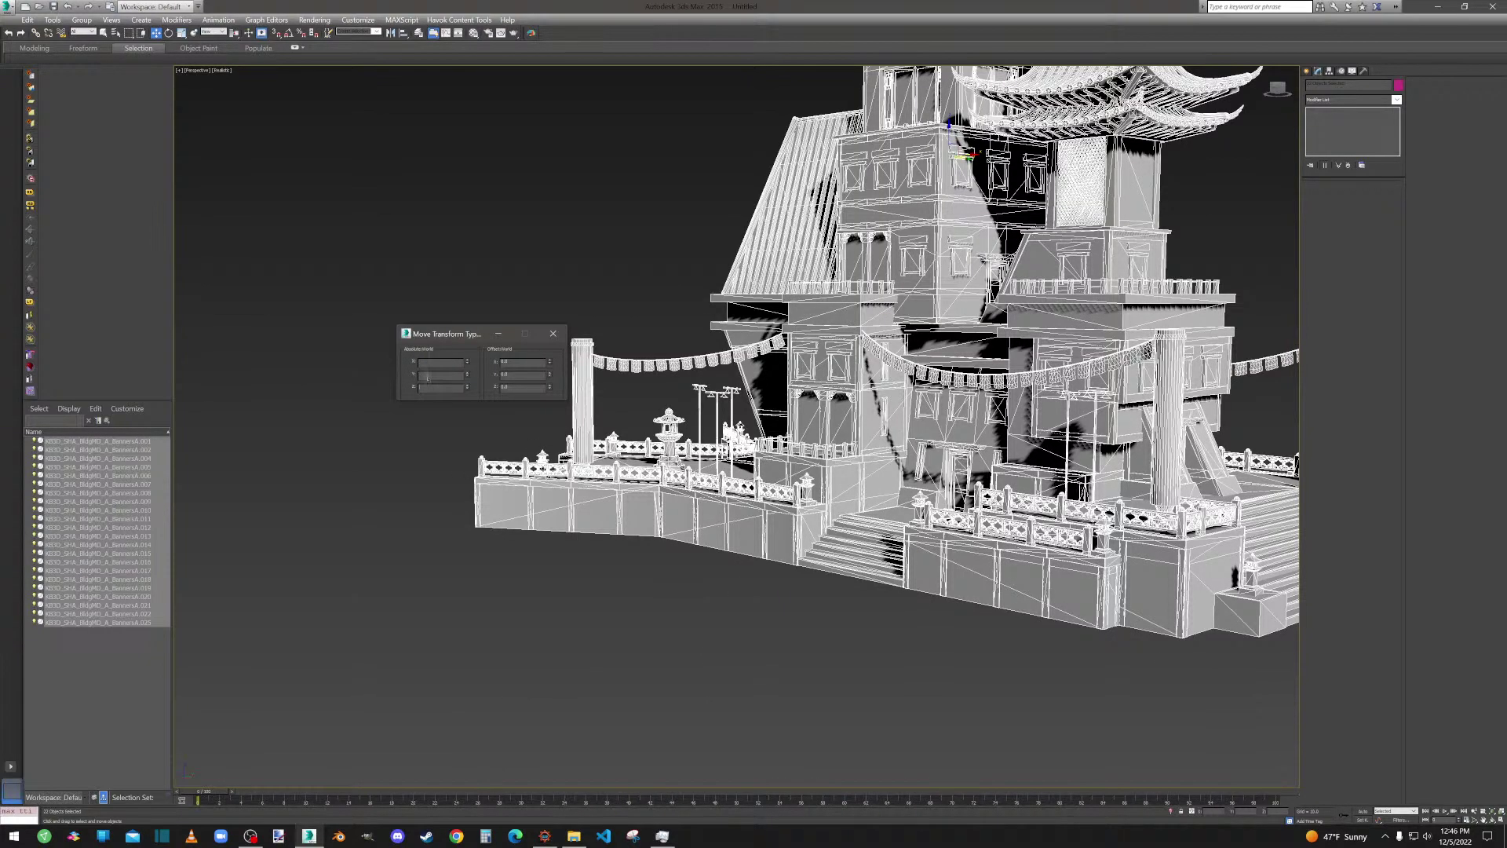
click(552, 333)
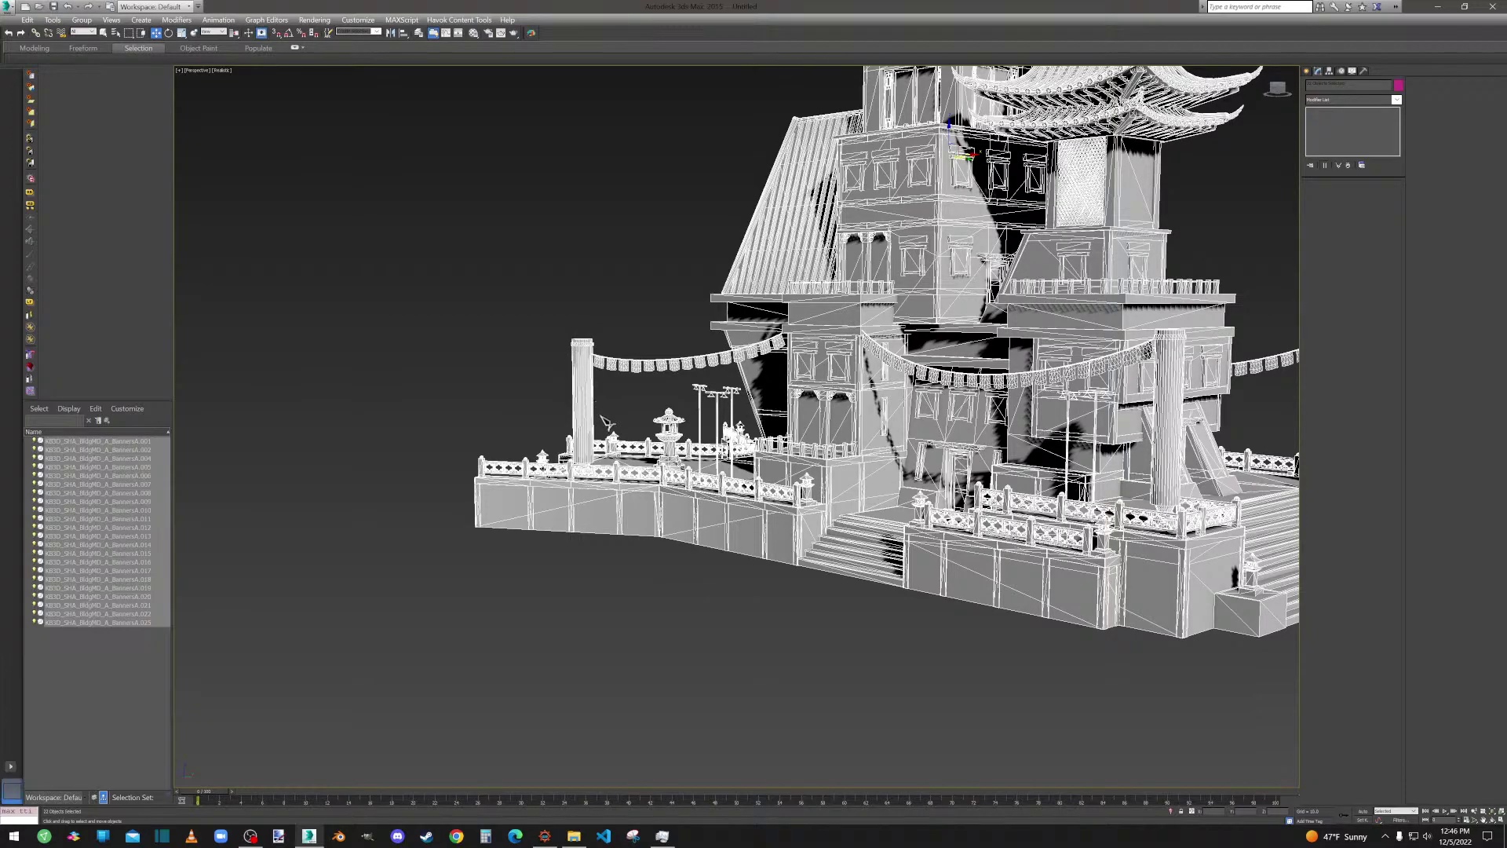
Turn on the xView Face Orientation display for the perspective viewport and clear the object selection.
alt+middle_drag(729, 477, 740, 420)
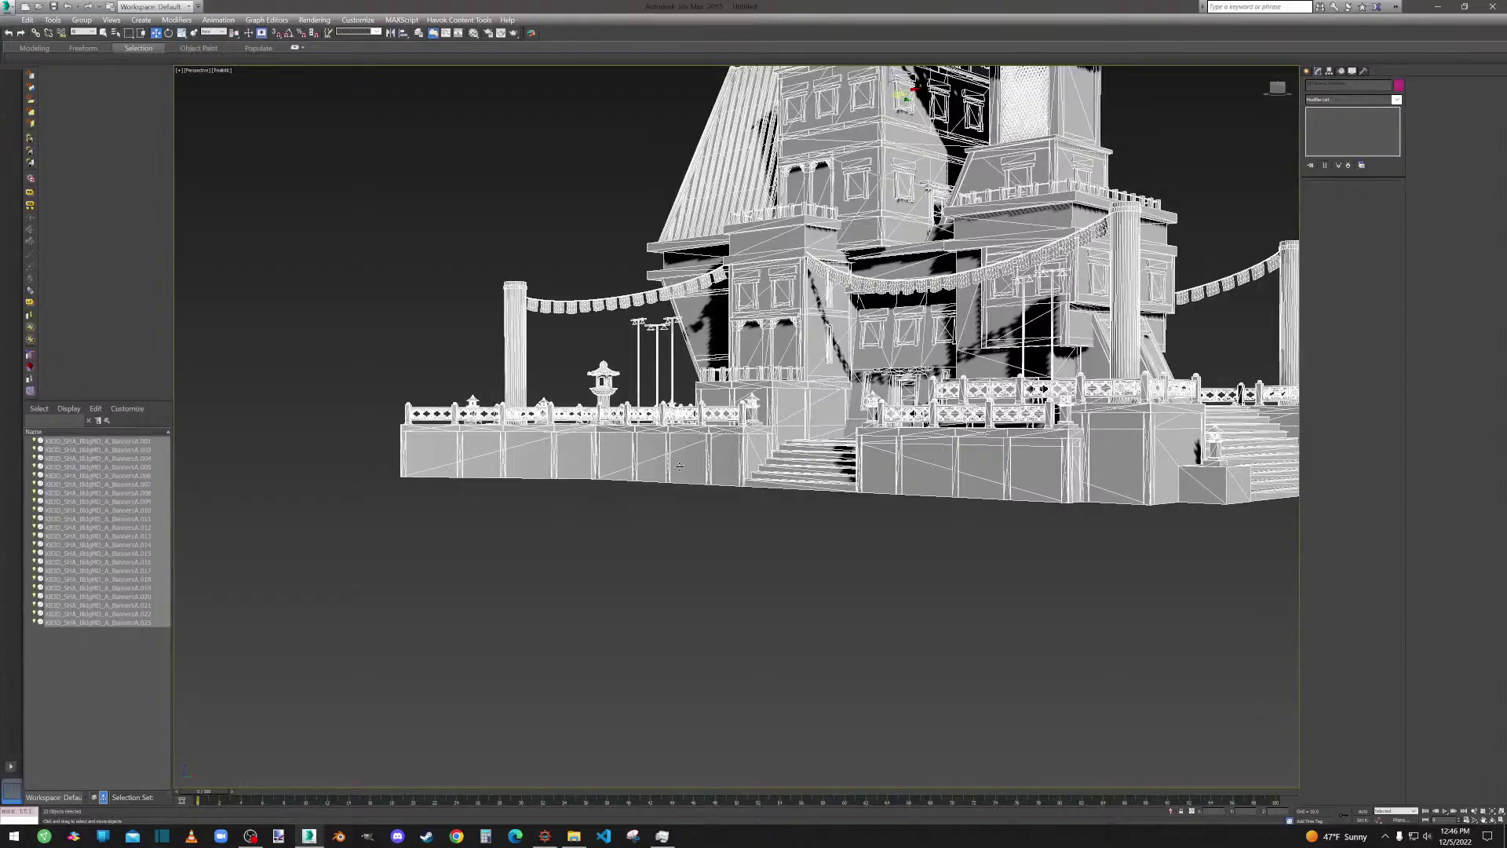
scroll(745, 542, down, 3)
alt+middle_drag(752, 547, 903, 376)
right_click(917, 351)
click(931, 398)
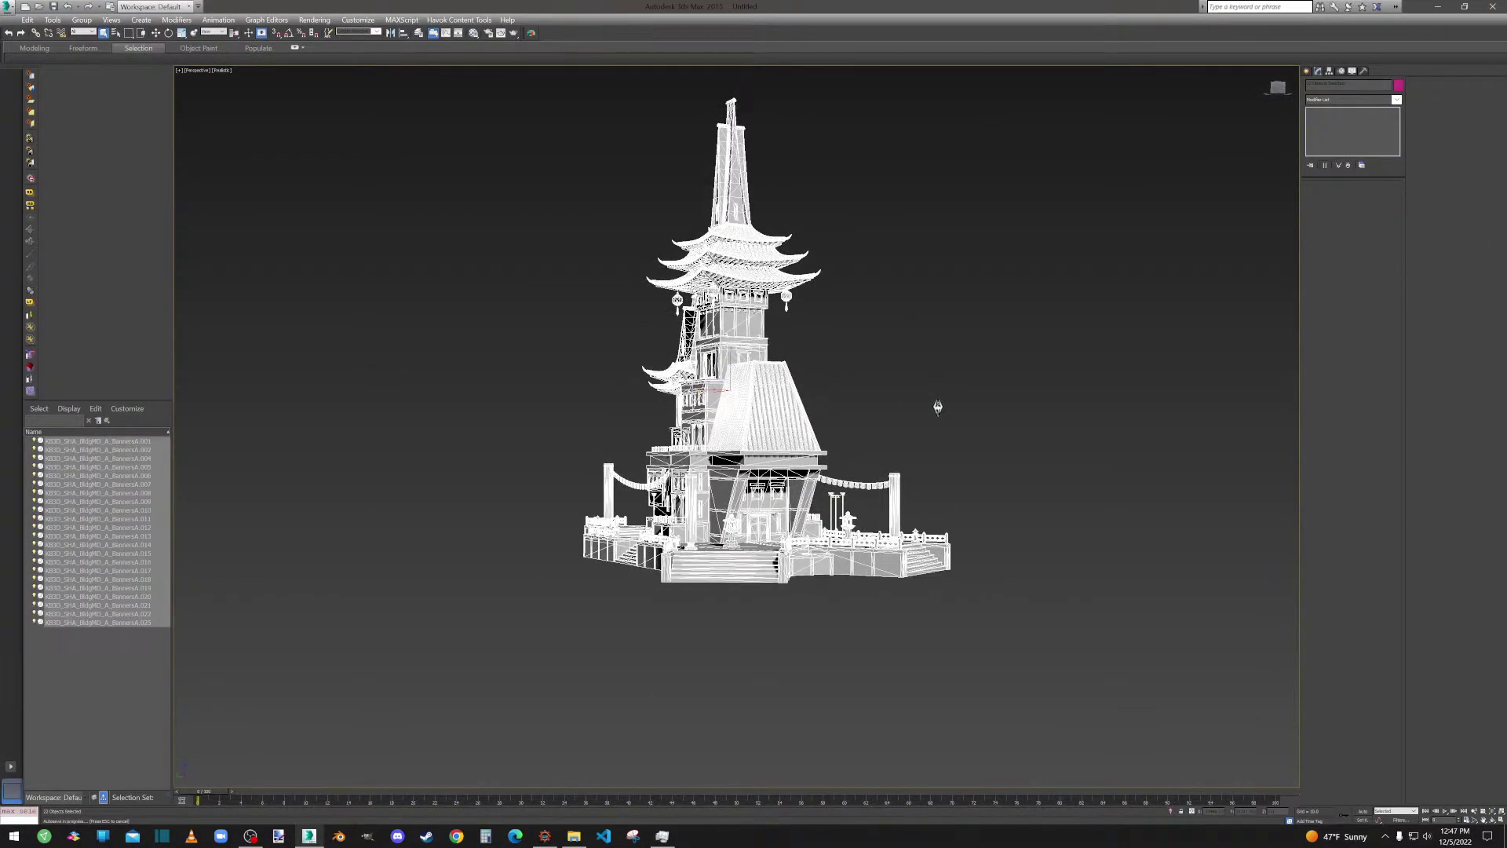
click(223, 70)
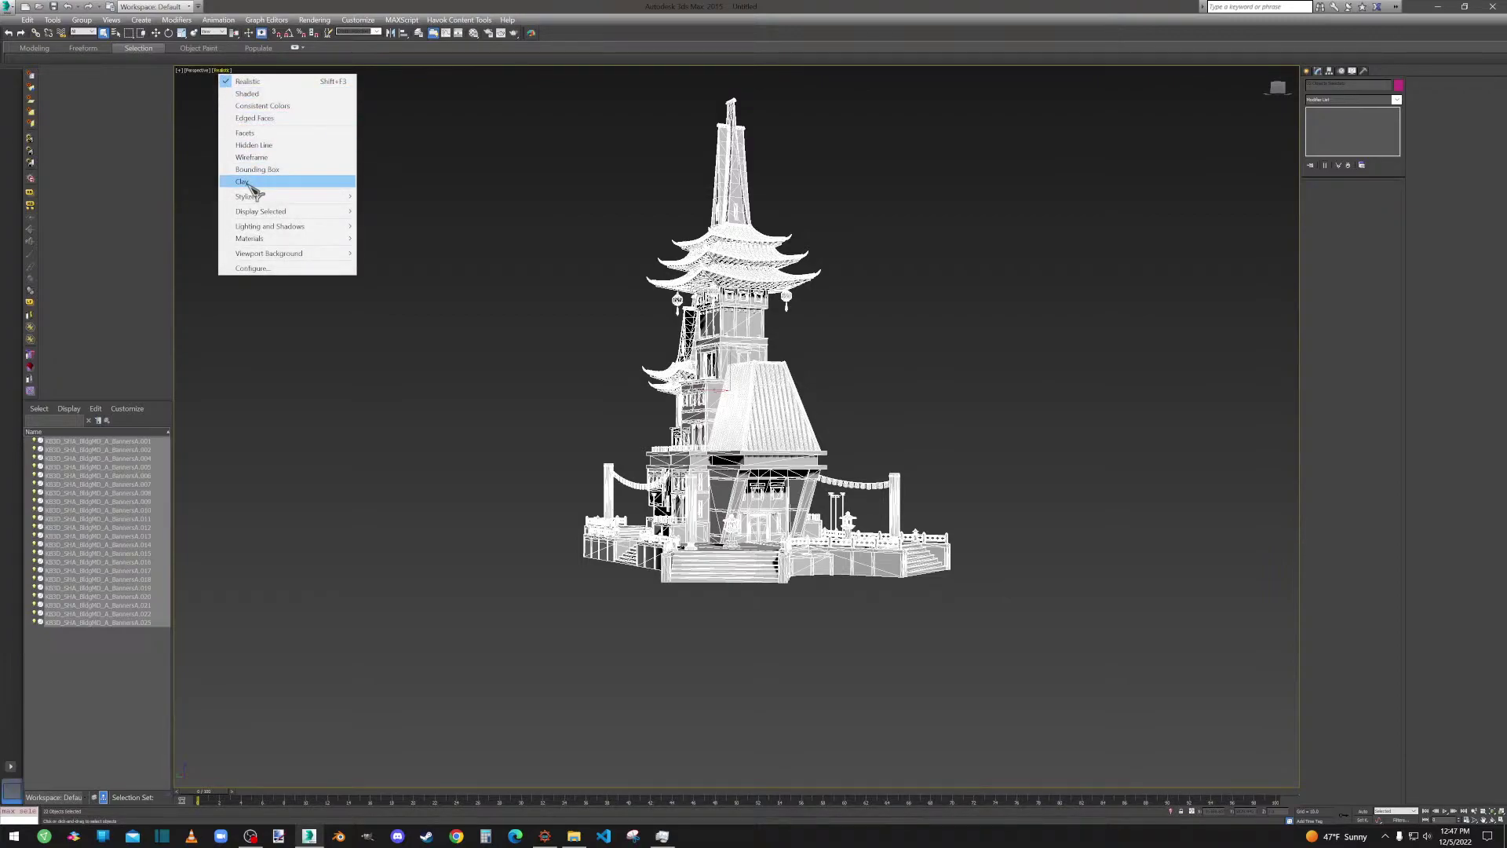
click(111, 20)
click(111, 20)
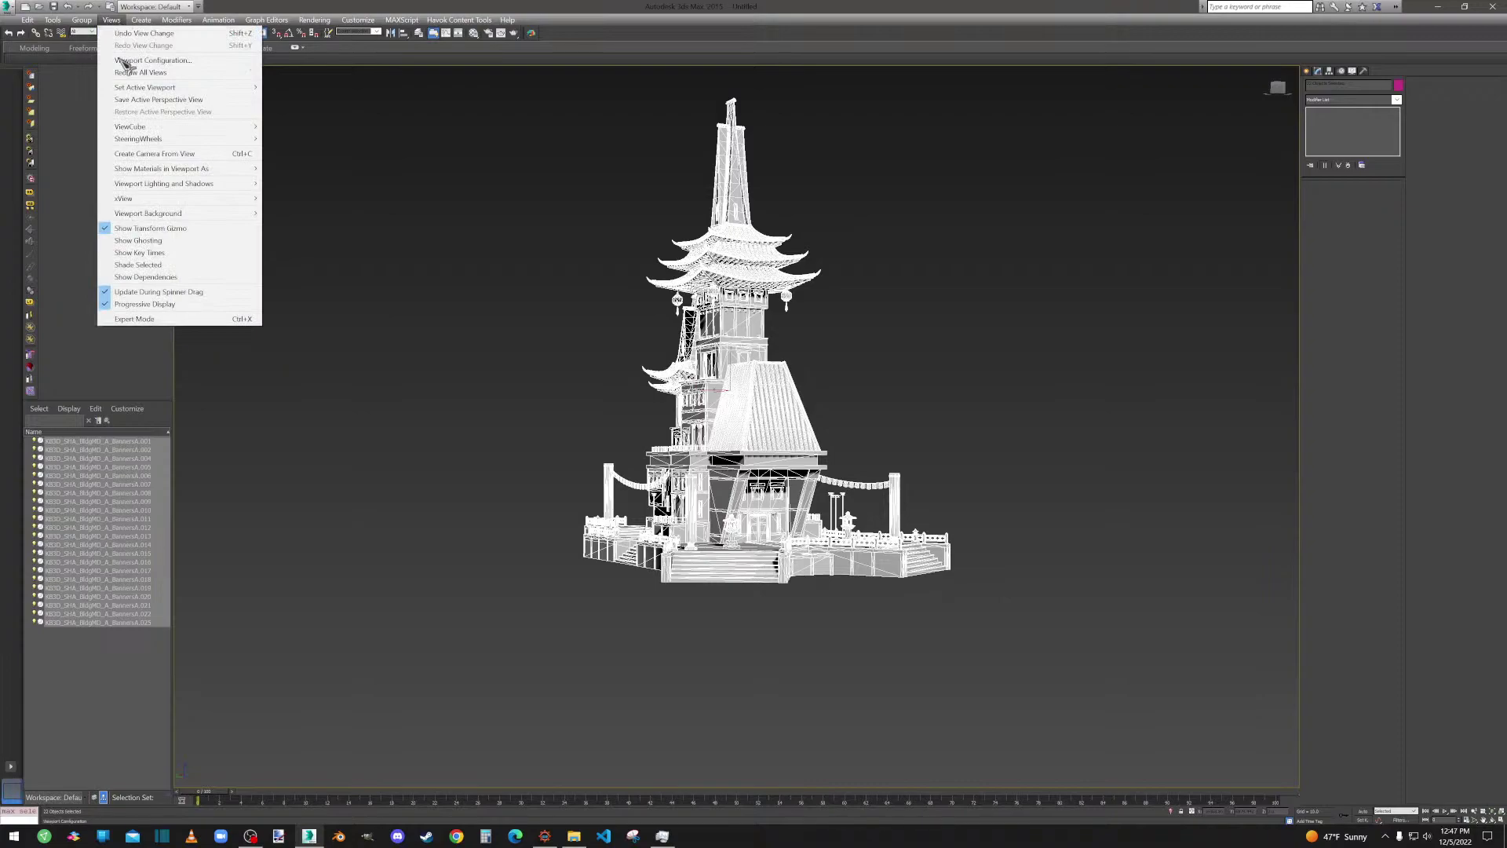
mouse_move(165, 198)
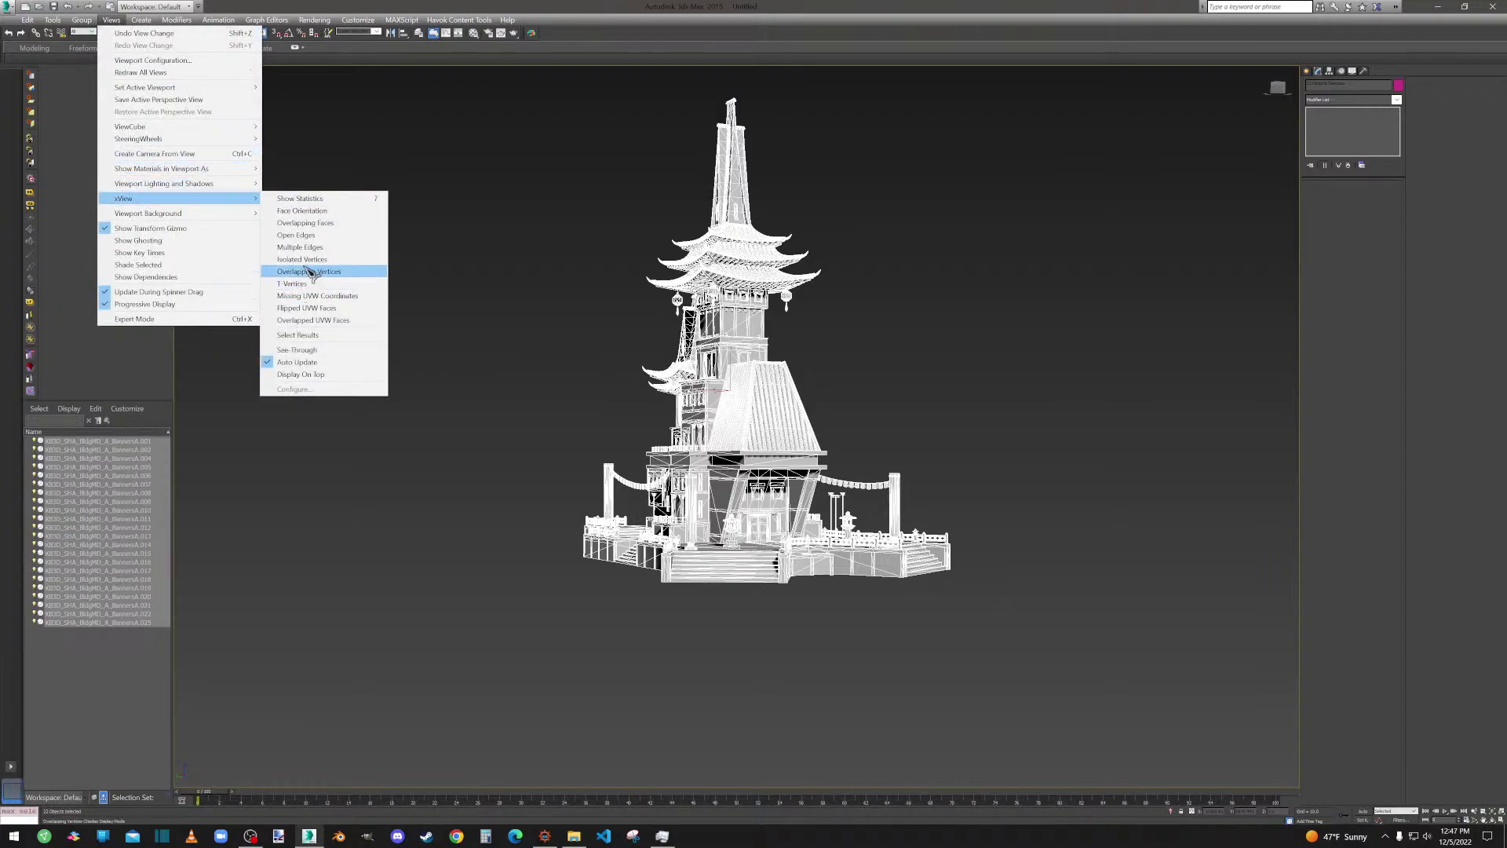
click(303, 211)
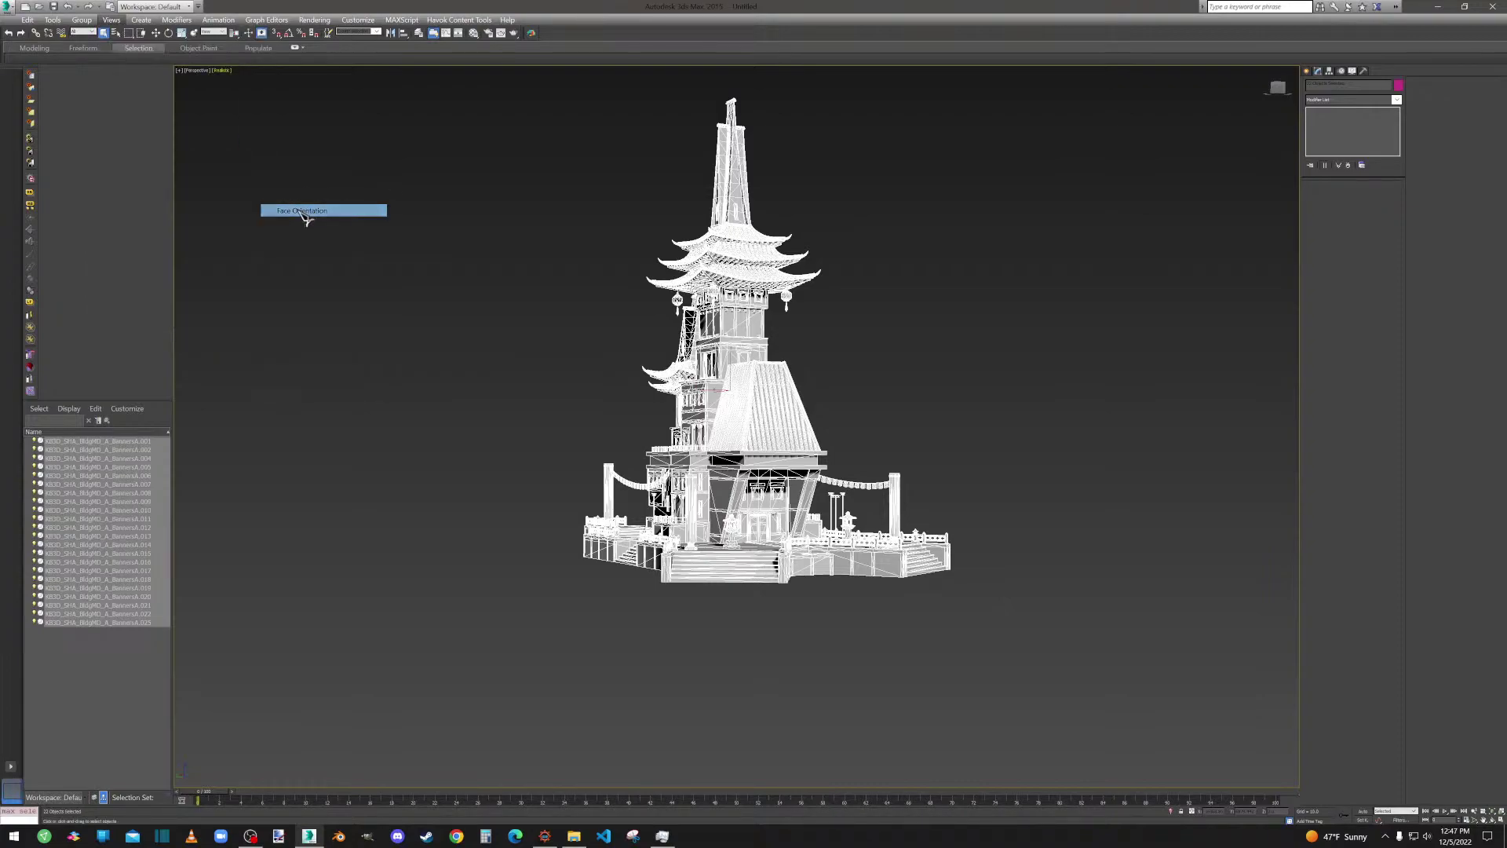
click(905, 379)
Try to flip the normals of the green-marked wall element beside the entrance at Element level.
click(734, 198)
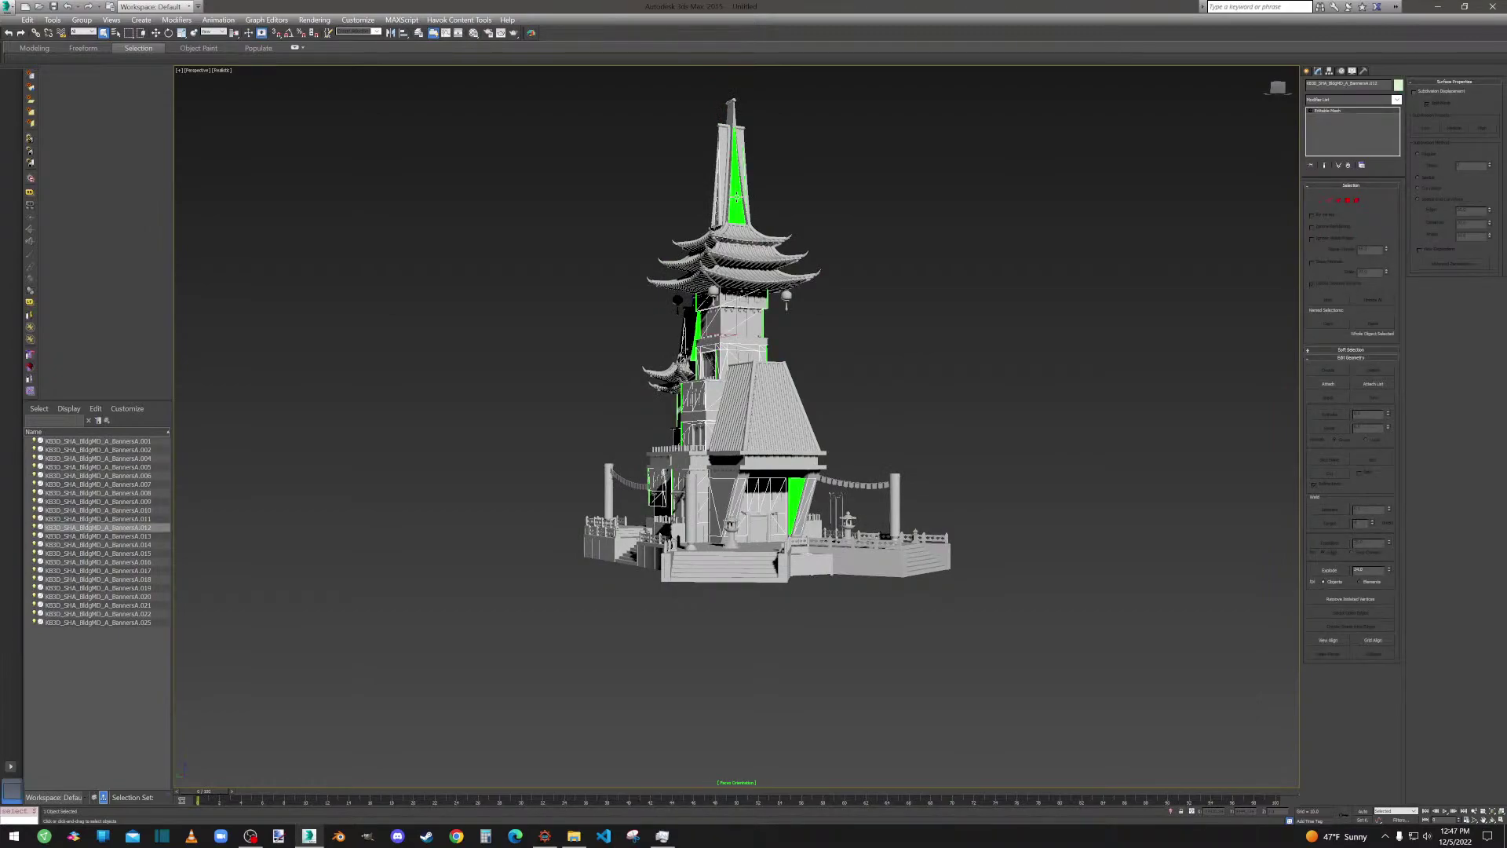
scroll(892, 448, up, 10)
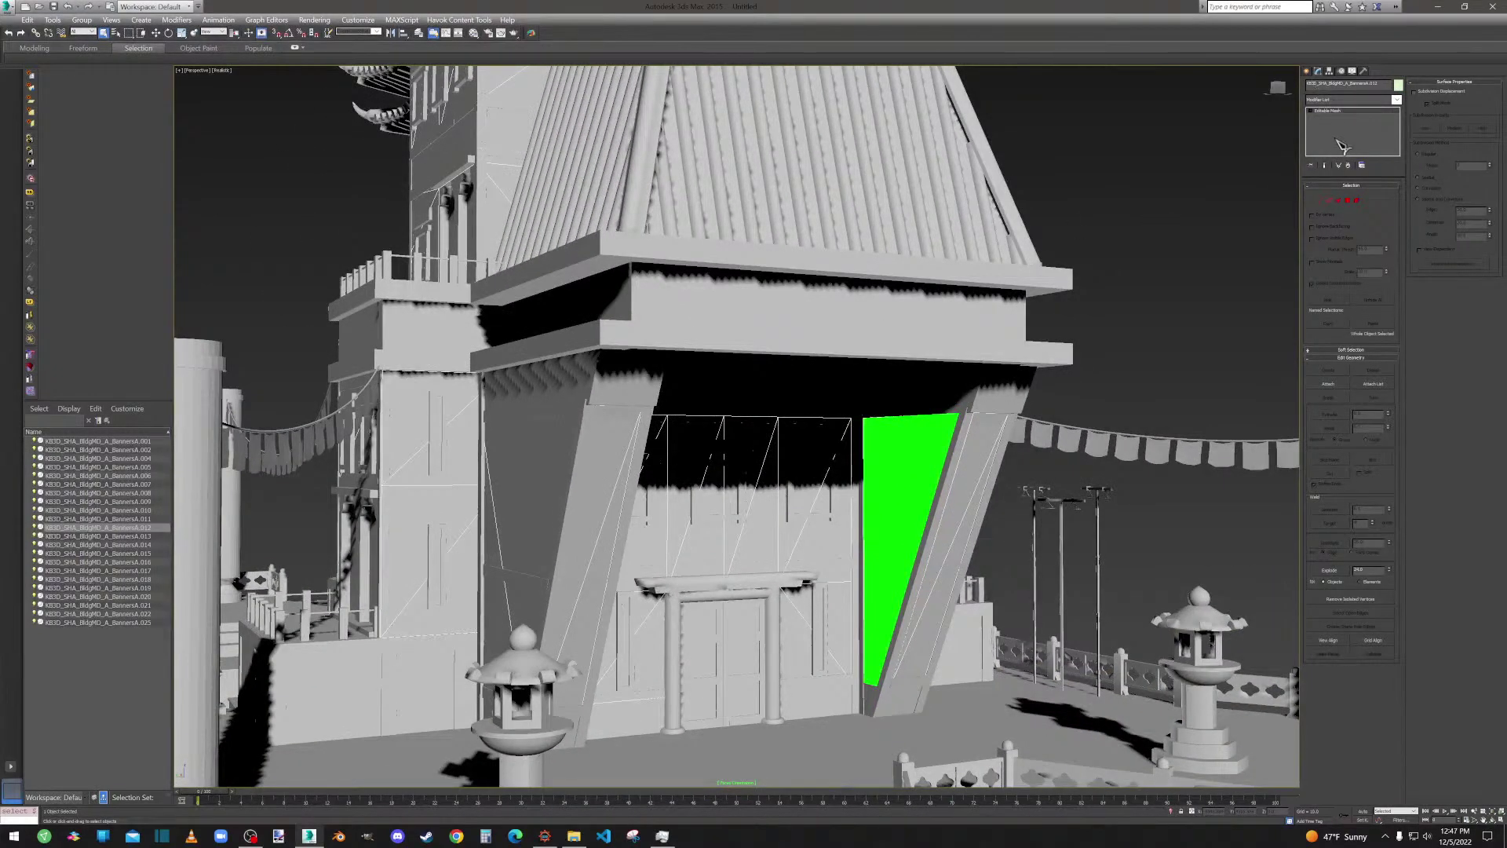
click(1356, 200)
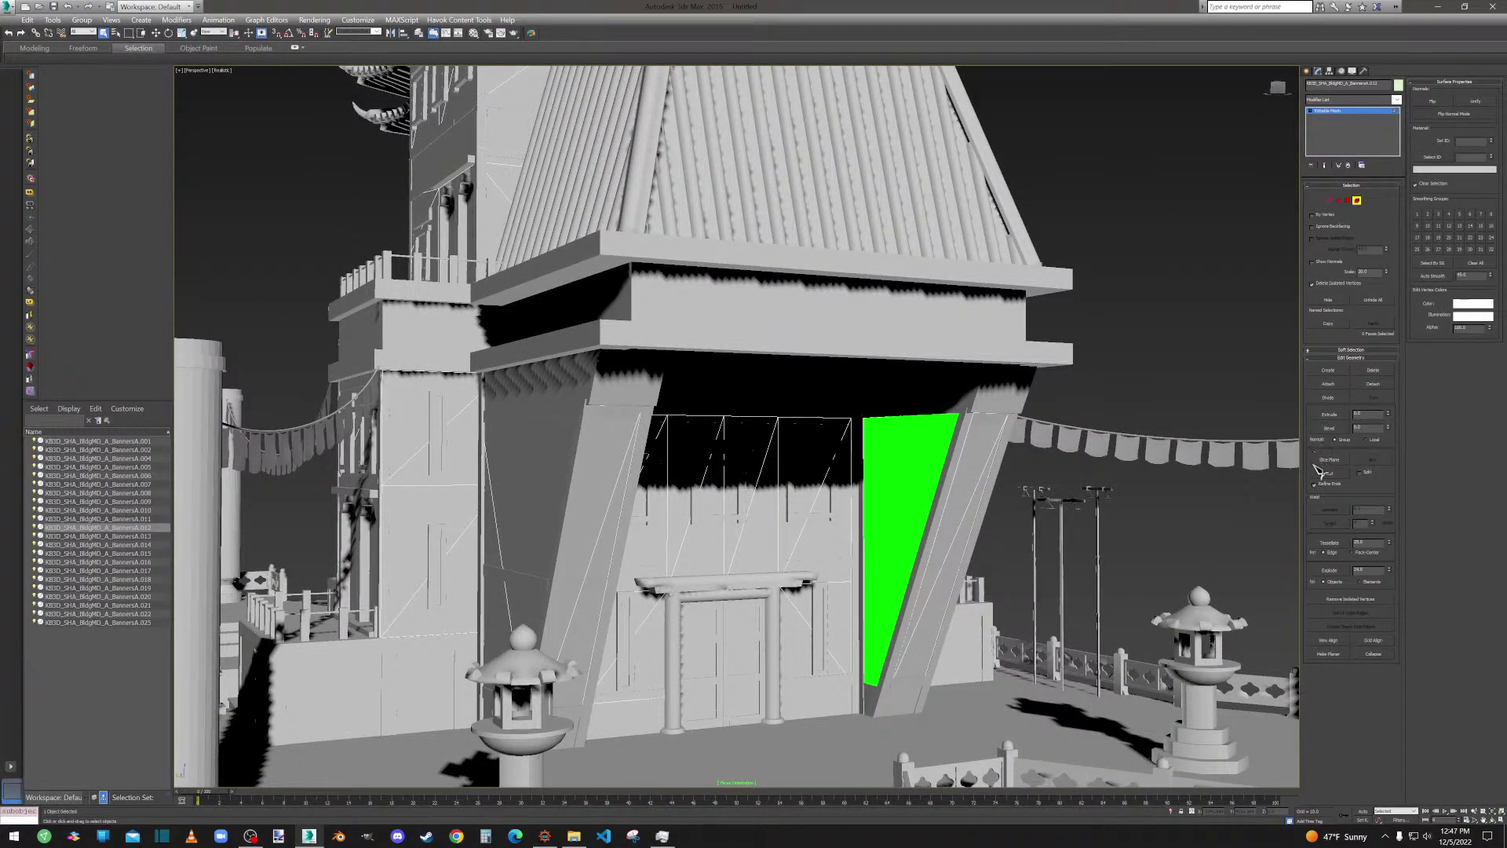
click(920, 490)
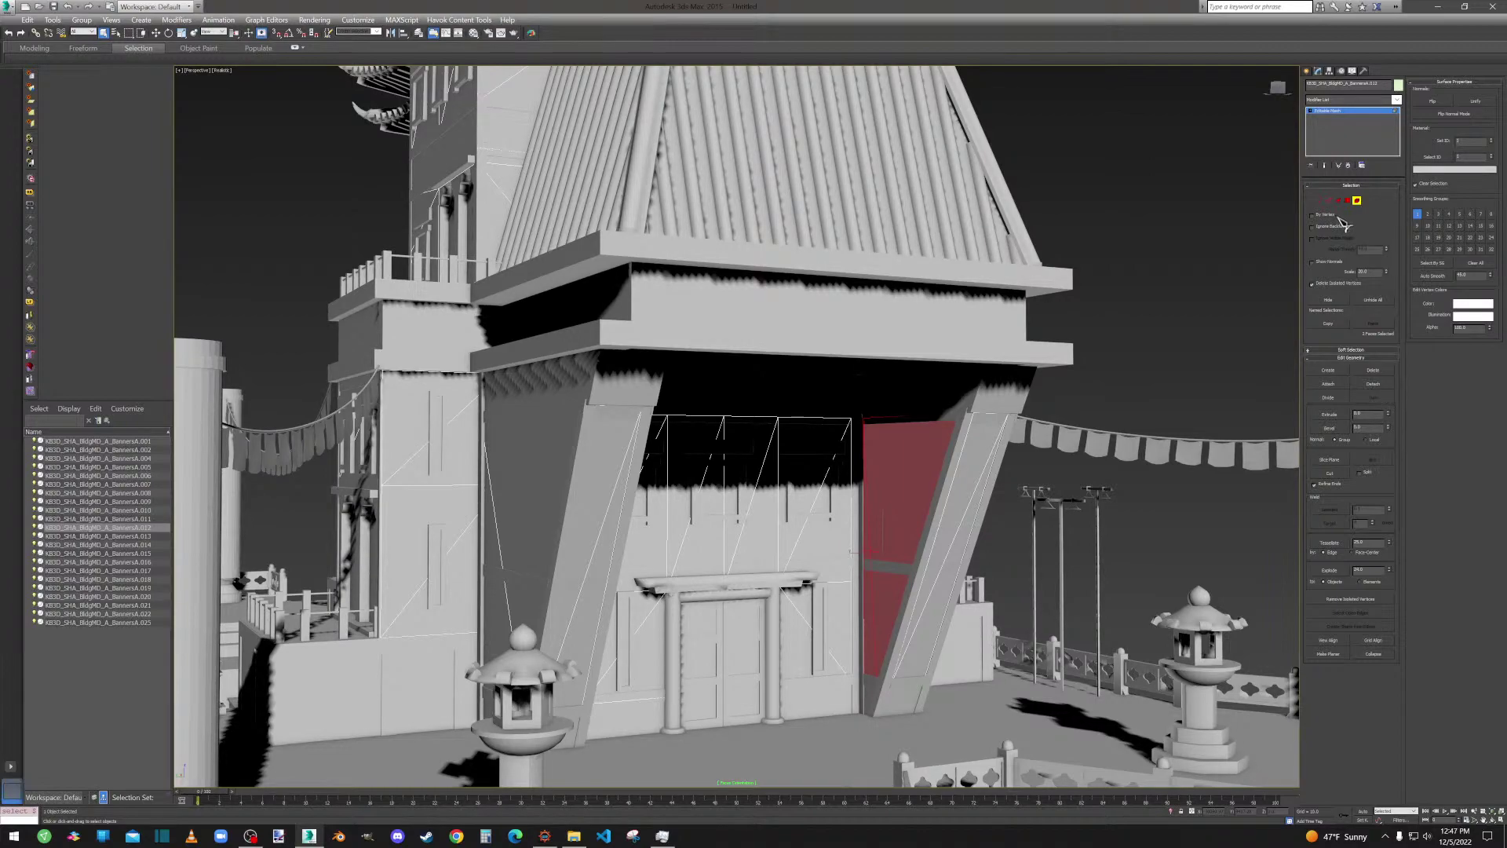
click(1433, 103)
click(1434, 103)
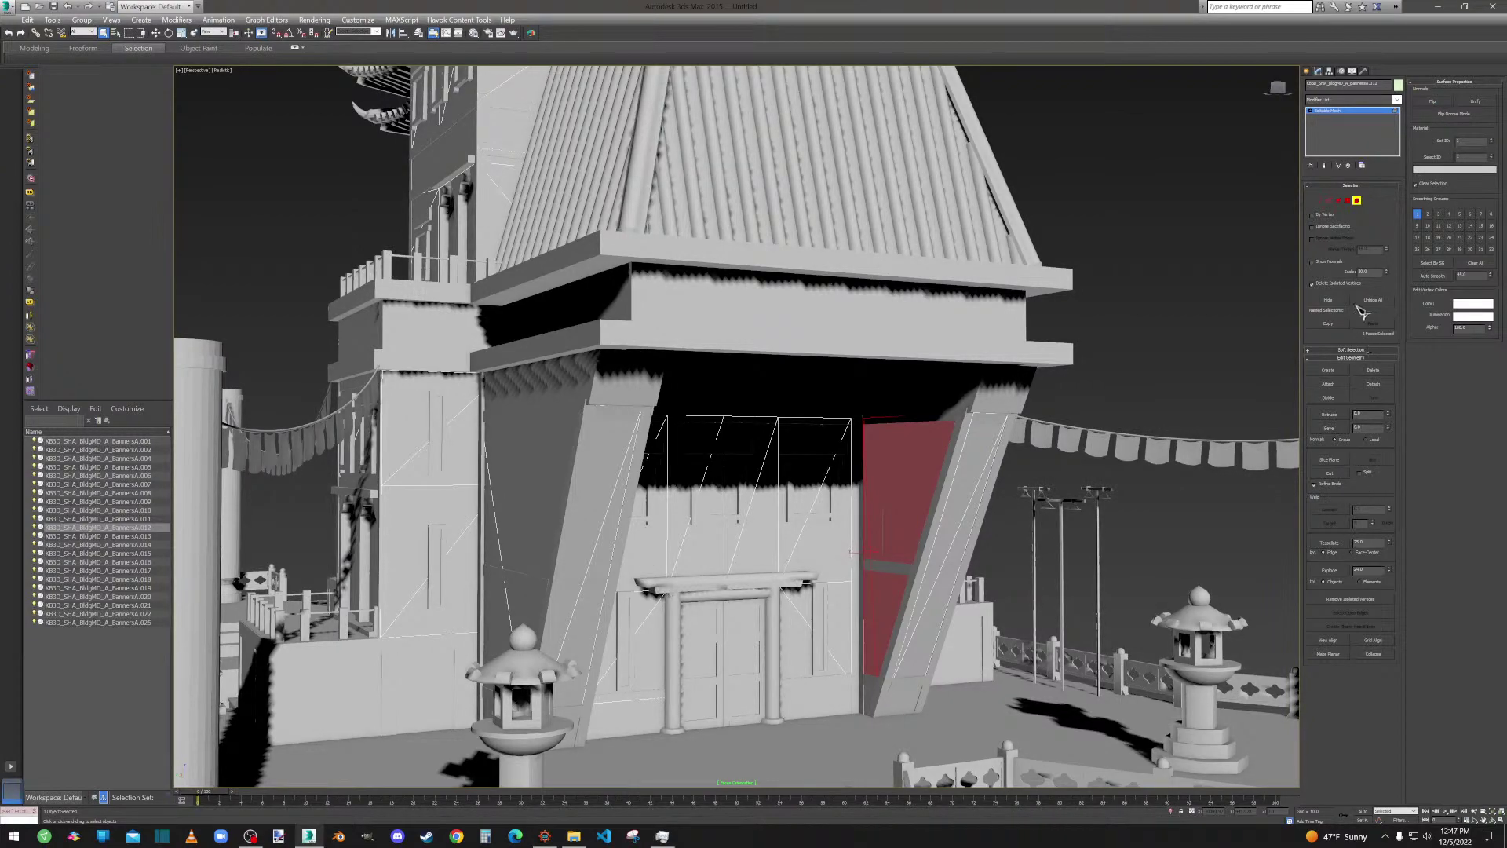
click(1358, 202)
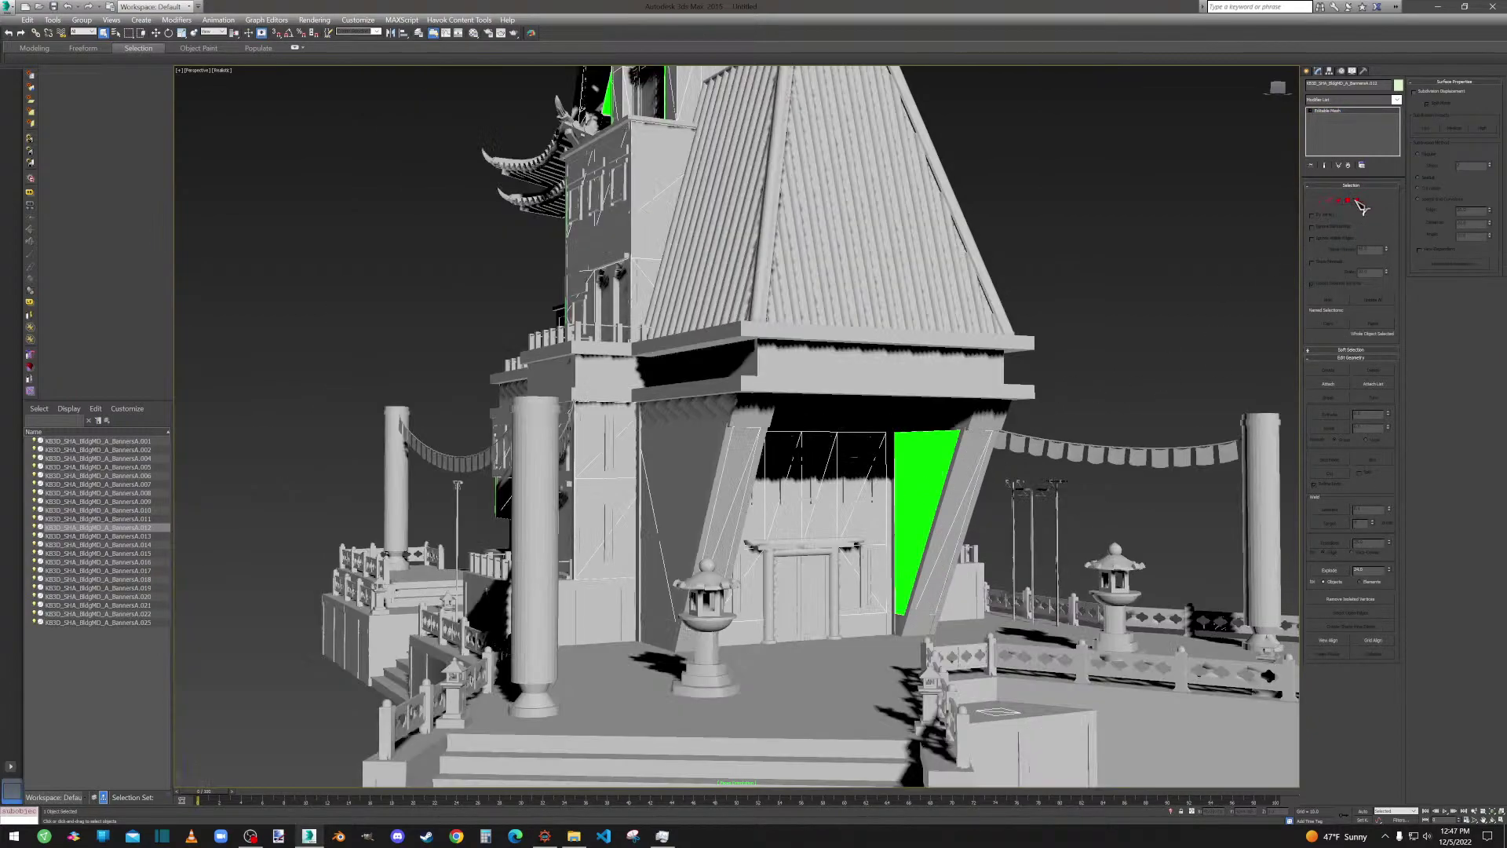
click(1357, 202)
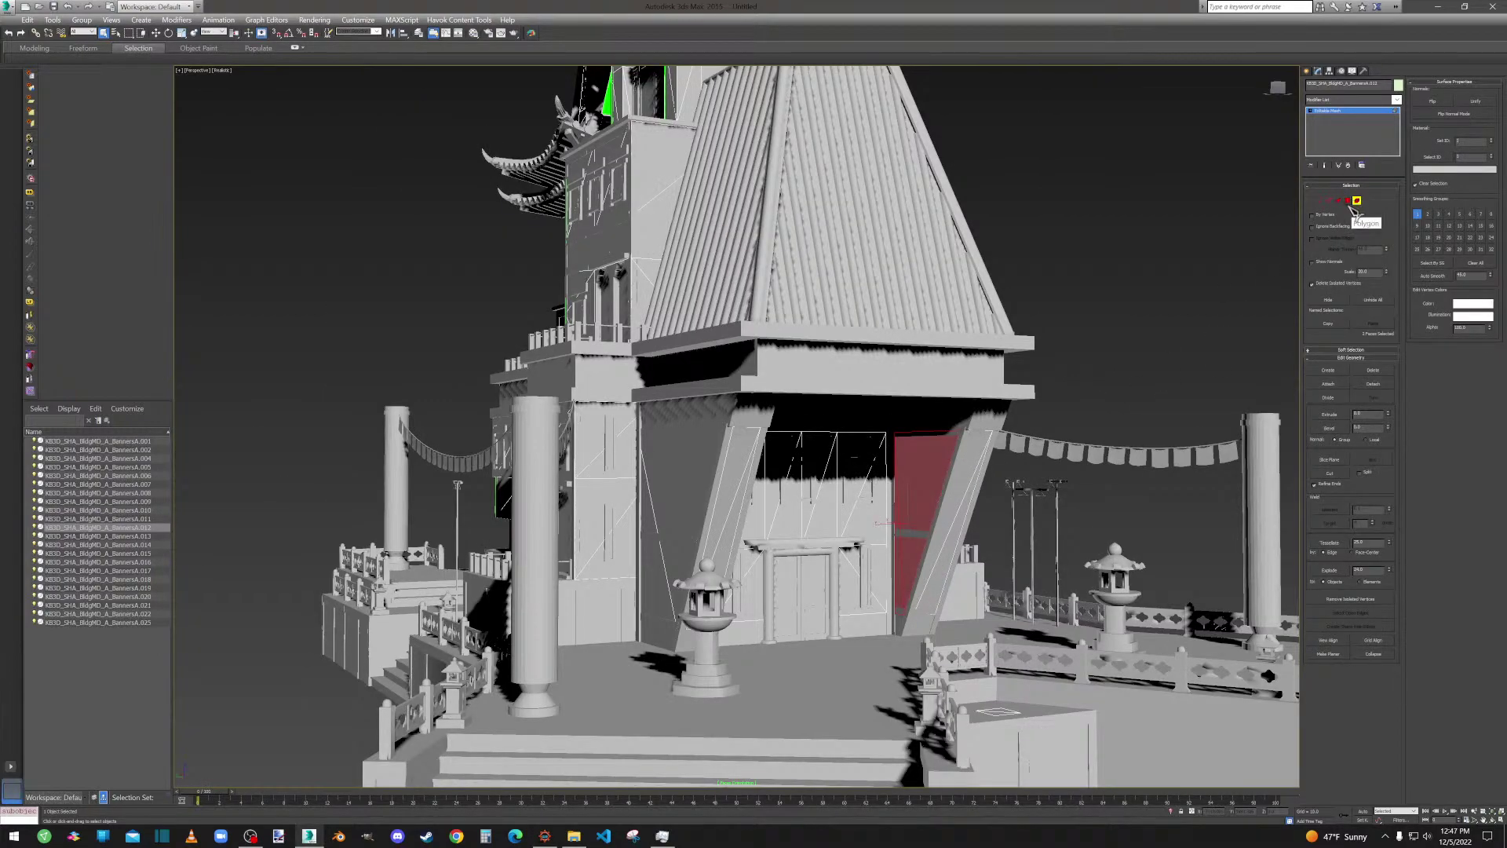
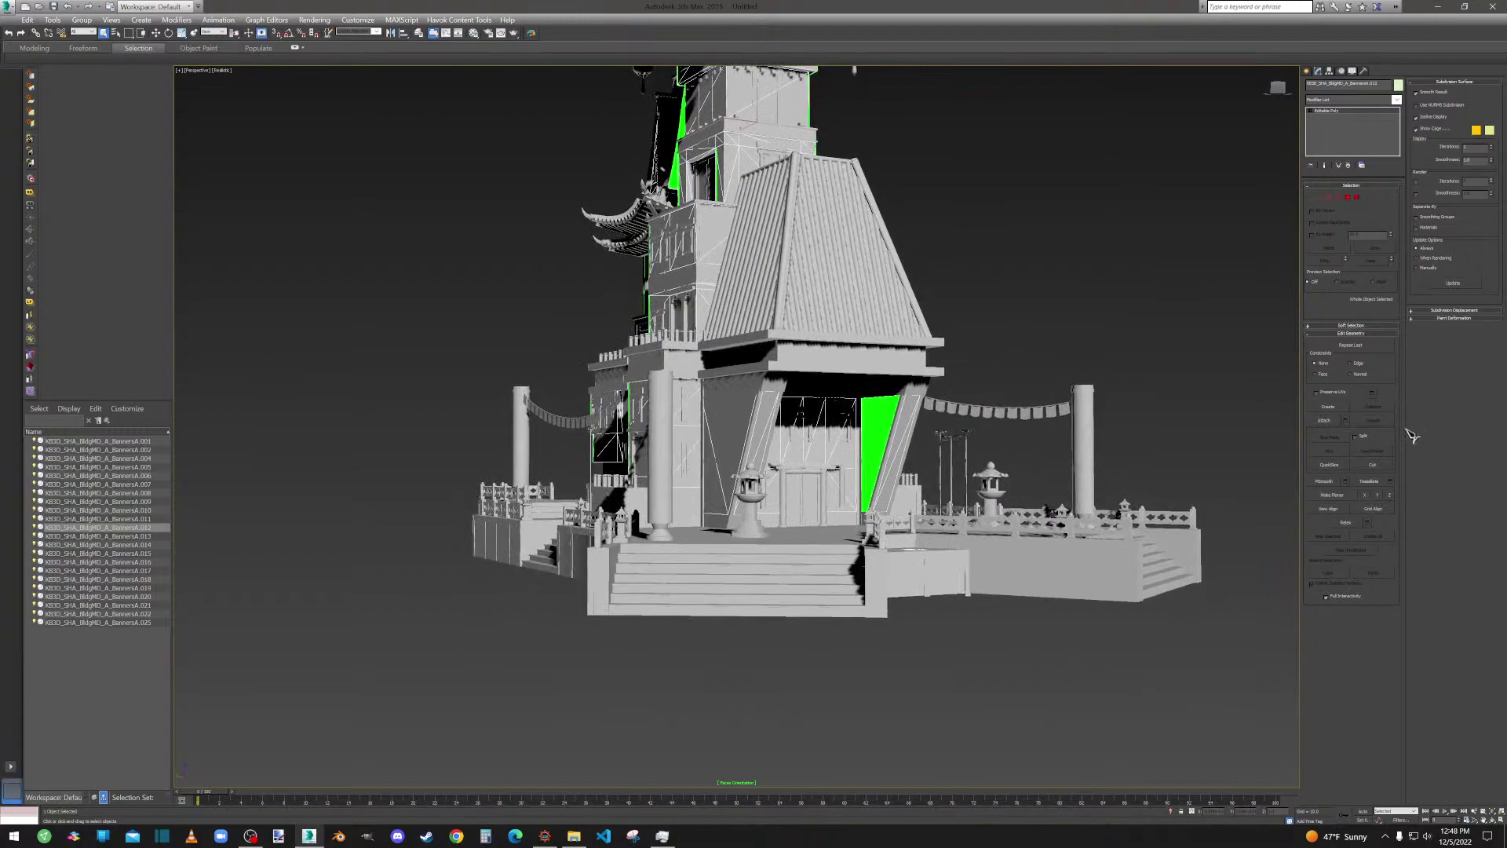
Turn on Preserve UVs for the wall mesh and select the reversed element beside the entrance at Element level.
click(1329, 393)
click(1360, 197)
click(887, 440)
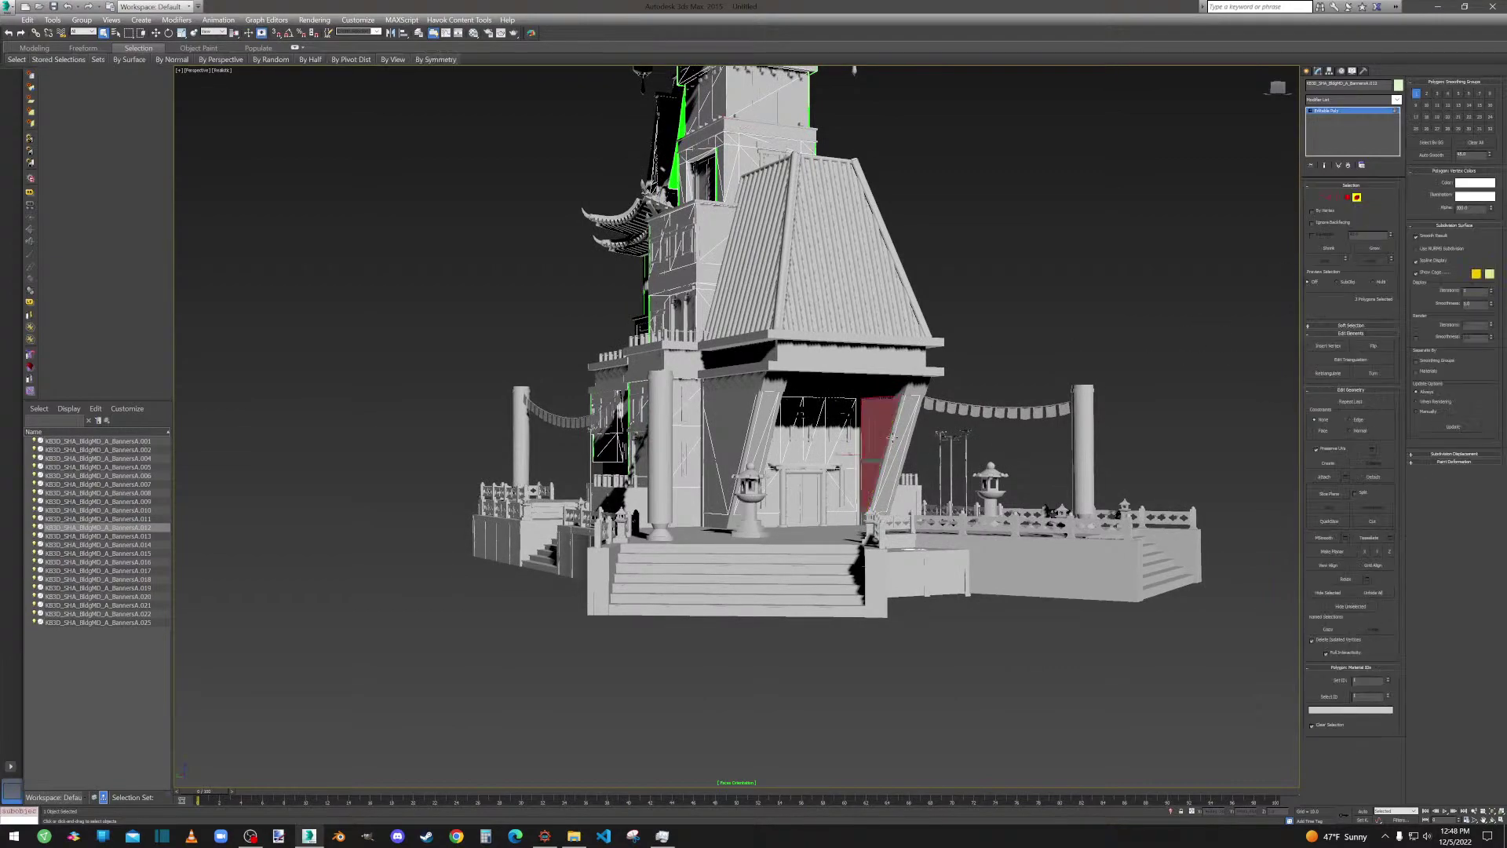
click(1057, 320)
click(881, 432)
Add the reversed wall elements on the smaller tower to the selection, checking the mesh from several sides.
middle_drag(877, 424, 769, 388)
scroll(629, 337, up, 5)
ctrl+click(630, 337)
scroll(763, 411, up, 4)
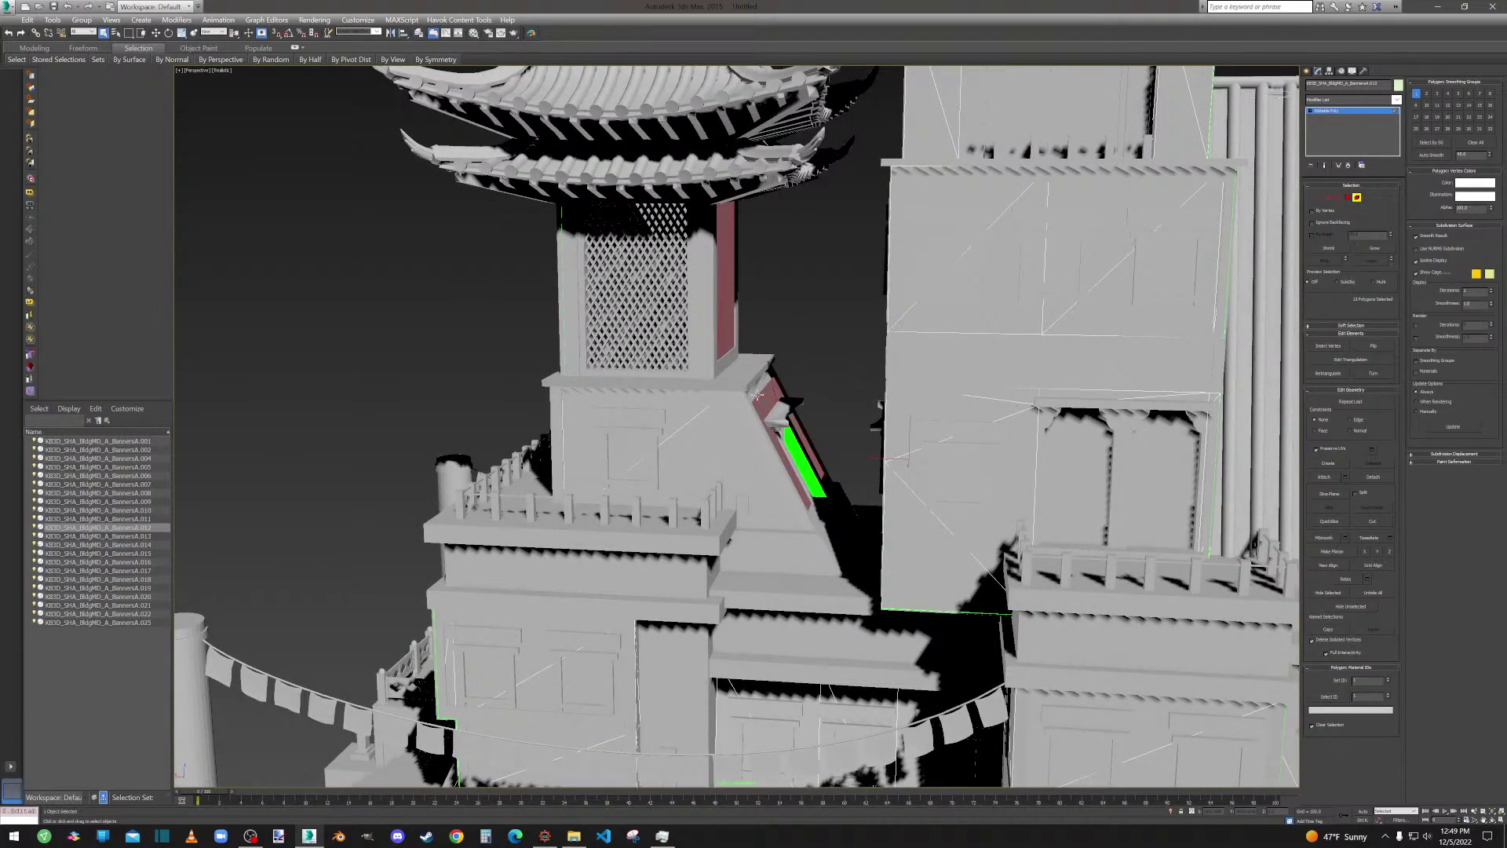
alt+middle_drag(820, 442, 805, 447)
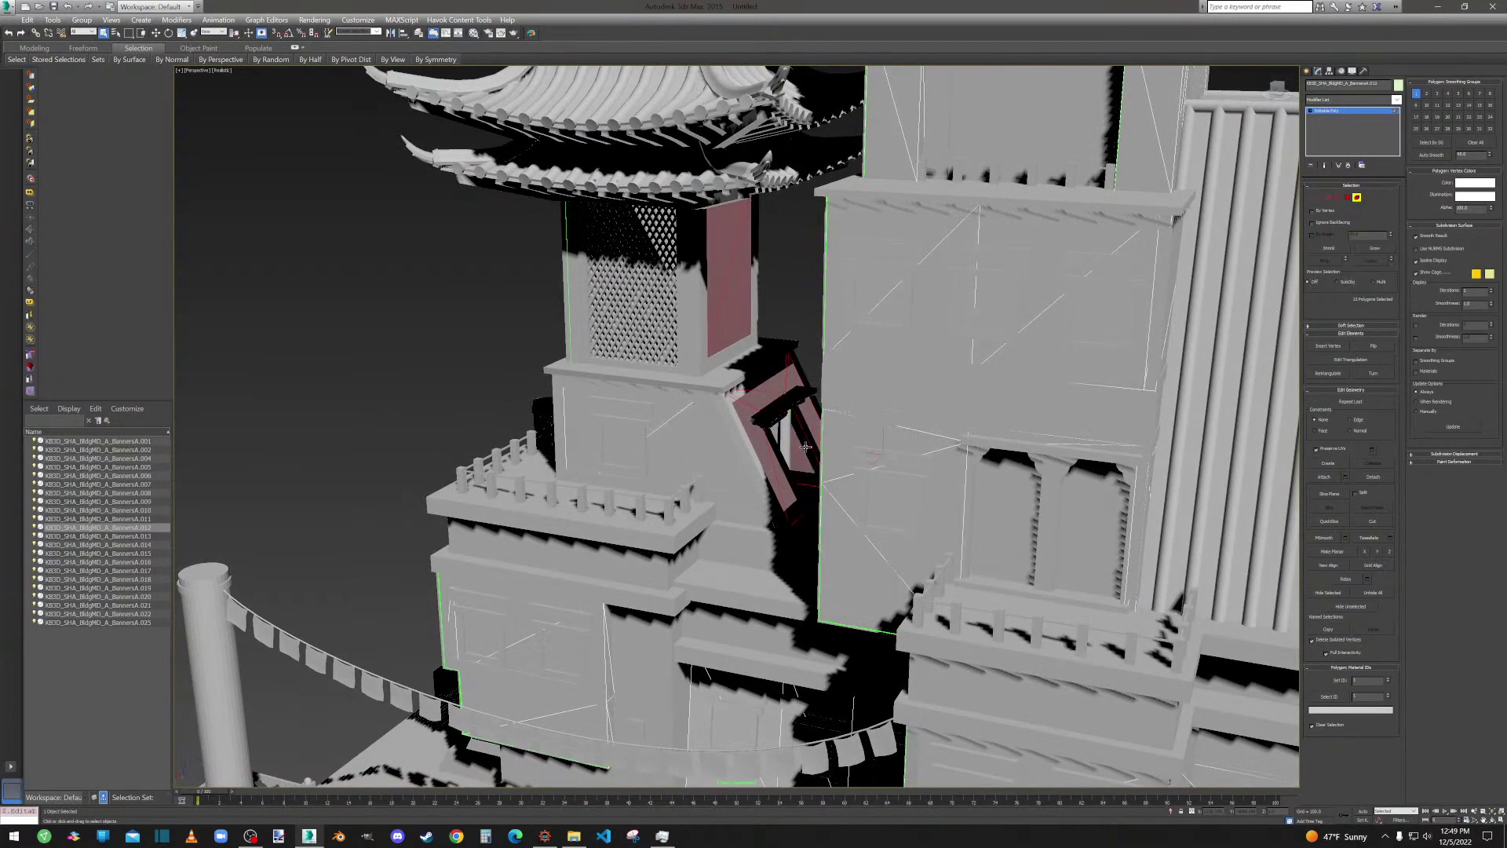
scroll(624, 364, down, 5)
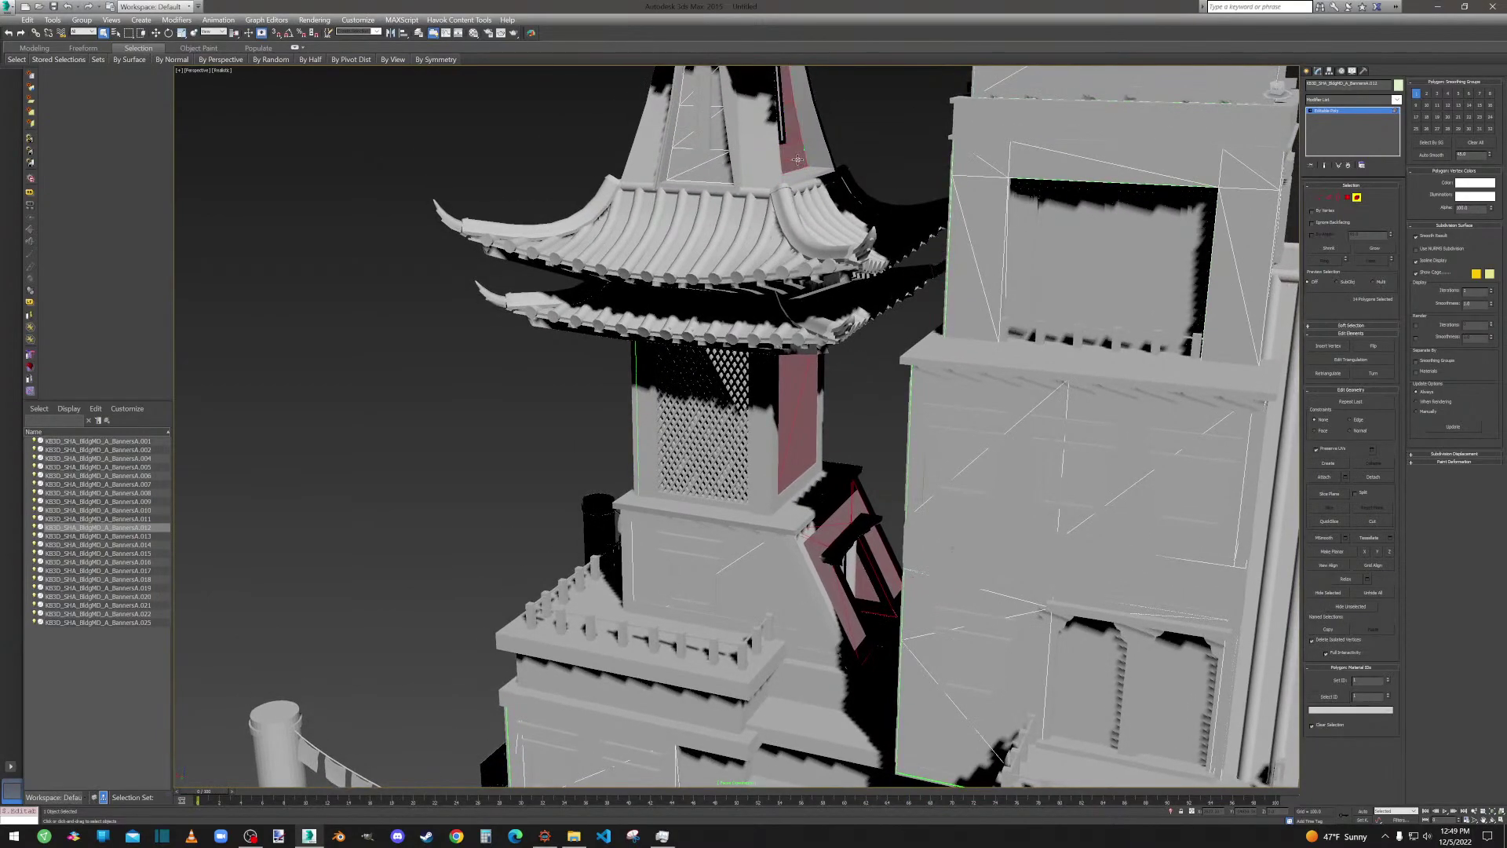
scroll(778, 554, up, 8)
scroll(778, 554, down, 12)
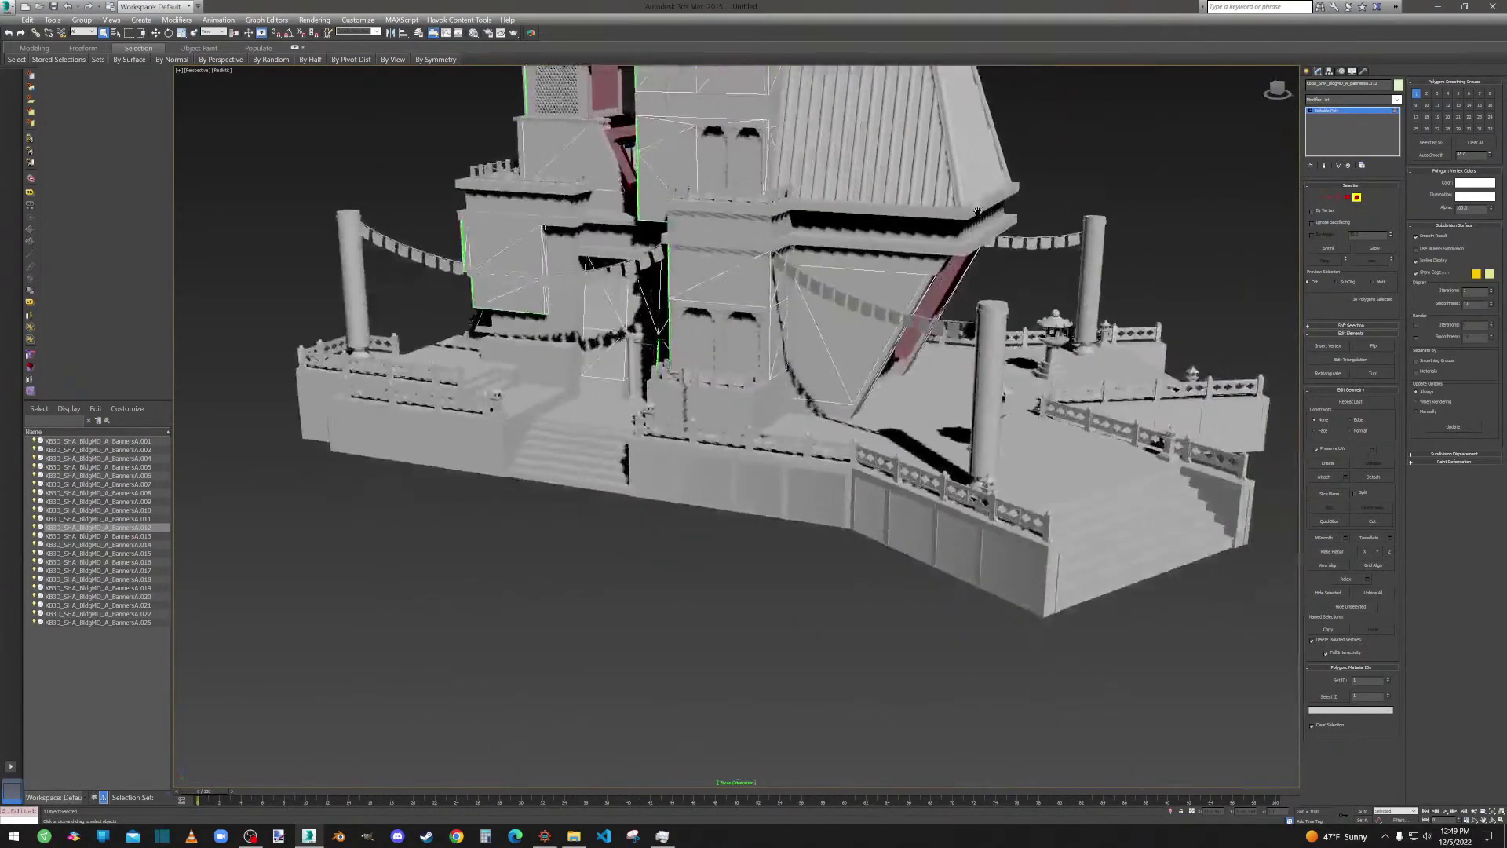
alt+middle_drag(1028, 231, 1169, 570)
scroll(704, 476, up, 10)
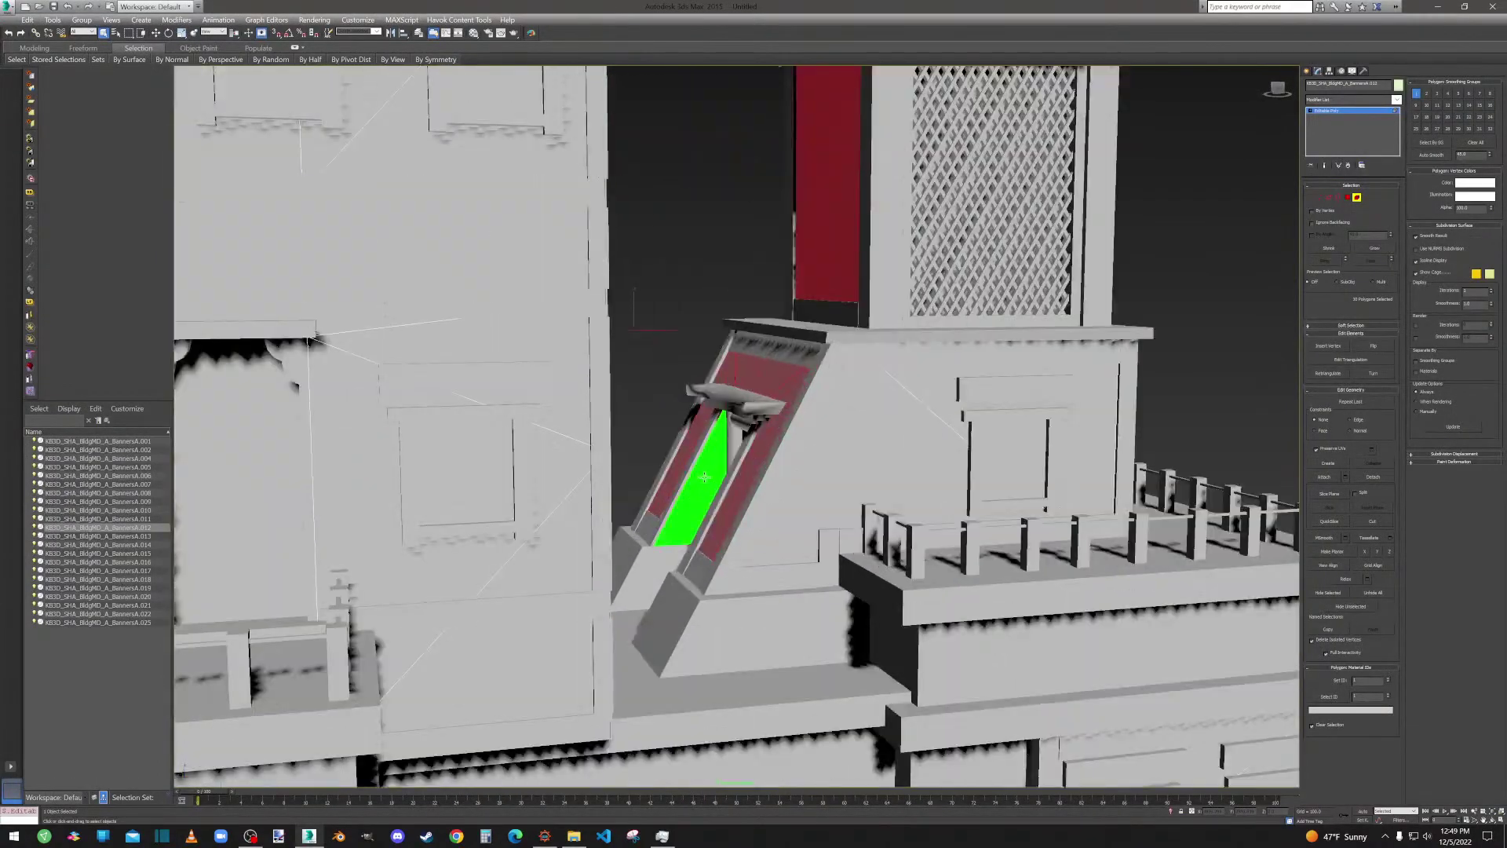
scroll(704, 477, down, 15)
alt+middle_drag(704, 476, 1003, 442)
click(814, 498)
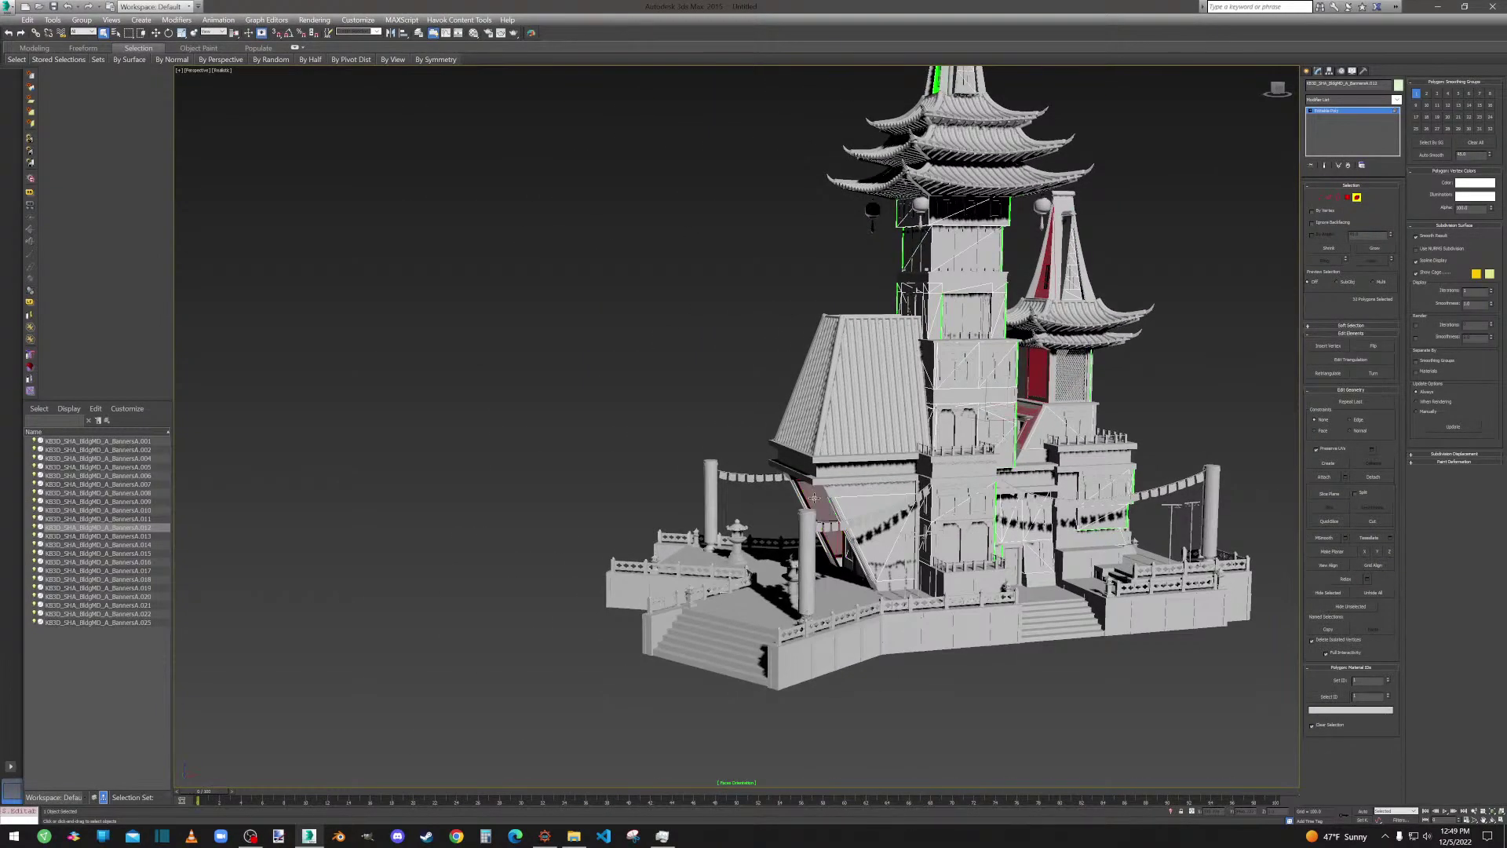
Switch the wall mesh to Polygon level, inspect the building from below, and apply Realistic viewport shading.
click(1347, 197)
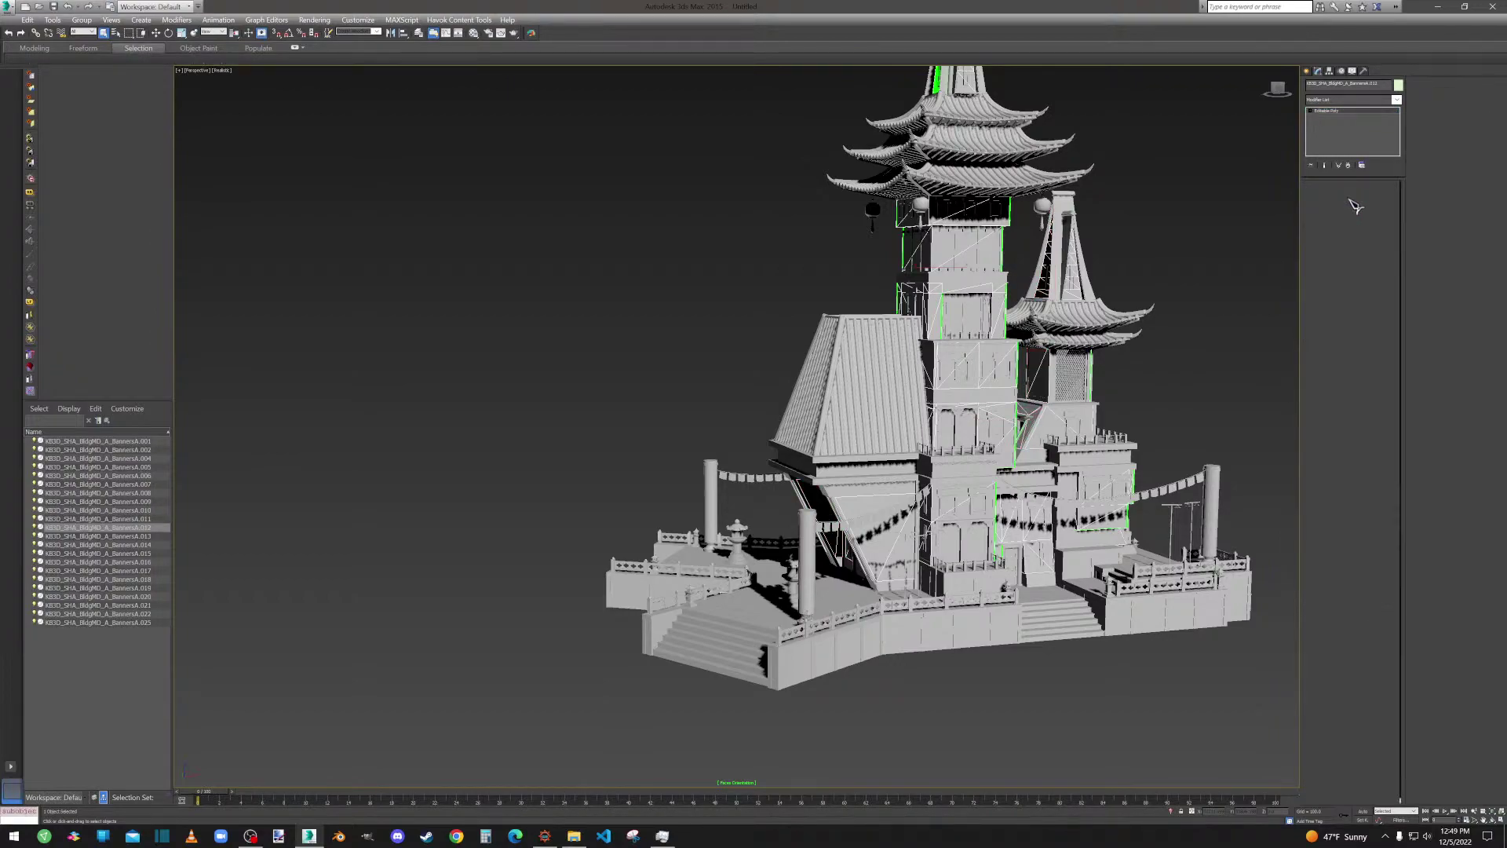
click(1199, 308)
alt+middle_drag(1197, 310, 1162, 266)
alt+middle_drag(1142, 483, 1187, 449)
click(222, 70)
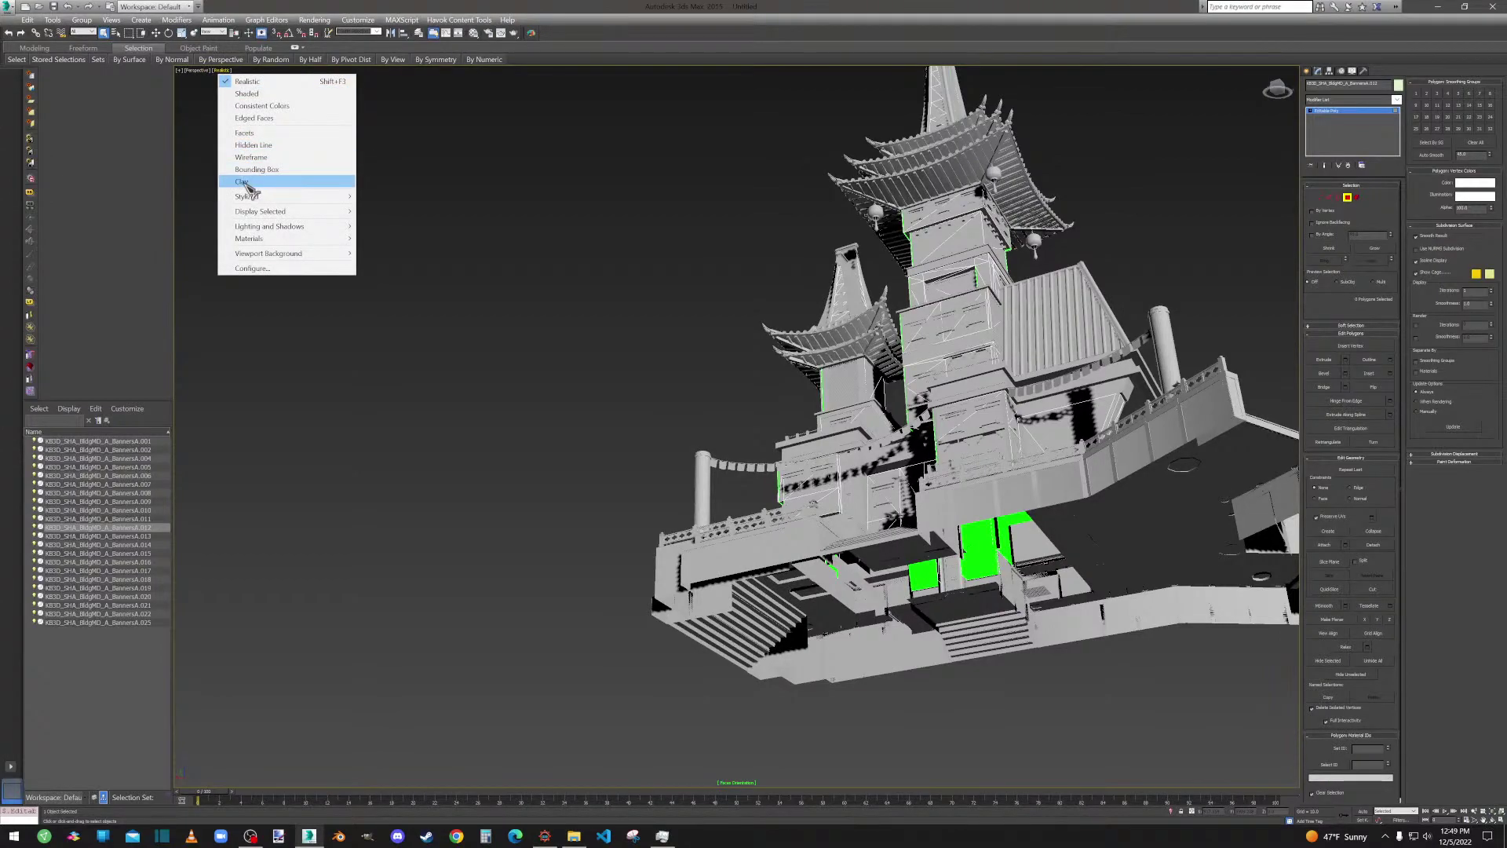
click(245, 83)
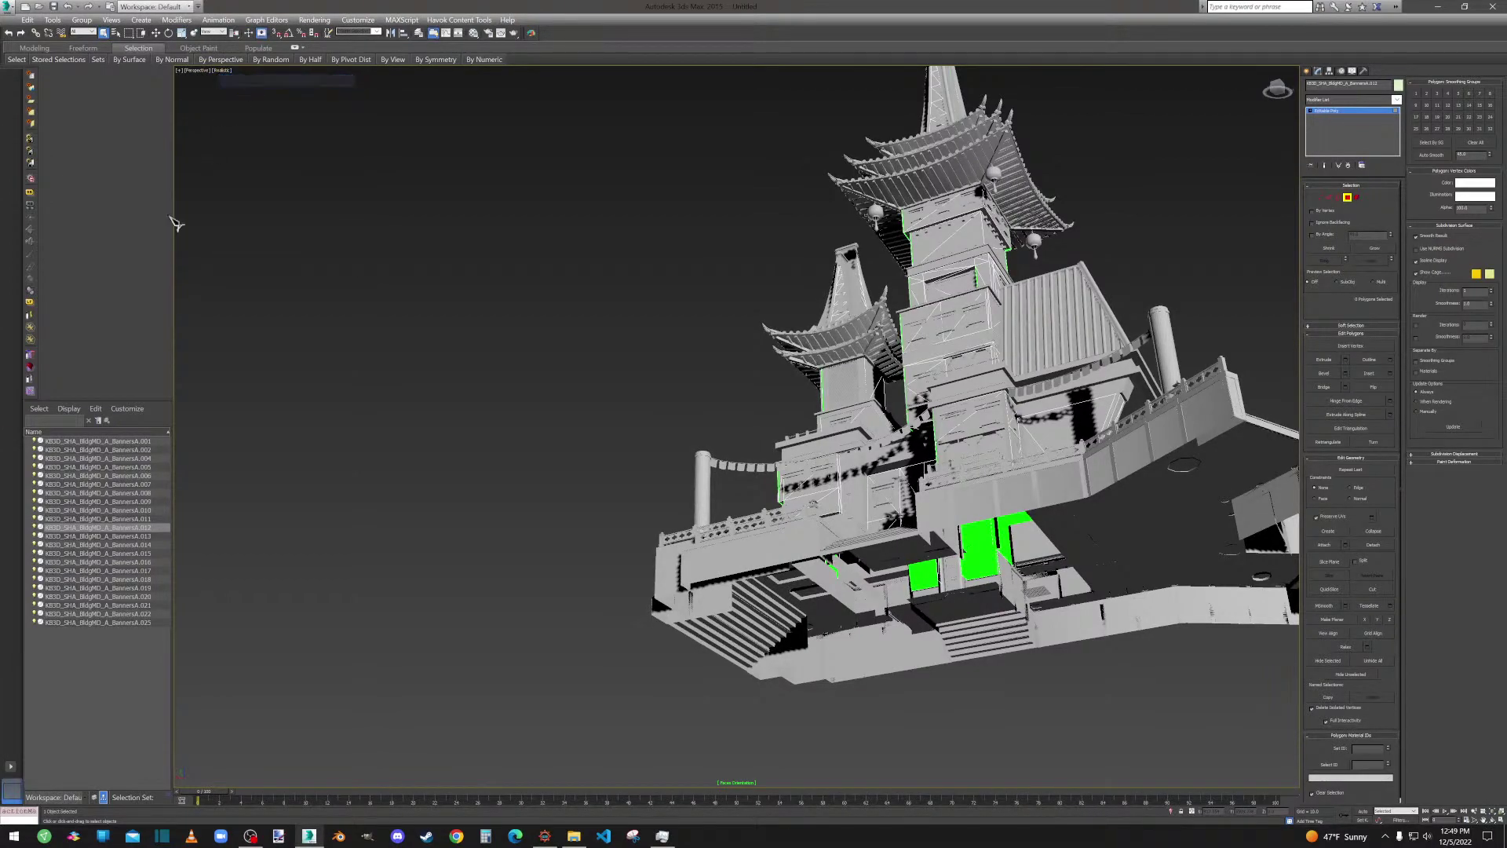
Open mesh BannersA.001 at Element level with Preserve UVs on, and select the underside of the smaller tower's lower eave.
click(140, 440)
middle_drag(770, 391, 690, 458)
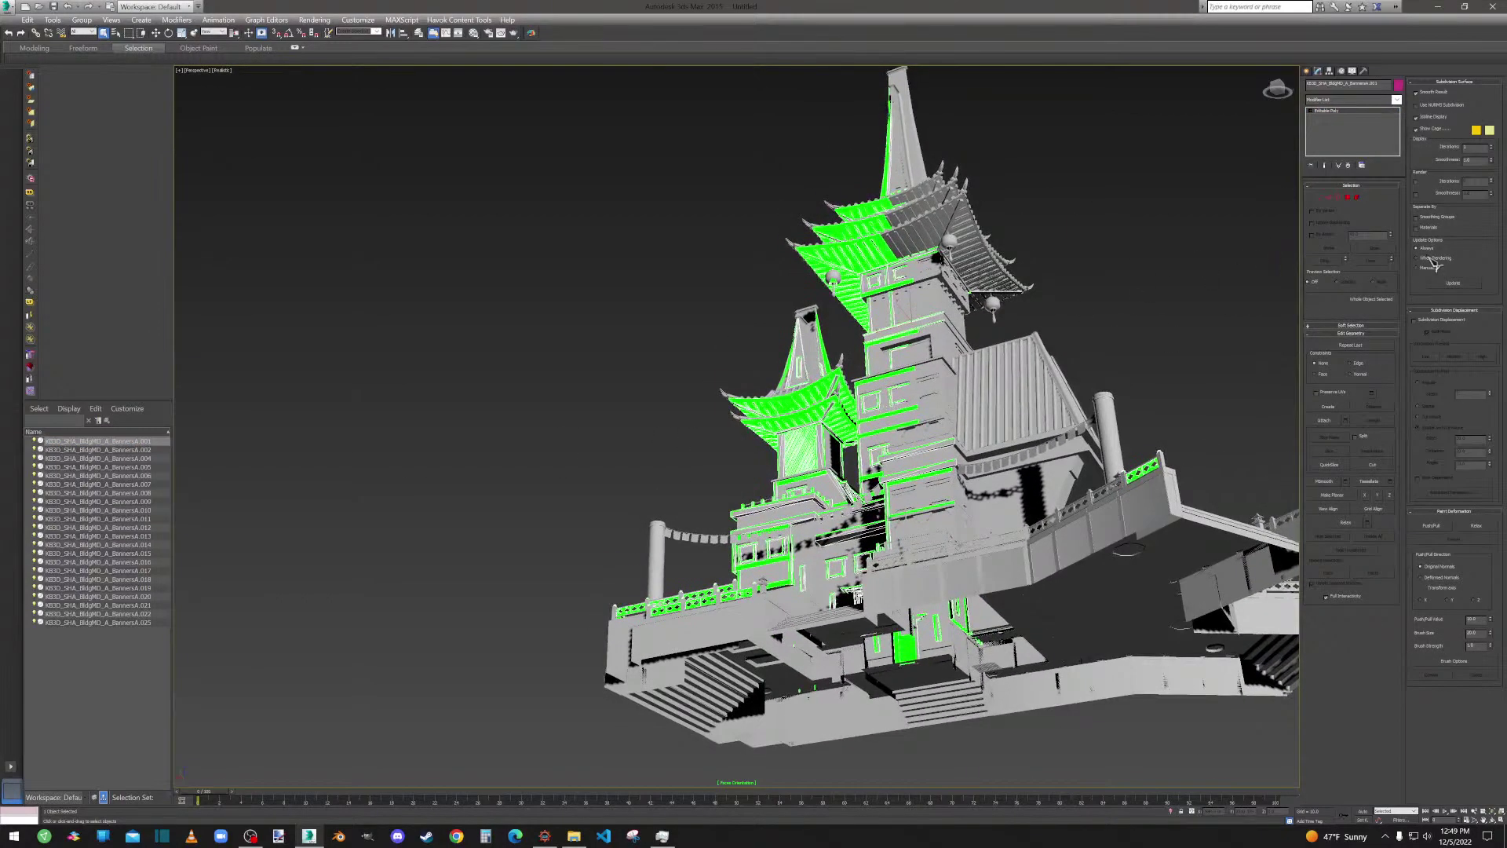
click(1357, 197)
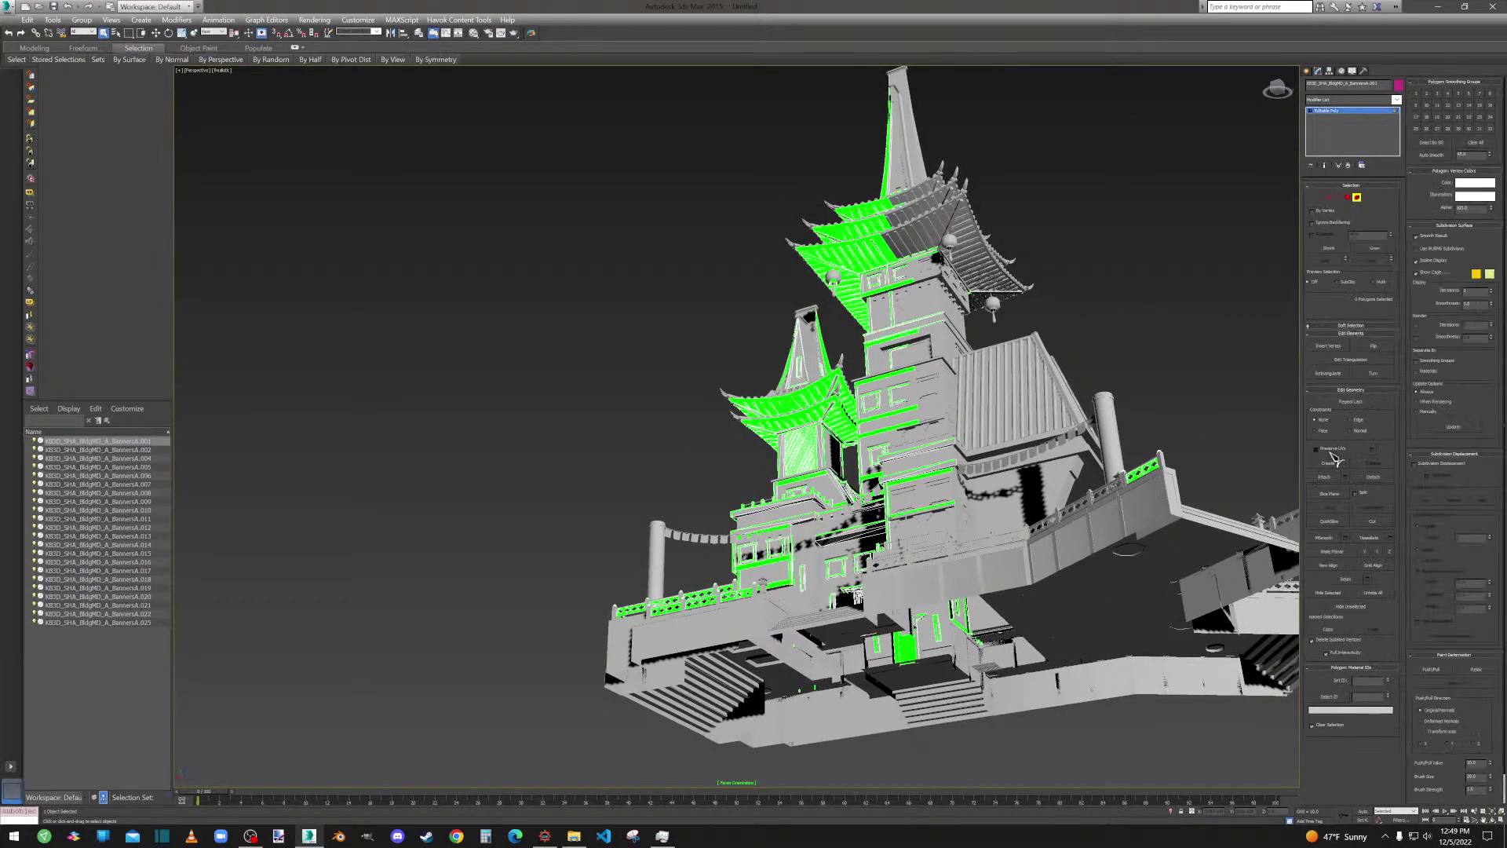
key(z)
click(766, 371)
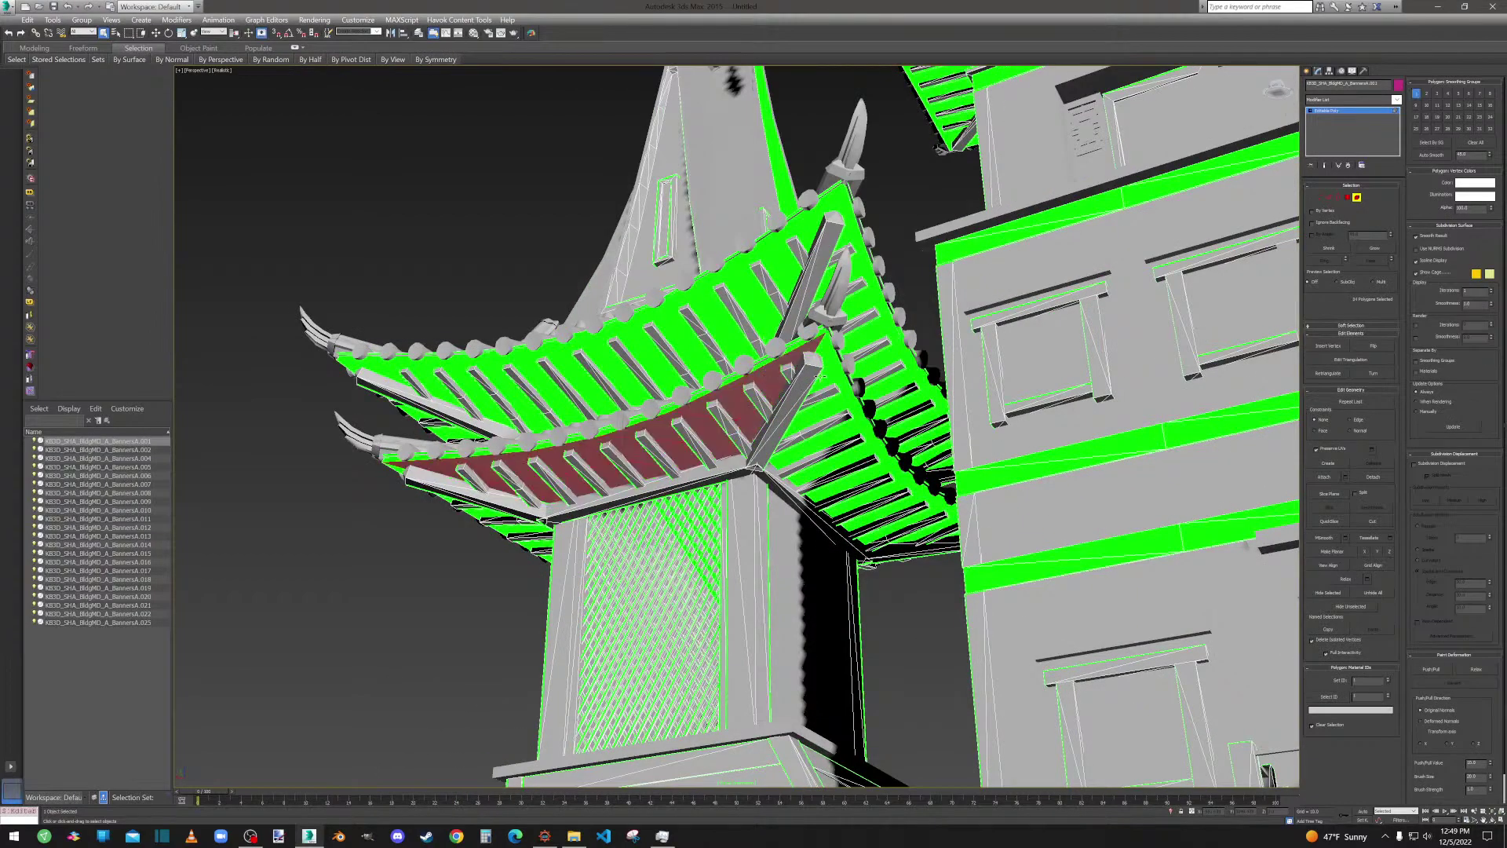
Add the remaining reversed undersides of the smaller tower's eaves near that corner to the selection, plus the first lower trim strip.
ctrl+click(828, 368)
ctrl+click(879, 314)
ctrl+click(812, 219)
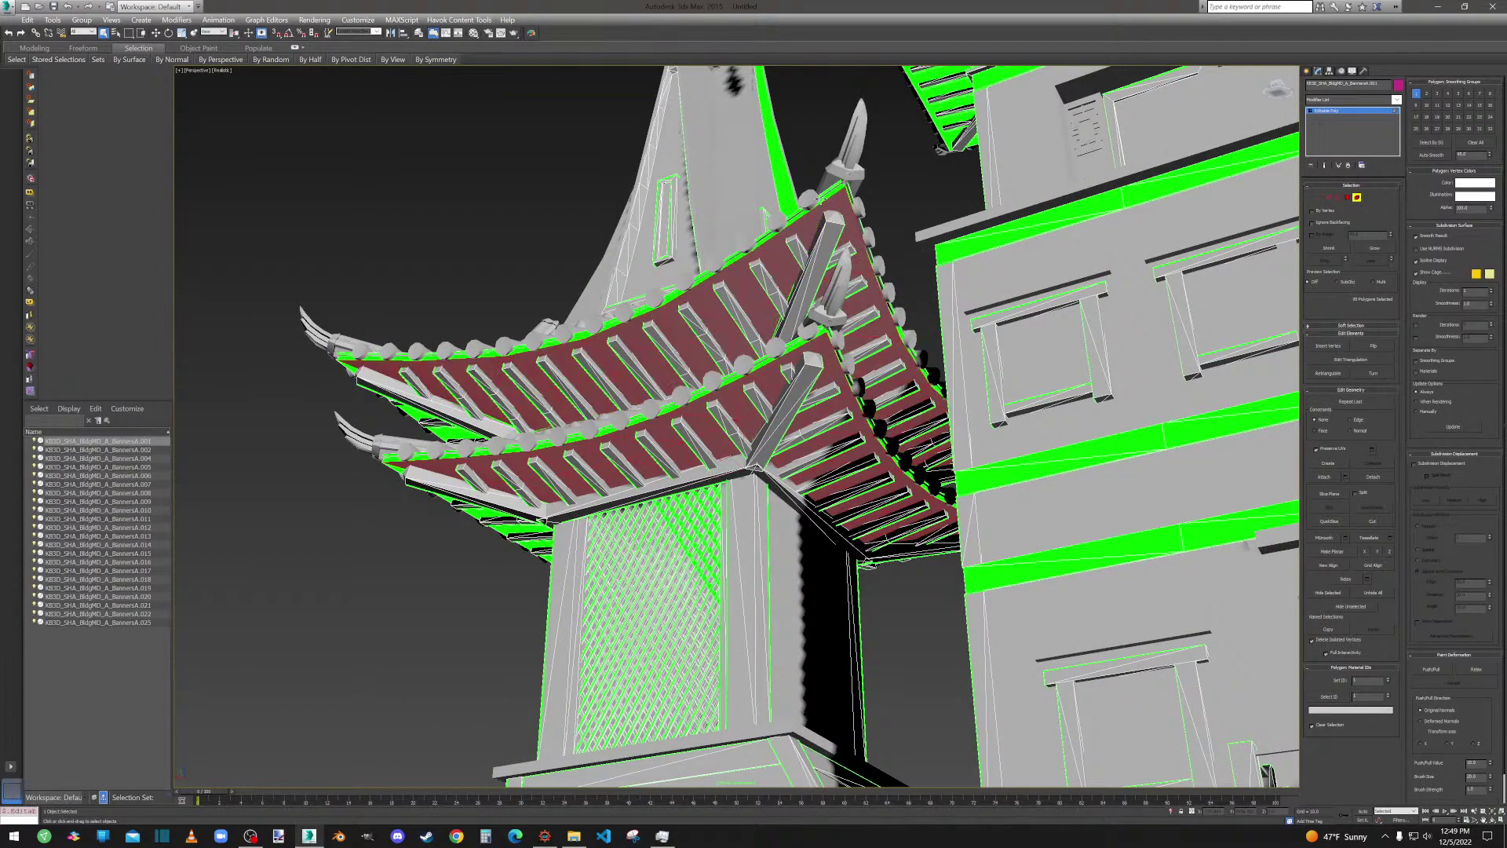
ctrl+click(748, 242)
ctrl+click(735, 259)
alt+middle_drag(640, 313, 694, 322)
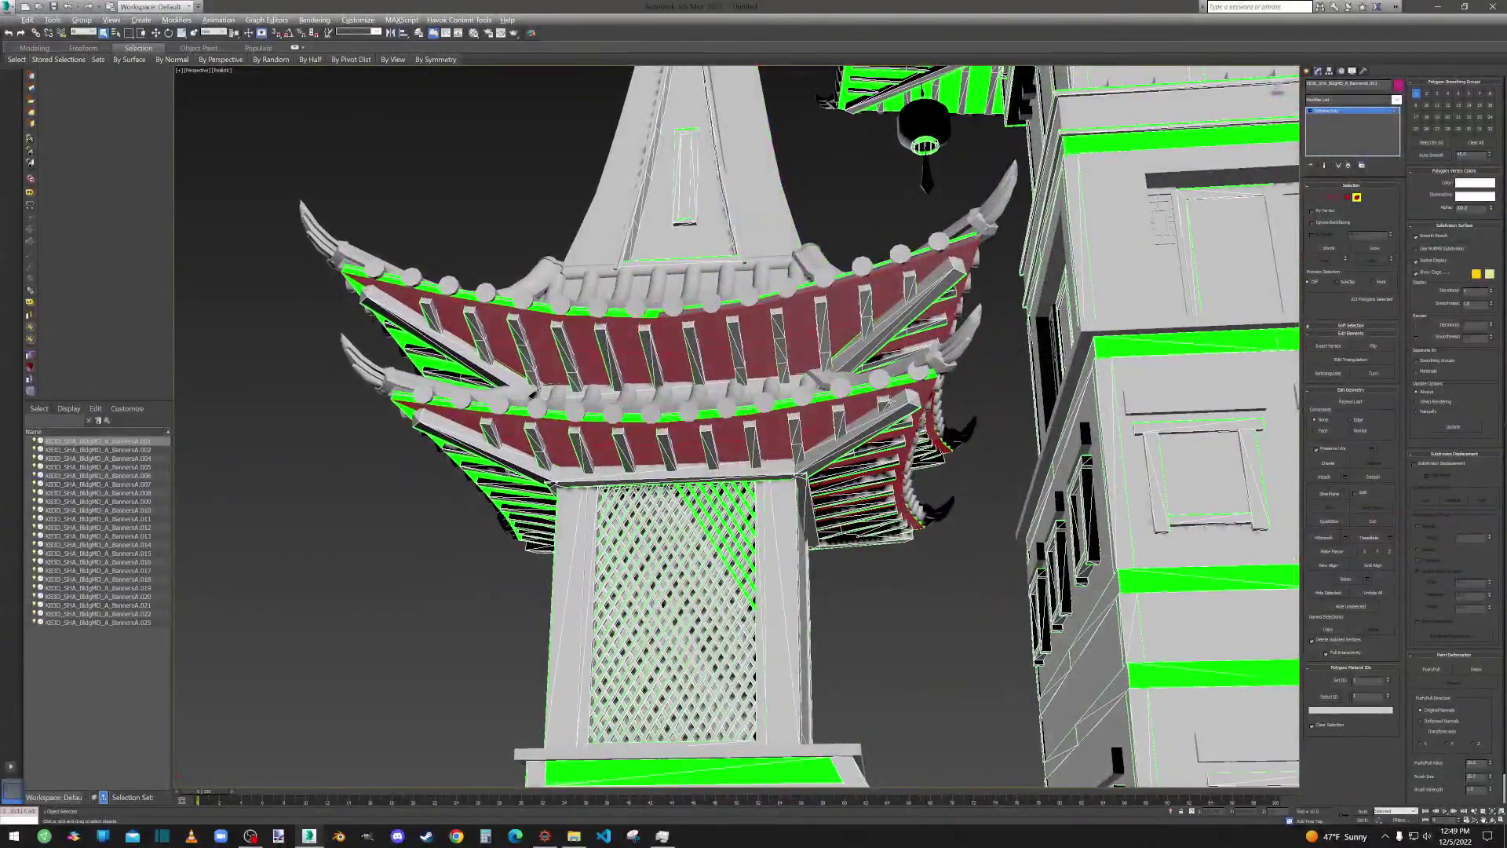
scroll(759, 381, up, 5)
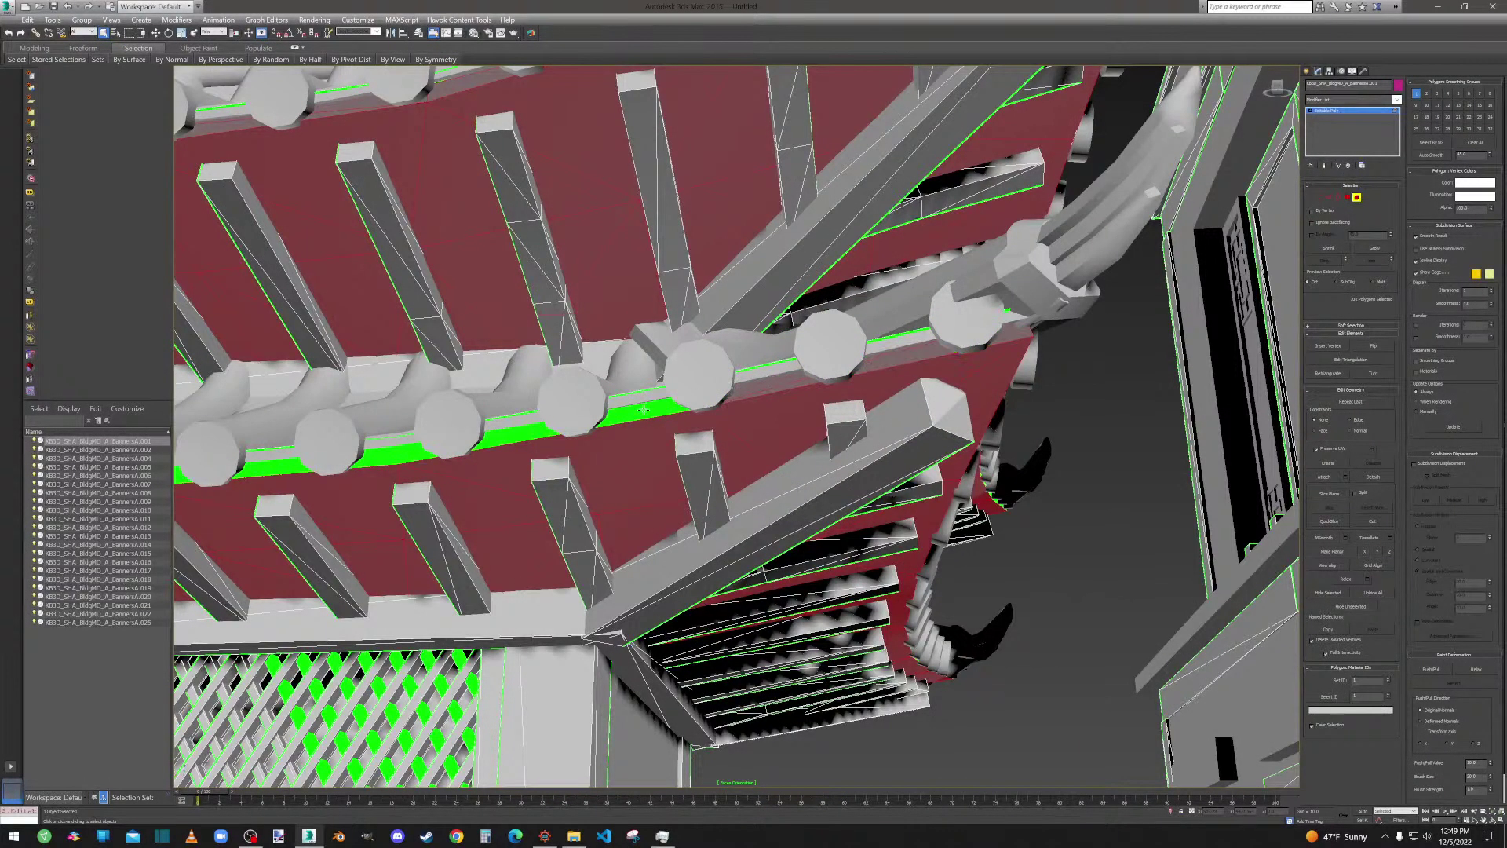
ctrl+click(640, 408)
scroll(622, 398, down, 6)
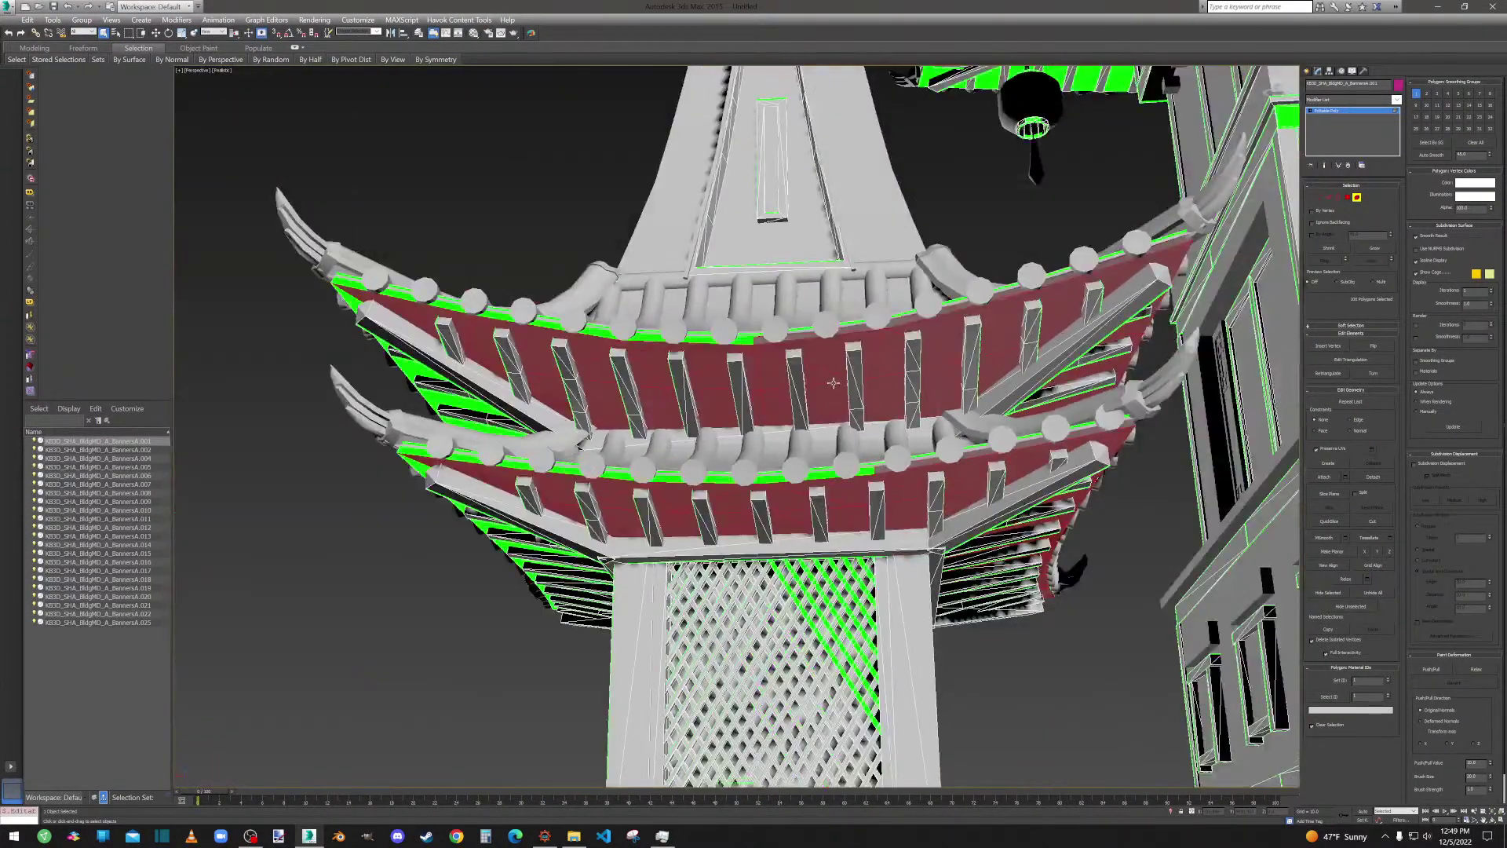
Add the green trim strips along the edges of both eaves above the lattice panel to the selection.
ctrl+click(474, 312)
ctrl+click(450, 306)
ctrl+click(506, 464)
ctrl+click(565, 468)
ctrl+click(729, 482)
ctrl+click(779, 480)
On the smaller tower's plain-walled side, add both reversed eave undersides and the lower eave's trim strips to the selection.
alt+middle_drag(754, 414, 970, 652)
ctrl+click(775, 348)
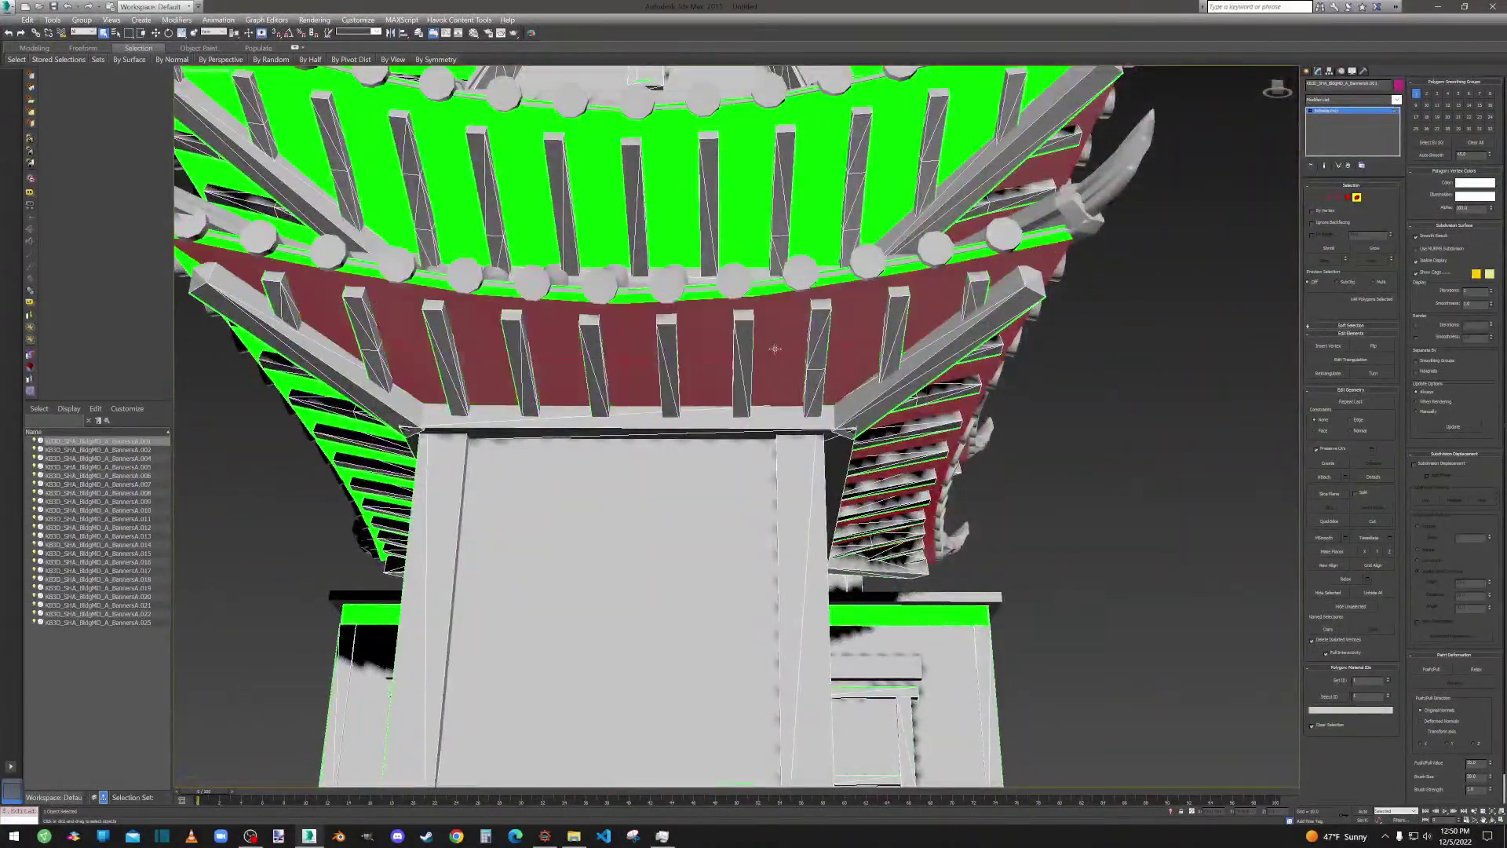
ctrl+click(758, 202)
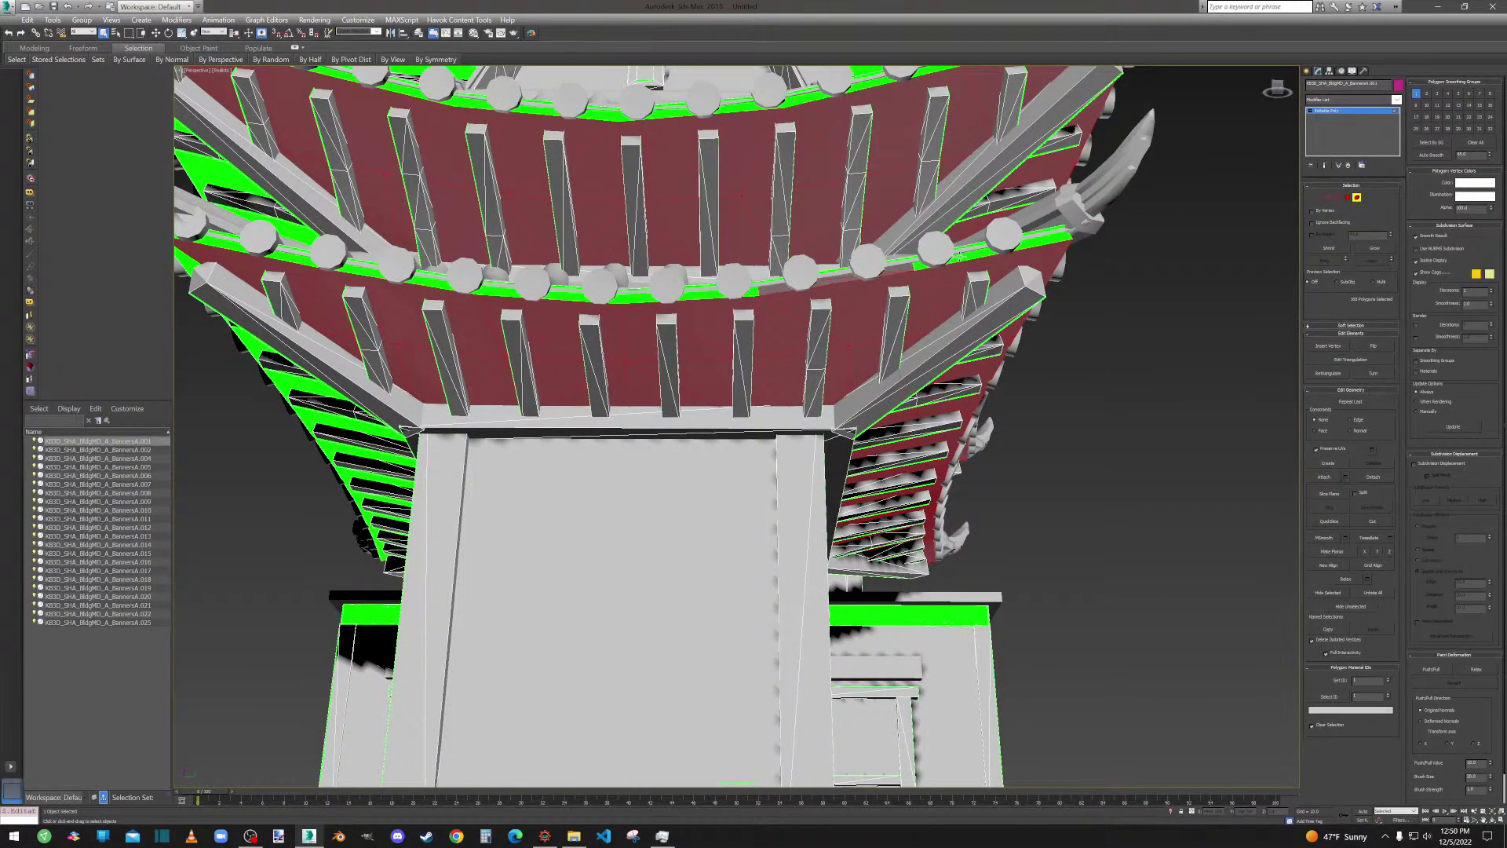
ctrl+click(636, 299)
ctrl+click(562, 297)
ctrl+click(368, 274)
Add the upper eave's trim strips on this side and the taller tower's two visible reversed eave undersides to the selection.
alt+middle_drag(291, 262, 267, 193)
ctrl+click(265, 184)
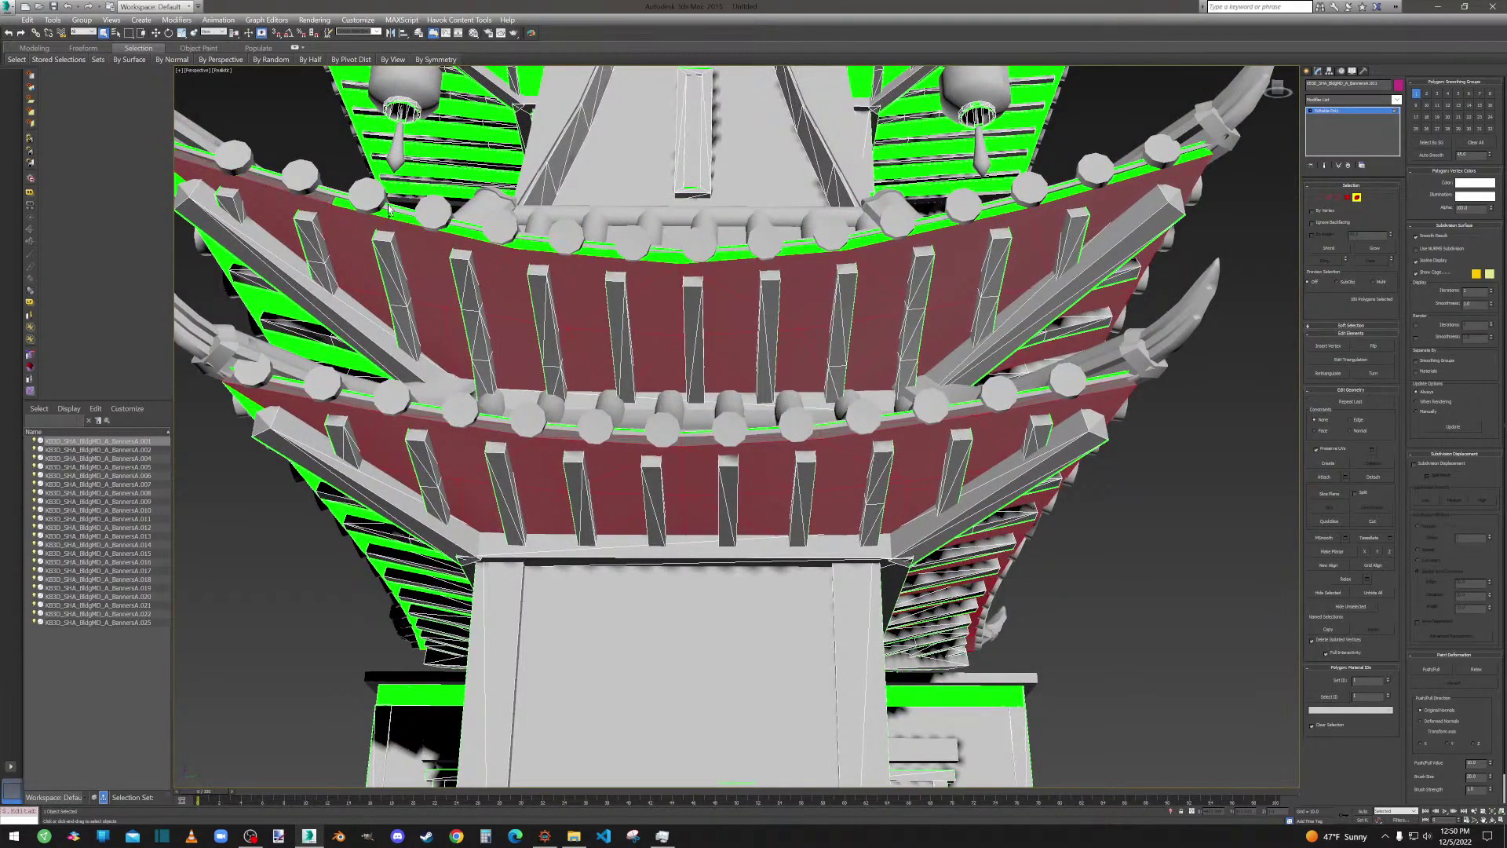
ctrl+click(390, 218)
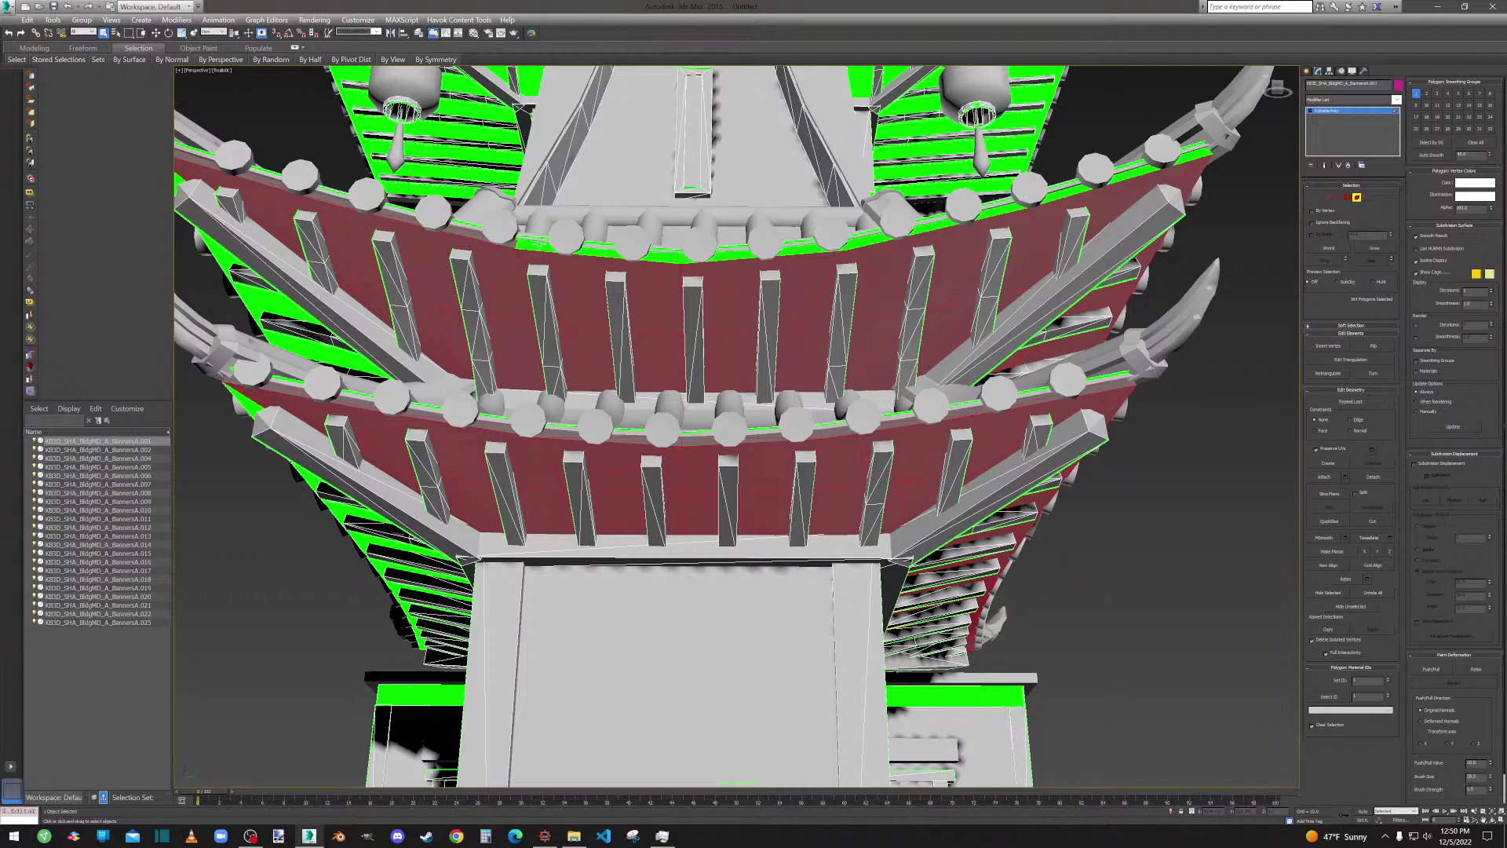
ctrl+click(539, 243)
ctrl+click(501, 177)
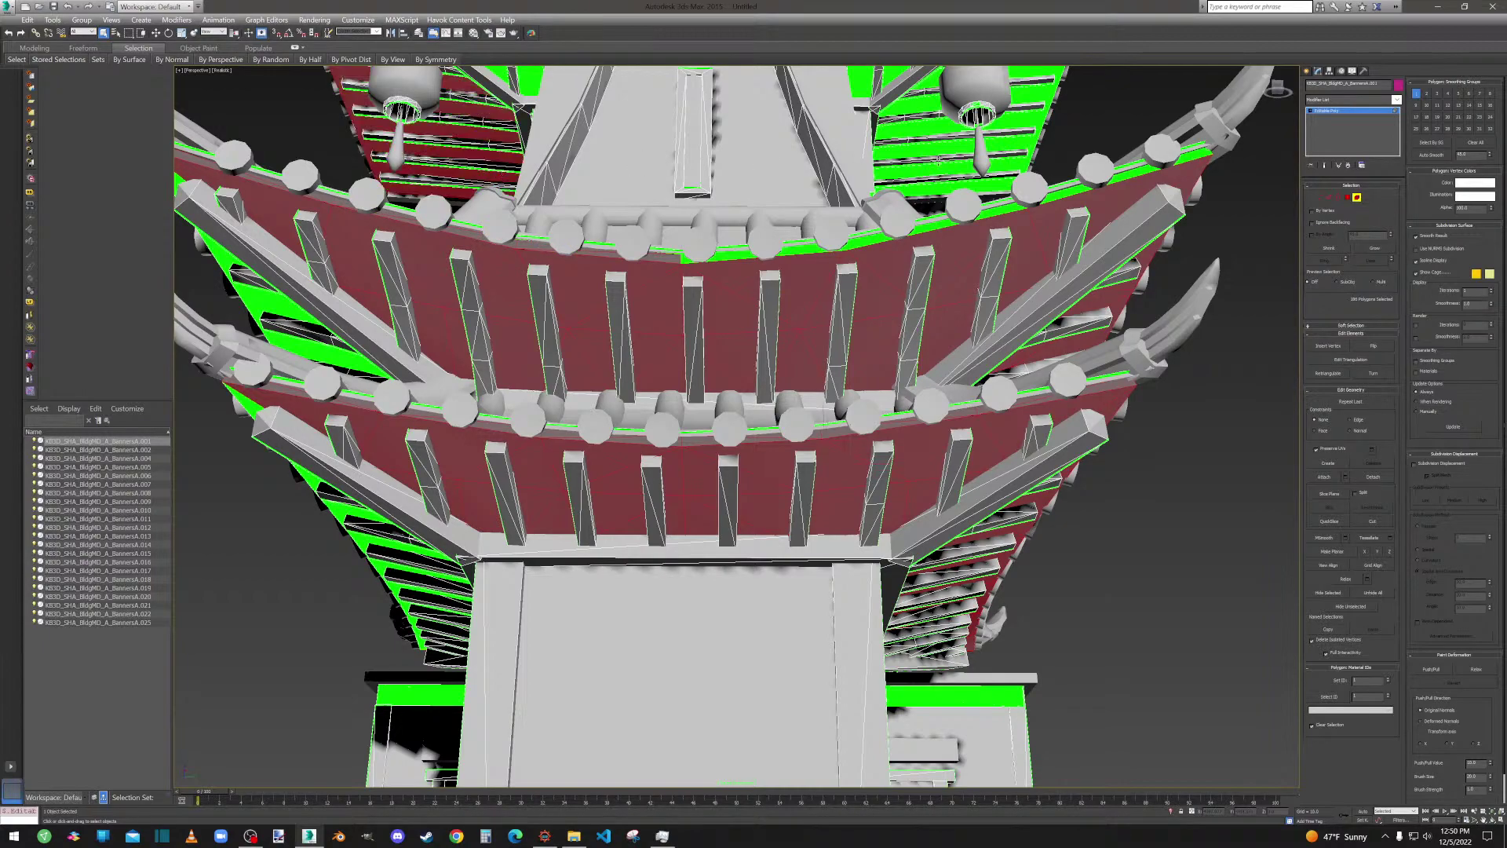
ctrl+click(931, 169)
ctrl+click(724, 257)
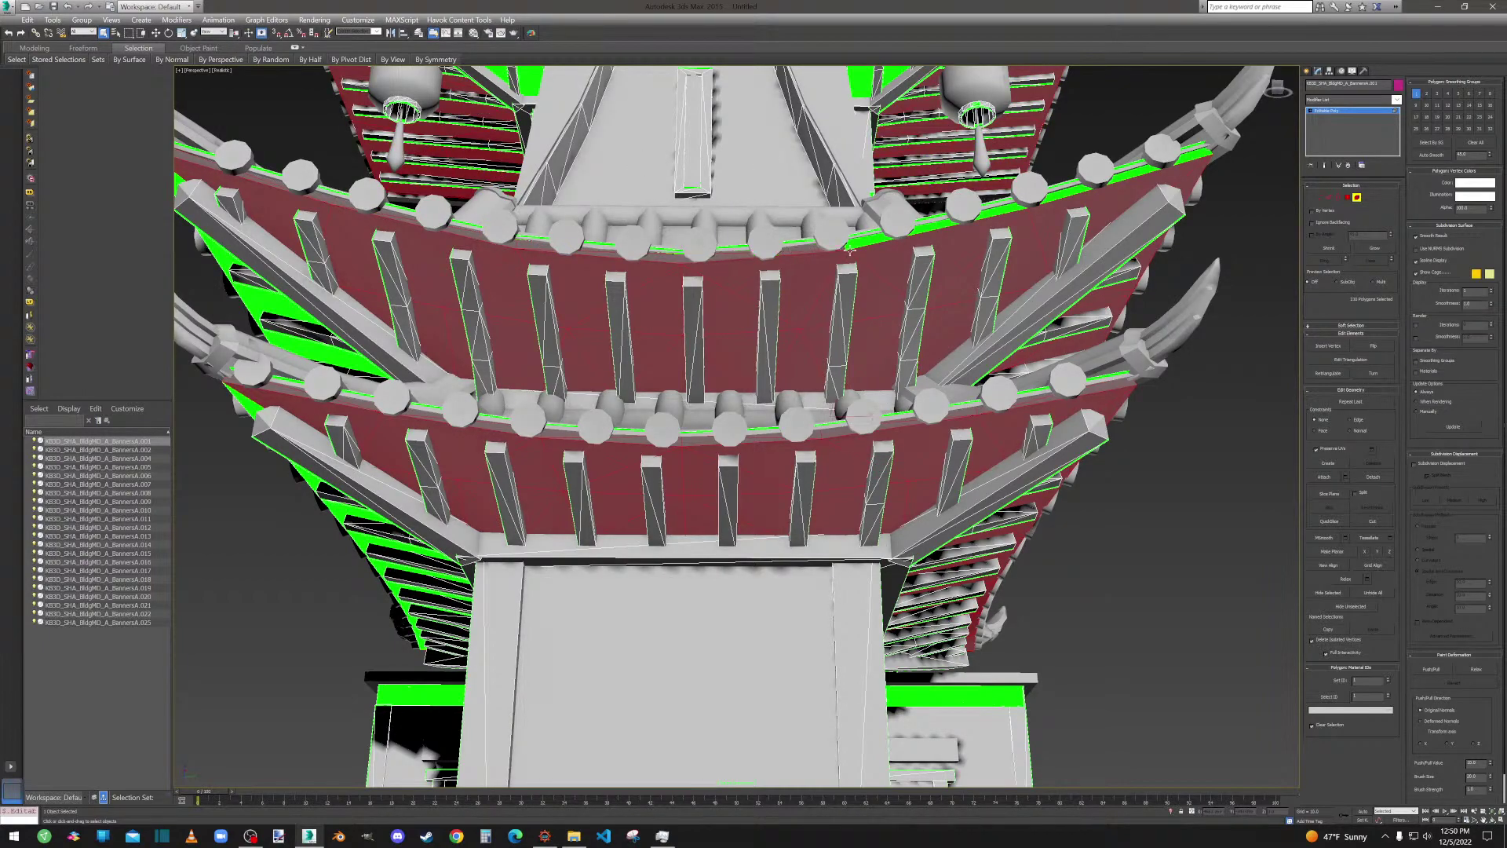
ctrl+click(851, 241)
ctrl+click(1059, 199)
Add the reversed undersides of both eaves on the smaller tower's opposite lattice side to the selection.
alt+middle_drag(663, 420, 744, 477)
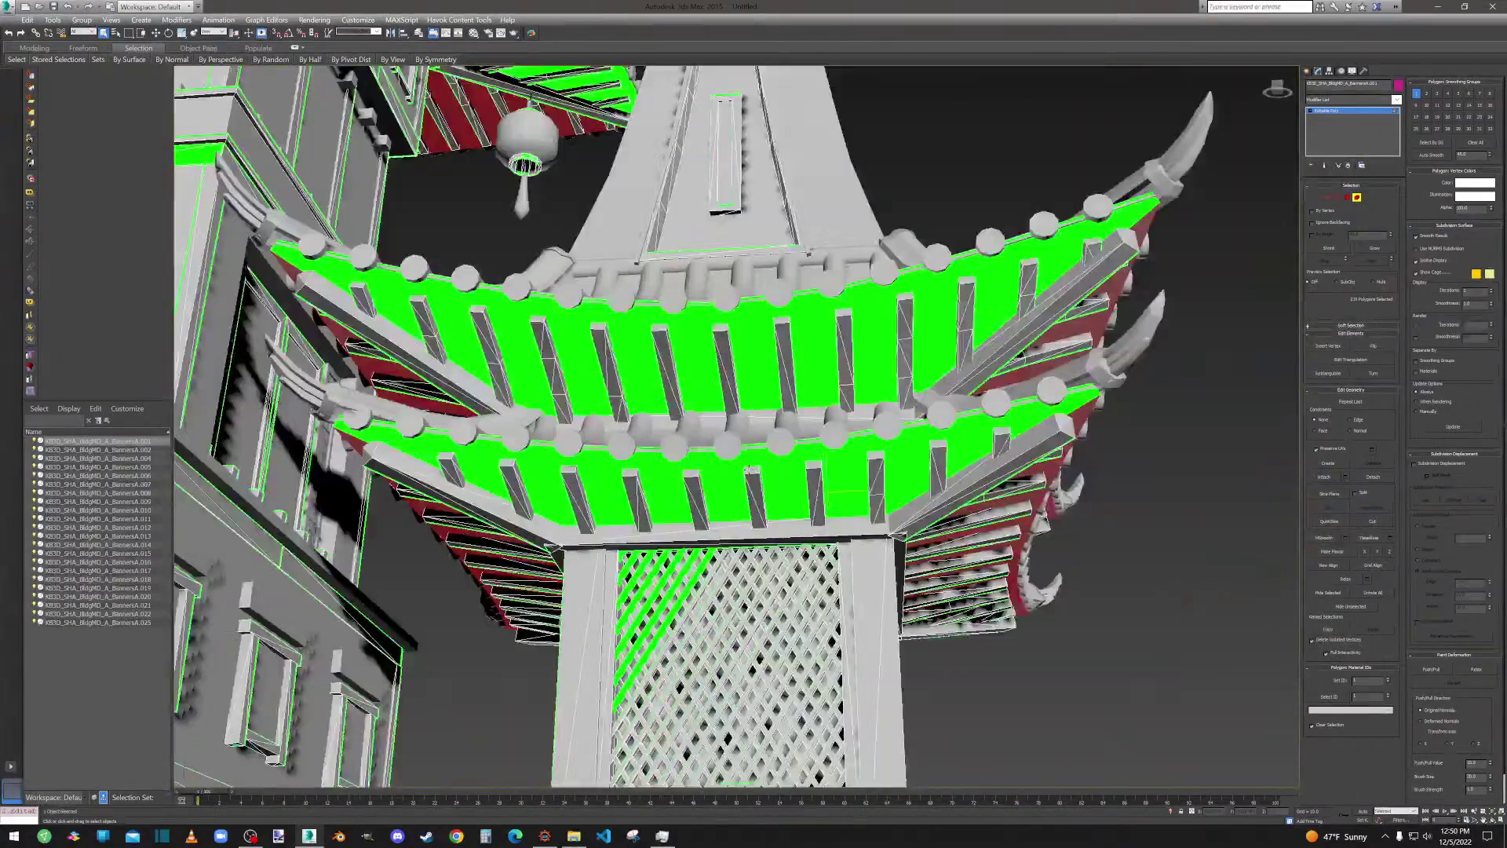
ctrl+click(1019, 425)
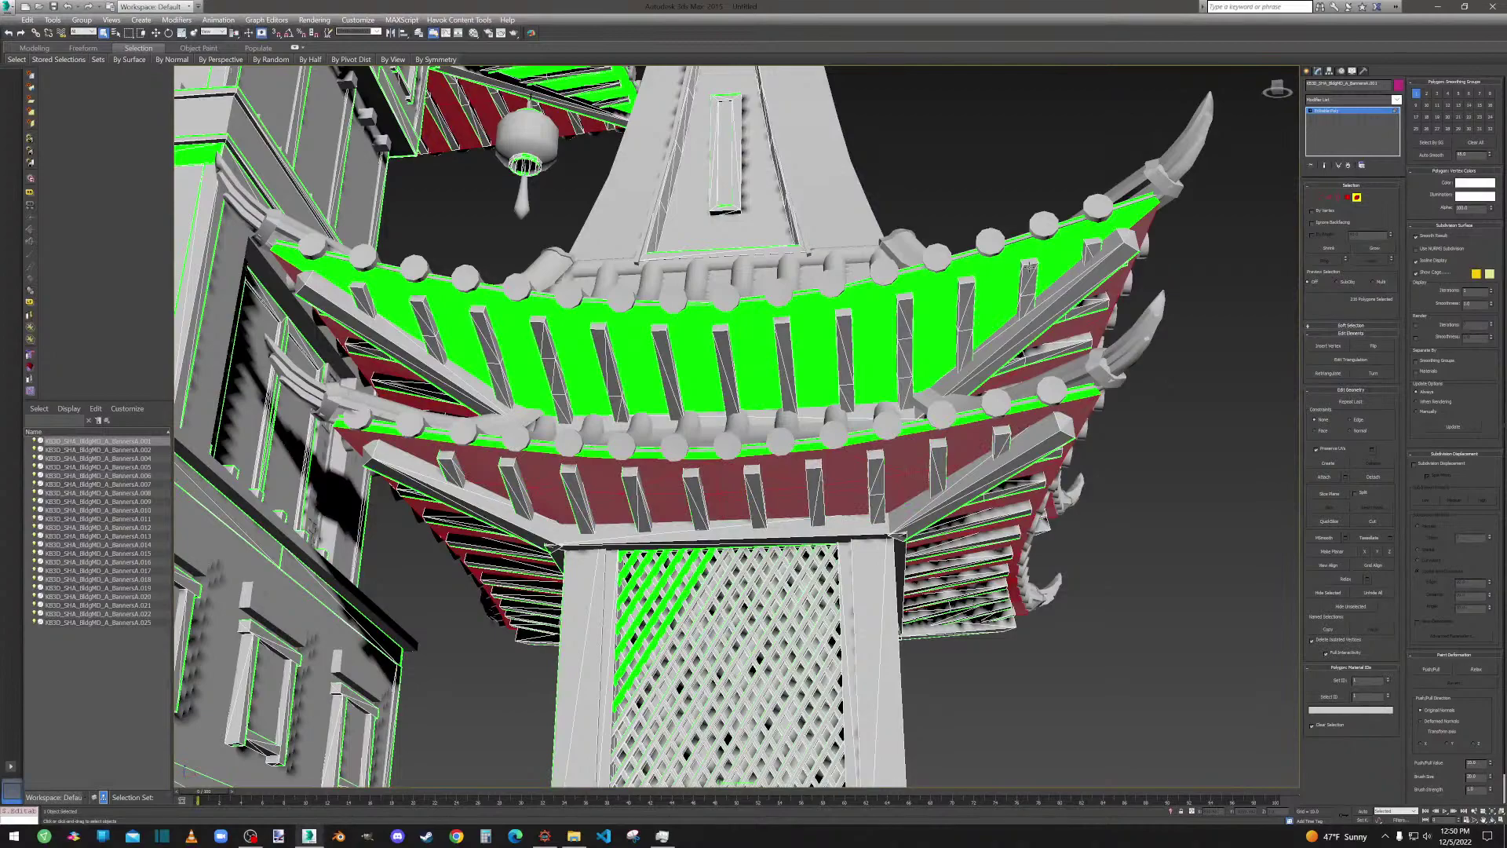
ctrl+click(1056, 258)
ctrl+click(1082, 221)
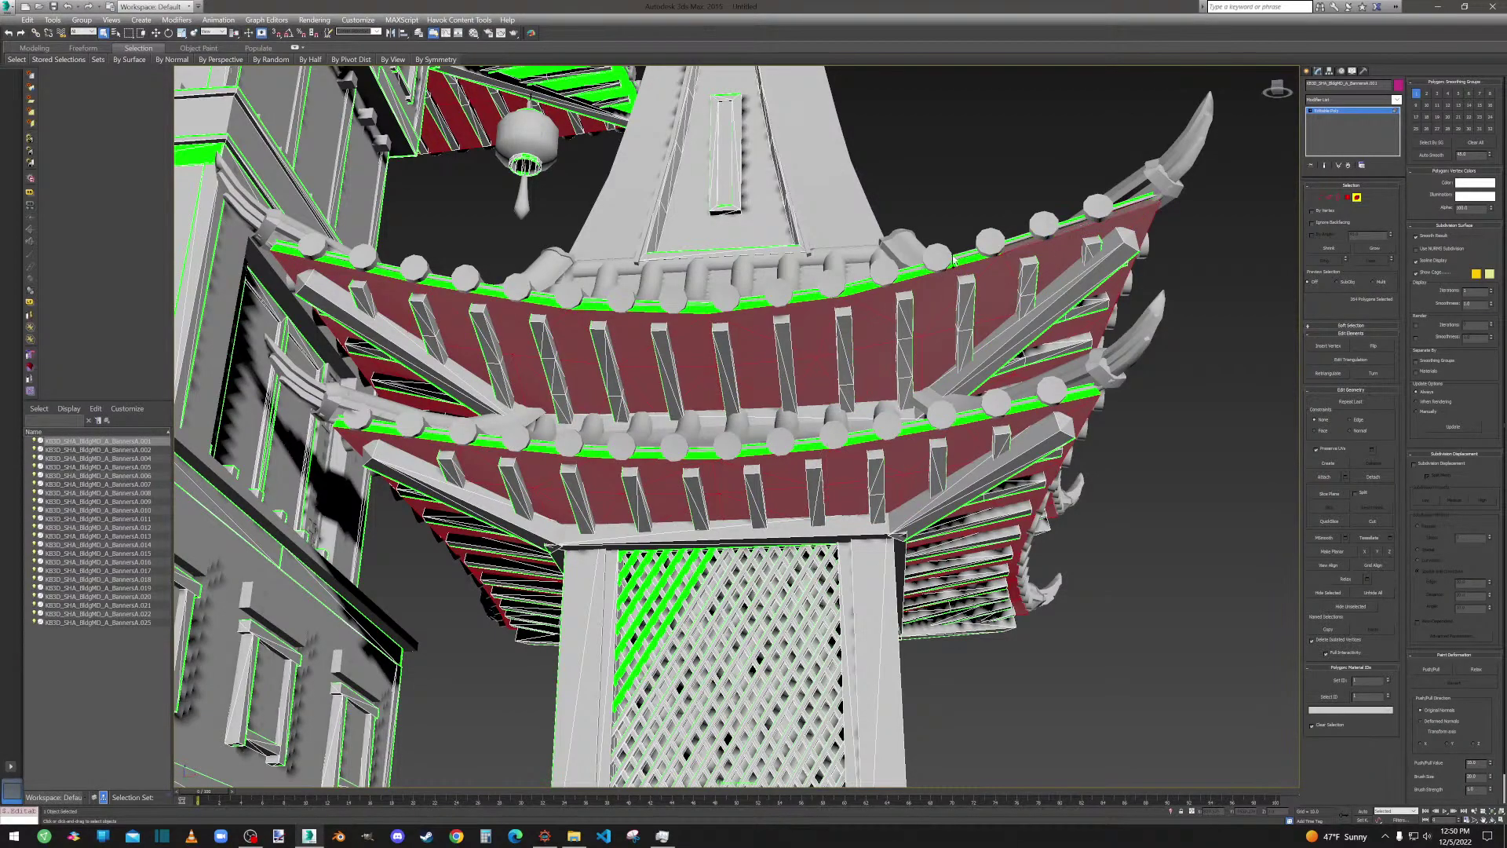
Add all green trim strips along the upper and lower eave edges of the opposite lattice side to the selection.
ctrl+click(956, 266)
ctrl+click(807, 299)
ctrl+click(620, 306)
ctrl+click(548, 302)
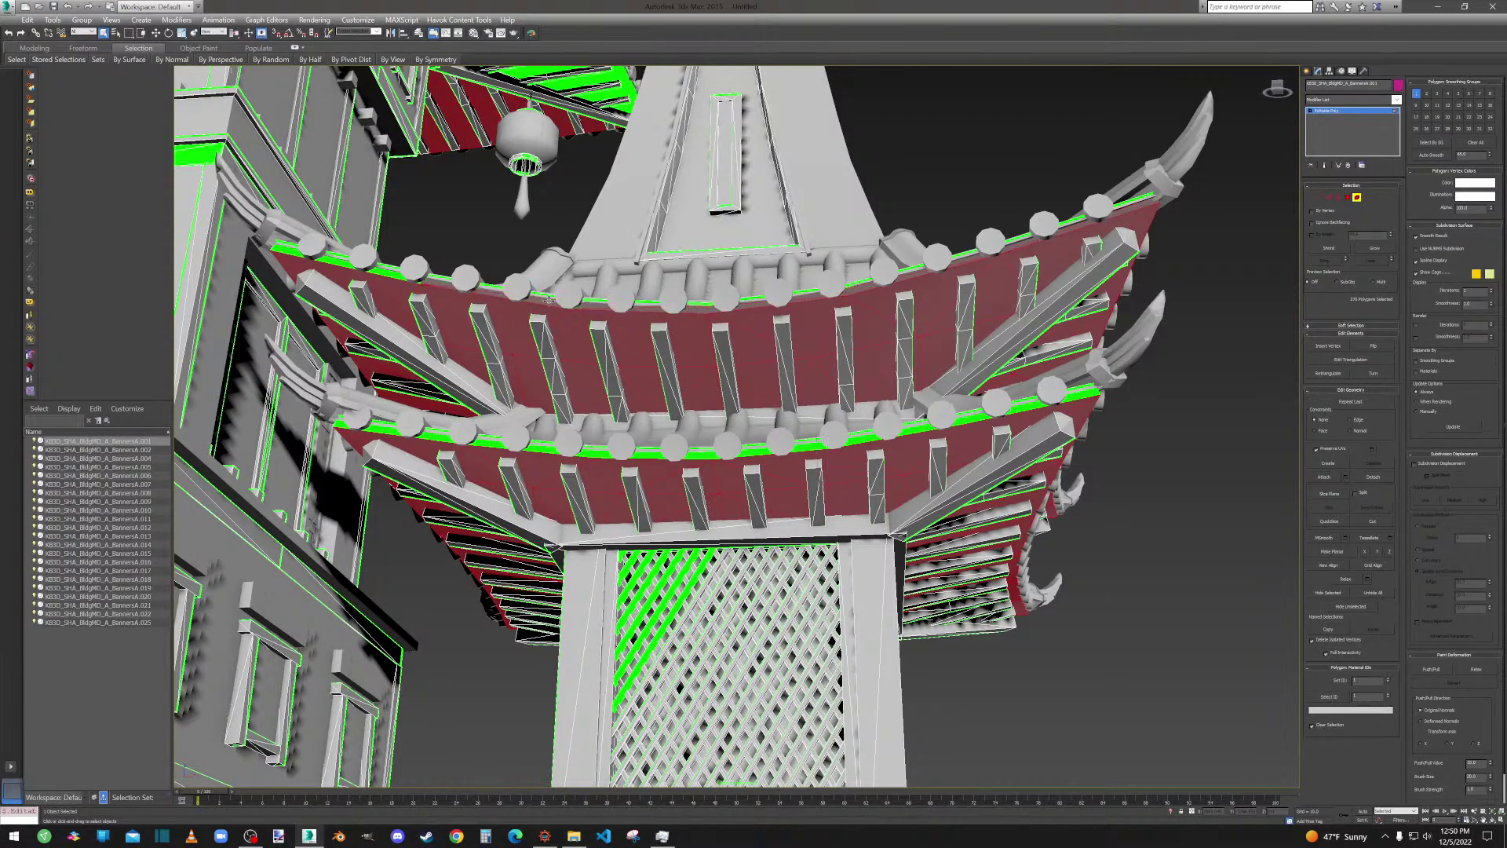
ctrl+click(384, 275)
ctrl+click(433, 437)
ctrl+click(596, 457)
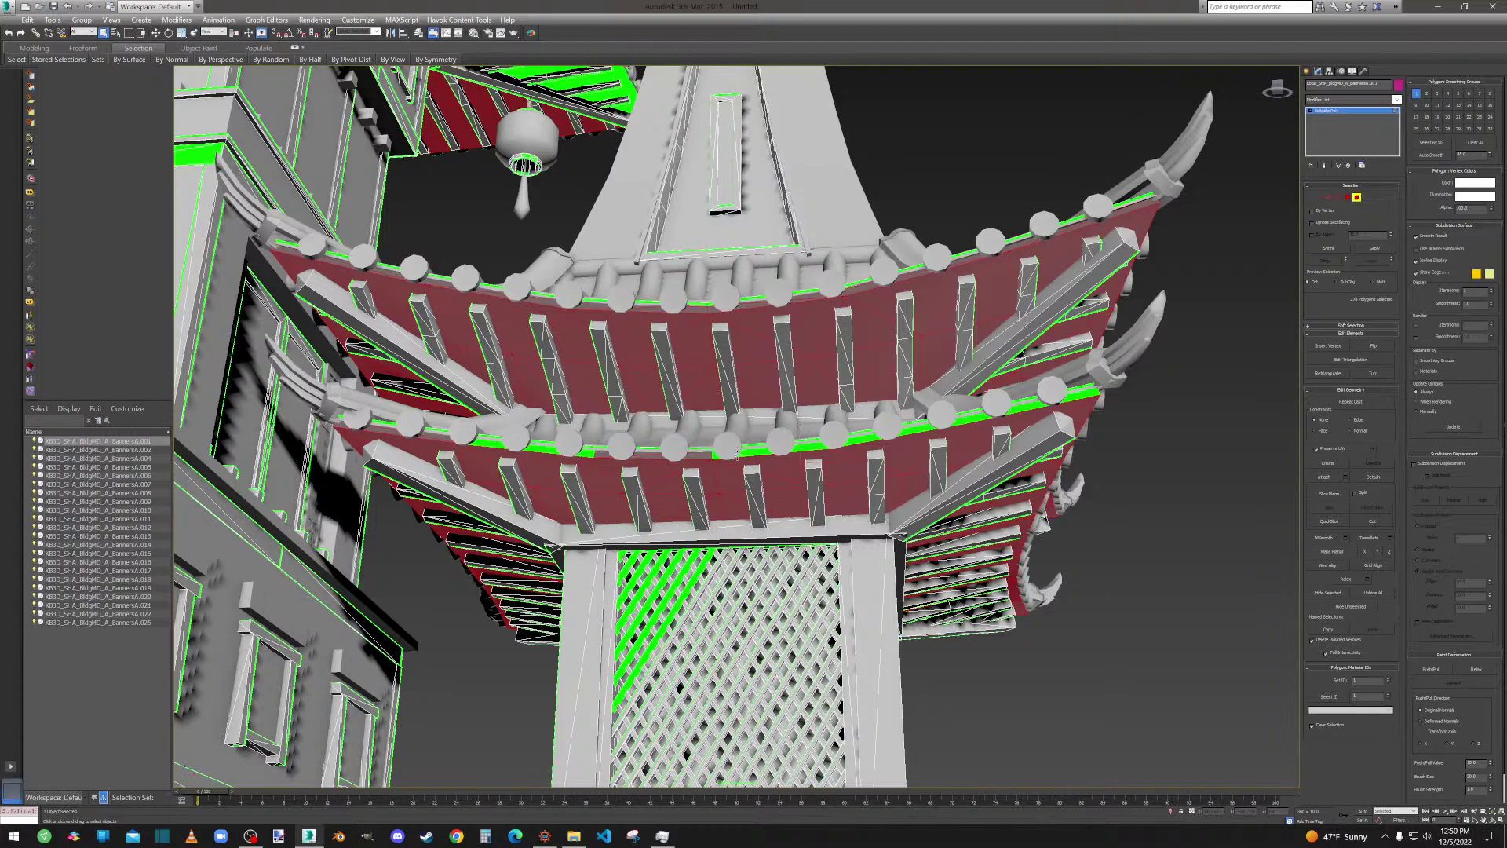
ctrl+click(588, 457)
ctrl+click(770, 449)
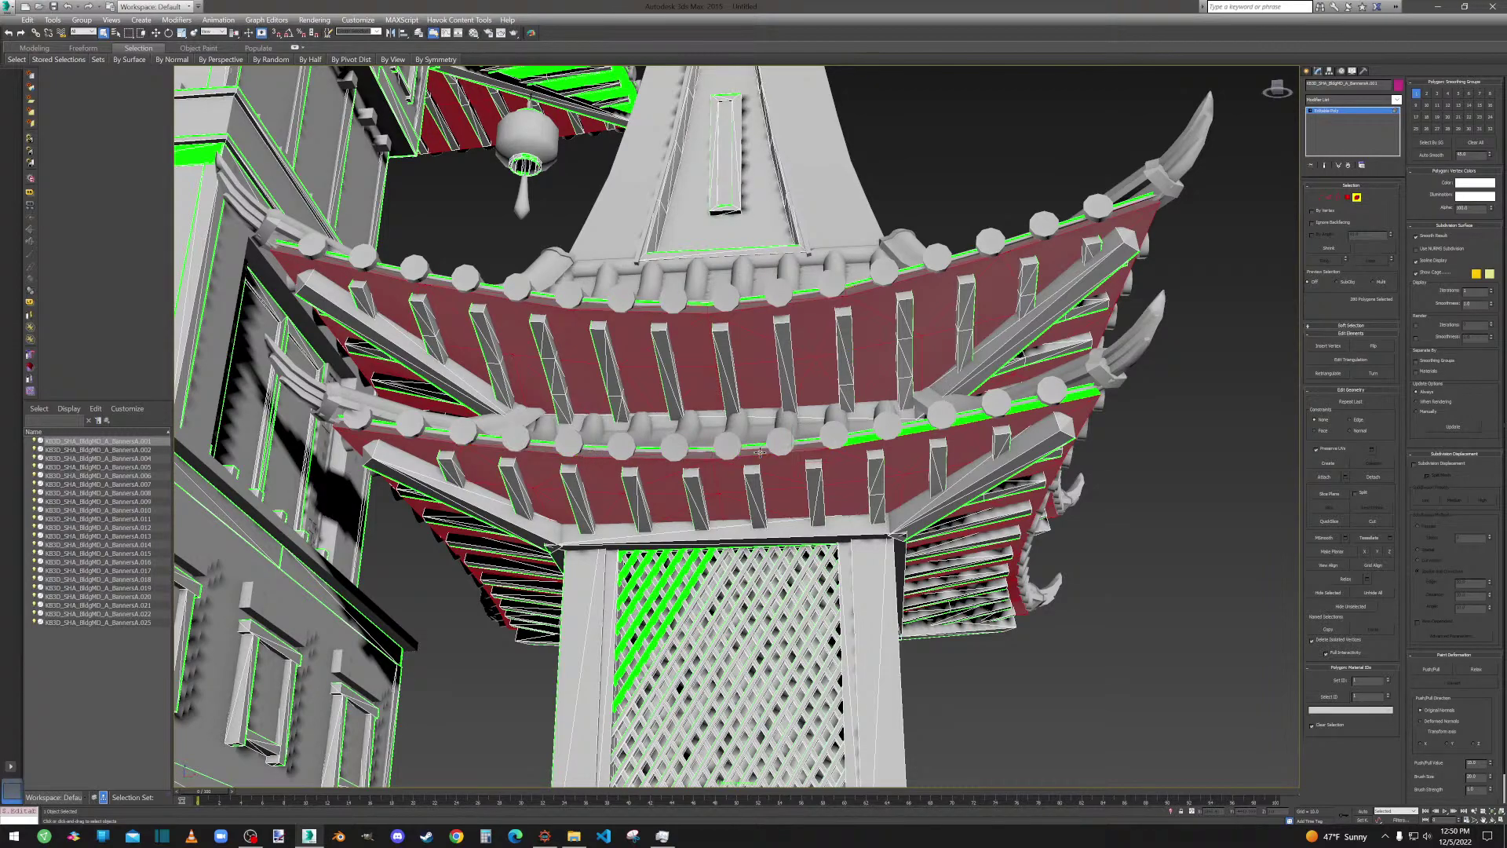
ctrl+click(924, 431)
ctrl+click(1016, 411)
Add the reversed front faces of the green diagonal lattice slats below the eave to the selection.
middle_drag(756, 476, 944, 447)
scroll(889, 562, up, 5)
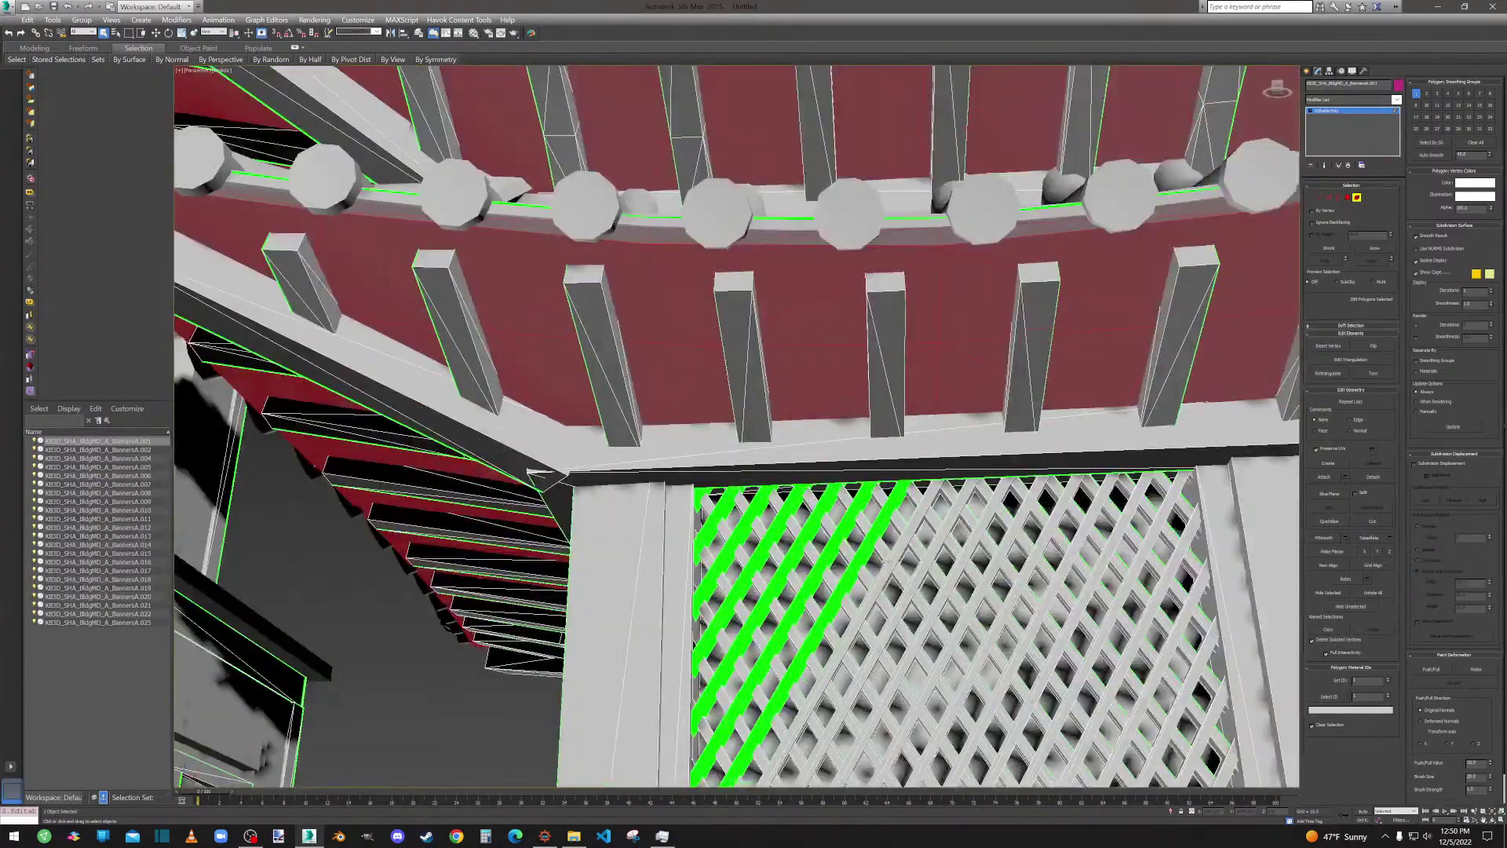
scroll(858, 573, down, 5)
alt+middle_drag(822, 551, 805, 518)
scroll(804, 518, up, 7)
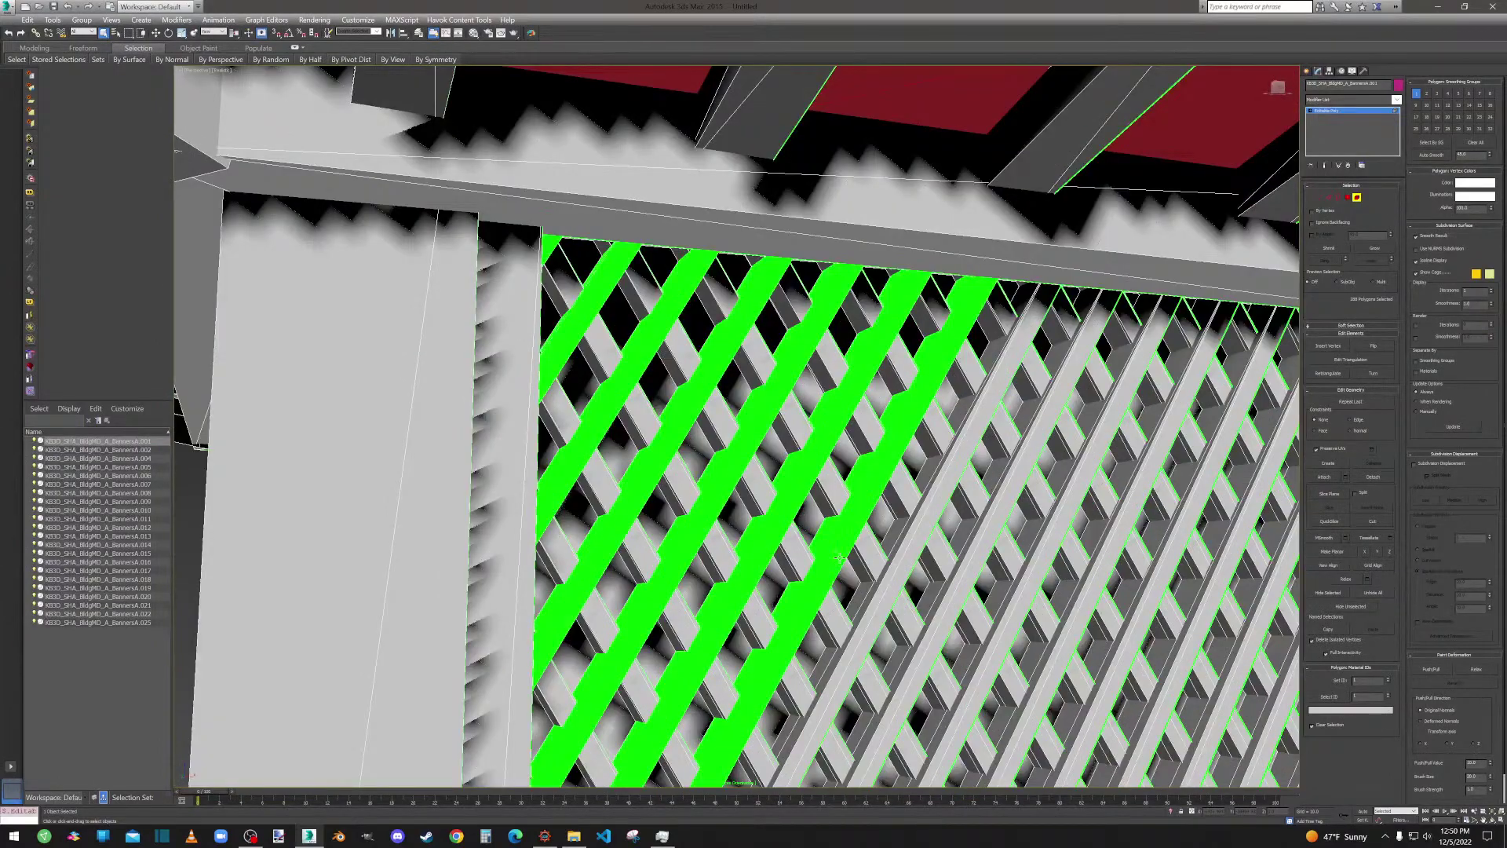
alt+click(839, 558)
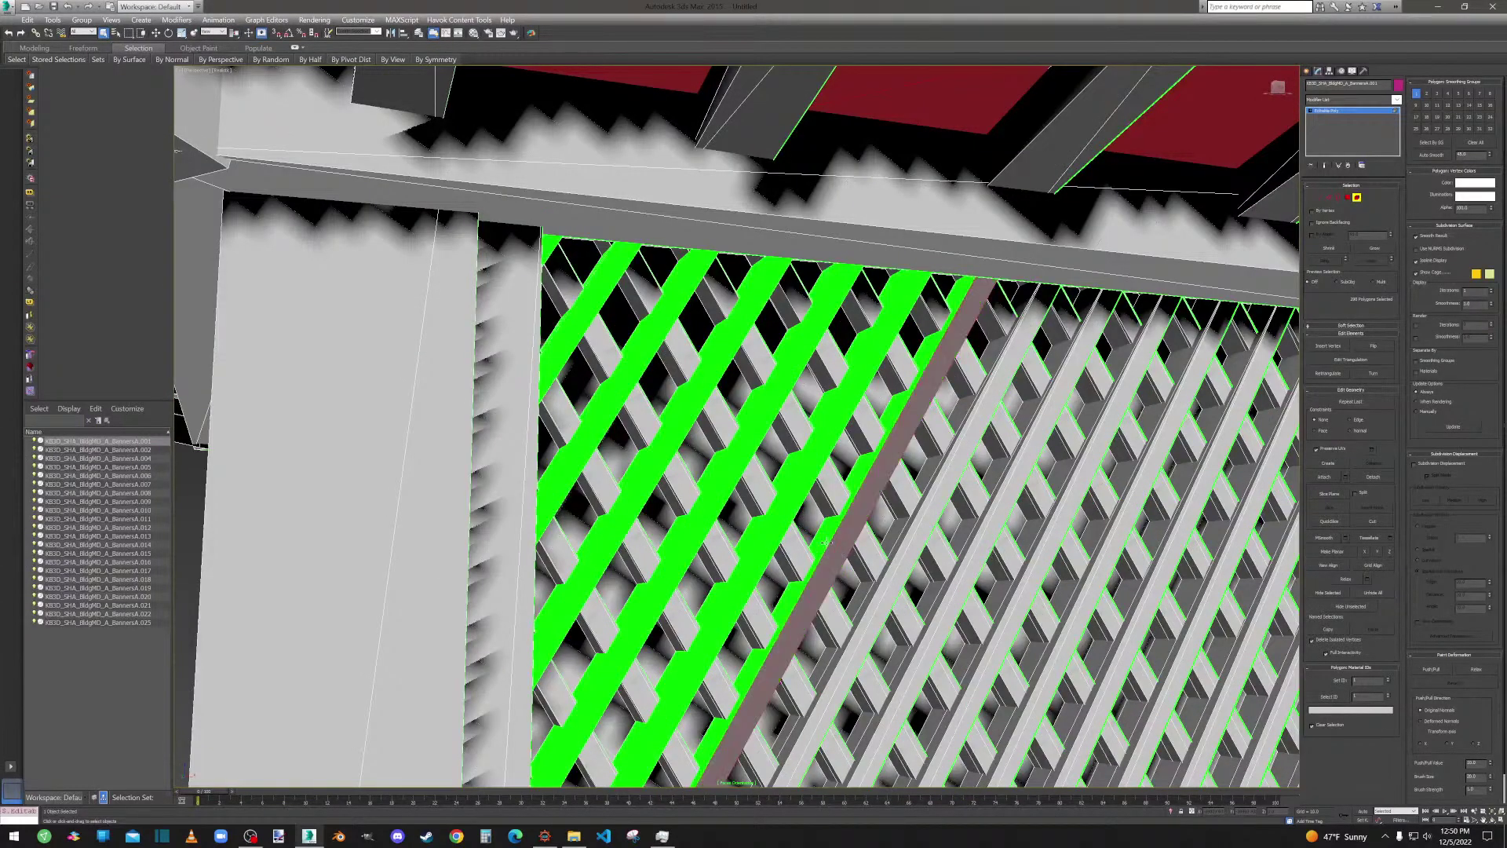
alt+click(782, 481)
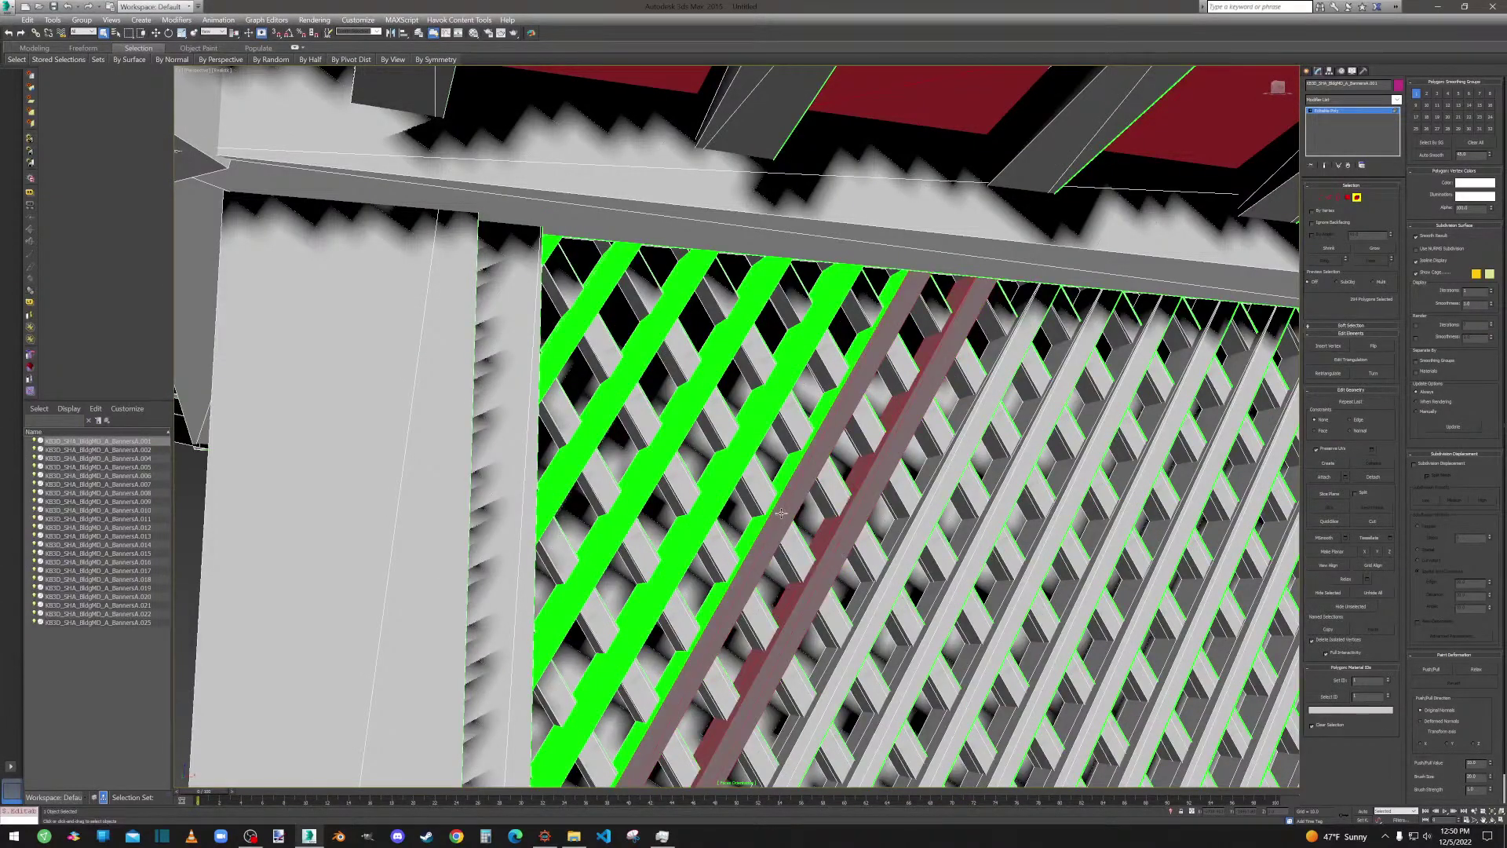
alt+click(718, 469)
alt+click(639, 445)
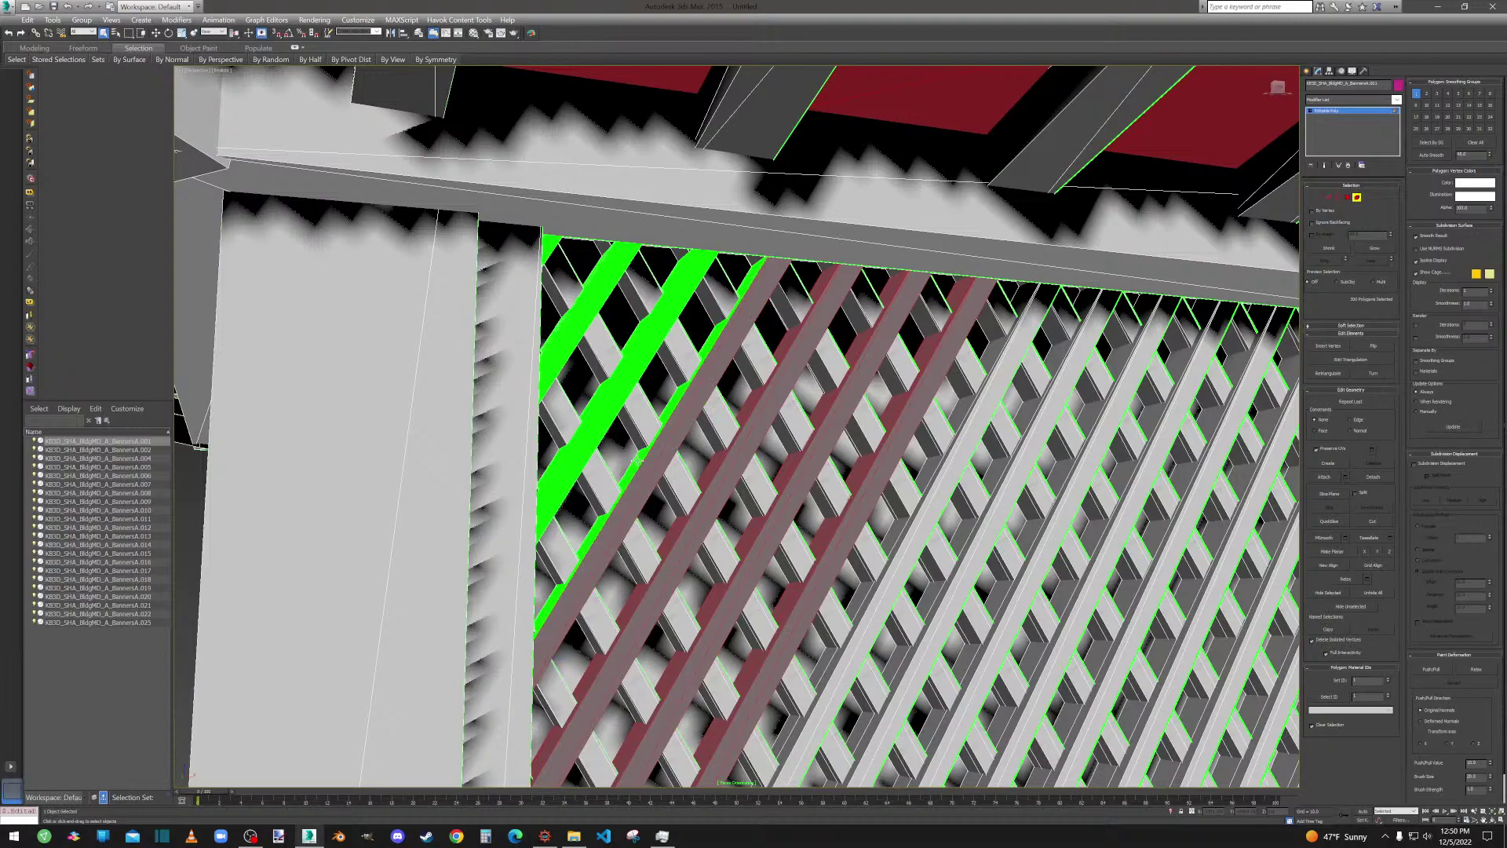
alt+click(590, 431)
alt+click(553, 333)
alt+click(553, 331)
alt+click(549, 246)
Add the reversed side faces of the same diagonal lattice slats to the selection.
alt+middle_drag(595, 294, 671, 350)
alt+middle_drag(500, 279, 498, 340)
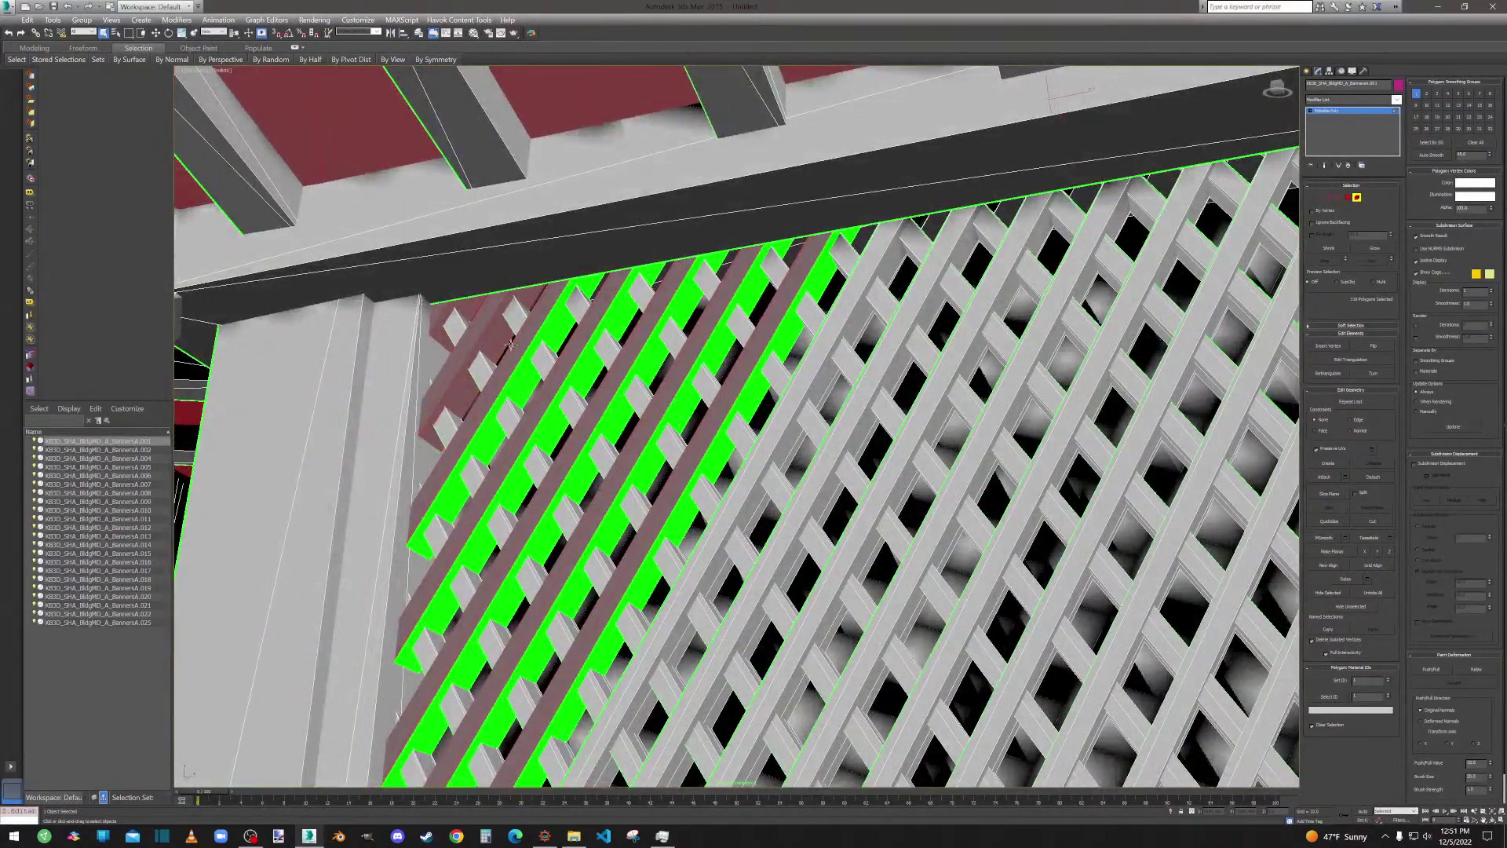
alt+click(524, 374)
alt+click(588, 368)
alt+click(654, 350)
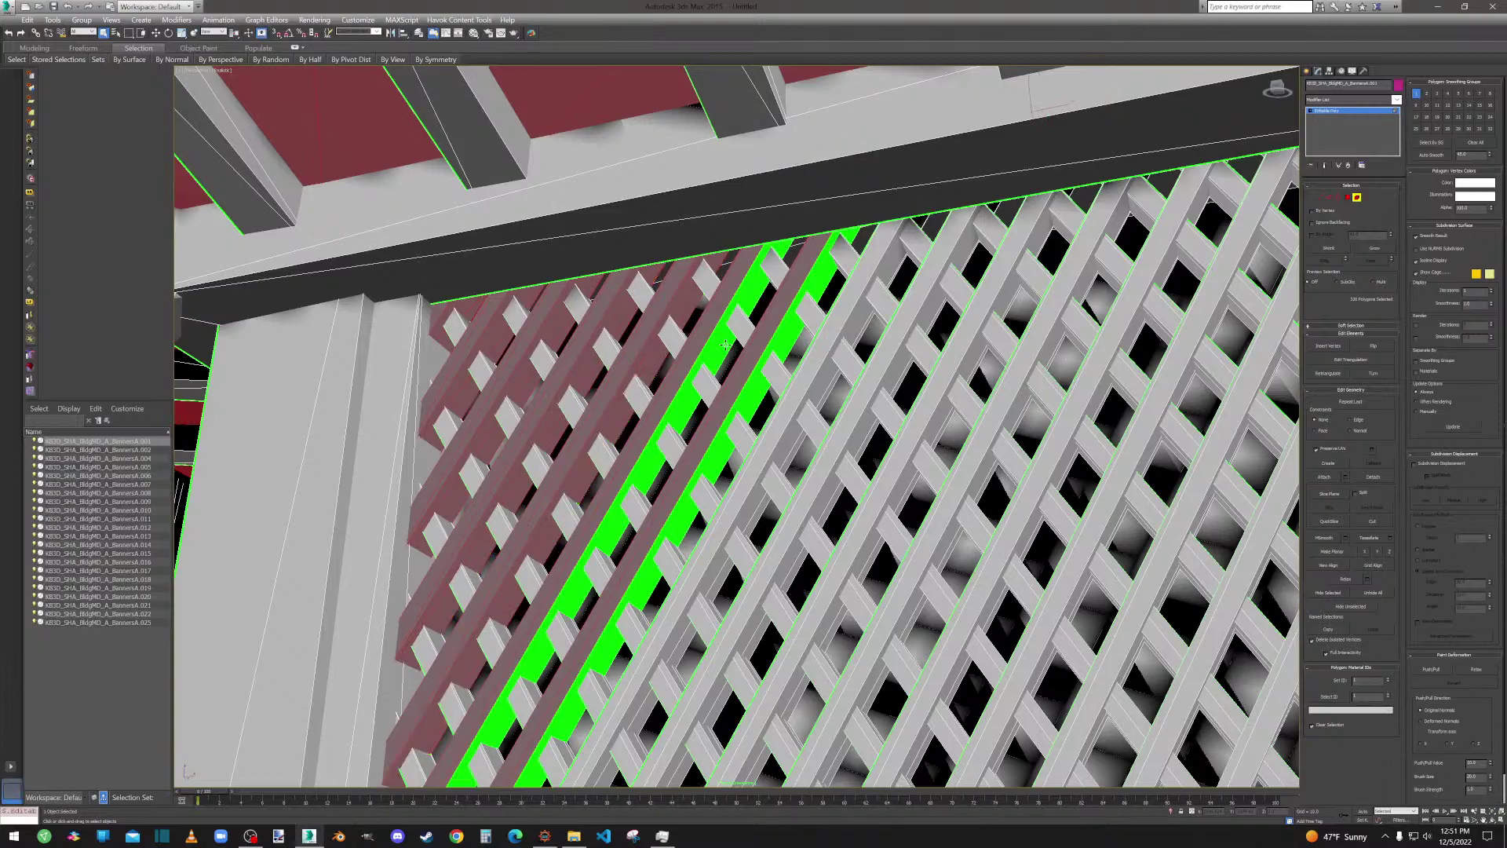
alt+click(725, 346)
alt+click(797, 325)
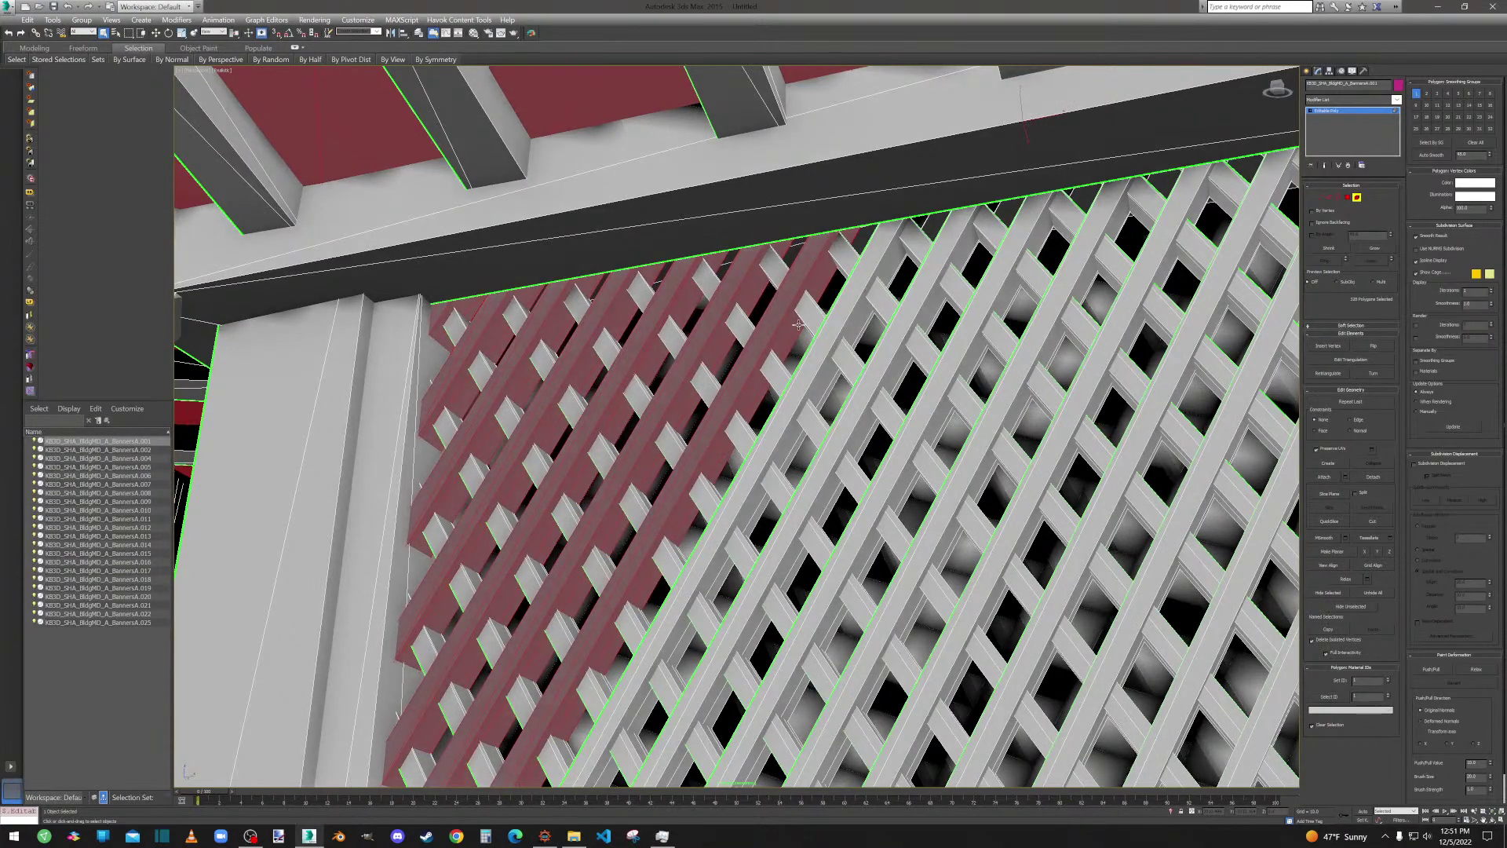
Add the reversed trim strips at the corner of the smaller tower's two eaves, beside the taller tower, to the selection.
scroll(712, 577, down, 8)
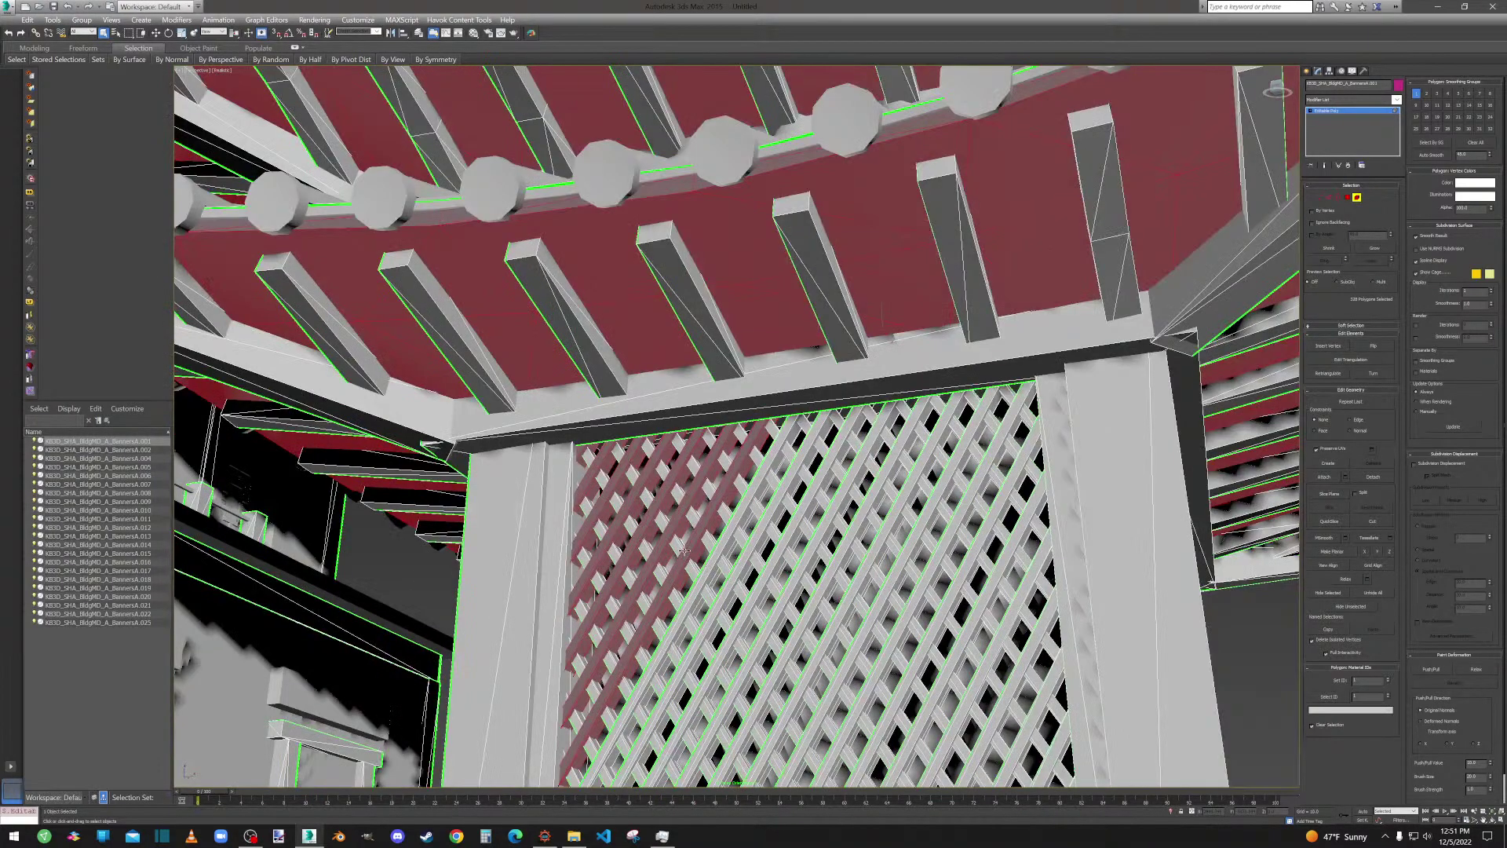
middle_drag(582, 523, 758, 510)
scroll(768, 513, up, 8)
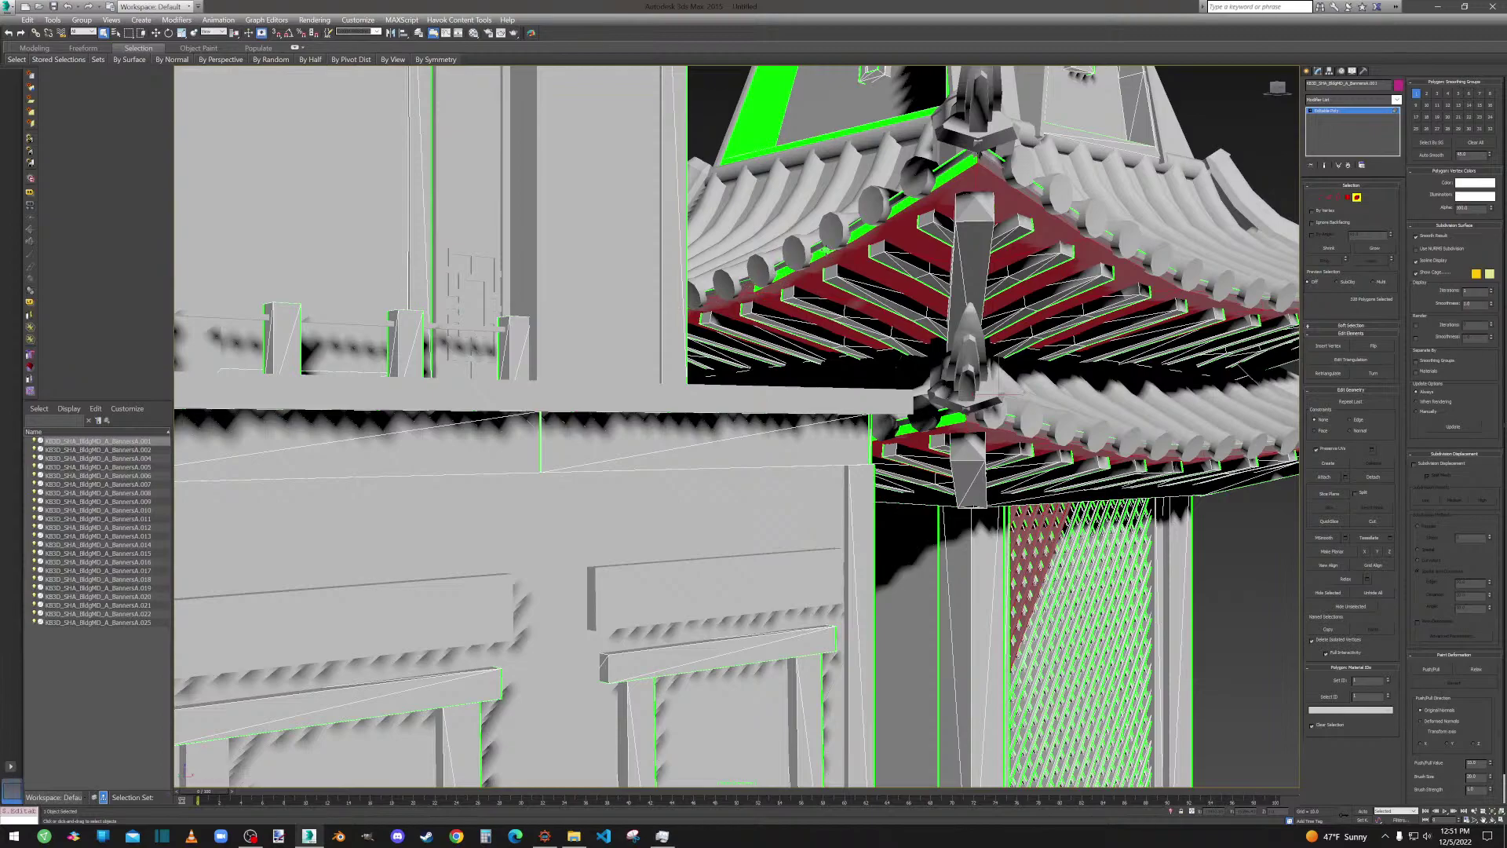
ctrl+click(859, 234)
ctrl+click(956, 414)
alt+middle_drag(956, 417, 952, 416)
scroll(952, 416, up, 5)
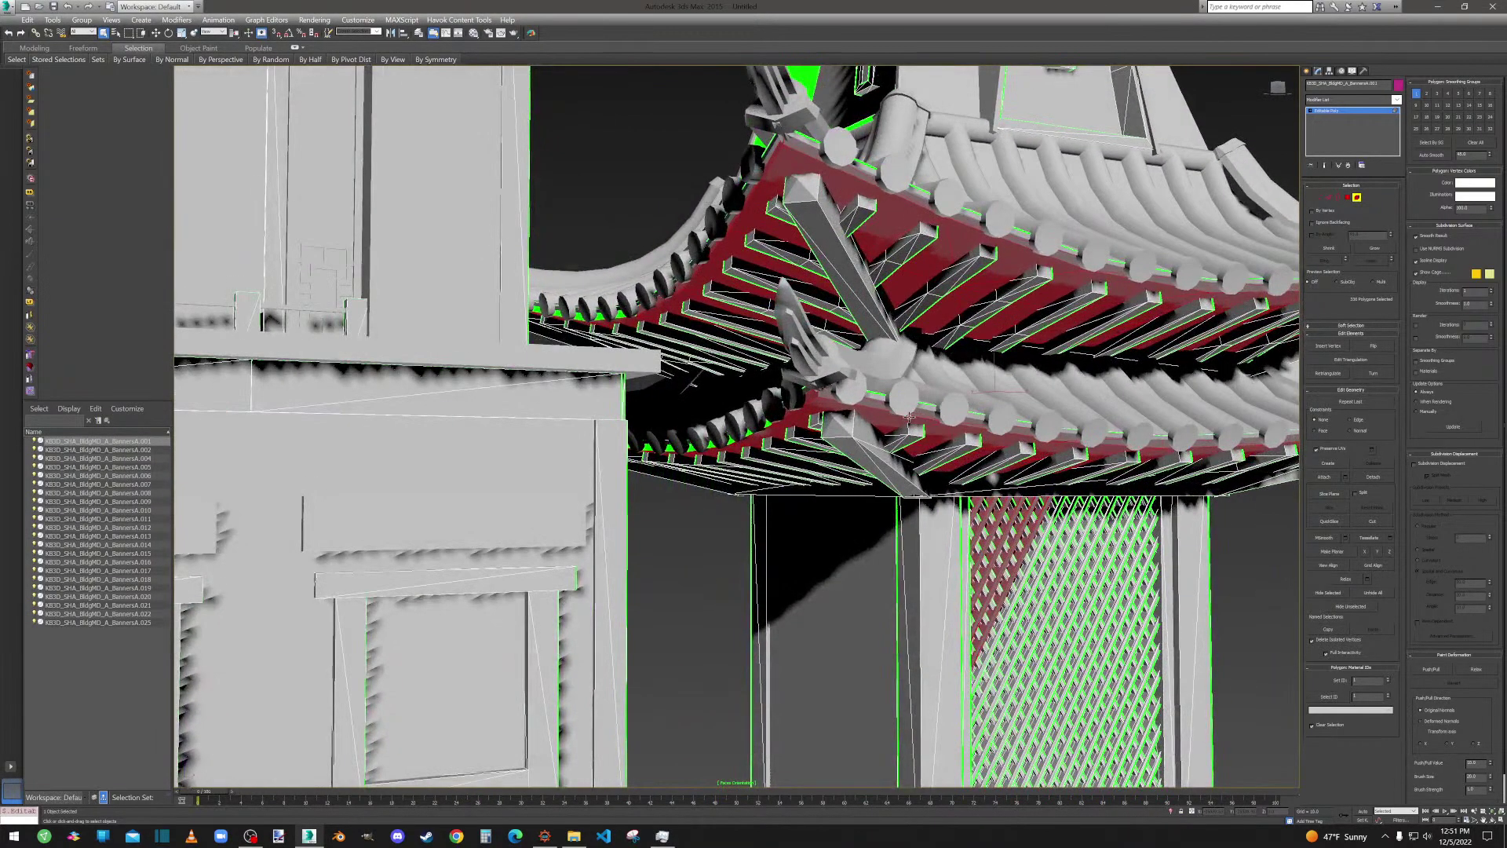
Add the small reversed trim segments between the roof tiles on both eaves facing the taller tower to the selection.
scroll(765, 400, up, 5)
ctrl+click(739, 461)
ctrl+click(695, 464)
ctrl+click(656, 474)
ctrl+click(616, 470)
ctrl+click(574, 467)
ctrl+click(536, 459)
ctrl+click(499, 452)
ctrl+click(464, 445)
ctrl+click(431, 434)
ctrl+click(448, 218)
ctrl+click(414, 217)
ctrl+click(357, 210)
ctrl+click(330, 207)
ctrl+click(512, 202)
ctrl+click(482, 210)
Add the reversed frame faces at the base of the smaller tower's spire to the selection.
scroll(533, 214, down, 6)
middle_drag(545, 238, 555, 316)
ctrl+click(655, 105)
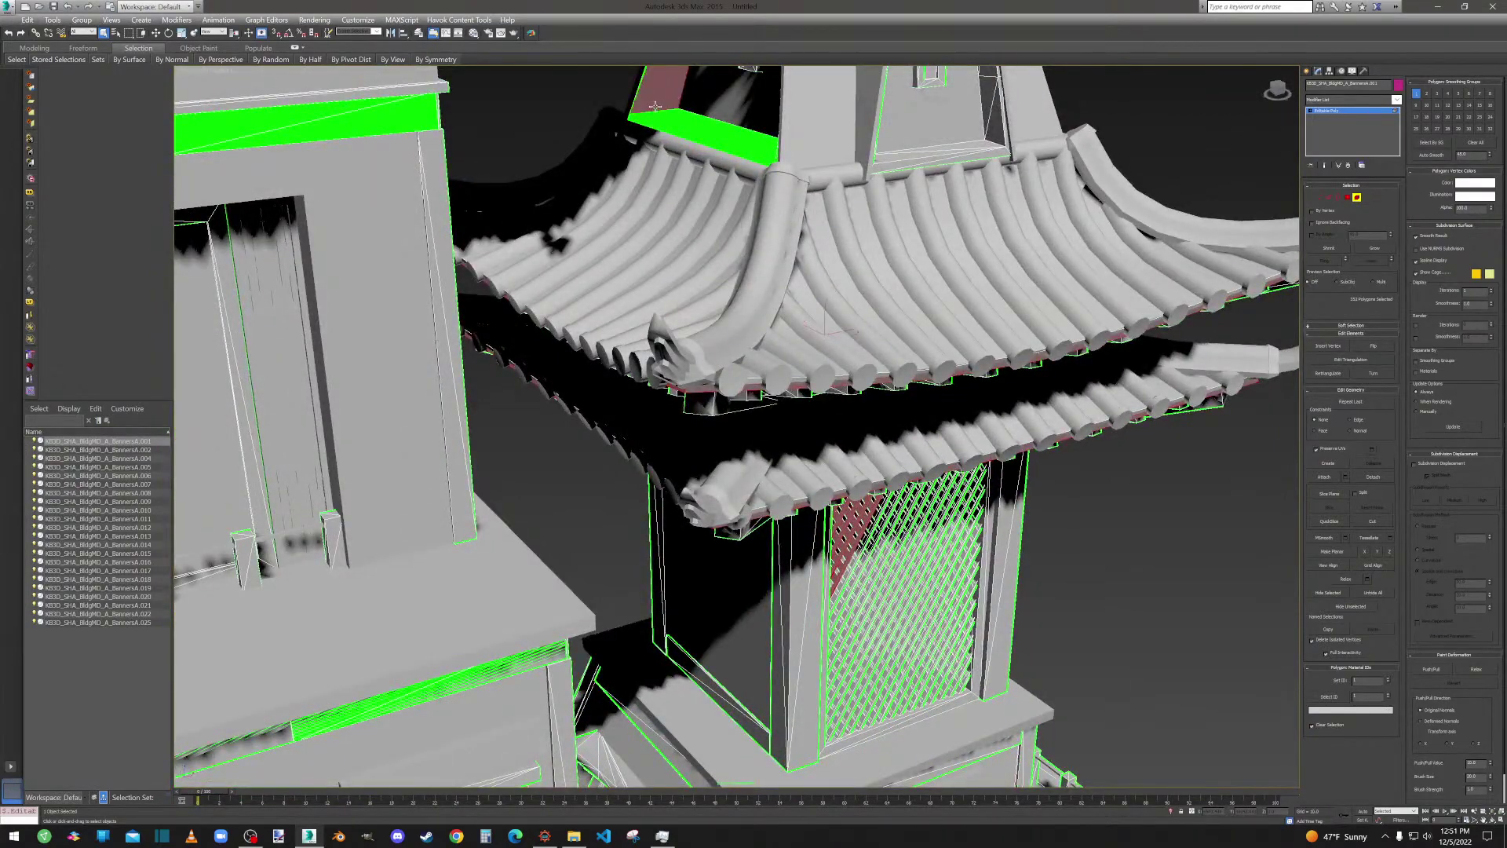
ctrl+click(666, 117)
ctrl+click(656, 124)
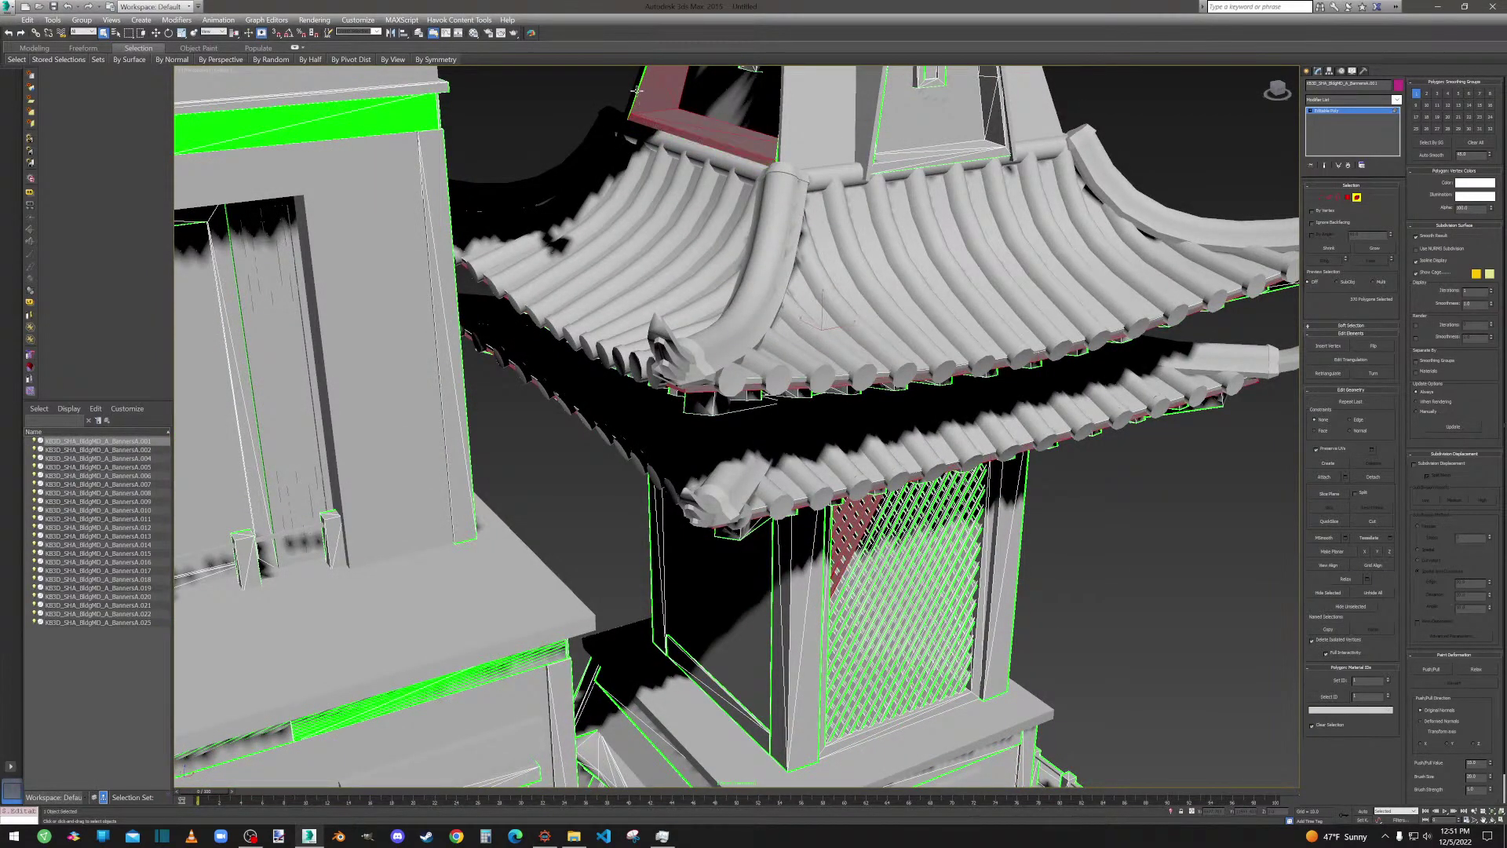
ctrl+click(636, 91)
Add the reversed frame faces along the spire's far edge to the selection.
middle_drag(636, 91, 542, 375)
scroll(794, 314, up, 5)
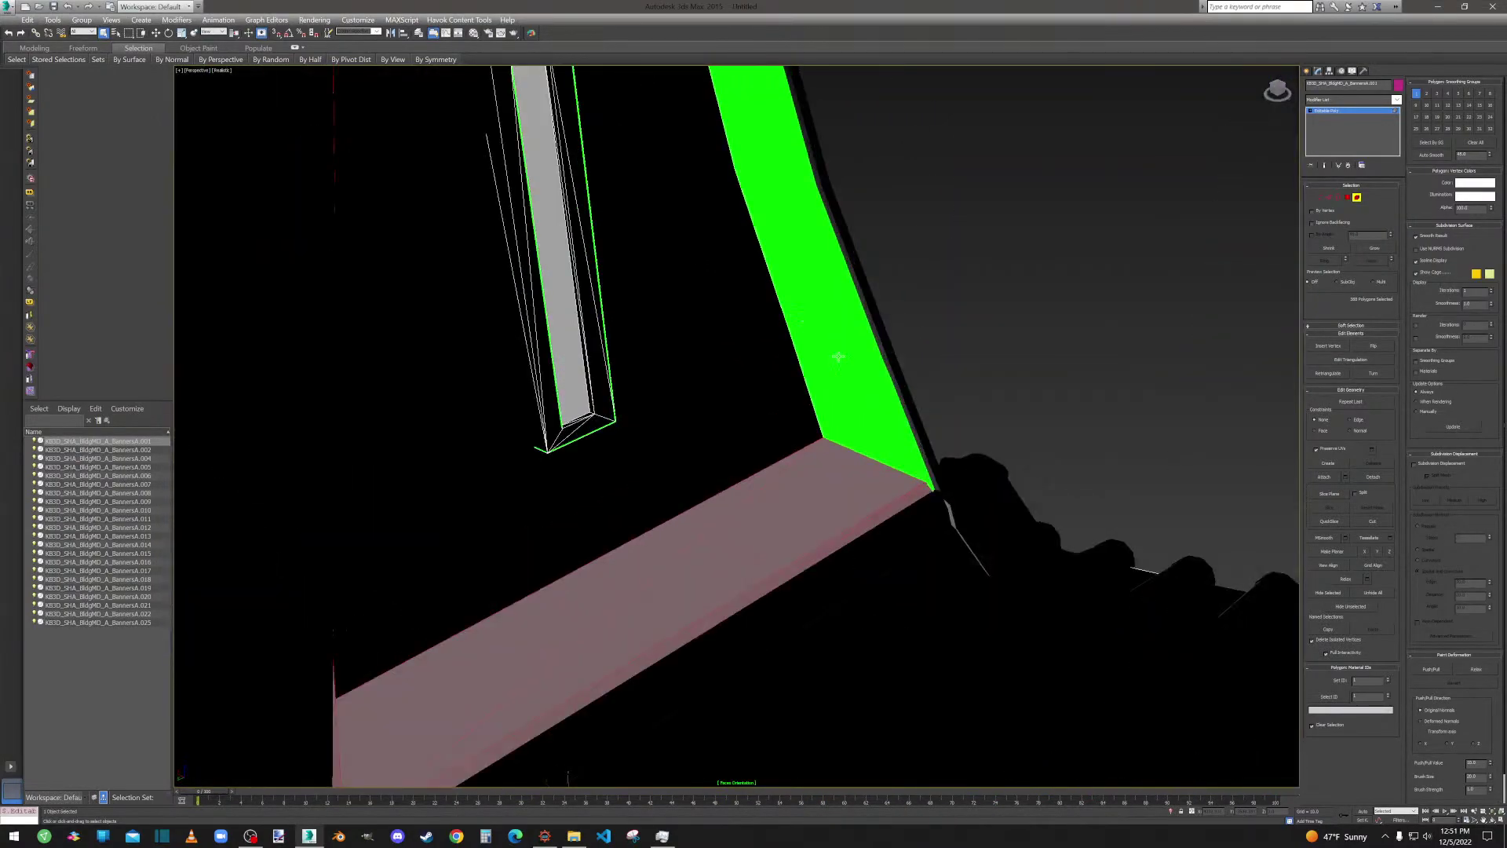
ctrl+click(839, 356)
ctrl+click(869, 336)
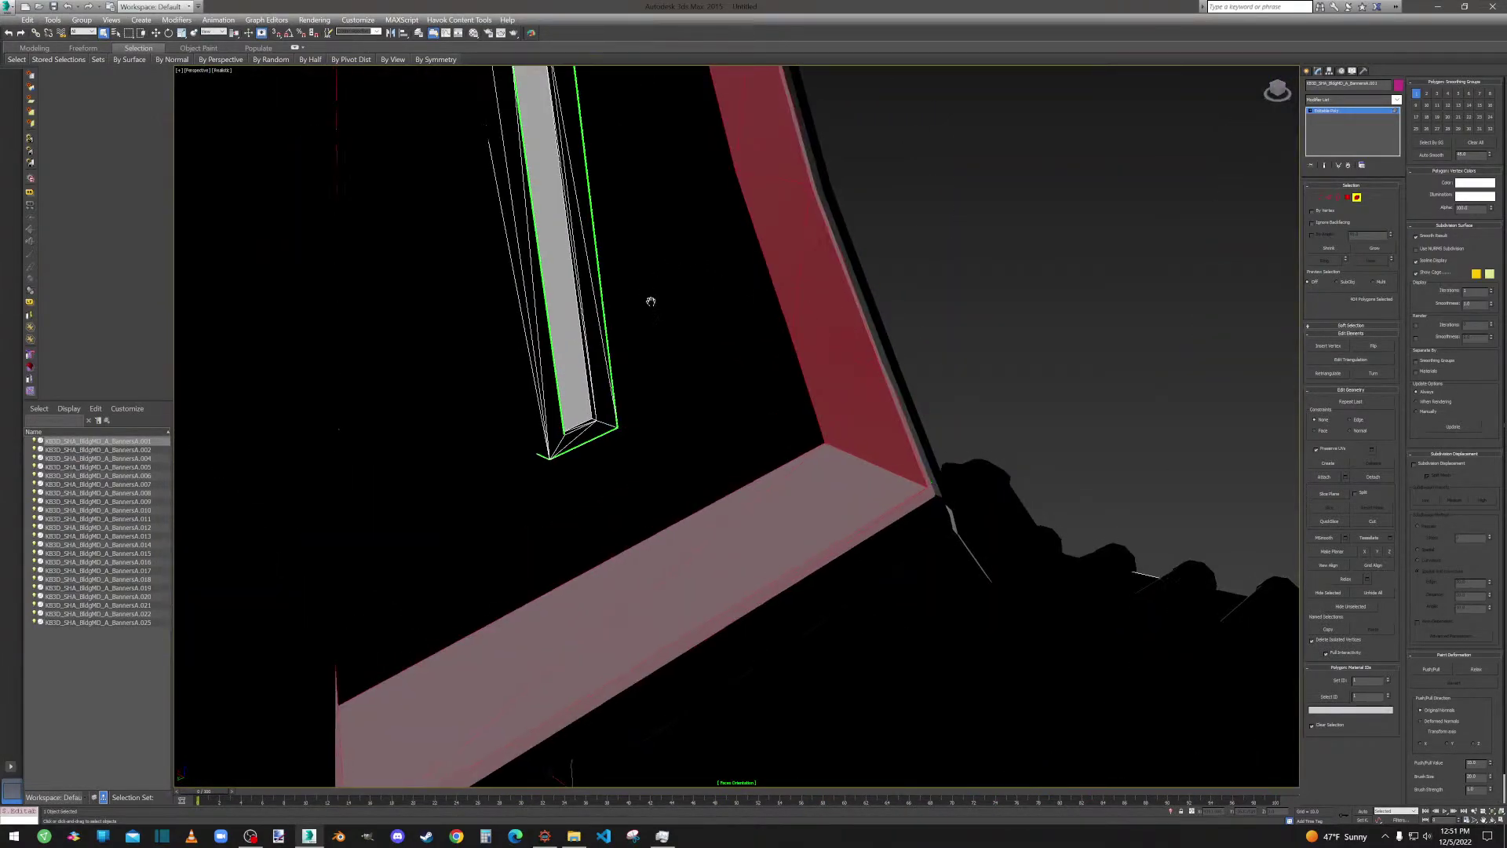
Add the reversed frame faces at the upper end of the smaller tower's spire to the selection.
middle_drag(643, 290, 833, 630)
alt+middle_drag(800, 424, 790, 400)
scroll(791, 400, down, 3)
middle_drag(723, 313, 767, 626)
scroll(756, 323, down, 4)
scroll(775, 509, up, 5)
ctrl+click(791, 468)
ctrl+click(779, 500)
scroll(775, 479, down, 5)
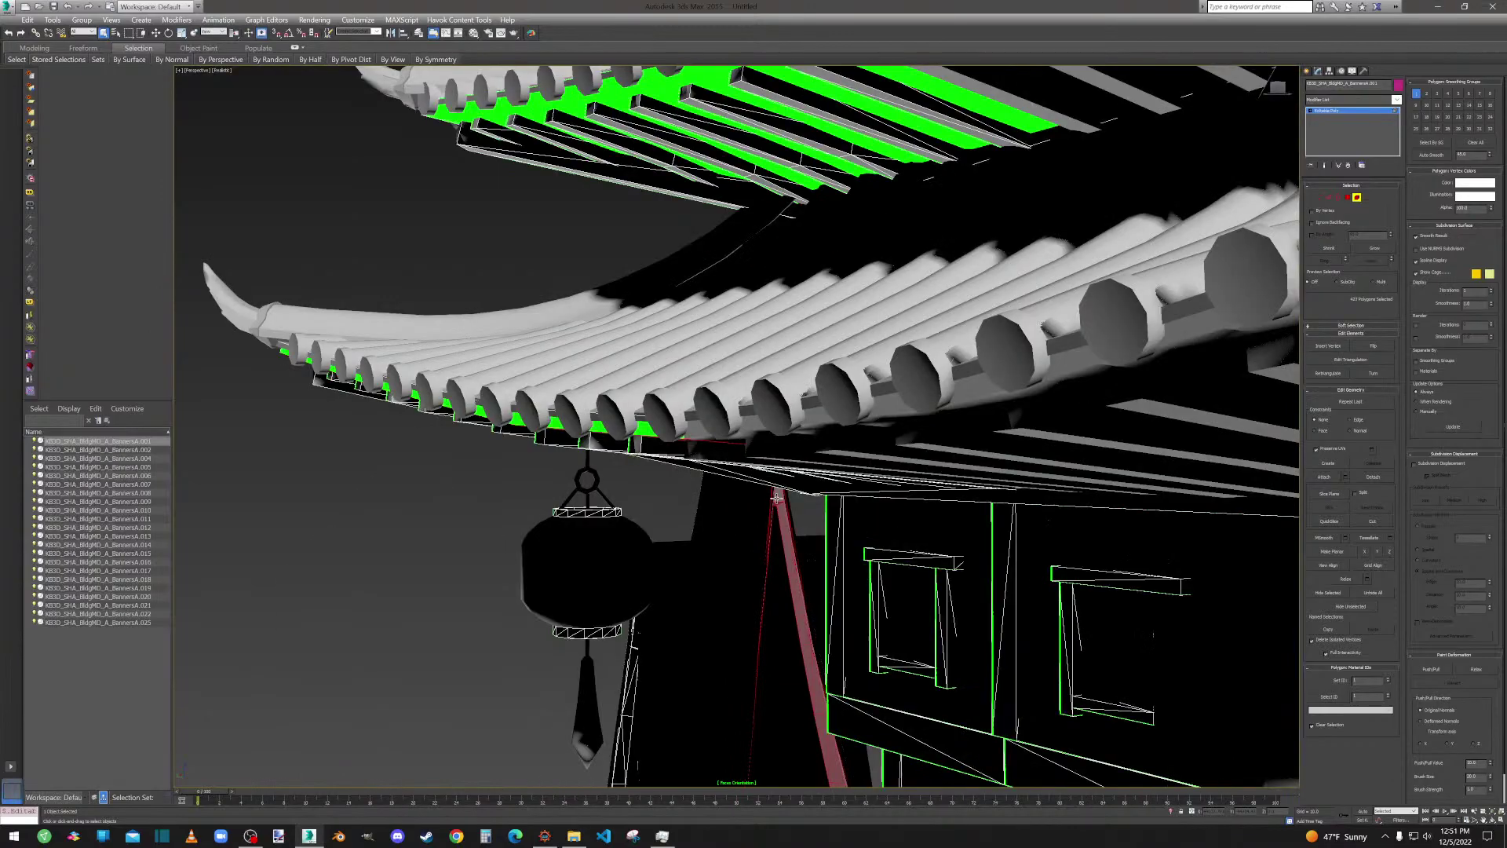
Add the reversed trim segments between the roof tiles on the taller tower's lowest eave to the selection.
scroll(756, 392, up, 2)
scroll(756, 392, down, 6)
alt+middle_drag(756, 393, 534, 391)
scroll(770, 353, up, 4)
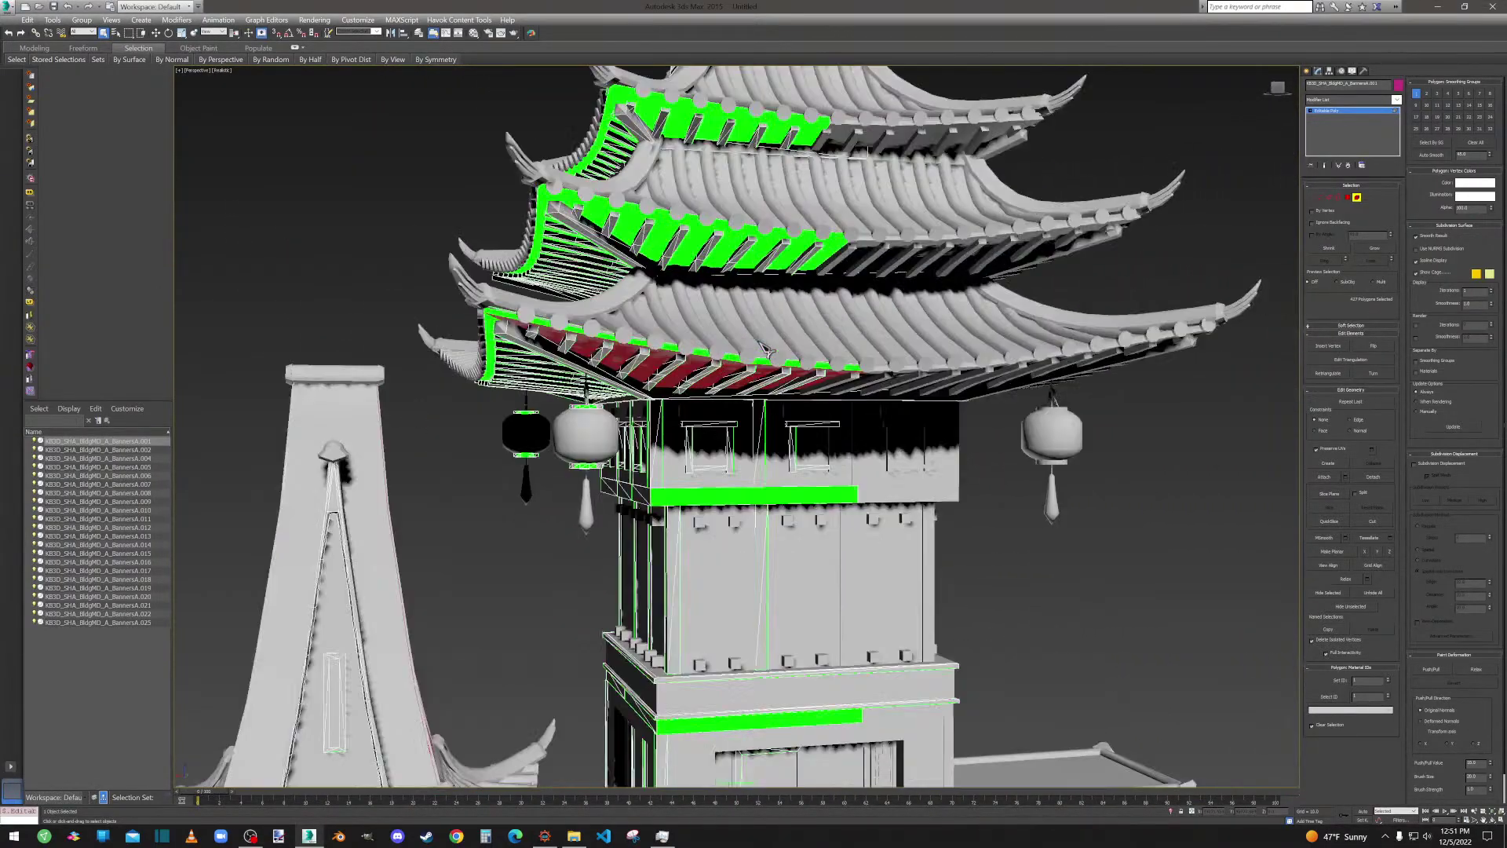
ctrl+click(756, 372)
ctrl+click(675, 361)
Add the reversed trim segments between the roof tiles on the taller tower's middle eave to the selection.
ctrl+click(463, 124)
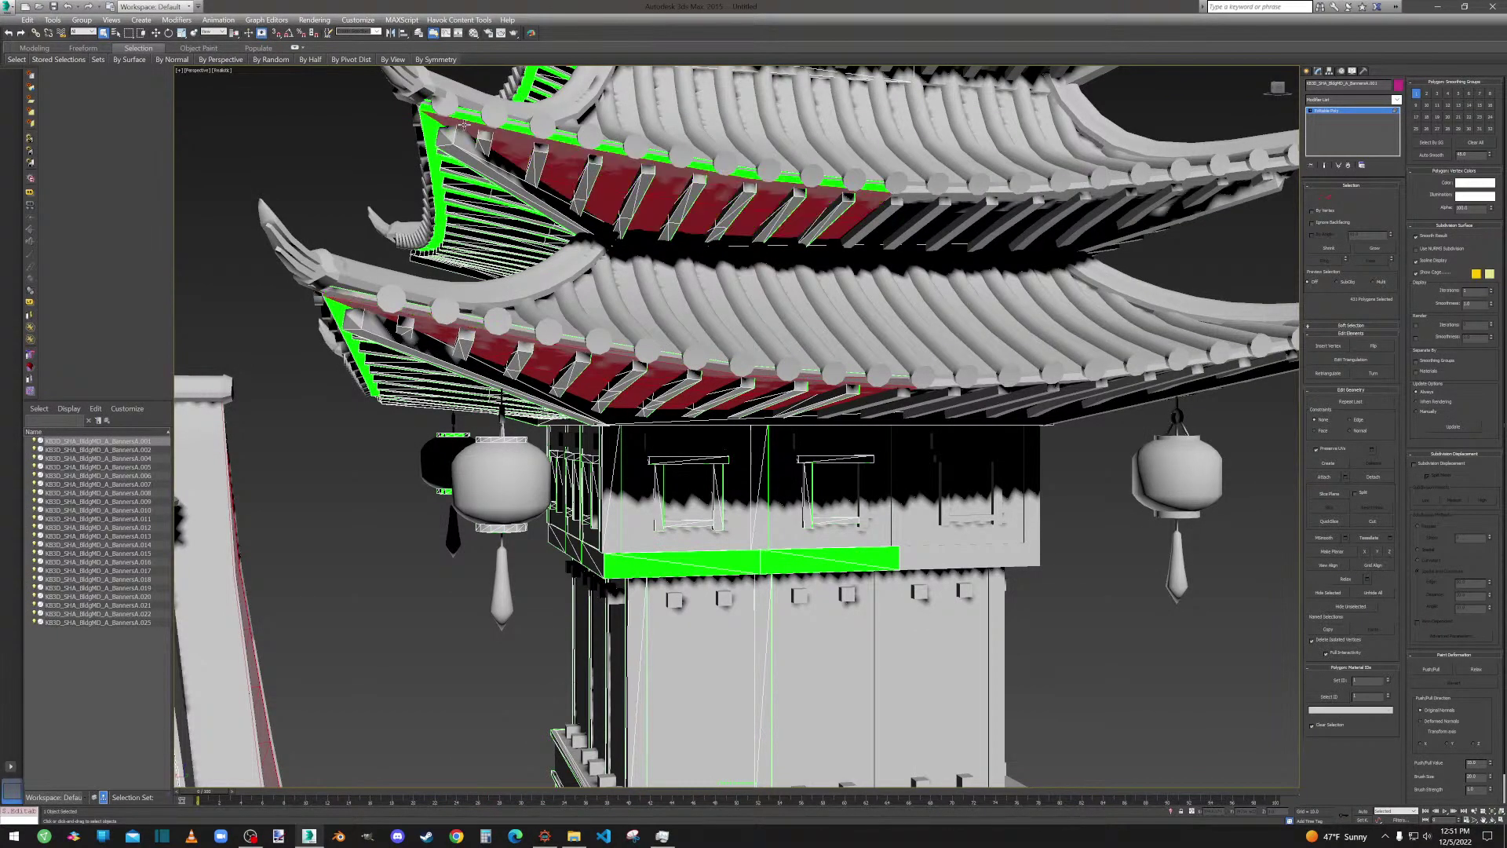
ctrl+click(474, 120)
ctrl+click(658, 157)
ctrl+click(787, 178)
Add the reversed soffit panels under the taller tower's three eaves on the side facing the smaller tower, including the top eave's corner.
middle_drag(657, 251, 723, 407)
ctrl+click(664, 455)
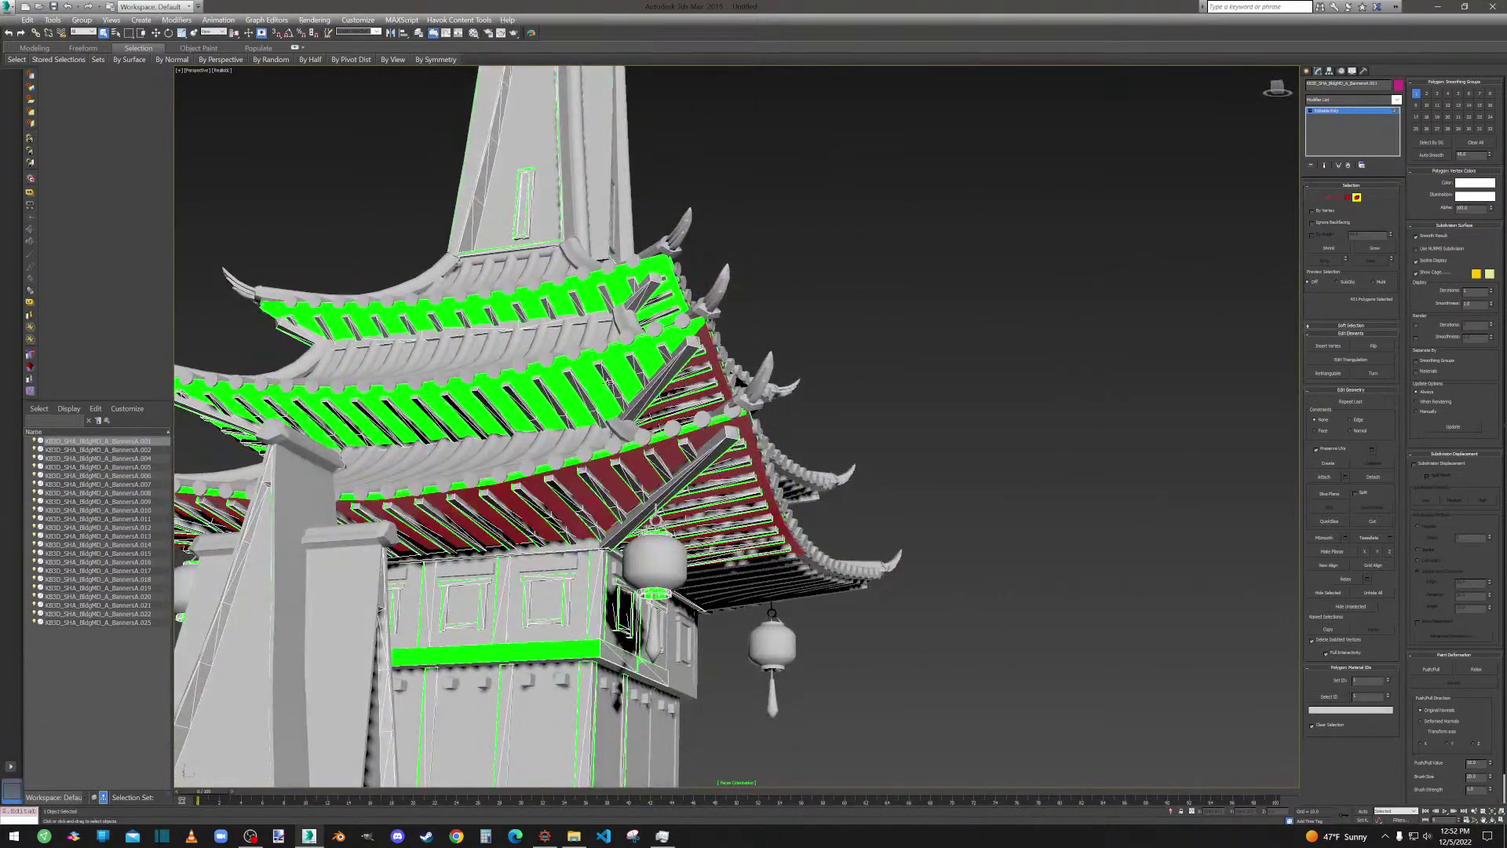
ctrl+click(605, 359)
ctrl+click(616, 280)
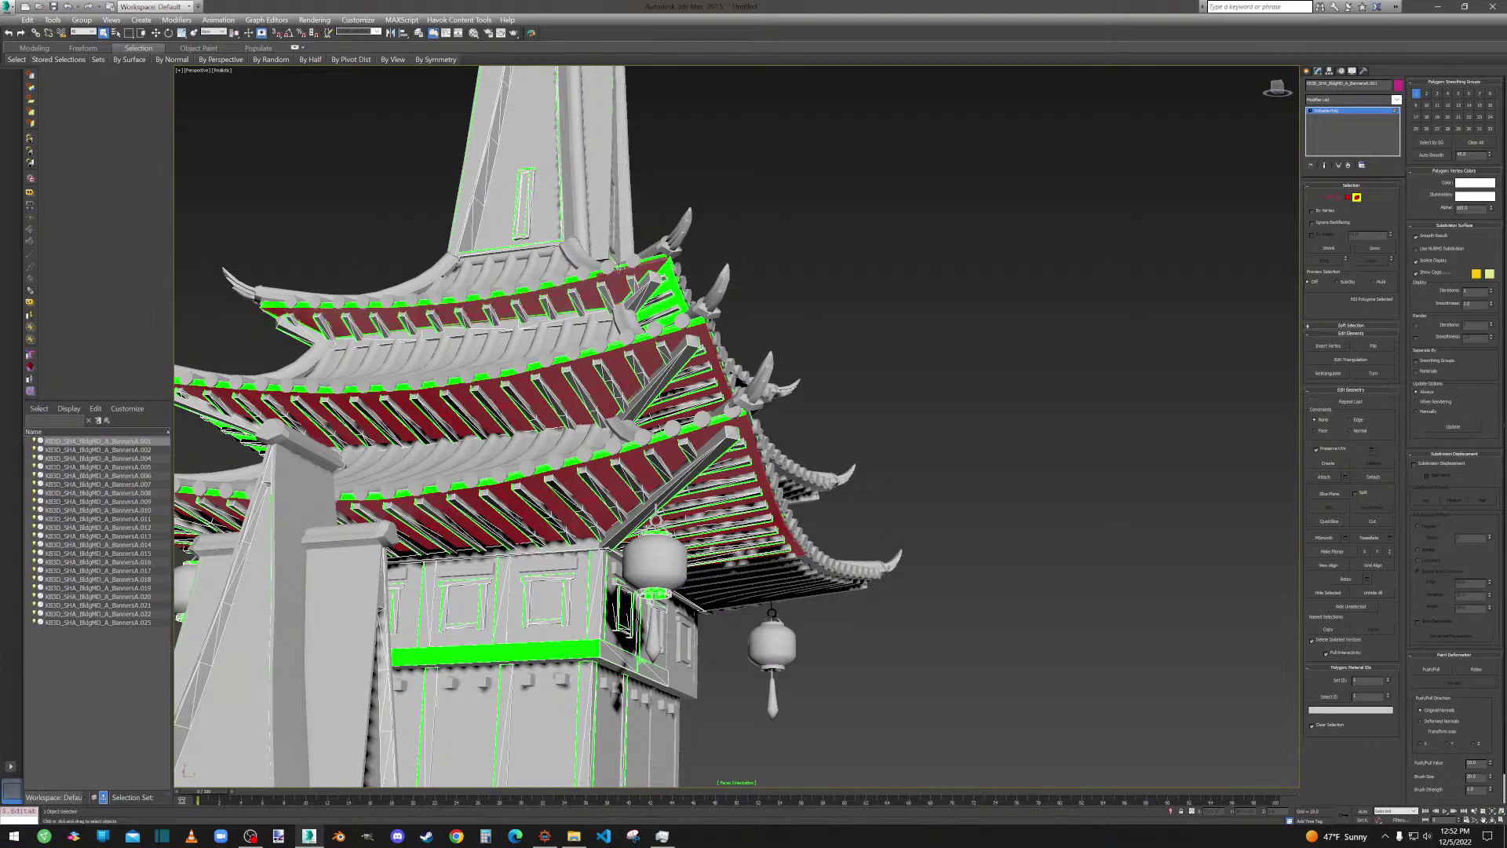
ctrl+click(672, 283)
alt+middle_drag(632, 345, 614, 379)
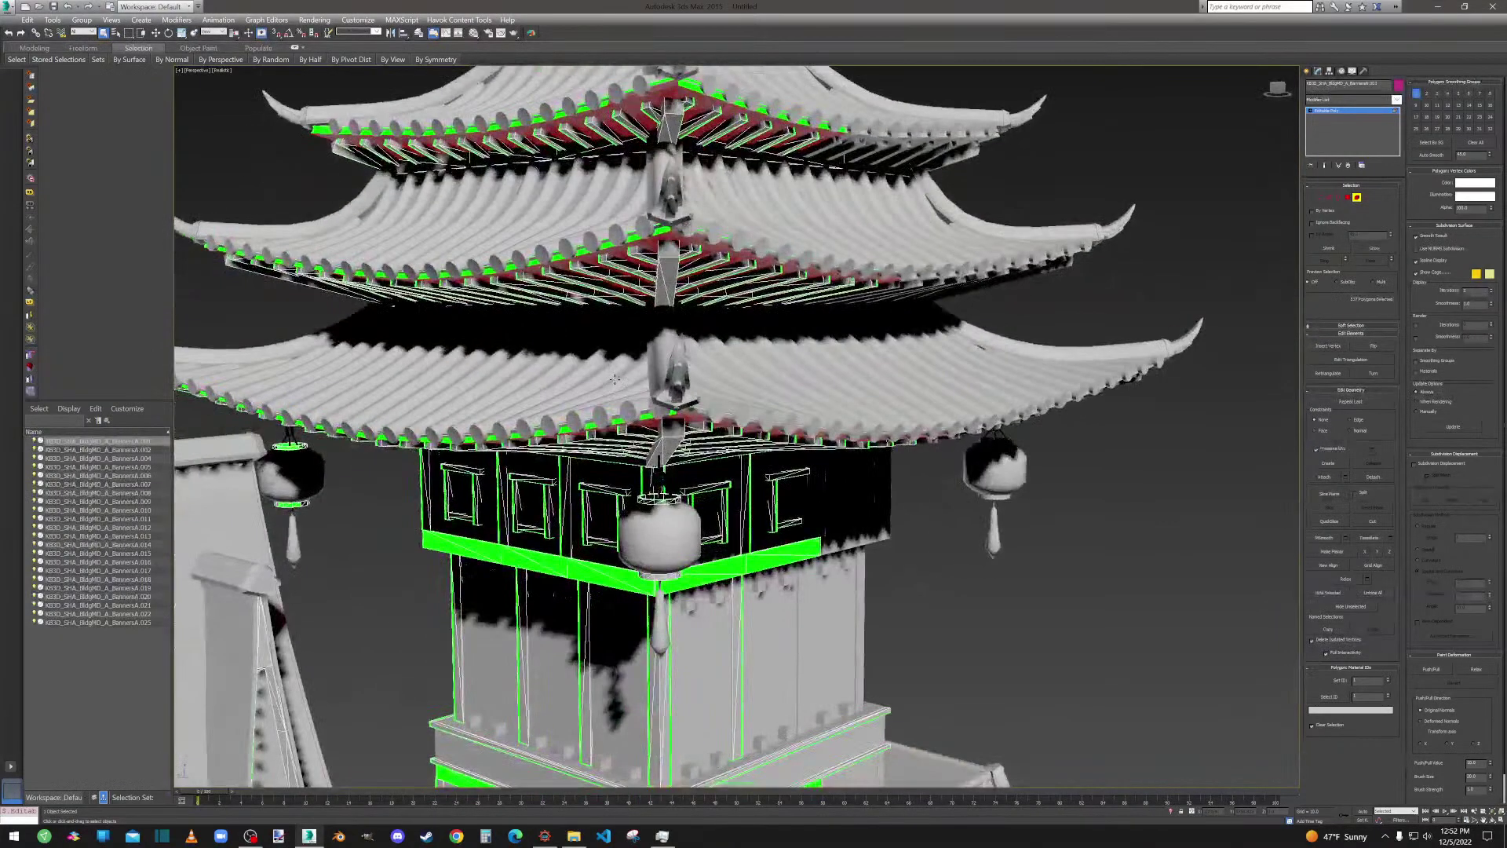
Add the reversed tile trim segments on the top, middle and lowest eaves around the taller tower's corner to the selection.
ctrl+click(694, 86)
middle_drag(557, 314, 633, 323)
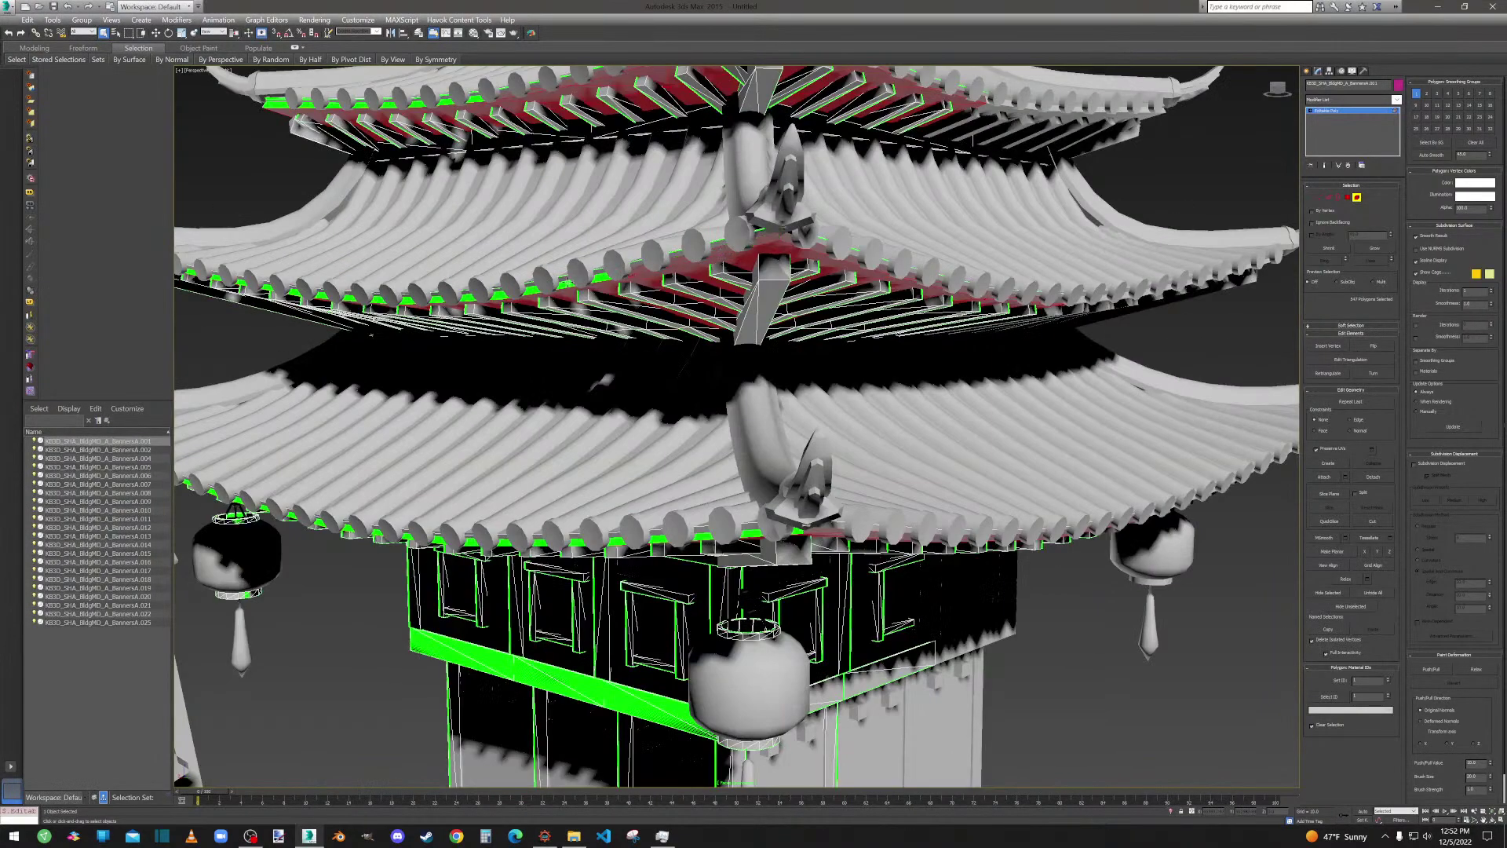
ctrl+click(562, 285)
ctrl+click(700, 537)
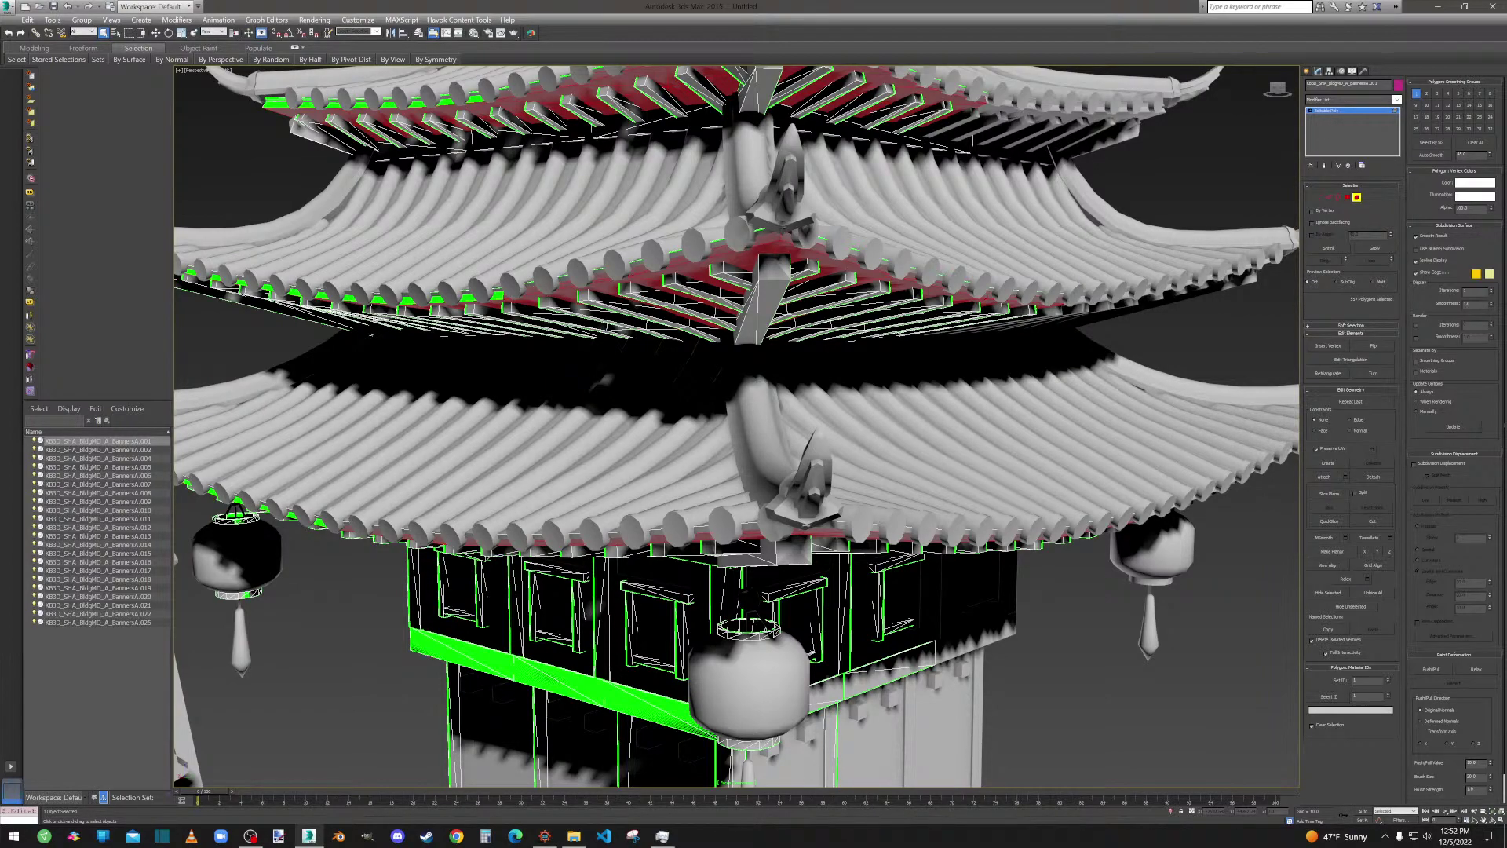
alt+middle_drag(398, 472, 636, 194)
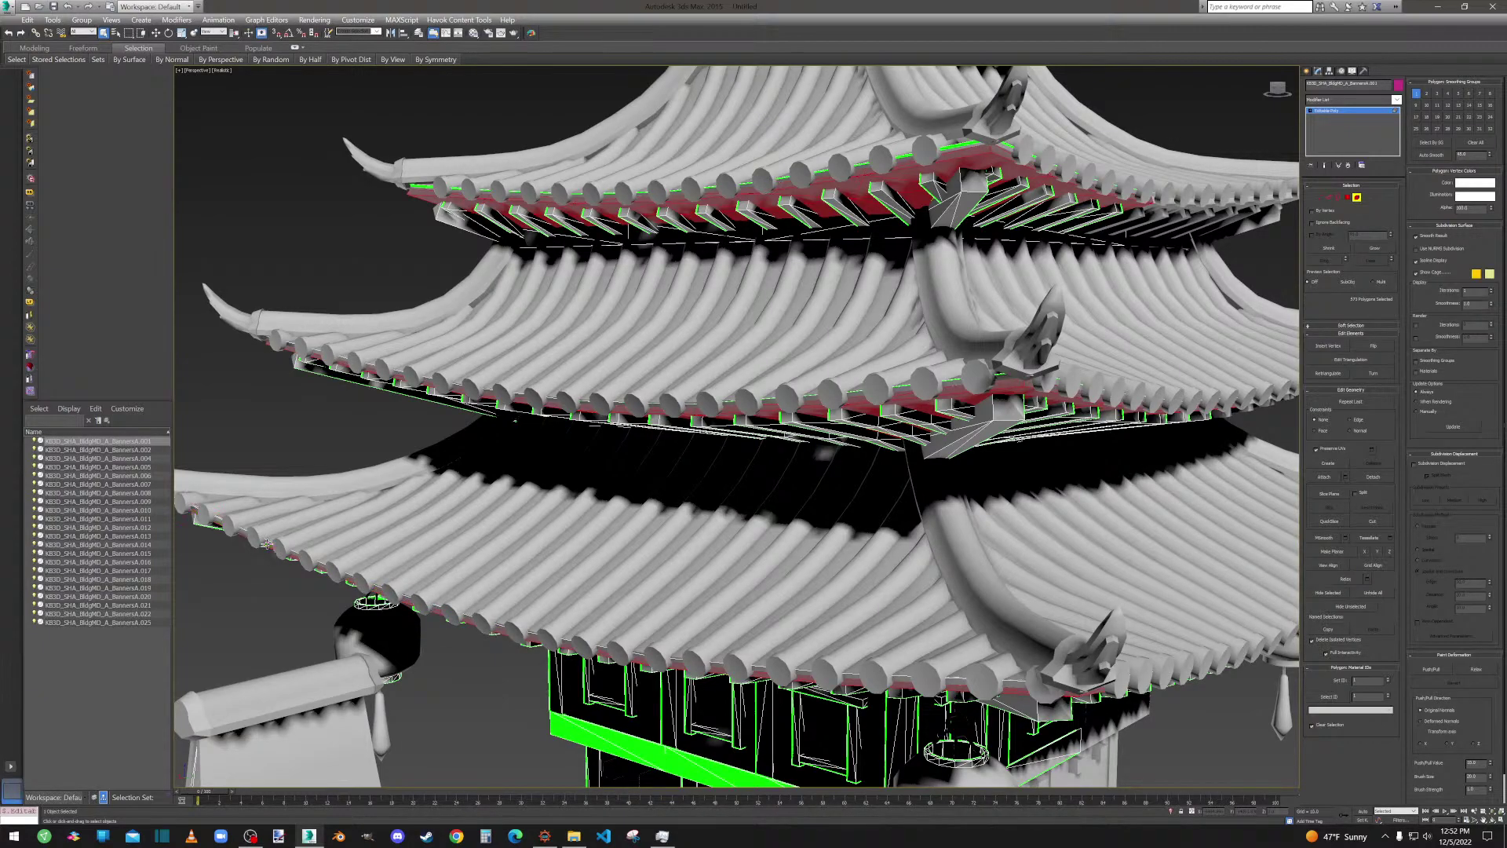
Add the reversed soffit panels under the top and middle eaves on the taller tower's adjoining side to the selection.
alt+middle_drag(277, 542, 848, 484)
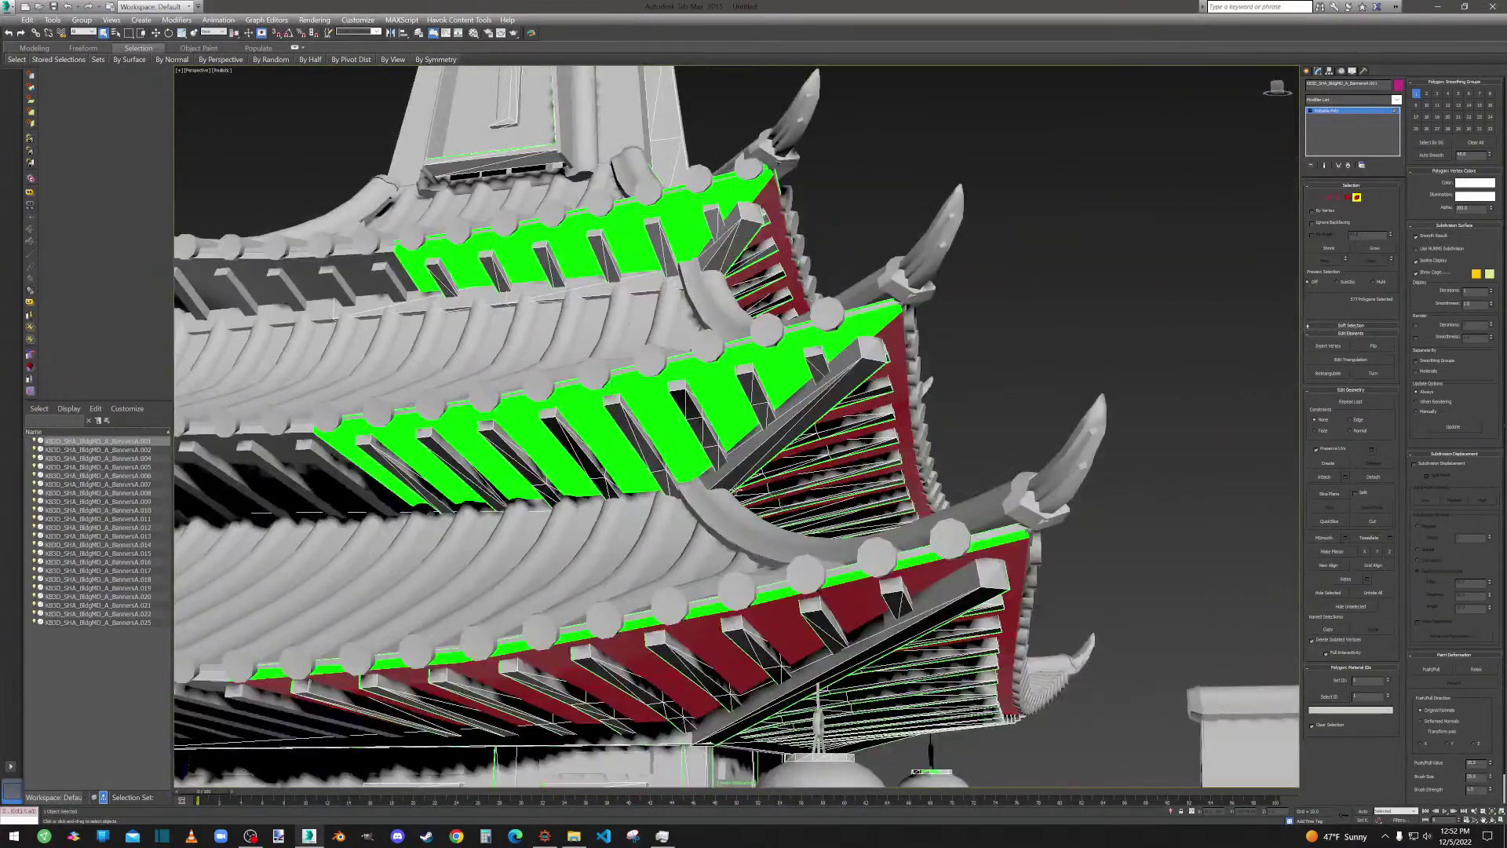
alt+click(679, 213)
alt+click(590, 221)
alt+click(673, 194)
alt+click(477, 238)
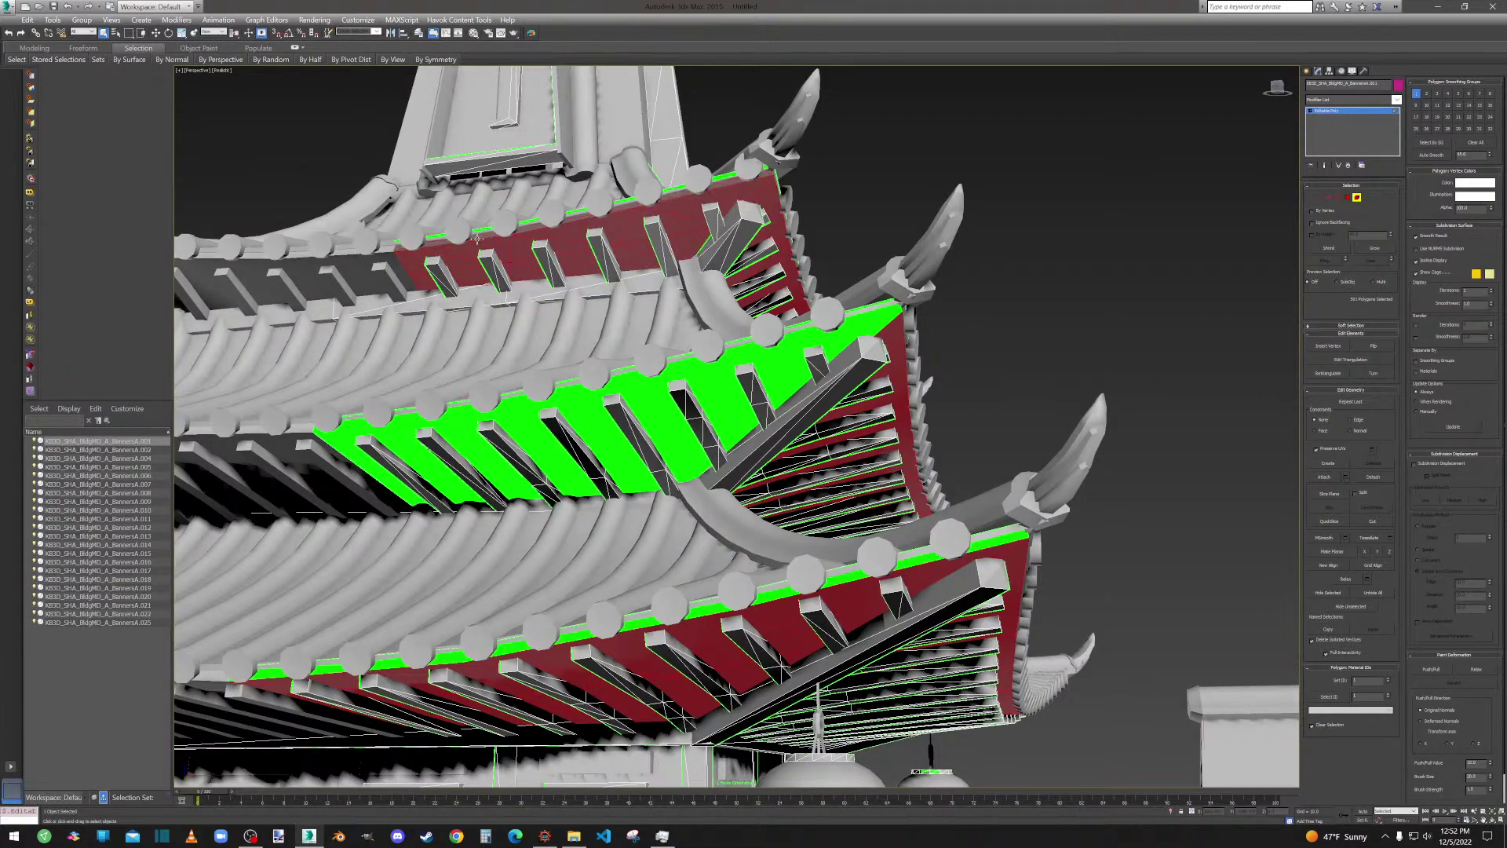
alt+click(493, 480)
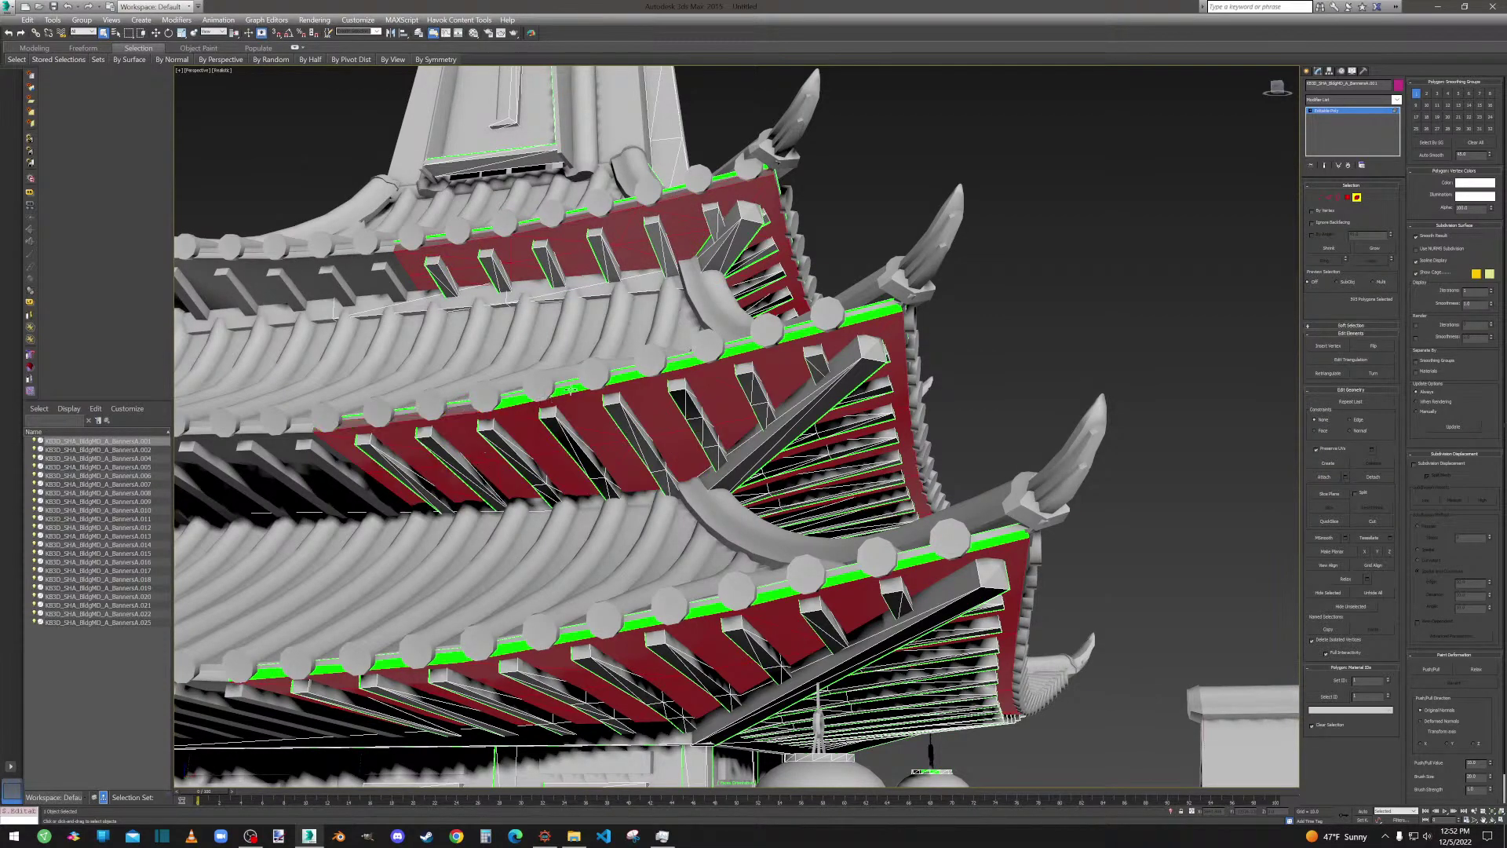
Add the reversed trim strips along the middle and lowest eaves on this side of the taller tower to the selection.
alt+click(571, 390)
alt+click(738, 348)
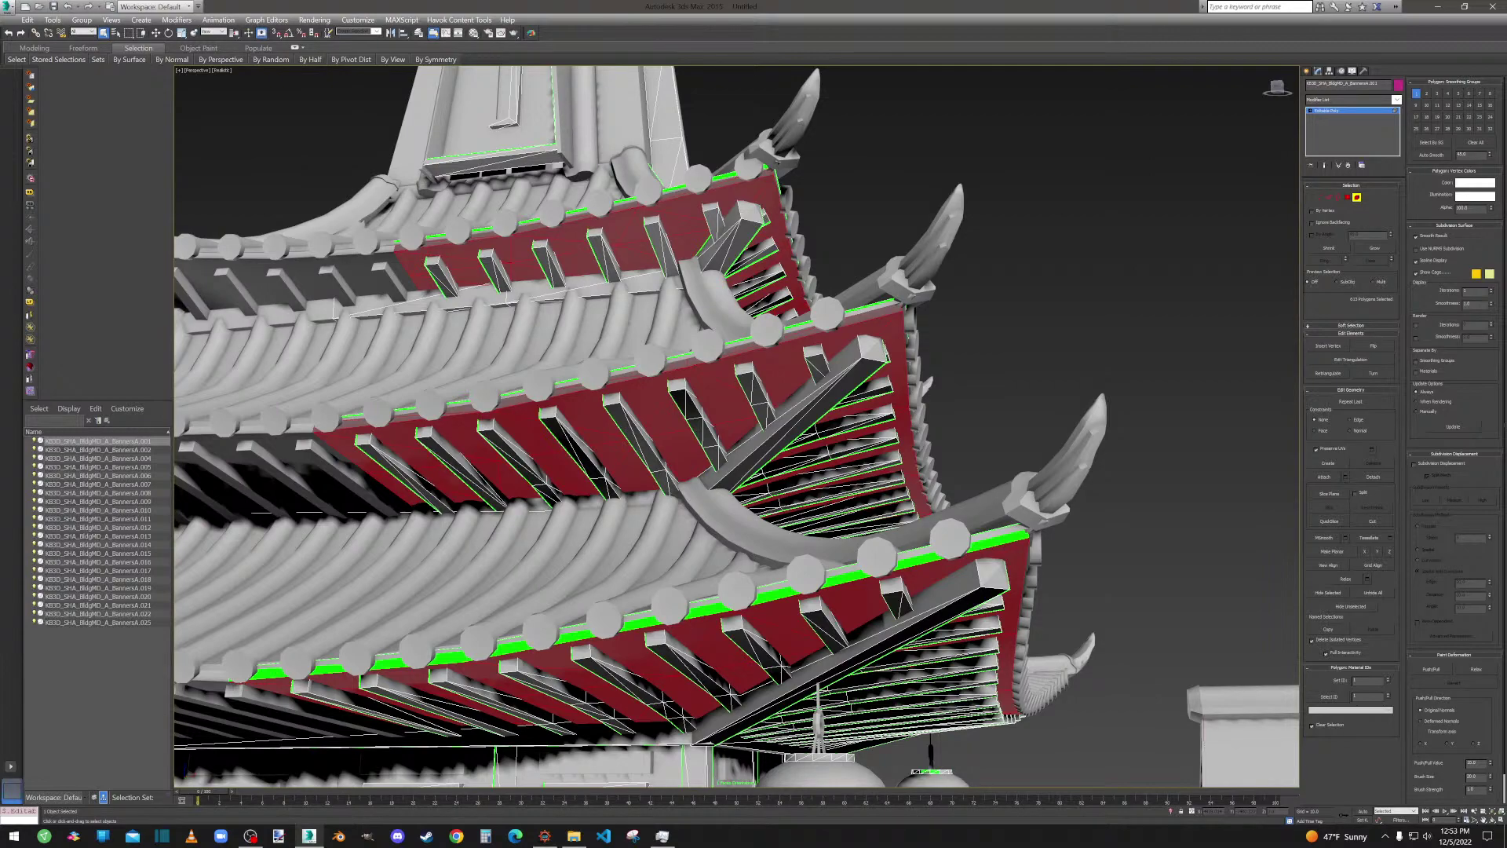
key(alt+Tab)
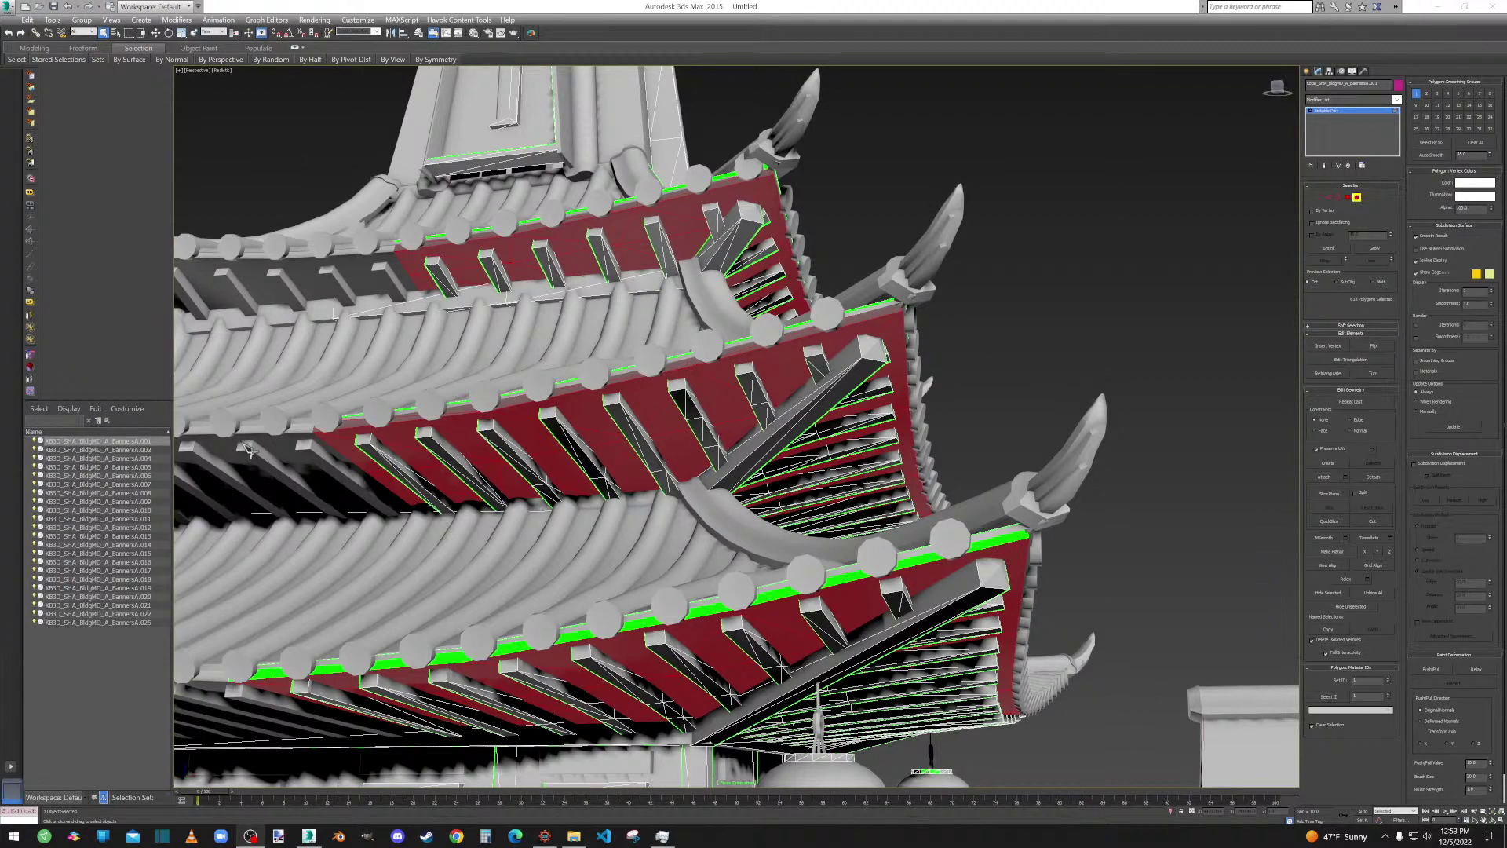
click(329, 671)
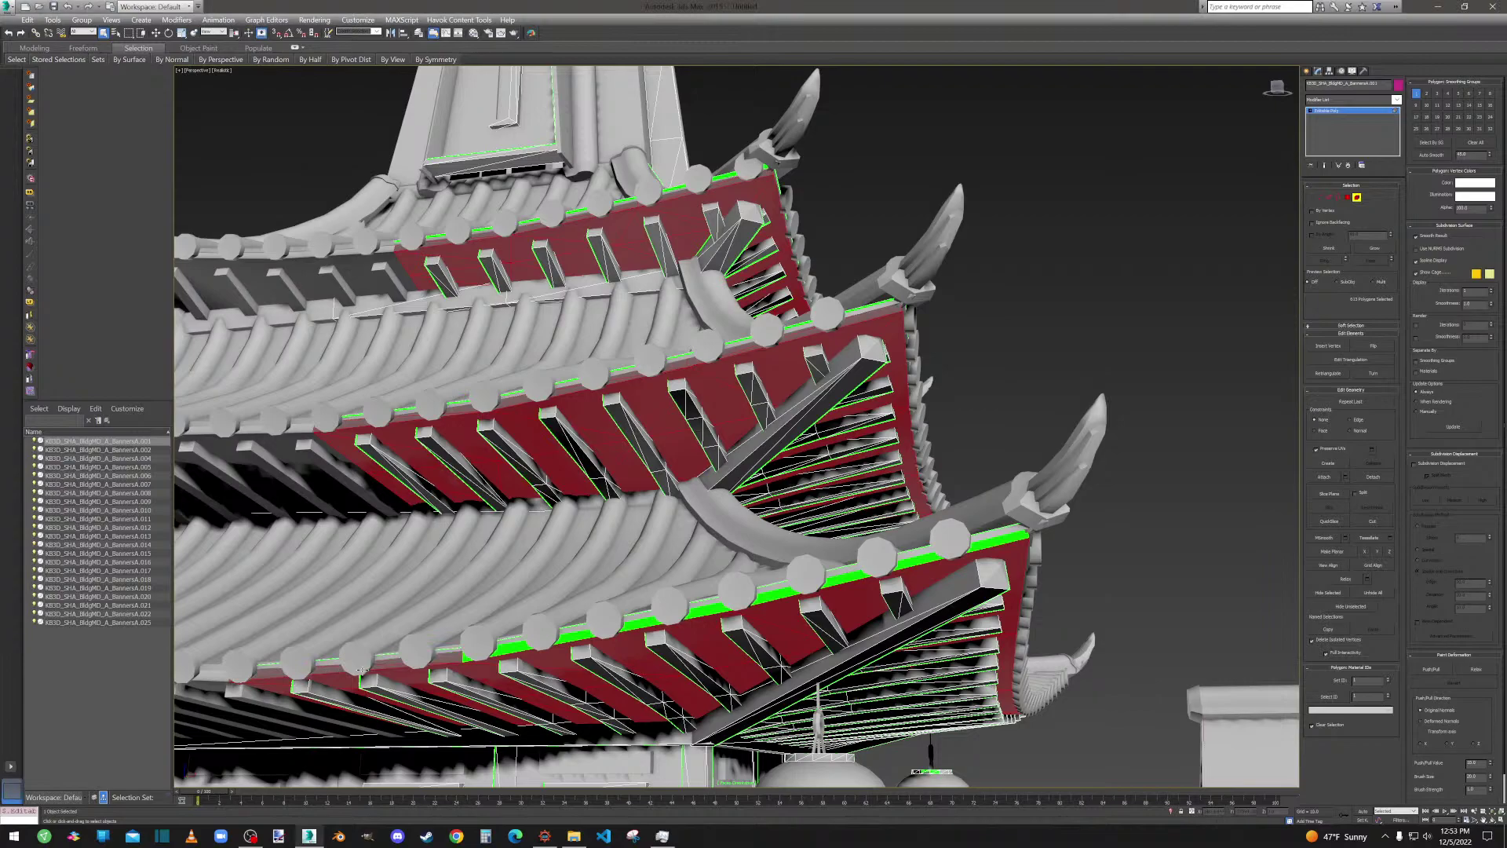
ctrl+click(520, 645)
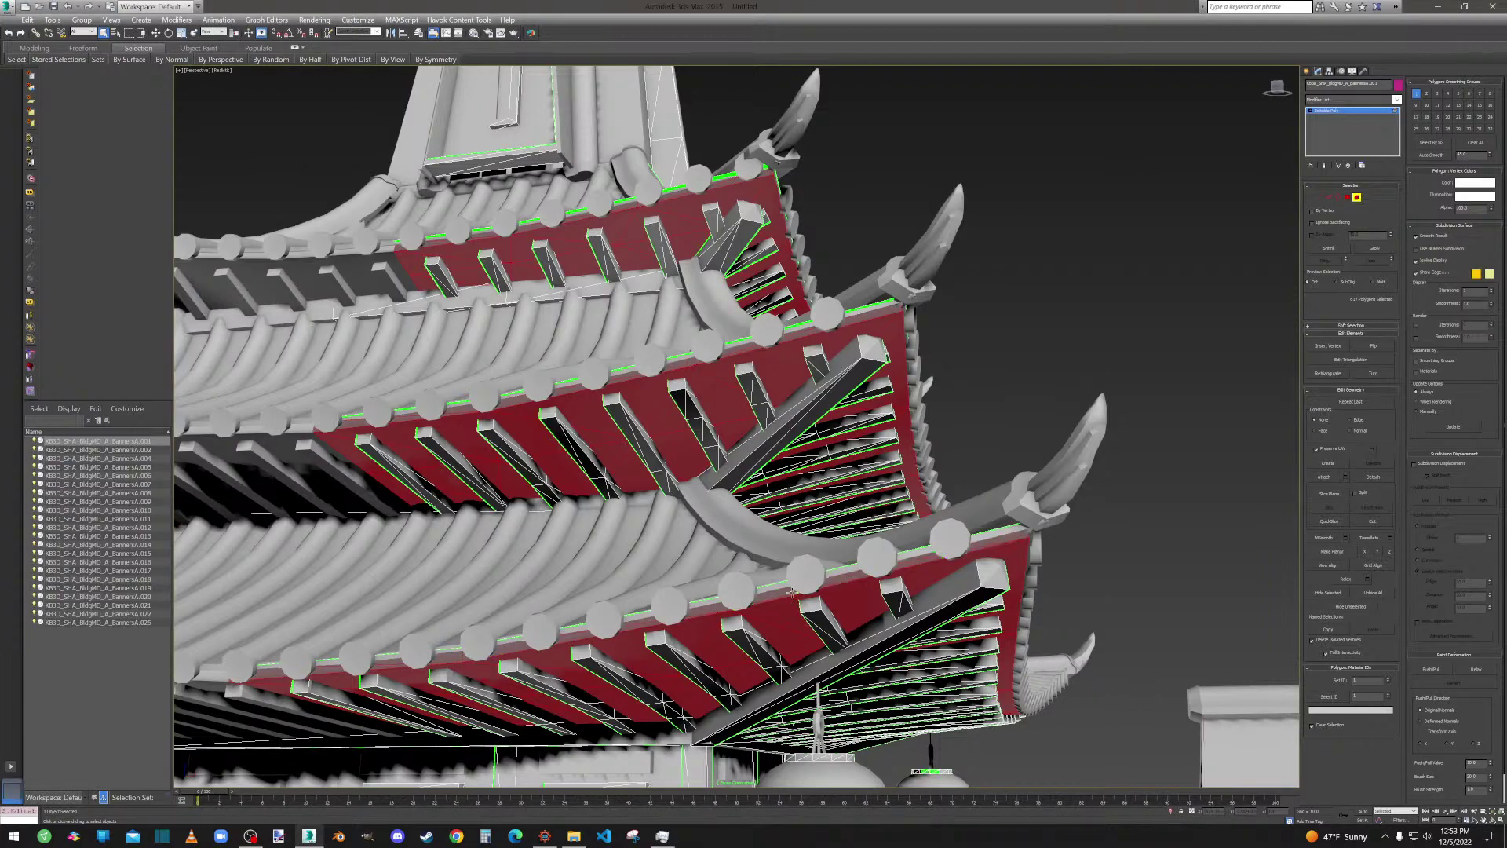
Add the reversed diagonal slats of the smaller tower's lattice panel to the selection, working from its upper corner towards the middle.
scroll(789, 598, down, 6)
scroll(773, 482, down, 1)
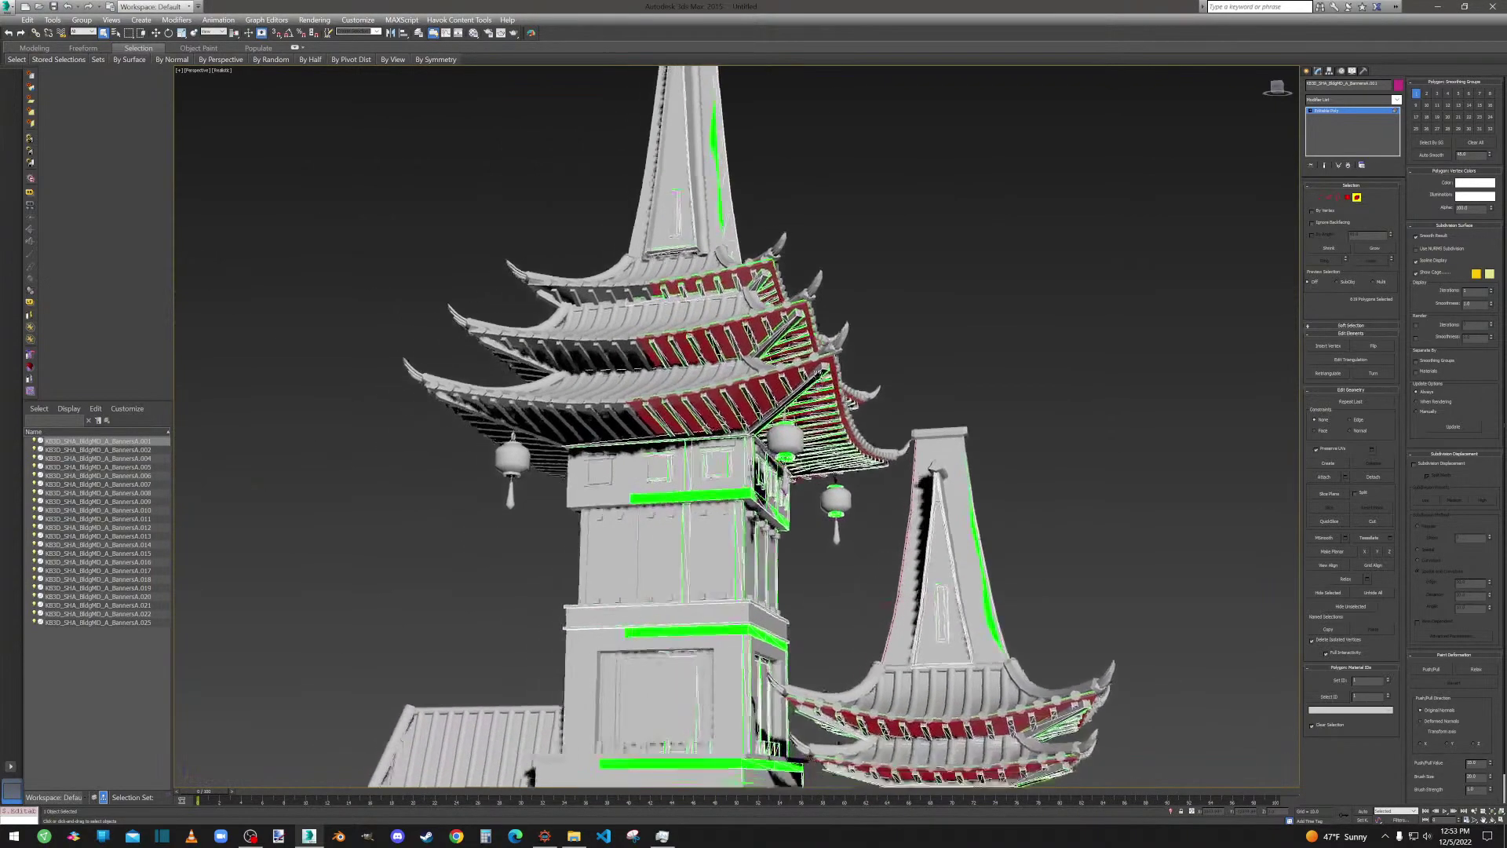
scroll(785, 385, up, 7)
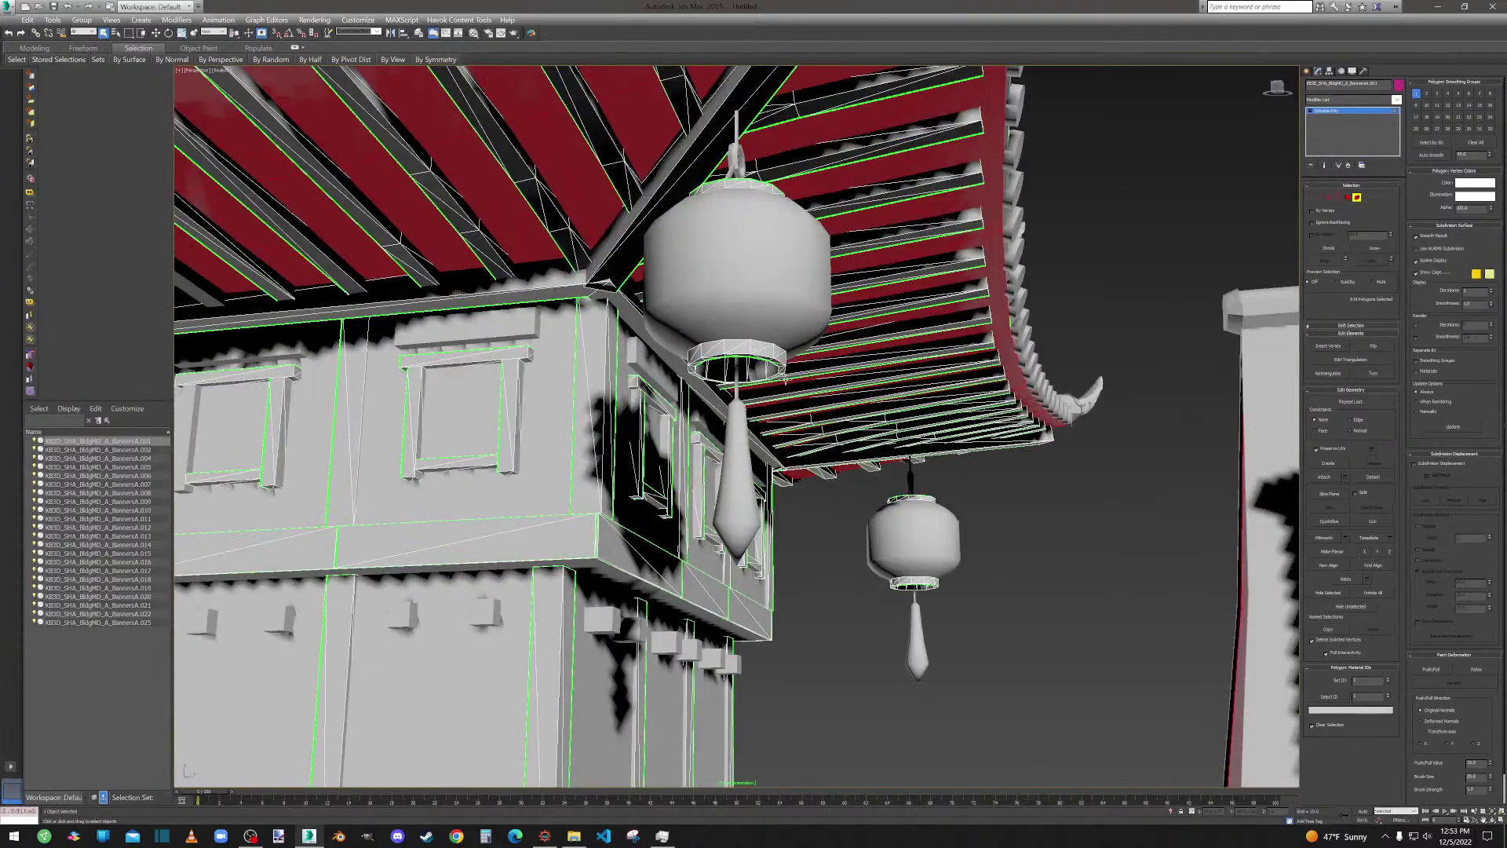
scroll(785, 380, down, 7)
alt+middle_drag(785, 380, 774, 106)
scroll(821, 424, up, 6)
middle_drag(836, 407, 1045, 334)
scroll(1045, 334, up, 5)
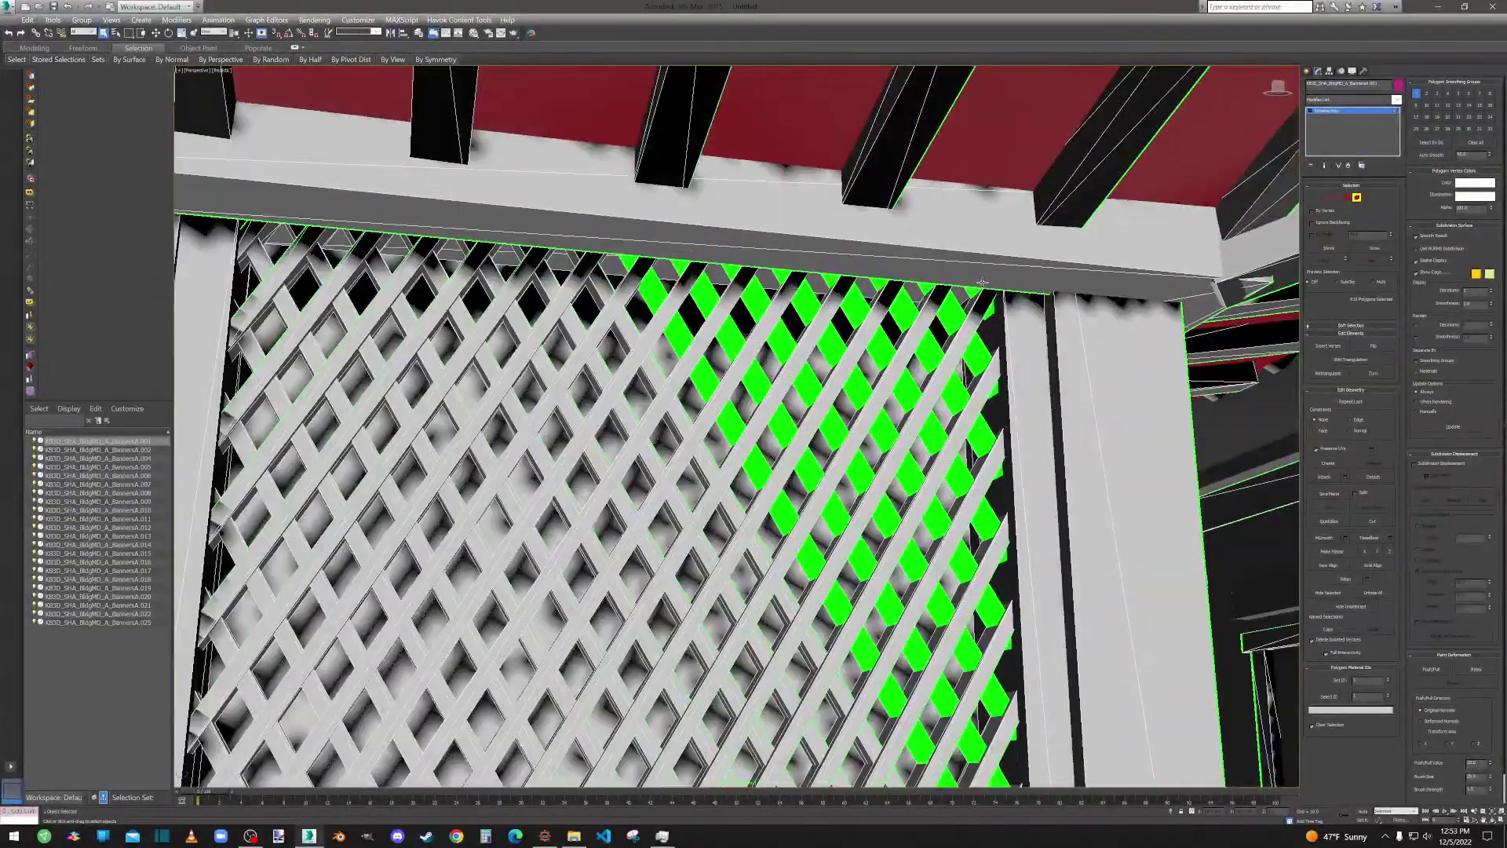
alt+click(965, 295)
alt+click(939, 319)
alt+click(928, 331)
alt+click(897, 386)
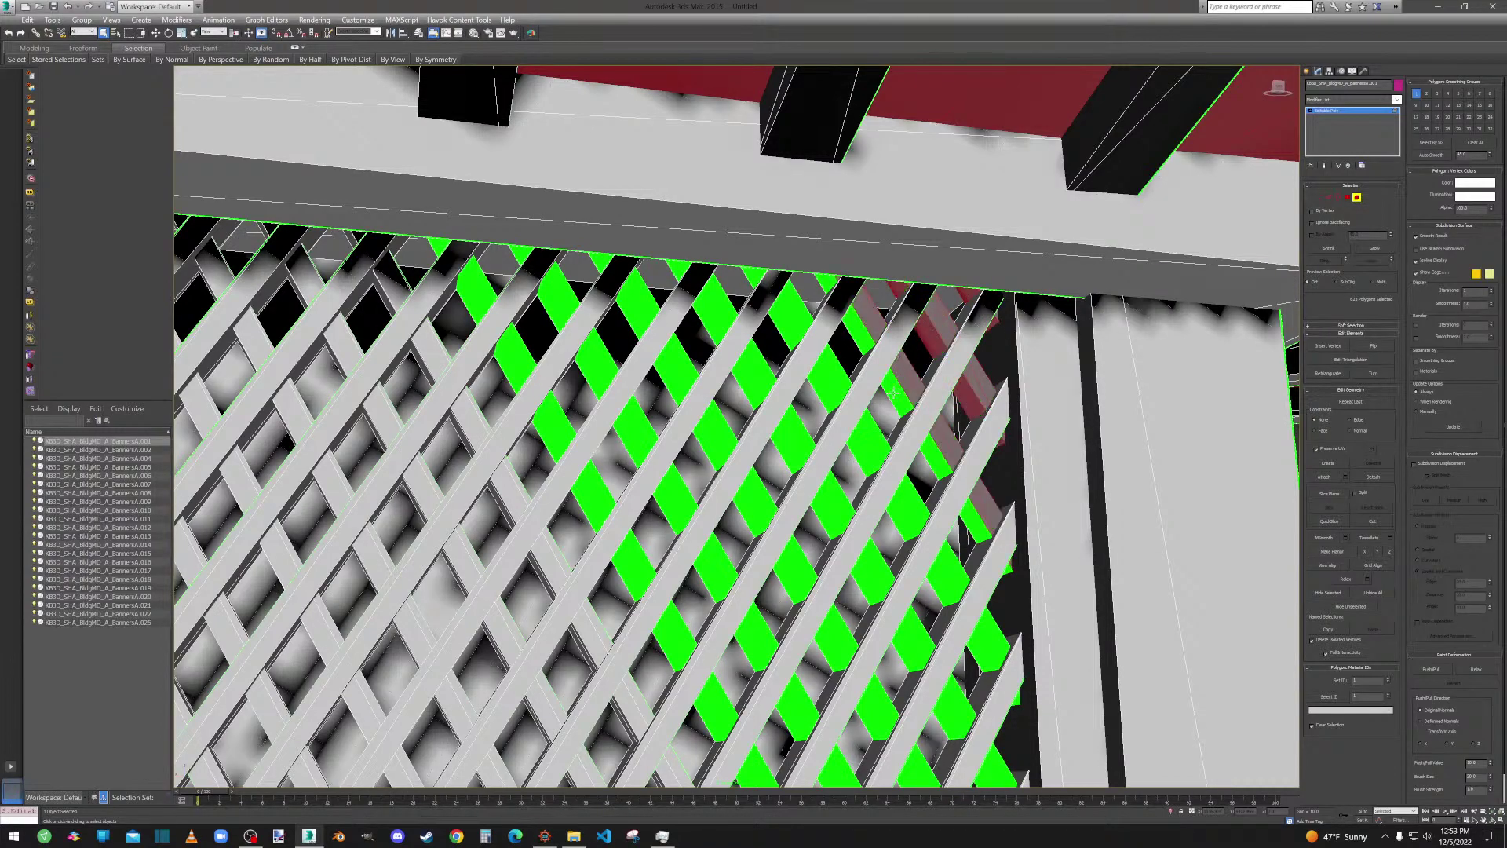
alt+click(877, 412)
alt+click(862, 453)
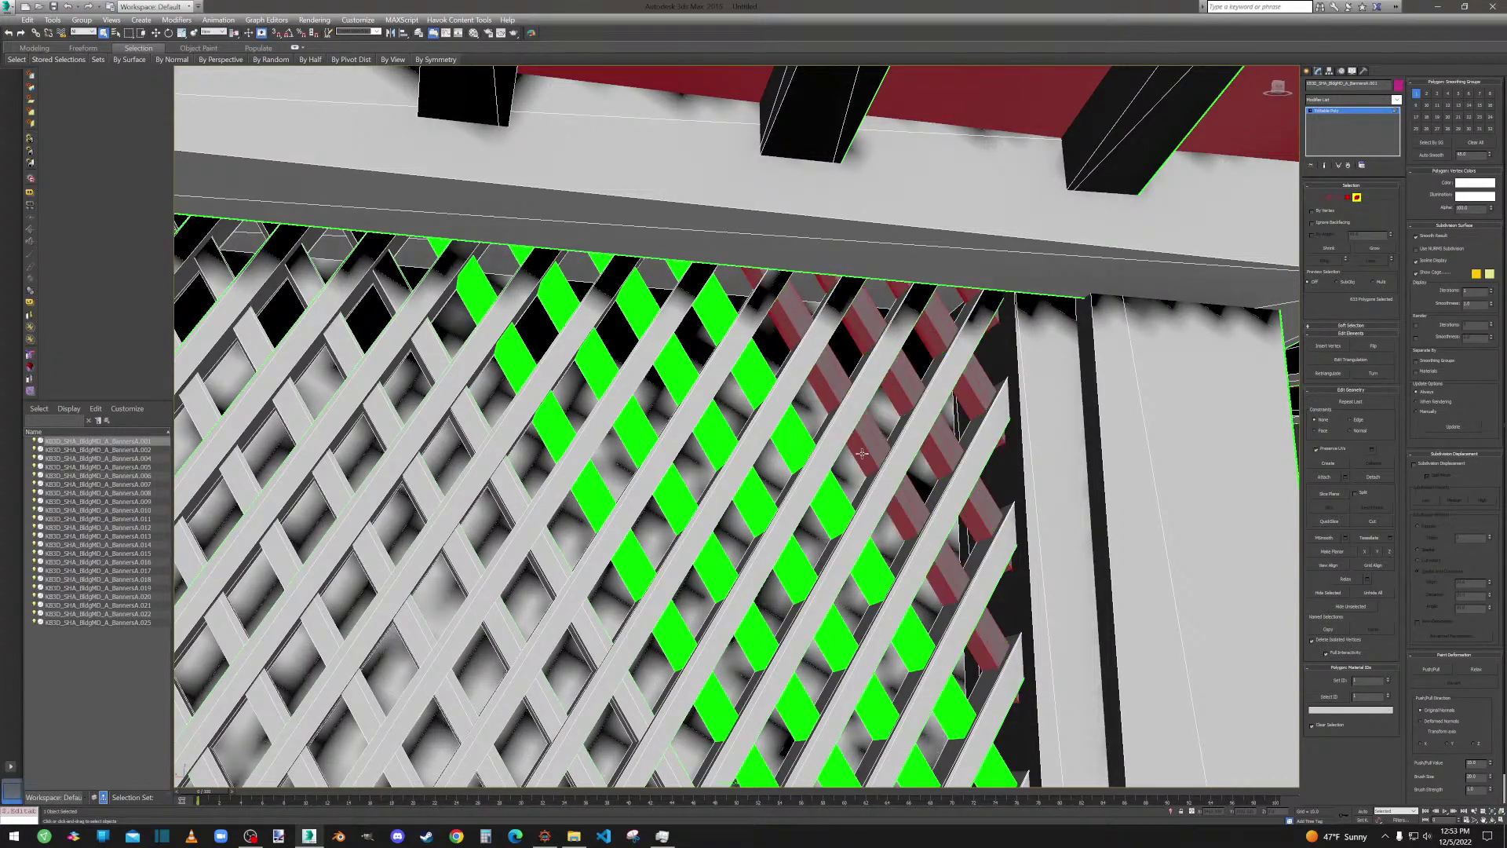
alt+click(791, 446)
alt+click(718, 432)
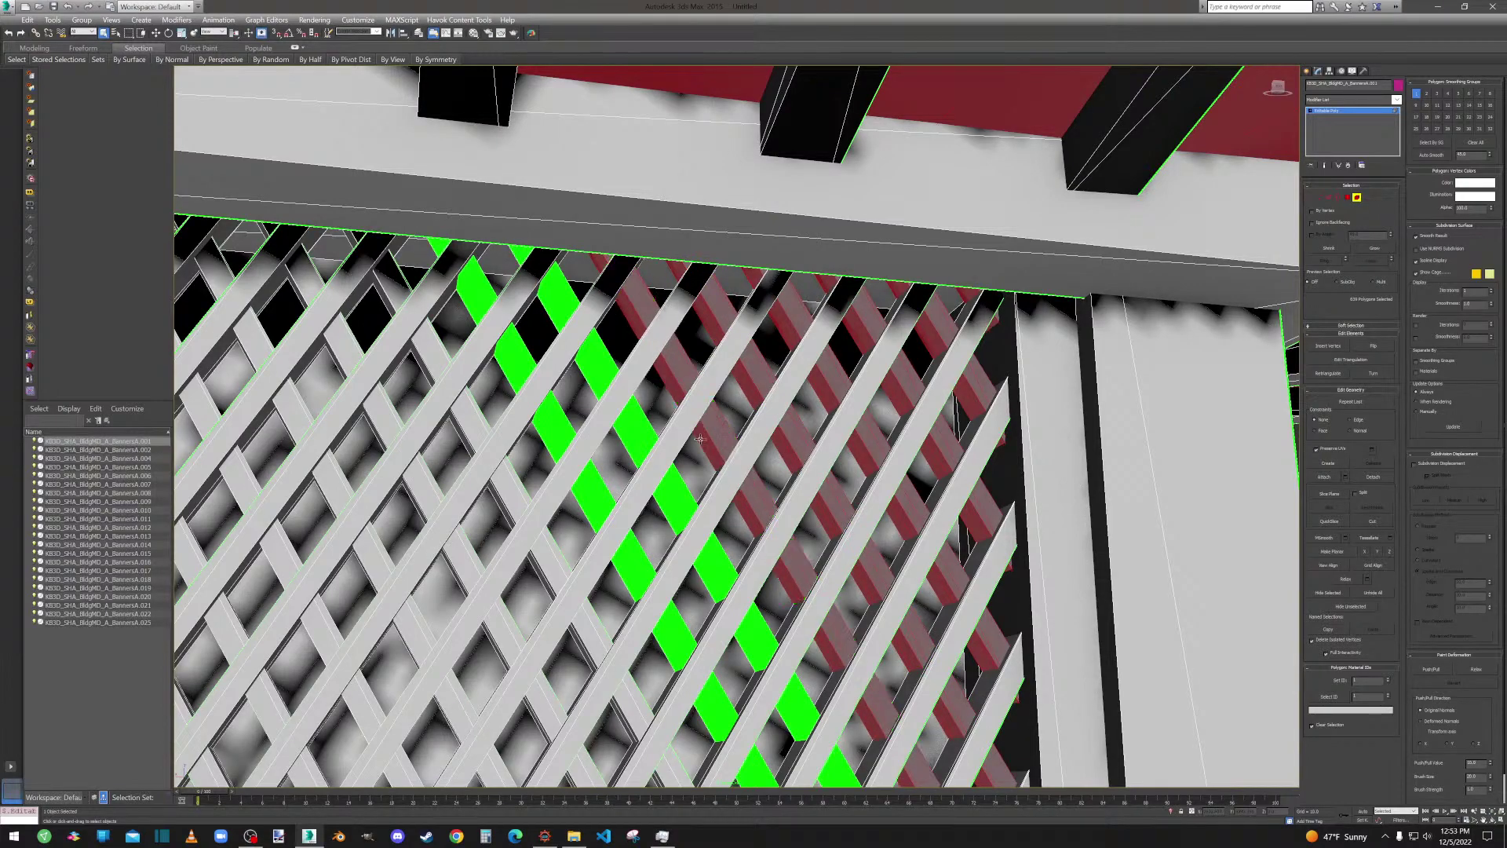
Finish selecting the lattice panel's reversed diagonals by adding the last two slats.
alt+click(628, 425)
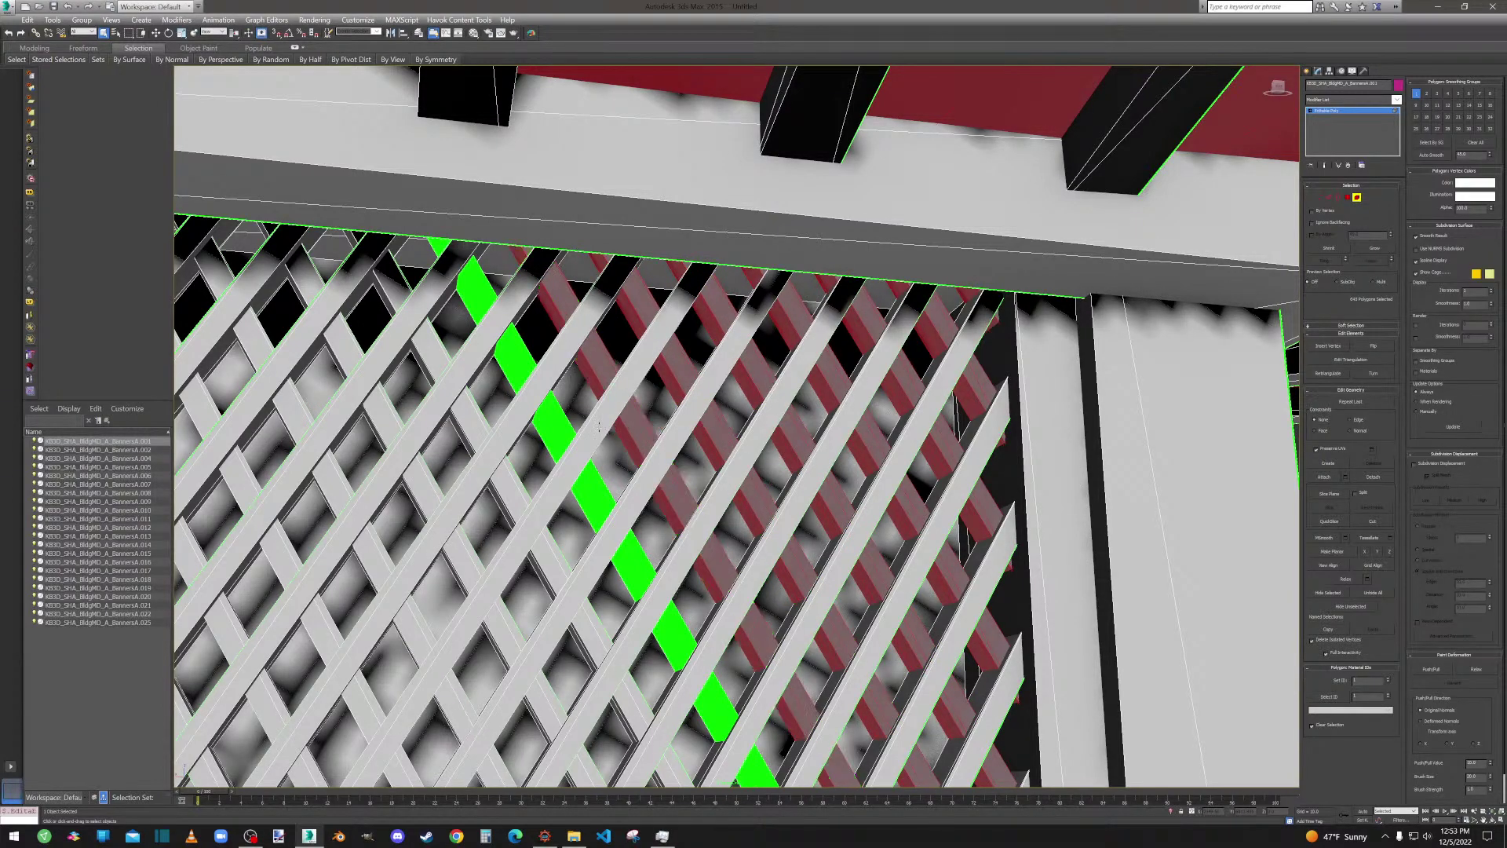
key(ctrl+z)
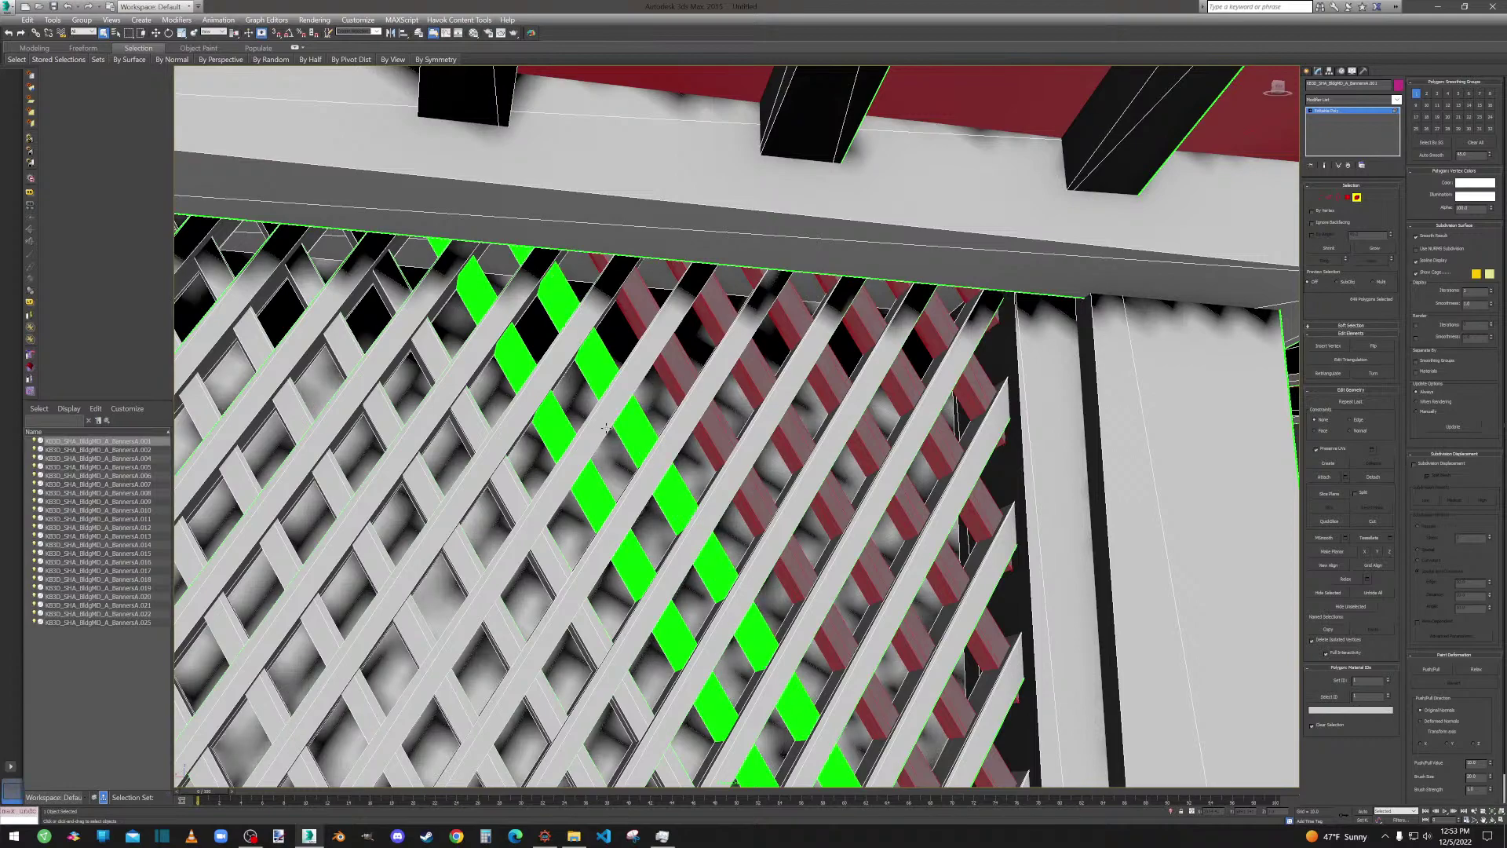
ctrl+click(646, 338)
alt+click(636, 322)
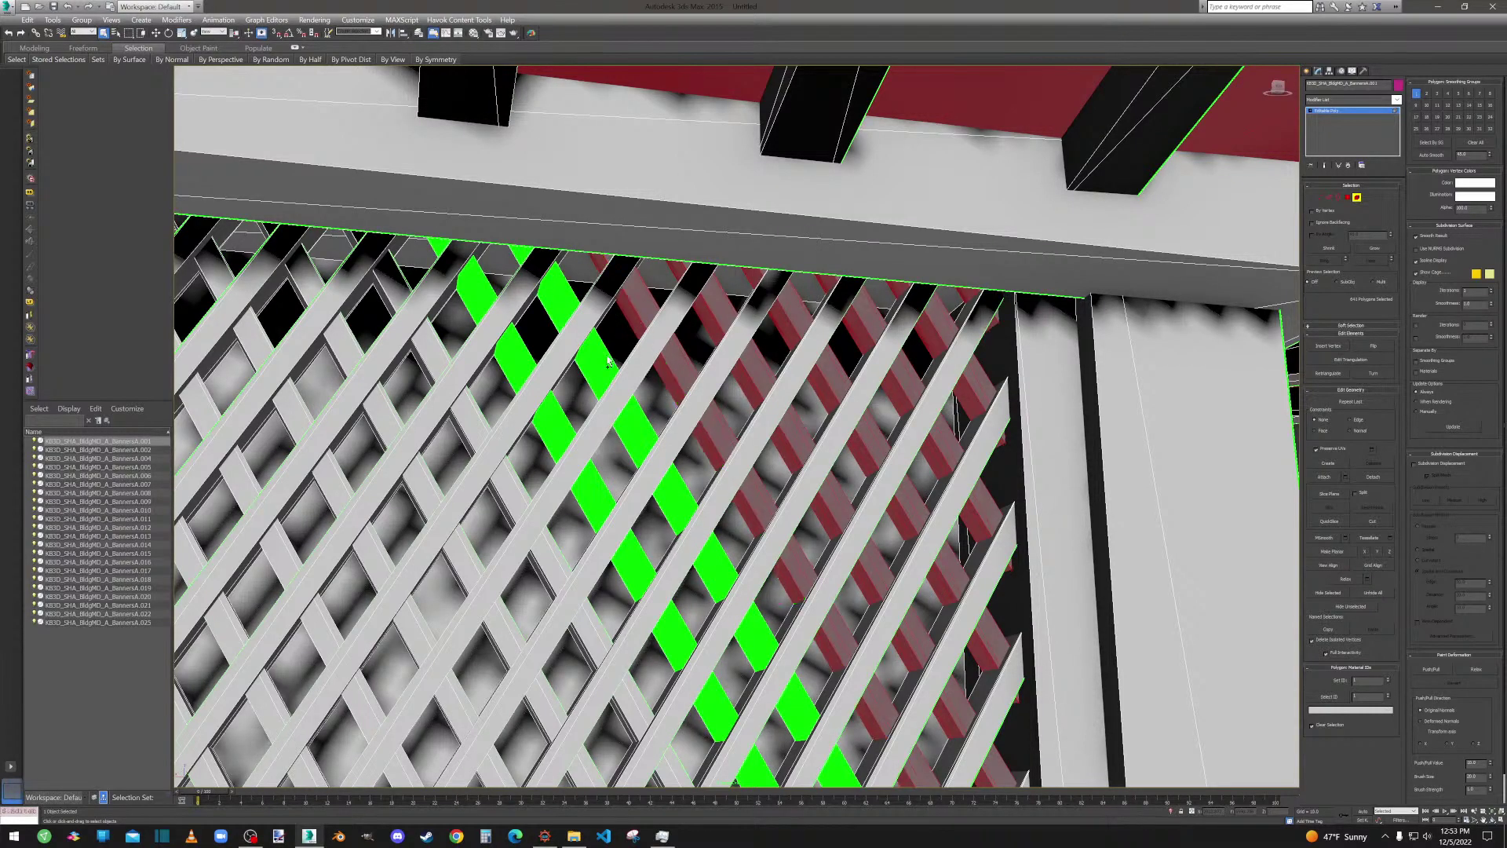
alt+click(605, 359)
alt+click(556, 424)
ctrl+click(547, 438)
Add the remaining reversed faces between the lattice slats to the selection, row by row along the panel's upper corner.
scroll(800, 410, down, 6)
alt+middle_drag(800, 410, 760, 459)
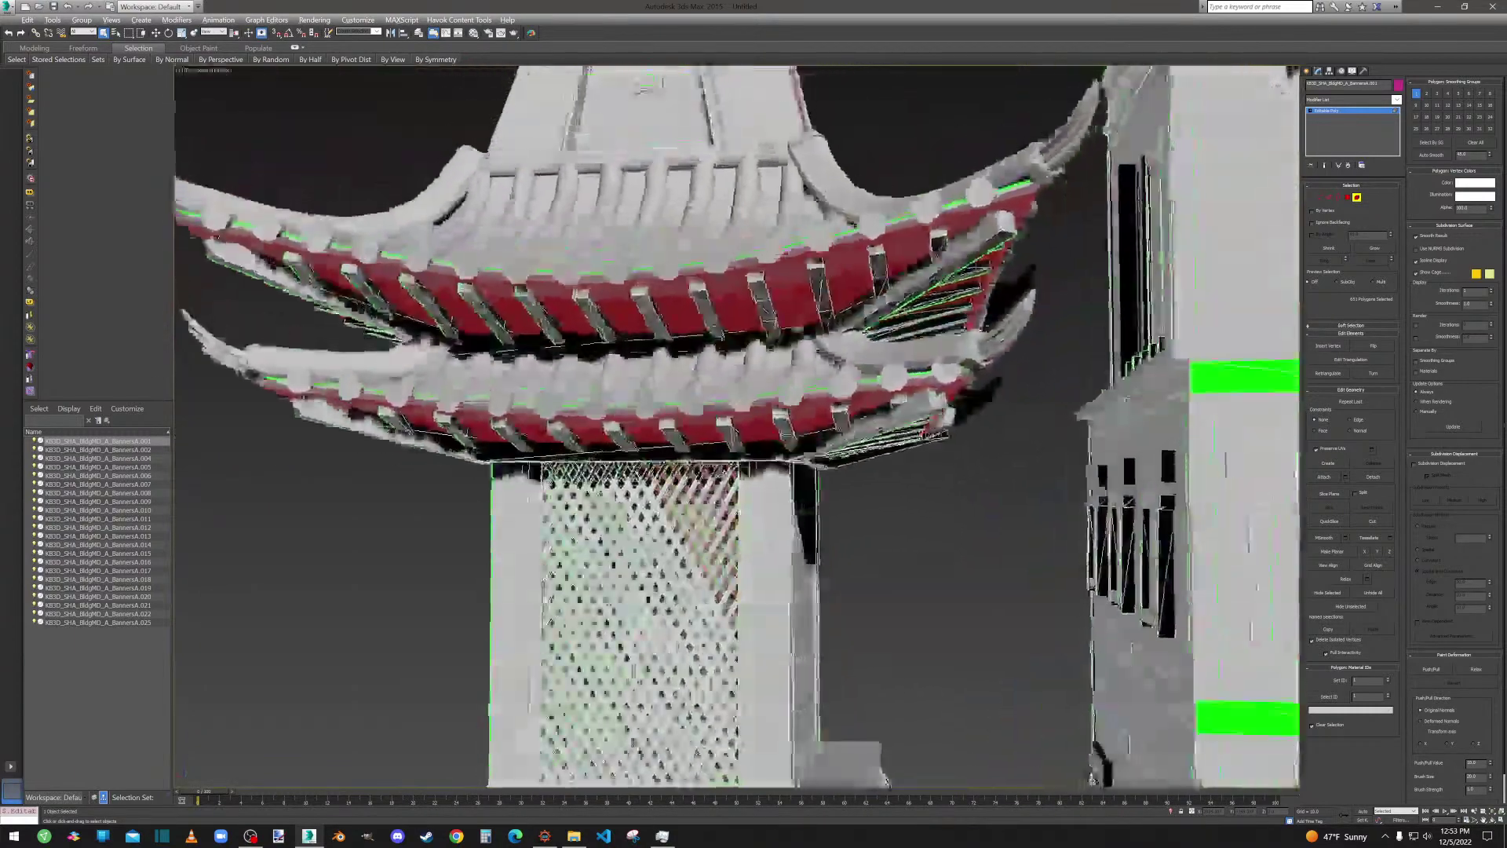
scroll(730, 325, up, 10)
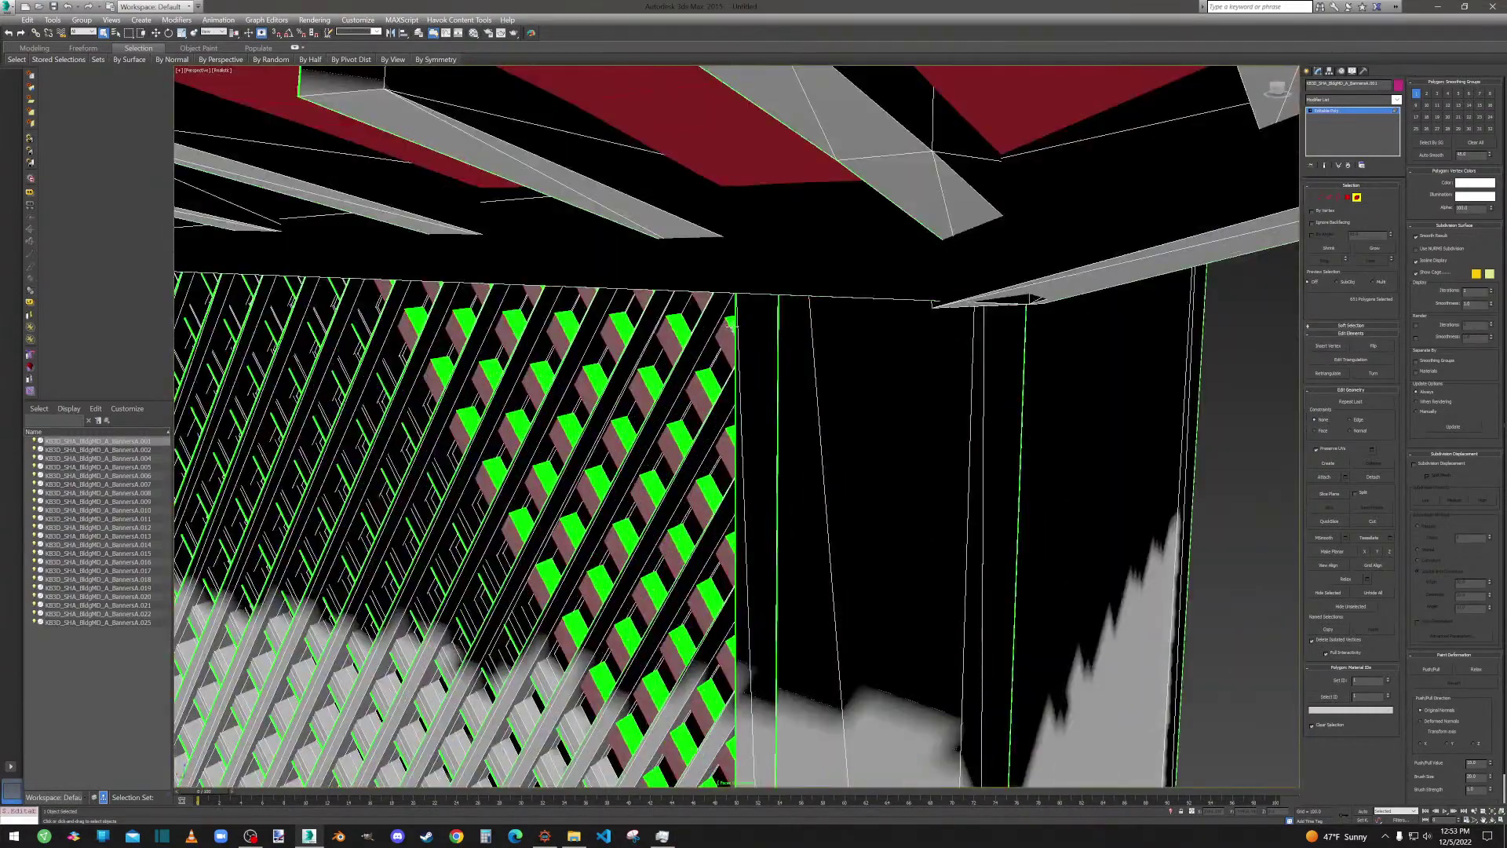
ctrl+click(701, 383)
ctrl+click(640, 379)
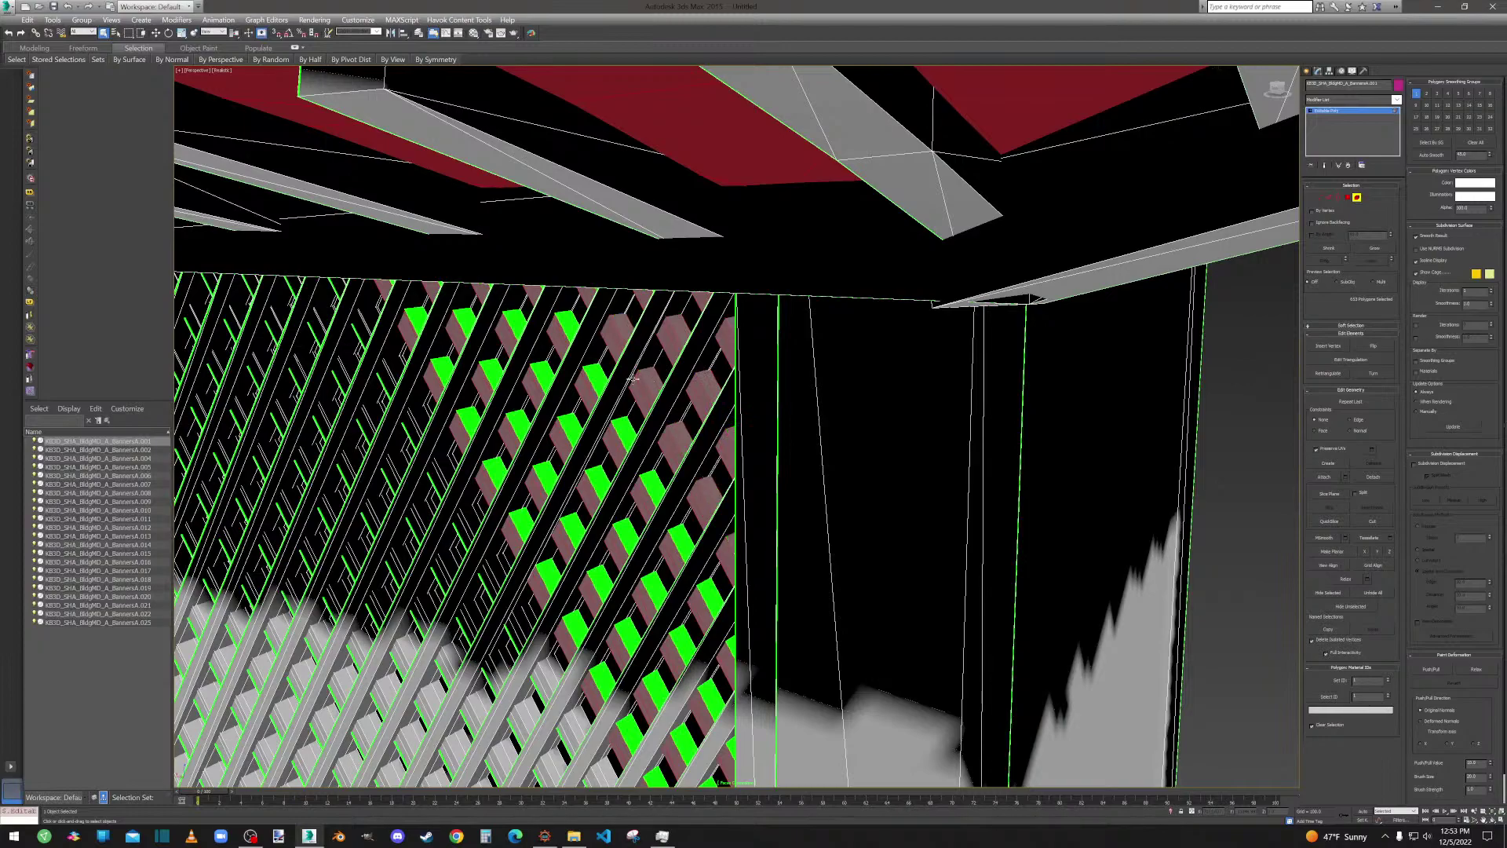
ctrl+click(595, 376)
ctrl+click(541, 374)
ctrl+click(488, 368)
ctrl+click(441, 366)
Flip the normals of all selected reversed polygons and clear the selection.
scroll(617, 410, down, 5)
alt+middle_drag(620, 410, 711, 390)
scroll(711, 390, down, 4)
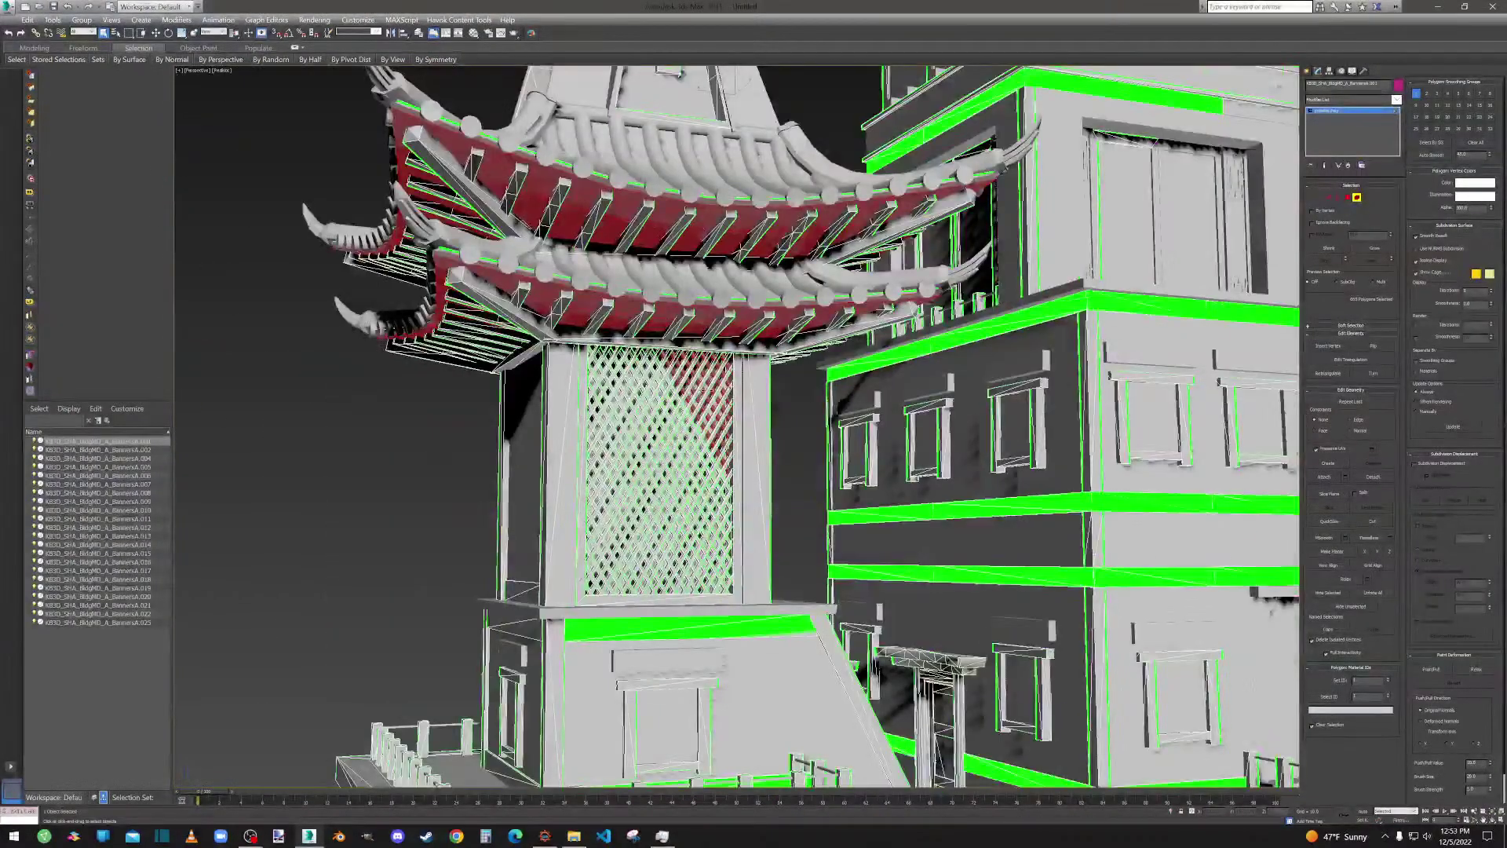
click(1347, 197)
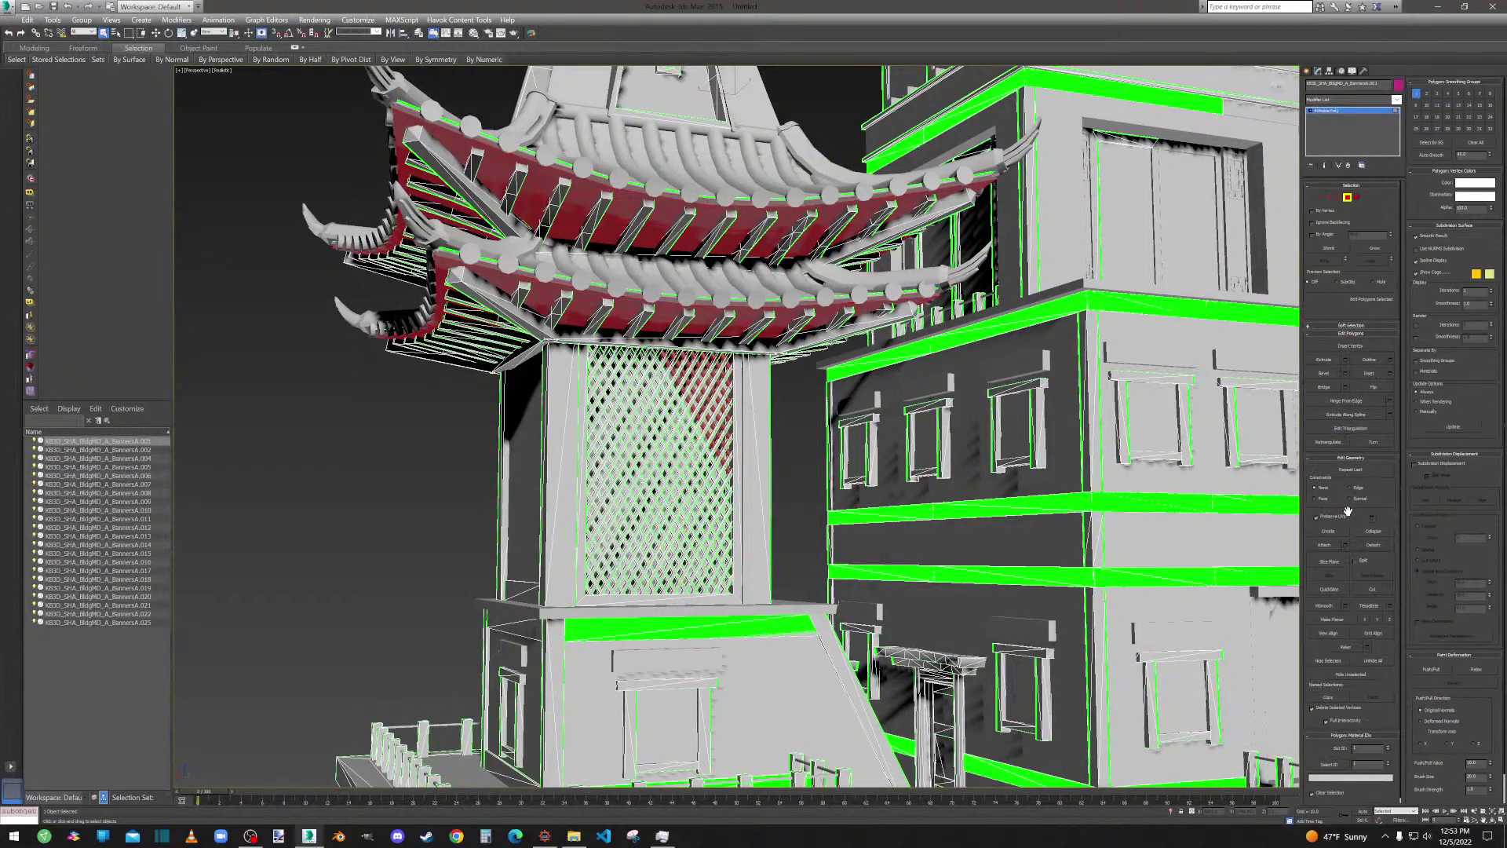
click(1375, 387)
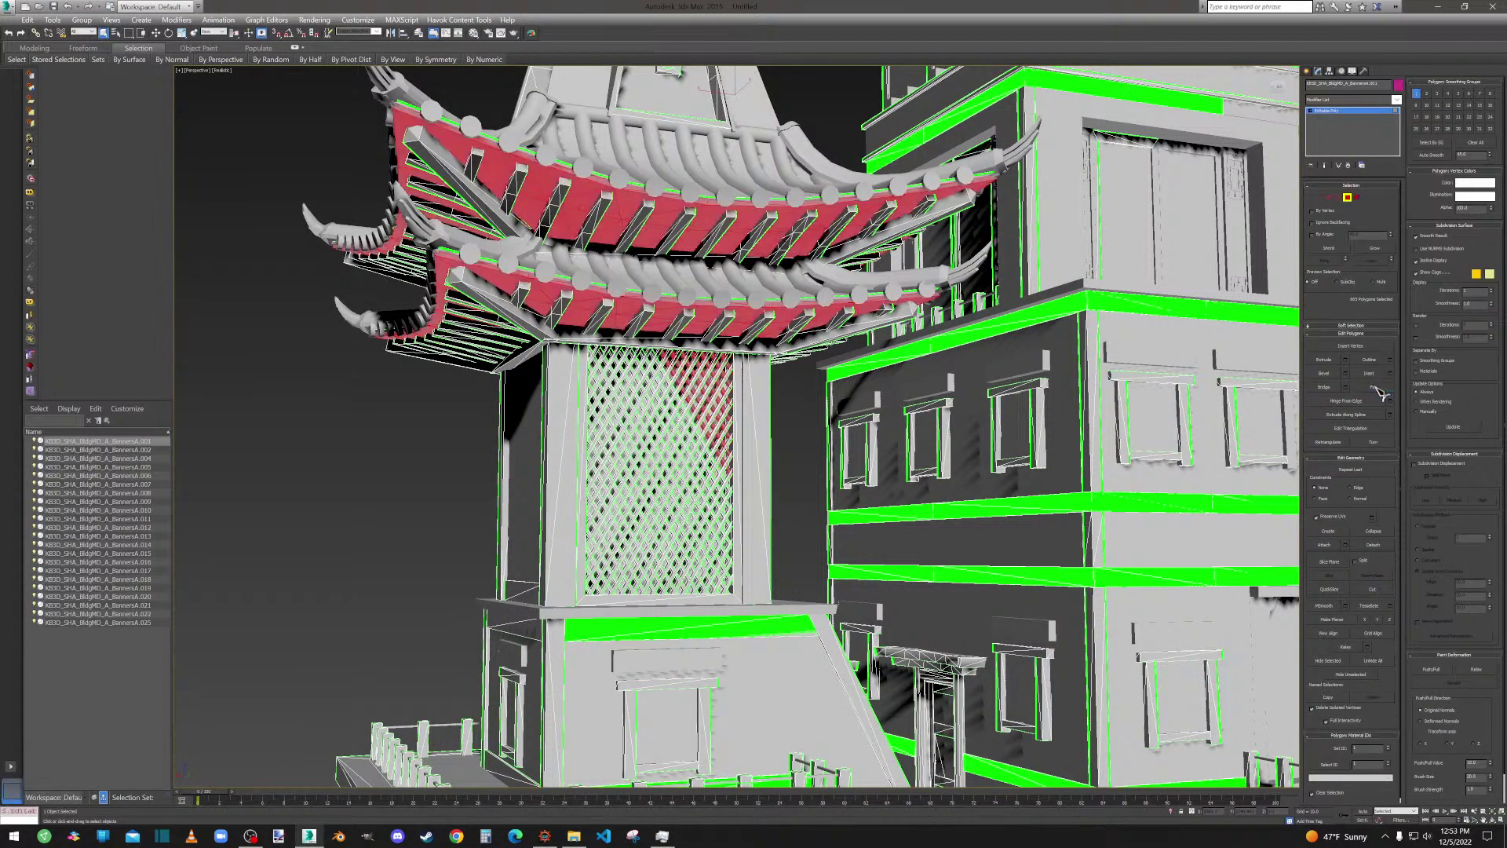
click(810, 425)
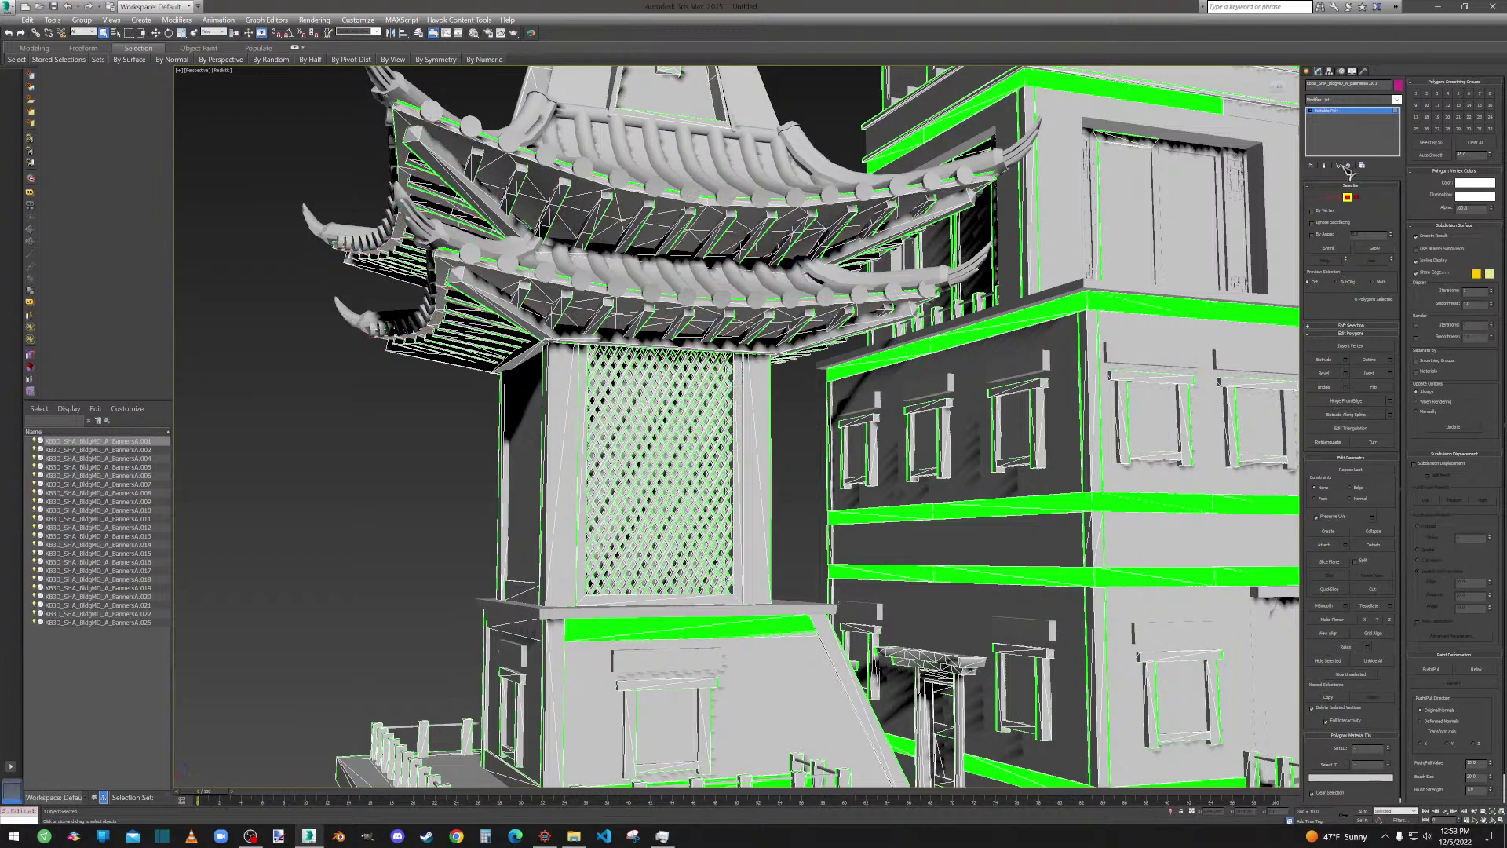
Switch to element selection and select the reversed post of the small doorway between the two towers.
click(1355, 198)
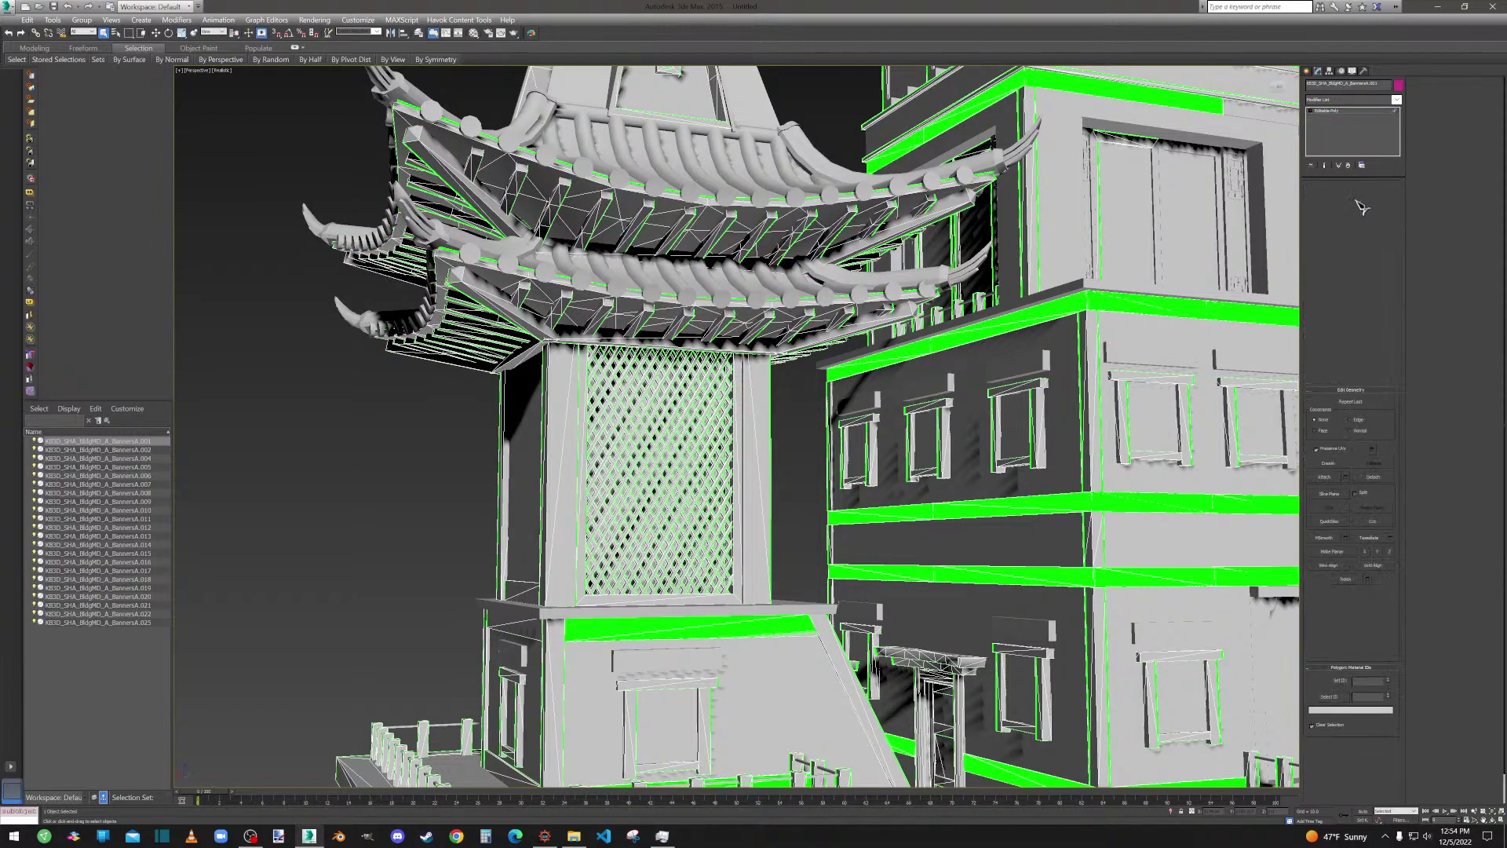
scroll(862, 183, down, 3)
scroll(863, 183, down, 3)
alt+middle_drag(881, 405, 737, 487)
alt+middle_drag(902, 383, 889, 378)
scroll(889, 378, down, 1)
scroll(889, 378, up, 1)
scroll(889, 378, up, 8)
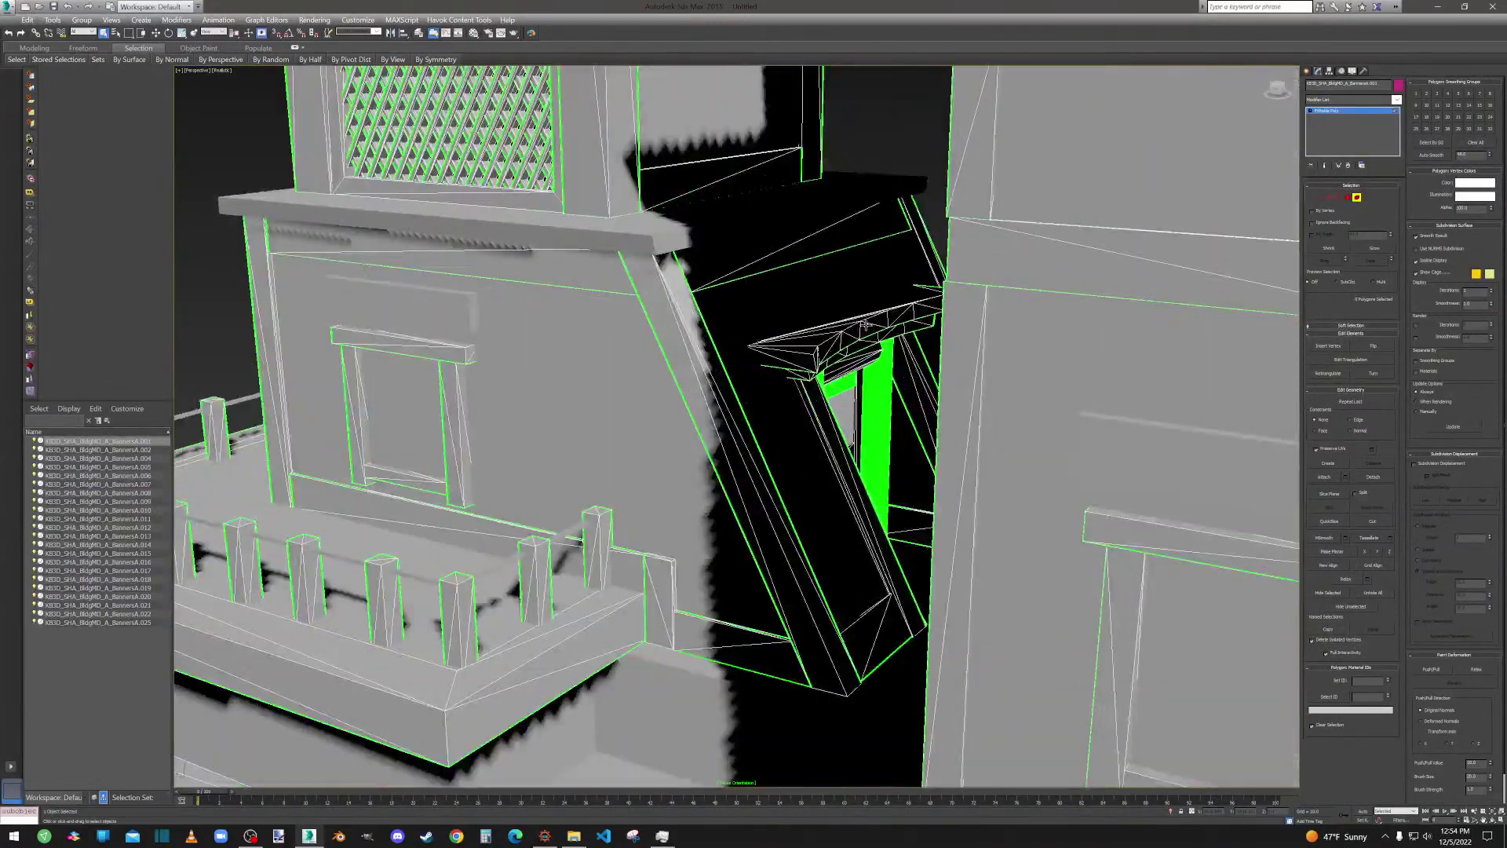
click(907, 456)
Add the doorway's reversed lintel panel, the thin strips beneath its beam and the opposite inner jamb to the selection.
alt+middle_drag(917, 456, 905, 306)
scroll(910, 310, down, 4)
scroll(906, 306, down, 4)
scroll(793, 338, up, 2)
ctrl+click(748, 319)
alt+middle_drag(760, 286, 746, 262)
ctrl+click(728, 254)
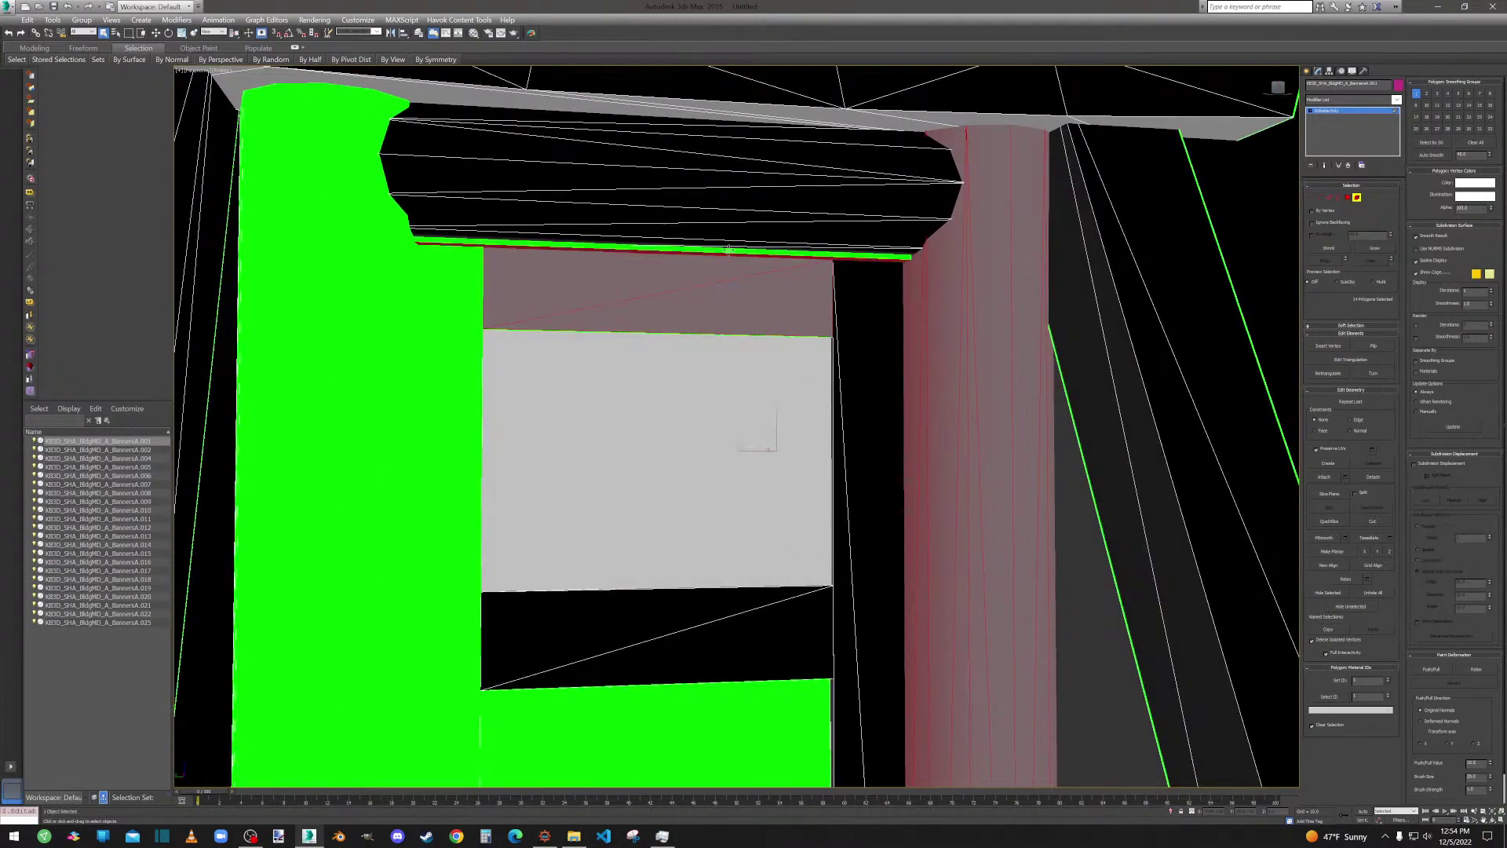
ctrl+click(710, 252)
ctrl+click(433, 285)
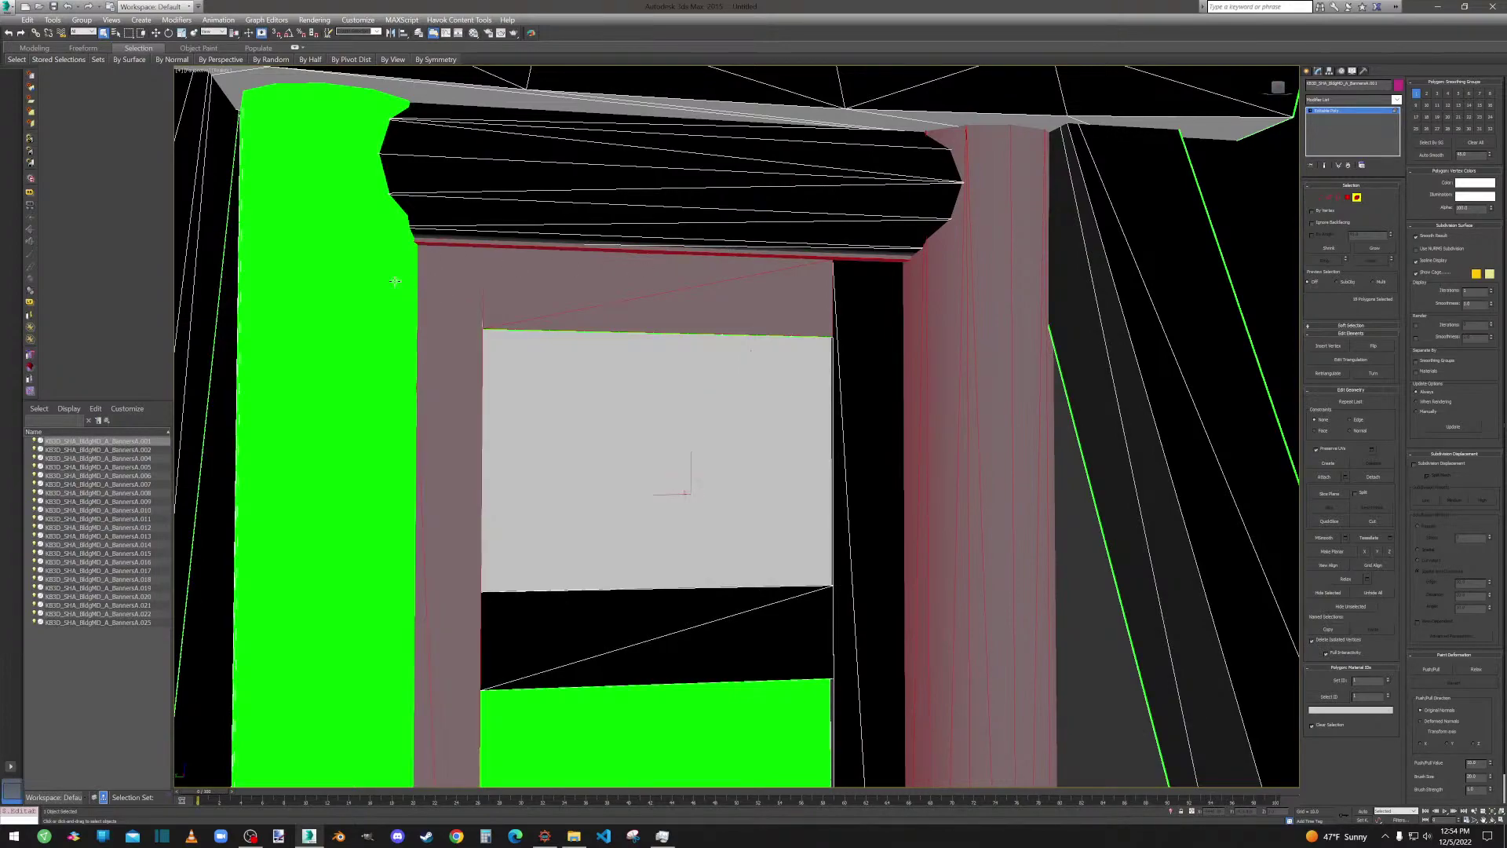
Add the small doorway's remaining reversed post and the lower door panel with its narrow side strips to the element selection.
ctrl+click(382, 281)
middle_drag(640, 613, 640, 343)
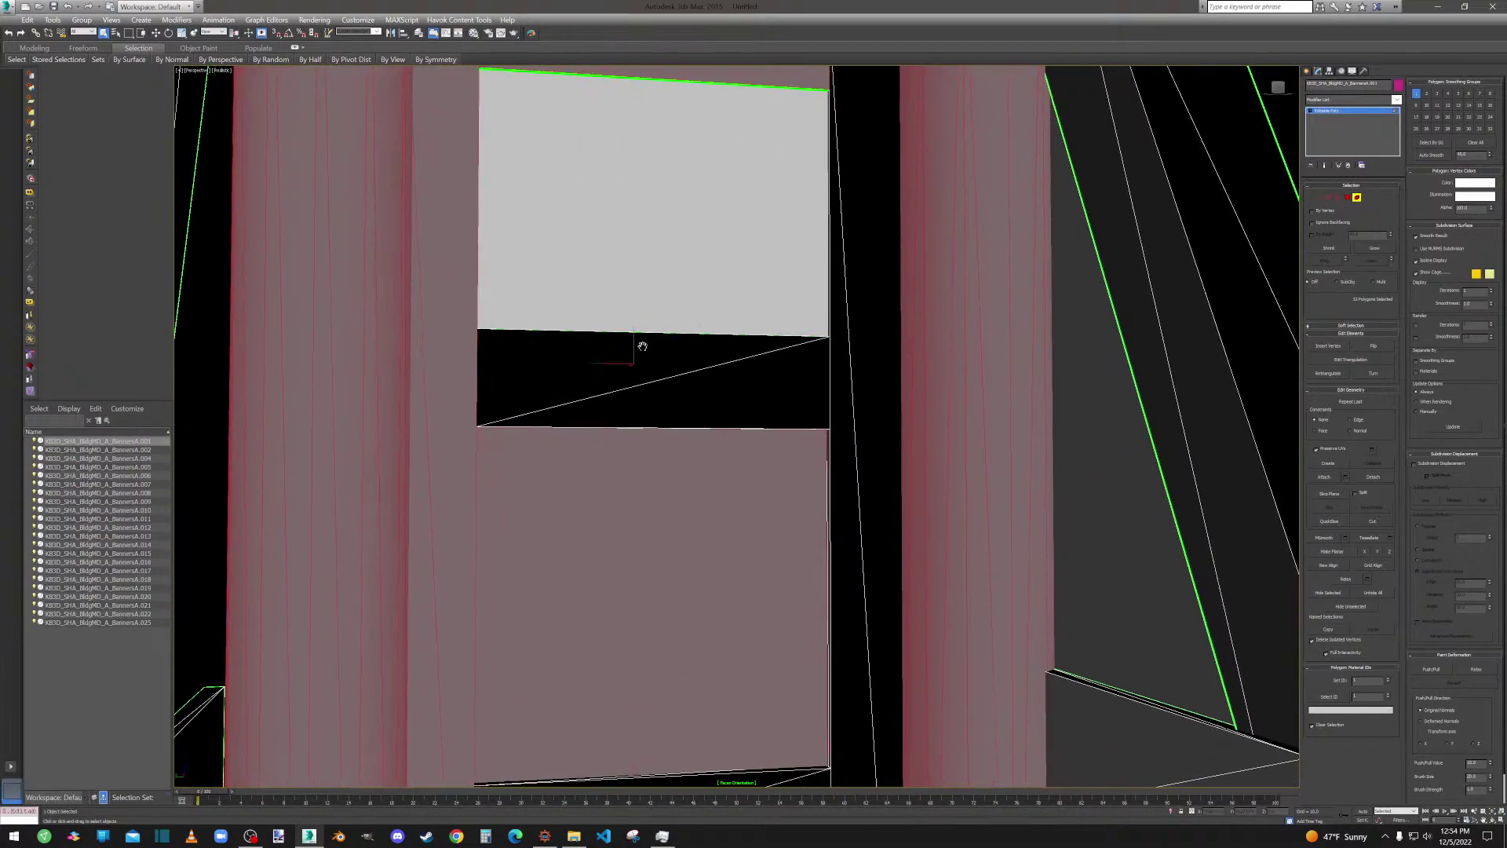
scroll(636, 388, up, 5)
scroll(637, 386, up, 10)
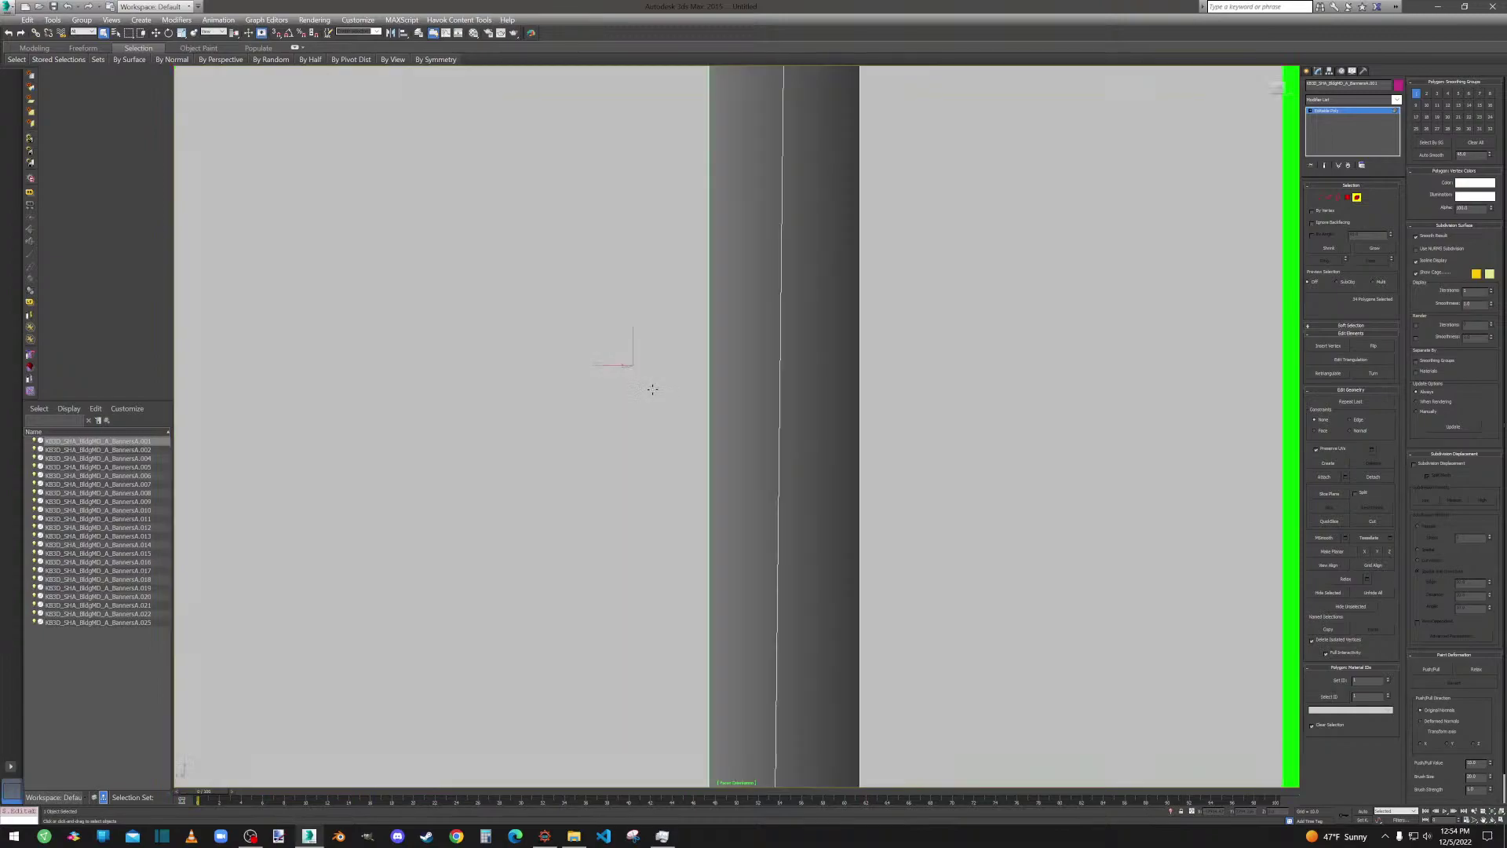
scroll(646, 407, down, 5)
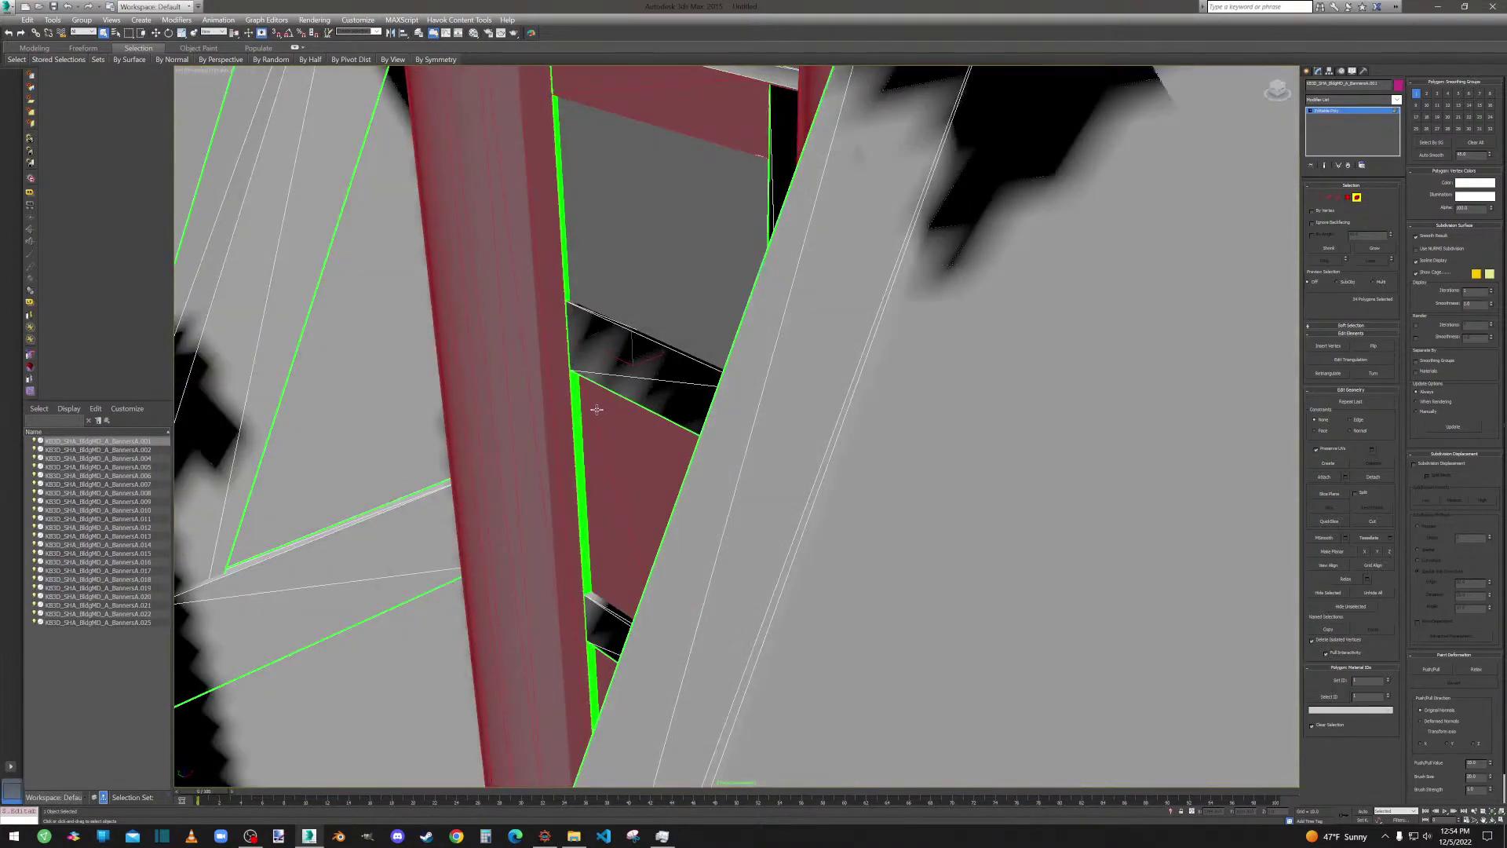
ctrl+click(579, 394)
scroll(572, 388, down, 5)
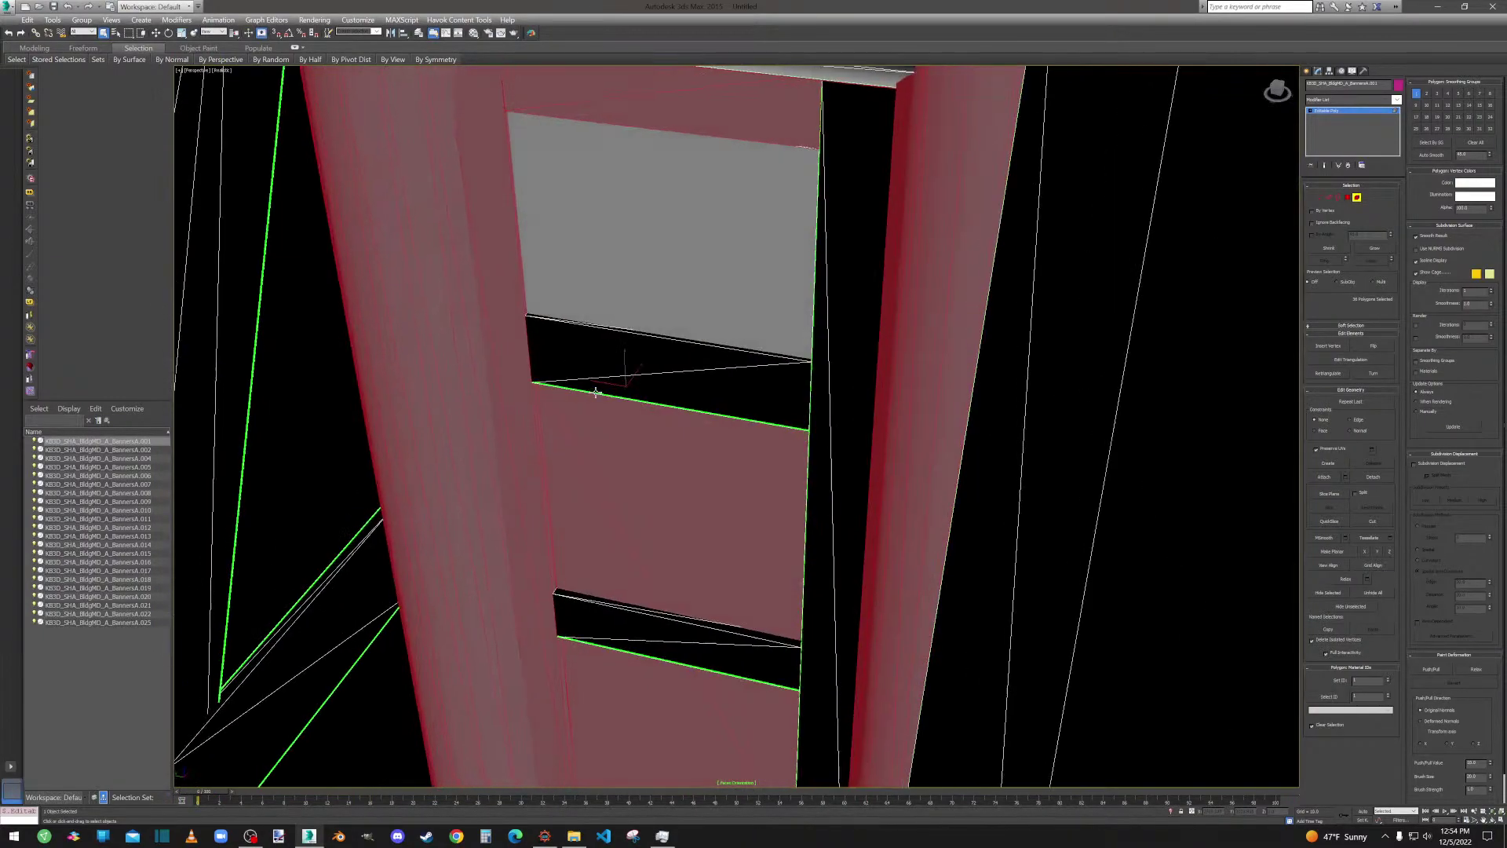
scroll(612, 381, up, 5)
scroll(612, 380, down, 4)
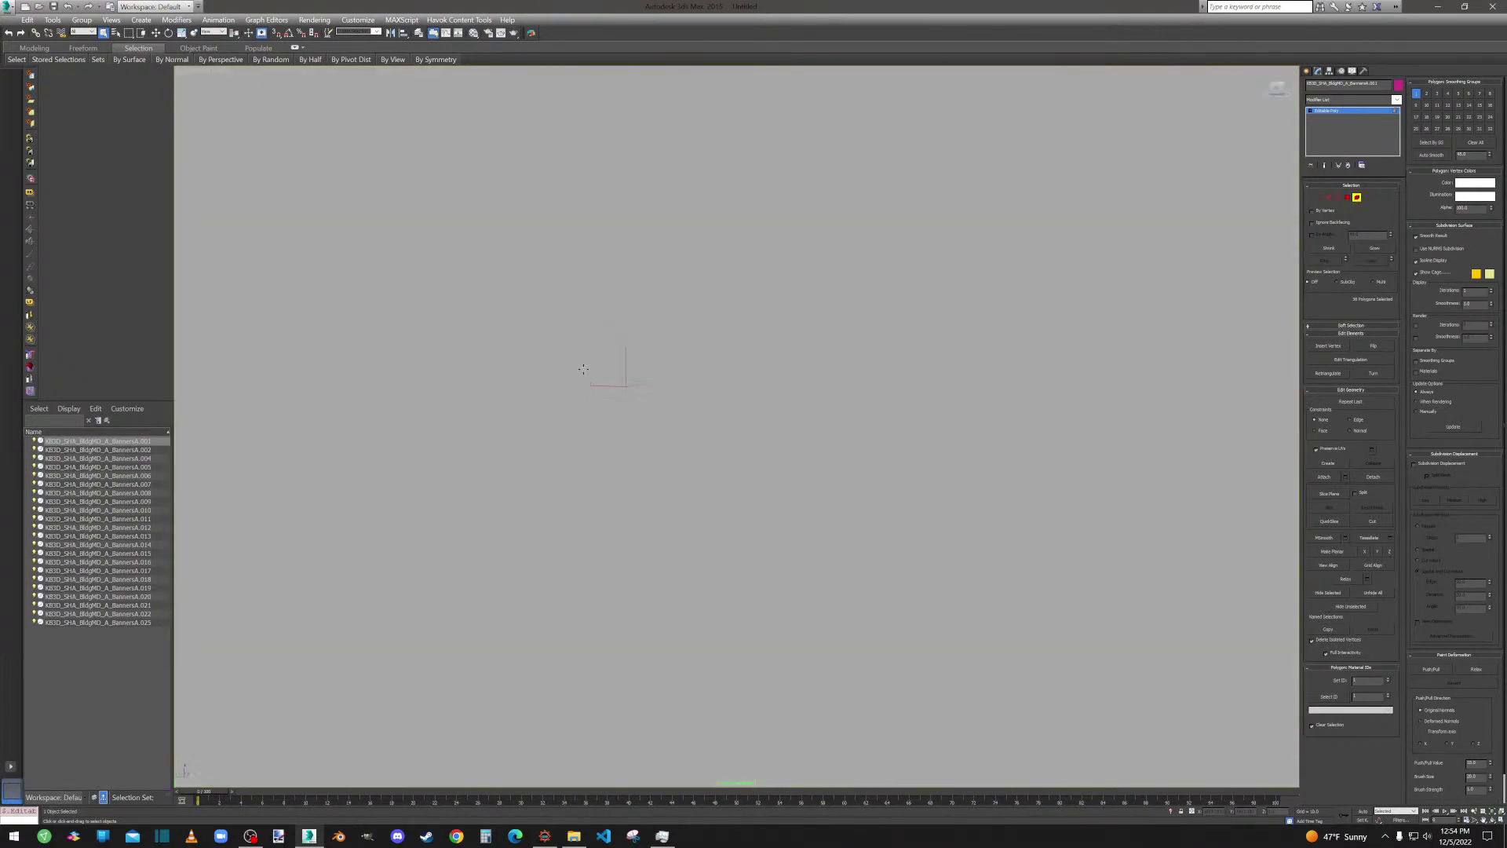
Switch to polygon level, flip the normals of the selected doorway faces and return to element selection.
click(1347, 197)
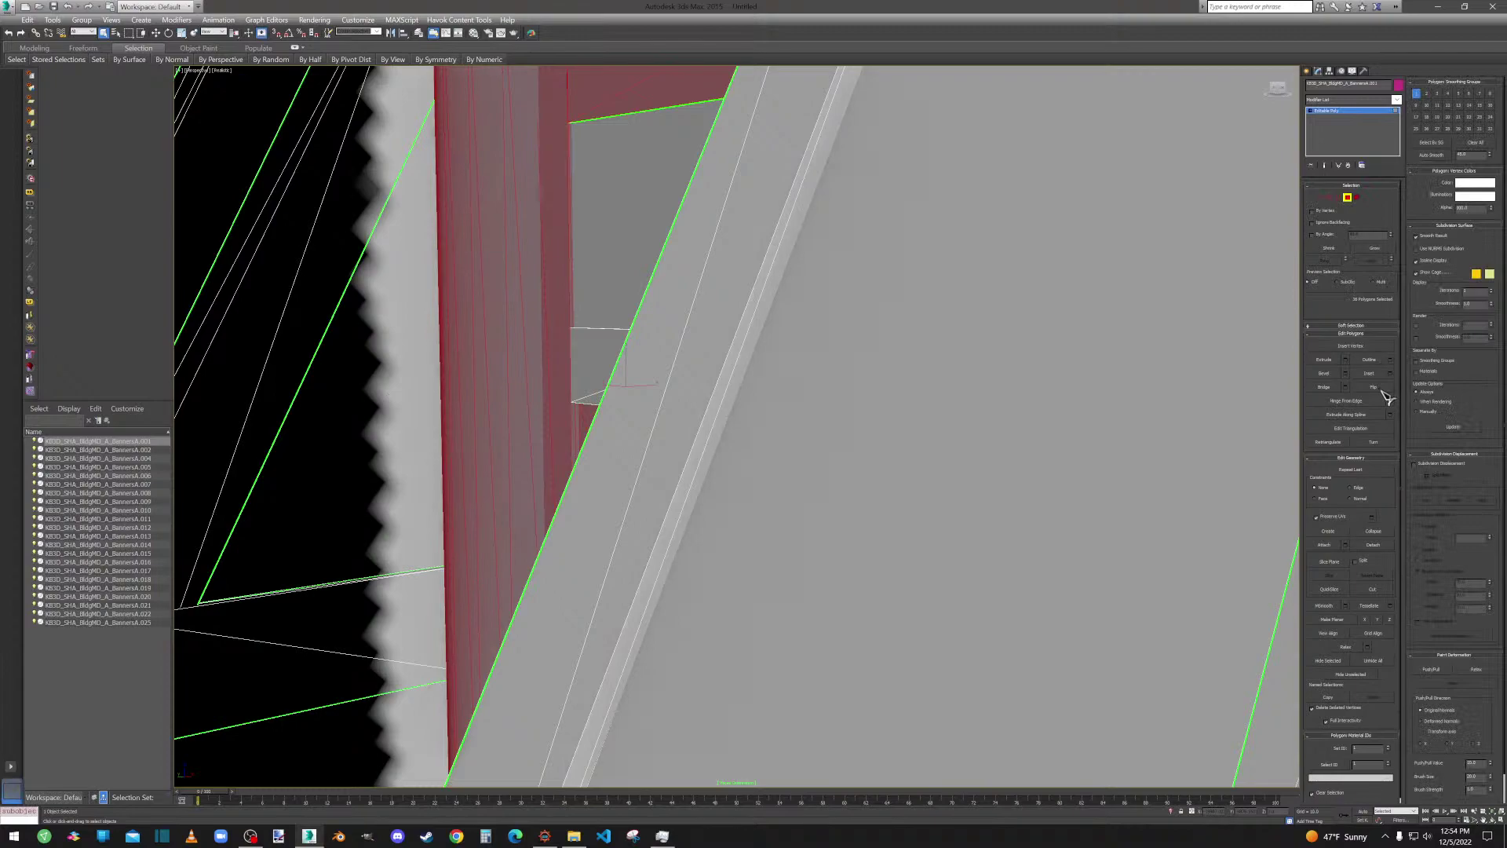
scroll(673, 305, down, 6)
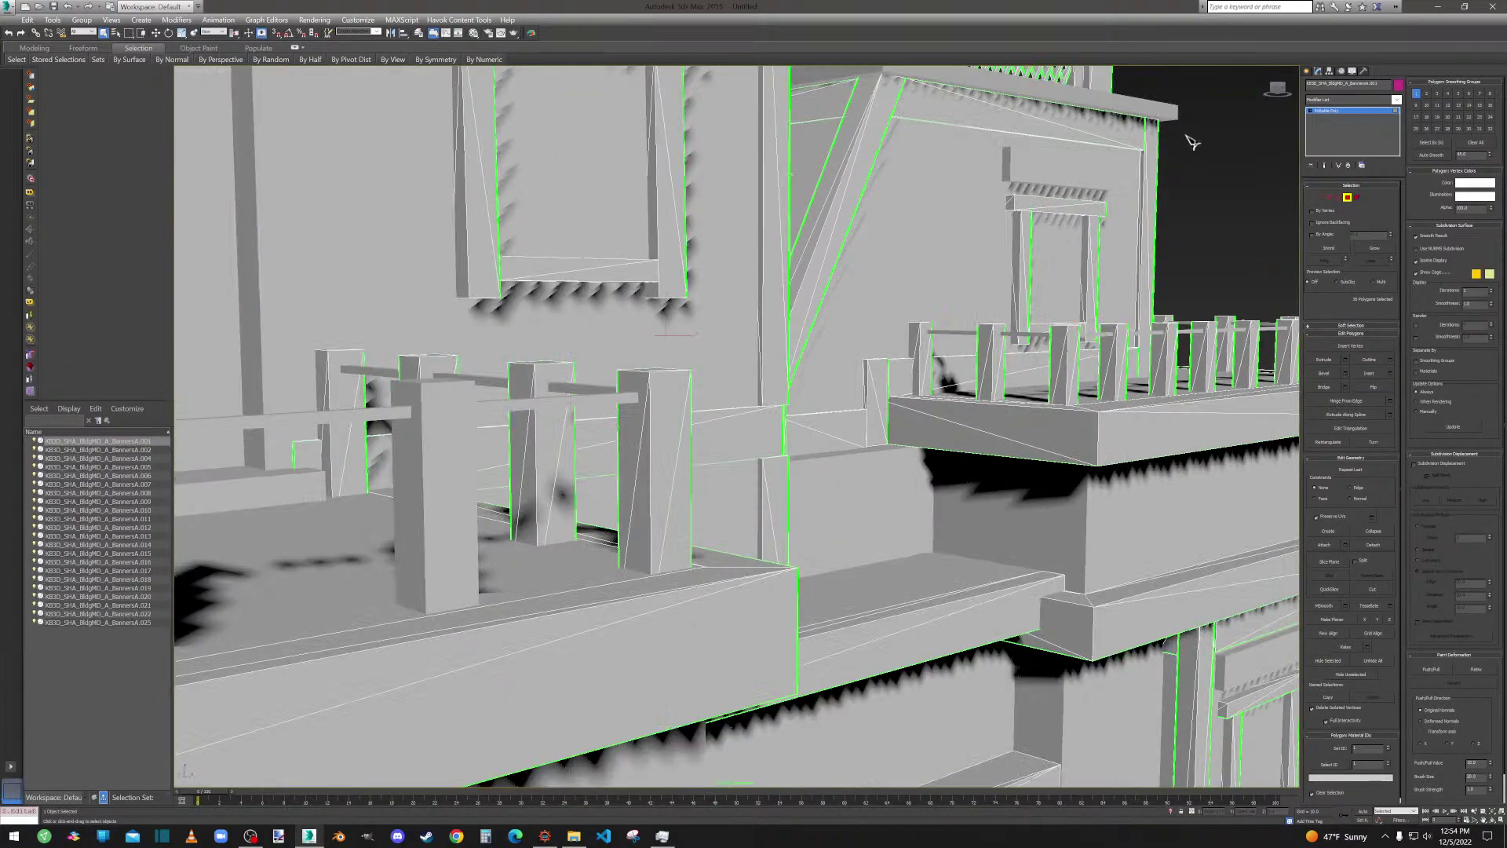
click(1357, 199)
Inspect the building from the sides, front and underneath for remaining reversed faces.
scroll(928, 267, down, 6)
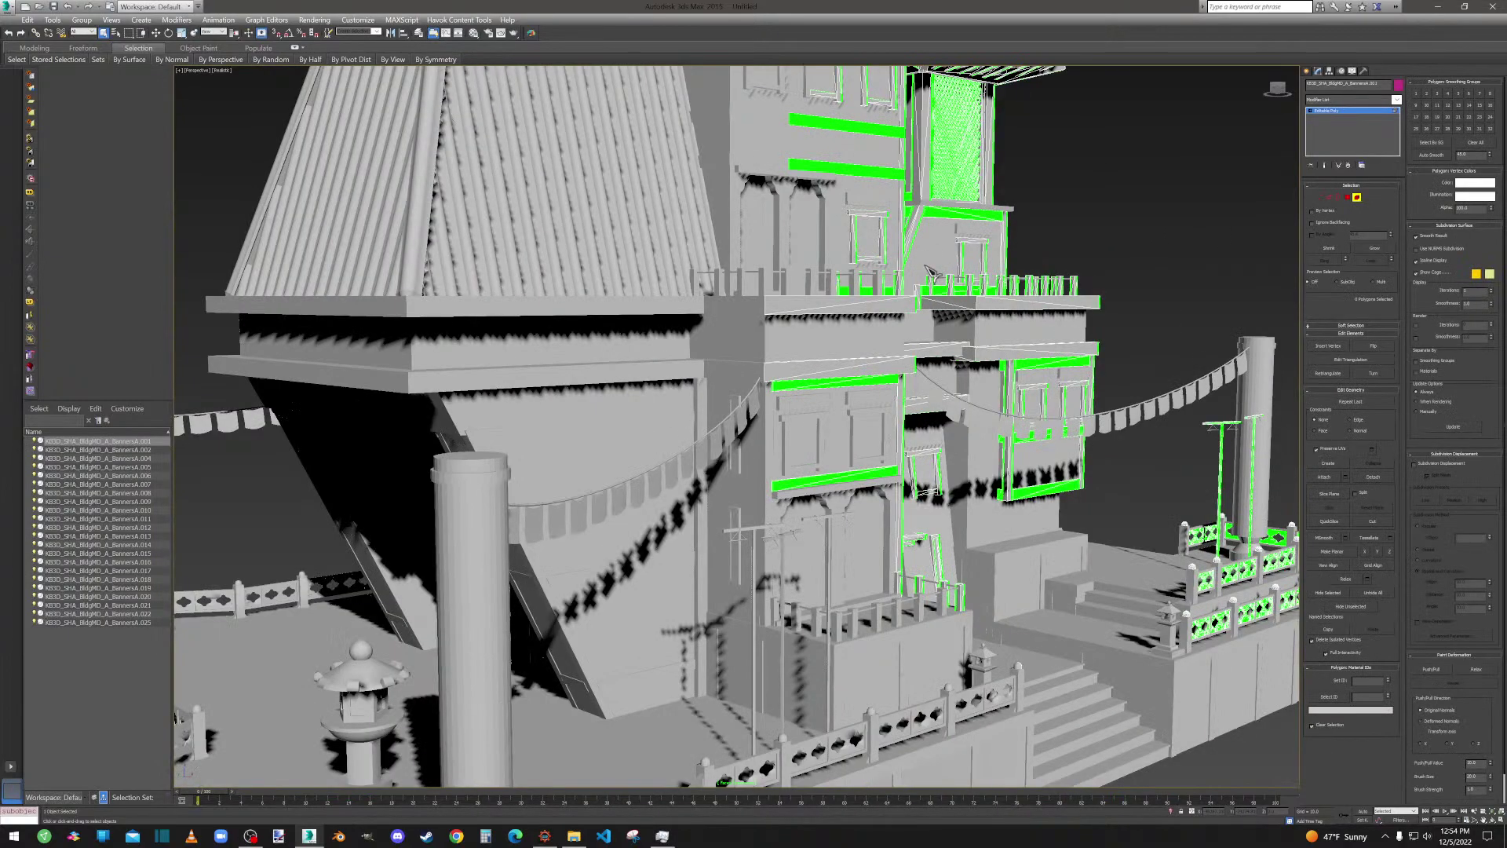
scroll(932, 271, down, 5)
alt+middle_drag(933, 270, 832, 396)
scroll(830, 401, up, 5)
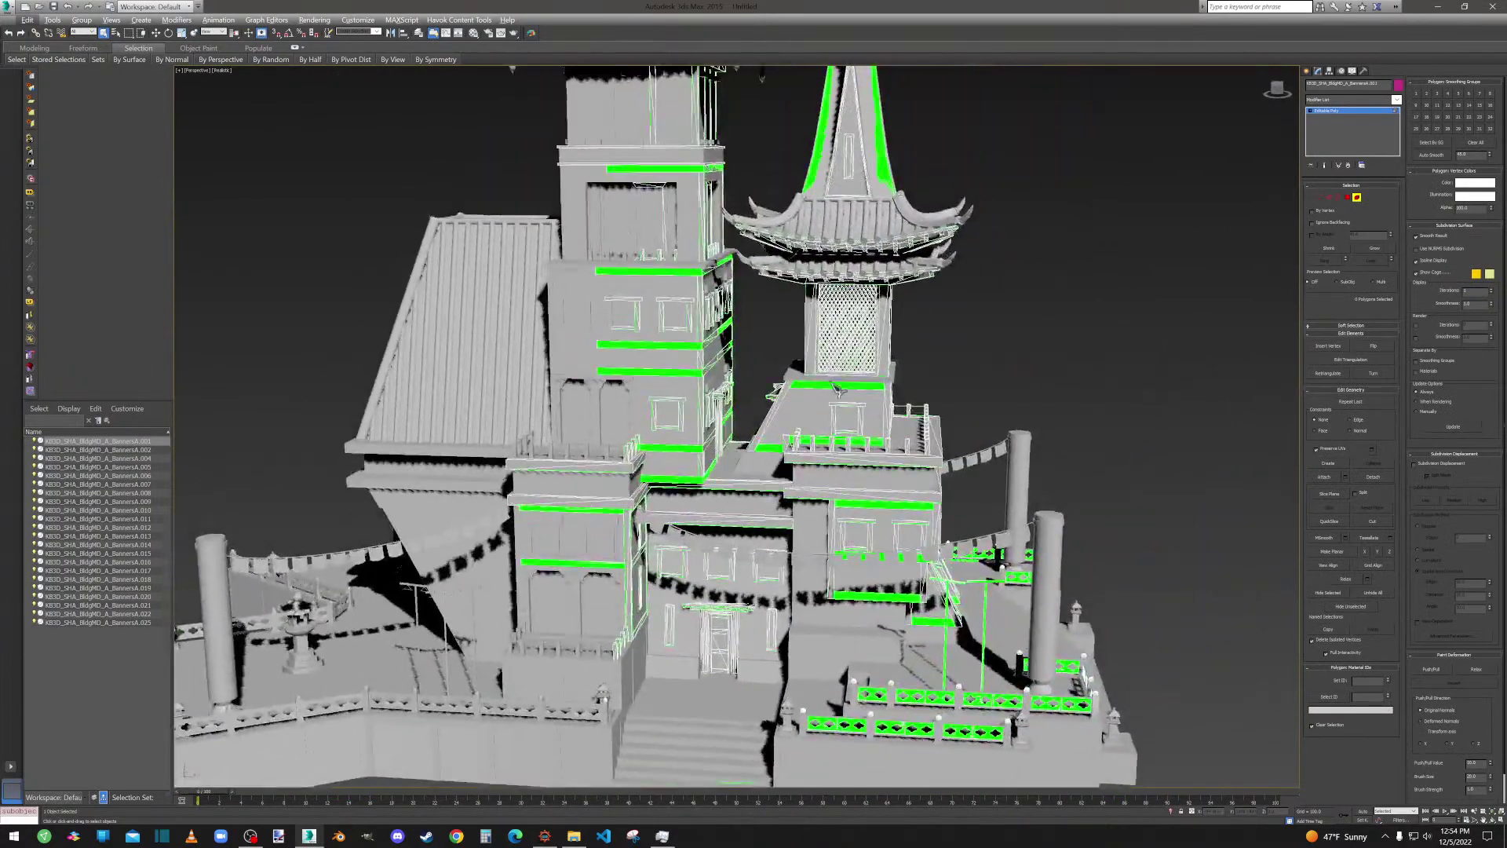
scroll(828, 399, up, 5)
scroll(828, 399, down, 5)
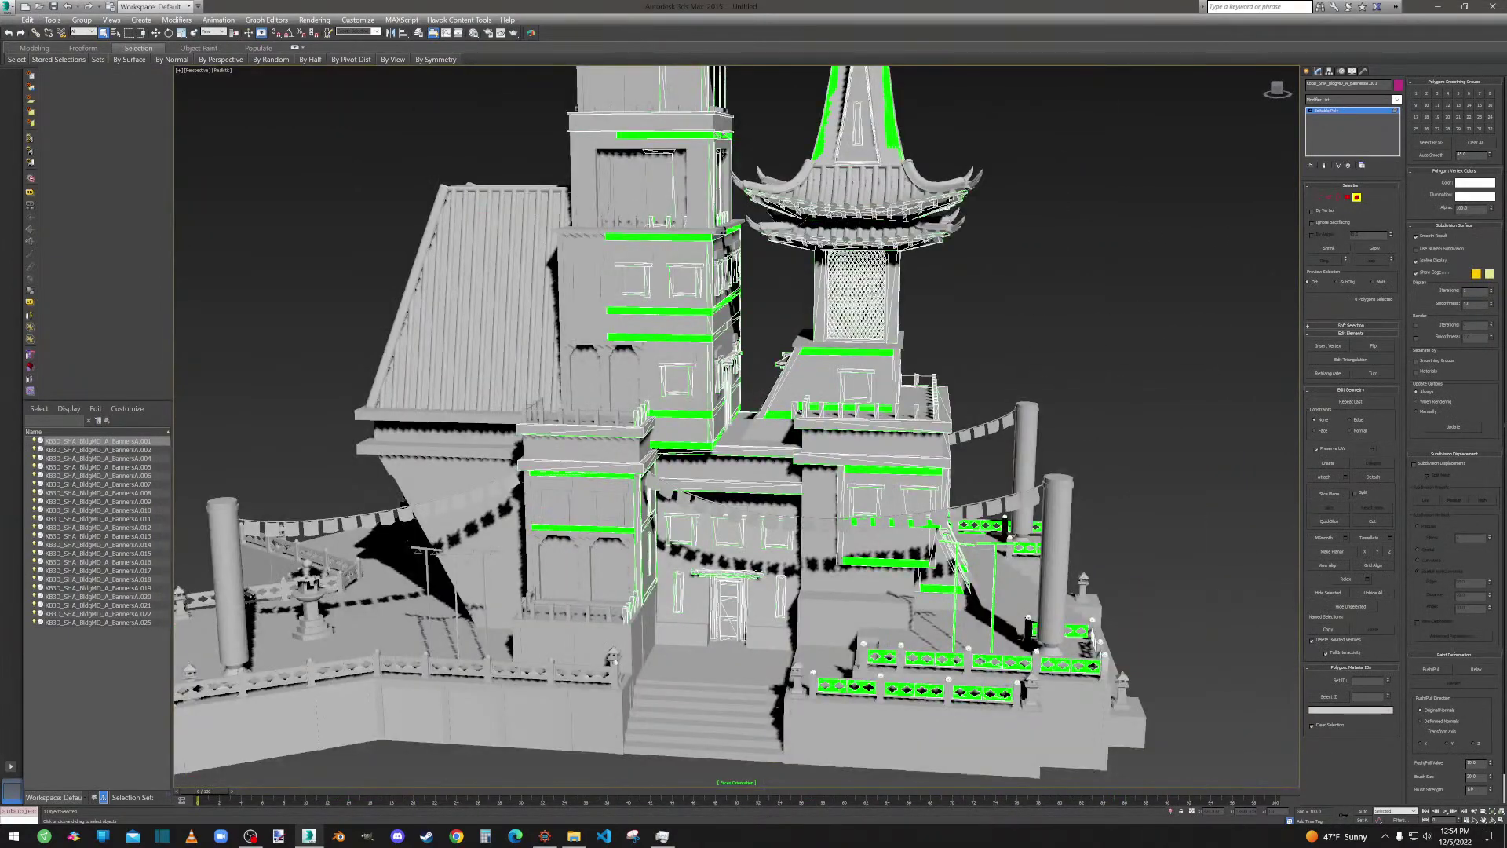
alt+middle_drag(828, 398, 958, 722)
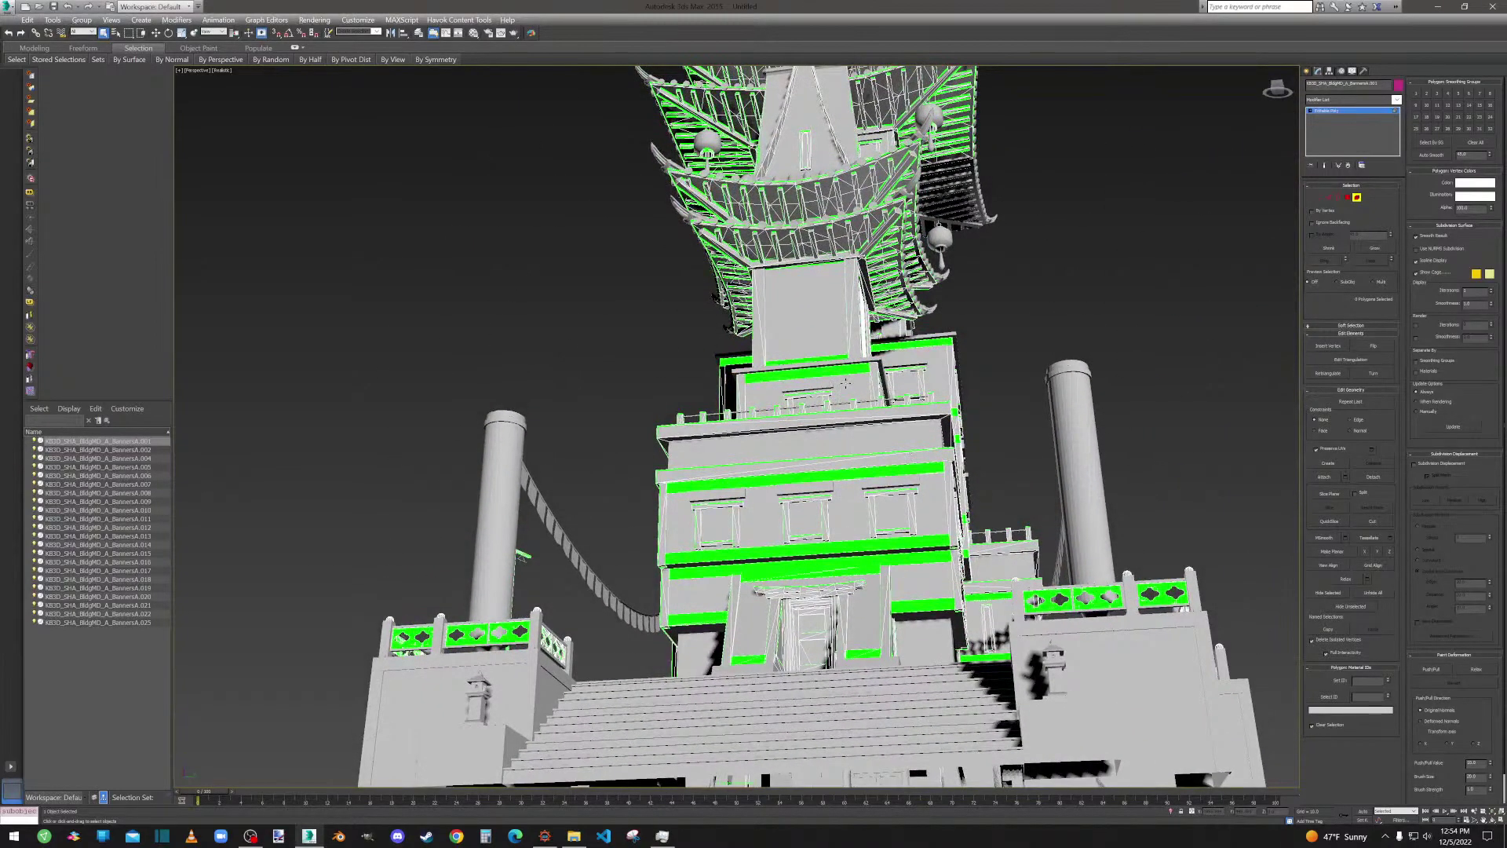
scroll(844, 383, up, 5)
scroll(861, 385, down, 5)
alt+middle_drag(861, 385, 756, 325)
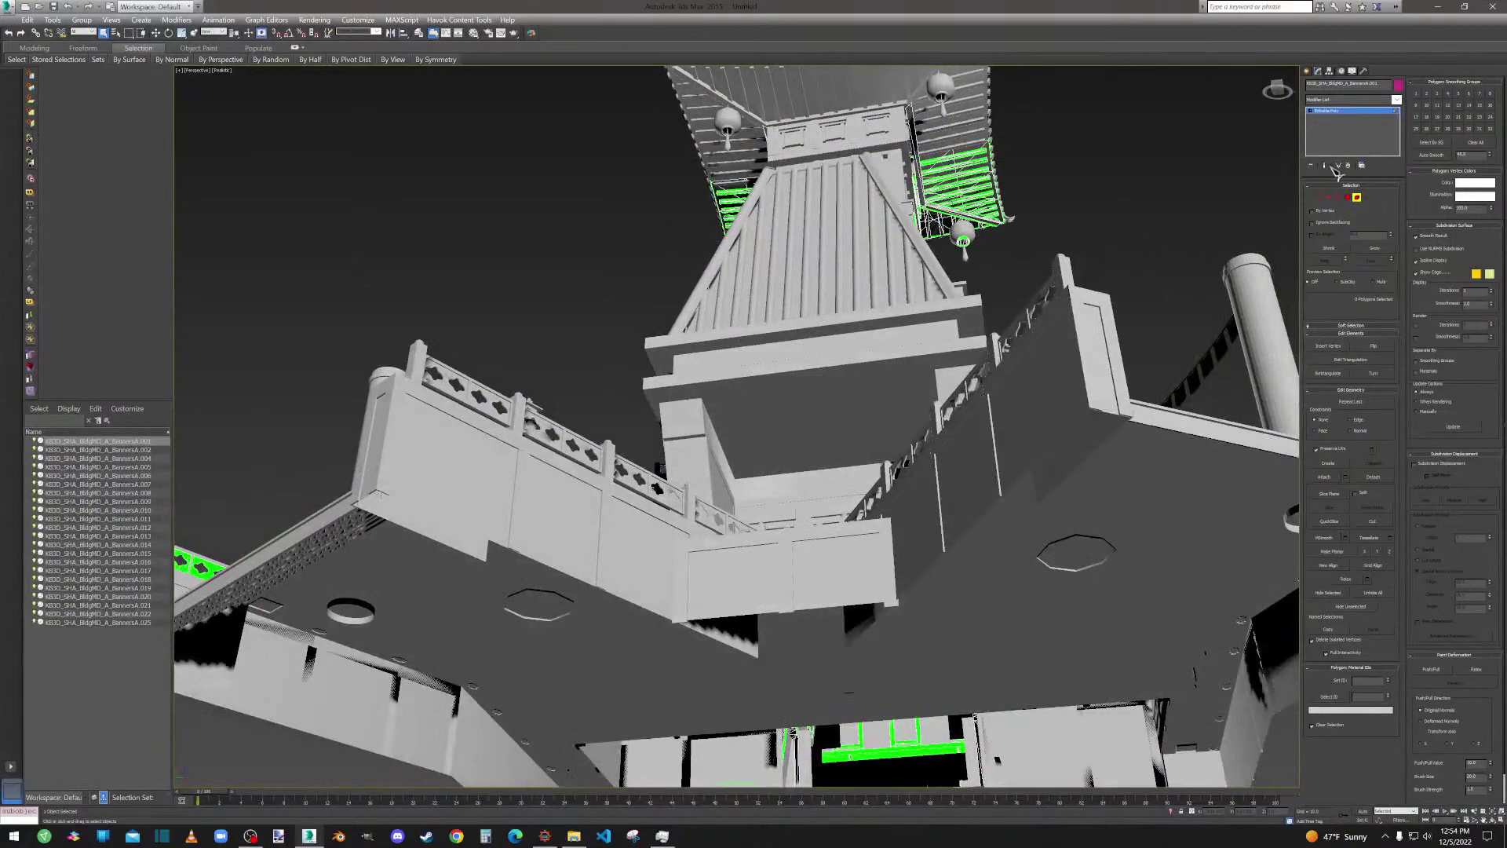
Switch to the mesh containing the platform underside and select its sloped-roof overhang underside plus the reversed trim beneath the tower's upper storey as elements.
click(1357, 199)
click(876, 396)
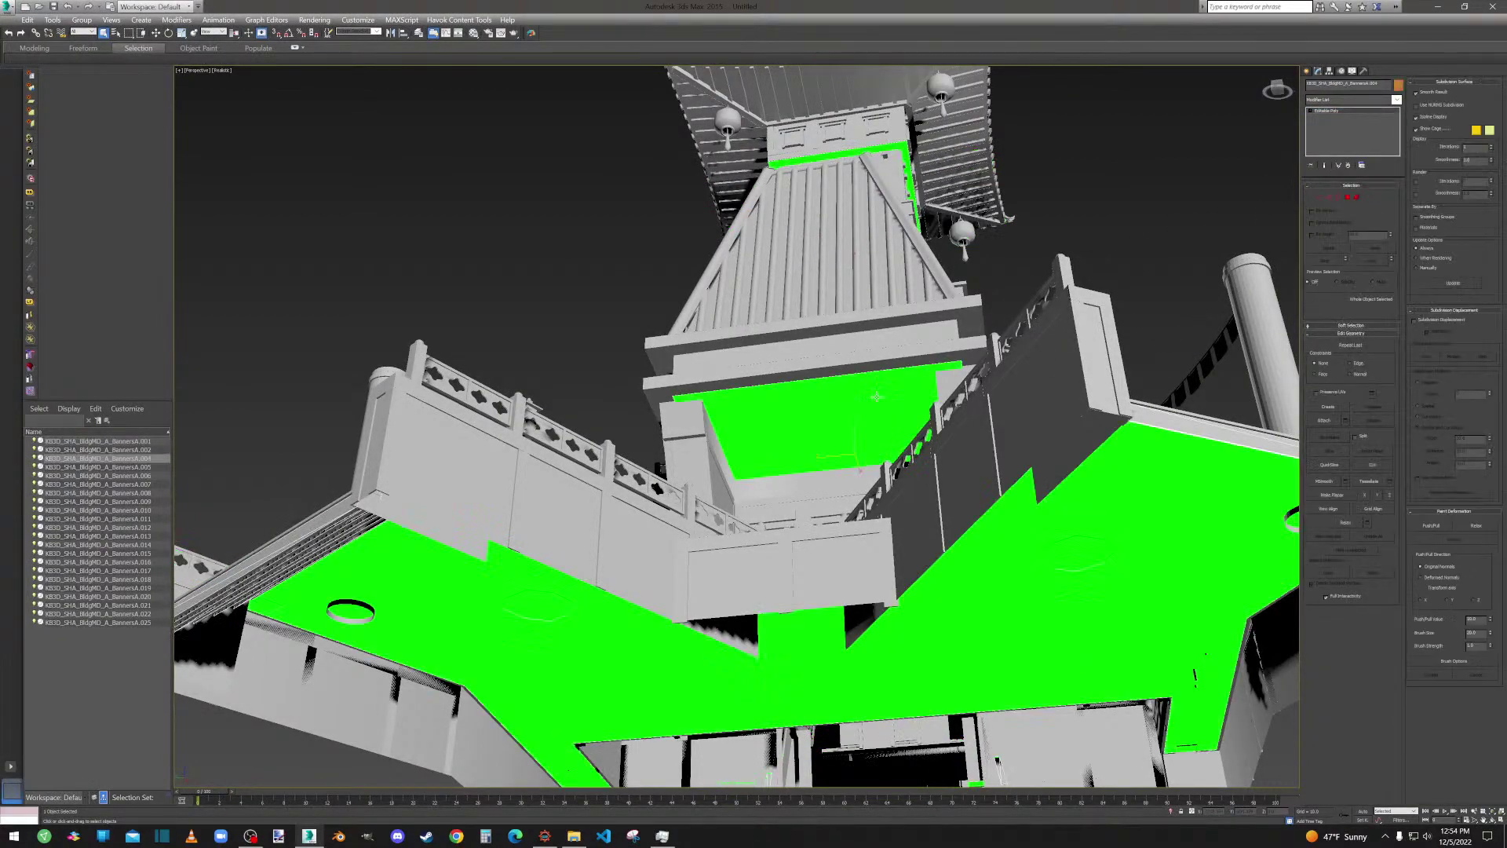
click(1357, 198)
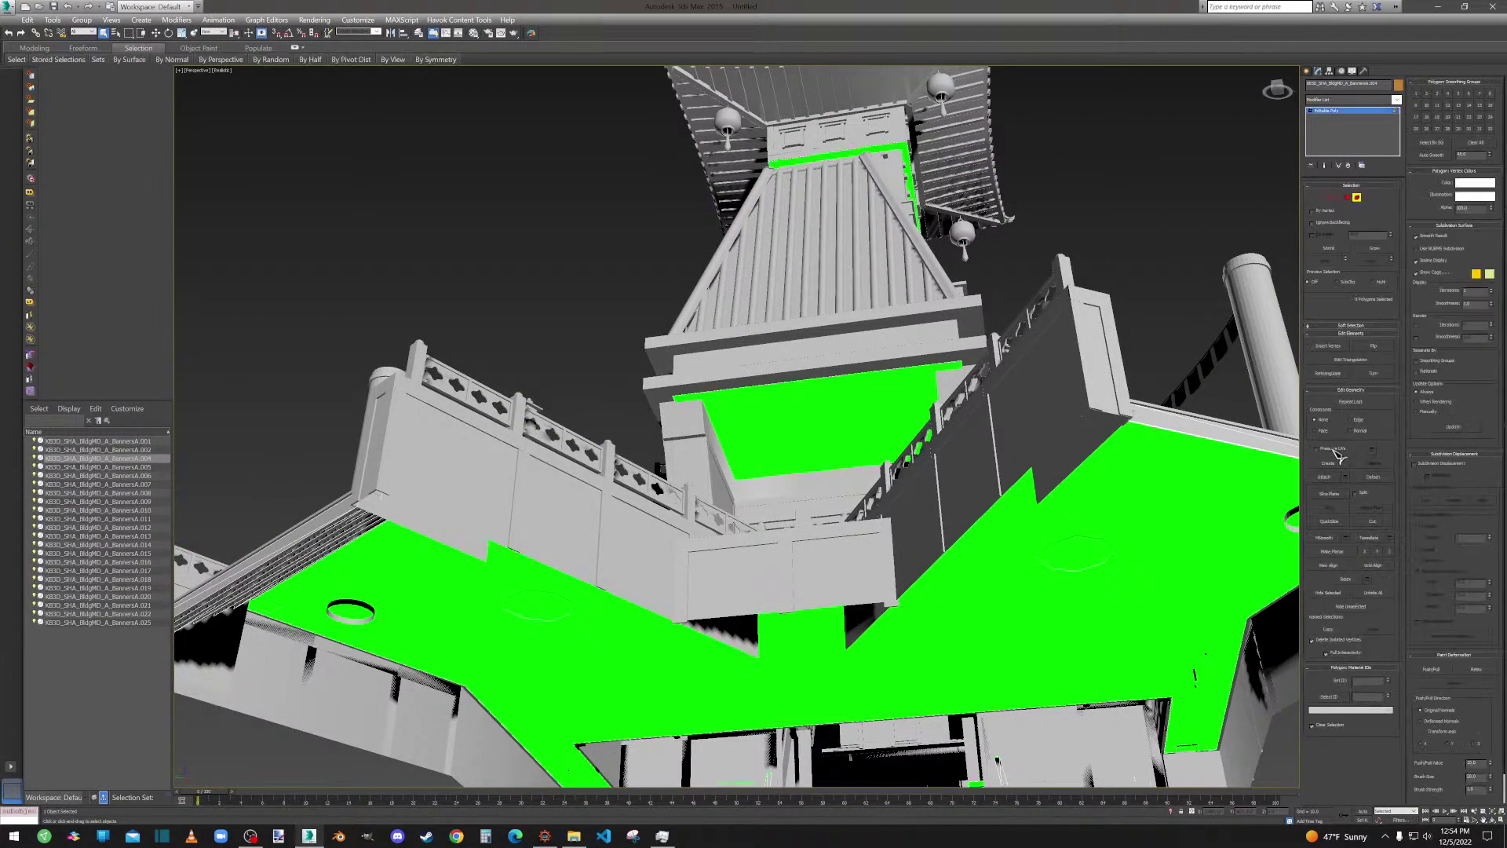
click(814, 423)
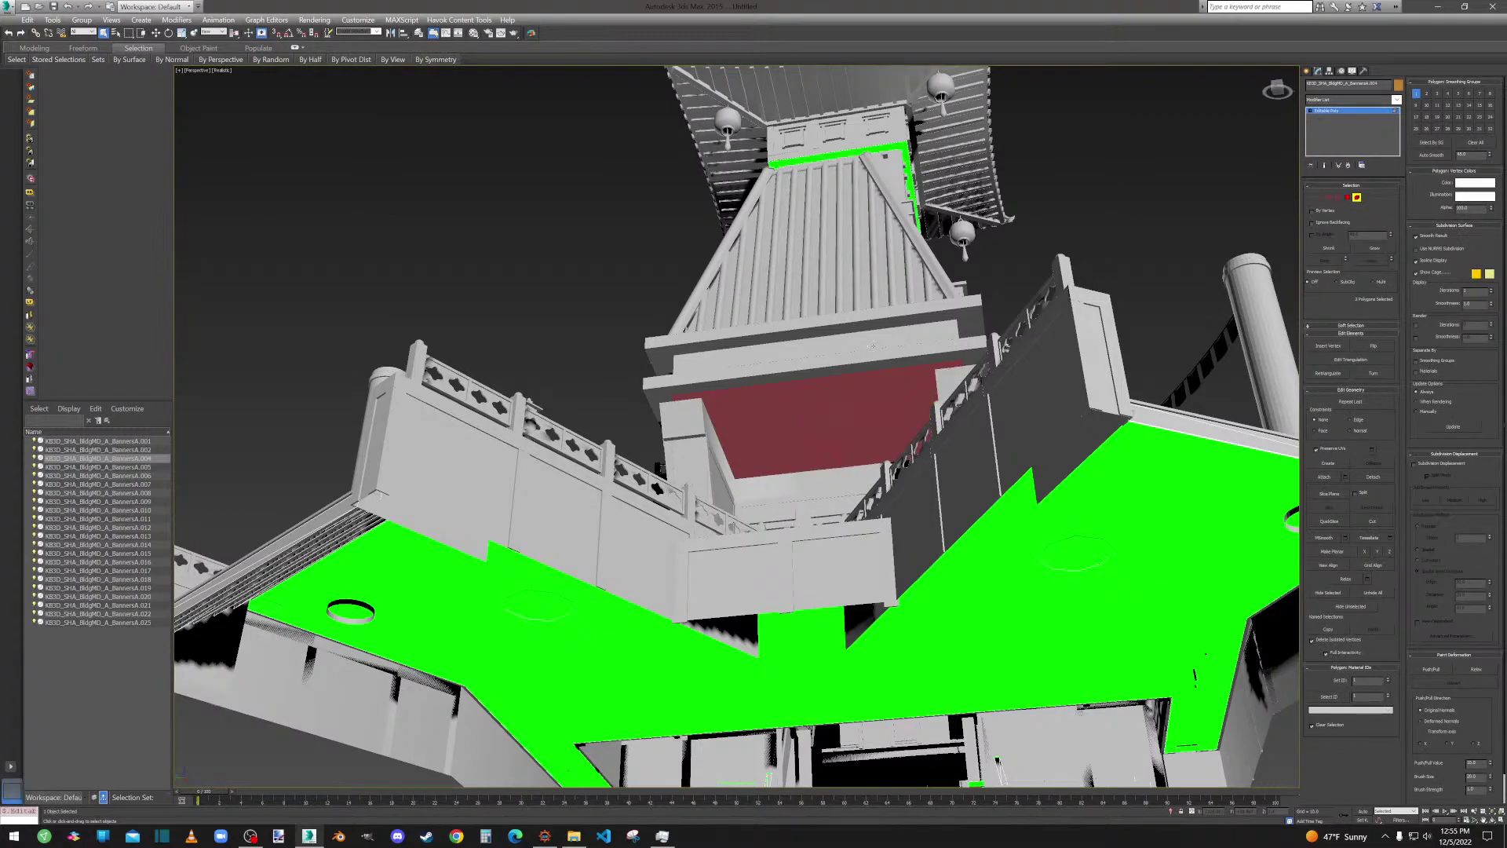
alt+middle_drag(846, 359, 817, 510)
ctrl+click(879, 208)
Add the three reversed risers of the short terrace stair behind the stone lantern to the element selection.
scroll(878, 385, down, 5)
alt+middle_drag(879, 384, 699, 448)
scroll(731, 577, up, 10)
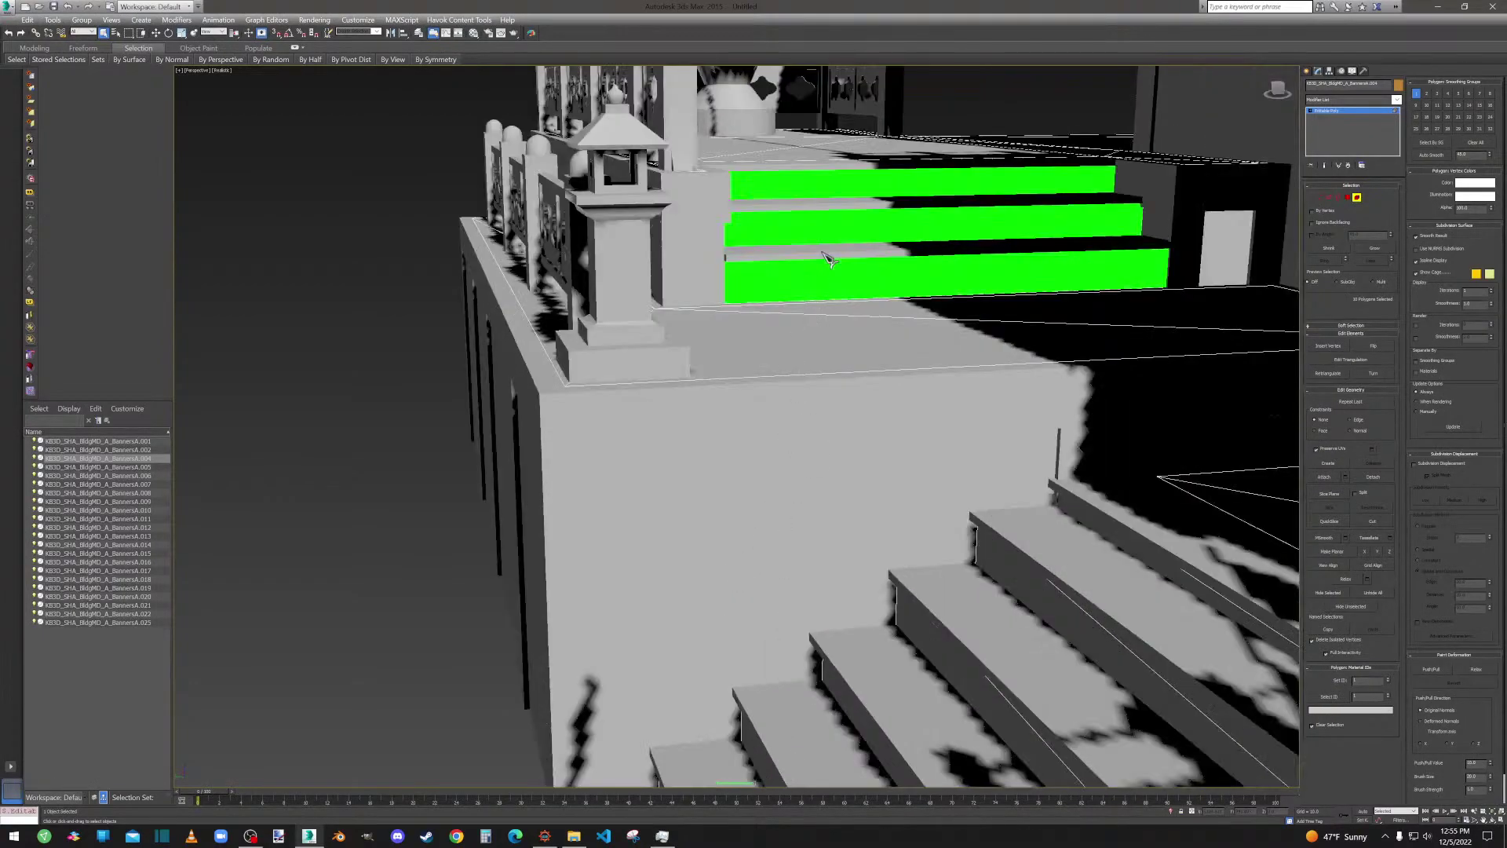
click(821, 262)
ctrl+click(821, 235)
ctrl+click(822, 187)
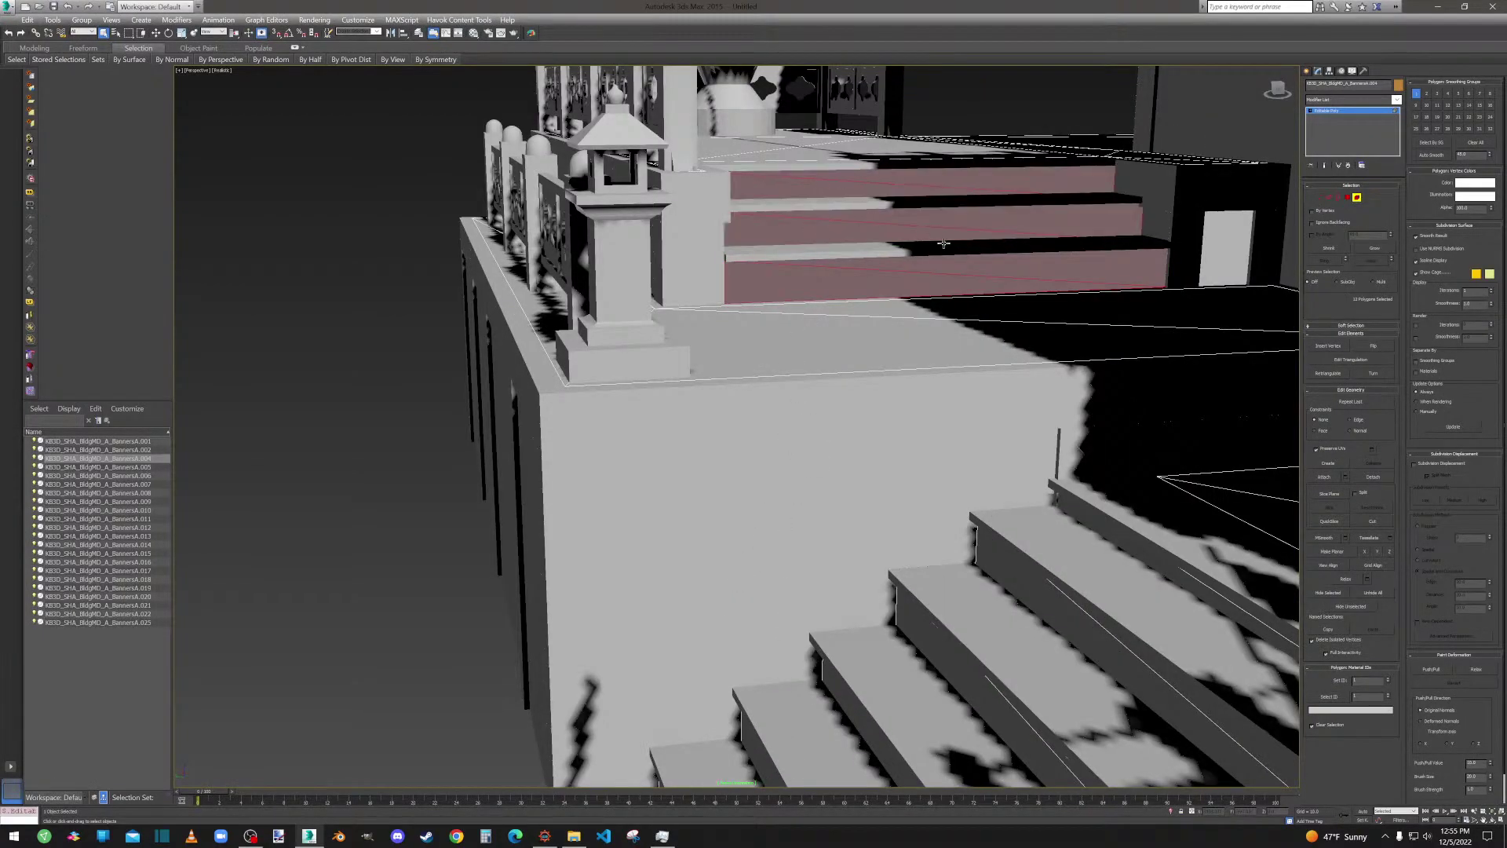
Add the three reversed risers of the matching short terrace stair on the building's opposite side to the selection.
scroll(942, 243, down, 10)
scroll(993, 278, up, 2)
alt+middle_drag(993, 278, 935, 289)
middle_drag(934, 289, 659, 396)
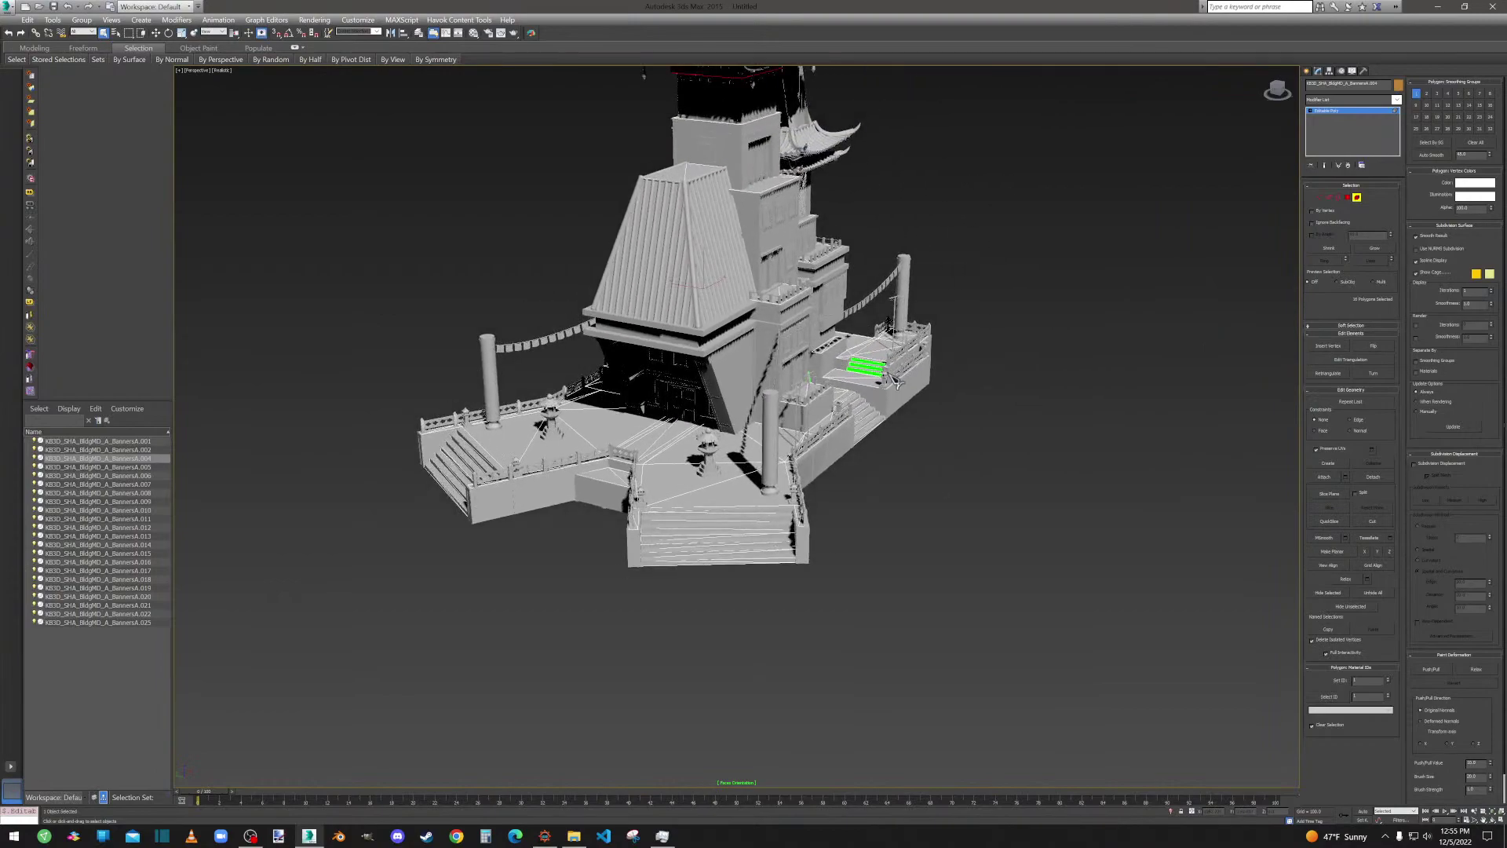
scroll(880, 373, up, 8)
ctrl+click(871, 348)
ctrl+click(873, 373)
ctrl+click(871, 403)
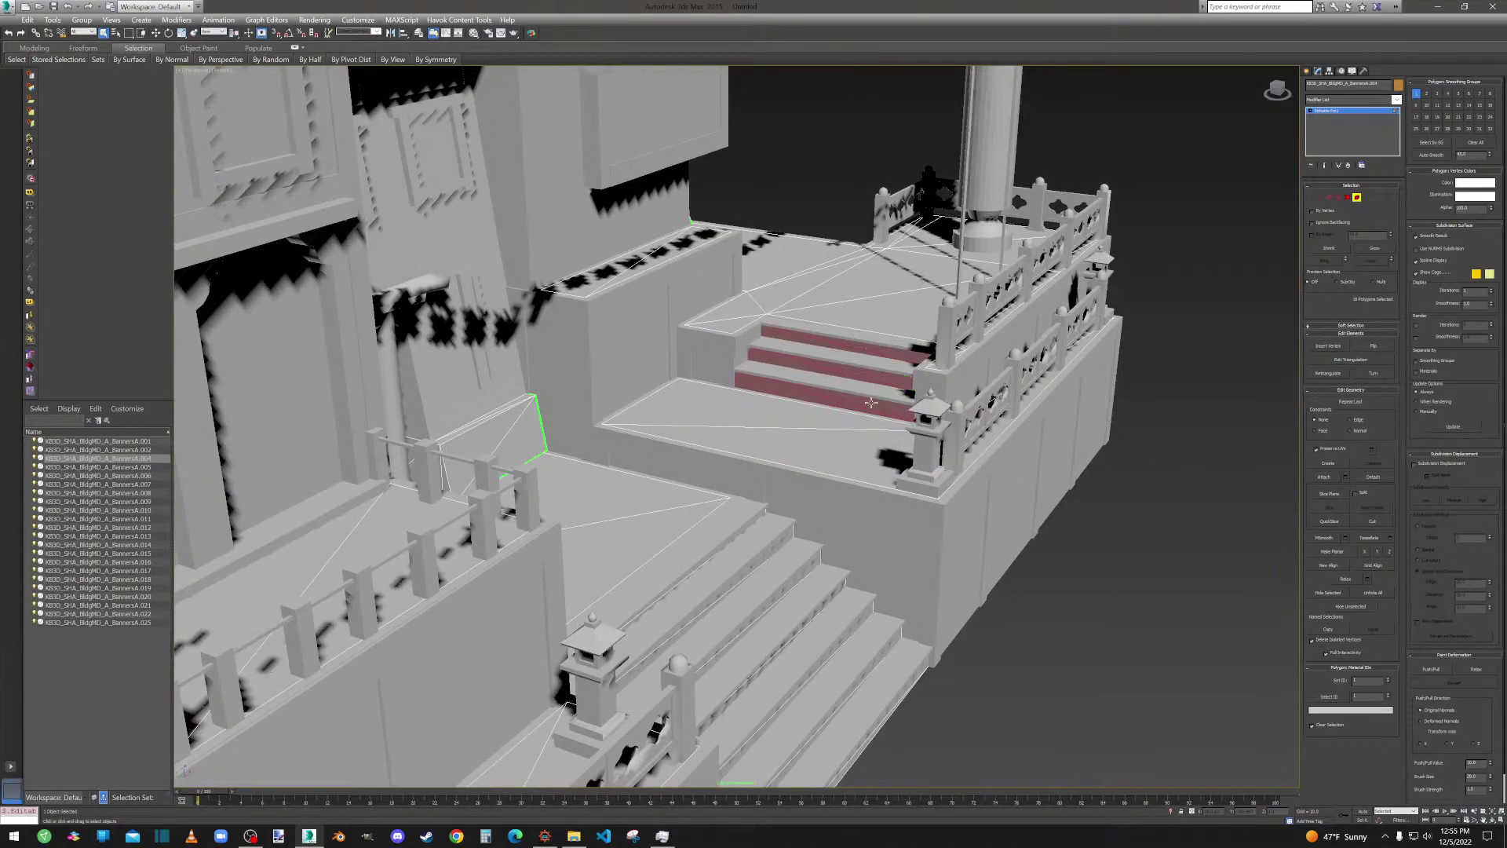
Flip the normals of the selected elements, clear the selection and undo the clearing.
click(1373, 346)
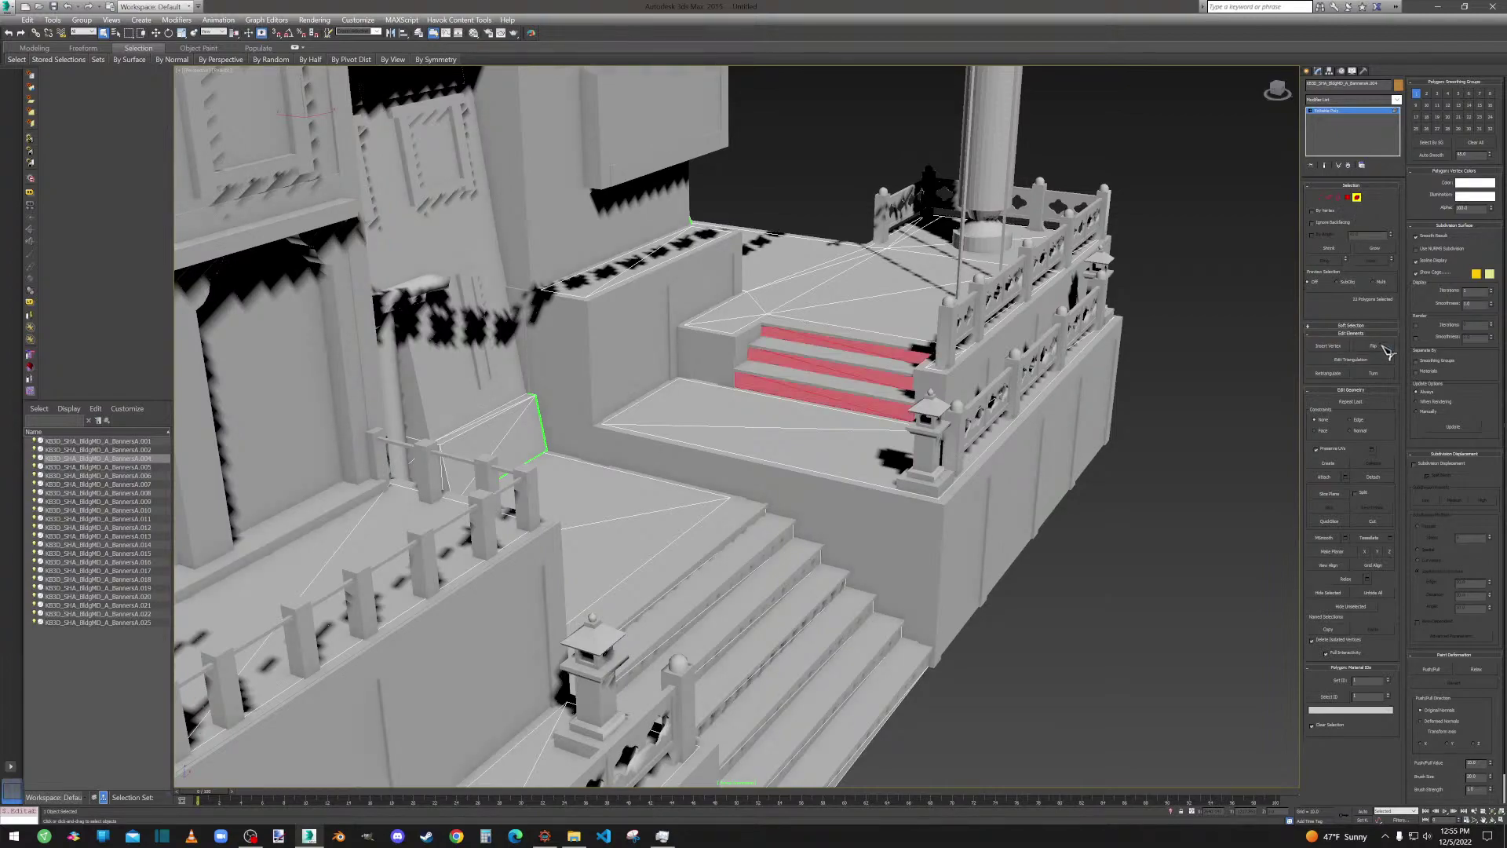
click(1152, 314)
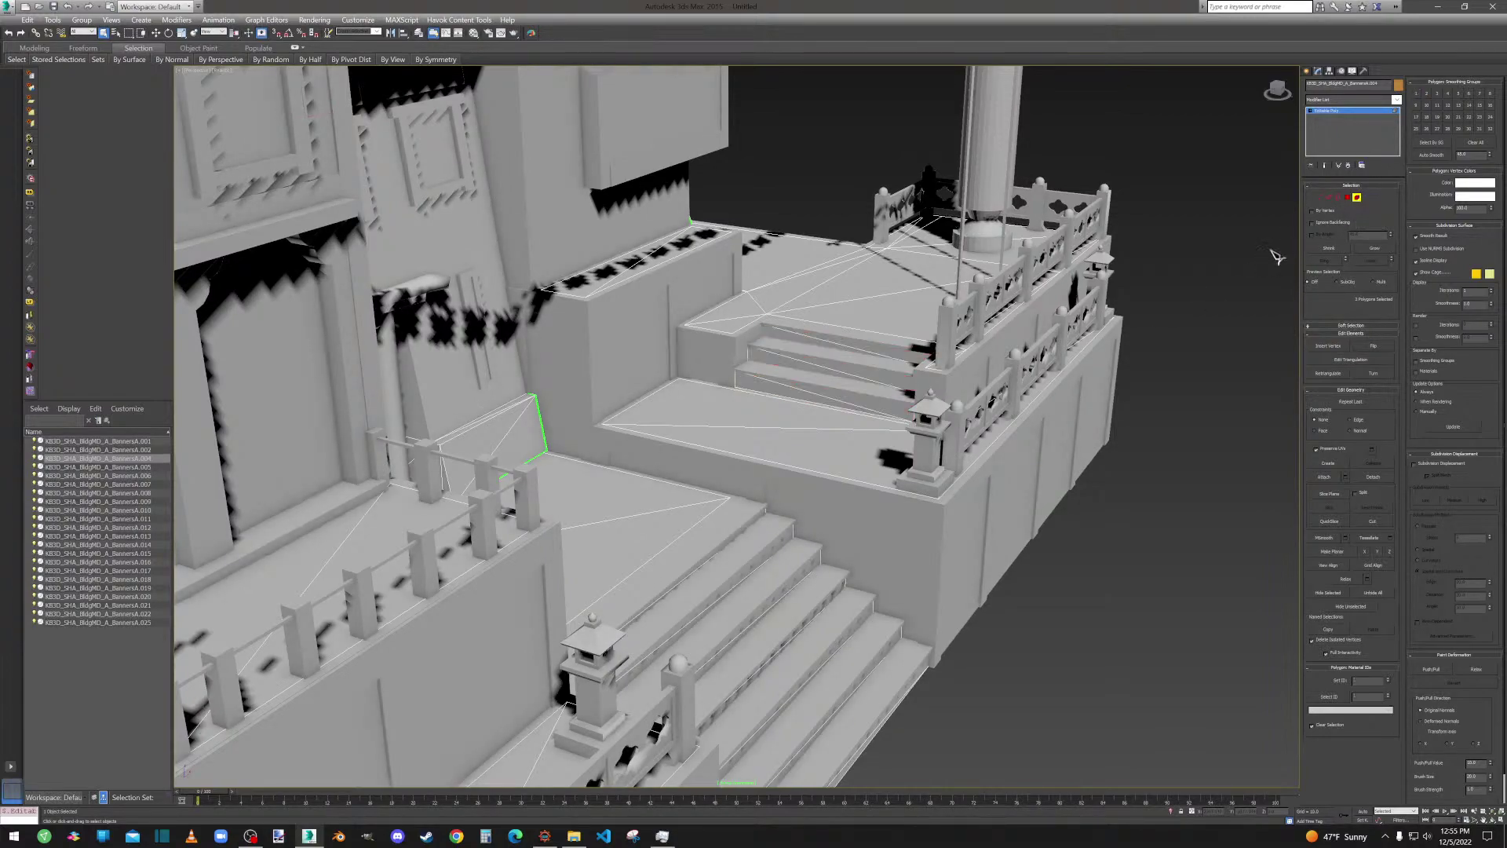
key(ctrl+z)
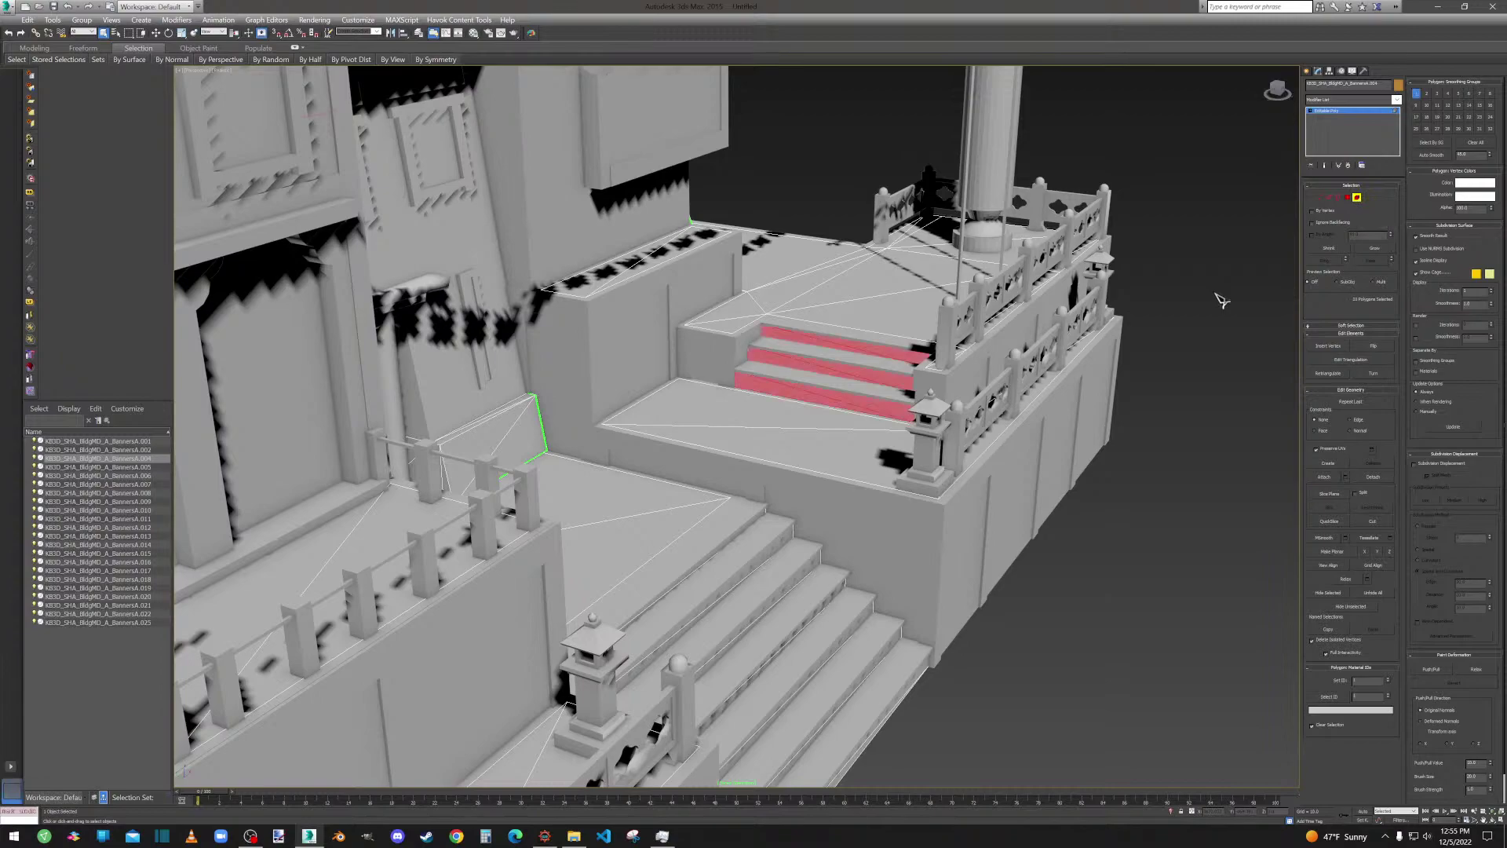
Undo the last change to the selected stair risers, flip them at polygon level, clear the selection and leave sub-object editing.
key(ctrl+z)
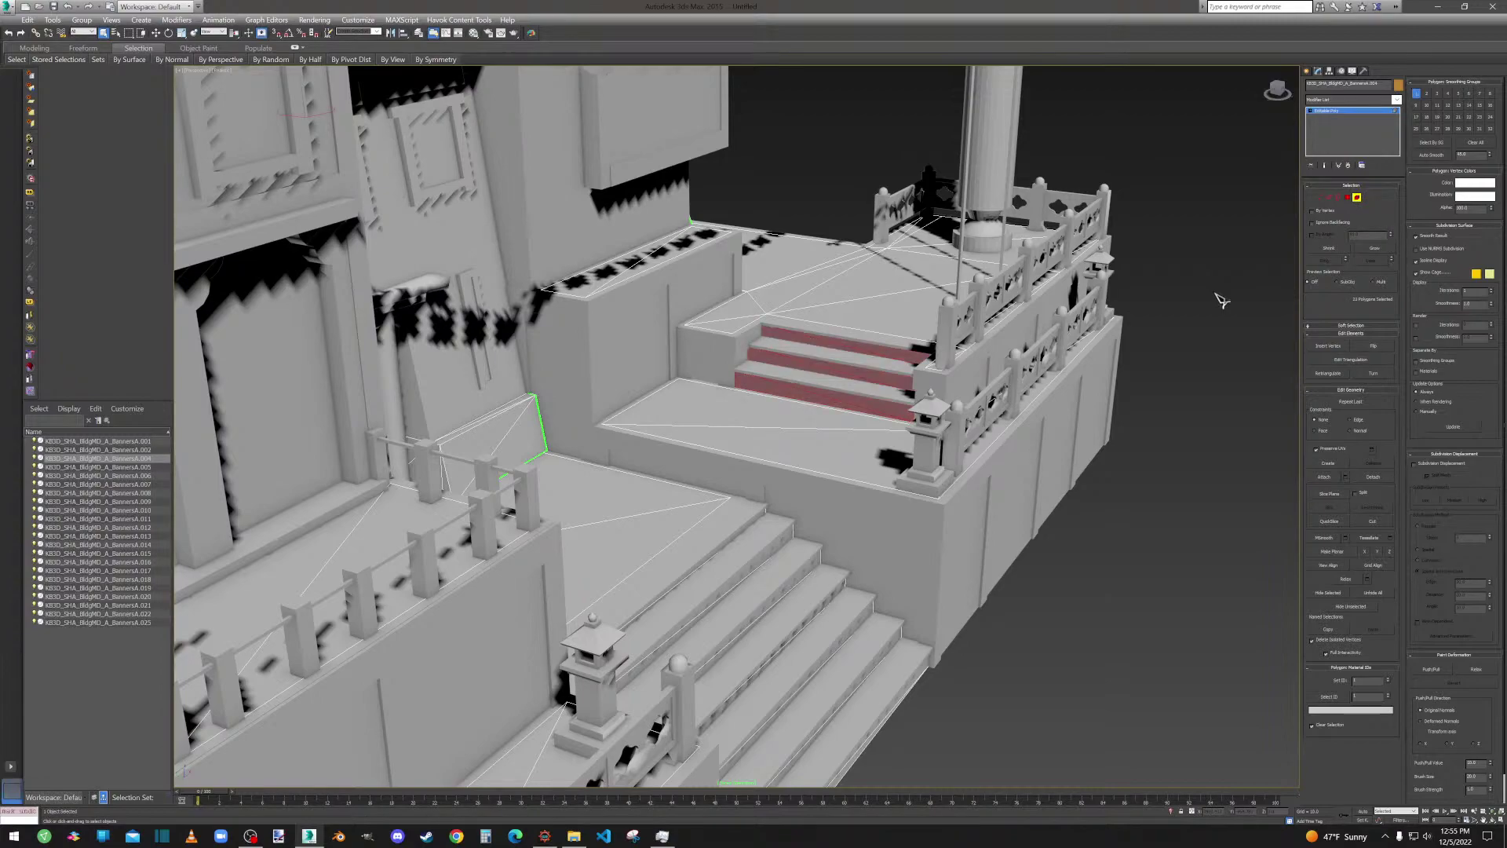
click(1350, 198)
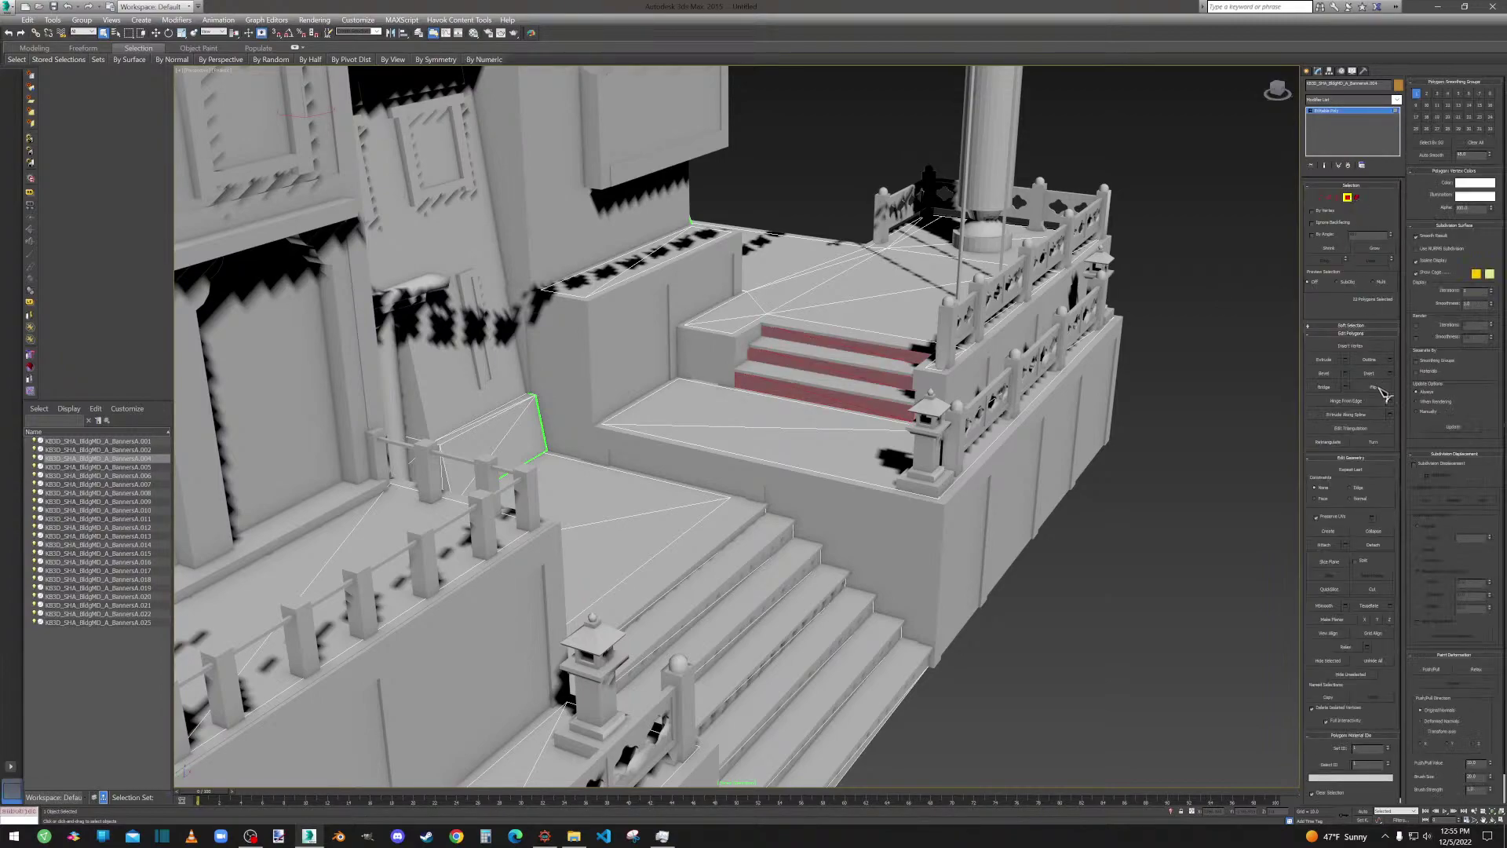
click(1380, 391)
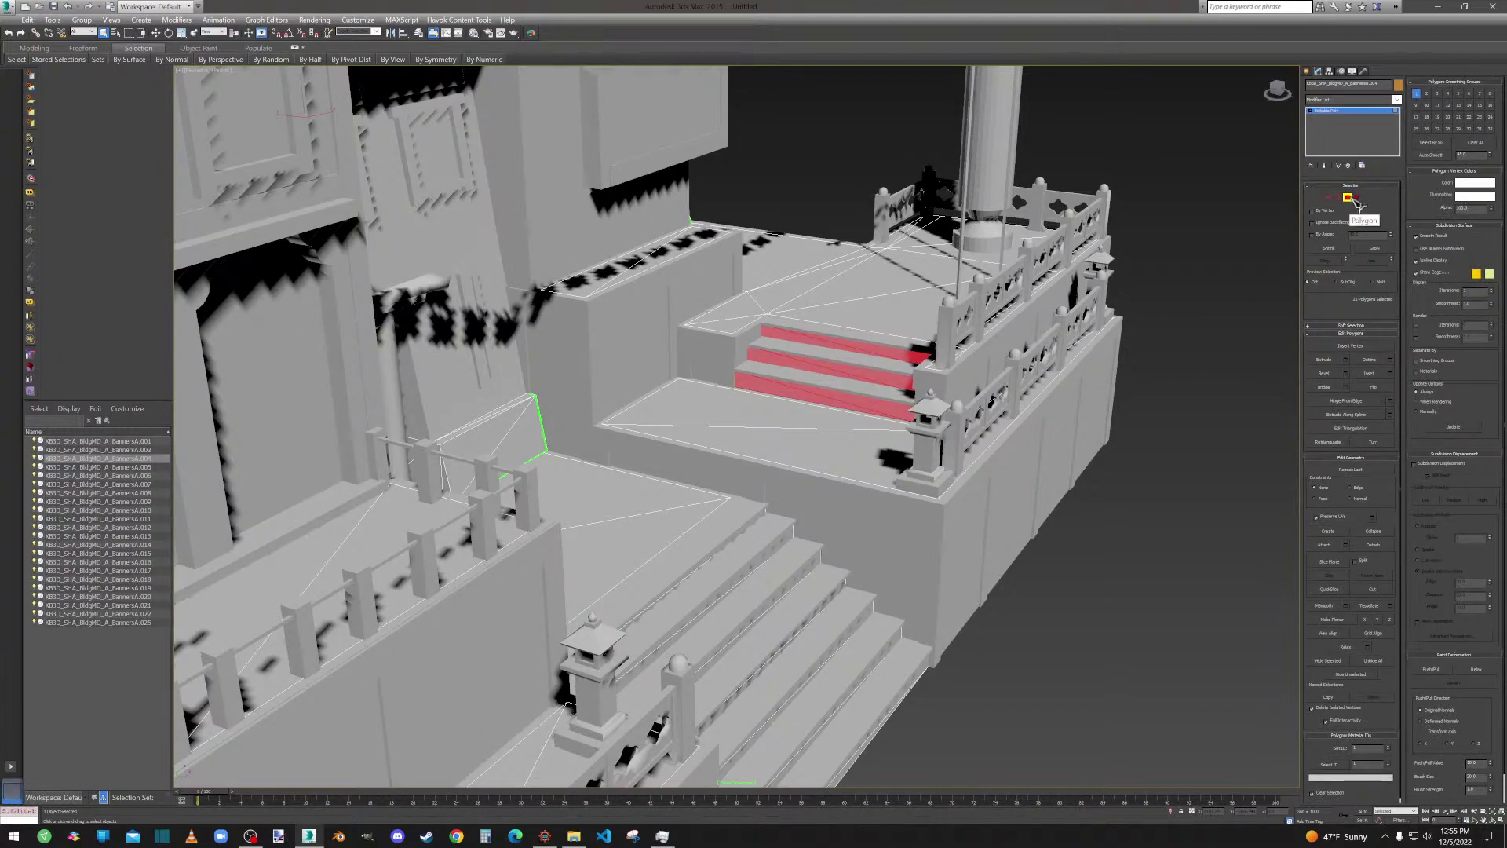
click(1177, 263)
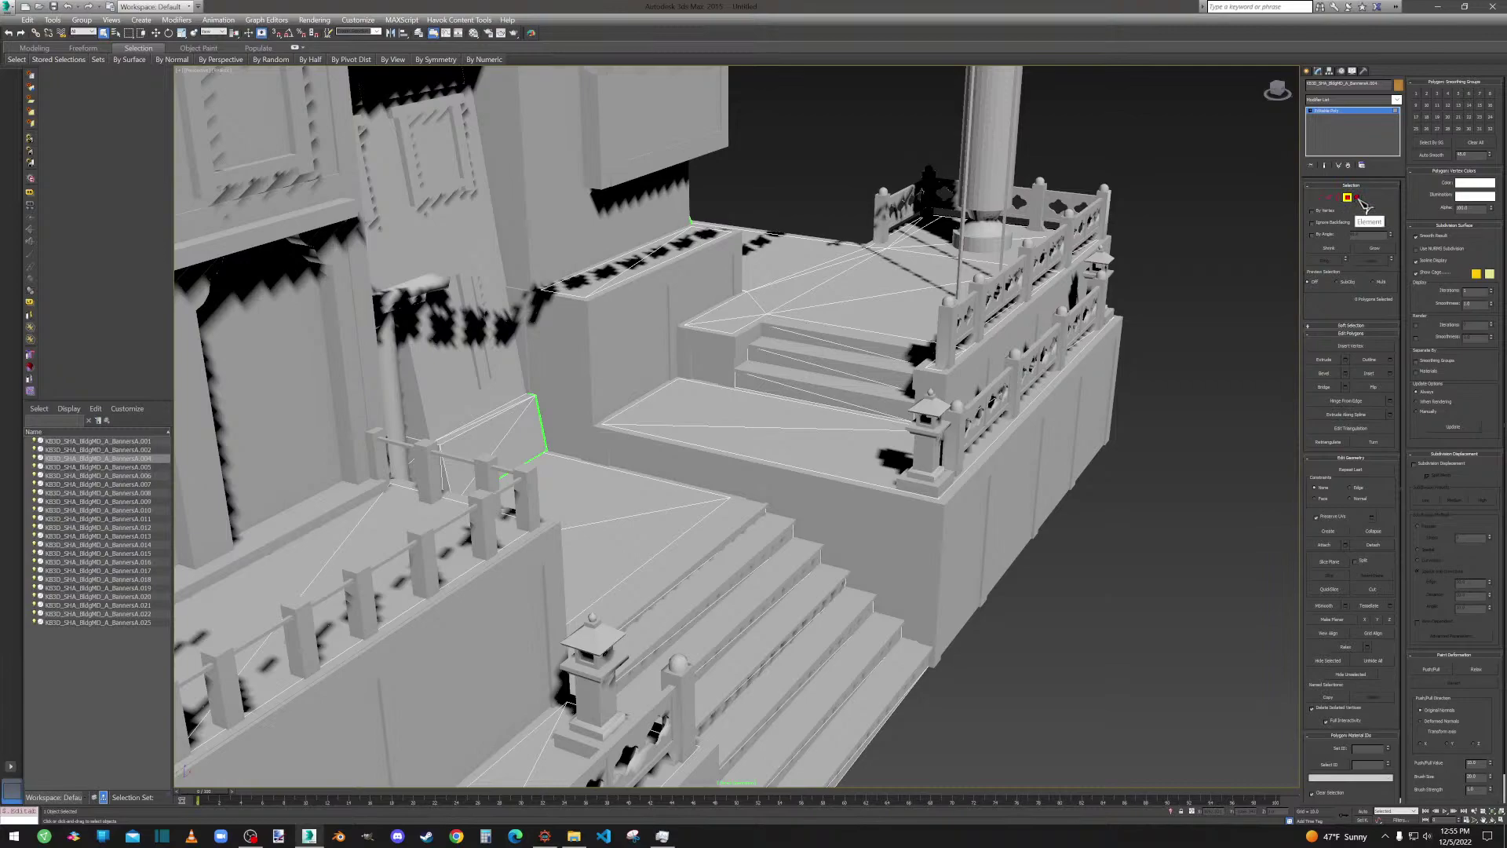
click(1357, 197)
scroll(1168, 361, down, 8)
alt+middle_drag(1010, 419, 1027, 409)
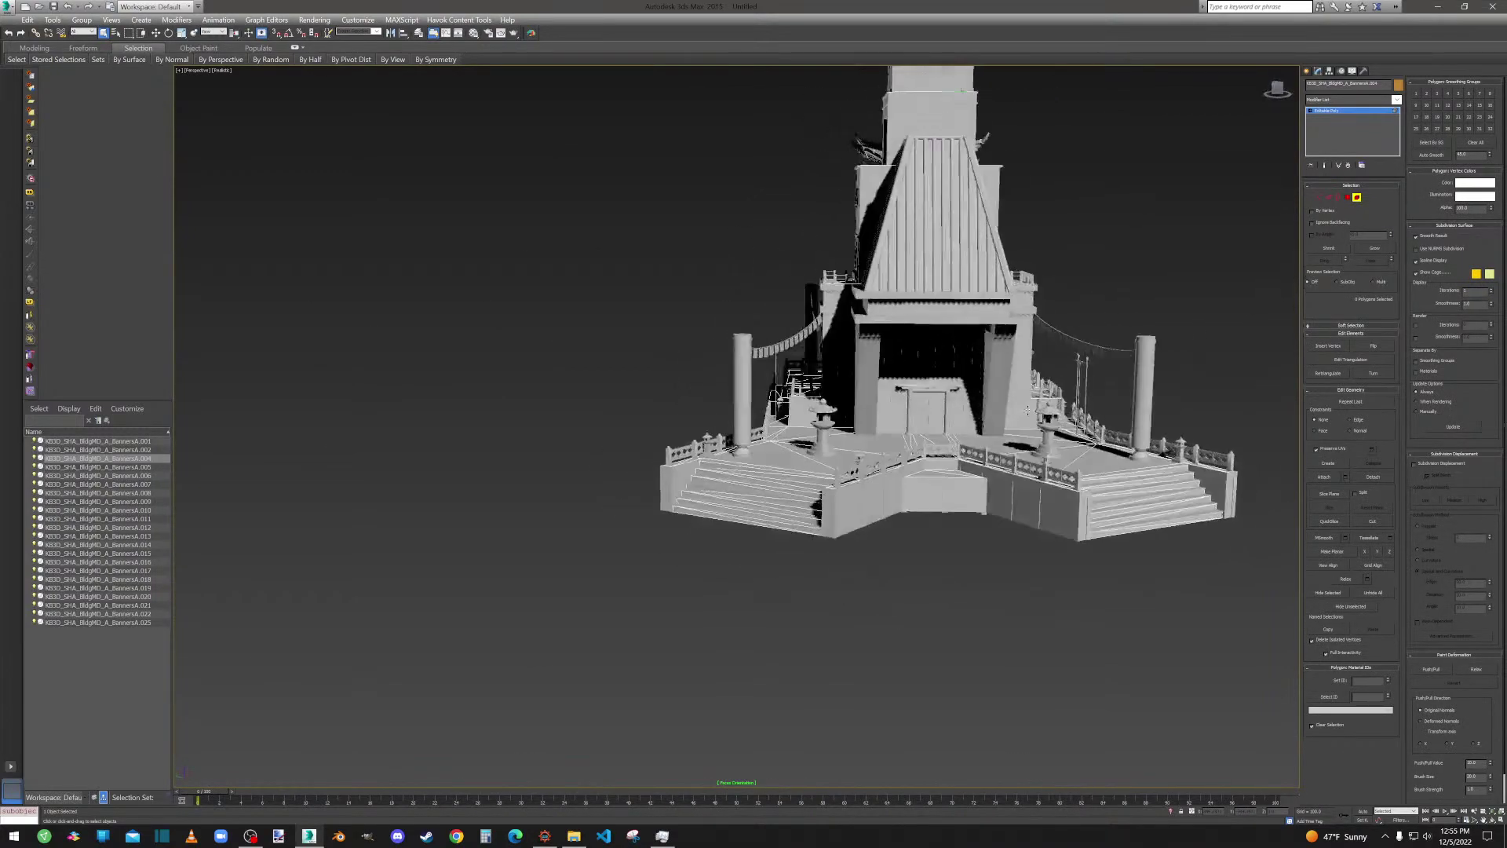
click(1358, 199)
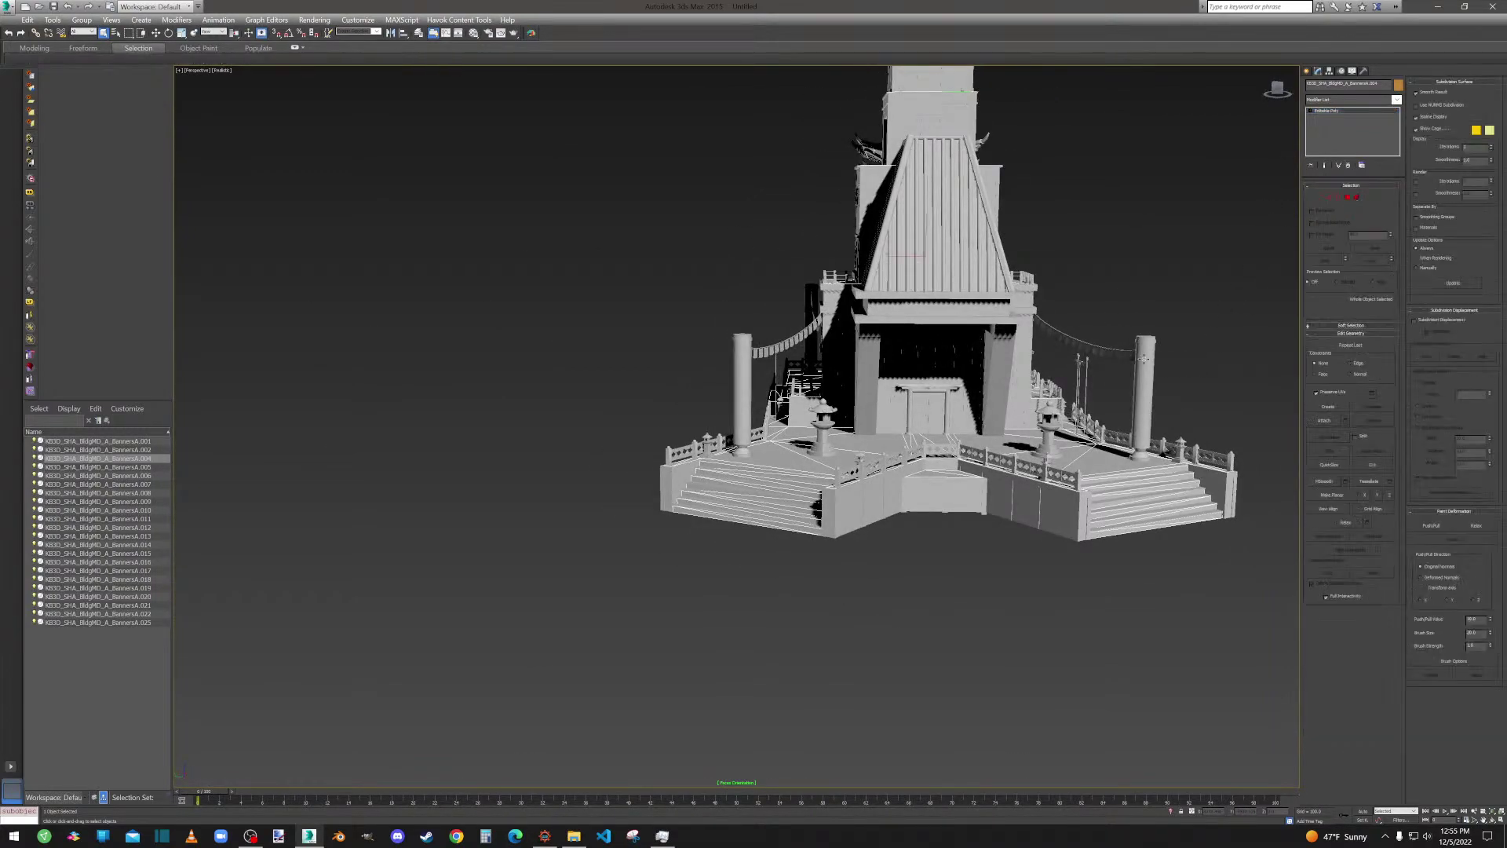
Select the BannersA.001 object and examine its highlighted faces on the walls, railings and around the smaller pagoda roof.
click(141, 442)
alt+middle_drag(509, 410, 640, 437)
scroll(830, 266, up, 5)
alt+middle_drag(830, 267, 734, 550)
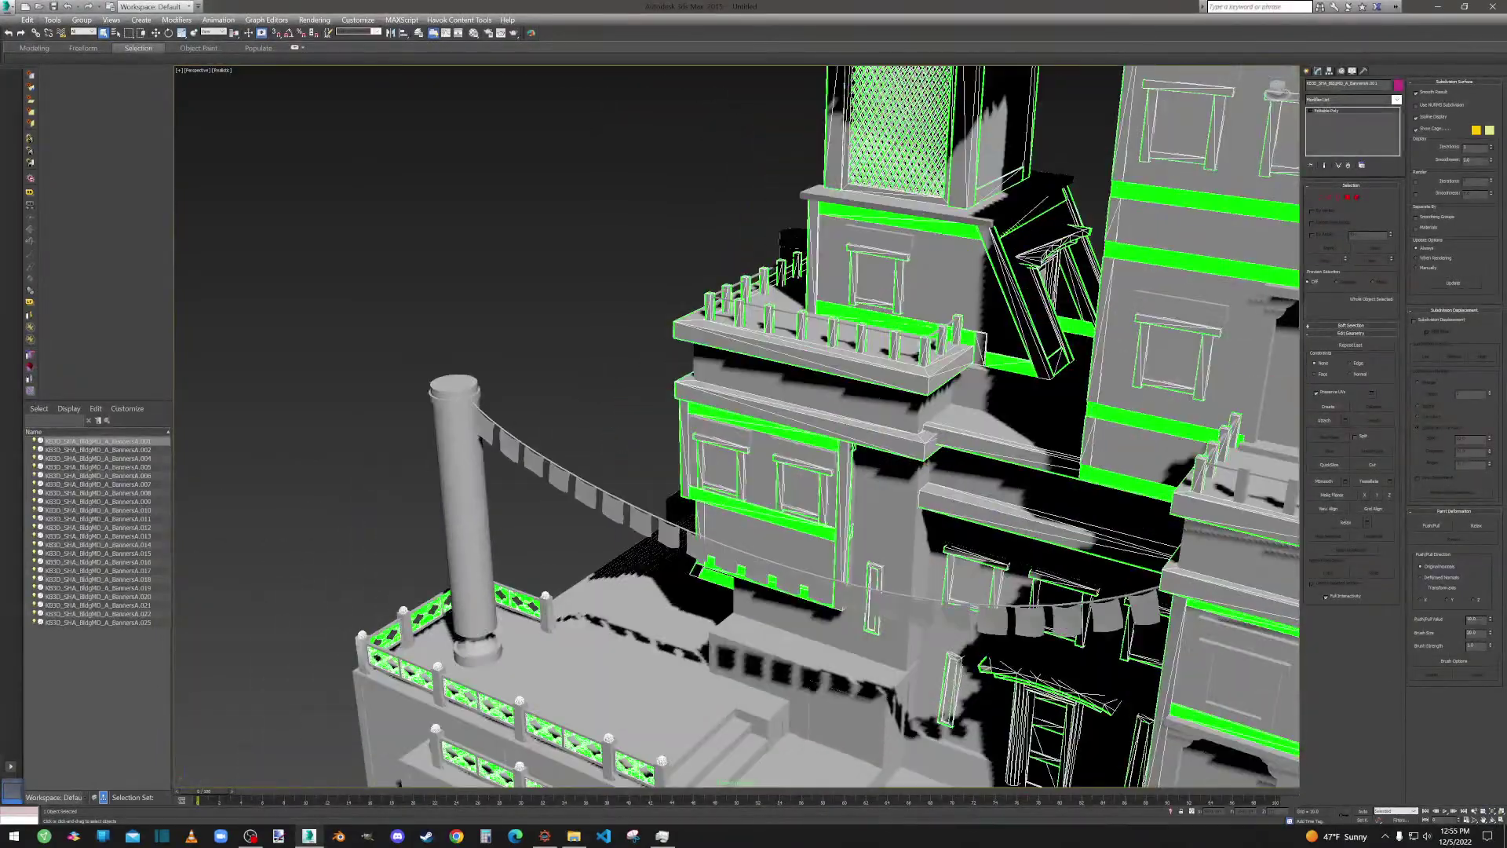
scroll(737, 604, up, 8)
alt+middle_drag(737, 603, 784, 554)
scroll(784, 554, down, 9)
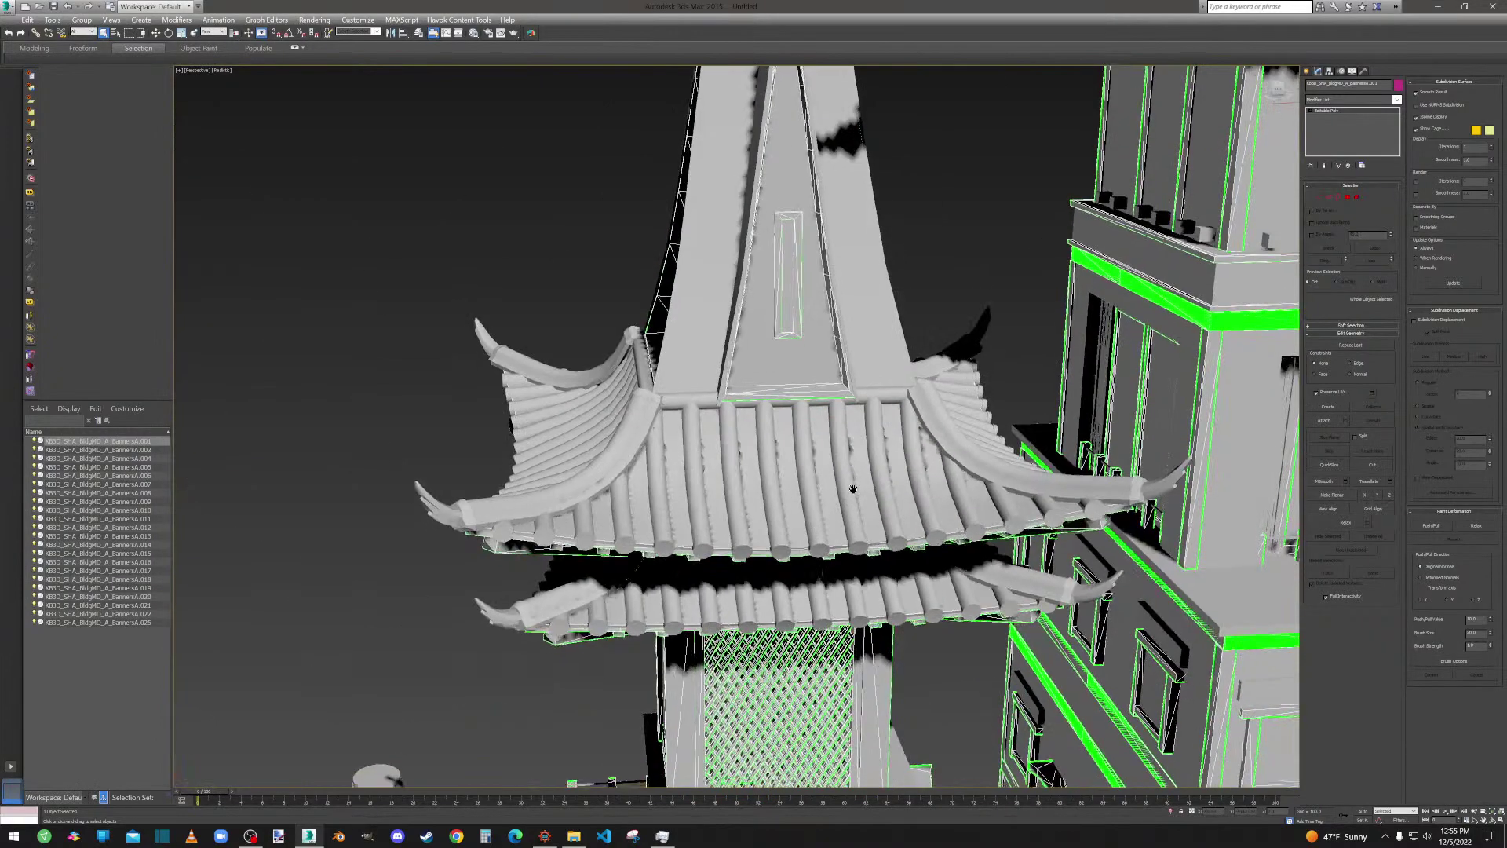
alt+middle_drag(851, 488, 746, 372)
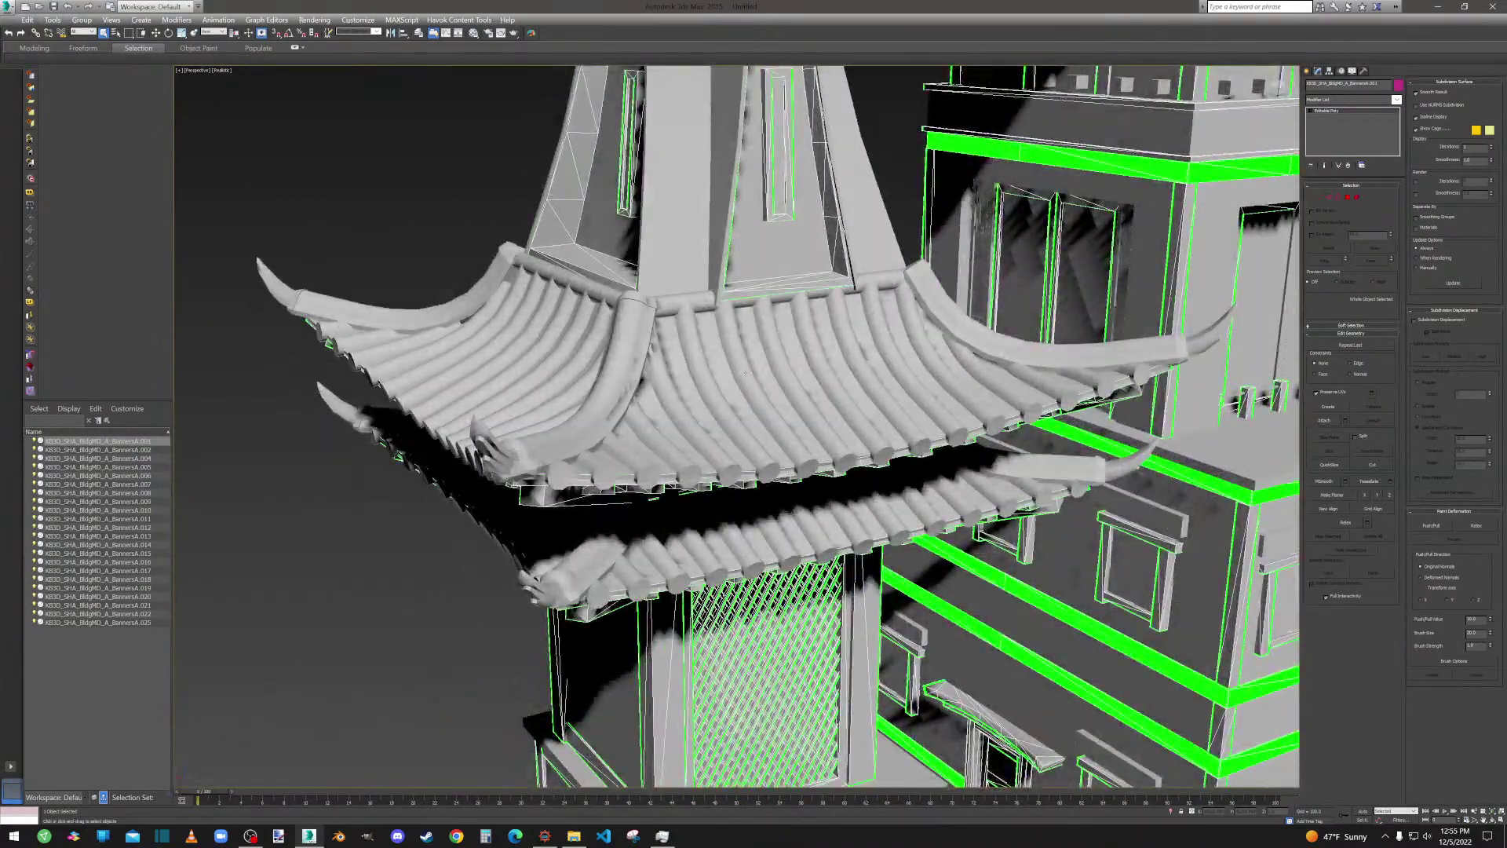
Select BannersA.002 and BannersA.004 one after the other and examine their faces across the whole building.
click(121, 451)
scroll(712, 464, down, 6)
middle_drag(712, 464, 633, 537)
click(113, 459)
scroll(670, 560, down, 6)
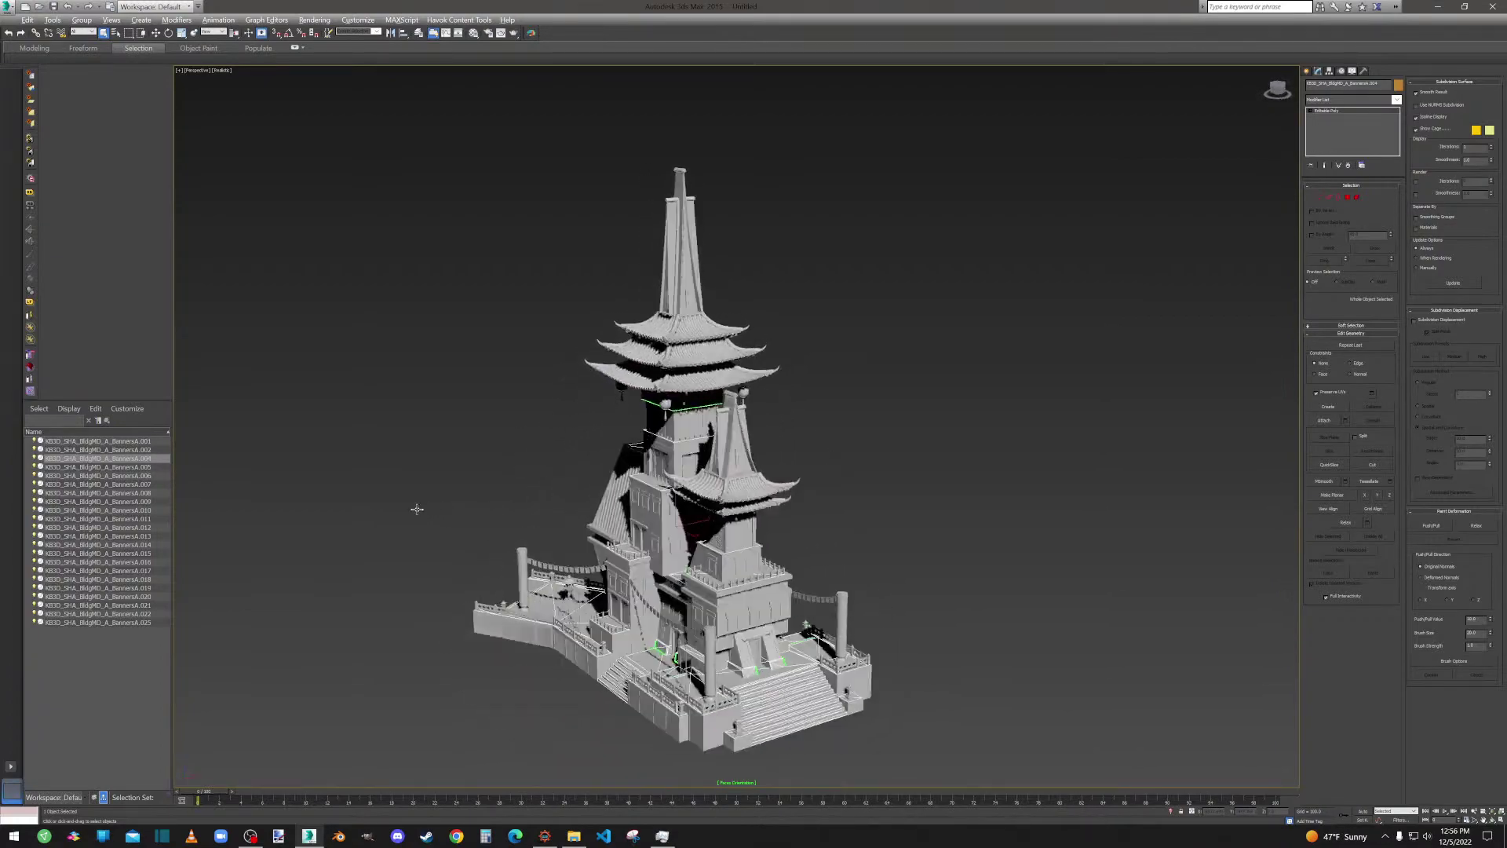
Select the BannersA.005 object and examine its railings, columns and window frames from the side and front.
click(76, 467)
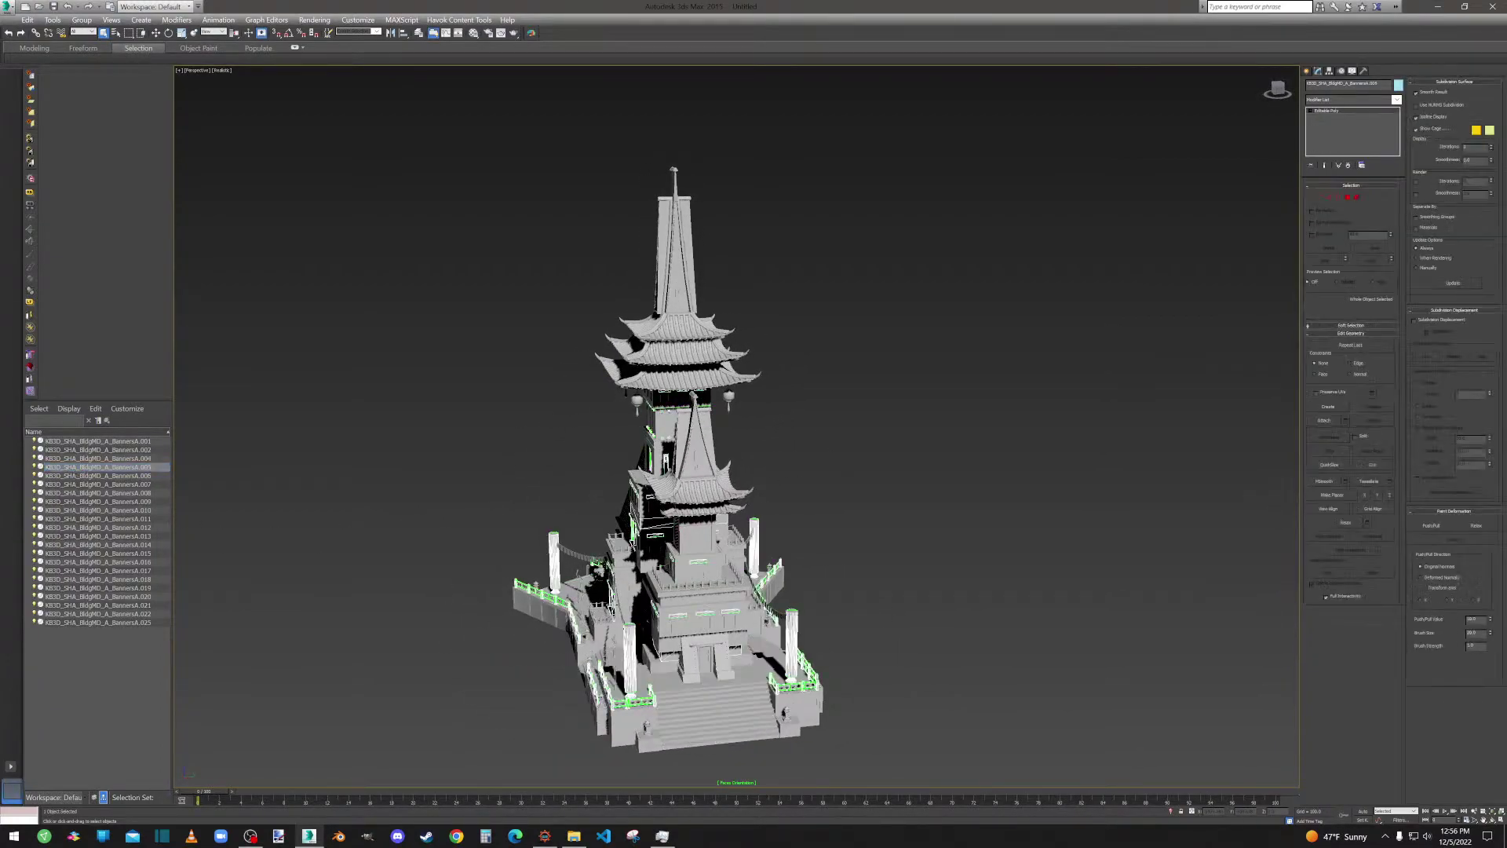
scroll(664, 579, up, 6)
scroll(664, 579, down, 2)
middle_drag(664, 579, 906, 576)
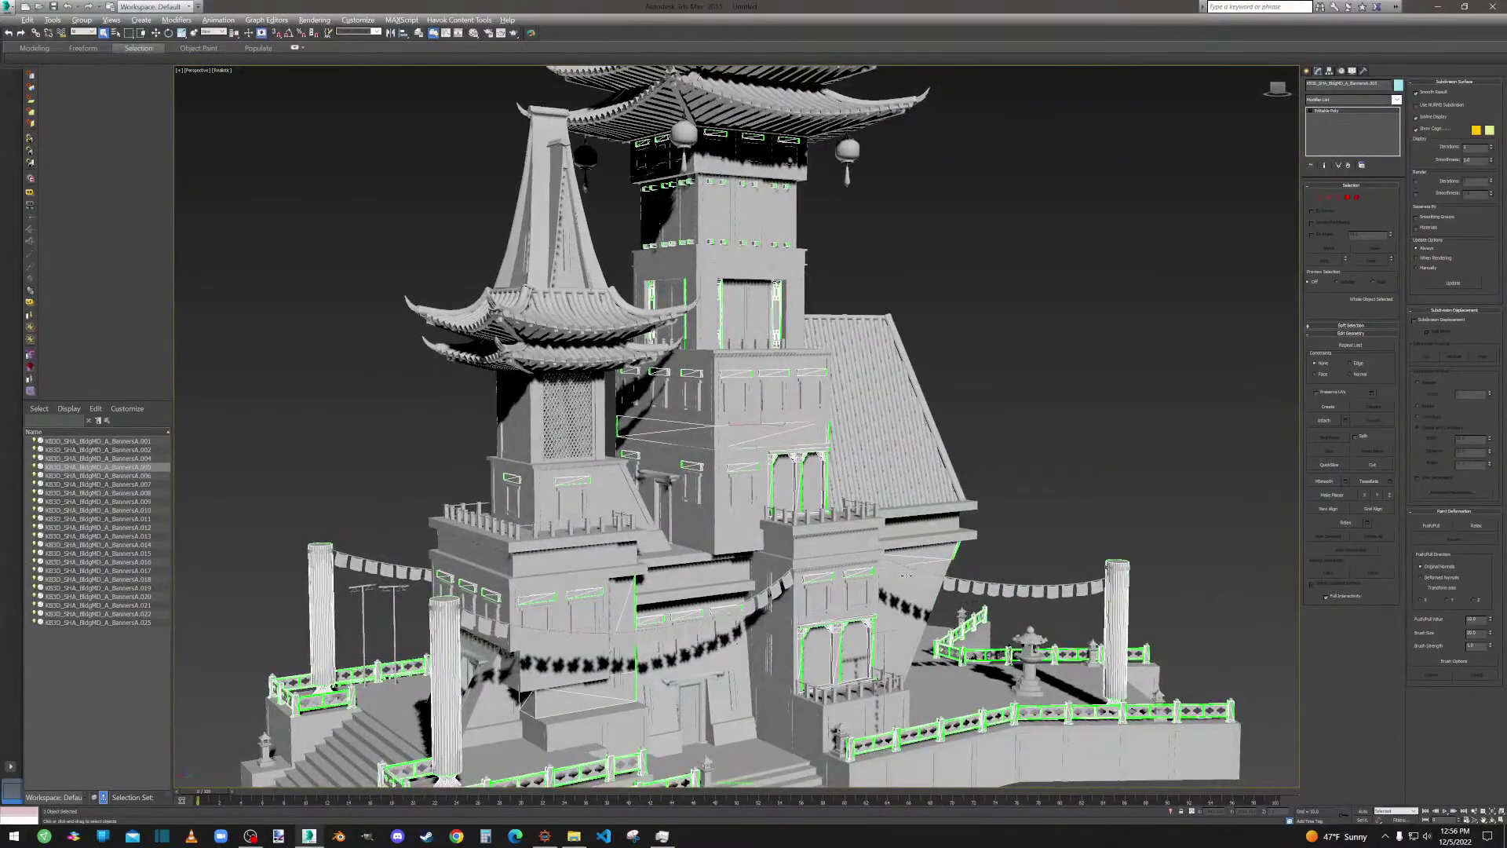
scroll(863, 569, up, 8)
scroll(654, 361, down, 10)
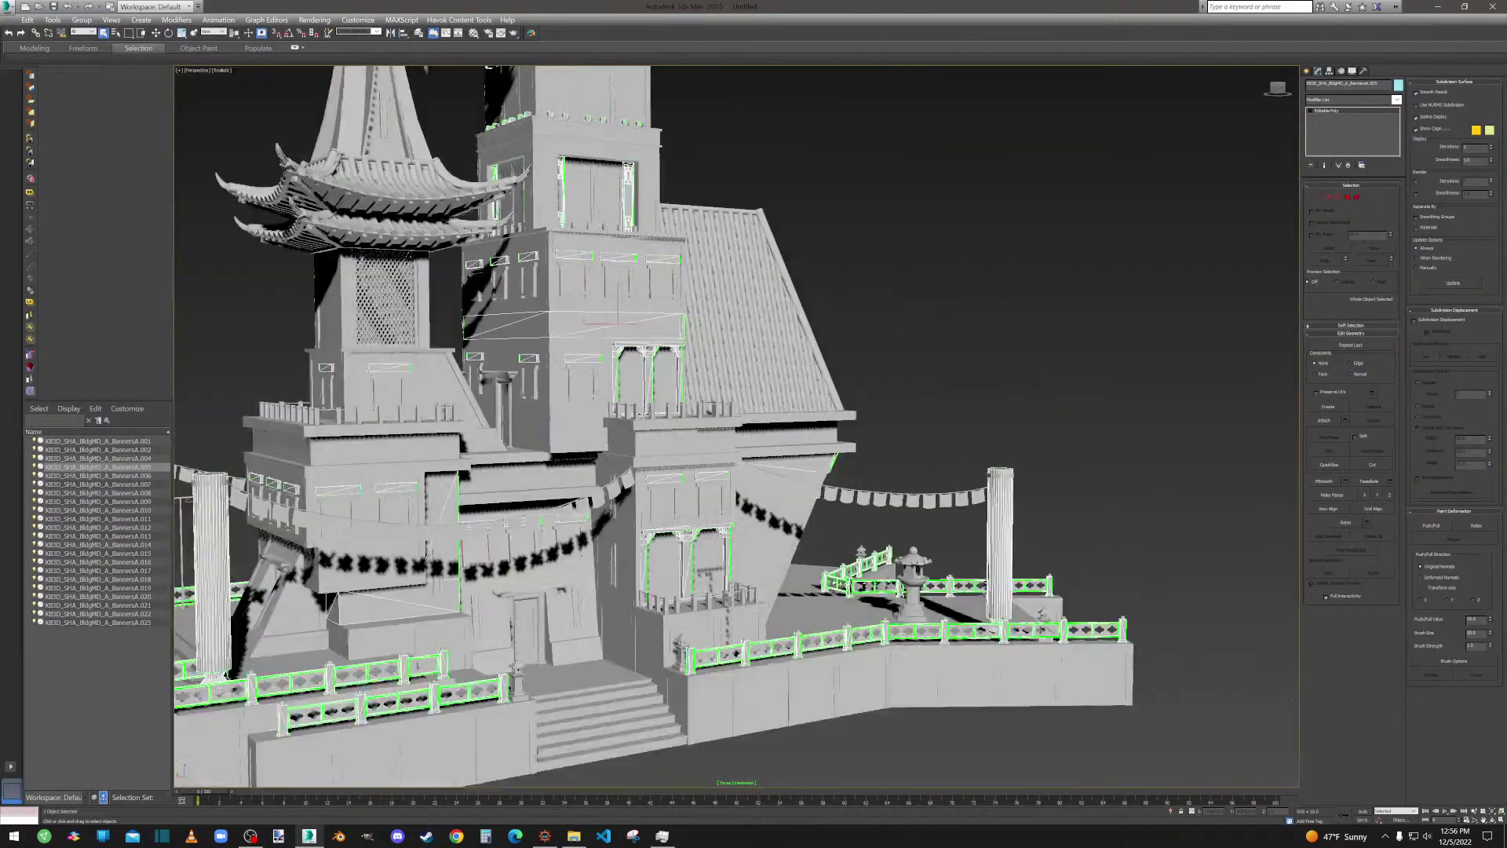
alt+middle_drag(755, 457, 750, 477)
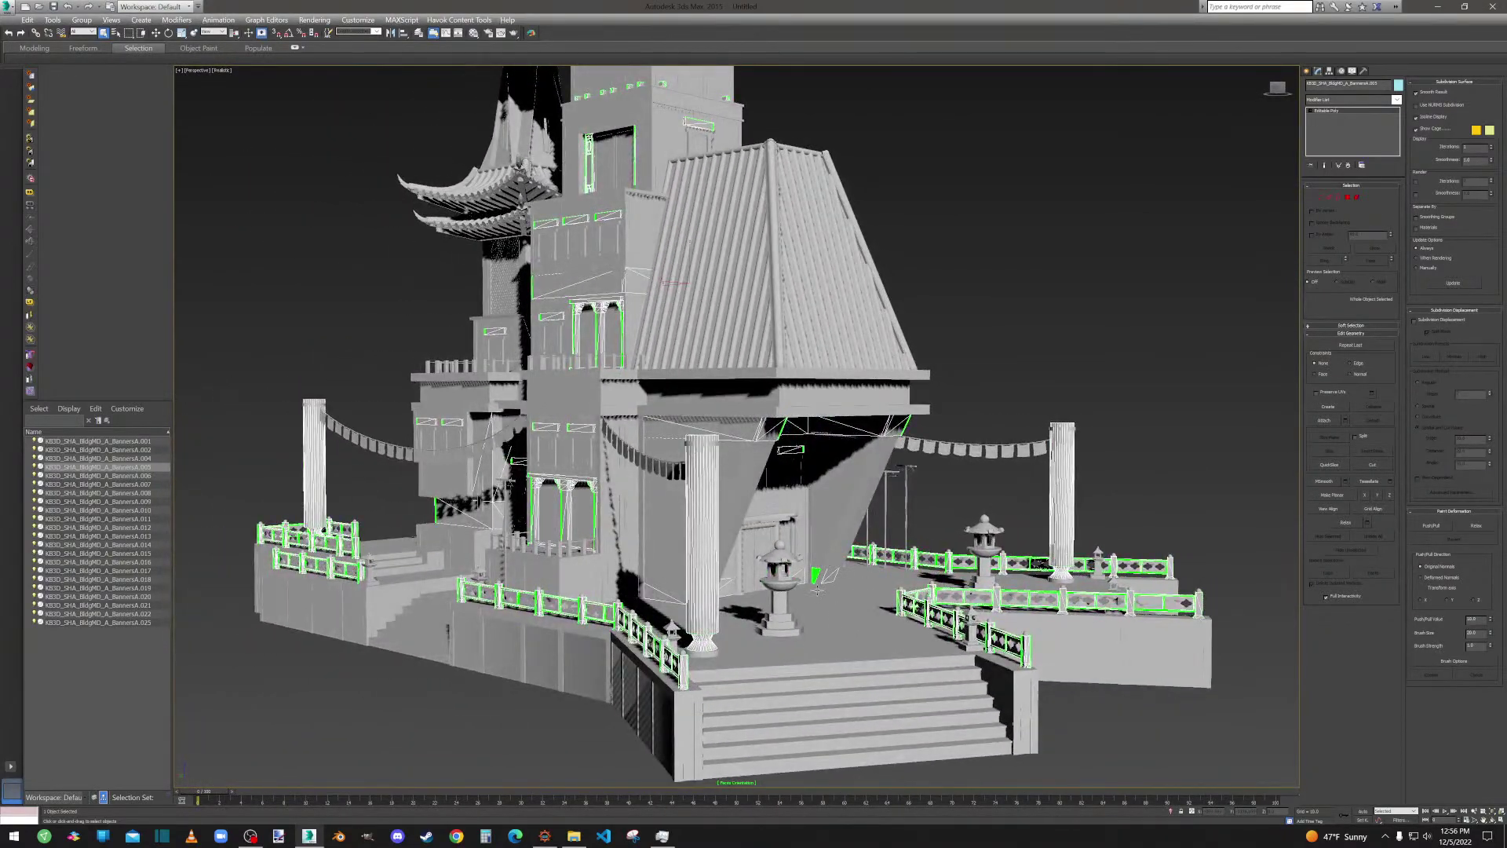
Examine the small base faces inside the entrance pillars of BannersA.005 at element and polygon level, and clear the selection.
scroll(819, 596, up, 10)
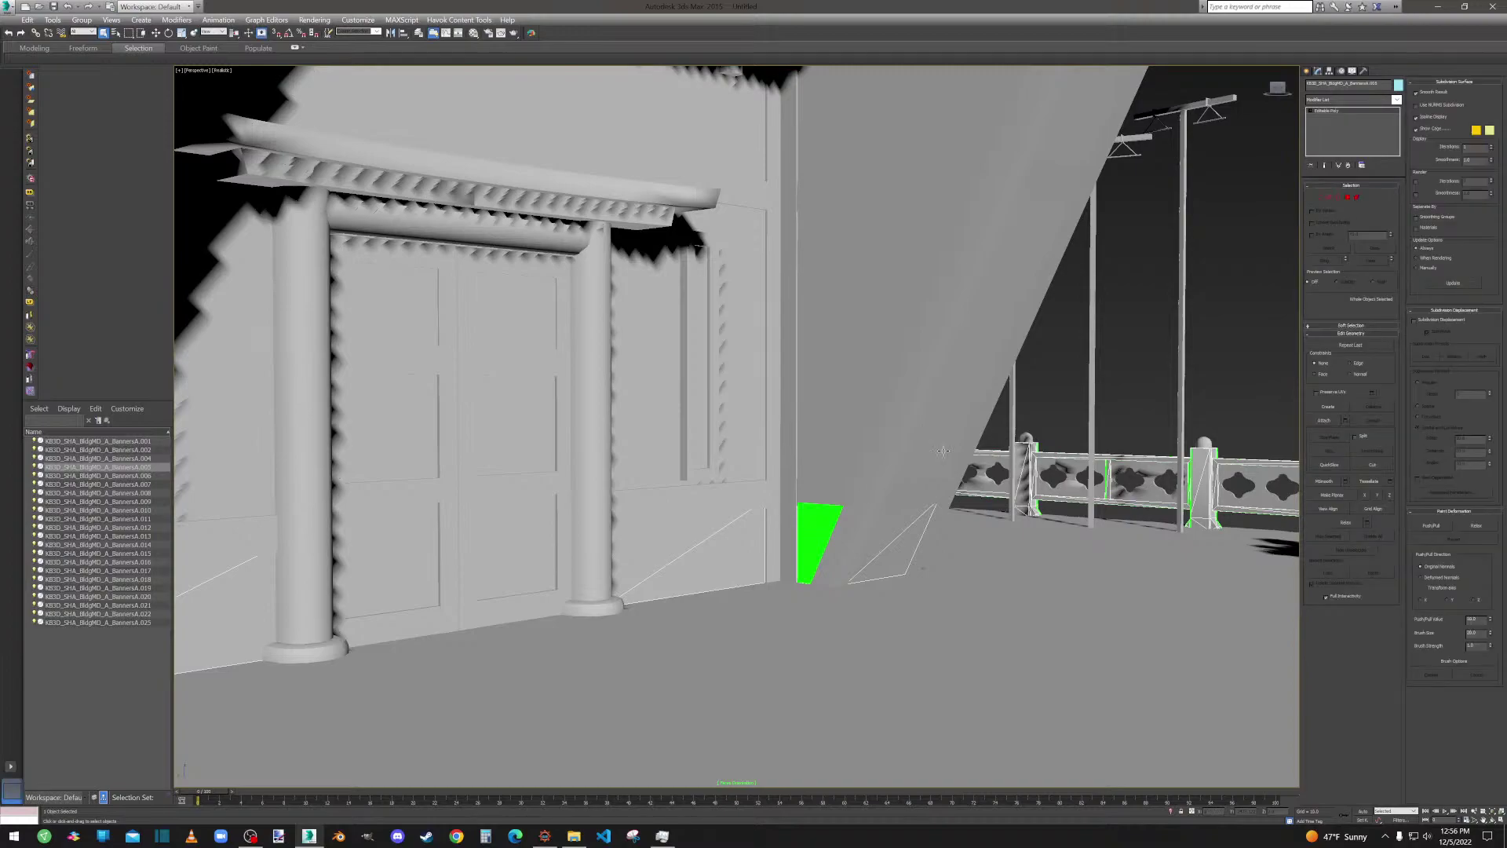
click(1358, 198)
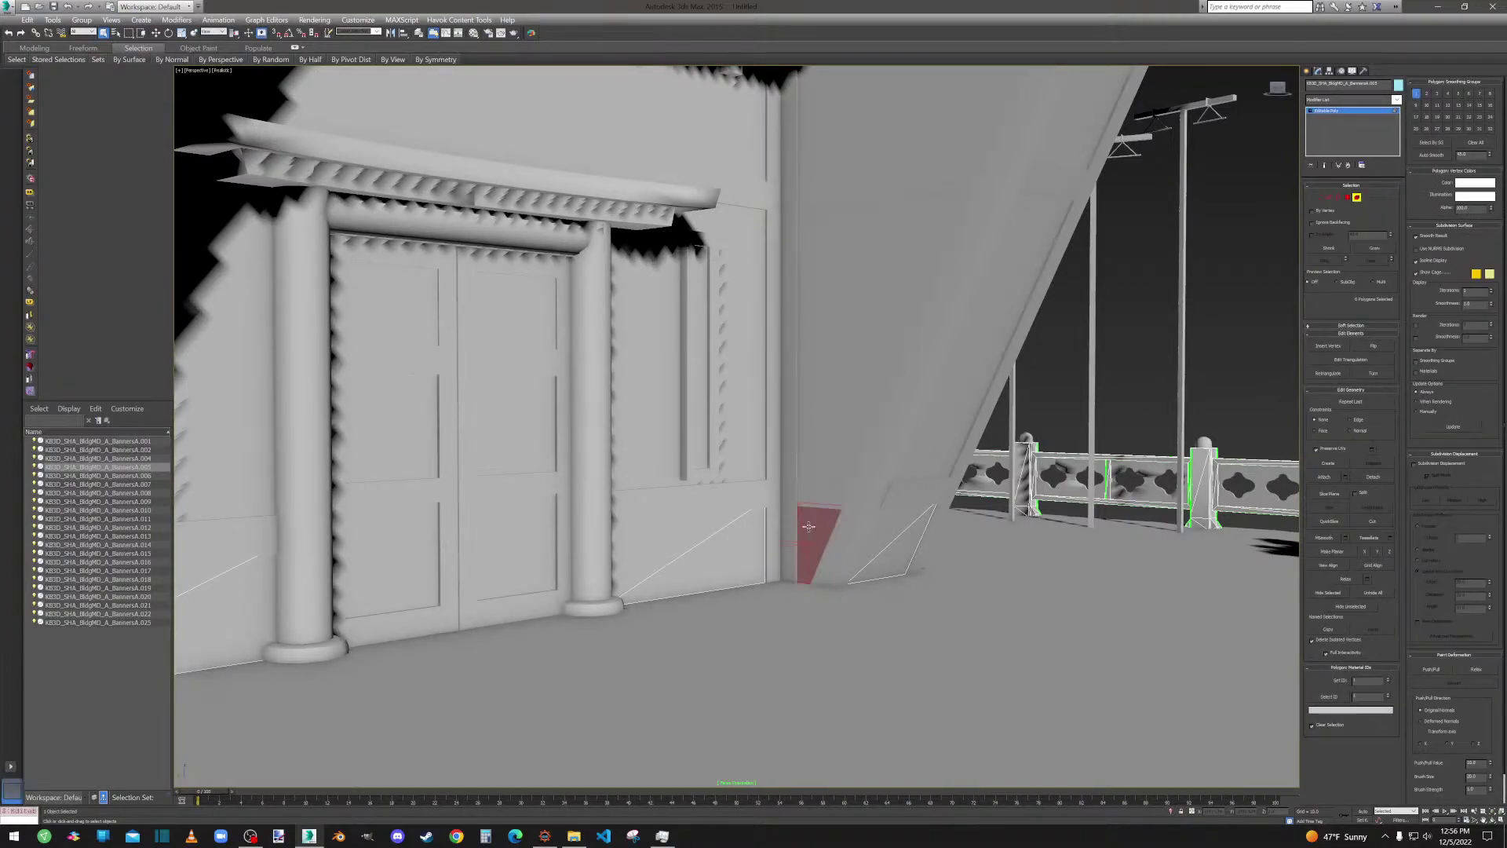
scroll(812, 524, down, 10)
alt+middle_drag(859, 518, 619, 482)
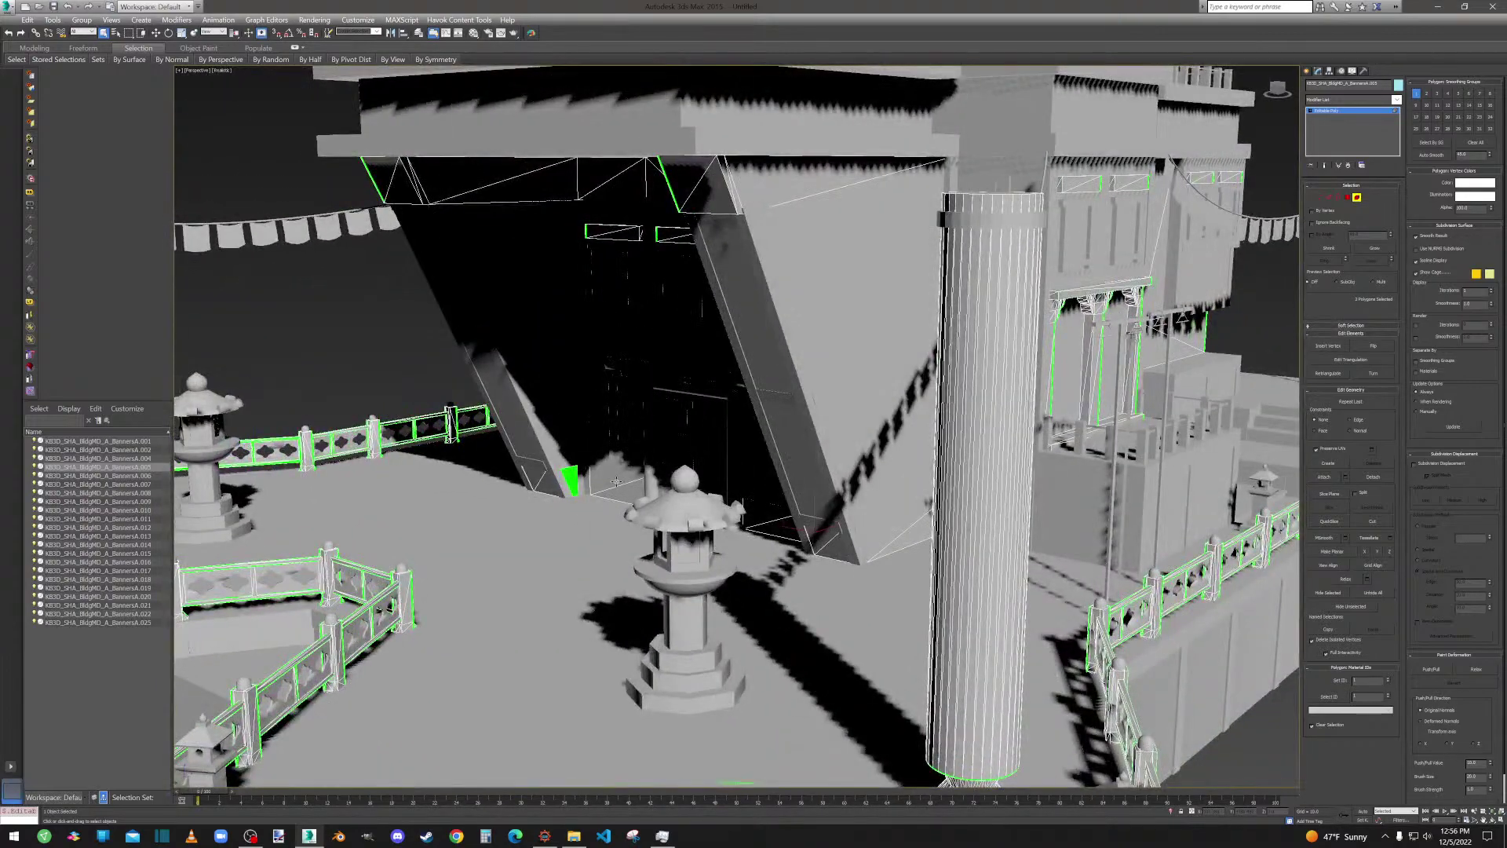
scroll(668, 468, down, 5)
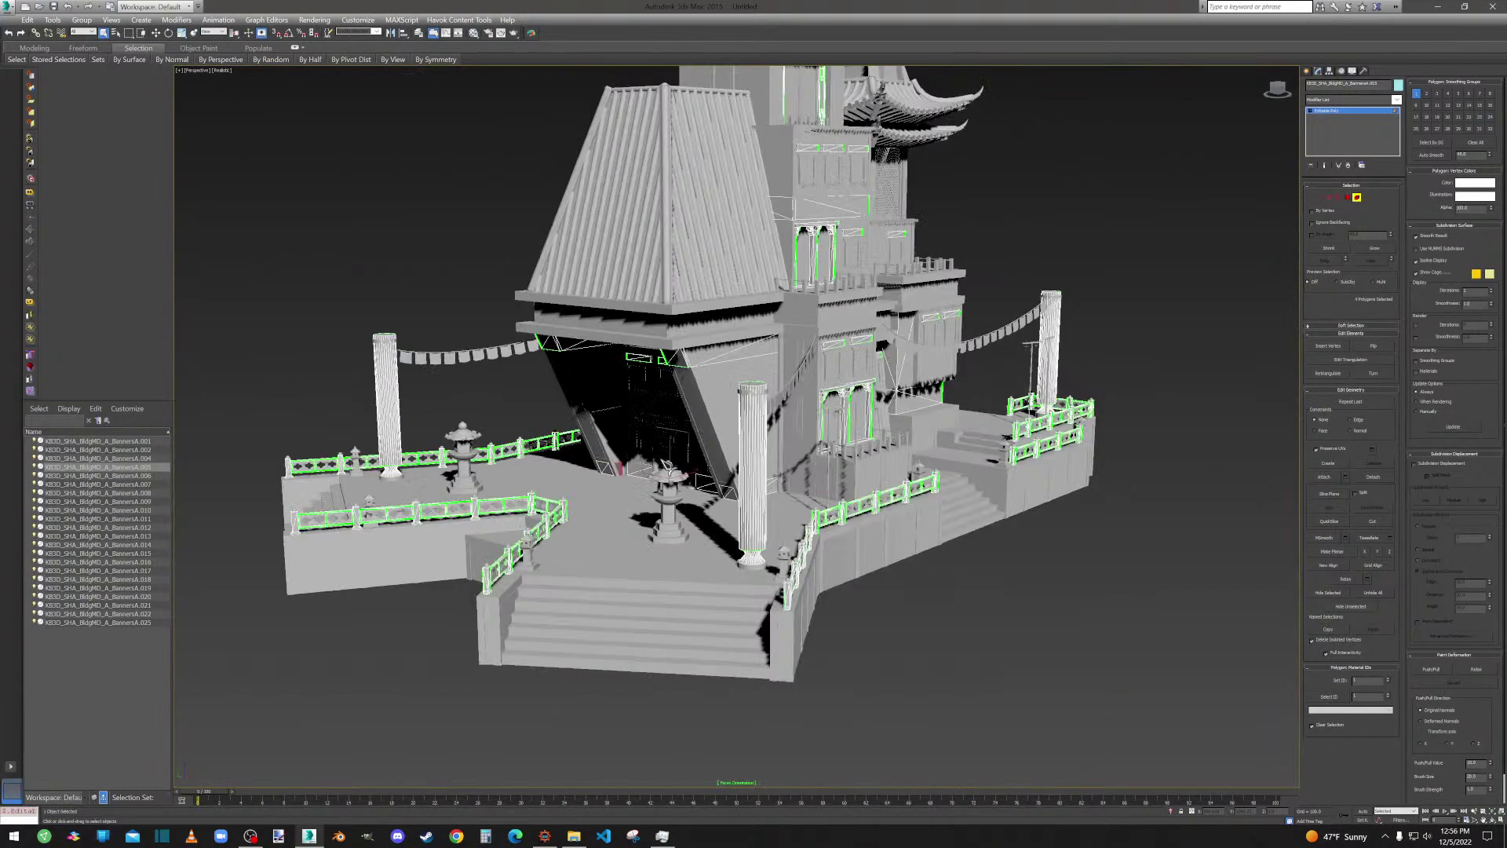
alt+middle_drag(677, 463, 709, 270)
click(1347, 197)
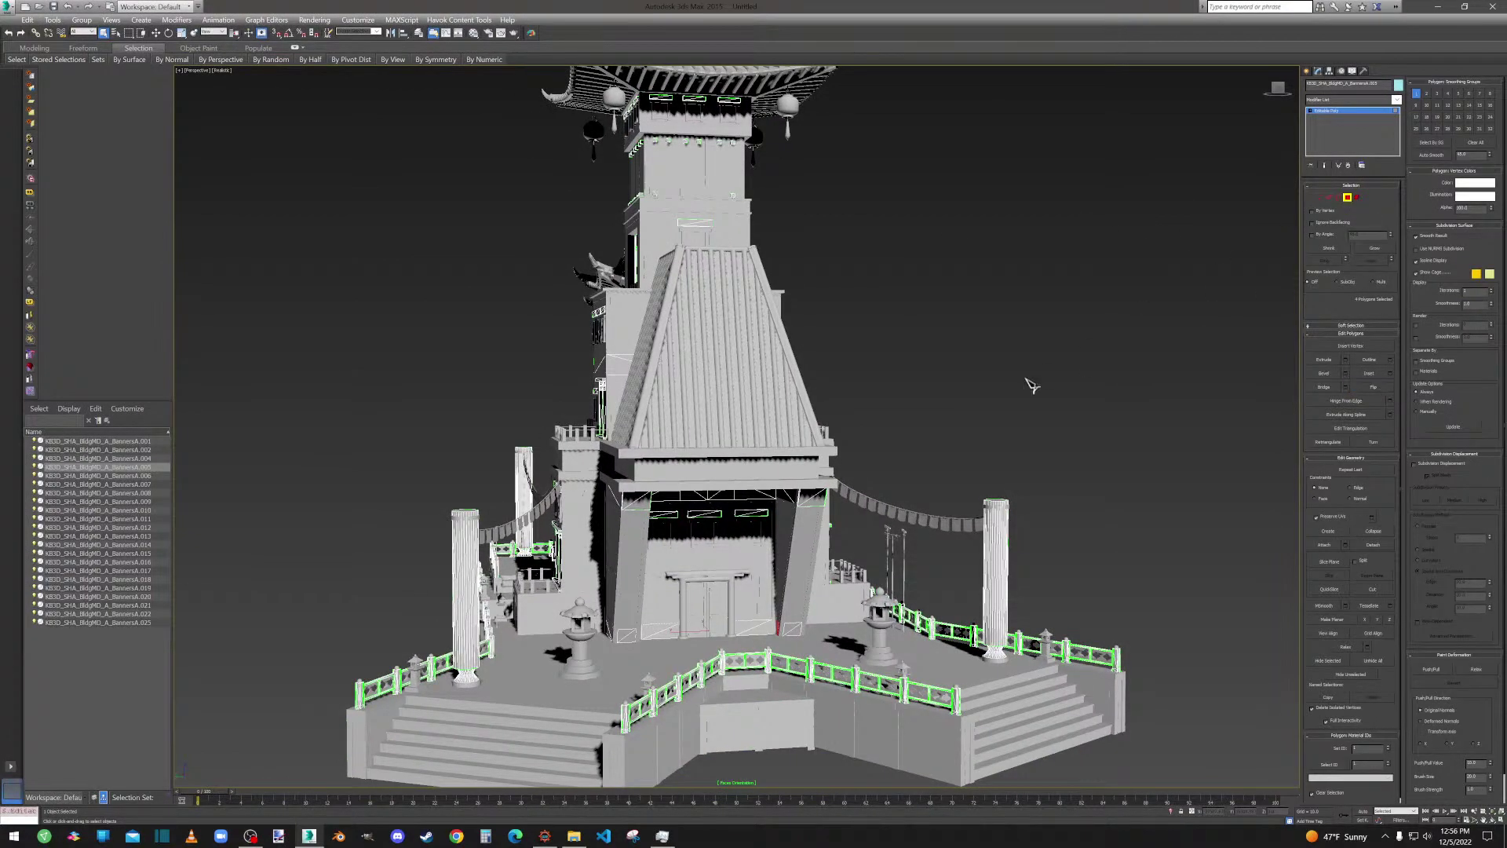
click(1357, 197)
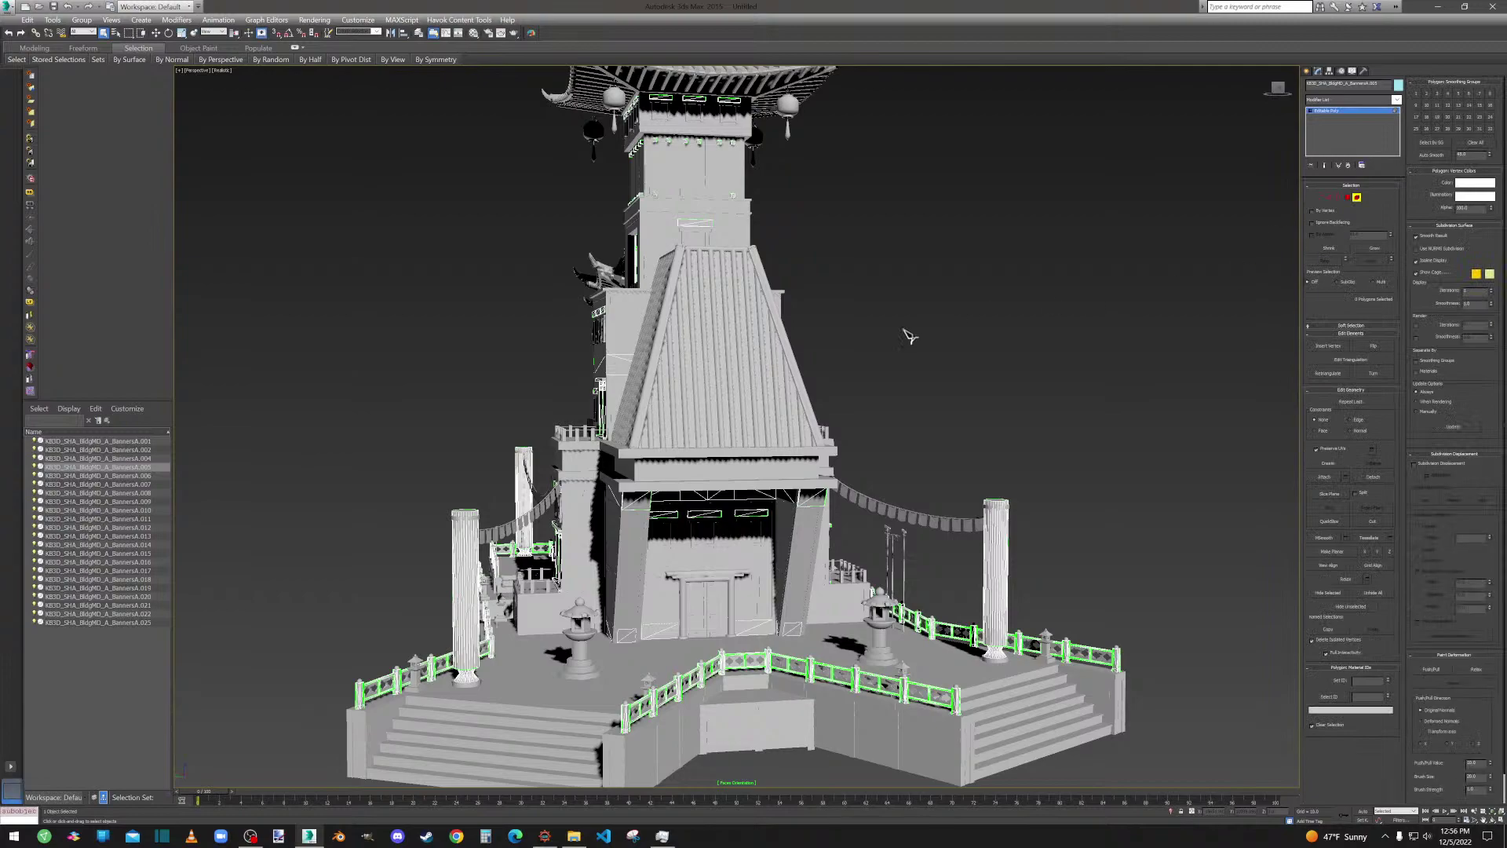
click(1359, 198)
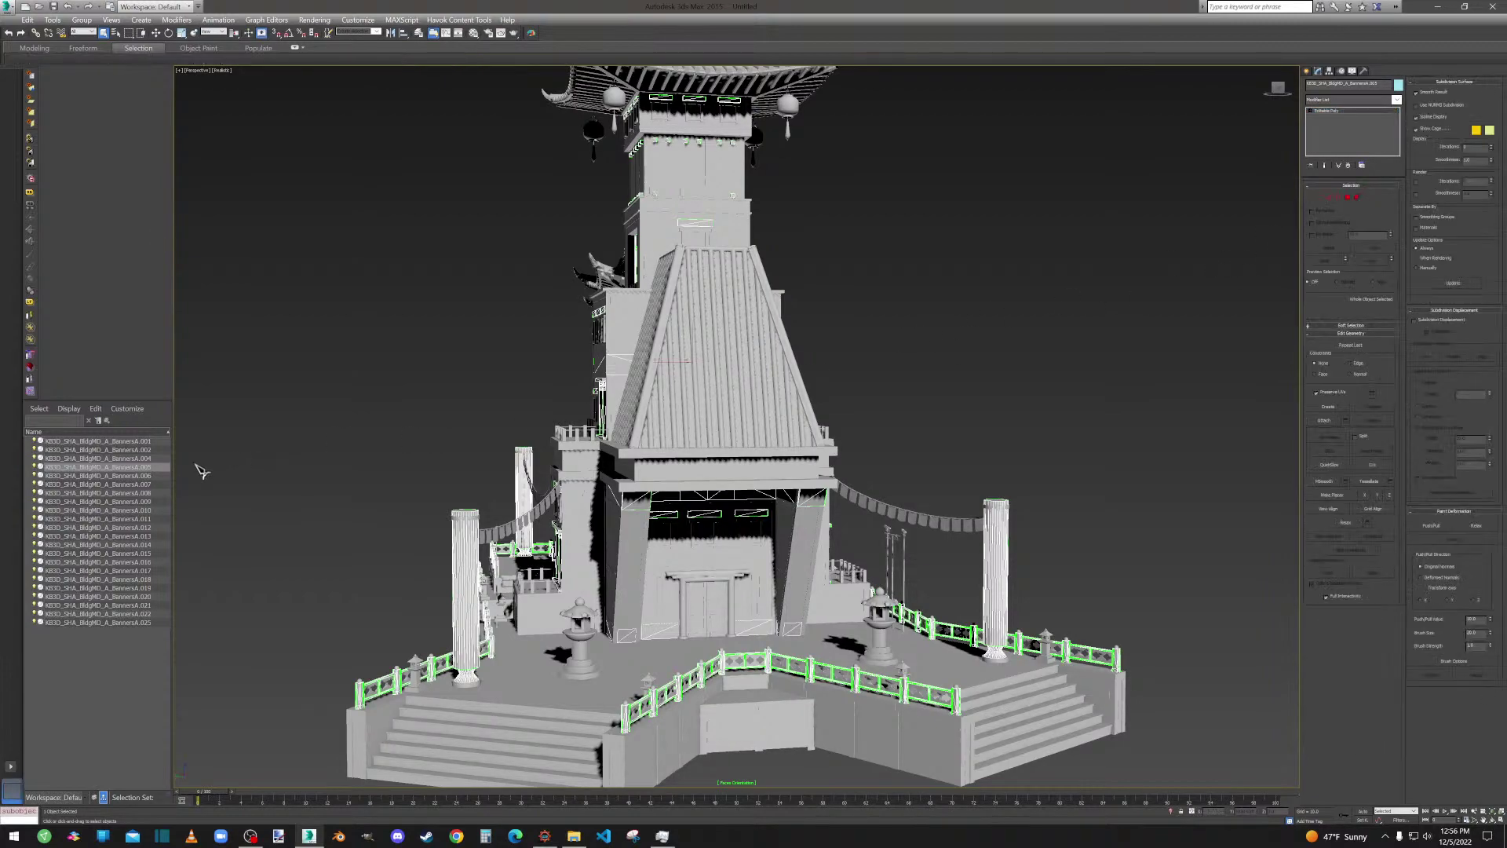
Select the BannersA.006 object and examine its terrace walls, stone lanterns and base trim around the entrance.
click(118, 476)
scroll(833, 508, up, 5)
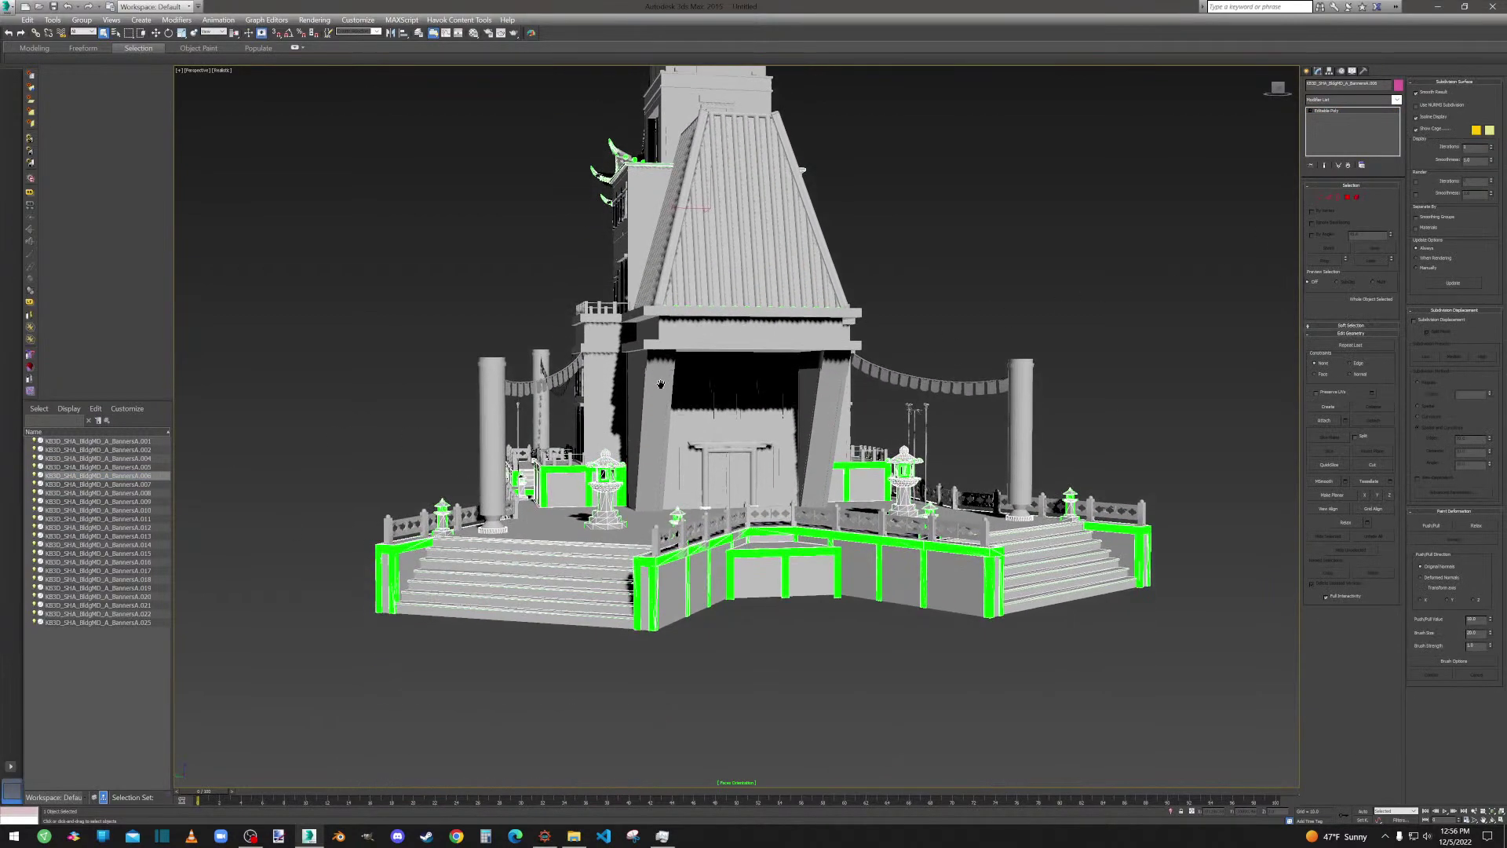
scroll(834, 507, up, 3)
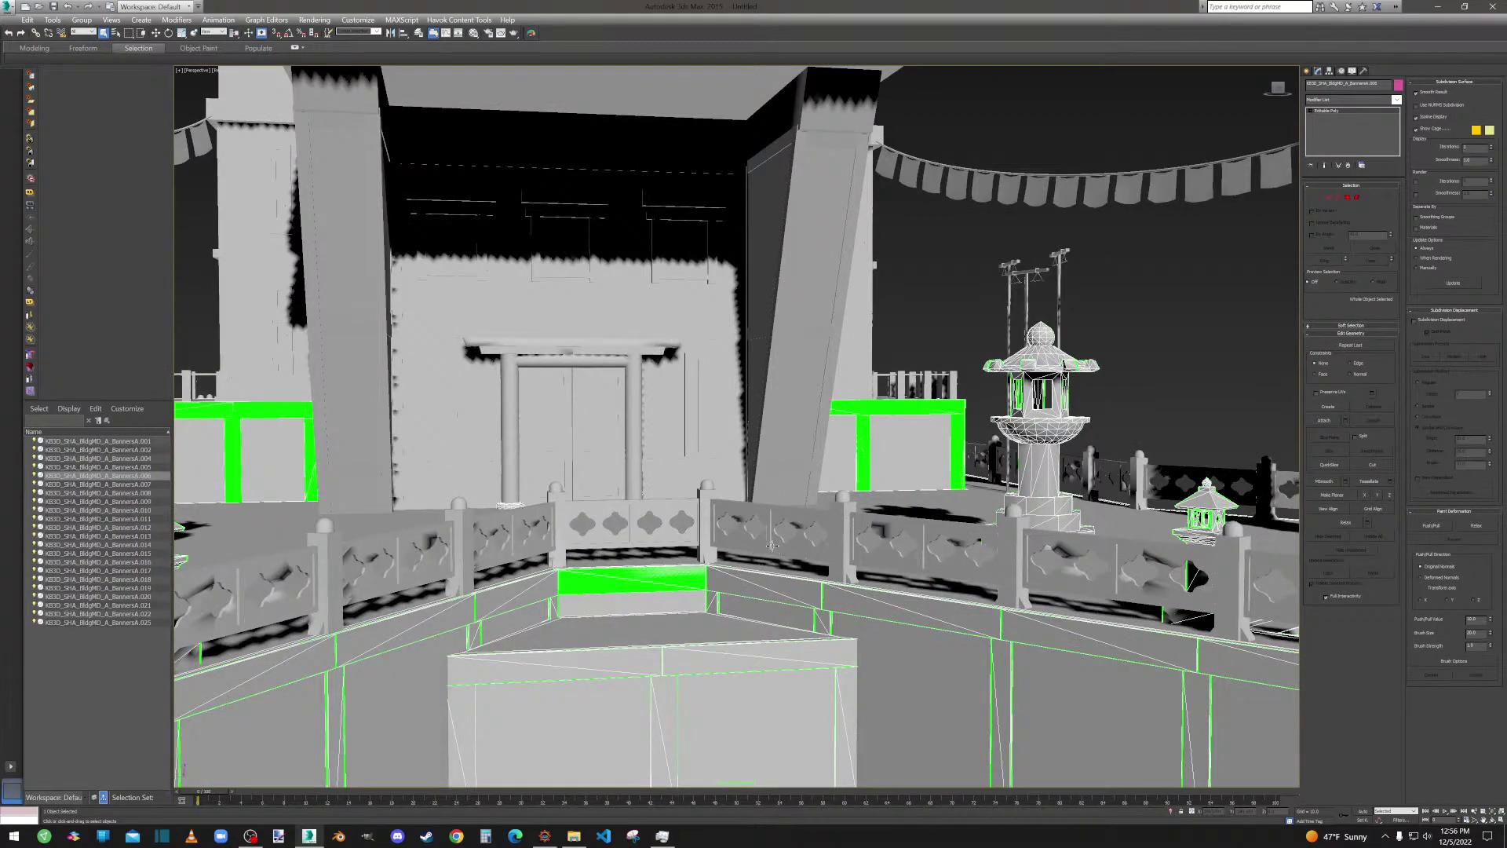
scroll(773, 545, down, 4)
scroll(738, 571, up, 8)
scroll(730, 577, down, 8)
alt+middle_drag(730, 577, 1021, 573)
Examine the roof edge ornaments and tower trim of BannersA.006 from several sides of the building.
middle_drag(730, 267, 732, 432)
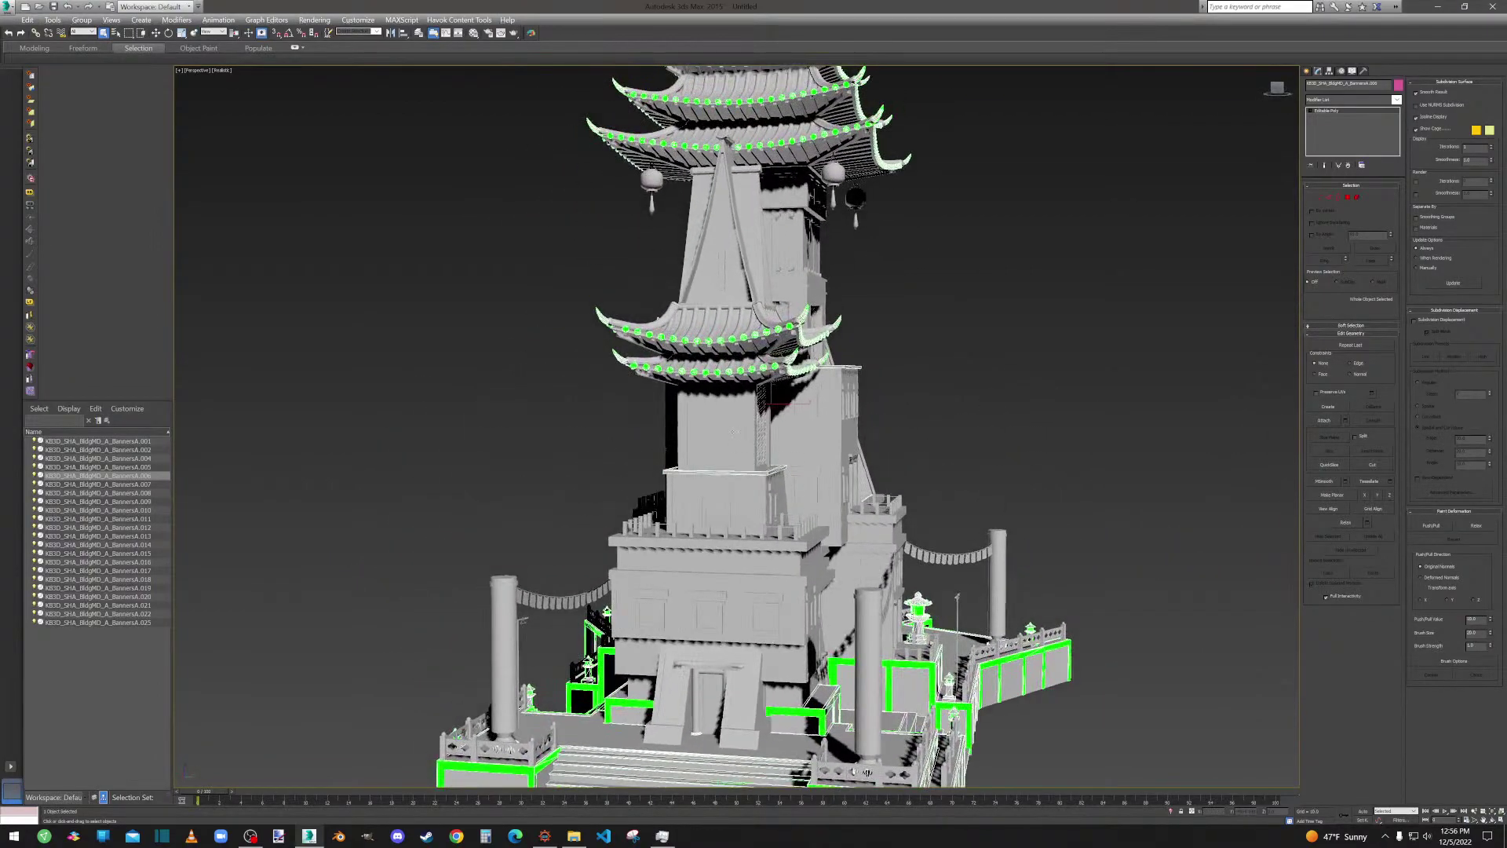
scroll(672, 330, up, 6)
scroll(738, 458, down, 6)
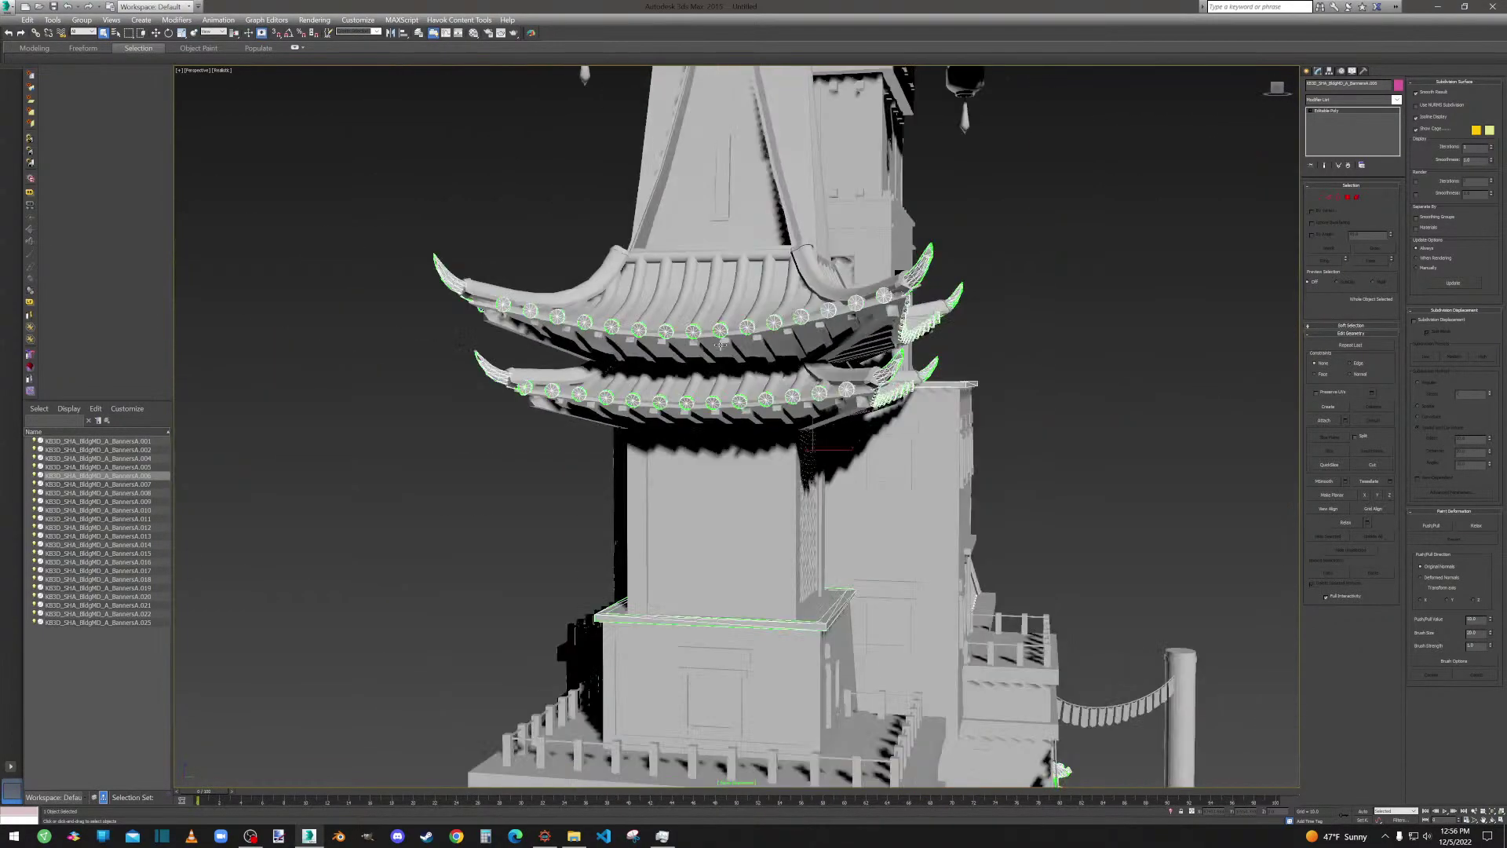
alt+middle_drag(737, 458, 636, 478)
middle_drag(784, 187, 826, 249)
scroll(784, 357, down, 5)
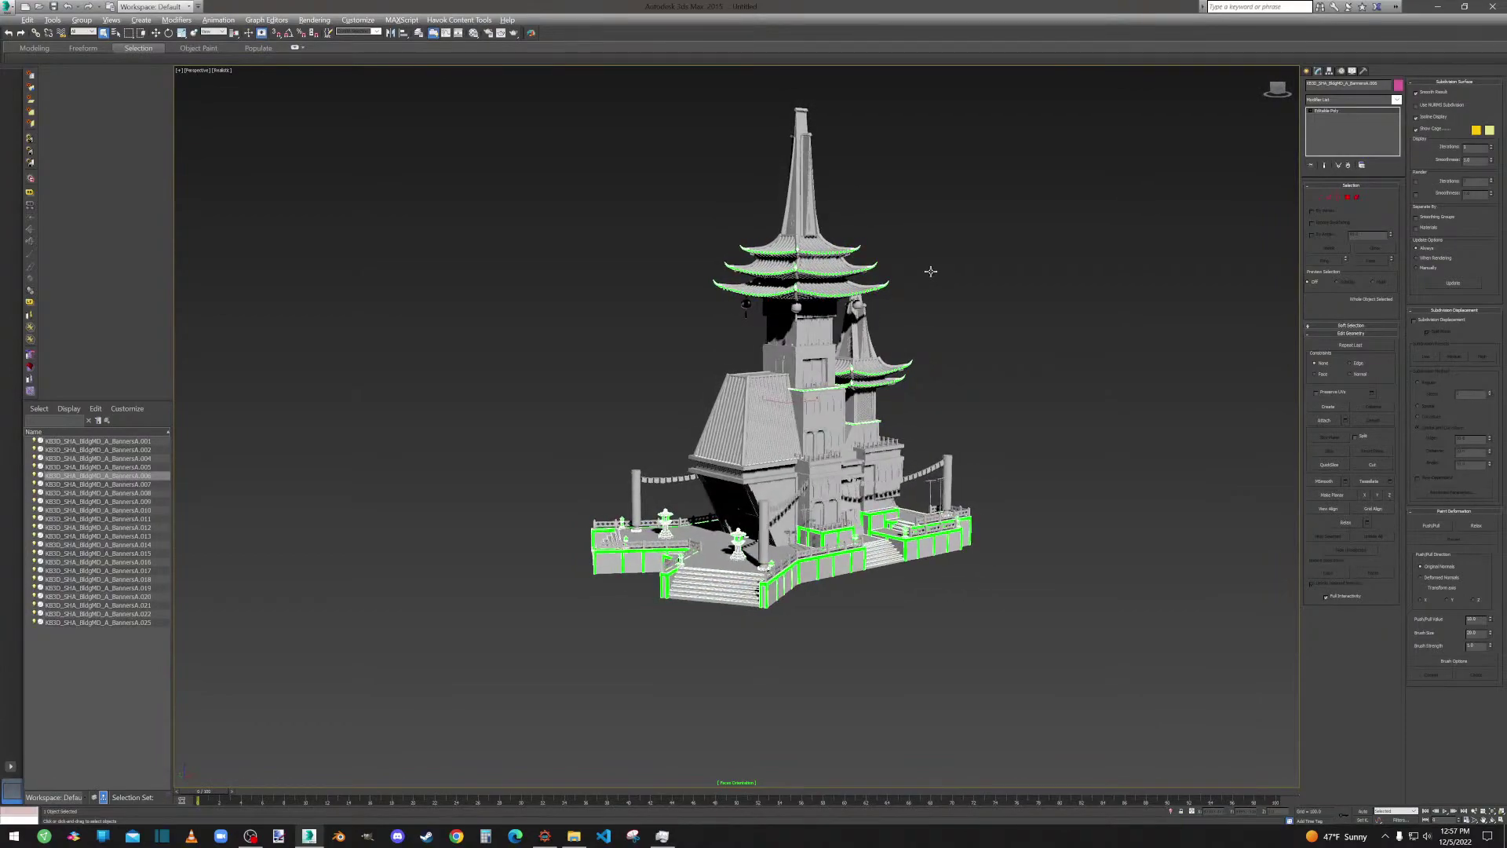
Select the BannersA.007 object and look for its faces from the side and front of the building.
click(141, 484)
alt+middle_drag(777, 502, 875, 520)
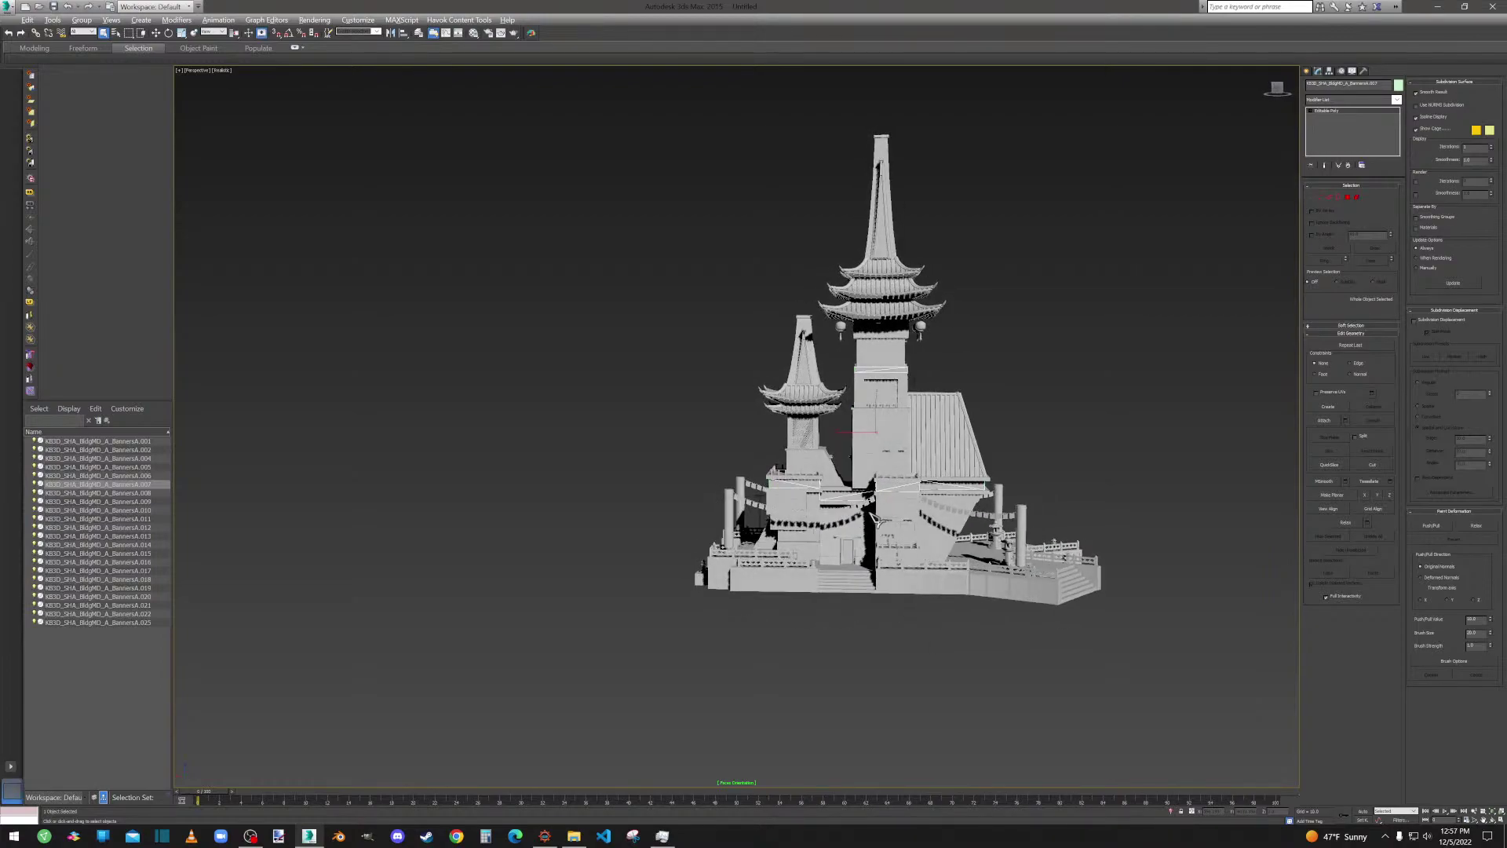
scroll(882, 502, up, 5)
scroll(912, 449, down, 5)
alt+middle_drag(911, 449, 504, 451)
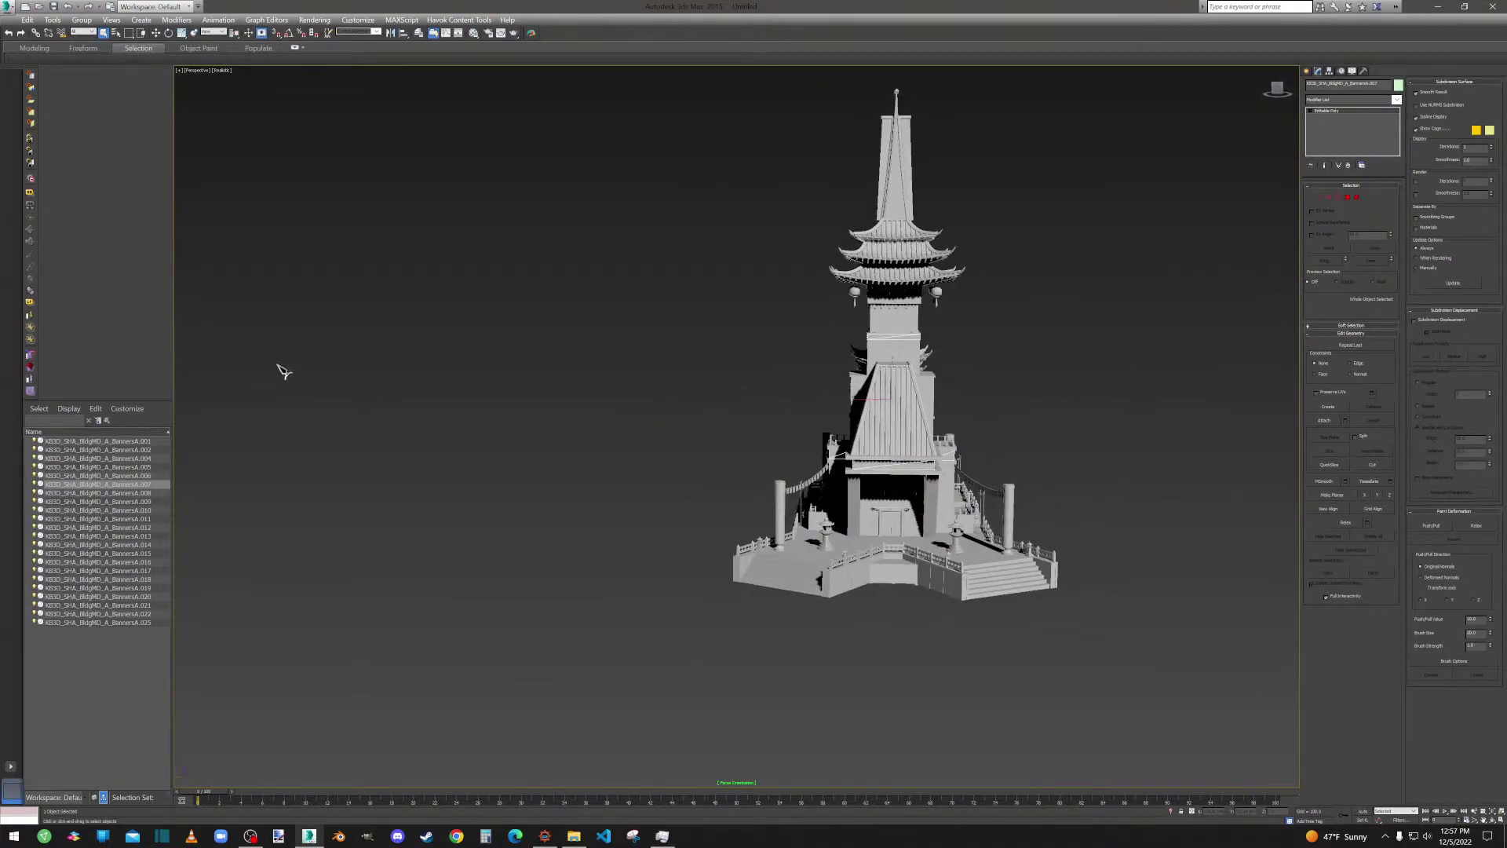
Select the BannersA.008 object and examine its spire faces and the surfaces between the roof tiles on both towers.
click(110, 493)
alt+middle_drag(785, 455, 667, 452)
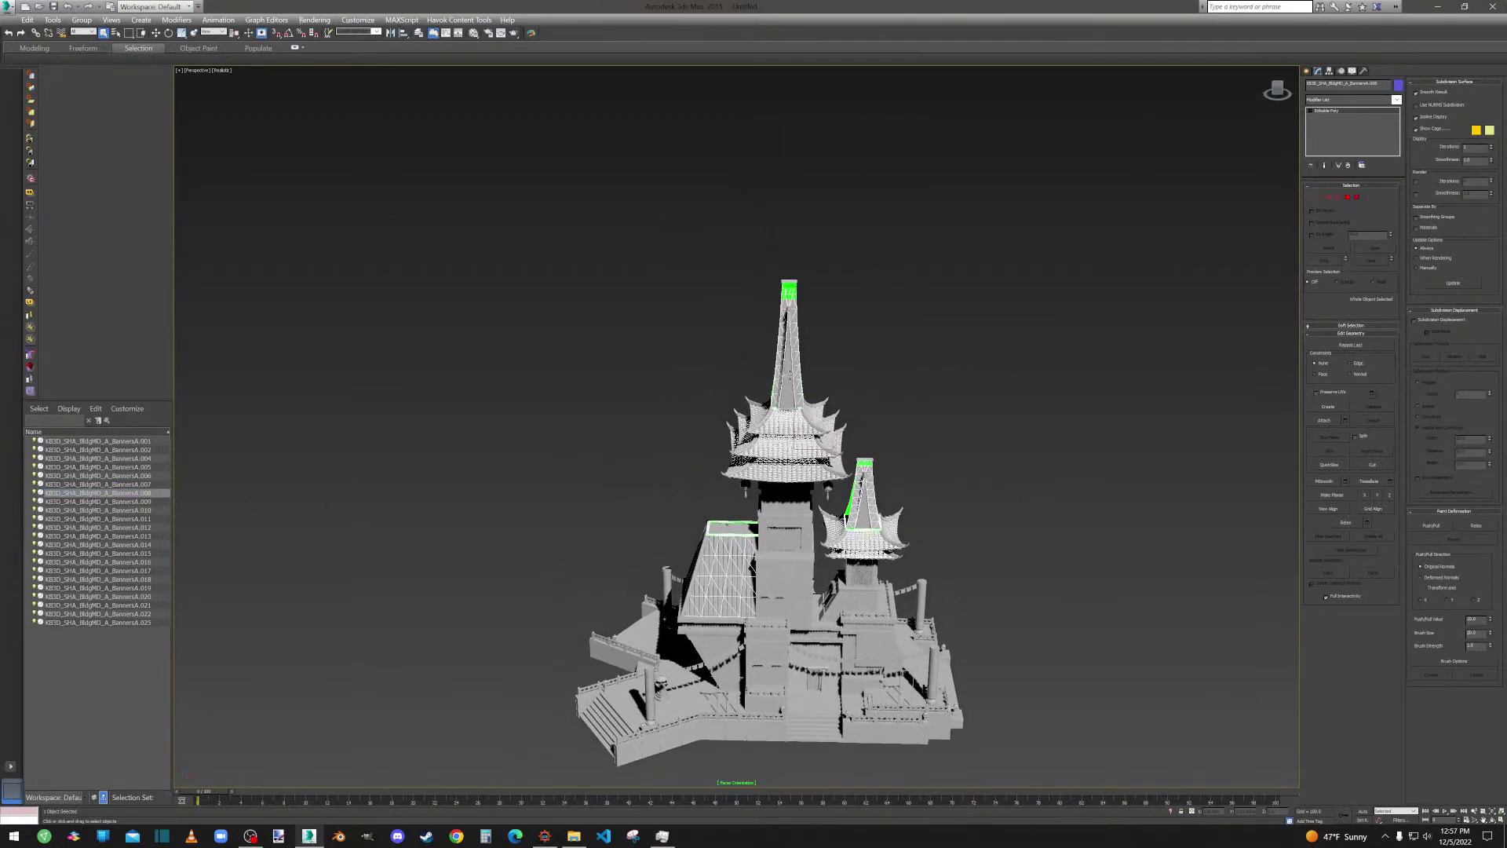
scroll(781, 313, up, 6)
alt+middle_drag(781, 312, 856, 367)
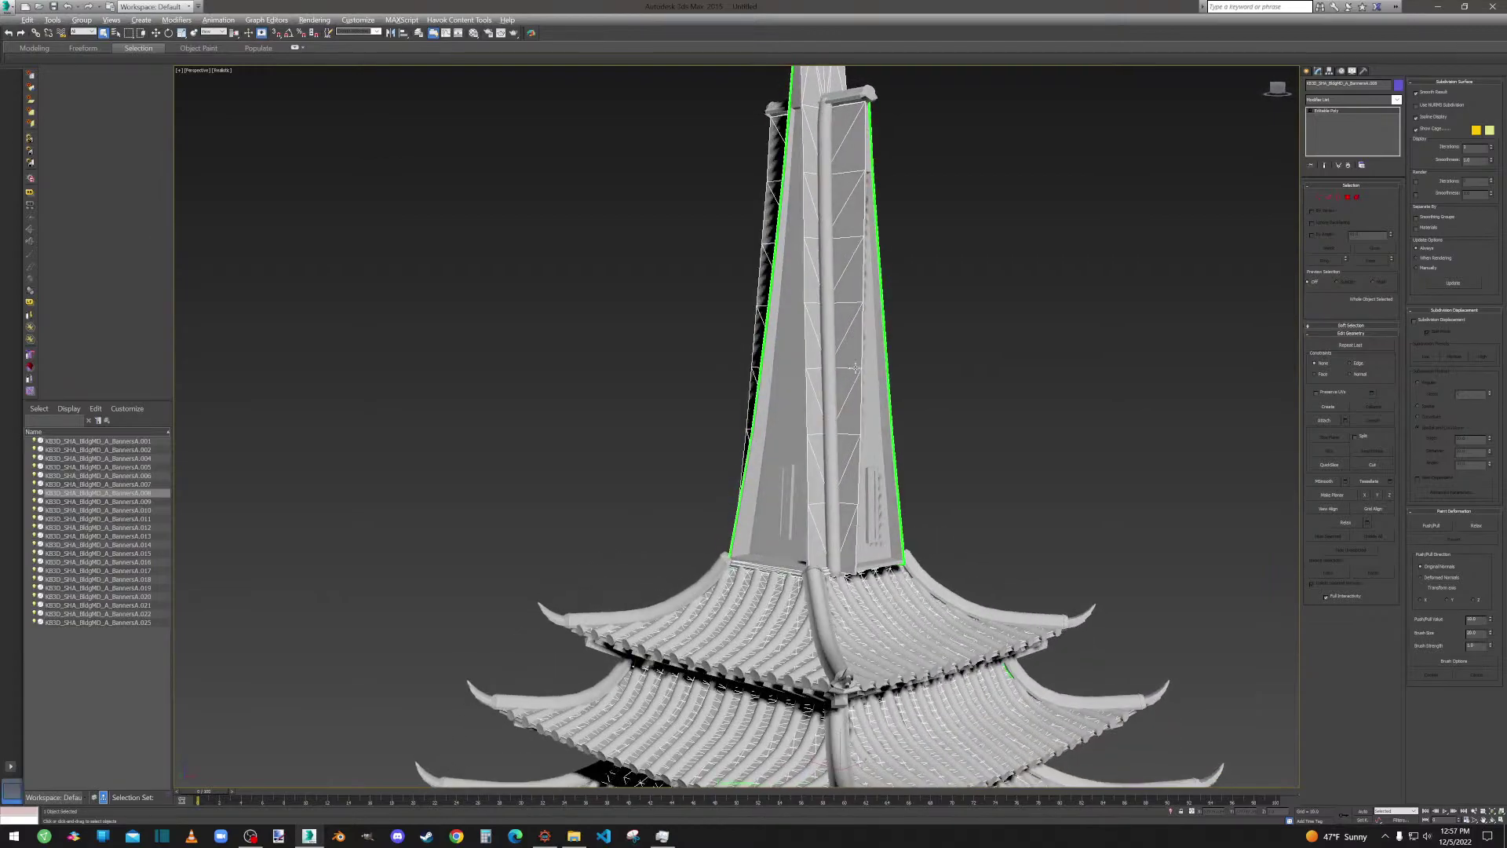
scroll(898, 575, up, 6)
scroll(909, 536, down, 8)
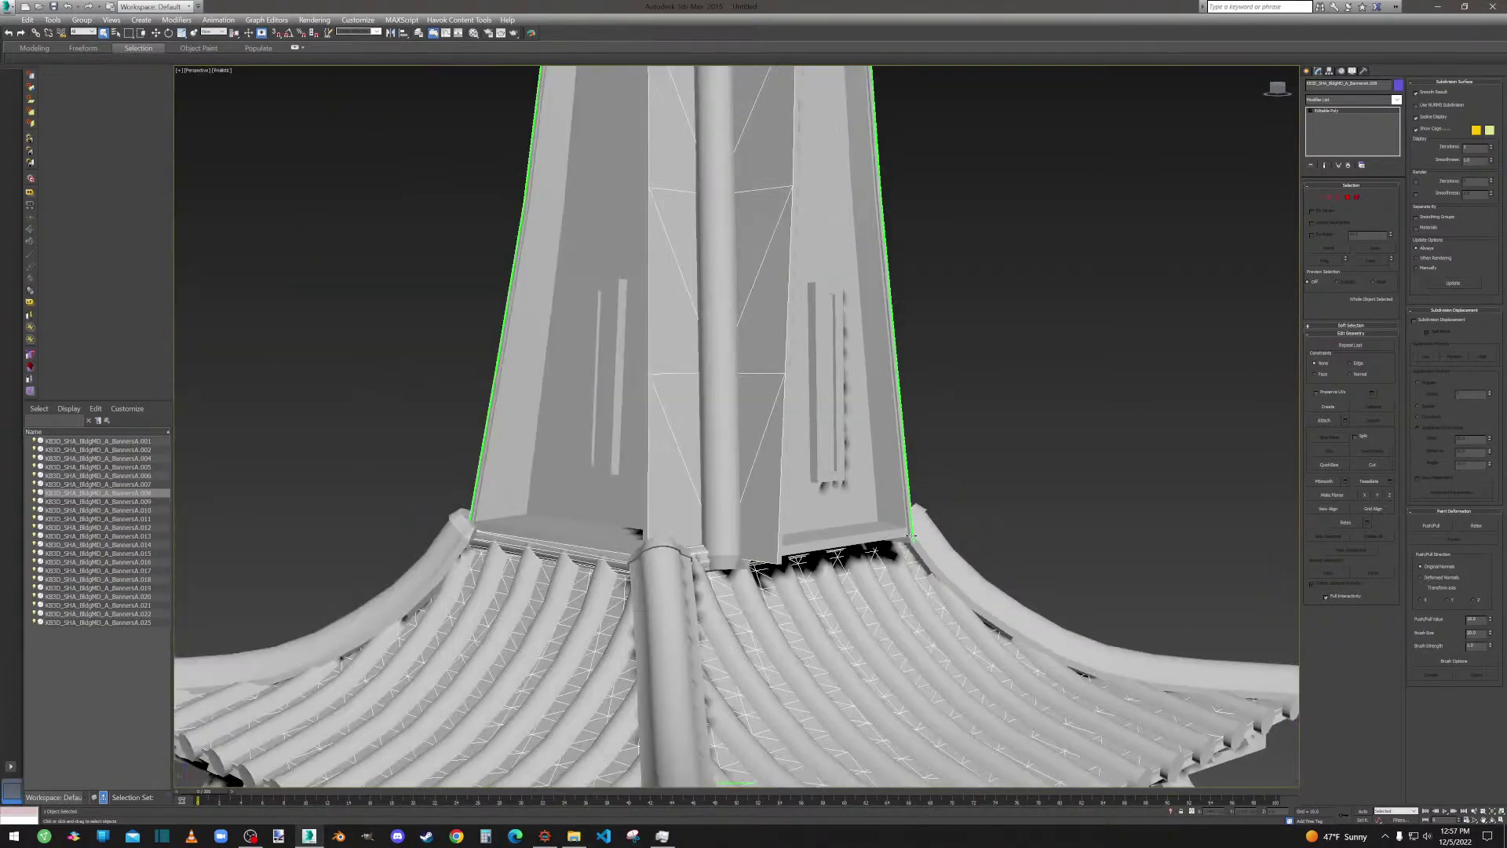
scroll(916, 447, down, 10)
scroll(863, 401, up, 6)
scroll(730, 503, up, 5)
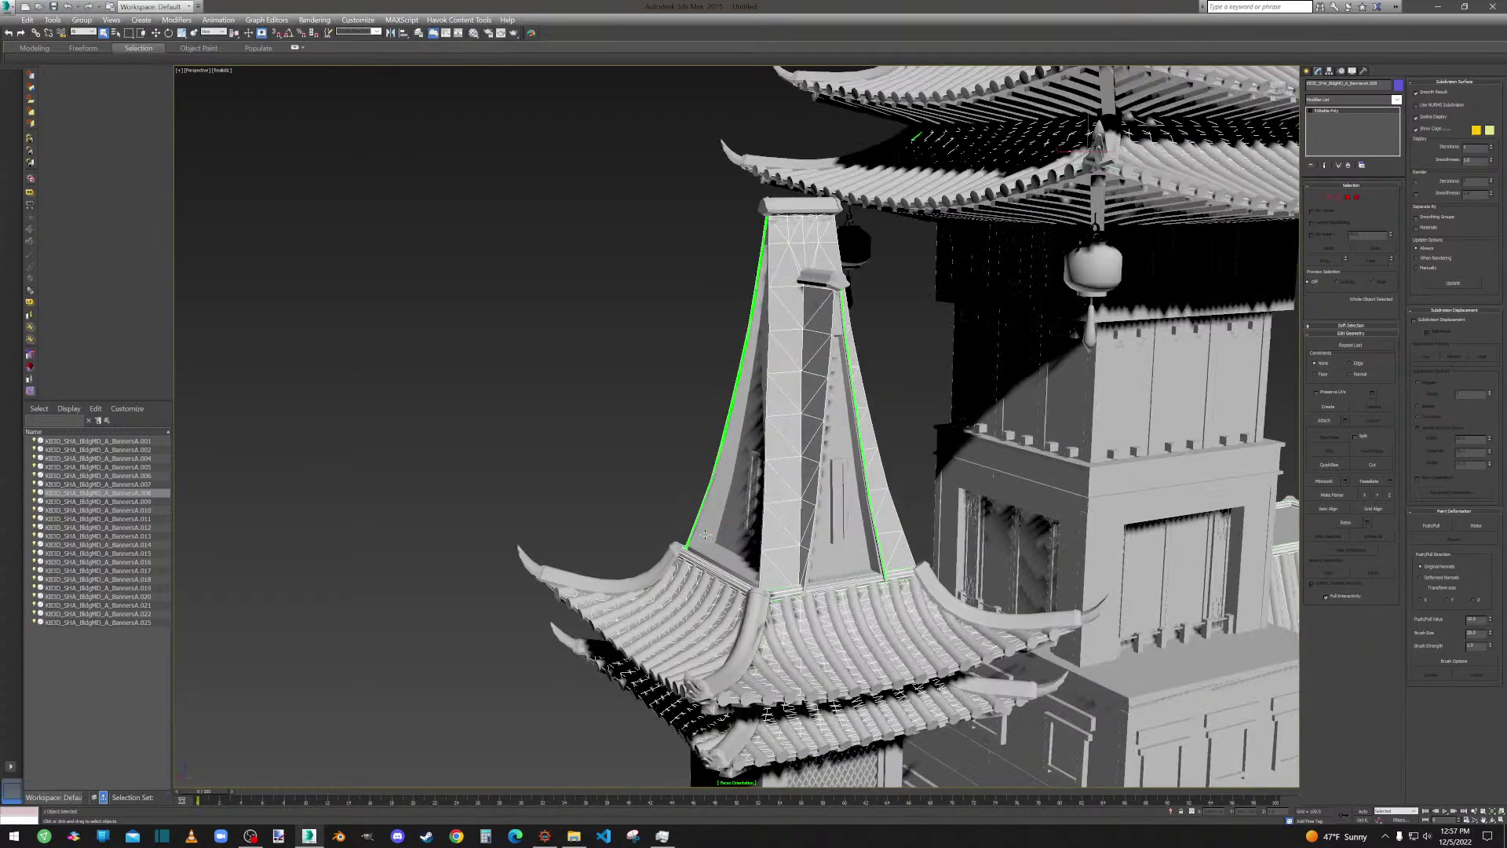
scroll(694, 298, down, 8)
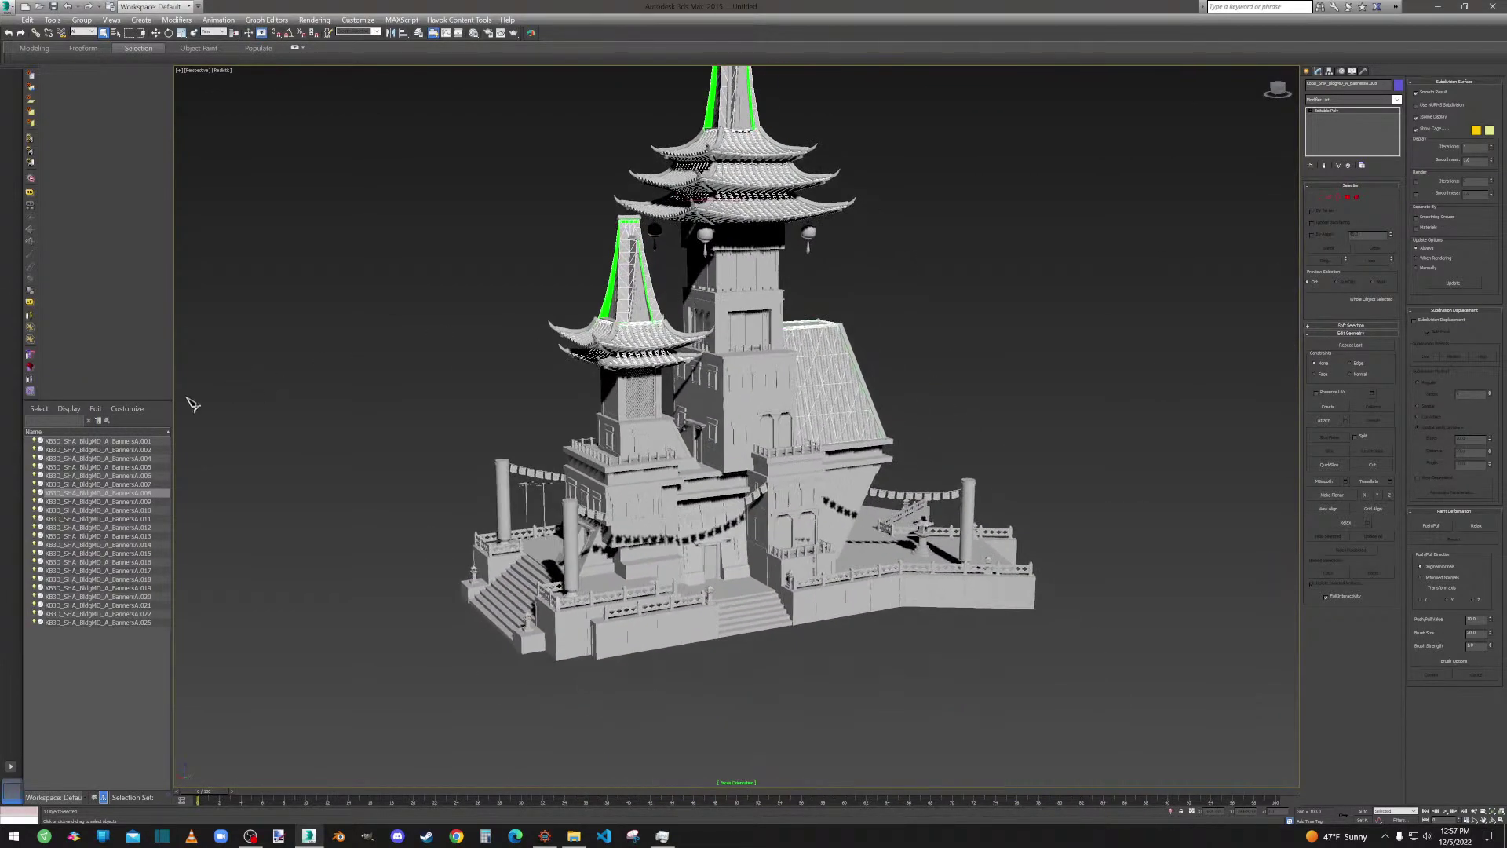
Select the BannersA.009 object, examine its roof tiles and ridges from above, and deselect it.
click(146, 501)
alt+middle_drag(672, 417, 746, 424)
scroll(747, 424, up, 5)
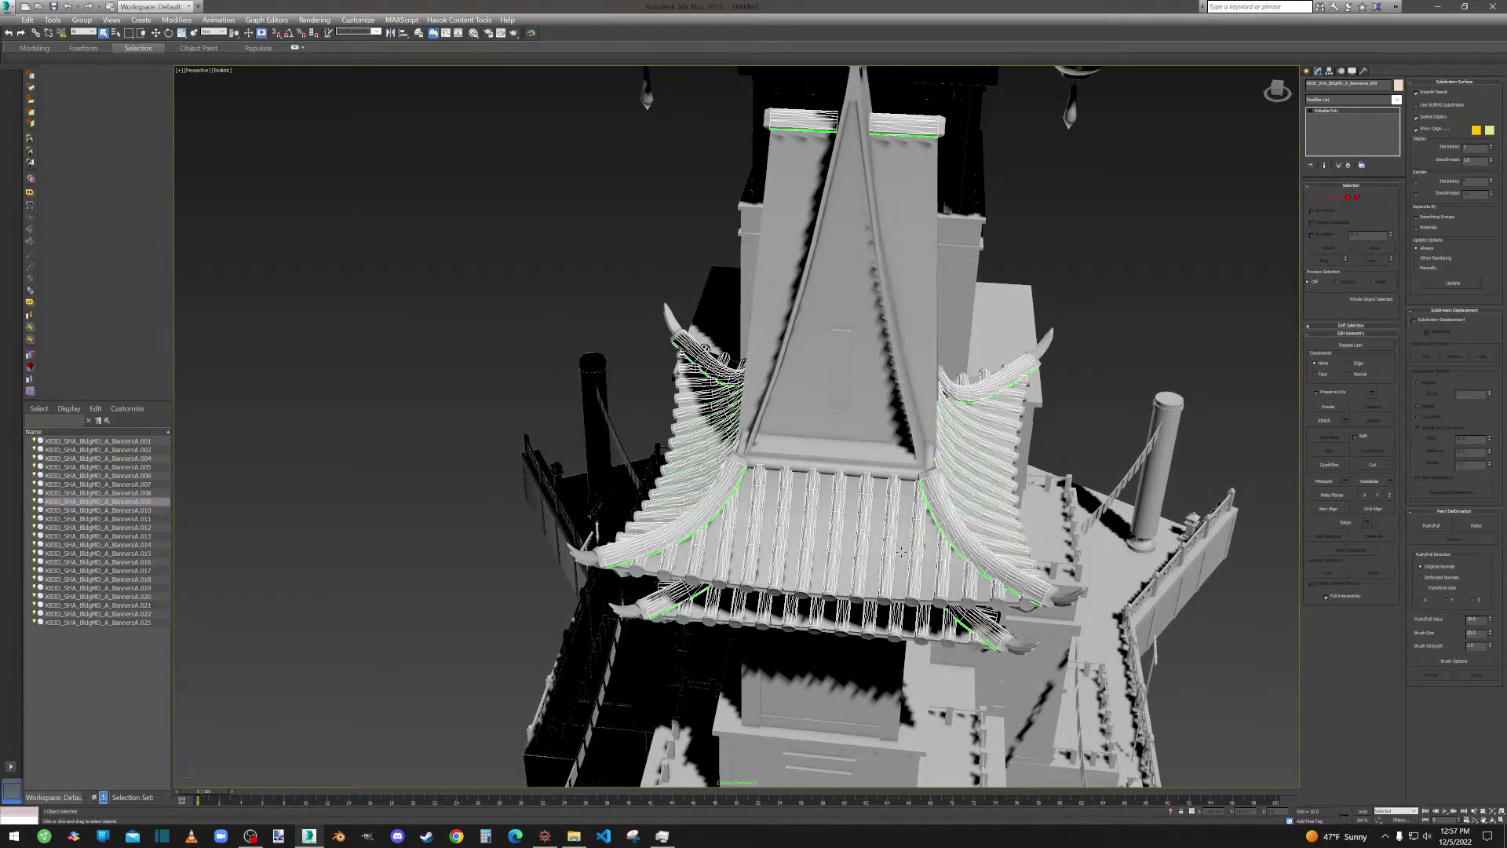
scroll(746, 424, down, 6)
alt+middle_drag(747, 423, 785, 439)
alt+middle_drag(1083, 448, 1035, 345)
click(1083, 440)
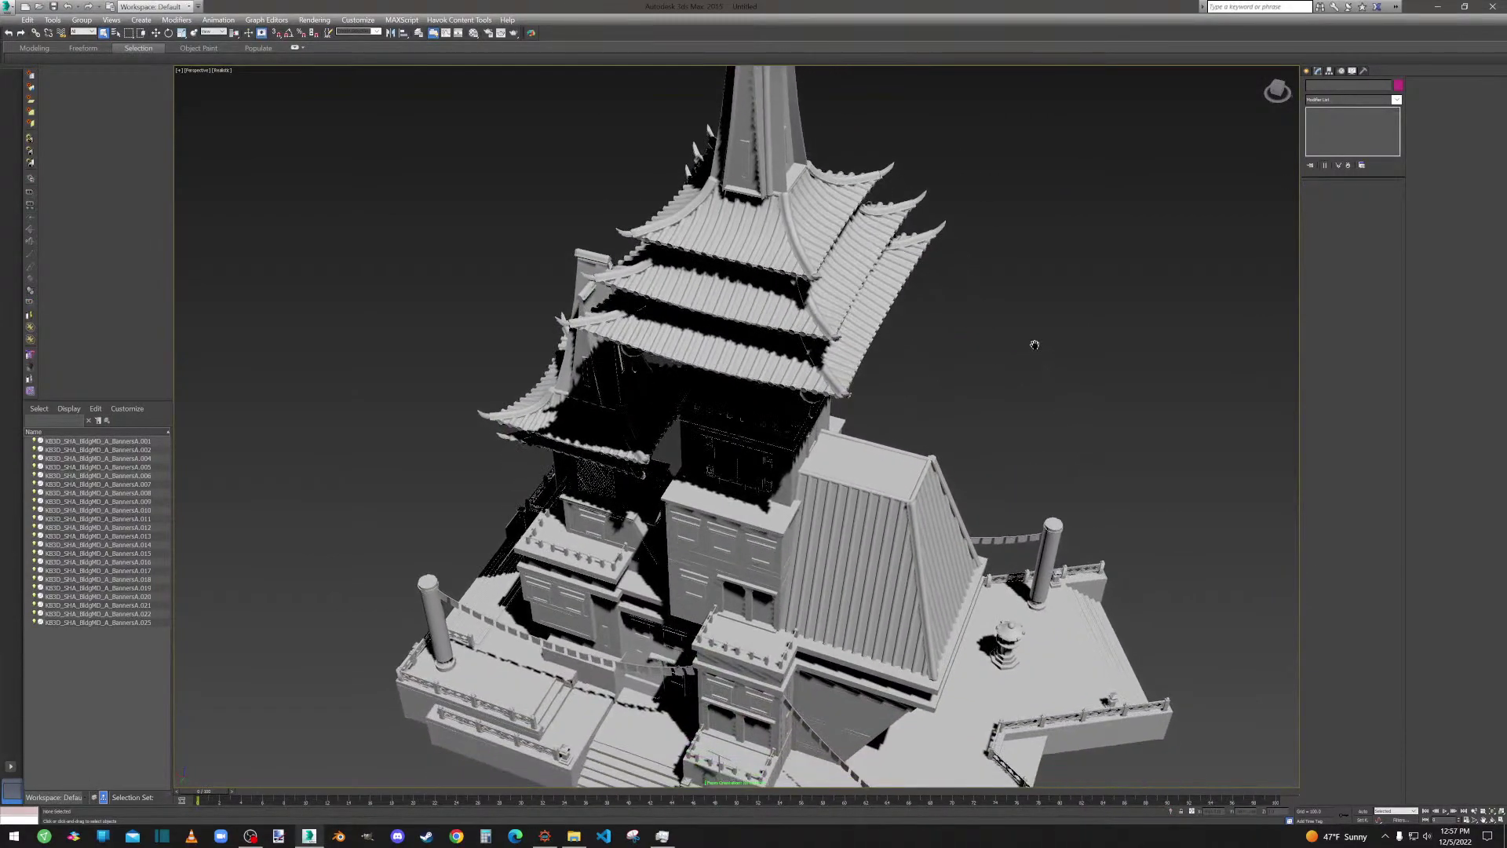
Switch the viewport shading to Clay and view the front of the building up close near its lower walls.
click(225, 72)
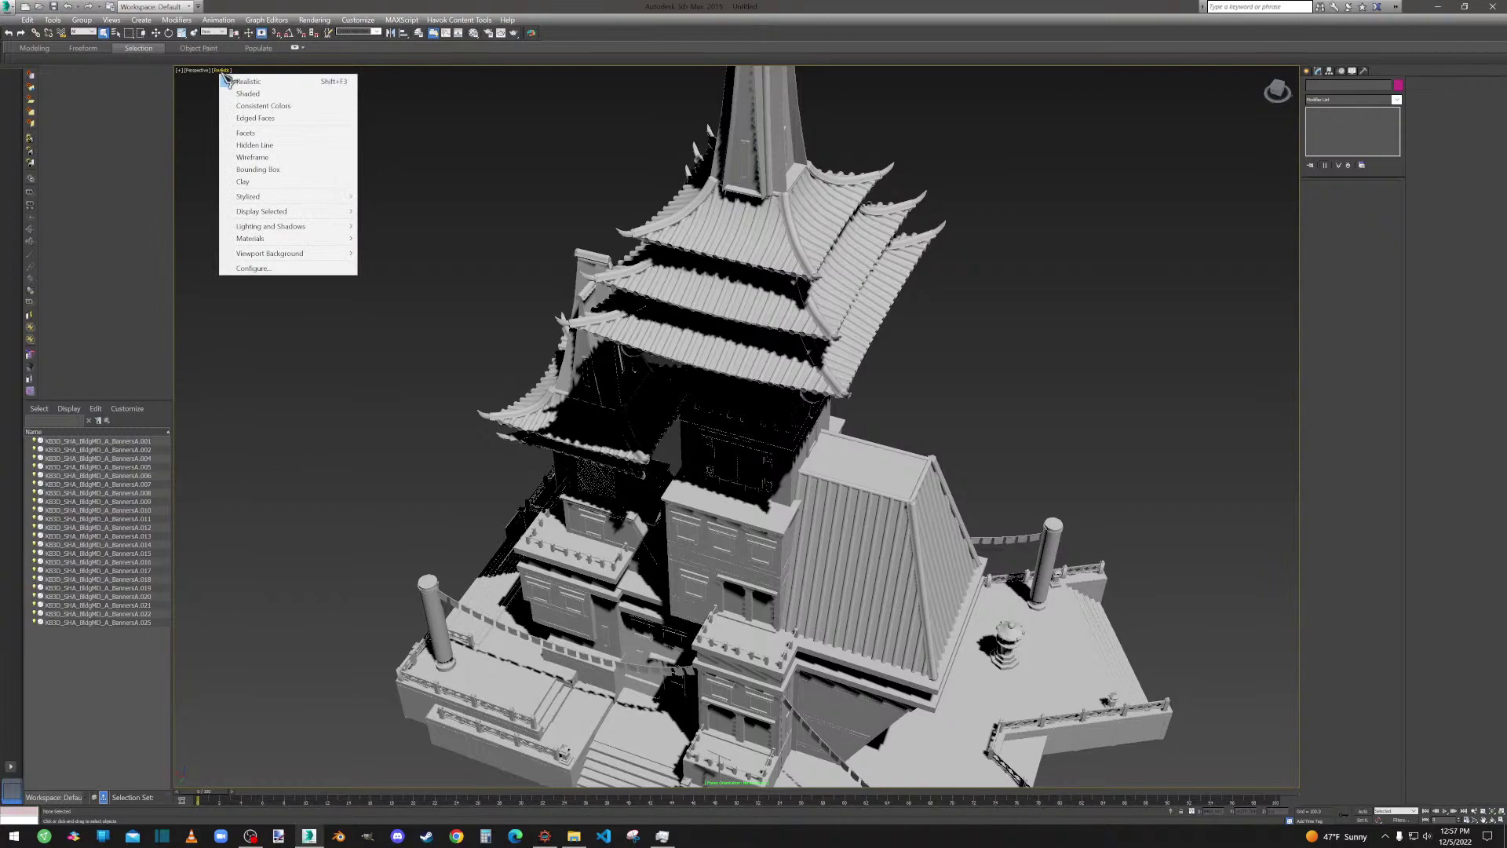
click(250, 184)
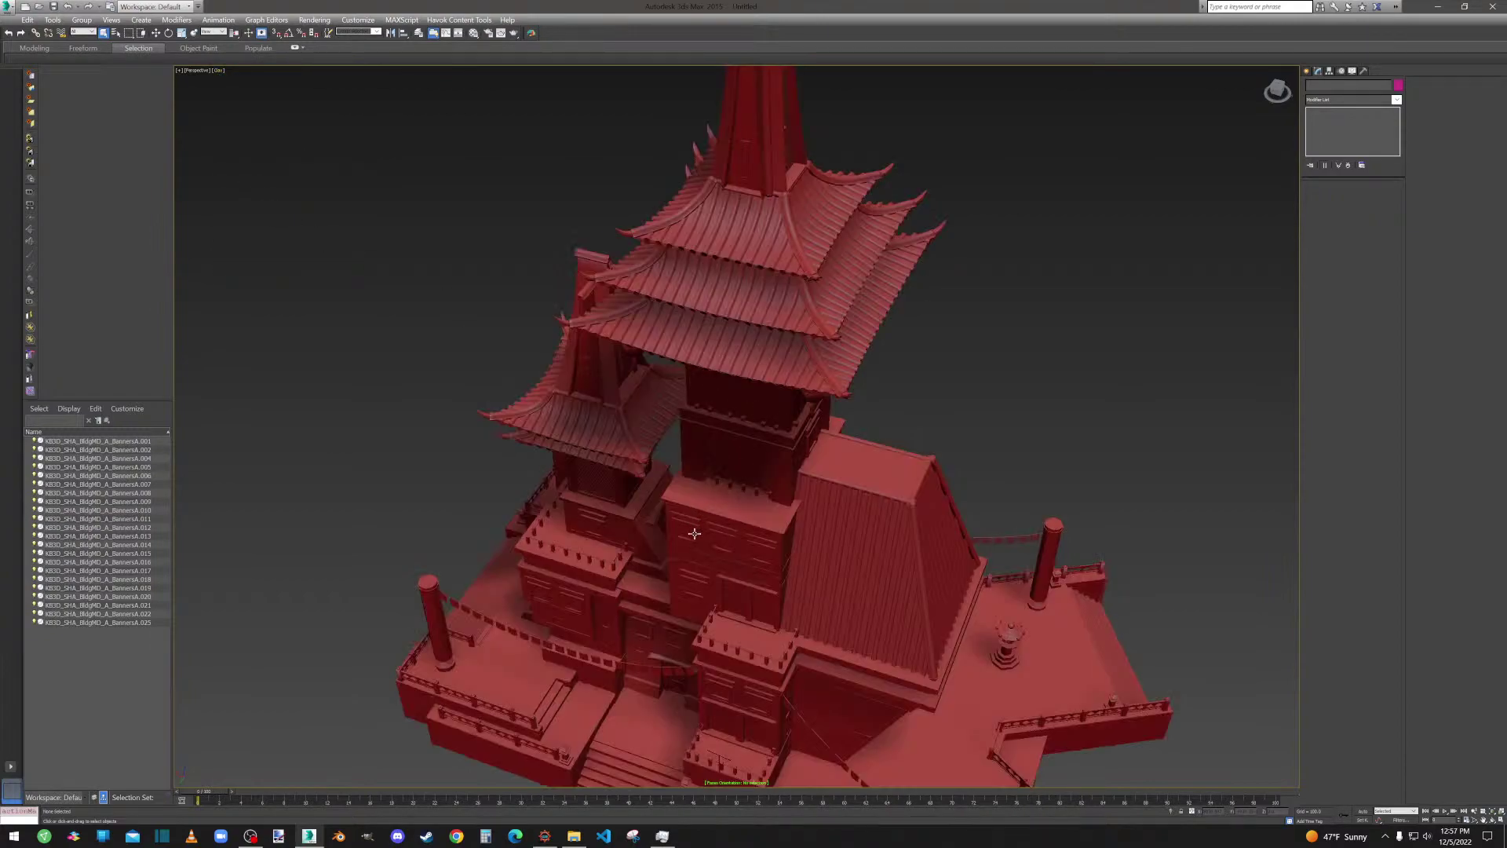
alt+middle_drag(691, 670, 769, 562)
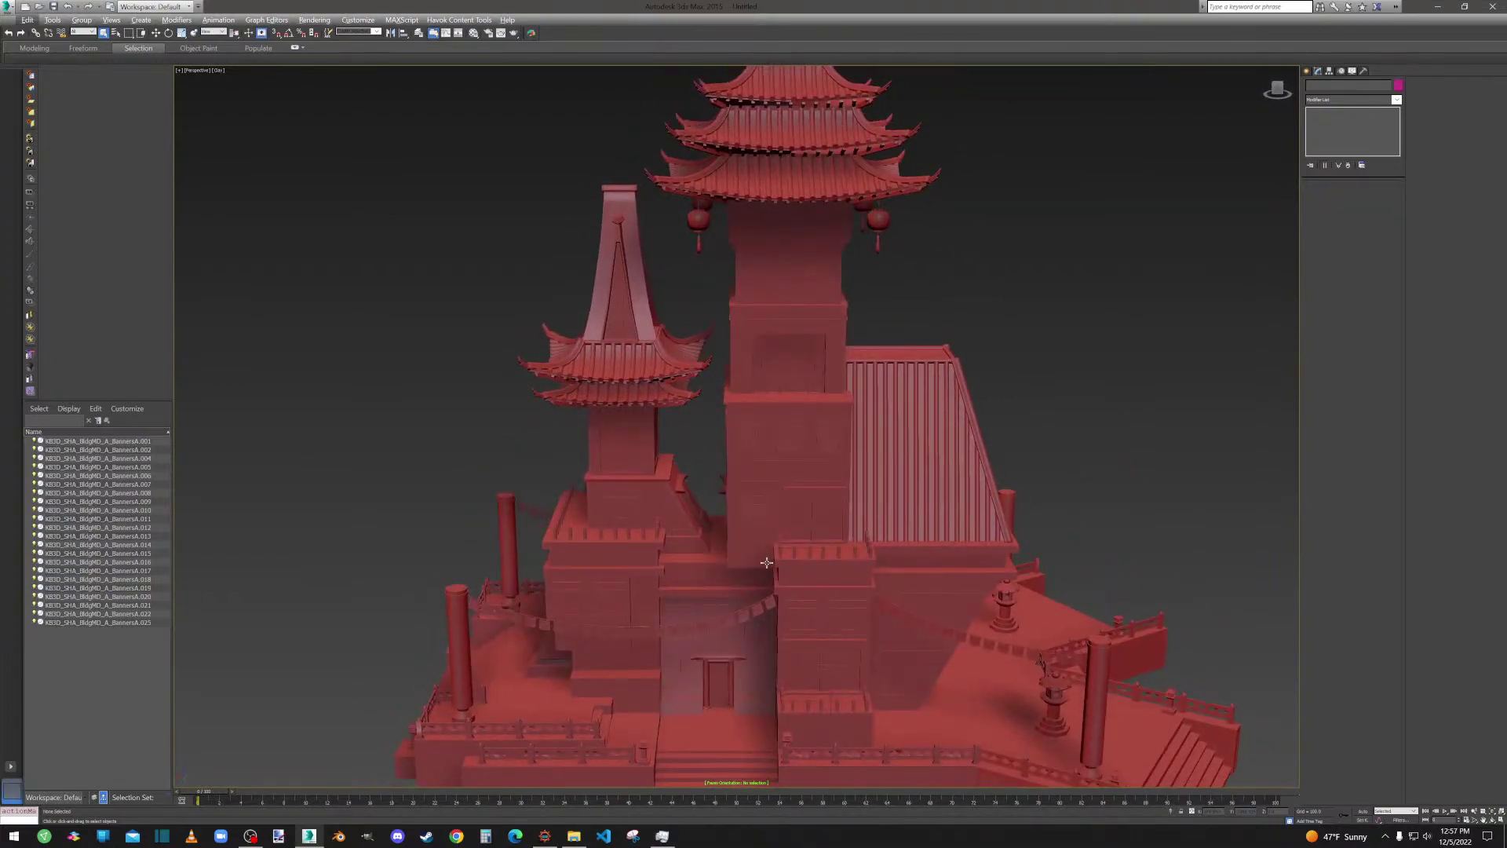
scroll(768, 562, up, 10)
Select the BannersA.001 object and flip the wrongly oriented base panel of the sloped buttress beside the side stairs at element level.
click(671, 545)
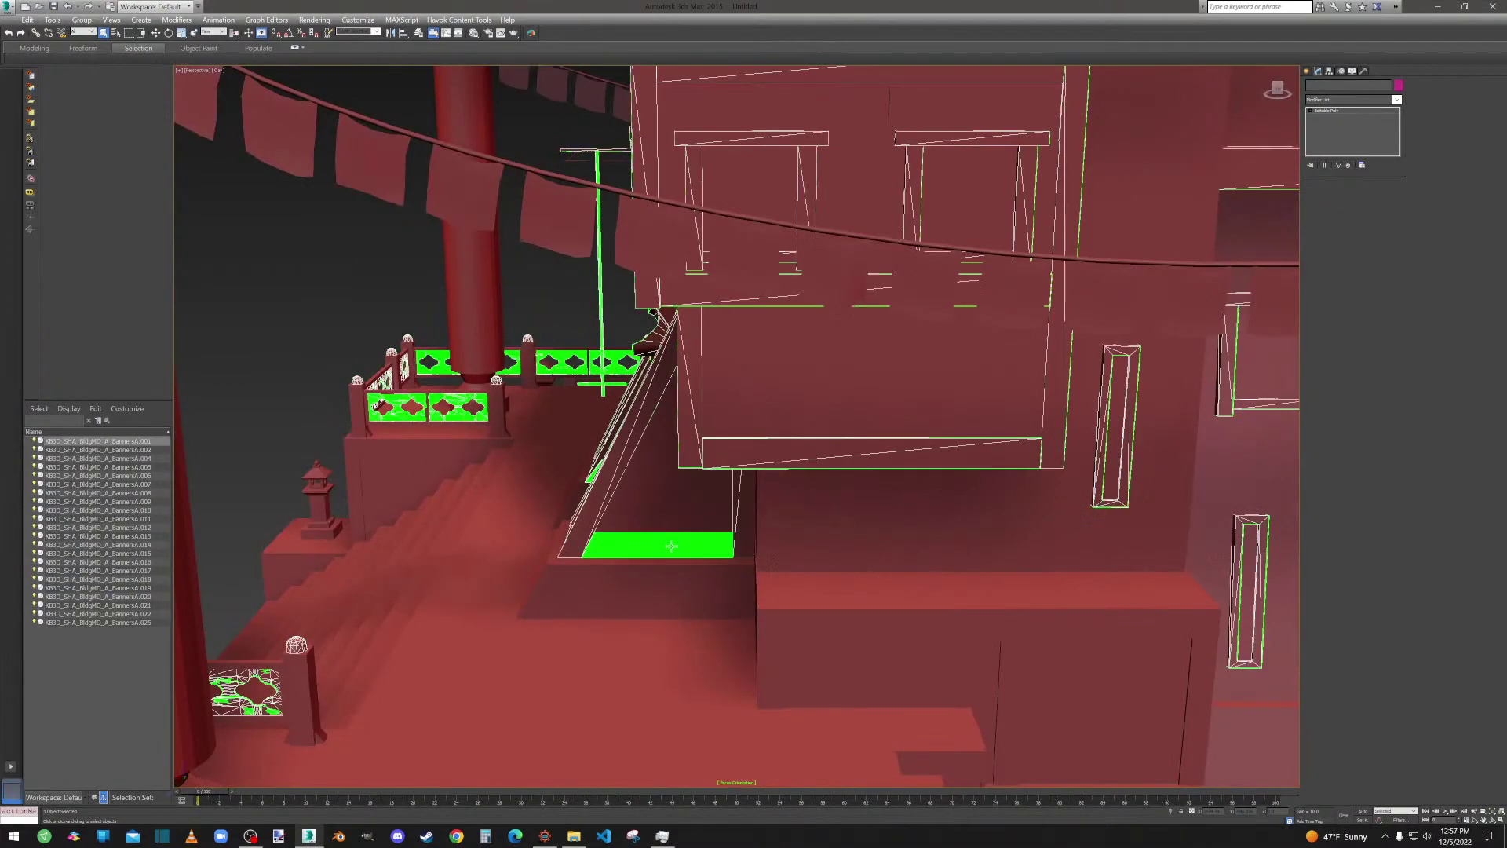
scroll(671, 546, up, 5)
scroll(671, 546, down, 5)
click(261, 422)
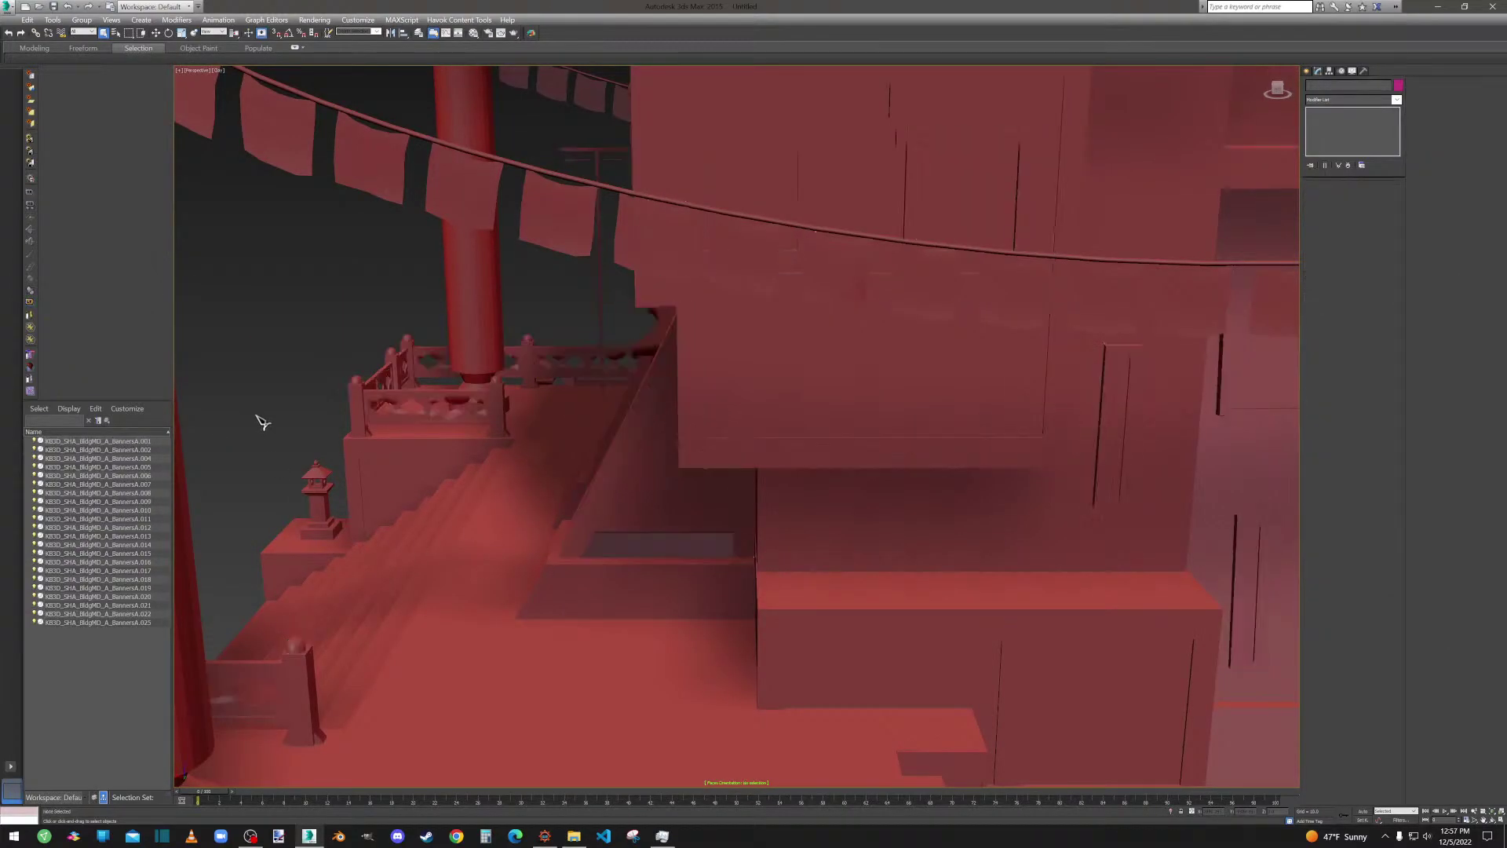
click(631, 541)
click(1358, 198)
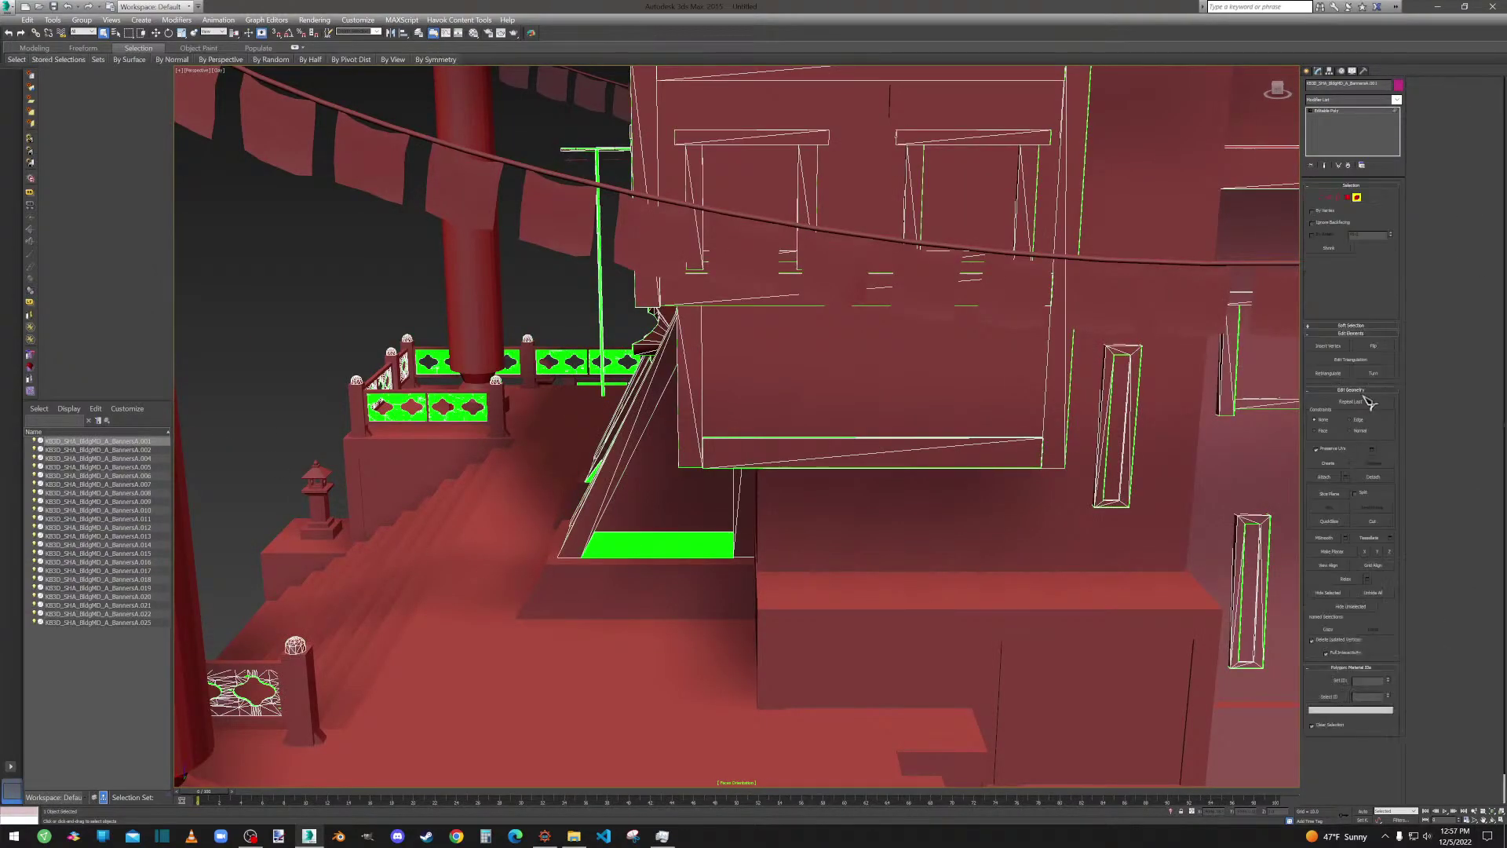
click(685, 546)
scroll(687, 548, down, 15)
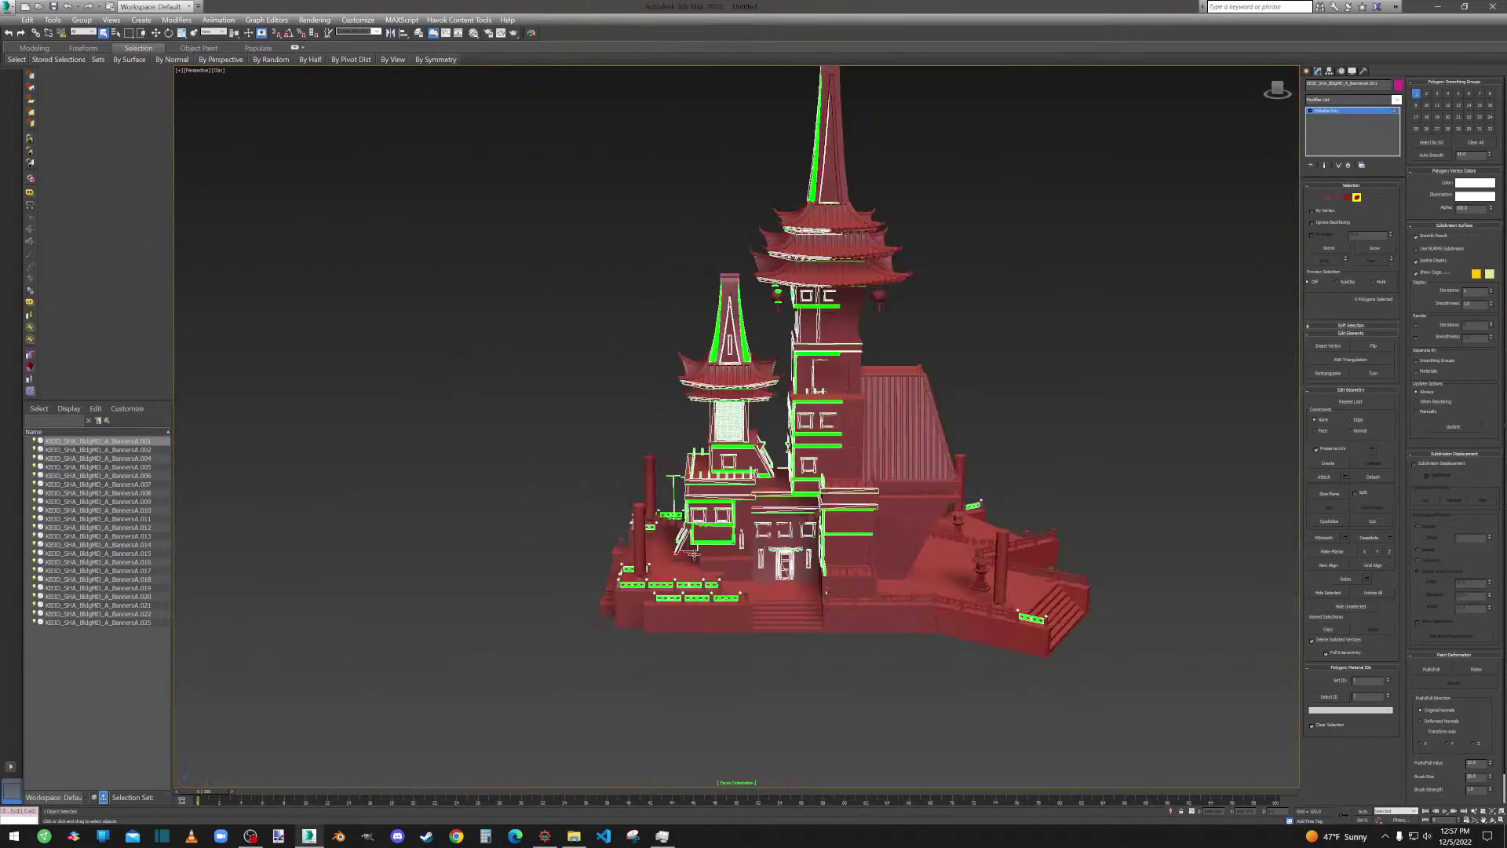
Flip the matching buttress base panel on the opposite side of the side entrance and clear the face selection.
scroll(705, 556, up, 6)
alt+middle_drag(705, 555, 872, 581)
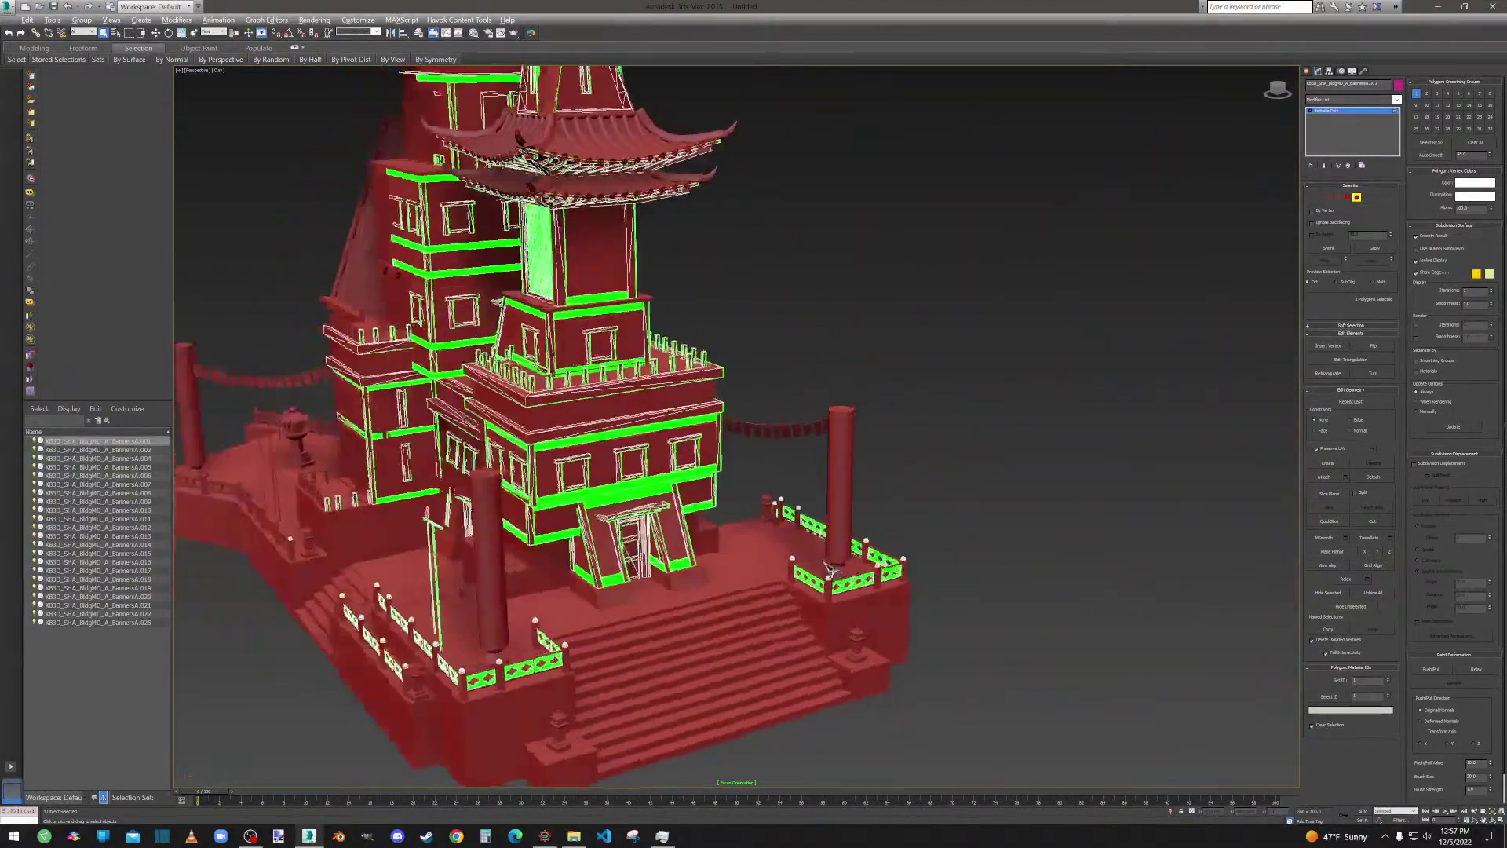
scroll(691, 553, up, 4)
scroll(683, 554, up, 5)
scroll(770, 693, up, 5)
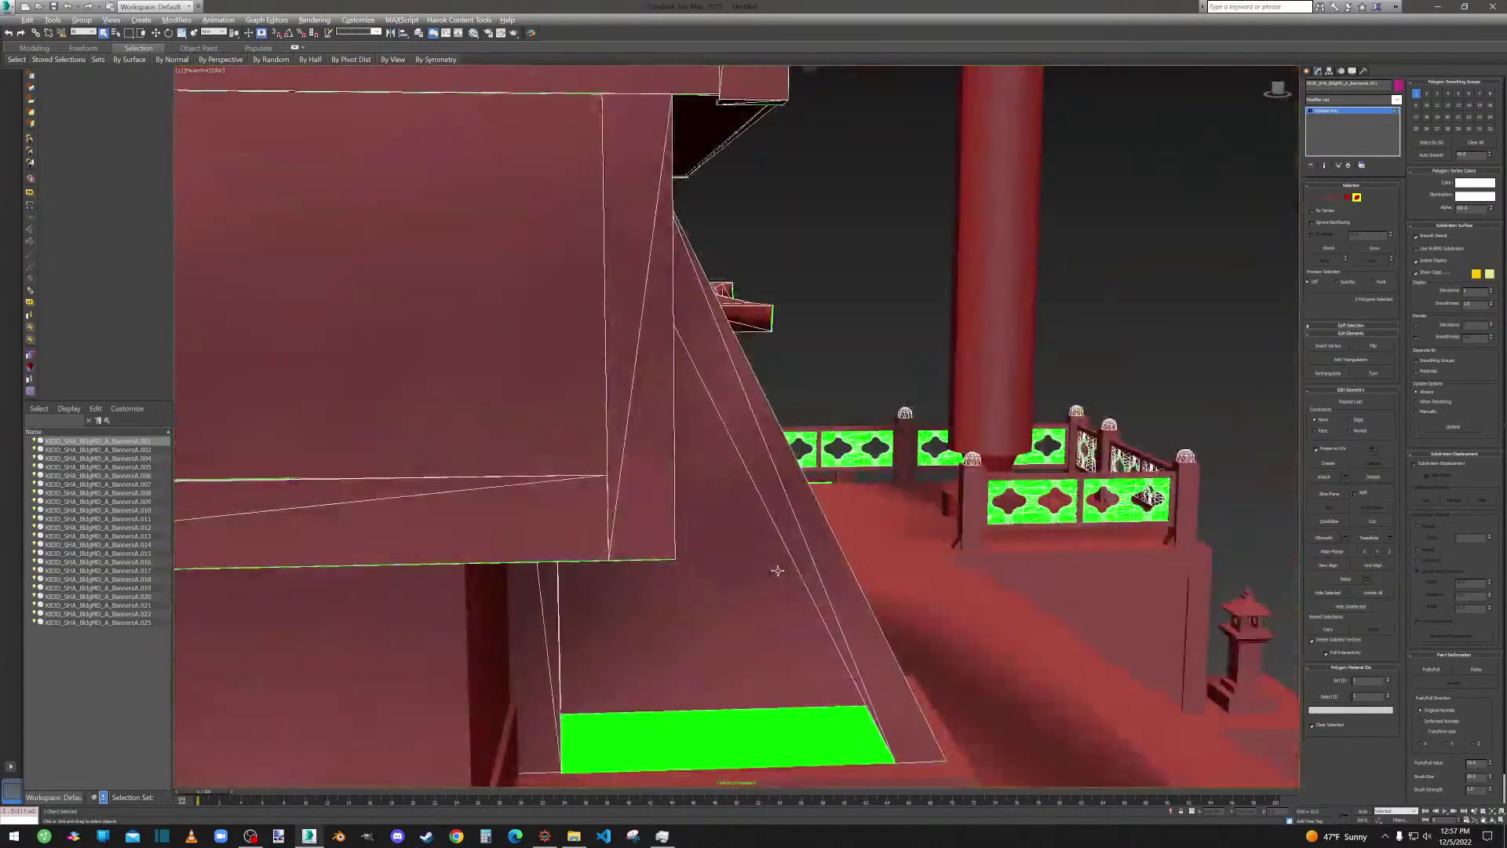
click(773, 732)
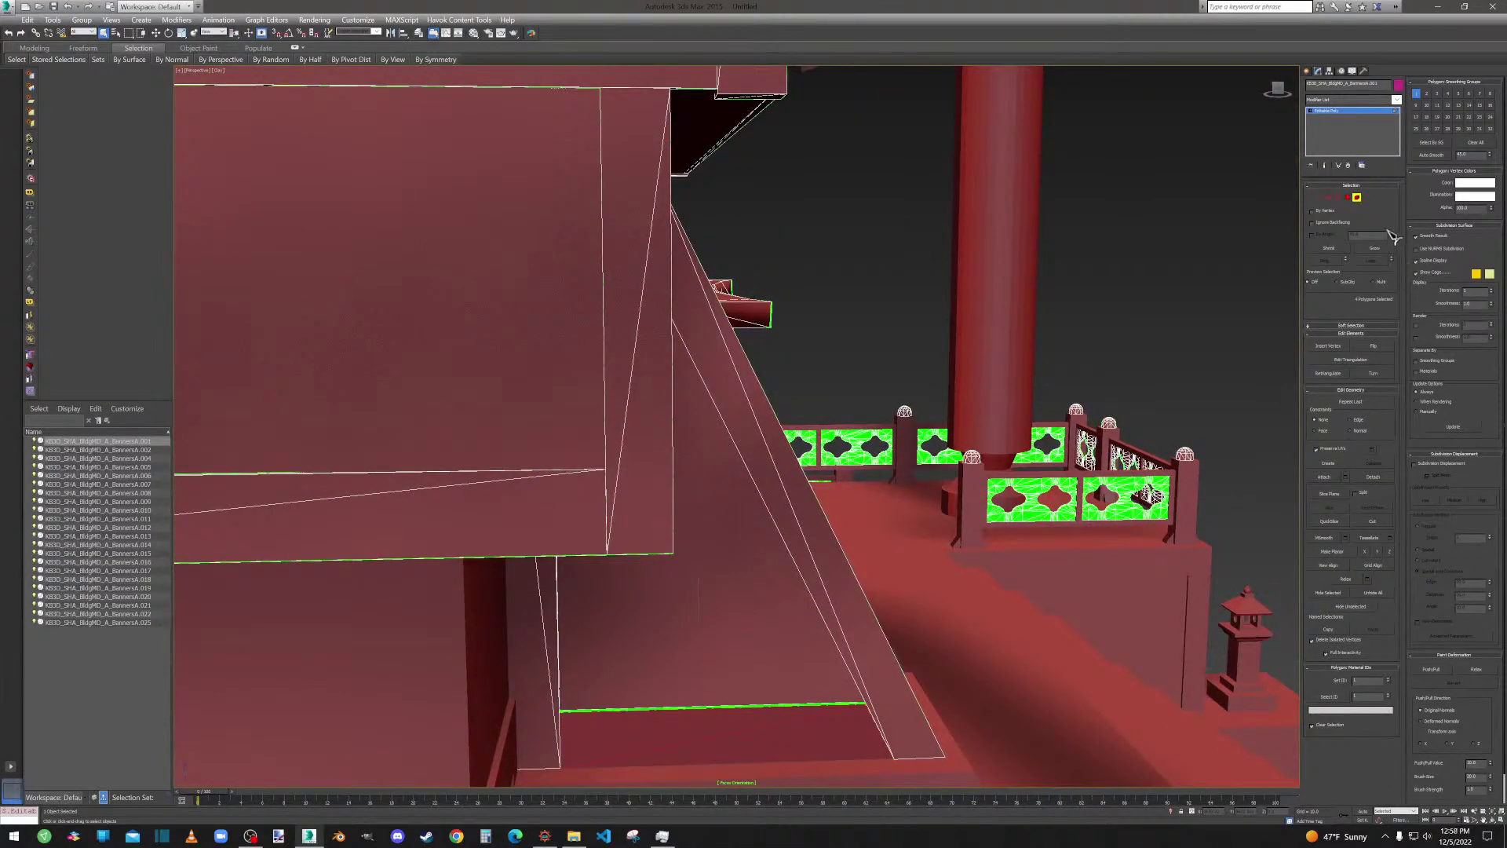
click(1348, 197)
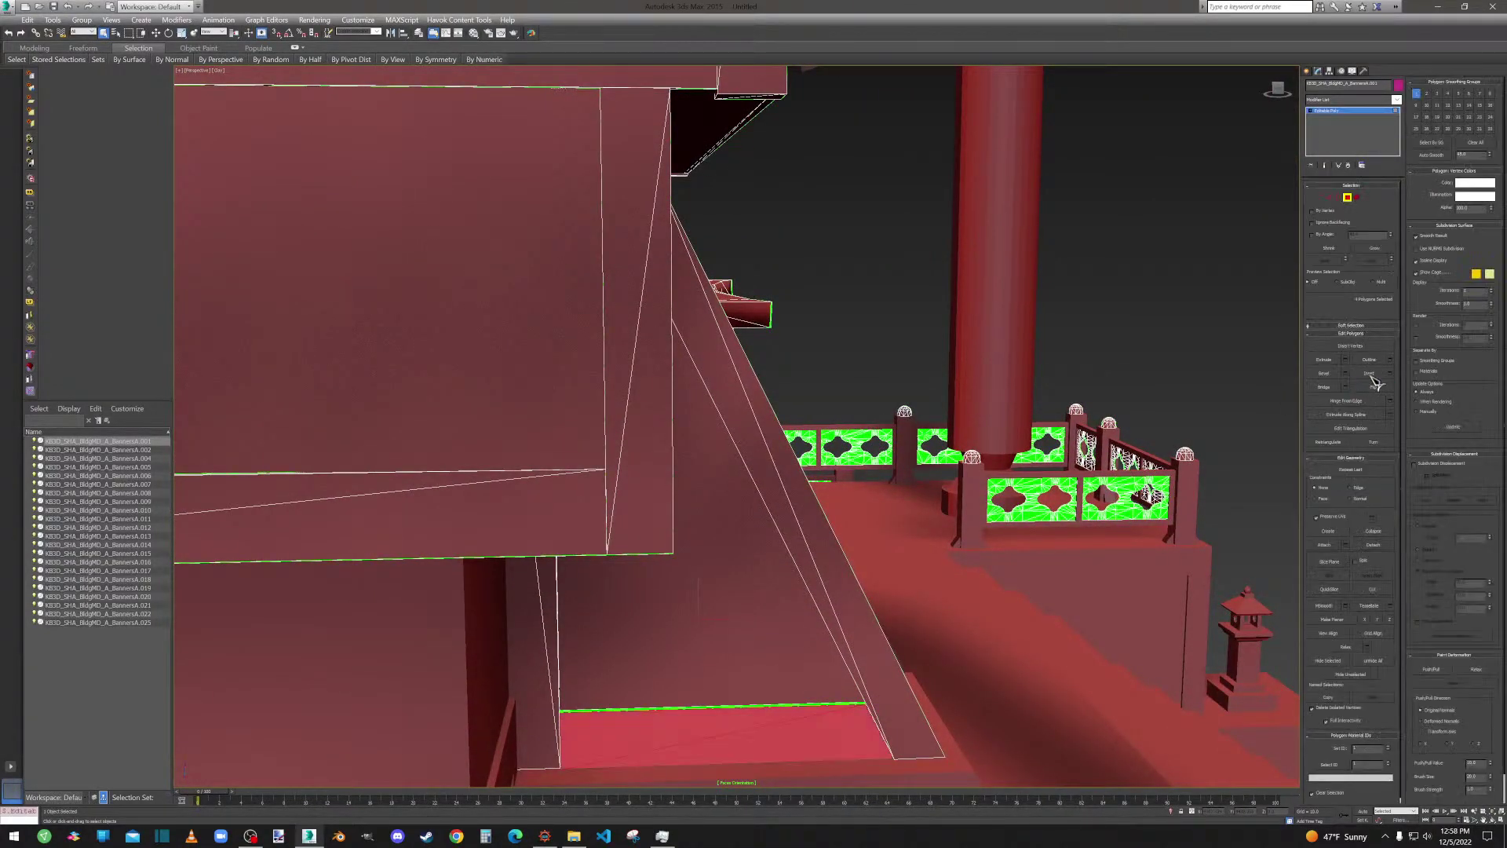
click(1122, 300)
click(1358, 197)
Examine the remaining trim bands, window frames and railings of BannersA.001 on the lower walls and towers.
scroll(1146, 309, down, 3)
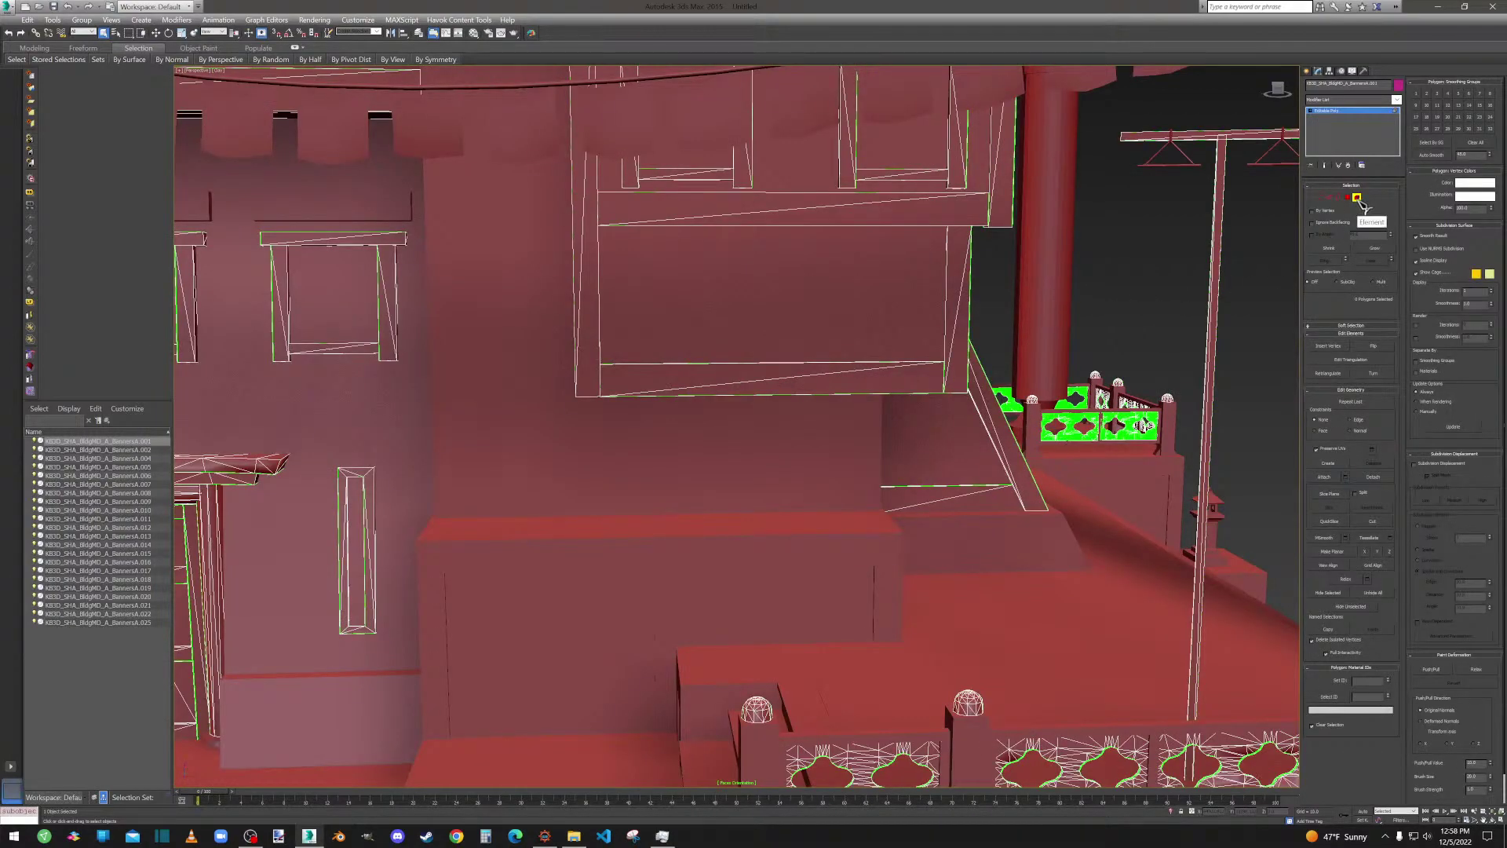
scroll(1083, 373, down, 8)
scroll(974, 399, up, 4)
middle_drag(952, 388, 967, 573)
scroll(1056, 363, up, 8)
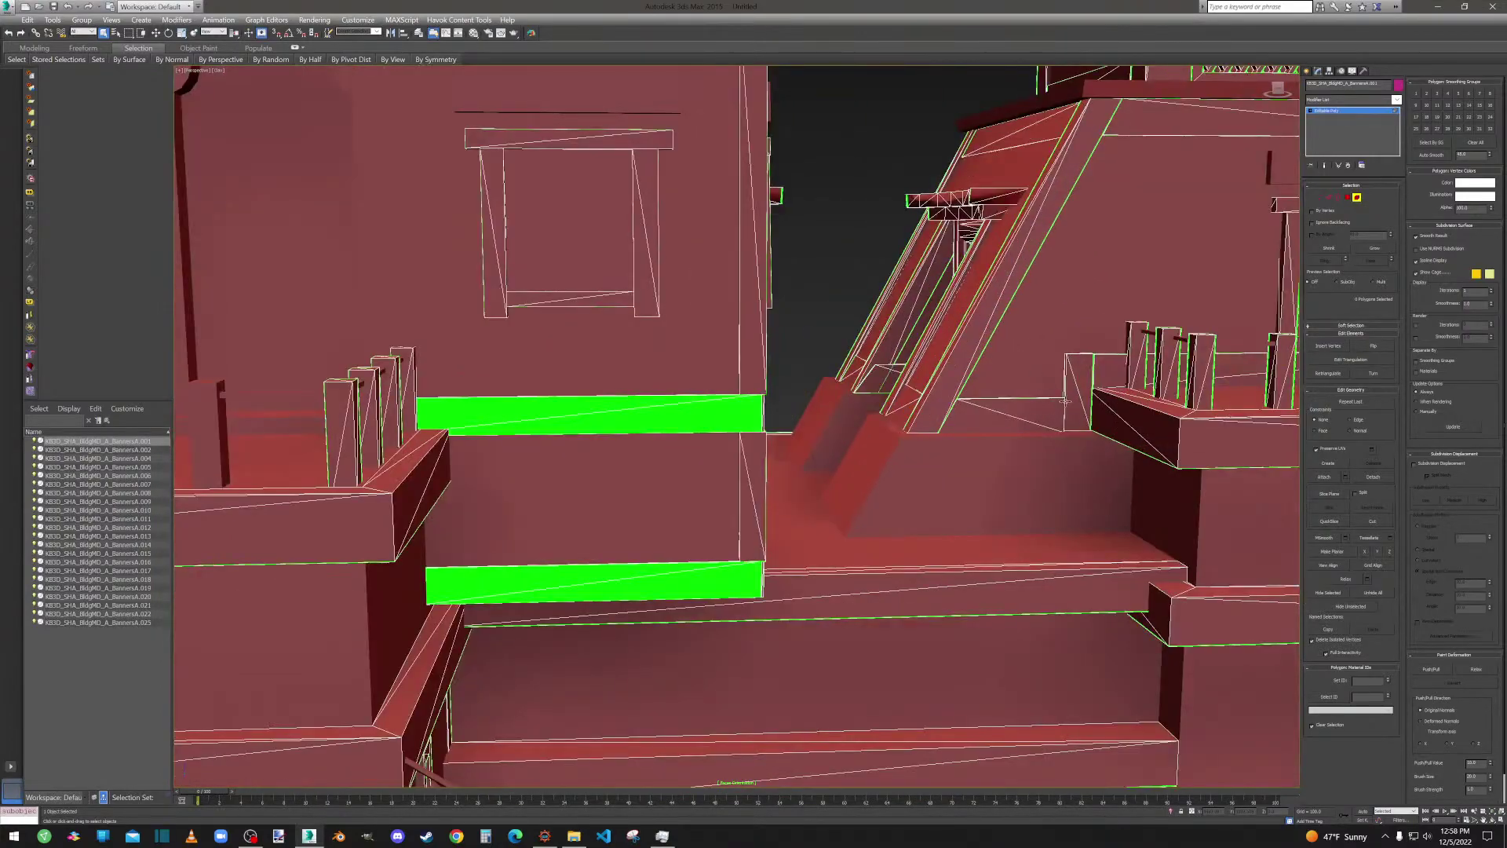
scroll(1037, 408, down, 8)
alt+middle_drag(1013, 412, 977, 399)
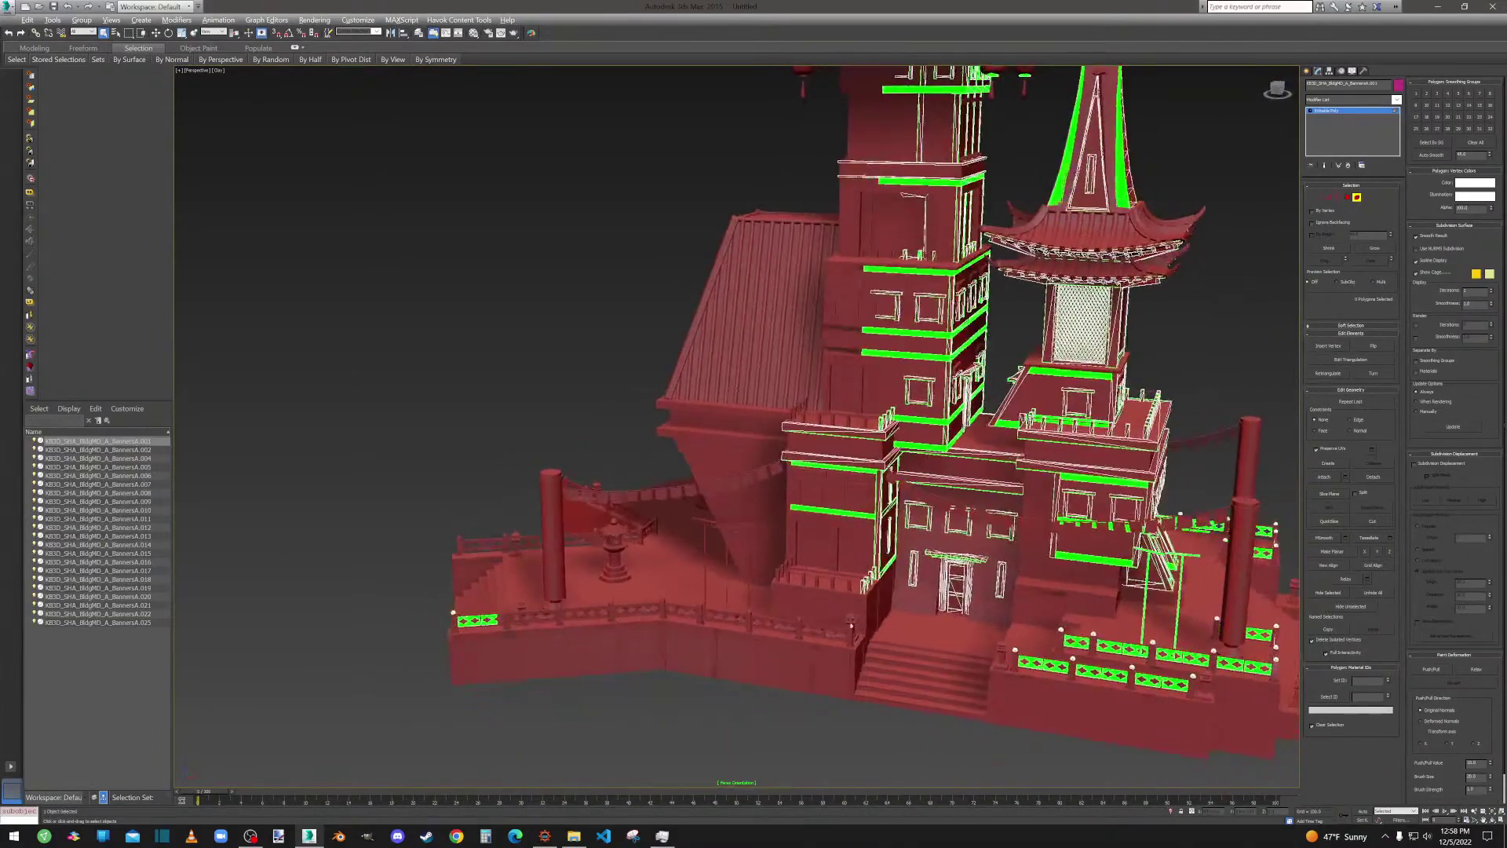
Select BannersA.002, BannersA.004, BannersA.006, BannersA.005 and BannersA.007 in turn and examine their face orientation.
click(124, 450)
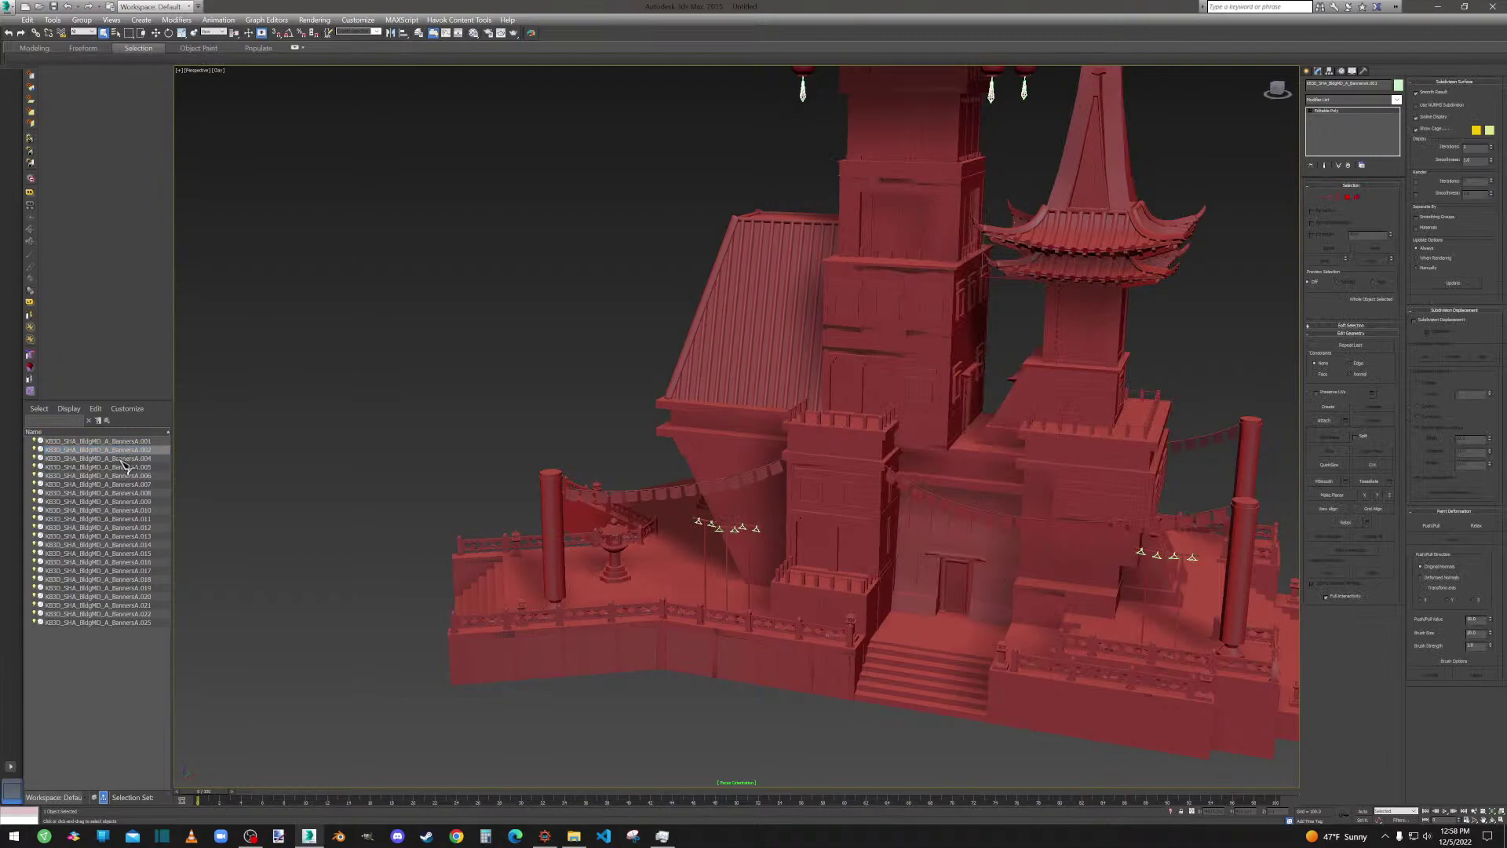
click(122, 459)
click(124, 474)
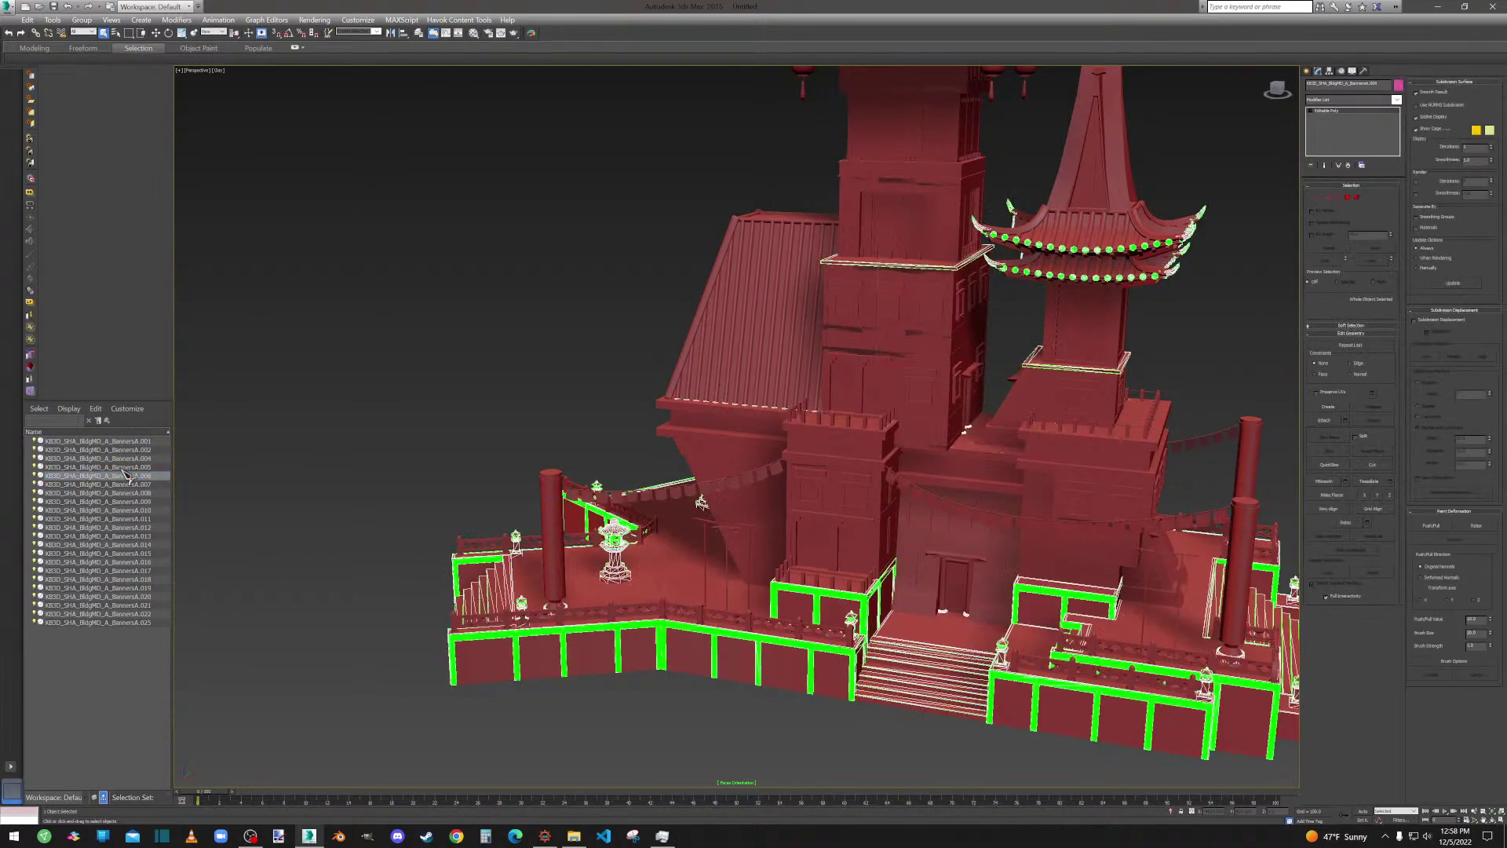
click(122, 468)
click(117, 485)
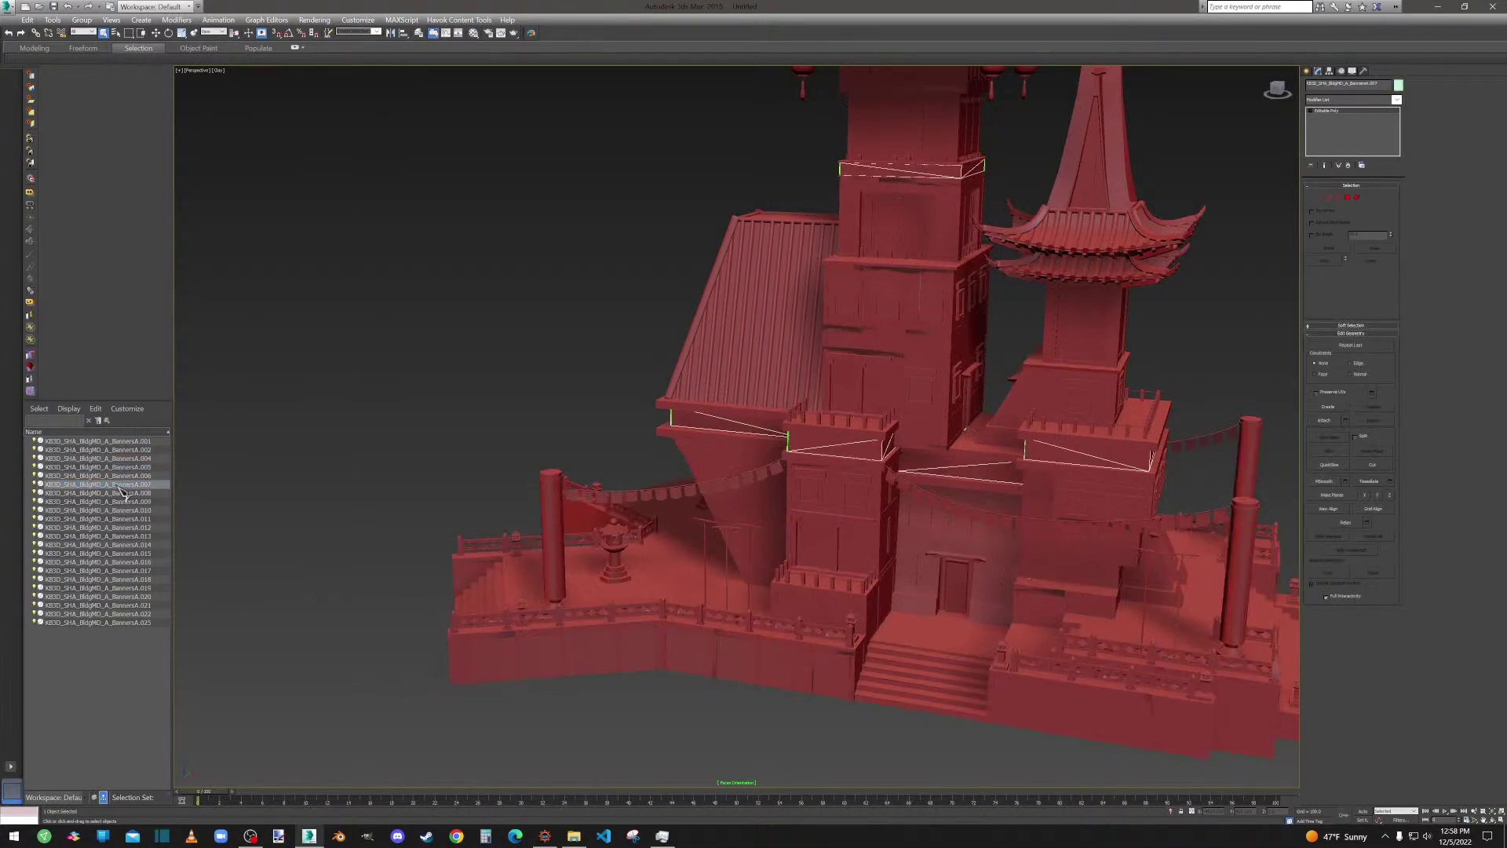
alt+middle_drag(614, 521, 250, 482)
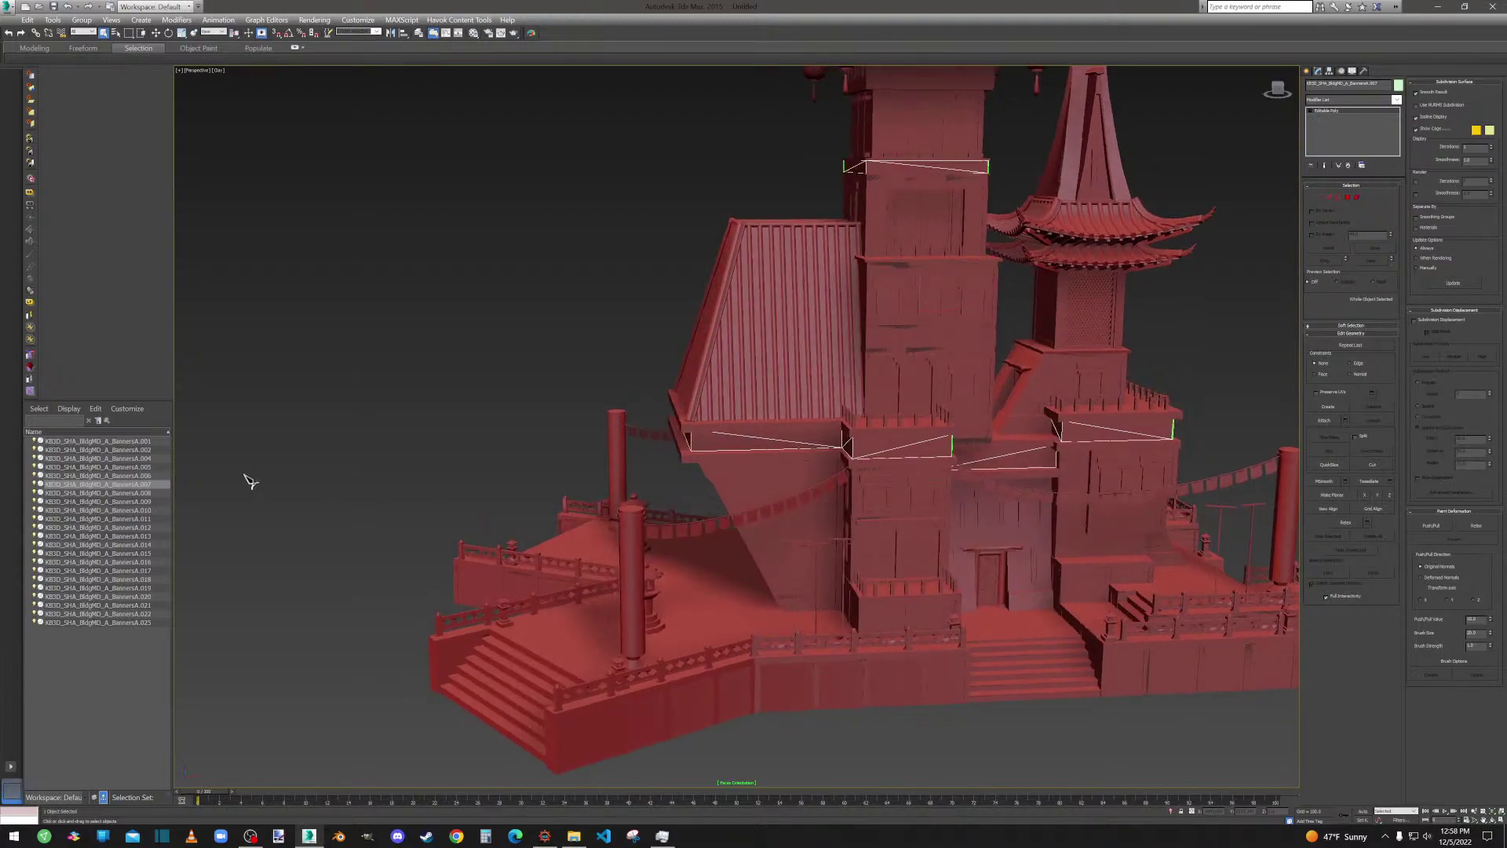
Select BannersA.008 and BannersA.009 in turn and examine their roof faces on the side building and both towers.
click(145, 494)
alt+middle_drag(596, 500, 596, 610)
scroll(597, 609, down, 3)
click(118, 501)
scroll(693, 500, up, 3)
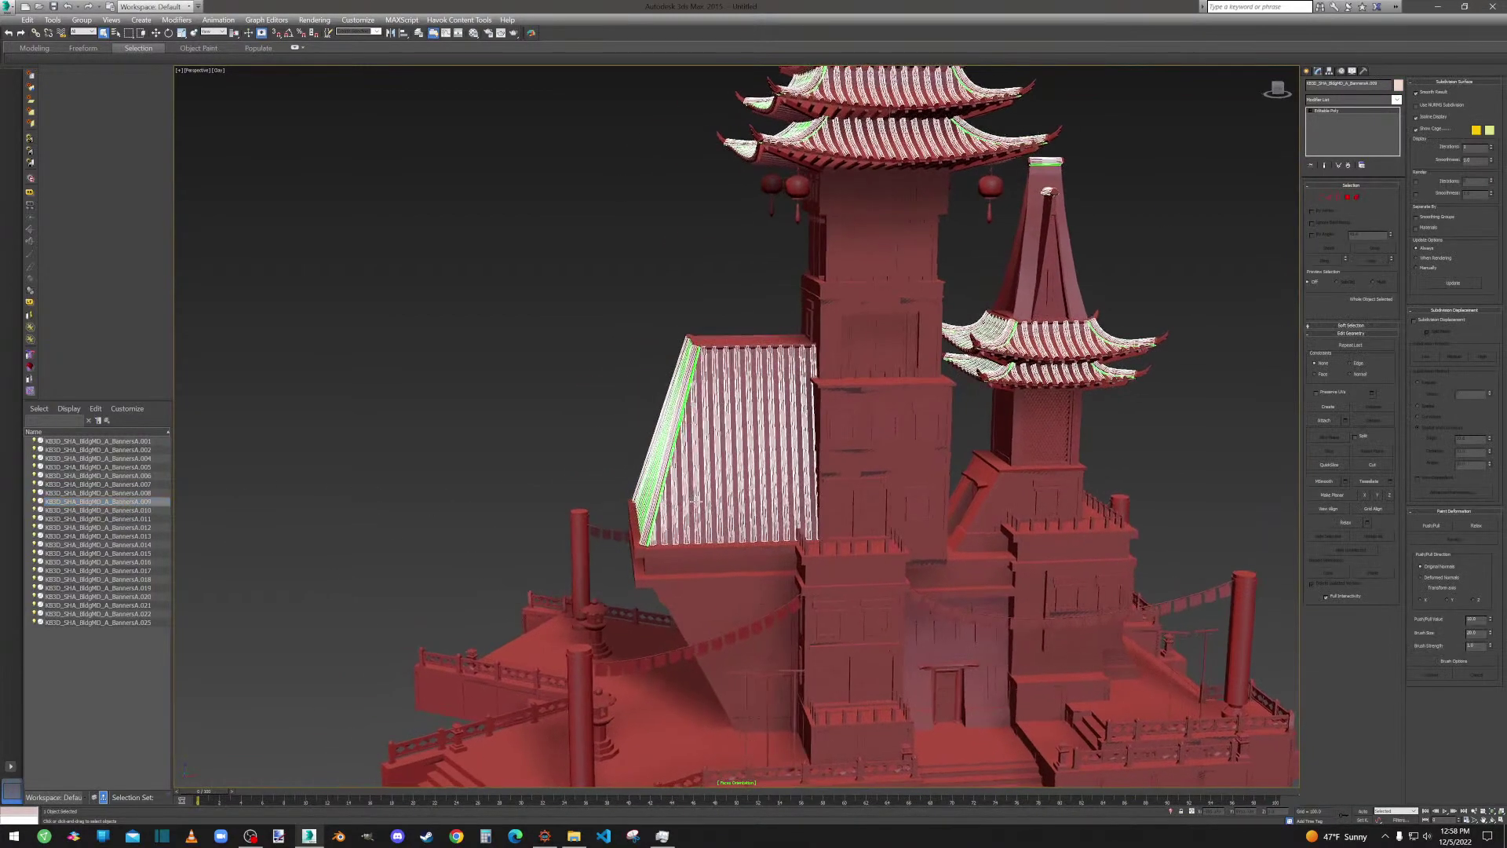
scroll(693, 501, down, 3)
scroll(580, 505, up, 3)
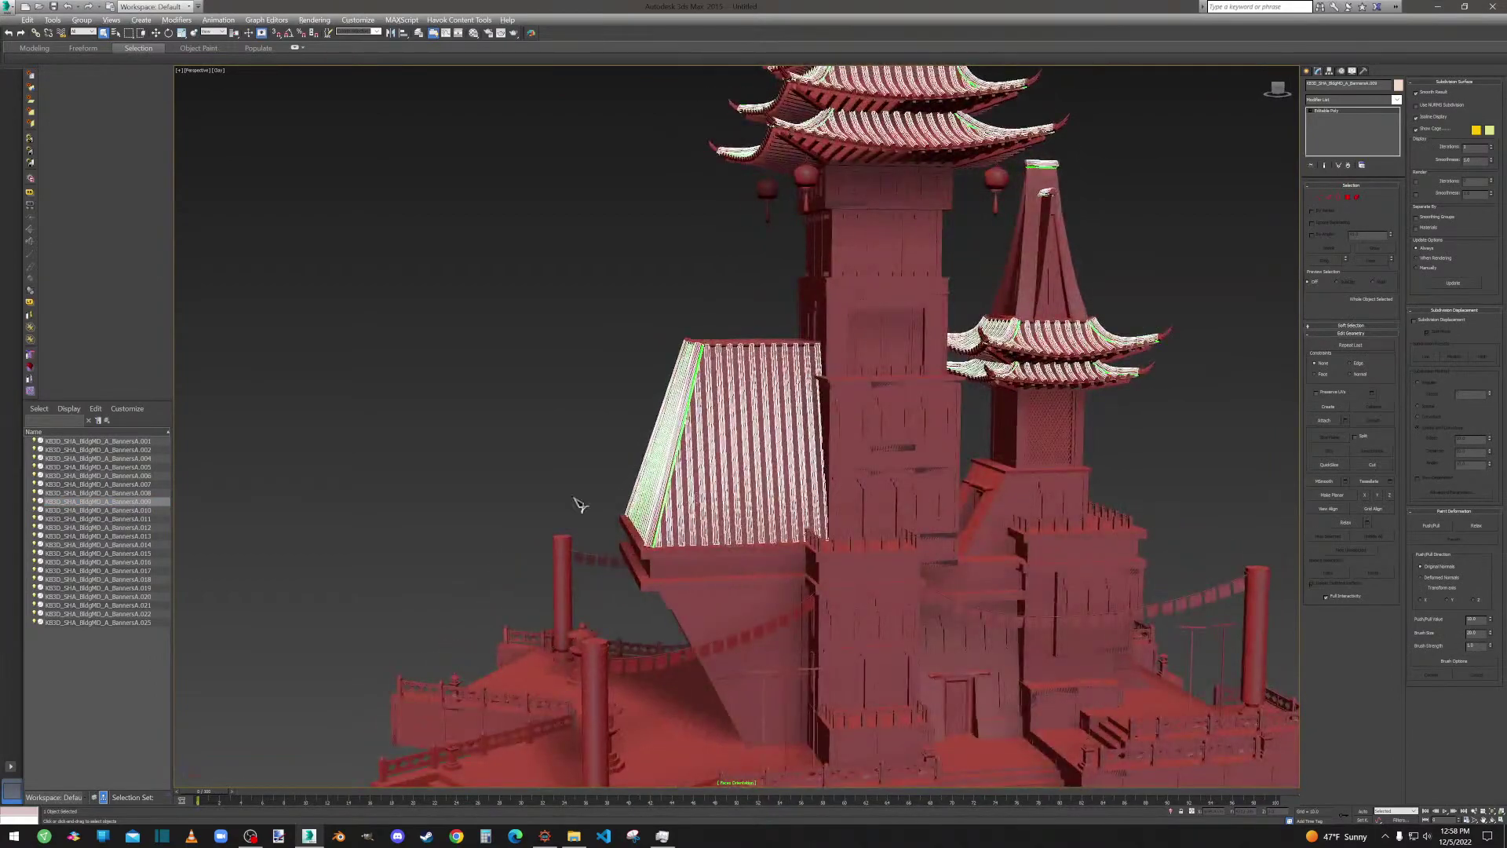
Select BannersA.010 and flip the wrongly oriented rectangular panel on the block beside the small steps at element level.
click(124, 511)
scroll(929, 636, up, 10)
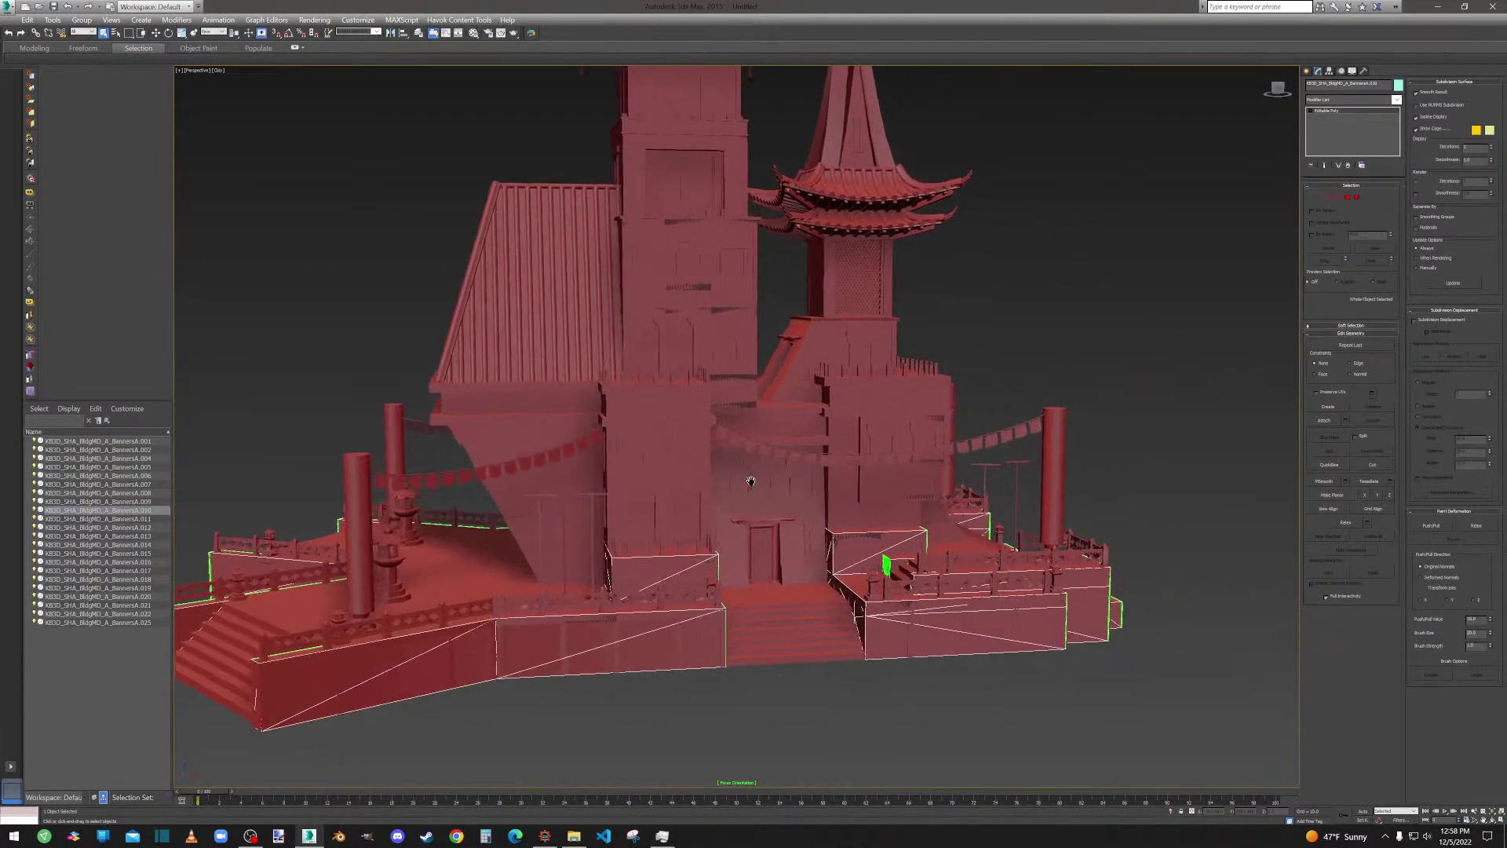
scroll(786, 484, up, 6)
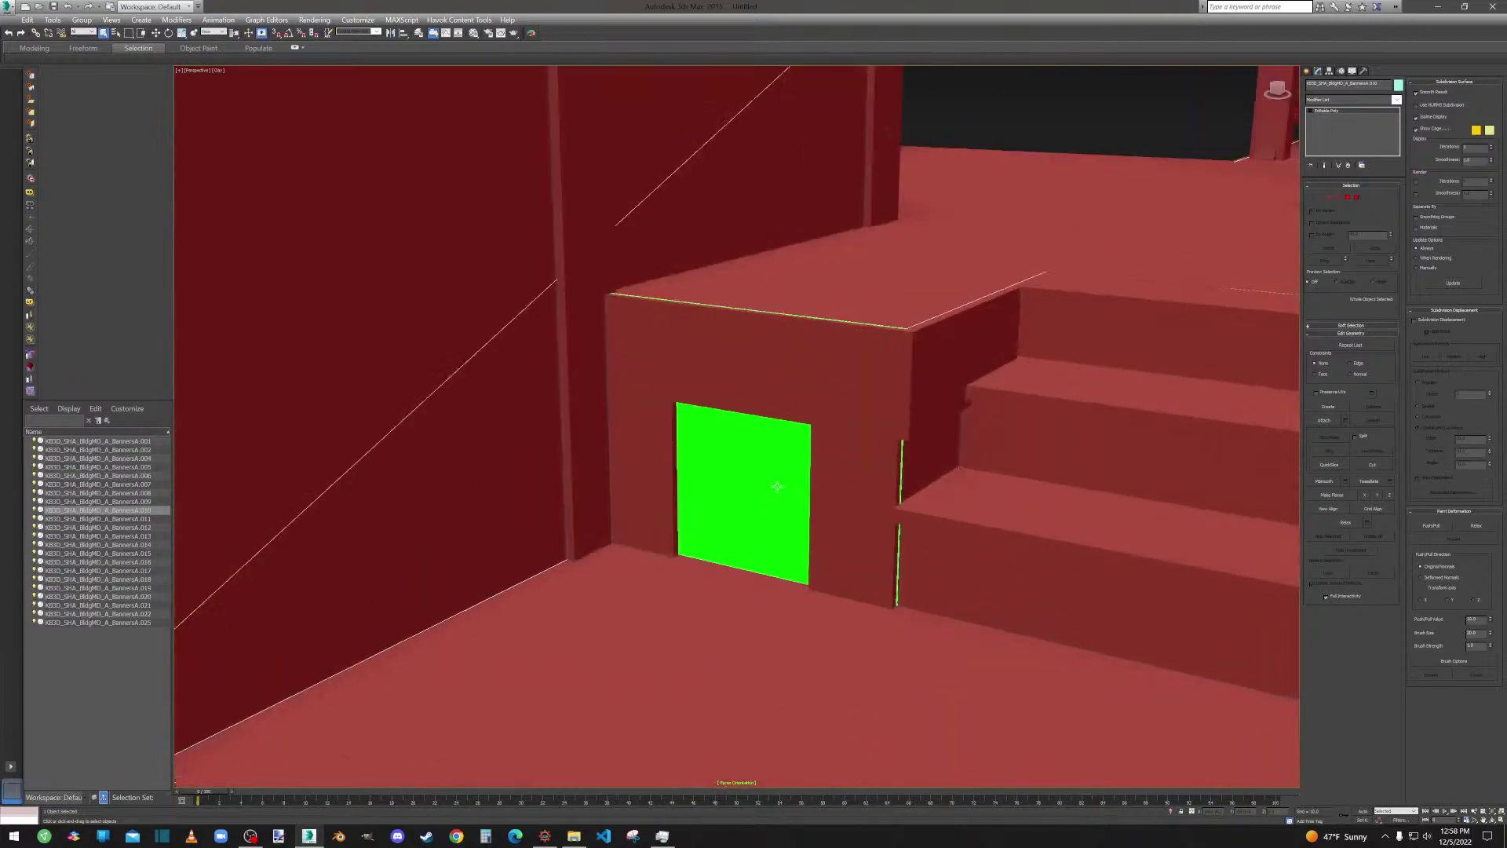
click(1357, 198)
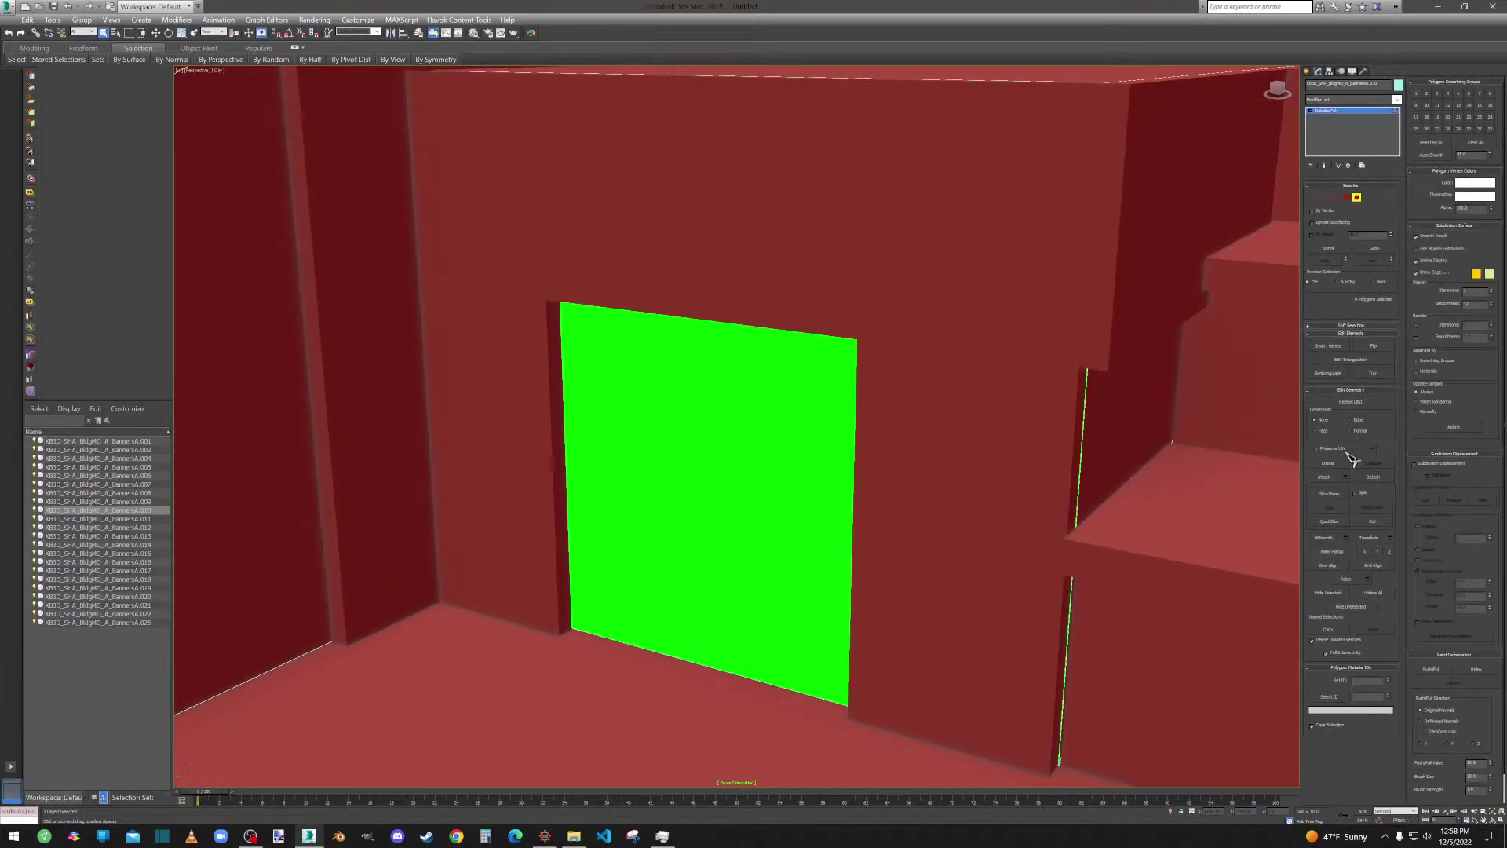
click(772, 487)
scroll(777, 485, down, 5)
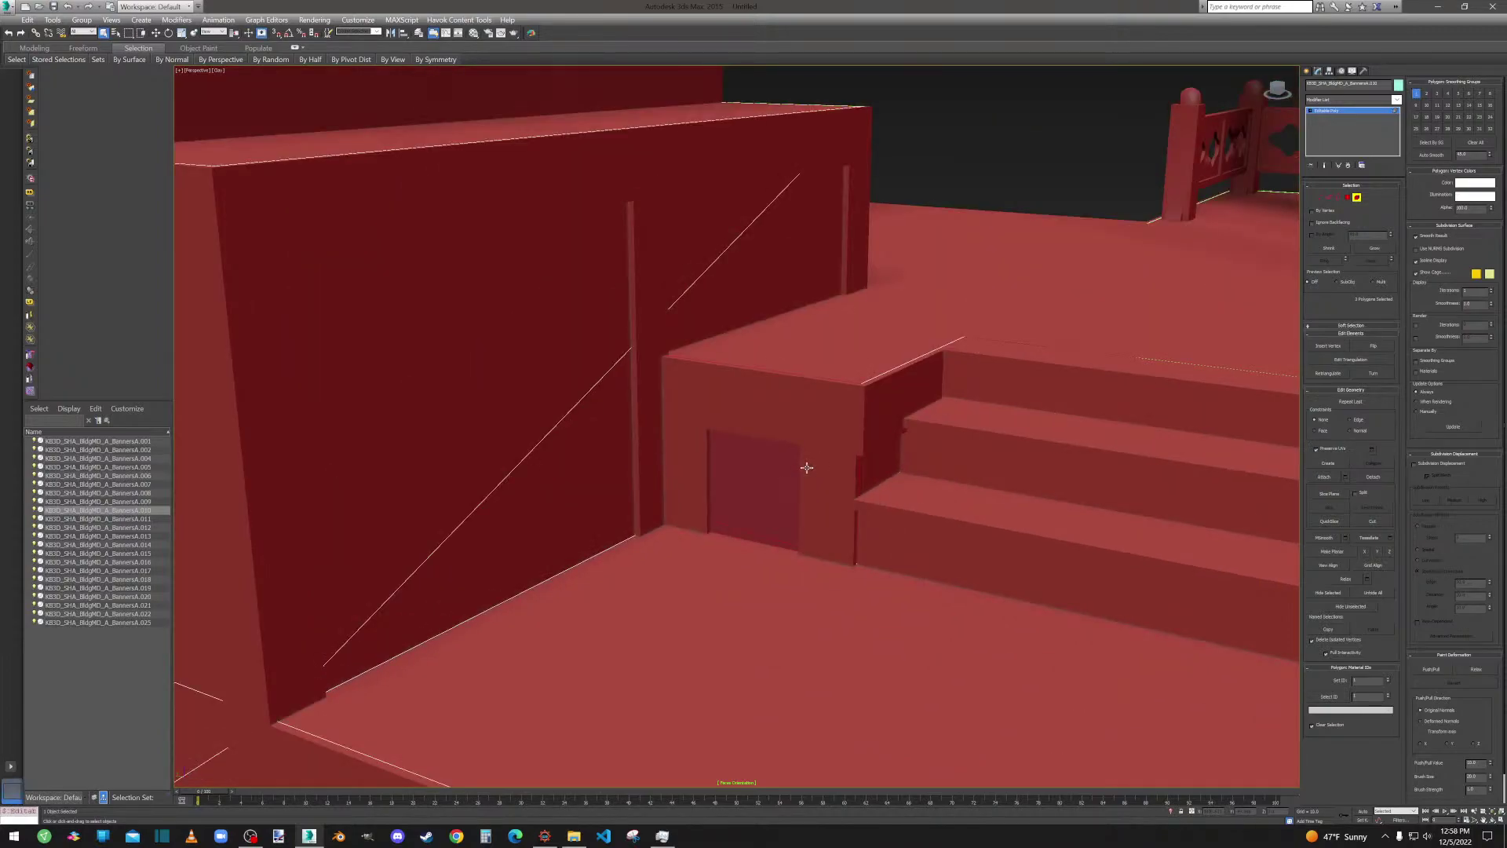
Clear the face selection on BannersA.010 and examine its platform walls from the other side of the building.
scroll(807, 466, down, 6)
alt+middle_drag(900, 434, 694, 434)
alt+middle_drag(410, 523, 364, 518)
click(1347, 197)
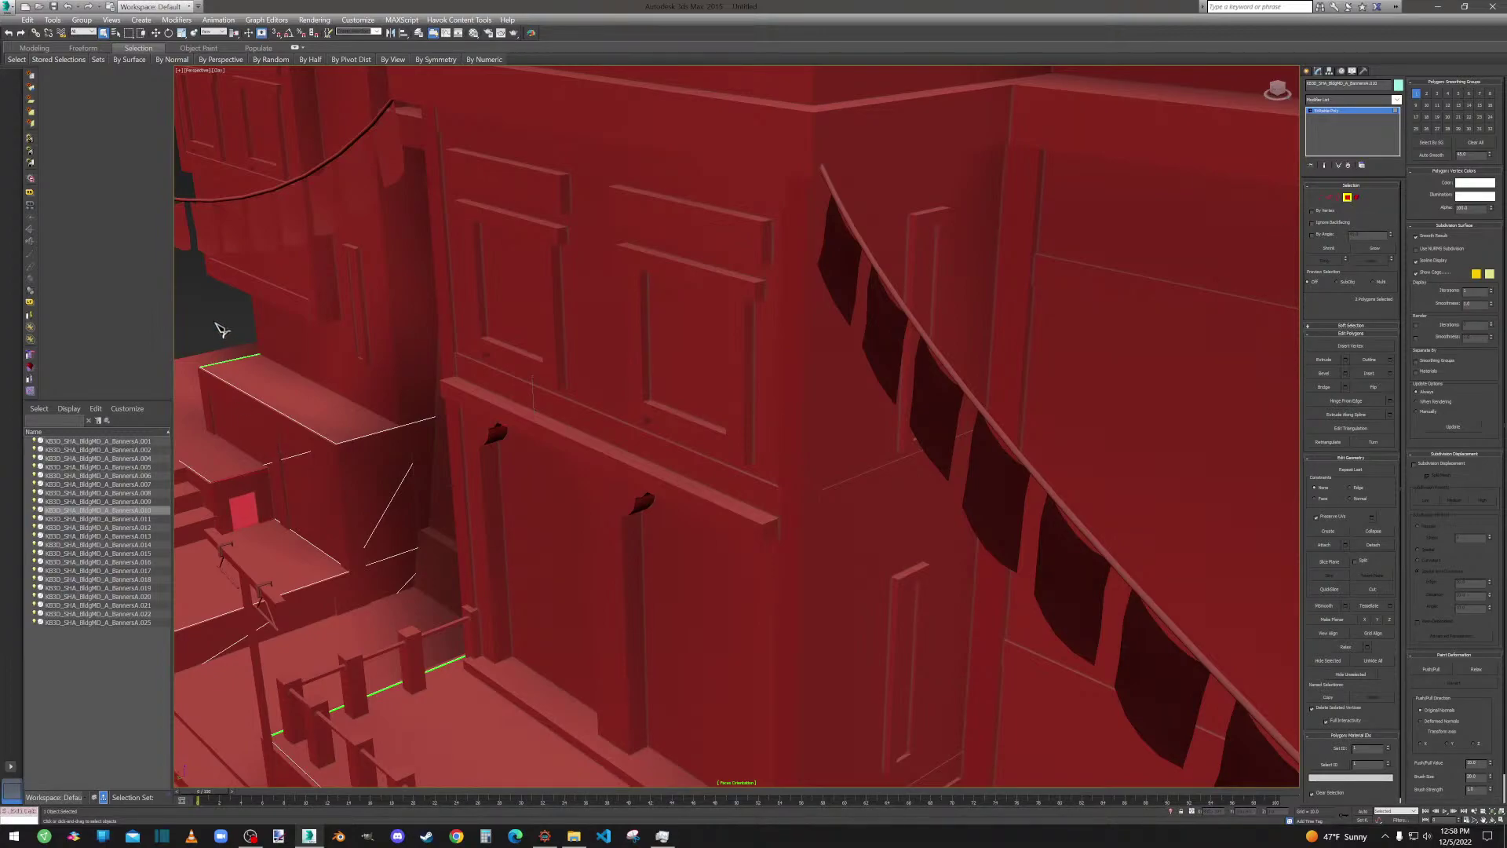
click(1357, 197)
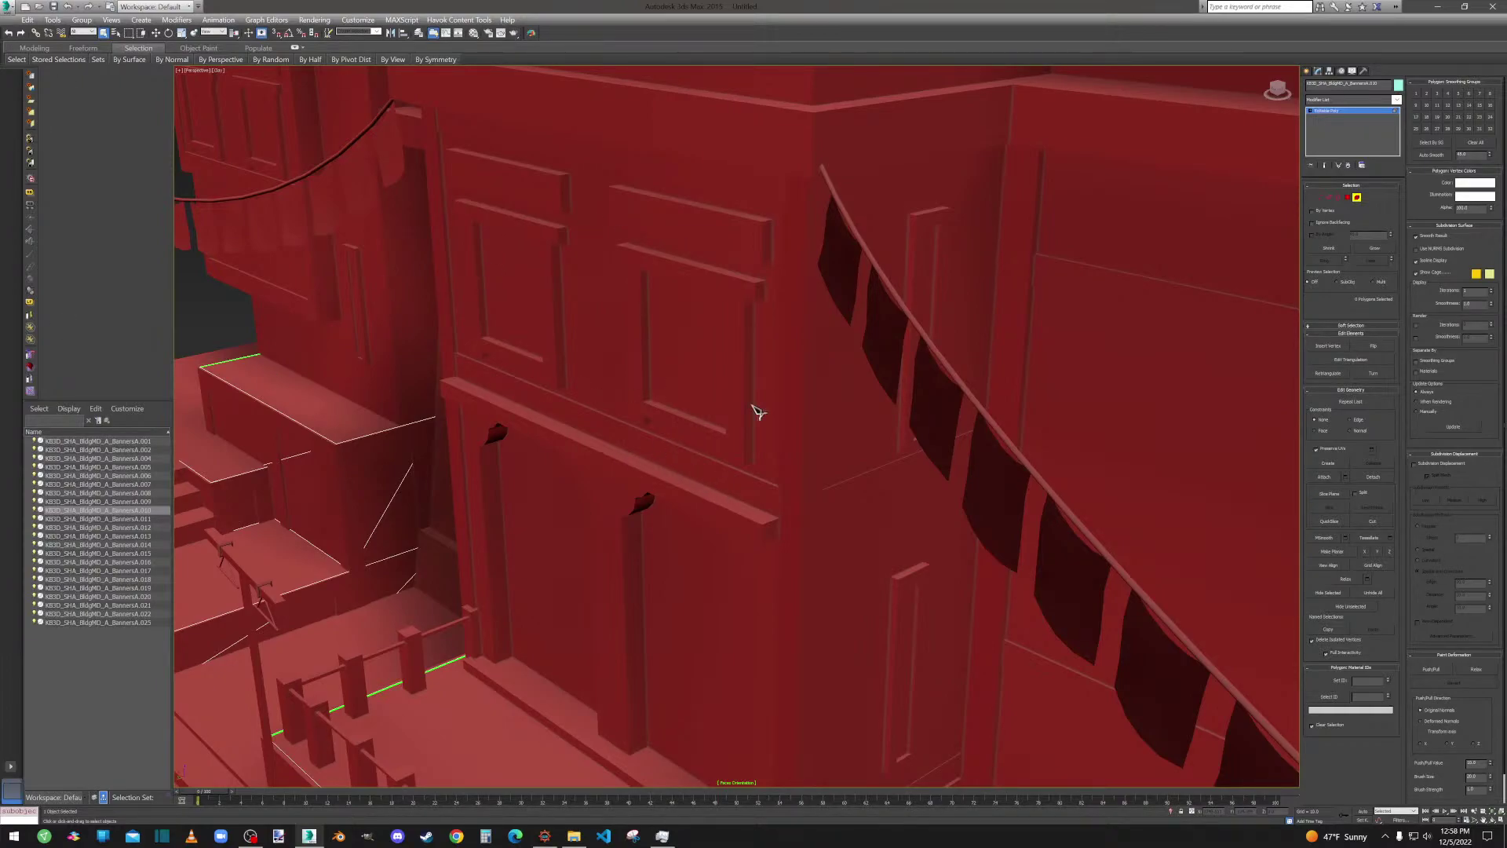
scroll(1052, 402, down, 5)
alt+middle_drag(1009, 528, 794, 409)
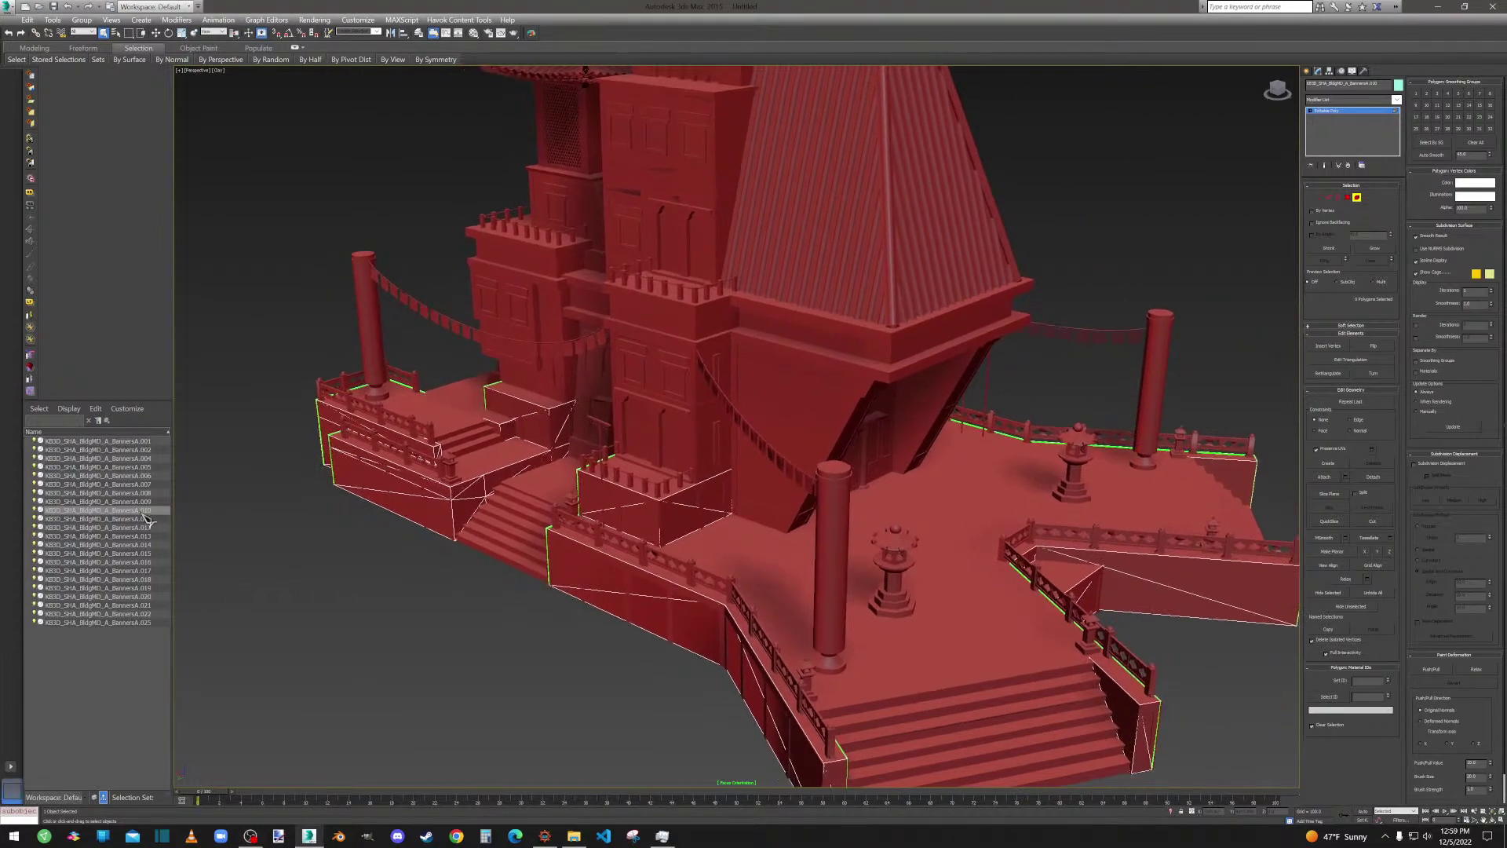
Select BannersA.011 and examine its roof edge trim and corner caps on the side building and both towers.
click(148, 519)
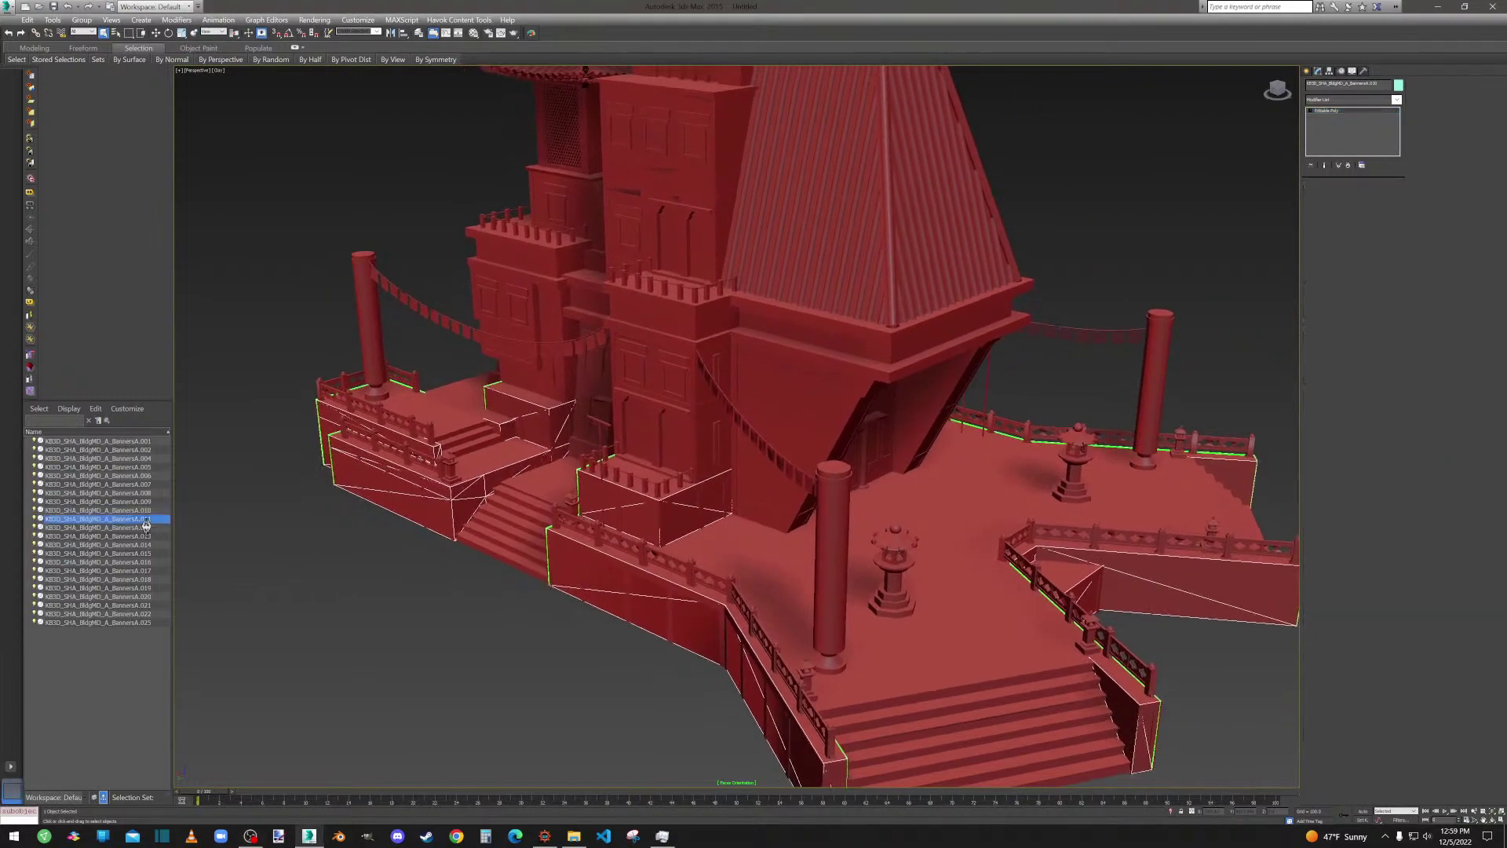
scroll(530, 495, down, 5)
middle_drag(567, 488, 608, 538)
scroll(656, 464, up, 5)
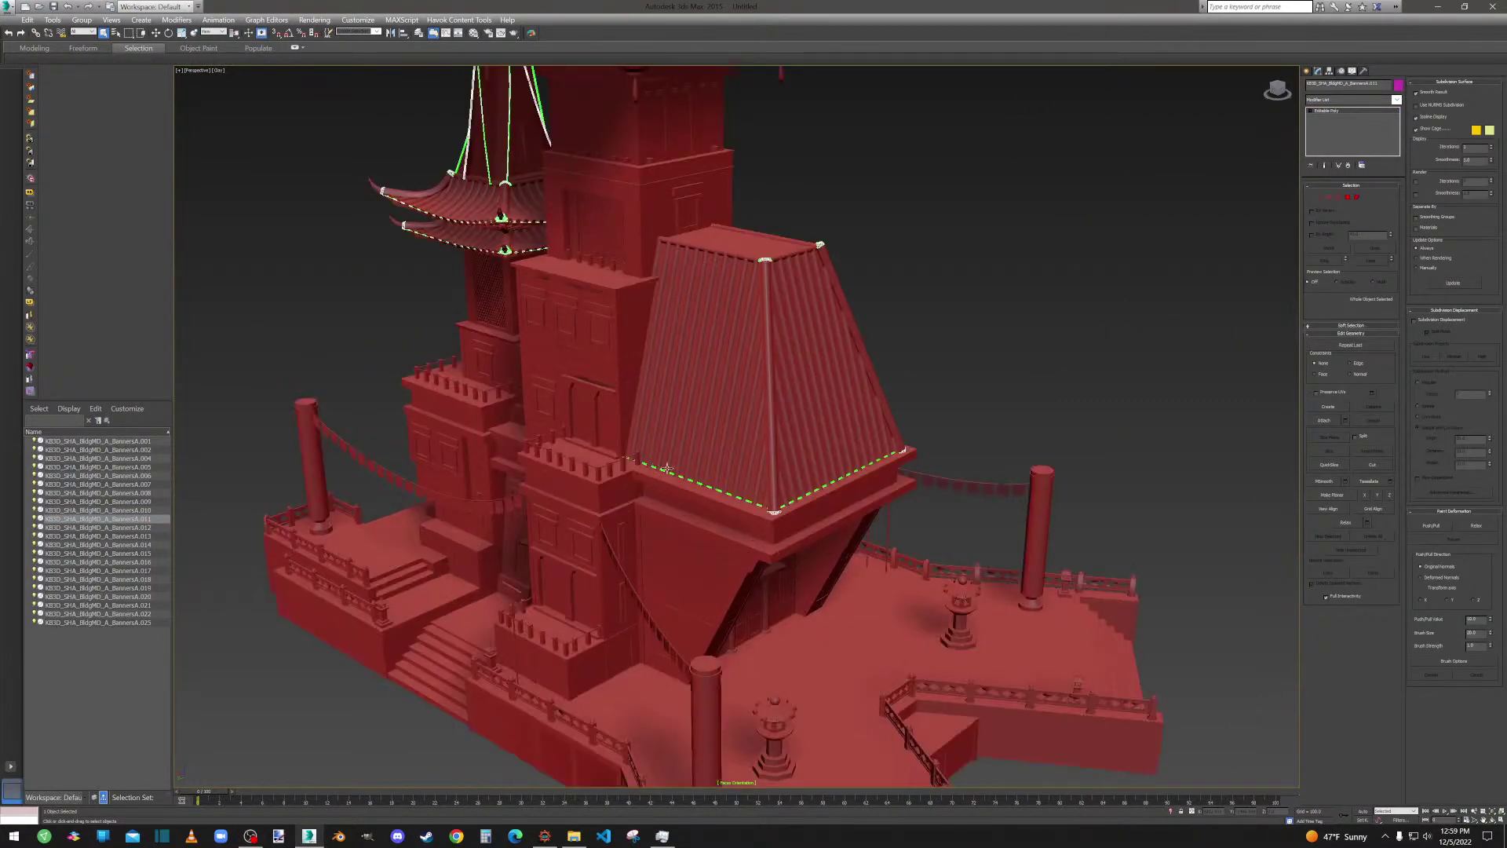
scroll(706, 482, up, 4)
scroll(757, 516, down, 4)
alt+middle_drag(710, 464, 440, 435)
scroll(751, 531, down, 5)
scroll(767, 468, up, 6)
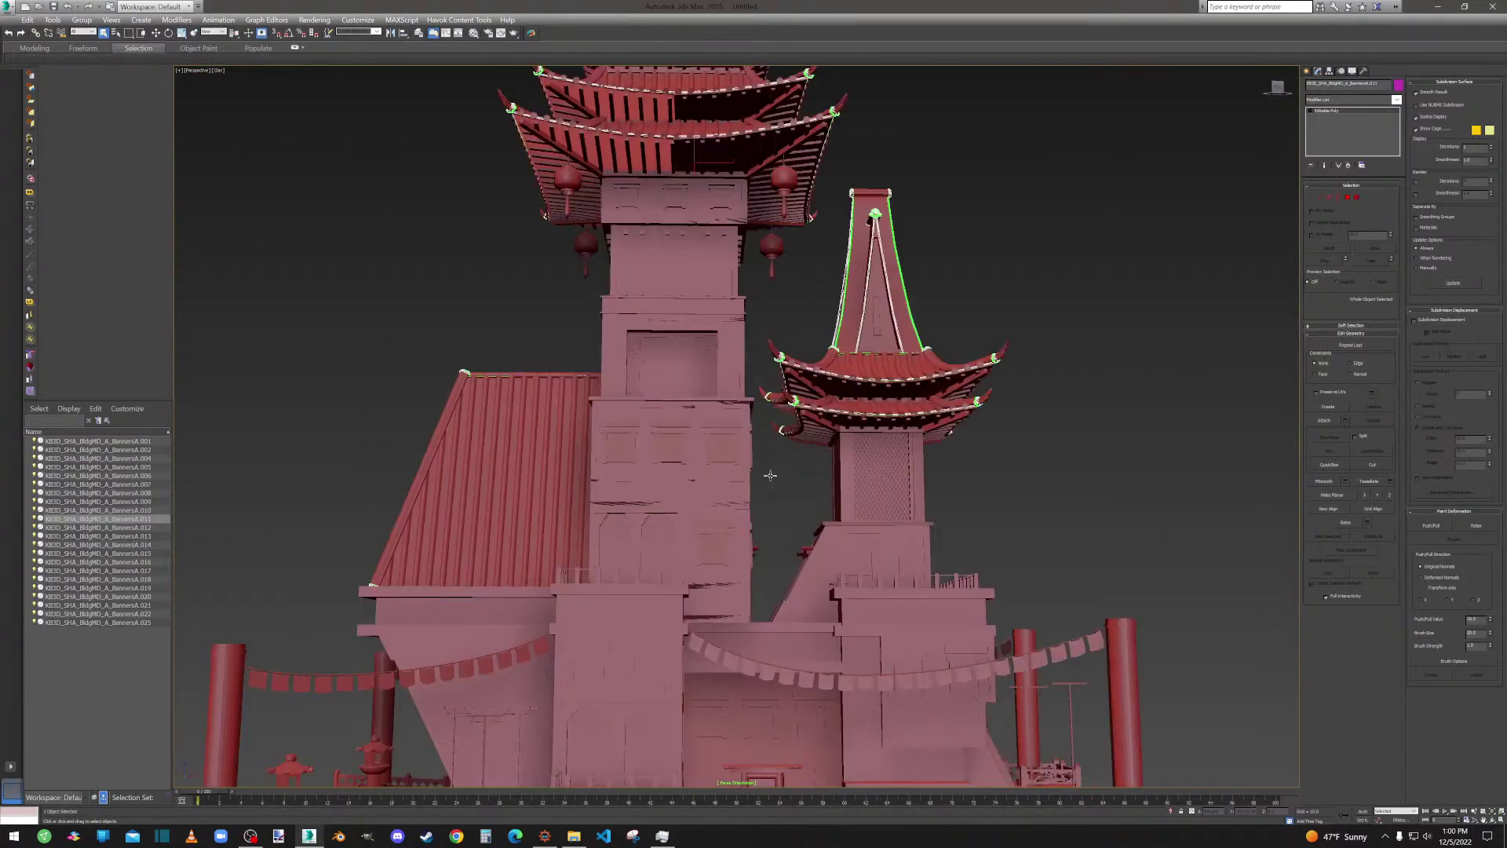
Select BannersA.012, enter polygon level and examine its wall faces on the towers and lower storeys.
click(87, 529)
key(4)
scroll(612, 440, down, 5)
alt+middle_drag(612, 439, 339, 473)
Select BannersA.013 and examine its window panes on the towers and lower storeys from several sides.
click(95, 536)
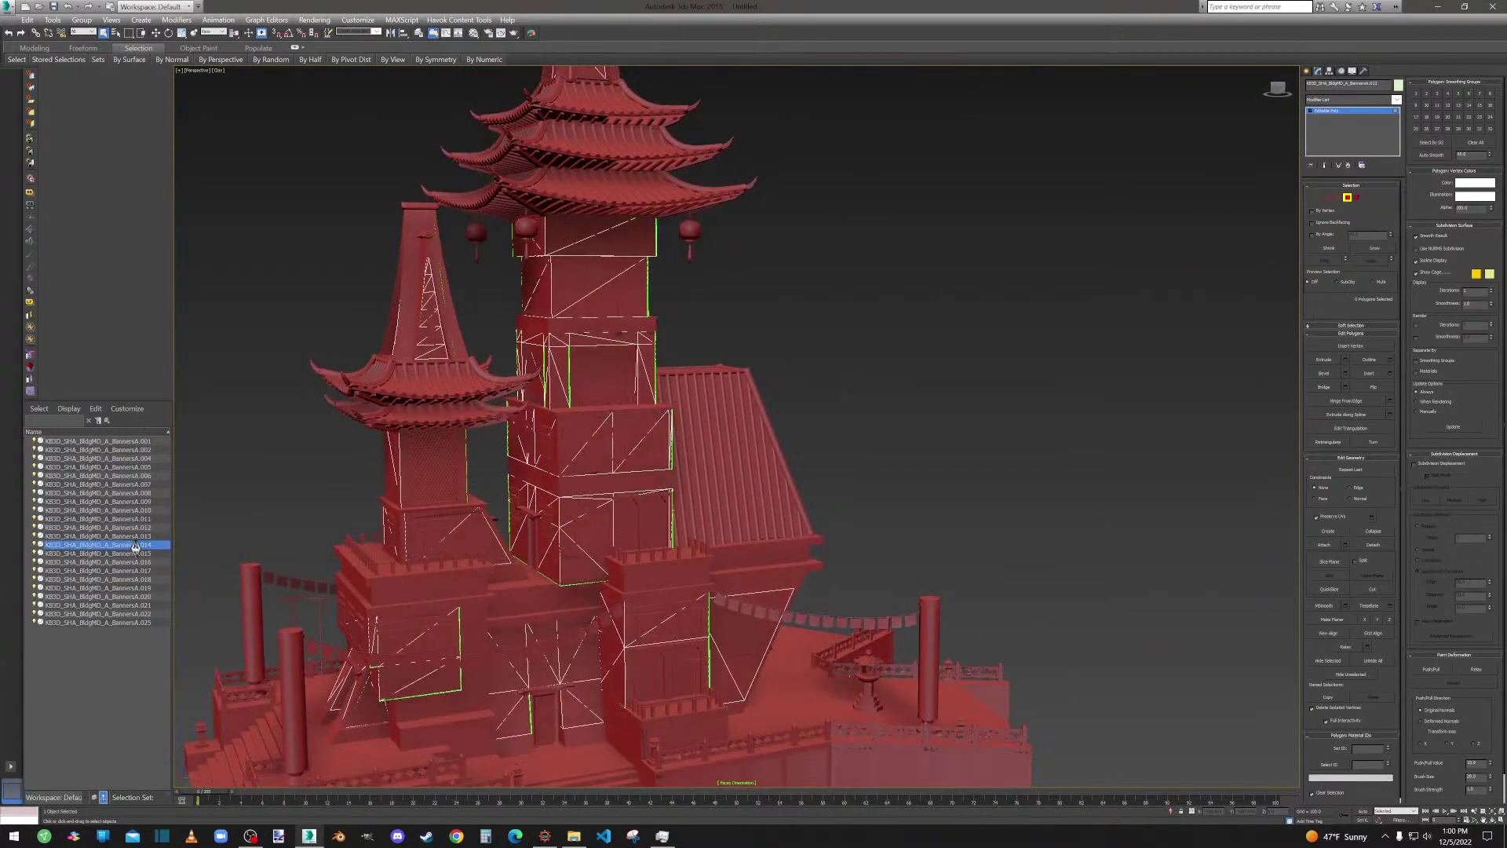
scroll(576, 479, down, 6)
alt+middle_drag(575, 480, 717, 475)
scroll(562, 549, up, 6)
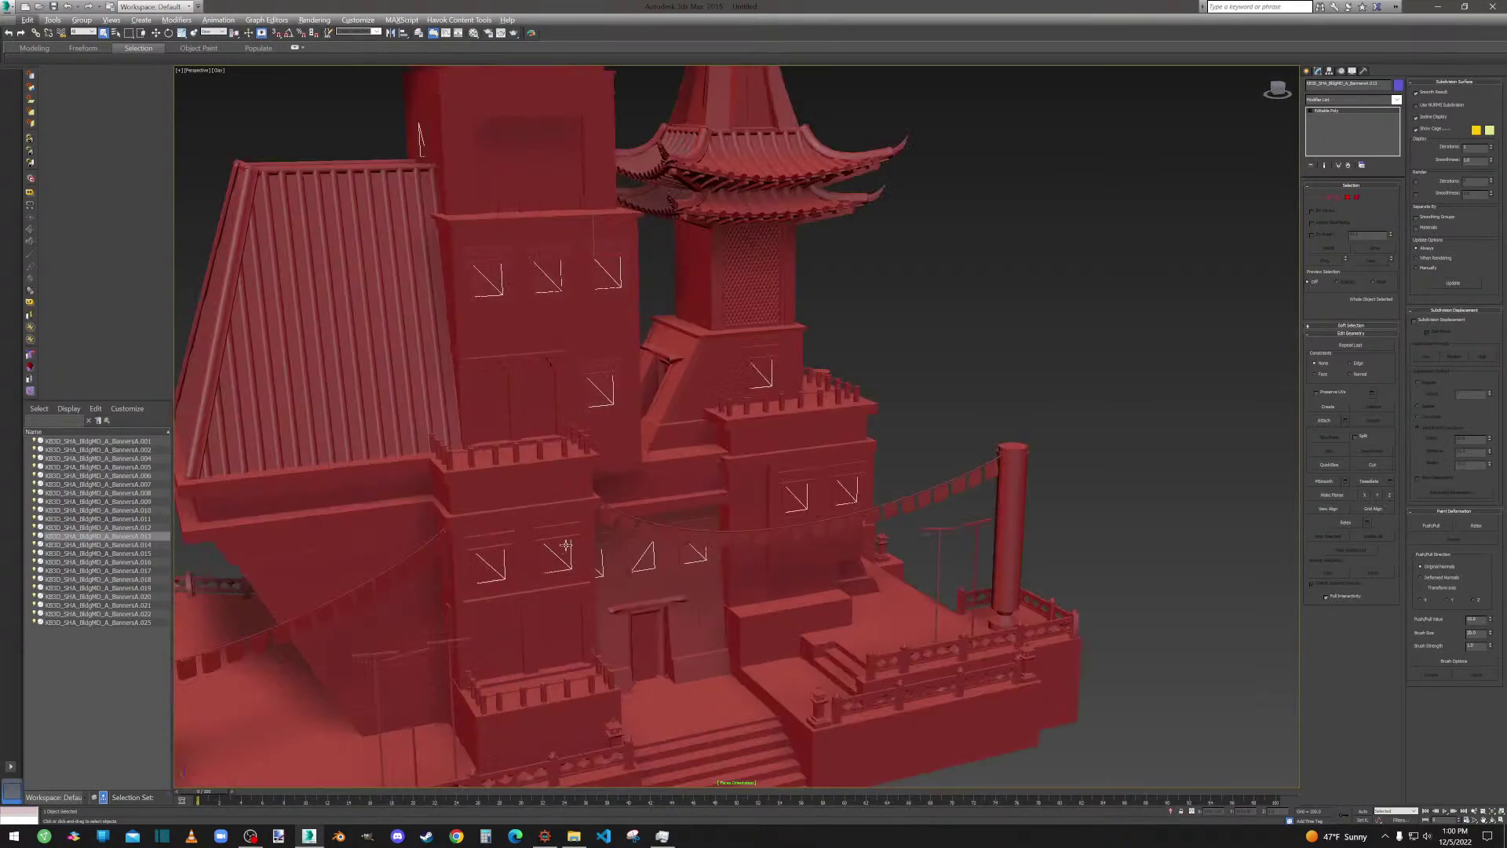
alt+middle_drag(568, 545, 560, 698)
Select BannersA.016 and flip the wrongly oriented face of the narrow slit window on the smaller tower's spire at element level.
scroll(651, 314, up, 7)
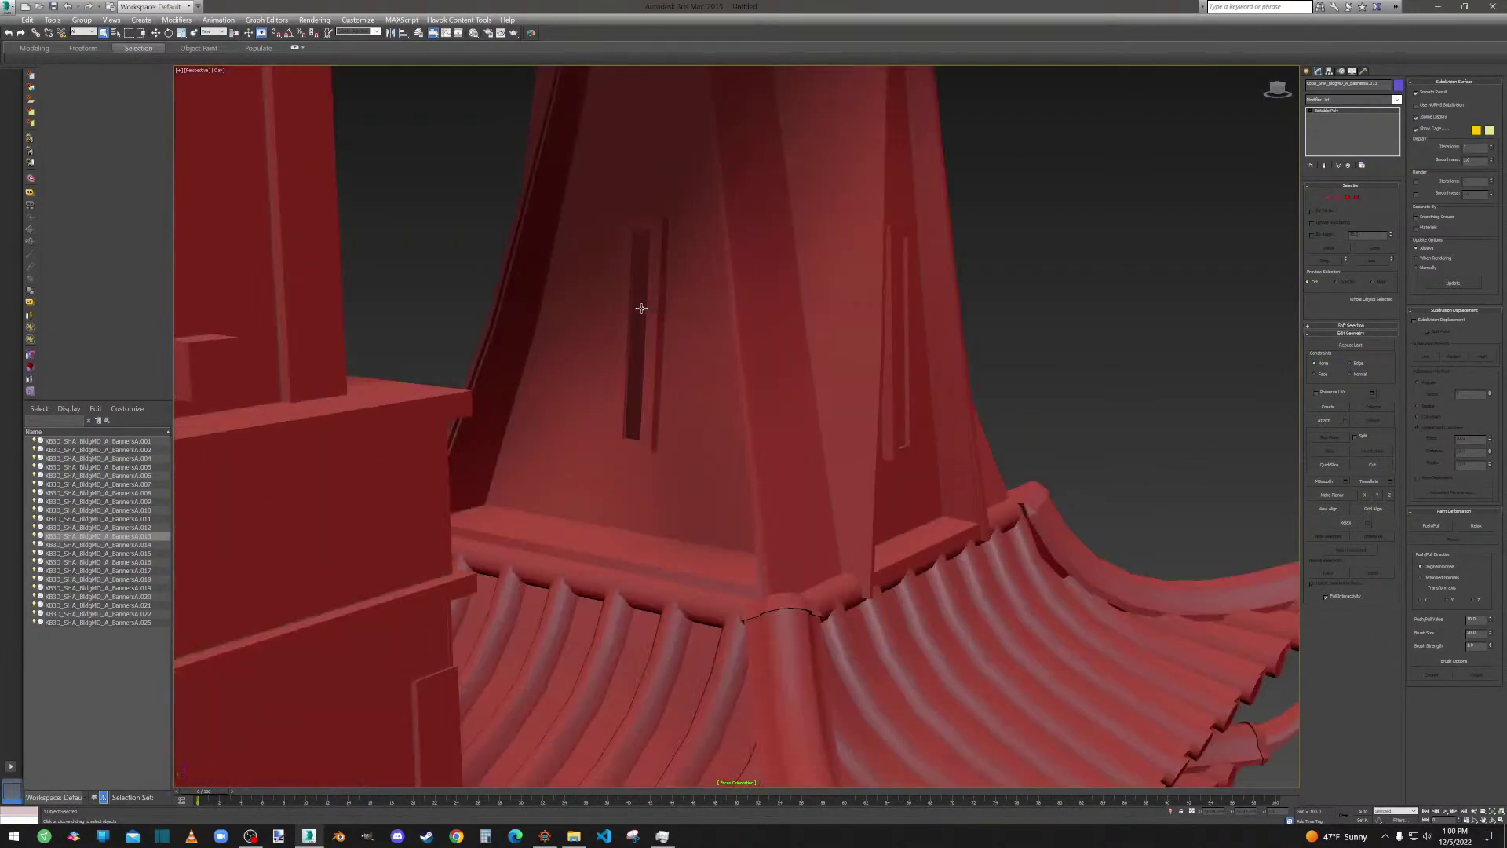
click(641, 308)
click(1356, 197)
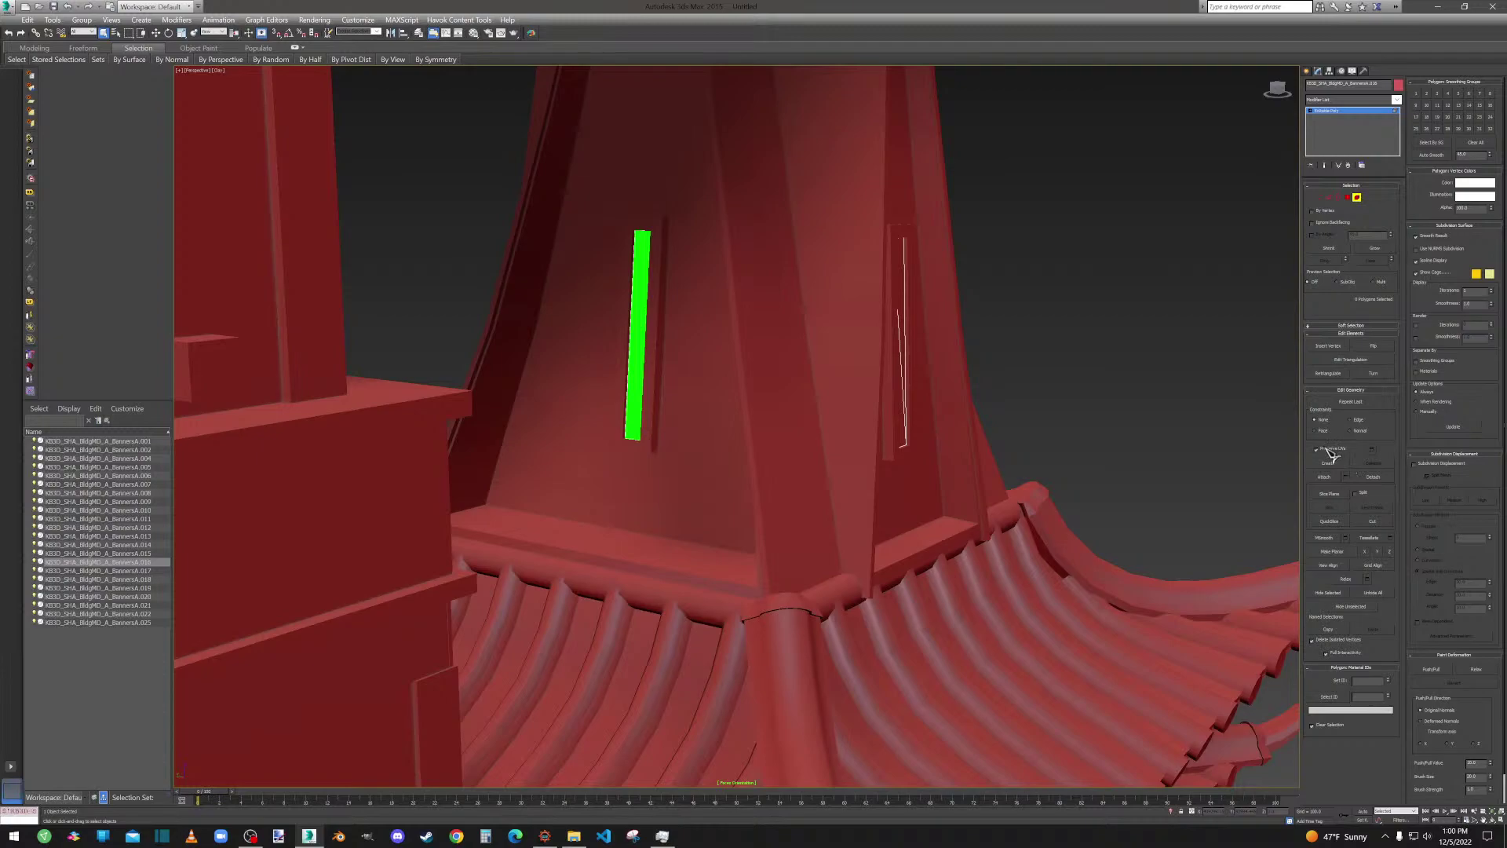
click(637, 310)
scroll(689, 325, down, 8)
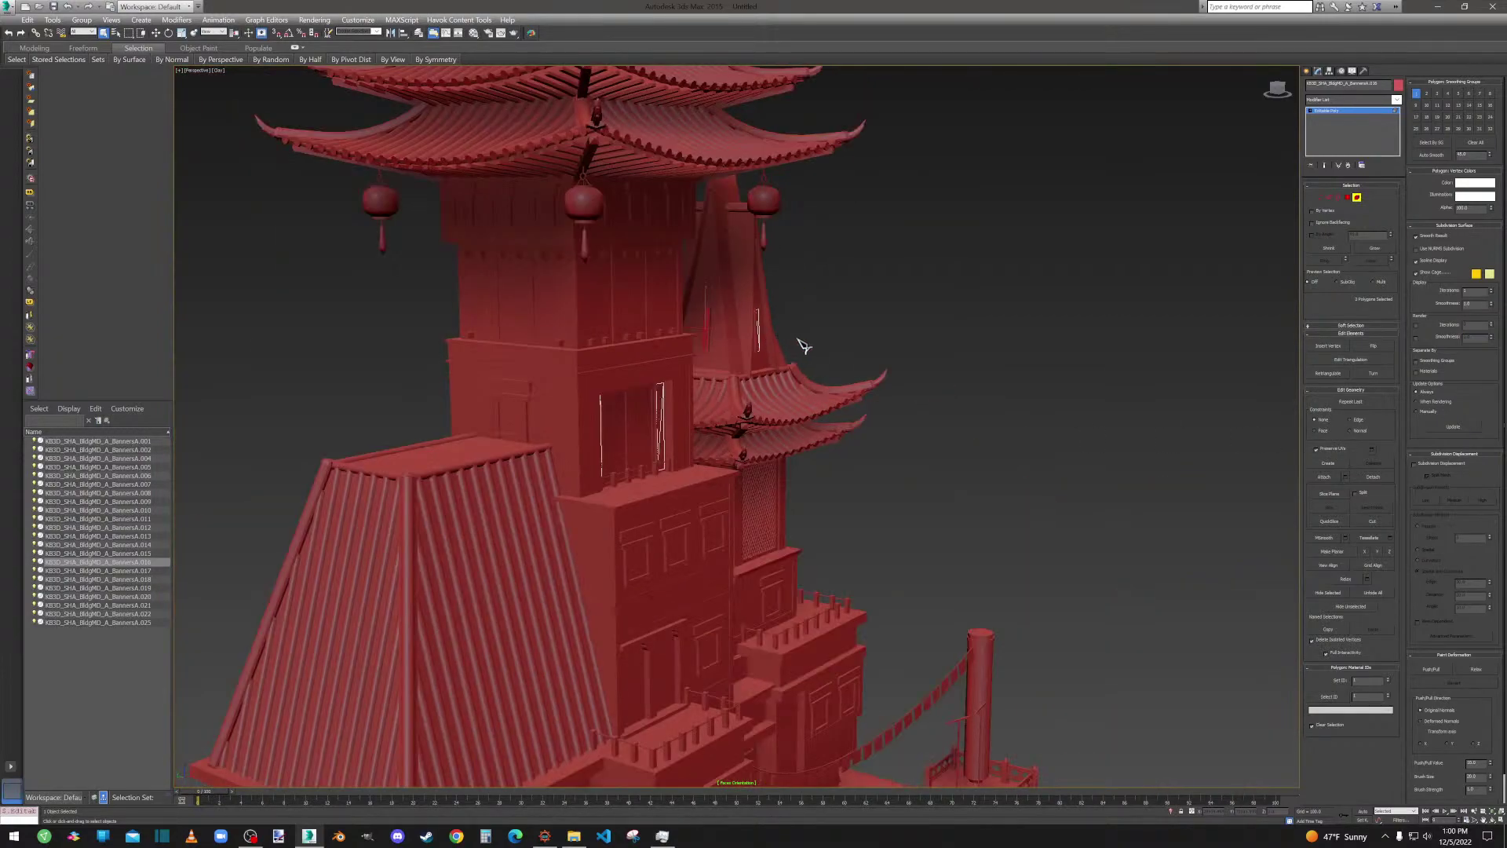
Examine the slit windows of BannersA.016 from the building's other side and leave element level.
scroll(803, 345, down, 5)
alt+middle_drag(817, 350, 1297, 213)
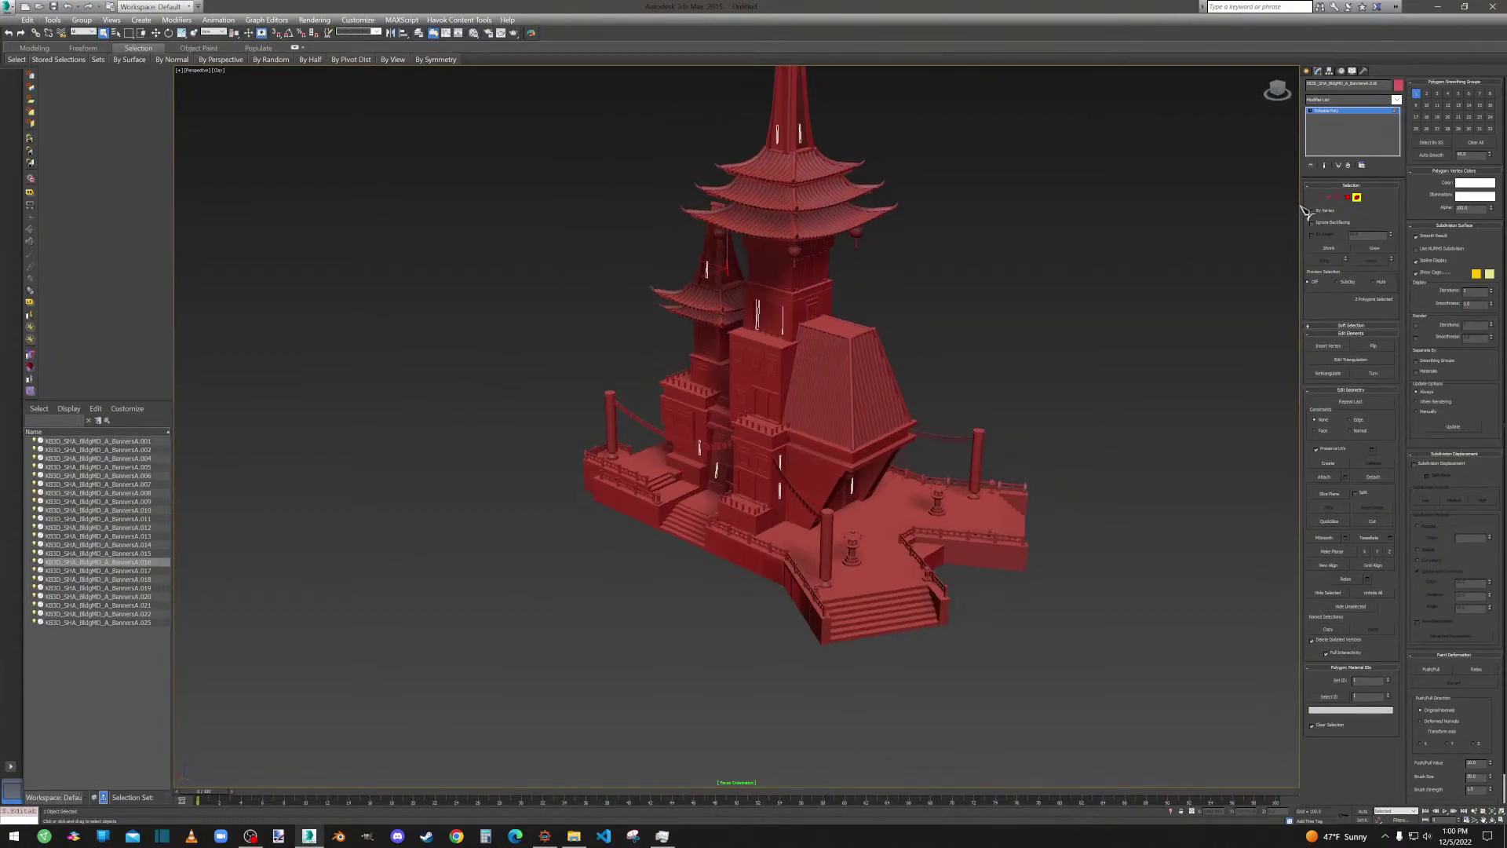
click(1347, 197)
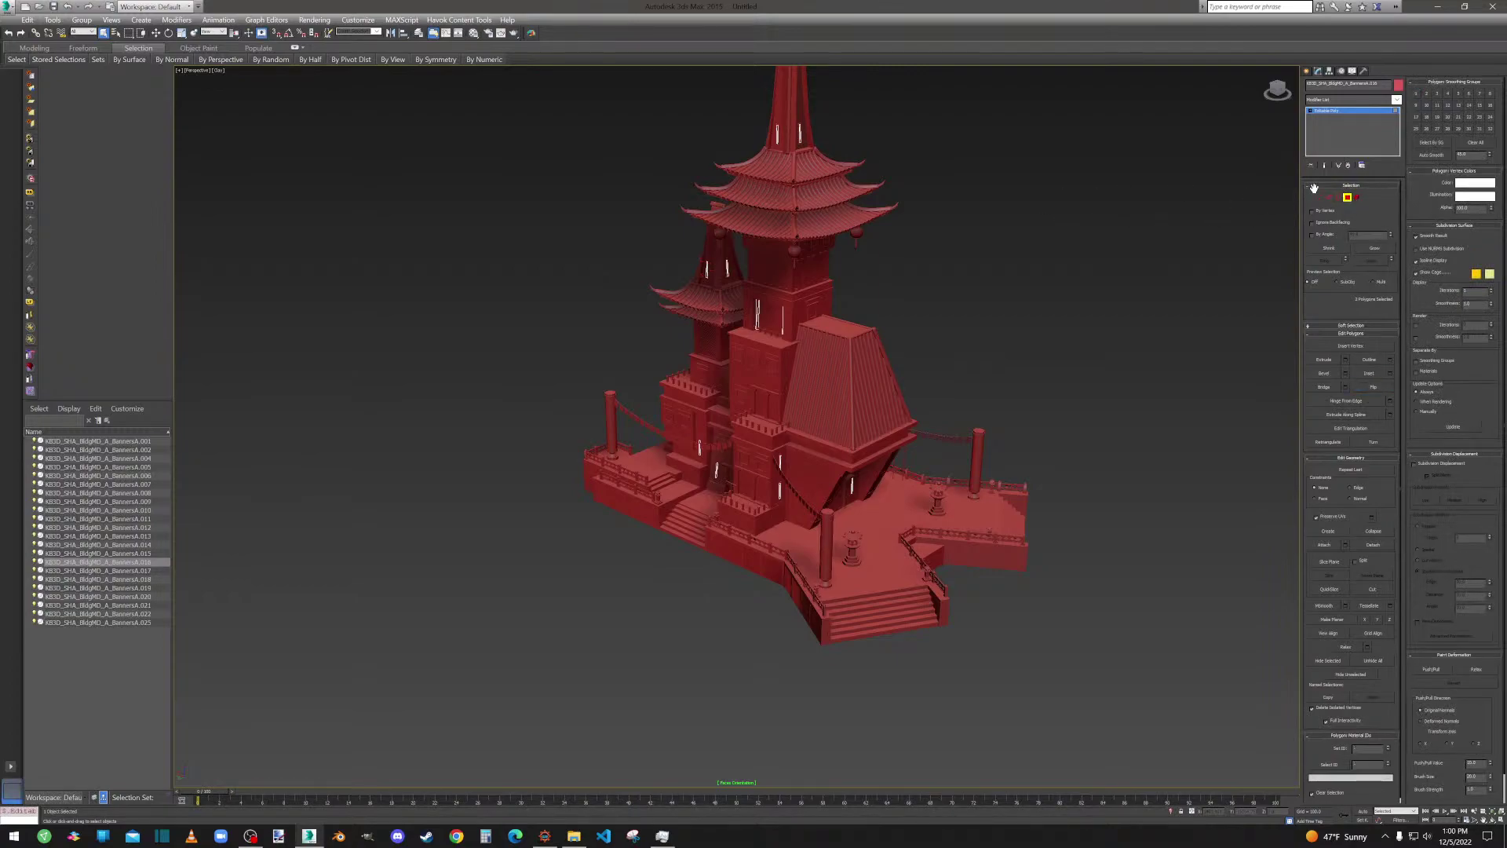
click(1356, 197)
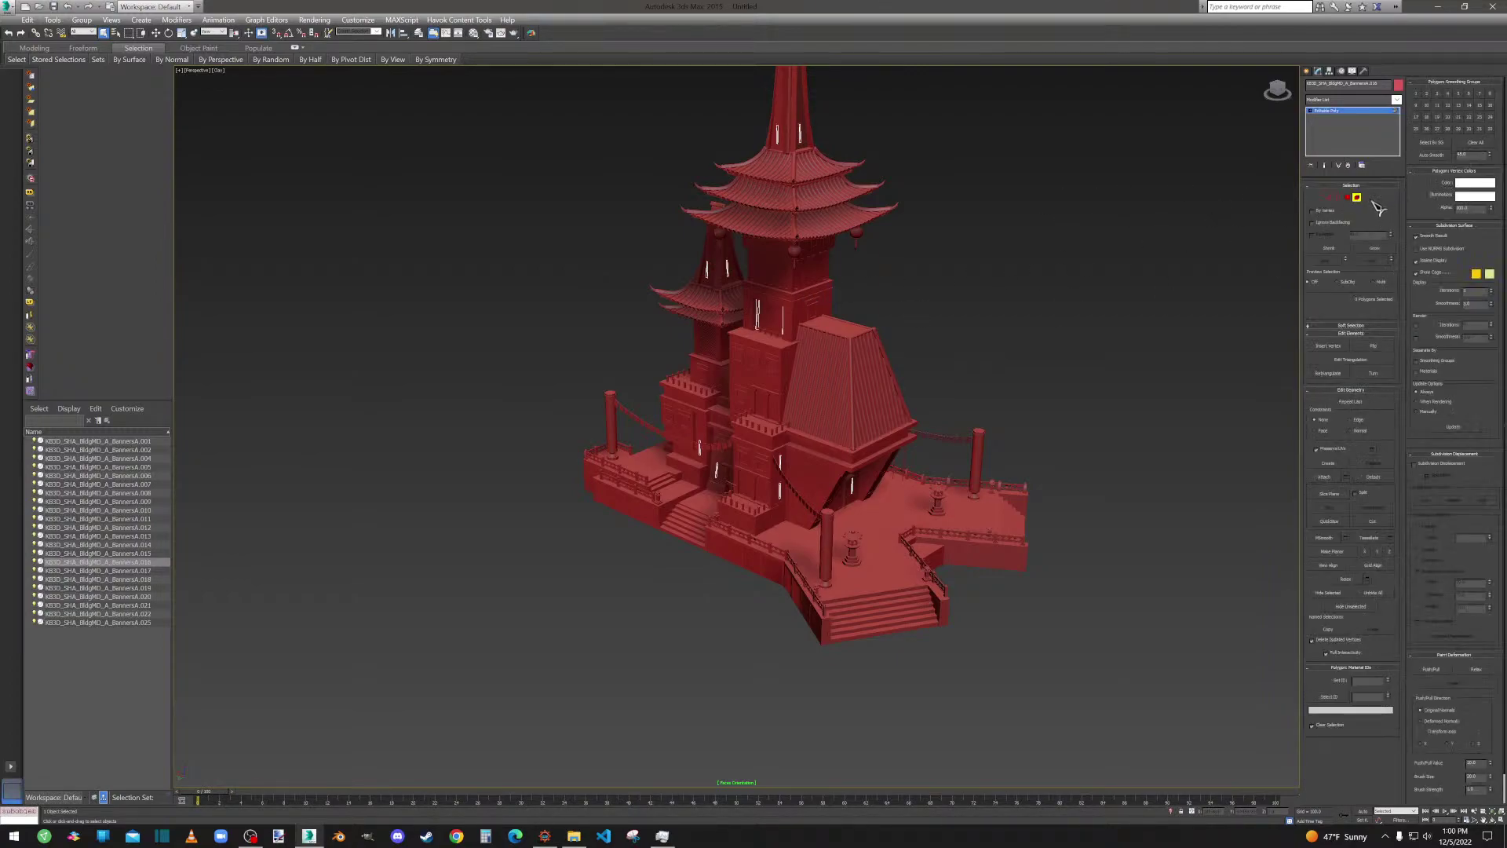
click(1357, 198)
Select BannersA.014 and examine its balcony railing posts on the towers and lower storeys.
click(133, 571)
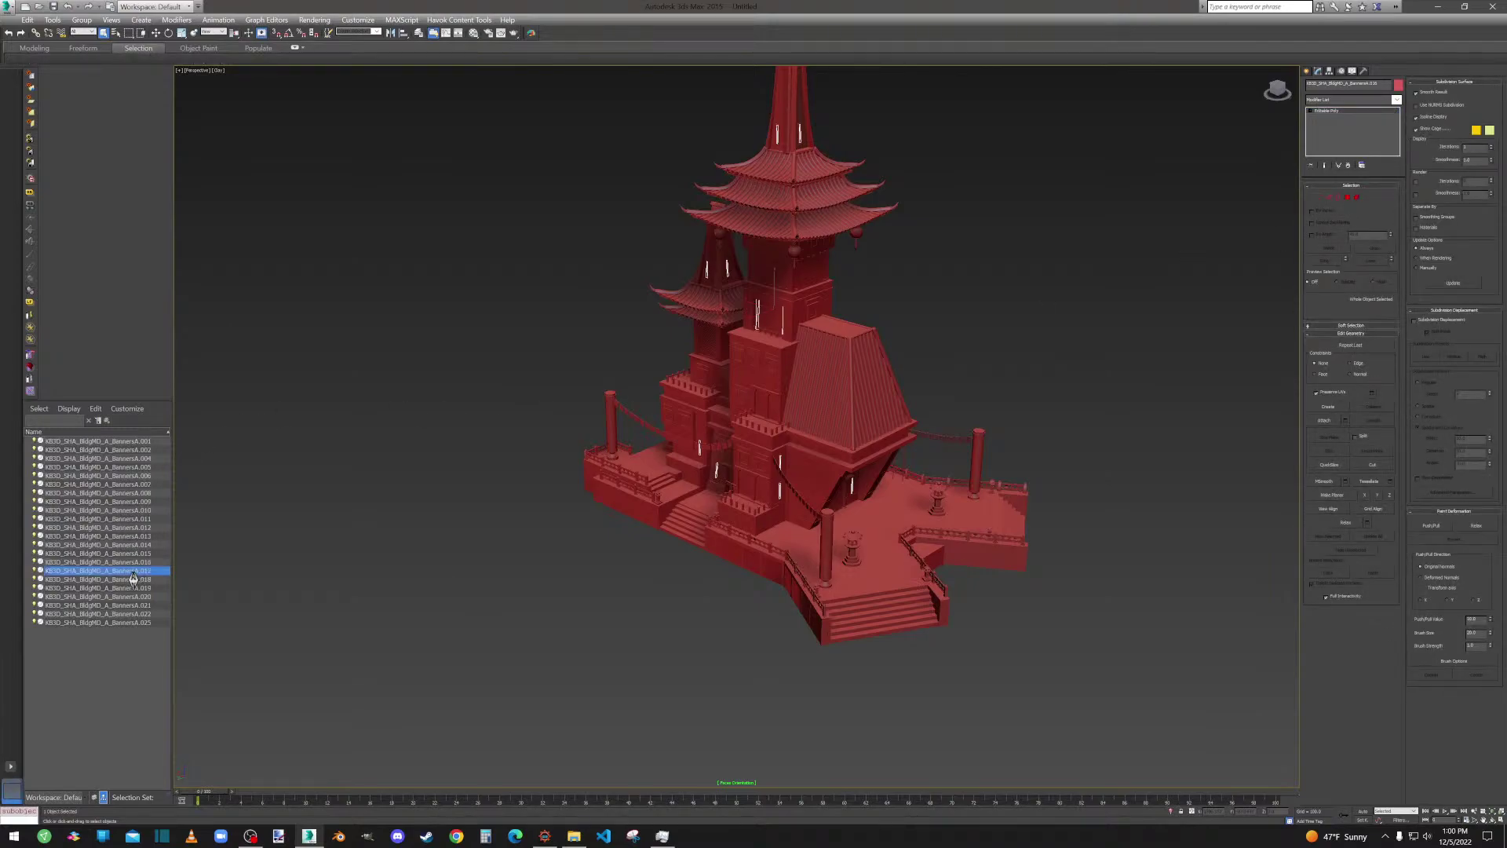
click(143, 554)
click(141, 547)
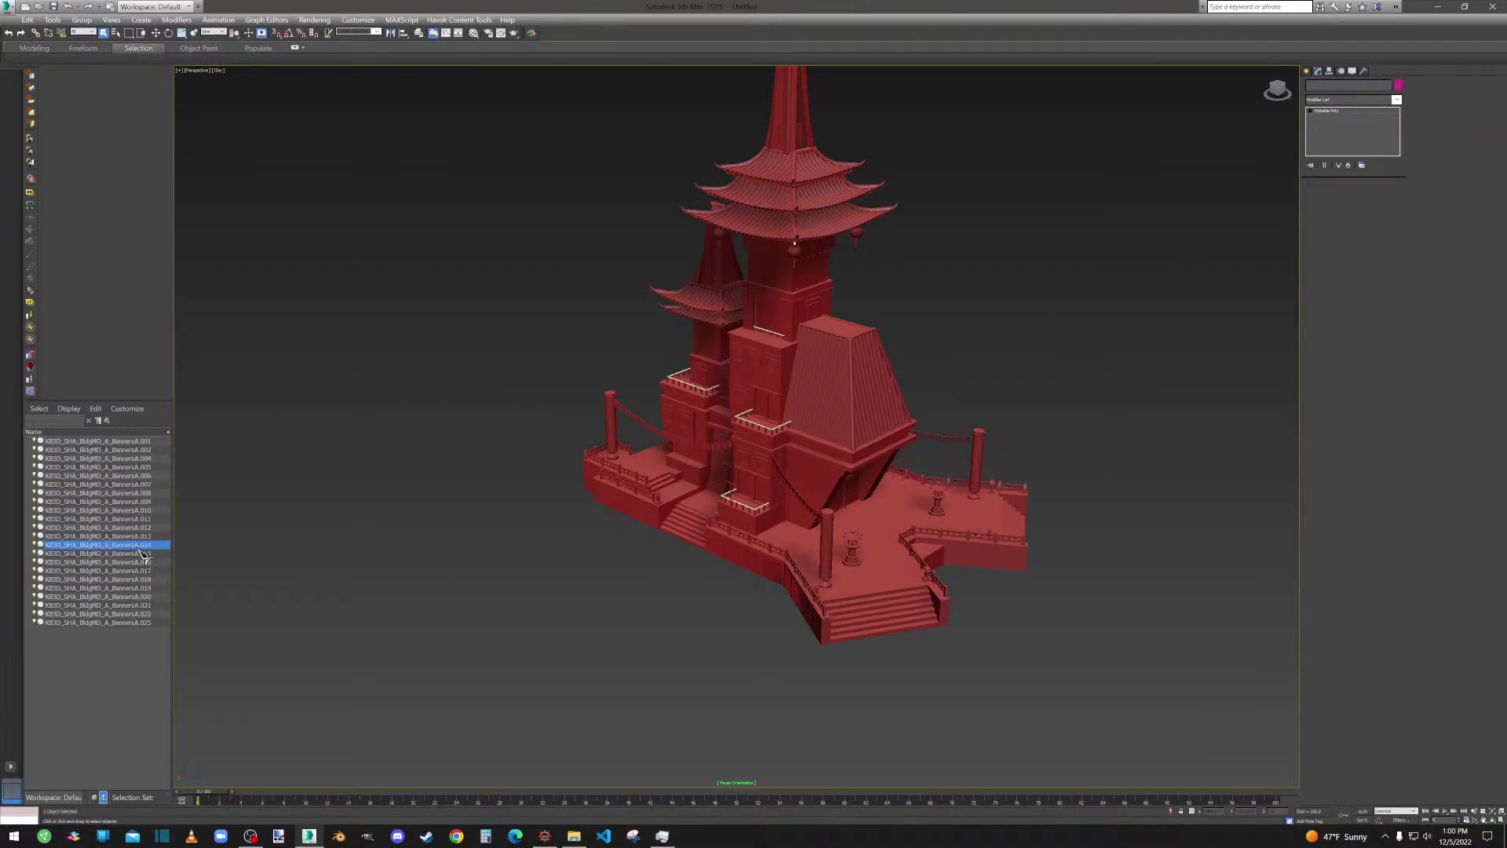
click(141, 539)
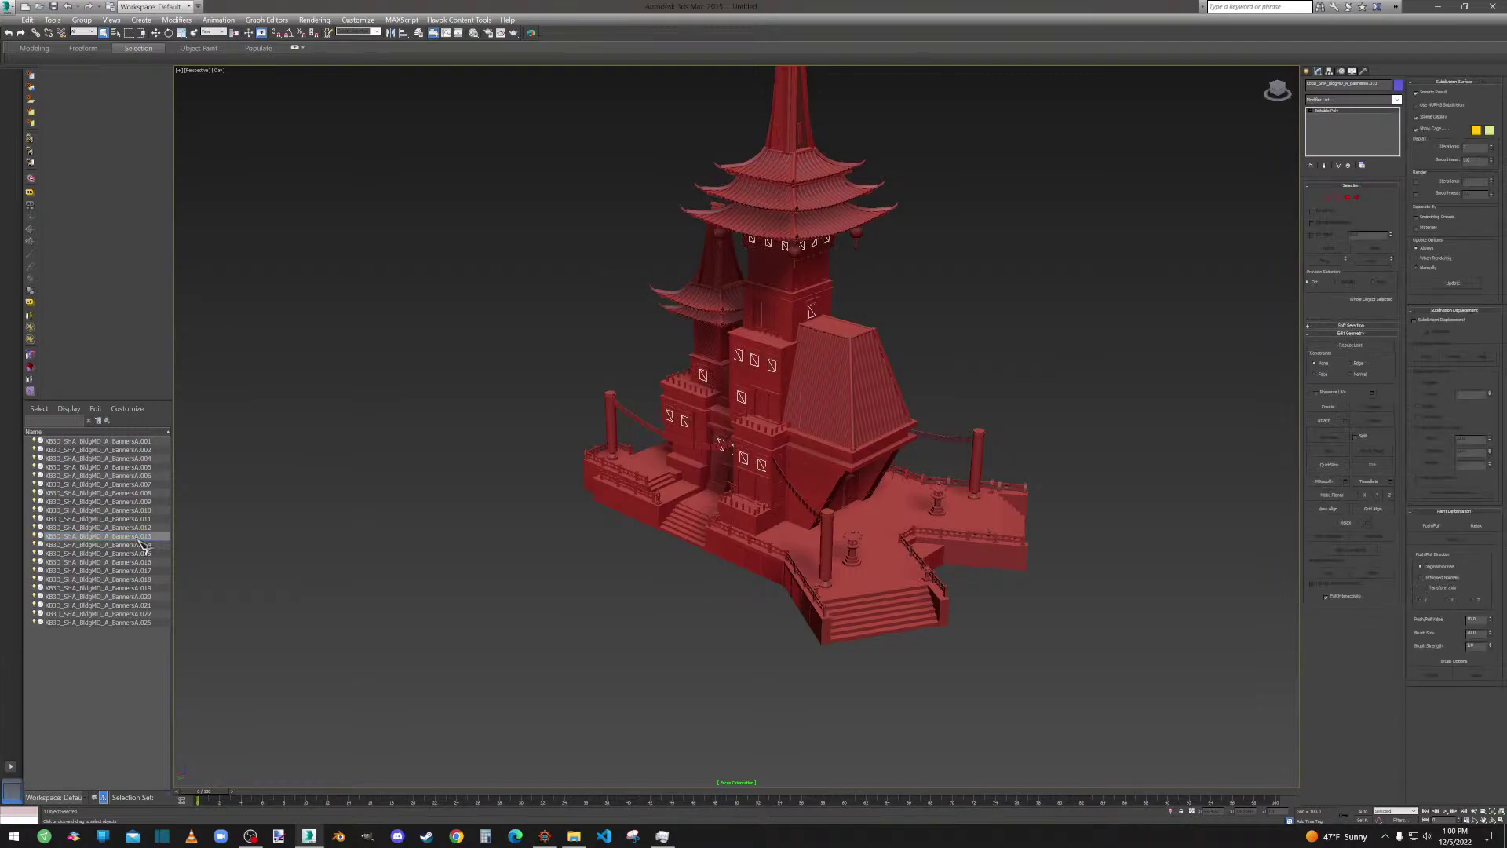
click(139, 548)
alt+middle_drag(848, 510, 502, 449)
Select BannersA.015 and examine its thin balcony railing bars up close.
click(141, 553)
alt+middle_drag(597, 471, 773, 428)
scroll(898, 449, up, 10)
scroll(748, 432, up, 8)
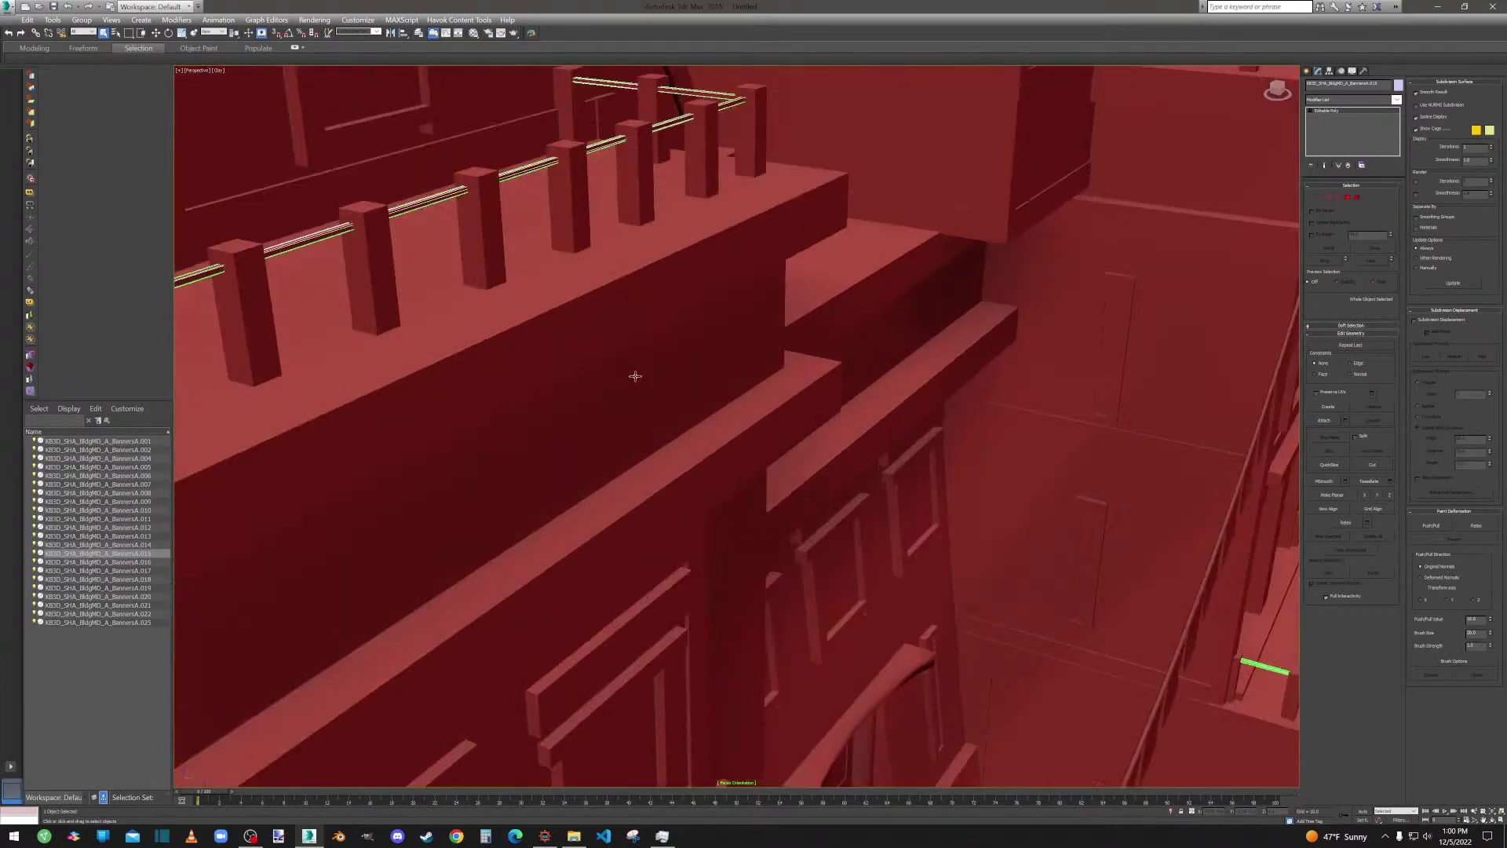
Select BannersA.016 and BannersA.017 in turn and examine their window parts from several sides of the building.
click(113, 562)
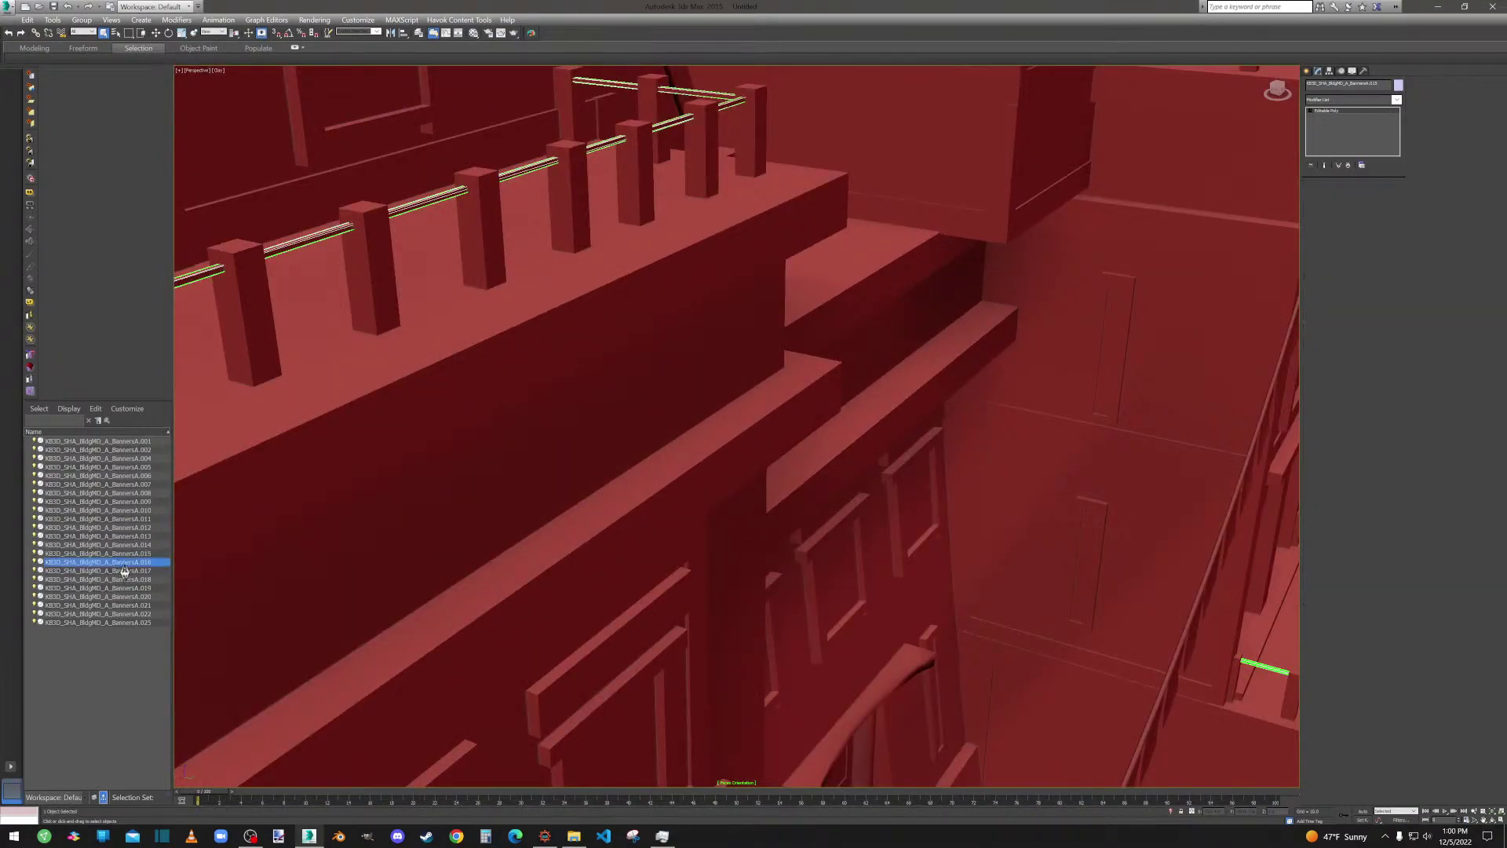
scroll(780, 372, down, 12)
scroll(779, 371, down, 8)
alt+middle_drag(782, 377, 711, 374)
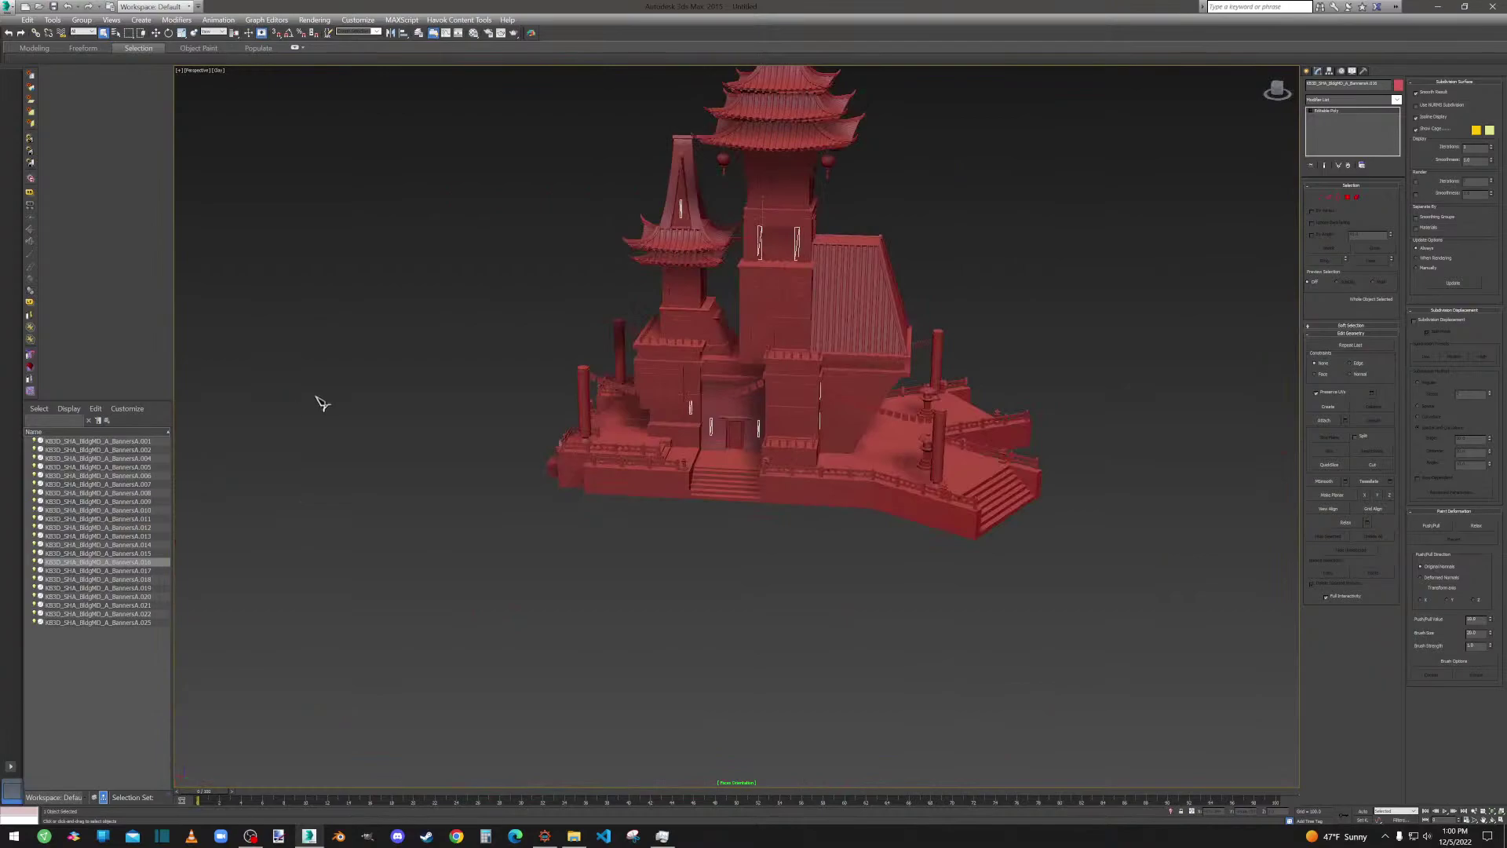
click(114, 572)
alt+middle_drag(706, 471, 481, 477)
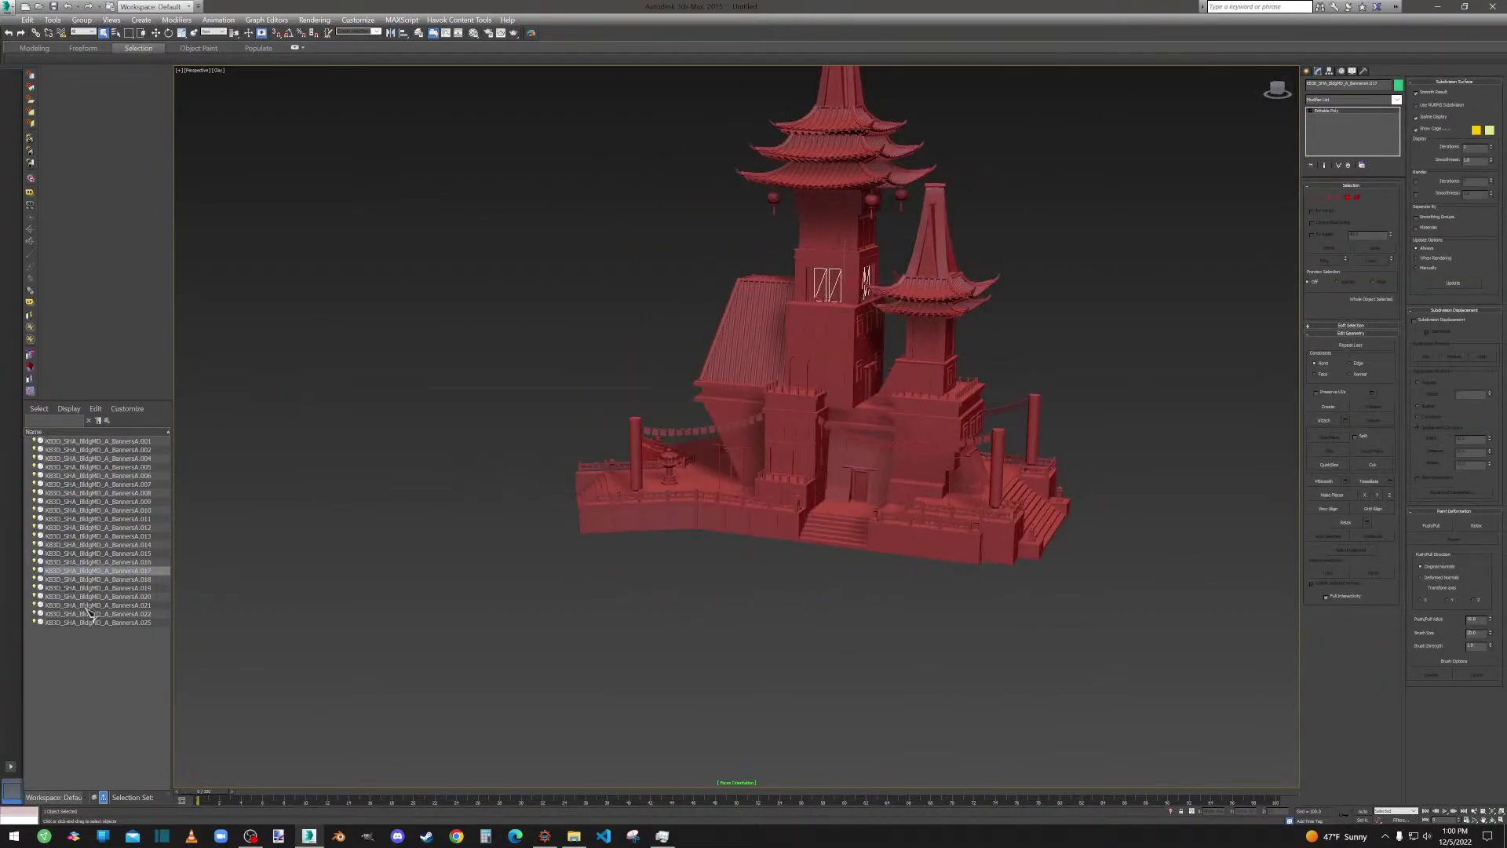
Select BannersA.018 and flip its wrongly oriented face under the small canopy between the two towers.
click(102, 579)
mouse_move(863, 408)
alt+middle_down()
mouse_move(753, 404)
mouse_move(905, 376)
alt+middle_up()
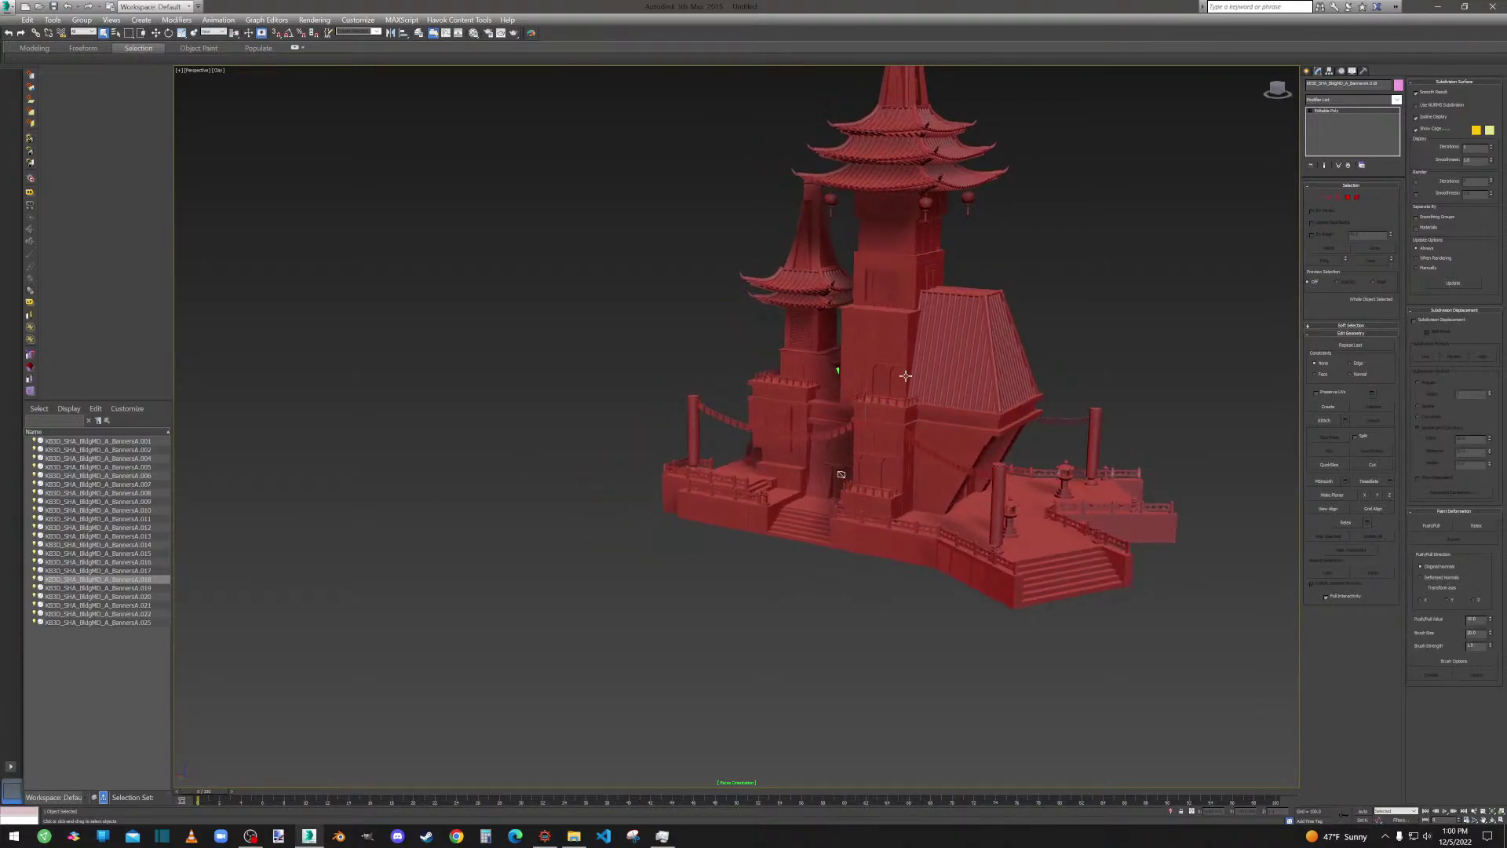
scroll(838, 367, up, 6)
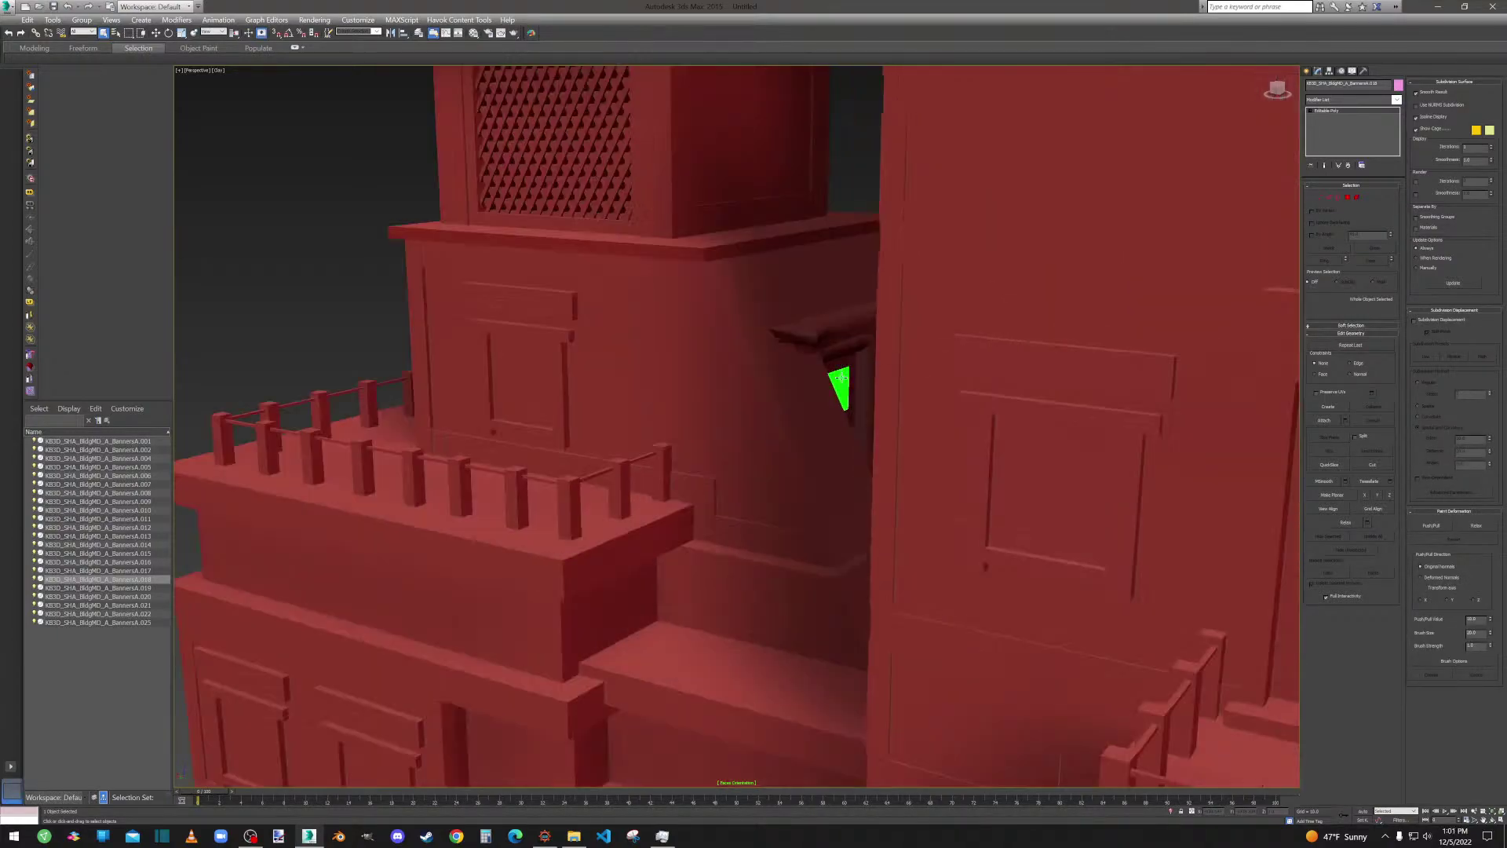
click(1357, 198)
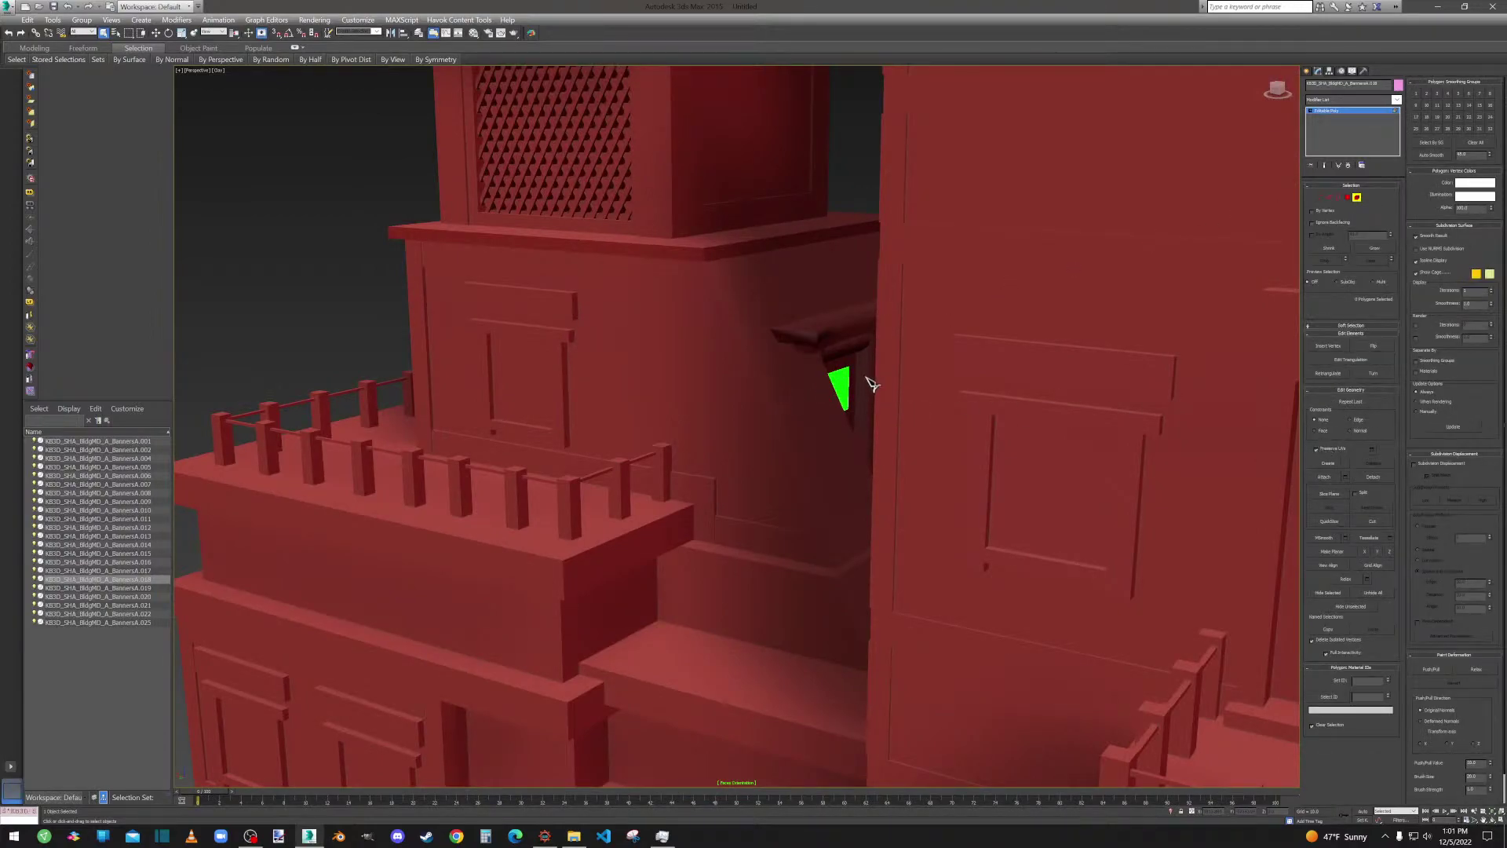
click(1347, 198)
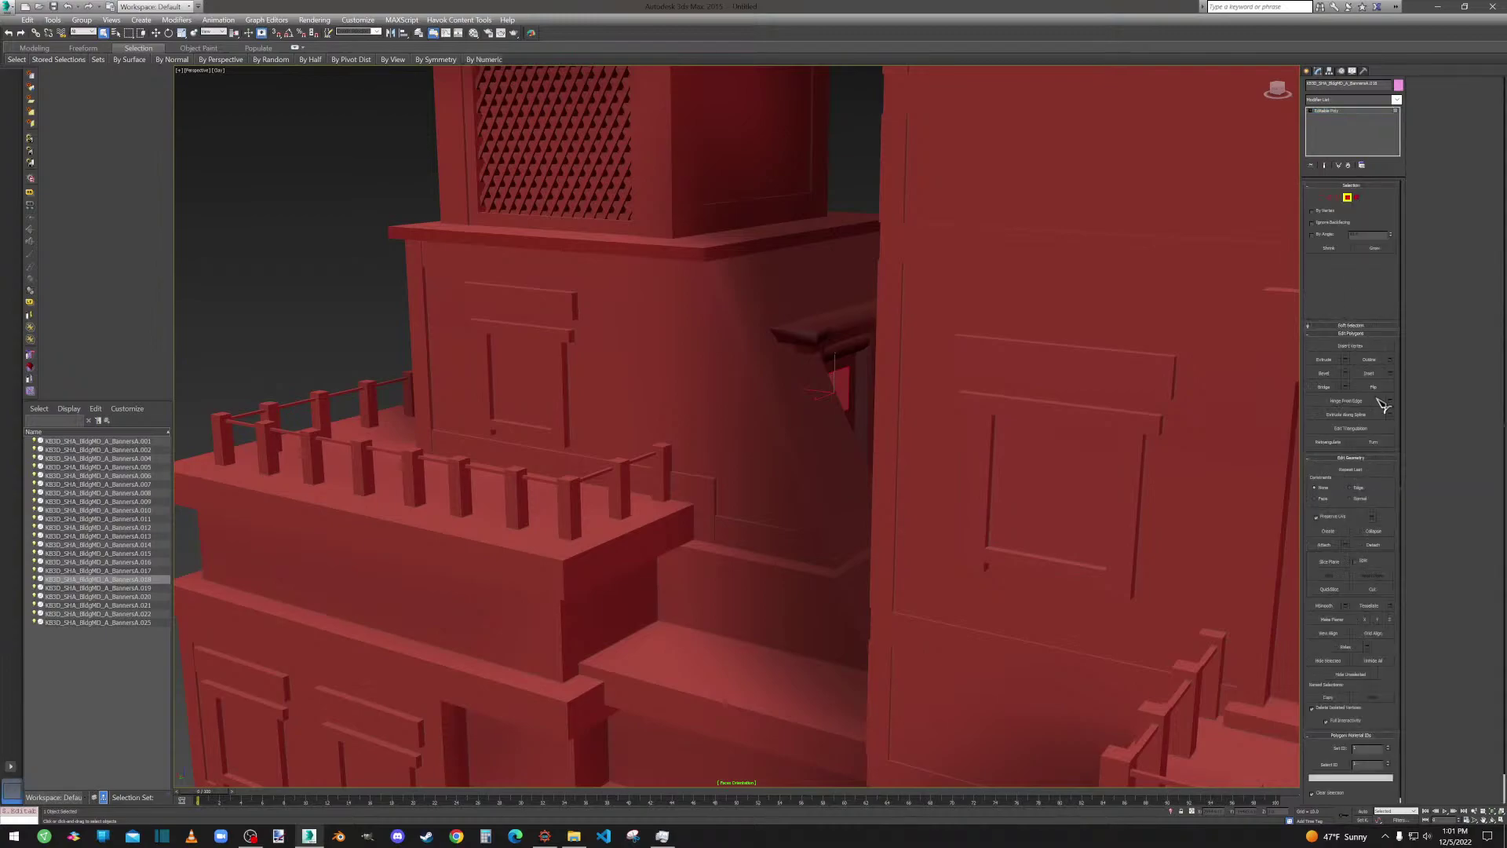
click(1375, 388)
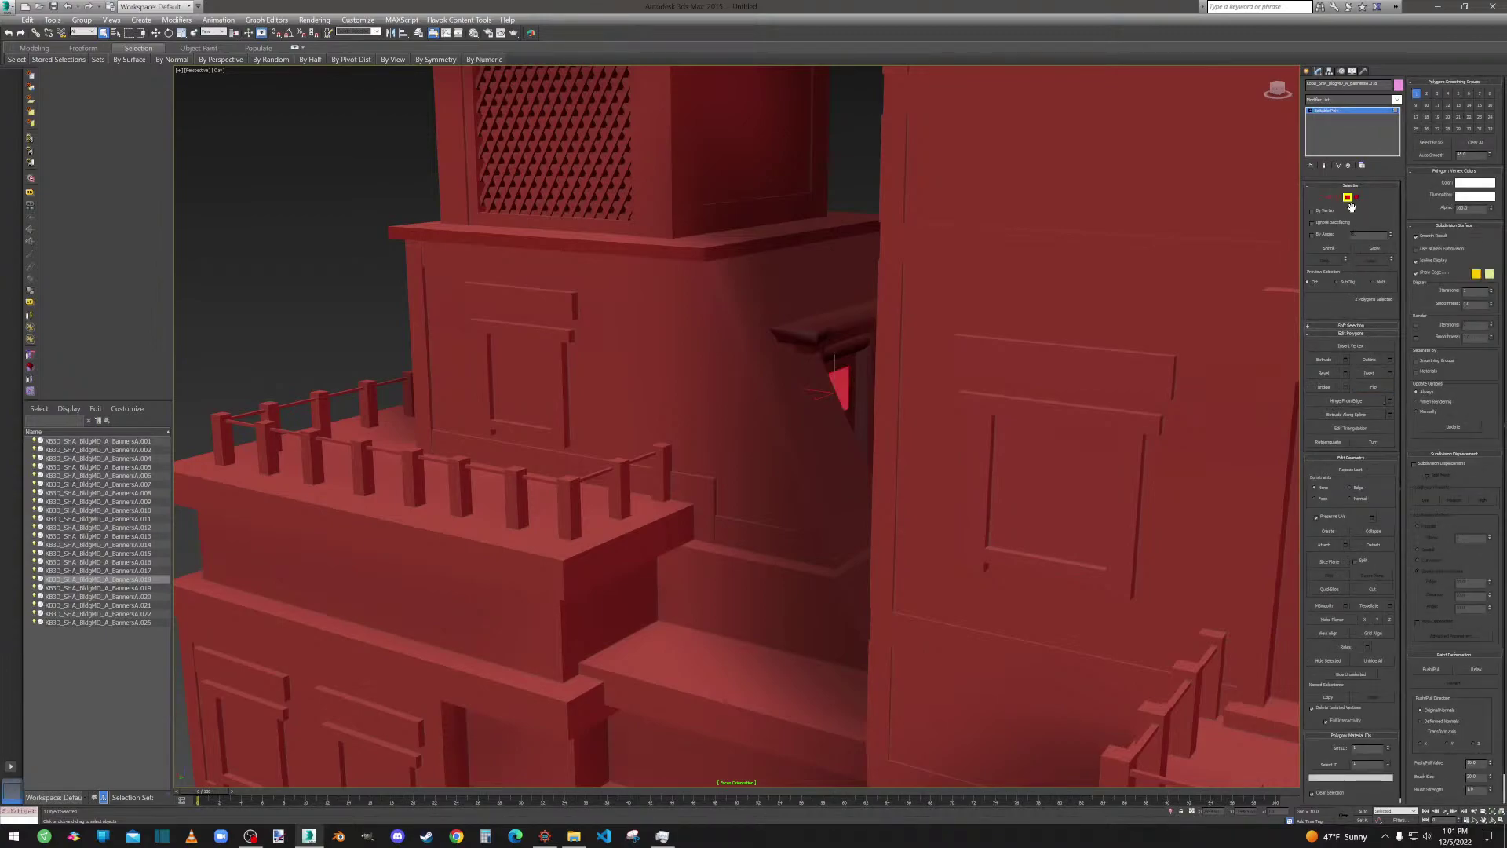
click(860, 173)
click(1358, 198)
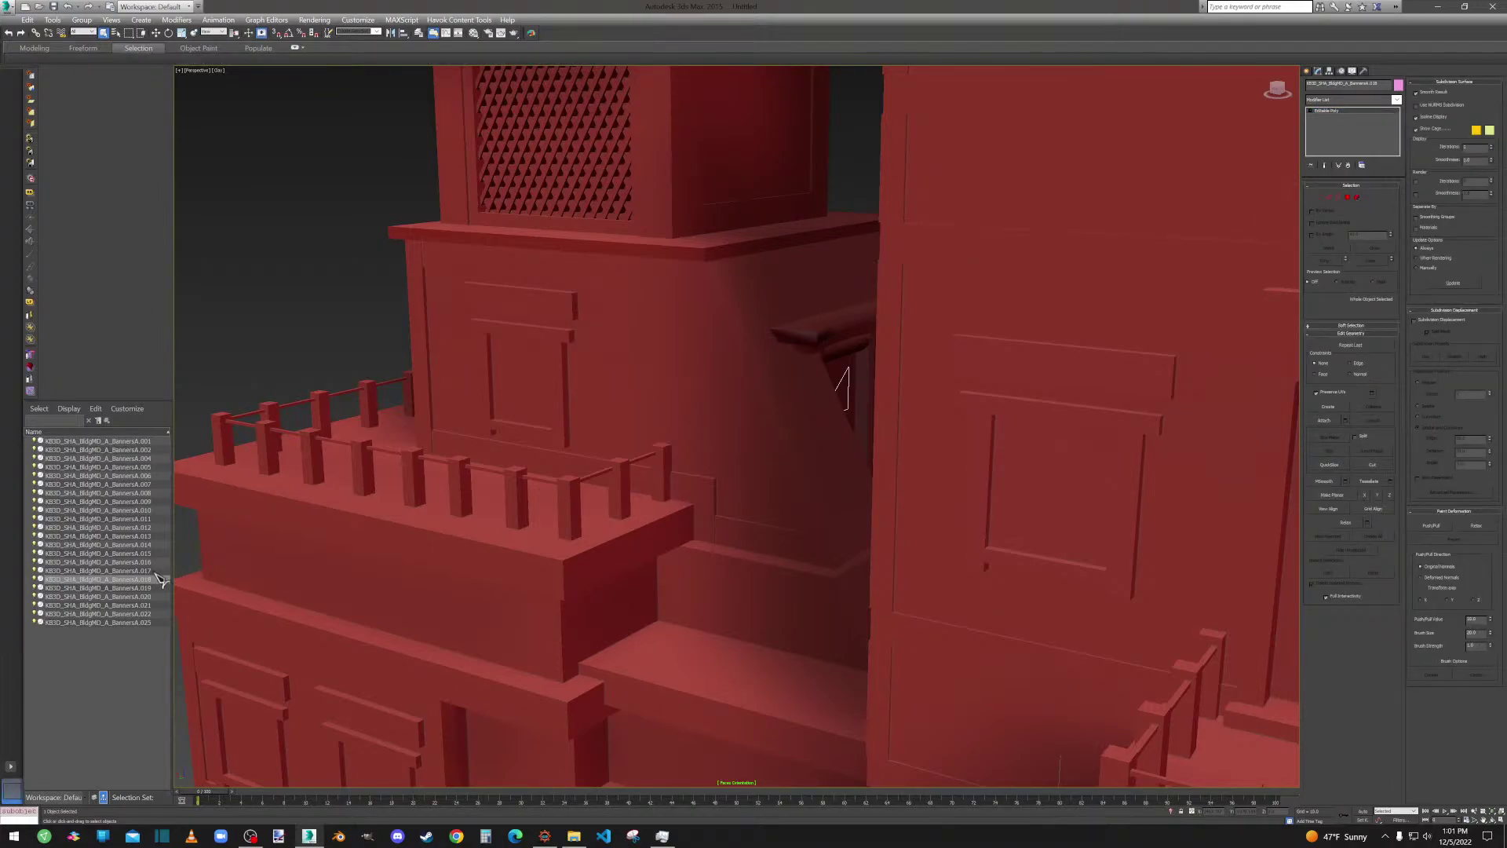
Select BannersA.019 and BannersA.020 in turn and examine the collars and caps of the terrace pillars.
click(132, 589)
scroll(721, 515, down, 10)
alt+middle_drag(720, 514, 573, 410)
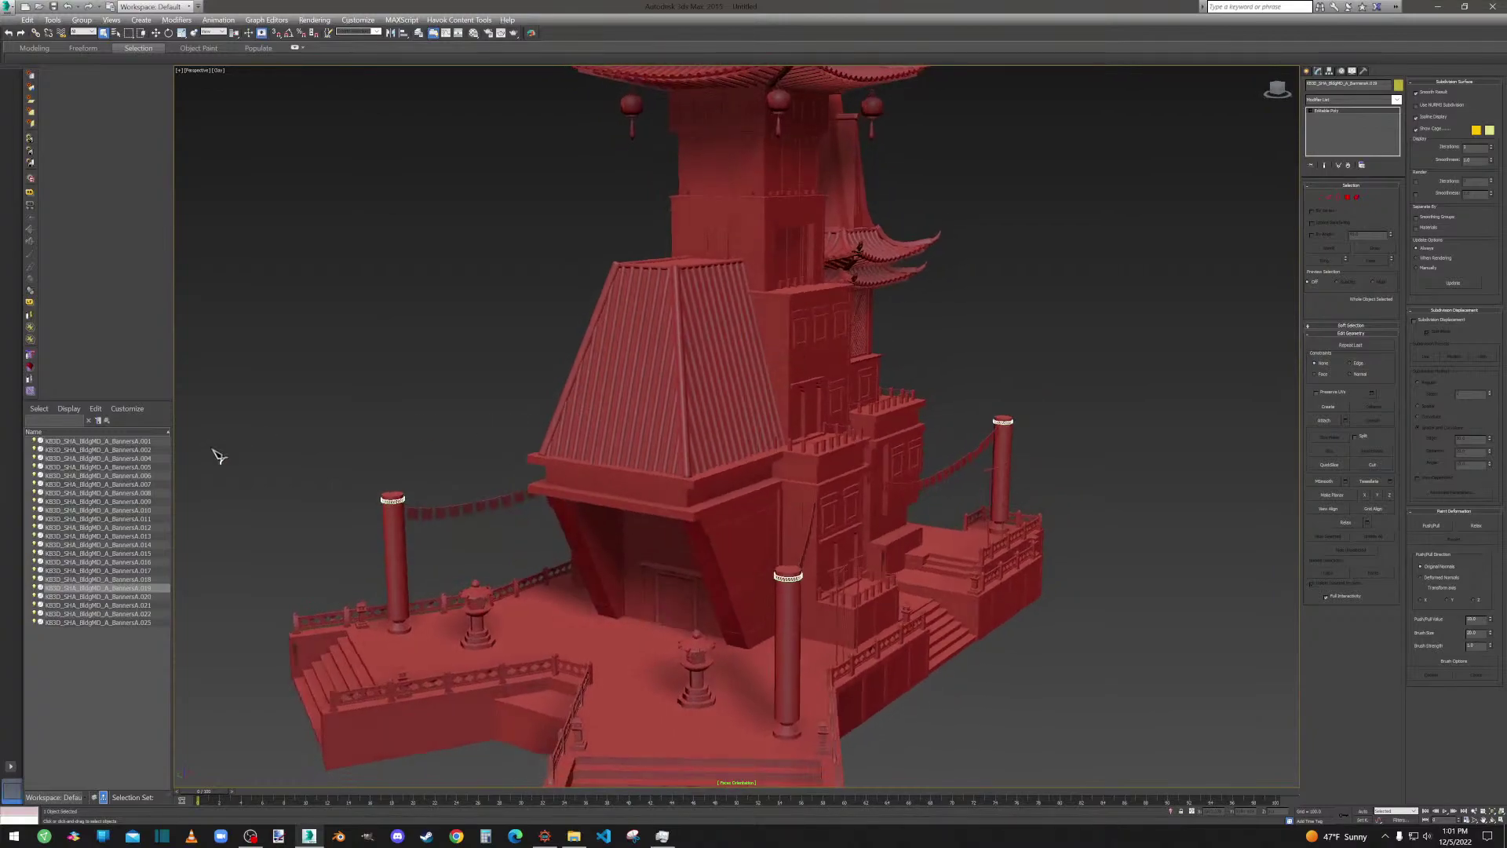
click(141, 596)
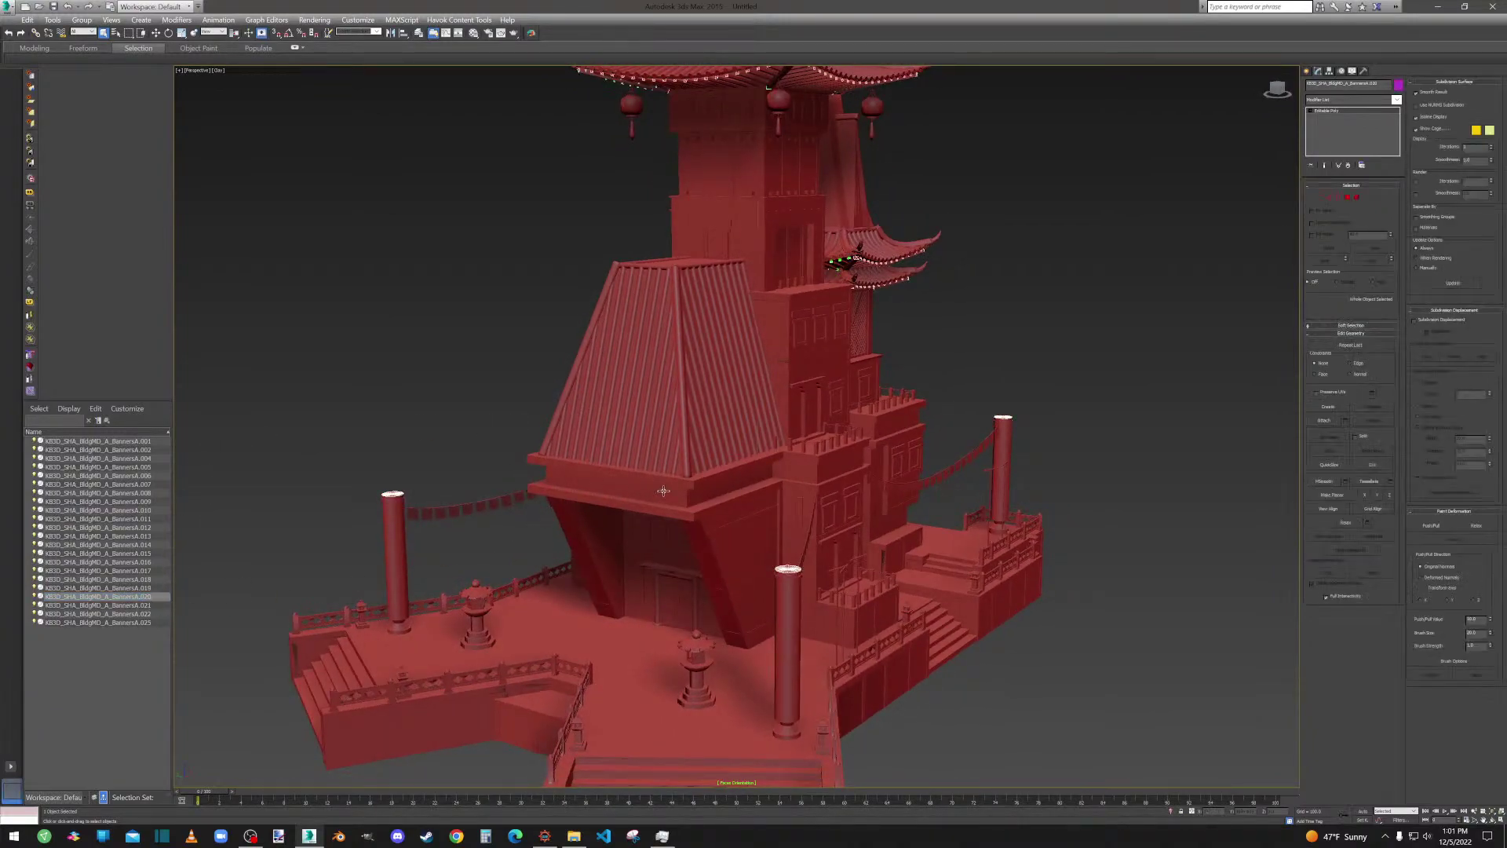
Select BannersA.021 and examine its hanging rope banners beside the terrace pillar from both sides.
click(133, 606)
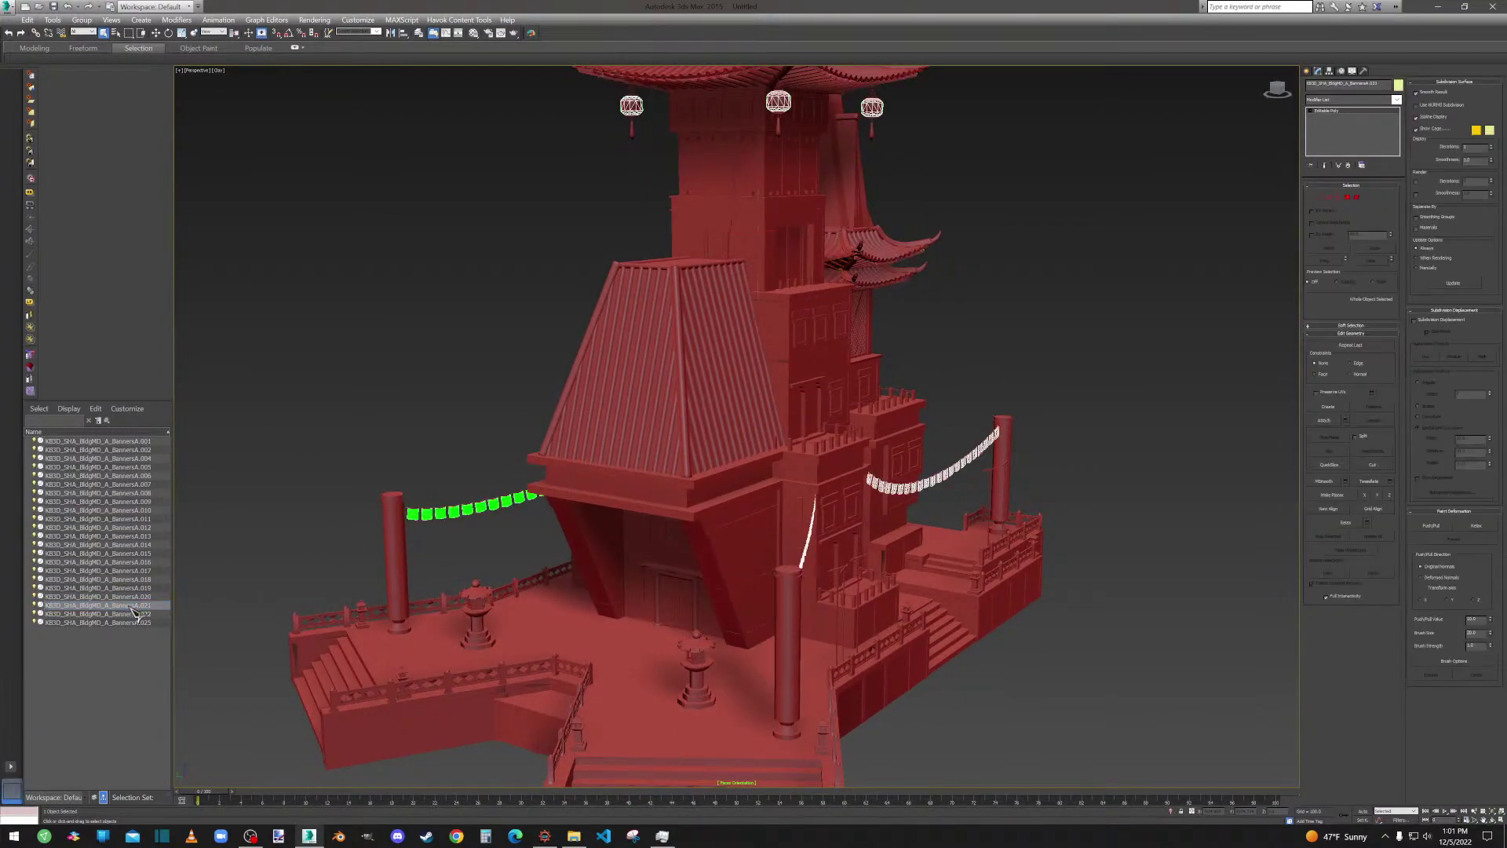
scroll(416, 527, up, 5)
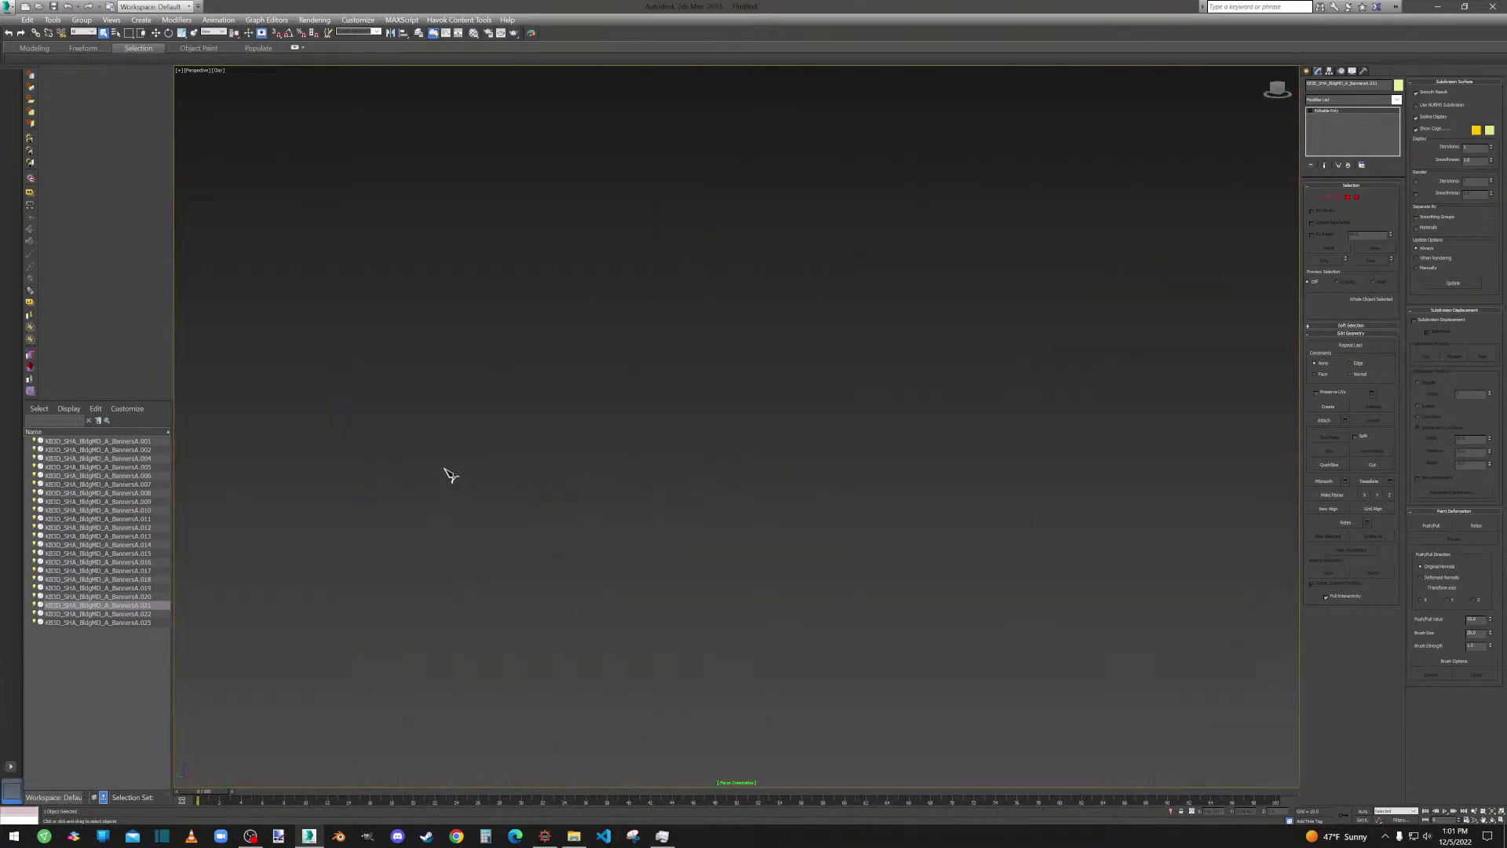
scroll(451, 474, down, 3)
alt+middle_drag(459, 482, 511, 424)
click(535, 451)
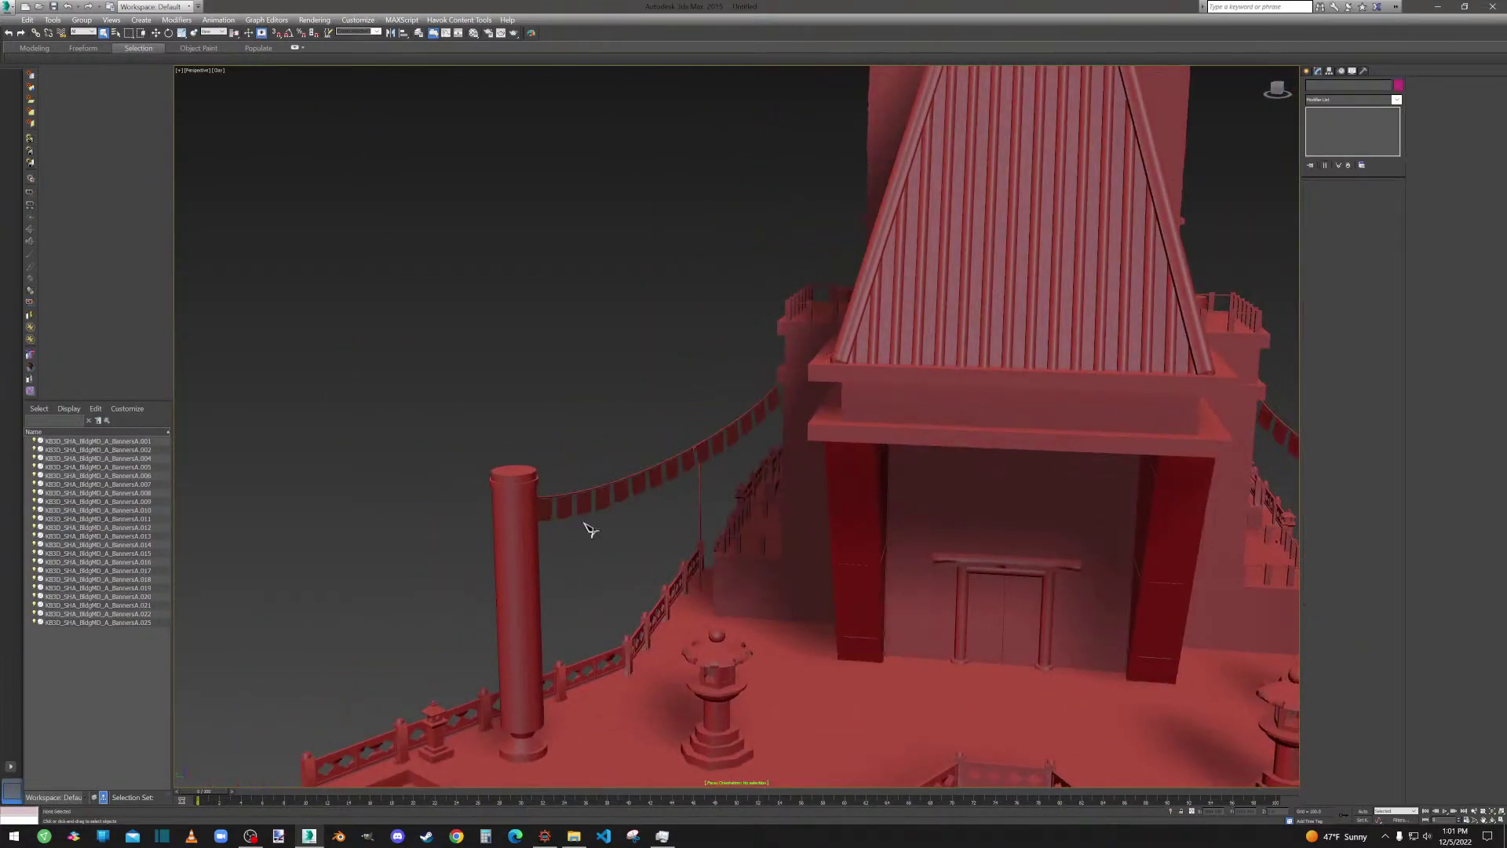
mouse_move(585, 503)
alt+middle_down()
mouse_move(667, 481)
mouse_move(639, 505)
mouse_move(669, 498)
mouse_move(567, 499)
alt+middle_up()
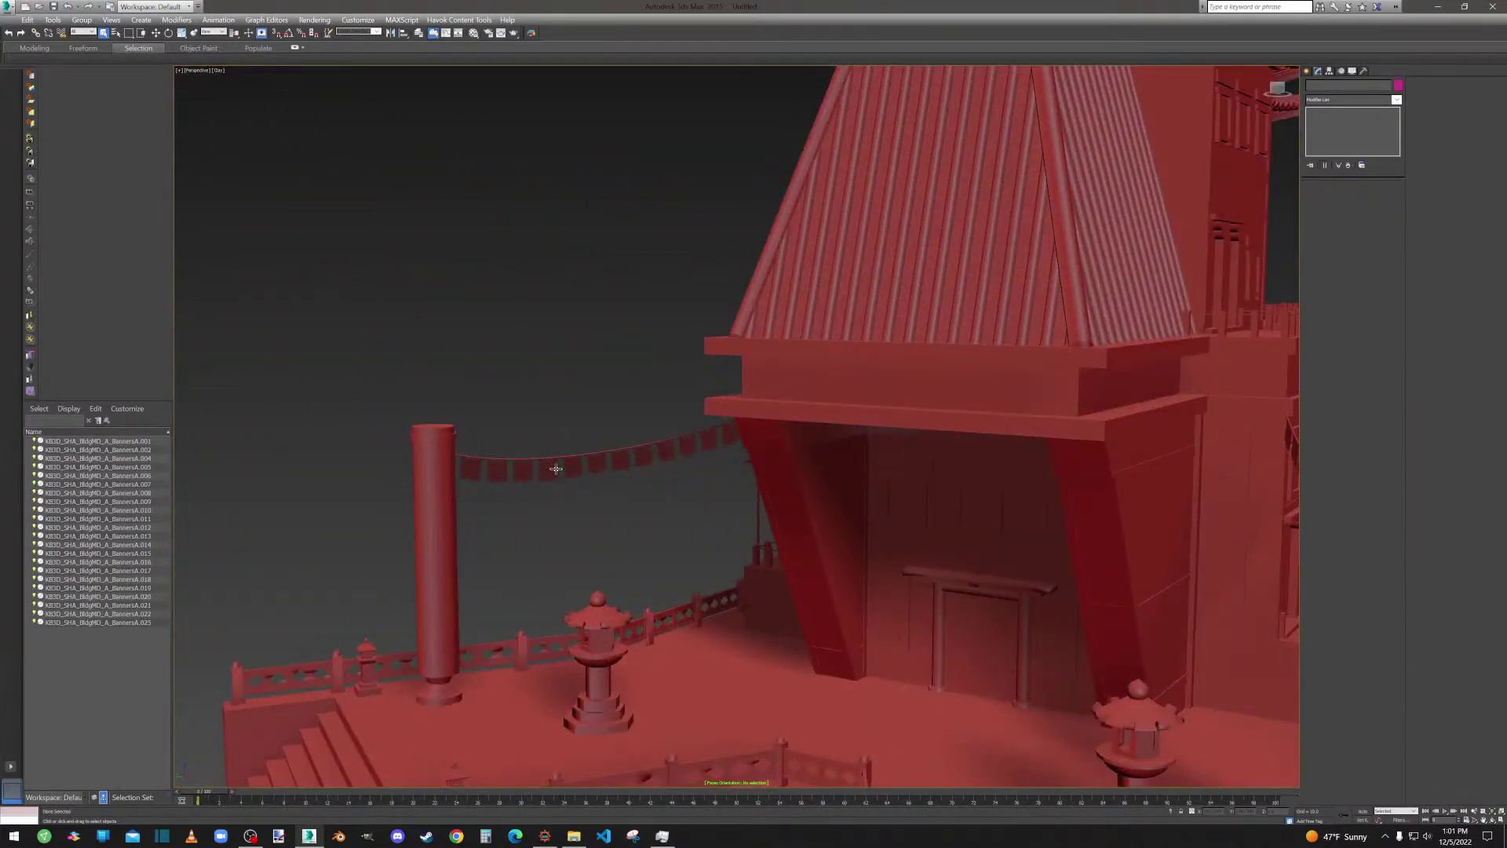
click(556, 469)
alt+middle_drag(556, 482, 626, 504)
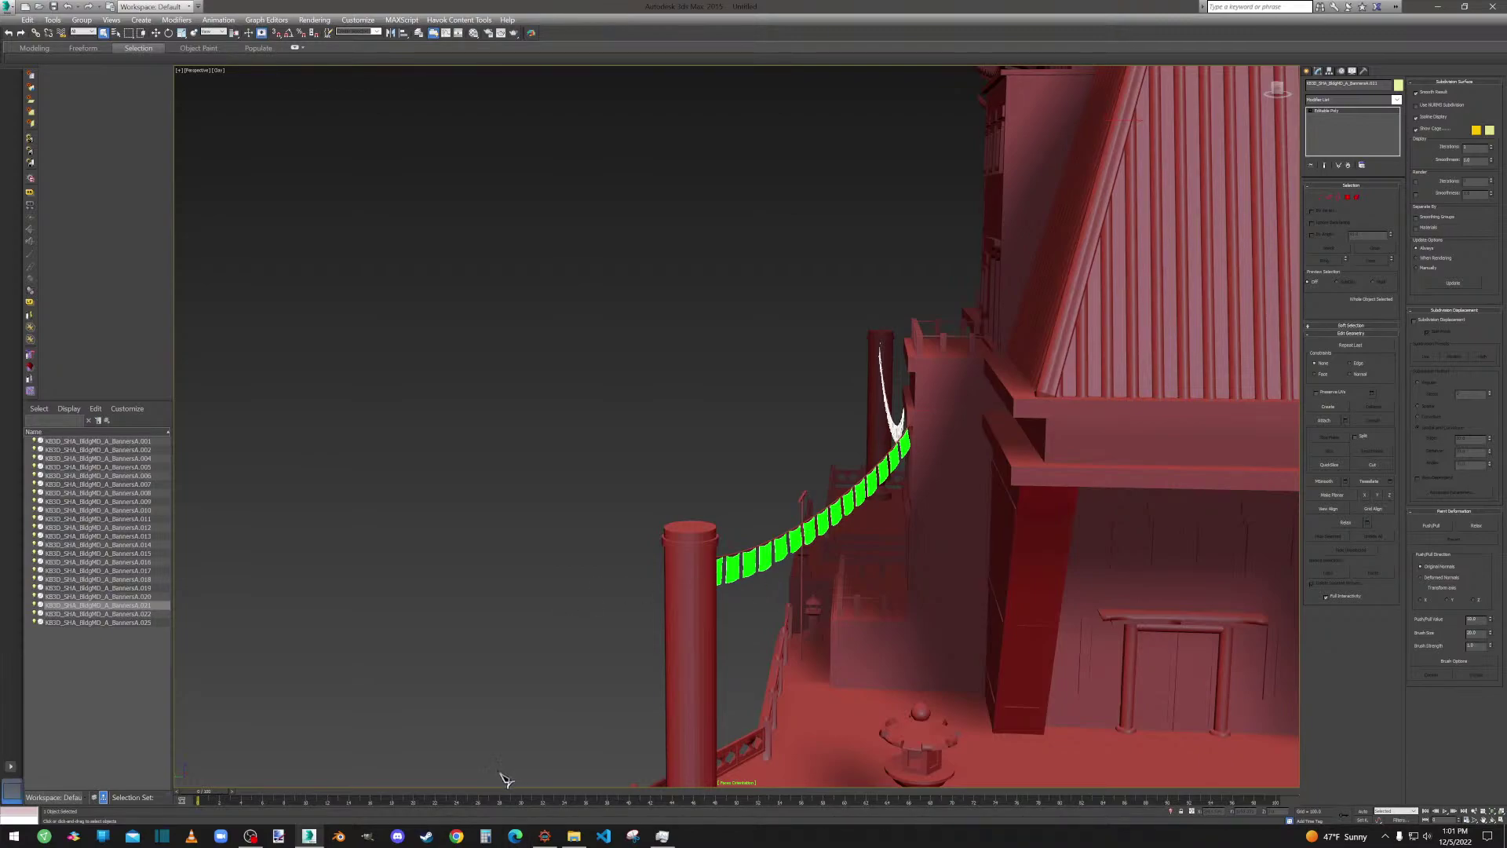
Select BannersA.022 and examine its ropes strung between the pillars and the building.
click(119, 616)
scroll(830, 494, down, 5)
scroll(830, 494, up, 8)
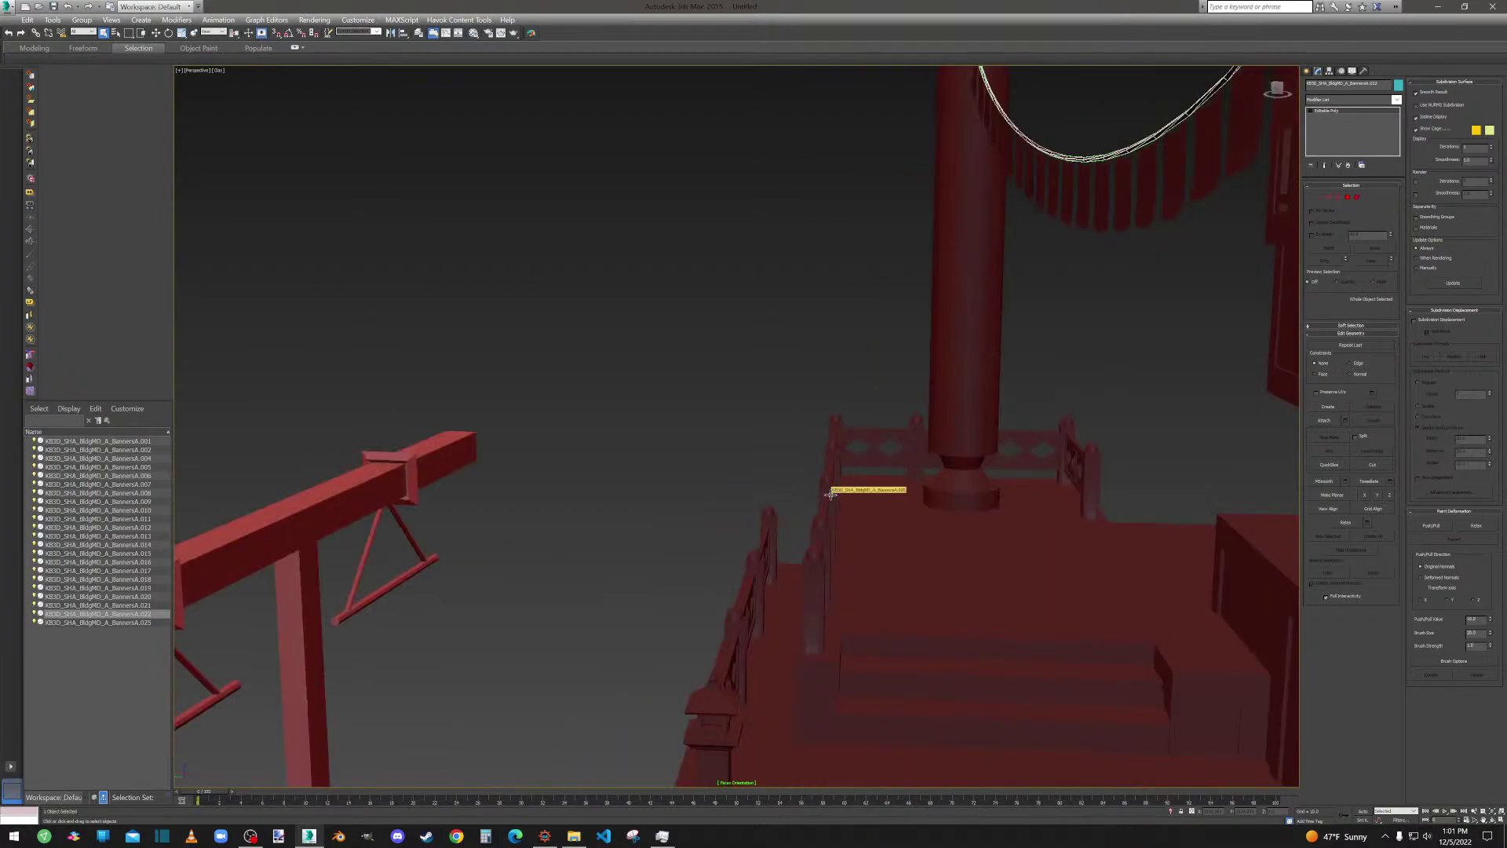
scroll(830, 494, down, 8)
Select the last BannersA object and examine its roof undersides, wall trim and window frames from below.
click(116, 622)
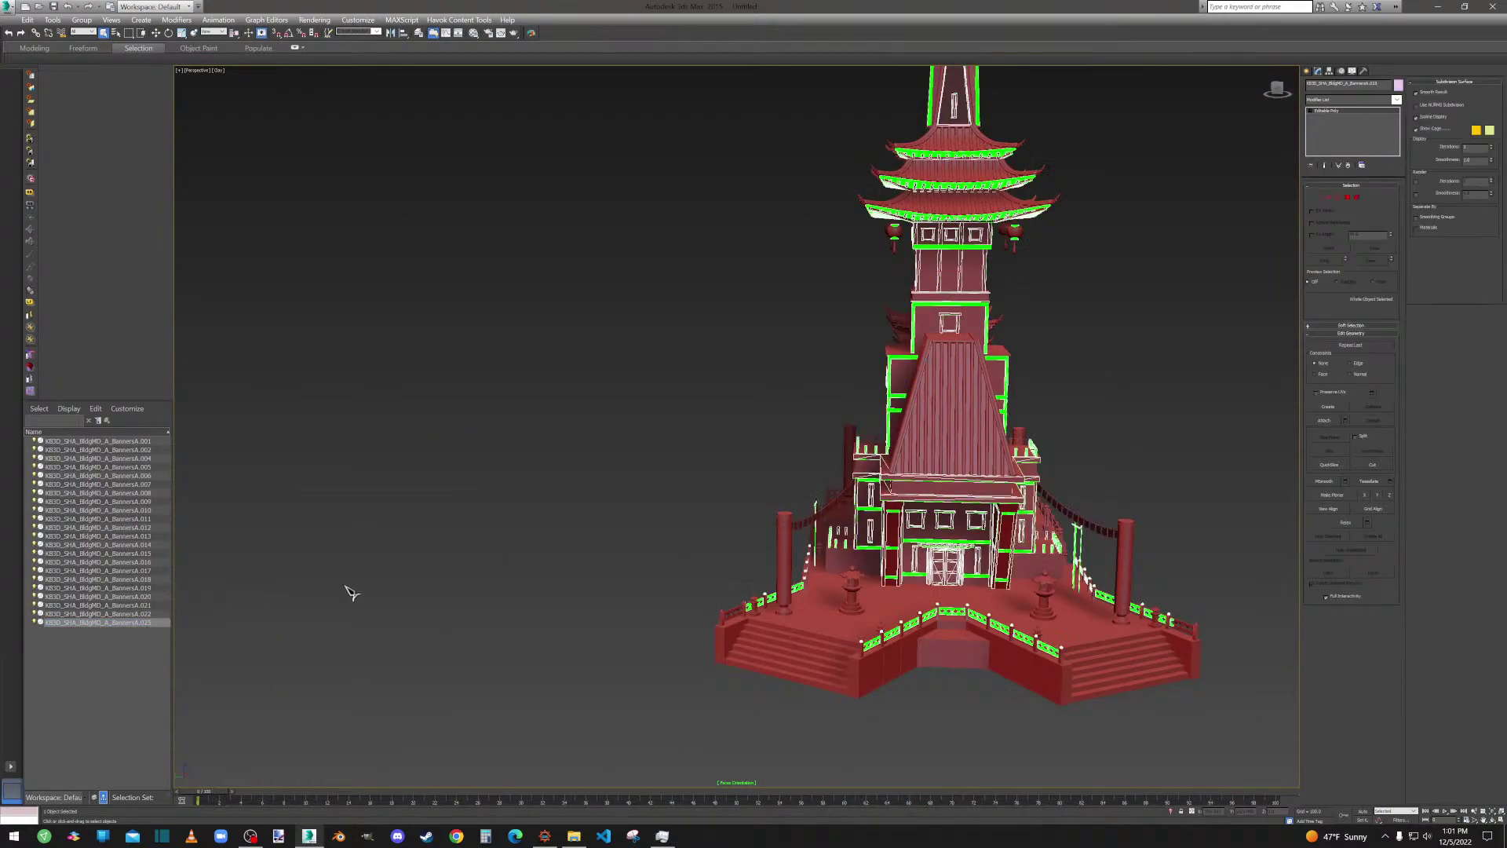
alt+middle_drag(880, 469, 798, 508)
scroll(838, 353, up, 8)
scroll(940, 460, down, 4)
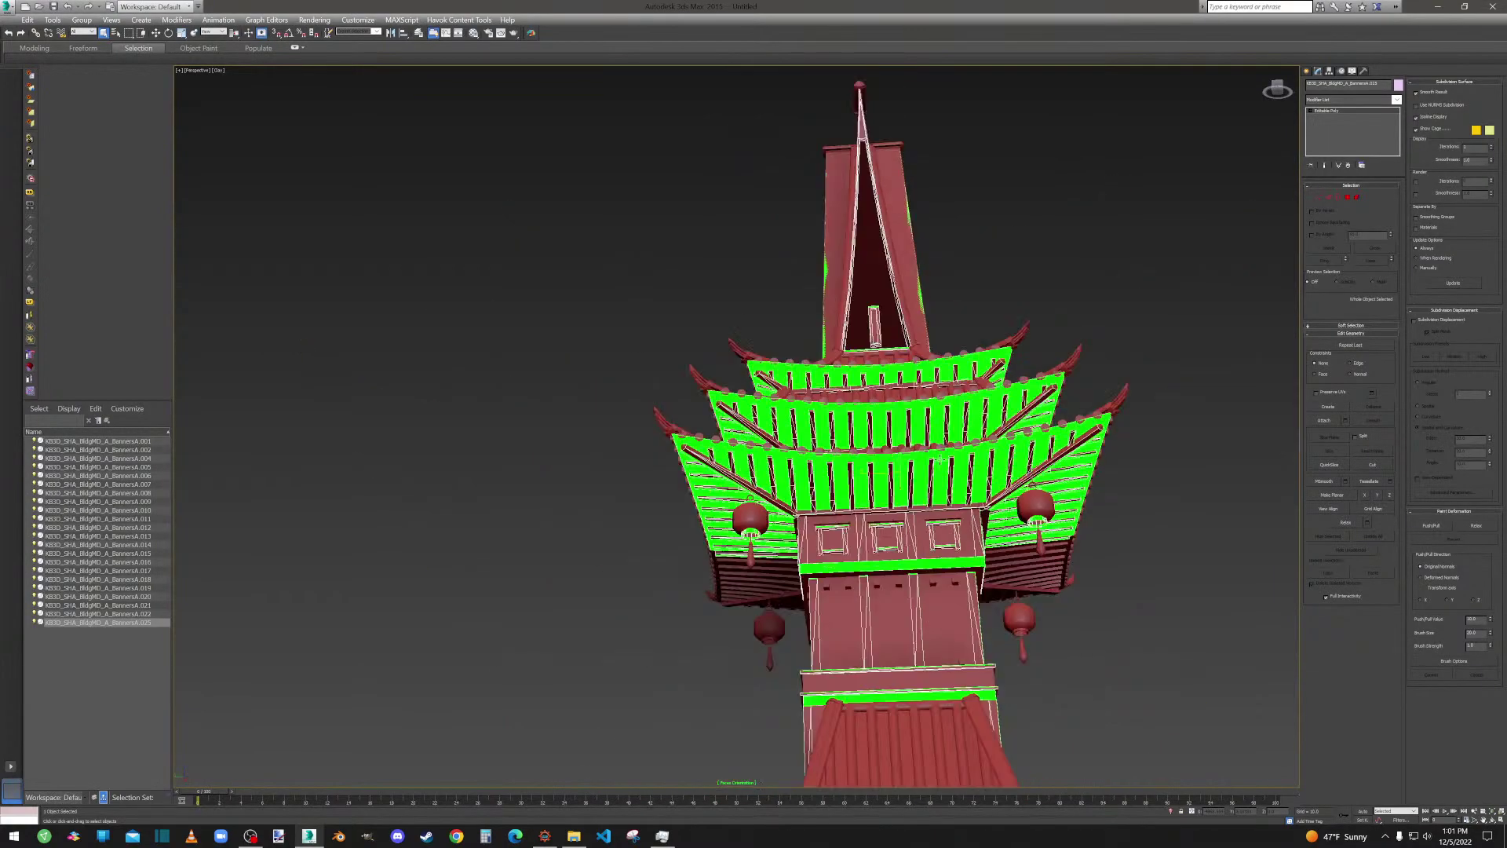
scroll(939, 460, down, 4)
middle_drag(990, 509, 739, 509)
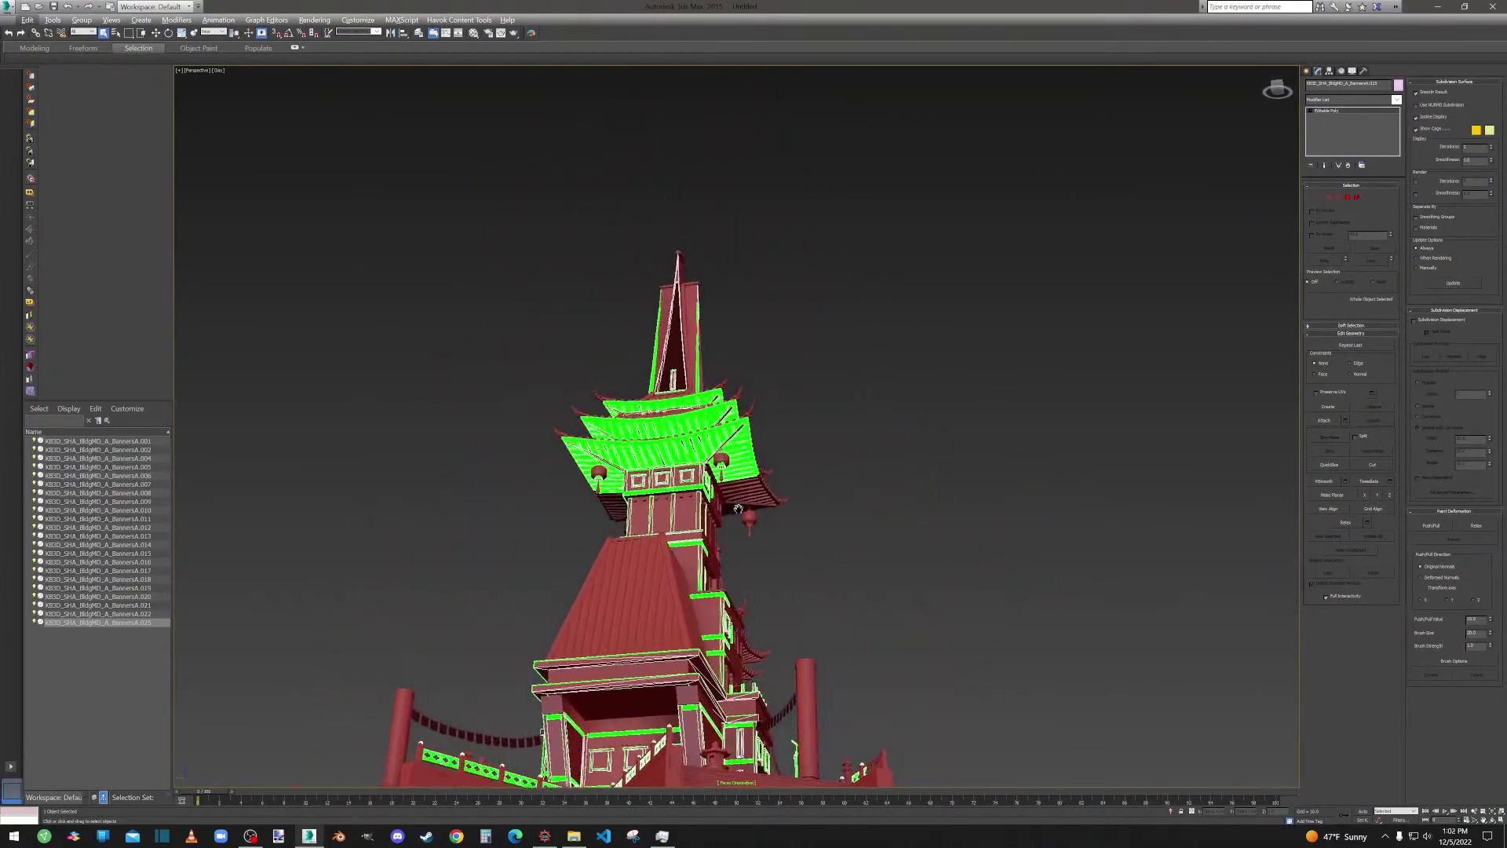
scroll(734, 479, up, 6)
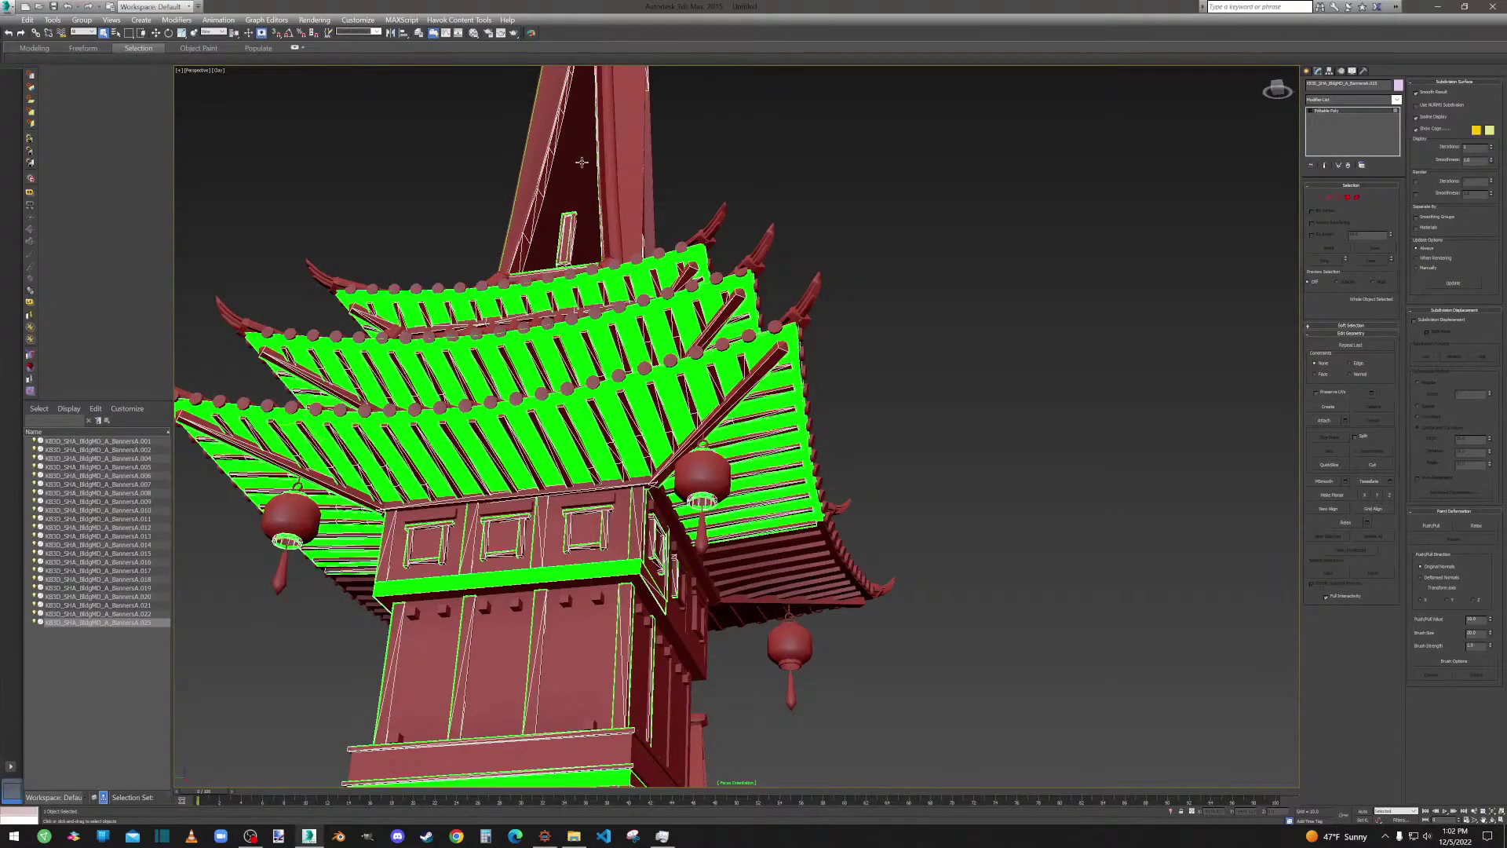
Select BannersA.012 and flip the wrongly oriented wall element on the front of the main tower's spire.
click(582, 162)
scroll(587, 163, down, 6)
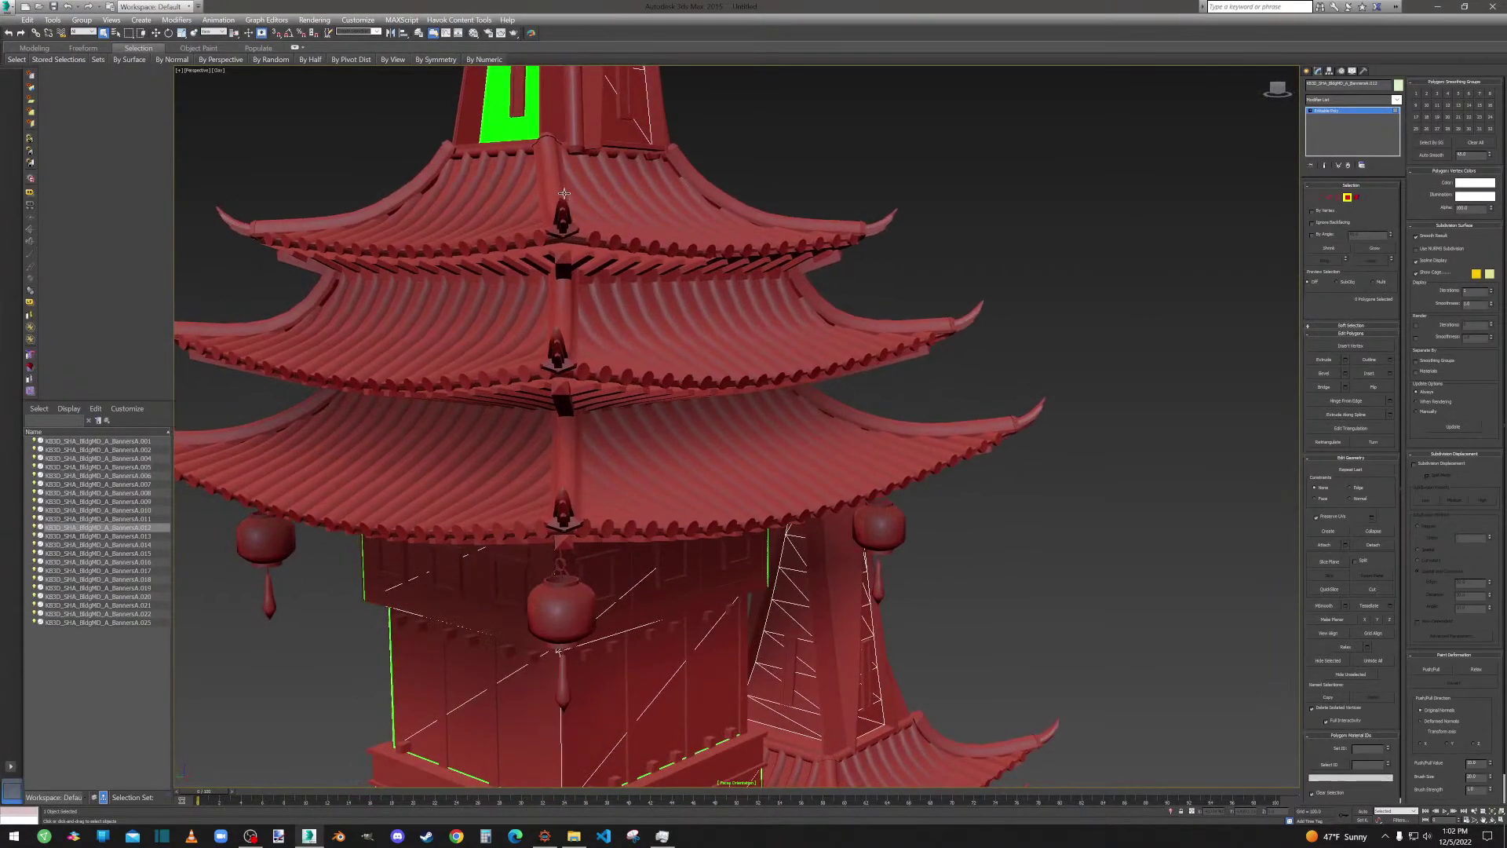
alt+middle_drag(586, 163, 686, 242)
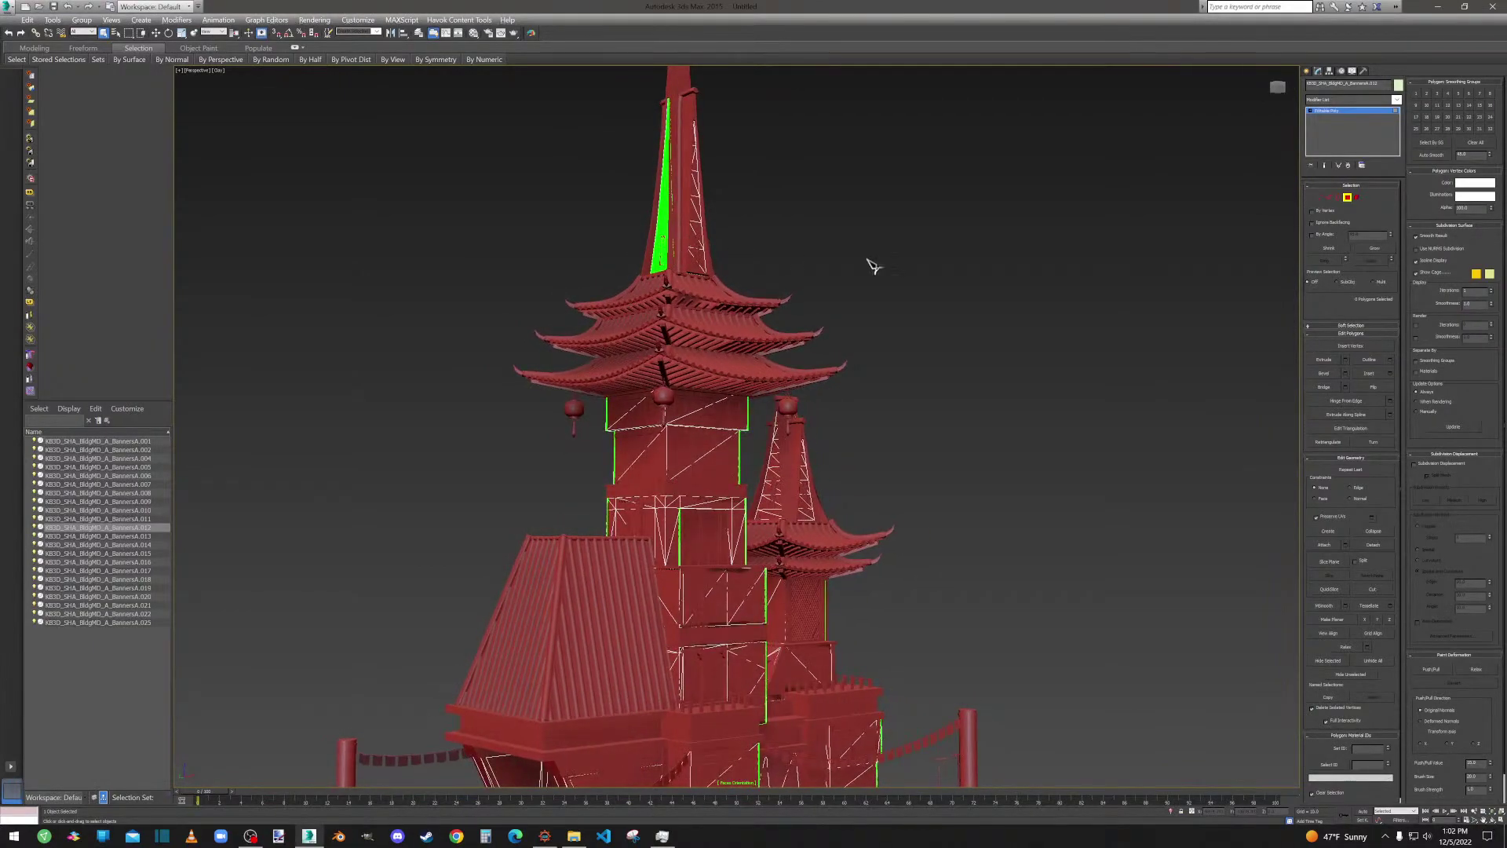
click(1357, 198)
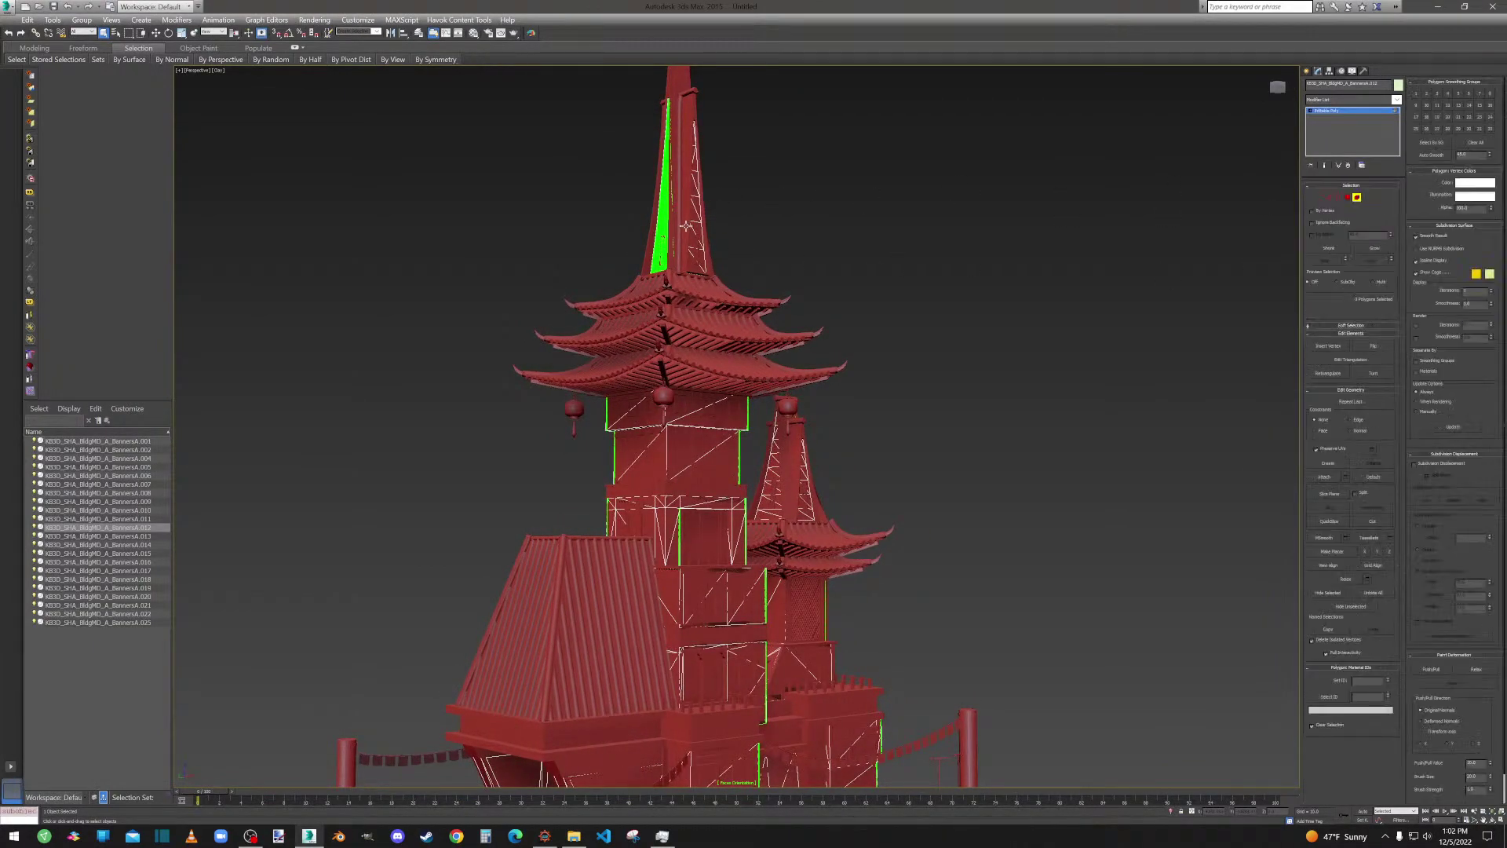
click(664, 205)
alt+middle_drag(663, 205, 783, 223)
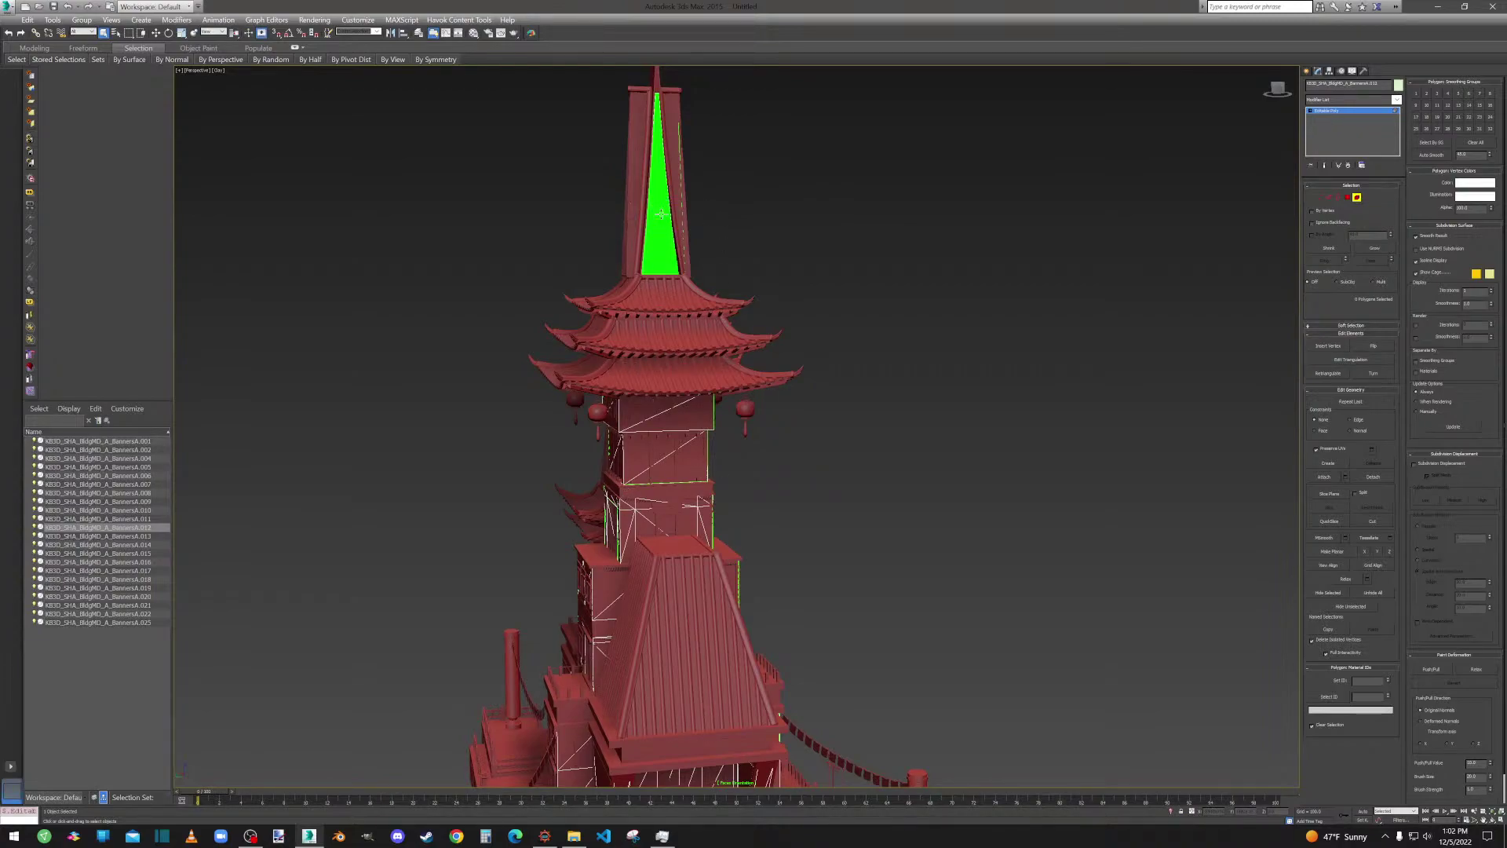
click(662, 213)
click(1347, 197)
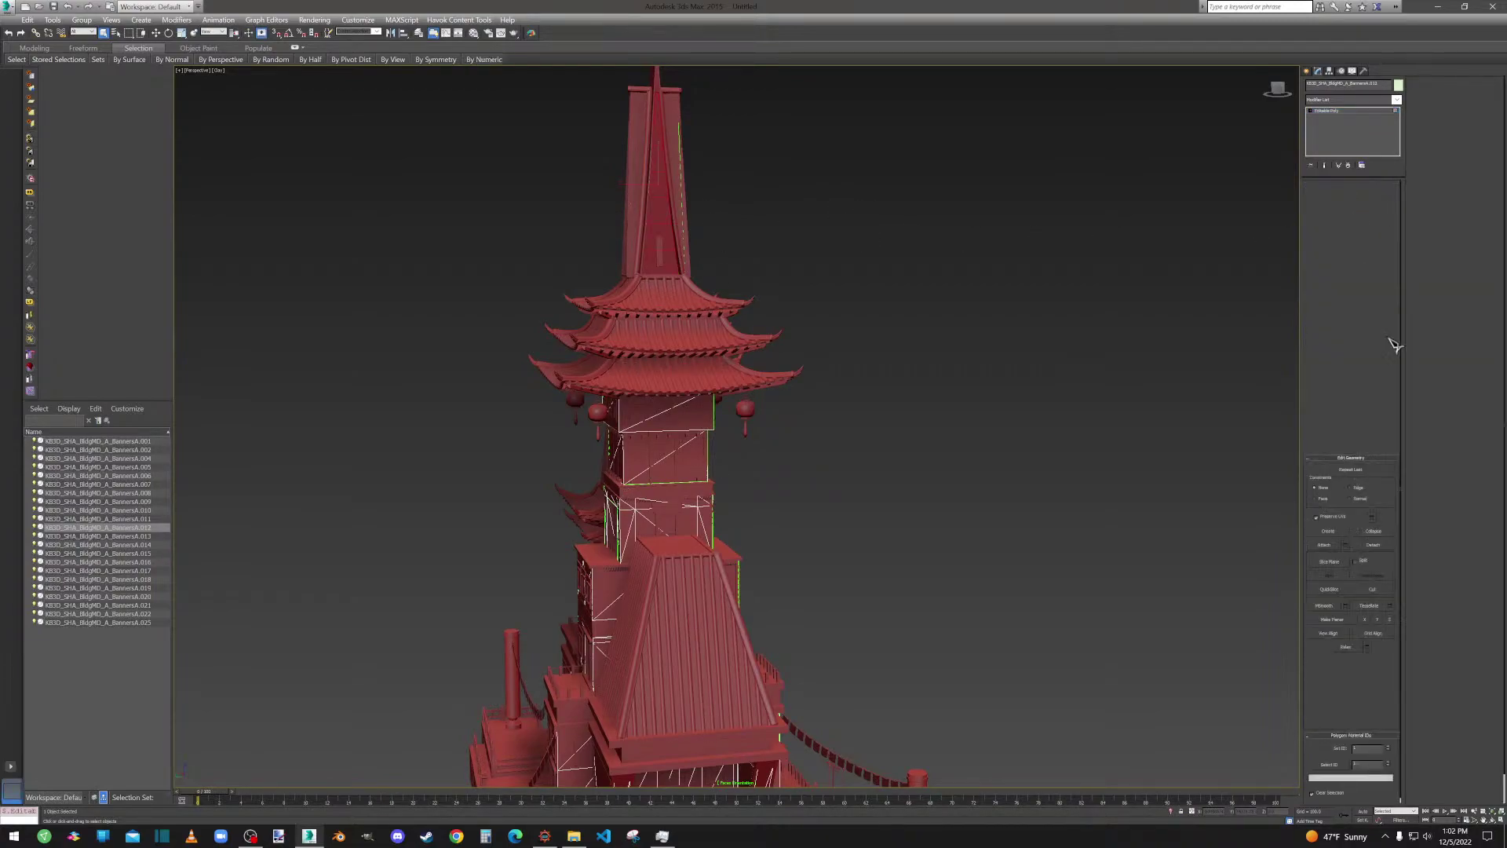
click(997, 271)
click(1357, 197)
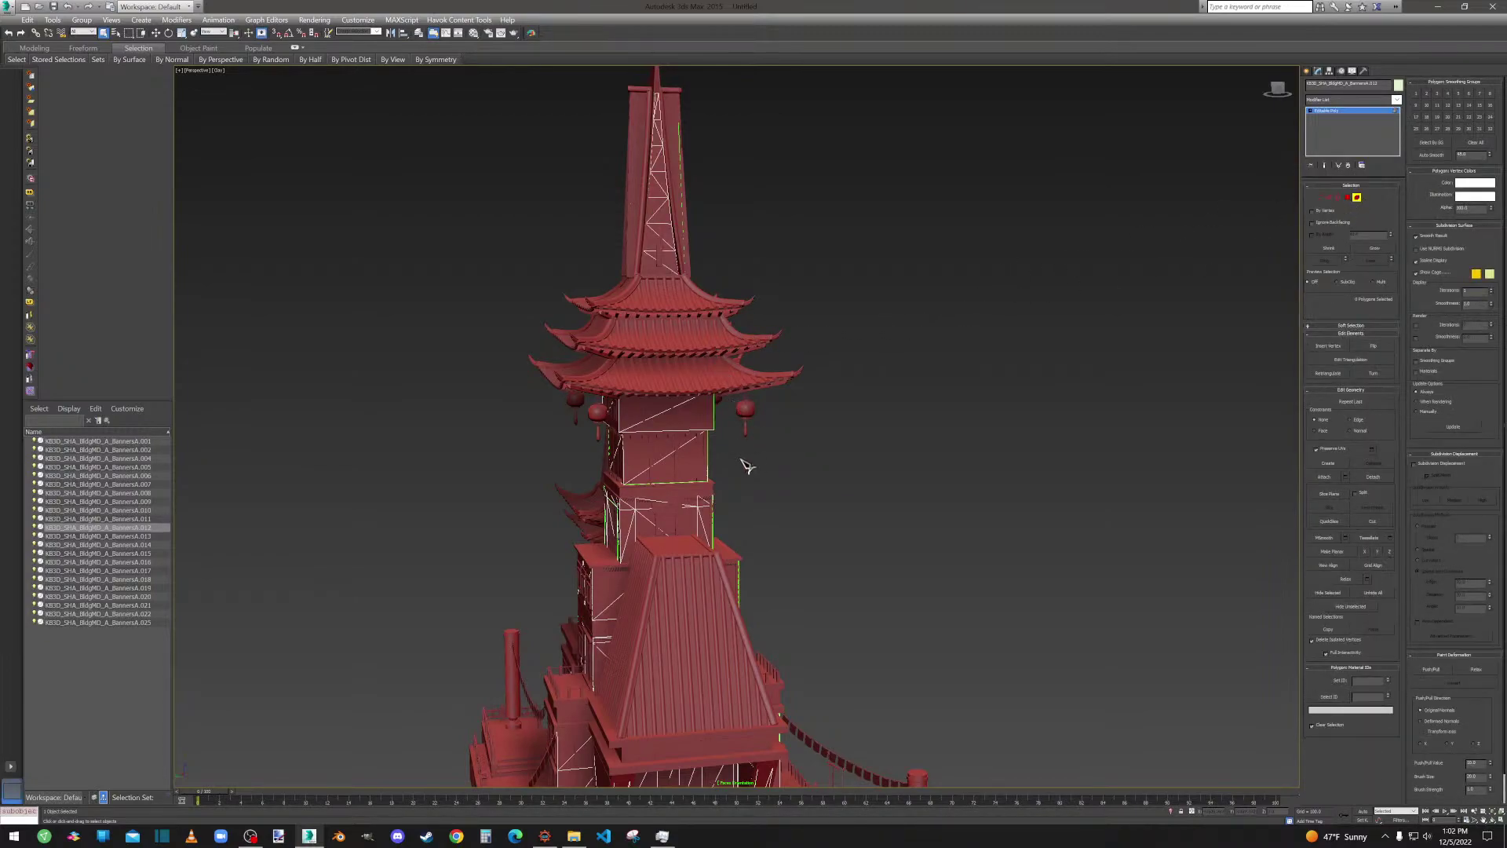
Select the last BannersA object and pick its wrongly oriented underside elements beneath the main tower's three stacked roofs.
middle_drag(740, 498, 860, 424)
click(142, 622)
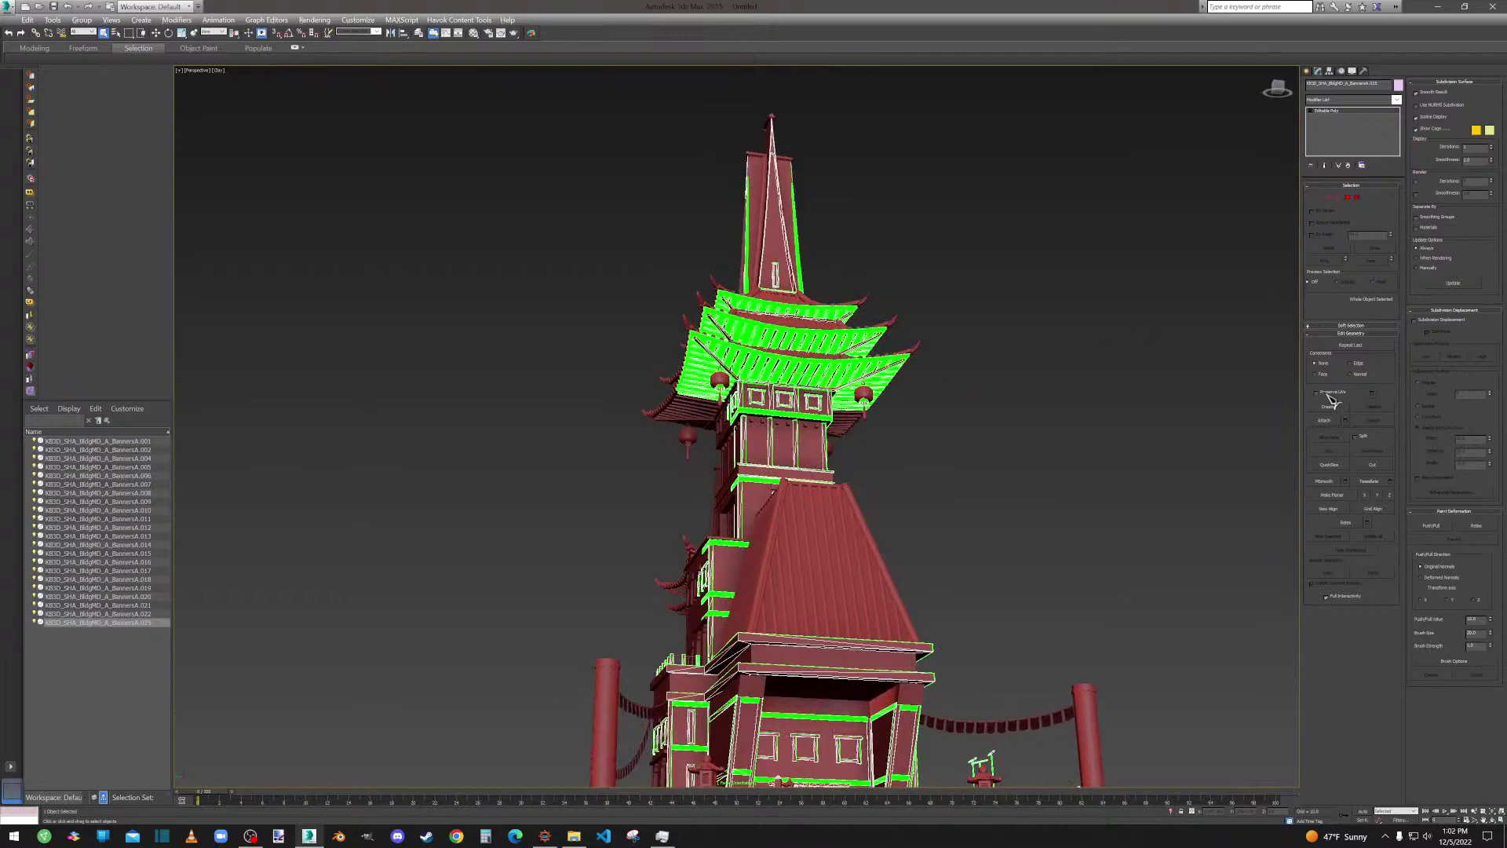
click(1357, 198)
alt+middle_drag(754, 427, 859, 446)
scroll(660, 253, up, 5)
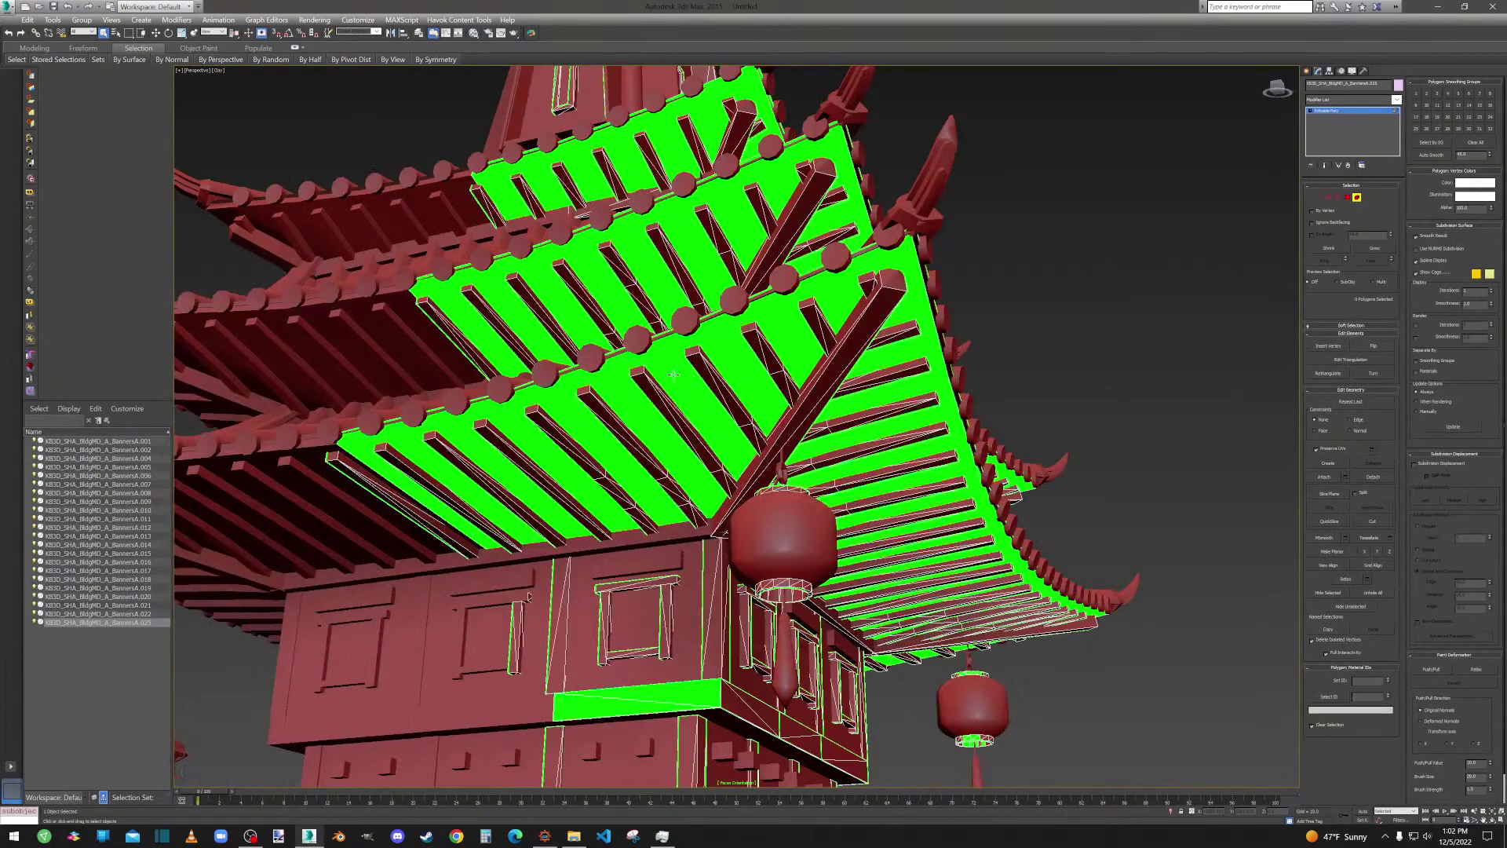
click(650, 248)
alt+click(650, 248)
alt+click(616, 134)
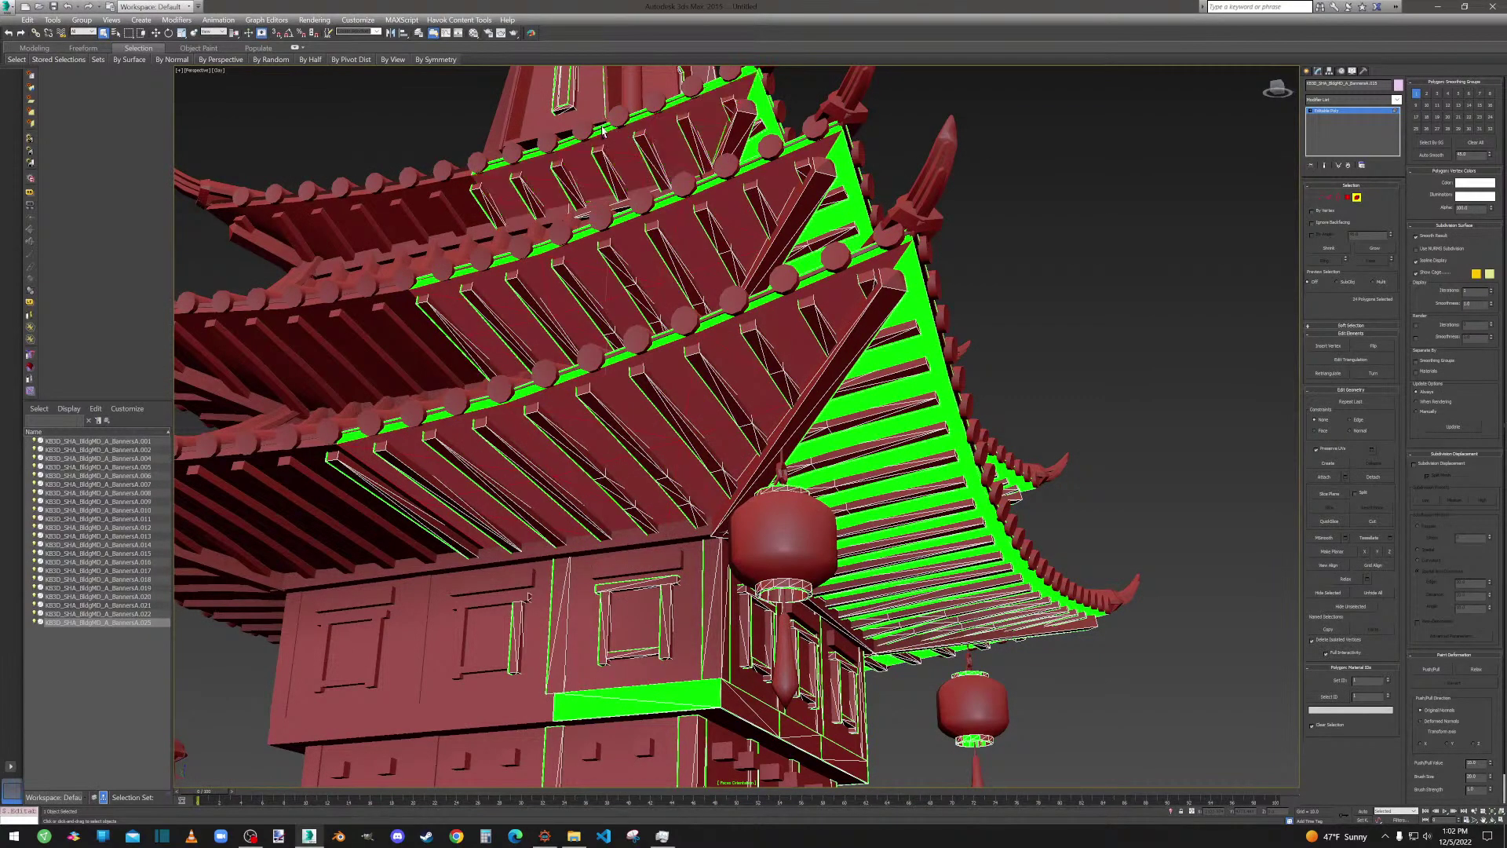
Add the wrongly oriented eave strips and the neighbouring side's undersides of the three roofs to the element selection.
alt+click(626, 120)
alt+click(676, 102)
alt+click(556, 147)
alt+click(566, 242)
alt+click(534, 252)
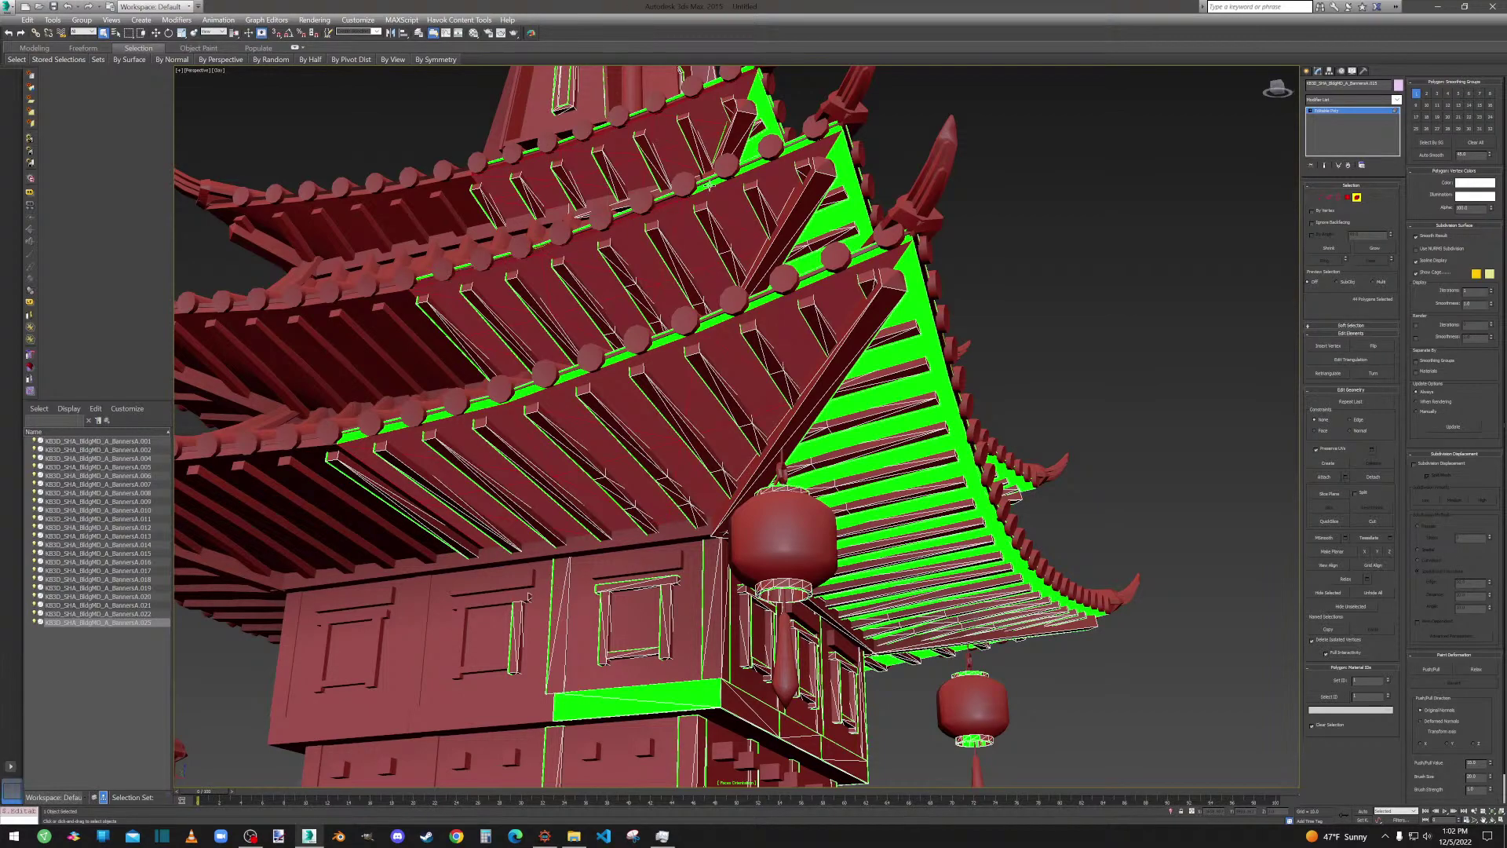
alt+click(820, 243)
alt+click(855, 253)
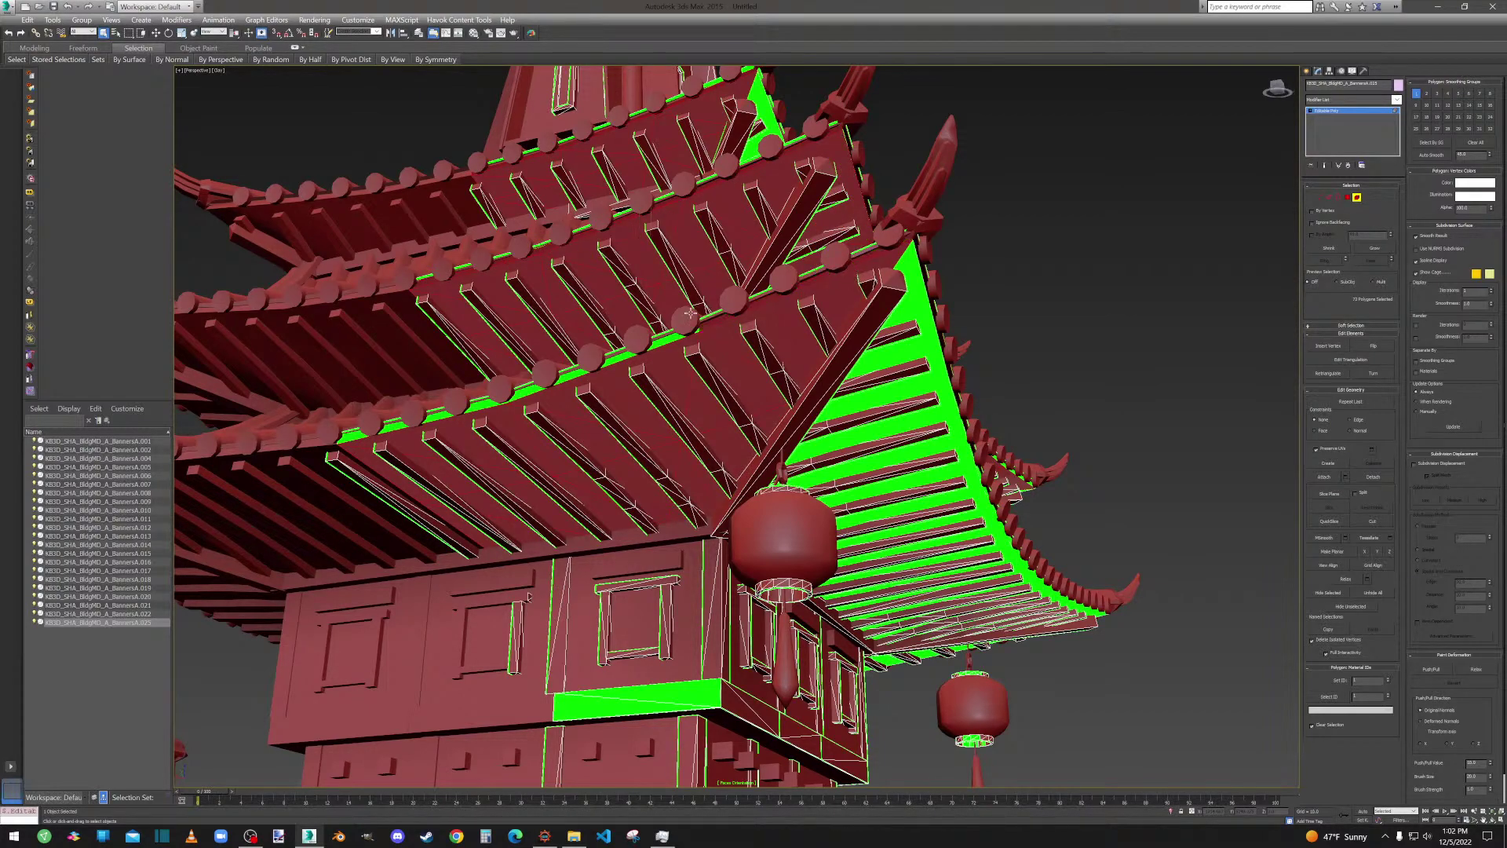
alt+click(567, 382)
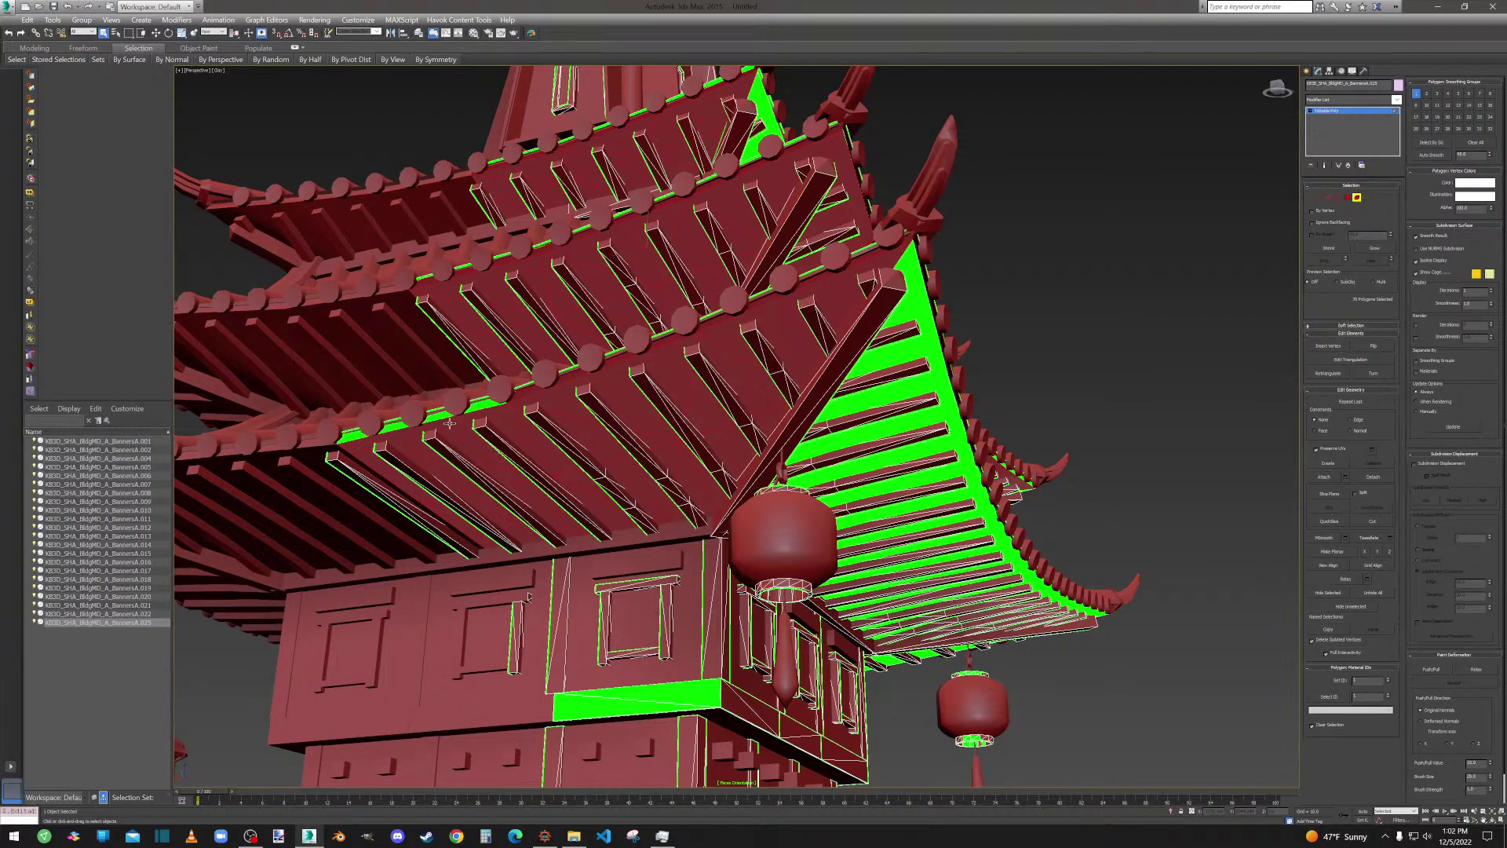
alt+click(911, 297)
Add the eave strips between the round tile ends of the lower and middle roofs to the element selection.
alt+middle_drag(707, 486, 923, 397)
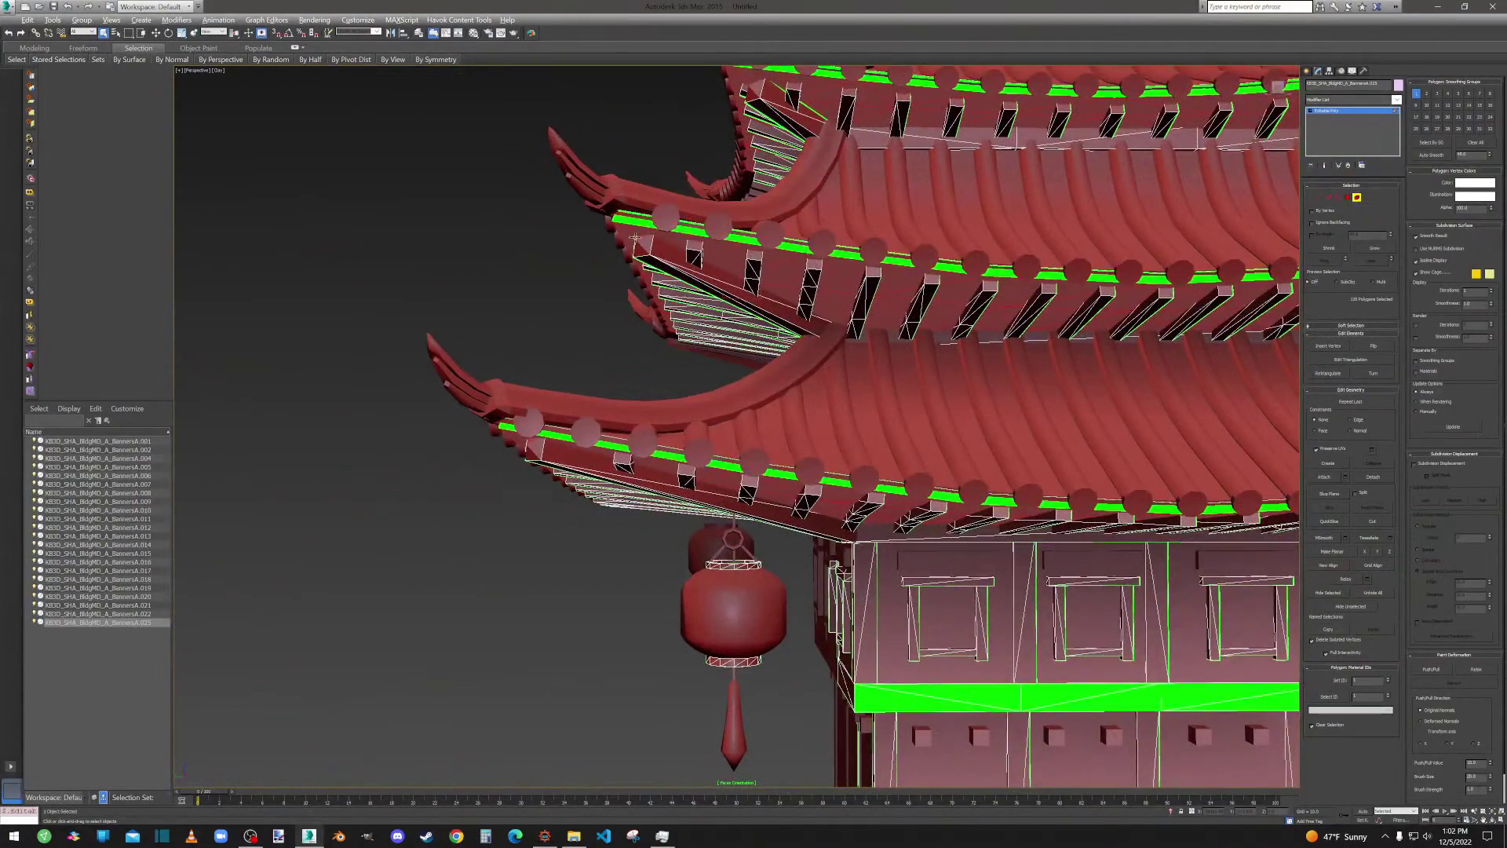
alt+click(611, 449)
alt+click(885, 486)
alt+click(1105, 509)
alt+click(1043, 276)
alt+click(890, 260)
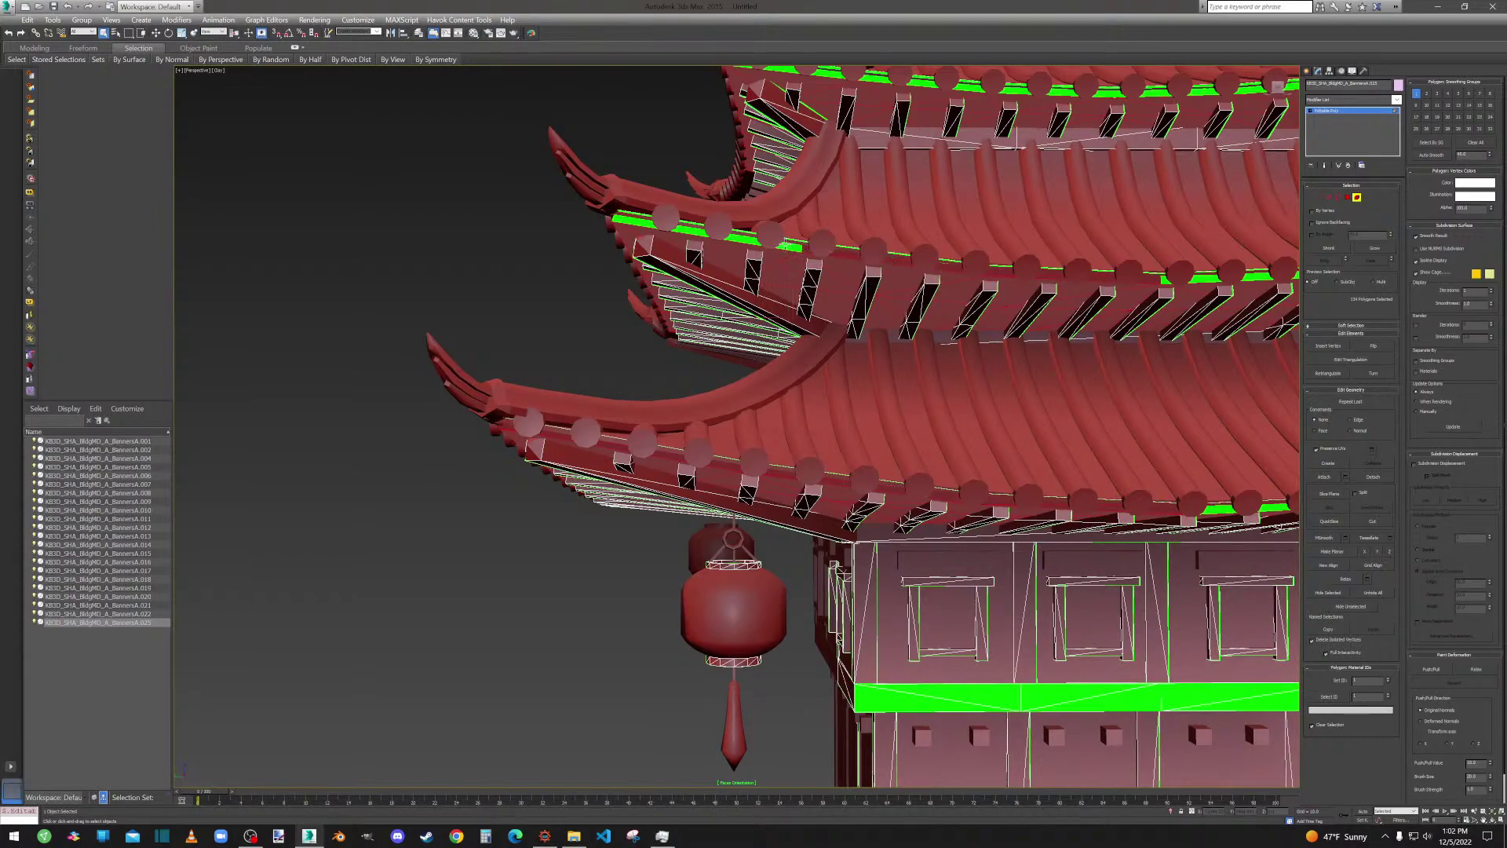
alt+click(784, 244)
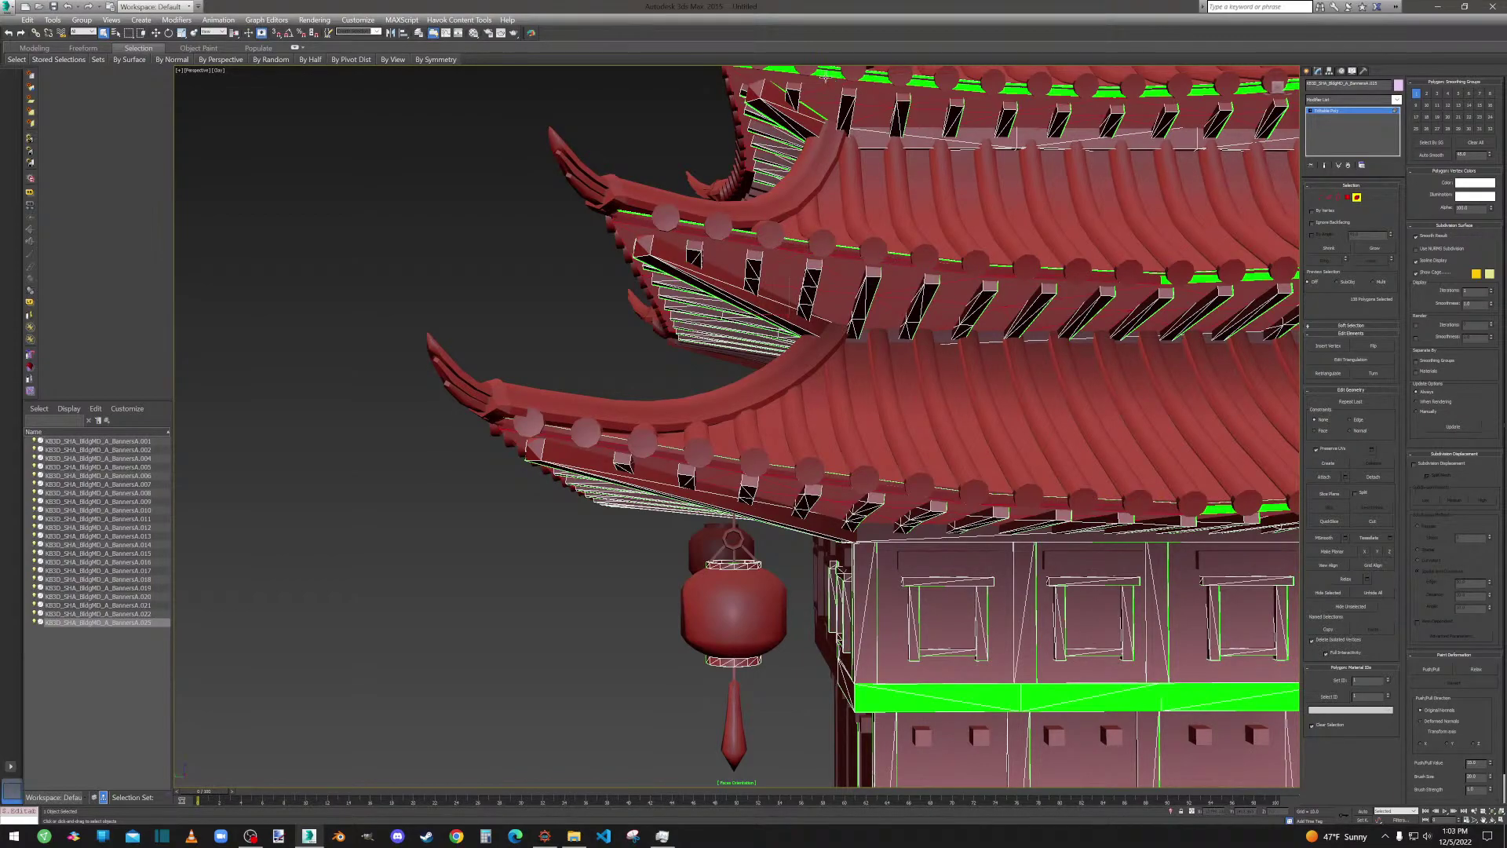
Add the eave strips along the tower's uppermost tiled roof to the element selection.
middle_drag(817, 88, 621, 241)
alt+click(627, 227)
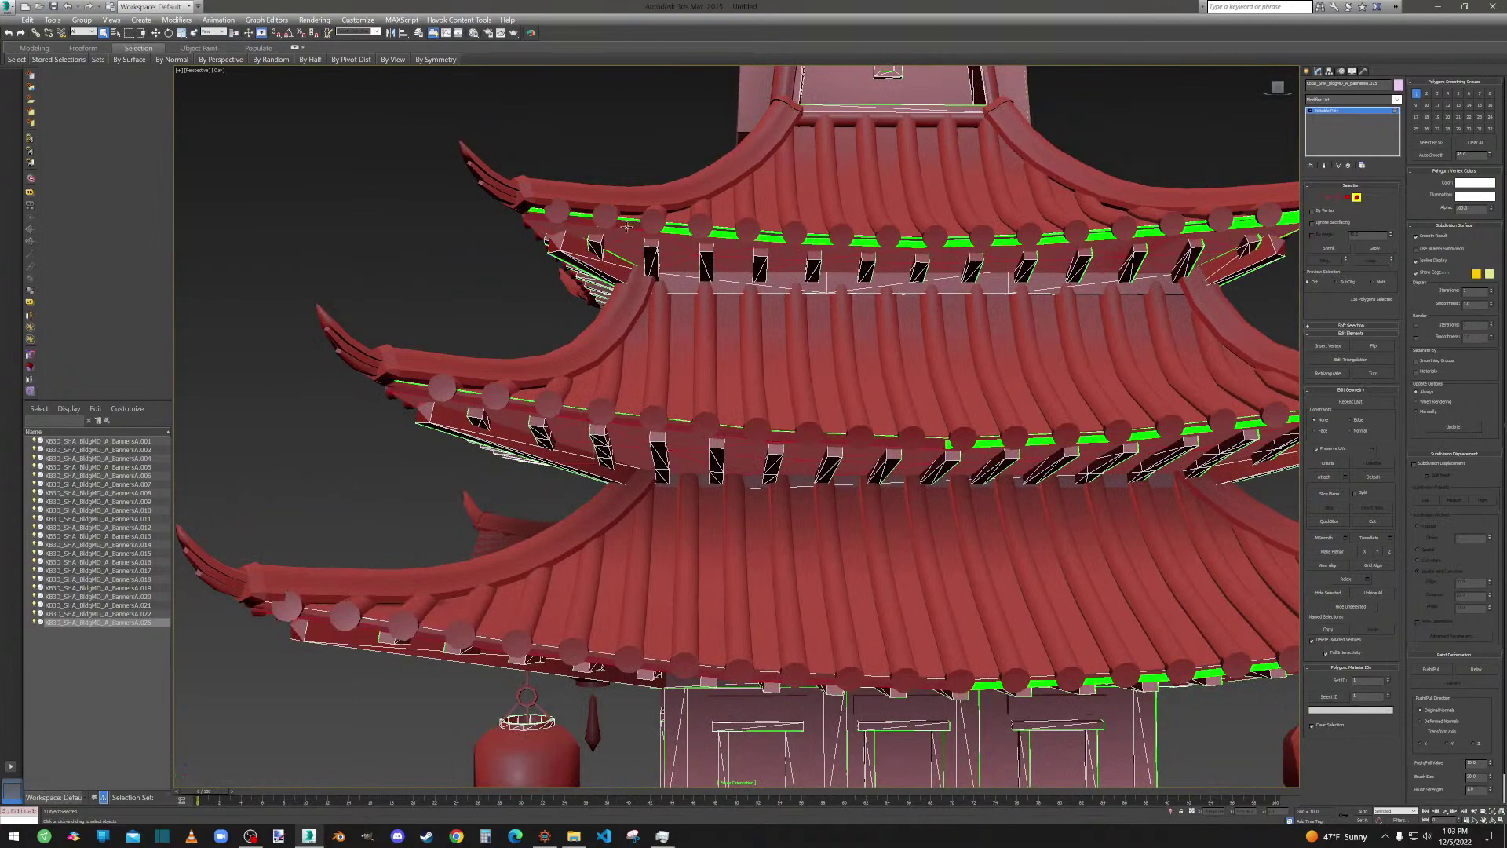
alt+click(754, 236)
alt+click(814, 240)
alt+click(965, 246)
alt+click(1098, 236)
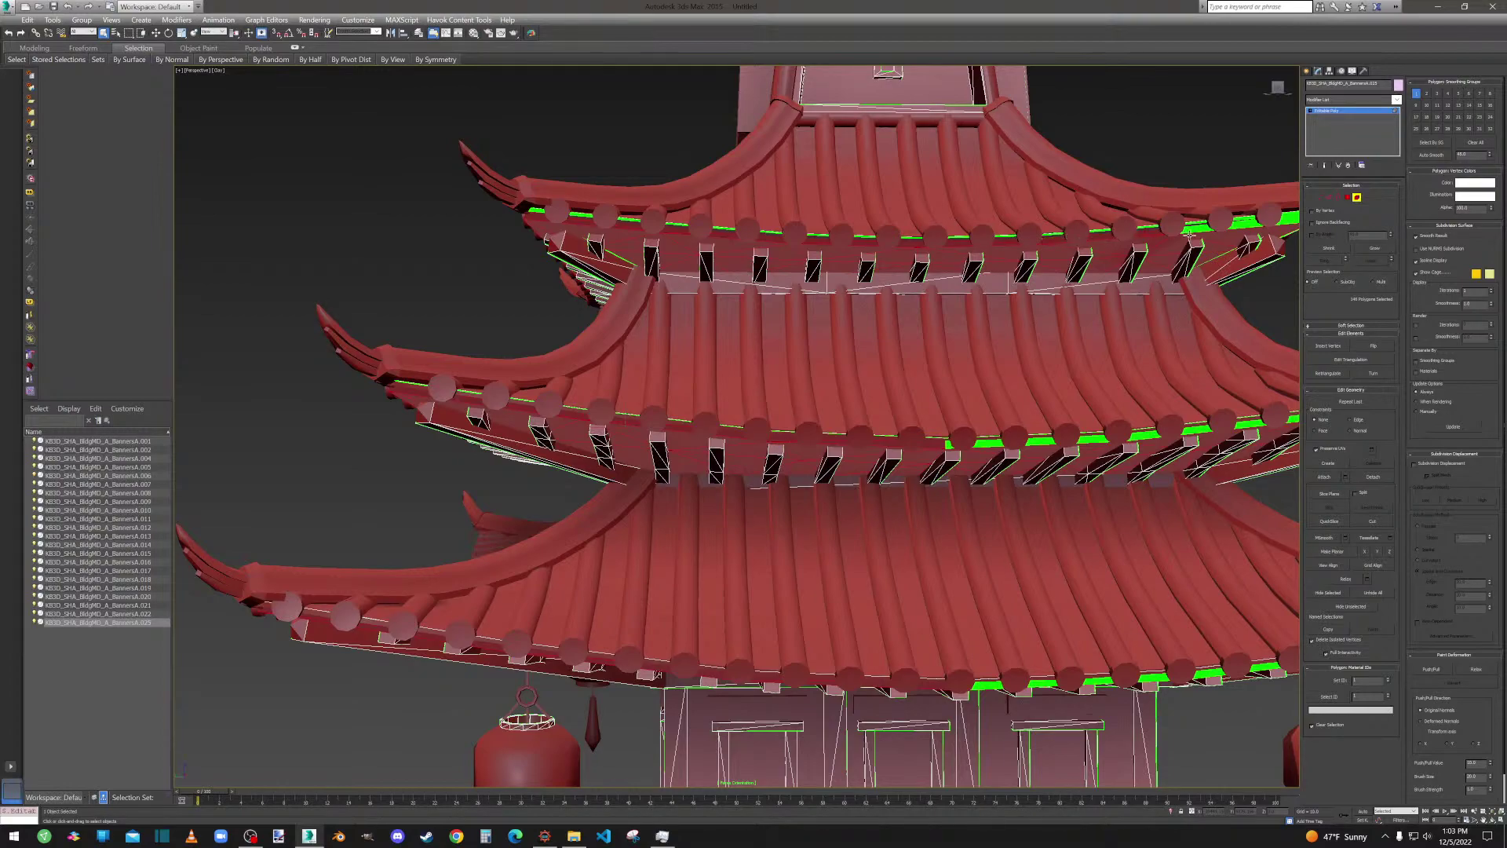
alt+click(1239, 225)
Add the remaining eave strips toward the far corner of the middle and lower roofs to the element selection.
middle_drag(1209, 256, 701, 398)
alt+click(698, 402)
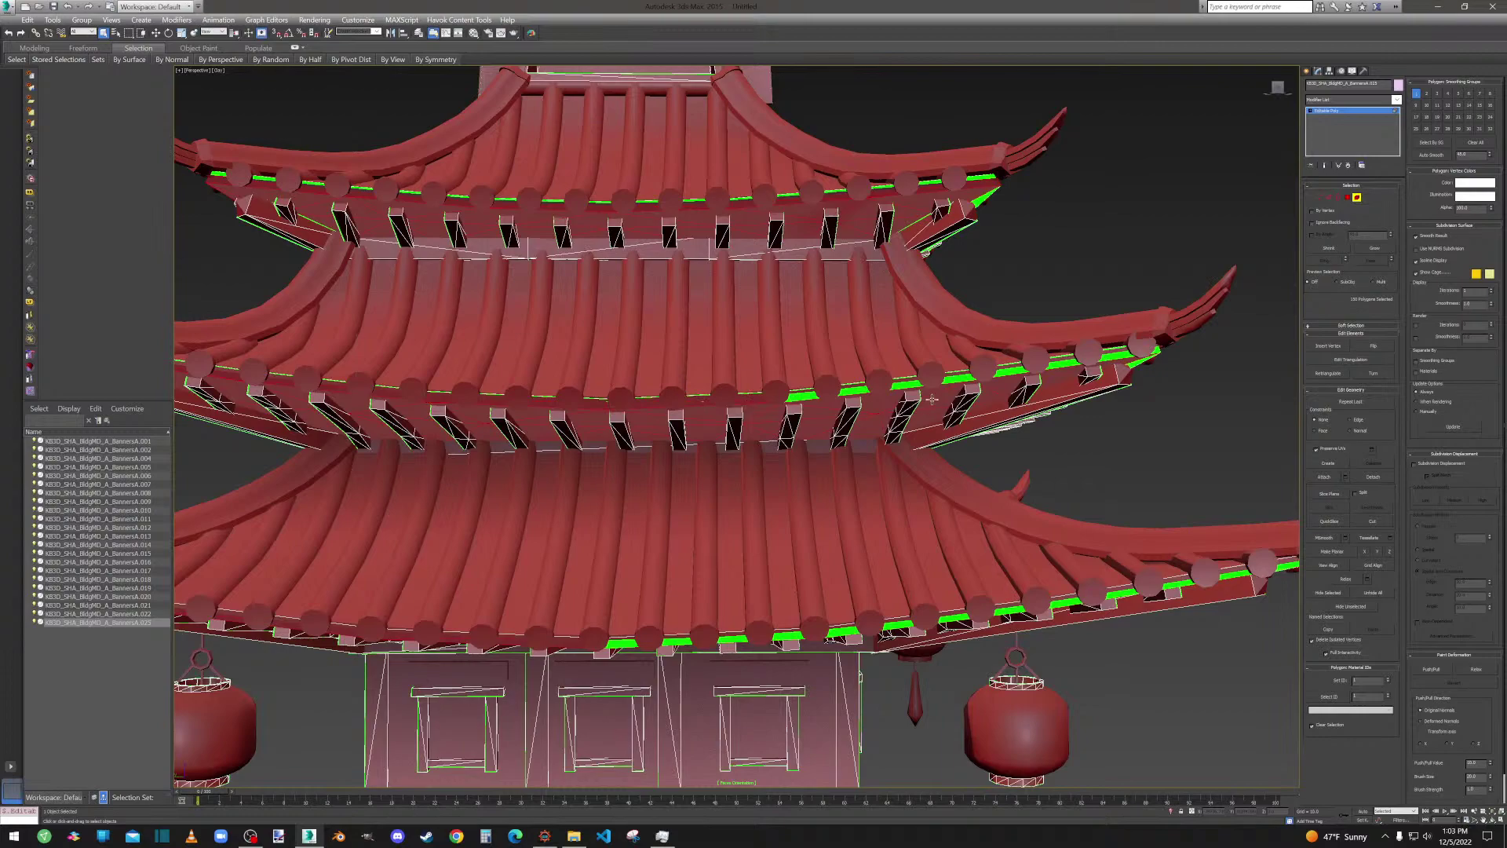
alt+click(911, 384)
alt+click(1019, 371)
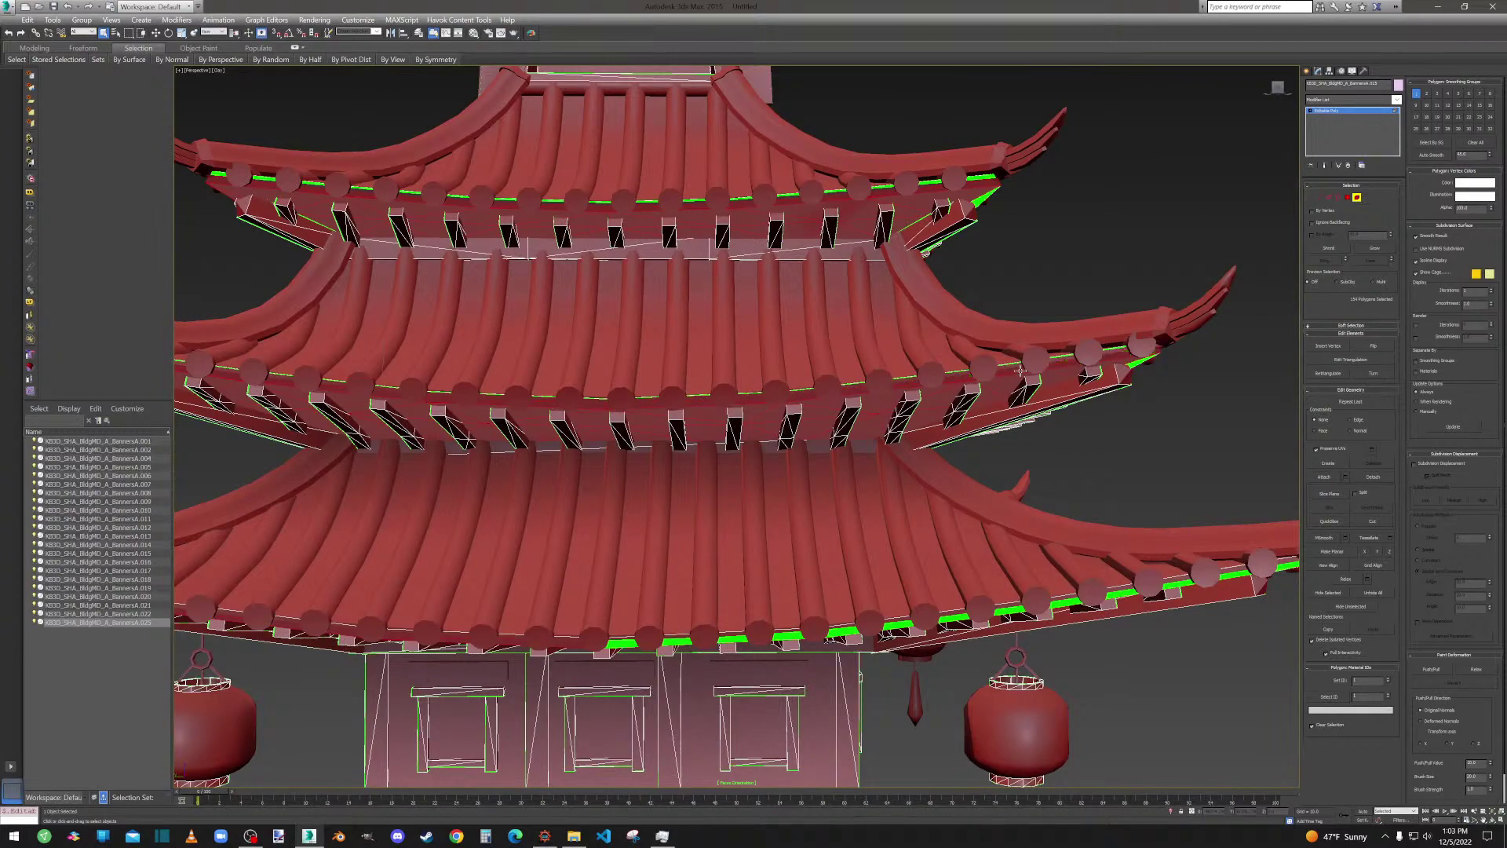
alt+click(1116, 595)
alt+click(1024, 610)
alt+click(789, 637)
Add the upper roof's underside and eave strips on the tower's next side to the element selection.
alt+middle_drag(809, 582, 667, 494)
scroll(668, 495, up, 3)
middle_drag(667, 494, 741, 700)
alt+click(665, 216)
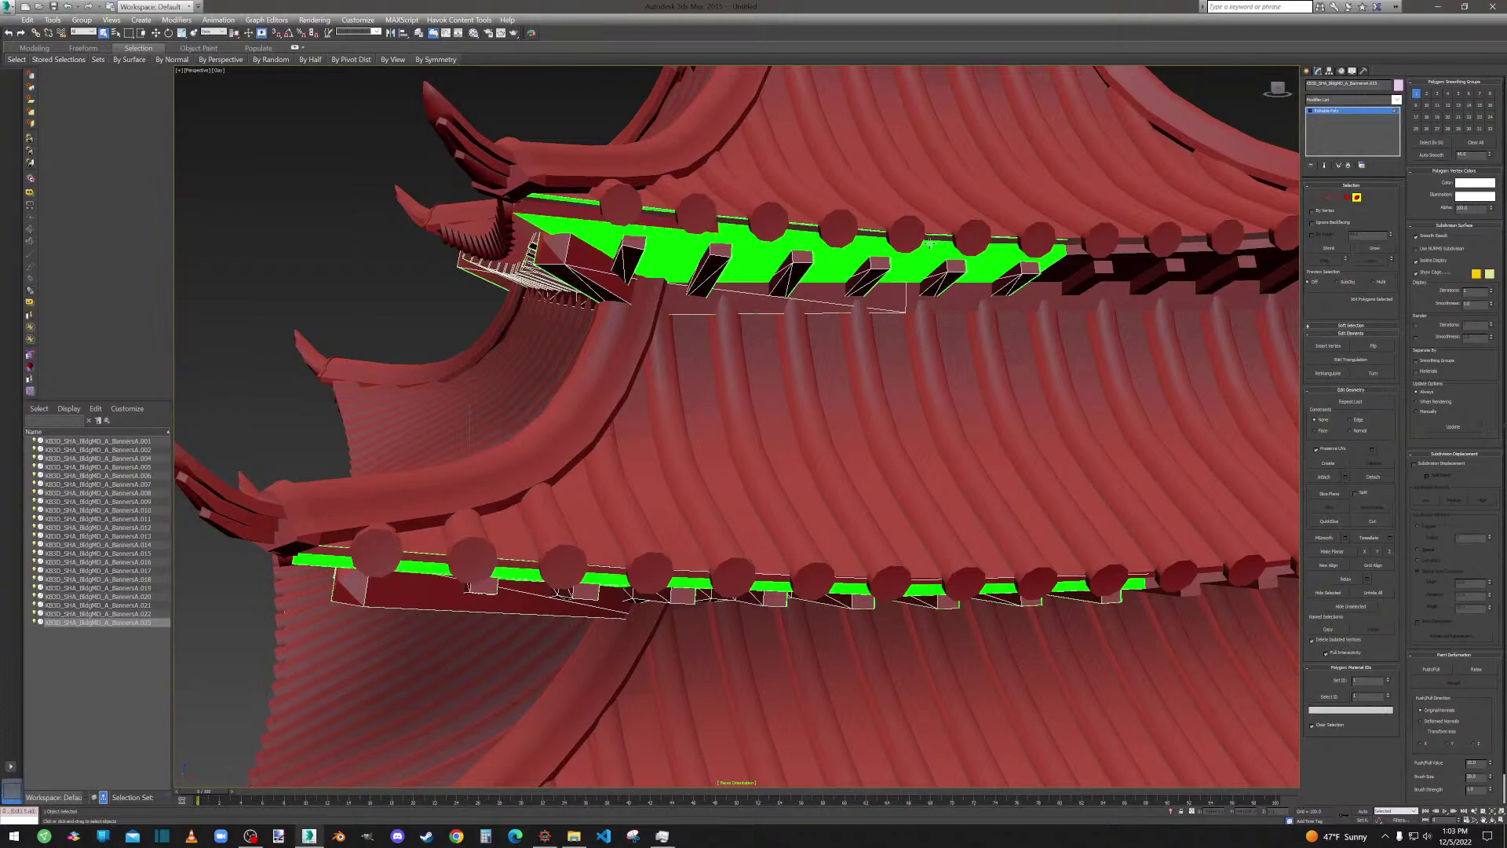
alt+click(751, 259)
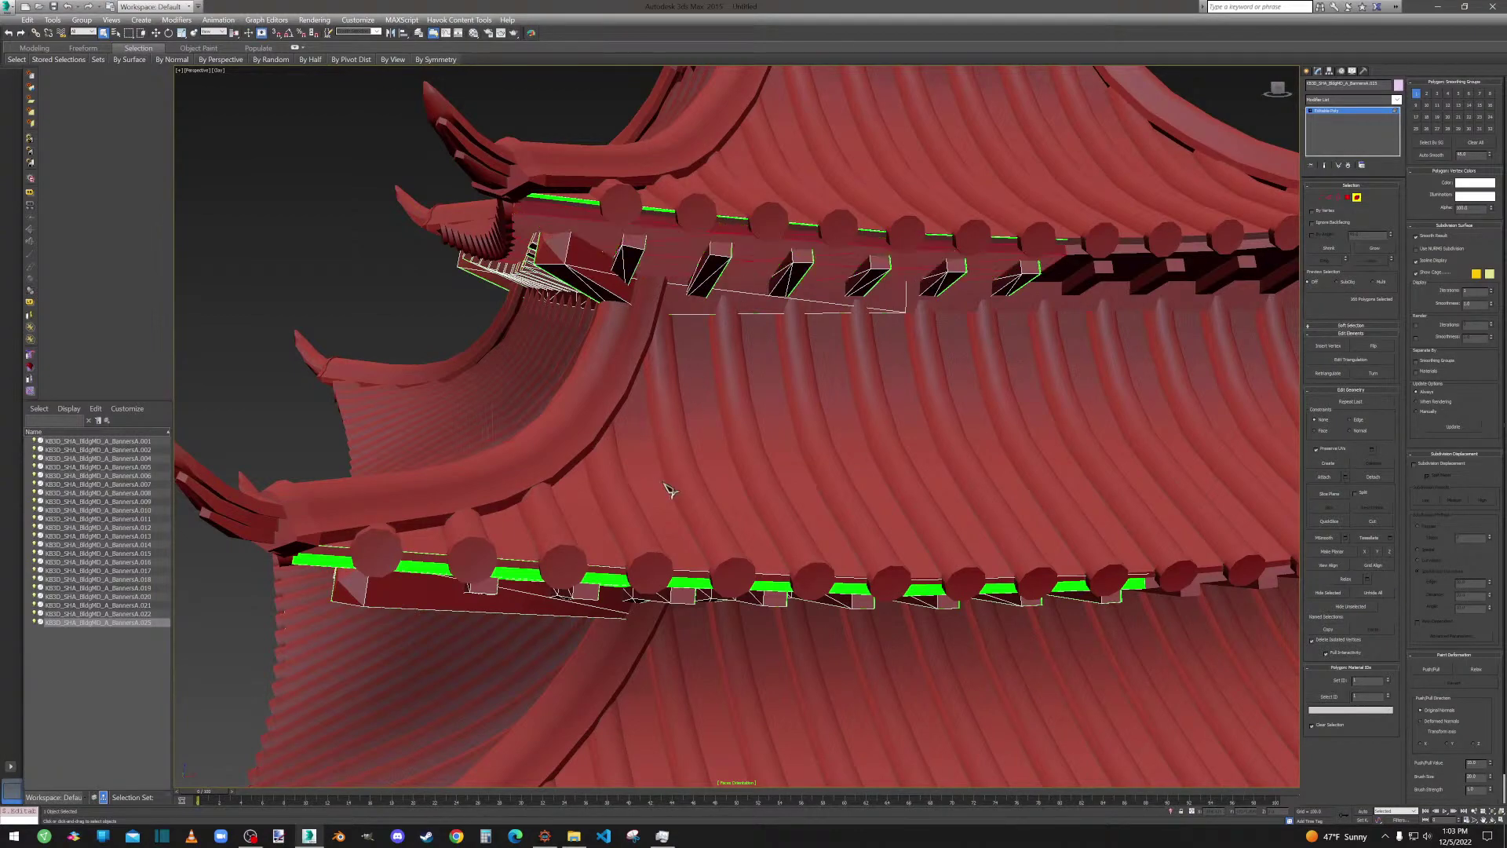
Add the remaining undersides and eave strips of the roofs below, and flip all selected faces.
alt+middle_drag(662, 475, 722, 428)
alt+click(656, 395)
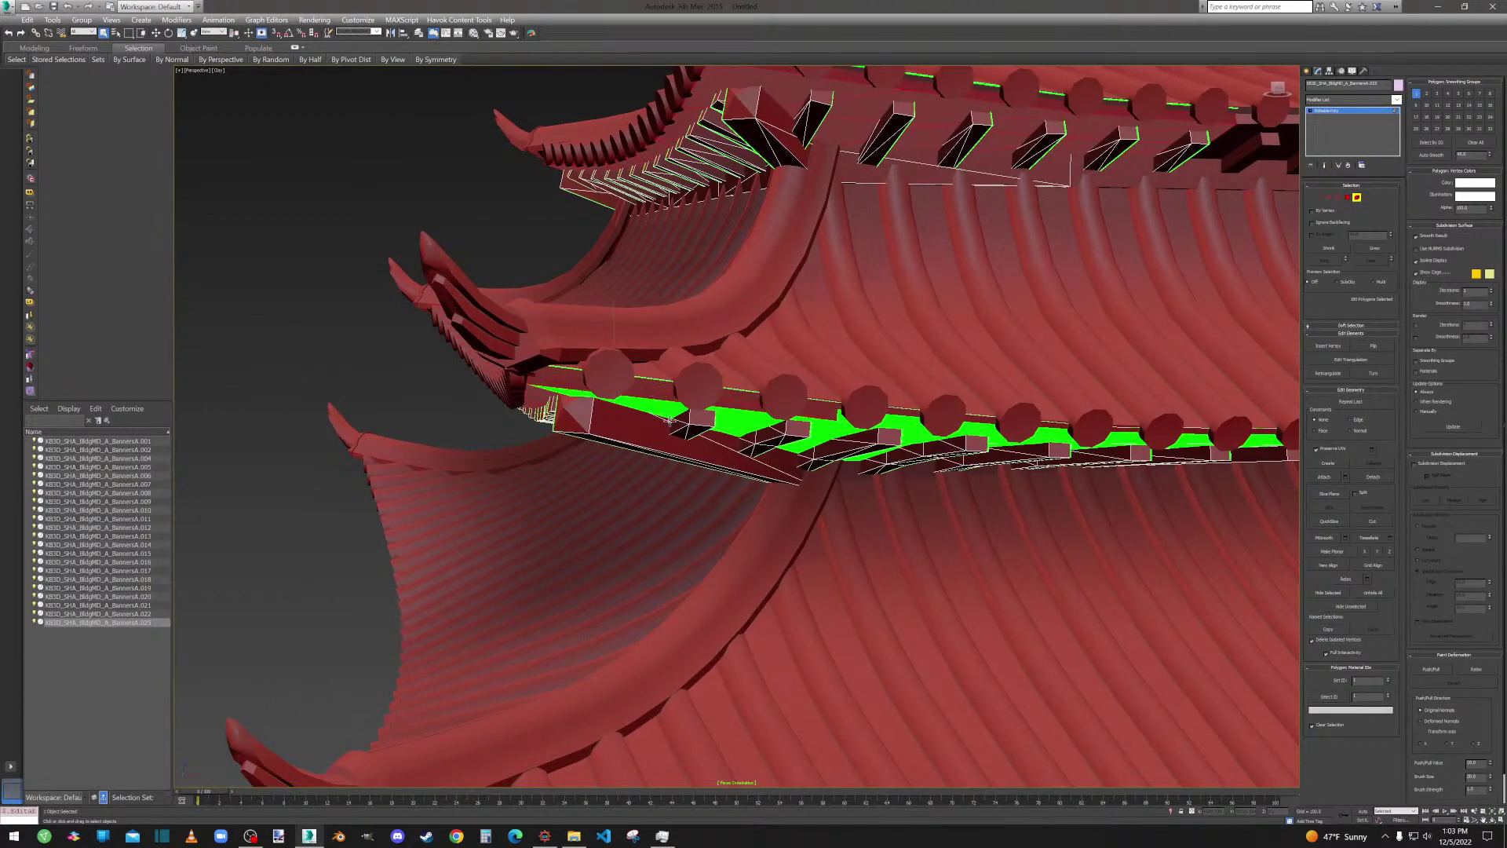
alt+click(909, 423)
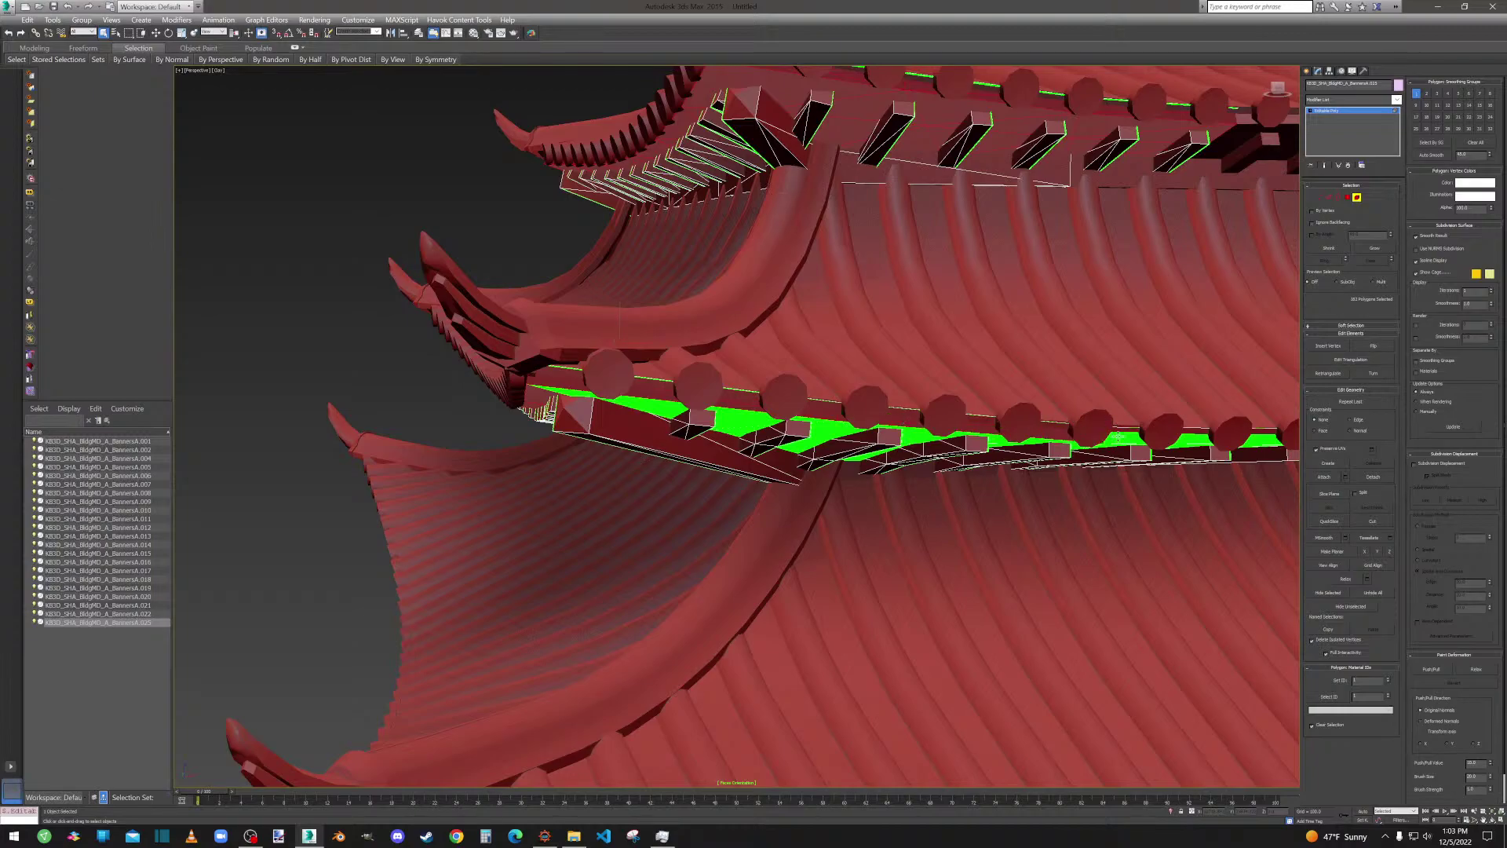
alt+click(1117, 437)
ctrl+click(745, 418)
mouse_move(827, 426)
alt+middle_down()
mouse_move(793, 165)
mouse_move(817, 408)
alt+middle_up()
alt+click(817, 408)
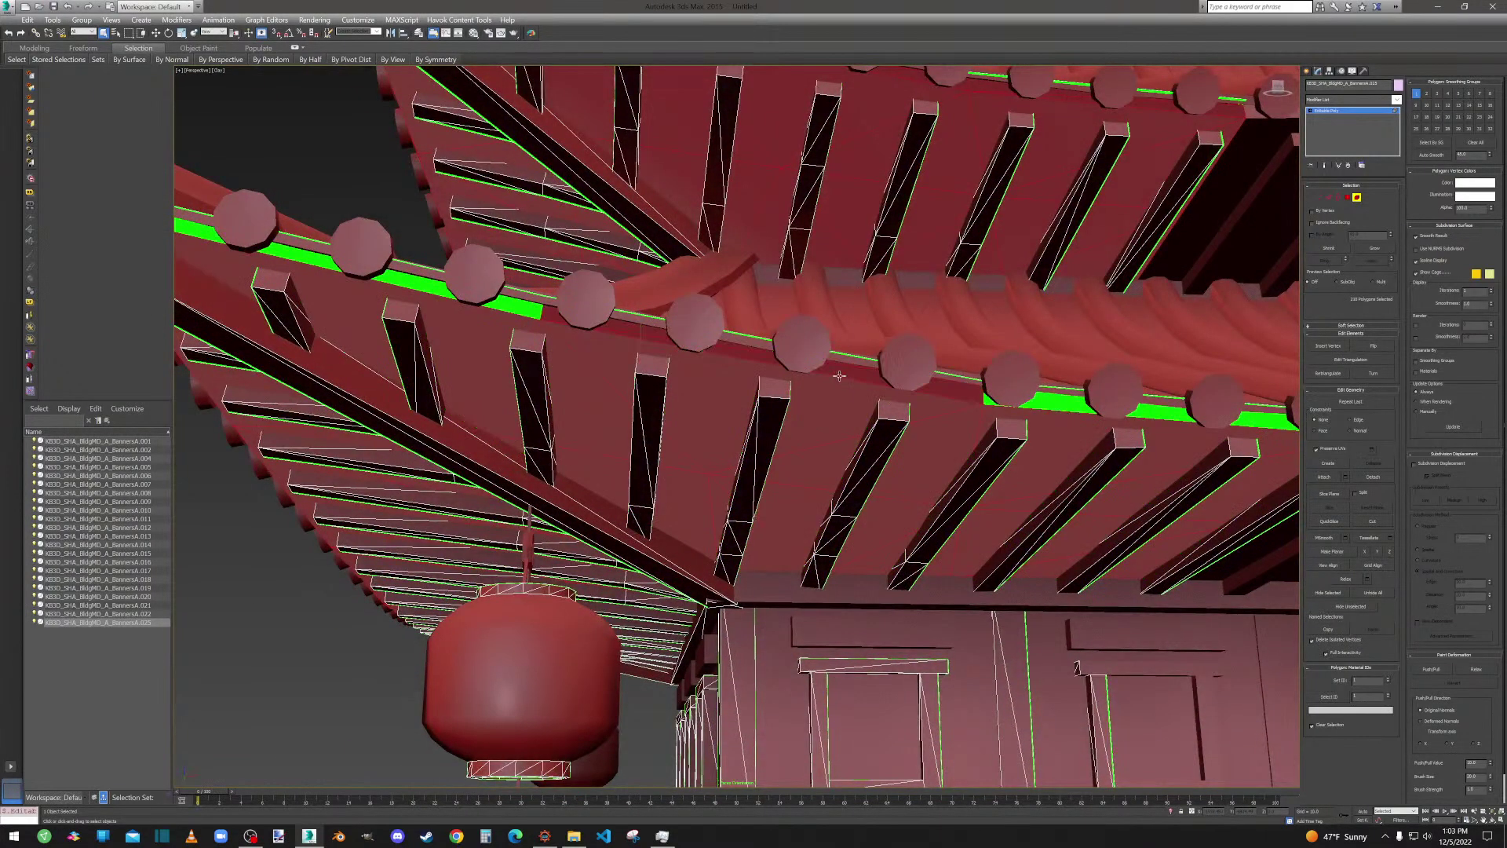
alt+click(1046, 404)
ctrl+click(502, 307)
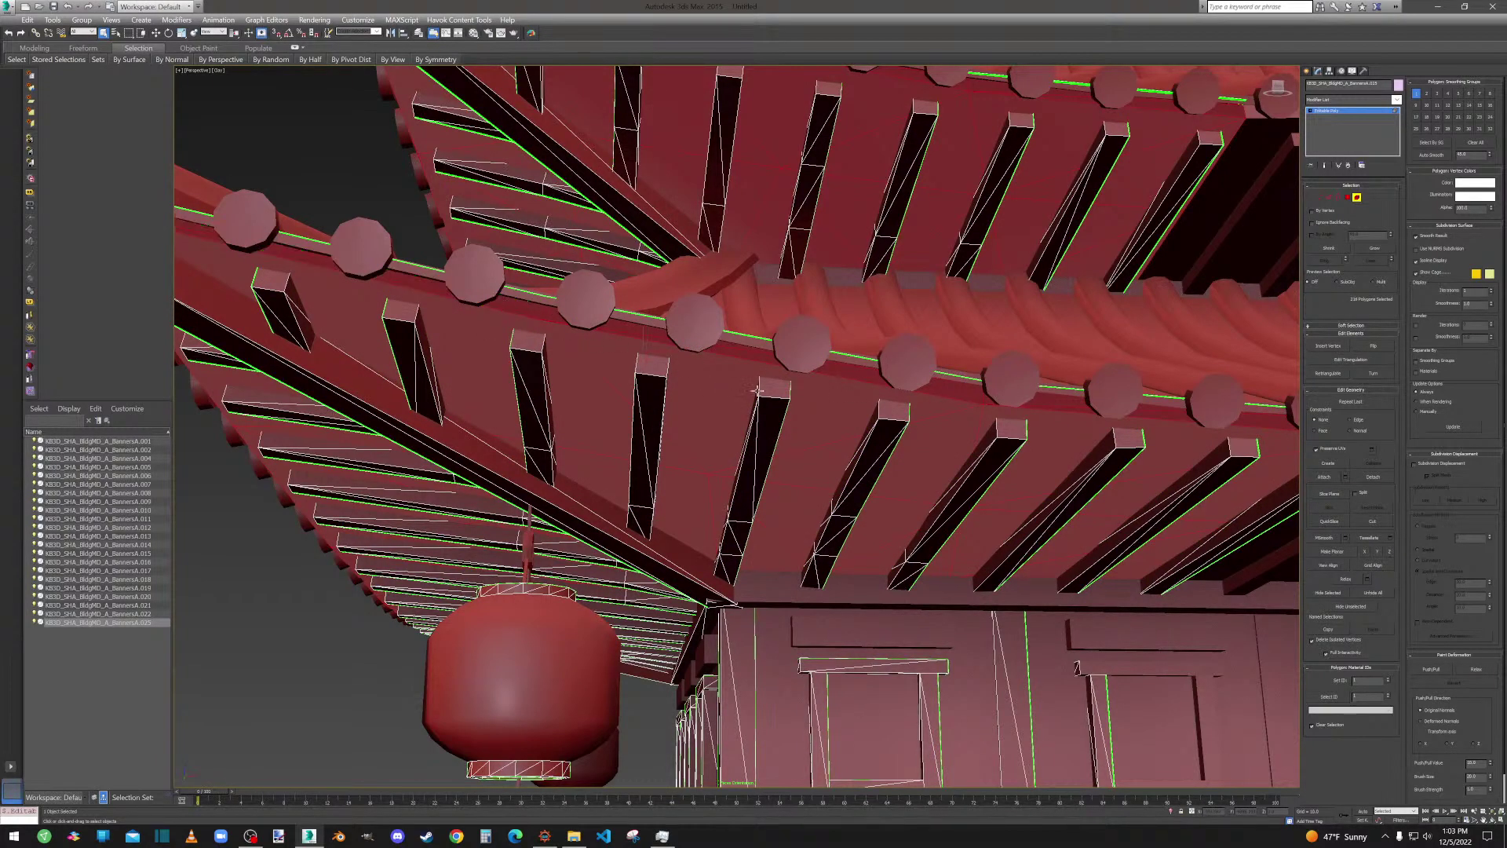
scroll(757, 393, down, 6)
alt+middle_drag(787, 395, 1005, 345)
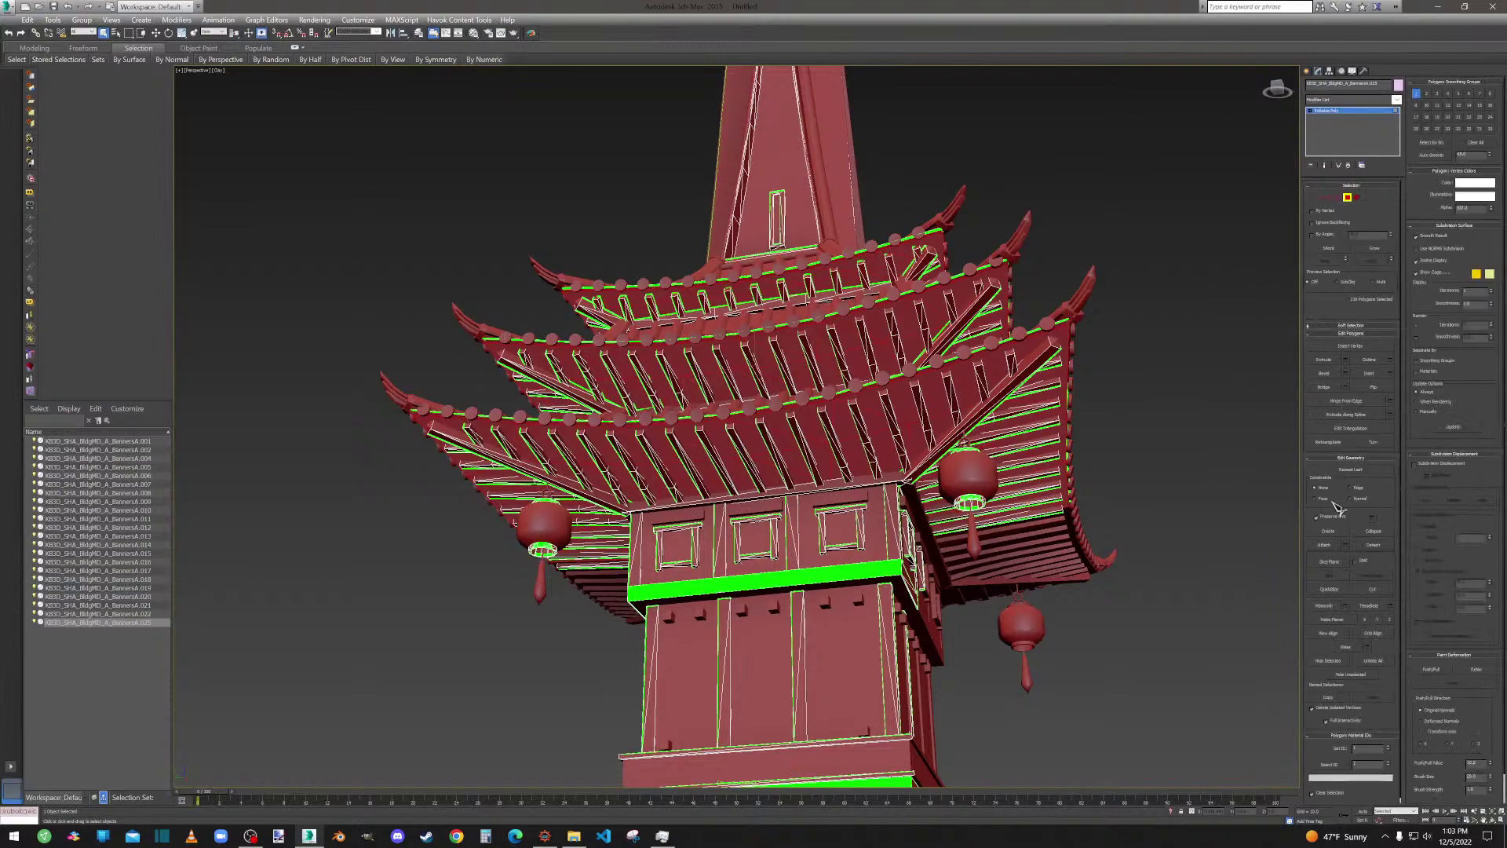
click(1373, 387)
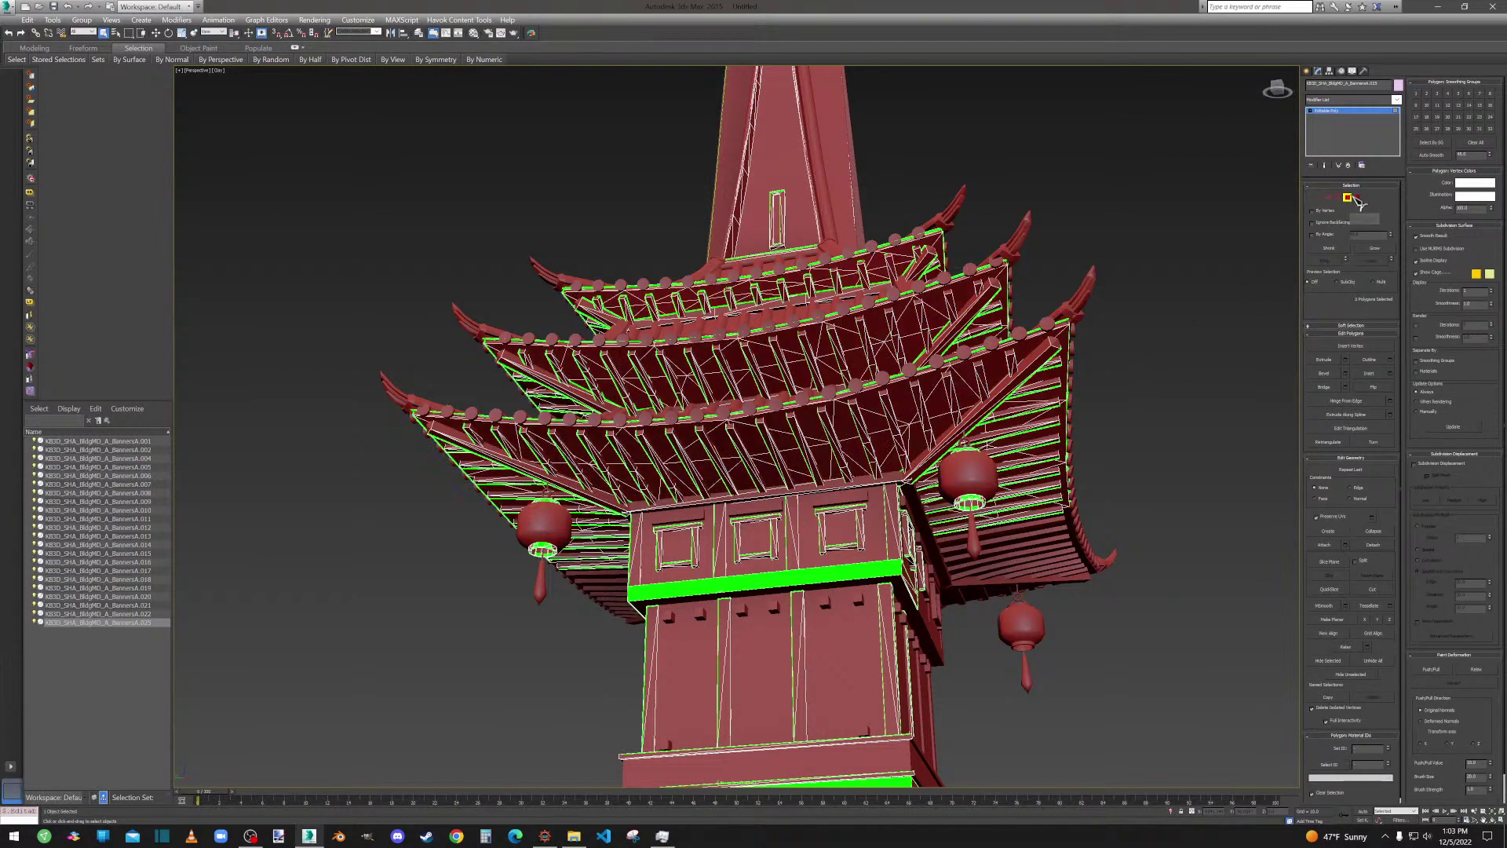
Return to element selection and examine the main tower's spire and roofs for wrongly oriented faces.
click(1356, 197)
scroll(1107, 392, down, 5)
middle_drag(1015, 232, 955, 246)
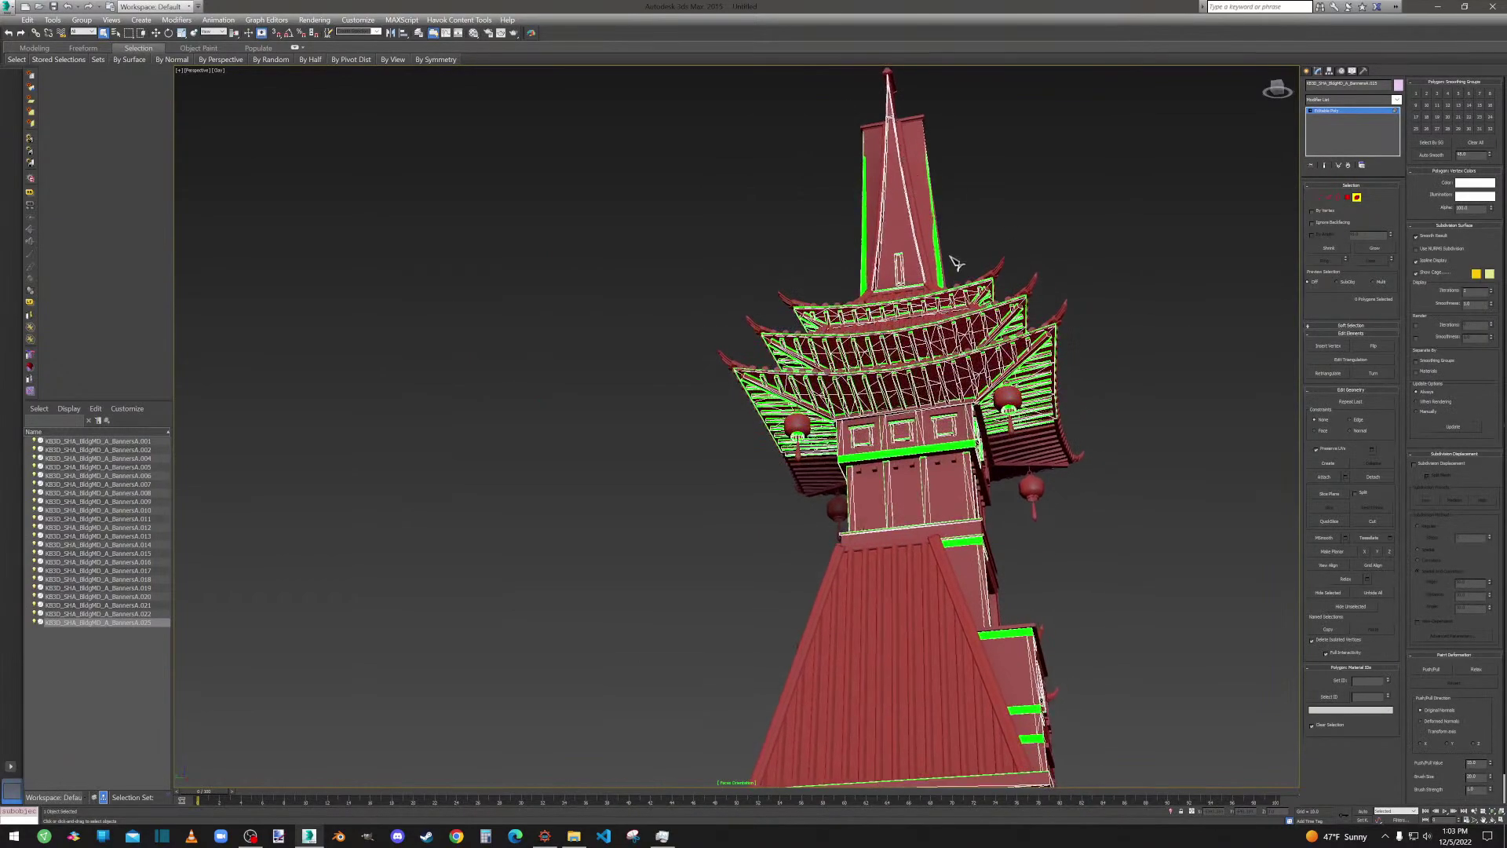
scroll(956, 246, up, 5)
middle_drag(873, 299, 569, 582)
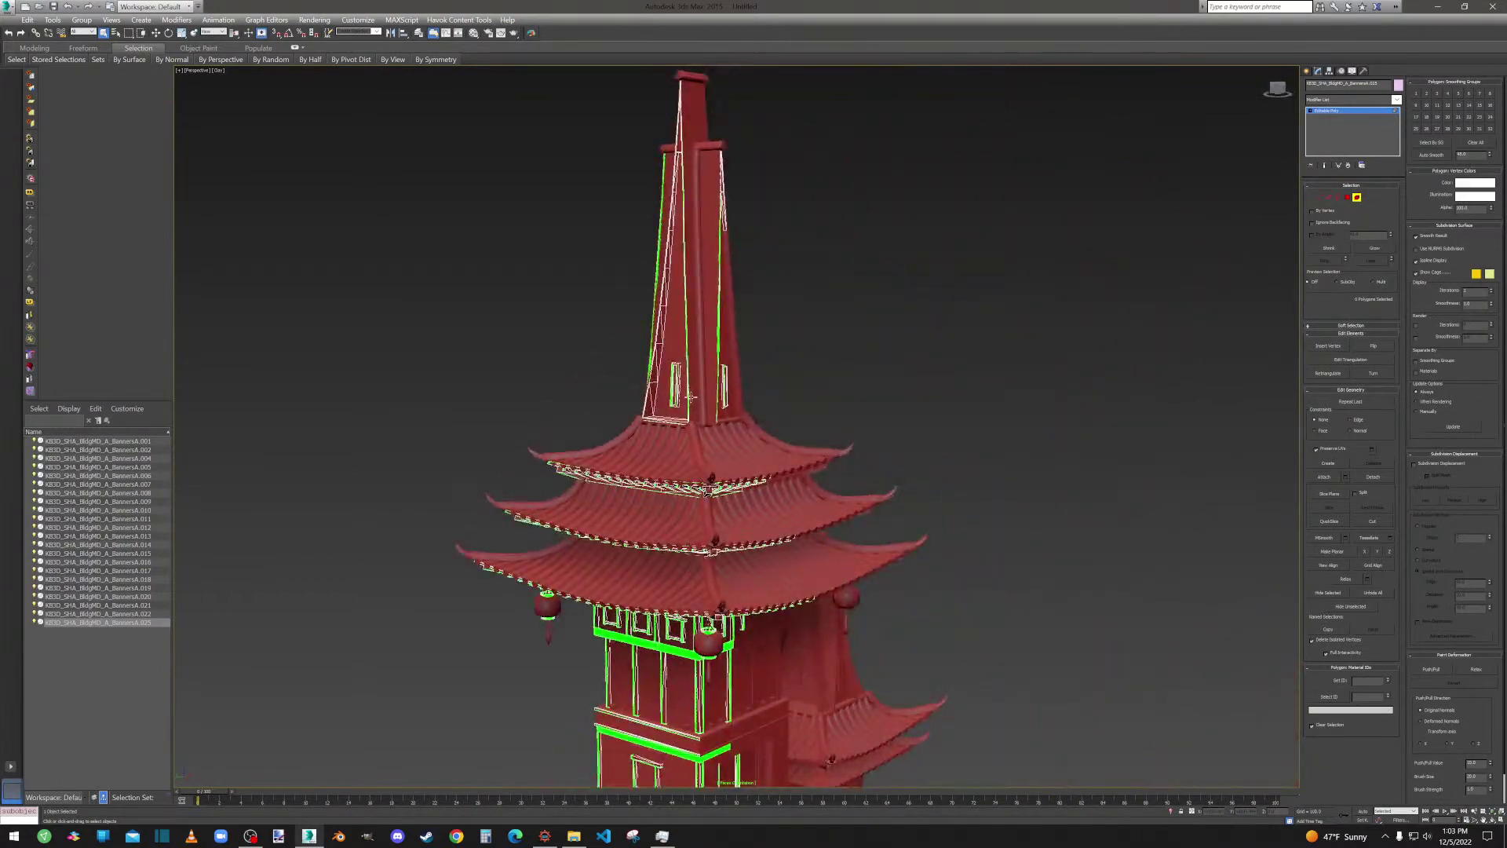
scroll(717, 380, up, 5)
alt+middle_drag(716, 380, 700, 380)
scroll(790, 408, down, 3)
scroll(790, 409, down, 5)
Examine the trim bands, corner posts and window frames down the tower walls for wrongly oriented faces.
middle_drag(790, 408, 956, 411)
scroll(609, 421, up, 3)
scroll(1018, 421, up, 3)
scroll(1018, 422, down, 3)
middle_drag(864, 478, 978, 283)
mouse_move(972, 469)
middle_down()
mouse_move(900, 261)
mouse_move(930, 231)
mouse_move(934, 181)
mouse_move(825, 182)
middle_up()
scroll(900, 261, up, 5)
scroll(899, 261, down, 4)
middle_drag(840, 471, 644, 76)
scroll(667, 438, up, 4)
scroll(667, 438, down, 3)
middle_drag(972, 518, 416, 434)
middle_drag(683, 267, 730, 620)
scroll(757, 394, up, 4)
scroll(757, 394, up, 1)
scroll(695, 423, down, 6)
scroll(757, 385, up, 4)
scroll(757, 384, up, 2)
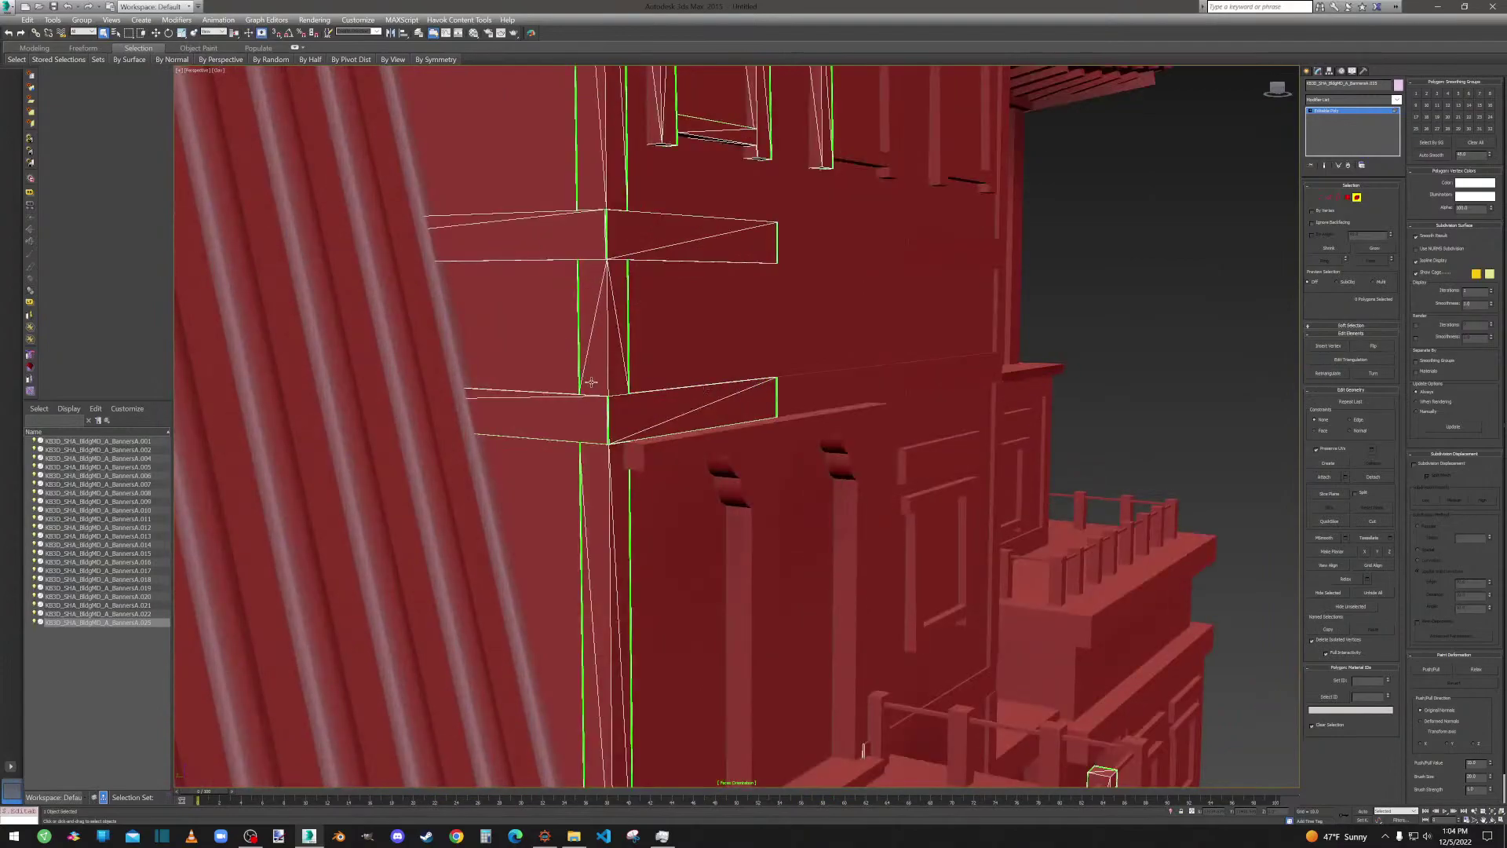
middle_drag(585, 380, 746, 777)
scroll(742, 464, down, 5)
middle_drag(750, 444, 842, 771)
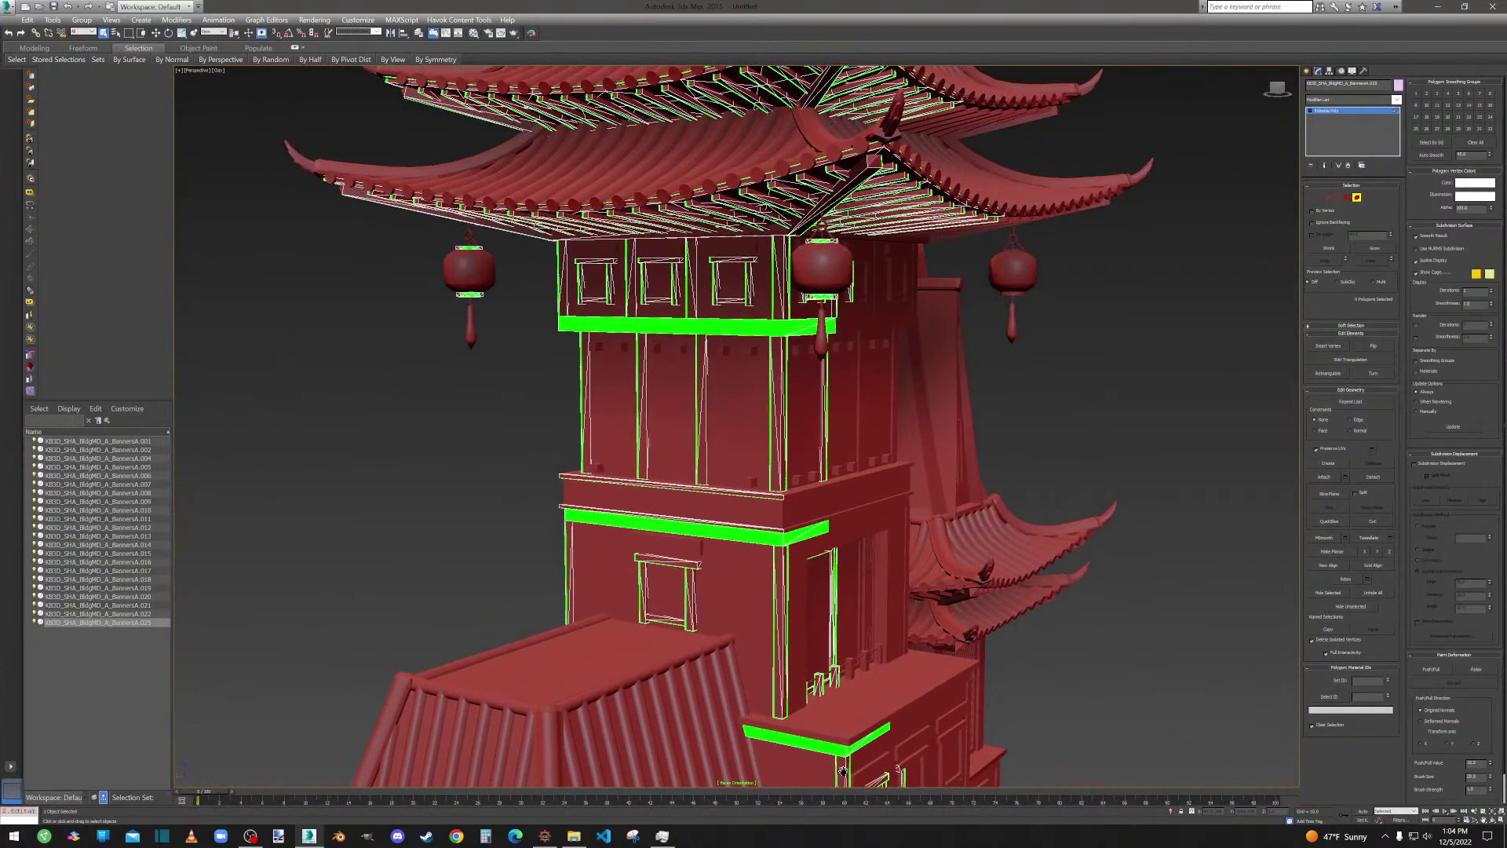
Leave element editing and select every object of the pagoda building.
click(1358, 198)
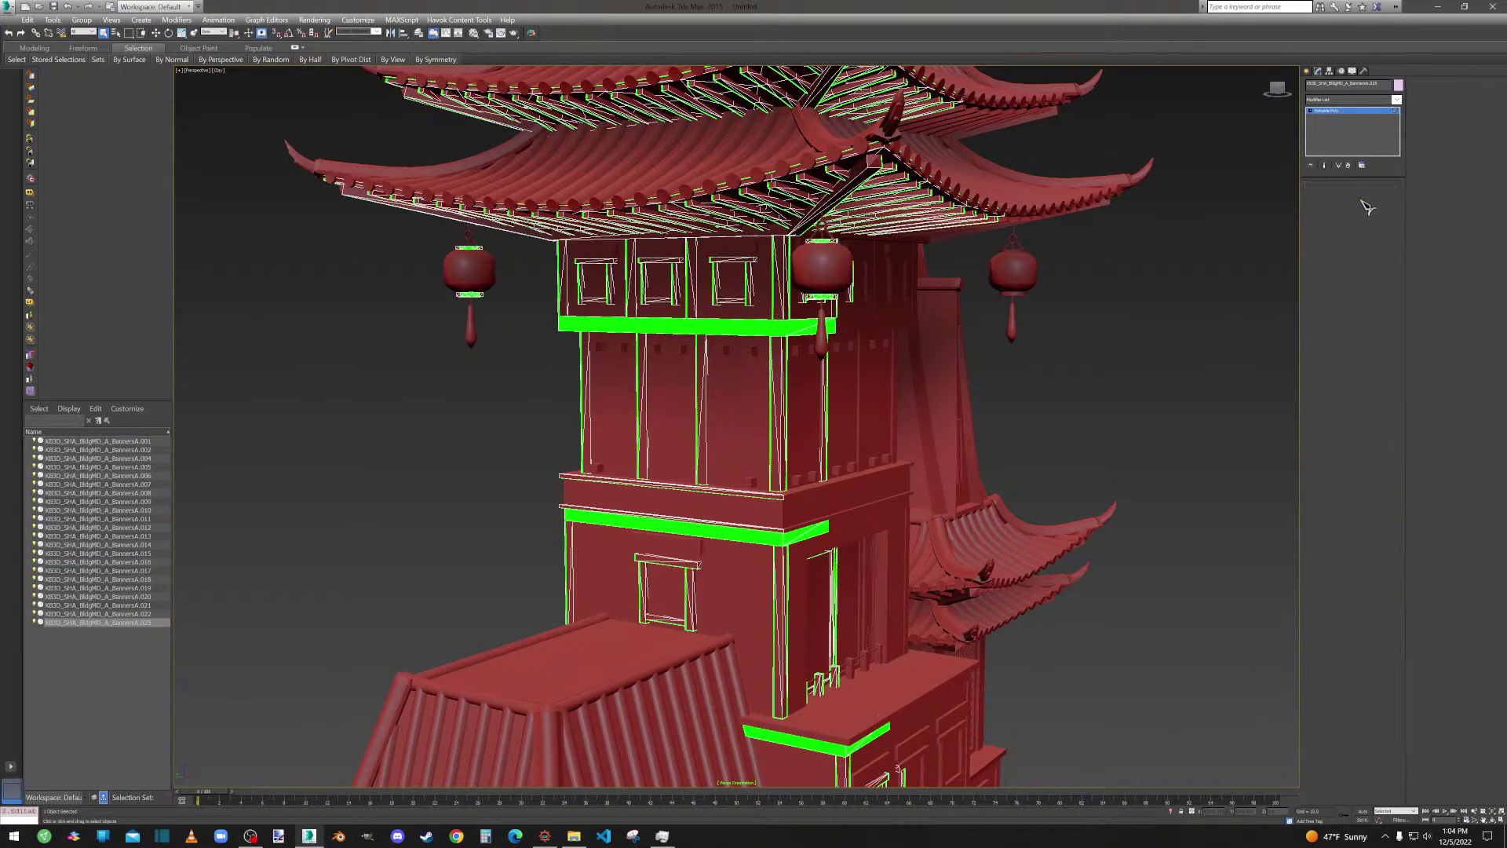
click(1181, 357)
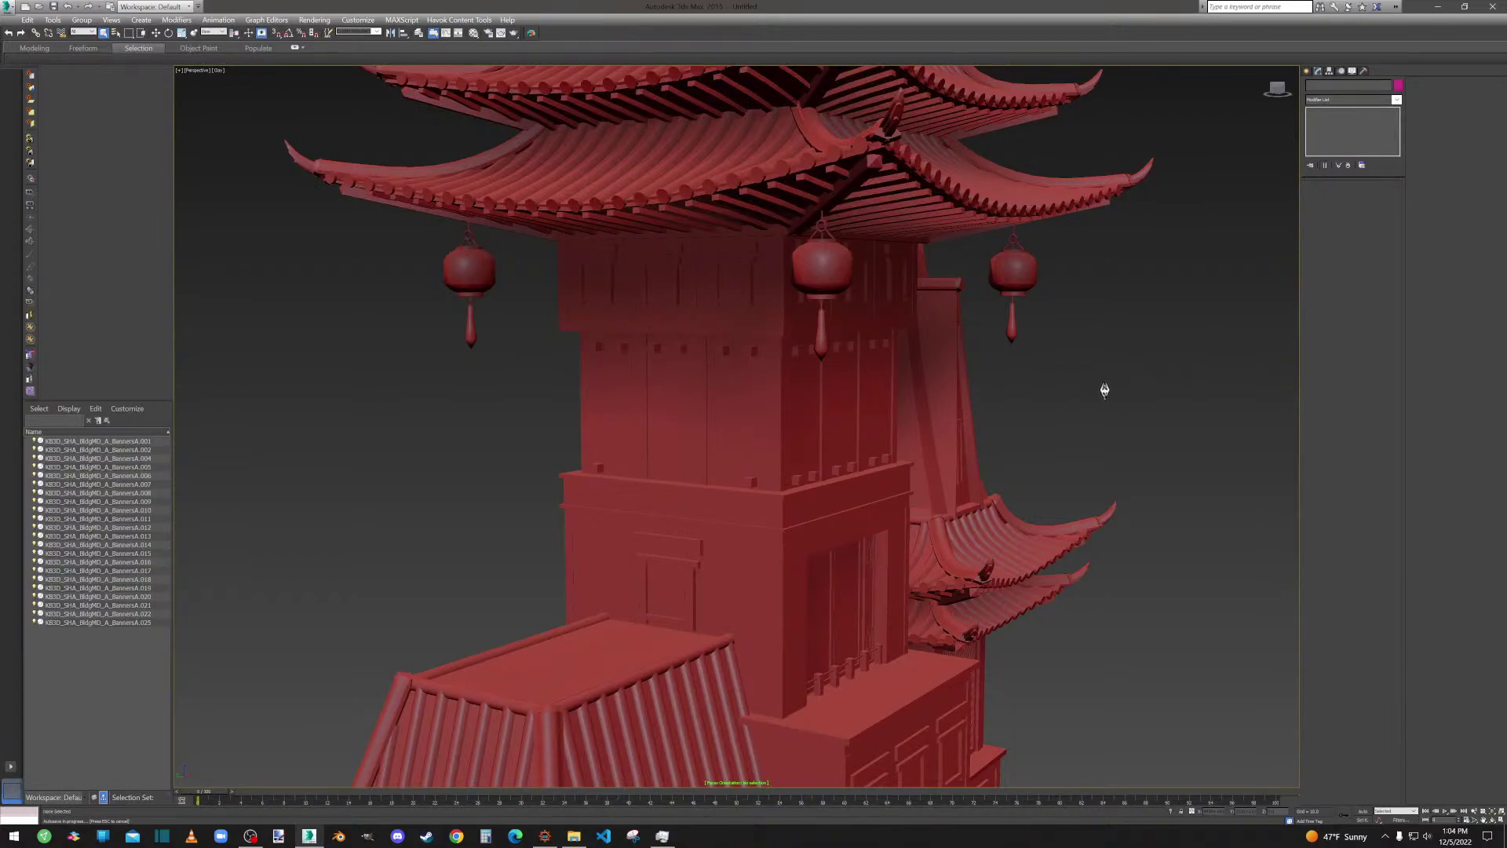
scroll(1104, 391, down, 2)
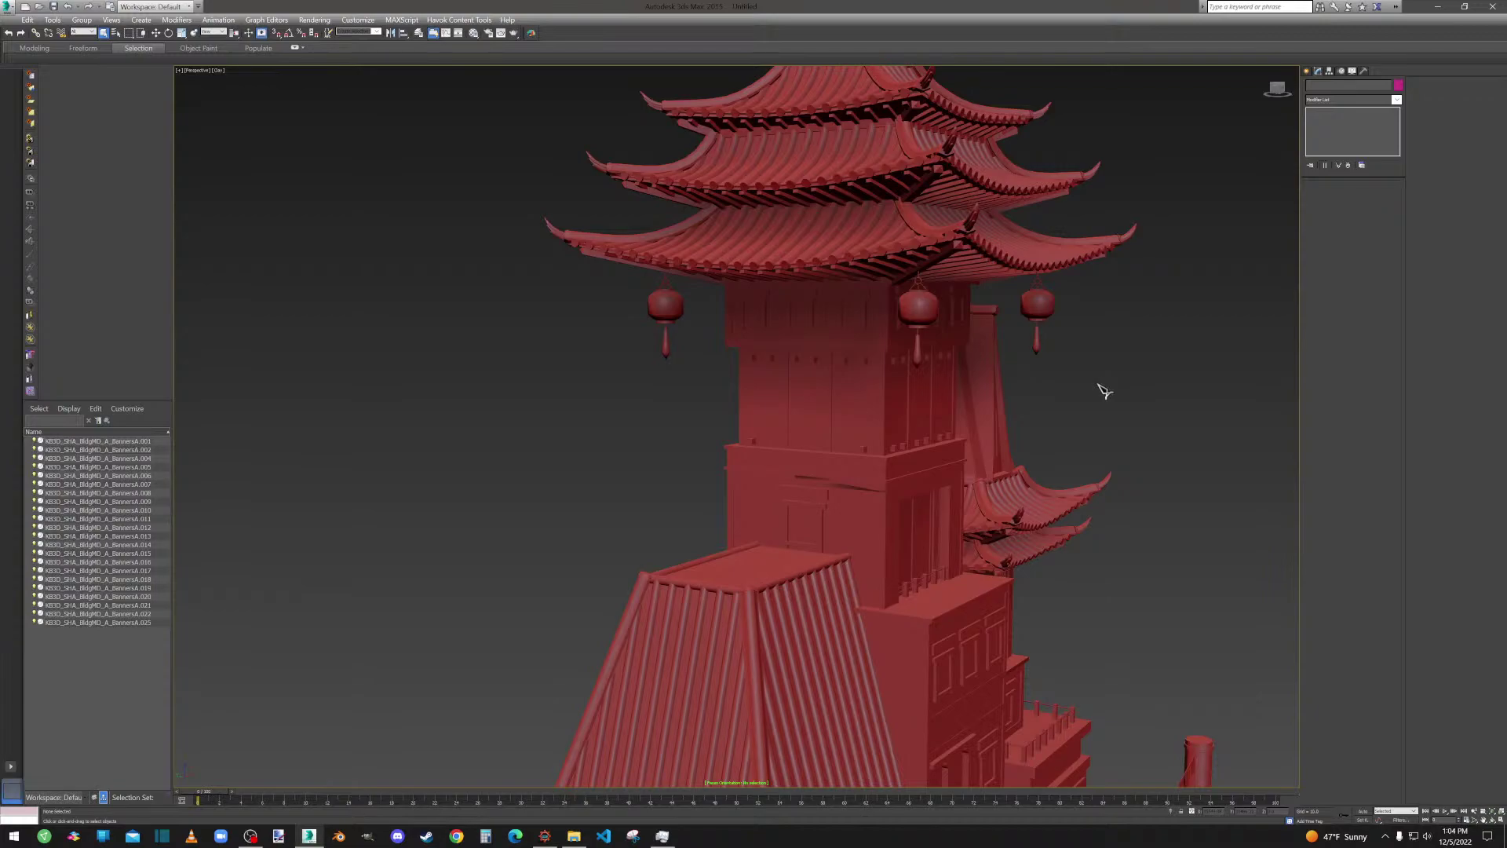
scroll(981, 519, down, 5)
alt+middle_drag(981, 519, 856, 407)
alt+middle_drag(693, 358, 567, 274)
drag(461, 146, 1042, 669)
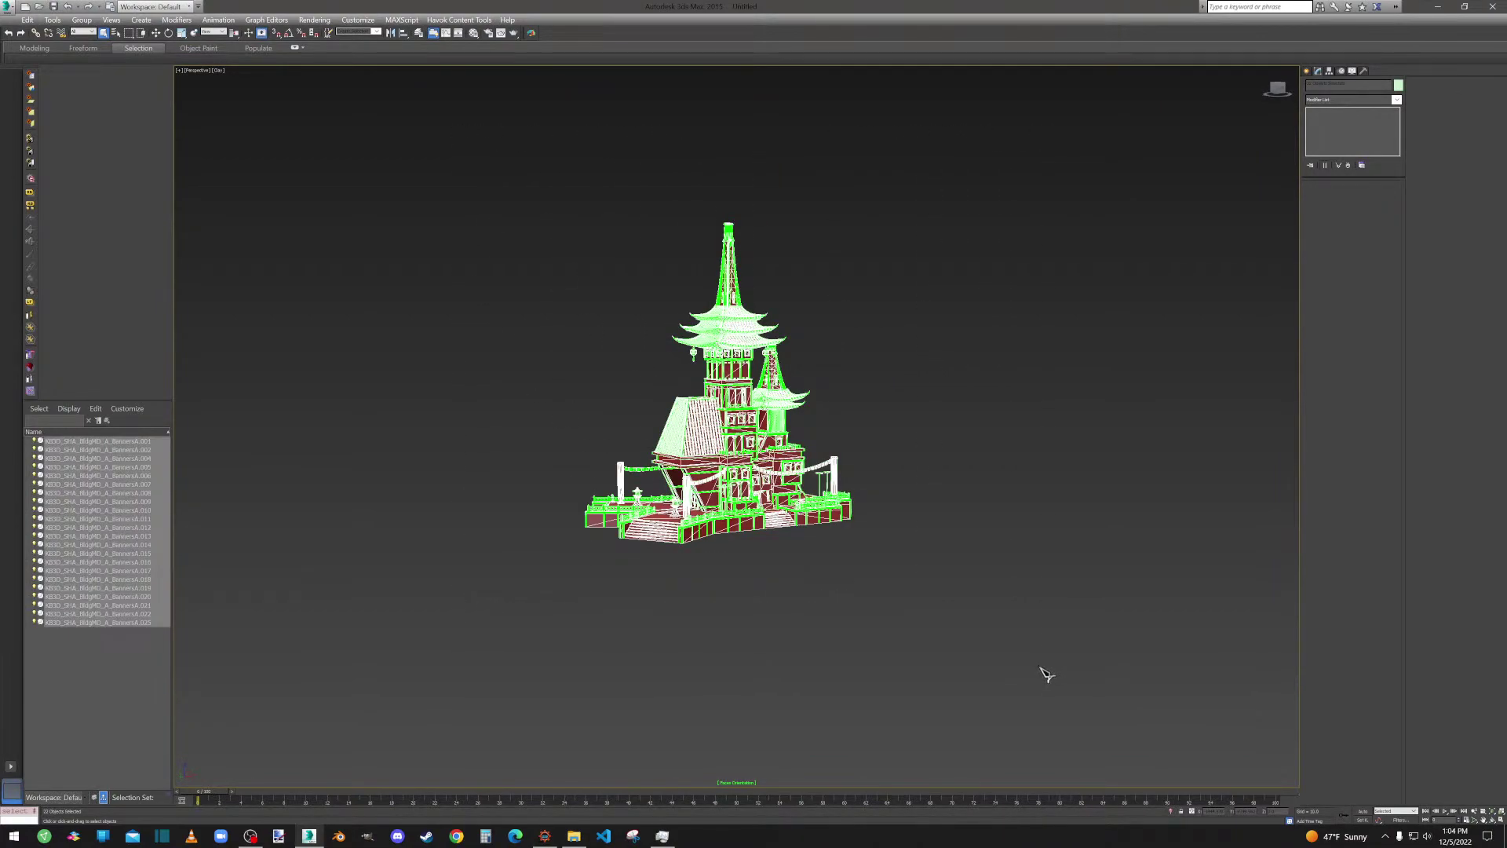
Start exporting only the selected objects and set the file type to NetImmerse/Gamebryo (*.KF, *.NIF).
click(8, 8)
mouse_move(60, 208)
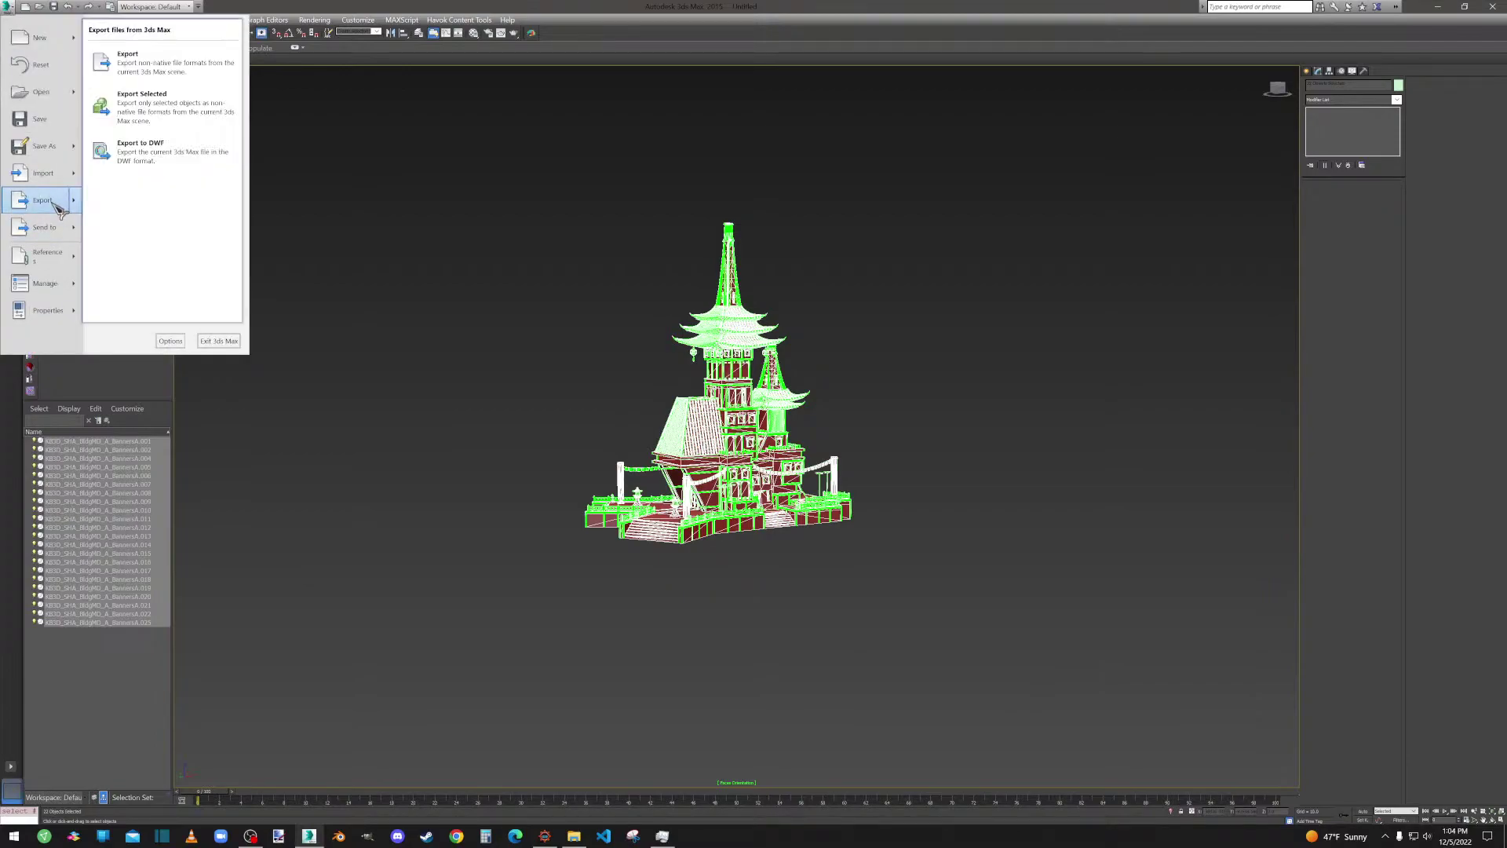
click(153, 106)
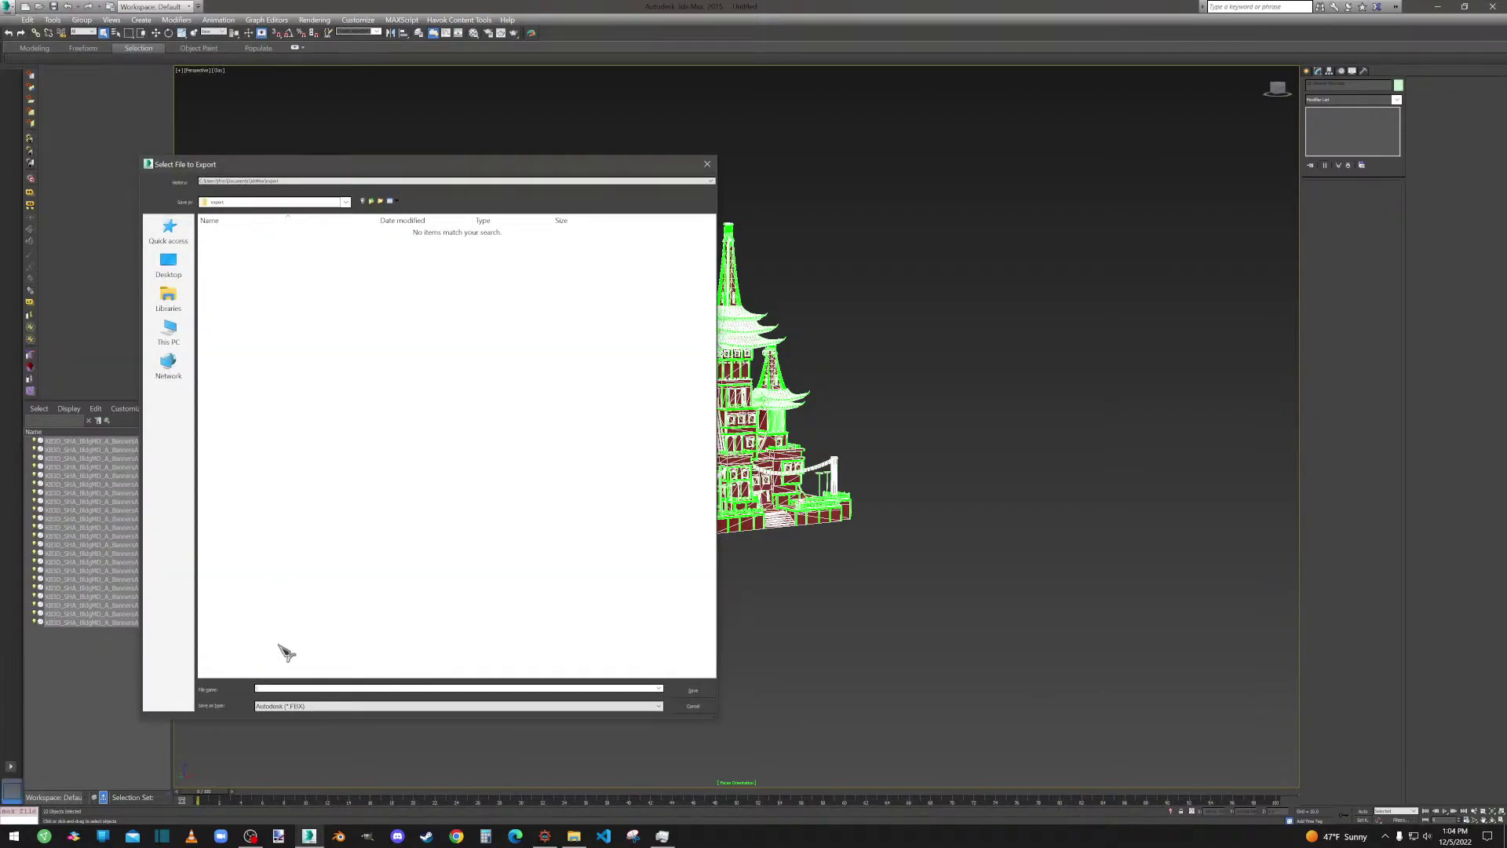
click(295, 706)
click(304, 610)
Browse to the folder of NIF files, choose kb3d_shangrila-BldgMD_A.nif as the export file and accept overwriting it.
click(169, 234)
click(168, 333)
double_click(554, 361)
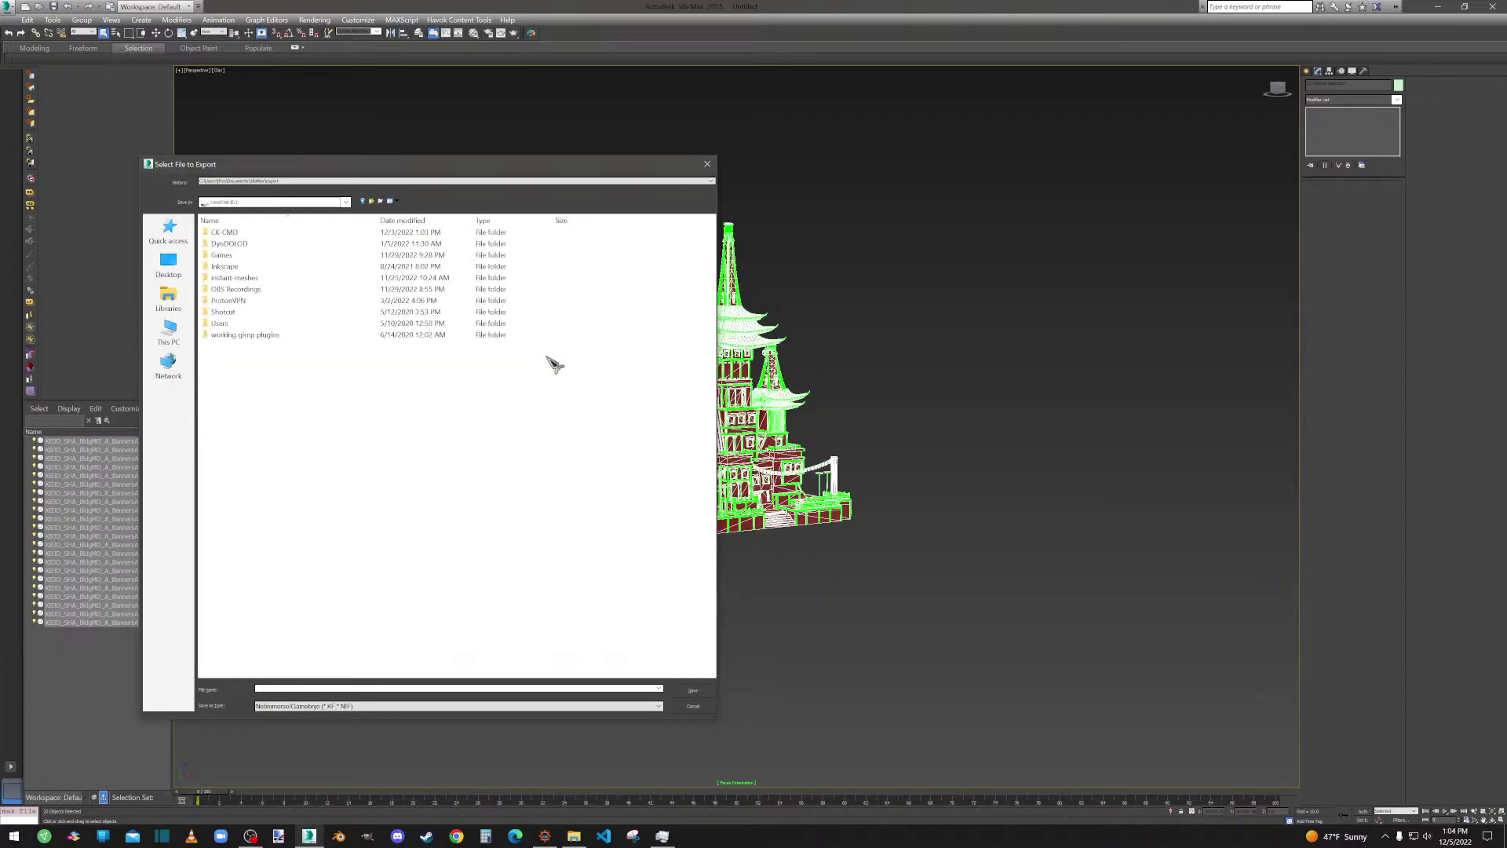
double_click(245, 242)
double_click(238, 234)
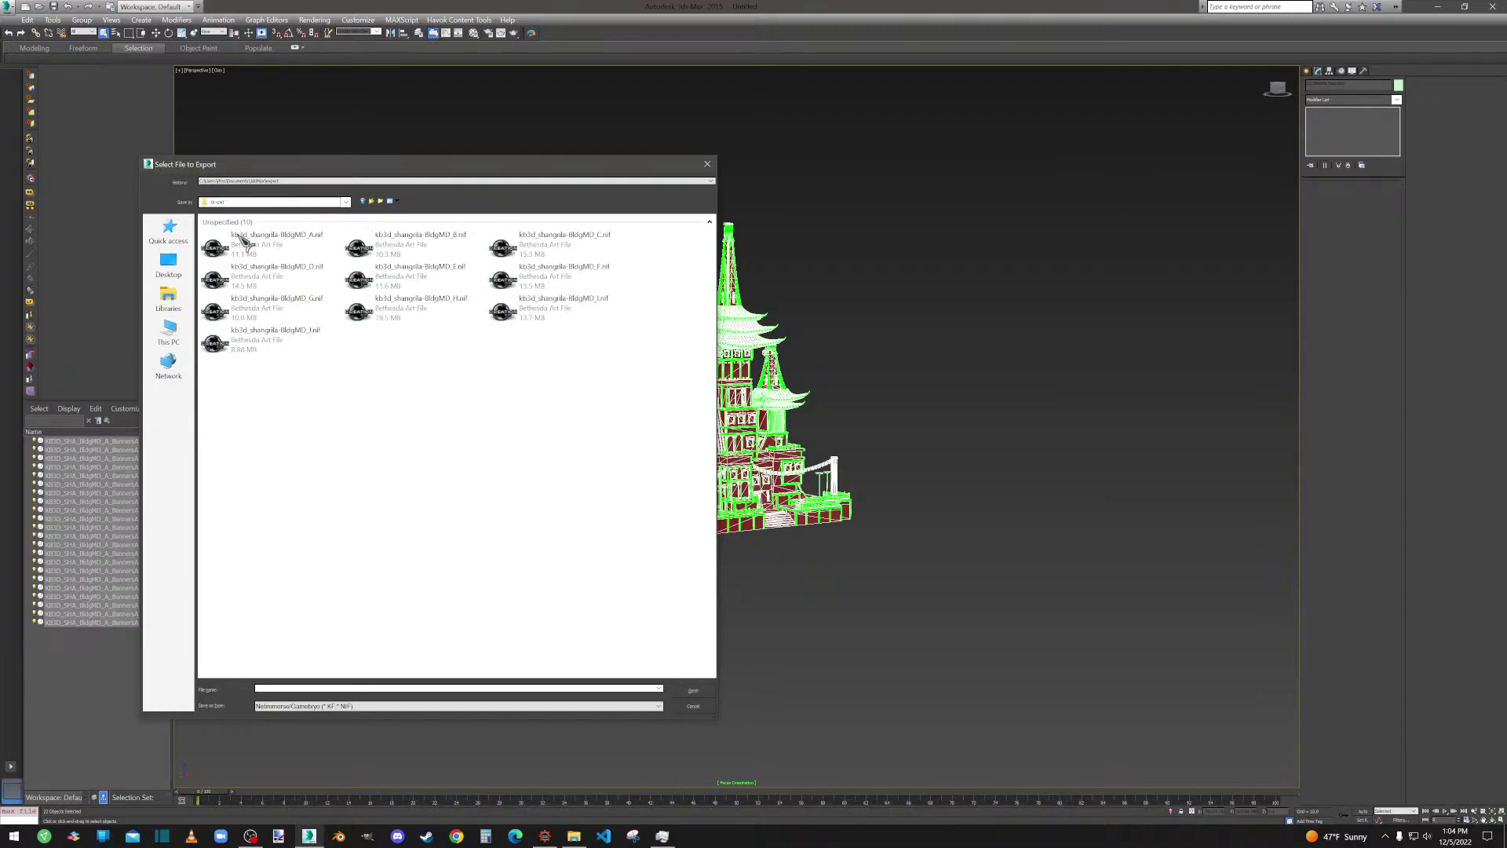
double_click(306, 238)
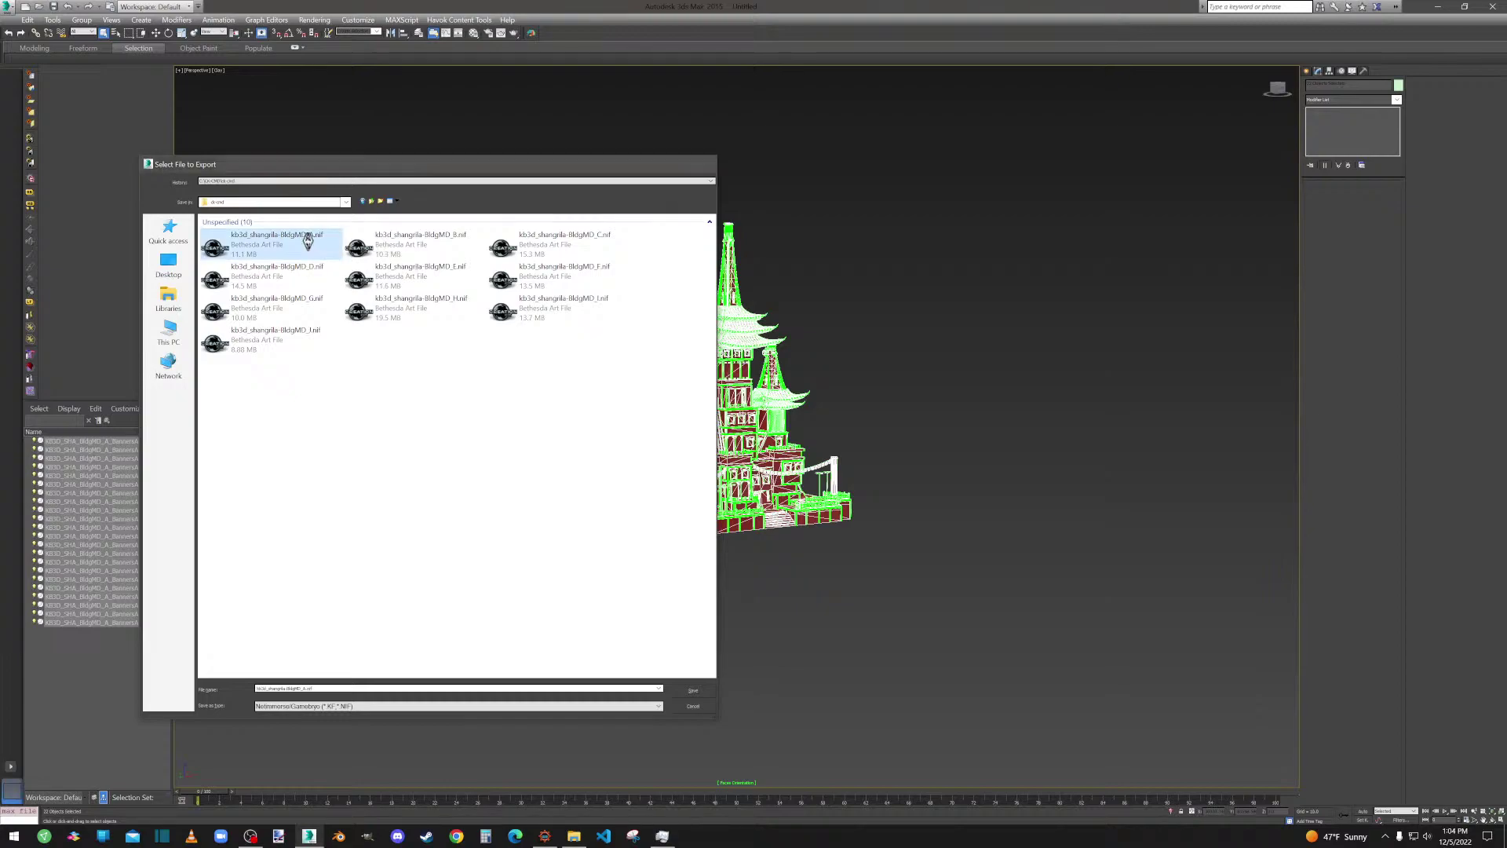
click(811, 466)
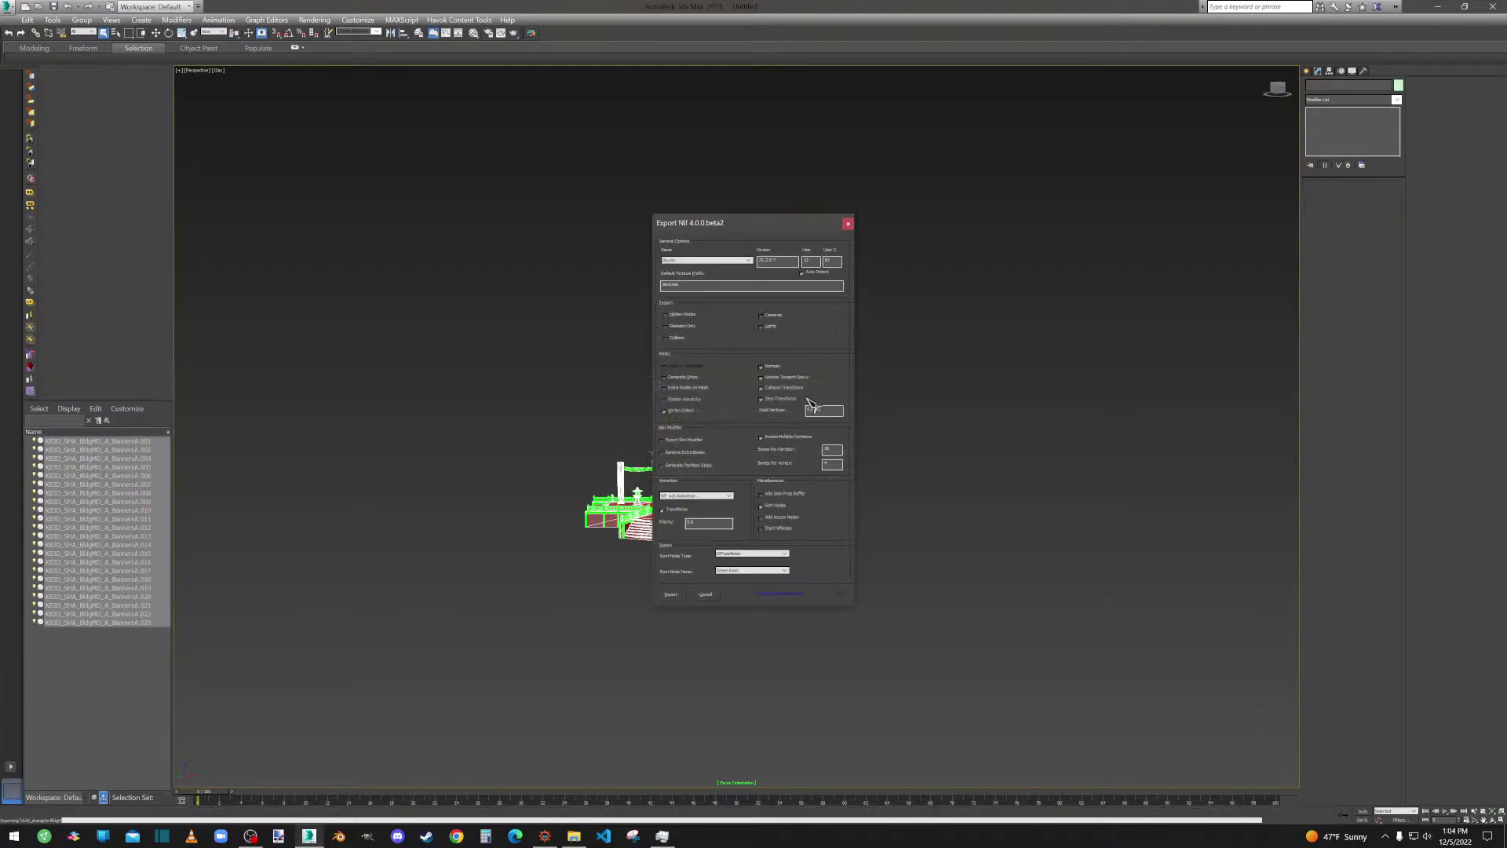
Choose the export game preset with user versions 12 and 100, set the weld vertices value to 0, and export the building.
click(707, 263)
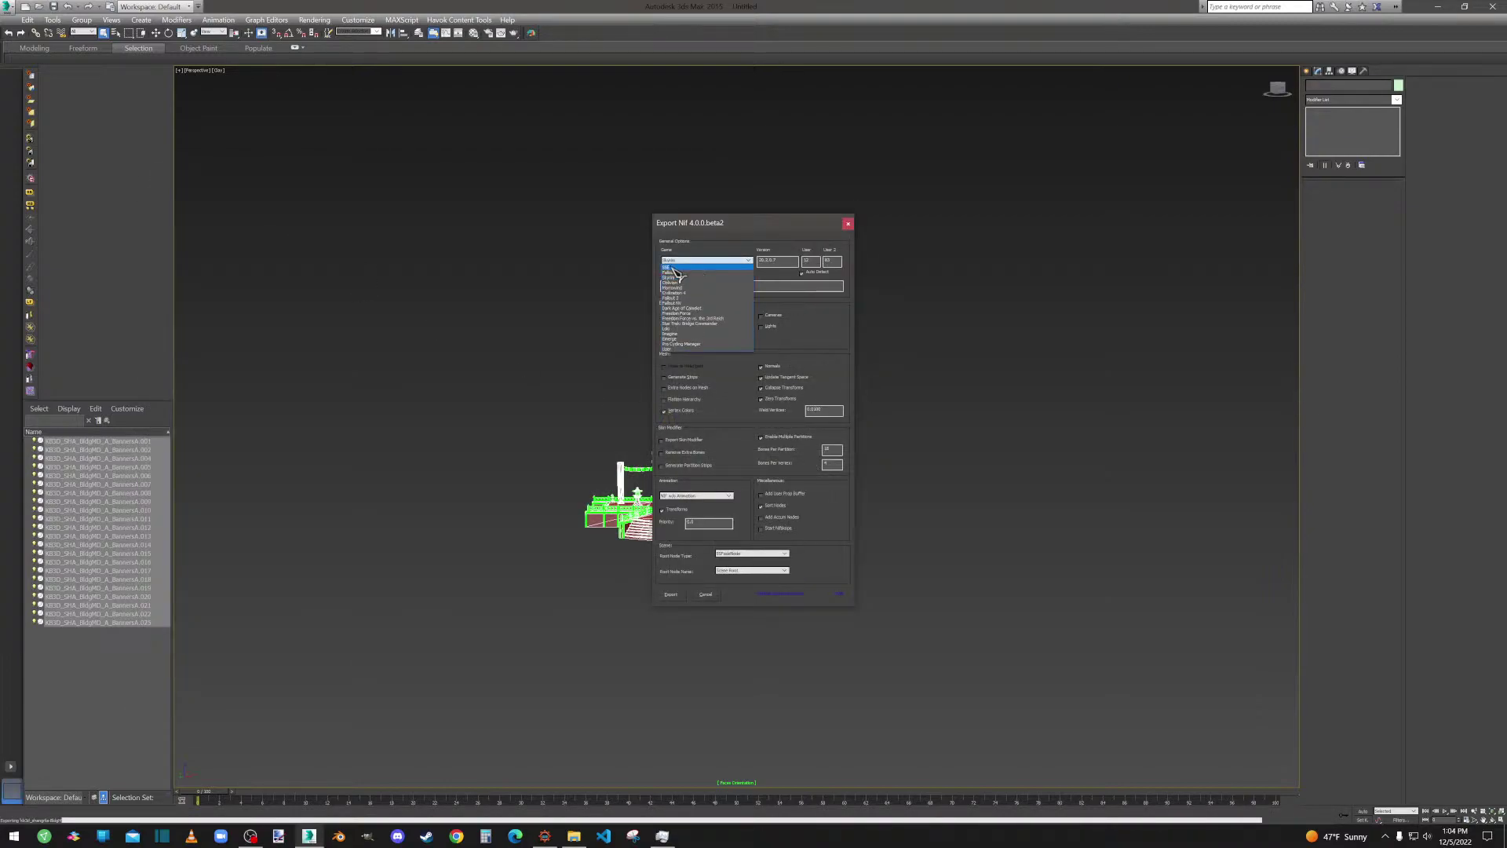
click(670, 267)
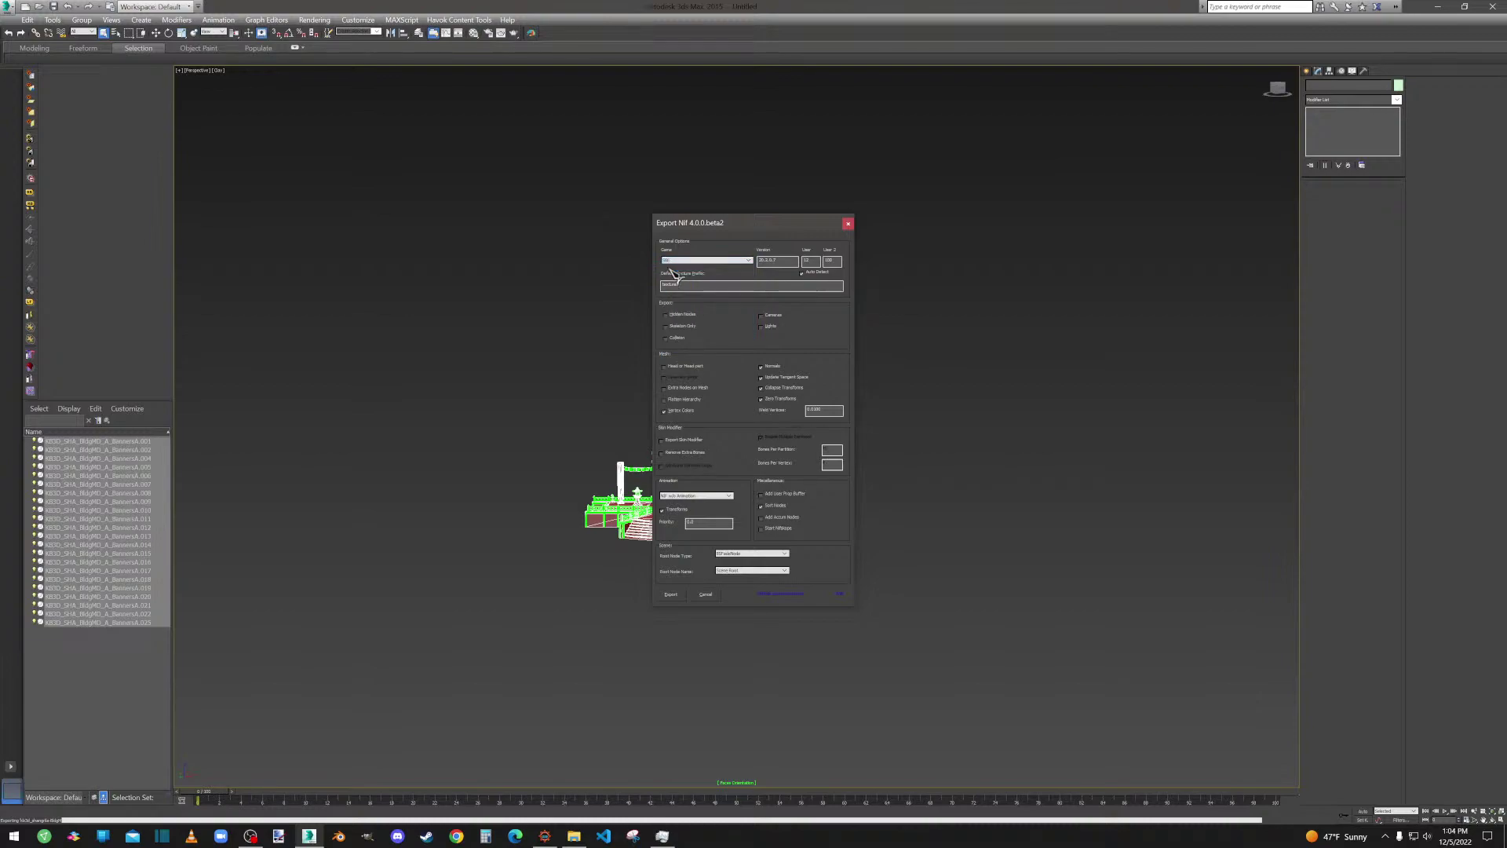
double_click(806, 409)
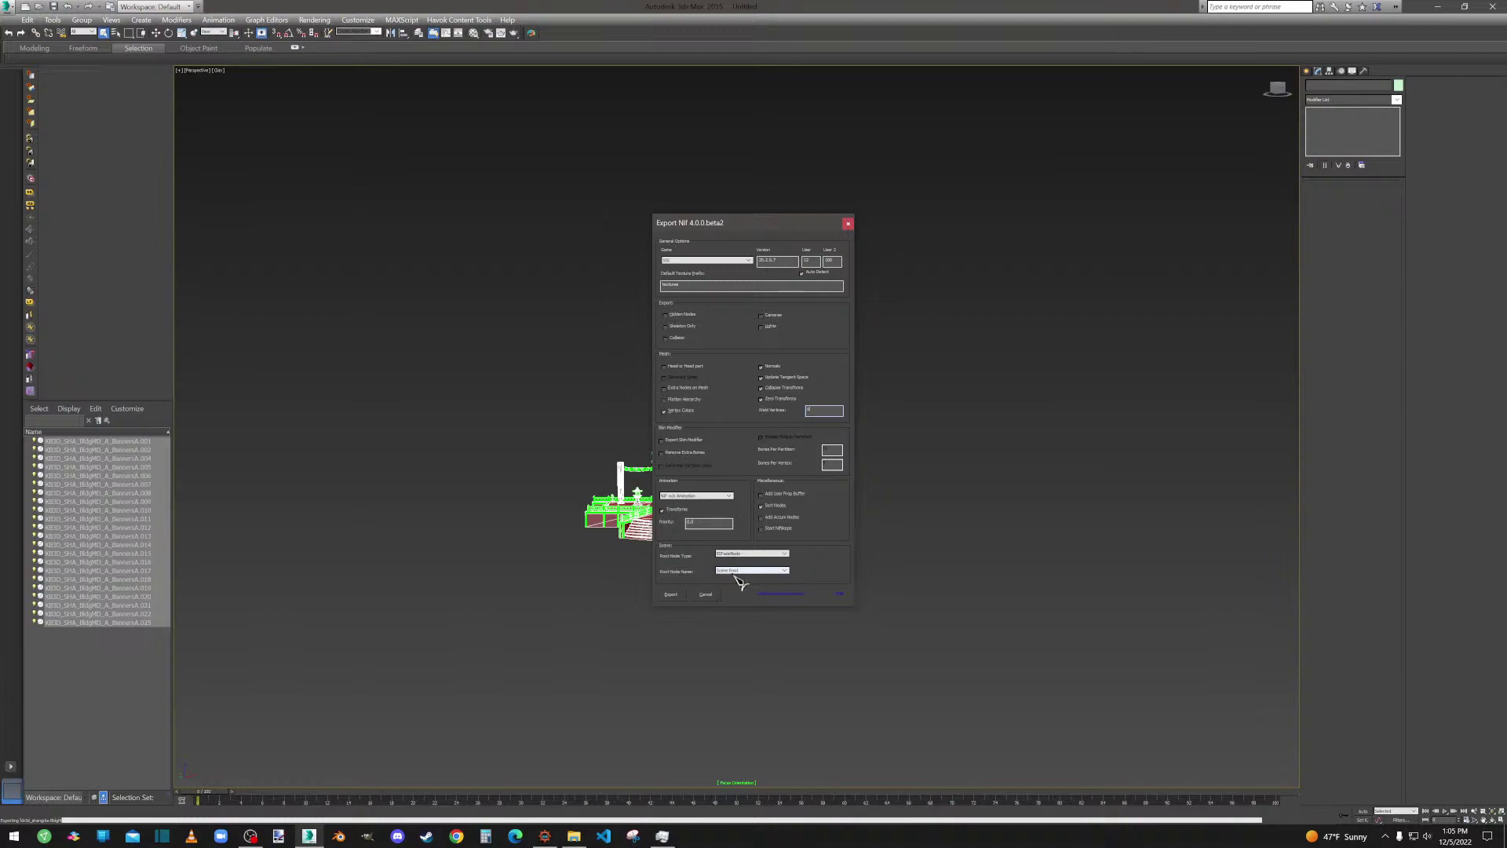
click(671, 595)
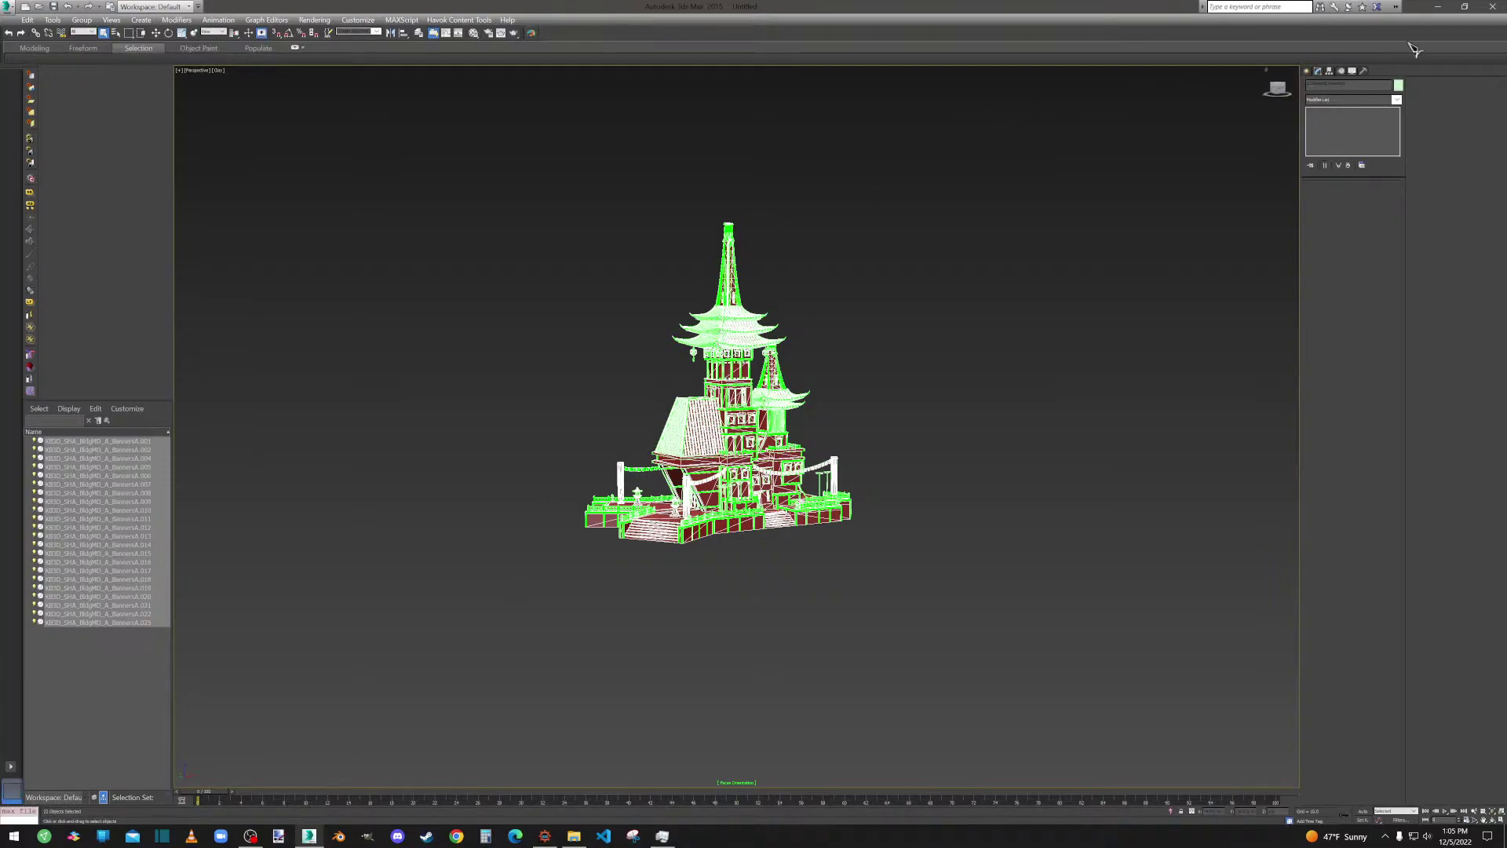
Switch from 3ds Max to the ck-cmd folder and open kb3d_shangrila-BldgMD_A.nif in NifSkope.
click(1438, 6)
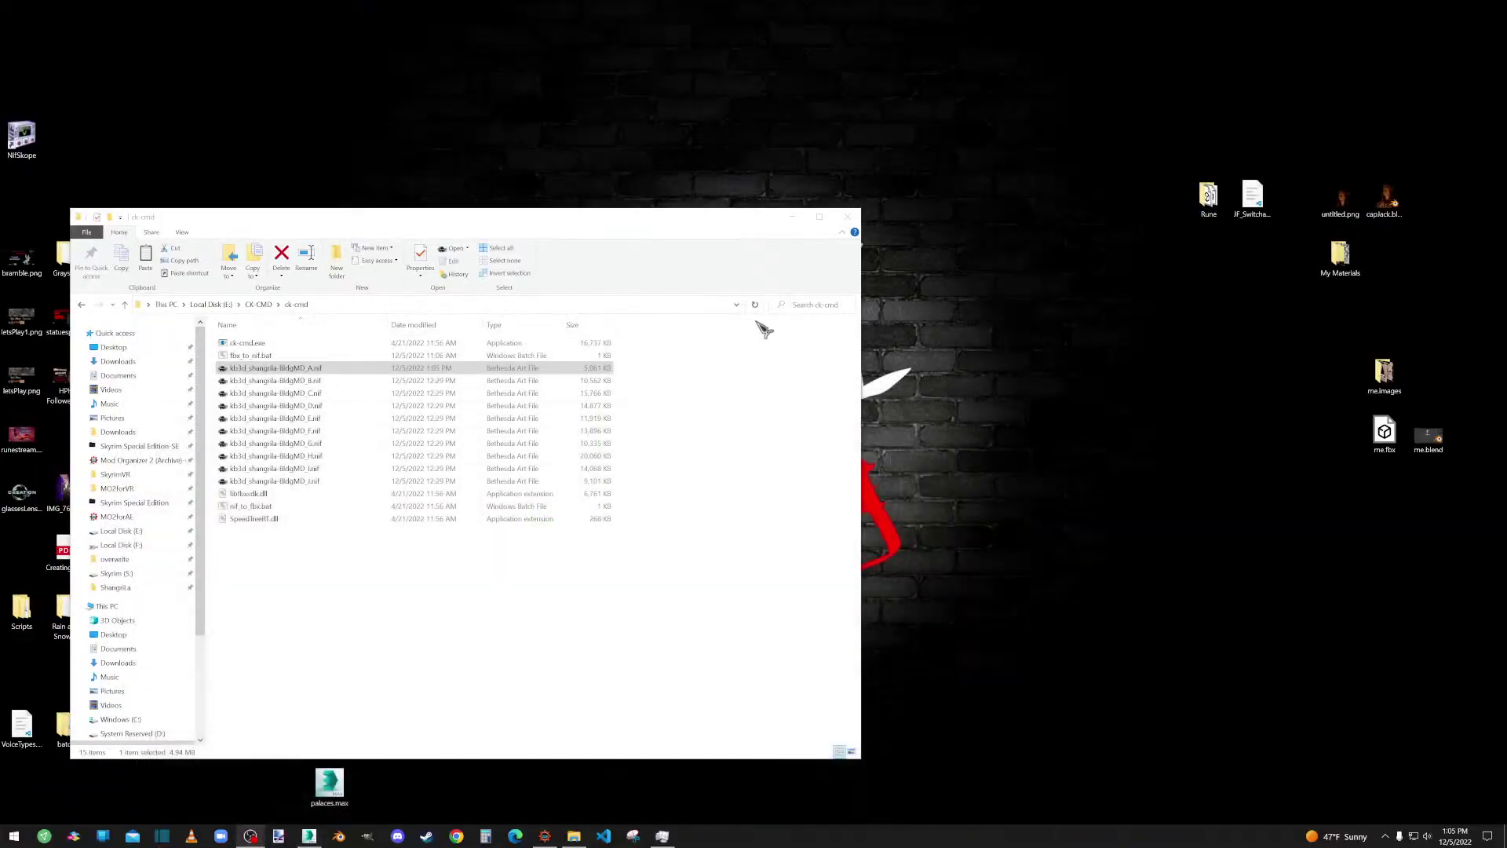
drag(292, 376, 22, 135)
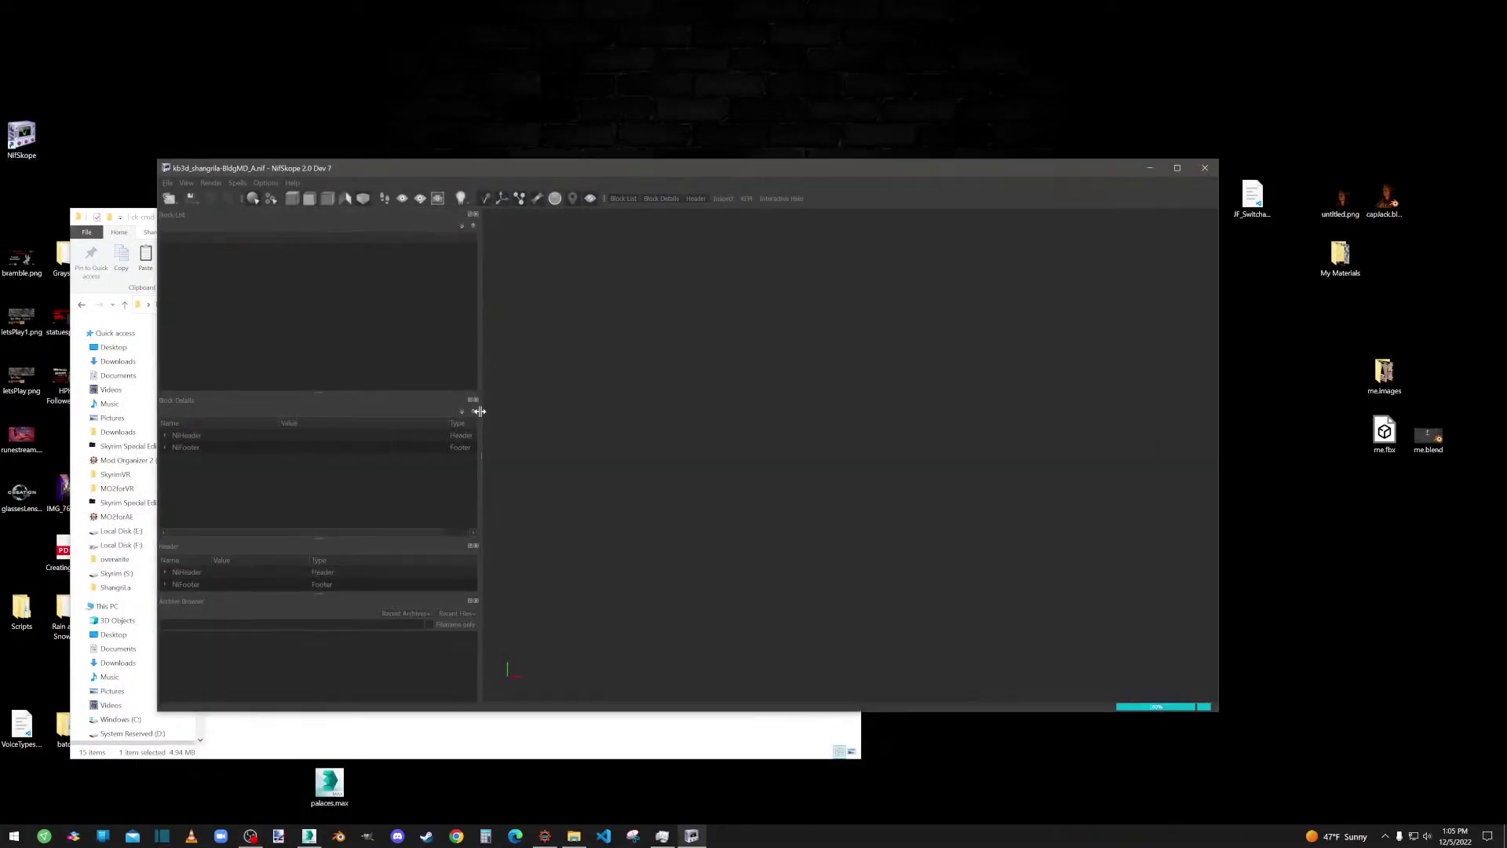
drag(860, 524, 707, 508)
scroll(851, 390, up, 5)
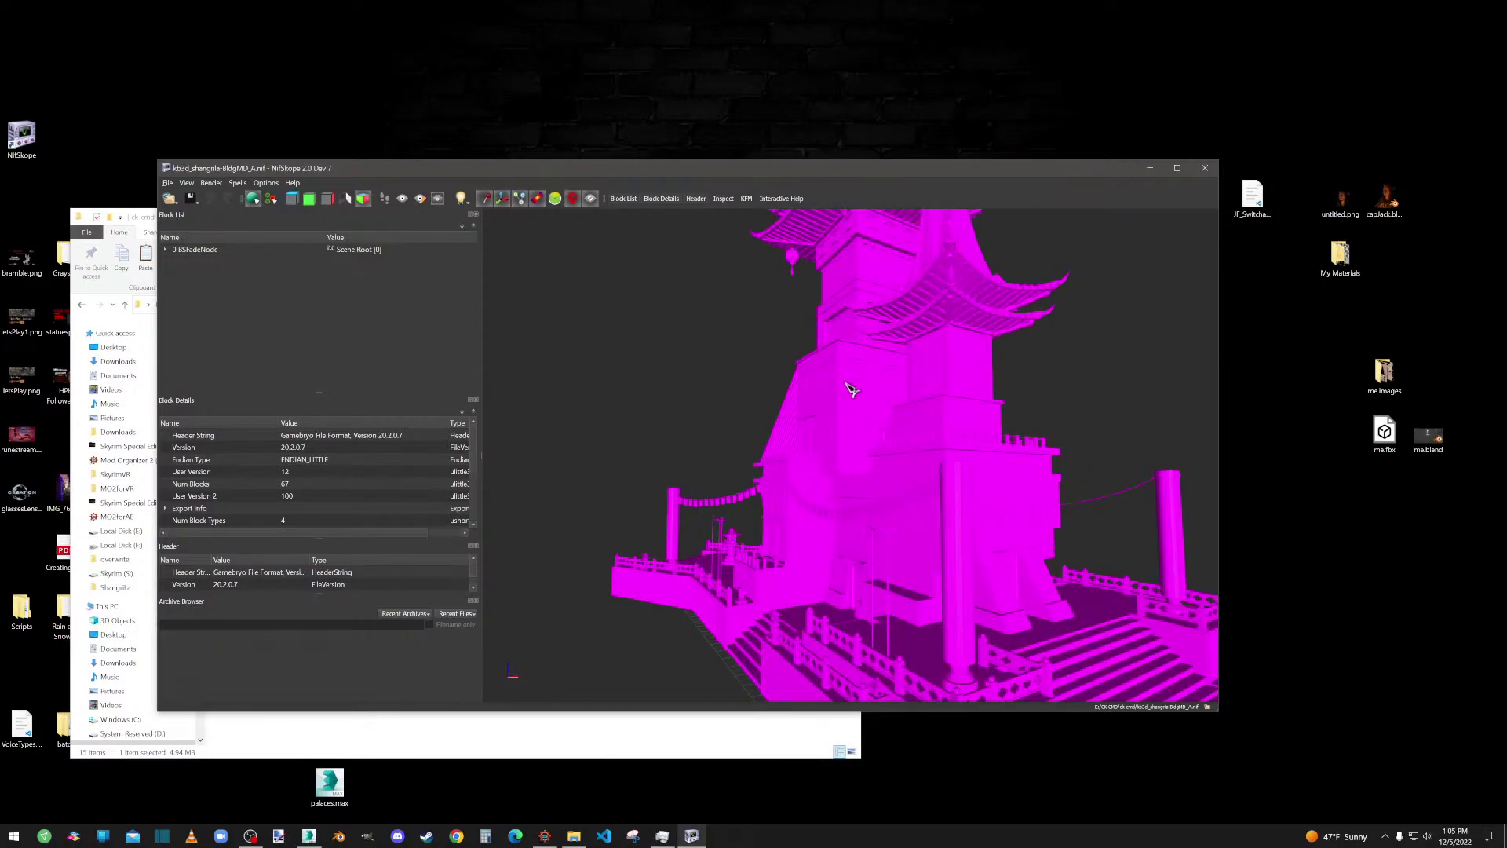
Apply a Mesh spell to the shape covering the turret wall below its pagoda roof, then clear the selection.
click(933, 303)
right_click(933, 308)
mouse_move(973, 349)
click(1031, 364)
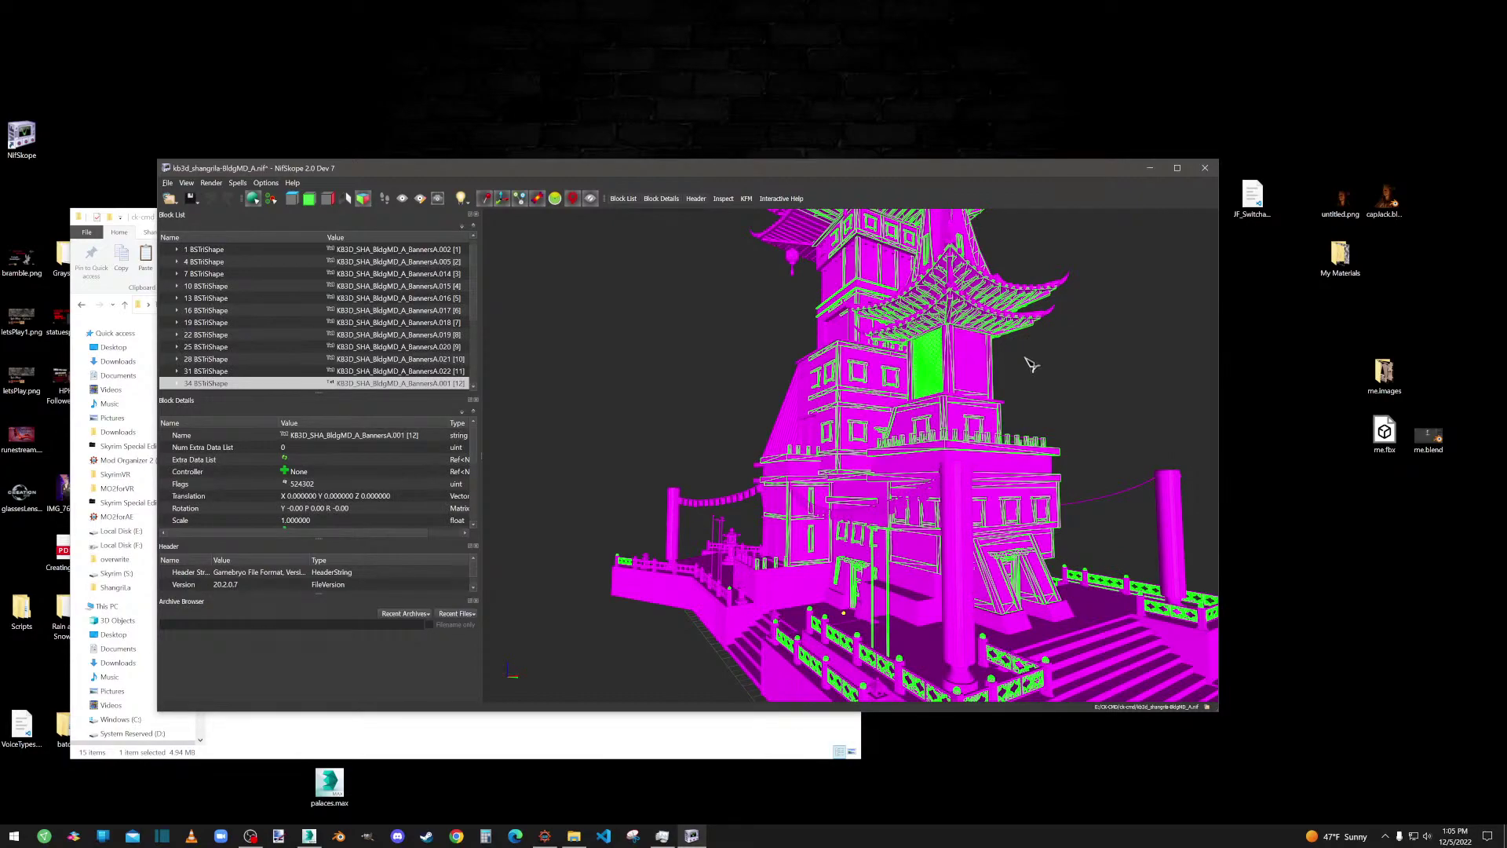
click(1140, 308)
Apply a Mesh spell to the trim shape under the main tower's upper roof eaves.
drag(820, 521, 851, 414)
click(853, 422)
right_click(840, 409)
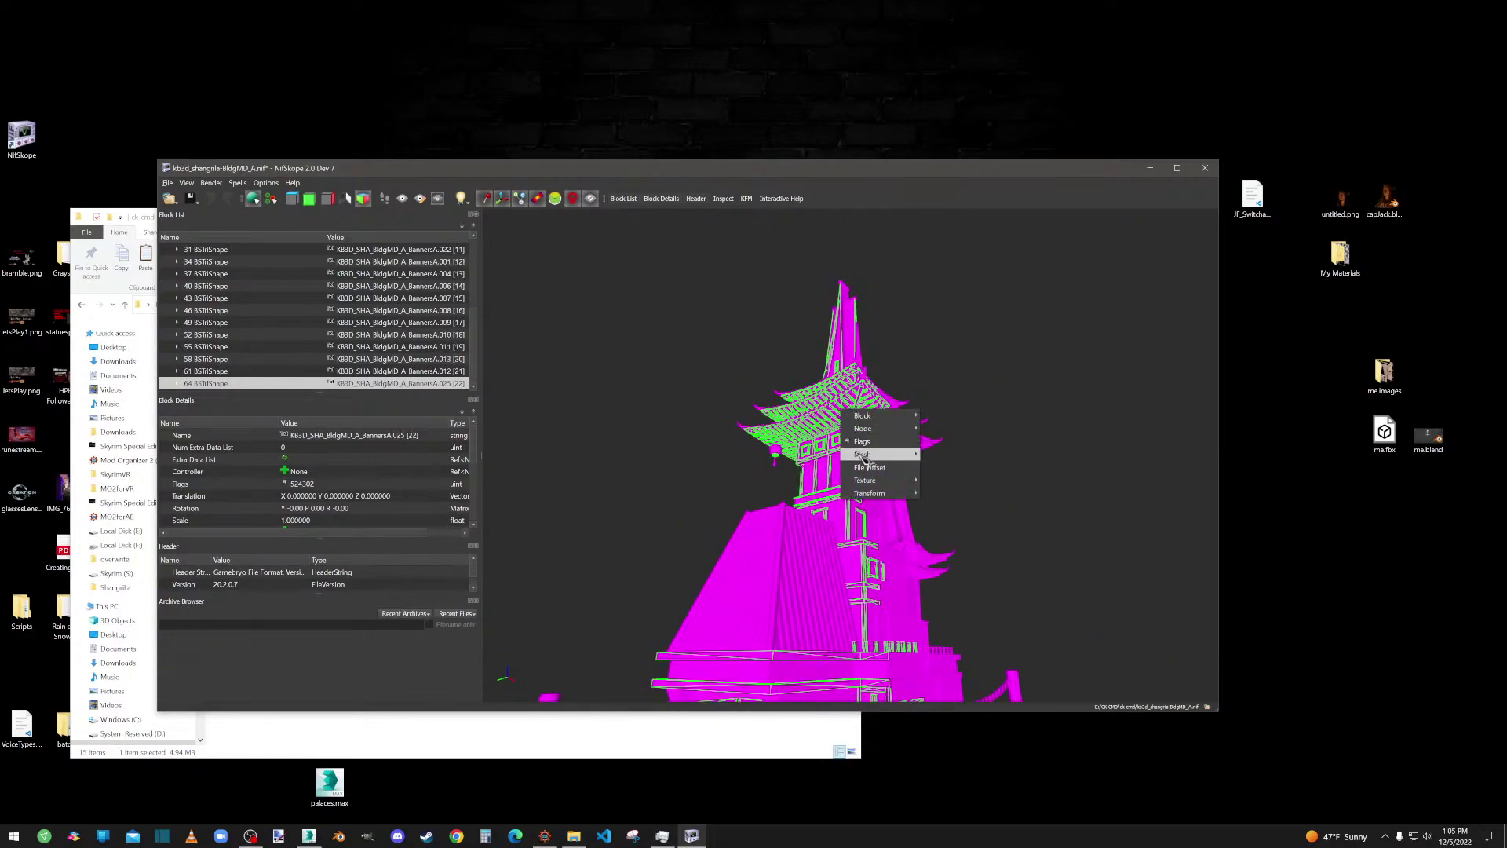
click(959, 471)
Examine the tower's side, tiled roofs and spire for shading errors by highlighting the roof and wall shapes.
middle_drag(865, 644, 867, 434)
drag(887, 366, 854, 405)
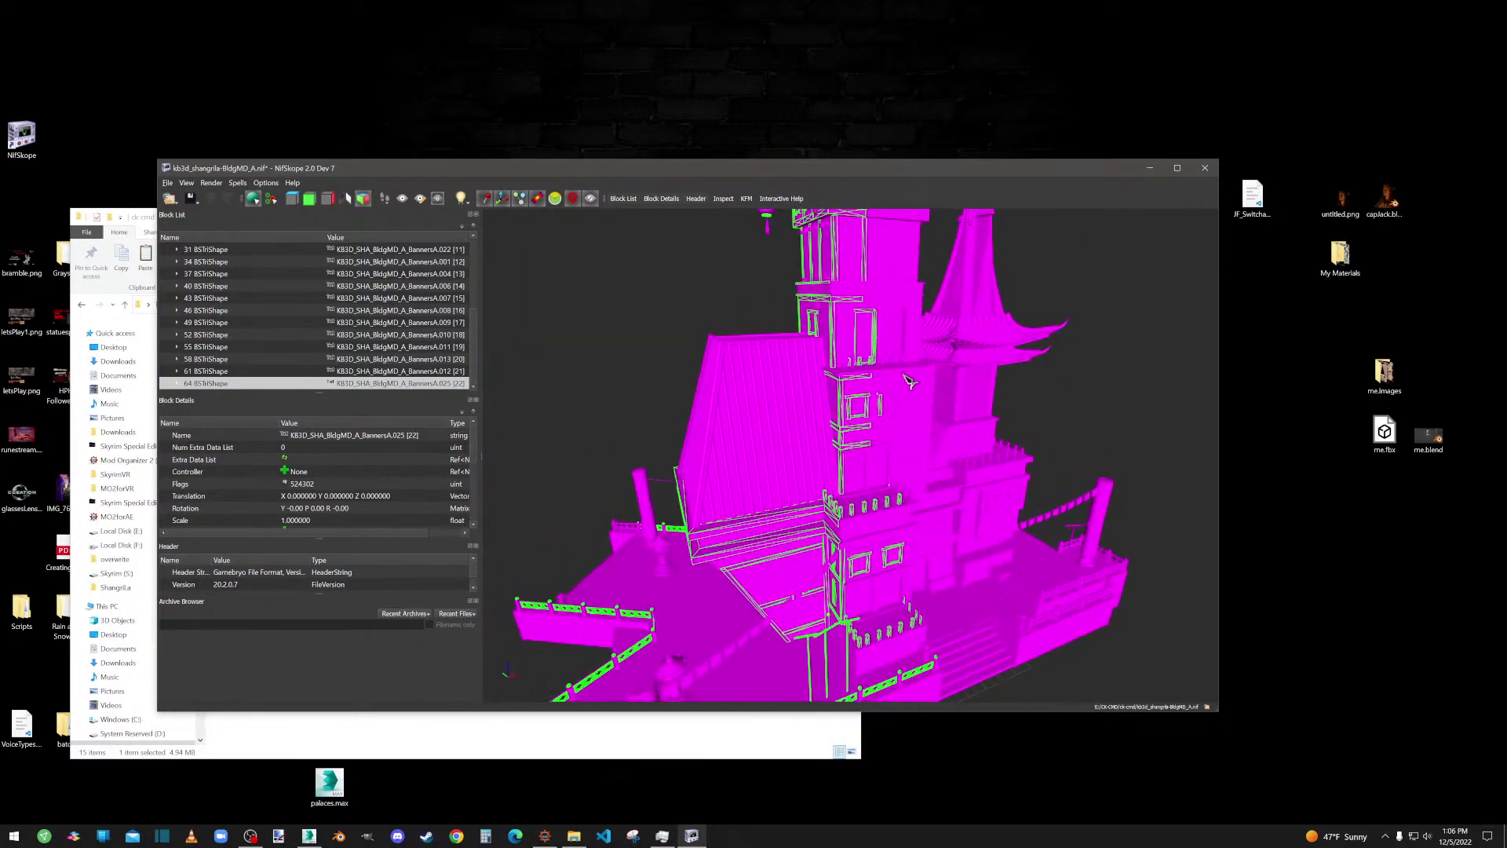
middle_drag(920, 371, 852, 441)
scroll(861, 447, up, 4)
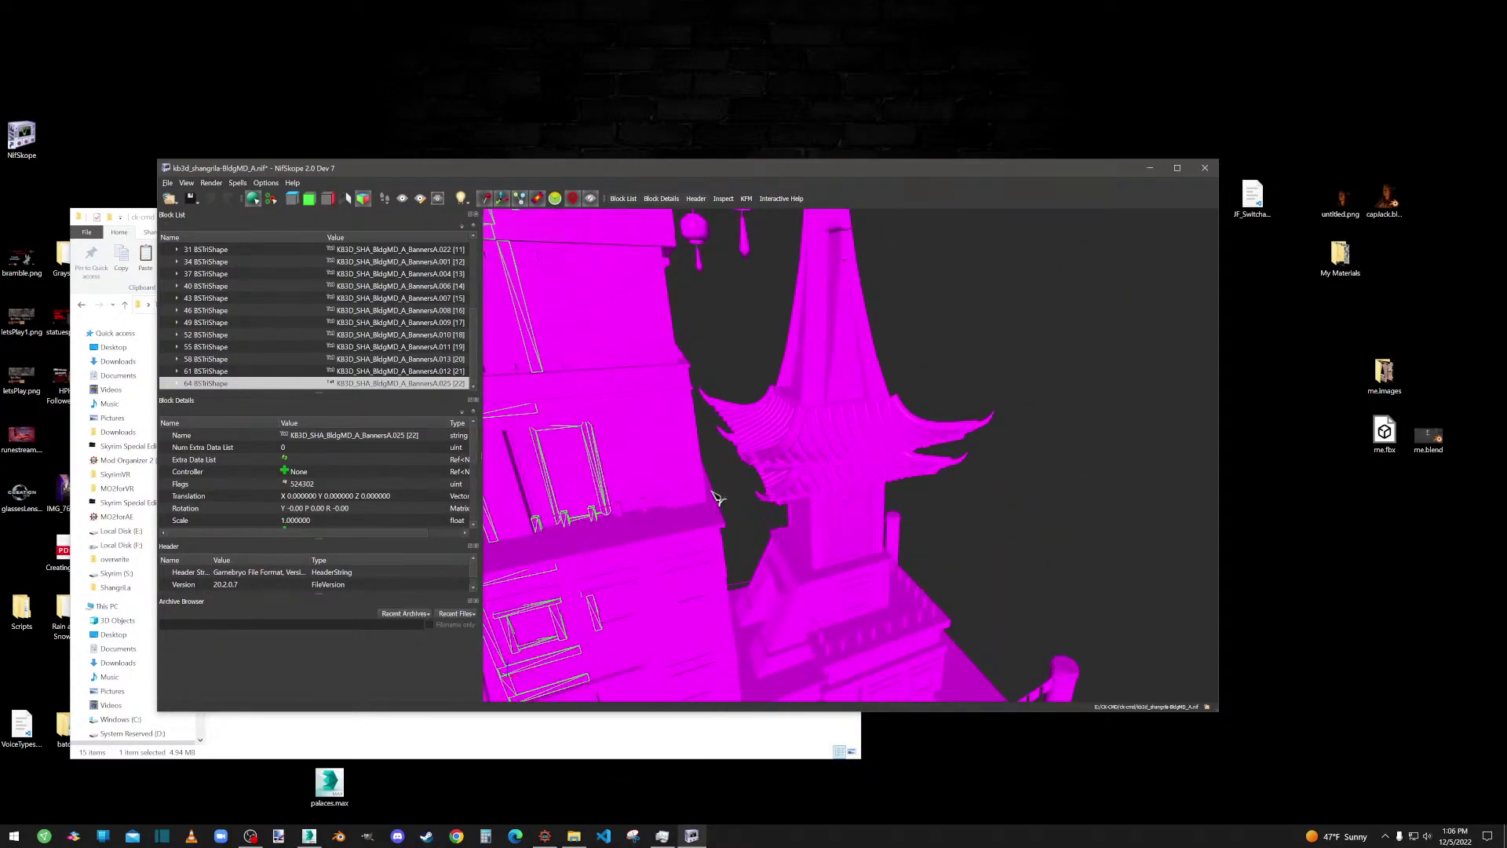
middle_drag(538, 374, 644, 509)
drag(645, 509, 743, 511)
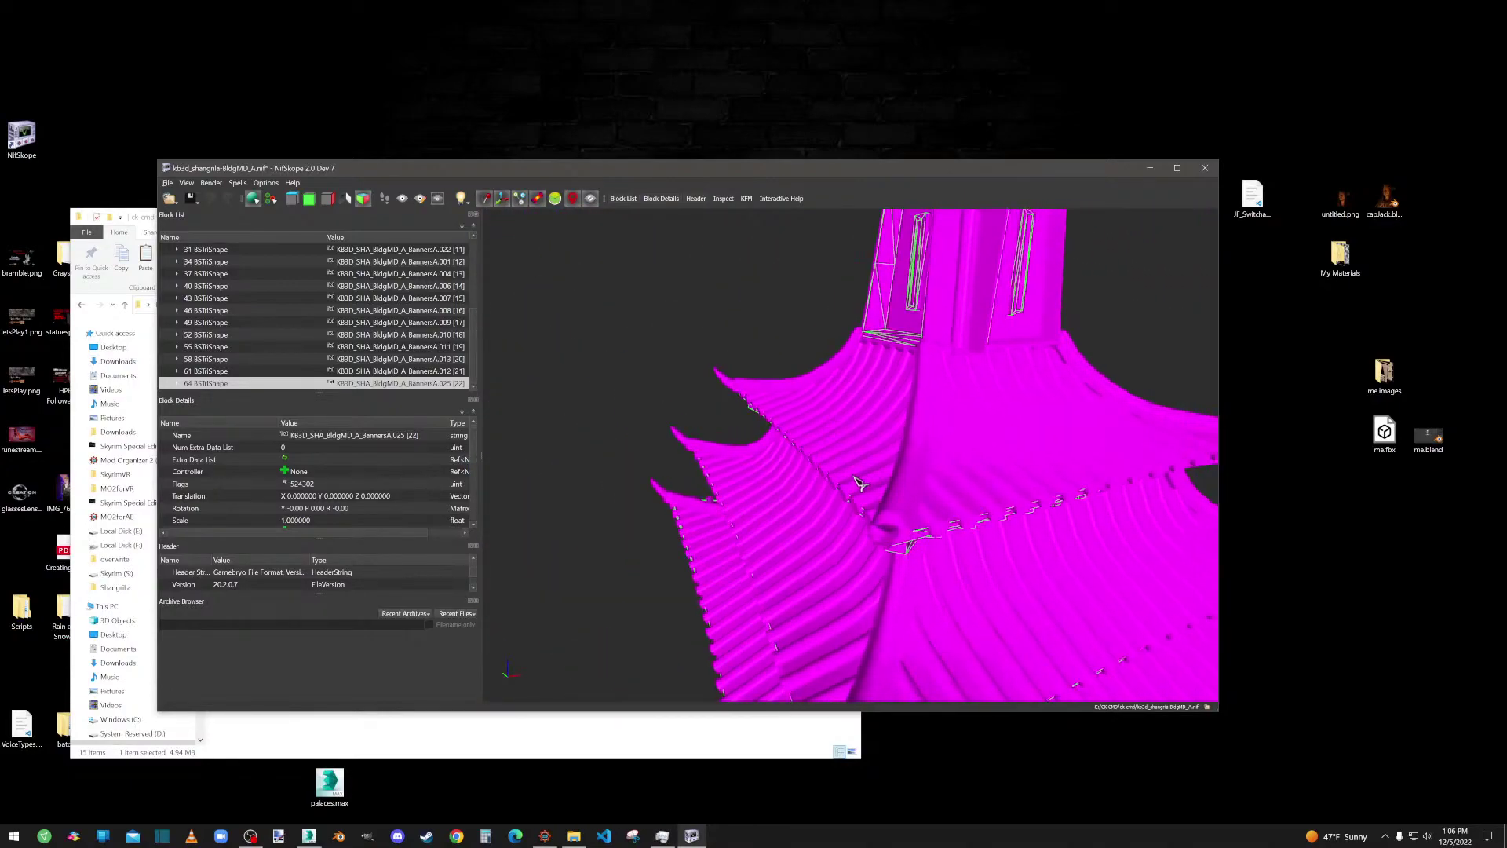
click(860, 484)
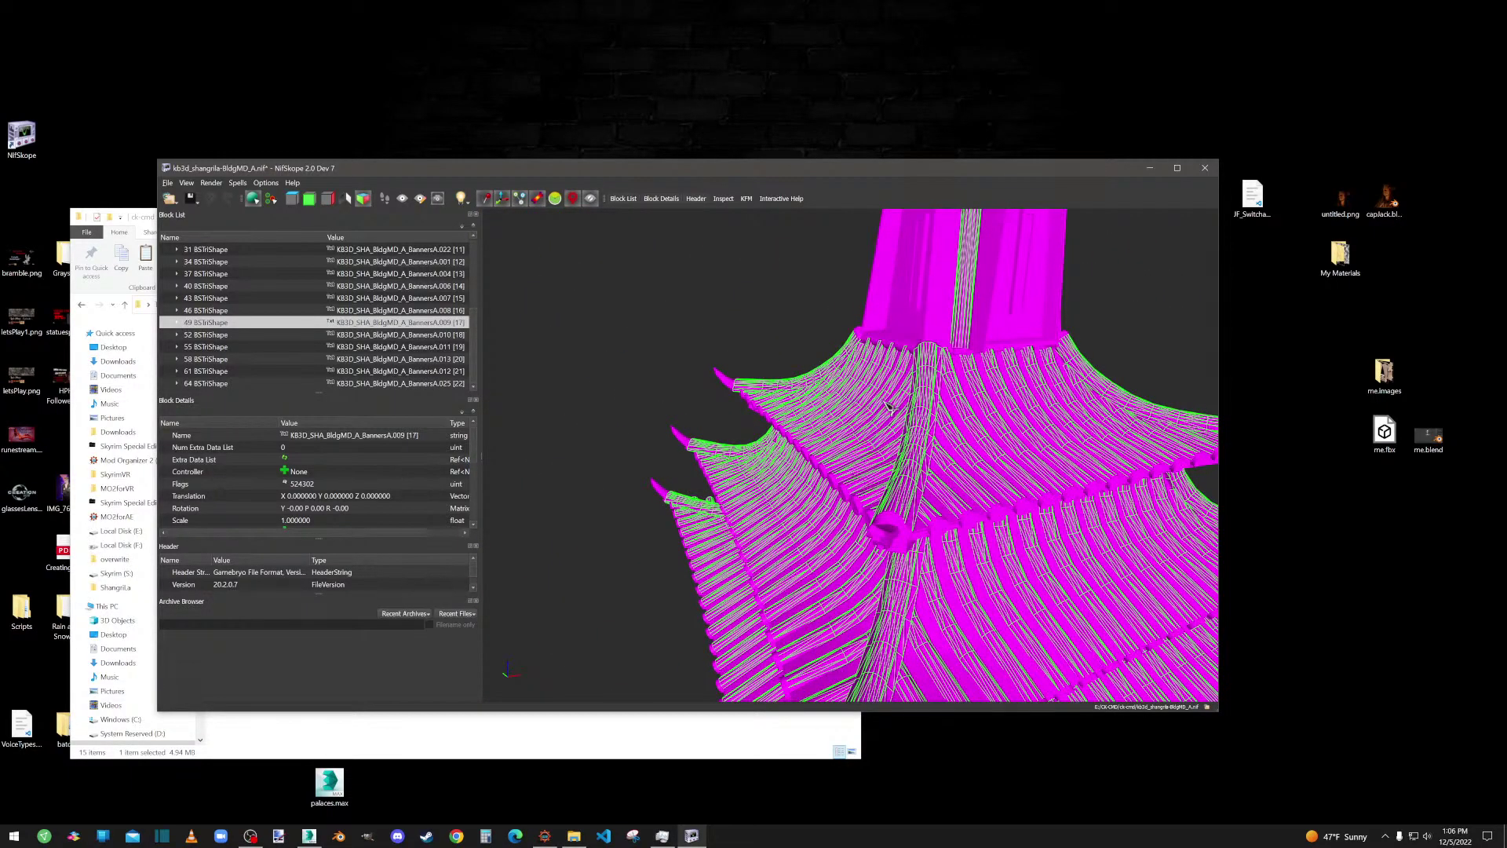
scroll(887, 404, down, 5)
drag(927, 378, 738, 373)
click(738, 351)
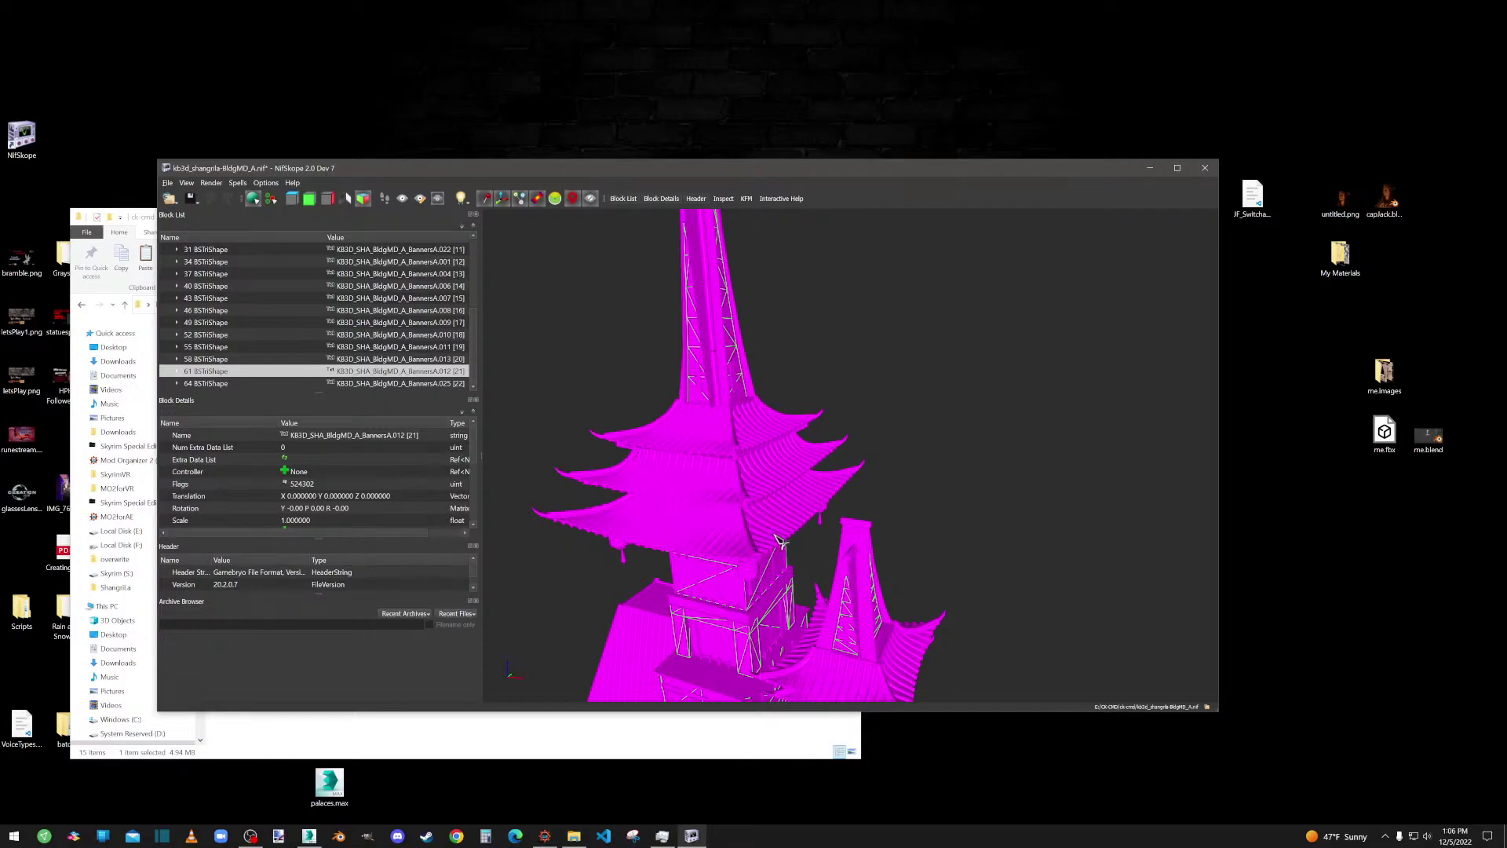
Examine the lower walls, entrance stairs and terrace railings of the building up close.
middle_drag(775, 535, 914, 372)
middle_drag(909, 495, 936, 380)
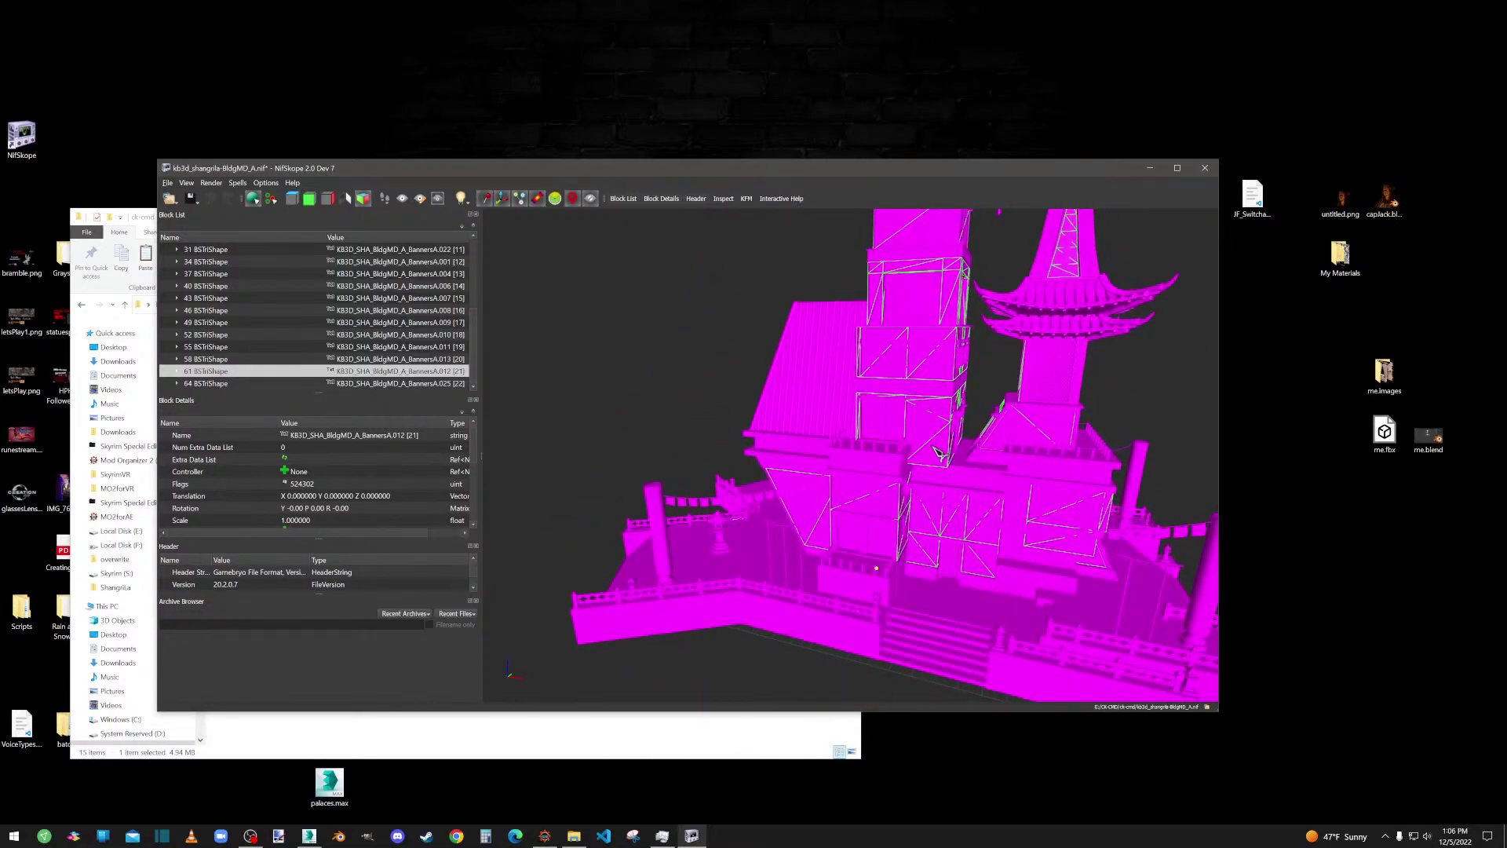
middle_drag(934, 584, 854, 522)
scroll(907, 587, up, 5)
middle_drag(911, 593, 852, 516)
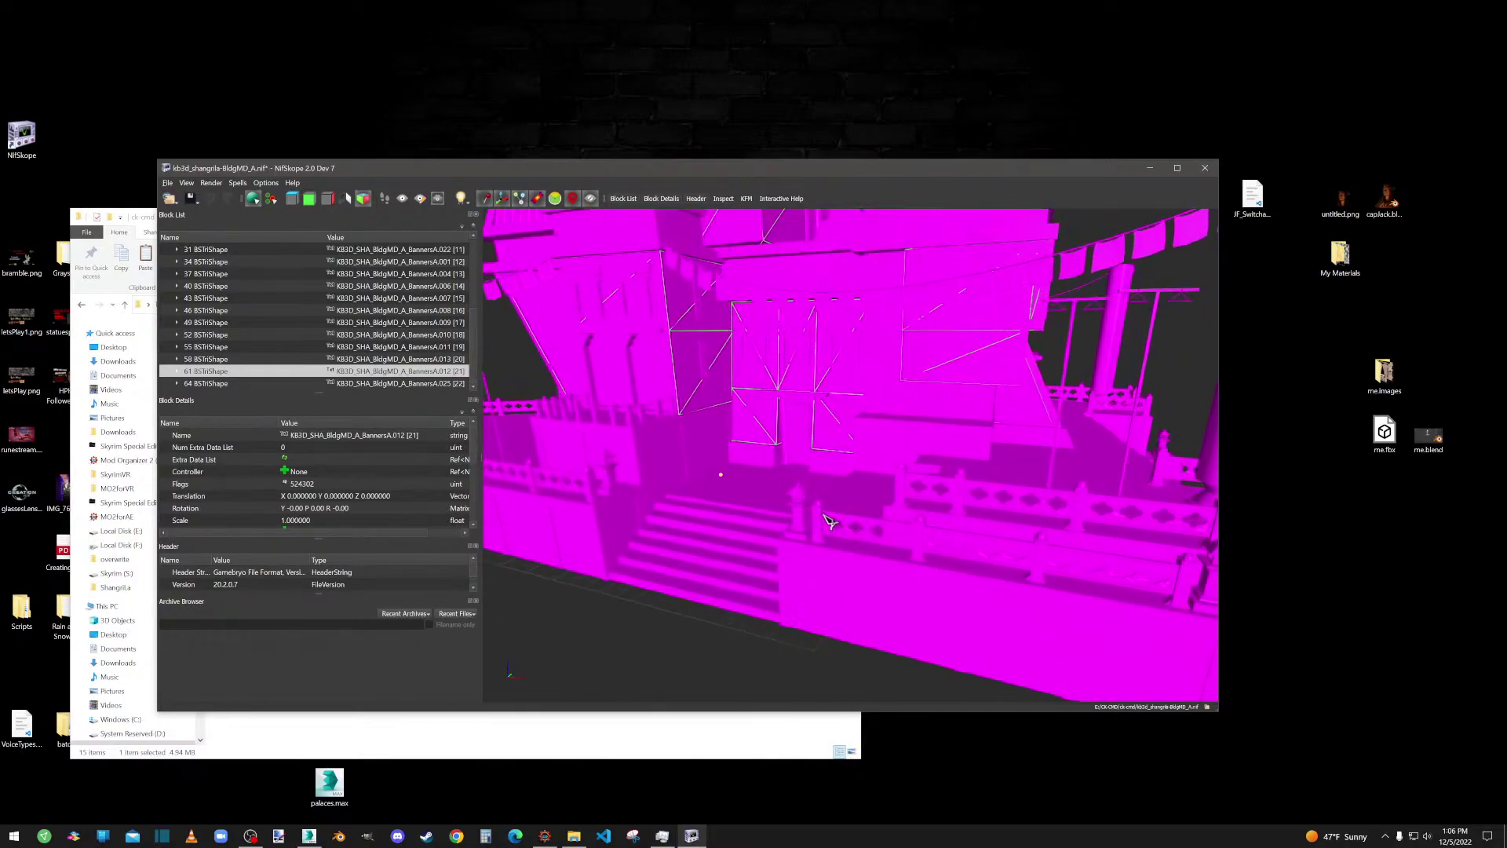
drag(883, 534, 754, 314)
Apply a Mesh spell to the window frame shape with the scalloped brackets, then clear the selection.
click(756, 318)
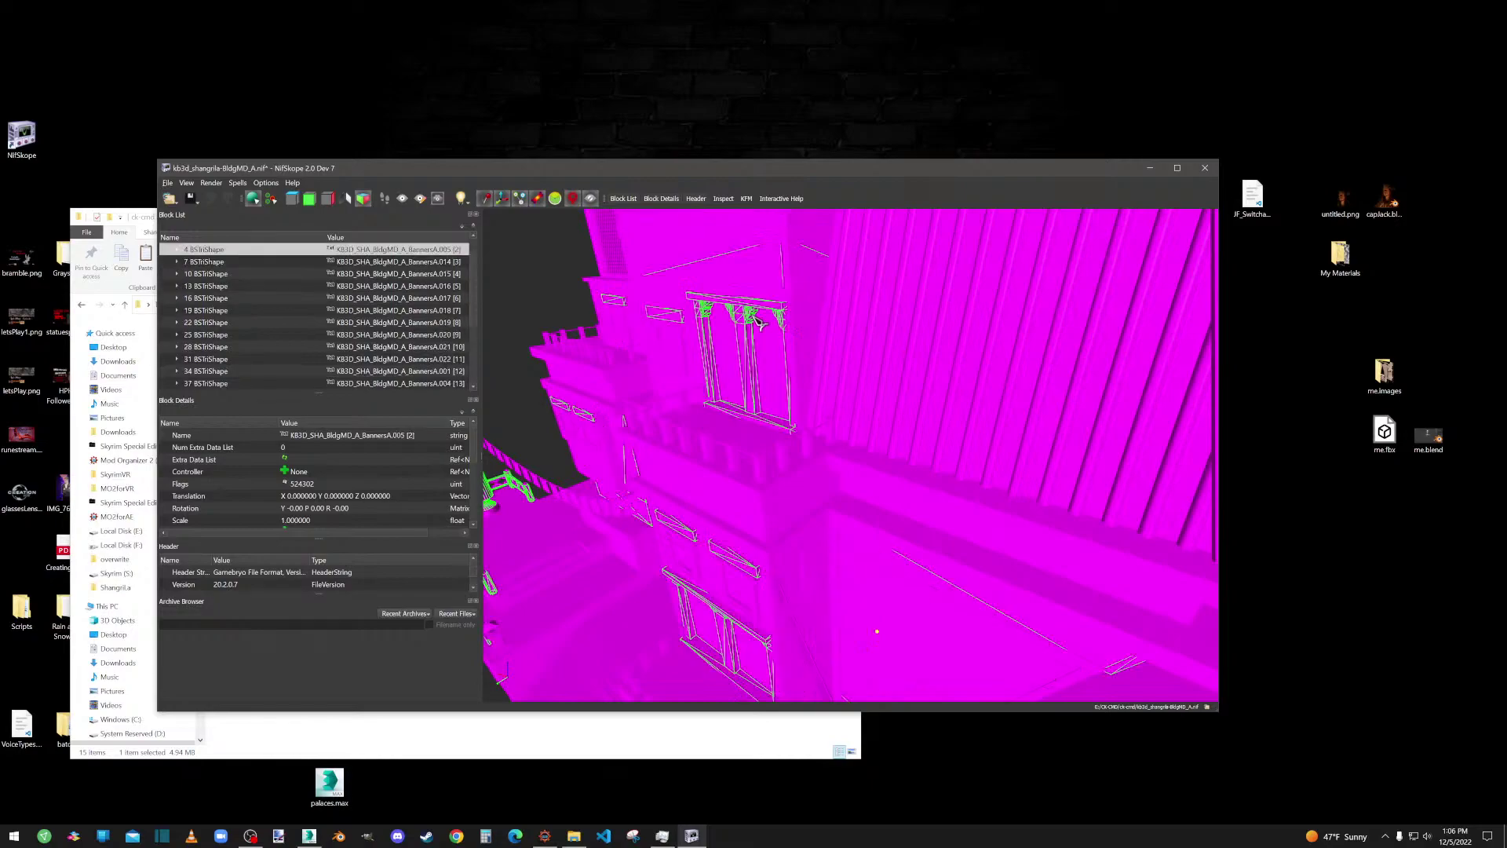
right_click(756, 318)
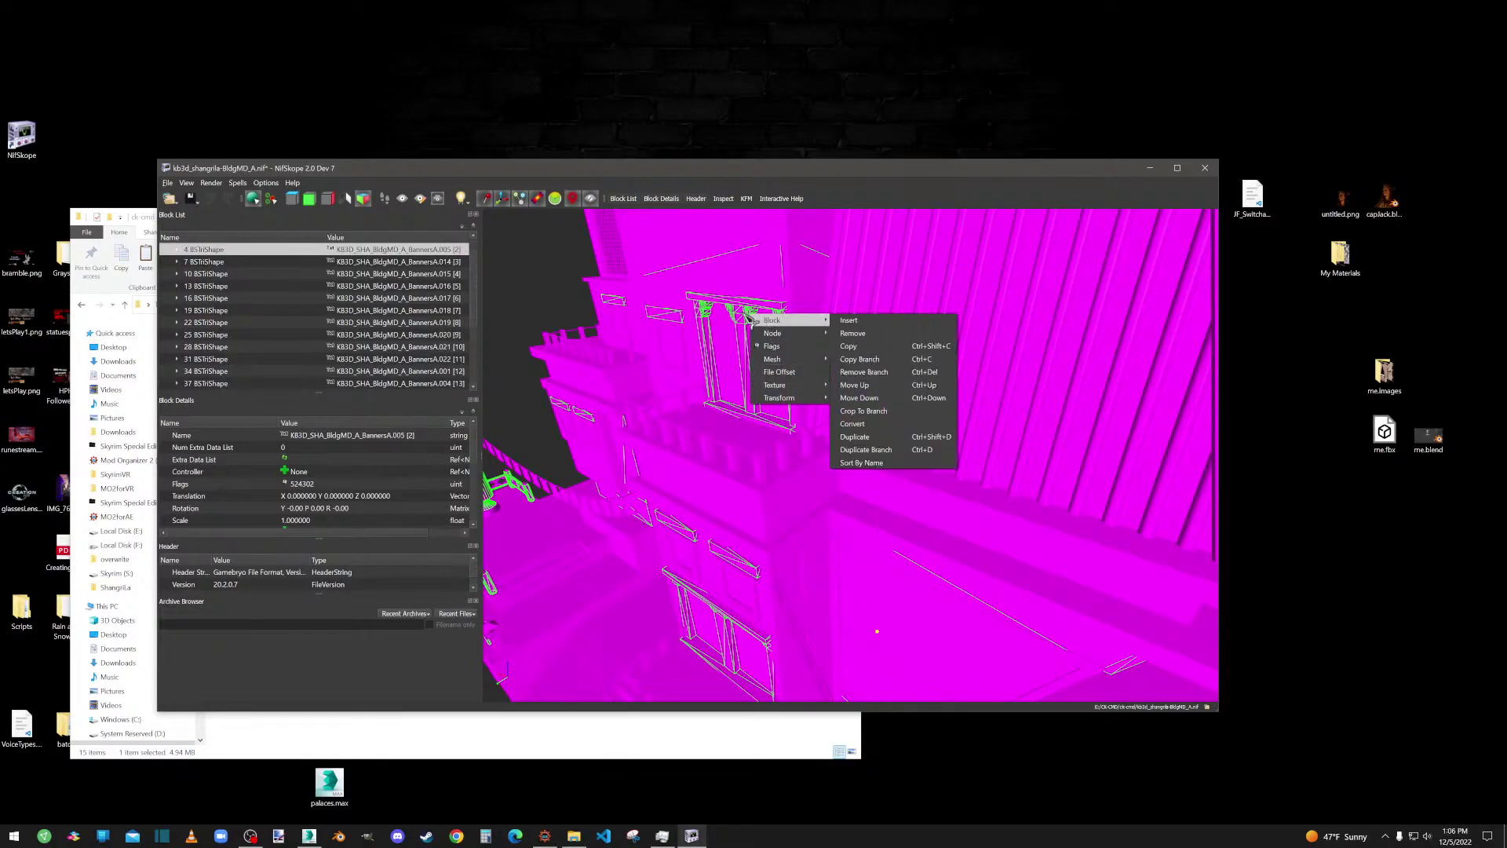
click(562, 262)
scroll(768, 306, up, 5)
drag(774, 314, 777, 353)
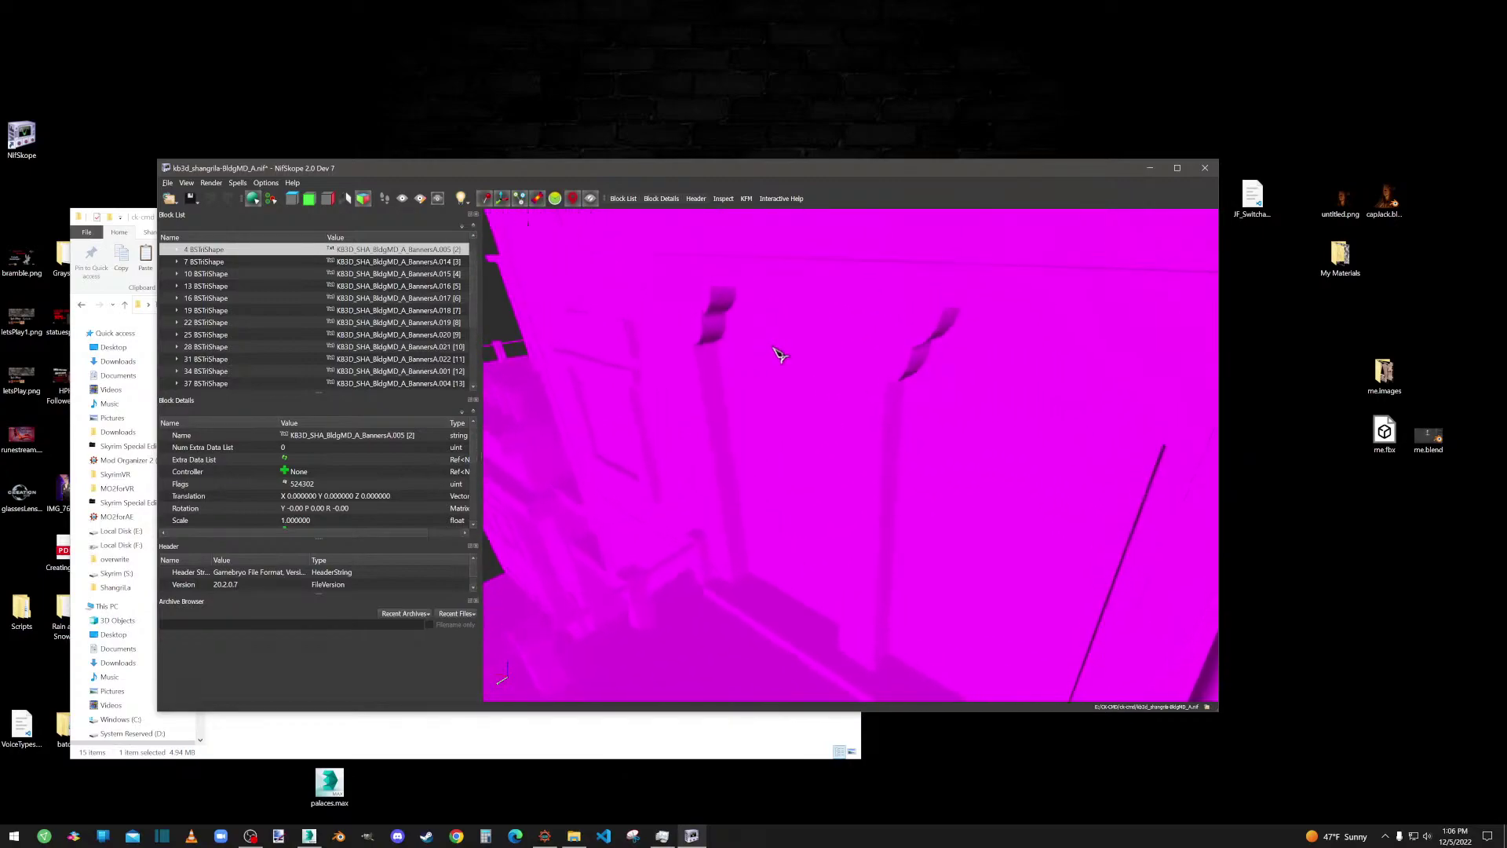
click(923, 378)
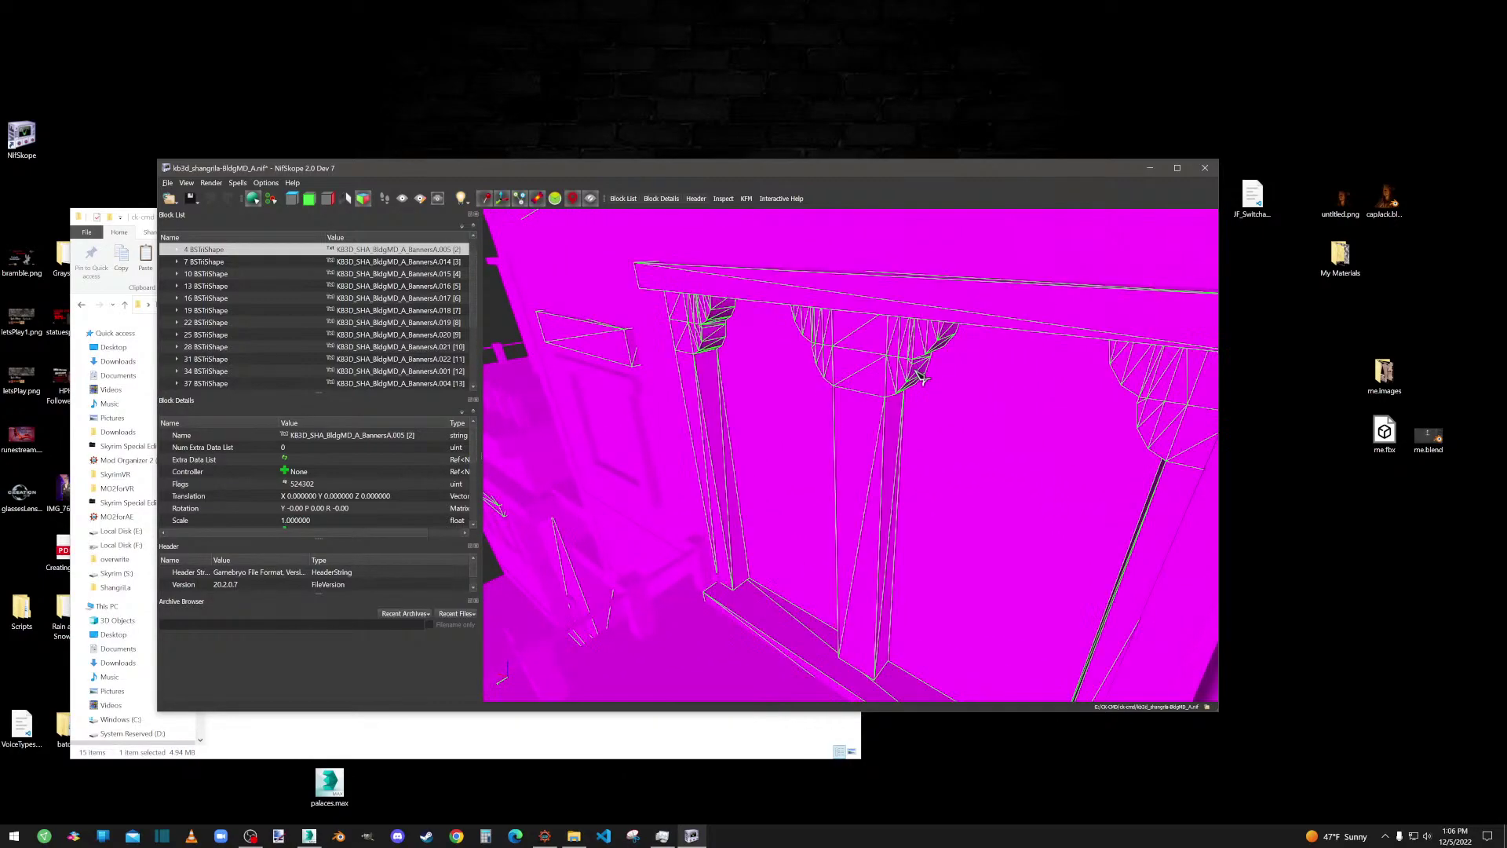
right_click(922, 379)
mouse_move(961, 424)
click(1033, 430)
scroll(850, 406, down, 8)
click(709, 380)
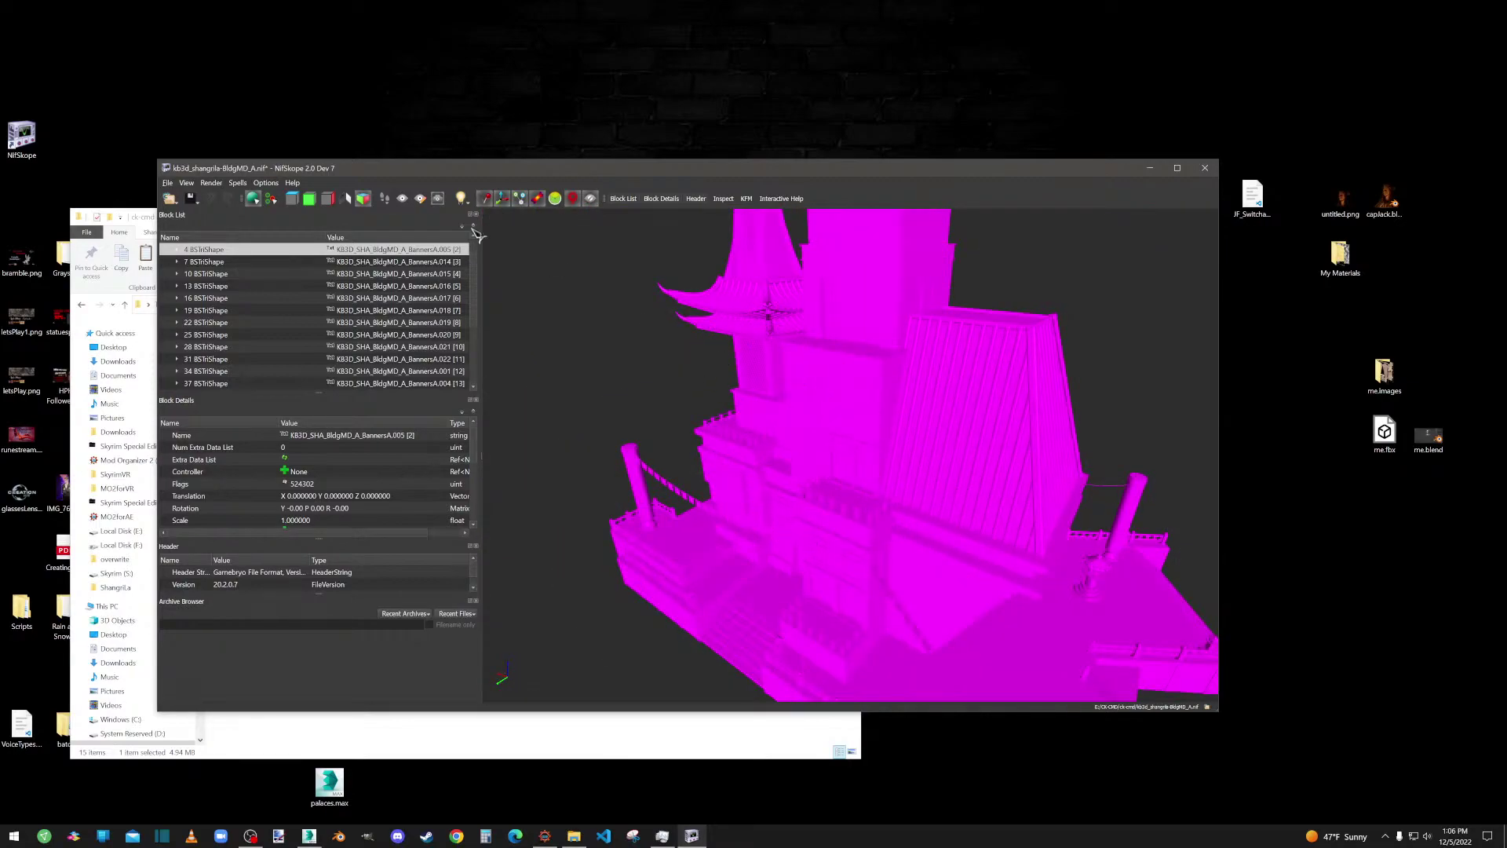
Save the modified kb3d_shangrila-BldgMD_A.nif and maximize its window to show the full block list.
click(190, 198)
click(1176, 168)
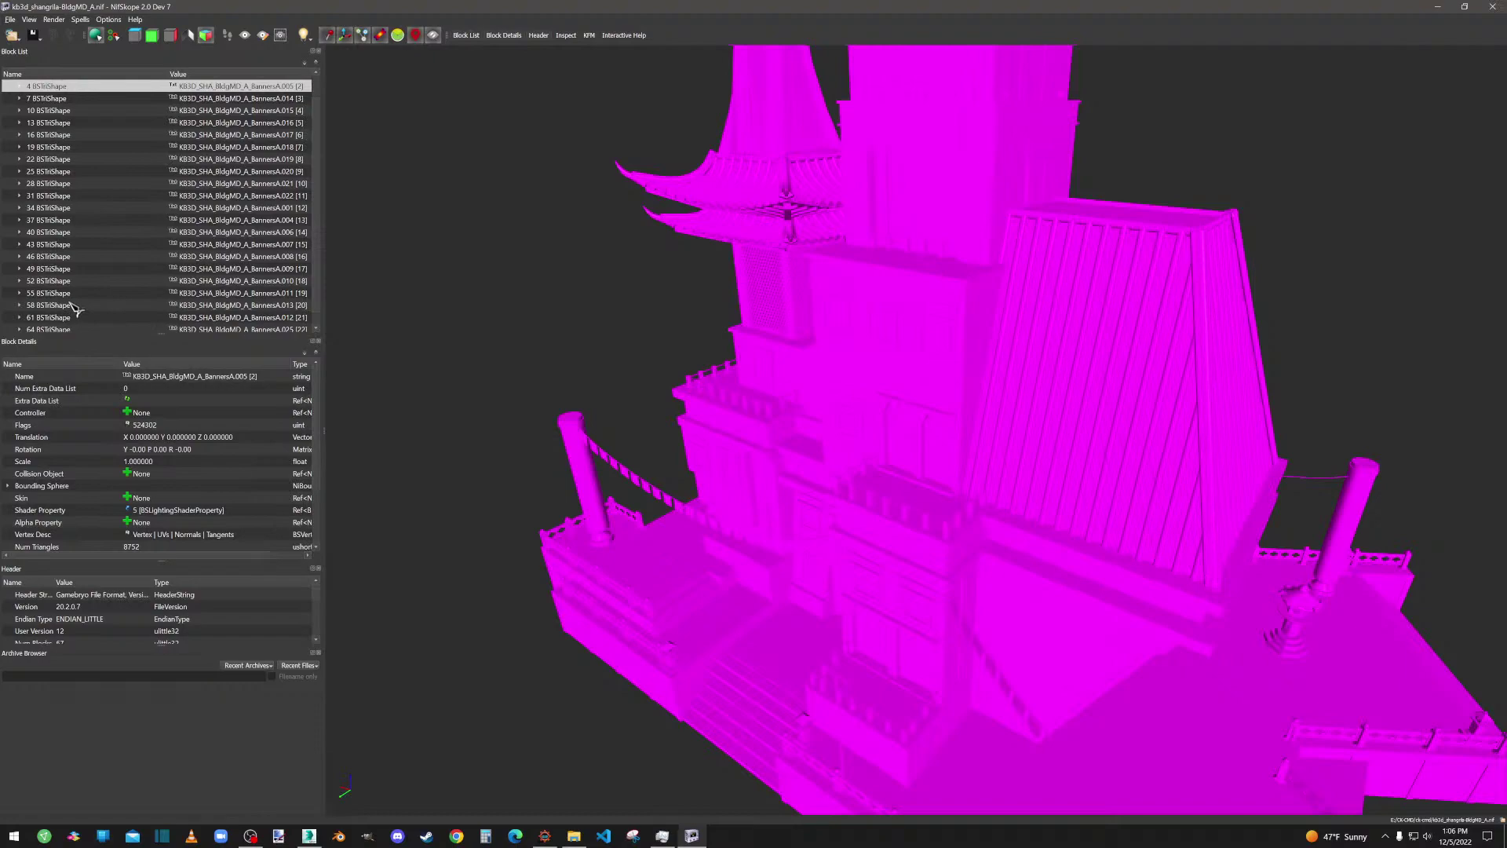
scroll(76, 308, up, 1)
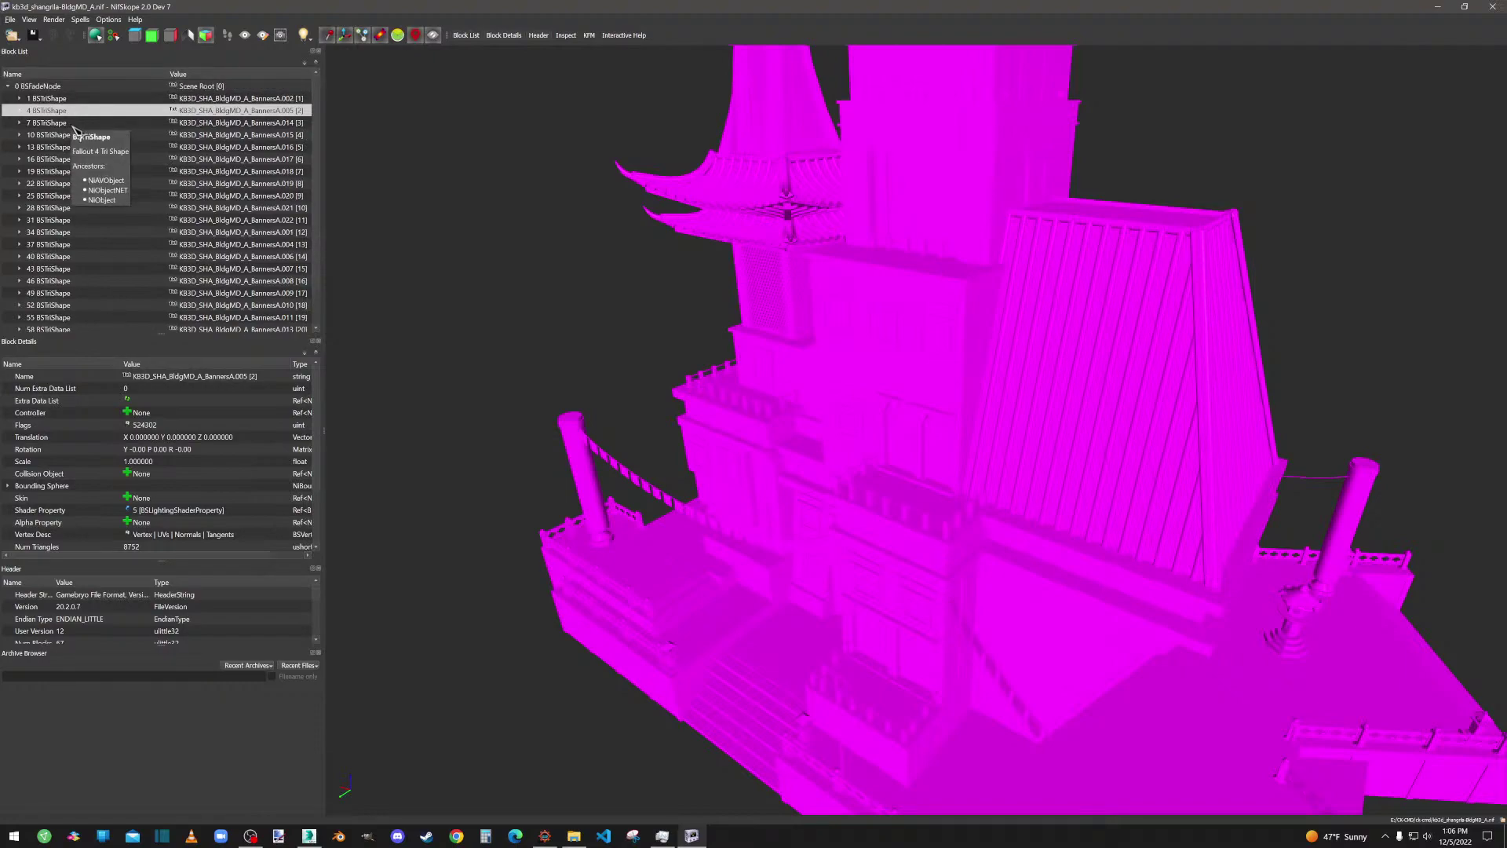
Open kb3d_shangrila-BldgMD_B.nif in NifSkope, examine its node hierarchy and first shape for comparison, and close it.
click(1439, 8)
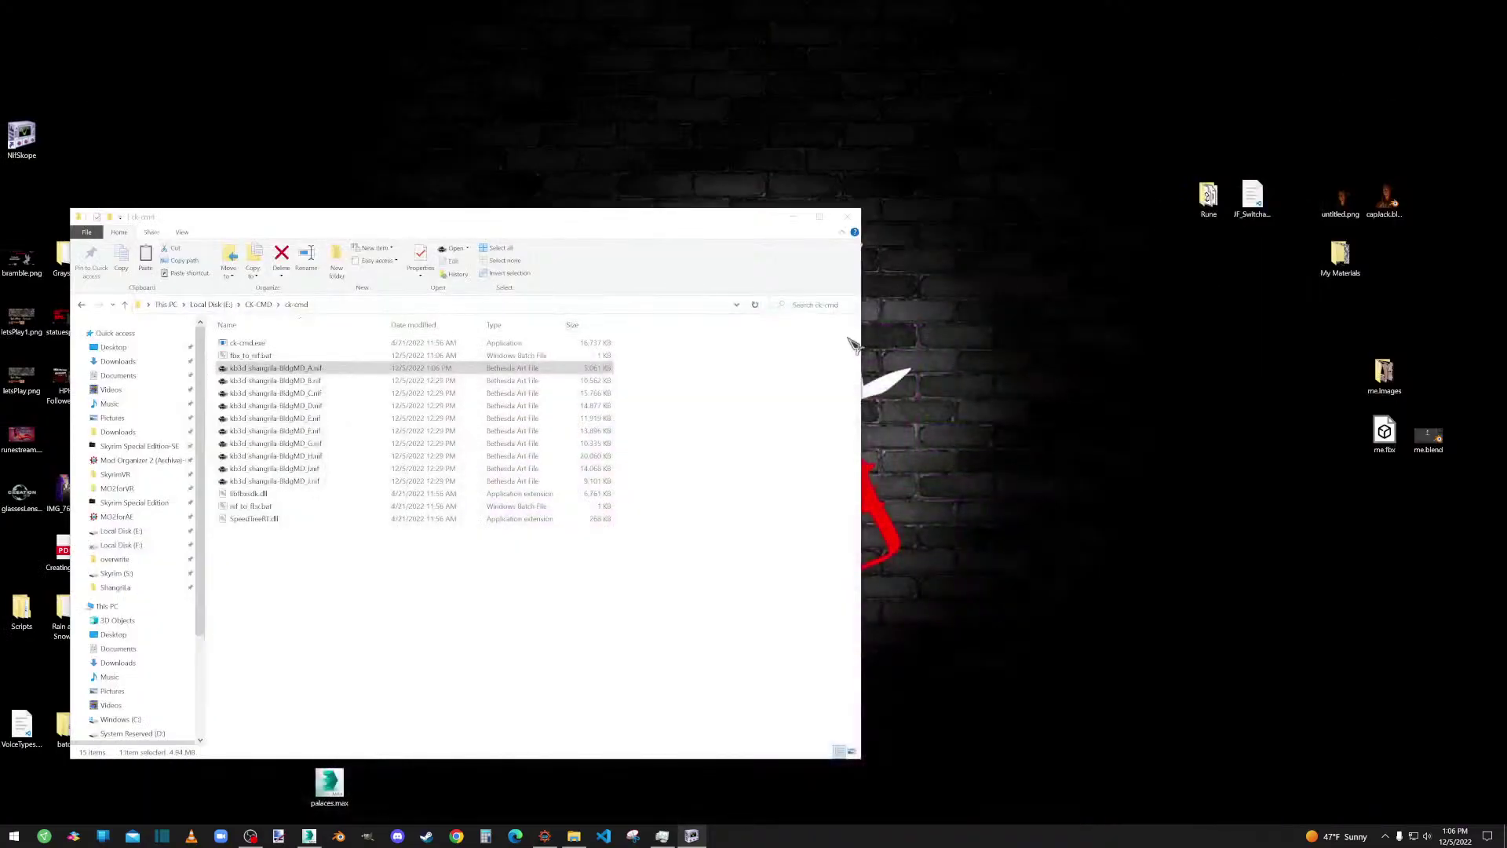
drag(275, 381, 23, 135)
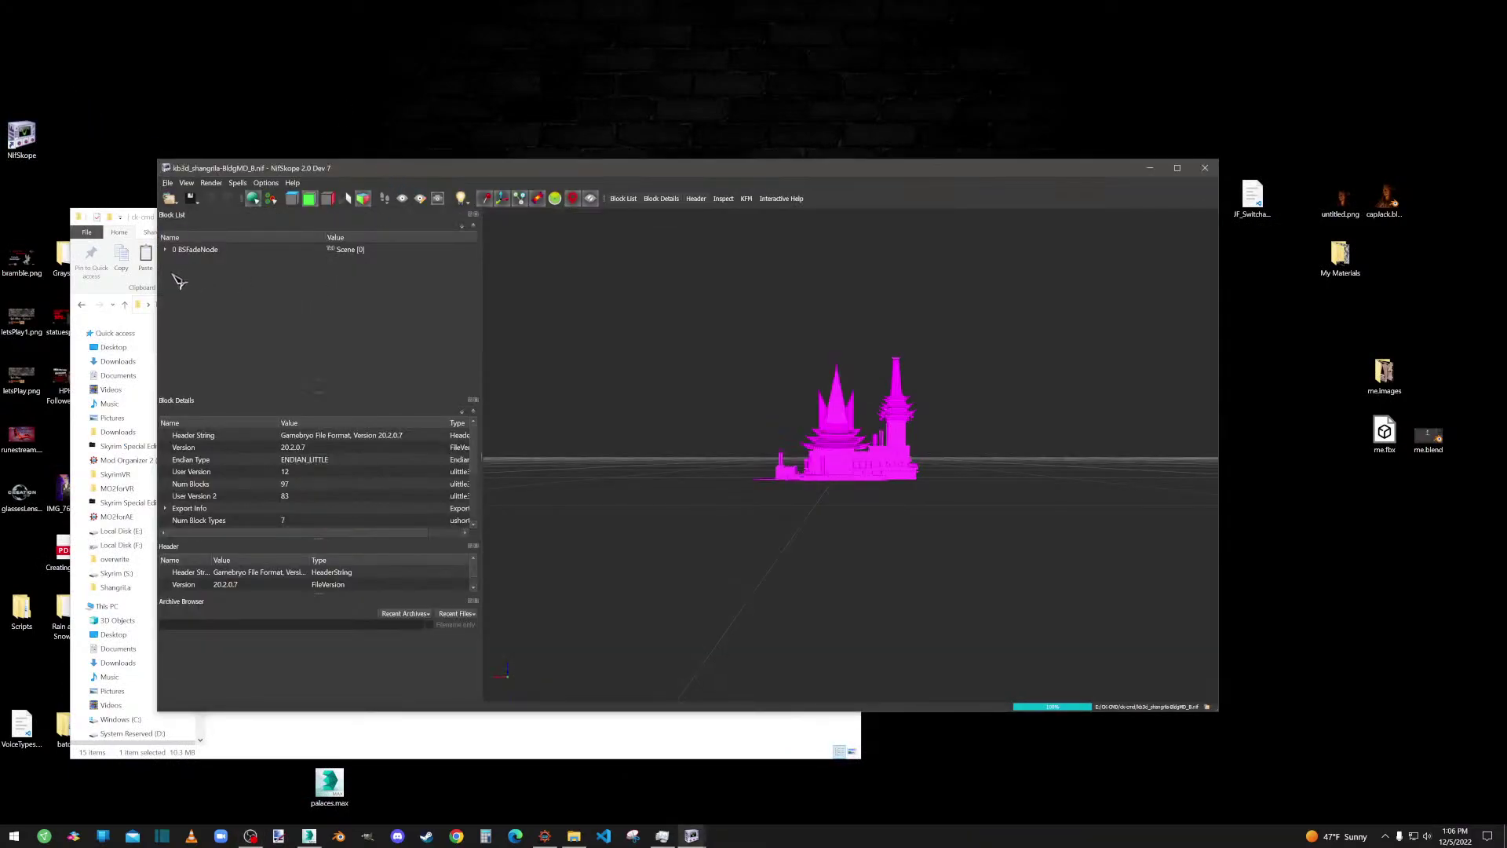
click(165, 250)
click(198, 274)
double_click(200, 275)
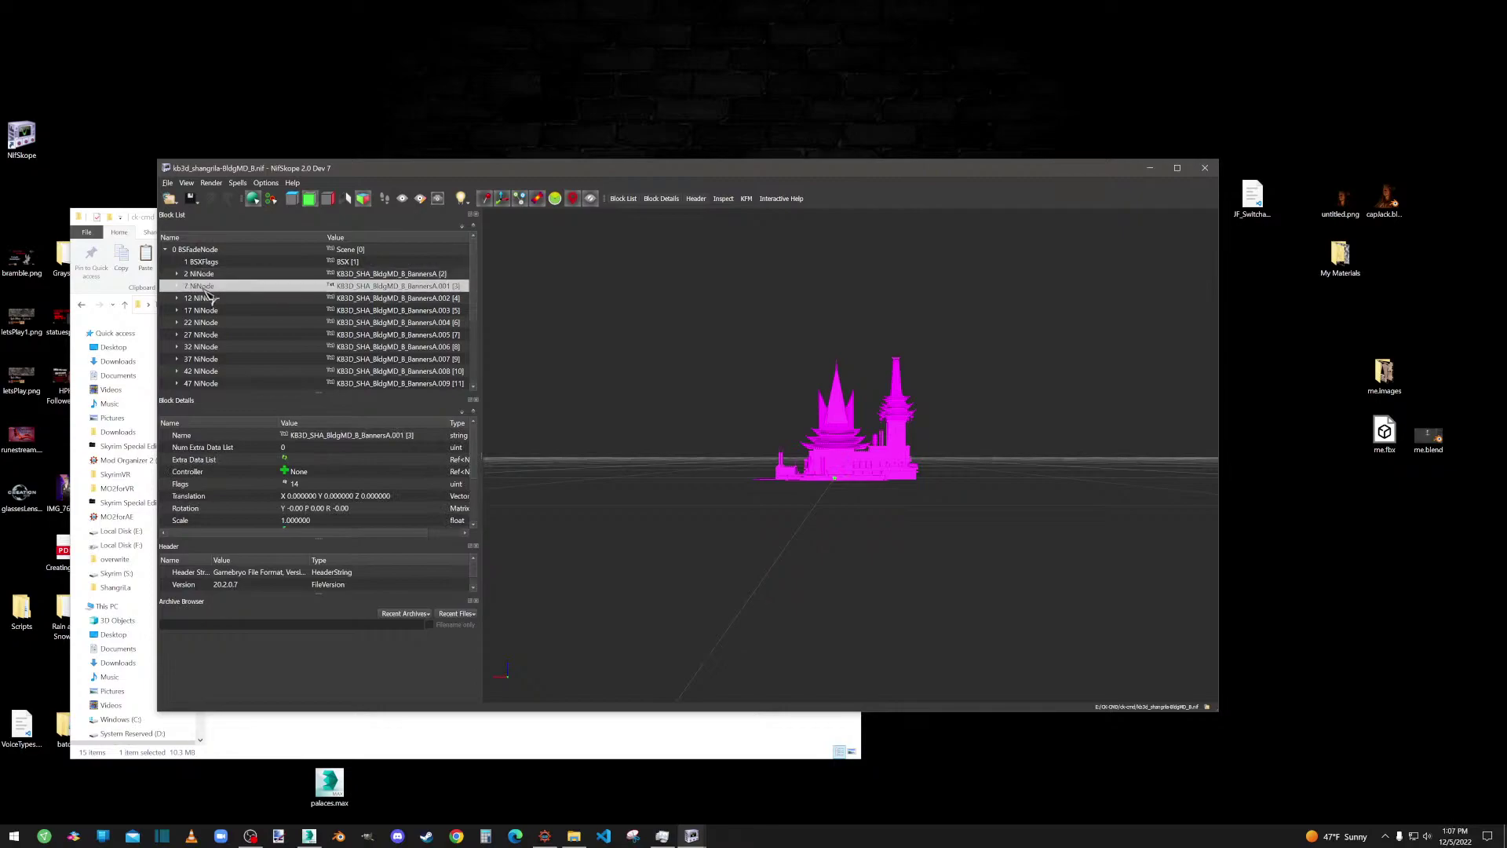
click(213, 286)
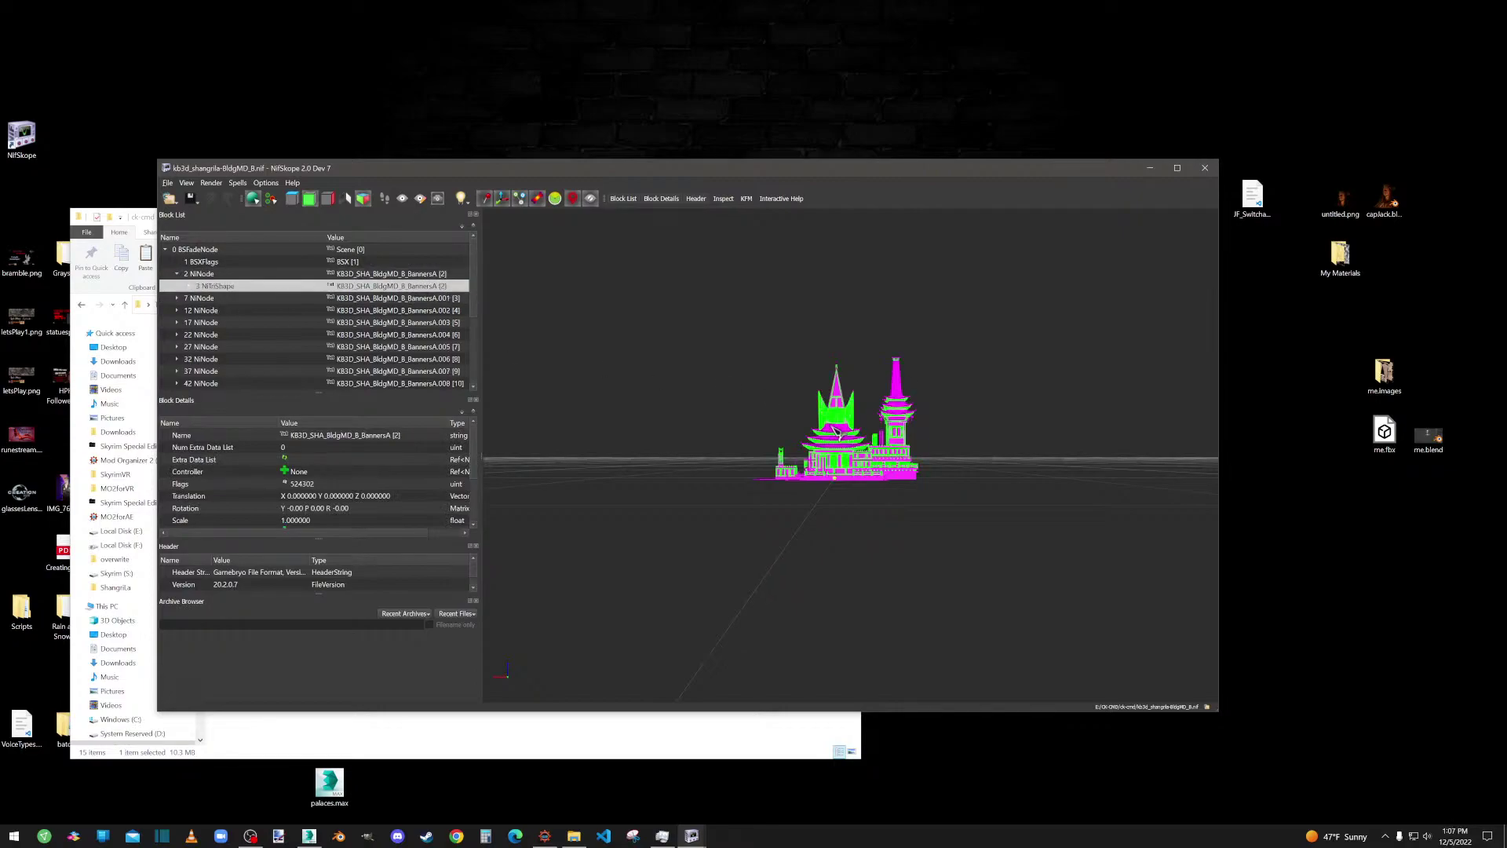
click(1205, 168)
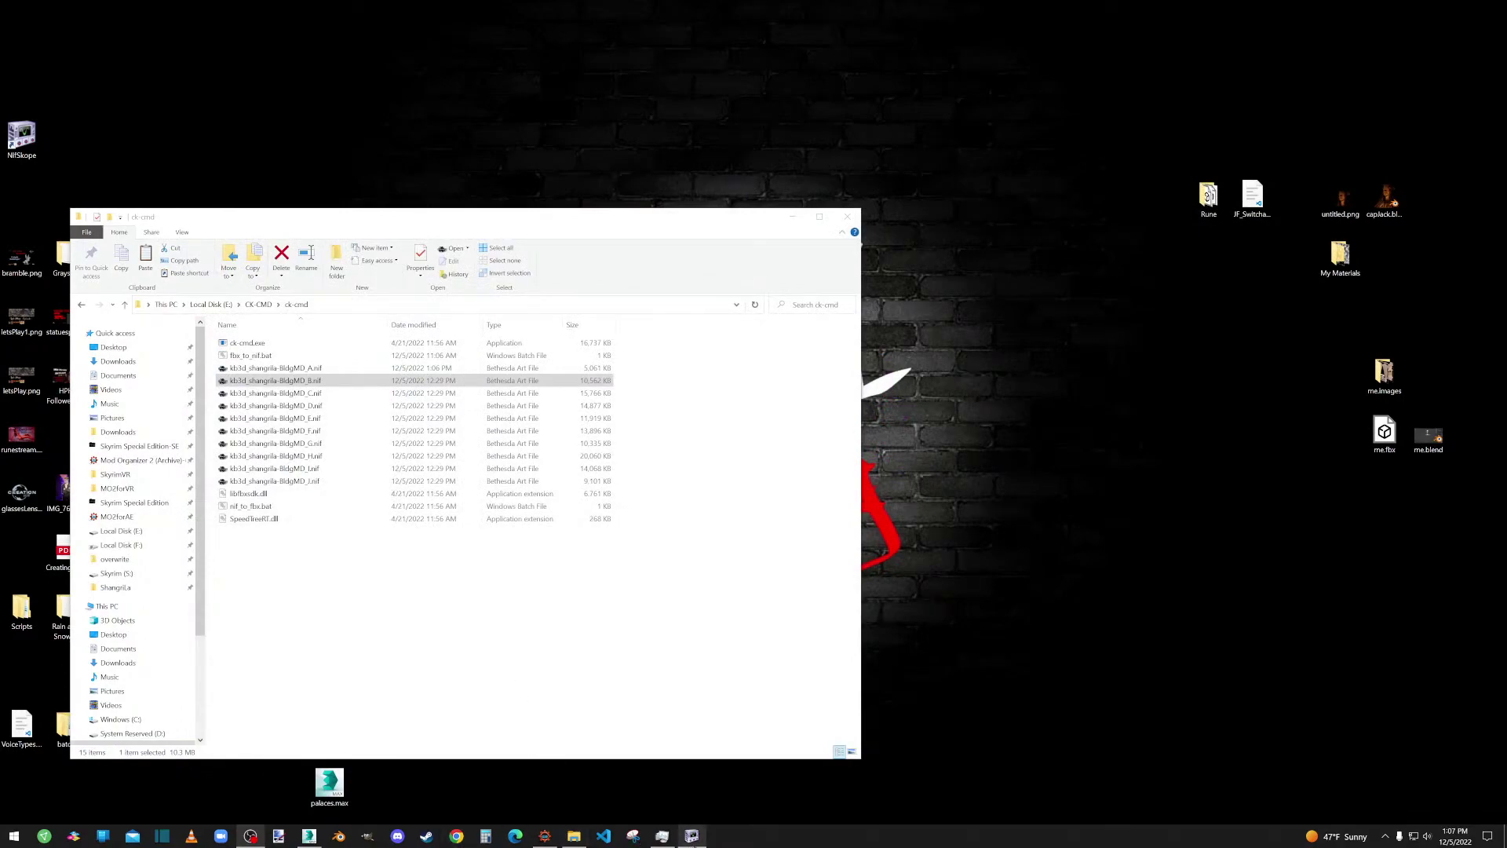
Return to kb3d_shangrila-BldgMD_A.nif, inspect the first shape's lighting shader property and texture set, and minimize the window.
mouse_move(691, 835)
click(626, 745)
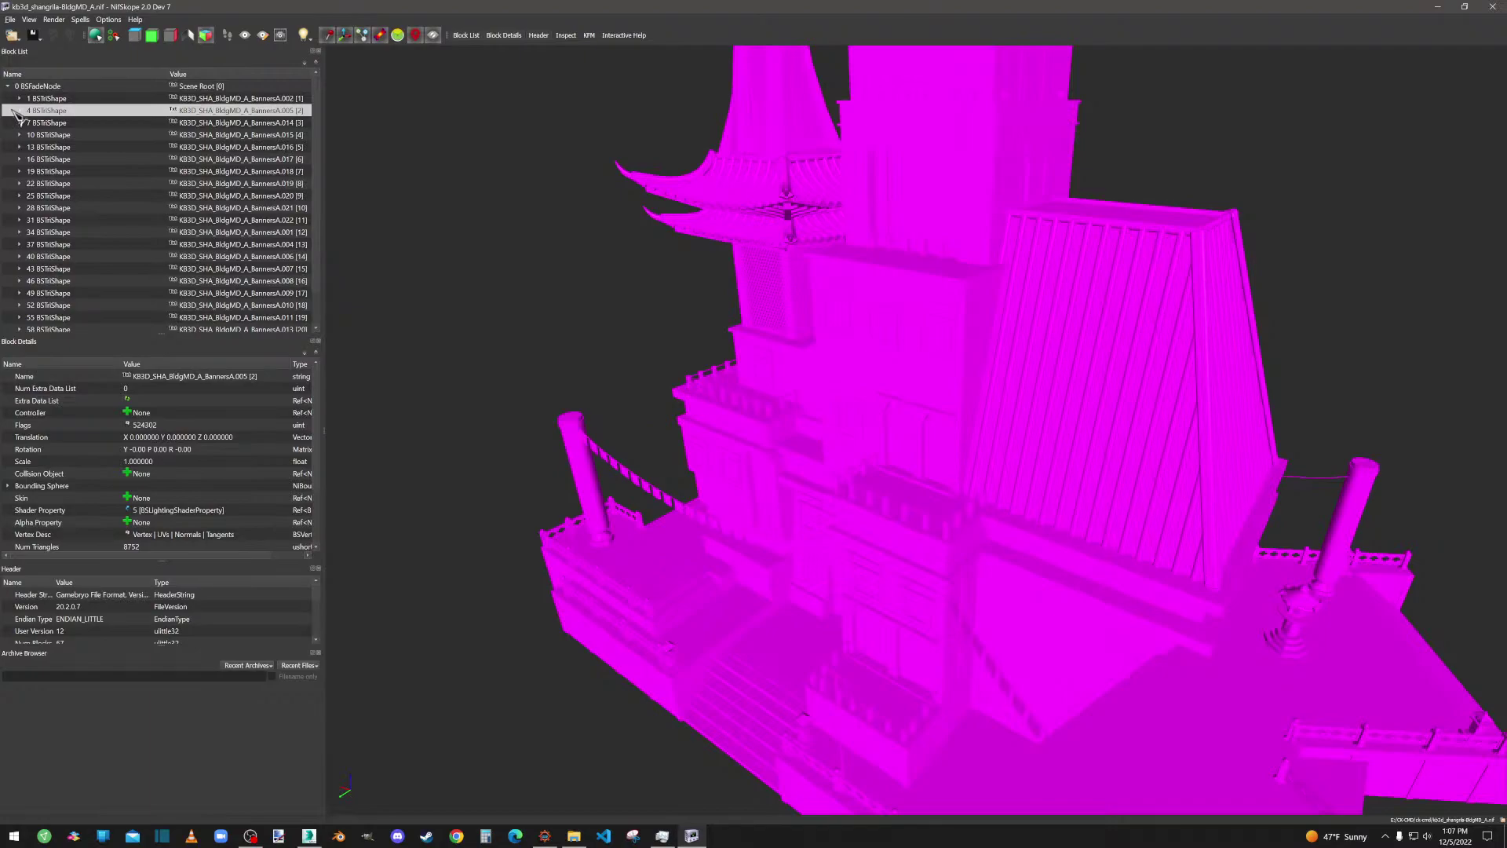
click(50, 99)
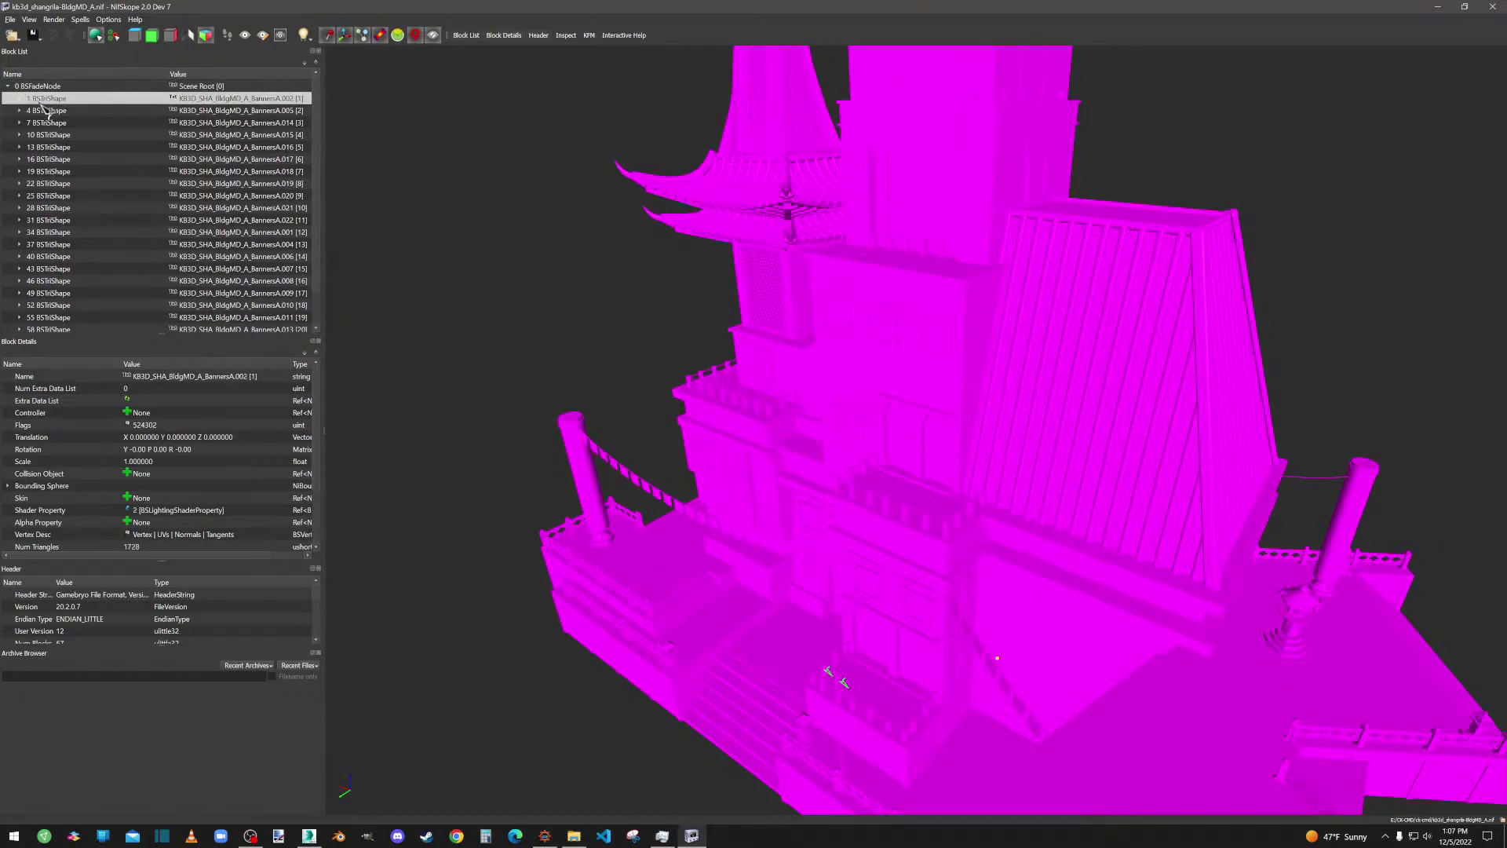
click(20, 98)
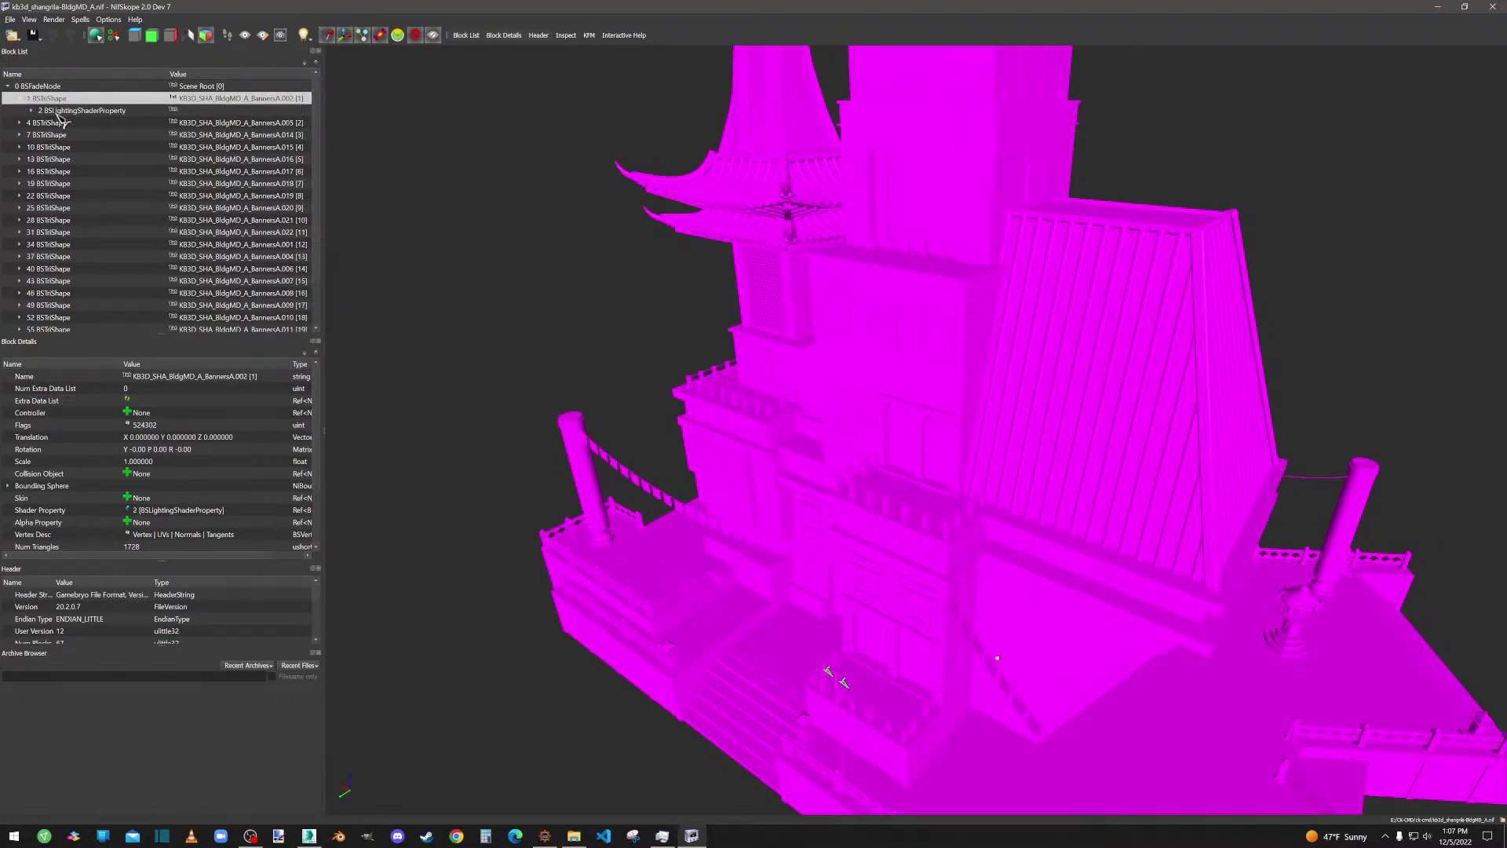
click(57, 110)
scroll(157, 477, down, 2)
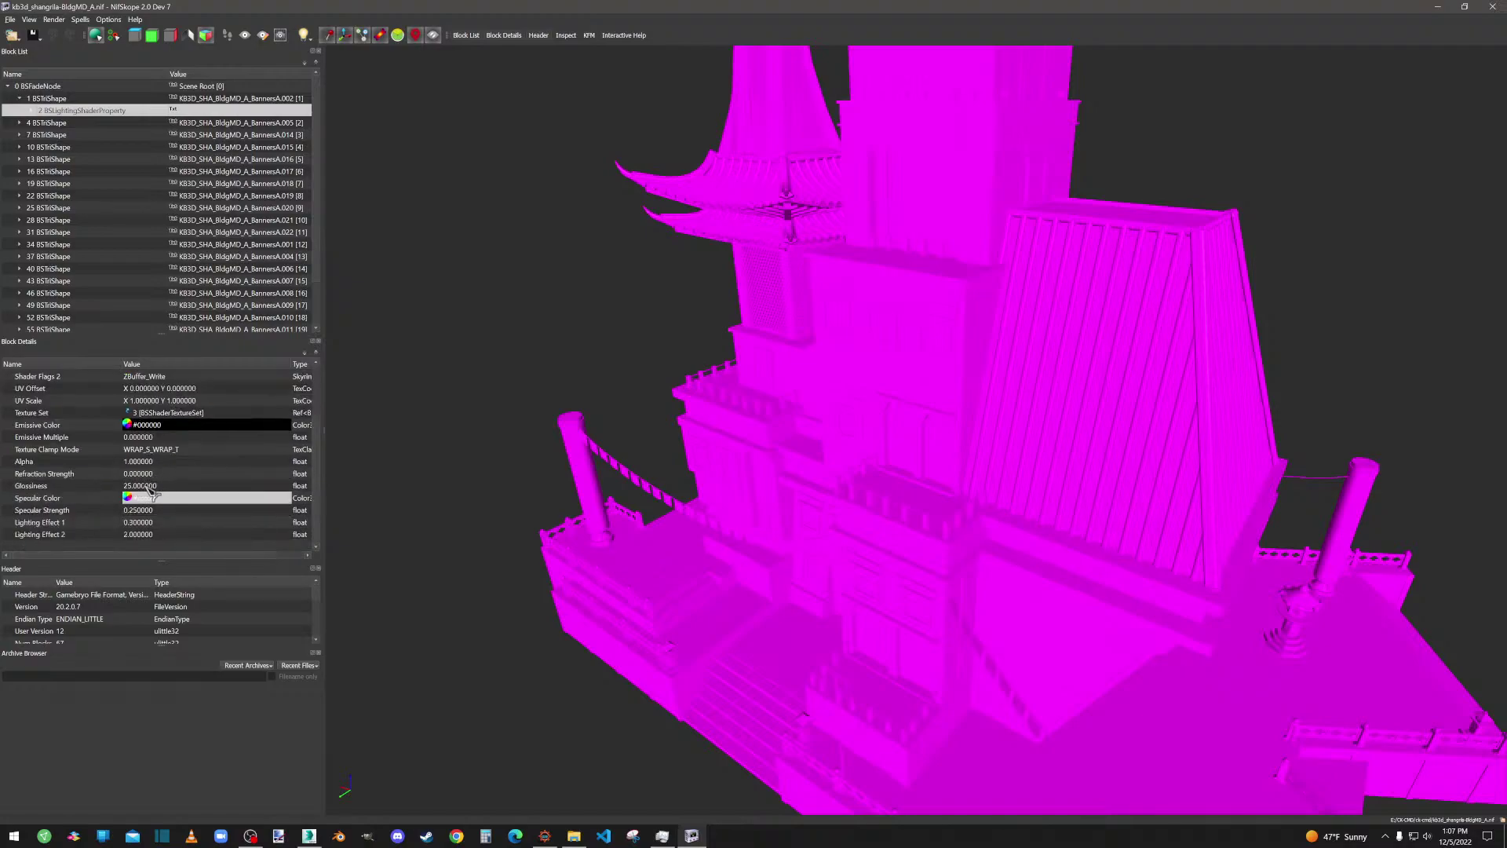
click(126, 488)
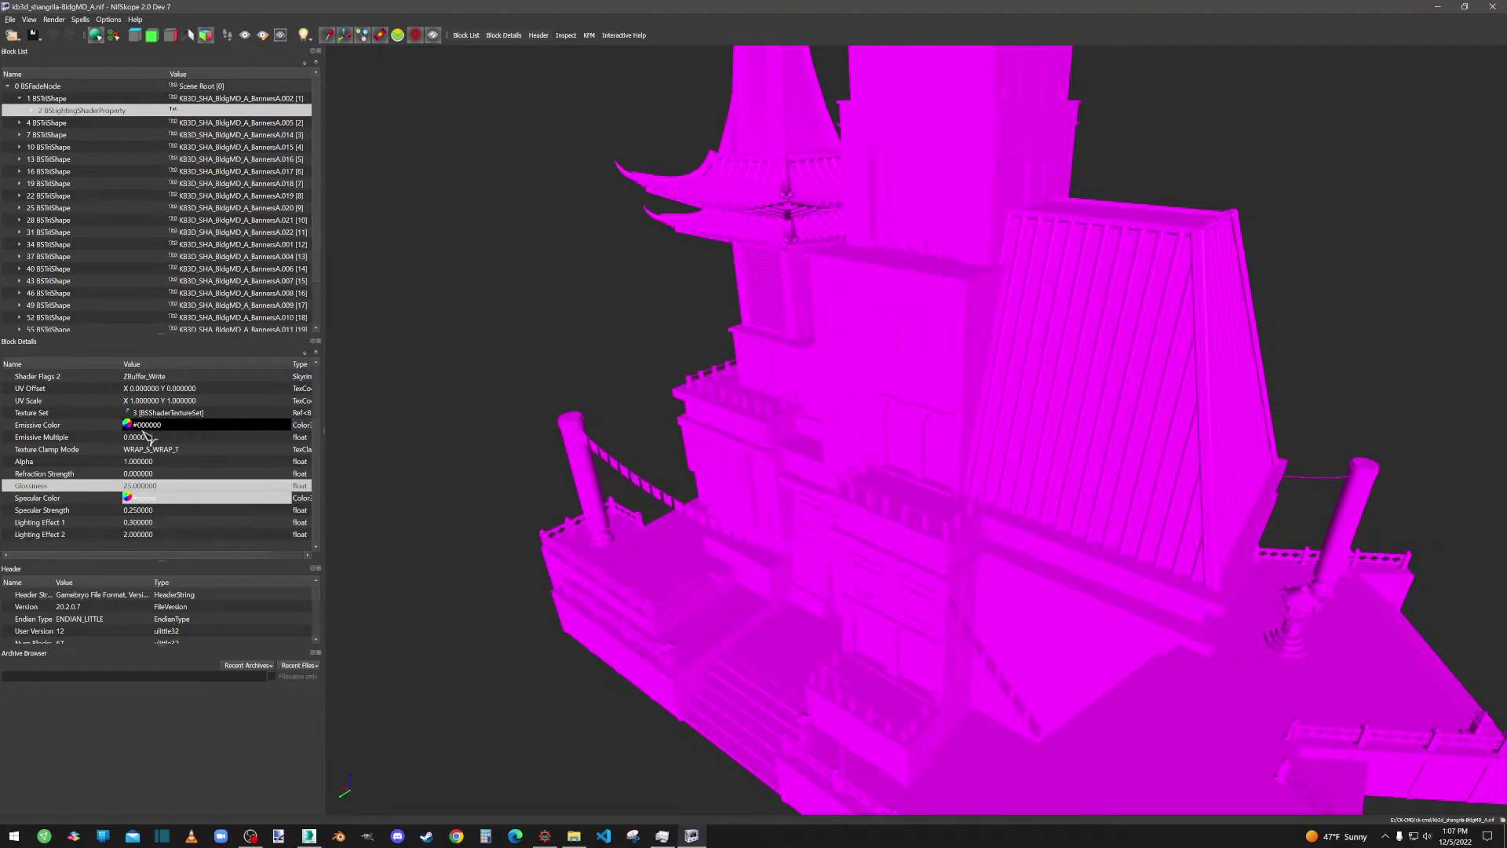
click(32, 111)
click(75, 123)
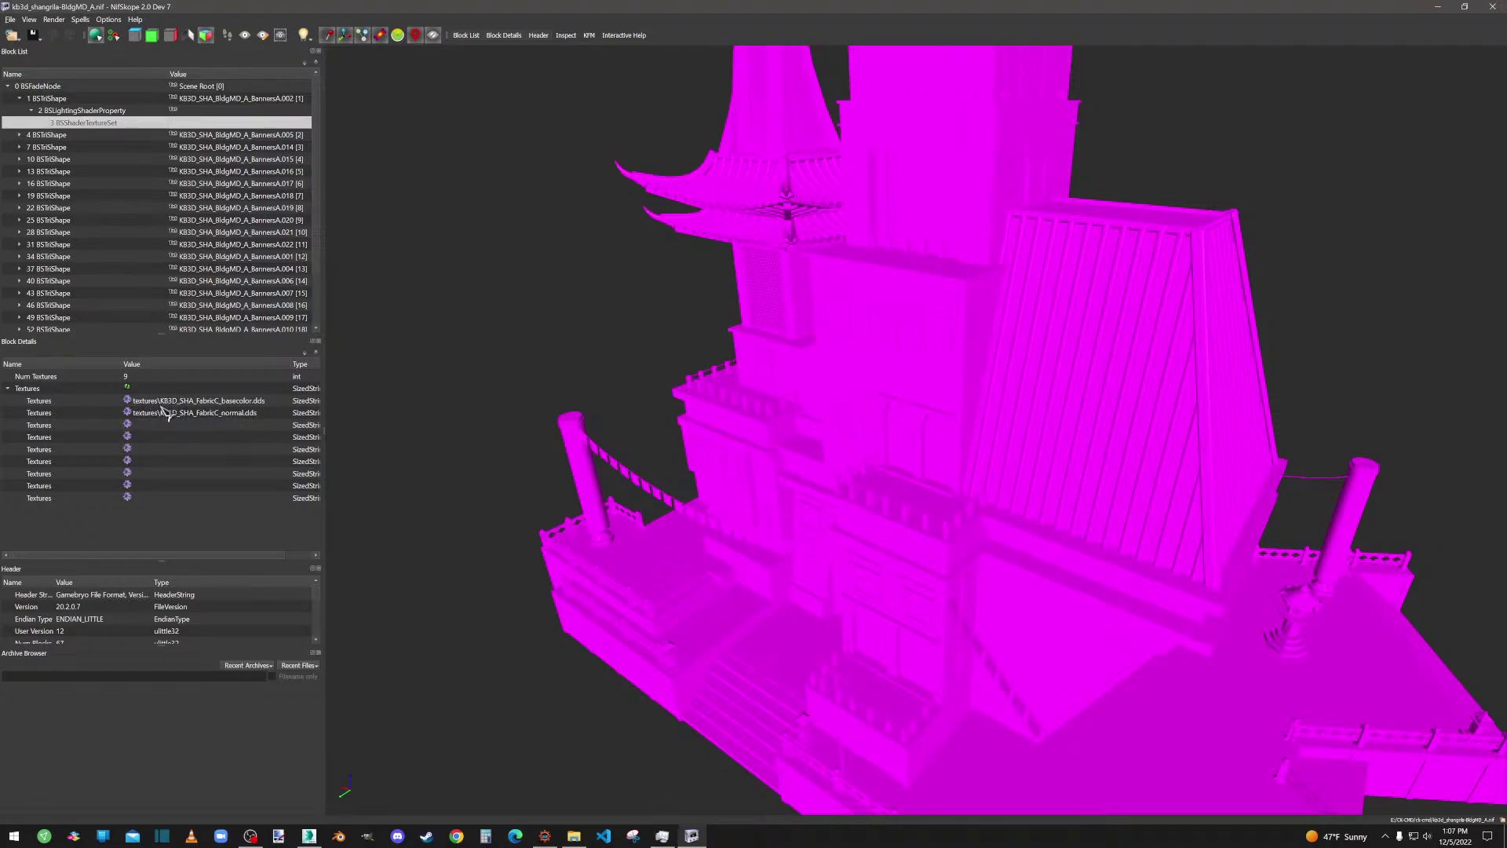
click(1437, 6)
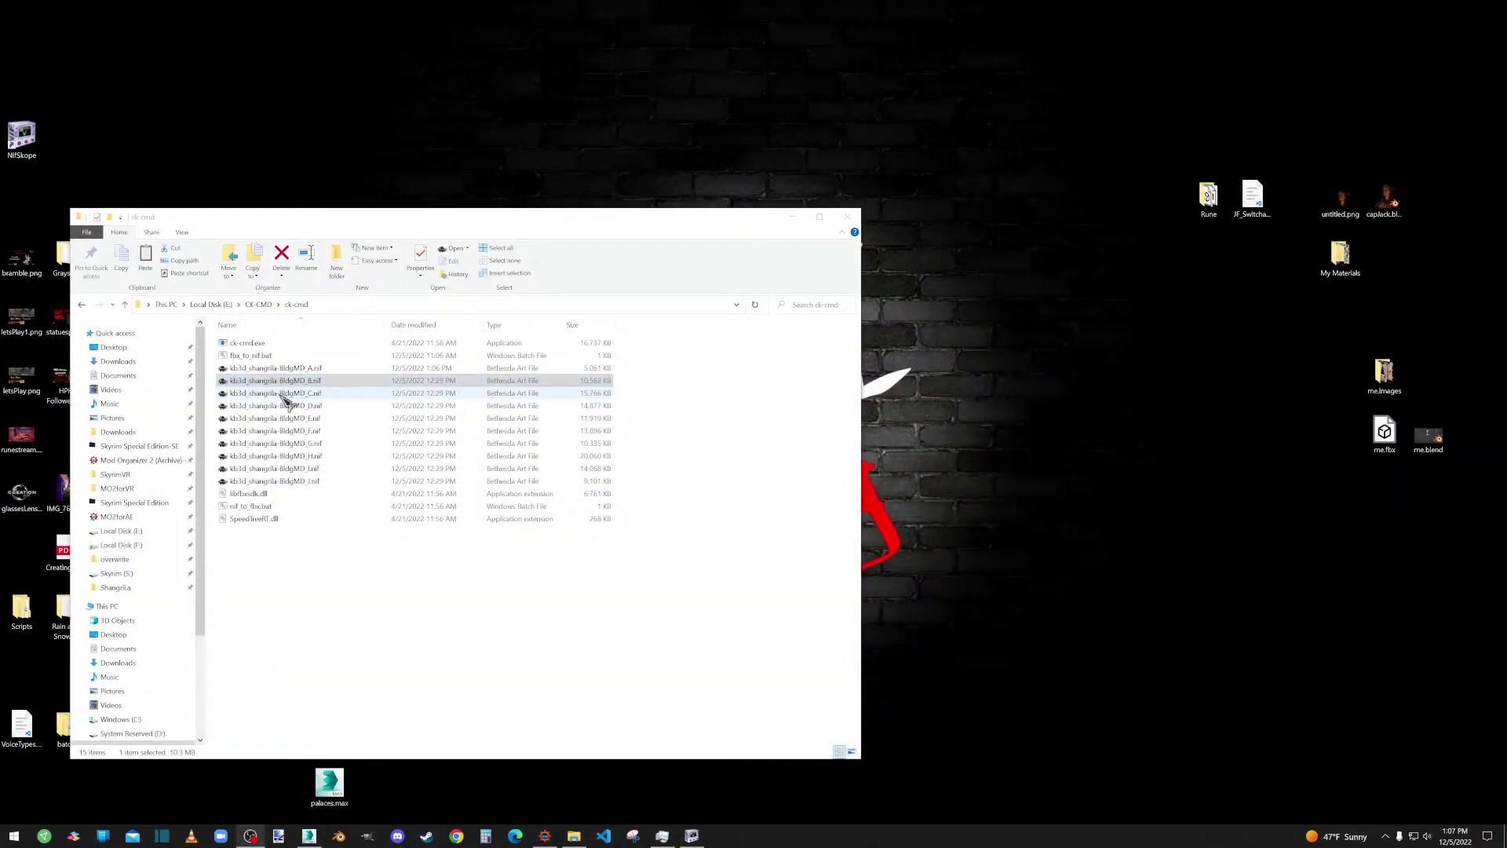
Open kb3d_shangrila-BldgMD_B.nif in NifSkope and display the texture set of its first banner shape.
drag(286, 382, 19, 138)
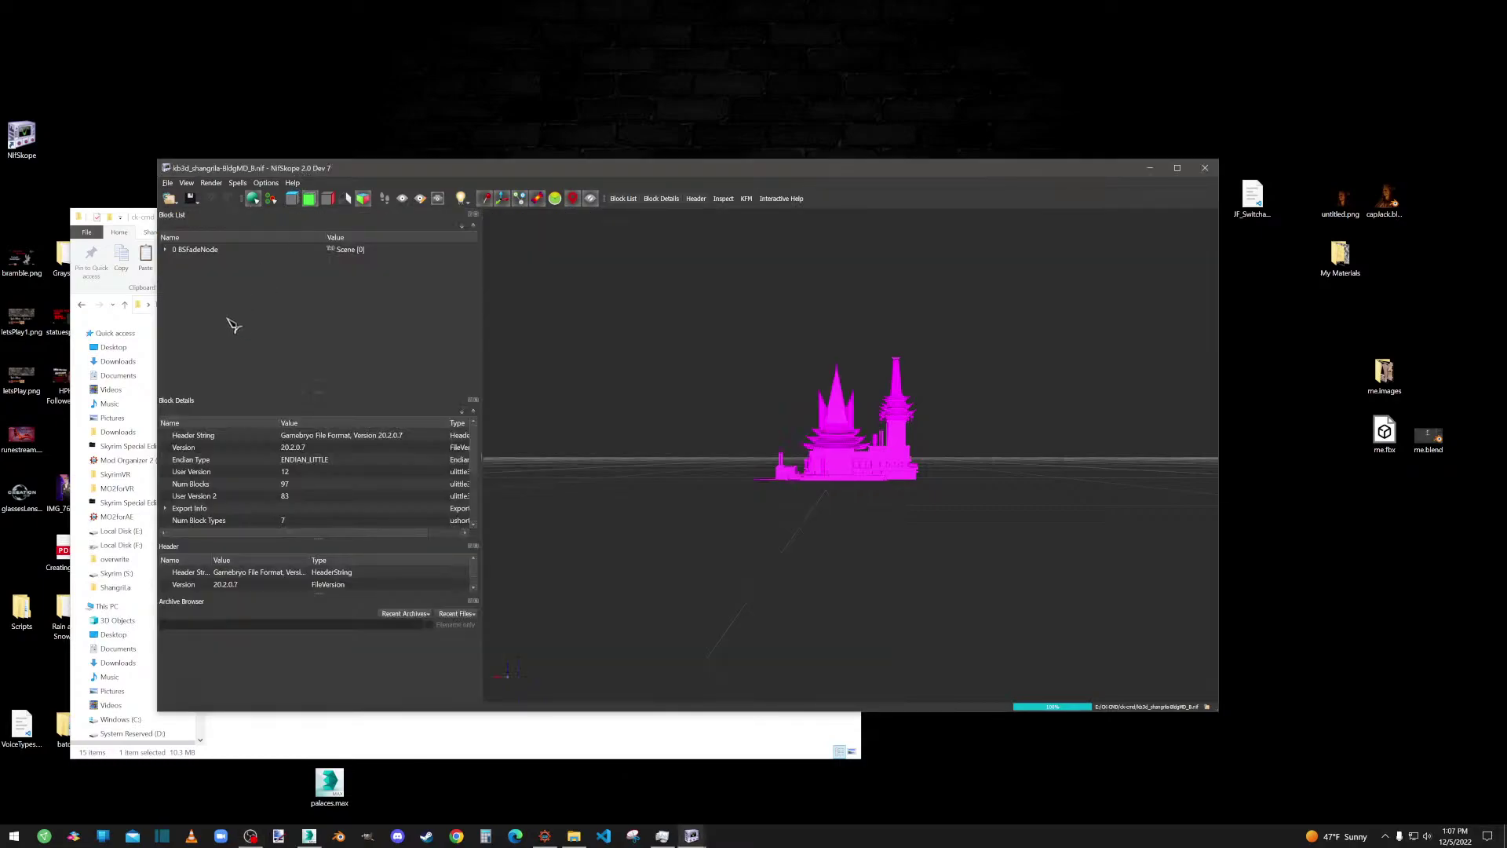
click(177, 273)
click(189, 286)
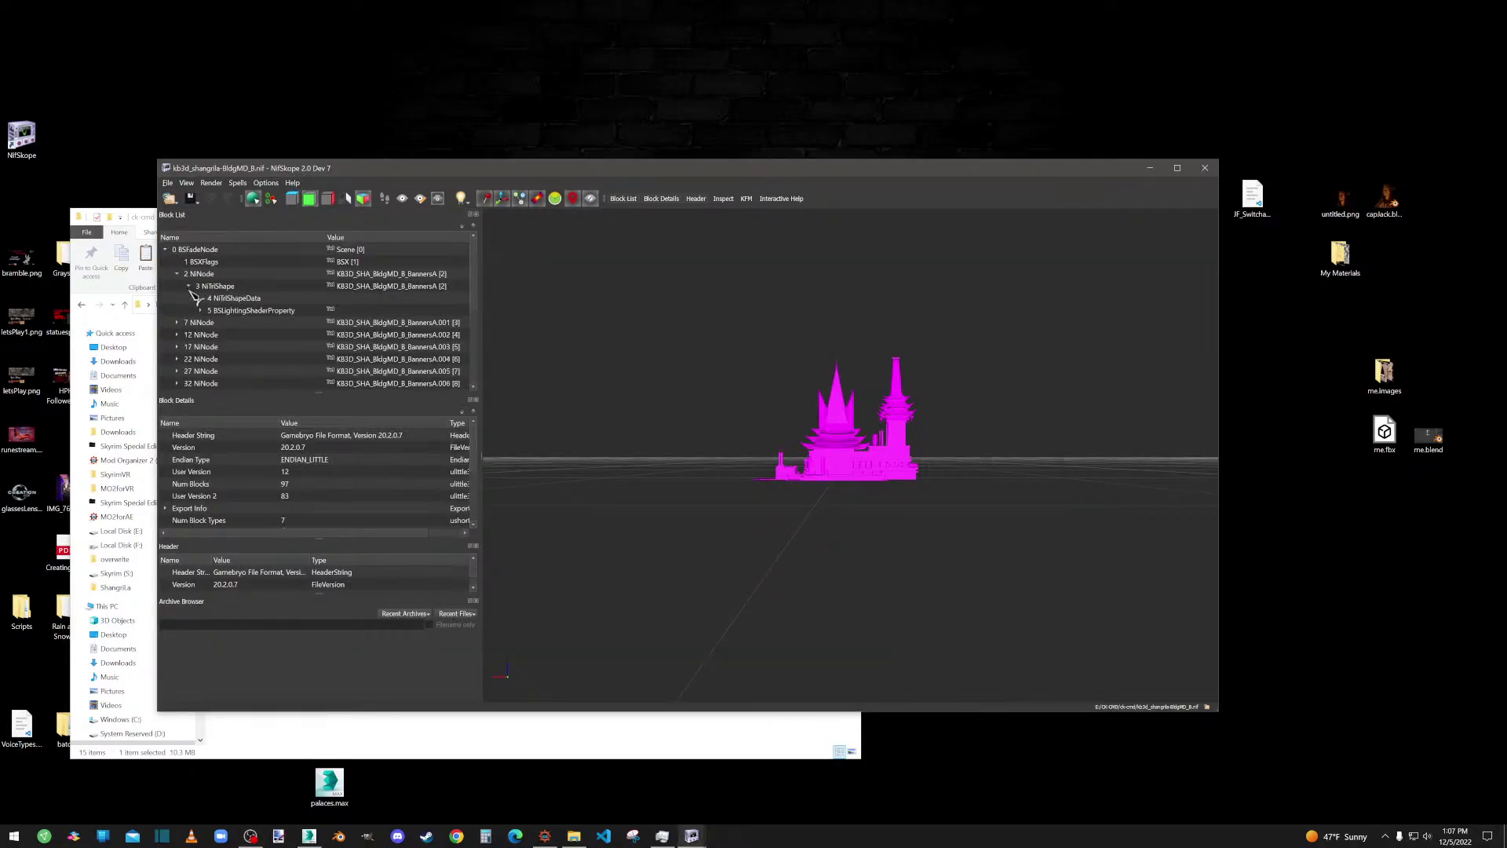
click(201, 310)
click(233, 323)
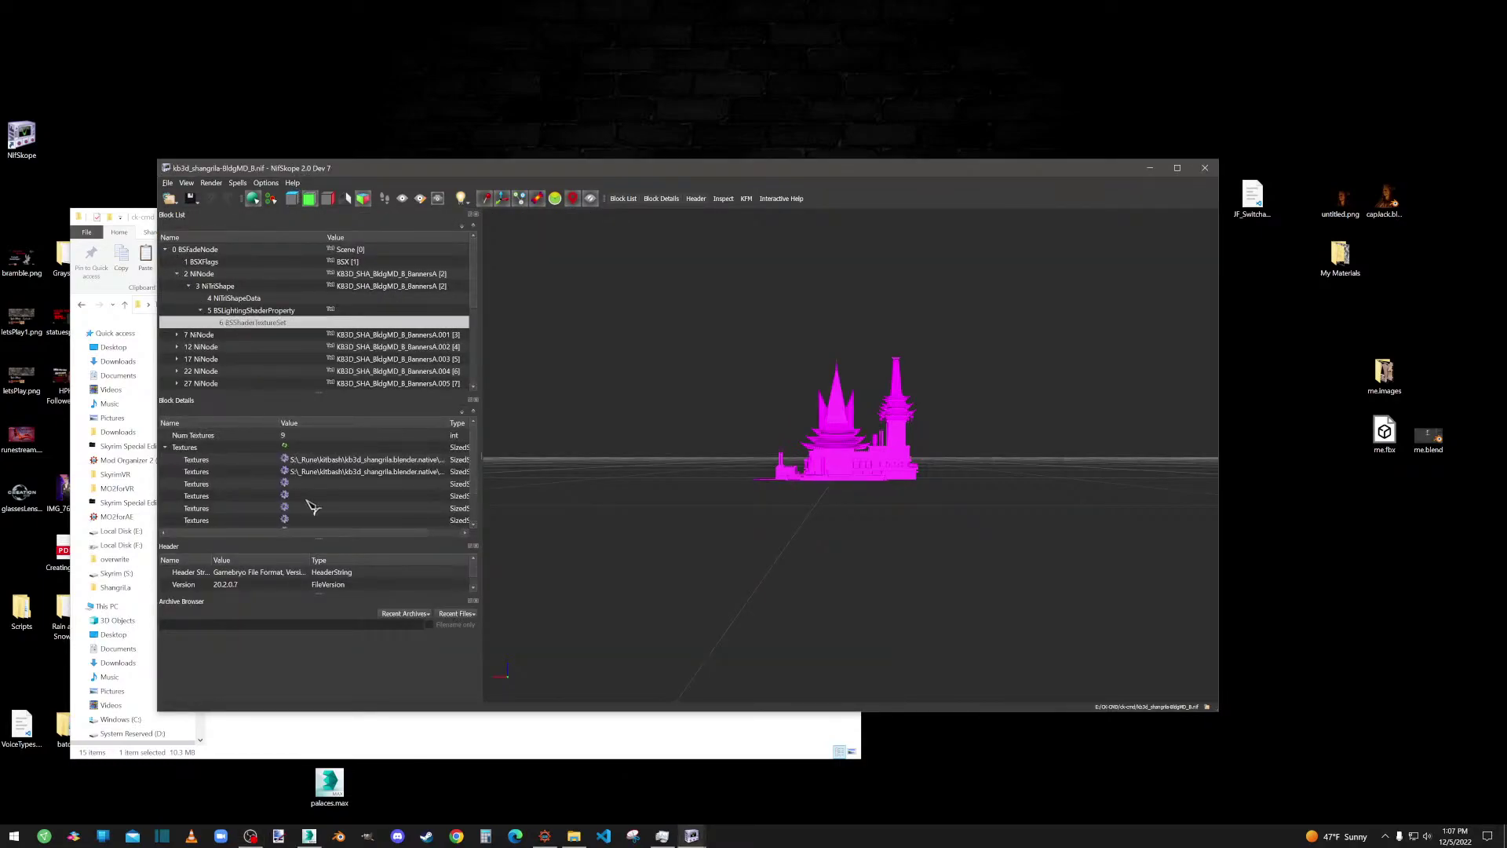
Examine the full base color texture path in the first banner shape's texture set, then close the file.
click(299, 460)
click(303, 461)
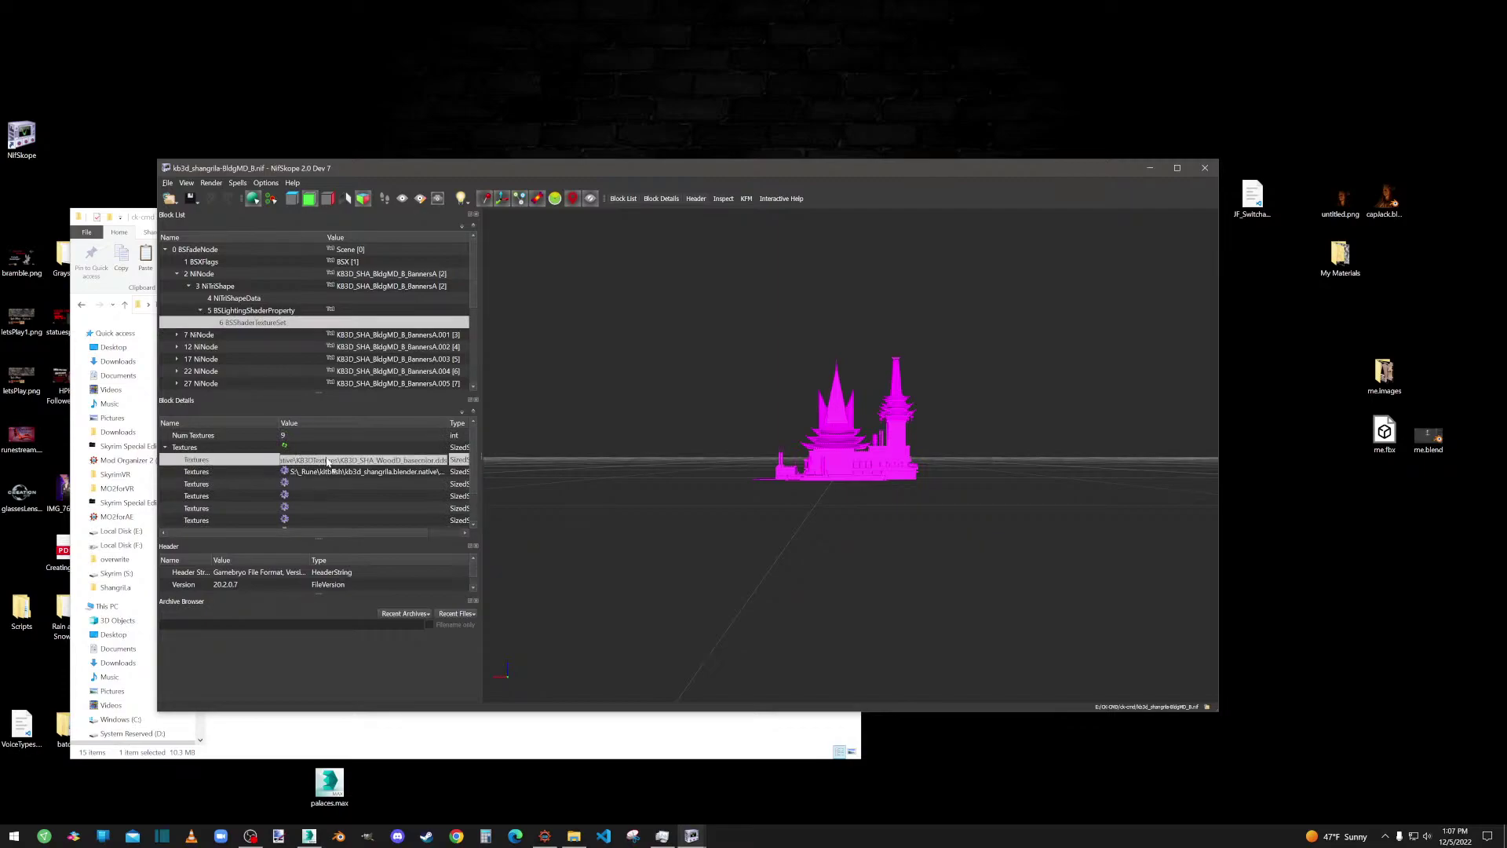
click(374, 460)
drag(321, 463, 262, 461)
click(333, 461)
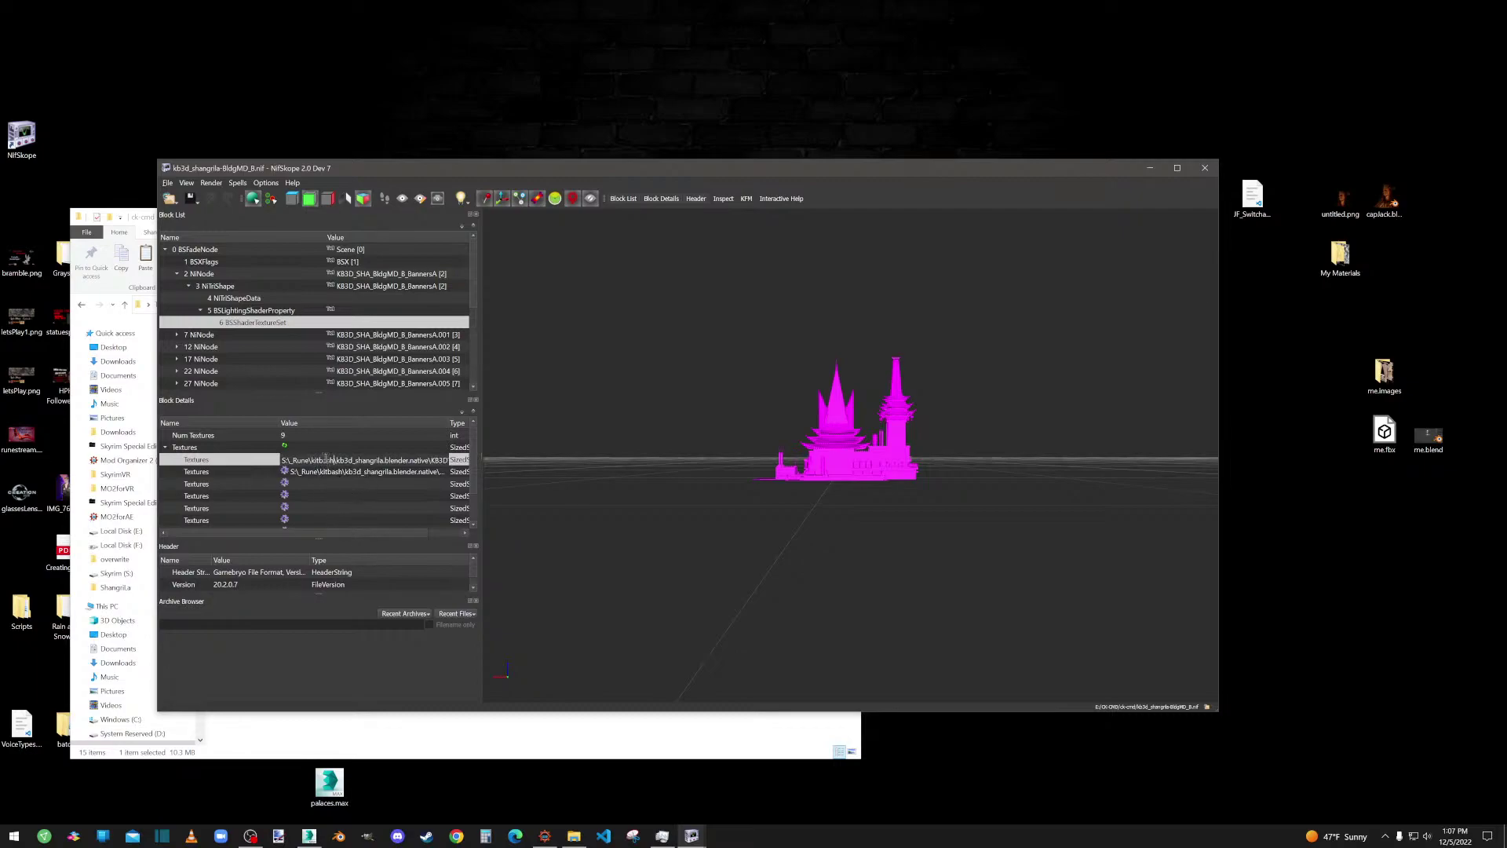
drag(339, 460, 443, 462)
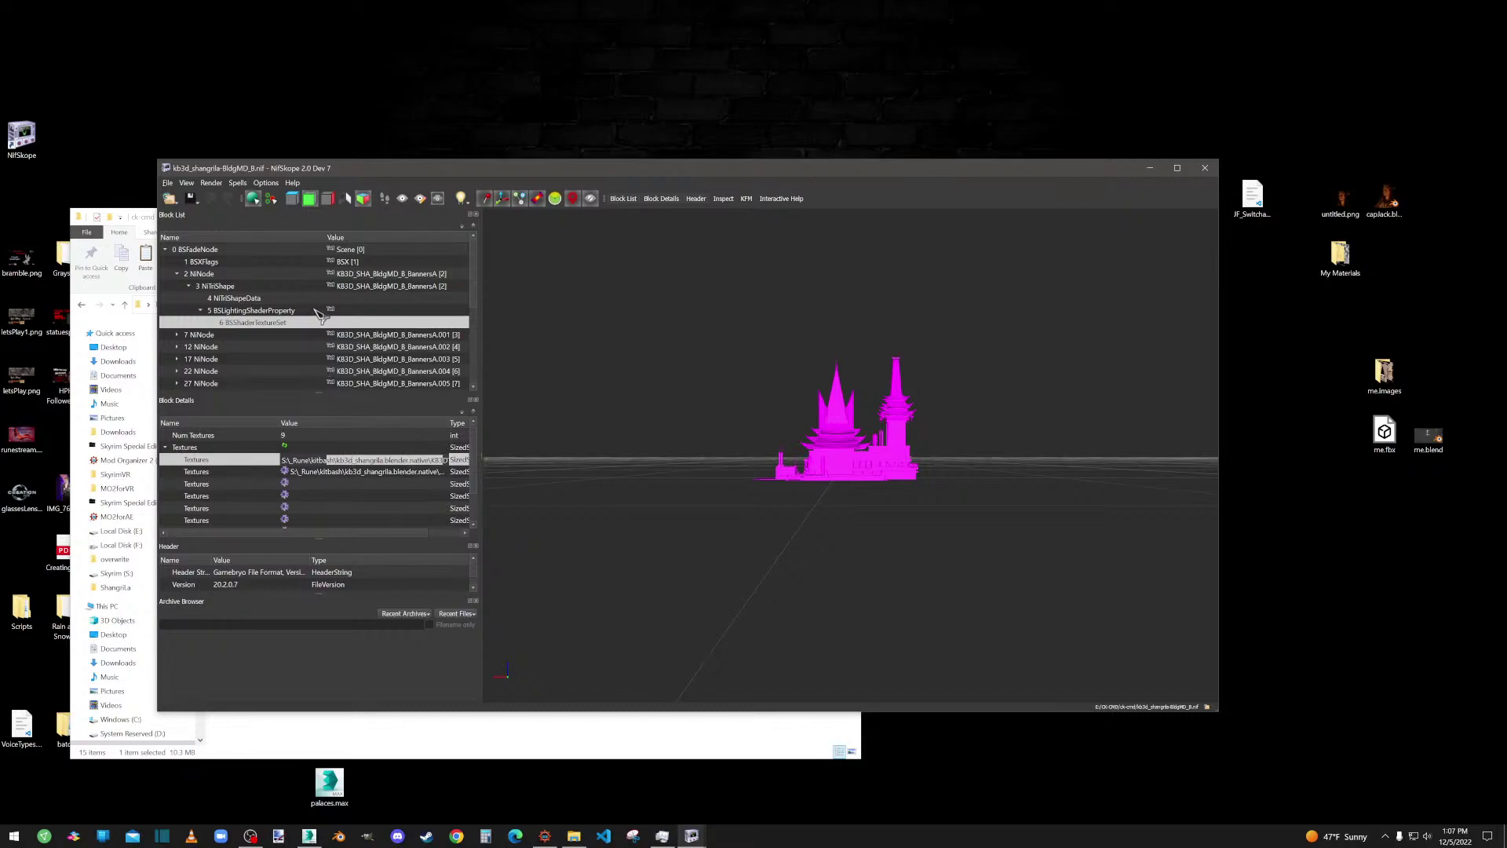
click(1205, 168)
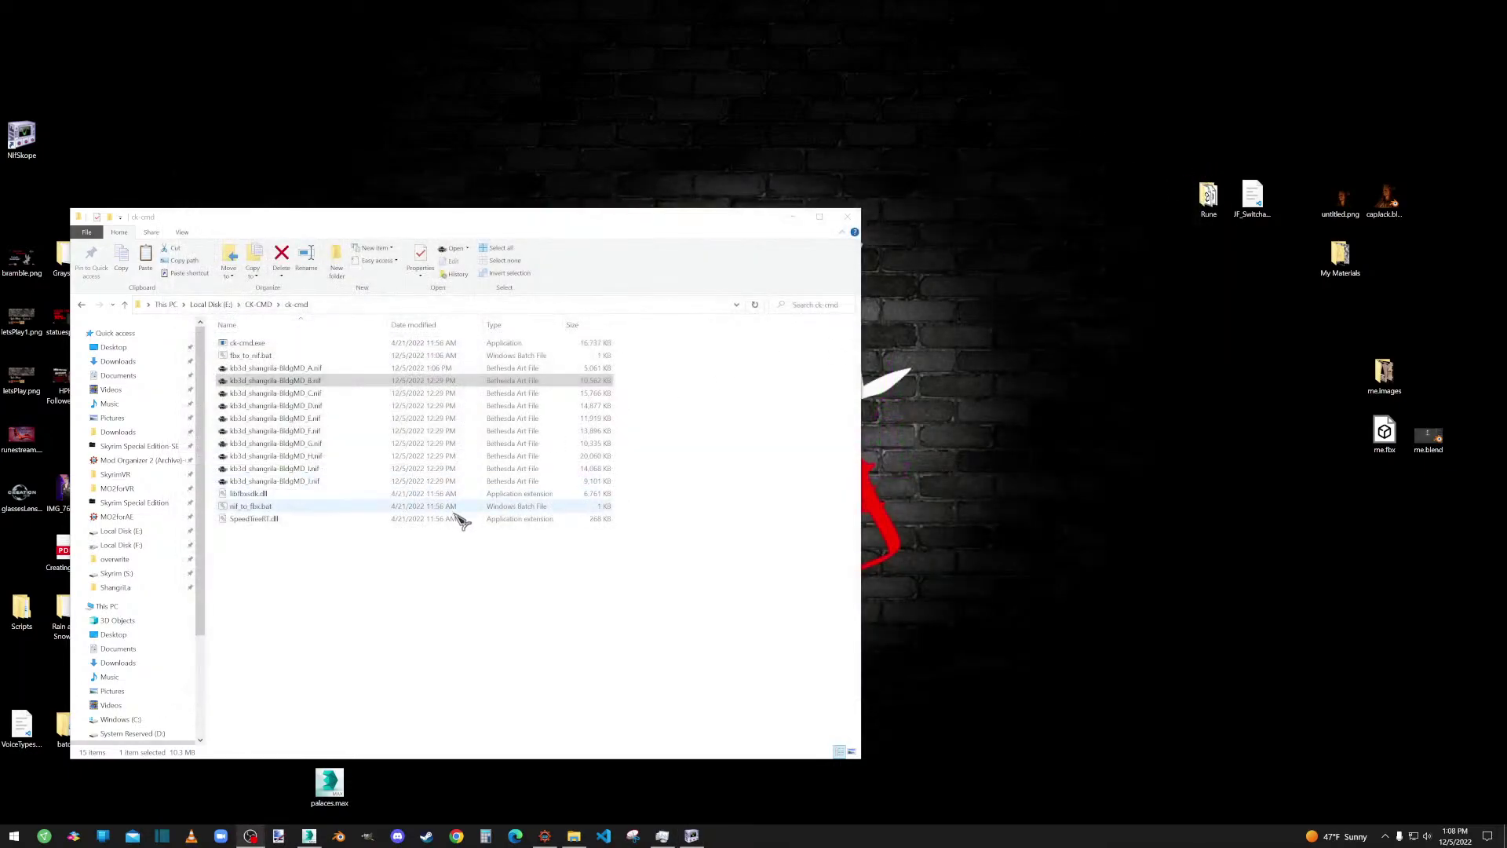
Close kb3d_shangrila-BldgMD_A.nif in NifSkope and move the ck-cmd folder window toward the middle of the desktop.
drag(301, 368, 257, 374)
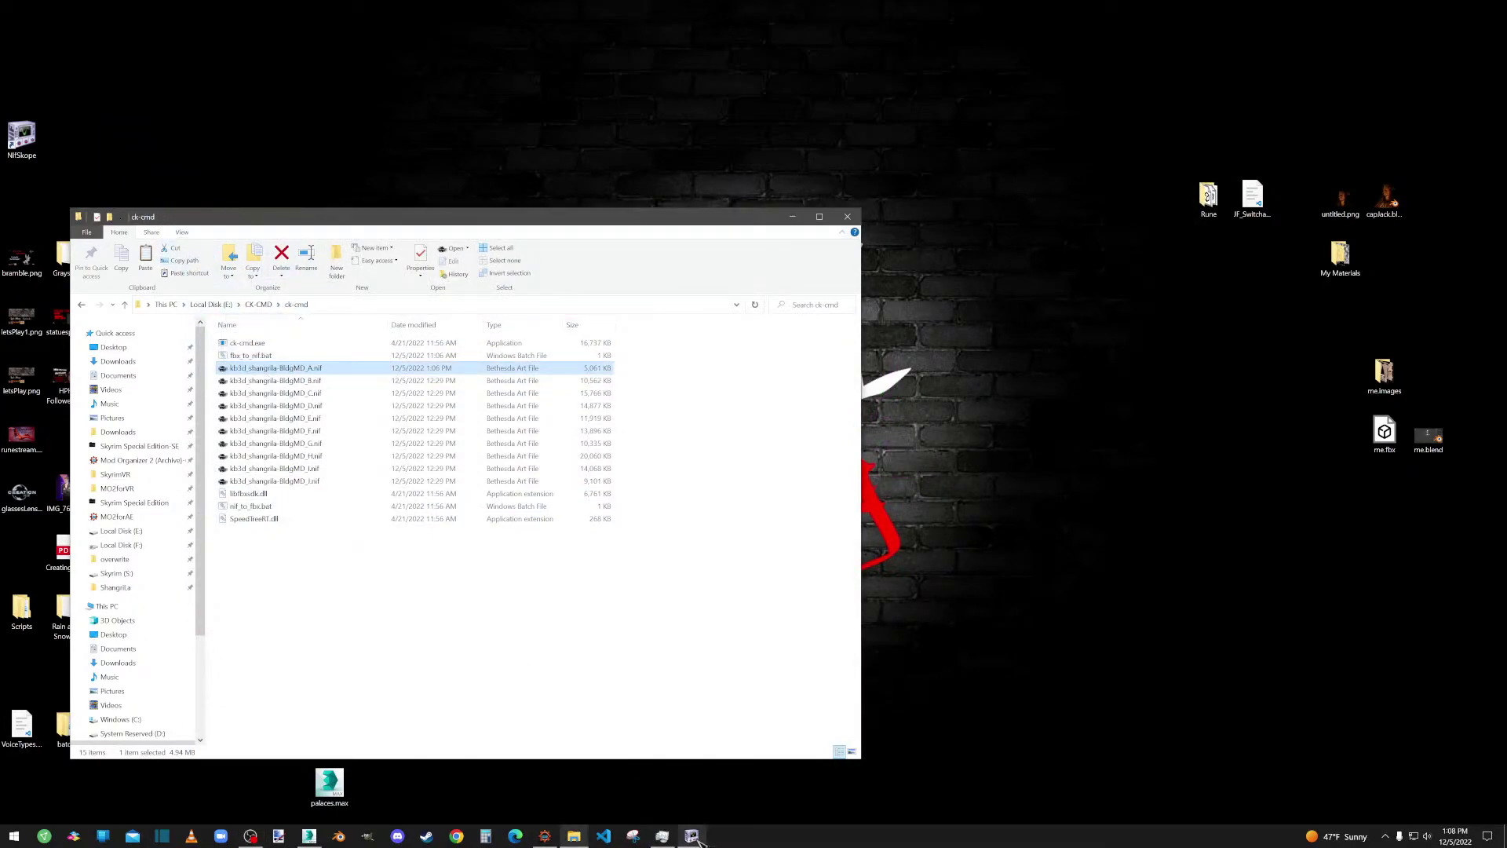
click(692, 836)
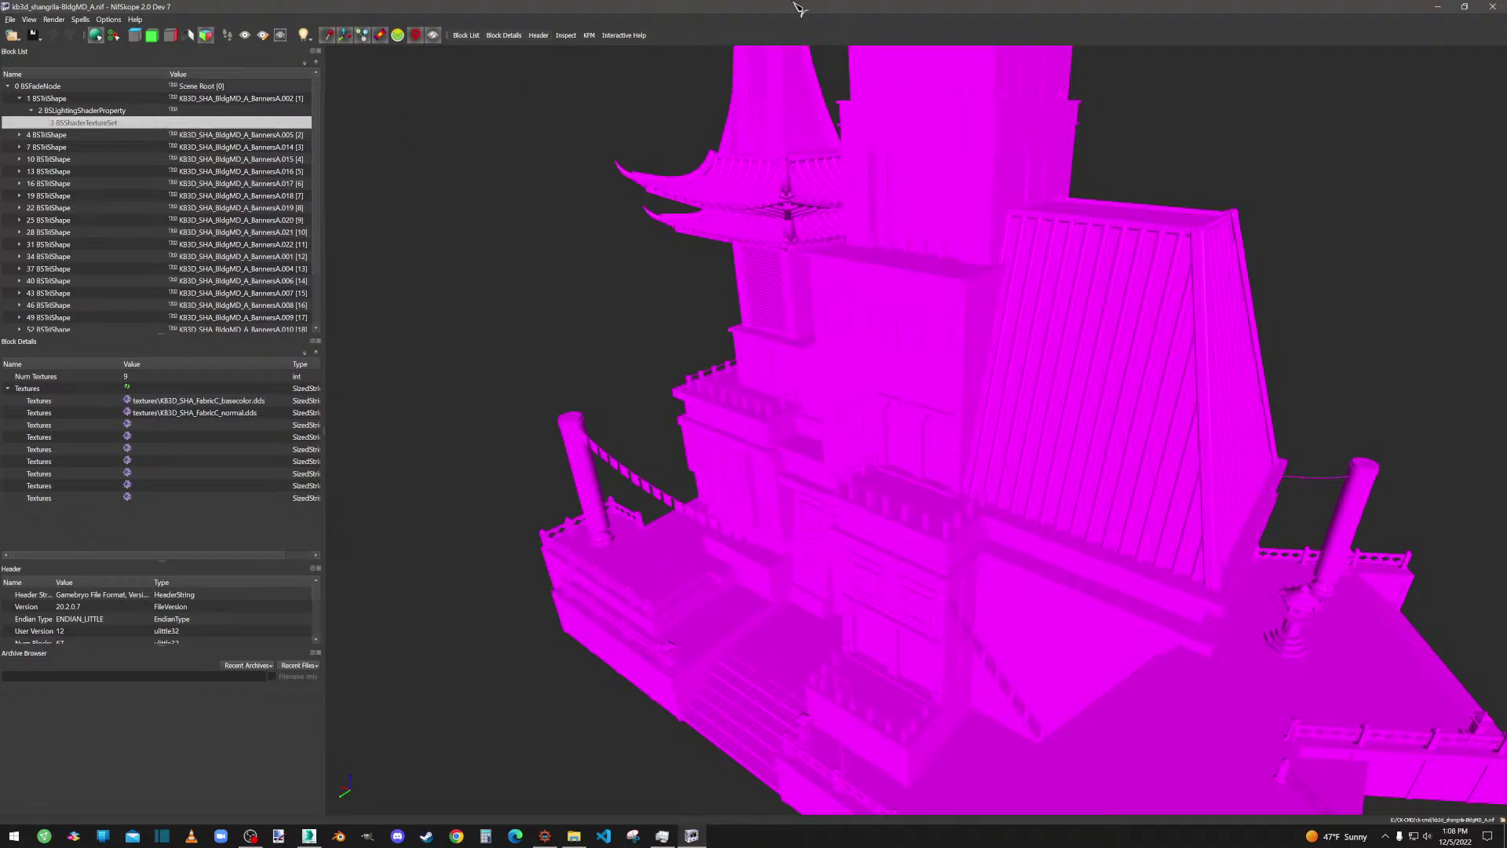
click(1493, 8)
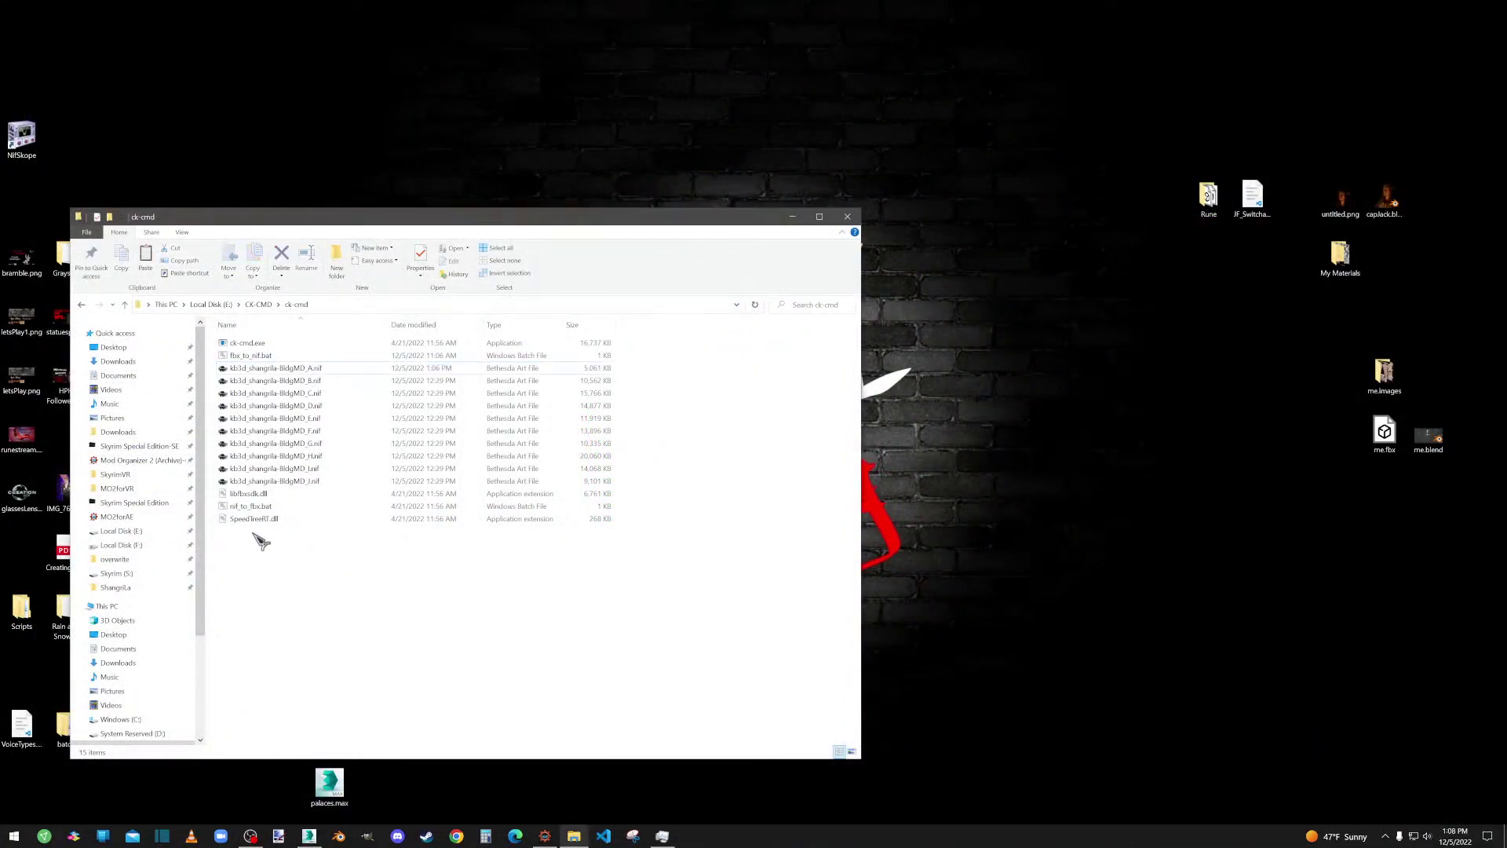
drag(428, 221, 703, 143)
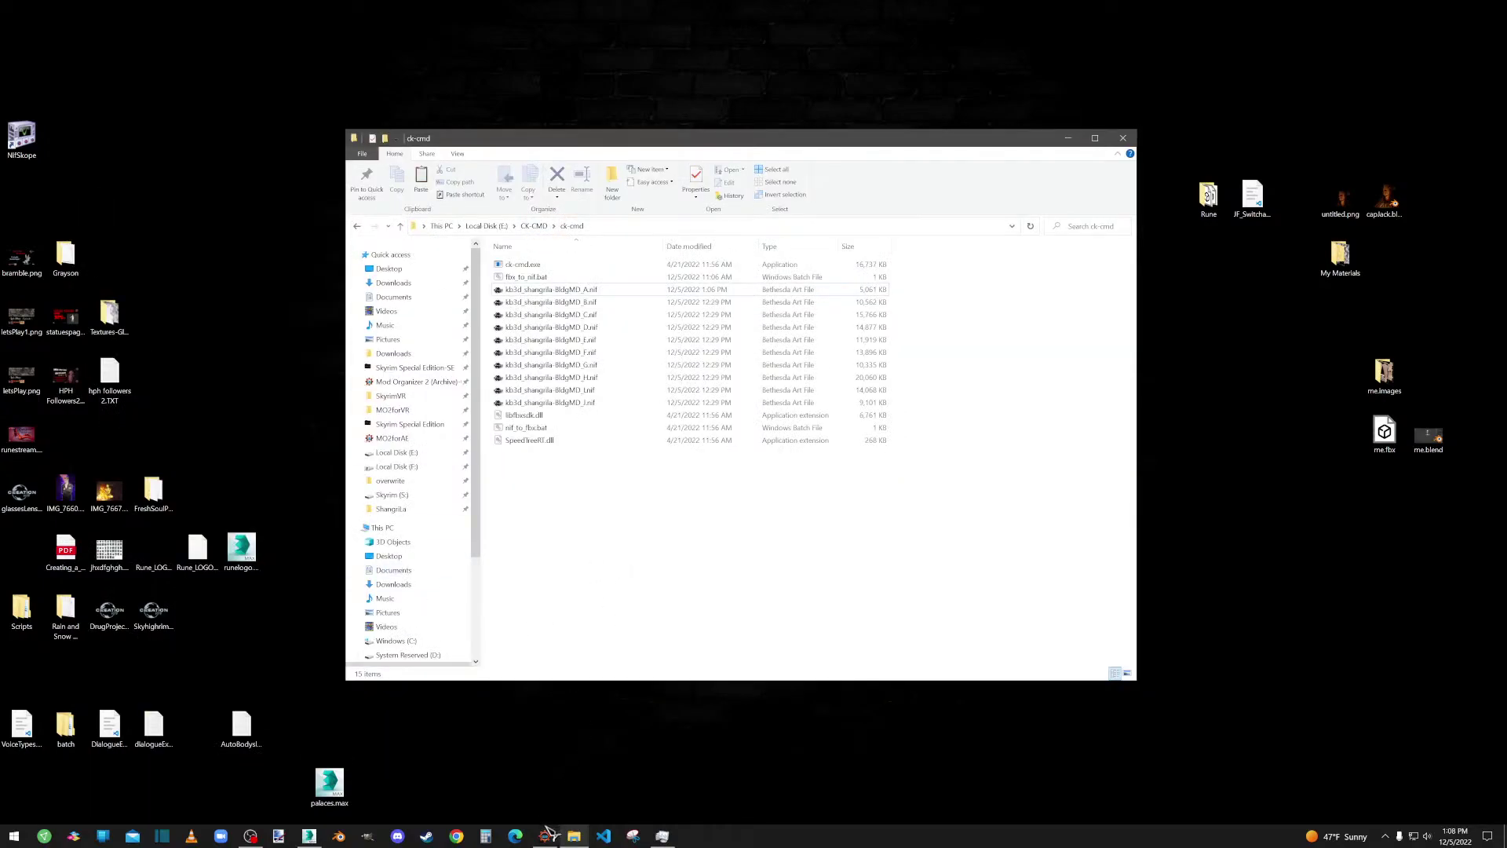
Start SSEEdit and load Skyrim.esm as the only selected plugin.
click(545, 836)
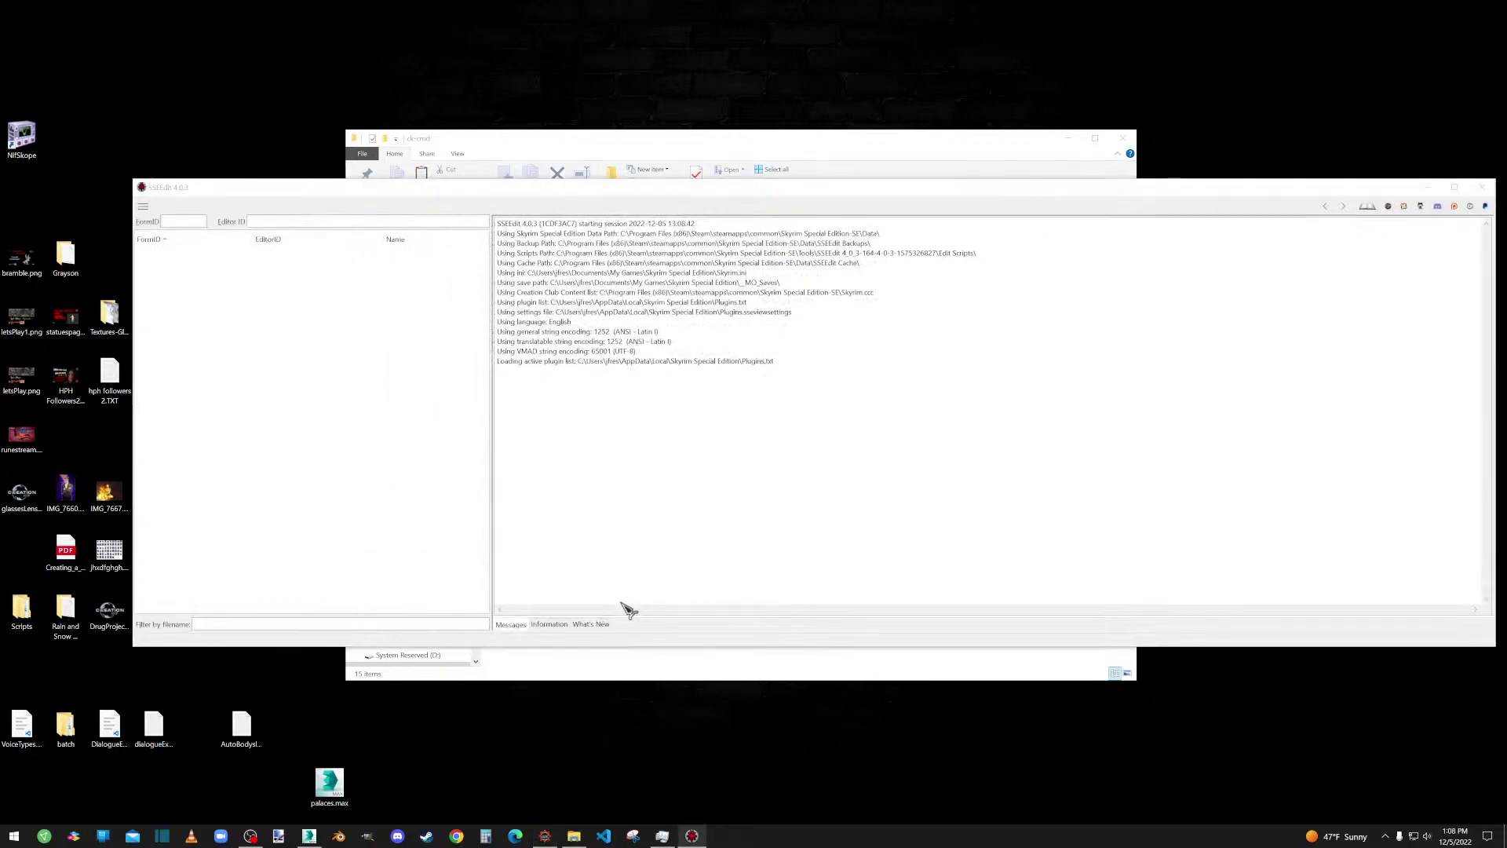
right_click(564, 271)
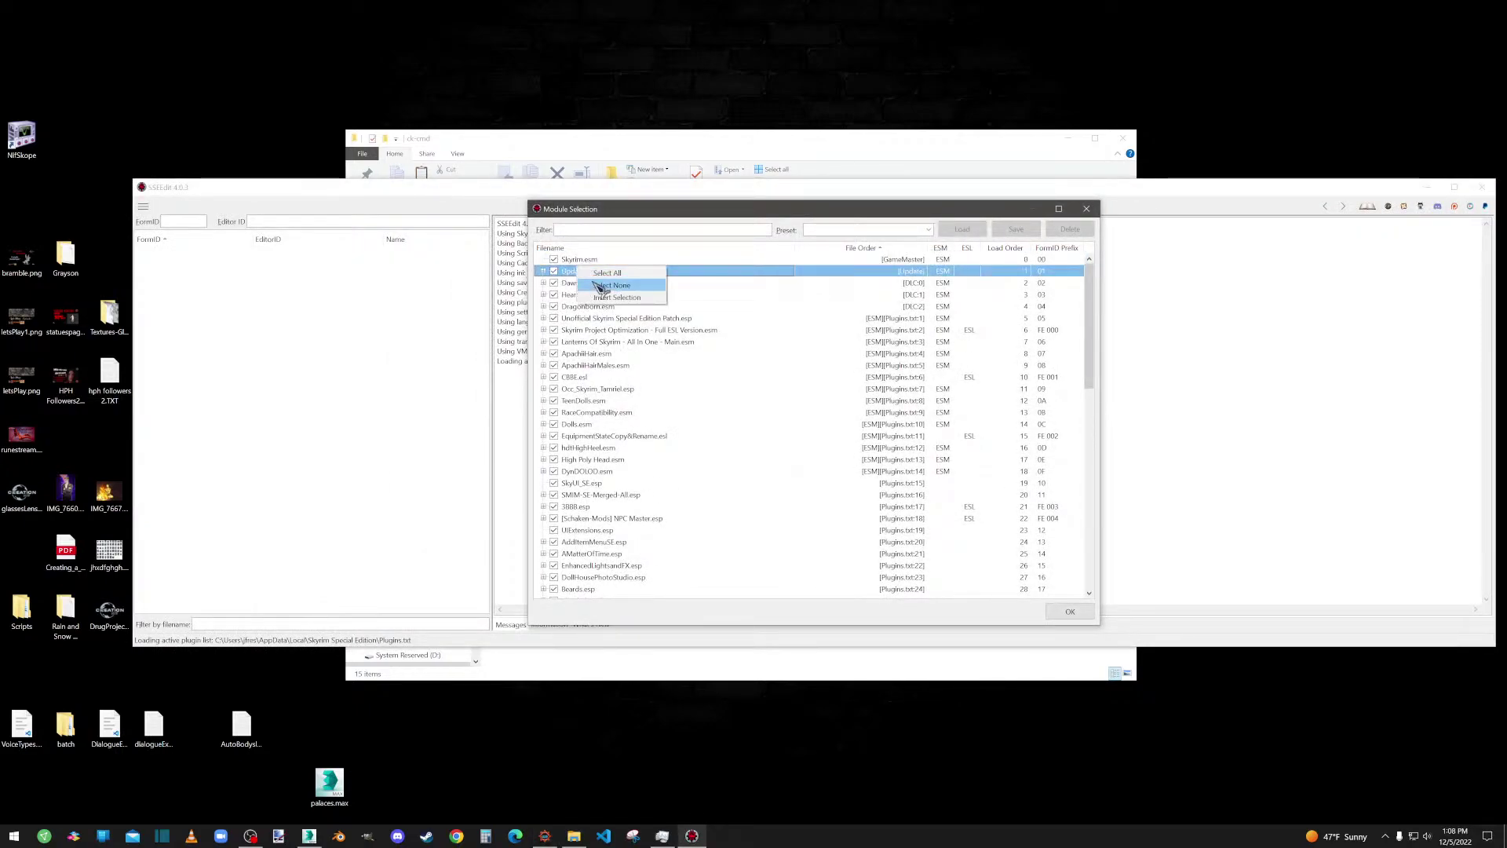
click(597, 288)
double_click(553, 261)
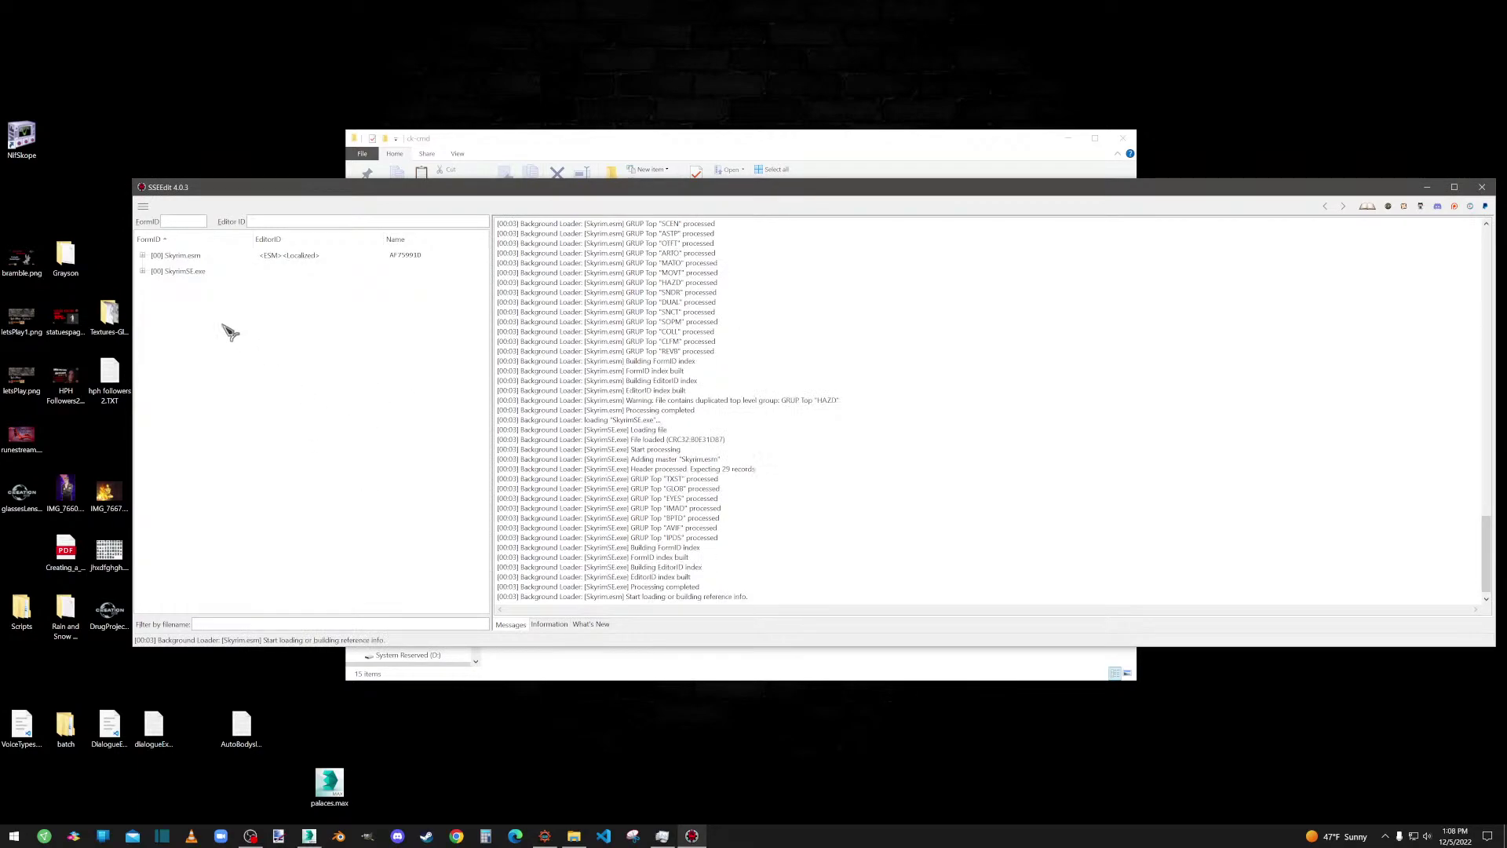
Run the "NIF - Batch textures replacement" script on SkyrimSE.exe.
click(202, 271)
right_click(202, 272)
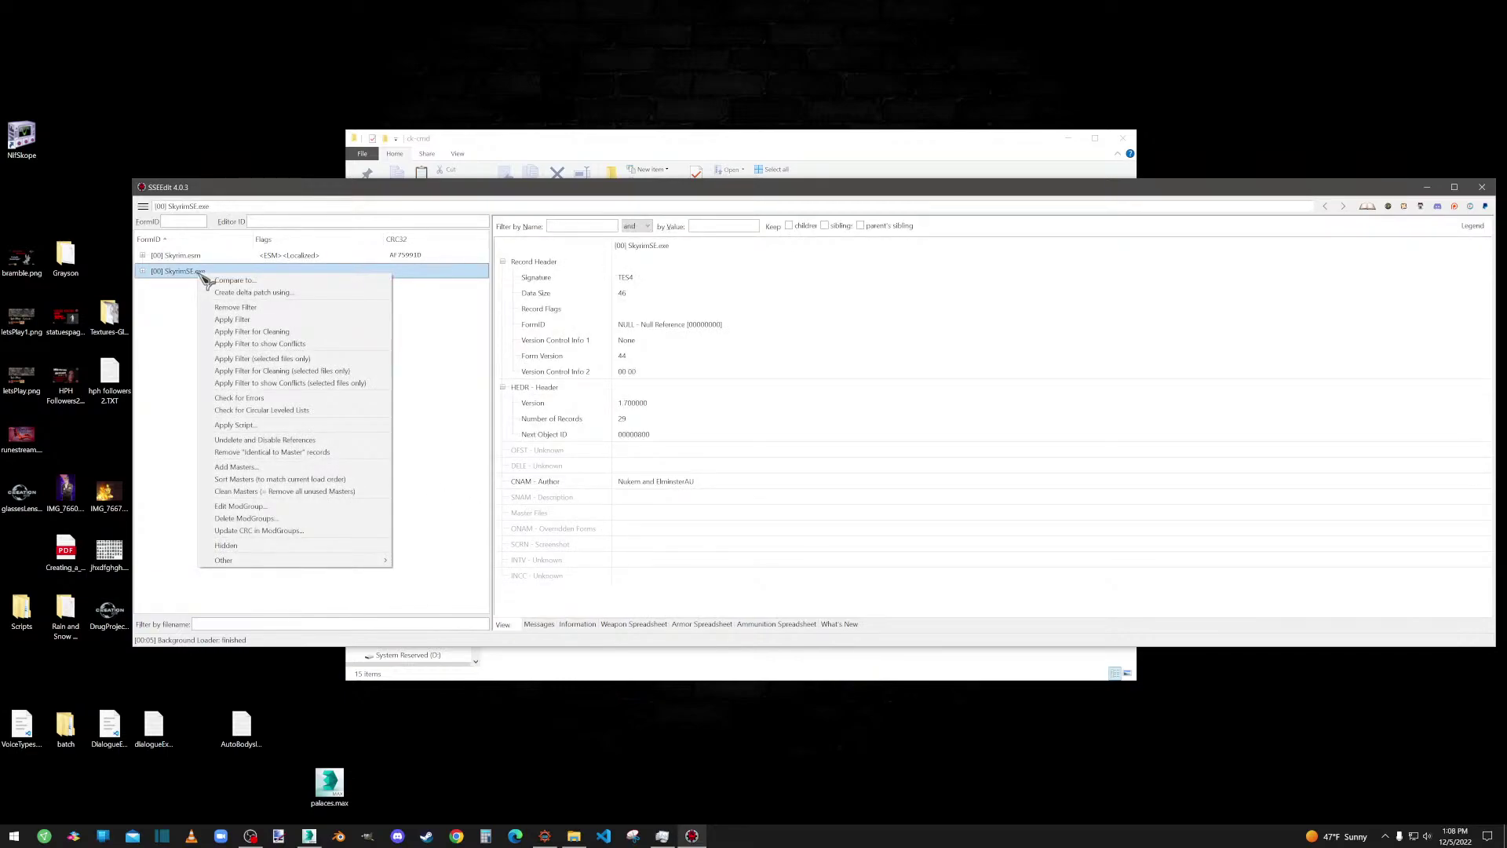
click(233, 426)
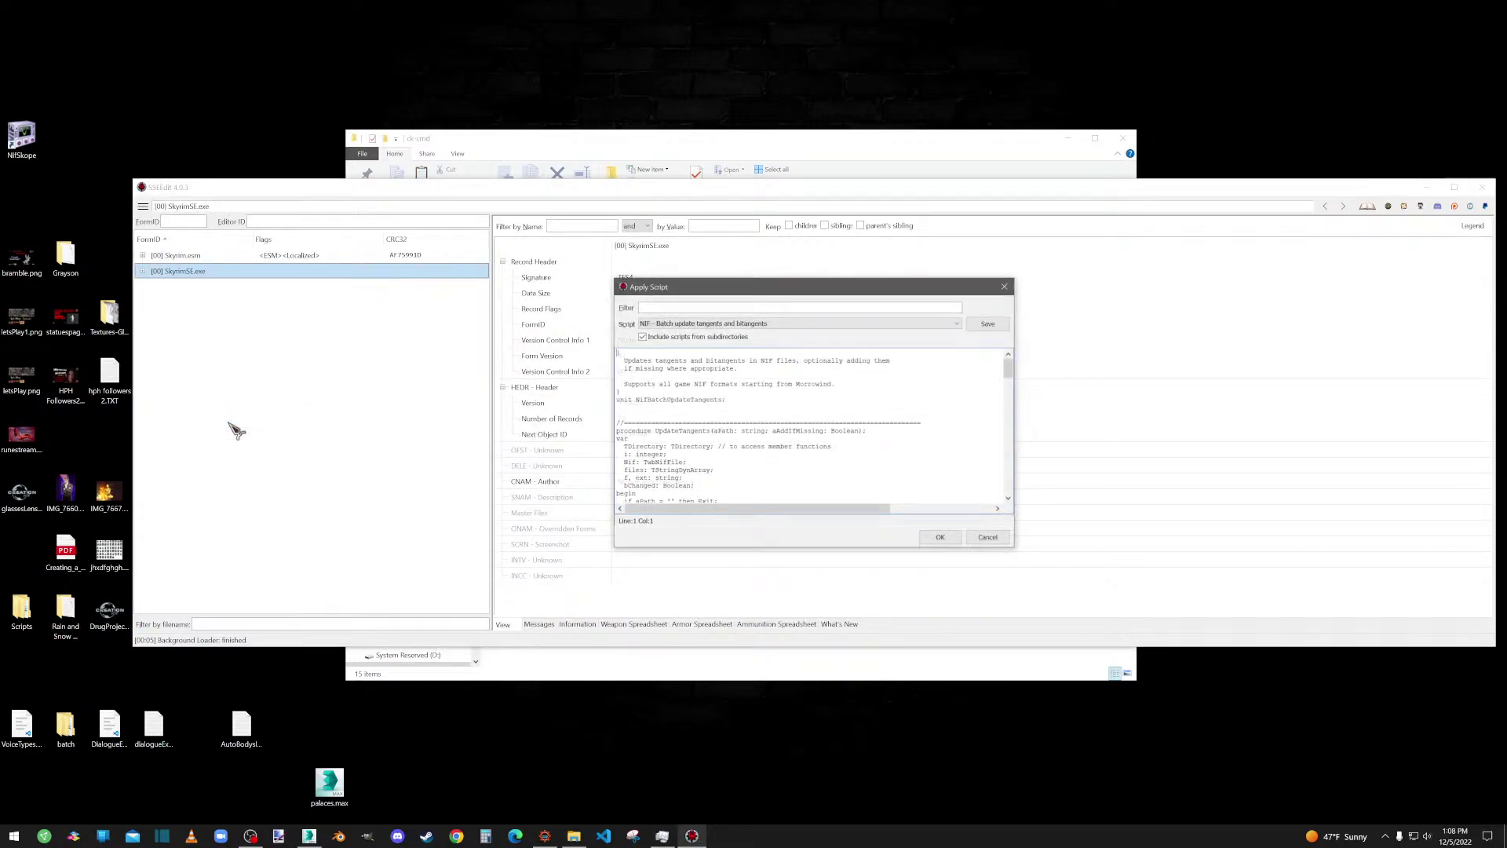
click(647, 325)
click(647, 332)
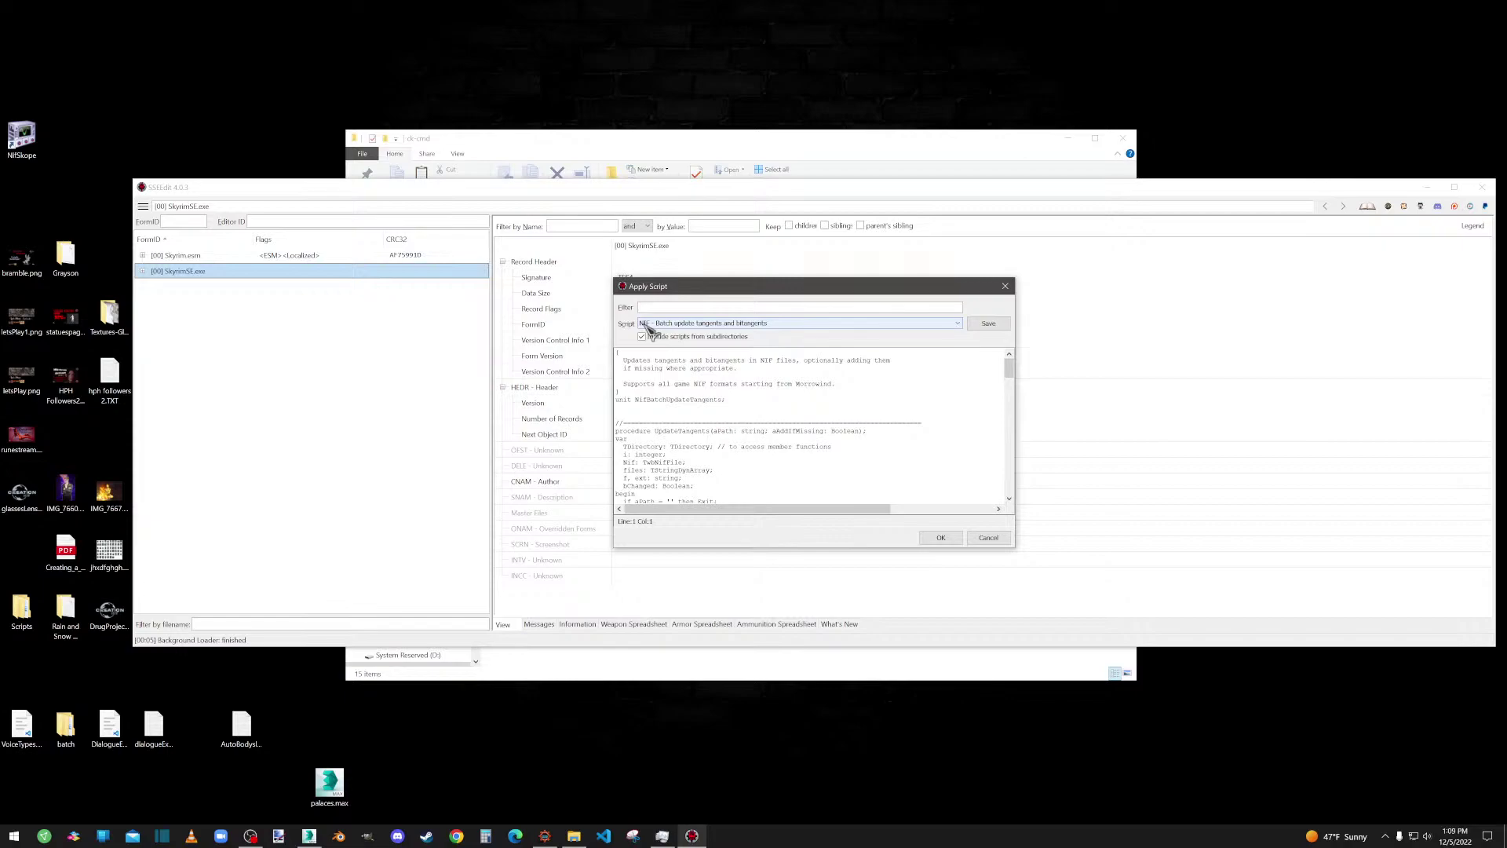
click(647, 325)
scroll(666, 345, up, 2)
click(668, 350)
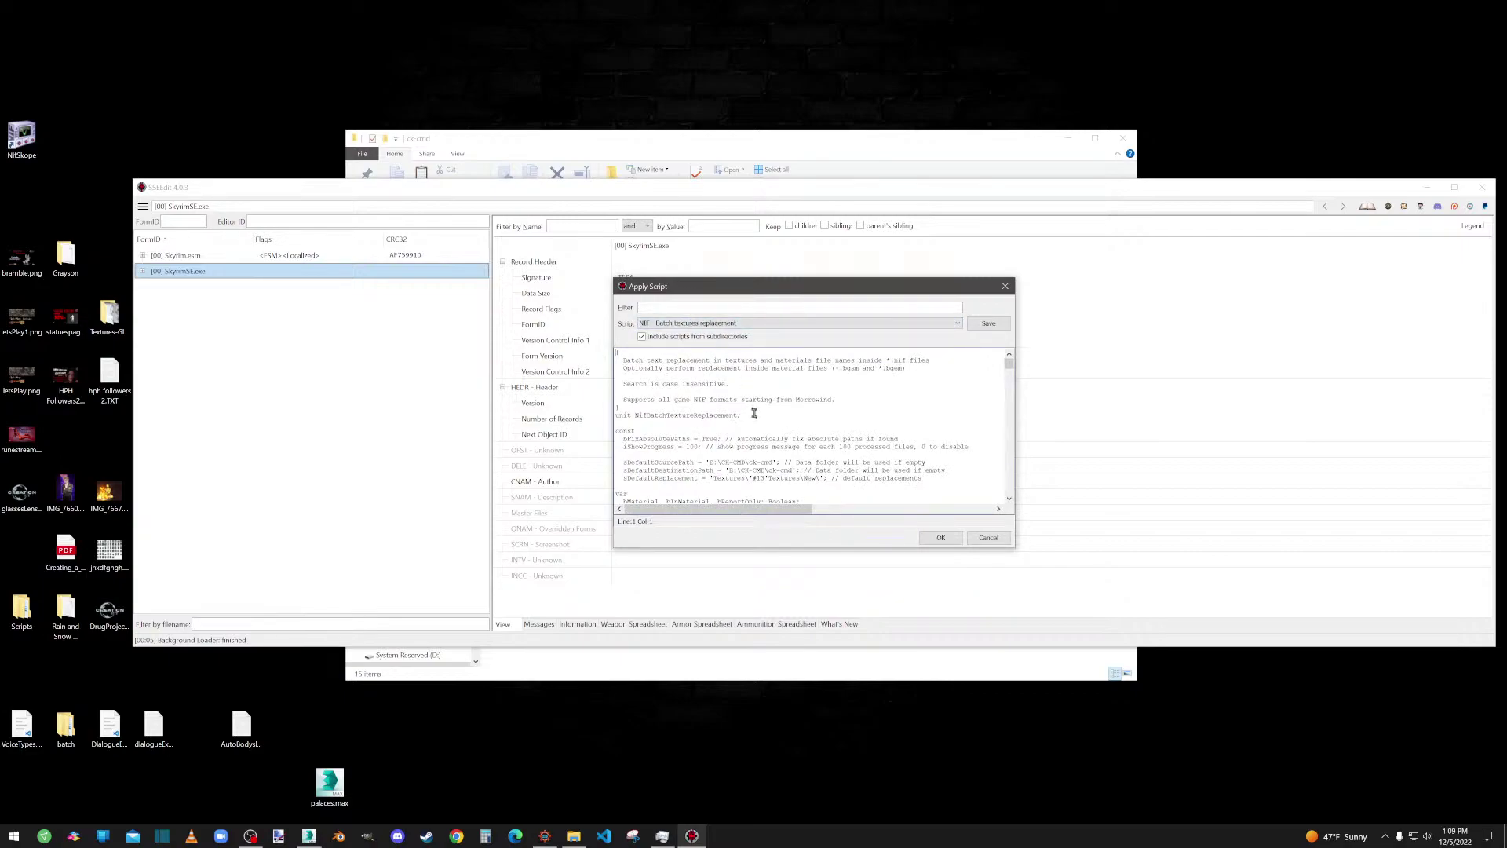
click(942, 537)
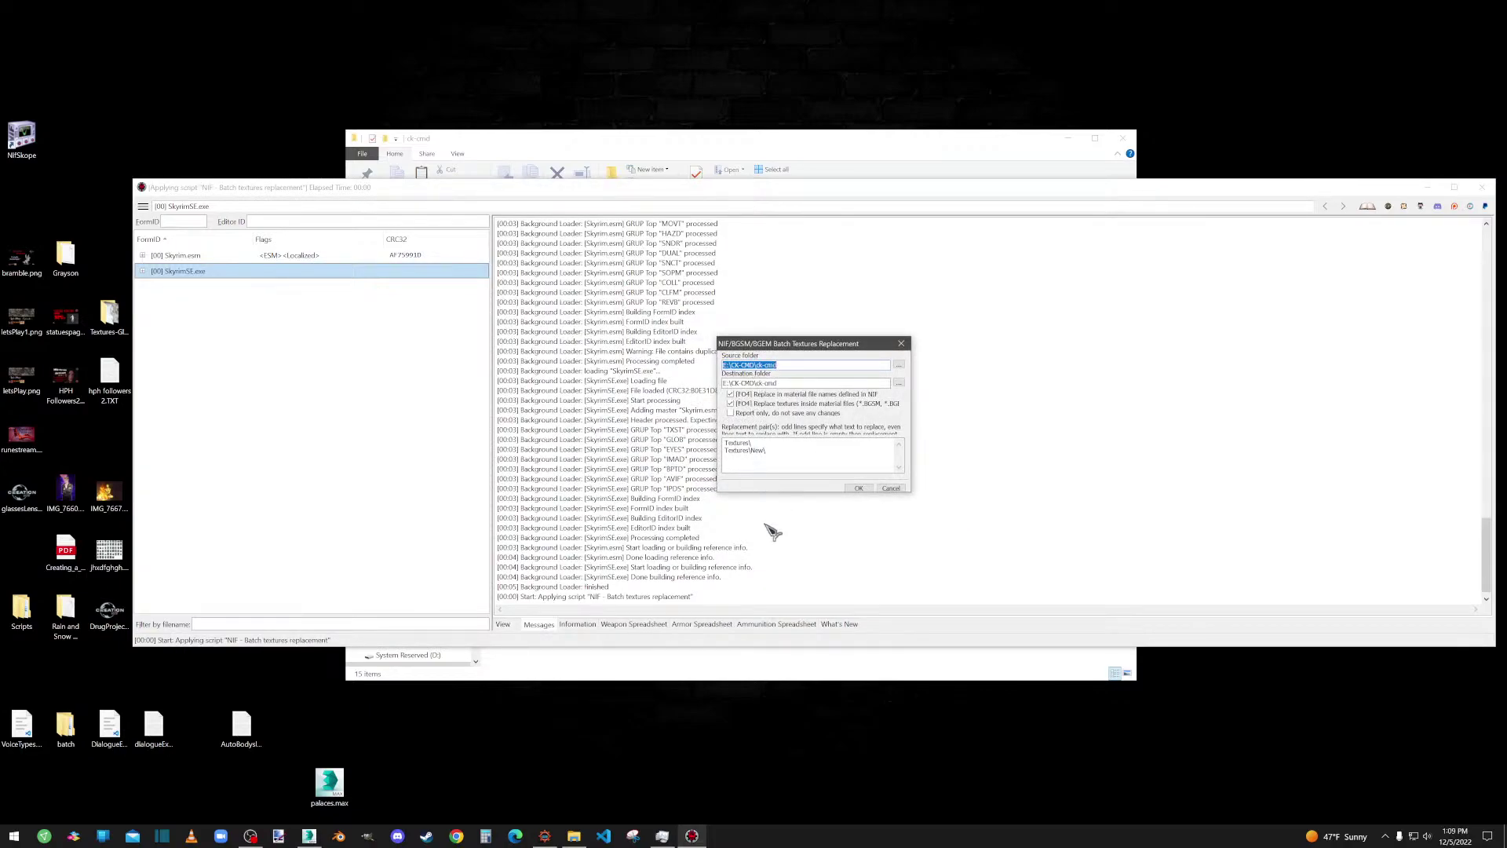
Compare the ck-cmd folder's path and NIF files with the script's source and destination folders.
click(760, 149)
click(587, 228)
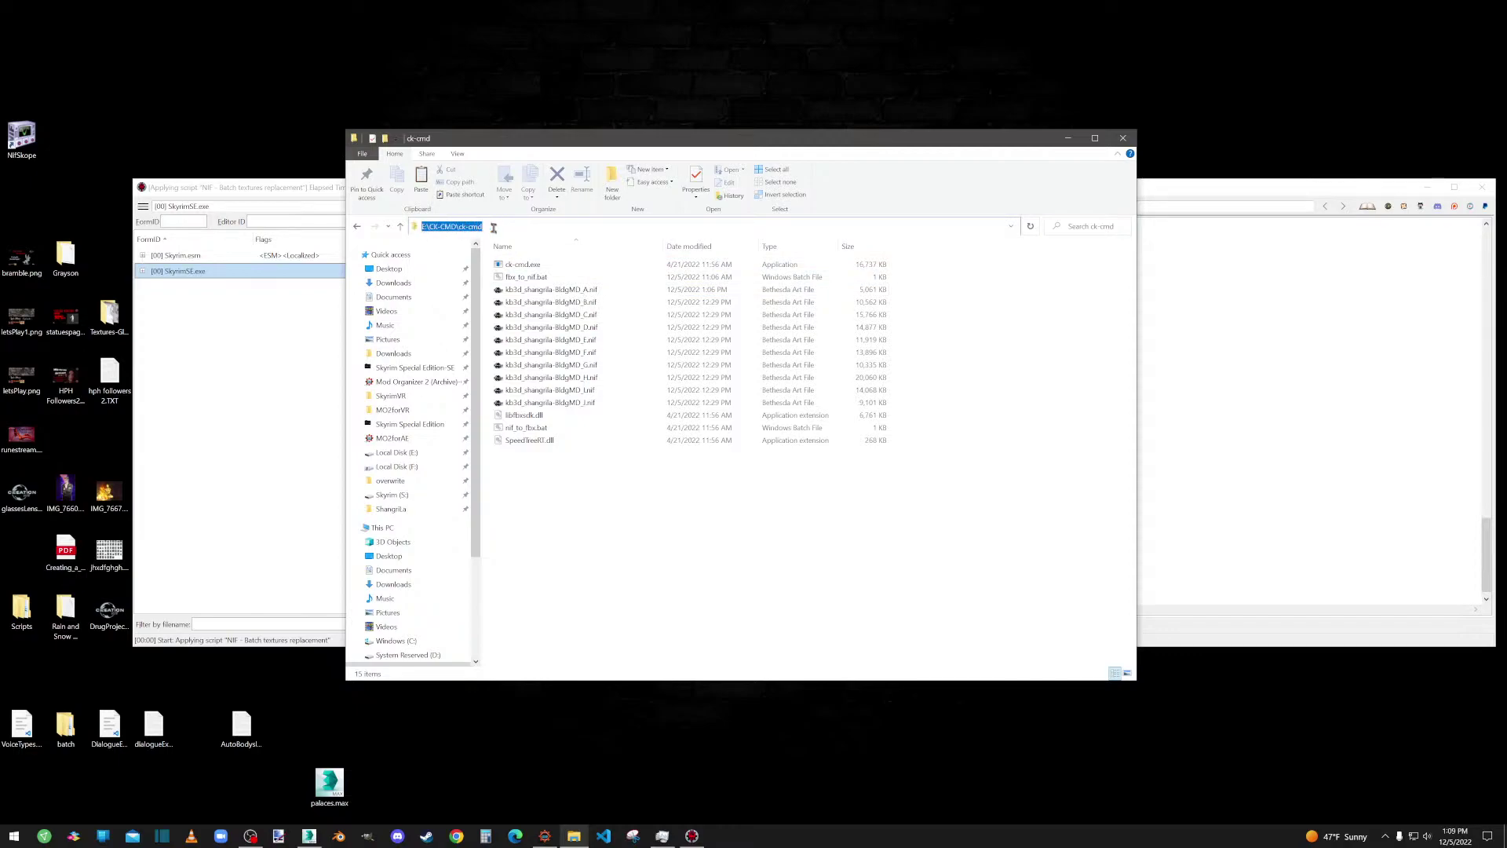
click(594, 529)
click(1216, 206)
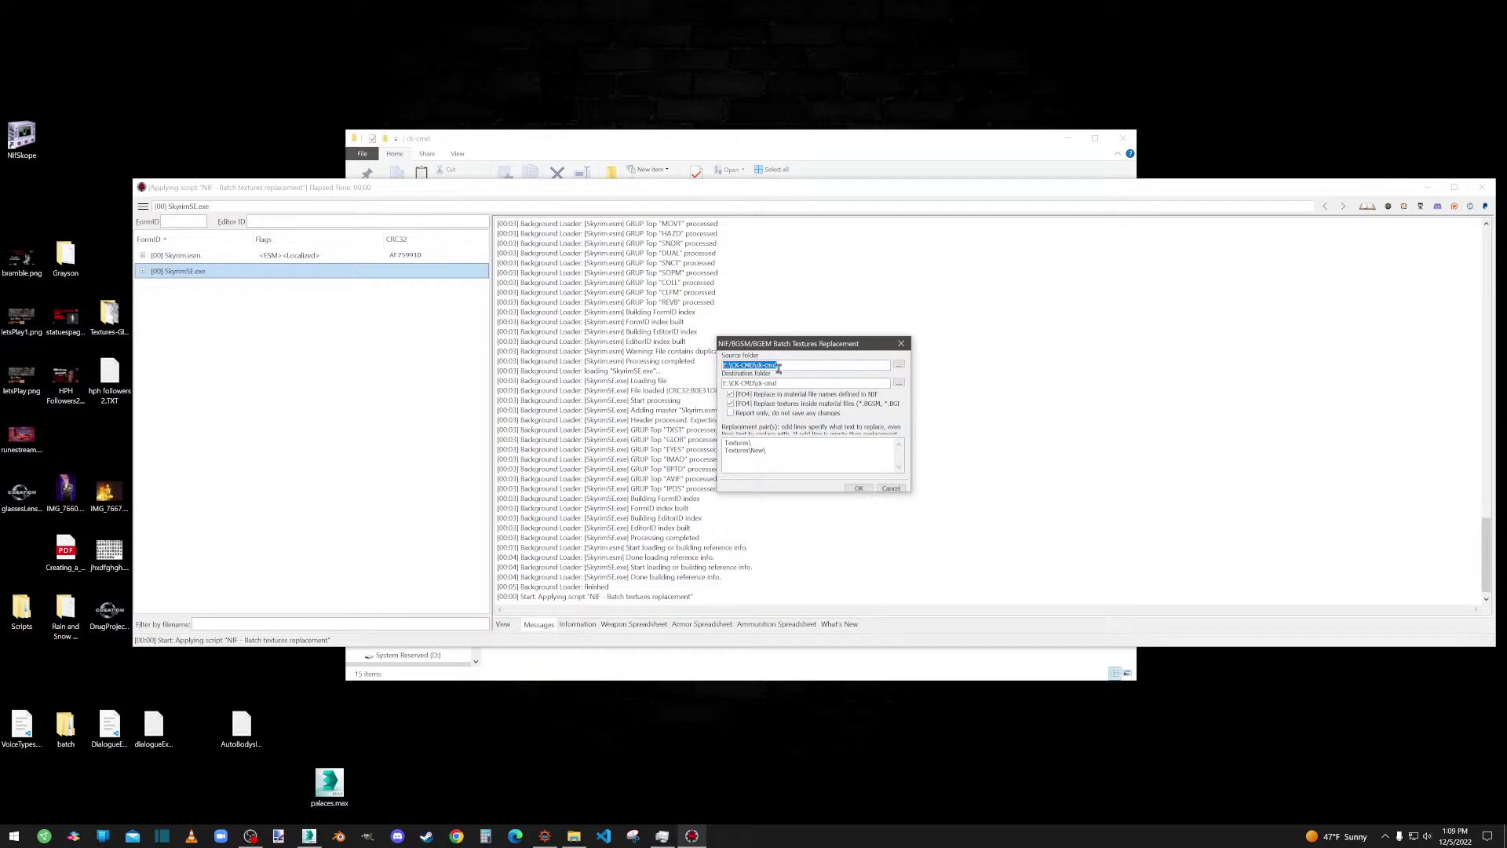
click(664, 146)
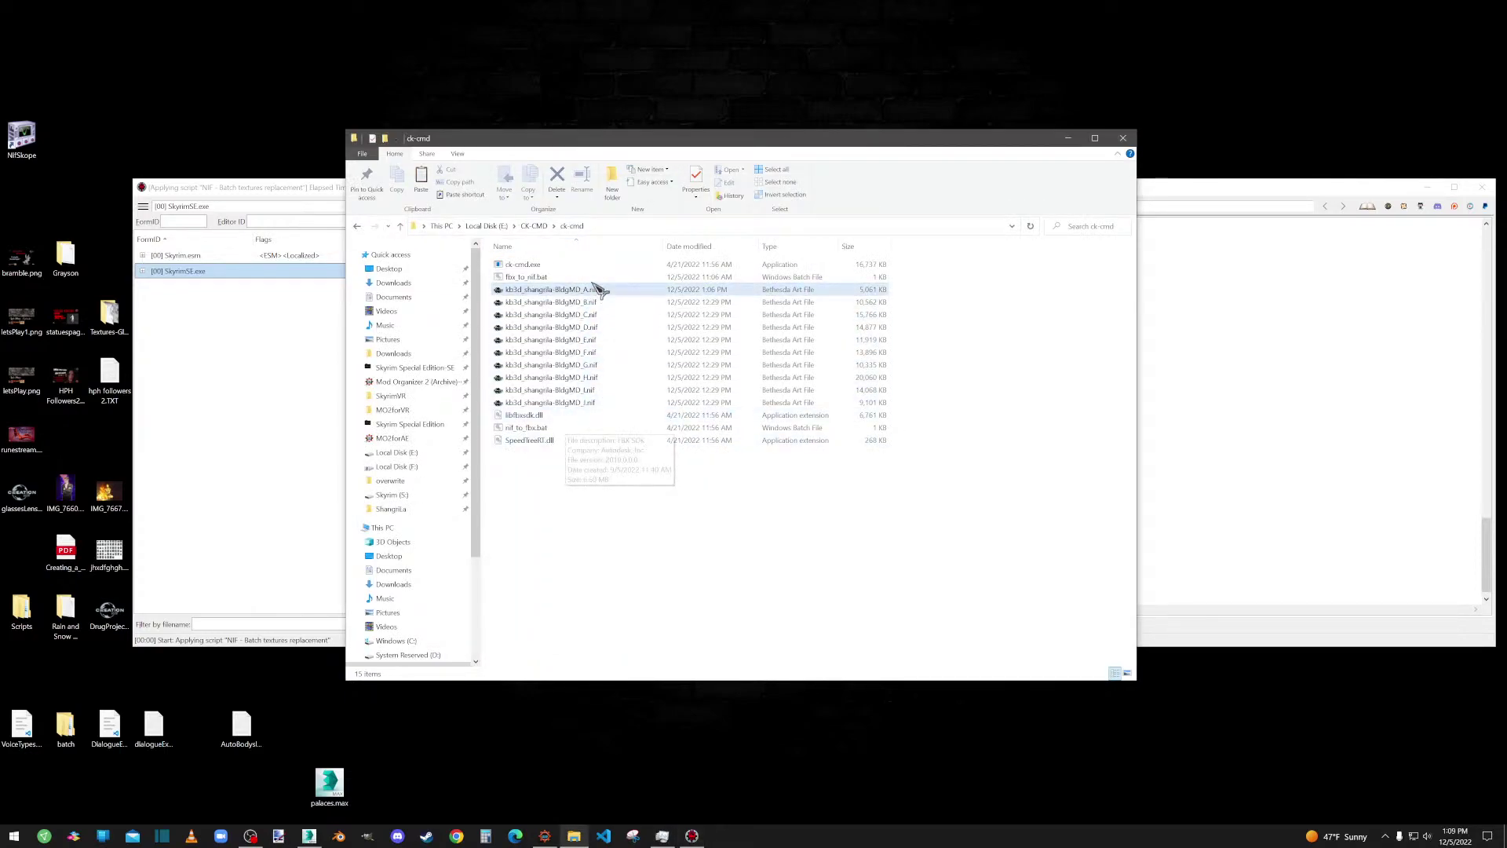
click(1172, 199)
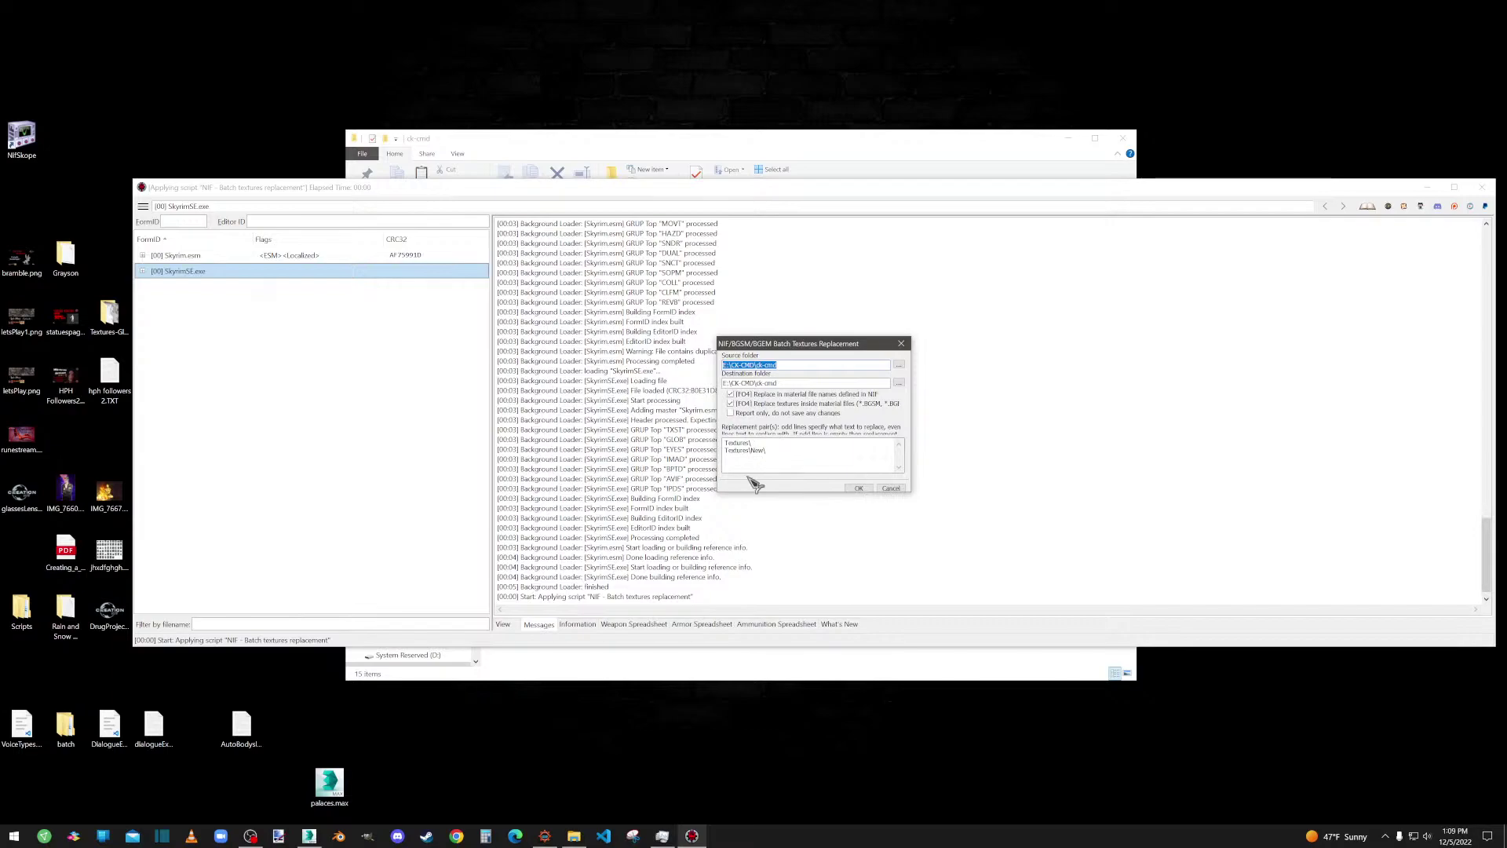
Reopen kb3d_shangrila-BldgMD_A.nif from the ck-cmd folder in NifSkope and display the first shape's texture set.
click(642, 153)
drag(571, 291, 21, 134)
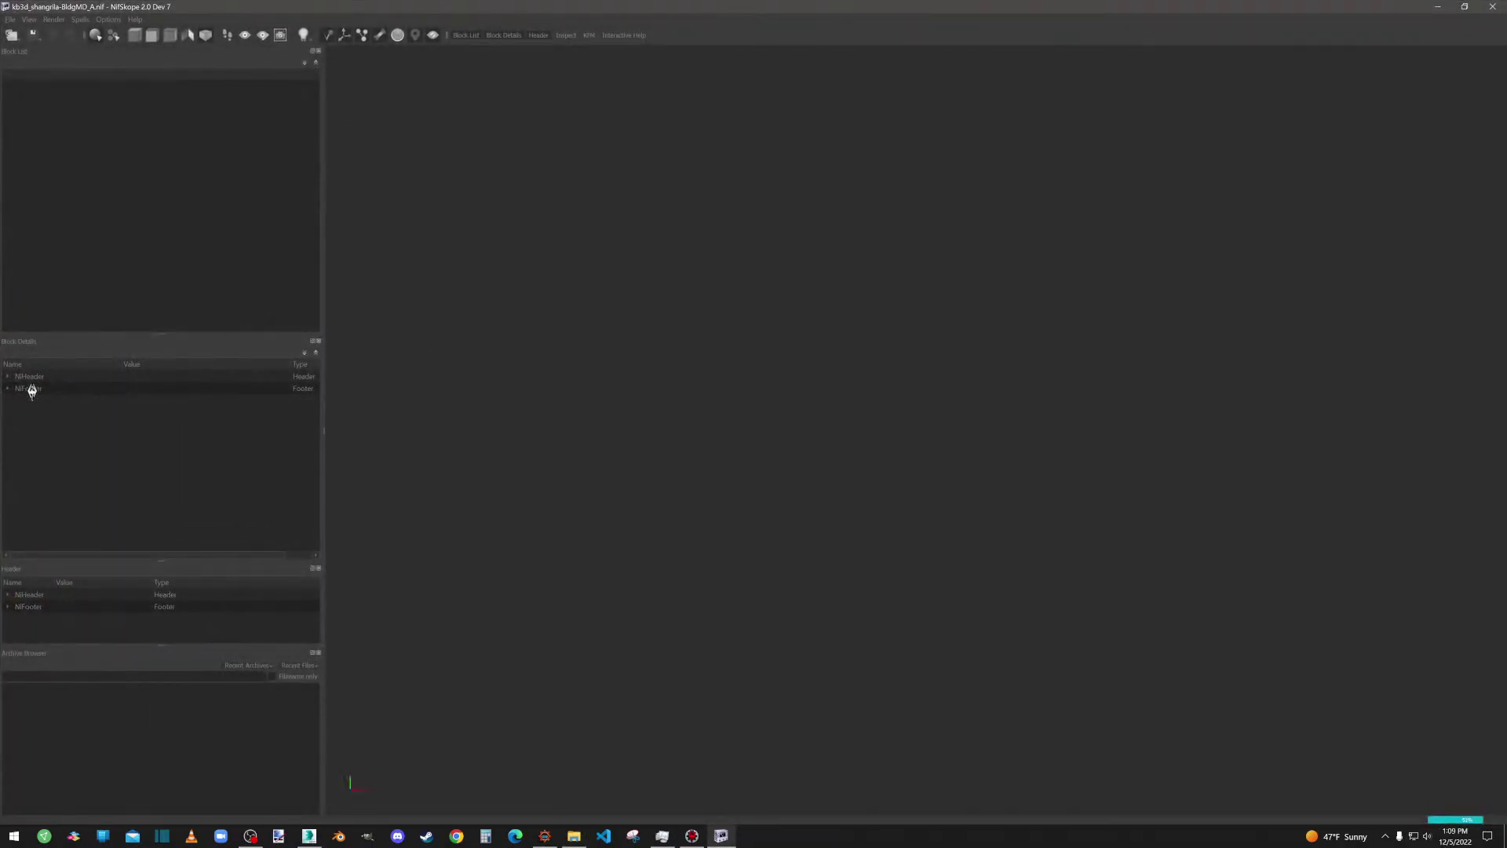
click(8, 86)
click(20, 98)
click(31, 111)
click(56, 126)
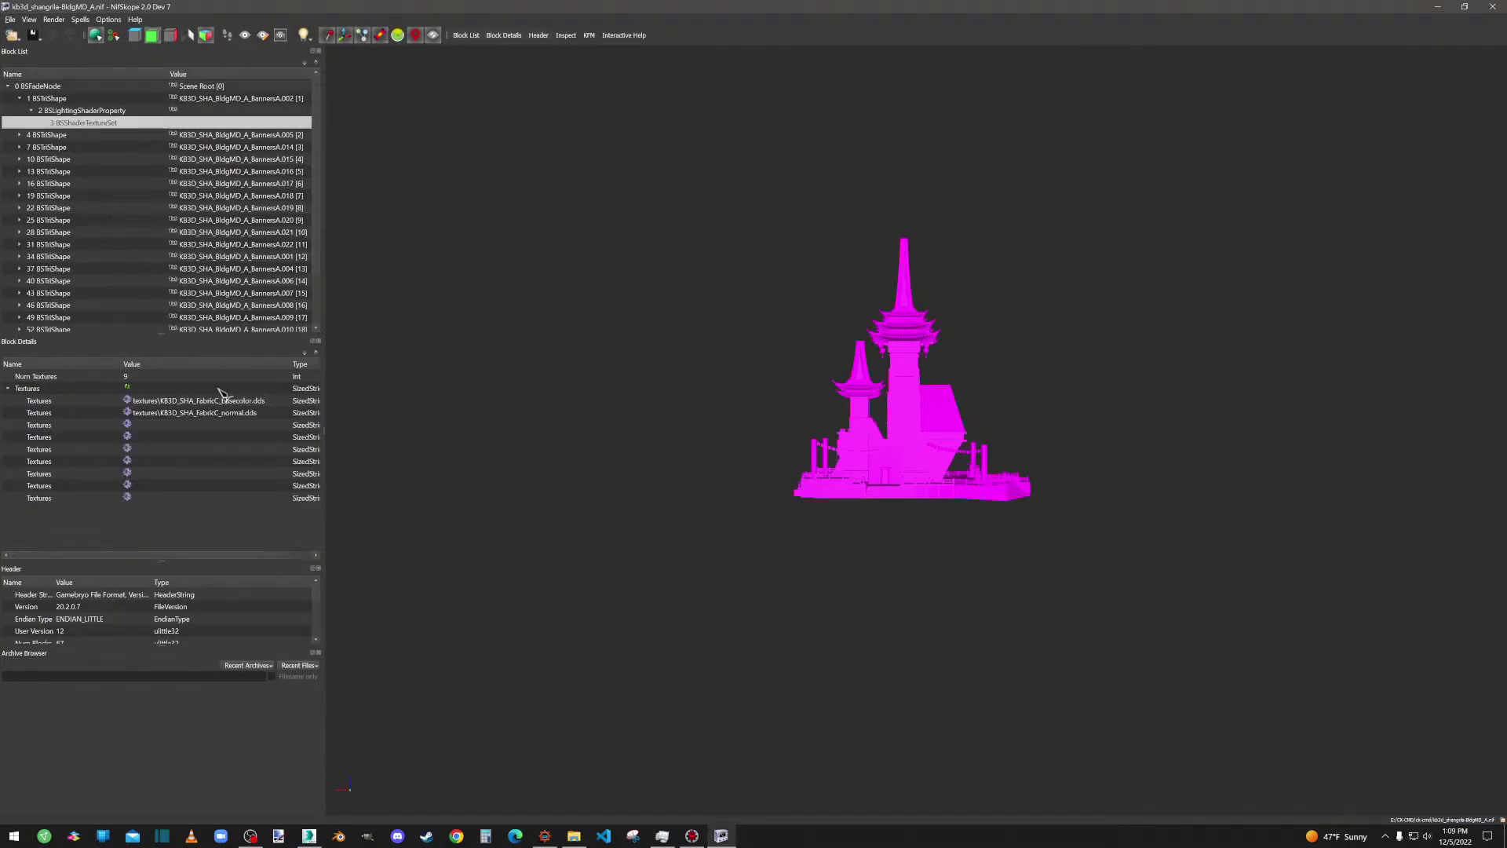
Check the "textures\" prefix of the first shape's base color texture path, then close the file.
click(163, 402)
double_click(161, 401)
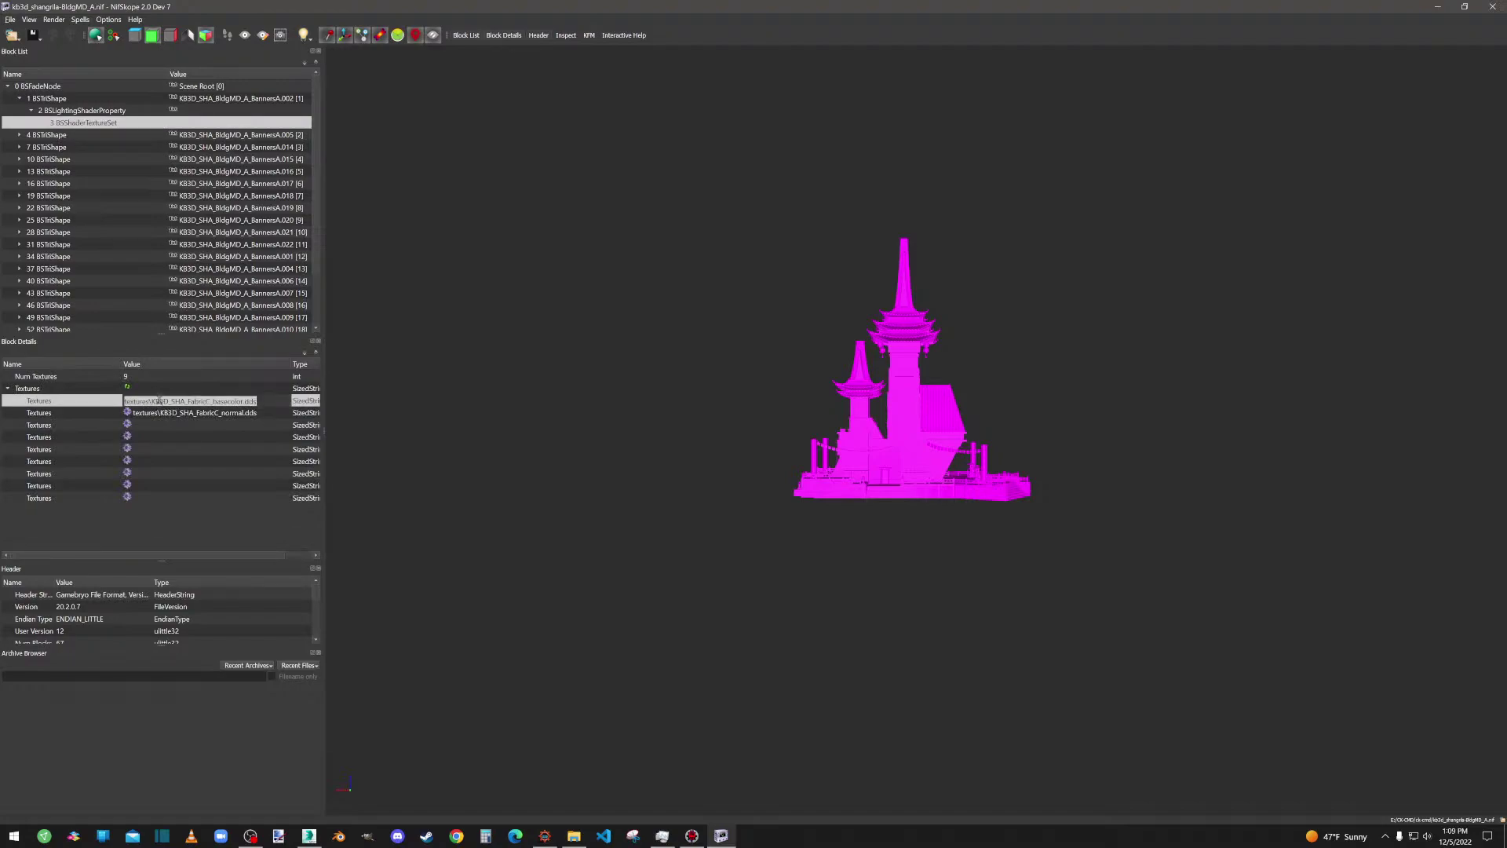
click(150, 401)
drag(151, 401, 116, 408)
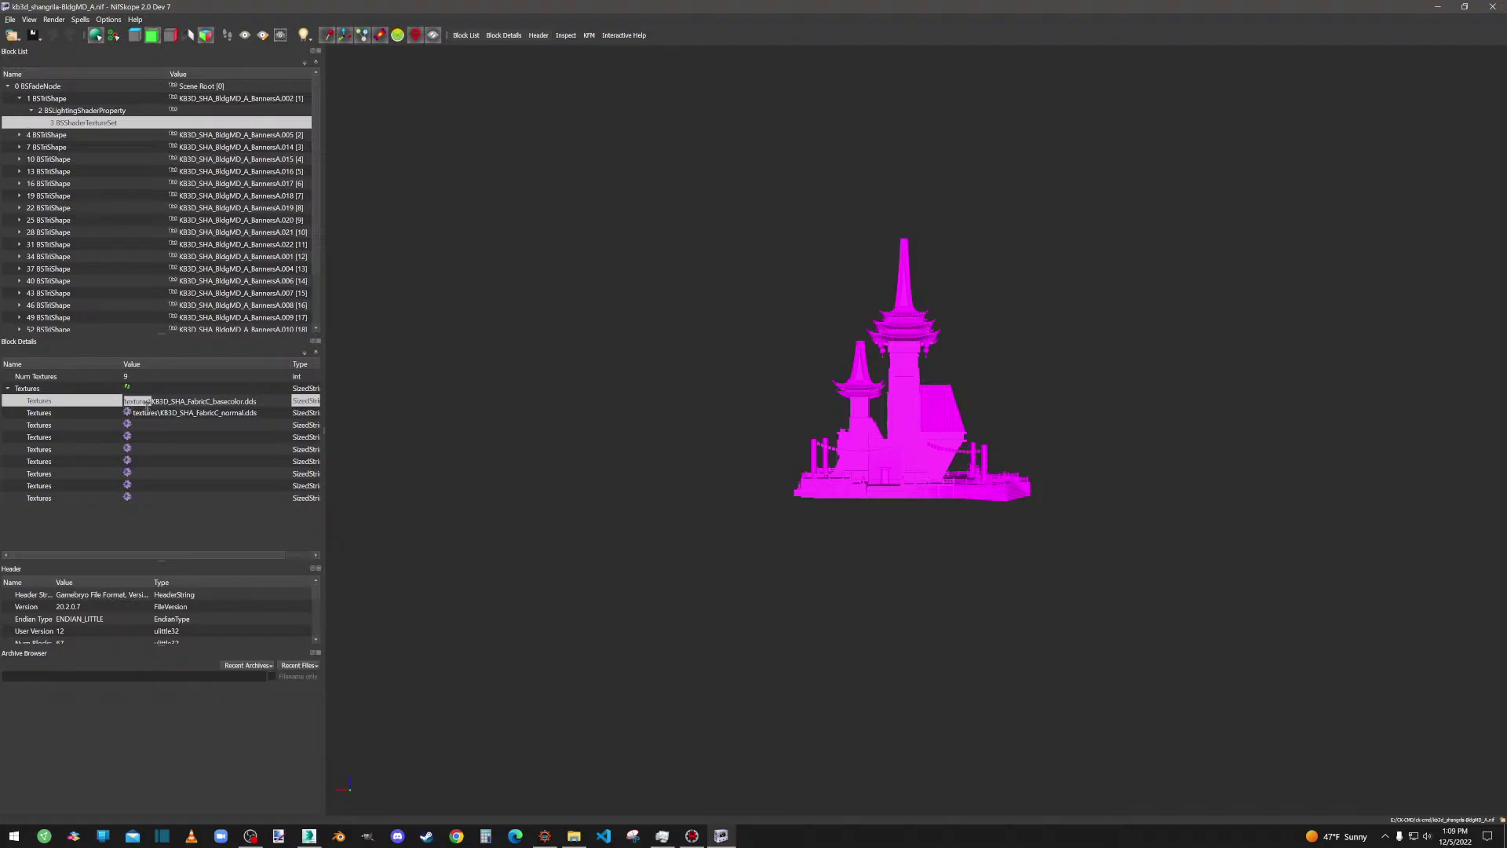
click(1492, 7)
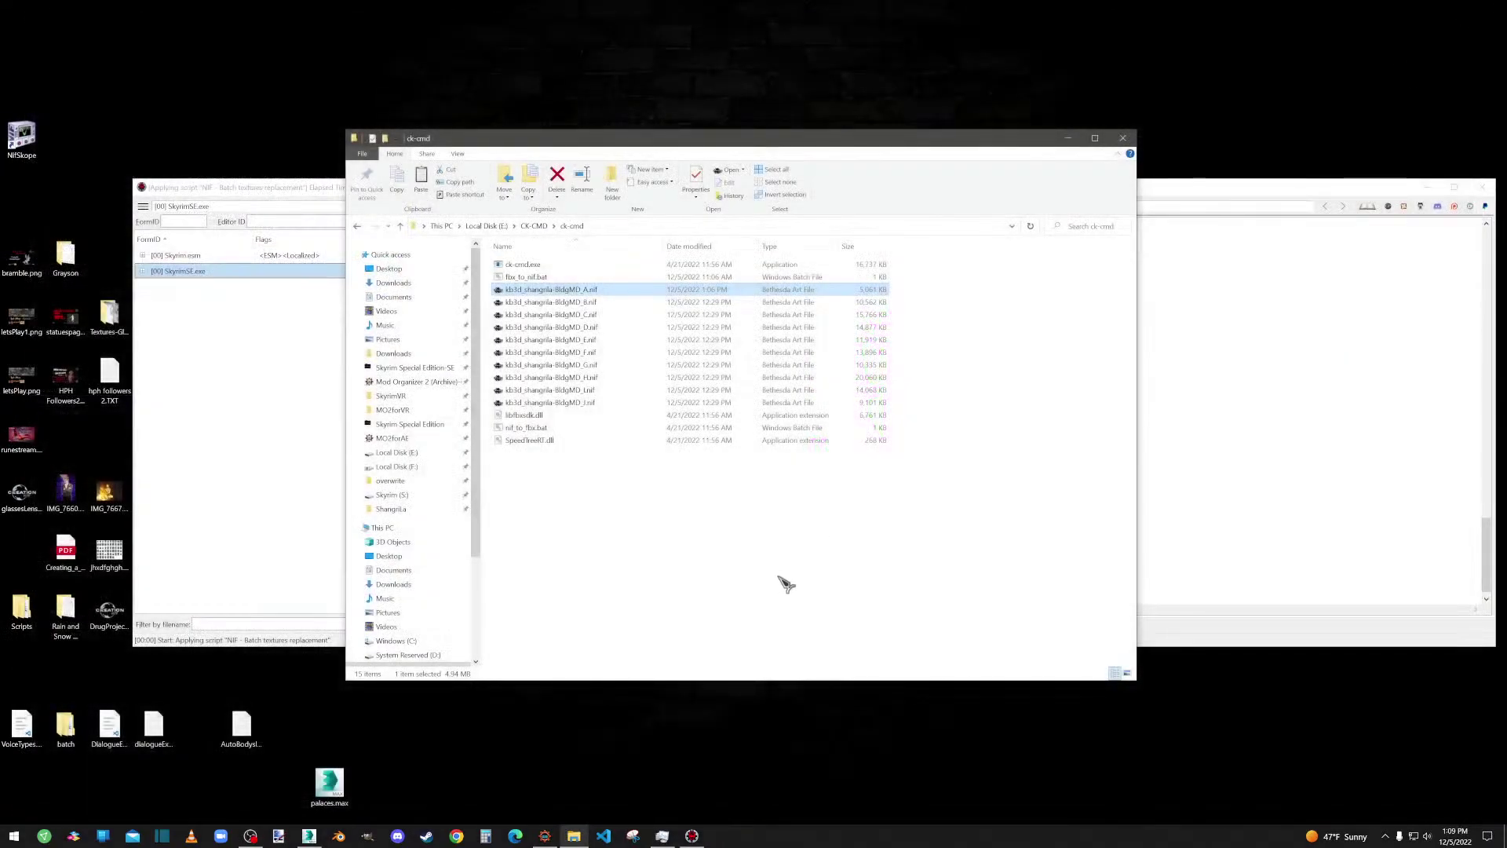
Open the overwrite folder in a new window and browse to textures\Rune_Darkpoint\Custom\KB3D\ShangriLa.
right_click(393, 482)
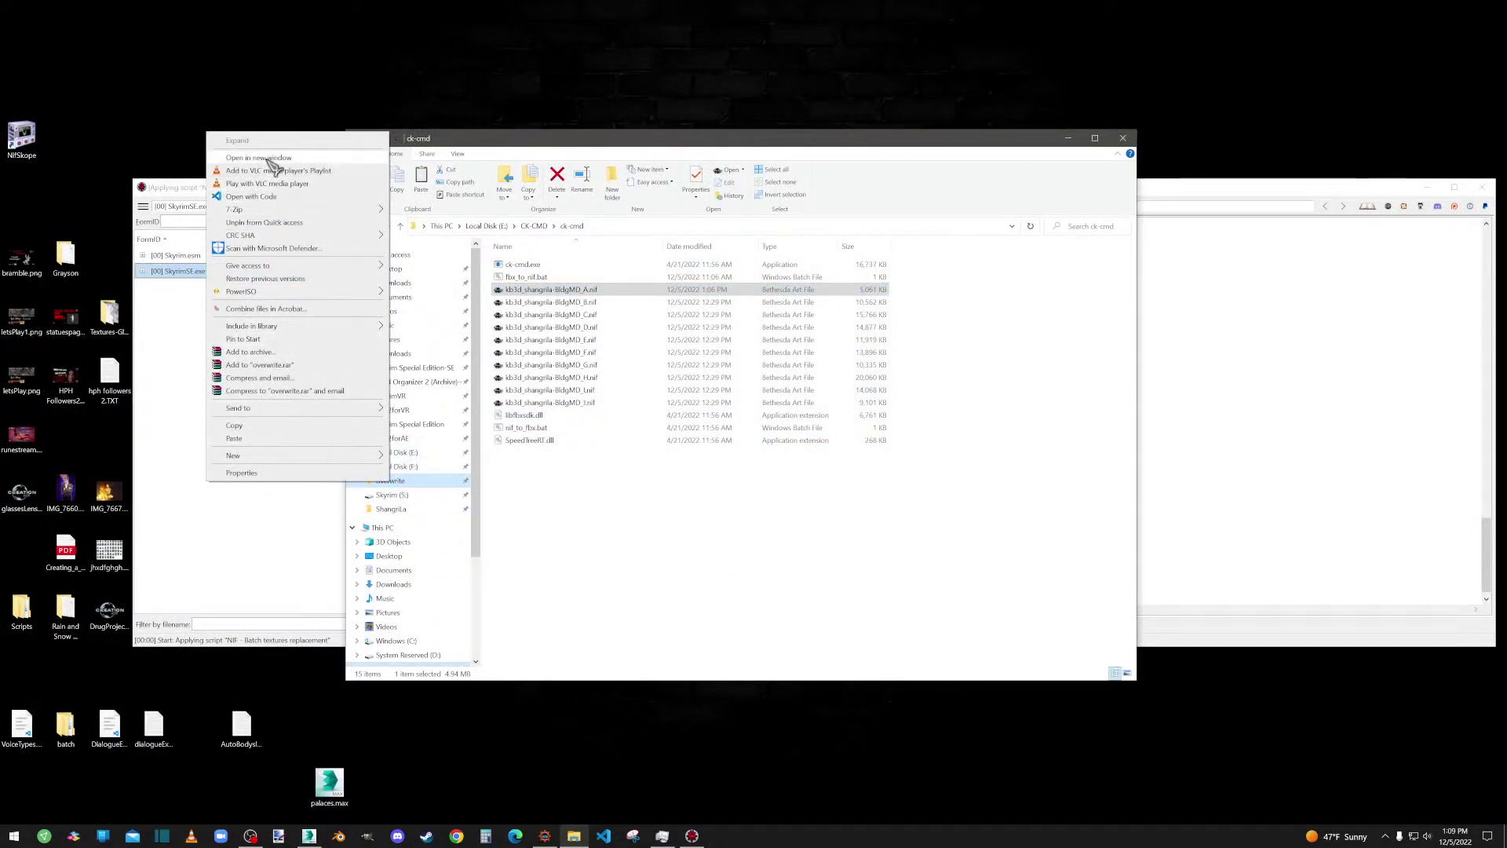
click(271, 159)
double_click(564, 314)
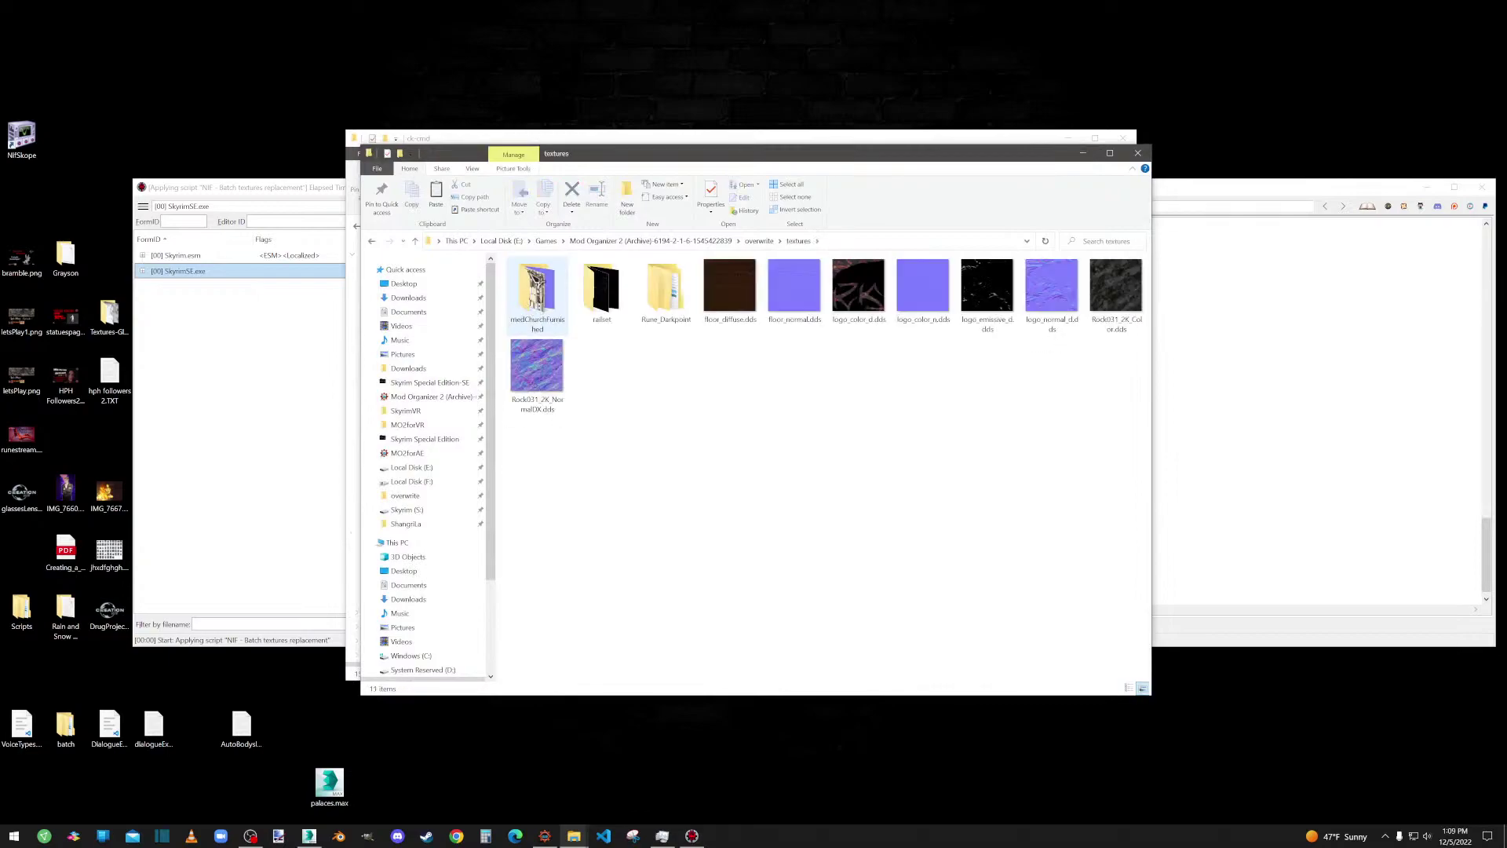
double_click(665, 287)
double_click(539, 292)
double_click(533, 282)
double_click(535, 281)
Copy the folder path from "textures\" through "ShangriLa" with a trailing backslash, then close that folder window.
click(839, 243)
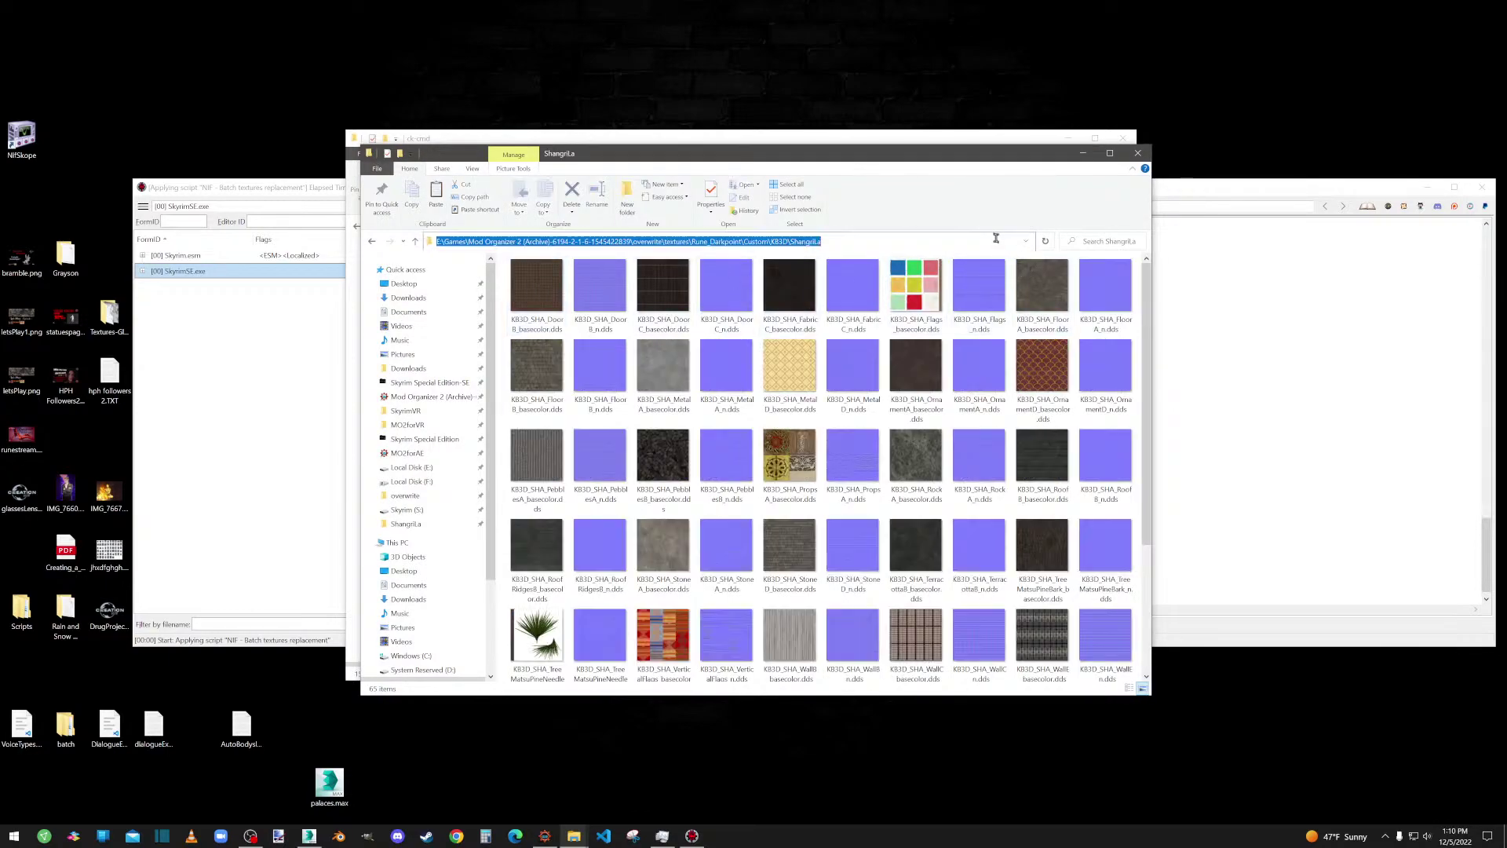
click(836, 242)
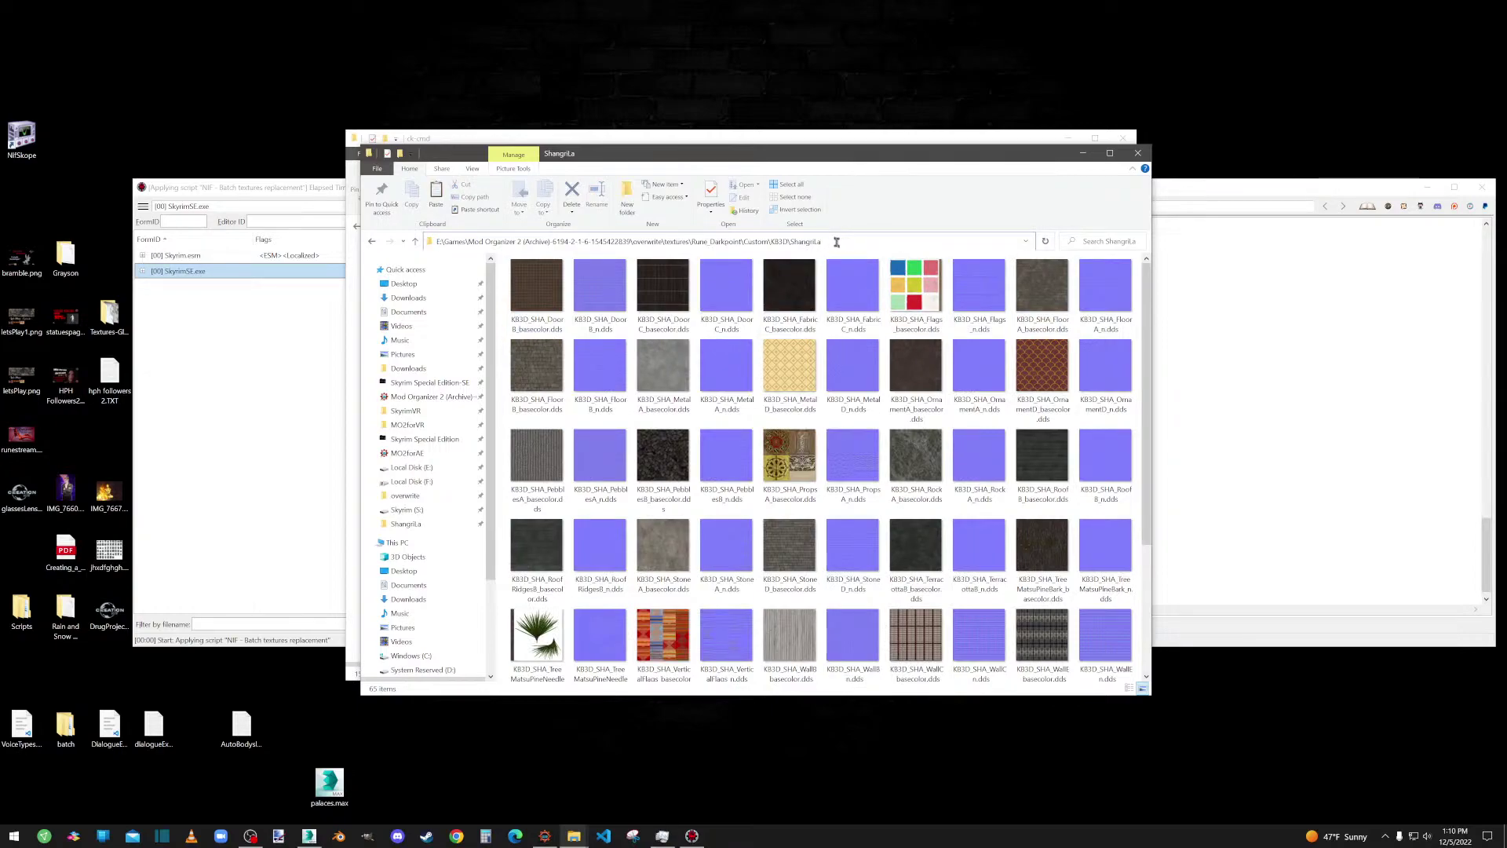
text(\)
drag(825, 241, 661, 236)
key(ctrl+c)
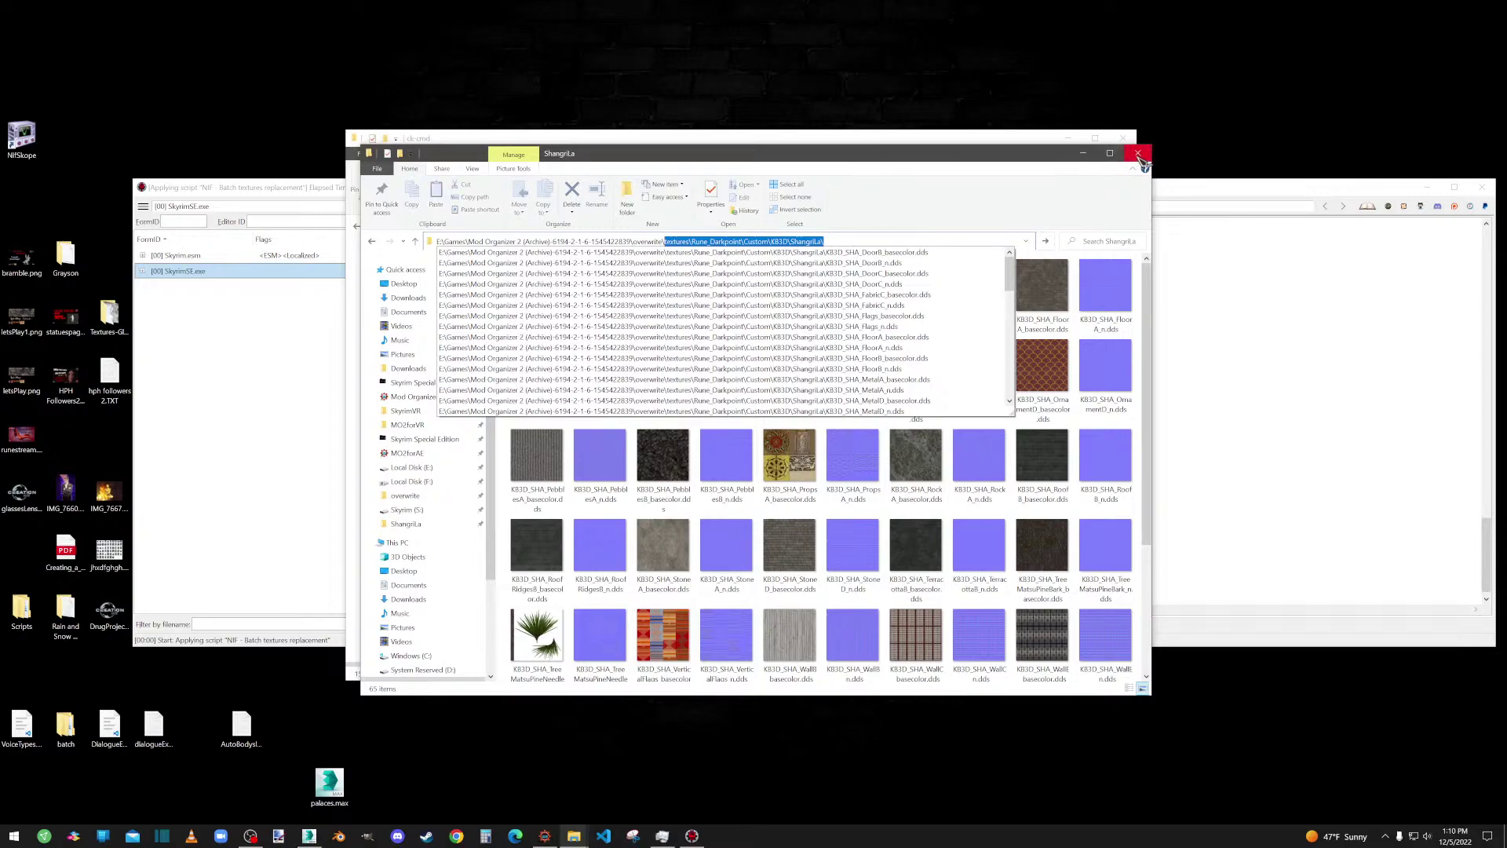
click(1138, 153)
Replace "Textures\New\" in the script's replacement pair with textures\Rune_Darkpoint\Custom\KB3D\ShangriLa\.
click(344, 196)
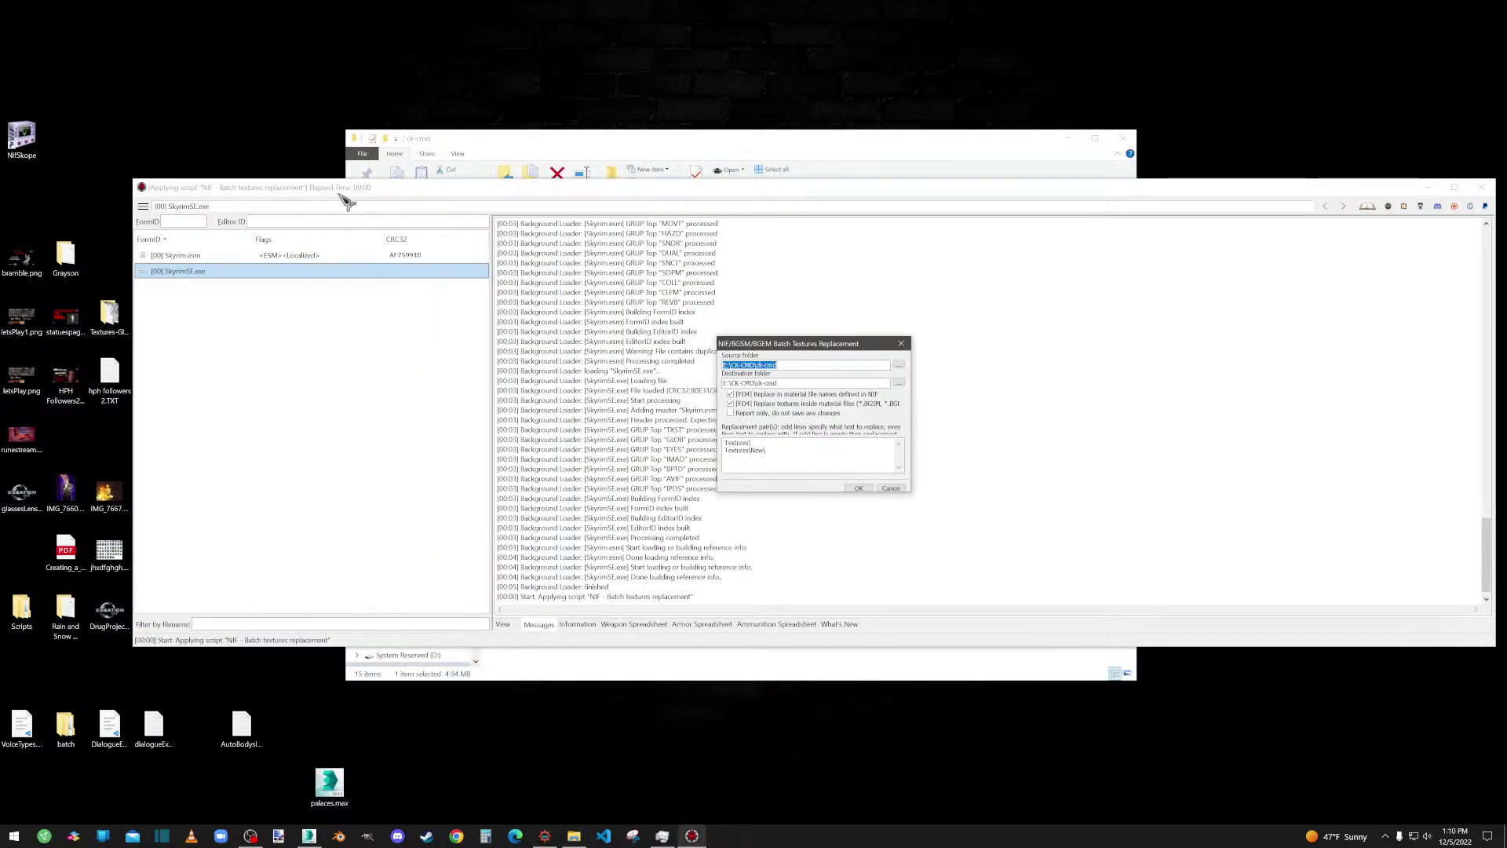
drag(778, 453, 726, 449)
key(ctrl+v)
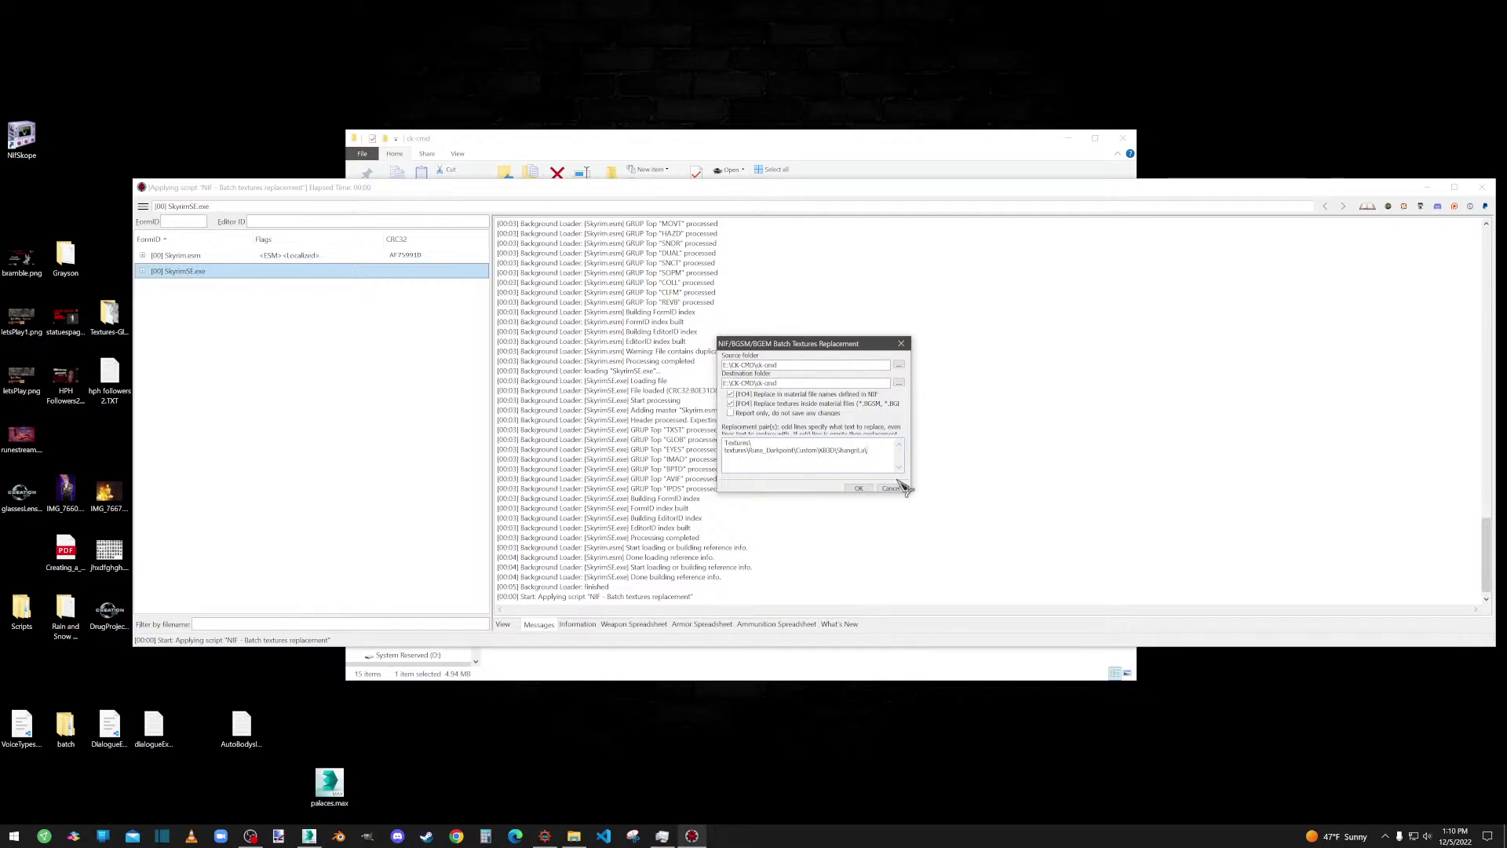
Run the batch textures replacement and review the logged old and new texture paths for the kb3d_shangrila-BldgMD NIF files.
click(864, 488)
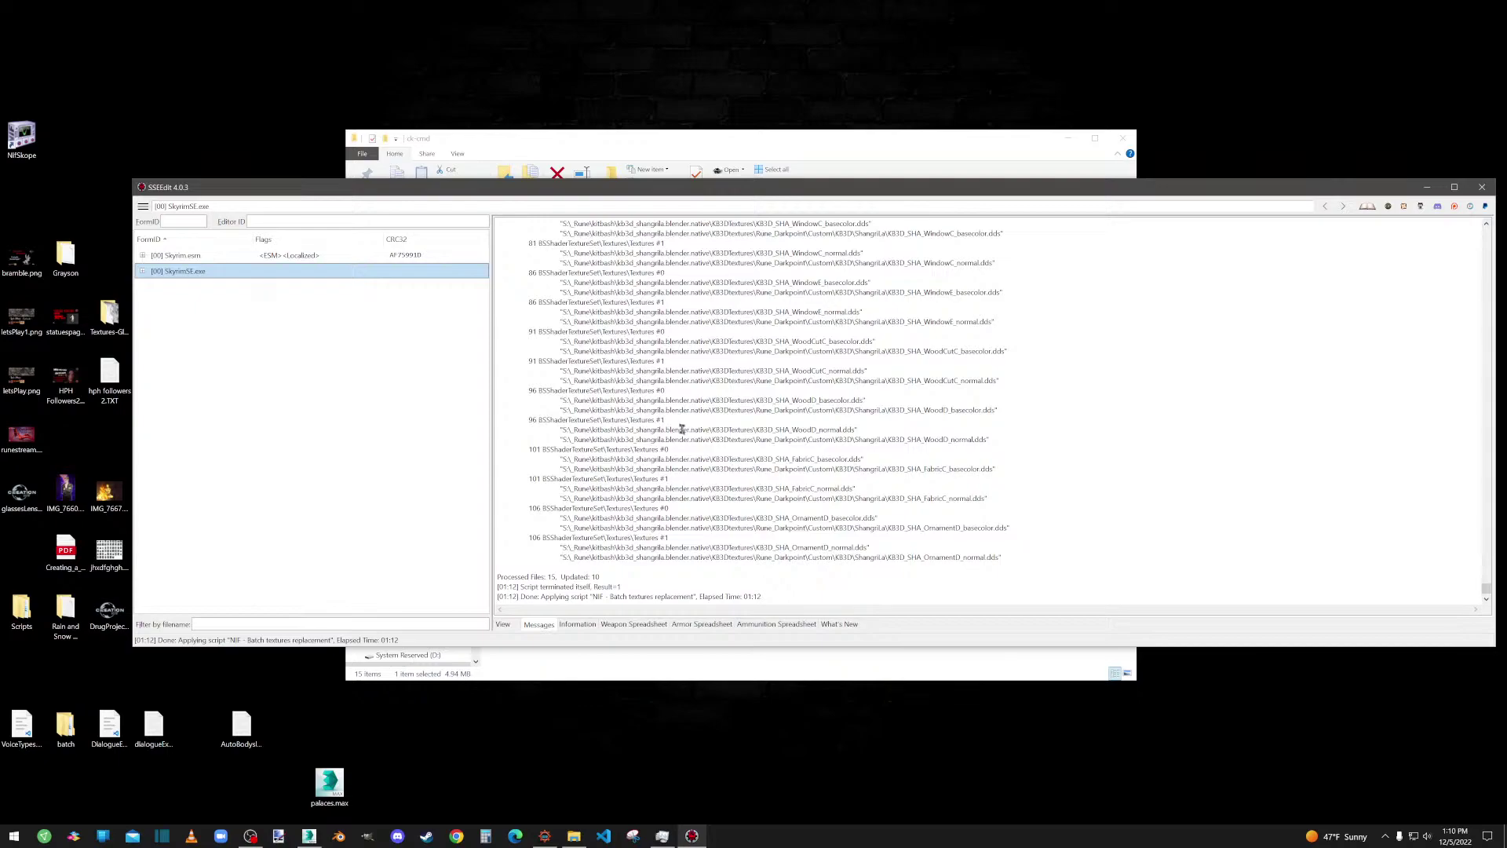
drag(1489, 591, 1489, 570)
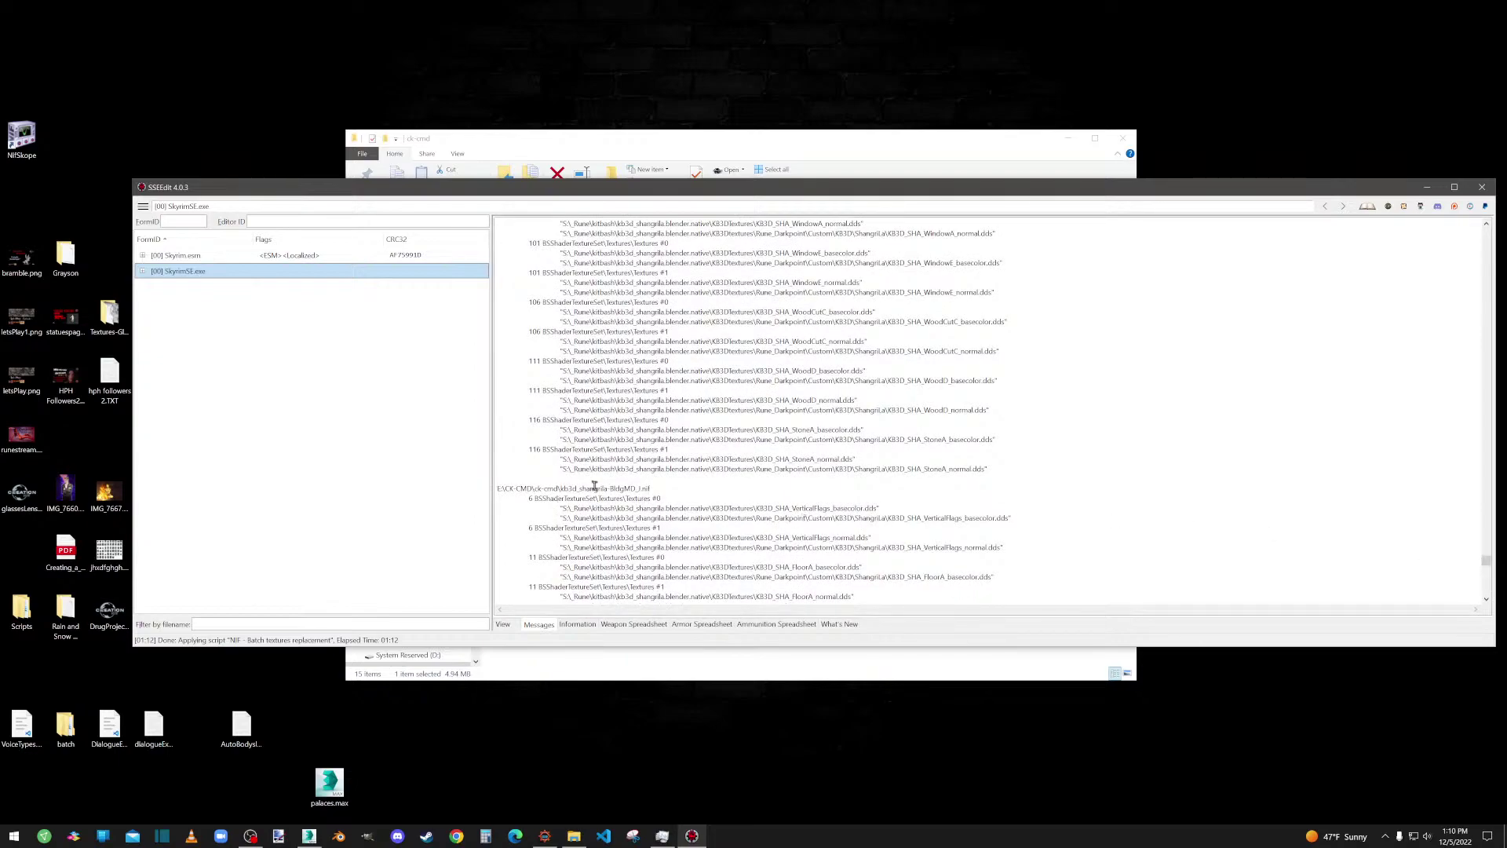
drag(496, 488, 678, 491)
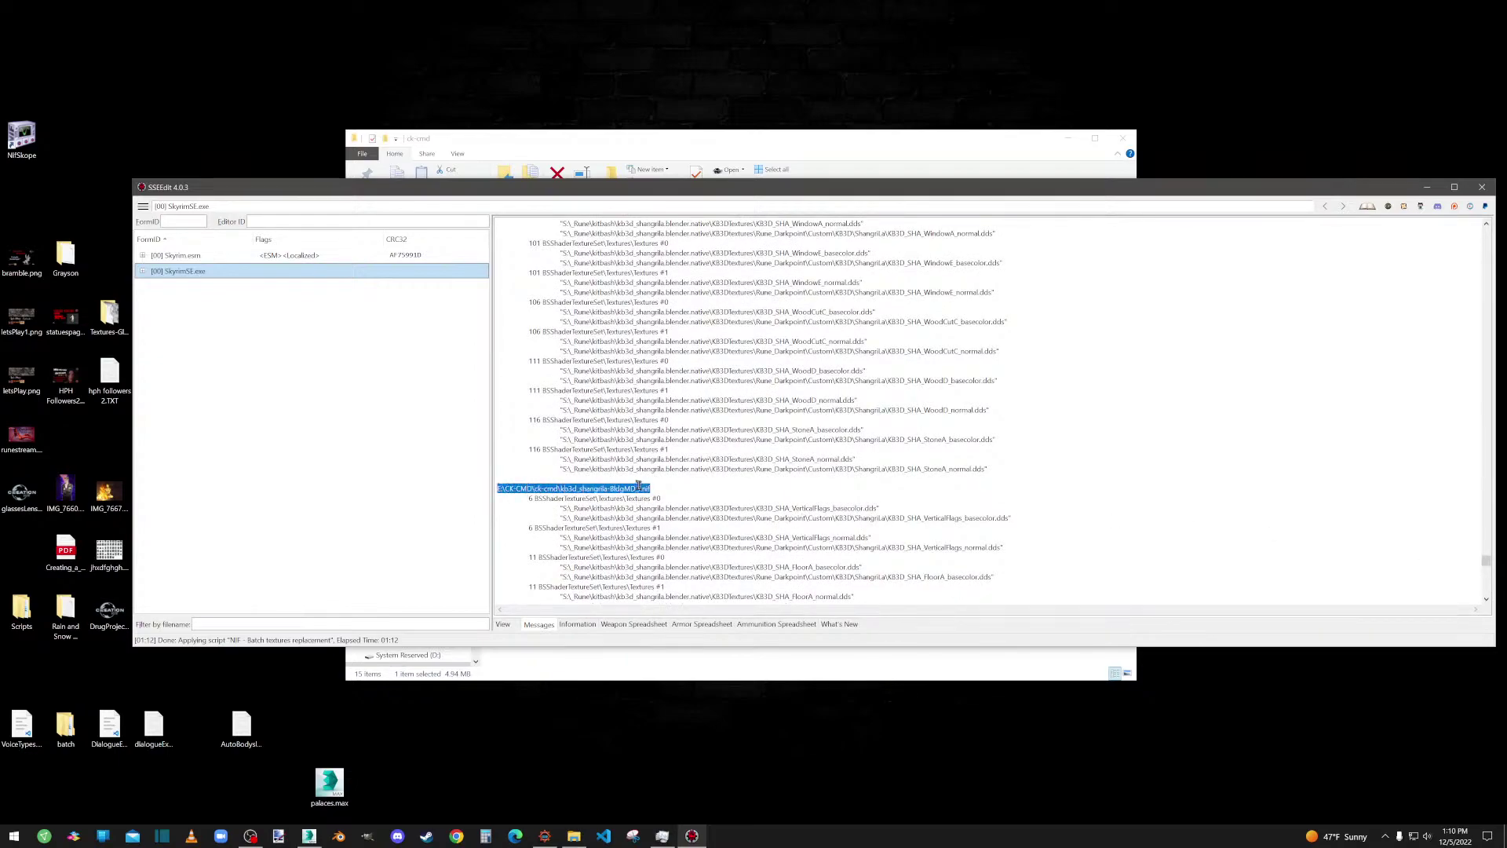
click(654, 512)
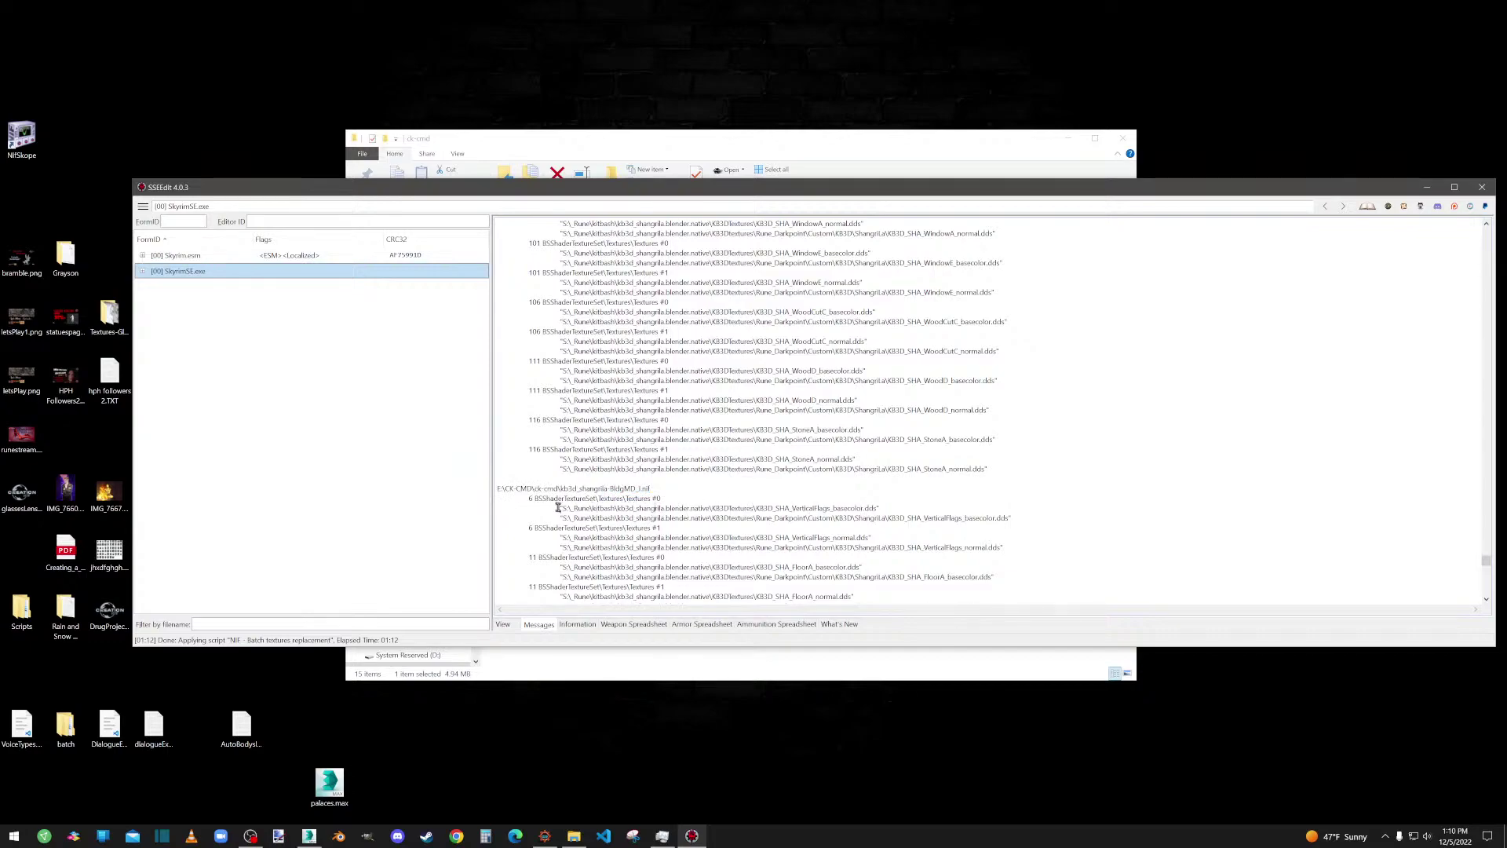
drag(572, 508, 875, 507)
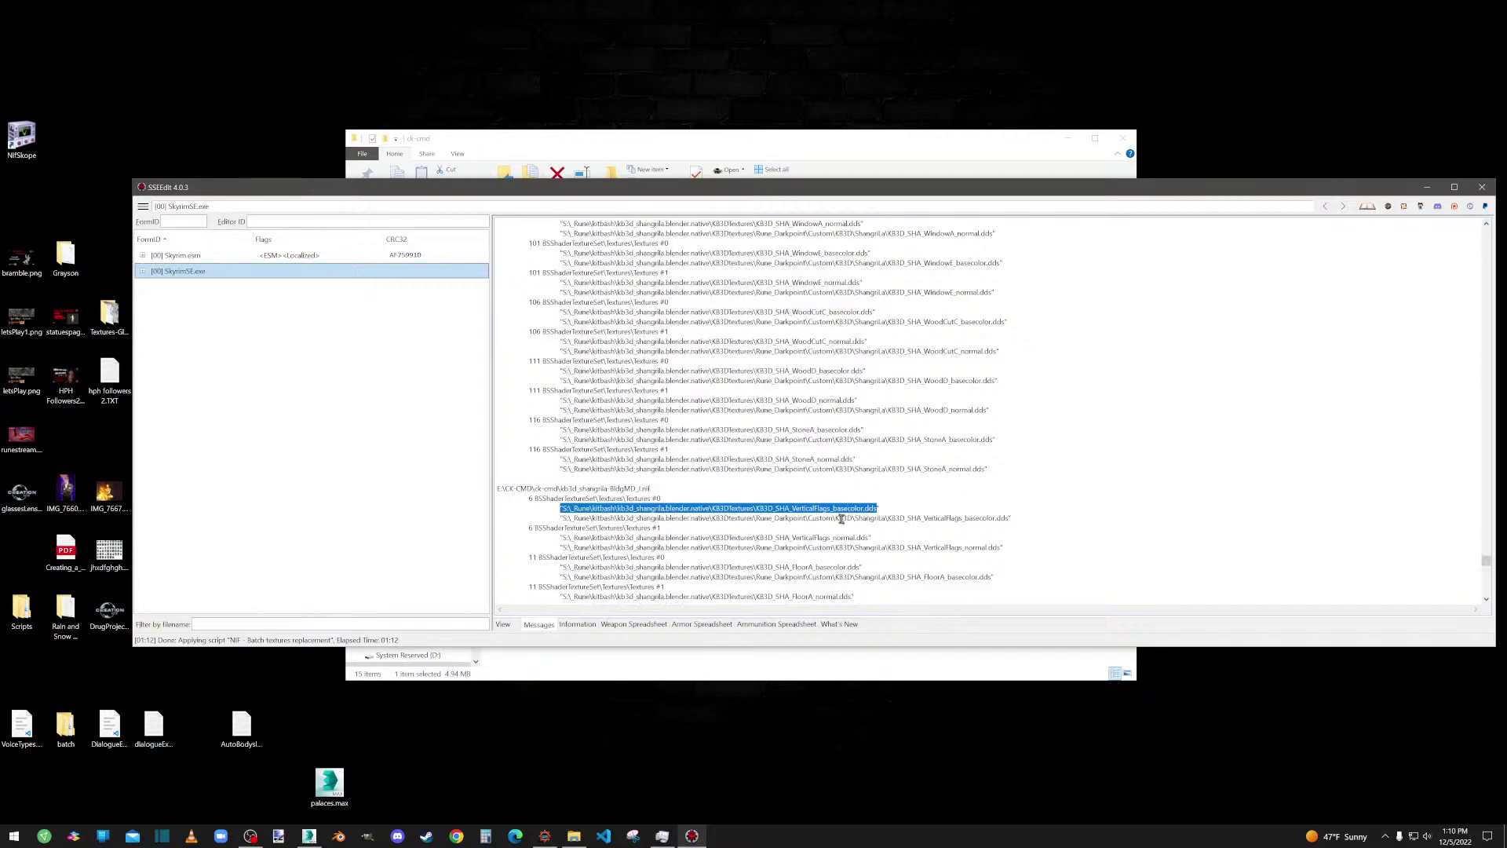
scroll(840, 518, down, 3)
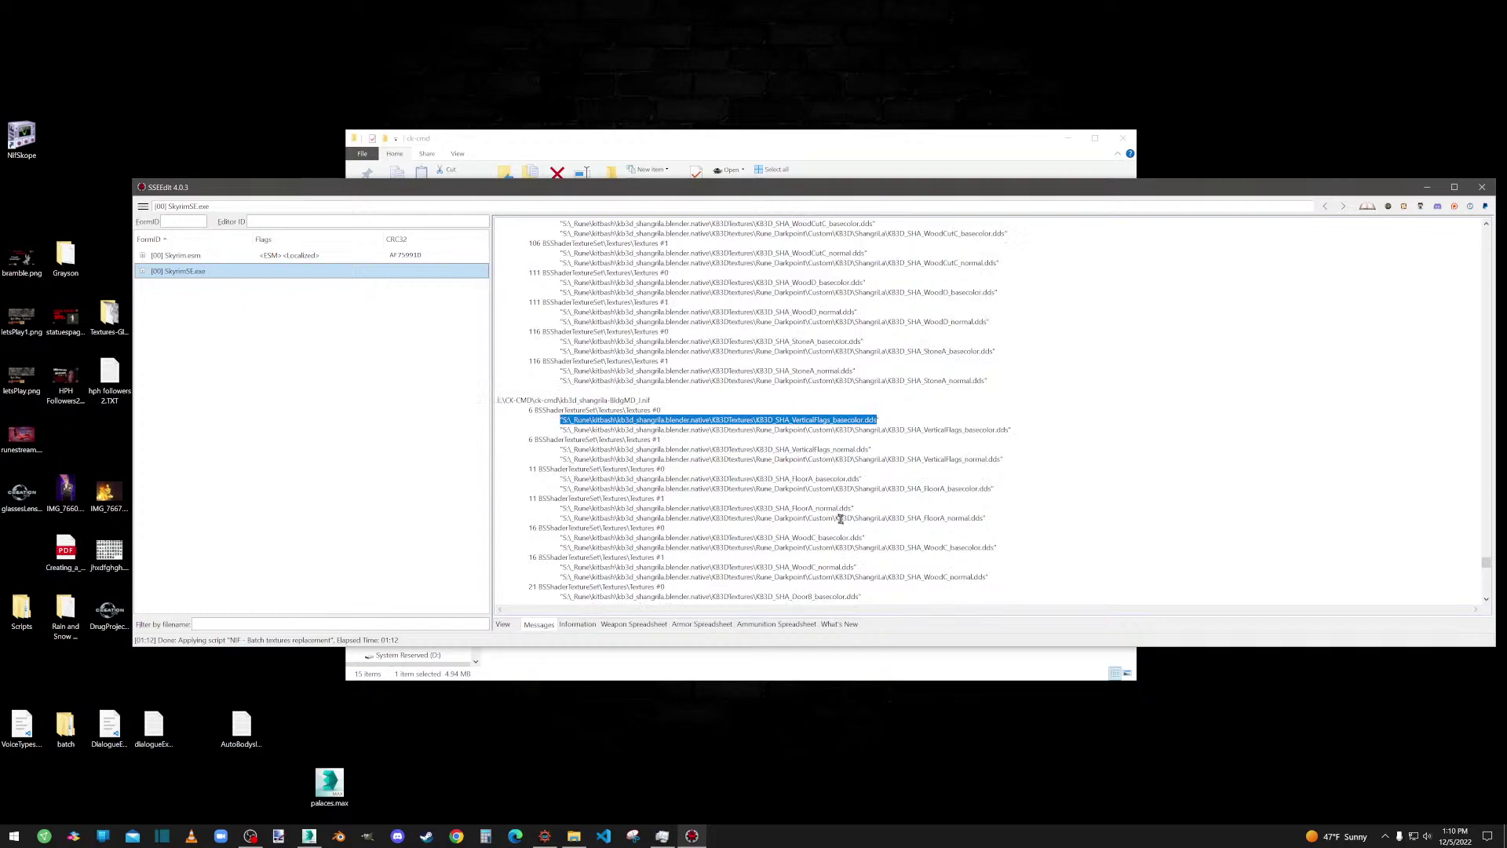
scroll(840, 519, down, 9)
scroll(875, 488, down, 20)
scroll(851, 498, down, 7)
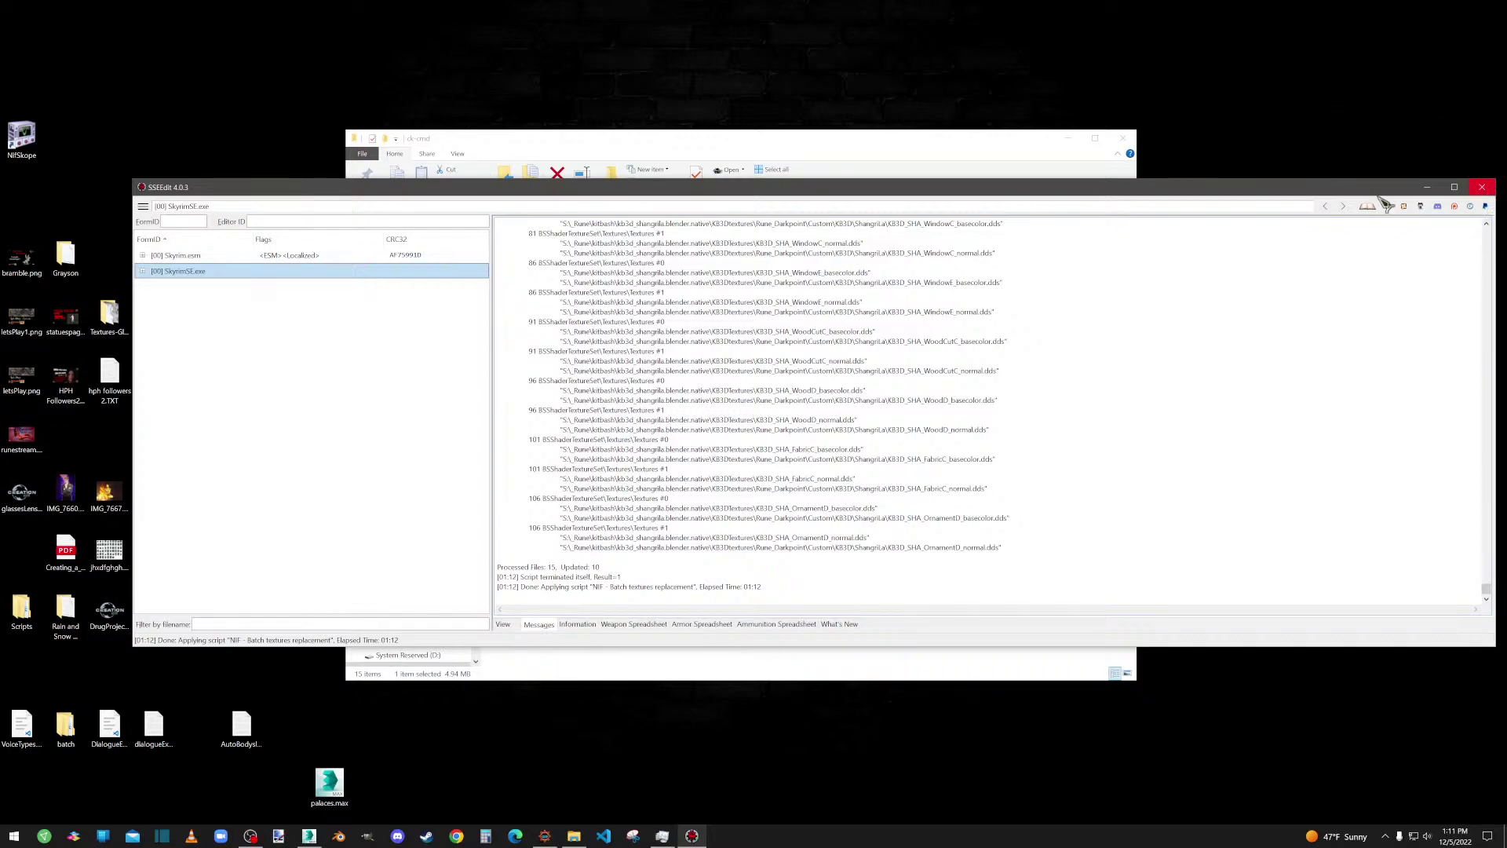
Open kb3d_shangrila-BldgMD_A.nif from the ck-cmd folder in NifSkope and inspect the textured building up close.
click(553, 141)
drag(556, 290, 20, 132)
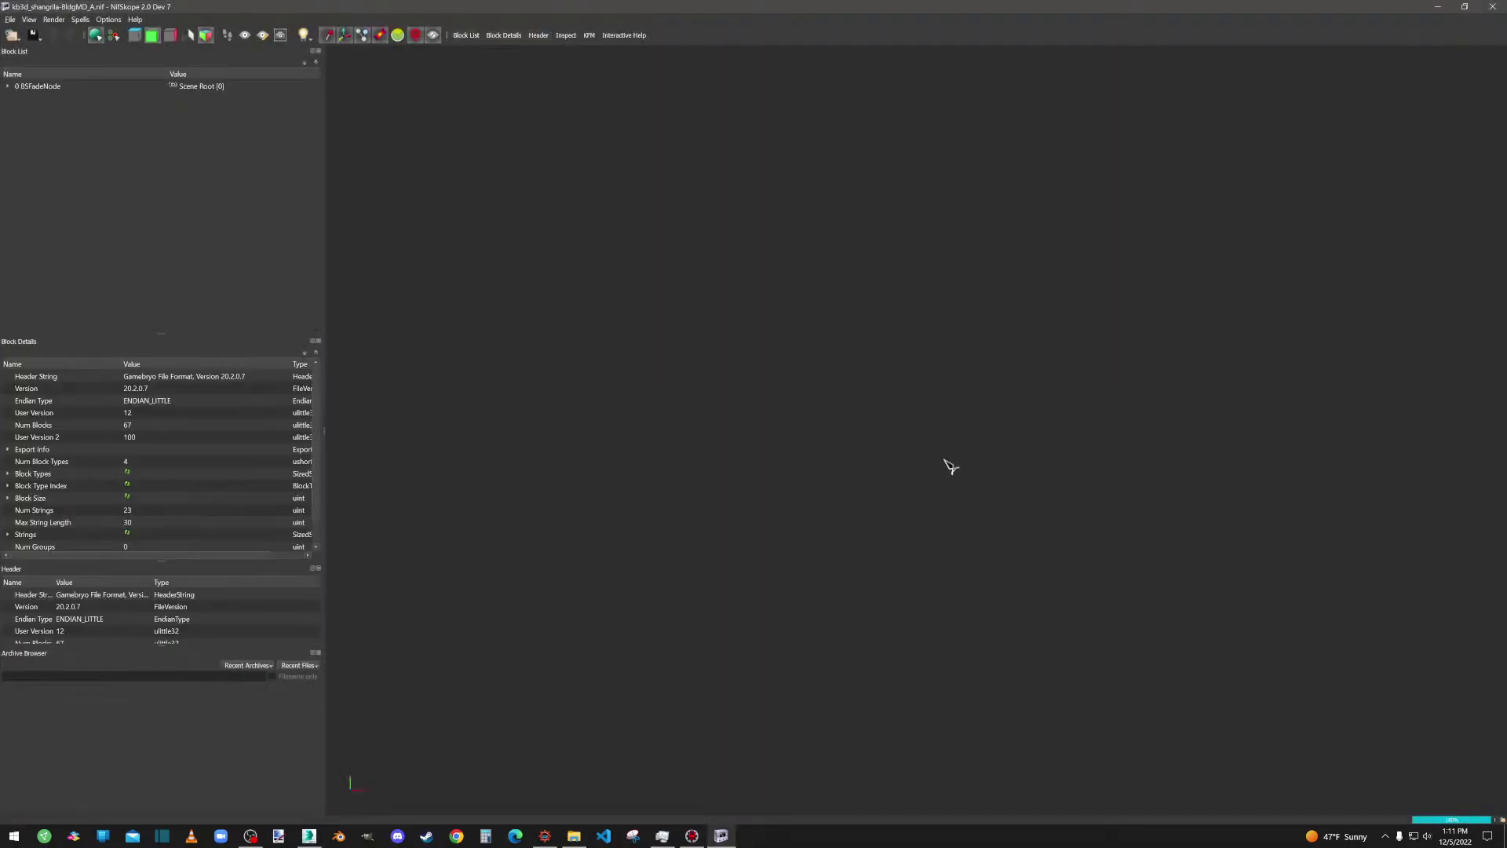
drag(952, 512, 787, 550)
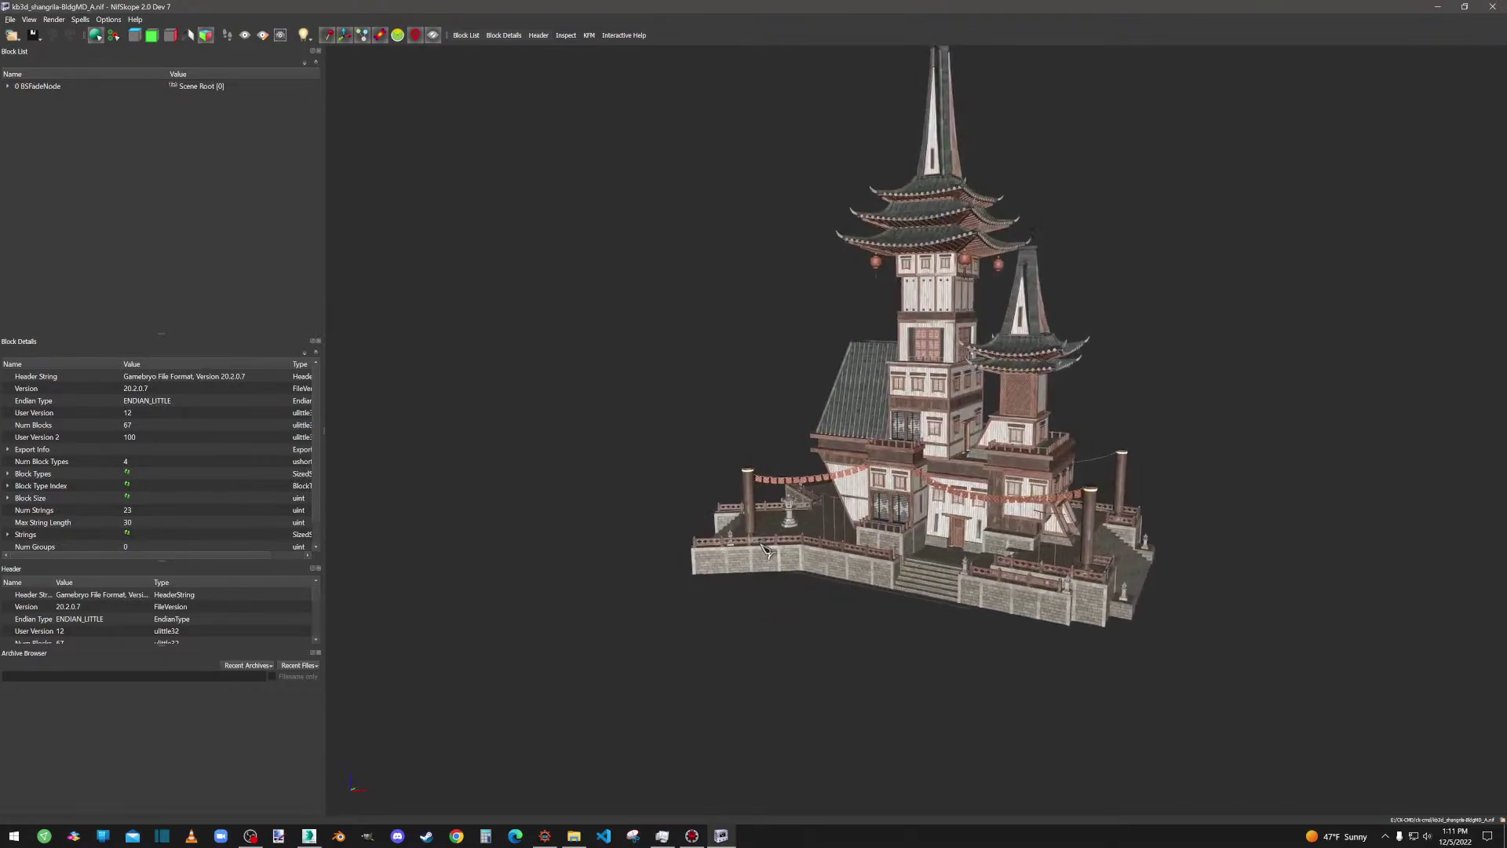
scroll(922, 456, up, 8)
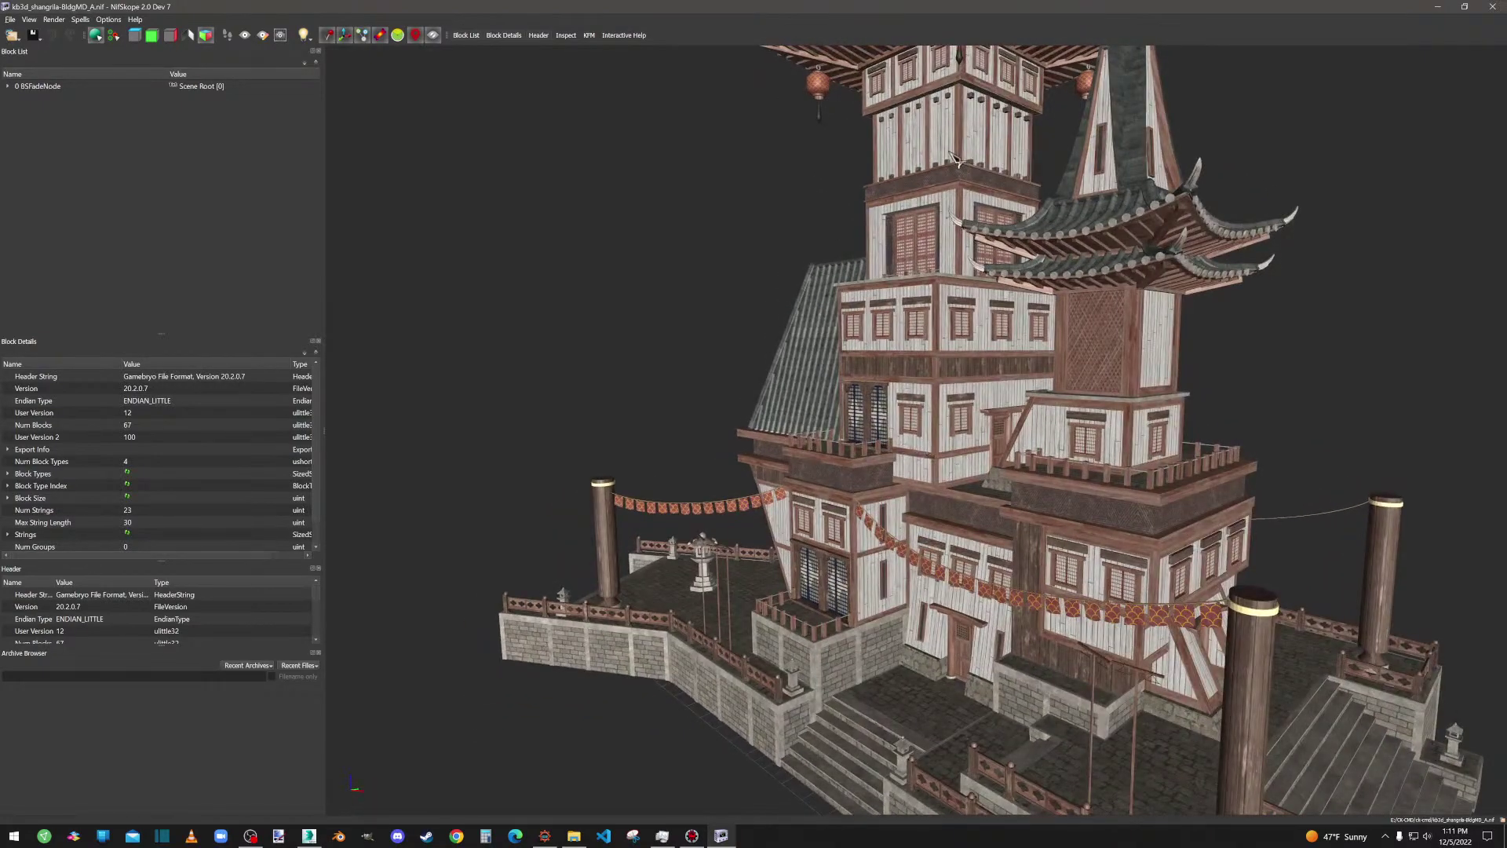
Check the specular strength and glossiness in the last shape's BSLightingShaderProperty, then close the file.
click(8, 87)
scroll(63, 200, down, 1)
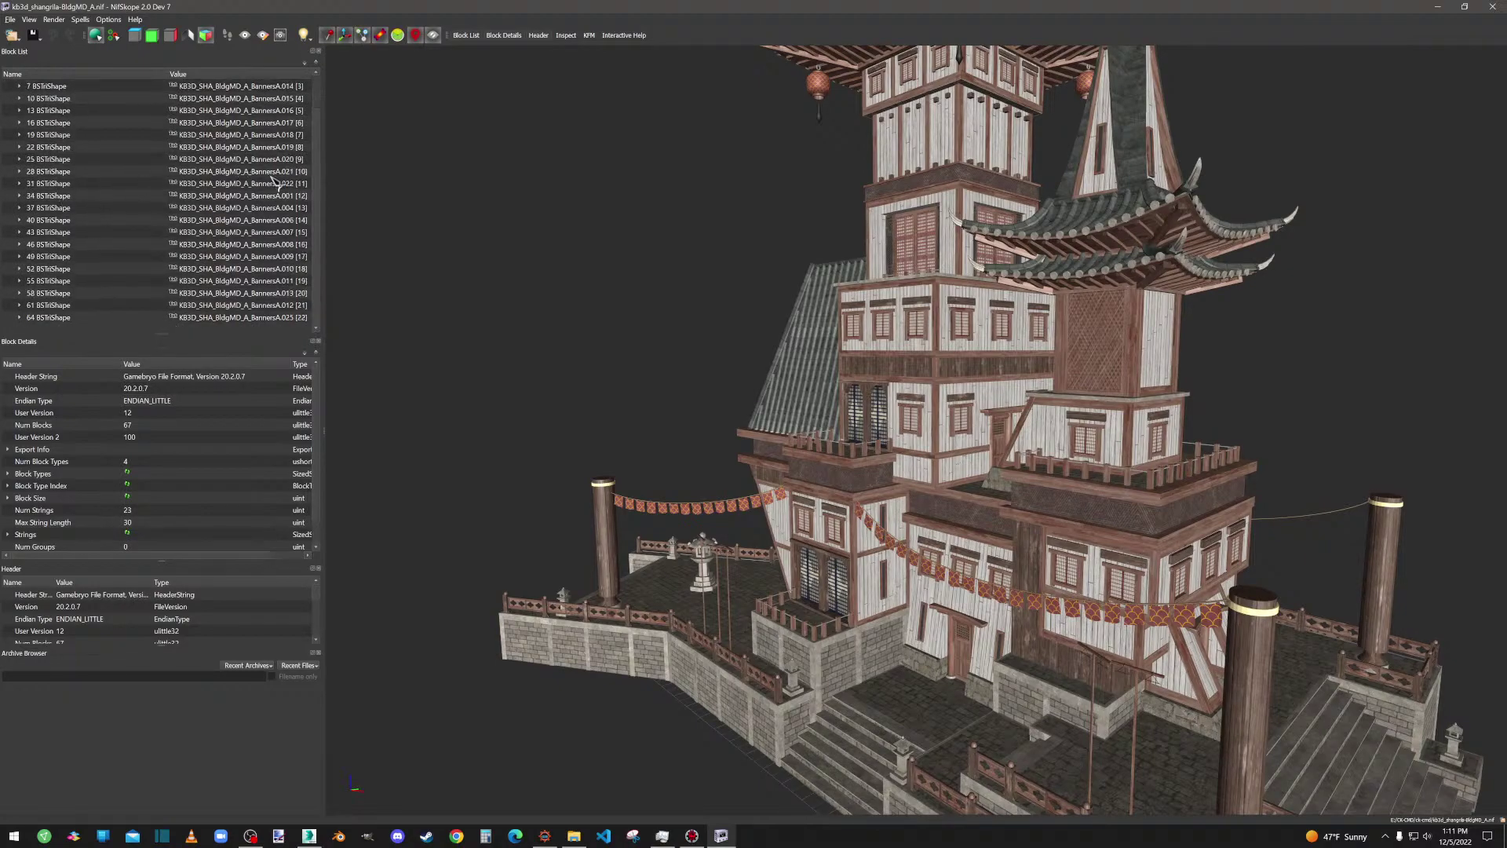
click(40, 318)
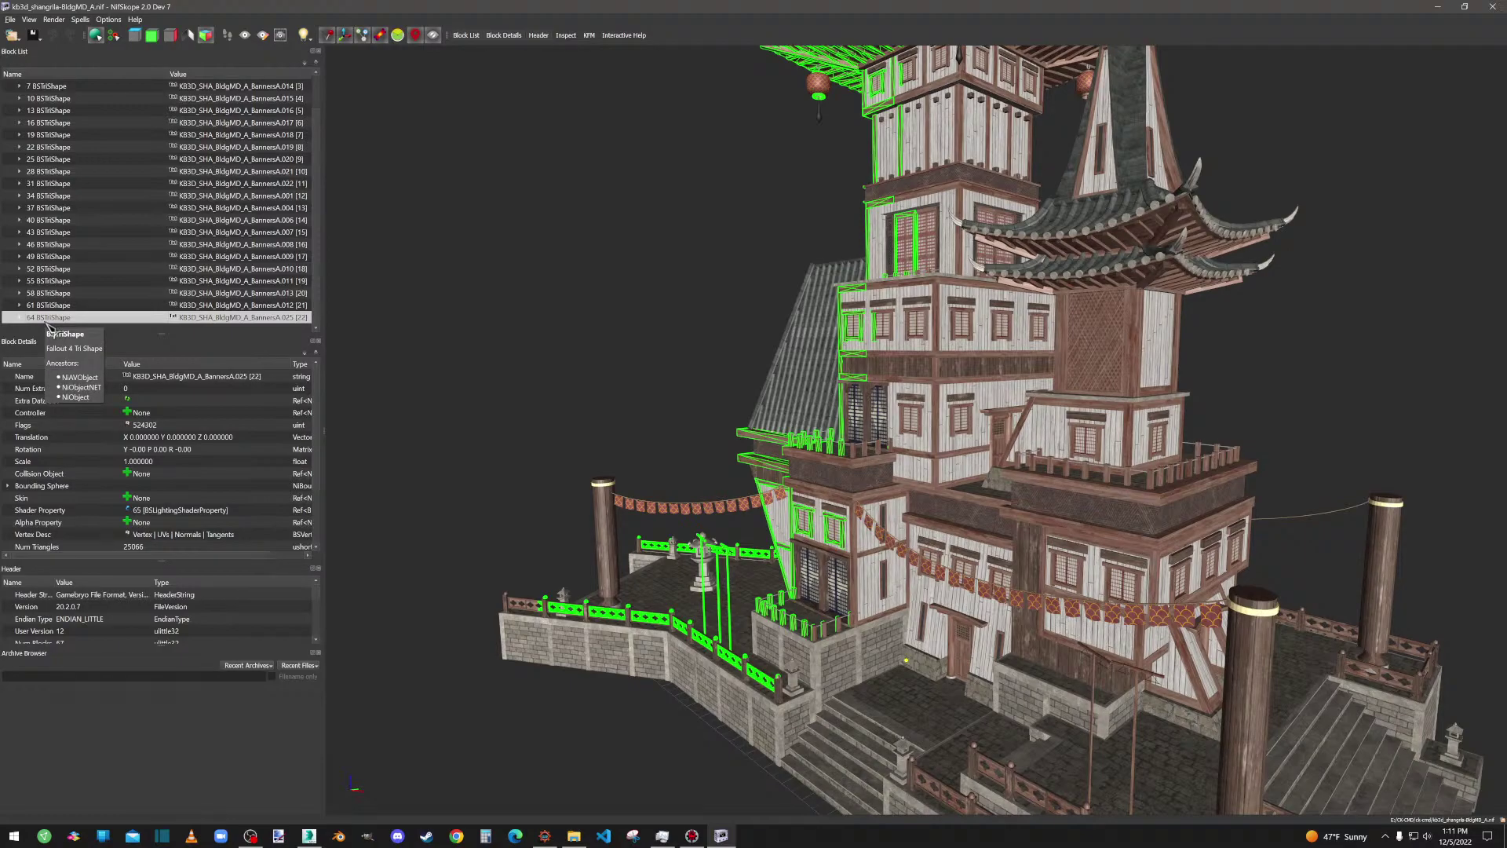
click(19, 318)
click(66, 317)
scroll(161, 471, down, 2)
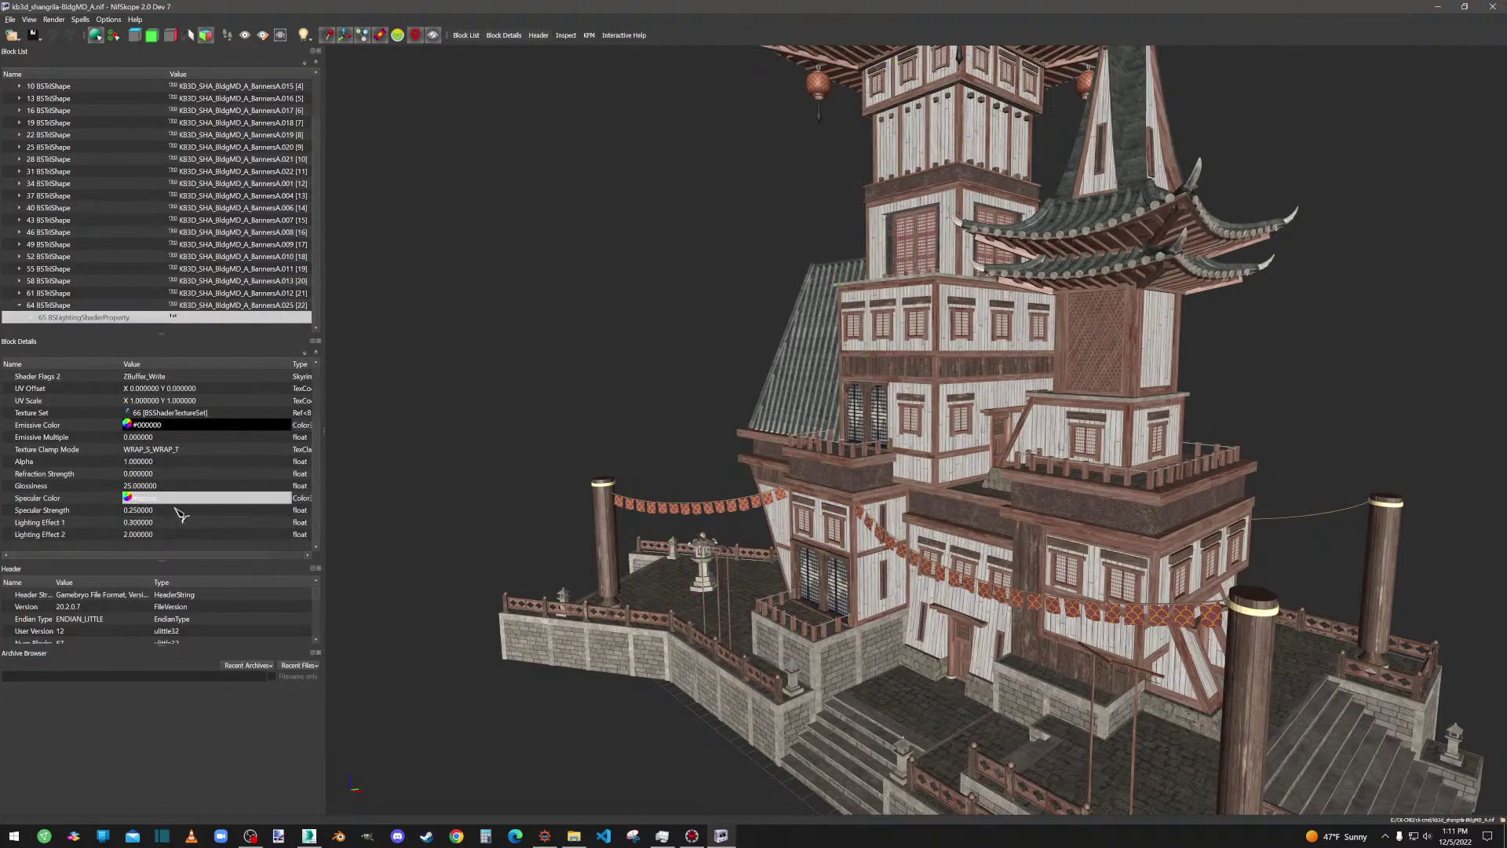
click(161, 510)
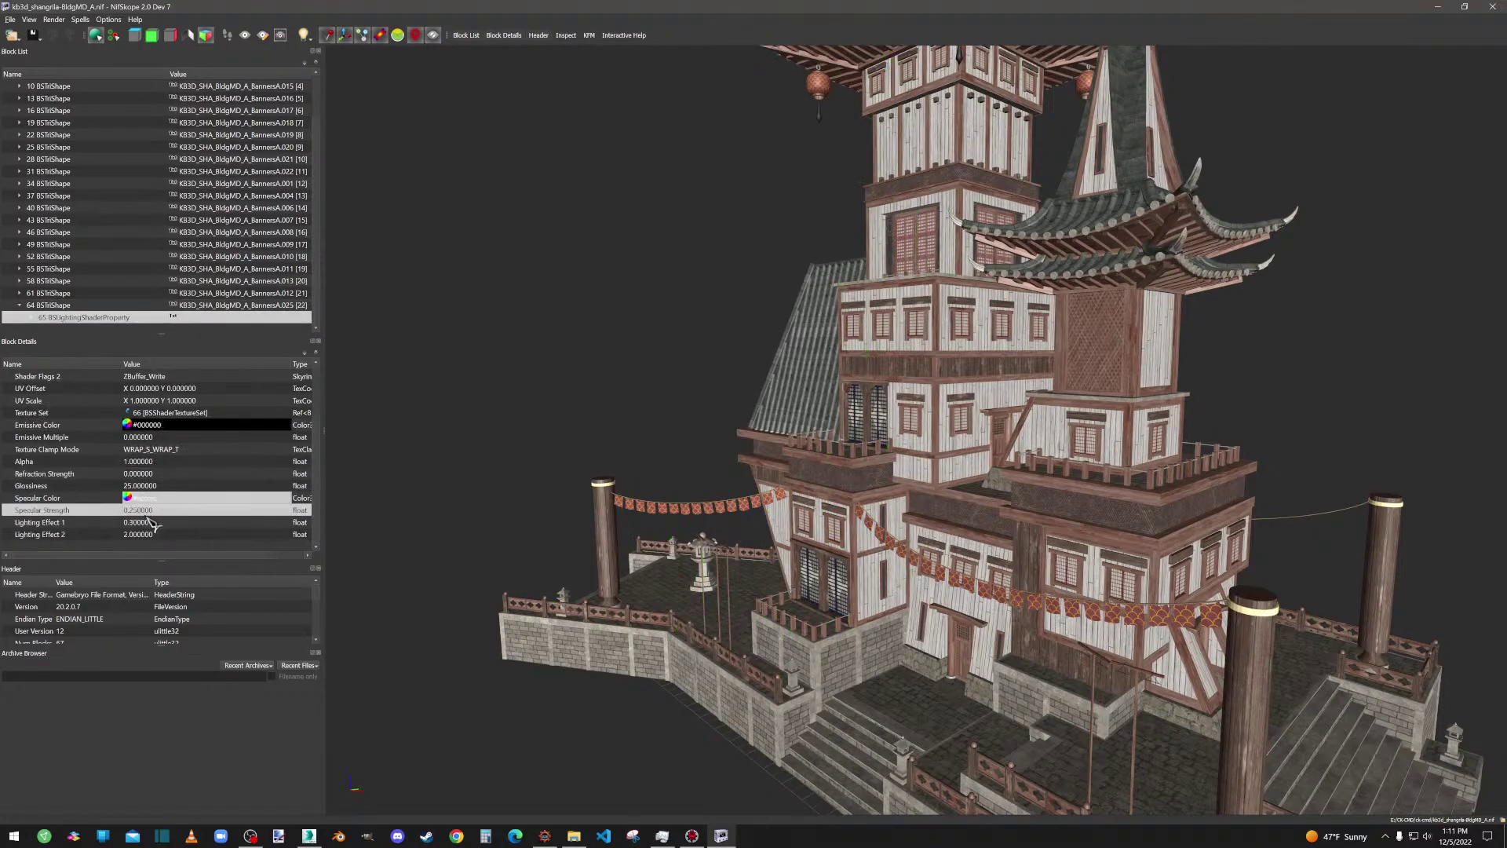
click(135, 486)
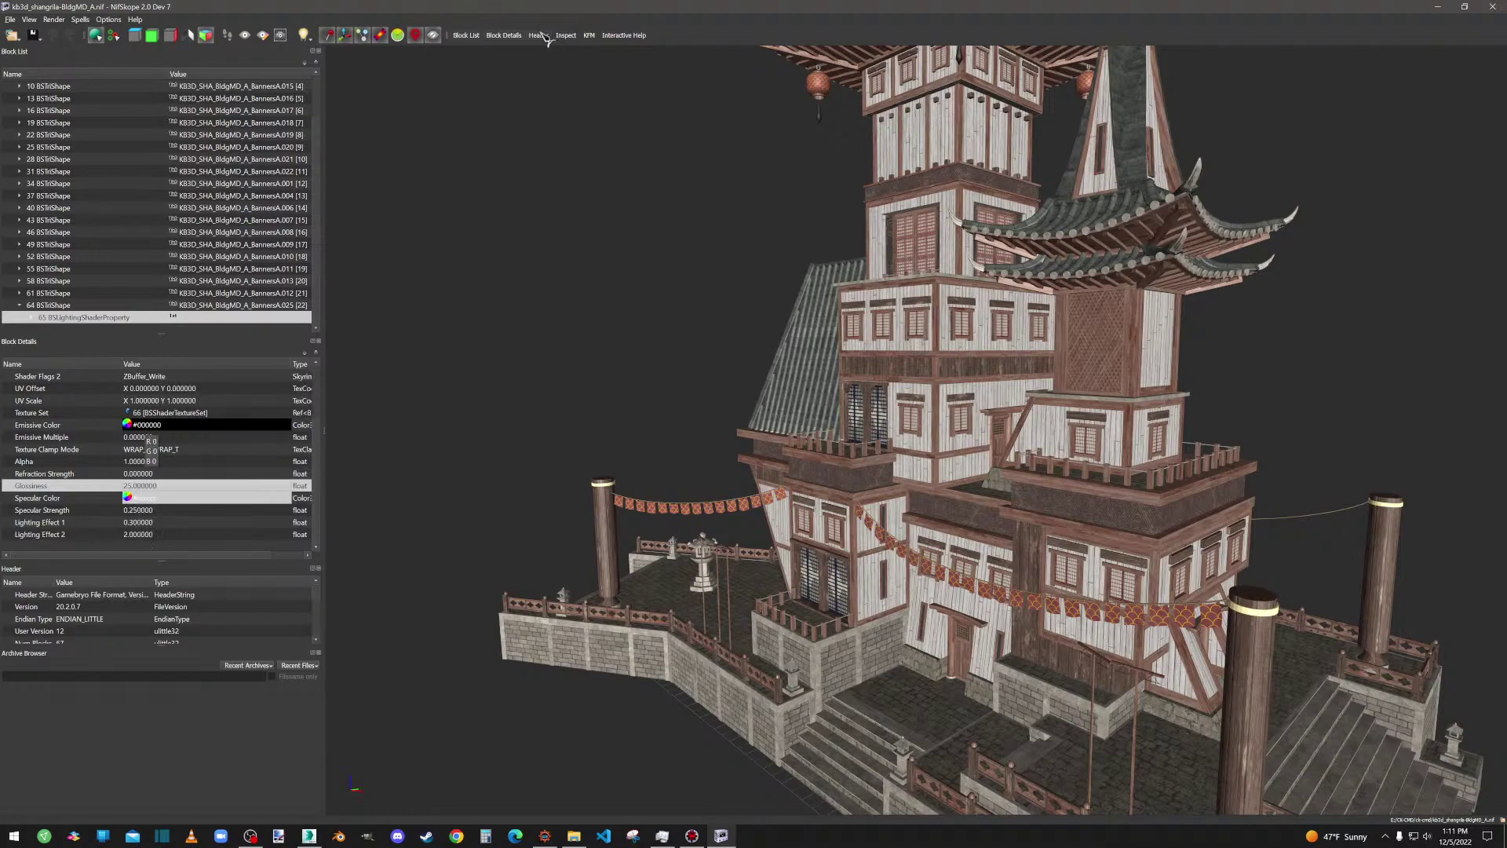
click(1494, 7)
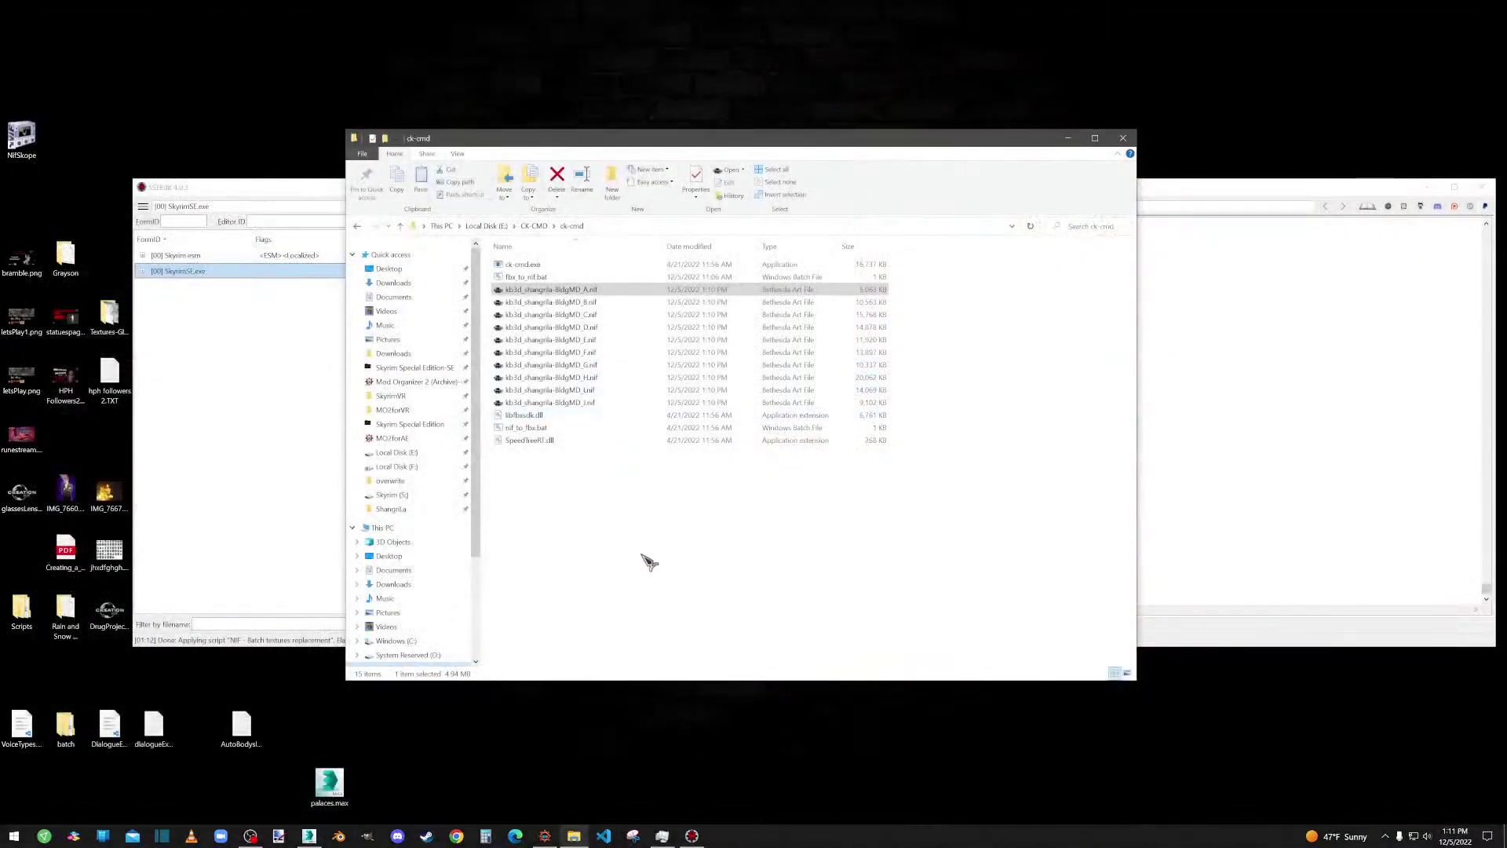
Return to SSEEdit and apply the JFreshAddsSpecular script.
click(316, 206)
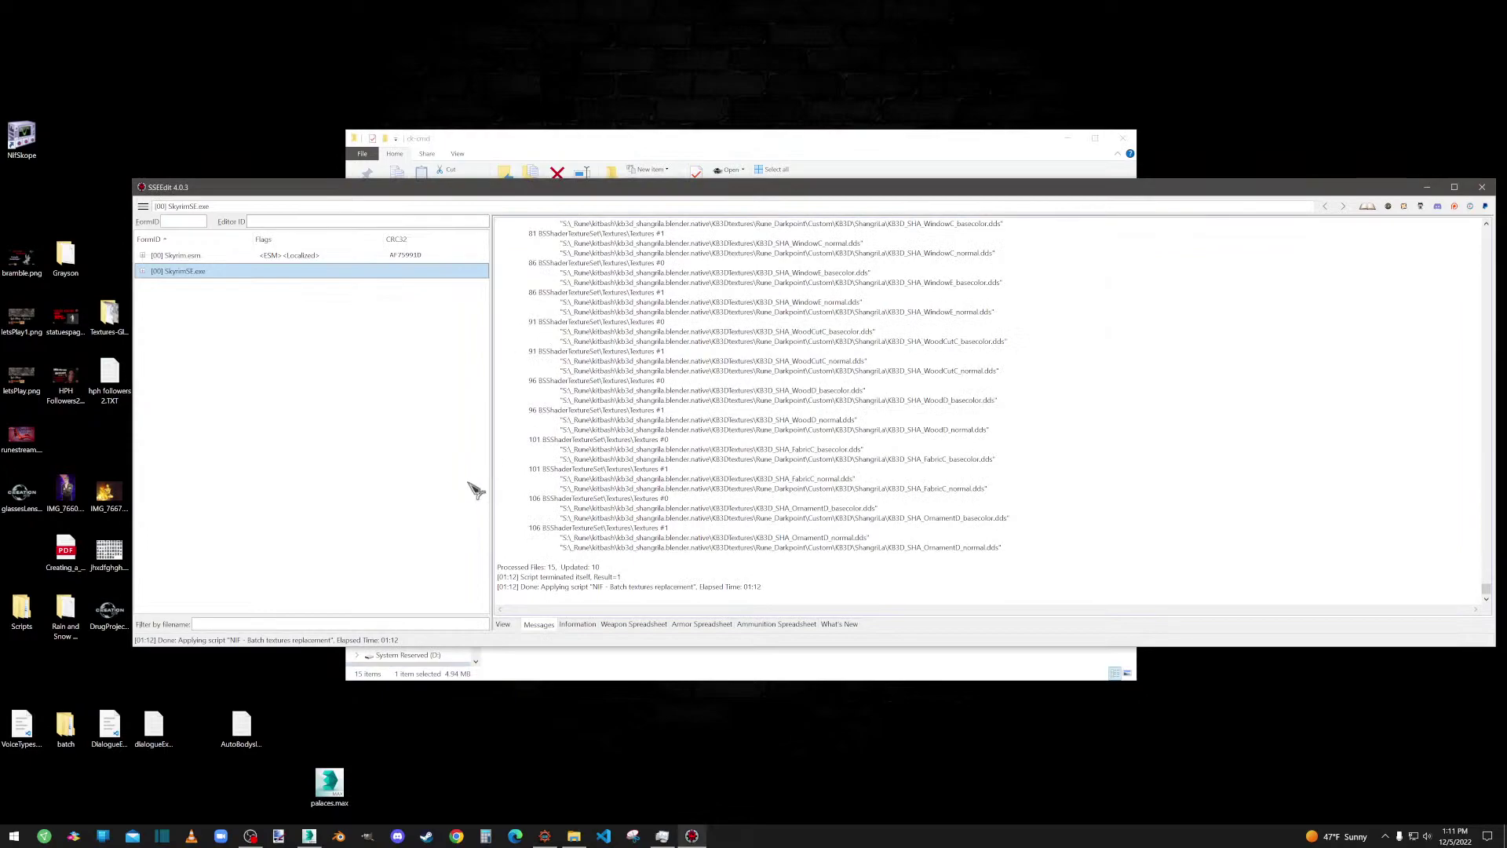
right_click(274, 358)
click(324, 507)
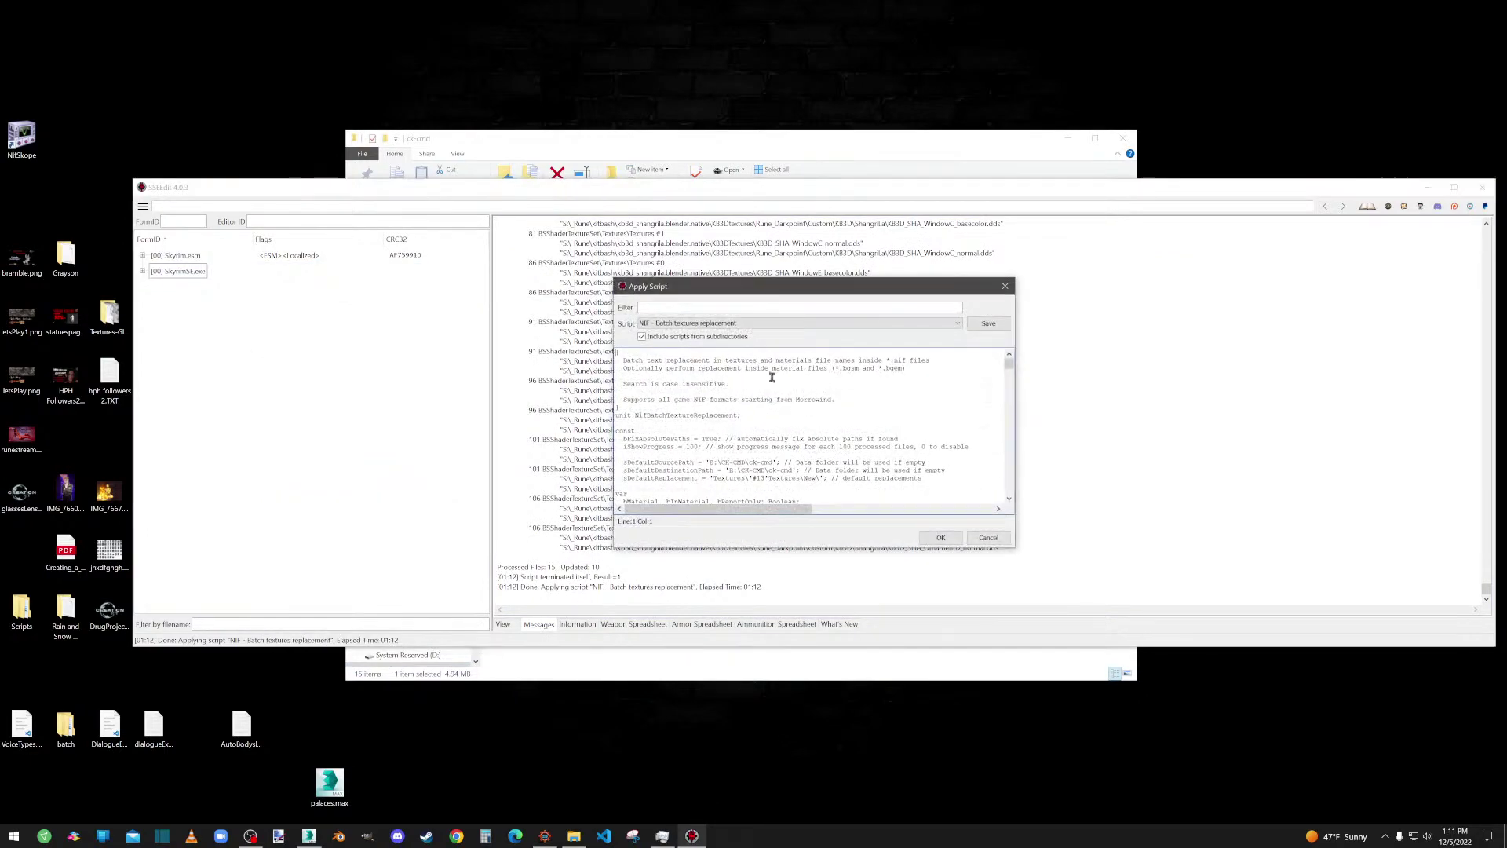
click(728, 324)
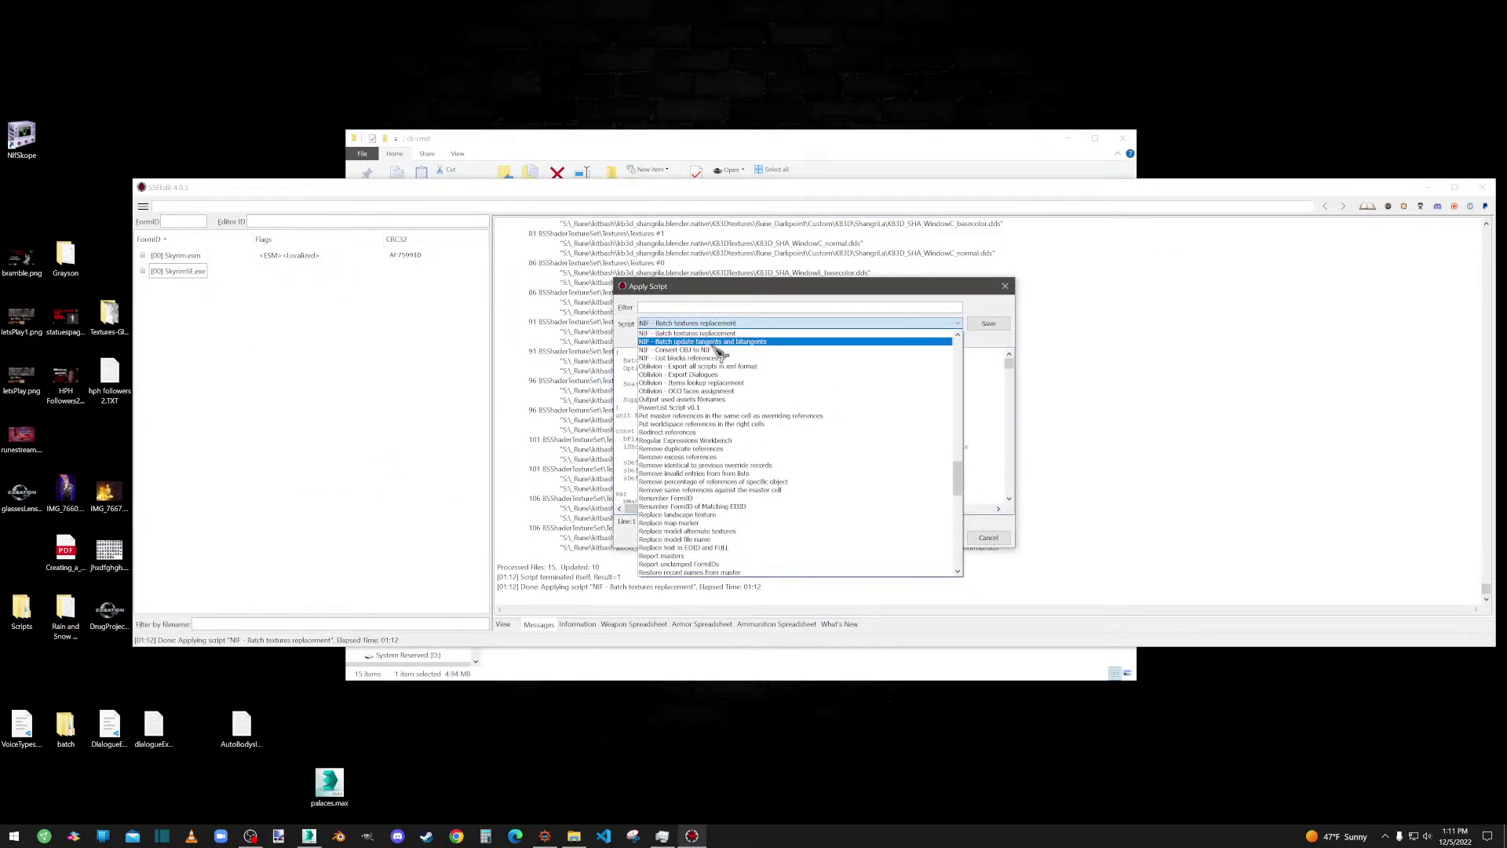
key(j)
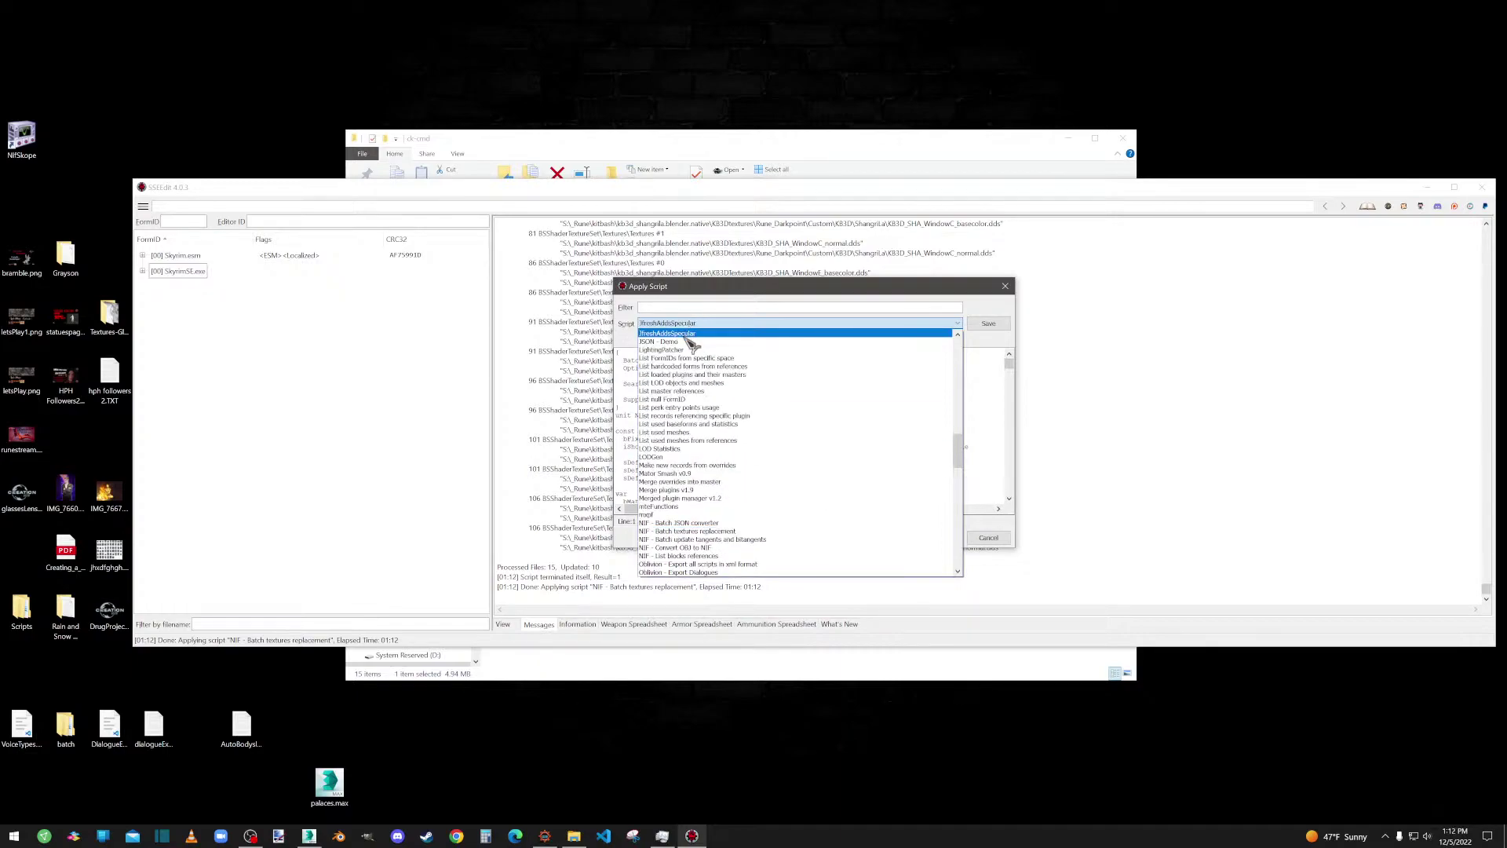
key(Return)
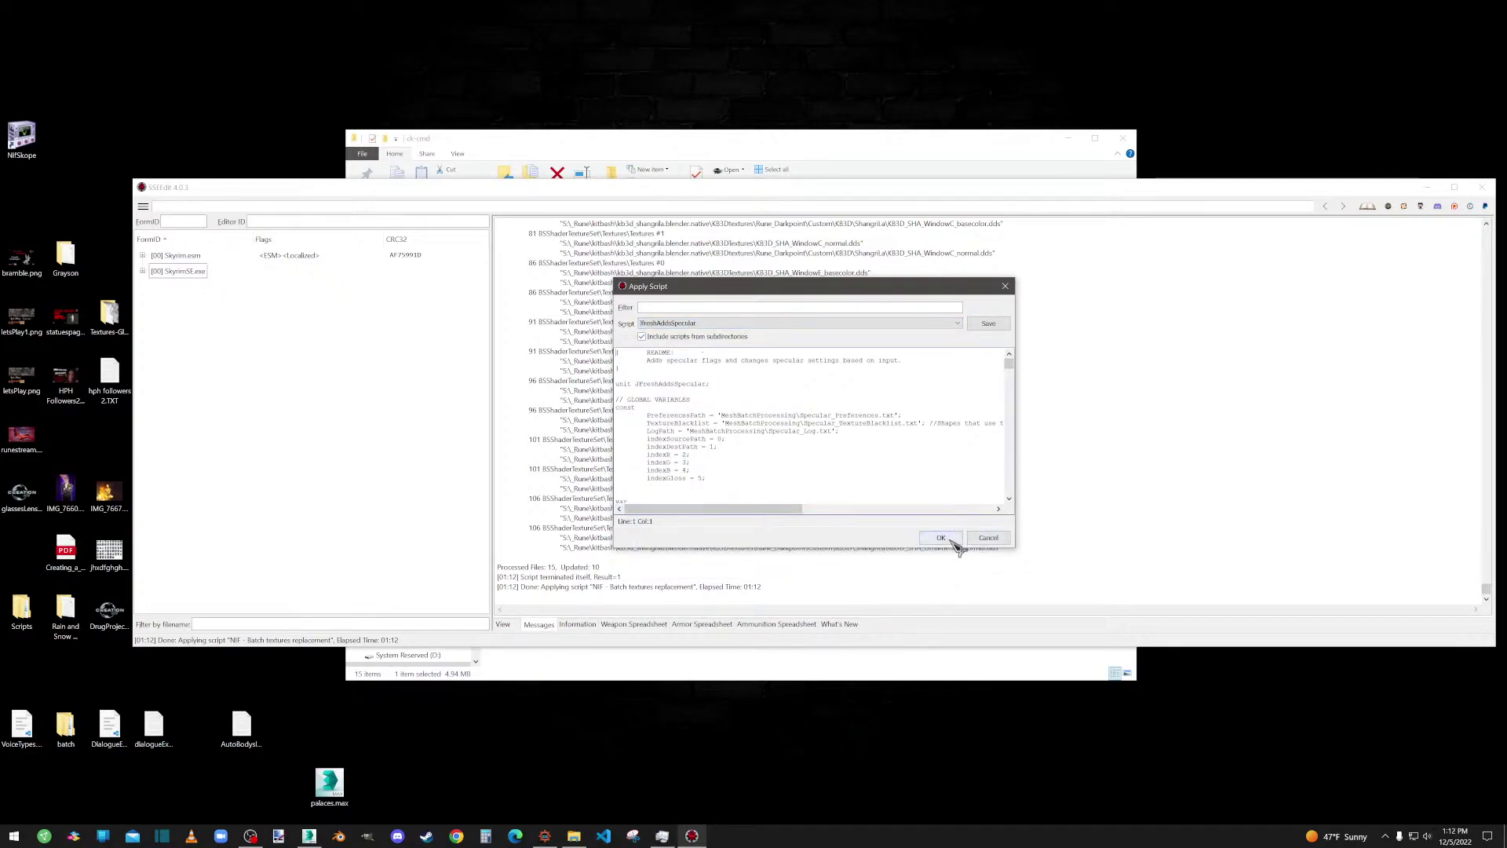
click(941, 538)
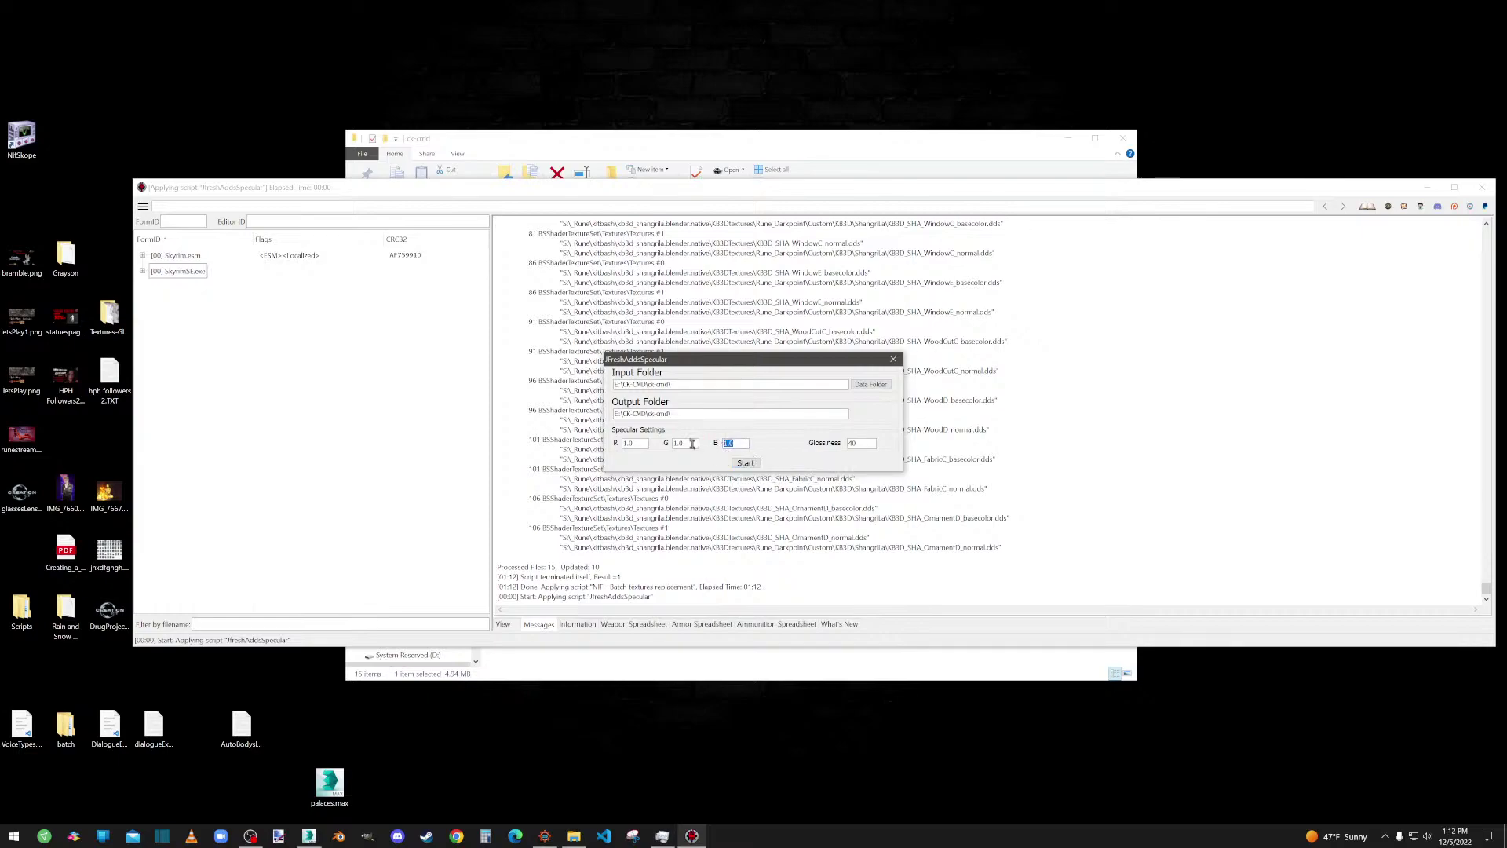
Run the specular script on the ck-cmd folder with R, G and B at 1.0, and review the end of its log.
drag(646, 444, 595, 444)
click(731, 444)
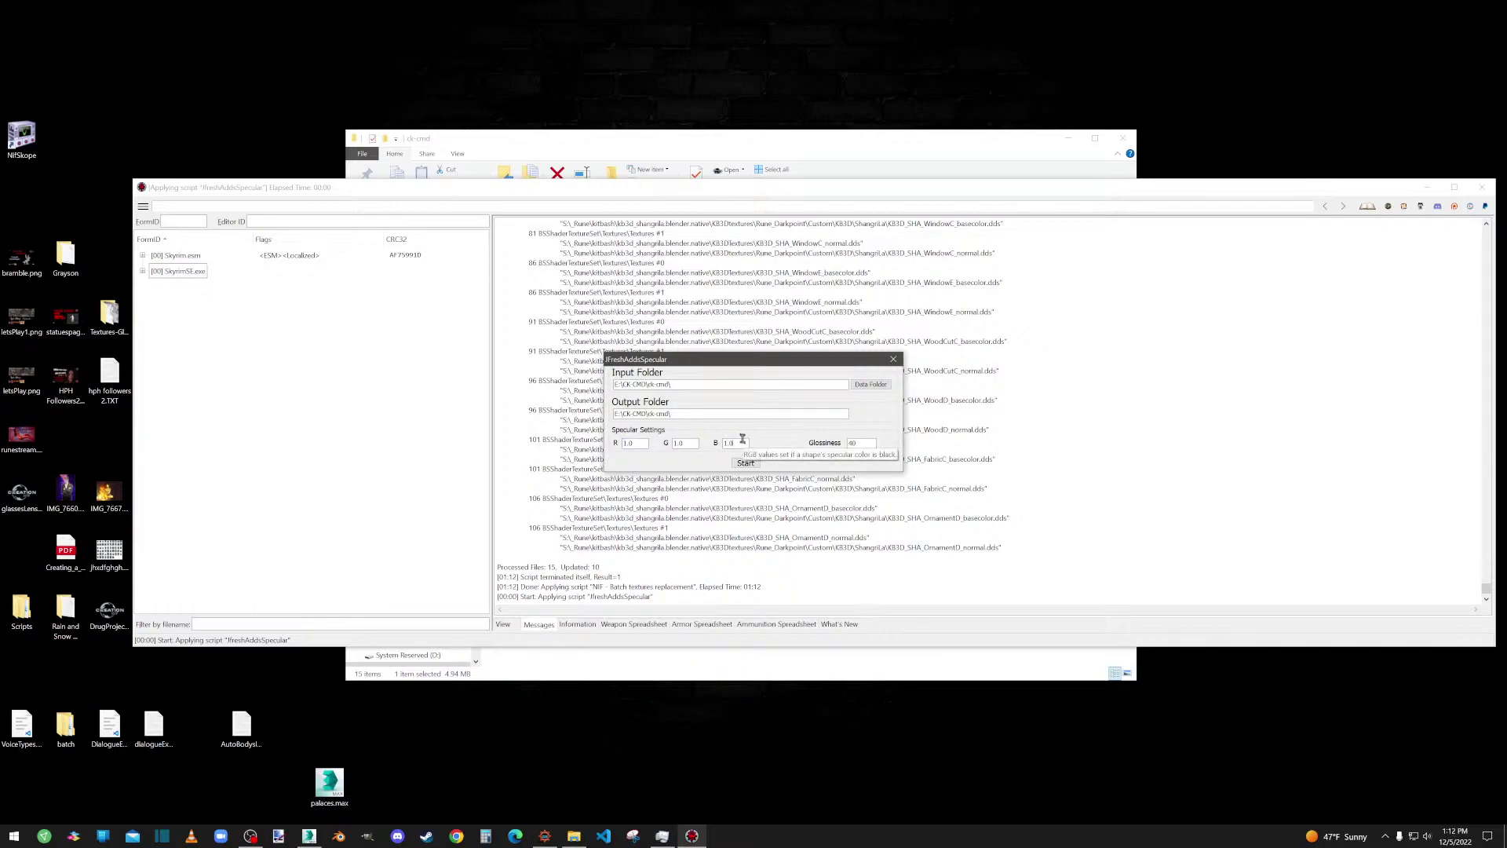
double_click(866, 443)
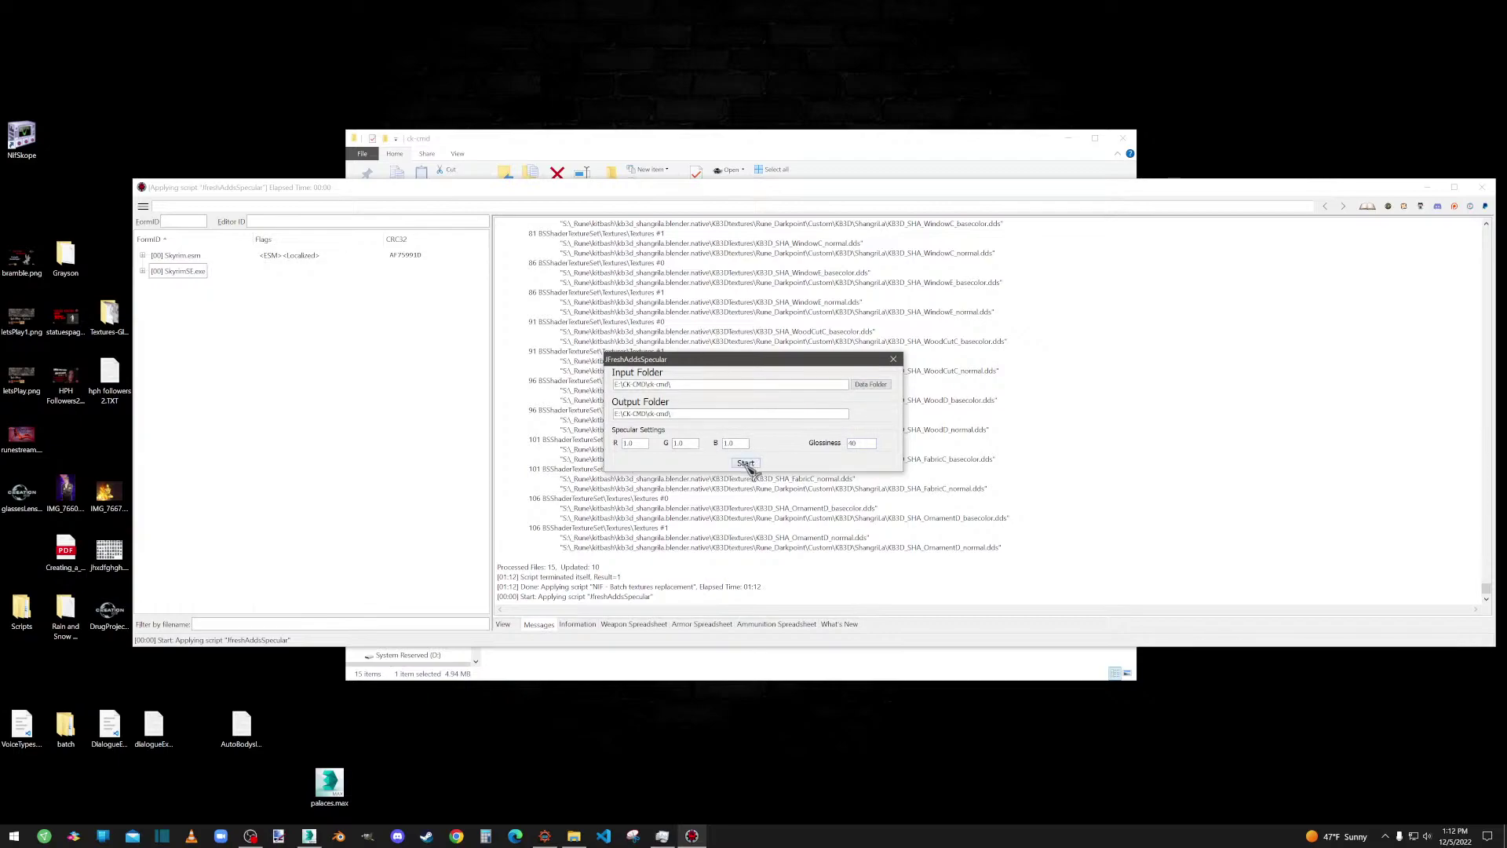
click(746, 464)
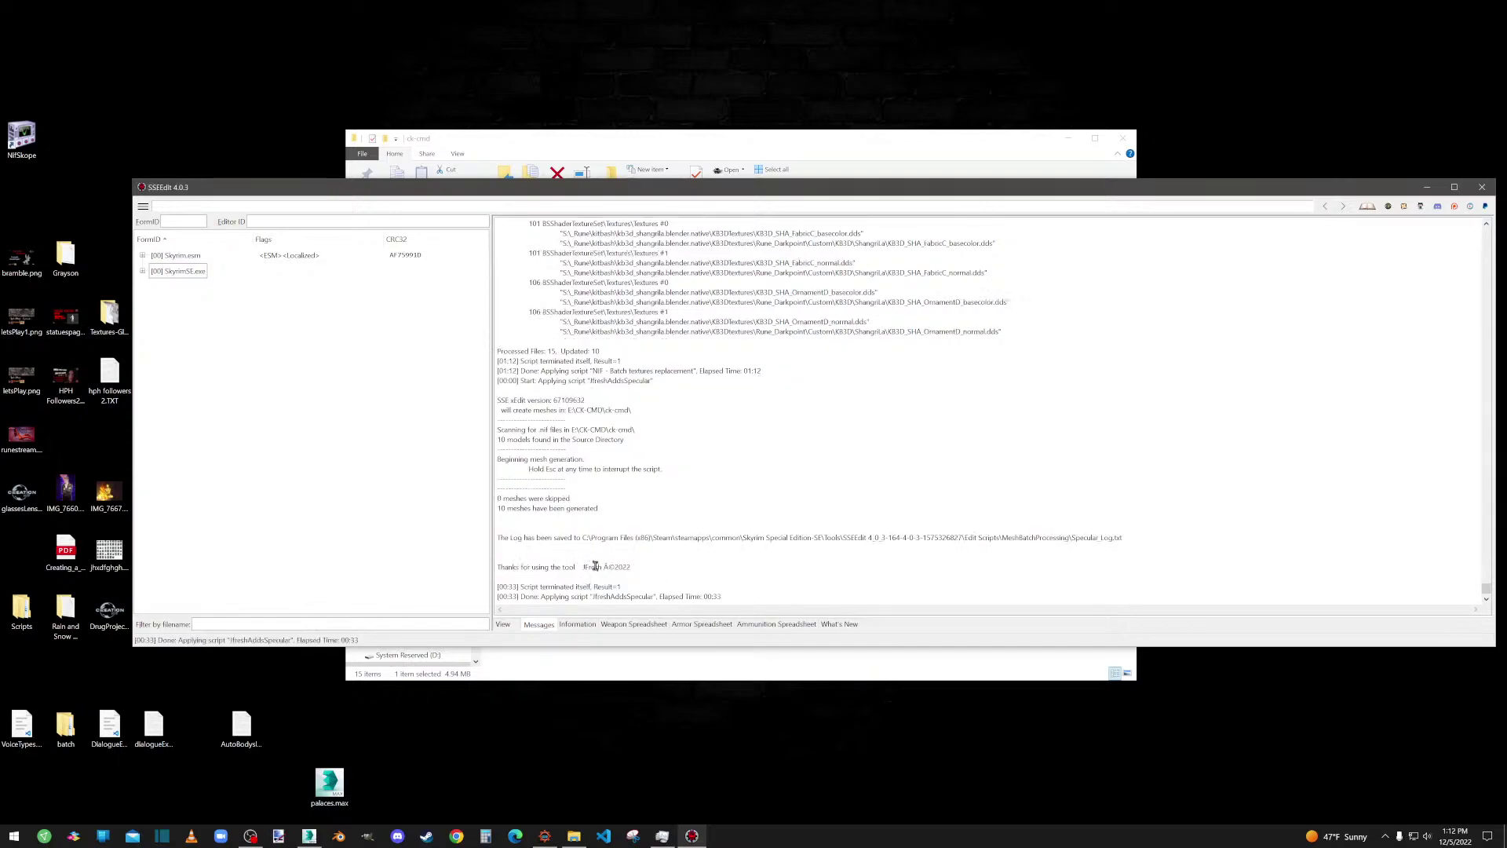
drag(629, 567, 493, 567)
click(552, 567)
Reopen kb3d_shangrila-BldgMD_A.nif in NifSkope, expand its first shape and inspect the building from another side.
click(606, 149)
drag(572, 291, 24, 140)
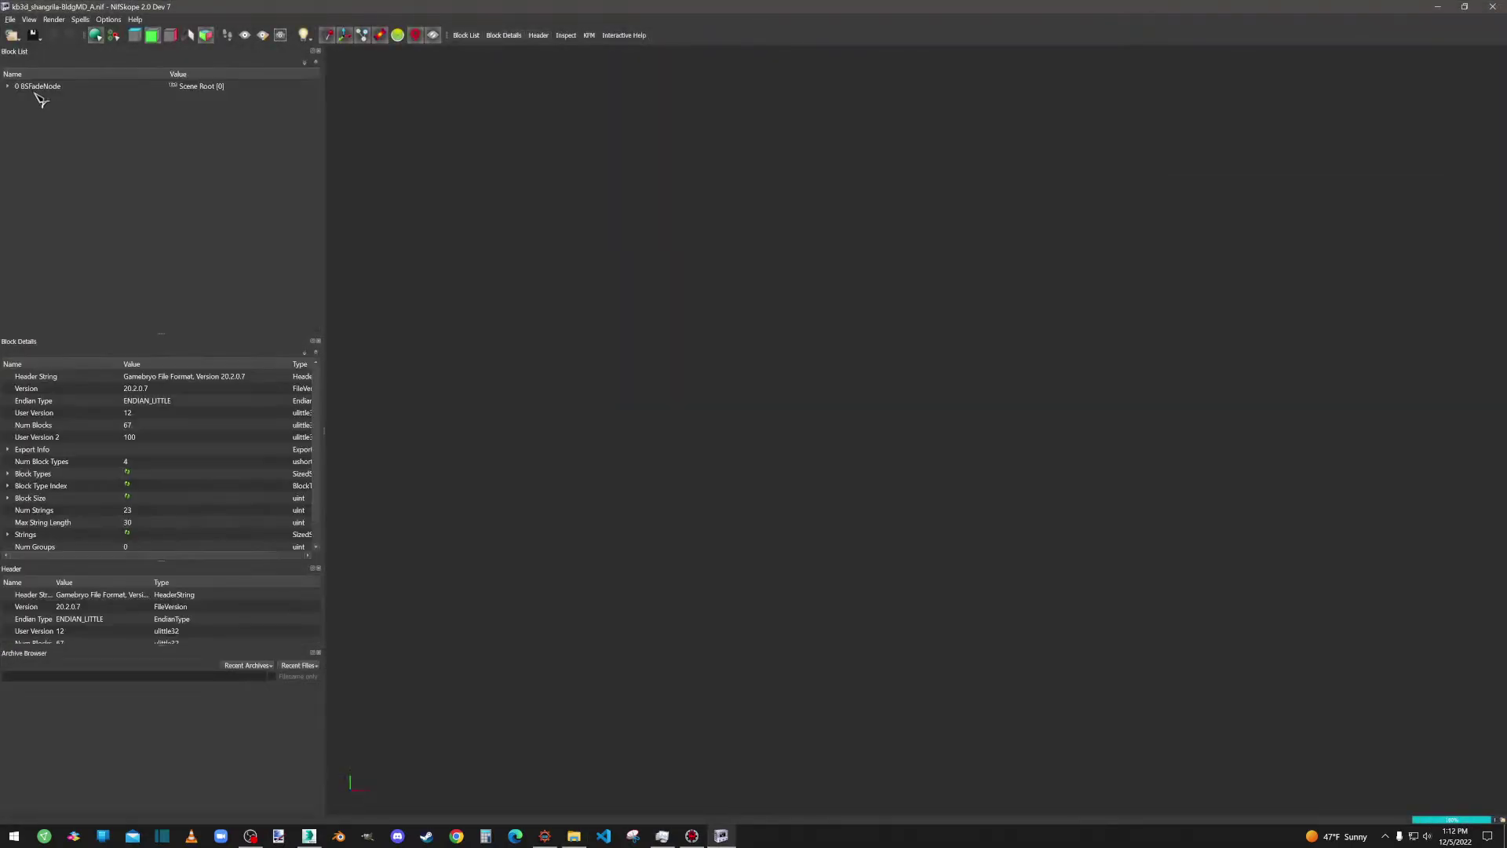
click(8, 87)
click(19, 98)
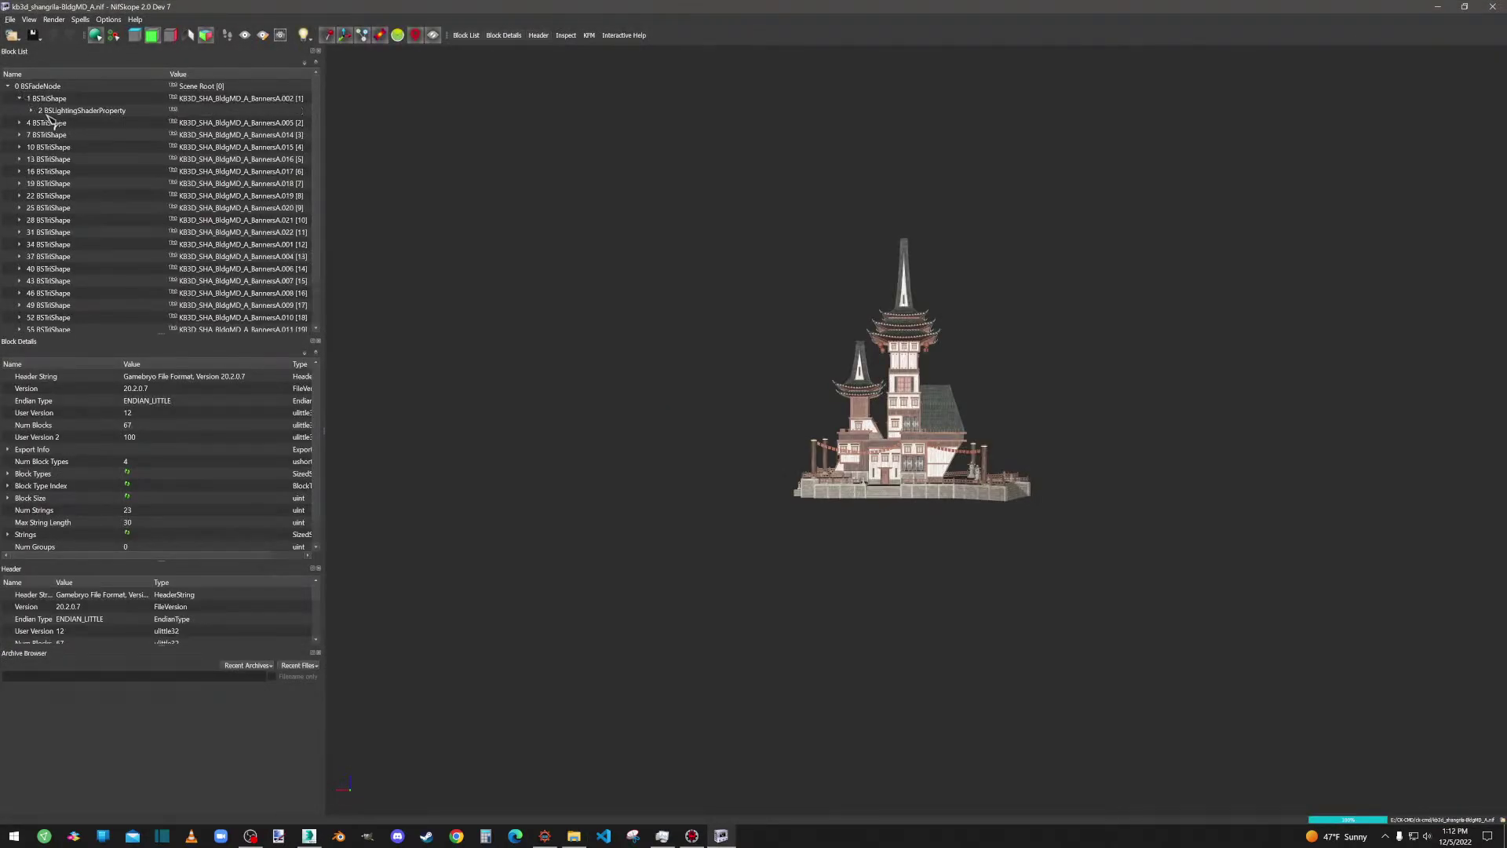
drag(856, 407, 824, 404)
scroll(925, 445, up, 5)
drag(926, 445, 974, 469)
scroll(974, 469, up, 4)
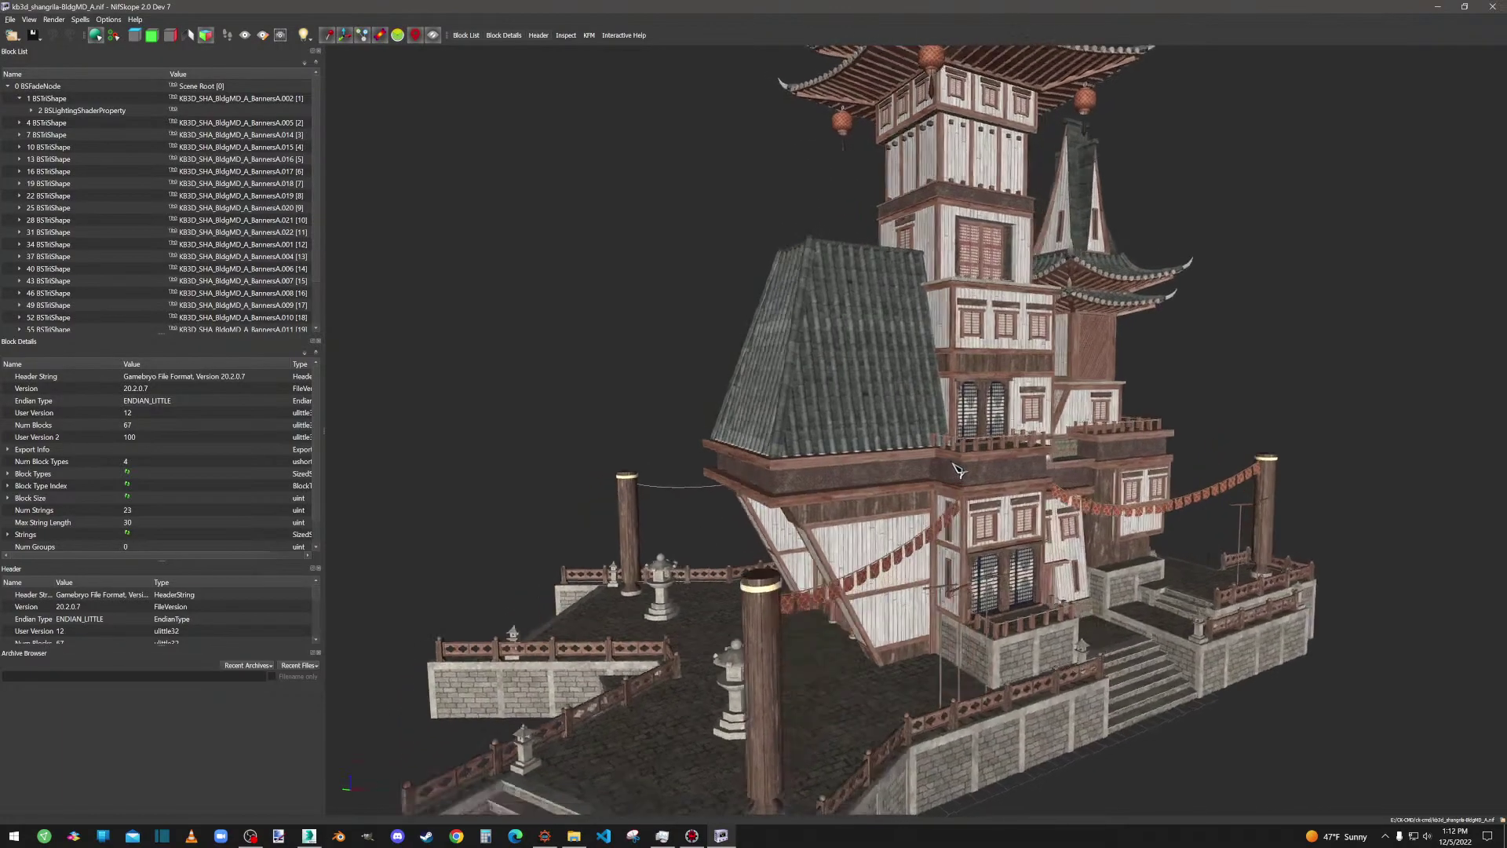
Check the first shape's glossiness, specular settings, shader flags and texture set paths, then collapse the shape.
click(75, 111)
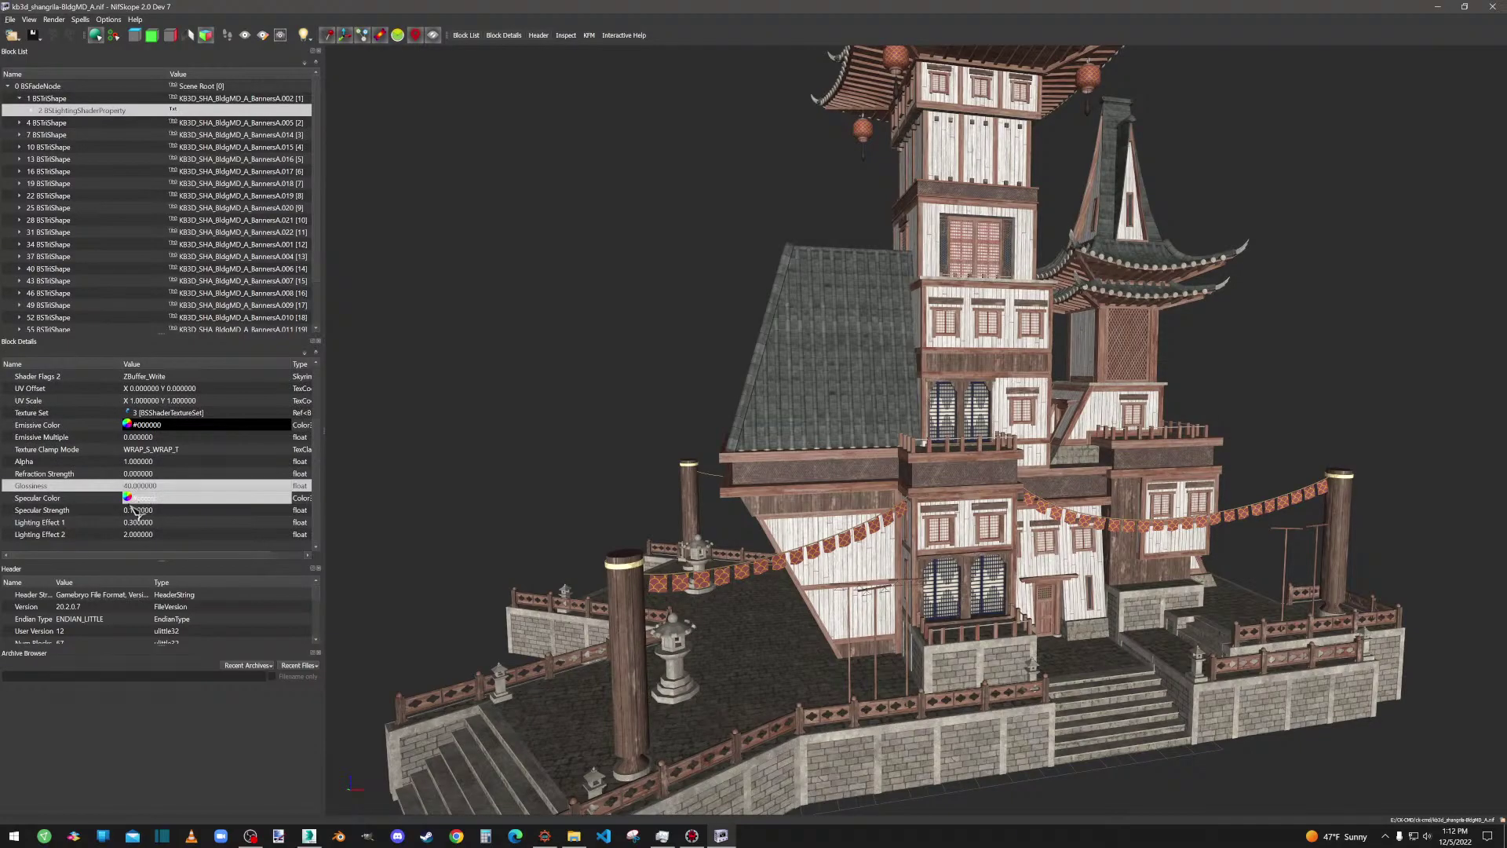
scroll(159, 479, up, 2)
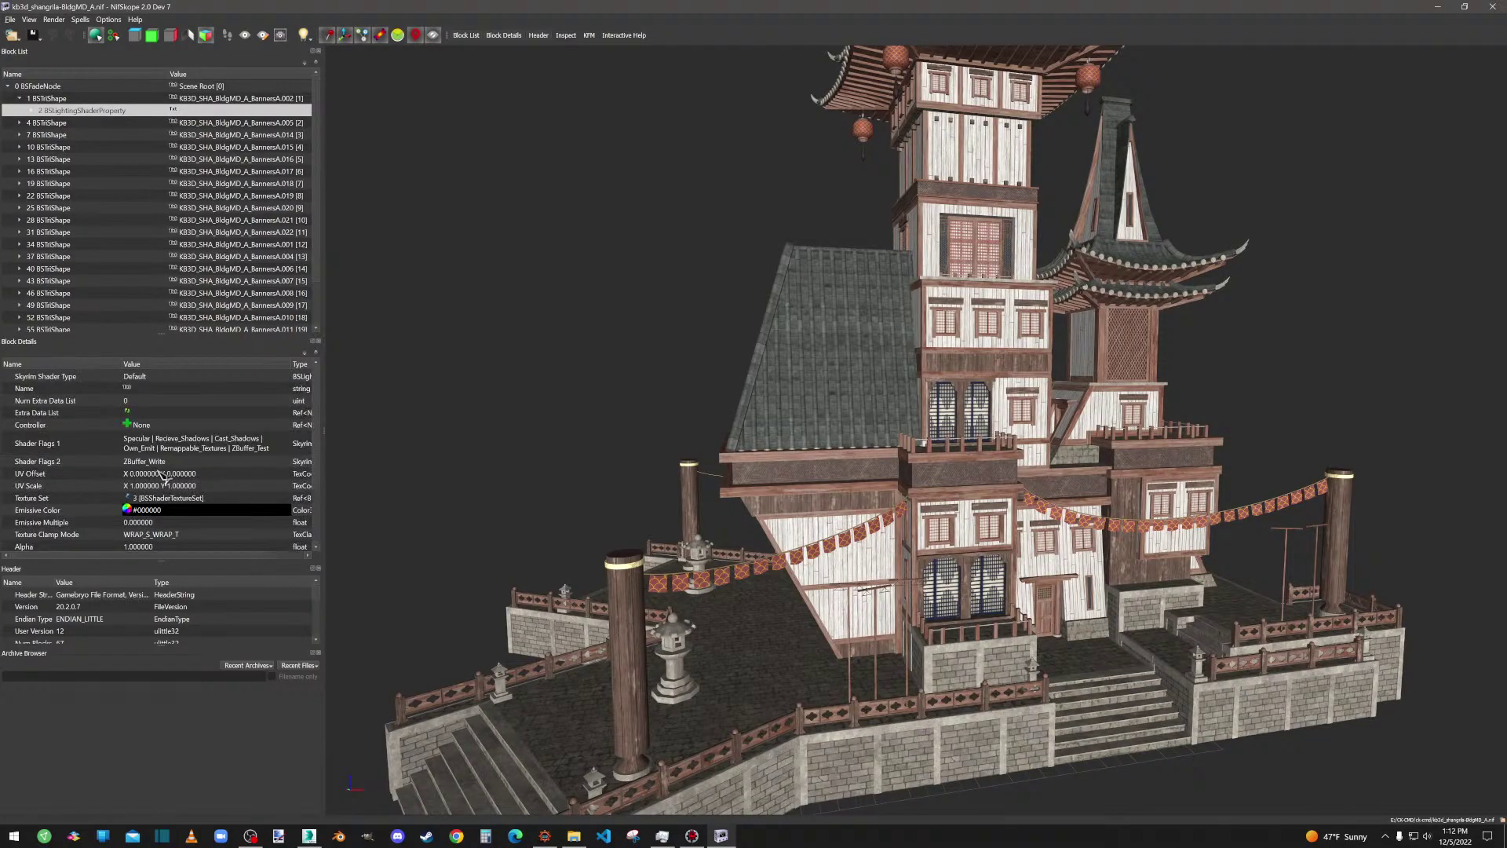
click(31, 111)
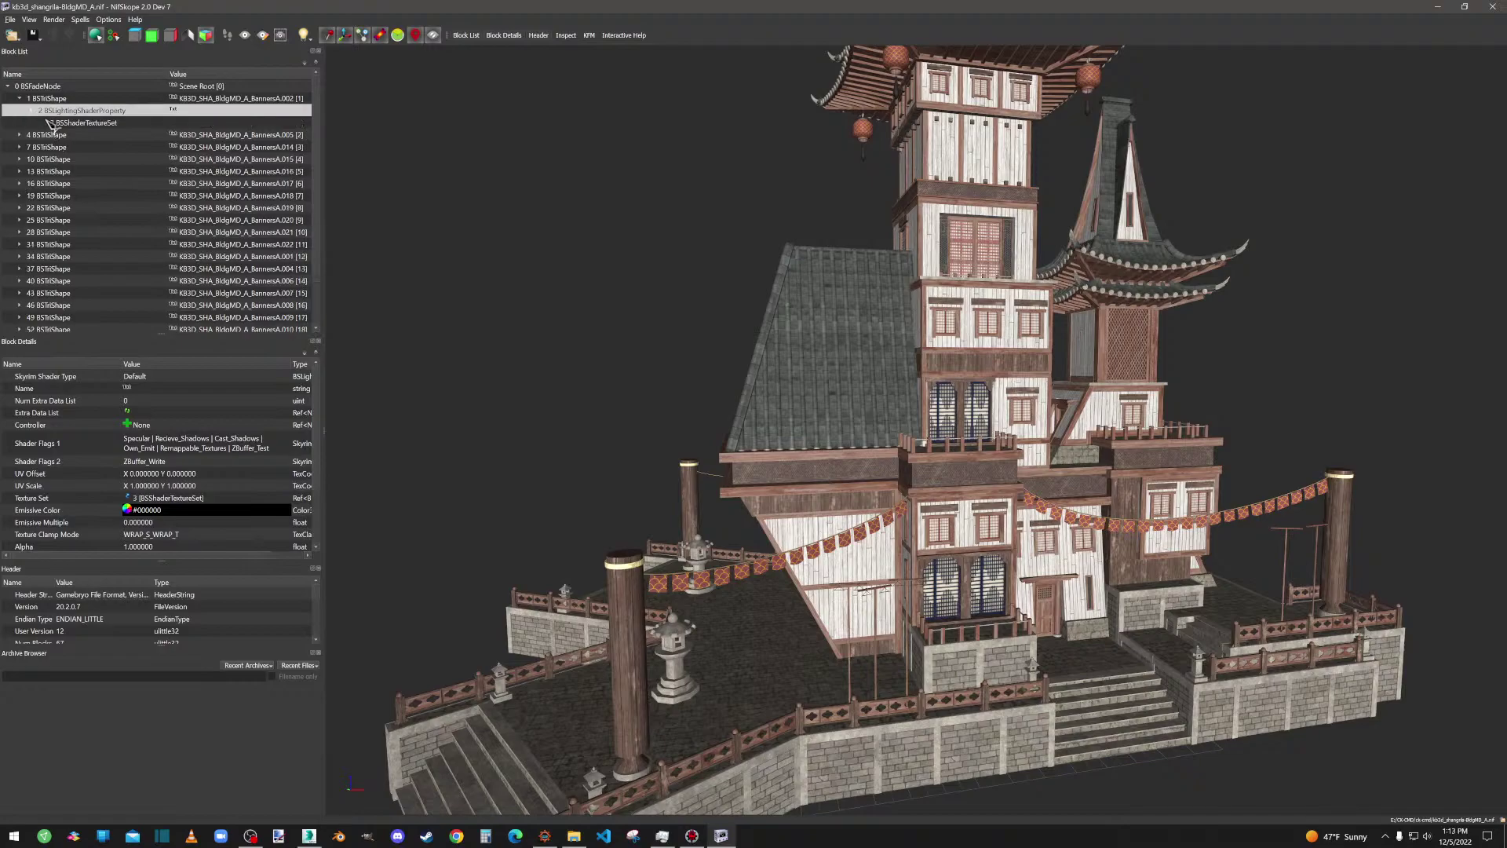
click(74, 124)
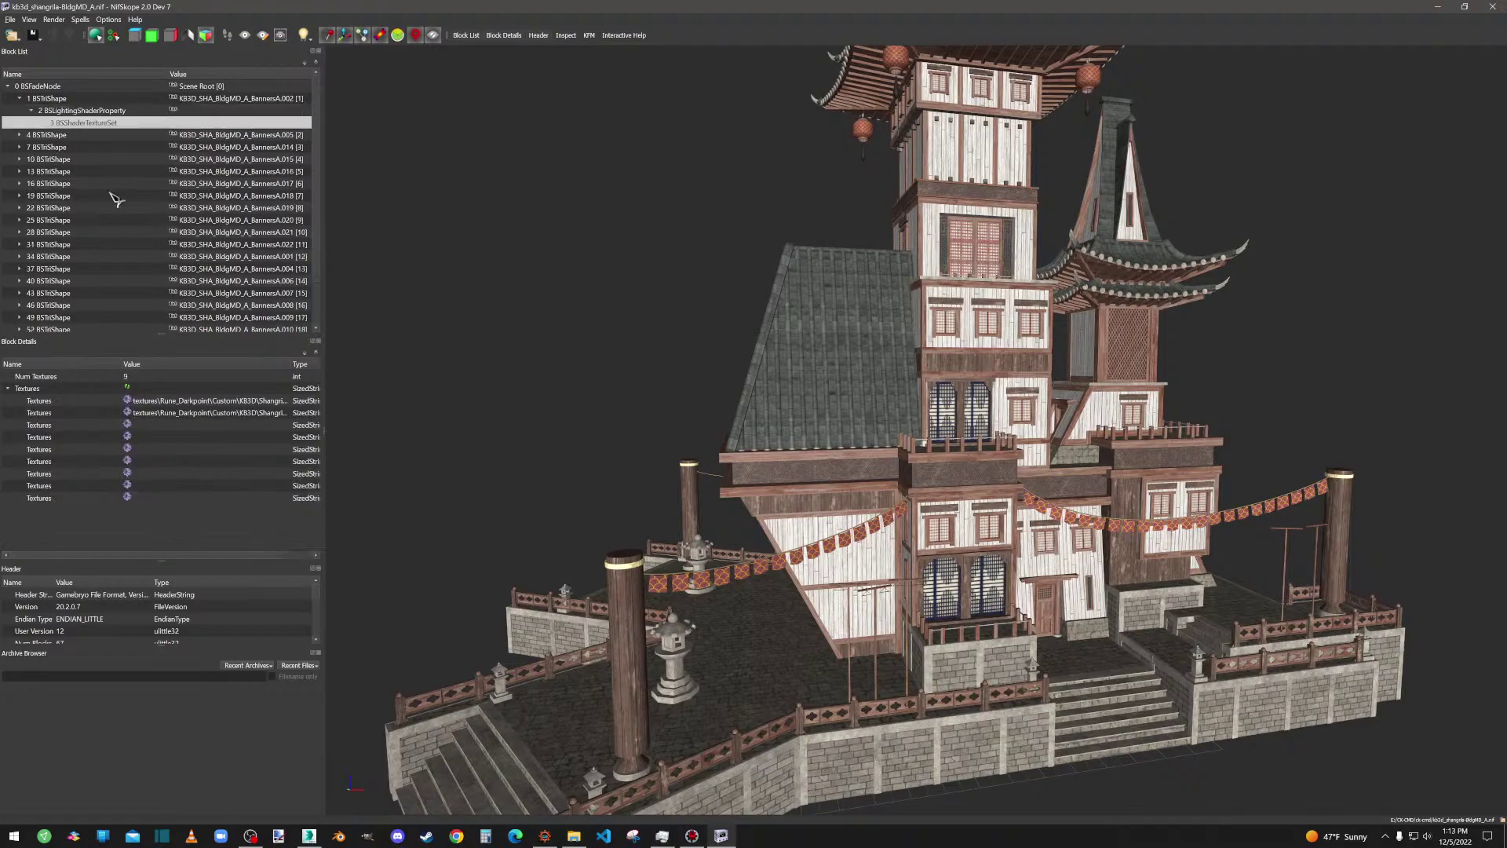
click(49, 99)
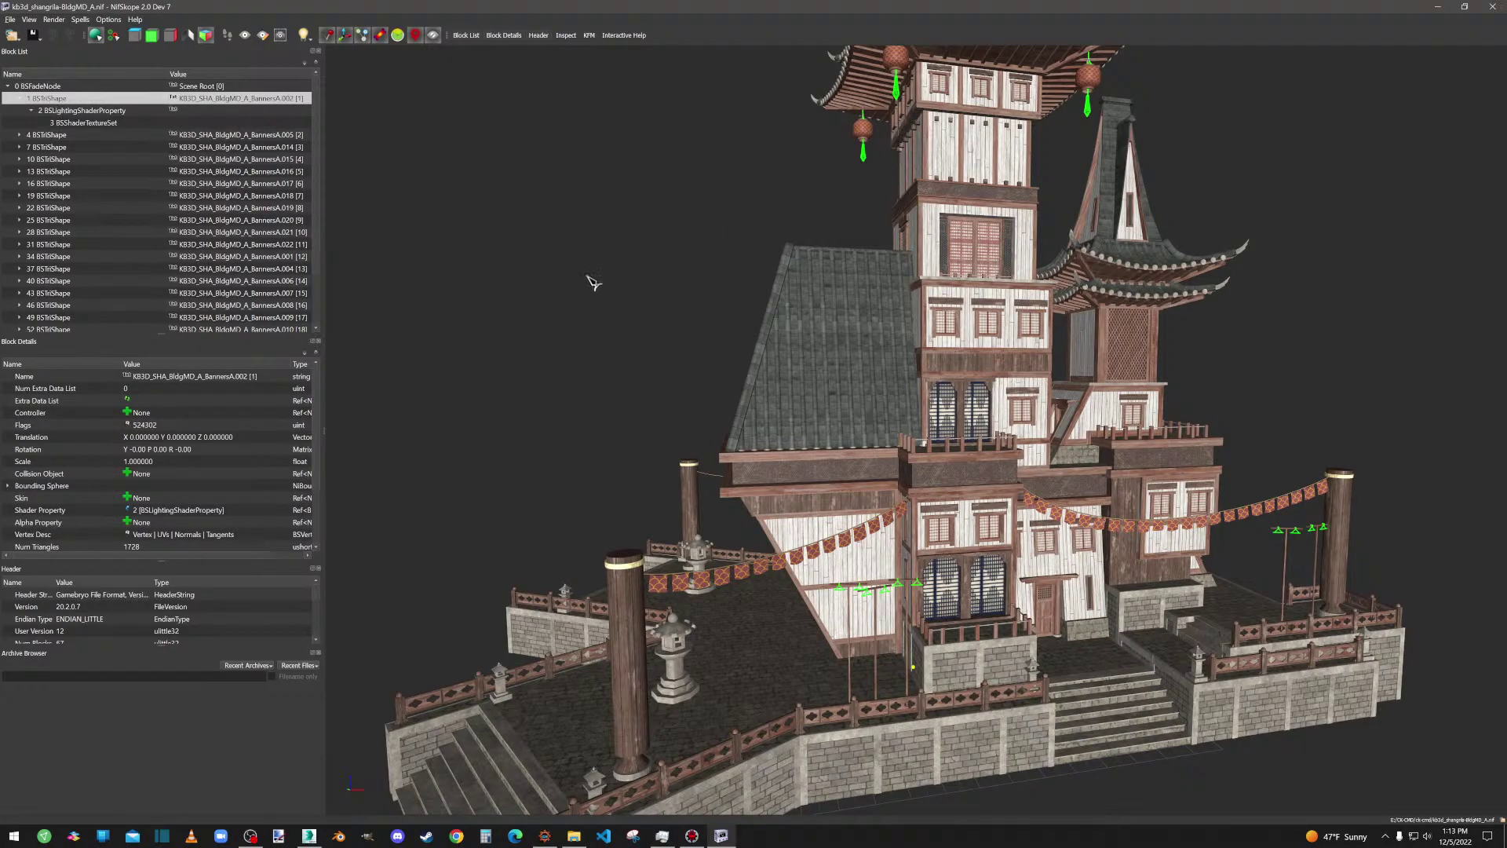
scroll(533, 333, down, 5)
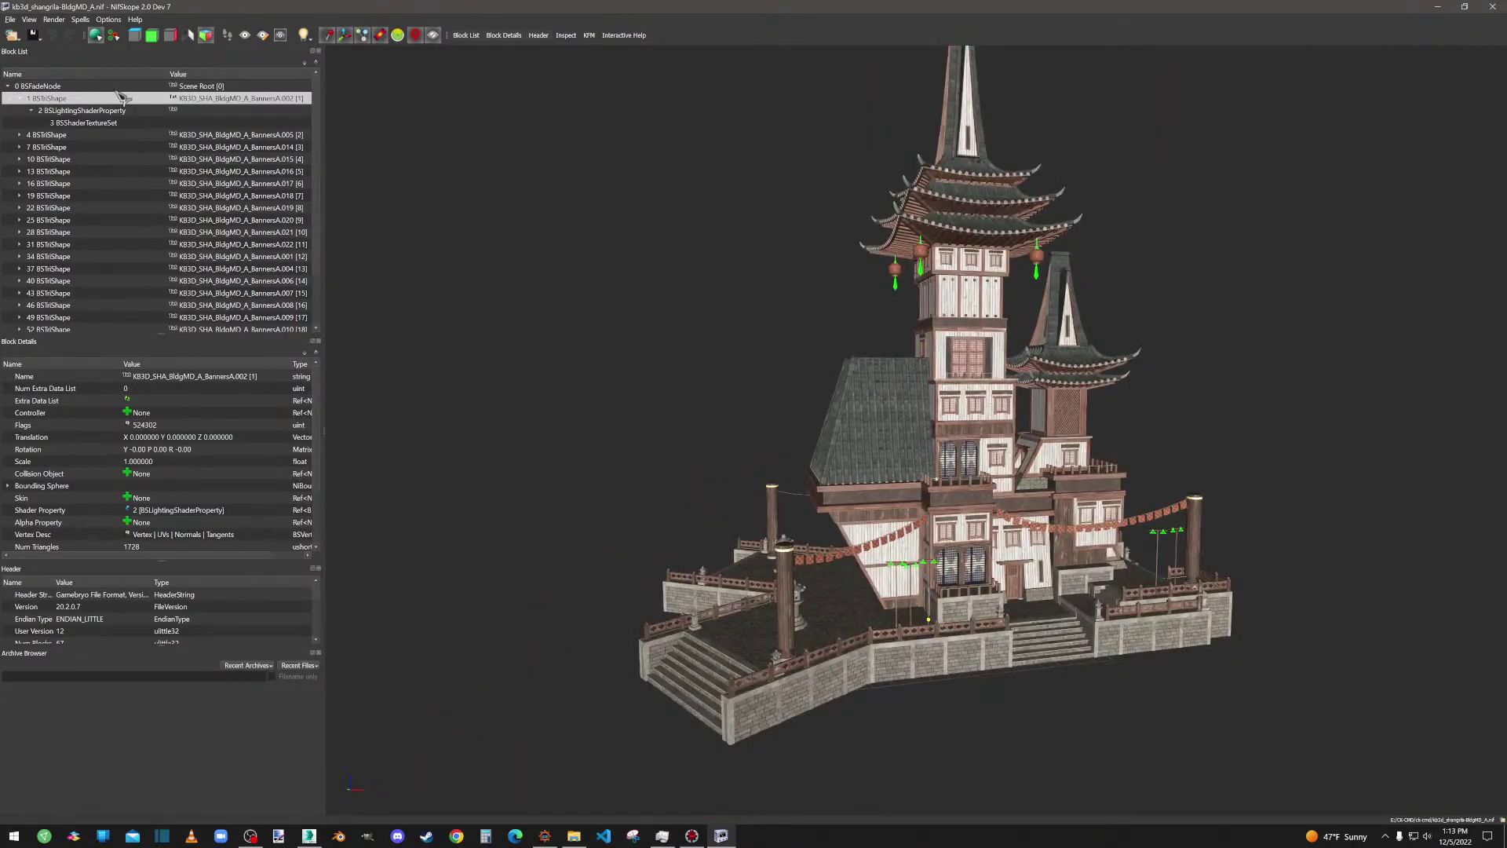
click(18, 99)
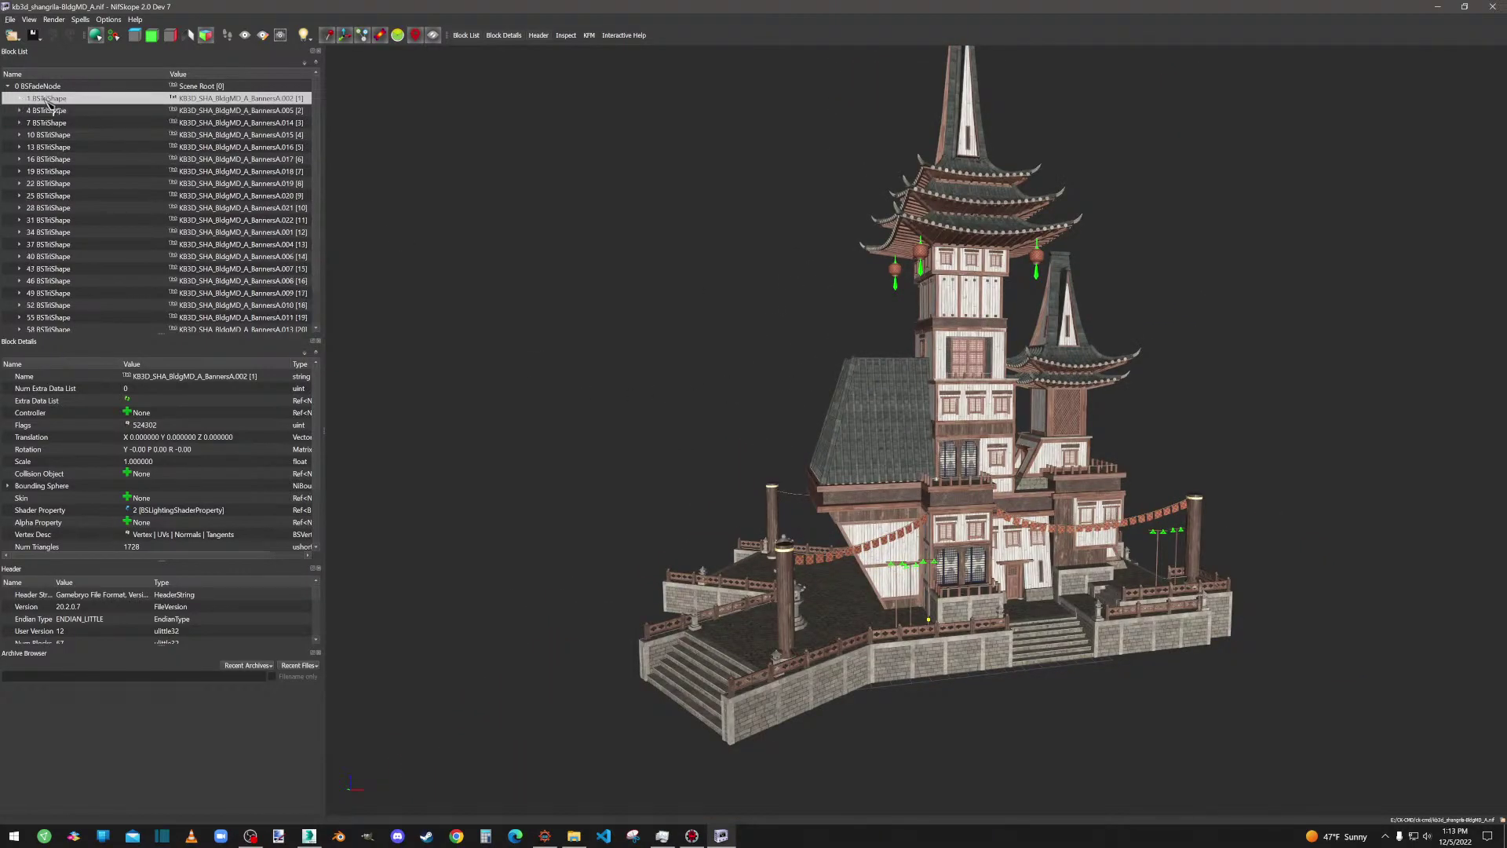
Check the first shape's bounding sphere center and radius, and update the bounds of that shape's mesh.
right_click(47, 101)
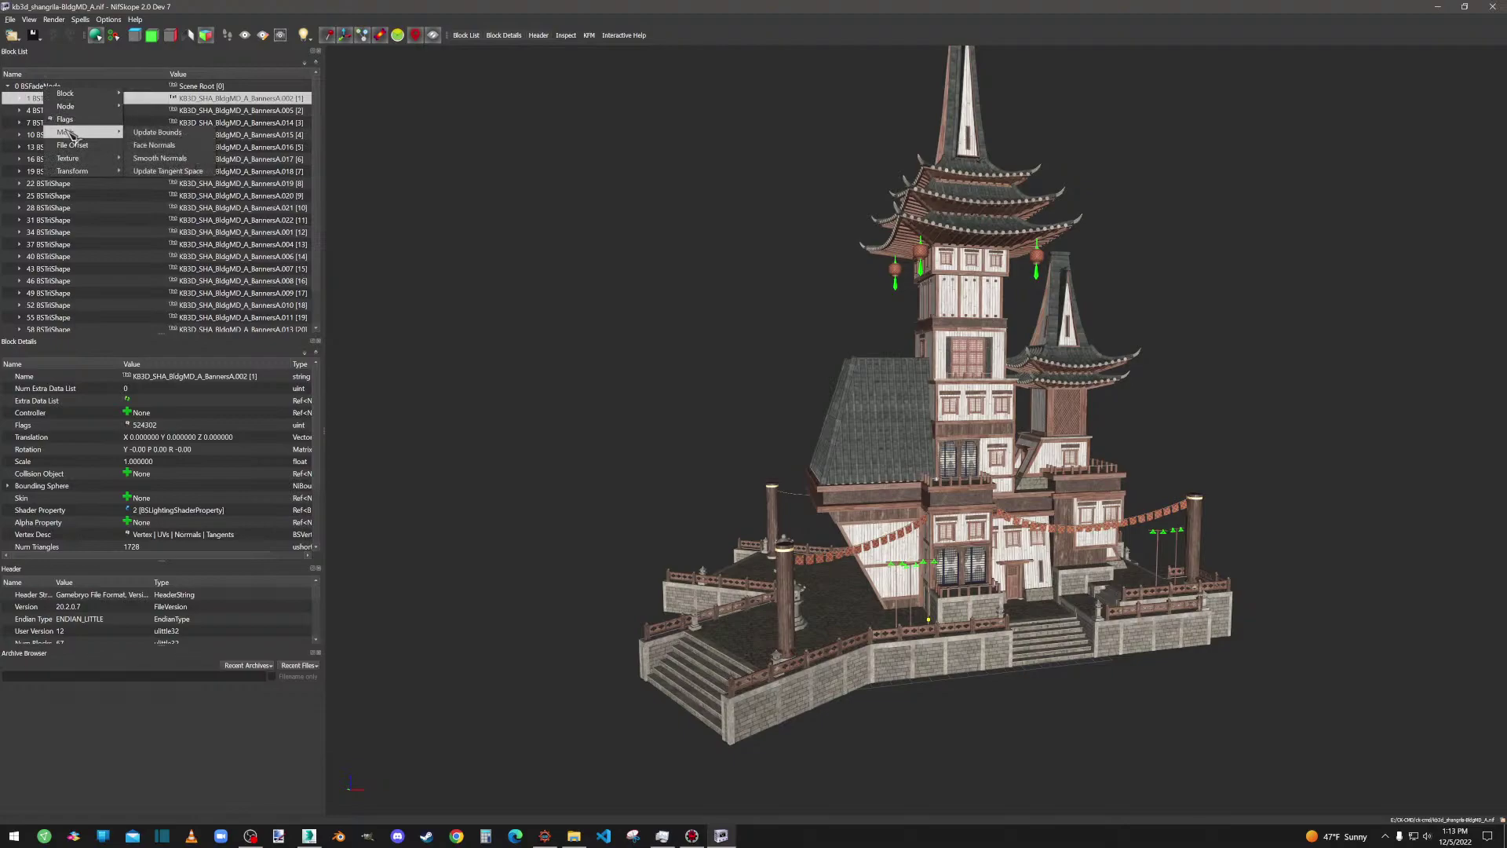
mouse_move(75, 170)
double_click(27, 487)
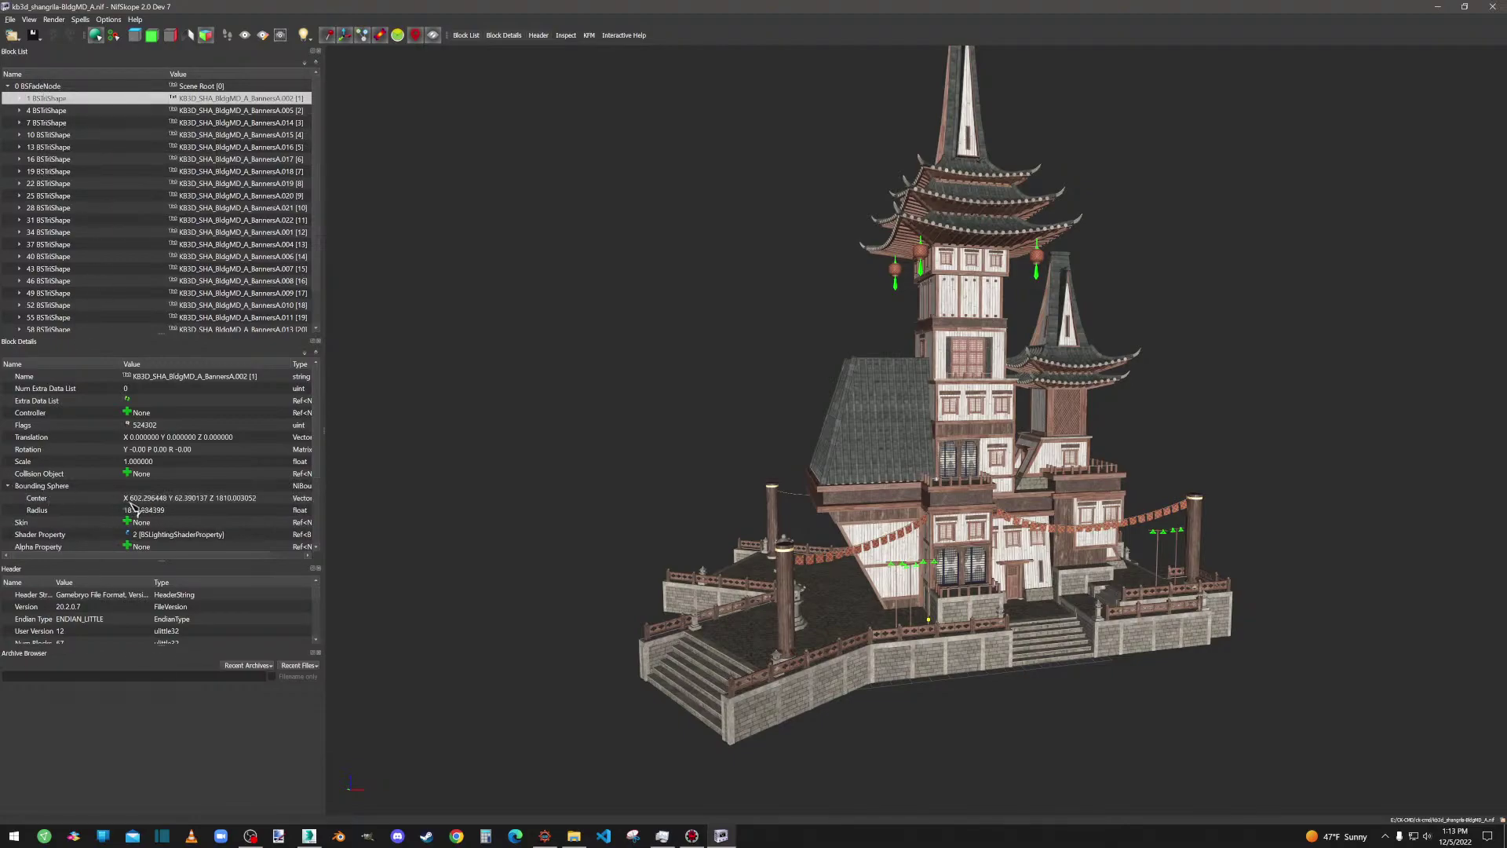
click(113, 498)
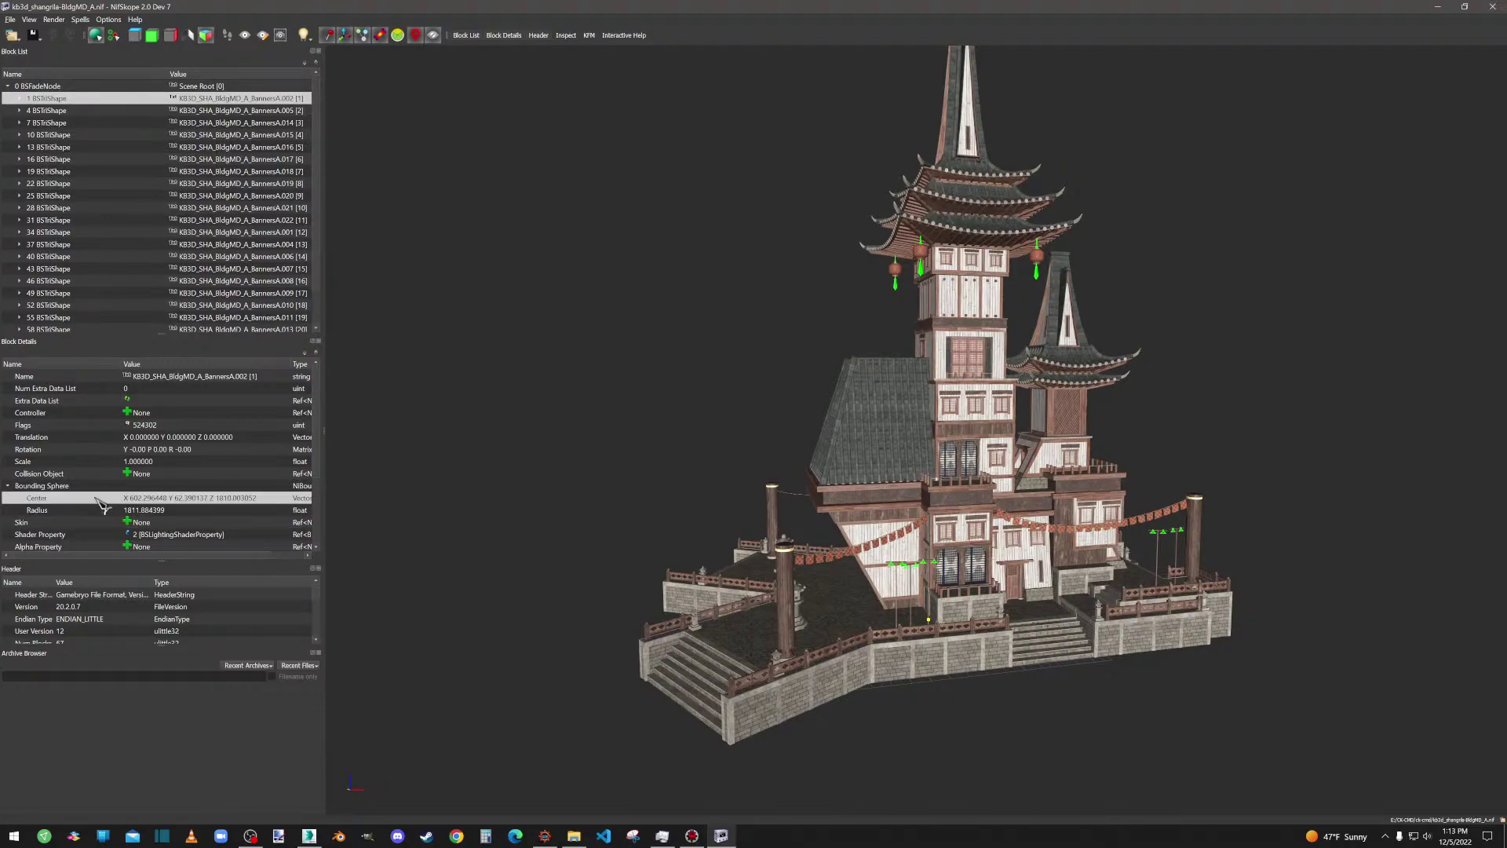
right_click(54, 96)
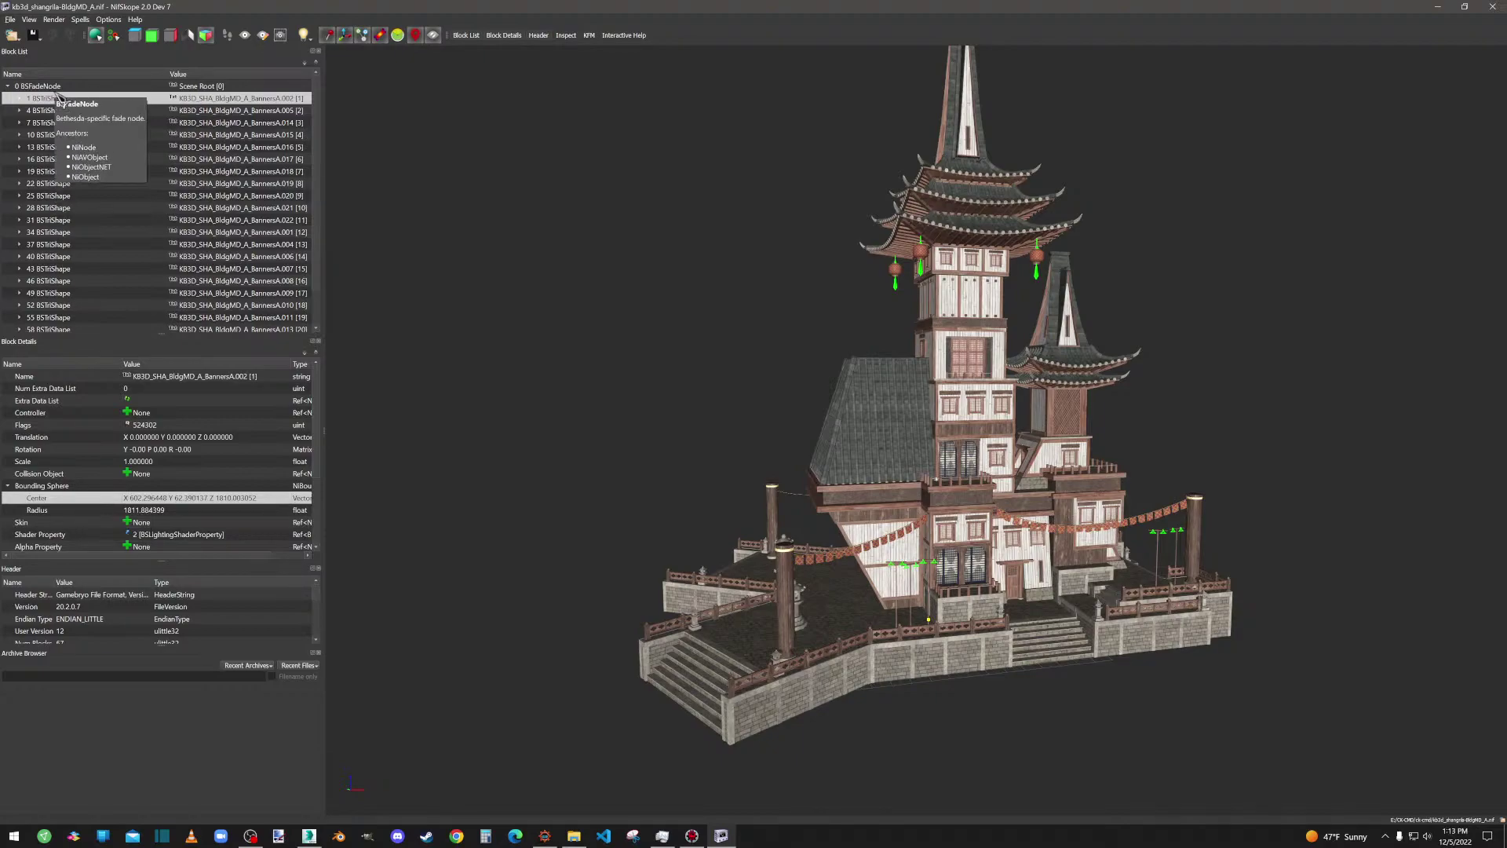
mouse_move(88, 137)
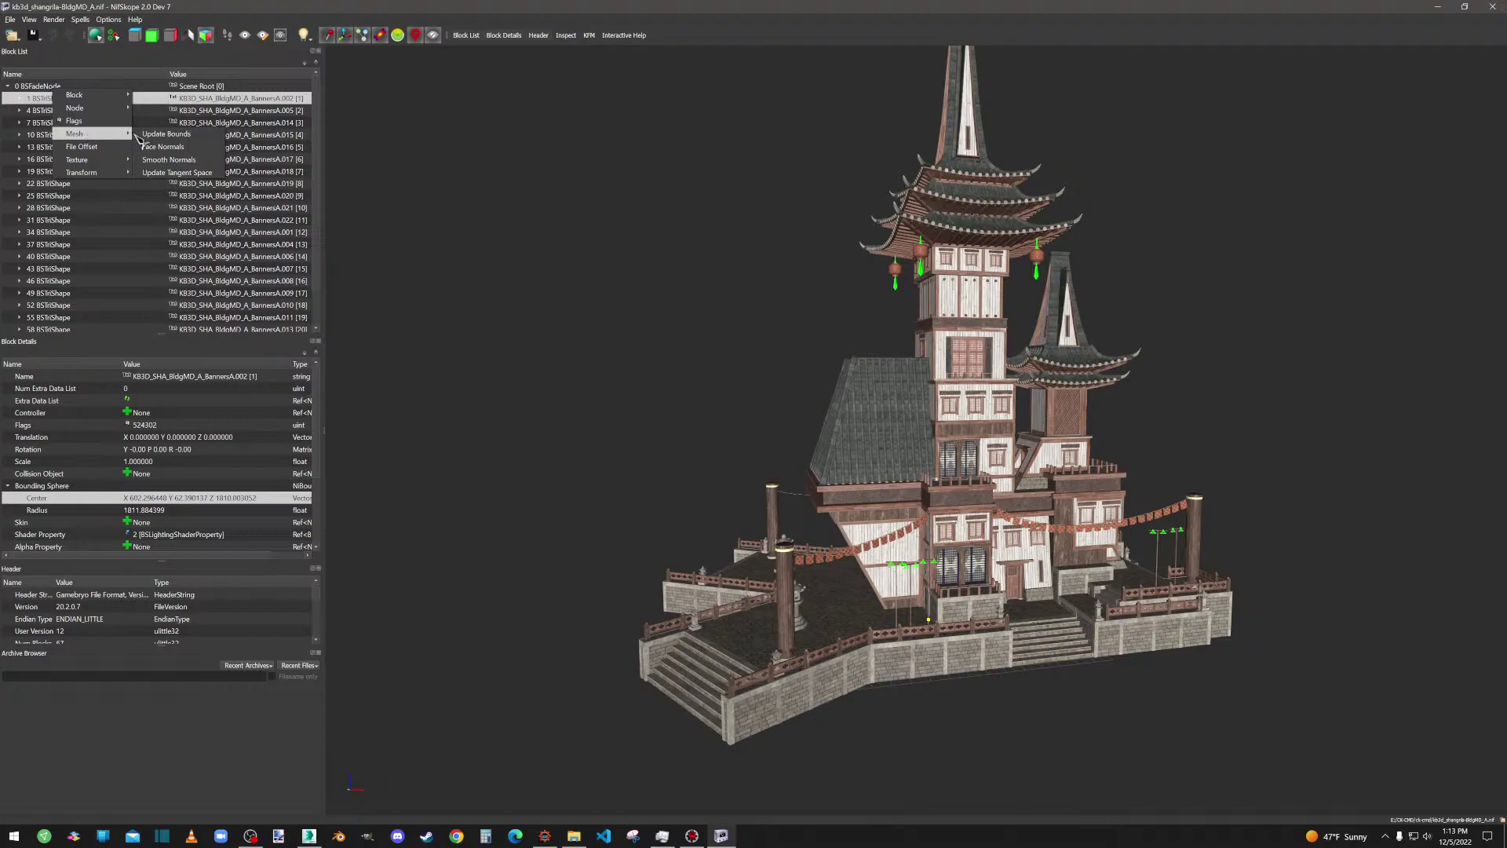
click(172, 135)
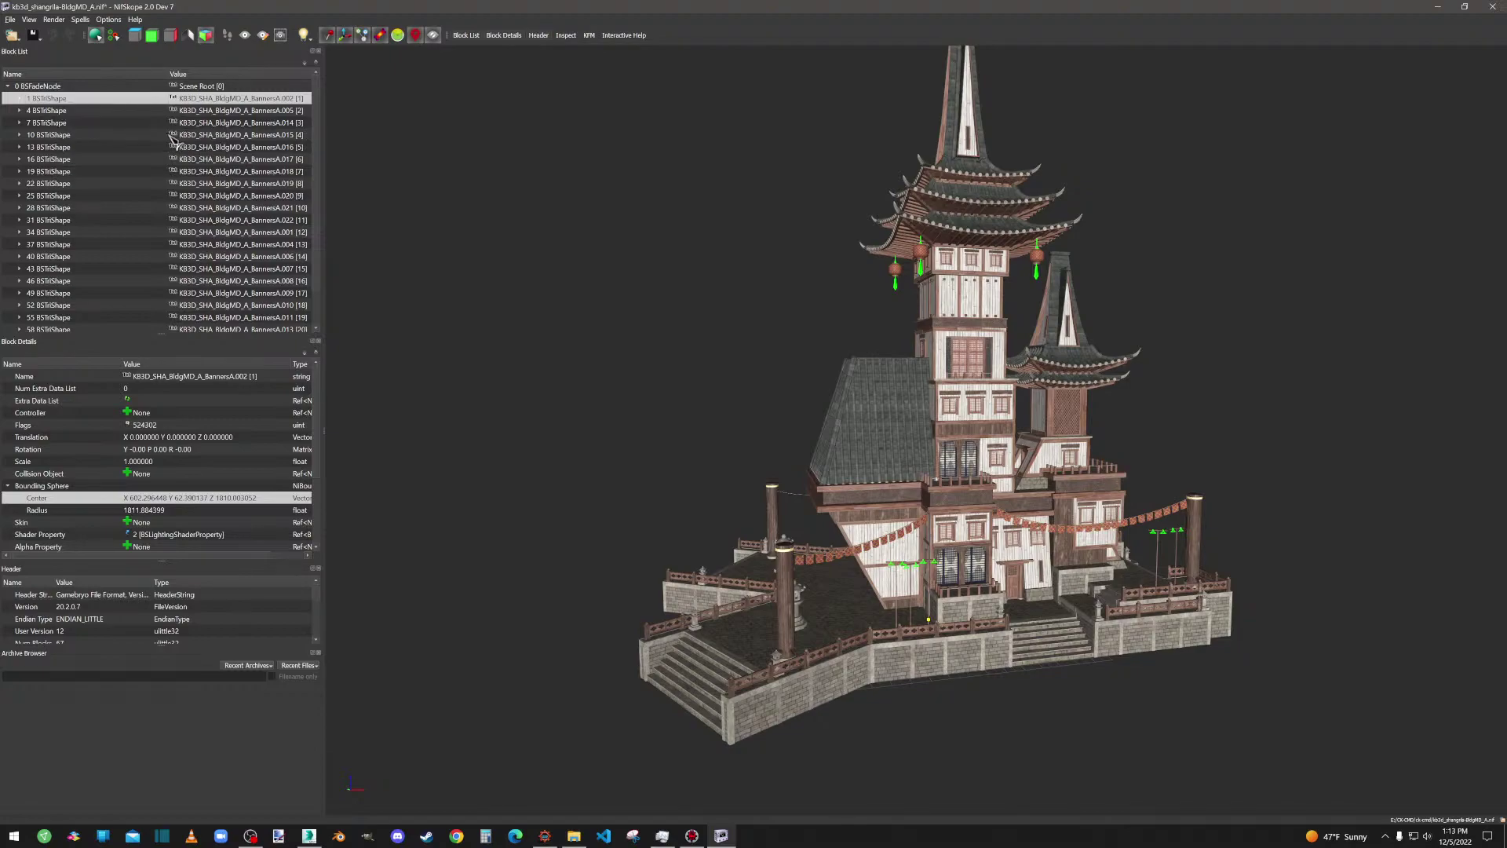
Update the mesh bounds of BSTriShape blocks 4, 7, 10 and 13 one after another.
right_click(57, 114)
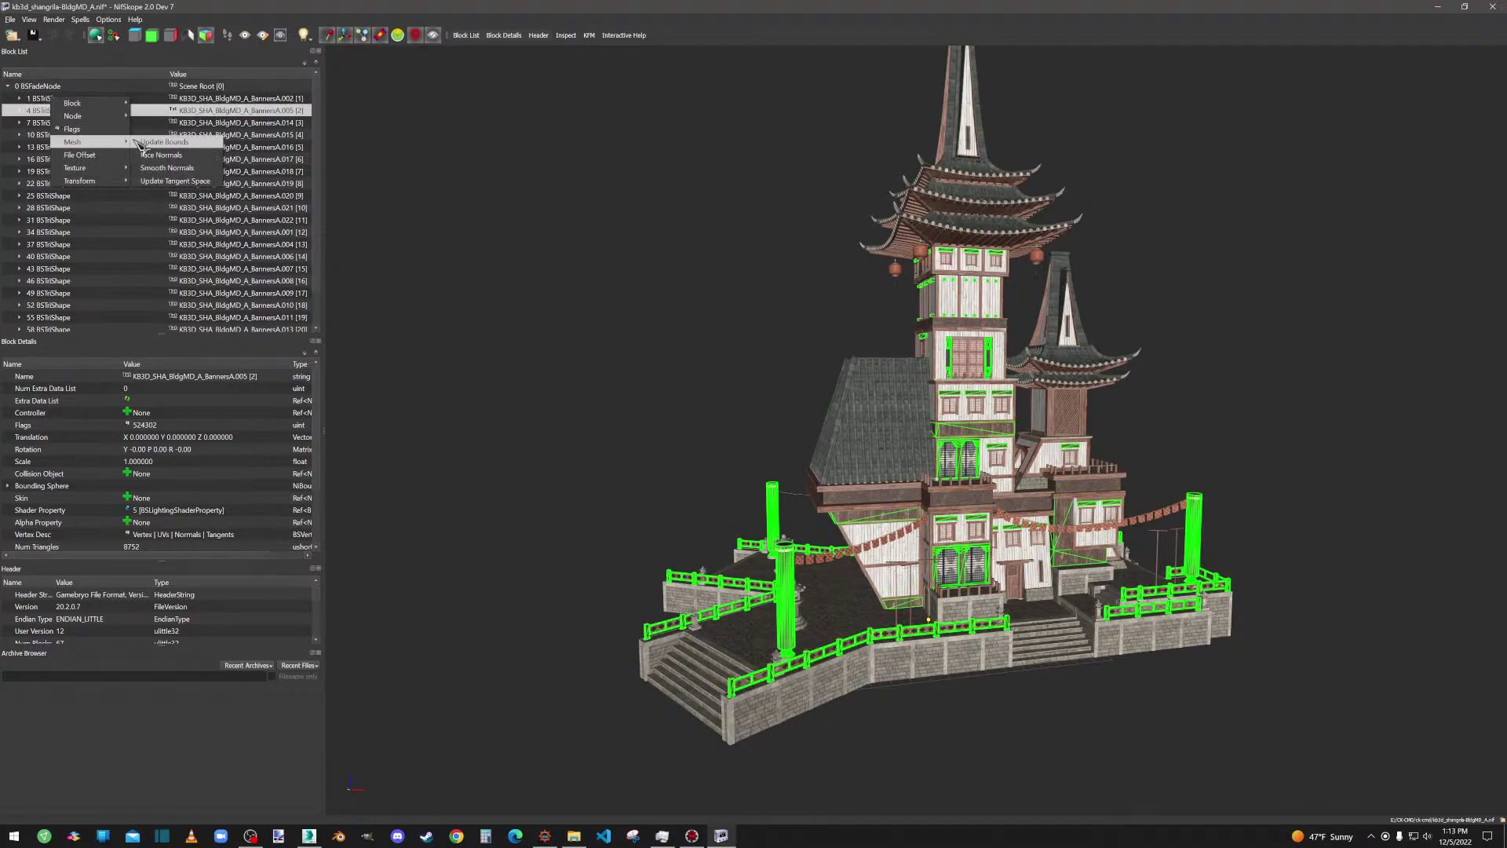
click(106, 126)
right_click(100, 123)
click(195, 155)
right_click(98, 135)
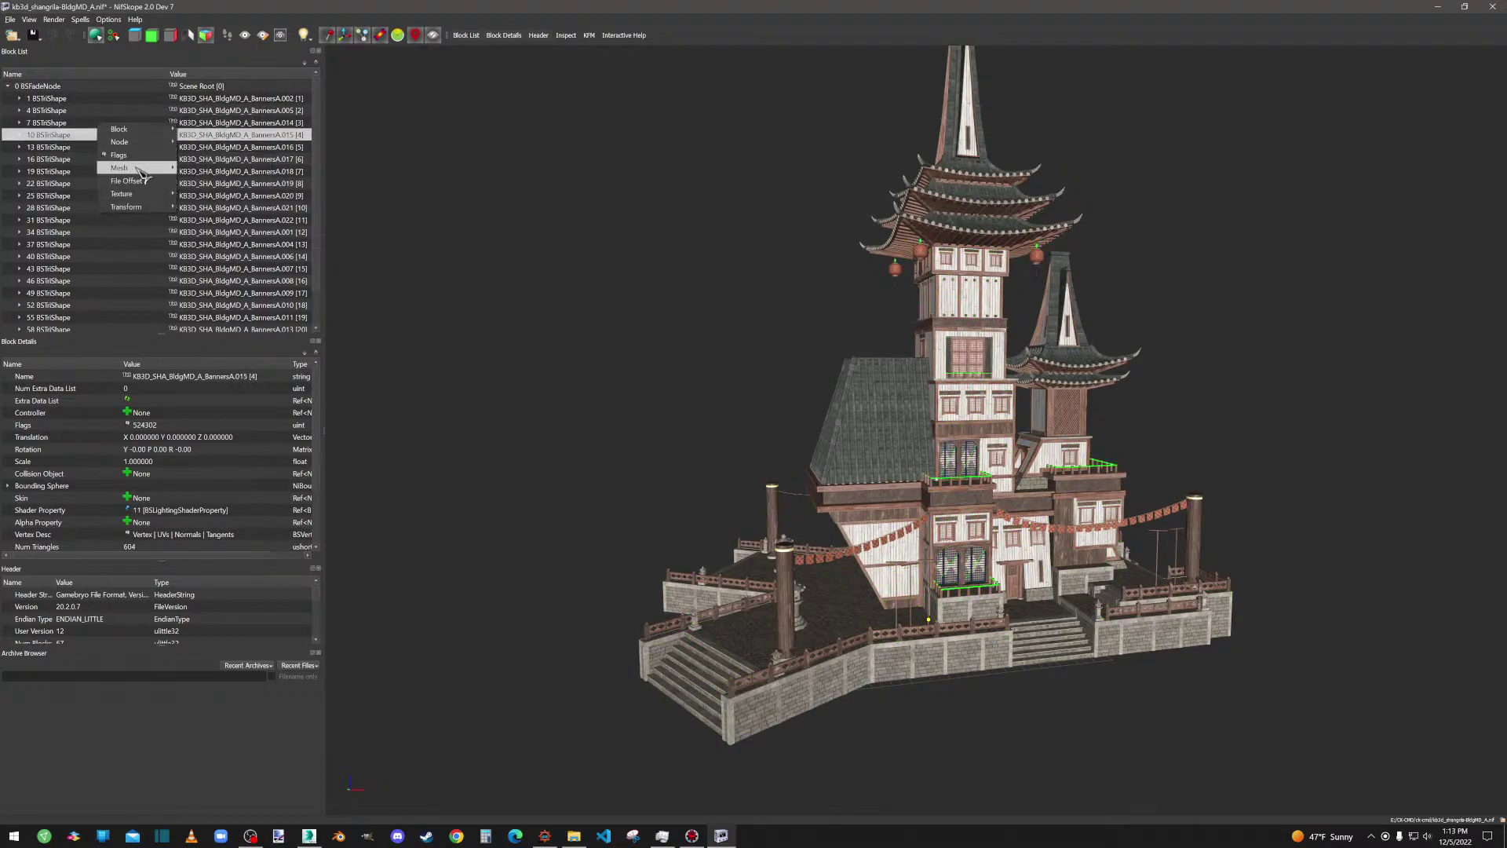
click(197, 168)
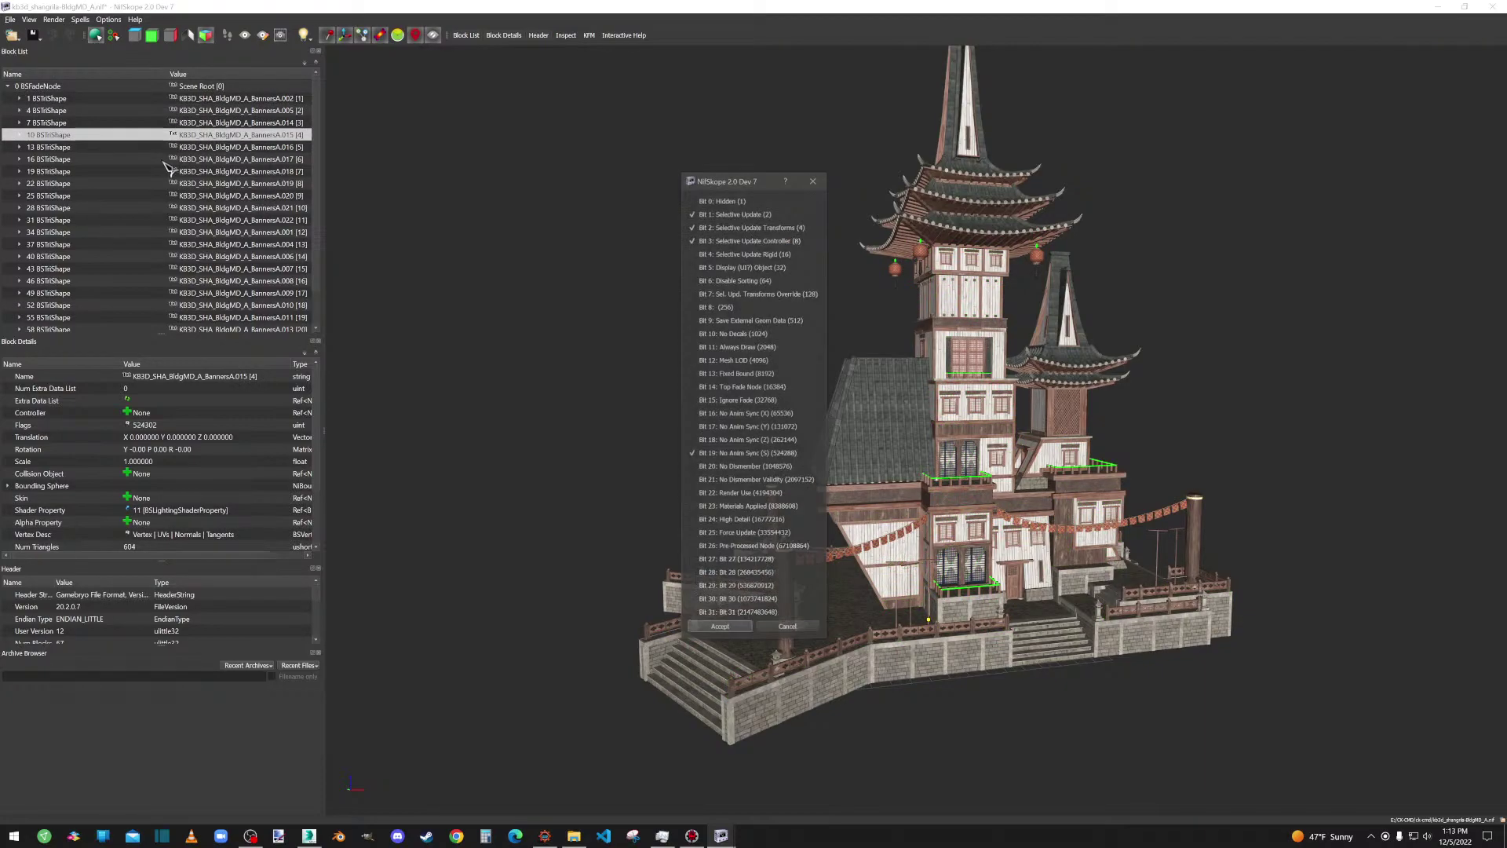
click(813, 182)
right_click(64, 146)
mouse_move(110, 171)
click(171, 170)
right_click(83, 155)
click(176, 181)
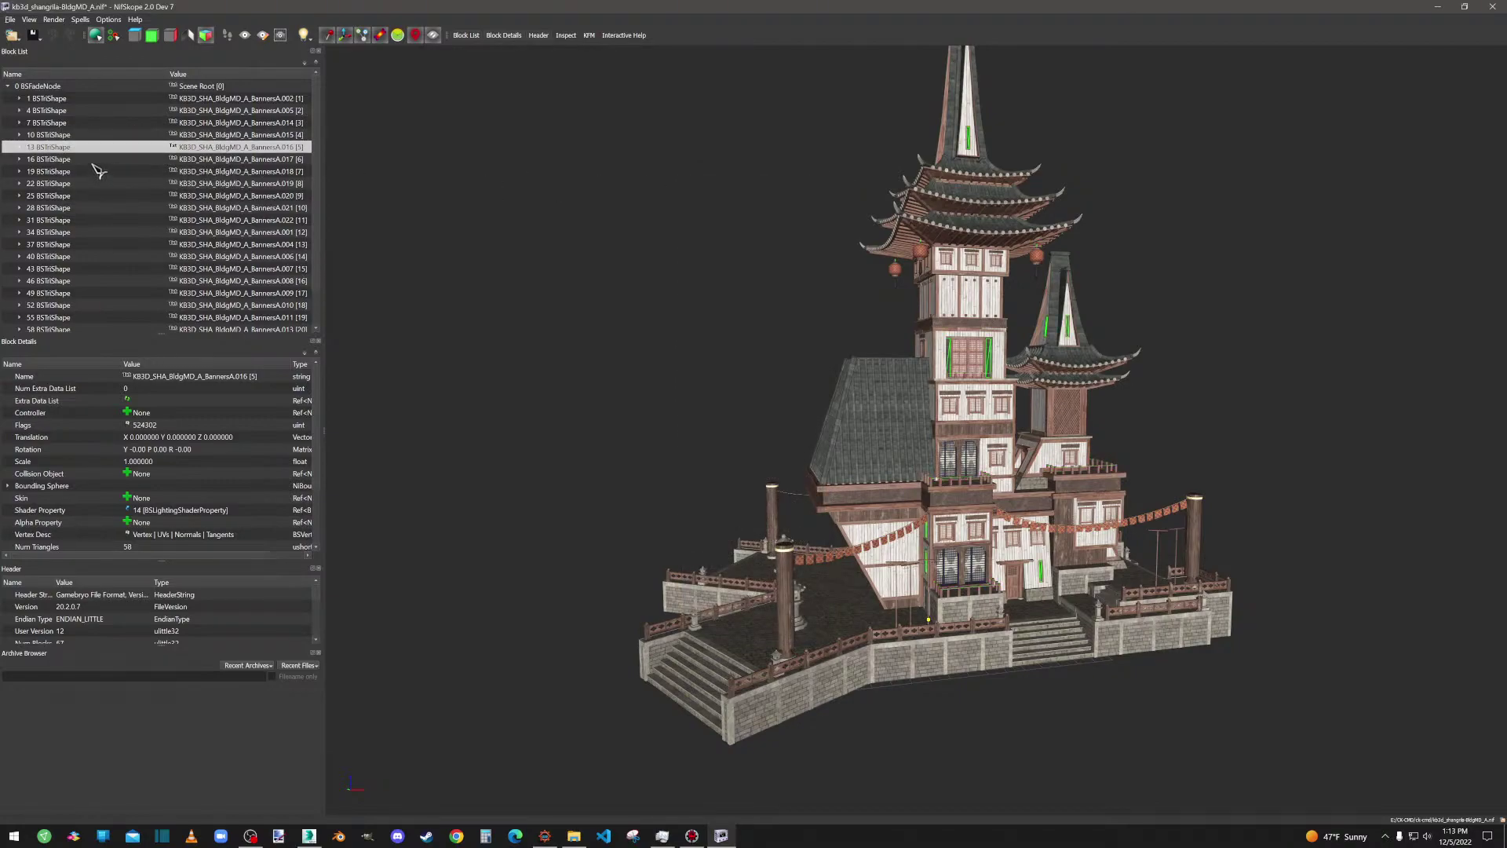
Update the mesh bounds of BSTriShape blocks 16, 19, 22, 25, 28 and 31.
right_click(91, 161)
click(187, 196)
right_click(95, 172)
click(189, 208)
right_click(89, 187)
click(188, 222)
right_click(86, 196)
click(188, 232)
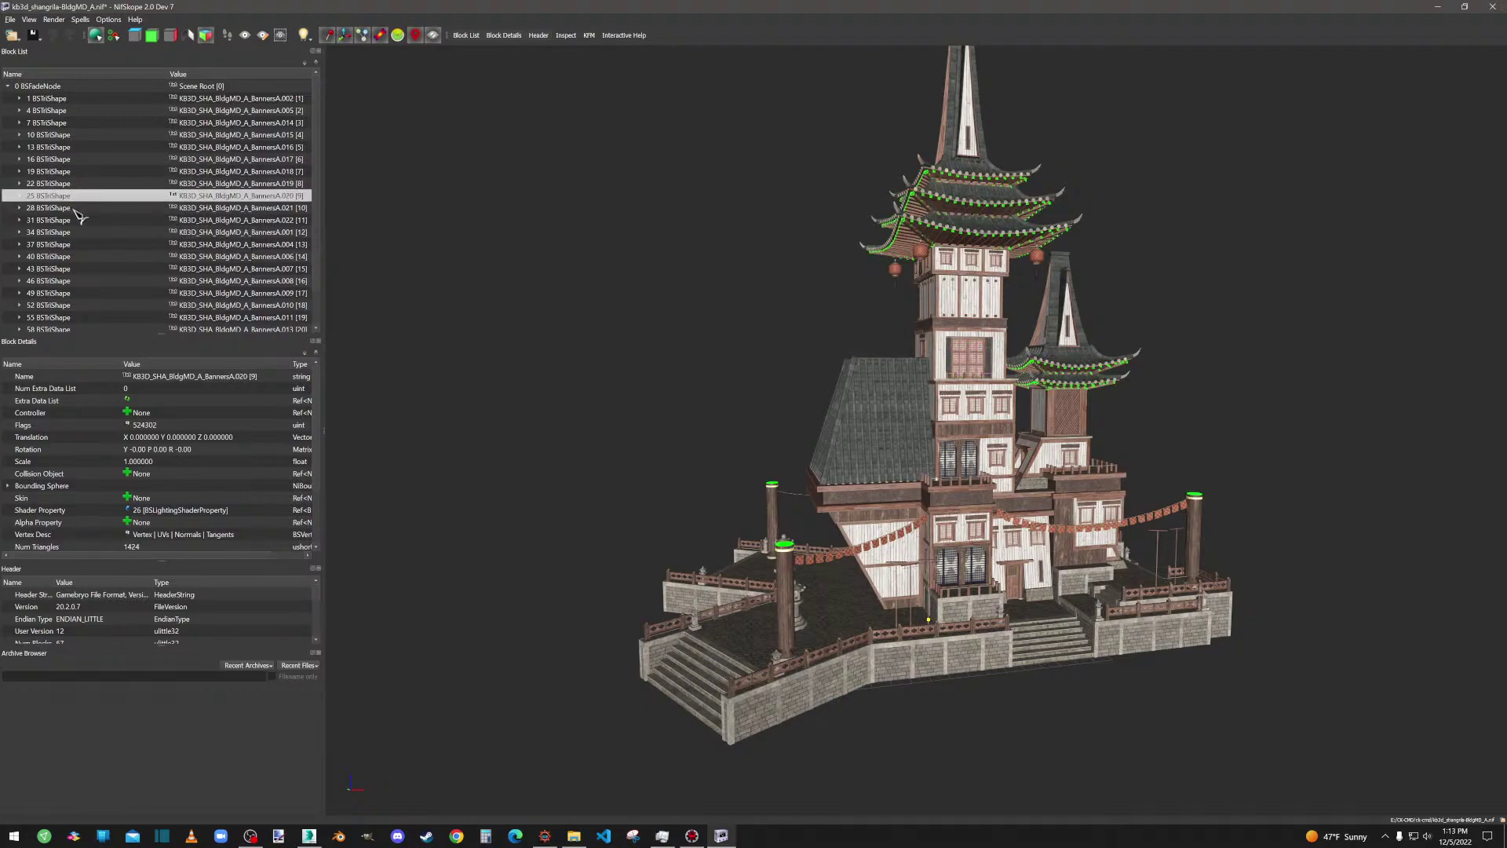
right_click(79, 207)
click(185, 241)
right_click(78, 220)
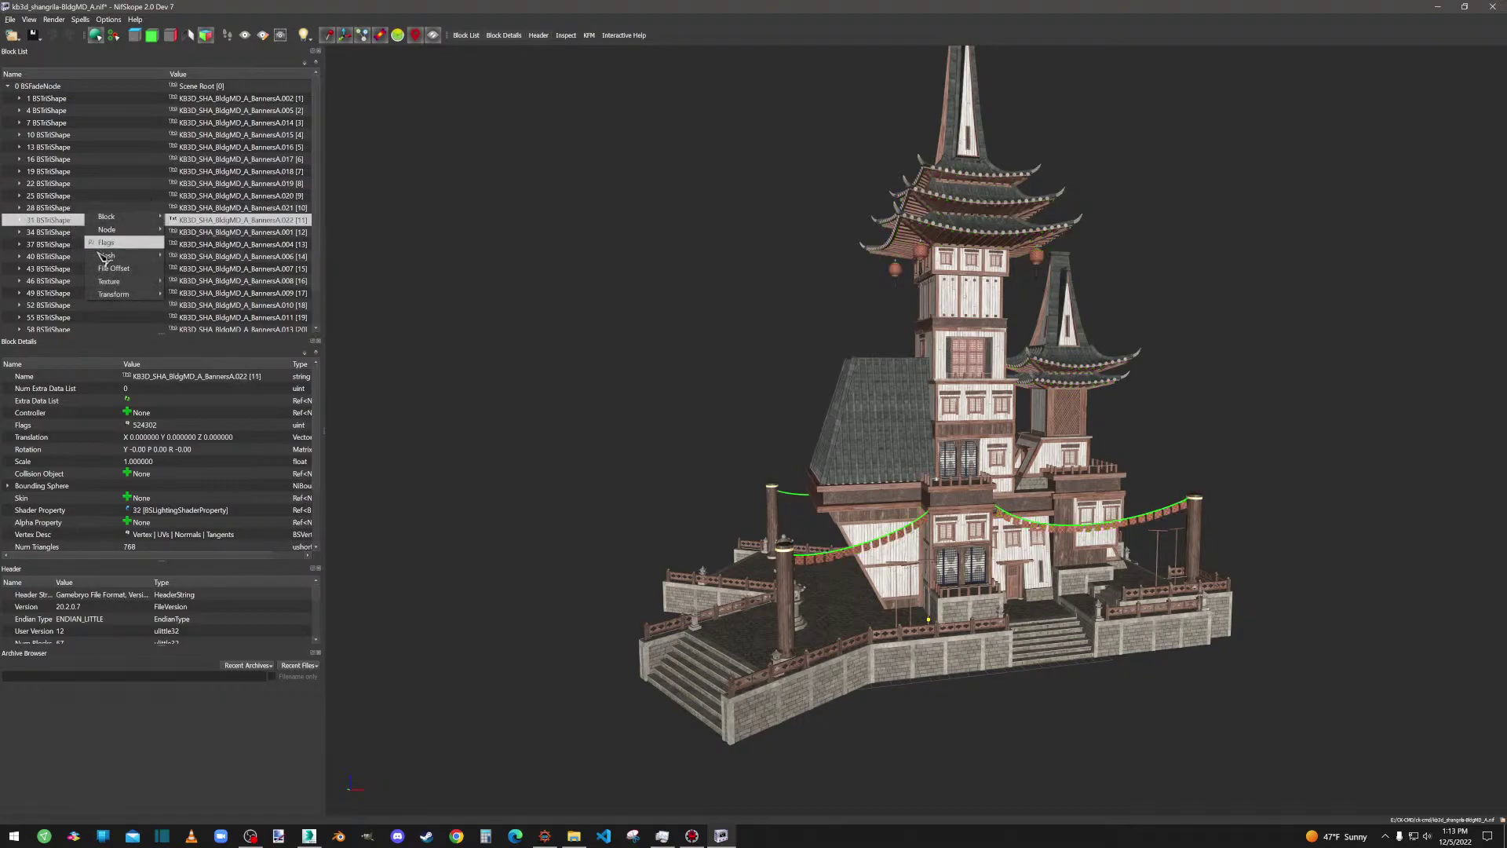
click(188, 254)
Update the mesh bounds of BSTriShape blocks 34, 37, 40, 43 and 46.
right_click(79, 233)
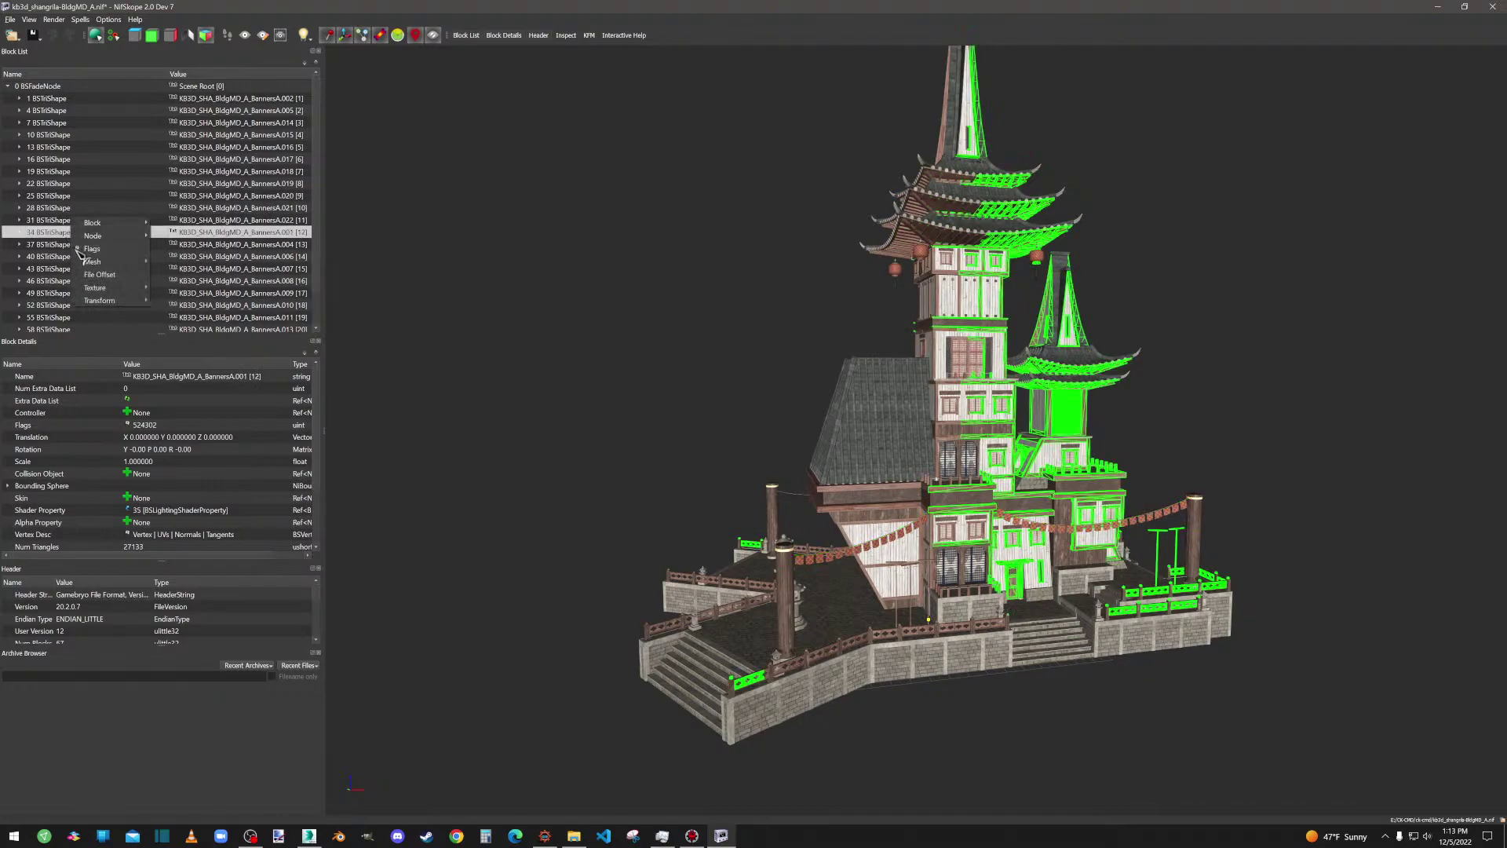
click(180, 266)
right_click(102, 245)
click(185, 278)
right_click(90, 255)
click(184, 292)
right_click(103, 270)
click(205, 304)
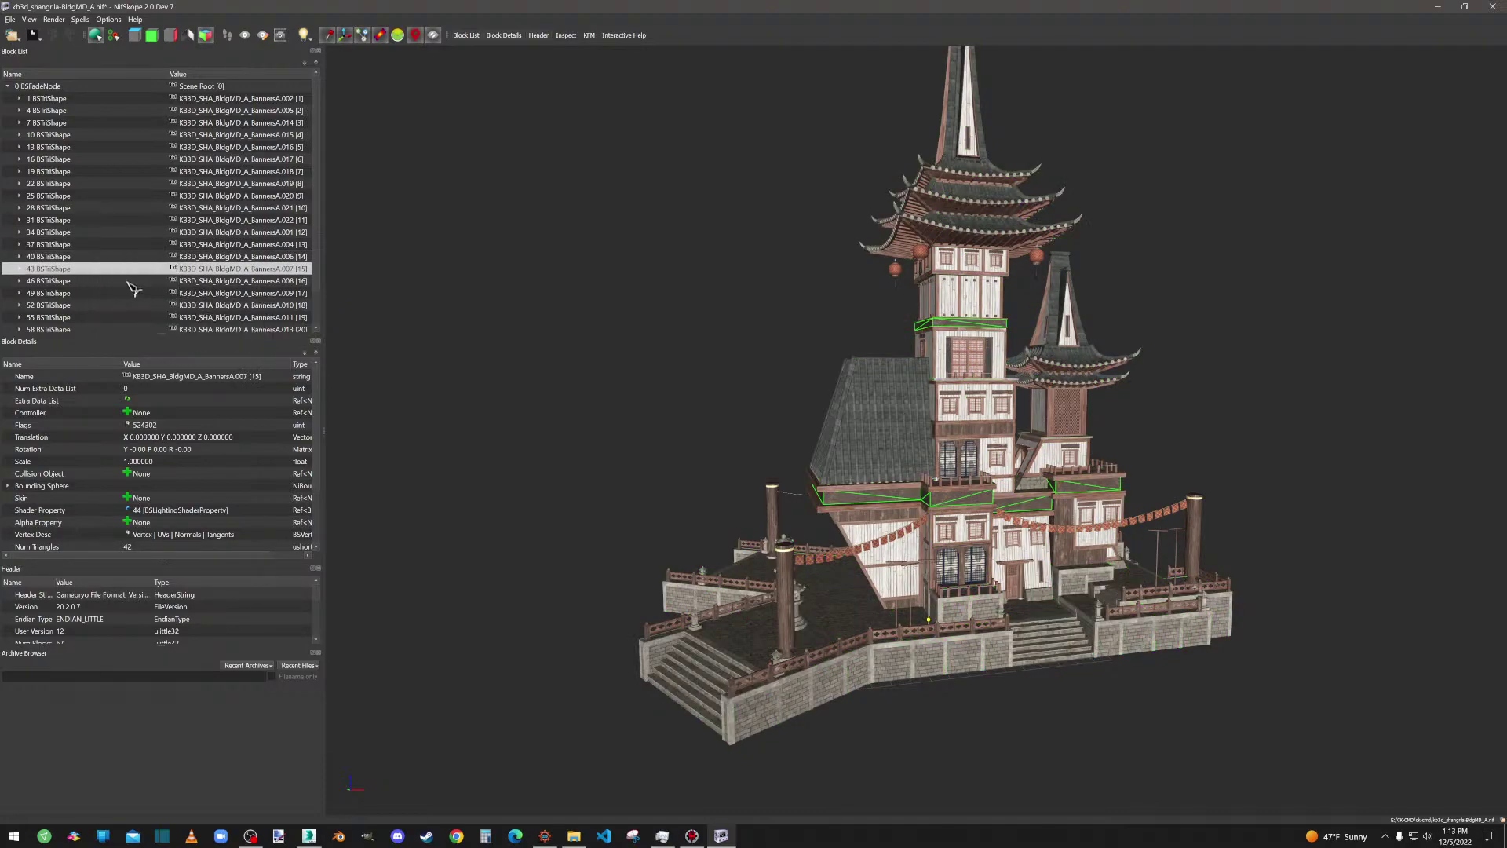
right_click(114, 280)
click(211, 313)
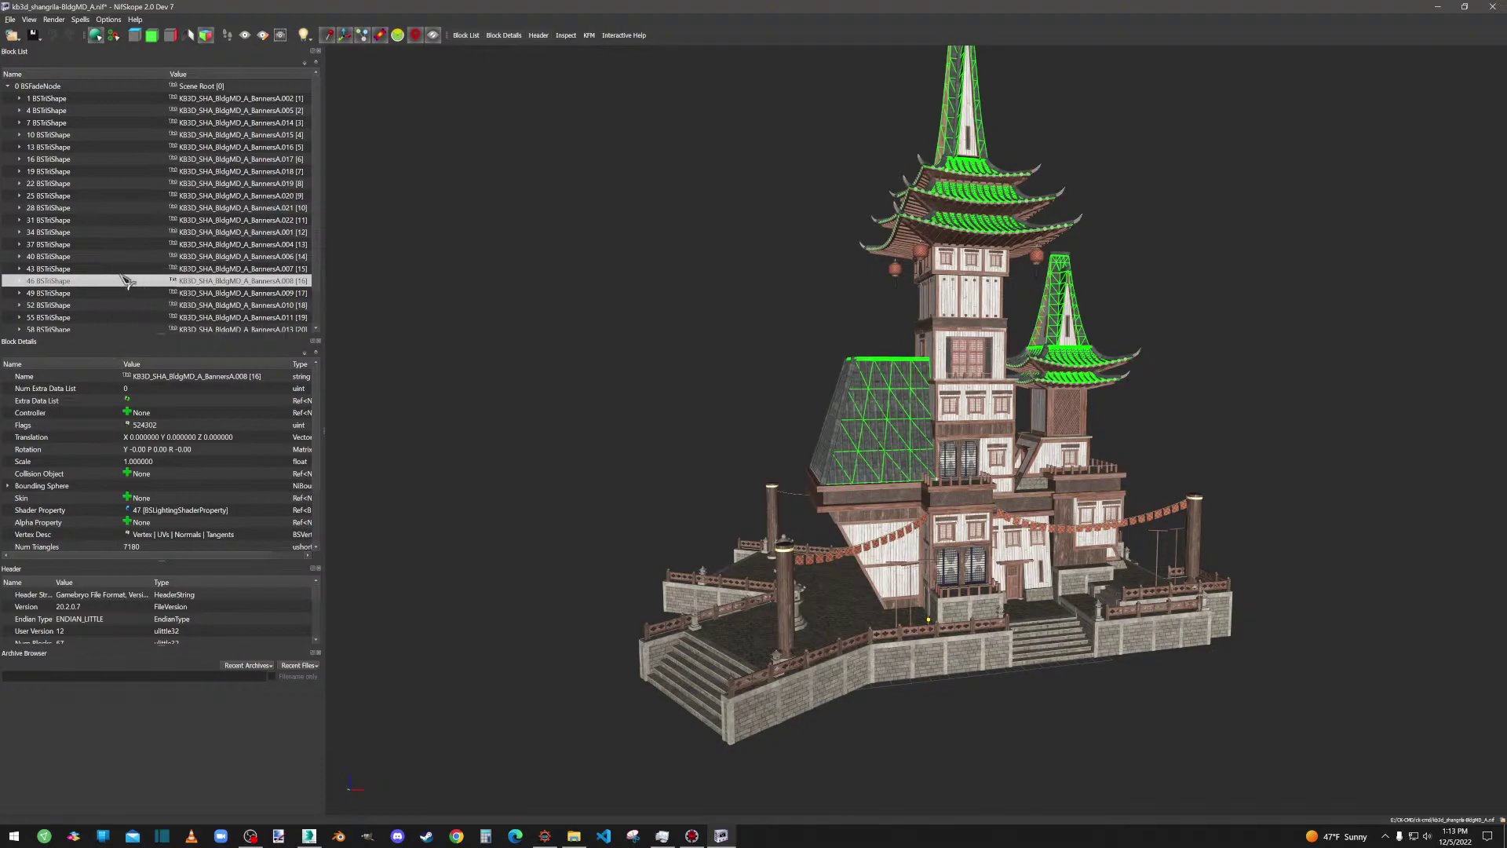
Update the mesh bounds of BSTriShape blocks 49, 52 and 55.
scroll(110, 267, down, 1)
right_click(110, 258)
mouse_move(128, 290)
click(206, 291)
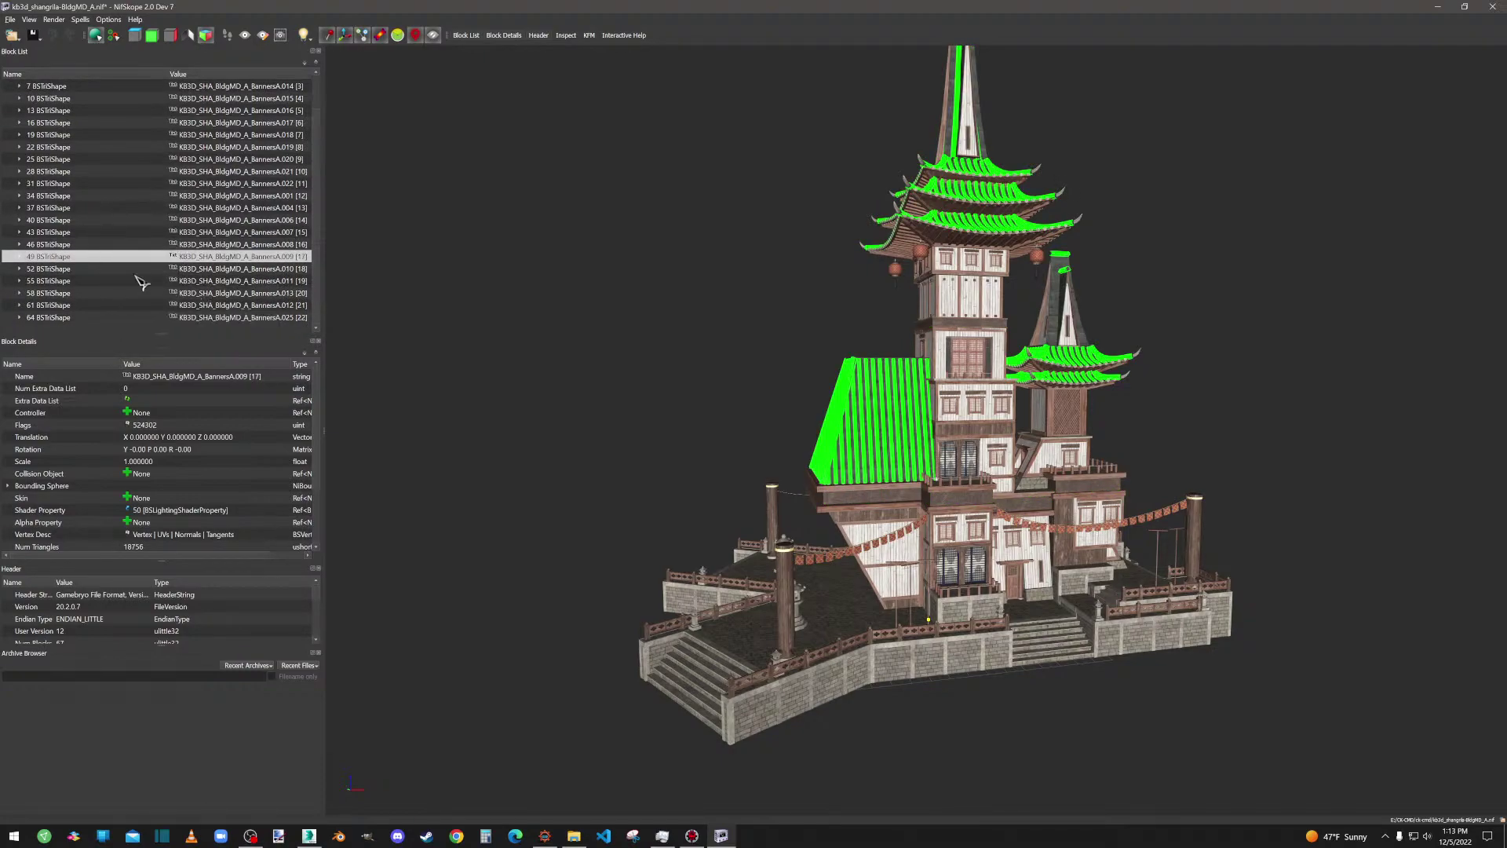
right_click(124, 269)
click(205, 309)
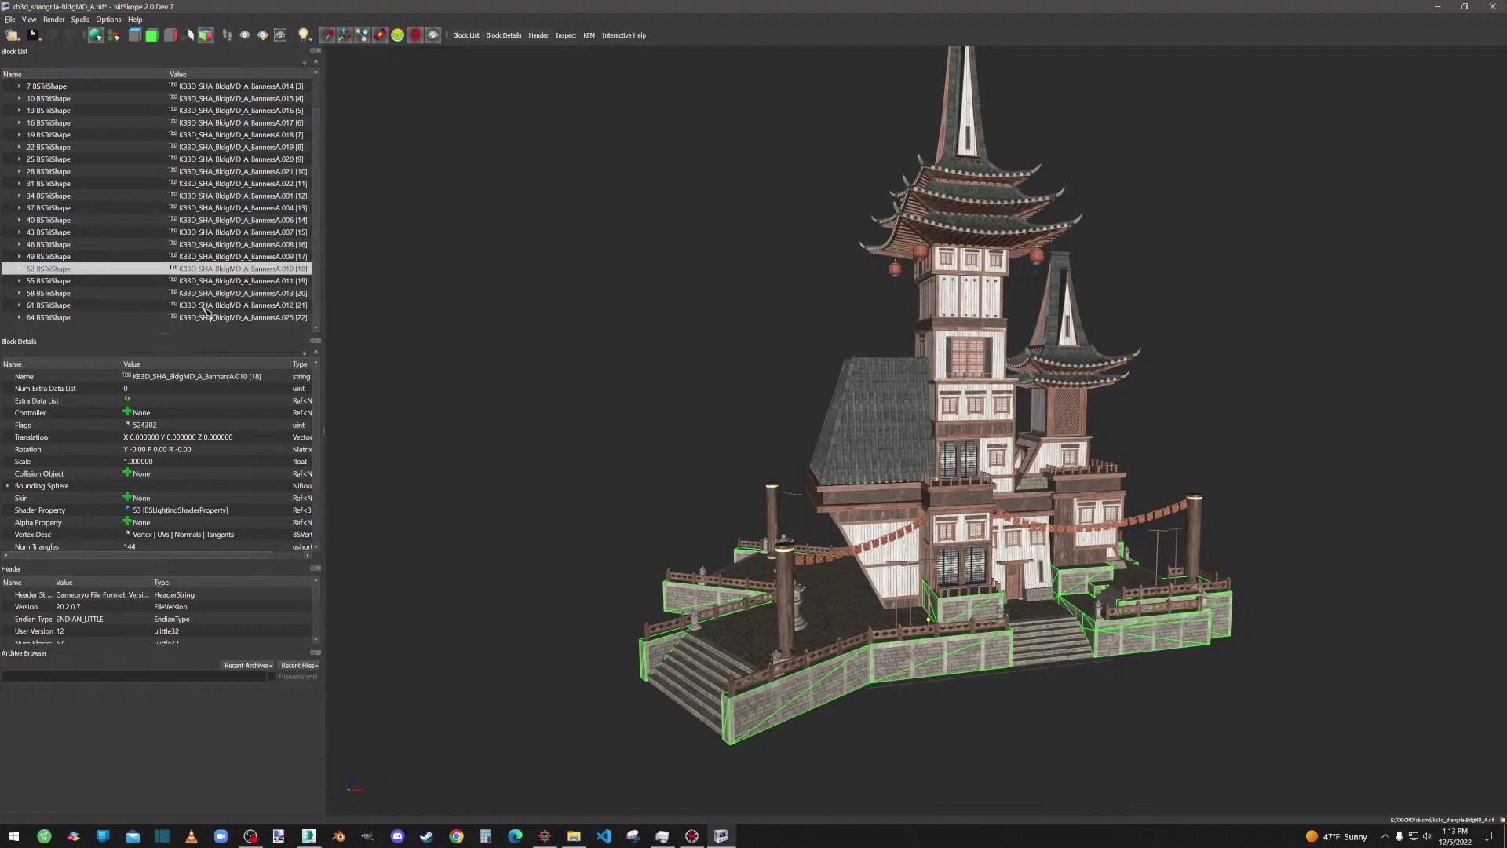
right_click(113, 293)
mouse_move(134, 314)
click(208, 318)
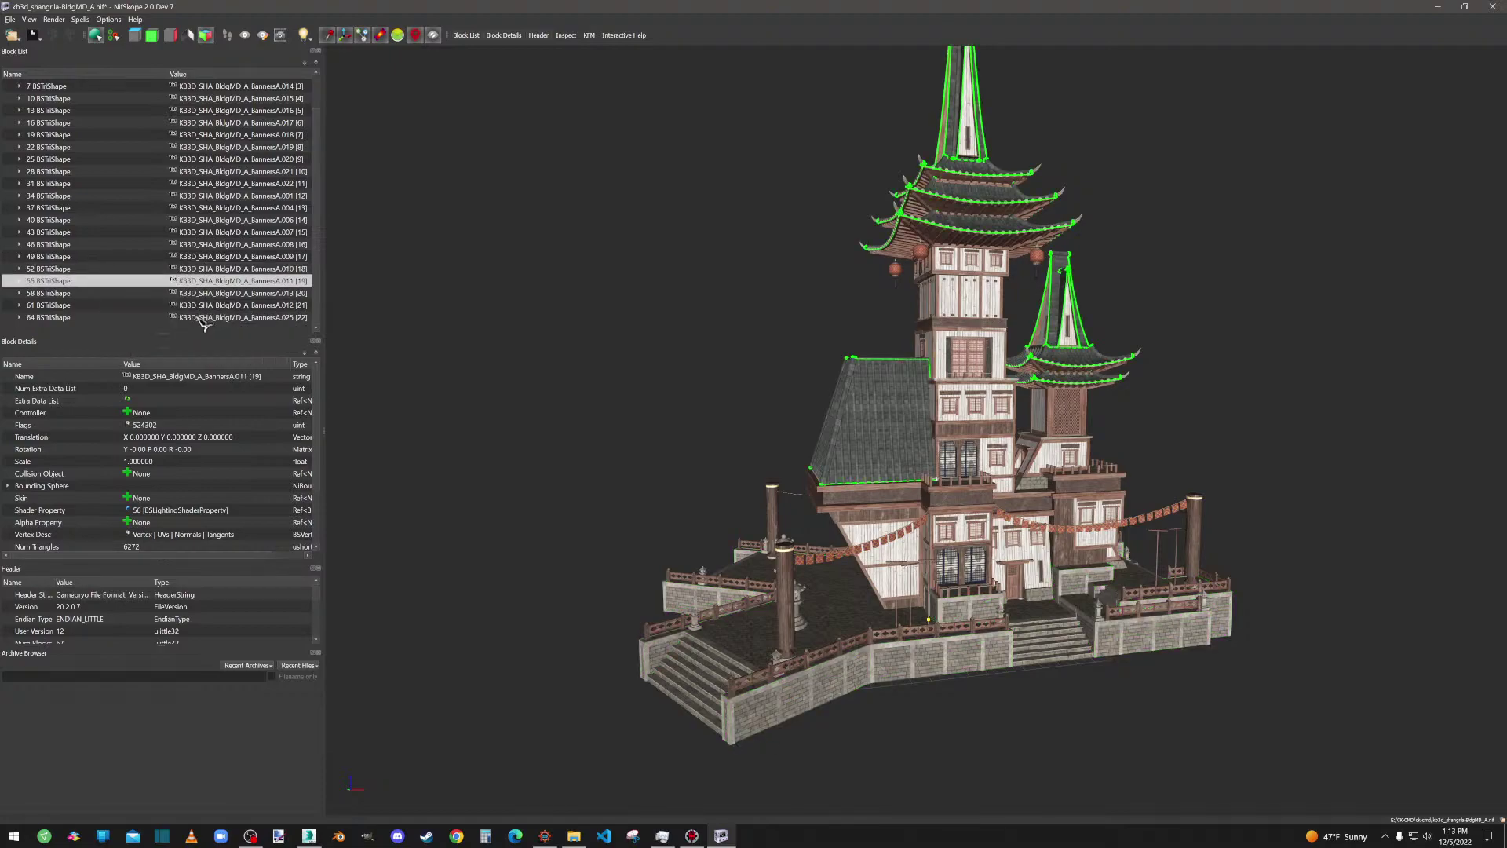
Update the mesh bounds of the last three BSTriShape blocks: 58, 61 and 64.
right_click(105, 289)
click(208, 321)
right_click(111, 307)
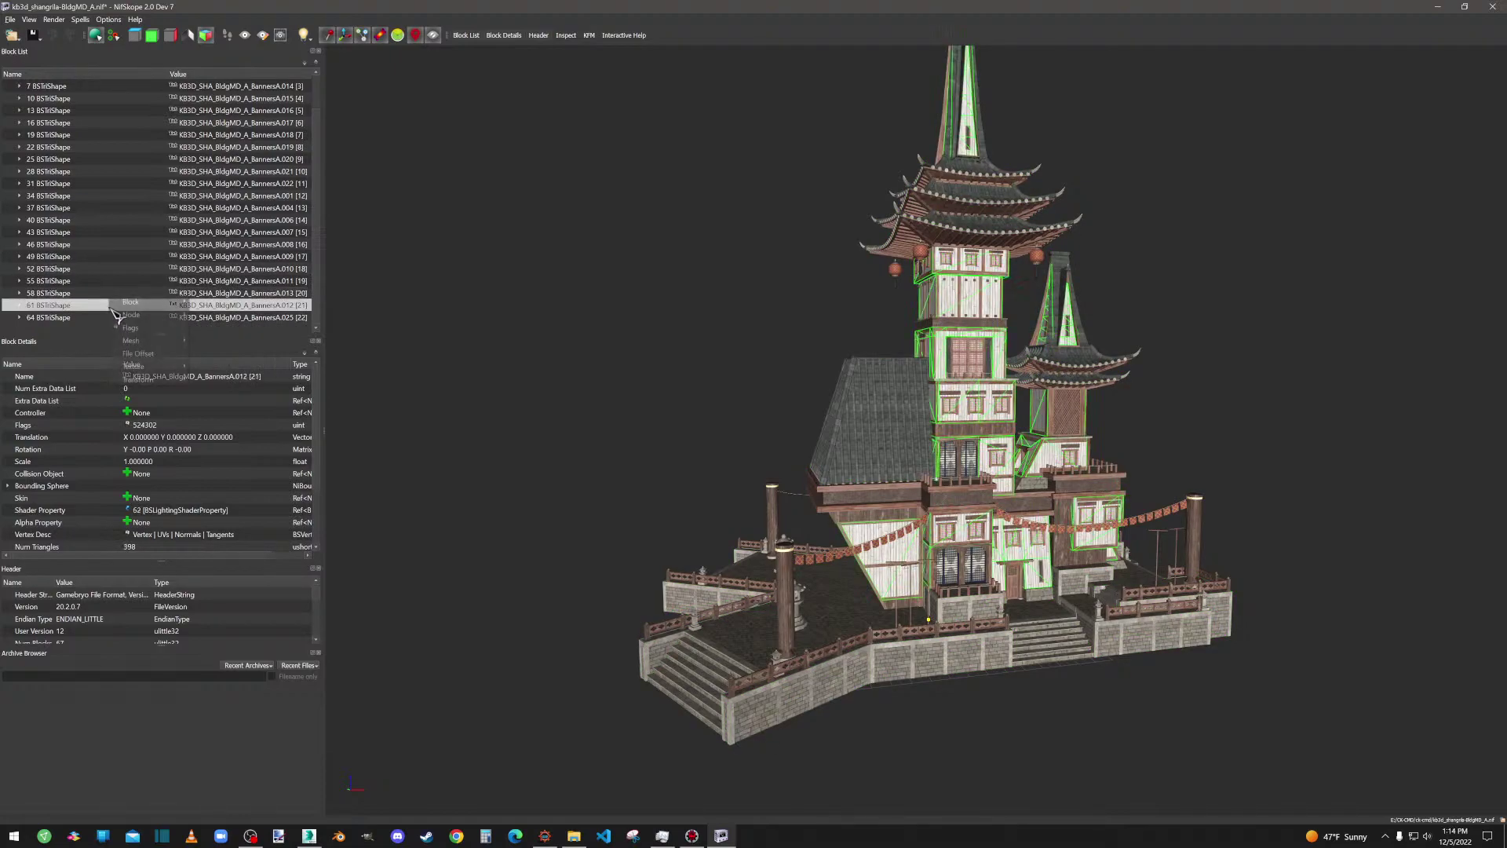
click(208, 341)
right_click(126, 317)
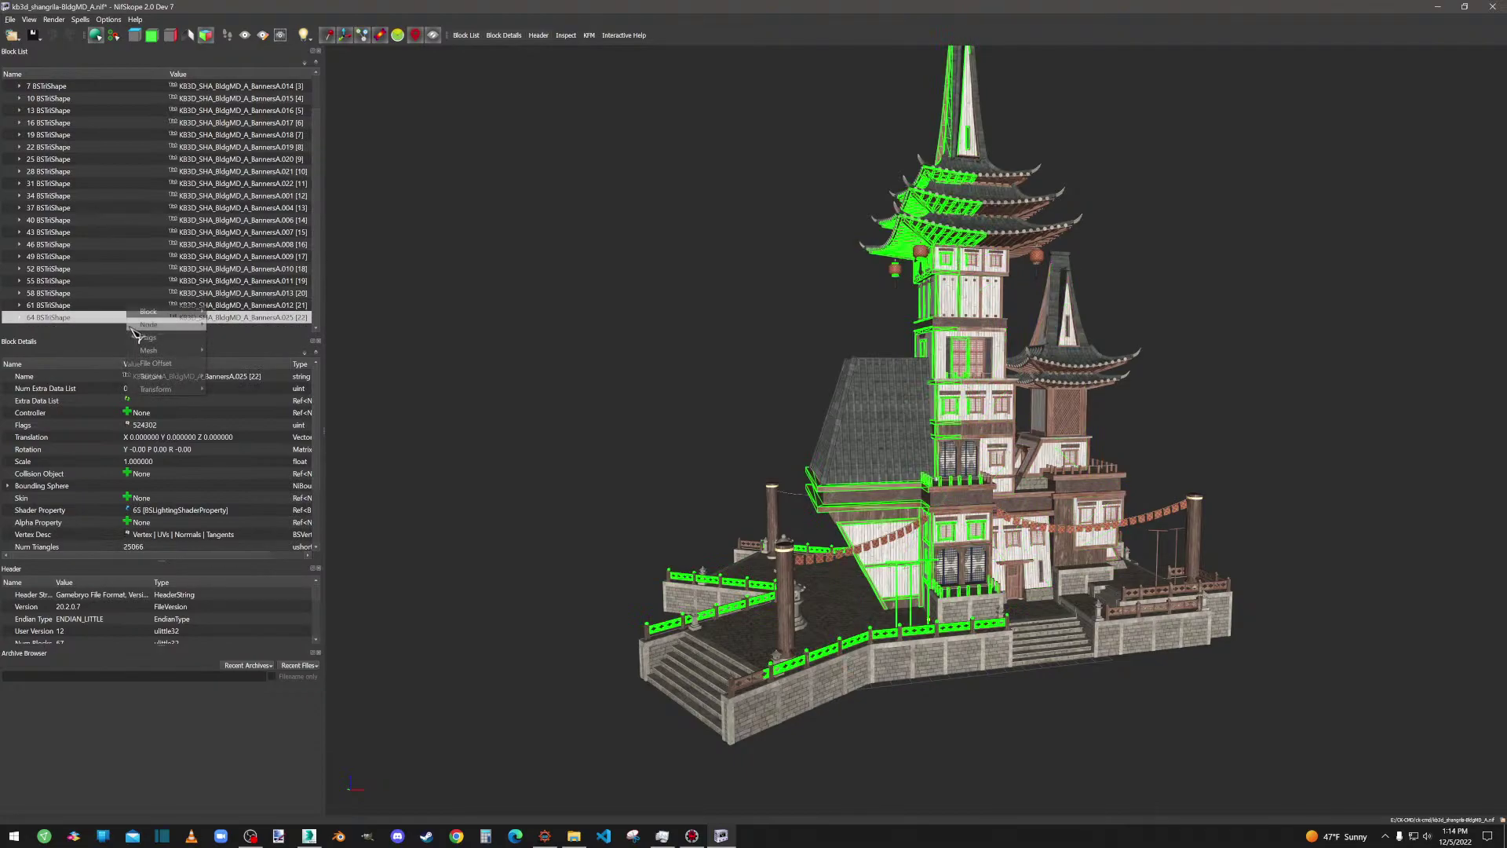
click(220, 355)
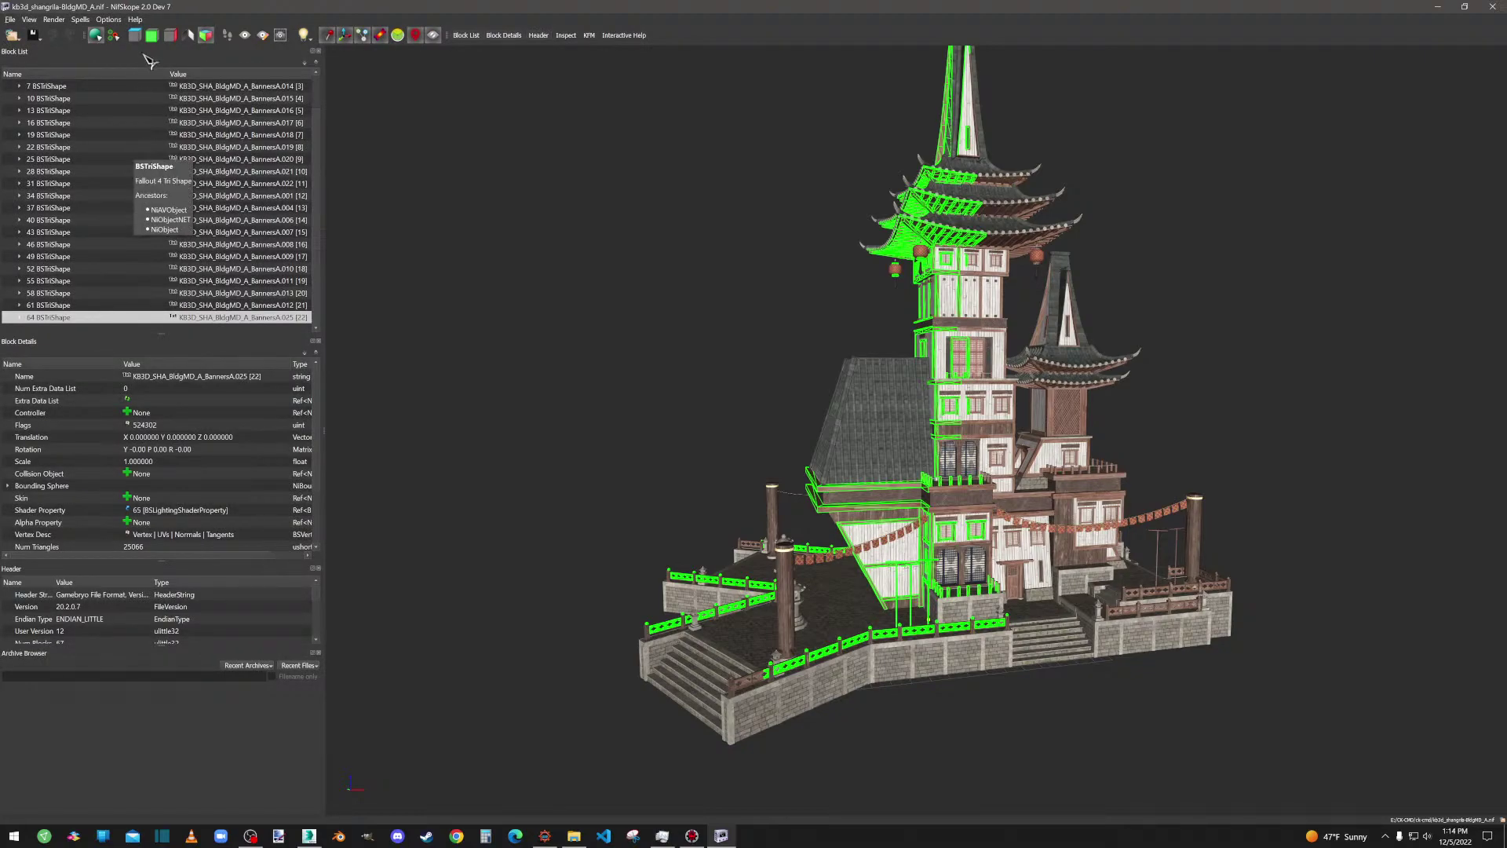
Update all tangent spaces in the building model and save the NIF file.
click(80, 19)
mouse_move(97, 71)
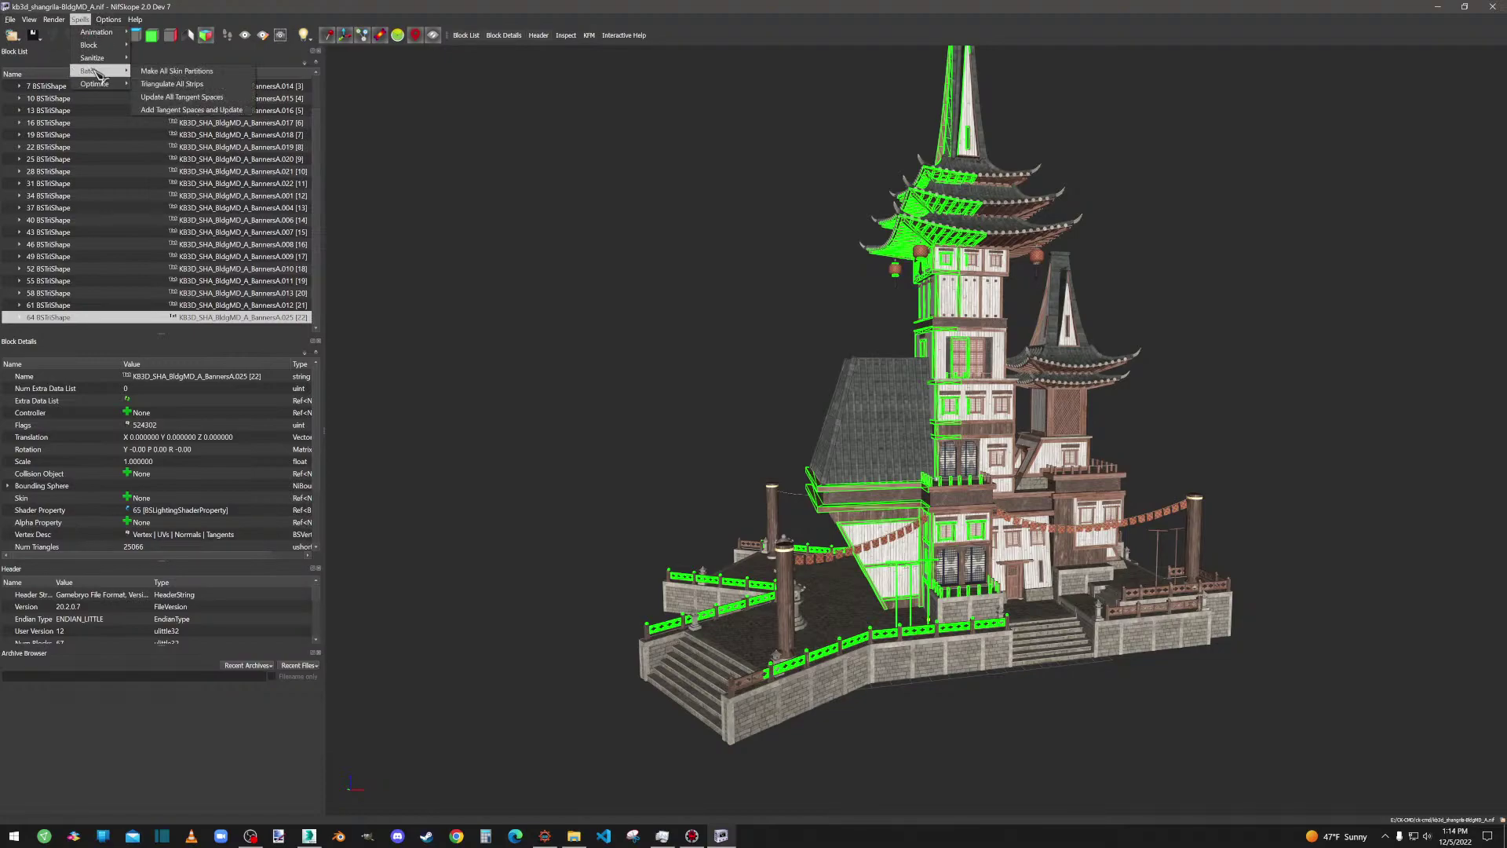
click(186, 98)
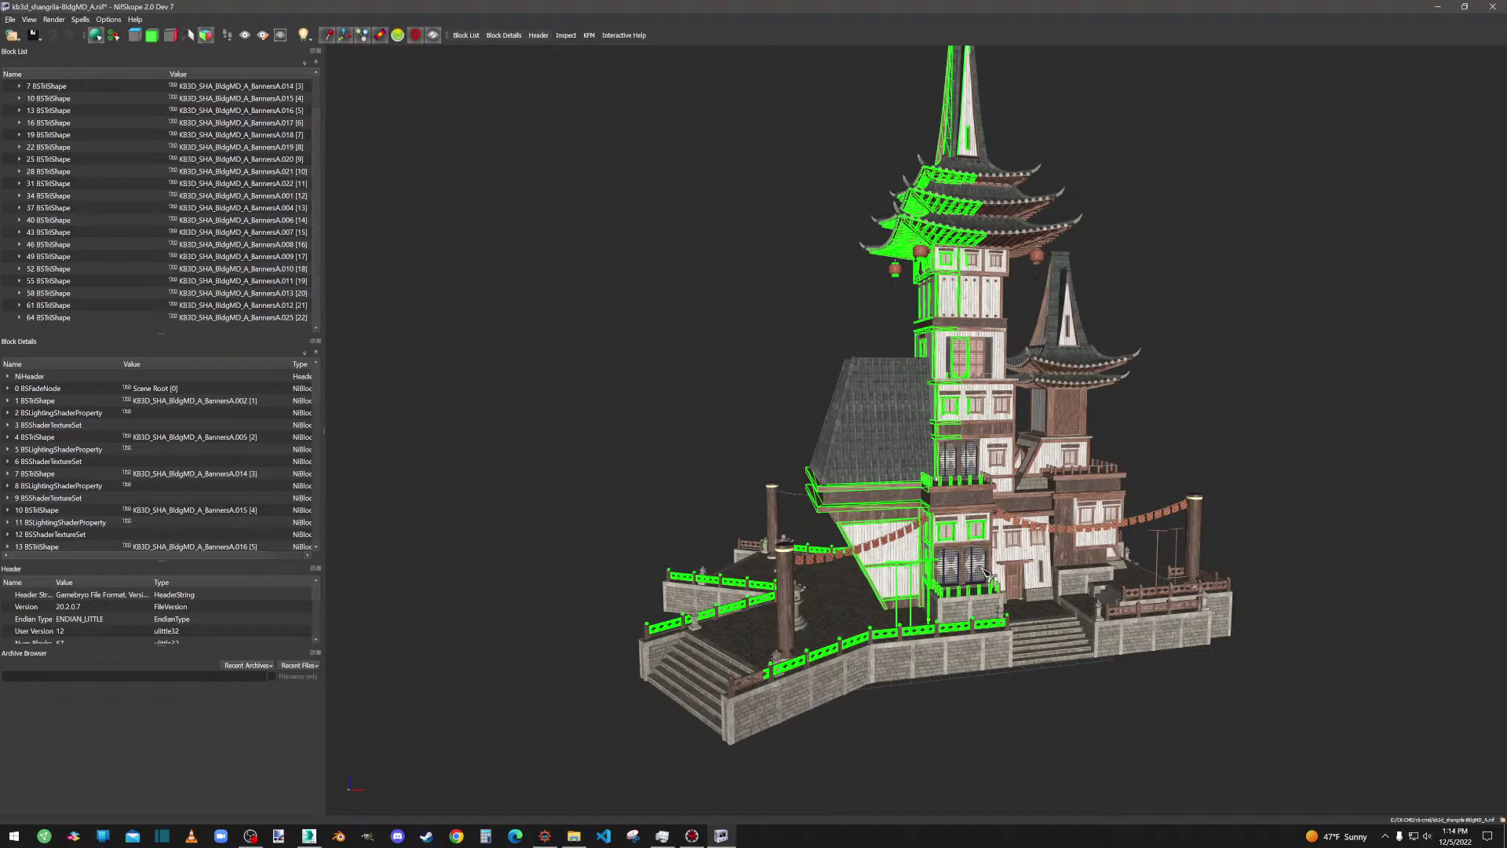
click(33, 35)
View the building from another side and pick its stone walls, trim, white walls and lattice windows to see which shape each belongs to.
click(1137, 380)
drag(1161, 394, 1009, 390)
drag(801, 520, 782, 481)
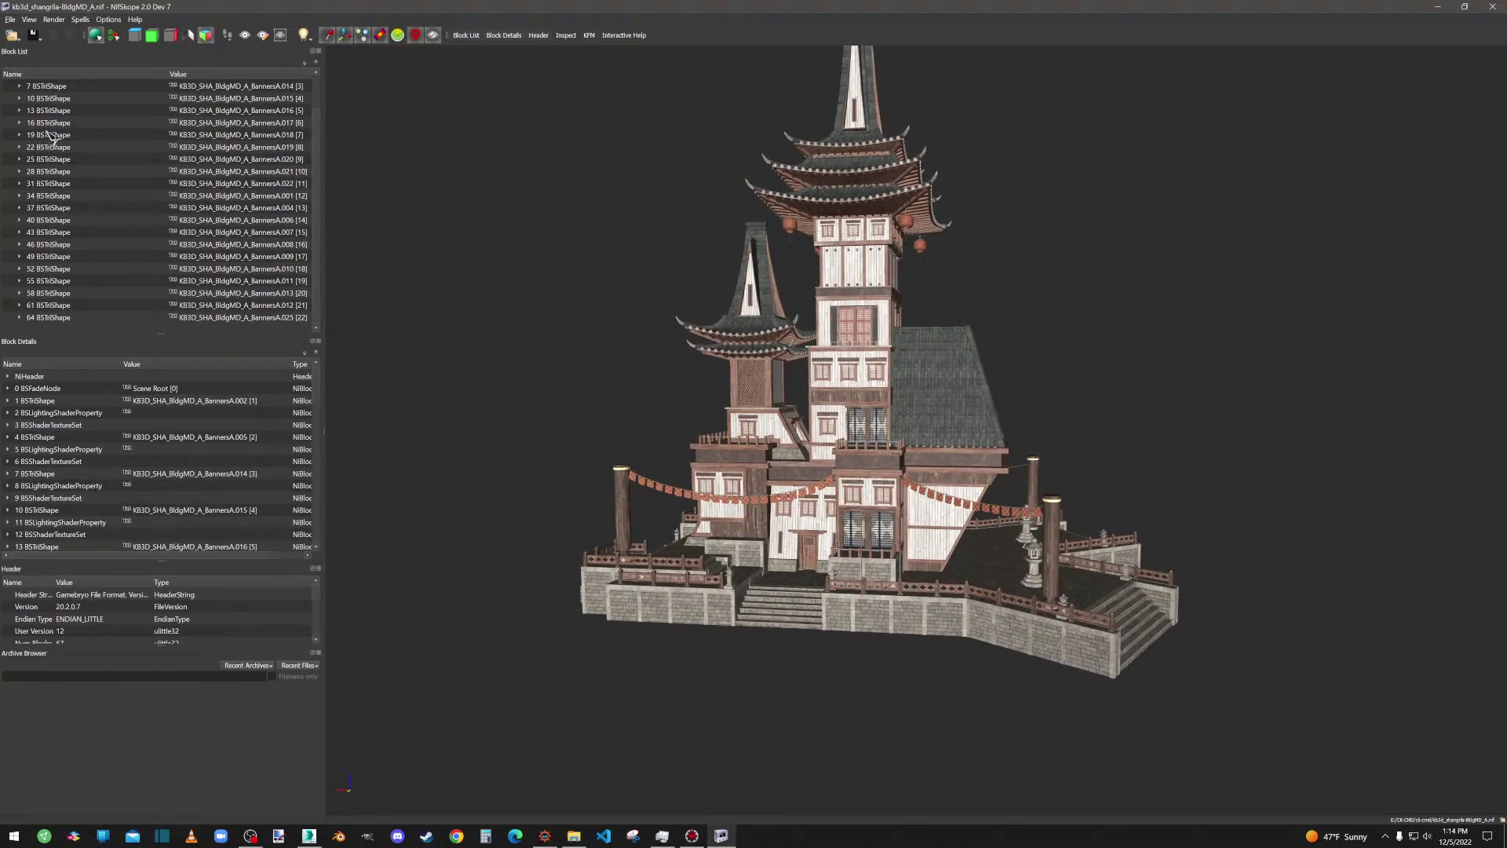
mouse_move(316, 141)
mouse_down()
mouse_move(316, 96)
mouse_move(322, 152)
mouse_up()
click(1064, 646)
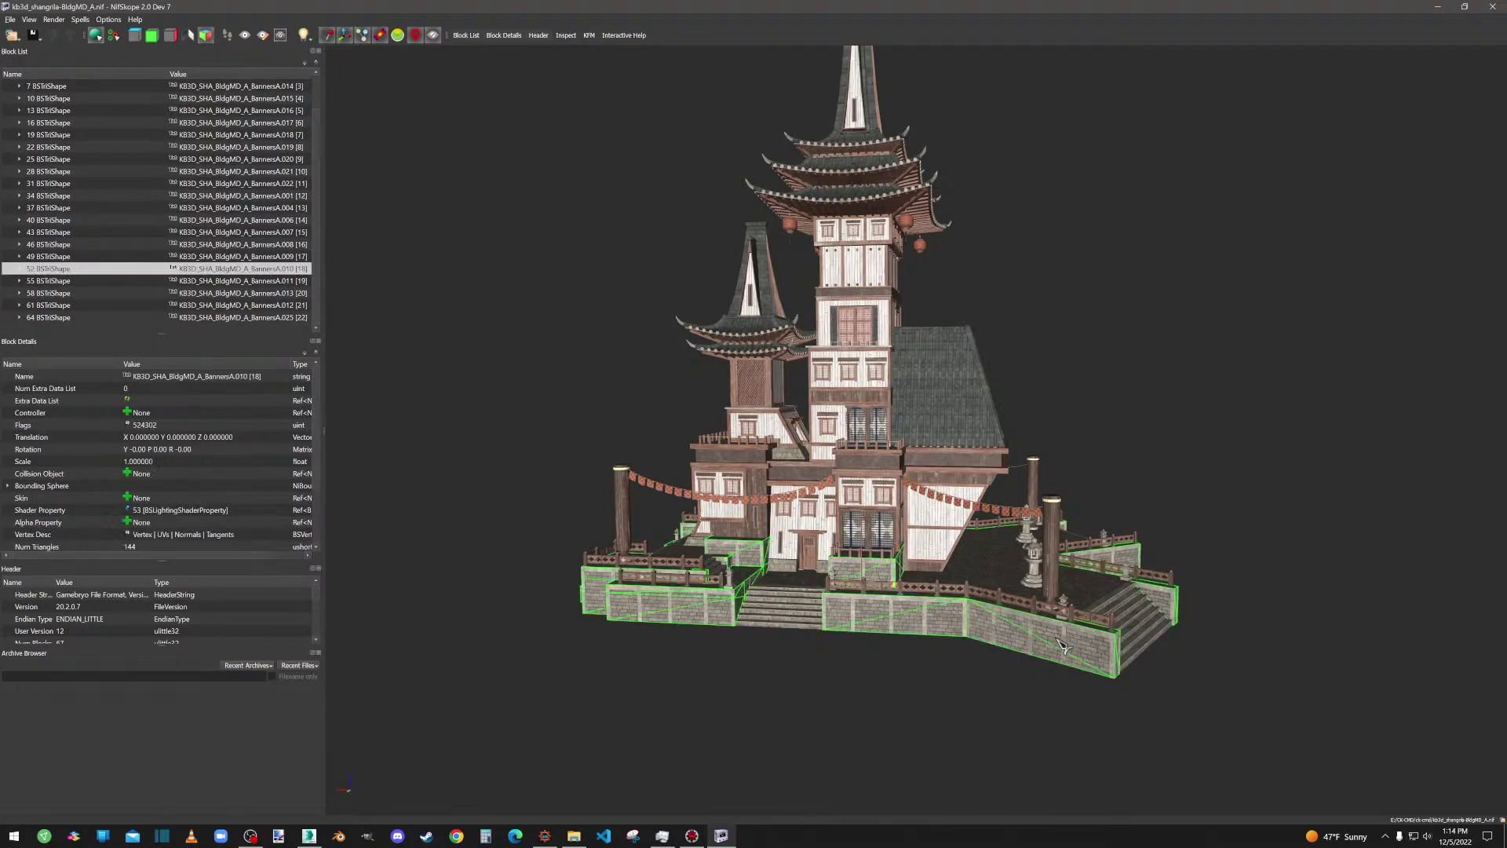
click(1001, 577)
click(1048, 560)
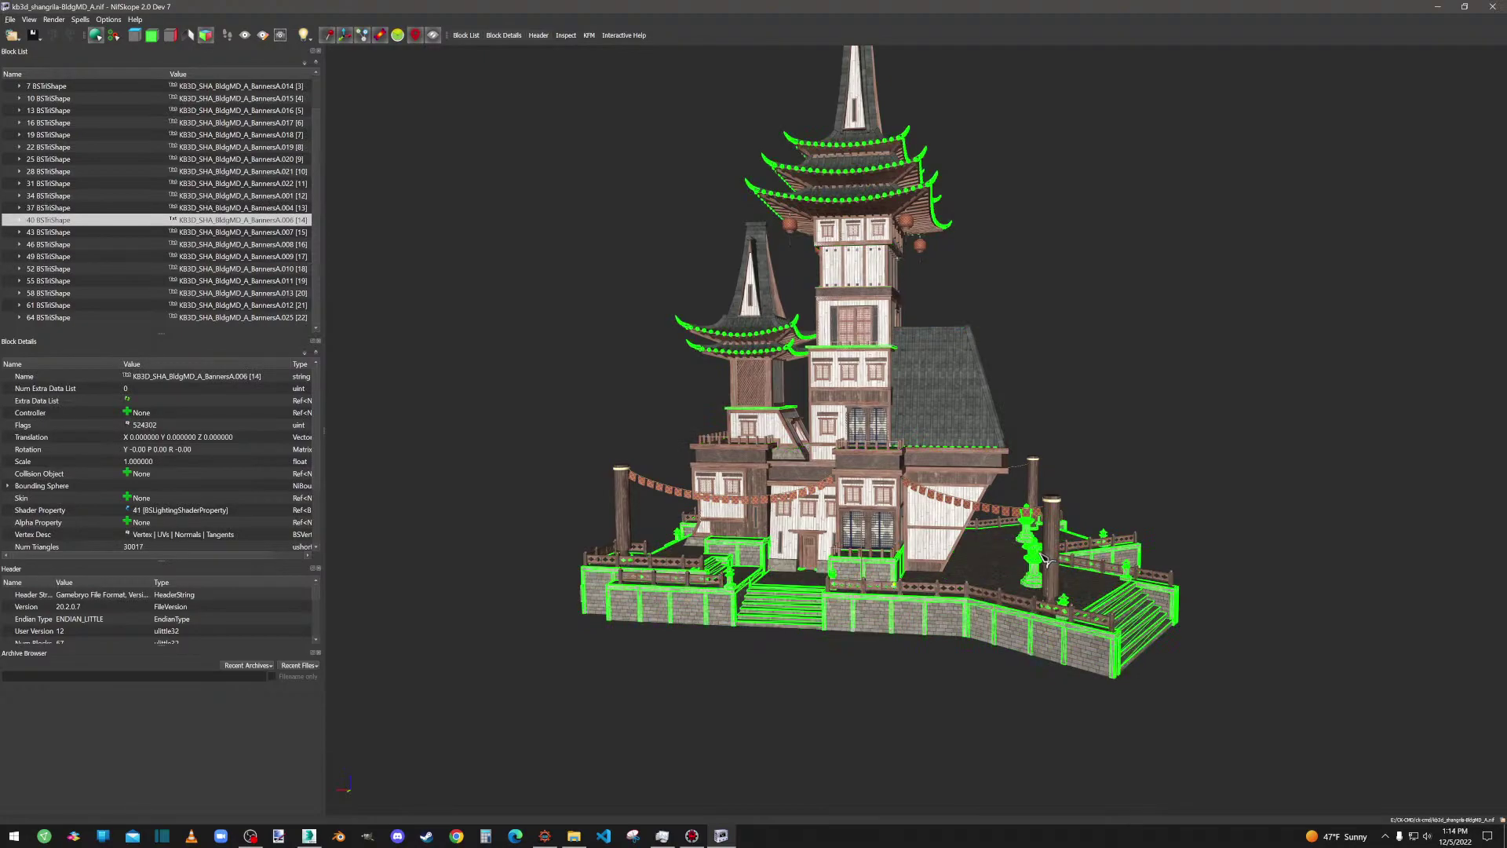
click(858, 581)
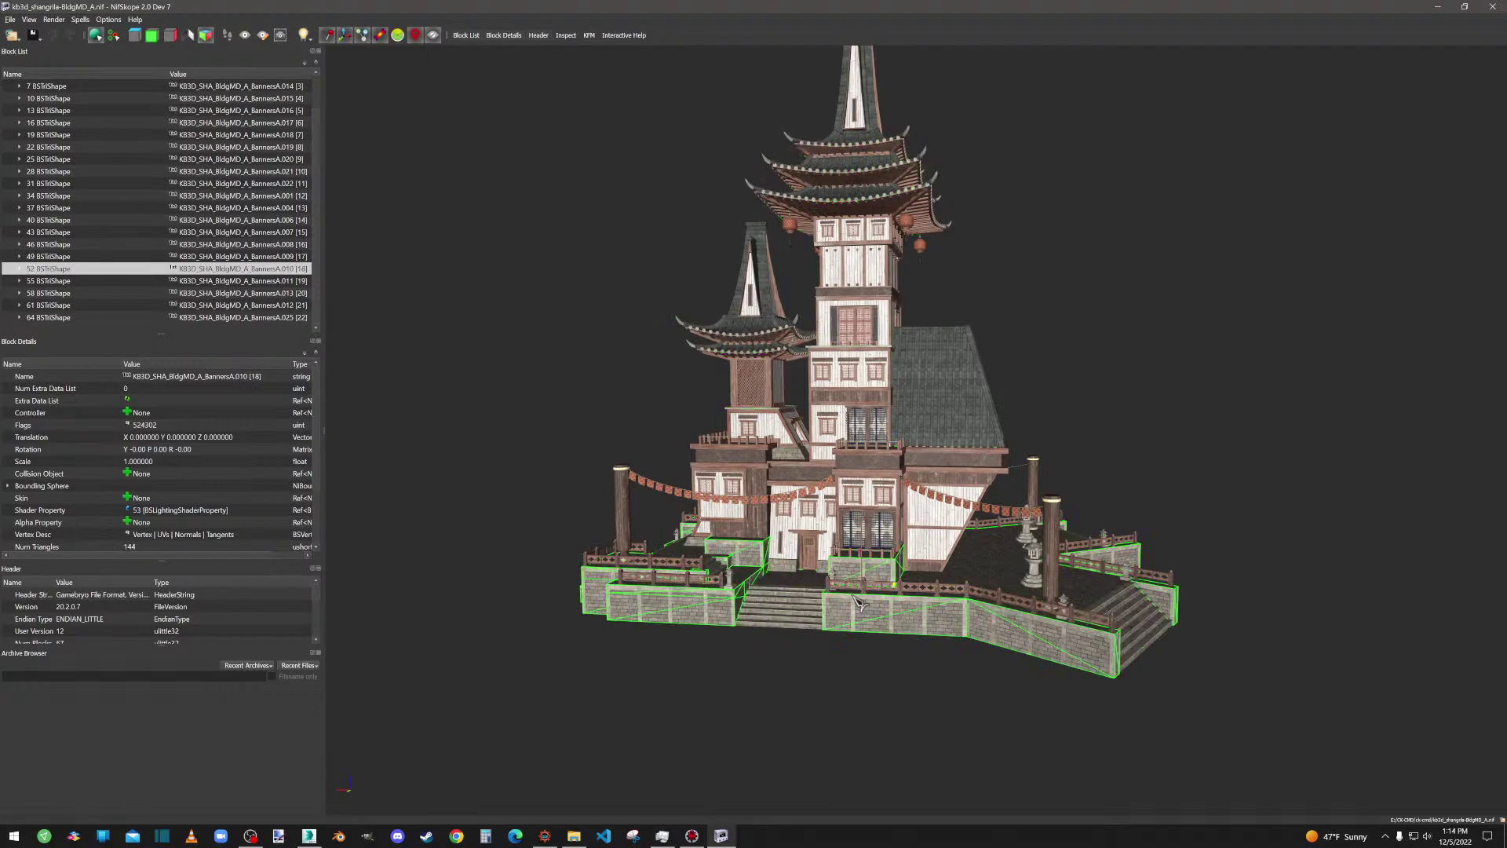
click(814, 540)
click(814, 530)
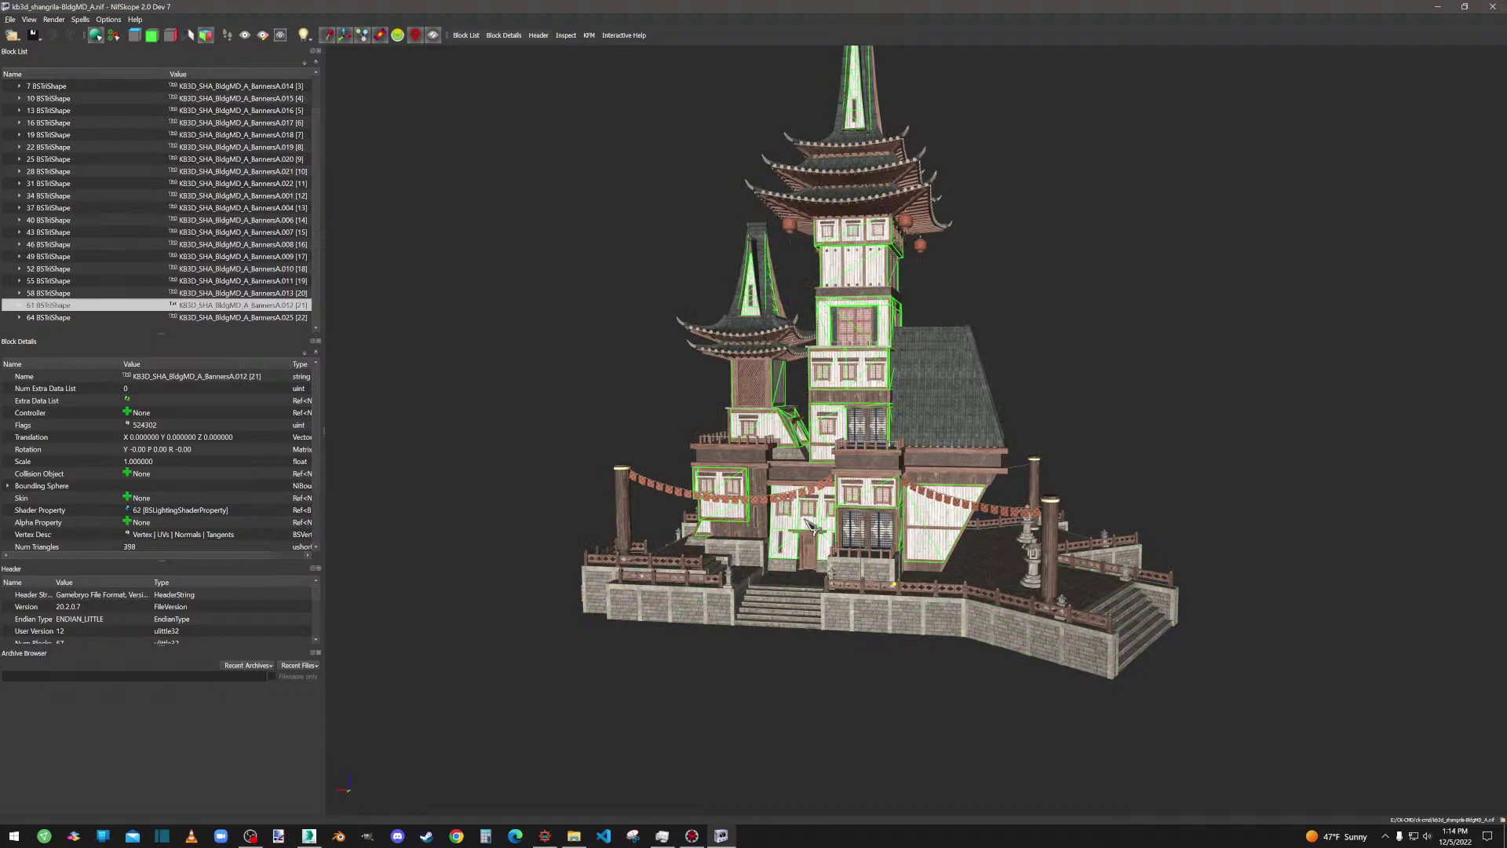
click(883, 432)
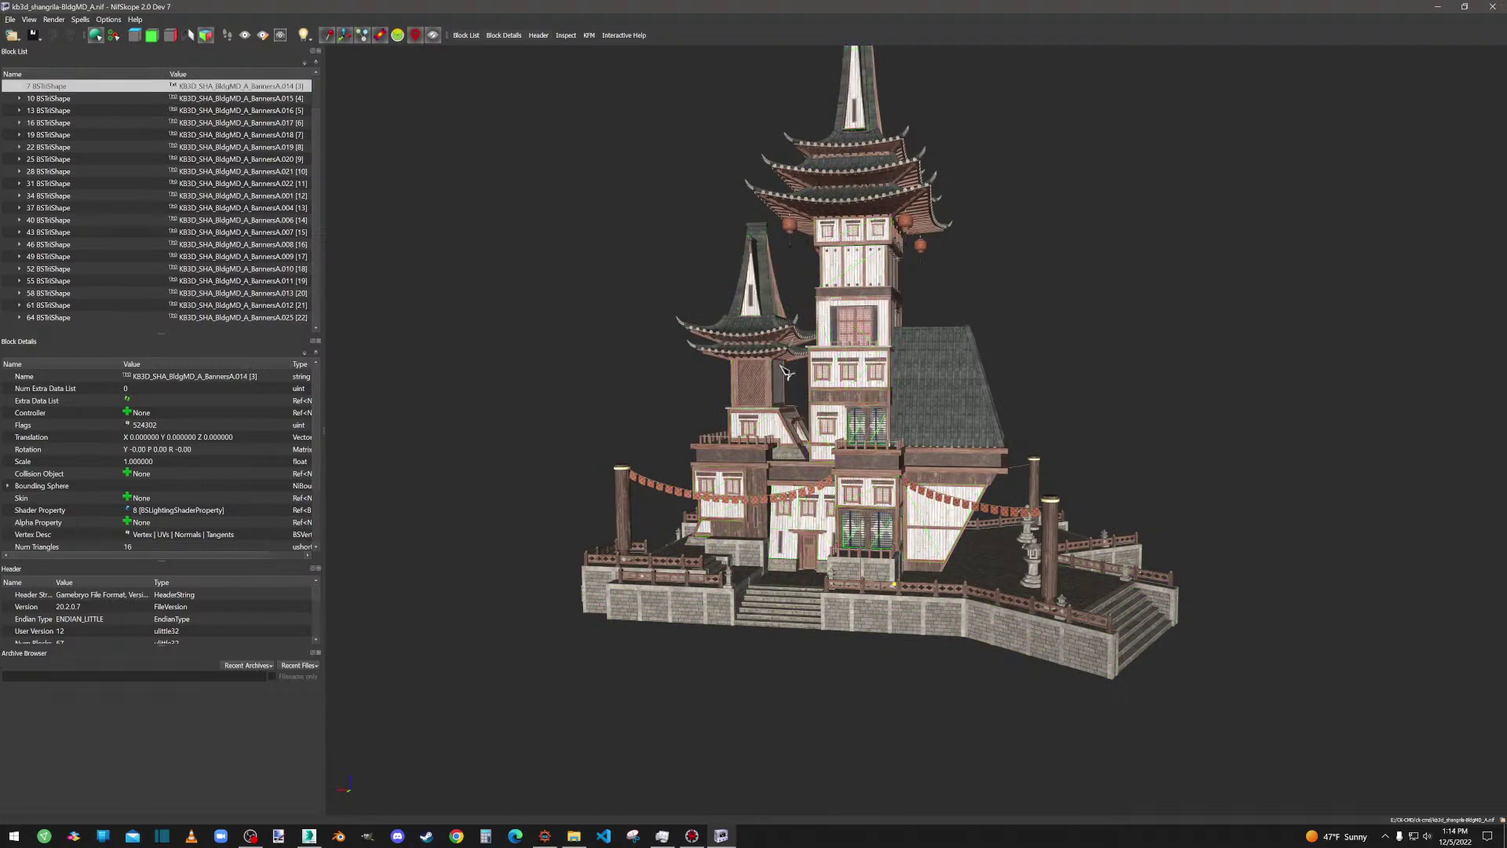
Examine the facade, paved ground and roofed entrance side of the building up close, and close NifSkope.
scroll(903, 483, up, 5)
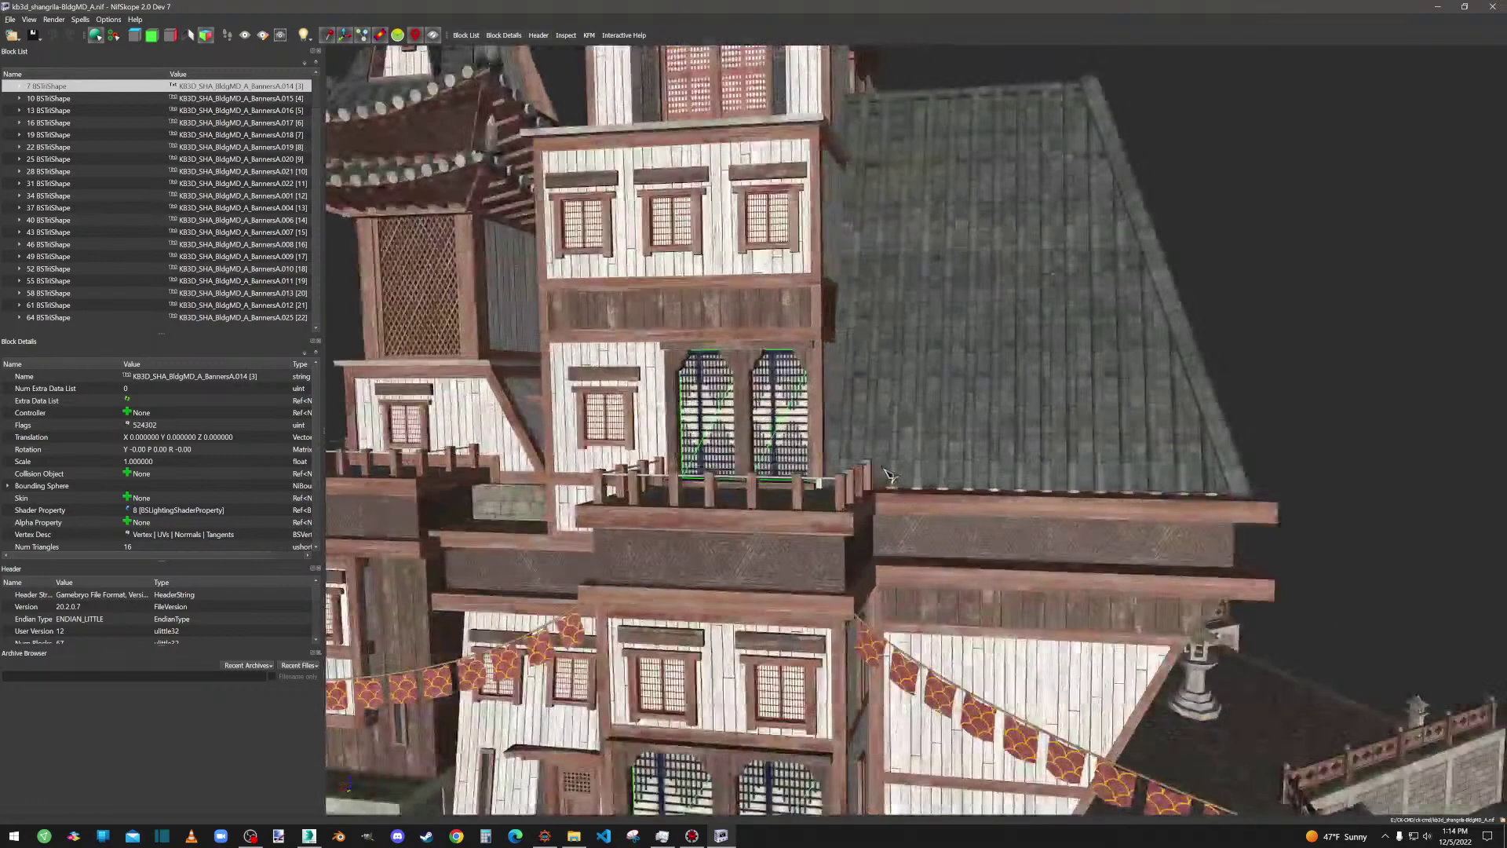
middle_drag(791, 632, 855, 482)
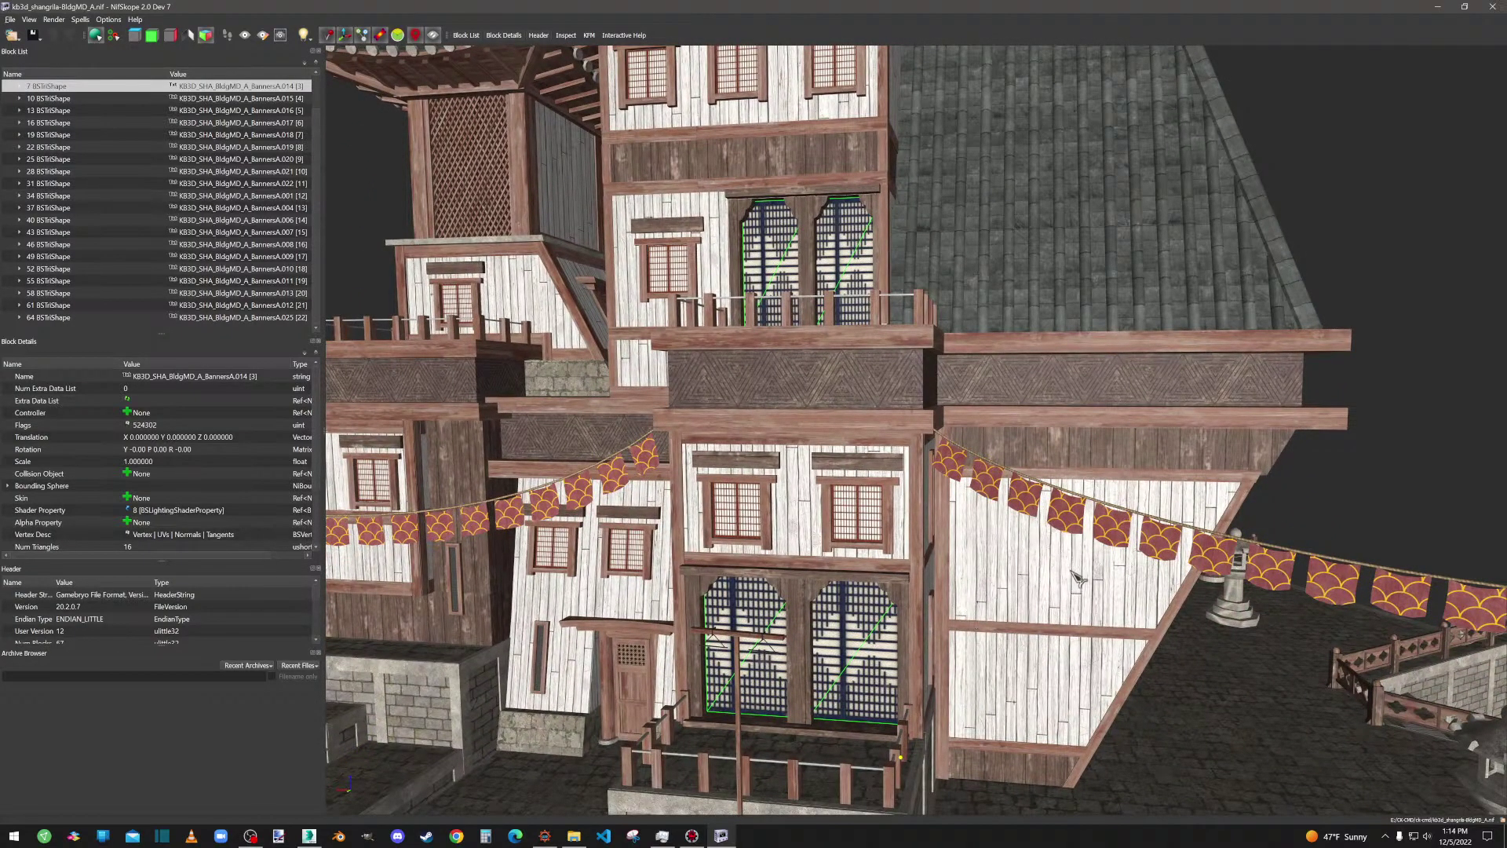
middle_drag(1156, 663, 1071, 626)
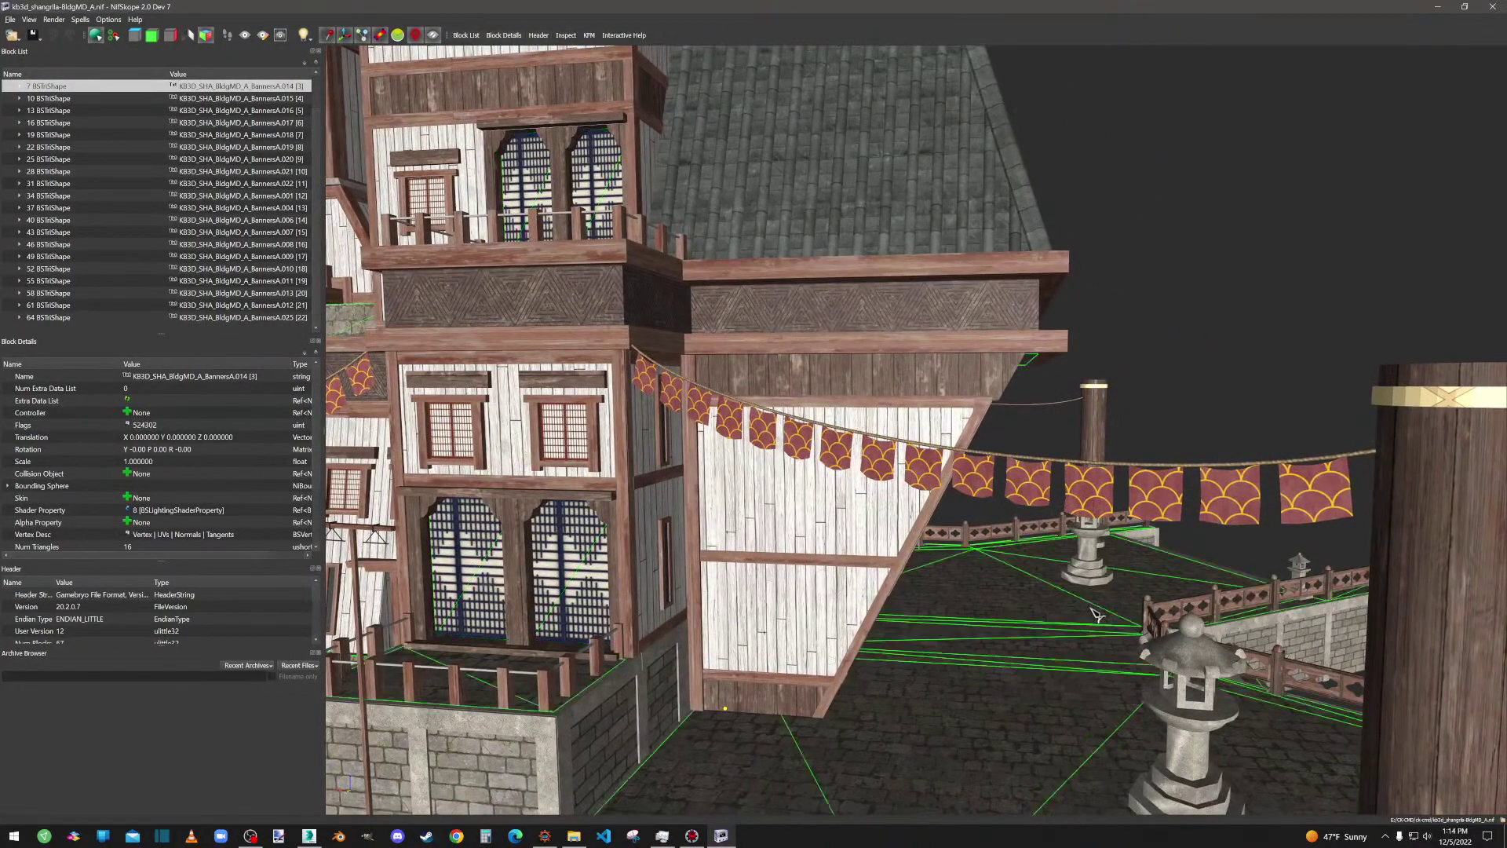
click(1097, 615)
scroll(1097, 619, down, 10)
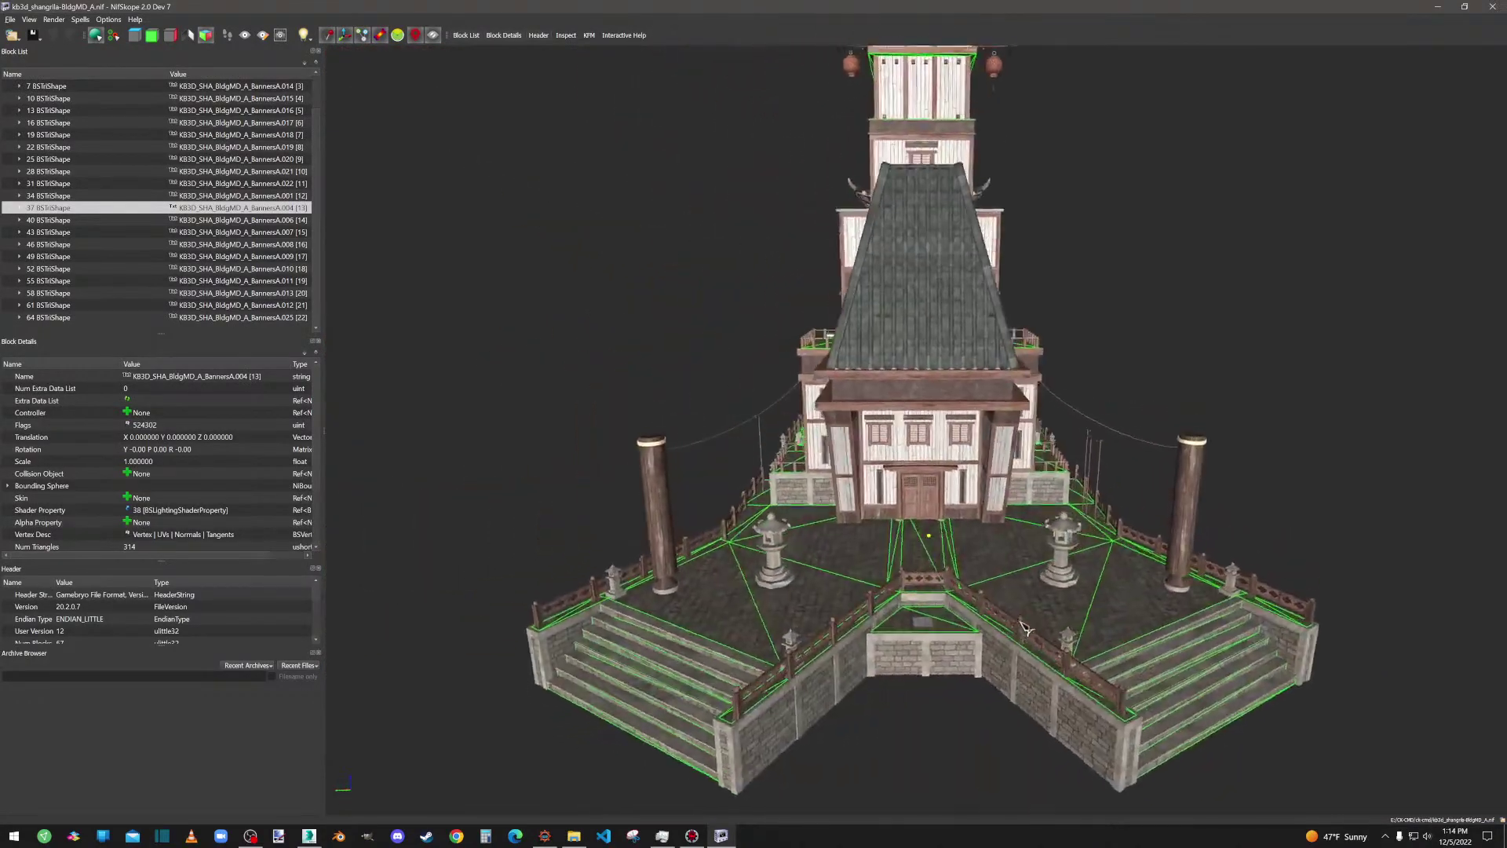
scroll(940, 554, up, 5)
drag(939, 531, 921, 494)
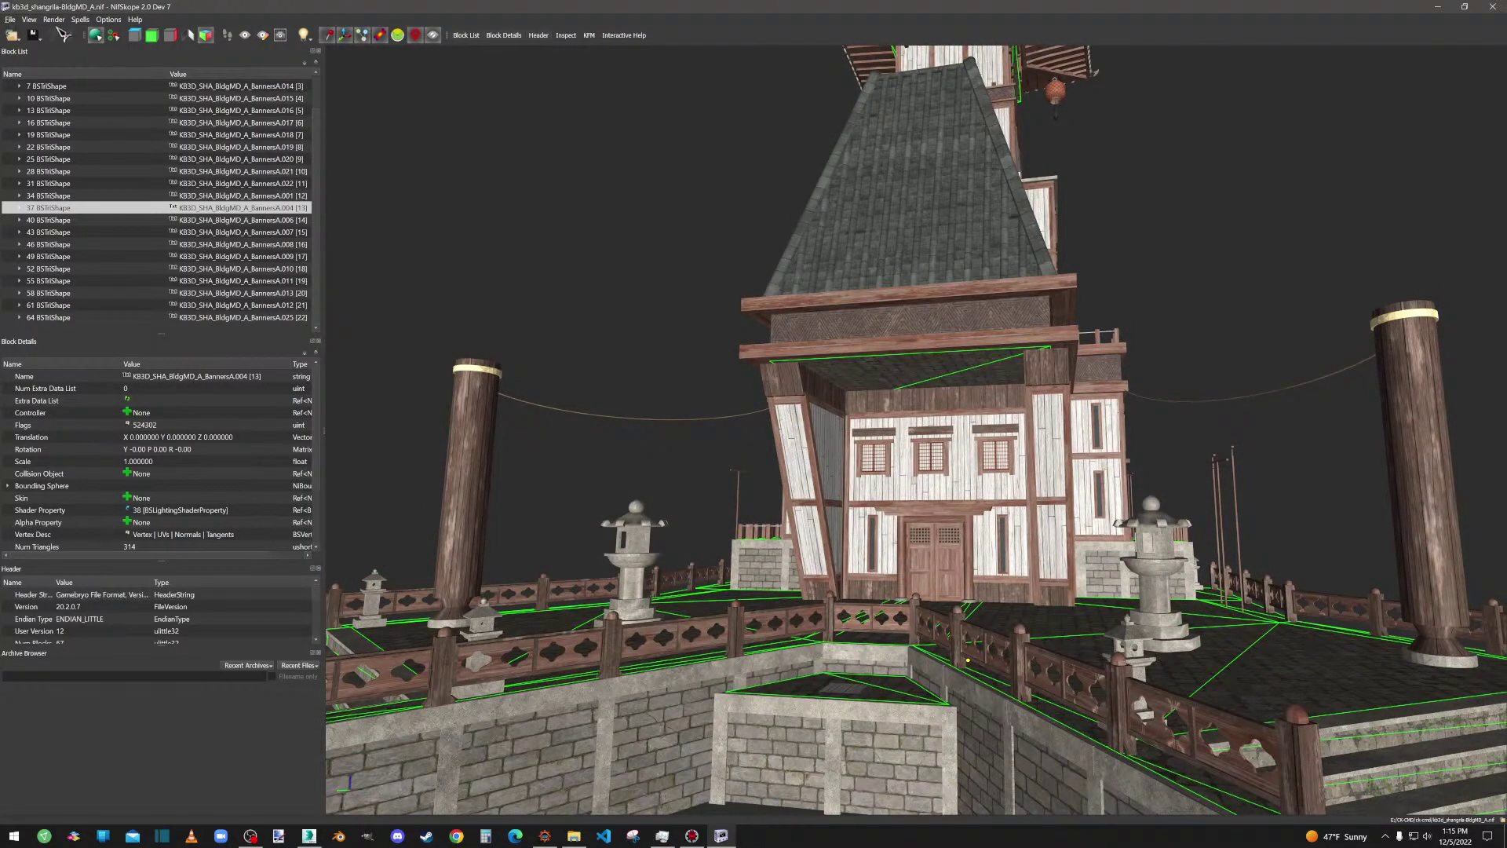
click(1493, 10)
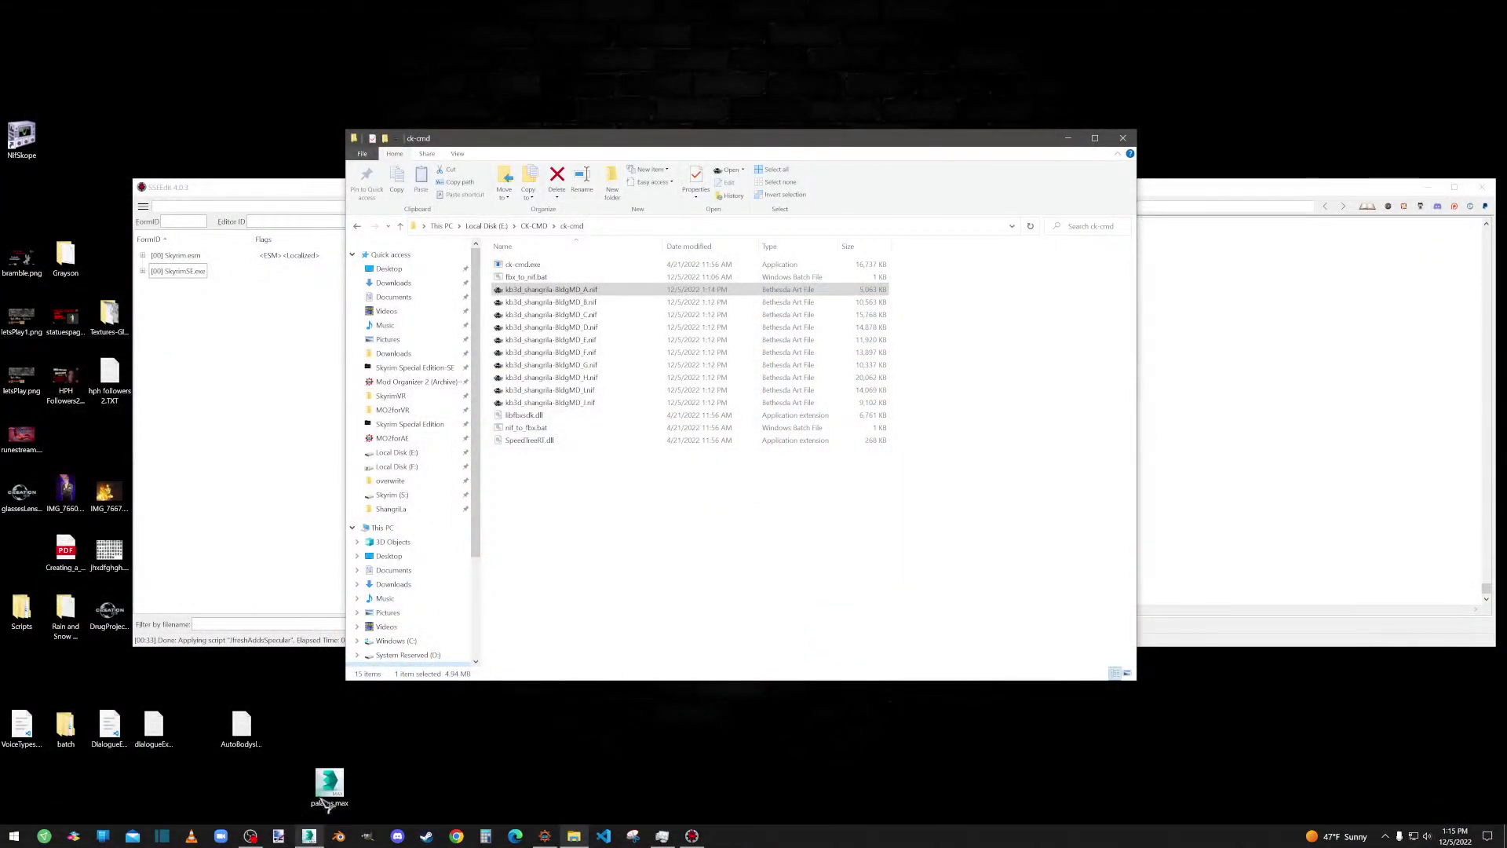
Switch to 3ds Max and clear the previous building from the scene.
click(597, 291)
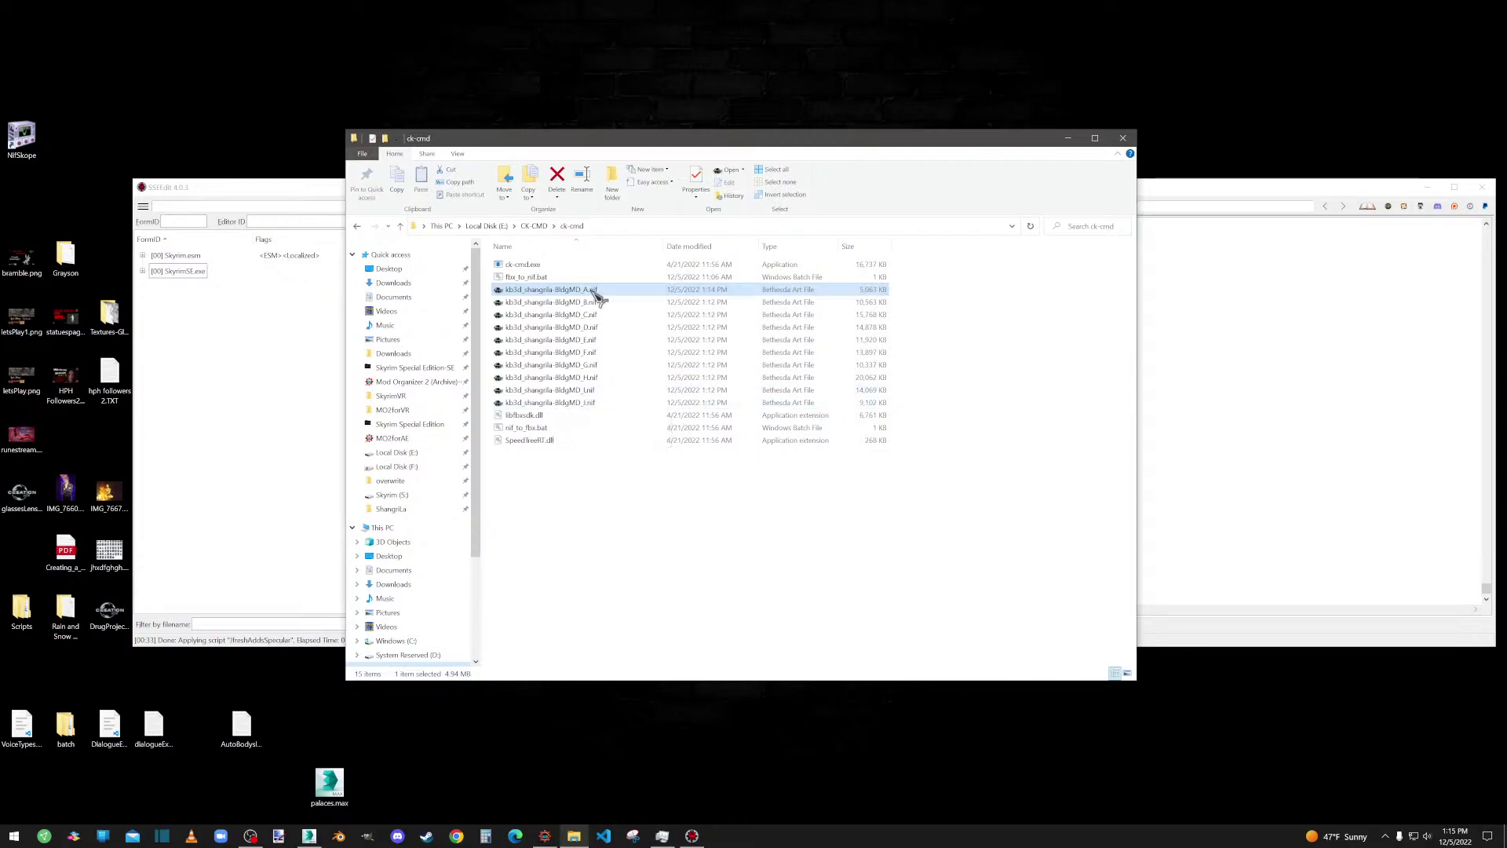
click(309, 837)
key(Delete)
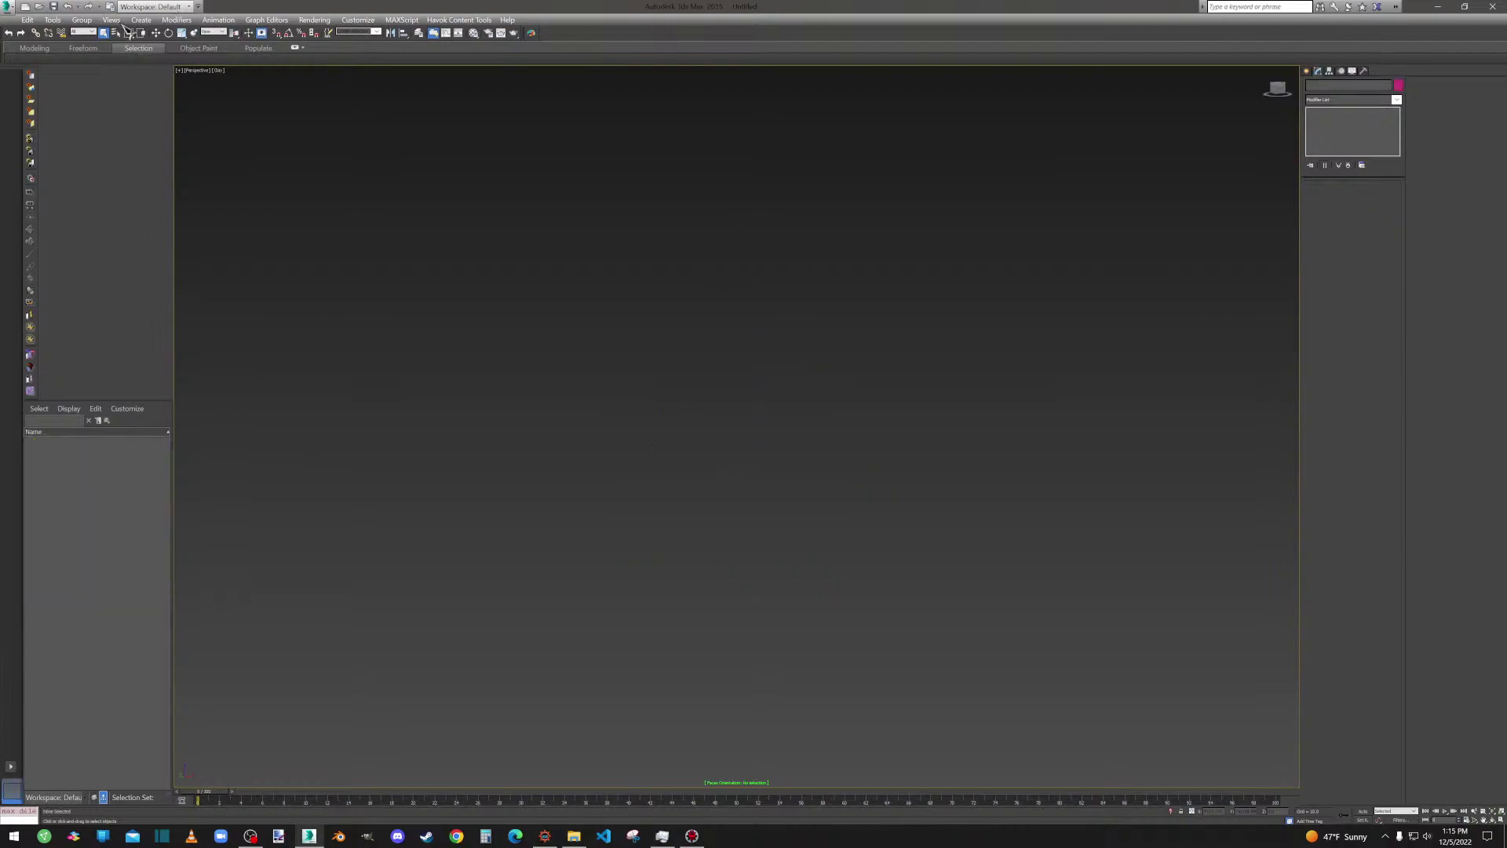
Import kb3d_shangrila-BldgMD_B.nif from the ck-cmd folder into the empty scene.
click(19, 14)
click(63, 182)
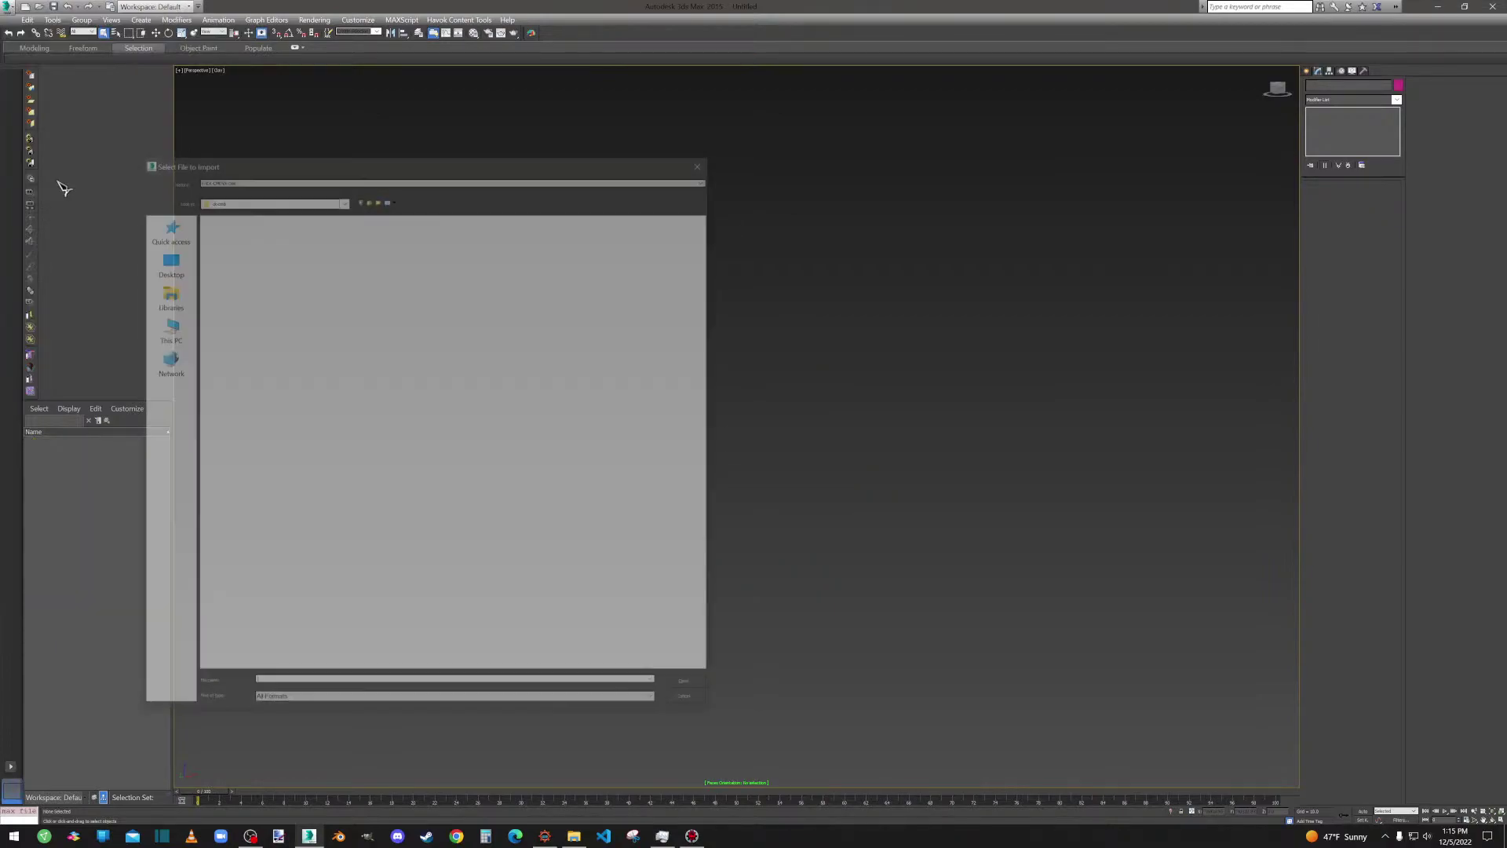
click(406, 241)
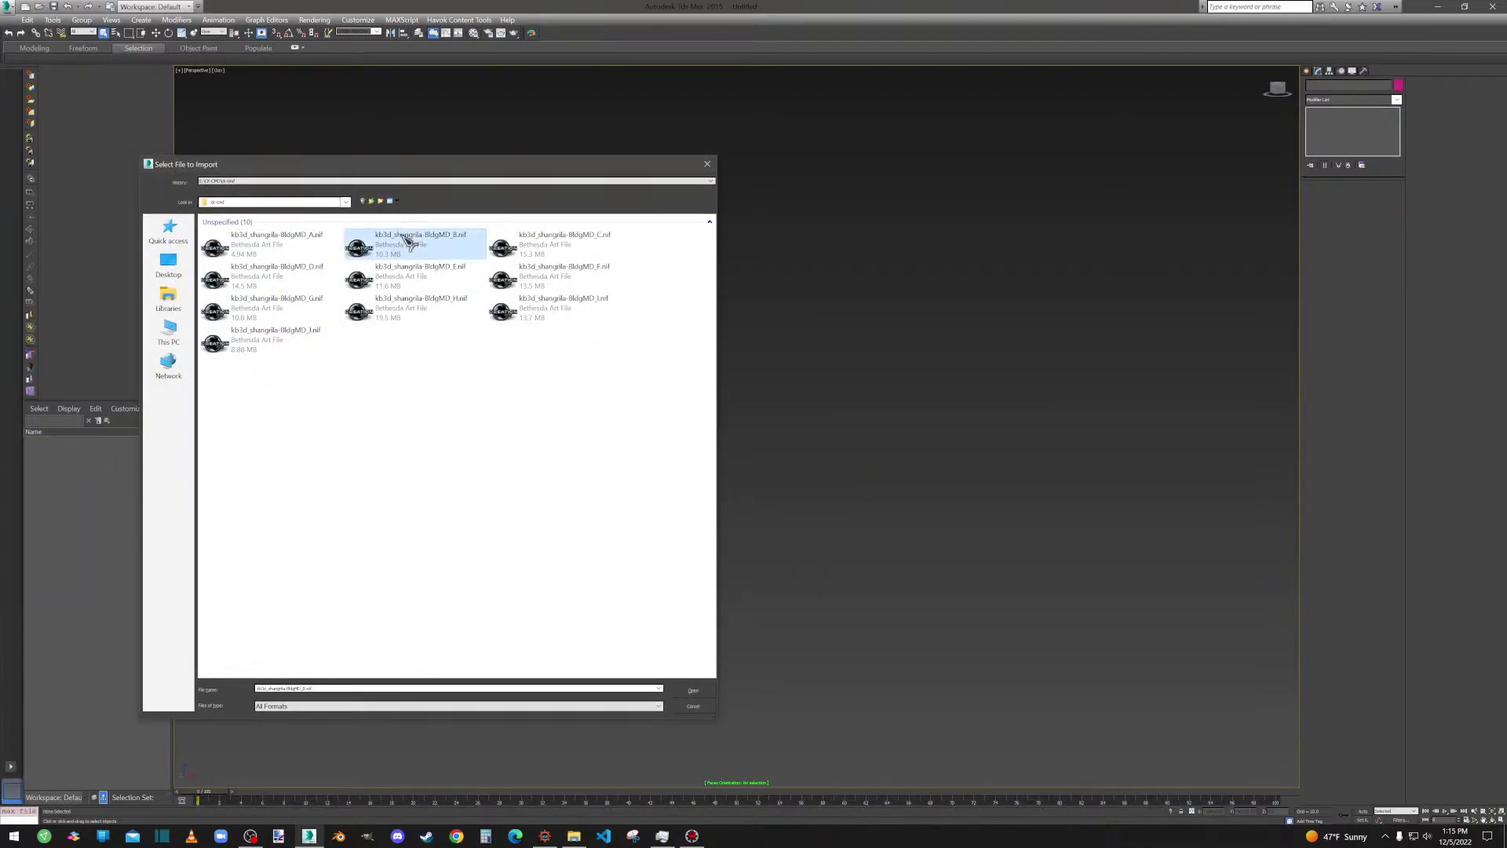
double_click(406, 241)
click(691, 564)
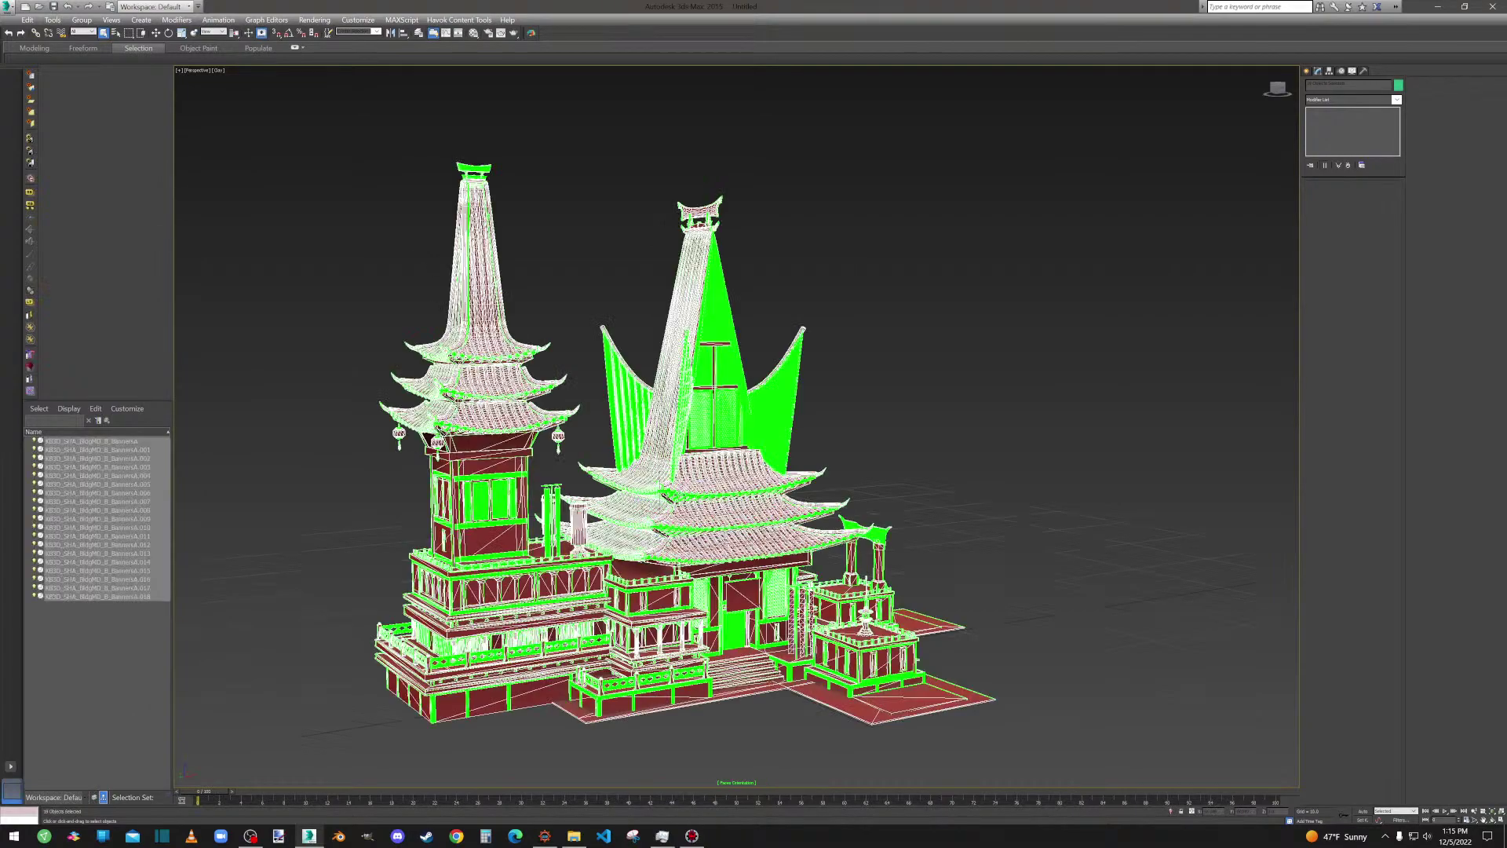
Scale all objects of the imported building together.
right_click(650, 480)
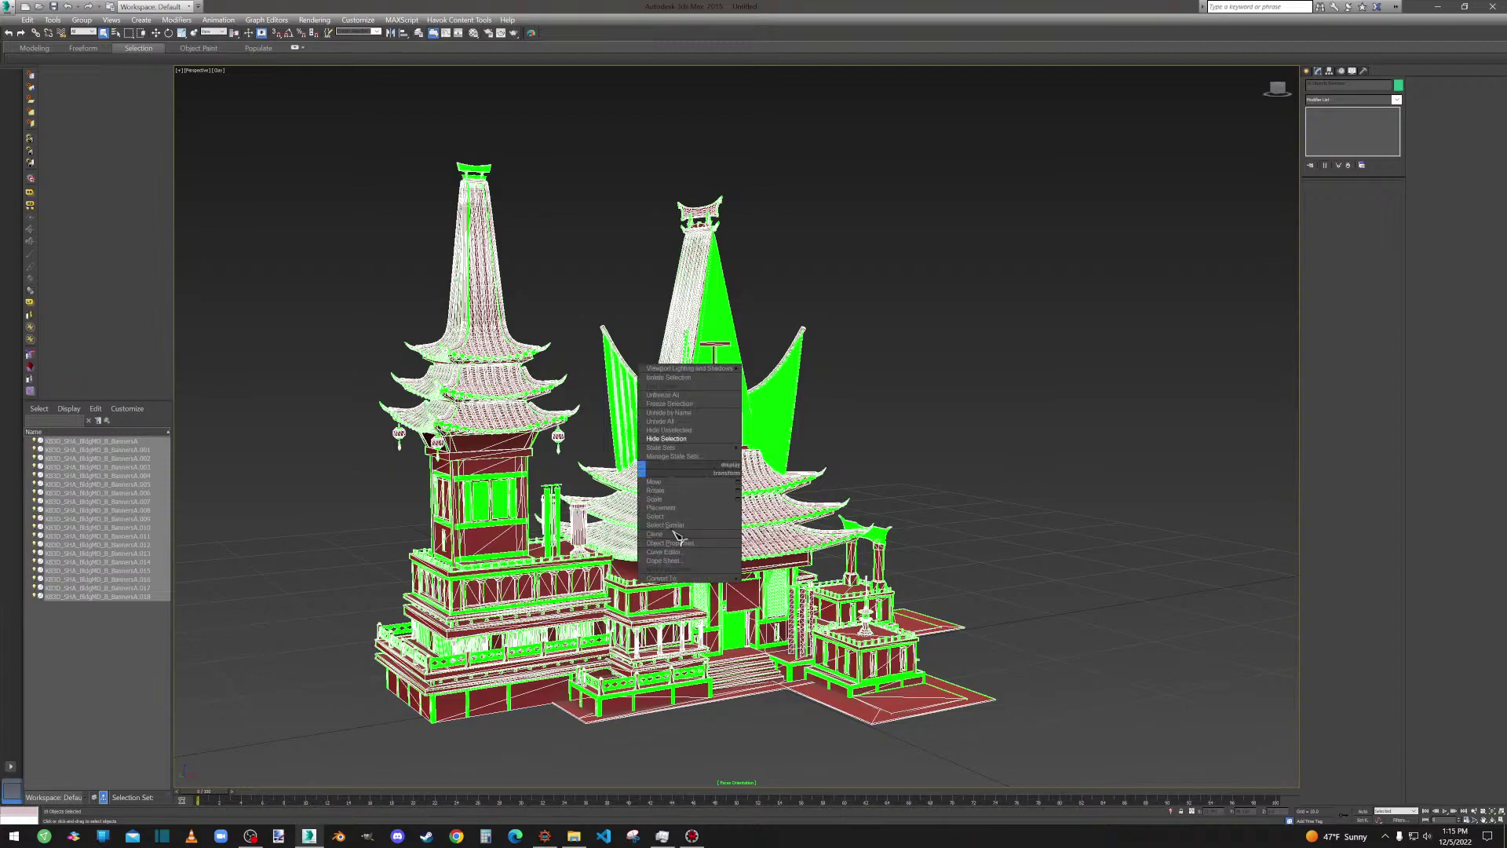
click(666, 504)
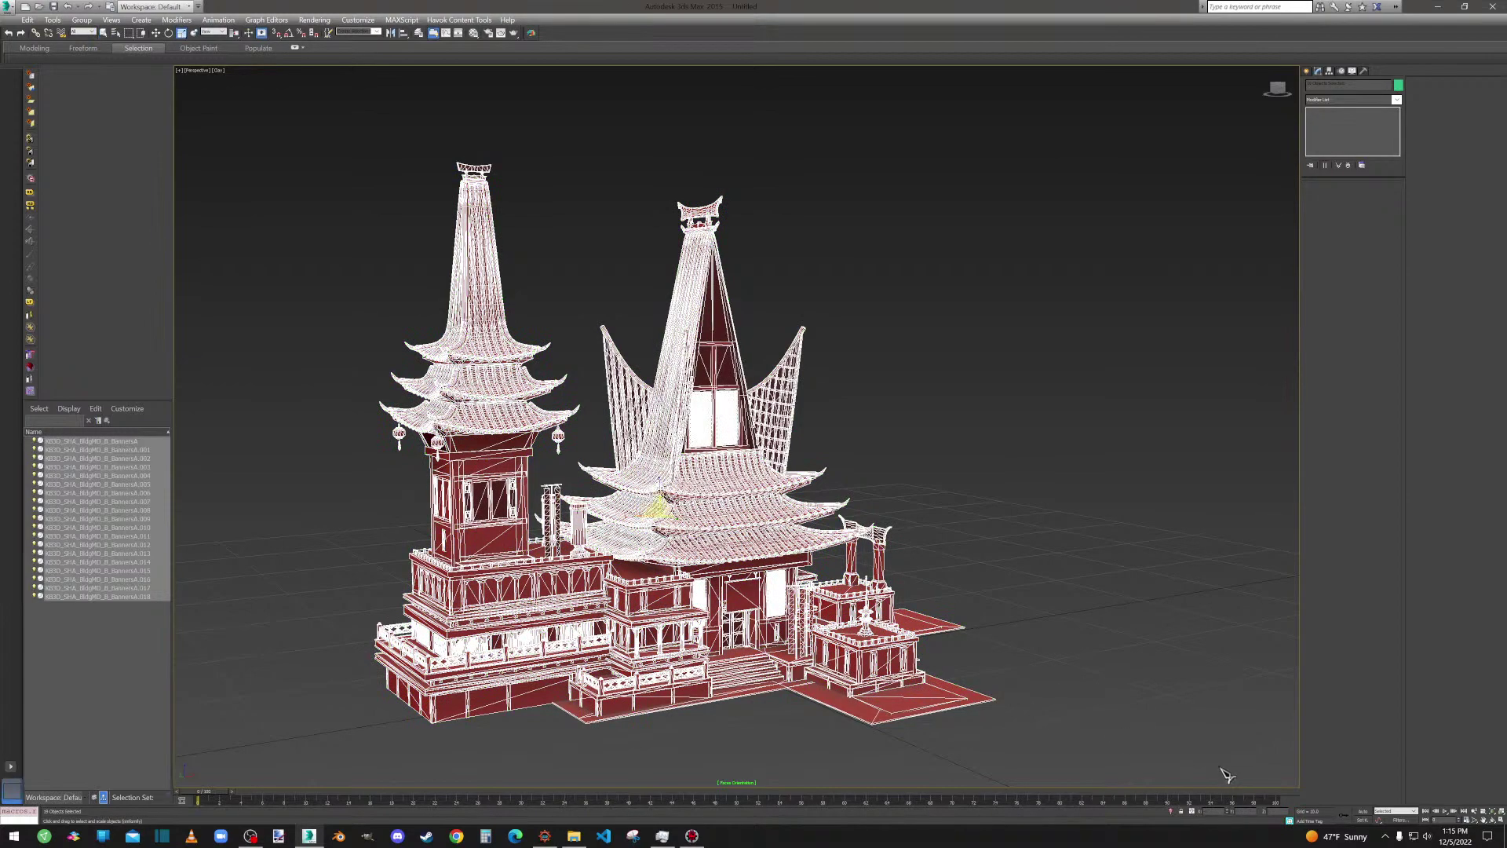
click(1194, 812)
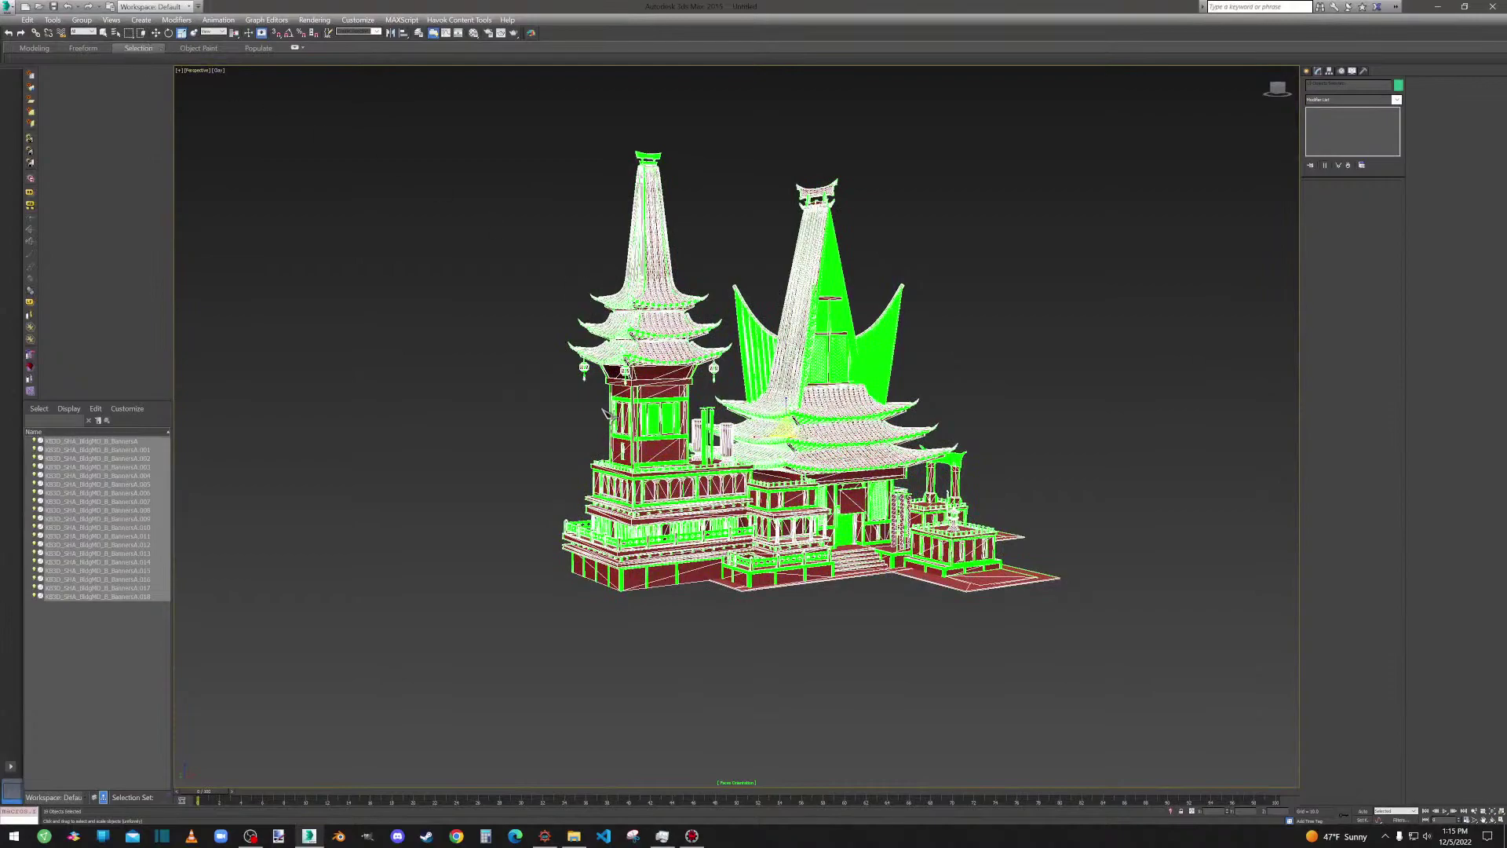
Move the whole building to the world origin by setting its absolute position to 0 with Move Transform Type-In.
right_click(610, 414)
click(621, 414)
click(27, 19)
click(94, 163)
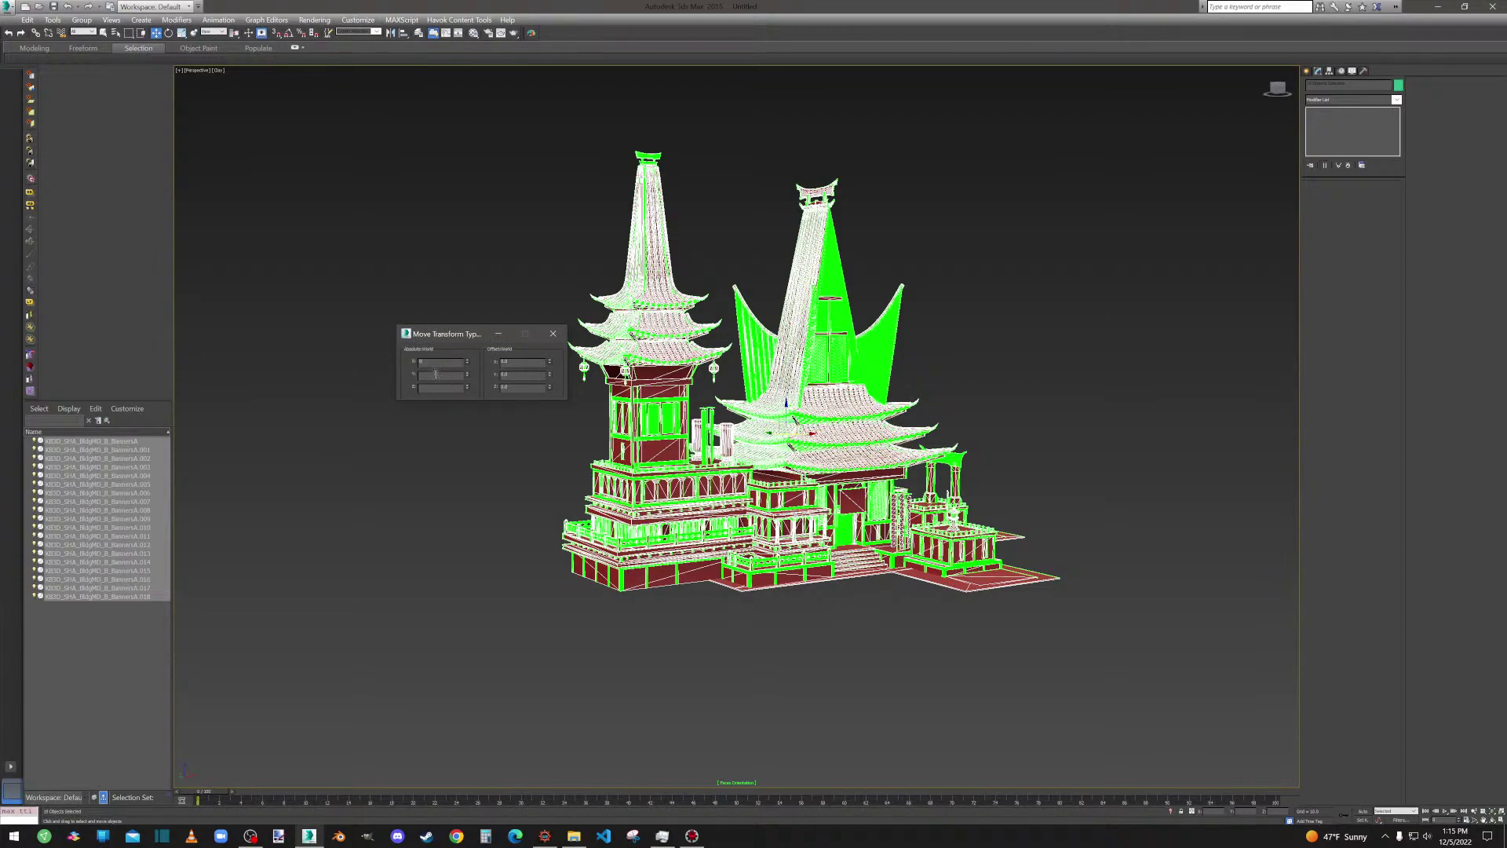
text(0)
click(436, 375)
click(430, 388)
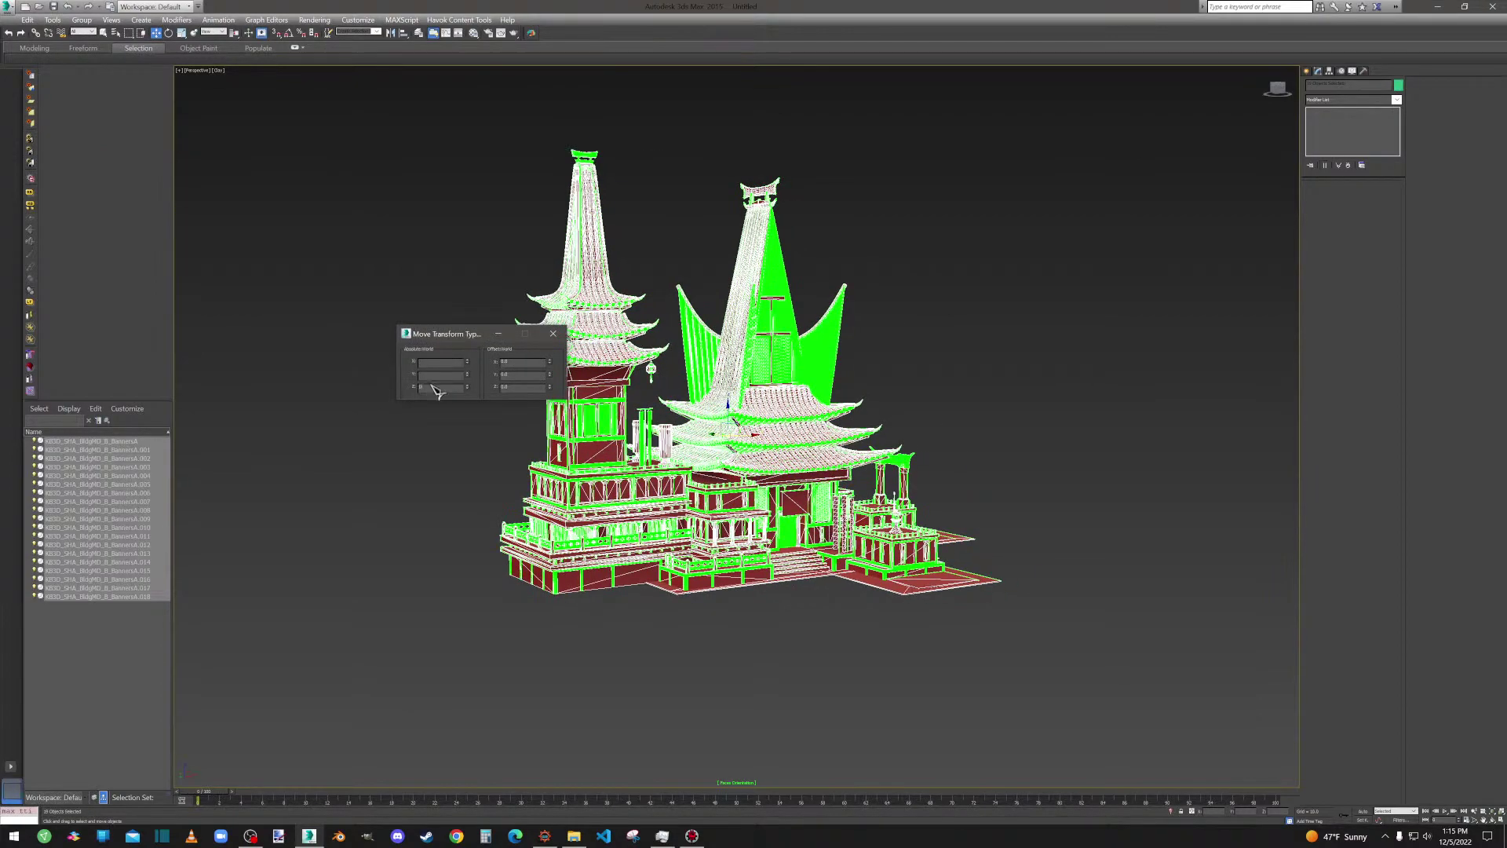
click(430, 378)
click(553, 334)
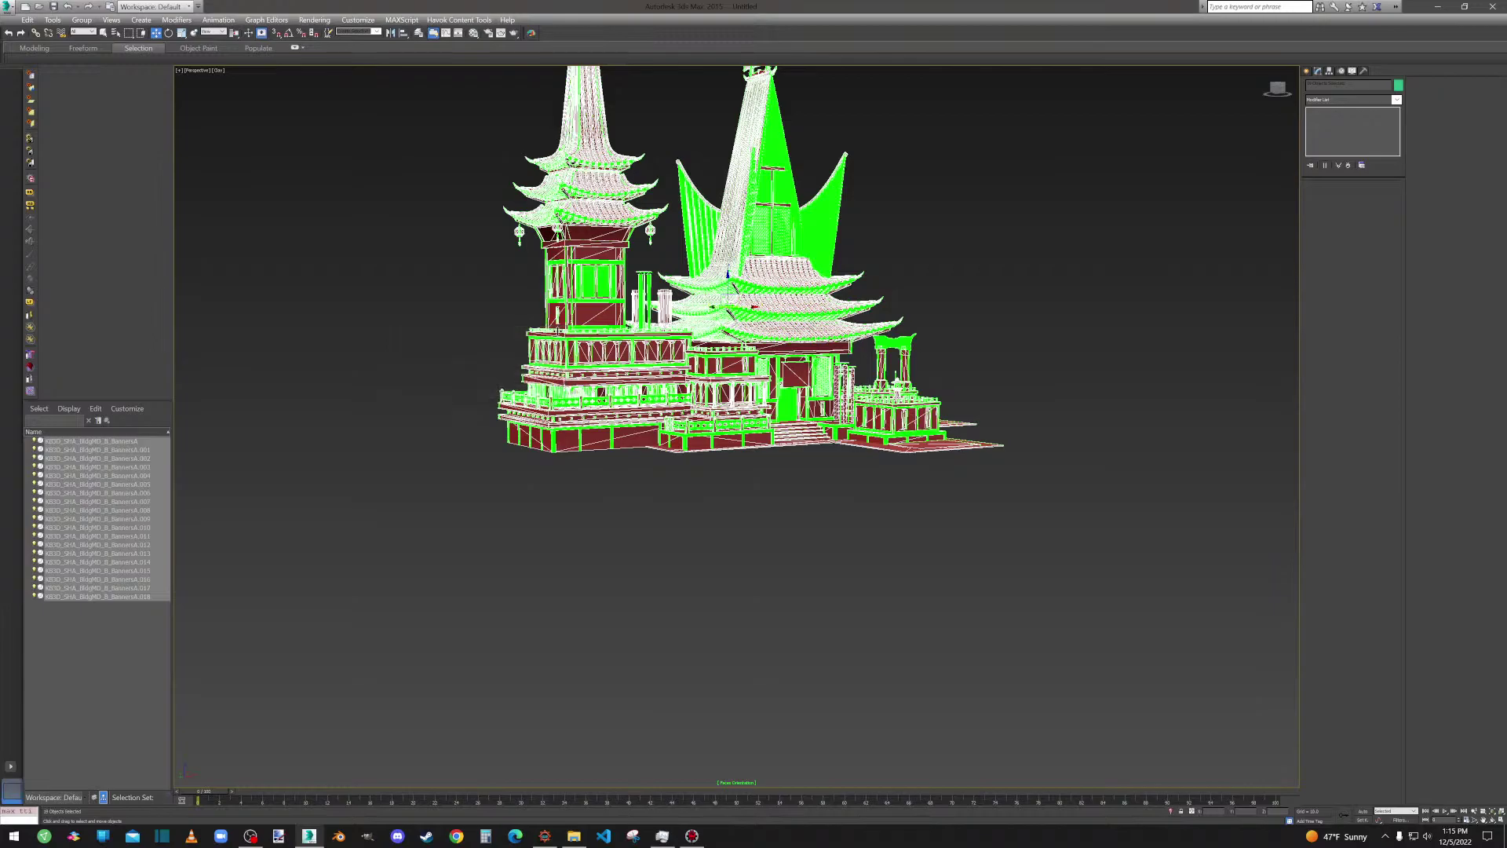
Convert all selected building objects to Editable Poly and clear the selection.
alt+middle_drag(678, 483, 760, 572)
right_click(758, 566)
mouse_move(844, 674)
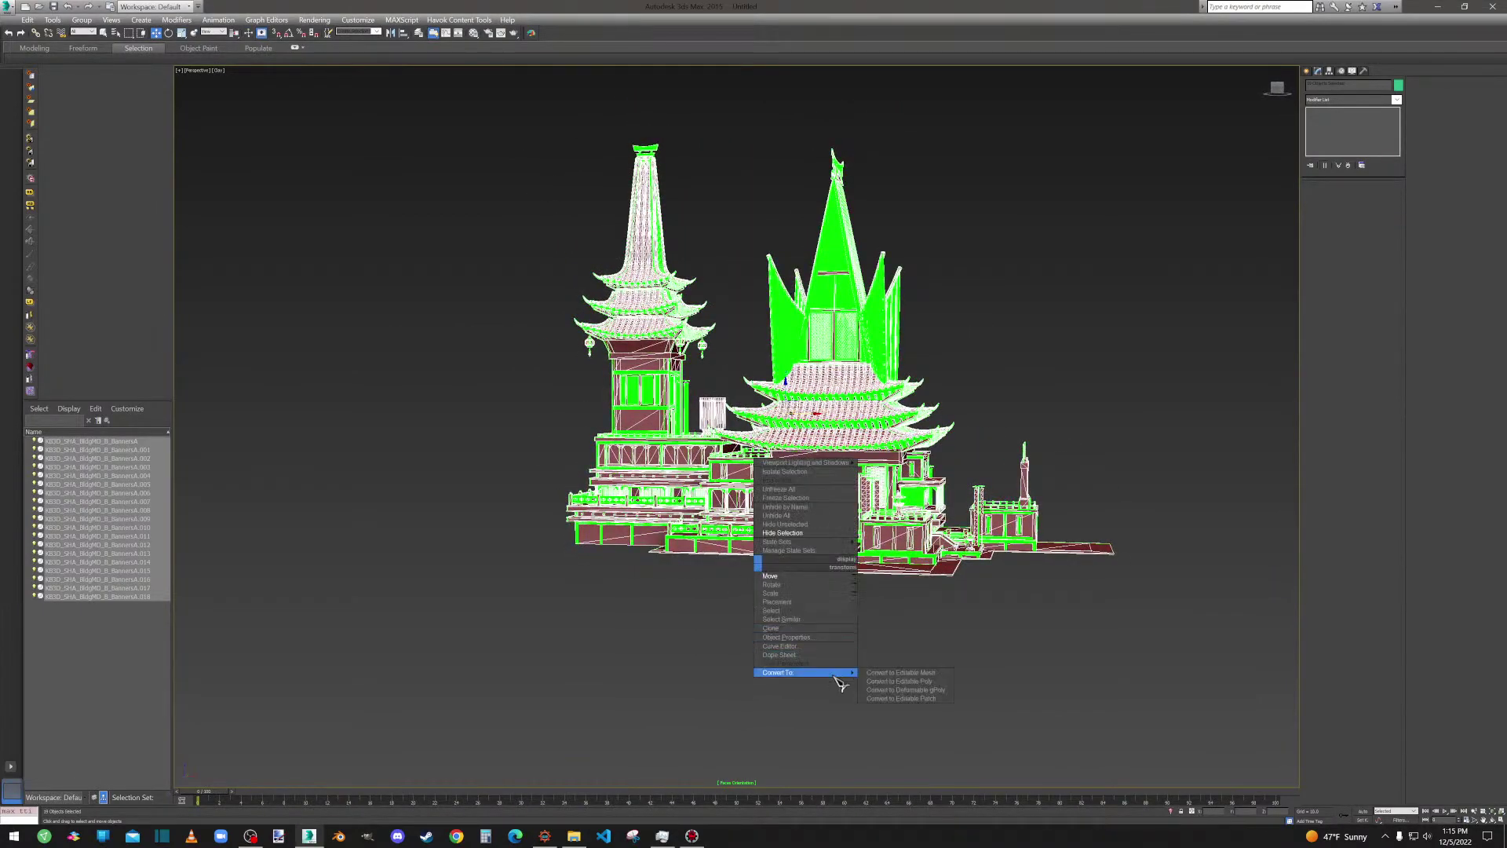
click(911, 681)
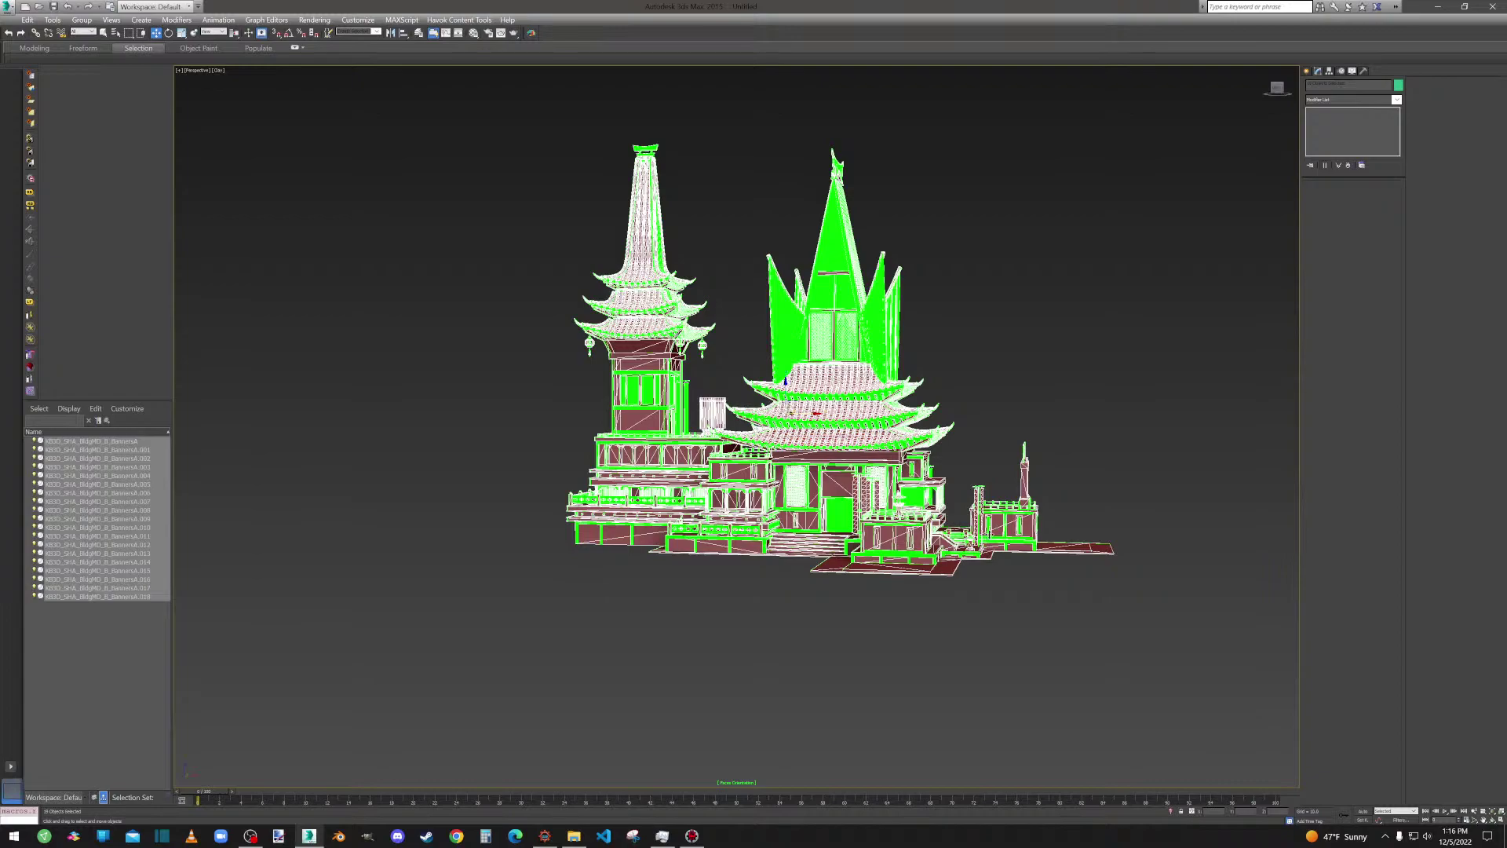
click(1001, 412)
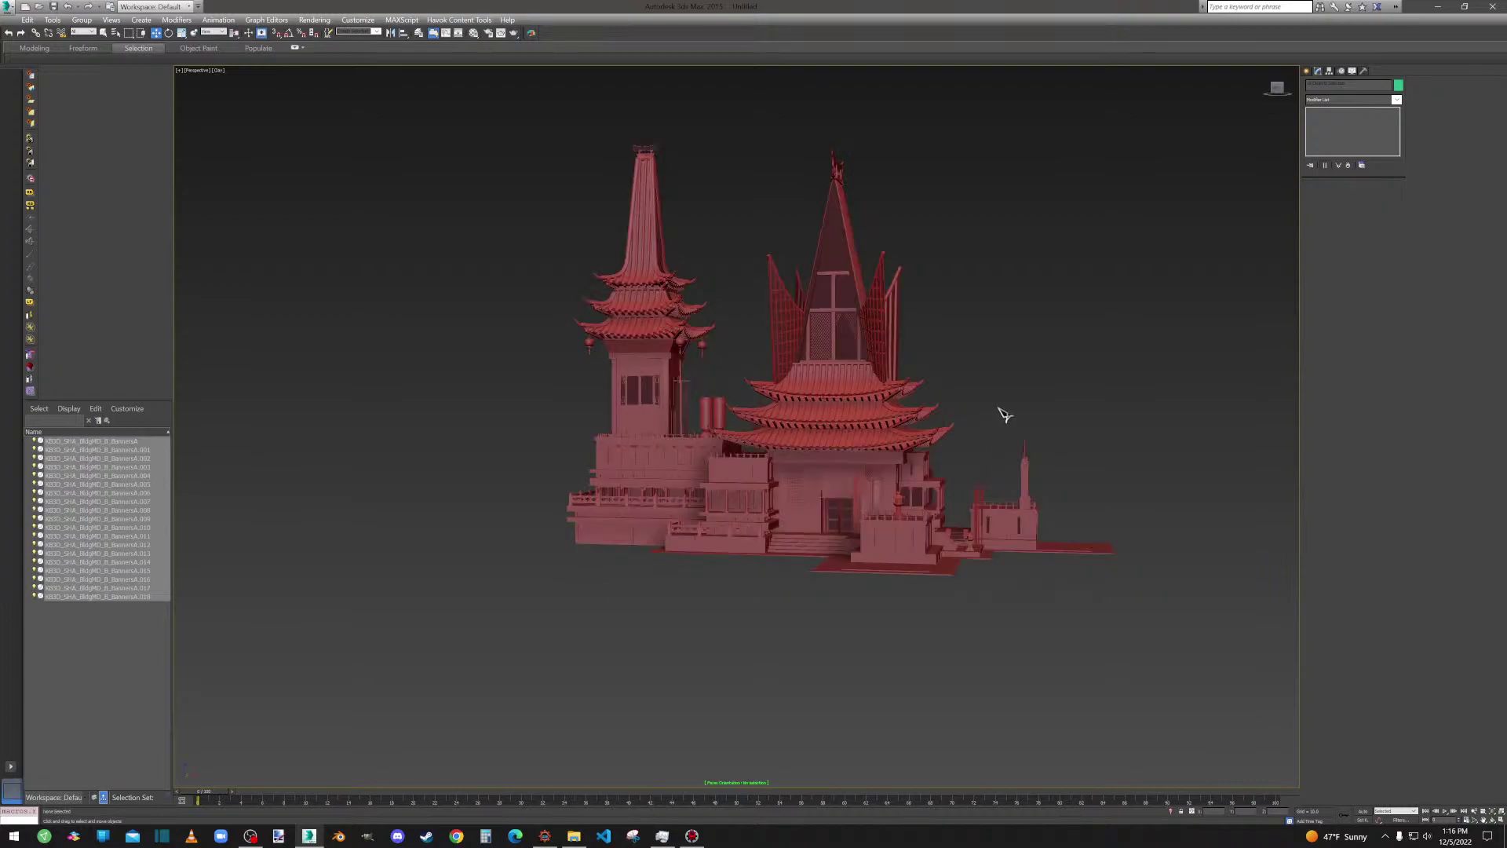
Select the lattice strips standing in front of the entrance and on the terrace as one object and delete it.
right_click(851, 455)
click(867, 507)
alt+middle_drag(867, 506, 648, 524)
scroll(663, 514, up, 6)
click(666, 521)
scroll(666, 521, down, 6)
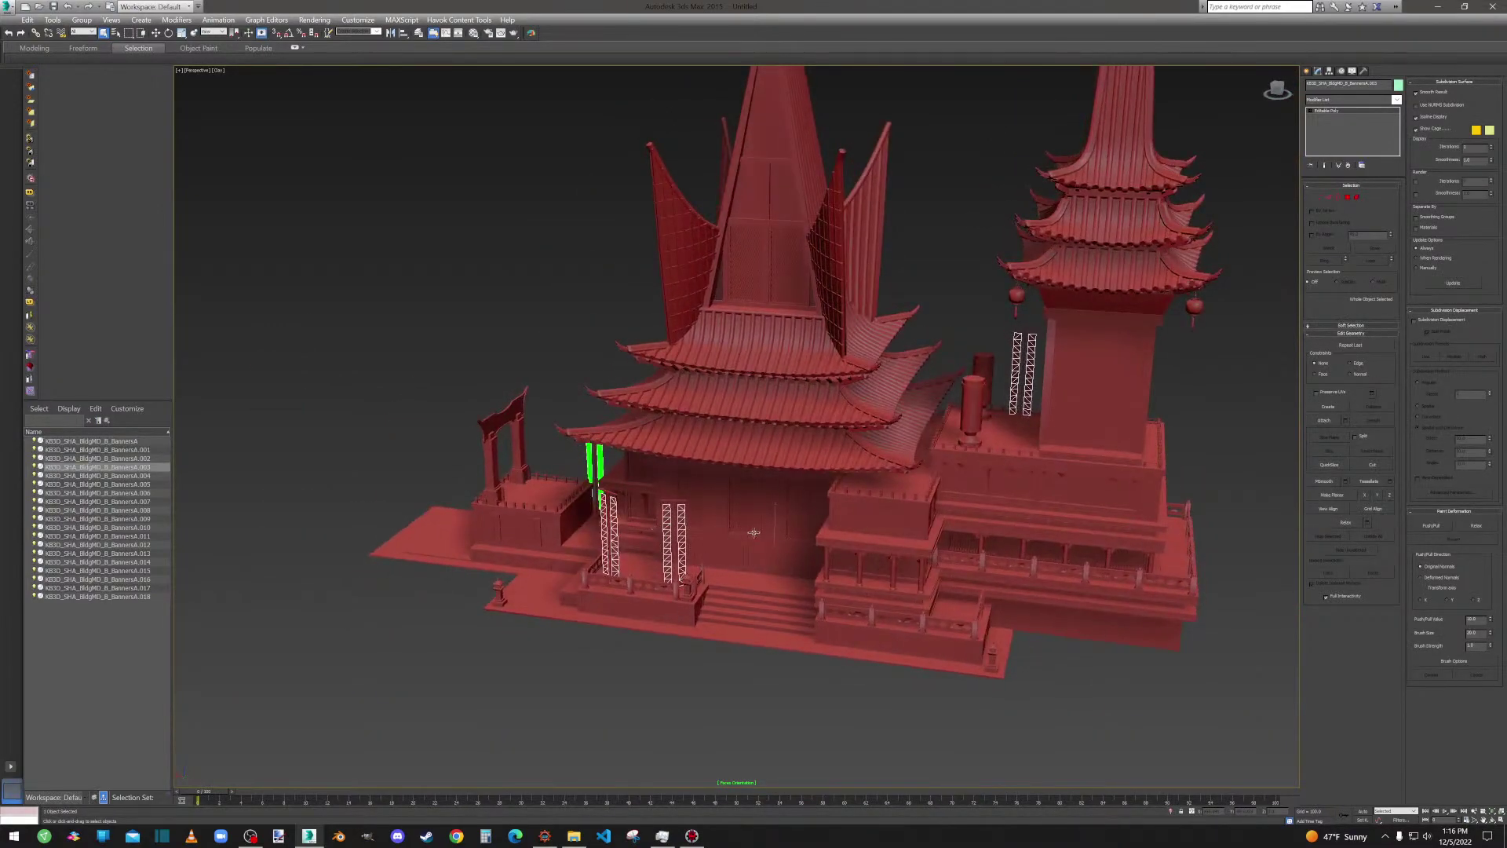
key(Delete)
Pick the vertical slats behind the balcony railing and examine which other parts of the building belong to the same object.
alt+middle_drag(878, 511, 854, 468)
scroll(884, 481, up, 3)
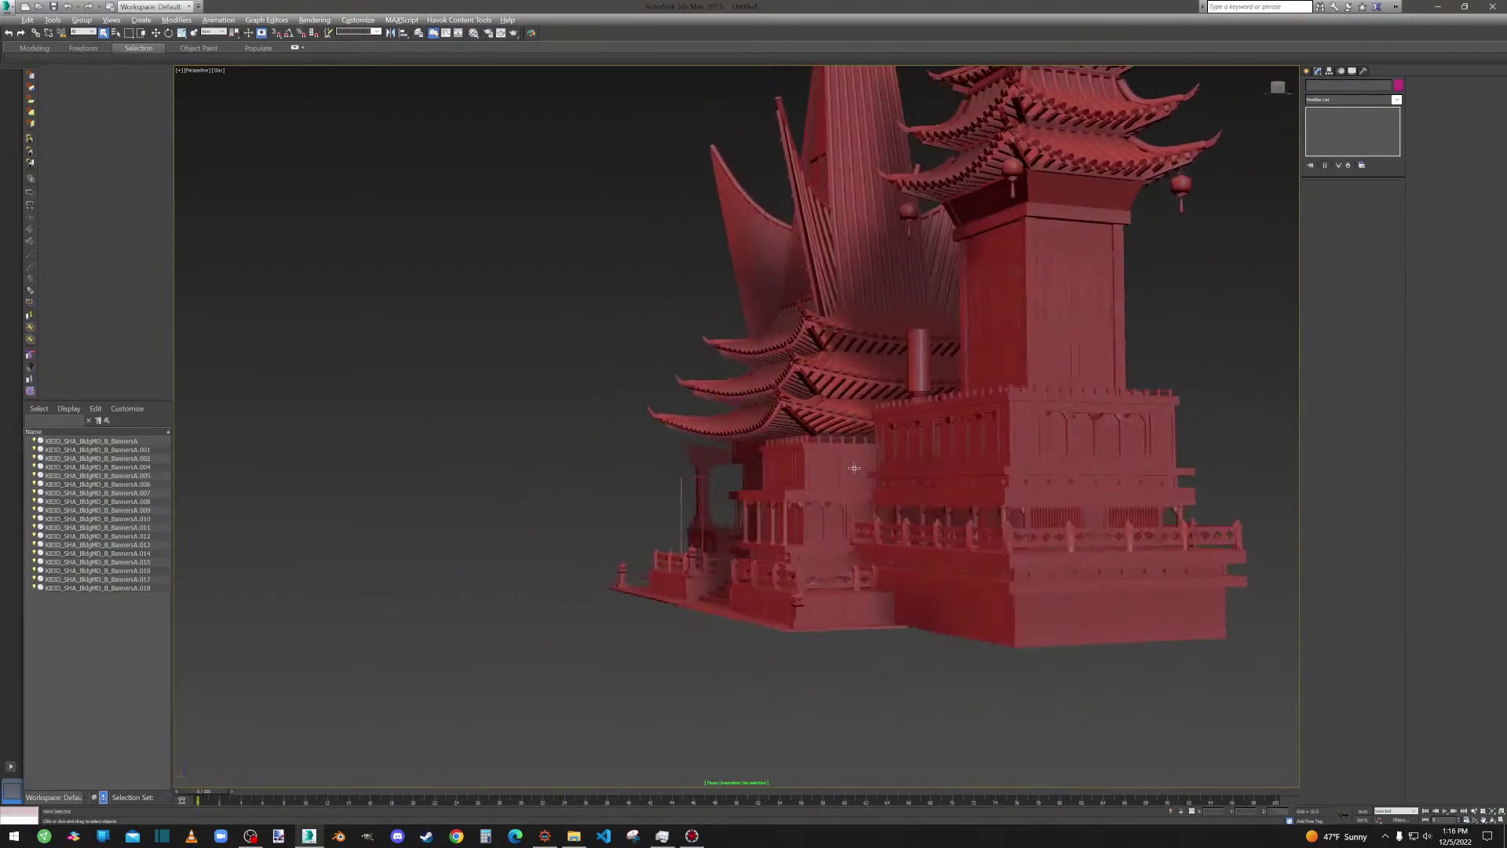
scroll(1070, 558, up, 6)
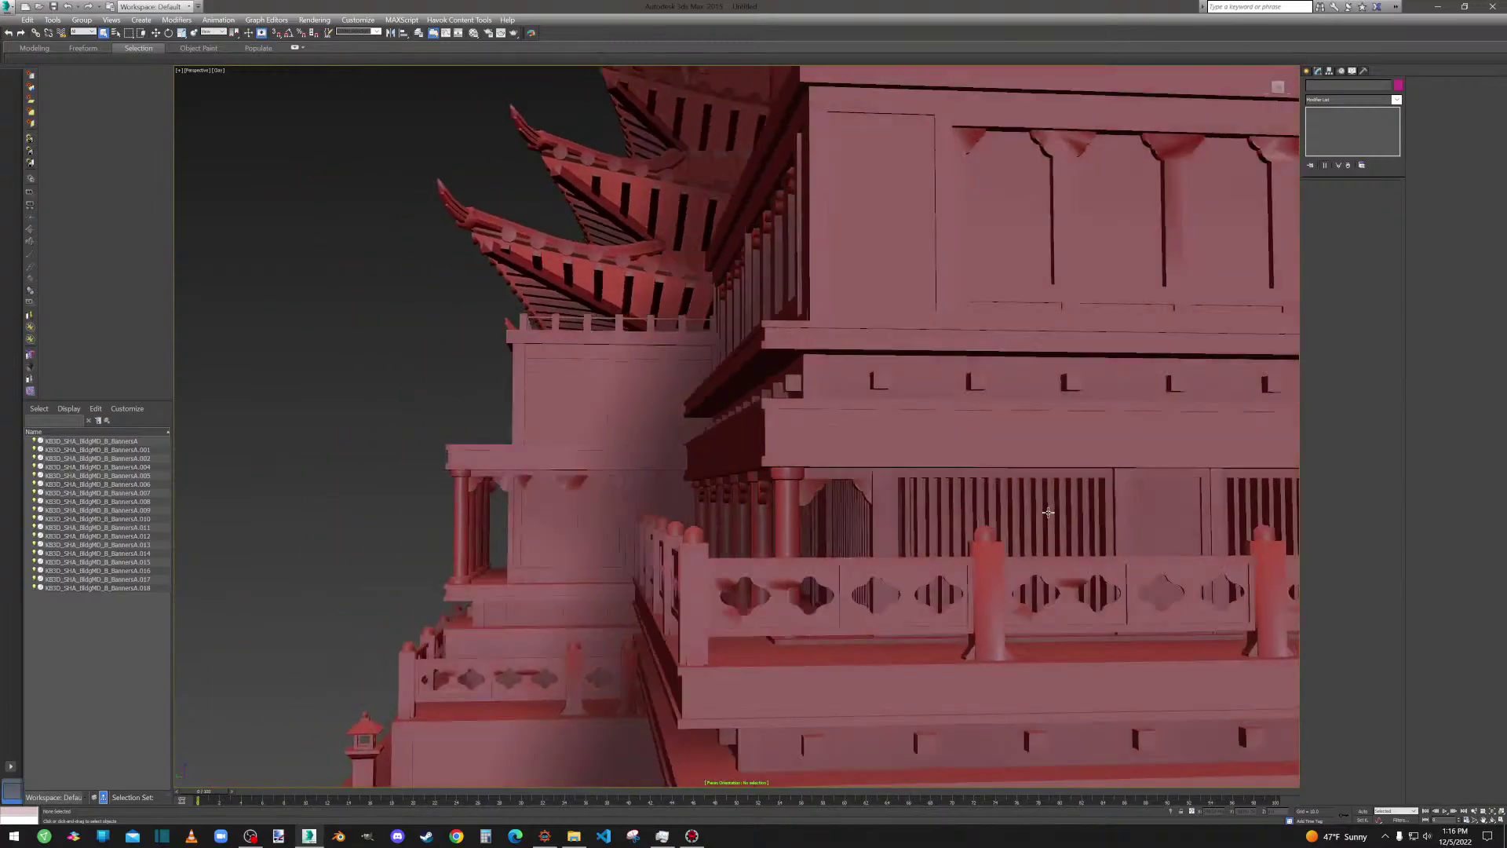
scroll(867, 510, down, 3)
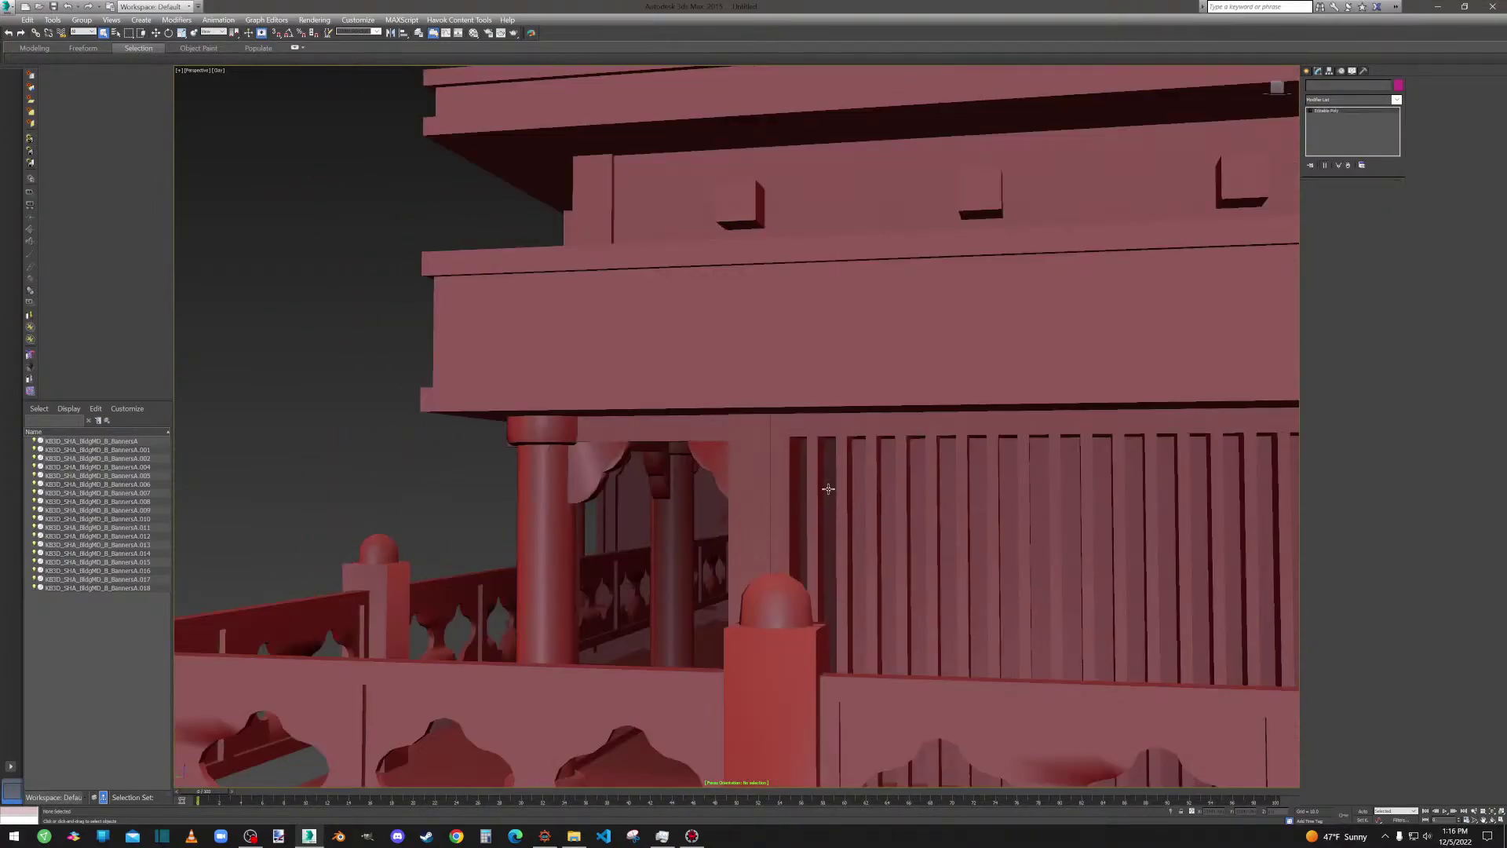
click(824, 494)
scroll(824, 494, down, 5)
scroll(852, 496, down, 5)
scroll(852, 496, up, 1)
scroll(852, 496, up, 4)
alt+middle_drag(851, 496, 837, 496)
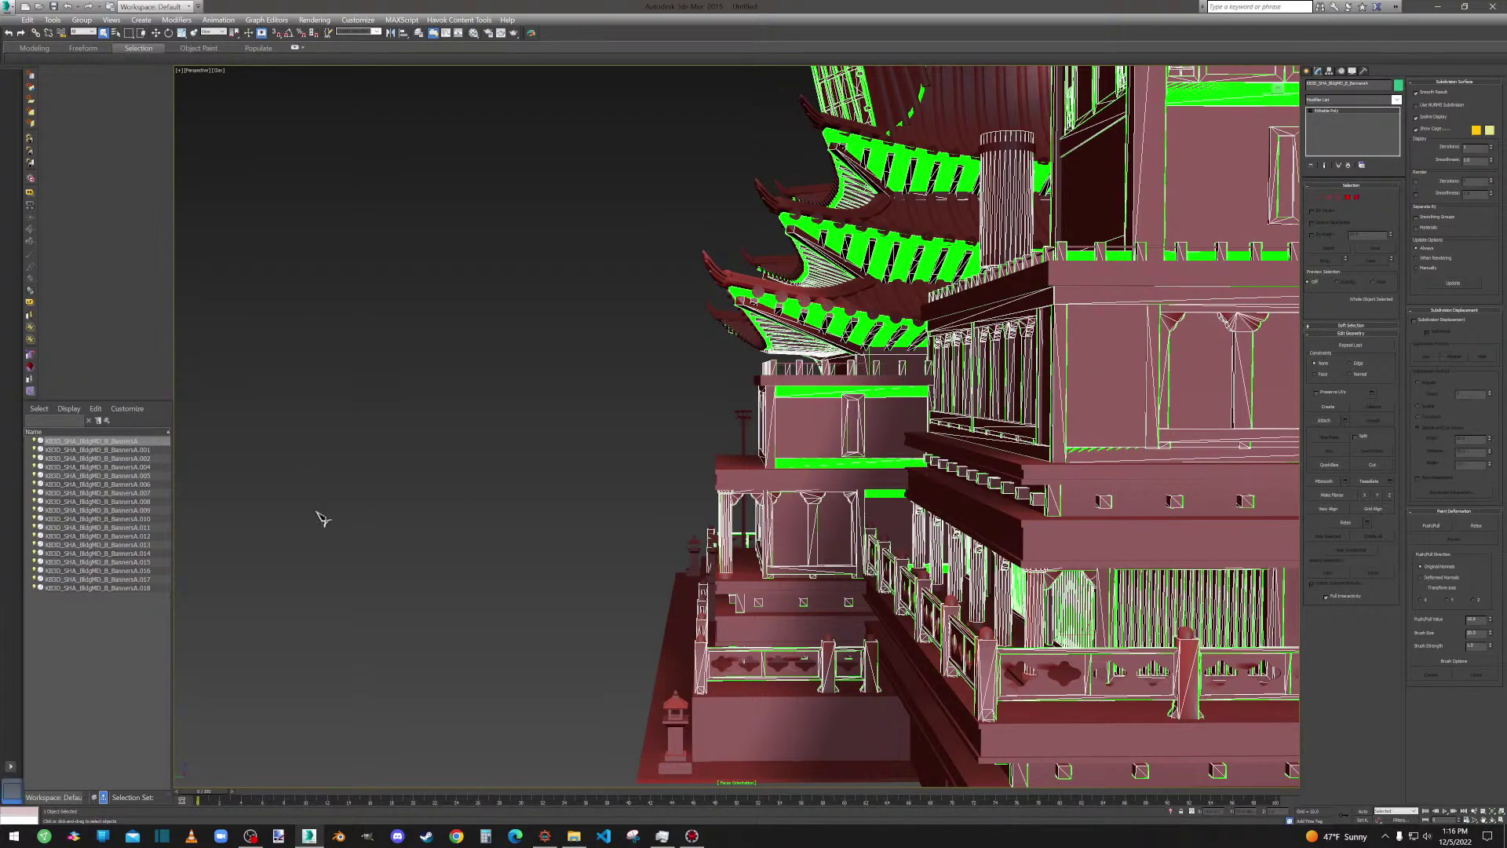
Reselect the mesh containing the roof undersides, enable Preserve UVs and switch to element-level editing.
click(431, 421)
alt+middle_drag(502, 498, 710, 450)
click(884, 411)
scroll(883, 409, up, 4)
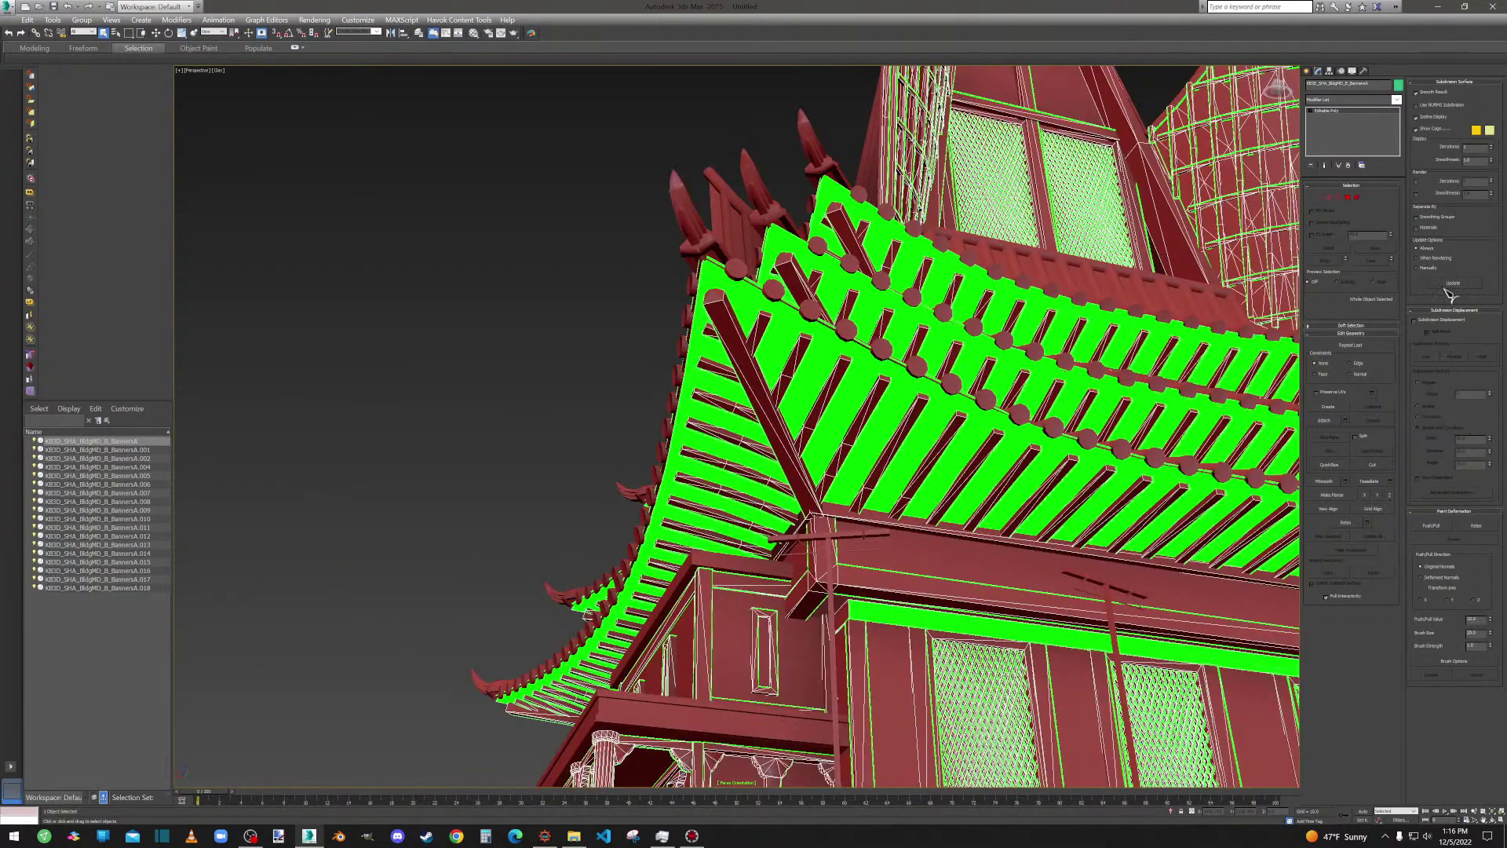
click(1334, 393)
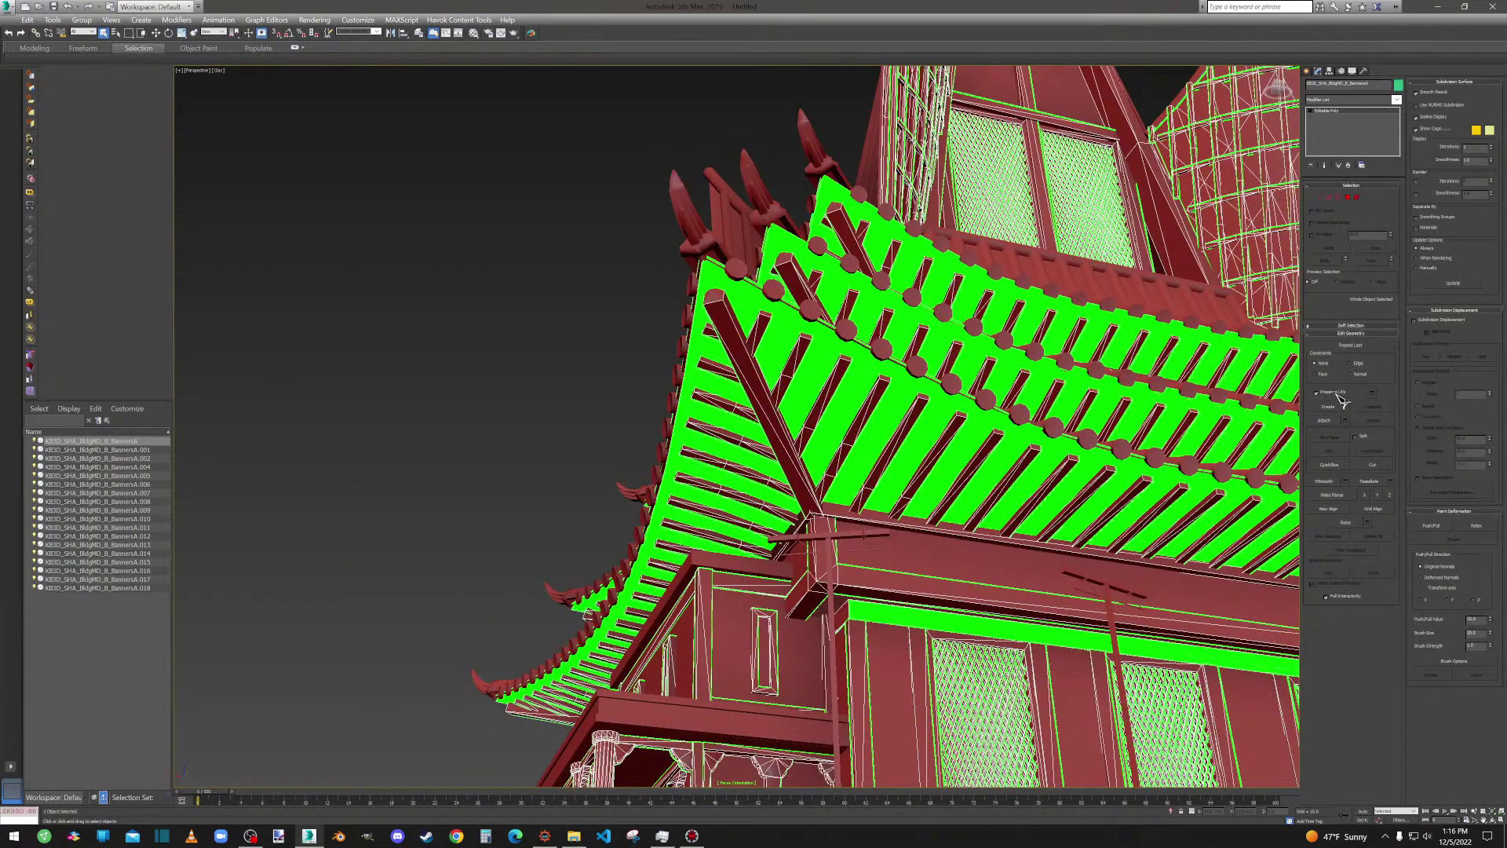
click(1357, 198)
Select the underside elements of the three stacked roof tiers on the entrance side.
click(1002, 379)
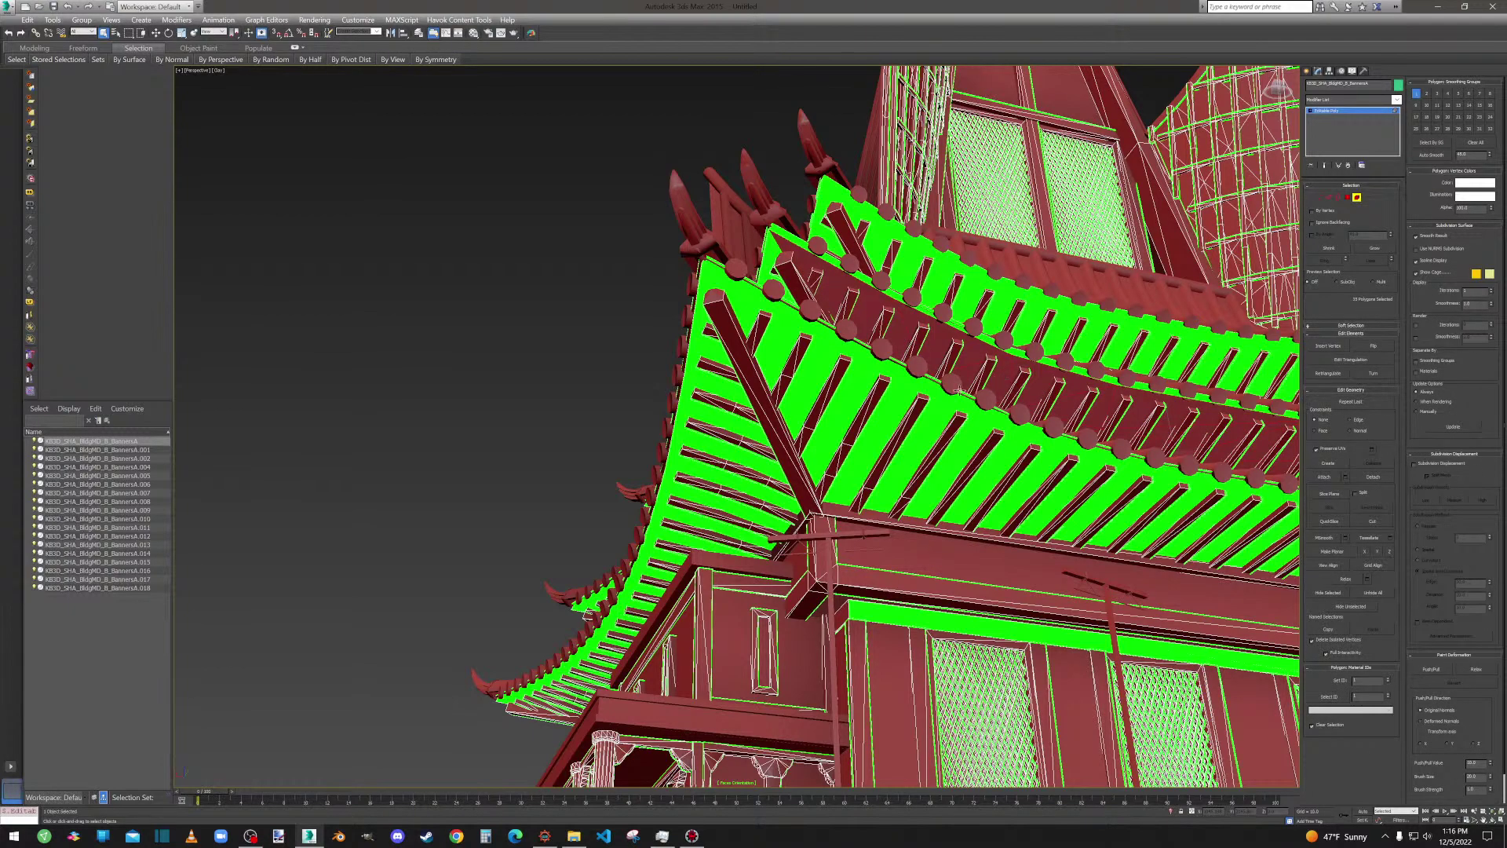
ctrl+click(941, 408)
ctrl+click(930, 334)
ctrl+click(940, 271)
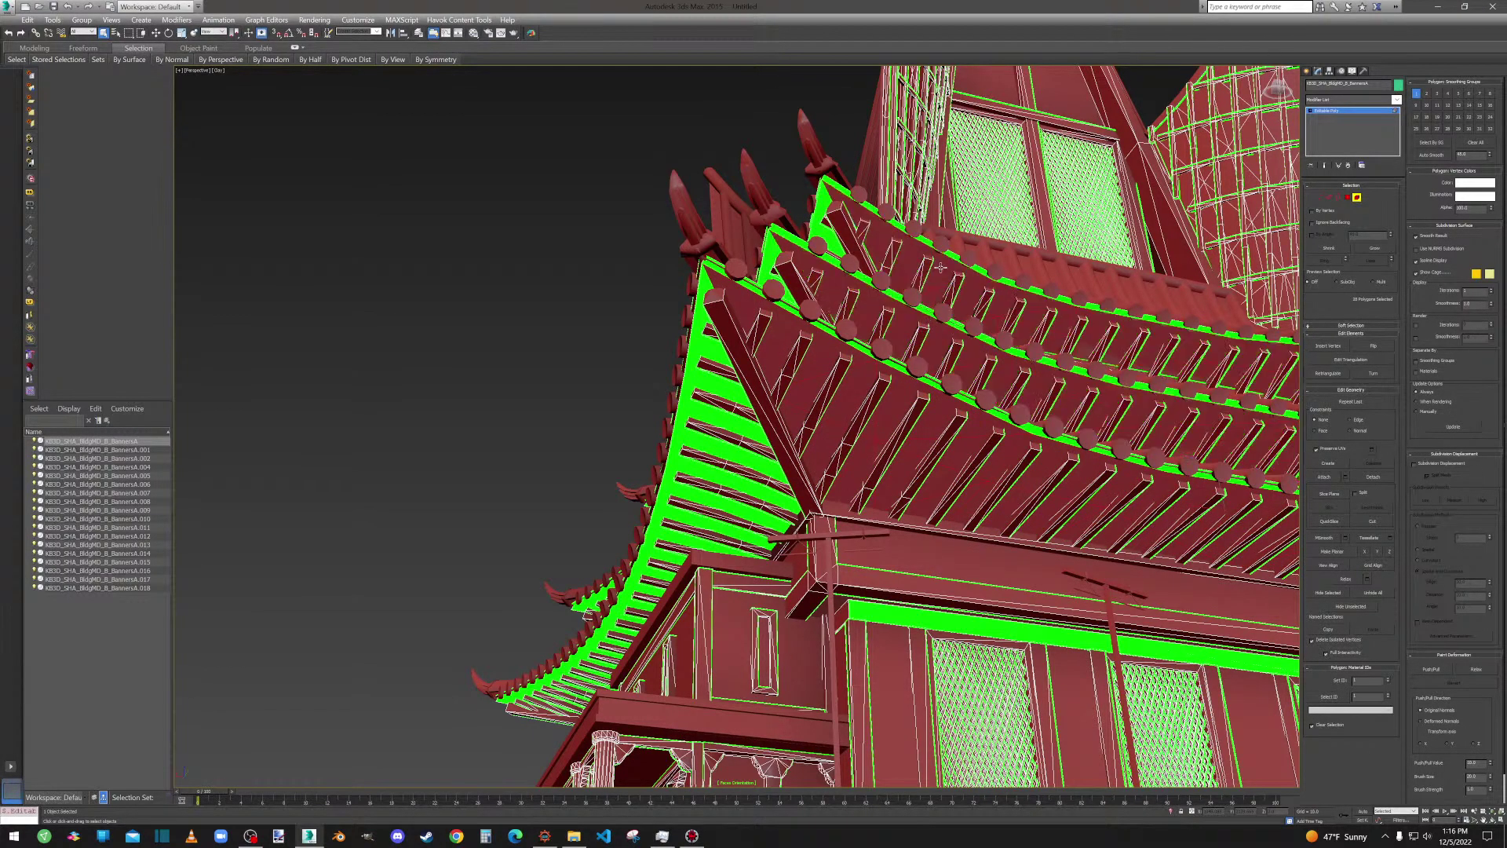
ctrl+click(900, 296)
ctrl+click(892, 295)
Add the narrow edge strips beneath the tiles of the middle roof tier to the element selection.
alt+middle_drag(892, 290, 877, 322)
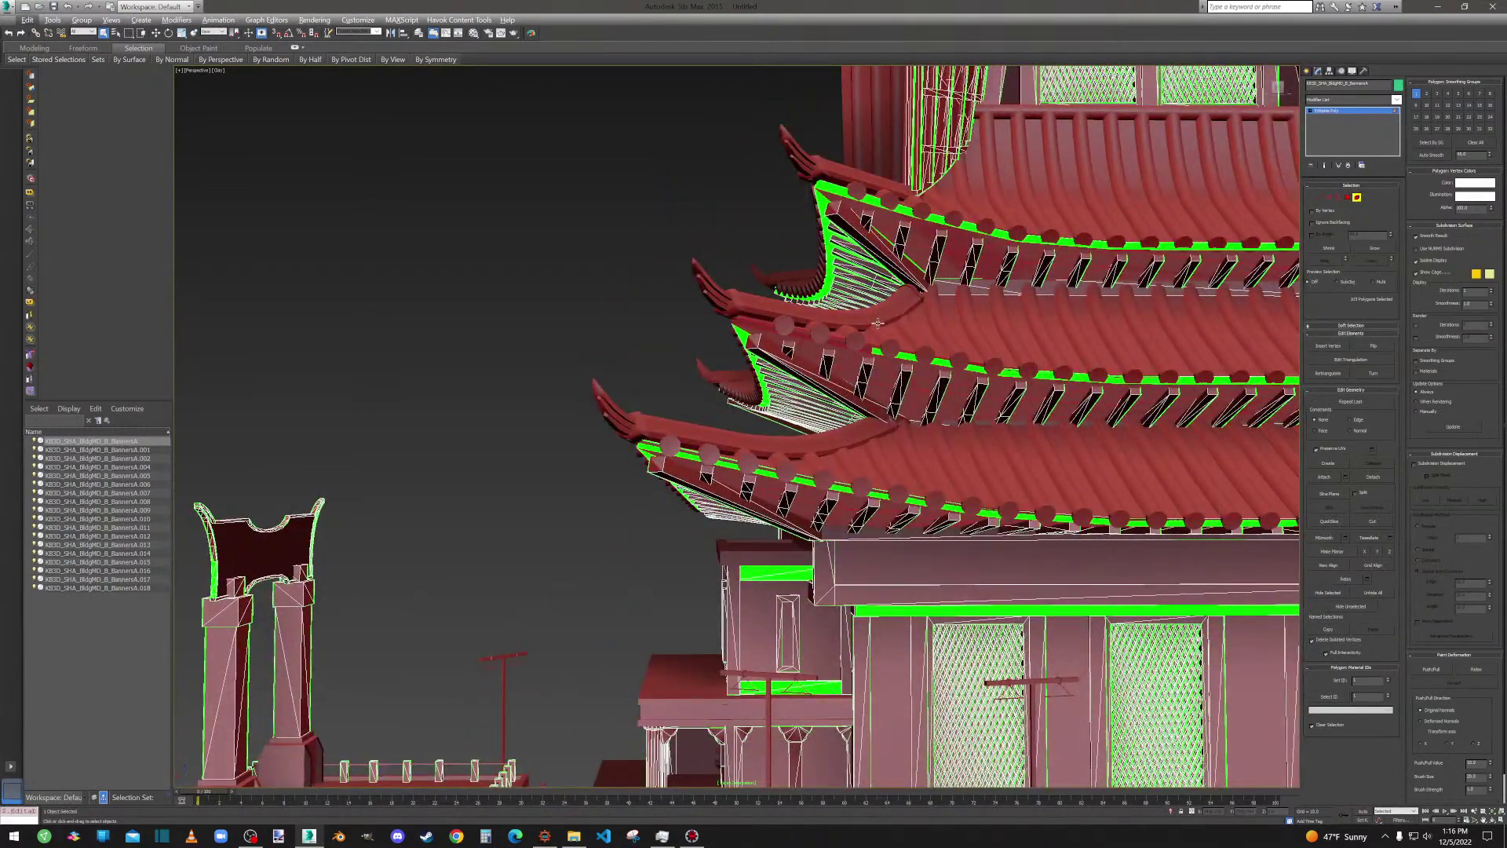
scroll(835, 339, up, 5)
alt+click(836, 327)
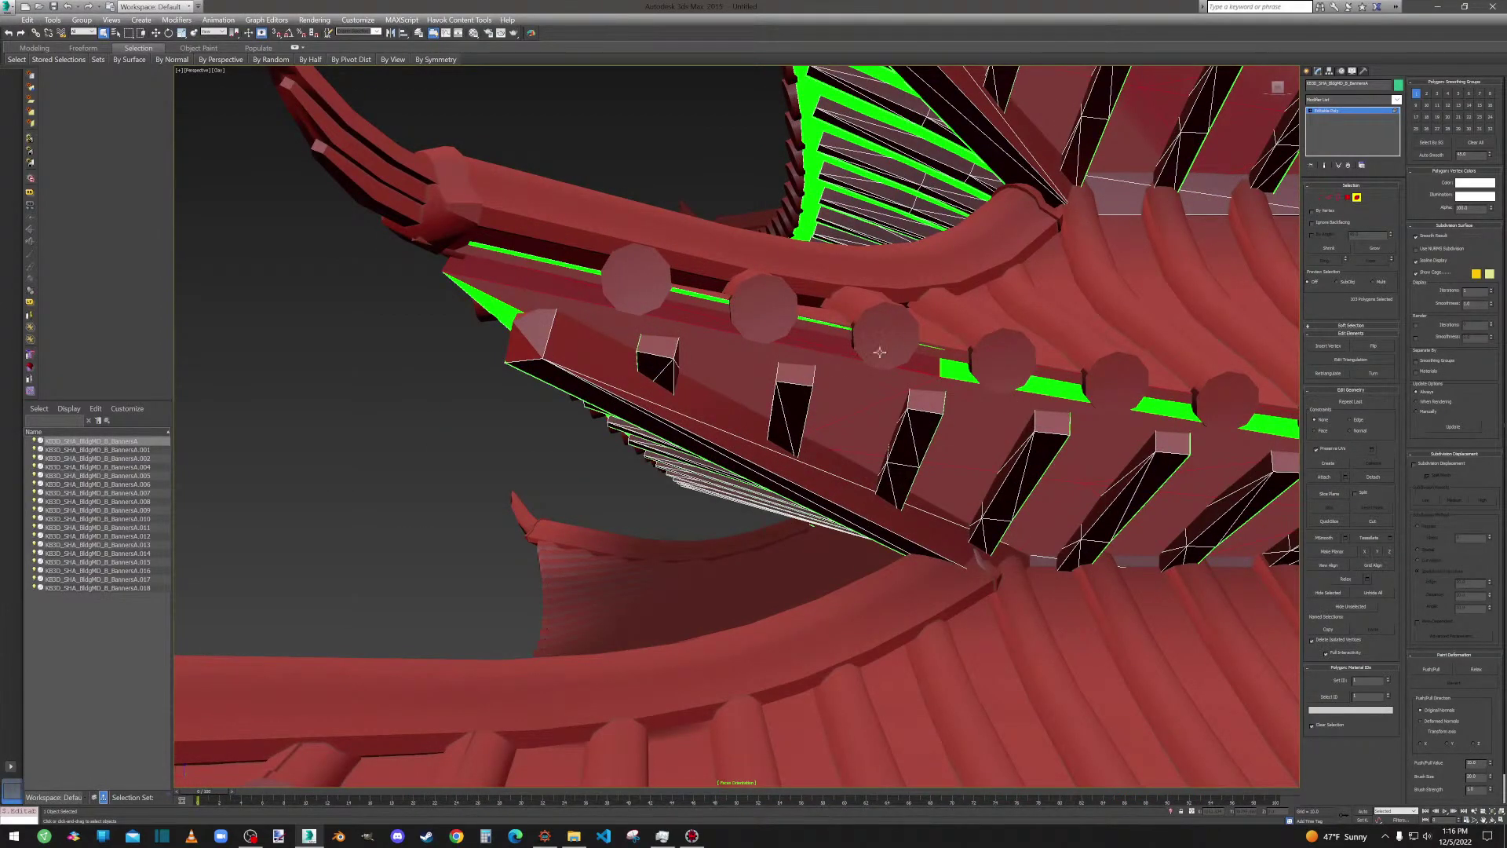
alt+click(960, 368)
scroll(975, 414, down, 5)
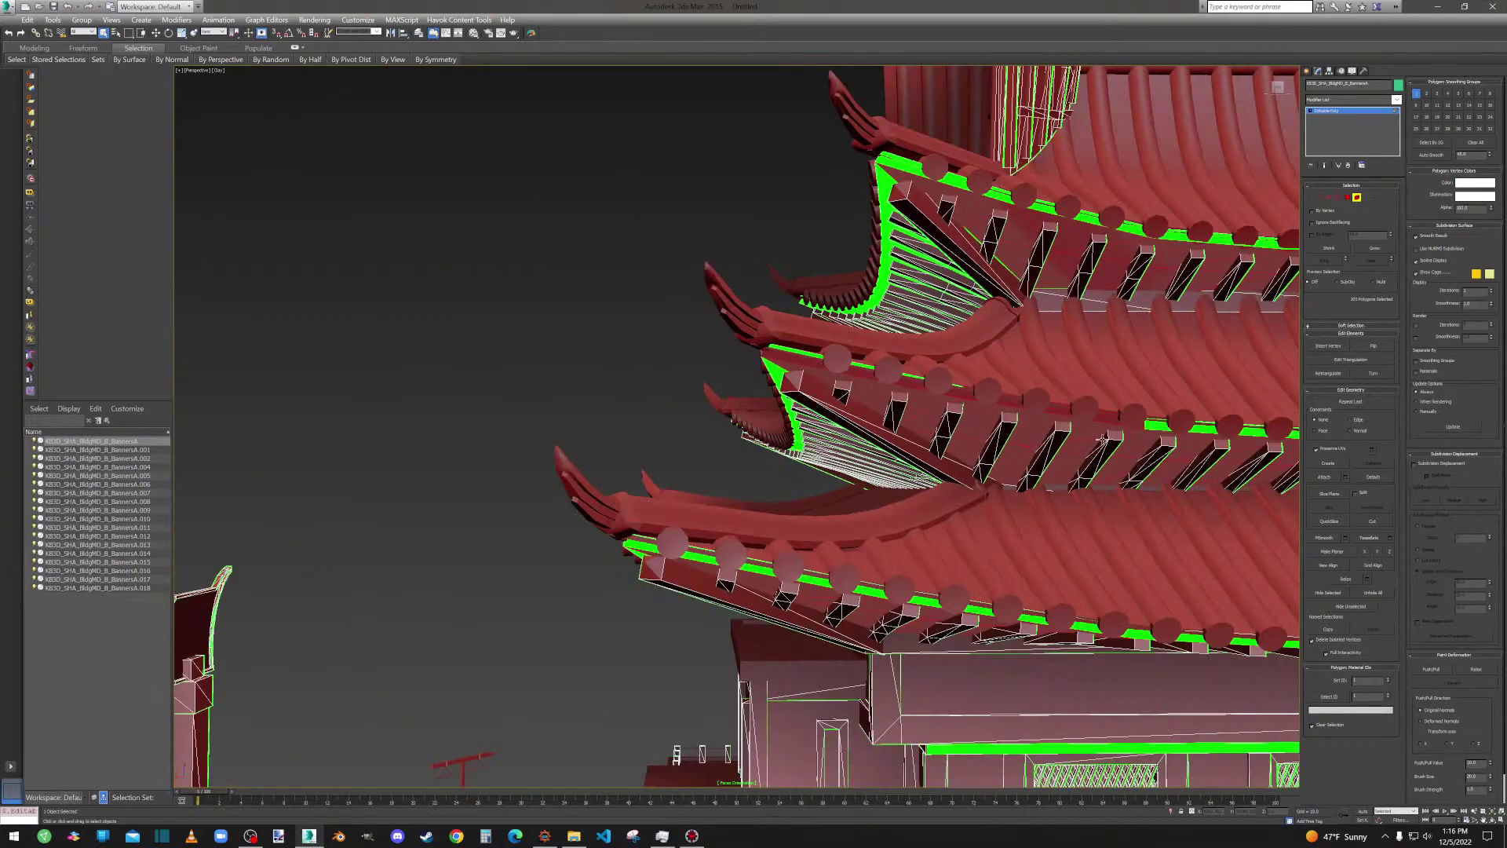
middle_drag(1103, 436, 964, 421)
alt+middle_drag(1202, 420, 867, 401)
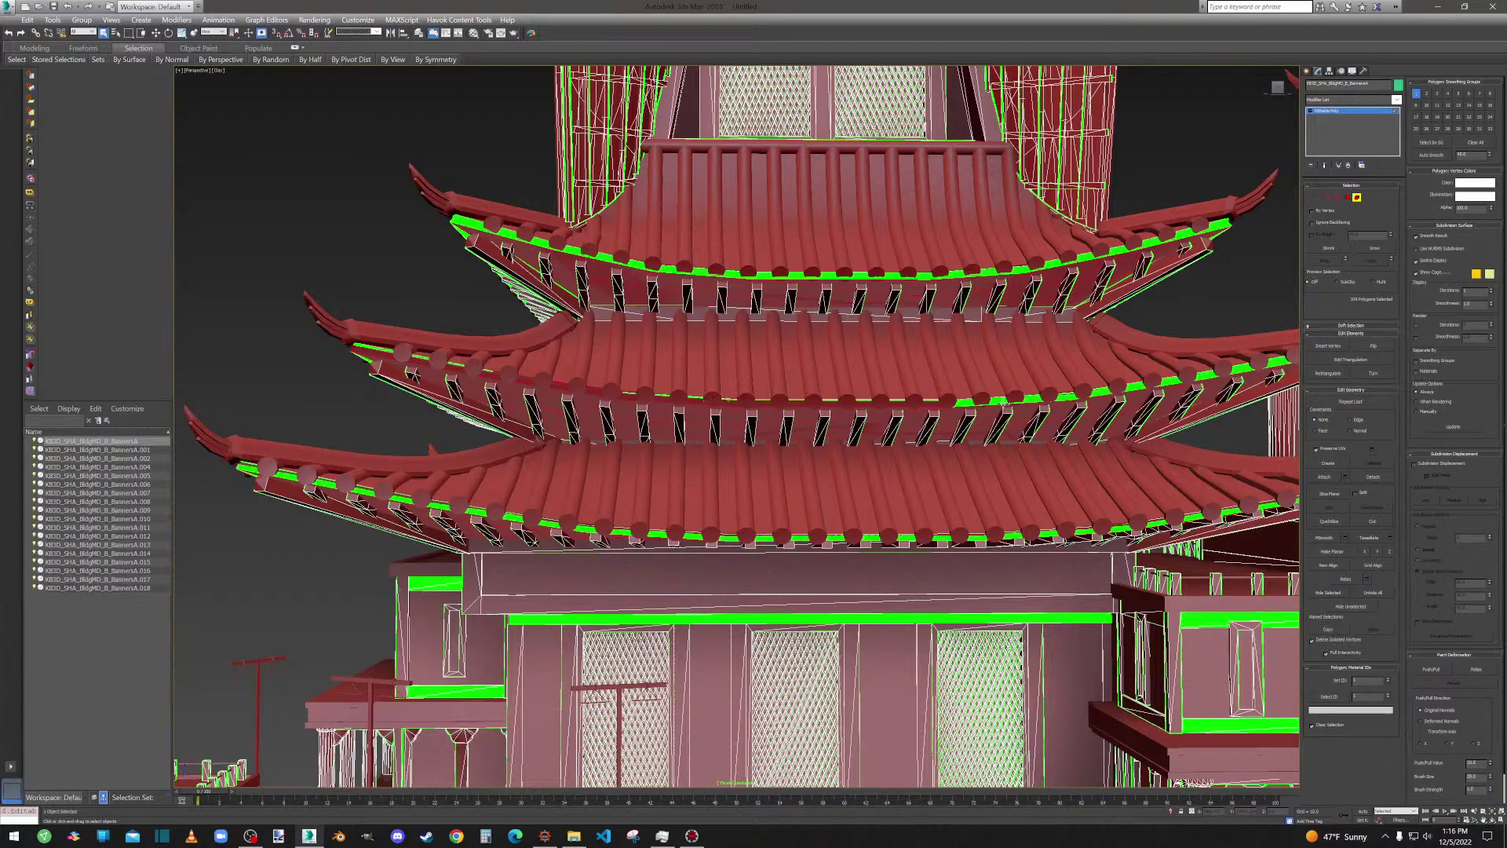
alt+click(1000, 403)
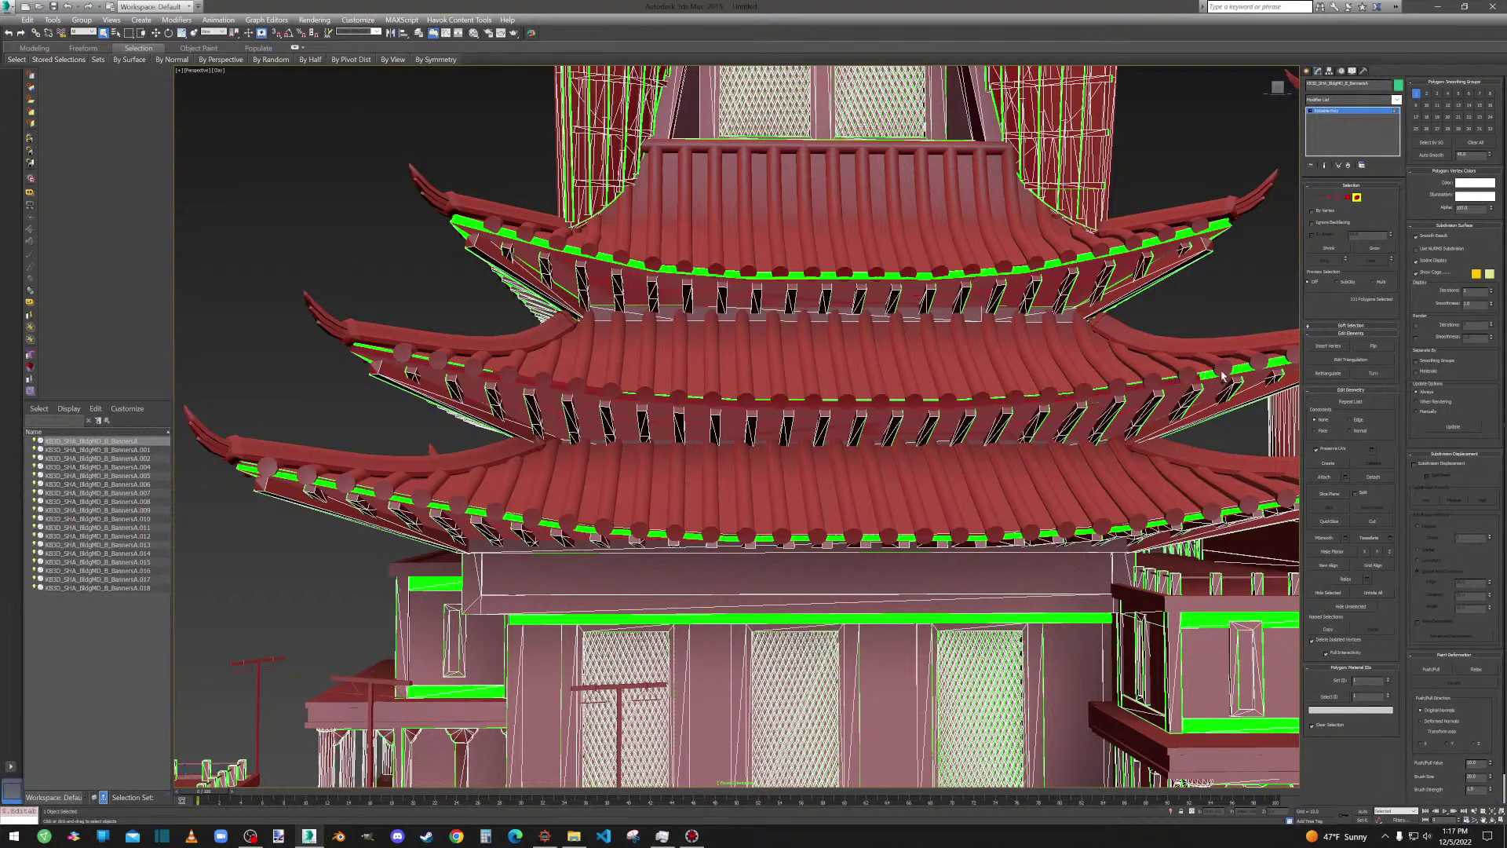
middle_drag(1264, 363, 1107, 351)
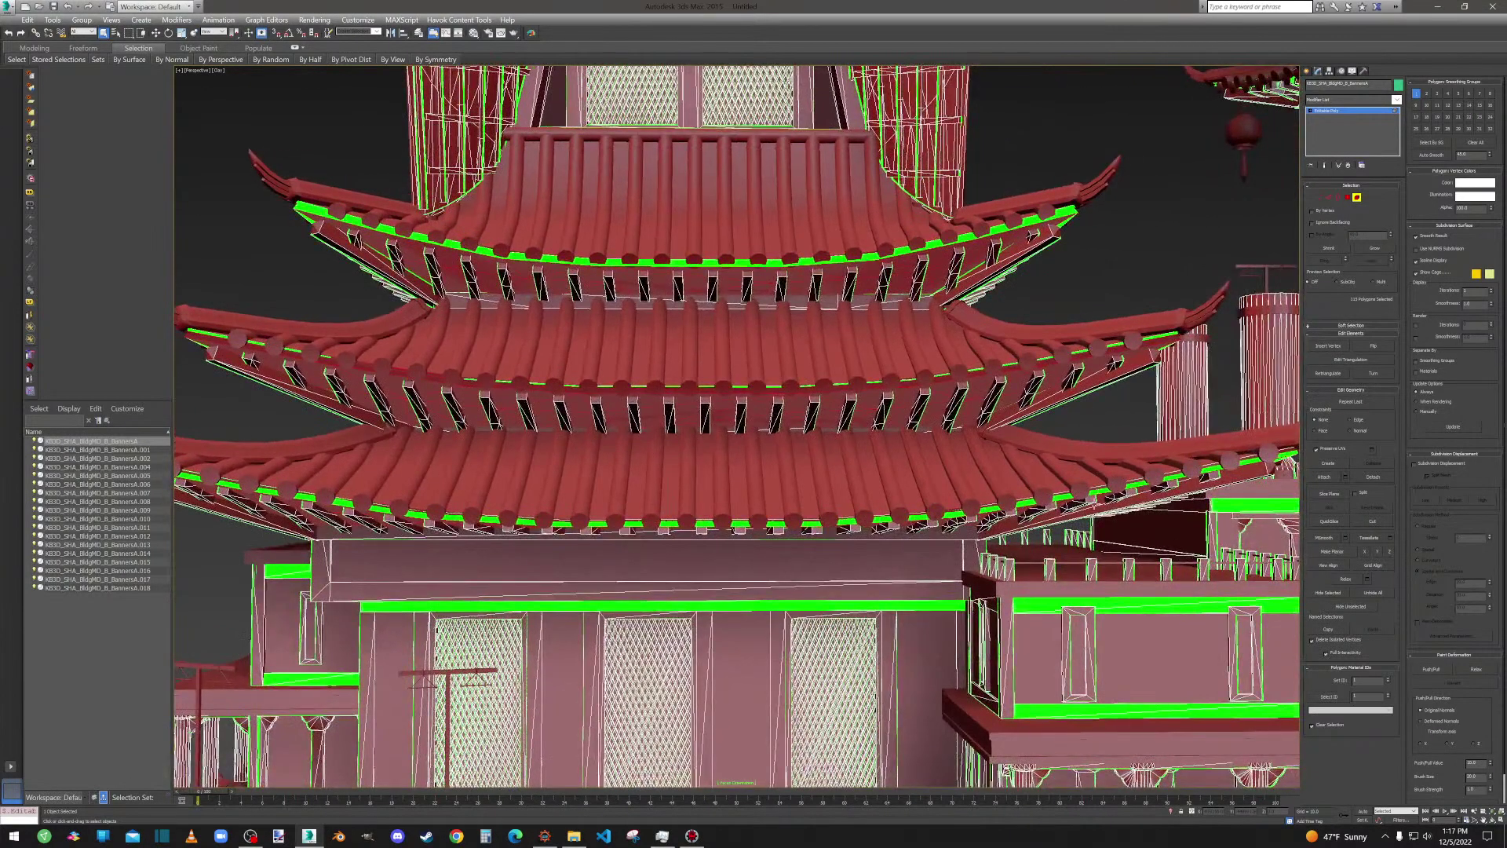
Add the narrow edge strips beneath the tiles of the lowest roof tier to the element selection.
middle_drag(212, 496, 451, 522)
scroll(447, 522, up, 5)
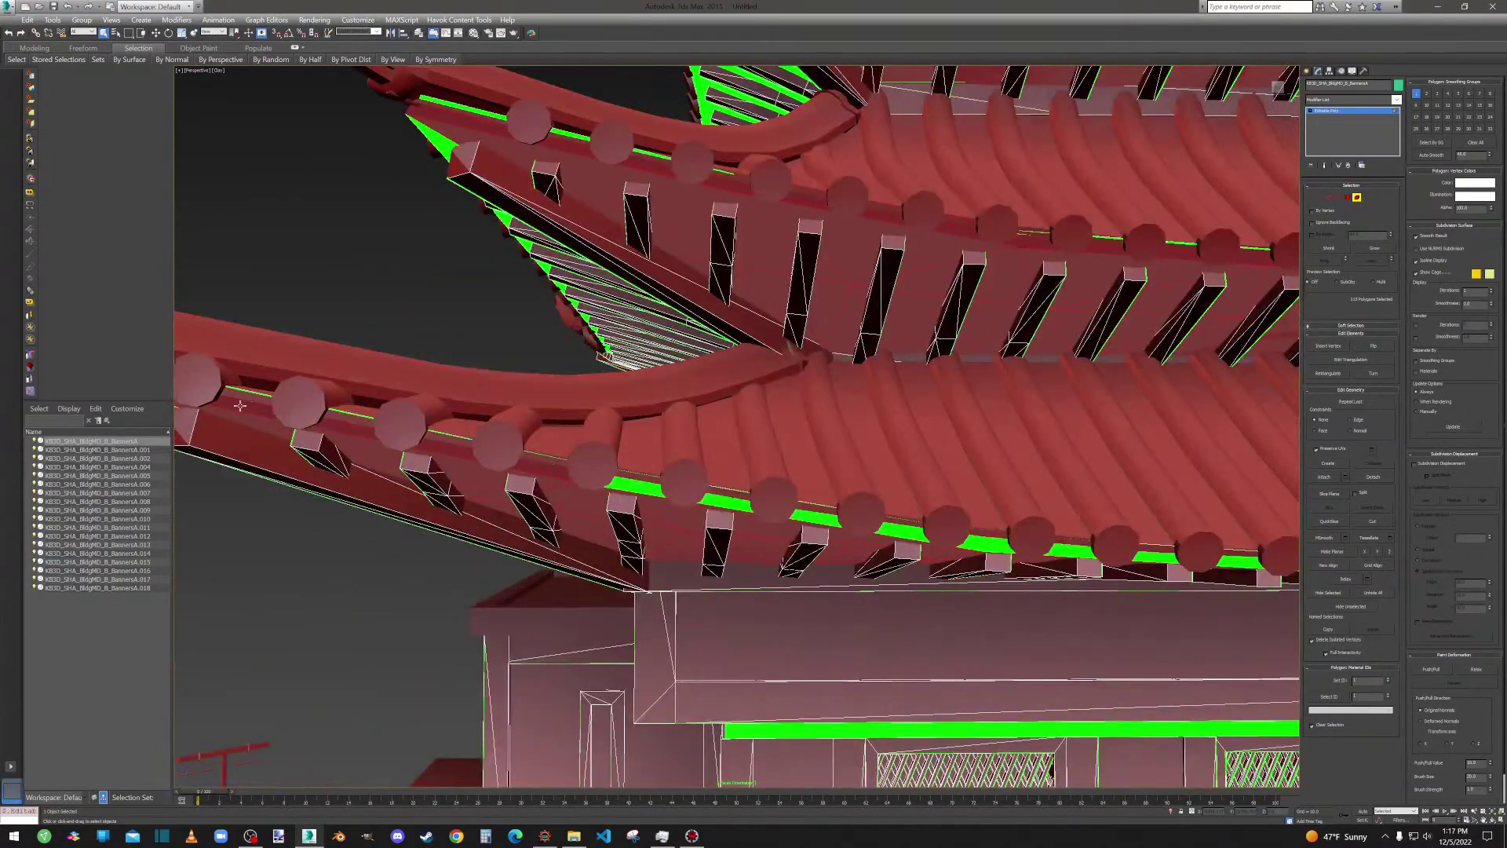
ctrl+click(632, 485)
scroll(894, 533, down, 4)
ctrl+click(985, 545)
middle_drag(986, 545, 686, 480)
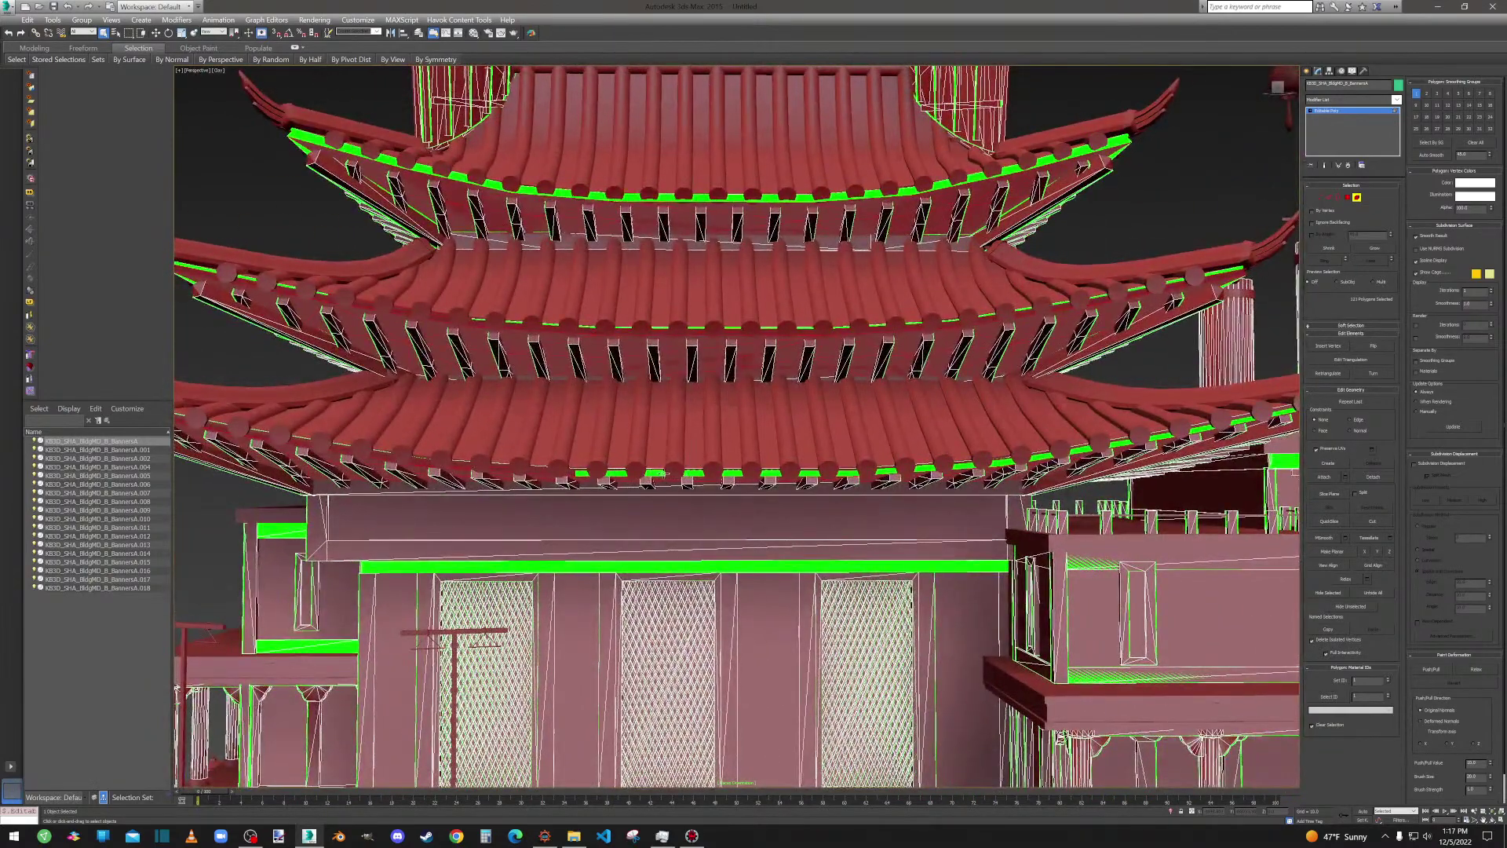
ctrl+click(664, 474)
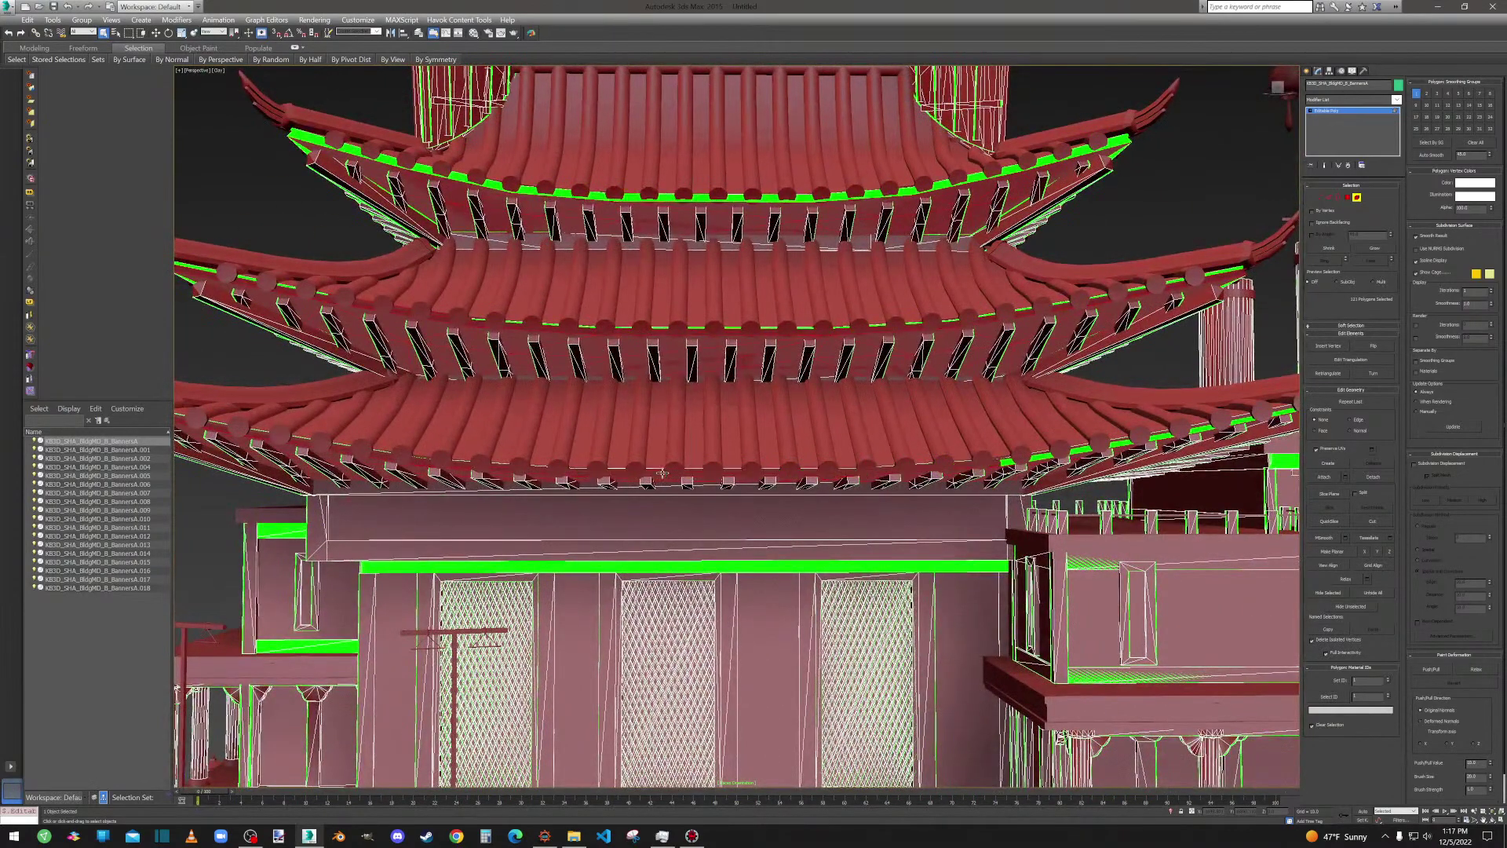
ctrl+click(1205, 427)
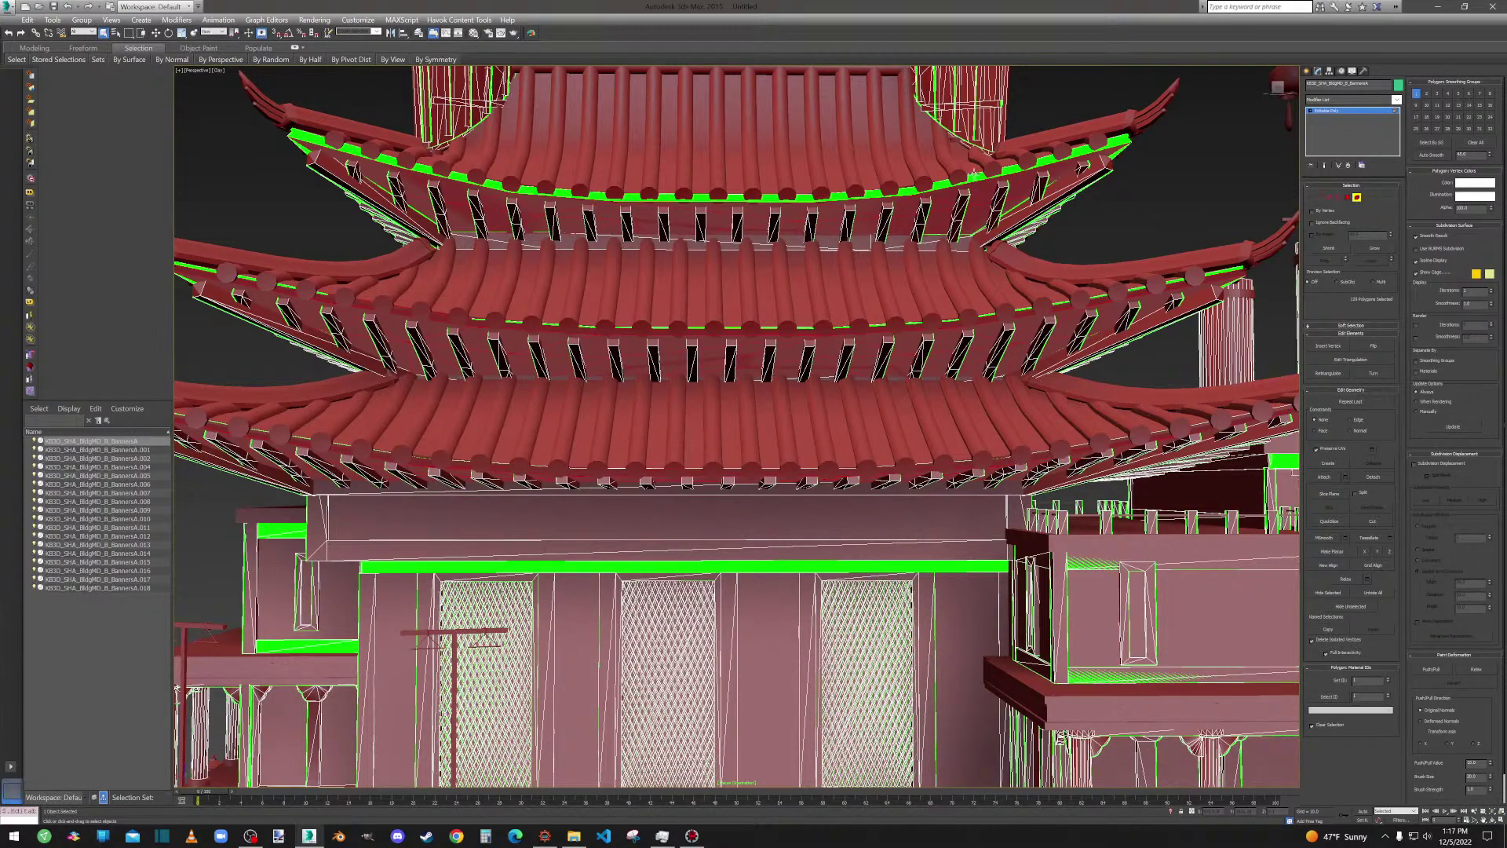
Add the narrow edge strips along the front of the upper roof tier to the element selection.
ctrl+click(1126, 142)
middle_drag(953, 196, 986, 428)
scroll(998, 416, up, 5)
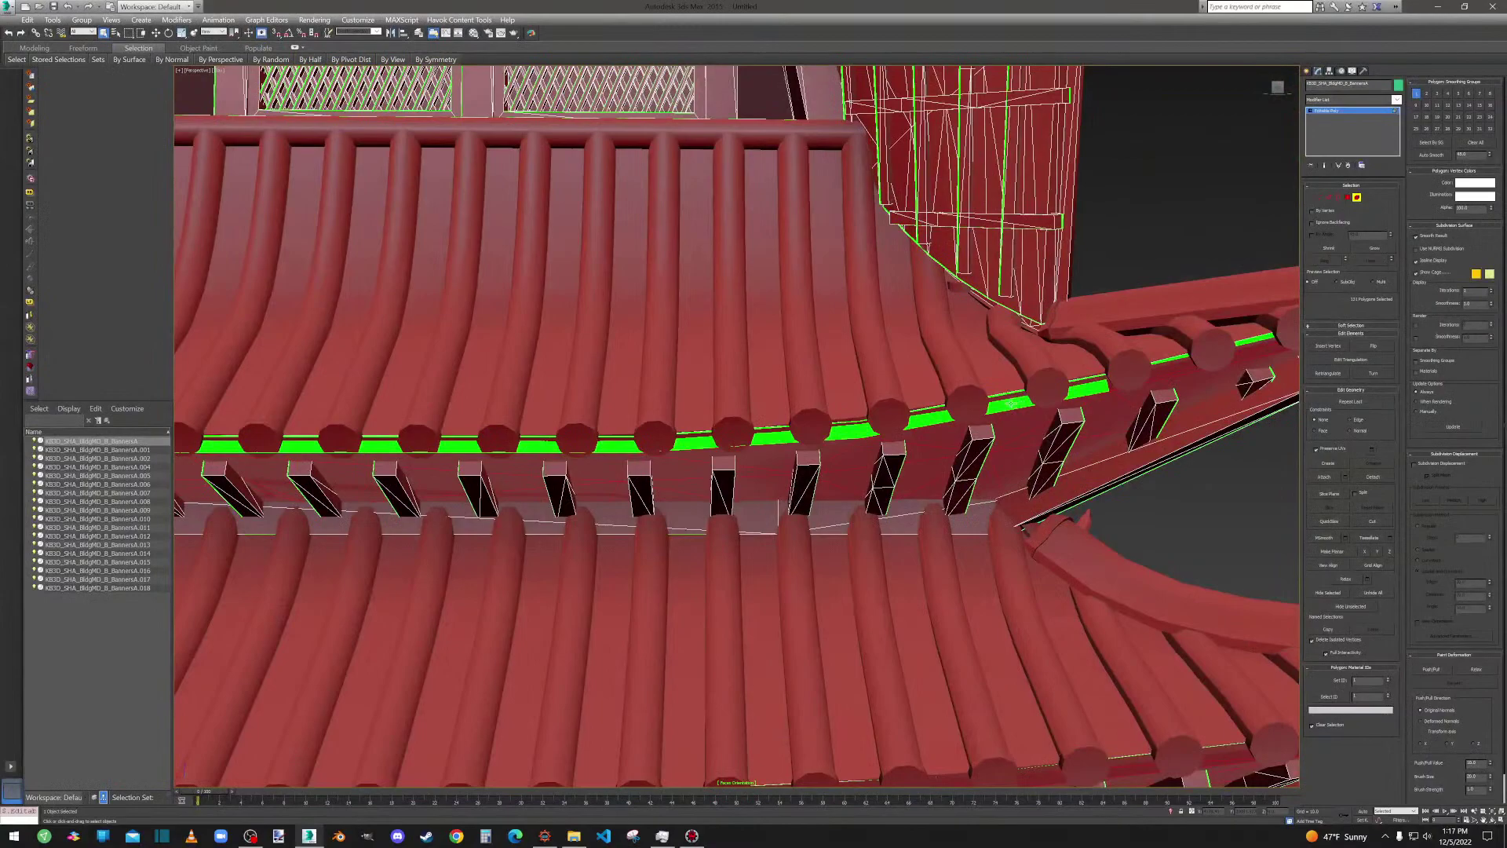
ctrl+click(983, 410)
ctrl+click(679, 448)
ctrl+click(522, 446)
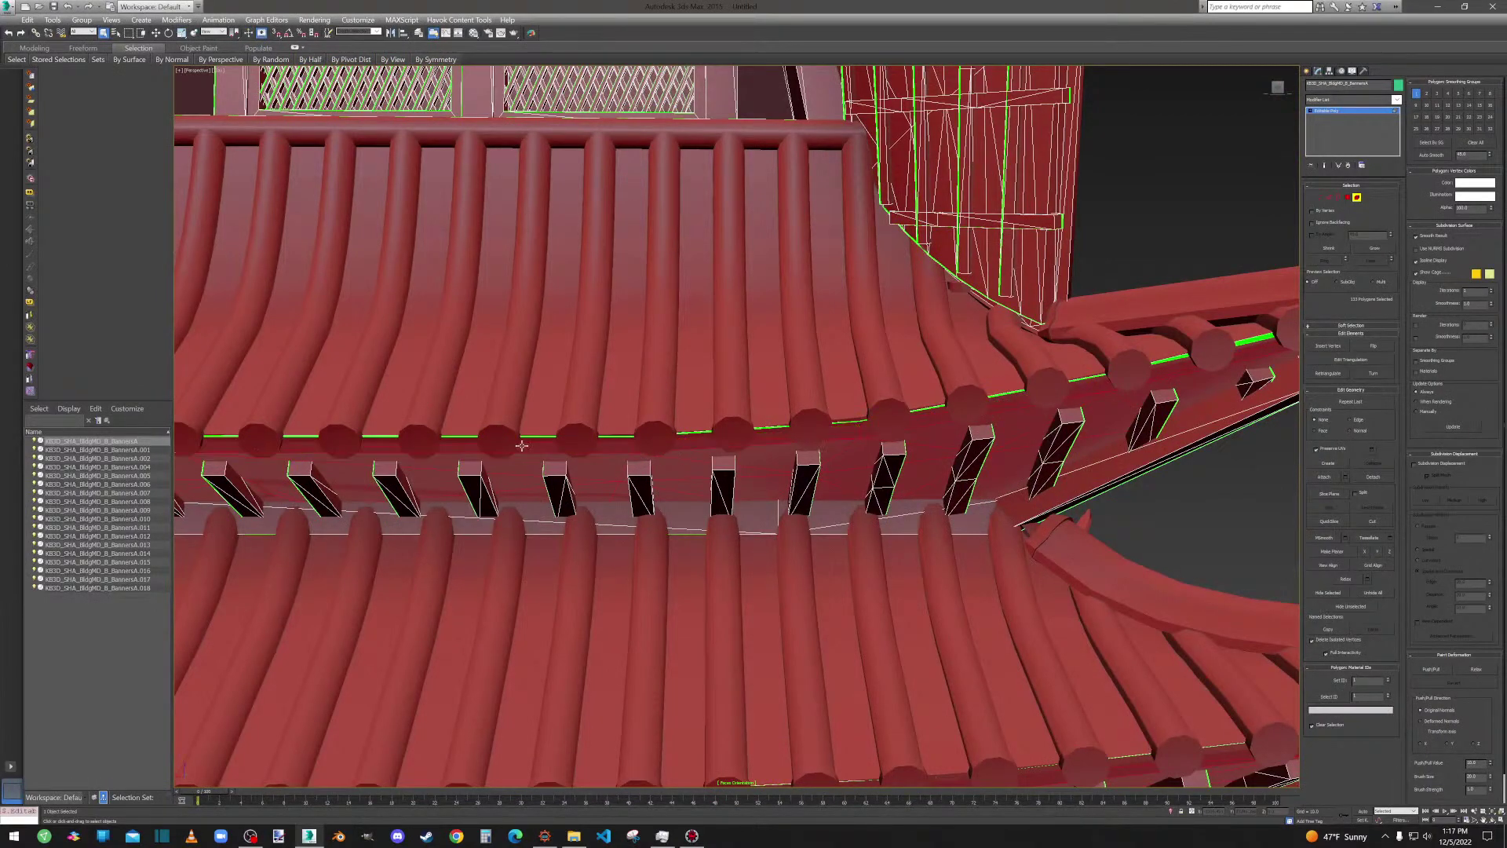
Add the remaining narrow edge strips toward the far corner of the upper roof tier to the element selection.
alt+middle_drag(499, 449, 1275, 481)
ctrl+click(700, 449)
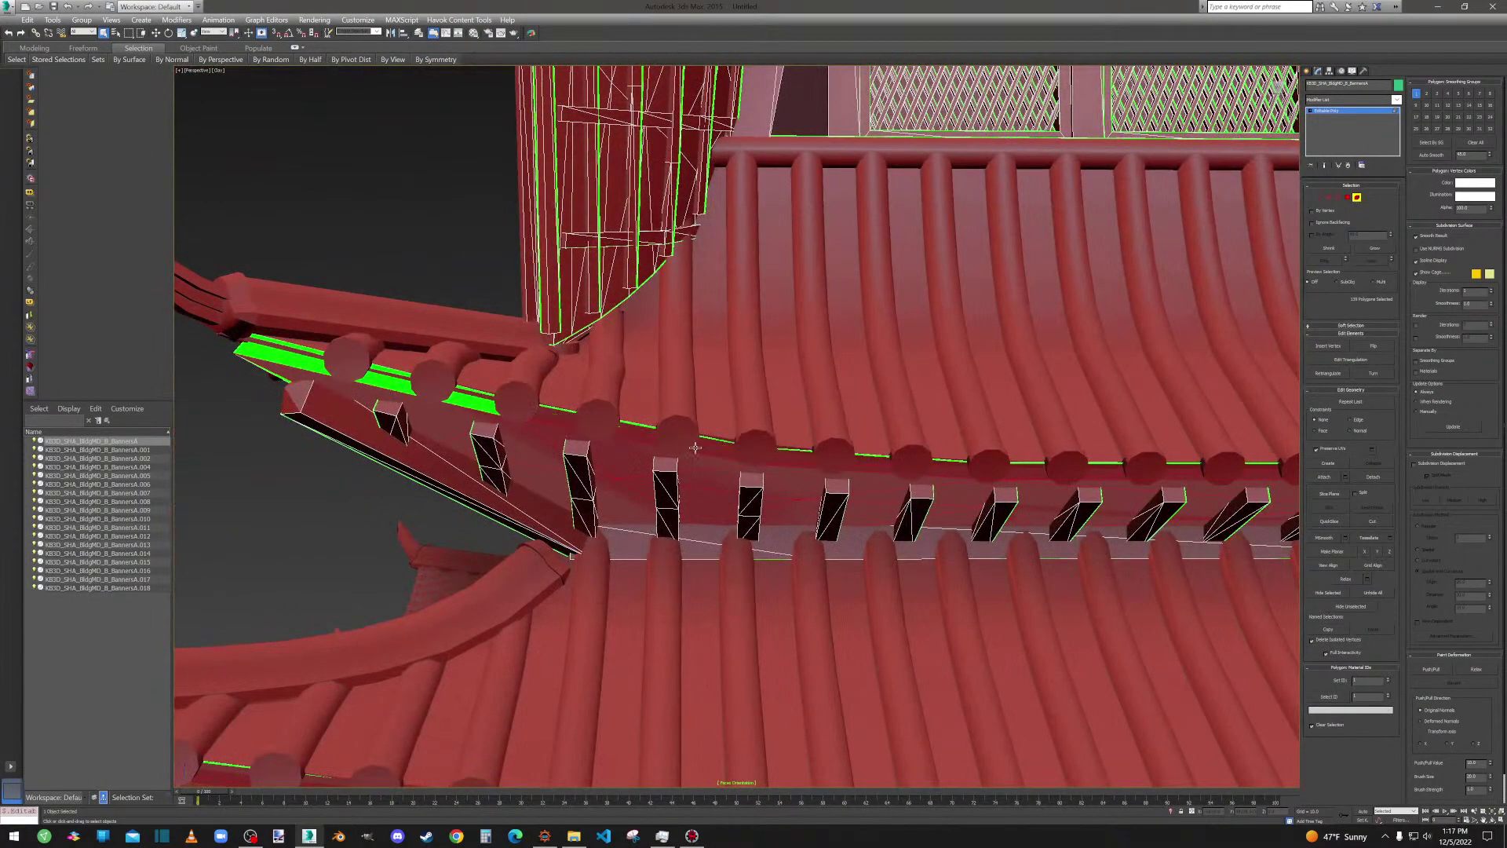
ctrl+click(417, 385)
Add the middle roof tier's underside and its narrow edge strips on the gate-facing side to the element selection.
scroll(417, 384, down, 5)
alt+middle_drag(417, 385, 946, 471)
ctrl+click(750, 471)
ctrl+click(644, 456)
ctrl+click(578, 448)
ctrl+click(479, 437)
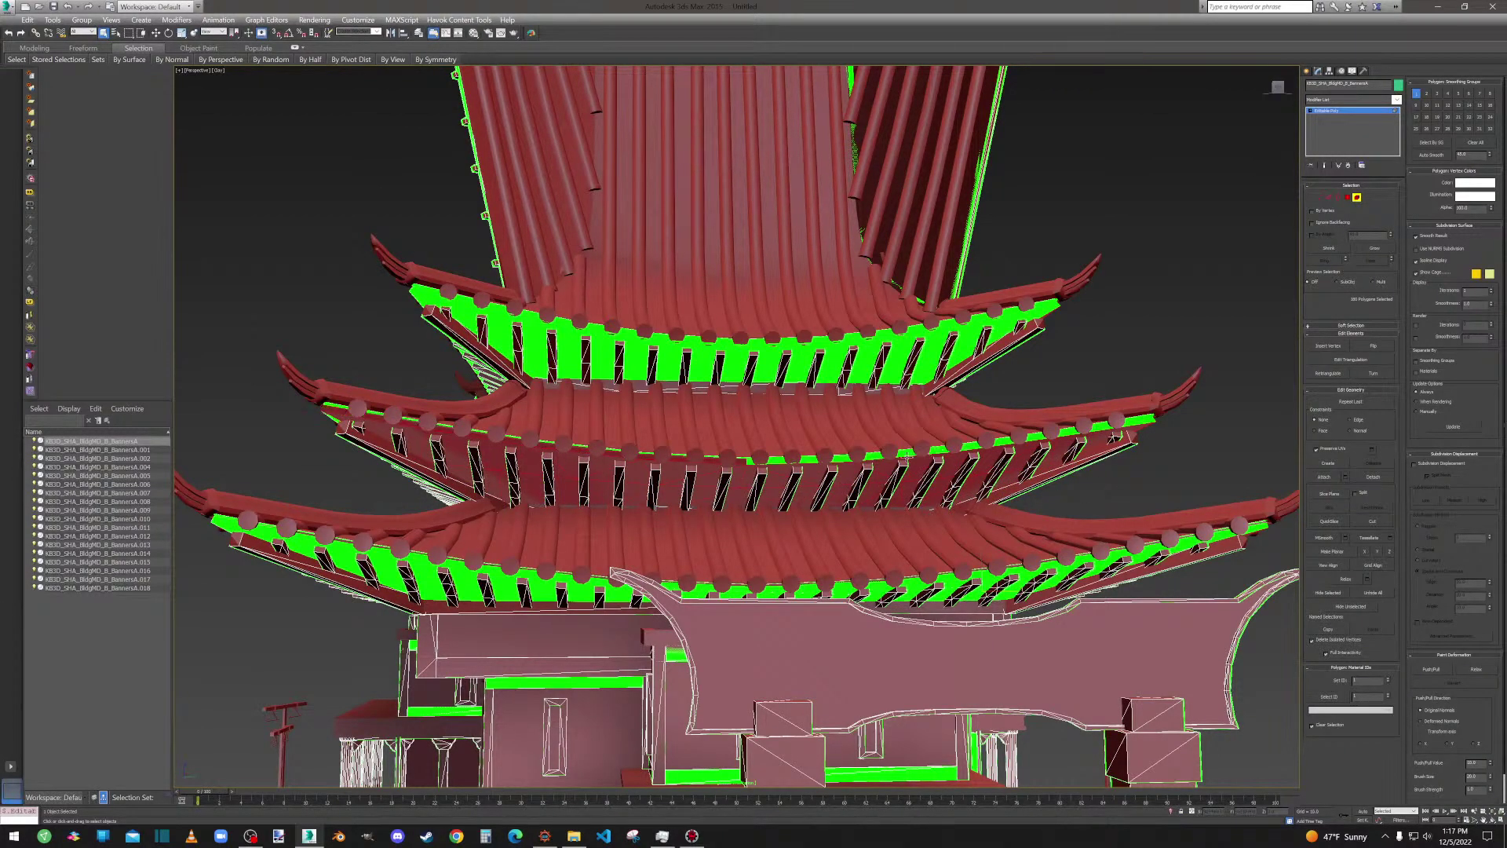
ctrl+click(861, 453)
scroll(996, 444, up, 4)
ctrl+click(998, 443)
ctrl+click(1151, 420)
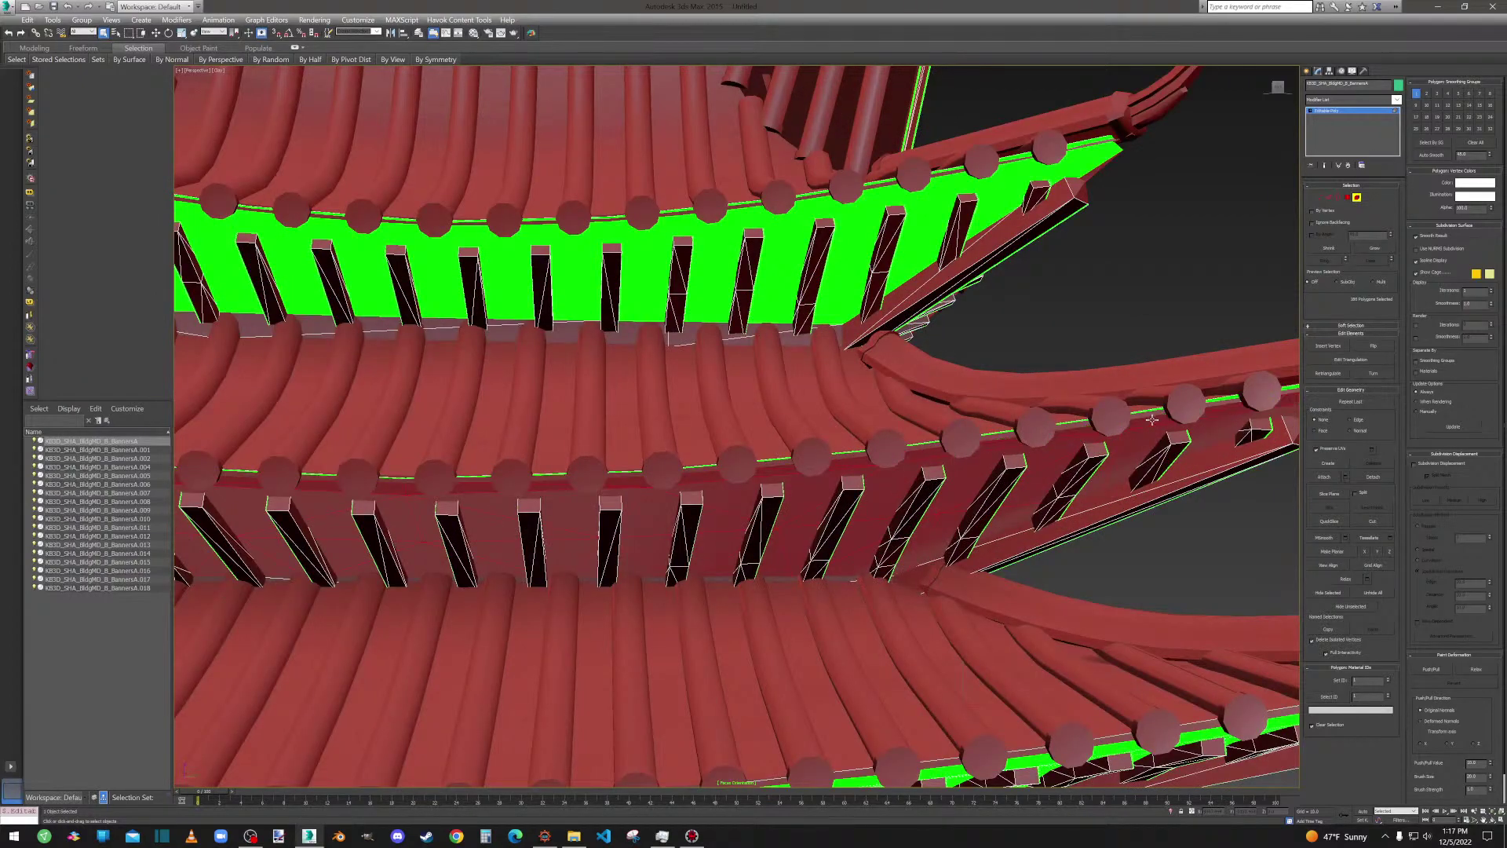
middle_drag(1147, 424, 967, 444)
ctrl+click(1079, 432)
Add the upper roof tier's underside and its narrow edge strips on the gate-facing side to the element selection.
middle_drag(961, 314, 1154, 458)
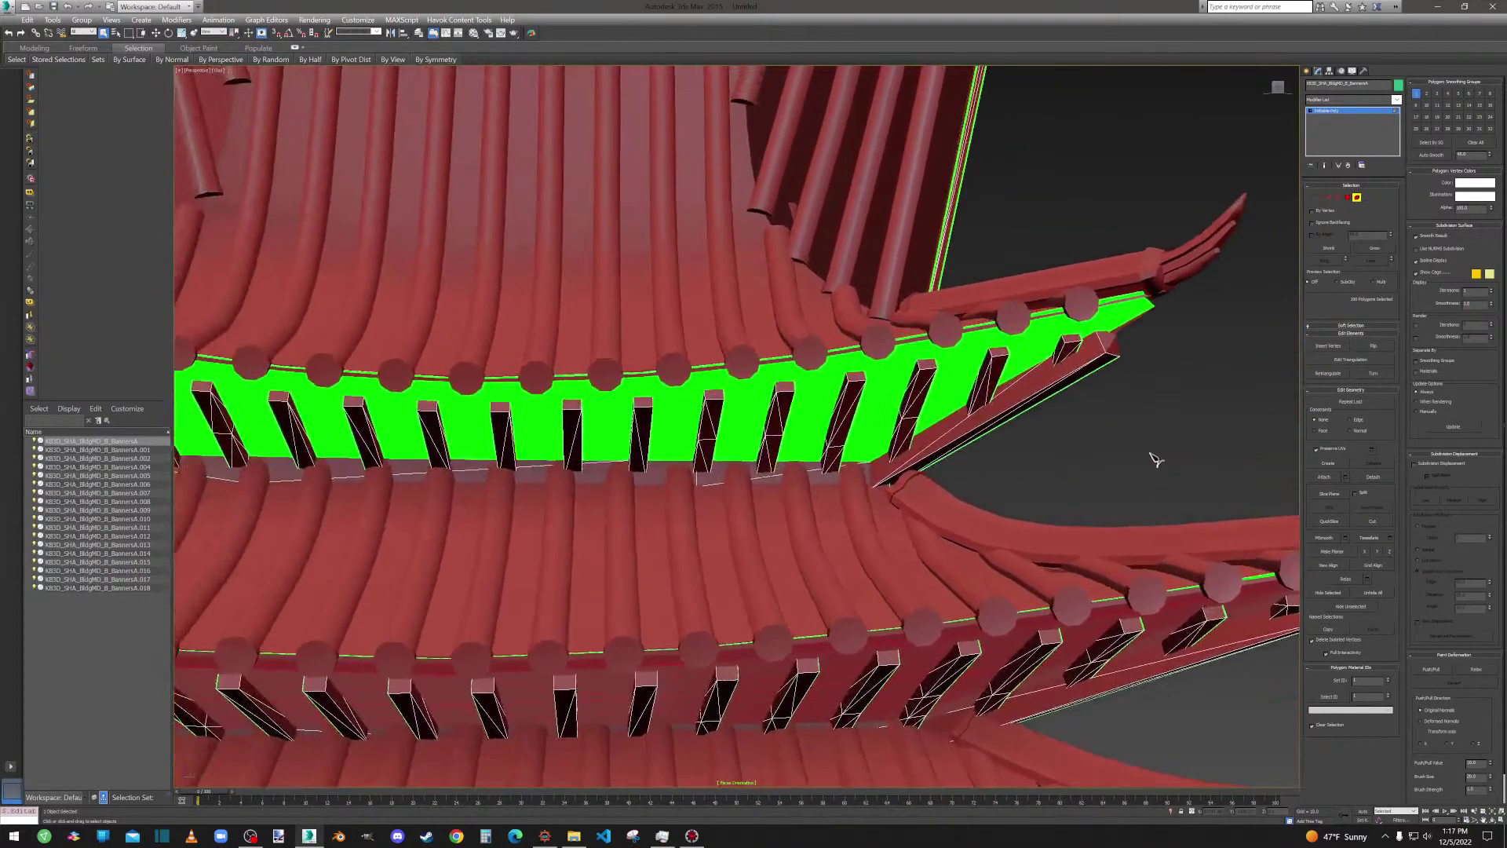
ctrl+click(1047, 336)
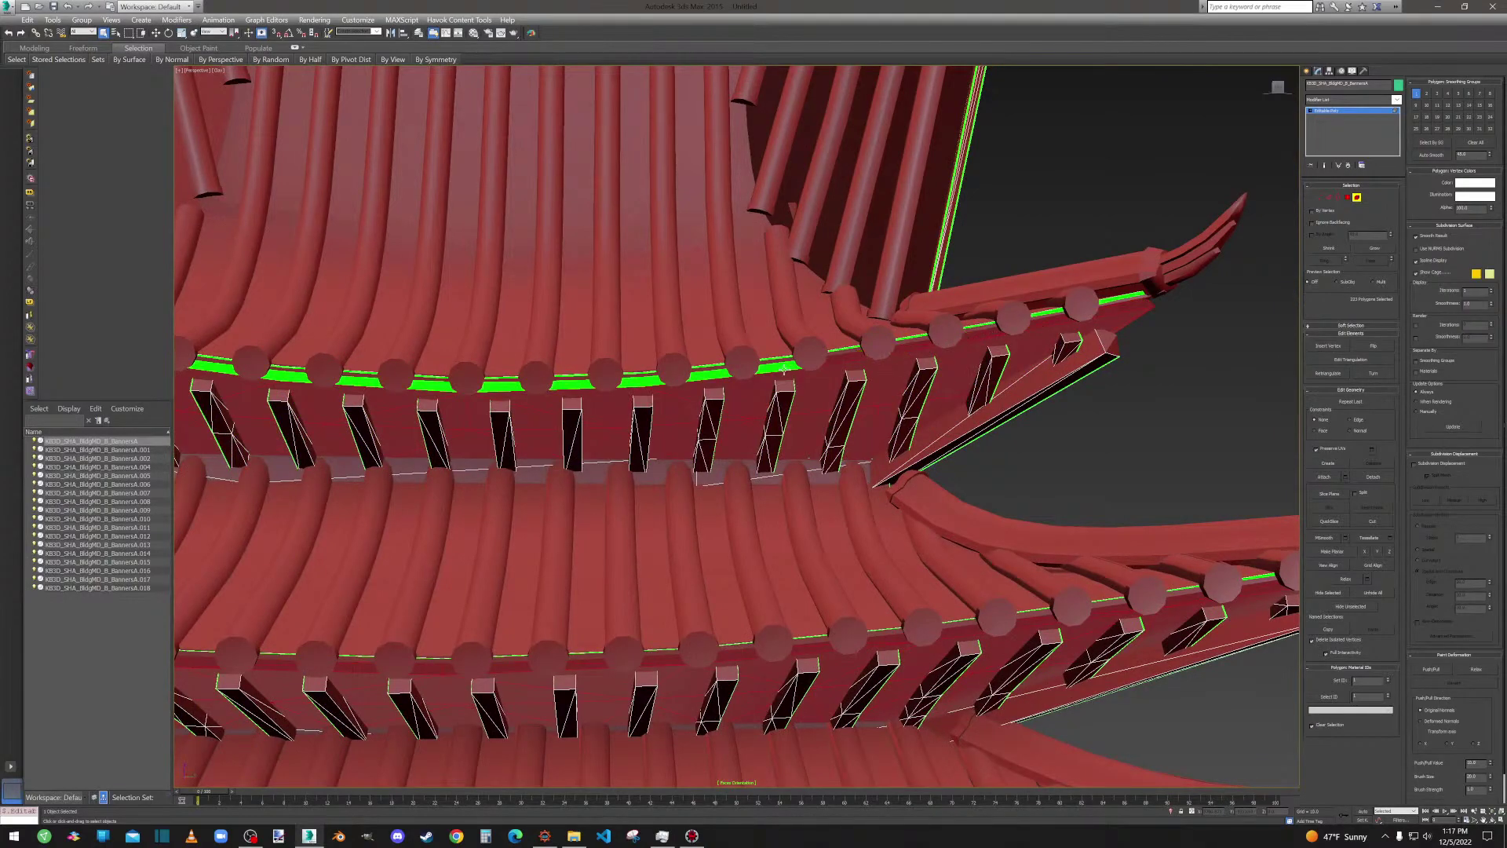
ctrl+click(668, 376)
ctrl+click(613, 381)
ctrl+click(444, 388)
alt+middle_drag(444, 388, 970, 458)
ctrl+click(969, 458)
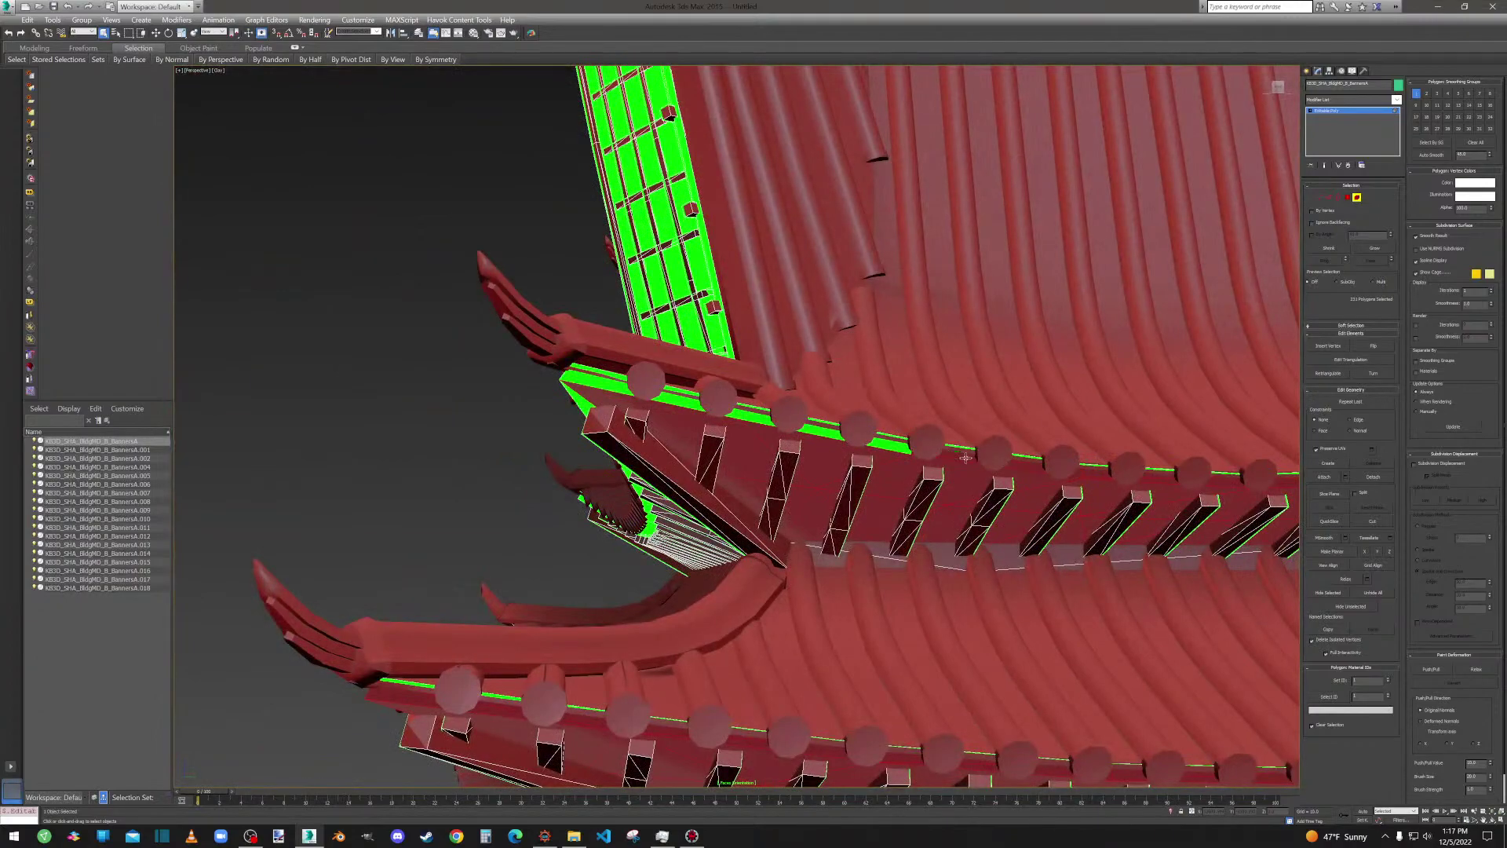
ctrl+click(895, 449)
ctrl+click(686, 404)
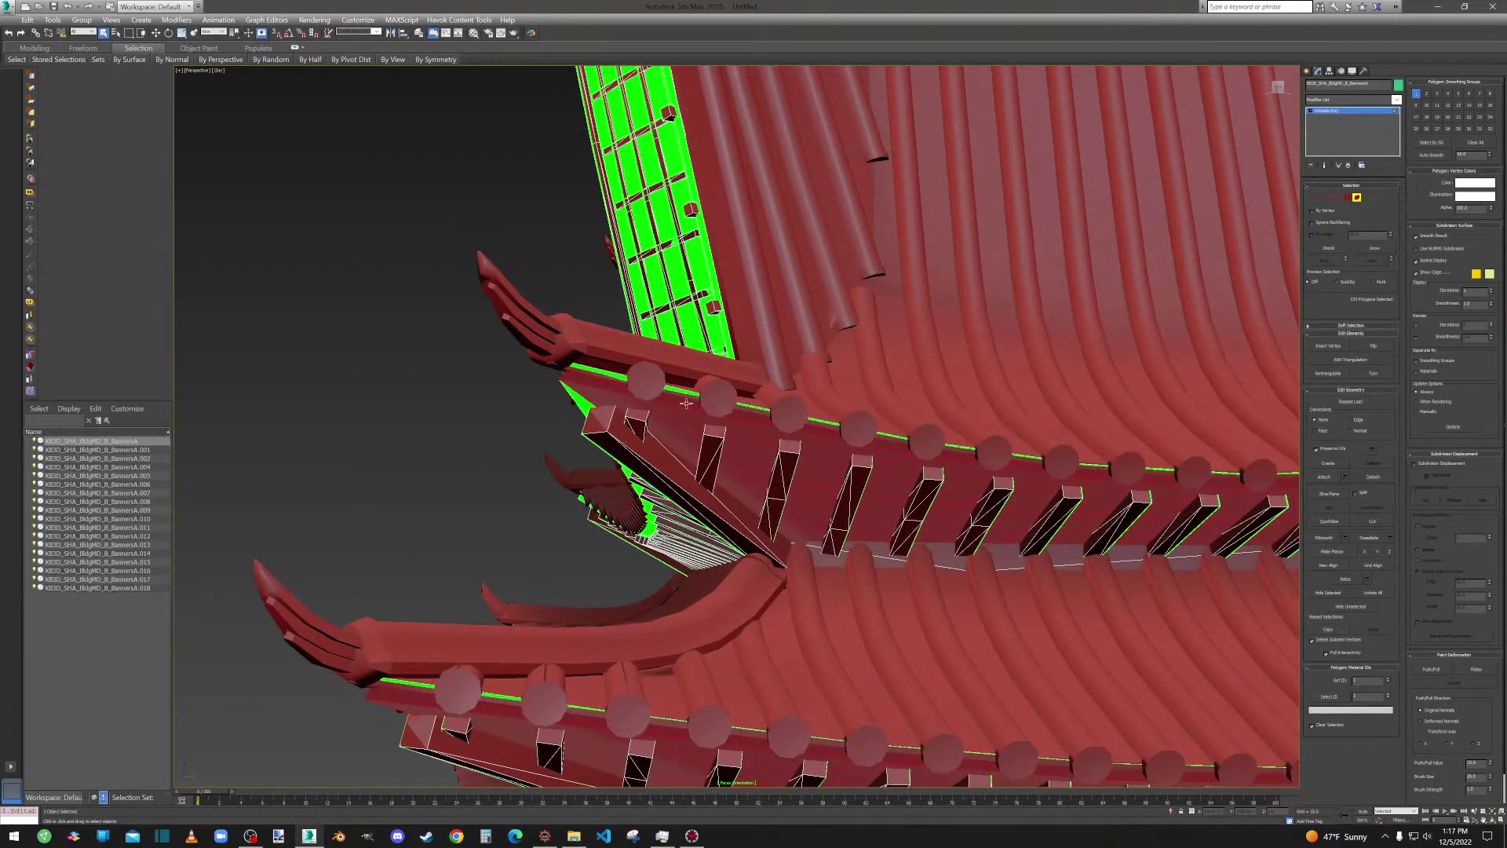
ctrl+click(735, 527)
Add the lowest roof tier's underside and the edge strips near its first corner on the gate-facing side to the selection.
scroll(735, 528, down, 8)
middle_drag(734, 527, 566, 283)
scroll(675, 322, up, 4)
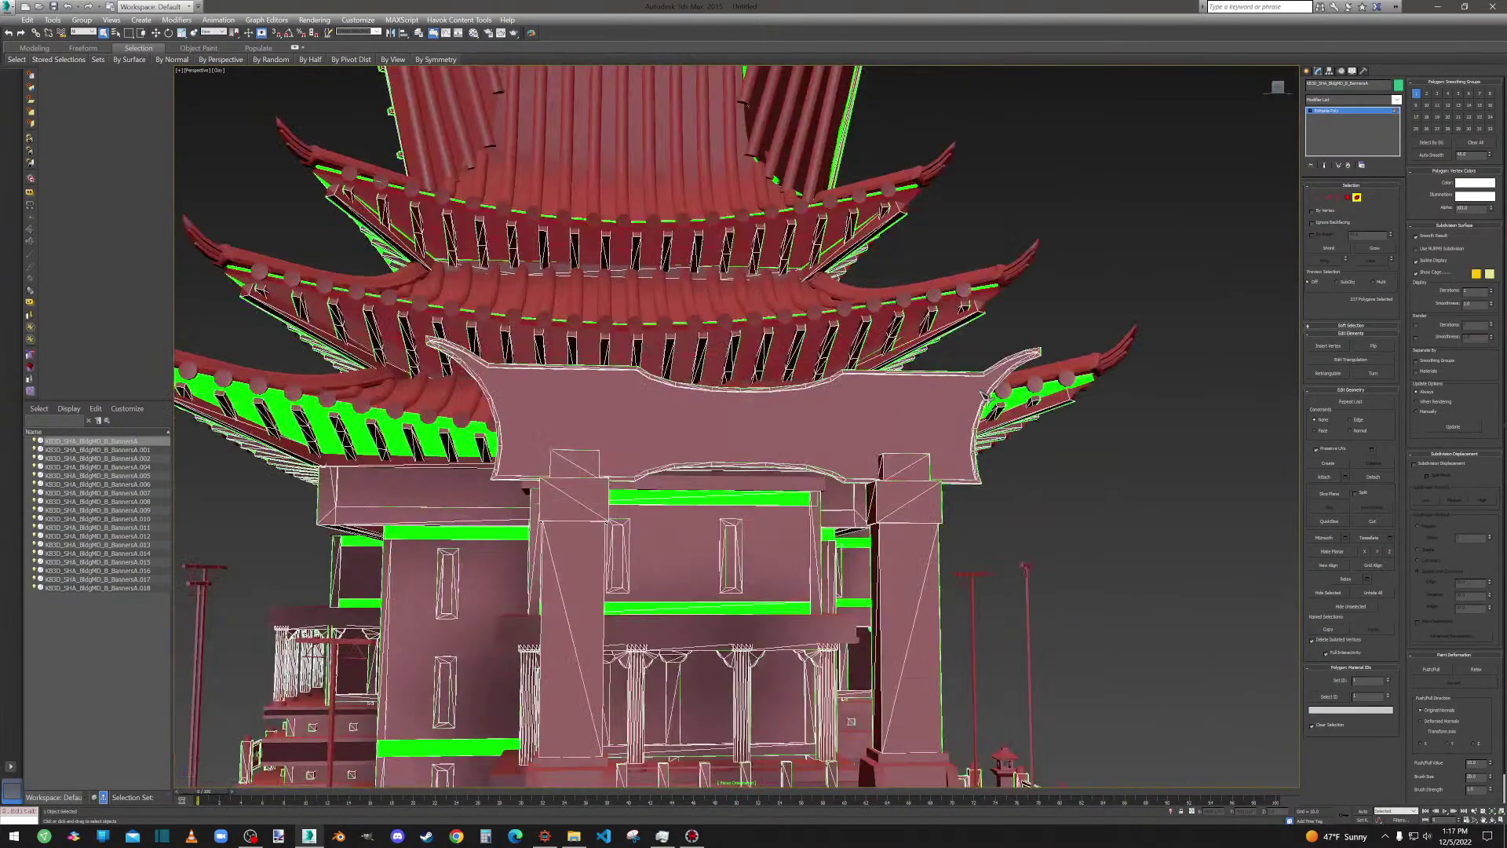
ctrl+click(1018, 403)
ctrl+click(1019, 395)
alt+middle_drag(1019, 395, 926, 469)
scroll(934, 467, up, 4)
ctrl+click(964, 422)
ctrl+click(890, 420)
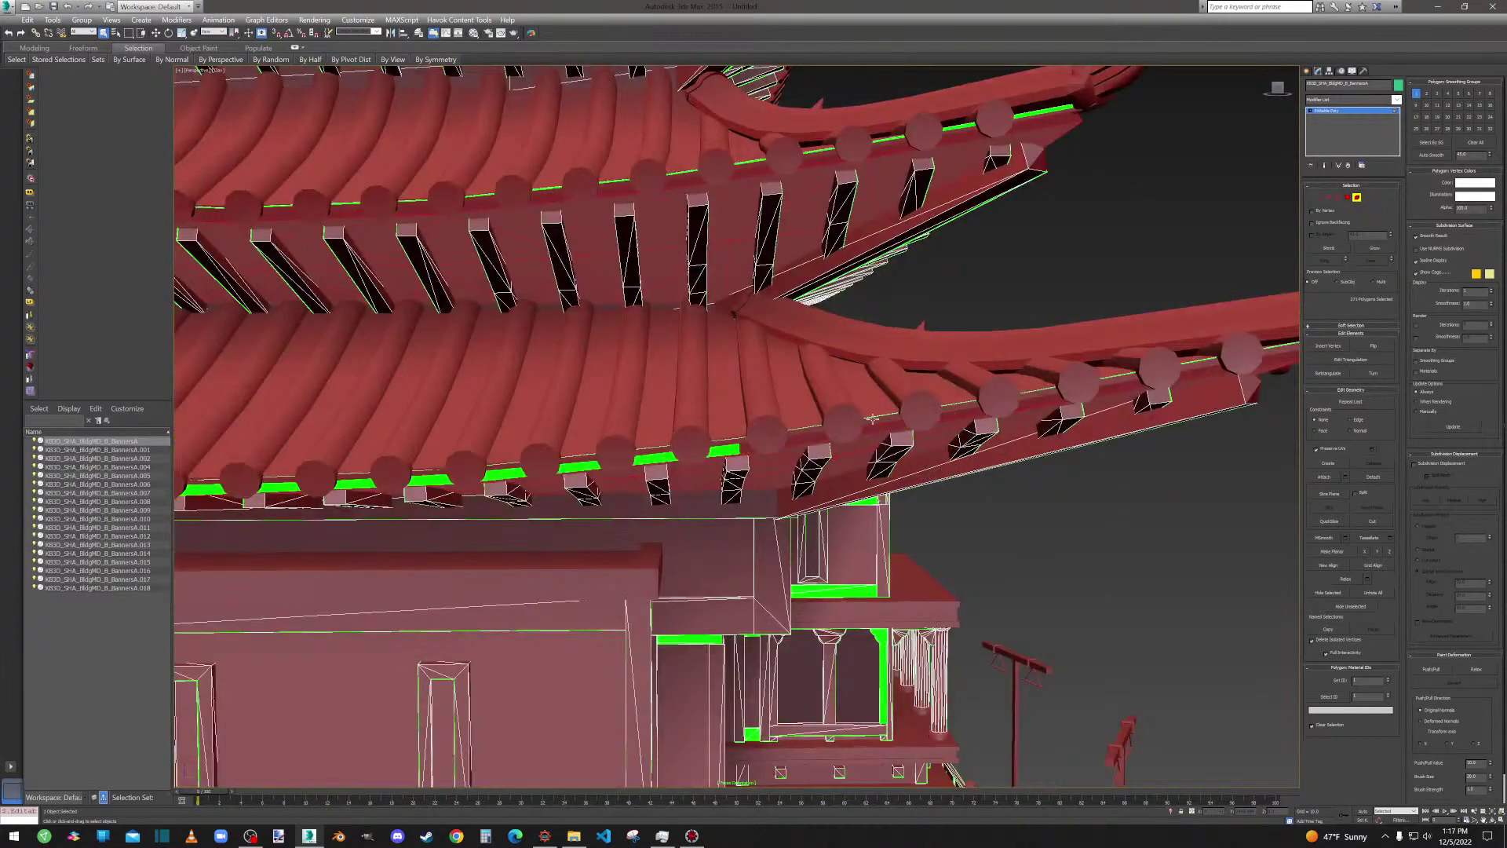
Add the narrow edge strips along the middle stretch of the lowest roof tier on the gate-facing side to the selection.
ctrl+click(721, 449)
ctrl+click(654, 458)
ctrl+click(579, 466)
ctrl+click(504, 471)
ctrl+click(431, 478)
middle_drag(433, 479, 1190, 486)
ctrl+click(684, 484)
ctrl+click(761, 487)
ctrl+click(836, 491)
ctrl+click(912, 493)
Add the remaining edge strips of the lowest roof tier, up to its opposite corner on the gate-facing side, to the selection.
ctrl+click(614, 478)
ctrl+click(537, 472)
ctrl+click(457, 464)
ctrl+click(381, 456)
ctrl+click(294, 444)
ctrl+click(212, 432)
scroll(800, 512, down, 8)
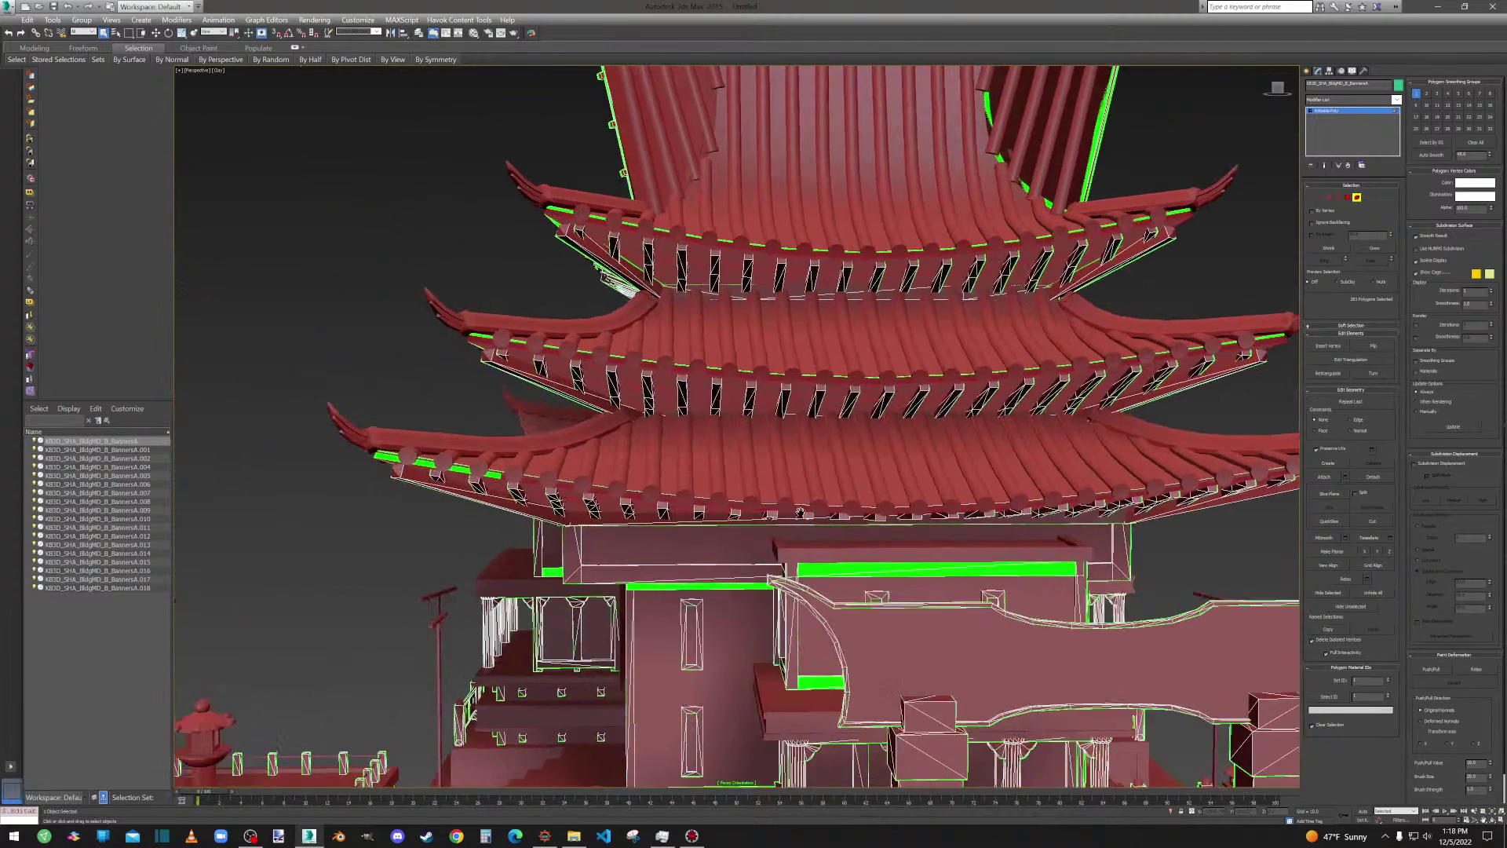
middle_drag(799, 512, 991, 548)
scroll(593, 482, up, 4)
ctrl+click(598, 473)
ctrl+click(546, 463)
Add the backing surfaces behind both latticed wing panels and the slanted beam beside the lattice windows to the element selection.
middle_drag(606, 507, 618, 561)
scroll(841, 420, down, 3)
alt+middle_drag(841, 432, 677, 208)
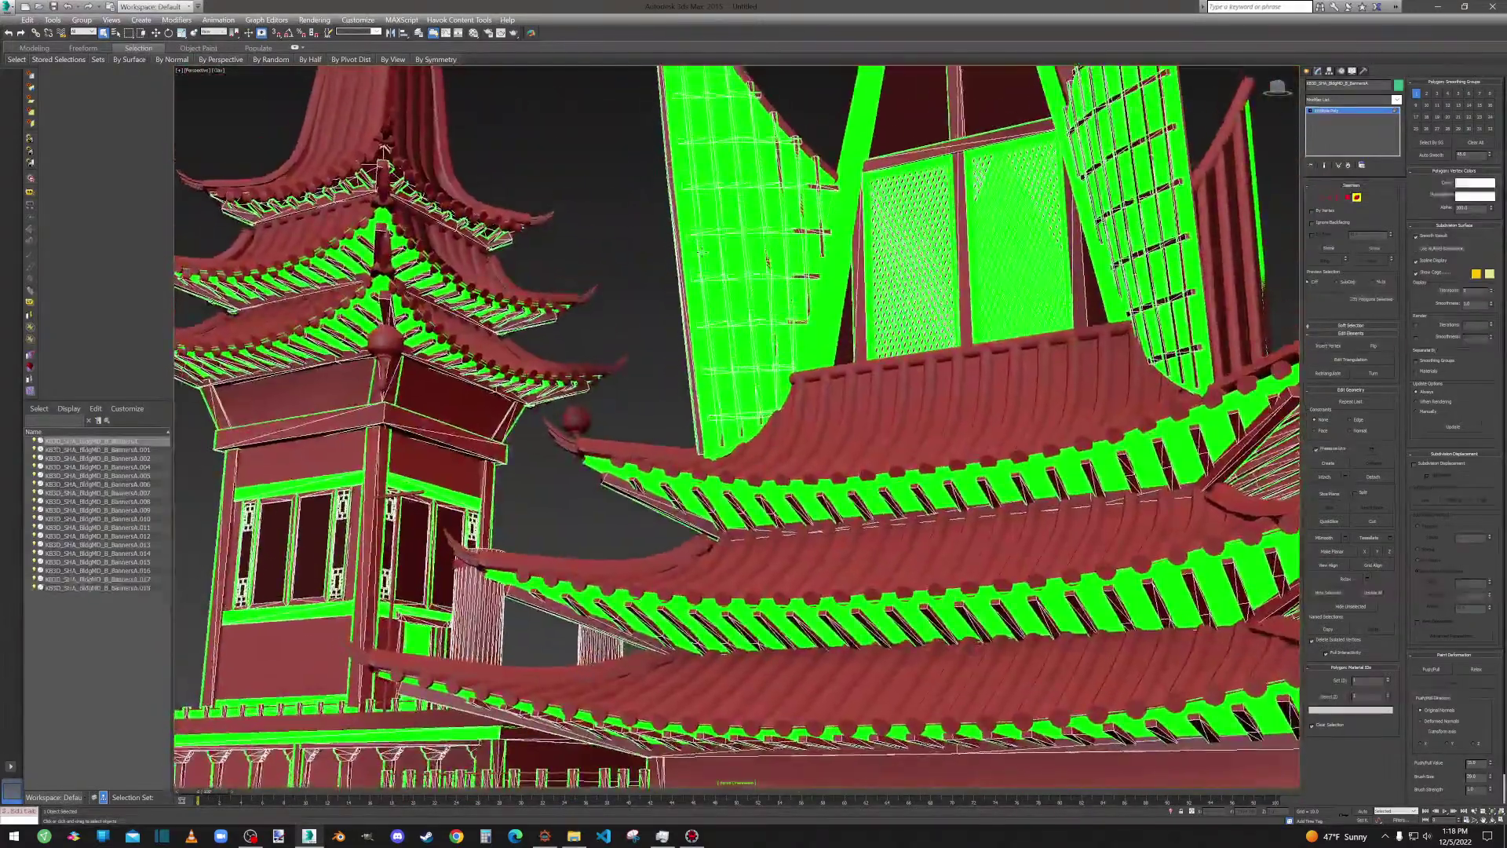
ctrl+click(711, 205)
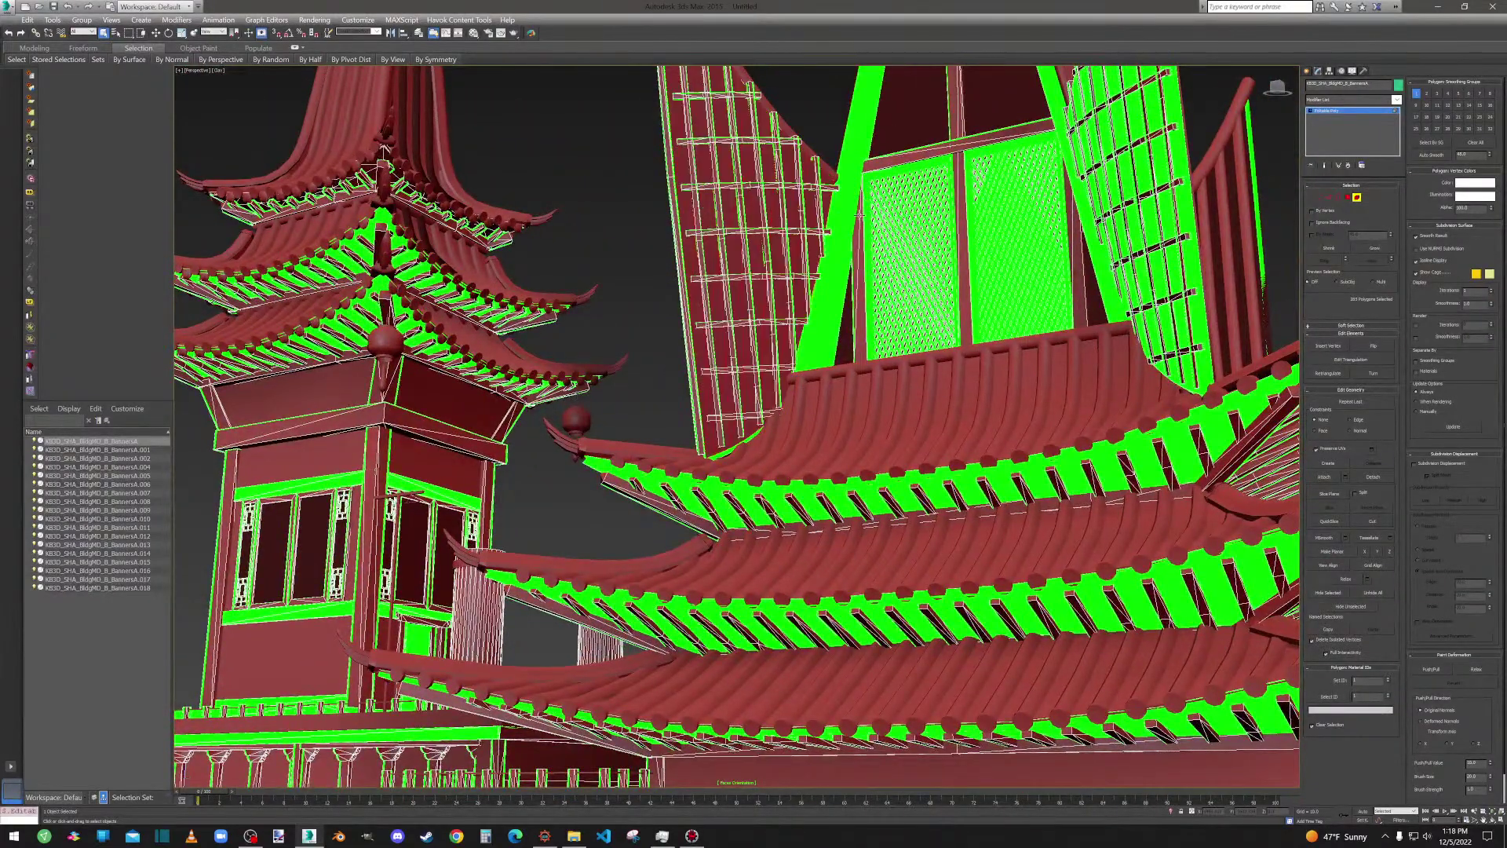
ctrl+click(847, 211)
ctrl+click(837, 193)
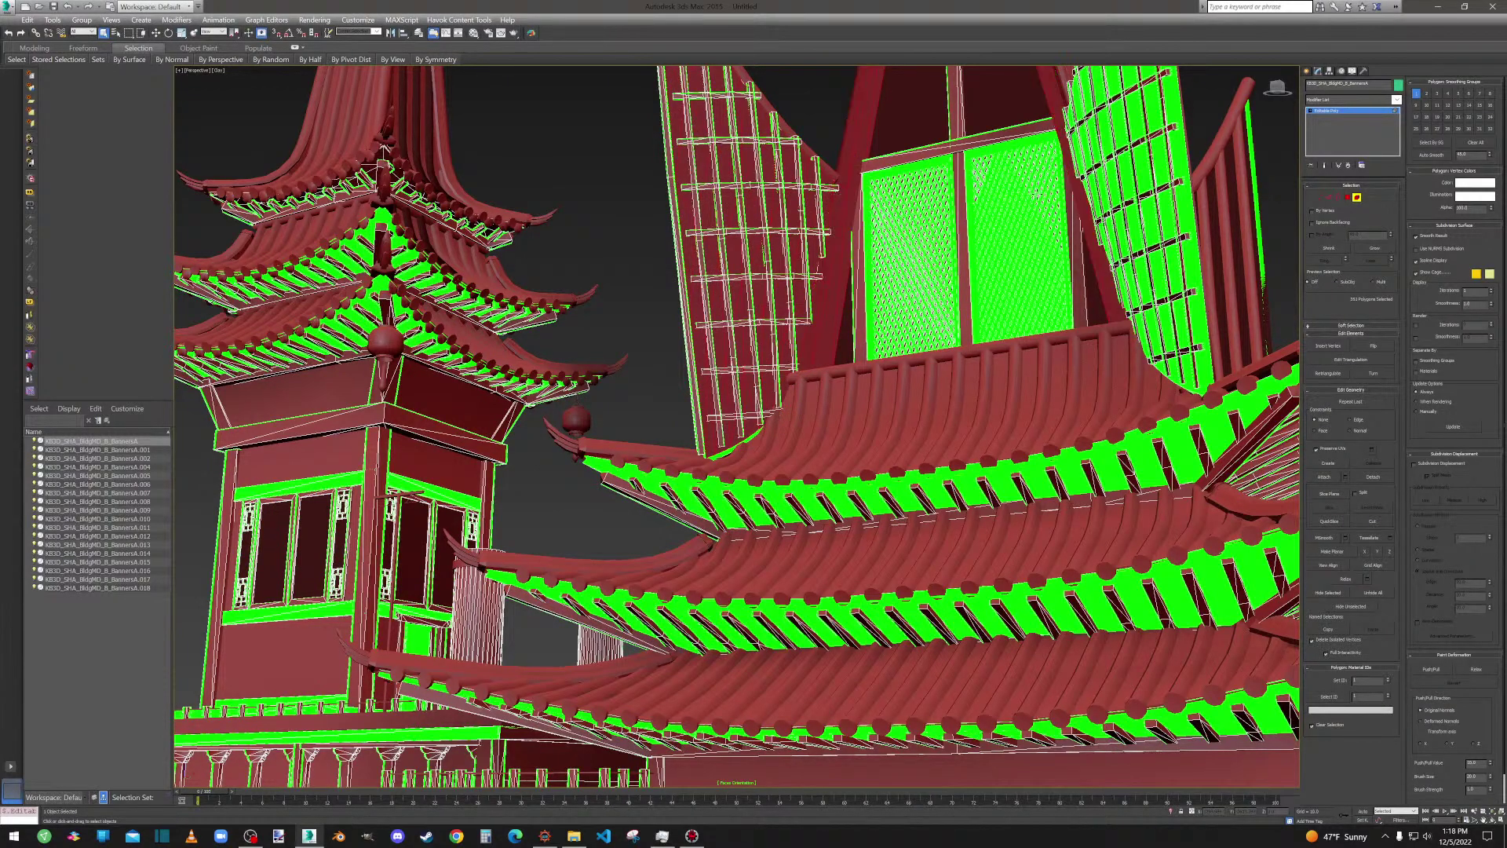
ctrl+click(1112, 179)
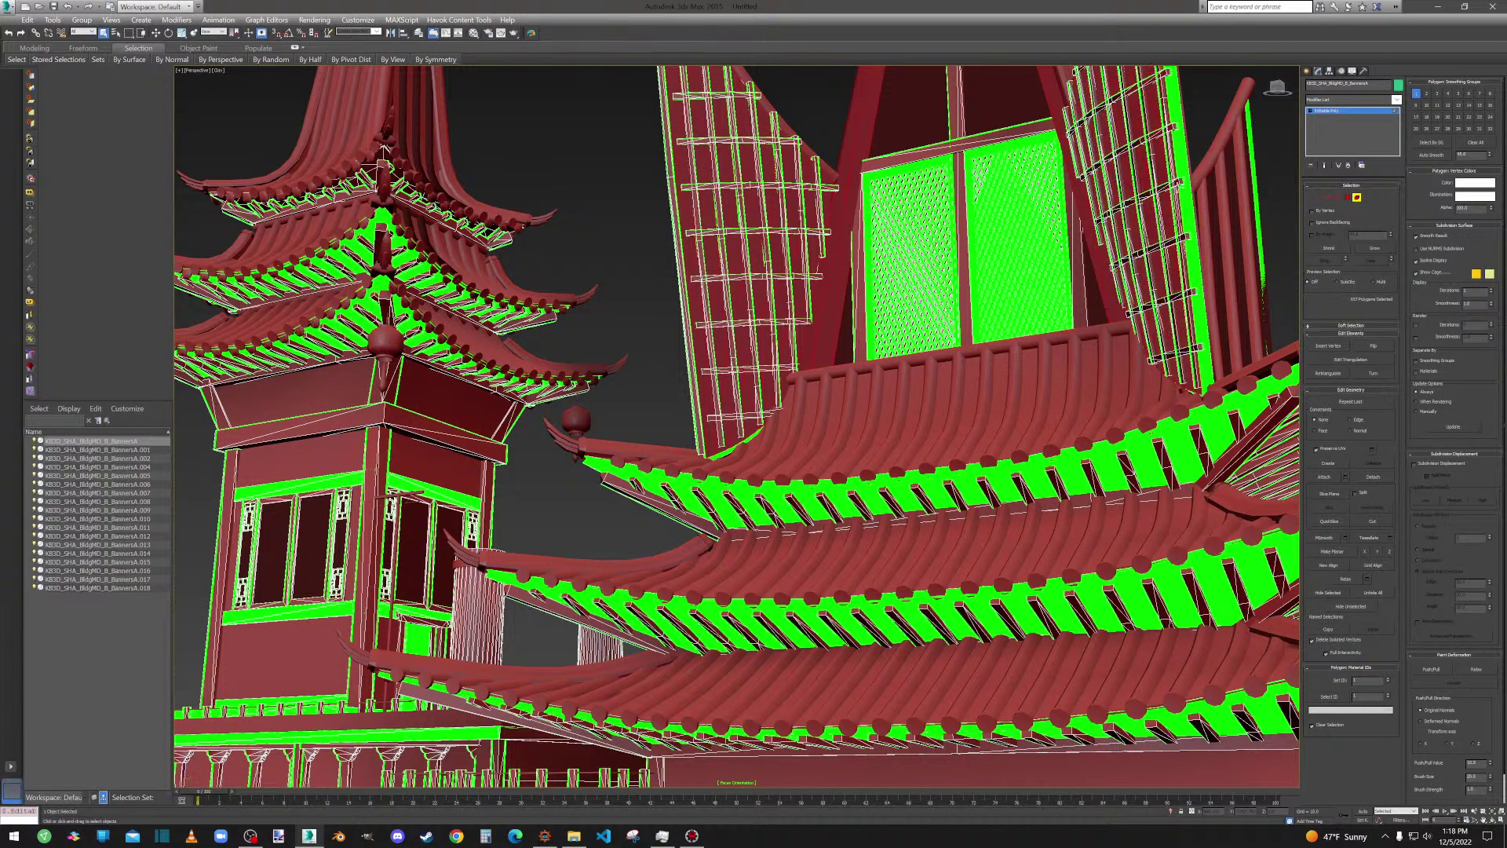
Add the outer edge pieces along the middle of the wing panel beside the lattice windows to the element selection.
scroll(1112, 179, down, 3)
alt+middle_drag(1051, 200, 990, 330)
ctrl+click(1025, 314)
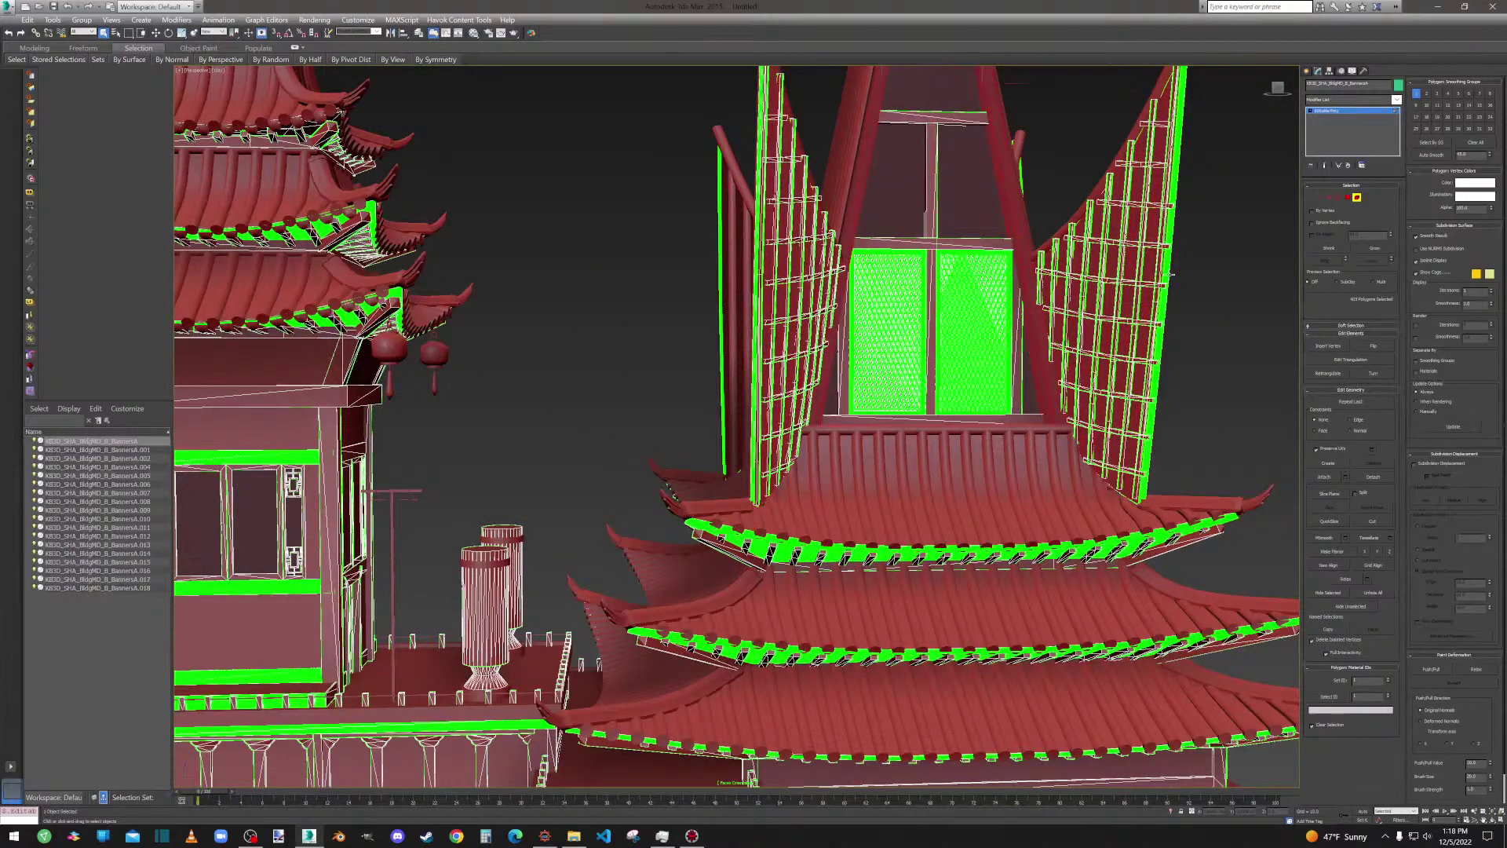
scroll(1168, 275, up, 6)
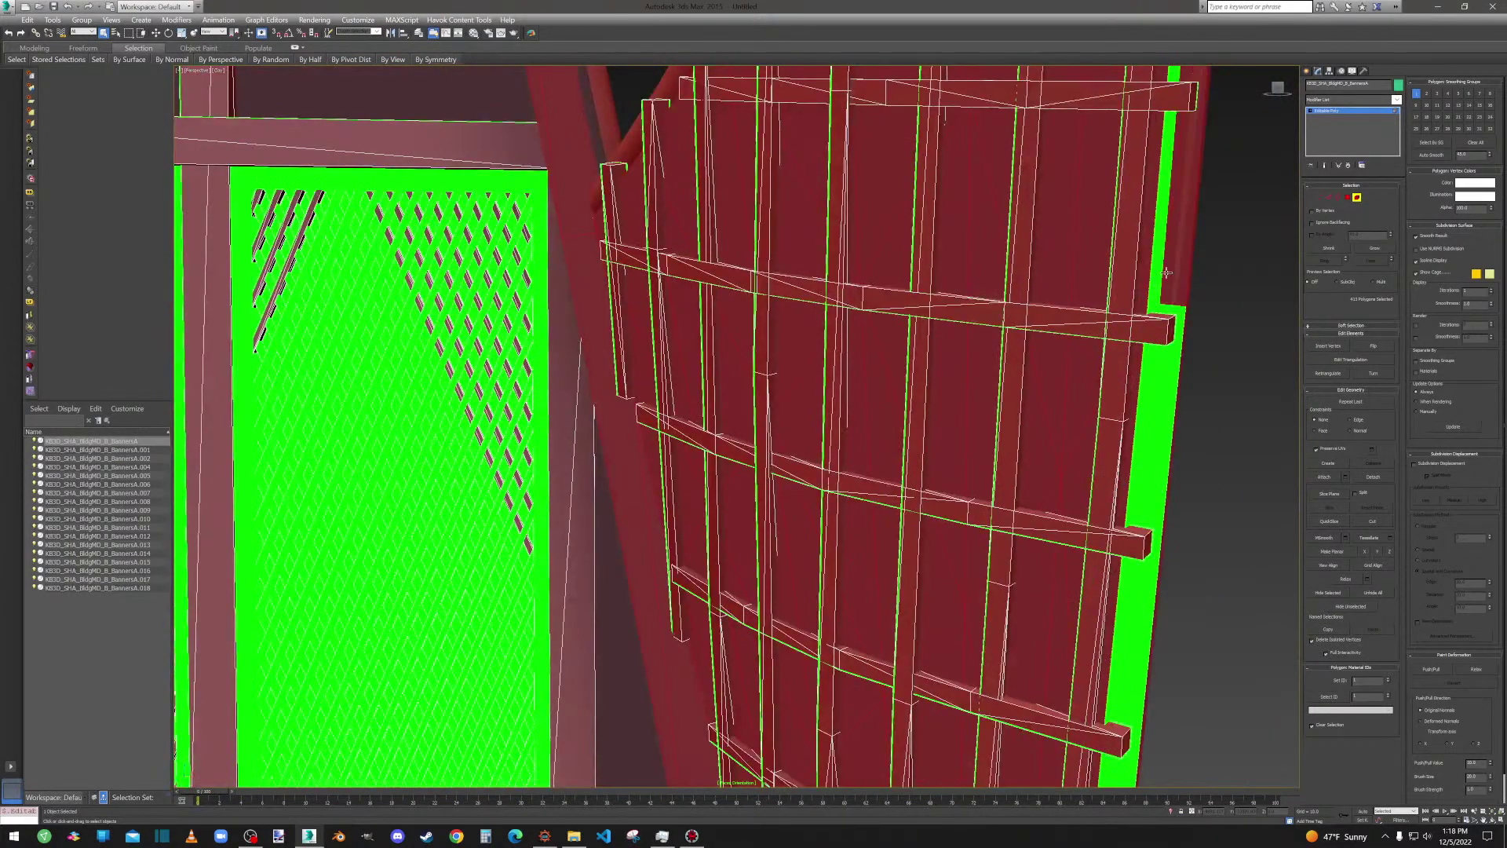
ctrl+click(1160, 266)
ctrl+click(1169, 360)
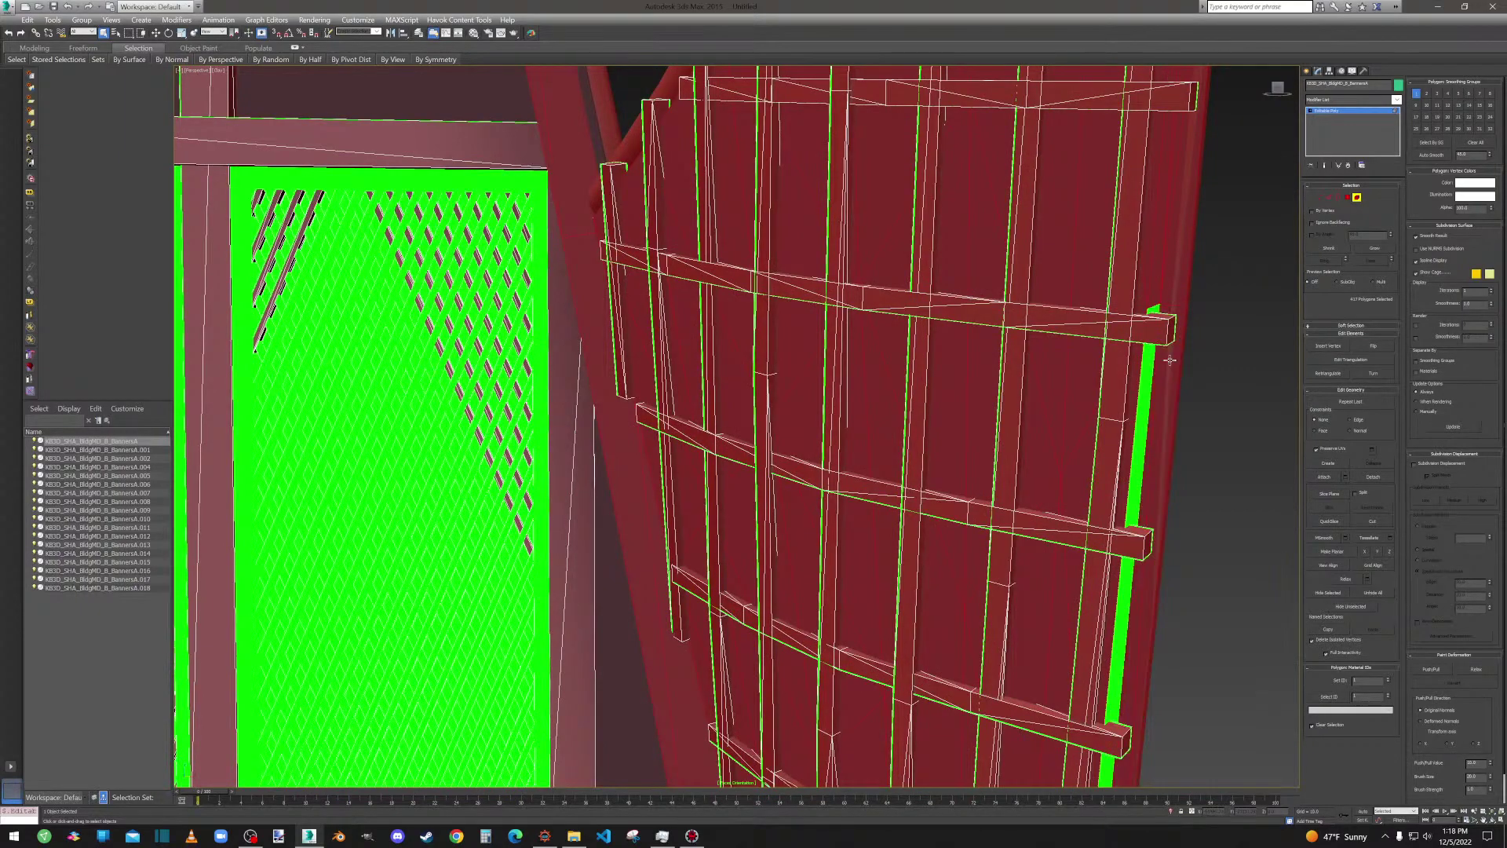
ctrl+click(1156, 310)
scroll(1154, 392, down, 5)
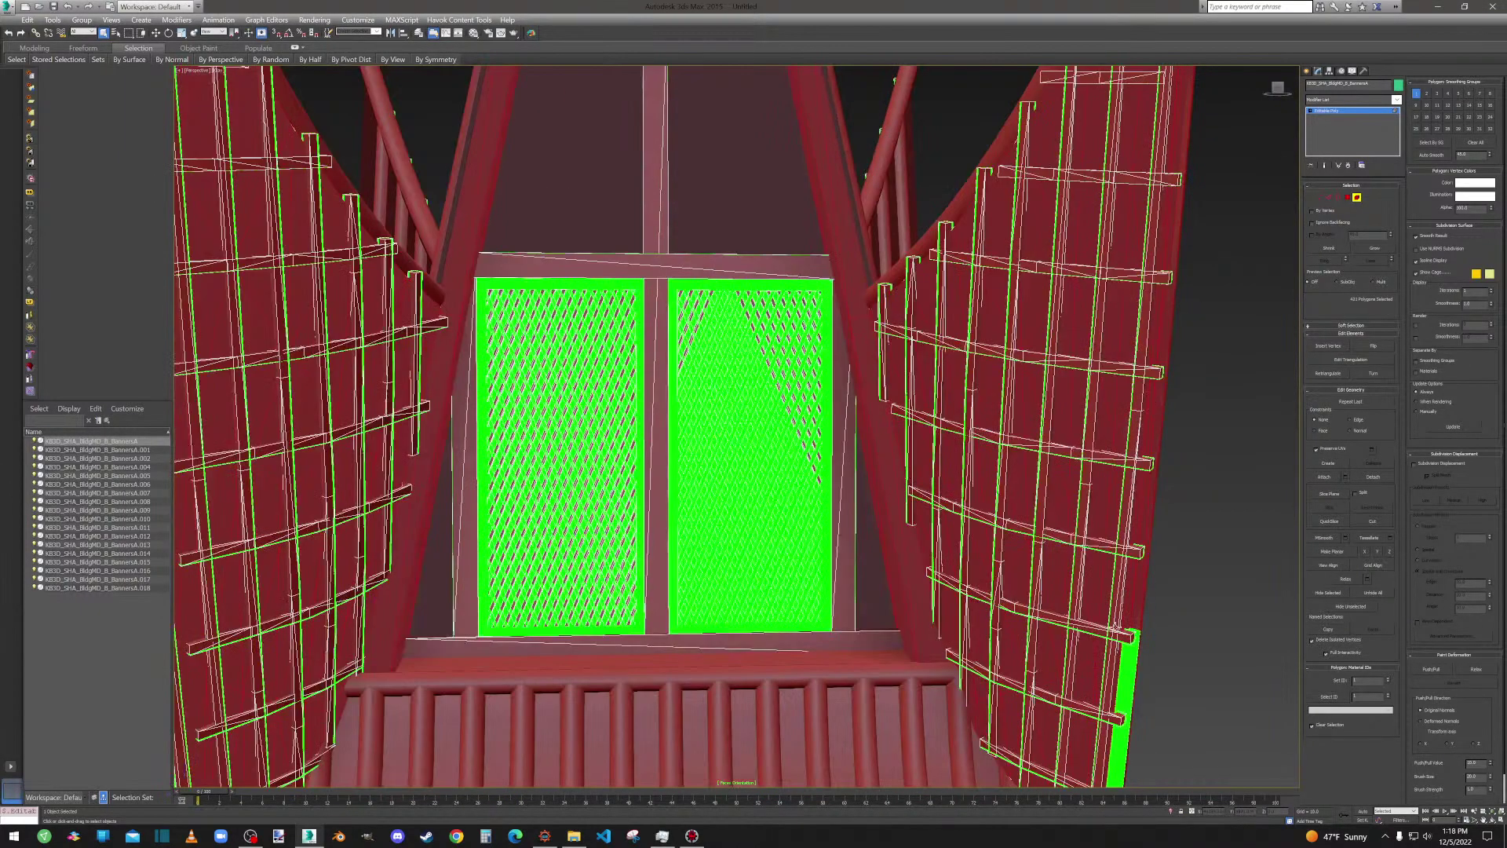
ctrl+click(1121, 681)
Add the lowest and topmost outer edge pieces of the same wing panel to the element selection.
middle_drag(1121, 681, 1127, 503)
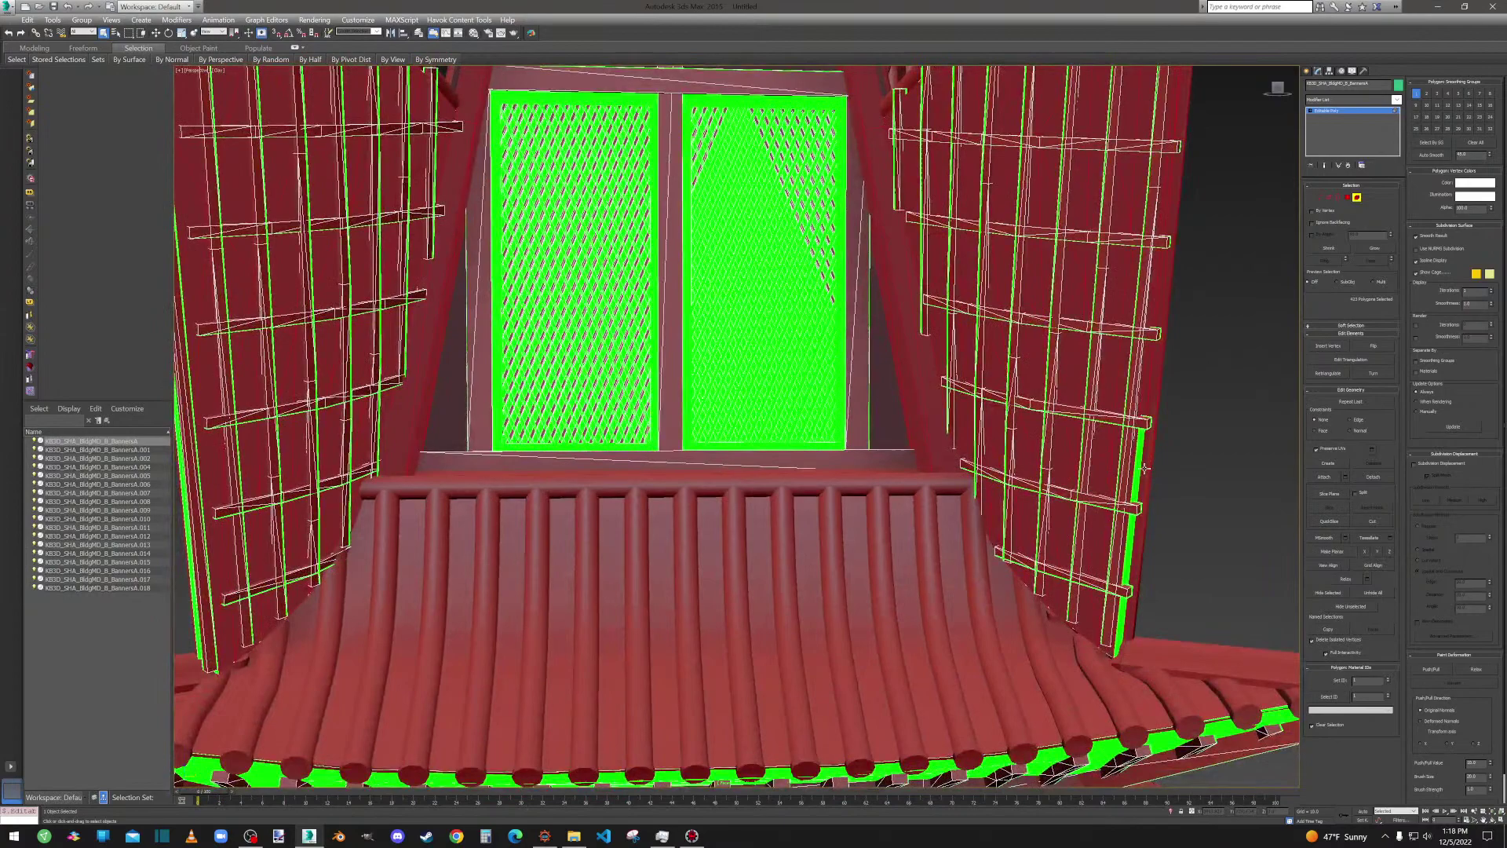
scroll(1143, 465, up, 5)
scroll(1081, 469, down, 5)
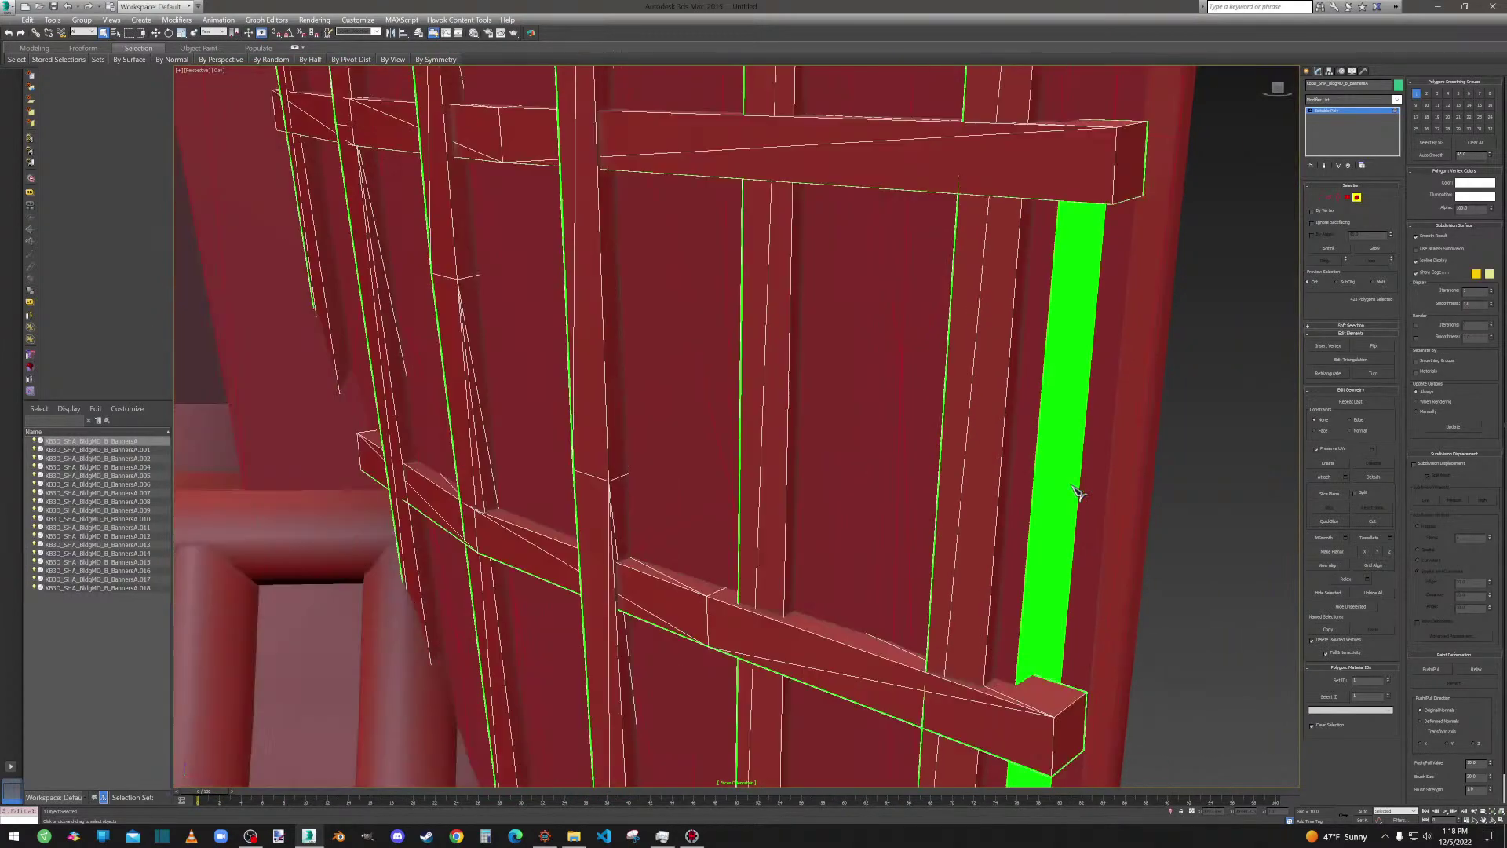
scroll(1073, 458, down, 8)
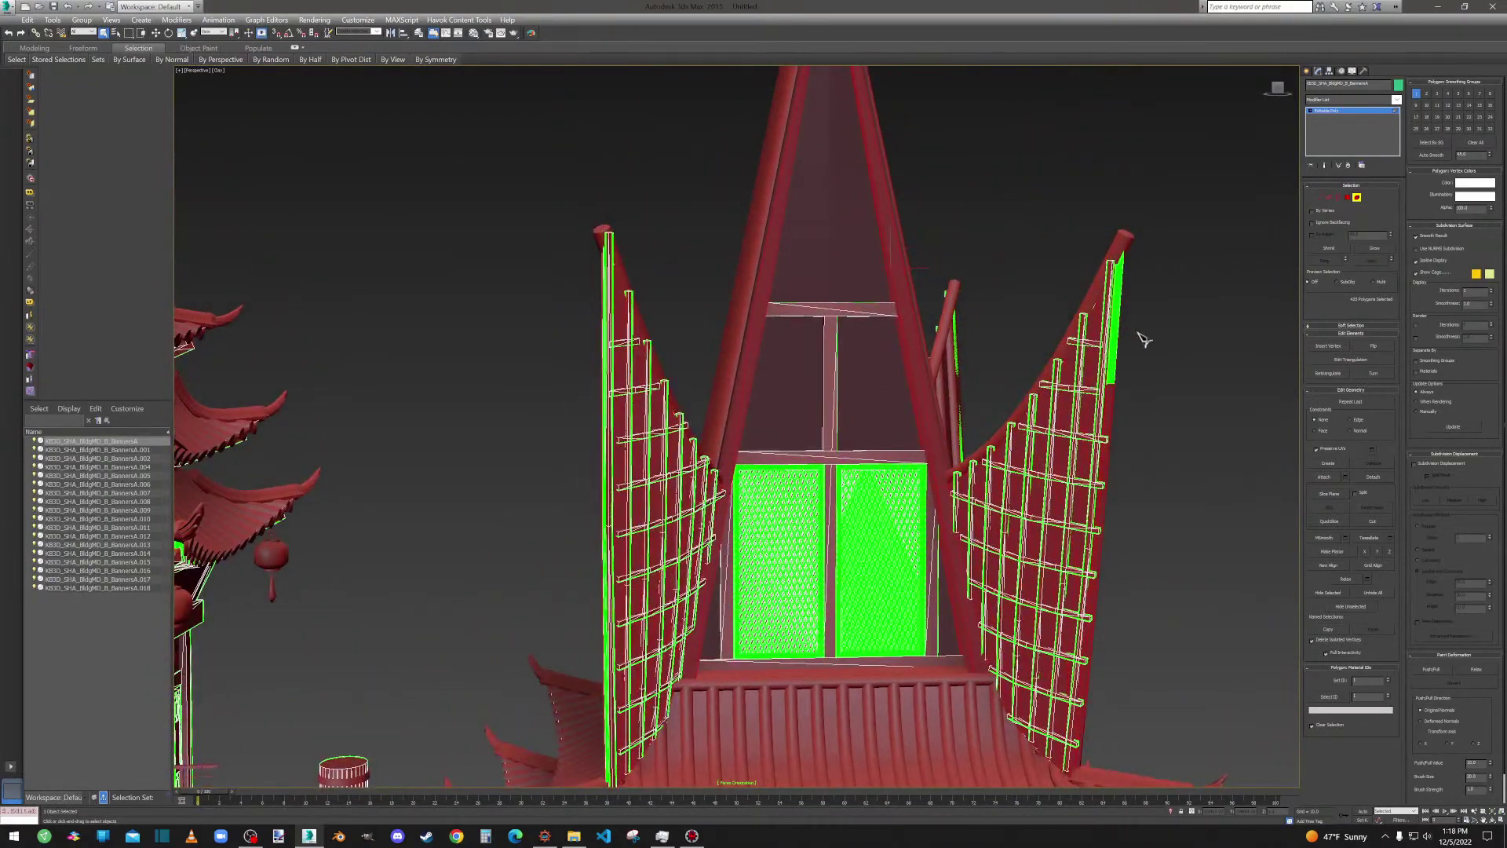
scroll(1115, 322, up, 8)
scroll(1022, 262, down, 8)
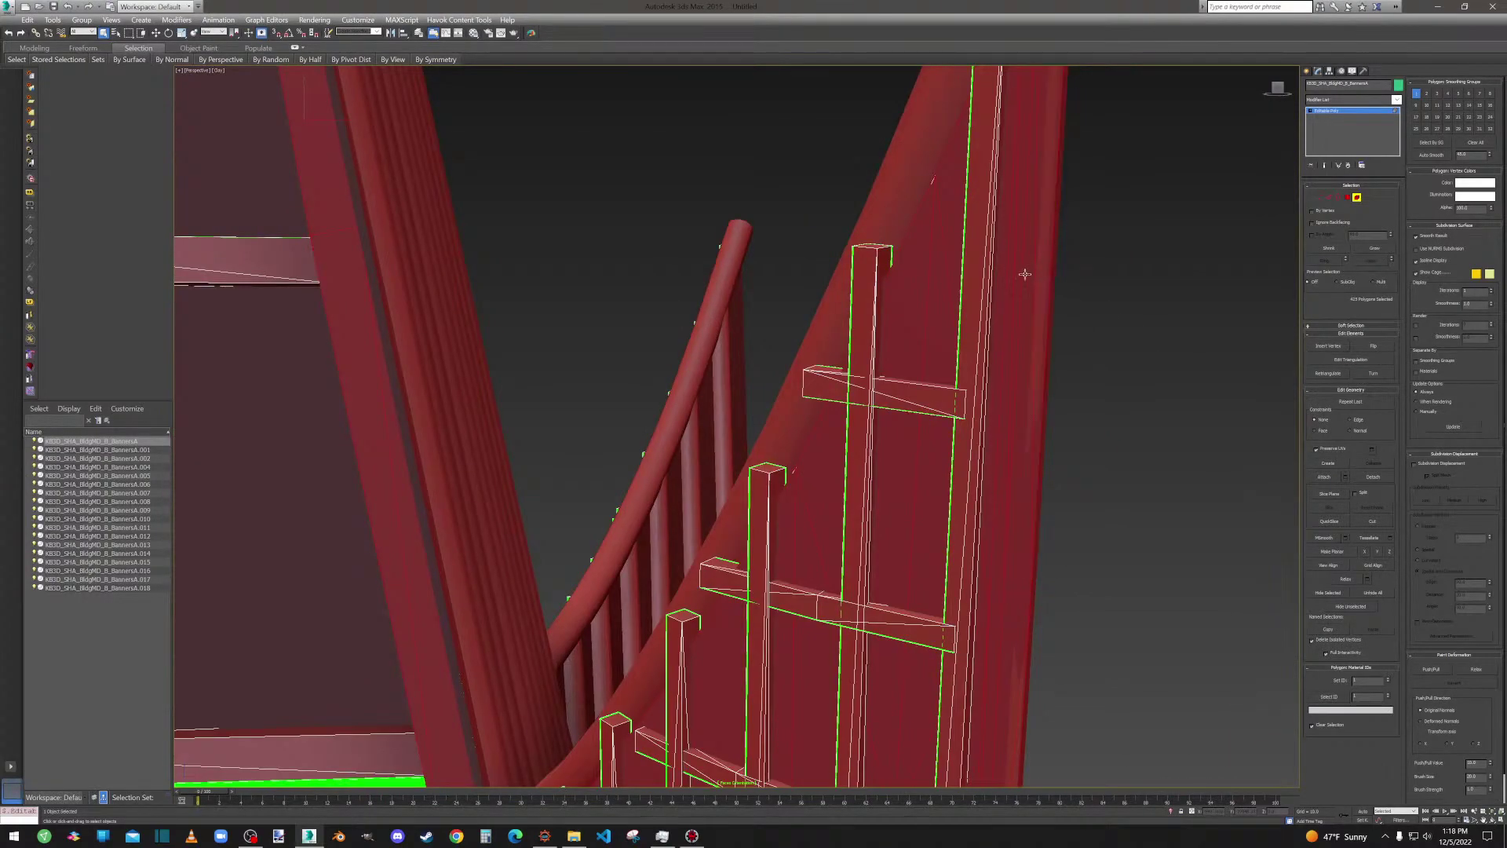
Add the upper roof tier's underside and narrow edge strips on the lattice-window side to the element selection.
alt+middle_drag(1022, 262, 851, 292)
scroll(847, 341, up, 6)
scroll(820, 306, down, 5)
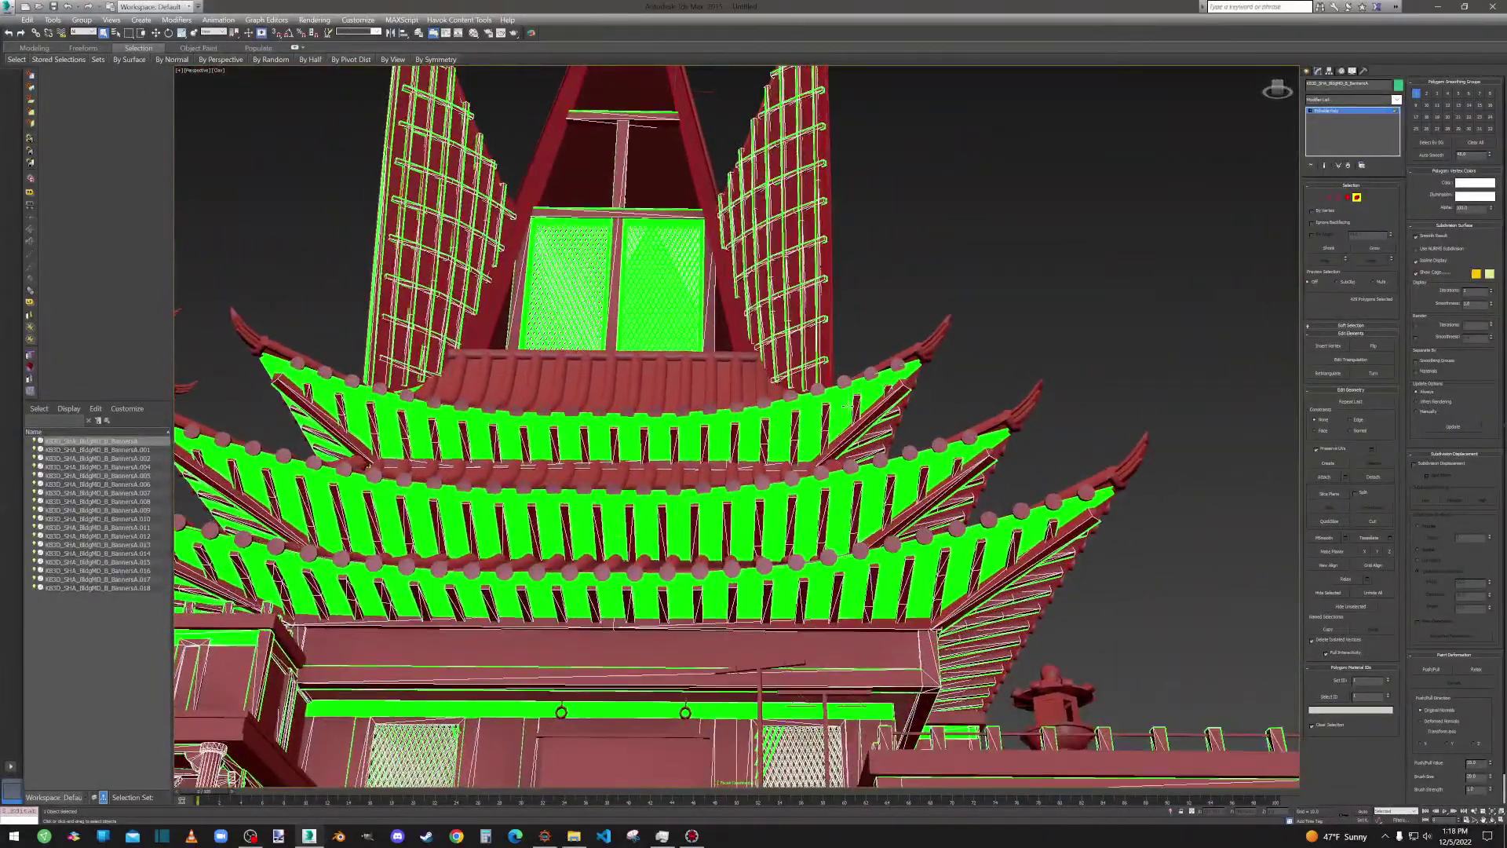
alt+click(852, 383)
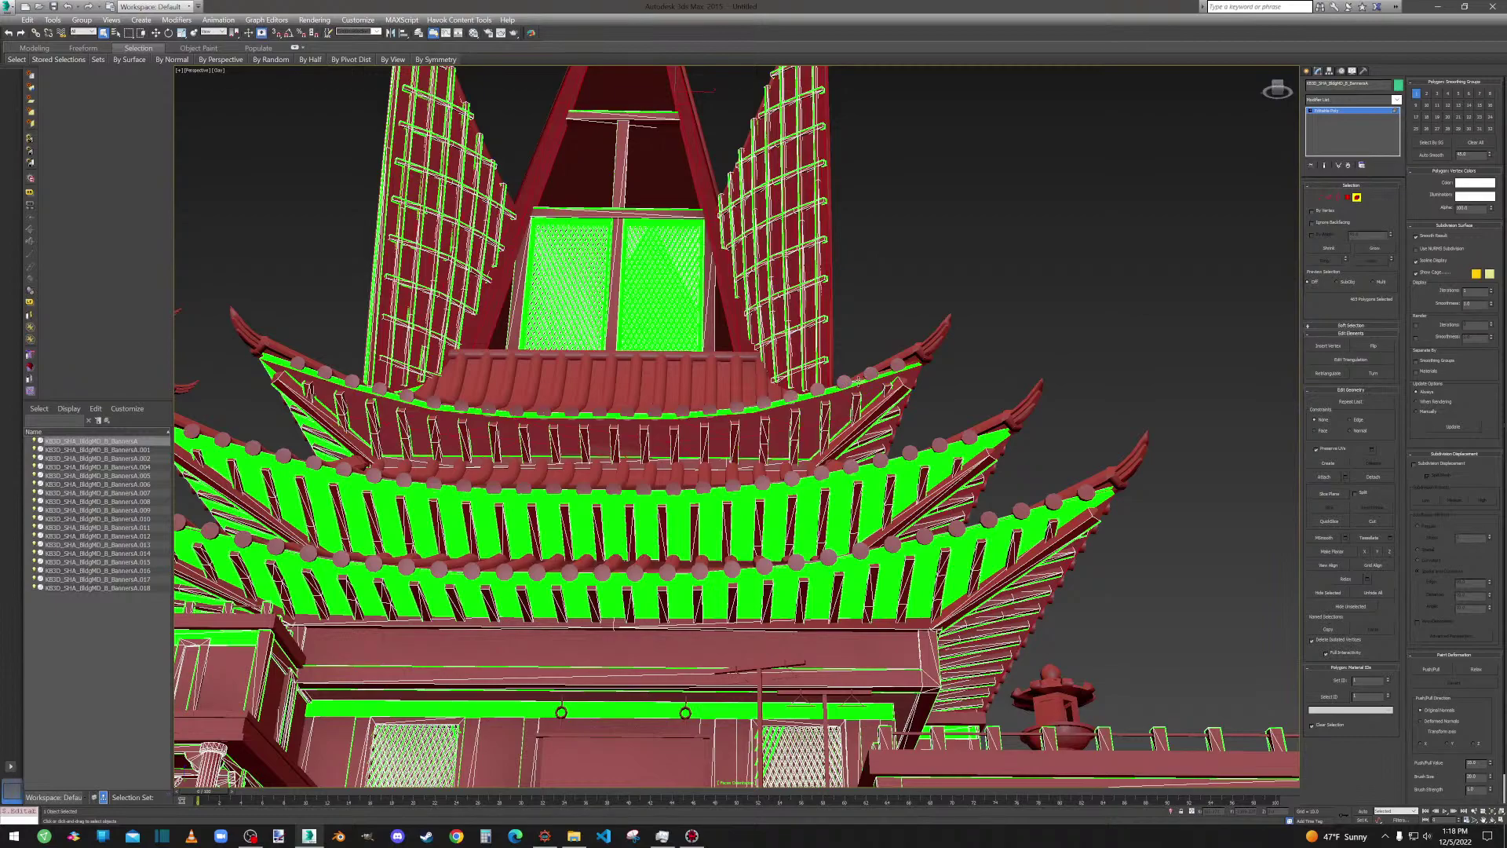
scroll(857, 384, up, 5)
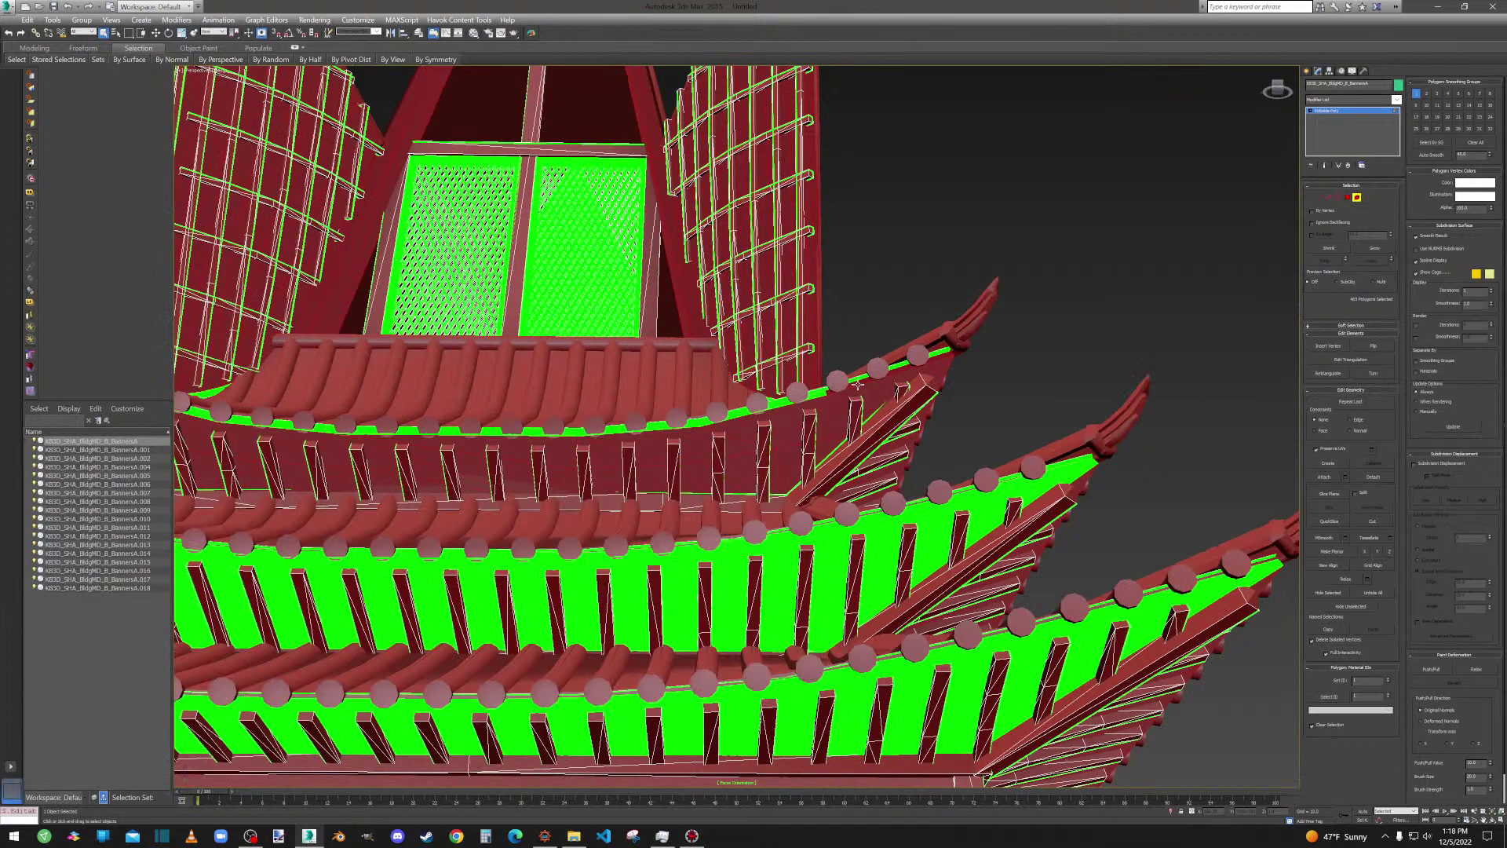
alt+middle_drag(782, 403, 1148, 415)
ctrl+click(1126, 418)
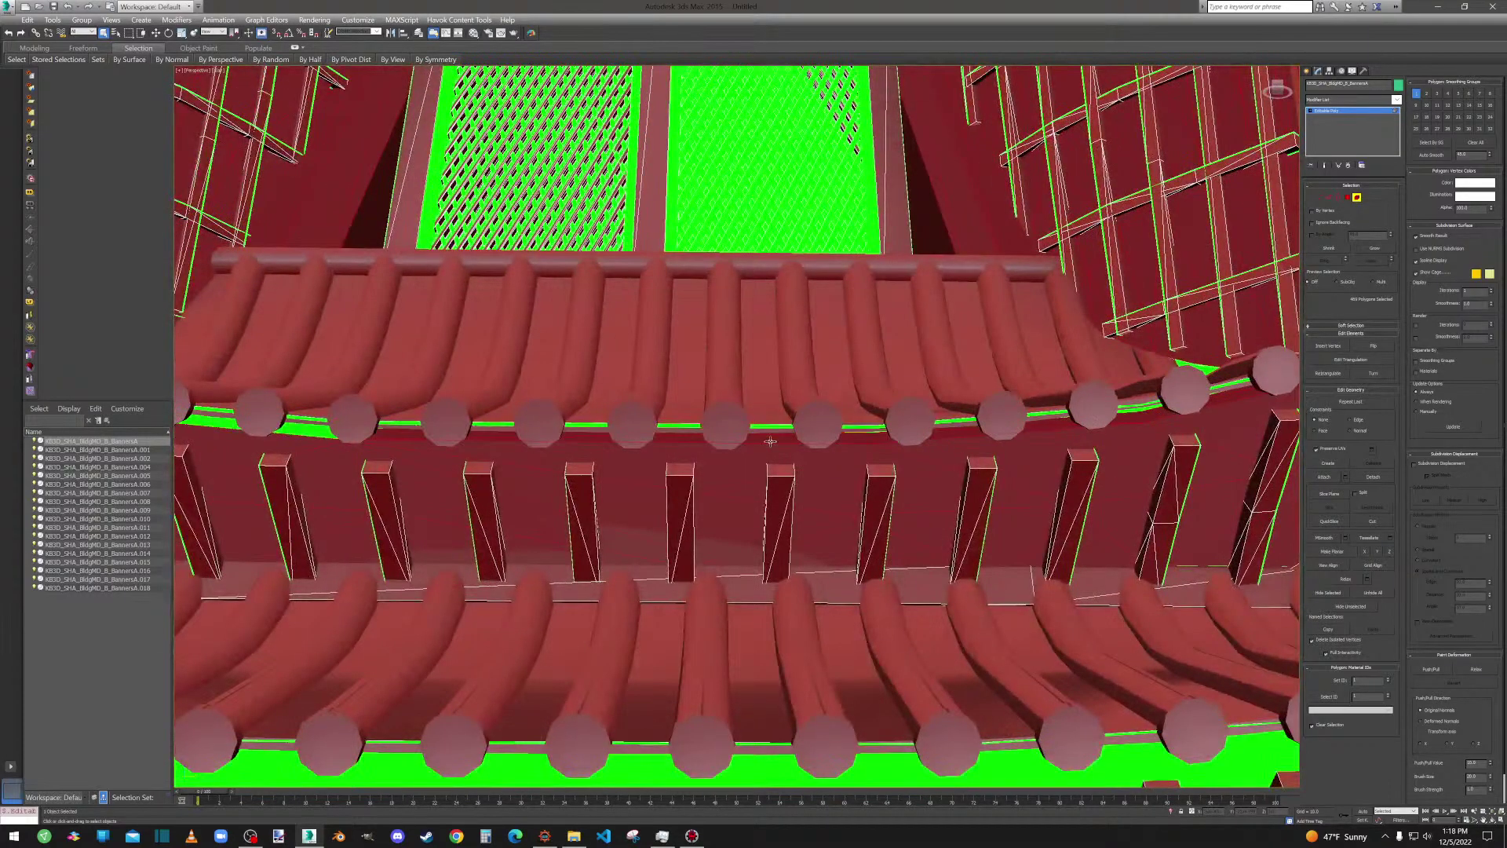
ctrl+click(305, 435)
scroll(399, 474, down, 5)
middle_drag(399, 474, 827, 529)
scroll(828, 529, up, 3)
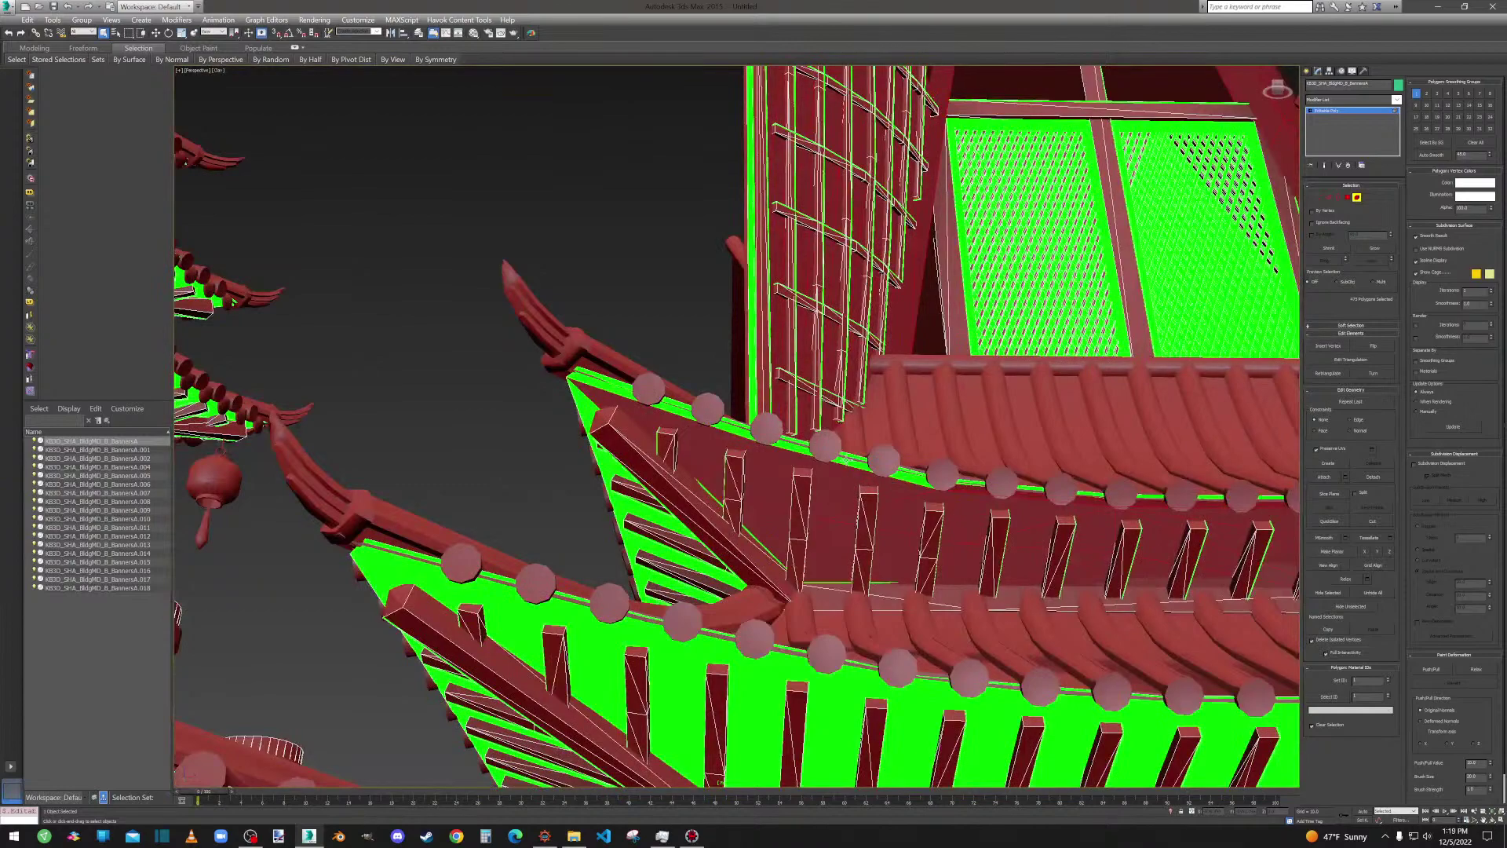
ctrl+click(621, 388)
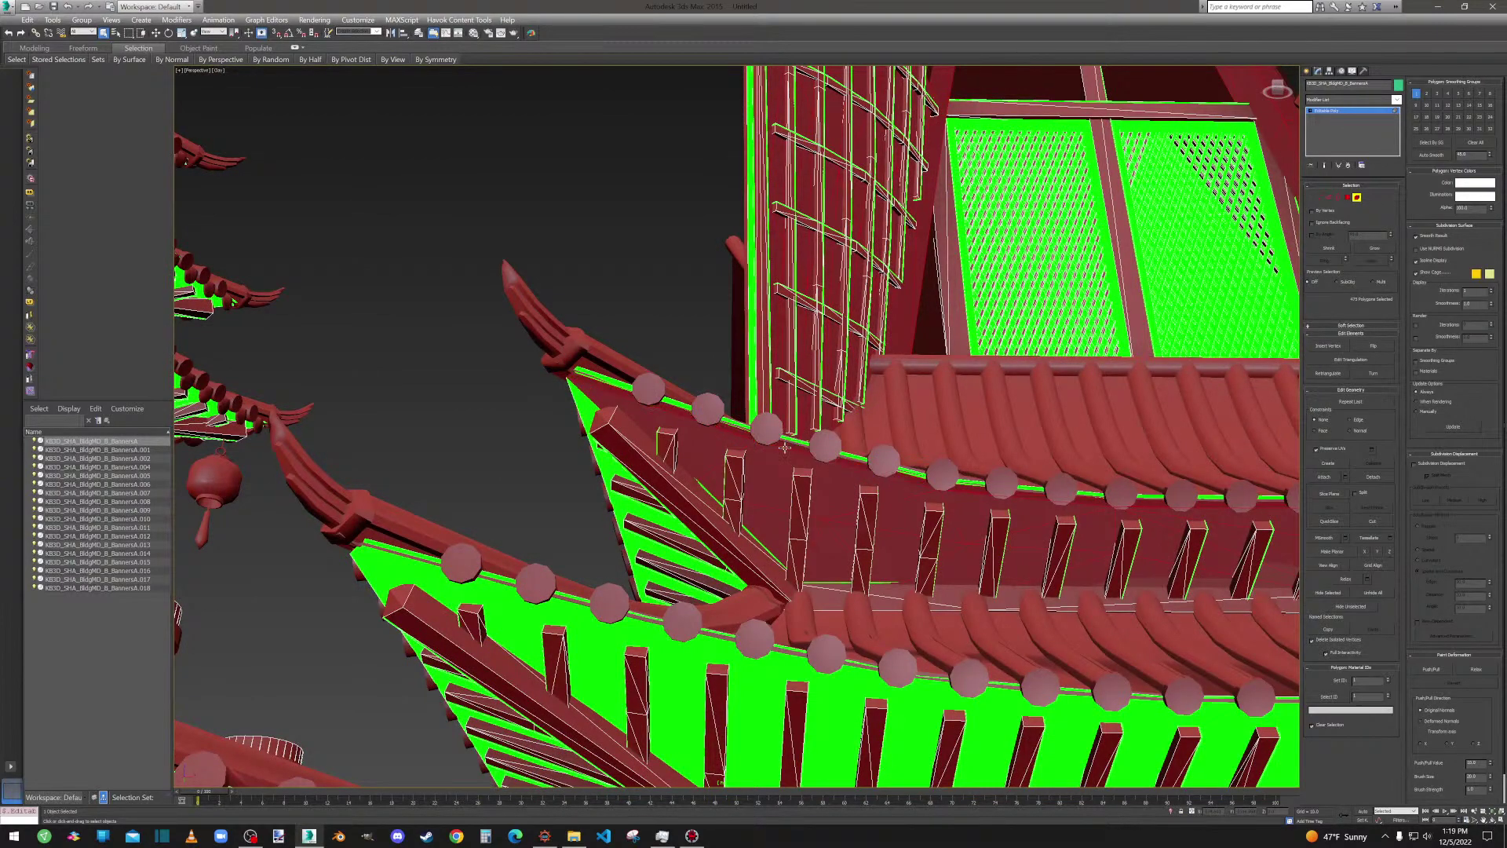
Add the middle roof tier's underside and narrow edge strips on the lattice-window side to the element selection.
ctrl+click(696, 650)
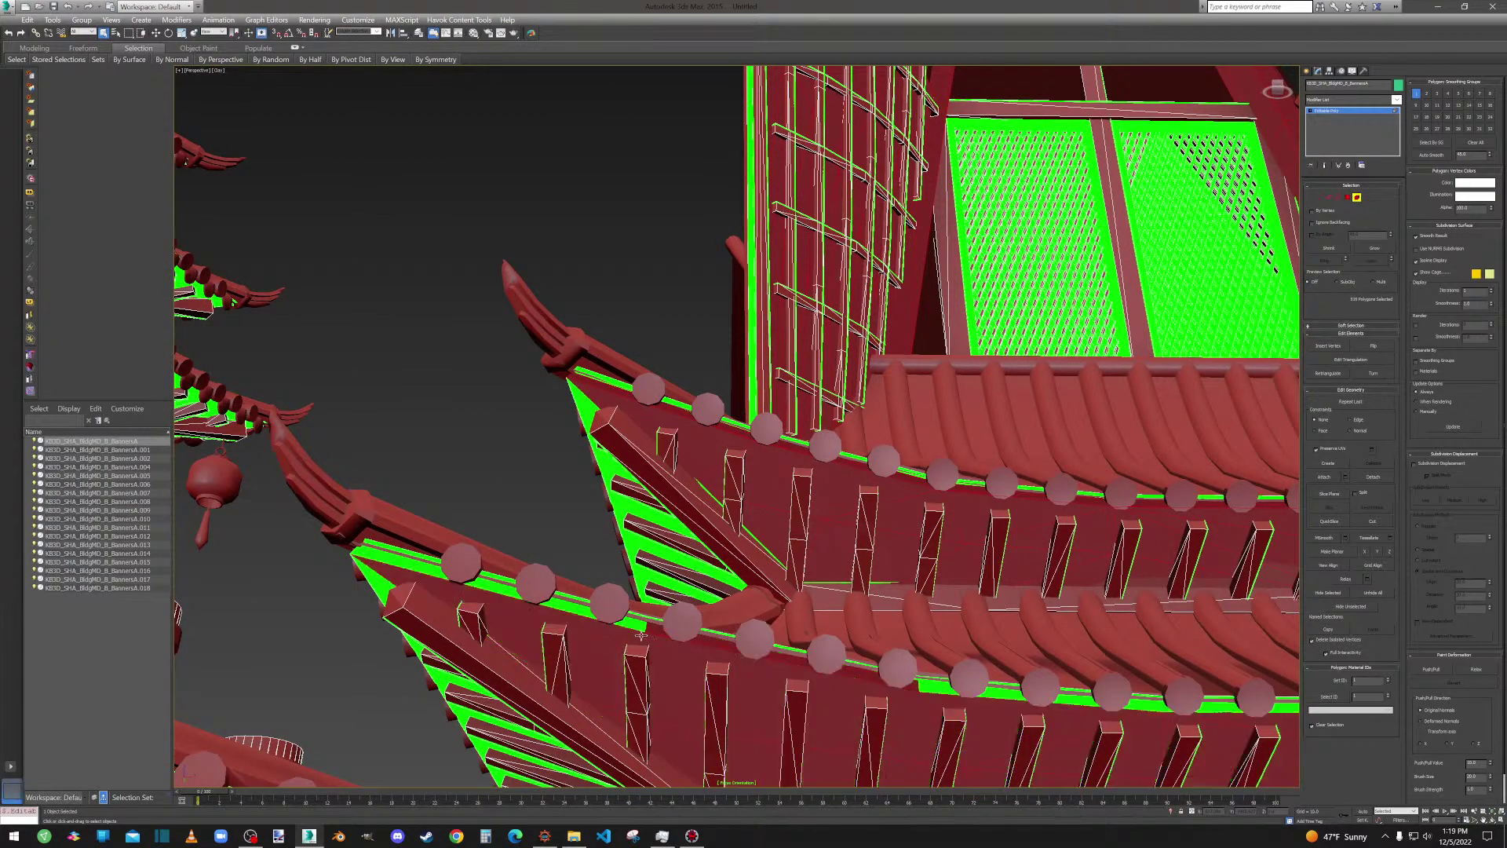
alt+middle_drag(946, 697, 731, 571)
ctrl+click(738, 566)
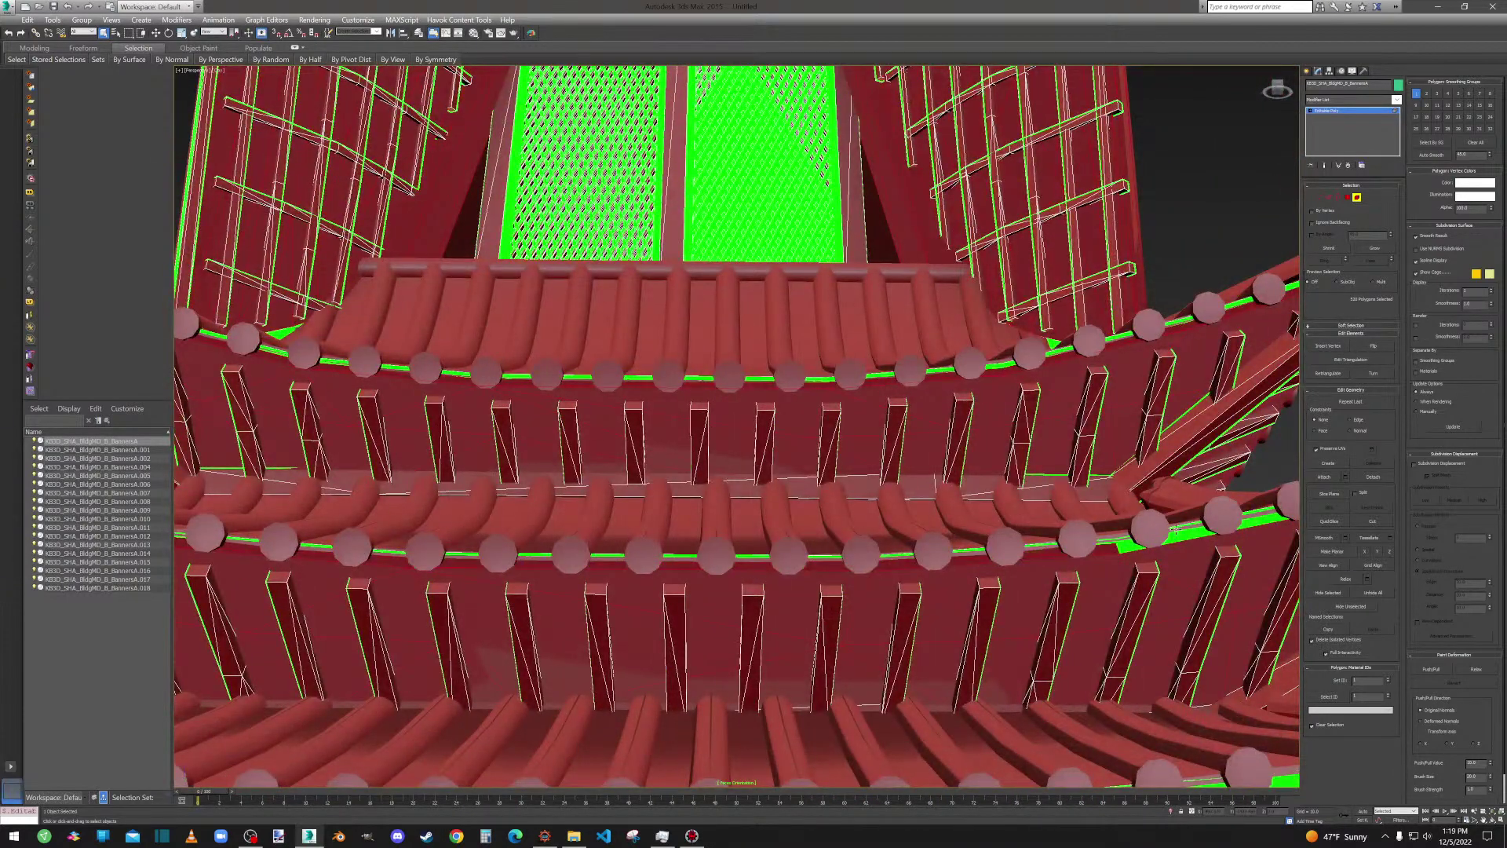
Add the lowest roof tier's underside and narrow edge strips on the lattice-window side to the element selection.
alt+middle_drag(1186, 537, 1016, 488)
alt+click(1028, 453)
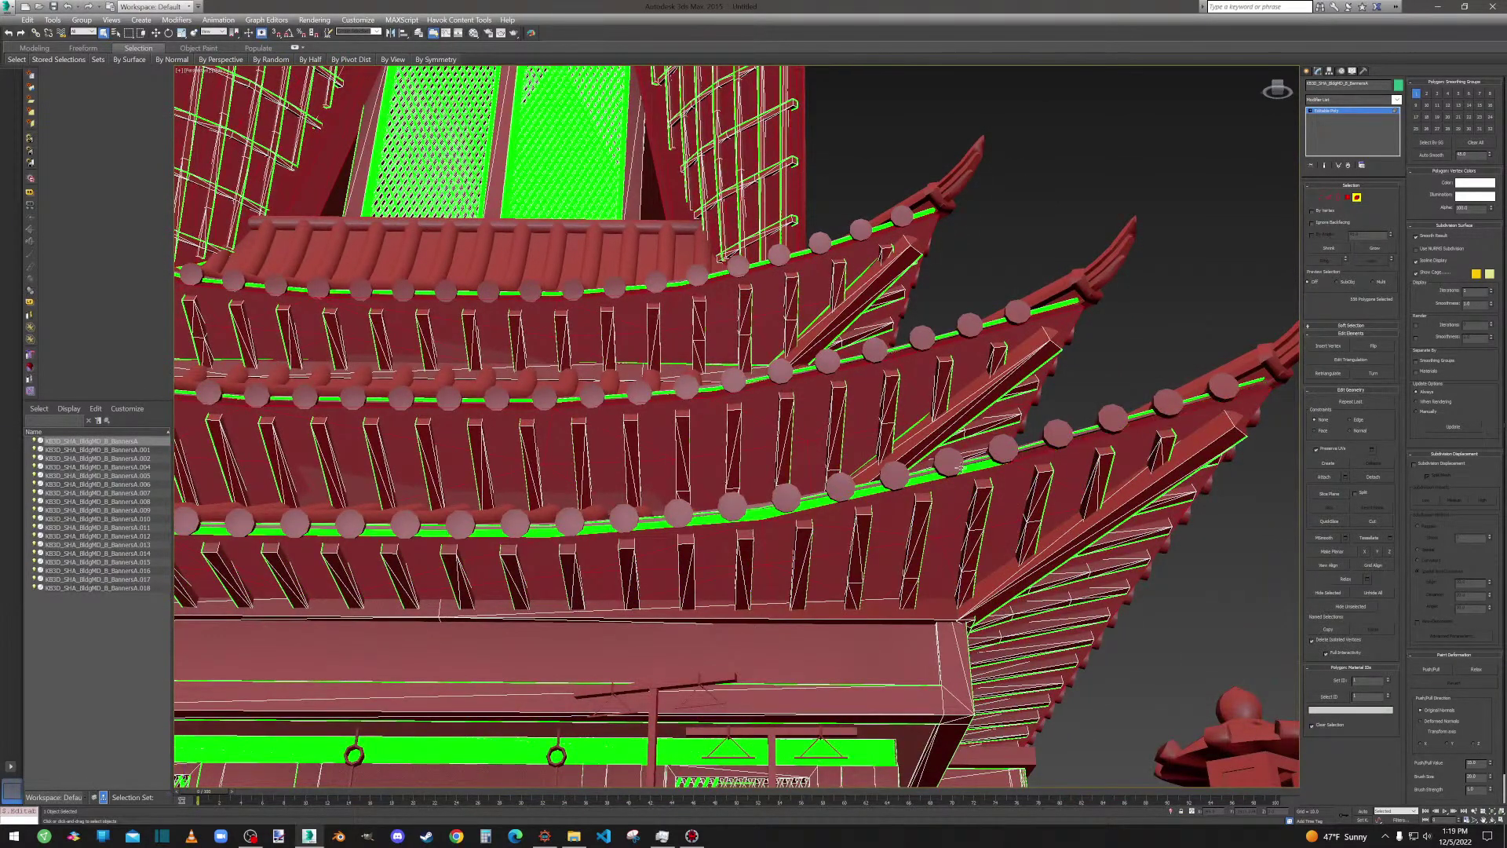
alt+click(969, 468)
alt+click(711, 519)
alt+middle_drag(435, 561, 913, 504)
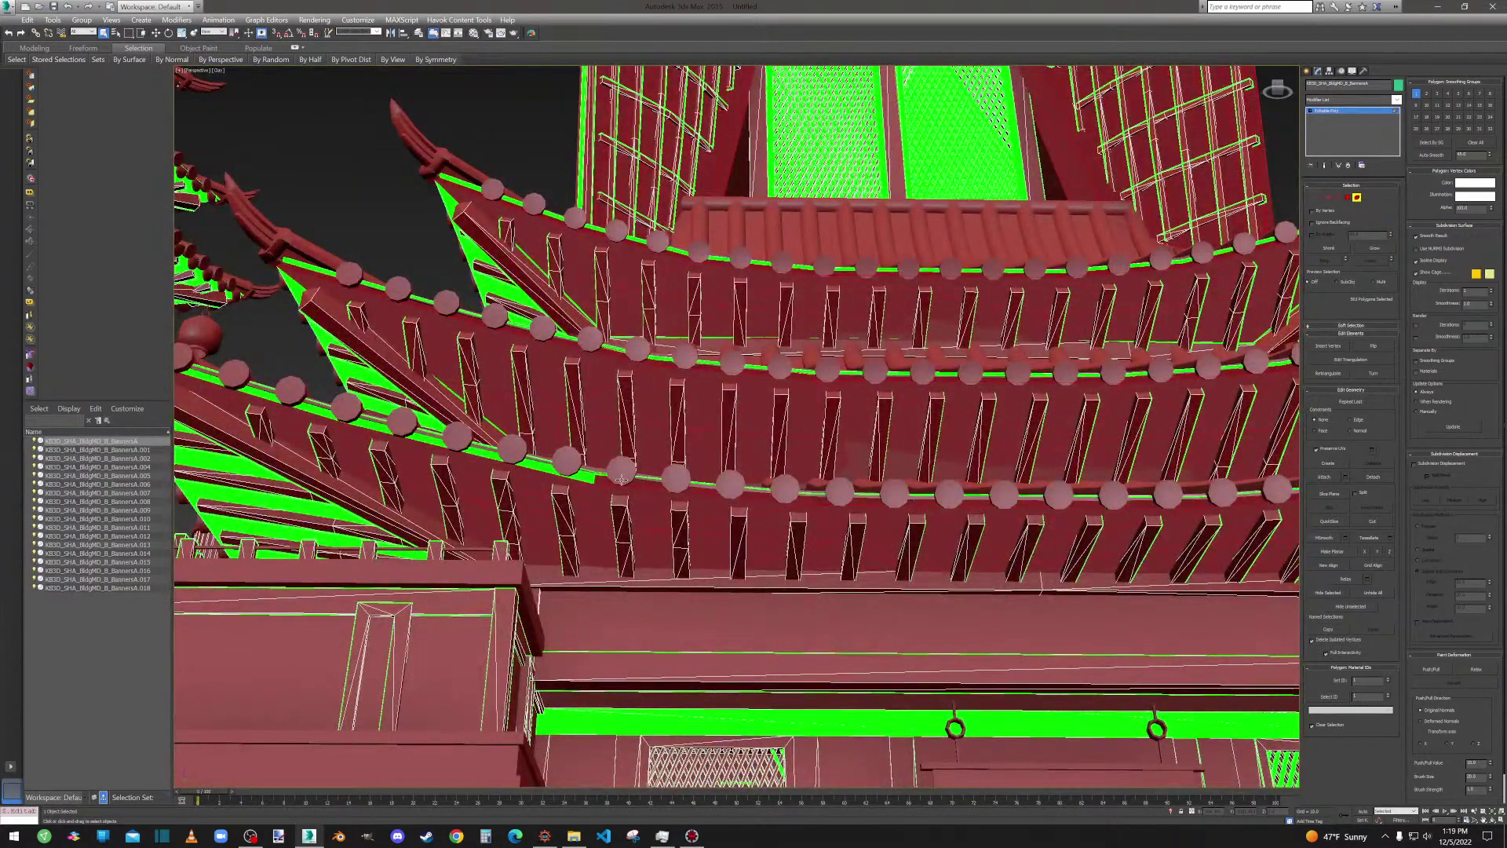
Add the undersides of all three roof tiers on the adjoining side, facing the neighbouring tower, to the element selection.
alt+middle_drag(626, 480, 1044, 762)
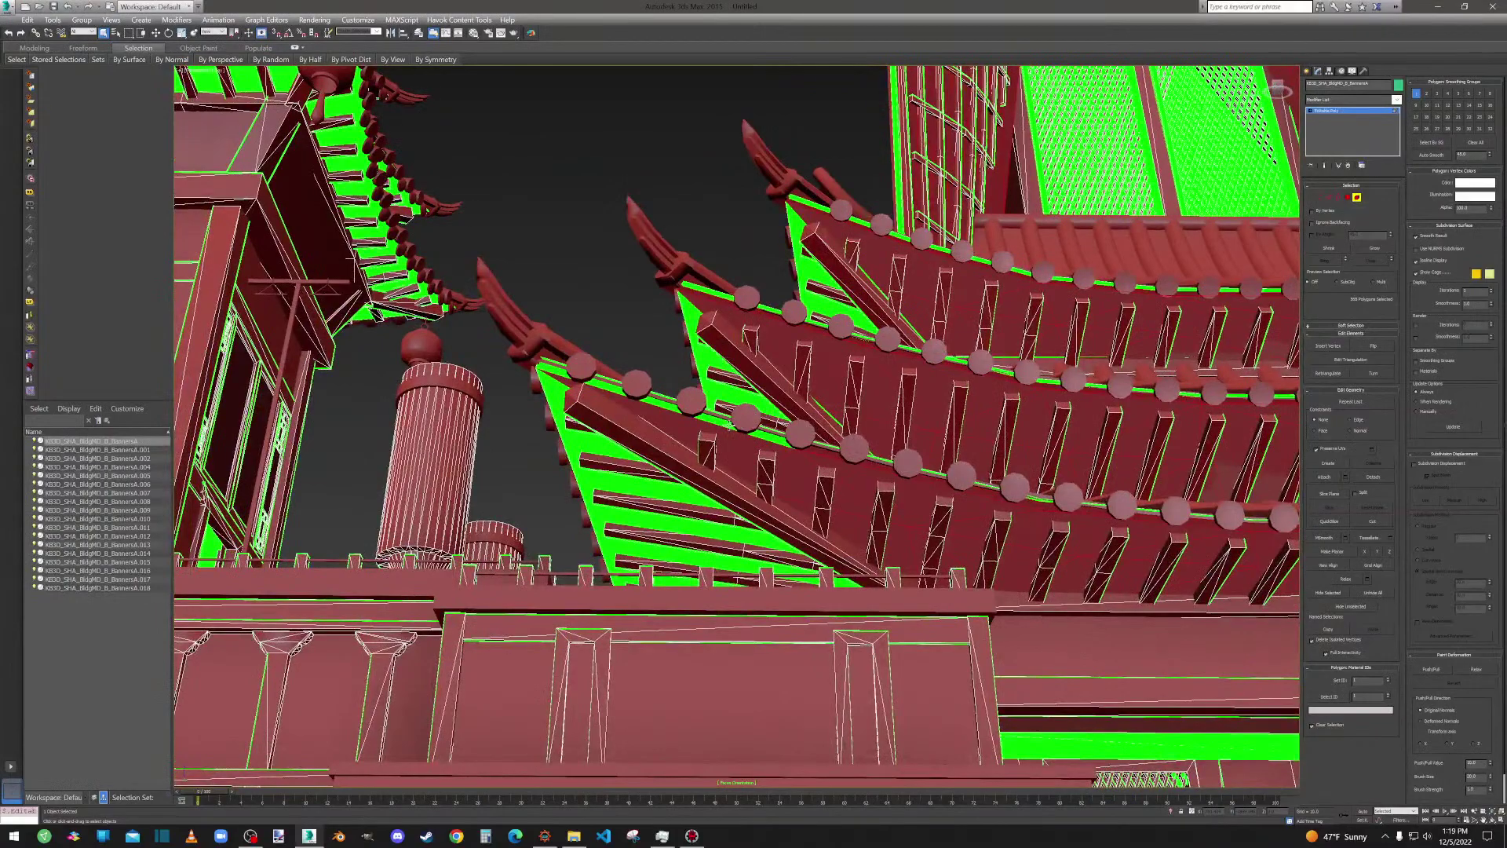
alt+click(756, 351)
alt+click(813, 268)
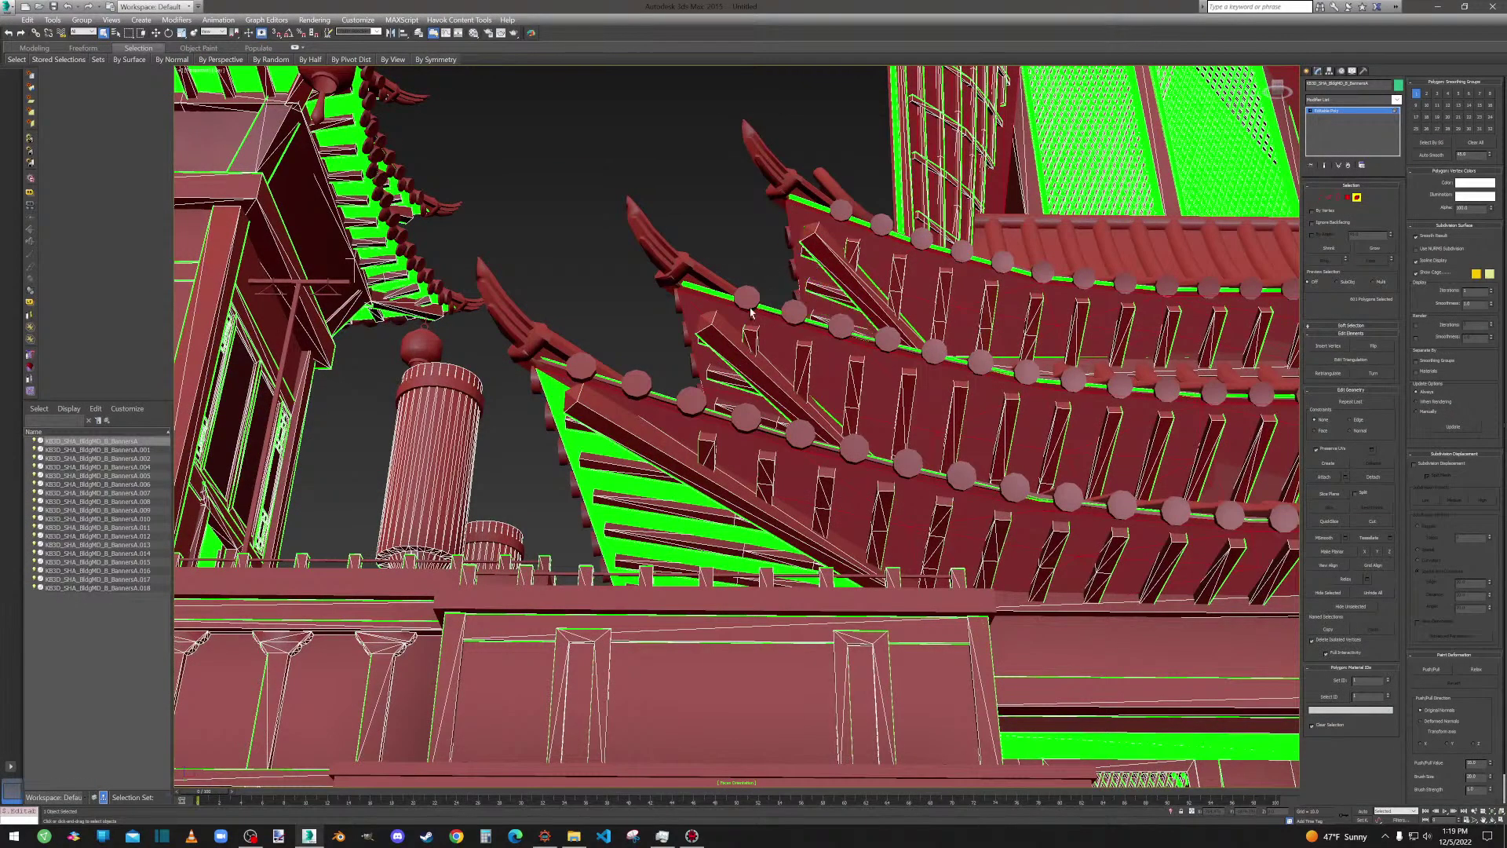
alt+click(613, 450)
Add the upper roof tier's narrow edge strips at the far corner beyond the round pillars to the element selection.
alt+middle_drag(658, 444, 699, 424)
scroll(763, 441, up, 3)
scroll(689, 419, up, 5)
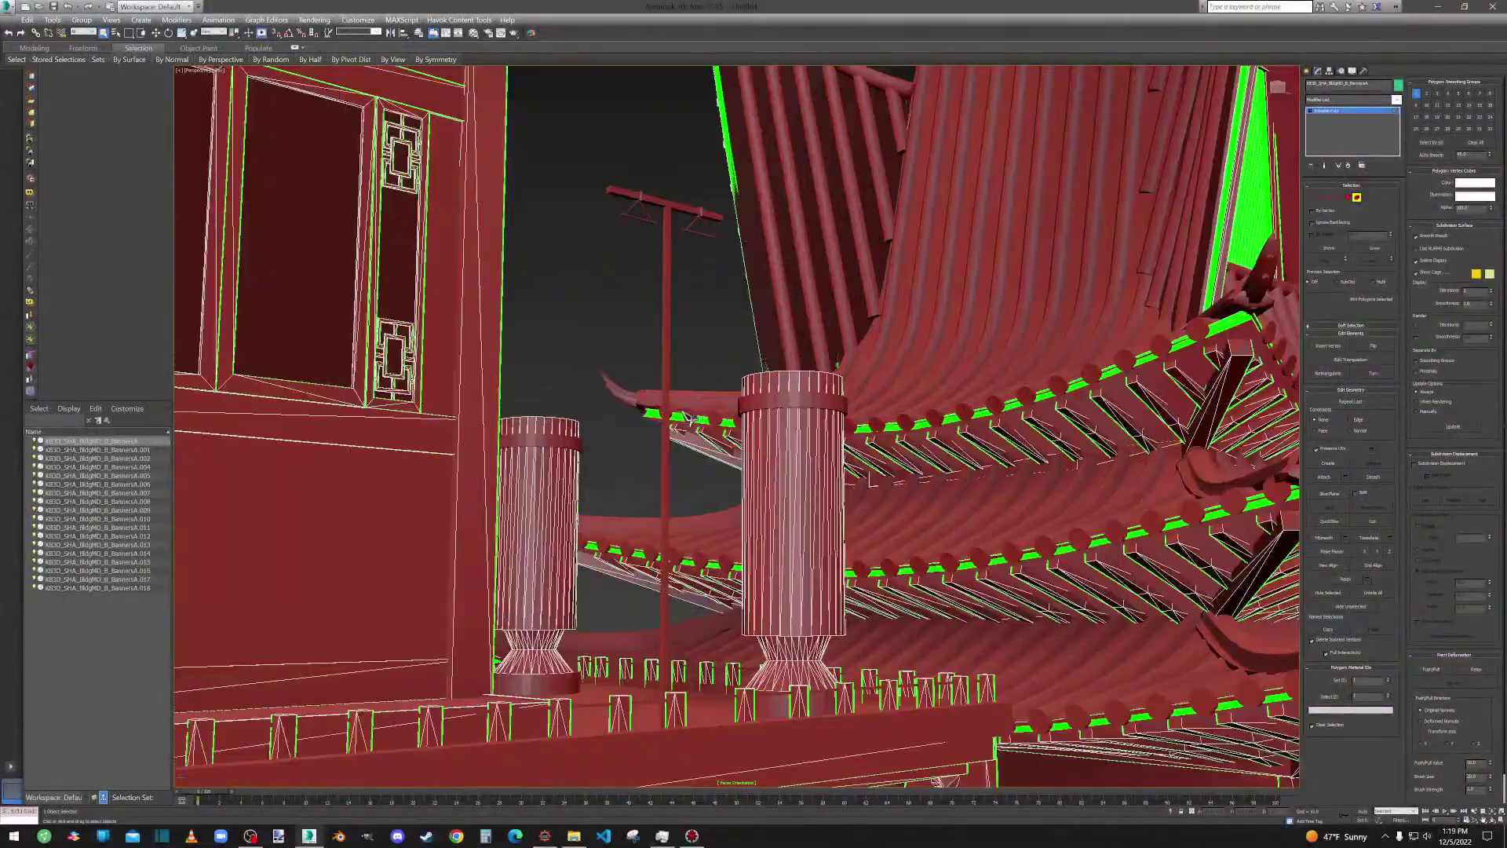
alt+click(668, 429)
click(921, 461)
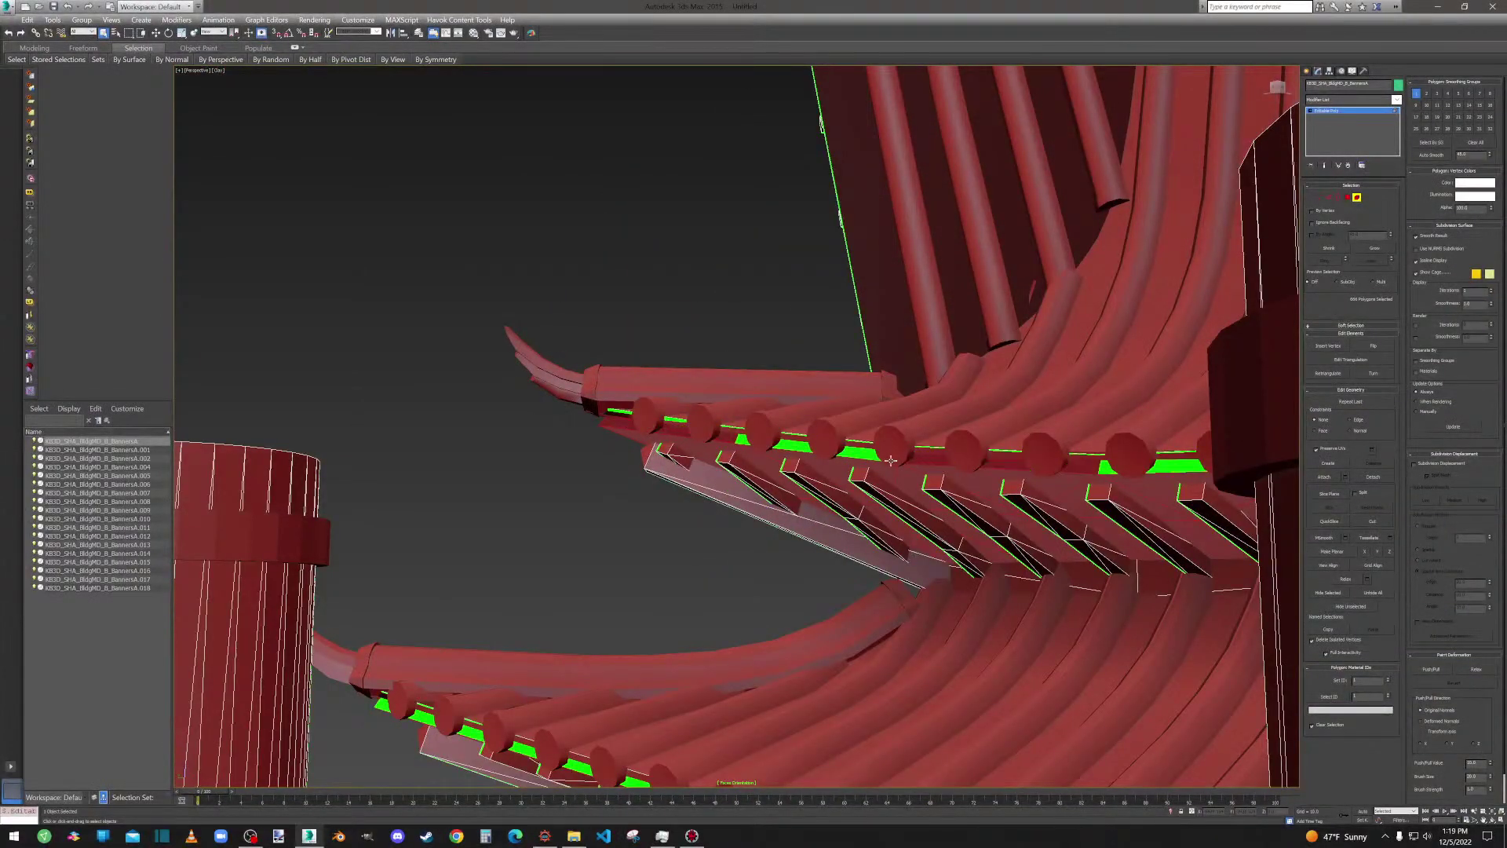
click(871, 457)
click(1178, 466)
scroll(1178, 466, down, 3)
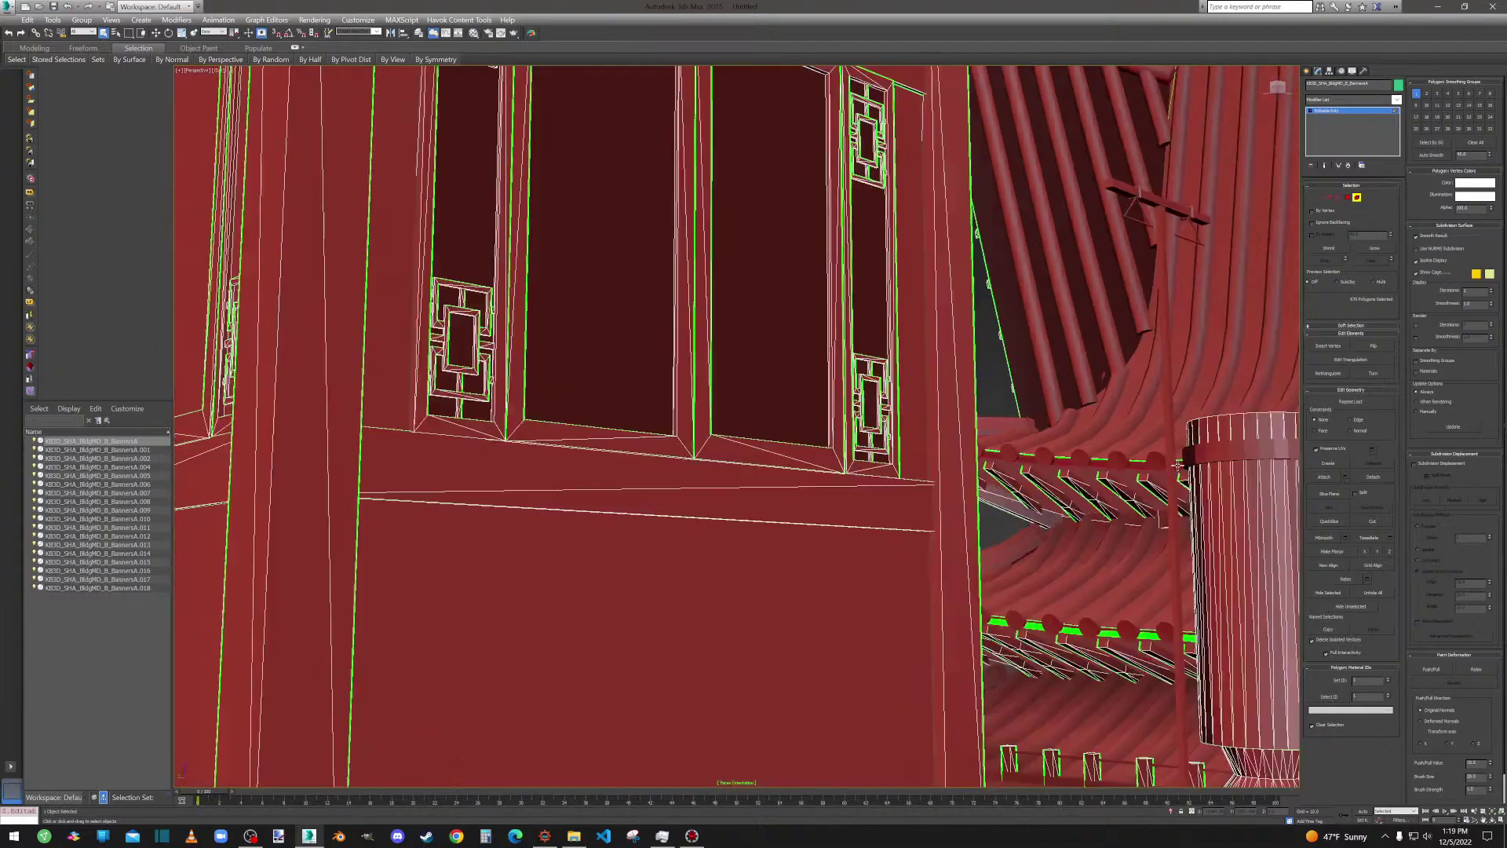
Add the upper roof tier's remaining edge strips between the round pillars and the near corner to the element selection.
middle_drag(1178, 466, 1028, 456)
click(970, 448)
click(1167, 395)
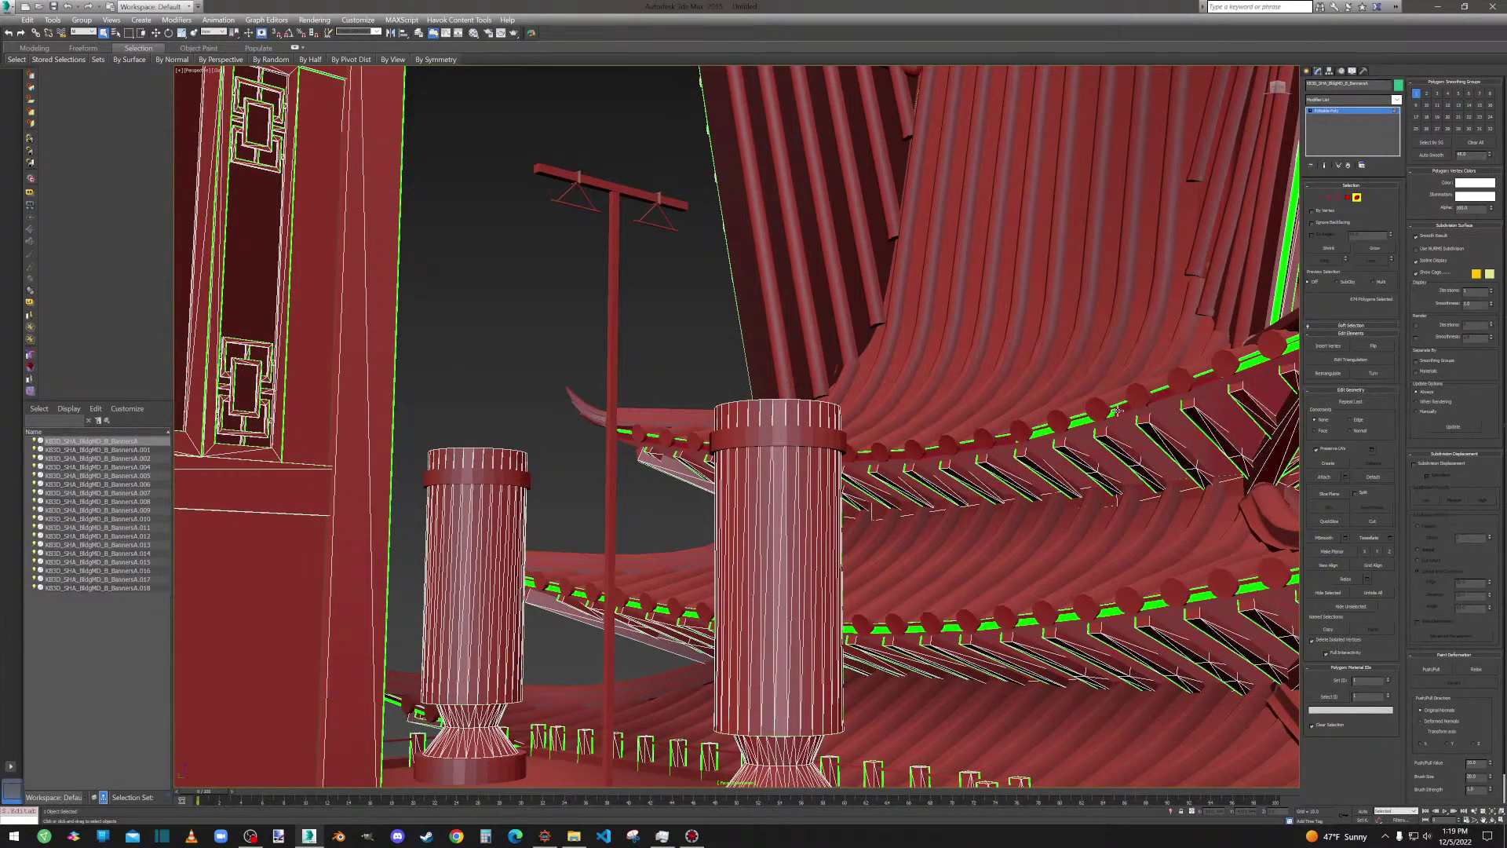
ctrl+click(1113, 413)
ctrl+click(1249, 364)
Add the middle roof tier's narrow edge strips, from the near corner to the far upturned tip, to the element selection.
middle_drag(1250, 365, 1087, 372)
ctrl+click(1177, 486)
ctrl+click(994, 535)
ctrl+click(877, 562)
ctrl+click(777, 577)
ctrl+click(684, 583)
middle_drag(684, 584, 921, 506)
scroll(921, 506, up, 4)
ctrl+click(886, 512)
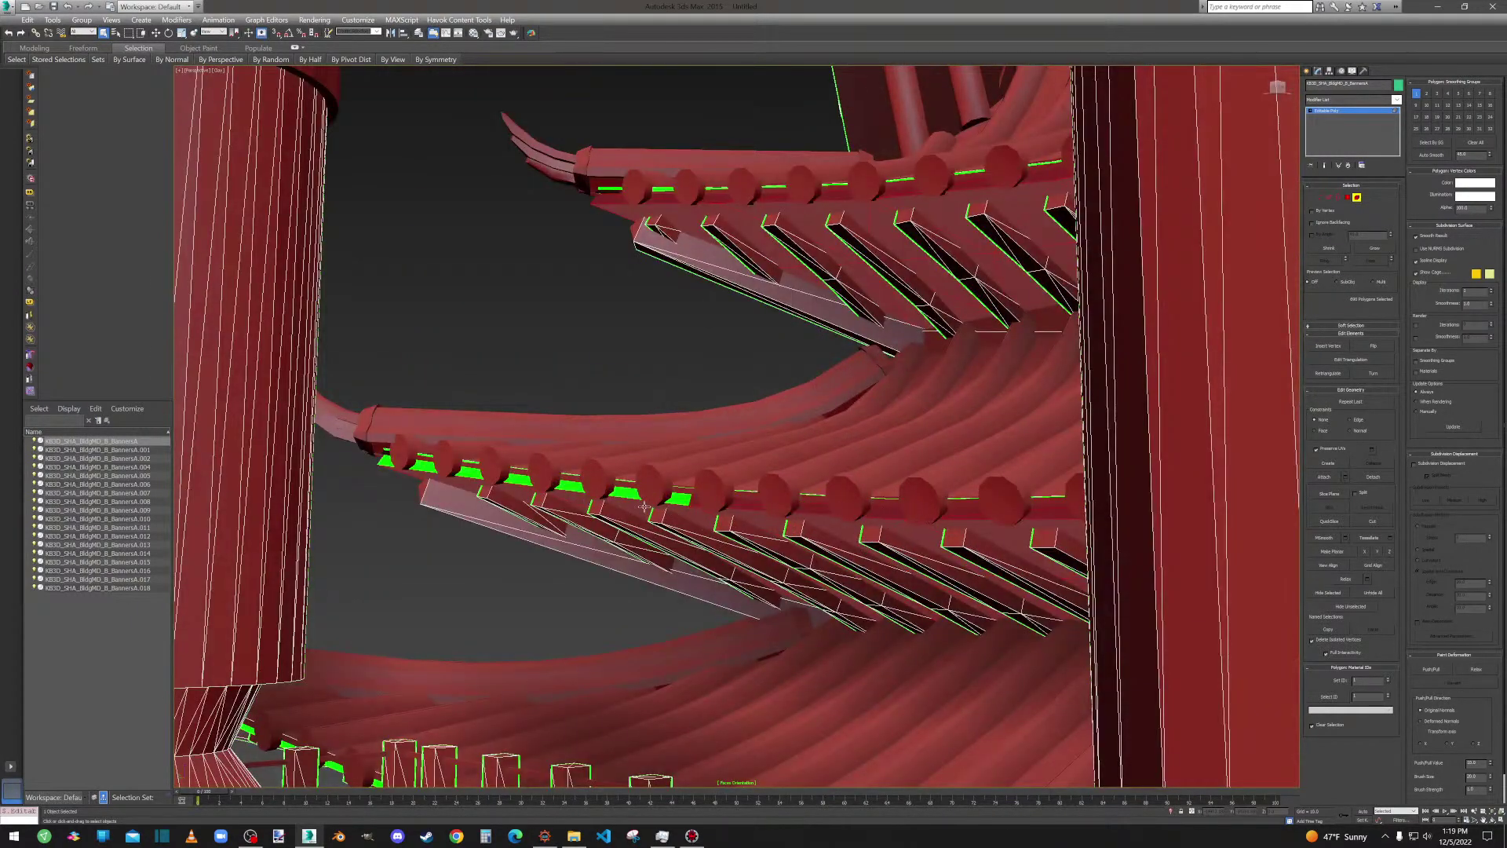
ctrl+click(624, 491)
ctrl+click(570, 486)
alt+click(510, 478)
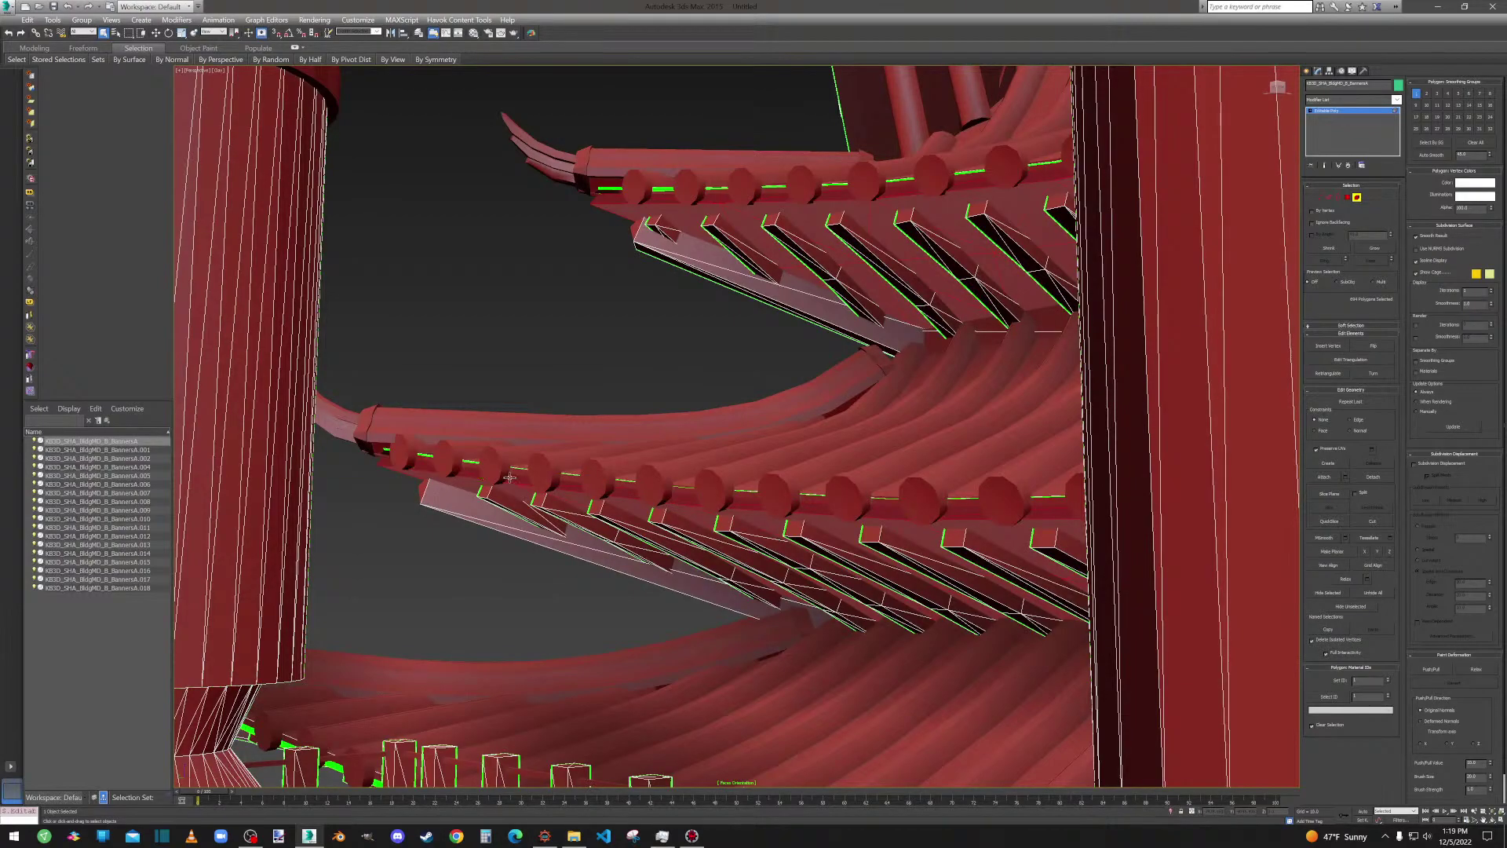
Add the lowest roof tier's narrow edge strips above the crenellated terrace to the element selection.
scroll(846, 532, down, 10)
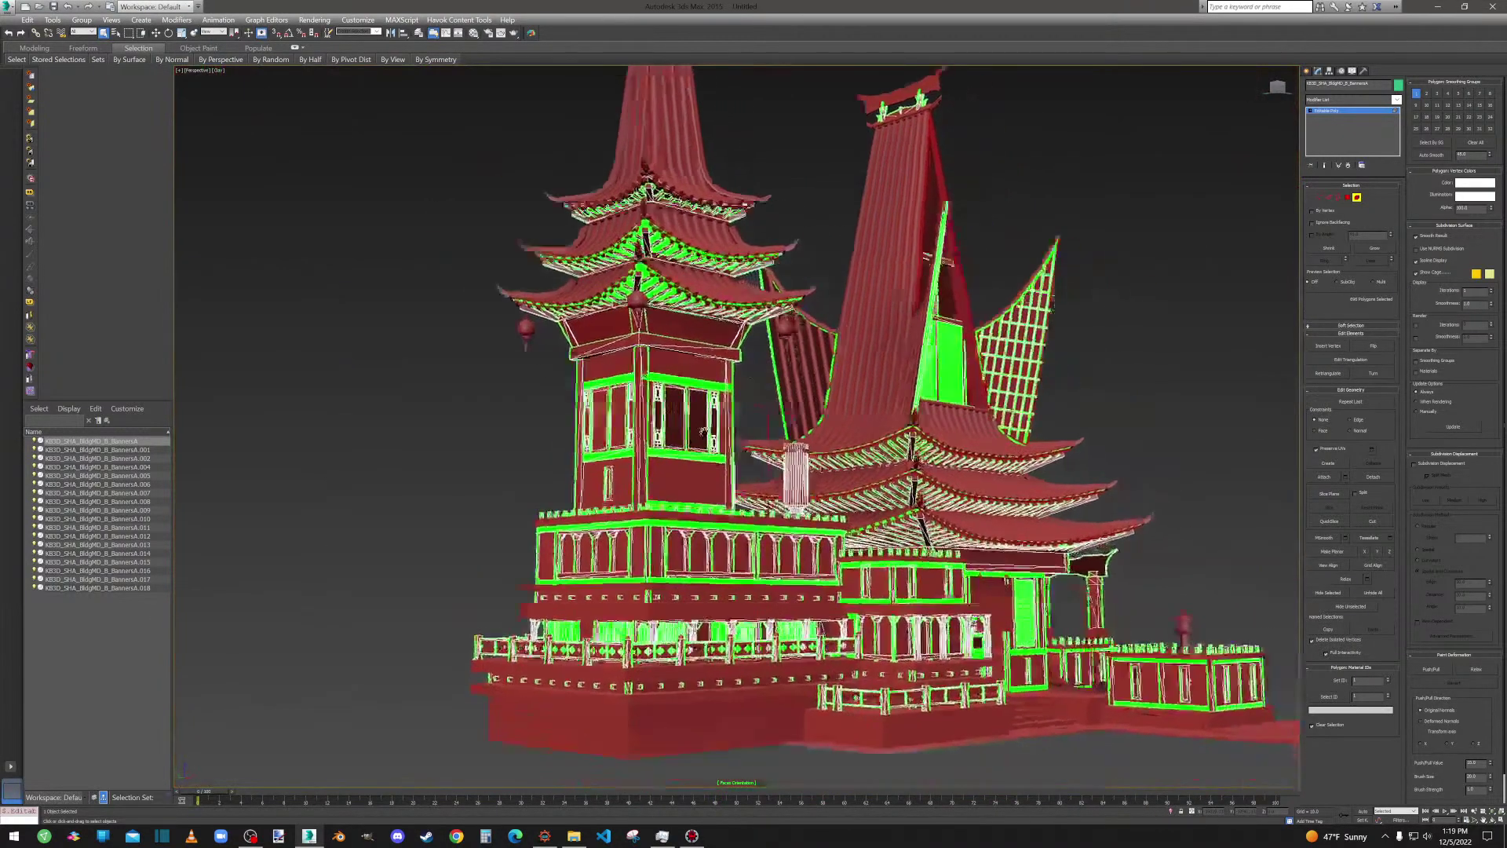
scroll(709, 430, up, 10)
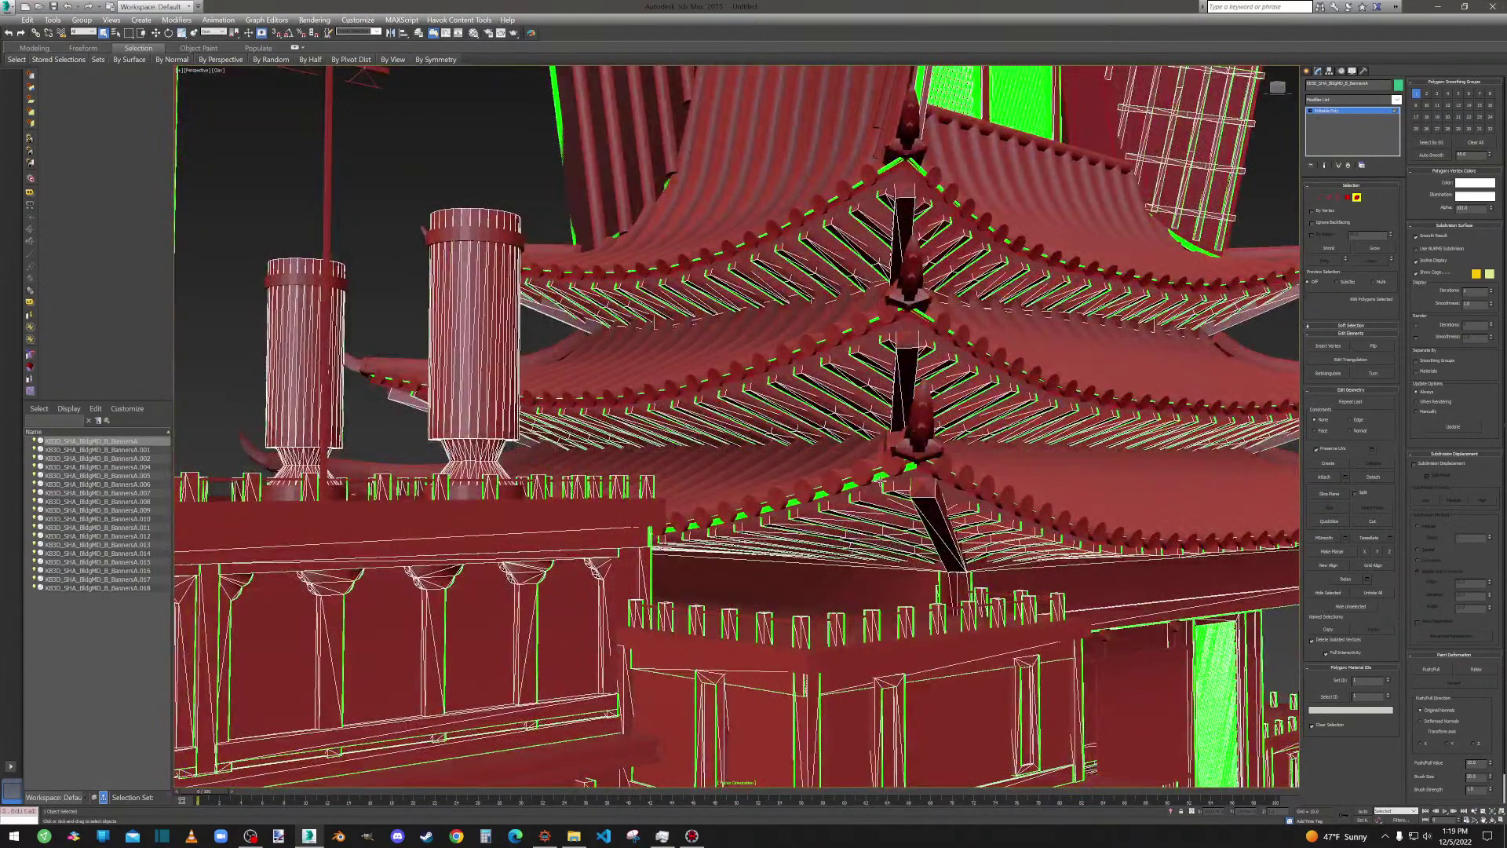
scroll(724, 506, up, 3)
alt+drag(699, 527, 564, 562)
ctrl+click(531, 568)
scroll(574, 536, down, 7)
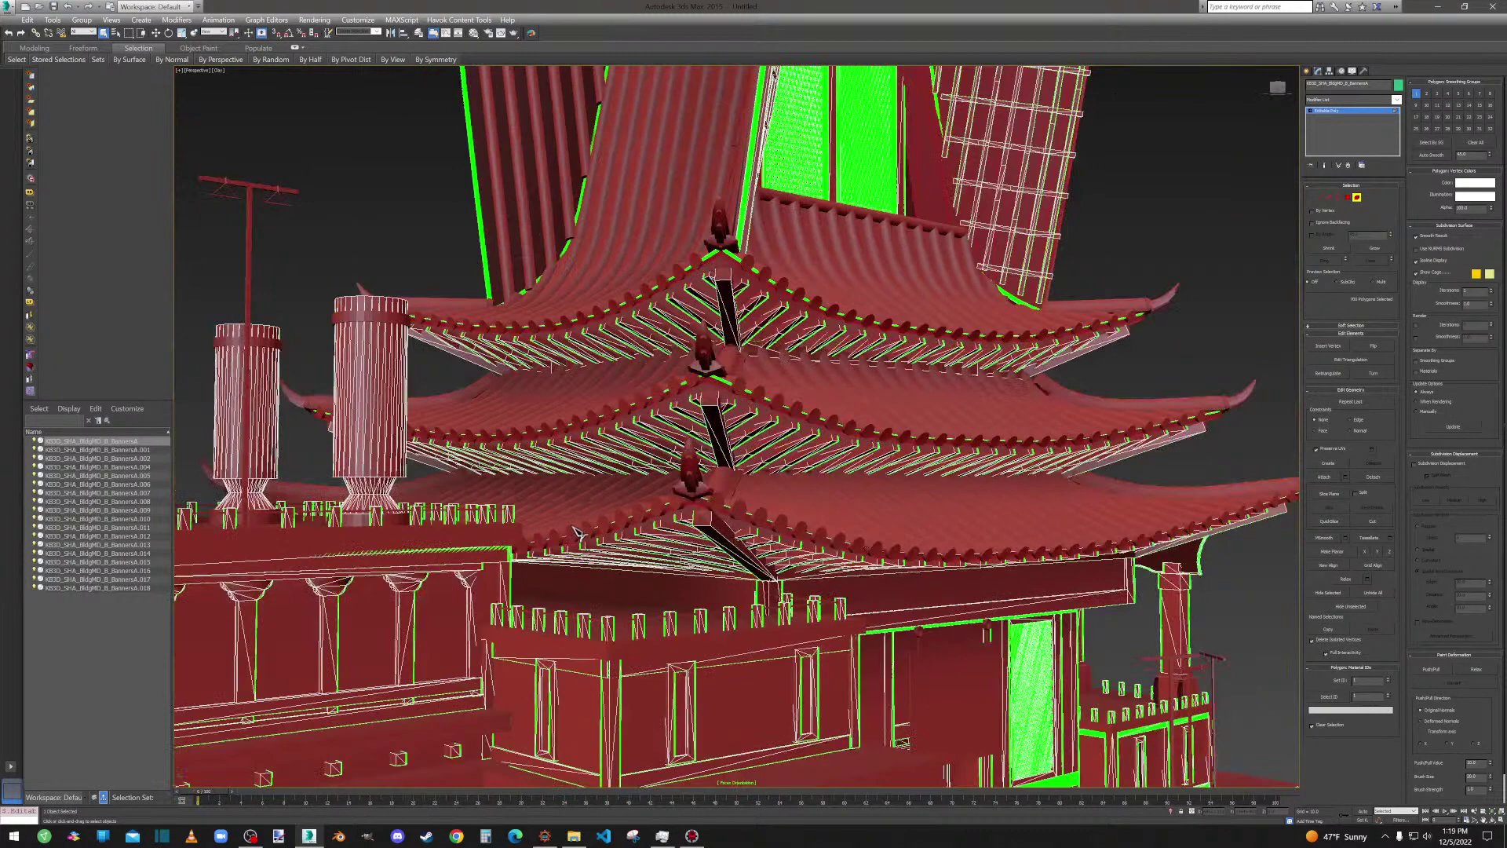
Add the lowest roof tier's edge strips on the building's opposite side, facing the square tower, to the element selection.
alt+middle_drag(597, 539, 471, 395)
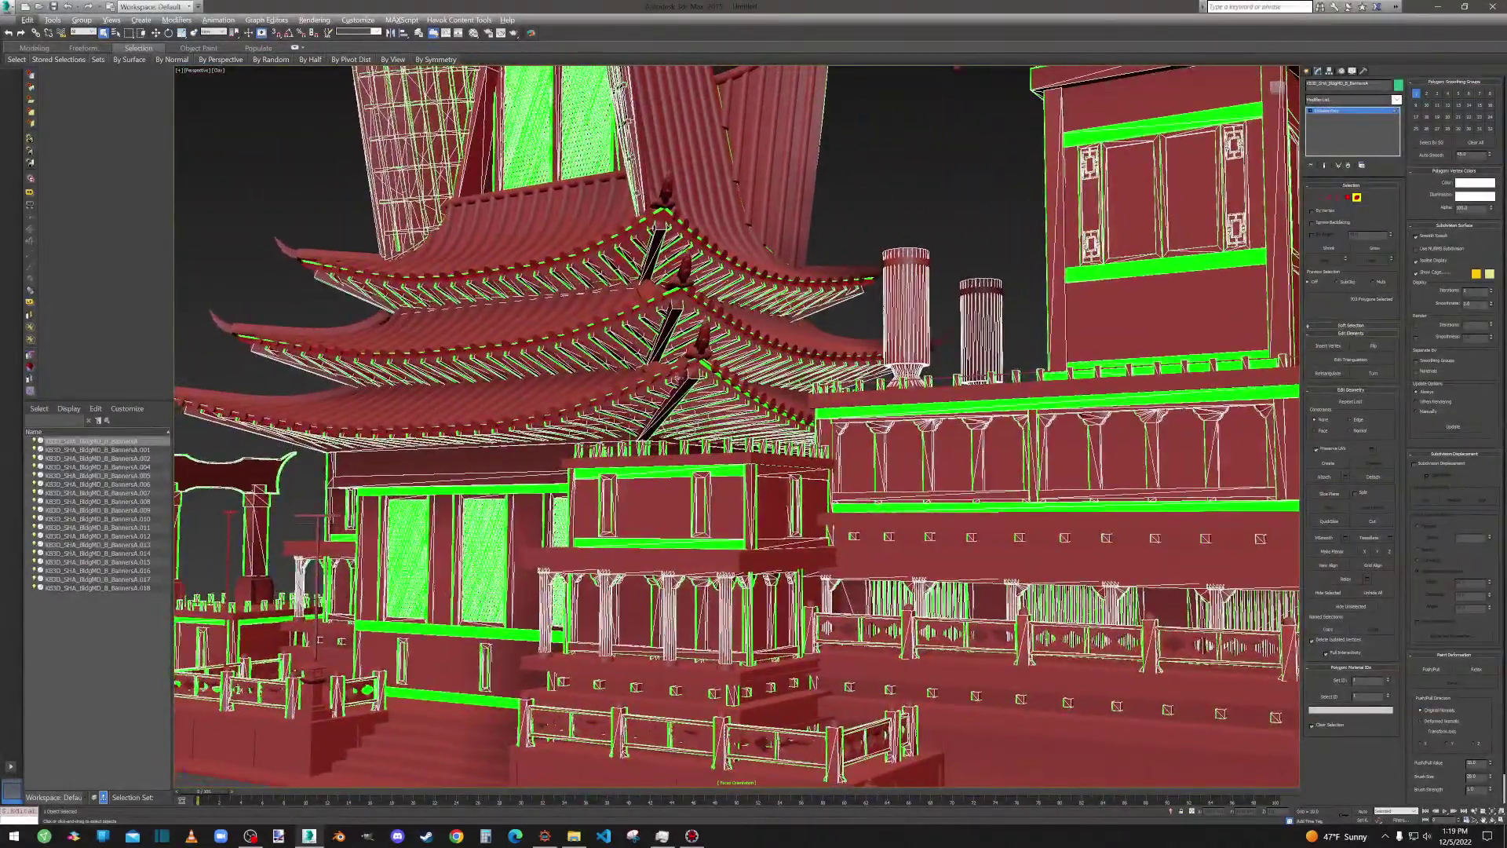
scroll(471, 396, up, 5)
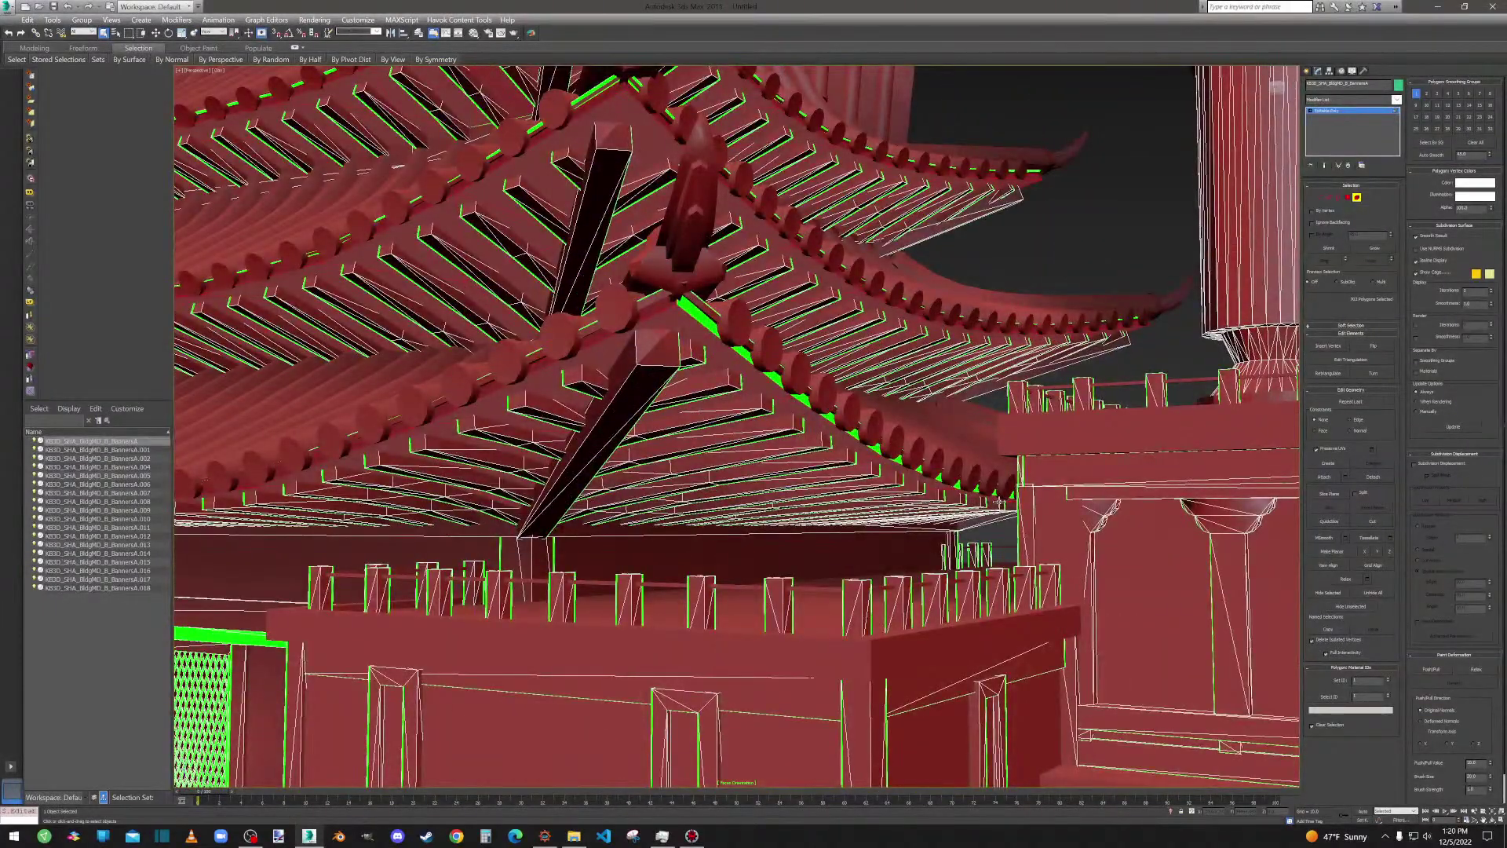
alt+middle_drag(1004, 501, 931, 482)
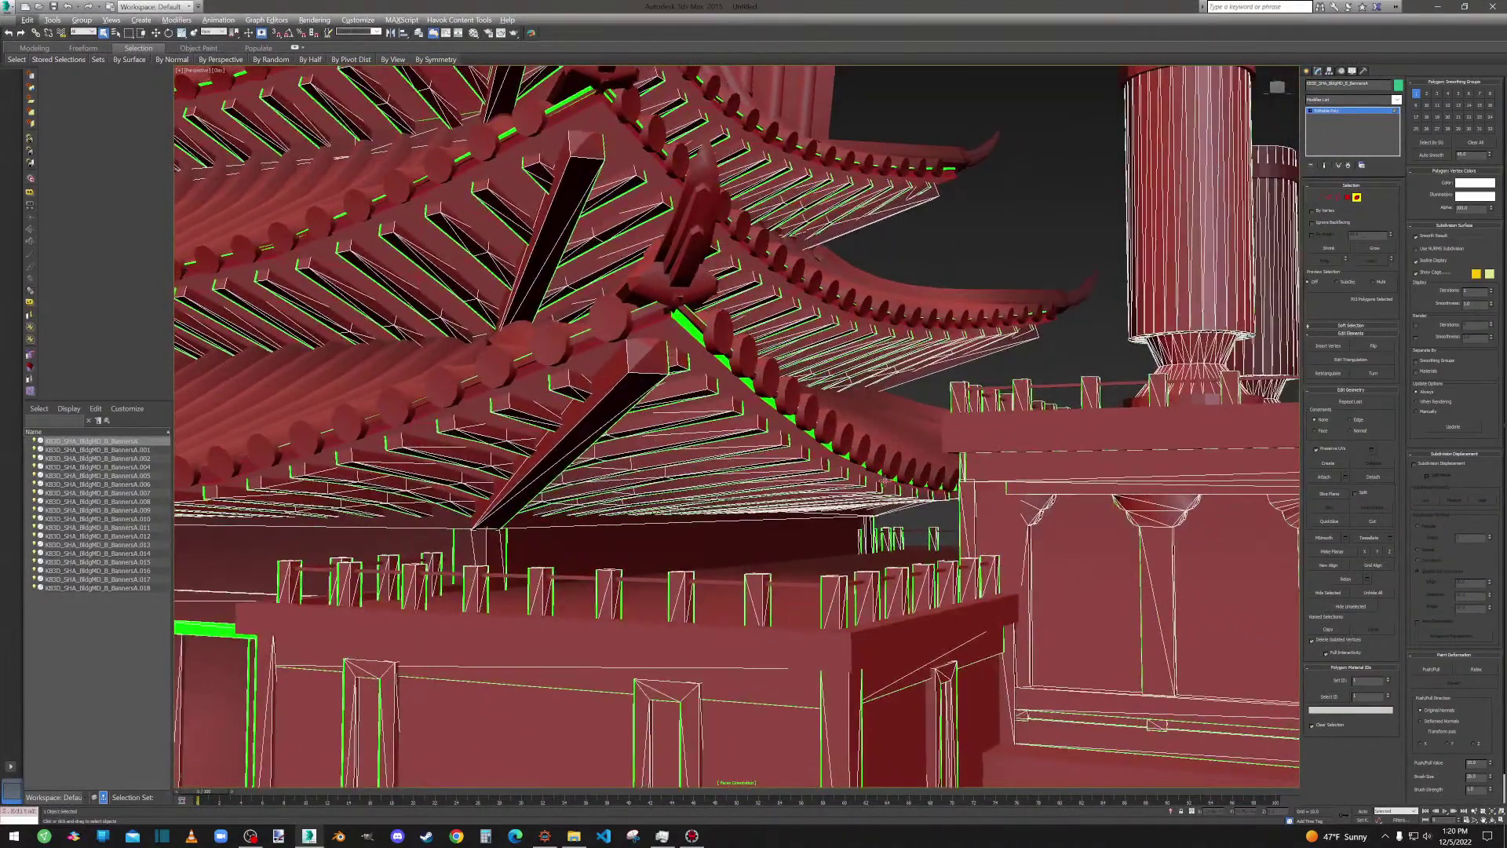
scroll(931, 482, up, 4)
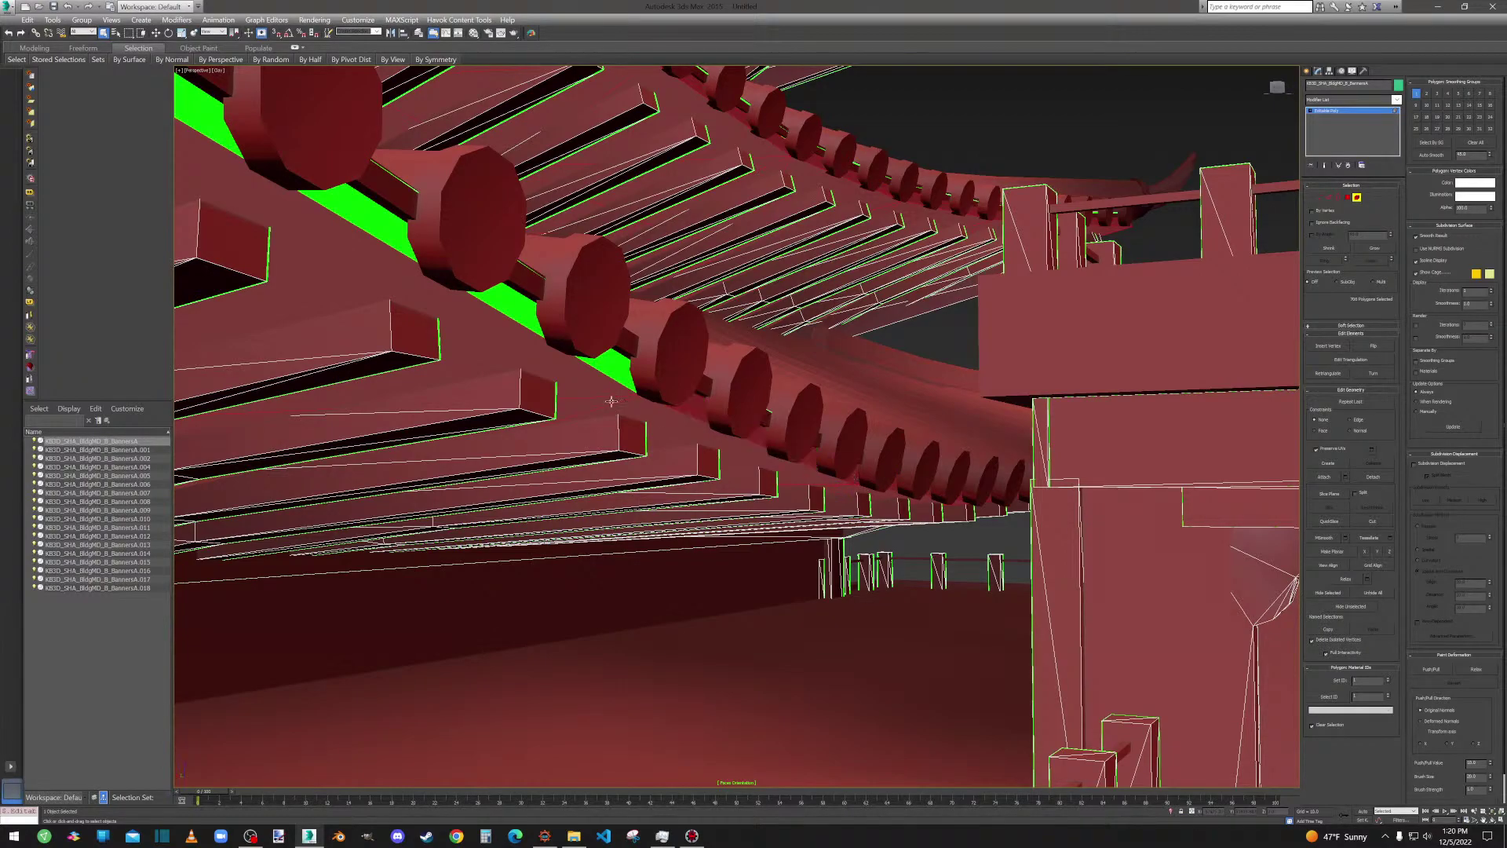
scroll(850, 478, down, 3)
scroll(834, 489, down, 3)
alt+middle_drag(787, 485, 707, 417)
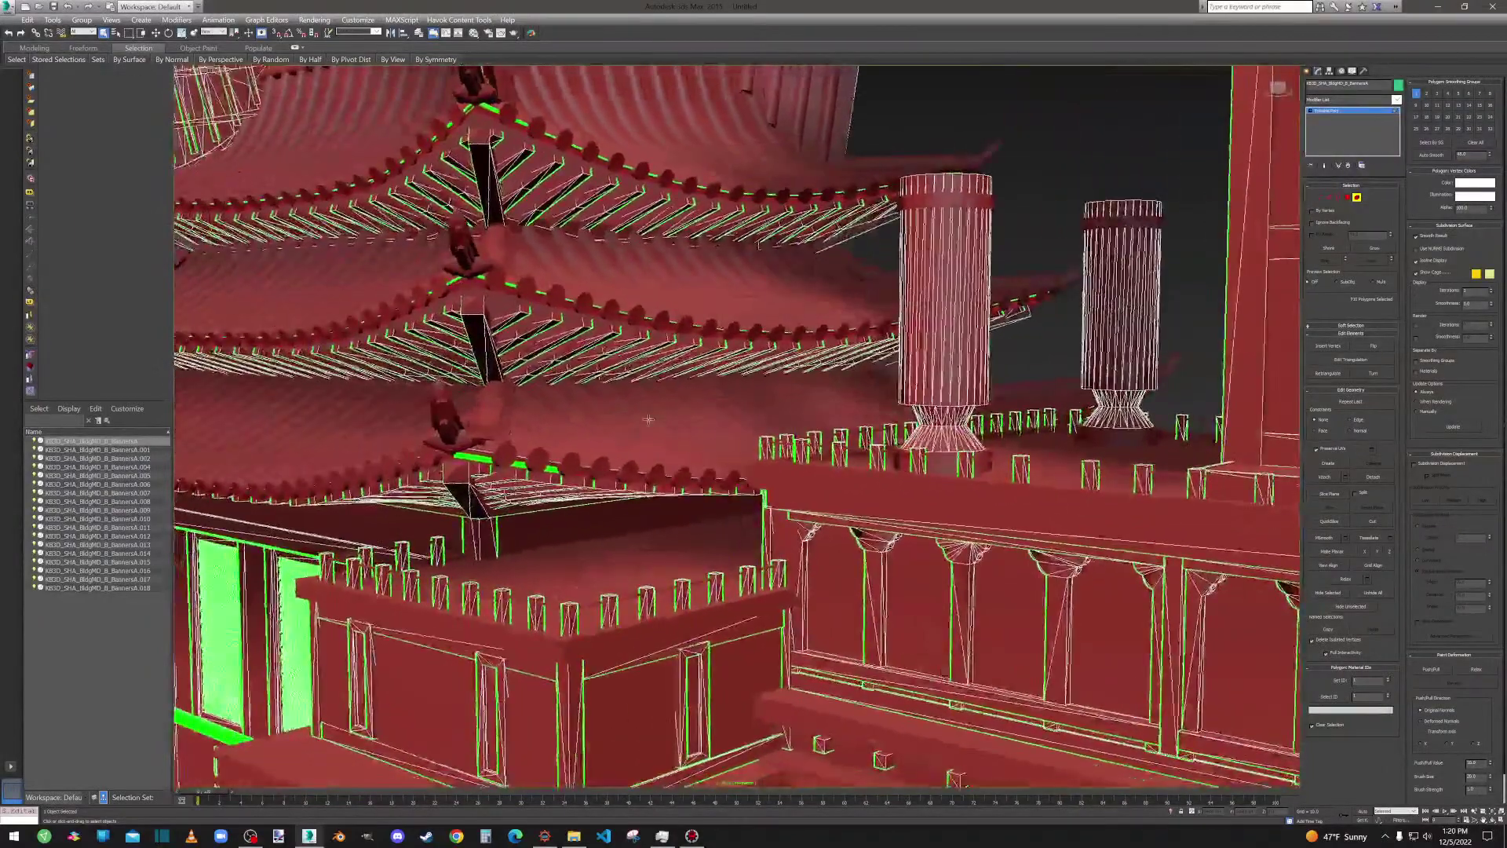
scroll(477, 441, up, 3)
scroll(453, 481, down, 3)
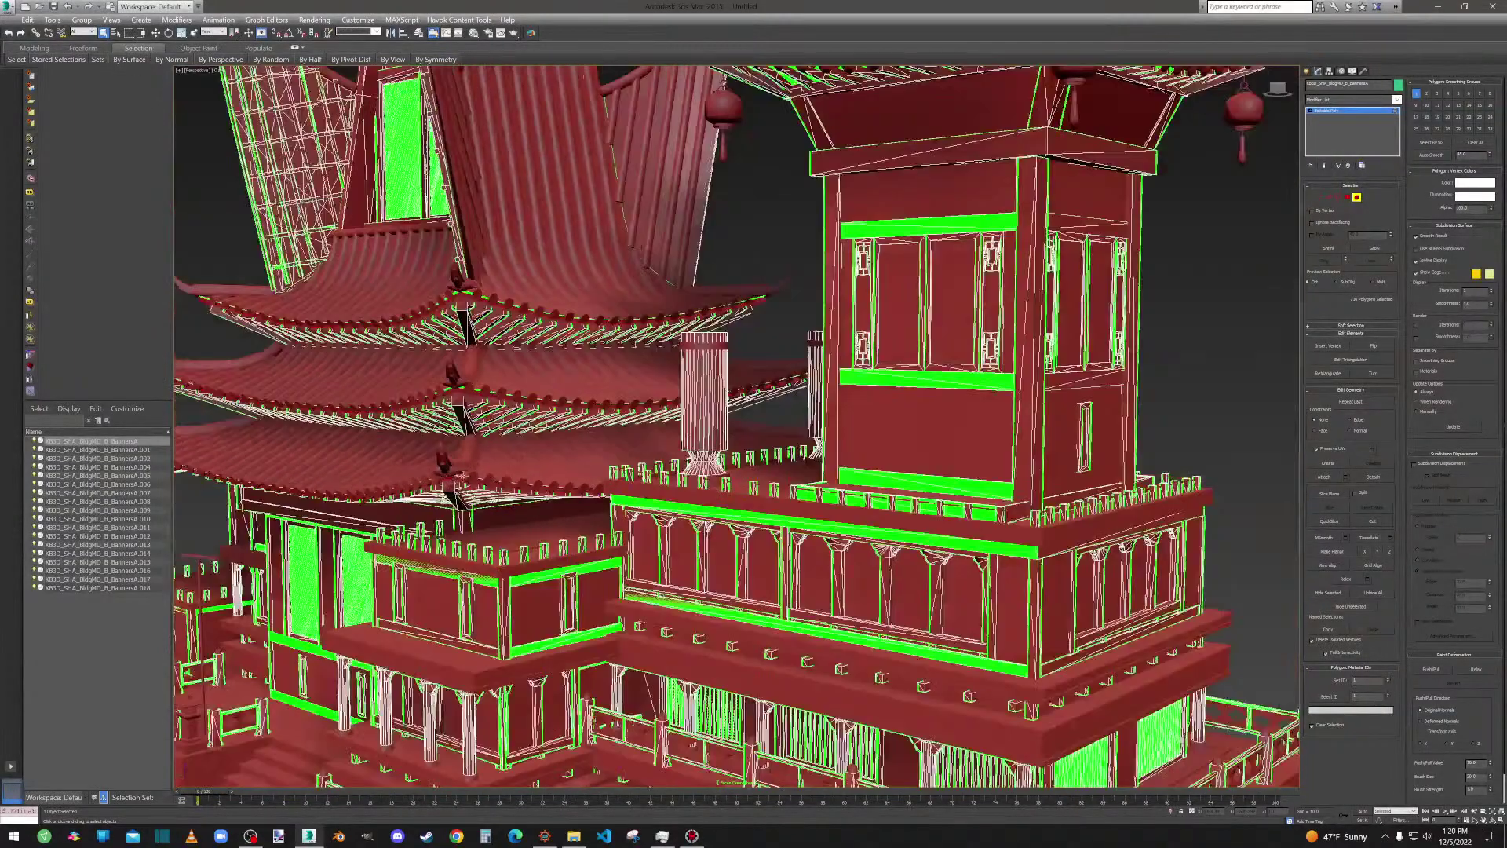
Clear the current selection and select the inner lattice pieces of the gable's left window at element level.
click(1347, 197)
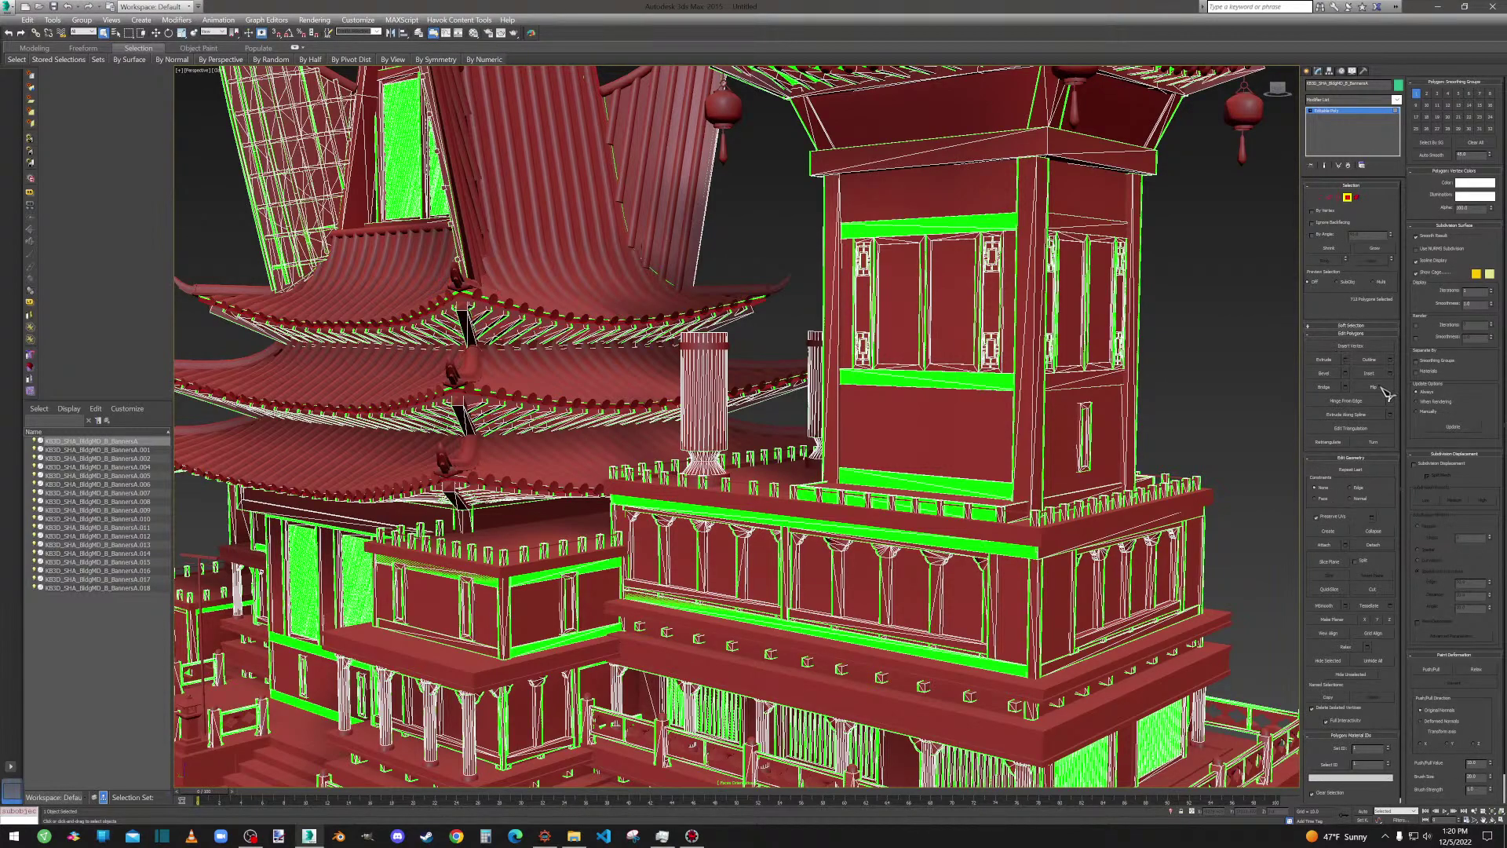
key(4)
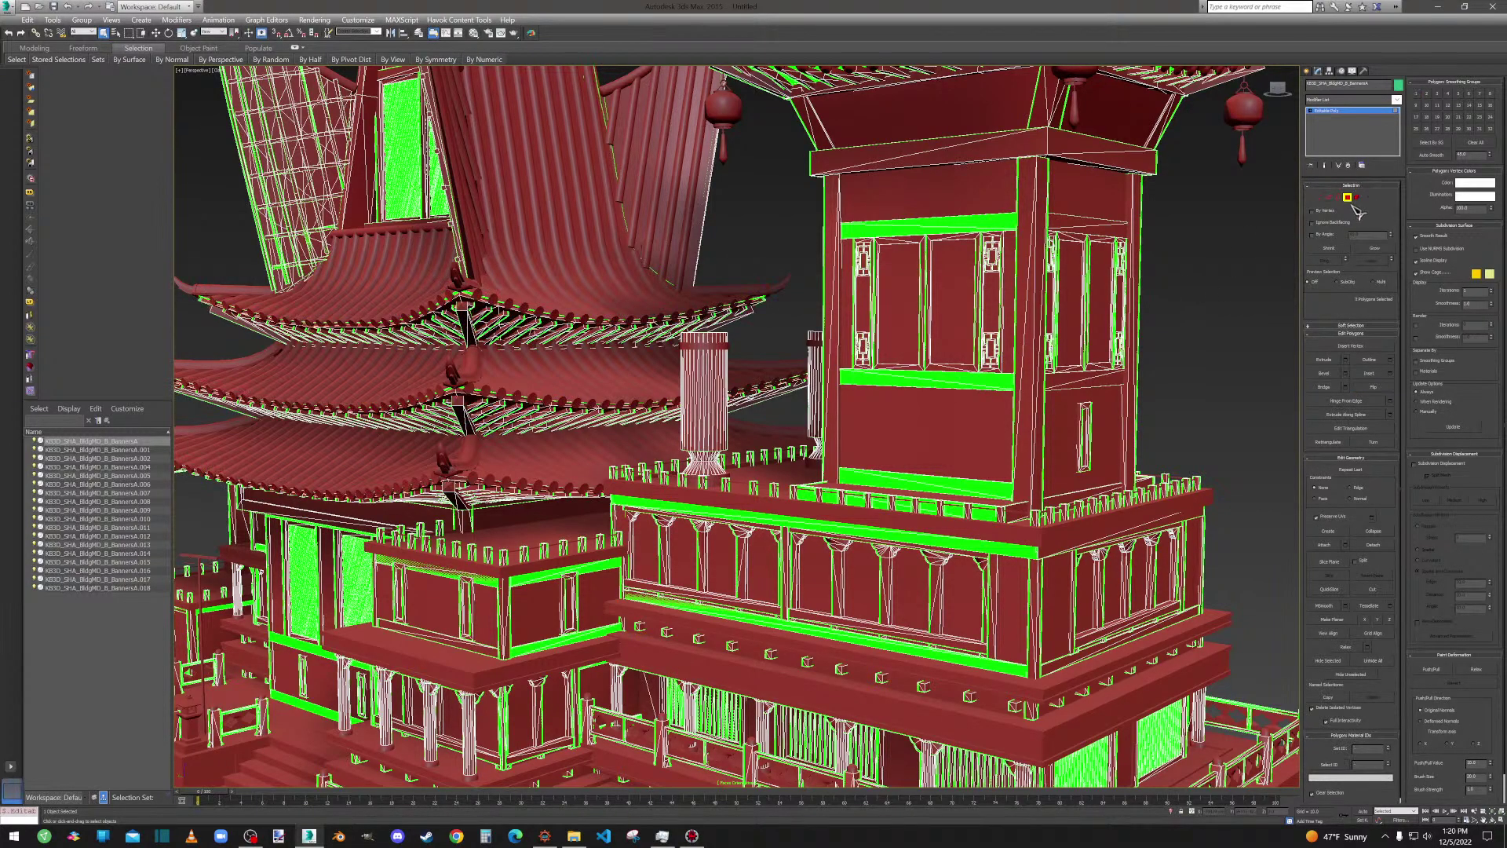
alt+middle_drag(524, 321, 893, 446)
scroll(895, 417, up, 10)
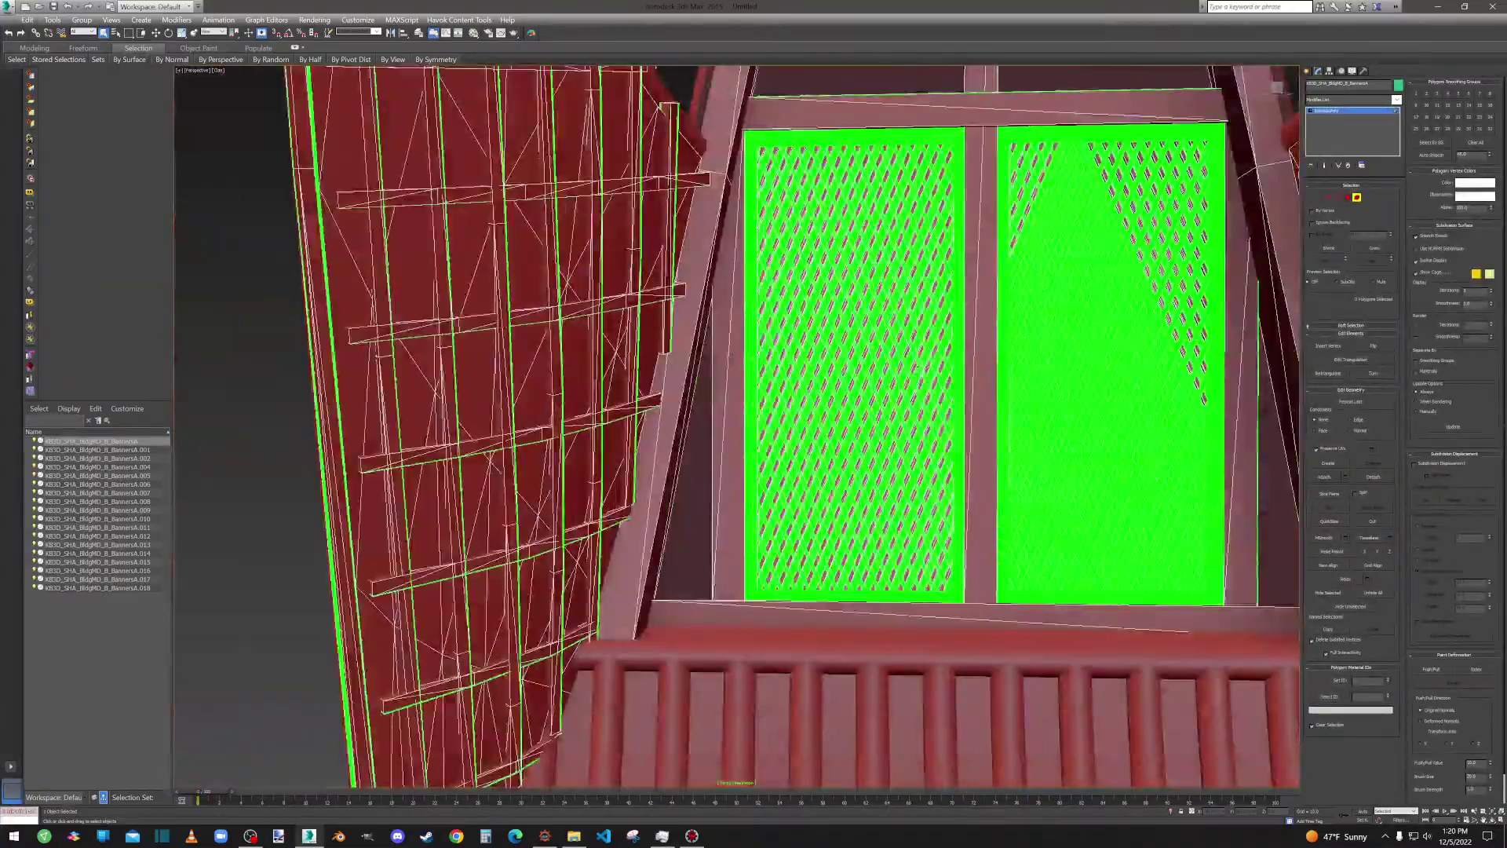
click(936, 325)
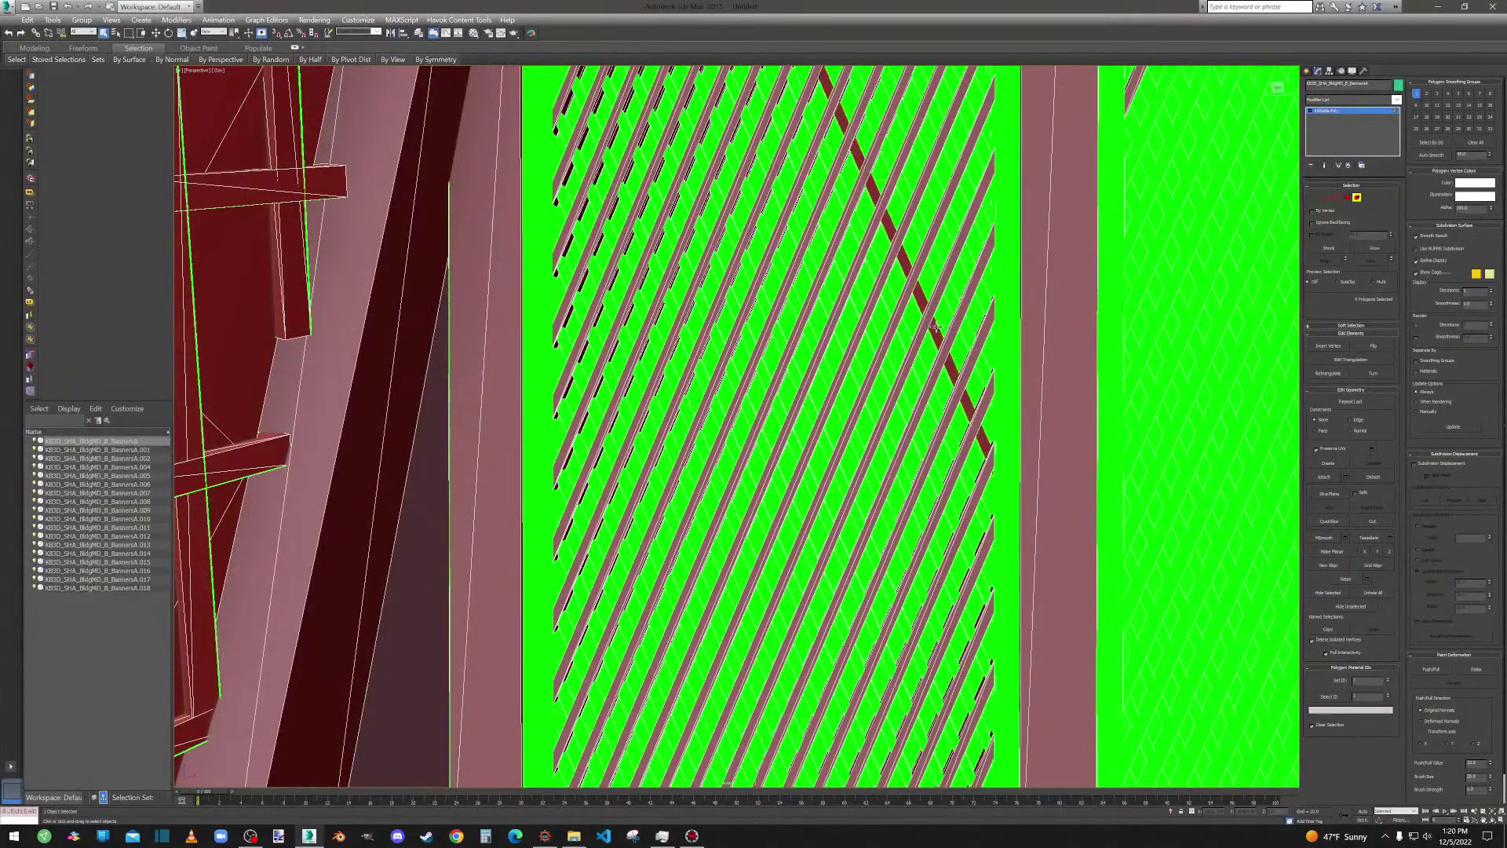
mouse_move(936, 325)
alt+middle_down()
mouse_move(958, 322)
mouse_move(927, 310)
alt+middle_up()
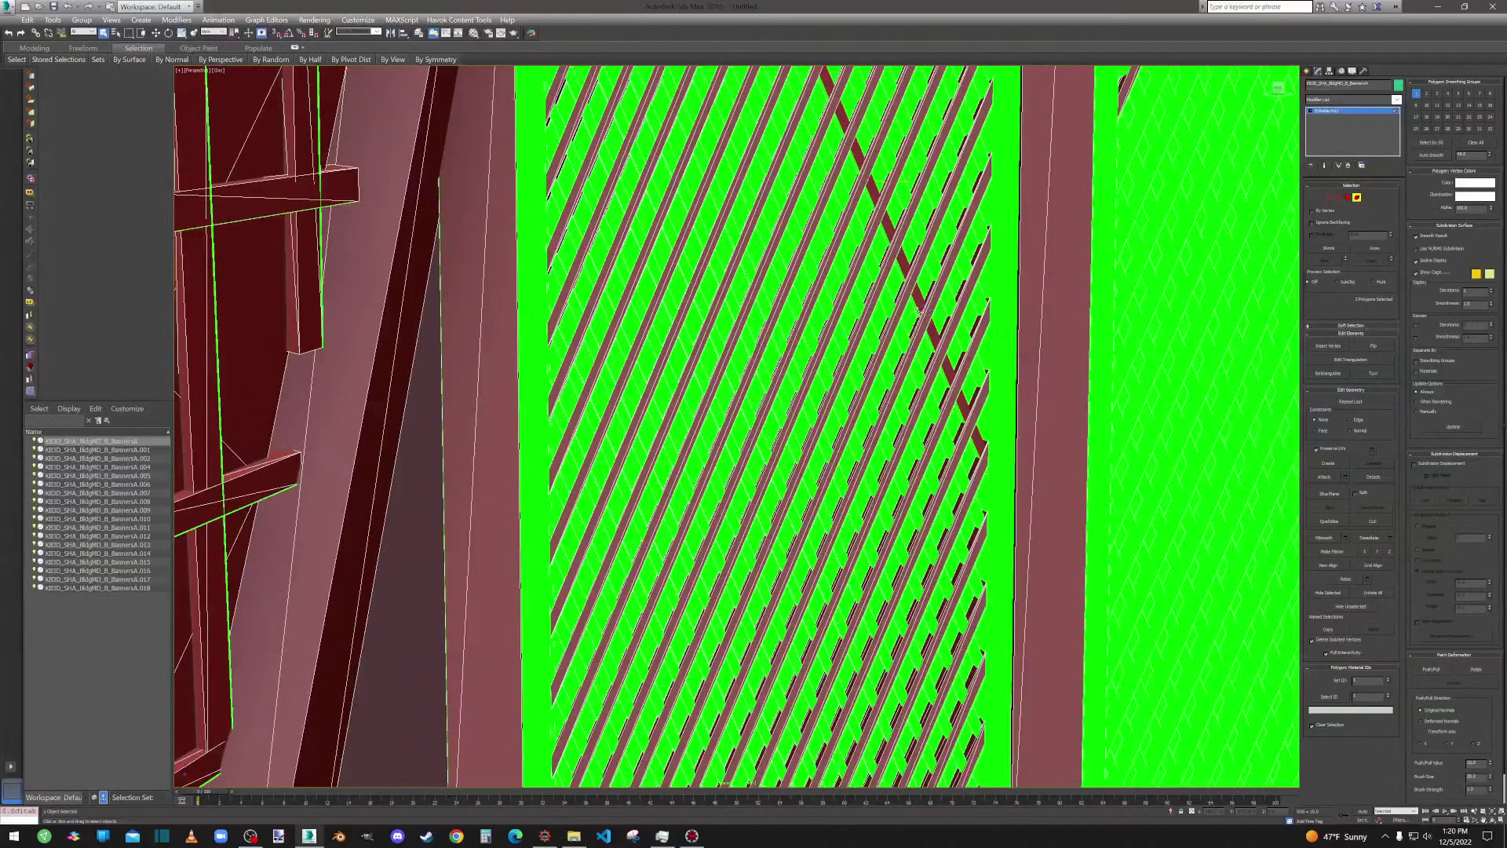
click(908, 318)
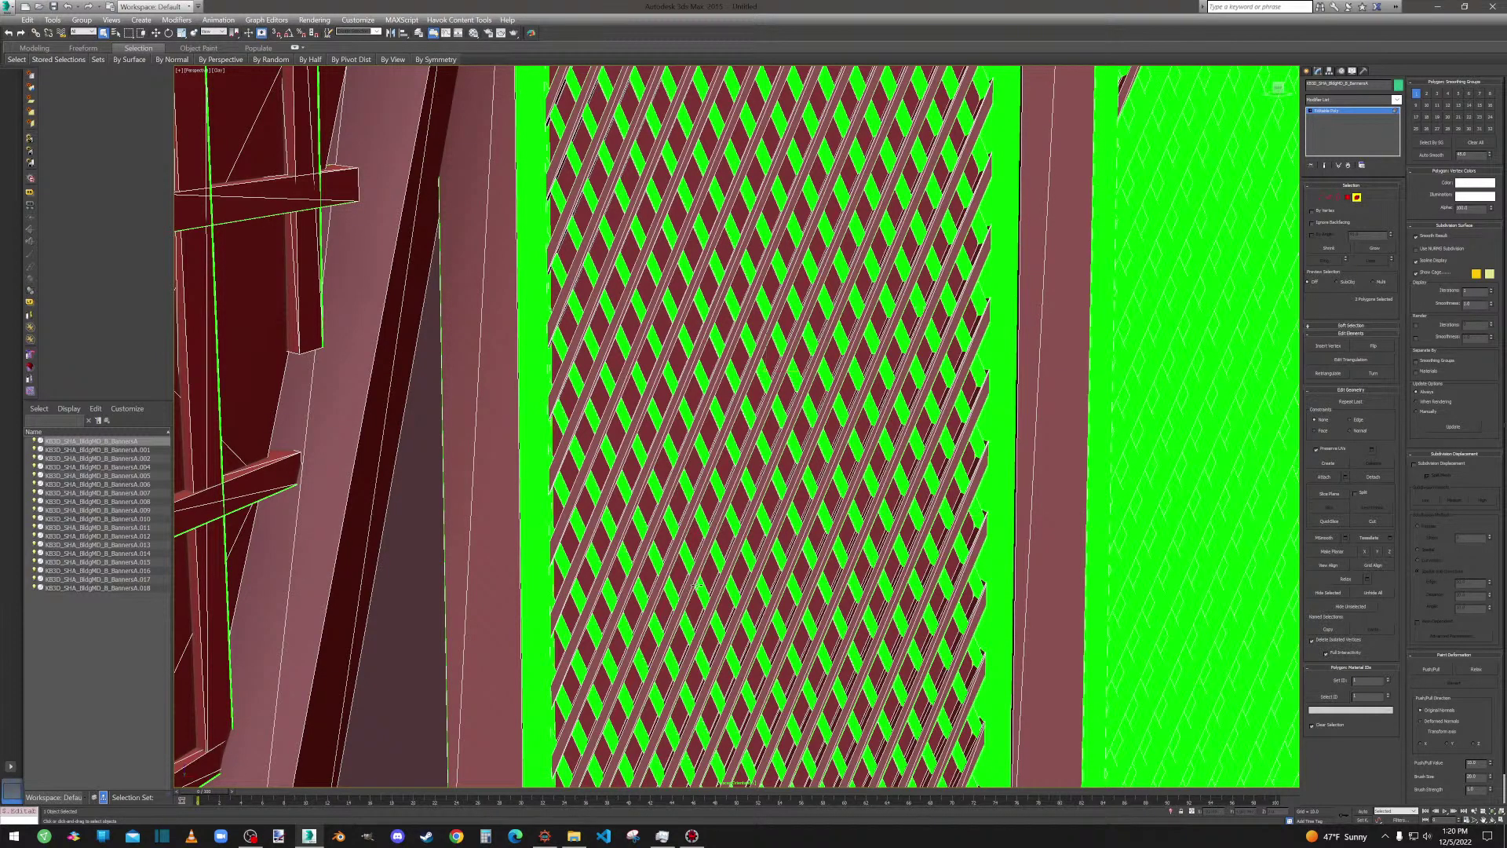
Add the left lattice window's side and top frame strips, their inner edges and the right window's adjoining strip to the element selection.
scroll(693, 583, down, 10)
scroll(748, 547, up, 8)
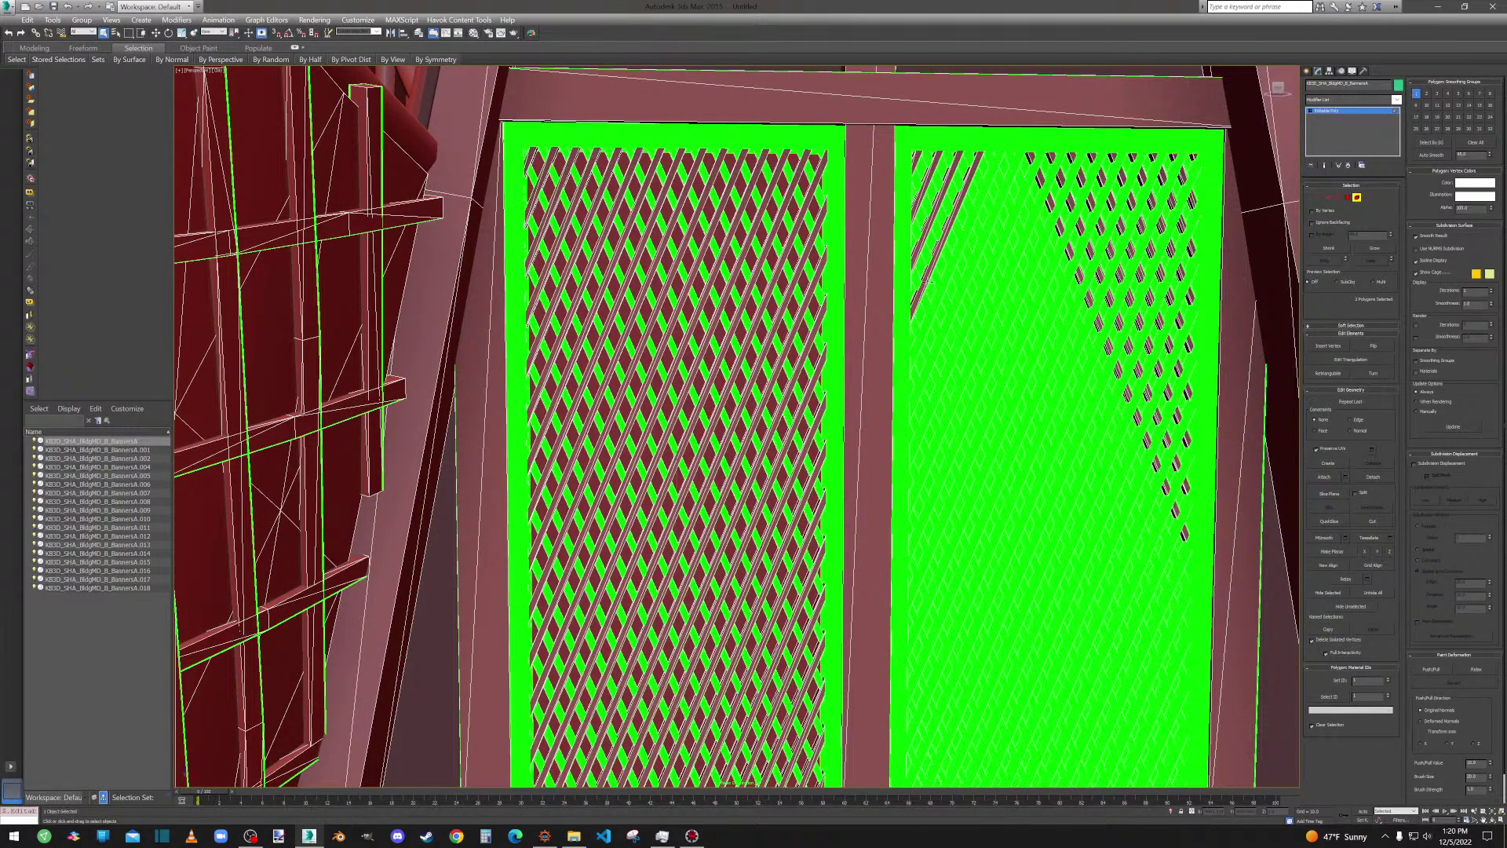
alt+click(904, 300)
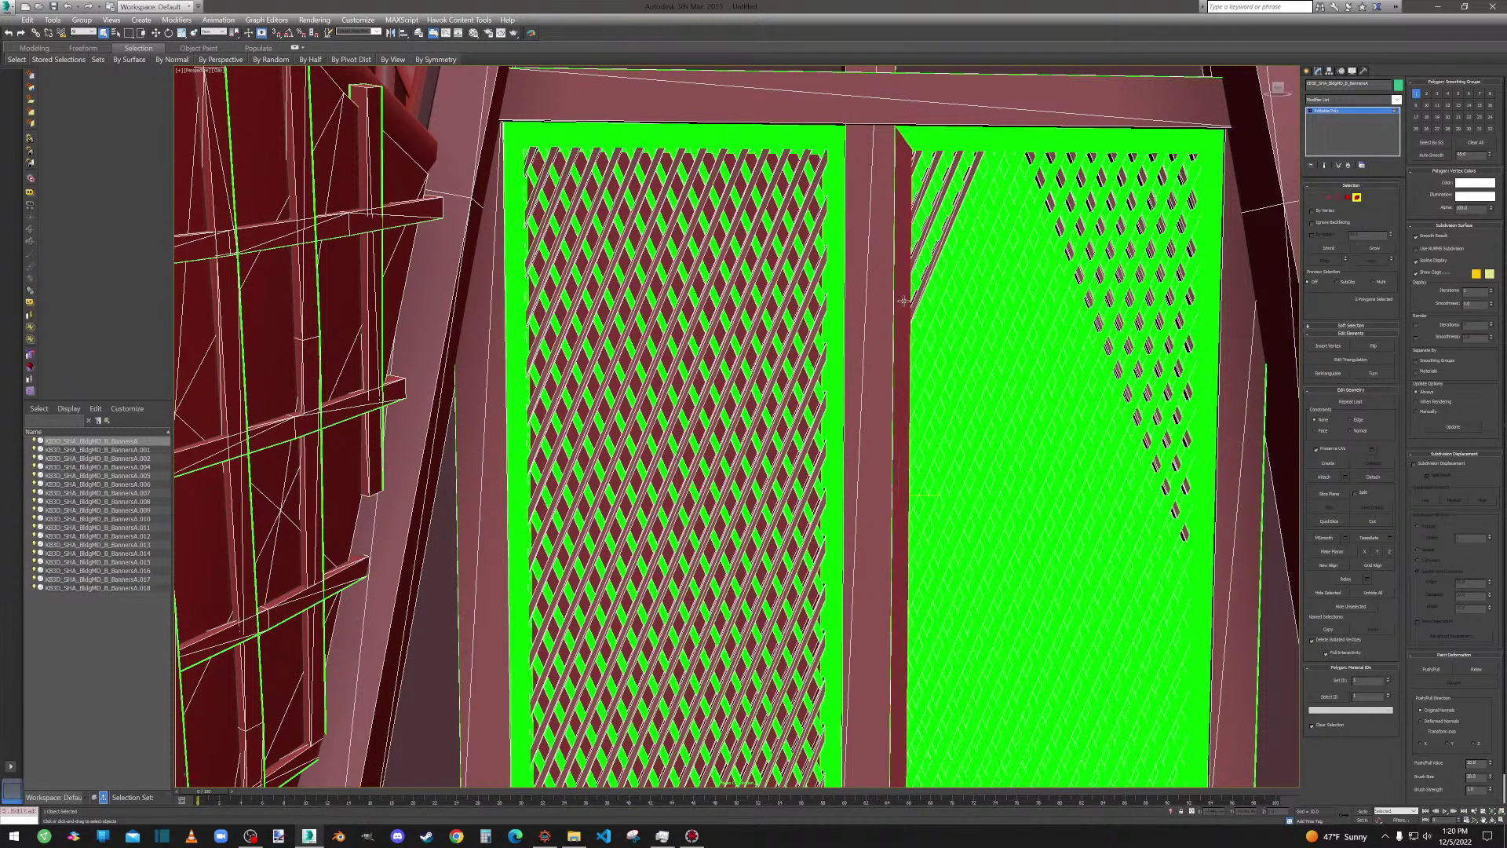
alt+click(841, 311)
alt+click(718, 141)
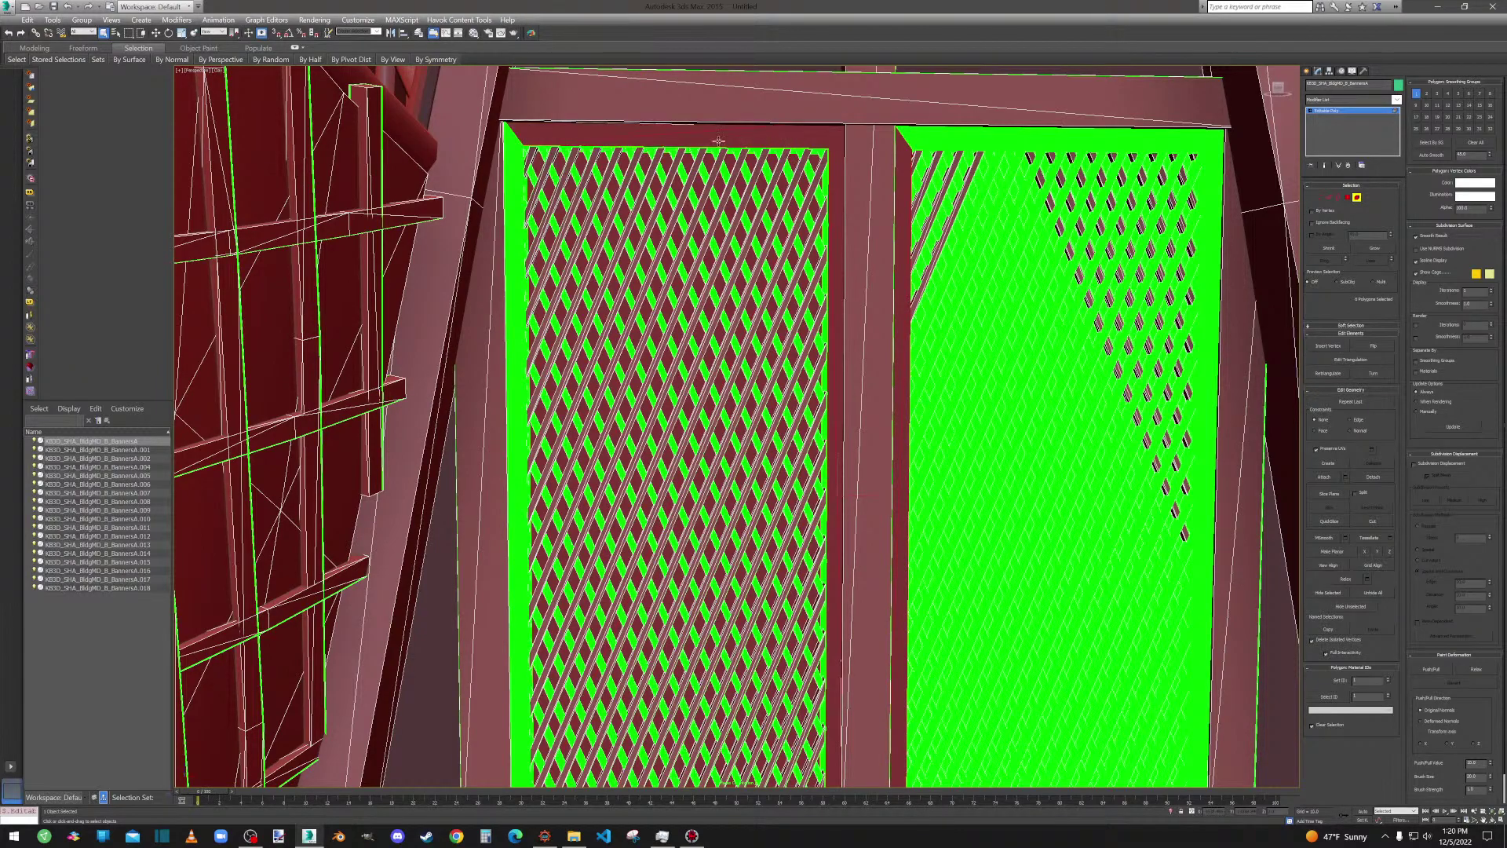
alt+click(507, 141)
alt+middle_drag(557, 149, 661, 170)
alt+click(637, 164)
alt+click(645, 161)
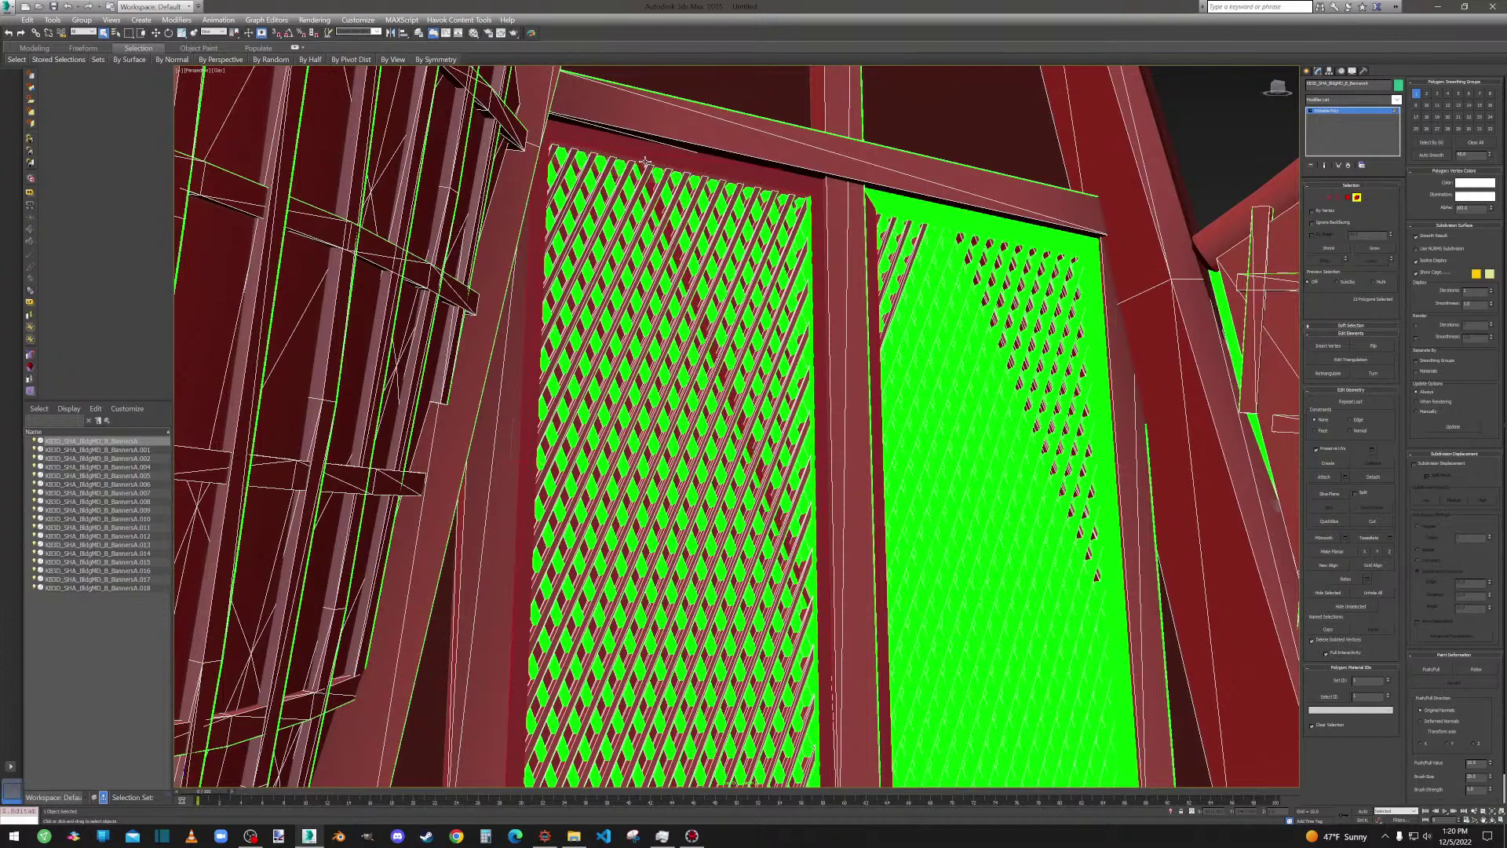
alt+click(810, 209)
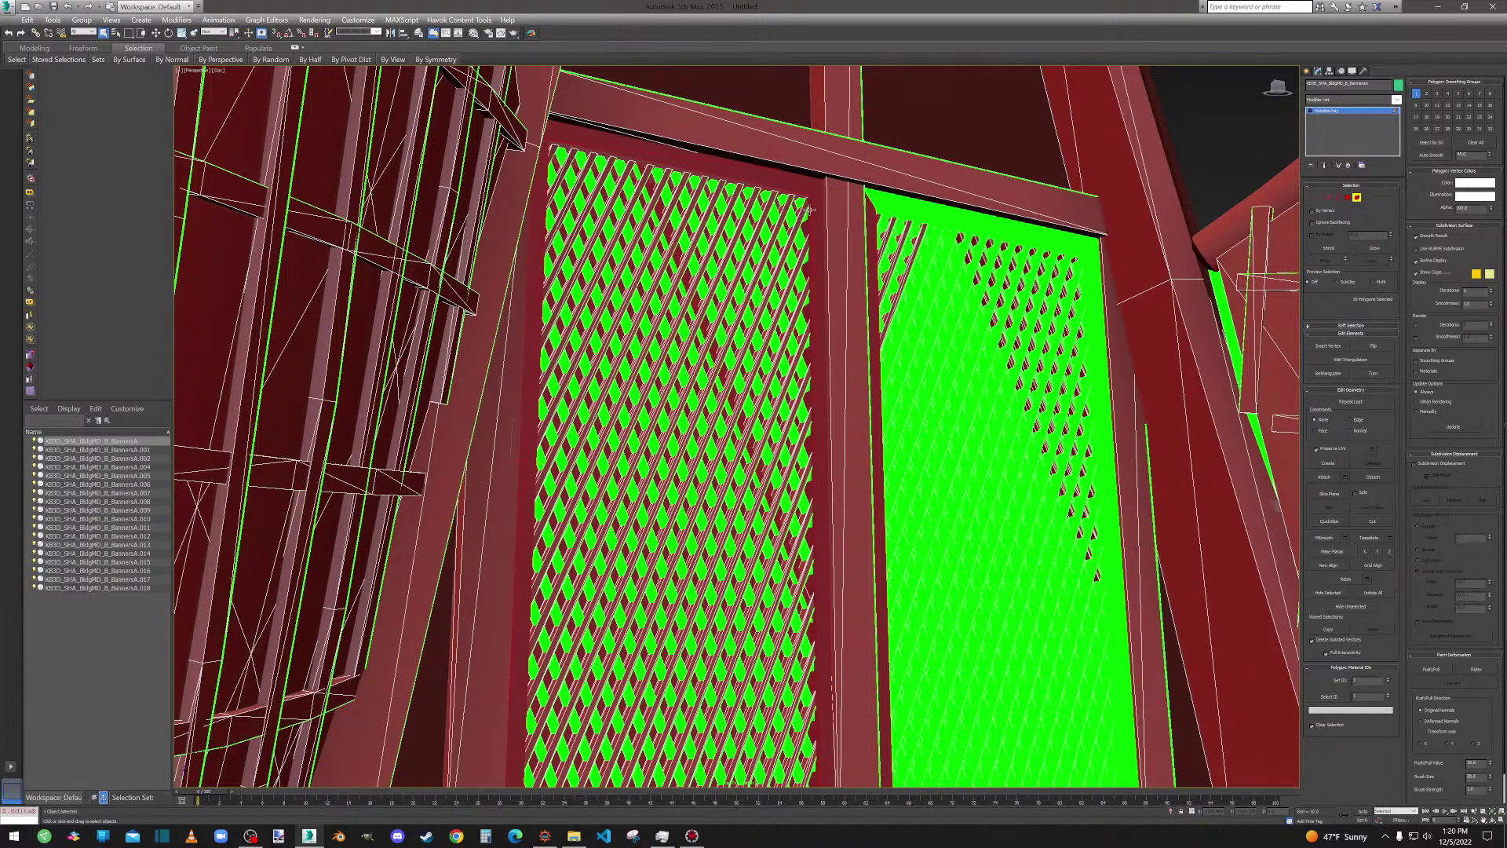
Add the right lattice window's top and outer side frame strips with their inner edges to the element selection.
alt+click(911, 209)
alt+click(910, 217)
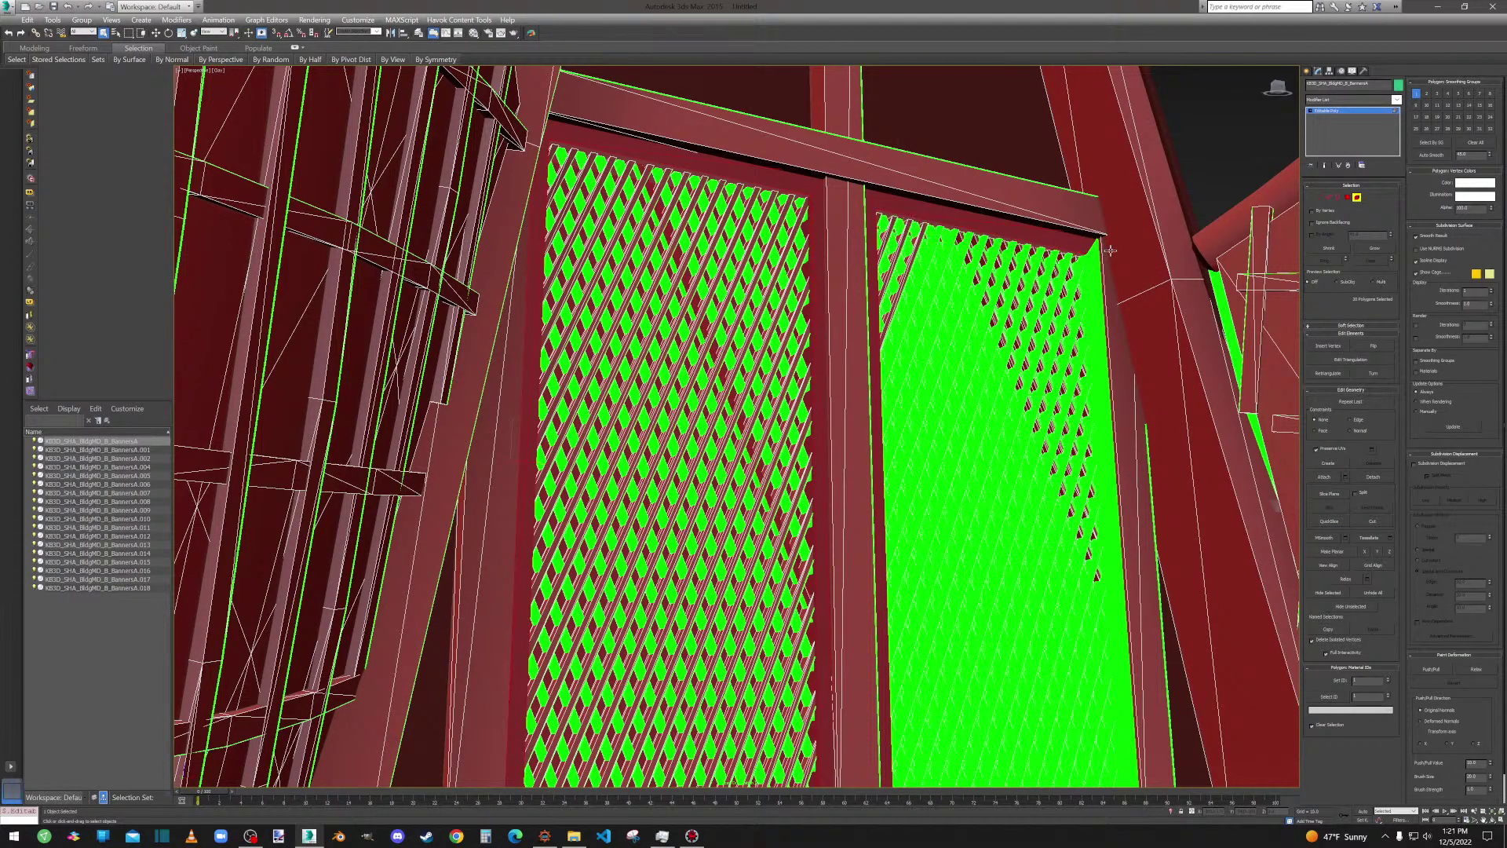
alt+click(1095, 268)
alt+middle_drag(1011, 344, 854, 270)
alt+click(864, 279)
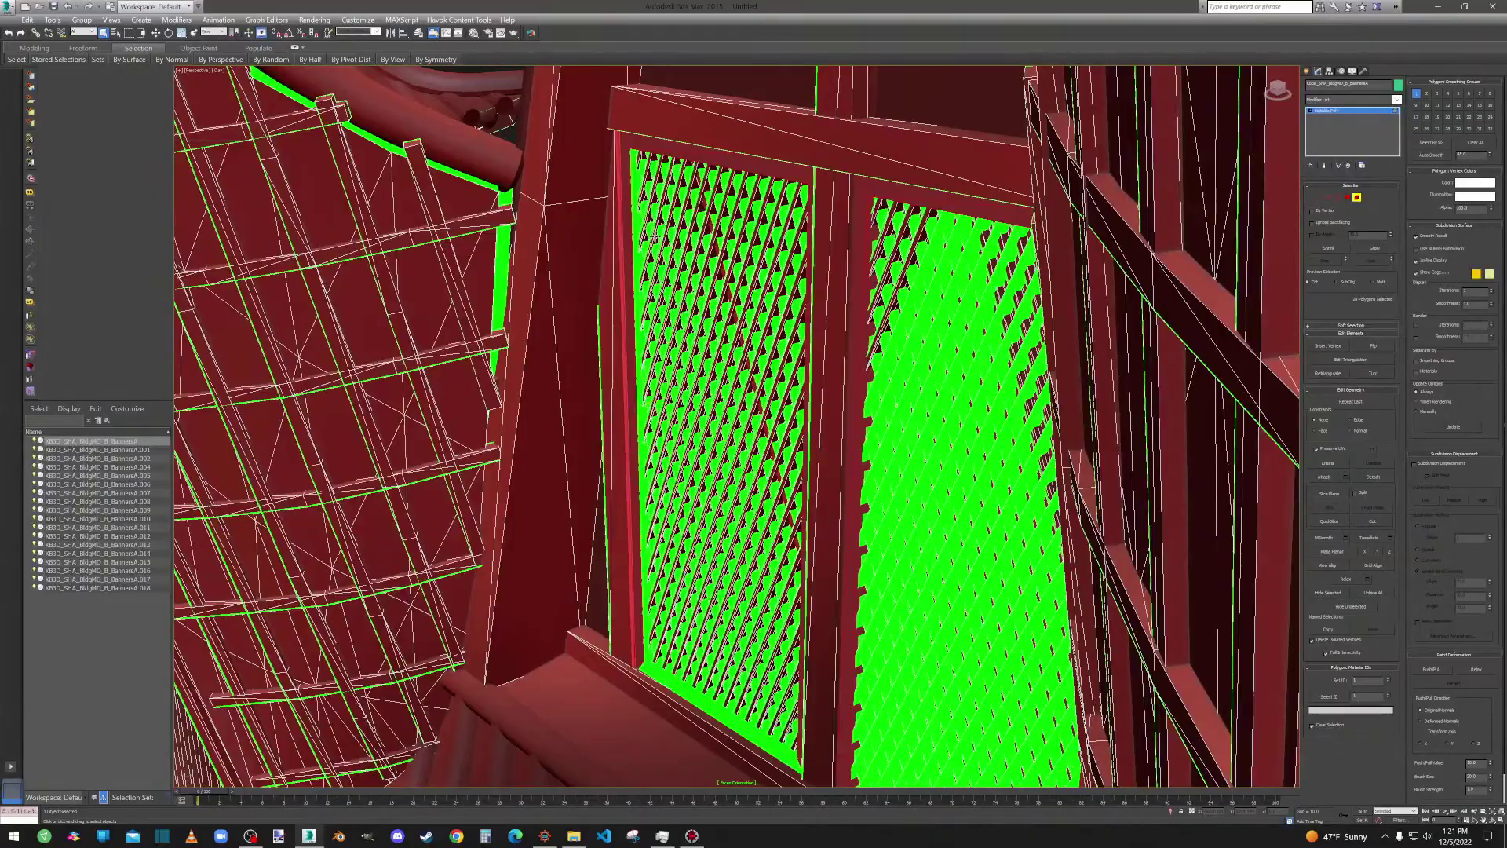
Add the left window's remaining side edge and the bottom frame strips of both lattice windows to the element selection.
ctrl+click(638, 217)
alt+middle_drag(637, 220, 698, 247)
ctrl+click(705, 552)
alt+middle_drag(705, 552, 812, 605)
alt+click(942, 595)
alt+click(941, 582)
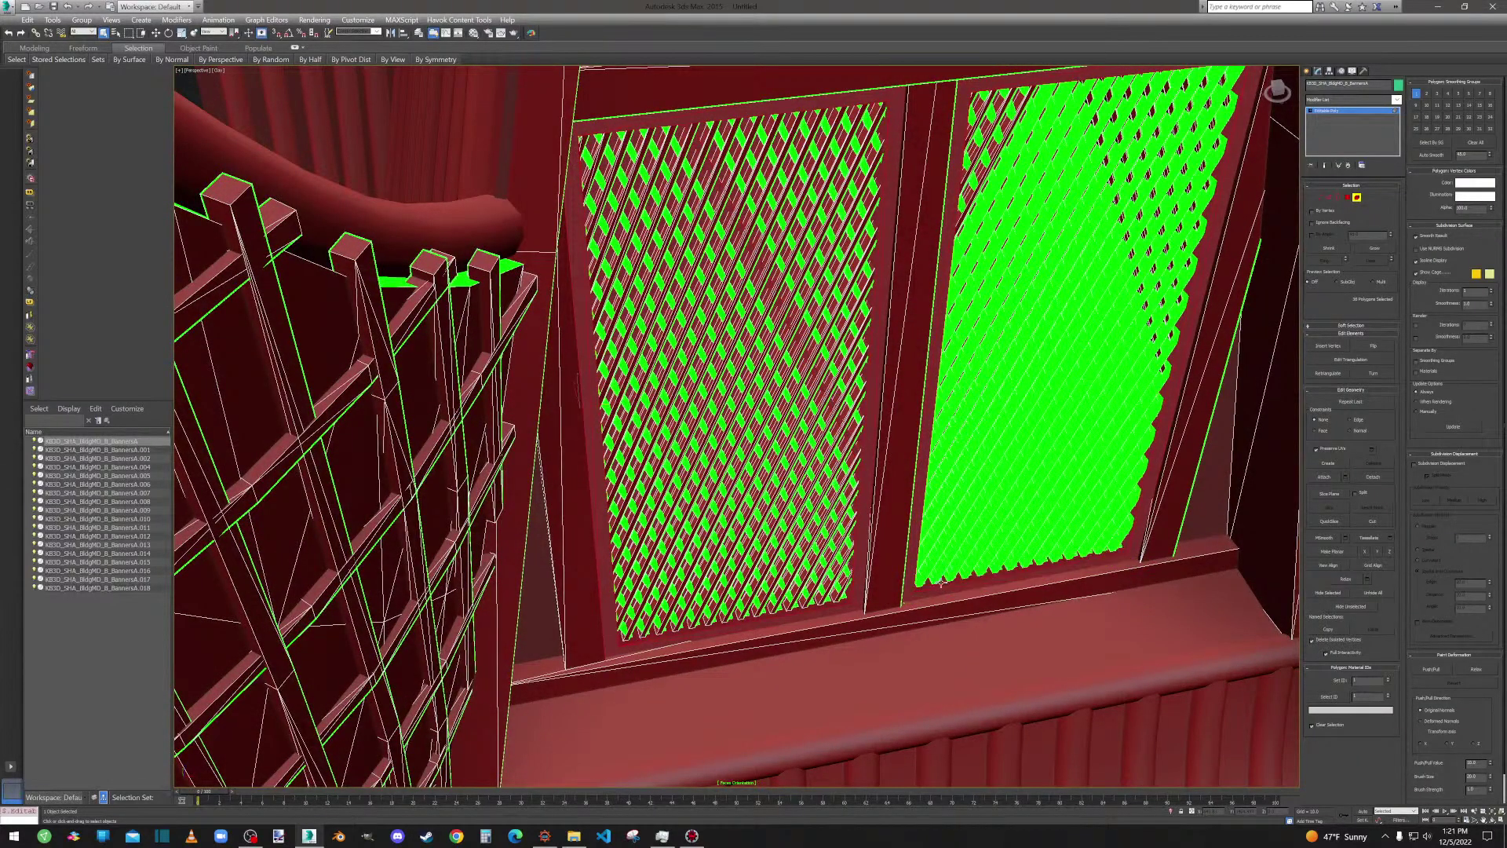
Add the first diagonal lattice slats at the lower outer corner of the gable's left window to the element selection.
alt+middle_drag(977, 554, 1000, 500)
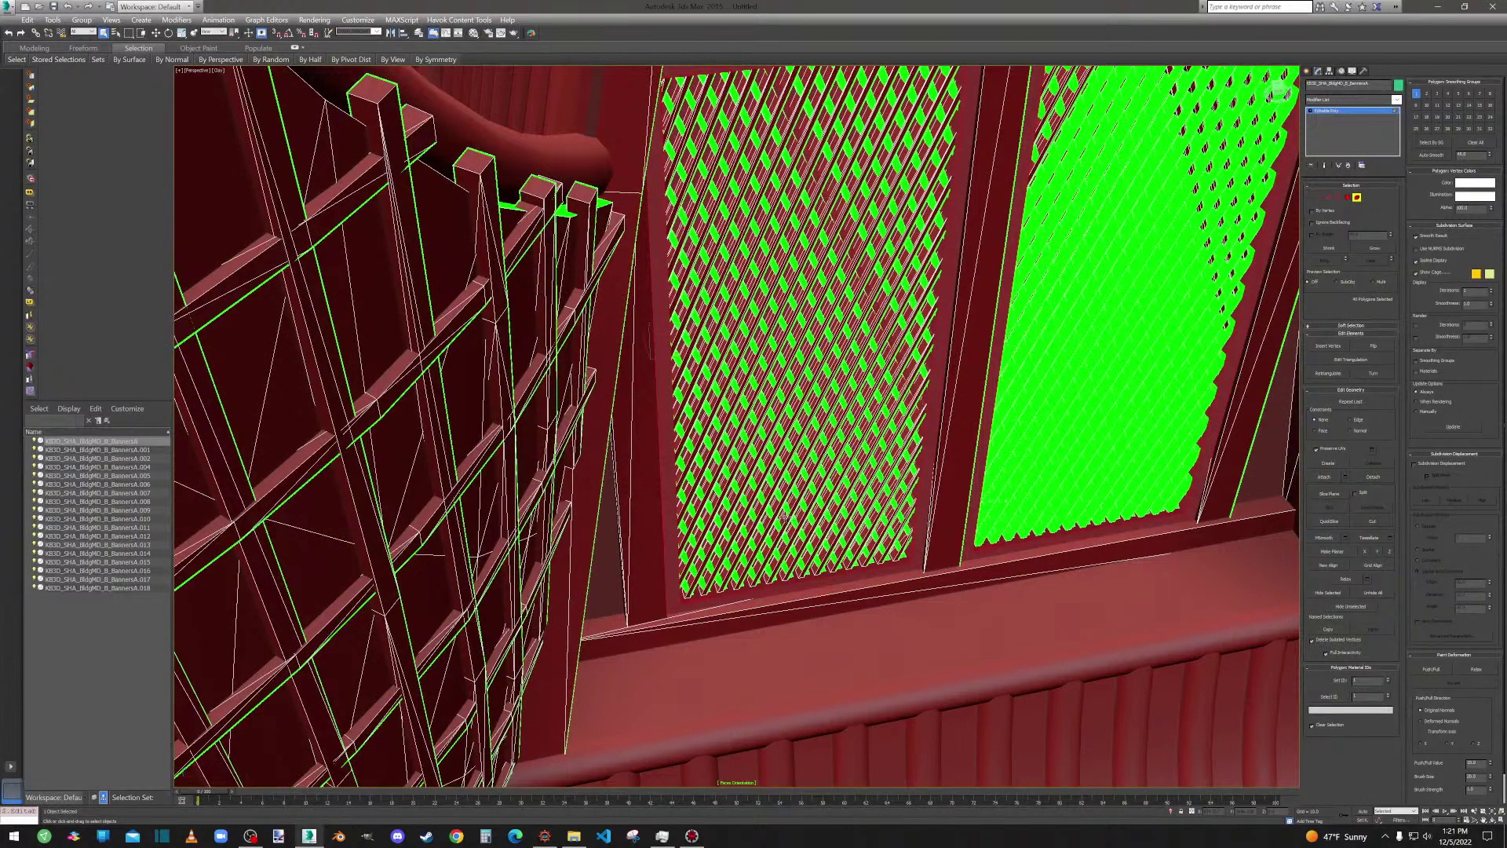
alt+middle_drag(787, 517, 780, 455)
scroll(619, 673, up, 3)
ctrl+click(600, 658)
ctrl+click(605, 631)
ctrl+click(642, 533)
ctrl+click(635, 534)
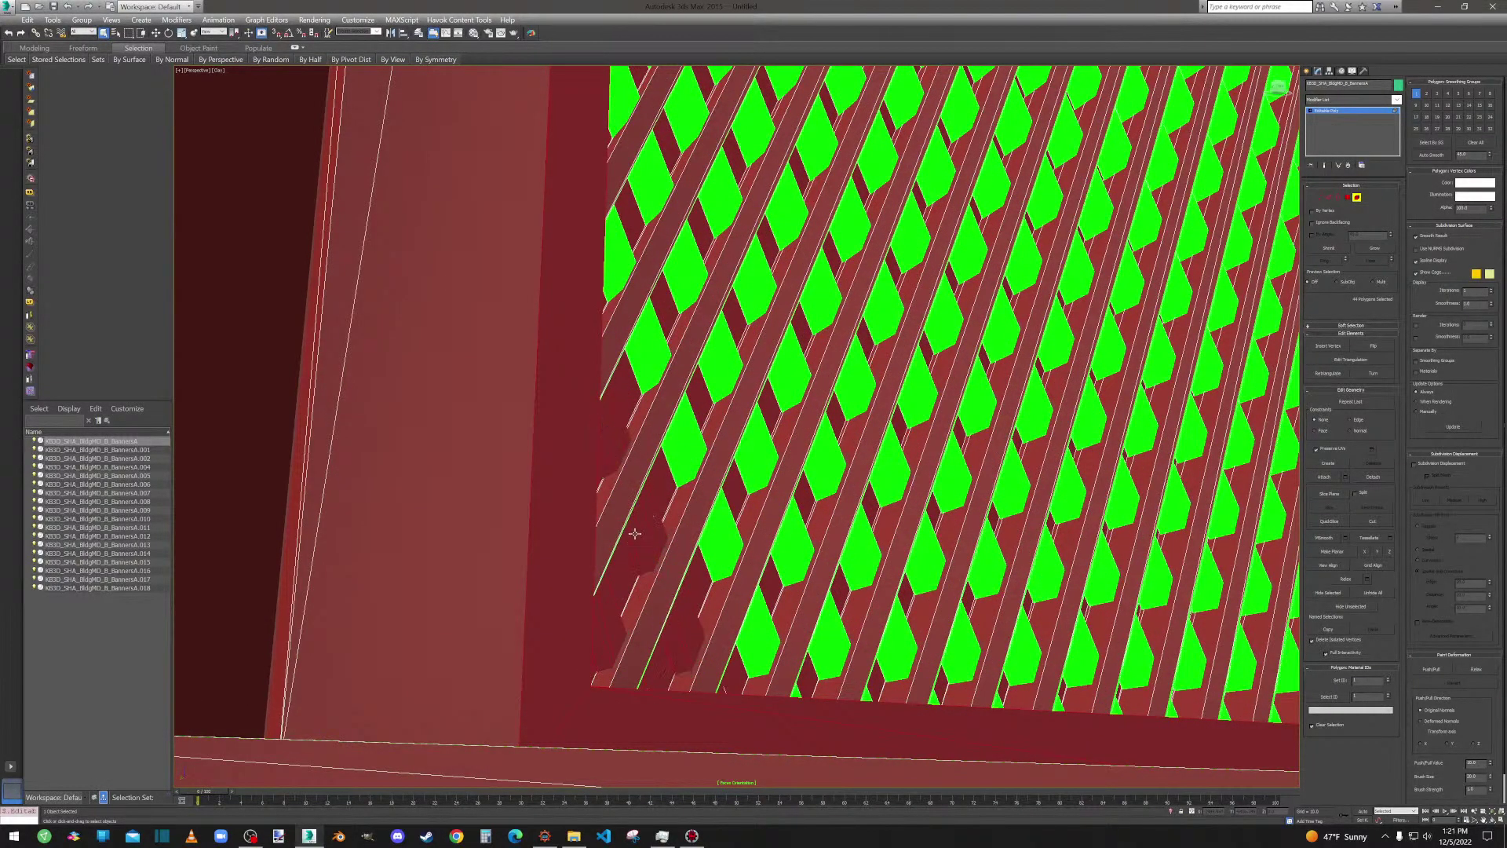
Extend the element selection with the next diagonal slats, working inward from the left window's lower outer corner.
ctrl+click(679, 450)
ctrl+click(691, 433)
ctrl+click(713, 374)
ctrl+click(727, 349)
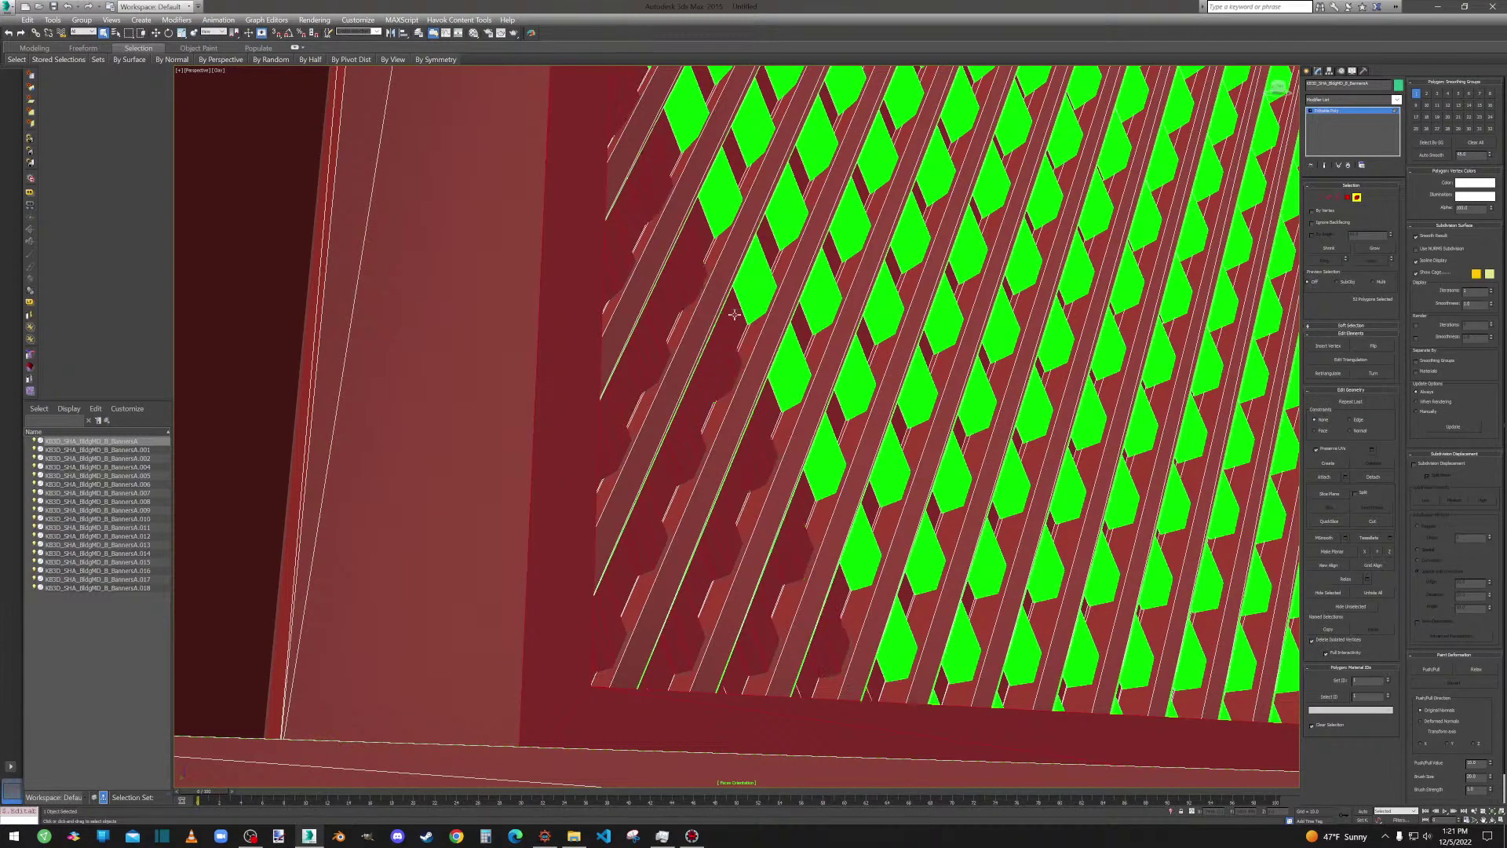
ctrl+click(748, 276)
ctrl+click(757, 261)
Add the following diagonal slats toward the middle of the left window's lattice to the element selection.
ctrl+click(782, 220)
ctrl+click(801, 224)
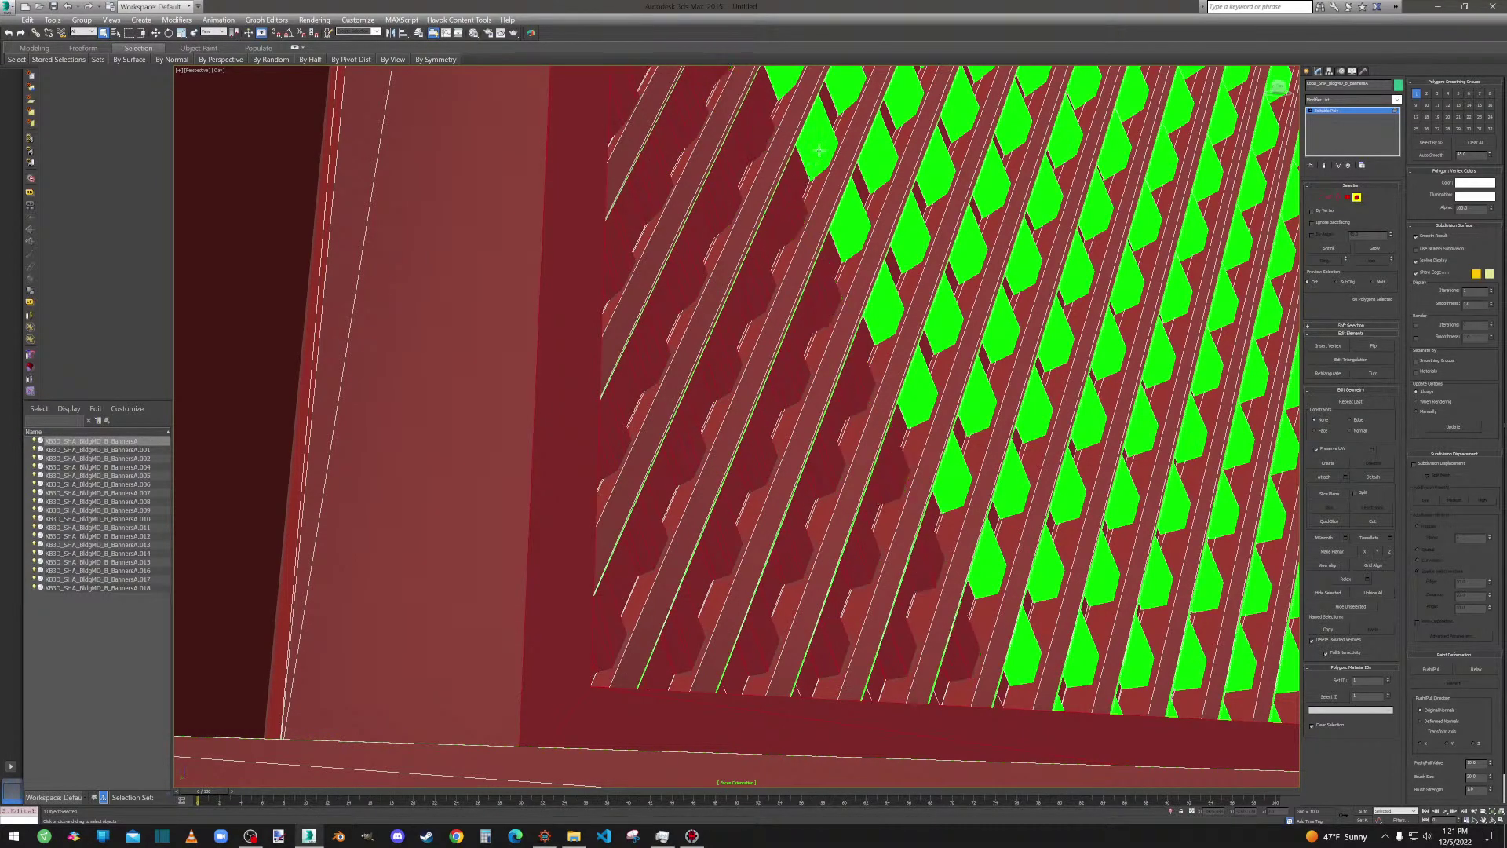
ctrl+click(817, 157)
ctrl+click(828, 131)
ctrl+click(1006, 494)
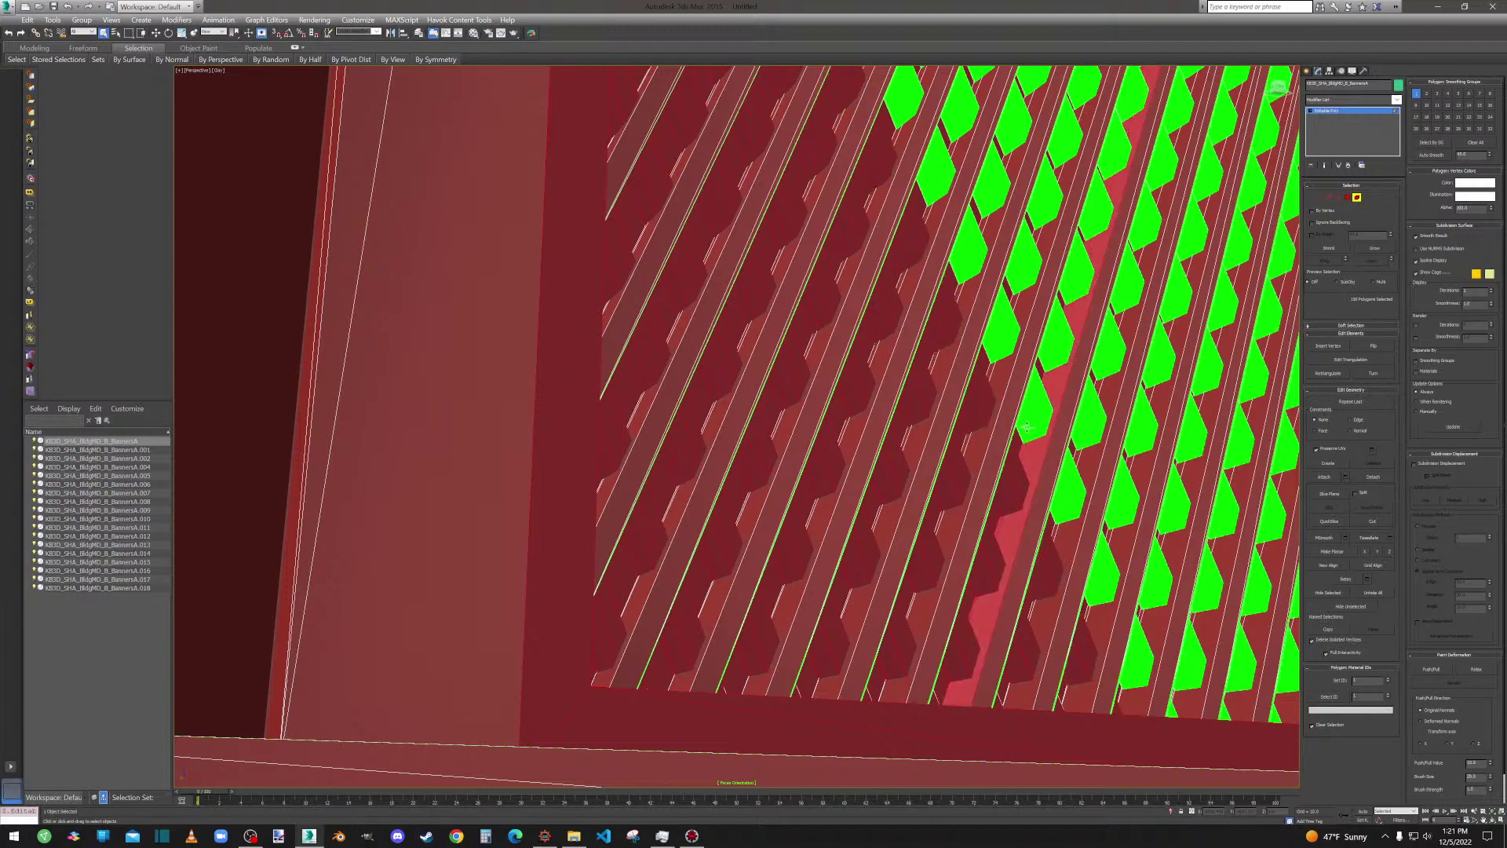
ctrl+click(1034, 468)
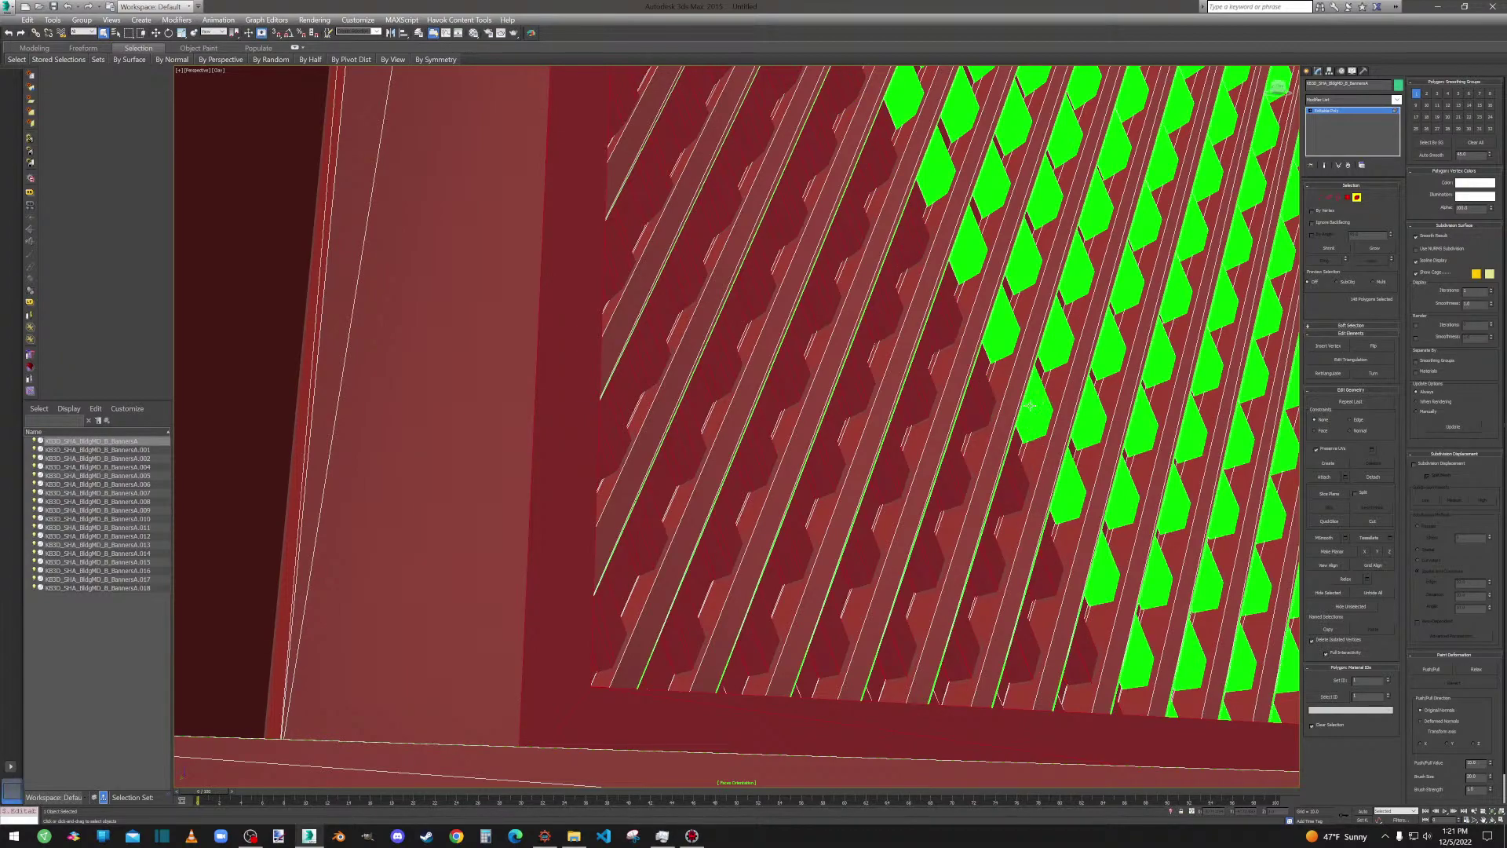
Pick another diagonal slat in the left window, undo the latest slat selections and redo the last undone one.
ctrl+click(1031, 406)
key(ctrl+z)
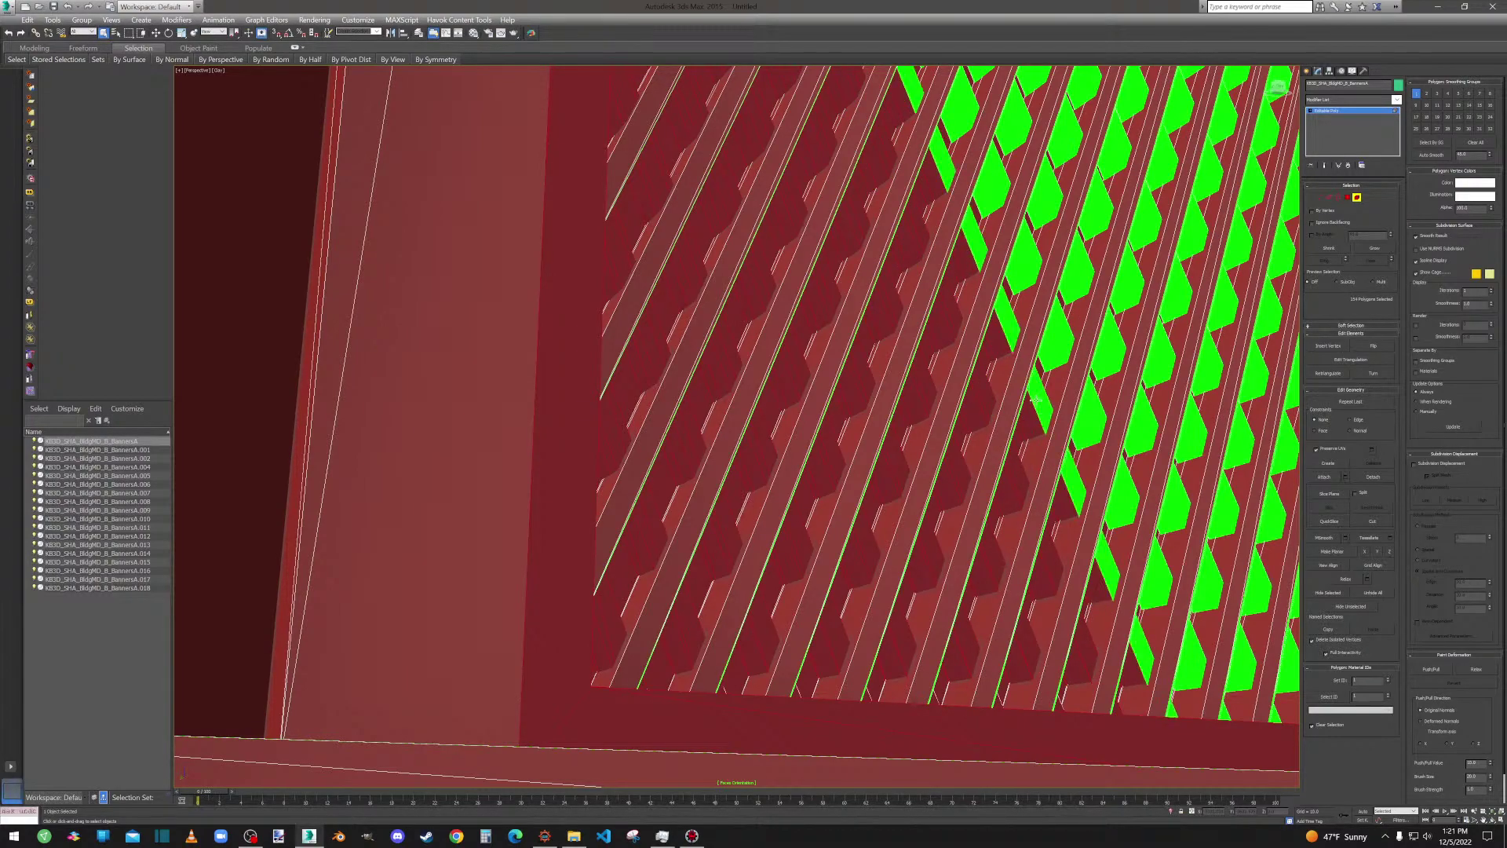
key(ctrl+z)
key(ctrl+z)
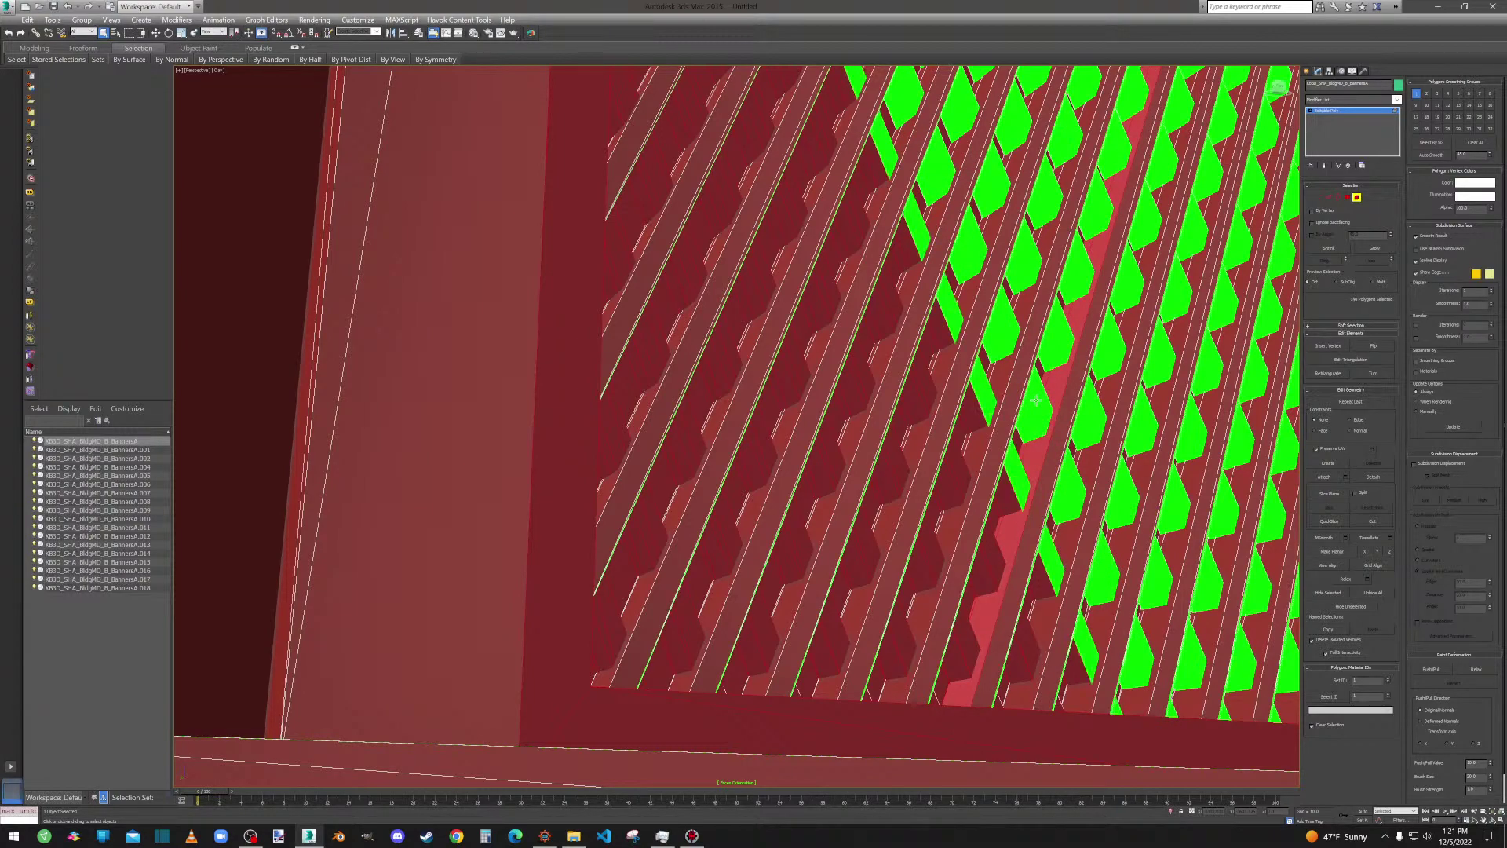
key(ctrl+z)
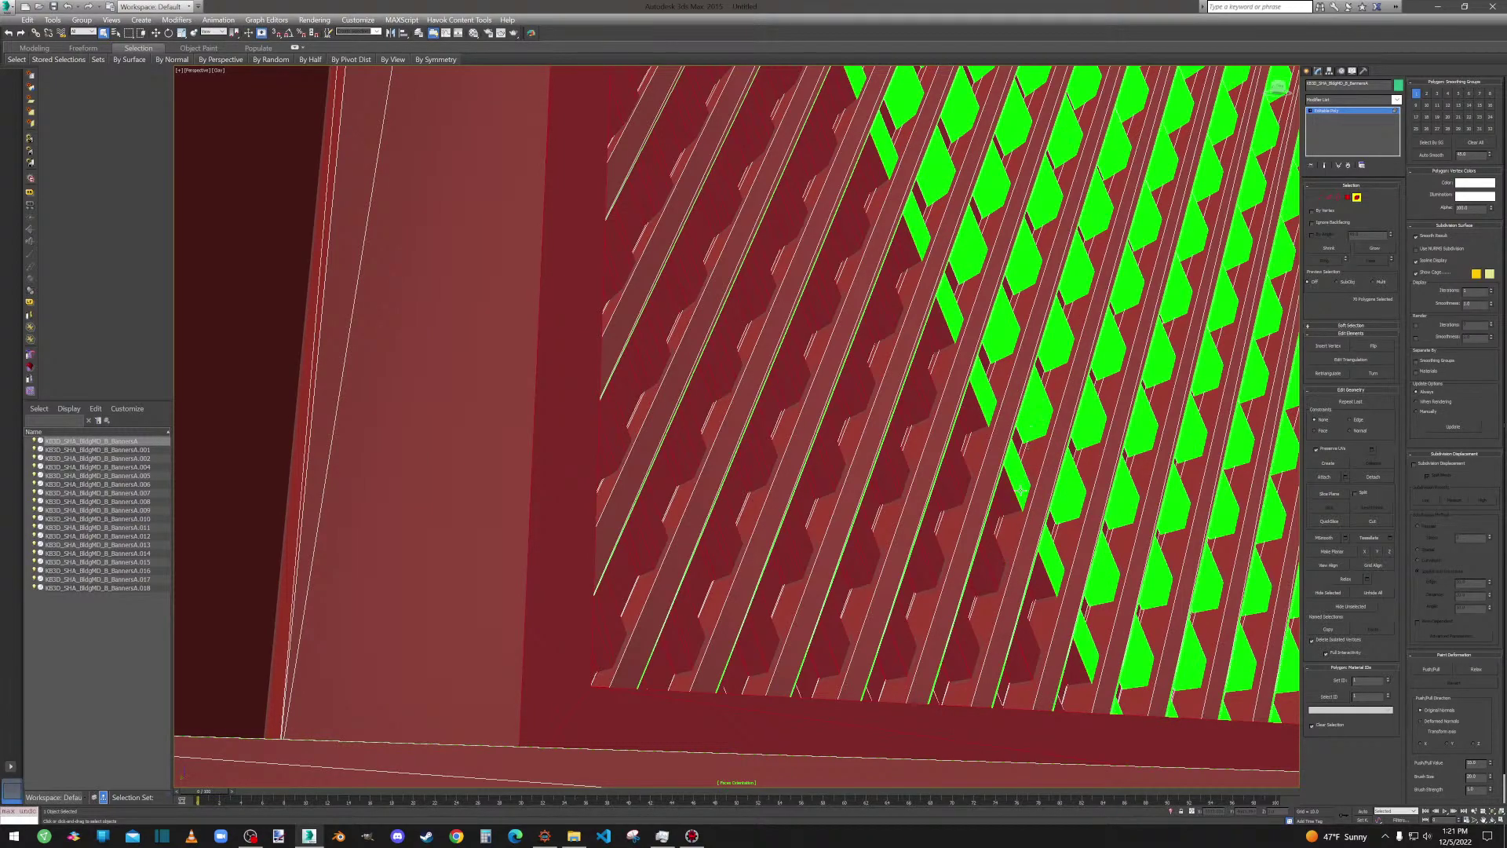
key(ctrl+z)
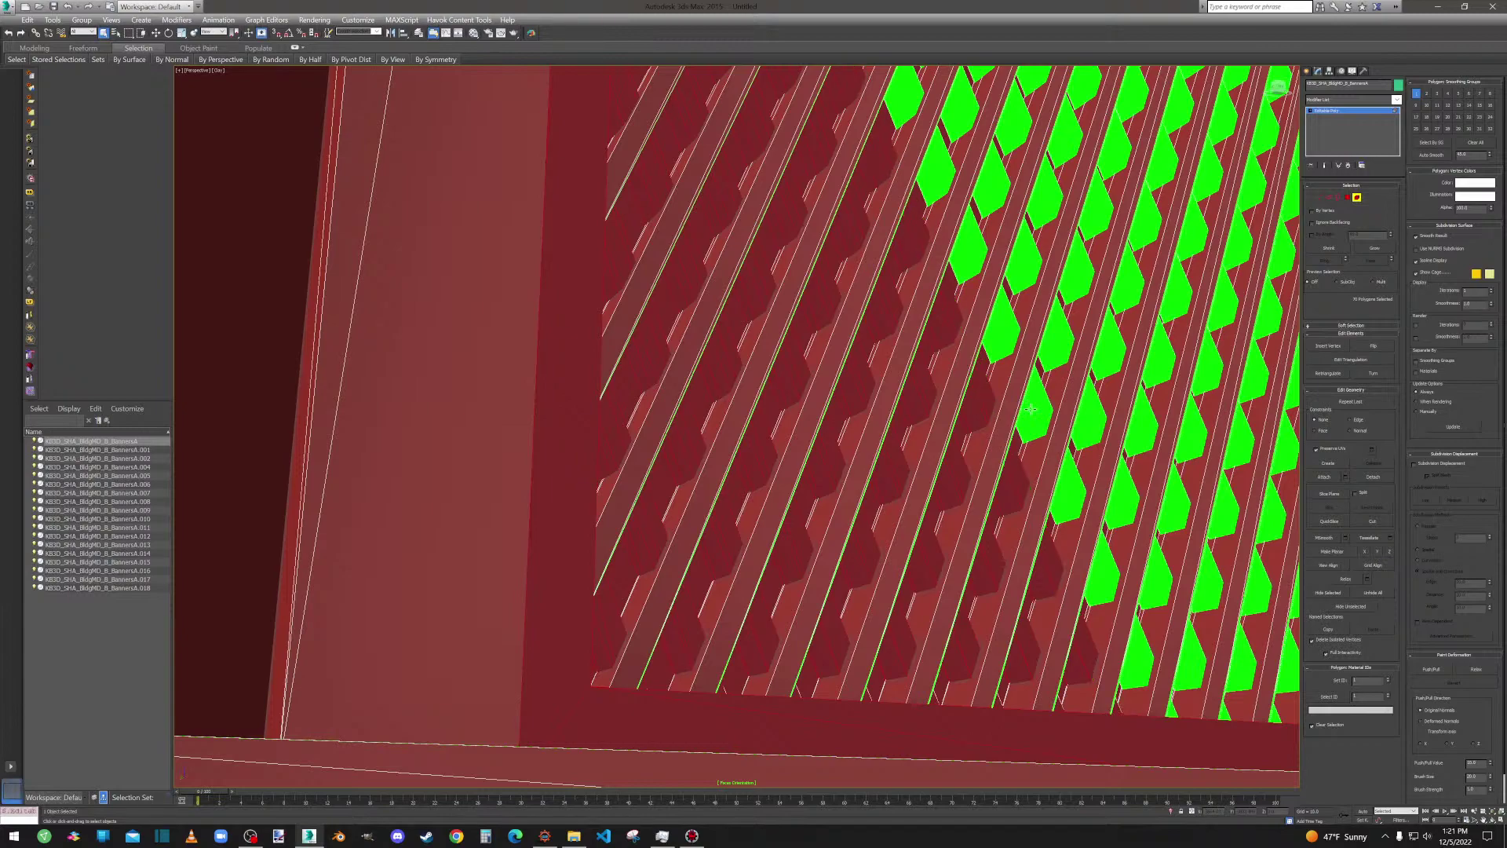
key(ctrl+z)
key(ctrl+z)
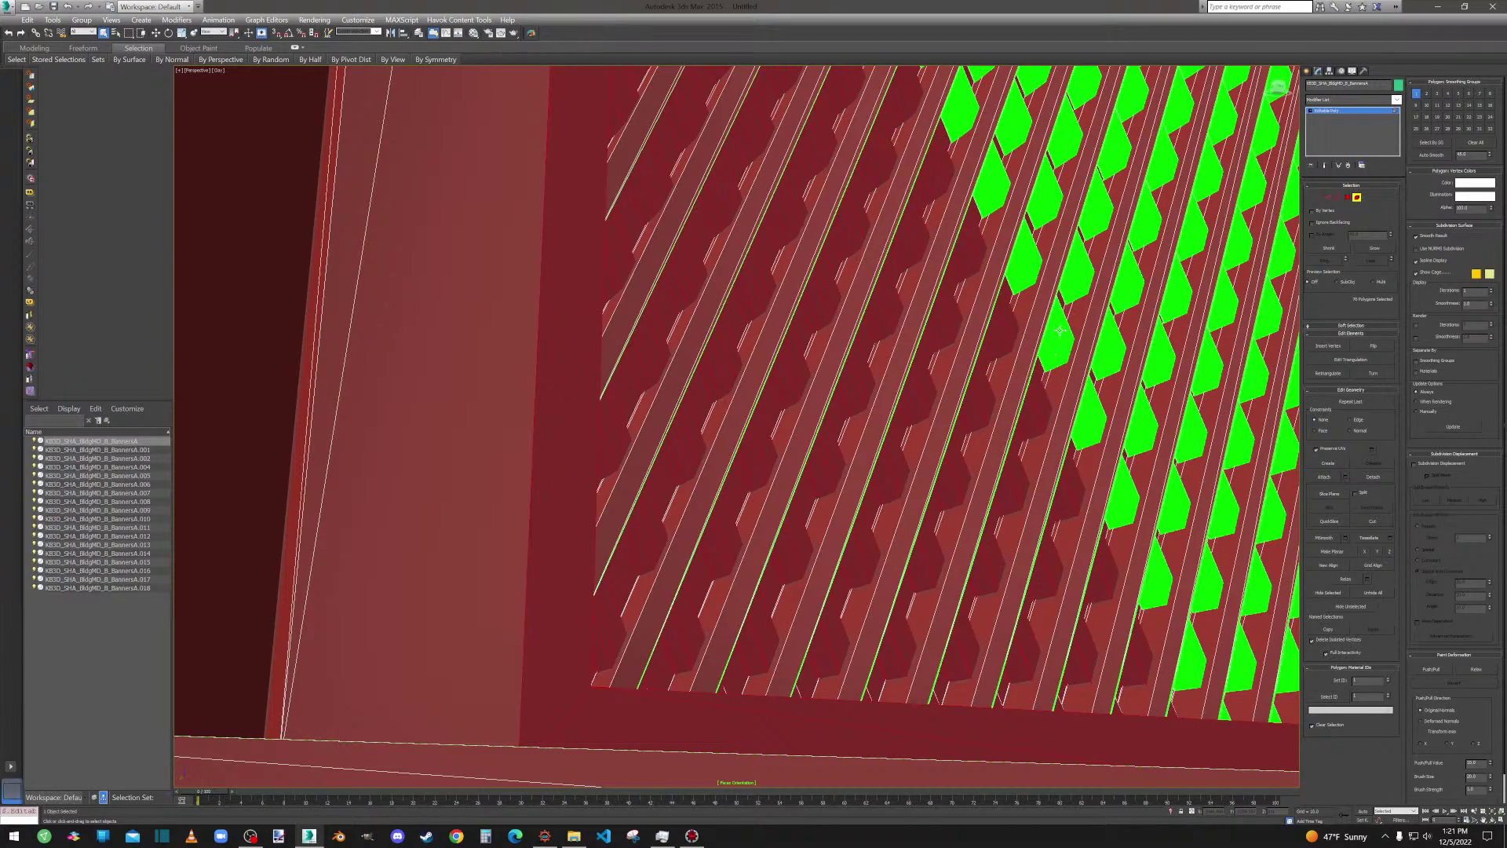
key(ctrl+y)
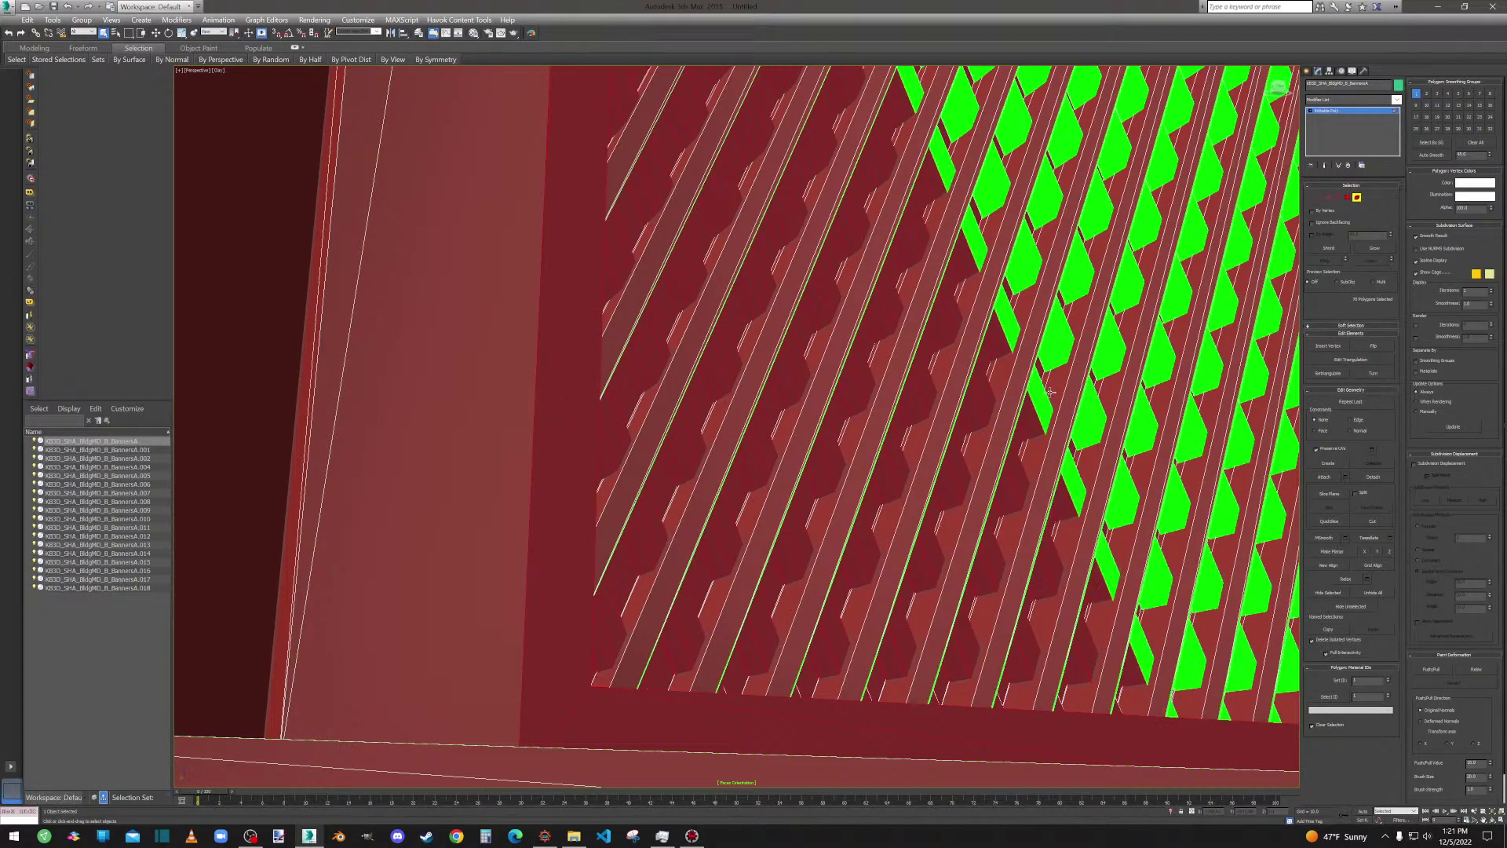
Add the flipped green slats across the lower middle of the first lattice panel to the element selection.
alt+middle_drag(1039, 395, 731, 485)
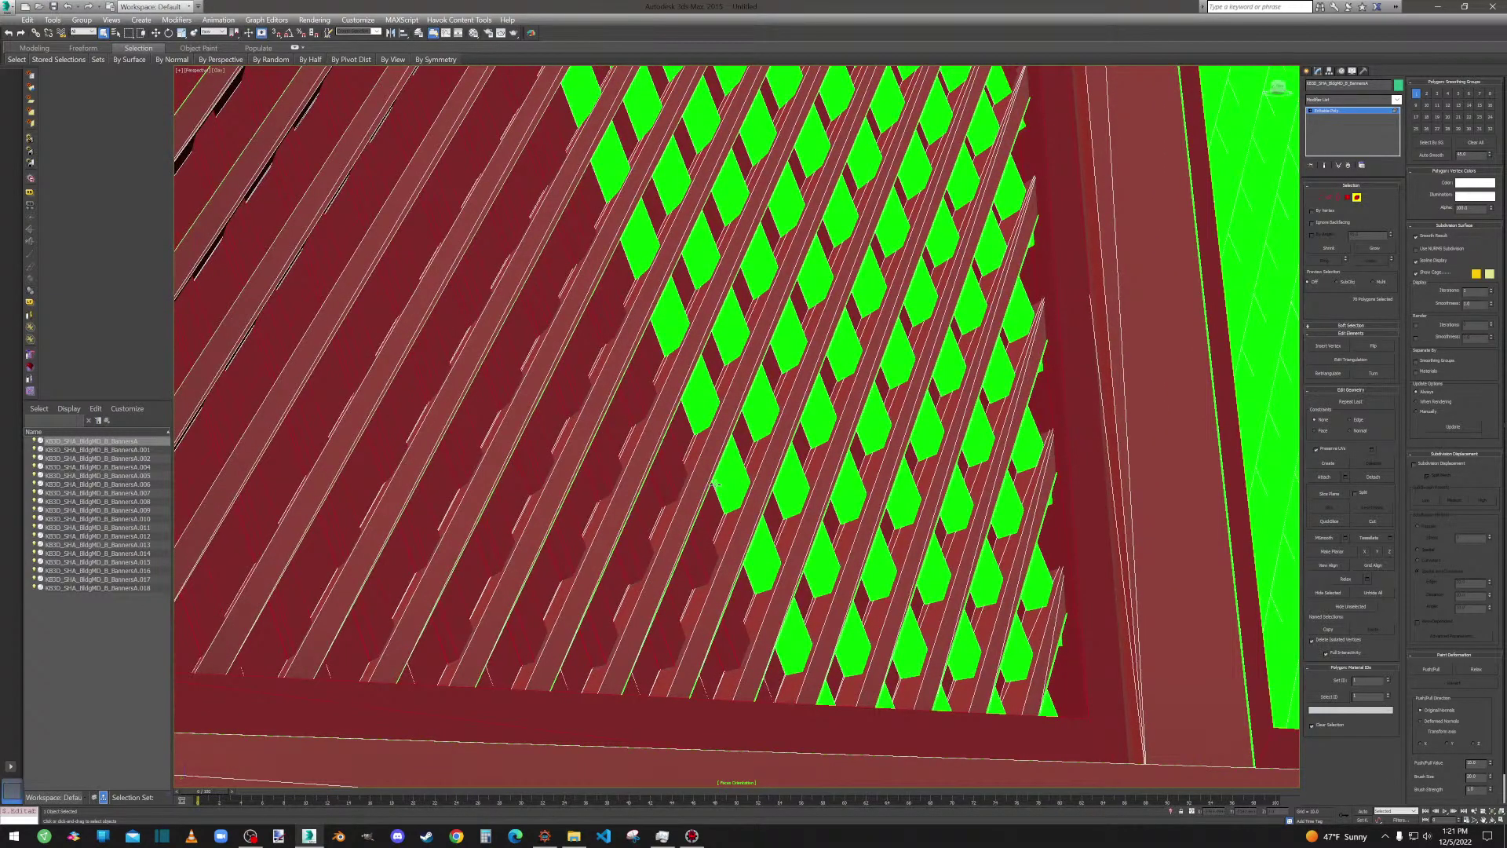
key(ctrl+y)
click(704, 528)
key(semicolon)
click(728, 490)
key(semicolon)
click(734, 470)
key(semicolon)
click(753, 425)
key(semicolon)
click(765, 403)
key(semicolon)
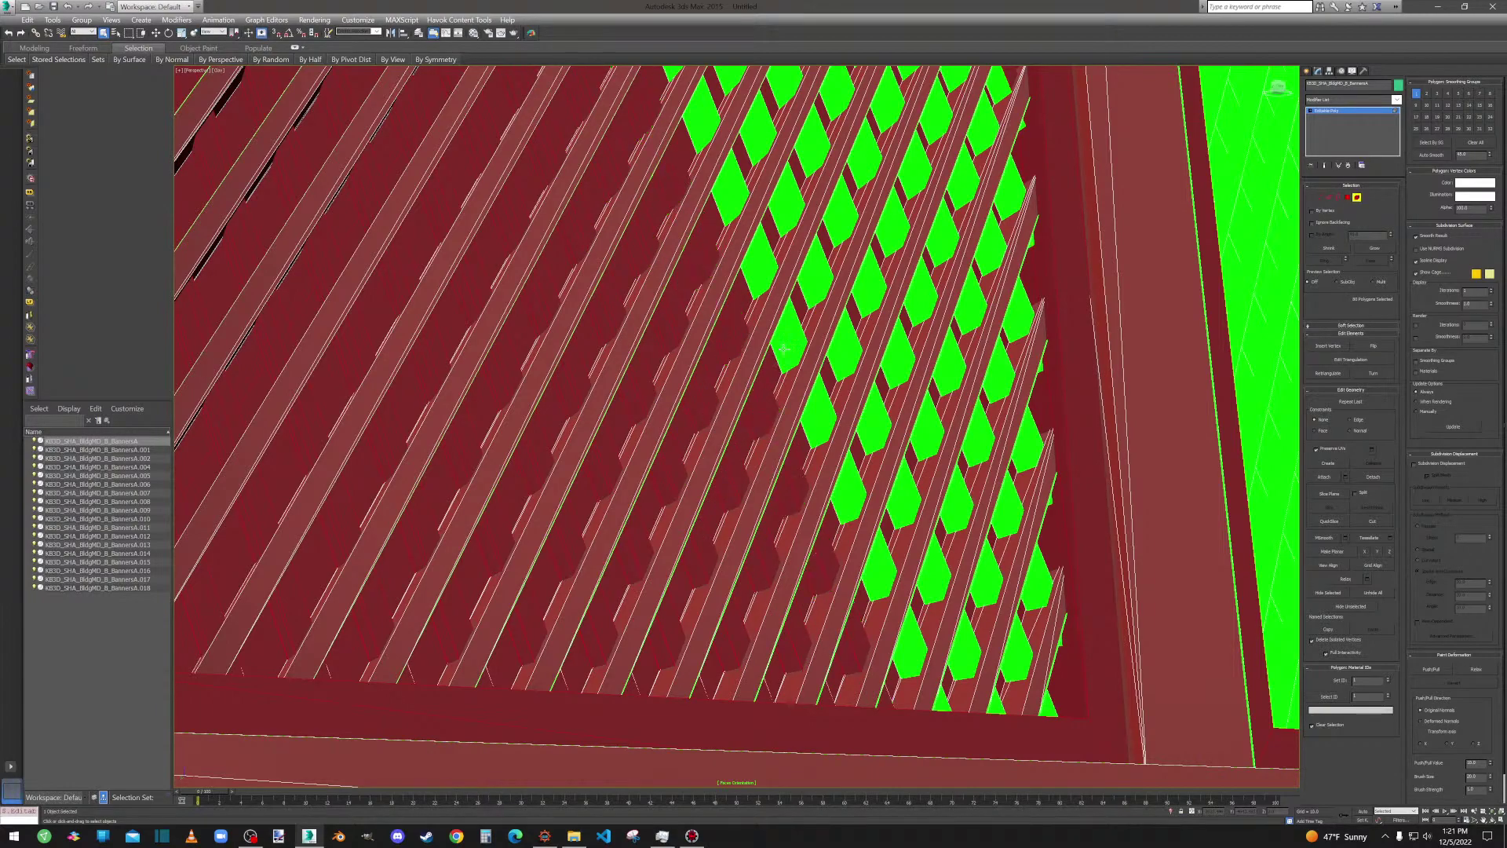
Extend the element selection through the next flipped slats toward the lattice panel's lower right corner.
click(787, 339)
key(semicolon)
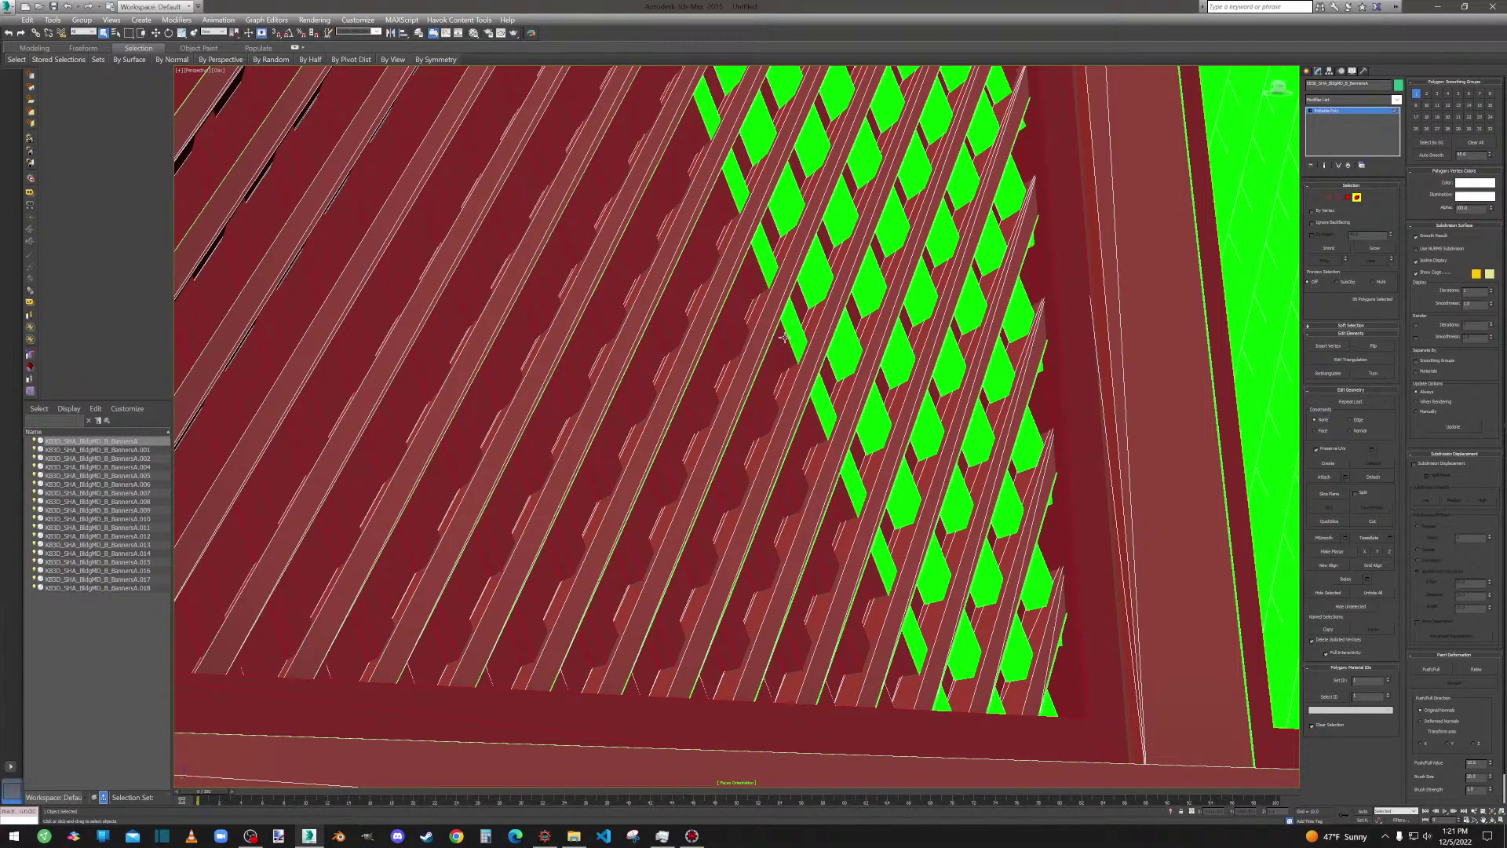
click(794, 334)
key(semicolon)
middle_drag(916, 508, 827, 516)
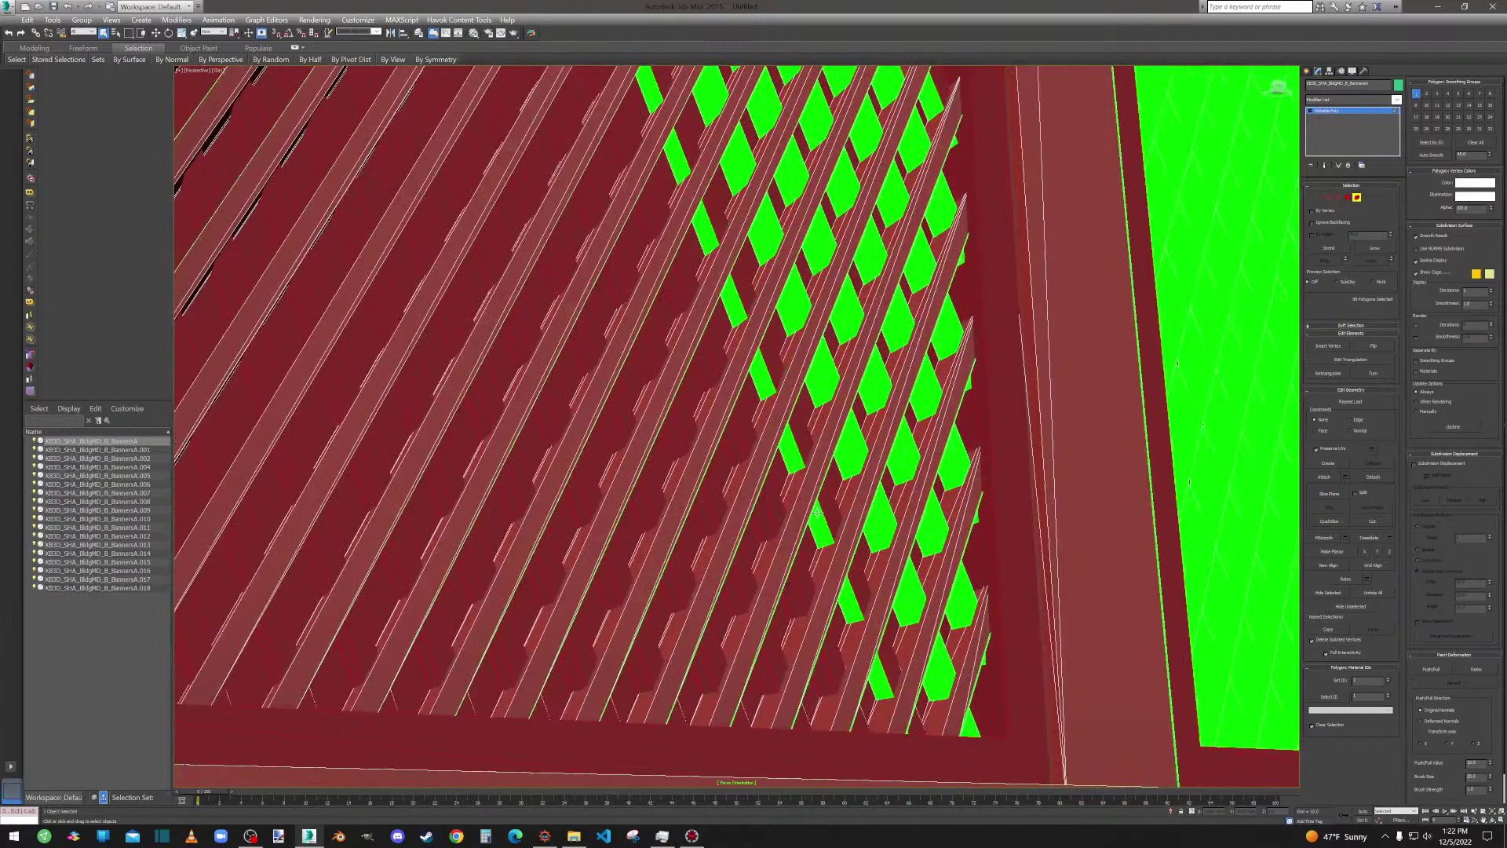
click(817, 512)
key(semicolon)
click(860, 449)
key(semicolon)
click(849, 457)
key(semicolon)
click(875, 379)
key(semicolon)
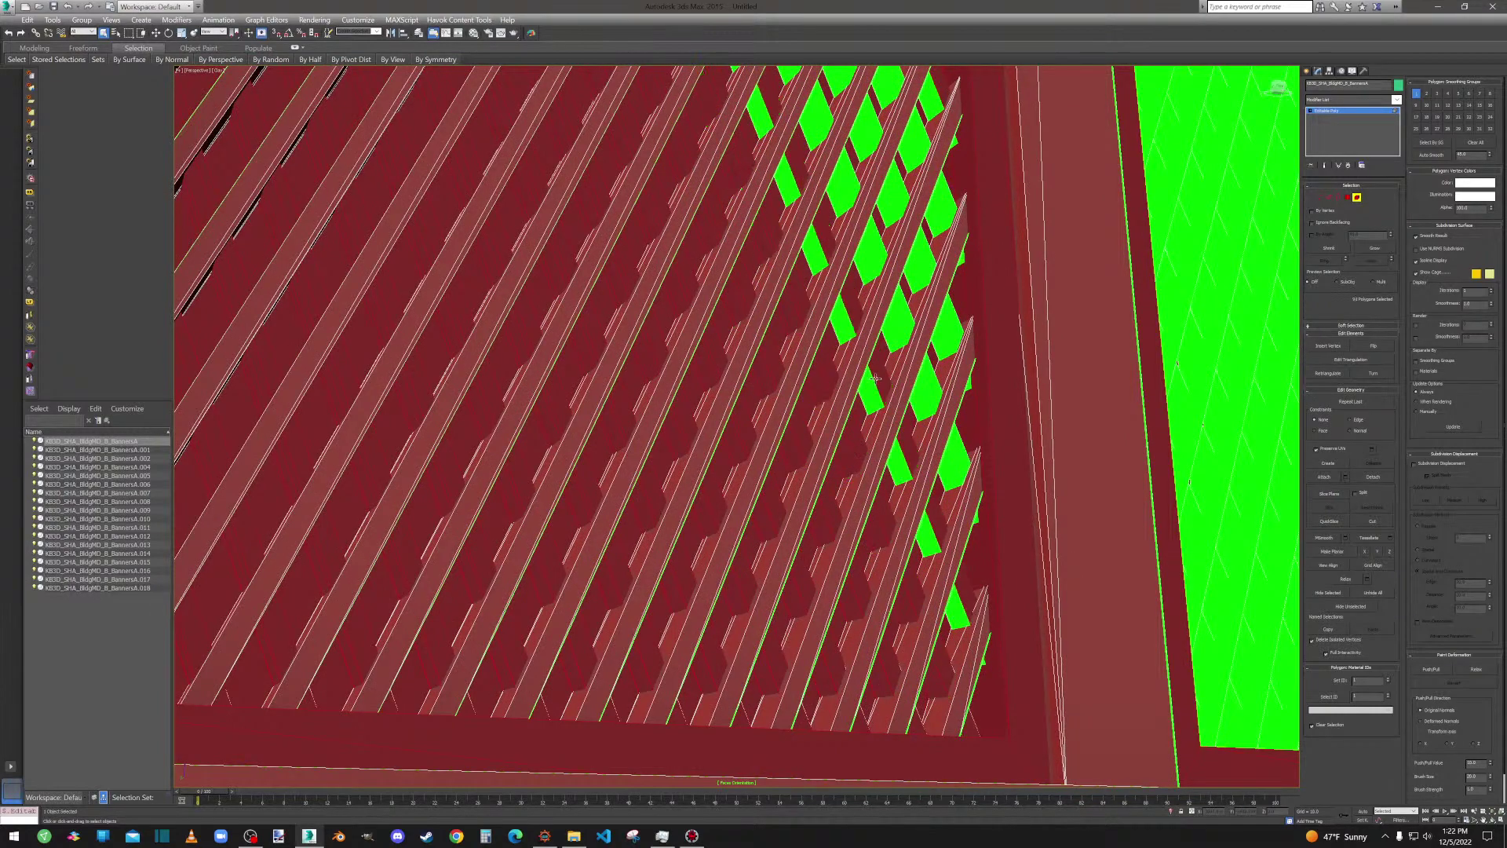
Add the shorter flipped slats along the lower part of the panel's right edge to the selection.
click(871, 381)
key(semicolon)
click(894, 330)
key(semicolon)
click(903, 317)
key(semicolon)
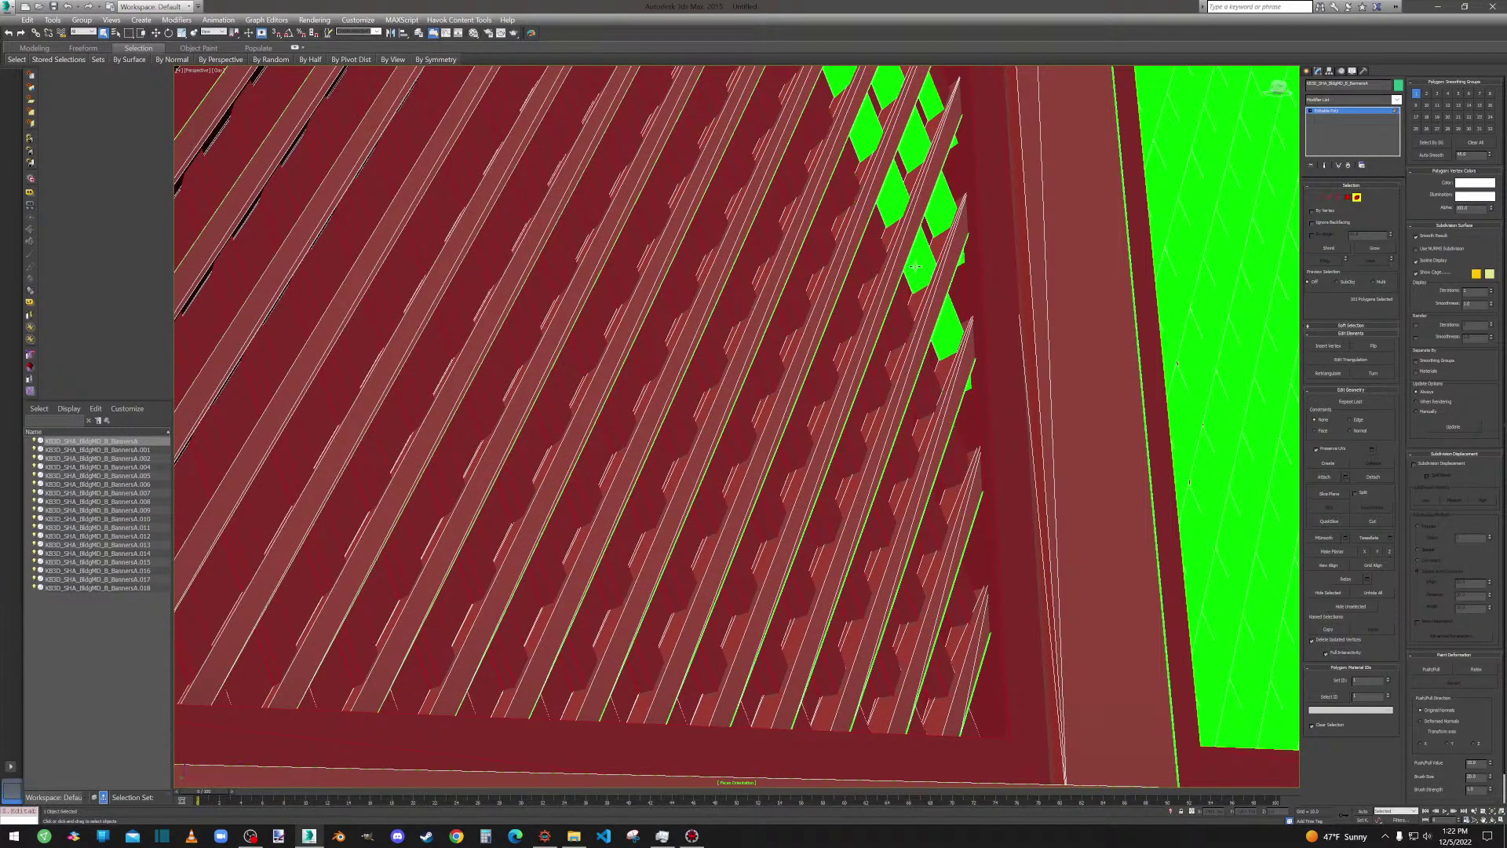
click(916, 267)
key(semicolon)
click(922, 254)
key(semicolon)
click(941, 225)
key(semicolon)
click(946, 197)
key(semicolon)
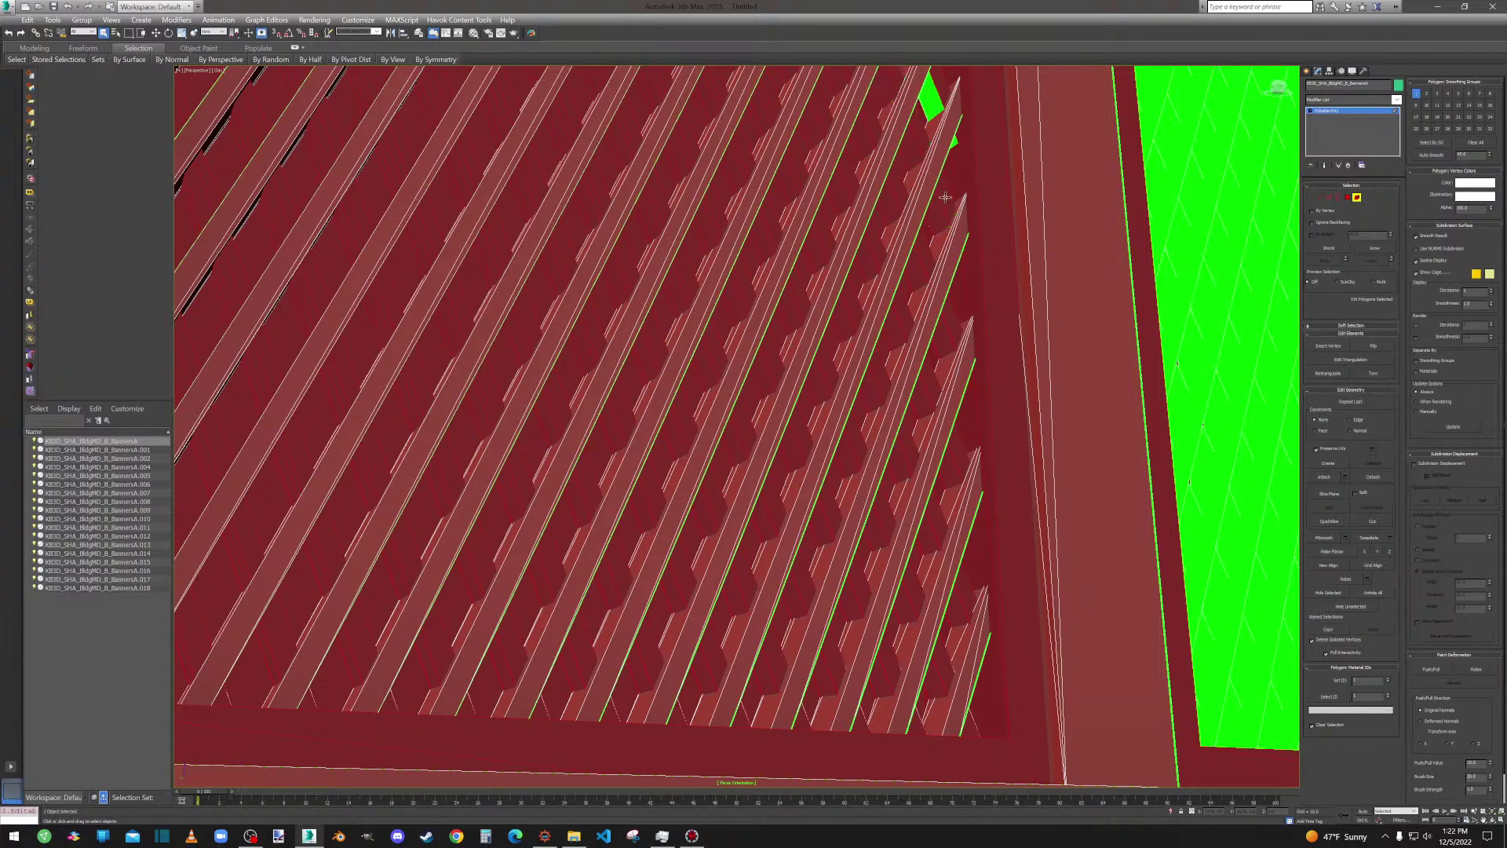
Add the flipped slats farther up the lattice panel's right edge to the element selection.
middle_drag(934, 413, 794, 585)
click(799, 509)
key(semicolon)
click(820, 445)
key(semicolon)
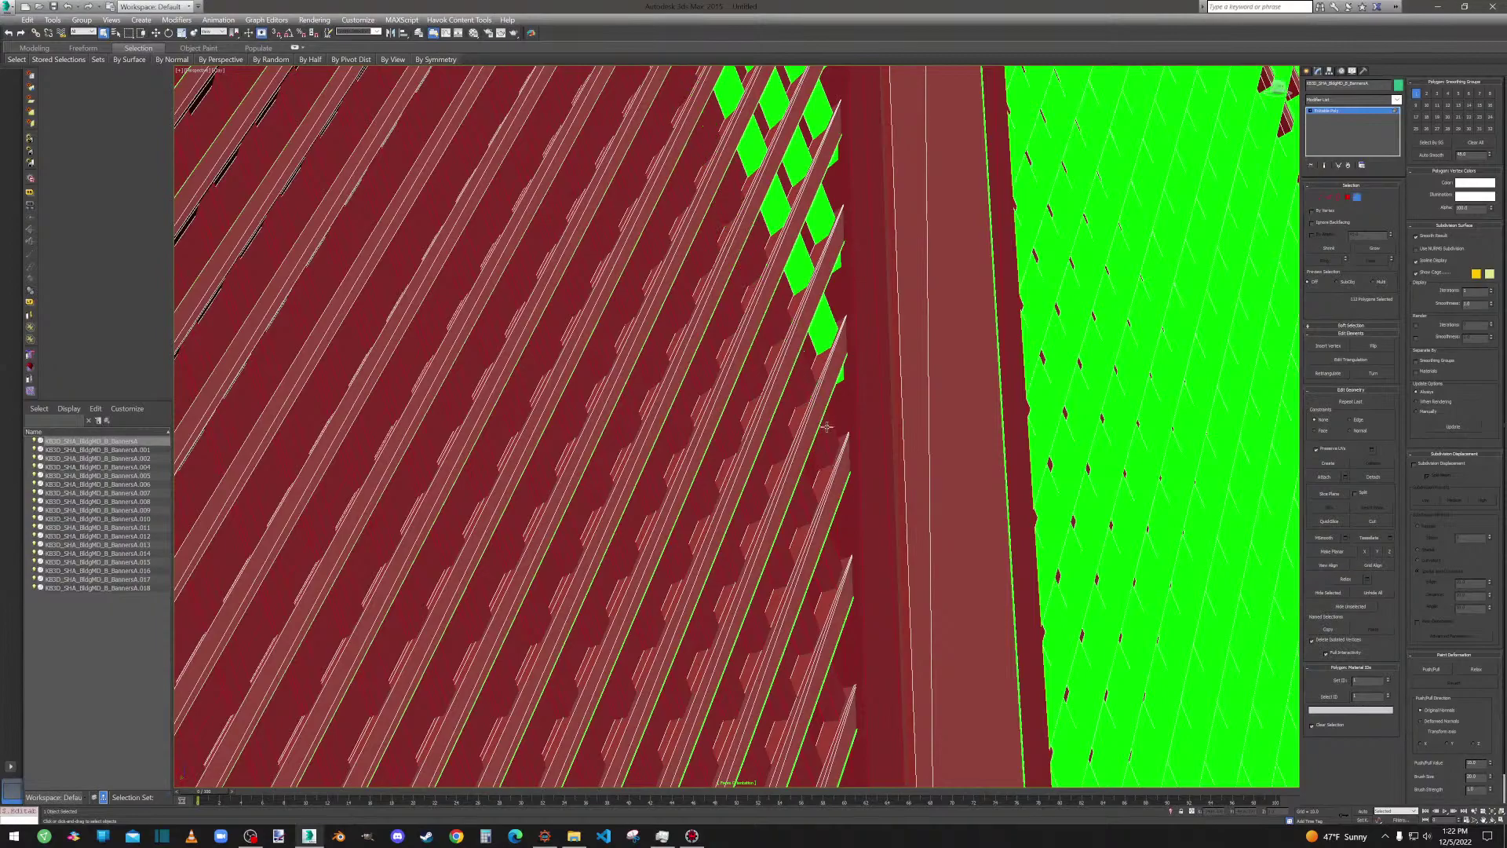
click(822, 344)
key(semicolon)
click(818, 222)
key(semicolon)
middle_drag(834, 271, 844, 393)
middle_drag(777, 408, 788, 616)
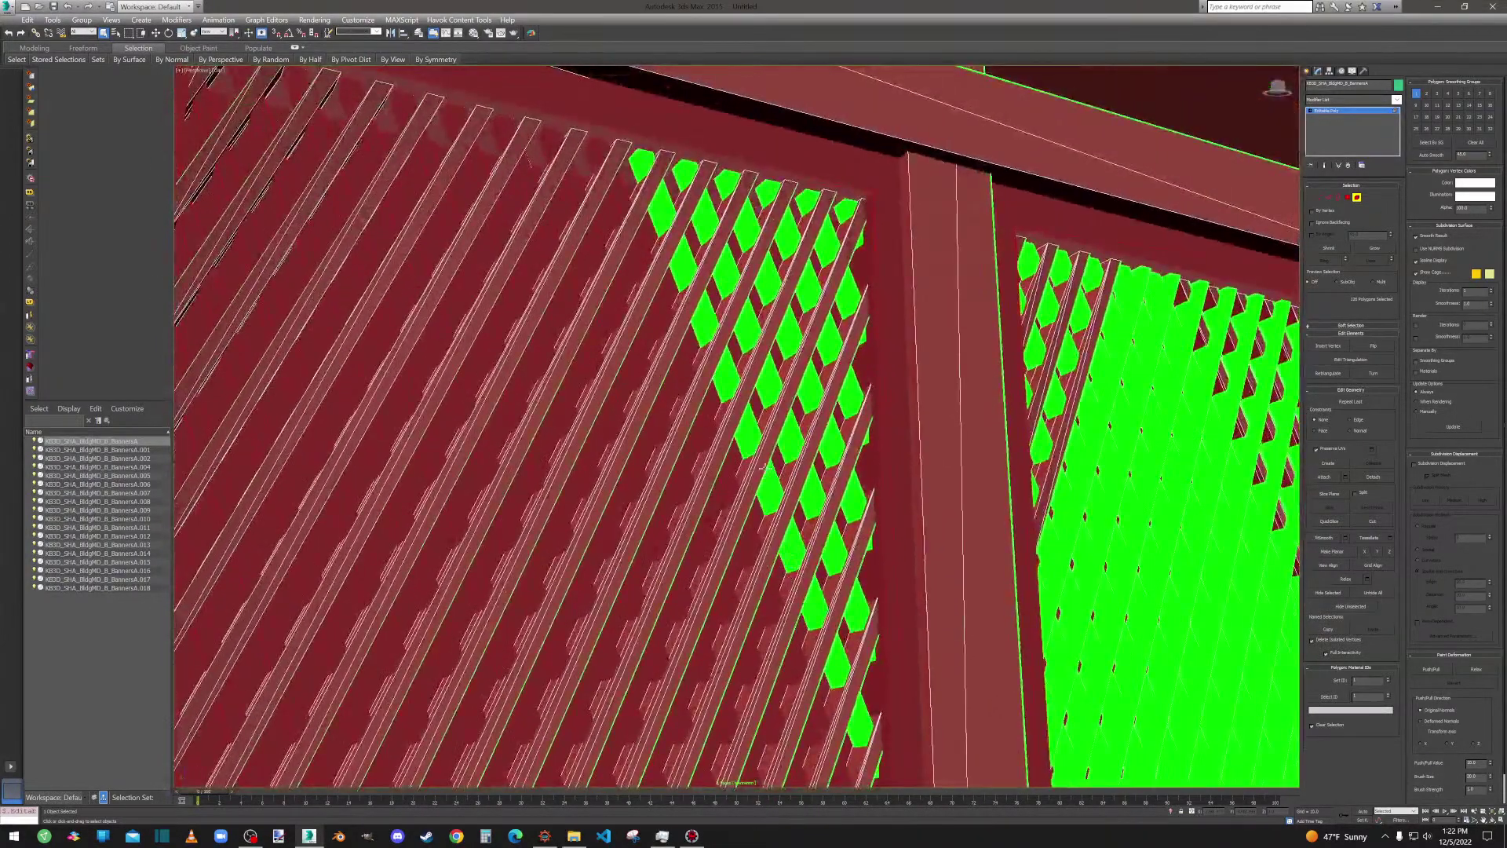
Add the flipped slats leading up to the panel's upper right corner to the selection.
scroll(764, 463, up, 2)
ctrl+click(735, 416)
ctrl+click(741, 404)
ctrl+click(764, 343)
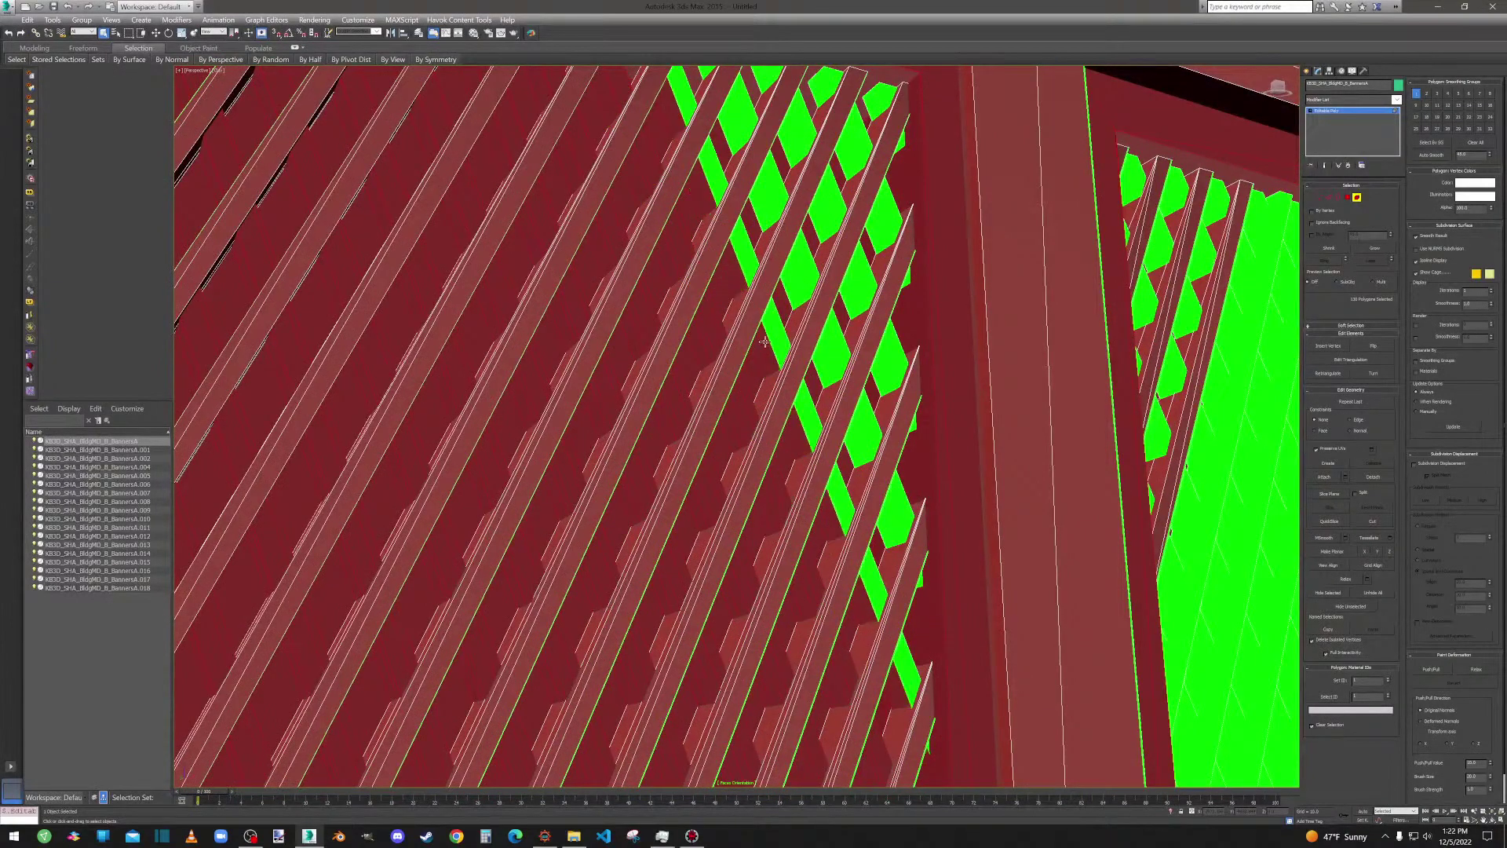
ctrl+click(792, 285)
ctrl+click(805, 257)
ctrl+click(824, 213)
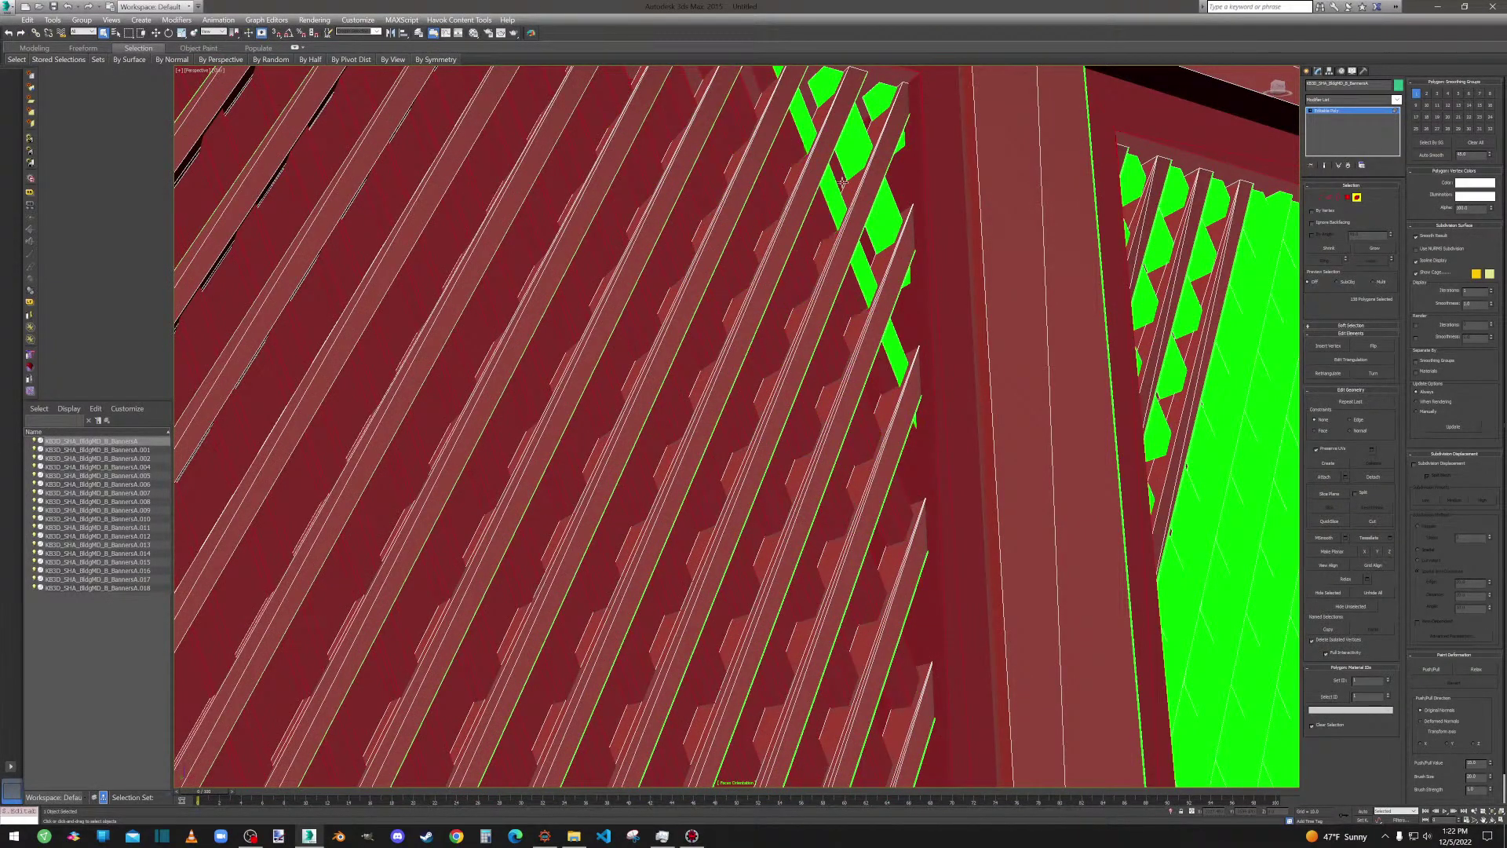
ctrl+click(841, 196)
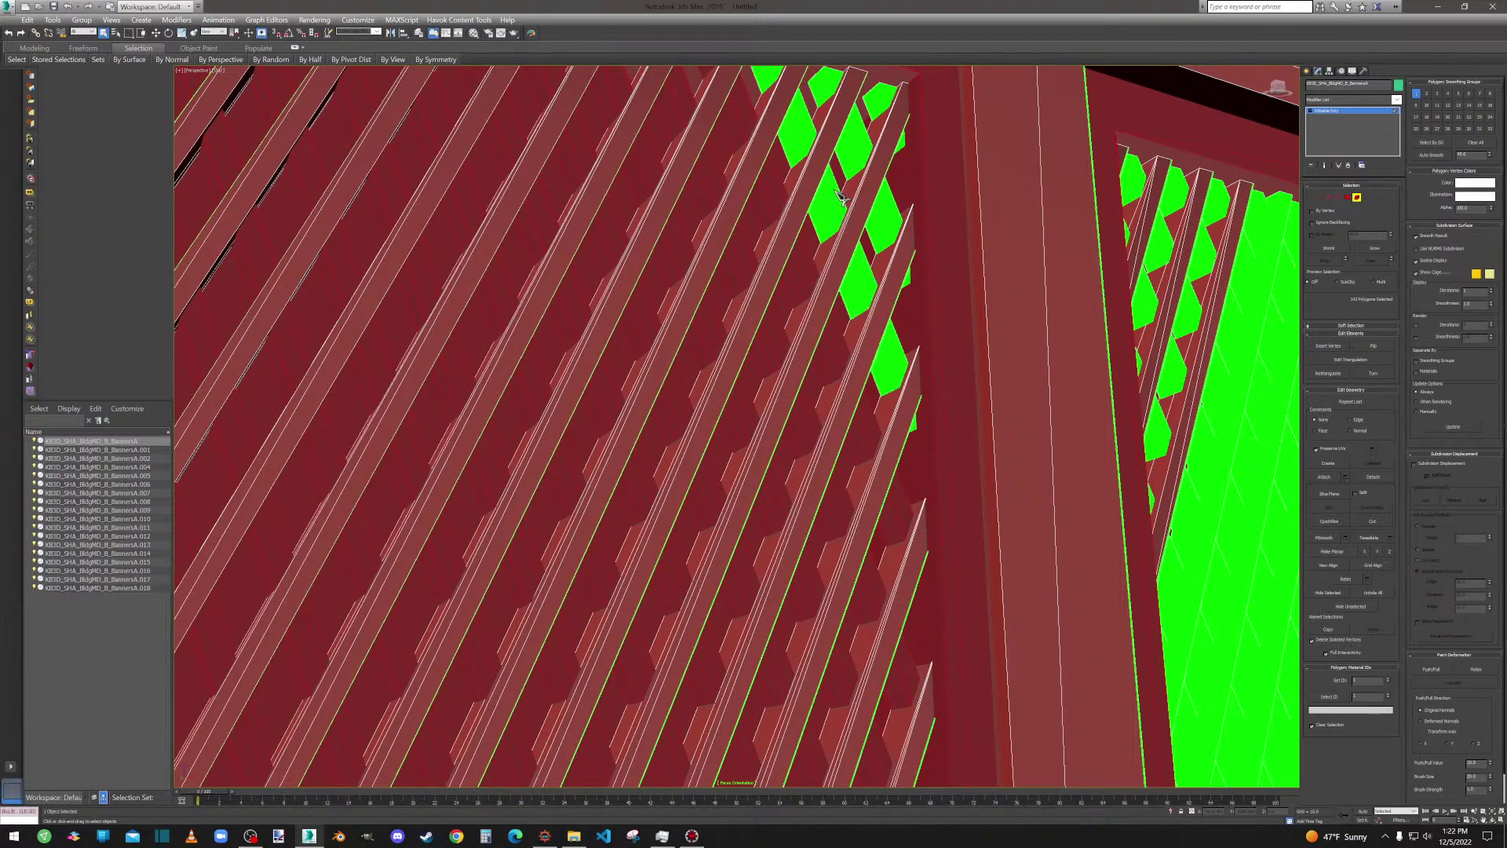
ctrl+click(816, 207)
ctrl+click(833, 191)
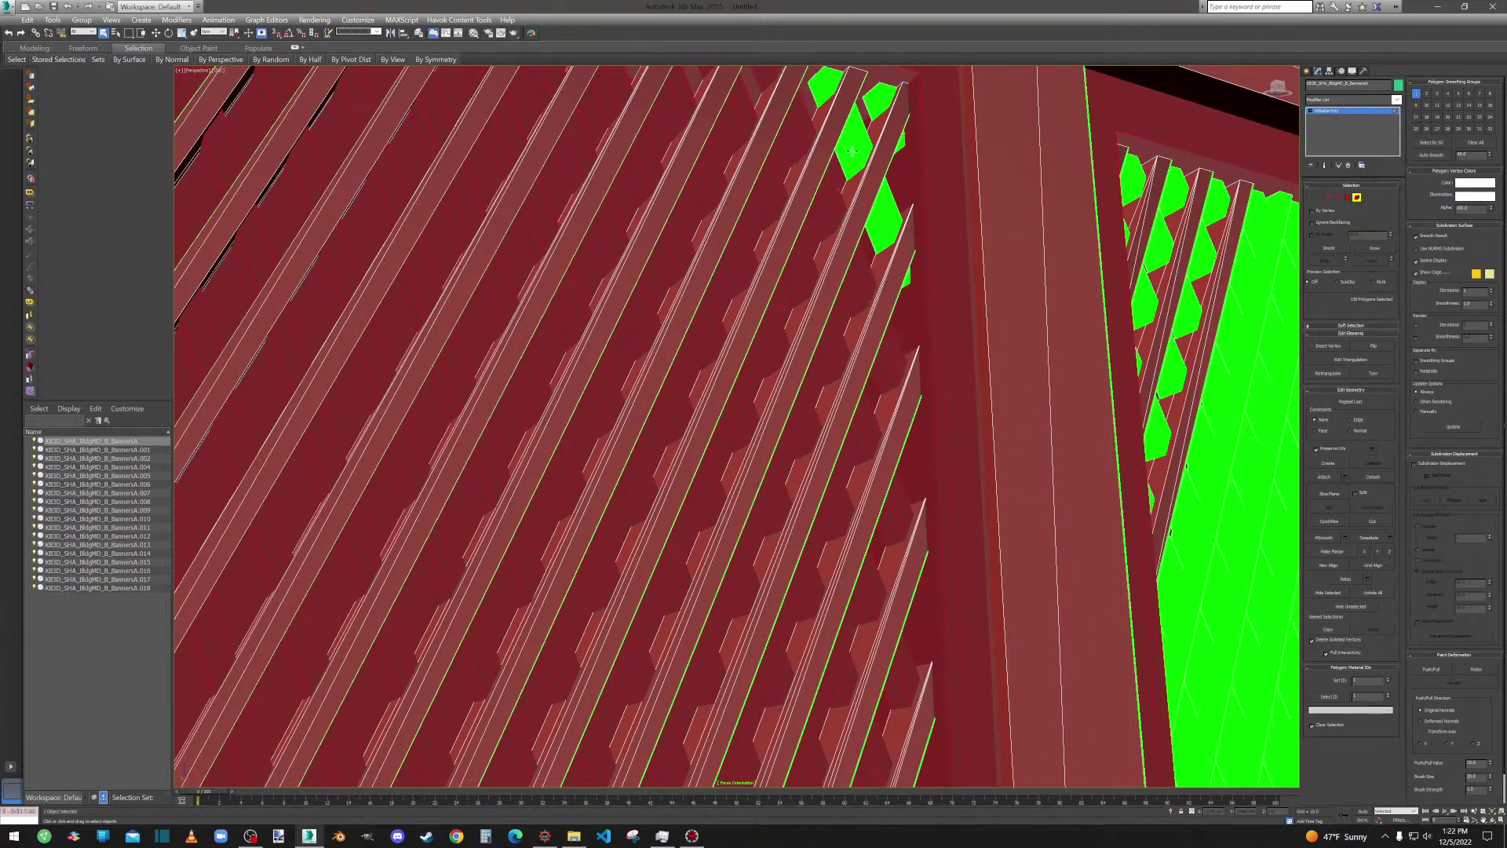
ctrl+click(833, 190)
ctrl+click(832, 188)
key(ctrl+z)
key(ctrl+z)
key(ctrl+z)
key(ctrl+z)
key(ctrl+z)
key(ctrl+z)
Add the last flipped slats of this direction at the panel's upper right corner to the selection.
ctrl+click(806, 252)
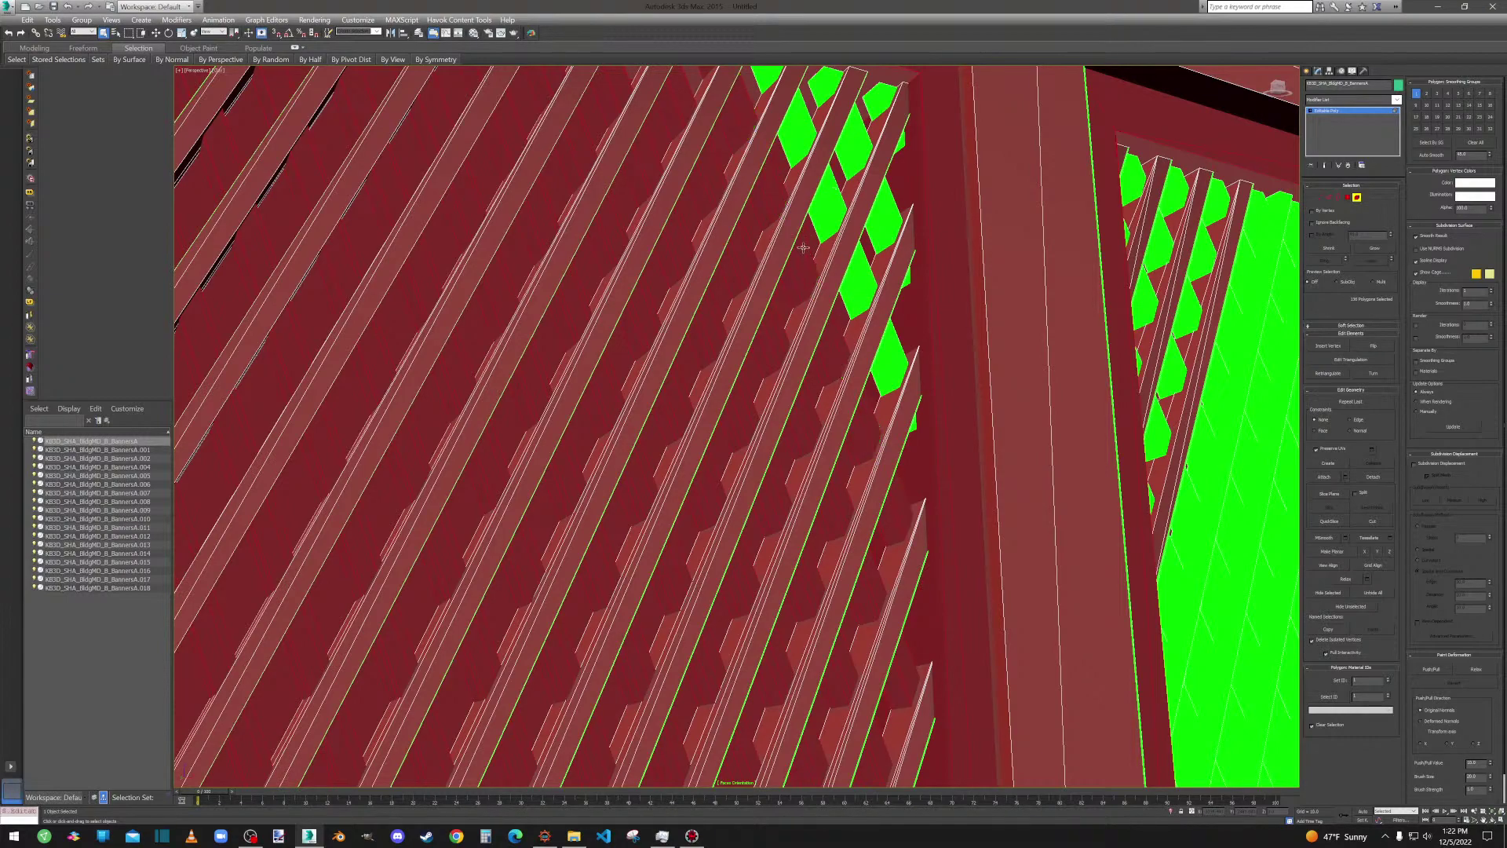
ctrl+click(819, 212)
ctrl+click(829, 189)
ctrl+click(852, 148)
ctrl+click(853, 148)
ctrl+click(876, 101)
ctrl+click(889, 91)
scroll(879, 206, down, 5)
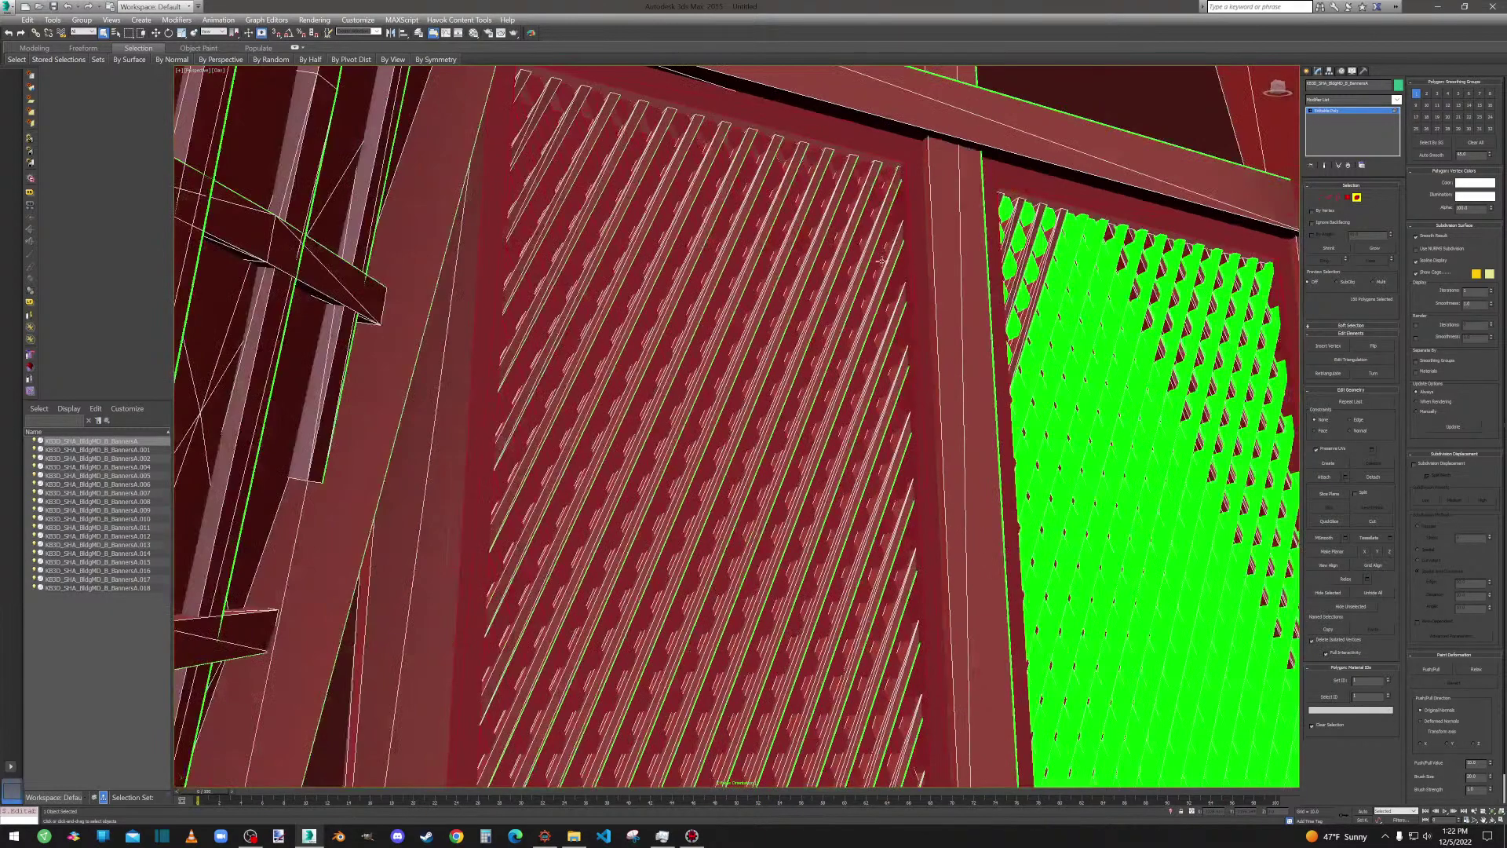
Add the flipped crossing slats starting along the panel's top edge, working from its right corner leftward.
alt+middle_drag(879, 295, 899, 393)
scroll(794, 369, up, 3)
alt+middle_drag(792, 367, 840, 260)
scroll(854, 219, up, 6)
ctrl+click(854, 218)
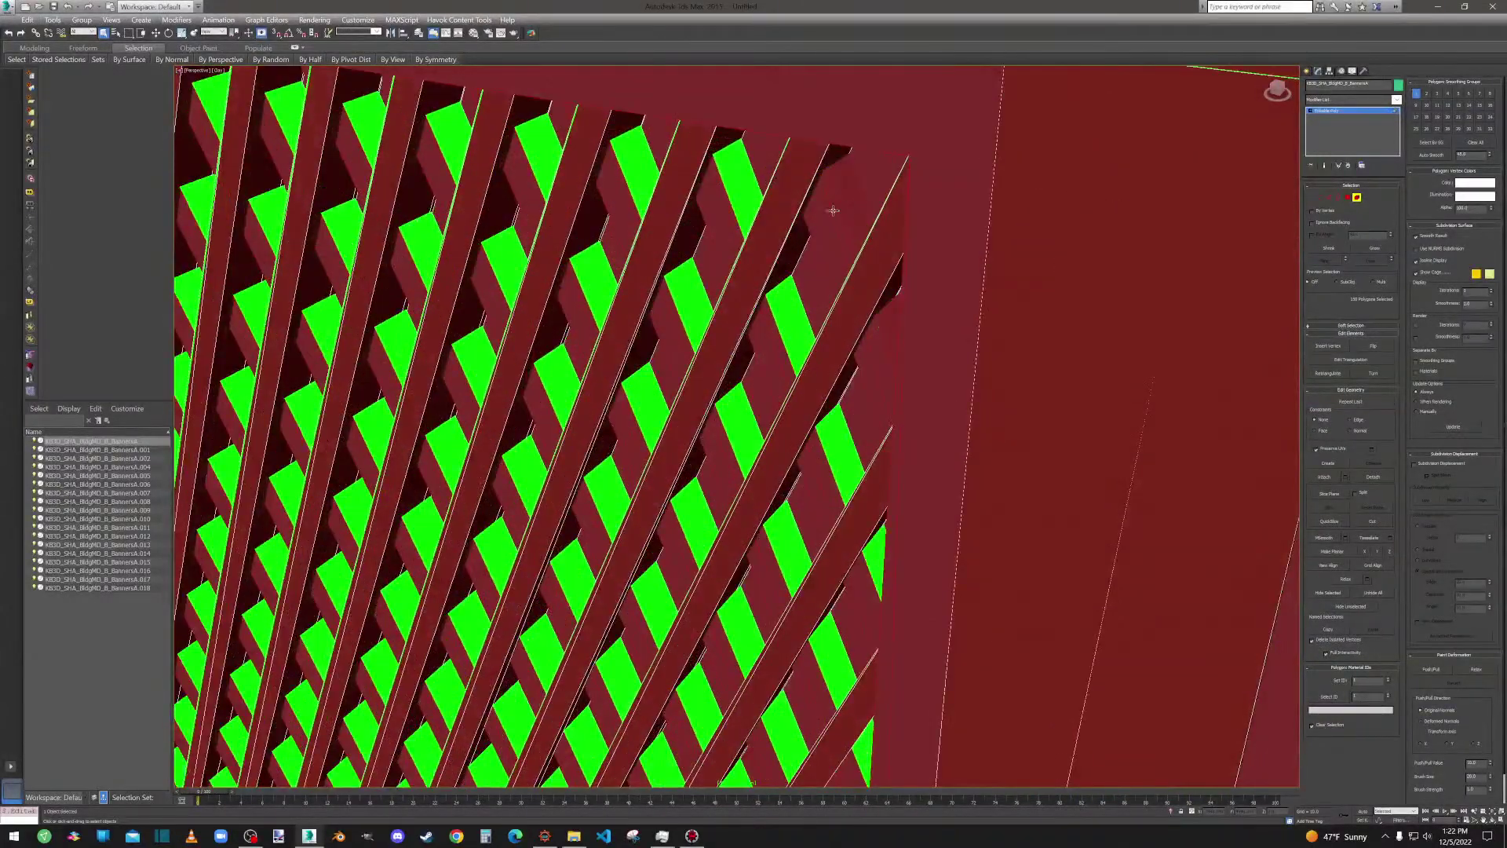
ctrl+click(737, 175)
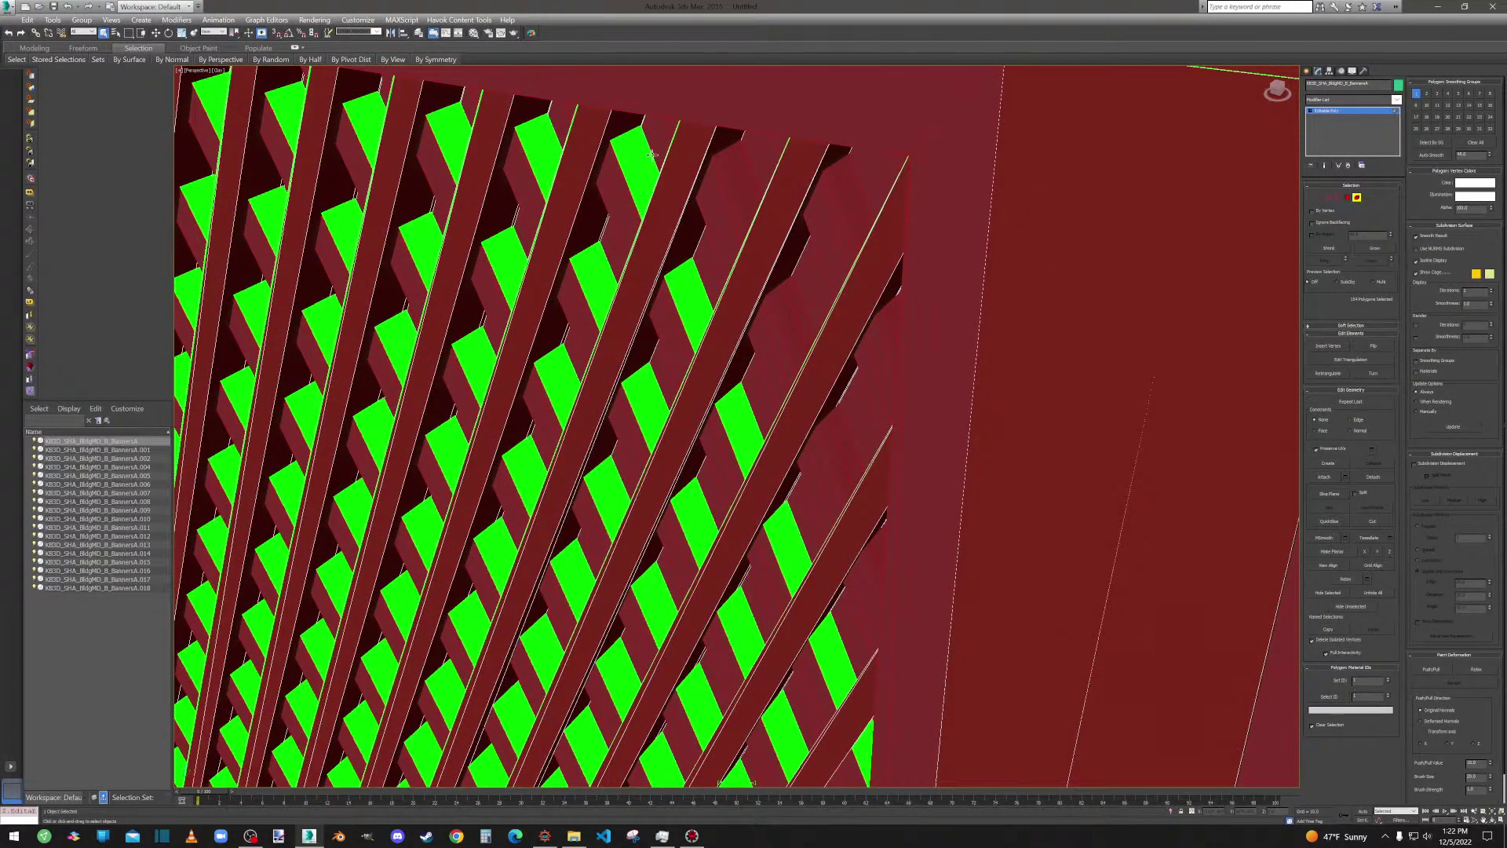
key(ctrl+z)
ctrl+click(739, 177)
ctrl+click(638, 166)
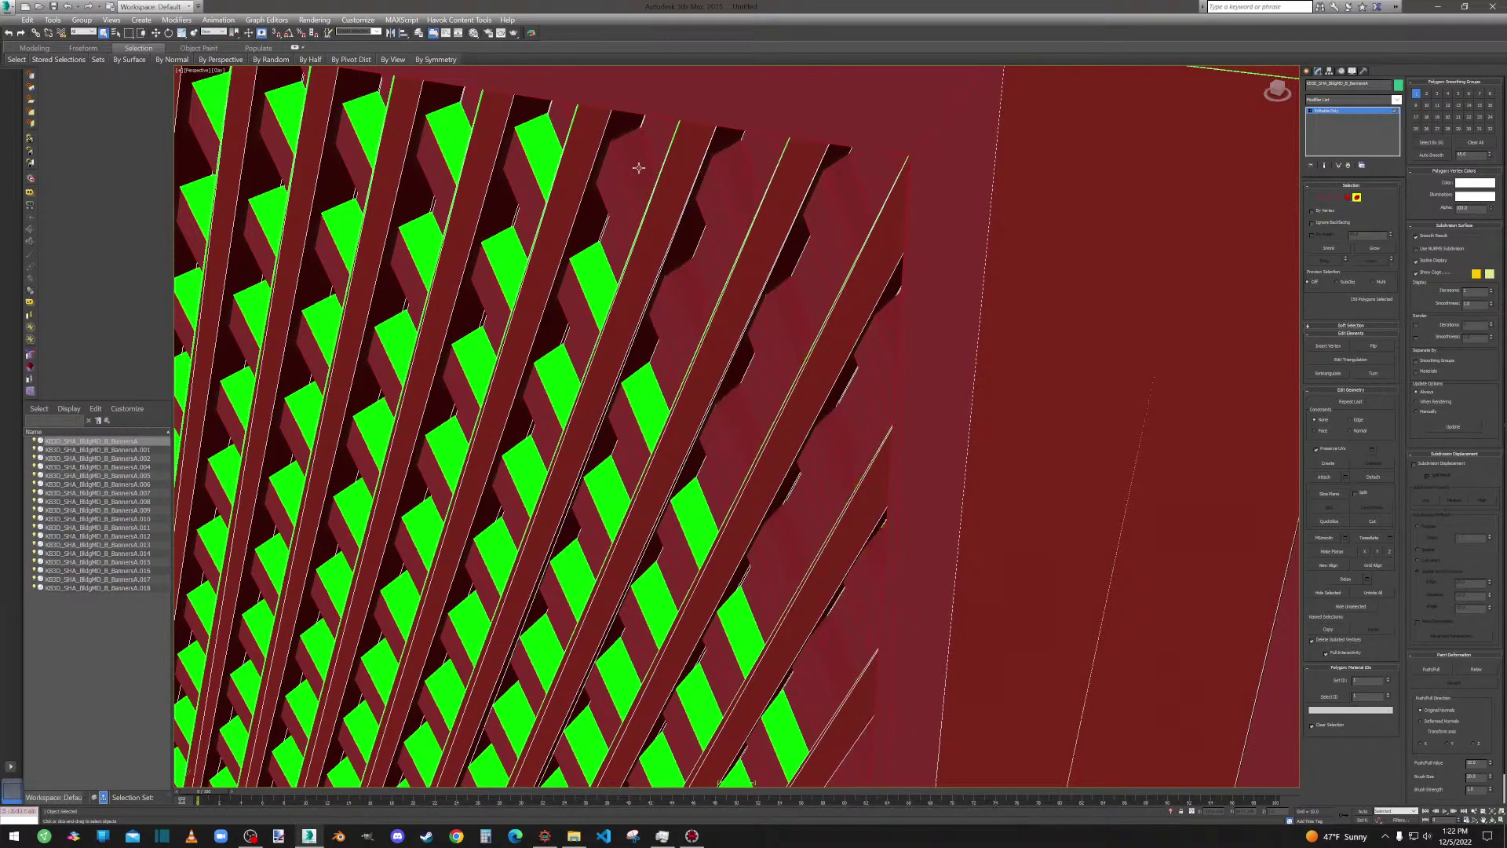
ctrl+click(539, 145)
ctrl+click(442, 135)
ctrl+click(375, 125)
ctrl+click(292, 112)
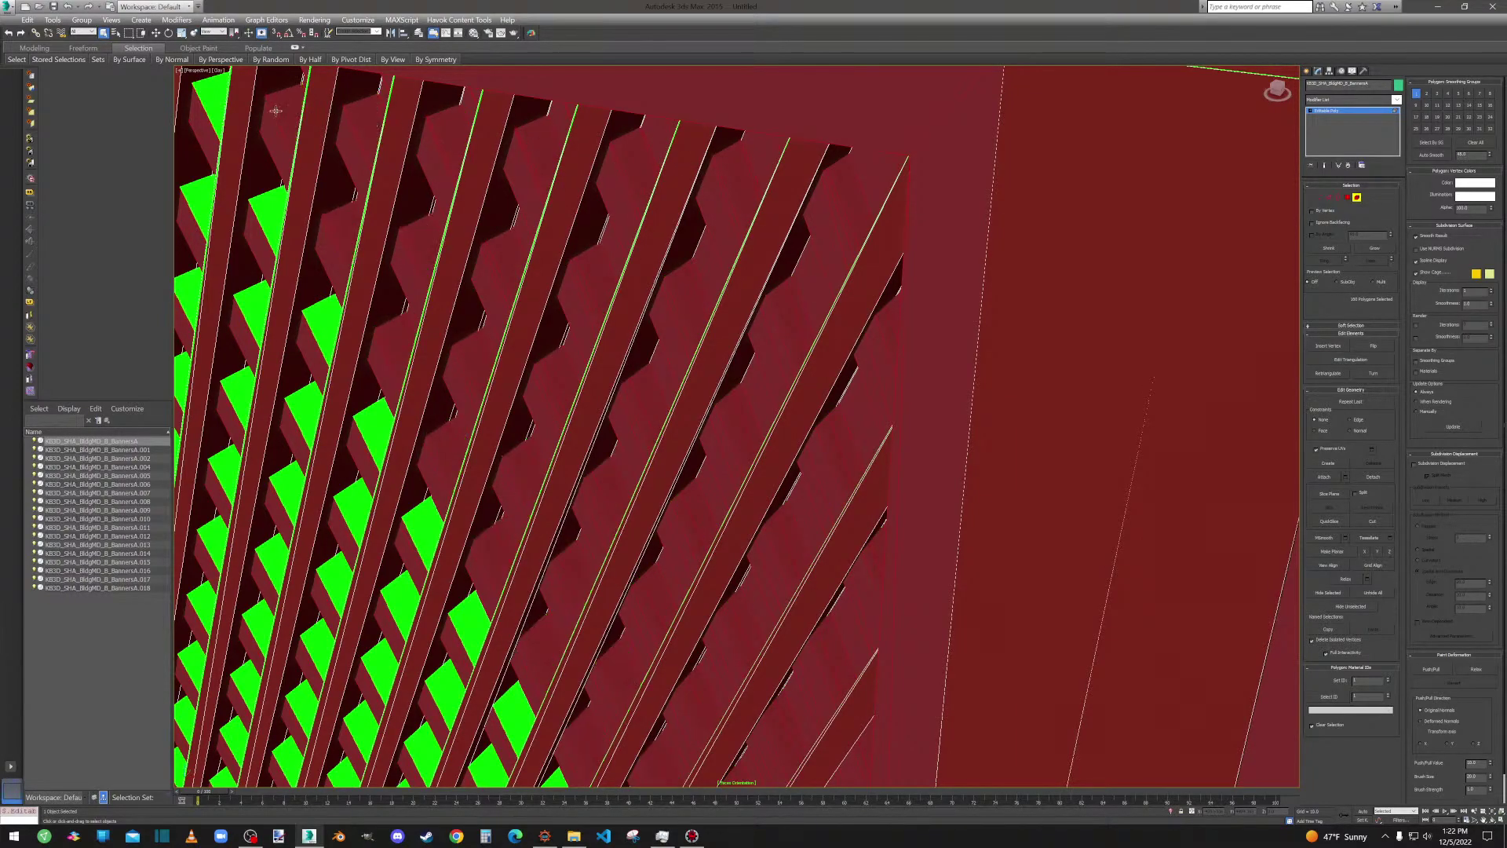
Add the flipped crossing slats in the panel's upper left area to the element selection.
alt+middle_drag(329, 222, 408, 236)
ctrl+click(909, 232)
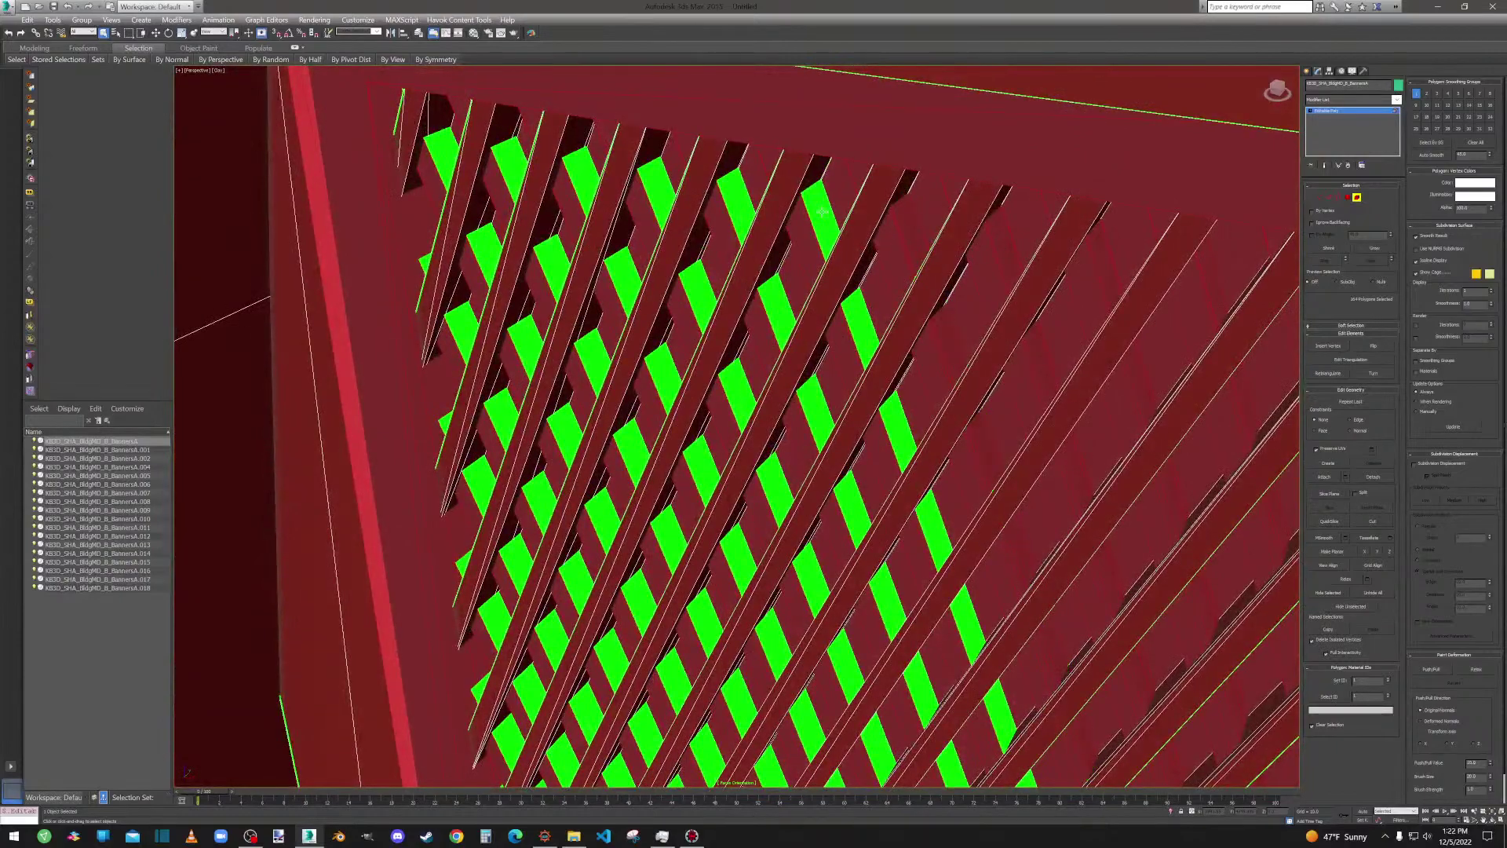
ctrl+click(820, 214)
ctrl+click(776, 310)
ctrl+click(659, 181)
ctrl+click(622, 281)
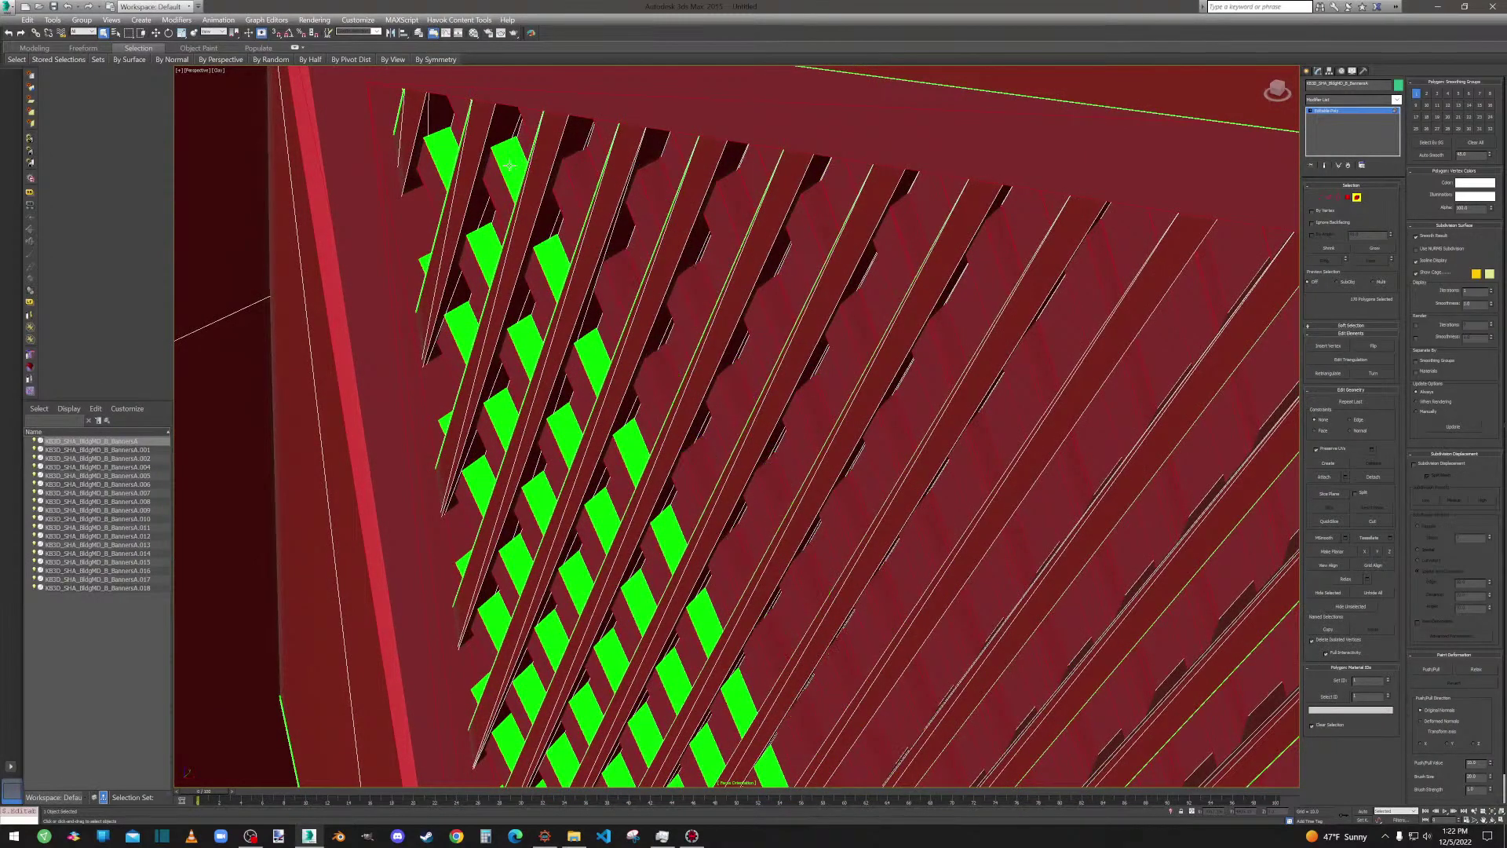
ctrl+click(592, 363)
ctrl+click(639, 601)
ctrl+click(464, 310)
Add the flipped crossing slats meeting the middle of the panel's left edge to the selection.
middle_drag(464, 310, 637, 117)
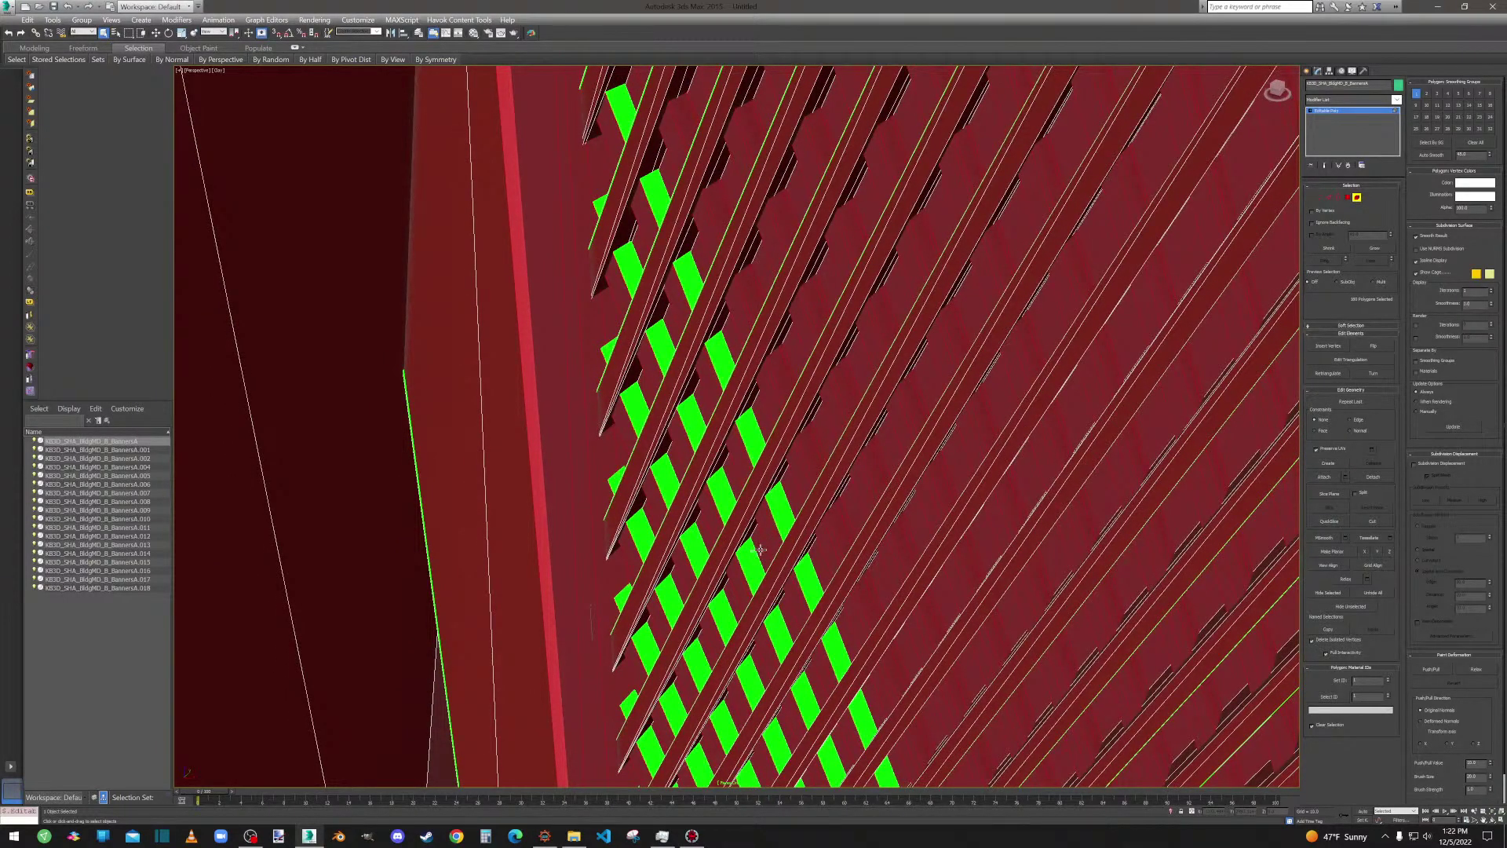
middle_drag(759, 549, 821, 126)
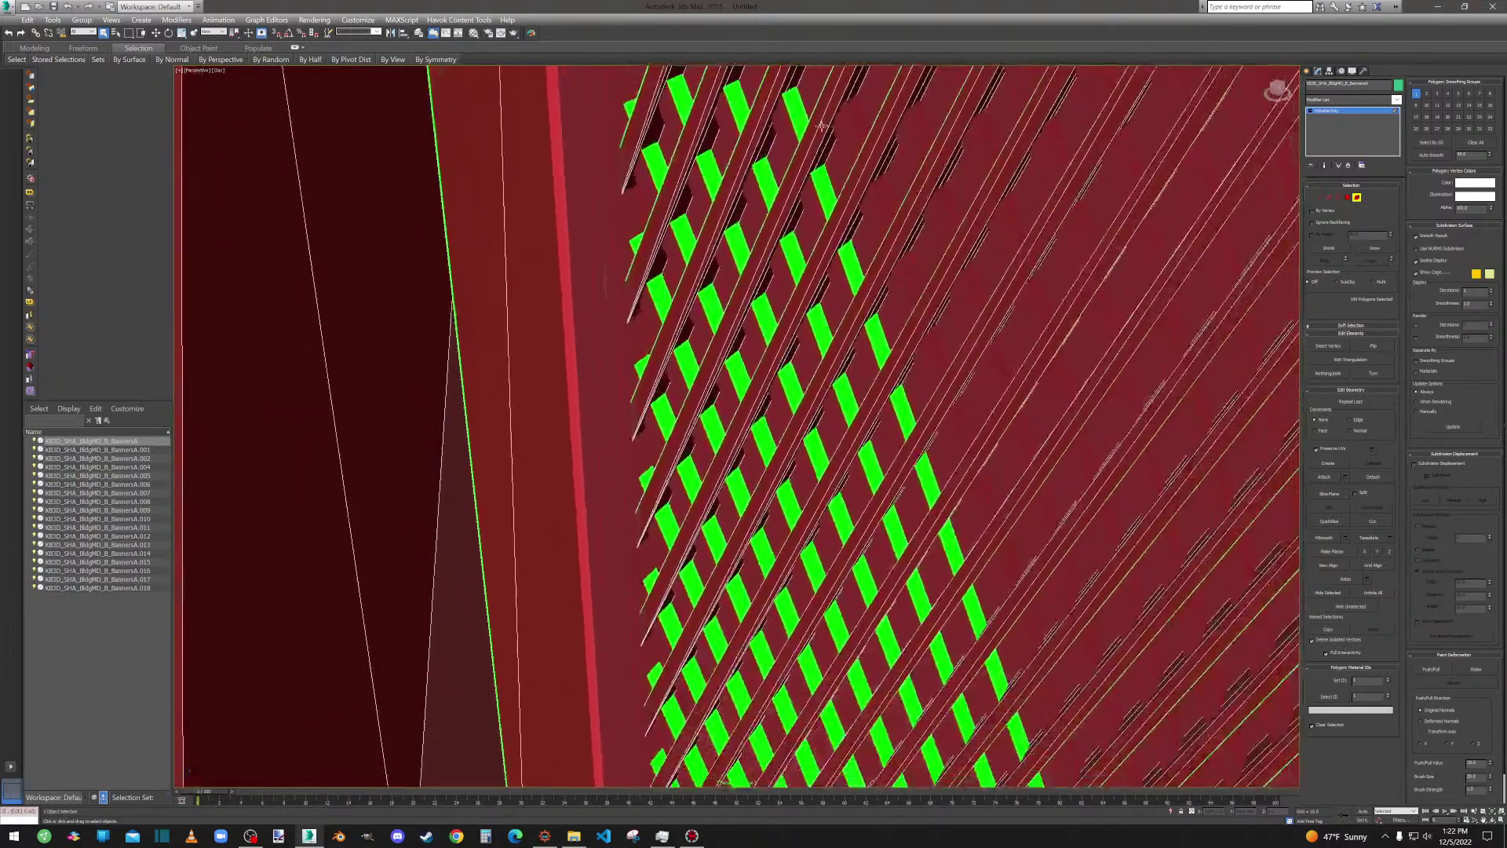
alt+click(854, 268)
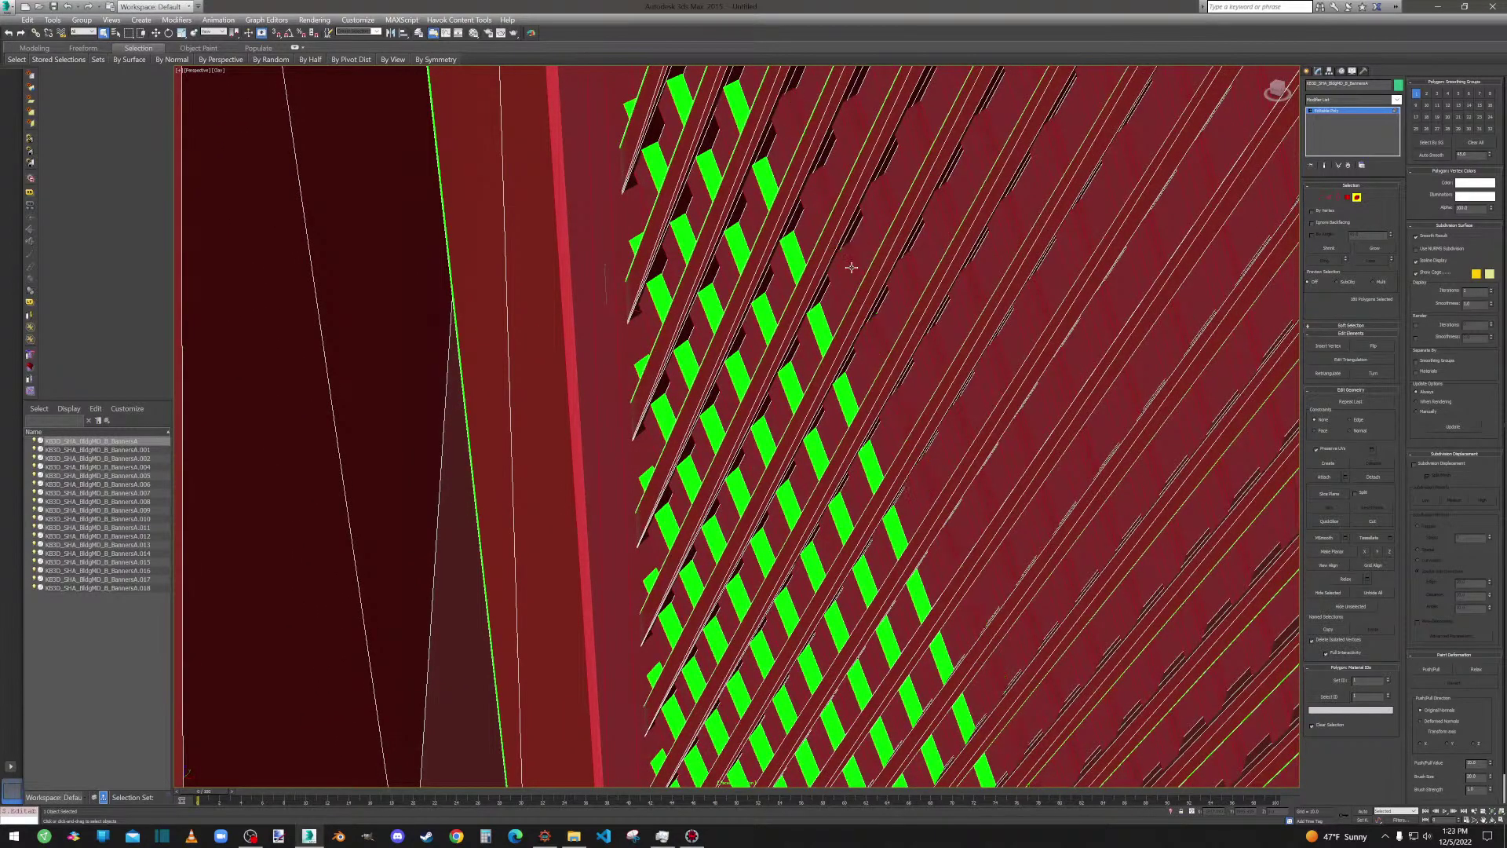
alt+click(815, 323)
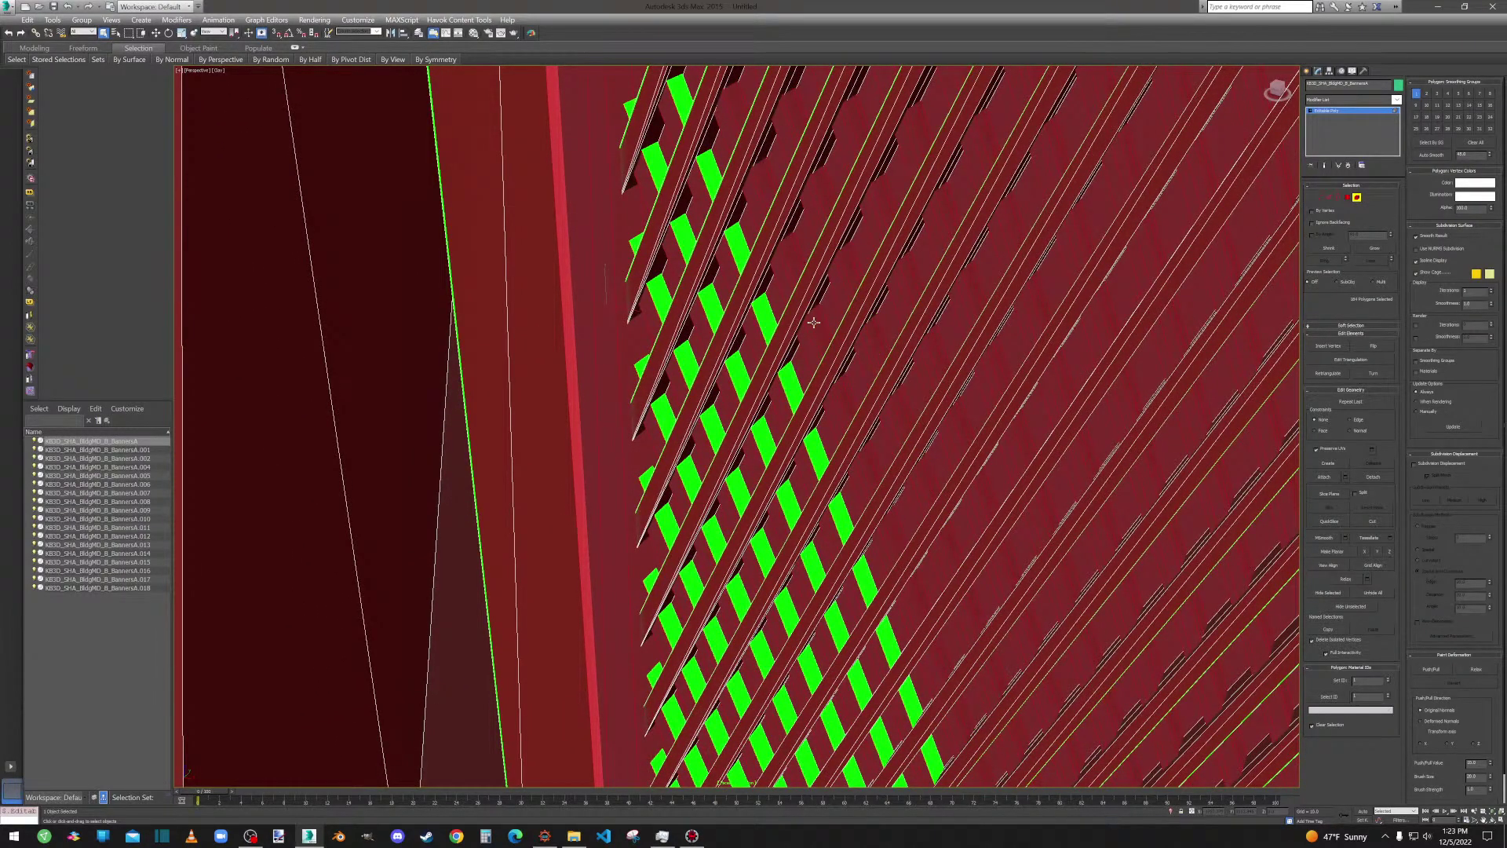
alt+click(782, 386)
alt+click(766, 438)
alt+click(738, 493)
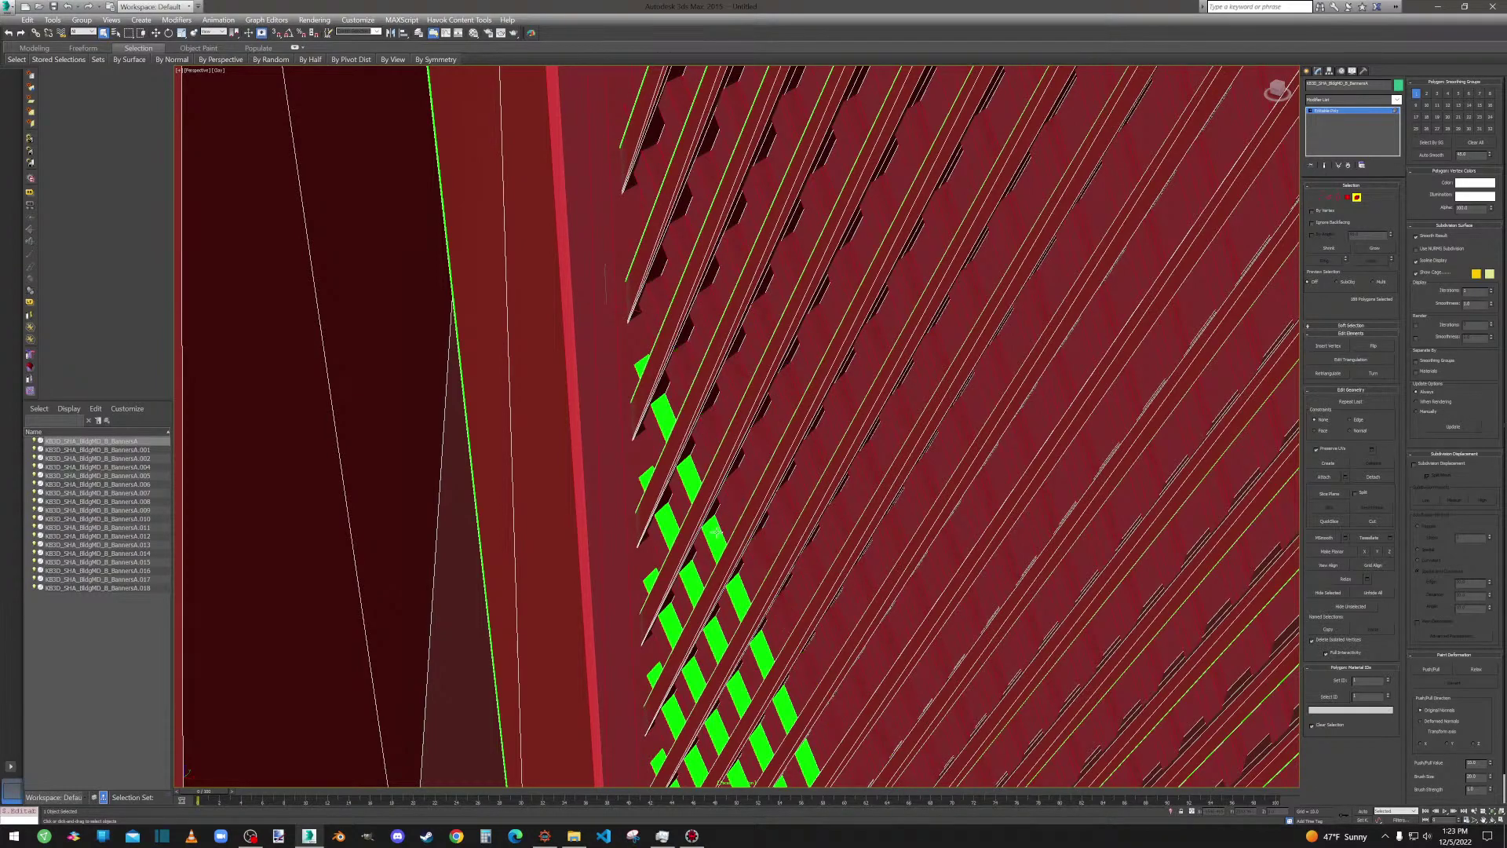
Add the remaining flipped crossing slats down to the panel's lower left corner to the selection.
alt+click(708, 537)
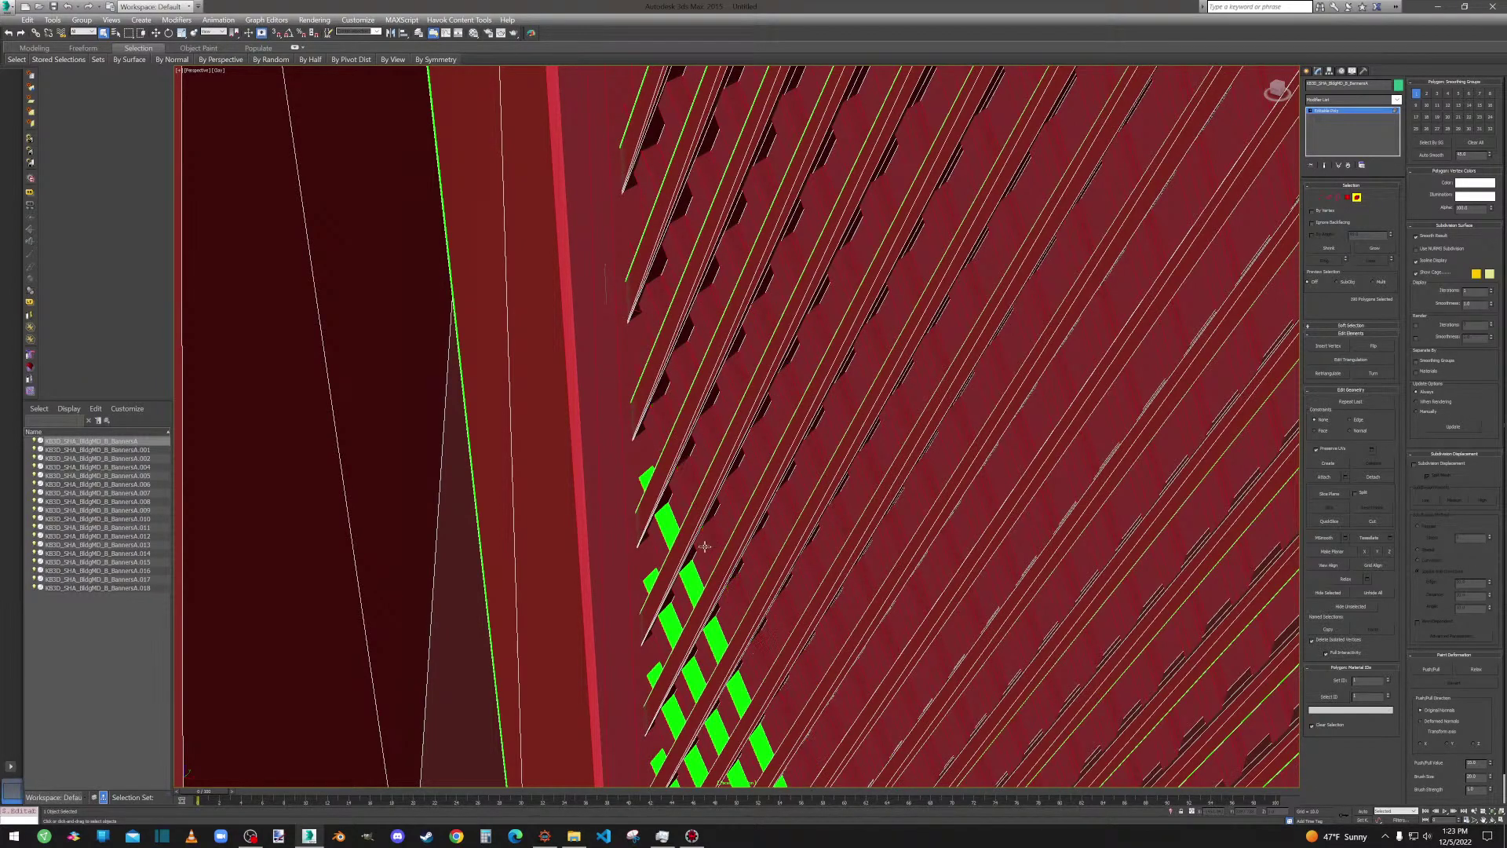
key(ctrl+z)
key(ctrl+z)
alt+click(717, 540)
alt+click(727, 502)
alt+click(688, 589)
alt+click(674, 628)
alt+middle_drag(699, 628, 777, 608)
alt+click(835, 661)
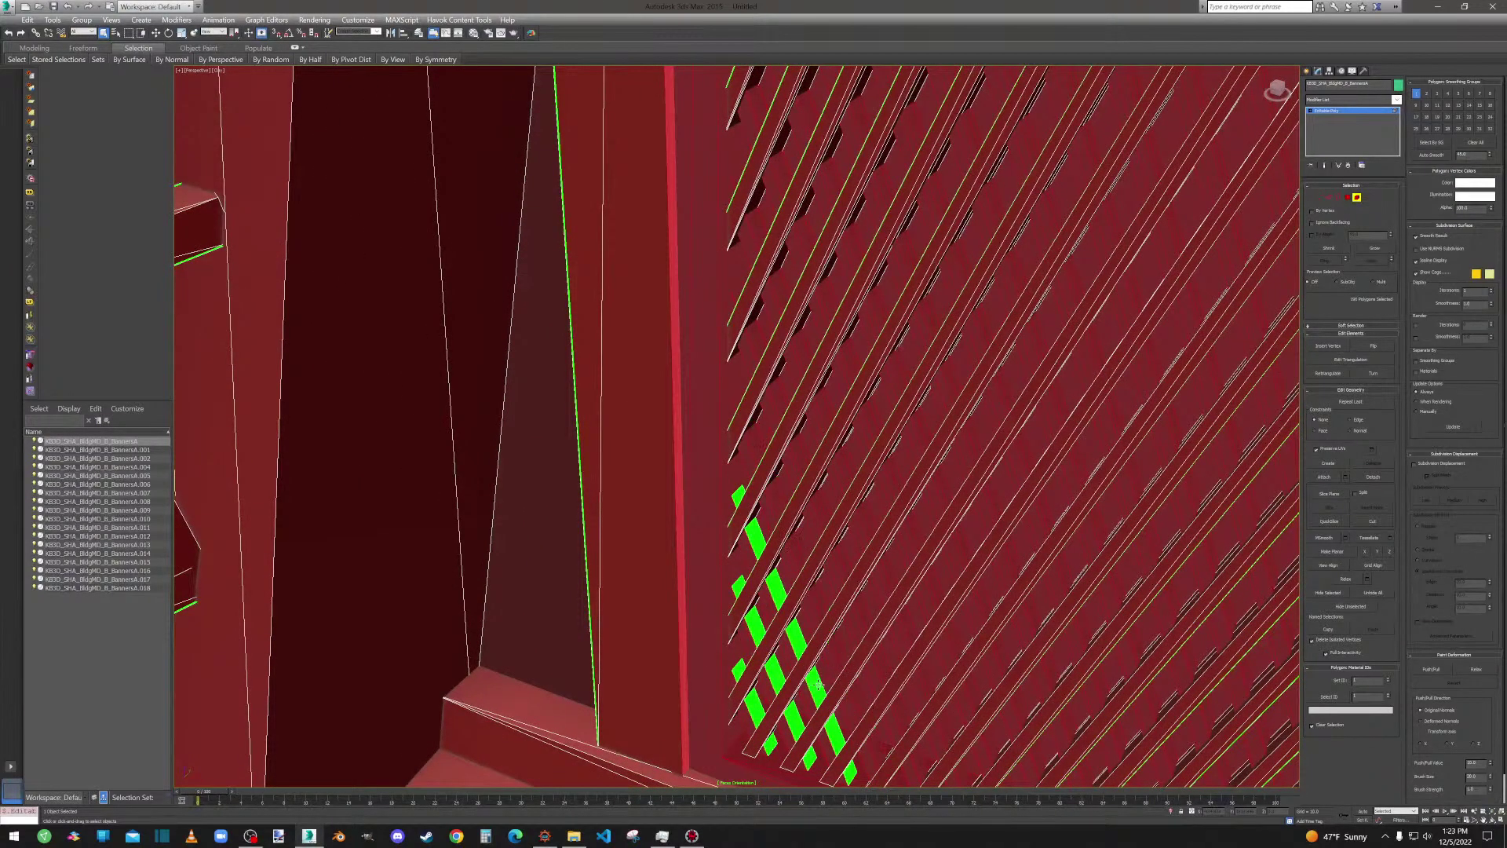
alt+click(816, 686)
alt+click(792, 717)
alt+click(751, 701)
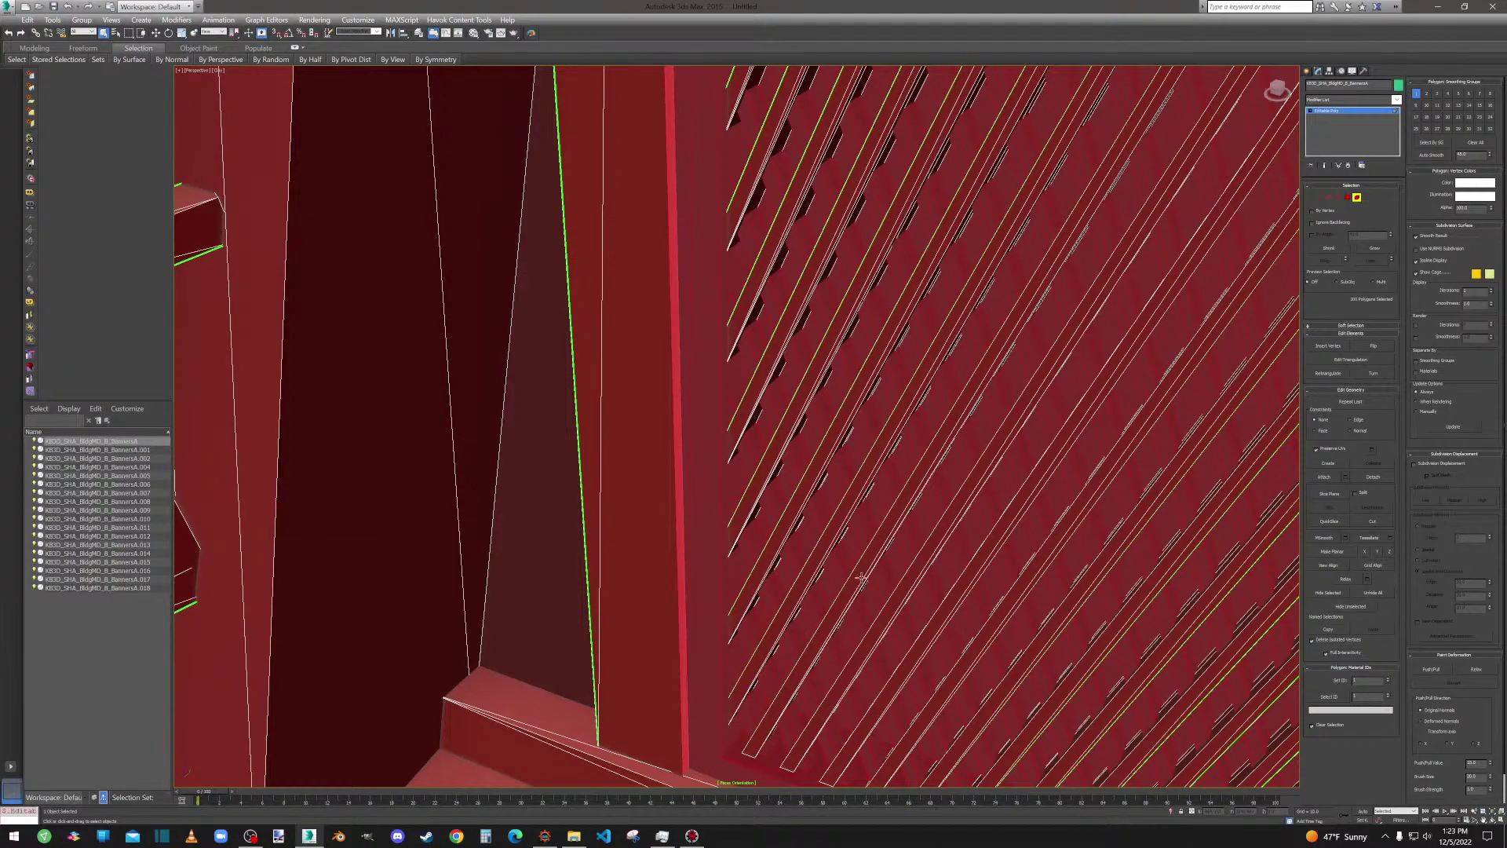
Flip the selected lattice slats' faces at polygon level and clear the selection.
scroll(913, 479, down, 6)
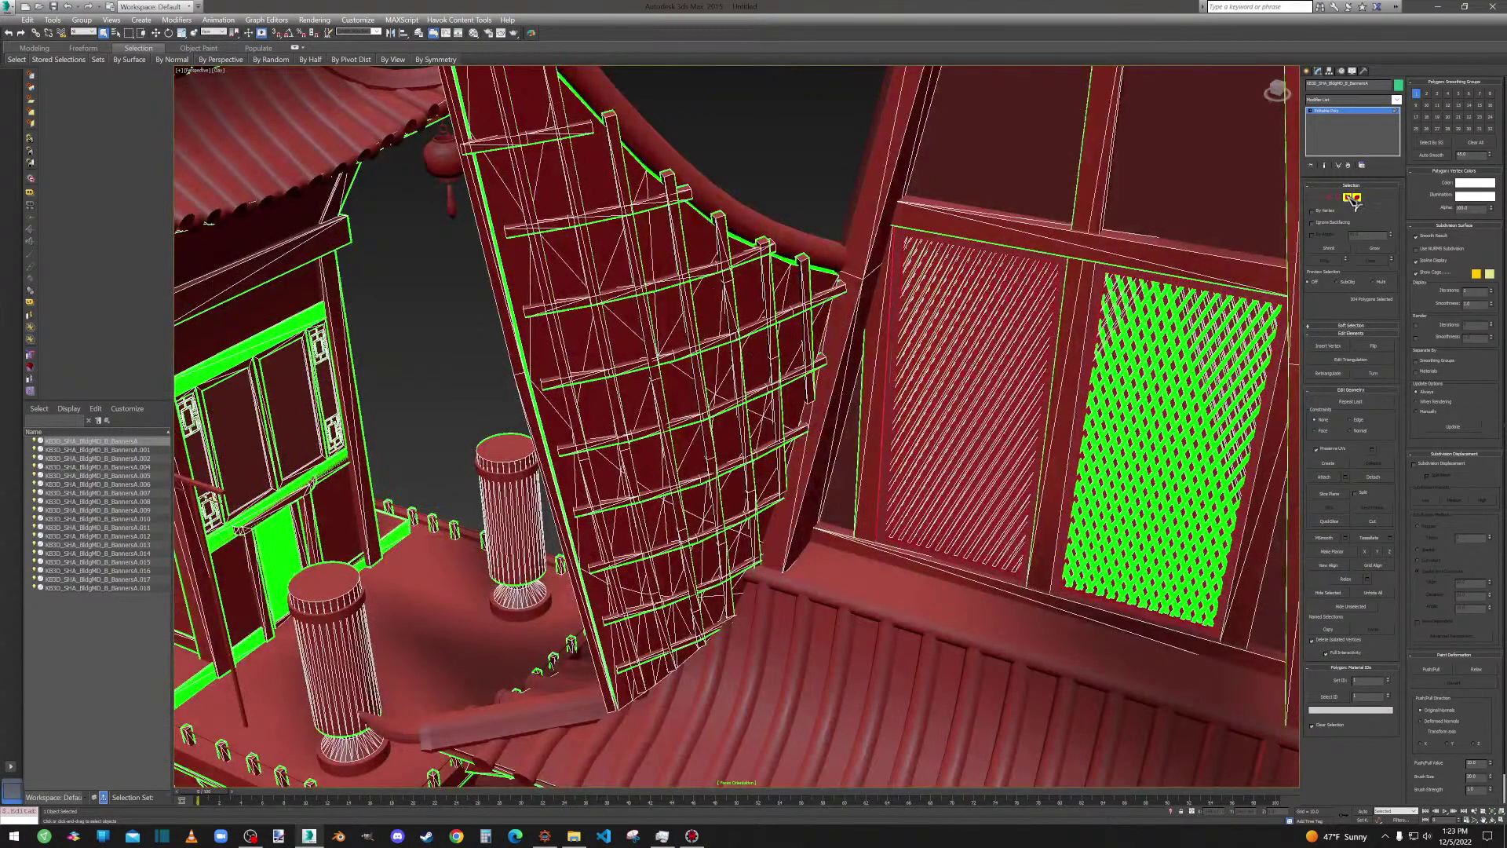
click(1347, 197)
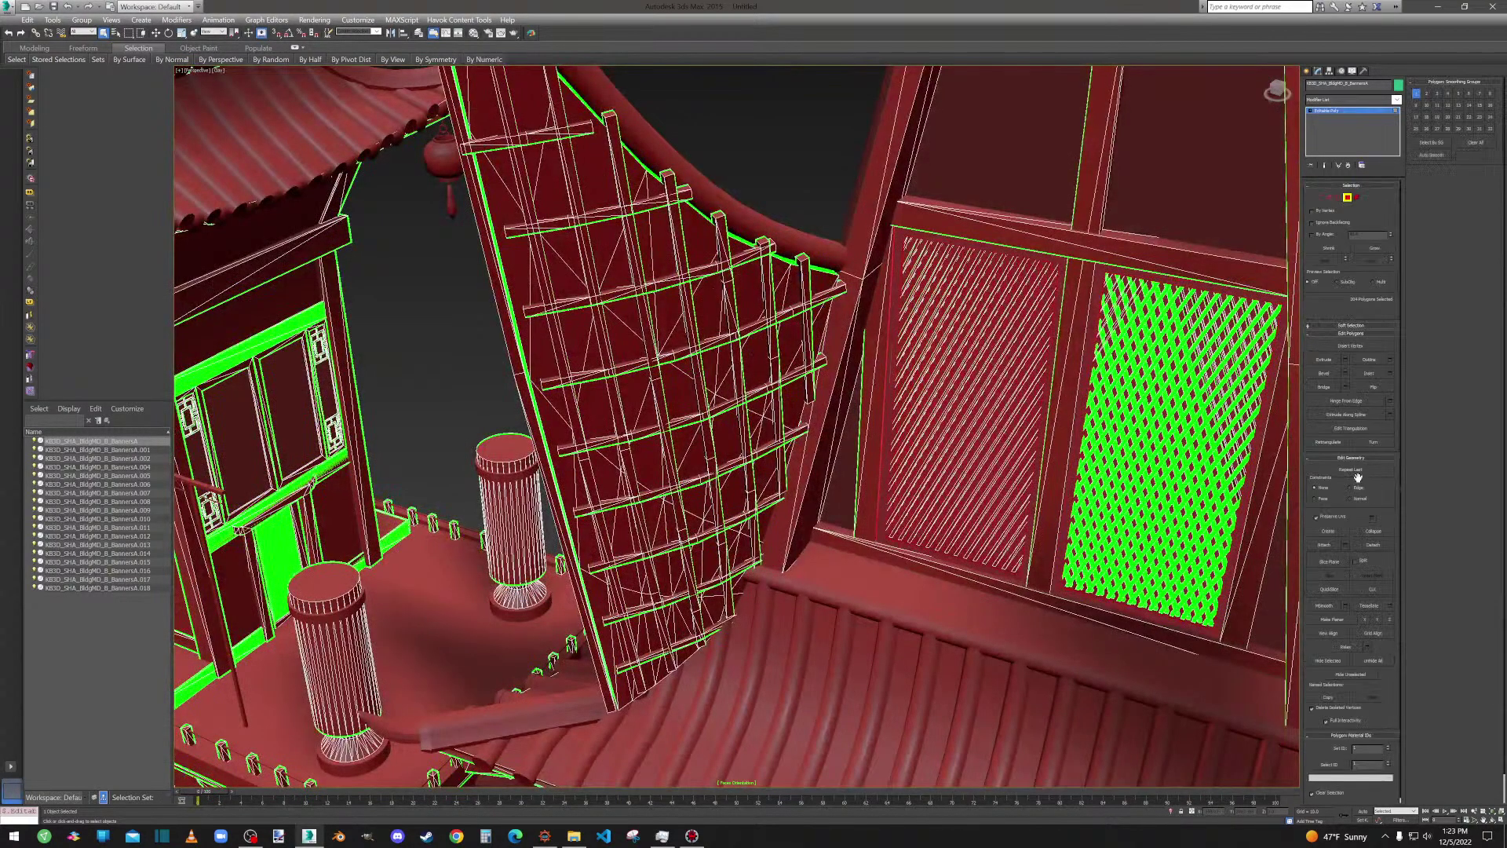
click(1372, 387)
click(847, 129)
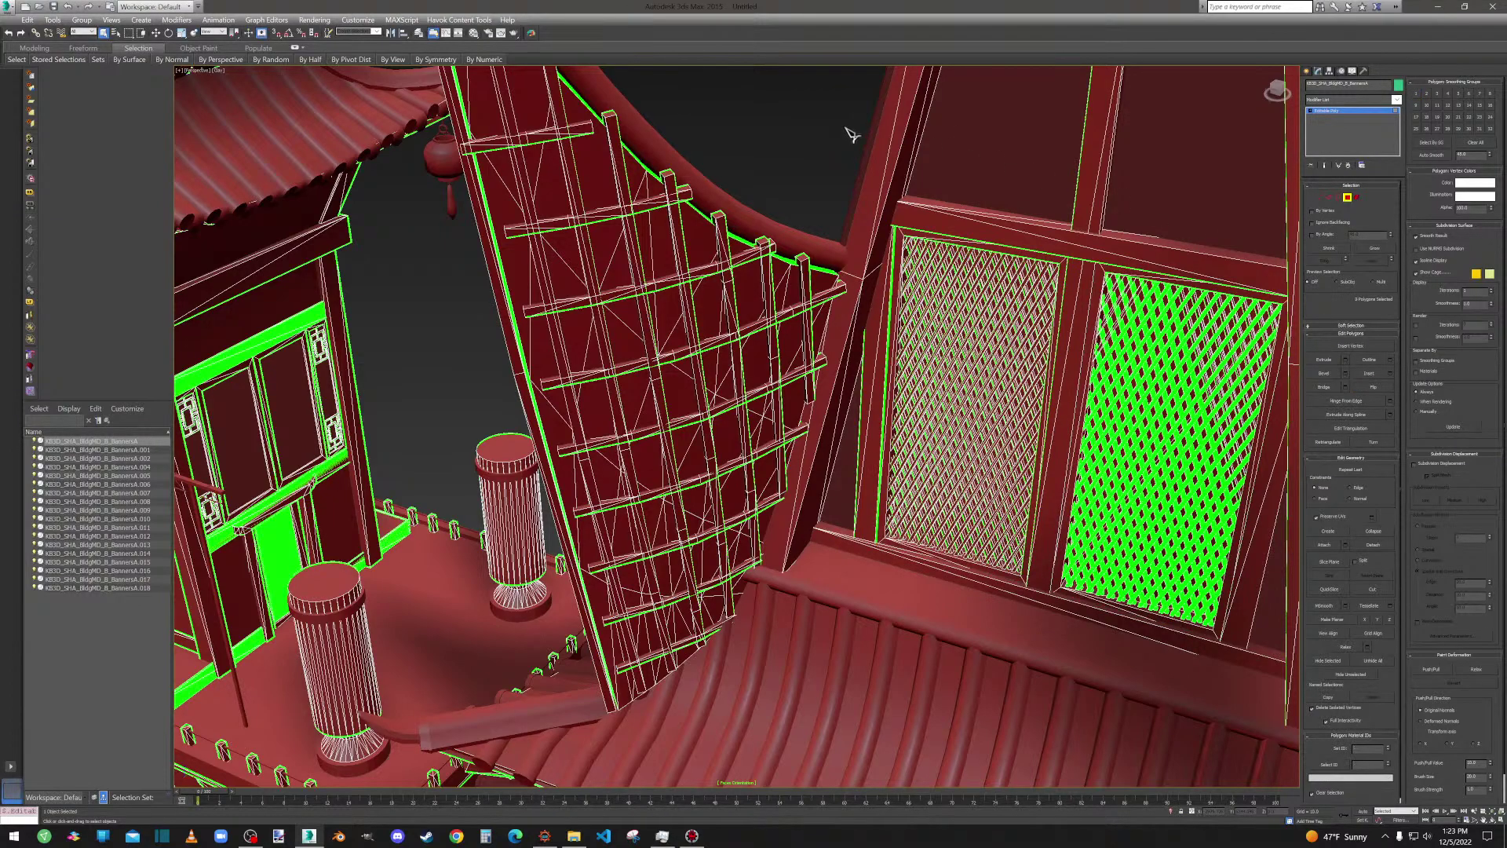
Switch to element level and select the first flipped slats near the upper left corner of the right-hand lattice panel.
click(1349, 199)
scroll(1178, 308, up, 3)
middle_drag(1176, 306, 926, 201)
key(5)
scroll(1055, 314, up, 3)
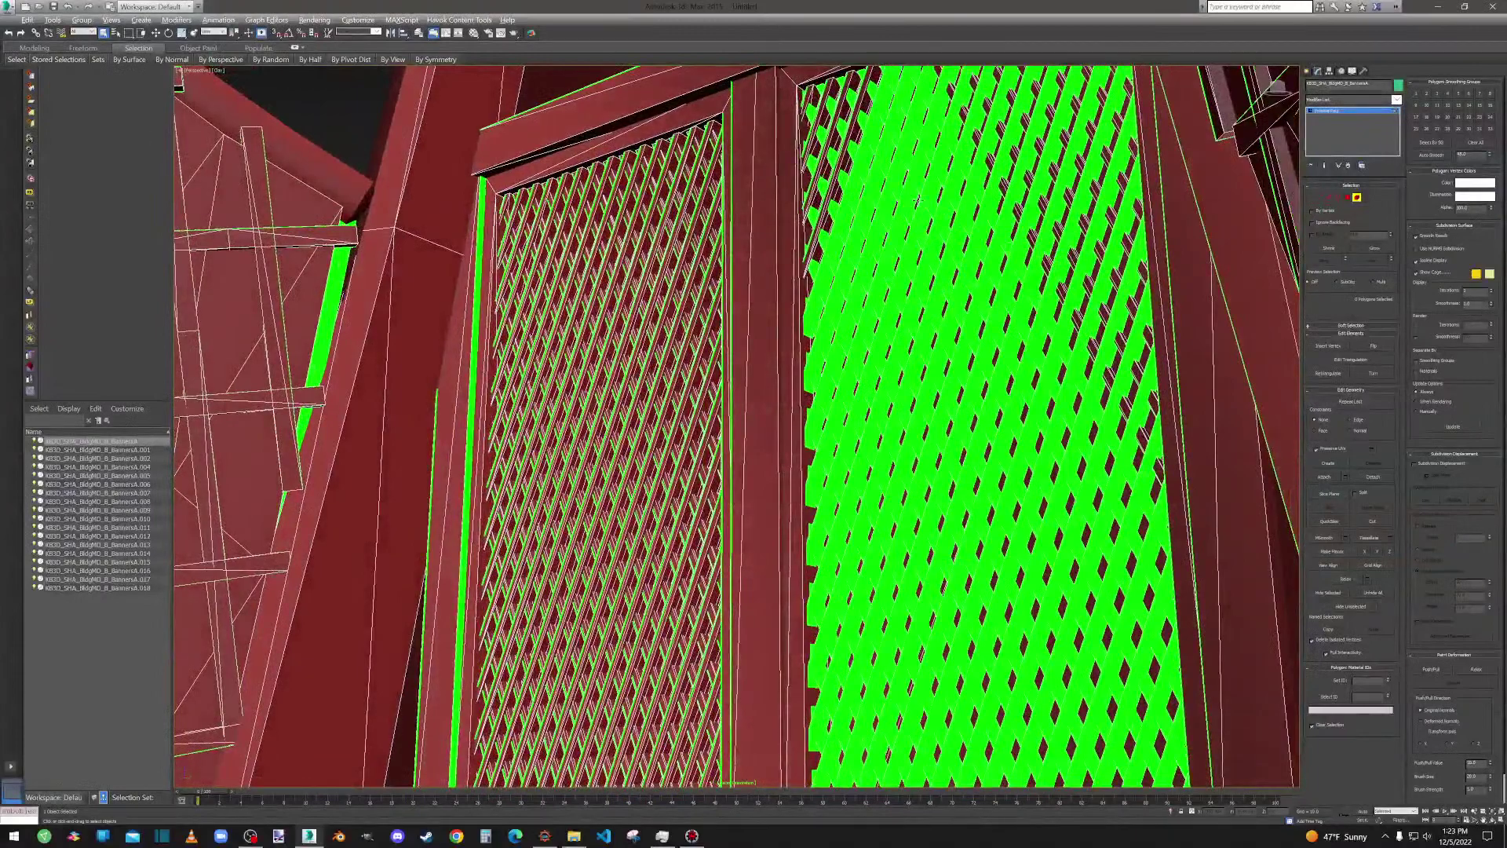
click(856, 202)
ctrl+click(847, 191)
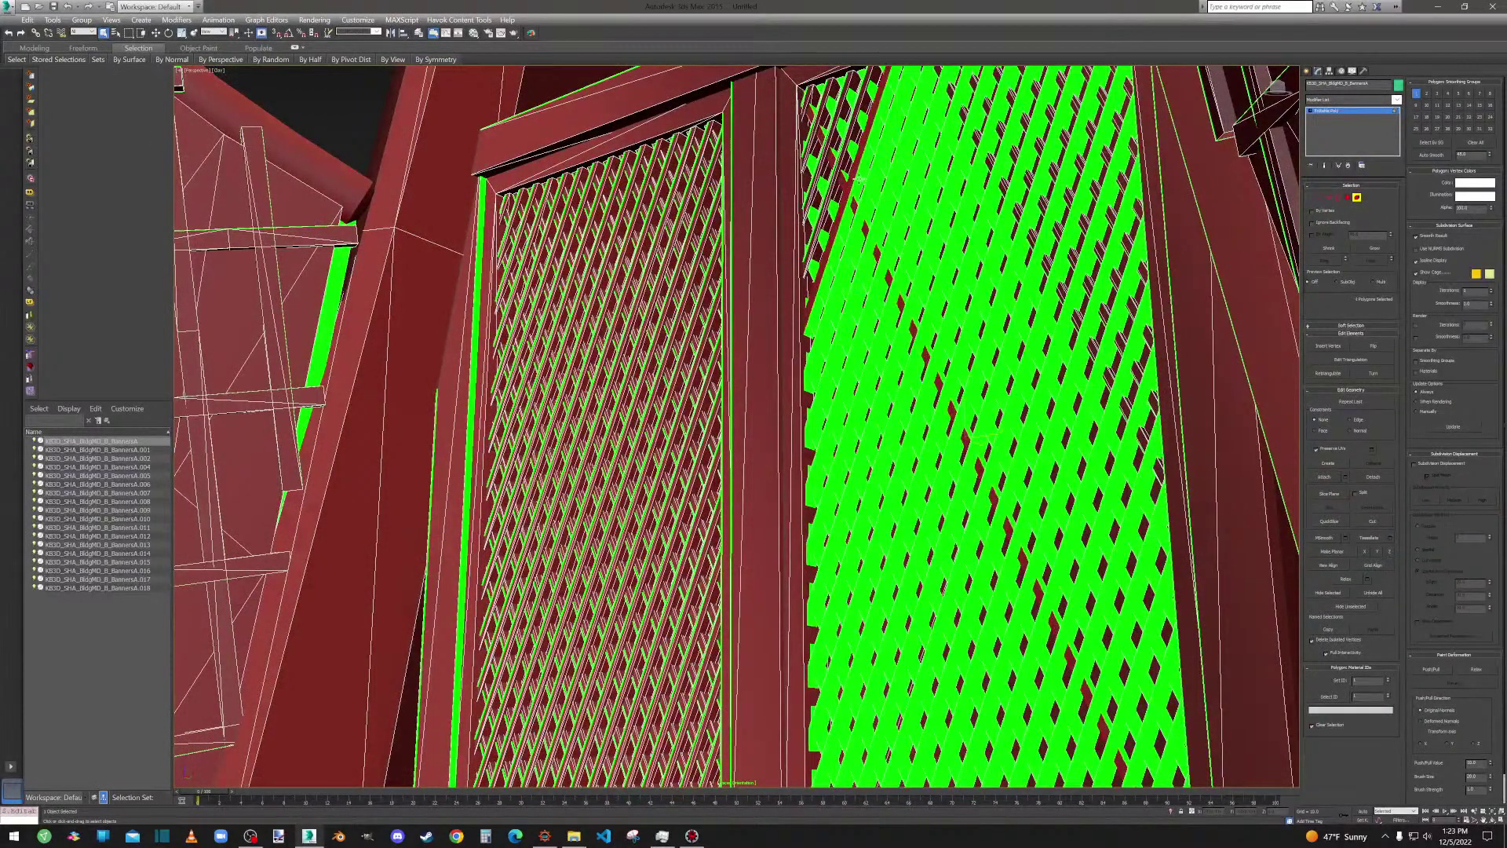
ctrl+click(859, 180)
ctrl+click(848, 176)
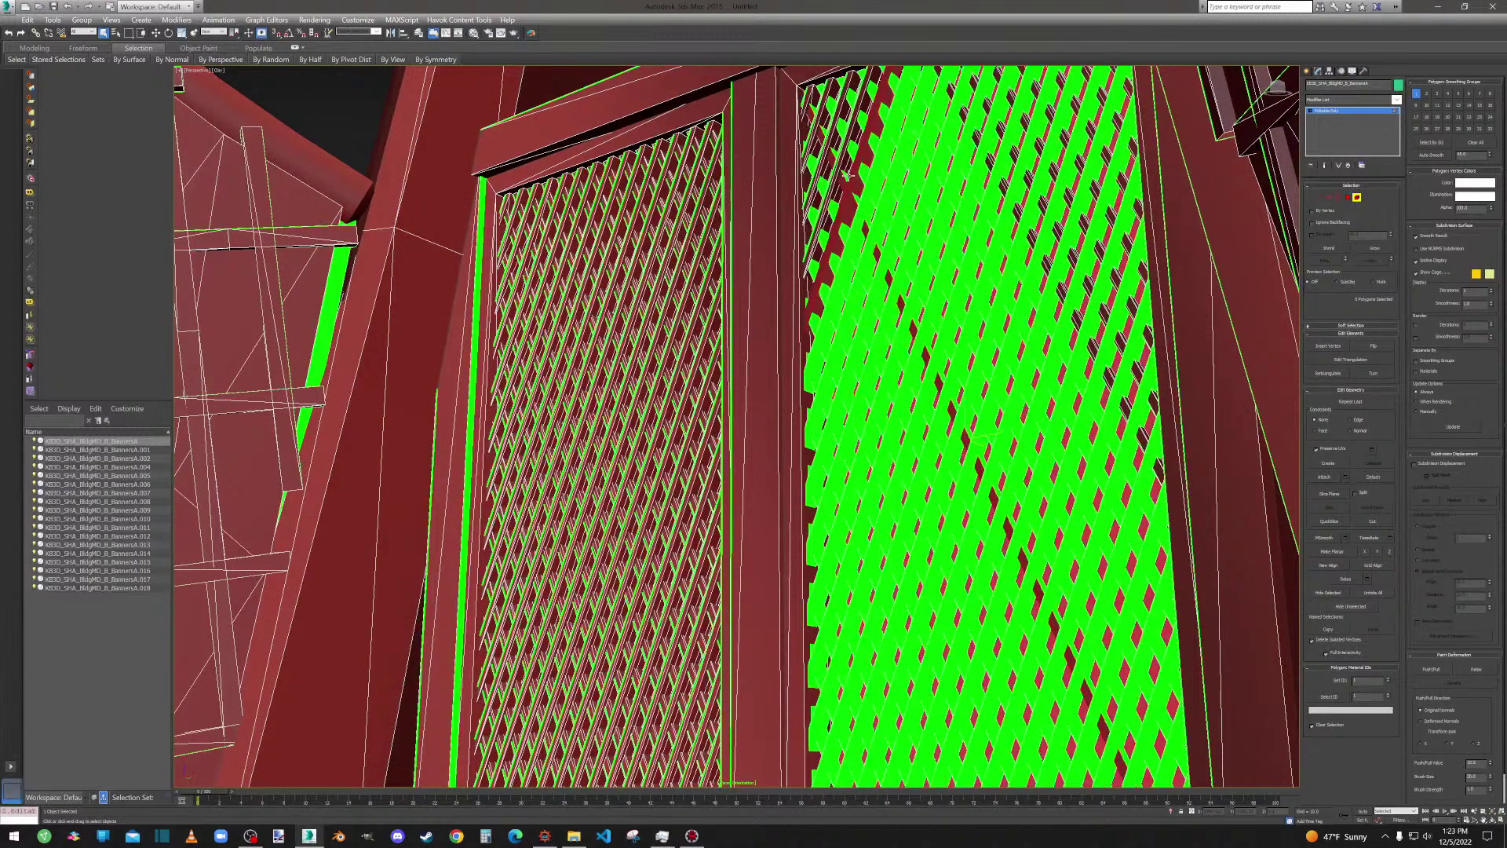
Add the neighbouring flipped slats in both directions along the upper part of the panel's left edge to the selection.
scroll(847, 175, up, 3)
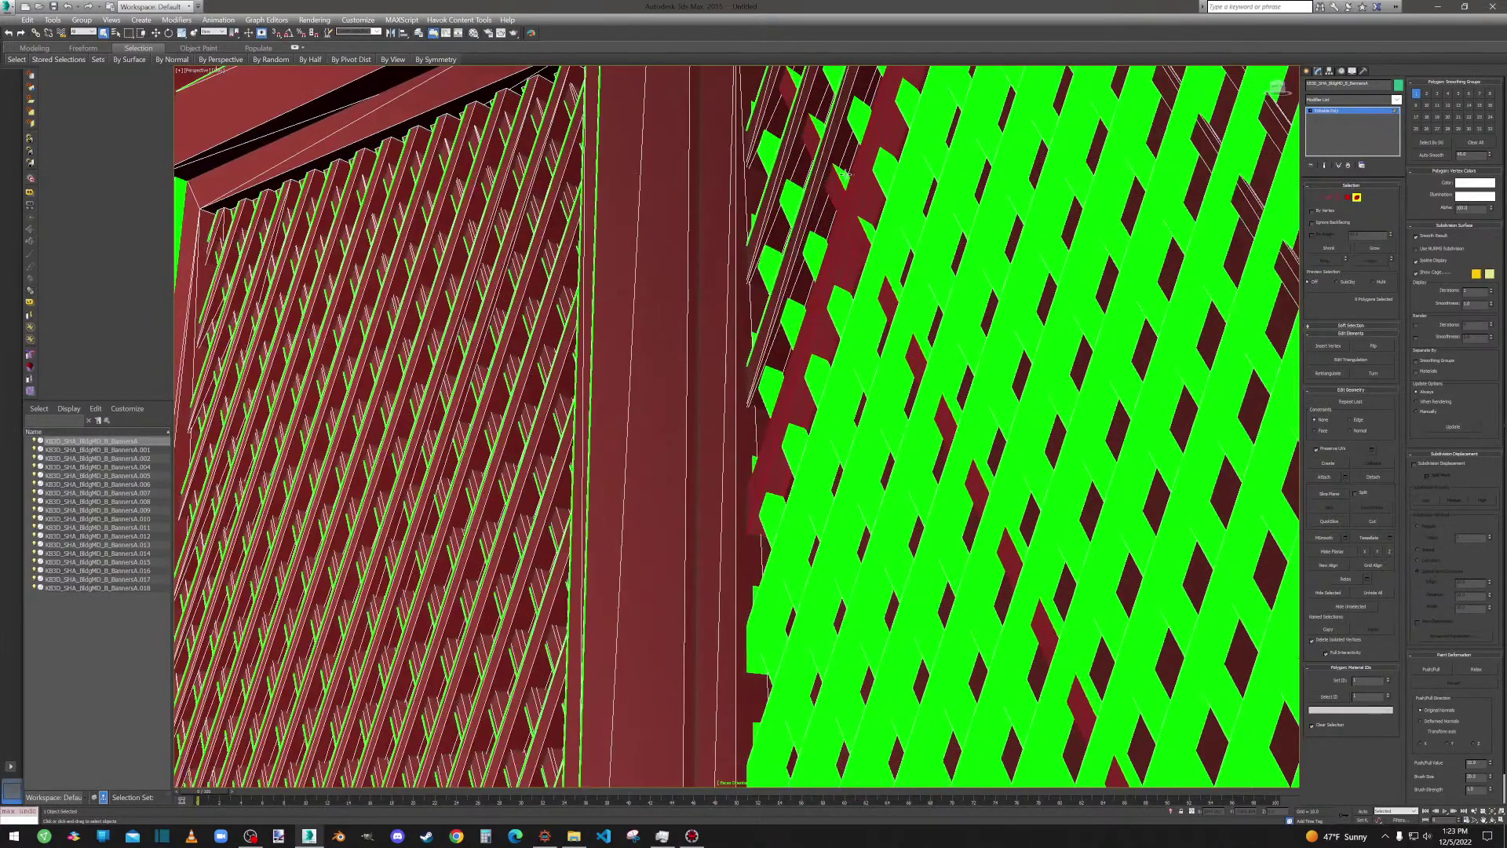
ctrl+click(819, 242)
ctrl+click(815, 256)
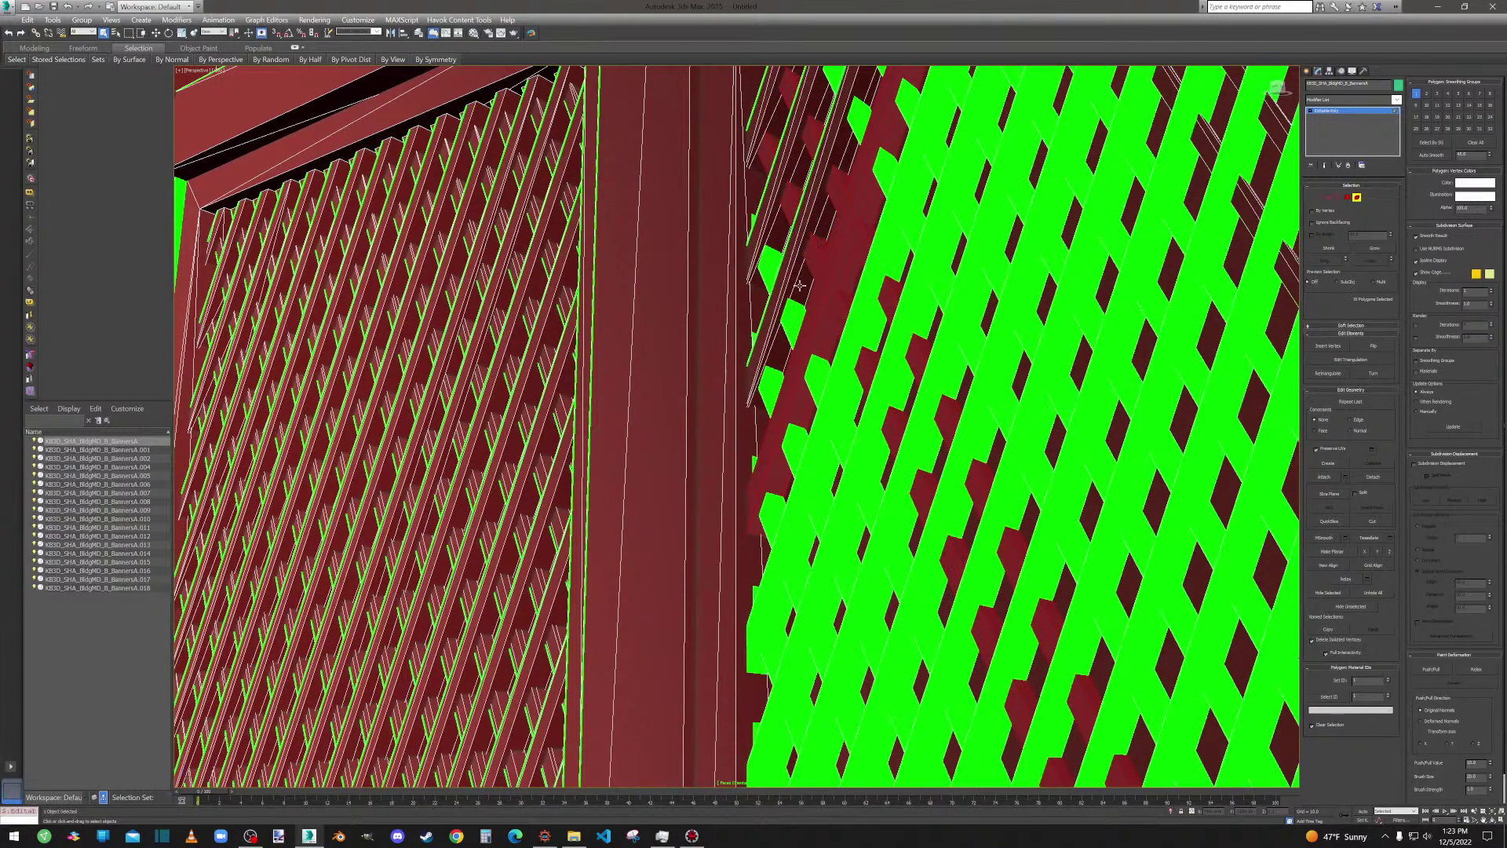
ctrl+click(794, 305)
ctrl+click(791, 324)
ctrl+click(882, 264)
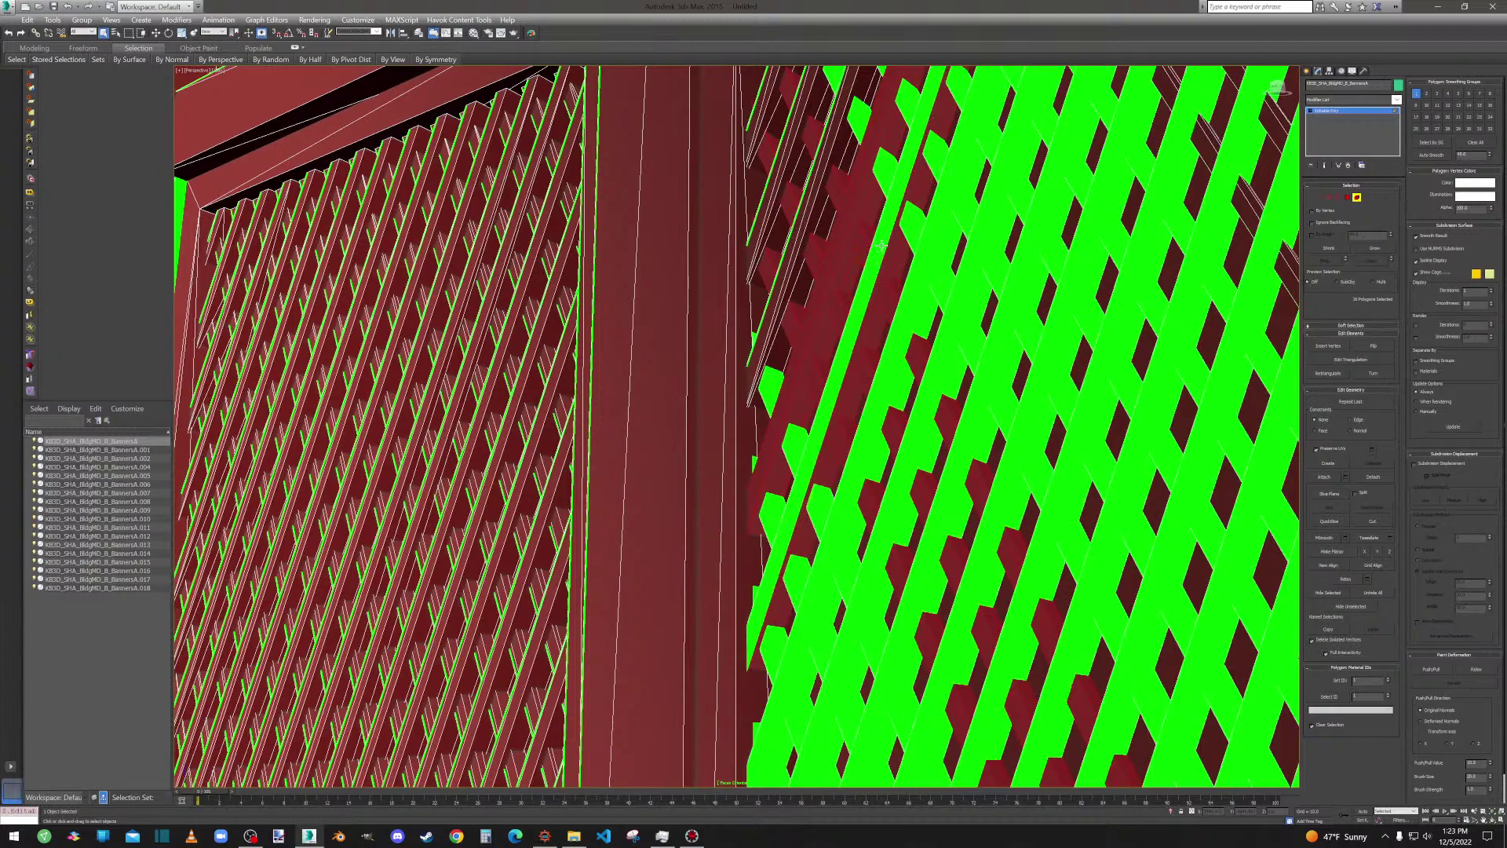
ctrl+click(880, 246)
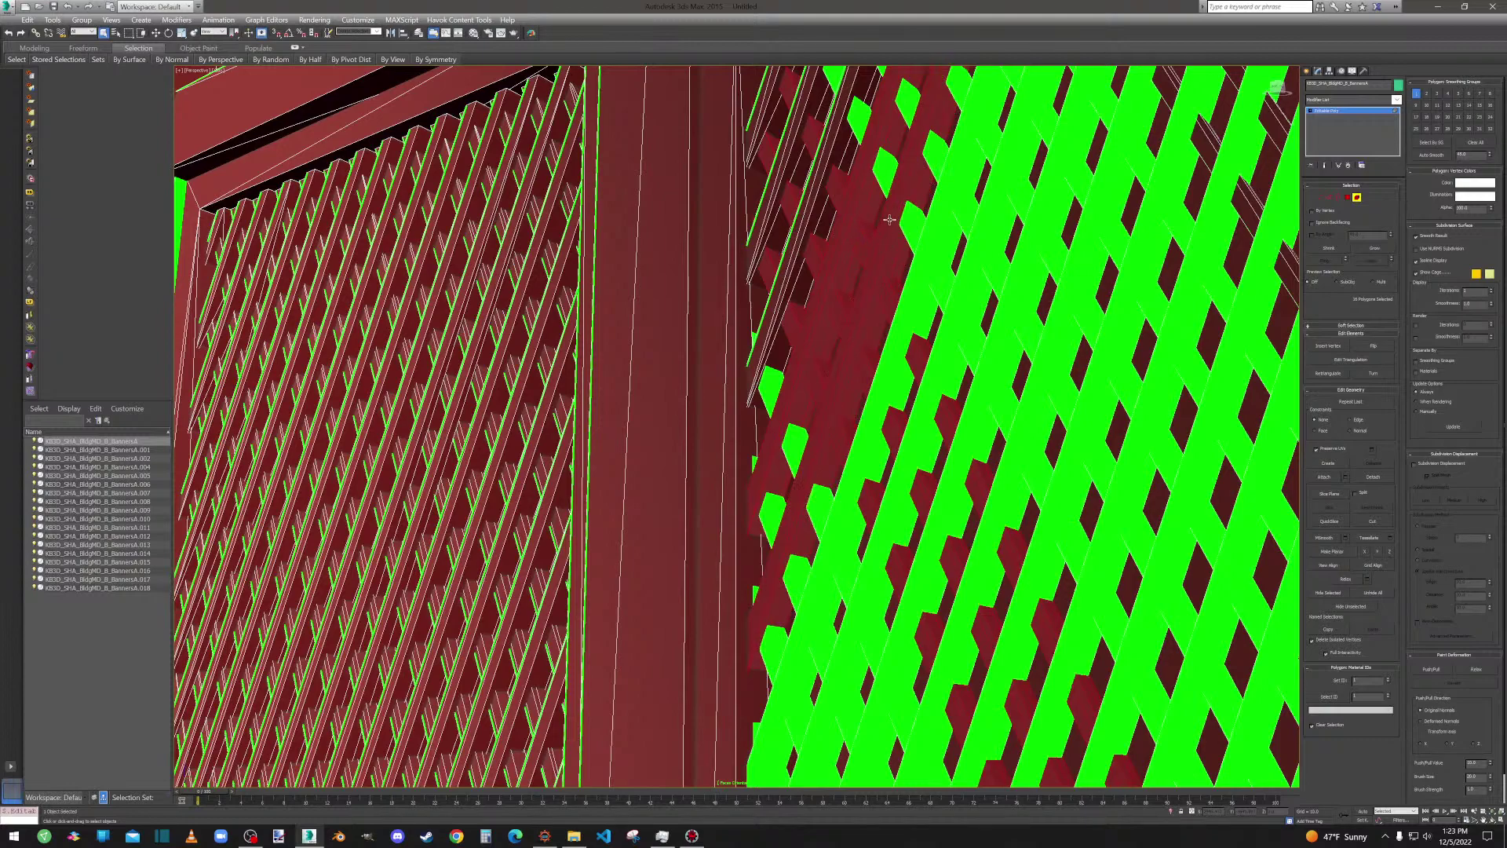
Add the next flipped slats from the upper left area toward the panel's centre to the selection.
ctrl+click(939, 230)
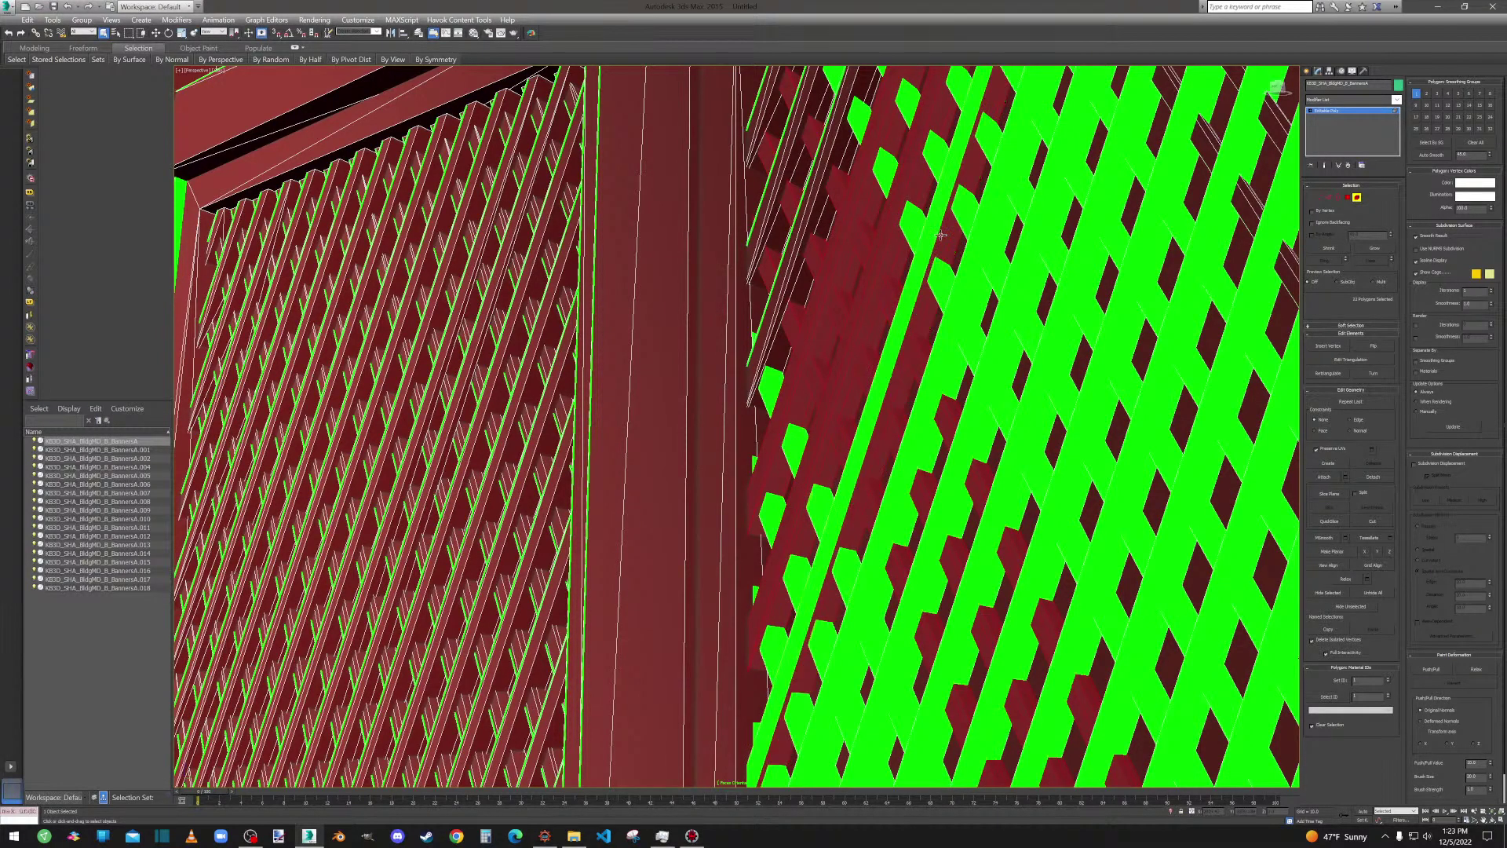
ctrl+click(940, 234)
ctrl+click(982, 230)
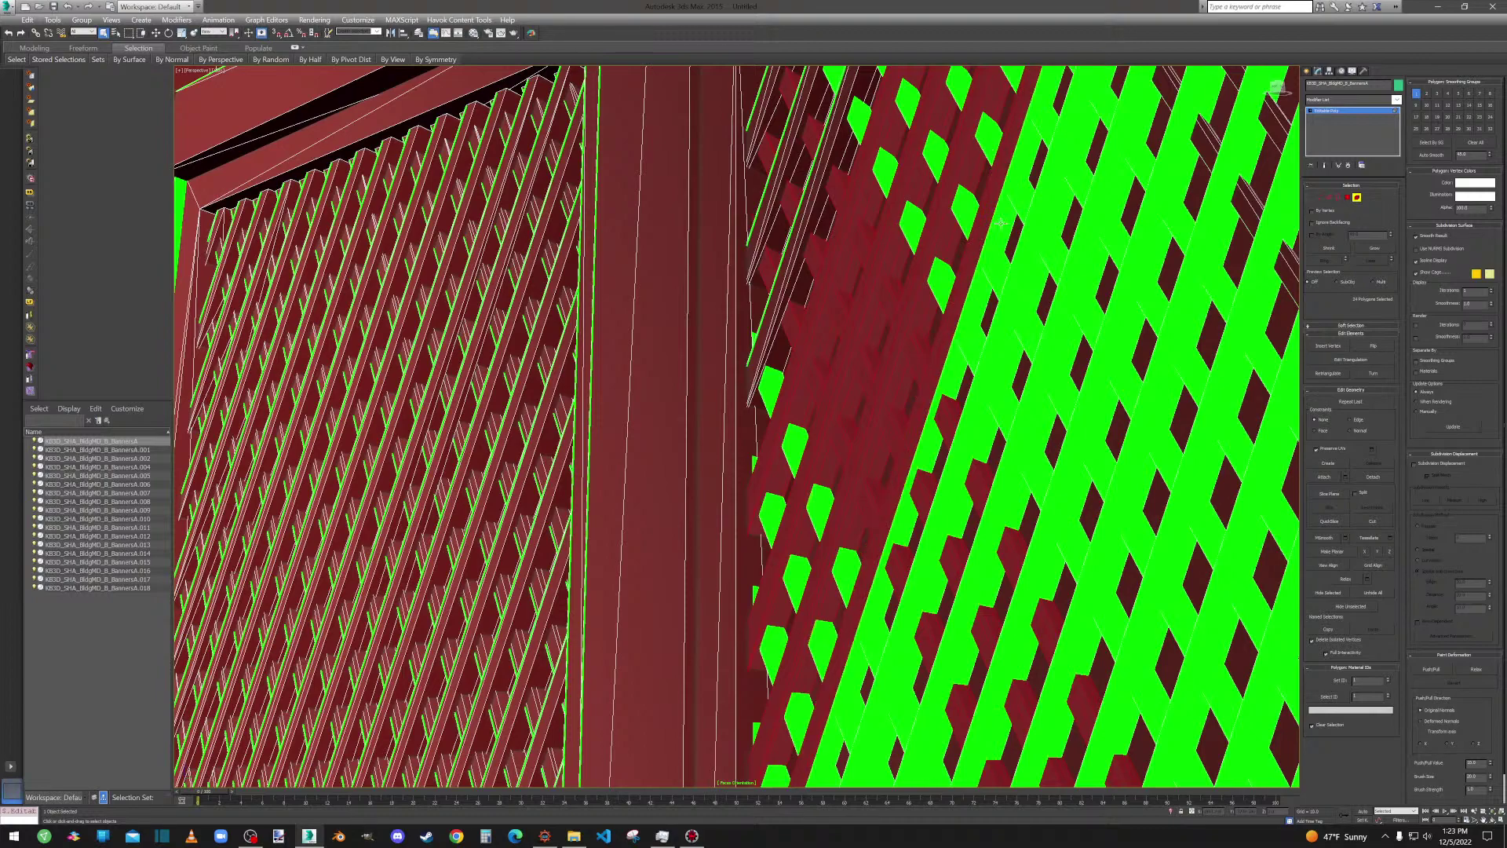
ctrl+click(997, 223)
ctrl+click(972, 198)
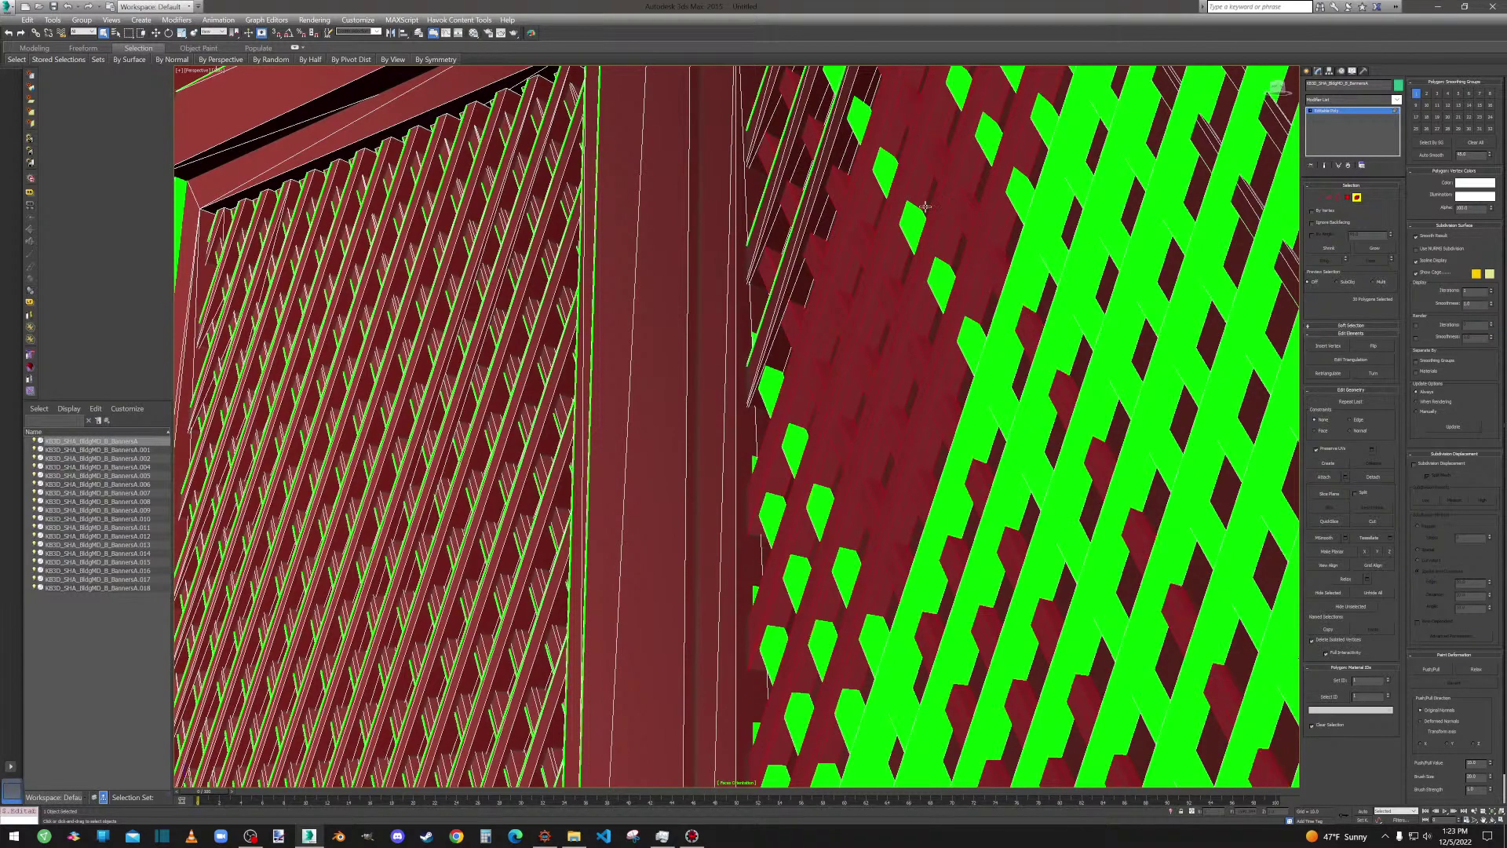
Undo the stray picks of the surface behind the lattice and add the flipped crossing slat in the upper left area.
ctrl+click(929, 205)
key(ctrl+z)
ctrl+click(910, 223)
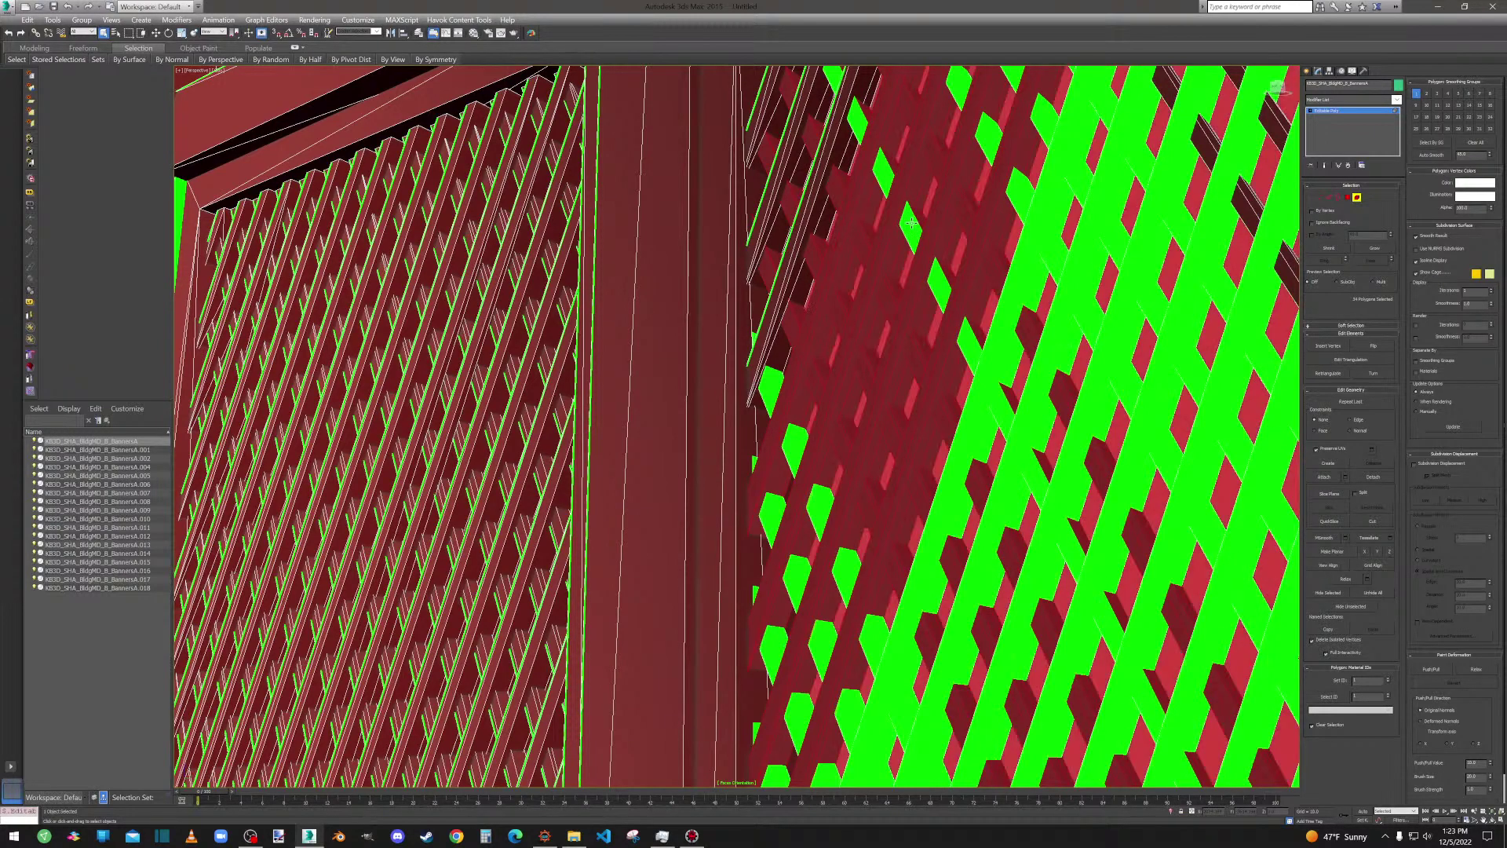
key(ctrl+z)
ctrl+click(914, 233)
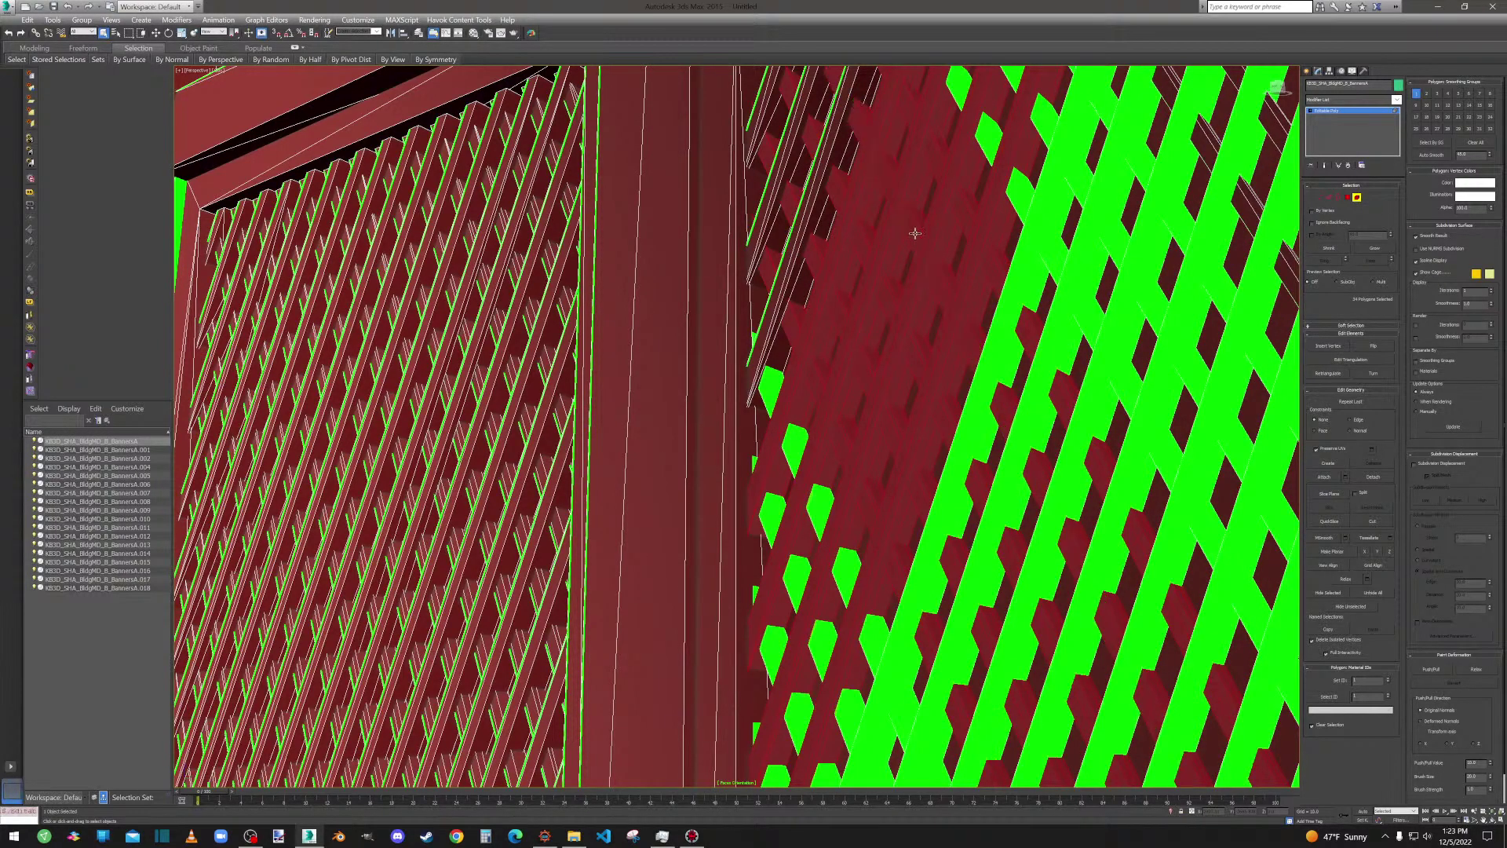
Add the flipped crossing slats below it along the panel's left edge, undoing the stray pick.
ctrl+click(797, 453)
ctrl+click(798, 438)
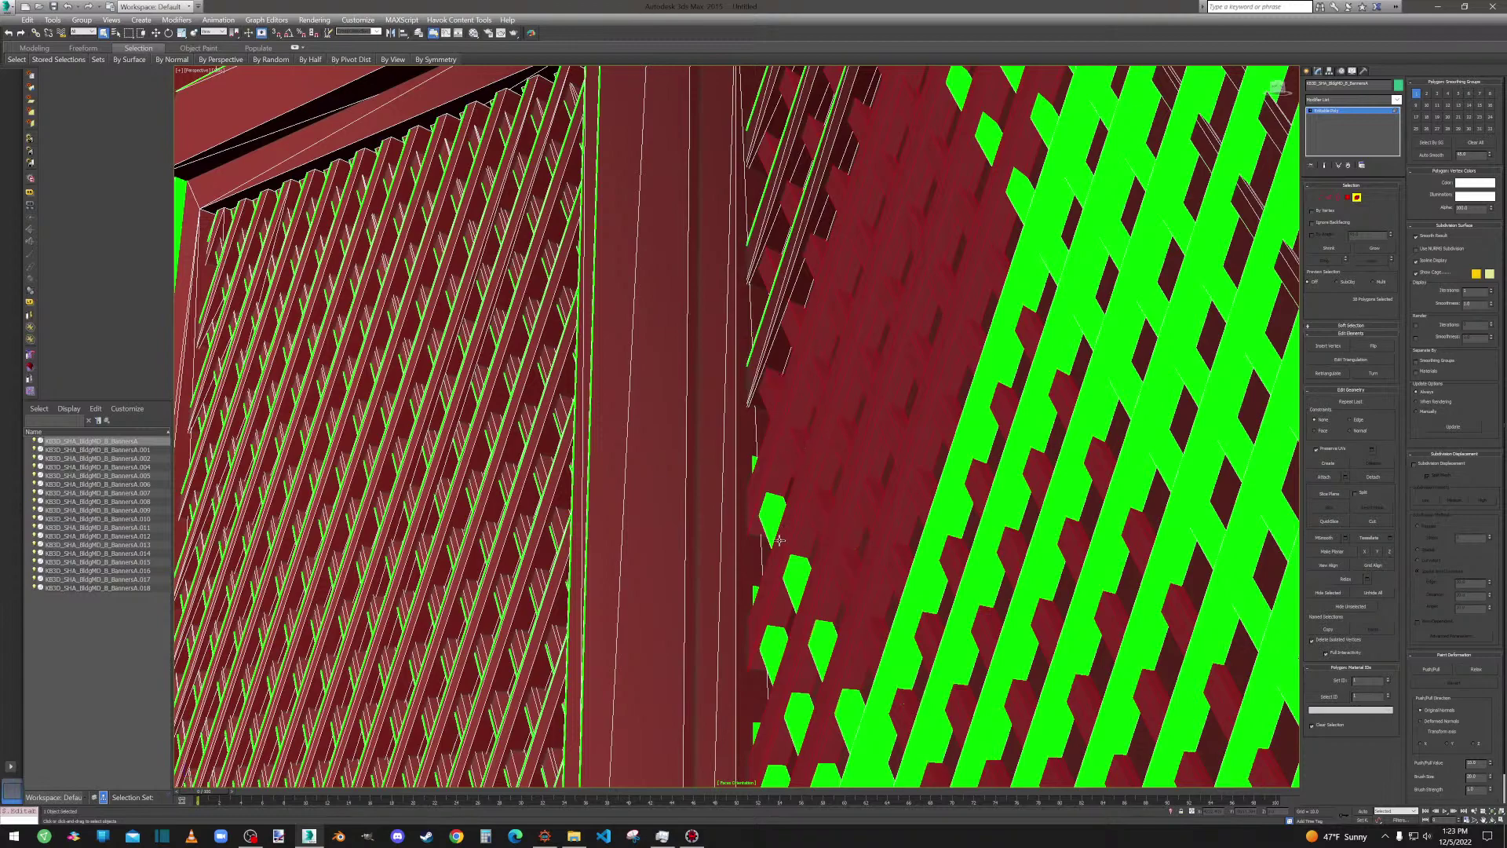
ctrl+click(771, 524)
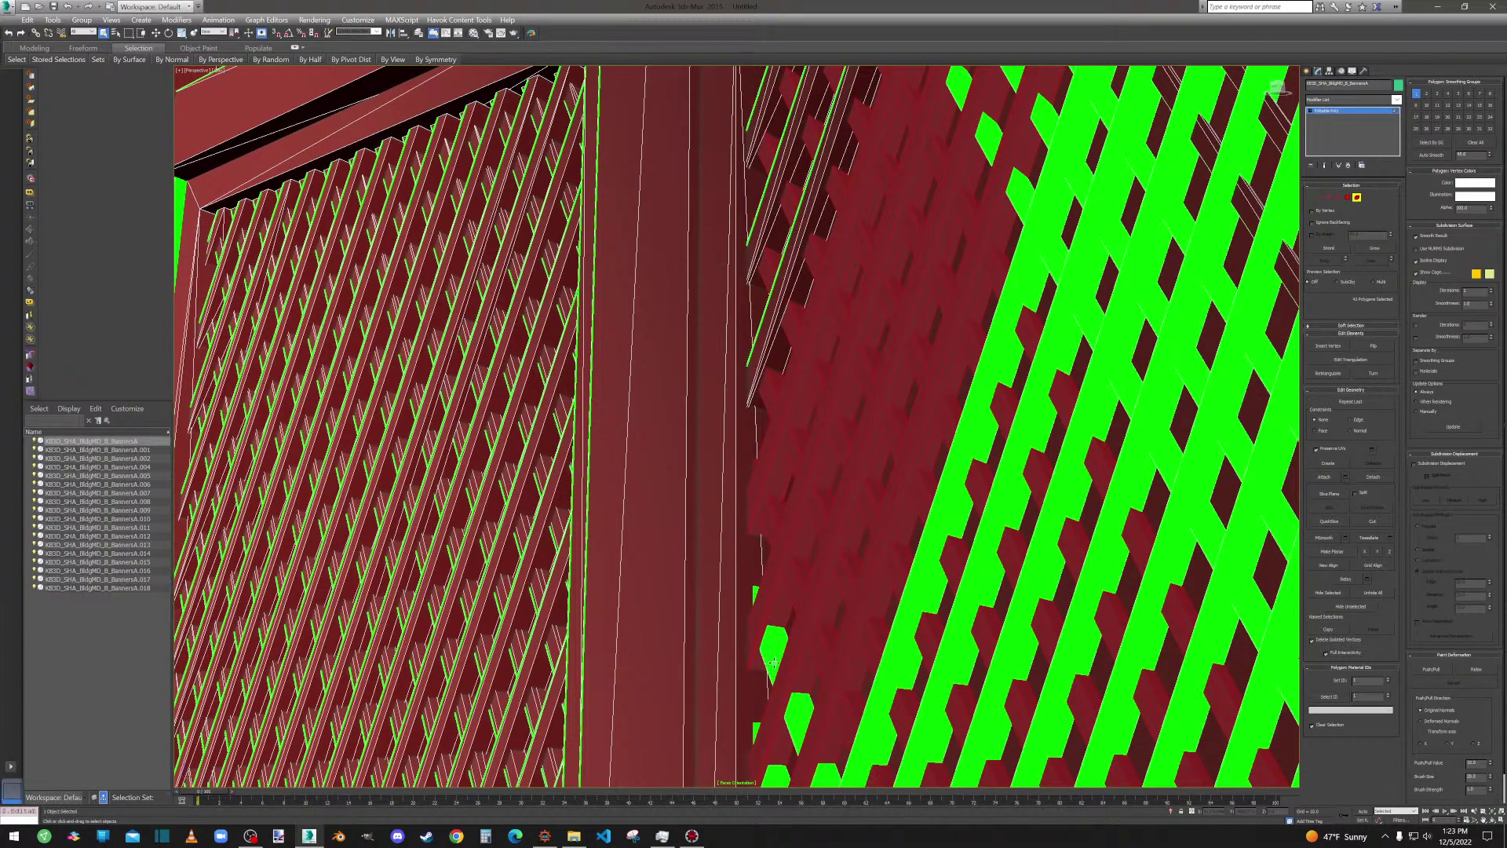
key(ctrl+z)
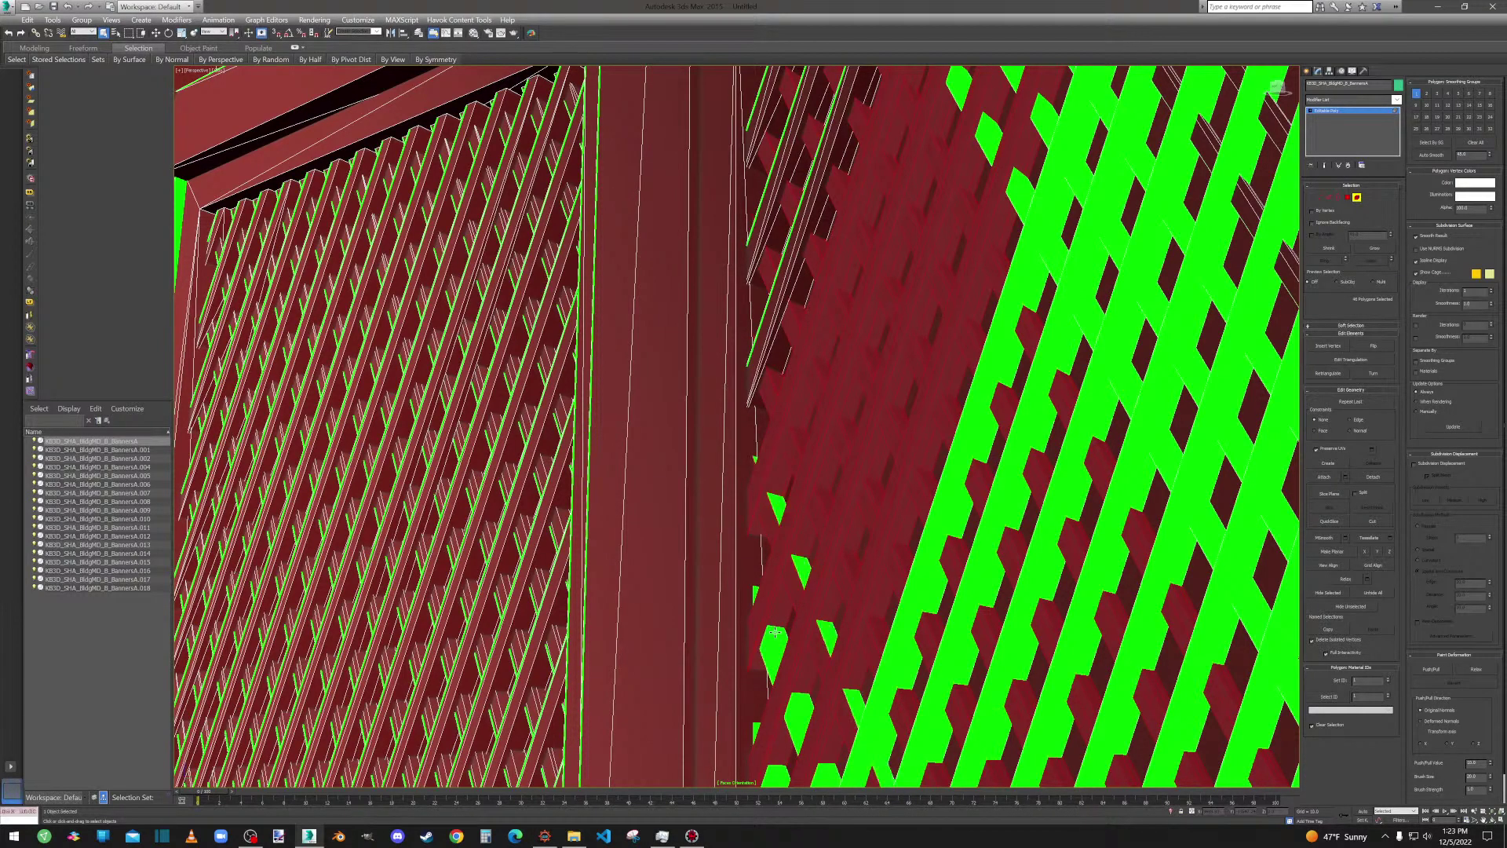
ctrl+click(801, 569)
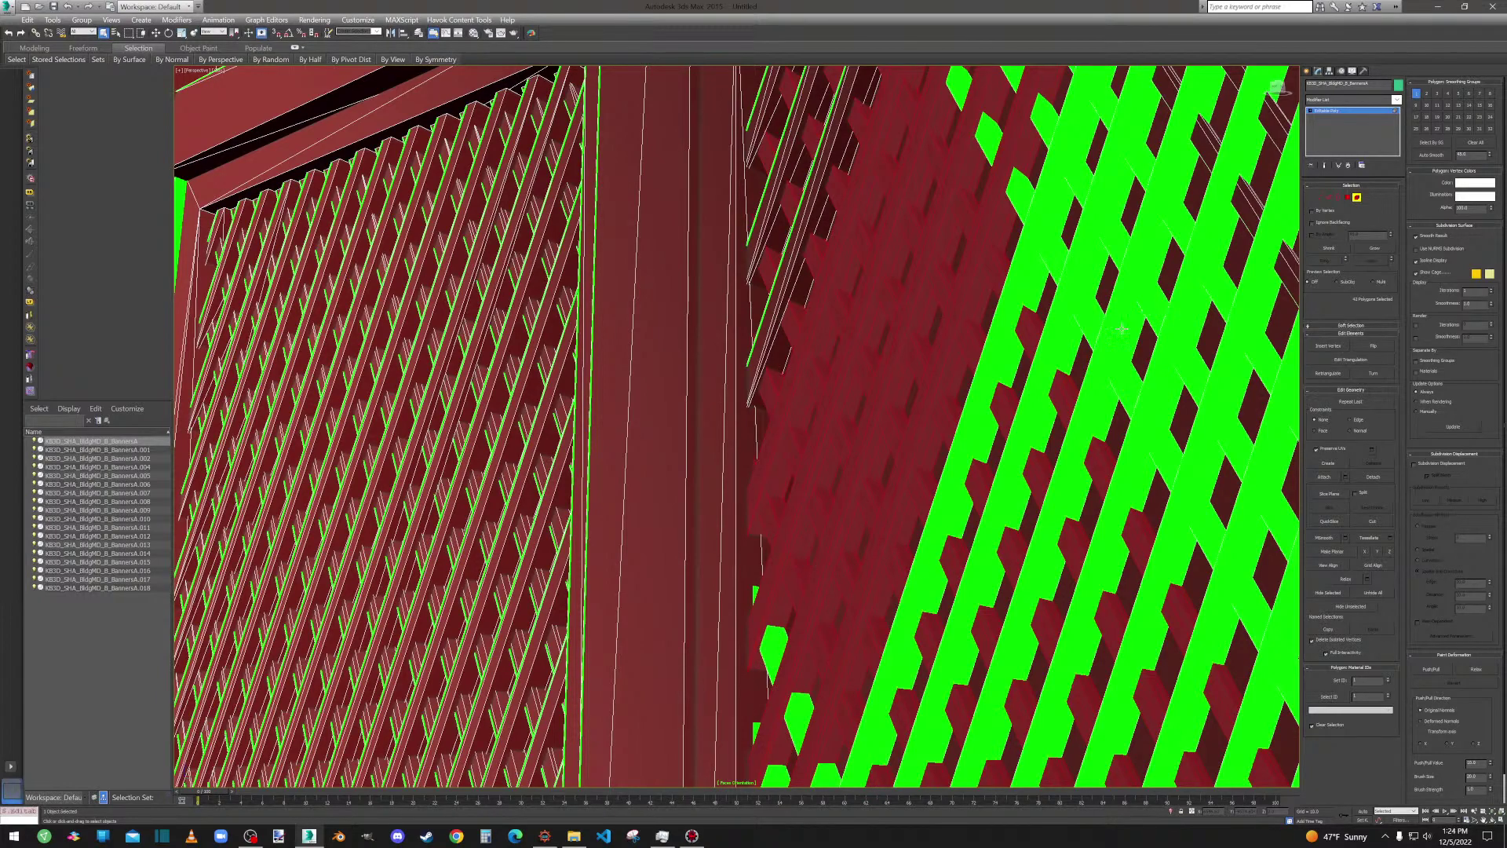
Add the flipped rising and crossing slats through the panel's centre to the selection.
ctrl+click(1062, 293)
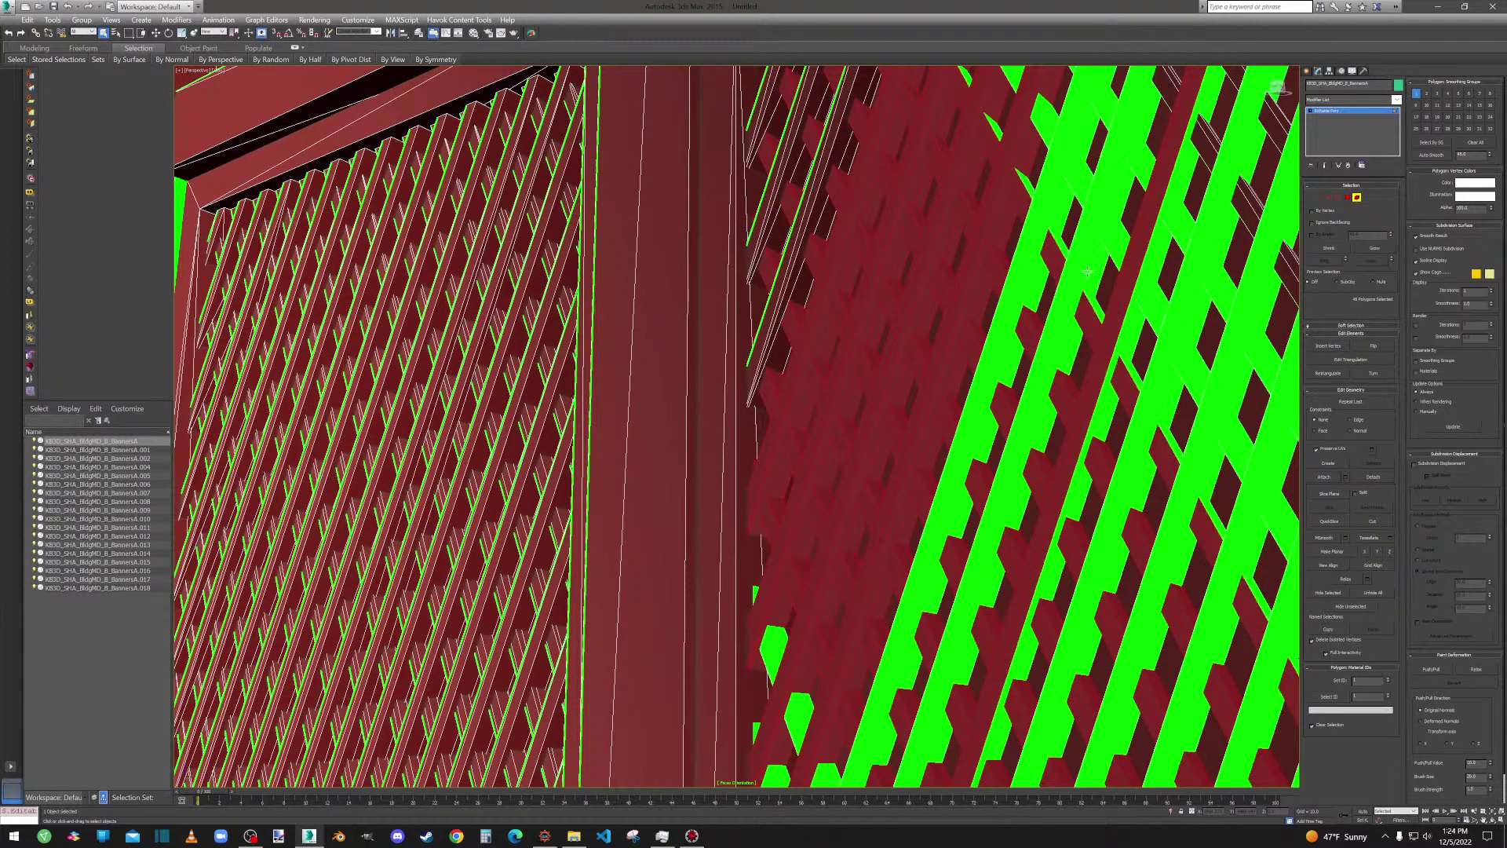
ctrl+click(1087, 271)
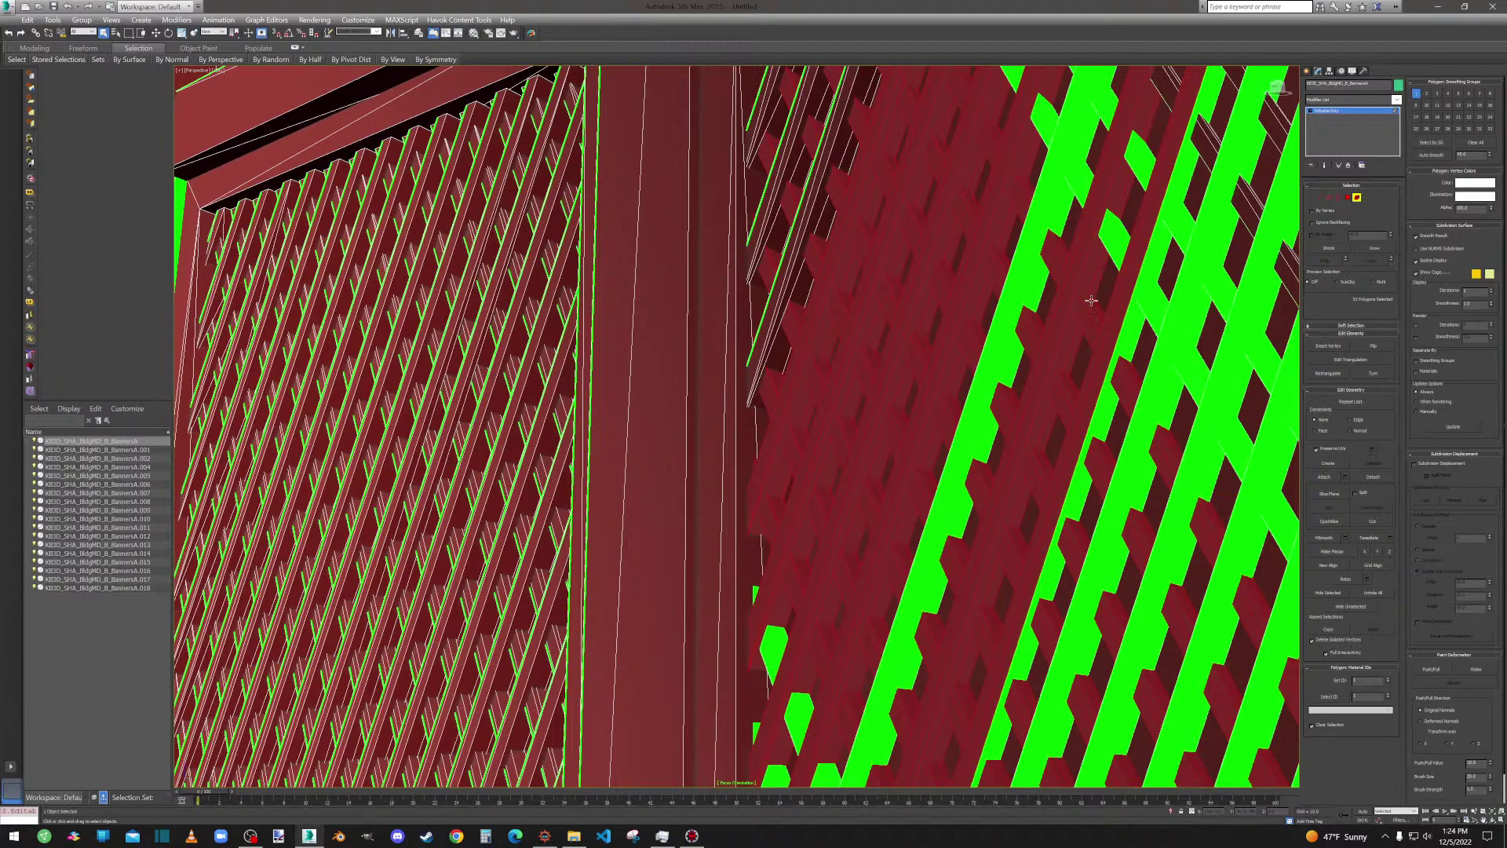
ctrl+click(1043, 232)
ctrl+click(1055, 210)
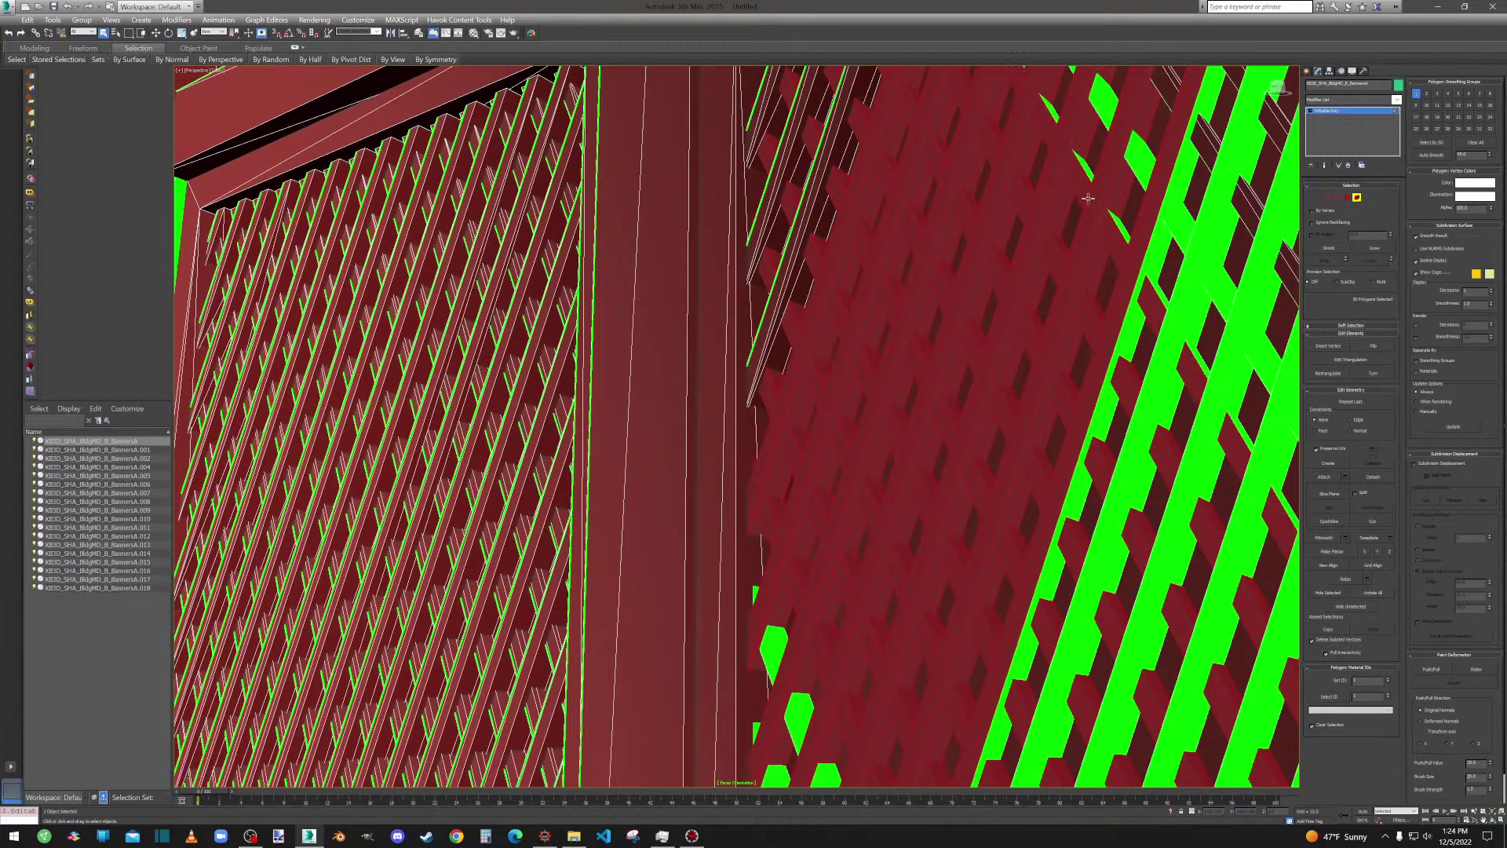
Add the flipped slats just right of the panel's centre, in both directions, to the selection.
ctrl+click(1130, 325)
ctrl+click(1152, 383)
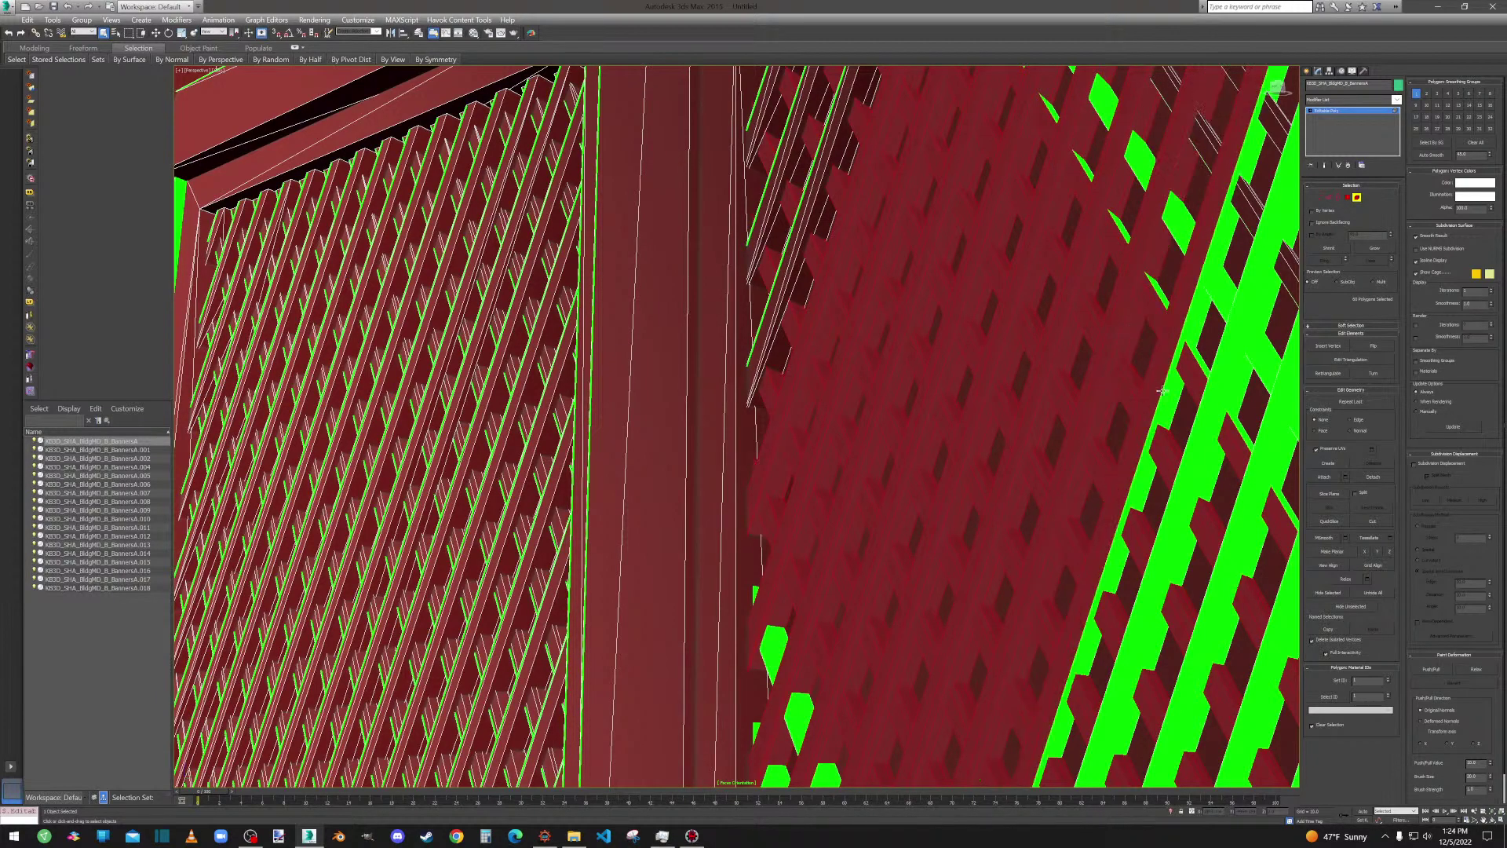
ctrl+click(1177, 353)
ctrl+click(1193, 352)
ctrl+click(1223, 393)
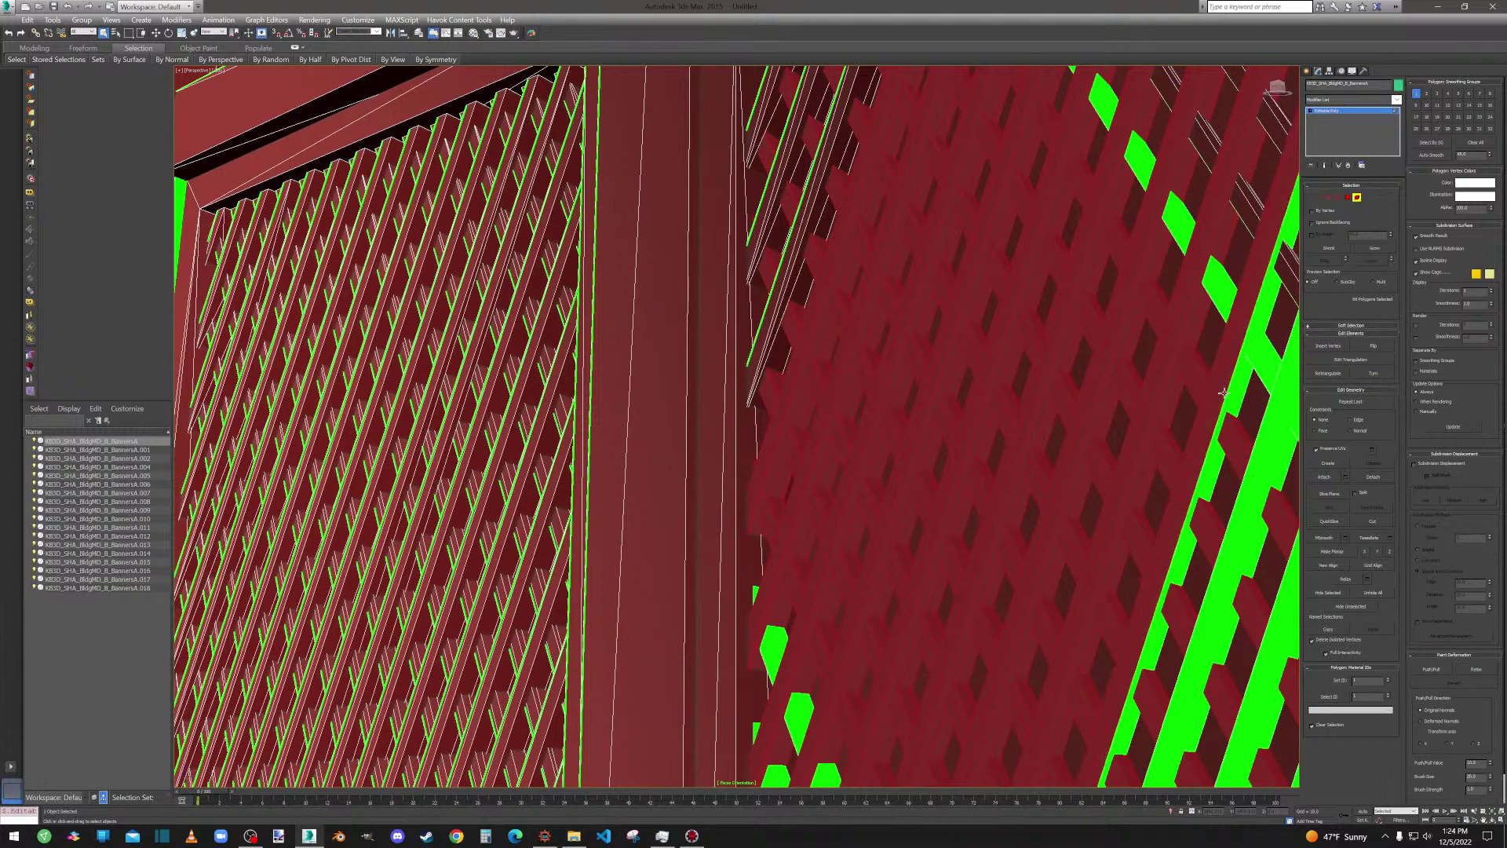
Add the flipped slats closer to the panel's right edge to the selection, undoing the stray pick.
ctrl+click(1237, 373)
key(ctrl+z)
ctrl+click(1251, 354)
ctrl+click(1271, 438)
ctrl+click(1241, 386)
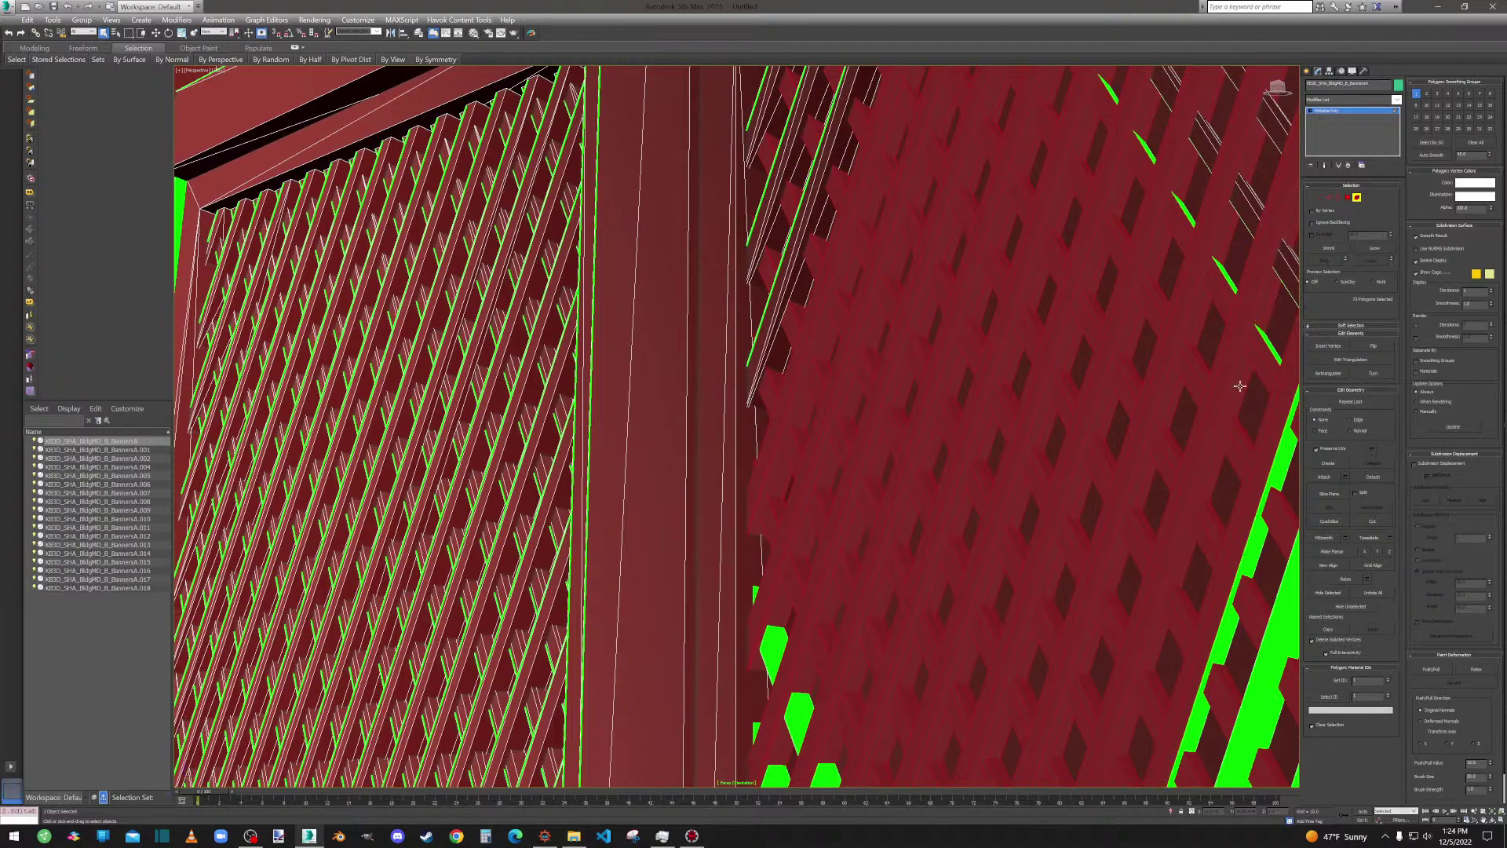
Add the remaining flipped crossing slats at the middle of the panel's left edge to the selection.
middle_drag(894, 572, 1034, 189)
ctrl+click(937, 342)
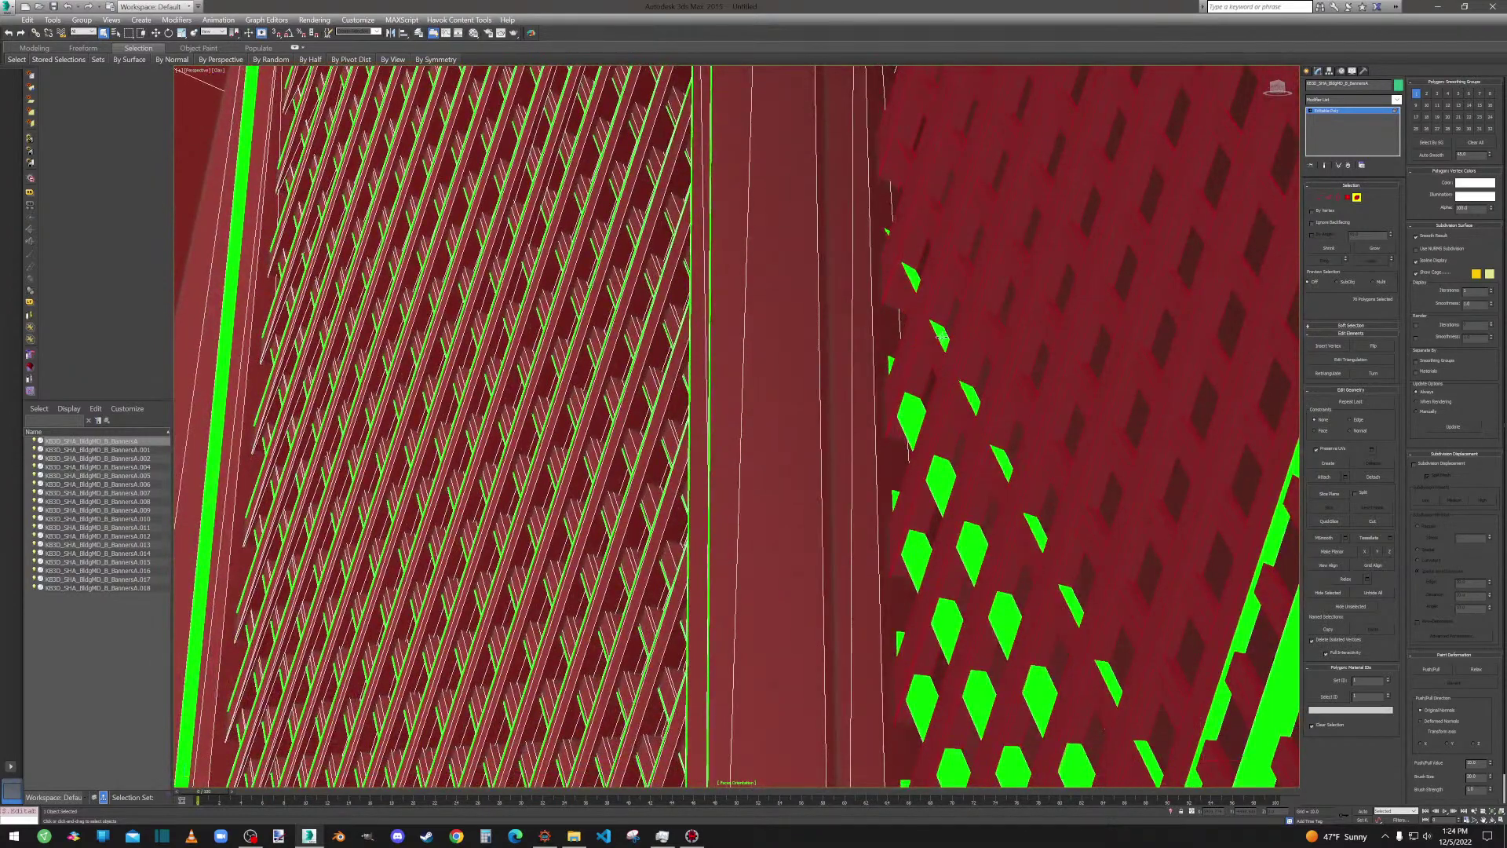
ctrl+click(914, 424)
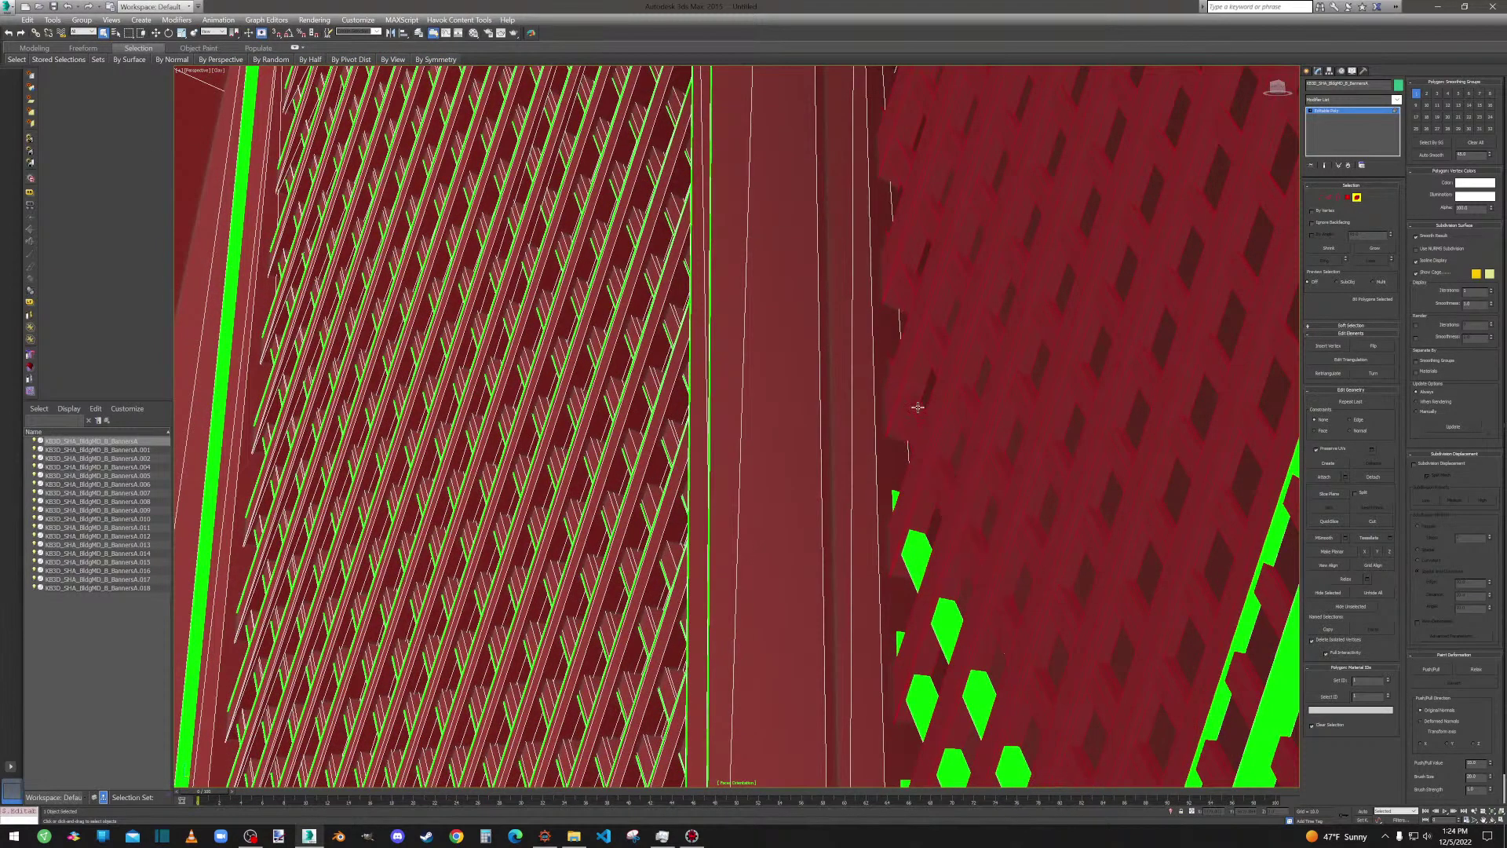
ctrl+click(912, 556)
Add the flipped crossing slats just below the middle of the panel's left edge to the selection.
middle_drag(938, 554, 848, 320)
ctrl+click(848, 370)
ctrl+click(858, 353)
ctrl+click(853, 518)
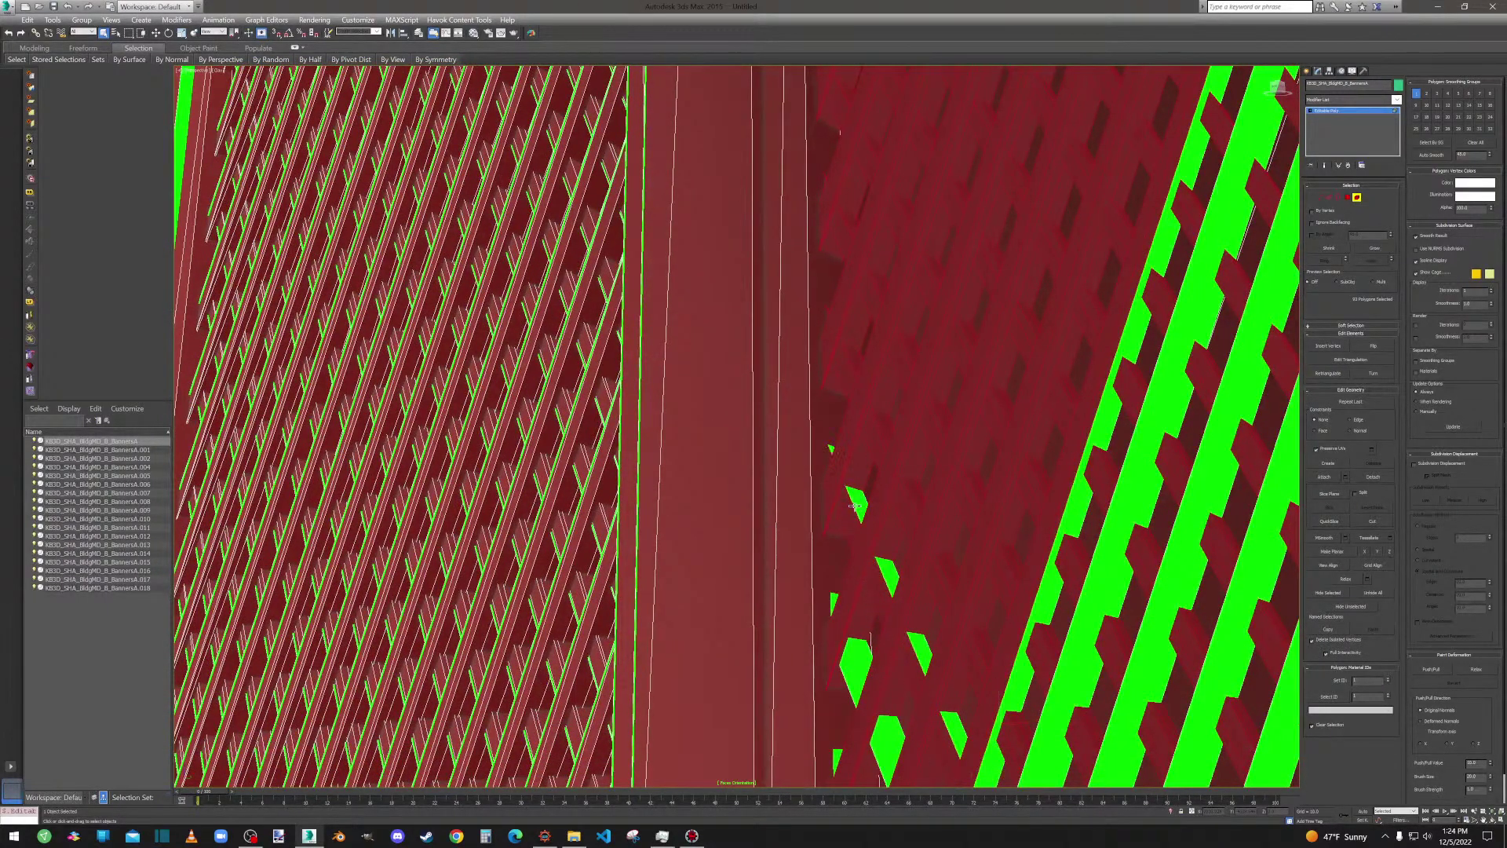
ctrl+click(869, 528)
Add the flipped crossing slats along the lower part of the panel's left edge to the selection.
middle_drag(869, 528, 816, 343)
ctrl+click(839, 340)
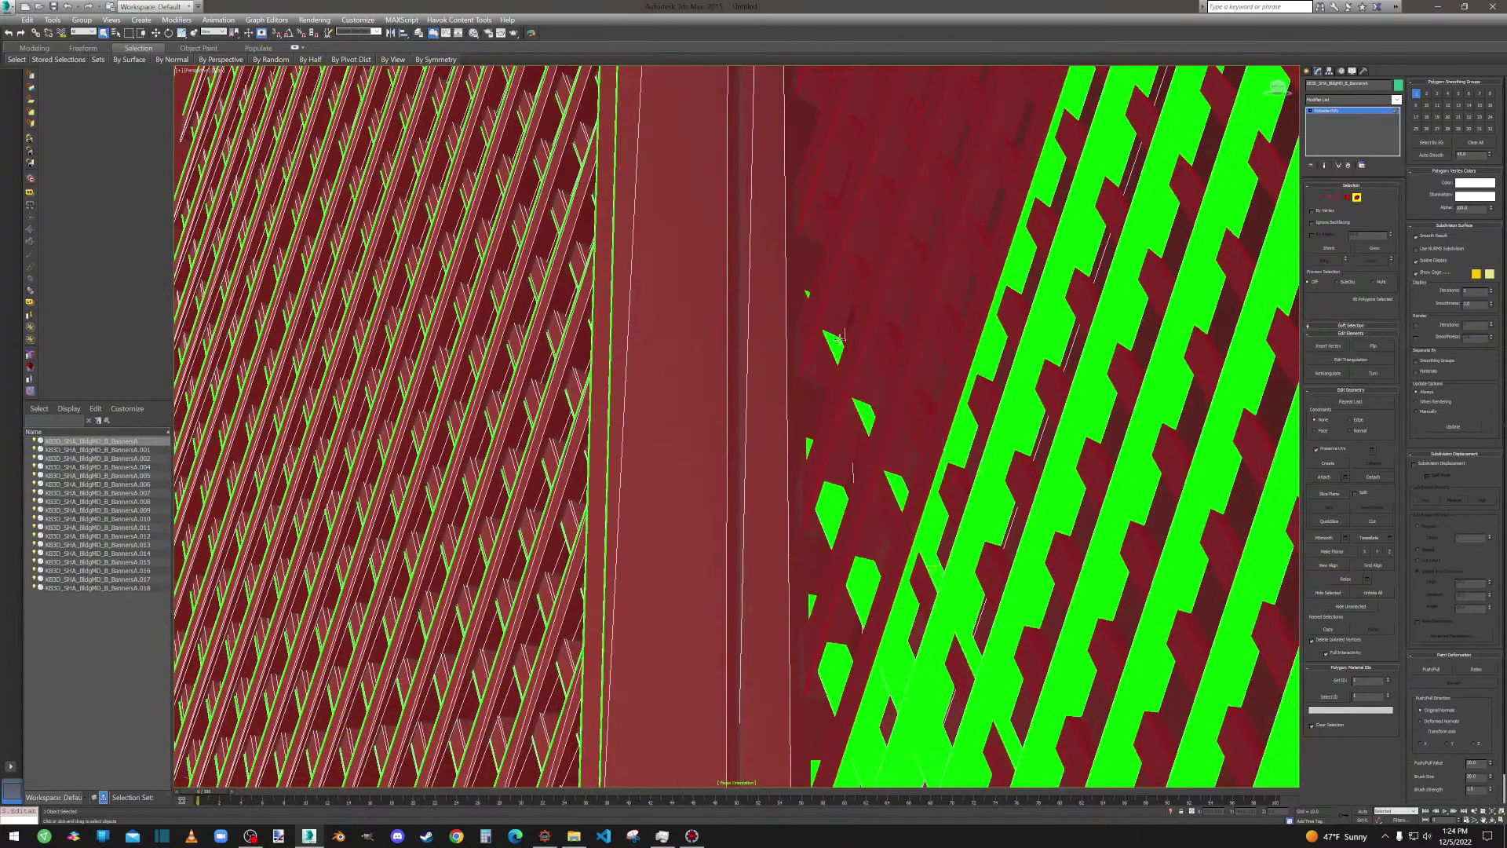
click(838, 347)
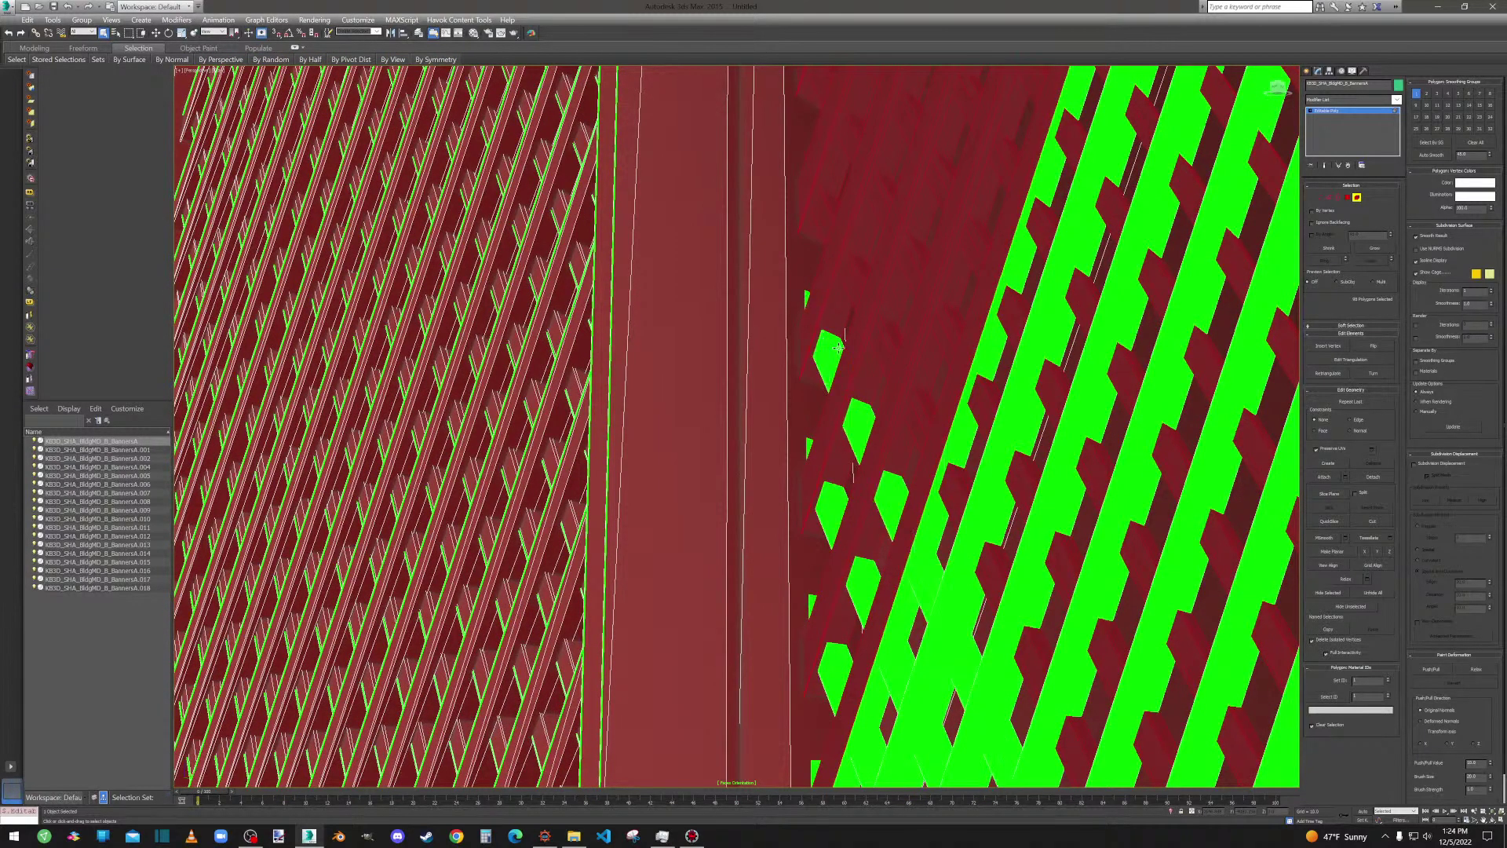
ctrl+click(832, 358)
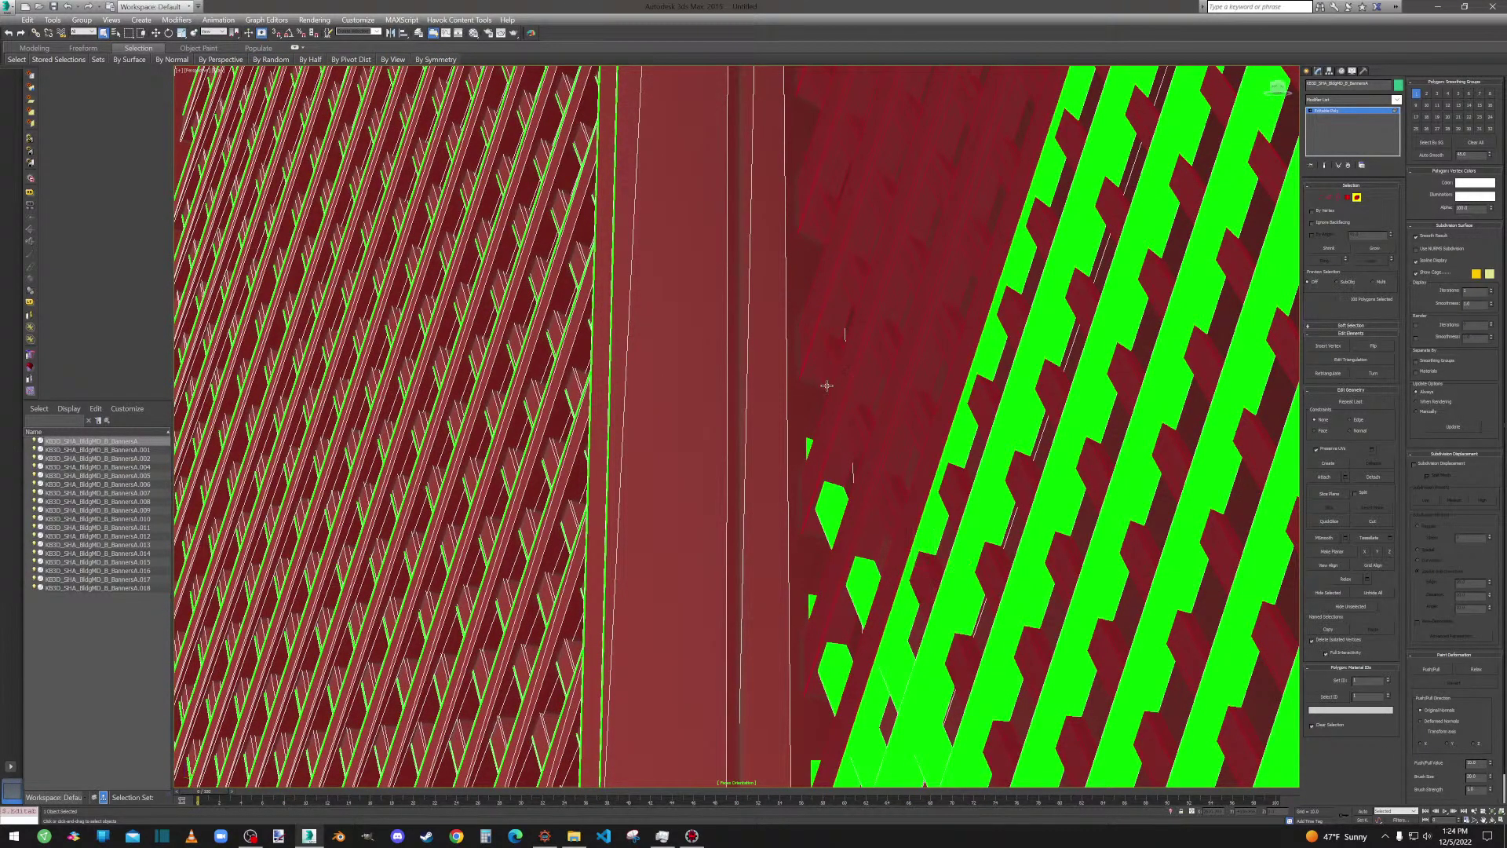
ctrl+click(831, 516)
Add the last flipped crossing slats in the panel's lower left corner to the selection.
middle_drag(837, 495, 773, 467)
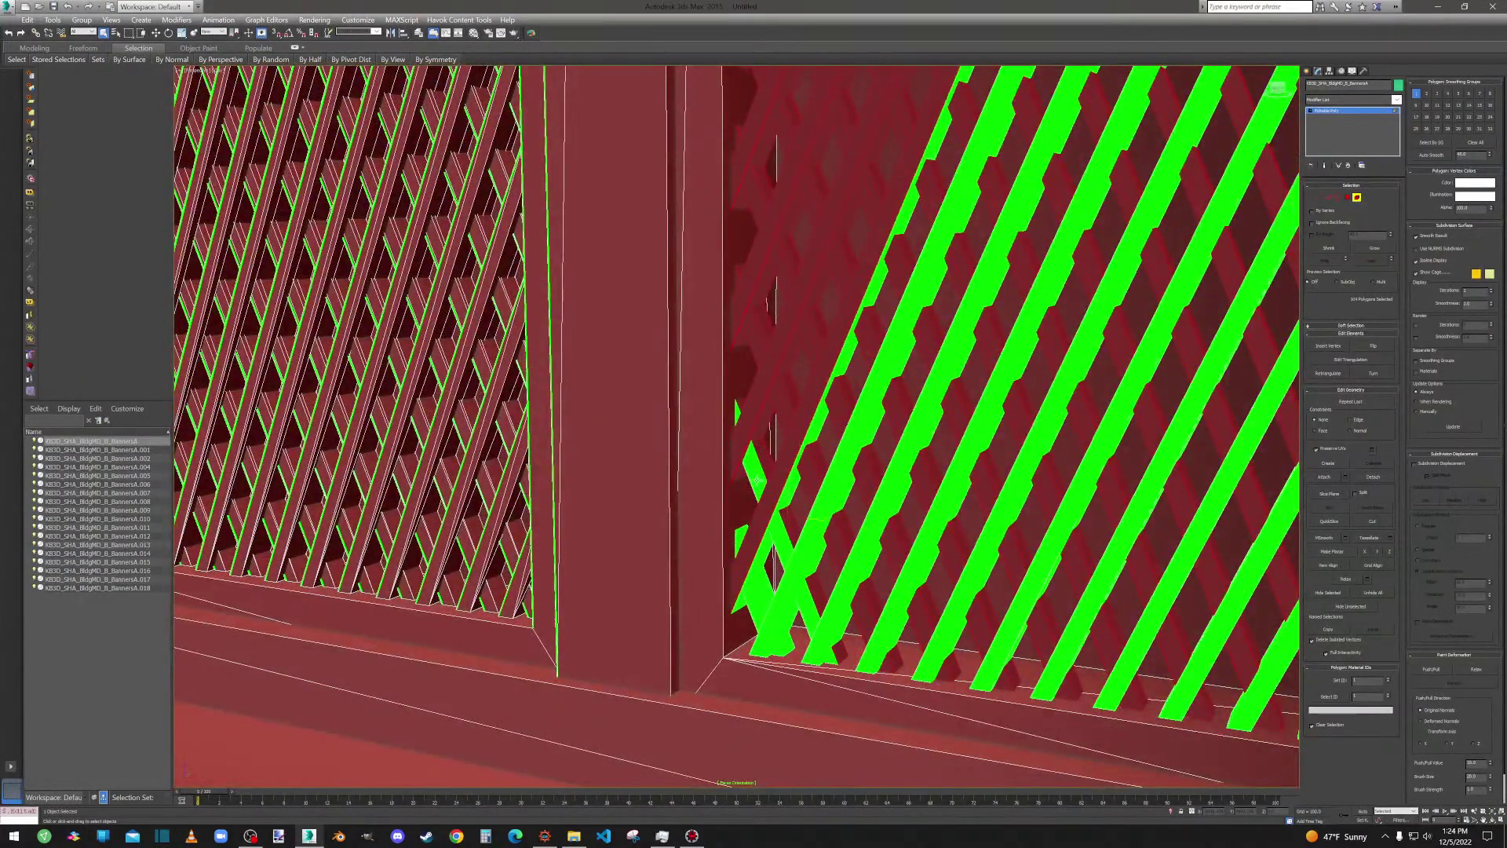
ctrl+click(755, 481)
ctrl+click(764, 589)
ctrl+click(751, 580)
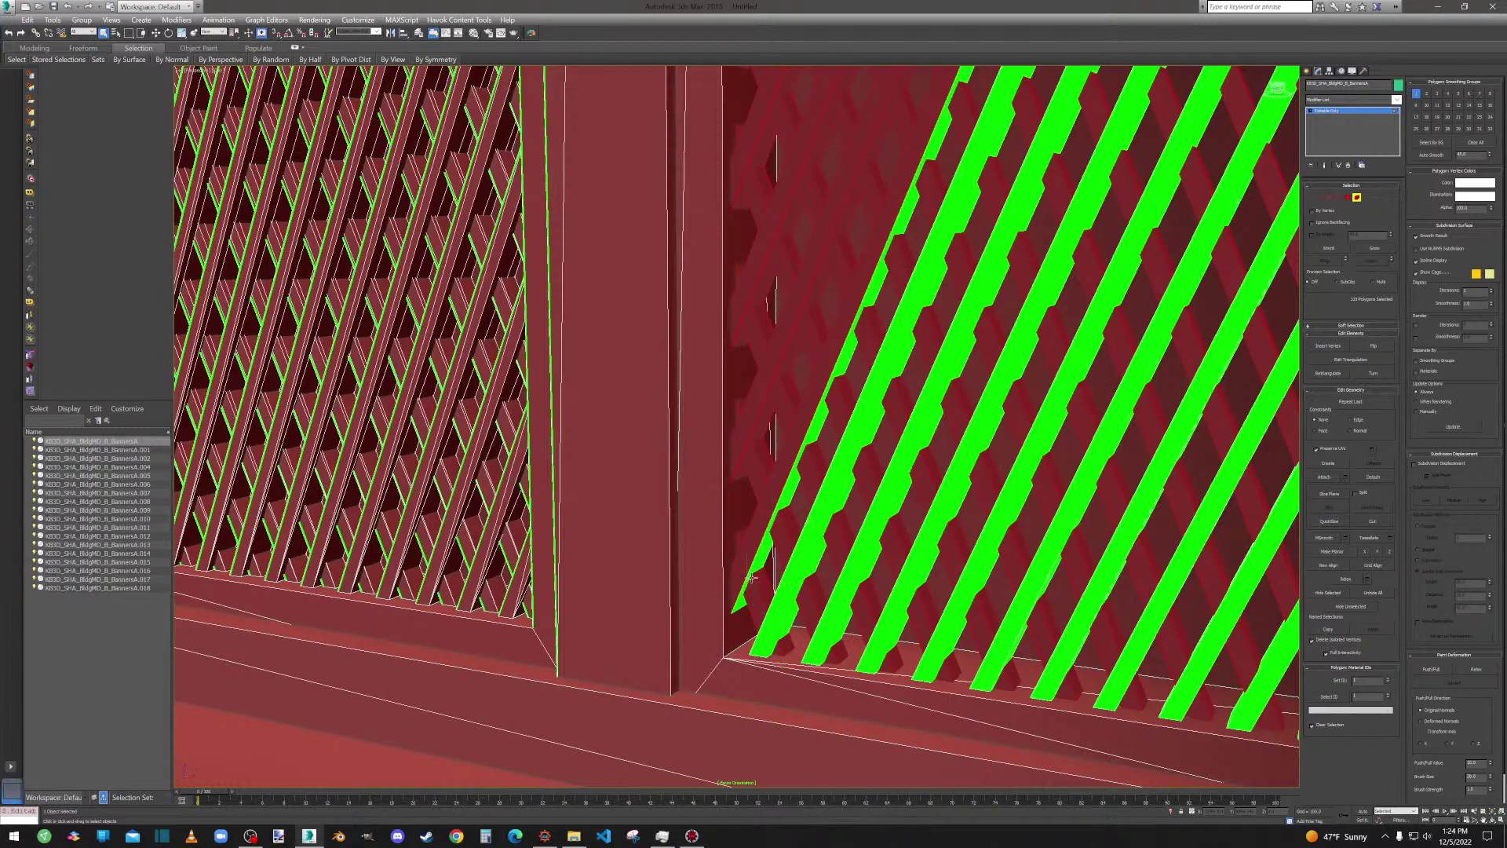
Add the flipped rising slats that start at the panel's lower left corner to the selection.
ctrl+click(760, 561)
ctrl+click(810, 546)
ctrl+click(817, 553)
Add the next flipped rising slats along the left part of the panel's bottom edge to the selection.
middle_drag(853, 541, 810, 475)
ctrl+click(808, 469)
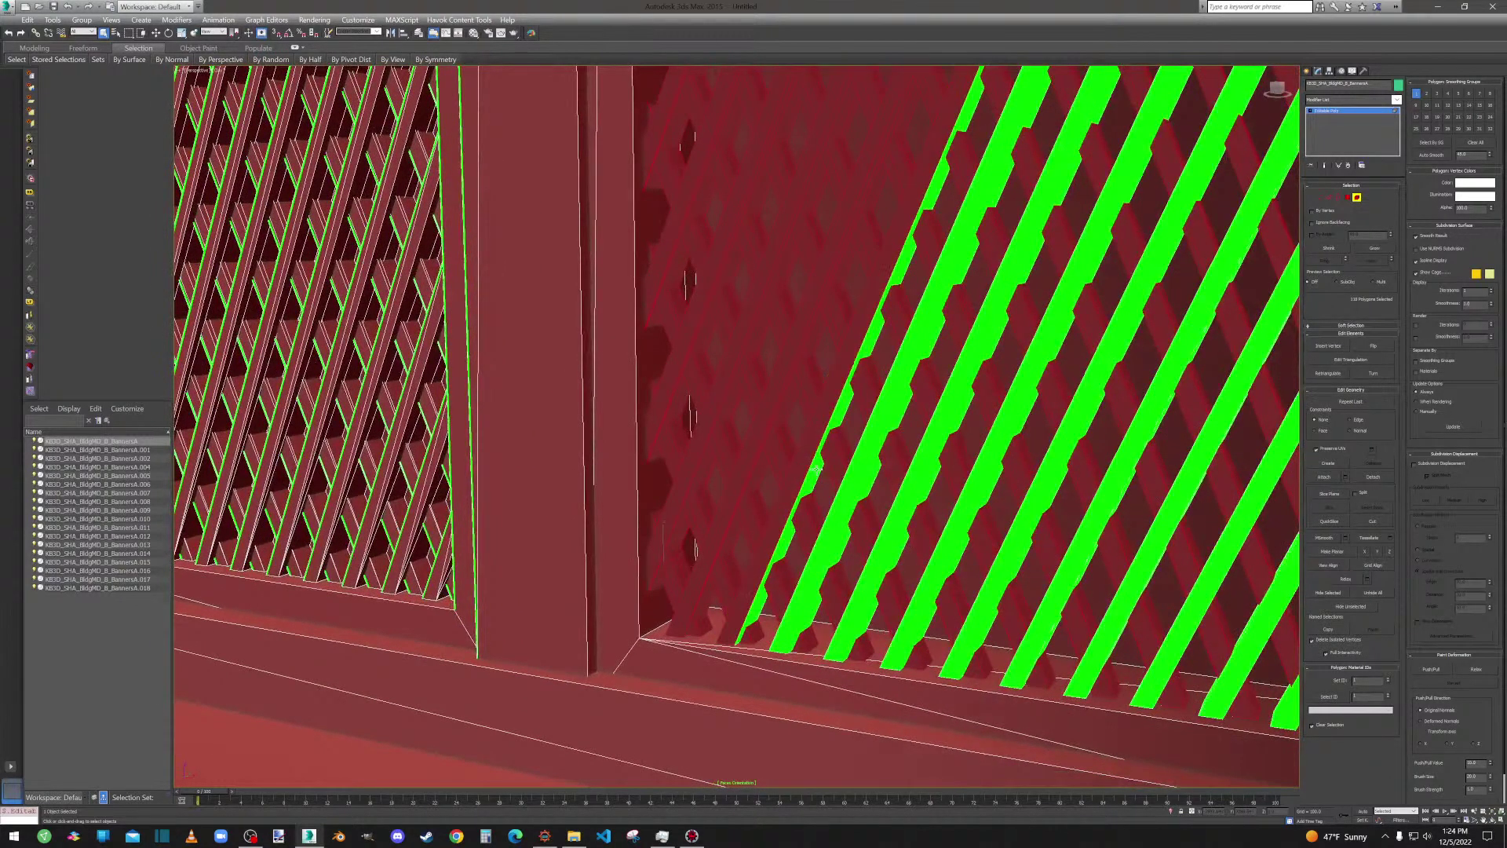
ctrl+click(816, 469)
ctrl+click(858, 461)
ctrl+click(871, 477)
Undo the stray pick behind the lattice and add the following flipped rising slats toward the middle of the bottom edge.
middle_drag(863, 461, 505, 397)
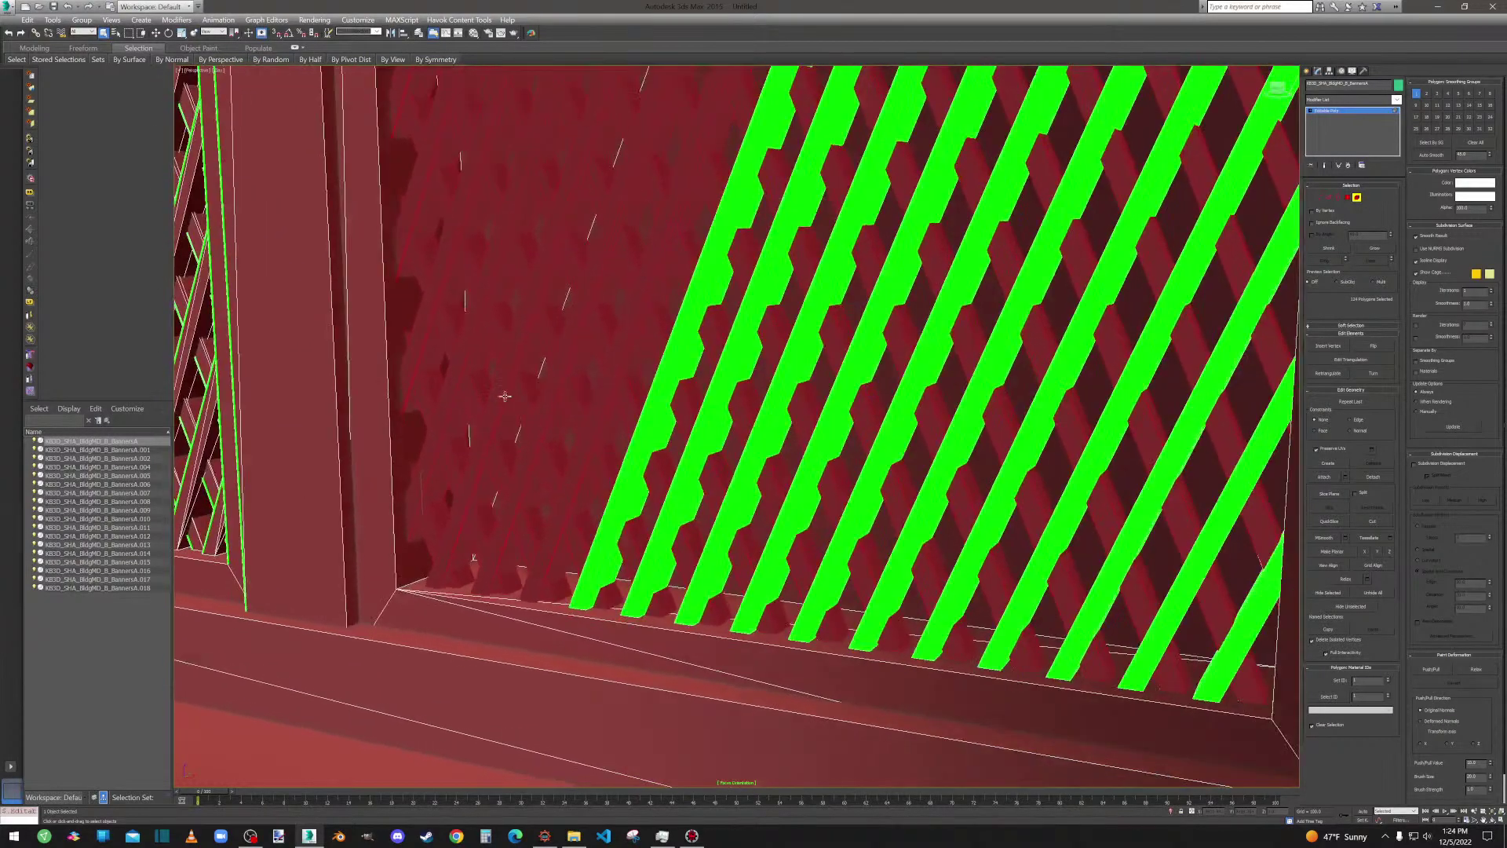
ctrl+click(656, 417)
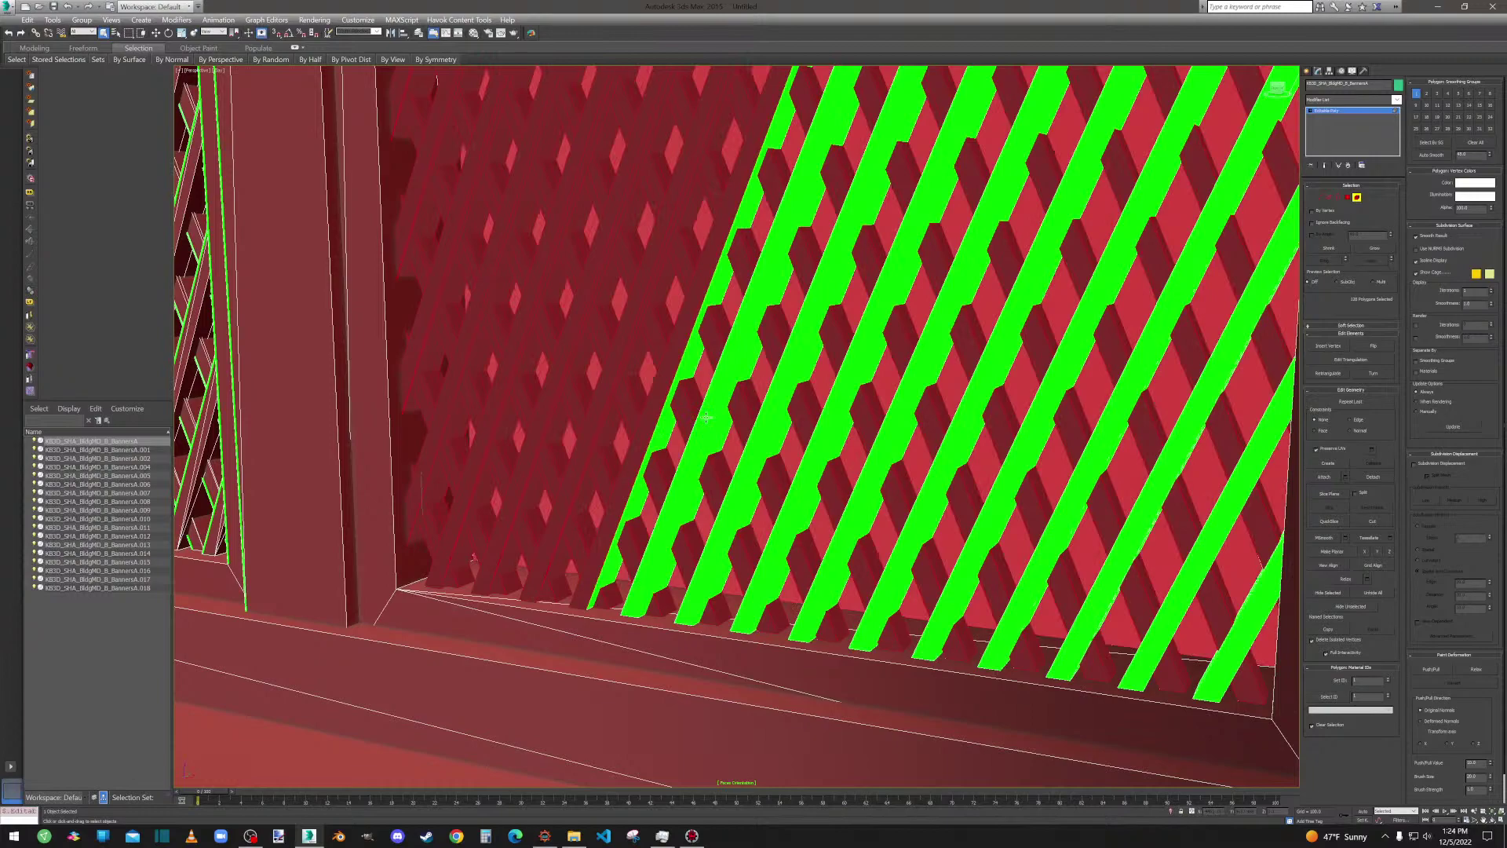
key(ctrl+z)
scroll(659, 431, up, 3)
ctrl+click(652, 420)
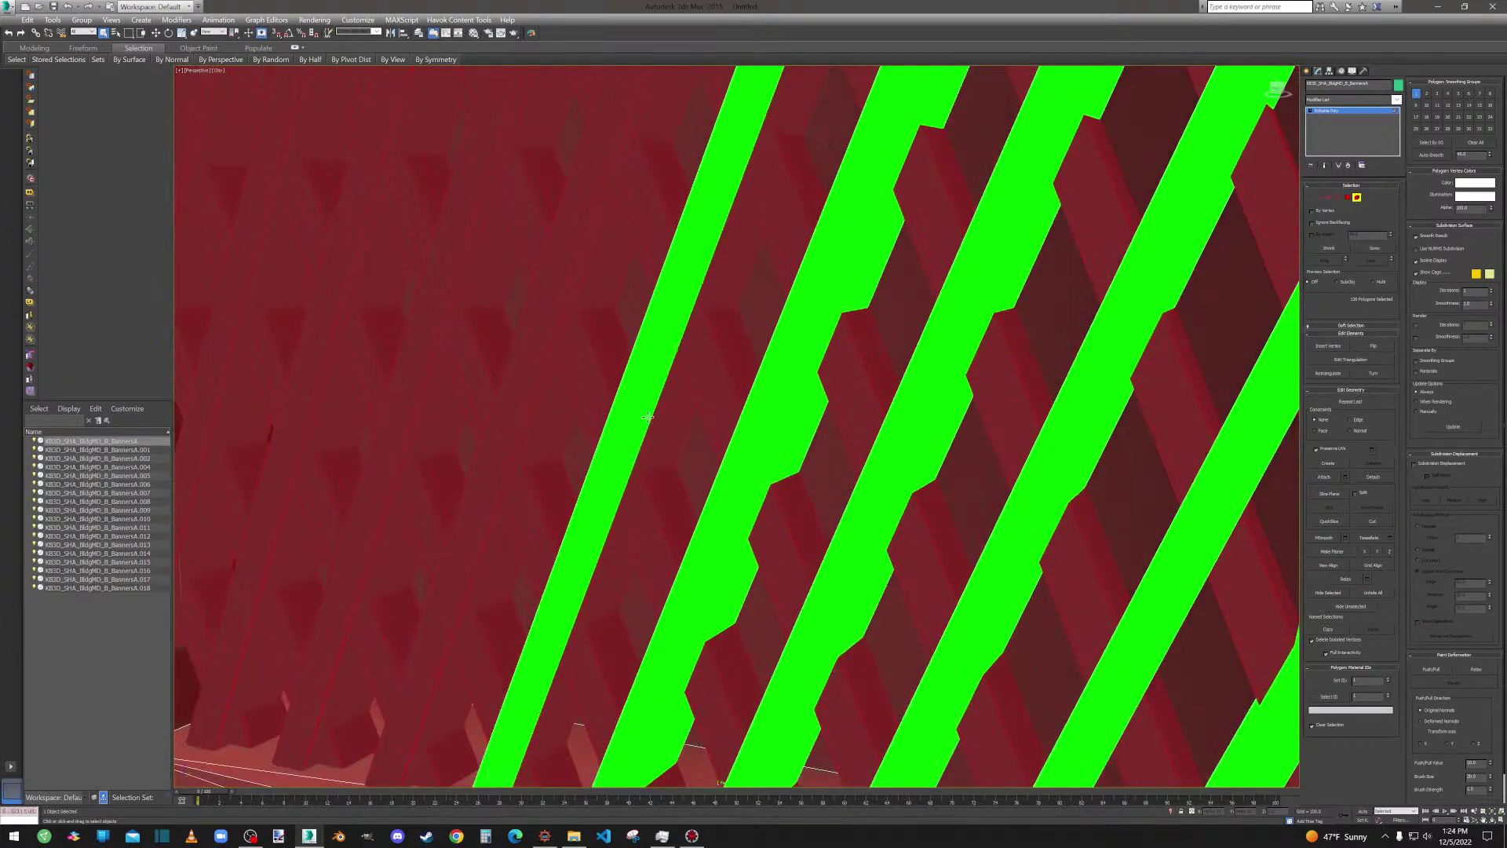
ctrl+click(641, 409)
ctrl+click(776, 408)
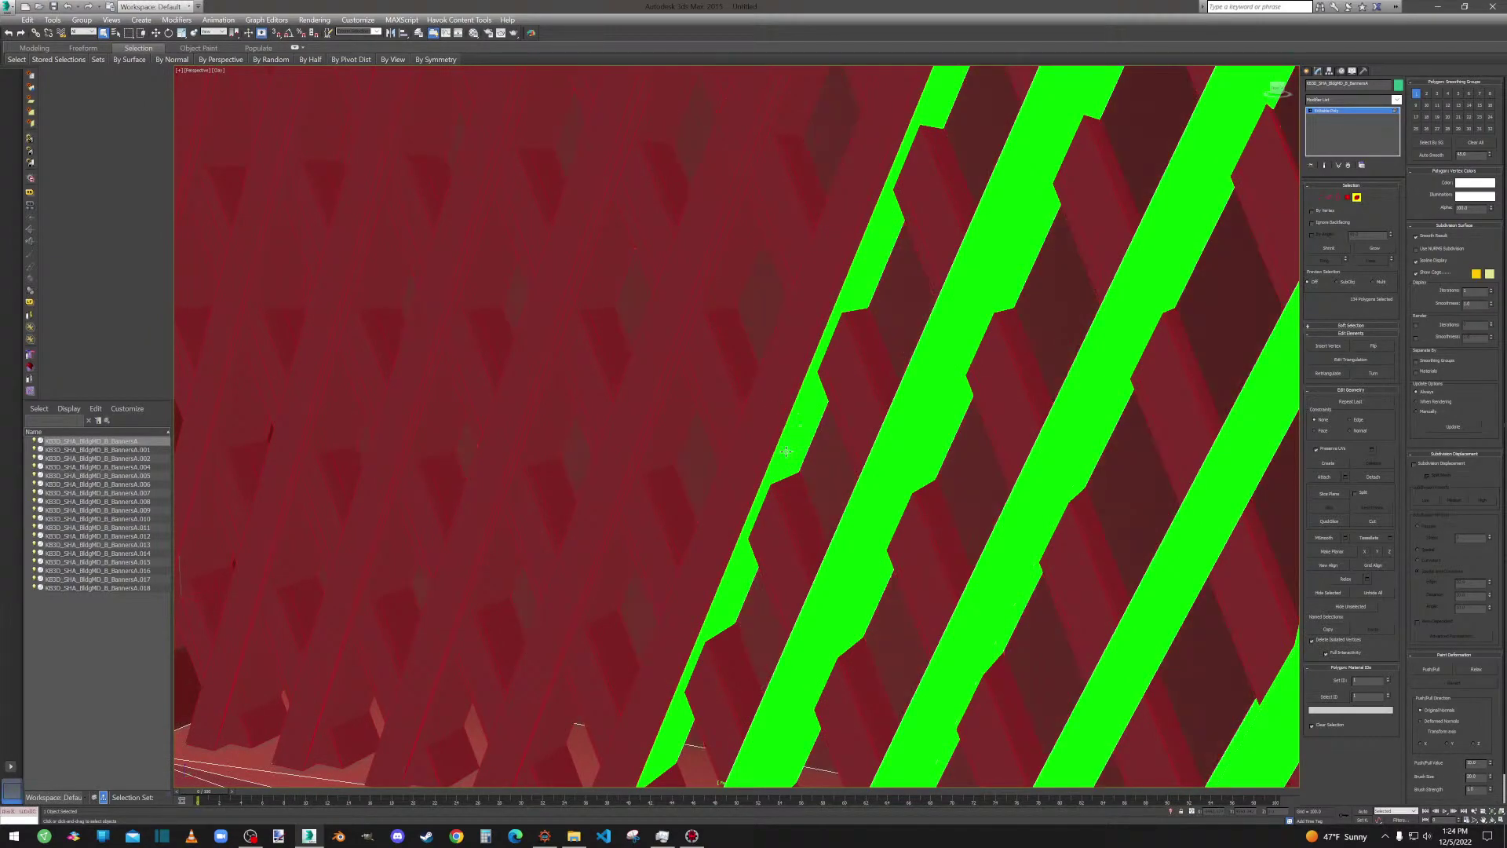
Undo the last two slat picks and resume adding the flipped rising slats near the middle of the panel's bottom edge.
key(ctrl+z)
key(ctrl+z)
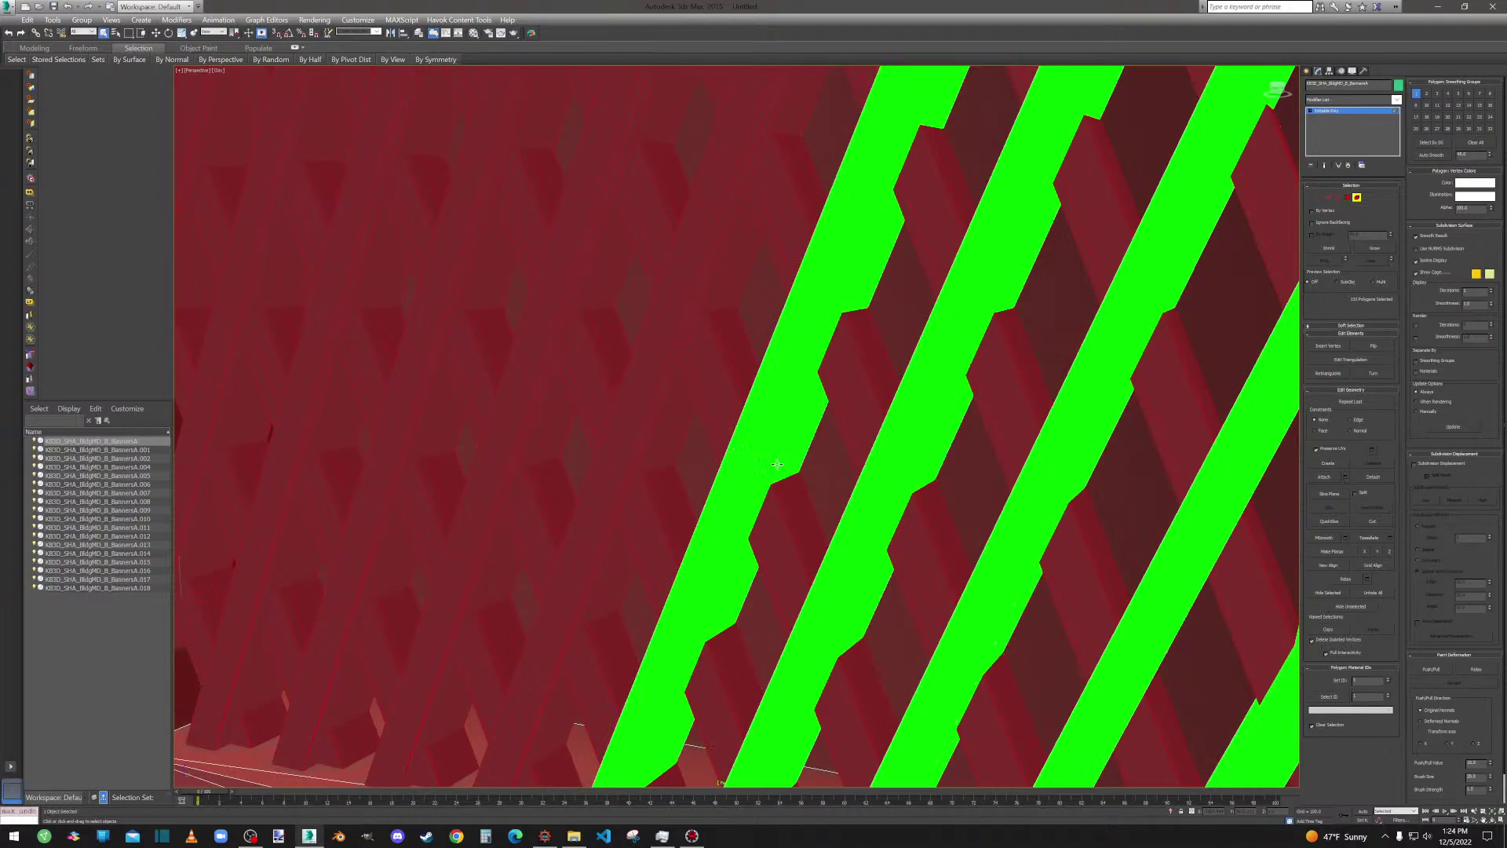
scroll(782, 469, up, 5)
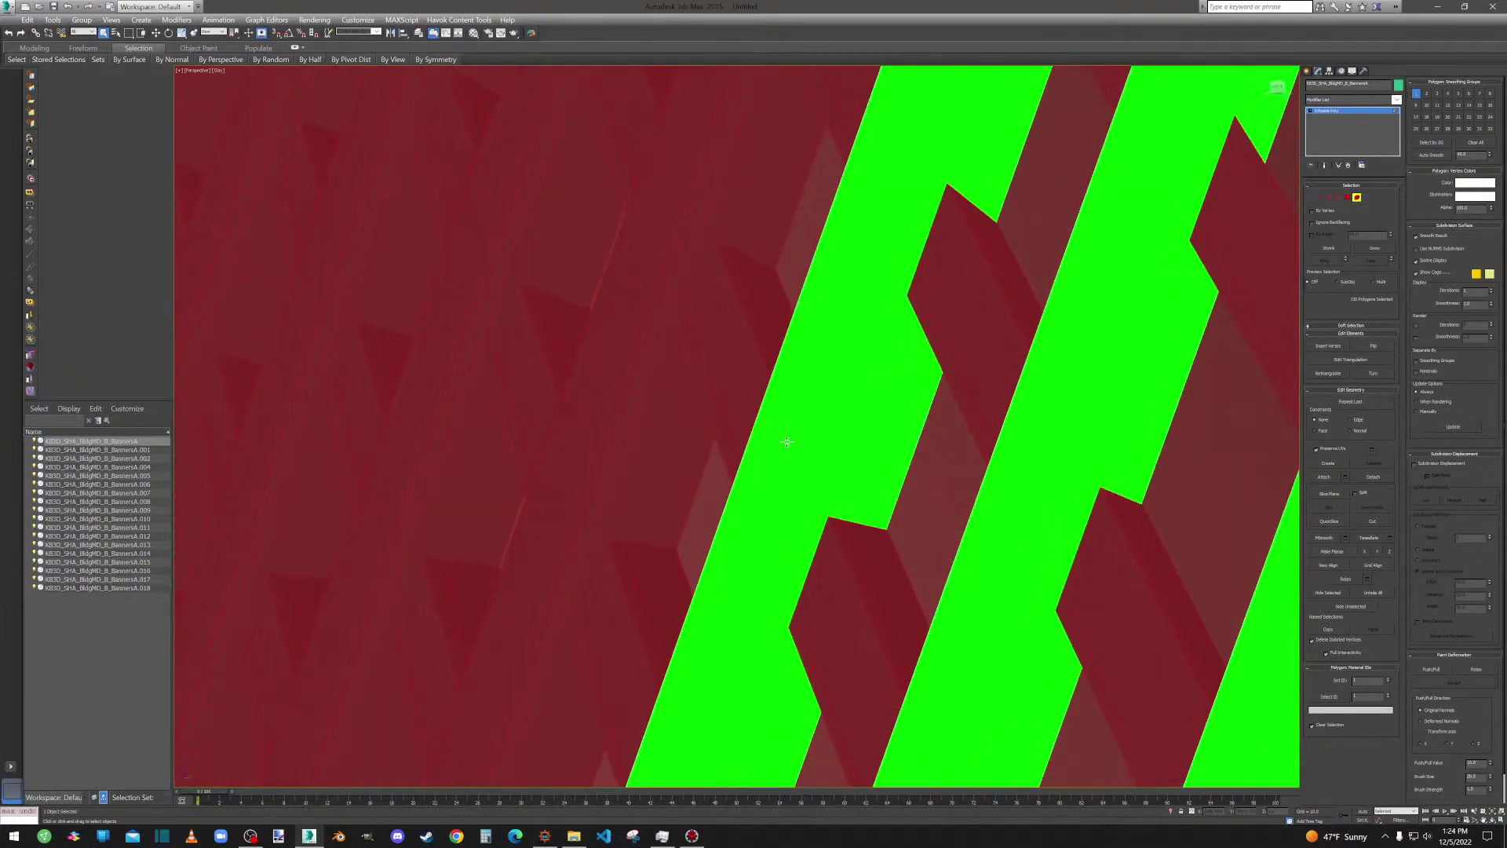
scroll(796, 442, down, 4)
alt+click(800, 440)
alt+click(806, 441)
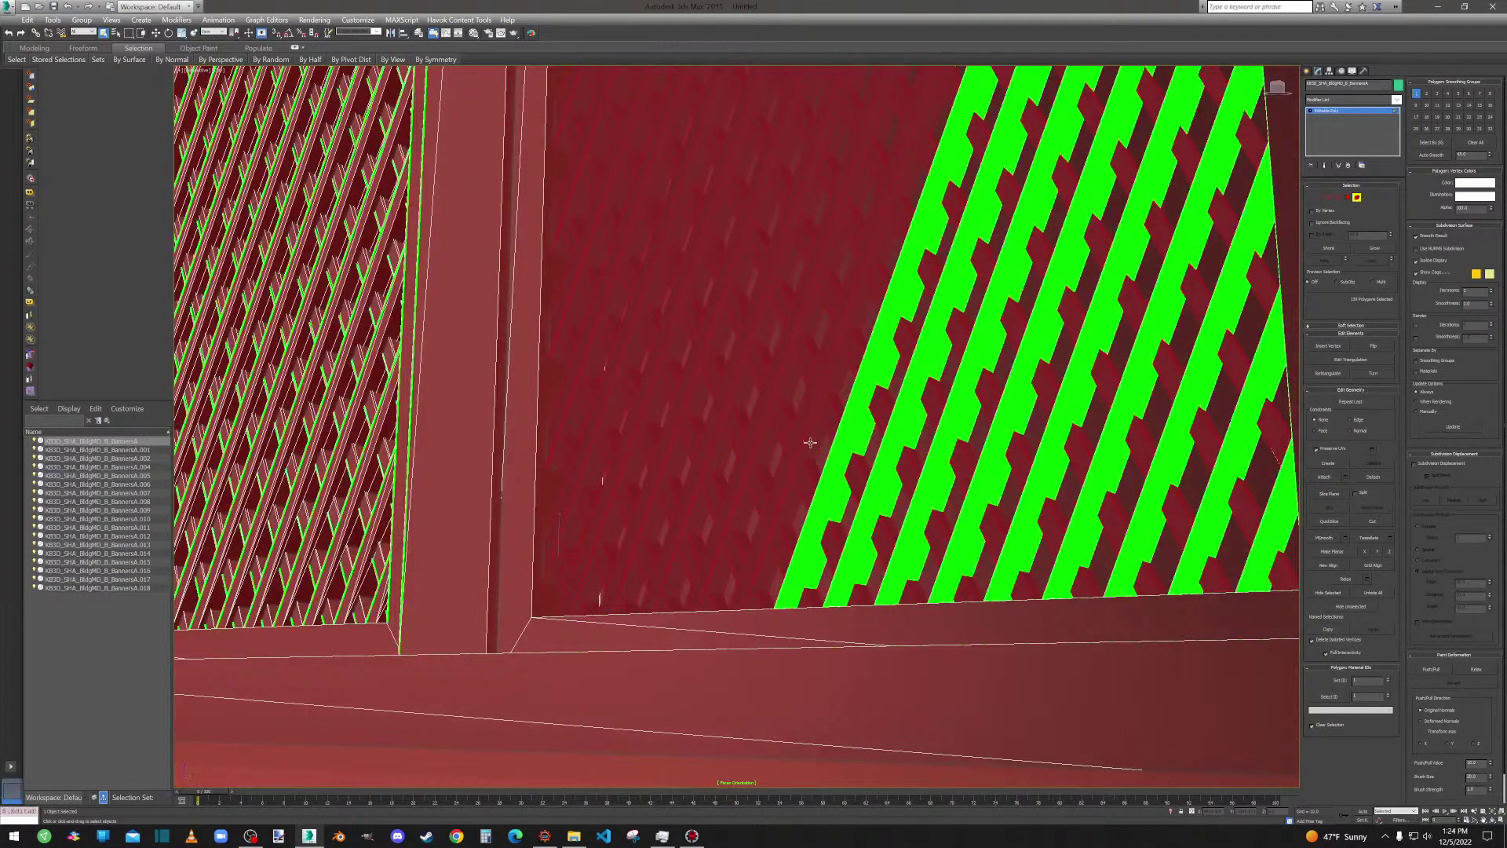
Add the flipped rising slats just past the middle of the panel's bottom edge to the selection, undoing one stray pick.
alt+click(847, 440)
alt+click(861, 431)
alt+click(920, 429)
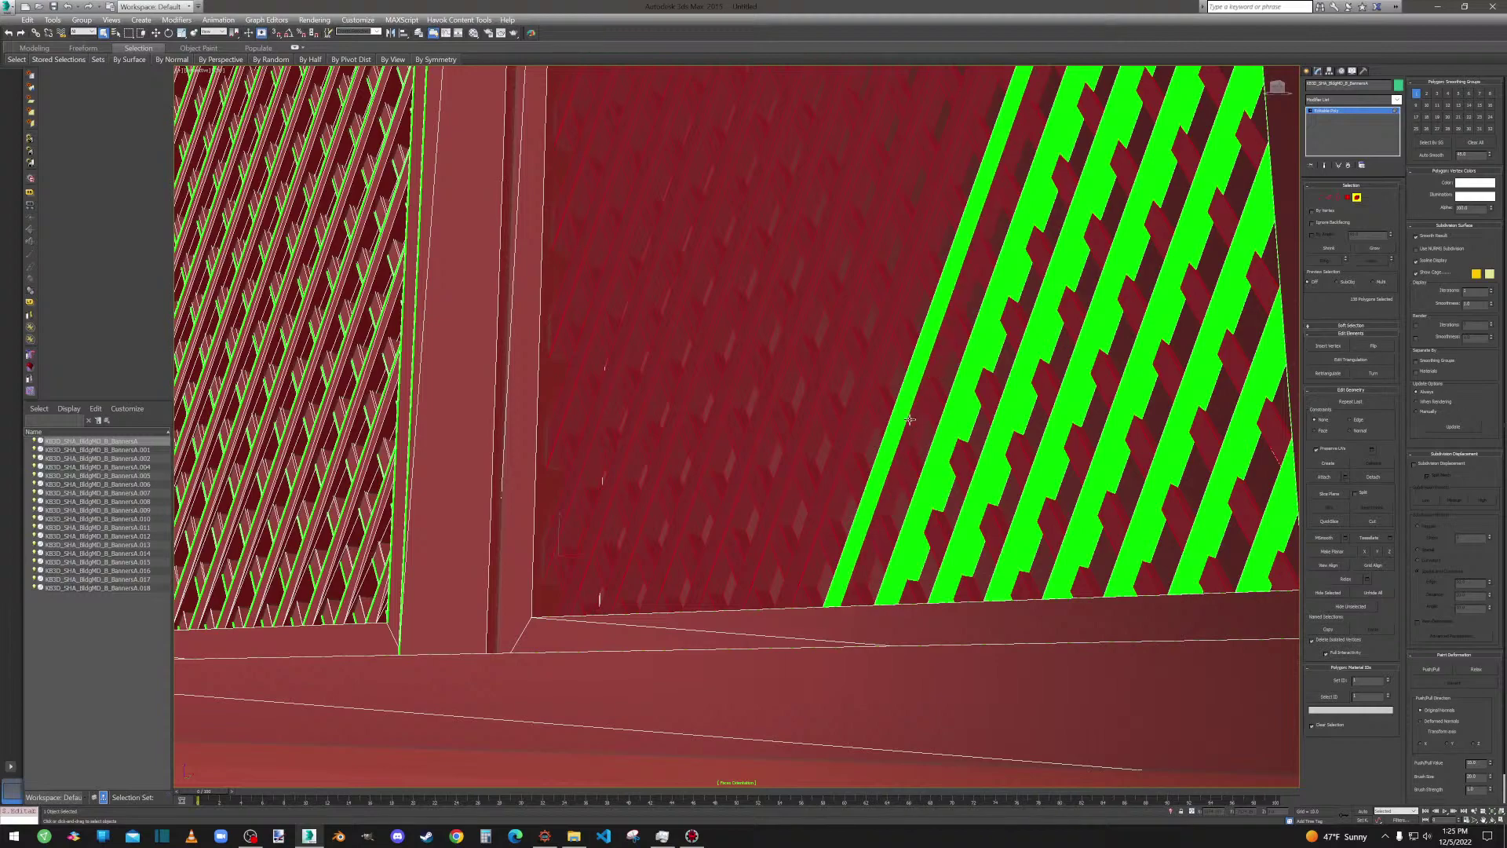
alt+click(919, 411)
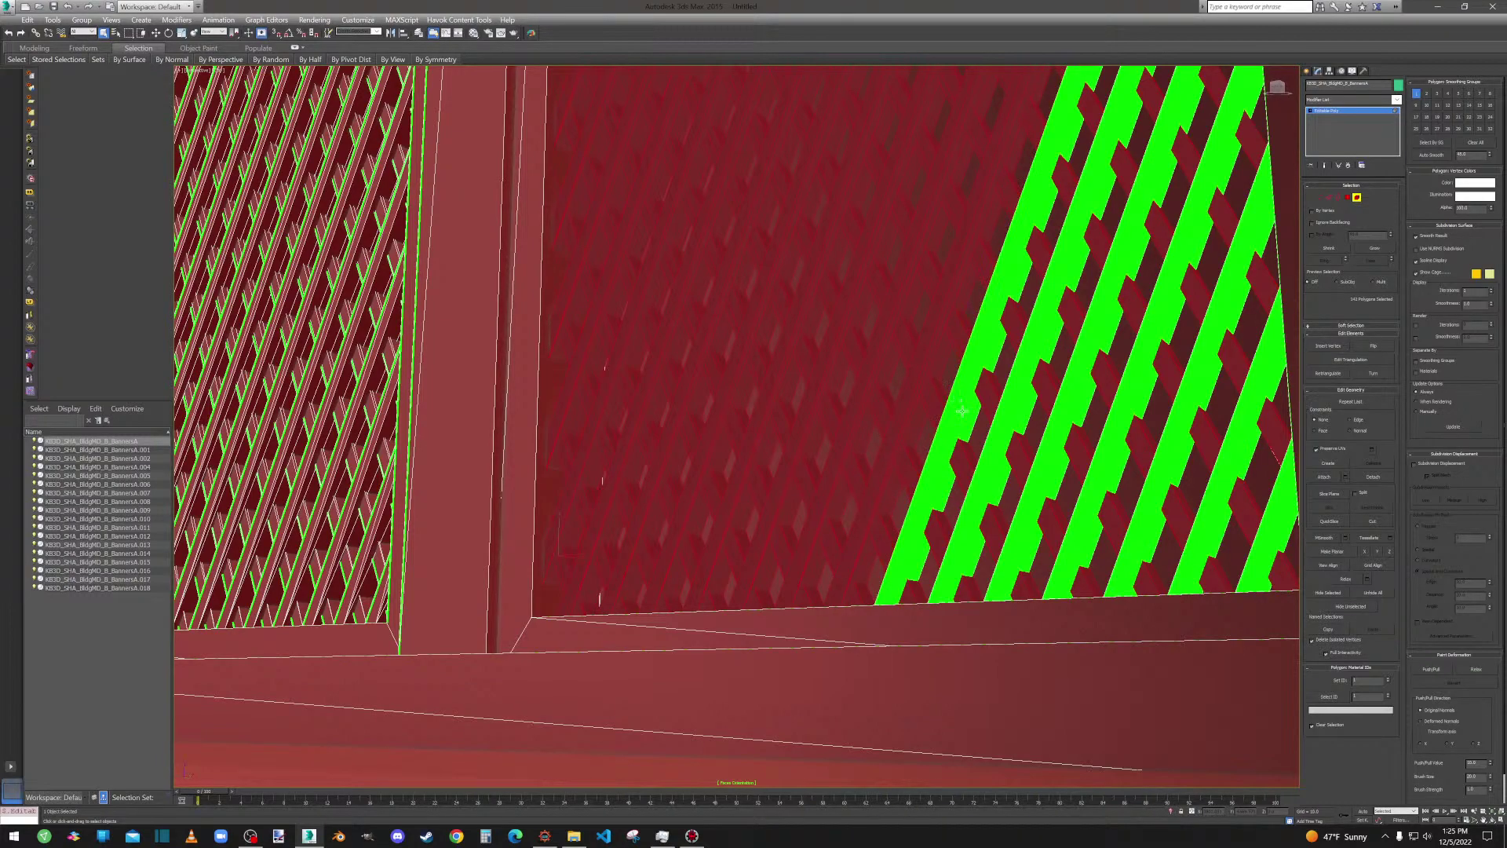
key(ctrl+z)
alt+click(922, 363)
alt+click(964, 416)
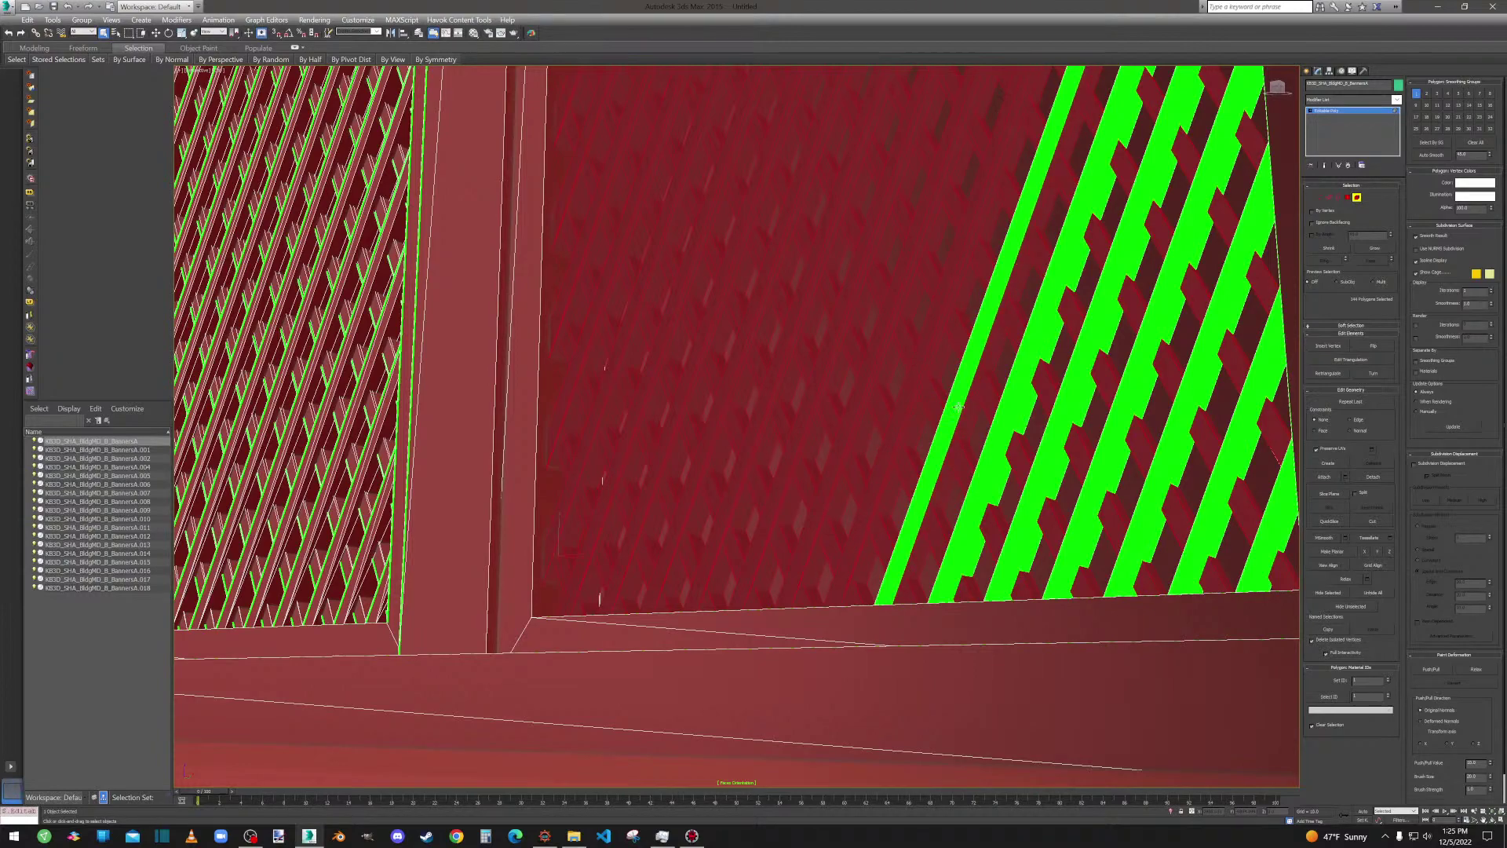
Add the next flipped rising slats along the right part of the panel's bottom edge to the selection.
alt+click(1012, 395)
alt+click(1064, 401)
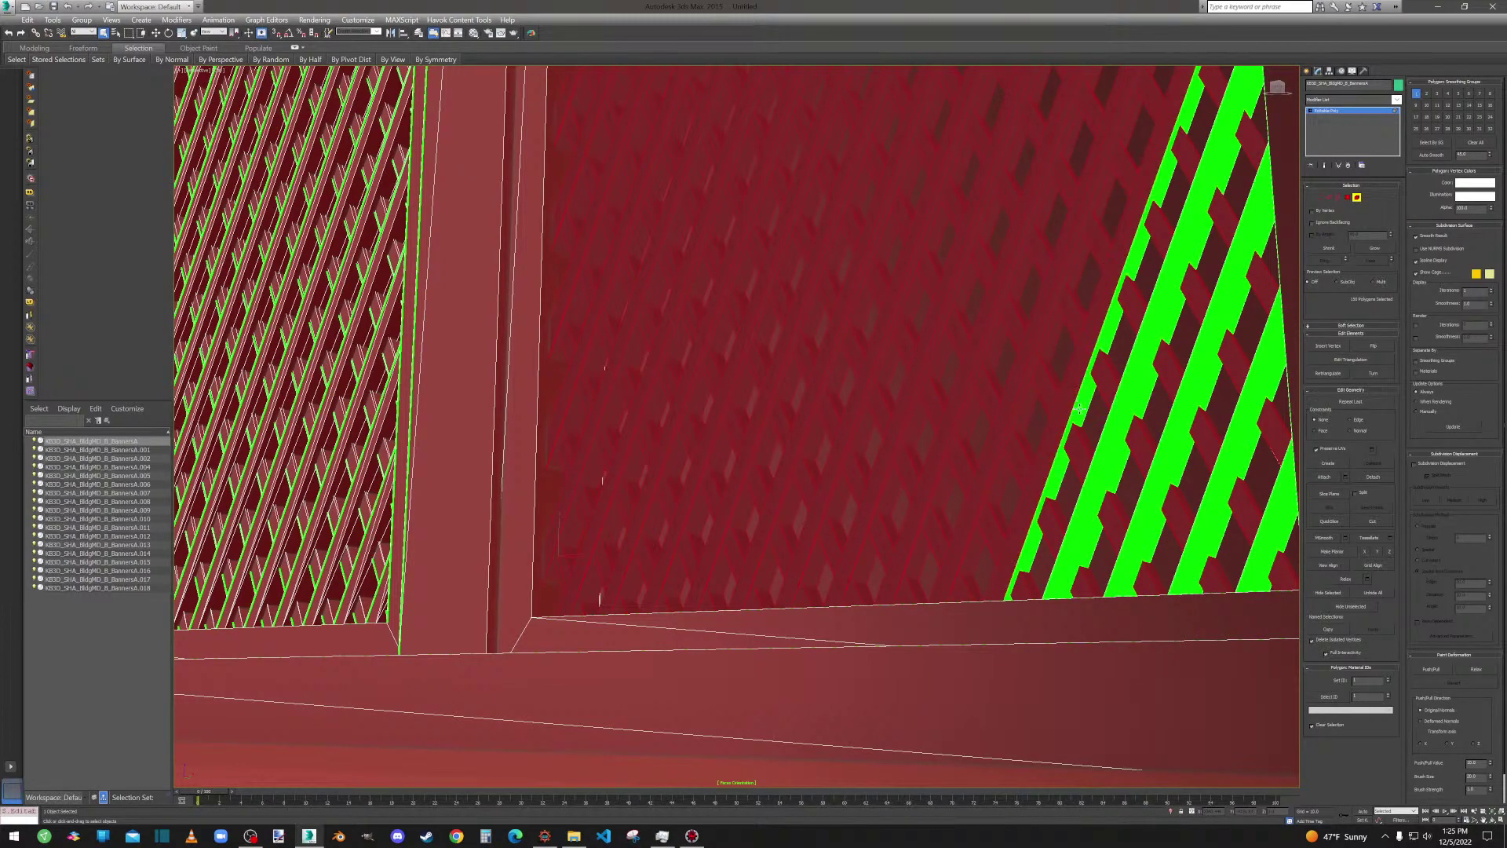
alt+click(1079, 408)
alt+click(1108, 434)
alt+click(1121, 457)
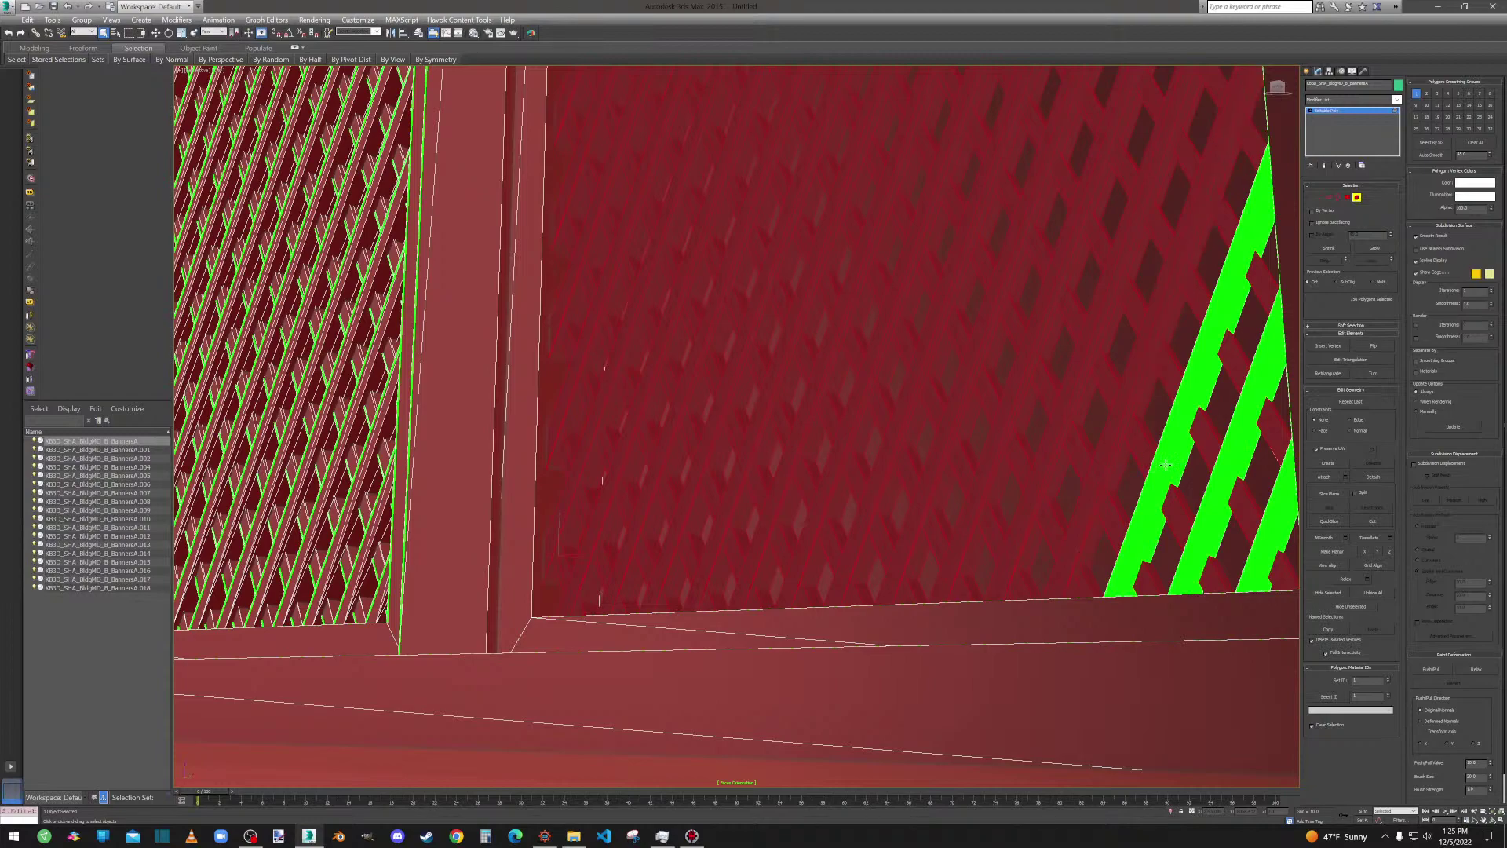
Add the last flipped rising slats in the panel's lower right corner to the selection.
alt+click(1166, 463)
alt+click(1182, 469)
alt+click(1235, 463)
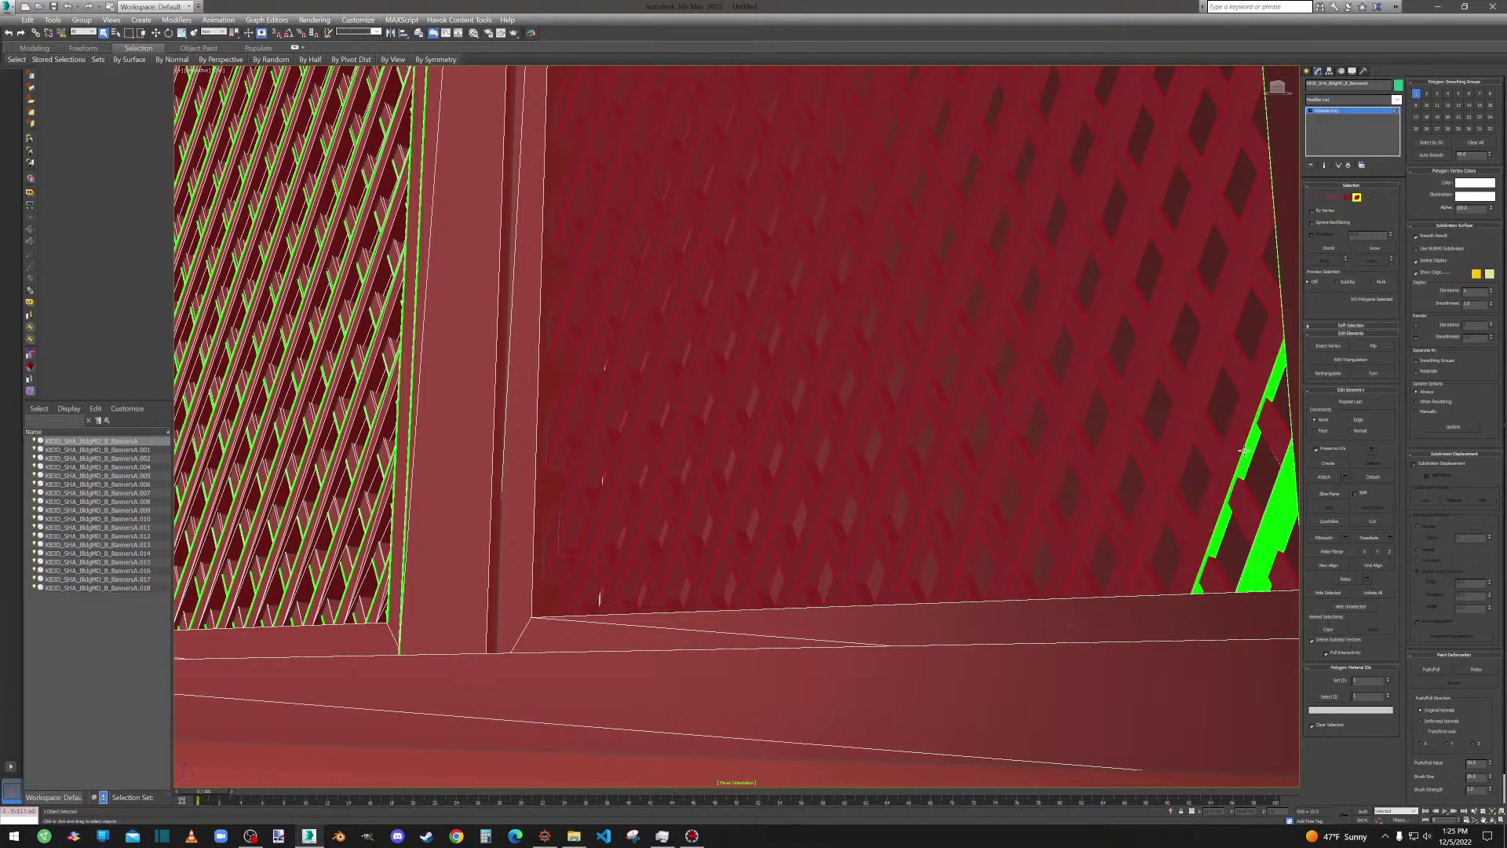
alt+click(1246, 451)
alt+click(1273, 499)
alt+click(1288, 532)
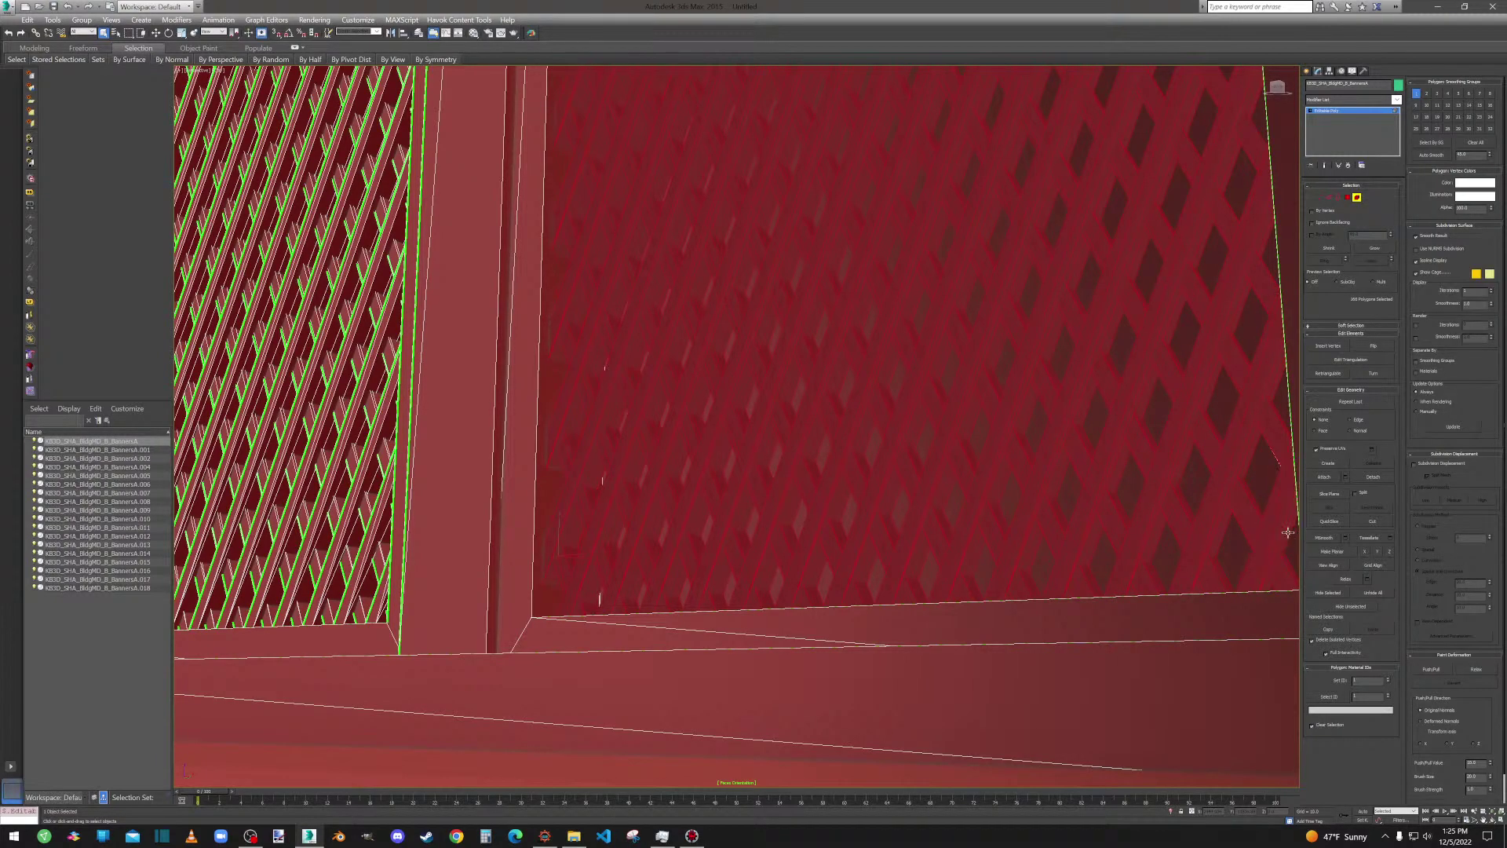
Pick the flipped crossing slat in the upper right part of the lattice panel.
scroll(1036, 439, down, 5)
middle_drag(974, 220, 891, 368)
scroll(891, 367, up, 5)
click(903, 350)
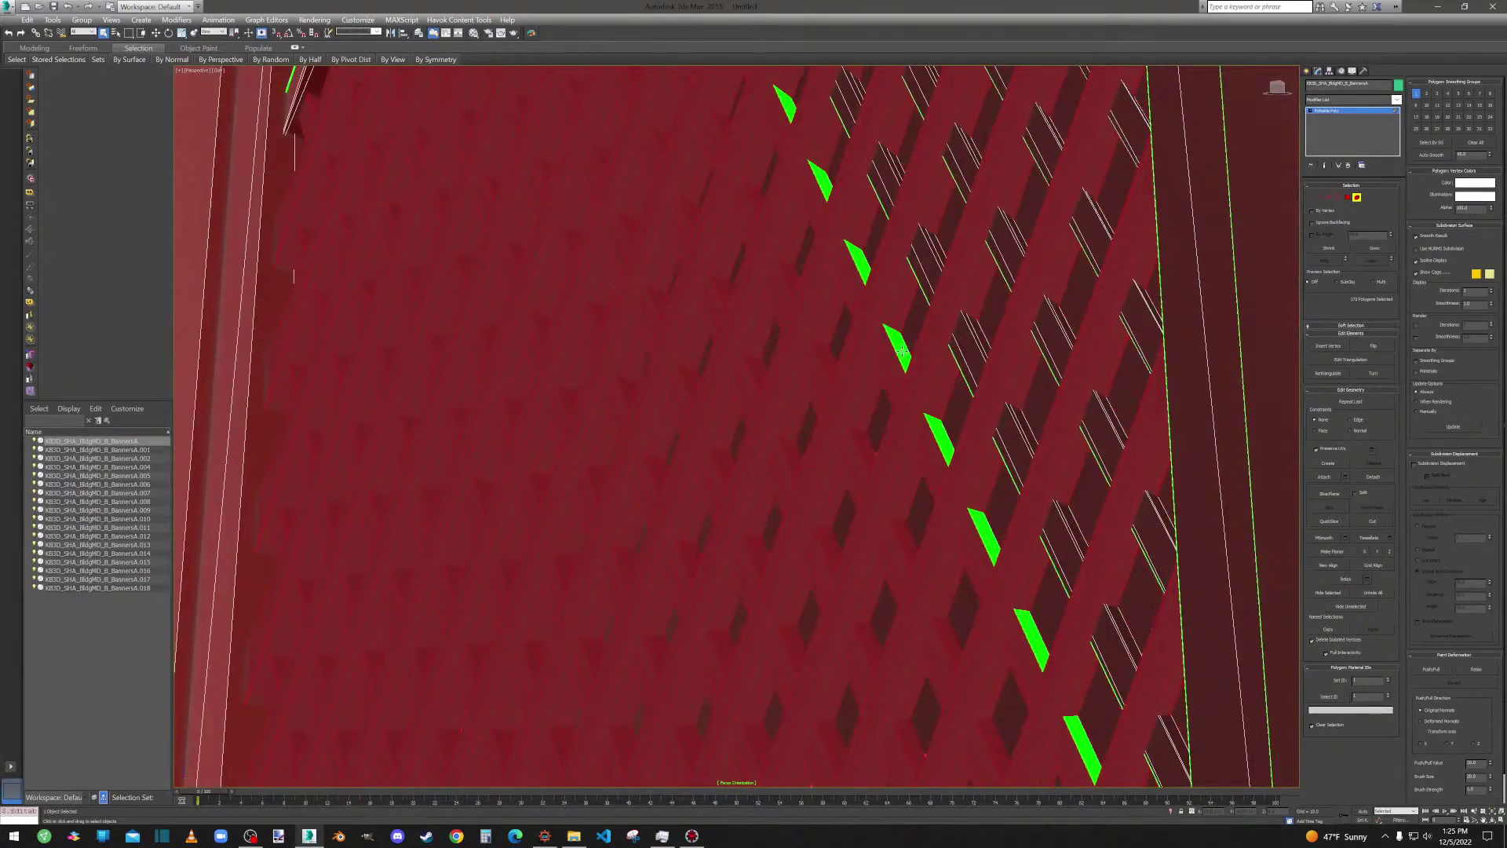
key(f)
Add the first green flipped rising slats near the panel's upper left corner to the selection.
scroll(902, 343, down, 5)
alt+middle_drag(902, 343, 987, 454)
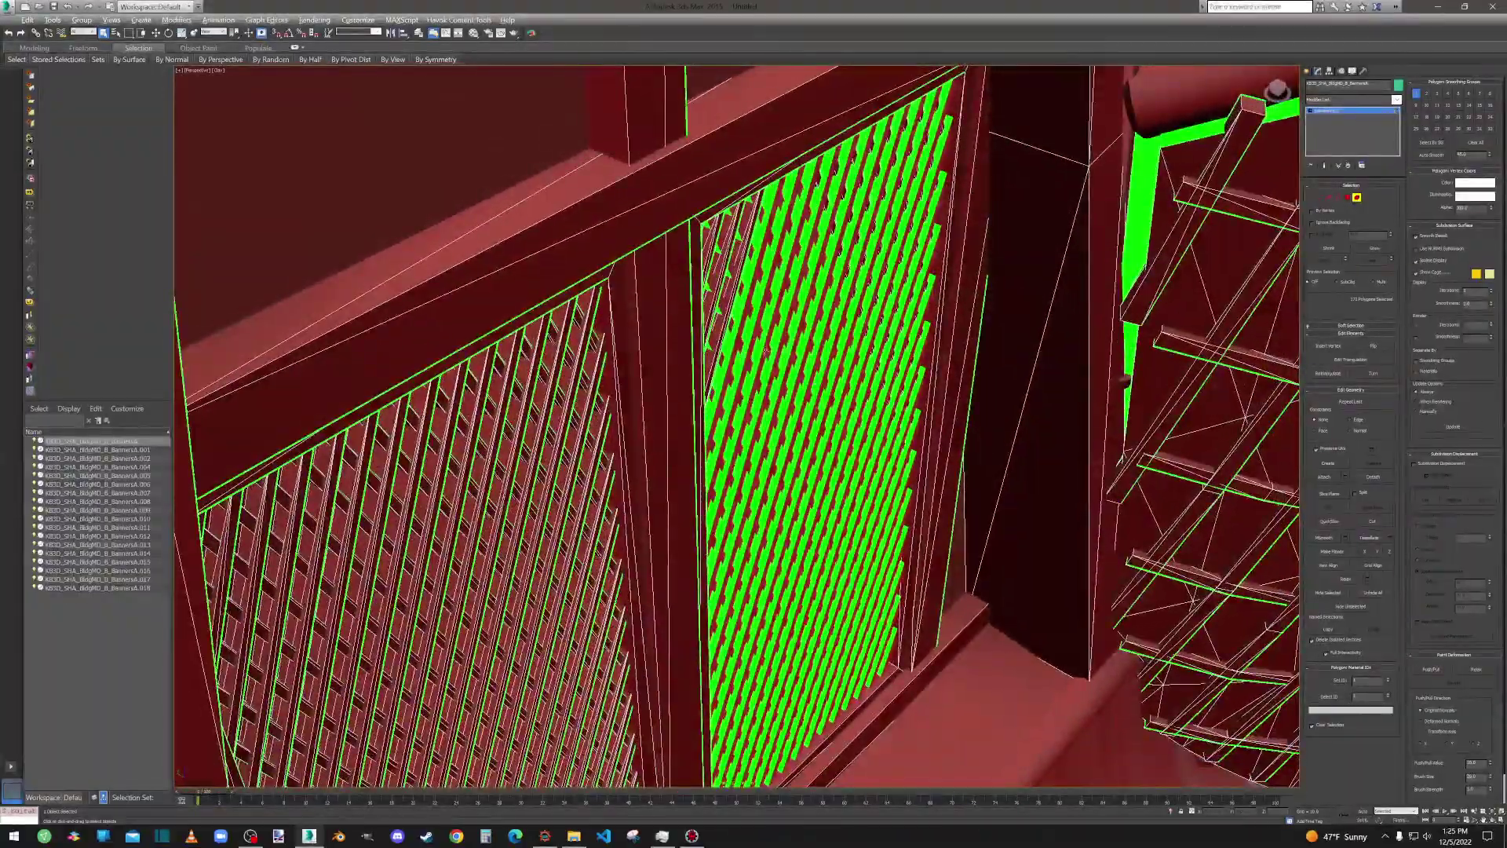
ctrl+click(738, 313)
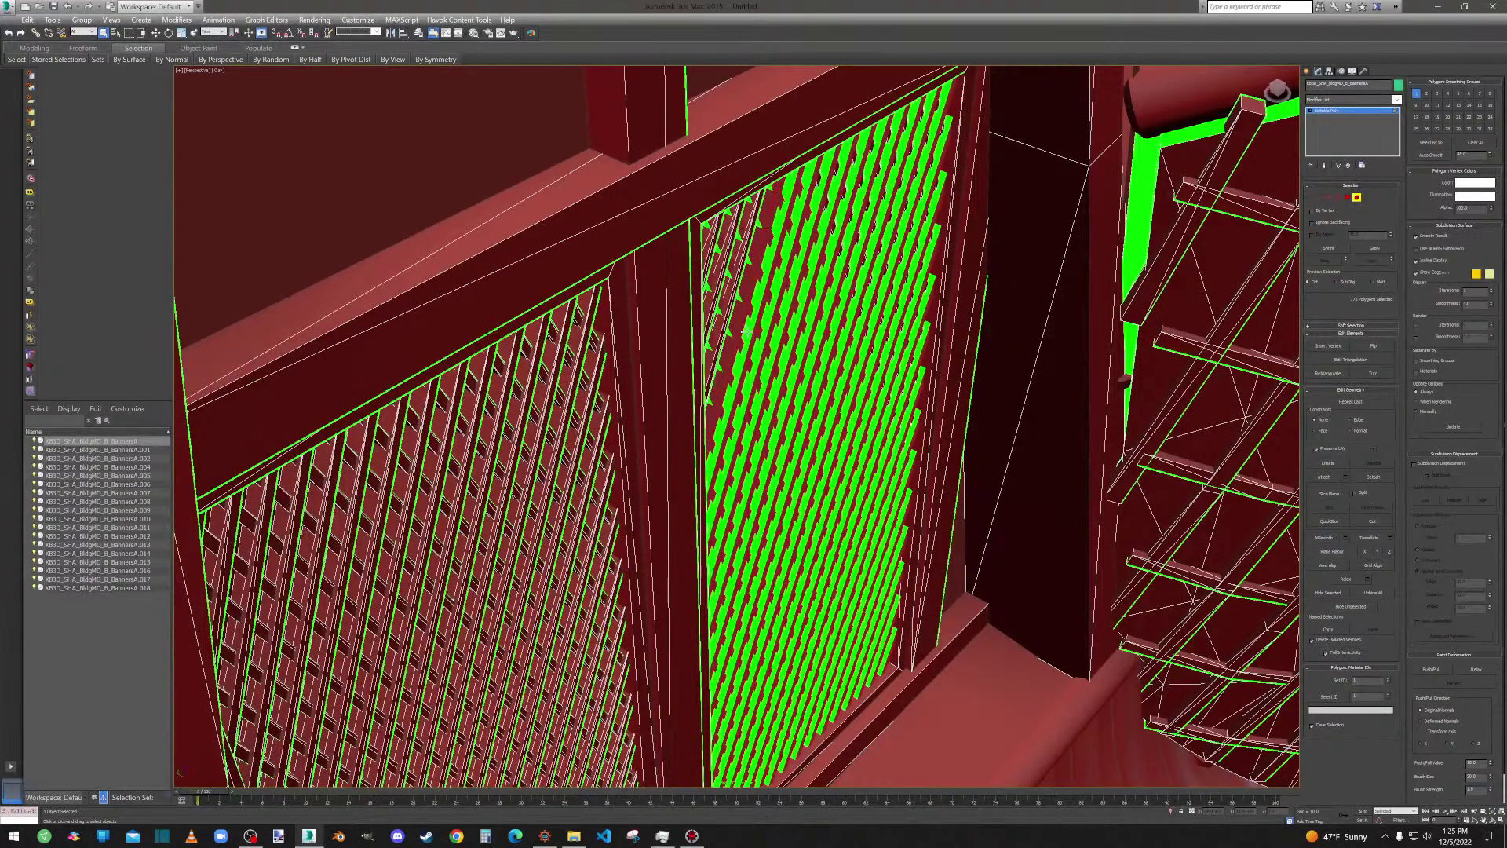
ctrl+click(746, 330)
ctrl+click(755, 350)
Add the following flipped rising slats in the panel's left part to the selection, undoing and repeating a wrong pick.
scroll(759, 356, up, 5)
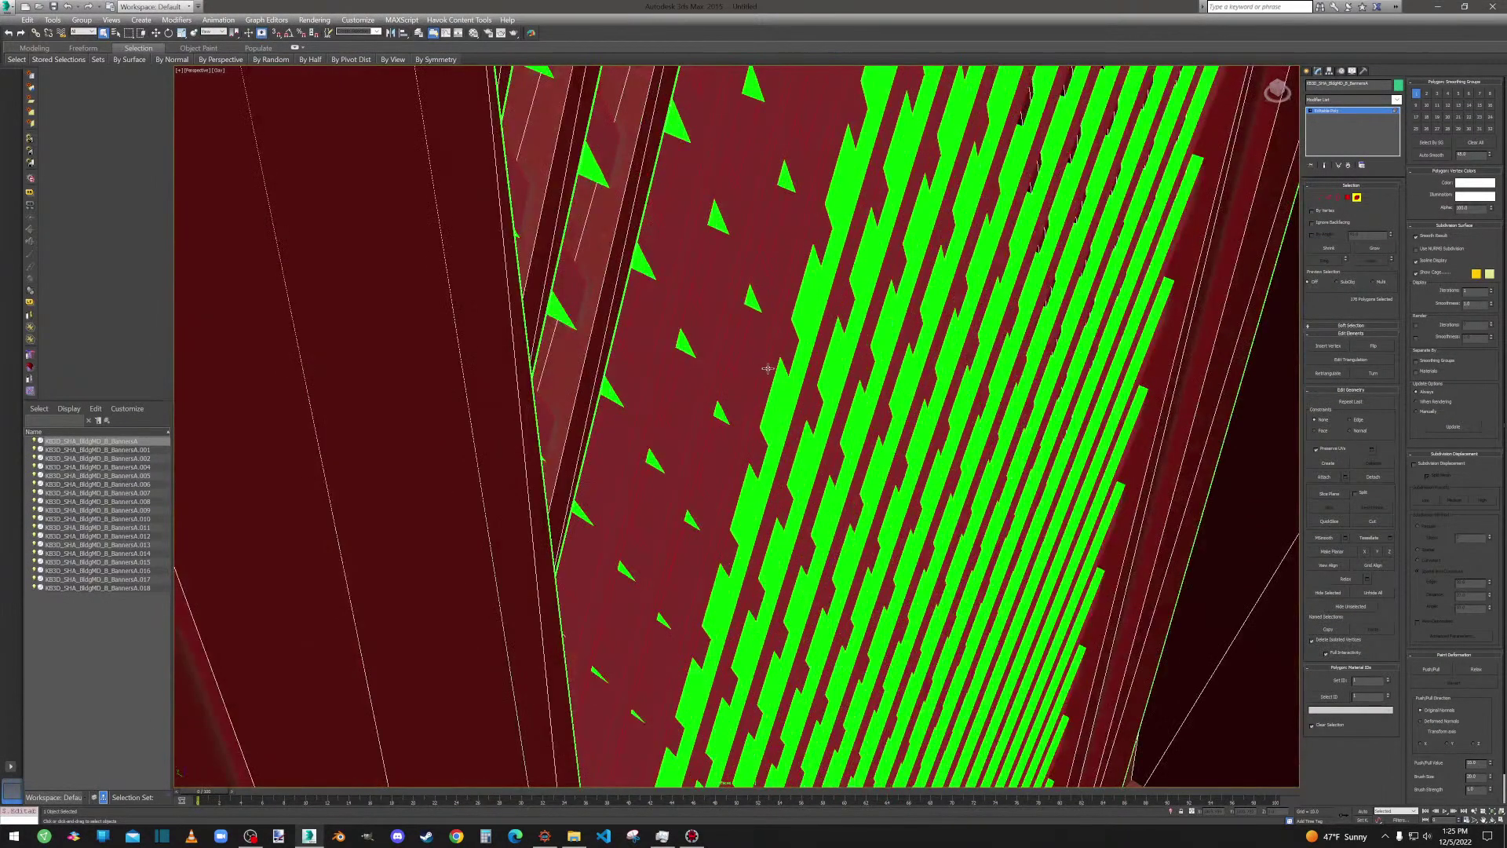
ctrl+click(782, 404)
ctrl+click(843, 358)
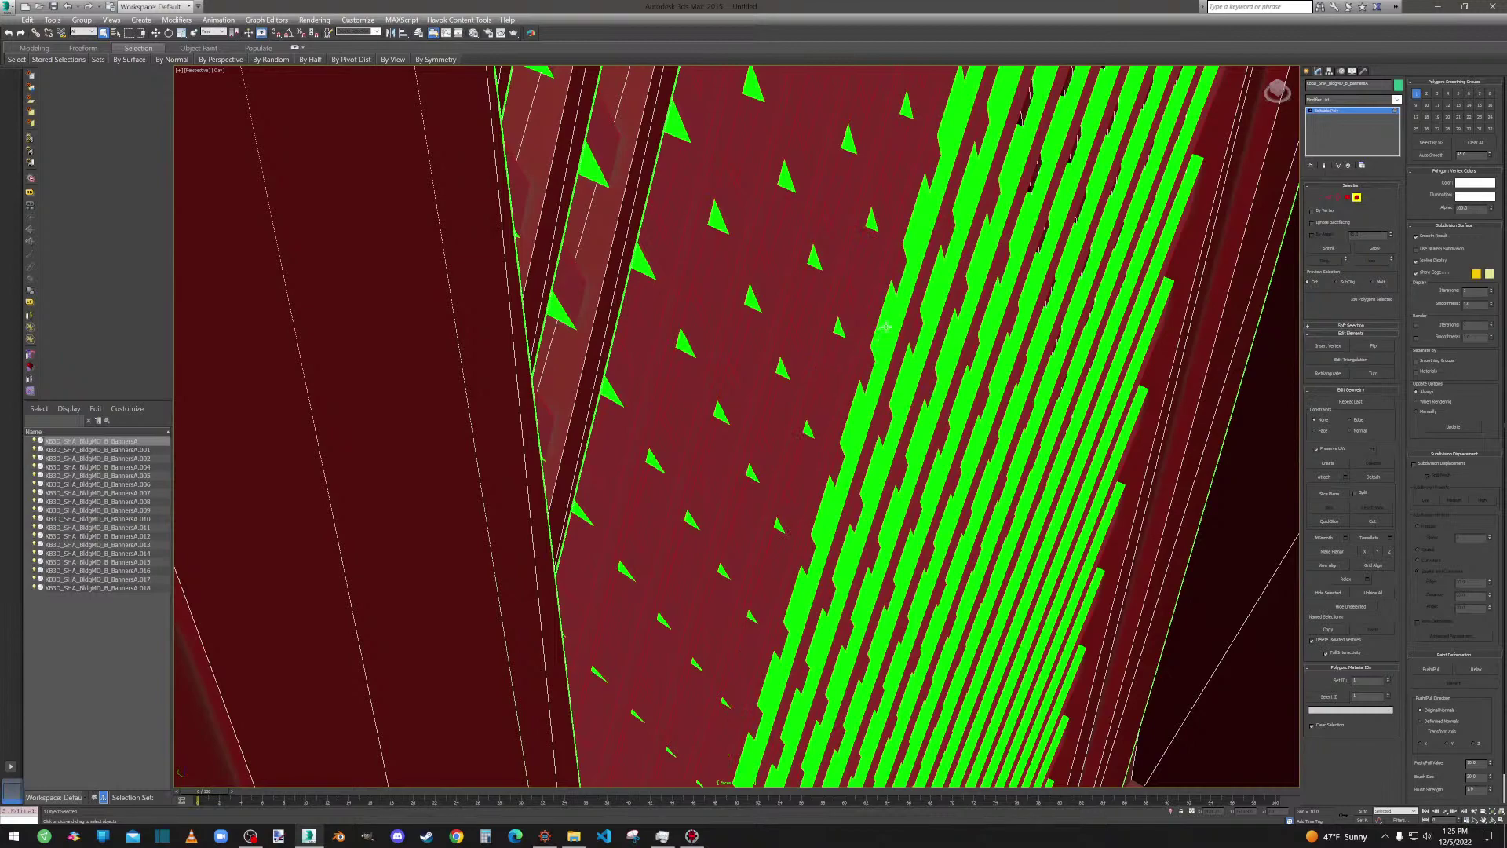
key(ctrl+z)
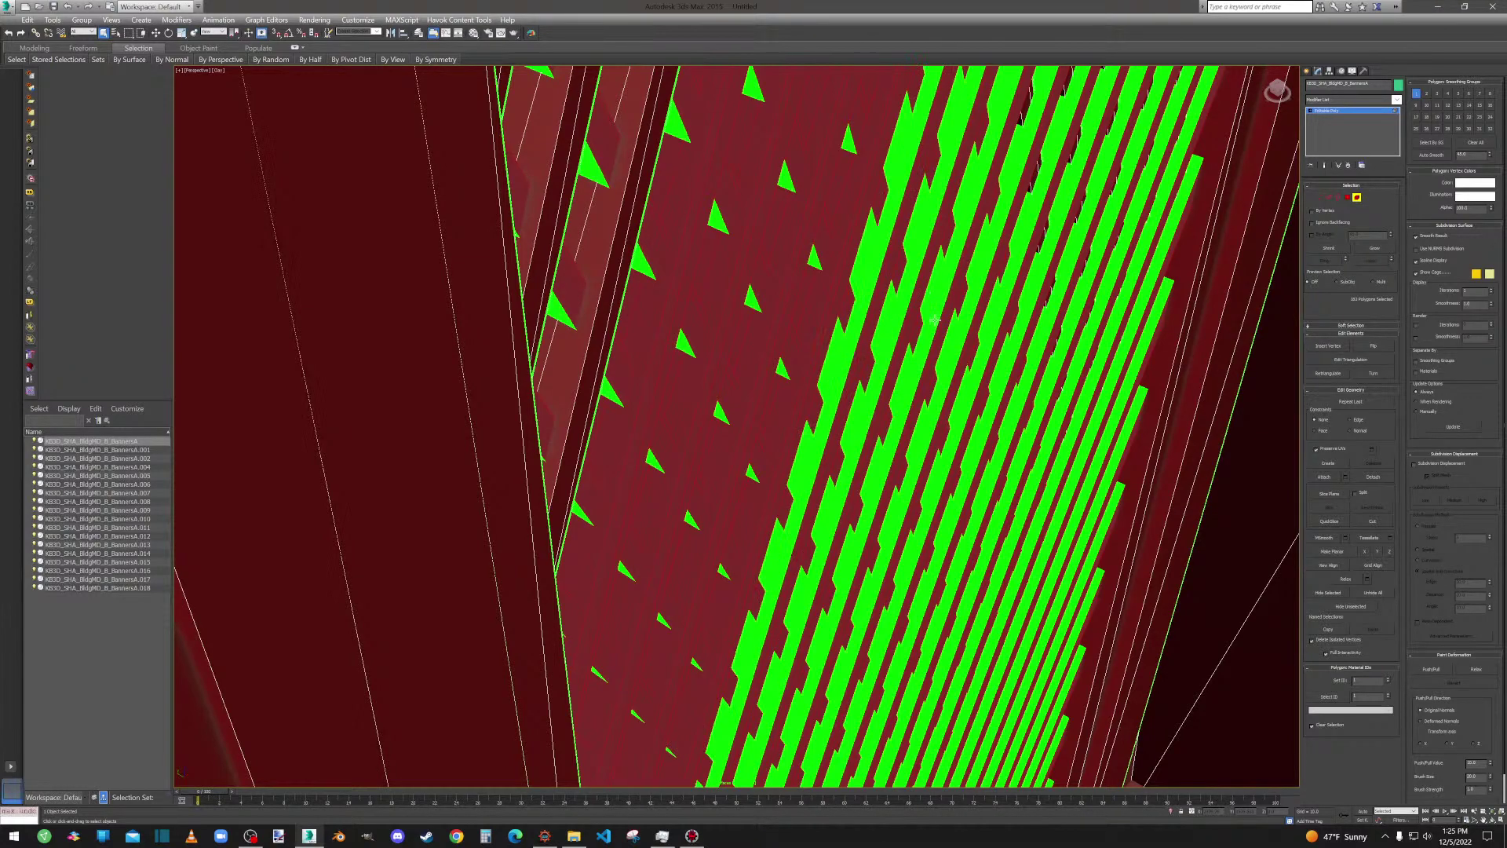
alt+click(838, 379)
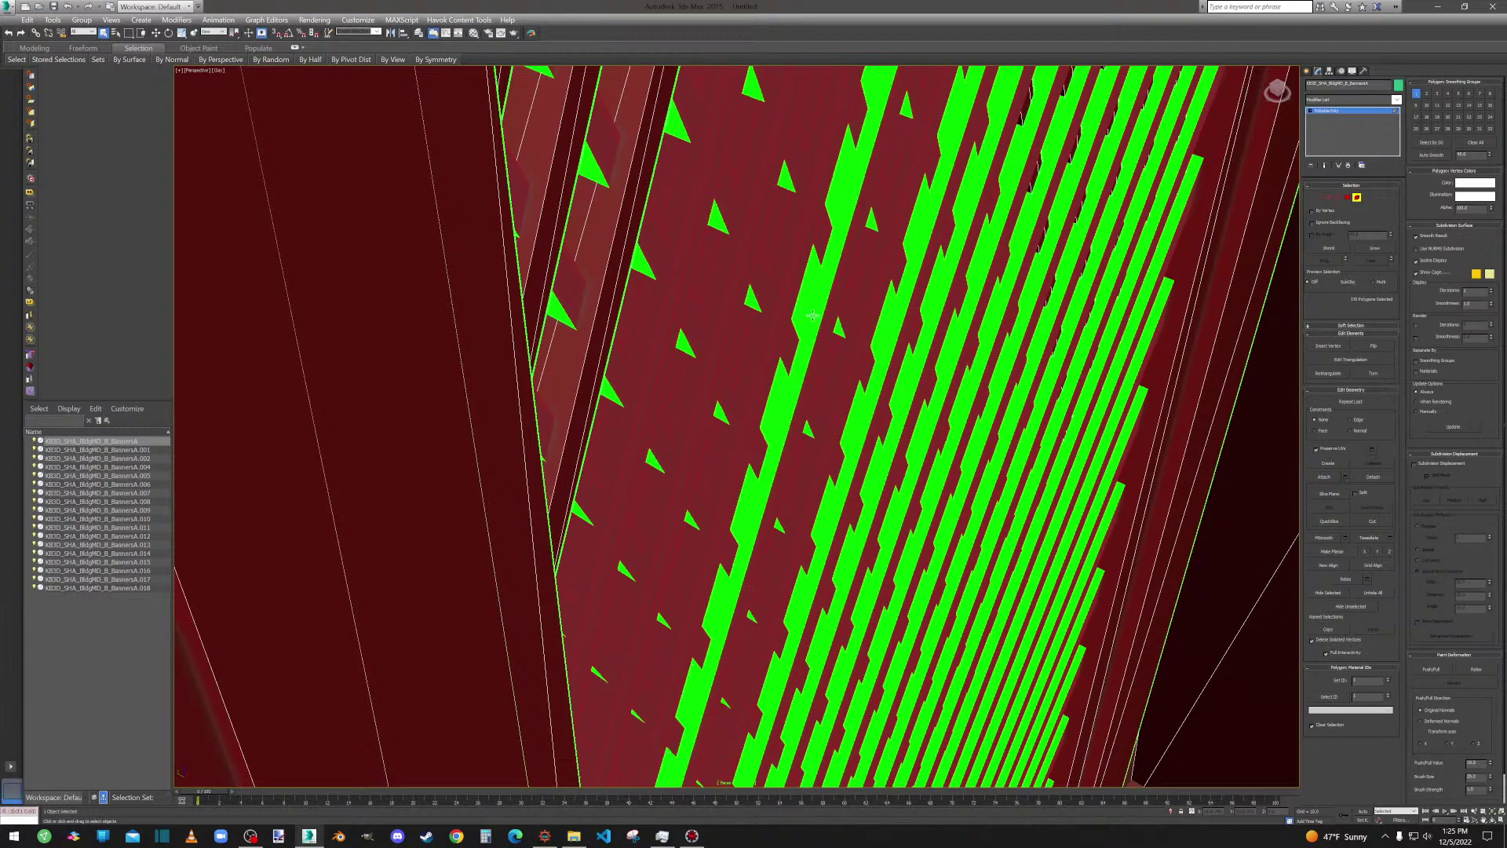
alt+click(813, 314)
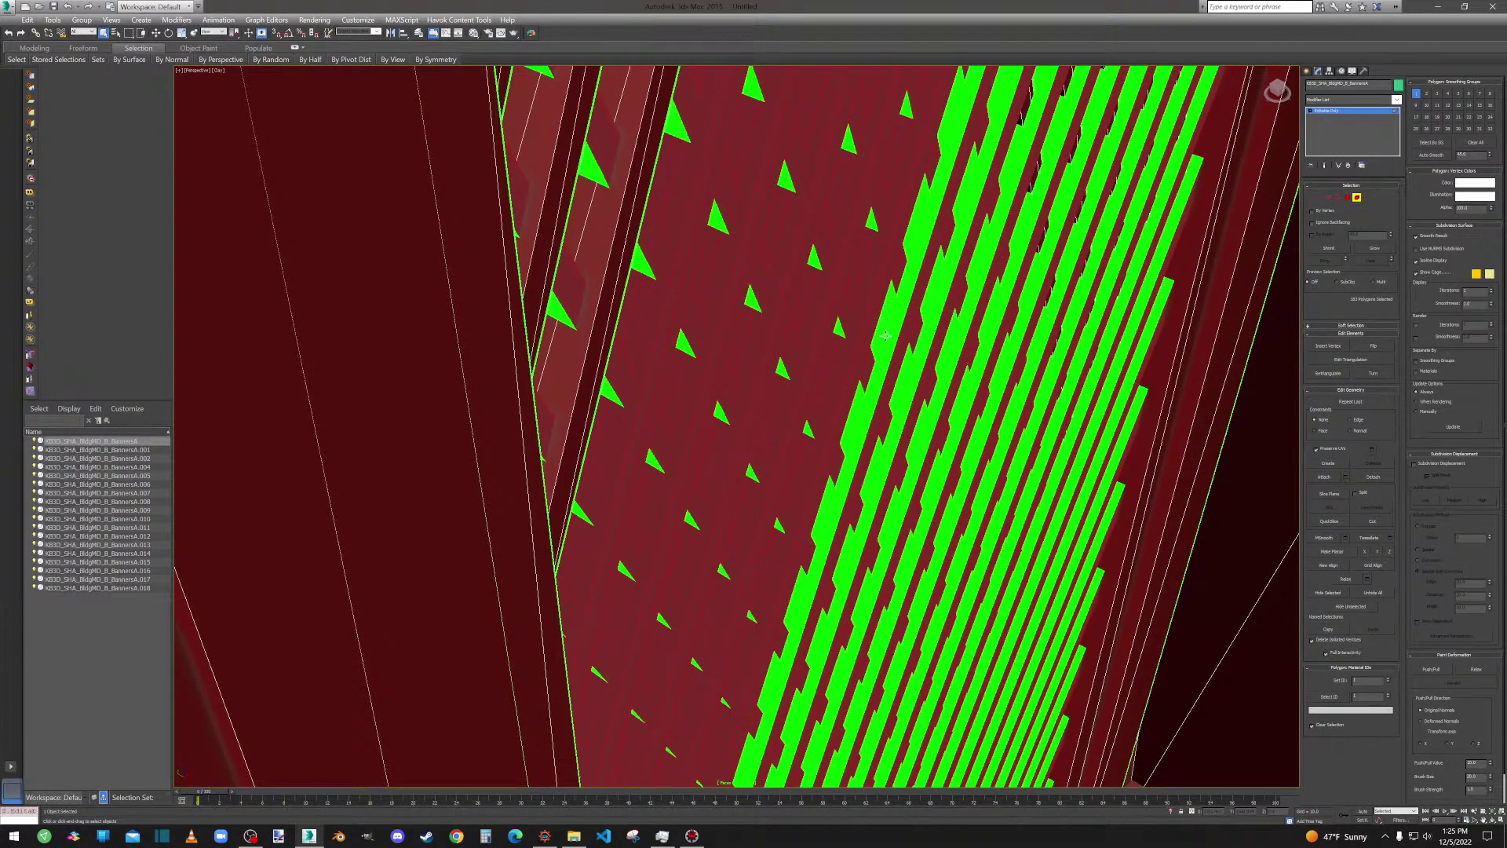
Undo the last slat picks and add those flipped rising slats left of the panel's middle to the selection again.
scroll(898, 347, up, 3)
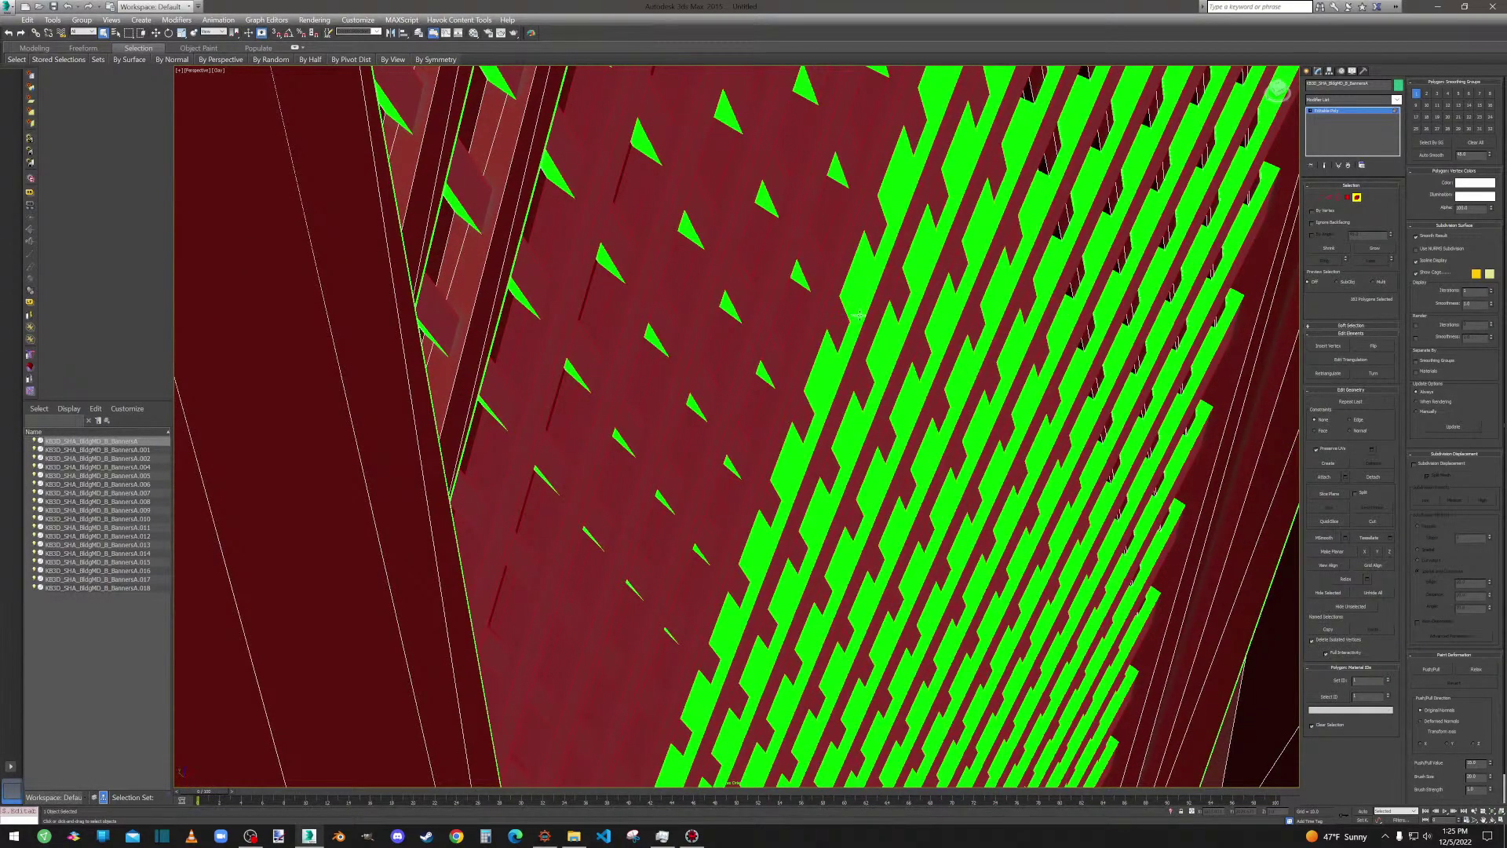
key(ctrl+Page_Up)
key(ctrl+Page_Up)
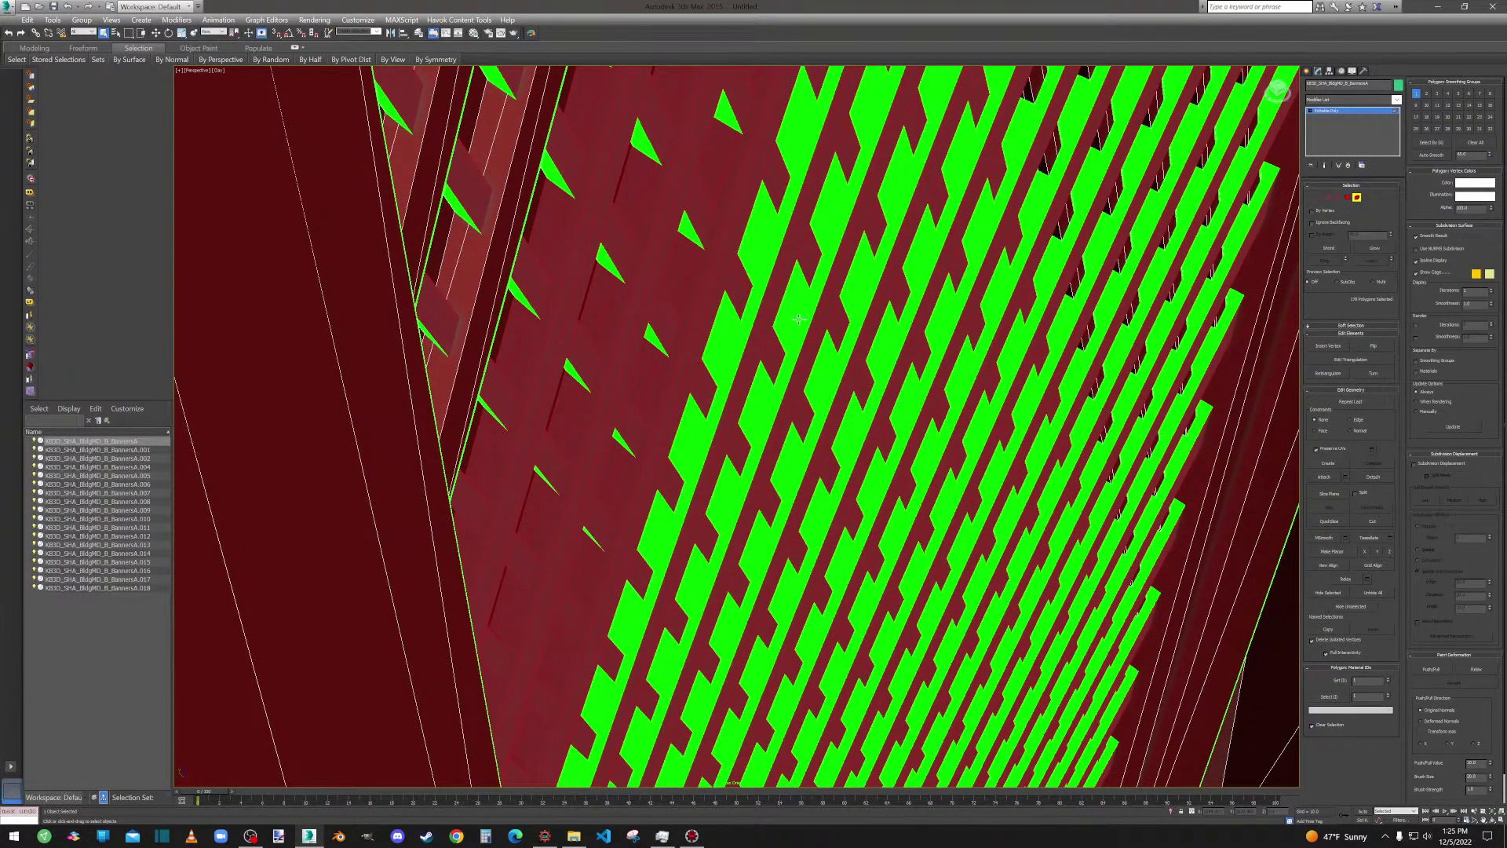
alt+middle_drag(798, 334, 785, 302)
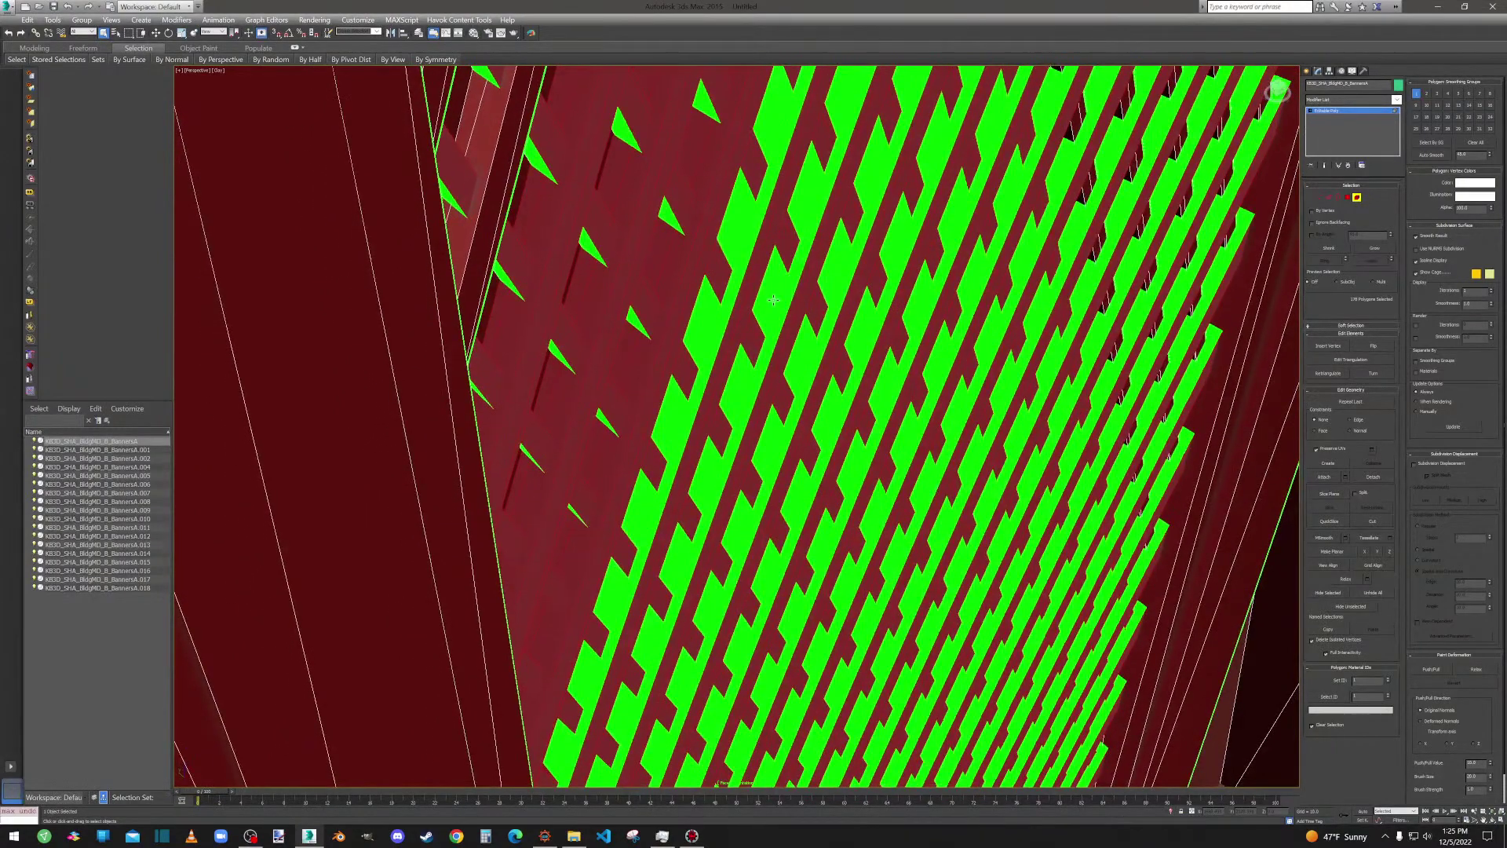
key(ctrl+Page_Down)
key(ctrl+Page_Down)
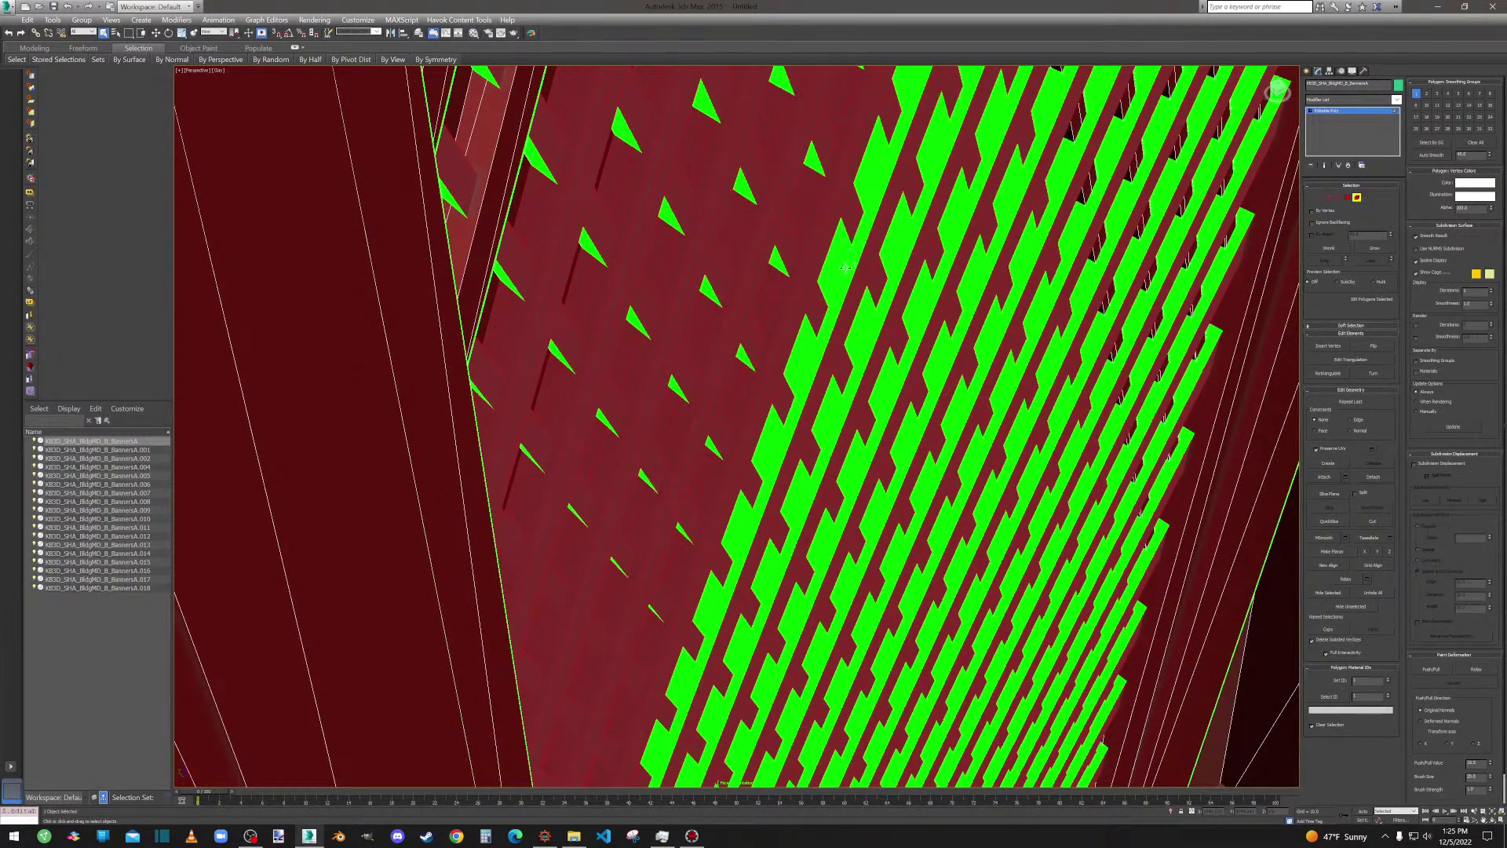
Add the next flipped rising slats toward the middle of the panel to the selection.
key(ctrl+Page_Down)
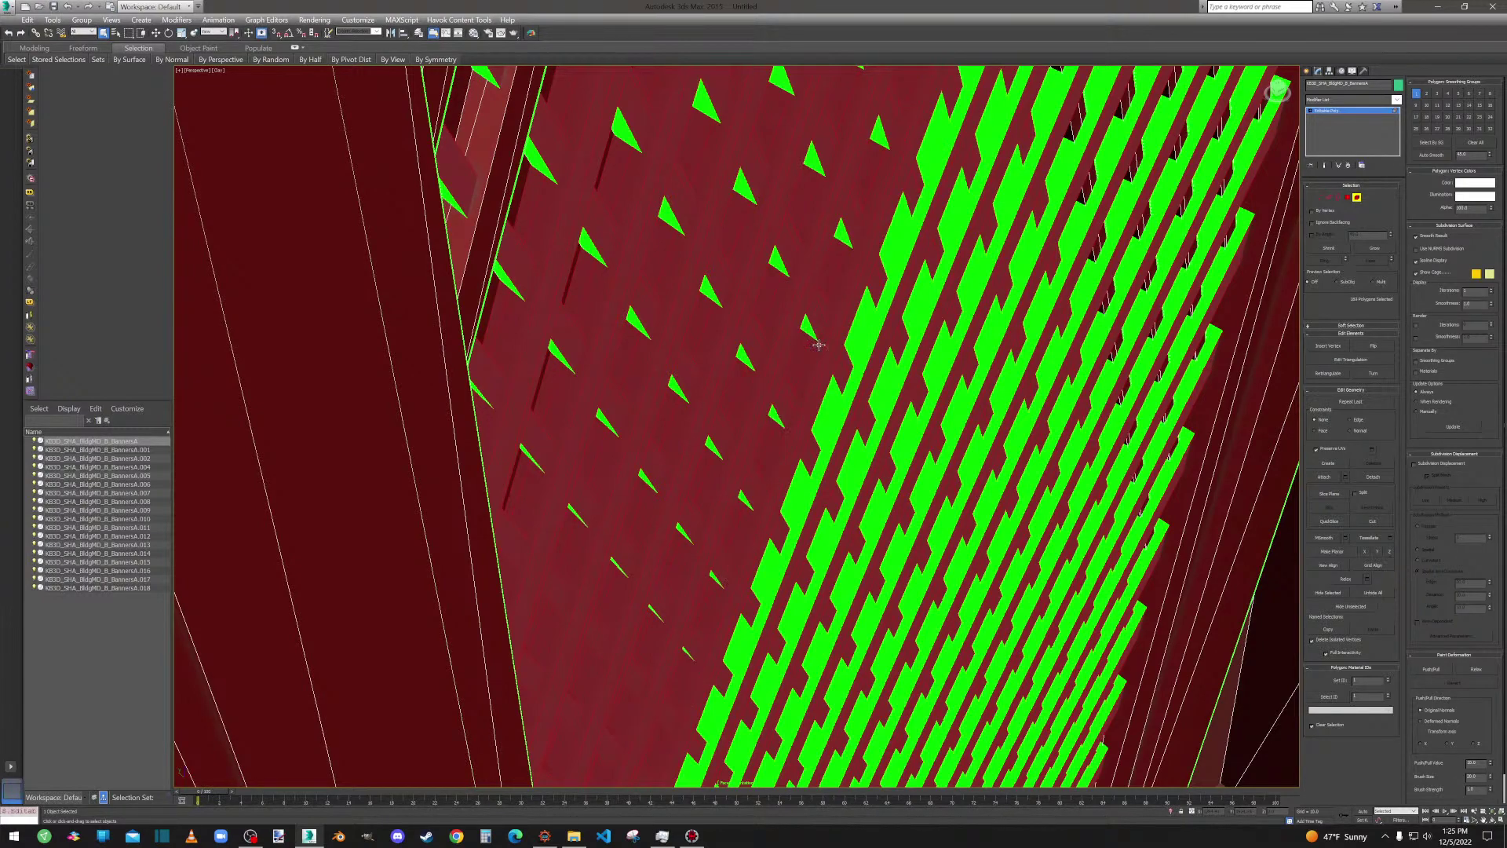
key(ctrl+Page_Down)
key(ctrl+Page_Down)
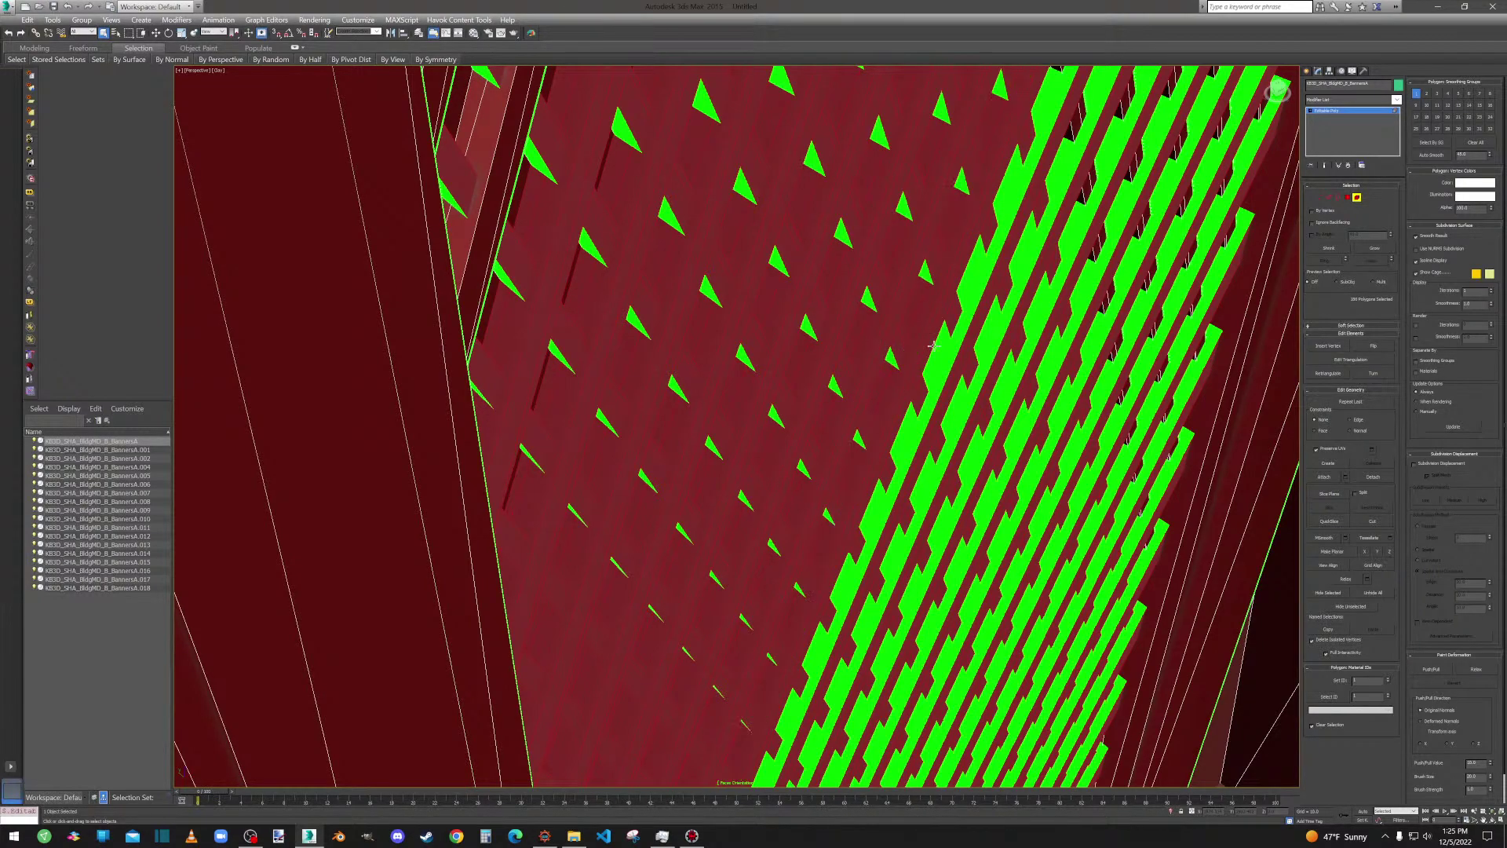
Undo the last two slat picks and re-add them together with the following flipped rising slat in the panel's middle.
middle_drag(948, 364, 710, 241)
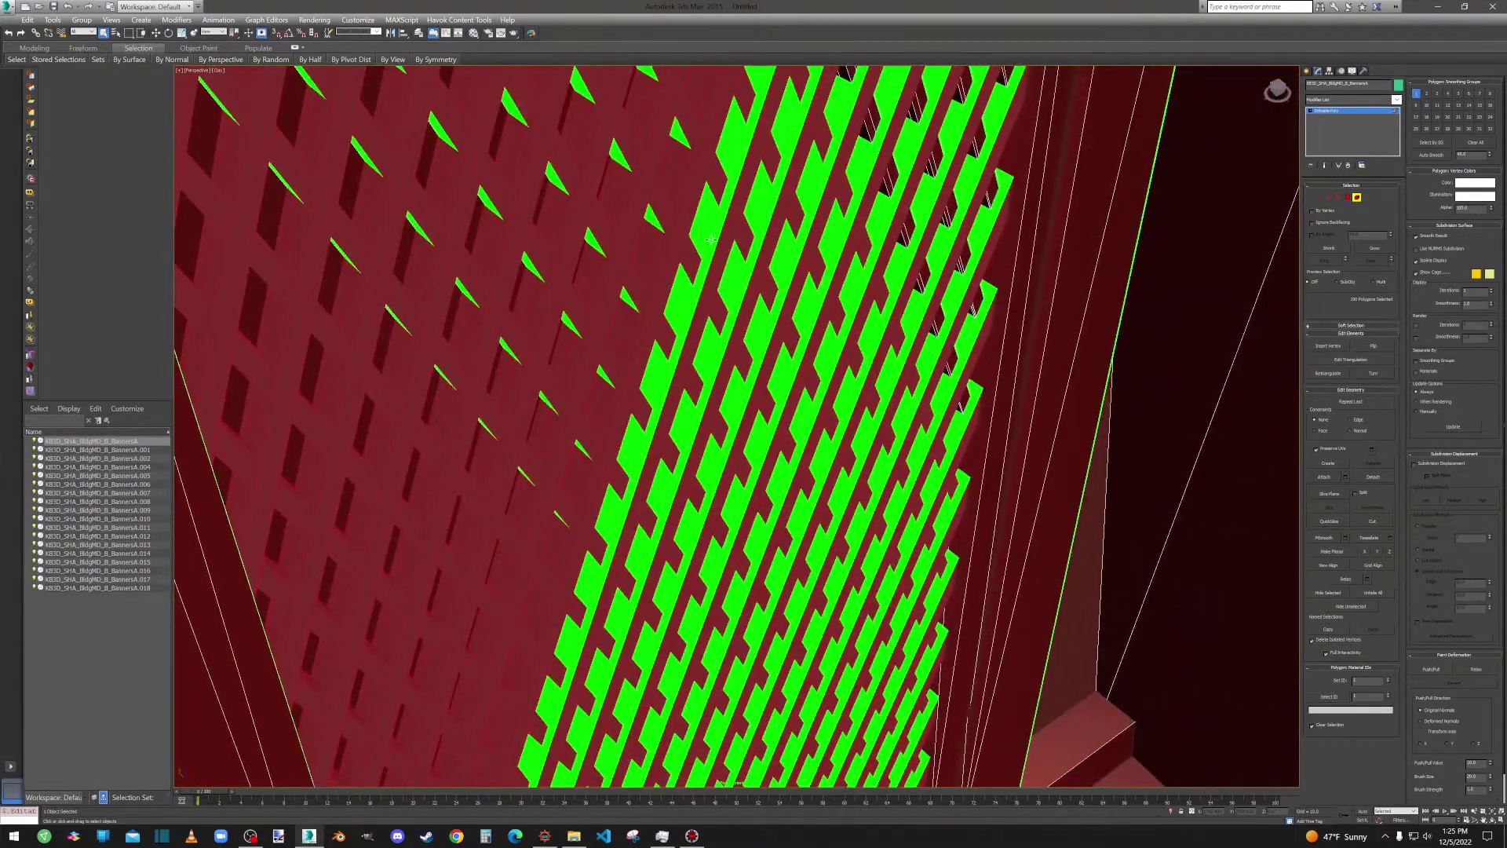
key(ctrl+Page_Up)
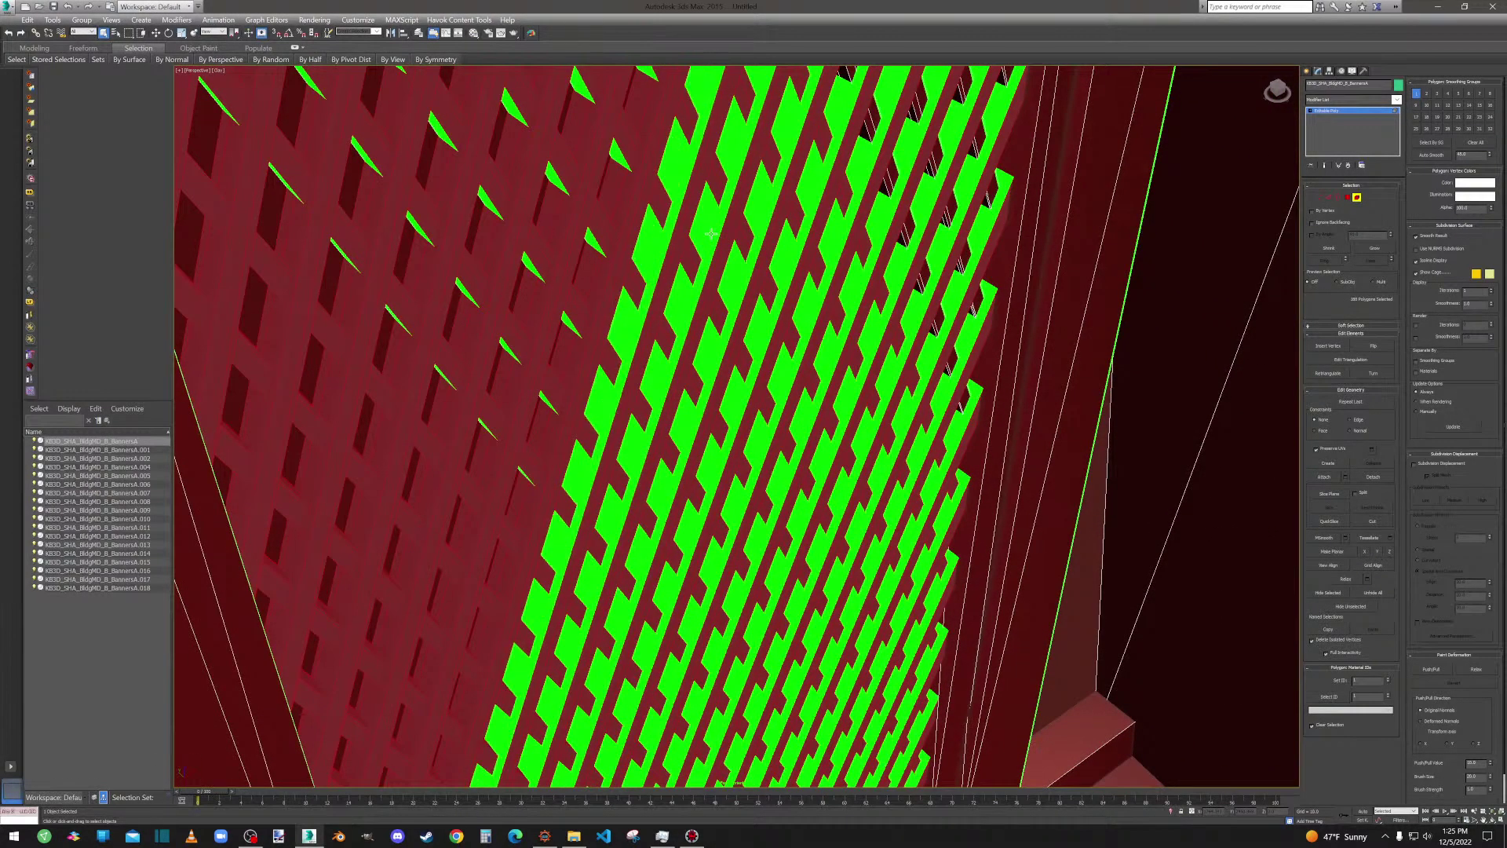
key(ctrl+Page_Up)
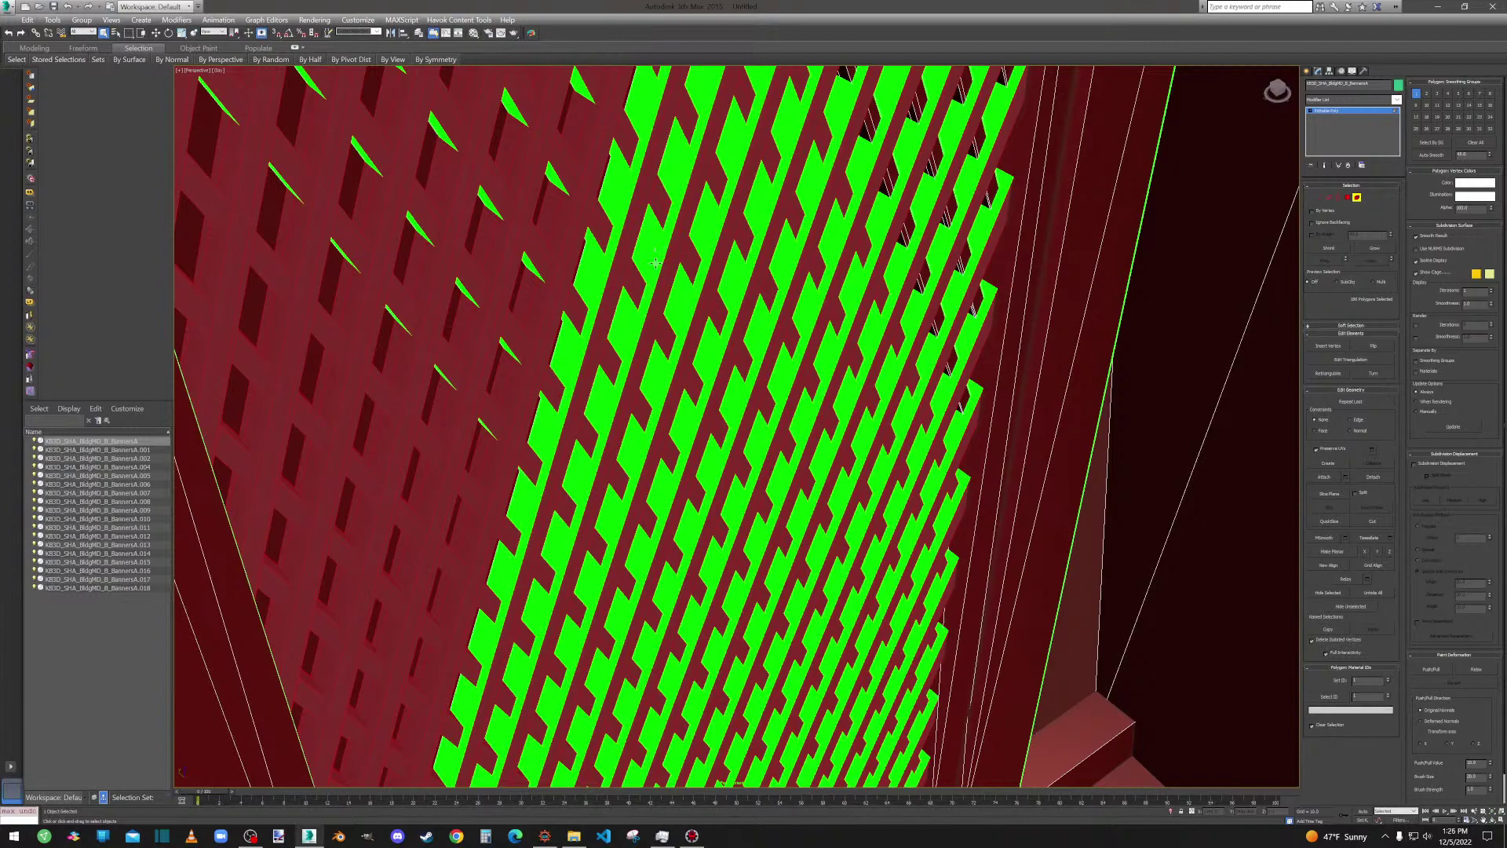
key(ctrl+Page_Down)
key(ctrl+Page_Down)
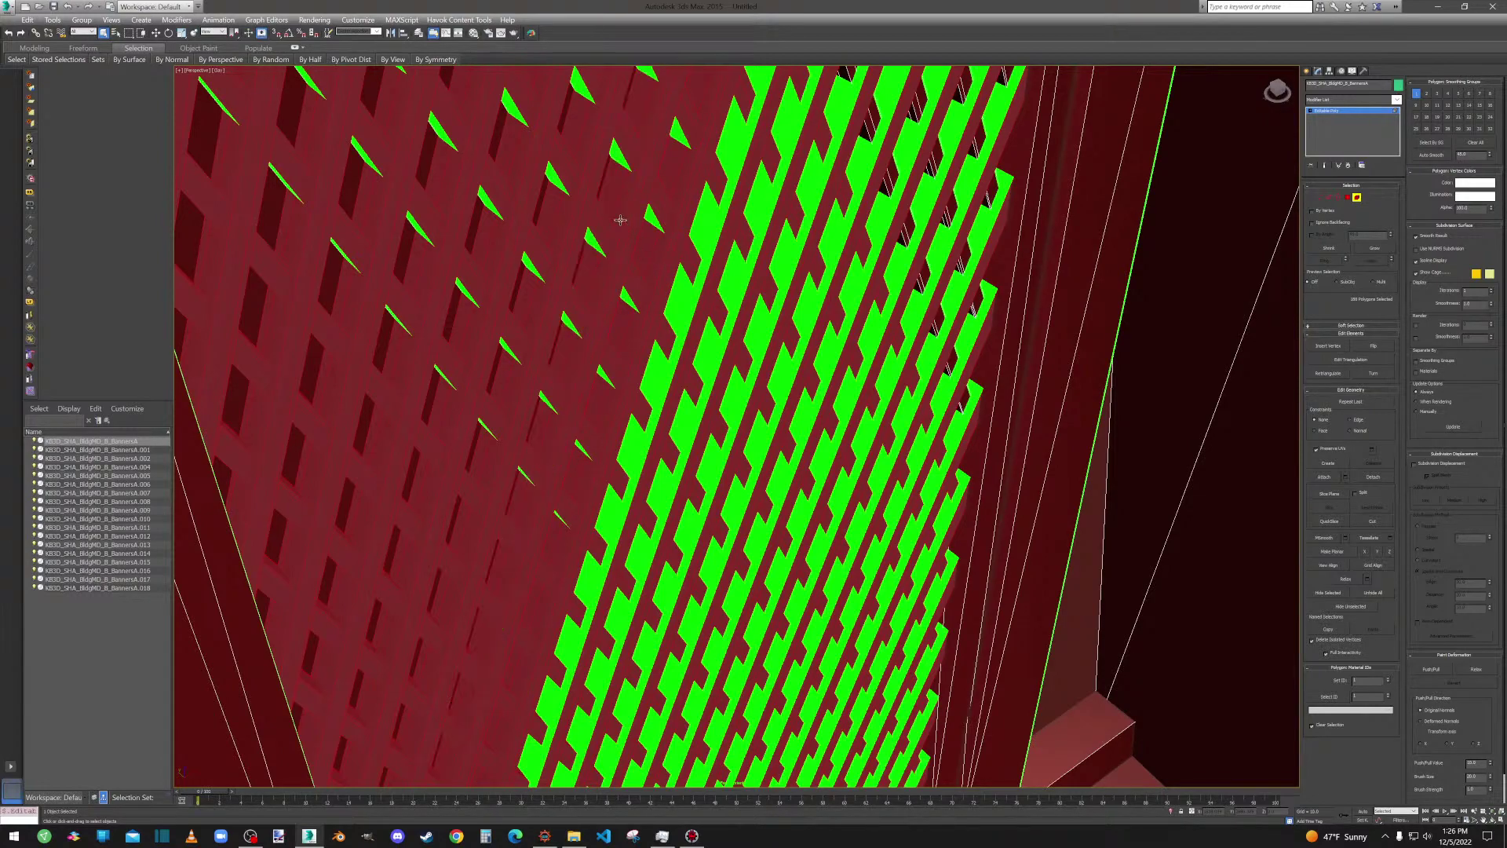
key(ctrl+Page_Down)
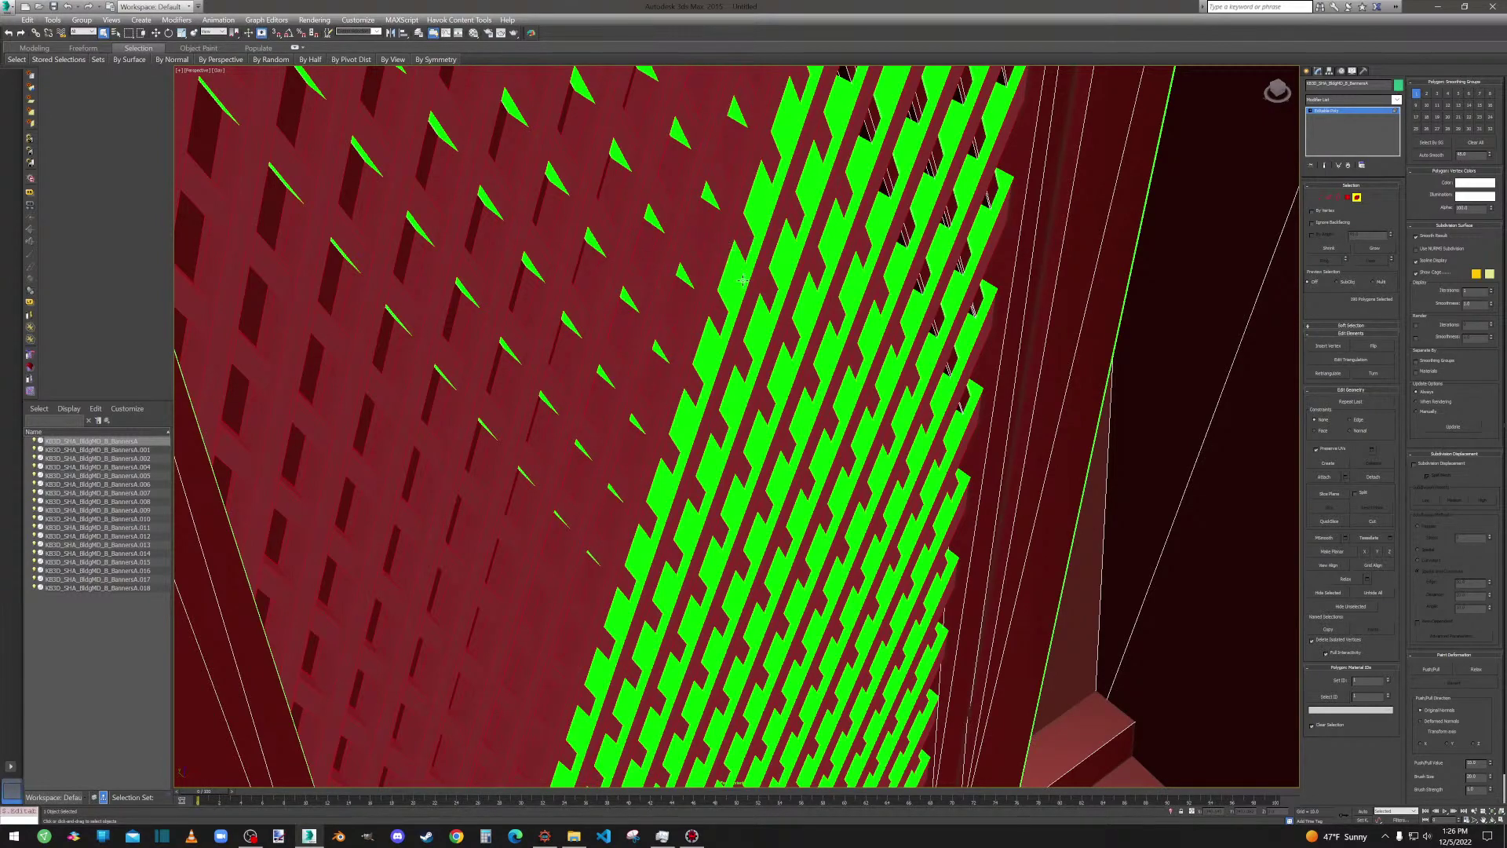
Add the flipped rising slats just past the panel's middle to the selection.
key(ctrl+Page_Down)
key(ctrl+Page_Down)
key(ctrl+Page_Down)
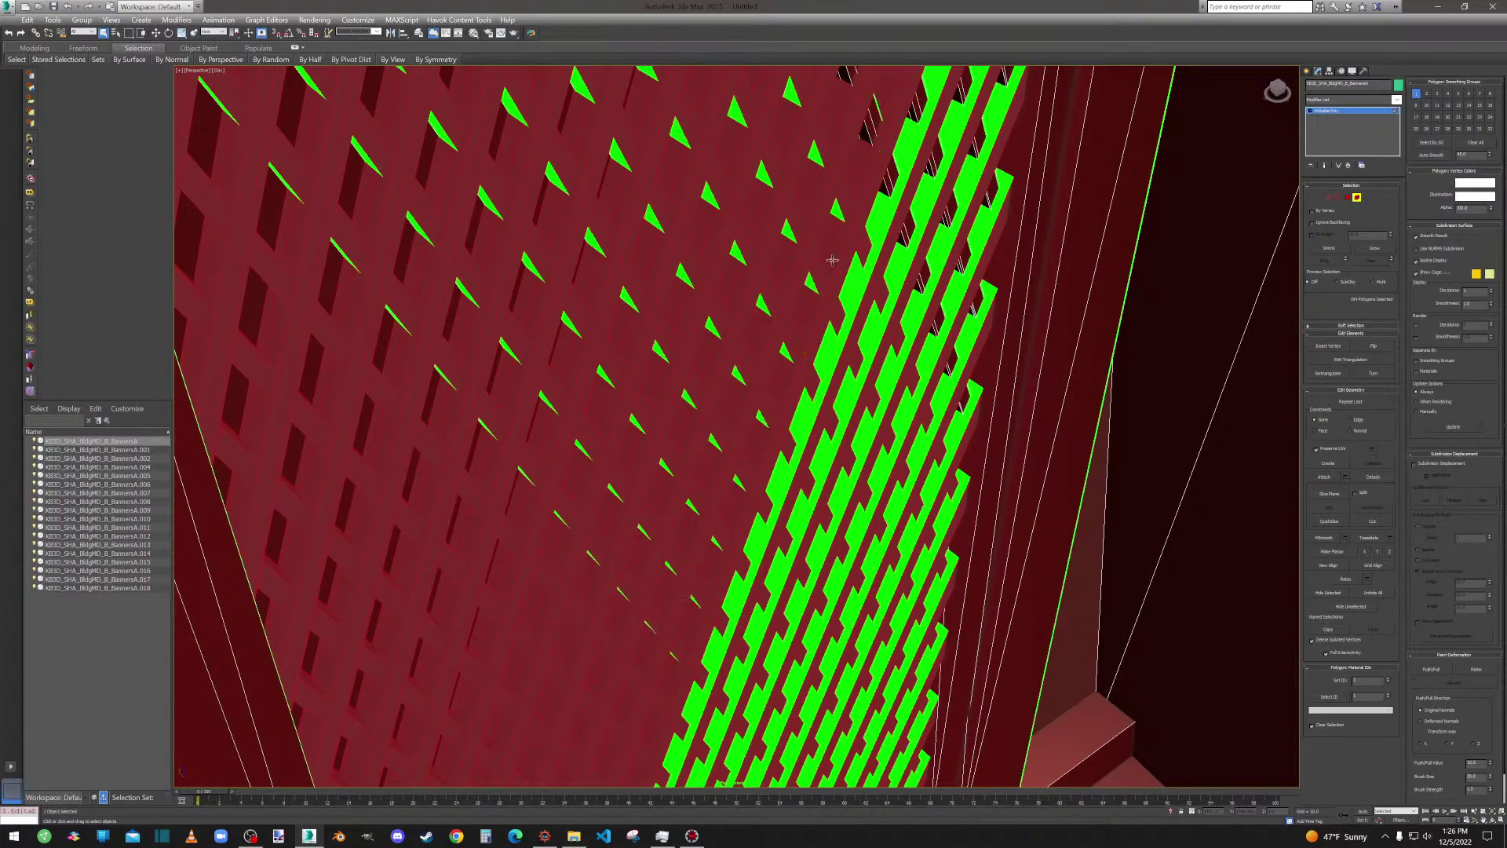
key(ctrl+Page_Down)
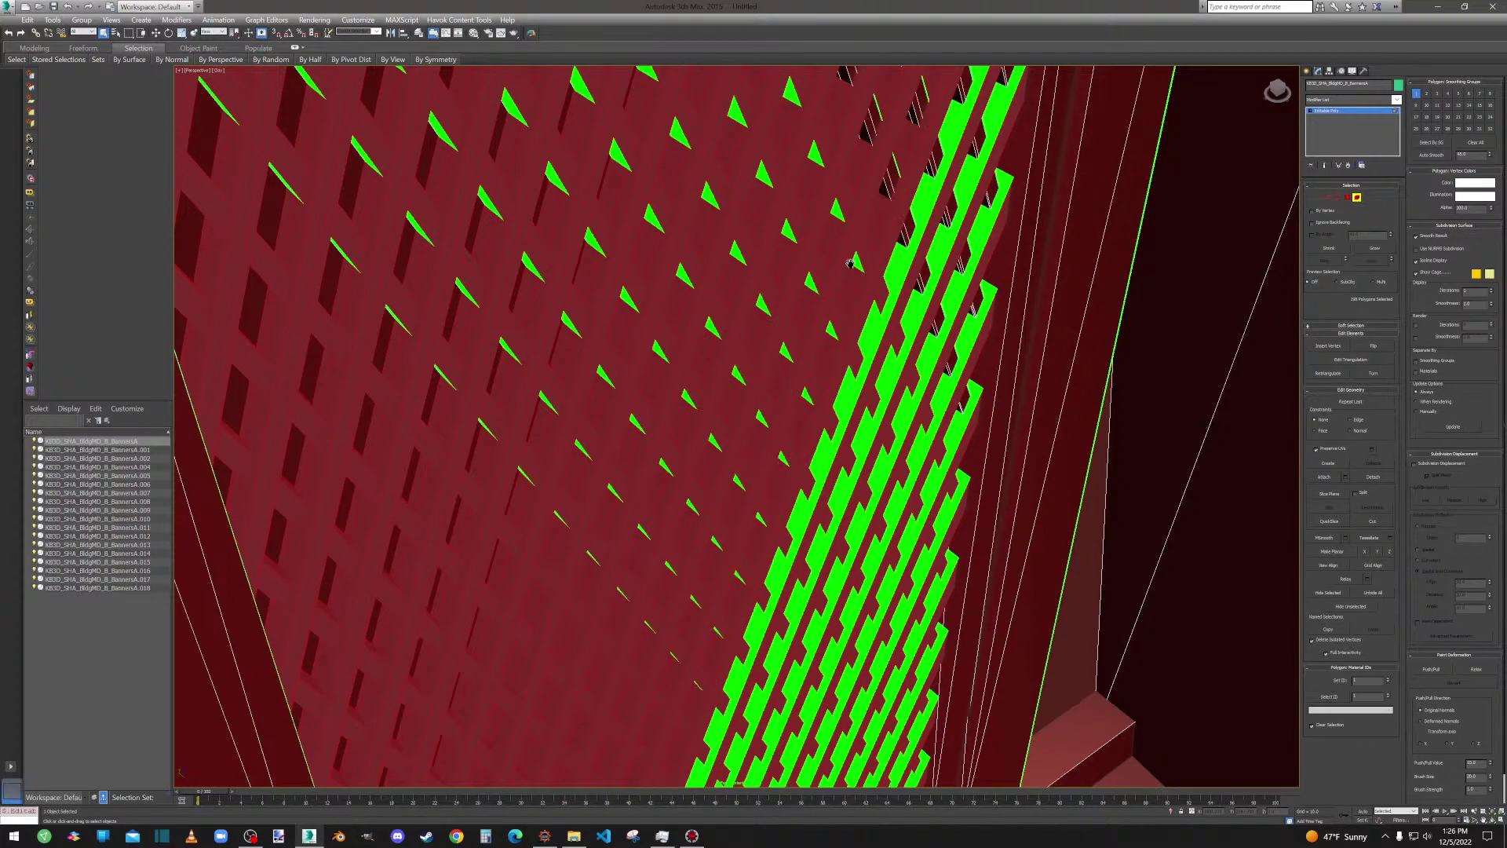
Add the flipped rising slats that end along the panel's right edge to the selection.
middle_drag(859, 269, 647, 75)
key(ctrl+Page_Down)
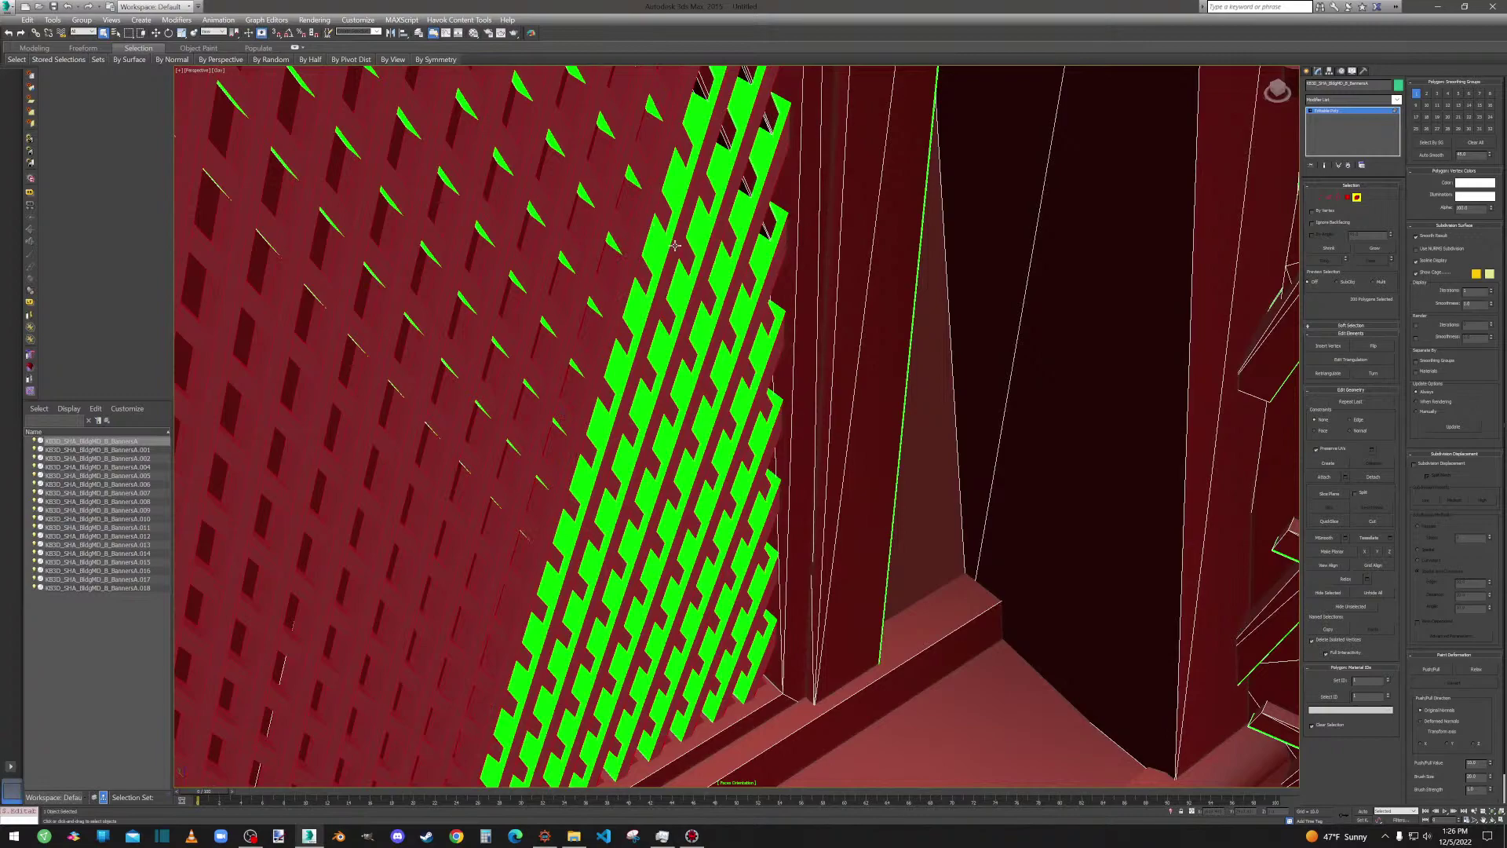
key(ctrl+Page_Down)
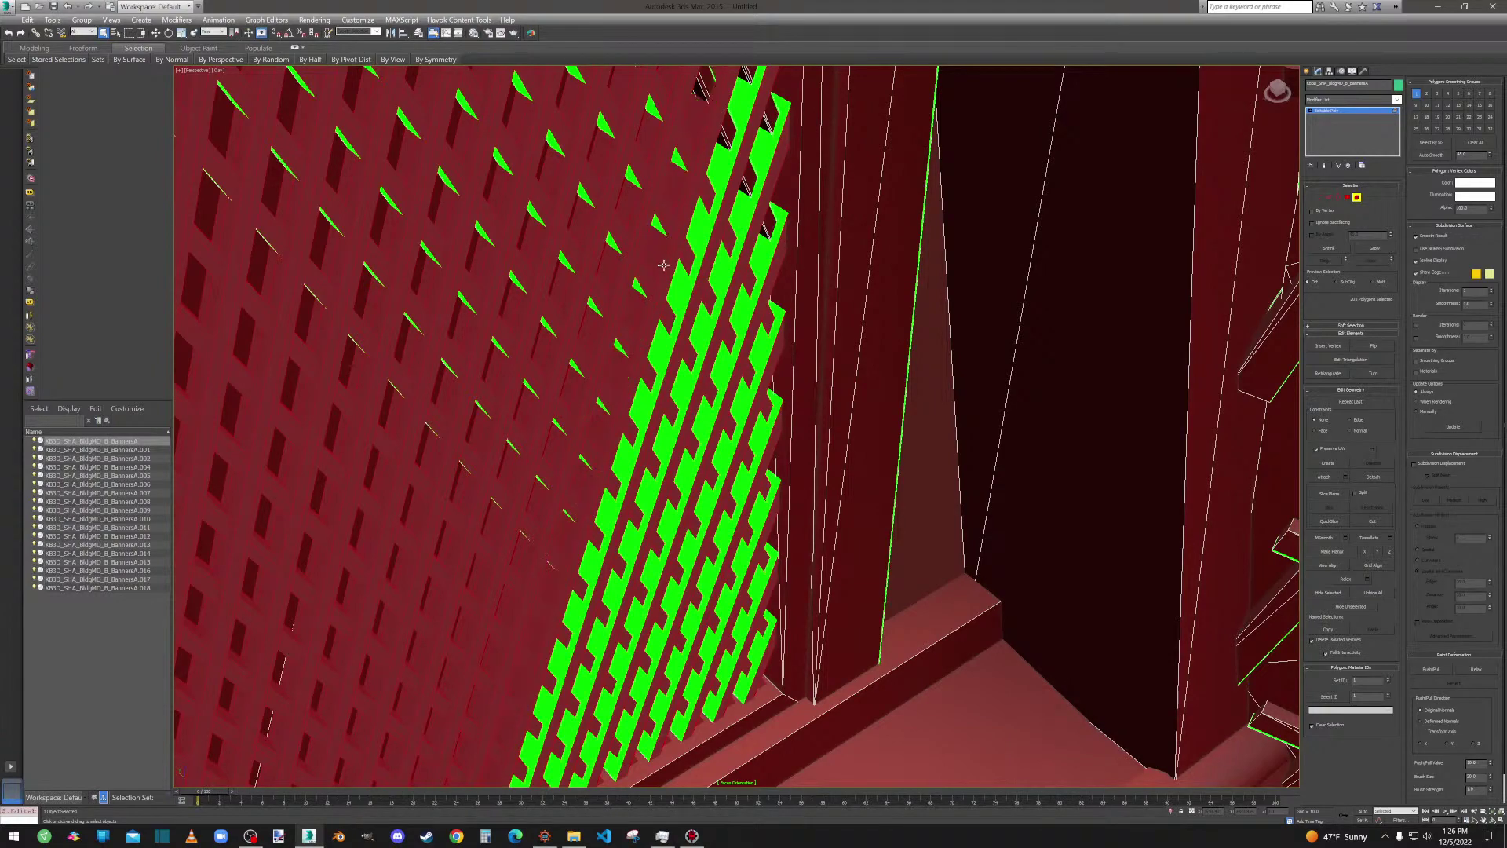
key(ctrl+Page_Down)
key(ctrl+Page_Down)
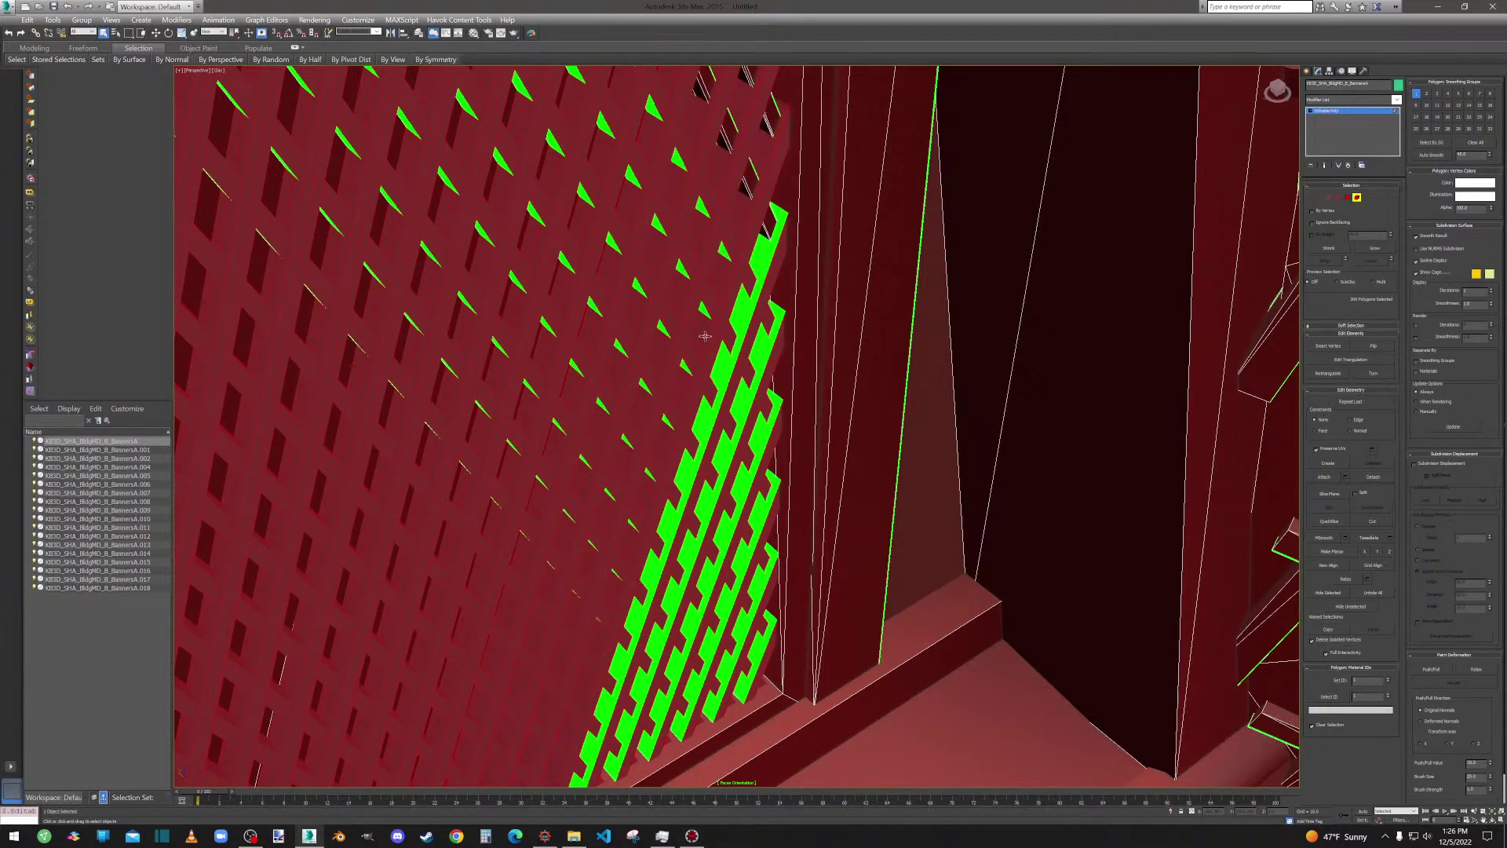
Add the next, shorter flipped rising slats toward the panel's lower right corner to the selection.
key(ctrl+Page_Down)
key(ctrl+Page_Down)
key(ctrl+Page_Down)
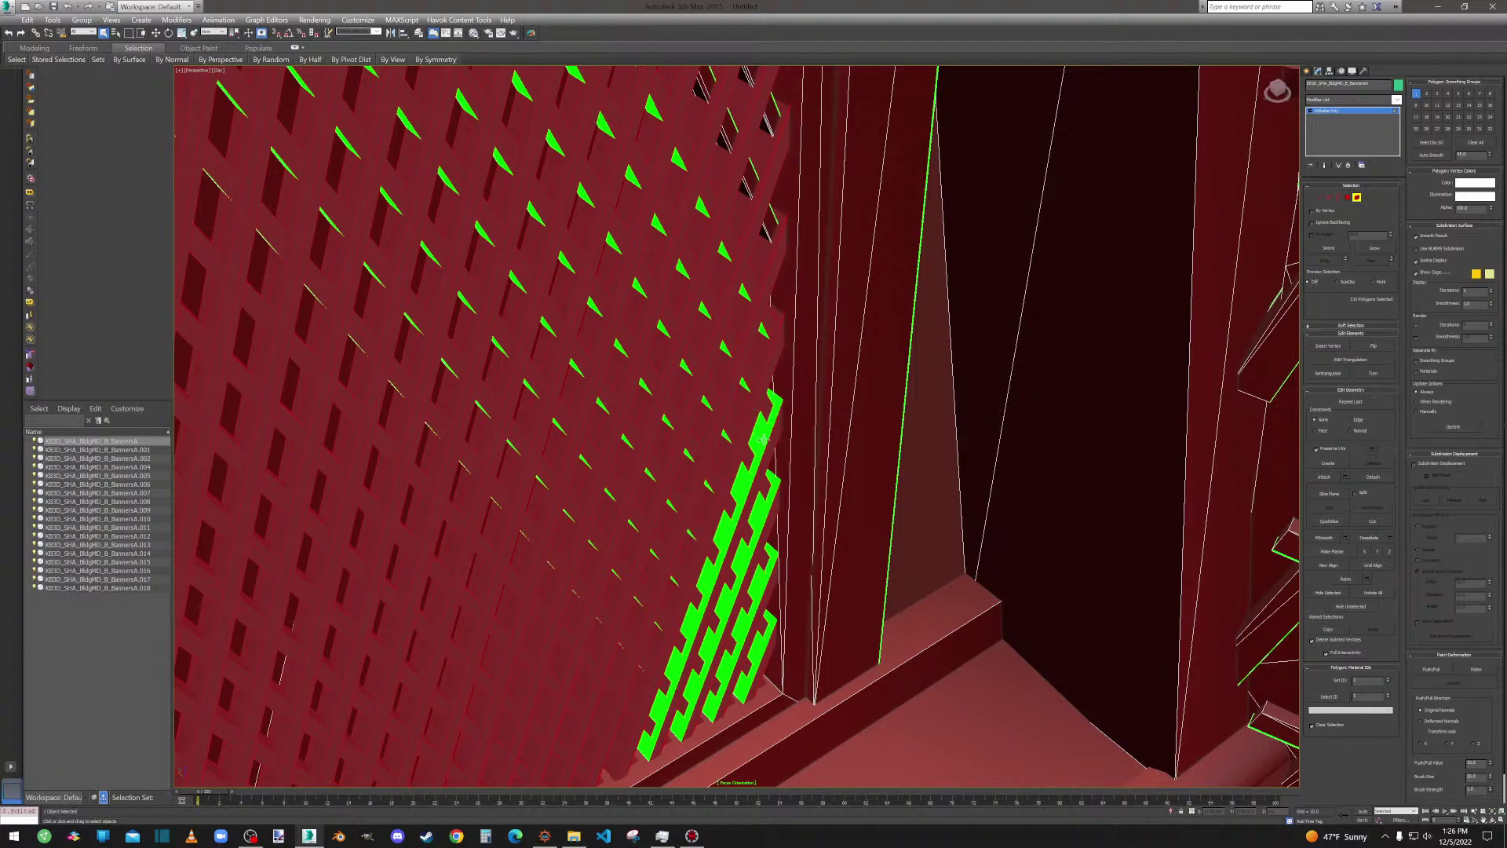
Add the last short flipped rising slats in the panel's lower right corner to the selection.
key(ctrl+Page_Down)
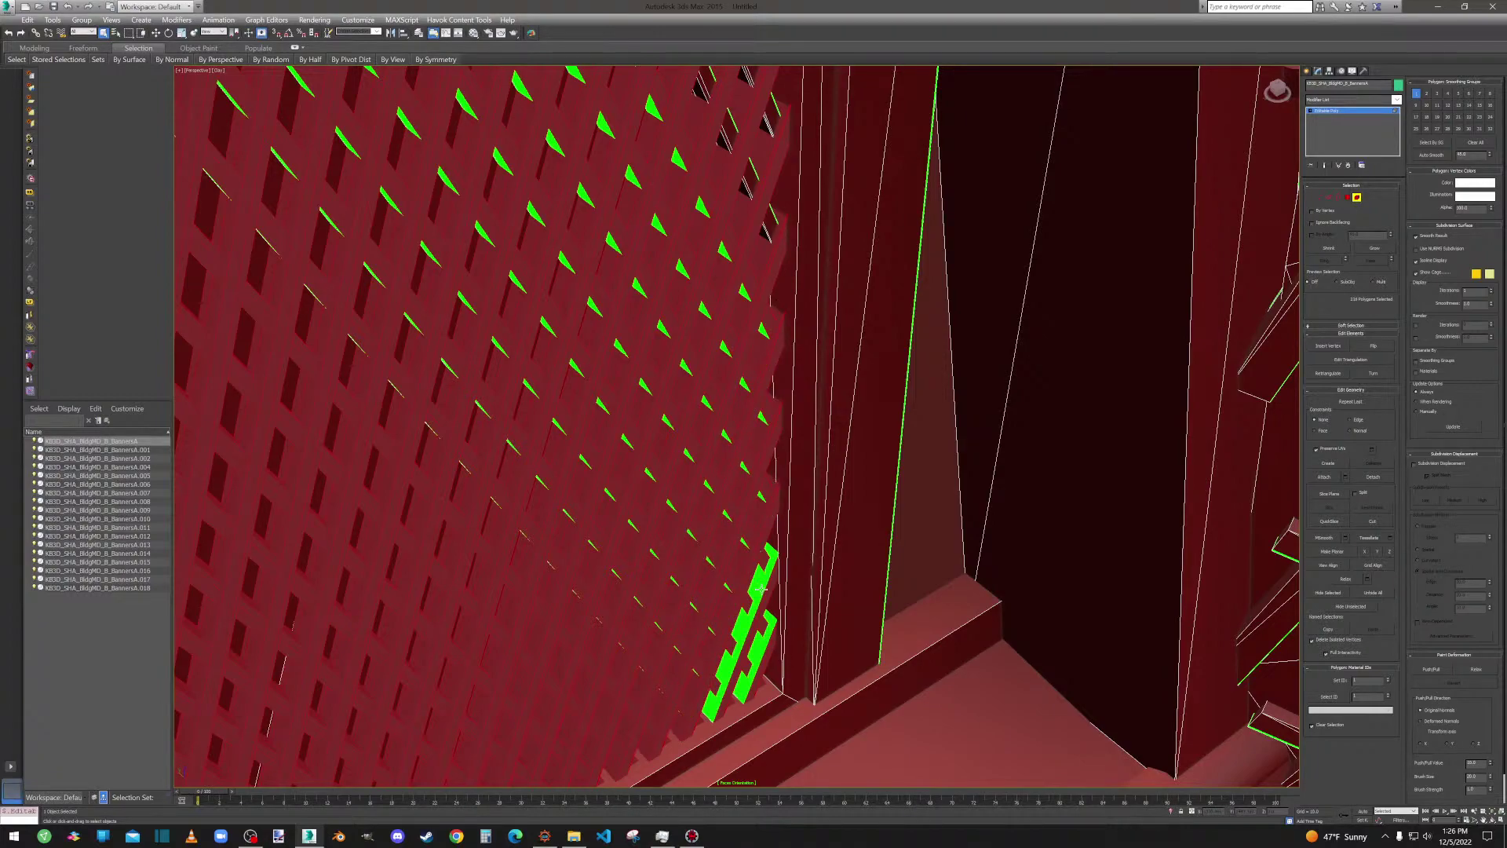
key(ctrl+Page_Down)
ctrl+click(759, 655)
scroll(725, 445, down, 2)
mouse_move(725, 445)
alt+middle_down()
mouse_move(793, 424)
mouse_move(833, 353)
mouse_move(740, 447)
alt+middle_up()
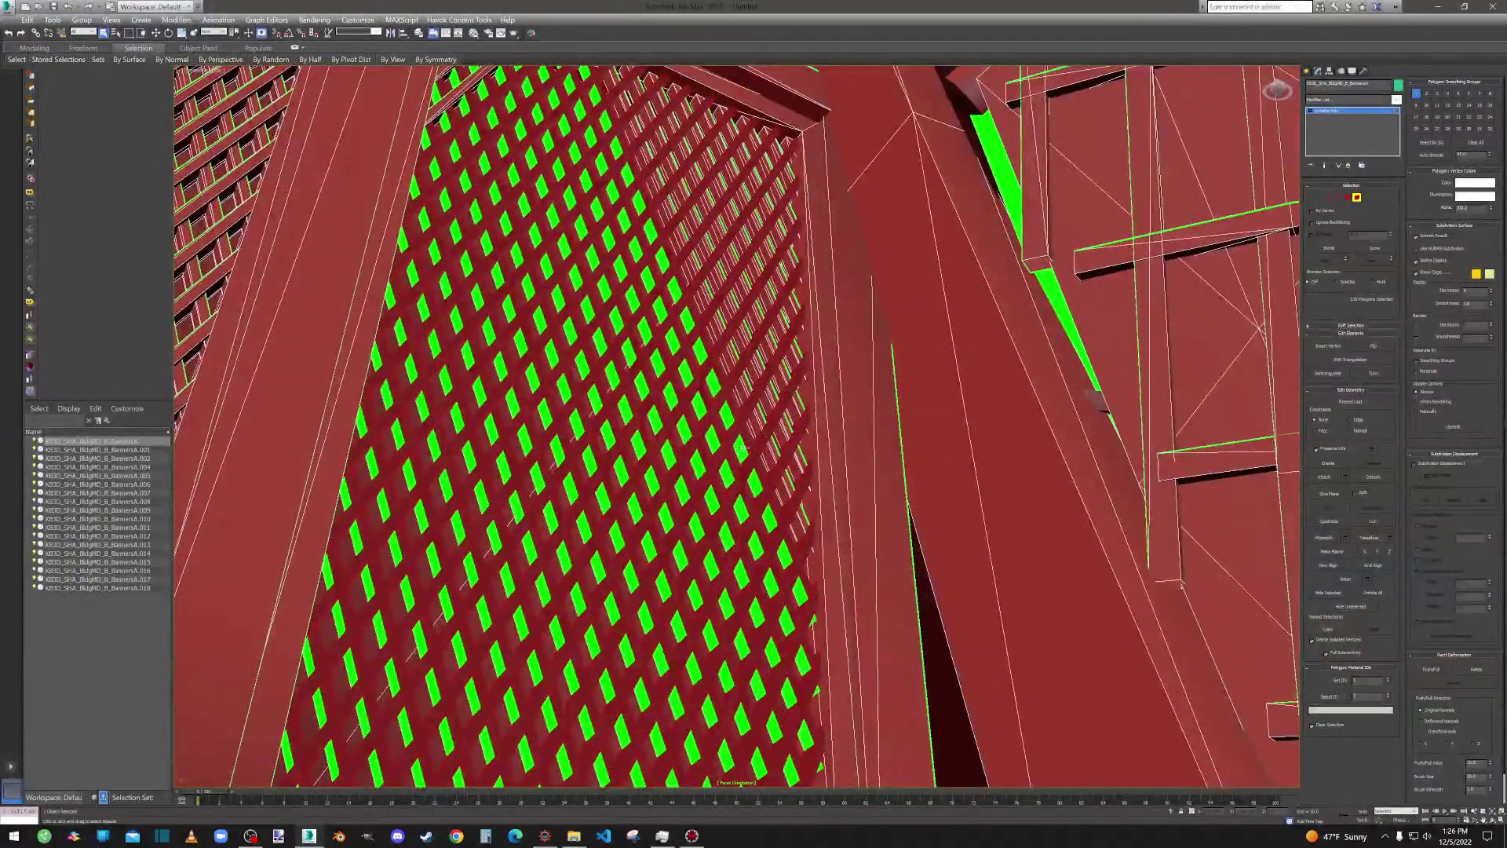
Add the flipped falling slats between the panel's upper right part and its middle to the selection.
ctrl+click(713, 439)
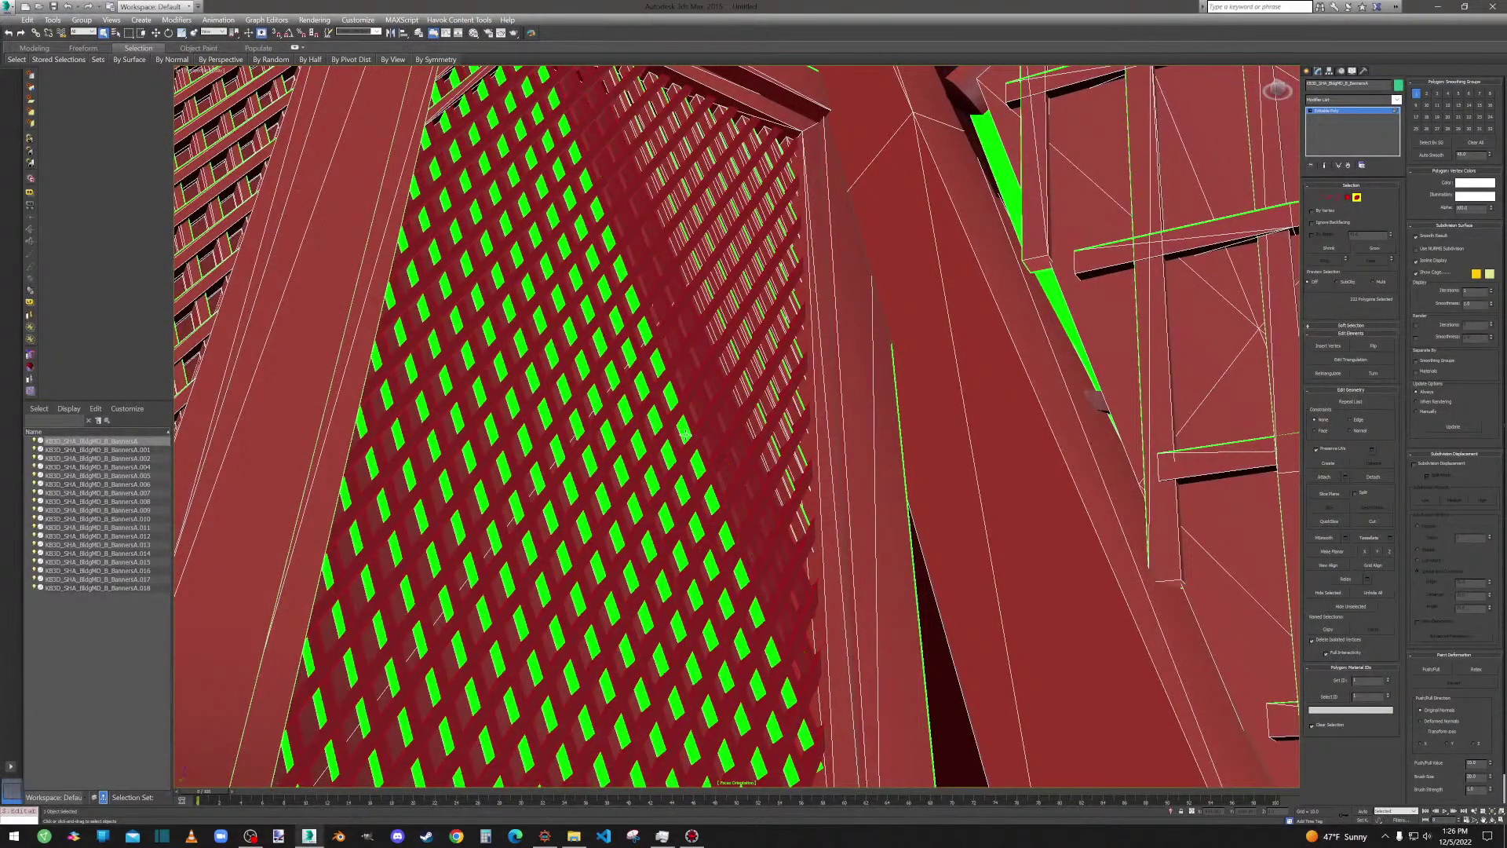
ctrl+click(685, 434)
ctrl+click(656, 416)
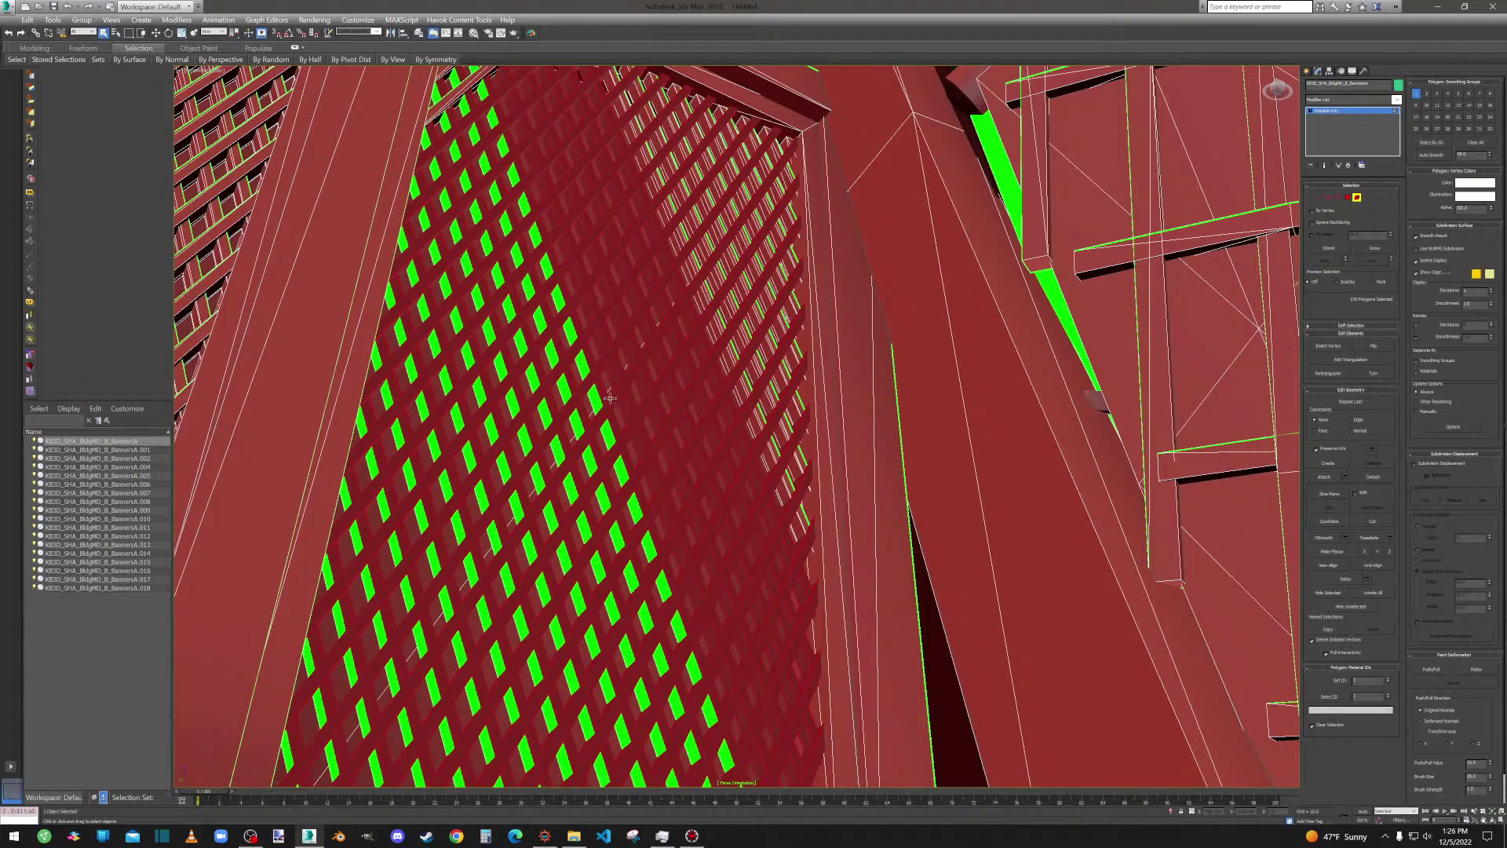
ctrl+click(595, 396)
ctrl+click(569, 398)
Add the next flipped falling slats just past the panel's middle, undoing and repeating one of the picks.
scroll(616, 463, up, 5)
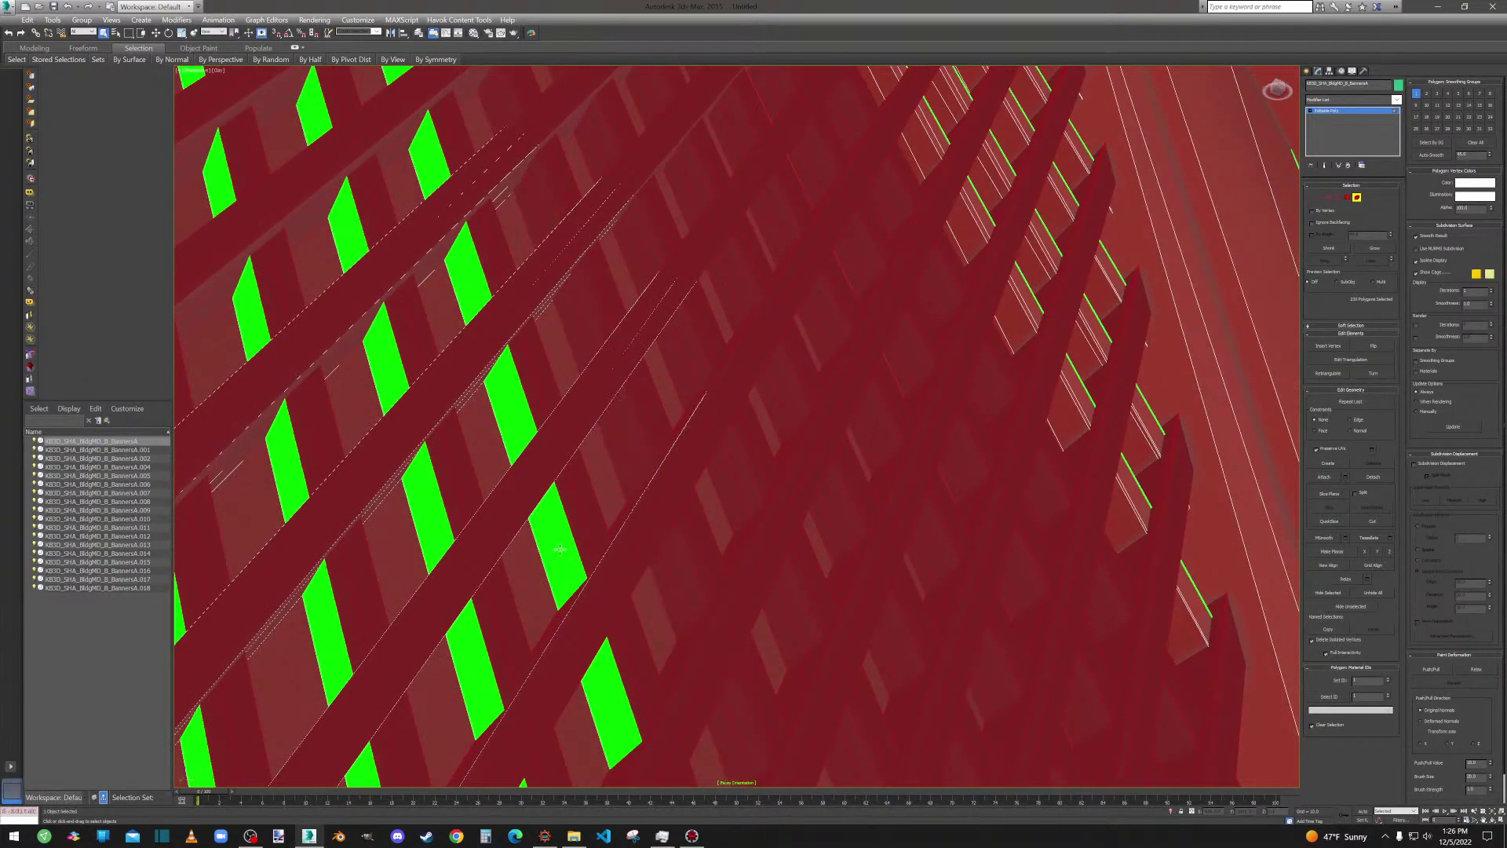
ctrl+click(559, 549)
ctrl+click(425, 498)
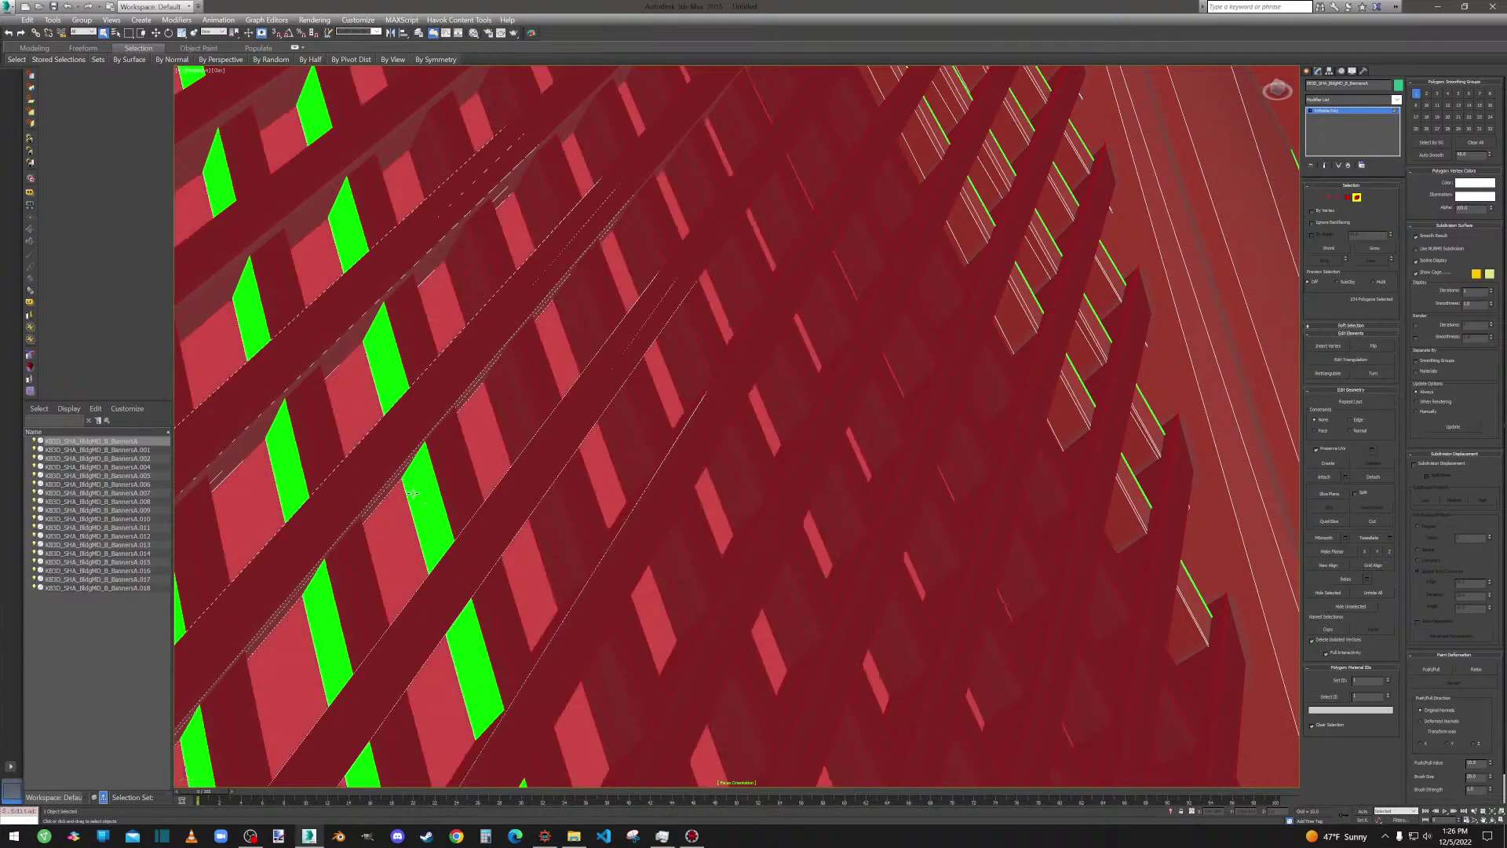
key(ctrl+z)
ctrl+click(432, 544)
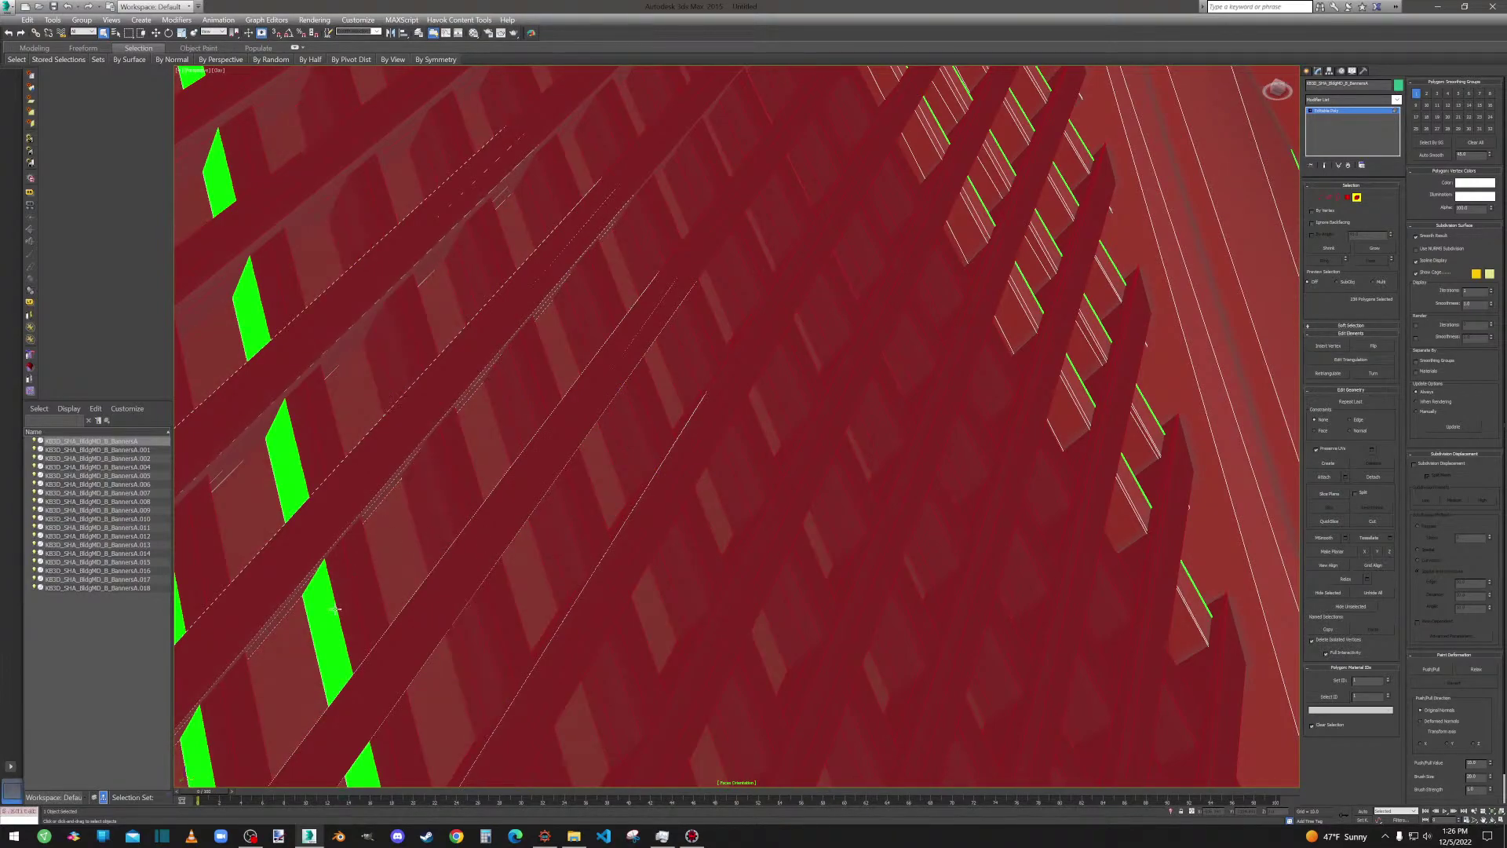
ctrl+click(331, 672)
middle_drag(338, 668, 845, 247)
Add three more flipped falling slats toward the panel's lower left part to the selection.
ctrl+click(764, 387)
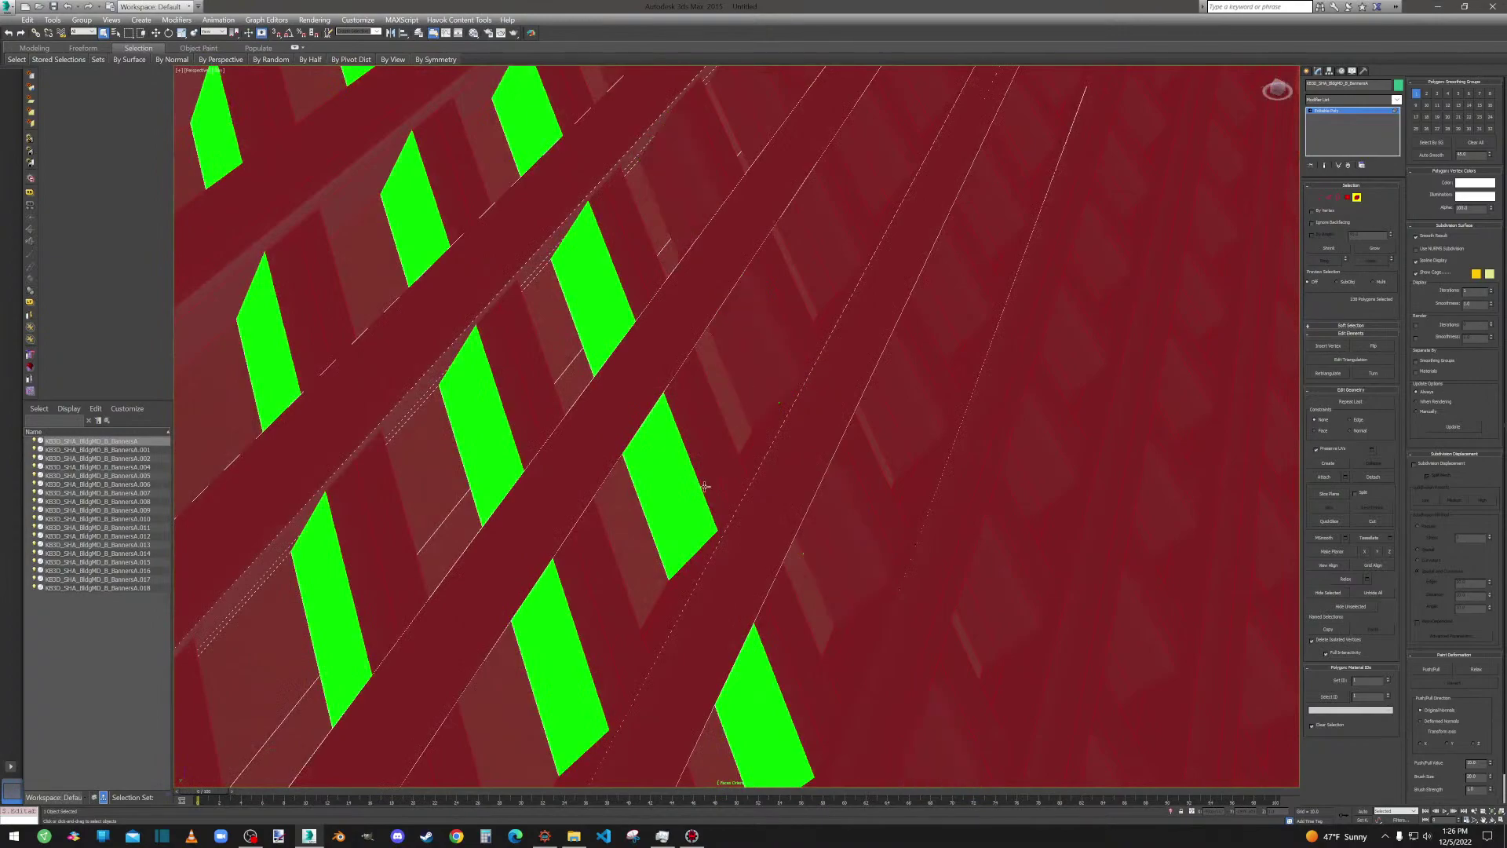
ctrl+click(674, 528)
ctrl+click(579, 692)
middle_drag(624, 616, 871, 299)
scroll(774, 377, down, 3)
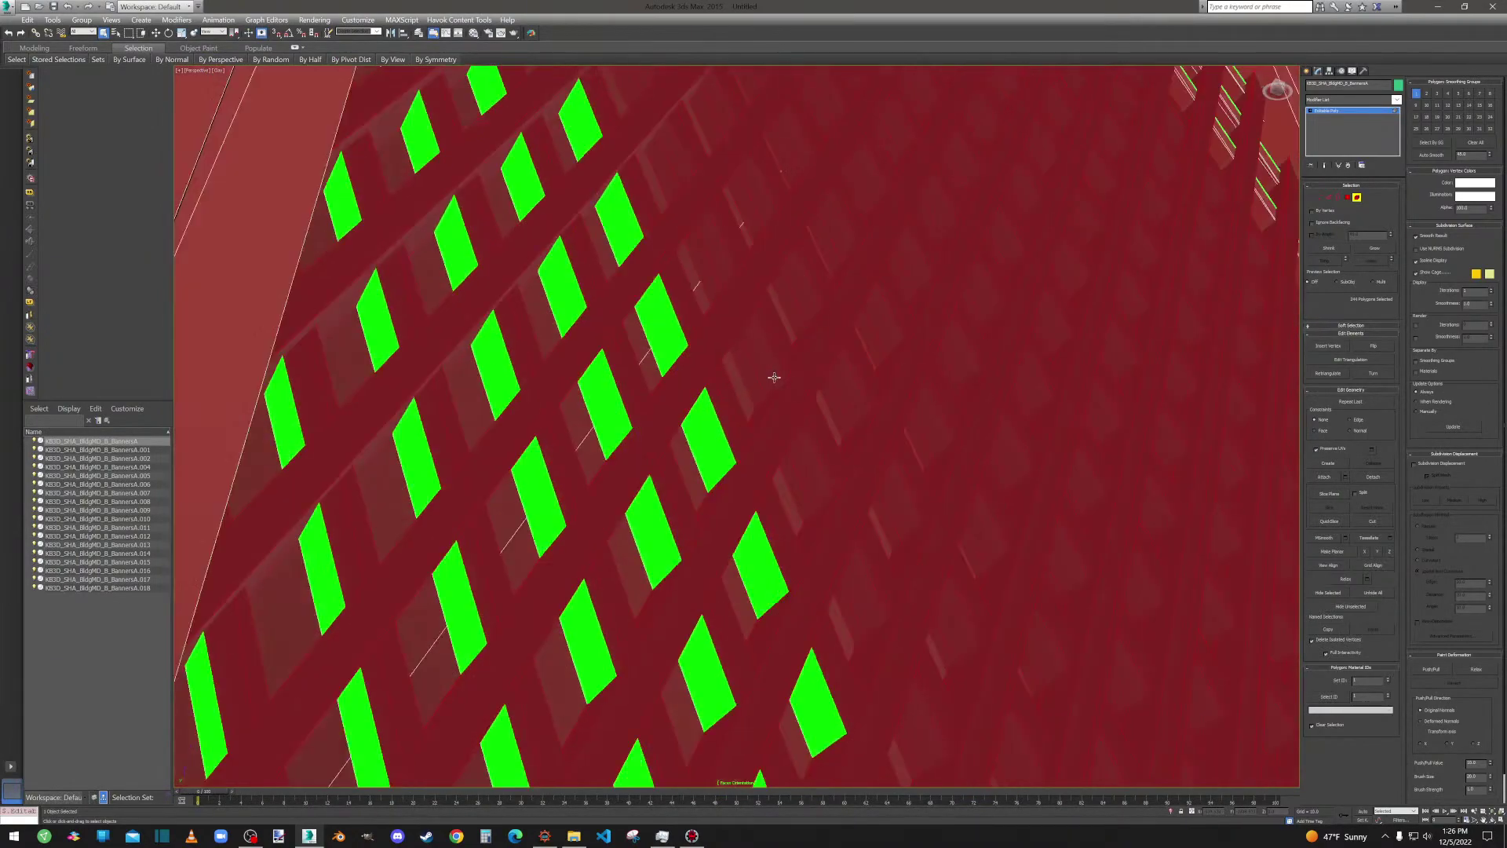
Undo the last slat pick and re-add it together with the following falling slats near the panel's left edge.
key(ctrl+z)
ctrl+click(707, 474)
ctrl+click(665, 563)
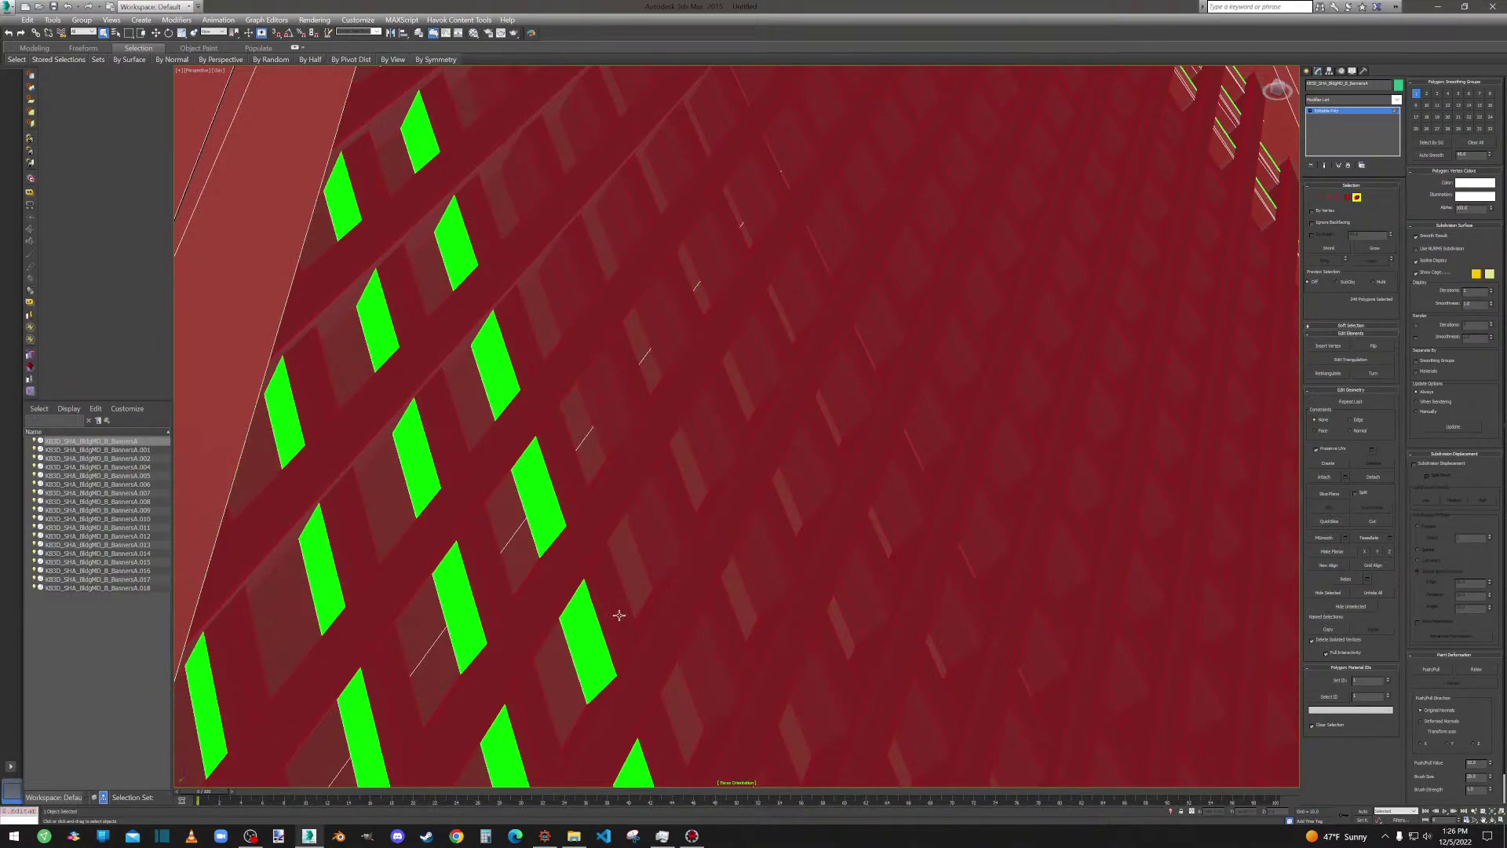
ctrl+click(598, 663)
ctrl+click(512, 767)
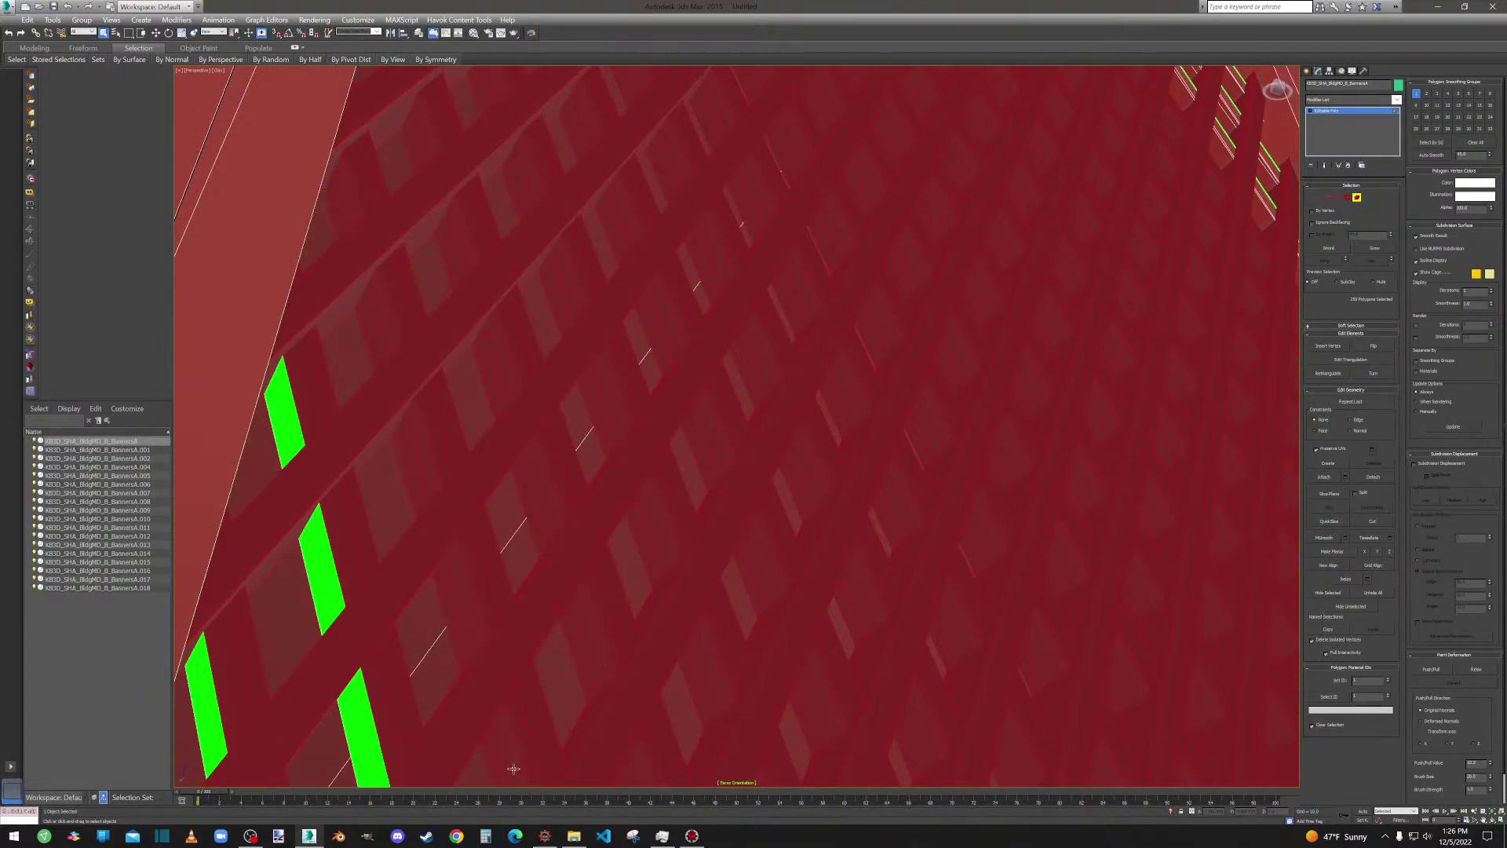
Add the remaining short flipped slats in the panel's lower left corner to the selection.
scroll(733, 387, up, 5)
scroll(714, 505, down, 5)
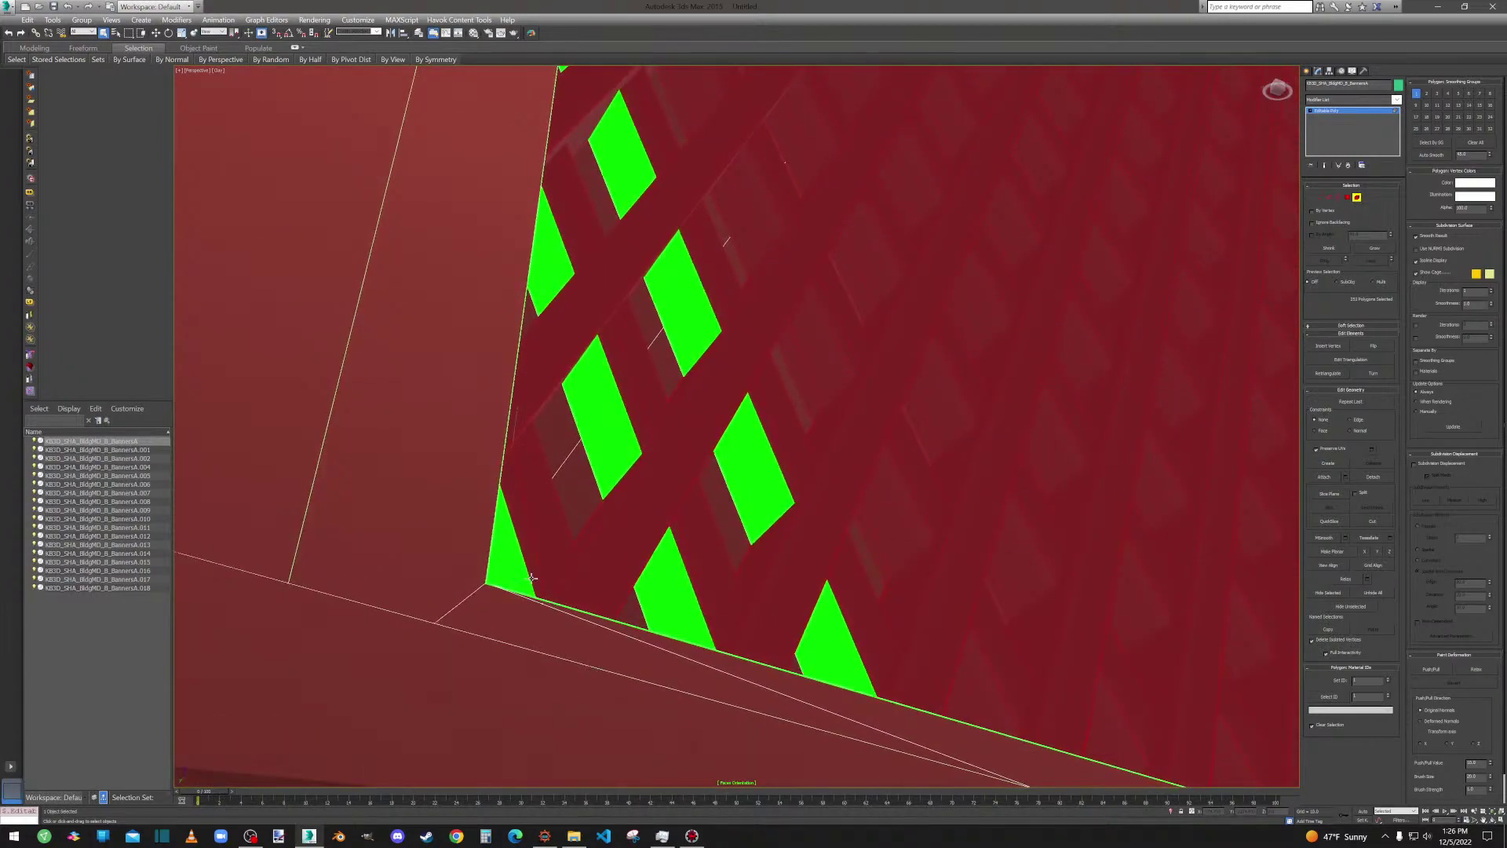
ctrl+click(505, 563)
ctrl+click(605, 416)
ctrl+click(701, 301)
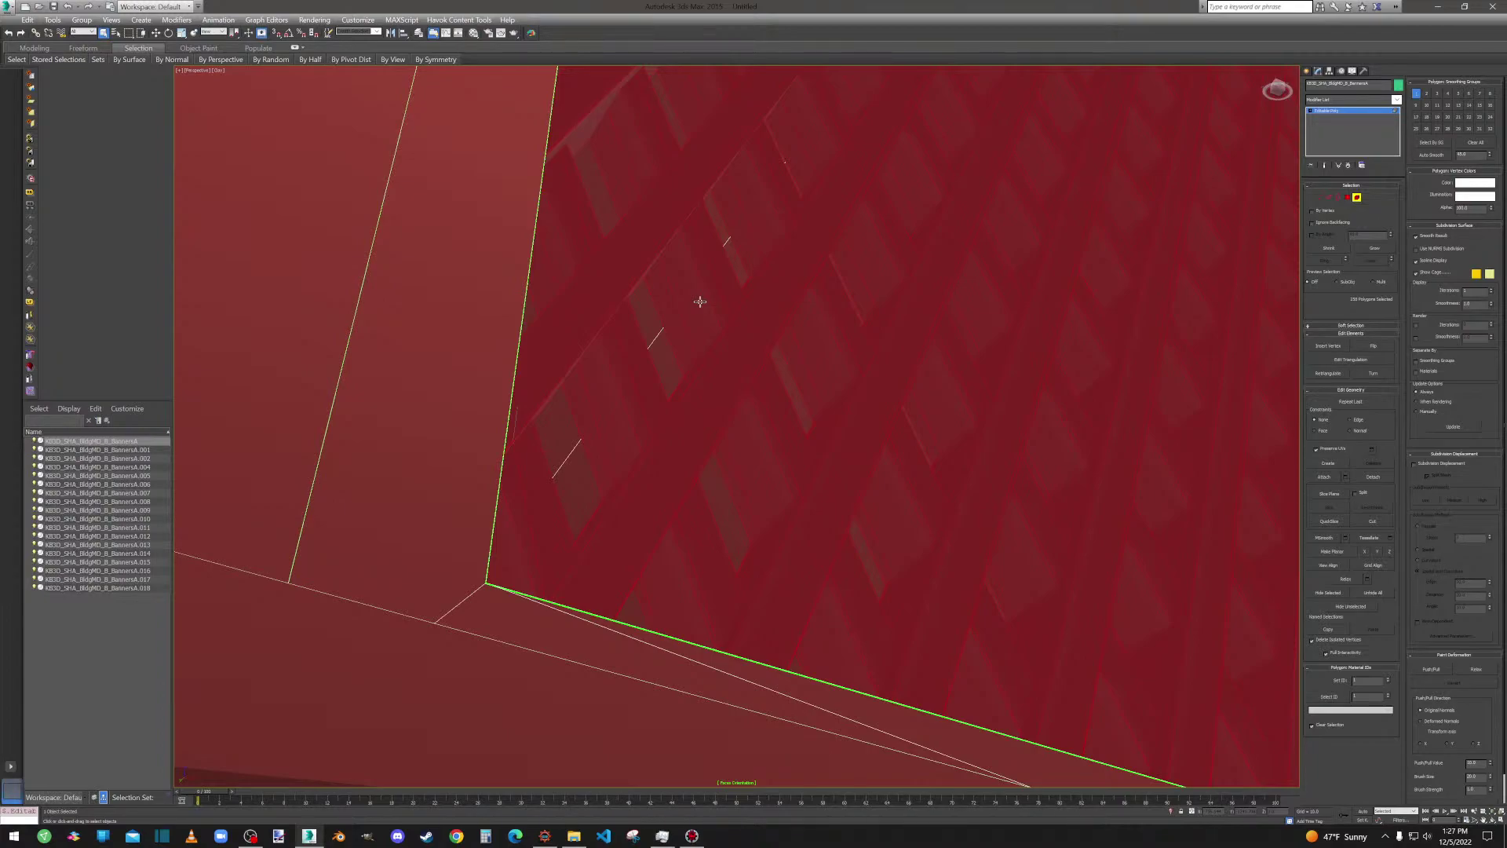
Flip the selected lattice slats at polygon level and clear the selection.
scroll(712, 335, down, 3)
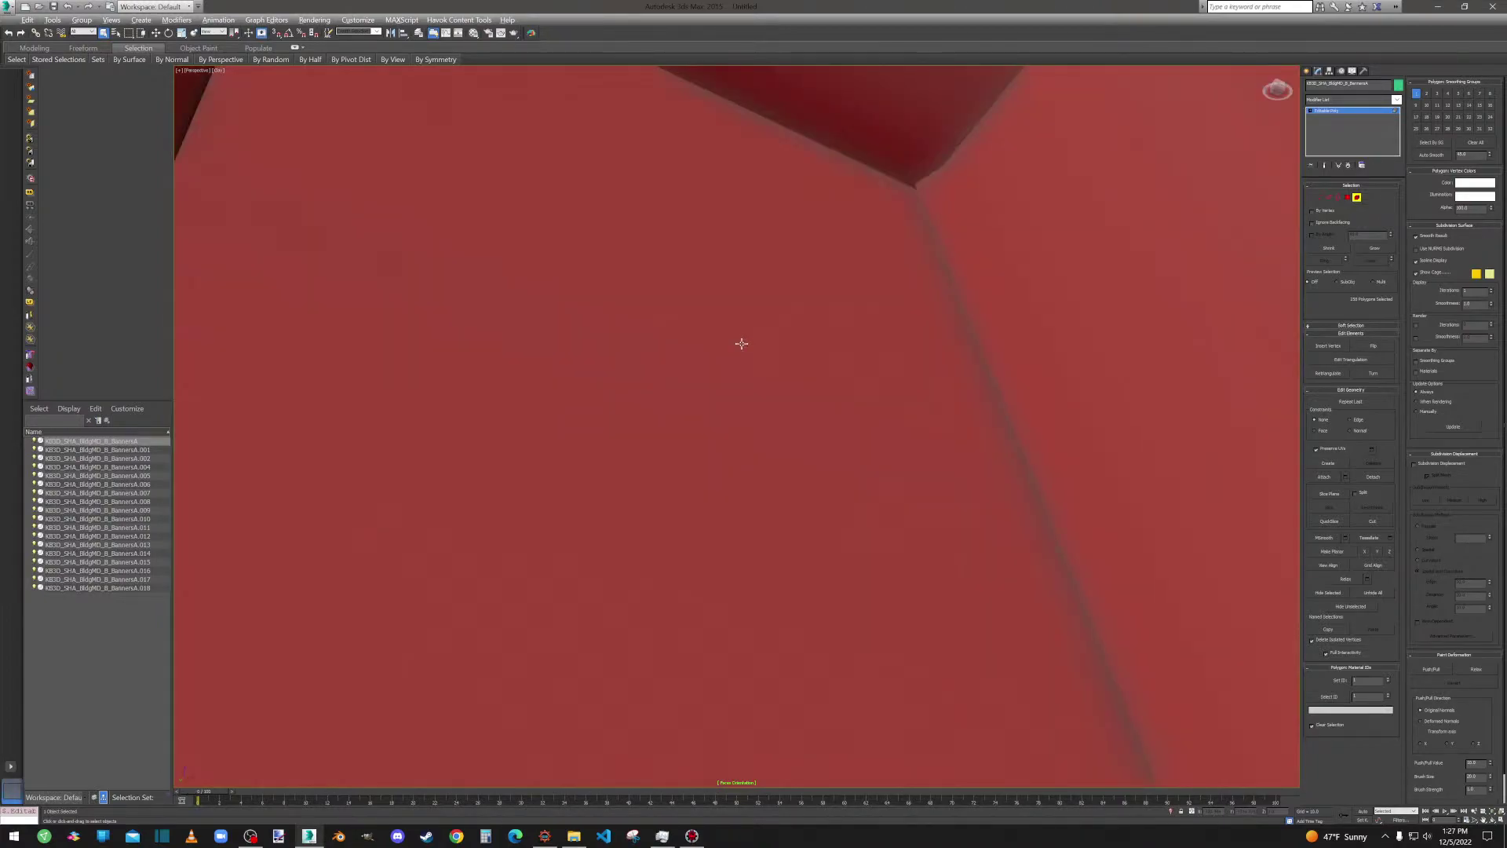
scroll(742, 343, down, 6)
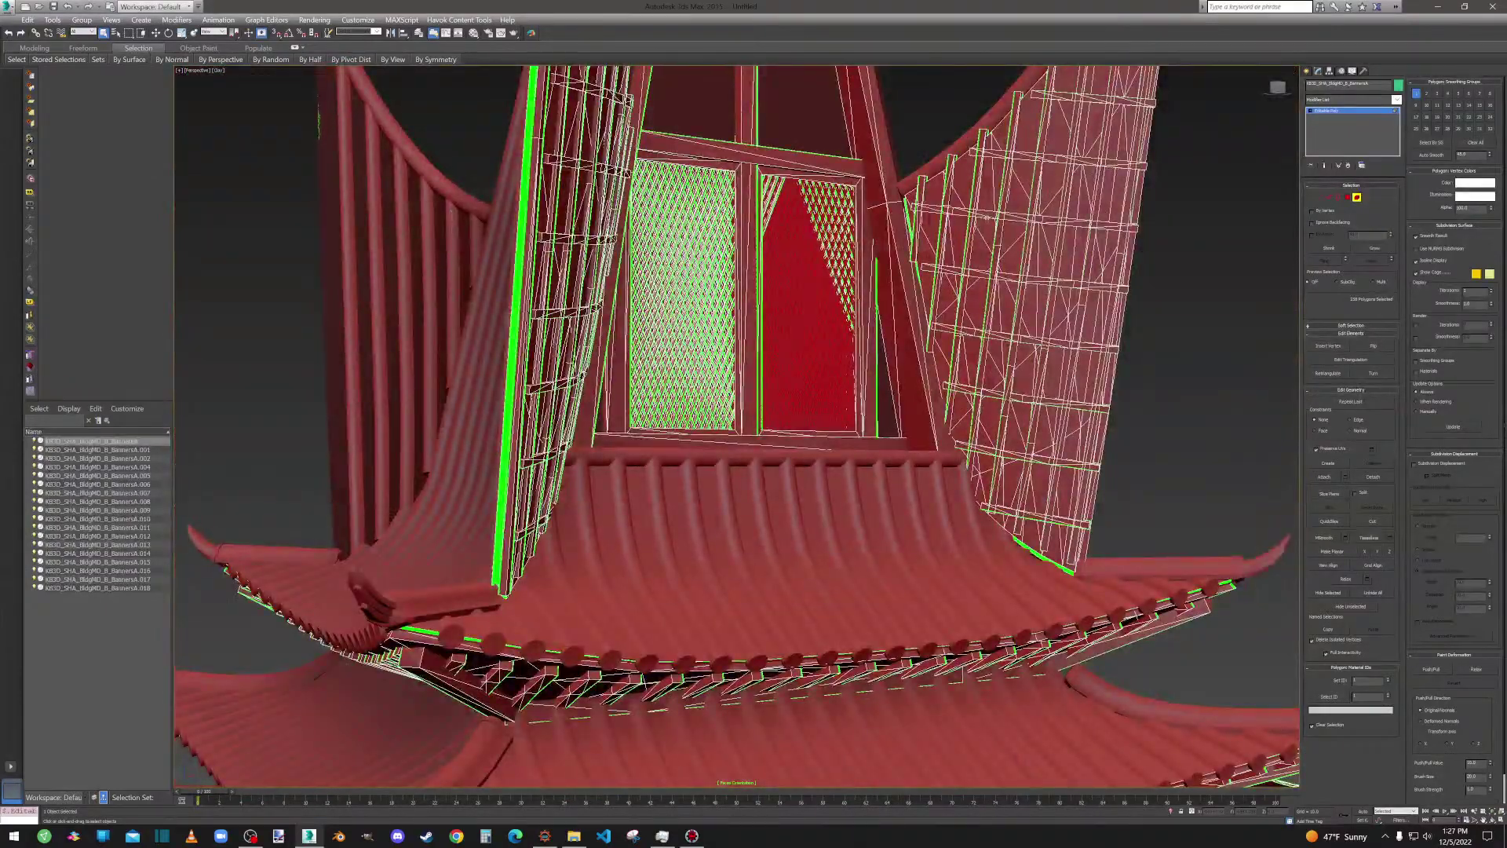
alt+middle_drag(793, 330, 879, 239)
scroll(881, 237, up, 5)
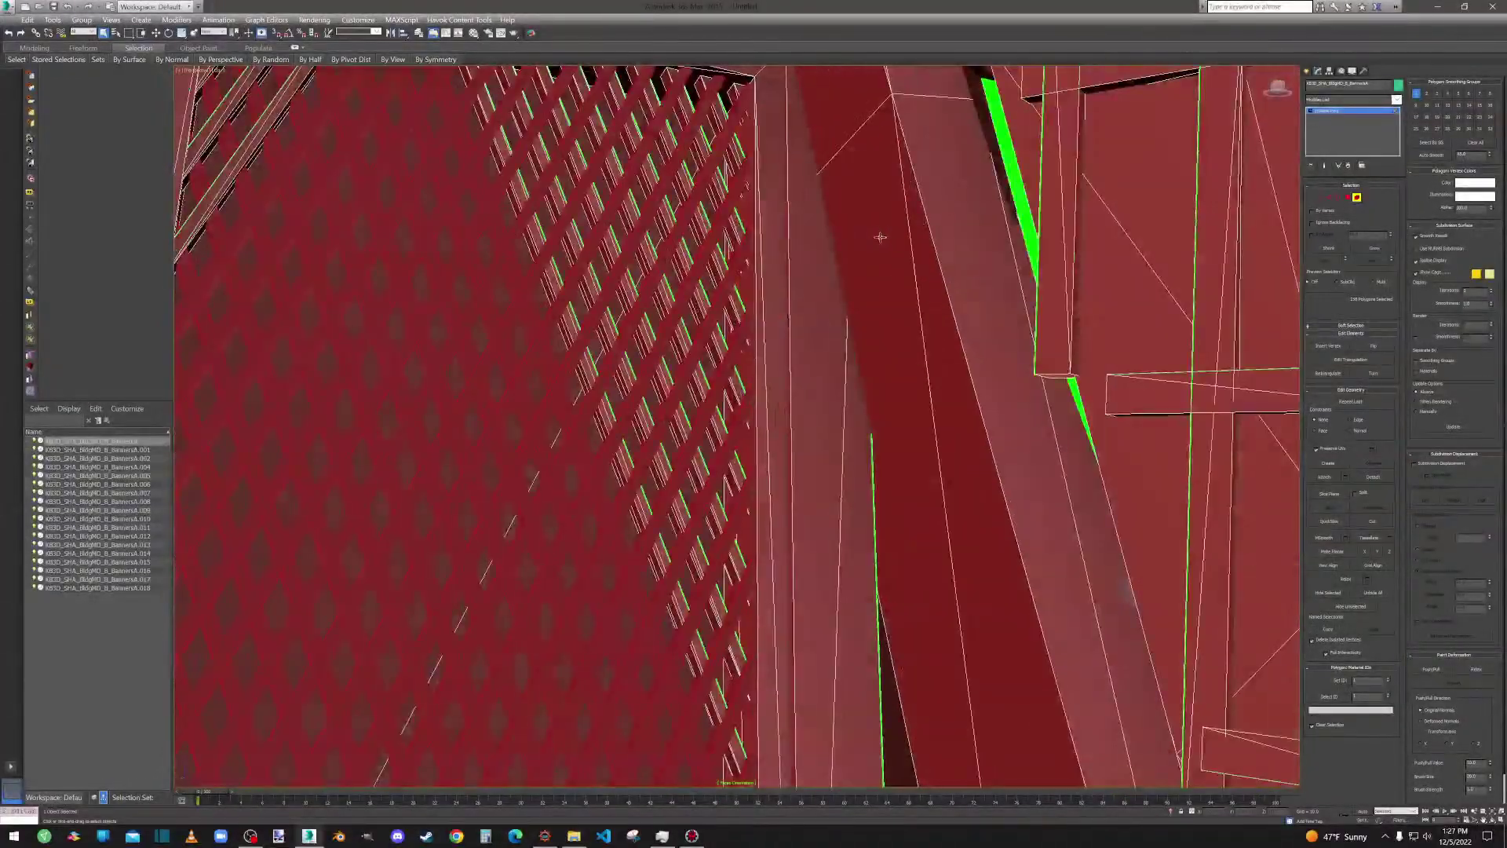
click(1347, 197)
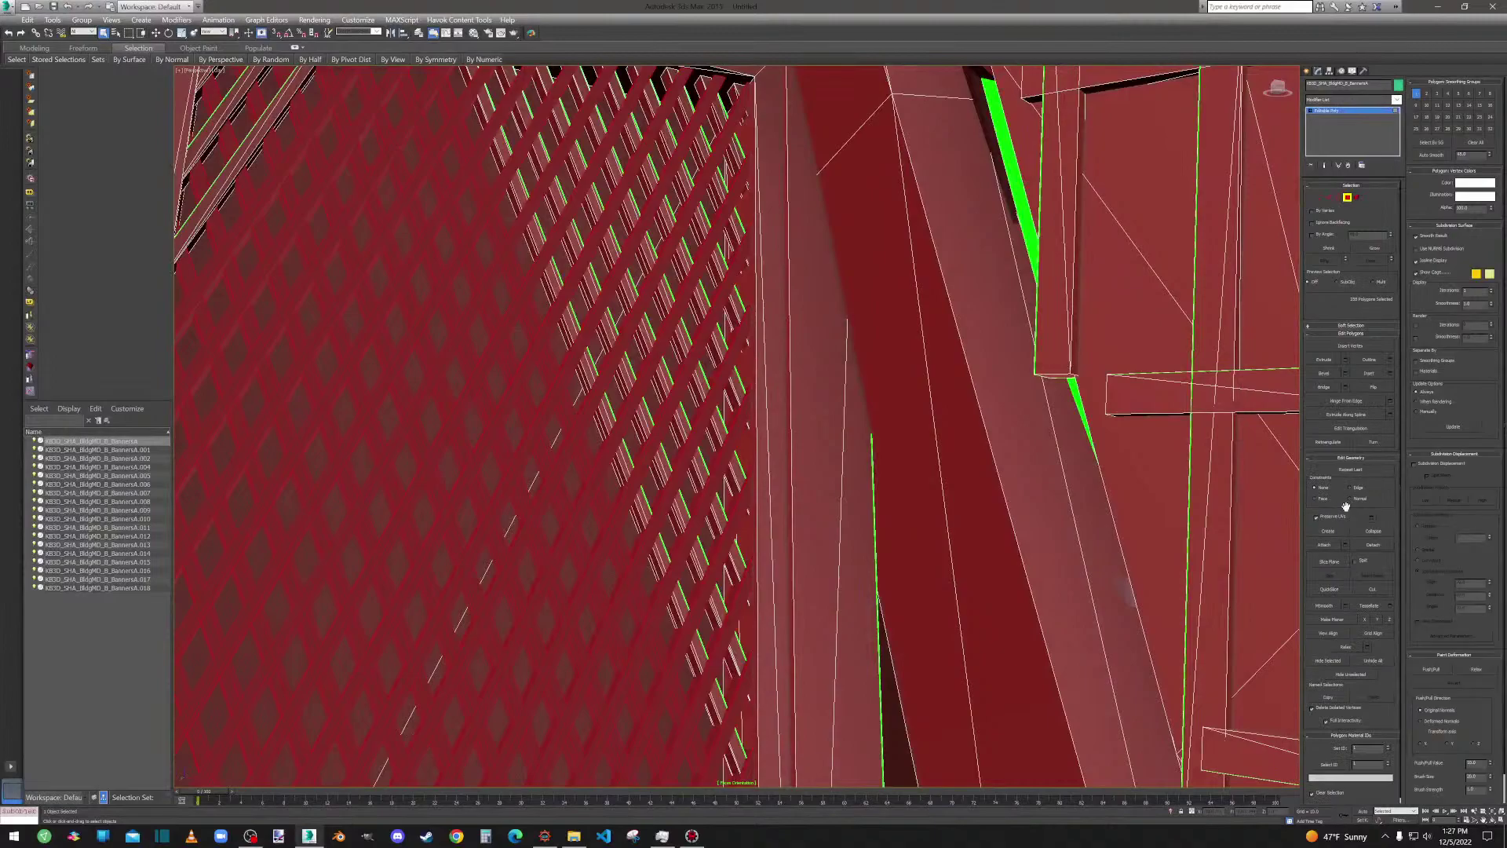
scroll(712, 219, down, 6)
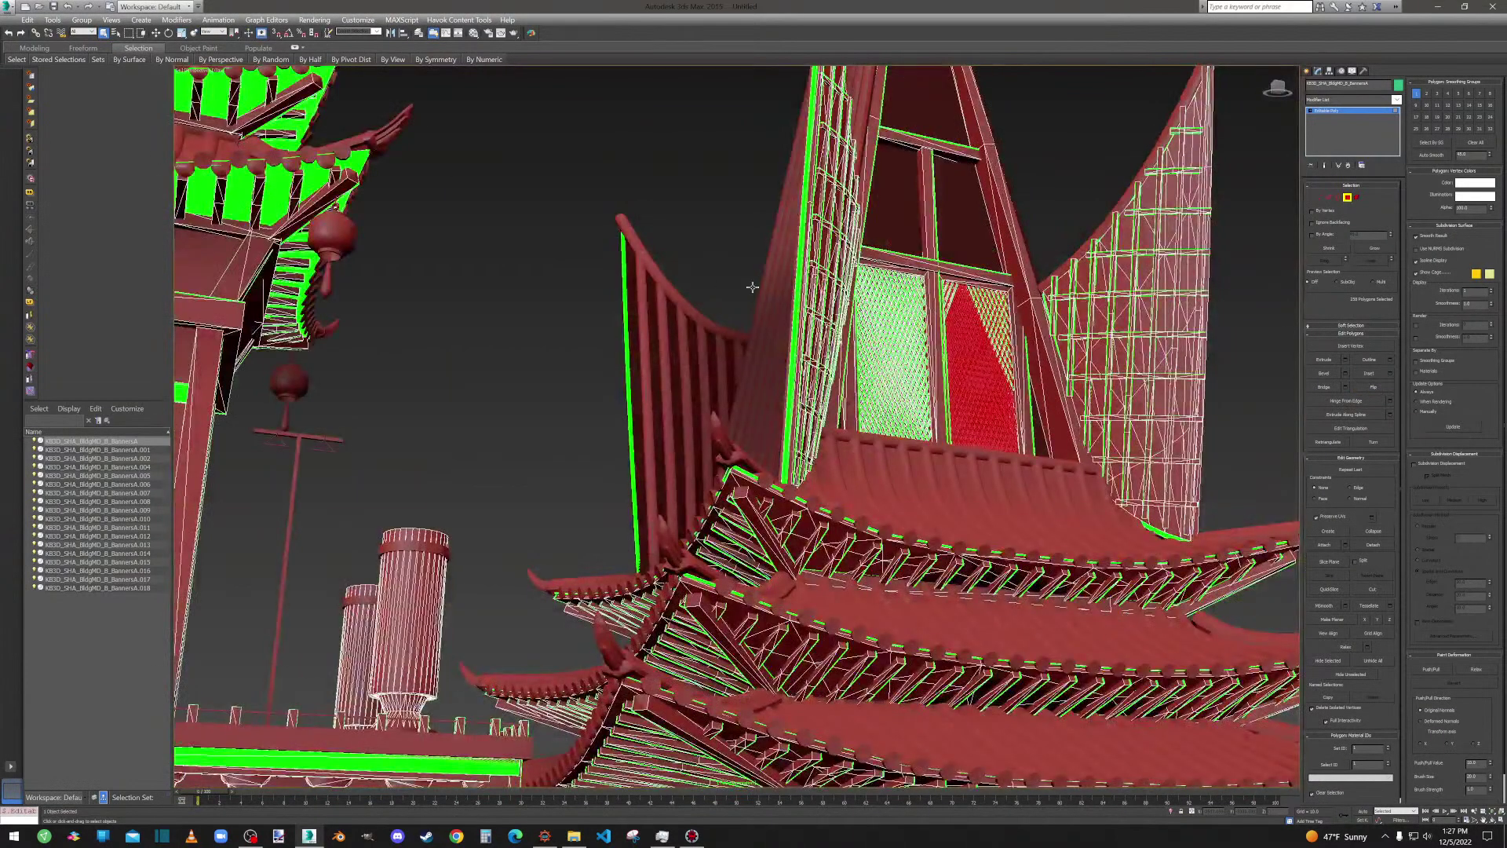
click(708, 213)
Leave the lattice object and open the tiled roof object with the inverted wing surfaces for element-level editing.
click(1357, 199)
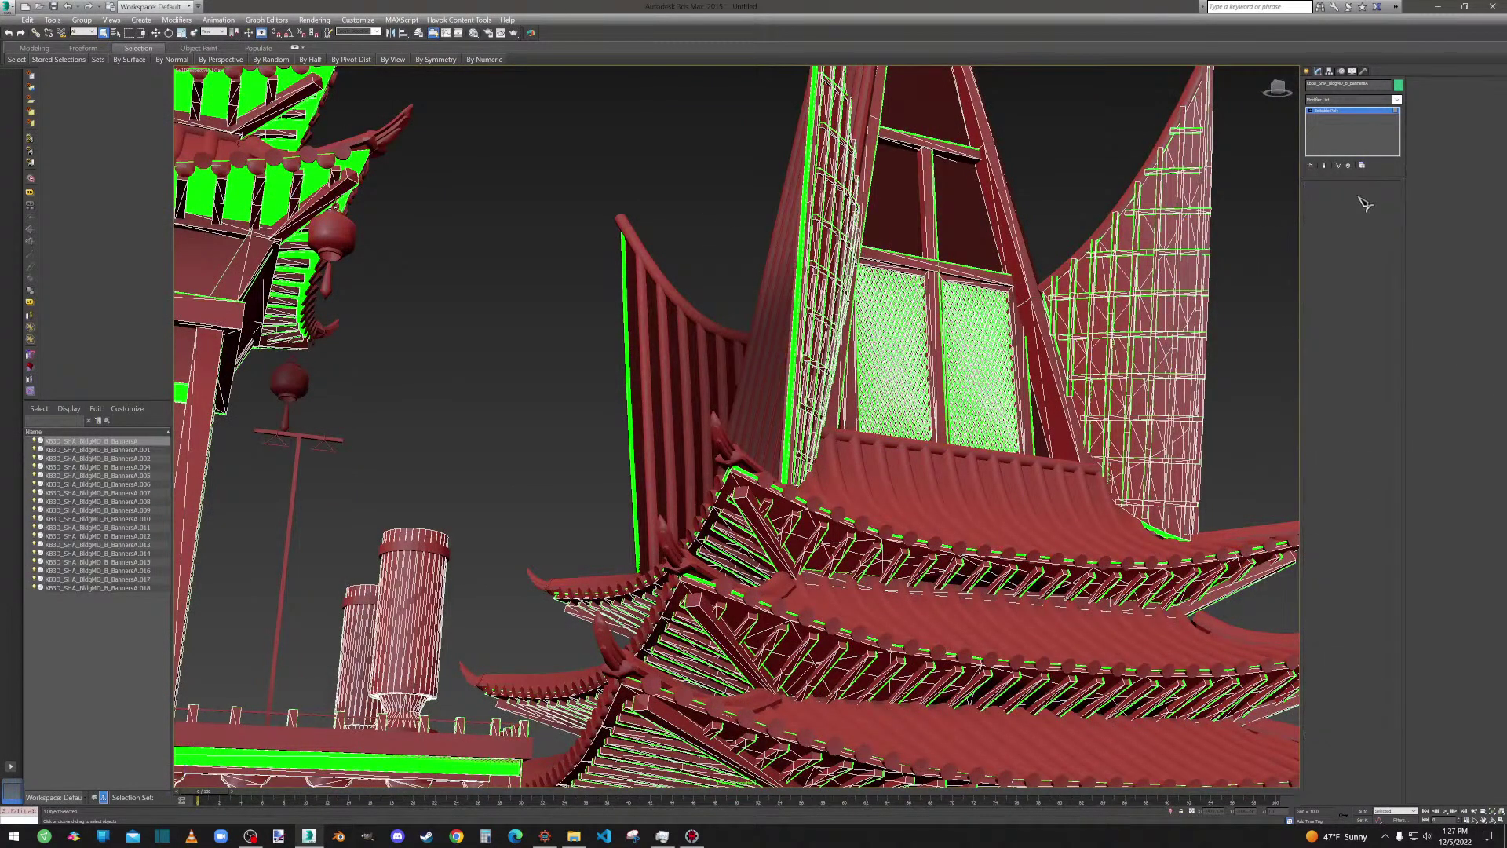
alt+middle_drag(927, 377, 911, 420)
scroll(940, 444, up, 4)
scroll(988, 407, down, 6)
scroll(994, 409, down, 4)
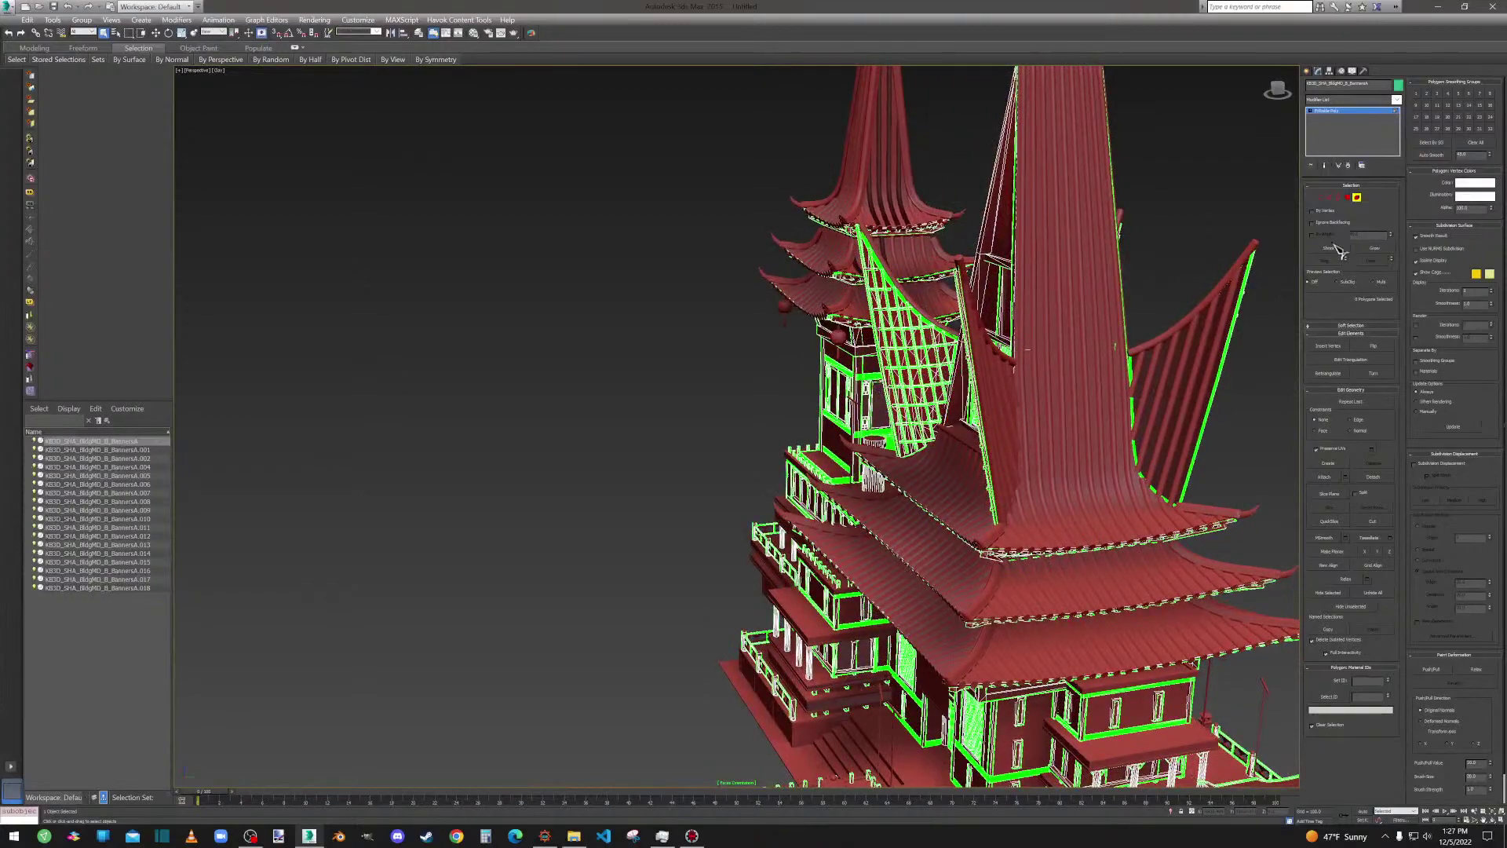
click(1357, 197)
click(1195, 337)
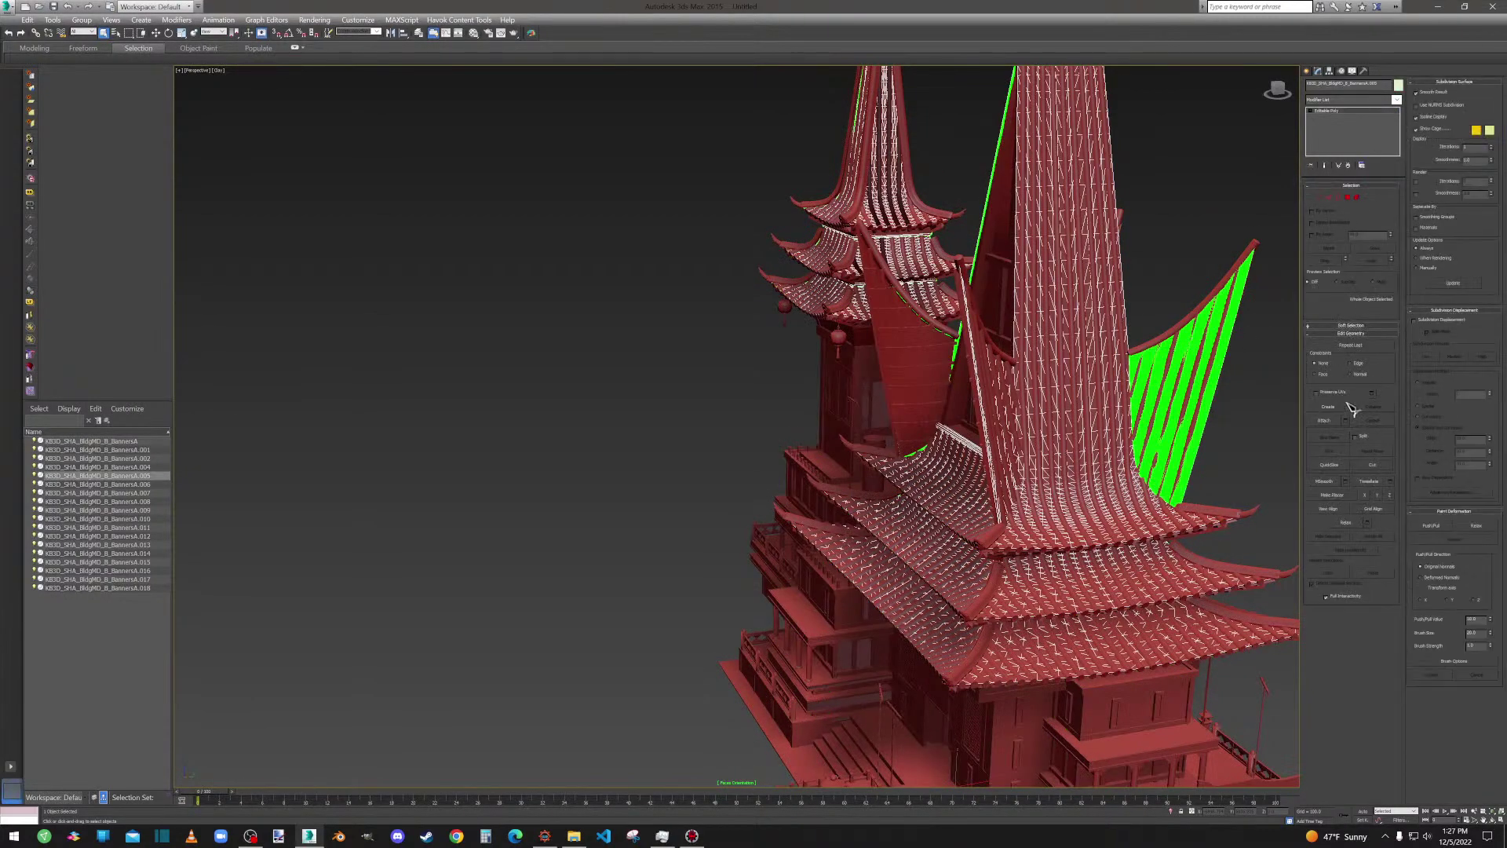
click(1358, 197)
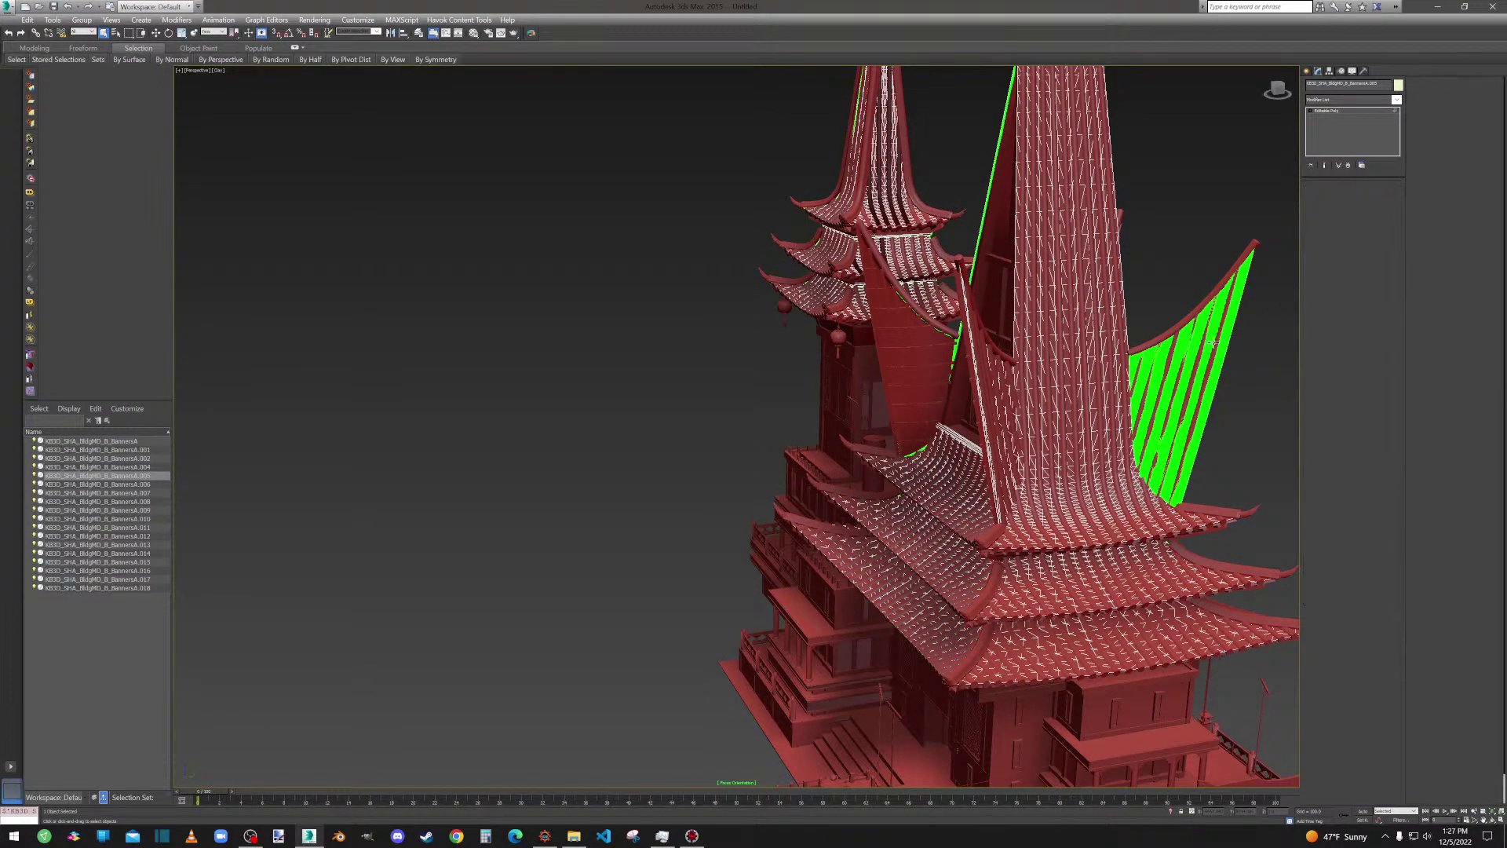
Select the inverted infill surfaces of the curved roof wings around the large tower.
scroll(1202, 341, down, 10)
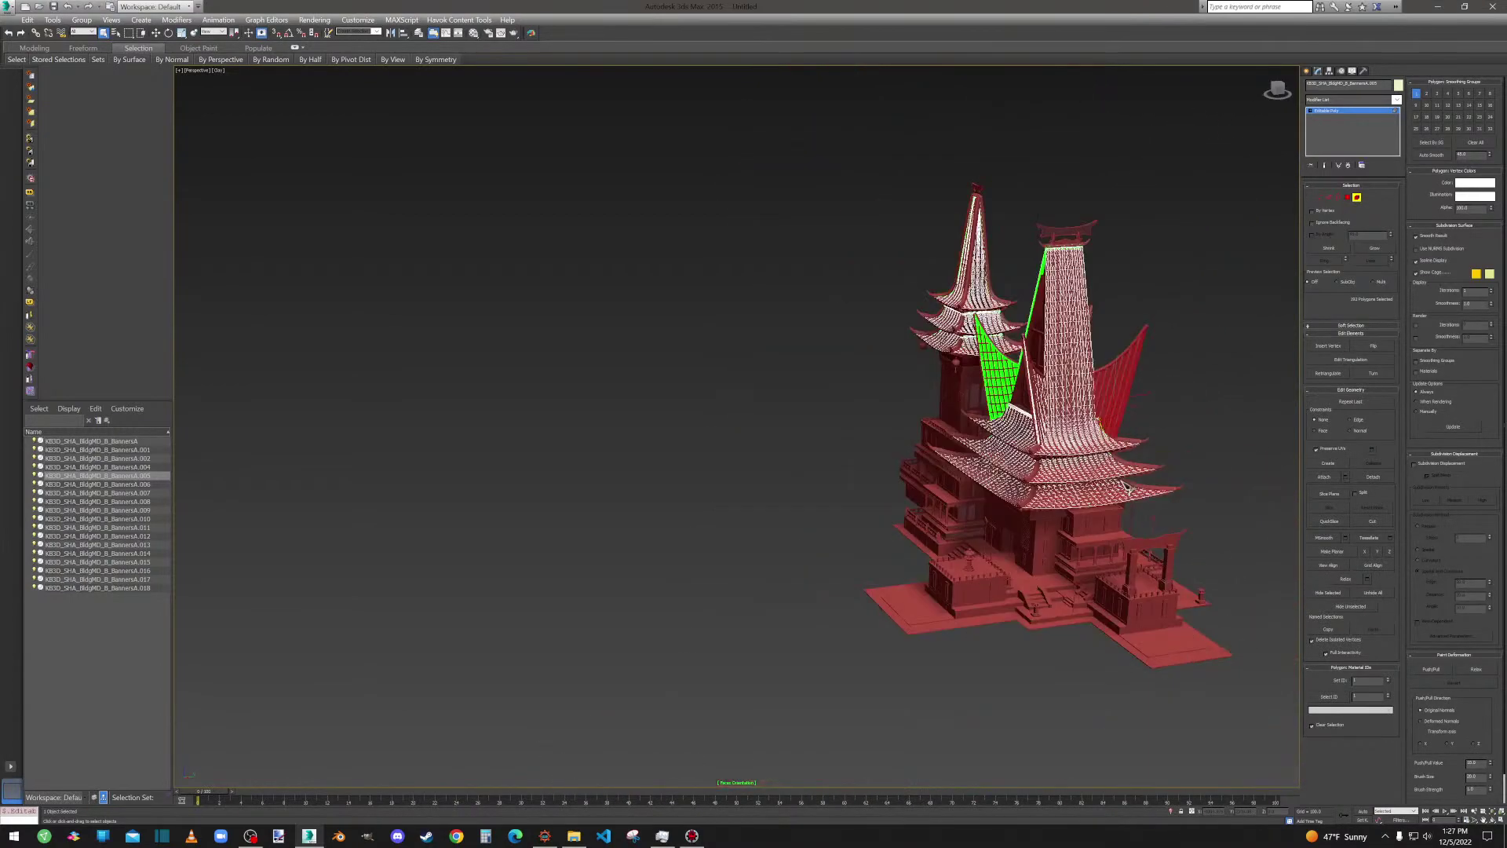
scroll(1079, 414, up, 10)
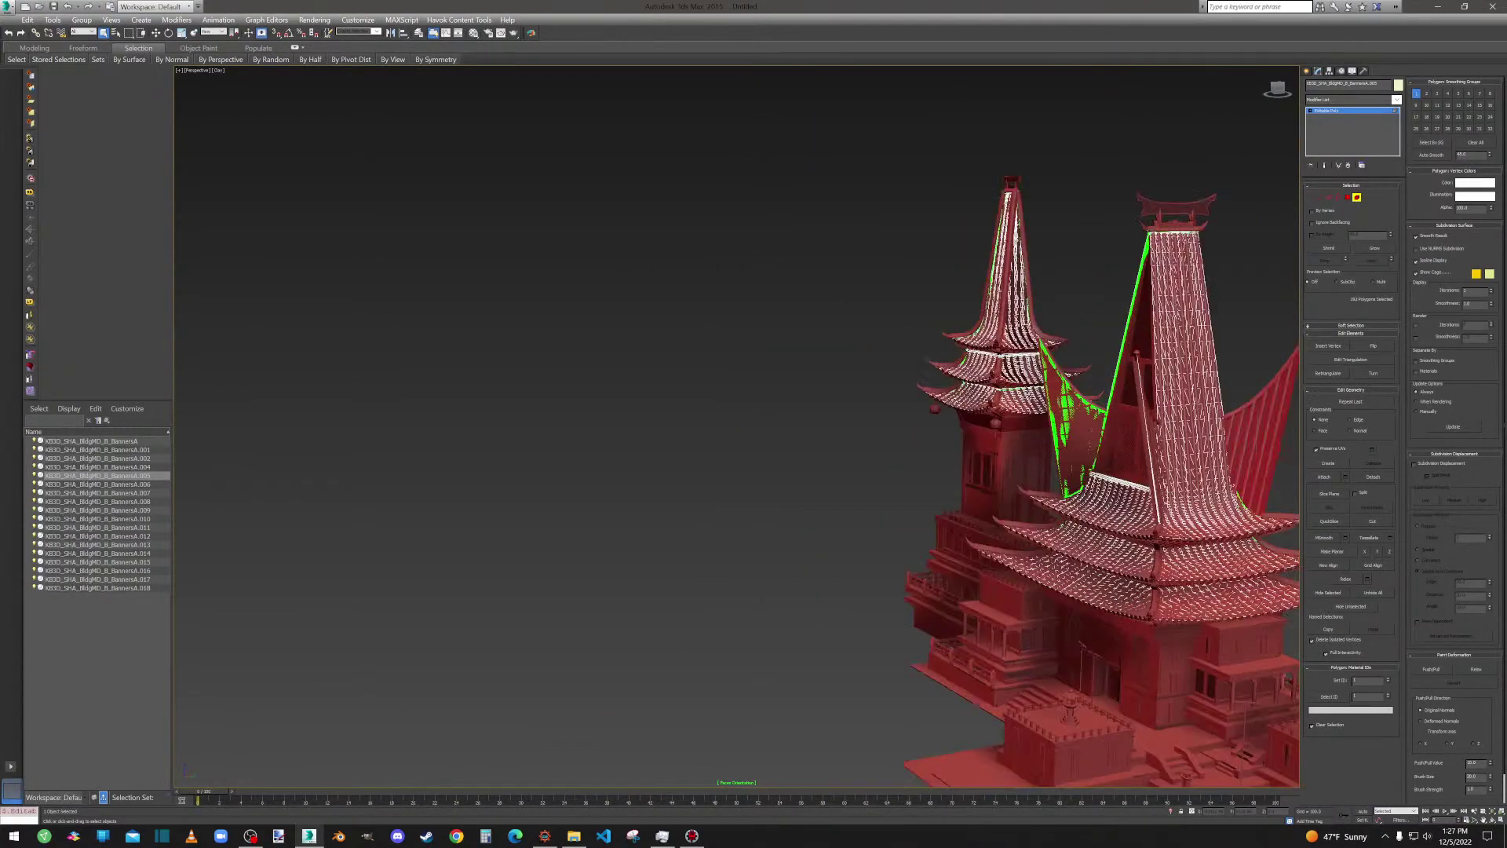
alt+middle_drag(1096, 421, 1015, 438)
scroll(1015, 438, down, 3)
scroll(796, 548, up, 8)
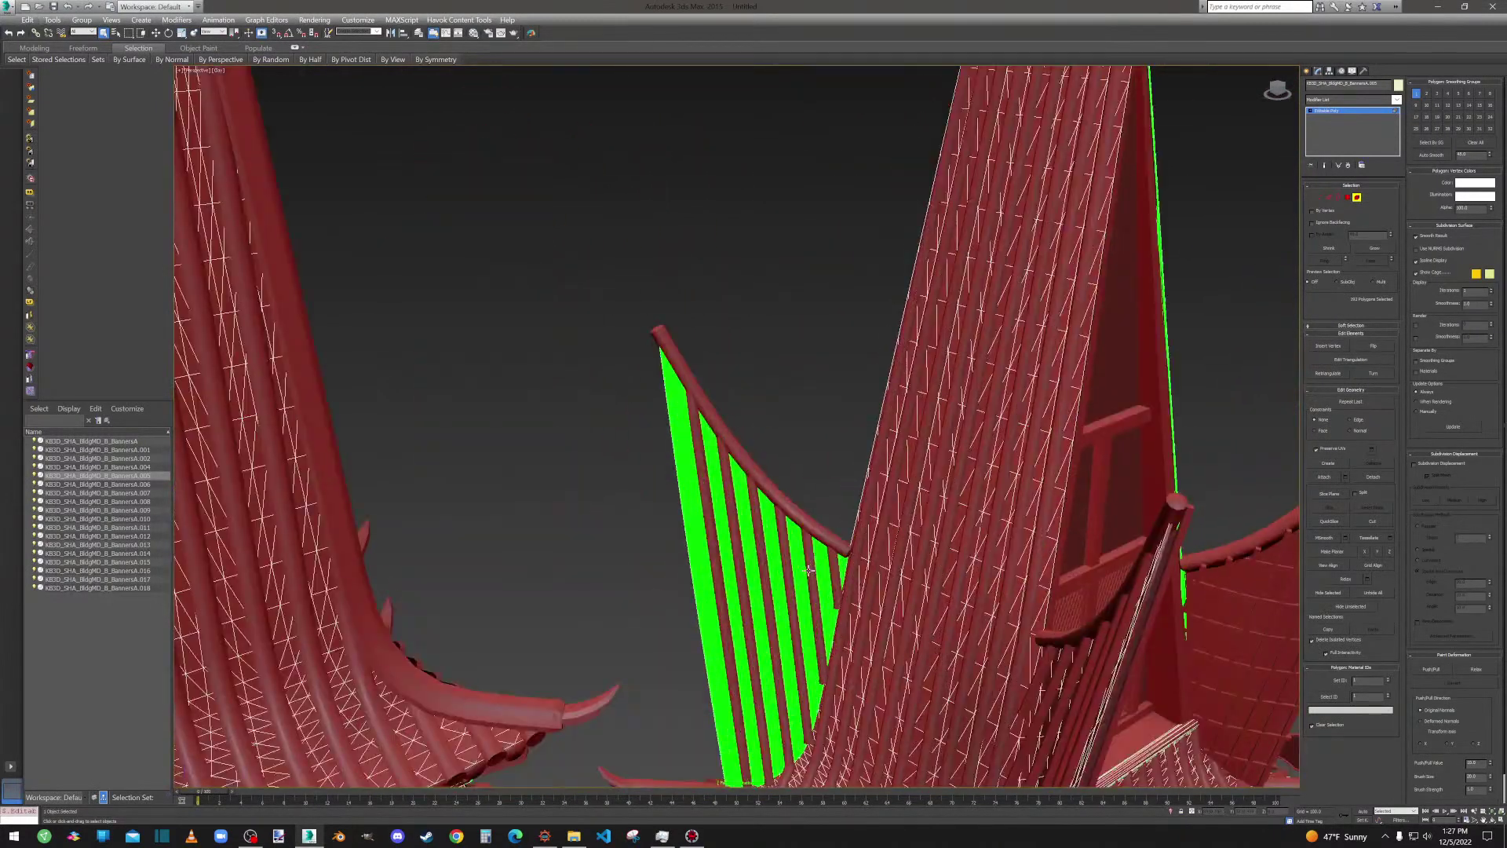
scroll(796, 549, down, 6)
alt+middle_drag(796, 549, 664, 535)
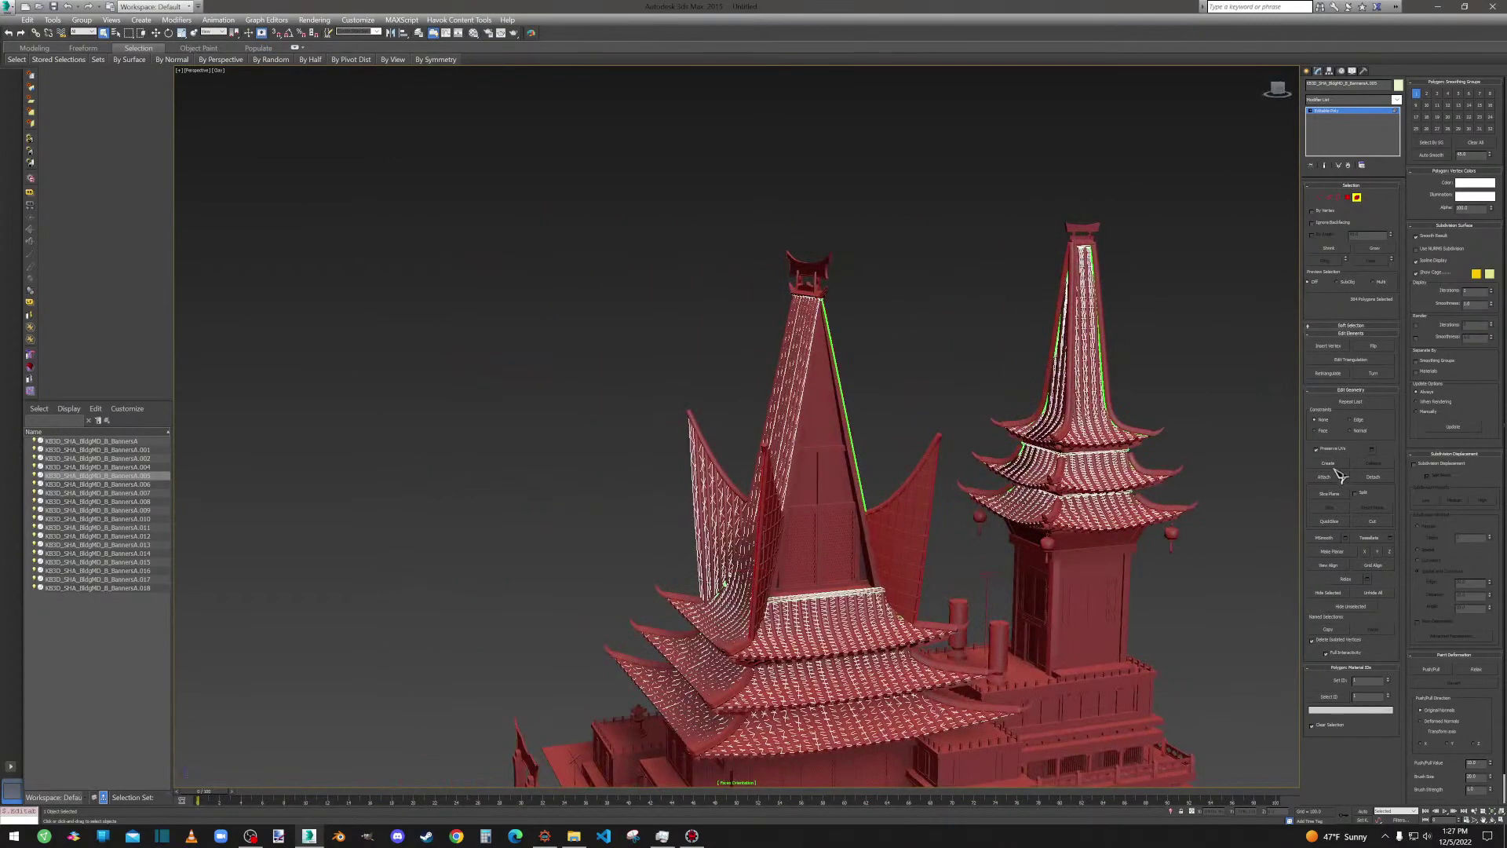
Flip the selected roof wing surfaces at polygon level, clear the selection and leave sub-object editing.
click(1347, 197)
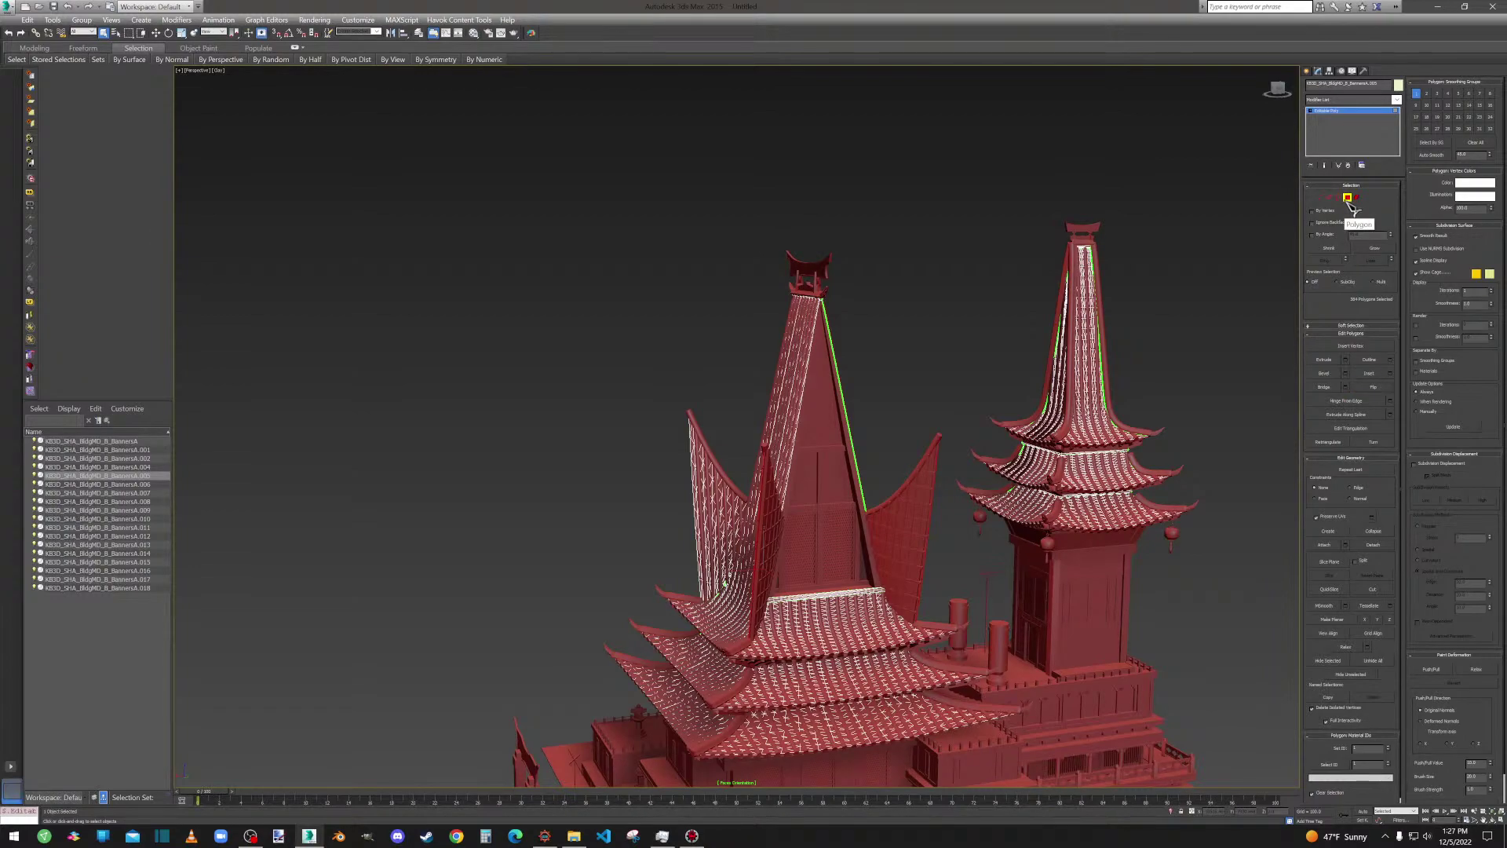
click(1348, 201)
click(1347, 201)
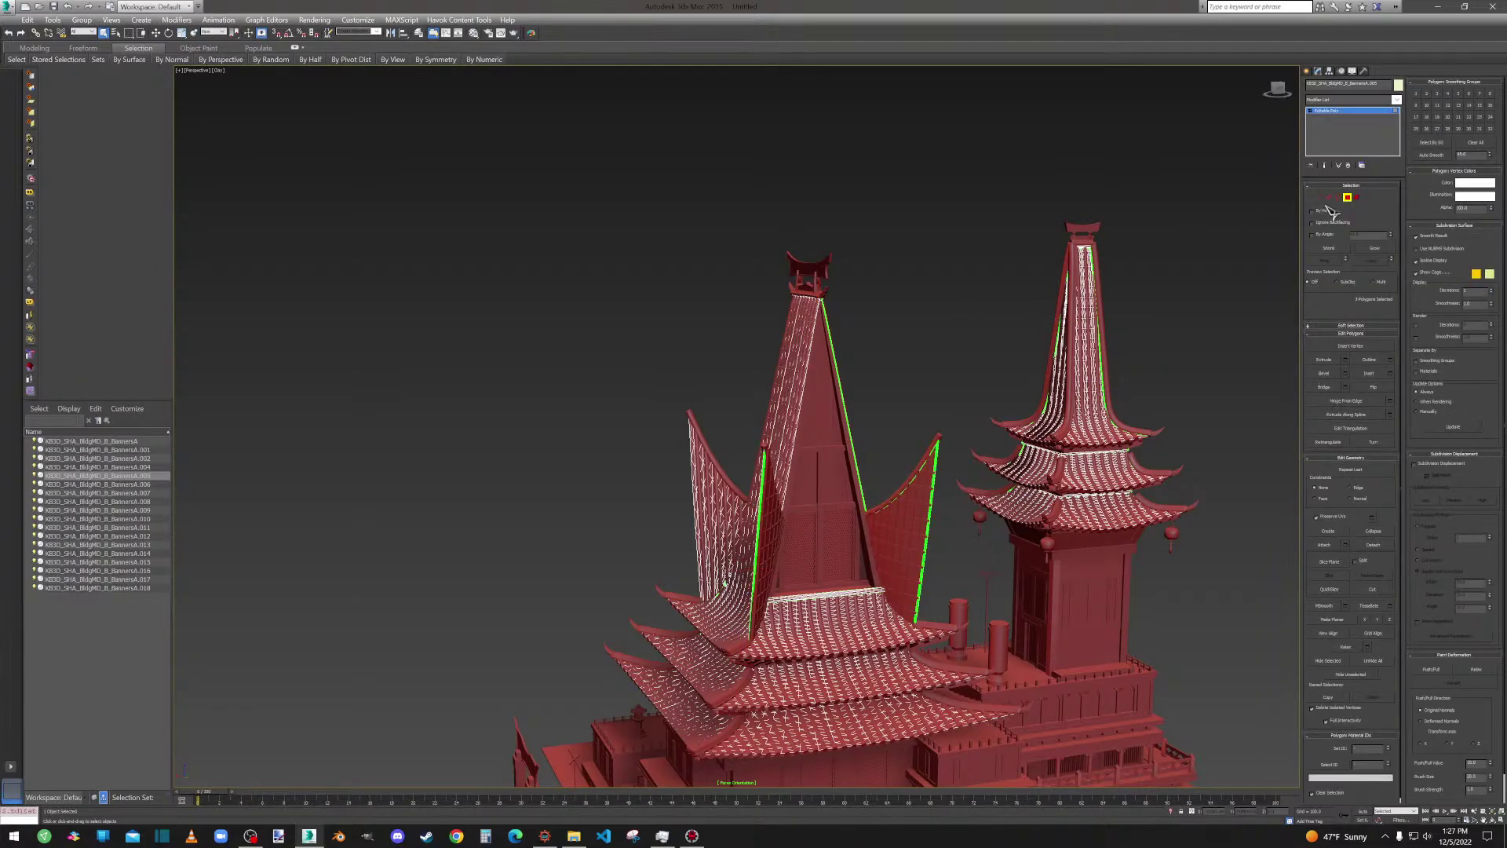
click(1347, 197)
Select the wall object behind the large tower's gable and open it for element-level editing.
alt+middle_drag(981, 343, 1094, 337)
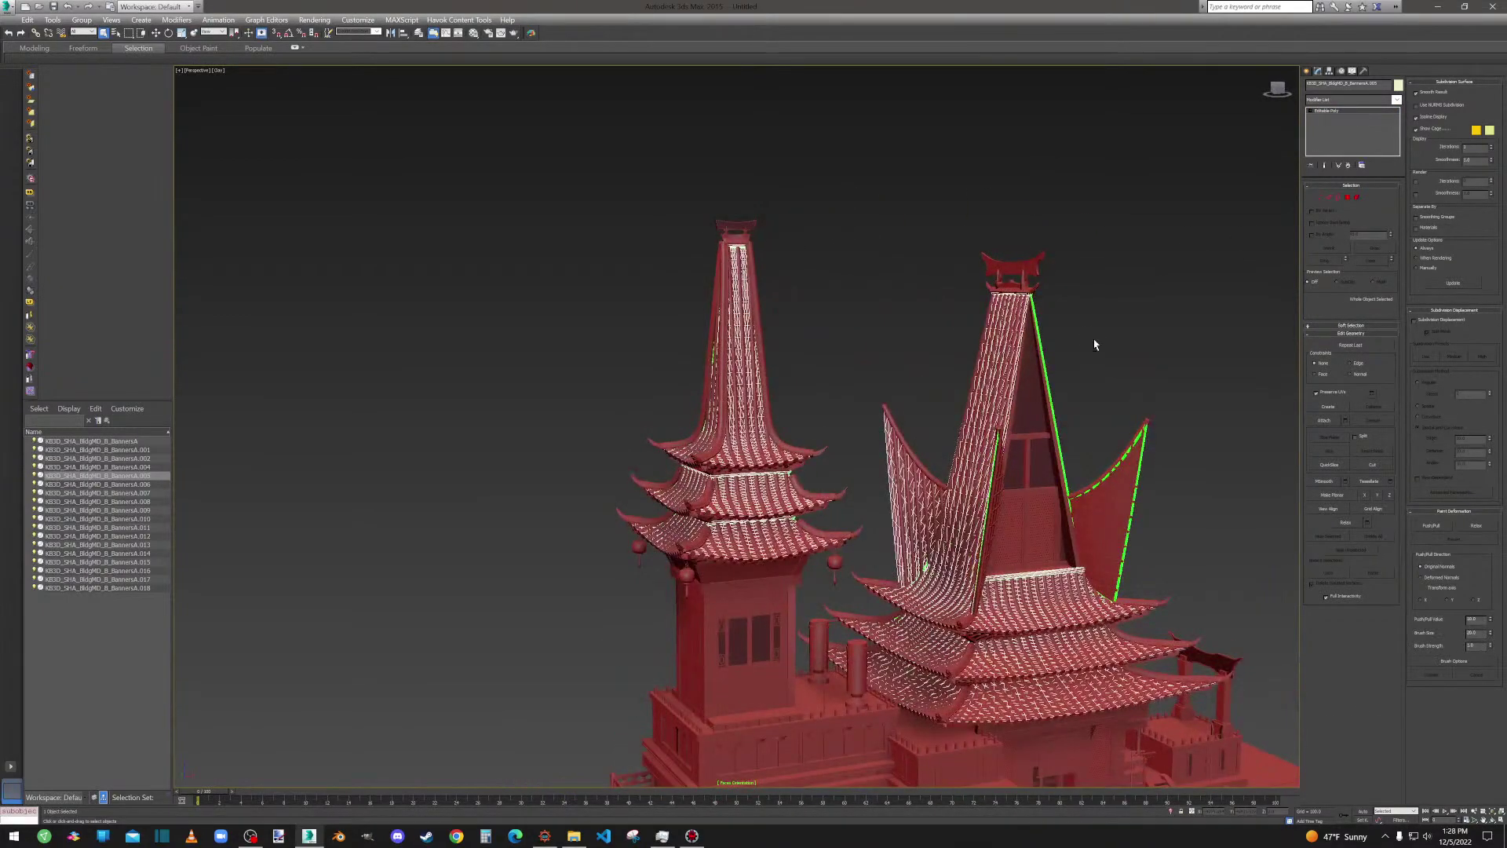
click(1127, 396)
click(1024, 410)
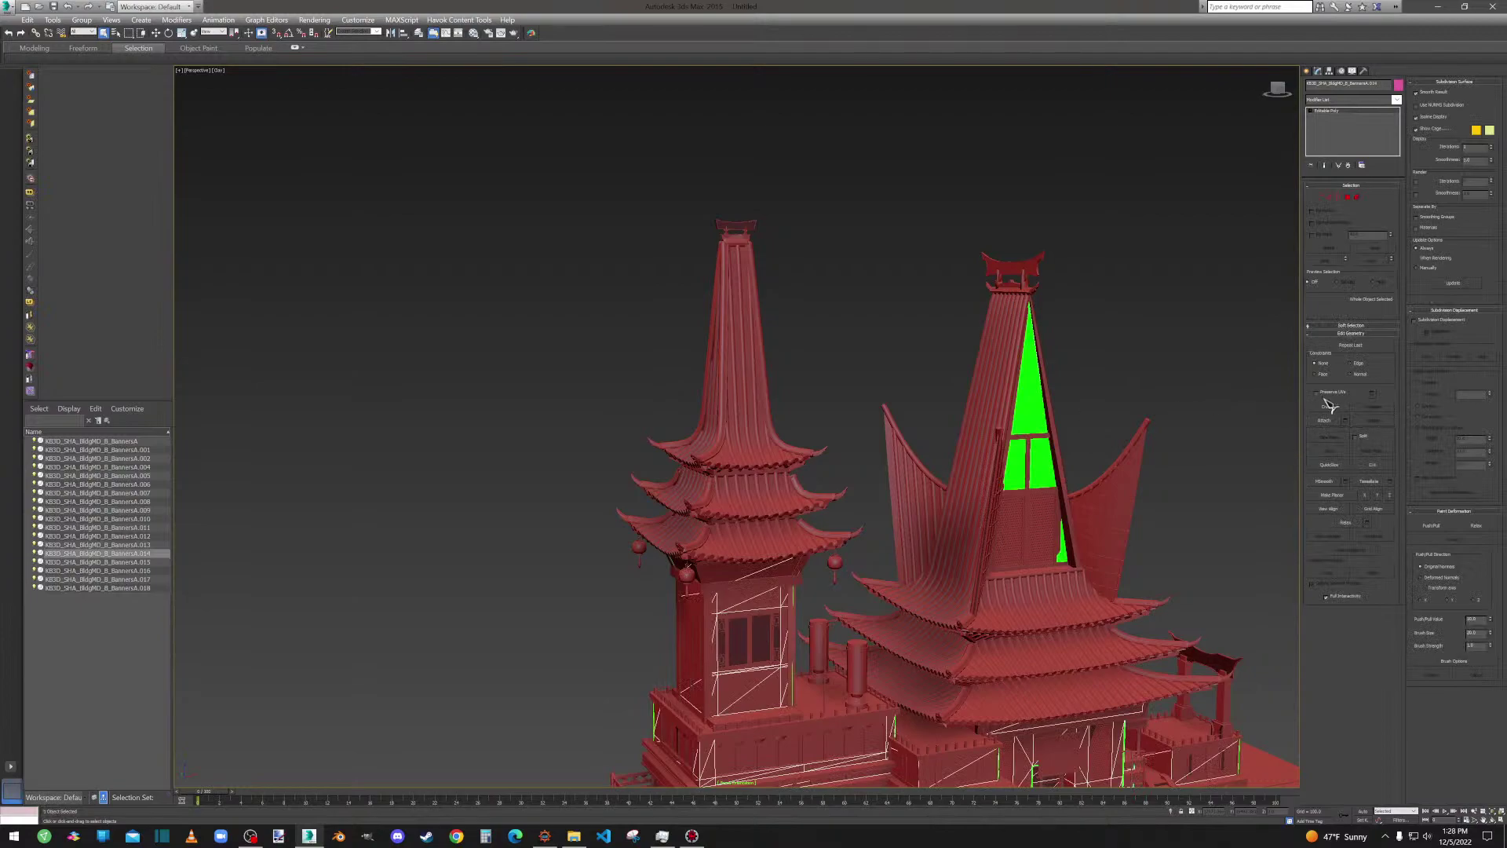
click(1358, 197)
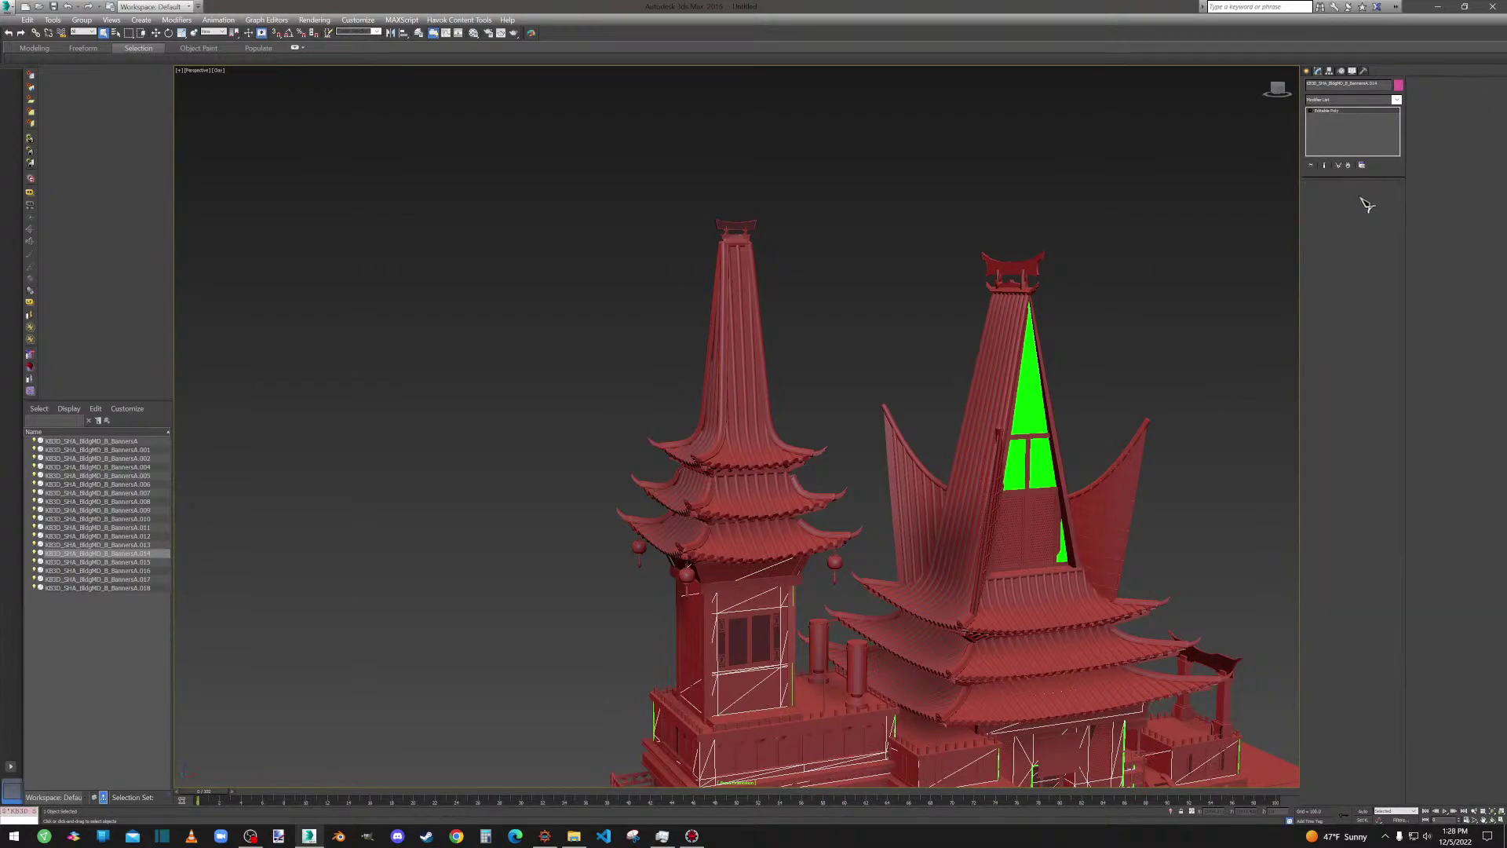
Select the inverted gable wall surfaces above and beside the lattice windows on this side of the large tower.
click(1021, 407)
scroll(1065, 551, up, 5)
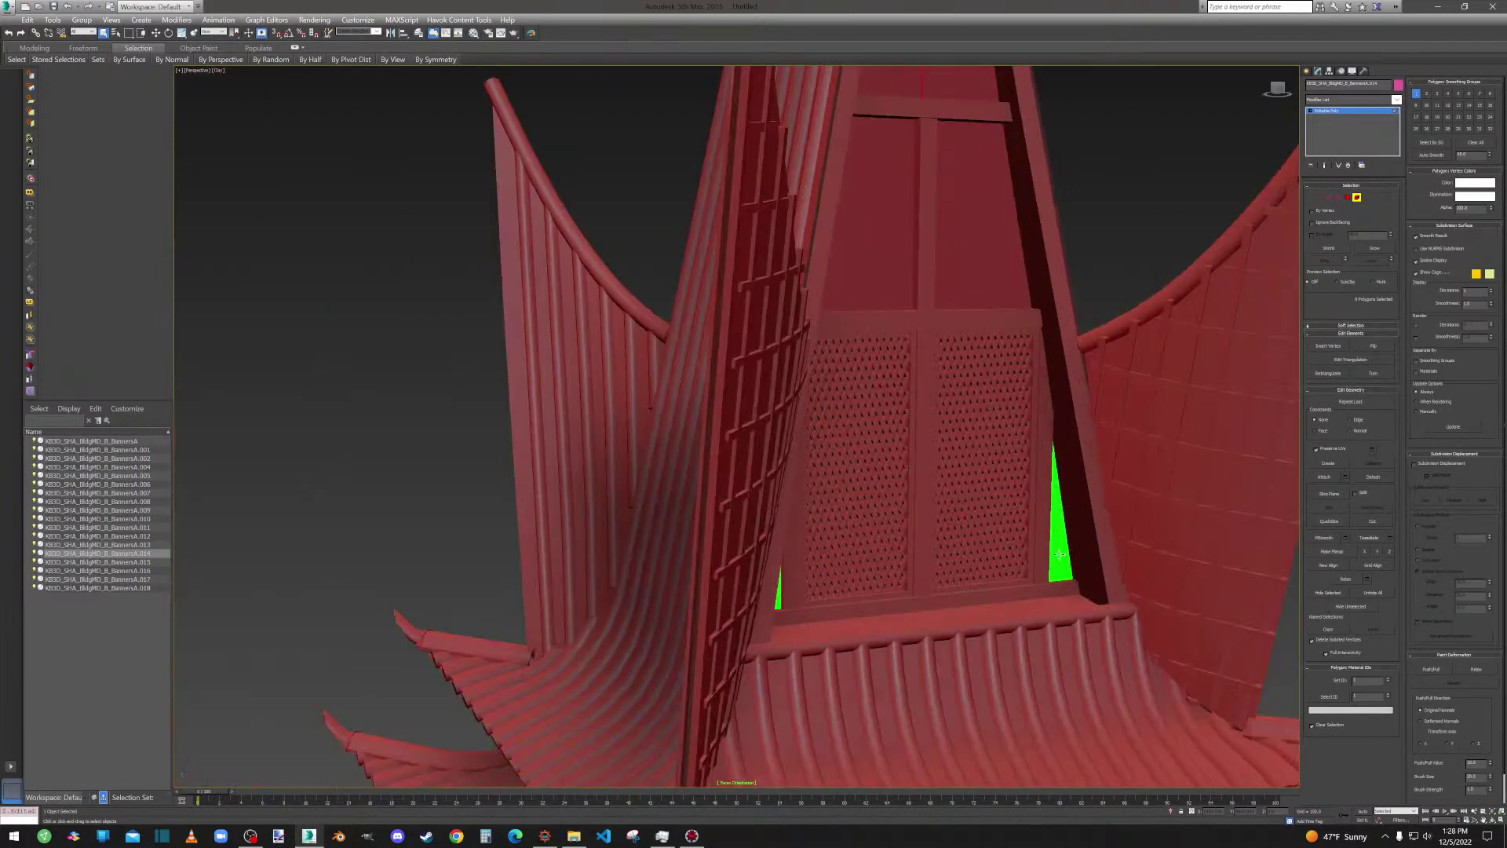
ctrl+click(1059, 554)
alt+middle_drag(1058, 551, 1005, 542)
ctrl+click(759, 524)
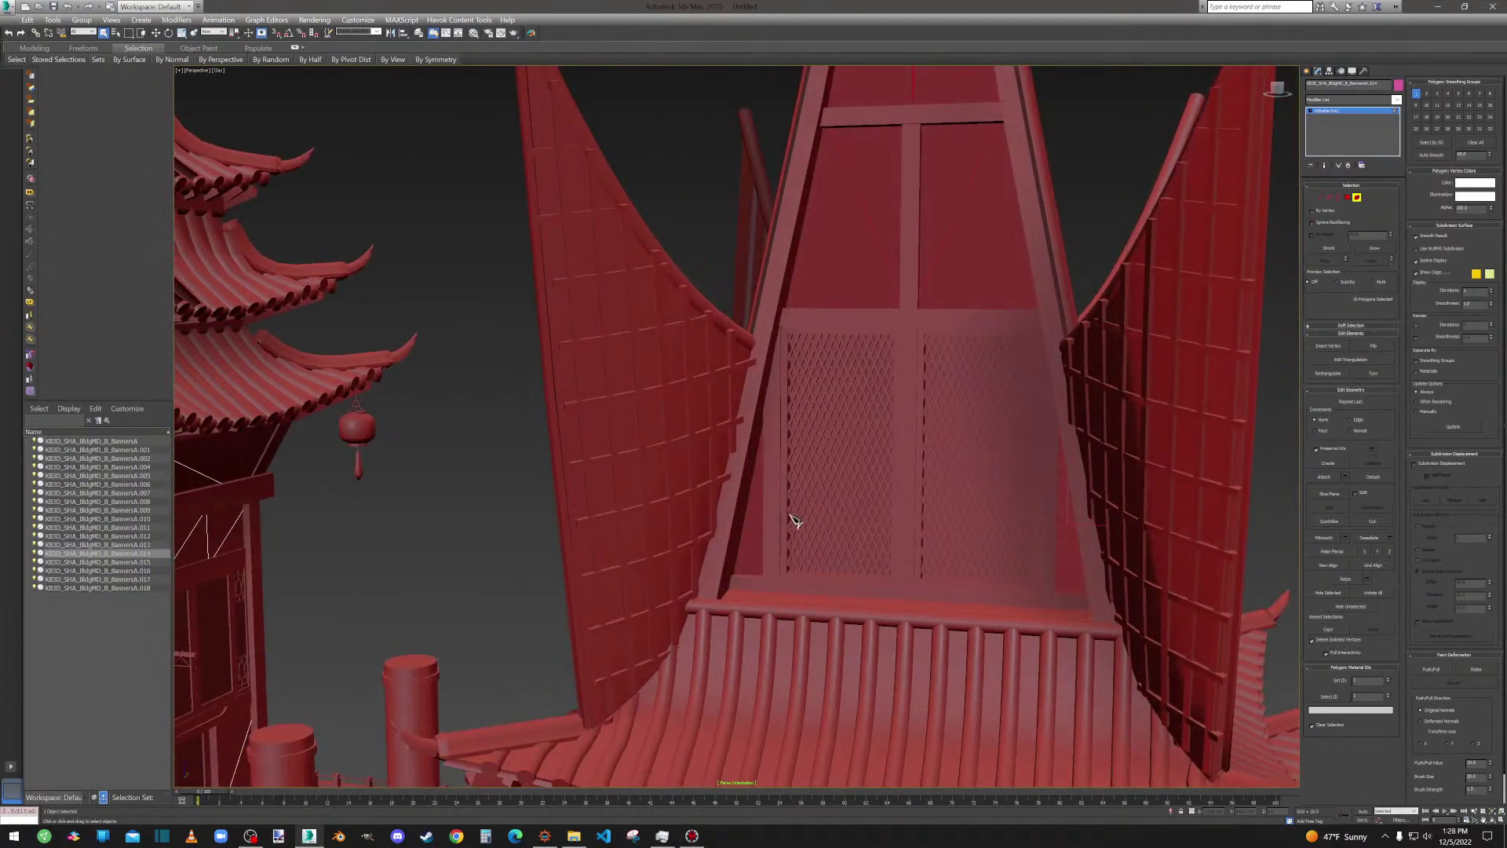
Add the remaining inverted wall surfaces beside the lattice windows of the large tower's gable to the selection.
scroll(789, 520, down, 8)
alt+middle_drag(789, 520, 785, 533)
scroll(785, 532, up, 8)
ctrl+click(785, 531)
ctrl+click(989, 542)
scroll(993, 539, down, 8)
alt+middle_drag(1063, 545, 1264, 531)
Flip the selected gable wall surfaces at polygon level and clear the selection.
click(1347, 197)
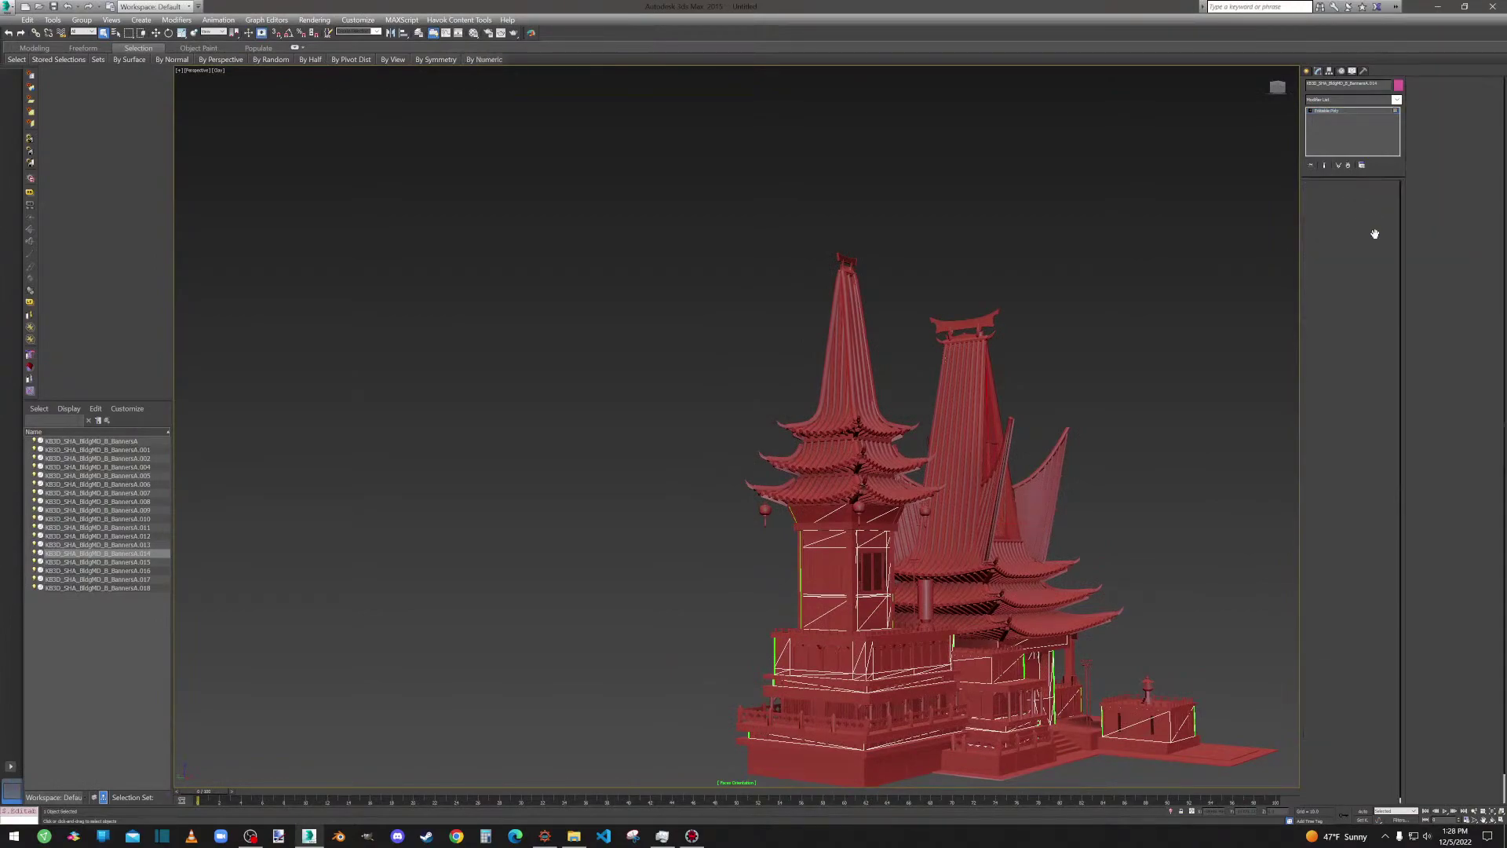
click(1373, 388)
click(1161, 378)
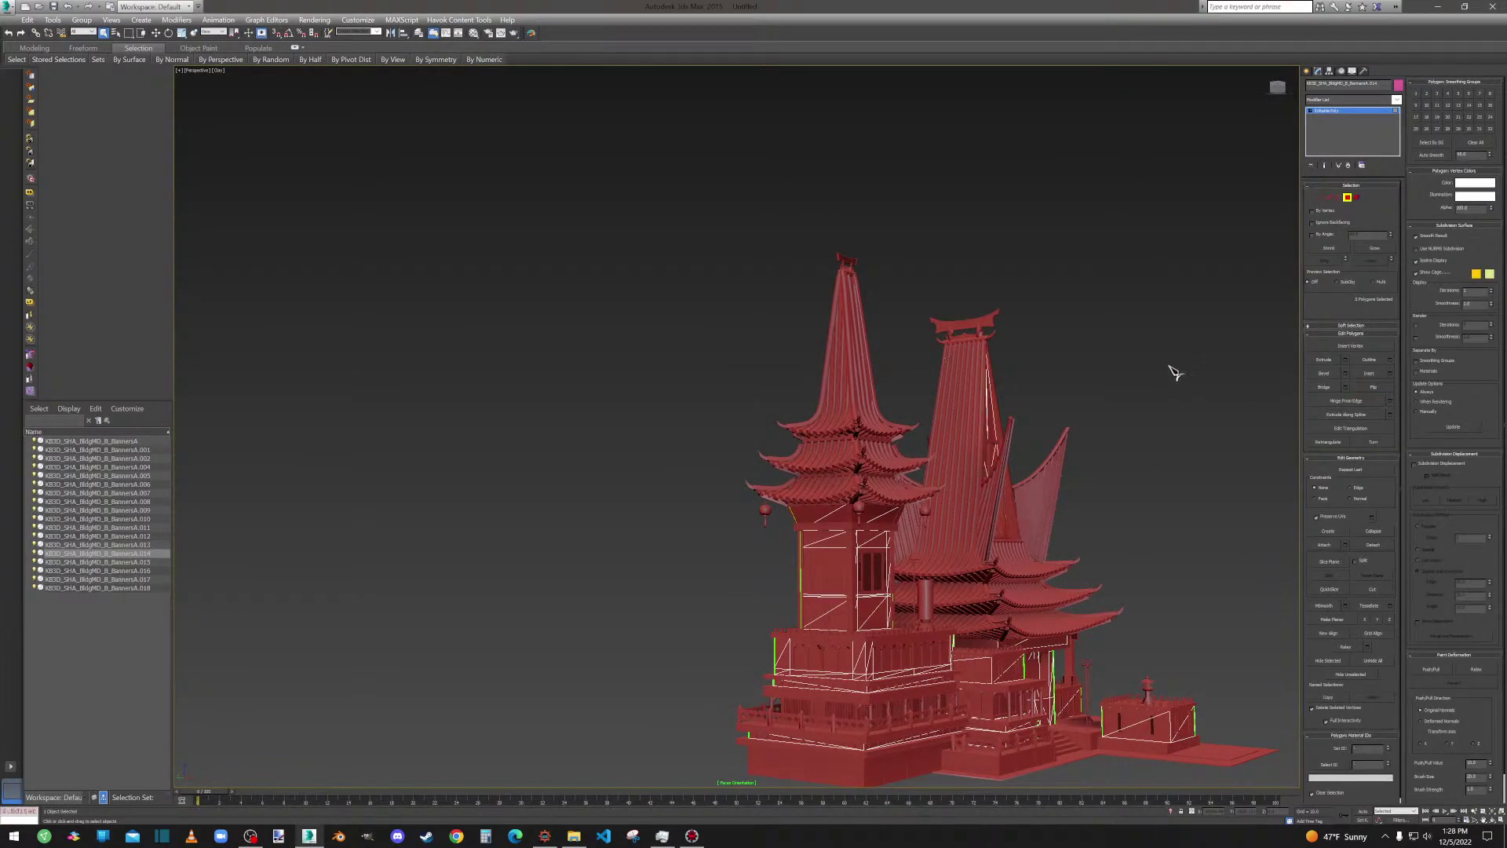
Select the small tower's window pane object and pick its two inverted panes on this side at element level.
click(1356, 202)
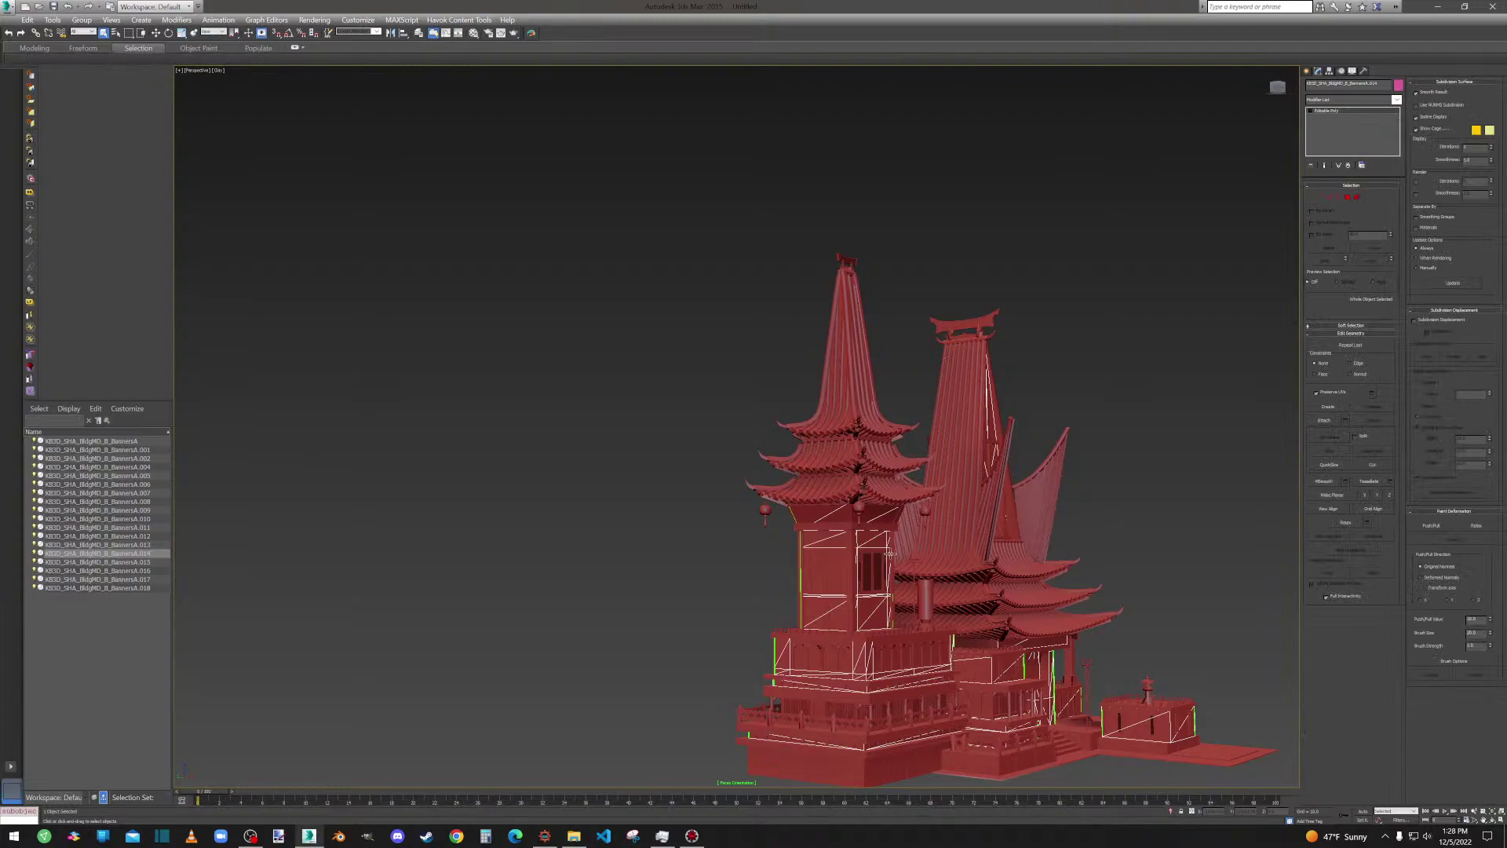
scroll(893, 539, up, 8)
click(892, 539)
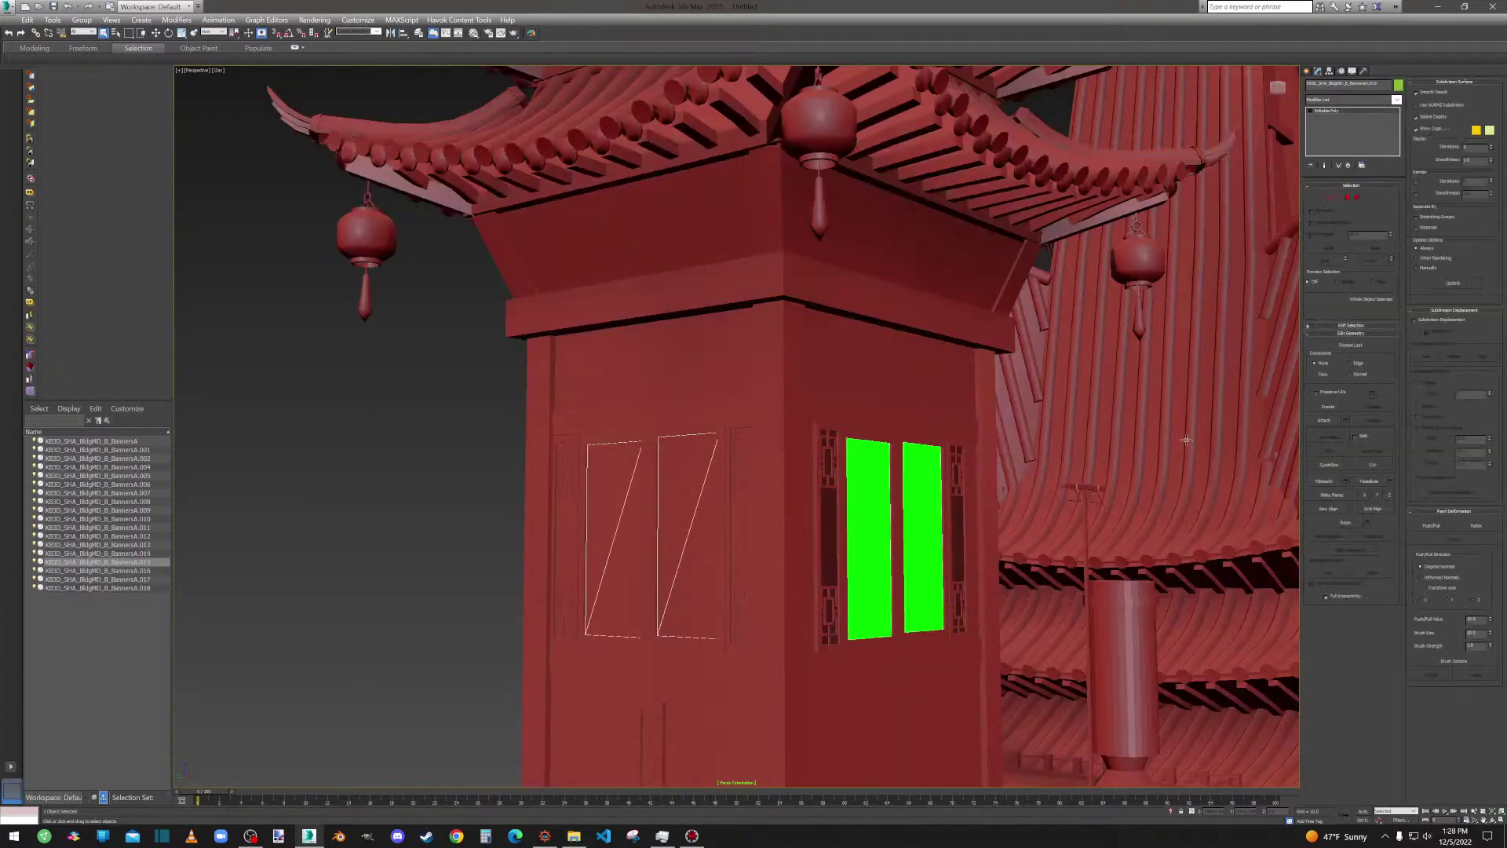
click(1356, 197)
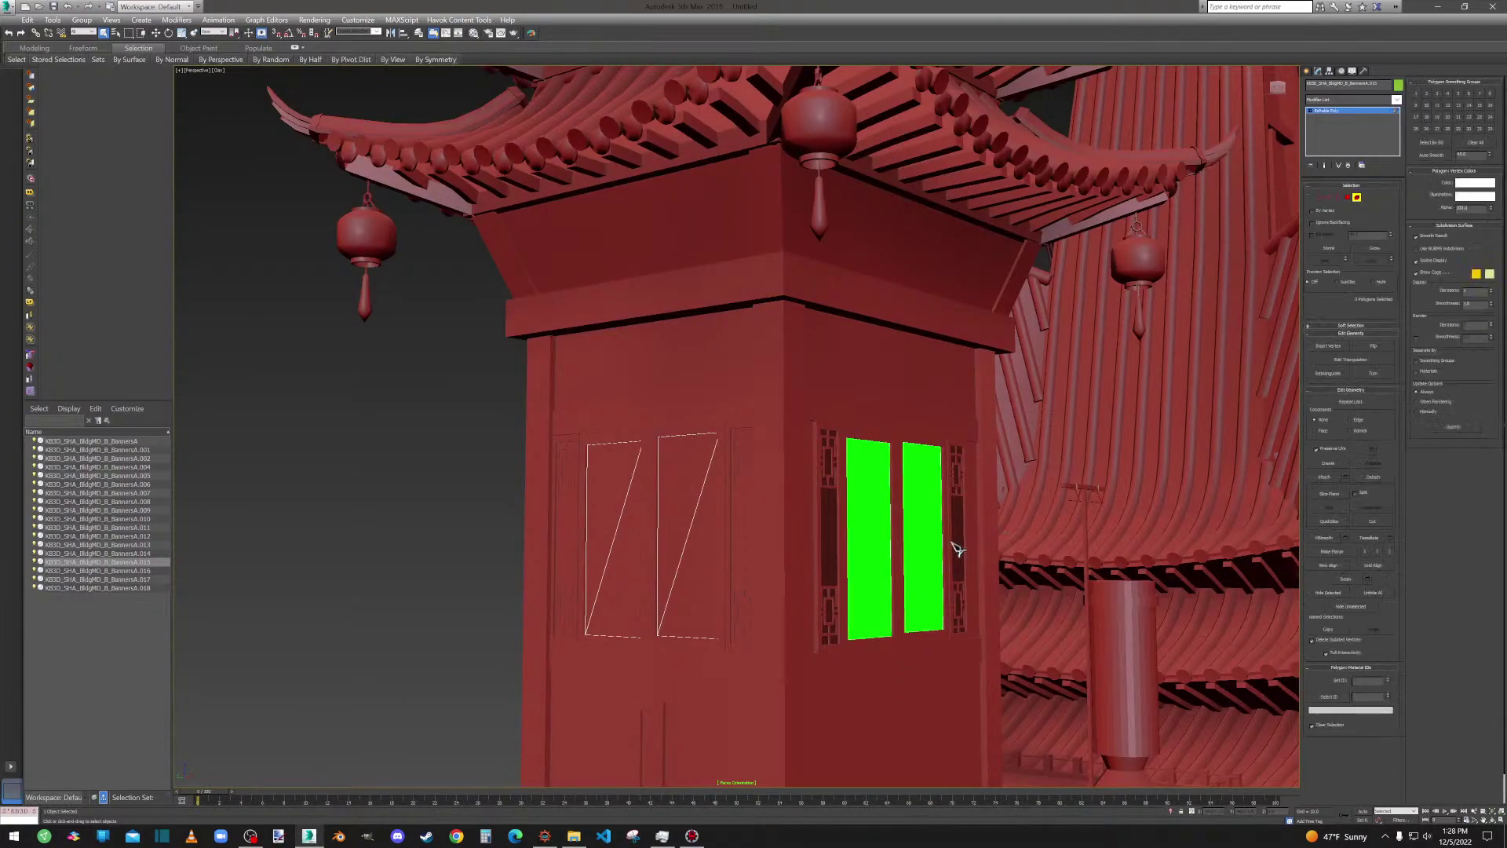
click(908, 548)
ctrl+click(864, 548)
Add the inverted window panes on the small tower's next side and on the lower storeys to the selection.
scroll(864, 548, down, 8)
alt+middle_drag(925, 579, 941, 541)
scroll(942, 542, up, 6)
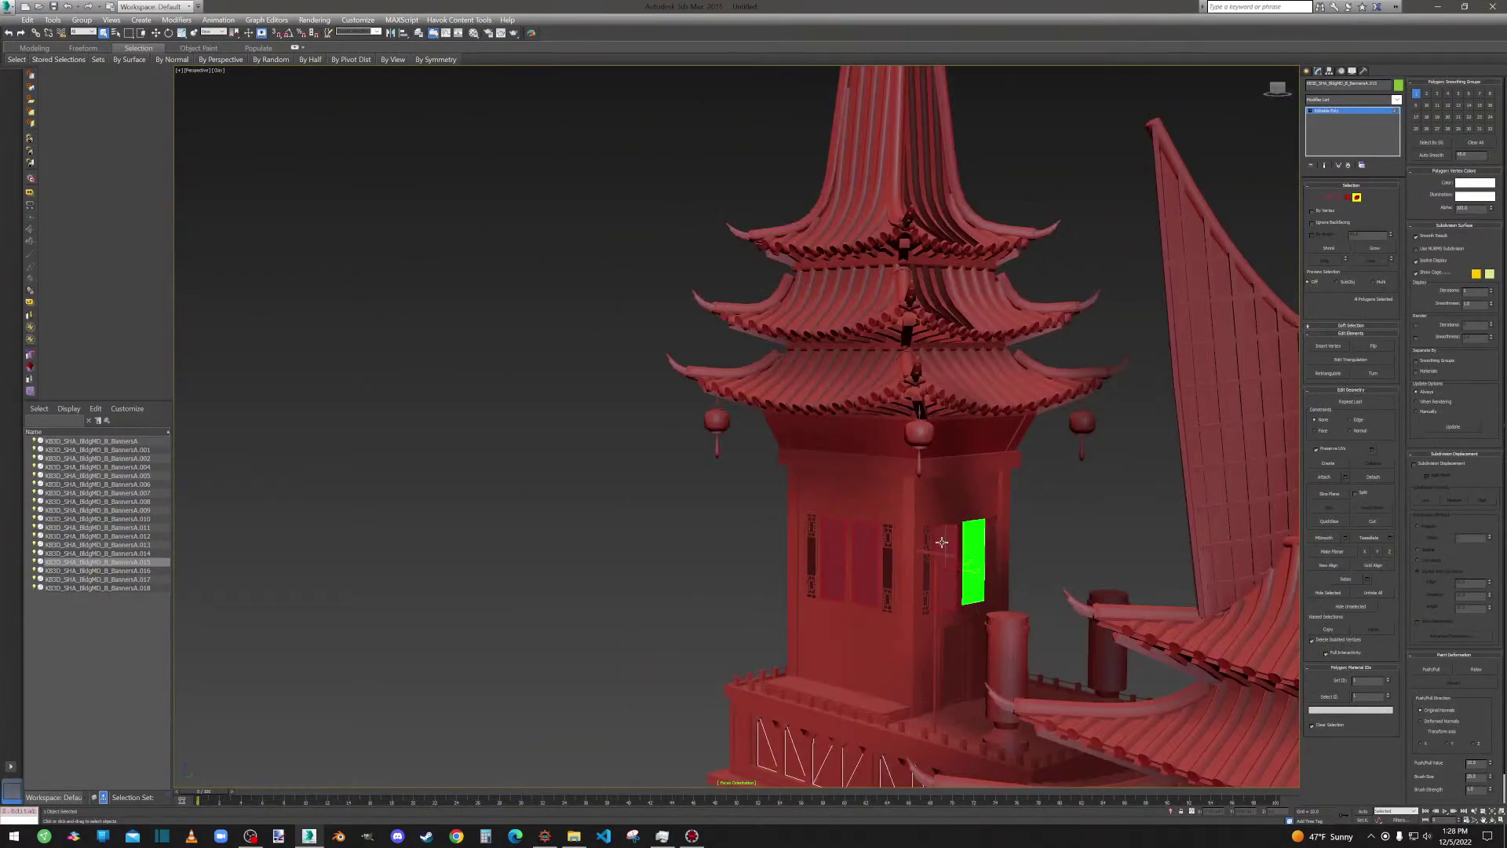
ctrl+click(967, 540)
middle_drag(1001, 620, 877, 314)
ctrl+click(976, 670)
ctrl+click(1007, 676)
alt+middle_drag(1072, 685, 766, 633)
ctrl+click(1043, 695)
ctrl+click(1008, 691)
Add the last two inverted window panes on the building's remaining side to the selection.
scroll(971, 695, down, 8)
scroll(859, 668, up, 5)
ctrl+click(859, 661)
ctrl+click(829, 649)
scroll(832, 649, down, 6)
Flip the selected window panes at polygon level, clear the selection and leave sub-object editing.
scroll(765, 633, down, 3)
click(1347, 197)
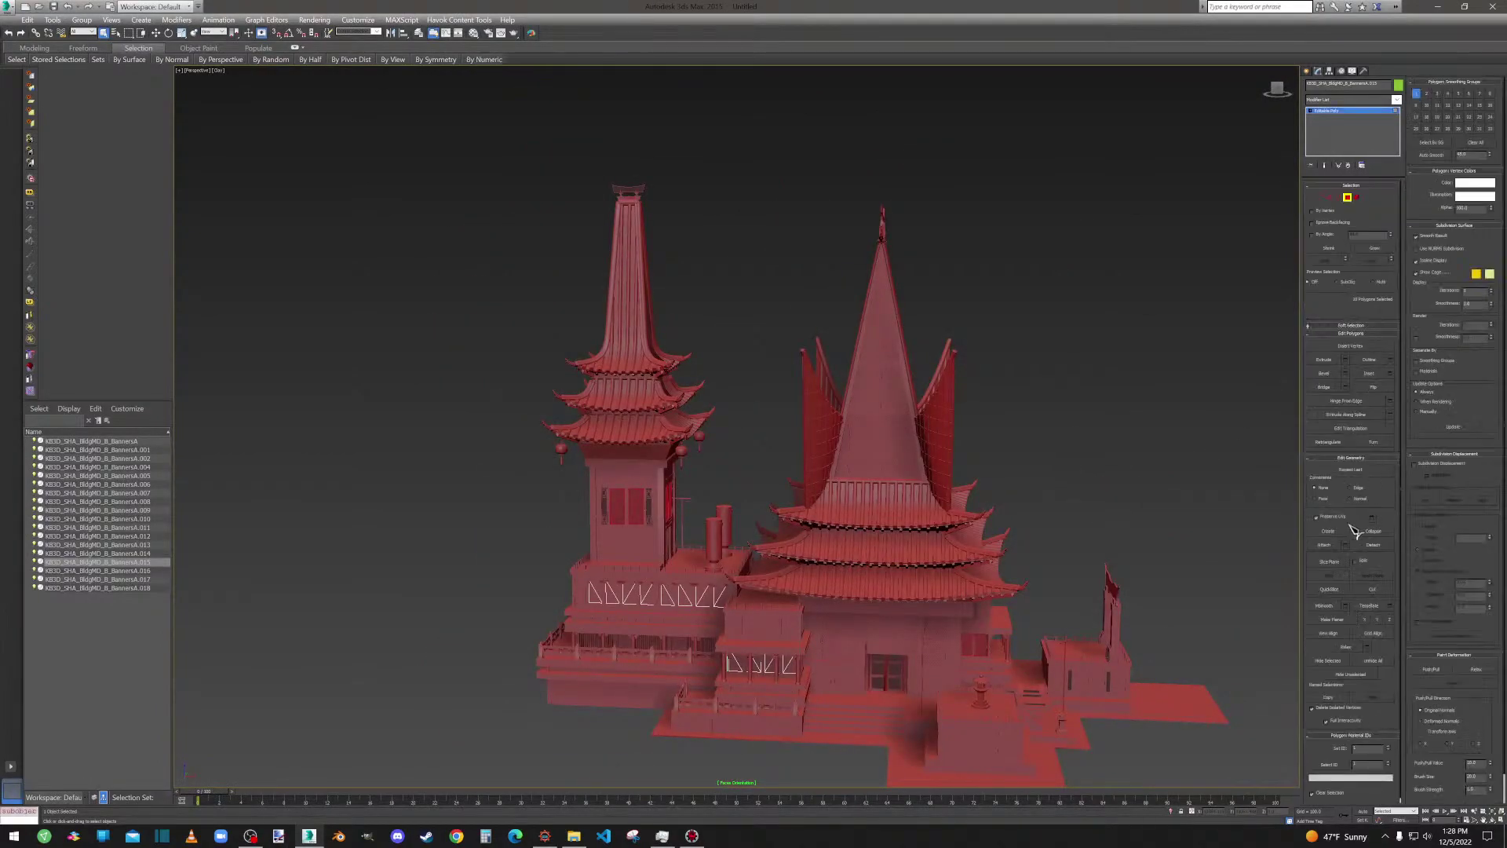
click(1376, 388)
click(1170, 402)
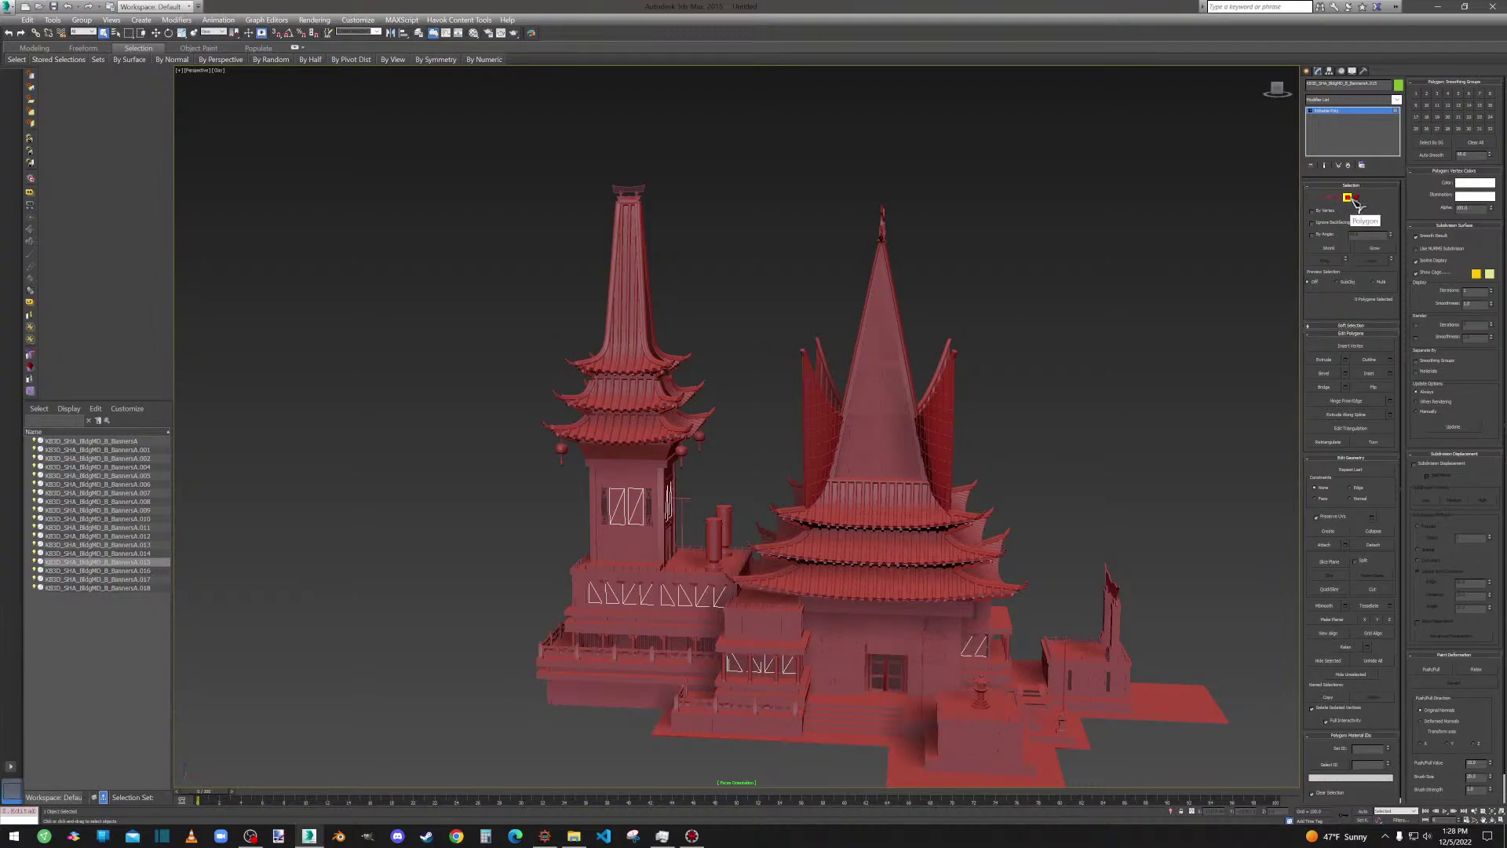
click(1347, 197)
Select the narrow panel object and pick both inverted strips behind the small tower's window lattices at element level.
alt+middle_drag(953, 507, 1036, 525)
scroll(721, 501, up, 5)
click(717, 557)
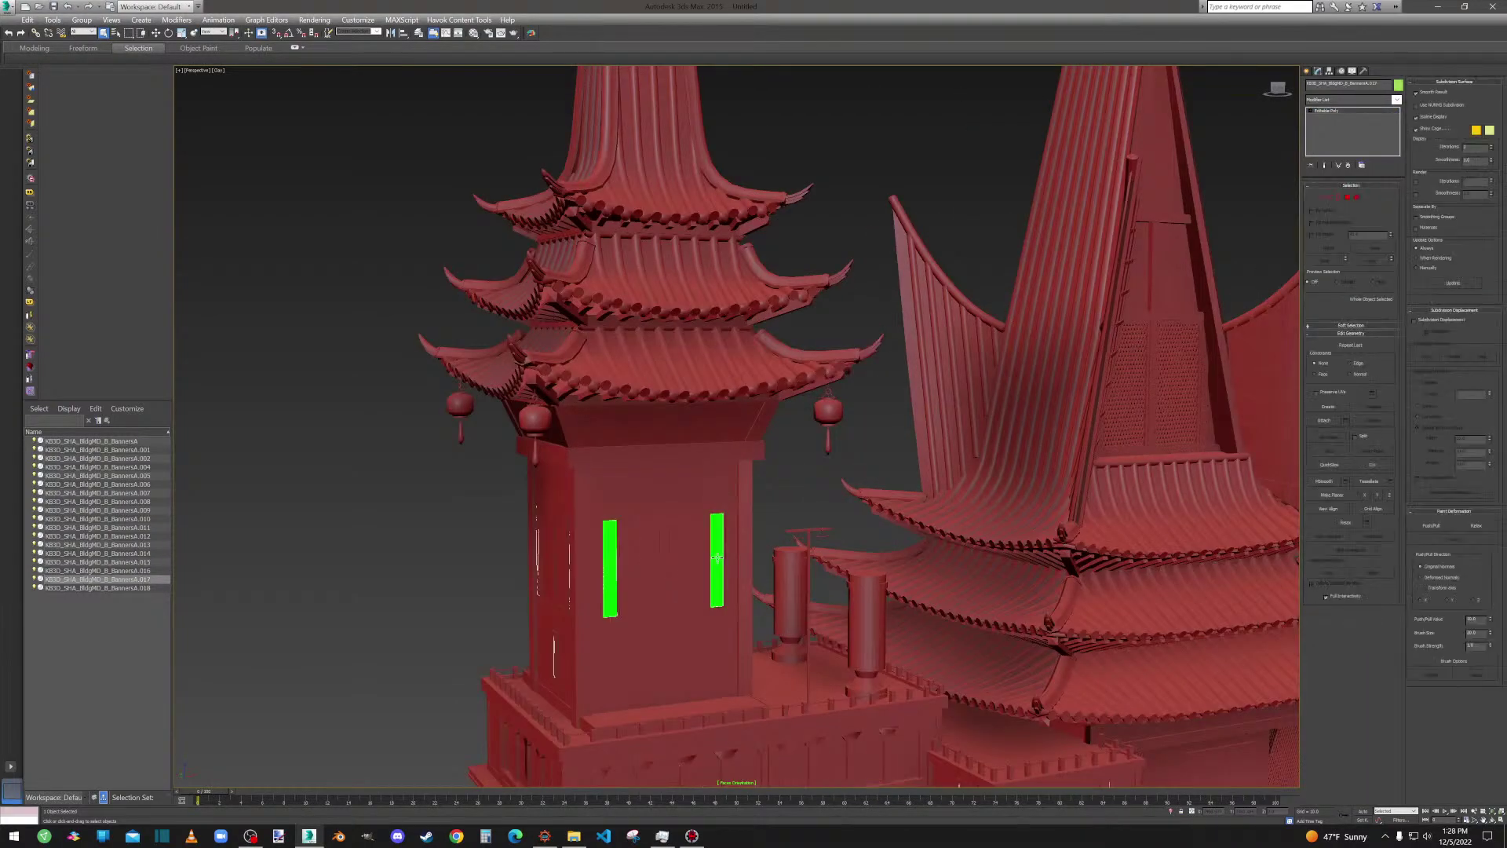
click(1357, 197)
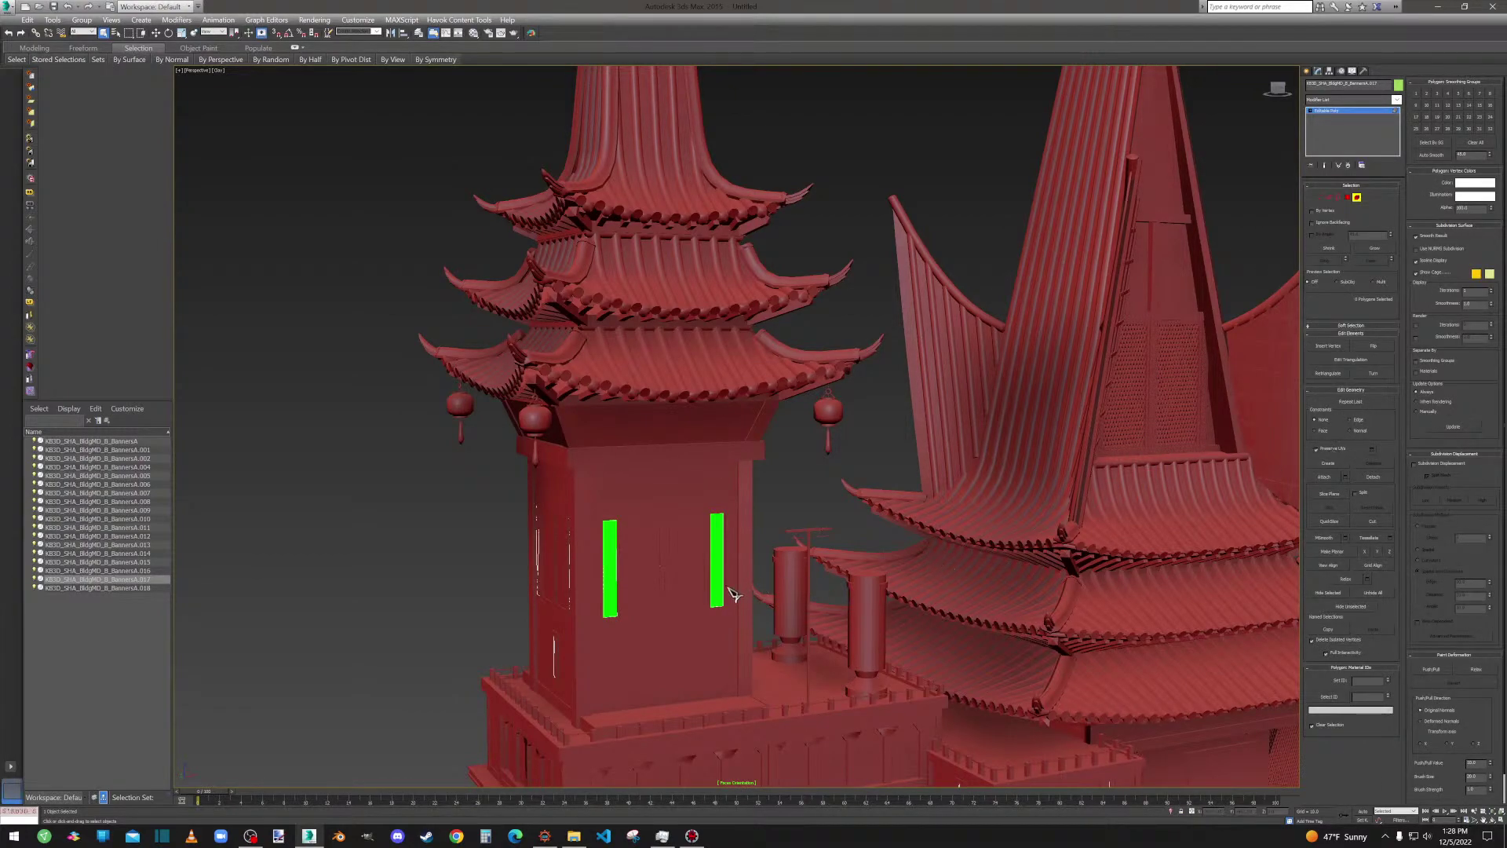
scroll(734, 595, up, 3)
click(550, 566)
click(398, 521)
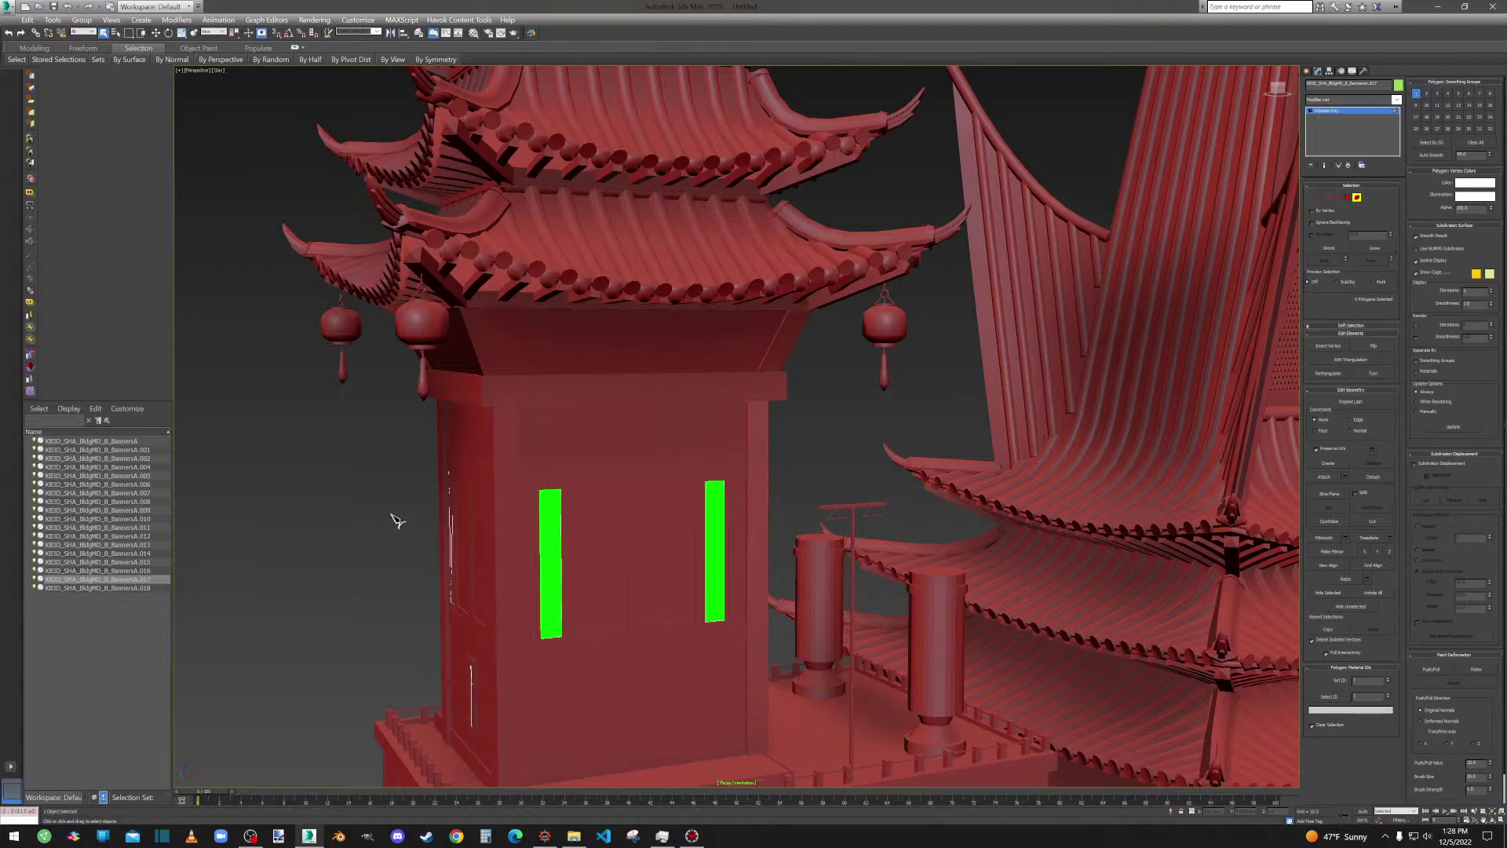
click(543, 556)
ctrl+click(719, 532)
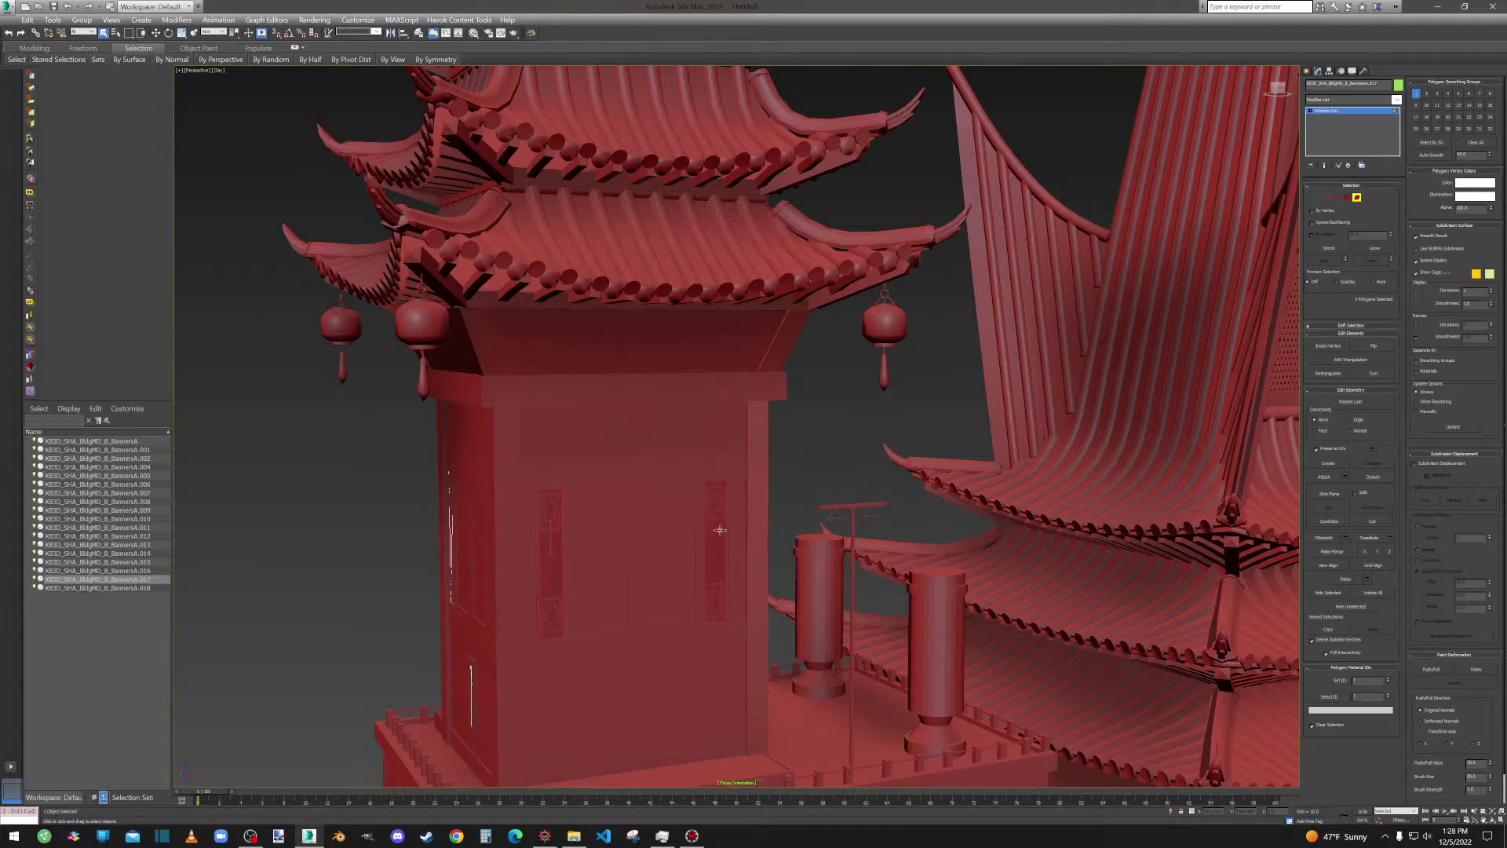
Add the inverted narrow panels in the front terrace walls to the element selection.
scroll(738, 553, down, 6)
middle_drag(906, 604, 861, 567)
scroll(841, 584, up, 8)
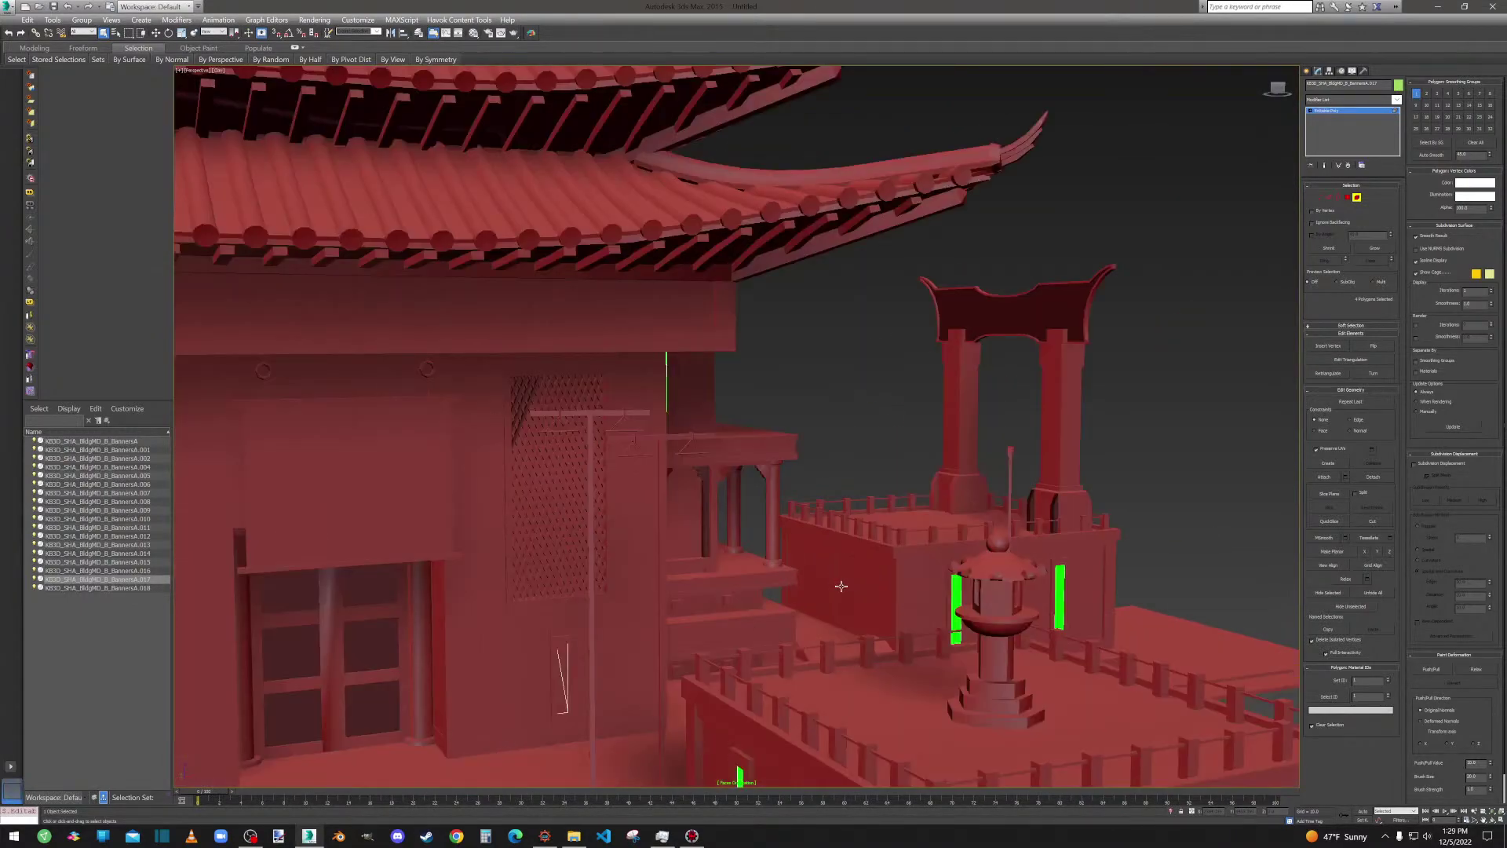
middle_drag(881, 656, 966, 408)
alt+click(984, 578)
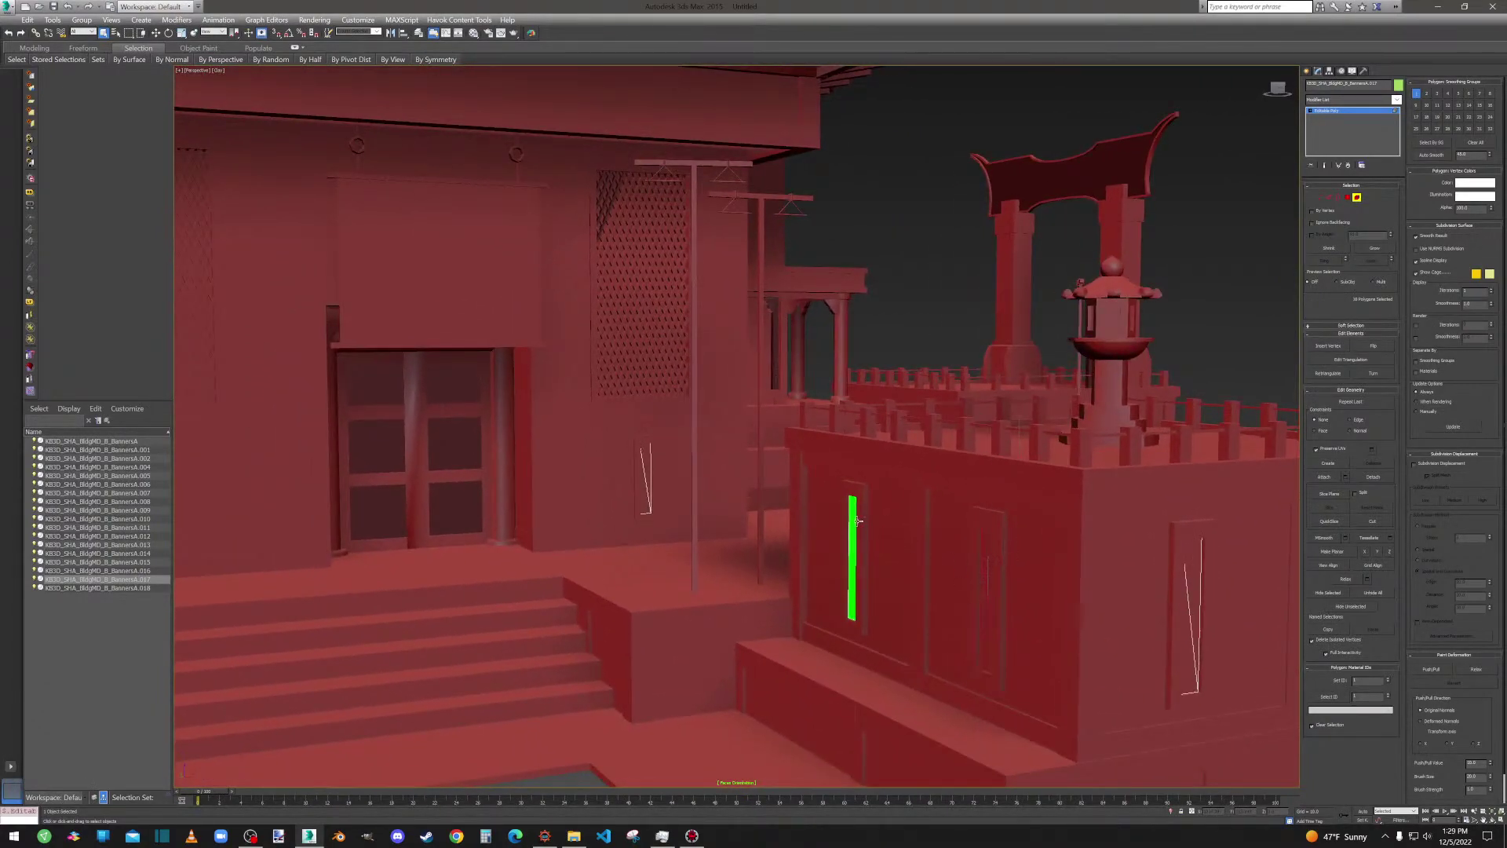
alt+click(855, 521)
Add the inverted narrow strips beside the small tower's windows on the adjacent side to the selection.
scroll(872, 522, down, 5)
alt+middle_drag(949, 498, 793, 465)
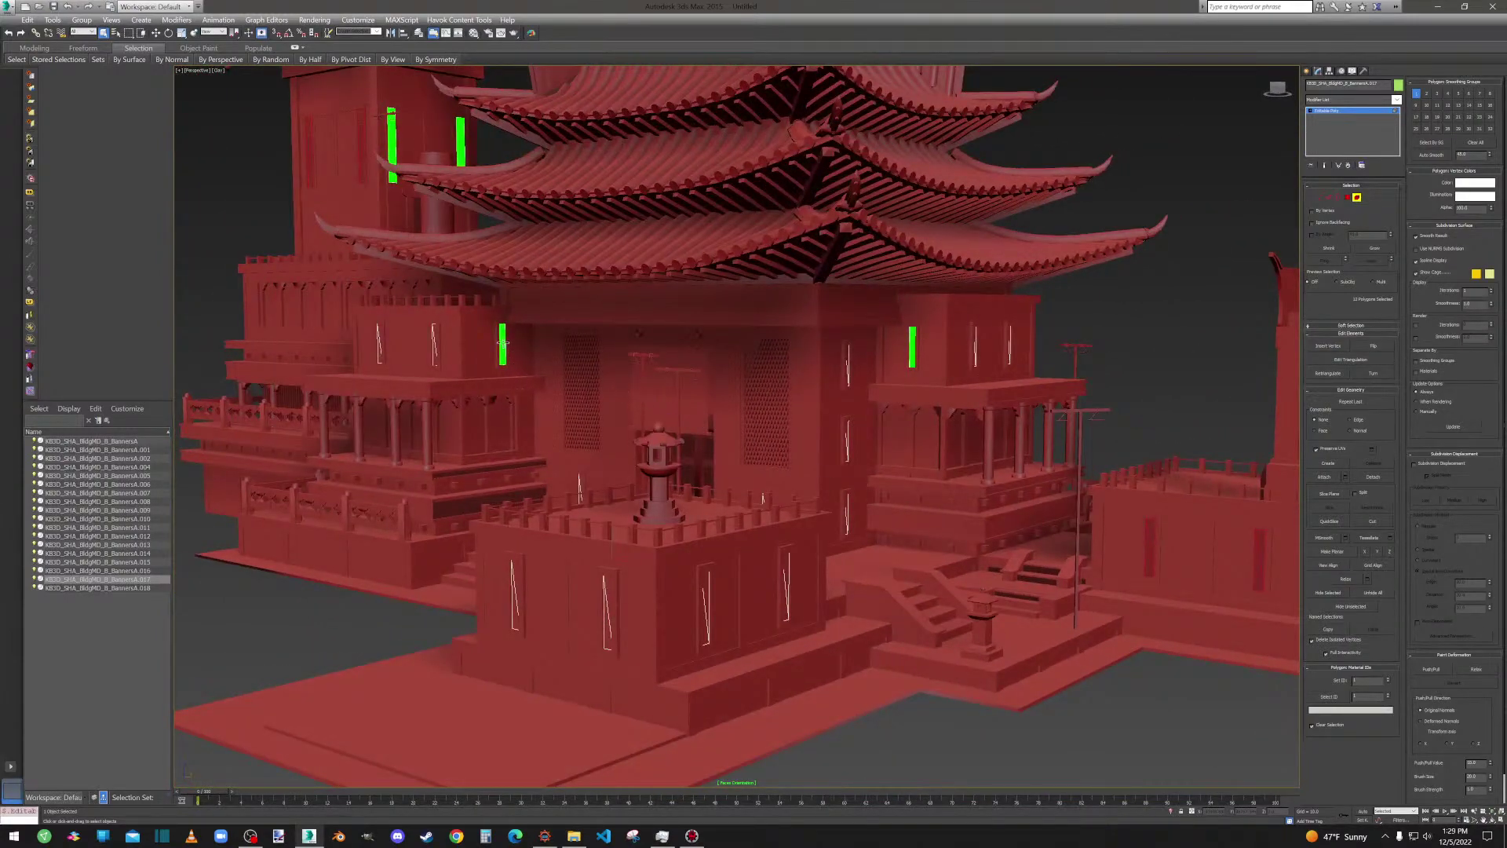
middle_drag(663, 321, 793, 448)
scroll(633, 410, up, 5)
alt+click(633, 367)
alt+click(755, 311)
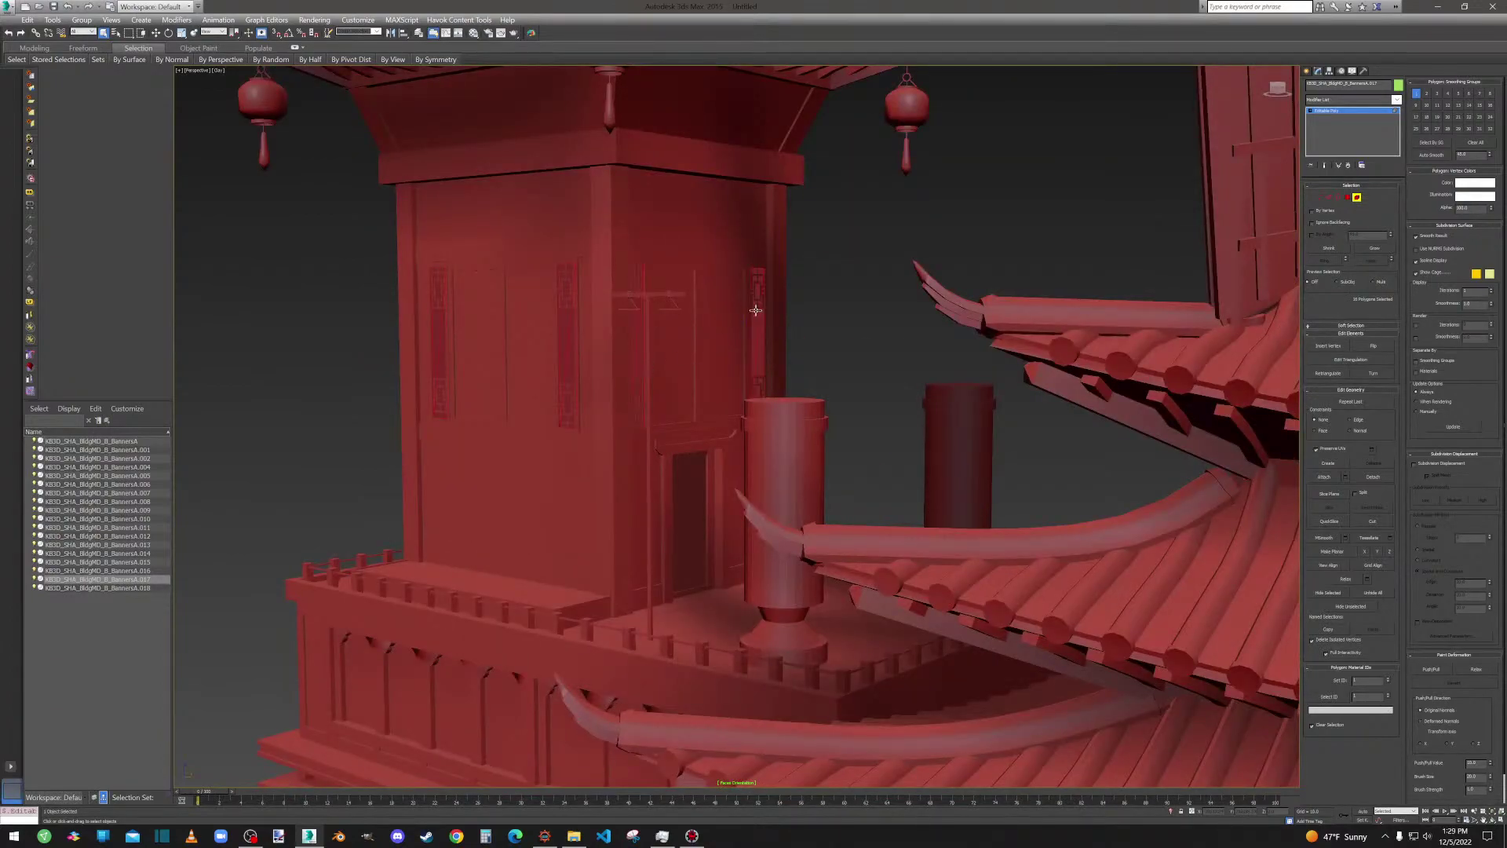
Add the remaining inverted narrow panel on the far side of the building to the selection.
scroll(758, 512, down, 4)
scroll(783, 558, down, 3)
middle_drag(877, 573, 942, 511)
scroll(785, 460, down, 2)
scroll(954, 509, up, 5)
ctrl+click(1009, 500)
scroll(1011, 501, down, 5)
alt+middle_drag(1045, 520, 1014, 524)
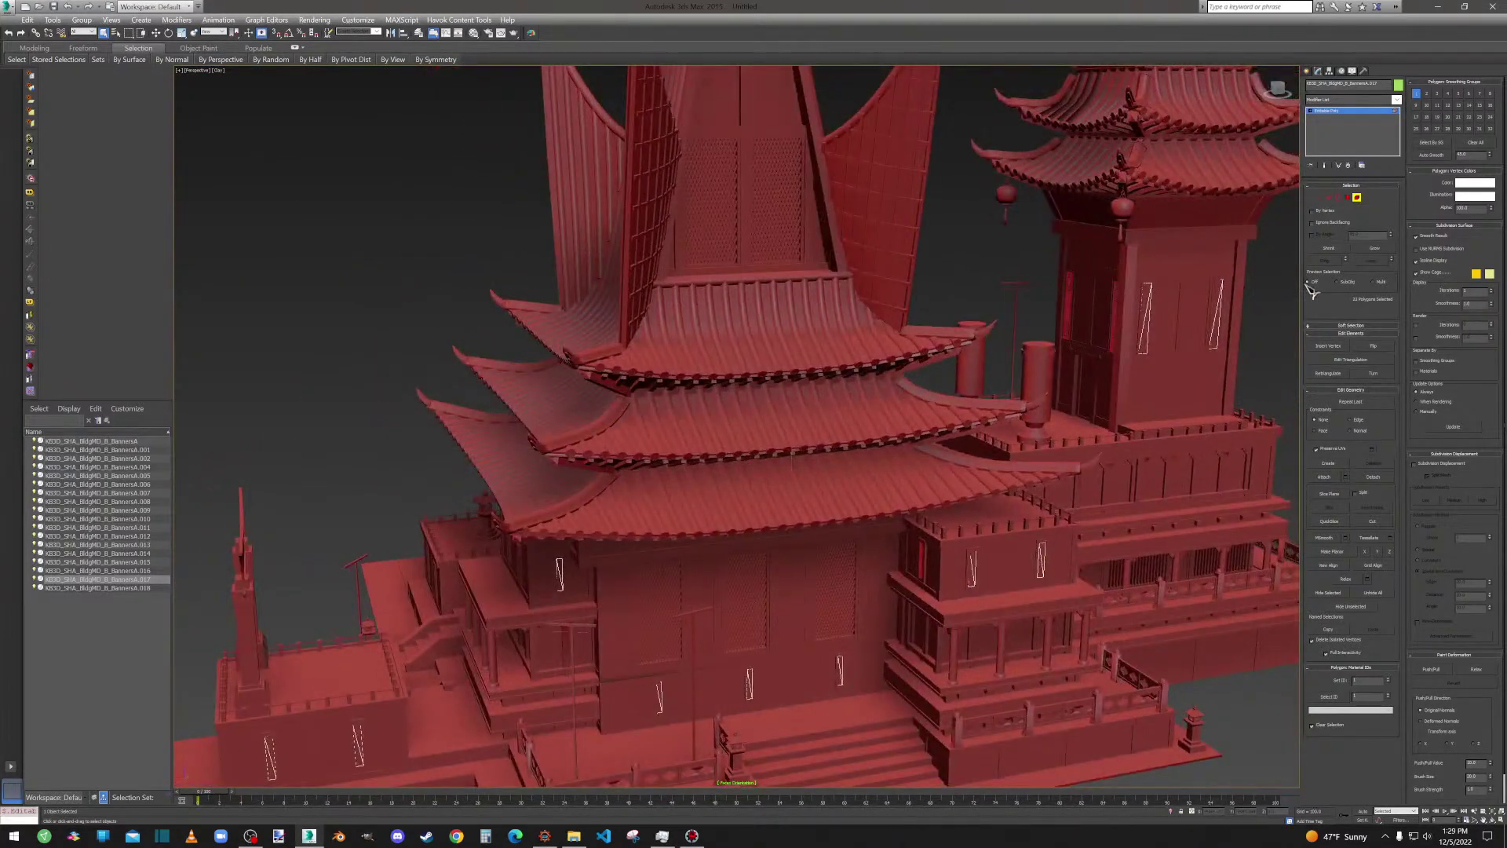
Flip the selected narrow panels at polygon level, then leave sub-object editing and deselect the object.
click(1348, 197)
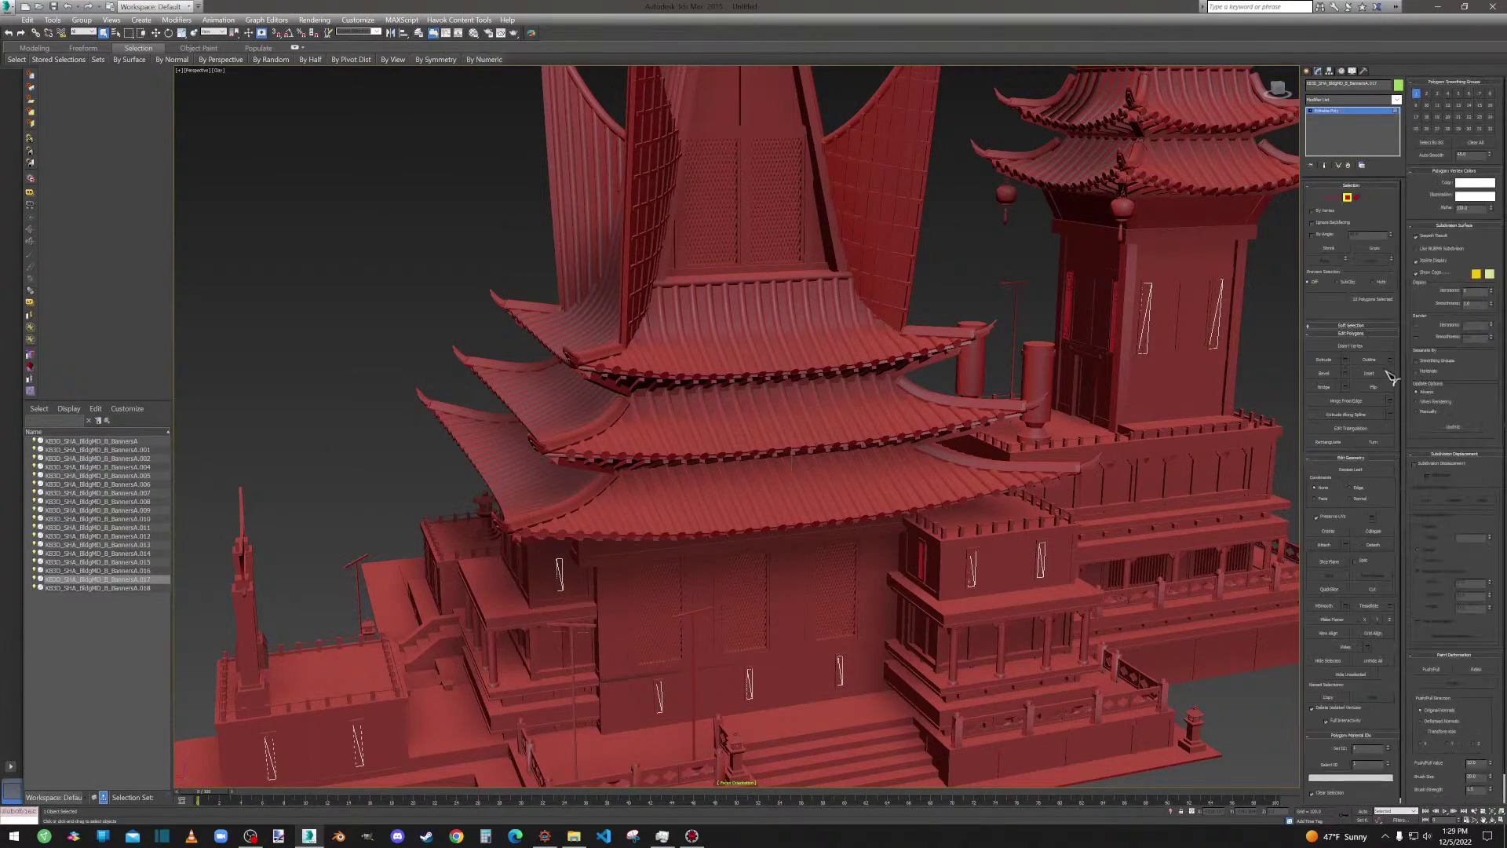
click(1374, 387)
click(989, 245)
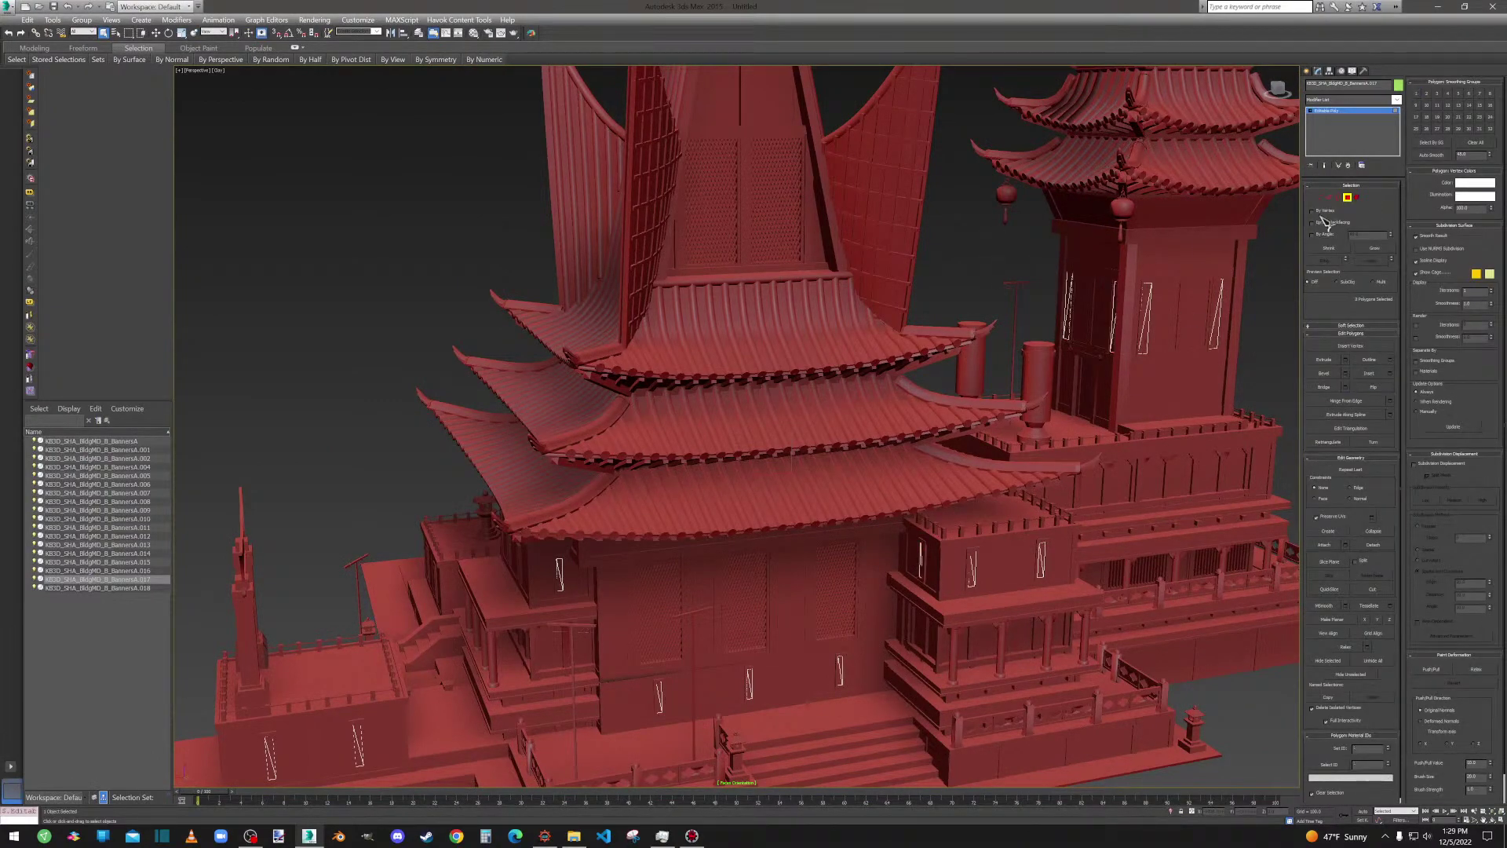
click(1347, 198)
click(995, 219)
Select the main wall and trim object and pick the inverted door panel of the small tower at element level.
alt+middle_drag(995, 219, 777, 398)
scroll(777, 401, up, 3)
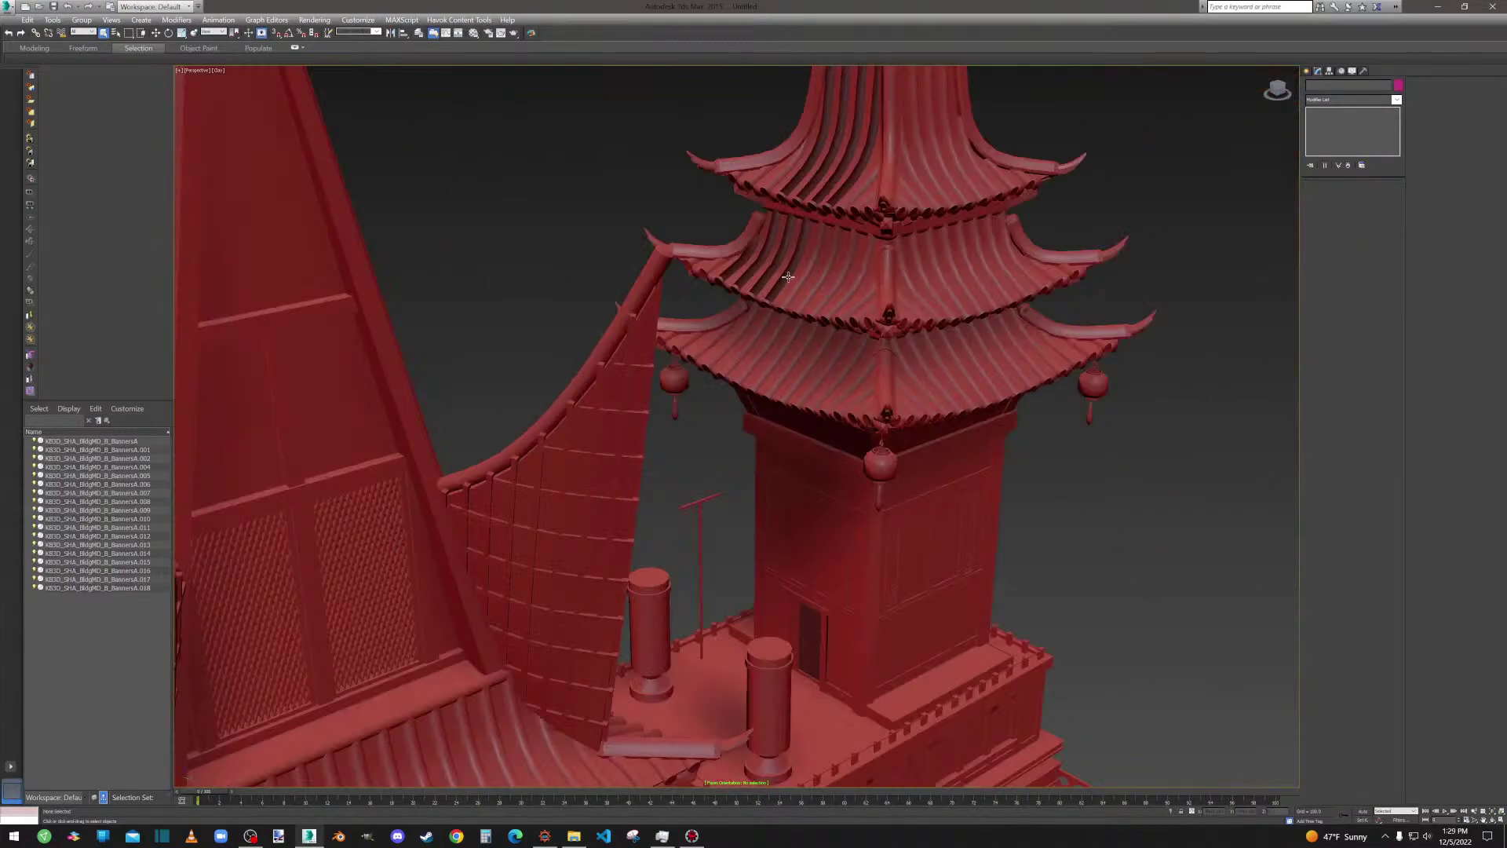
click(808, 644)
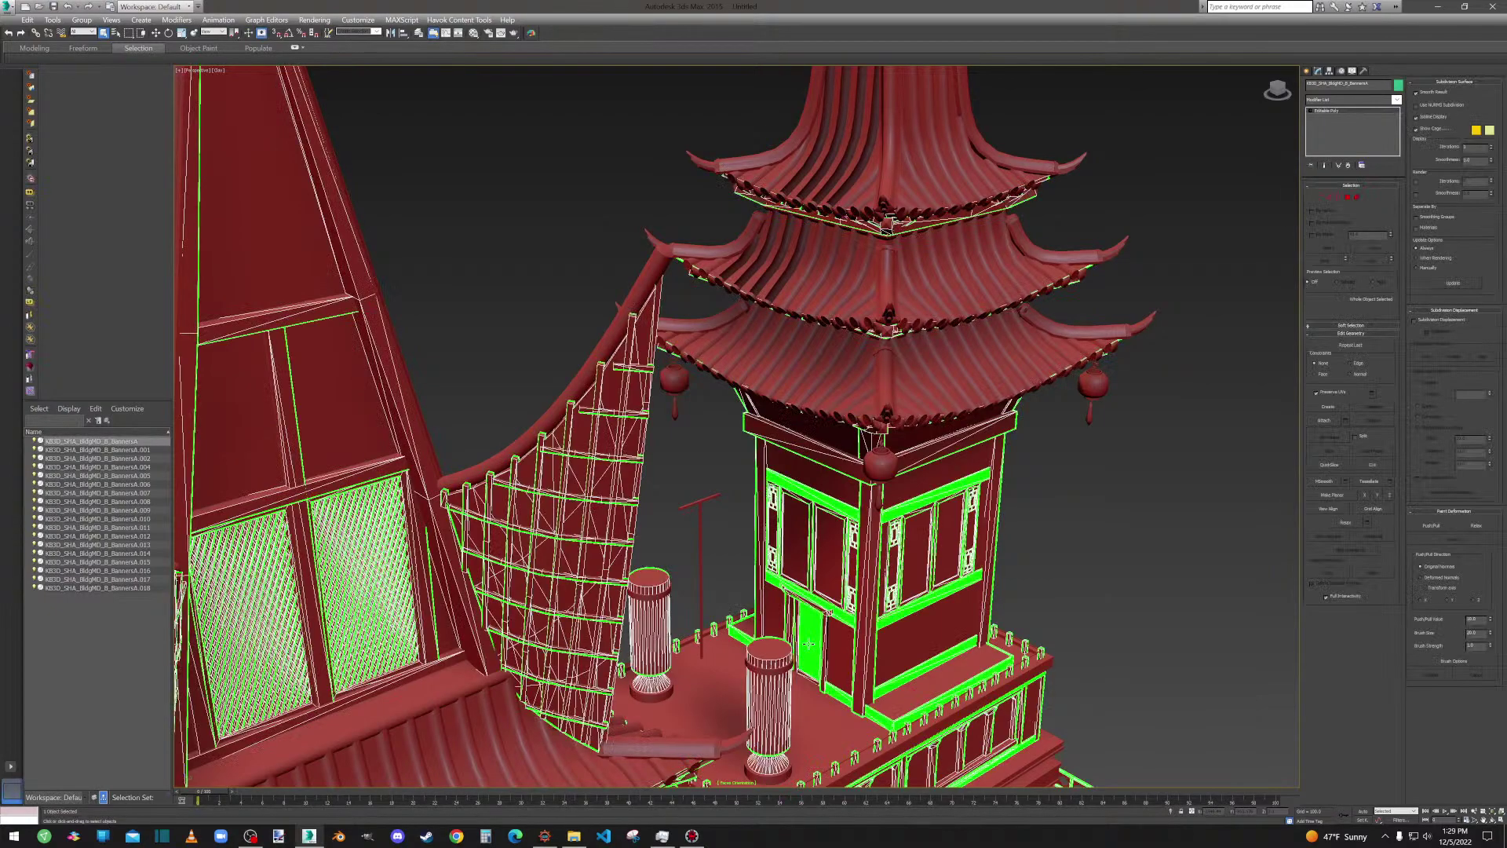
click(1365, 199)
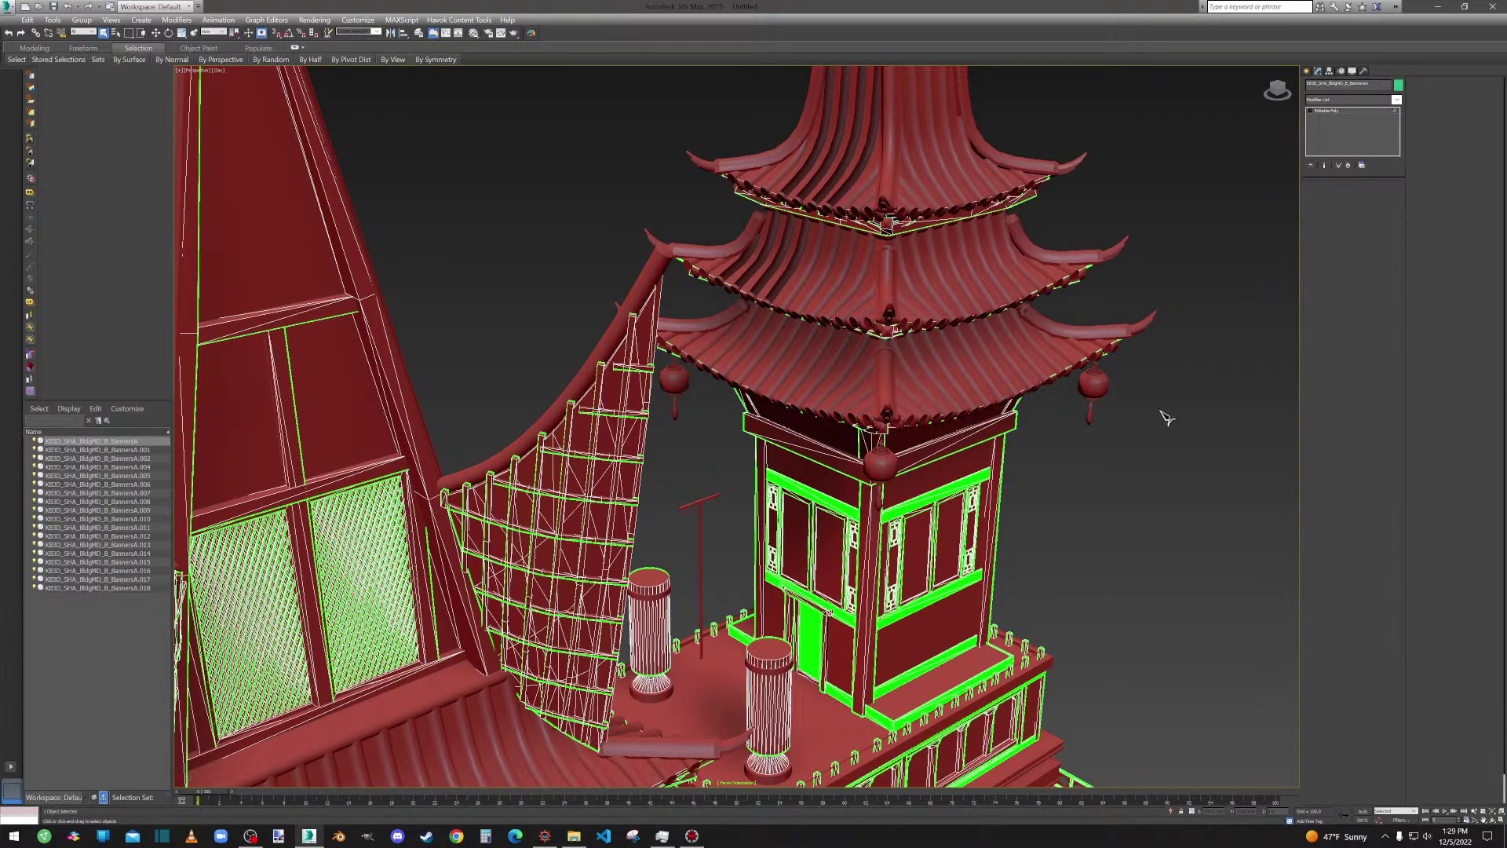
scroll(829, 620, up, 4)
click(782, 672)
middle_drag(782, 673, 822, 631)
scroll(822, 632, down, 4)
scroll(832, 577, up, 8)
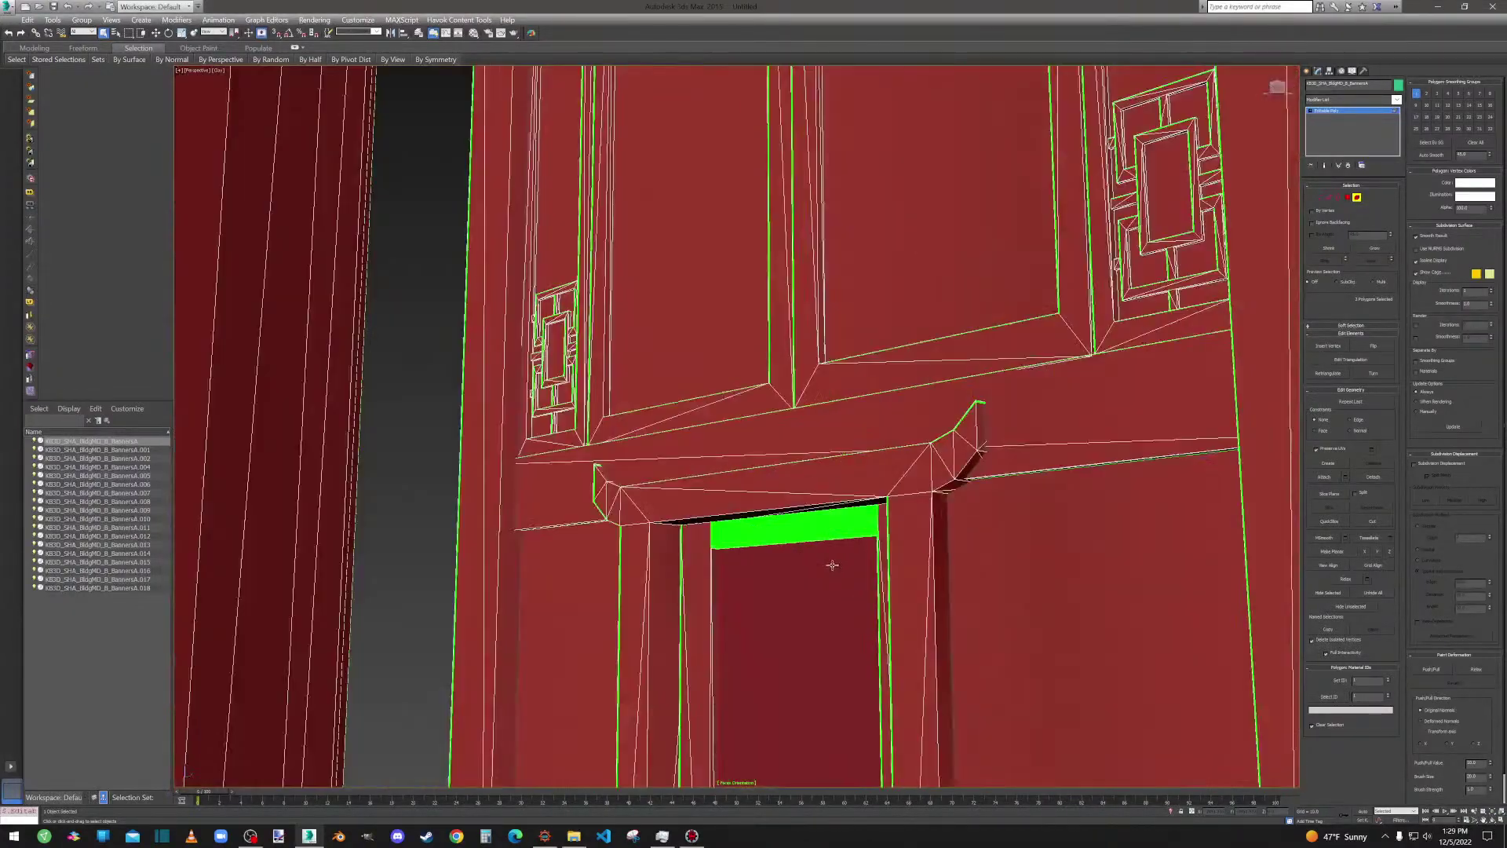
Add the inverted door panes of the main building's entrance to the element selection.
scroll(838, 533, down, 8)
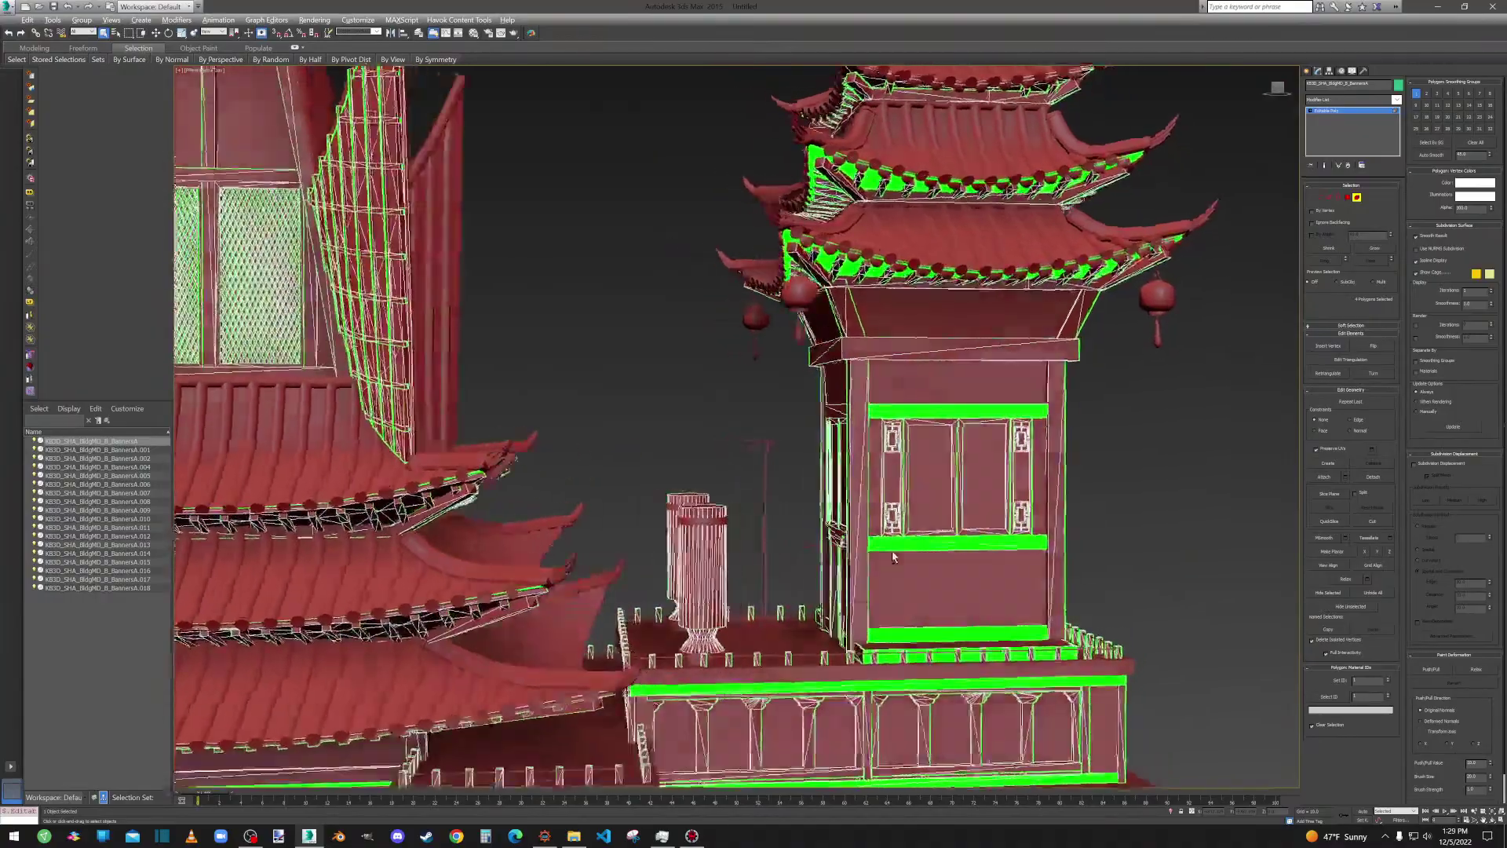
alt+middle_drag(893, 557, 1155, 447)
scroll(840, 534, up, 5)
scroll(840, 534, down, 8)
alt+middle_drag(526, 577, 645, 372)
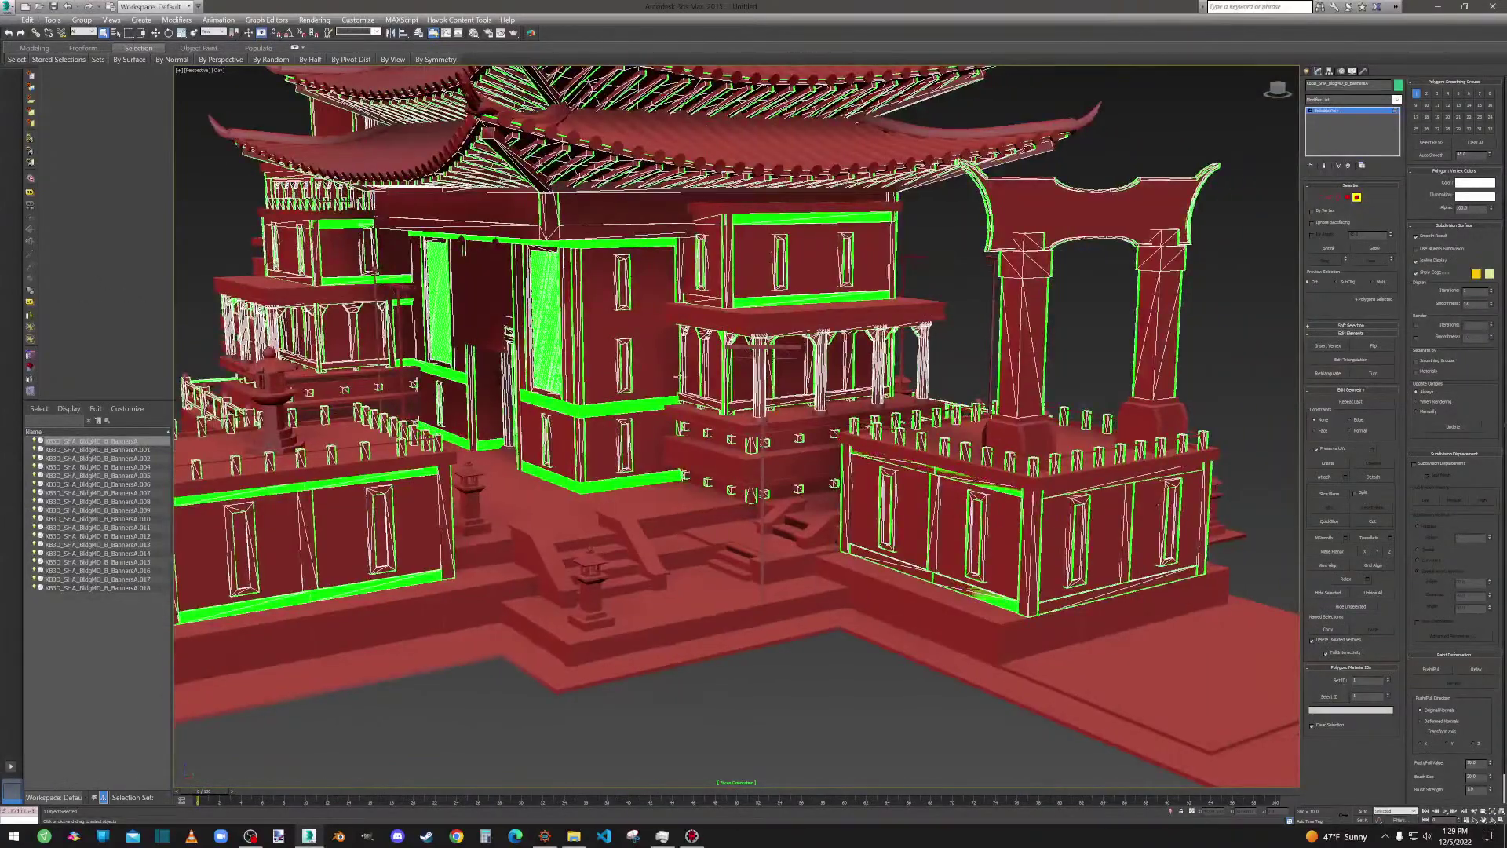
alt+middle_drag(709, 433, 585, 562)
scroll(774, 432, up, 6)
scroll(643, 532, up, 4)
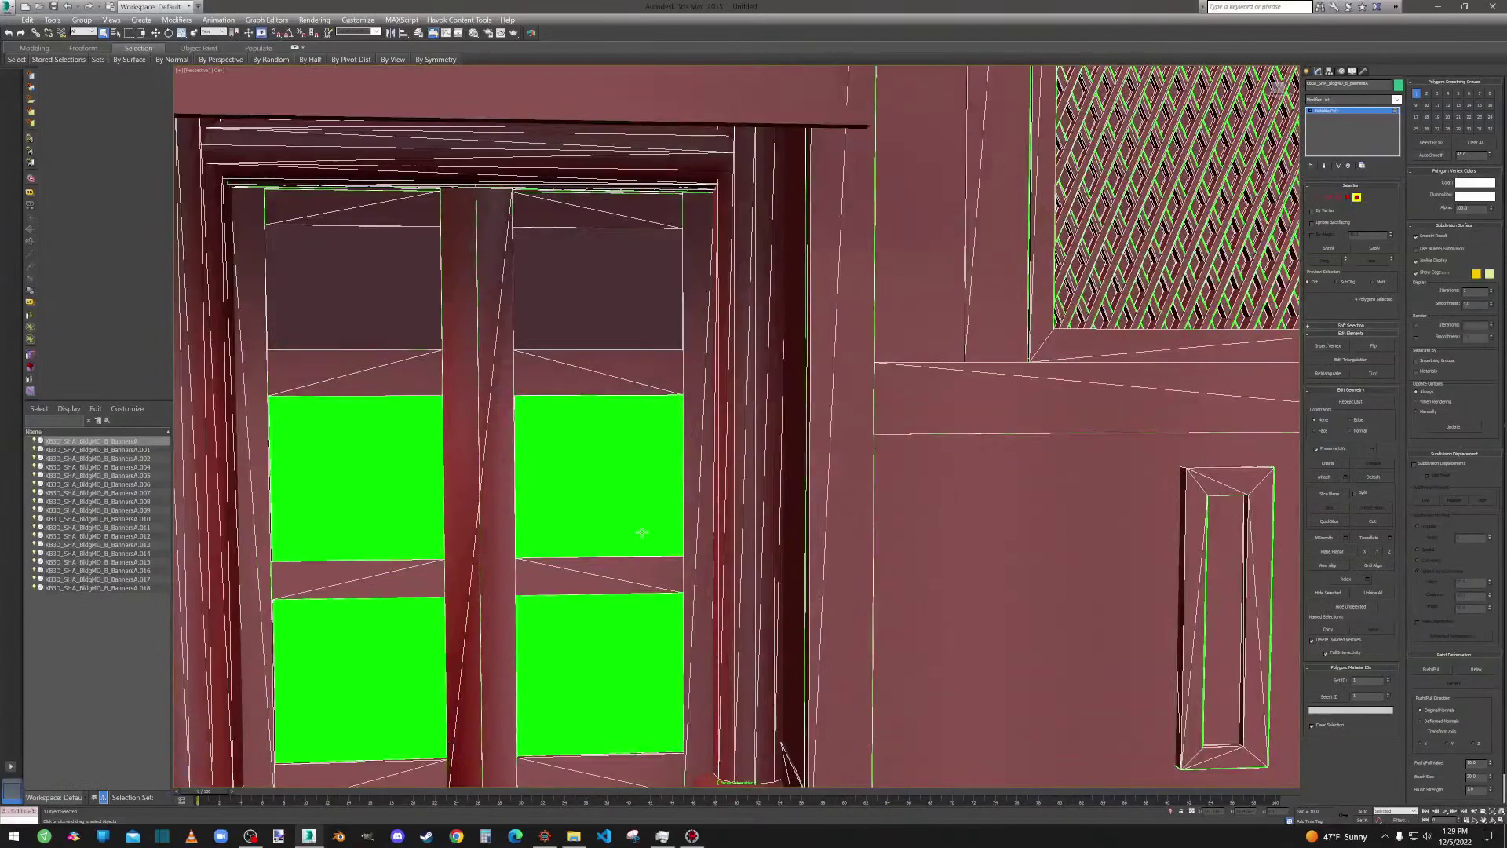
click(407, 482)
Add the inverted undersides of the small tower's lower and middle eaves on one side to the selection.
scroll(458, 482, down, 8)
alt+middle_drag(463, 499, 742, 263)
scroll(638, 391, up, 5)
scroll(638, 391, down, 5)
alt+middle_drag(646, 385, 680, 479)
scroll(695, 531, up, 4)
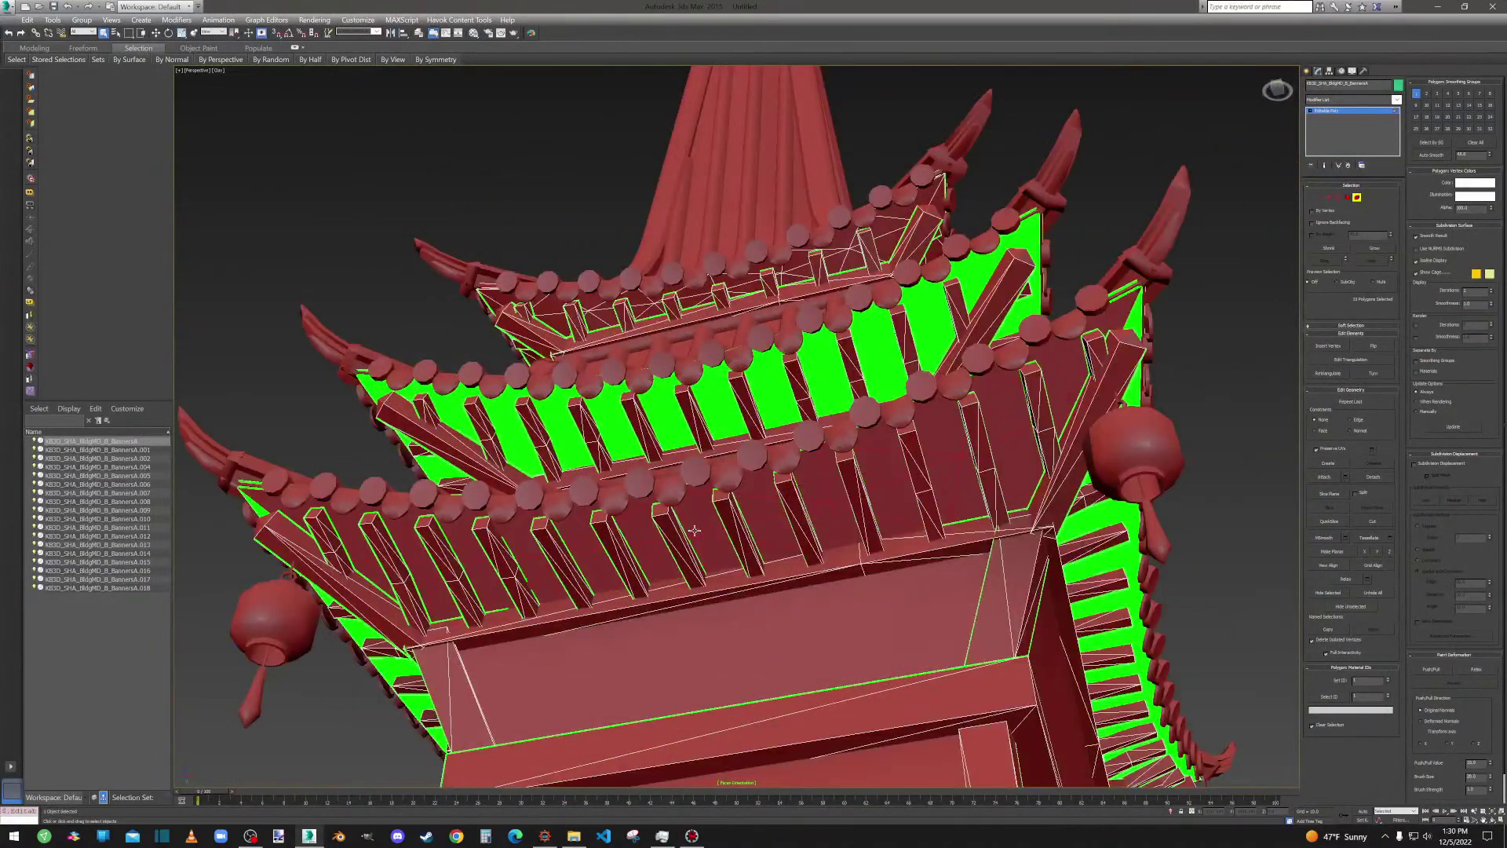
scroll(711, 400, down, 3)
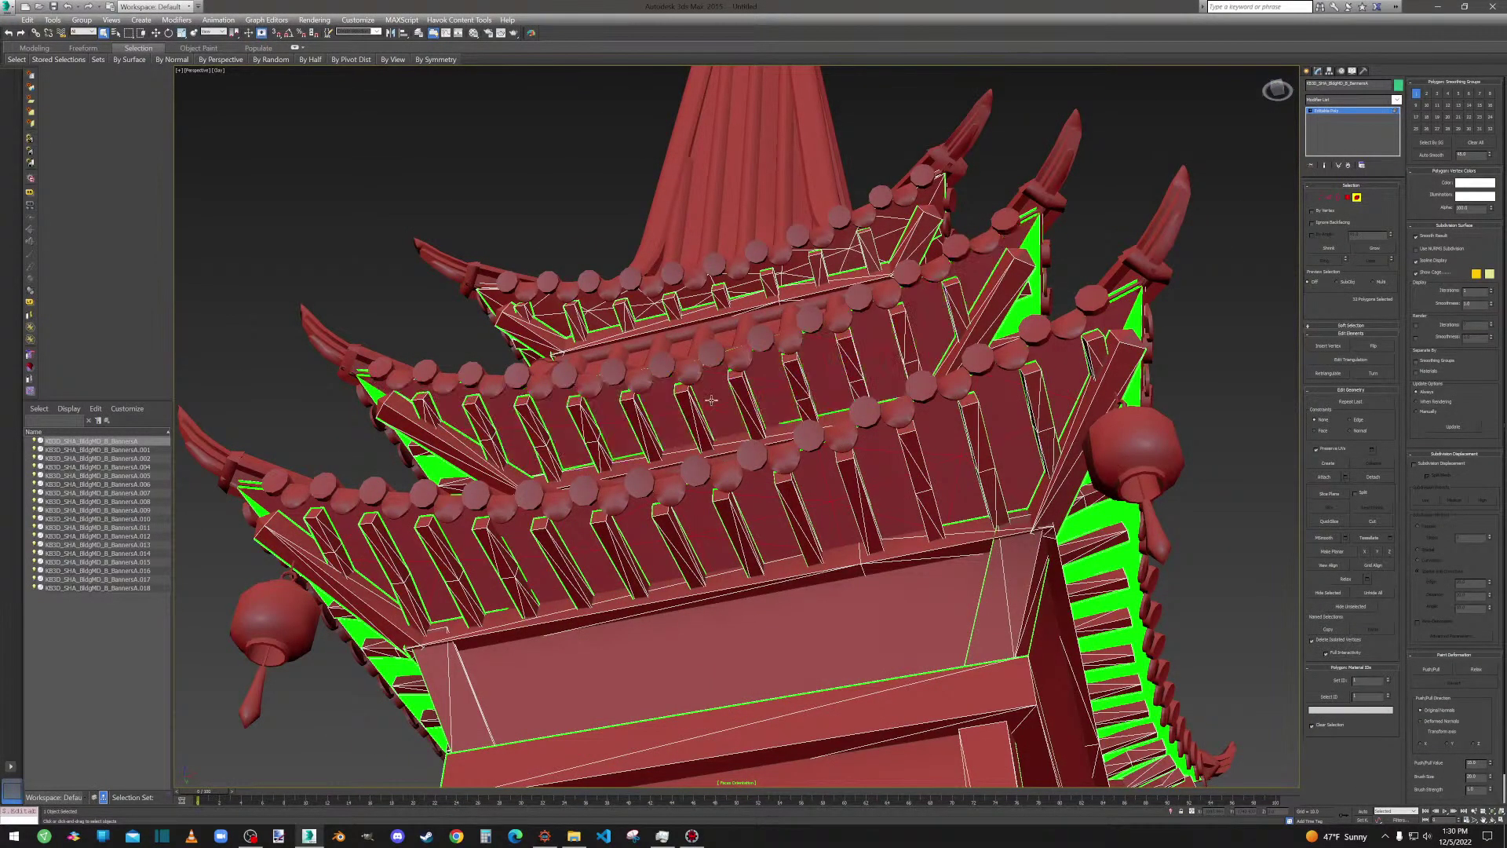
Add the inverted eave undersides around the corner on the small tower's adjacent side to the selection.
scroll(707, 408, up, 4)
middle_drag(710, 452, 538, 269)
scroll(687, 415, down, 3)
scroll(939, 303, up, 2)
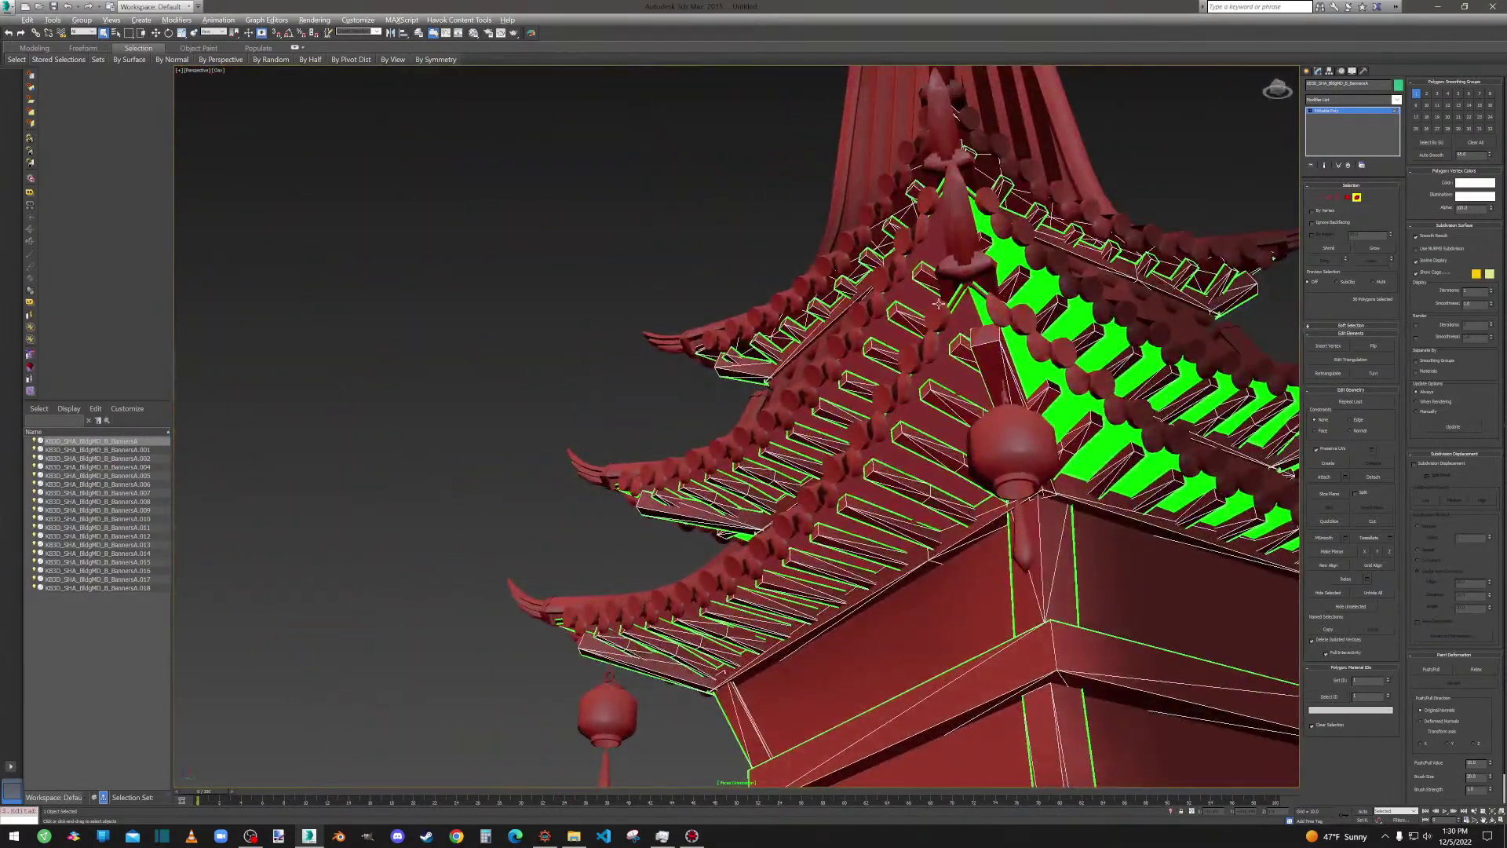
alt+click(1021, 354)
alt+click(1028, 288)
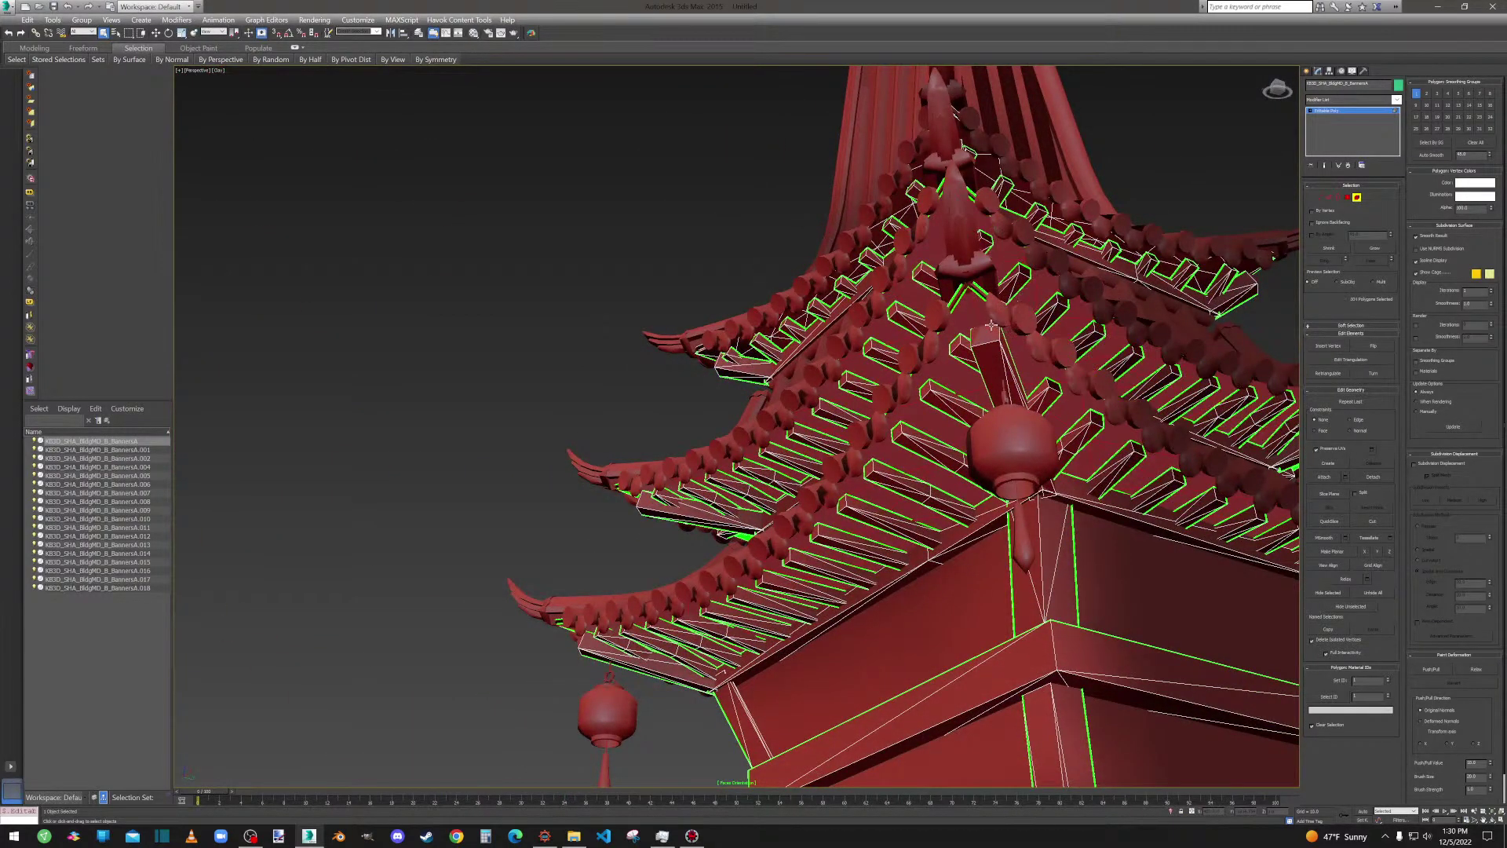
Add the lower and middle eave undersides on the small tower's third side to the selection.
alt+middle_drag(791, 431, 1021, 447)
scroll(831, 427, down, 4)
scroll(1196, 465, up, 3)
alt+middle_drag(726, 200, 763, 434)
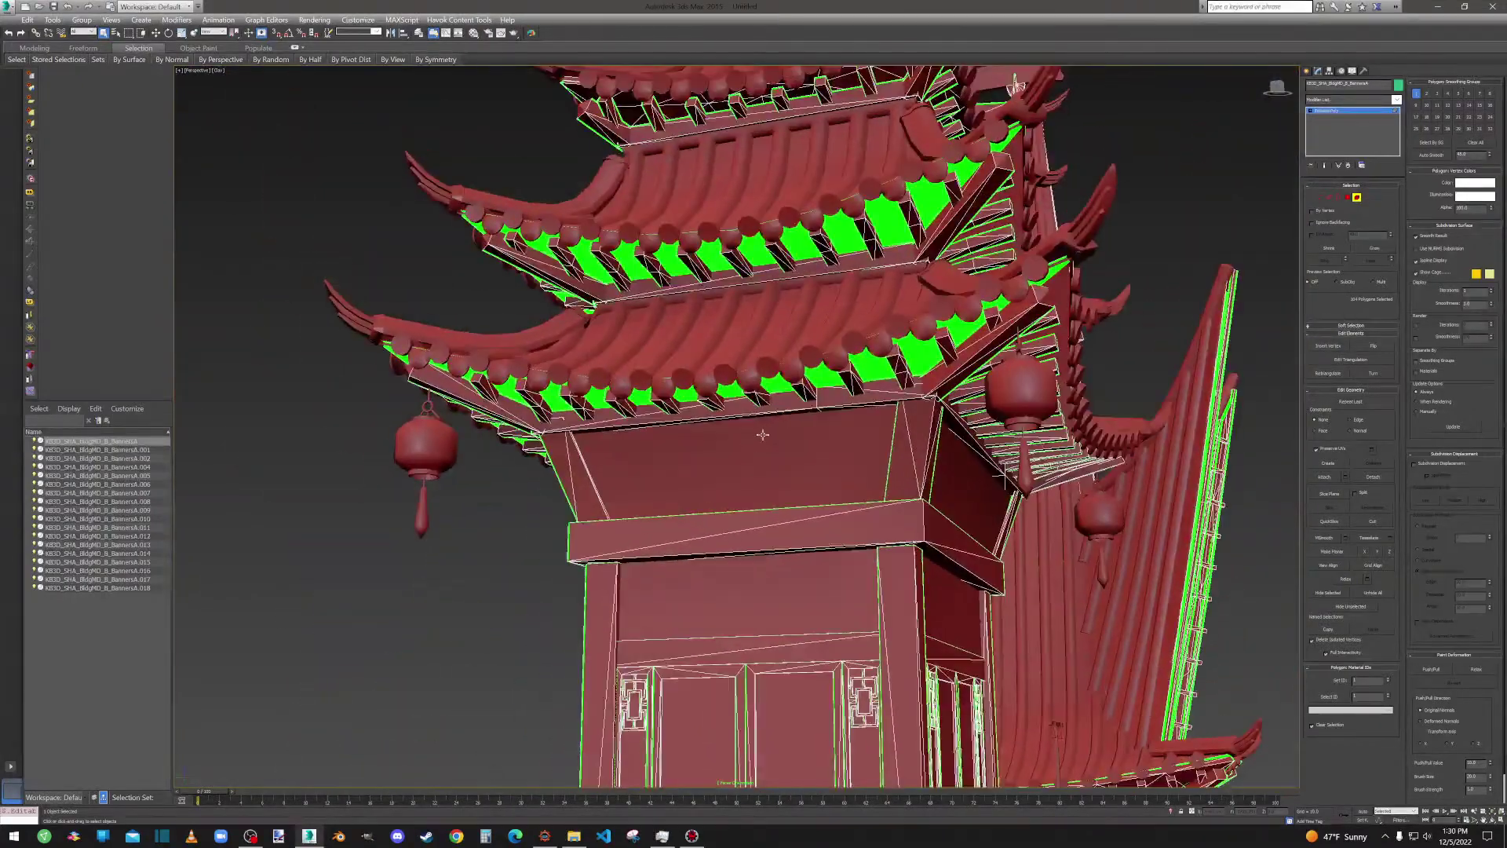
alt+click(818, 371)
ctrl+click(798, 245)
Add the inverted eave undersides on the small tower's last side to the selection.
scroll(796, 245, down, 4)
alt+middle_drag(745, 263, 787, 284)
scroll(939, 279, up, 4)
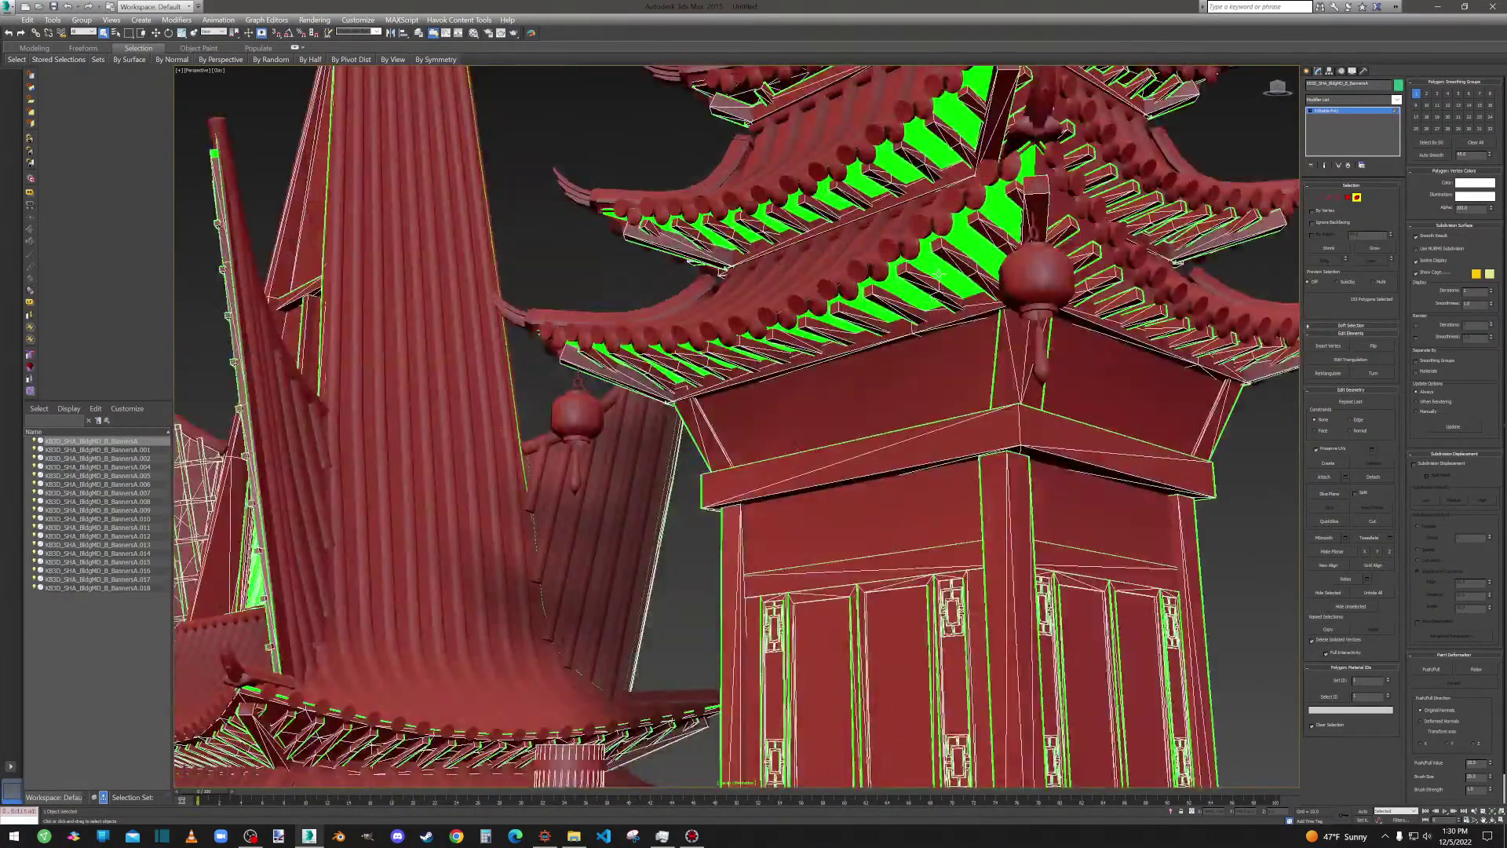
scroll(897, 165, down, 5)
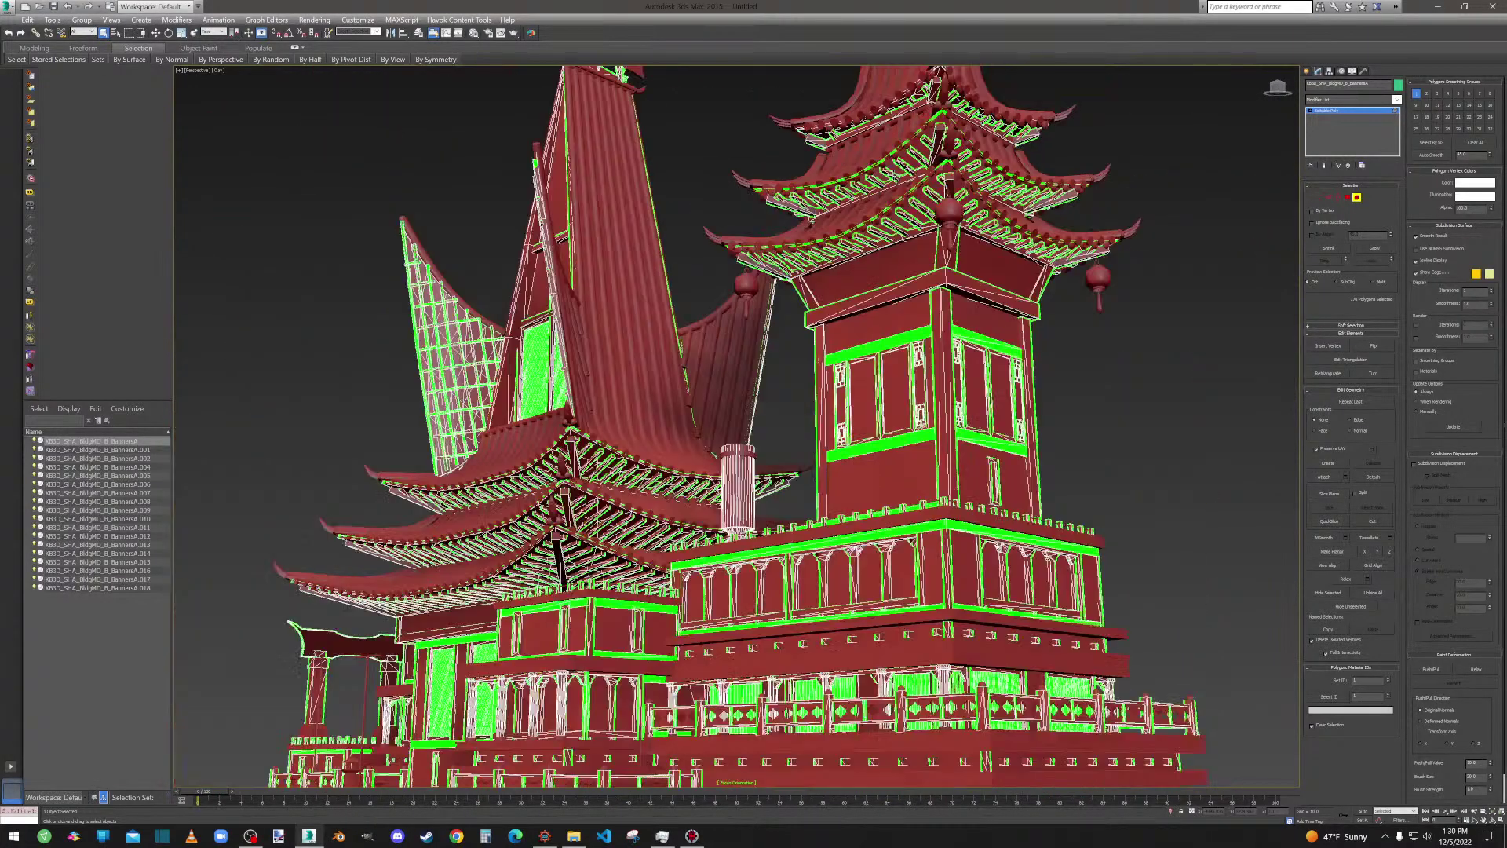
Flip the selected door and eave surfaces at polygon level, then leave sub-object editing and deselect the object.
alt+middle_drag(911, 183, 1140, 192)
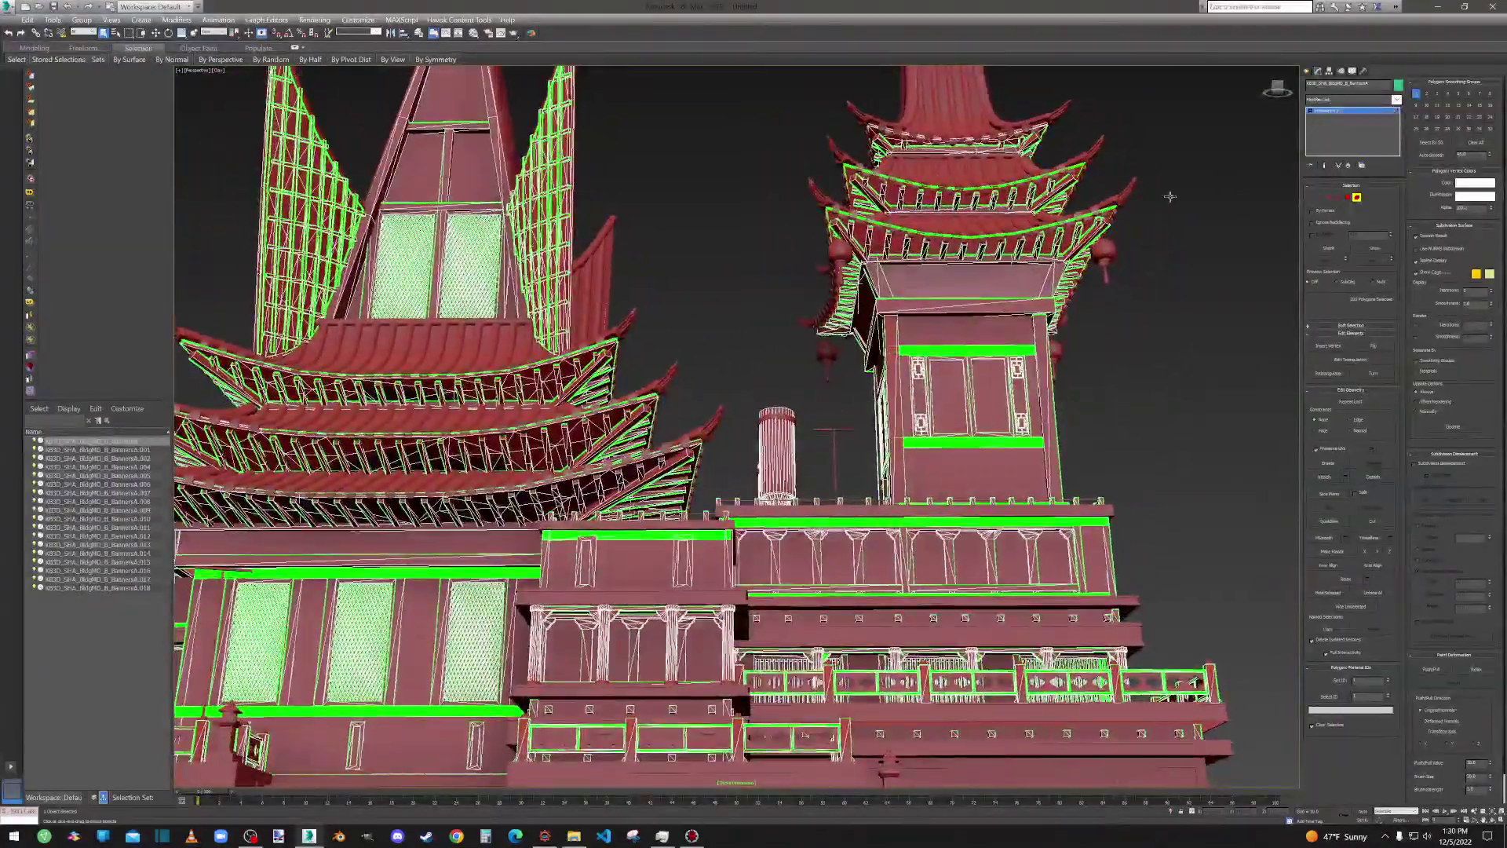
click(1348, 197)
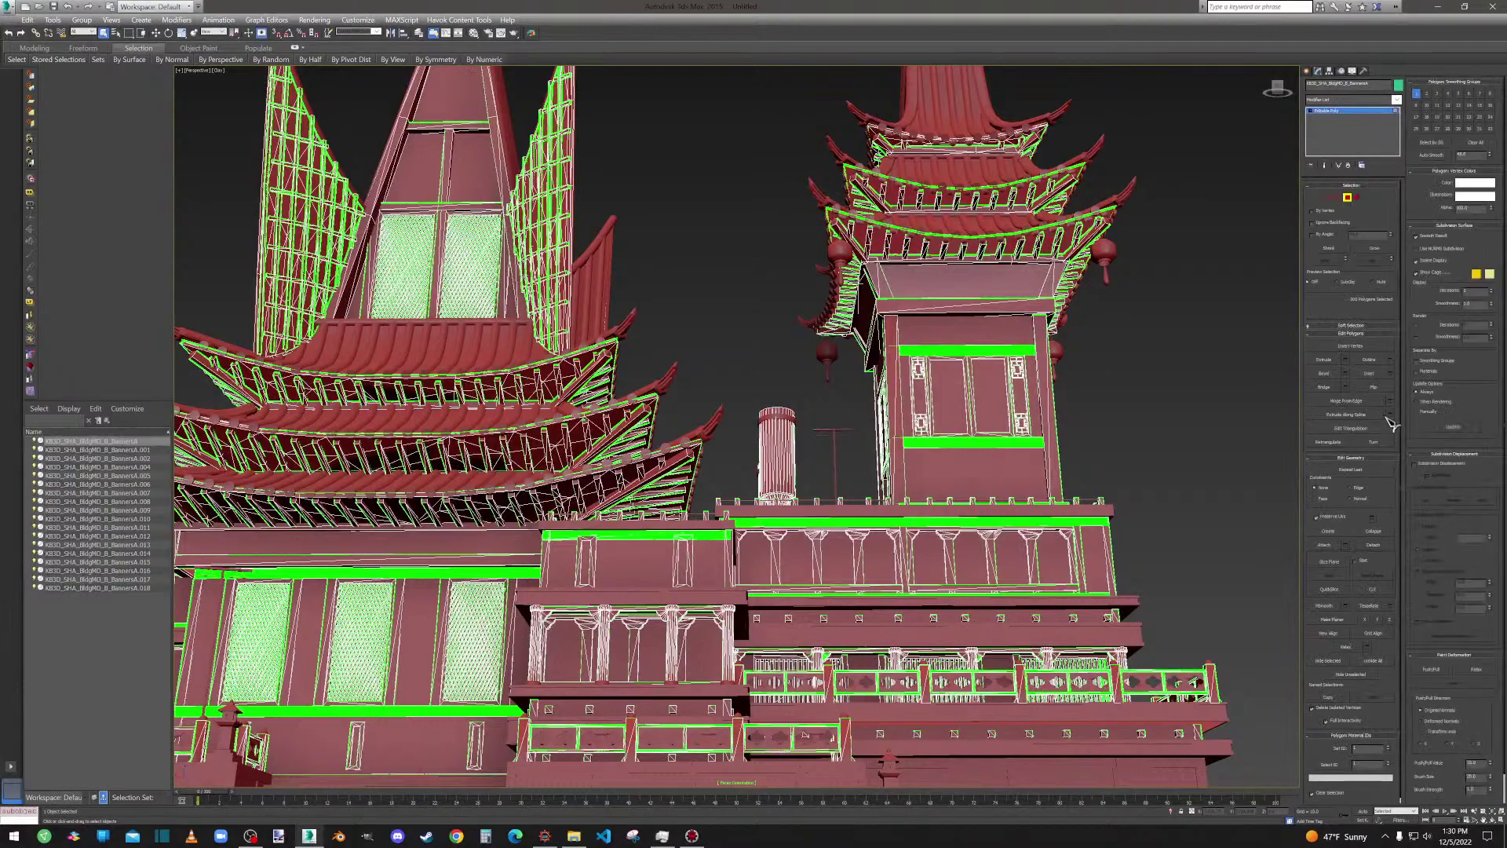
click(1390, 390)
click(1146, 354)
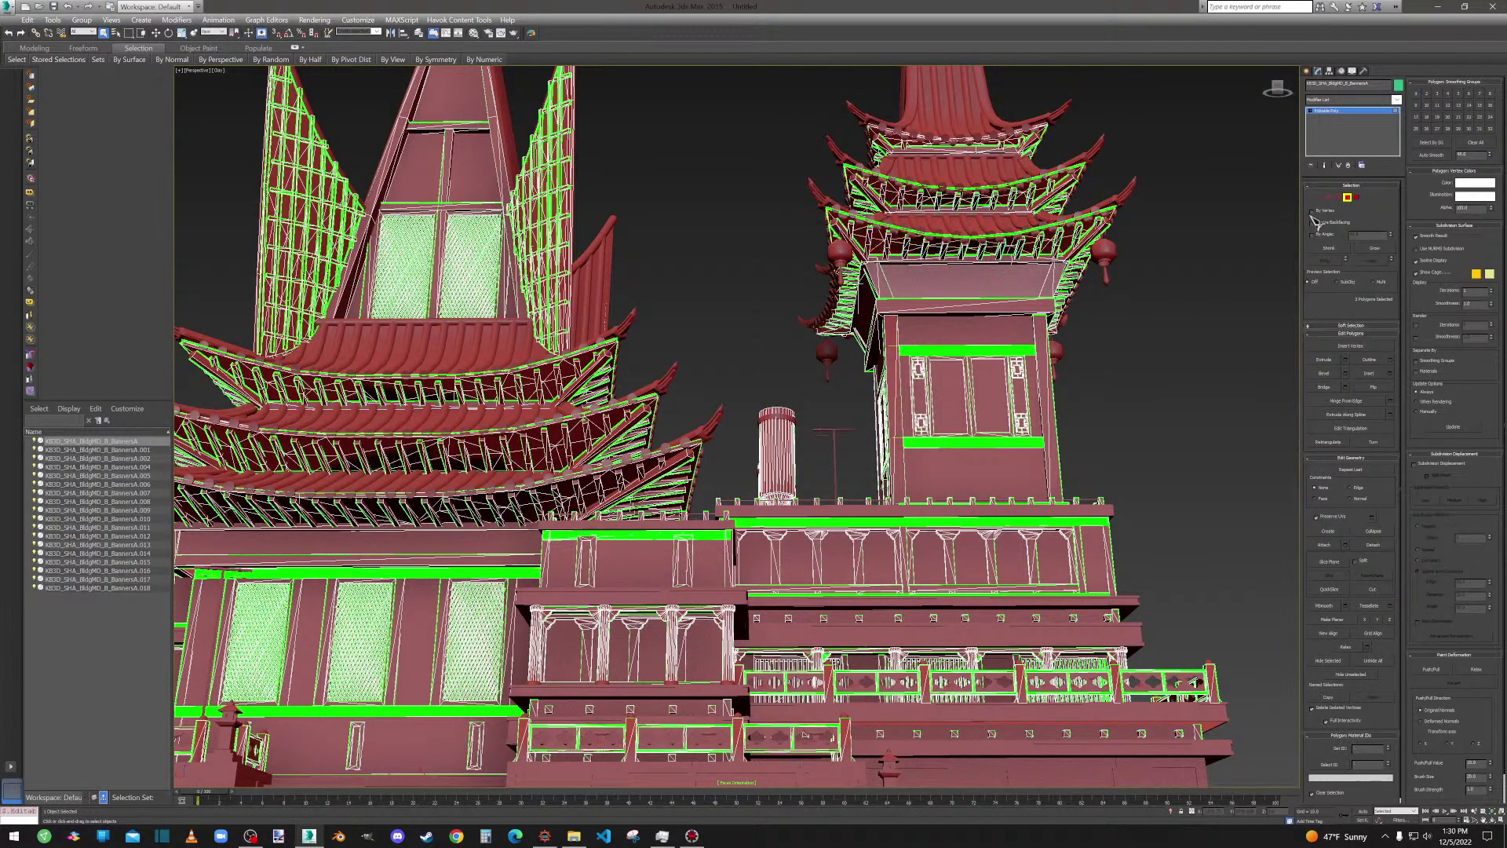
click(1348, 197)
click(1190, 362)
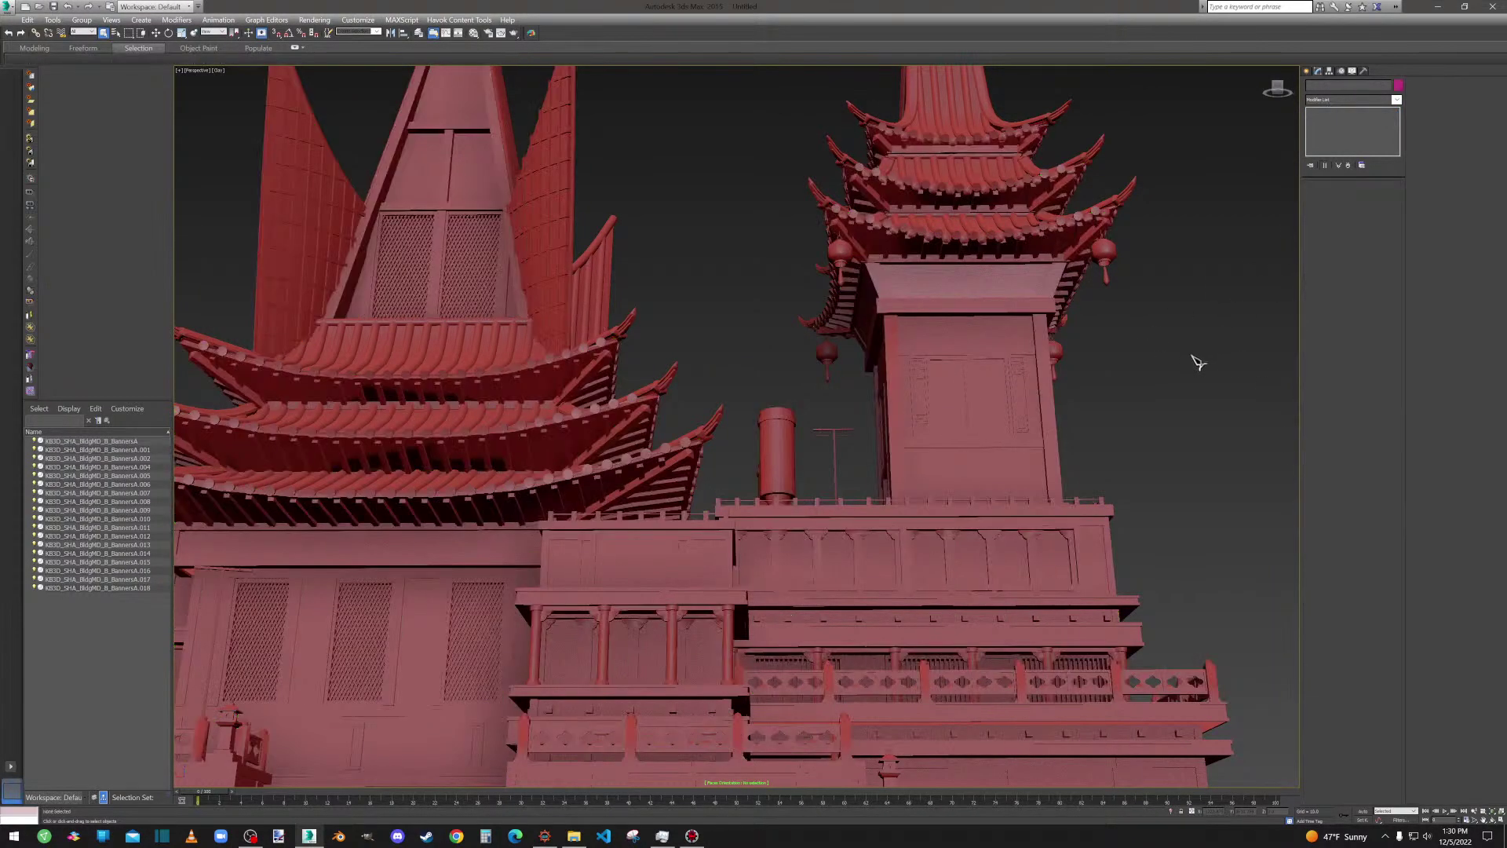
Select the crest ornament object on top of the towers and select all of its faces at element level.
alt+middle_drag(1097, 282, 1097, 329)
scroll(1096, 330, down, 3)
scroll(979, 340, down, 3)
scroll(863, 377, up, 2)
click(789, 425)
scroll(789, 424, down, 4)
middle_drag(838, 290, 770, 671)
click(800, 446)
scroll(797, 450, up, 5)
scroll(801, 450, up, 2)
click(801, 451)
click(844, 318)
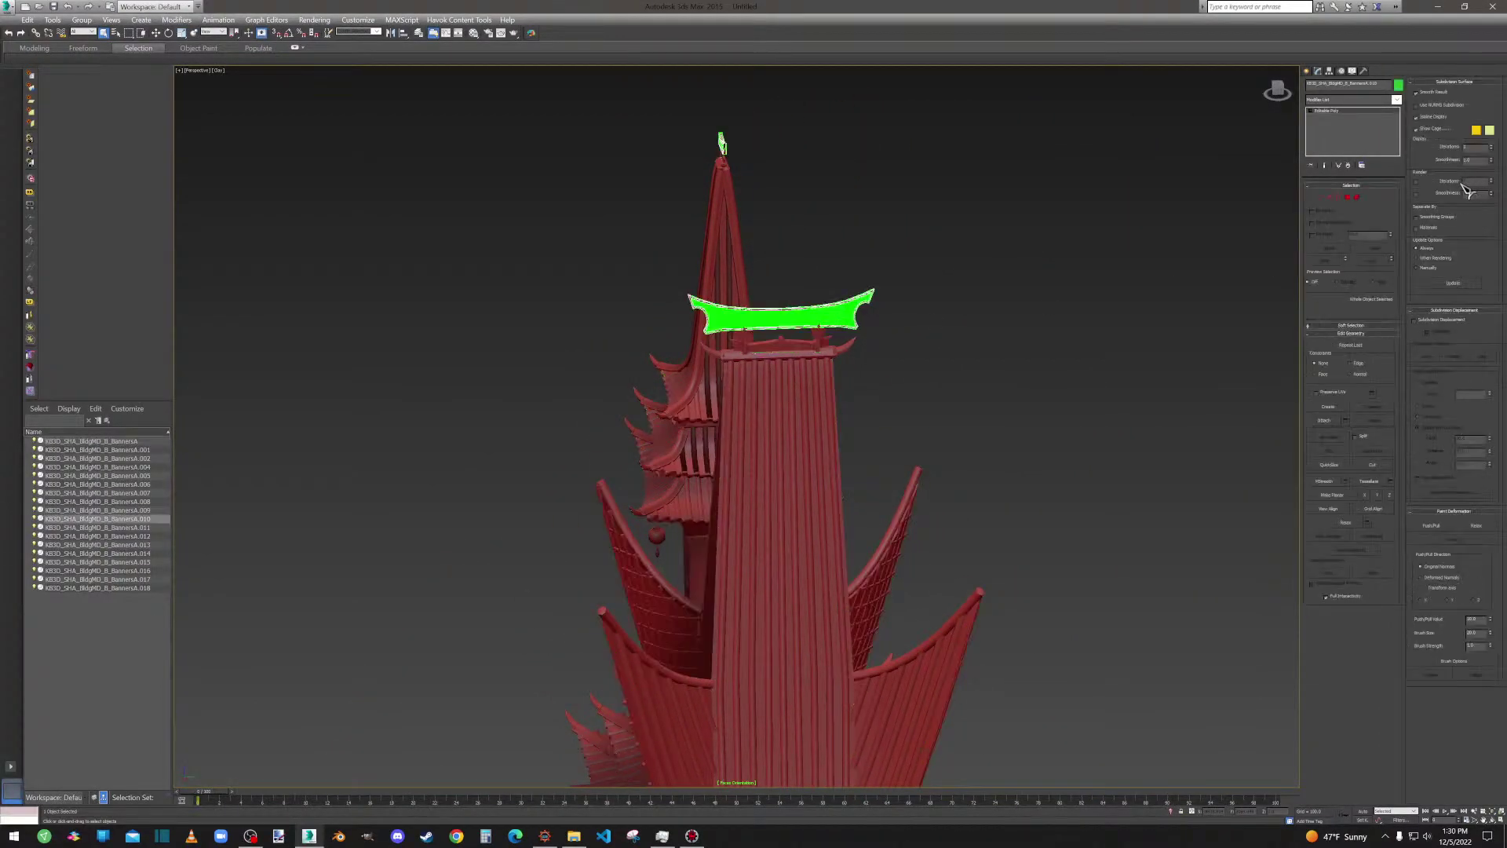
click(1357, 198)
key(ctrl+a)
alt+middle_drag(832, 318, 874, 314)
scroll(808, 314, up, 3)
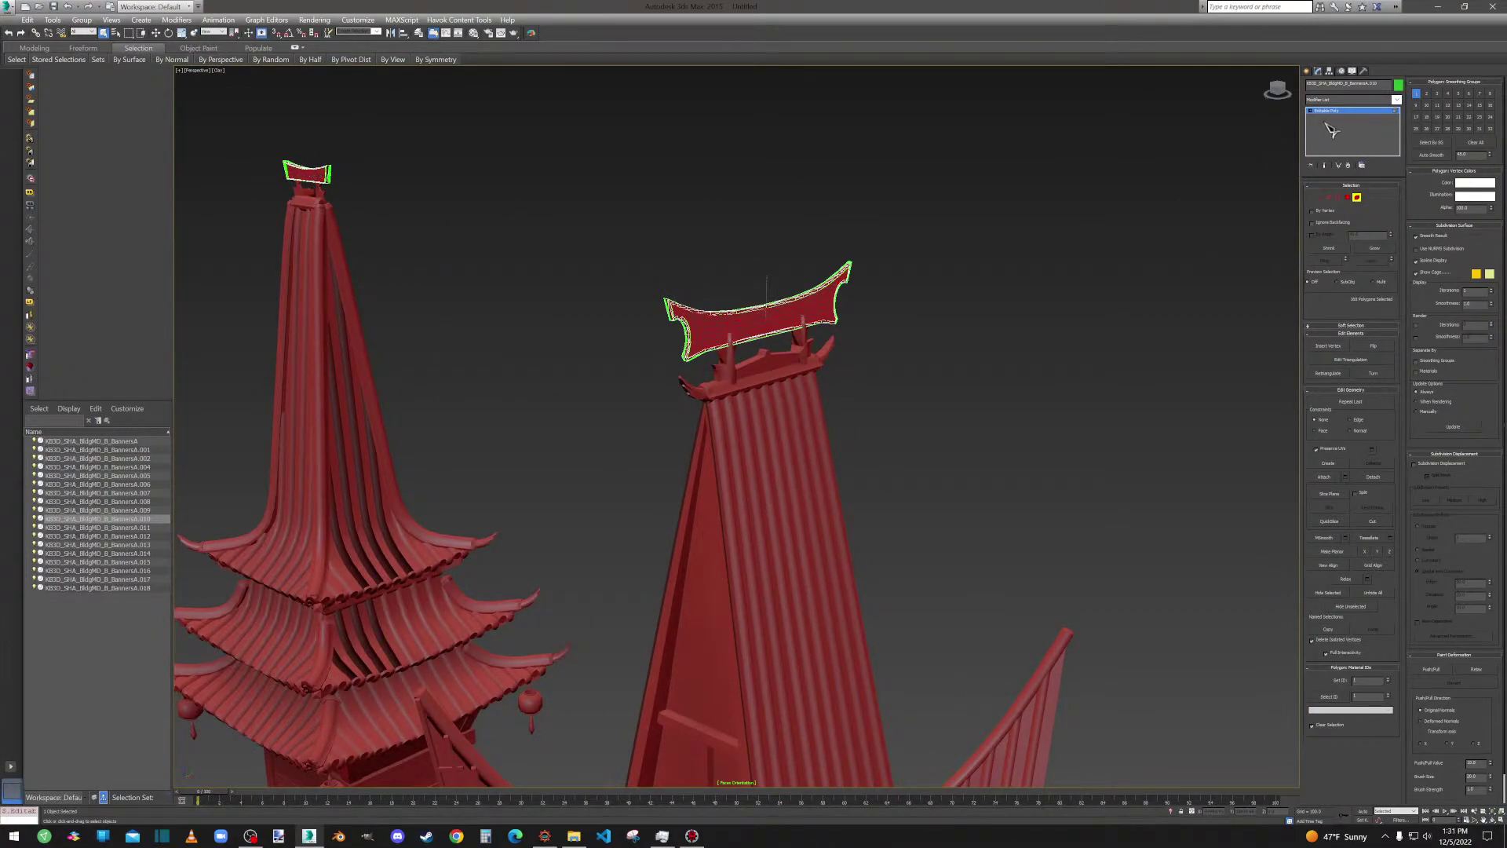
Flip the selected crest ornament faces at polygon level, then leave sub-object editing and deselect the object.
click(1347, 197)
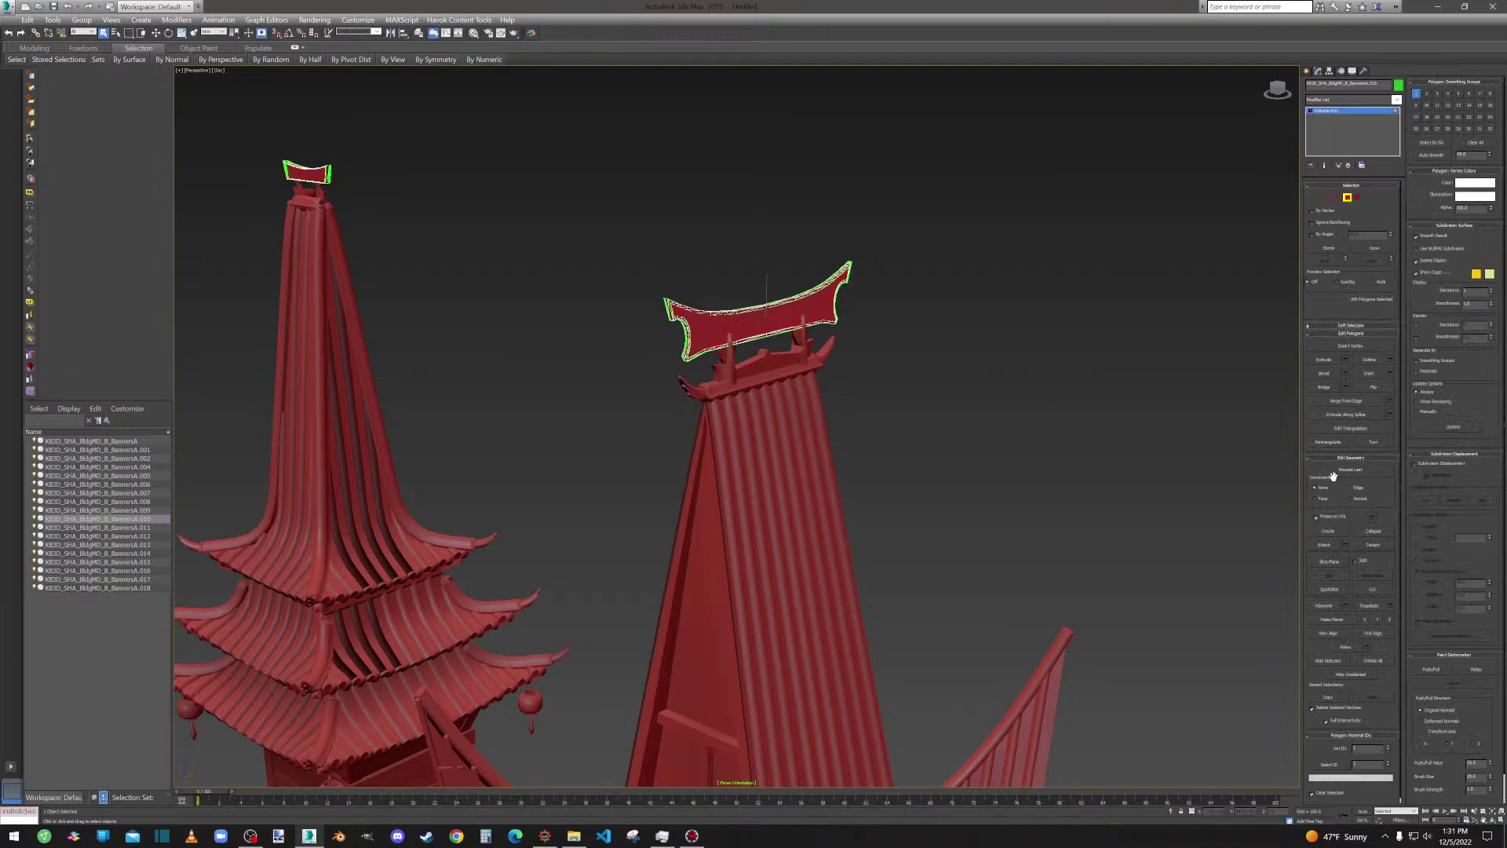
click(1373, 388)
click(1107, 306)
click(1356, 197)
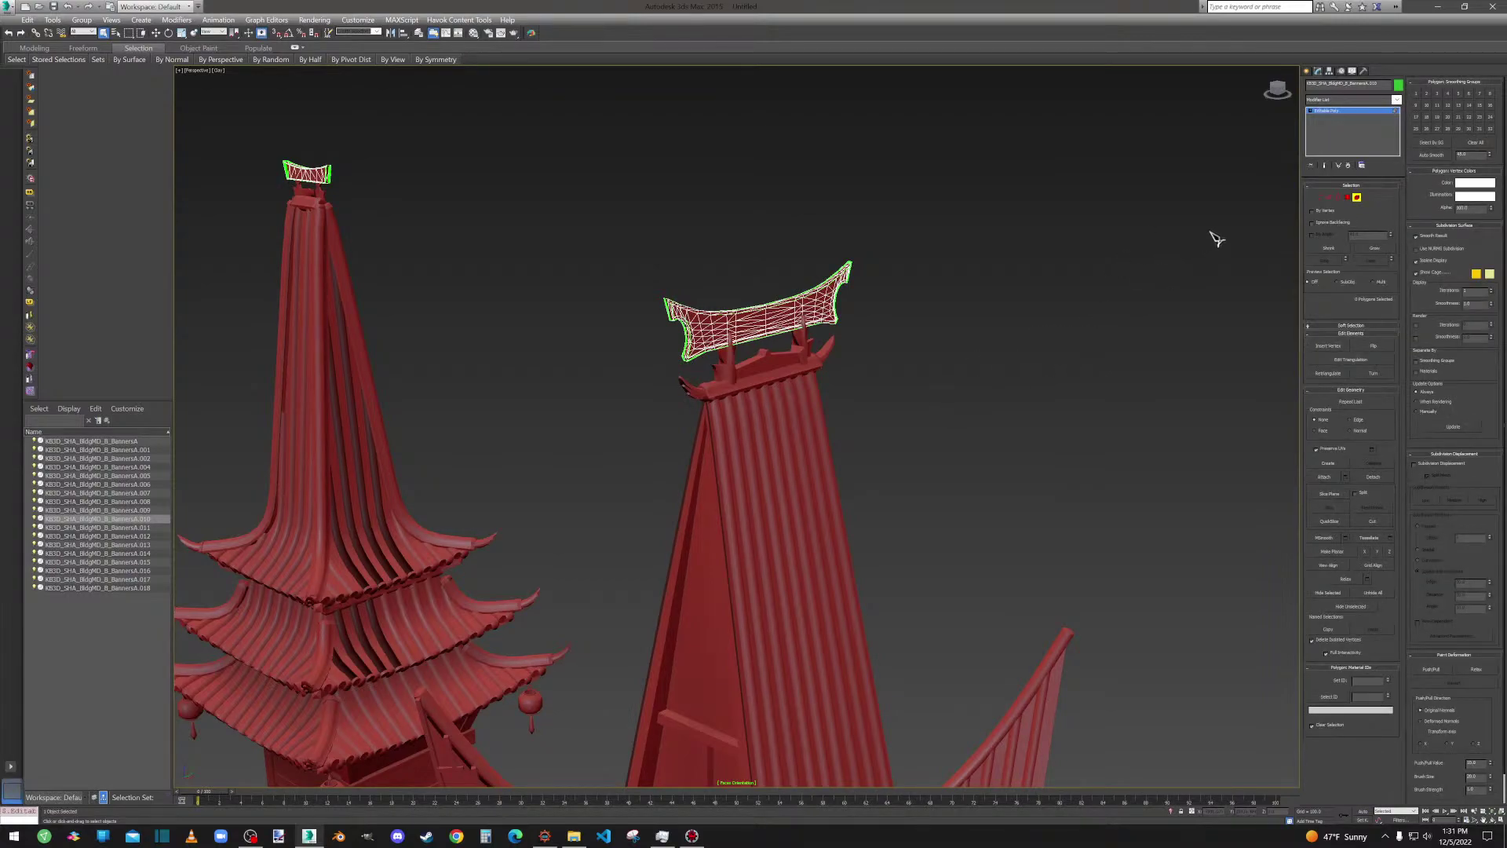
click(1358, 198)
click(980, 384)
Select the roof tile object and, at element level, the inverted tile strips on the small tower's middle roof tier.
middle_drag(938, 399, 945, 345)
click(840, 79)
middle_drag(727, 381, 960, 254)
scroll(1052, 483, down, 2)
alt+middle_drag(1058, 483, 1154, 656)
scroll(865, 446, up, 5)
click(795, 396)
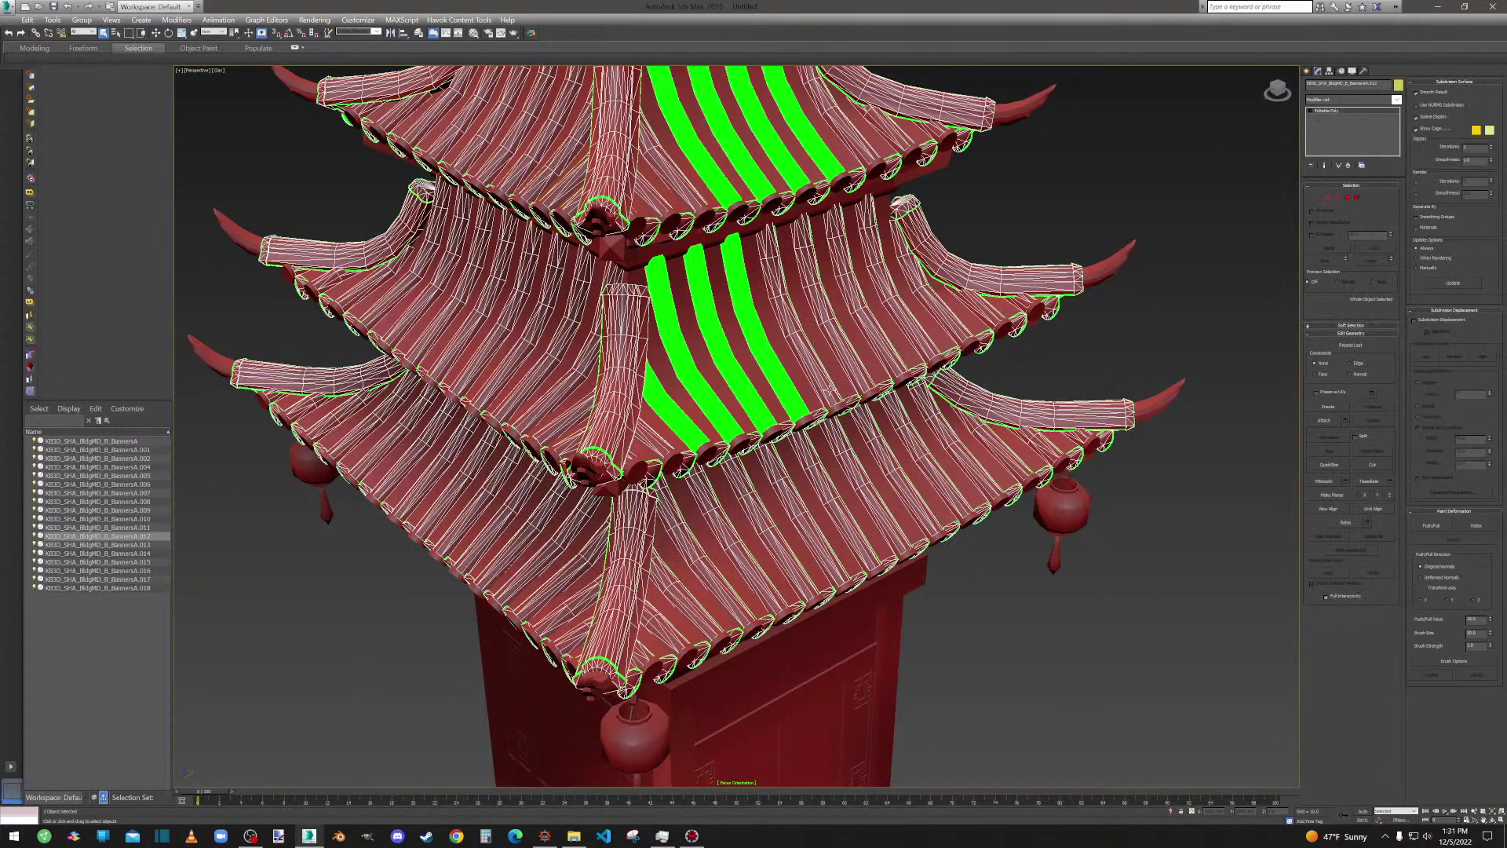
click(1356, 198)
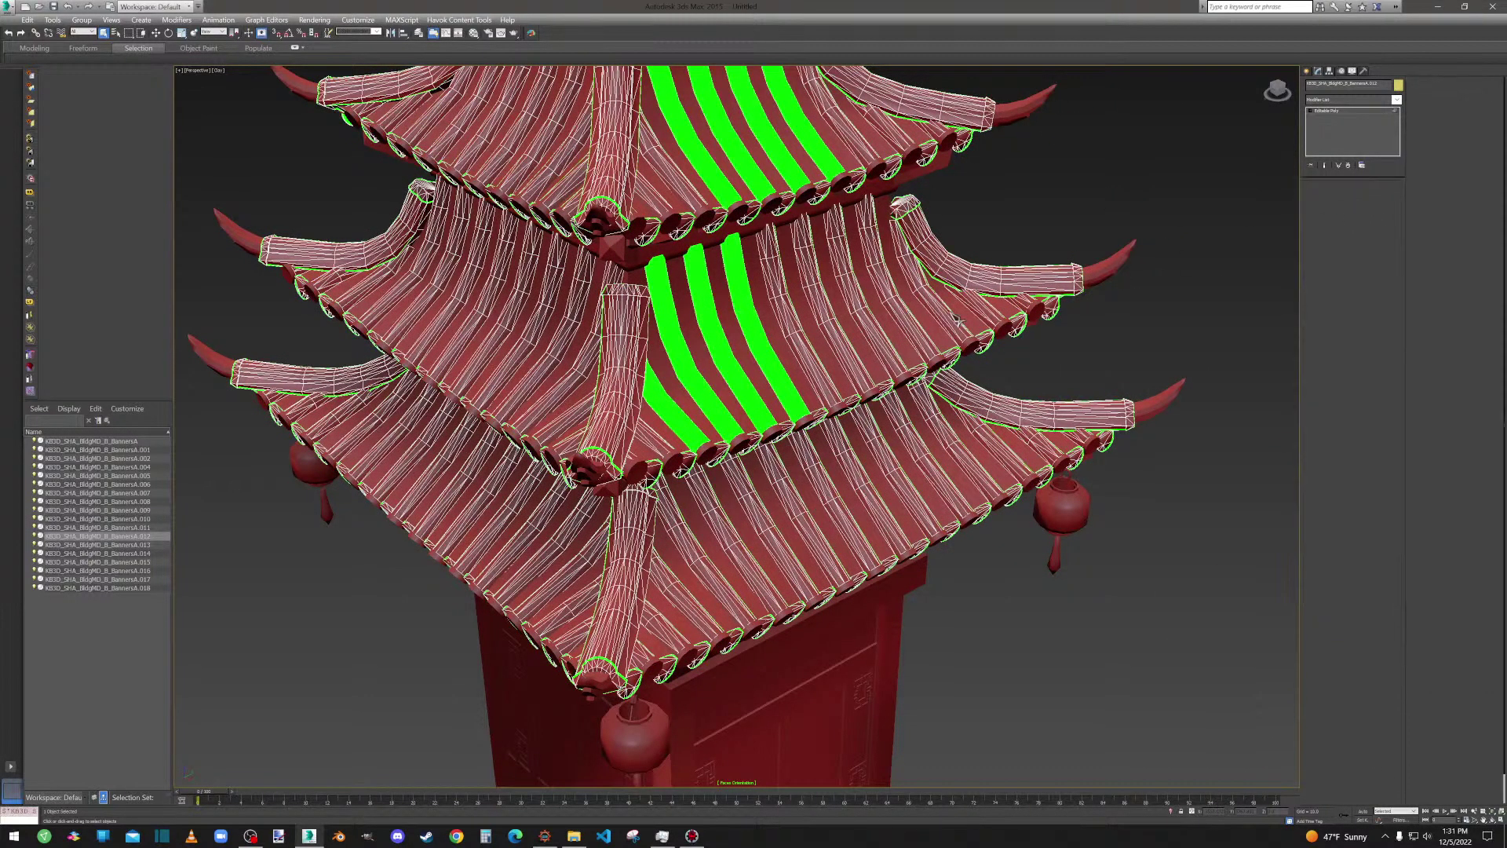
click(773, 362)
ctrl+click(711, 387)
ctrl+click(678, 408)
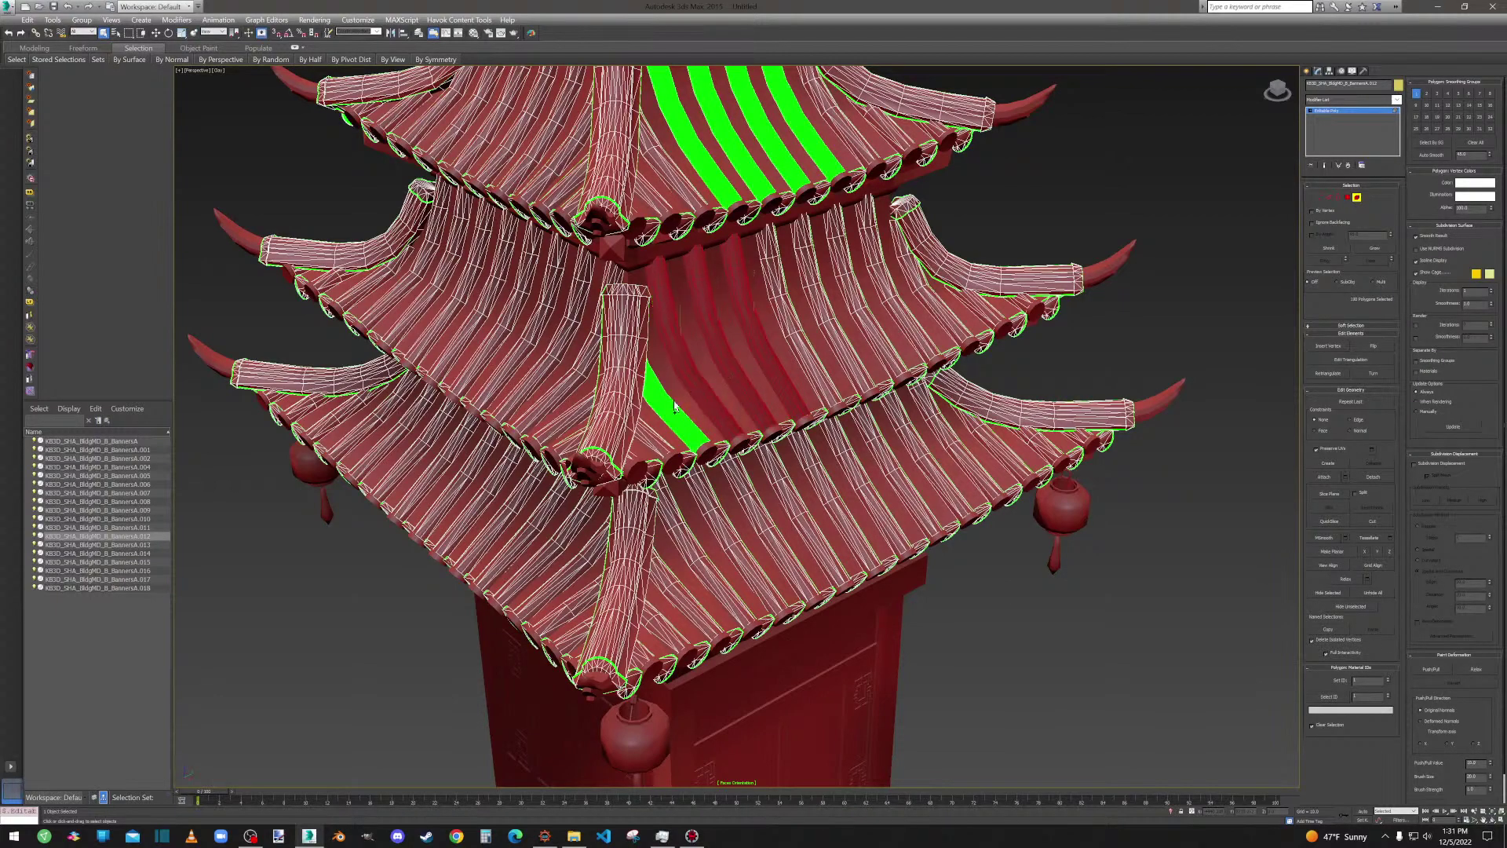
Add the inverted tile strips on the small tower's upper roof tier to the selection.
ctrl+click(716, 169)
ctrl+click(756, 146)
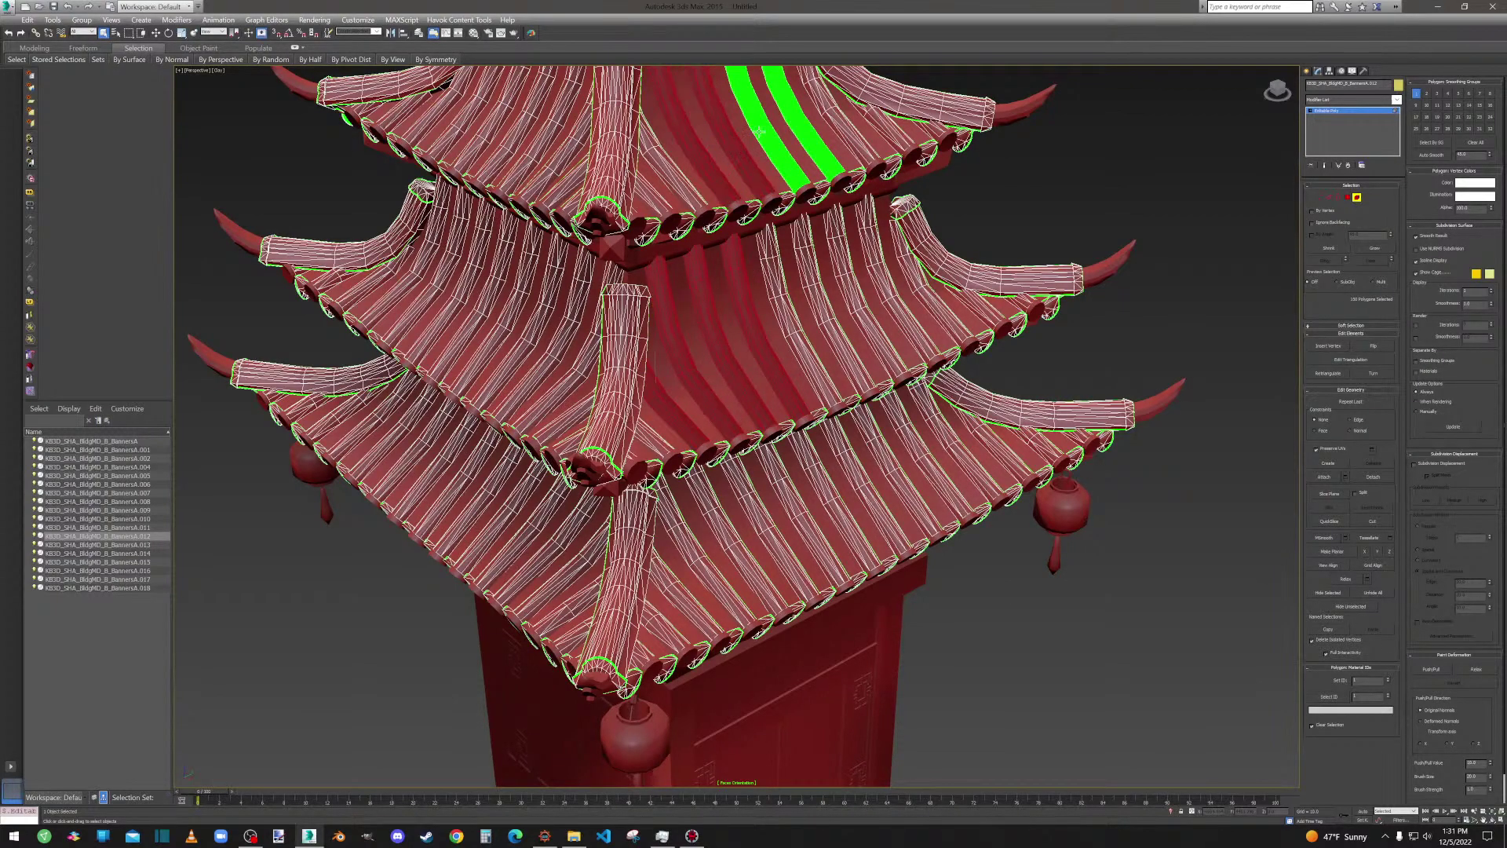
ctrl+click(758, 132)
ctrl+click(798, 119)
scroll(798, 119, down, 4)
middle_drag(798, 119, 918, 581)
scroll(805, 349, down, 5)
alt+middle_drag(919, 581, 1120, 519)
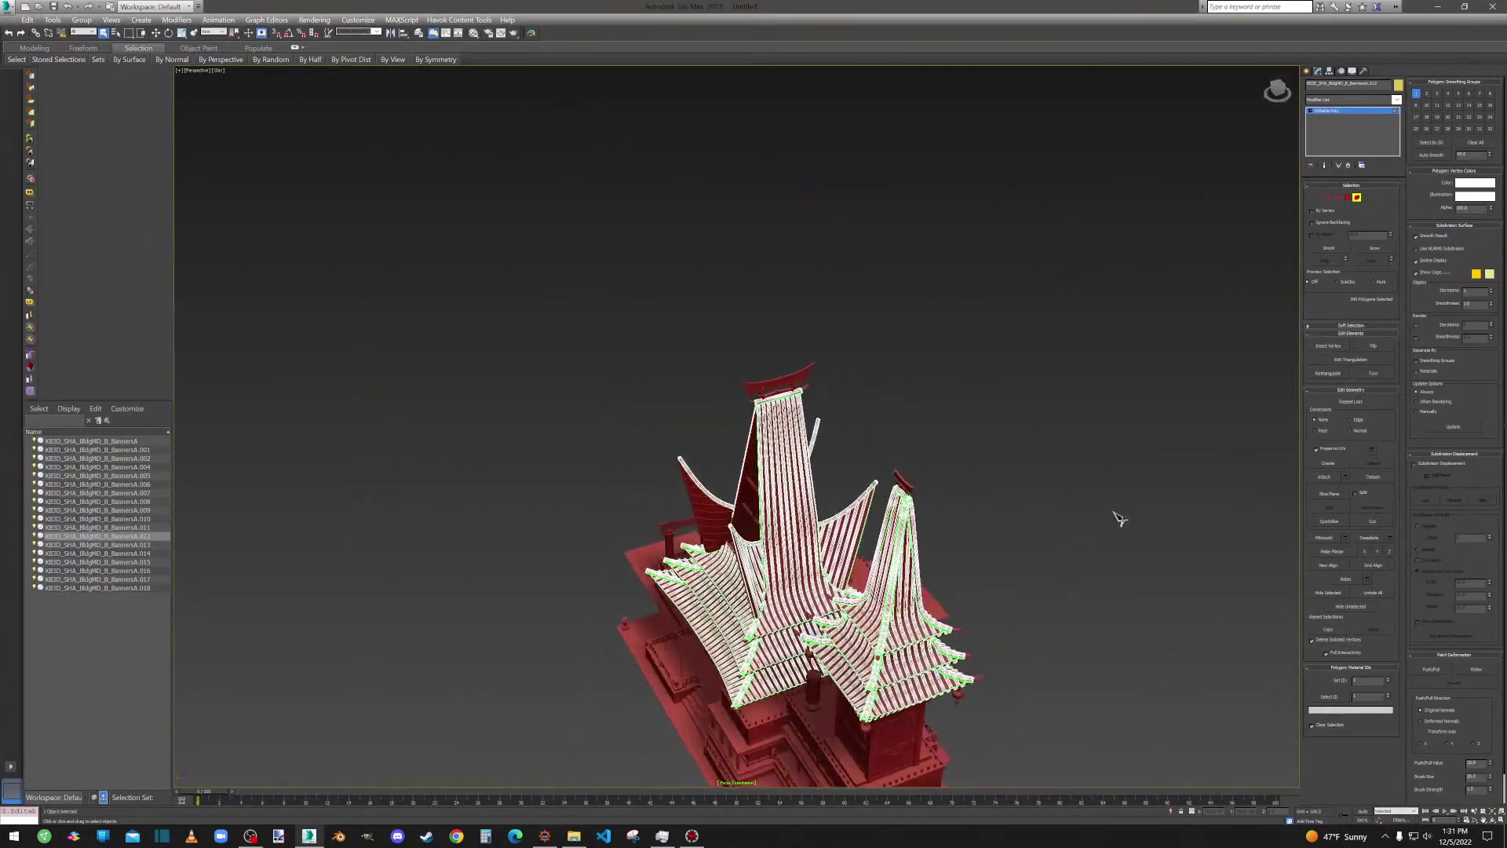
Flip the selected roof tile strips at polygon level, then leave sub-object editing and deselect the object.
click(1349, 198)
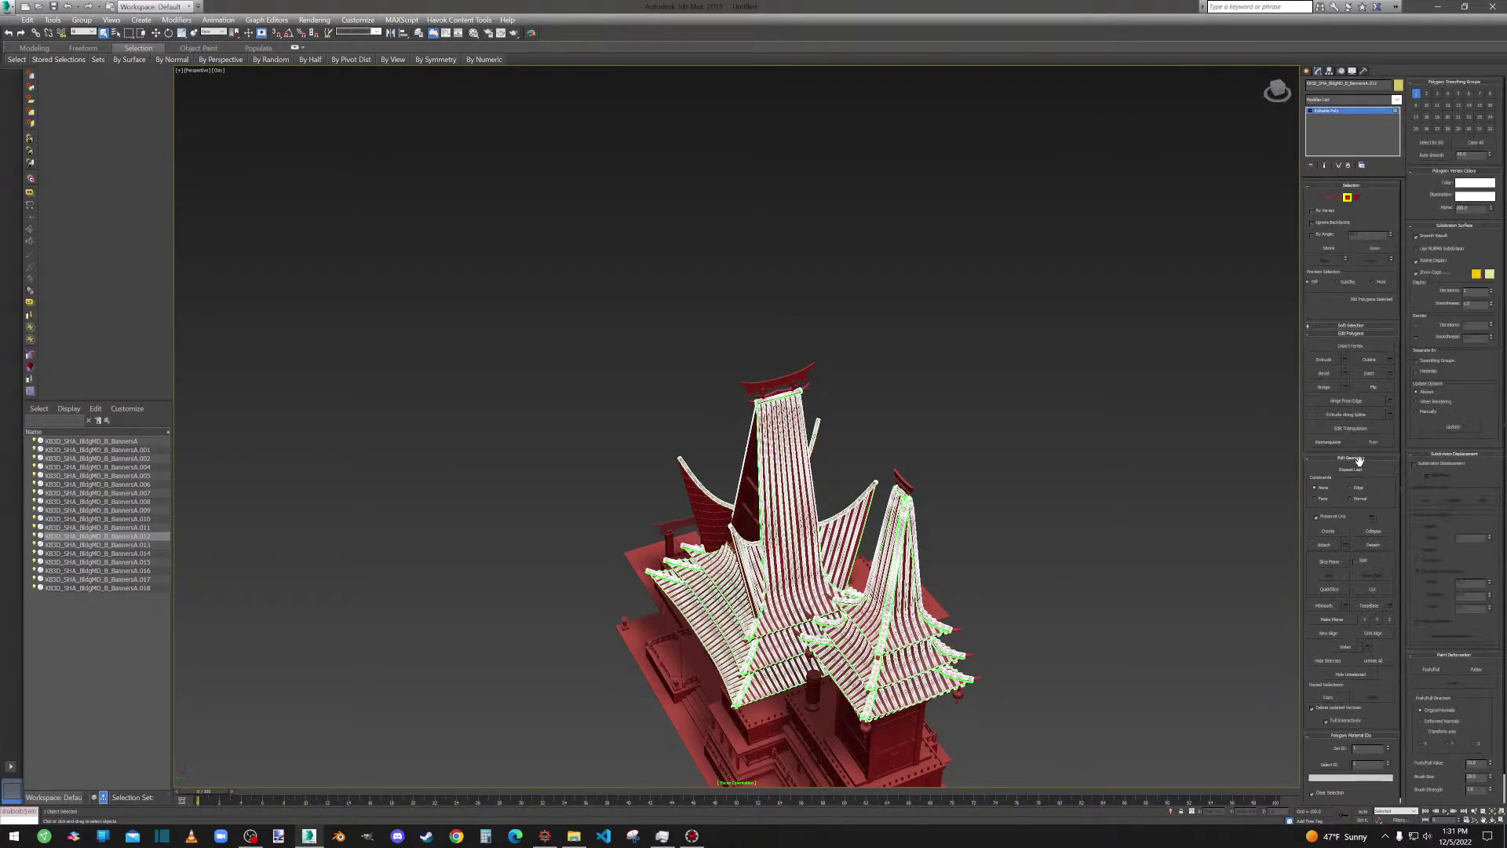
click(1350, 198)
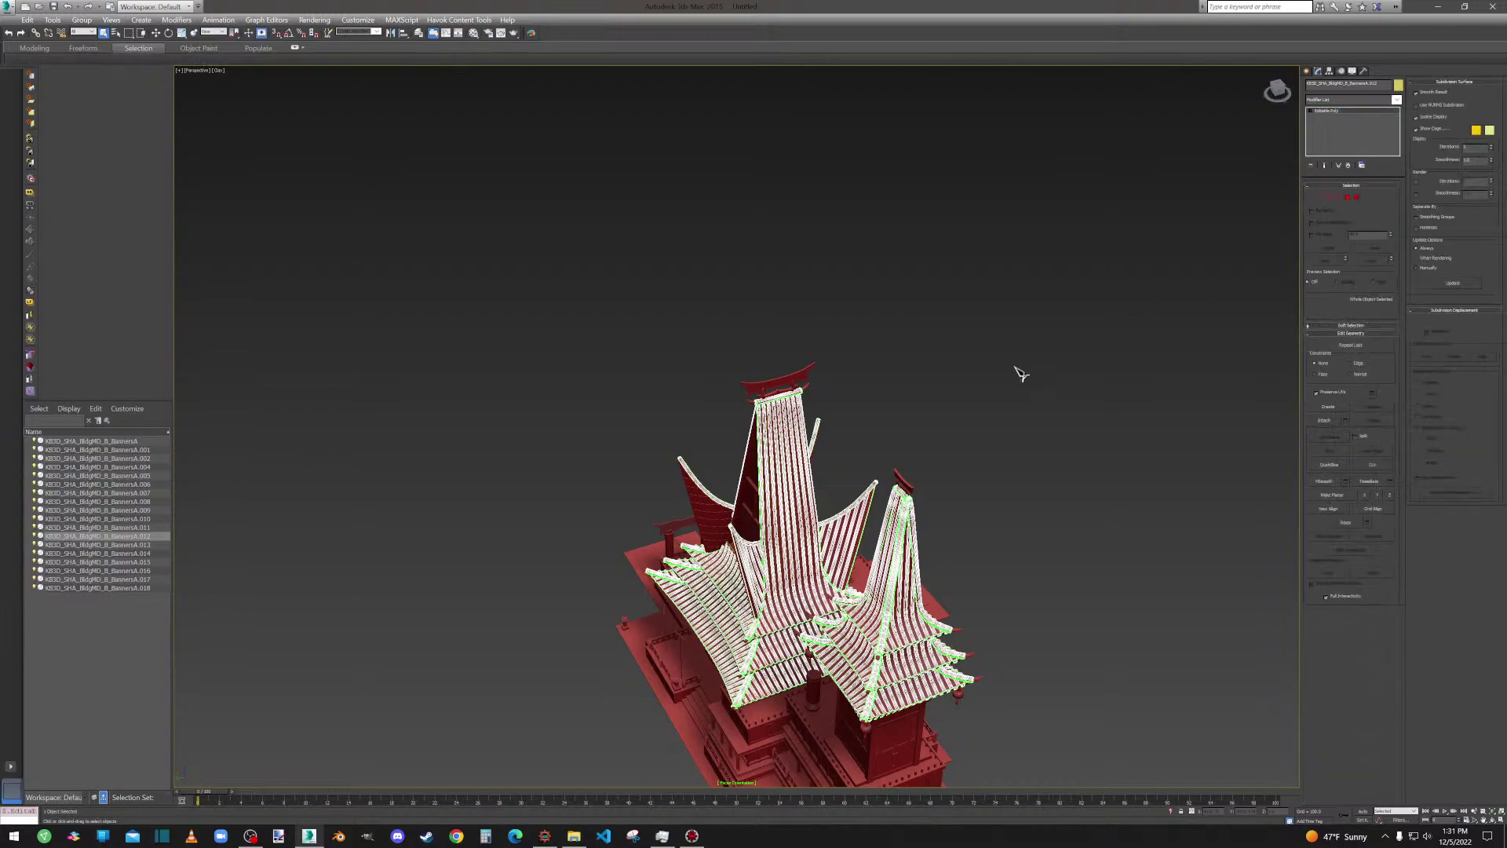
click(994, 367)
Select the inverted soffit strip beneath the beam at the main building's corner at element level.
middle_drag(989, 368, 1056, 257)
scroll(783, 412, up, 5)
middle_drag(683, 564, 995, 351)
scroll(981, 352, down, 5)
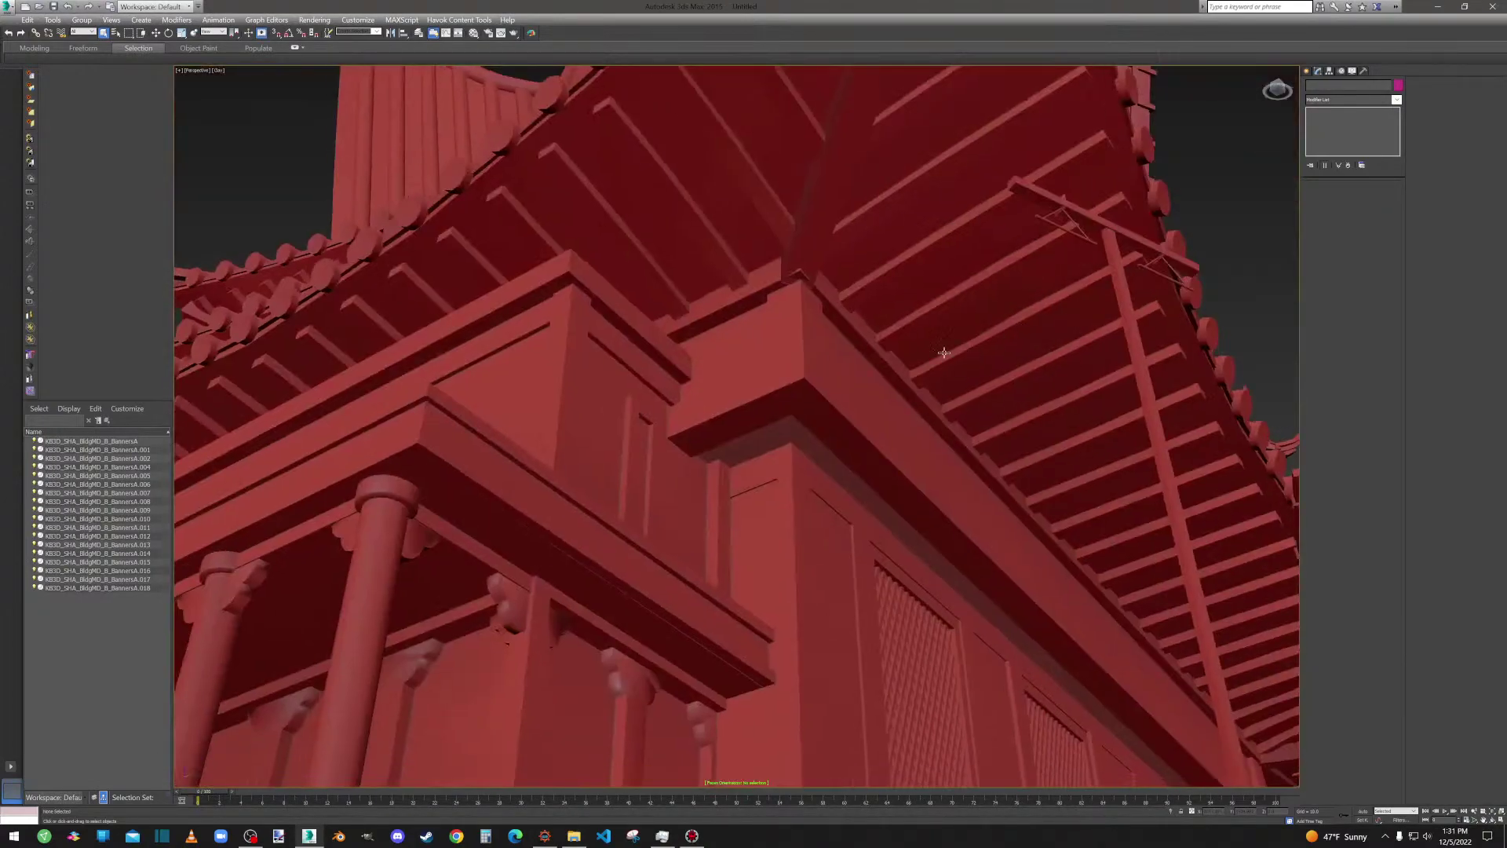
click(807, 398)
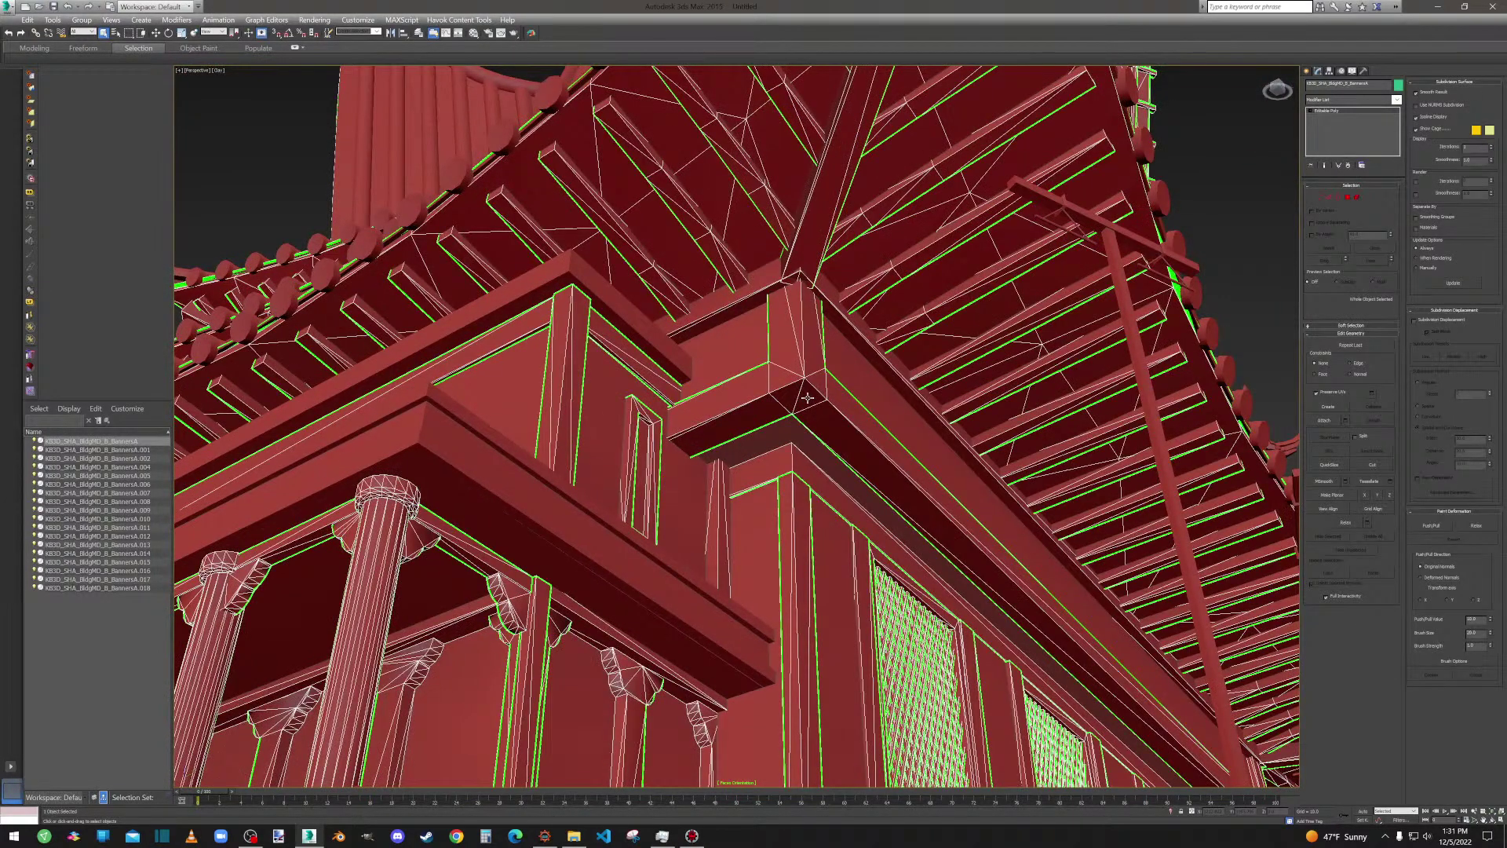
click(423, 606)
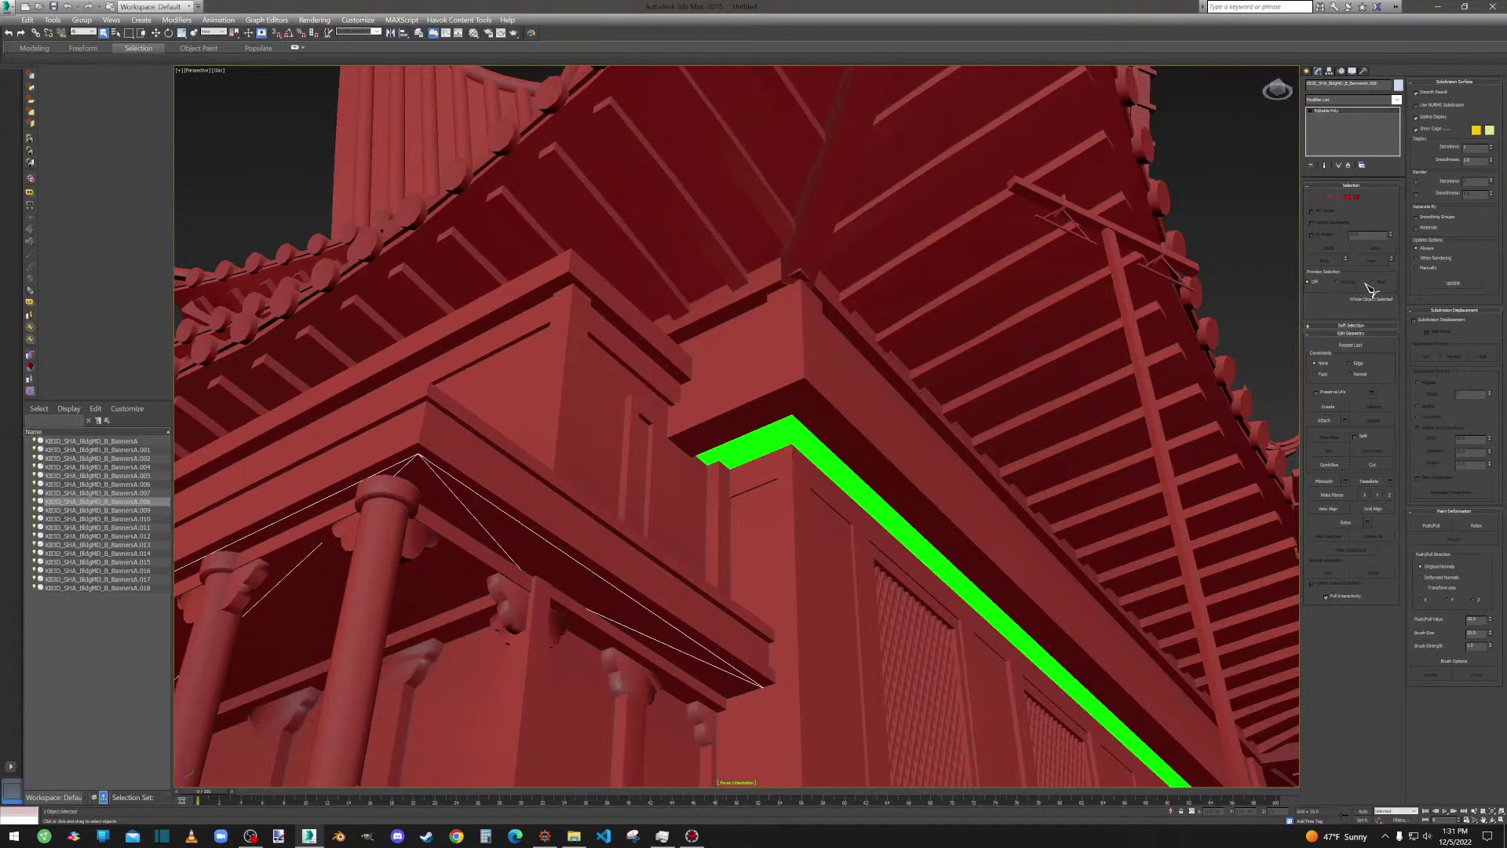
click(1357, 197)
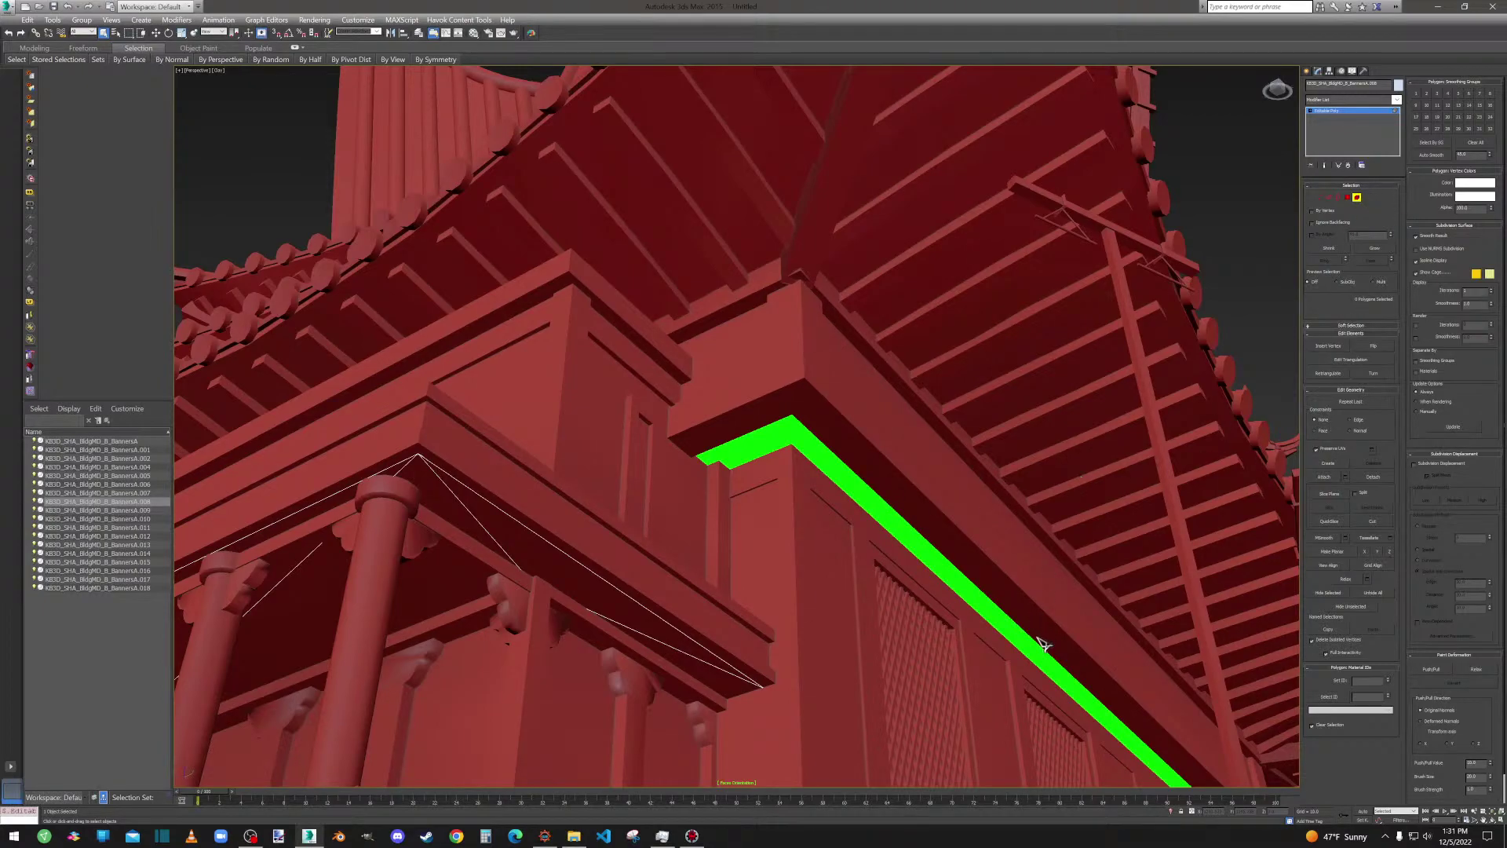
click(768, 438)
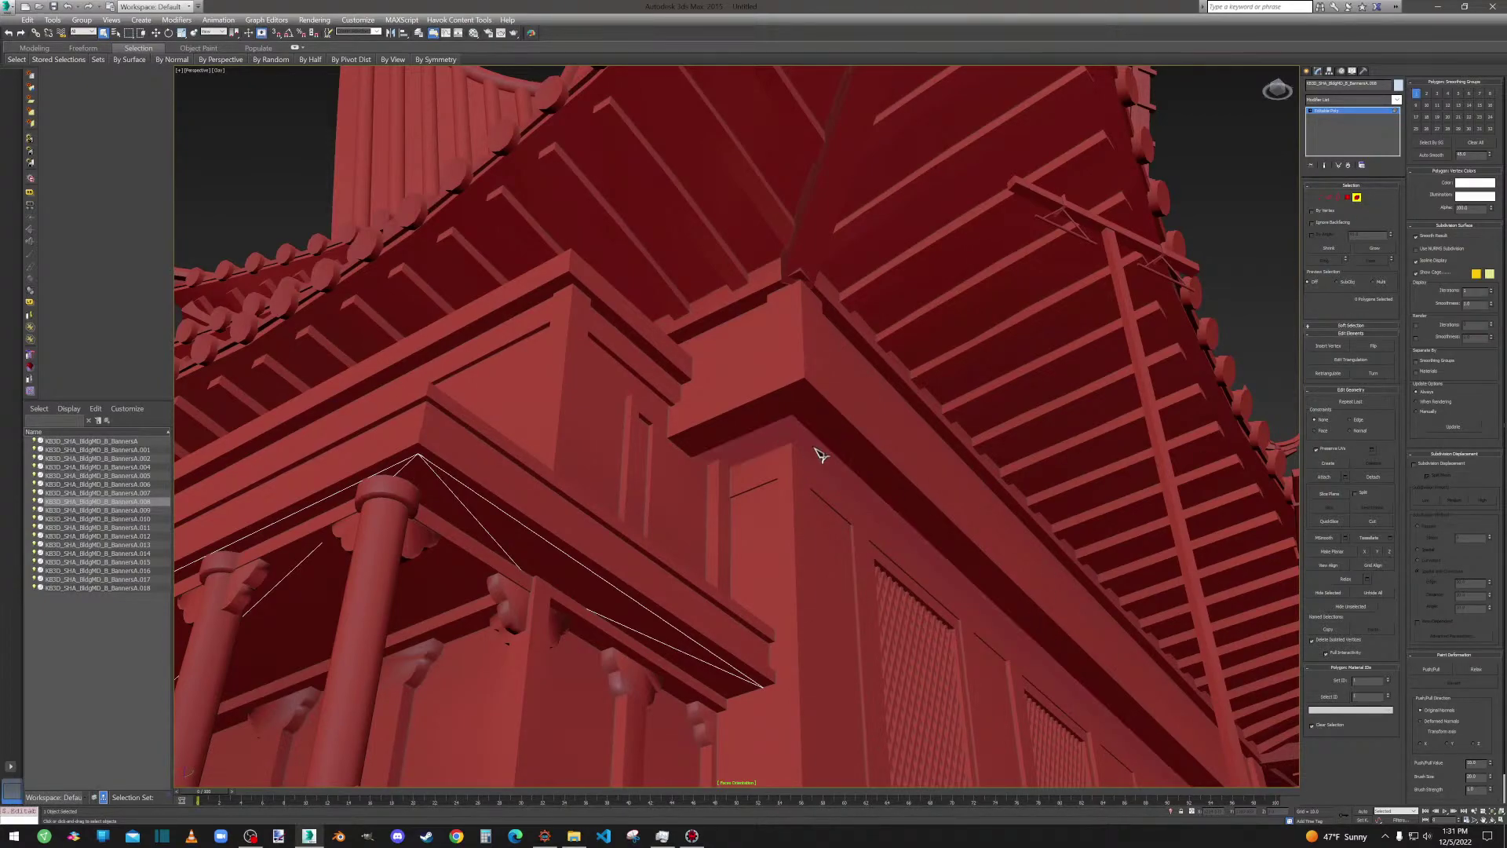
Select the inverted underside of the balcony ledge around the corner and flip the selected faces at polygon level.
scroll(832, 454, down, 4)
alt+middle_drag(987, 525, 1049, 504)
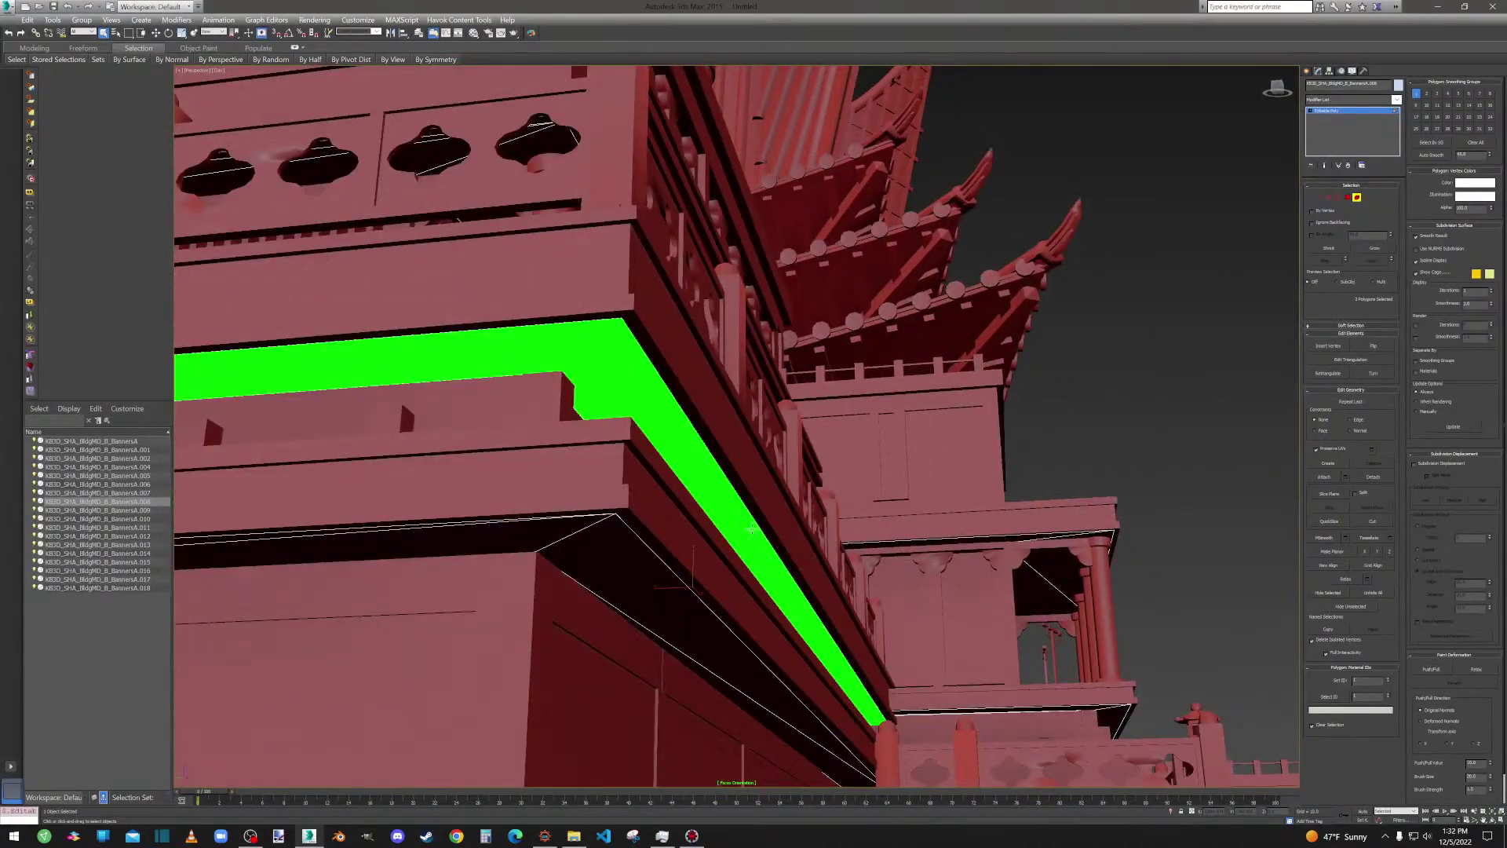
click(635, 403)
alt+middle_drag(688, 408, 753, 576)
scroll(1005, 367, down, 6)
alt+middle_drag(998, 366, 840, 407)
scroll(838, 409, up, 10)
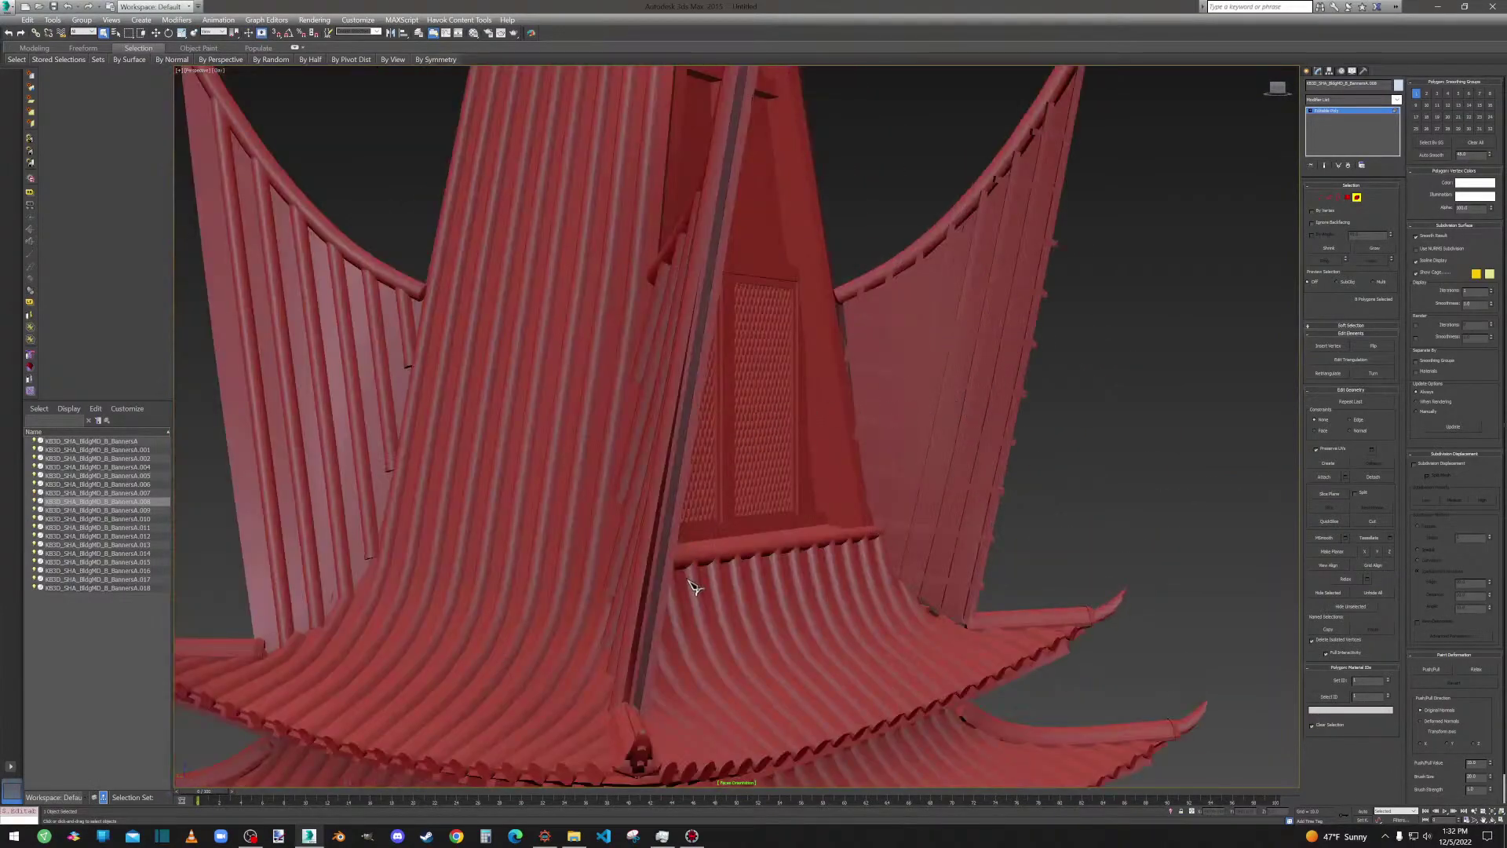
click(1348, 197)
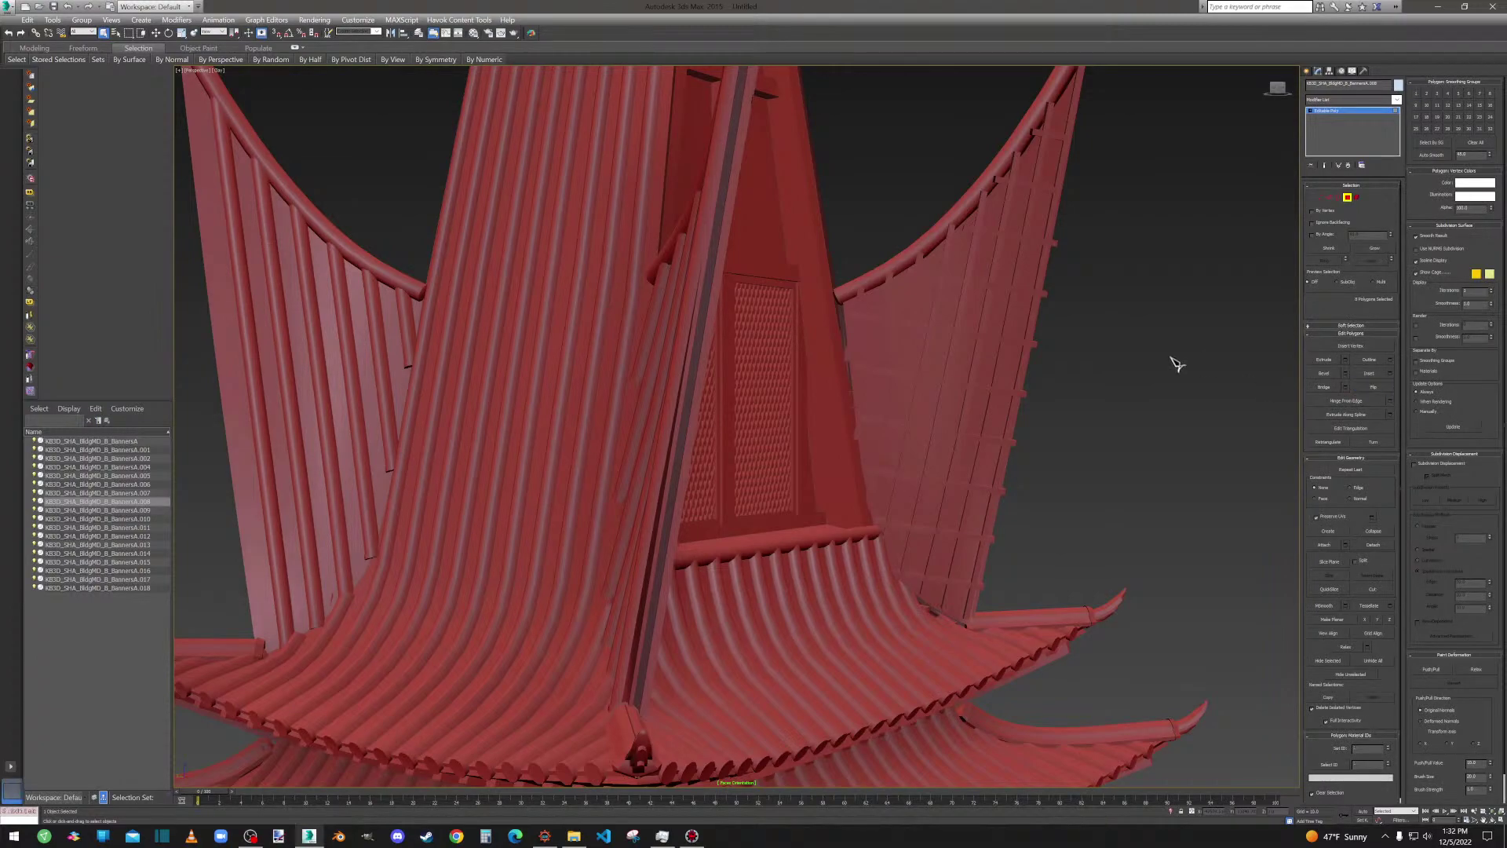
click(1347, 198)
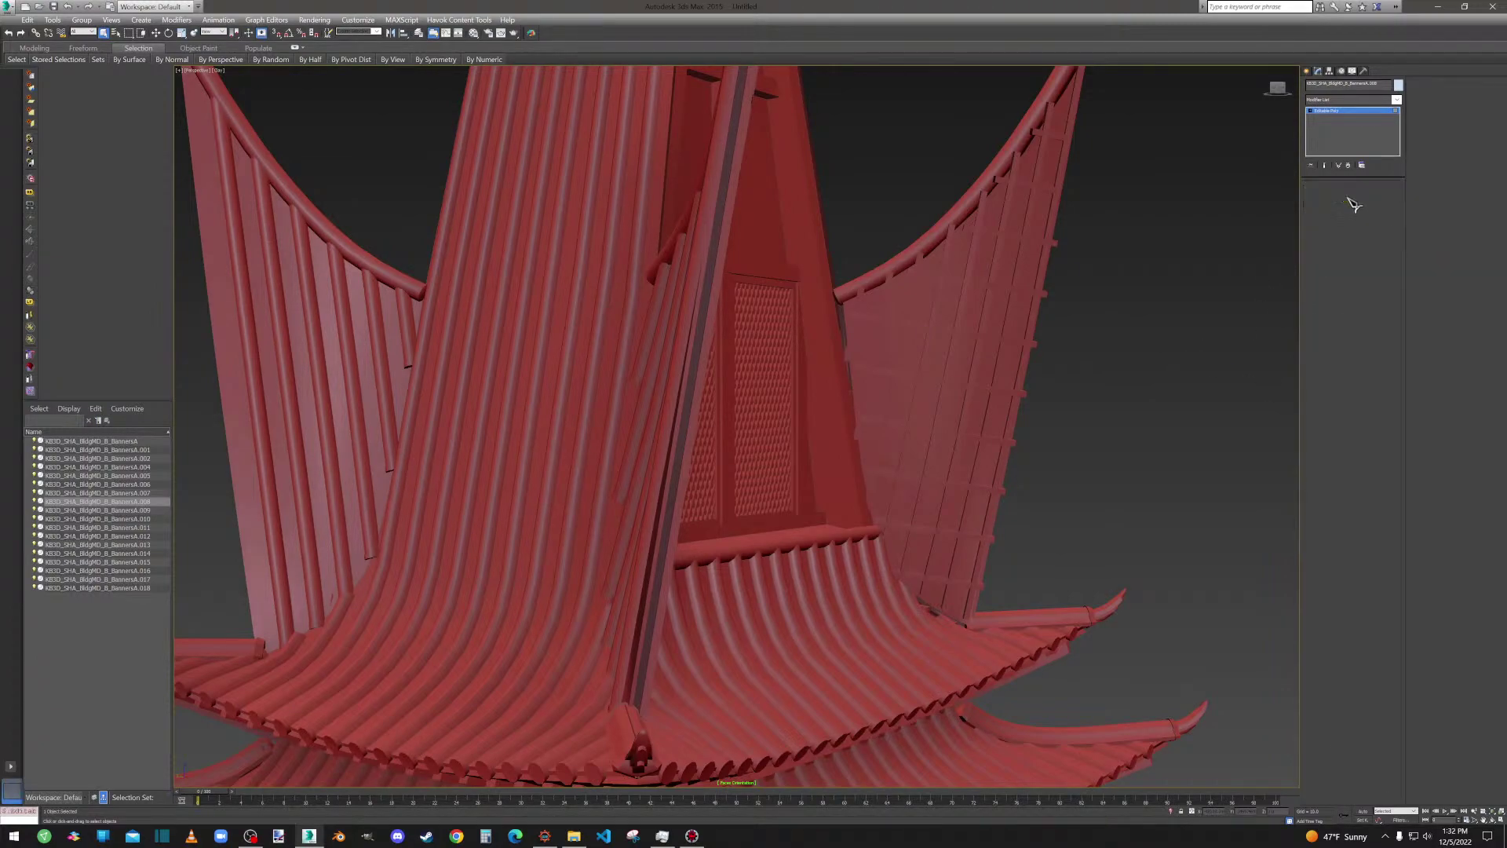
Select the inverted edge board faces along the main roof's gable, flip them at polygon level and deselect the object.
click(696, 354)
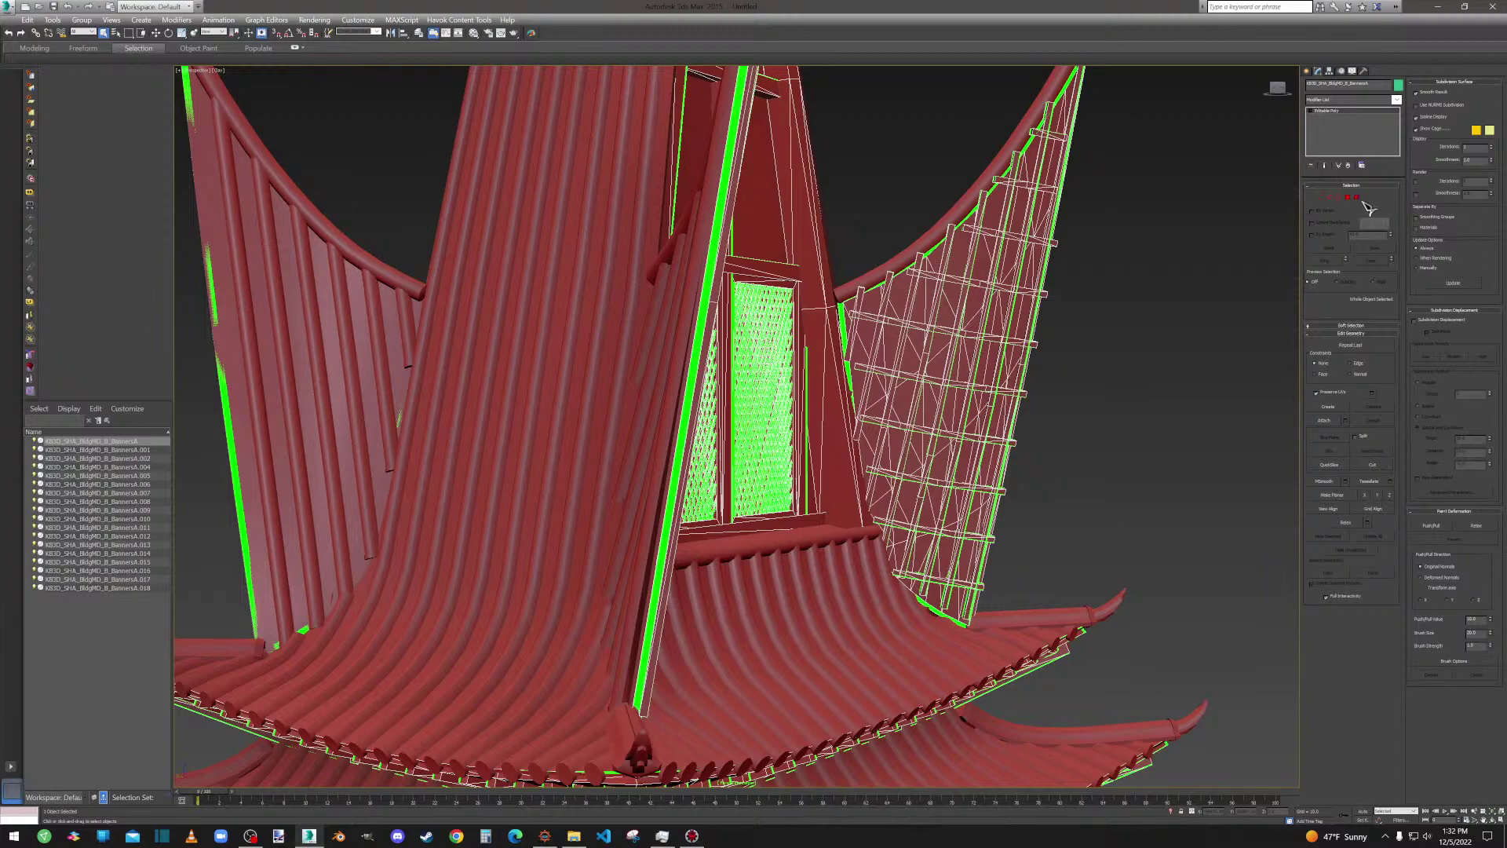
click(1357, 198)
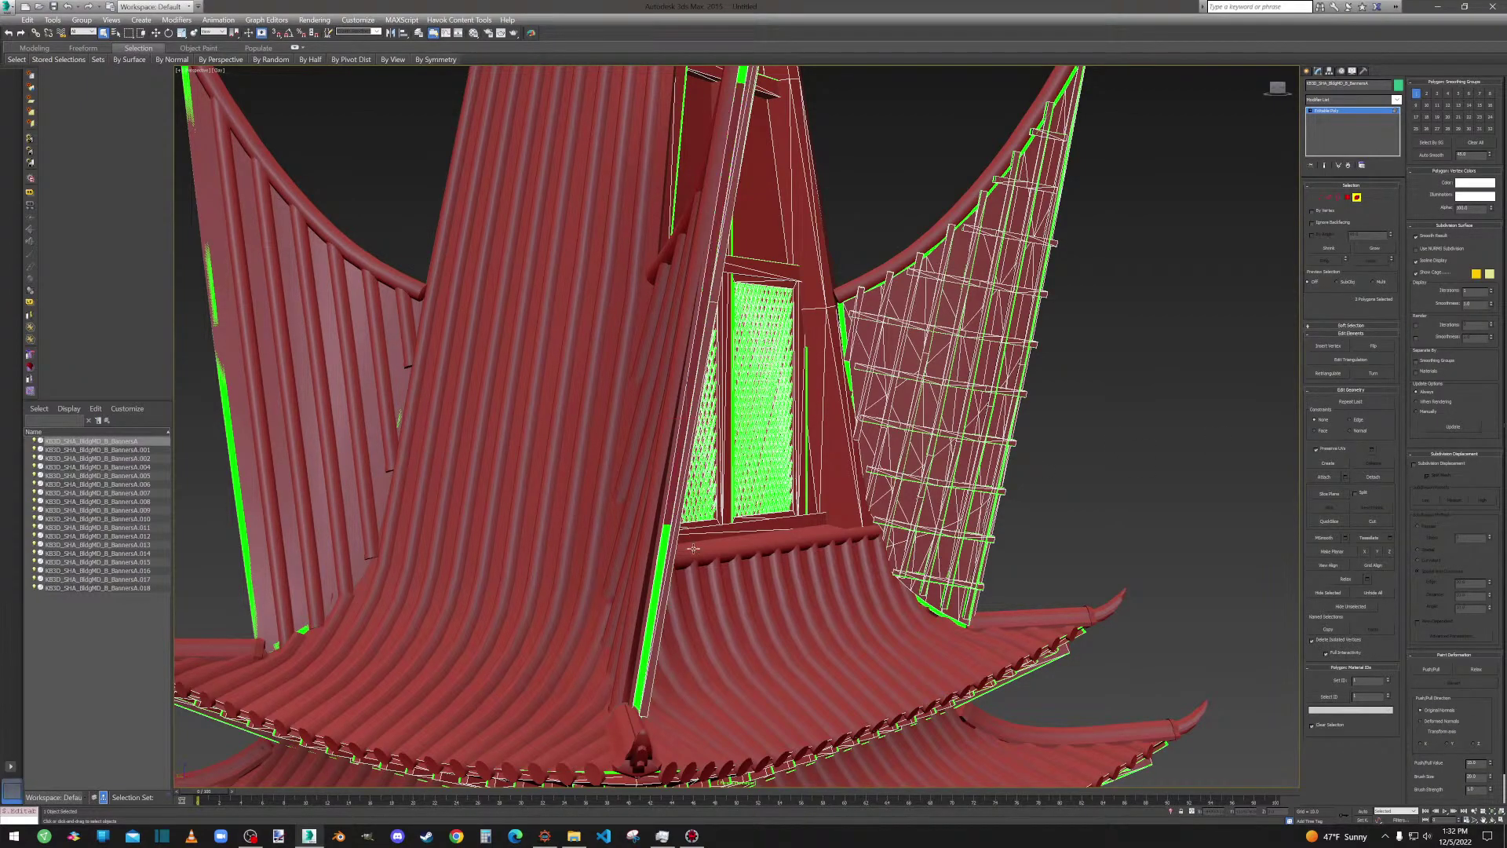
middle_drag(738, 260, 709, 582)
alt+middle_drag(820, 462, 1115, 475)
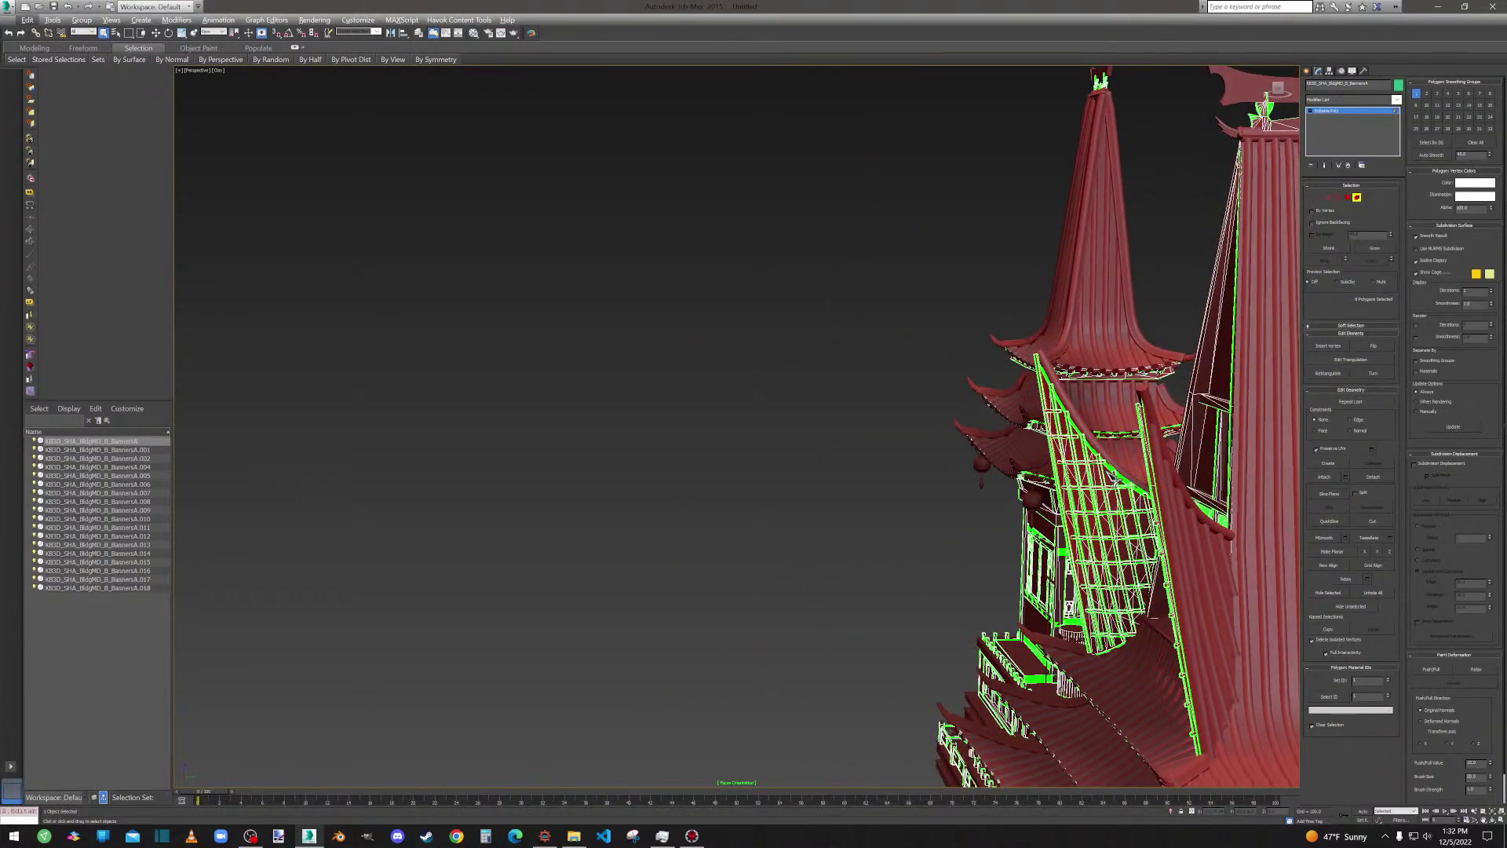
click(1347, 198)
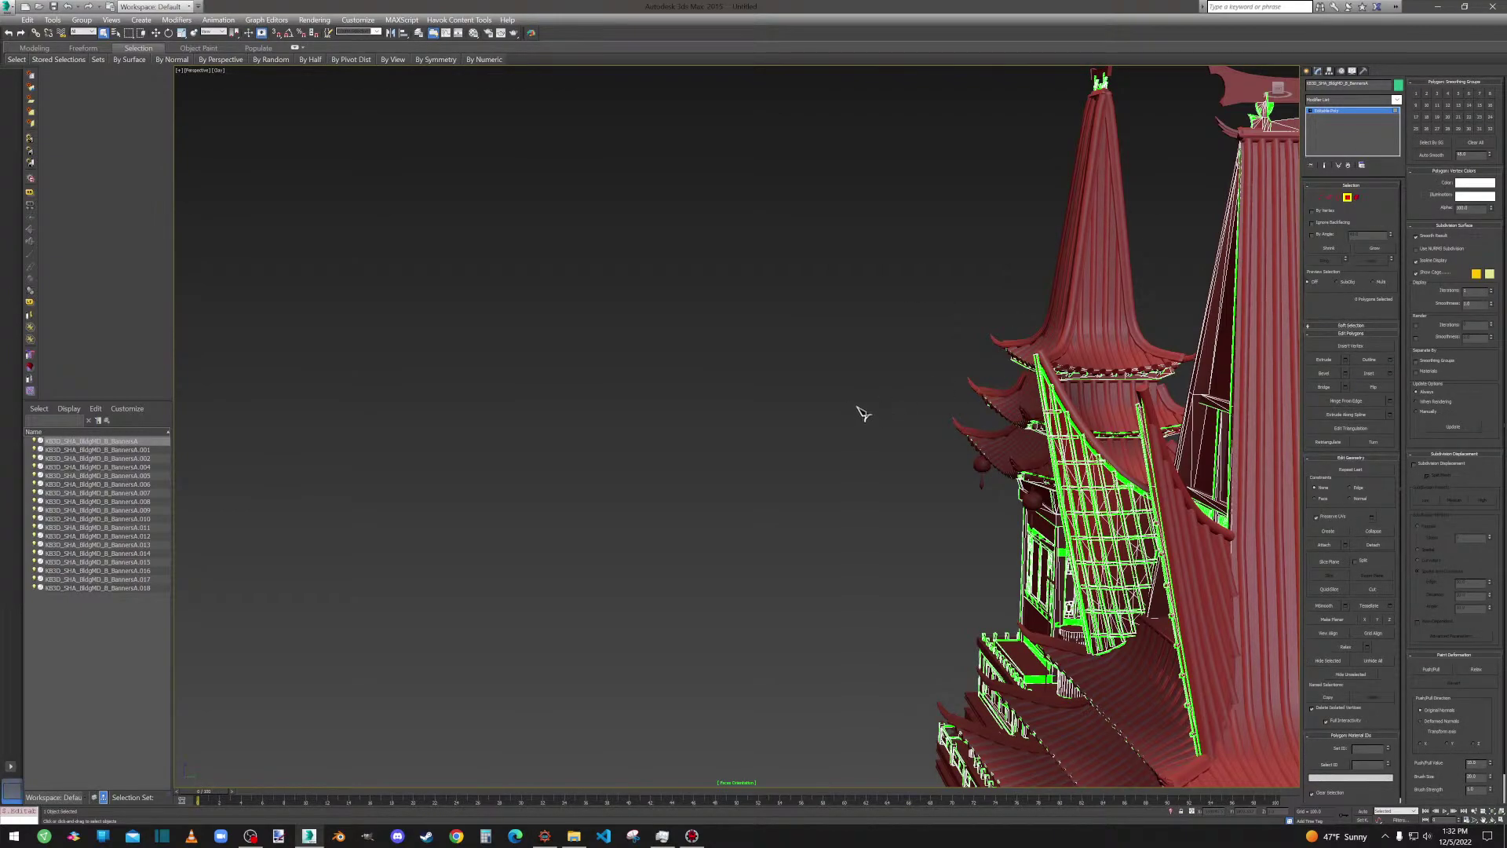
click(1347, 199)
click(842, 333)
Select the inverted glass panes of the main entrance's double door at element level.
alt+middle_drag(837, 335, 668, 339)
middle_drag(667, 339, 919, 281)
scroll(673, 390, down, 5)
scroll(848, 440, up, 10)
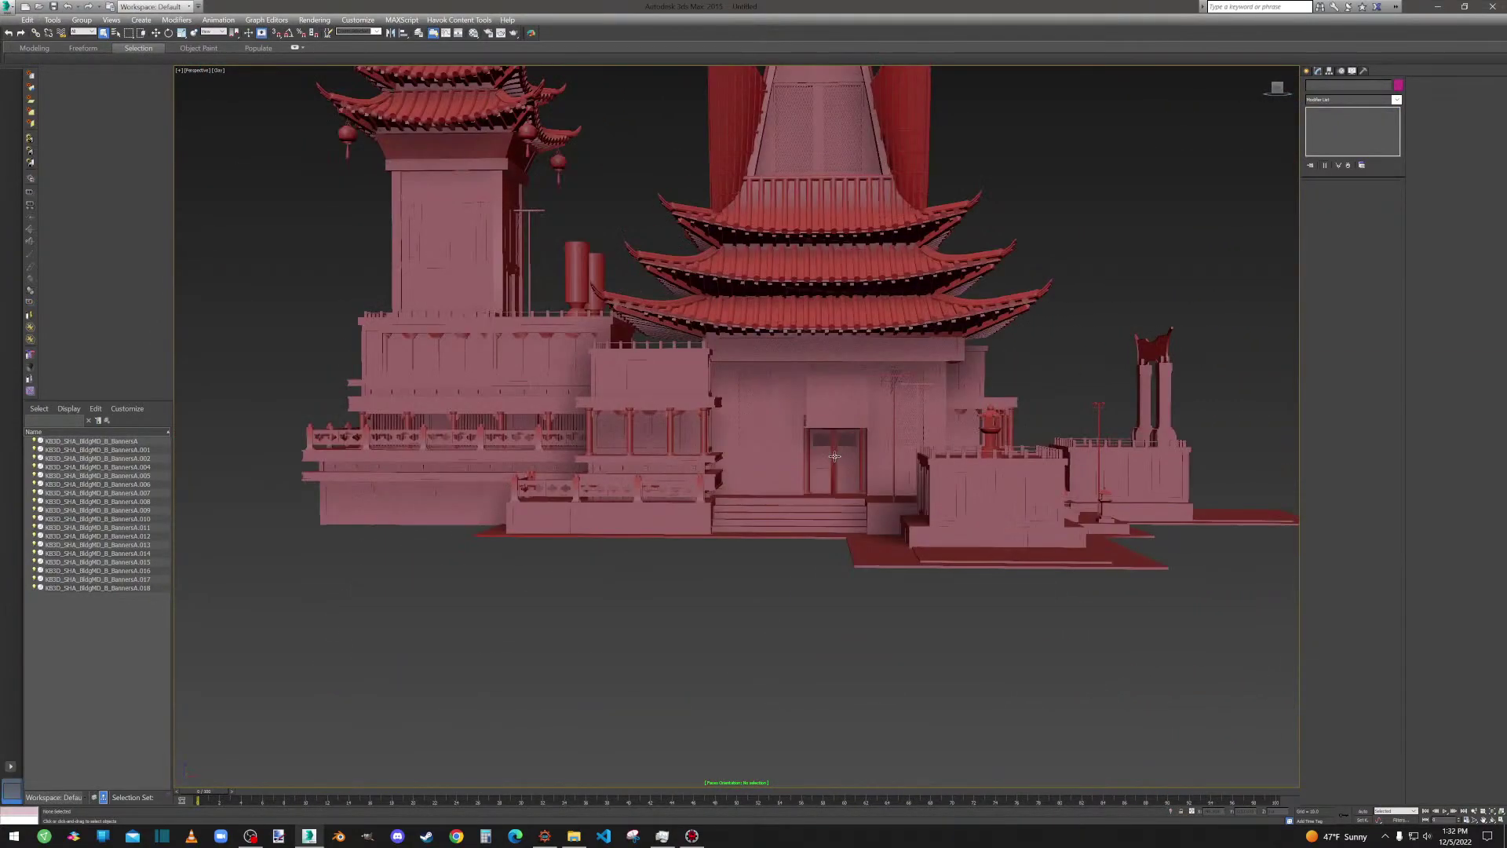
click(871, 408)
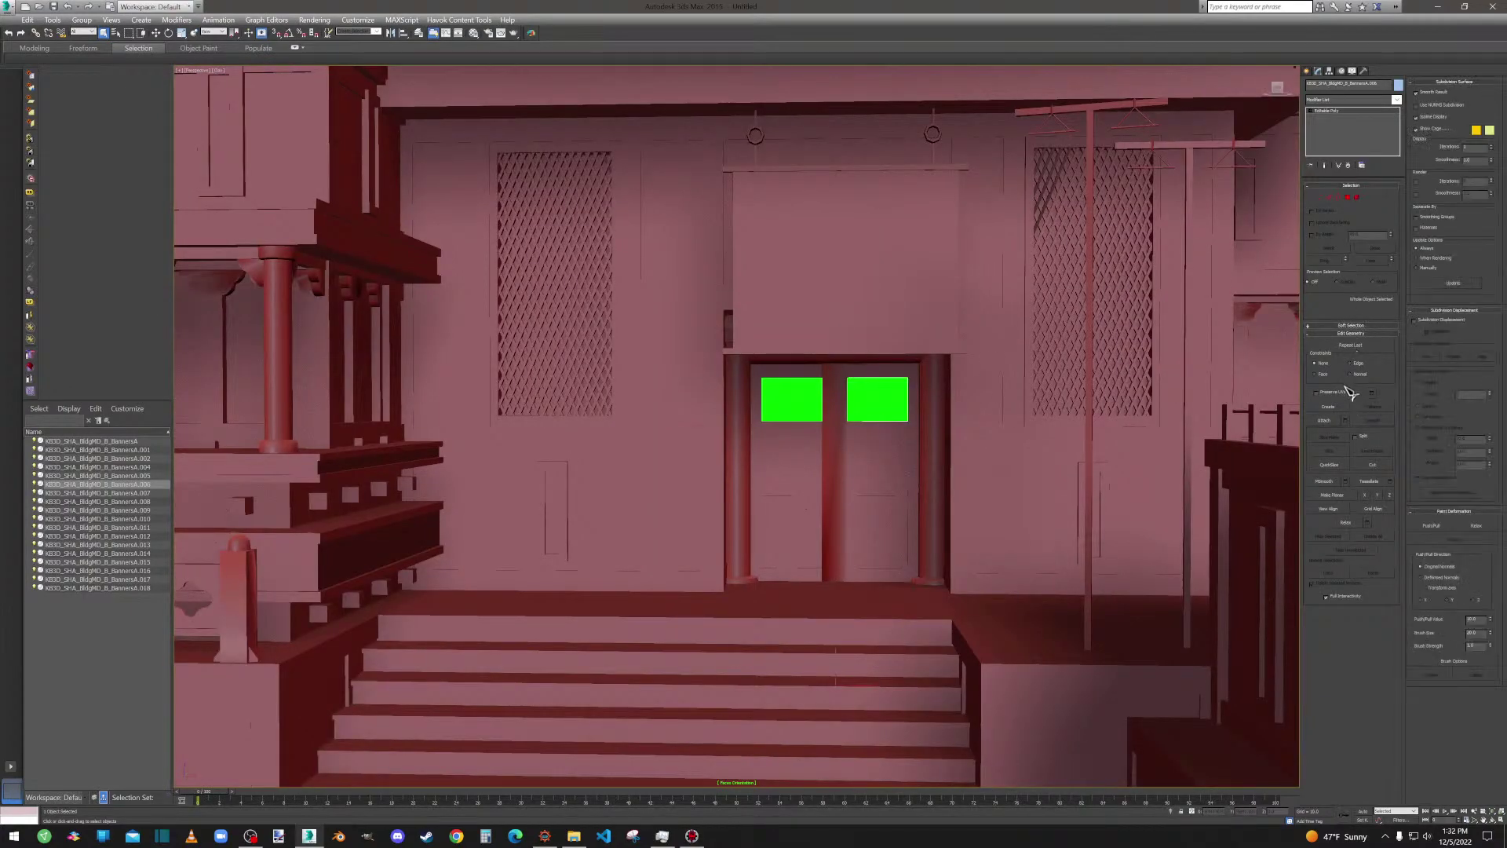
click(1358, 198)
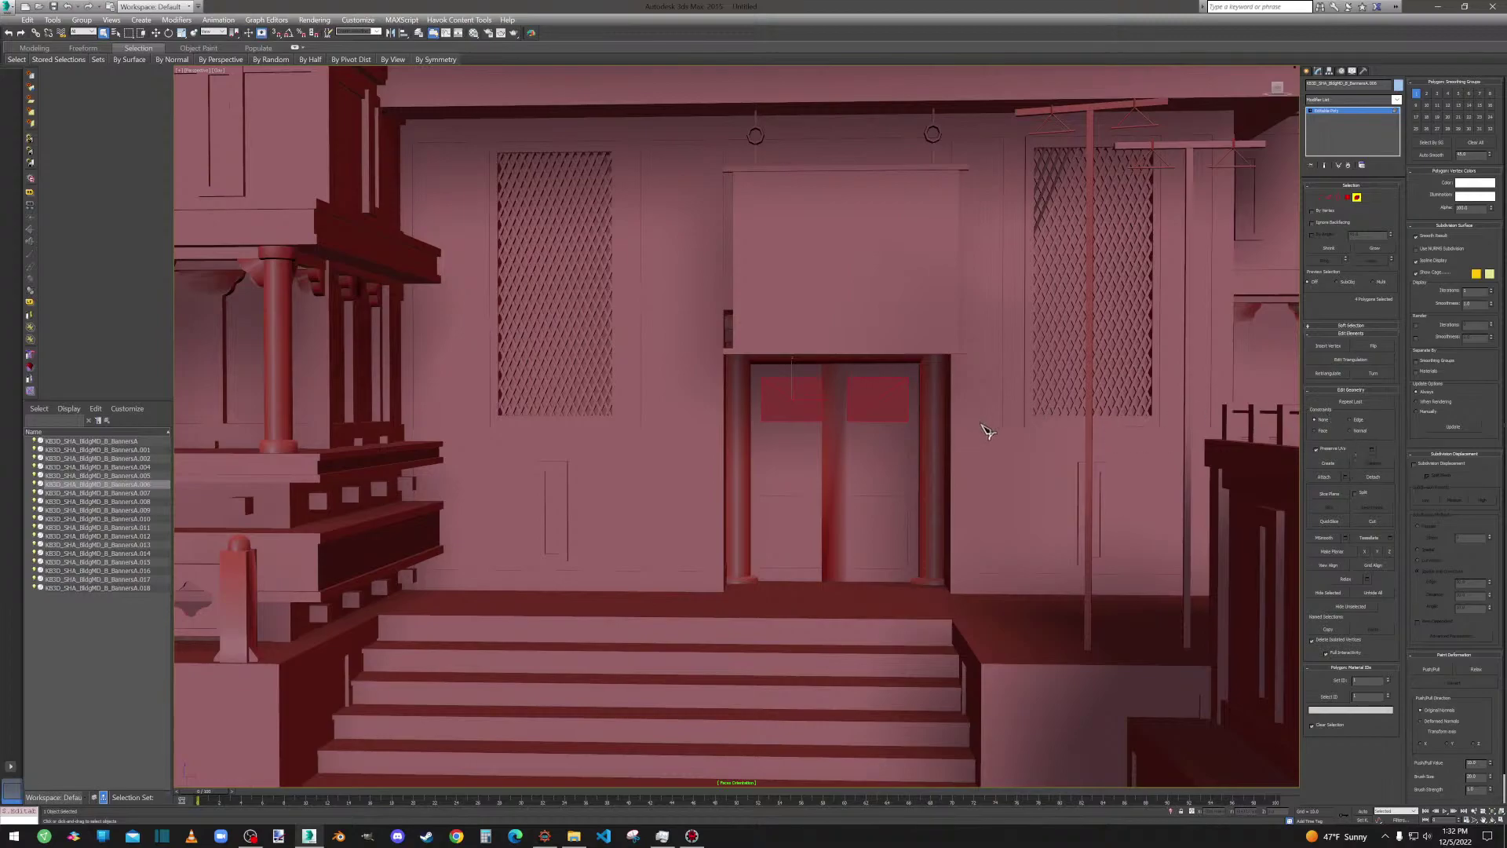
Flip the selected door panes at polygon level, then leave sub-object editing and deselect the object.
scroll(983, 428, down, 10)
alt+middle_drag(979, 429, 821, 427)
middle_drag(820, 427, 742, 553)
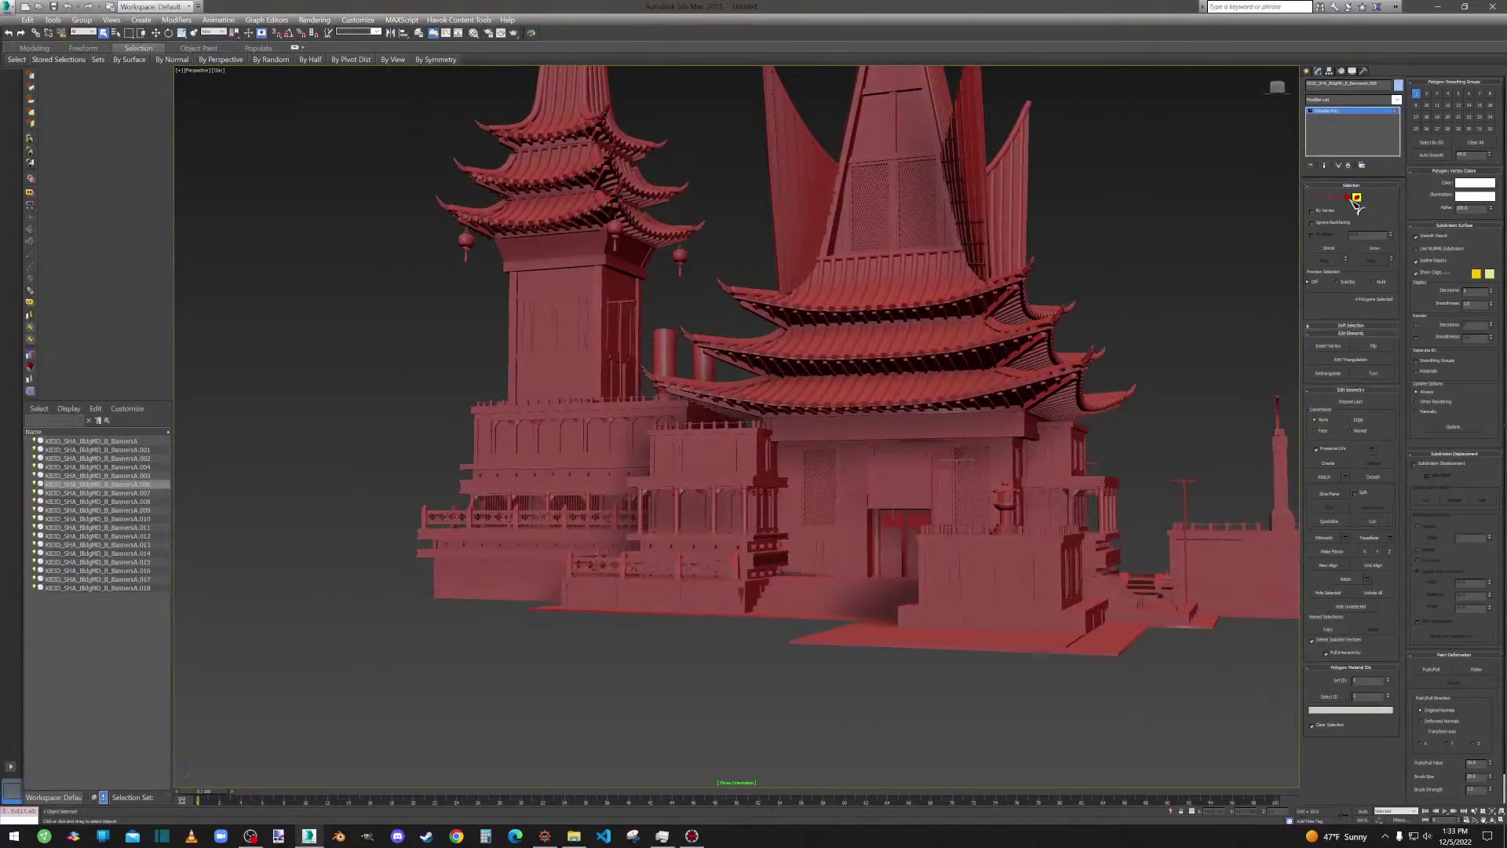
key(4)
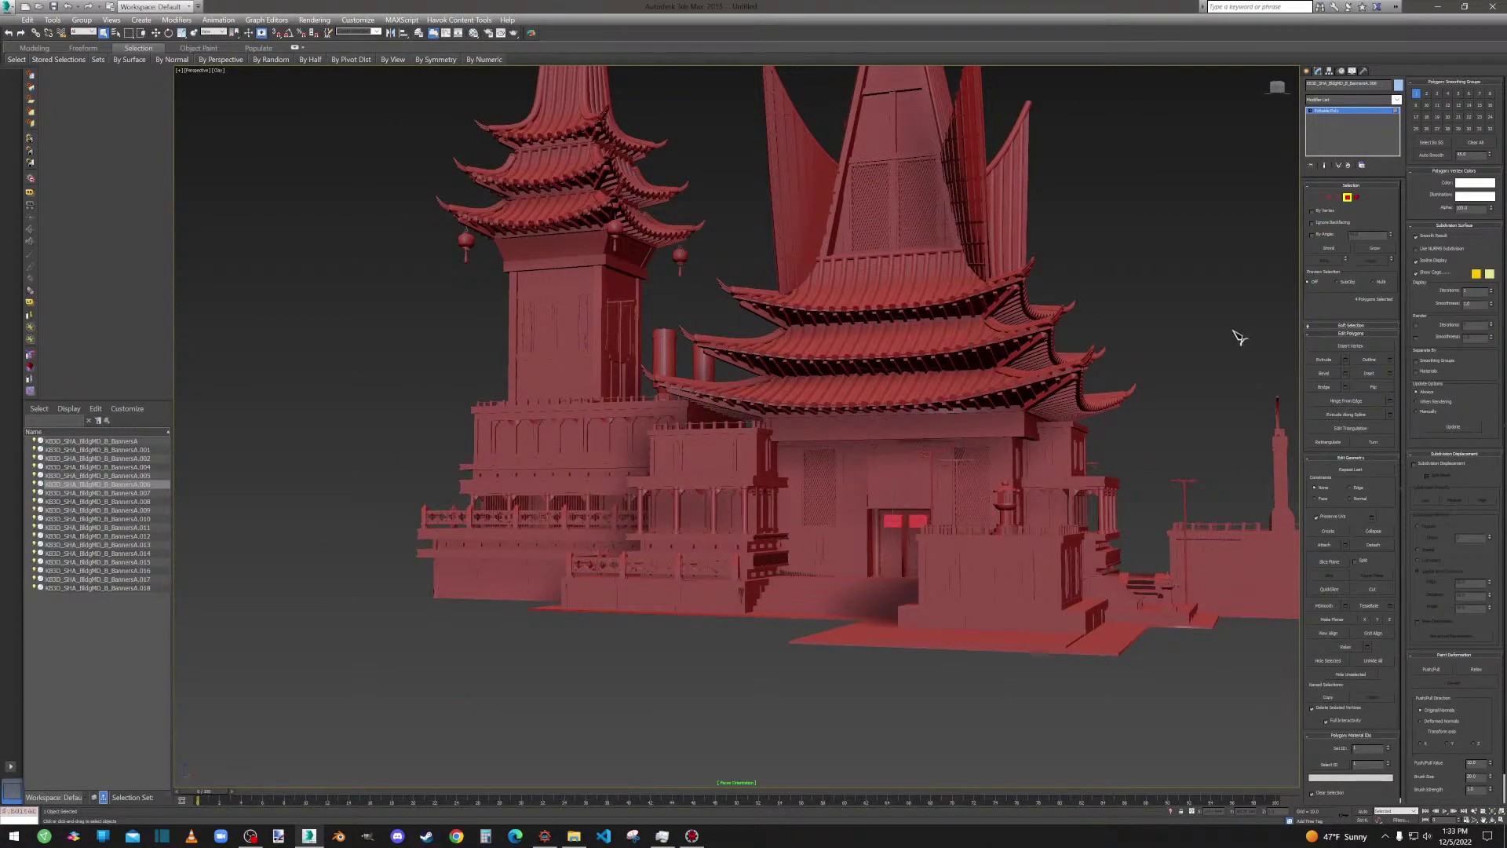
click(1351, 199)
click(1141, 334)
Select the front faces of the inverted lattice strips at the upper corner of the window beside the entrance at element level.
mouse_move(1140, 334)
alt+middle_down()
mouse_move(1139, 321)
mouse_move(1178, 330)
mouse_move(1154, 346)
alt+middle_up()
scroll(988, 466, up, 3)
scroll(988, 467, up, 6)
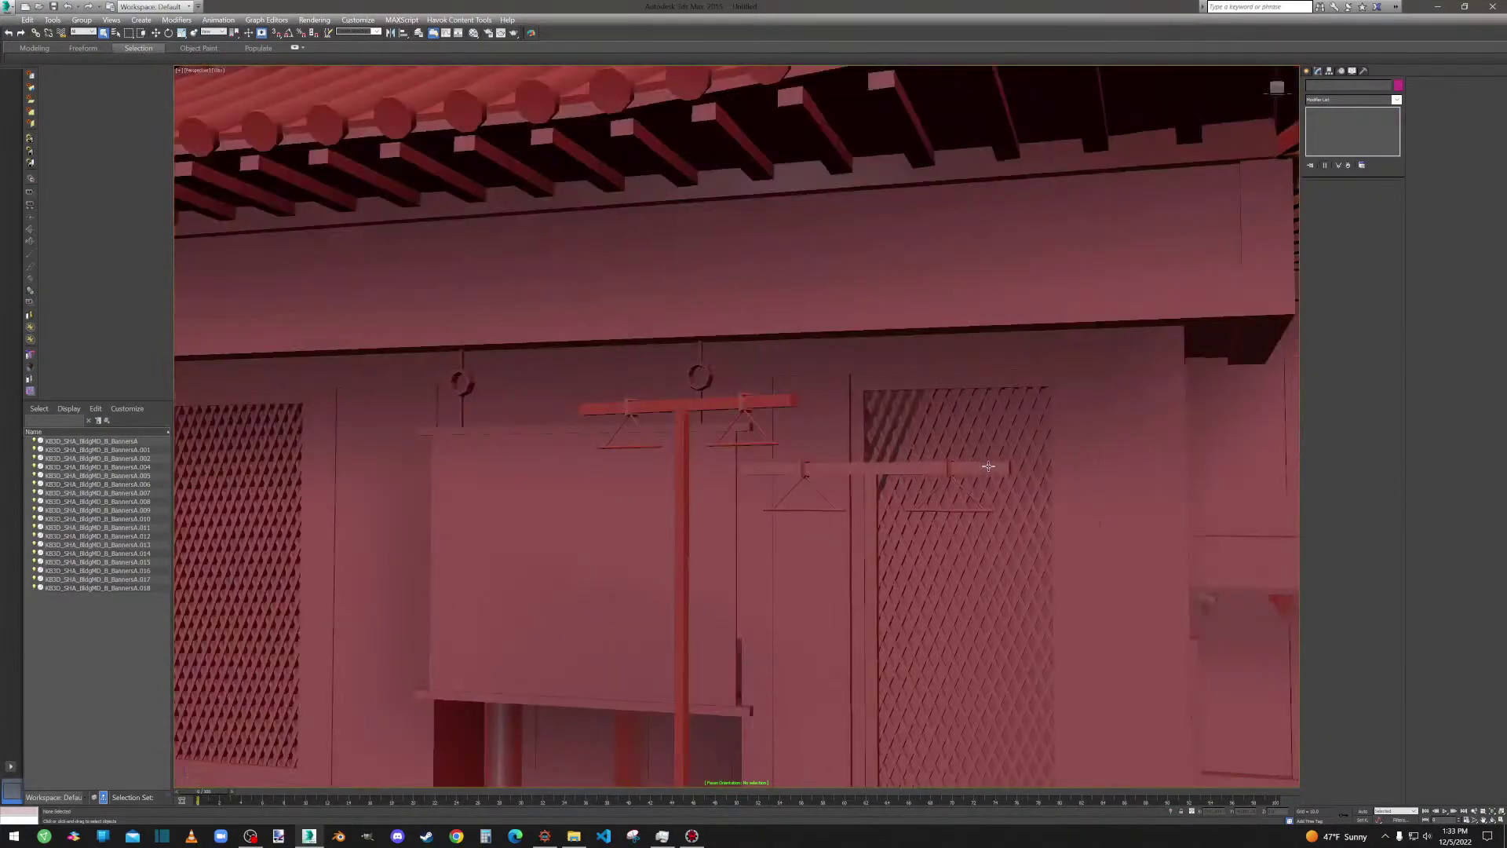
click(887, 401)
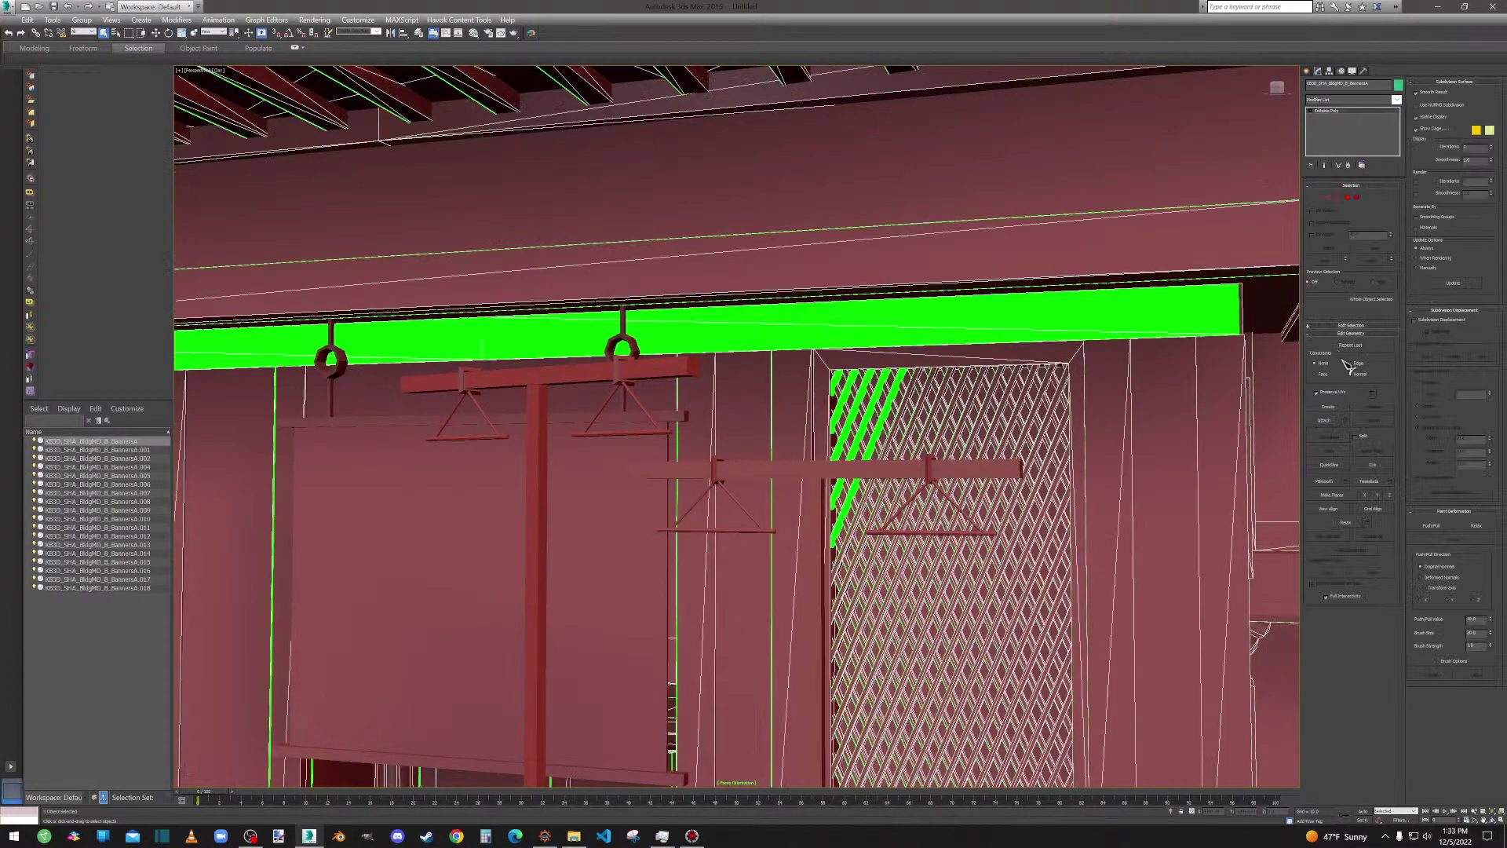
click(1357, 197)
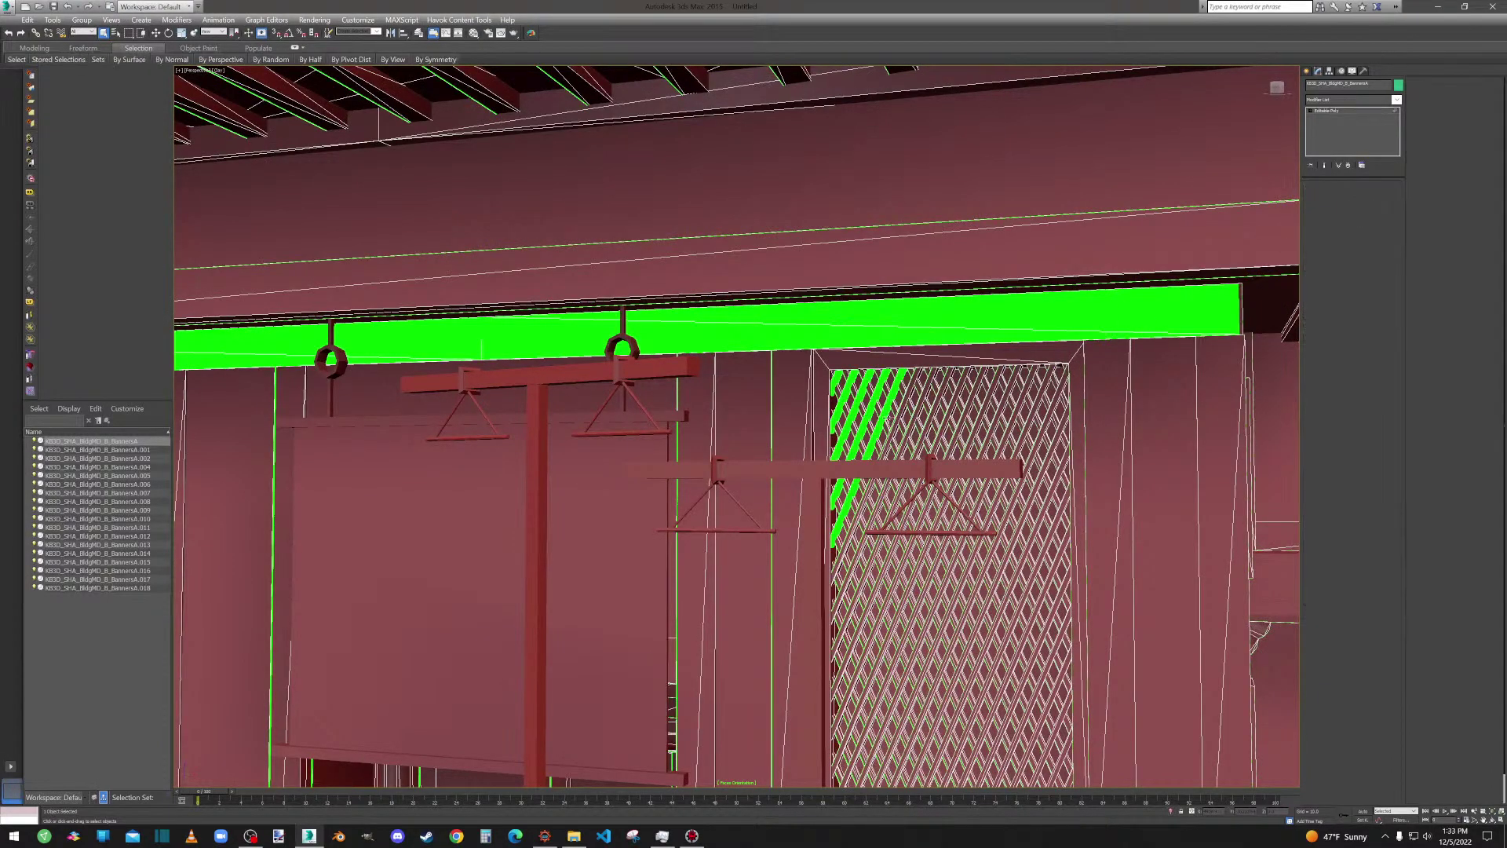
scroll(925, 438, up, 4)
click(879, 393)
ctrl+click(888, 397)
mouse_move(887, 397)
middle_down()
mouse_move(939, 398)
mouse_move(893, 389)
middle_up()
ctrl+click(864, 377)
ctrl+click(832, 336)
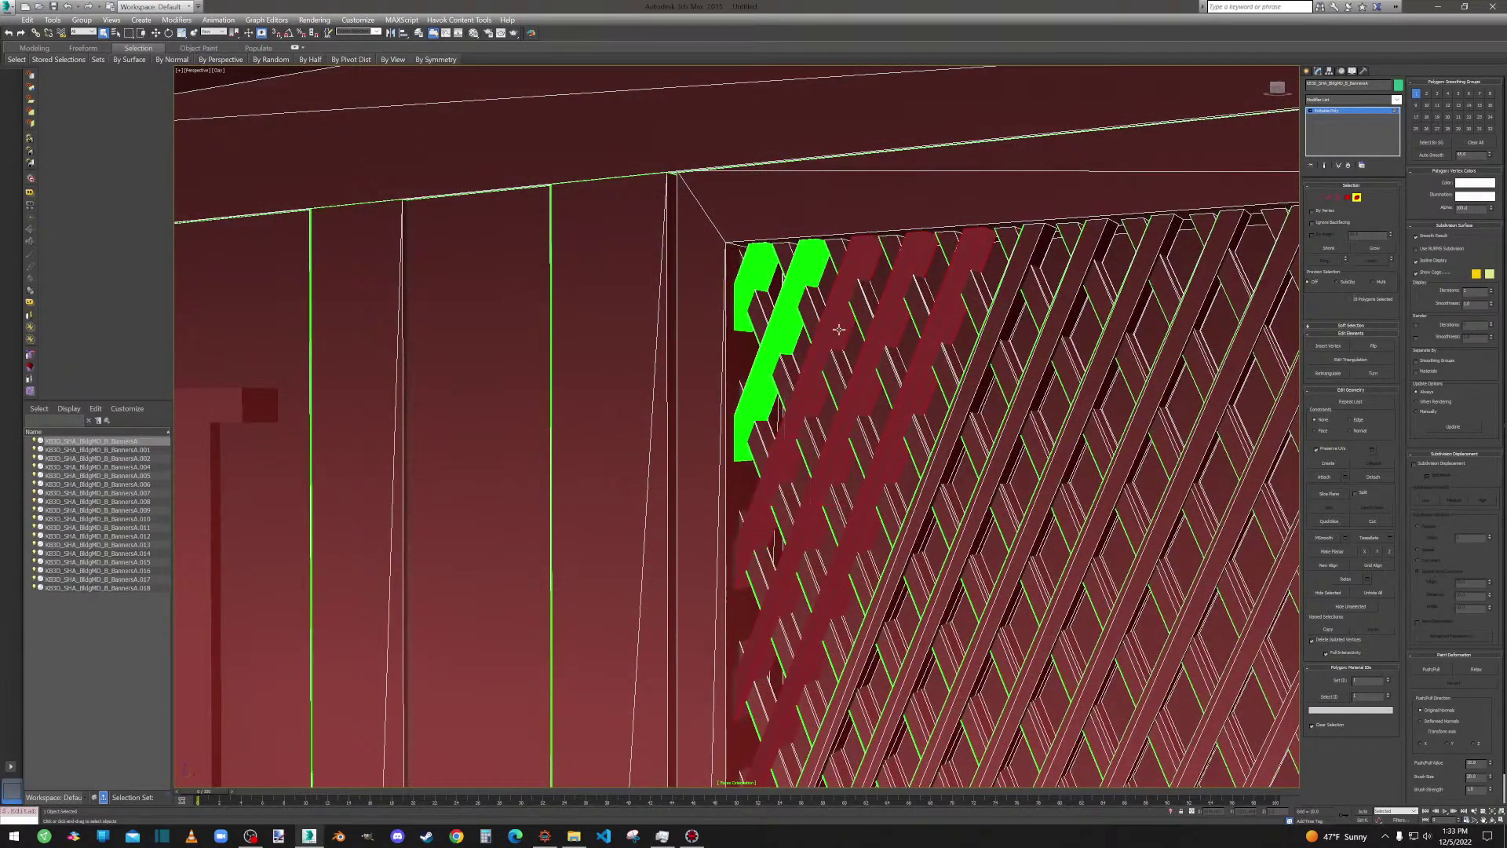
ctrl+click(785, 317)
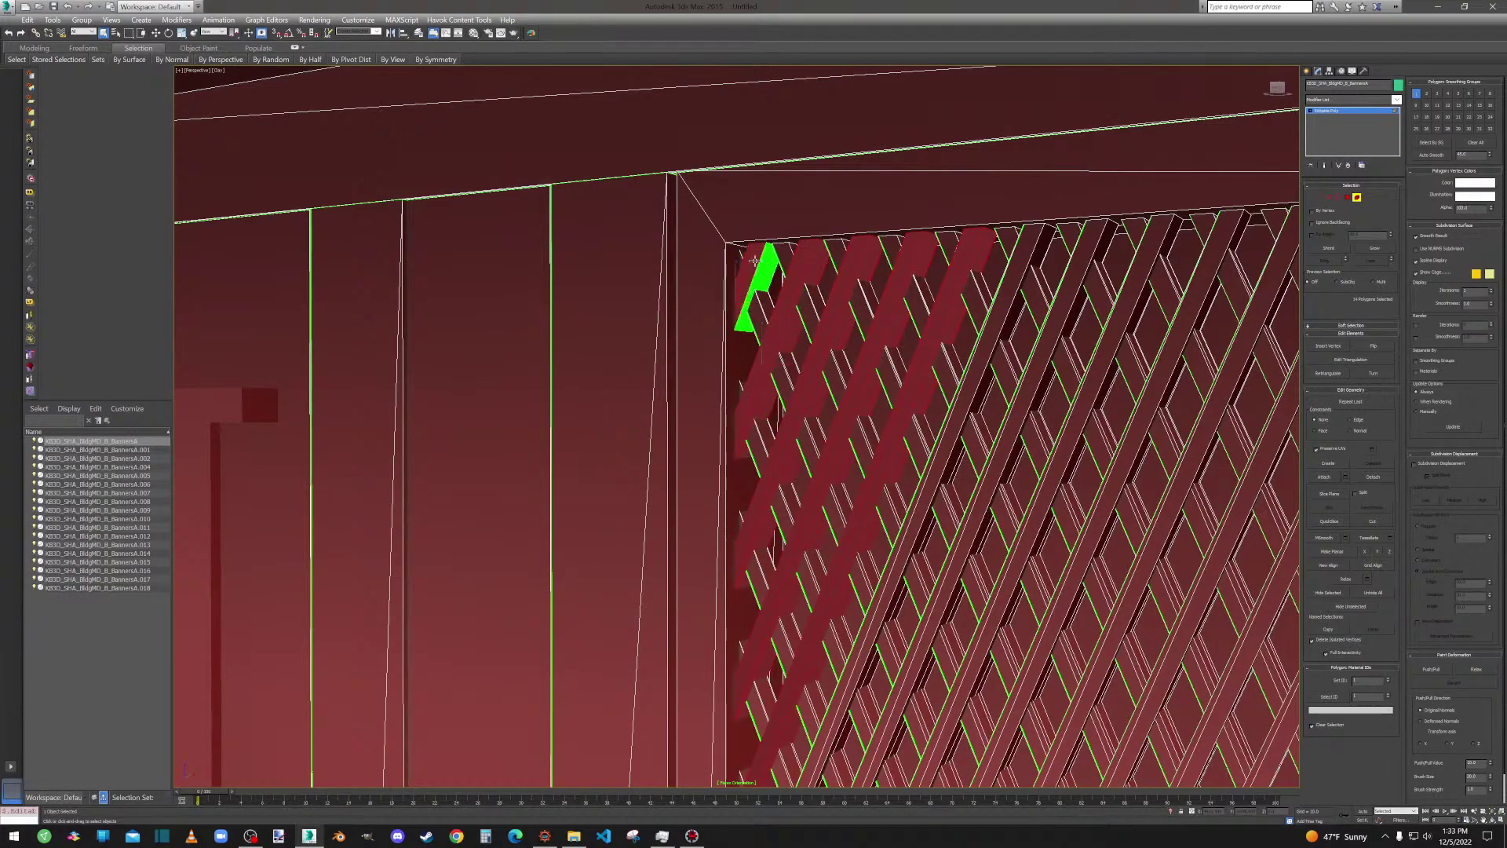
Add the remaining side faces of the inverted lattice strips to the selection and flip them all at polygon level.
alt+middle_drag(805, 284, 850, 296)
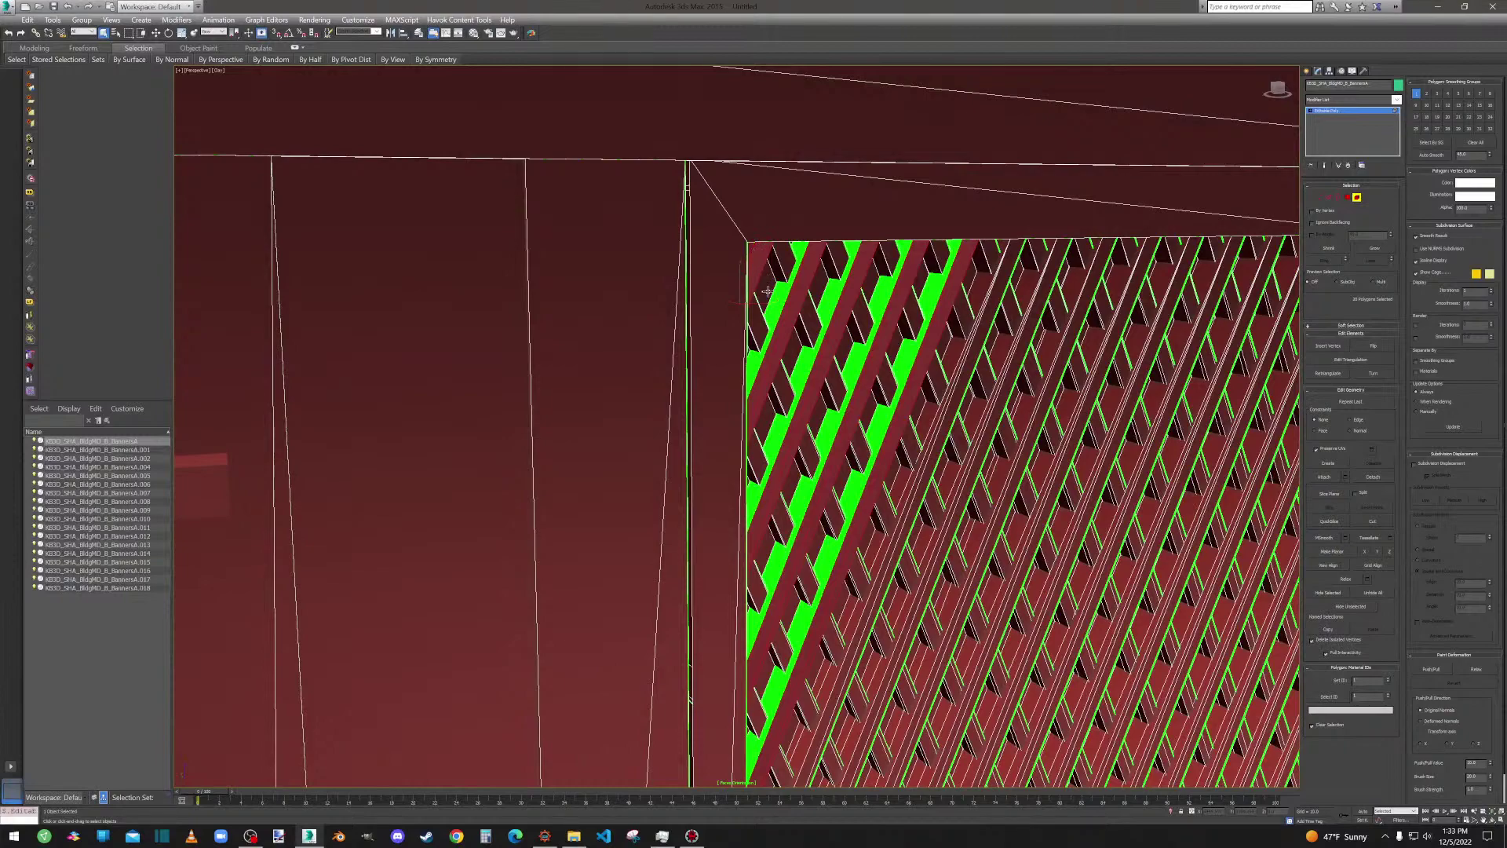
ctrl+click(857, 295)
ctrl+click(883, 290)
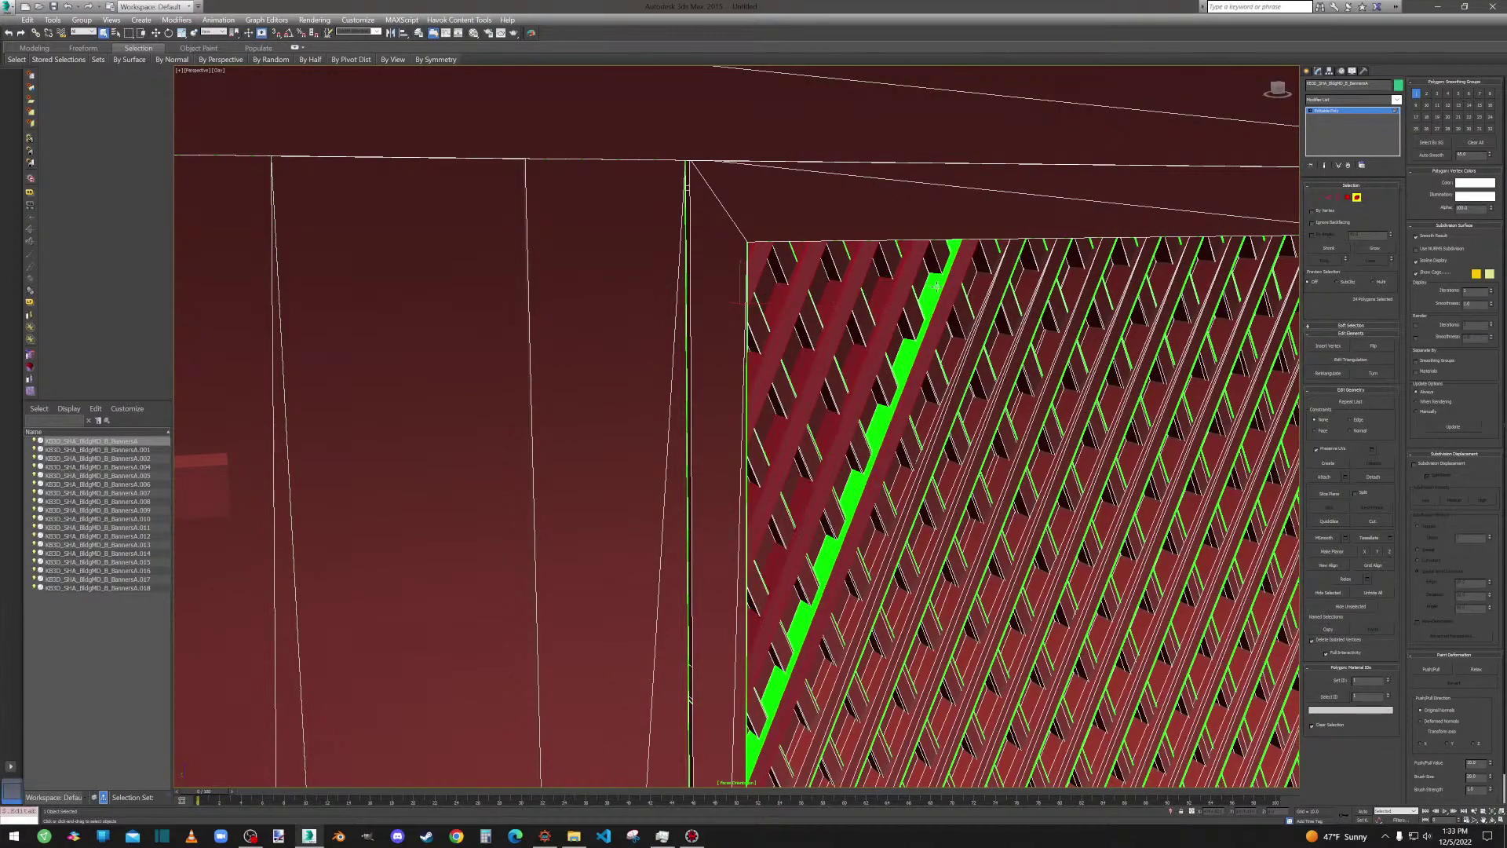
ctrl+click(935, 287)
click(1348, 198)
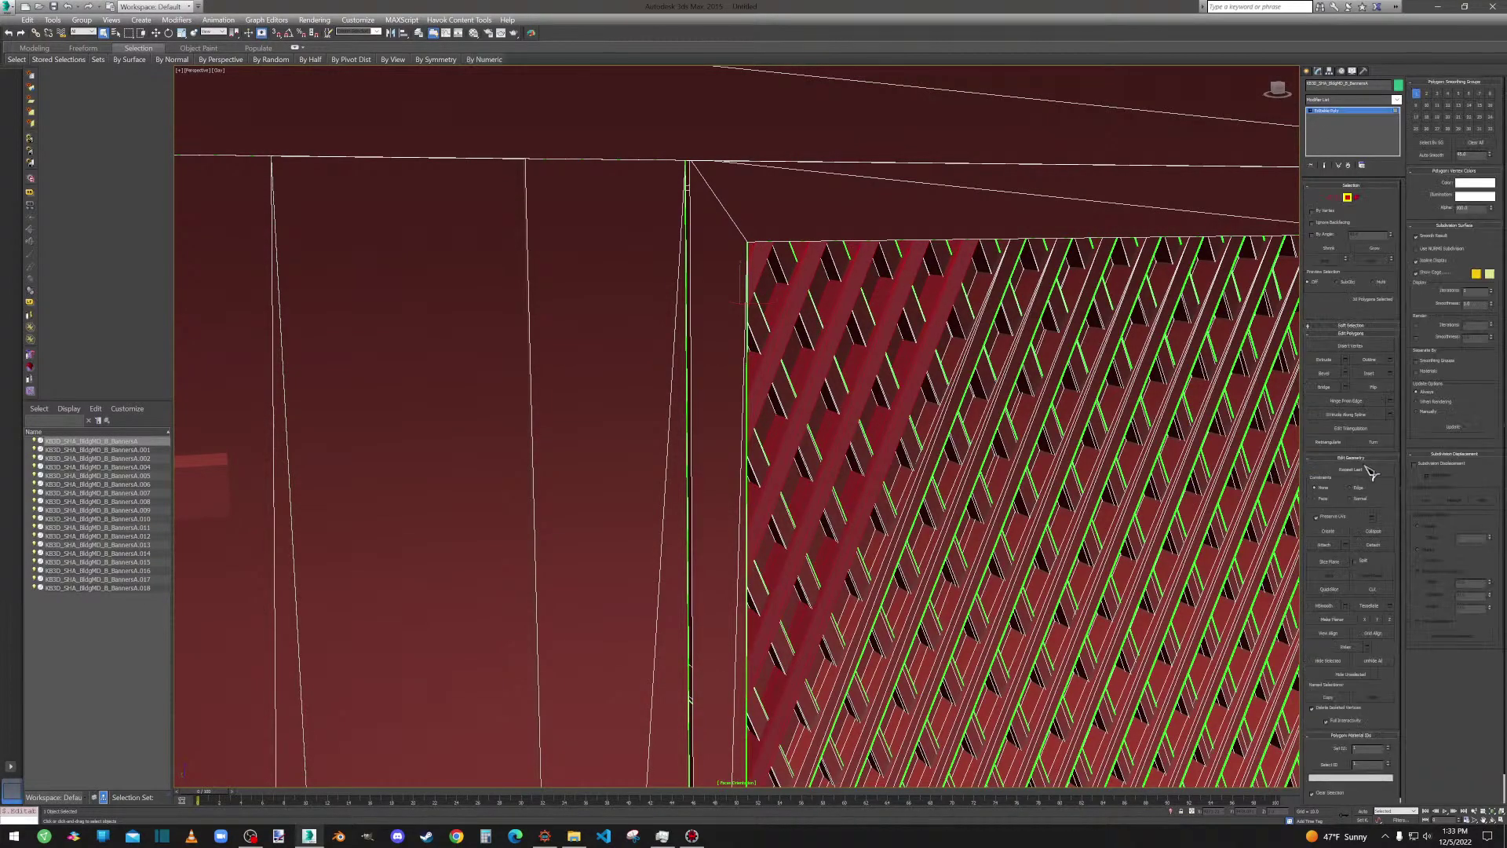
click(1375, 392)
scroll(1088, 320, down, 8)
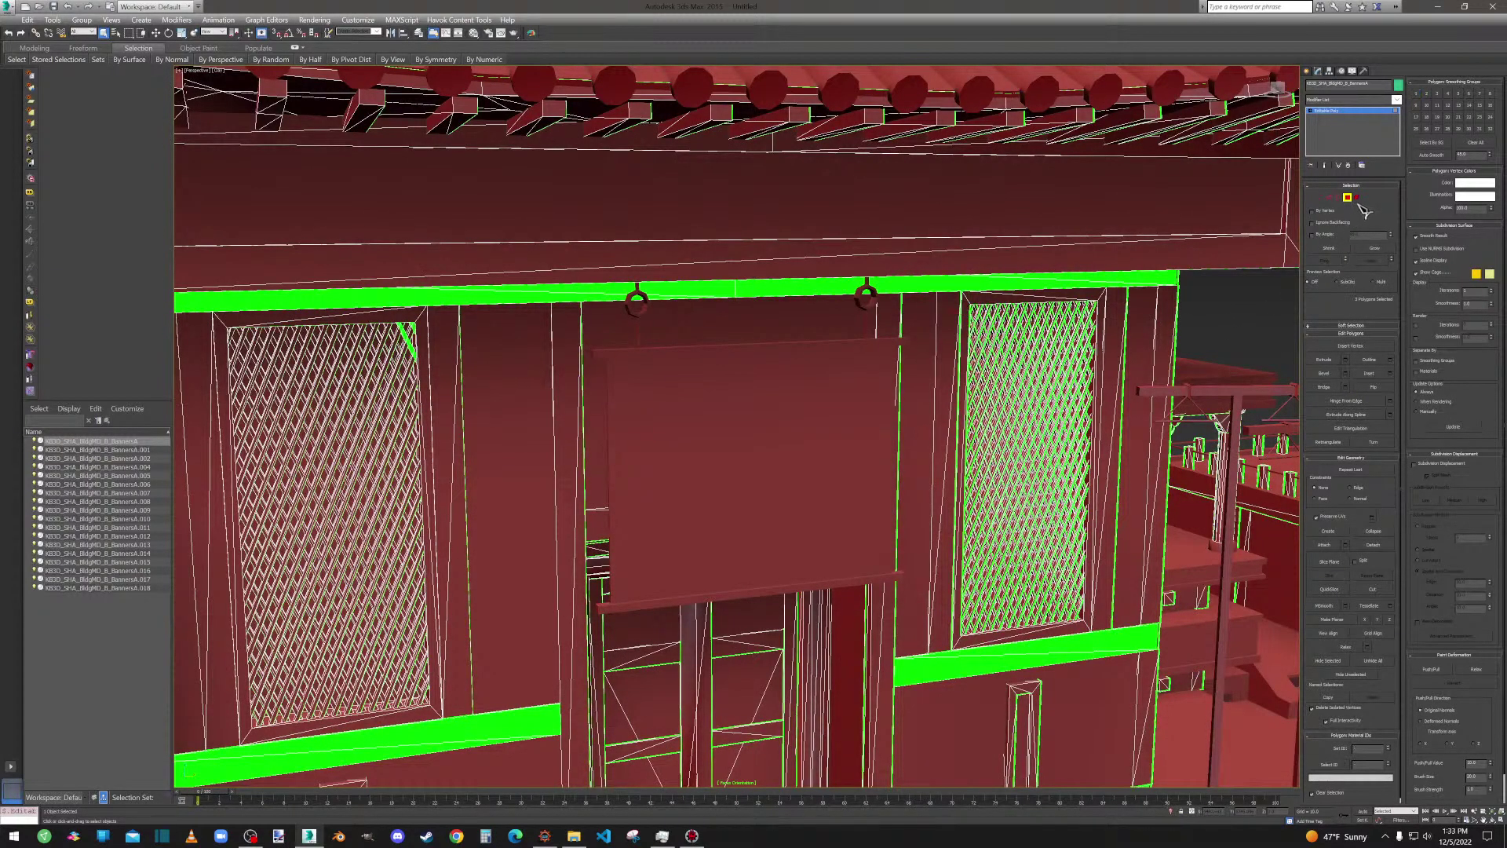
Select the inverted half pilaster and its bracket at the end of the colonnade's side wall and flip its faces at polygon level.
click(1357, 199)
scroll(891, 334, down, 6)
alt+middle_drag(891, 333, 550, 417)
scroll(859, 461, up, 8)
click(589, 254)
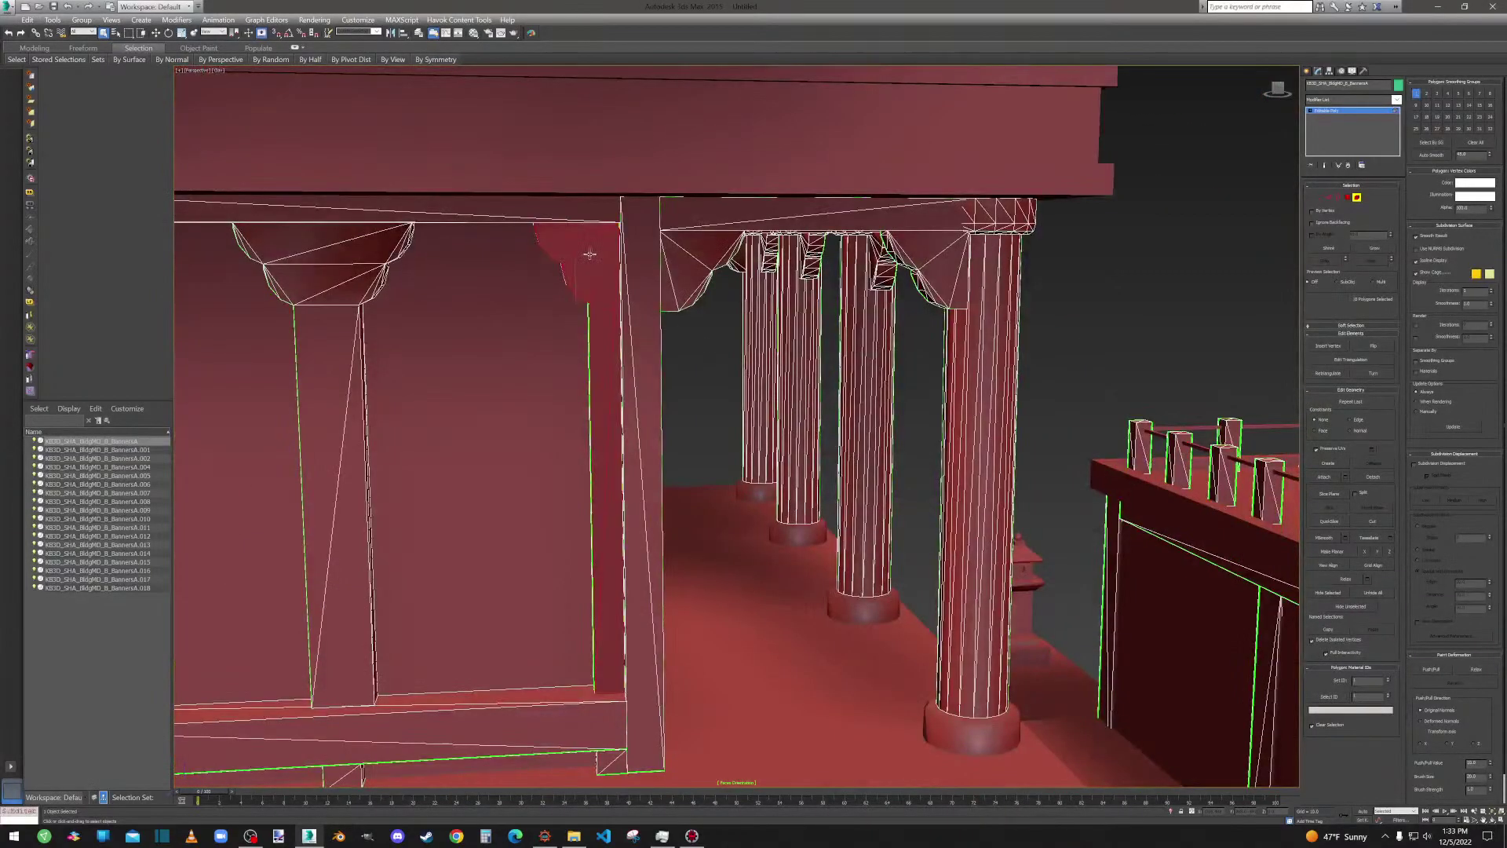
alt+middle_drag(589, 255, 721, 273)
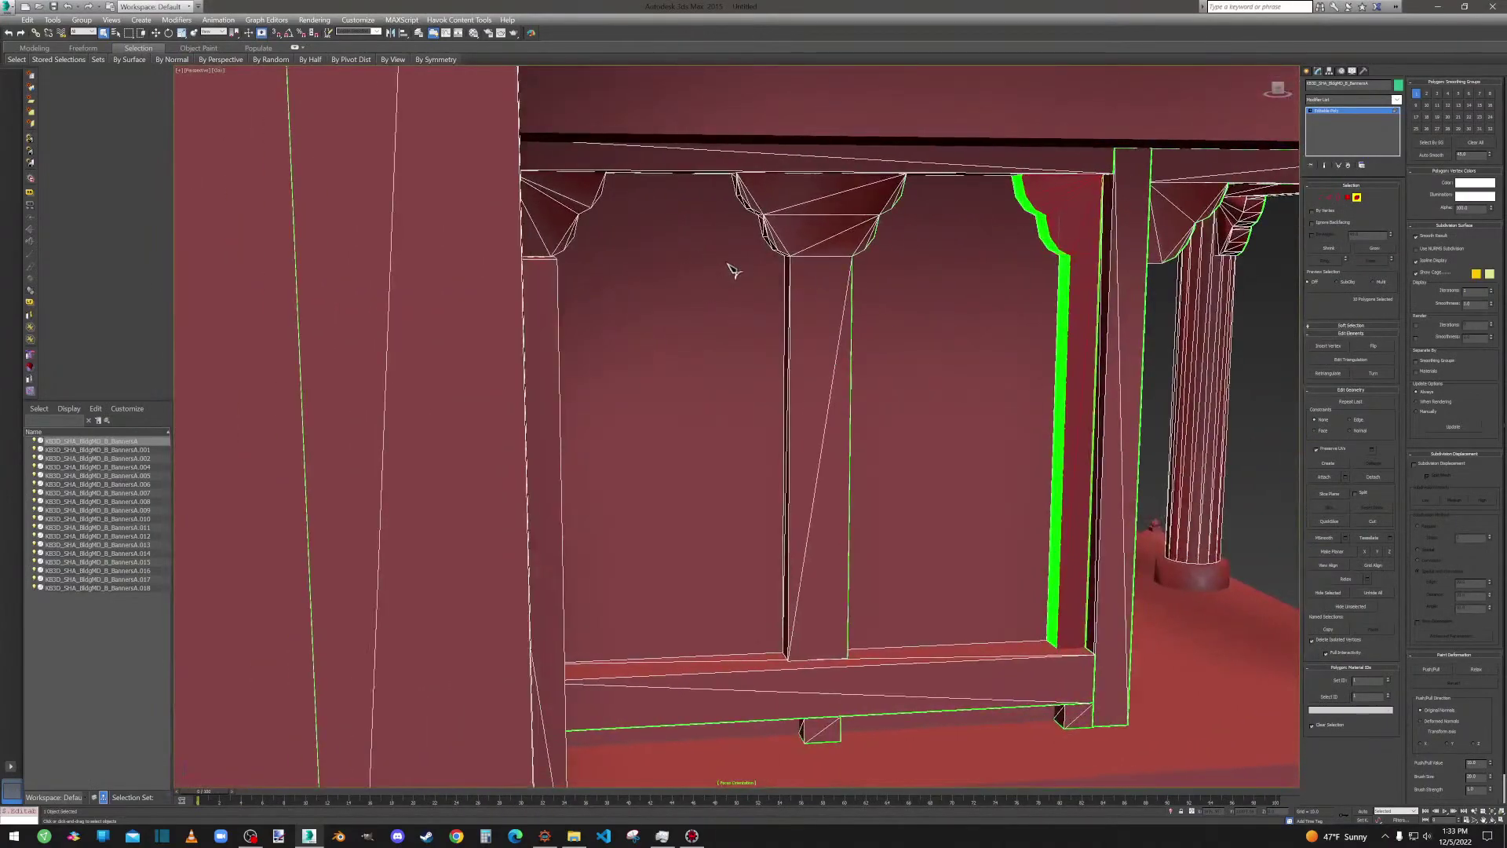
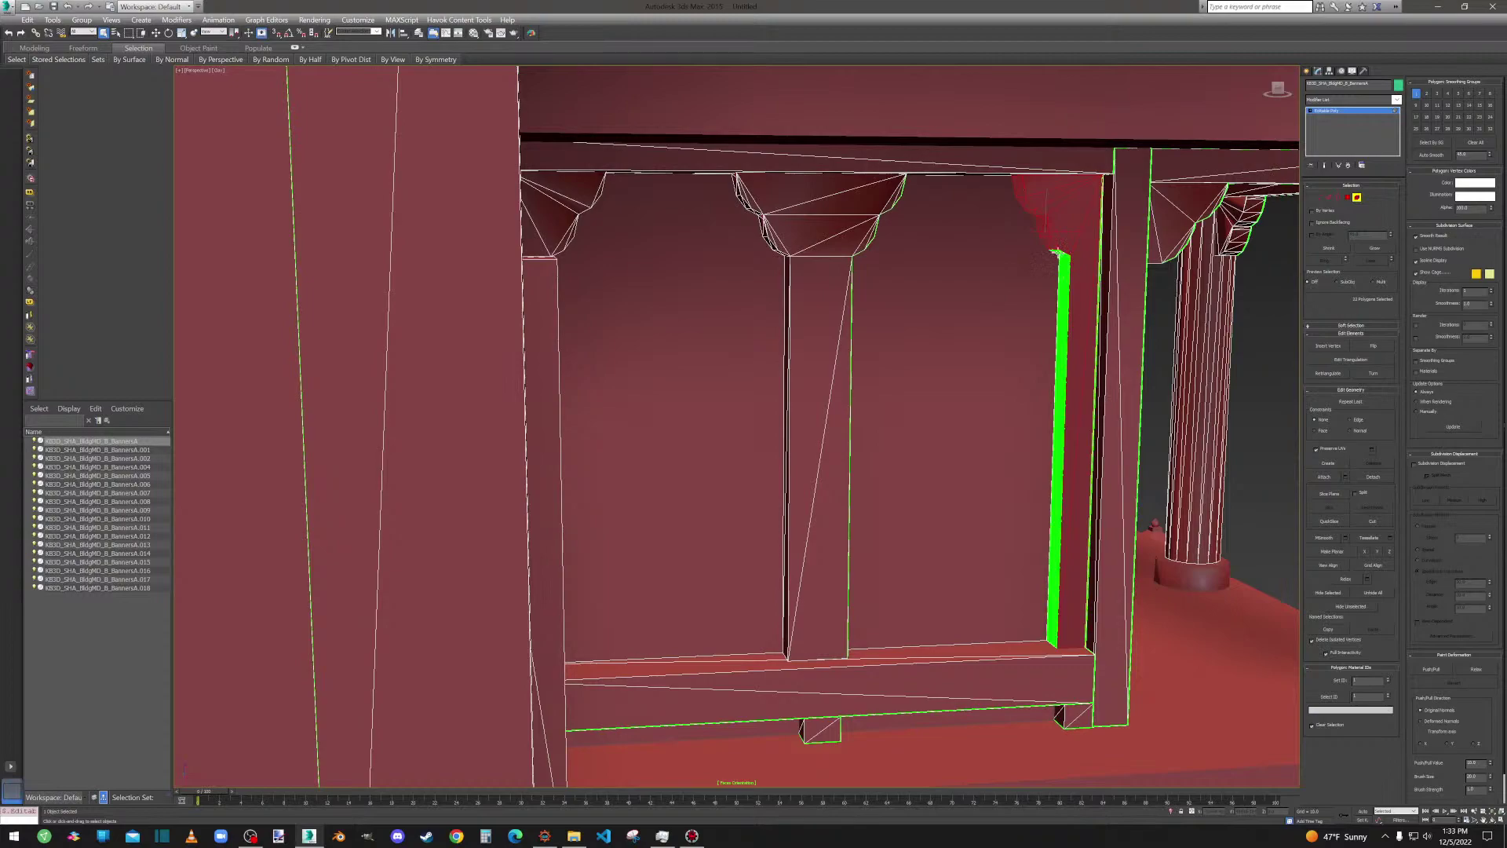
click(1347, 197)
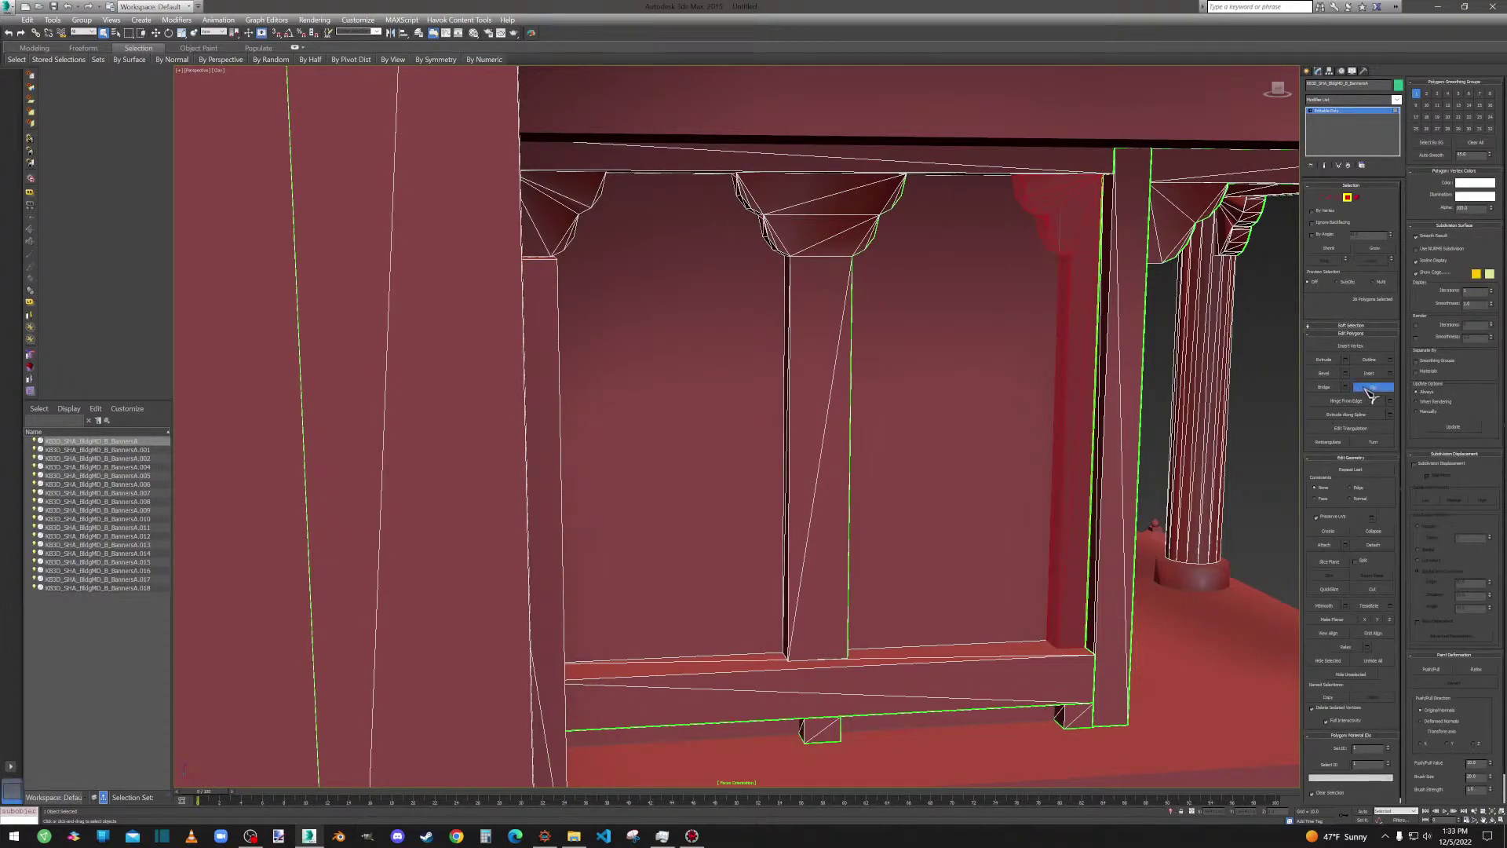
click(1357, 197)
Examine the front facade, terrace railings and side wing of the building for further inverted faces.
key(z)
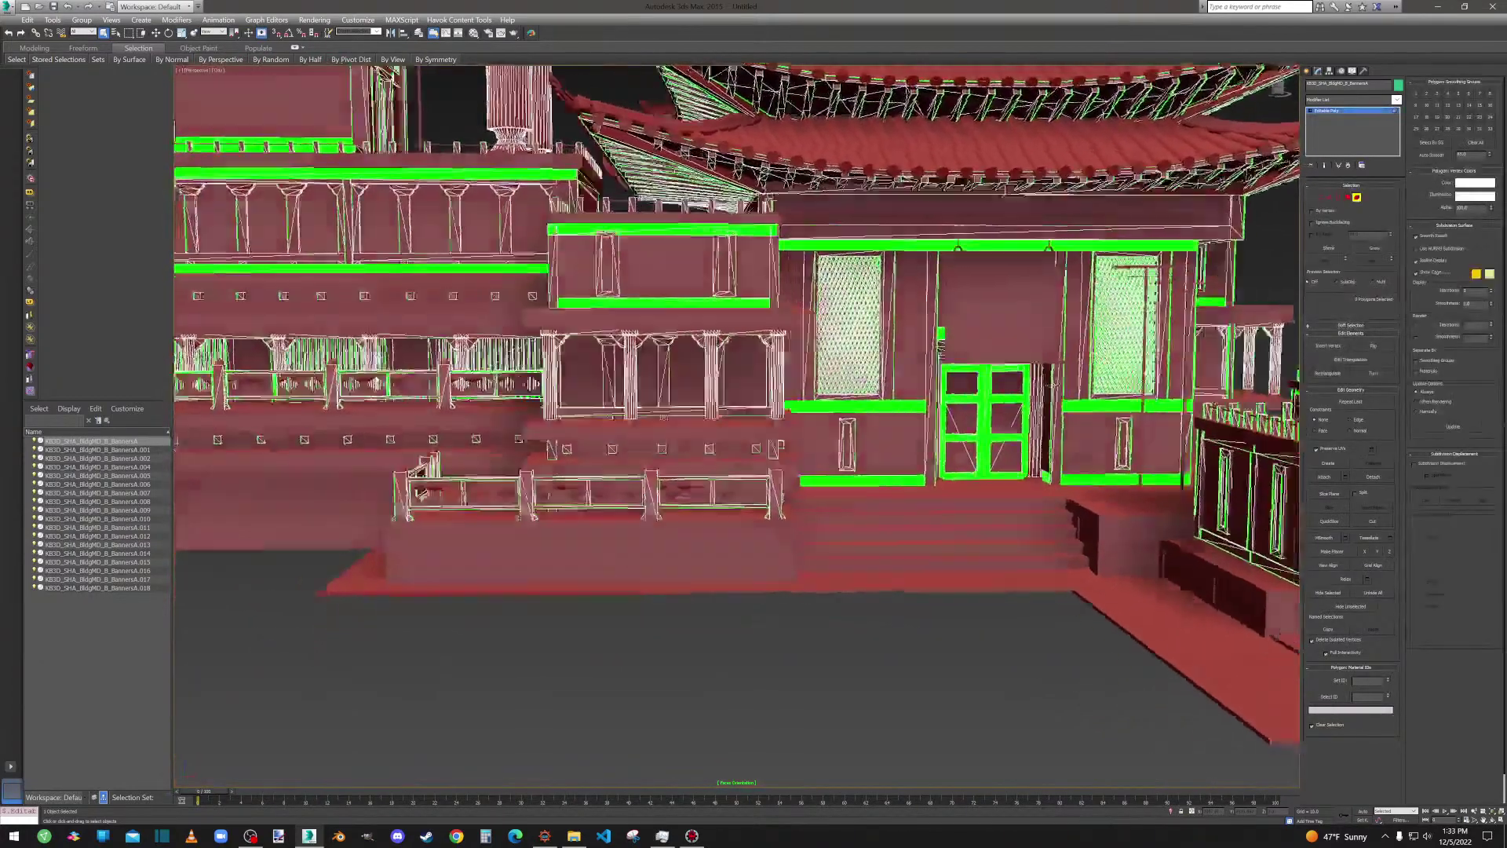
scroll(1012, 410, up, 8)
scroll(1011, 410, down, 9)
alt+middle_drag(1011, 424, 885, 364)
scroll(878, 348, up, 10)
scroll(885, 364, down, 8)
middle_drag(452, 377, 872, 450)
scroll(713, 388, down, 8)
scroll(872, 450, up, 8)
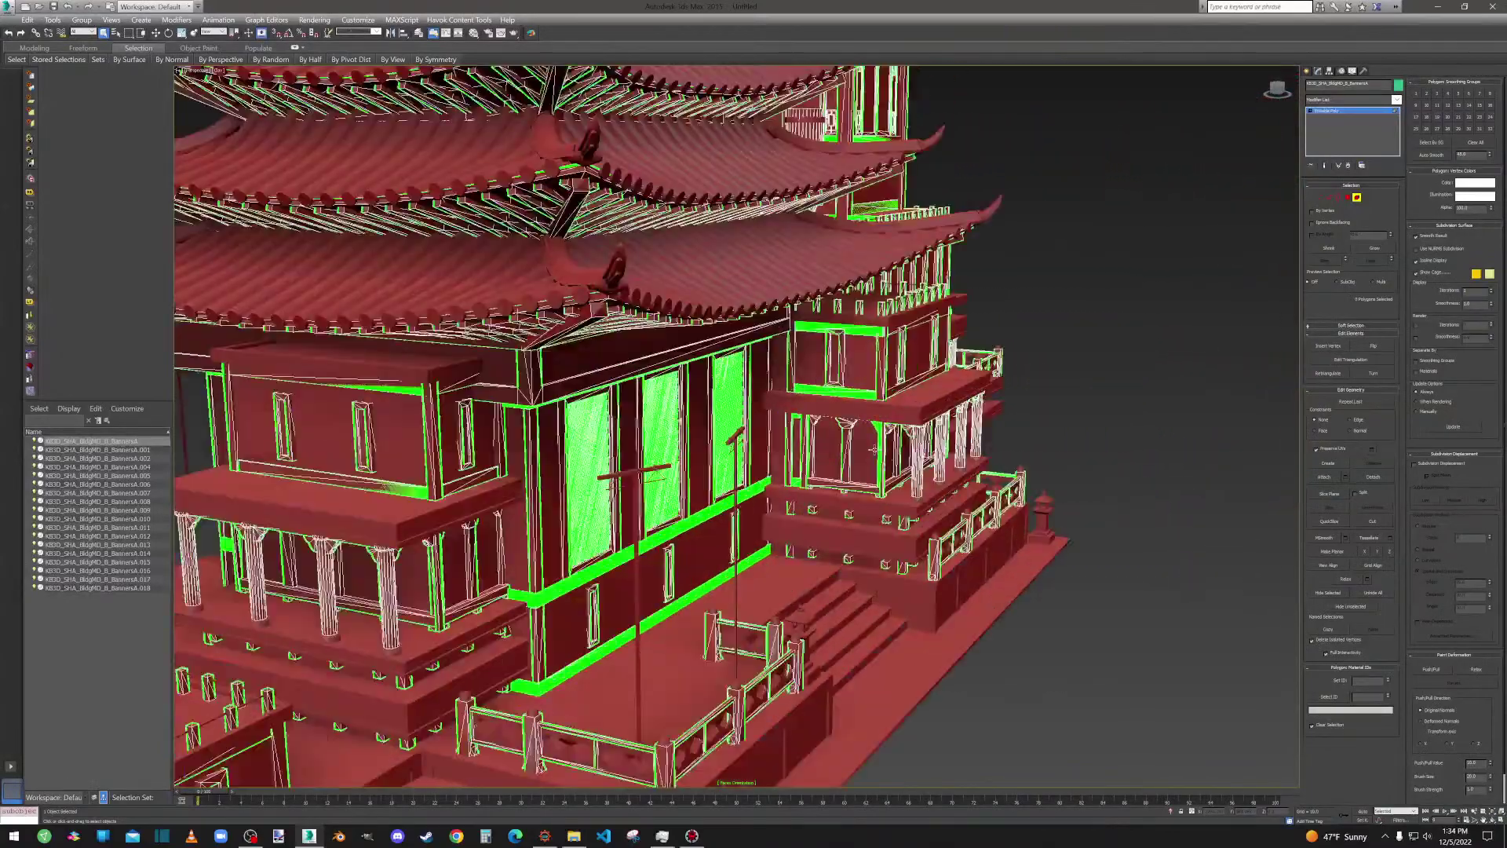
Select the inverted half pilaster and bracket on the other side wing's corner, flip the faces at polygon level and return to element level.
scroll(872, 451, up, 5)
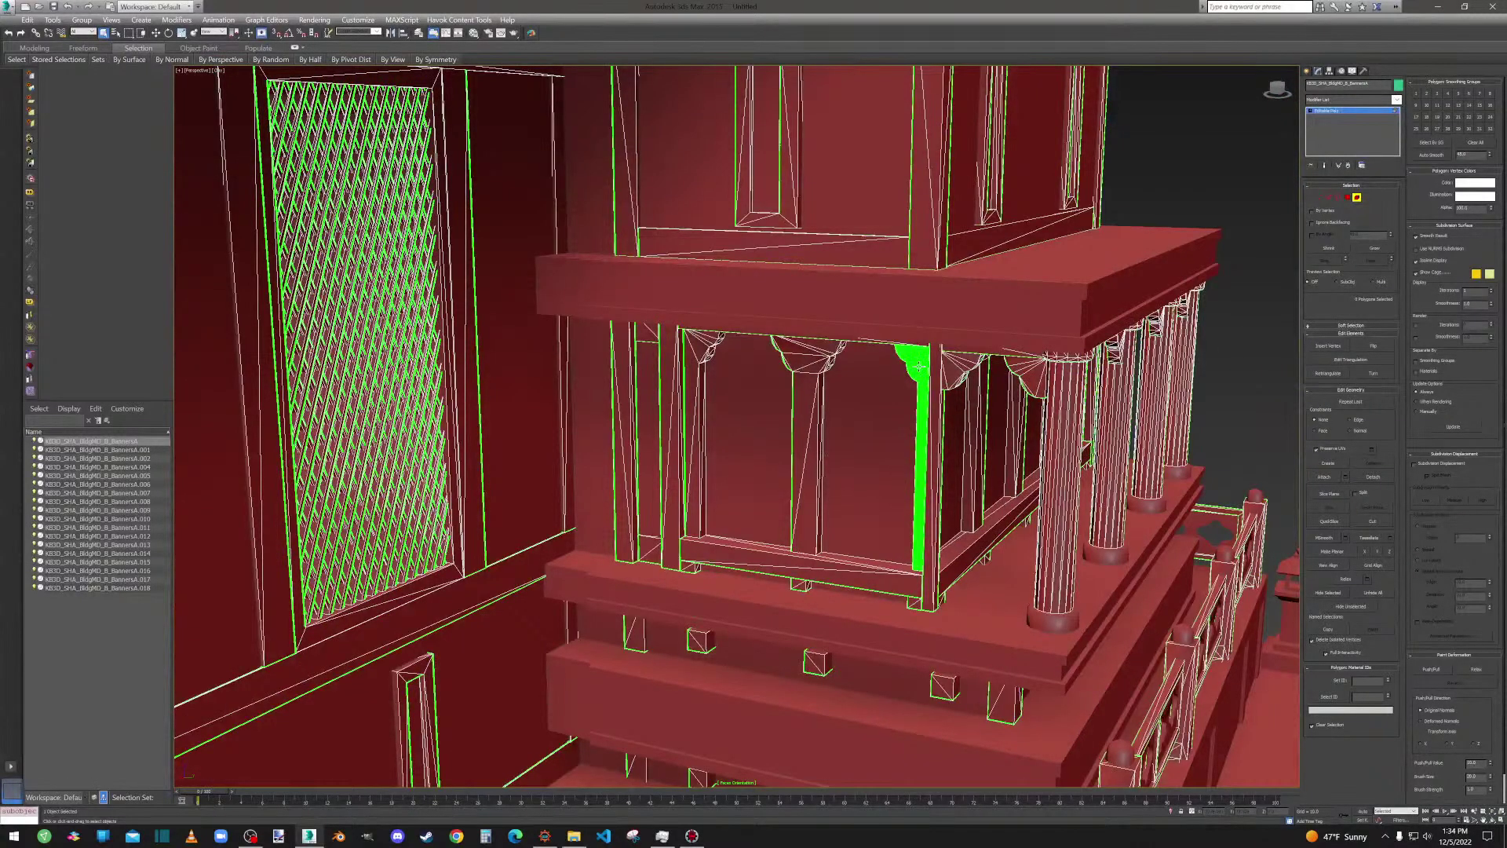
scroll(919, 365, up, 10)
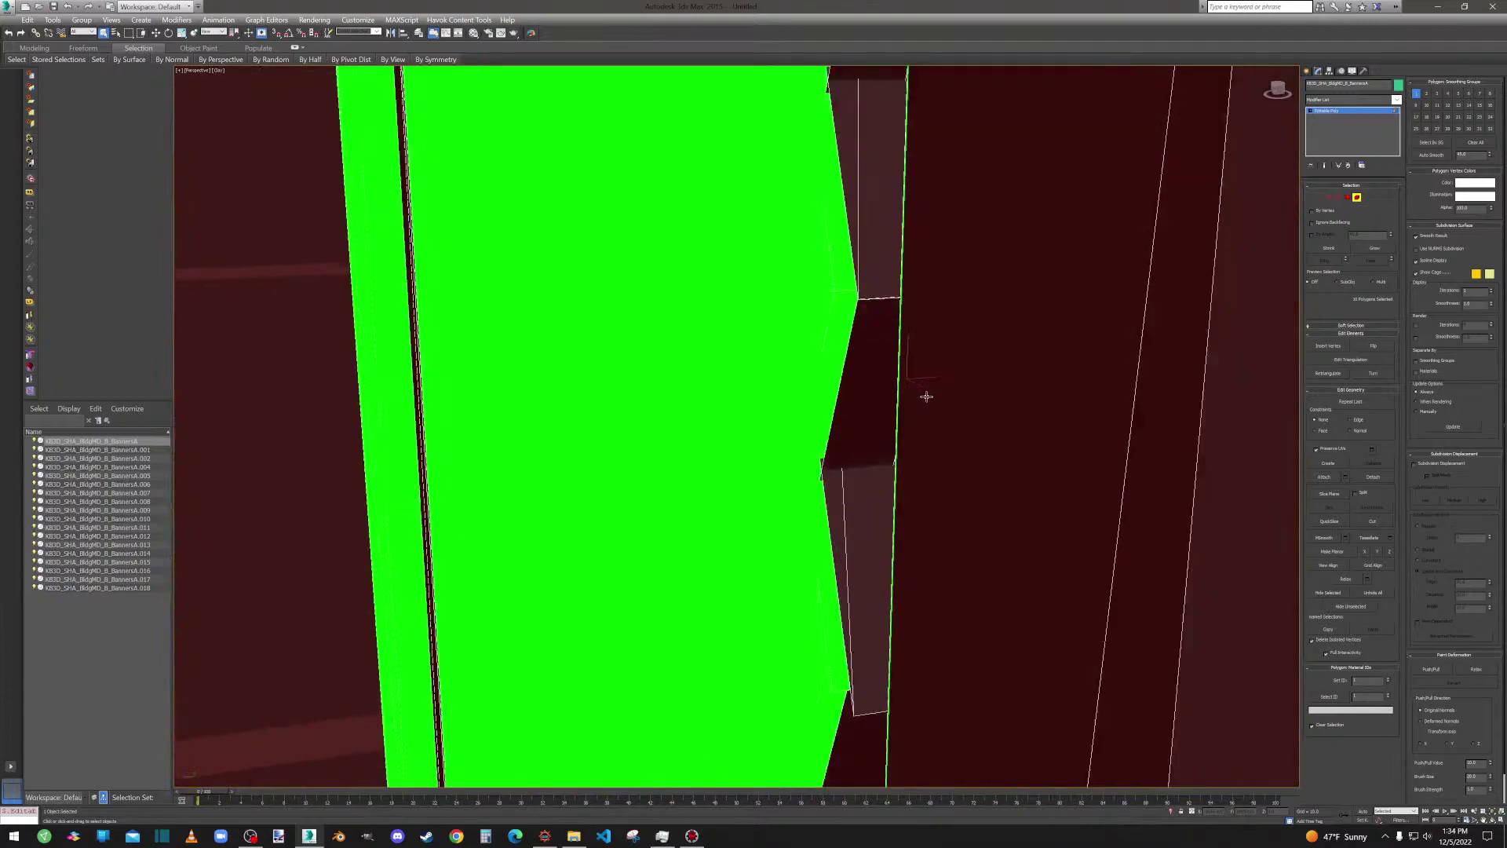
scroll(926, 397, down, 7)
scroll(914, 398, up, 10)
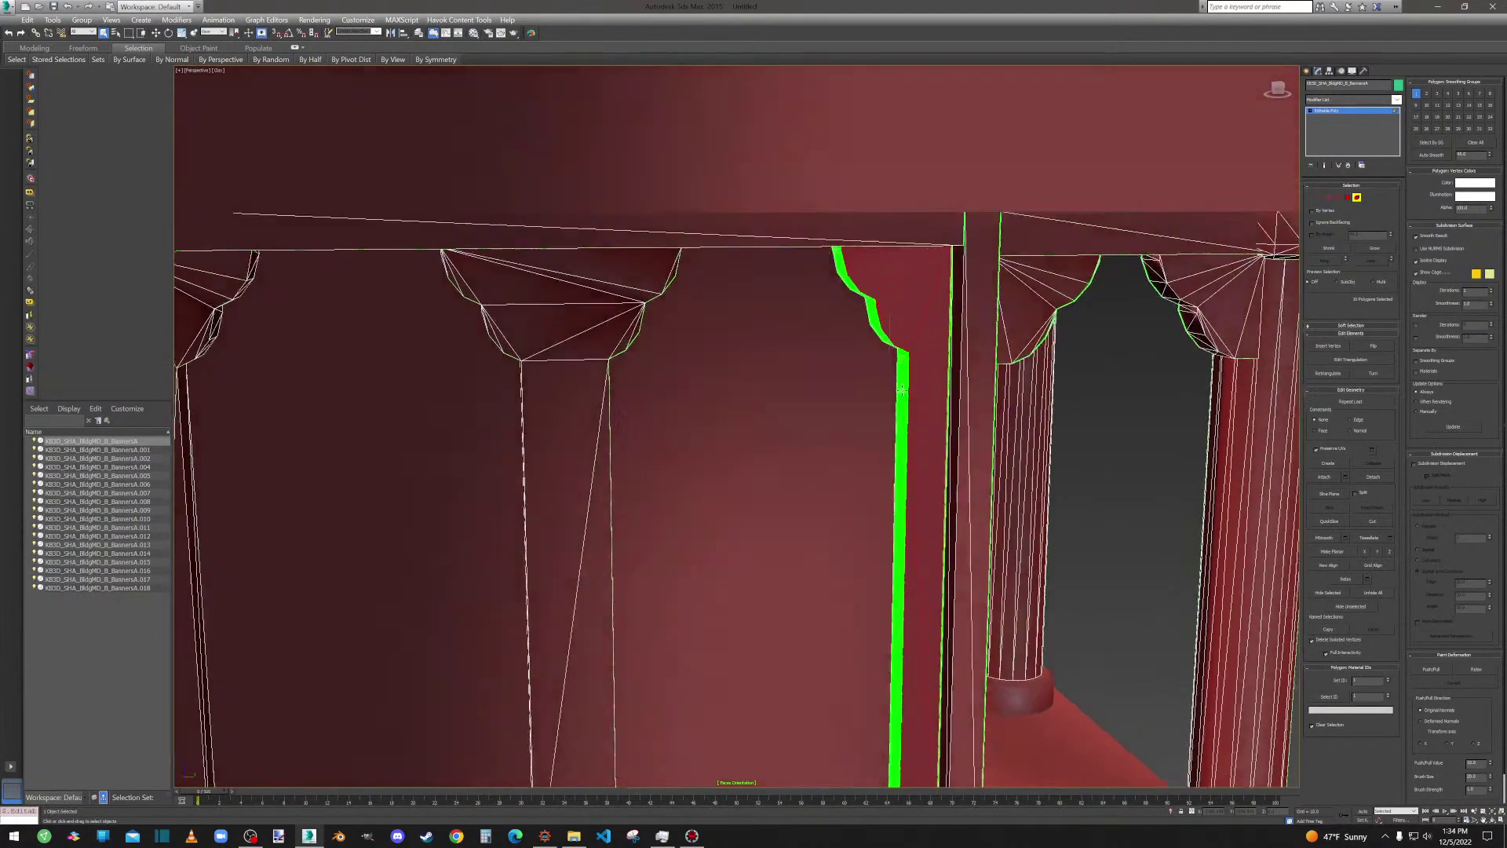
alt+middle_drag(902, 390, 905, 375)
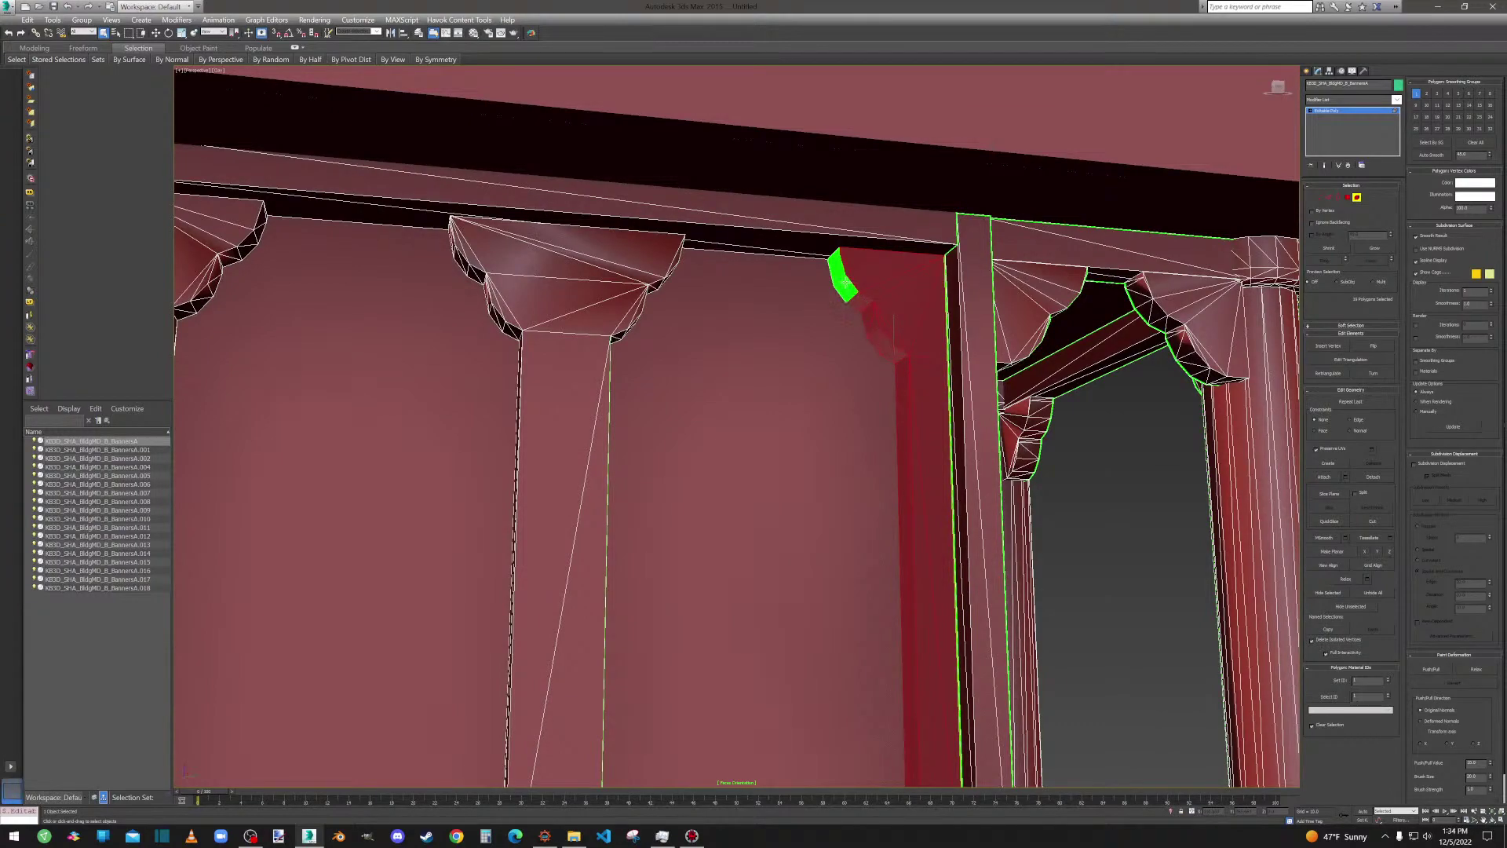
click(1347, 198)
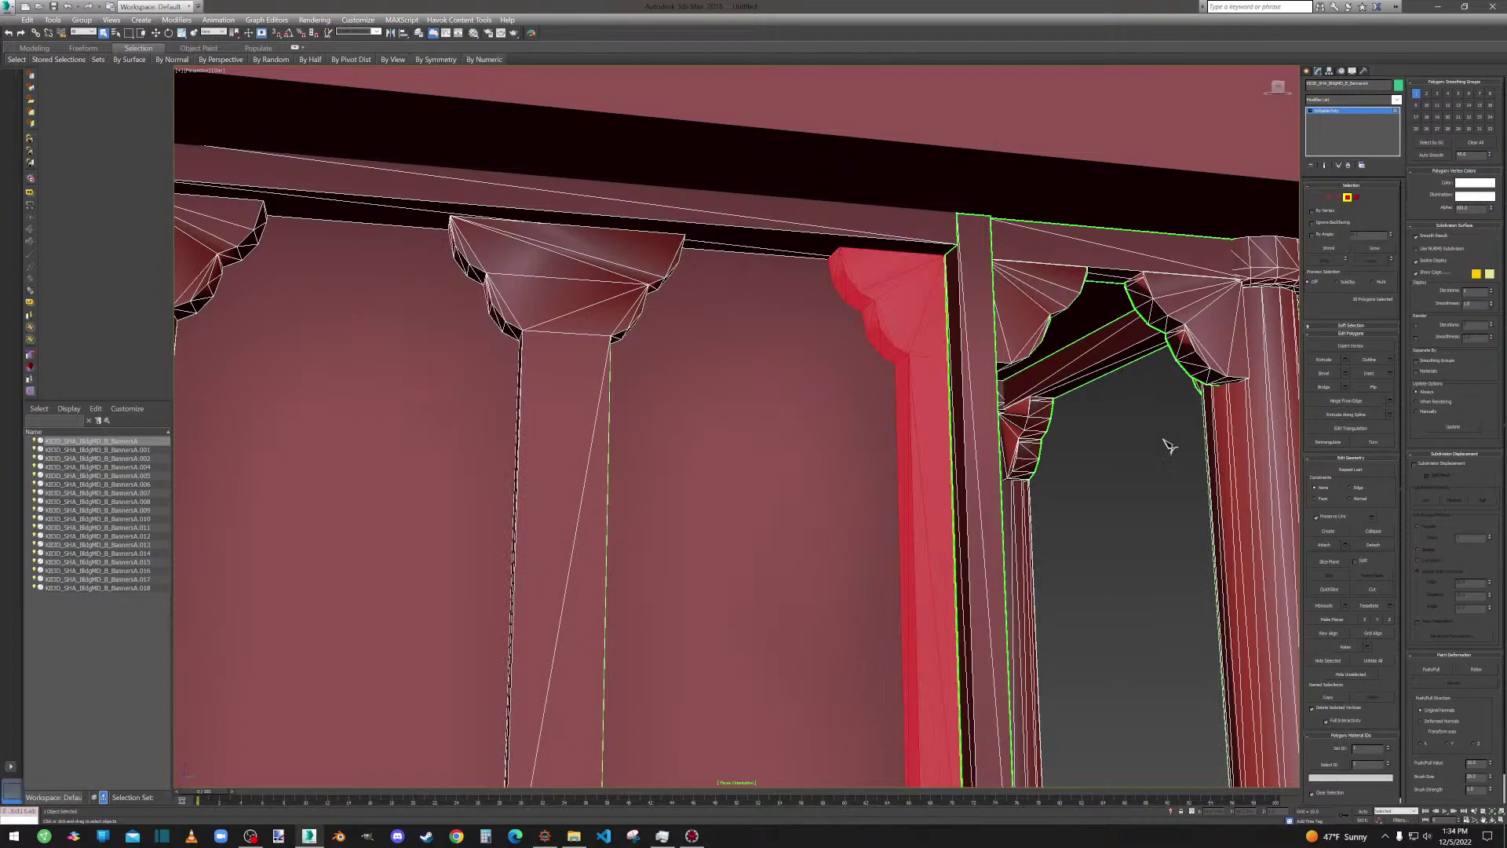
click(1159, 469)
click(1350, 198)
click(1356, 197)
Examine the colonnades, slatted walls, balcony railings and tower base for inverted faces, then leave sub-object editing.
scroll(1078, 409, up, 4)
scroll(1078, 410, down, 10)
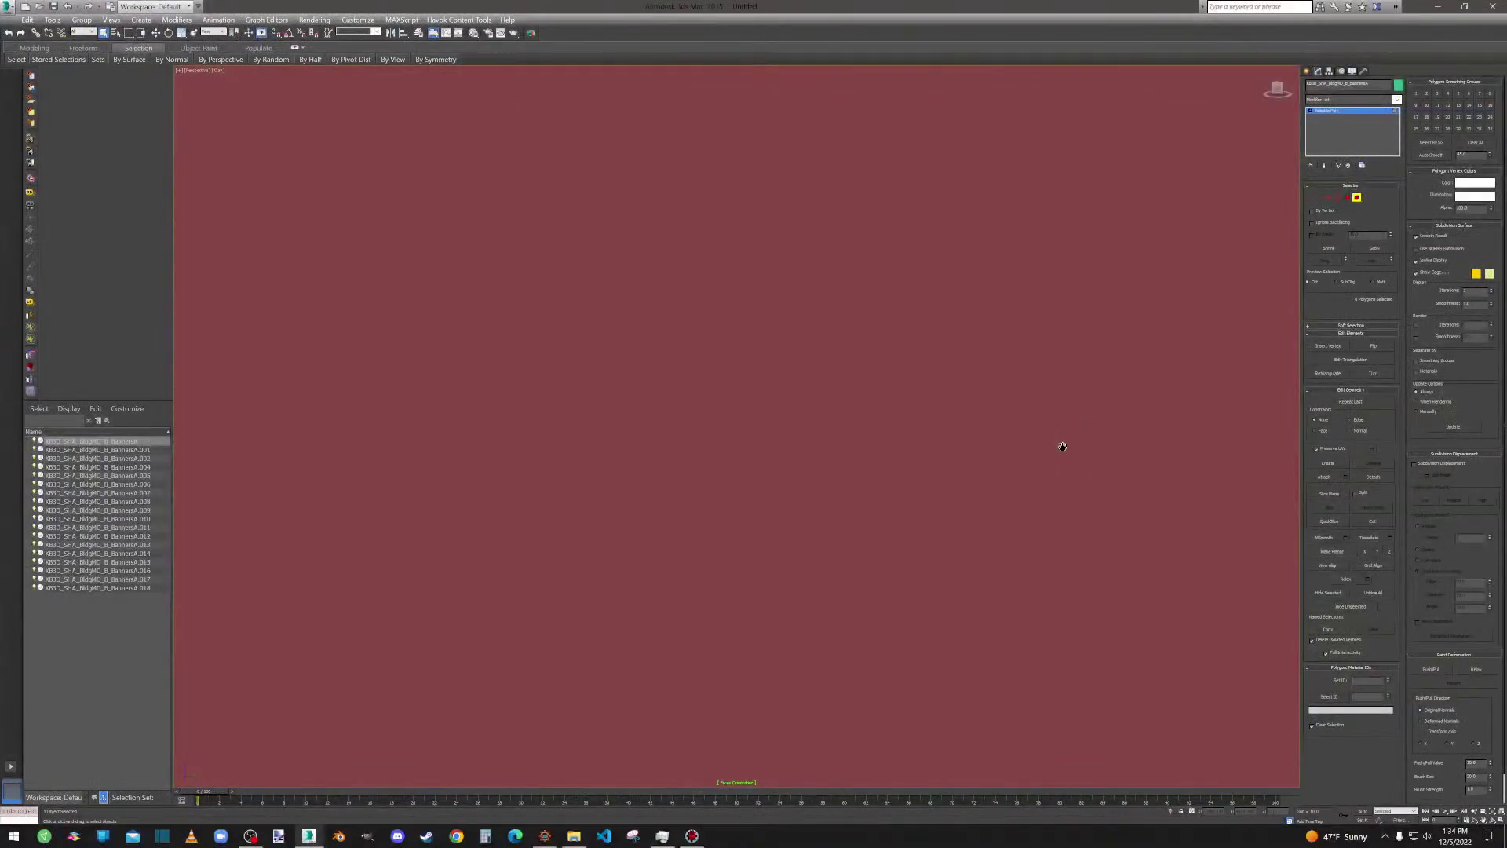
scroll(1061, 449, up, 10)
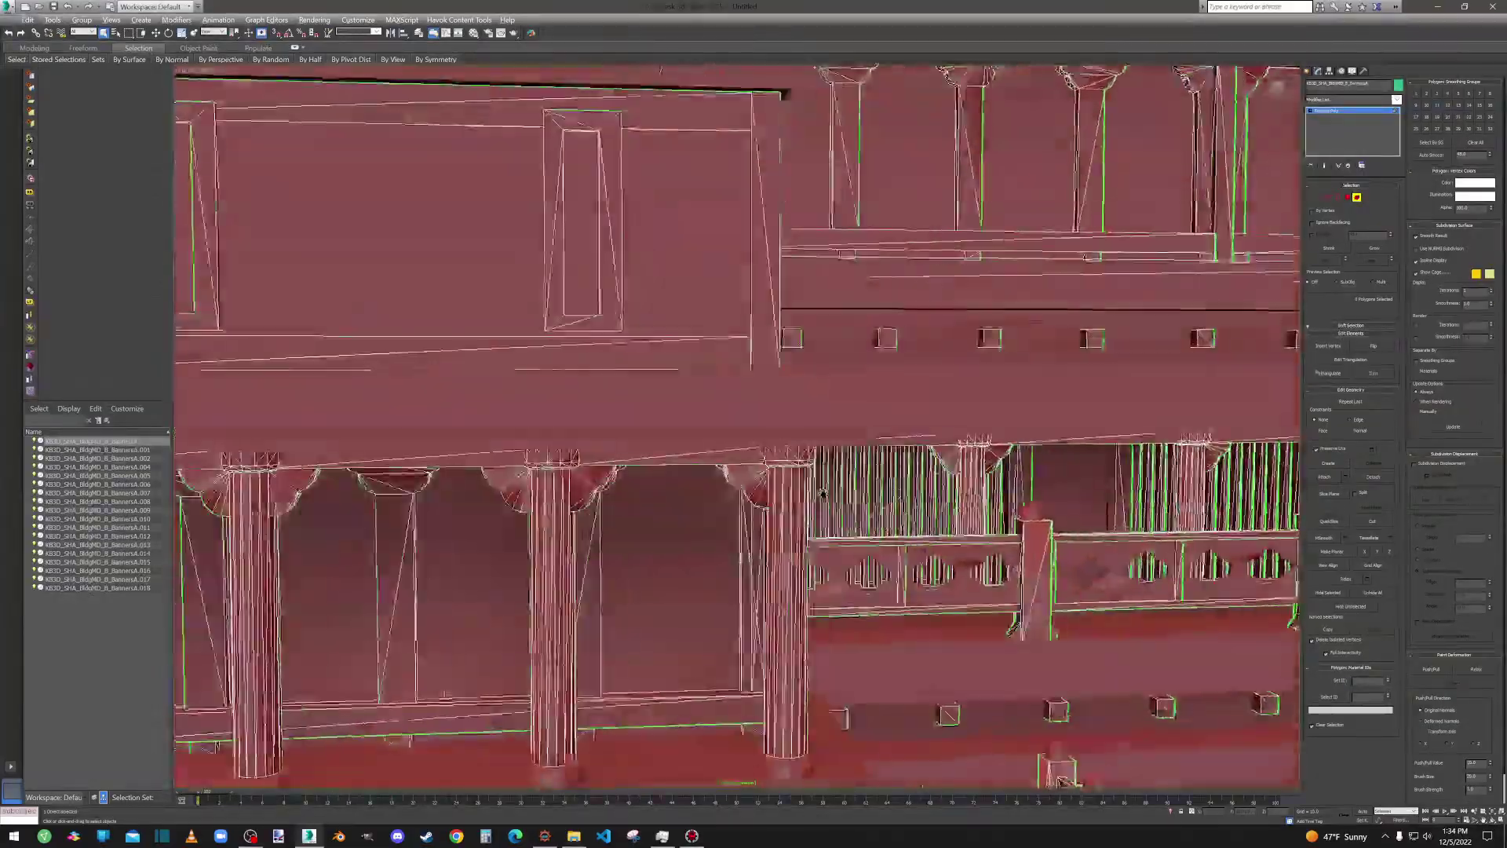
middle_drag(822, 494, 1074, 380)
scroll(885, 376, down, 6)
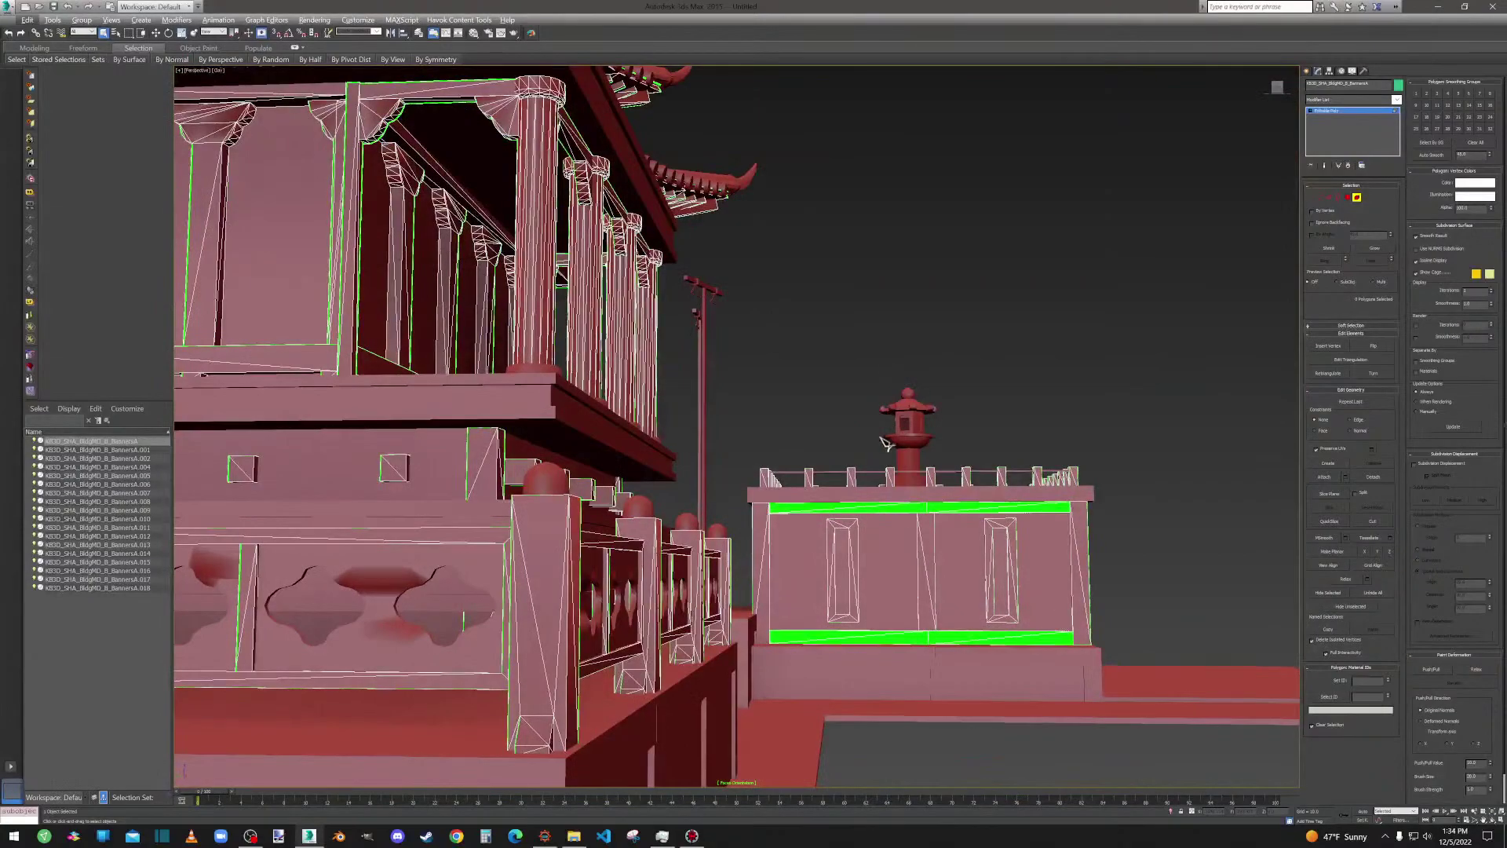
scroll(848, 506, down, 5)
scroll(792, 490, up, 4)
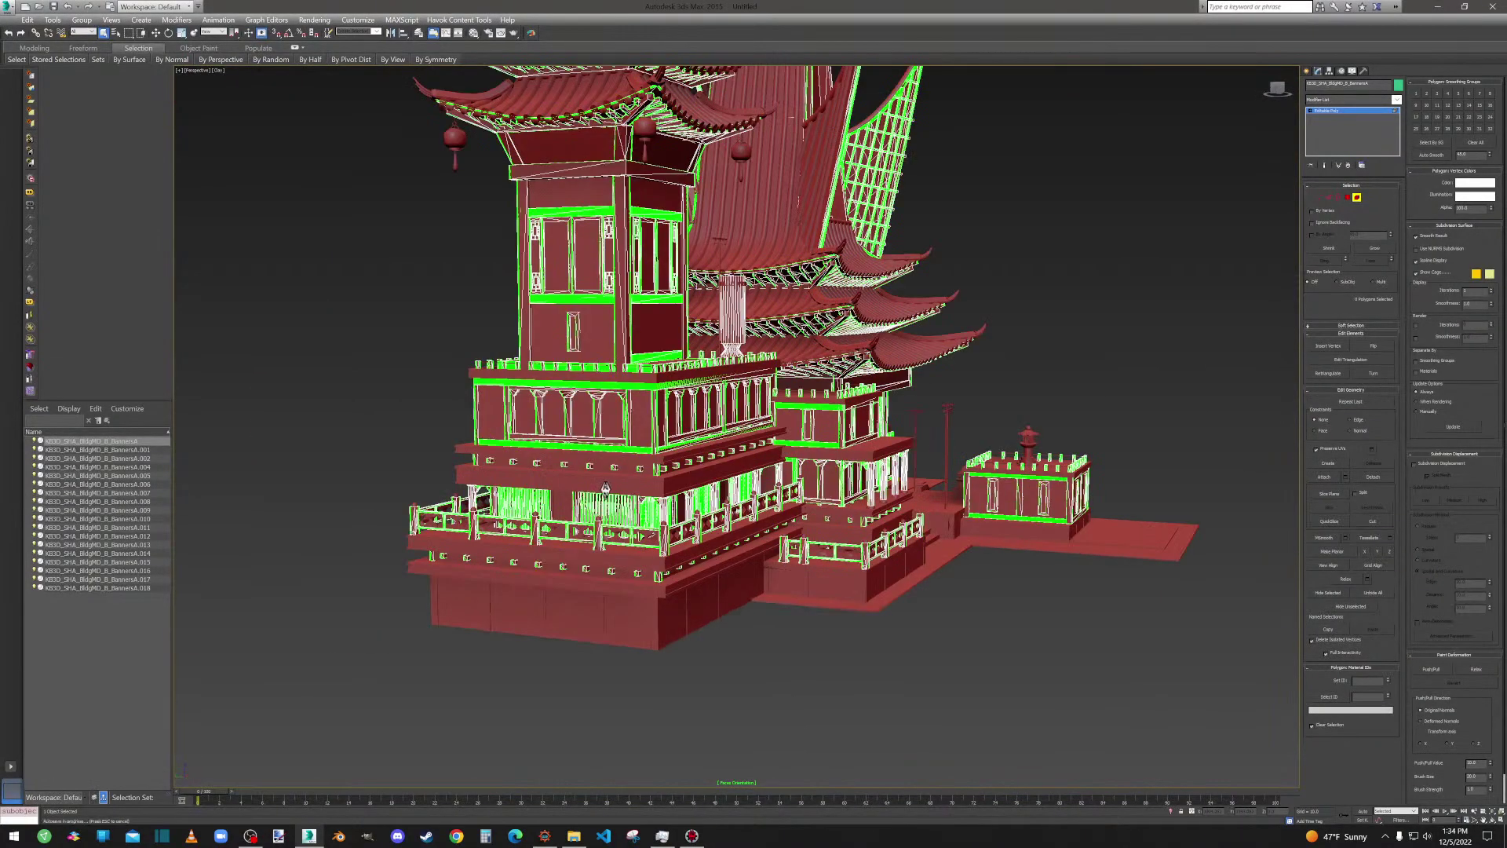
scroll(698, 468, up, 3)
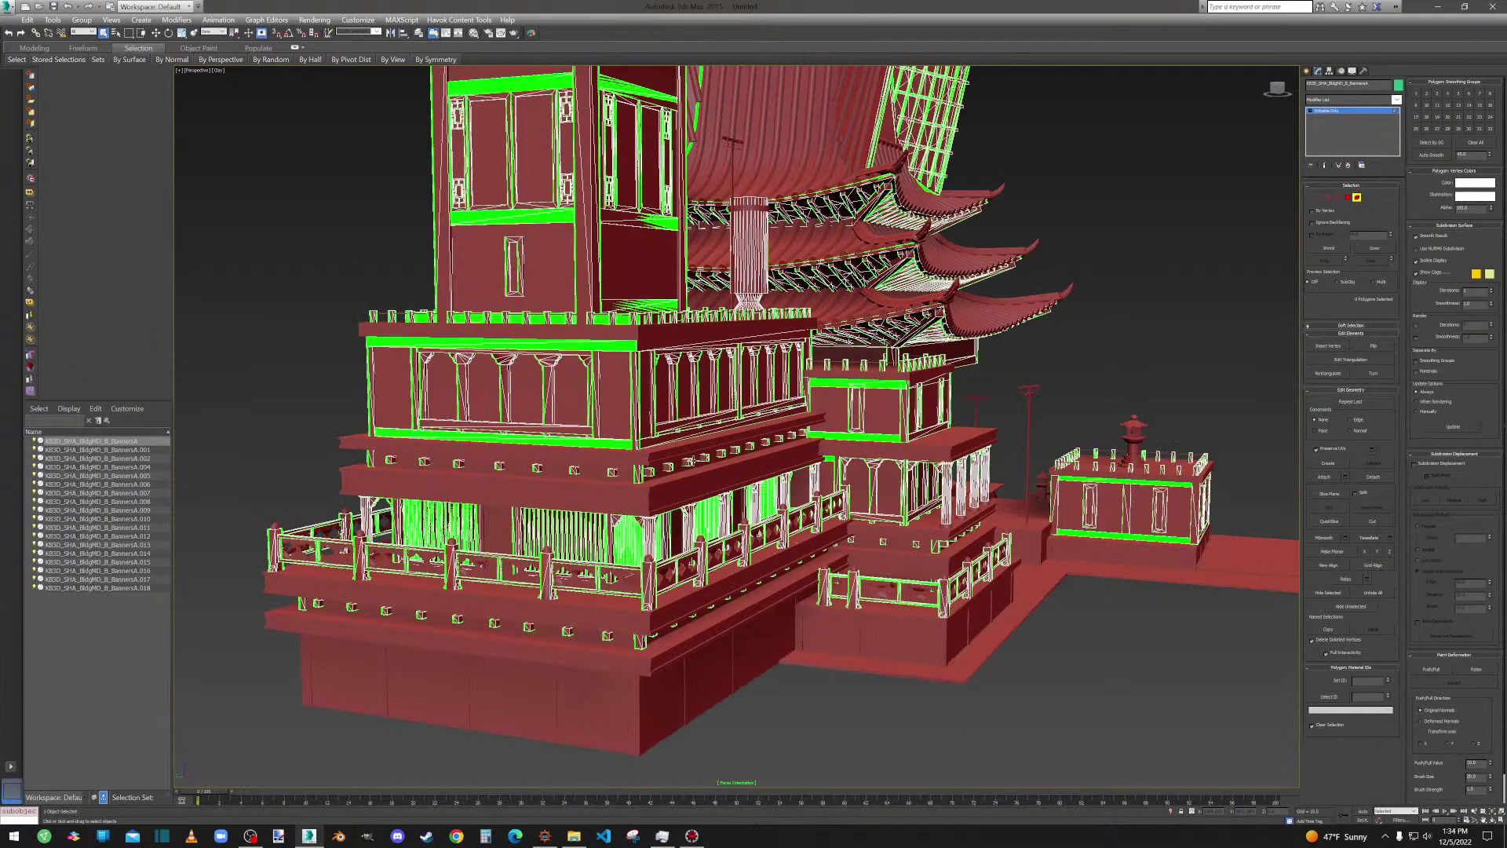
scroll(701, 466, up, 8)
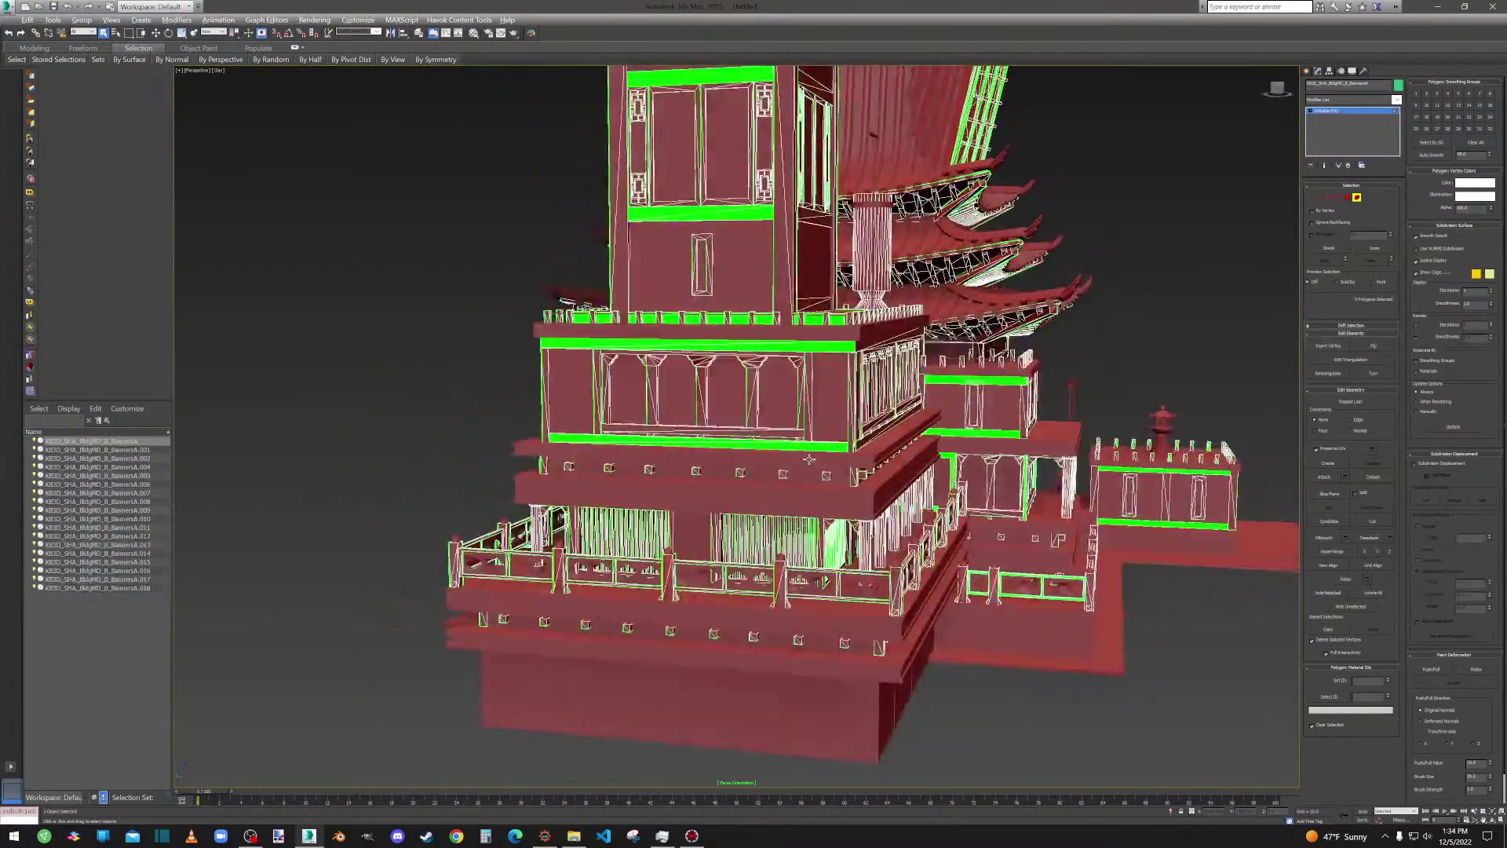
scroll(828, 538, up, 3)
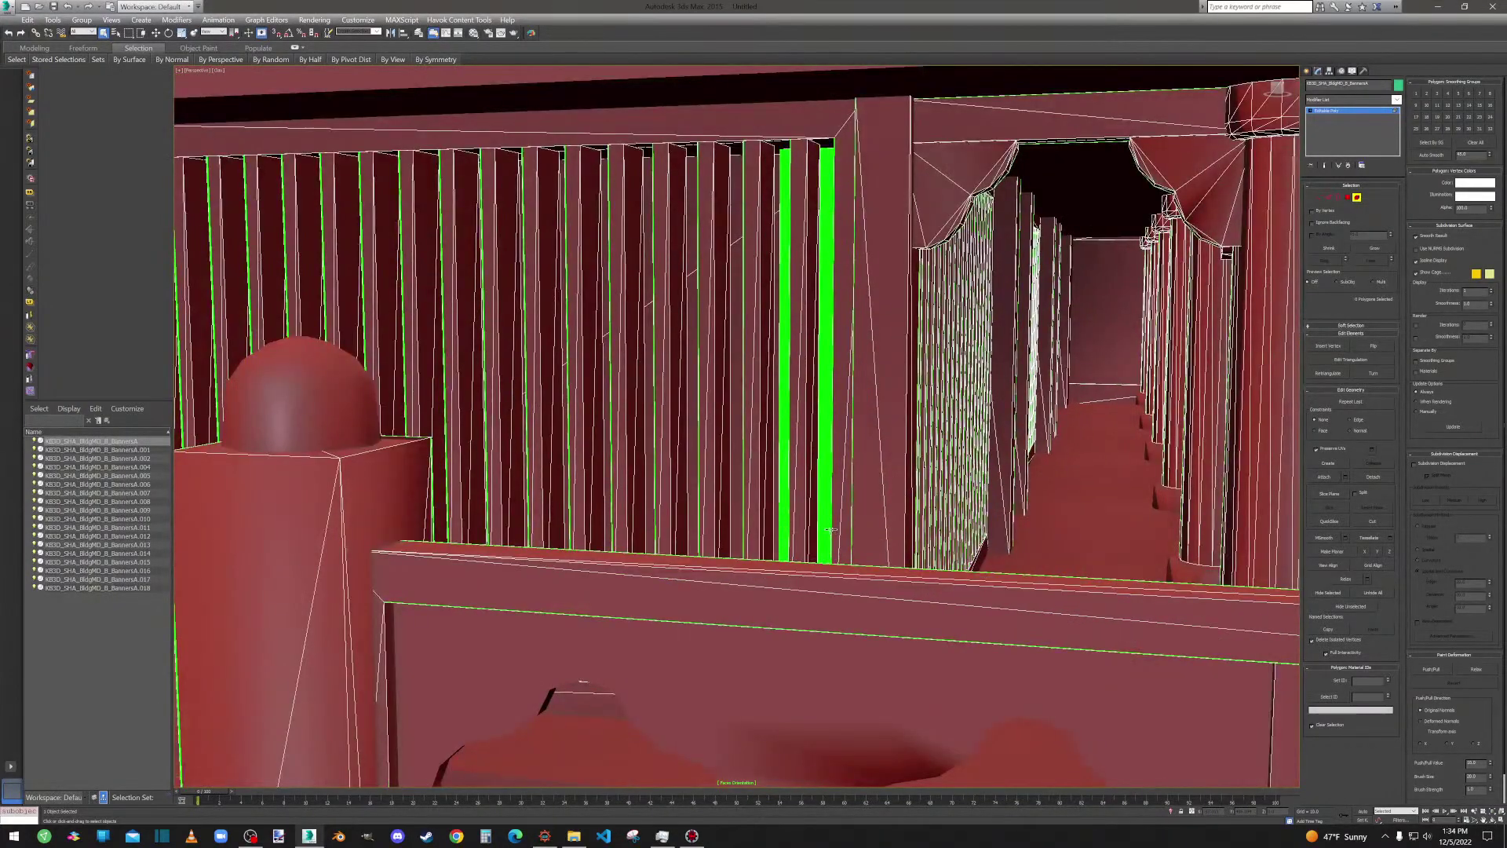
scroll(830, 530, down, 10)
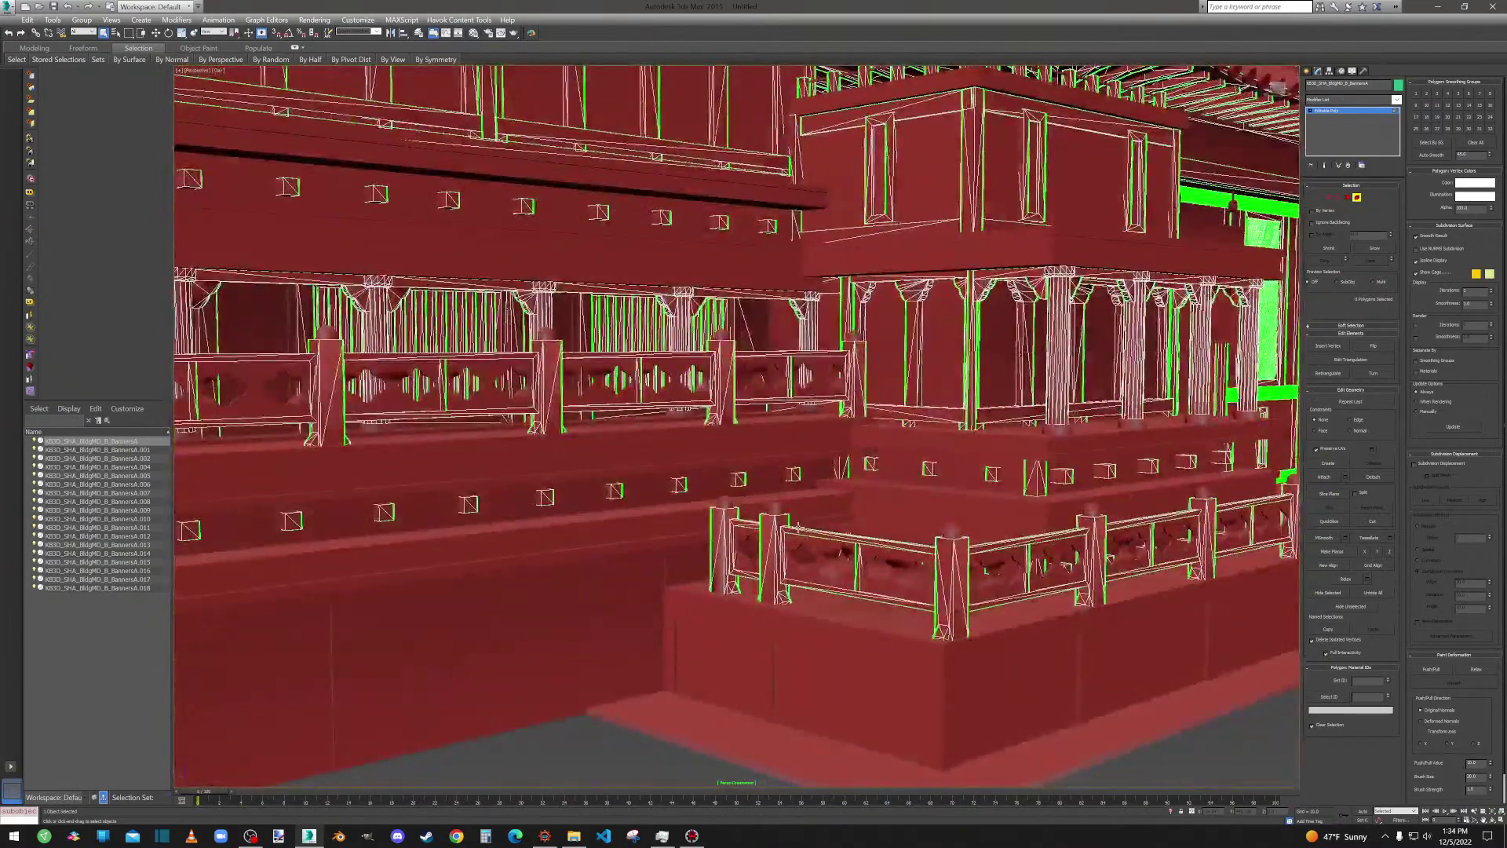
alt+middle_drag(798, 528, 903, 462)
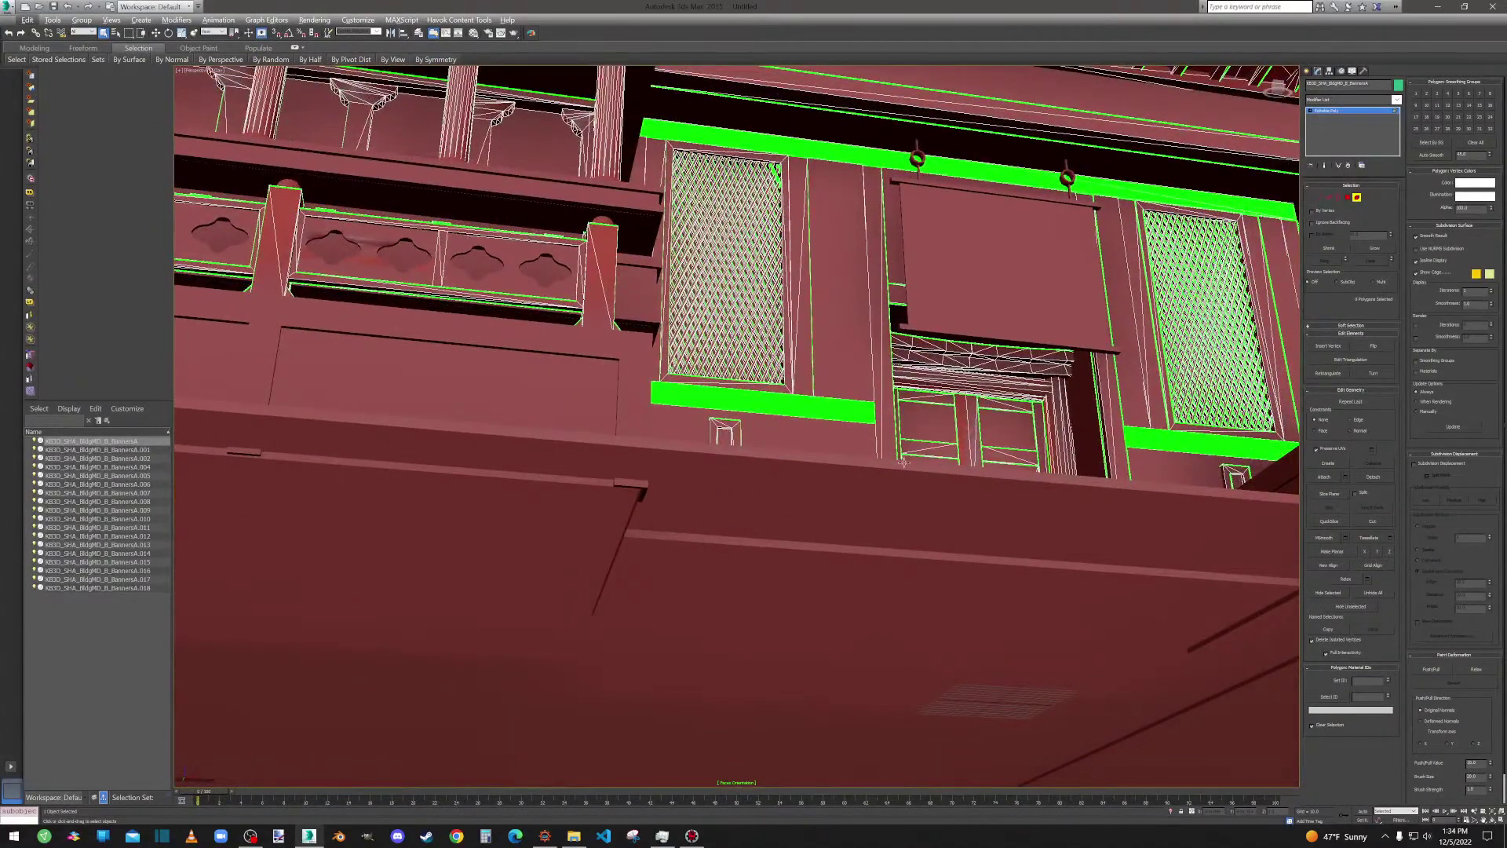
click(1357, 197)
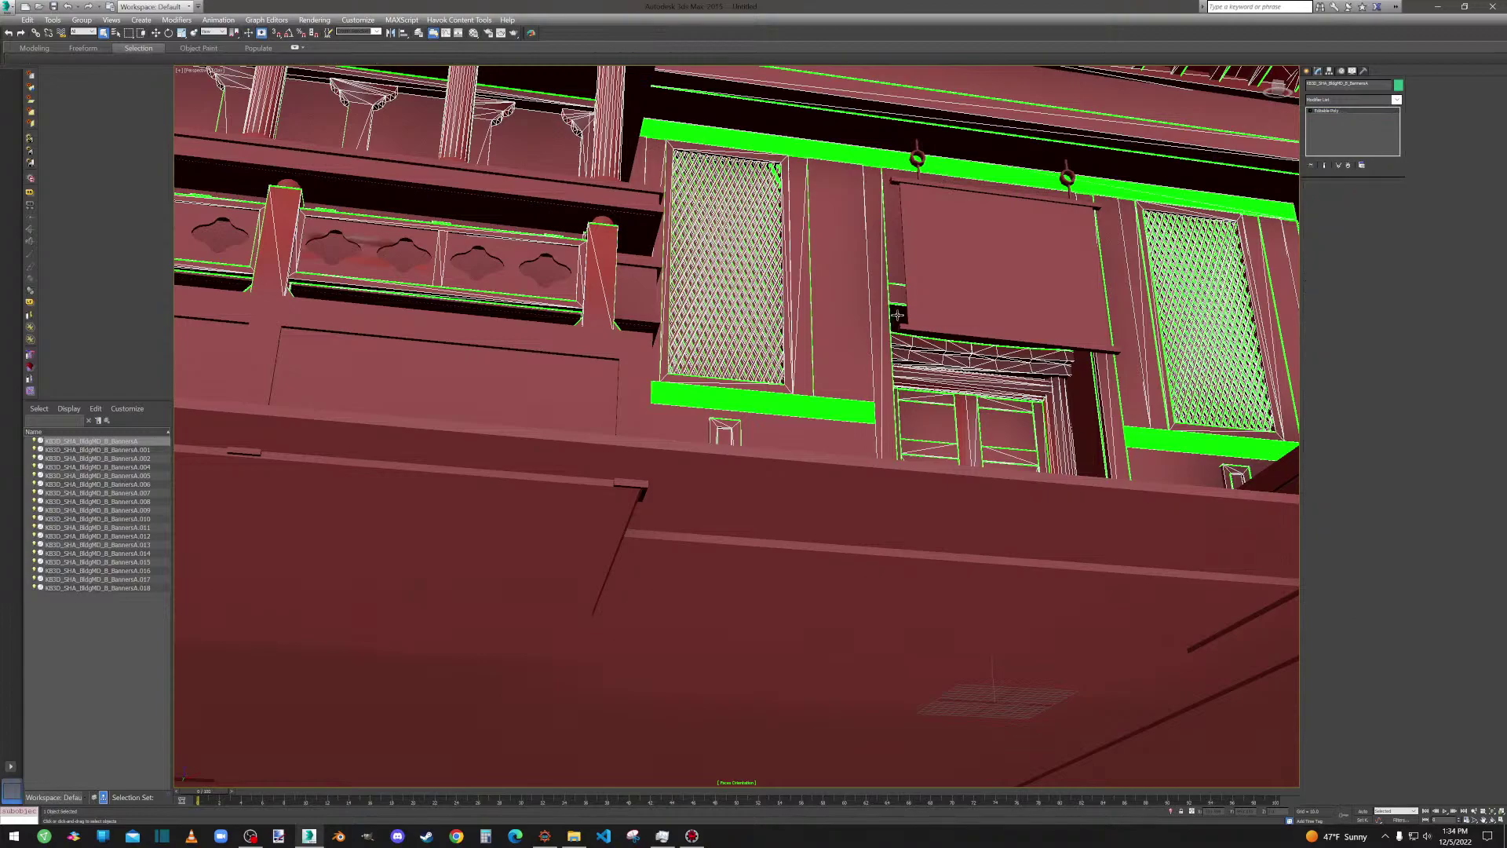
Reselect the main BannersA object and examine the tower, roofs and back of the building for inverted faces.
click(897, 315)
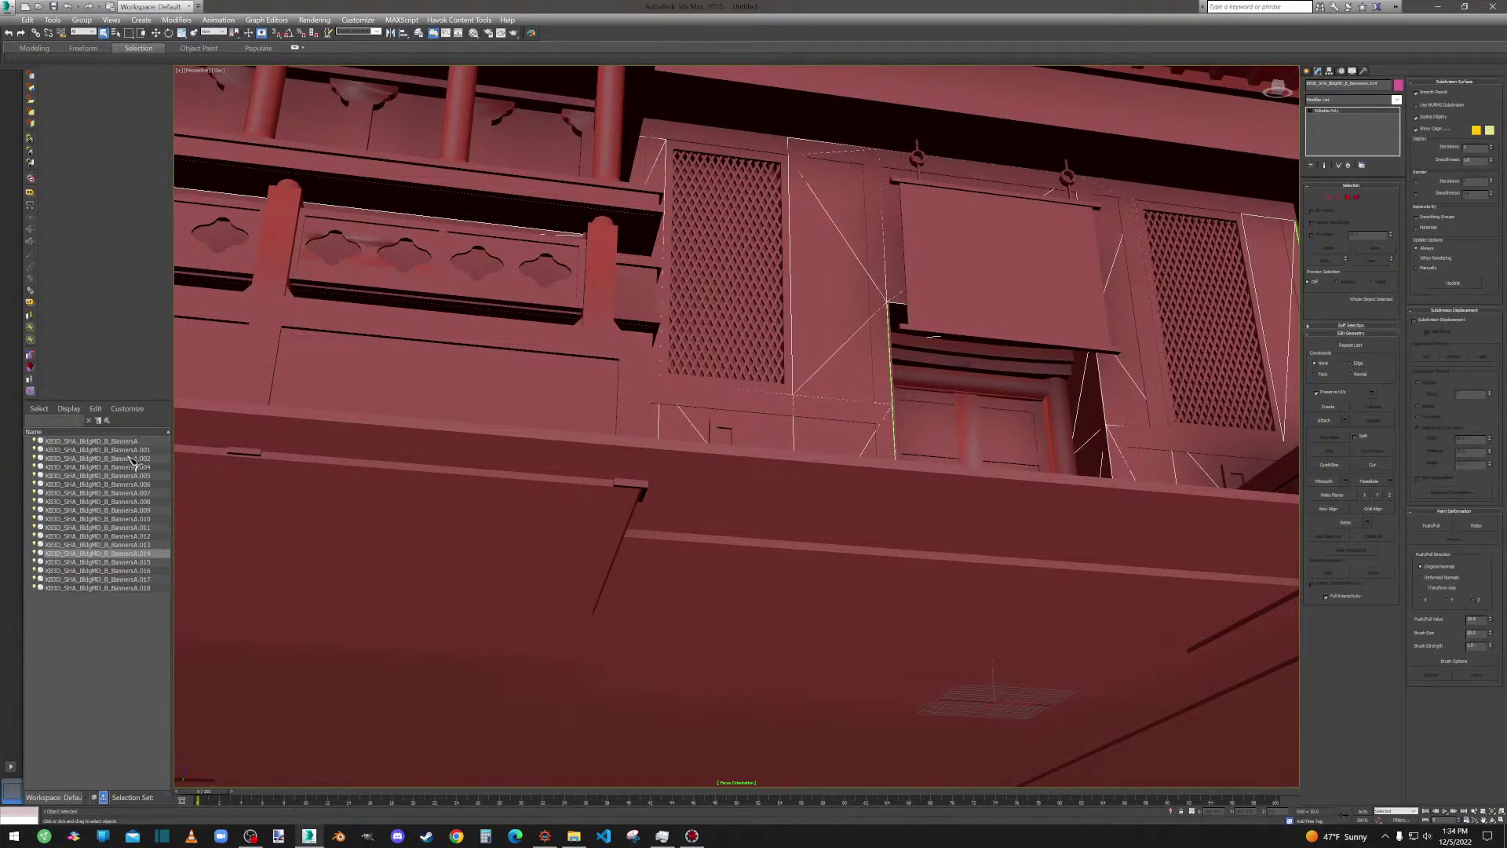
click(94, 441)
key(z)
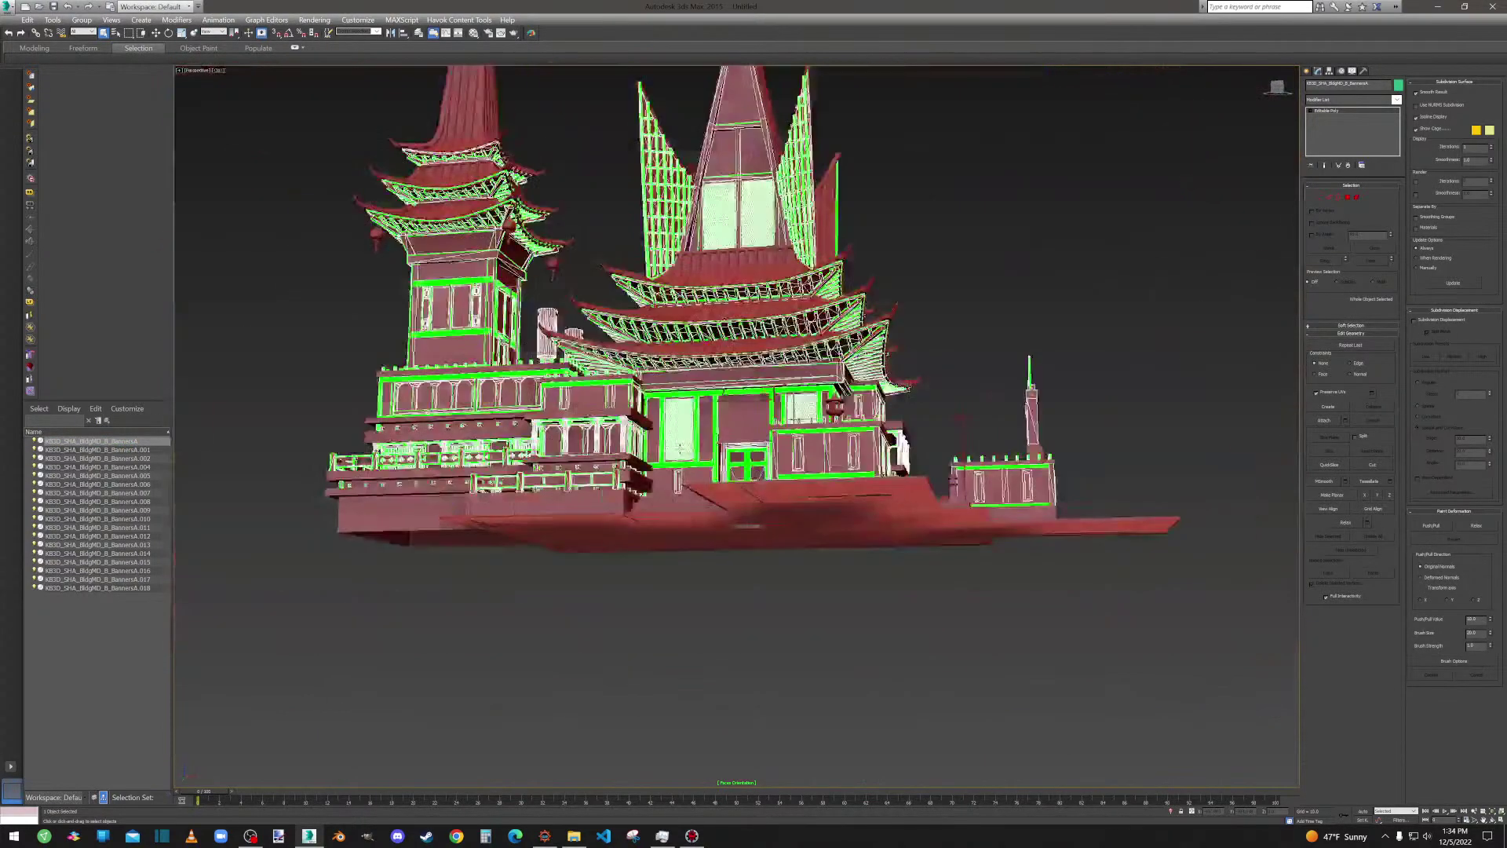
scroll(680, 449, down, 2)
alt+middle_drag(680, 449, 434, 756)
scroll(710, 466, up, 3)
scroll(711, 466, down, 3)
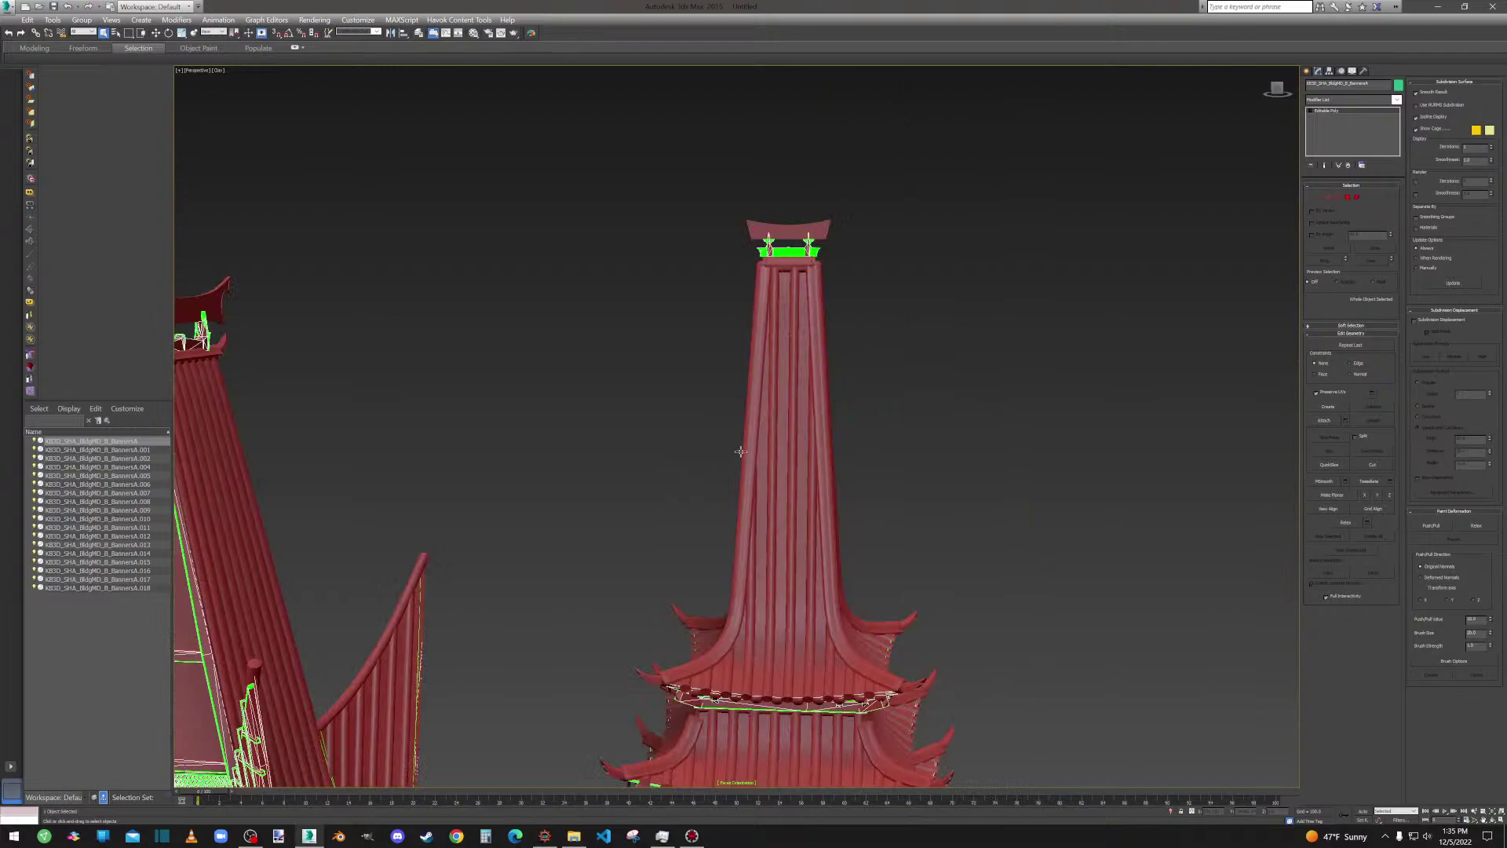
scroll(683, 480, up, 3)
scroll(709, 351, down, 6)
middle_drag(645, 488, 754, 361)
Select the BannersA.001, .002, .004 and .005 objects one after another and examine each around the building for inverted faces.
click(107, 450)
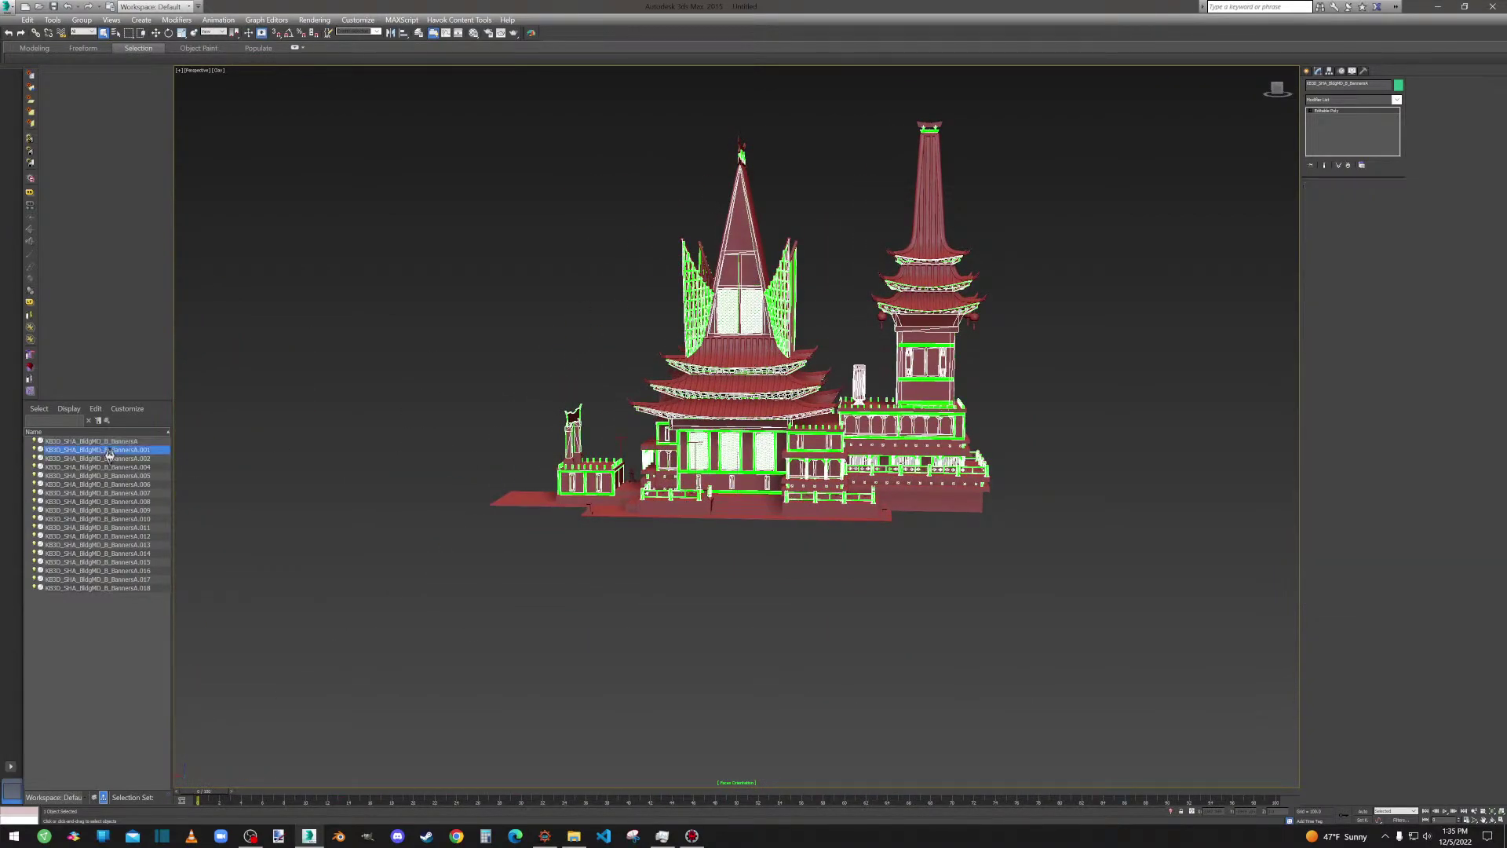
alt+middle_drag(757, 458, 433, 466)
click(114, 458)
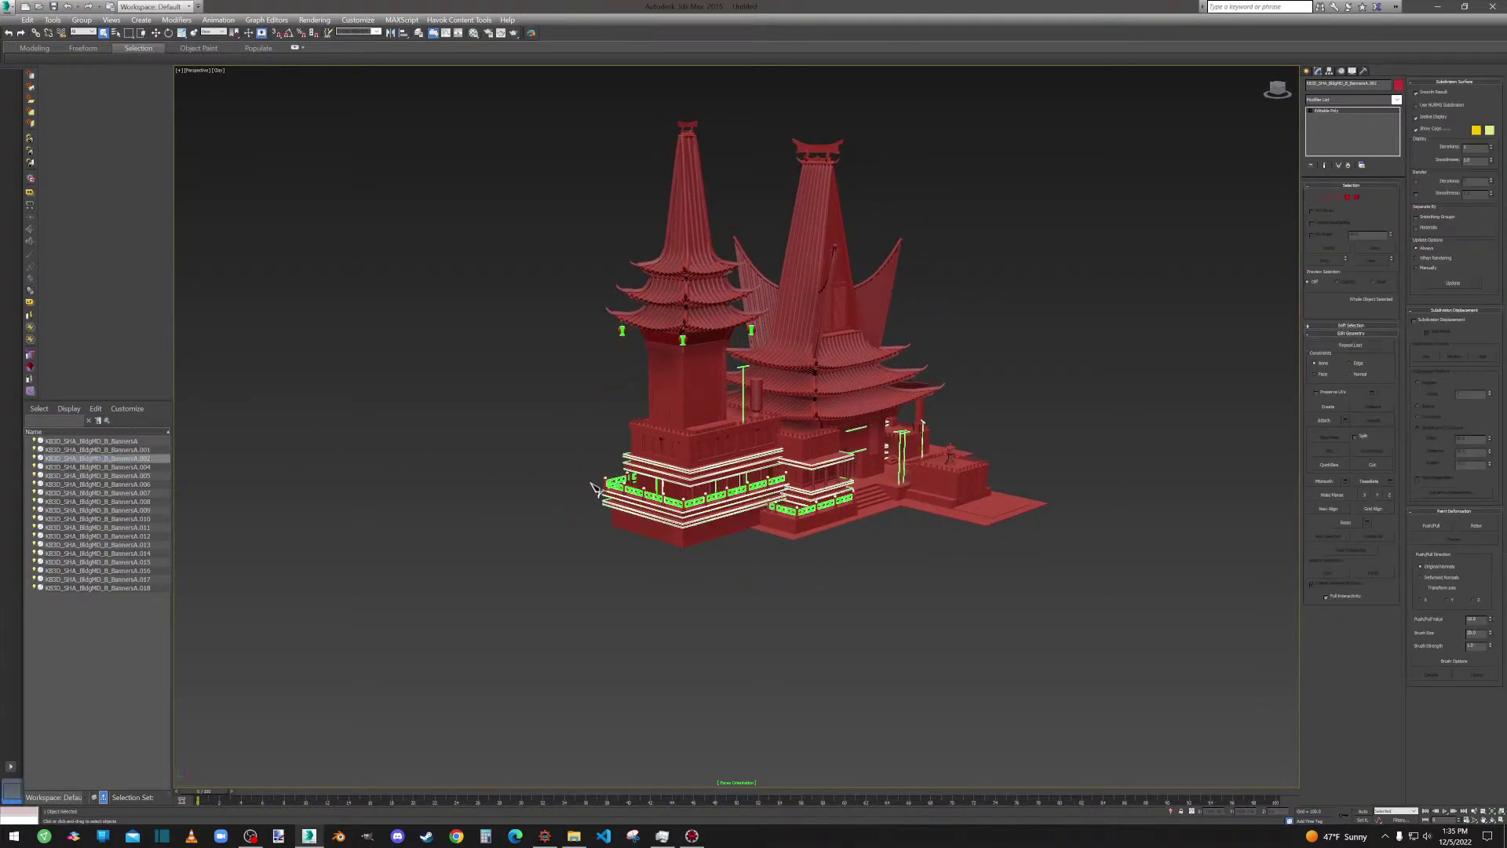
alt+middle_drag(597, 488, 223, 506)
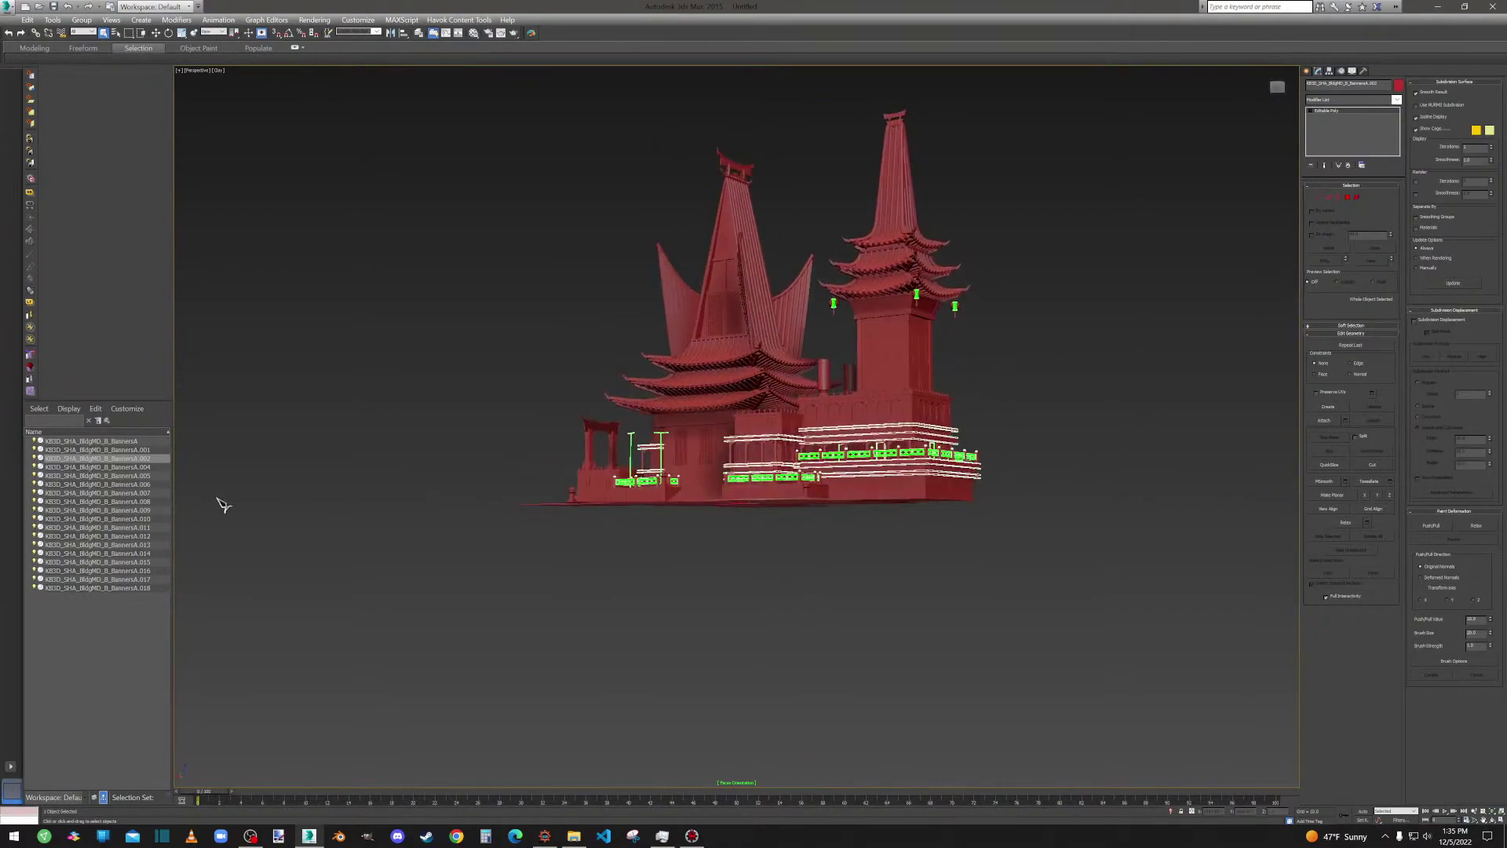
click(98, 467)
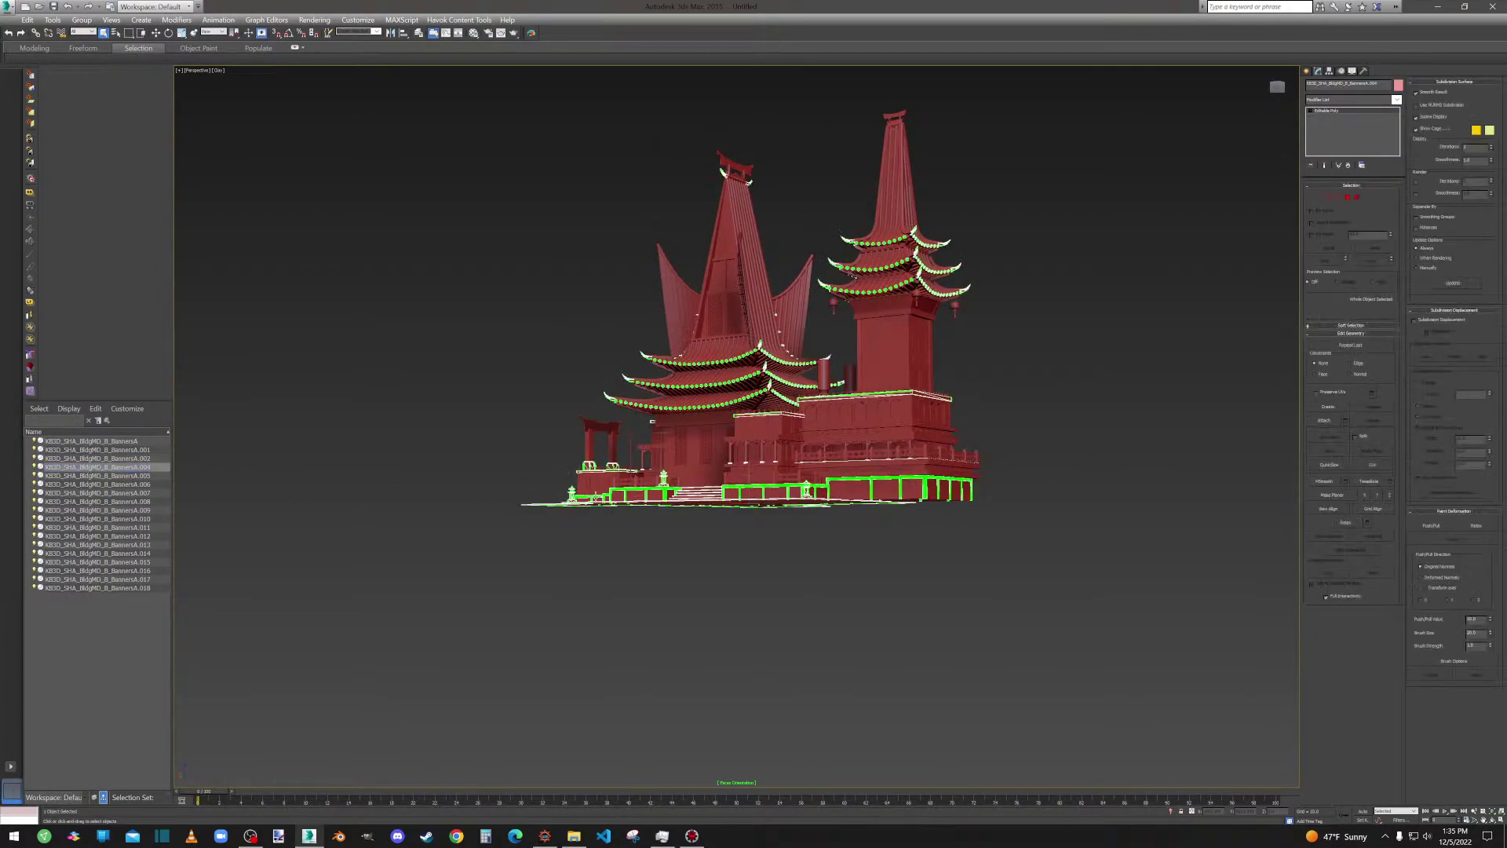
alt+middle_drag(595, 496, 752, 506)
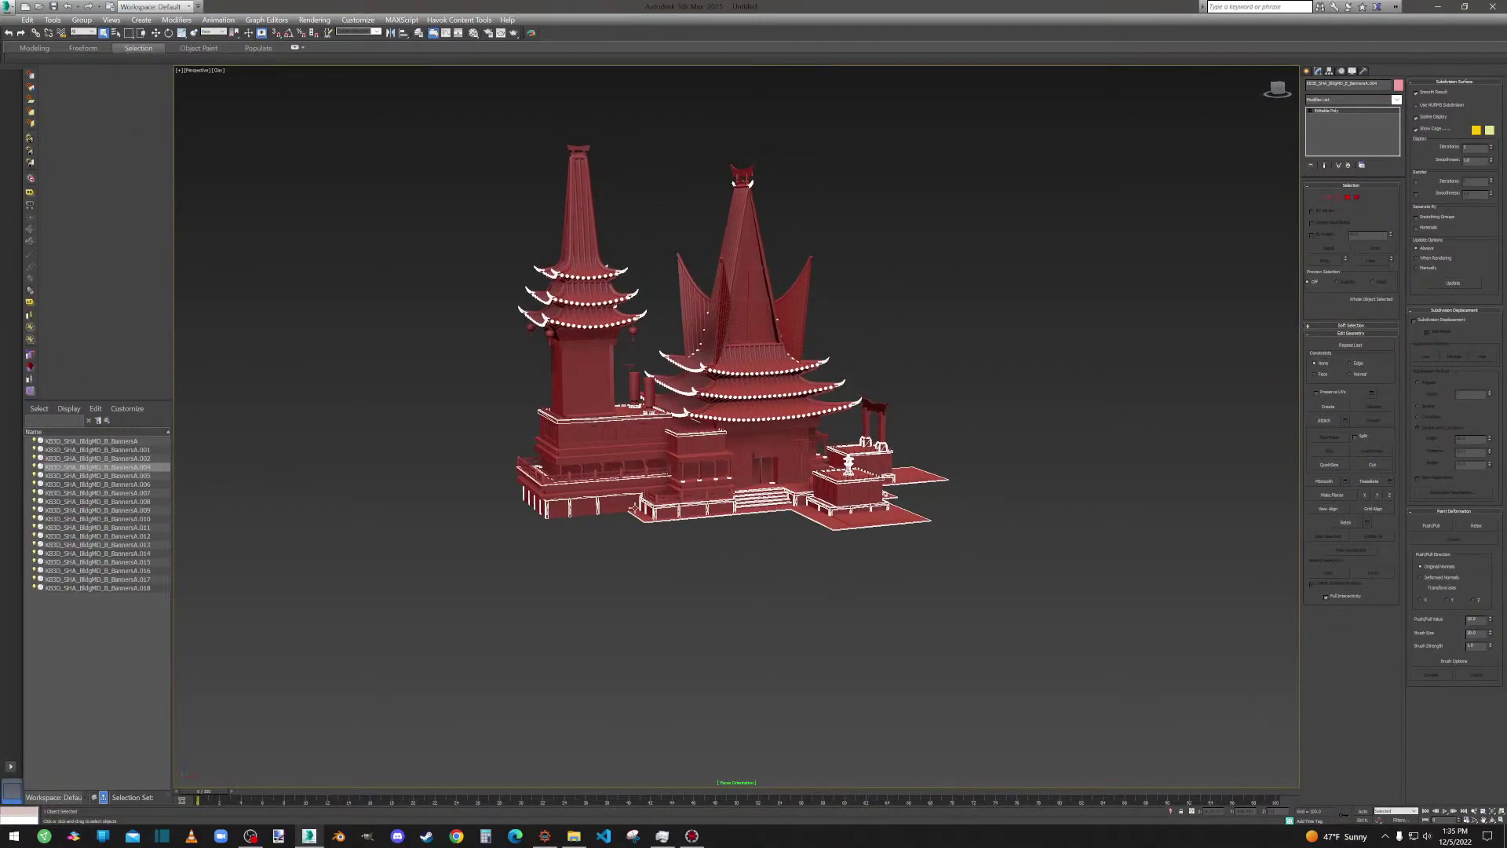
click(97, 476)
scroll(699, 455, up, 5)
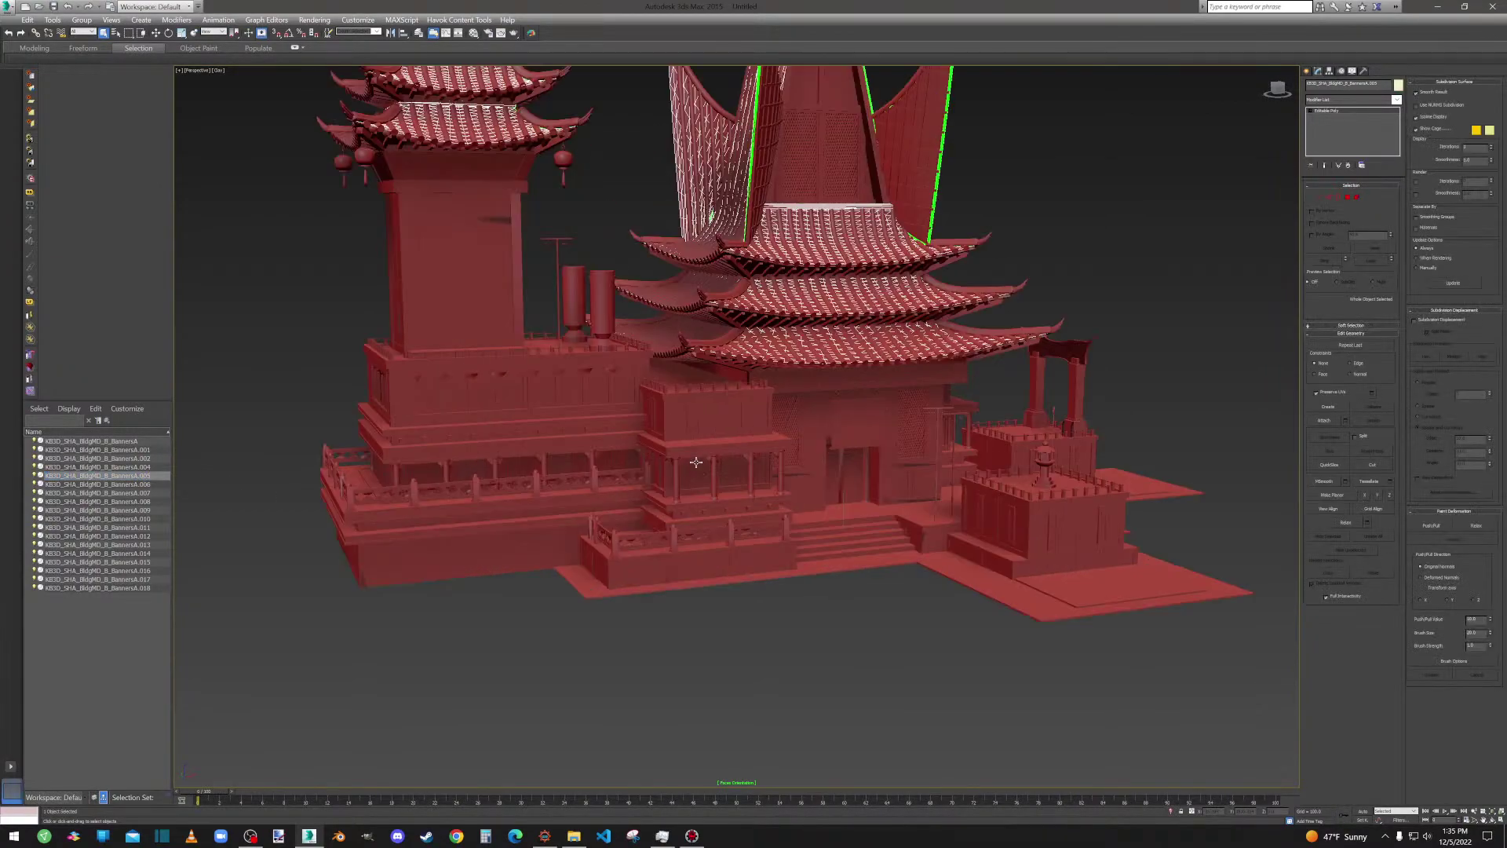
alt+middle_drag(699, 455, 558, 449)
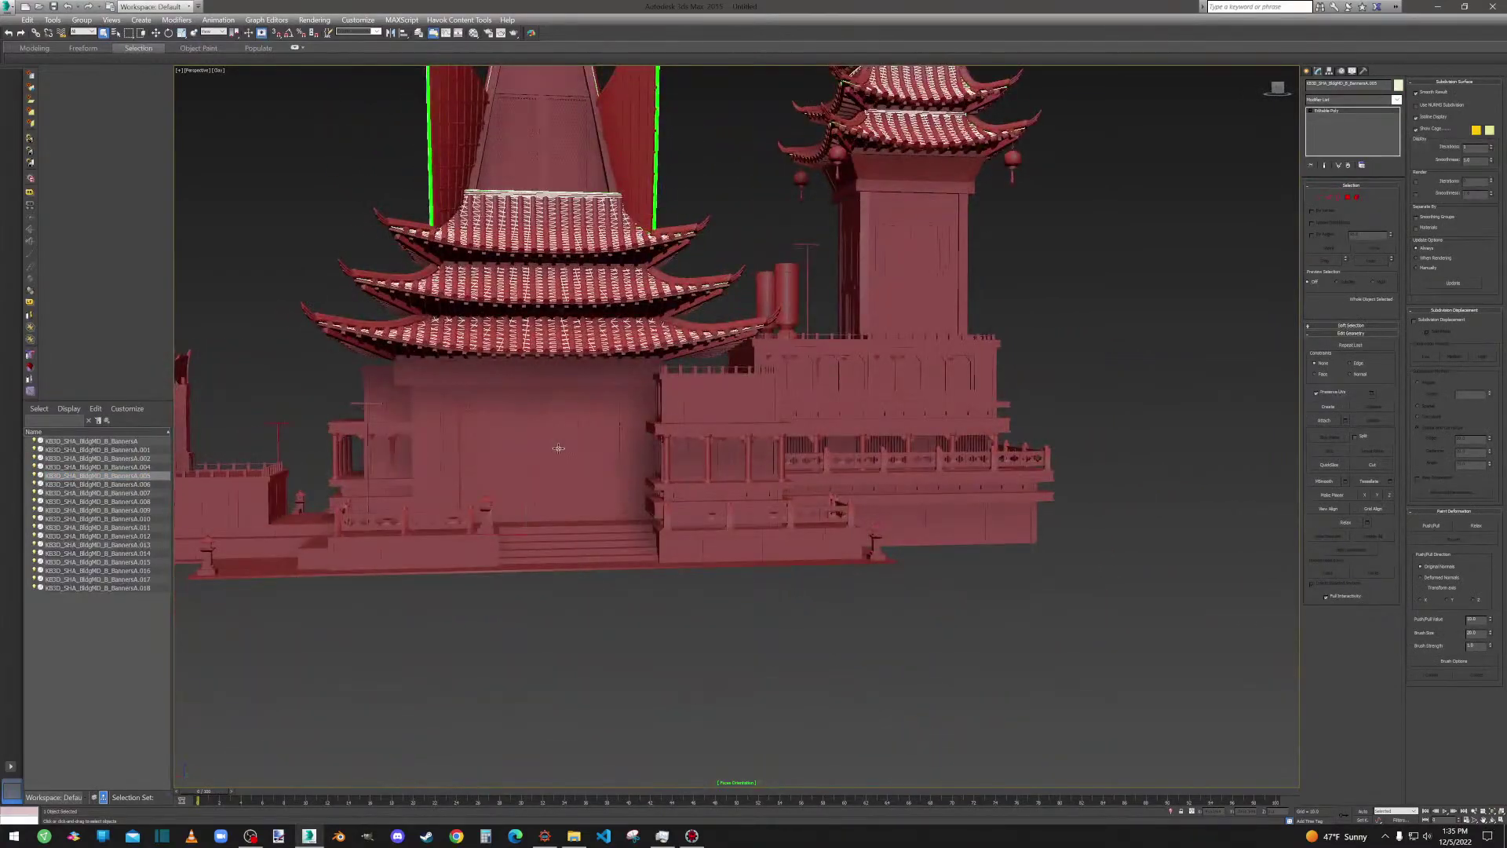
Select the BannersA.006 object and examine its door panels for inverted faces, then check the wall-top trim of BannersA.009.
click(97, 484)
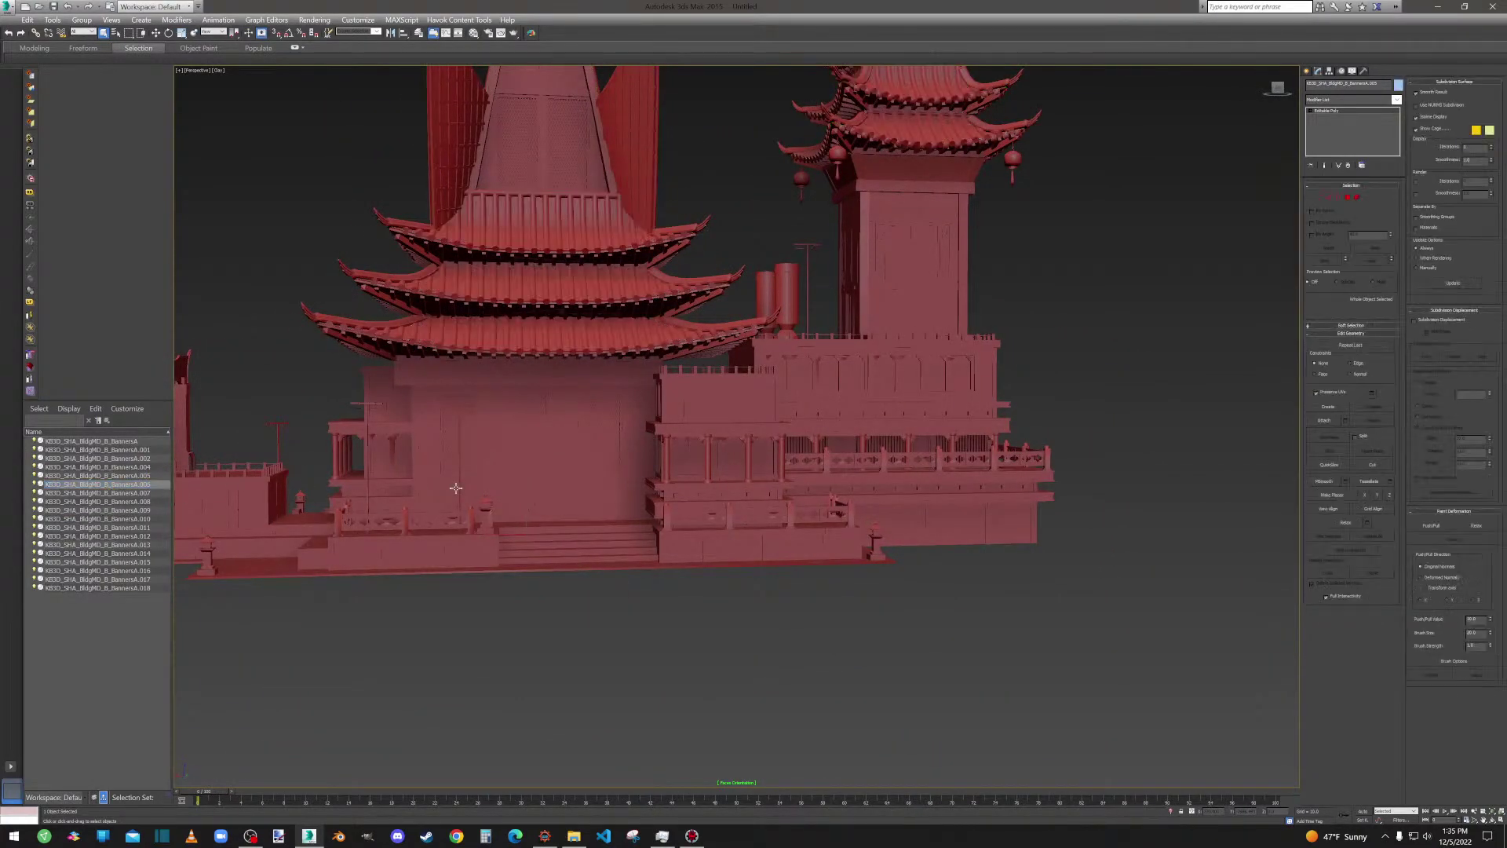
scroll(475, 480, down, 5)
alt+middle_drag(475, 480, 631, 484)
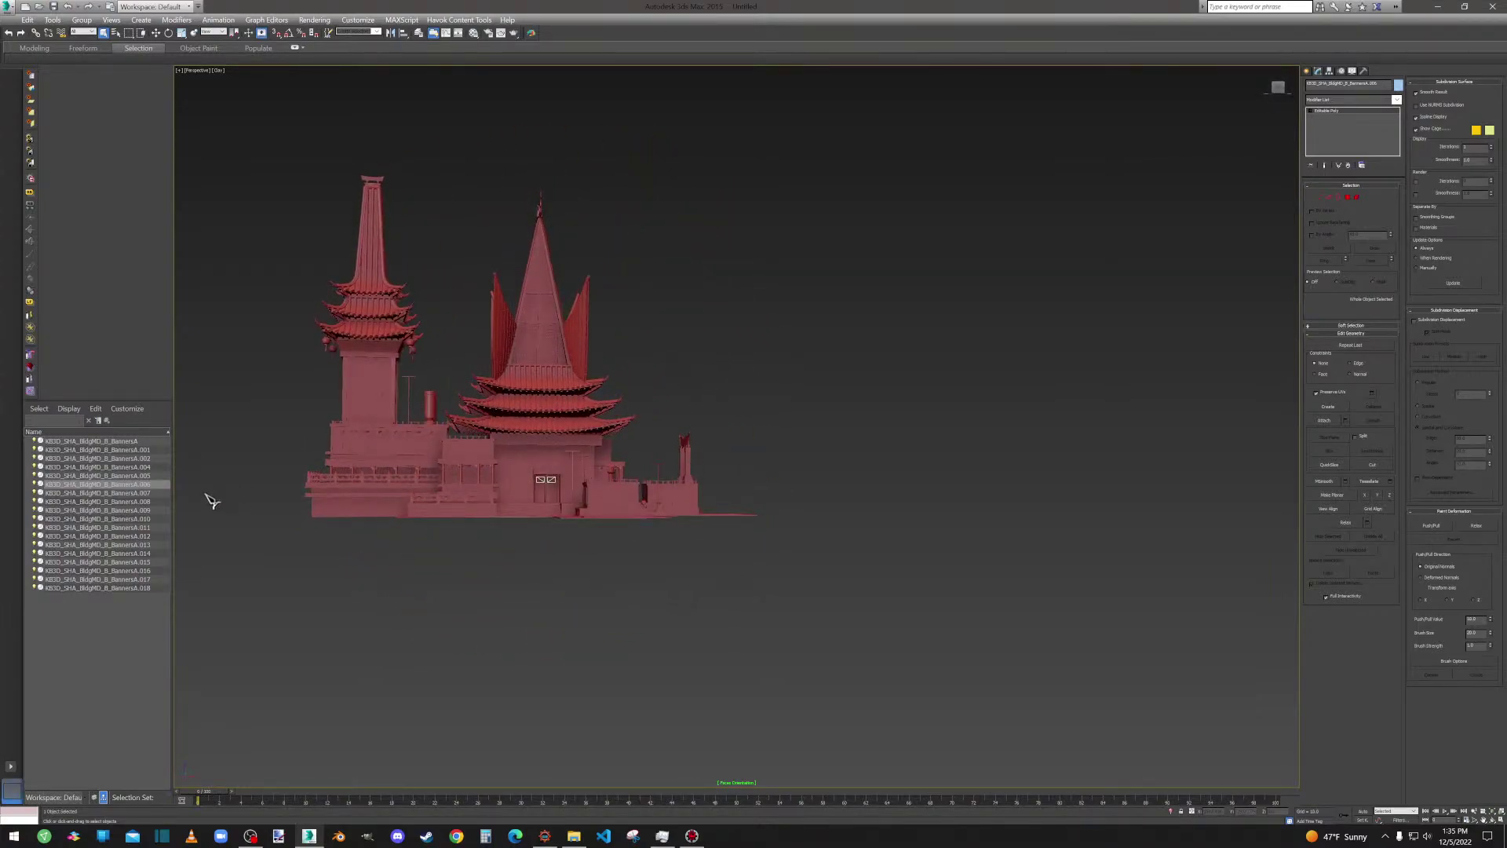
scroll(435, 501, up, 4)
alt+middle_drag(504, 482, 513, 486)
scroll(550, 469, down, 6)
alt+middle_drag(436, 469, 241, 488)
click(118, 510)
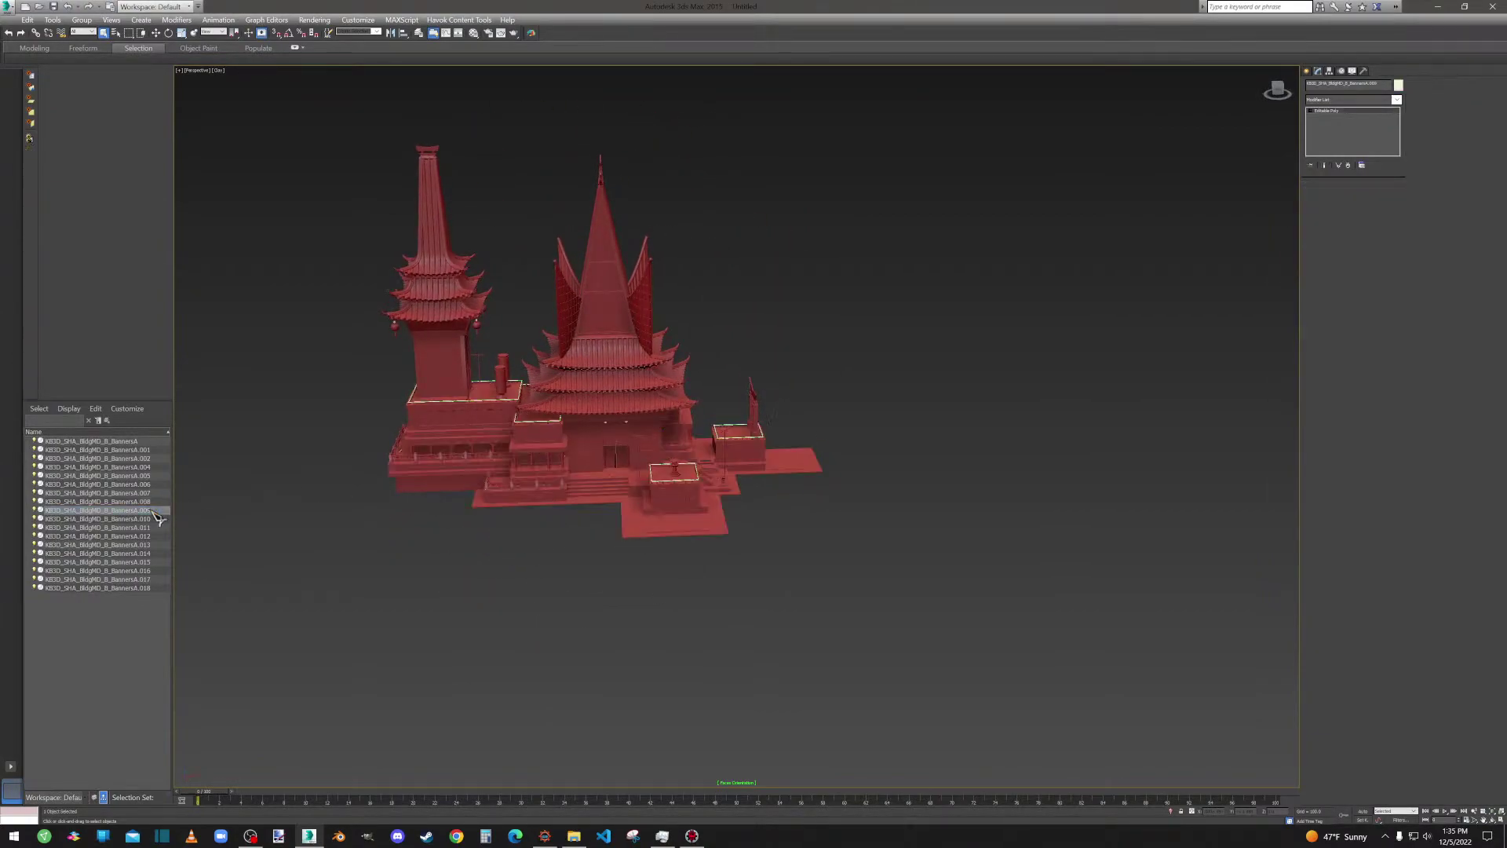
mouse_move(597, 511)
alt+middle_down()
mouse_move(655, 515)
mouse_move(596, 511)
alt+middle_up()
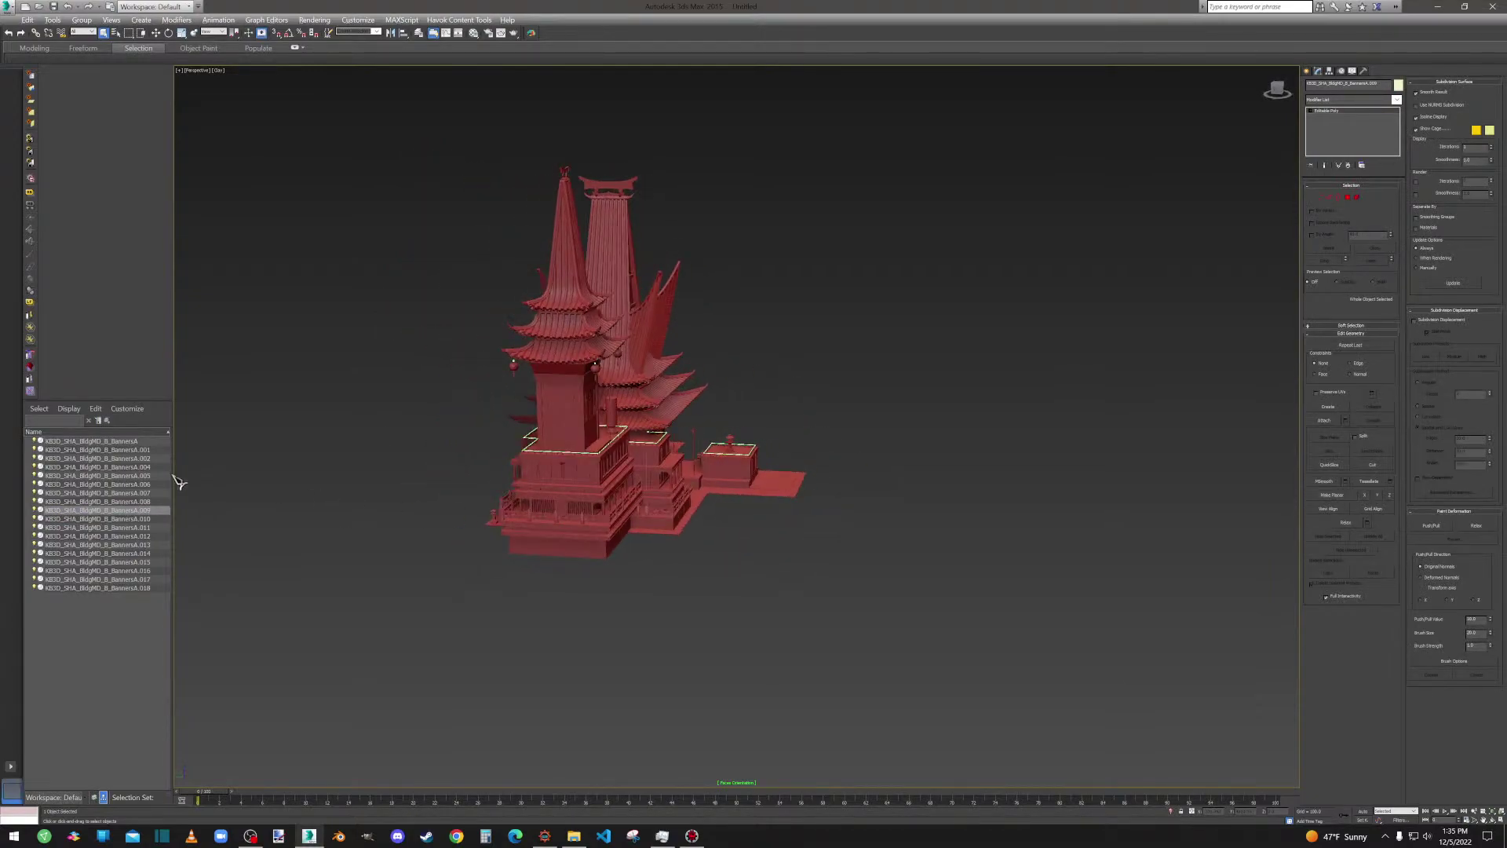
Select the BannersA.010 object and examine the building and the free-standing gate's crossbeam for inverted faces.
click(106, 519)
alt+middle_drag(239, 528, 195, 255)
scroll(597, 400, up, 10)
scroll(727, 521, down, 10)
middle_drag(699, 559, 635, 420)
scroll(671, 460, up, 8)
scroll(620, 490, up, 5)
scroll(606, 520, down, 3)
alt+middle_drag(591, 528, 581, 530)
Select the inverted panel inside the gate's curved crossbeam at element level, flip it at polygon level and return to element level.
click(1357, 197)
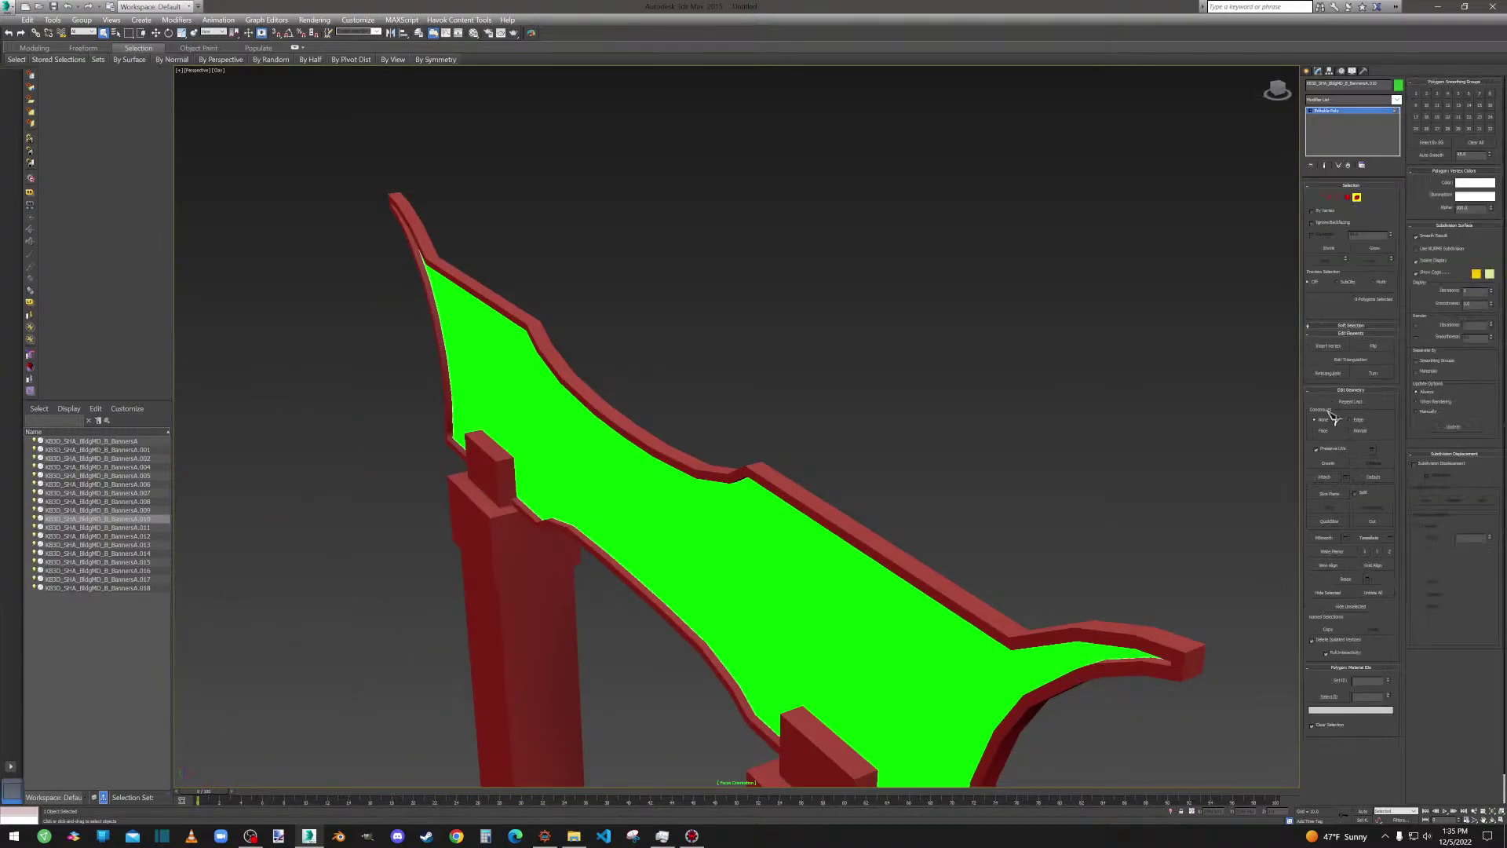
click(786, 595)
alt+middle_drag(787, 589, 818, 447)
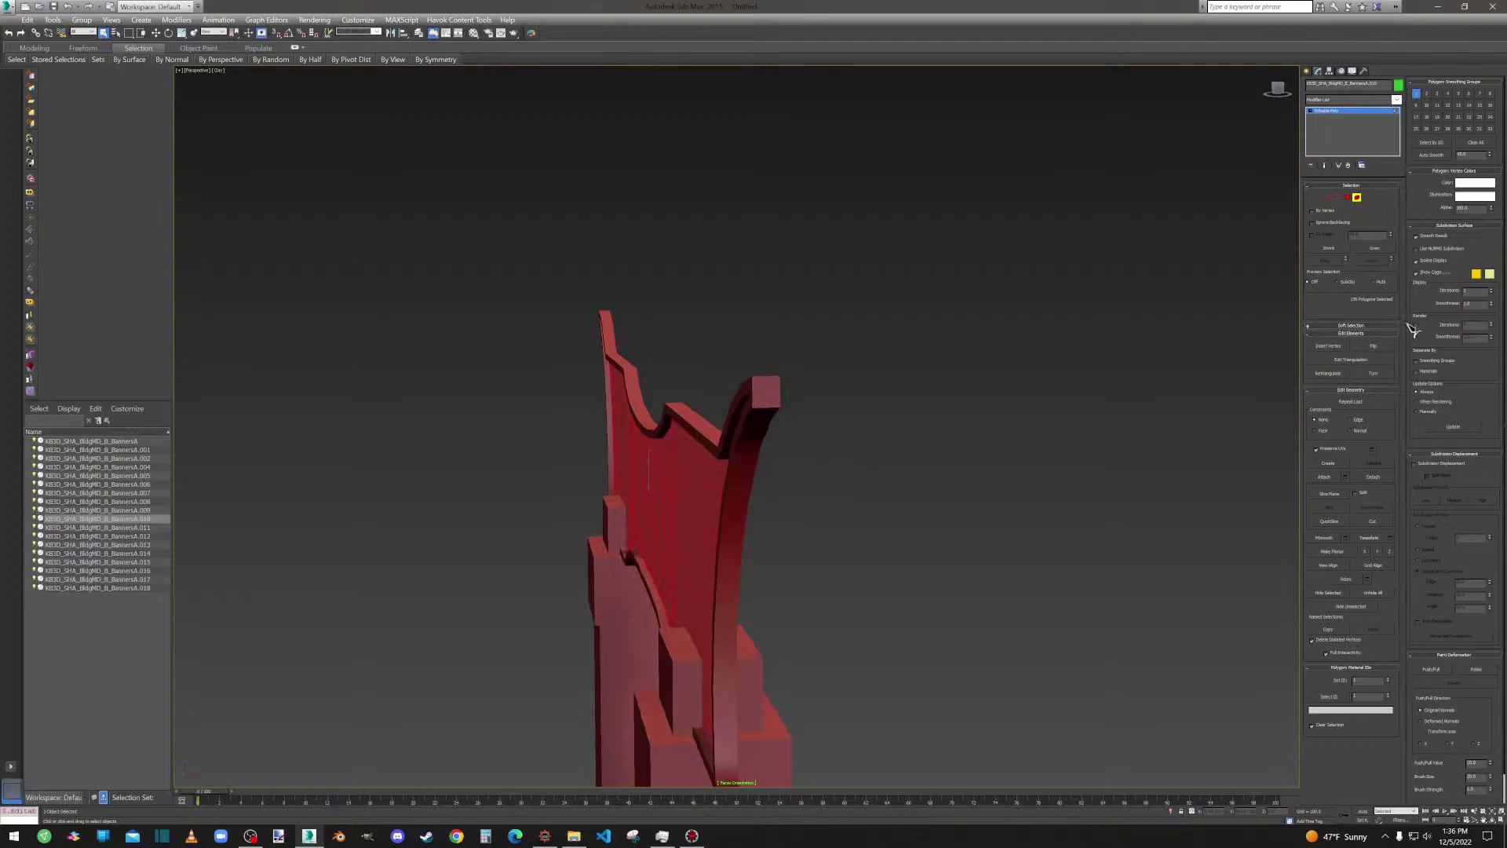
click(1347, 197)
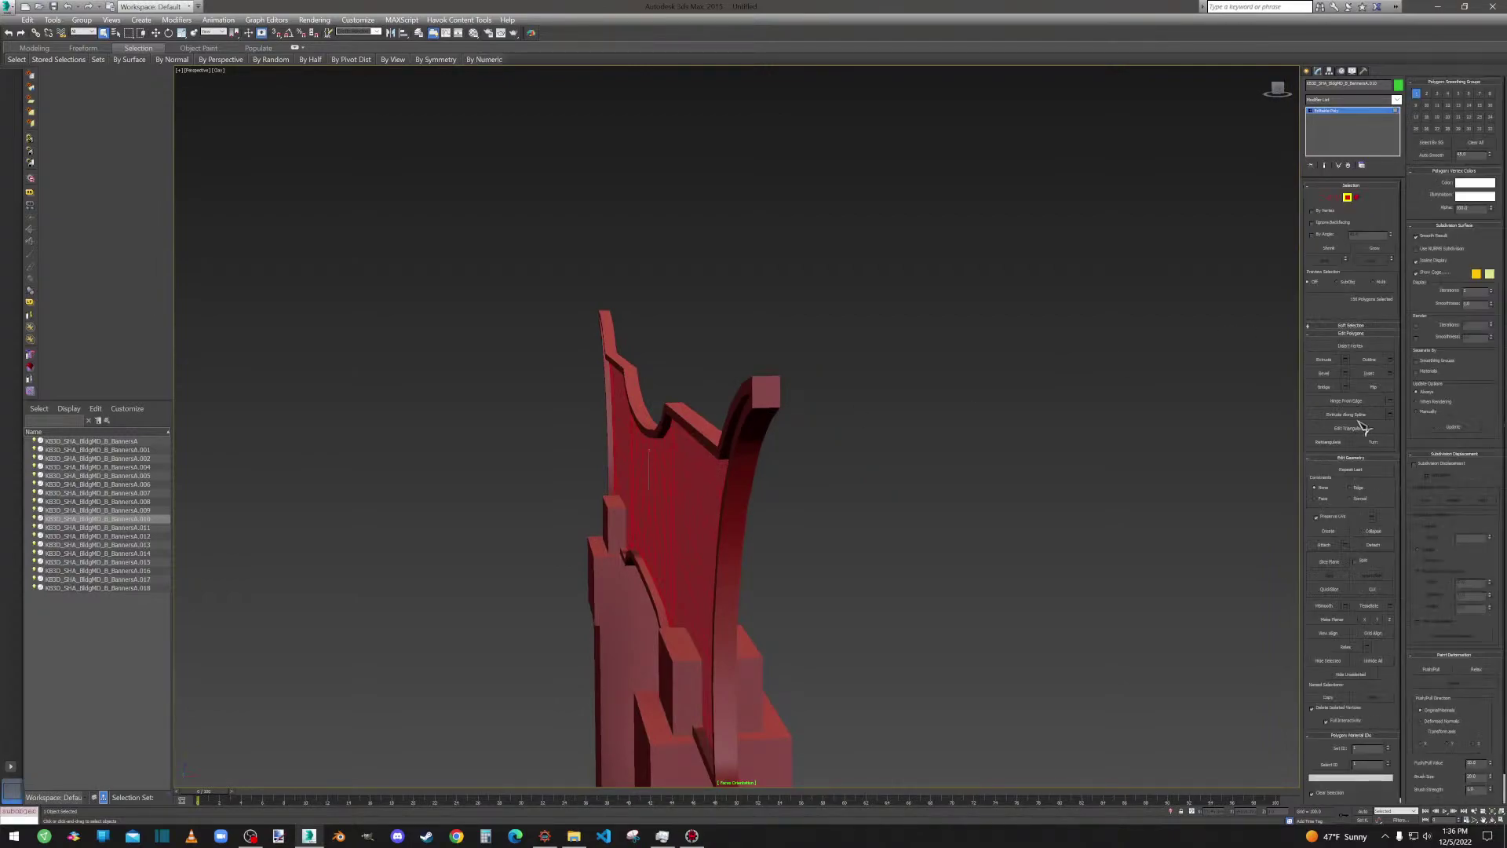
click(1374, 390)
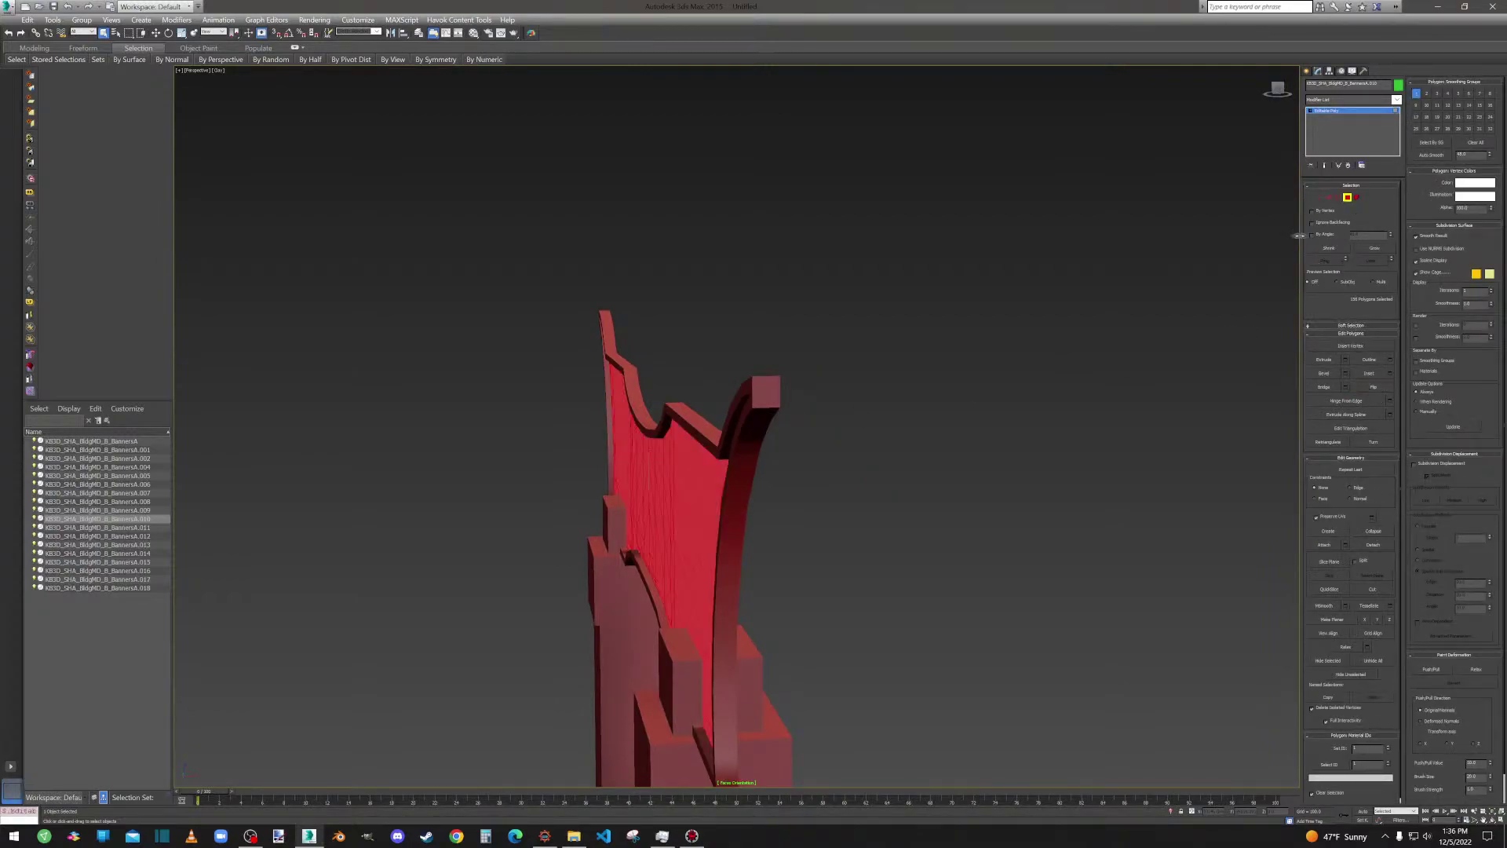
click(1279, 277)
click(1359, 199)
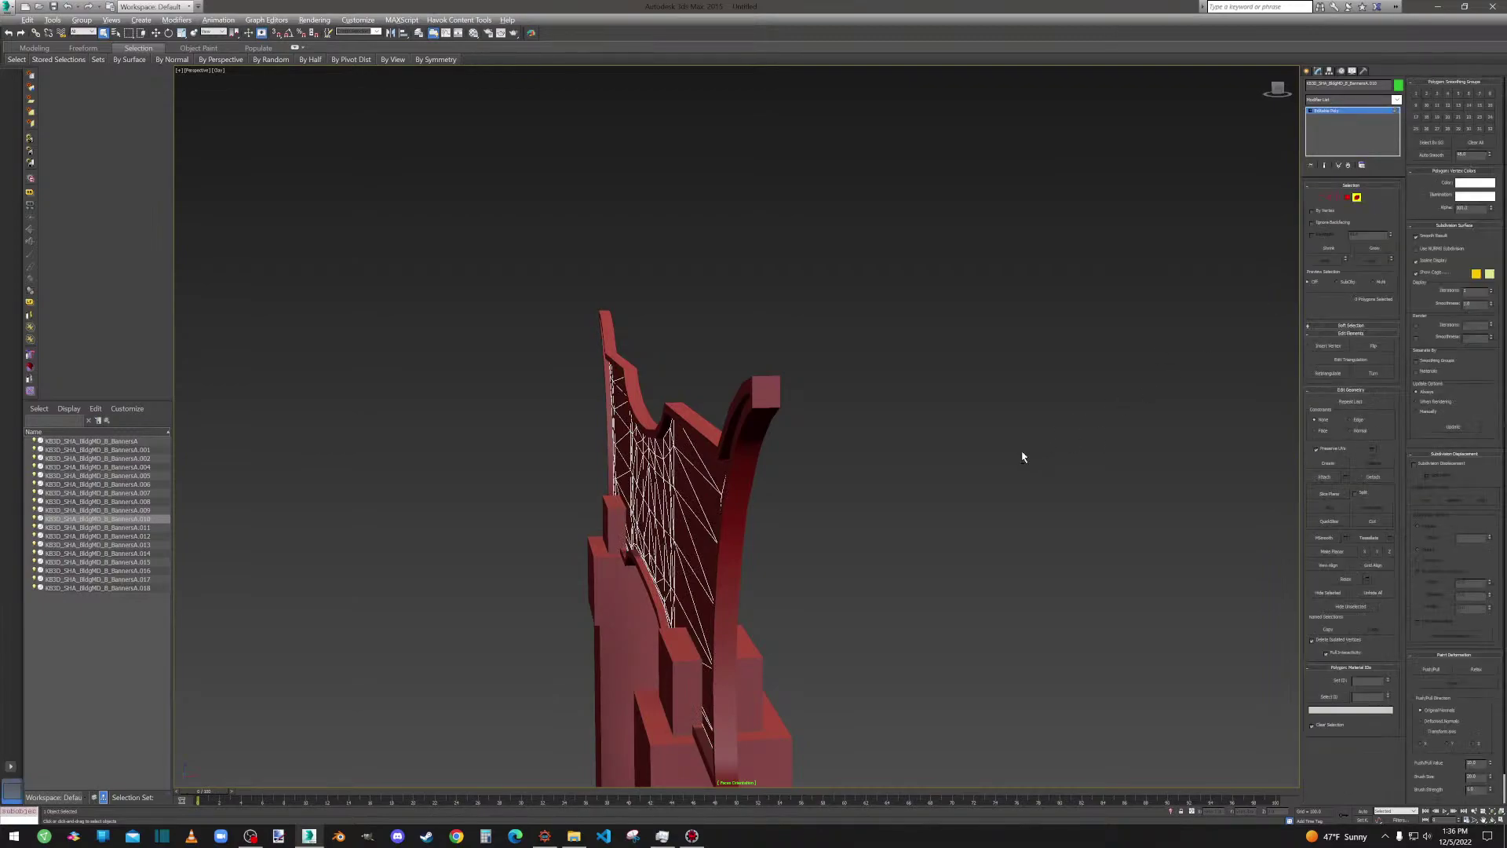
Examine the gate's crossbeam and the remaining BannersA.010 parts from other sides for inverted faces.
scroll(1022, 453, up, 3)
alt+middle_drag(1021, 453, 1007, 453)
scroll(858, 598, down, 3)
alt+middle_drag(857, 573, 1143, 543)
scroll(666, 481, down, 6)
middle_drag(666, 481, 974, 396)
alt+middle_drag(973, 397, 915, 672)
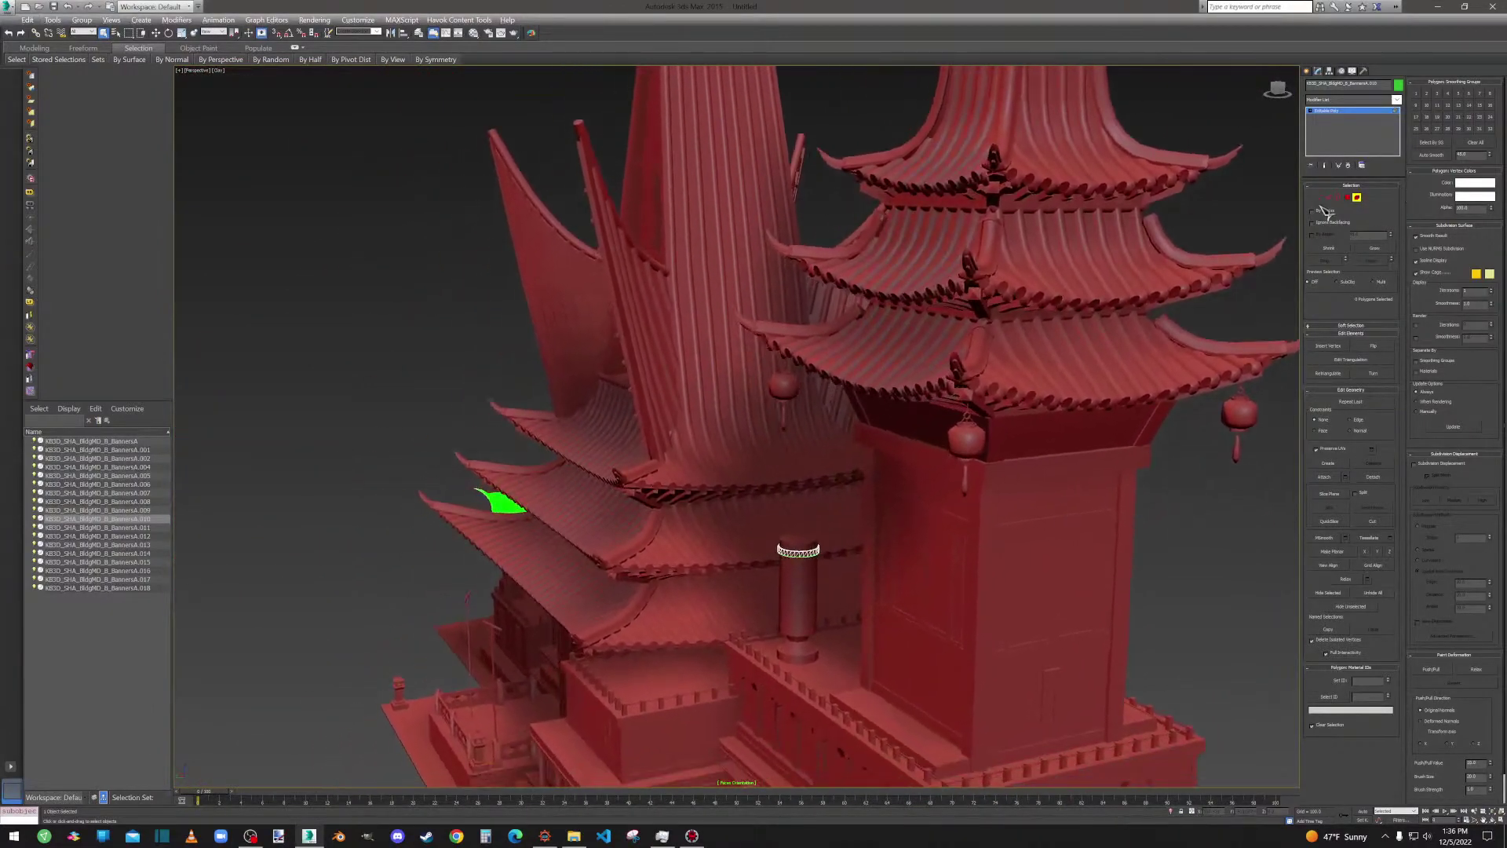
On the BannersA.011 object, select the two inverted ledge faces beside the entrance stairs, flip them at polygon level and leave sub-object editing.
click(135, 529)
scroll(760, 471, down, 6)
alt+middle_drag(760, 471, 991, 503)
scroll(740, 650, up, 6)
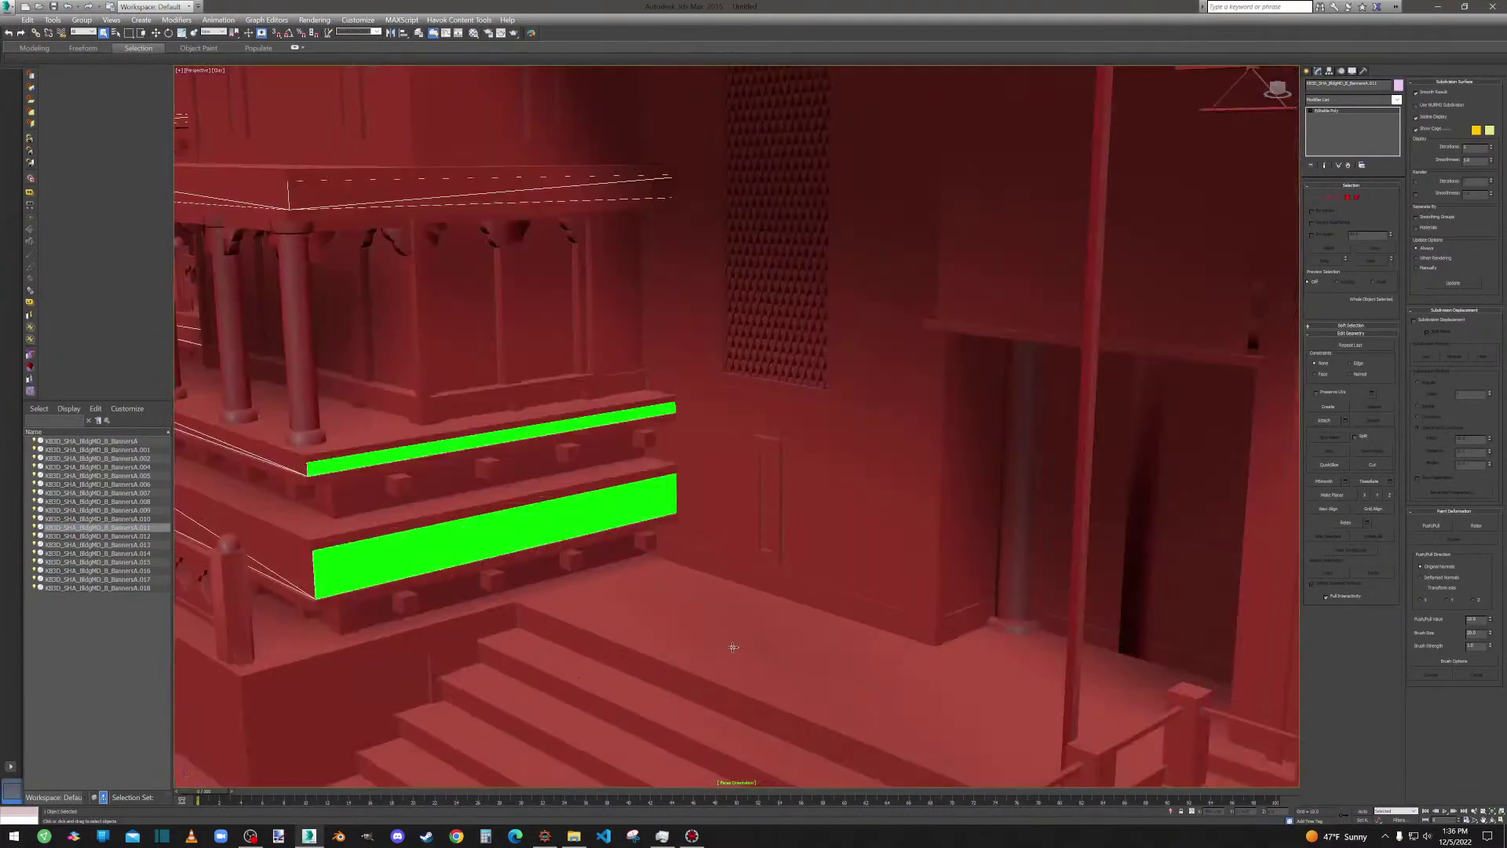
scroll(615, 561, up, 3)
click(1357, 197)
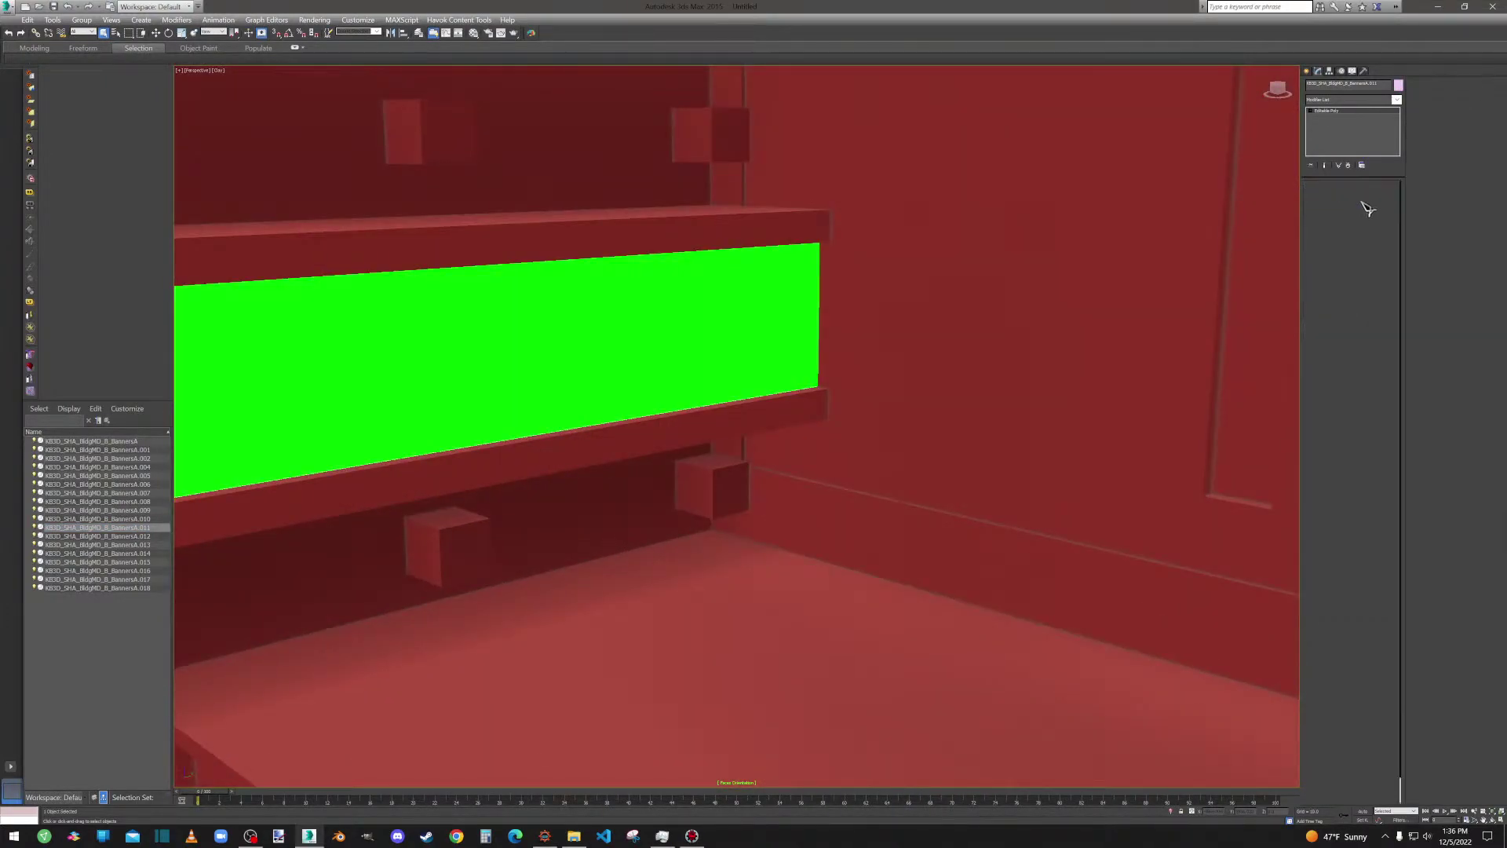
scroll(714, 372, down, 5)
scroll(713, 372, up, 4)
click(714, 372)
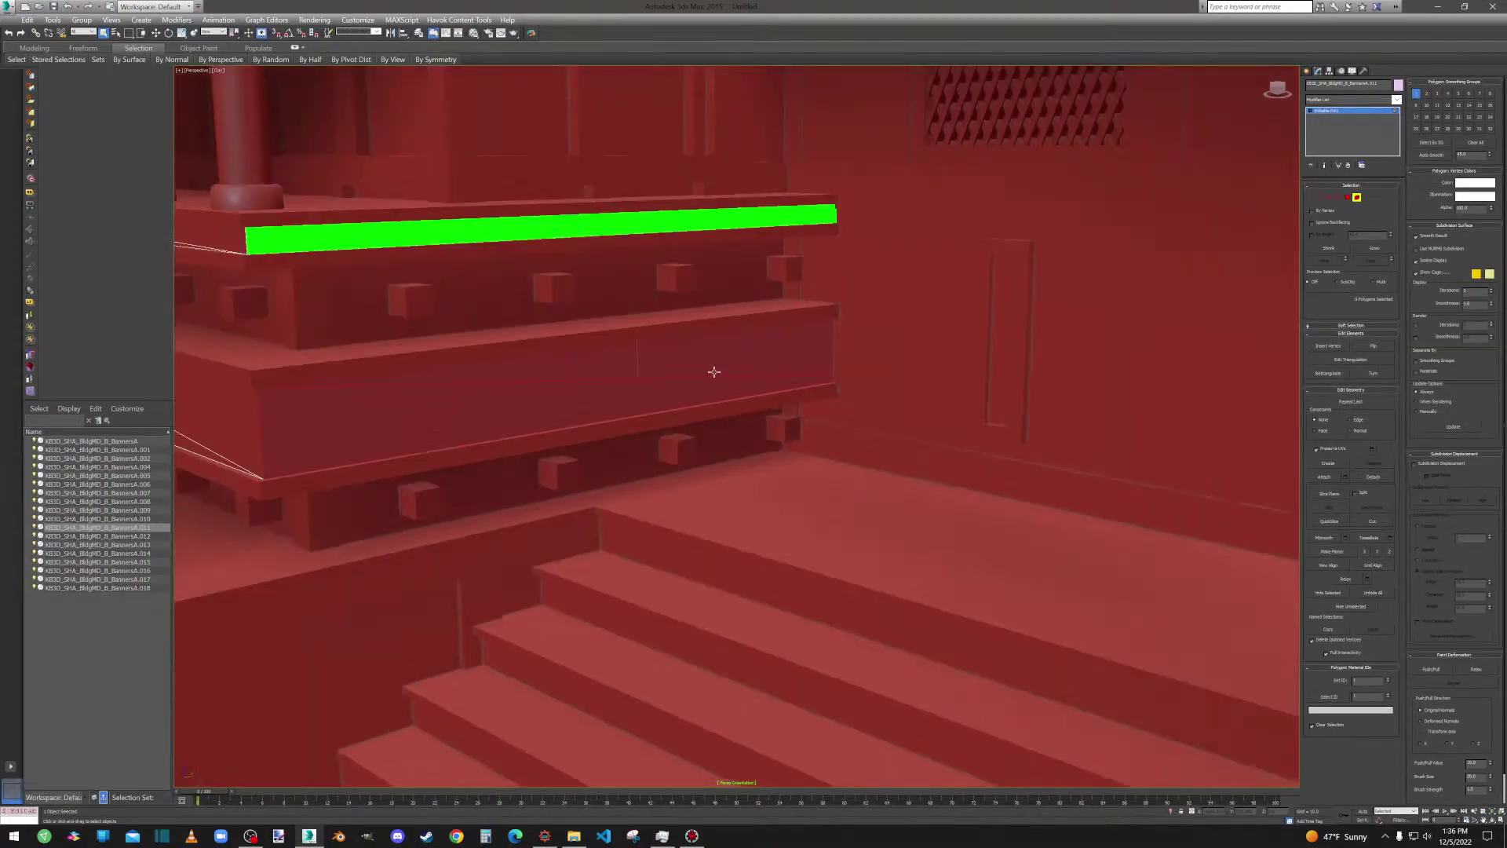
ctrl+click(697, 225)
scroll(760, 290, down, 6)
mouse_move(760, 290)
alt+middle_down()
mouse_move(772, 309)
mouse_move(821, 310)
mouse_move(783, 311)
mouse_move(986, 303)
mouse_move(988, 330)
mouse_move(902, 303)
mouse_move(744, 299)
alt+middle_up()
scroll(772, 309, down, 5)
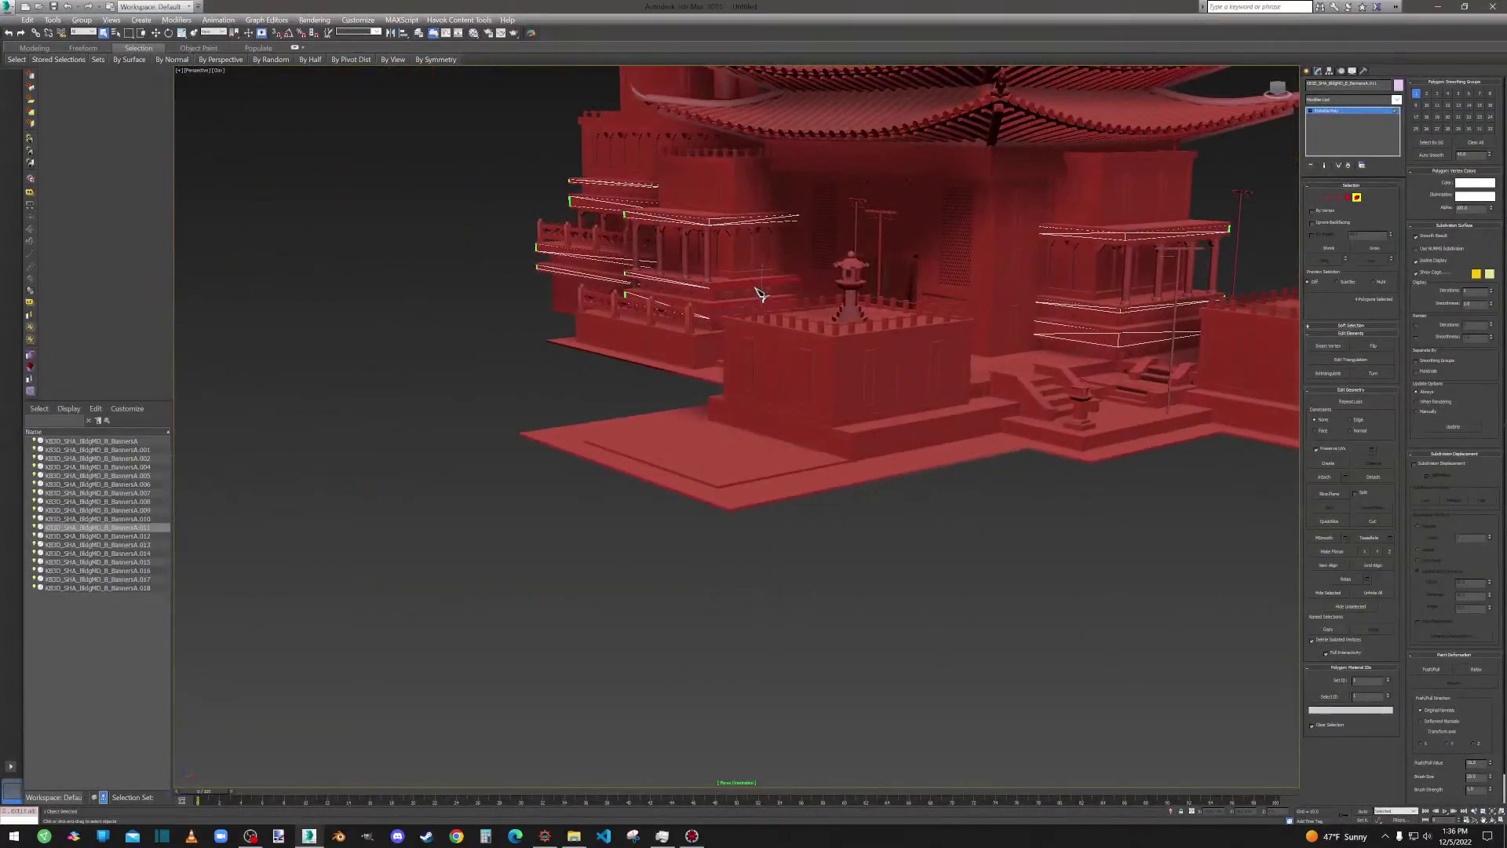
click(1347, 197)
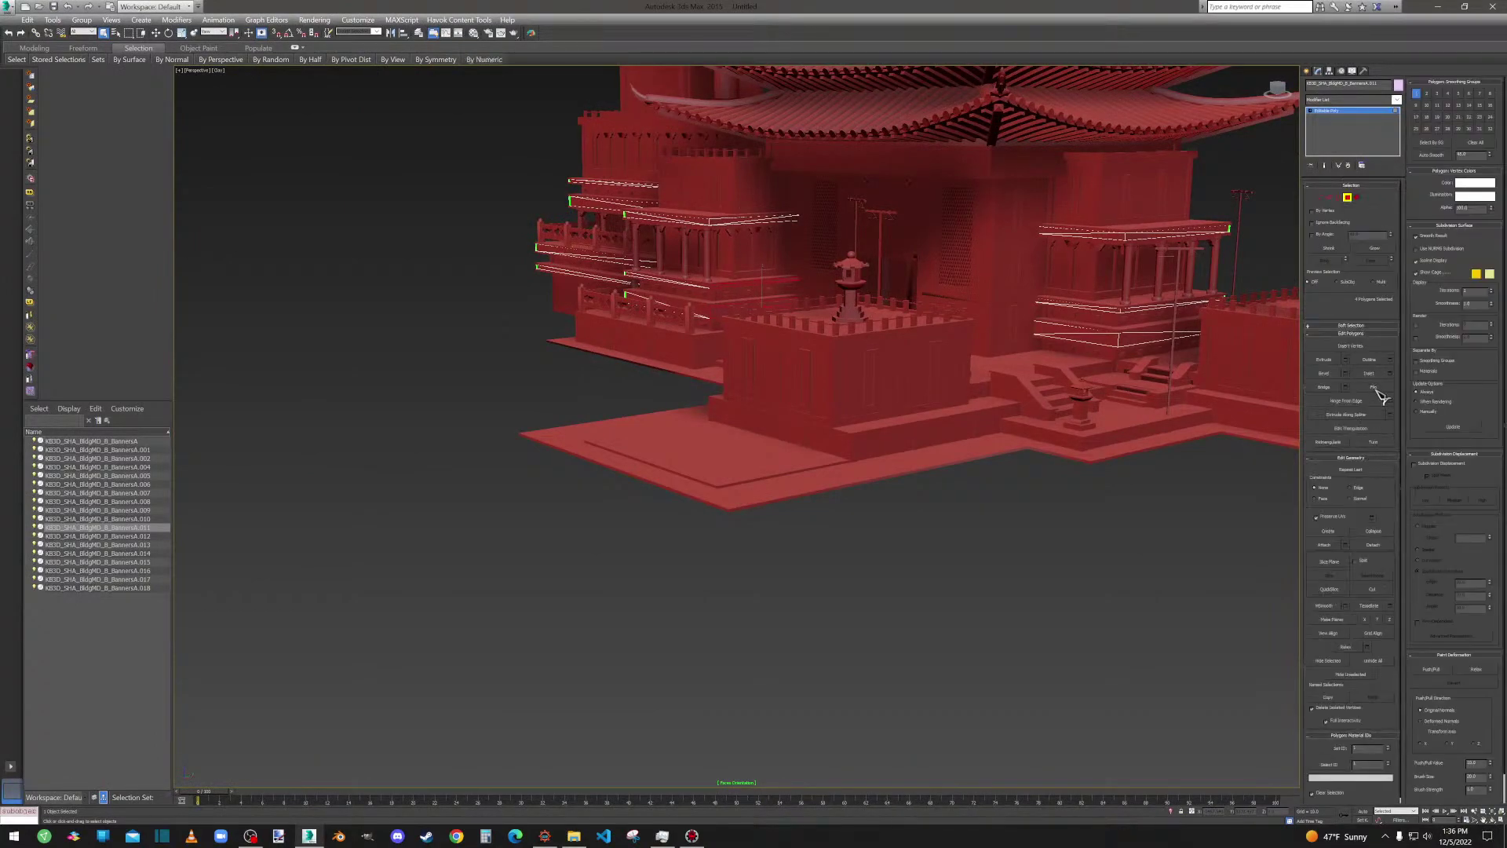
click(1349, 198)
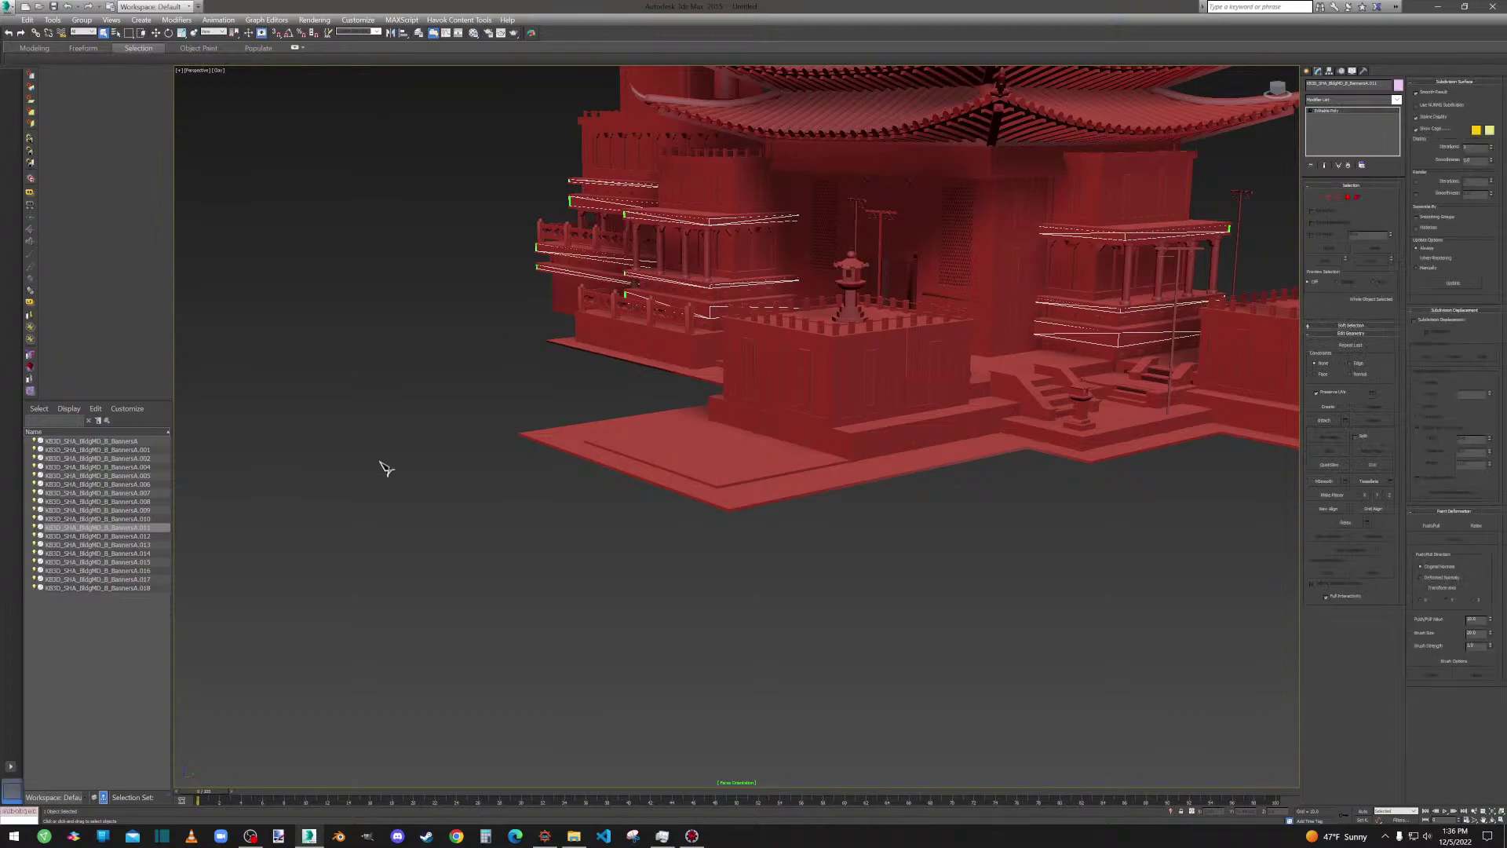
Select the BannersA.012 object and examine its ribbed roofs from above for inverted faces.
click(158, 537)
alt+middle_drag(696, 387, 571, 612)
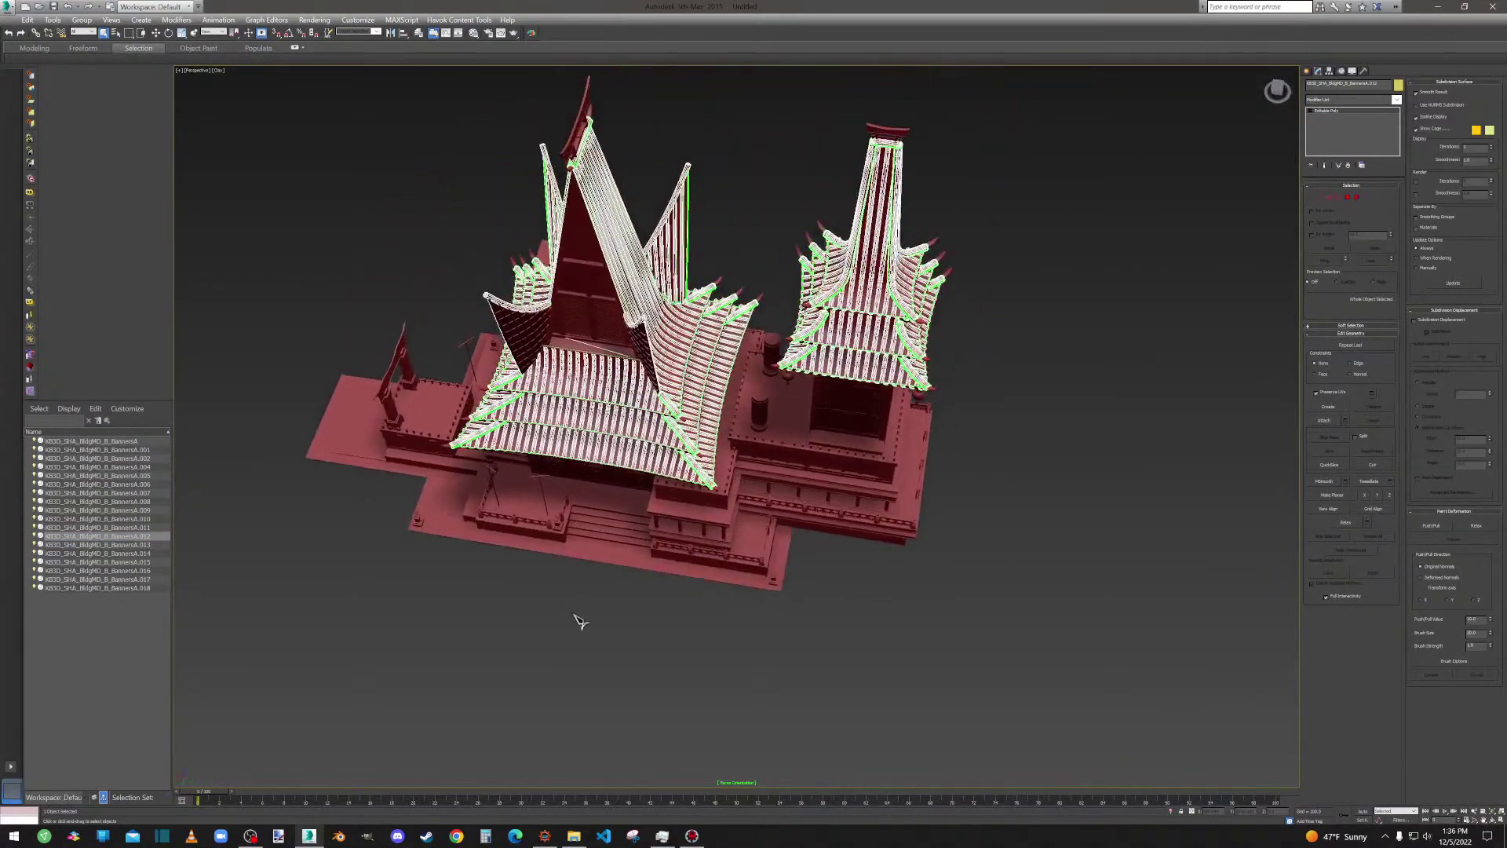
On the BannersA.013 object, flip the inverted wall faces on both sides of the small stairs at polygon level and leave sub-object editing.
click(109, 546)
alt+middle_drag(770, 330, 875, 460)
scroll(875, 460, up, 5)
alt+middle_drag(808, 418, 909, 544)
scroll(918, 387, up, 5)
scroll(918, 387, up, 3)
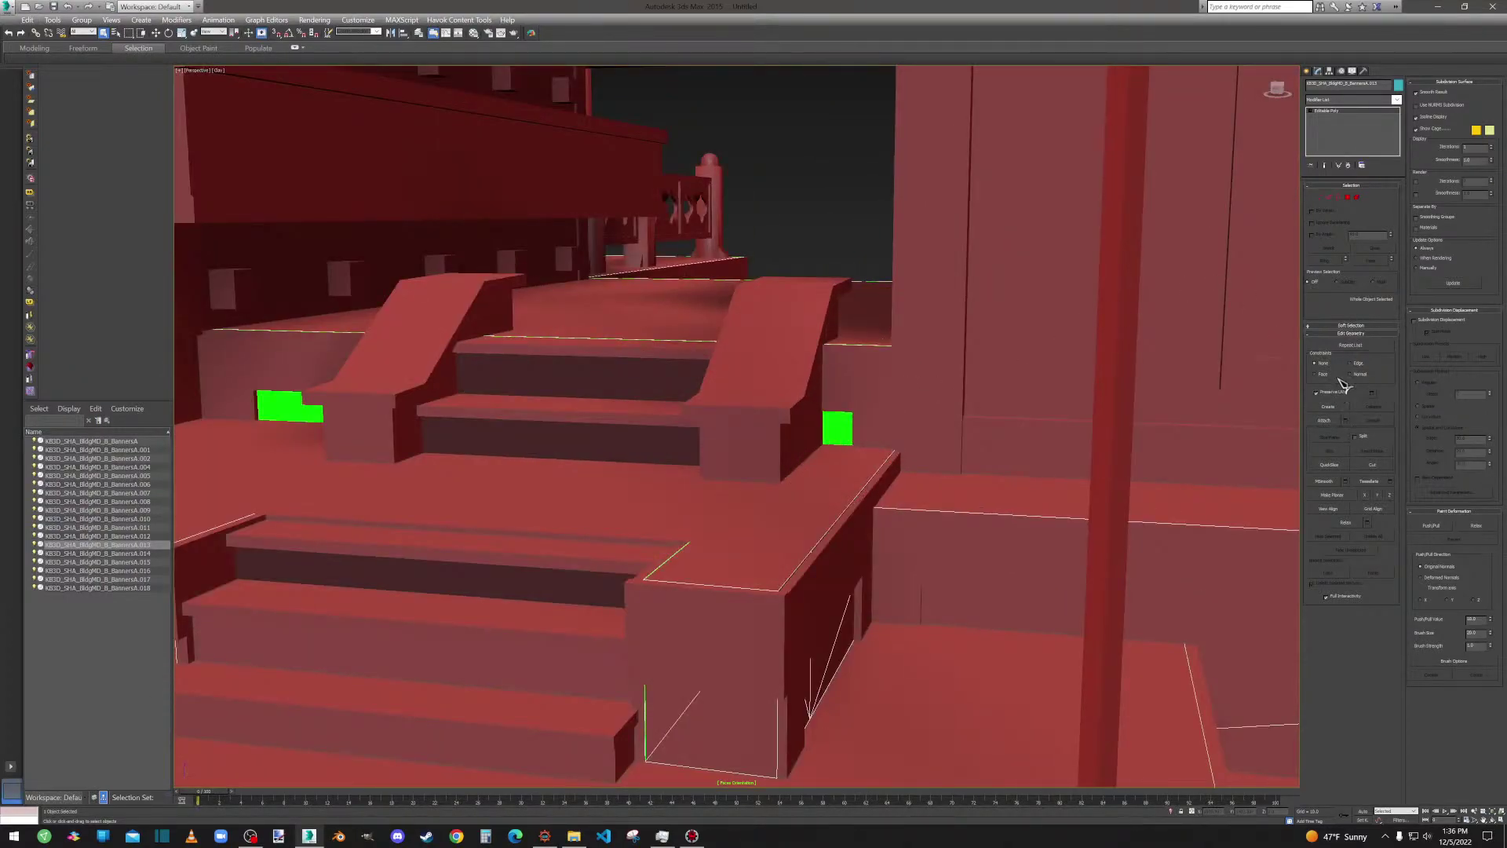
click(1357, 197)
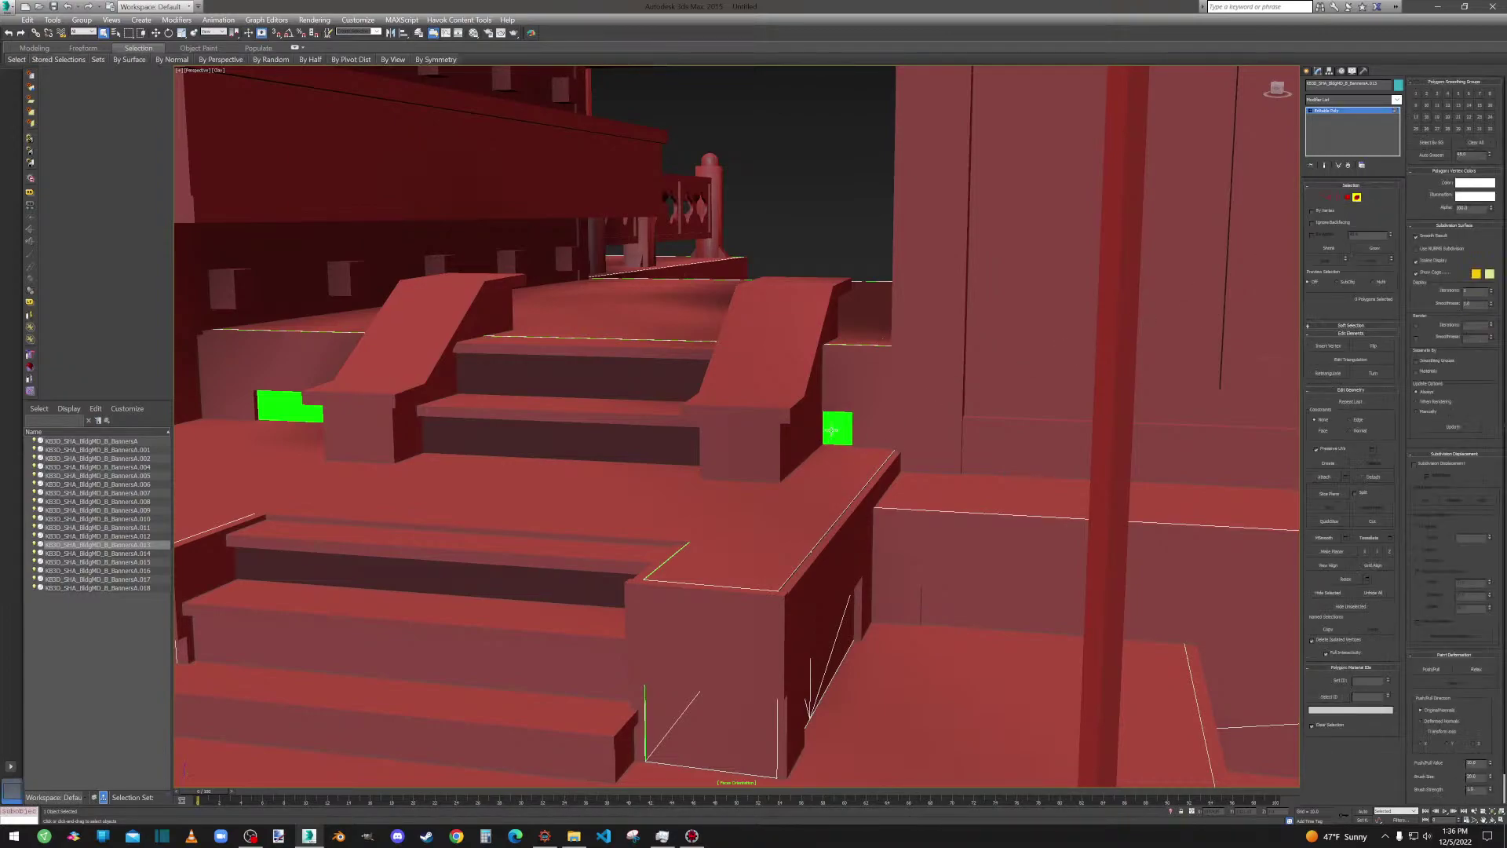
click(831, 430)
click(1347, 197)
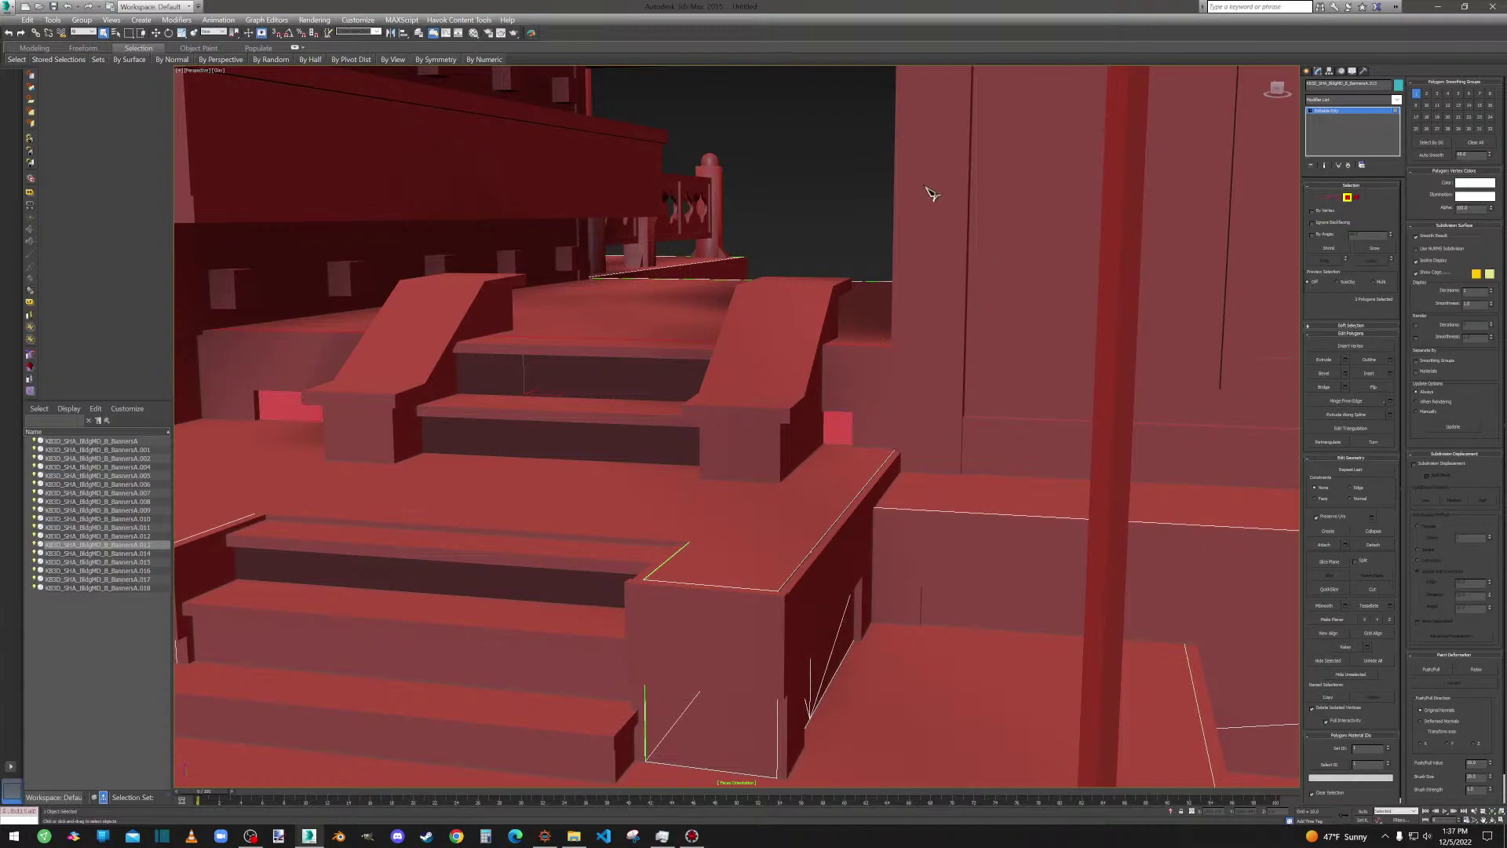
click(1347, 197)
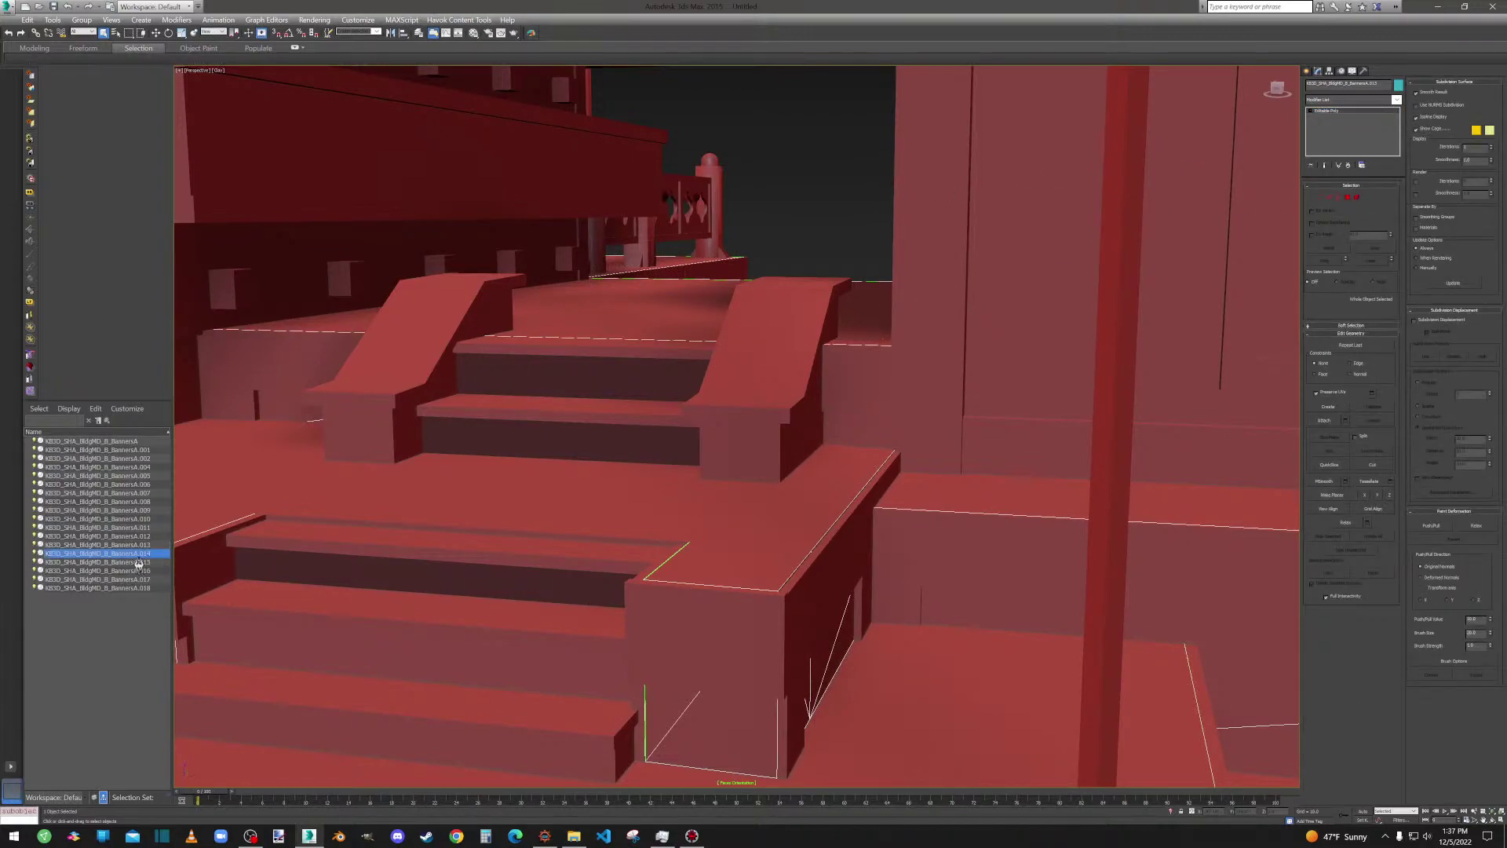
Select the BannersA.014 and .015 objects in turn and examine the walls and colonnades for inverted faces.
scroll(649, 502, down, 8)
alt+middle_drag(649, 501, 237, 502)
scroll(572, 501, down, 4)
scroll(238, 504, down, 2)
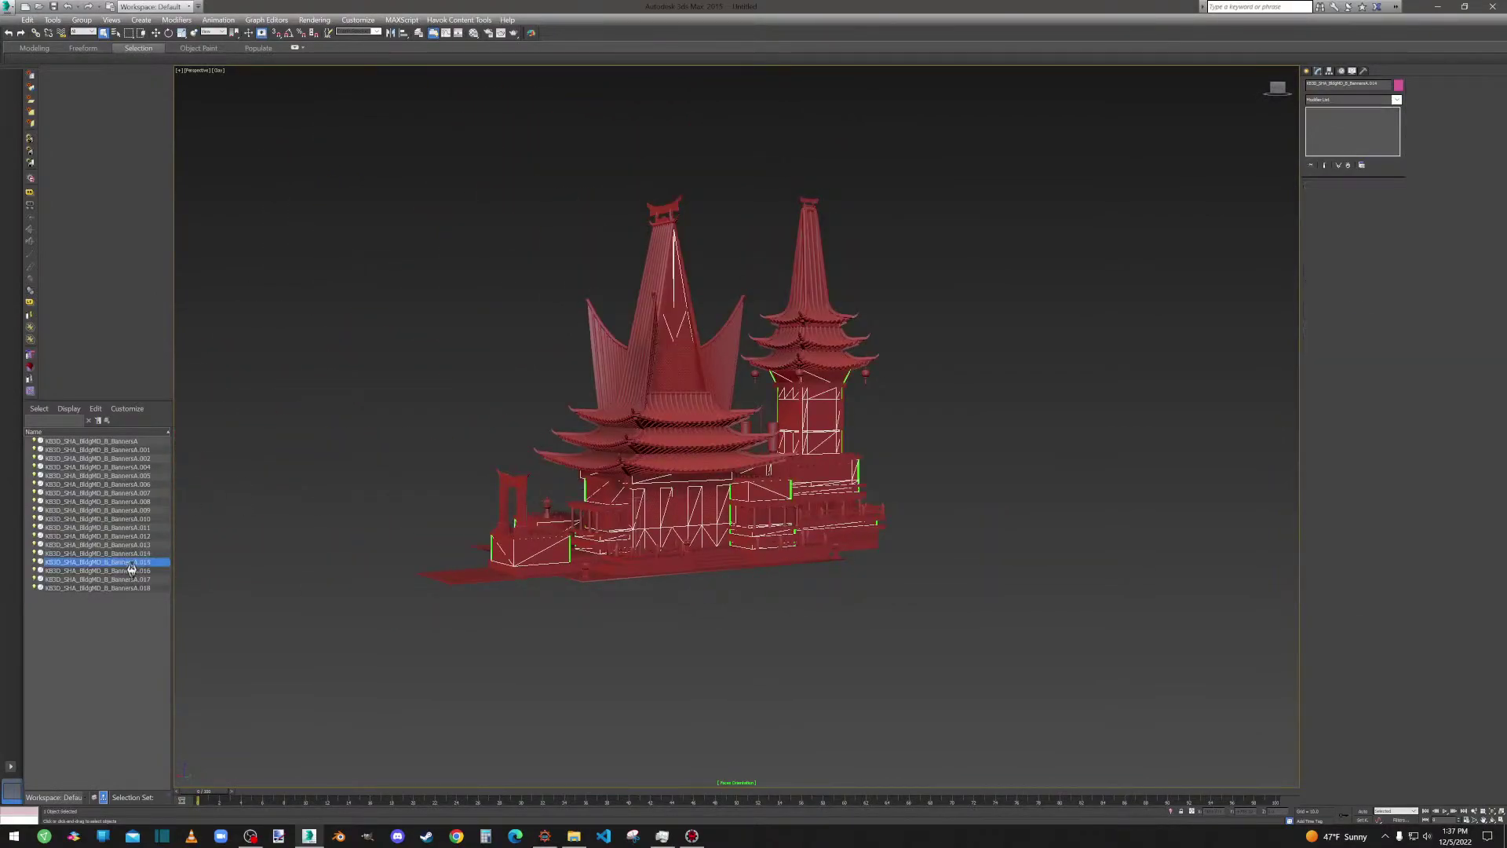
scroll(688, 523, up, 8)
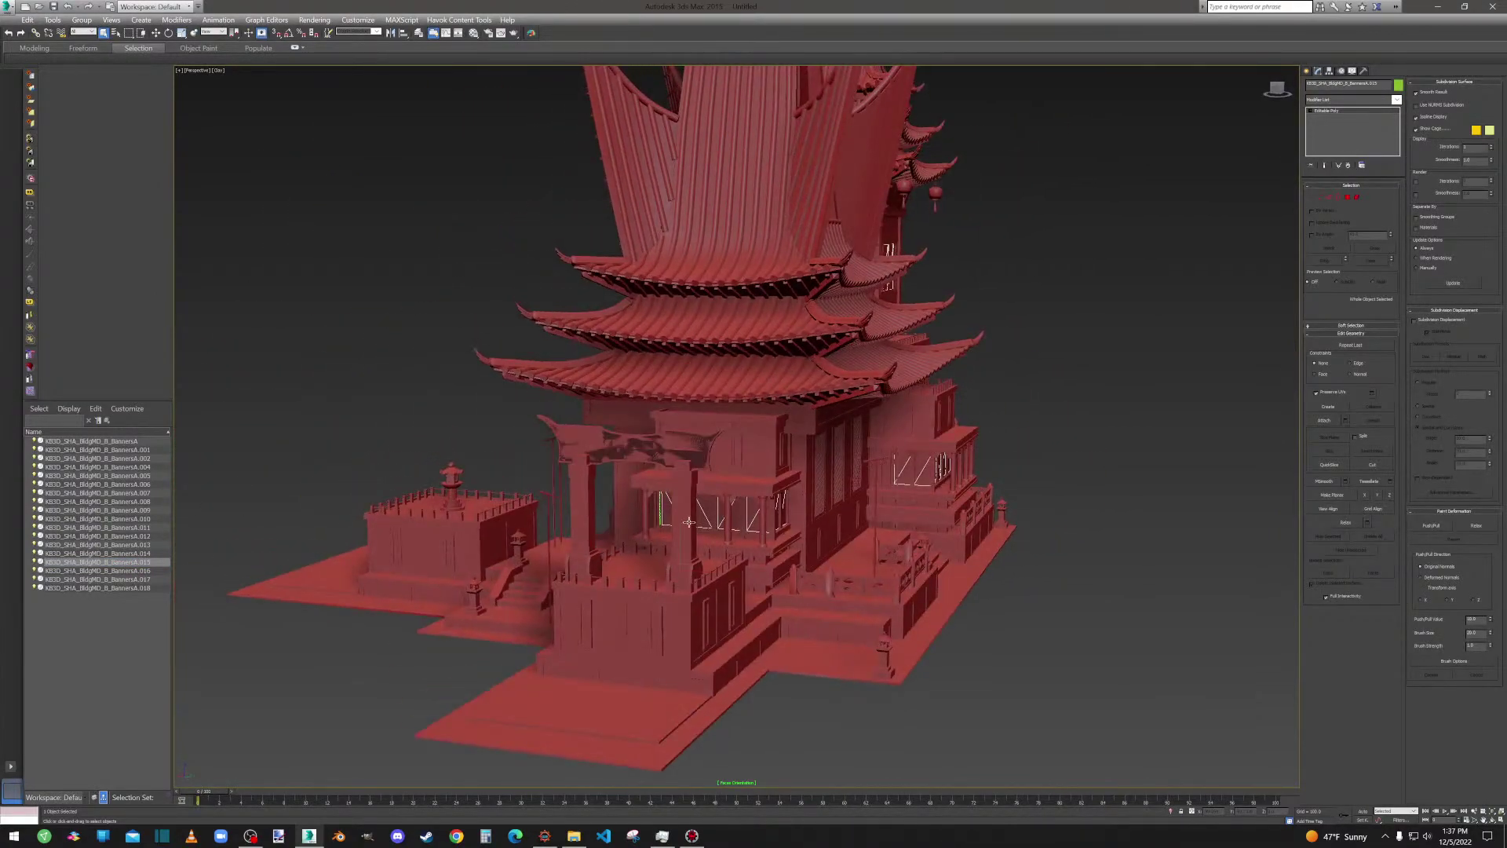
scroll(688, 524, up, 3)
alt+middle_drag(689, 524, 837, 524)
scroll(793, 522, up, 3)
Select the BannersA.016, .017 and .018 objects in turn and examine each around the building for inverted faces.
click(115, 572)
scroll(501, 531, down, 3)
alt+middle_drag(500, 532, 263, 533)
scroll(679, 484, up, 3)
scroll(679, 484, down, 3)
scroll(864, 480, up, 3)
scroll(864, 479, down, 3)
scroll(597, 487, down, 3)
scroll(814, 485, up, 3)
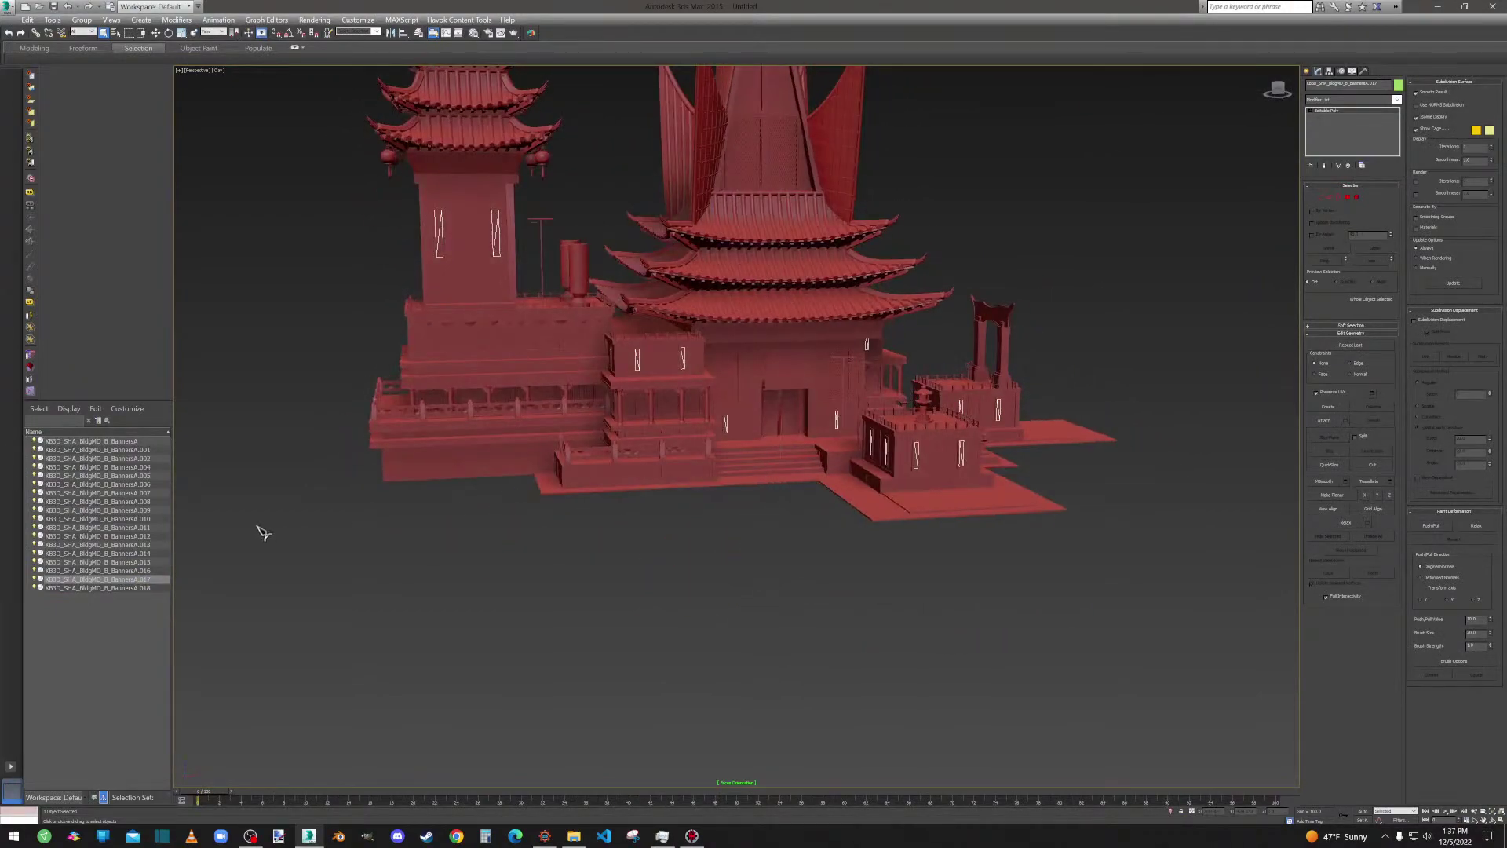
click(126, 588)
alt+middle_drag(667, 451, 720, 431)
scroll(639, 471, up, 6)
On the BannersA.008 object, flip the inverted riser faces of the small stairs, check the surrounding terraces and leave sub-object editing.
click(646, 452)
scroll(646, 451, down, 5)
scroll(751, 389, up, 5)
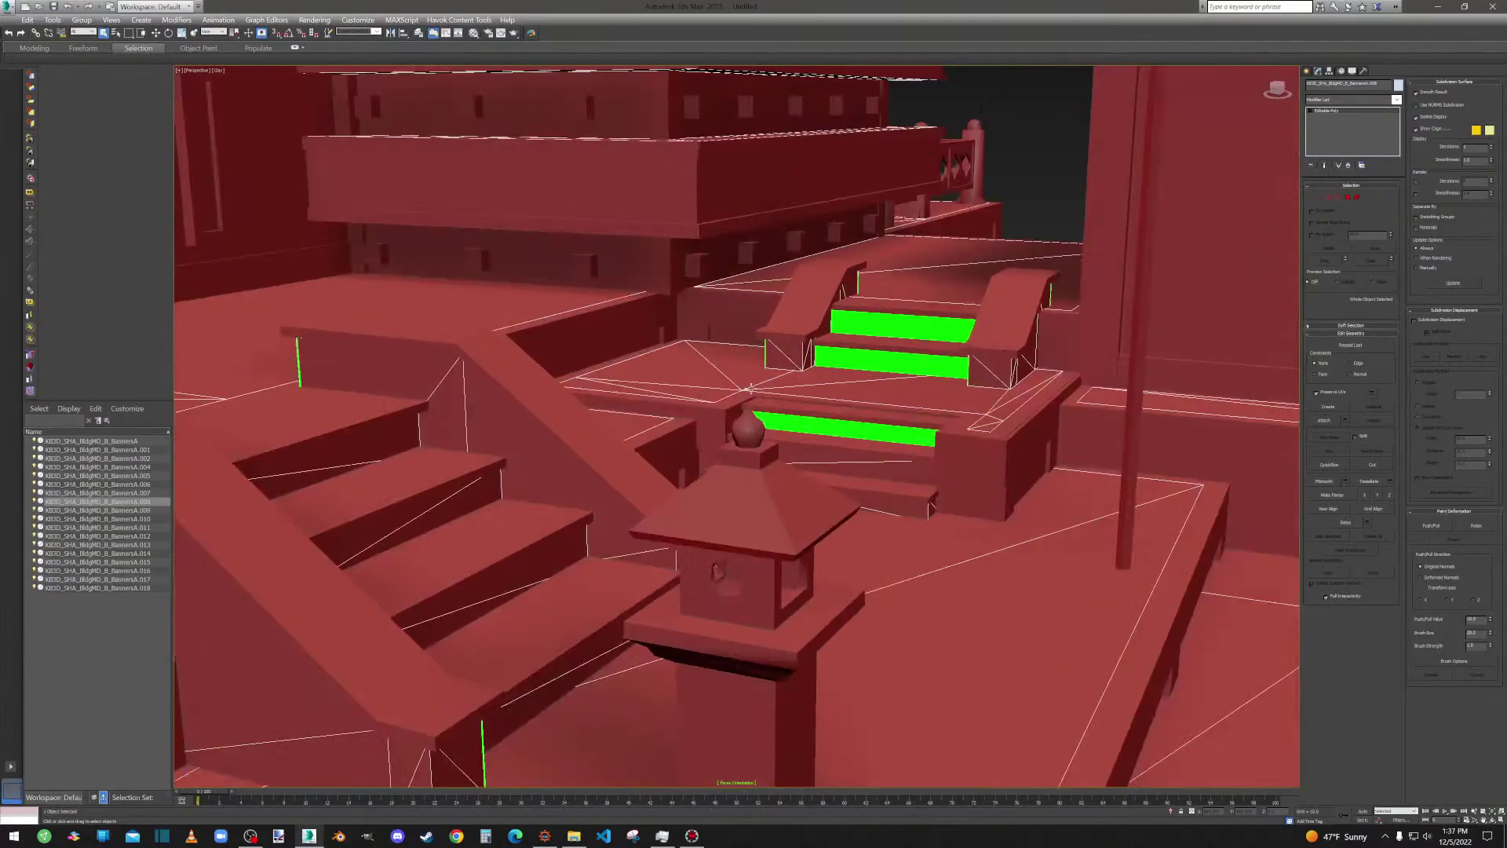
click(1362, 200)
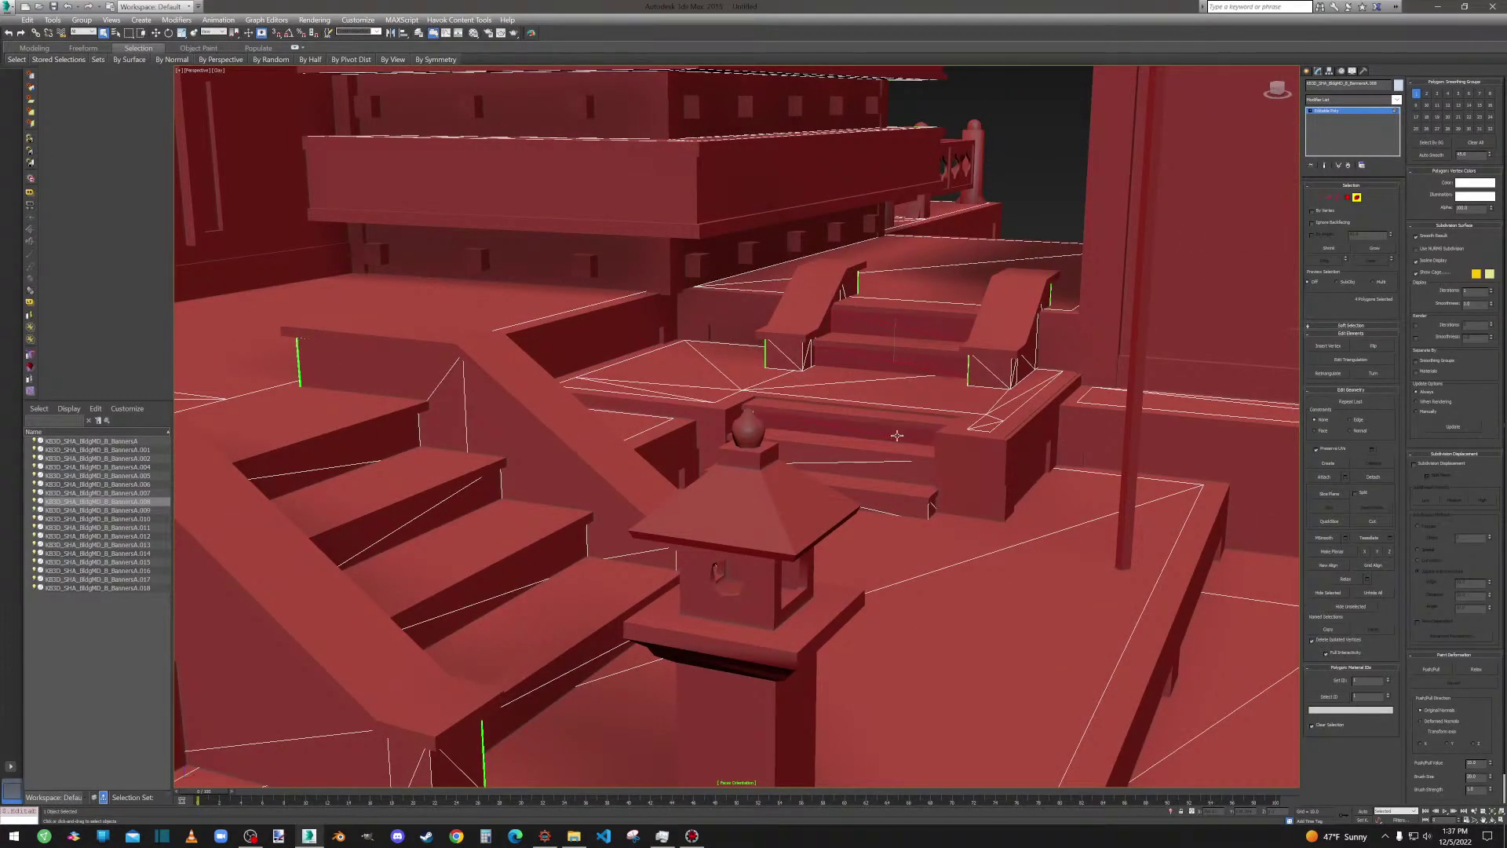
scroll(897, 434, down, 5)
alt+middle_drag(859, 418, 714, 465)
scroll(834, 417, down, 5)
scroll(928, 375, up, 5)
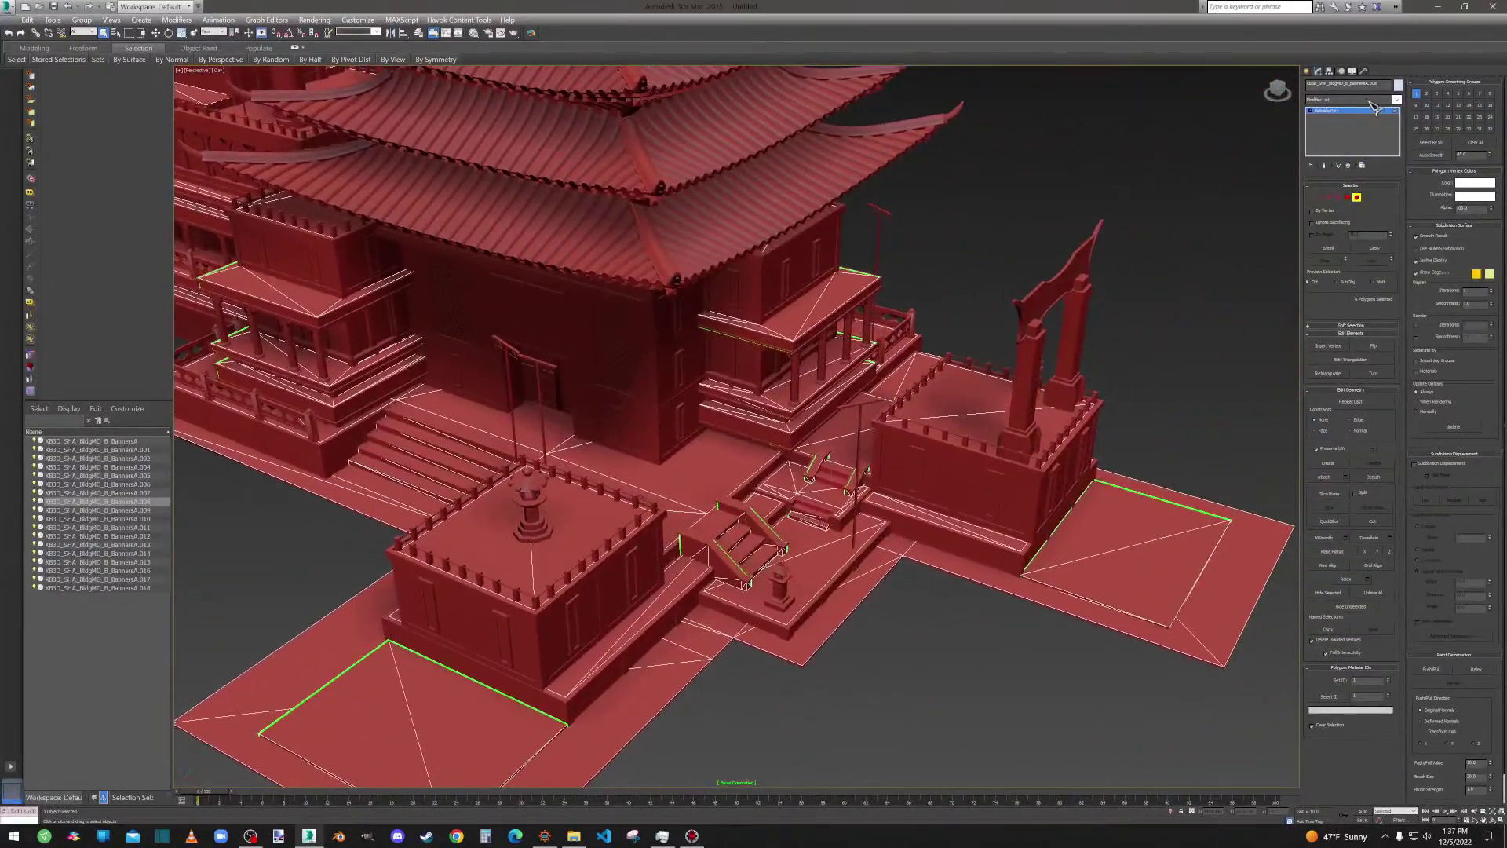
click(1357, 197)
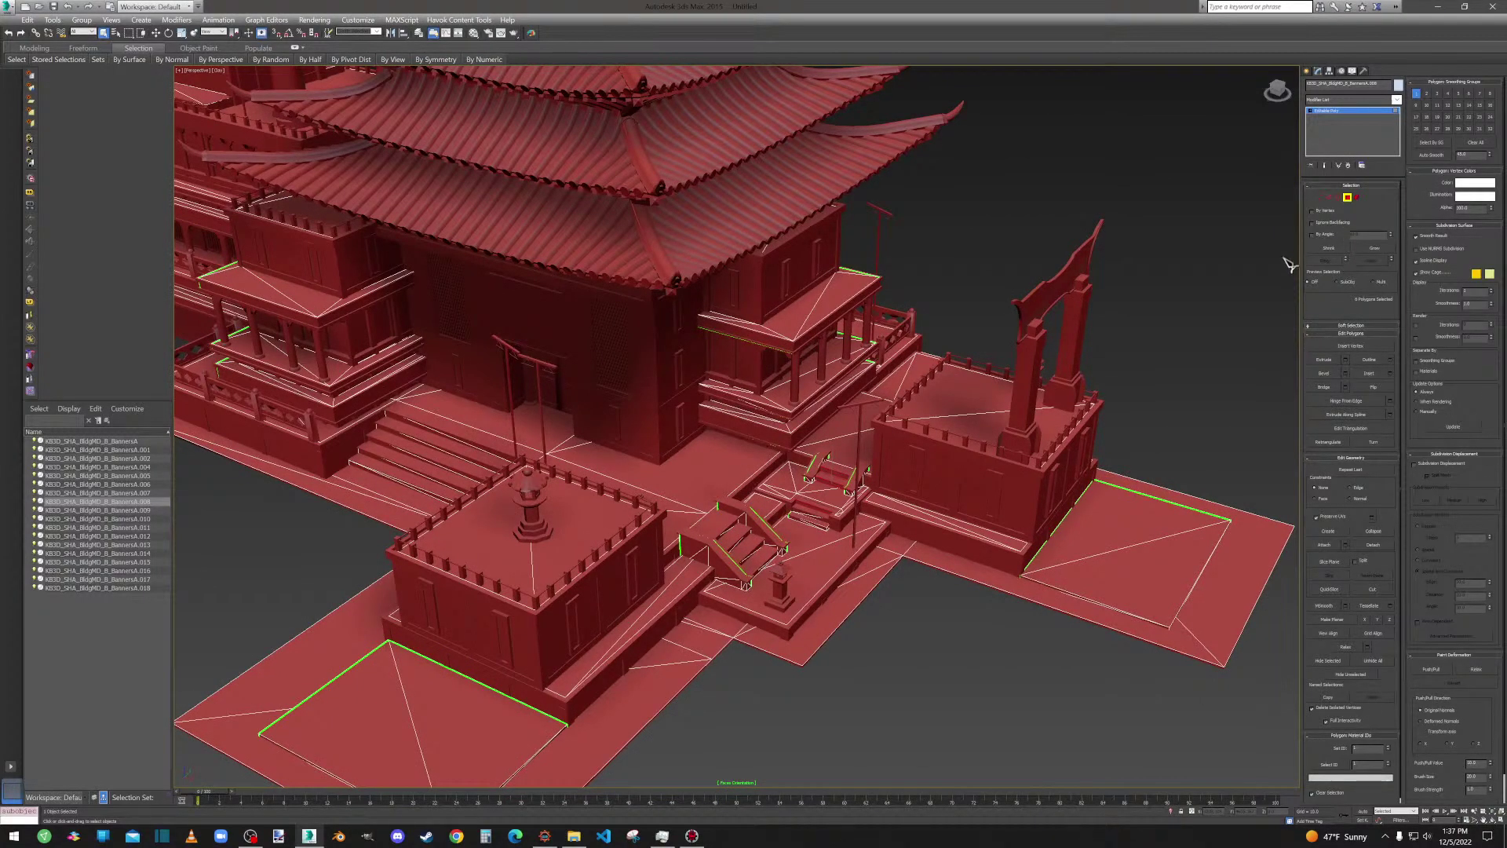
scroll(1071, 557, up, 5)
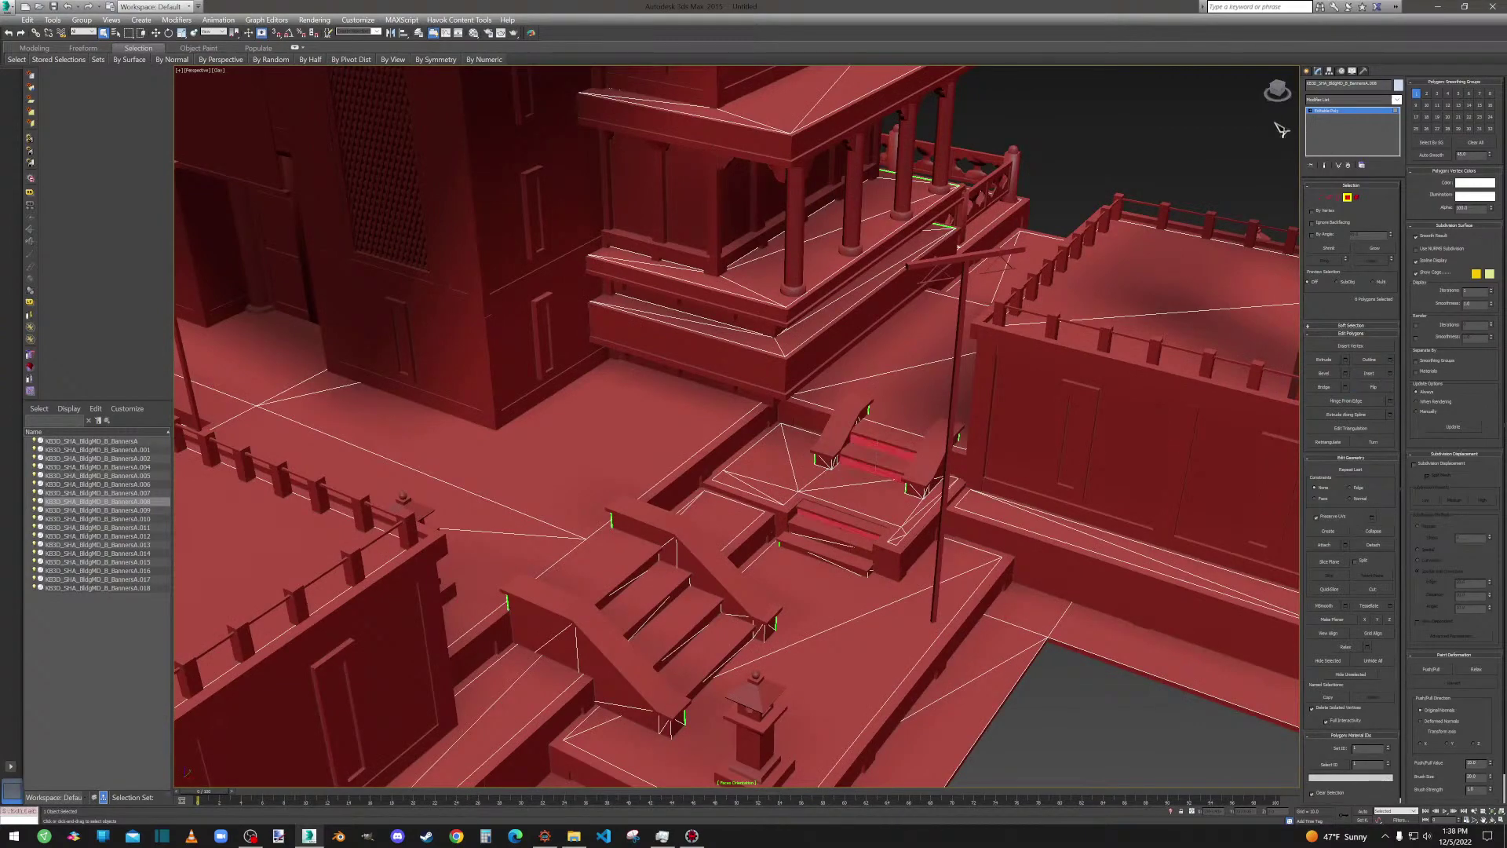
click(1349, 199)
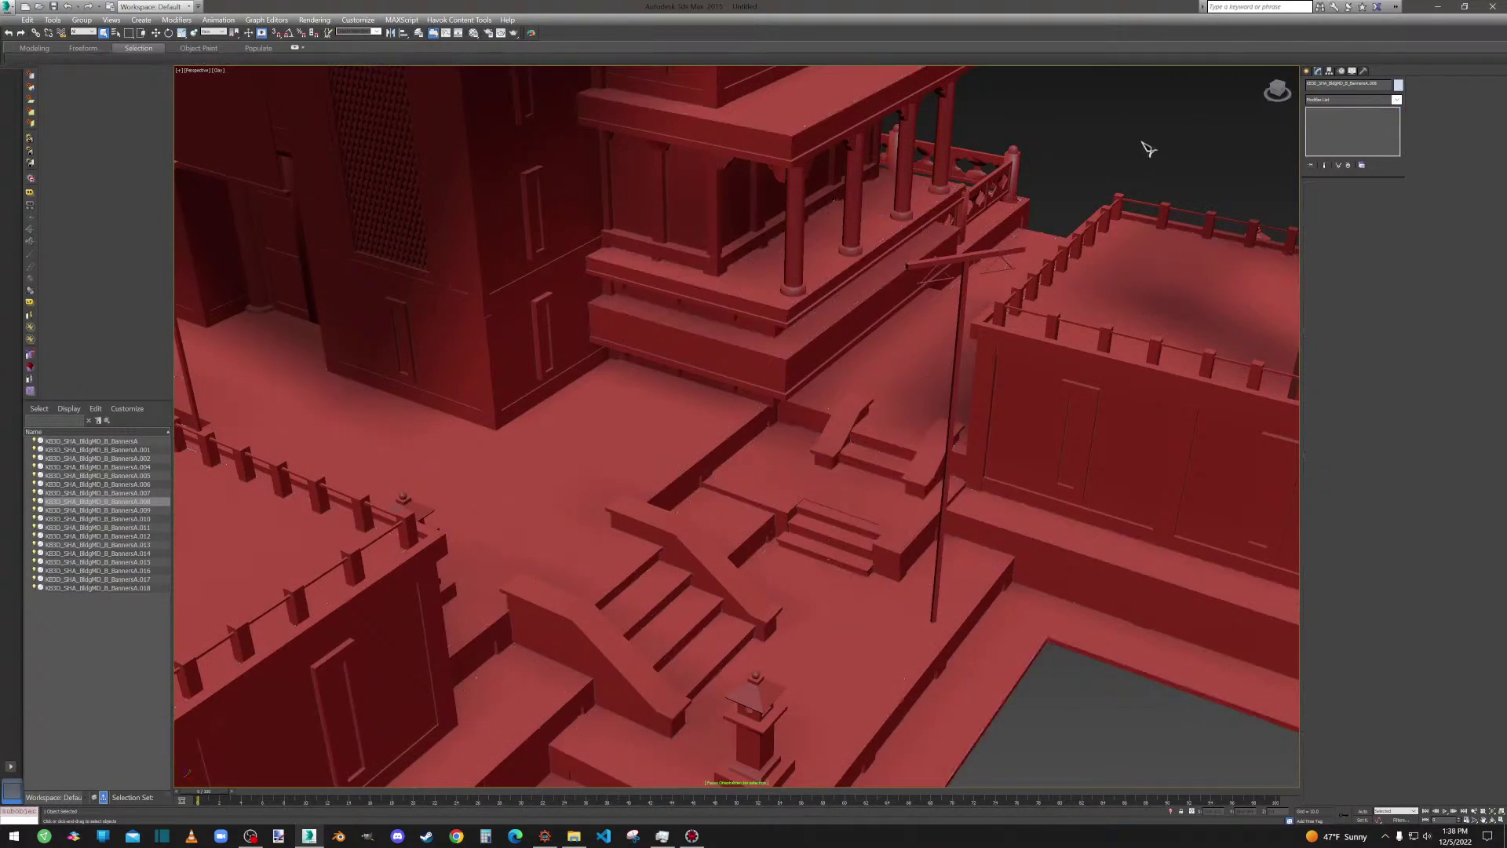
Clear the selection and examine the walls, terraces and towers of the whole building for remaining inverted faces.
click(1143, 143)
scroll(1013, 349, down, 8)
alt+middle_drag(999, 386, 831, 400)
scroll(830, 380, up, 10)
scroll(919, 424, down, 4)
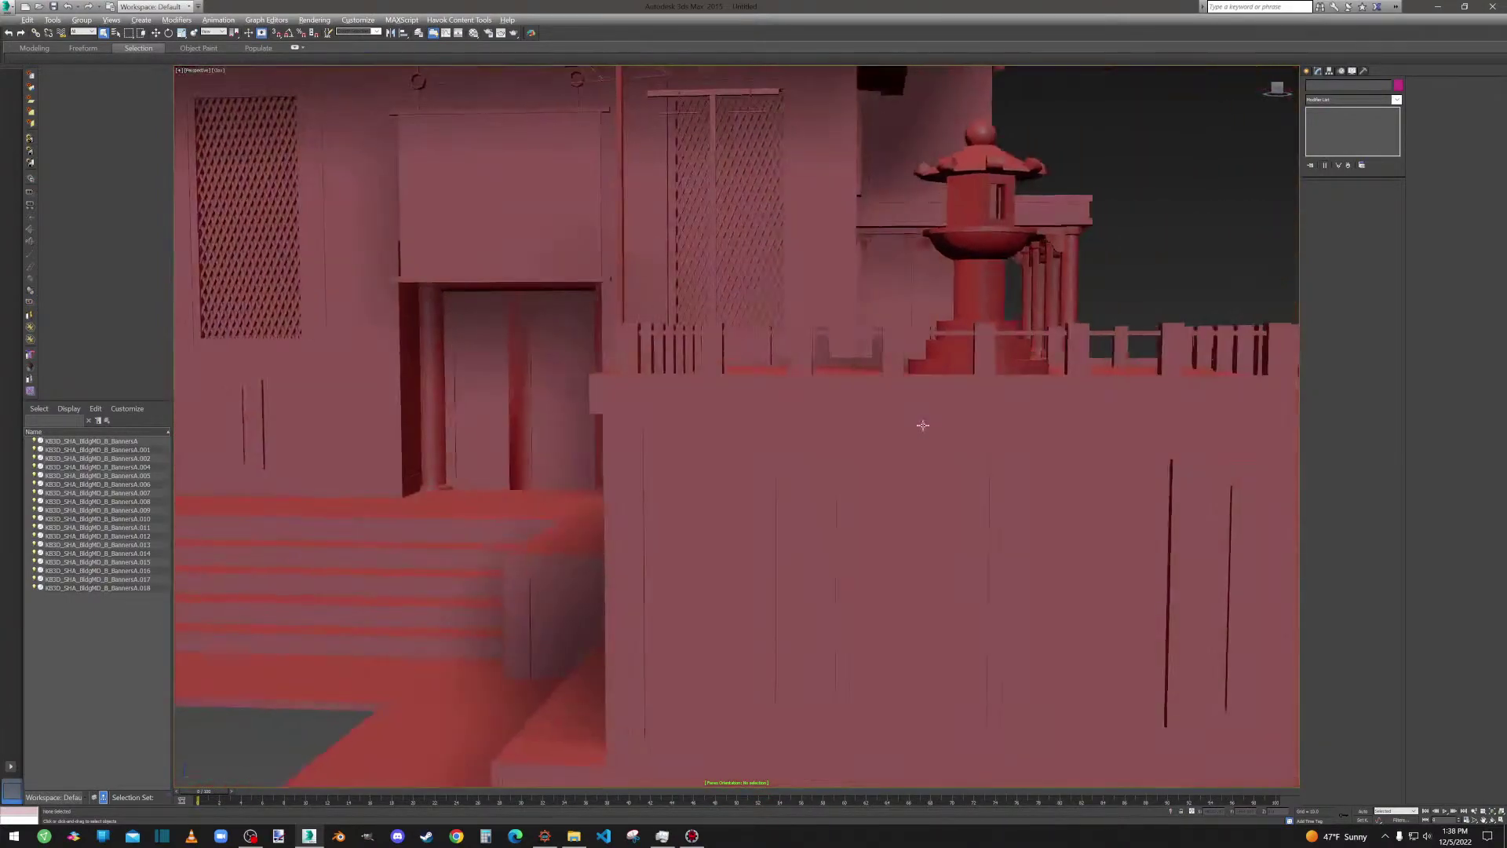
scroll(916, 413, down, 5)
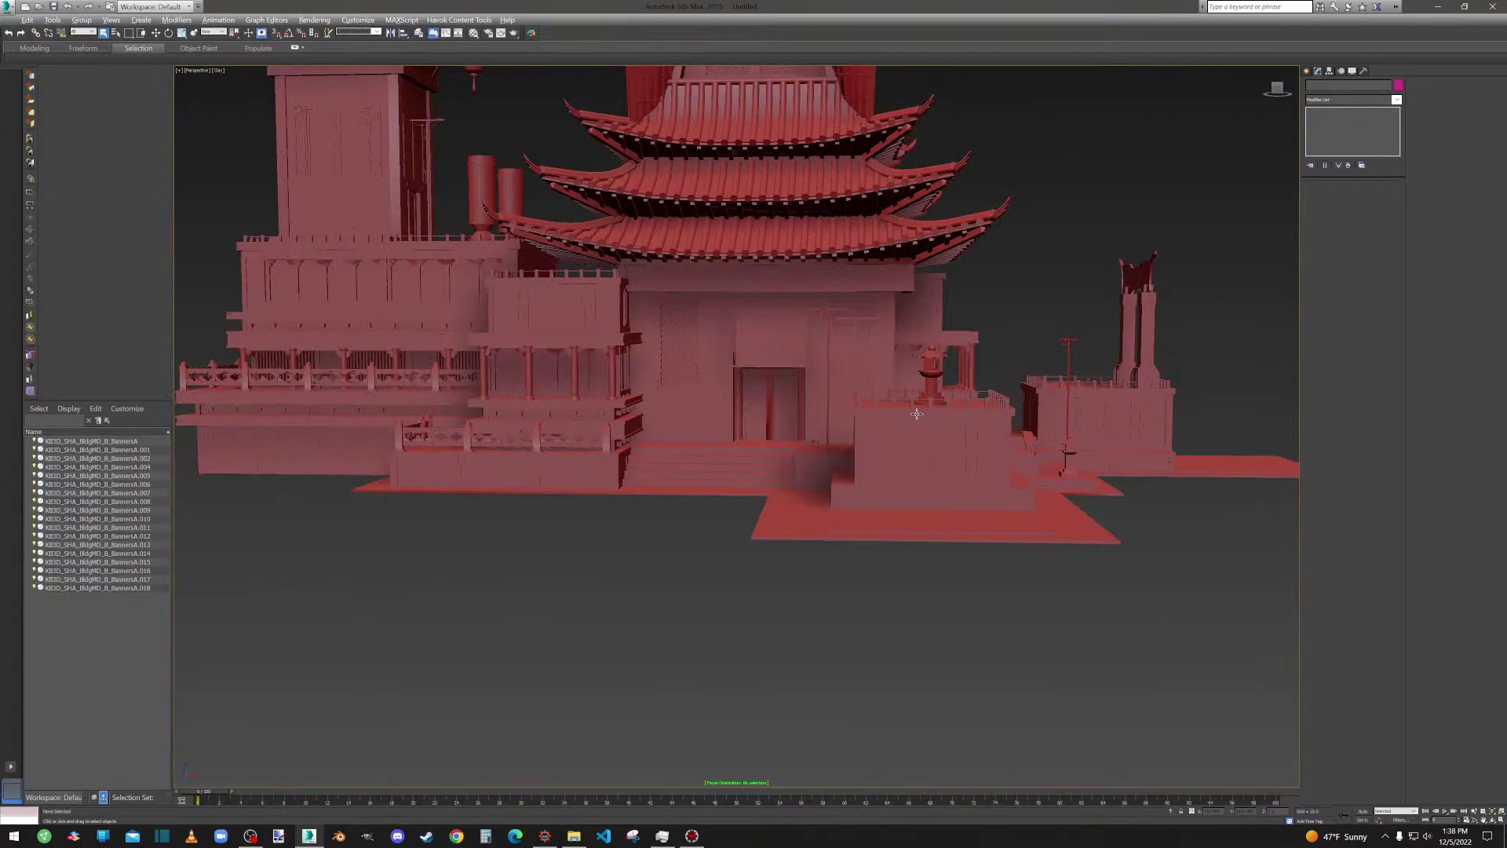
middle_drag(883, 390, 1099, 603)
scroll(1024, 496, down, 5)
middle_drag(1023, 488, 858, 460)
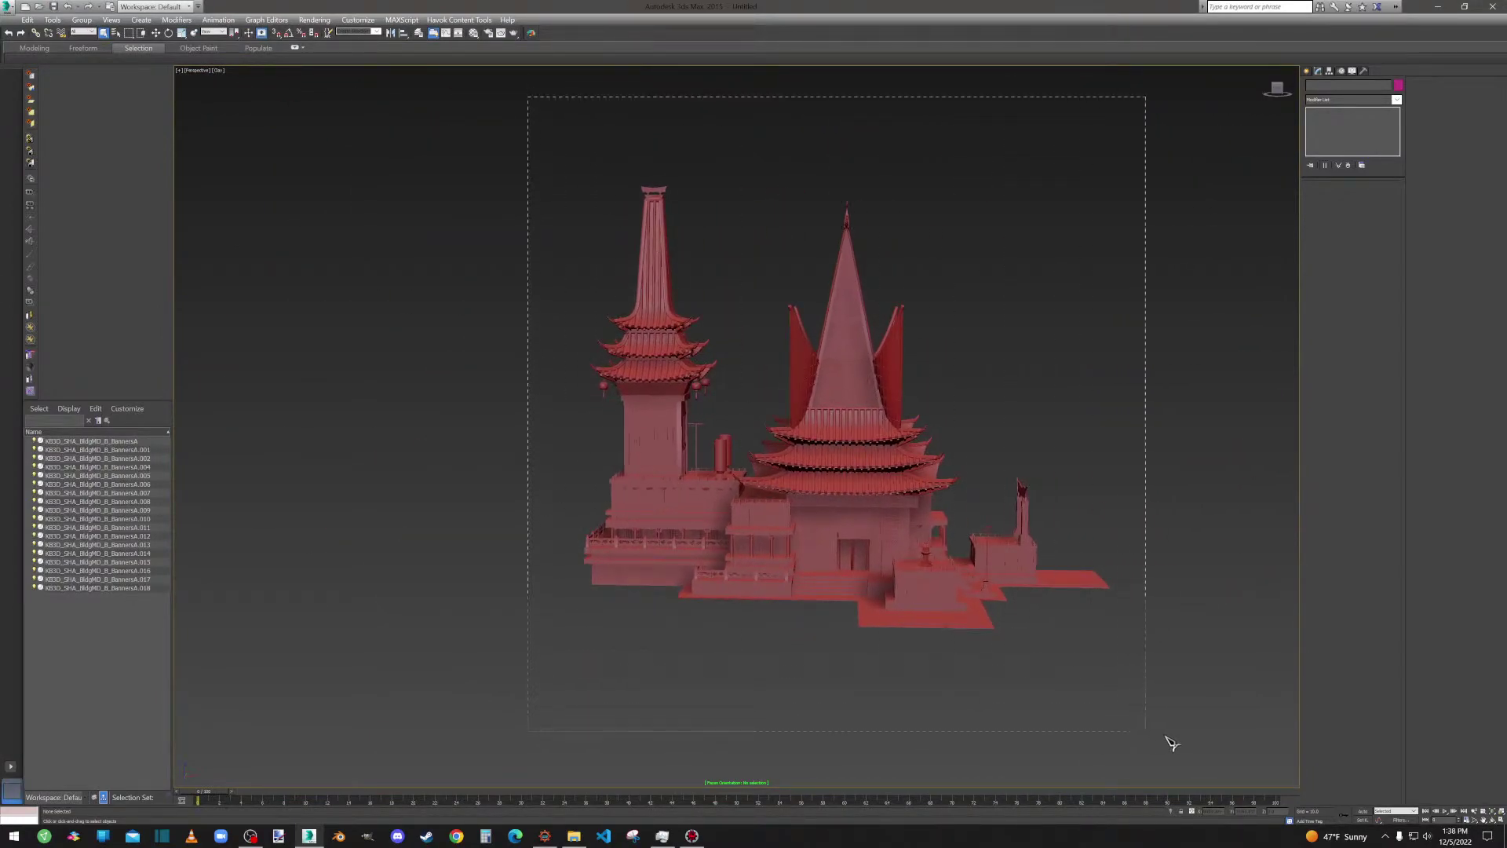
Select all the building objects and export only the selection over kb3d_shangrila-BldgMD_B.nif, keeping the current NIF export options.
drag(1219, 728, 1220, 728)
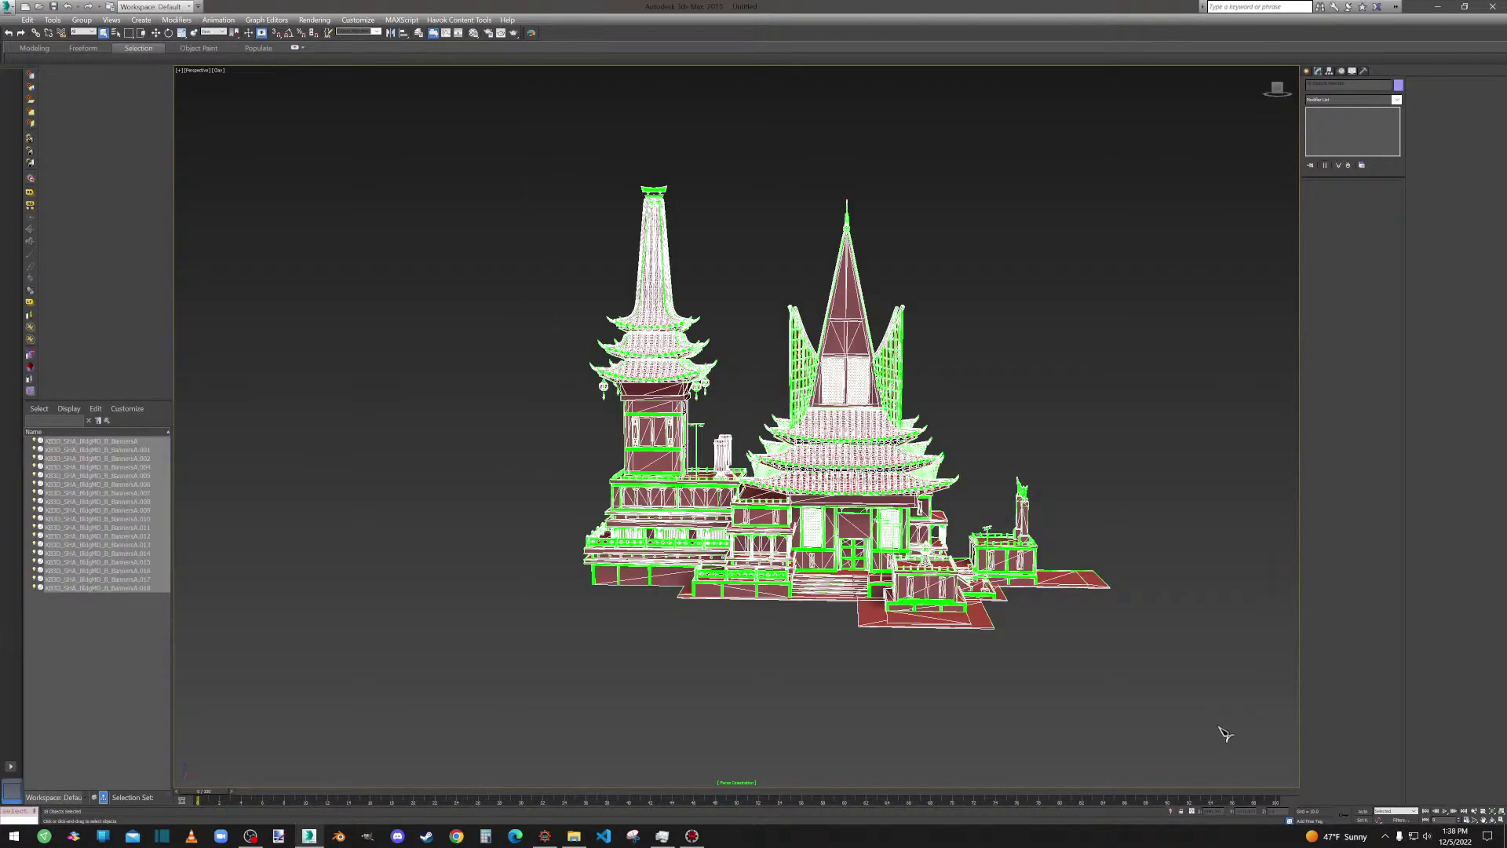
click(7, 9)
mouse_move(31, 206)
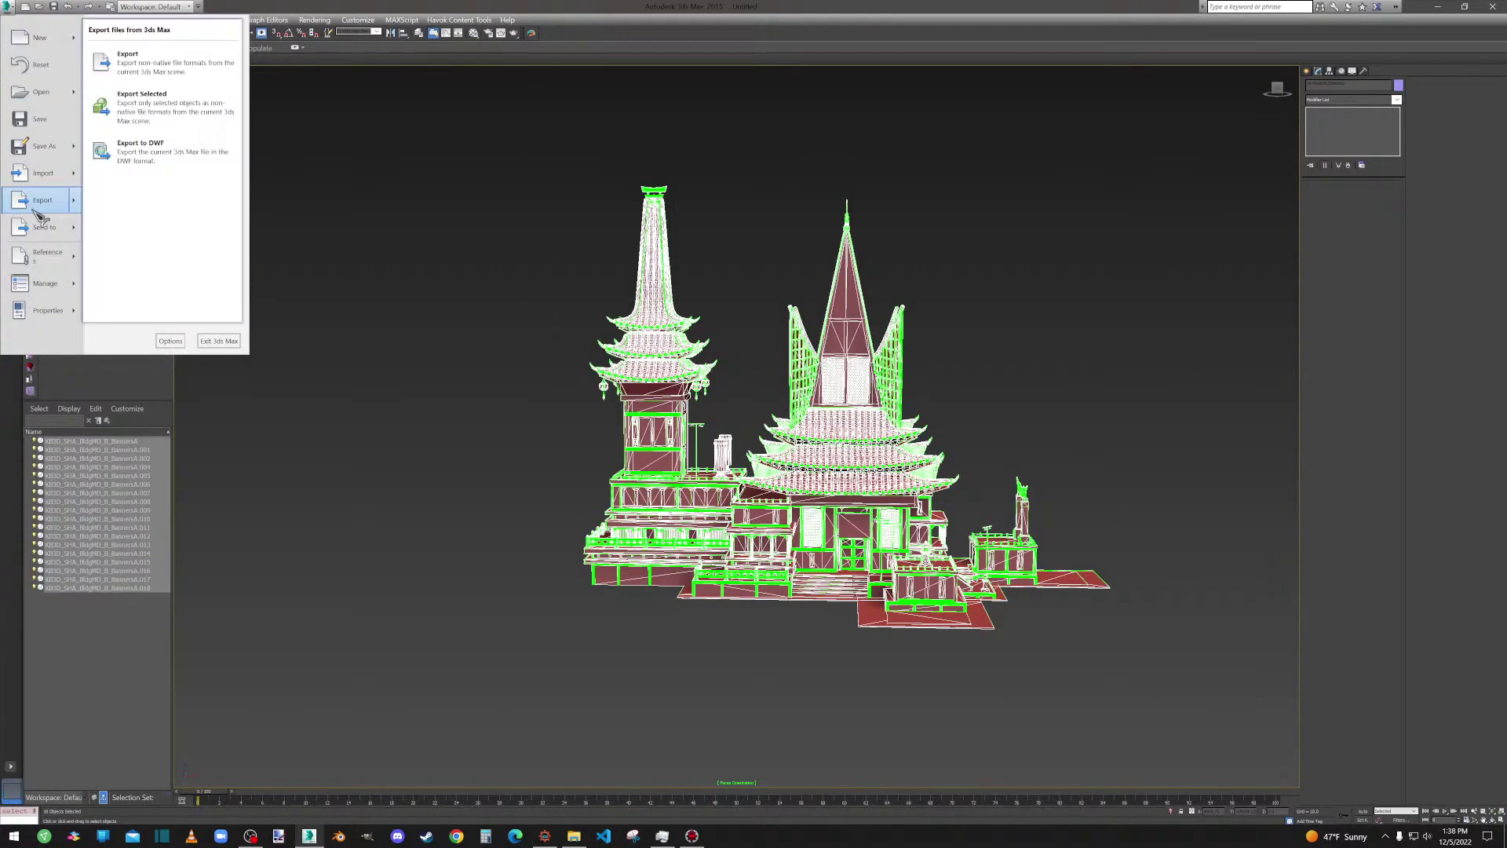
click(152, 110)
double_click(439, 245)
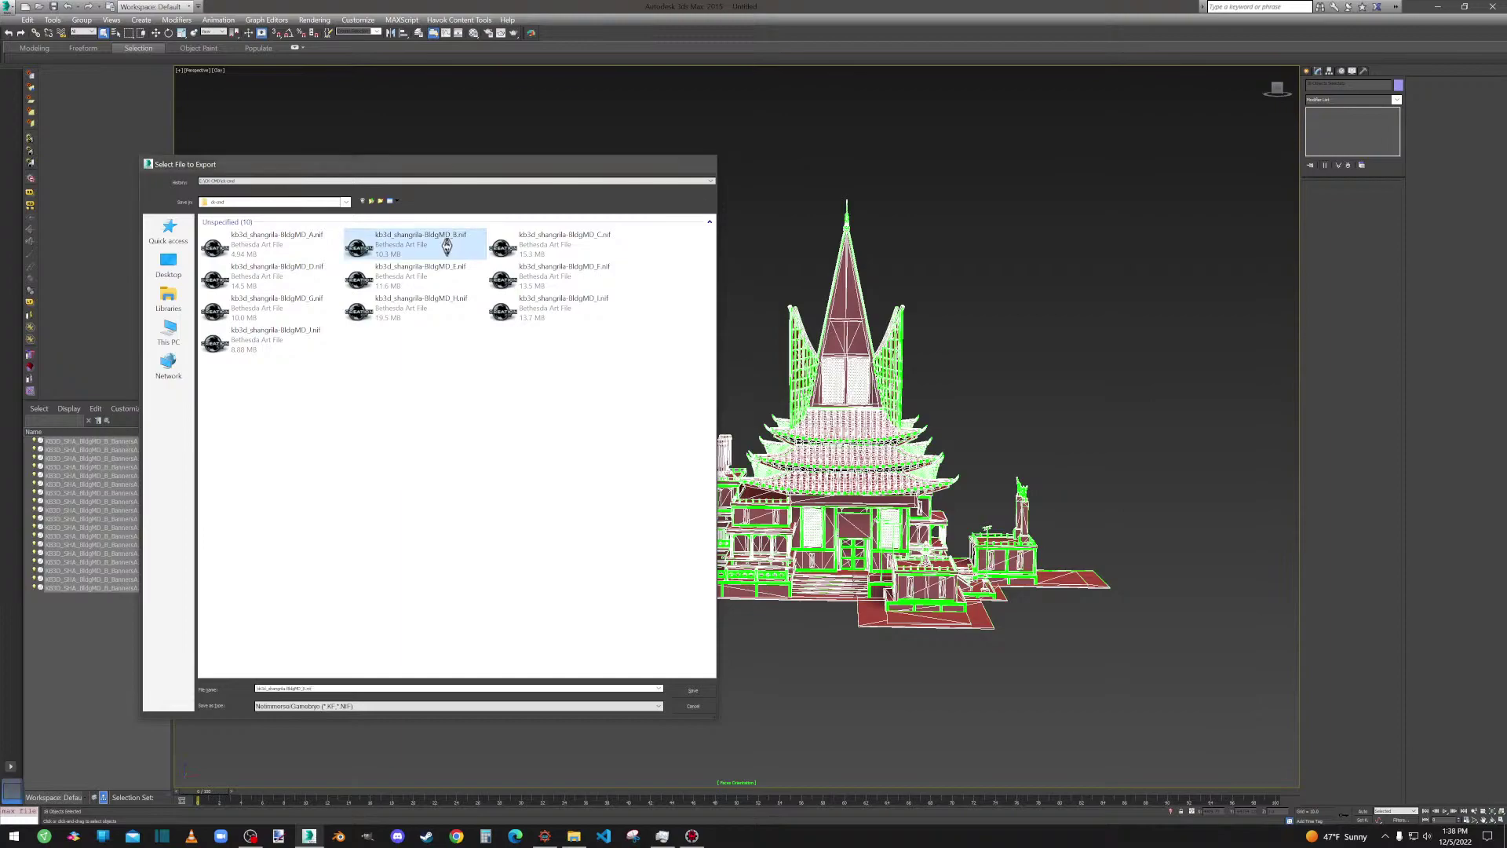
click(788, 465)
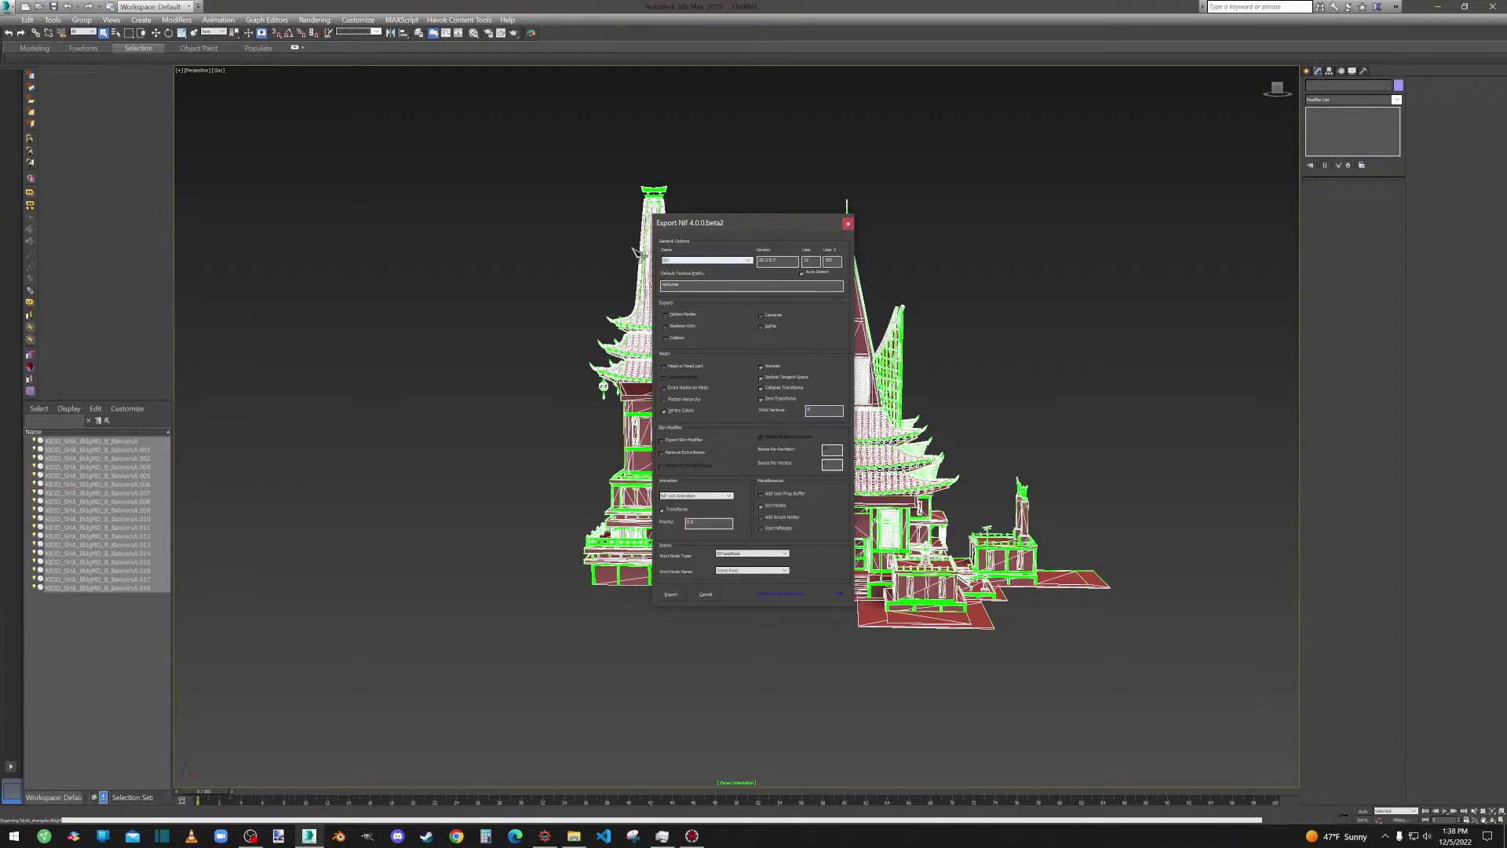
click(672, 595)
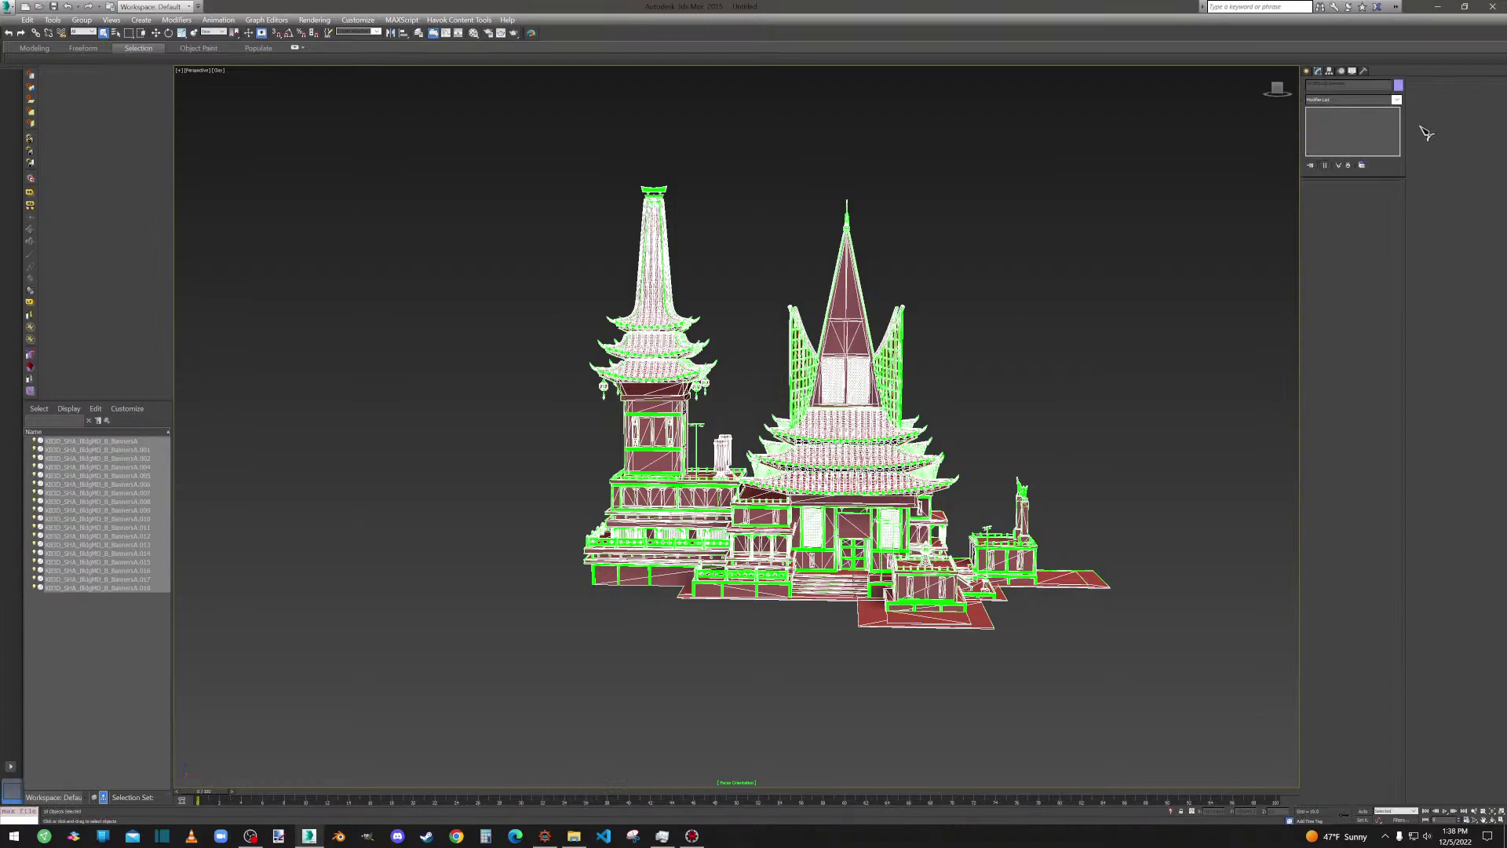
From the ck-cmd folder, open kb3d_shangrila-BldgMD_B.nif and kb3d_shangrila-BldgMD_A.nif in NifSkope in turn to examine them, closing each.
click(1437, 8)
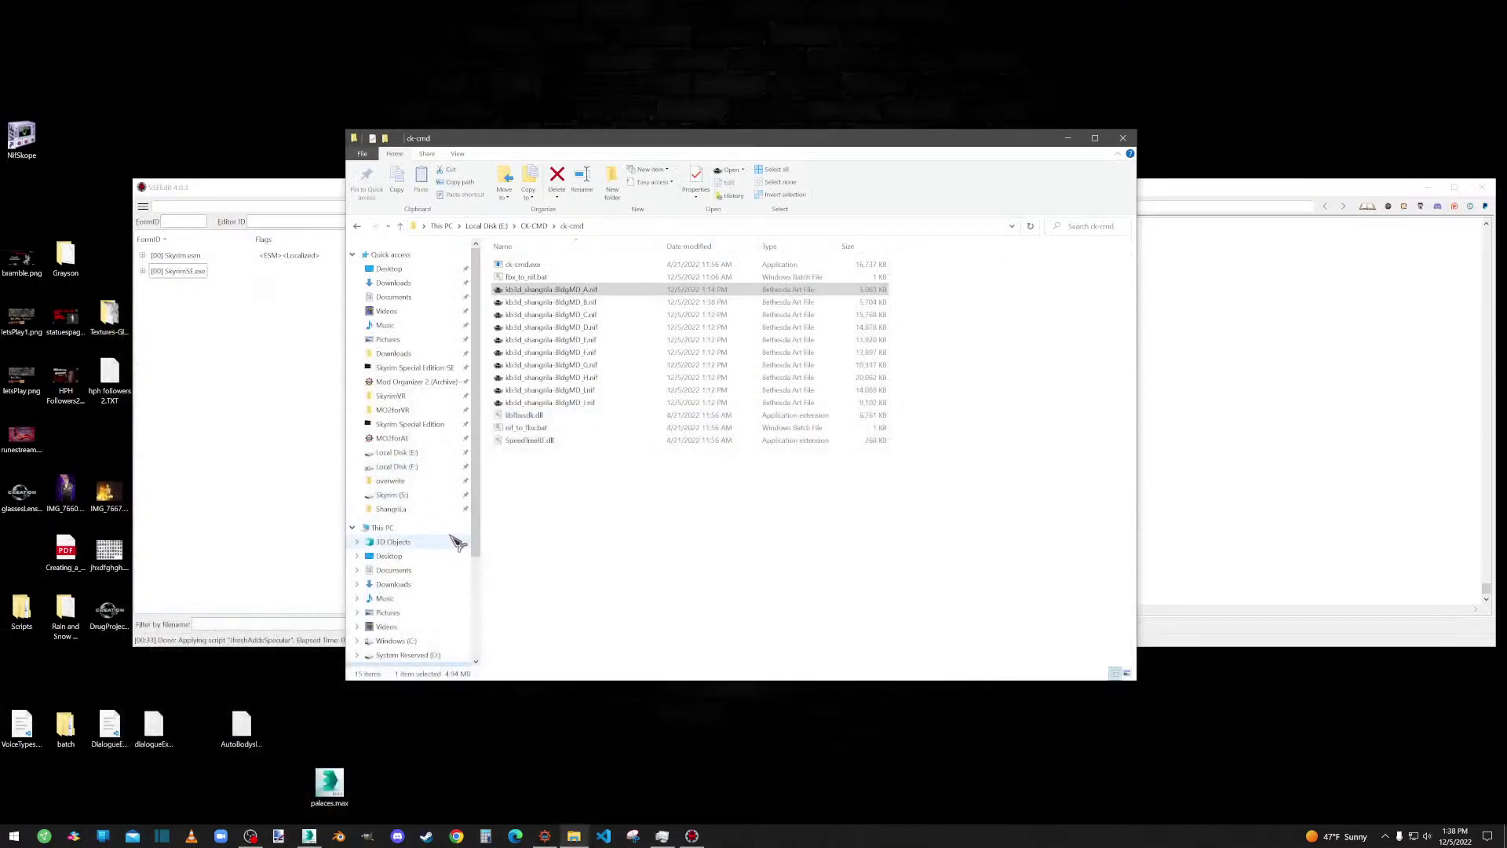
click(577, 306)
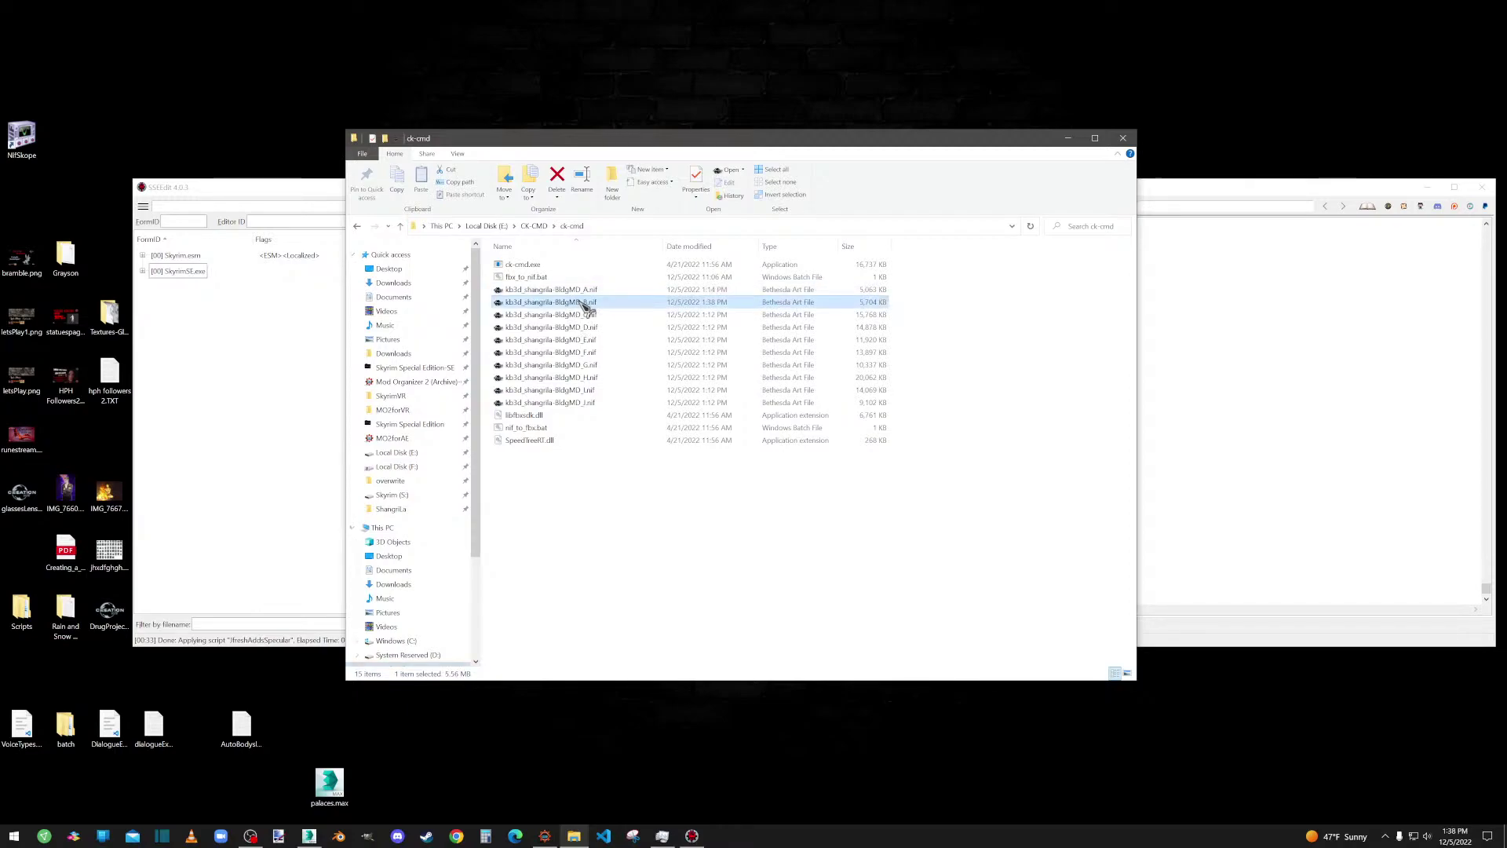
drag(620, 306, 30, 144)
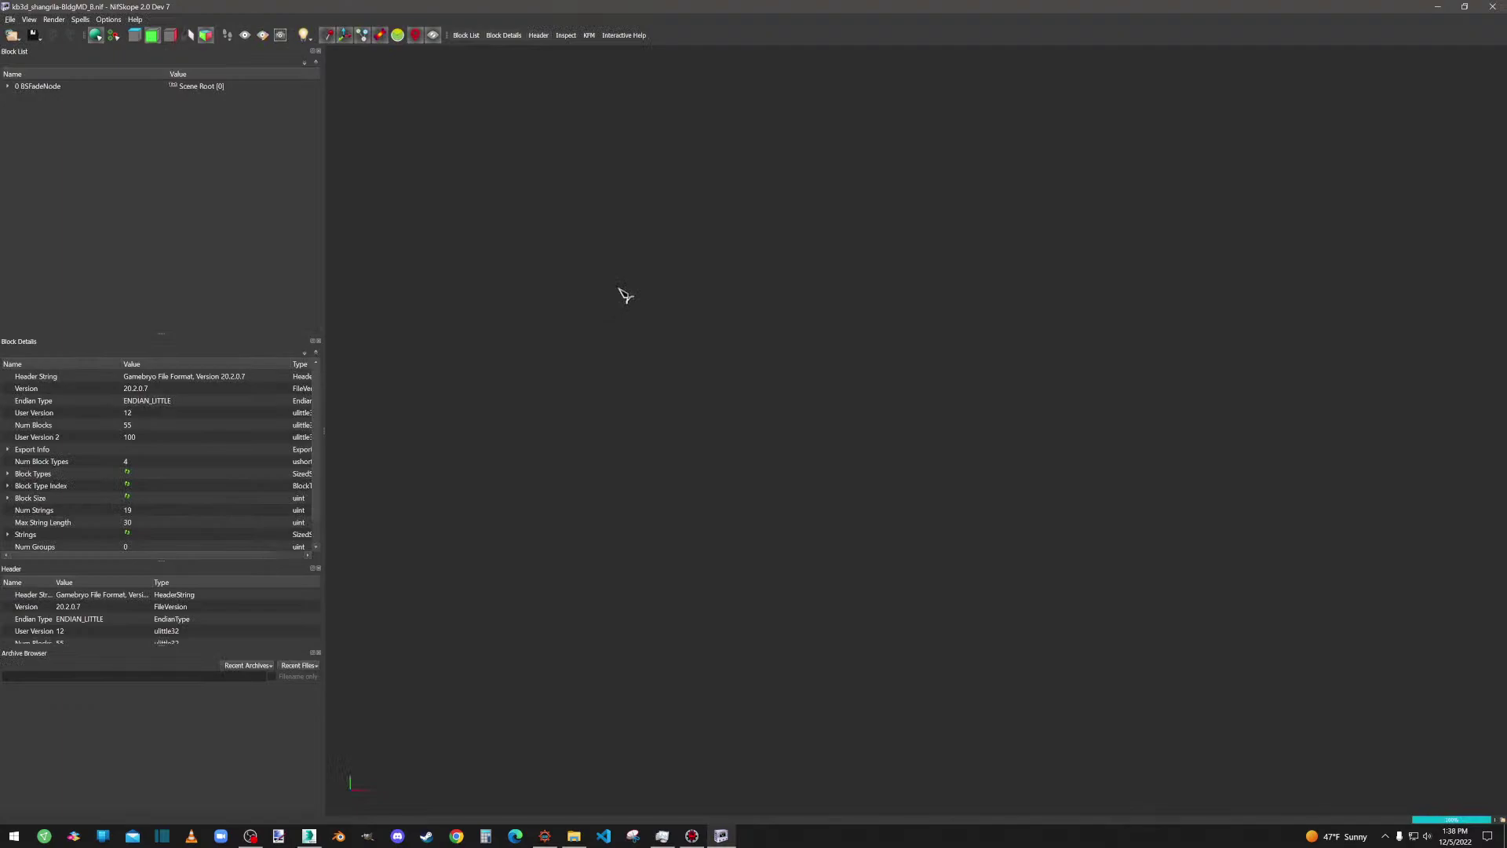
drag(995, 526, 716, 531)
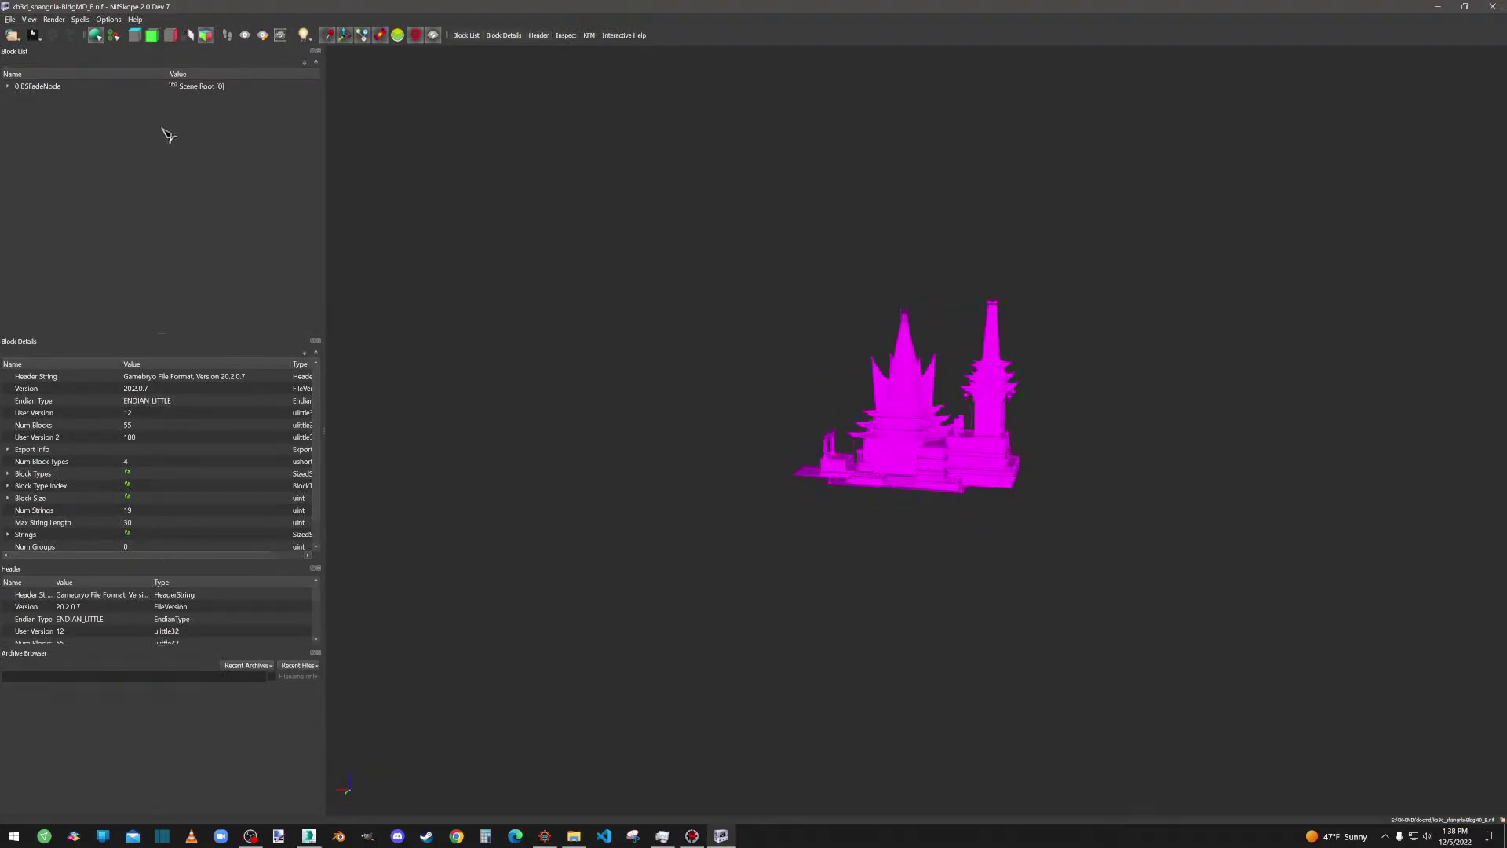
click(8, 86)
click(1490, 8)
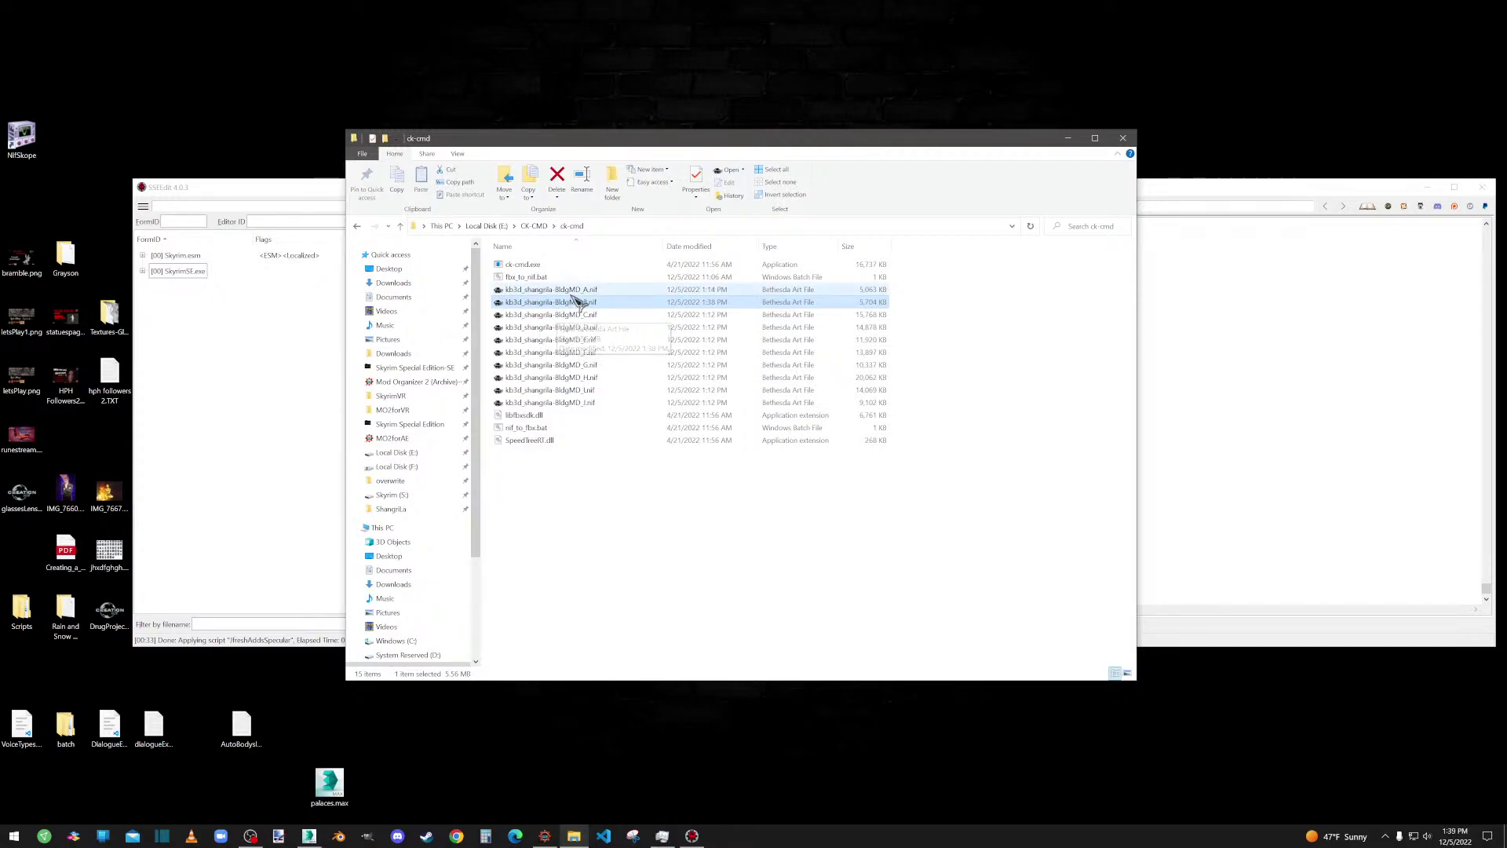
drag(580, 292, 21, 135)
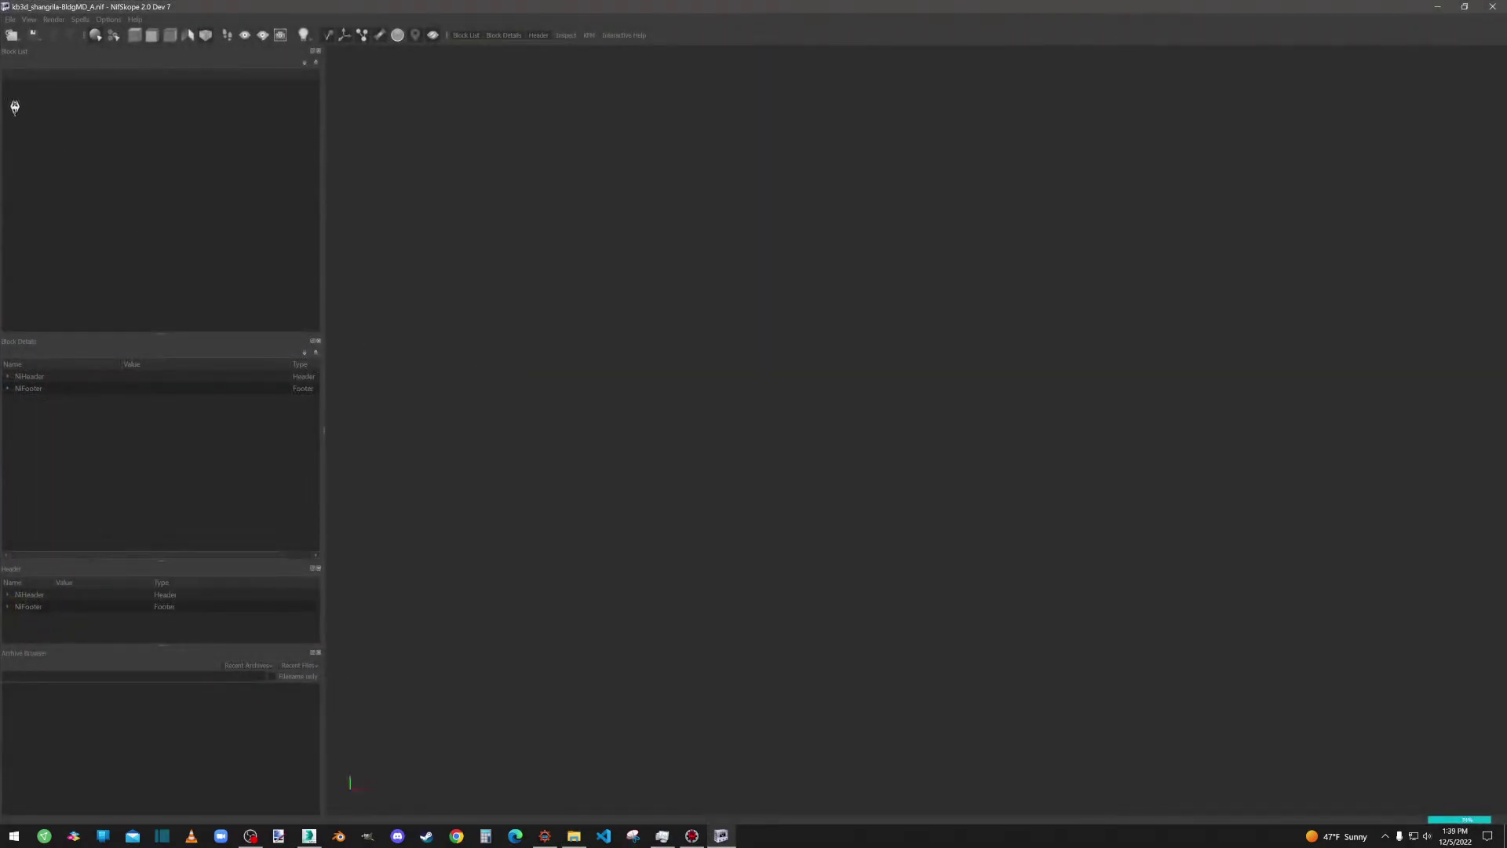
click(1491, 7)
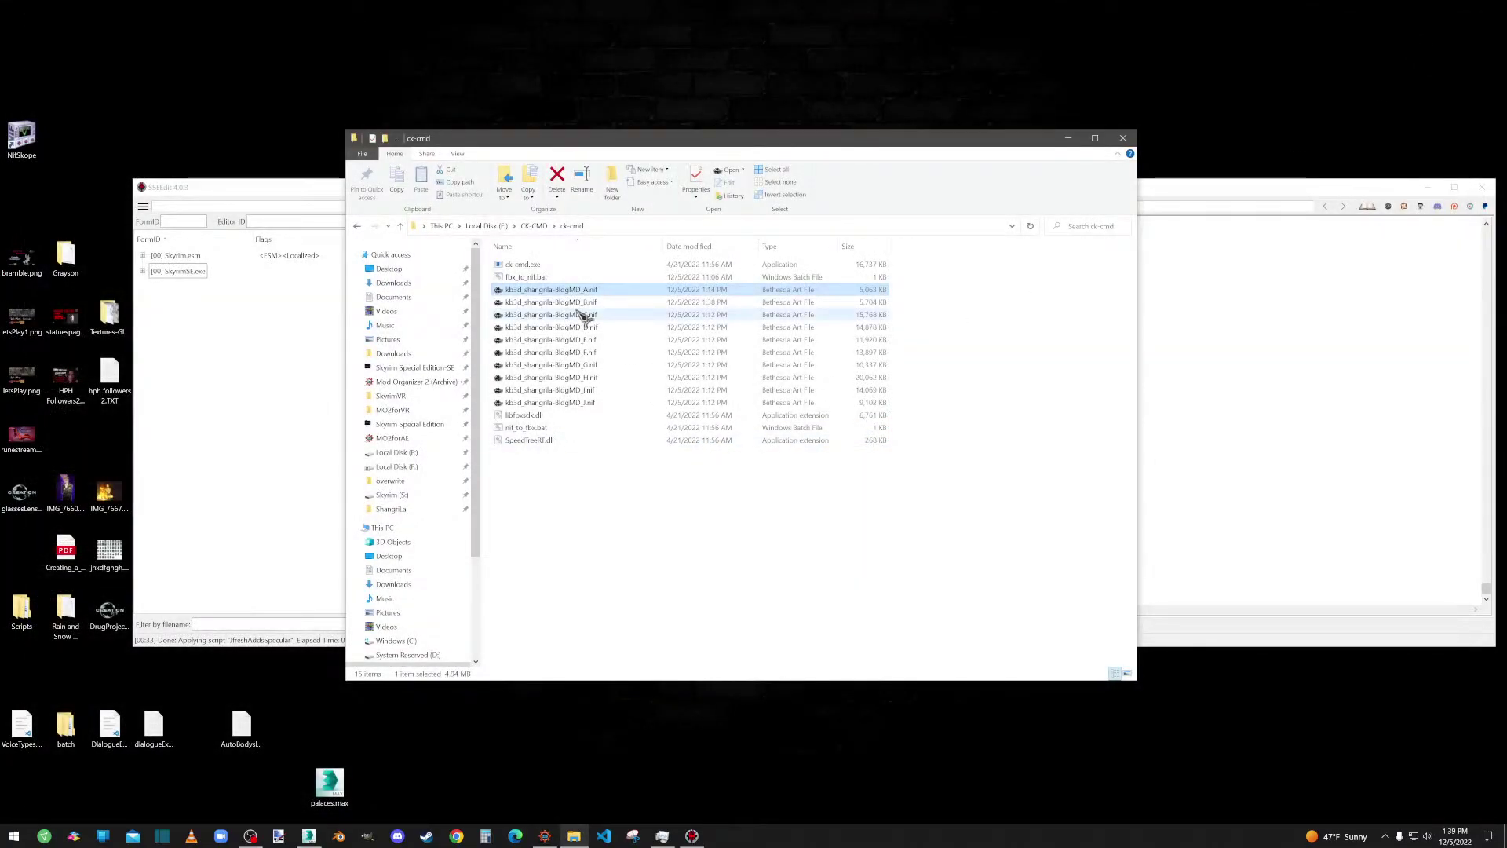
In SSEEdit, run the JFreshAddsSpecular script on the meshes in the ck-cmd folder with a glossiness of 25.
right_click(297, 270)
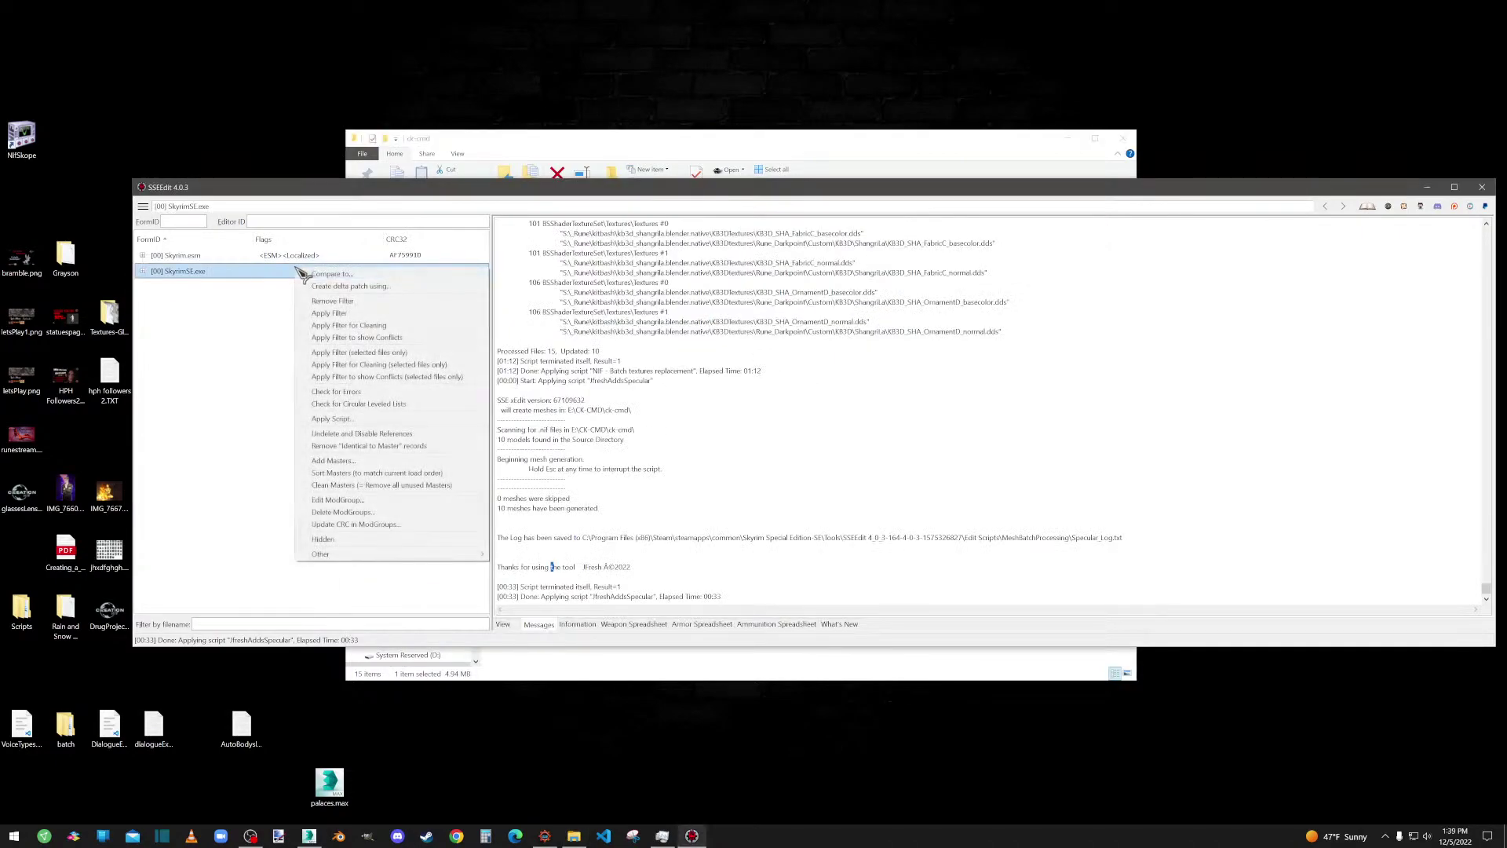
click(336, 423)
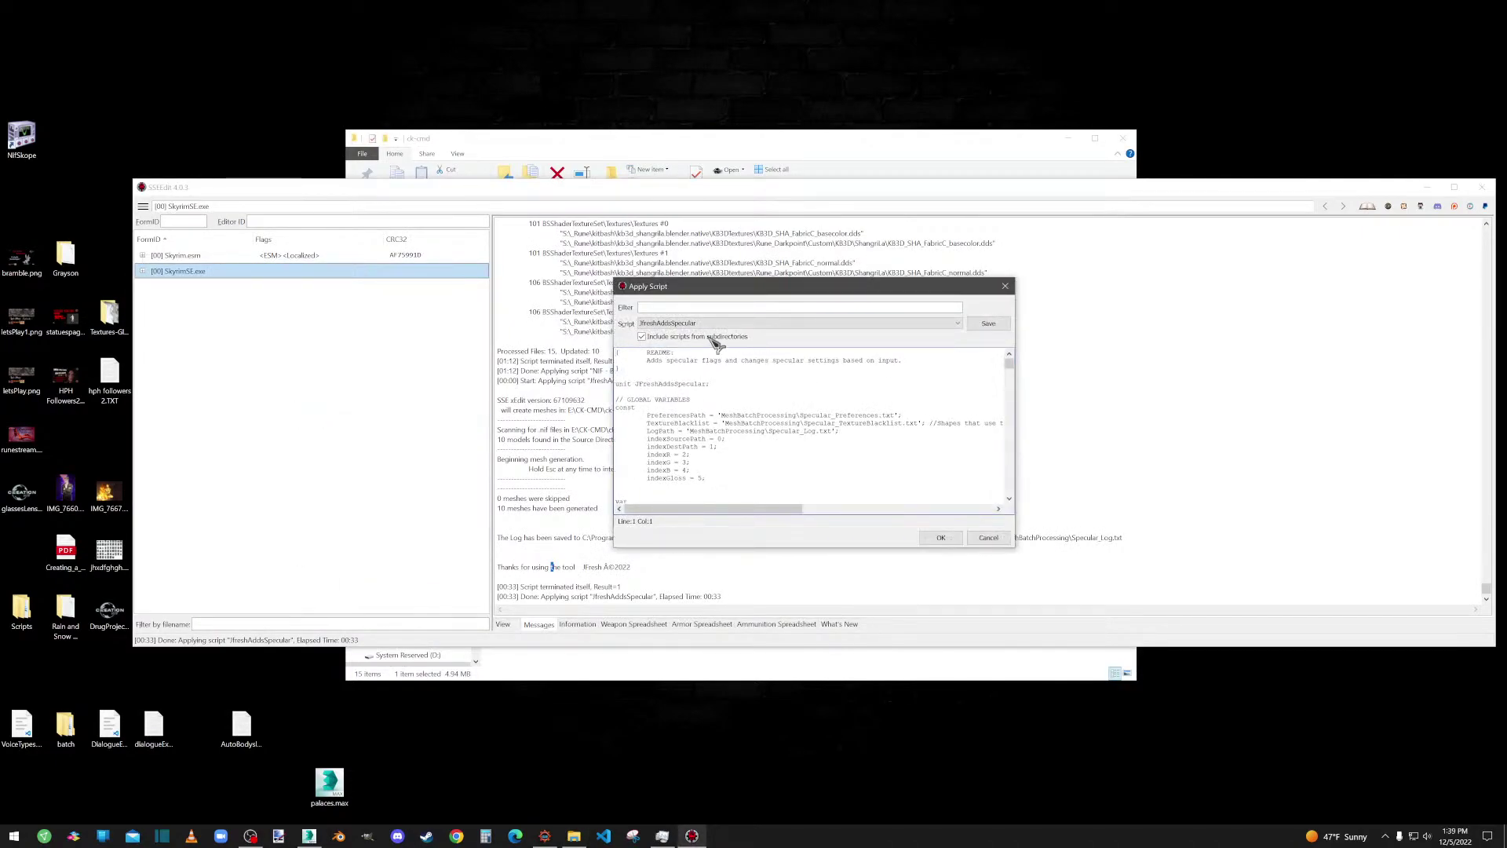
click(952, 539)
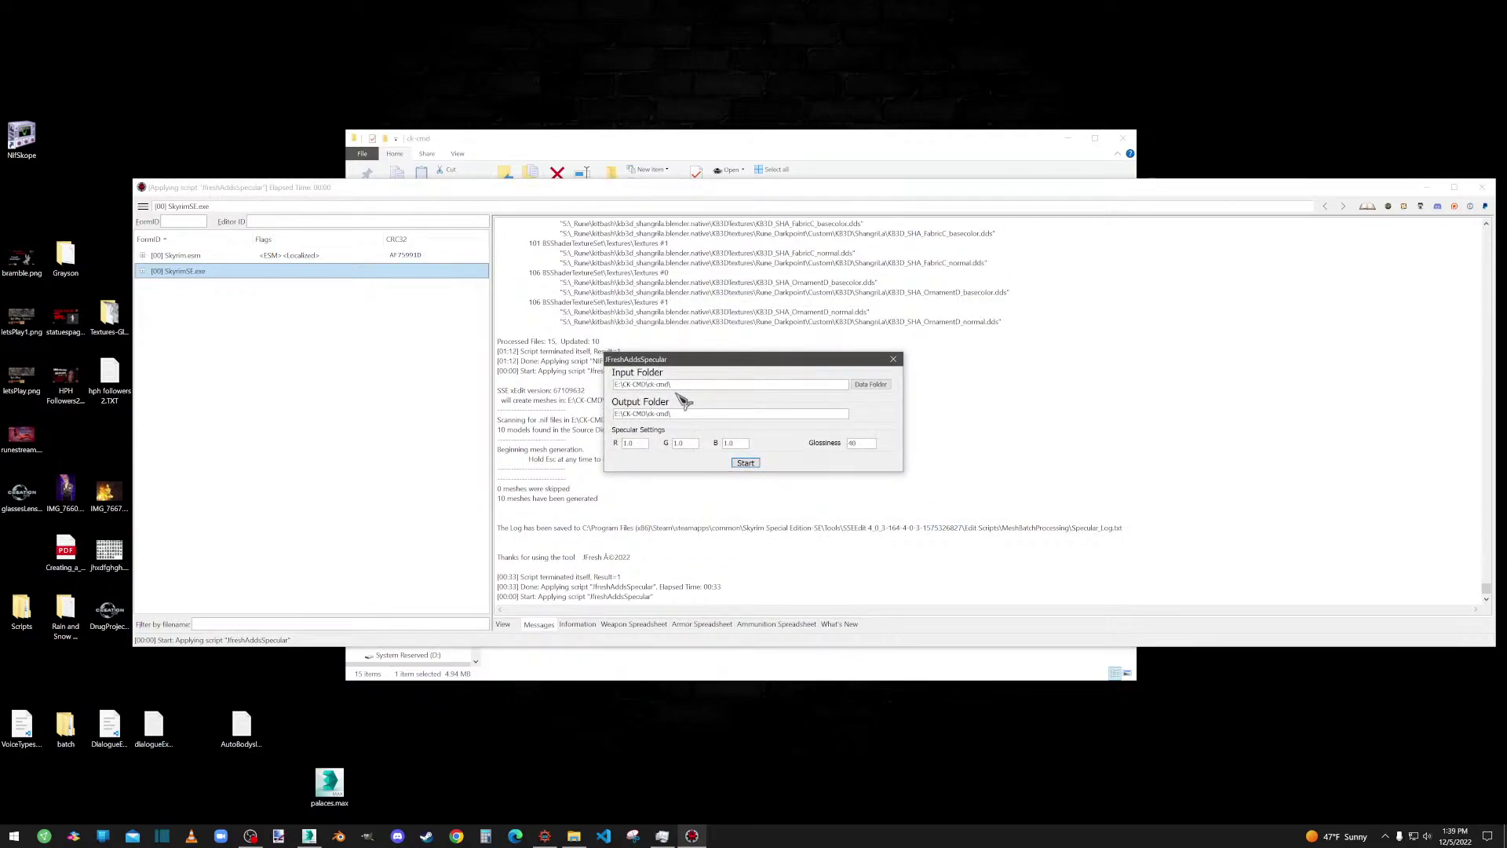
double_click(854, 442)
text(25)
click(751, 464)
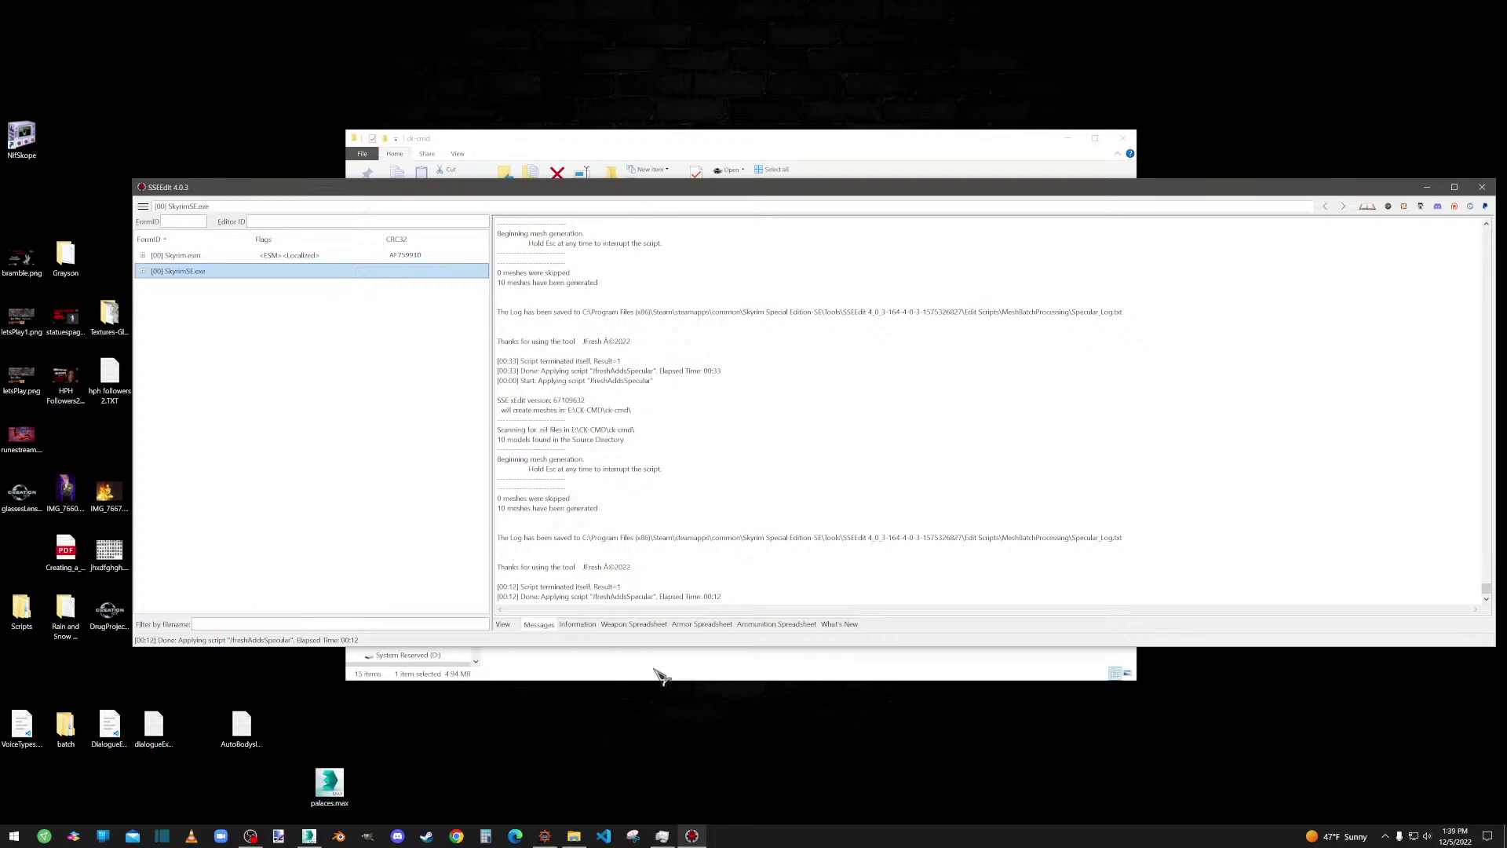
Reopen kb3d_shangrila-BldgMD_B.nif in NifSkope, examine the texture paths in the first shape's texture set and close it.
click(638, 145)
drag(578, 303, 45, 149)
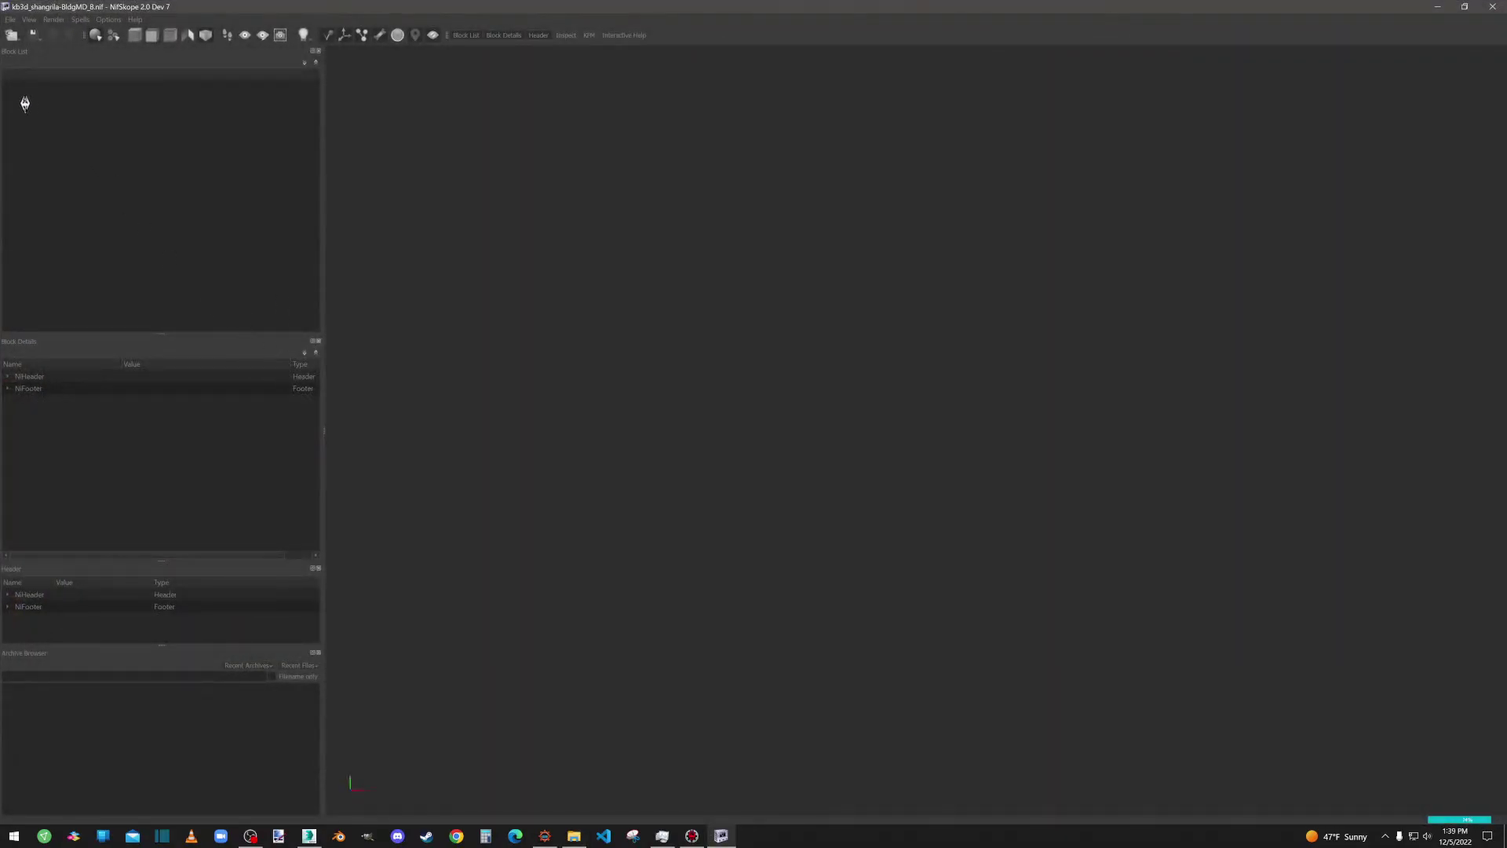
click(20, 99)
click(32, 111)
click(65, 124)
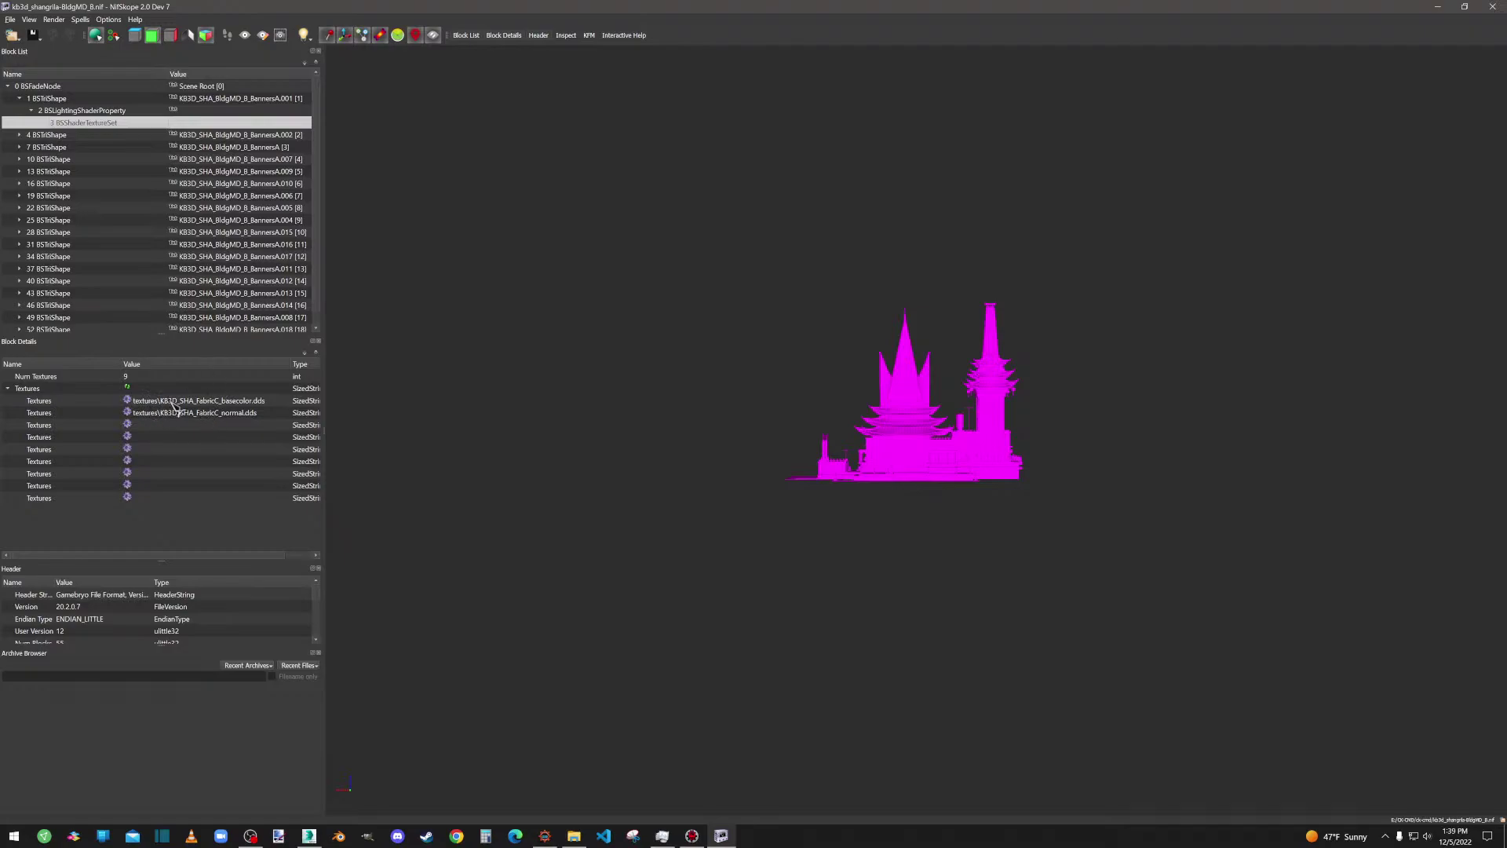
click(1492, 6)
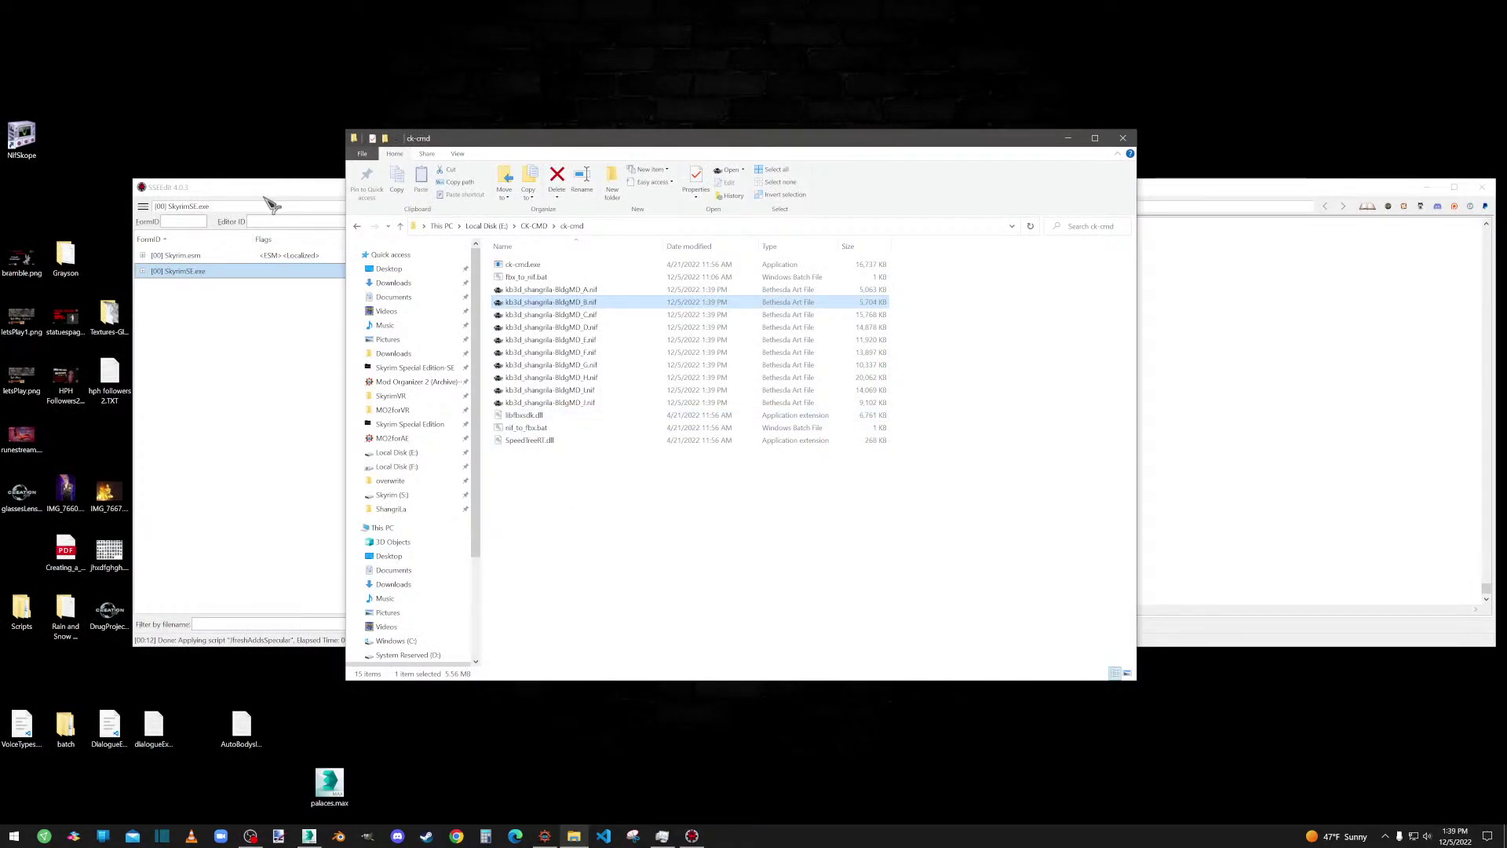
In File Explorer, browse from the overwrite folder to textures\Rune_Darkpoint\Custom\KB3D\ShangriLa.
click(1230, 209)
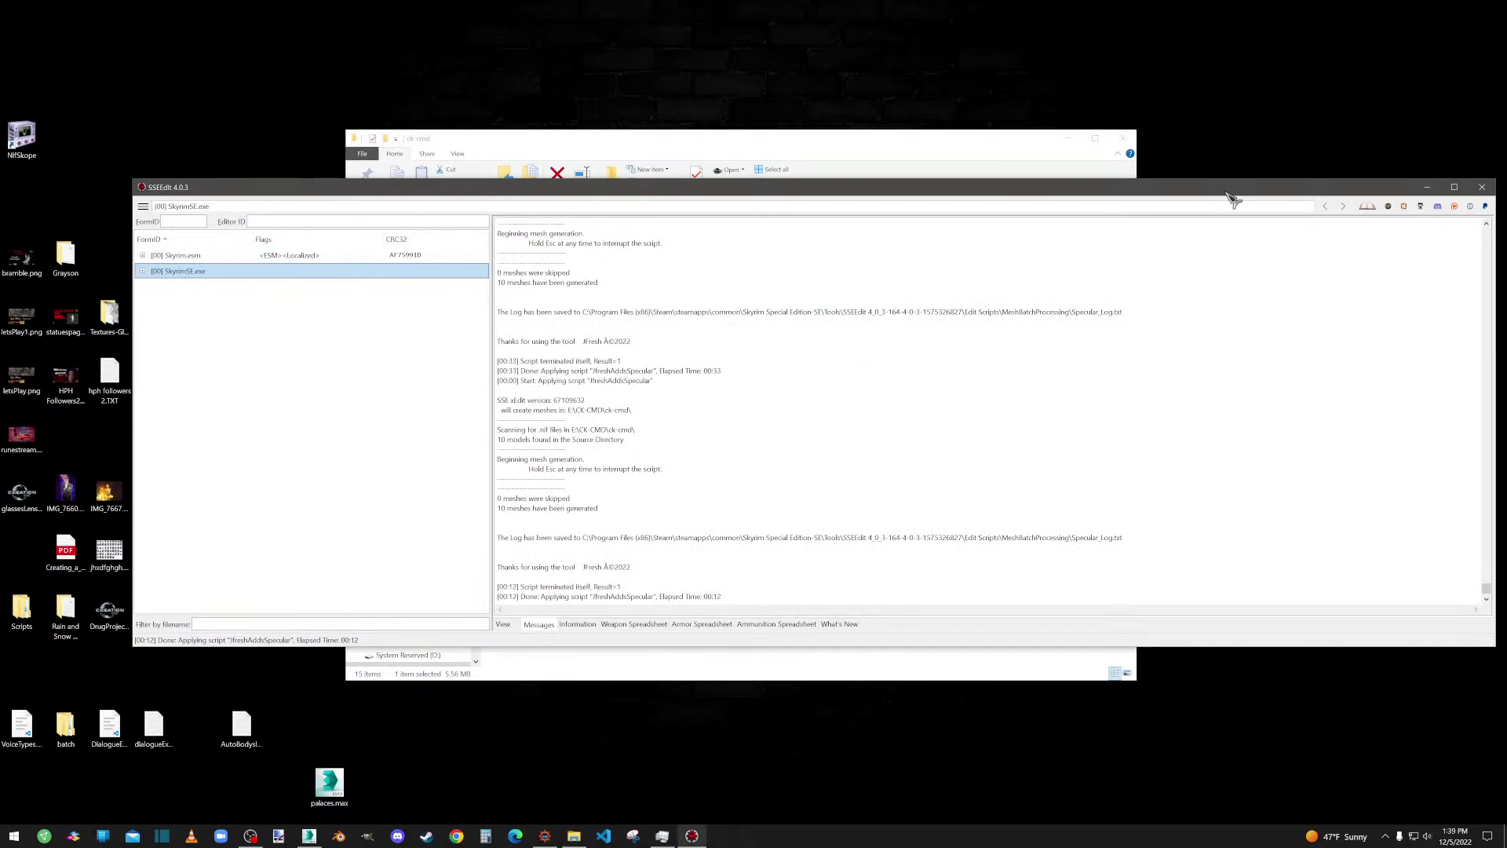
click(600, 145)
click(390, 481)
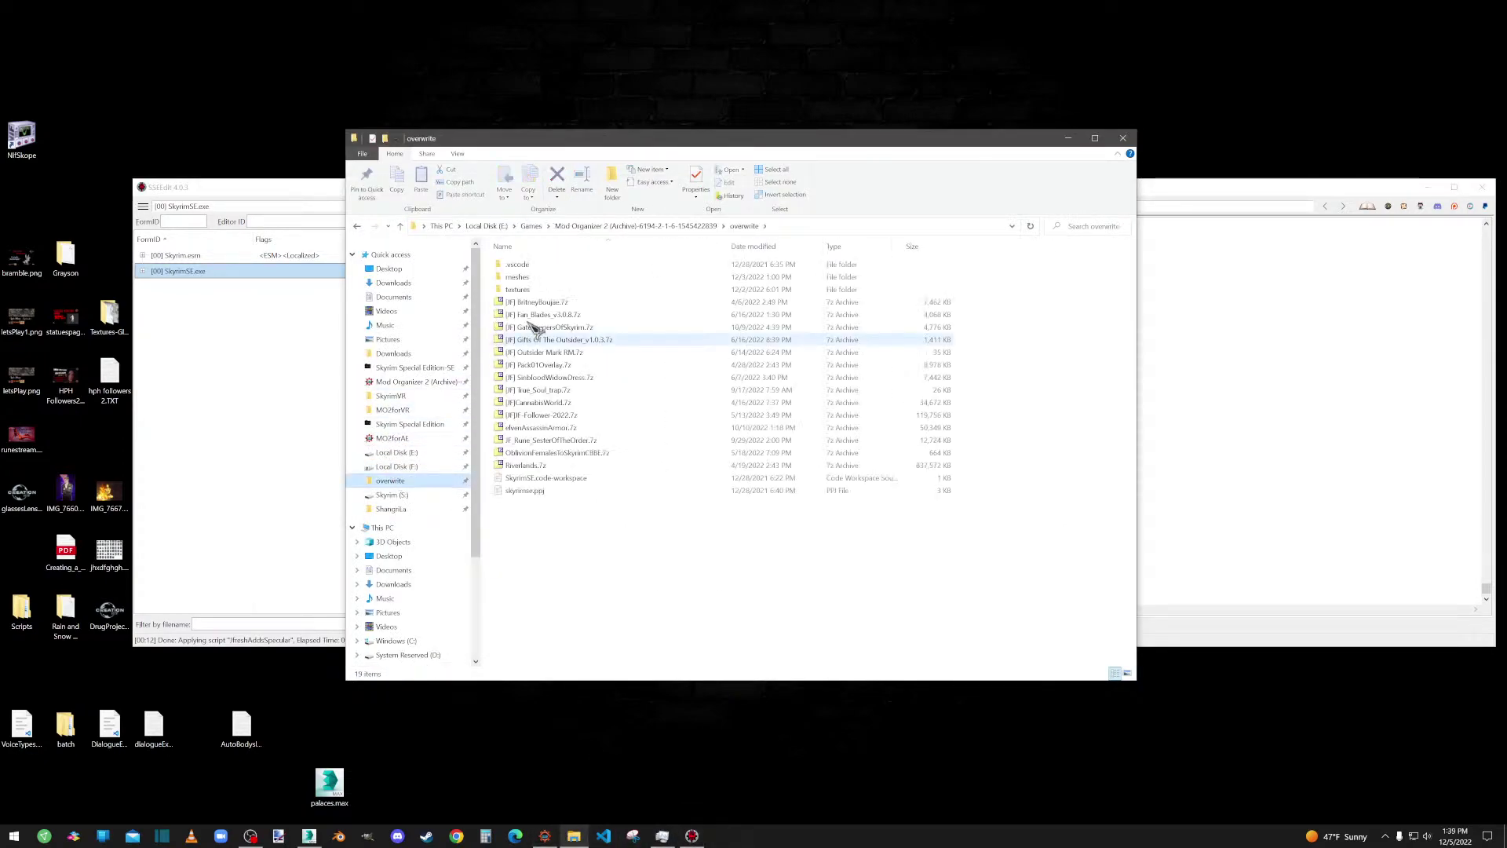
double_click(524, 336)
double_click(666, 289)
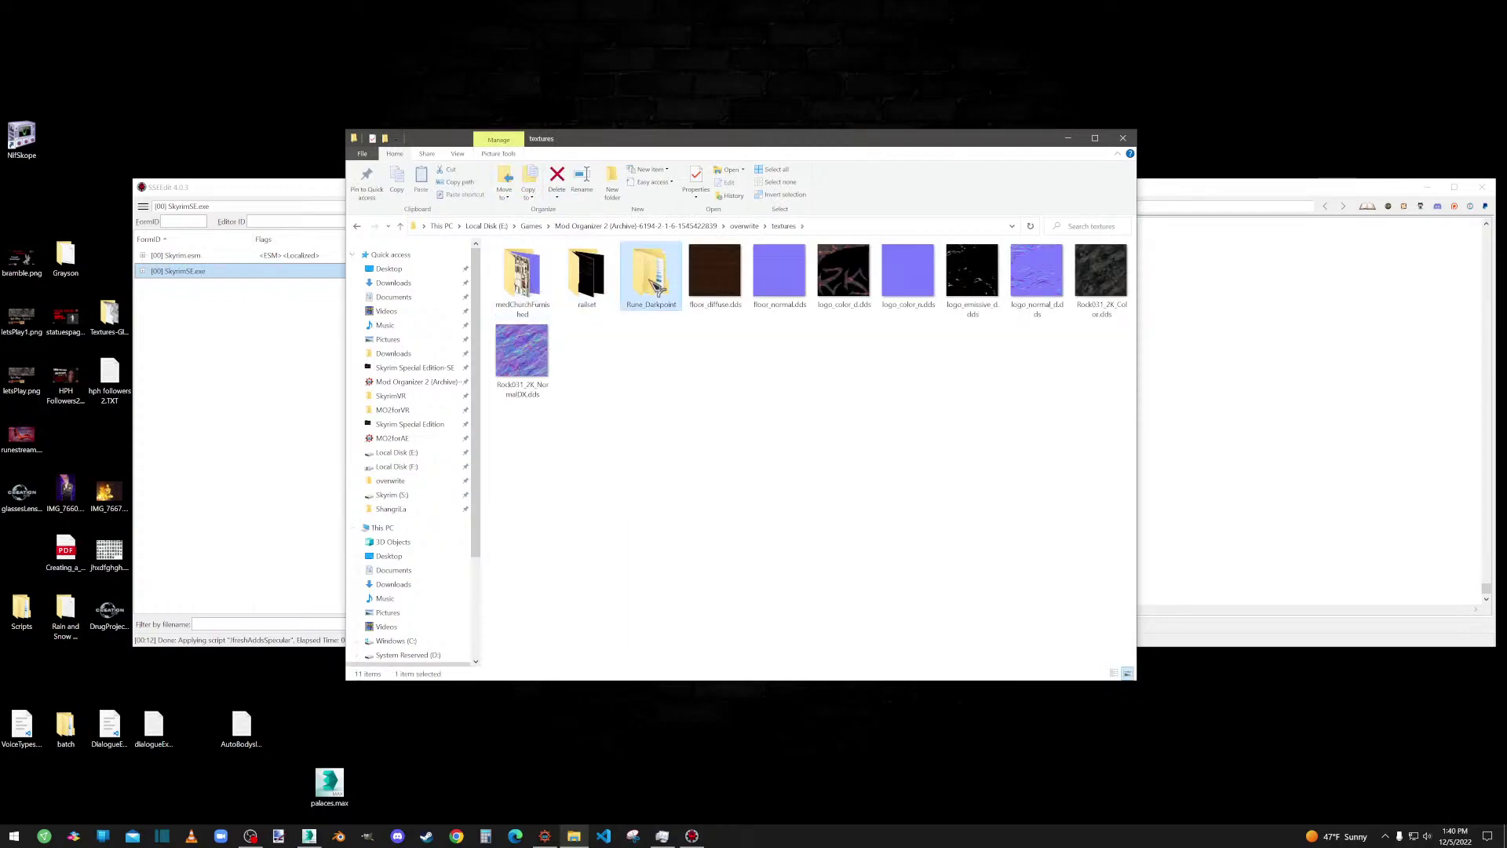
double_click(534, 276)
double_click(533, 263)
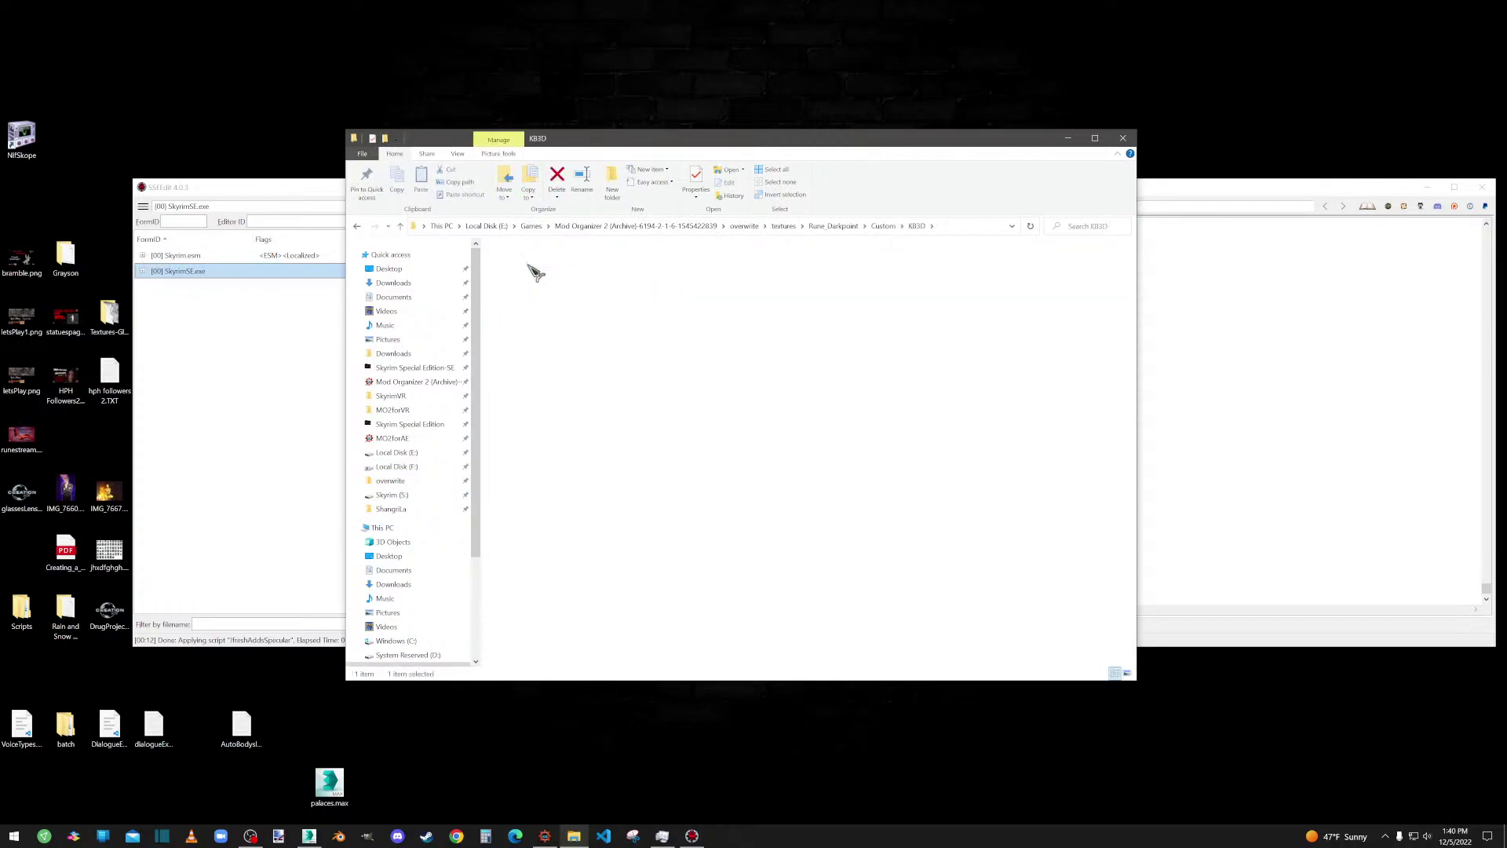
double_click(532, 262)
Add a trailing backslash to the ShangriLa folder path and select the part of it from textures onward.
click(852, 226)
click(832, 226)
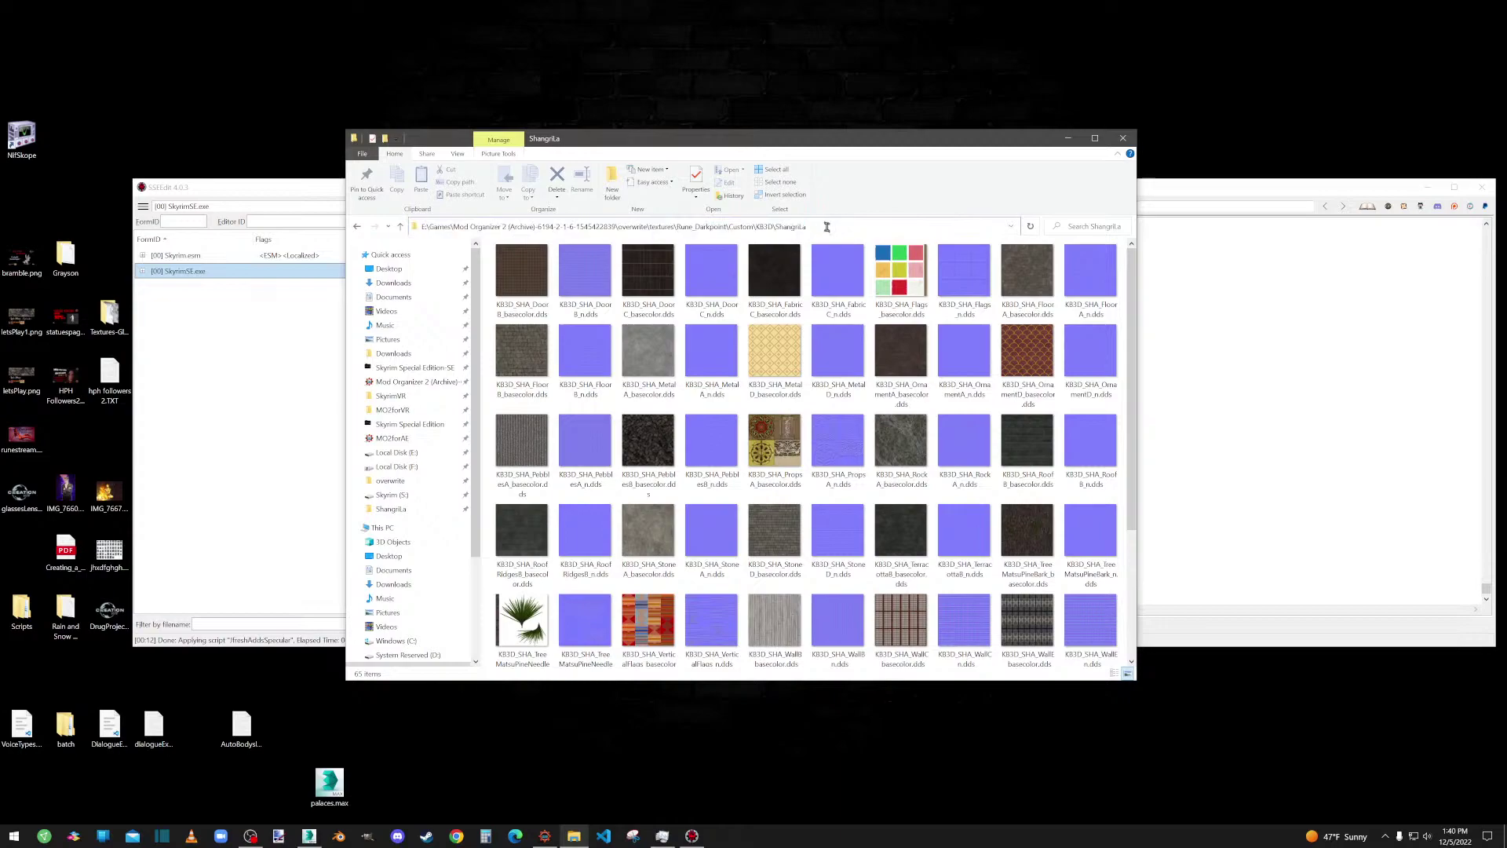
text(\)
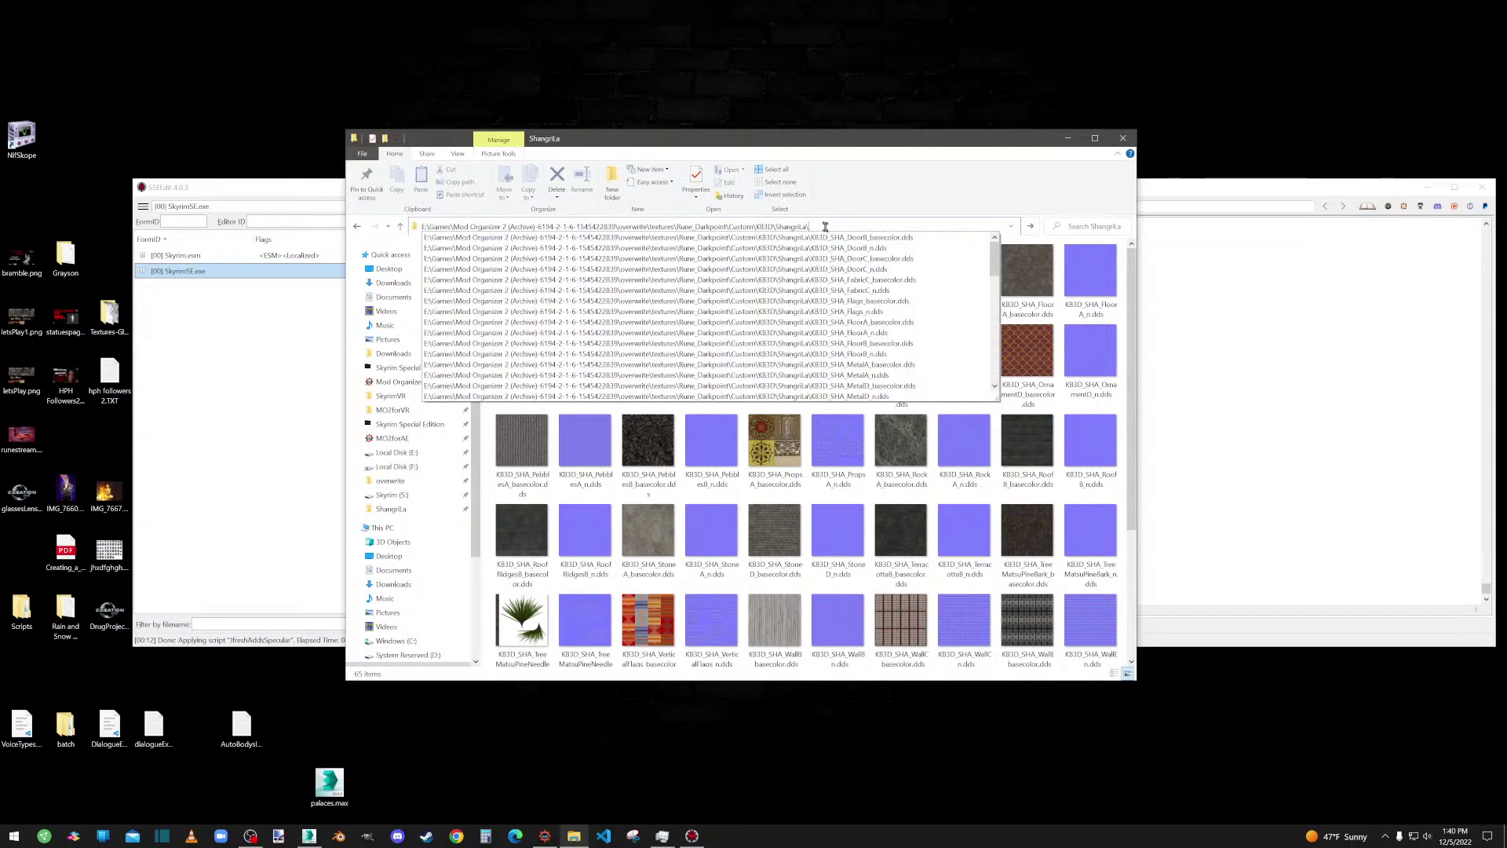
drag(798, 226, 648, 226)
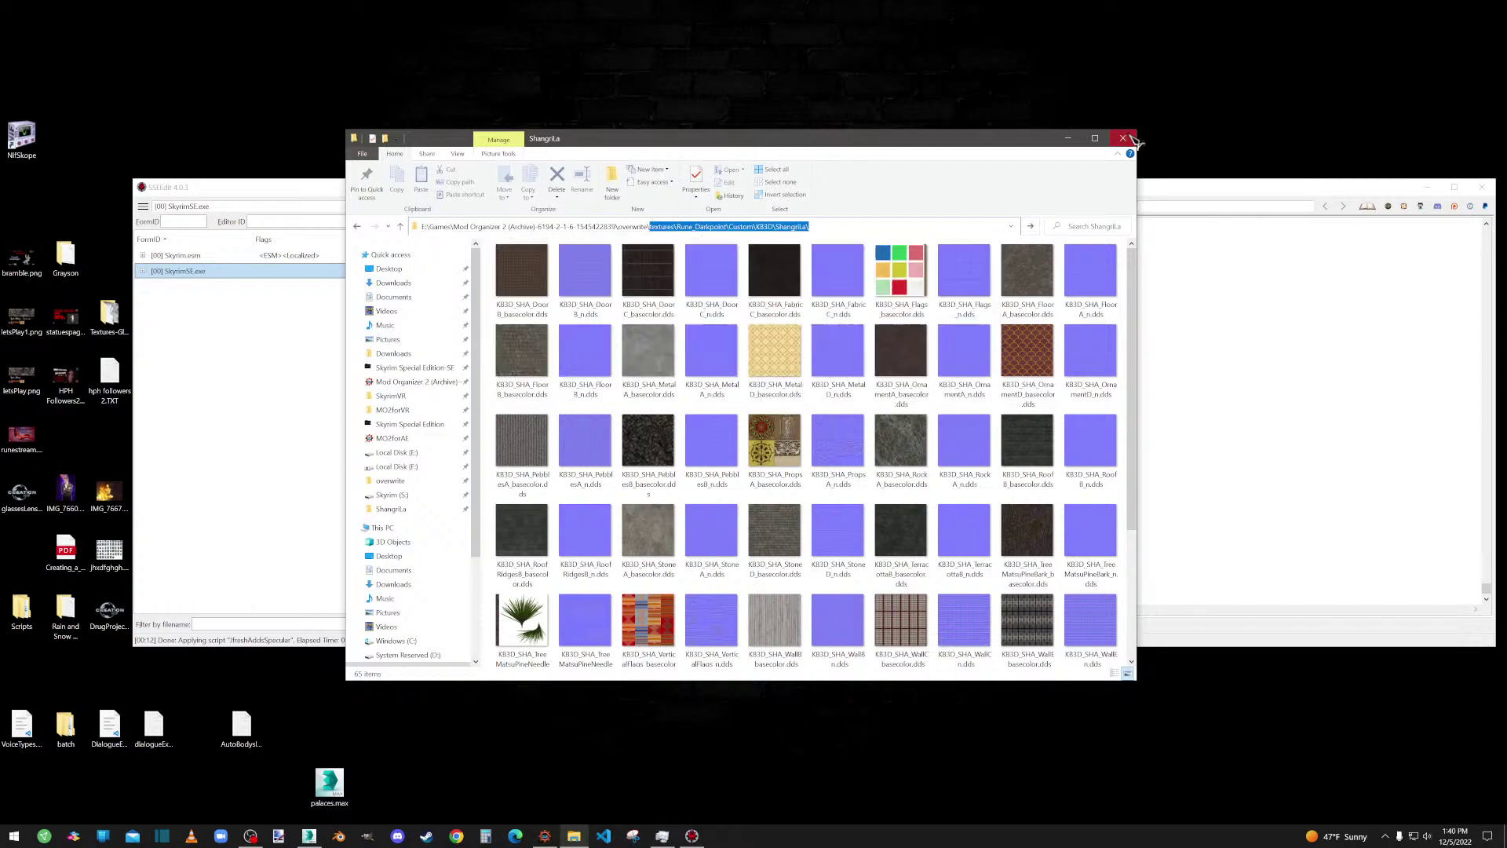
Close File Explorer and start the NIF - Batch textures replacement script in SSEEdit.
click(1130, 140)
right_click(331, 295)
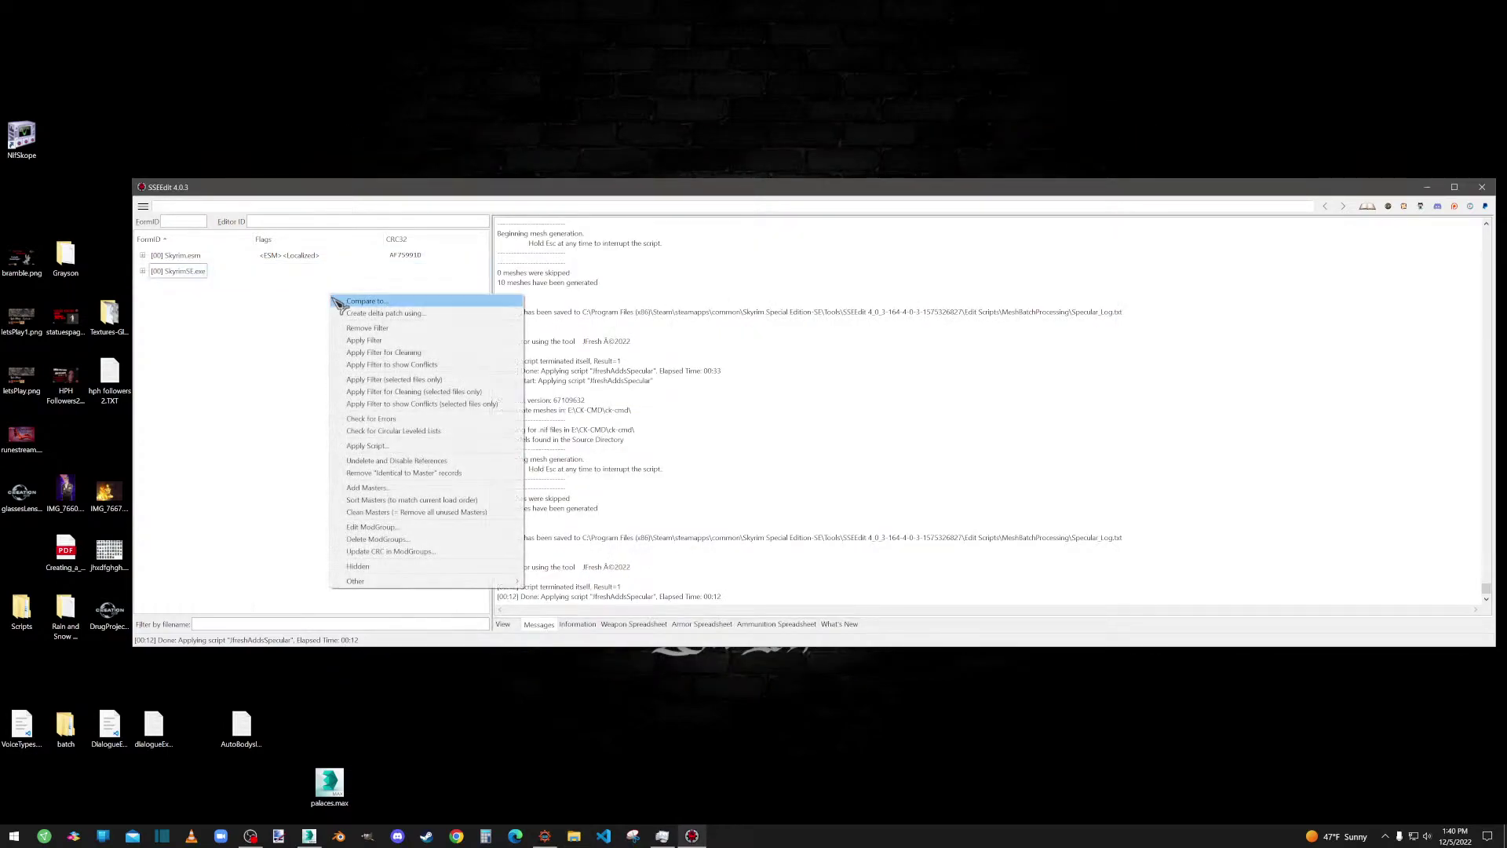
click(367, 446)
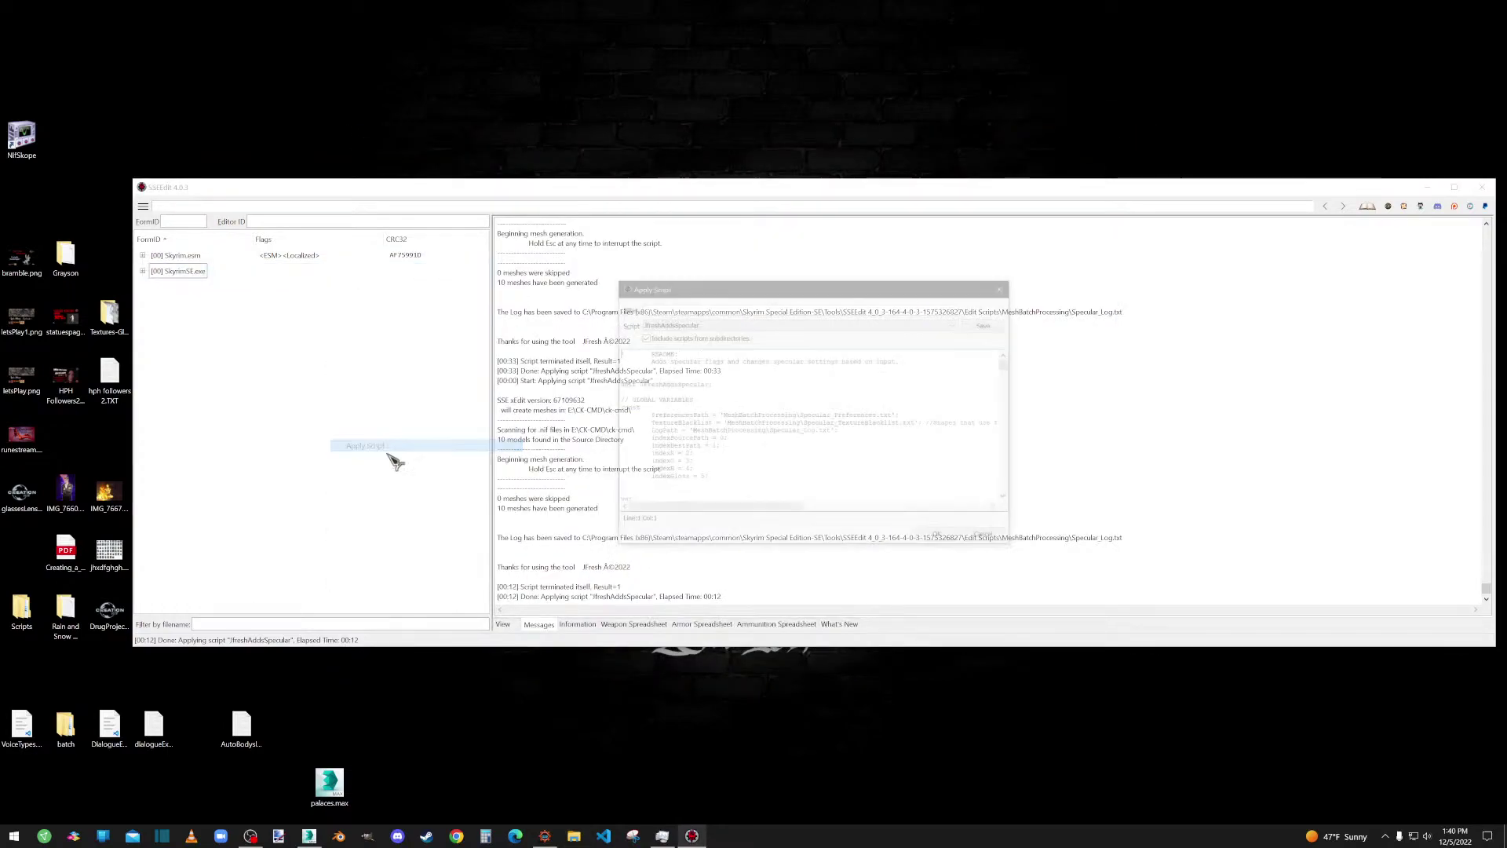
click(691, 325)
scroll(691, 334, down, 6)
click(694, 344)
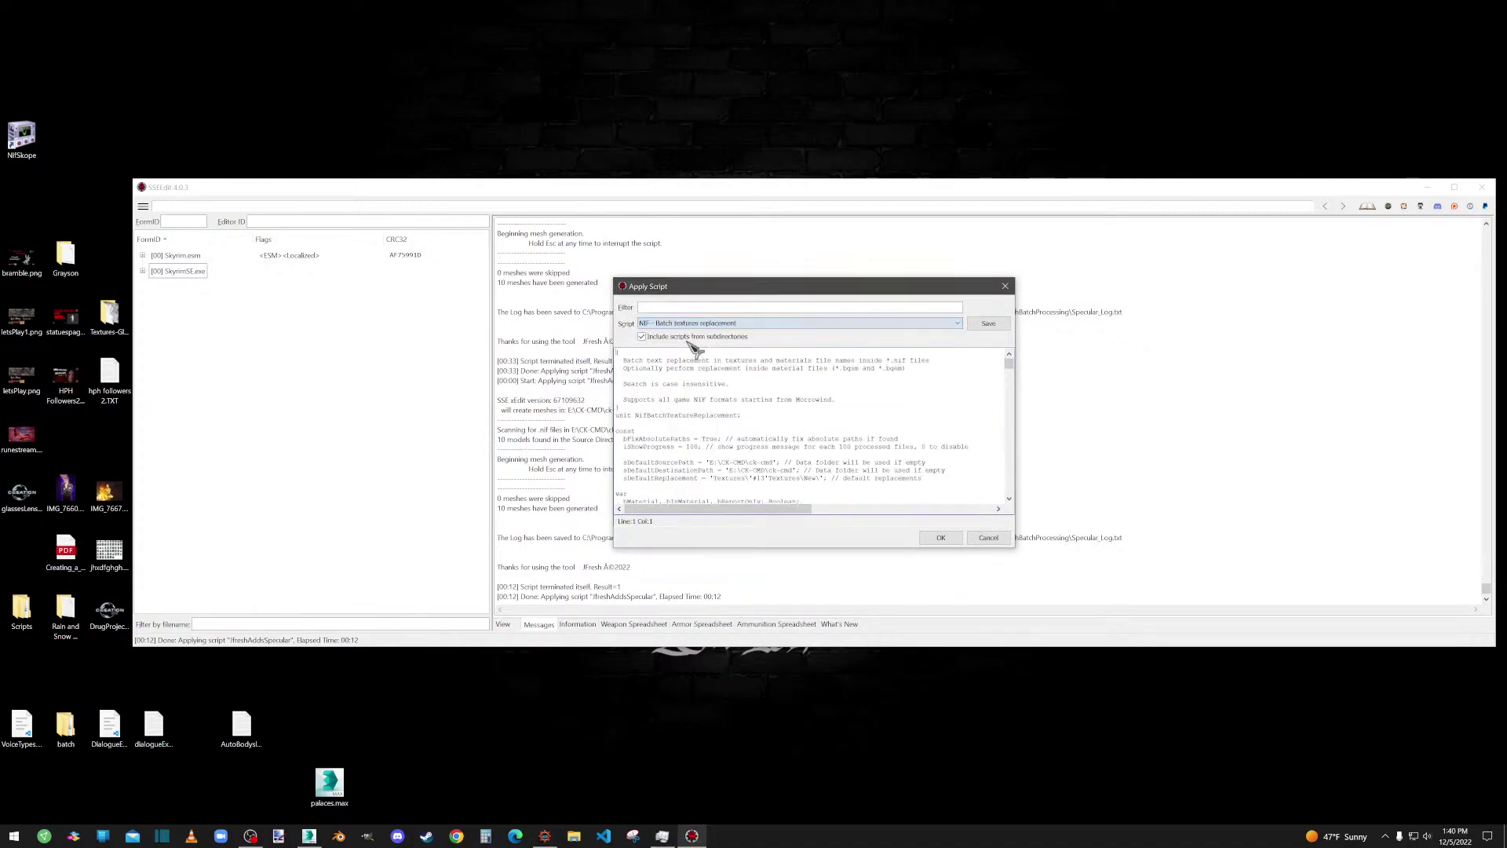
click(941, 537)
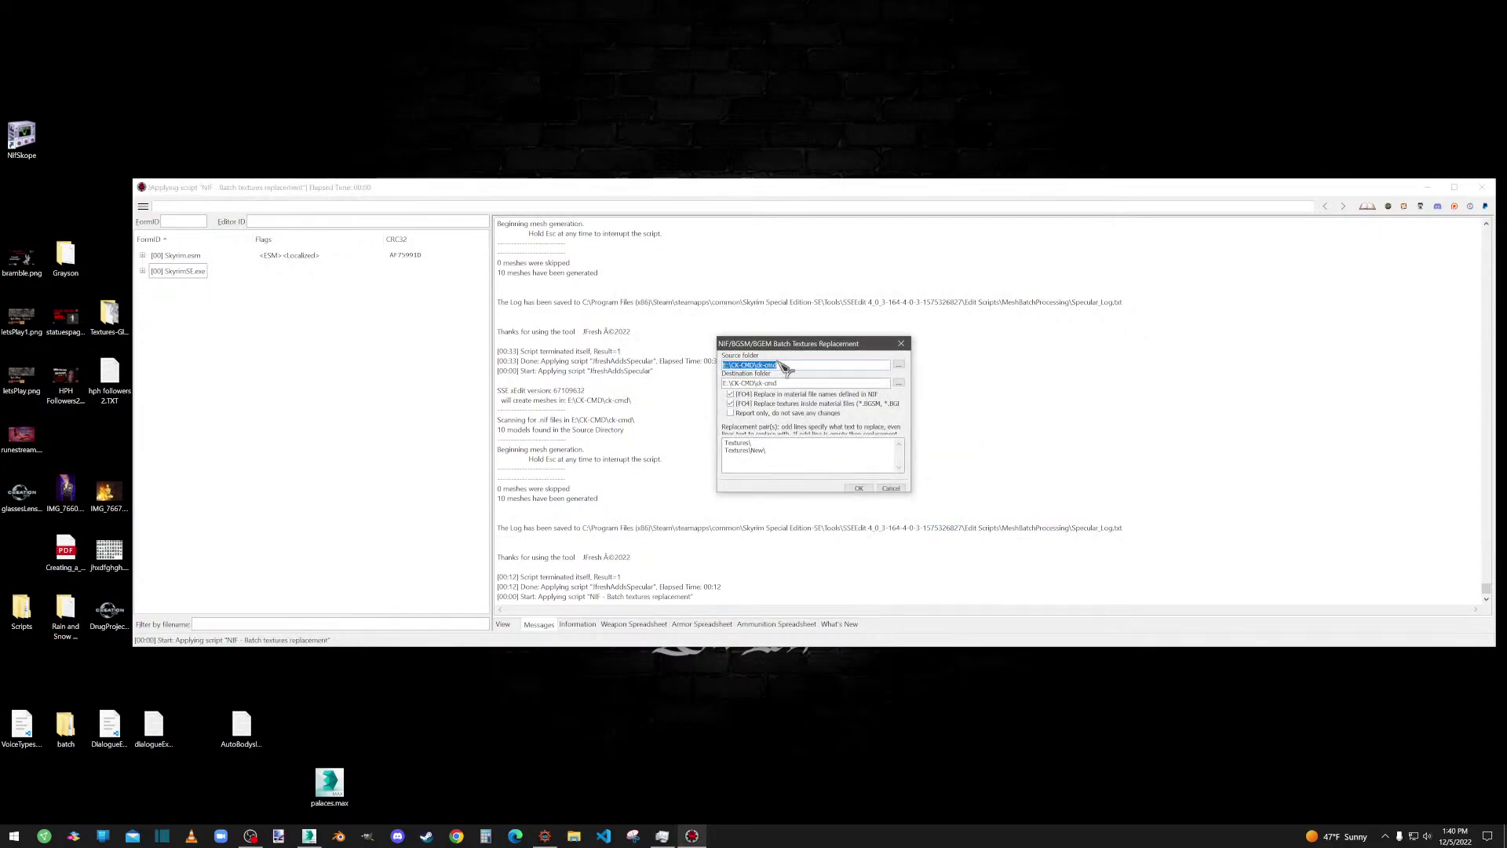
Run the batch replacement on the ck-cmd folder, replacing Textures\ with textures\Rune_Darkpoint\Custom\KB3D\ShangriLa\.
drag(772, 451, 722, 452)
text(textures\Rune_Darkpoint\Custom\KB3D\ShangriLa\)
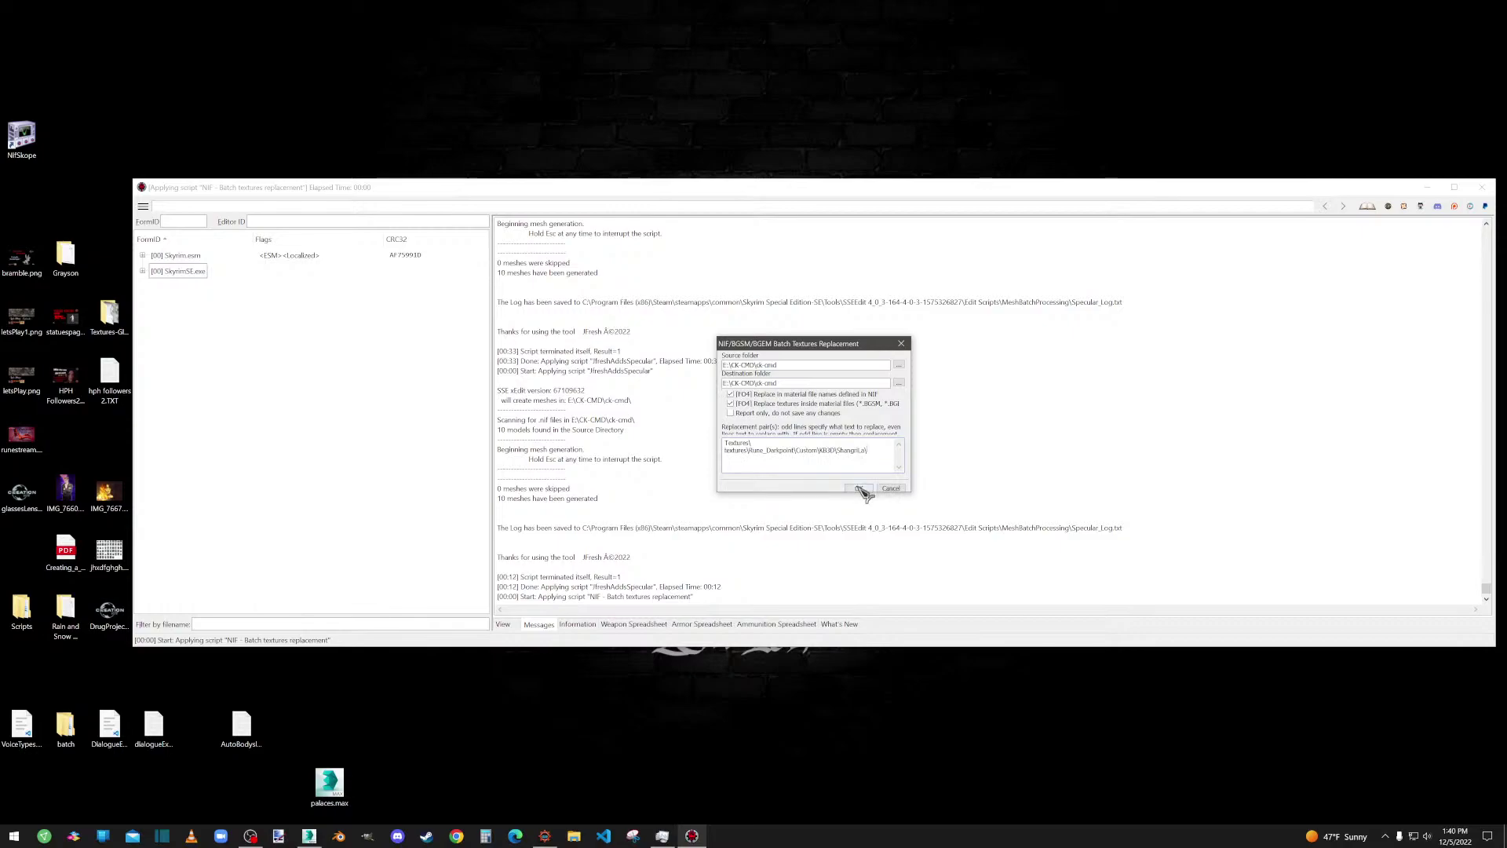
click(862, 489)
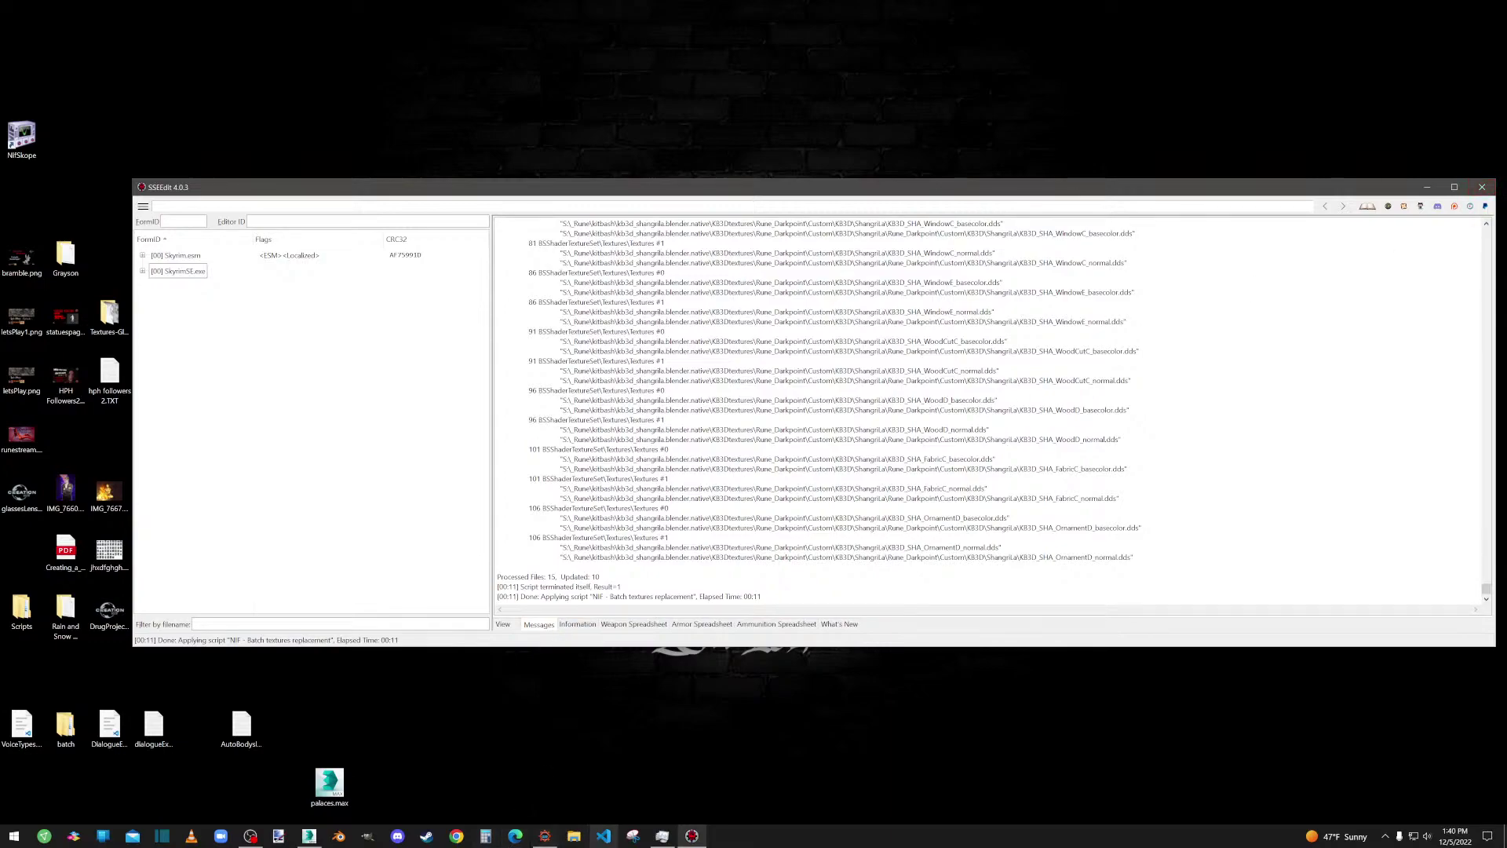
Browse to the ck-cmd folder on Local Disk (E:) and open kb3d_shangrila-BldgMD_B.nif in NifSkope.
click(574, 836)
click(416, 452)
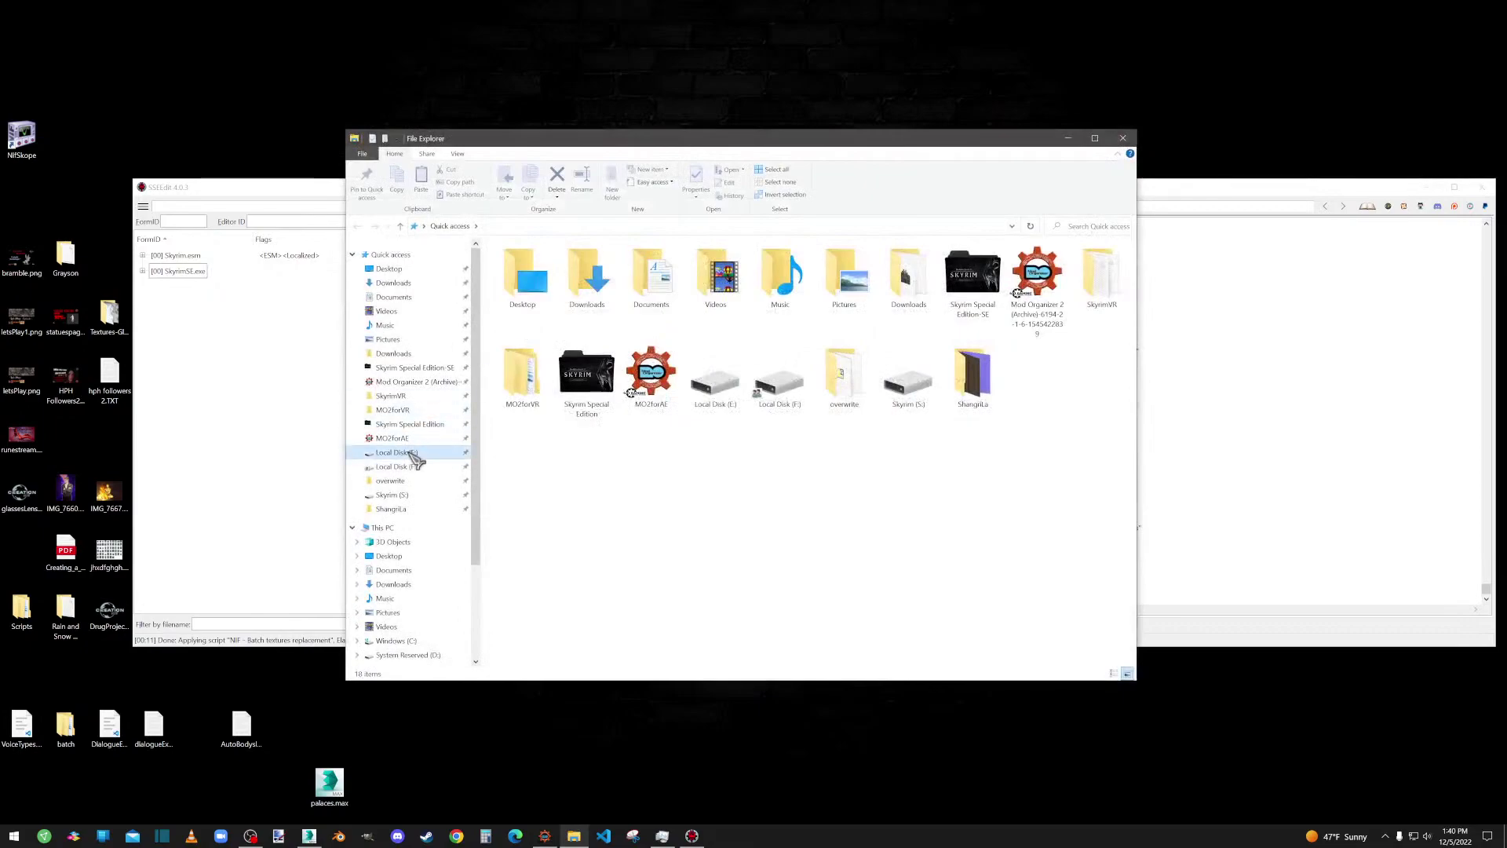
double_click(520, 265)
double_click(528, 264)
drag(541, 302, 45, 143)
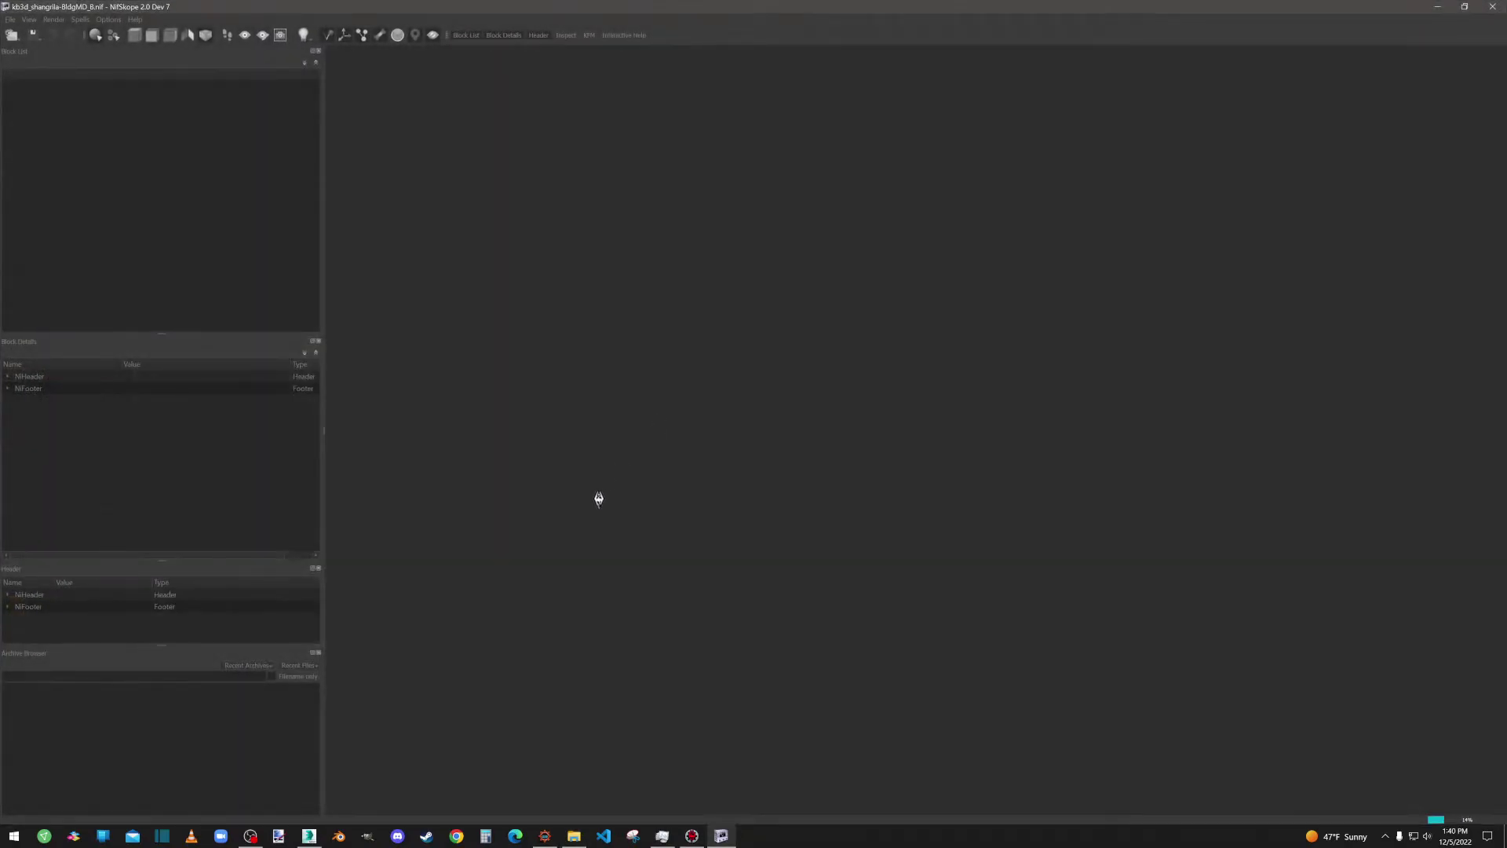
drag(917, 494, 811, 496)
scroll(938, 455, up, 2)
scroll(942, 463, up, 2)
drag(942, 463, 900, 458)
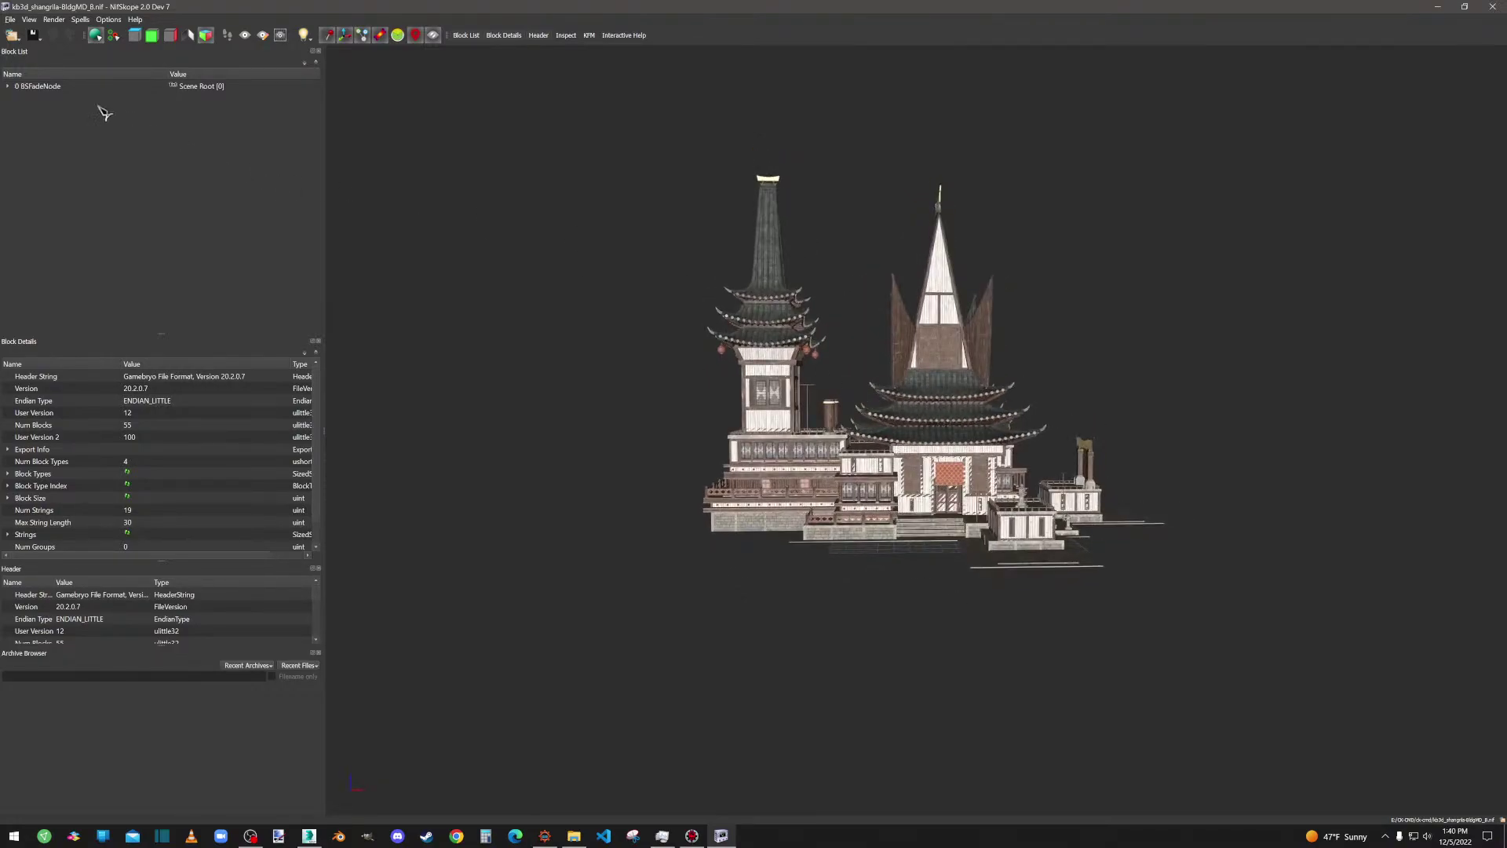
Examine the first BSTriShape's lighting shader settings, including glossiness and specular values, and inspect the building's textures up close.
click(8, 87)
click(20, 98)
click(47, 110)
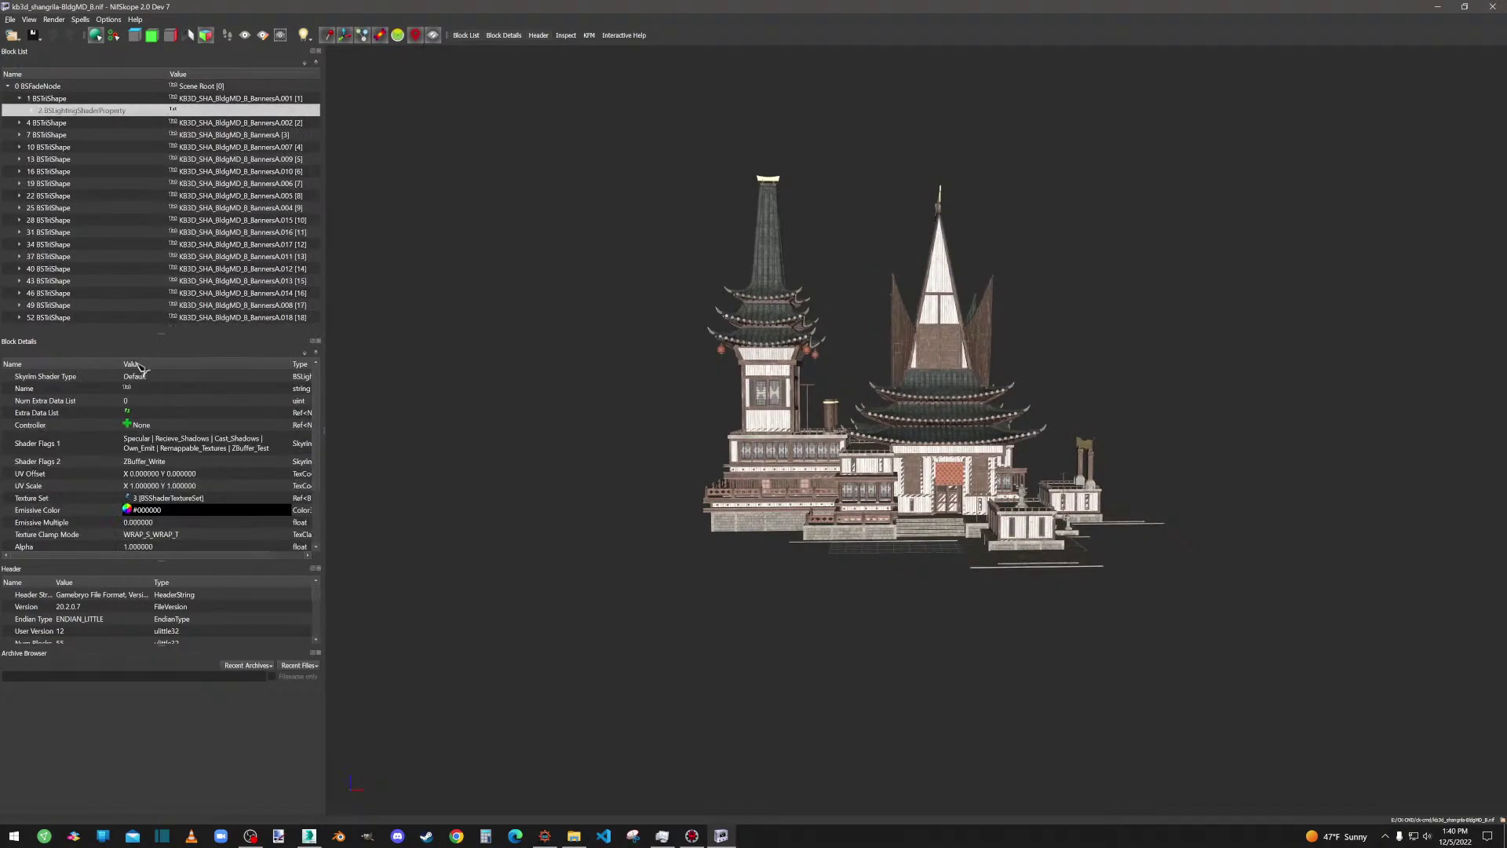
scroll(196, 495, down, 2)
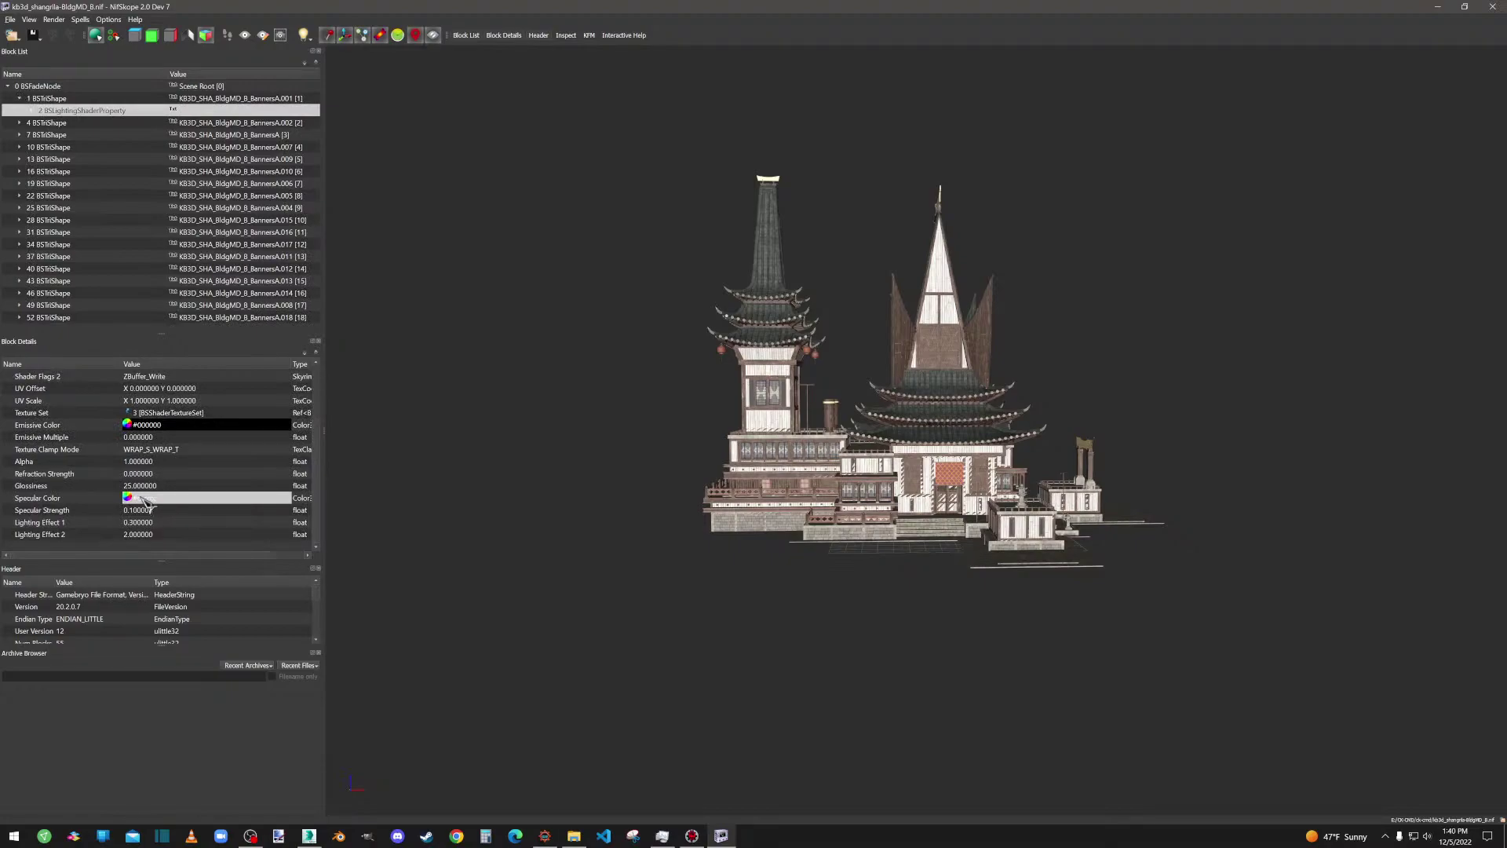
scroll(173, 463, up, 2)
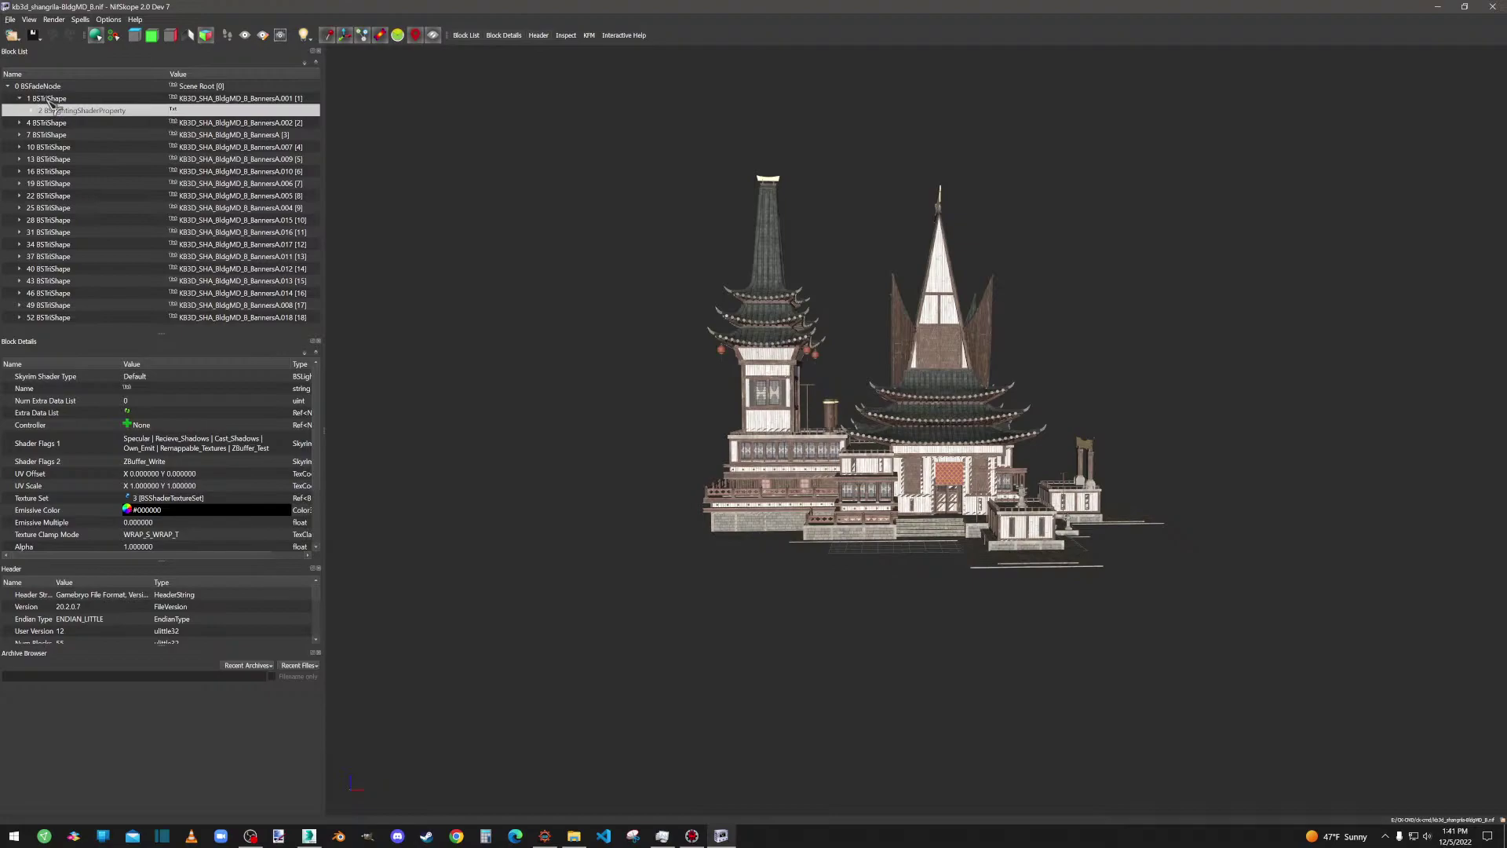
click(20, 99)
click(46, 99)
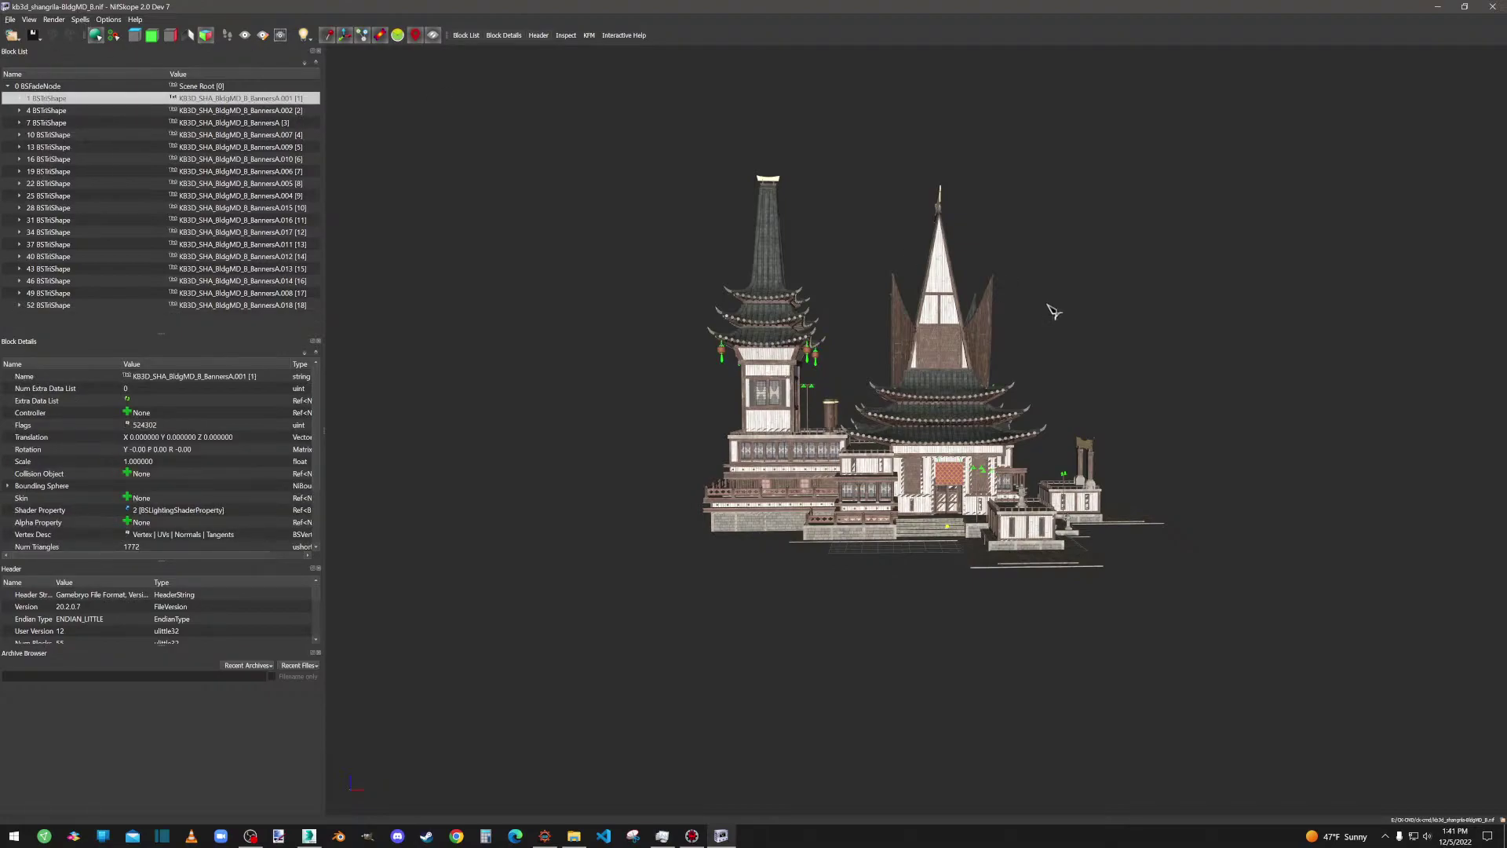
scroll(958, 373, up, 5)
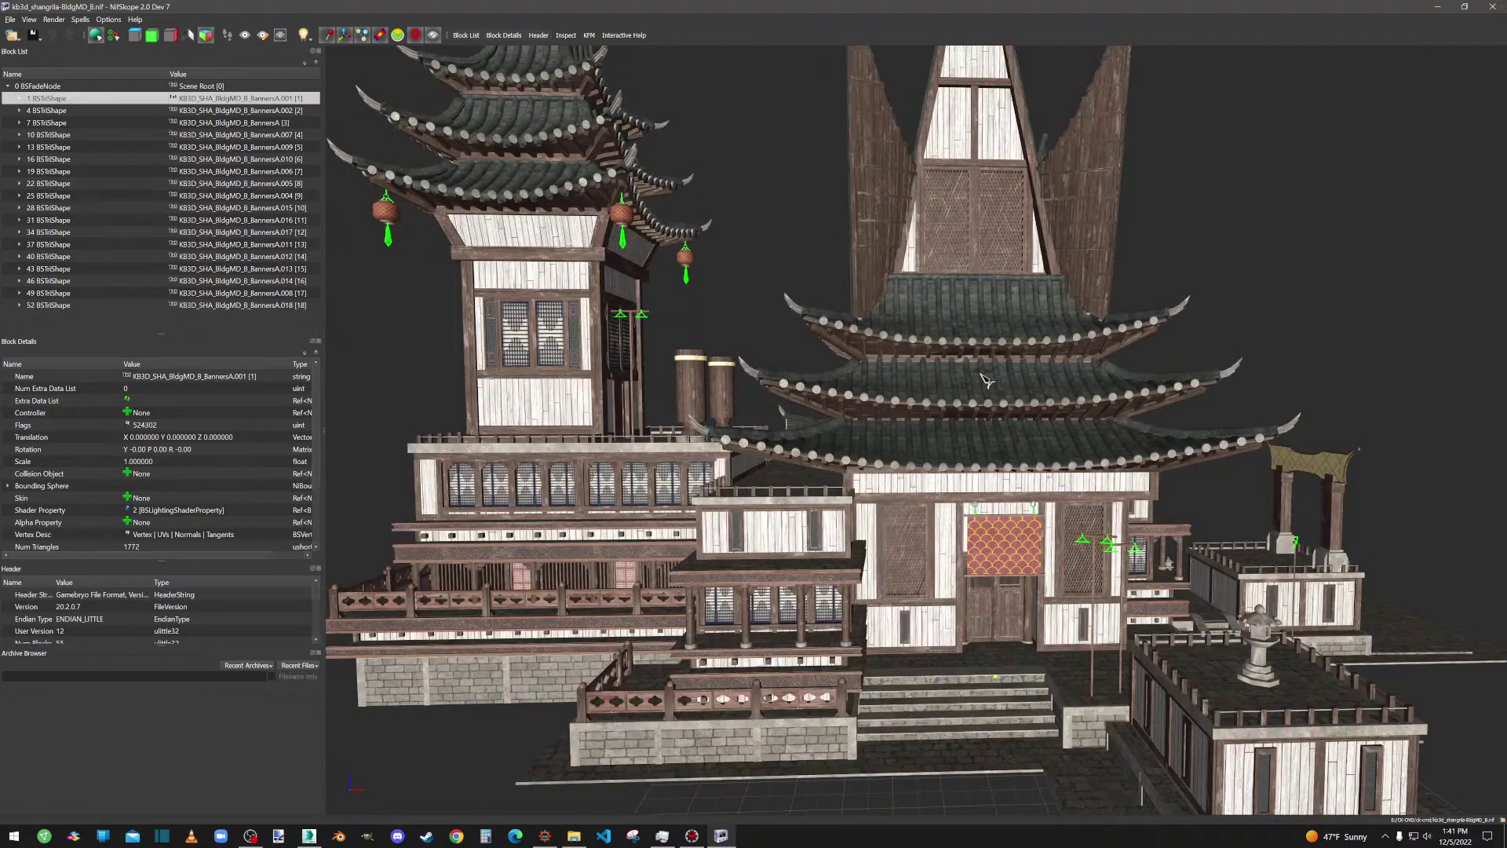
scroll(981, 384, up, 5)
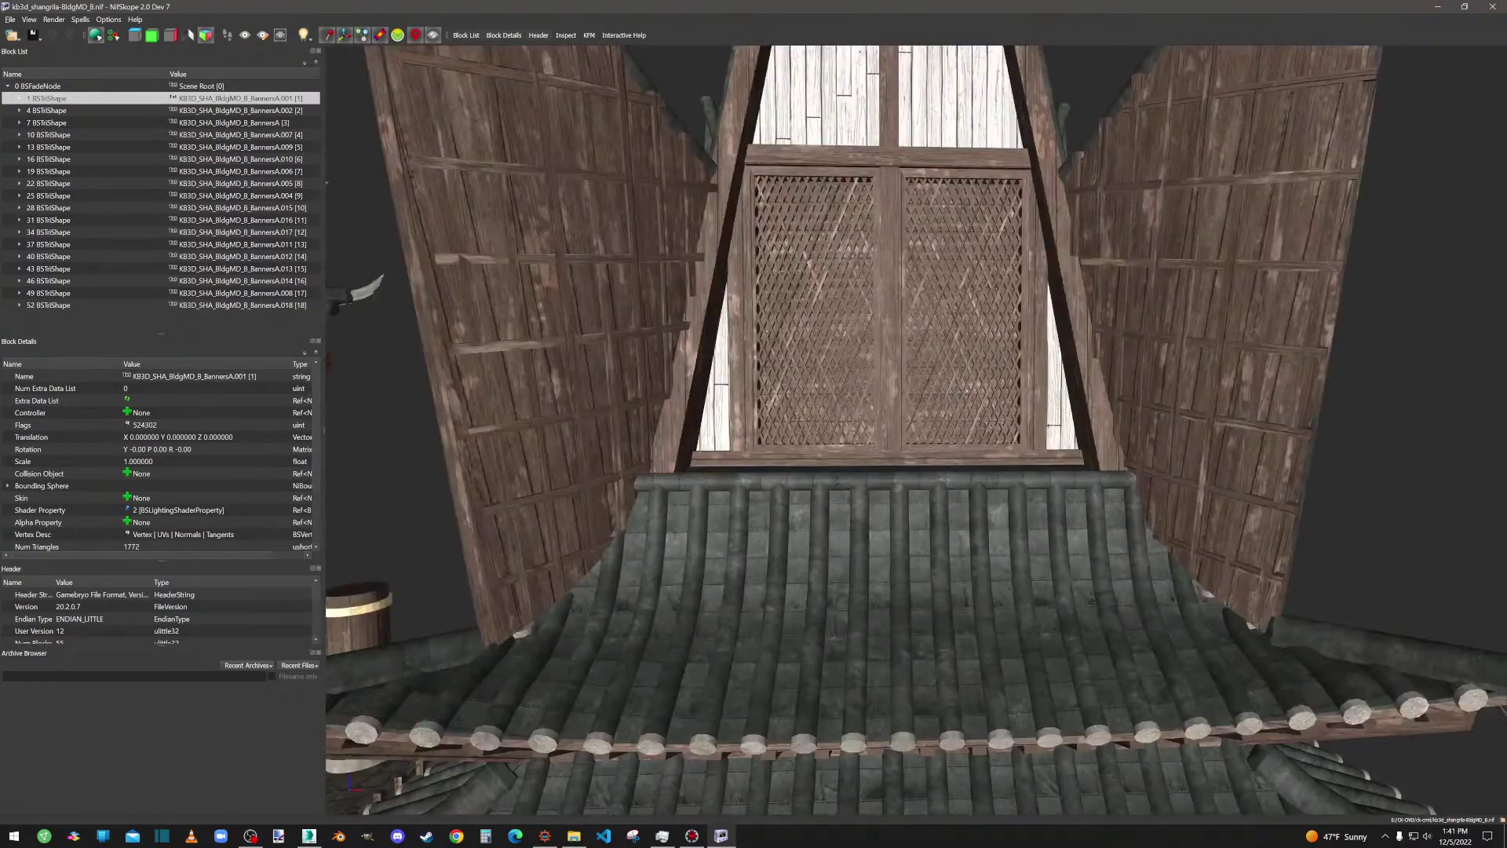
Run a batch spell on the entire building model.
click(80, 19)
mouse_move(106, 70)
click(160, 98)
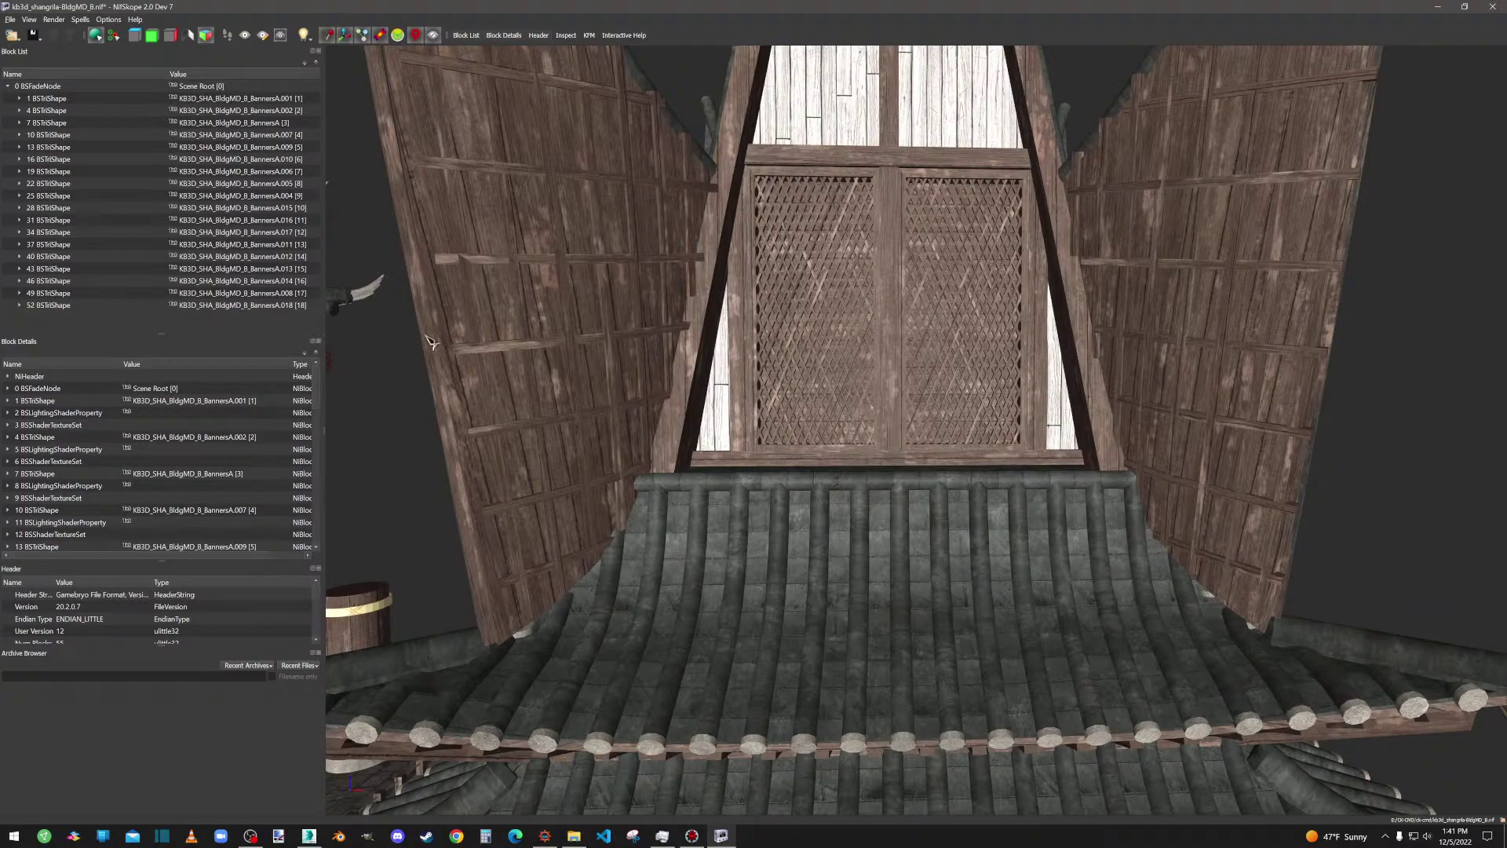
Update the bounds of every BSTriShape individually, from block 1 through block 52.
click(57, 101)
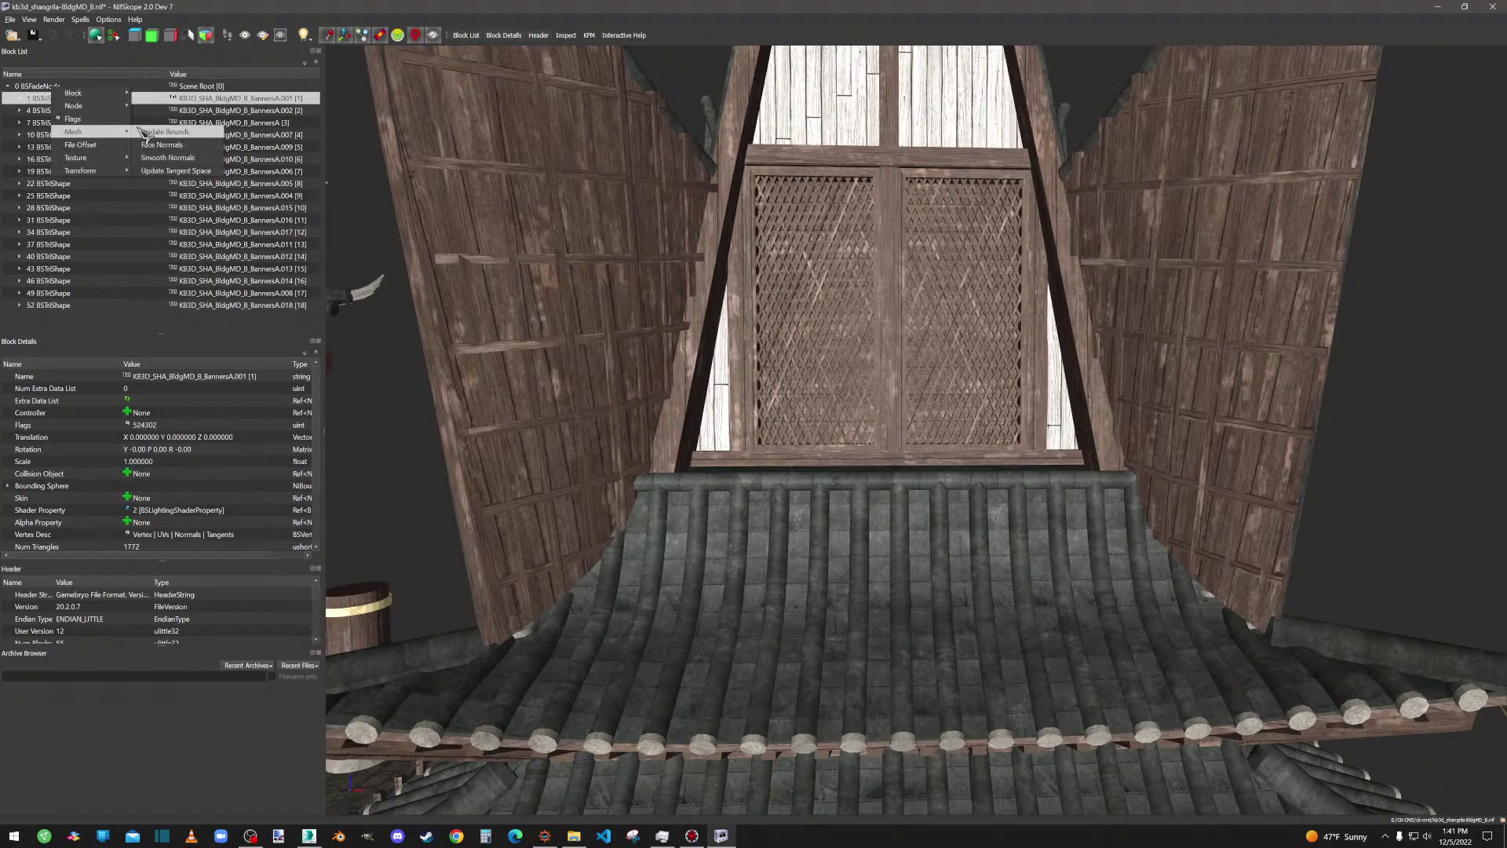
click(98, 110)
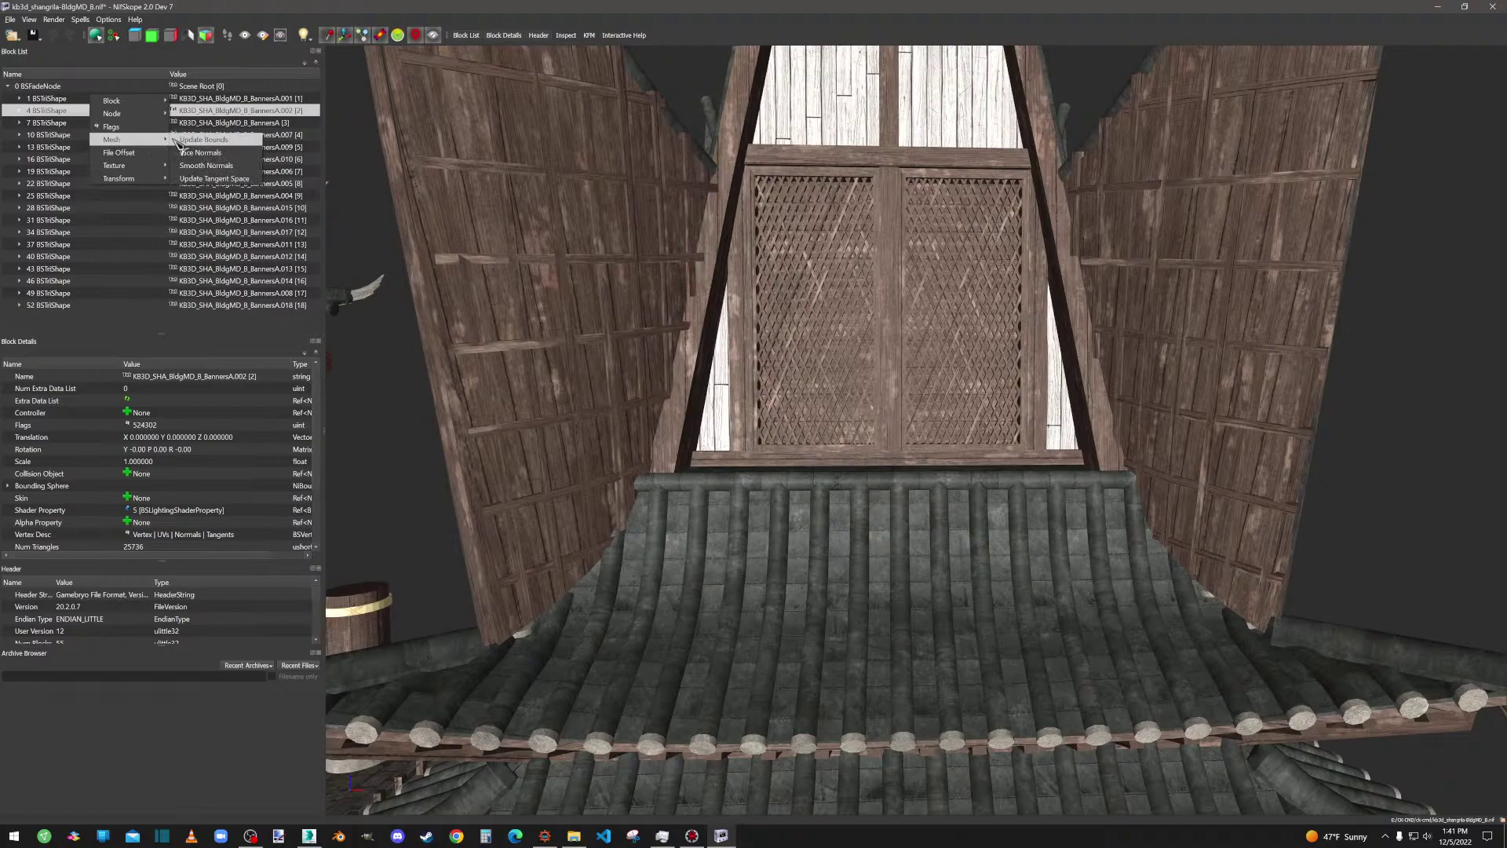
right_click(112, 130)
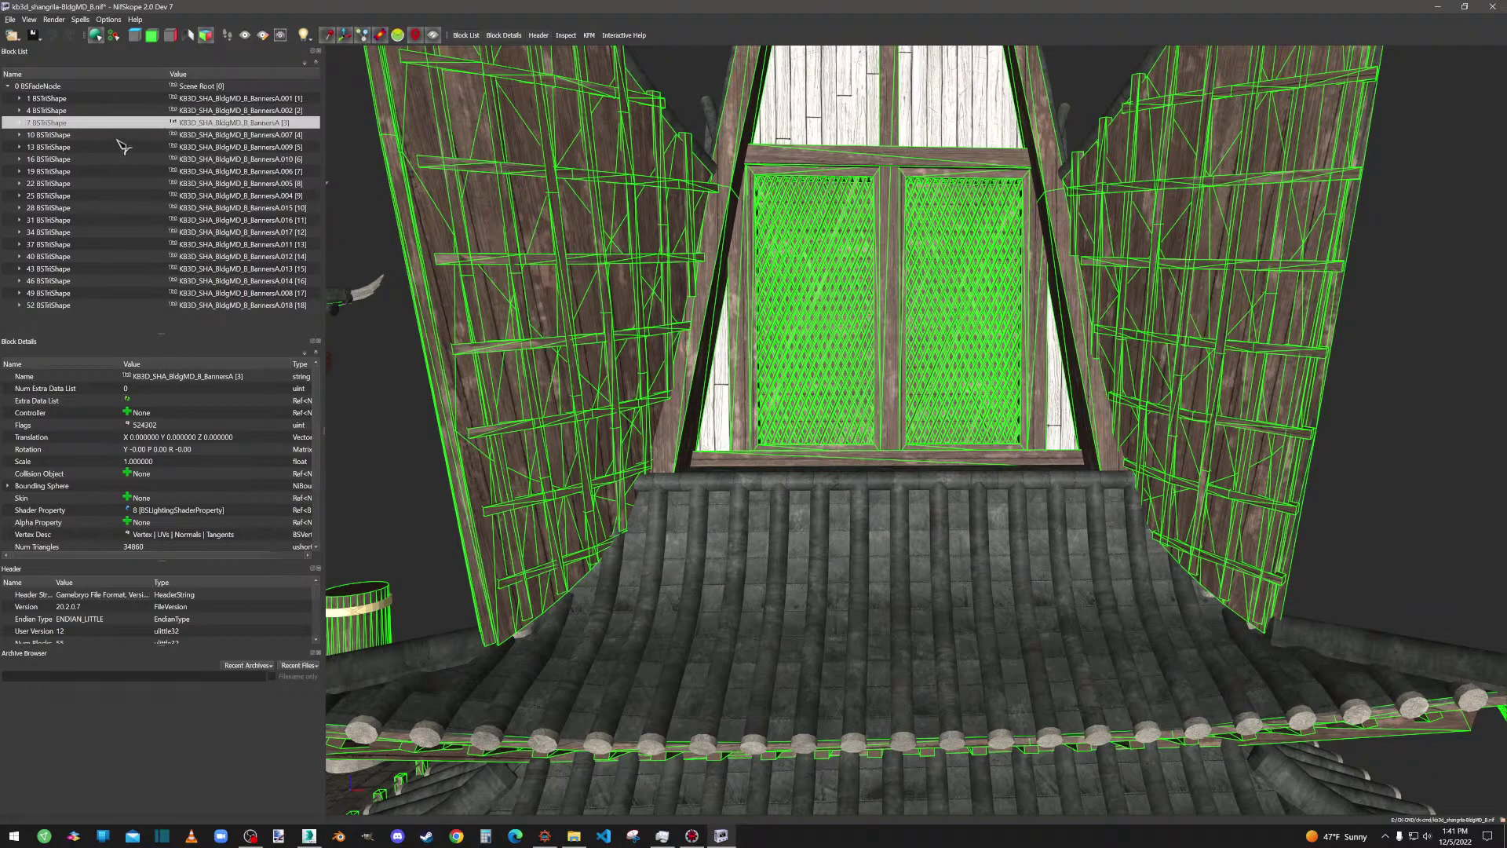
mouse_move(147, 173)
click(201, 171)
right_click(132, 148)
click(229, 183)
right_click(141, 160)
click(236, 196)
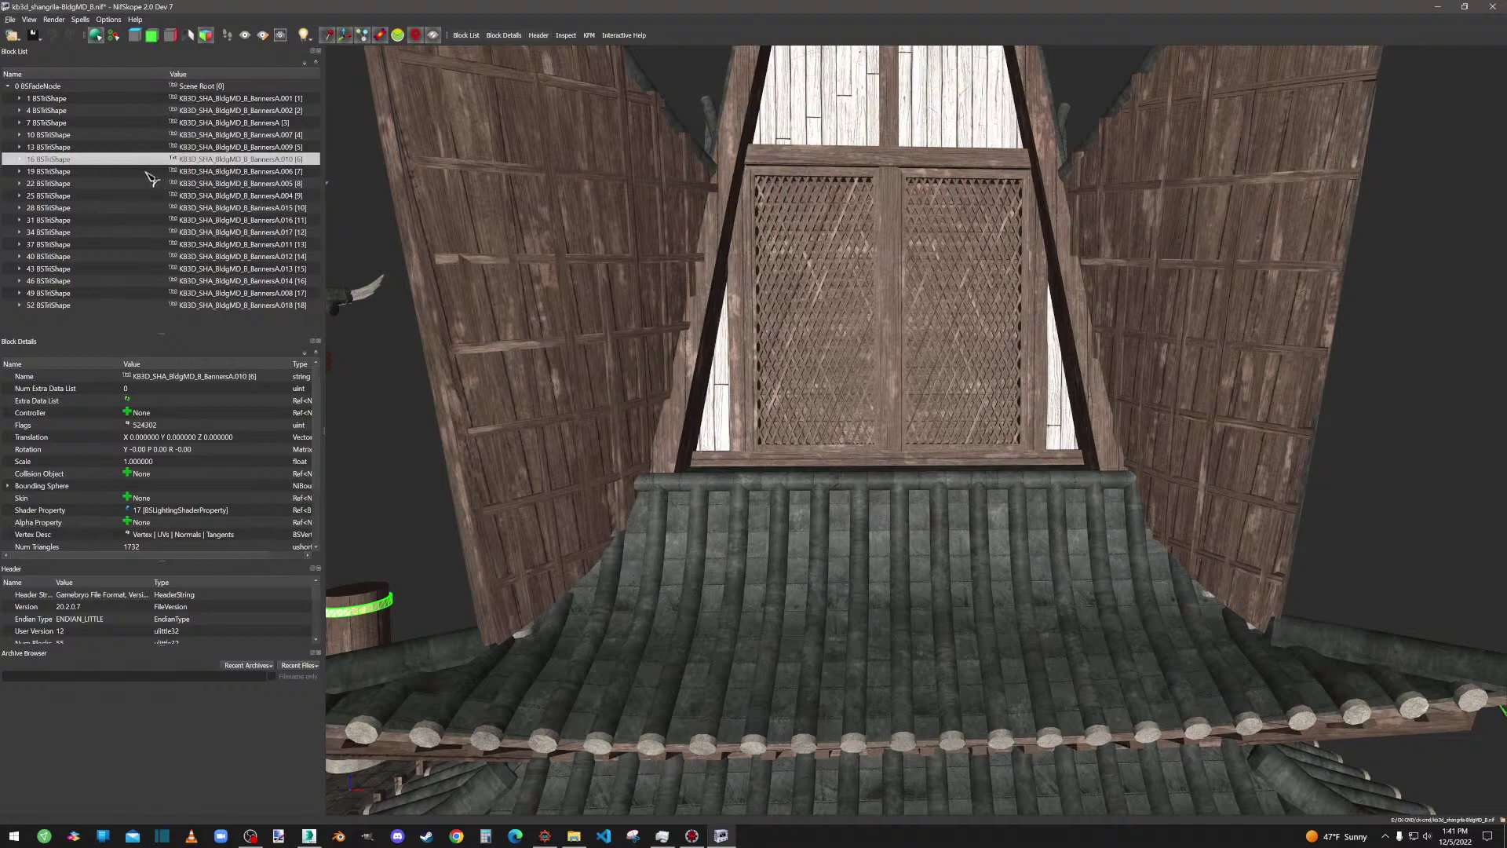
right_click(146, 169)
click(236, 204)
right_click(138, 186)
mouse_move(177, 229)
click(236, 230)
right_click(116, 198)
click(236, 230)
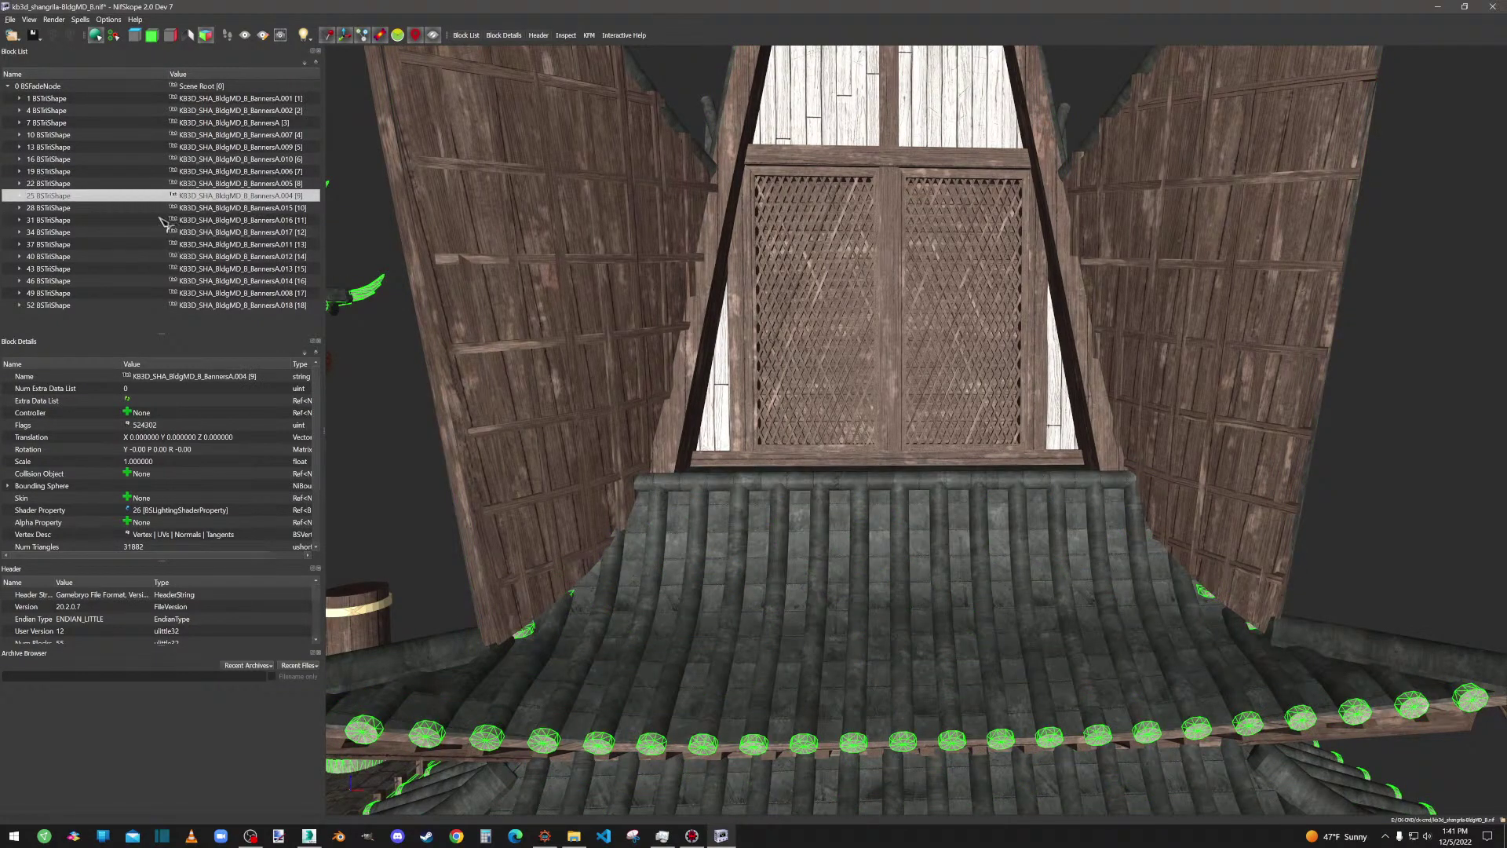
right_click(131, 212)
click(235, 246)
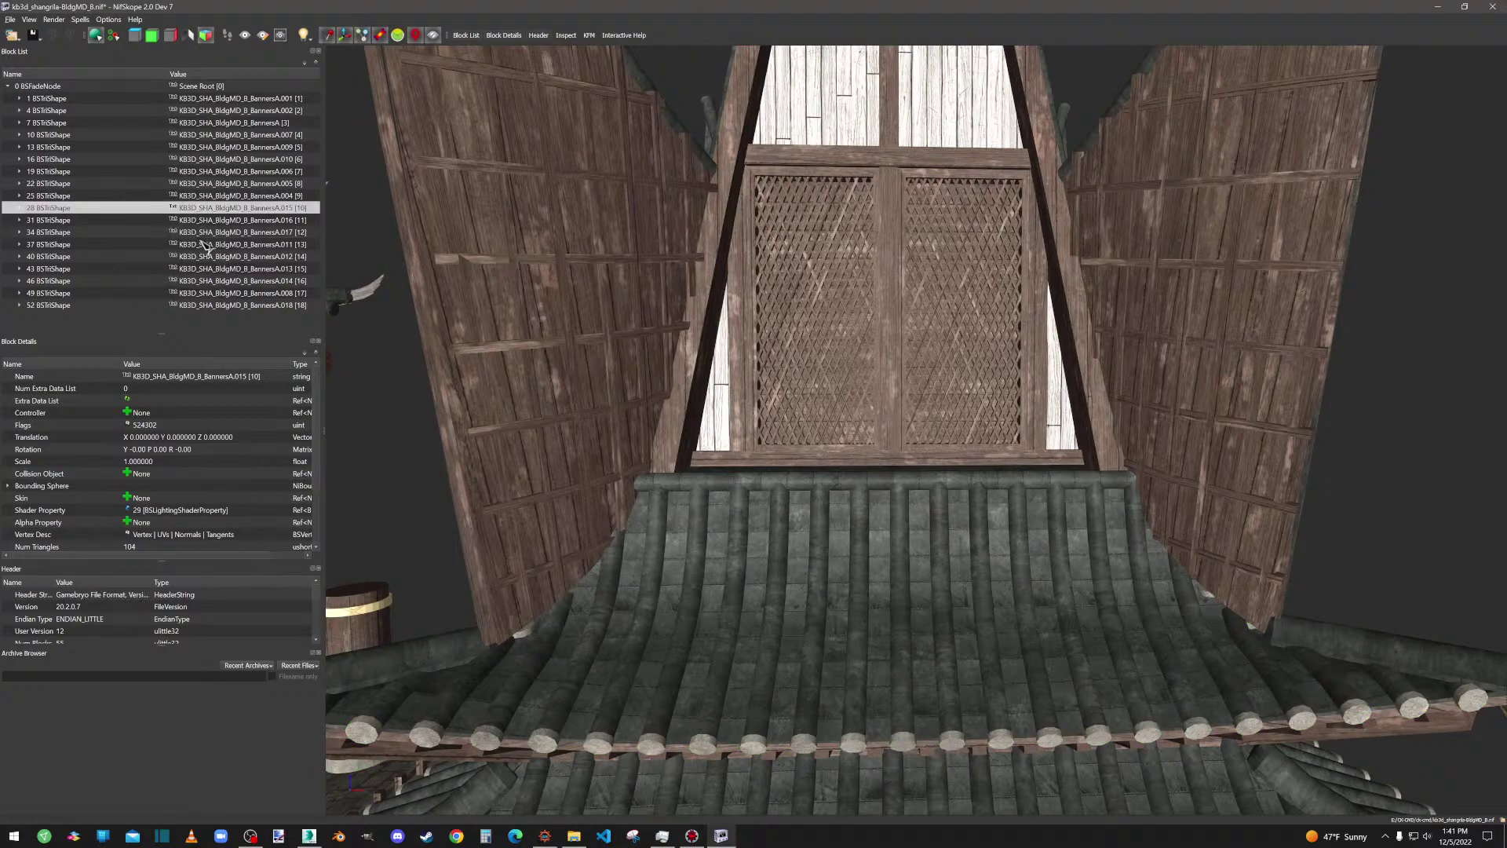
right_click(108, 221)
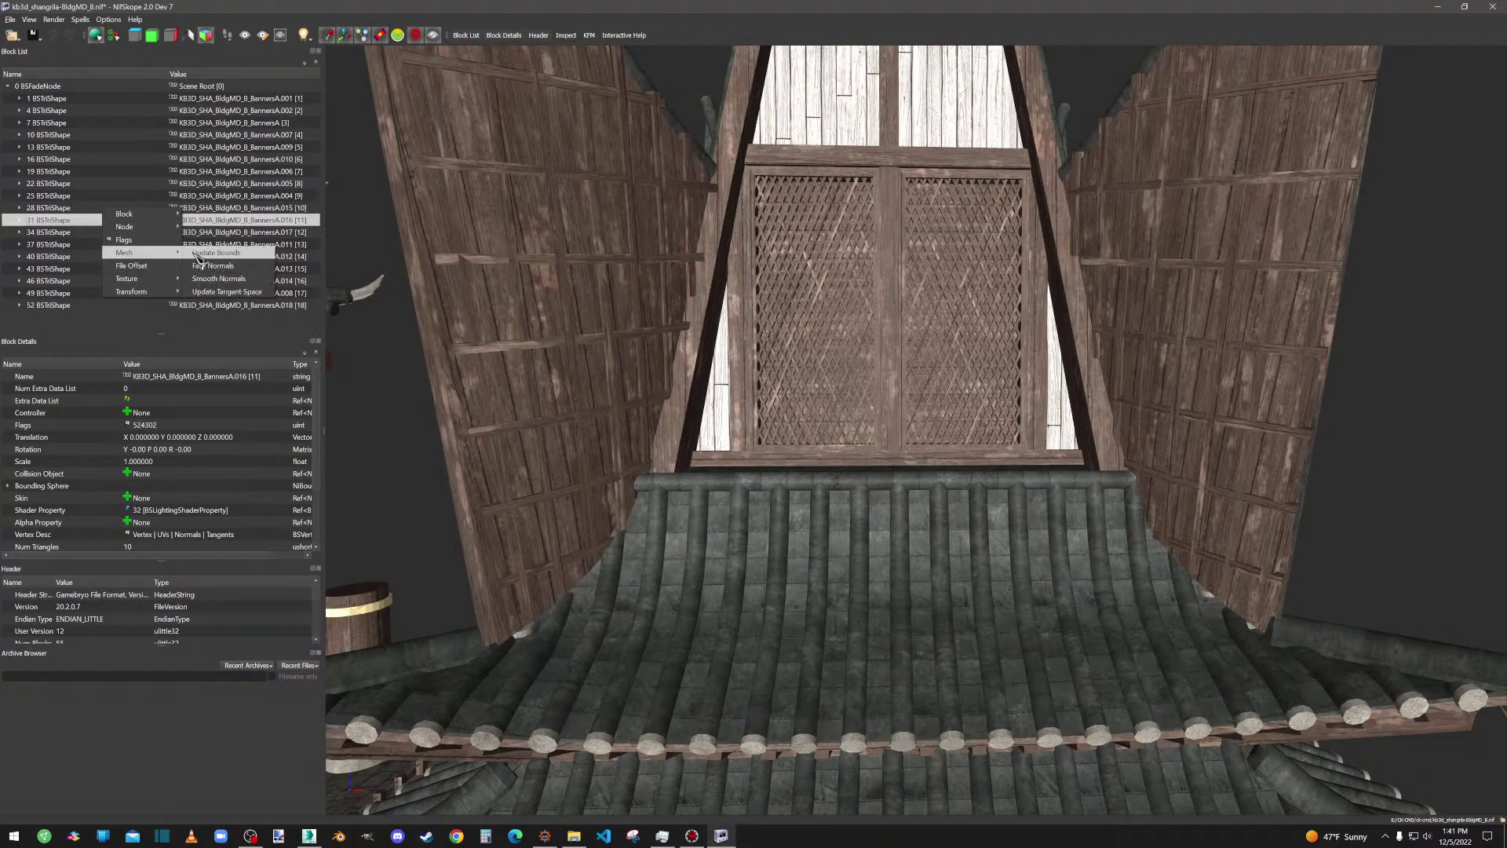
click(236, 252)
right_click(101, 233)
click(235, 267)
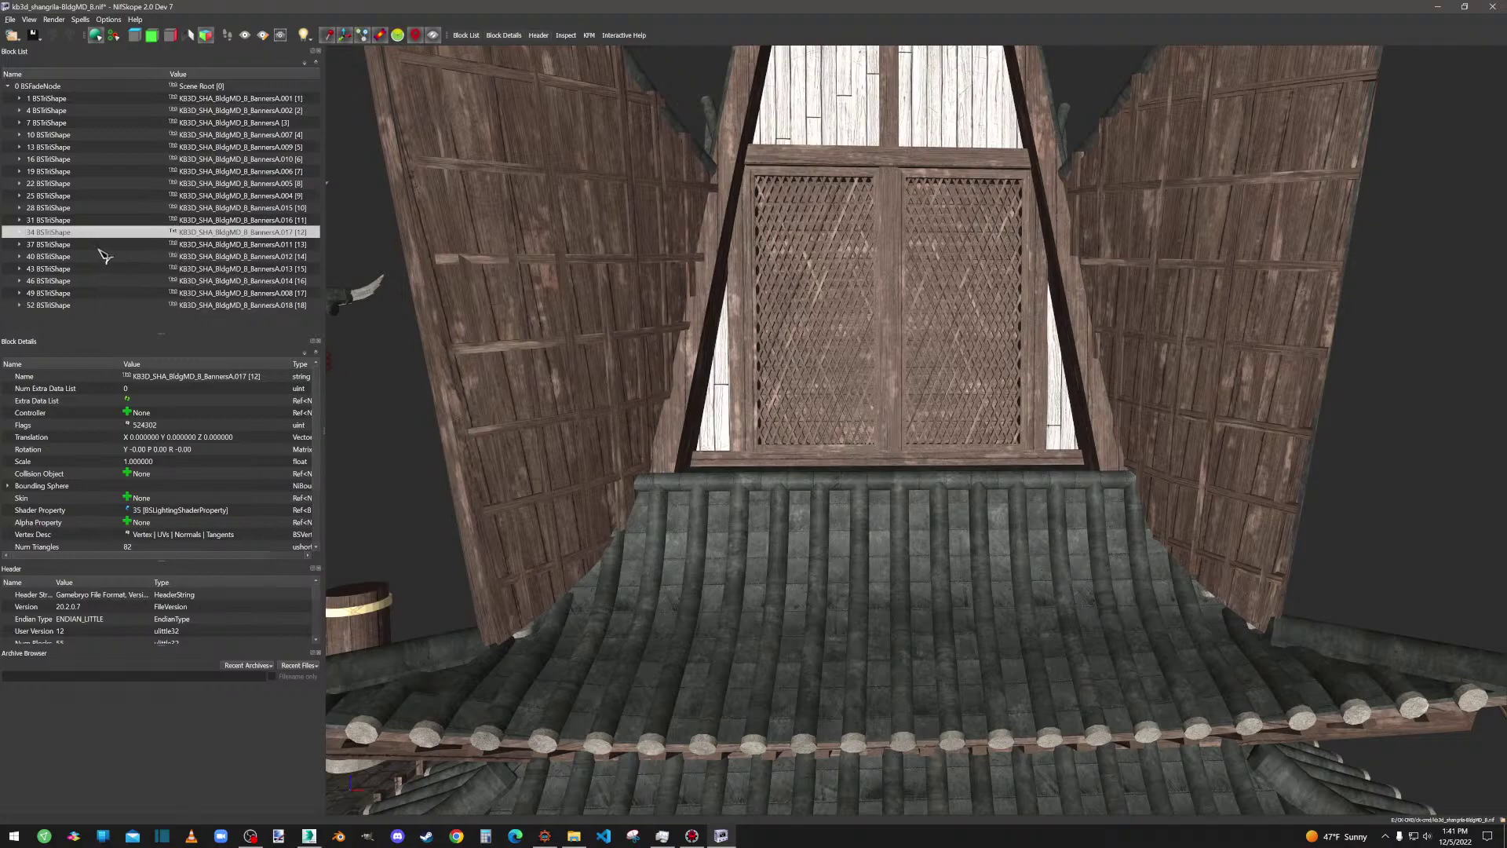
right_click(98, 240)
click(235, 281)
right_click(81, 255)
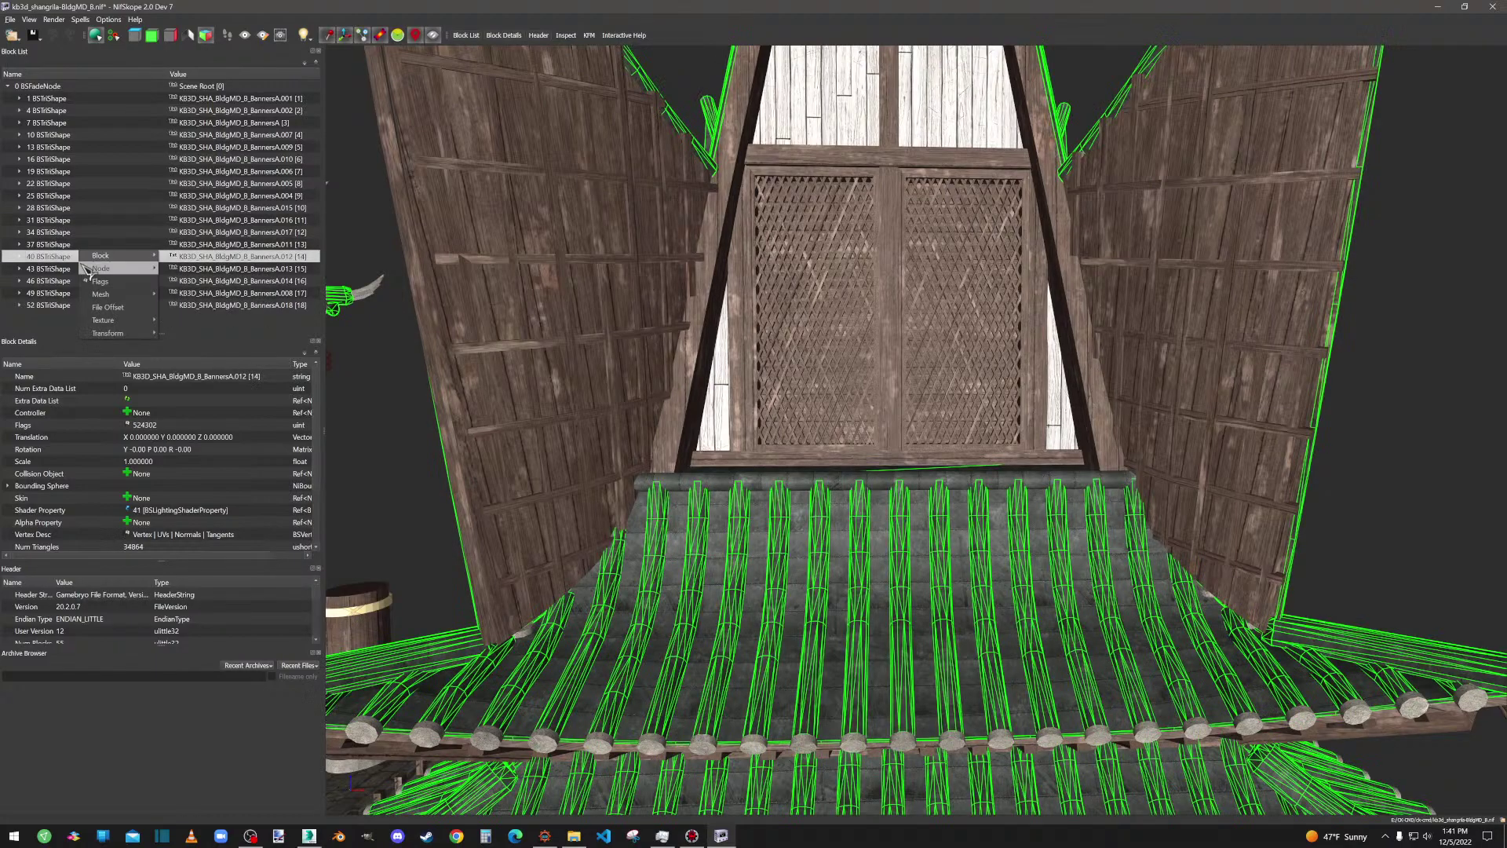
click(235, 294)
right_click(108, 269)
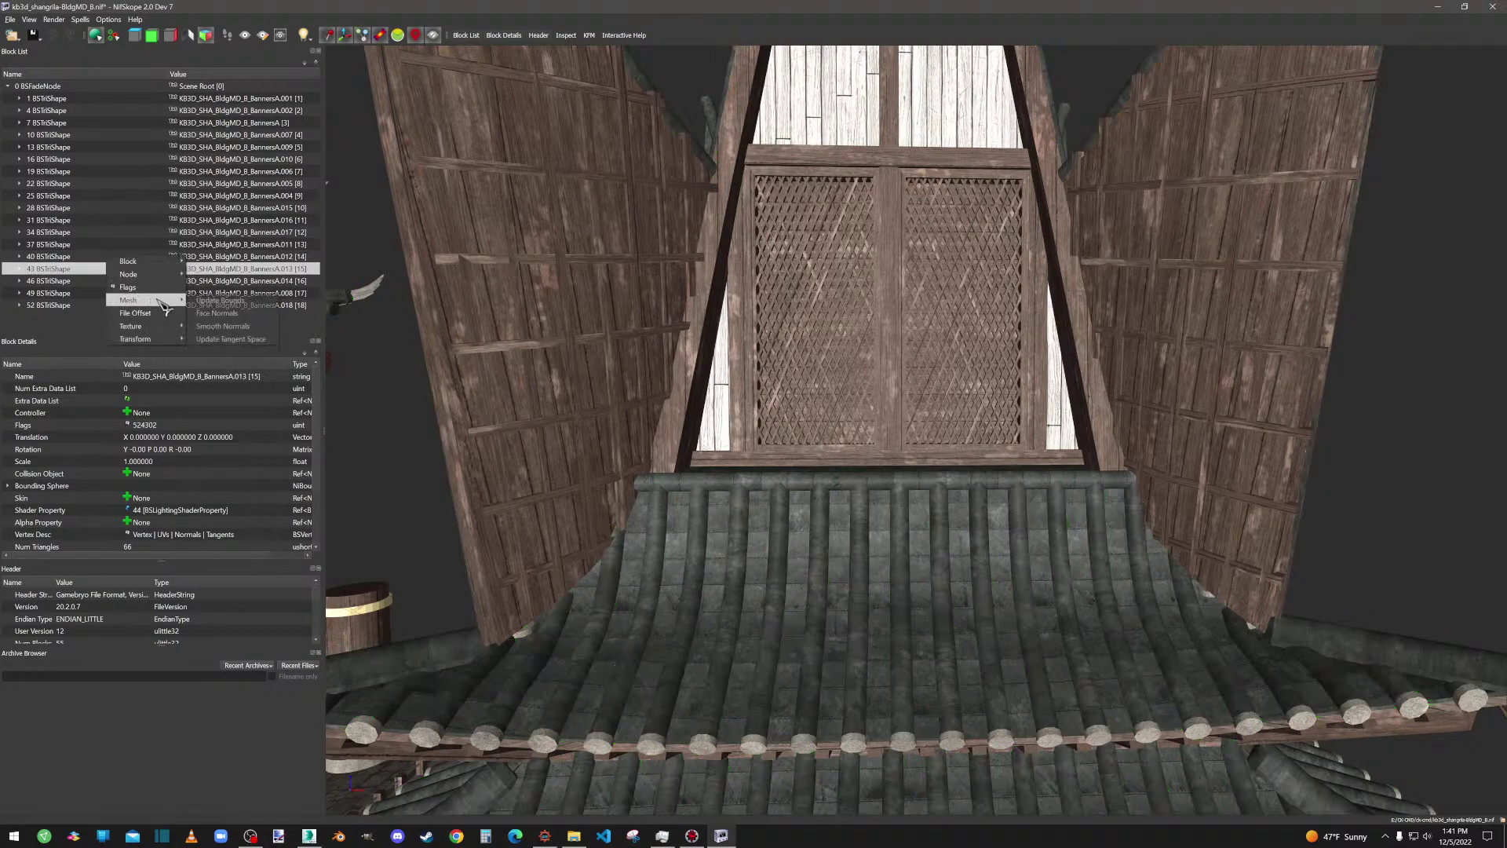
click(200, 299)
right_click(97, 280)
click(208, 312)
right_click(116, 292)
click(227, 323)
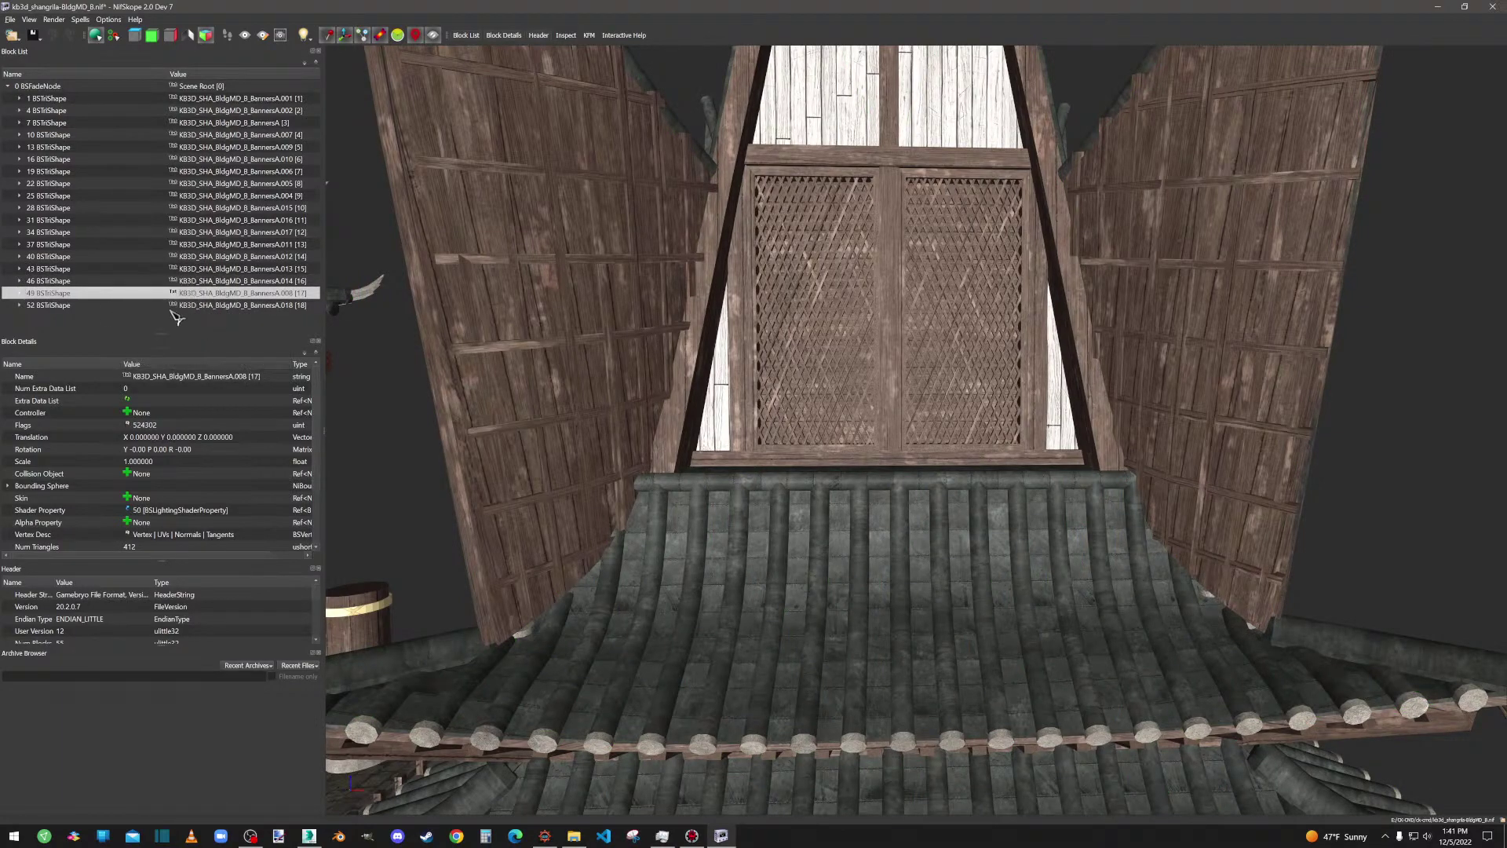
right_click(138, 305)
click(236, 335)
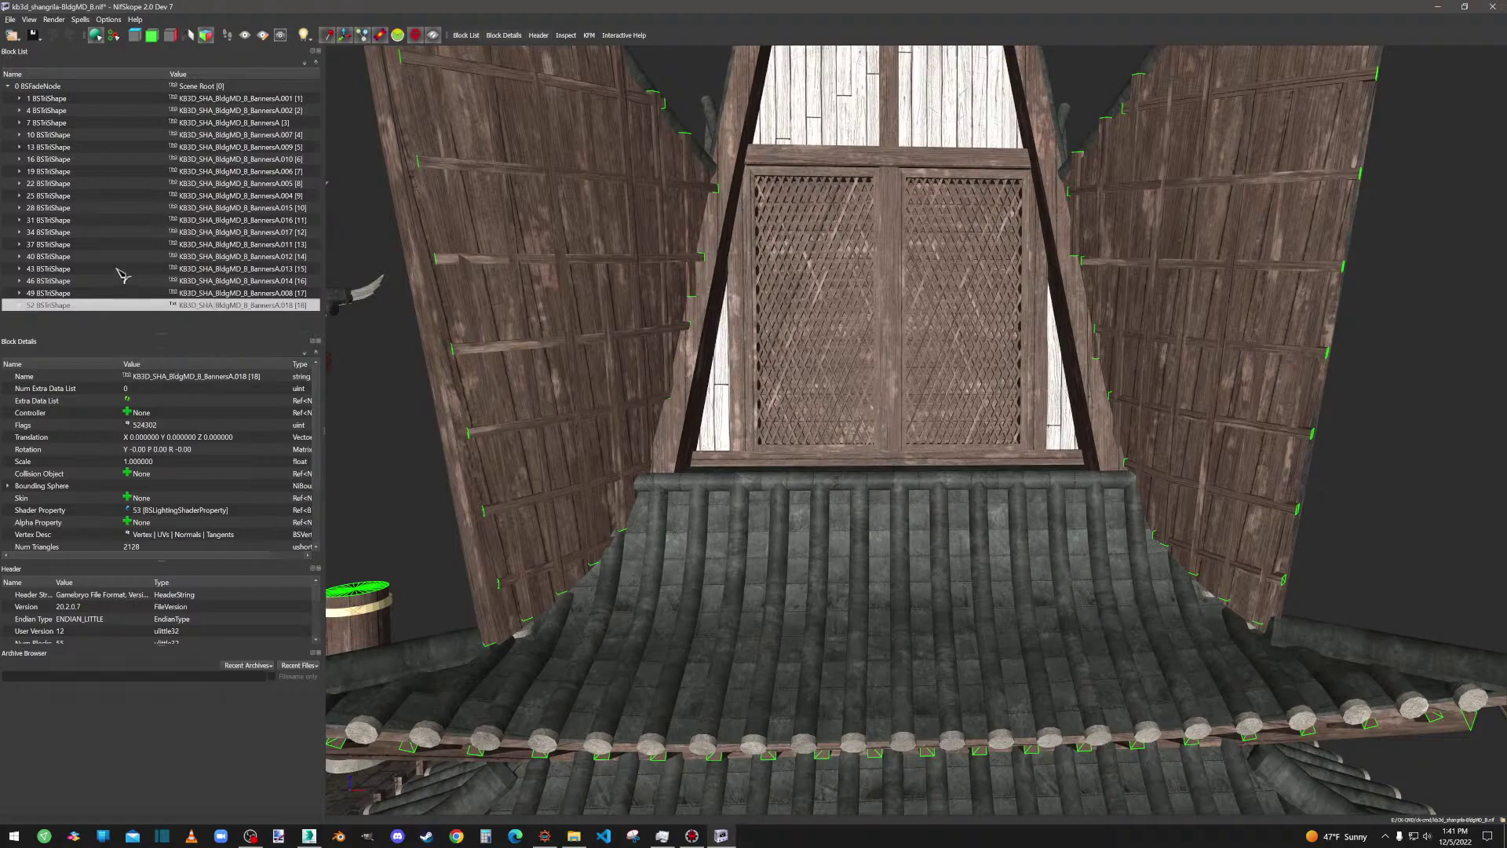
Save the building NIF under its existing name, inspect the model from several angles and close NifSkope.
click(33, 36)
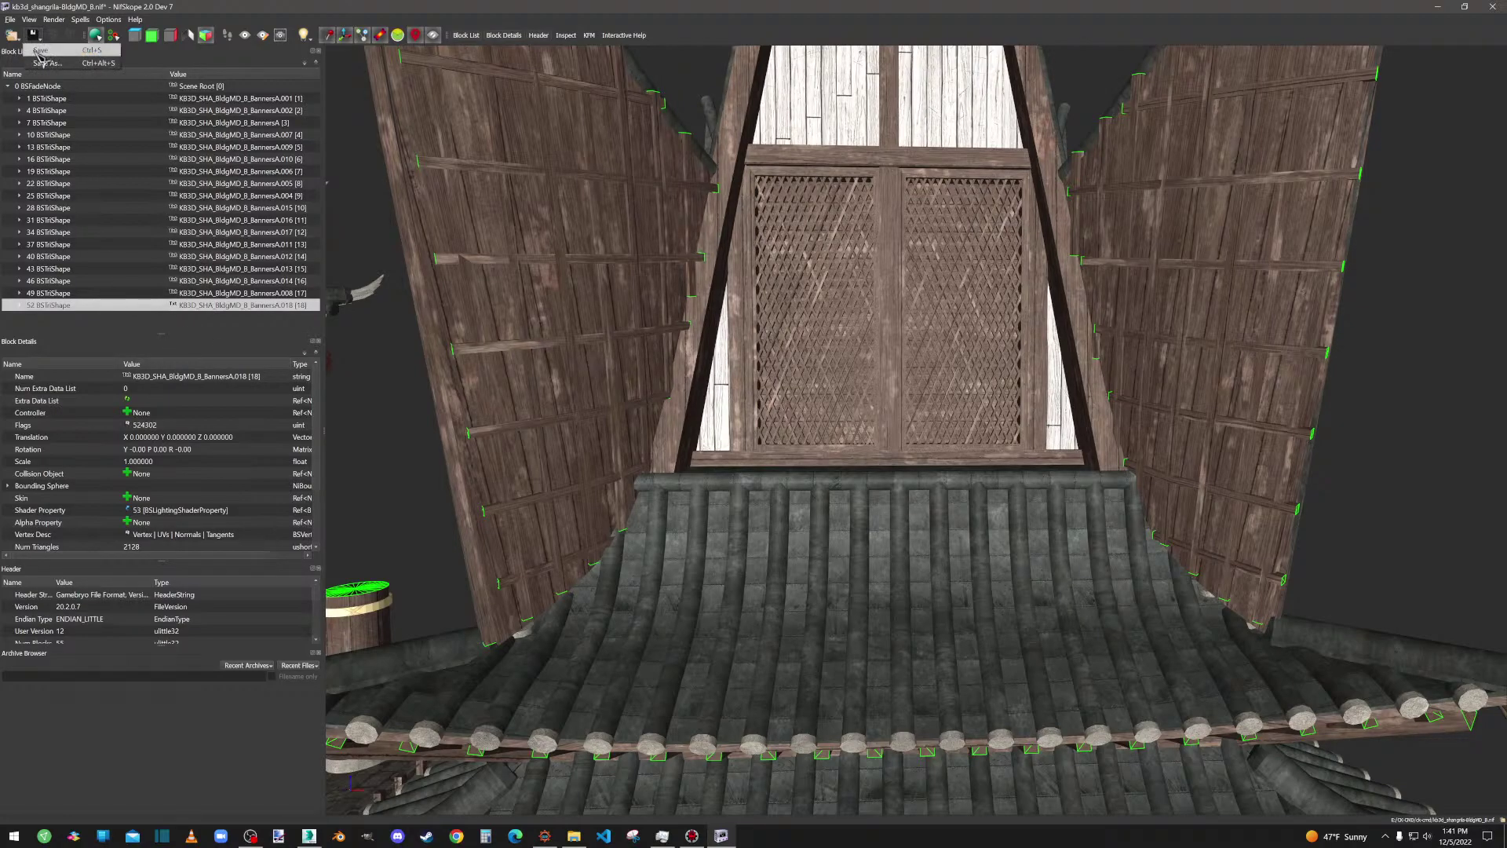
click(39, 51)
scroll(933, 452, down, 5)
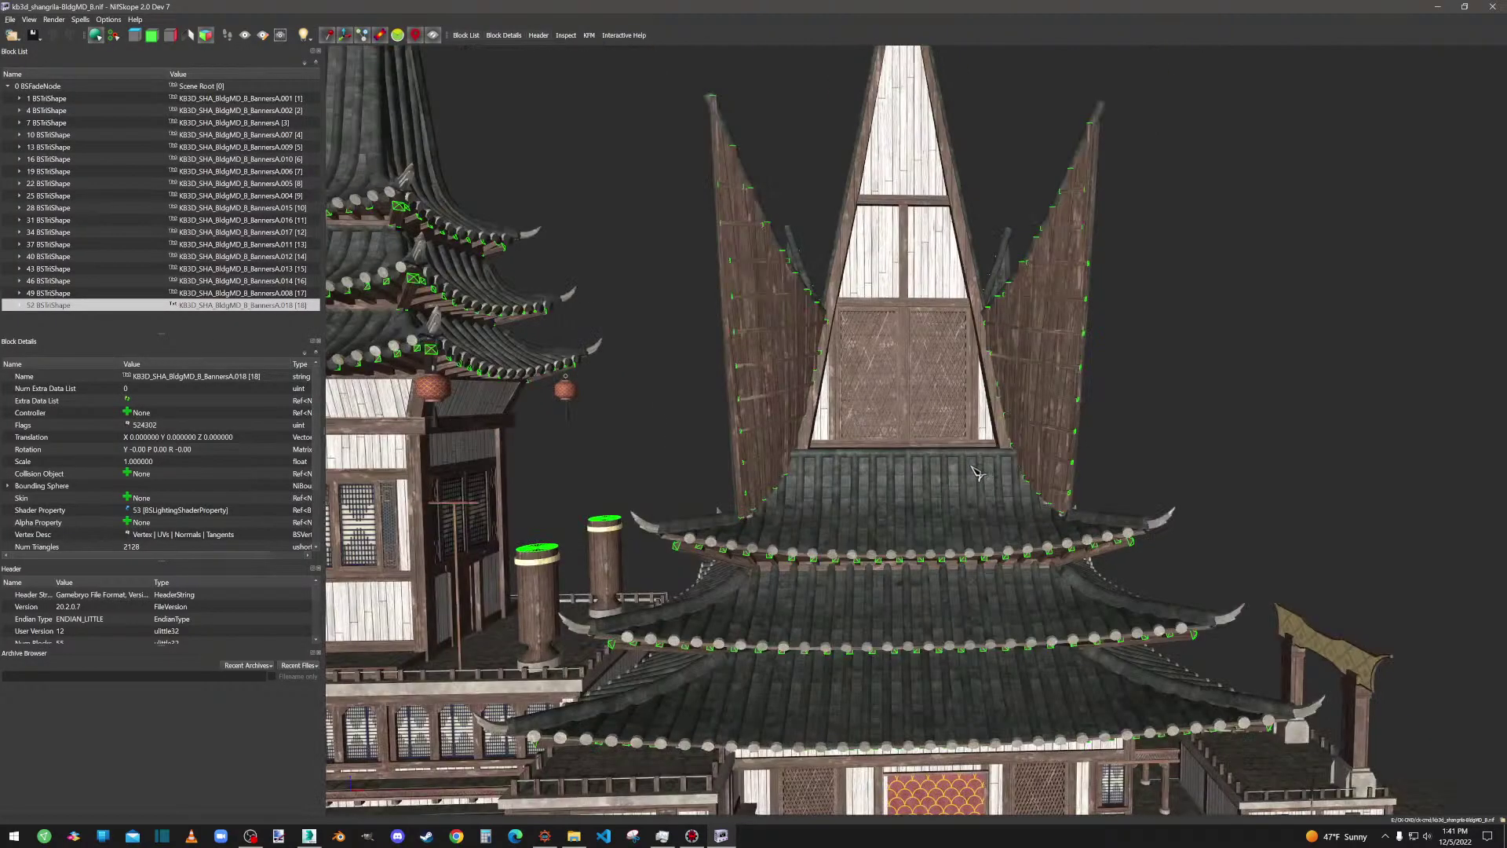
scroll(976, 472, down, 4)
mouse_move(971, 475)
mouse_down()
mouse_move(851, 498)
mouse_move(946, 491)
mouse_up()
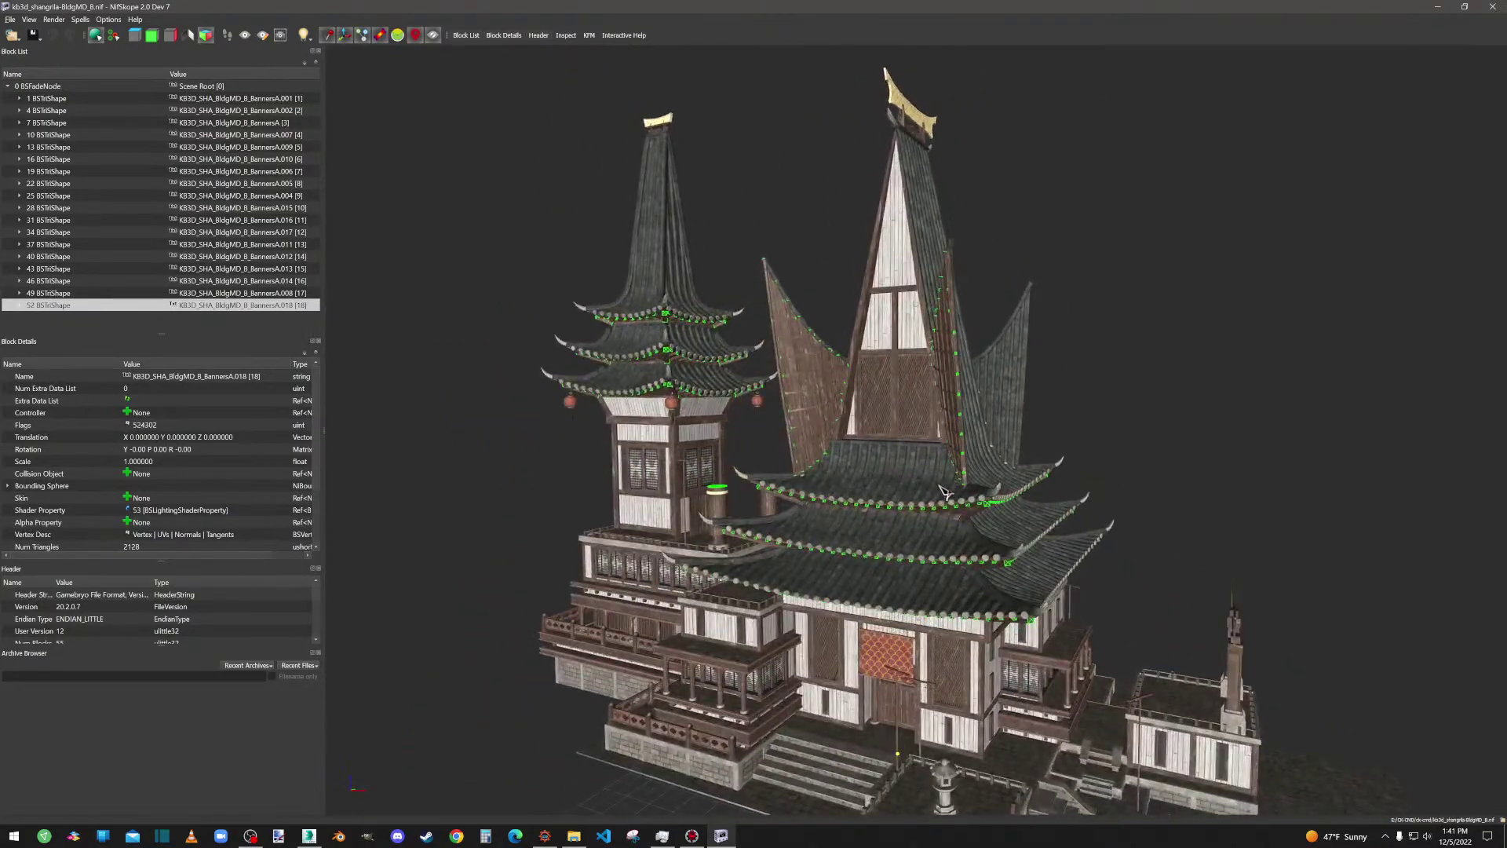
middle_drag(946, 491, 932, 306)
drag(1005, 470, 1115, 475)
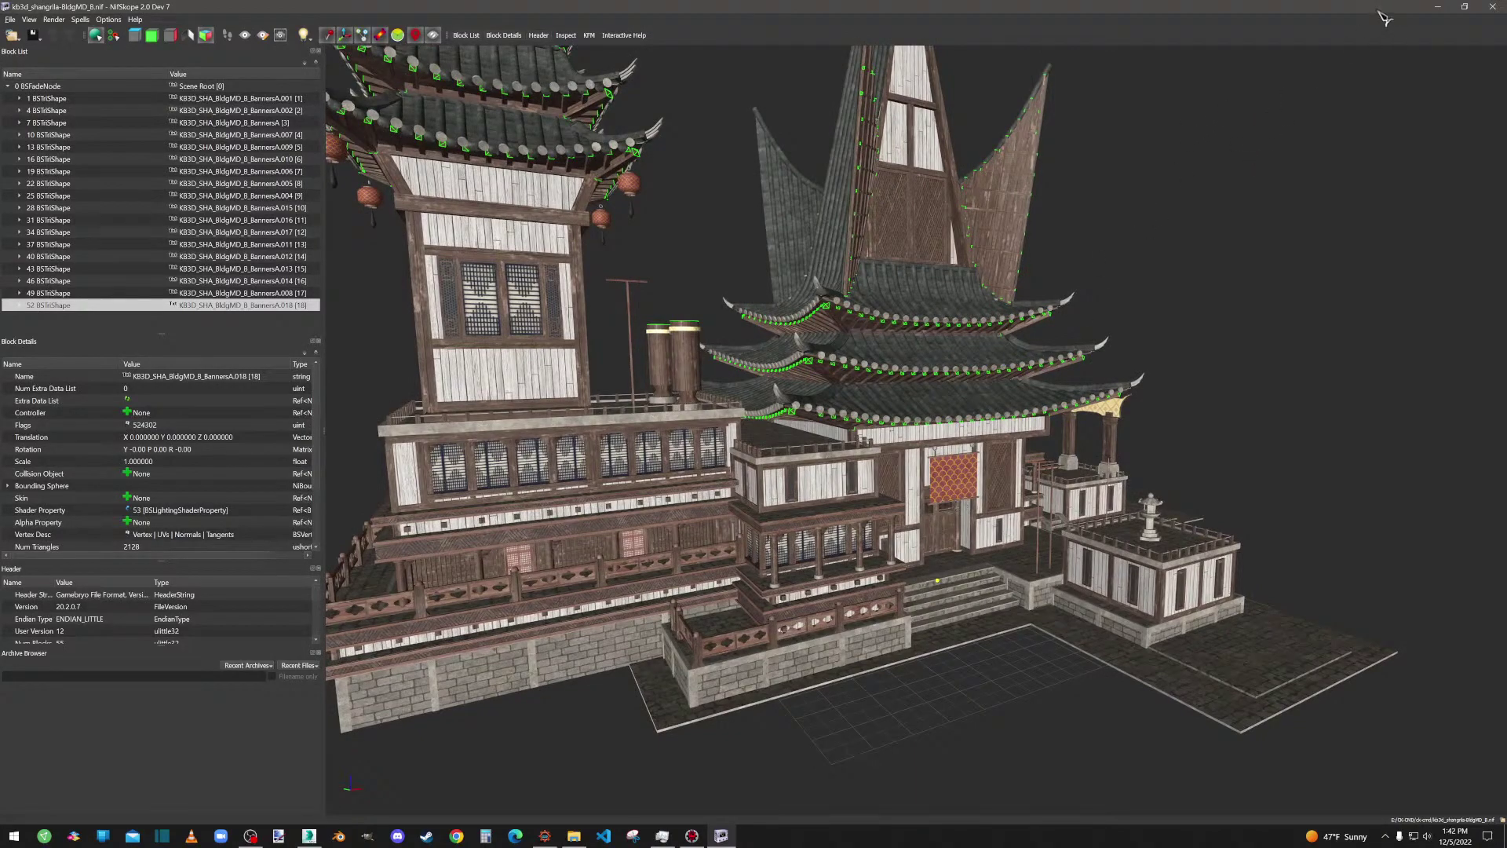
click(1492, 6)
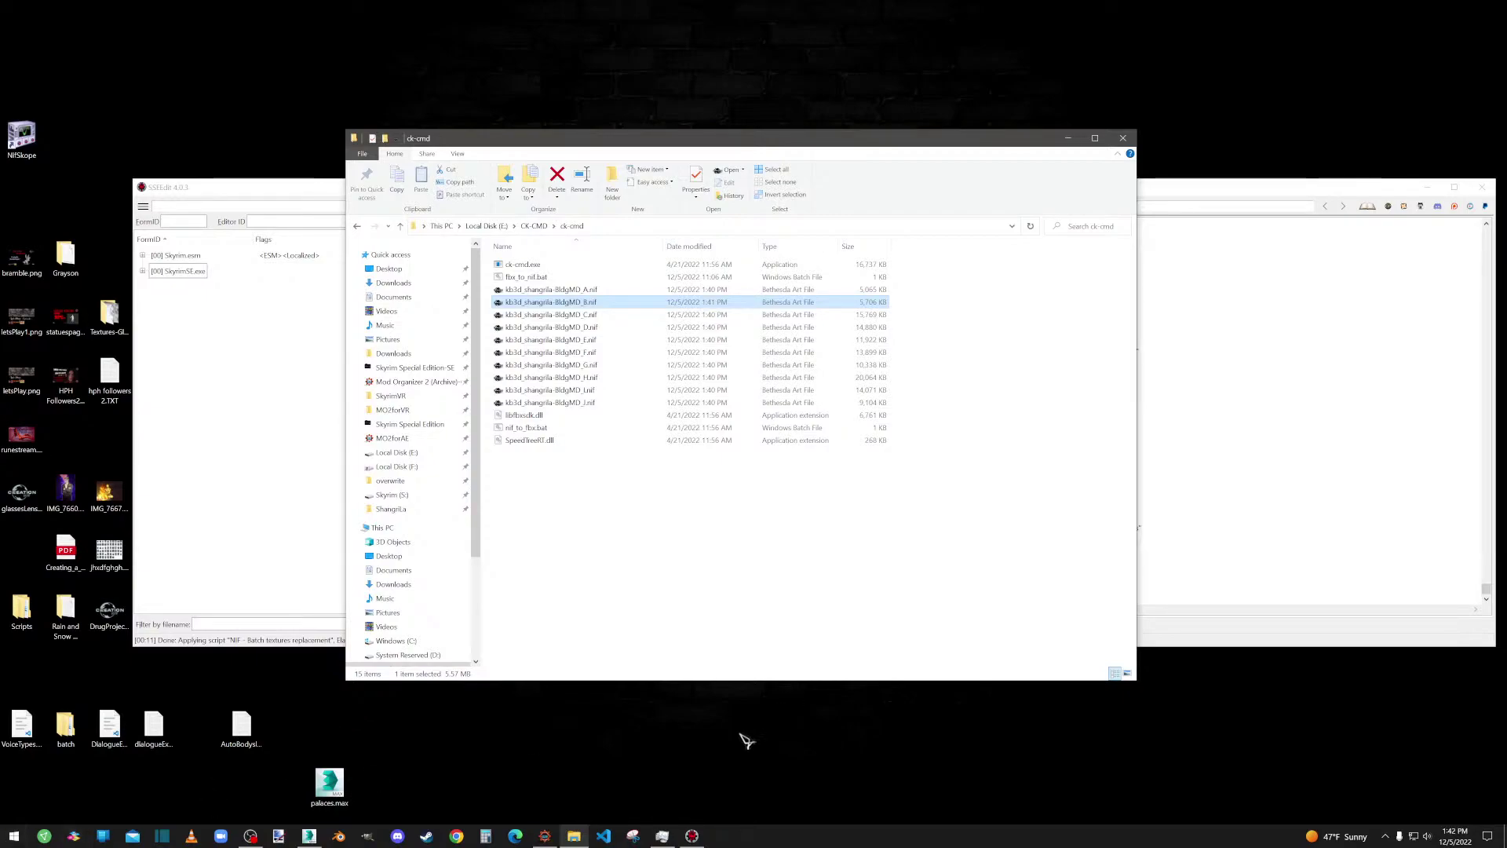
click(400, 837)
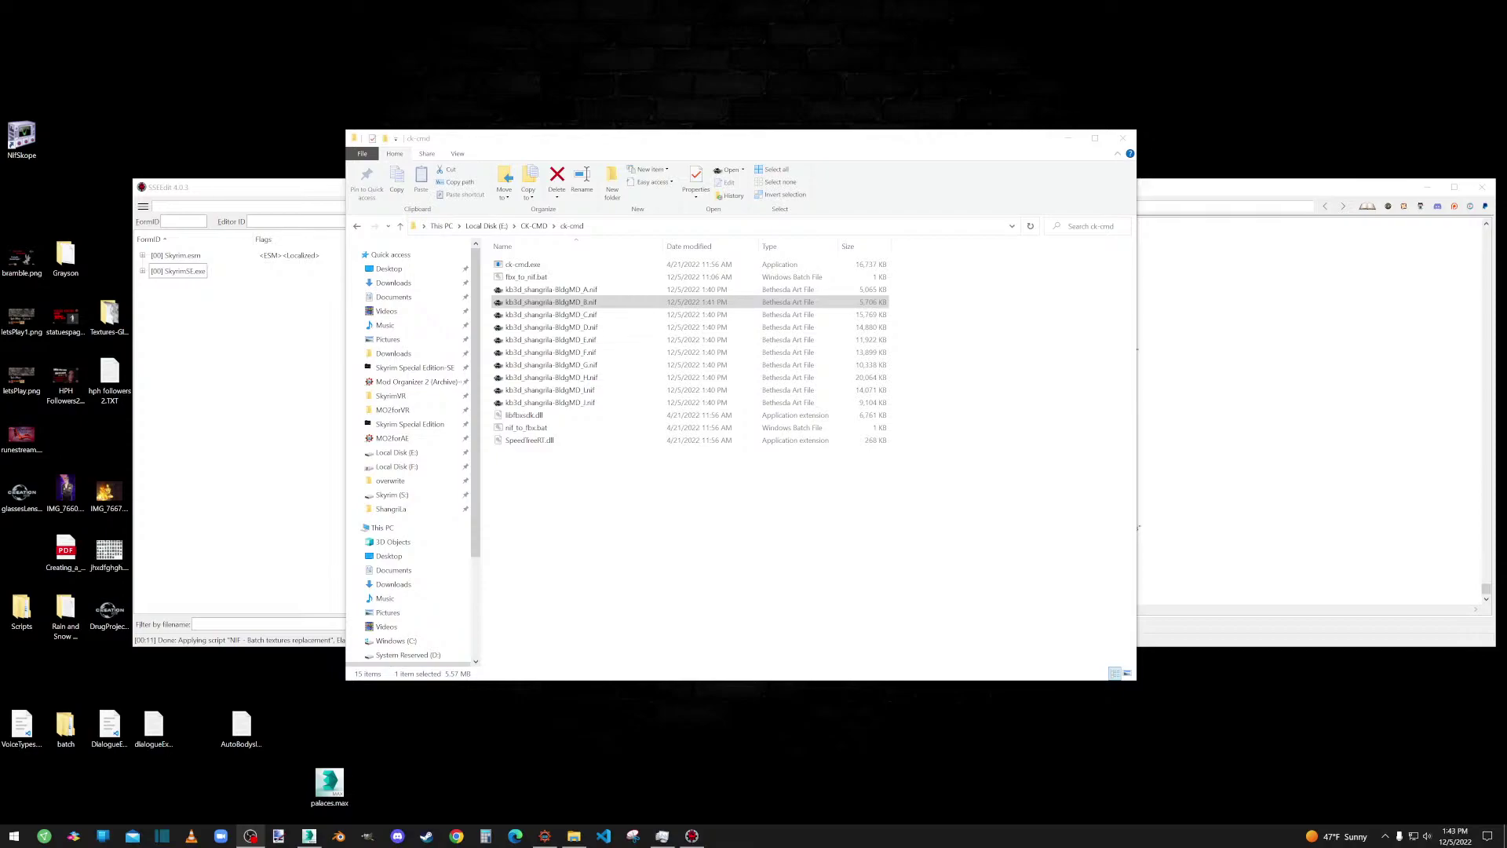
click(729, 659)
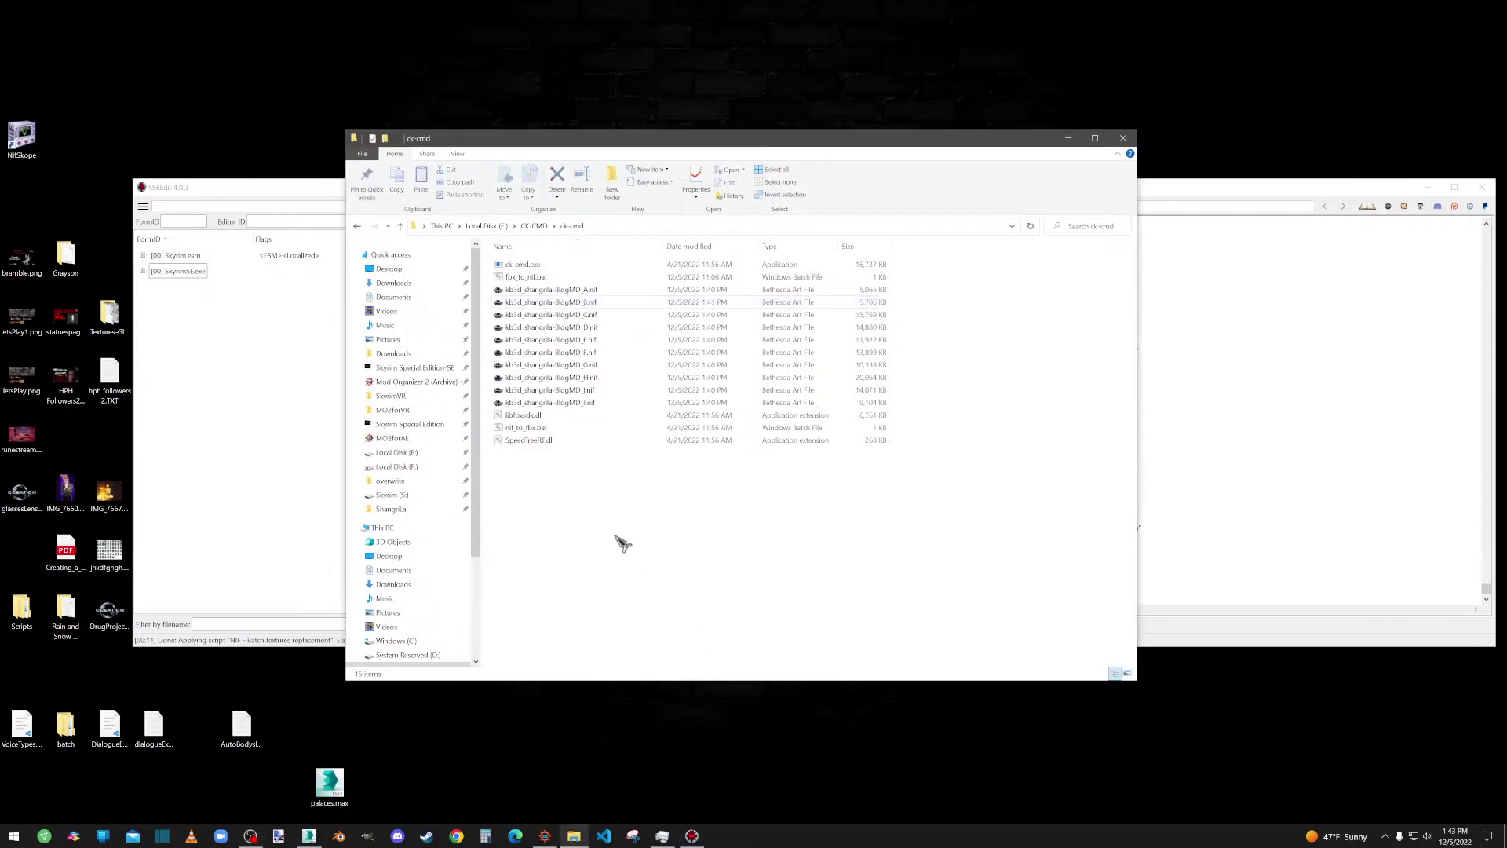
Open kb3d_shangrila-BldgMD_C.nif from the ck-cmd folder in NifSkope, inspect the model and close it.
click(569, 315)
drag(570, 315, 22, 137)
drag(1026, 482, 931, 478)
click(1493, 7)
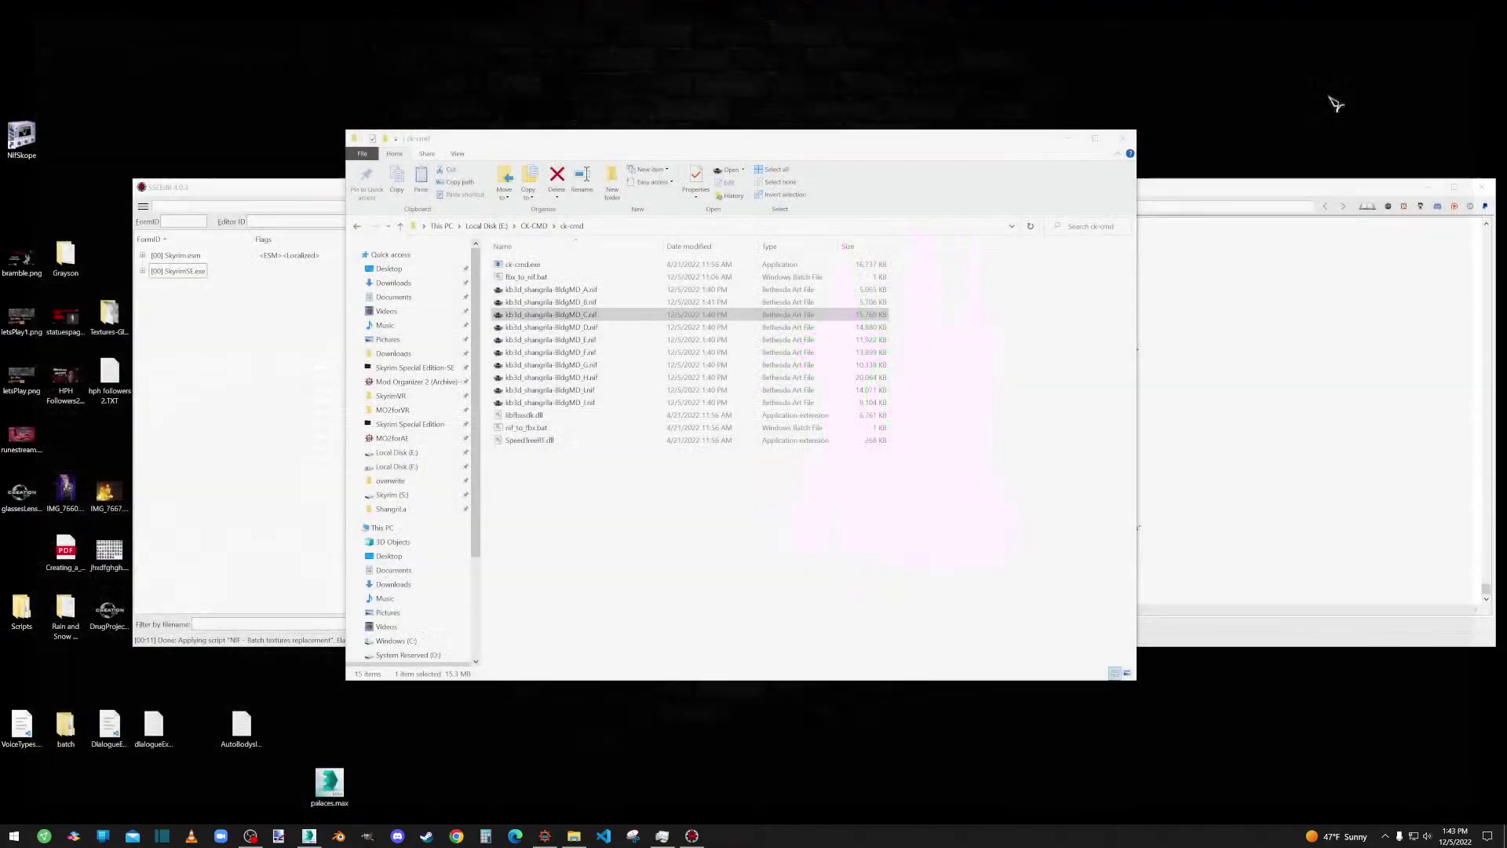
Switch to 3ds Max, delete the previous building and import kb3d_shangrila-BldgMD_C.nif.
click(308, 835)
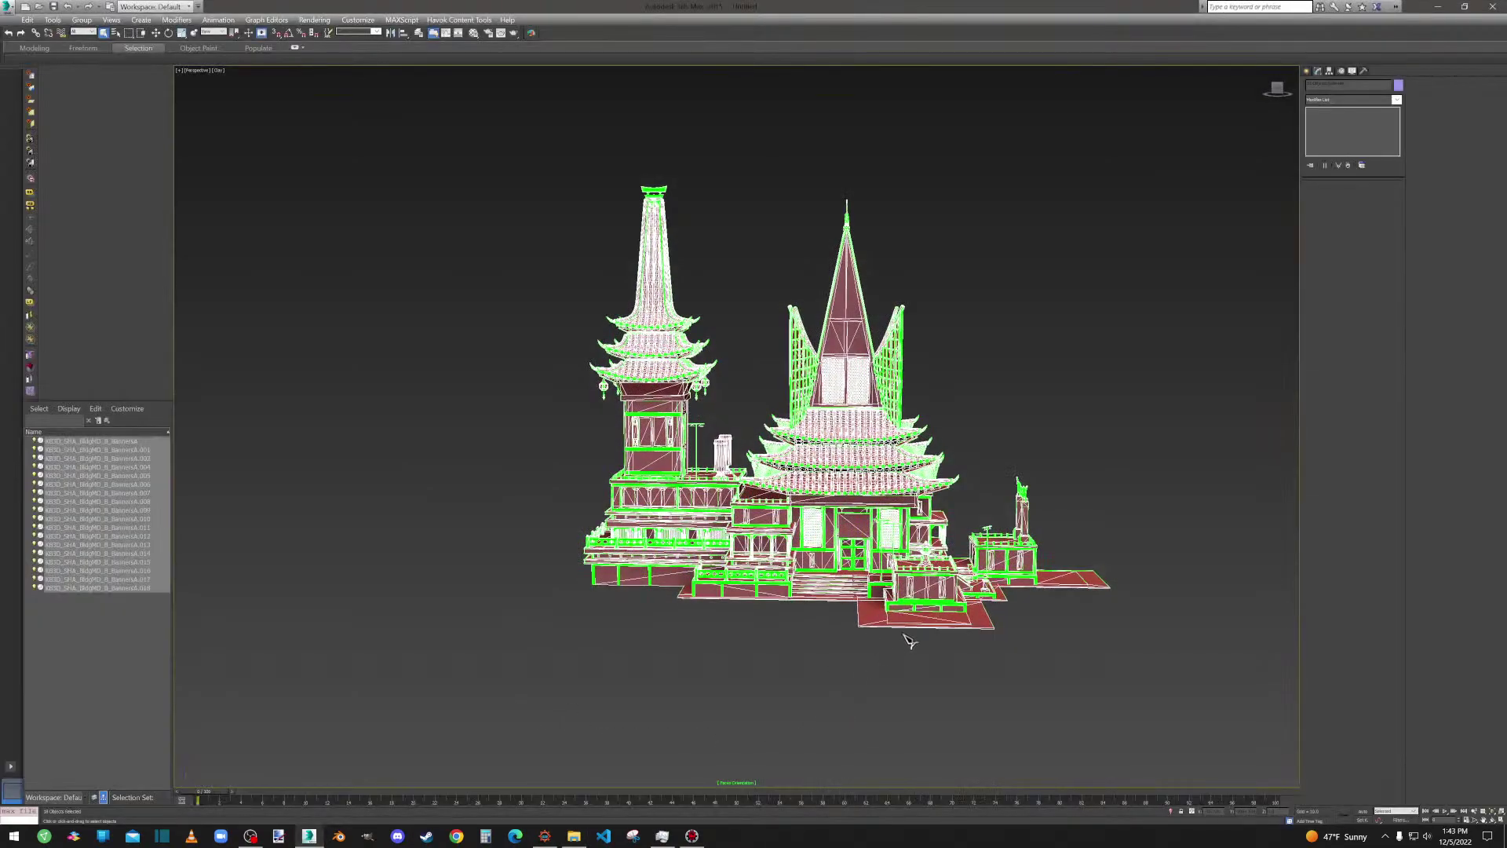
key(Delete)
click(8, 6)
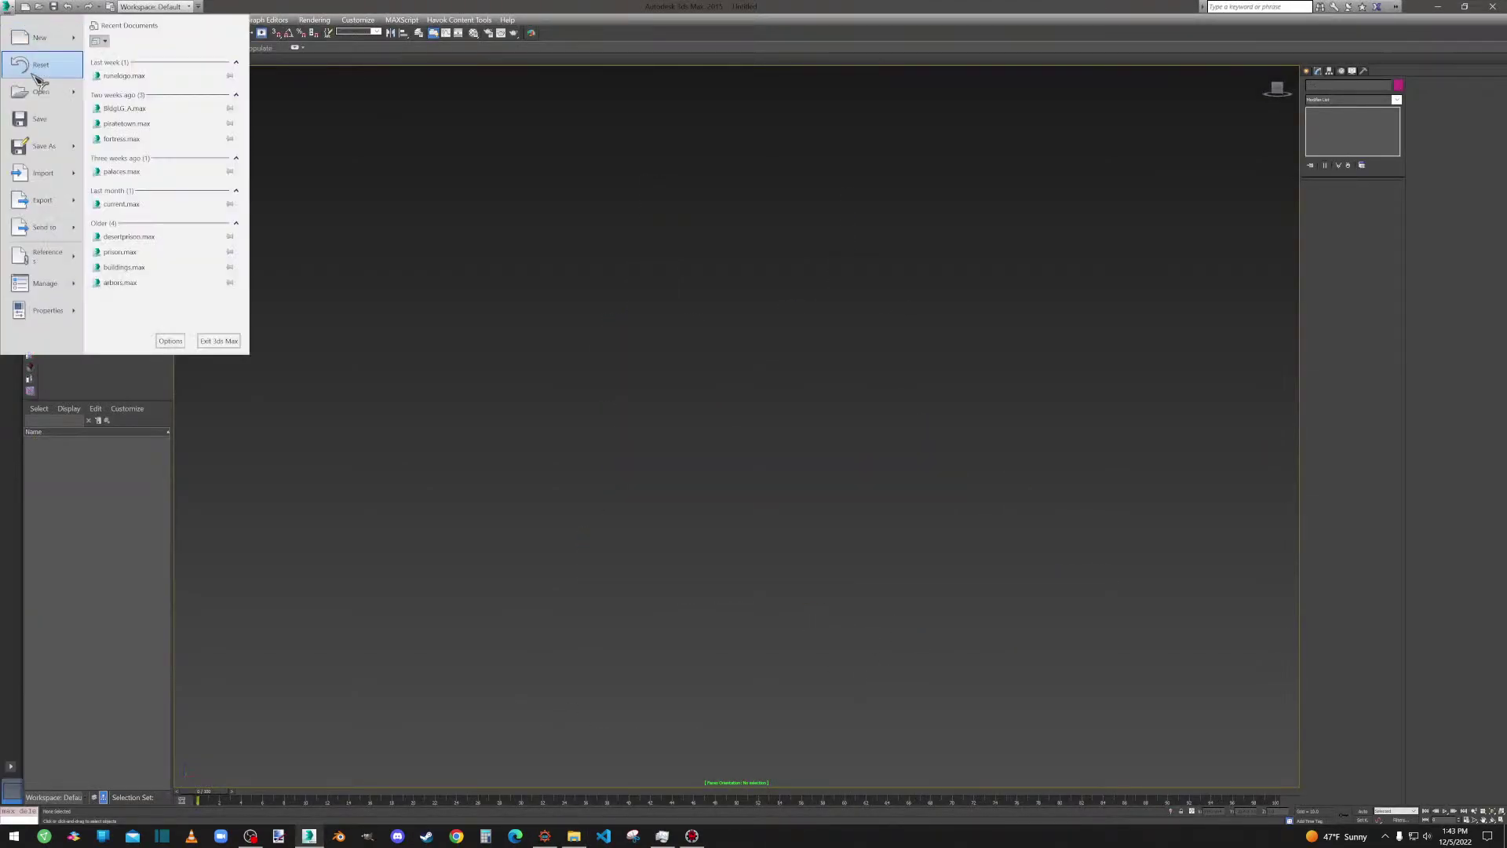
click(47, 173)
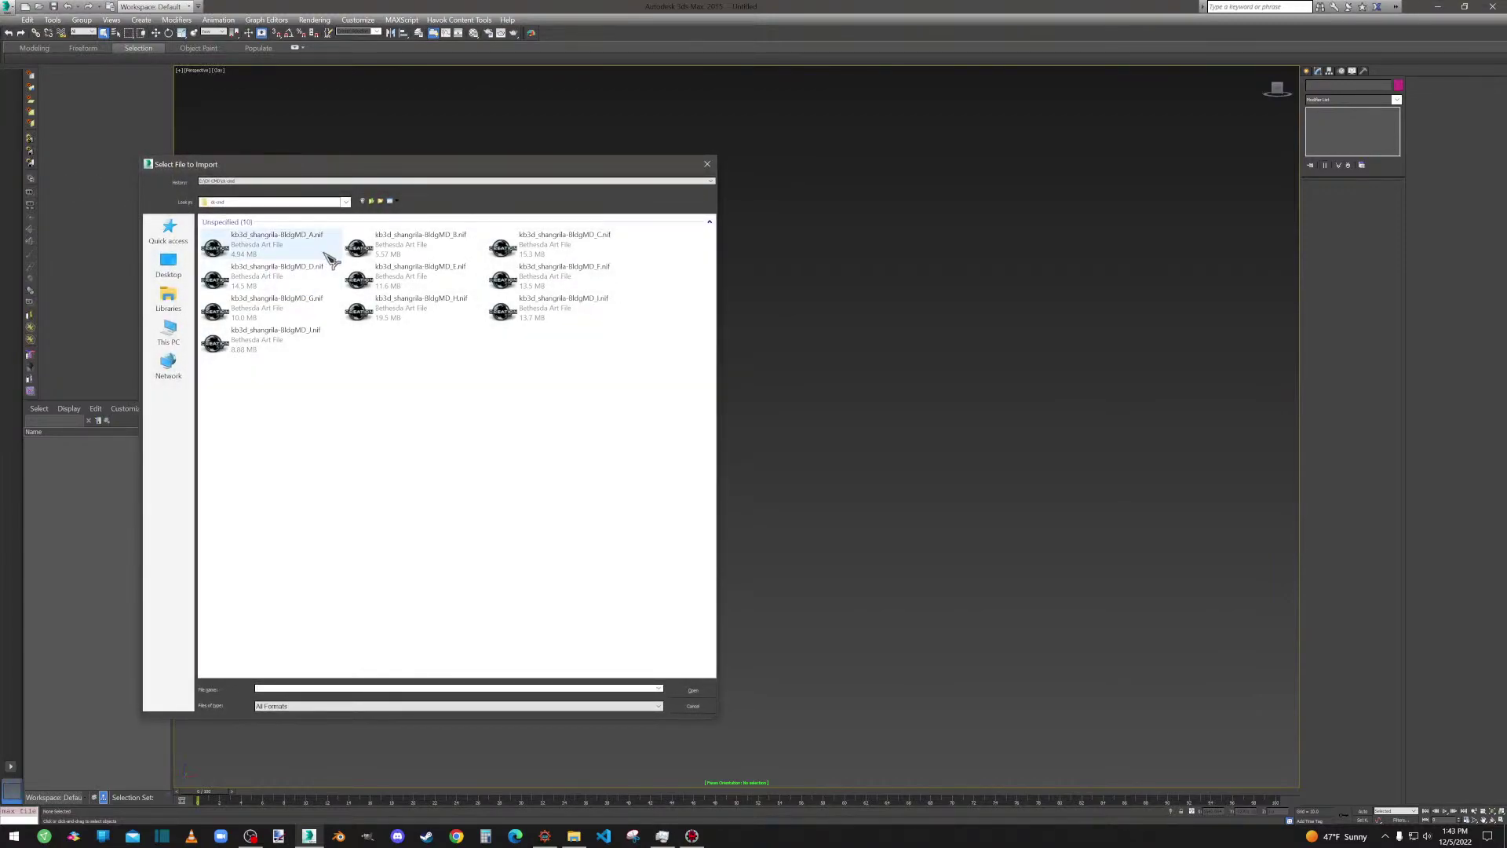
double_click(563, 245)
click(680, 557)
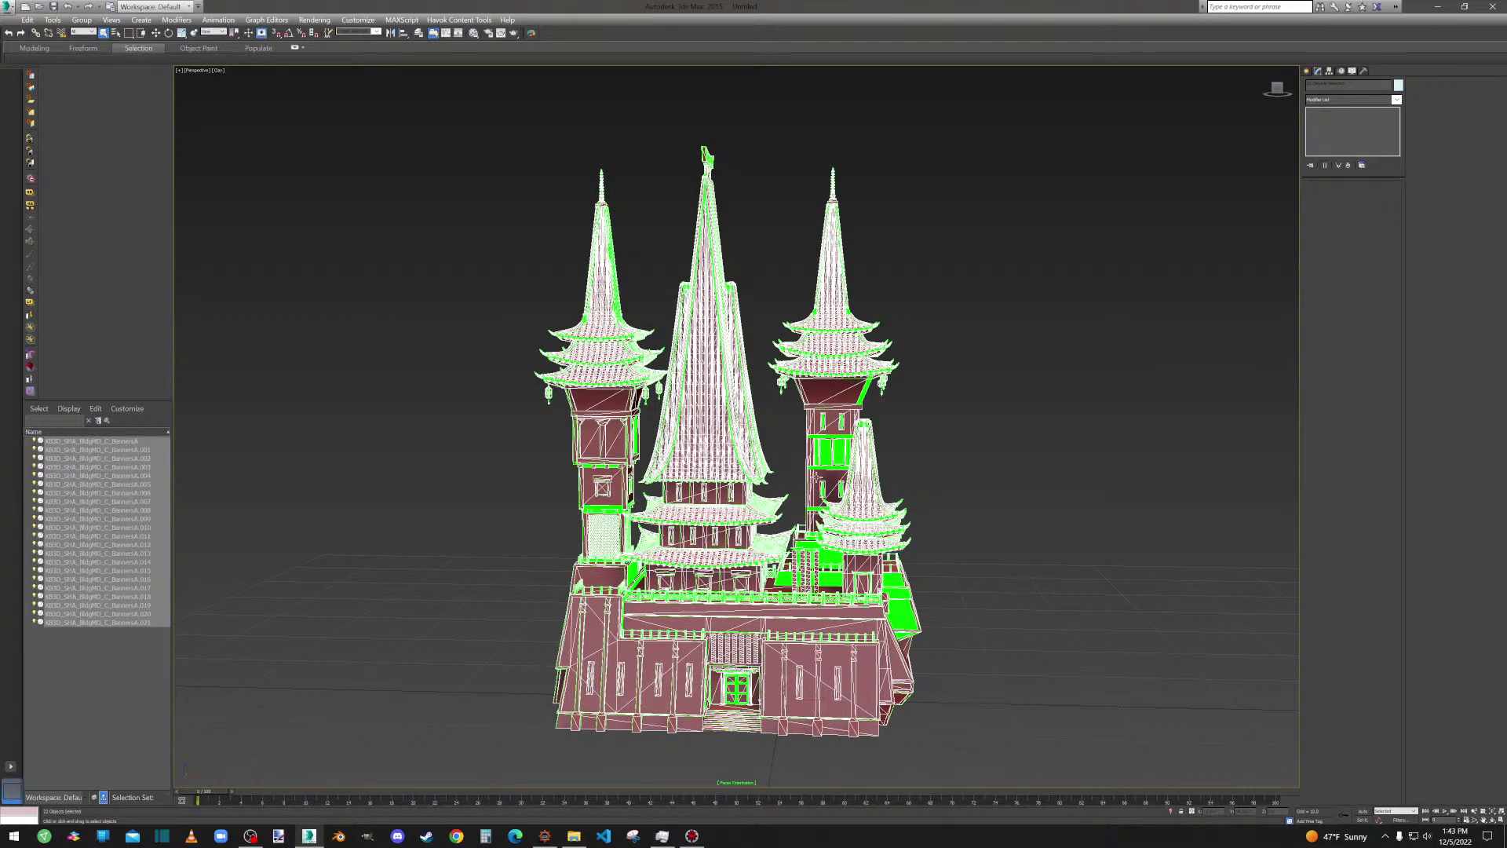
Convert all the imported building parts to Editable Poly.
right_click(945, 482)
mouse_move(960, 583)
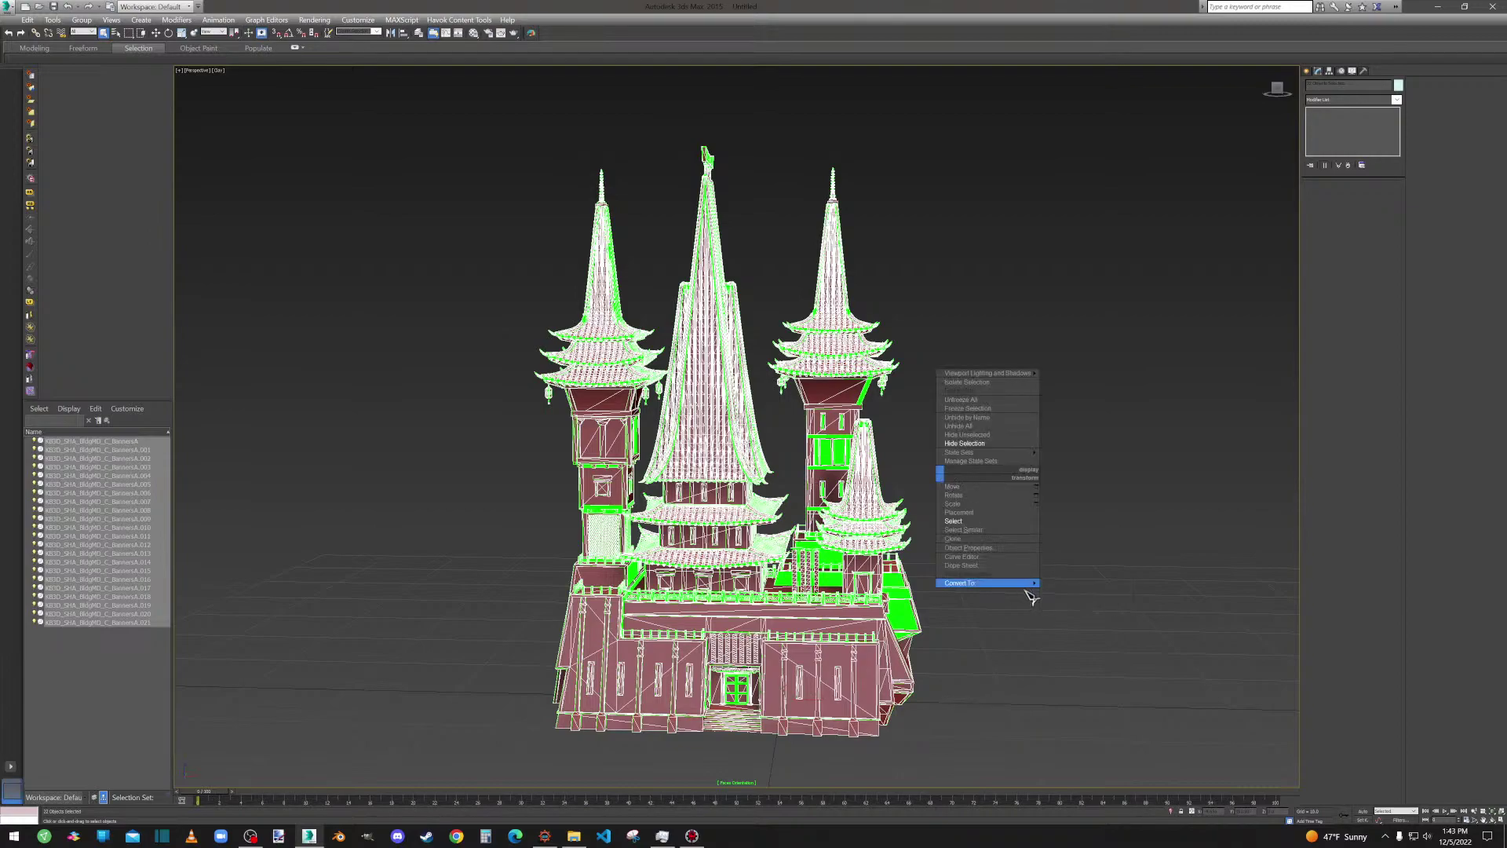
click(1061, 592)
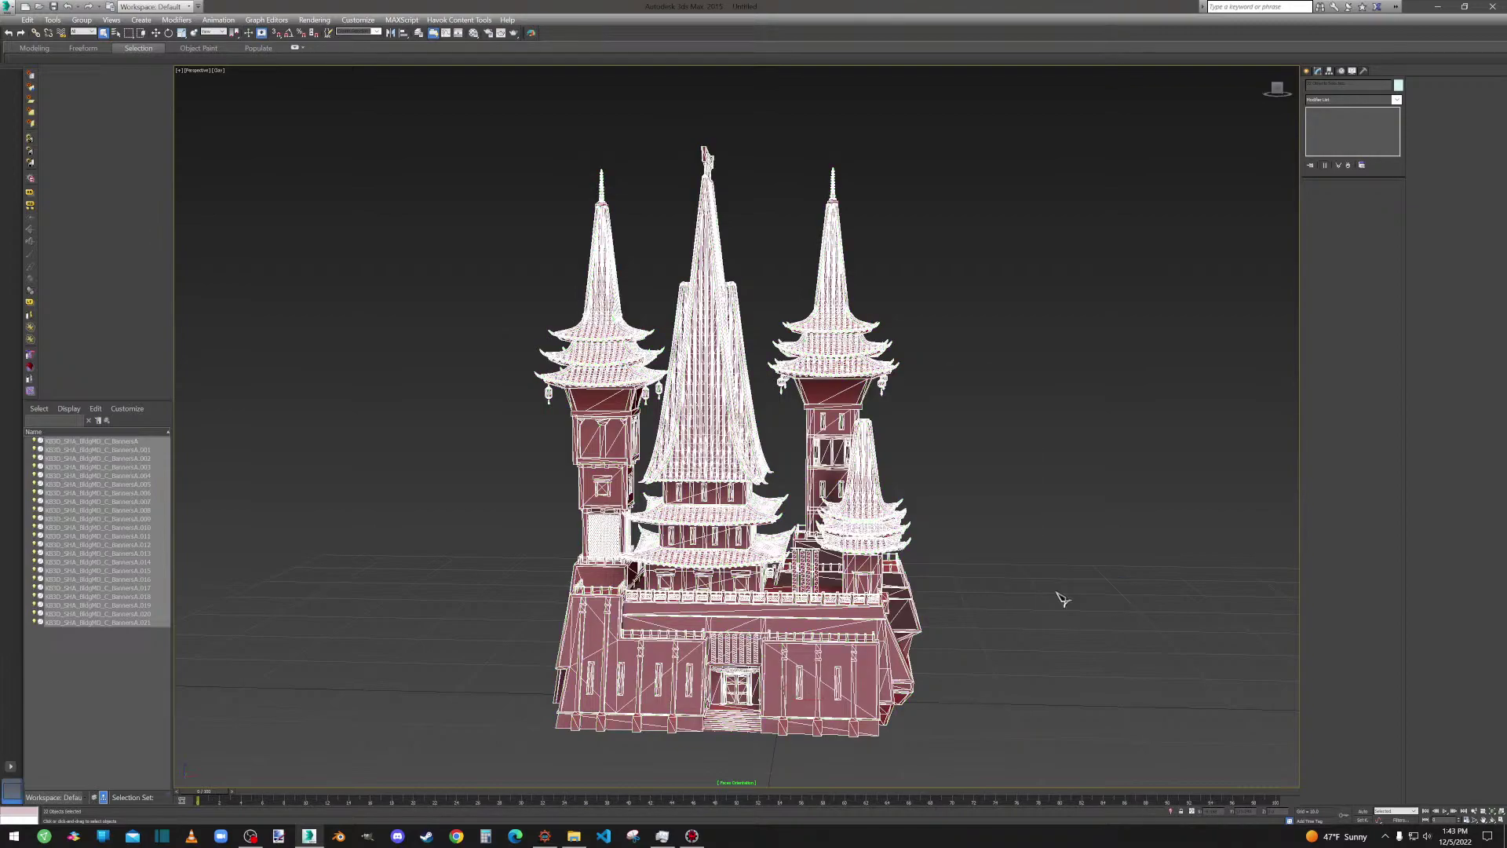
Scale up the entire building uniformly with a typed scale value.
right_click(959, 481)
click(973, 503)
click(1192, 812)
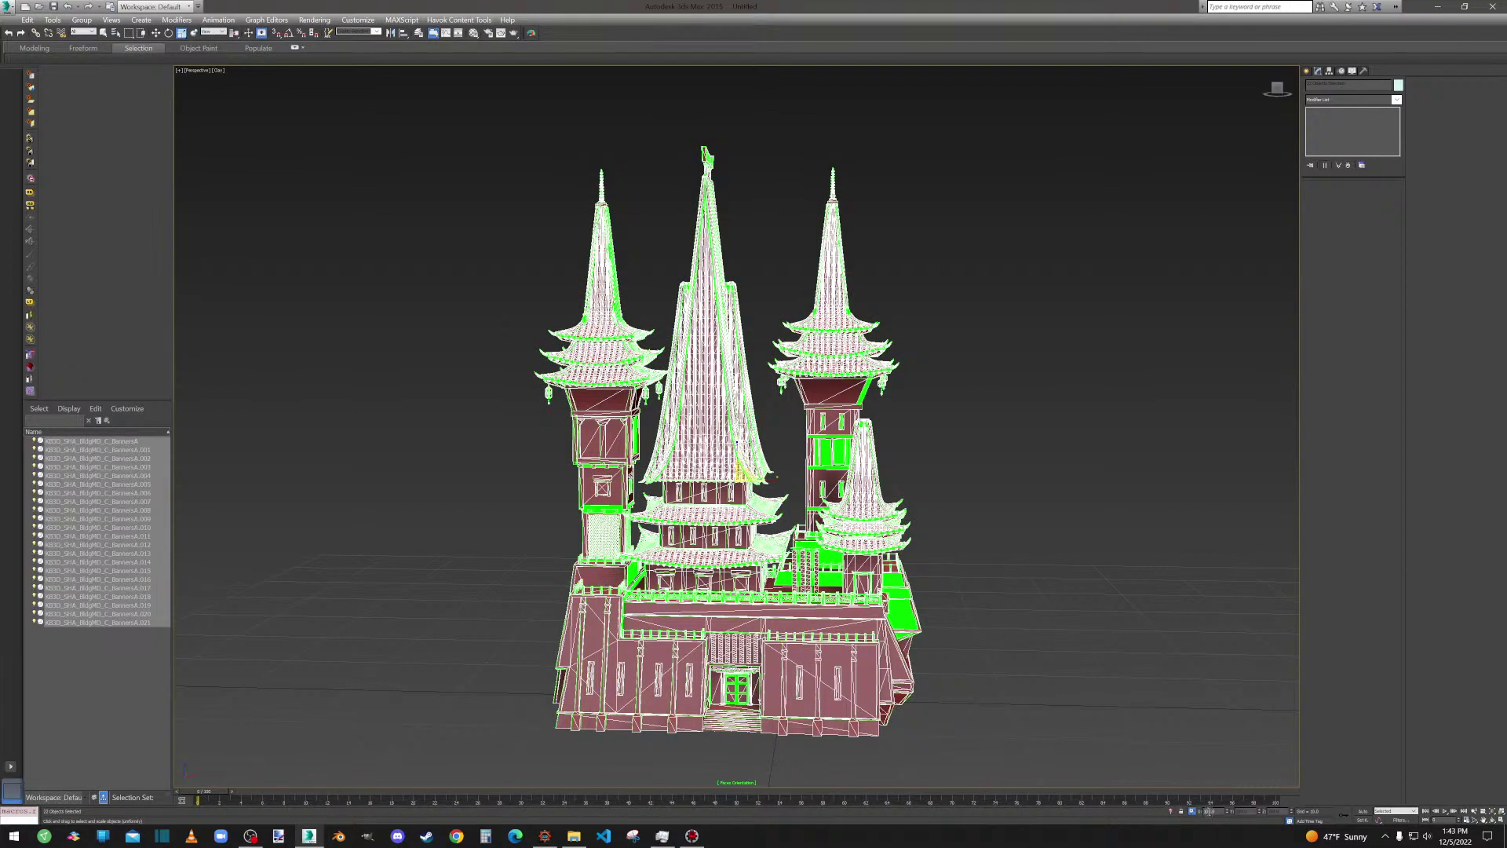
key(Return)
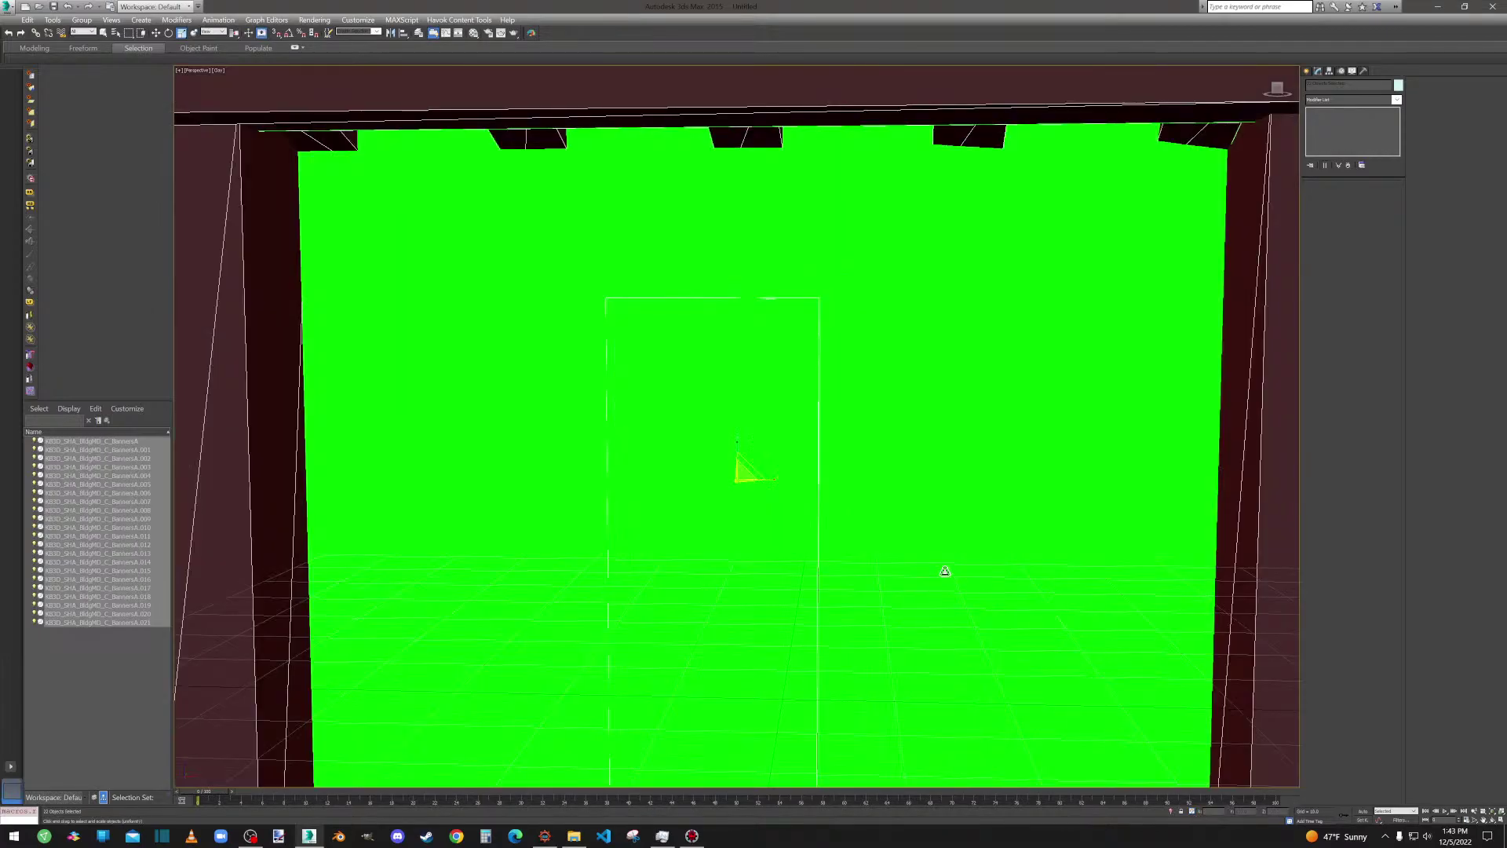
scroll(942, 571, down, 6)
scroll(942, 570, down, 5)
Move the whole building to the world origin by setting its absolute position coordinates to 0.
middle_drag(1036, 675, 801, 473)
right_click(800, 473)
click(808, 489)
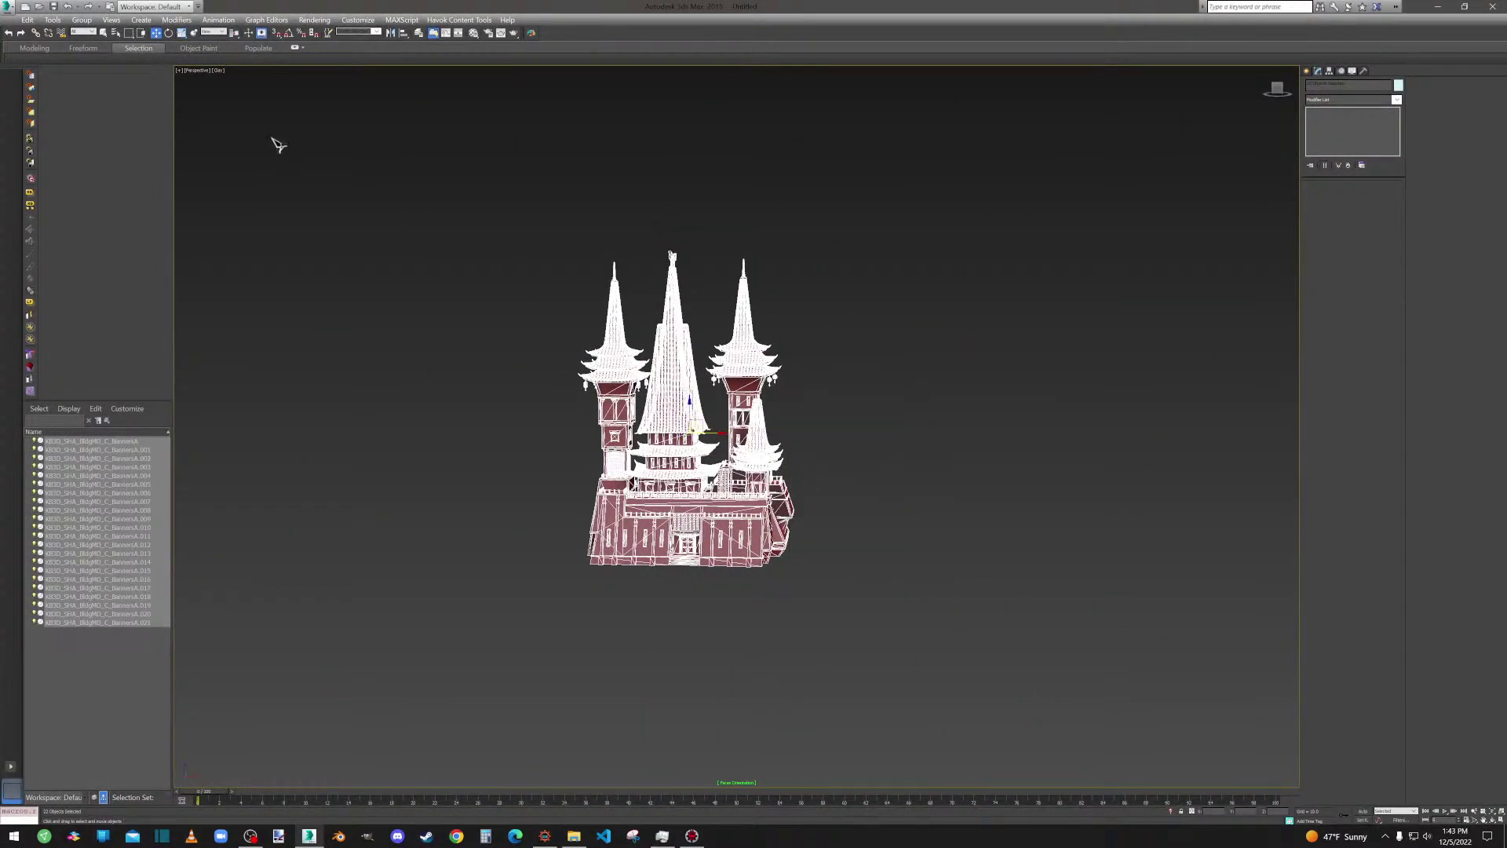
click(28, 19)
click(71, 163)
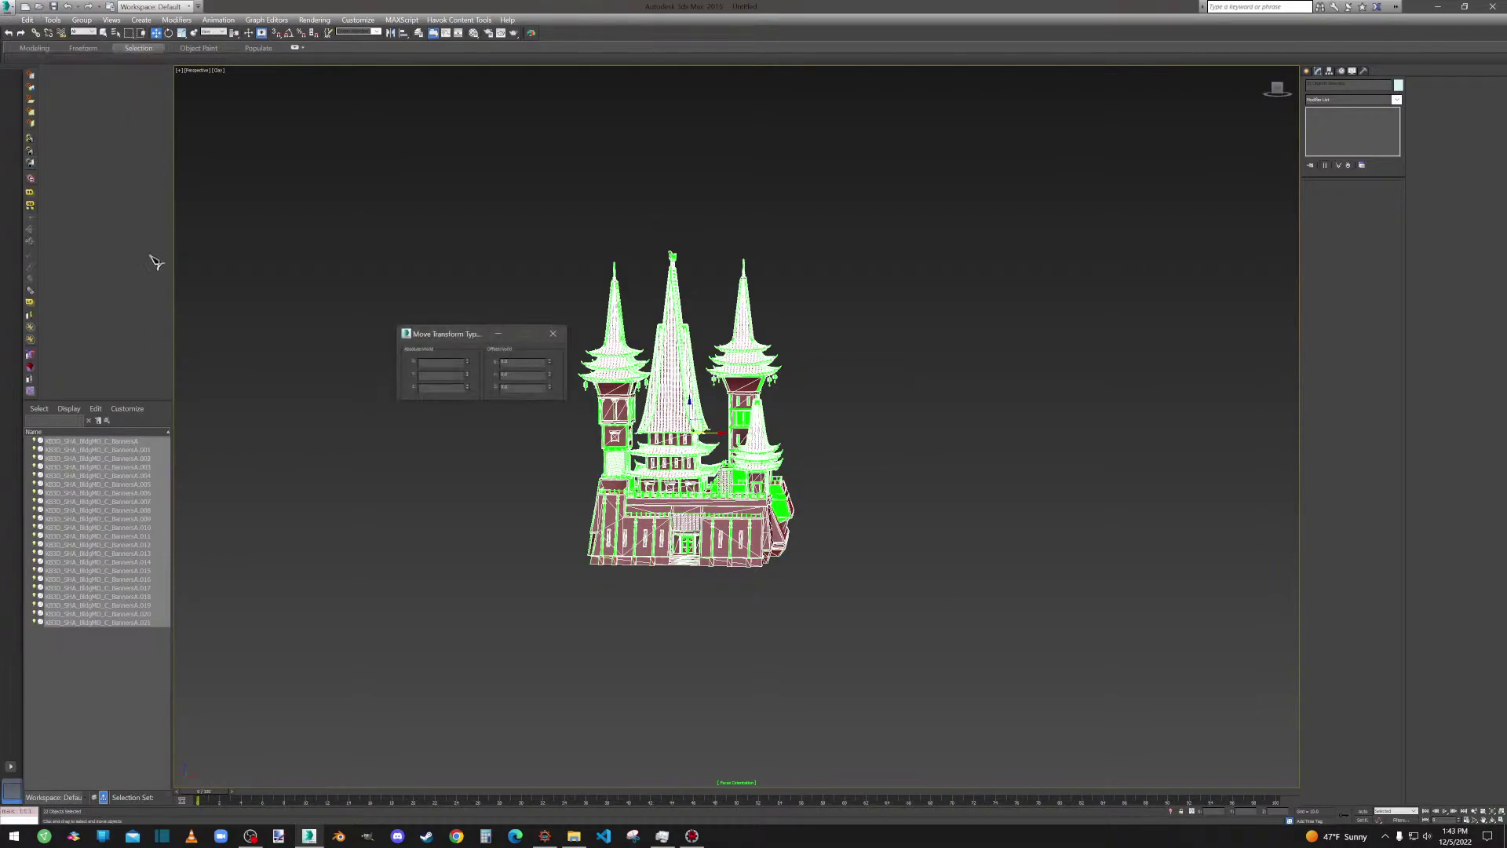
click(445, 377)
text(0)
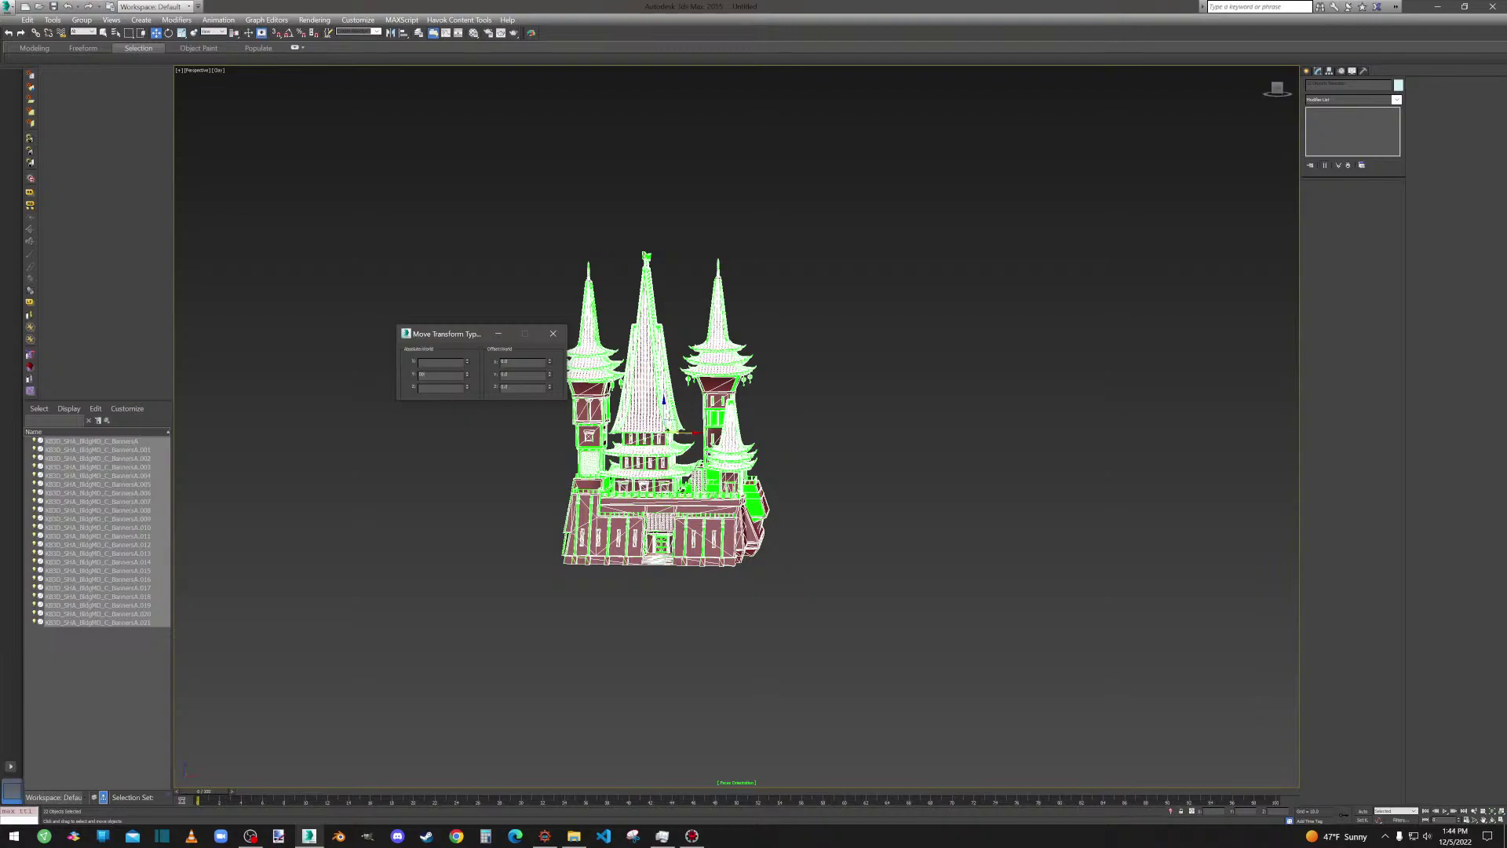
click(436, 390)
text(0)
key(Return)
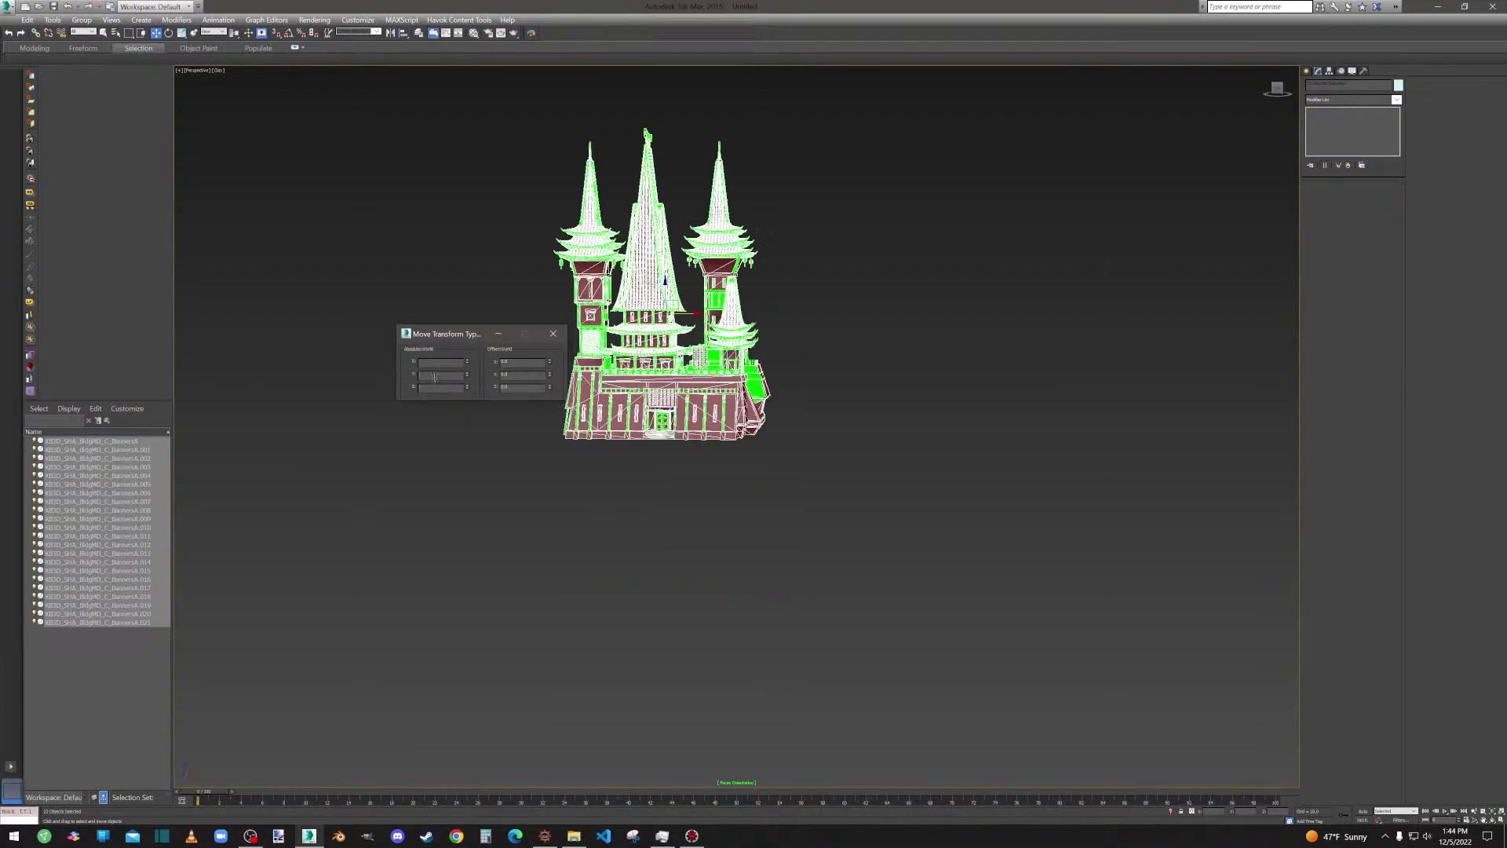
click(553, 333)
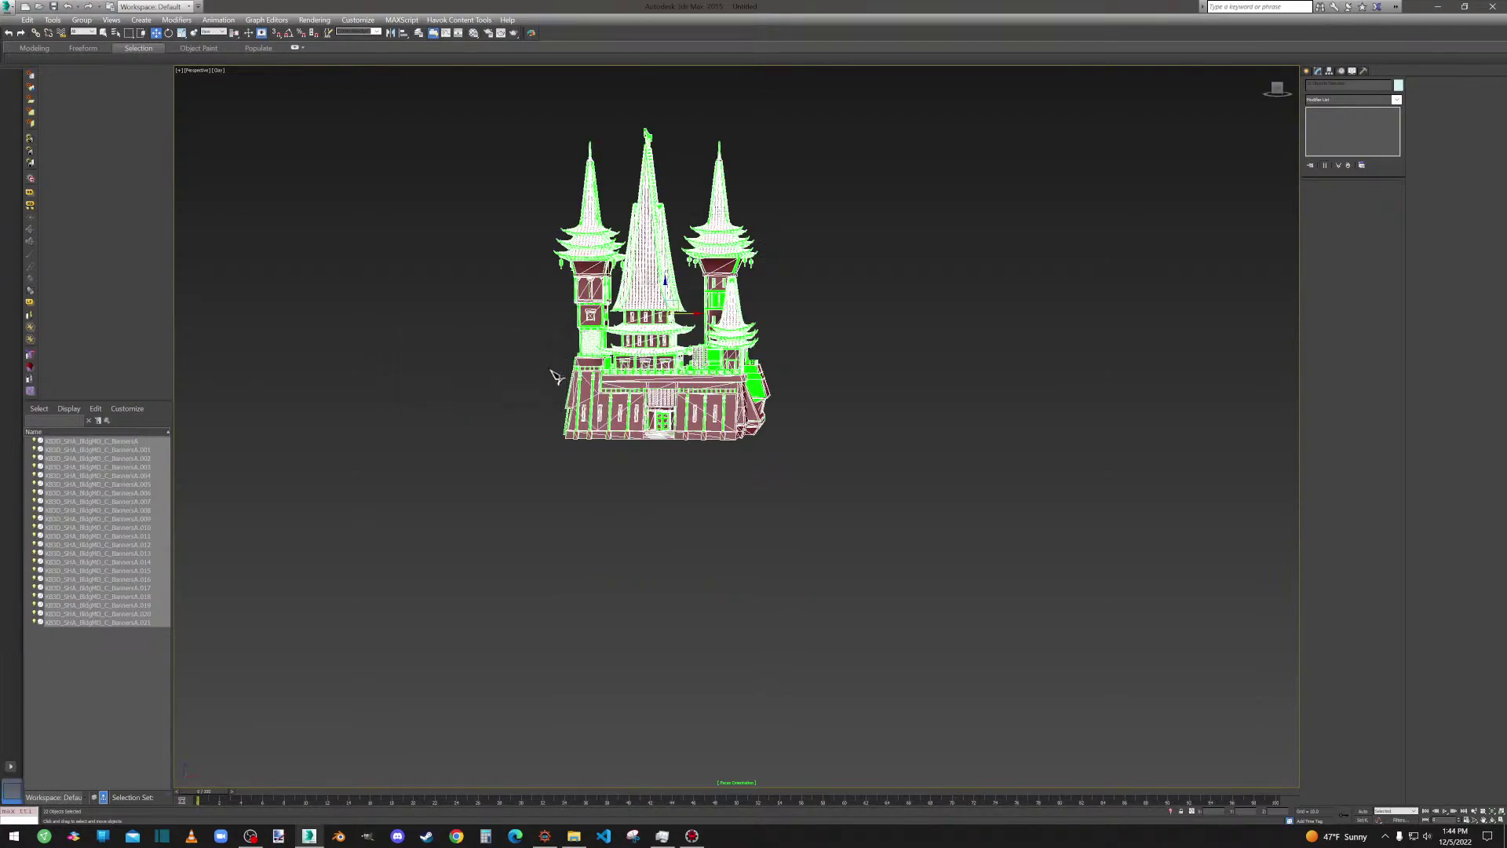
Select the trim band around the building's base and pick its green inverted section at element level.
middle_drag(601, 471, 638, 493)
right_click(638, 493)
click(665, 538)
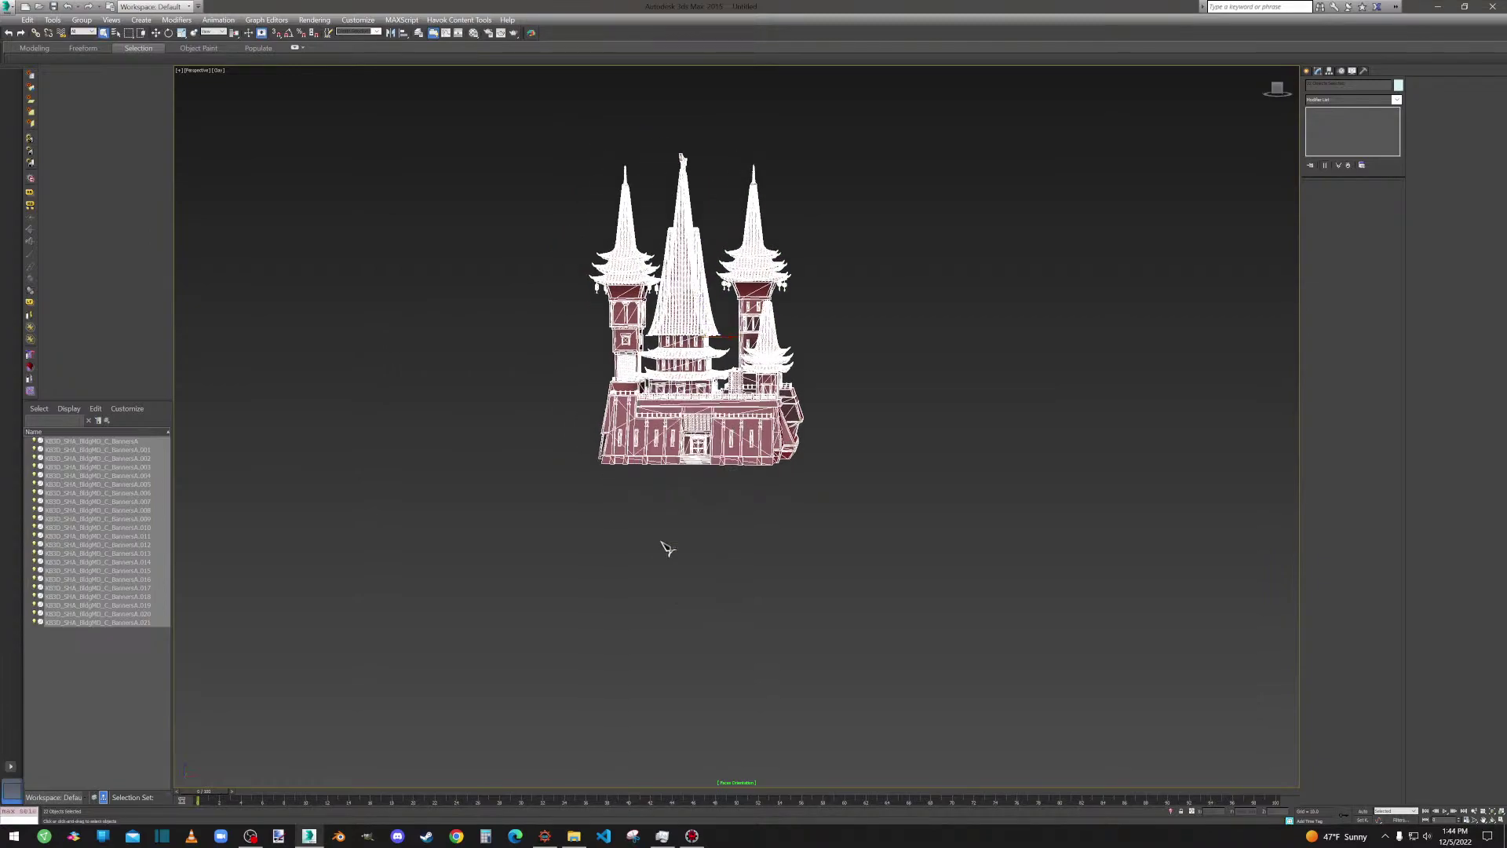
scroll(800, 481, up, 3)
scroll(854, 531, up, 3)
alt+middle_drag(854, 531, 862, 554)
click(847, 401)
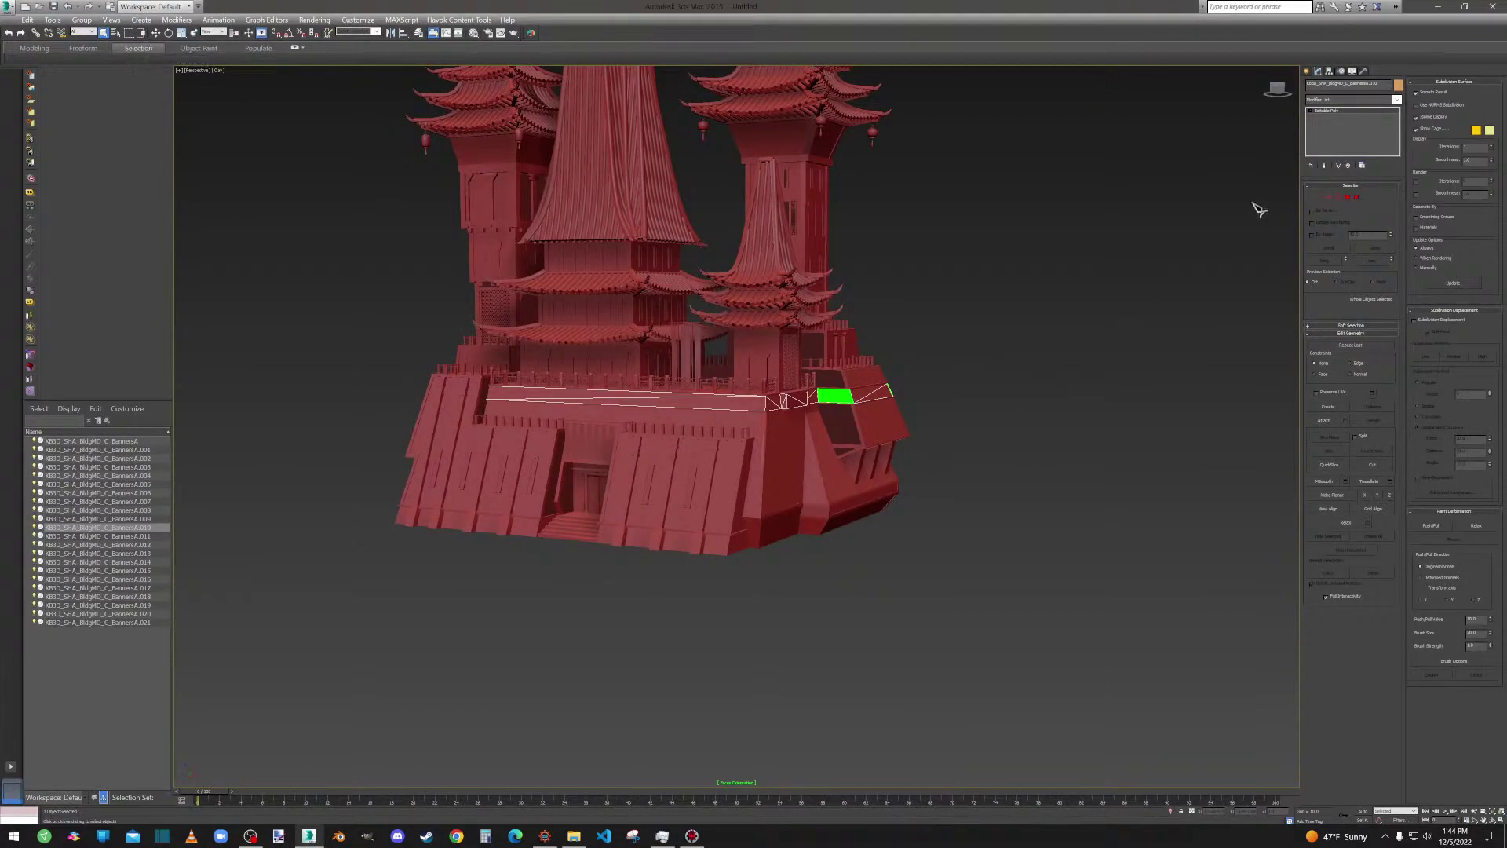
click(1356, 197)
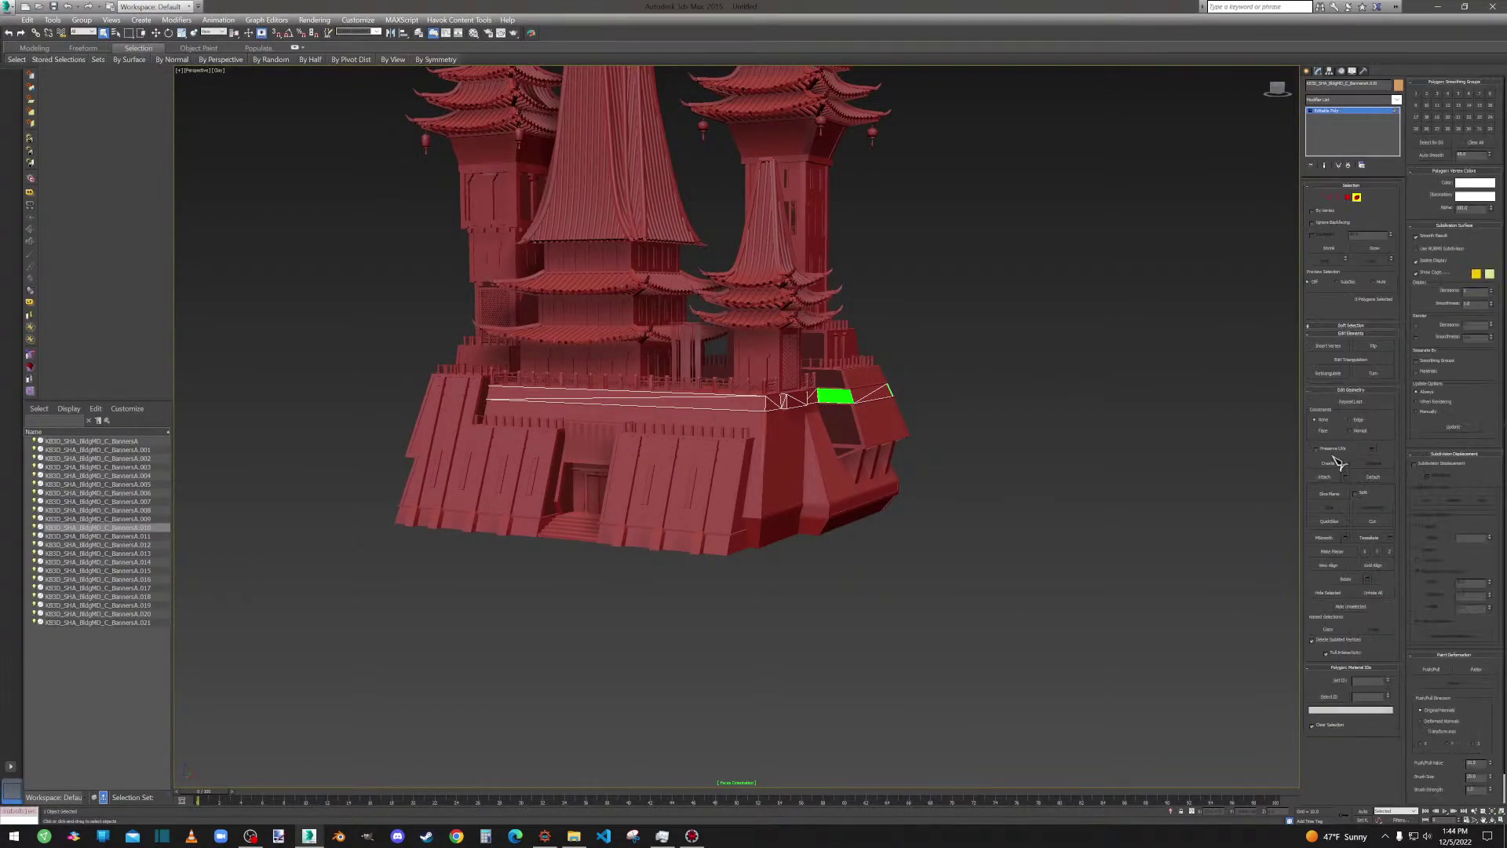
scroll(809, 416, up, 2)
click(863, 384)
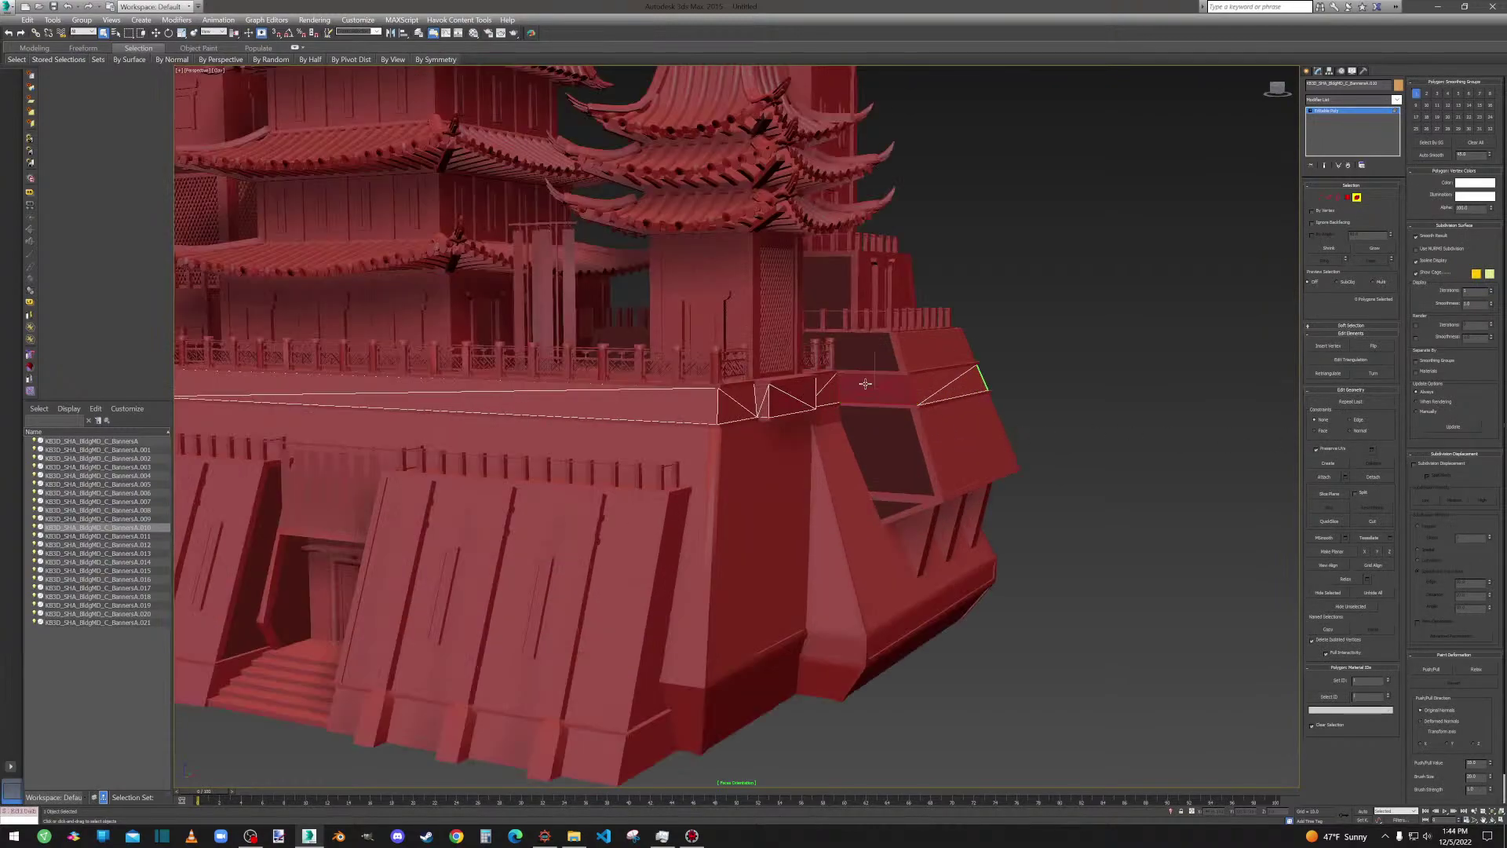
Examine the trim band's face orientation from several sides at element and polygon level, and leave sub-object editing.
scroll(900, 390, down, 2)
alt+middle_drag(900, 390, 705, 395)
scroll(705, 395, up, 2)
scroll(799, 387, down, 6)
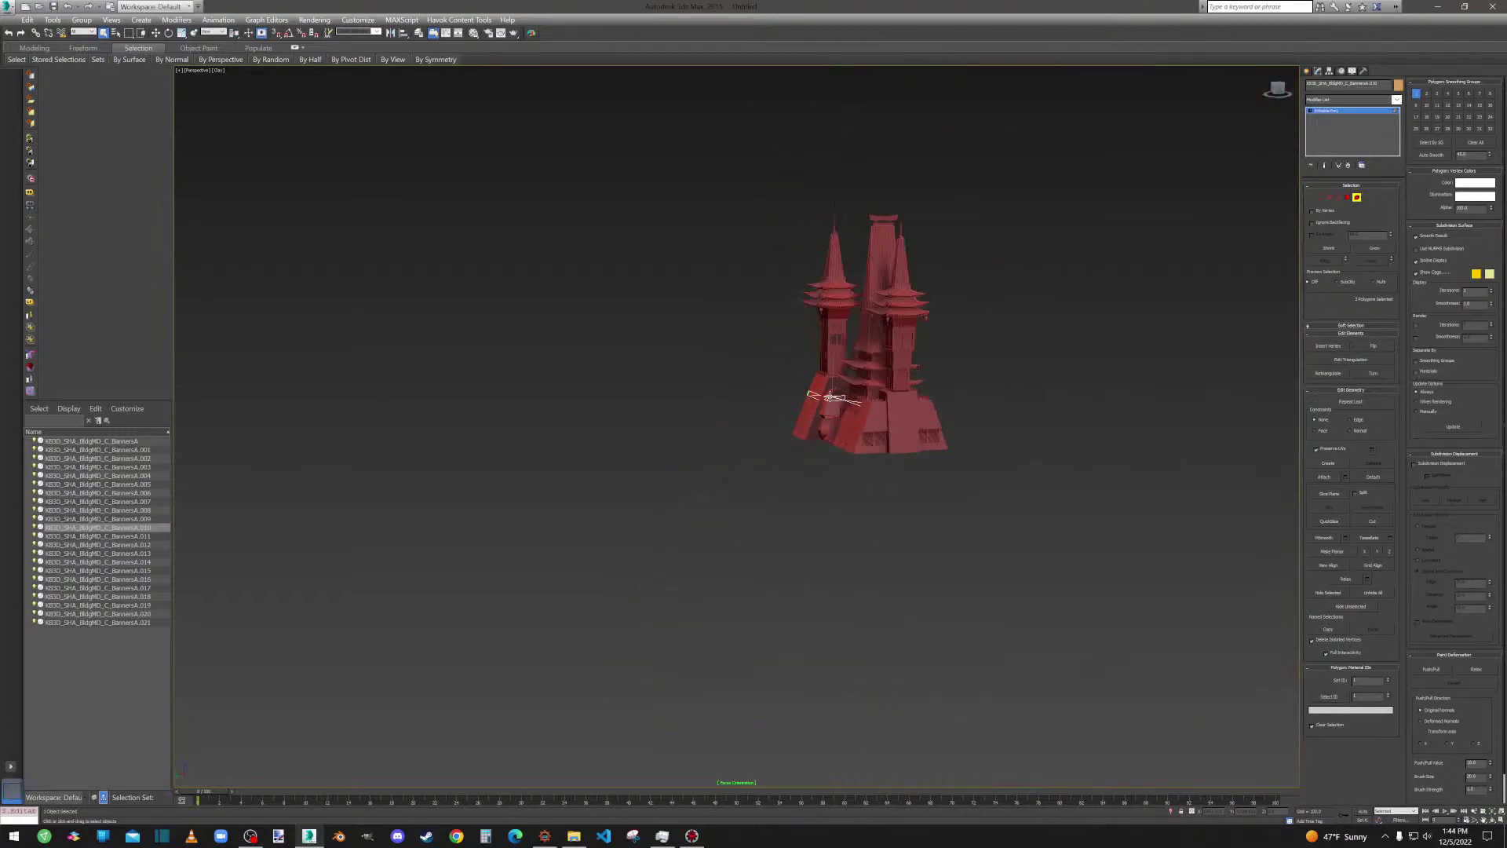
alt+middle_drag(799, 387, 781, 393)
click(1357, 197)
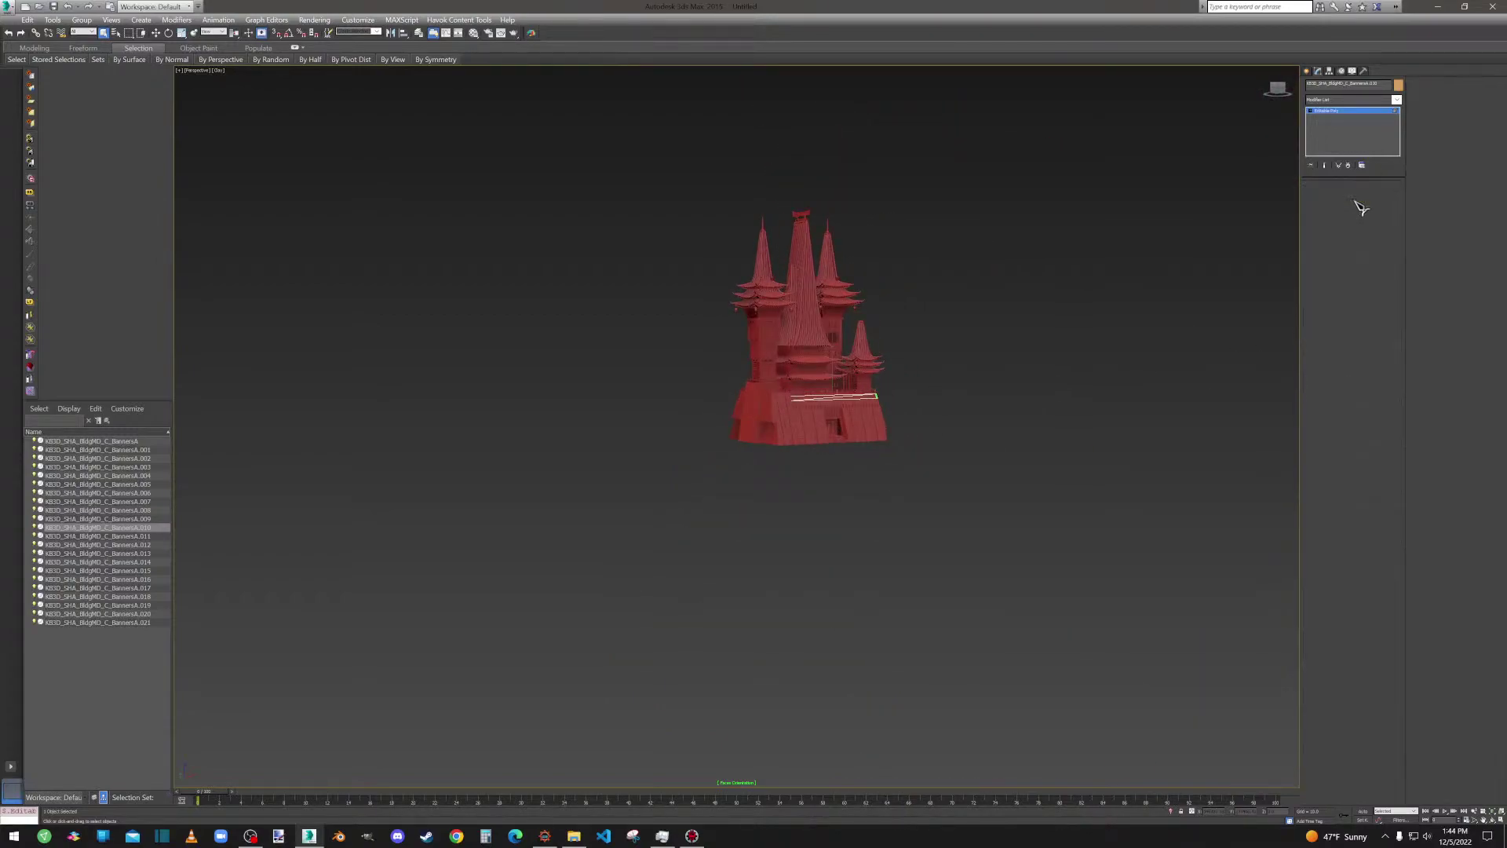
click(1347, 197)
alt+middle_drag(991, 397, 903, 400)
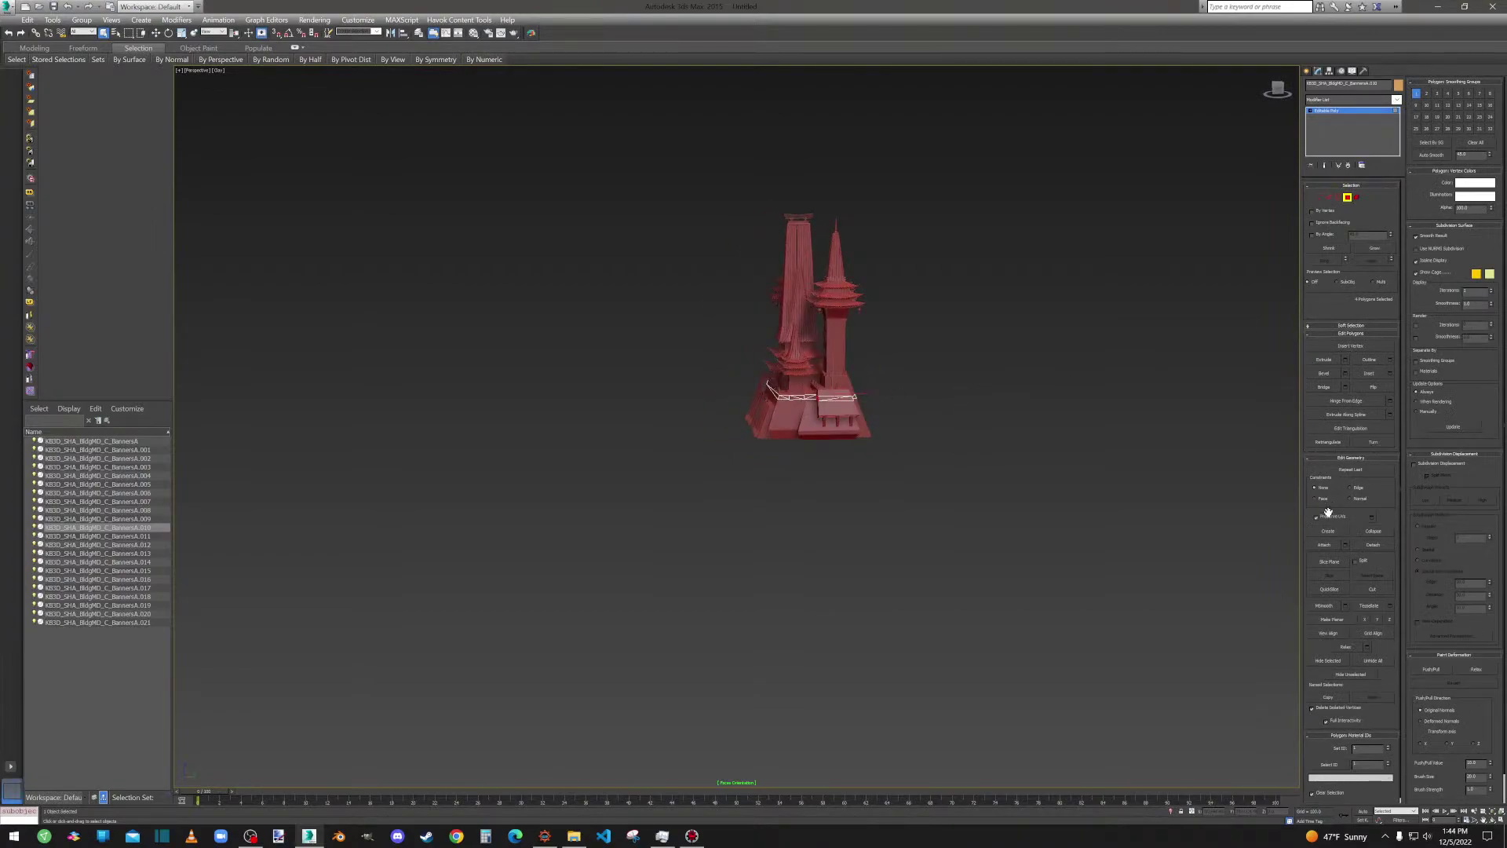
click(1347, 197)
scroll(919, 379, up, 10)
alt+middle_drag(866, 377, 861, 356)
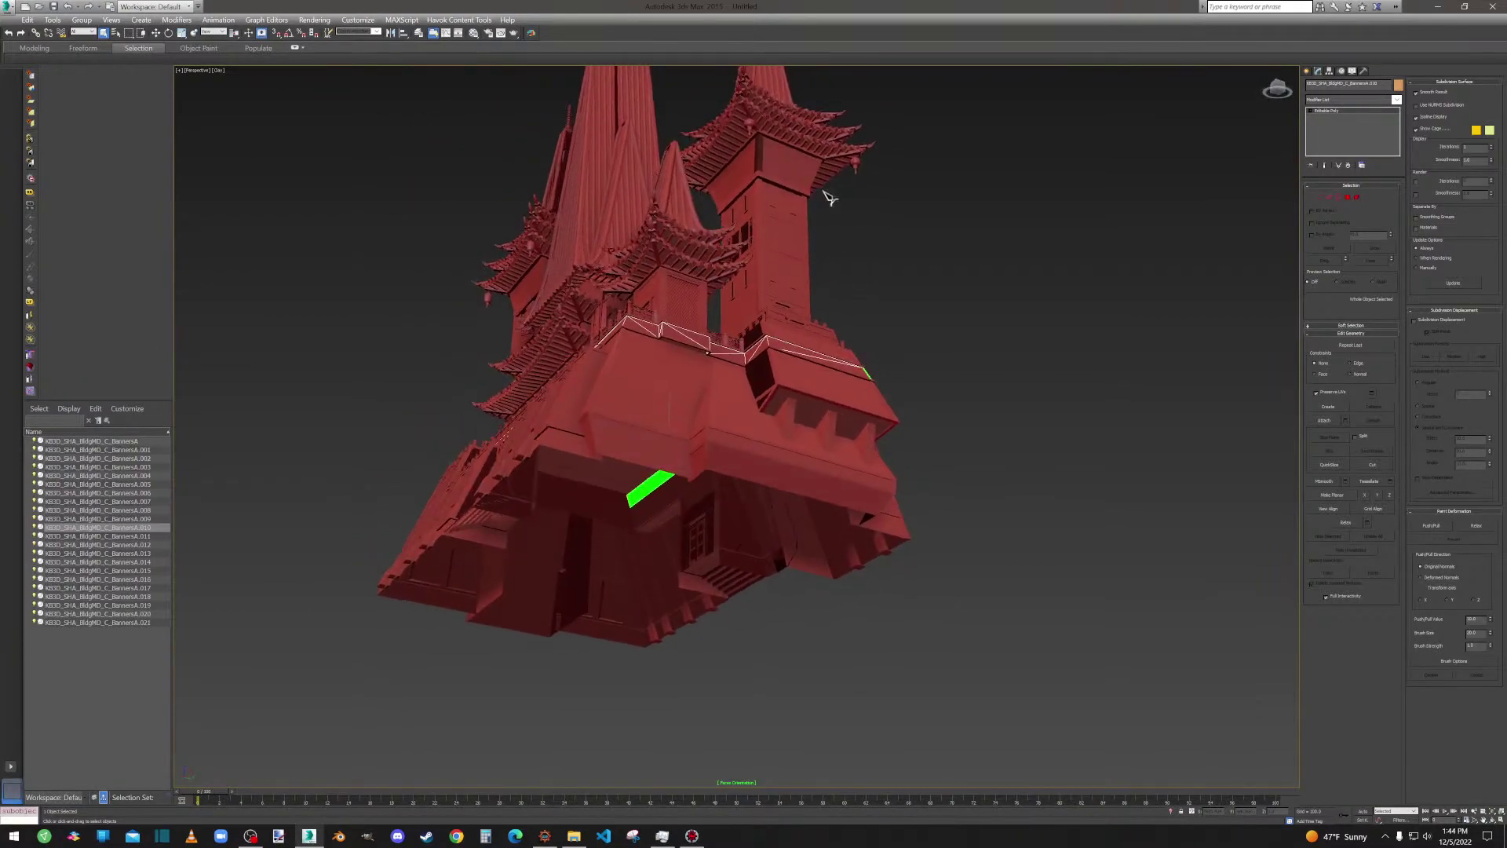
Select the tower framing object, enable Preserve UVs and select the inverted elements around the tower's flared top at element level.
click(759, 159)
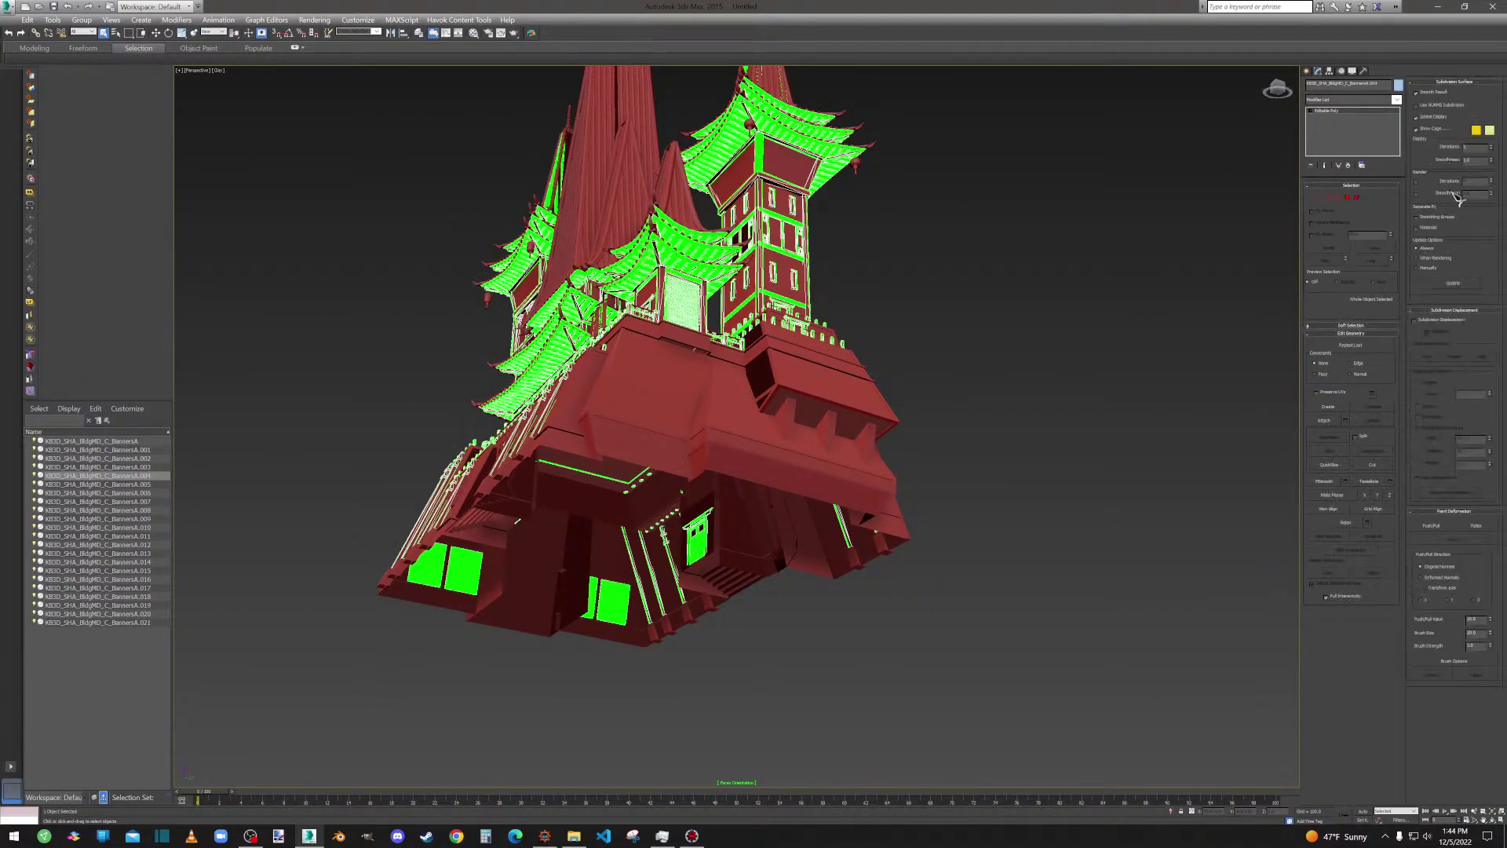
click(1328, 391)
click(1357, 197)
scroll(800, 299, up, 10)
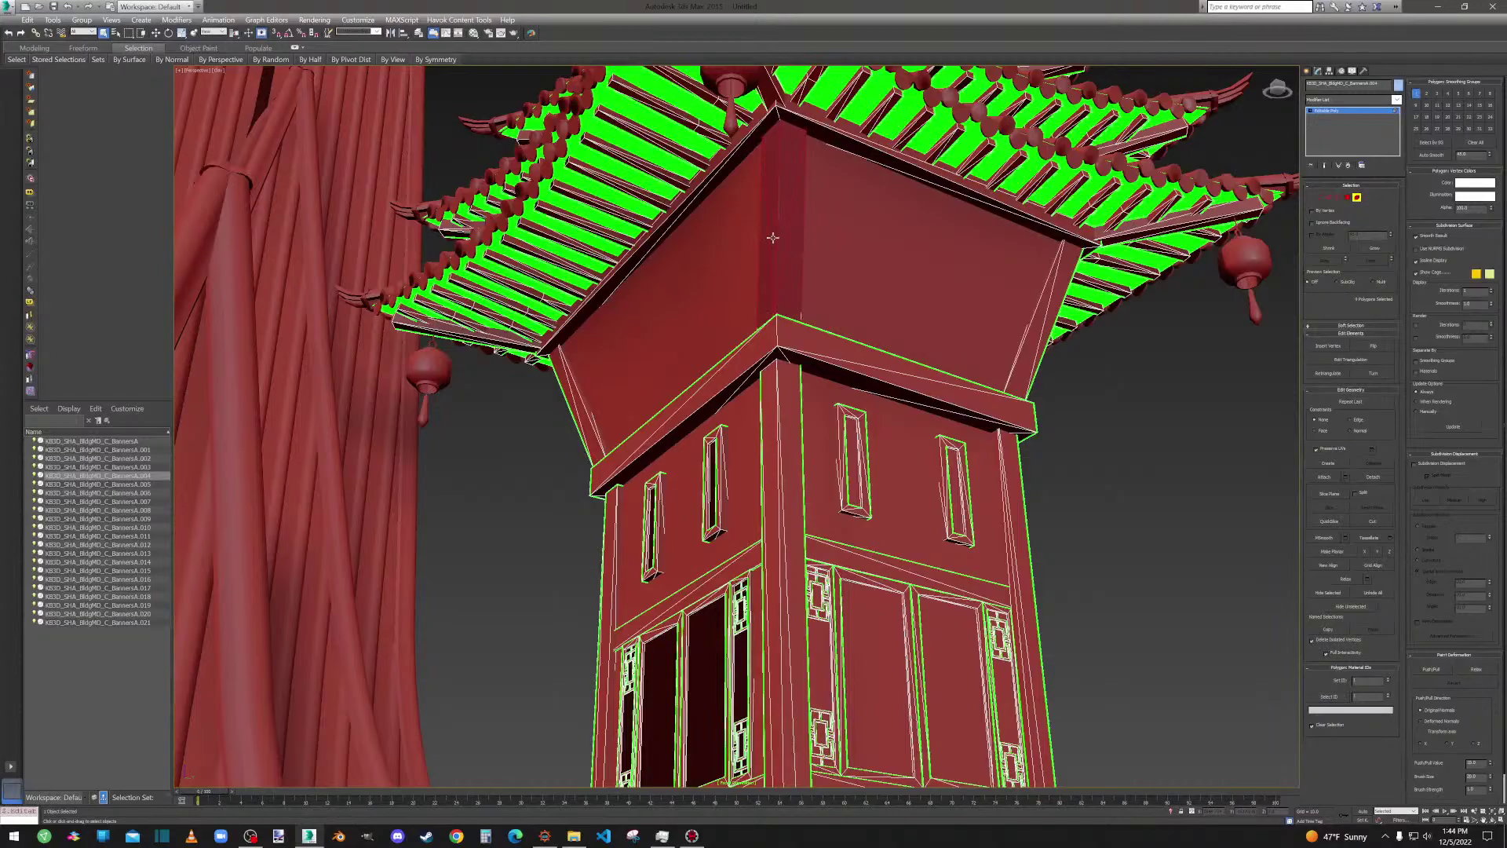
scroll(800, 300, up, 5)
scroll(739, 244, down, 10)
ctrl+click(782, 196)
Select the green inverted beam above the lattice panel at the foot of the tower.
alt+middle_drag(783, 195, 931, 215)
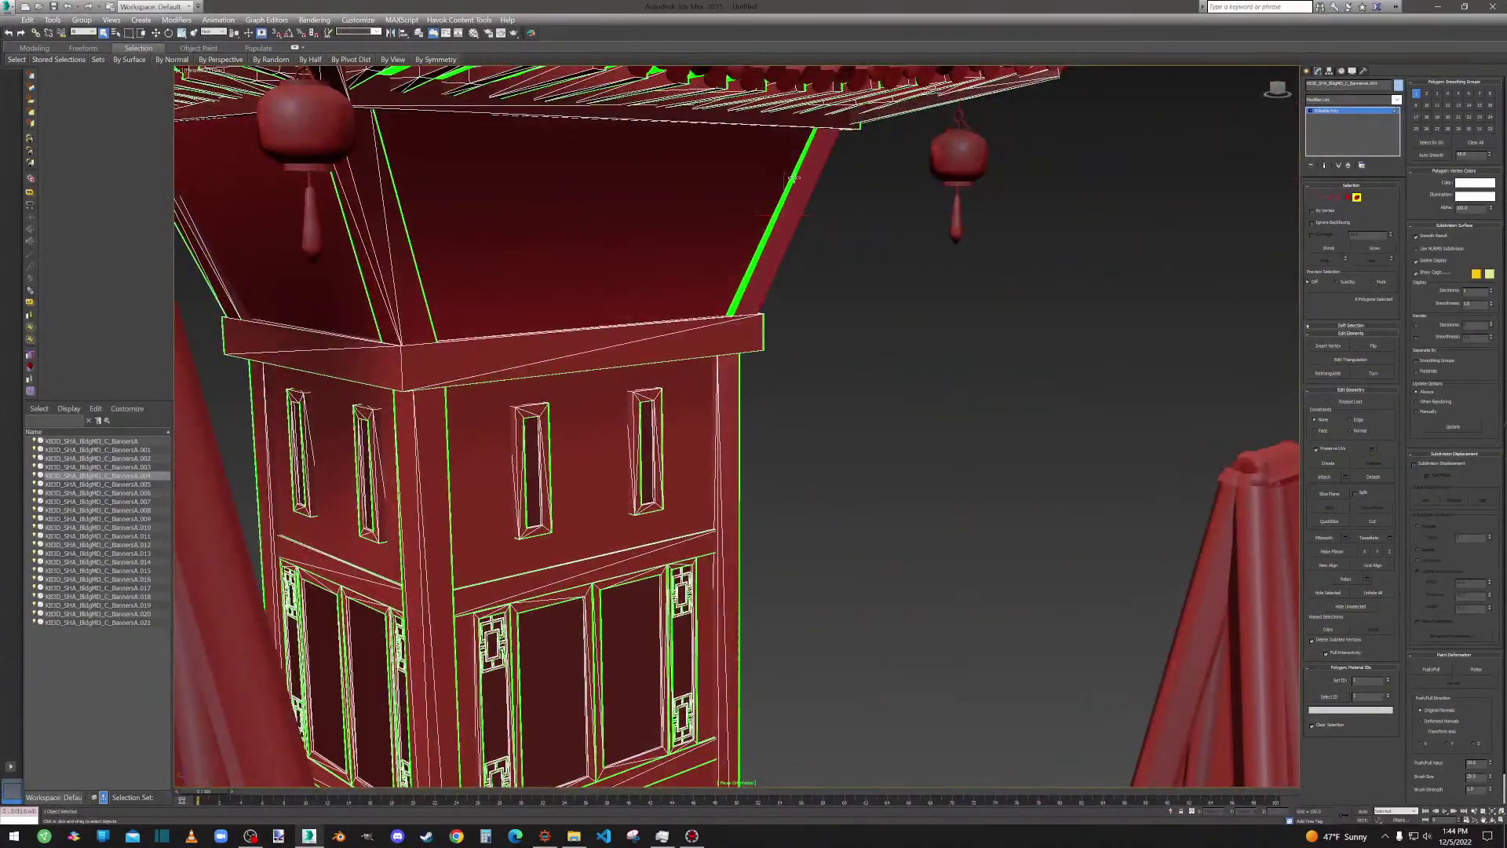
scroll(757, 222, down, 5)
alt+middle_drag(757, 222, 723, 259)
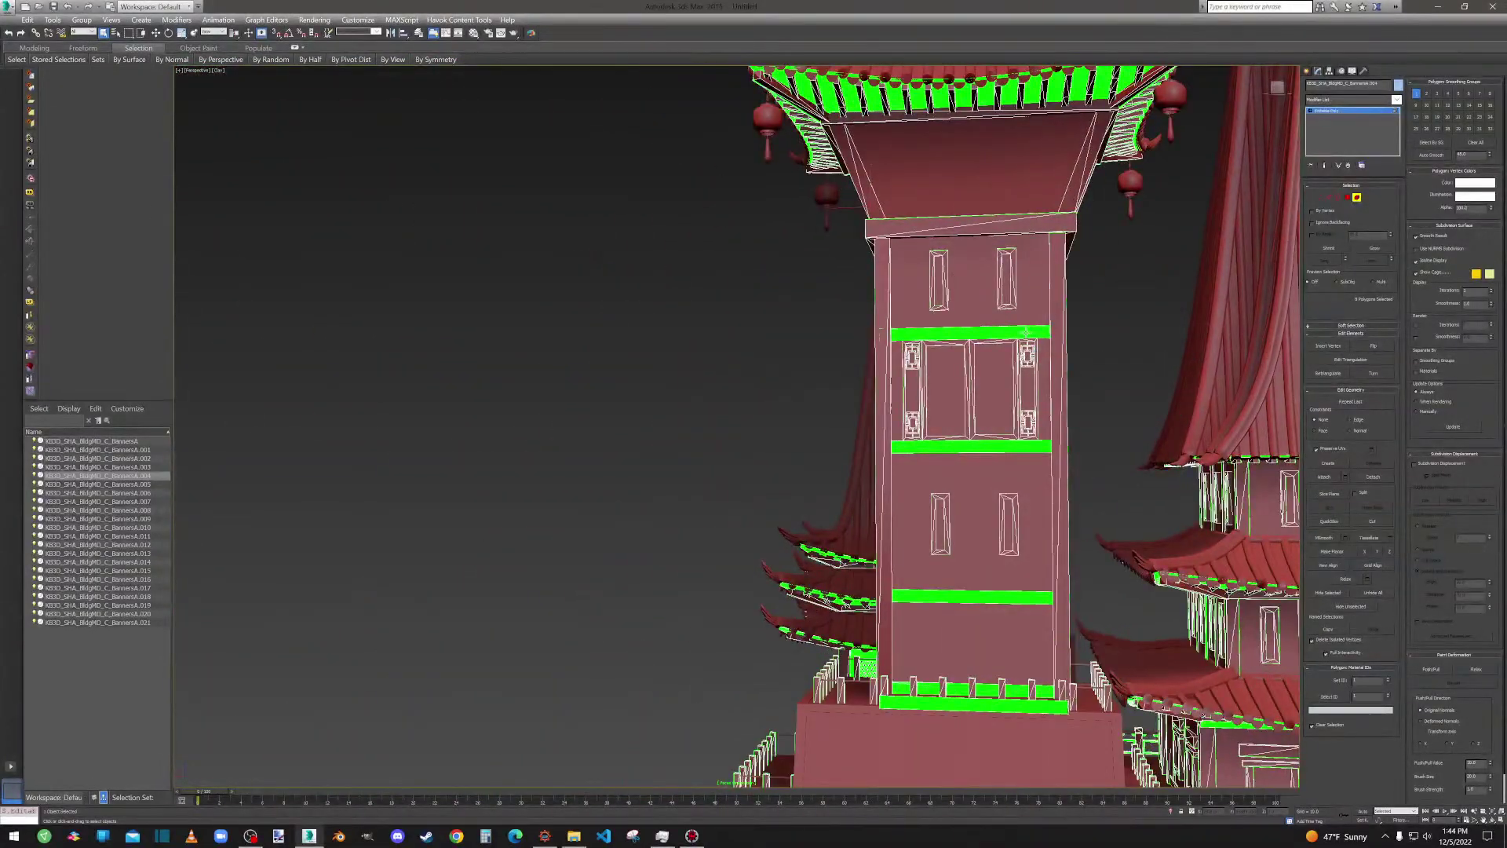
scroll(1036, 353, down, 5)
middle_drag(1057, 372, 844, 236)
scroll(561, 336, up, 6)
middle_drag(767, 534, 780, 369)
middle_drag(797, 580, 783, 336)
scroll(782, 336, up, 1)
middle_drag(817, 149, 780, 345)
scroll(601, 129, up, 4)
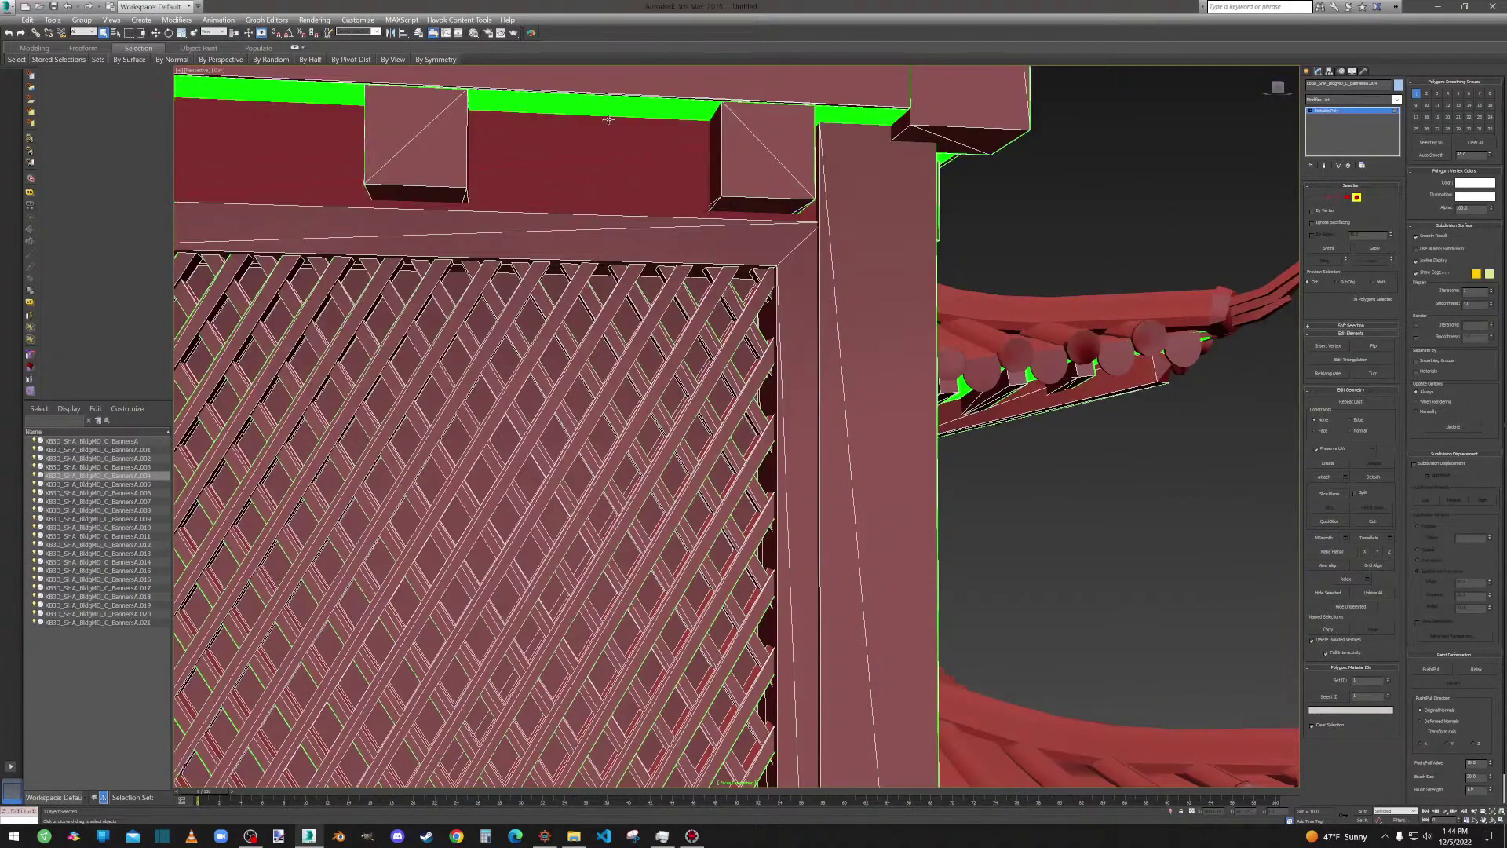
click(609, 107)
Add the wall section beside the tower's lattice panel and the green sill beneath the lattice to the element selection.
scroll(616, 113, down, 5)
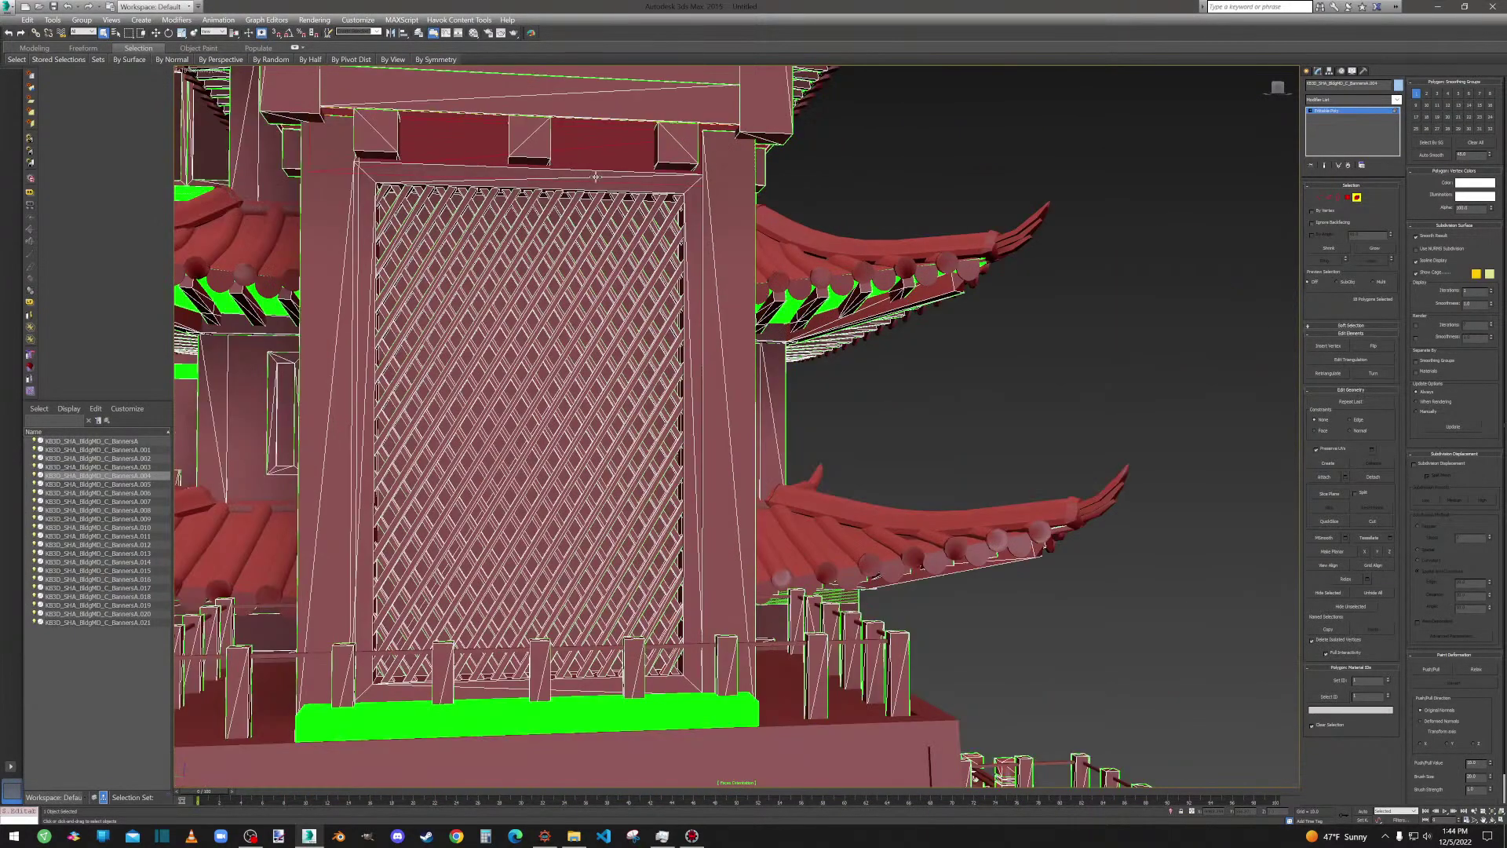
alt+middle_drag(616, 118, 879, 235)
ctrl+click(1013, 305)
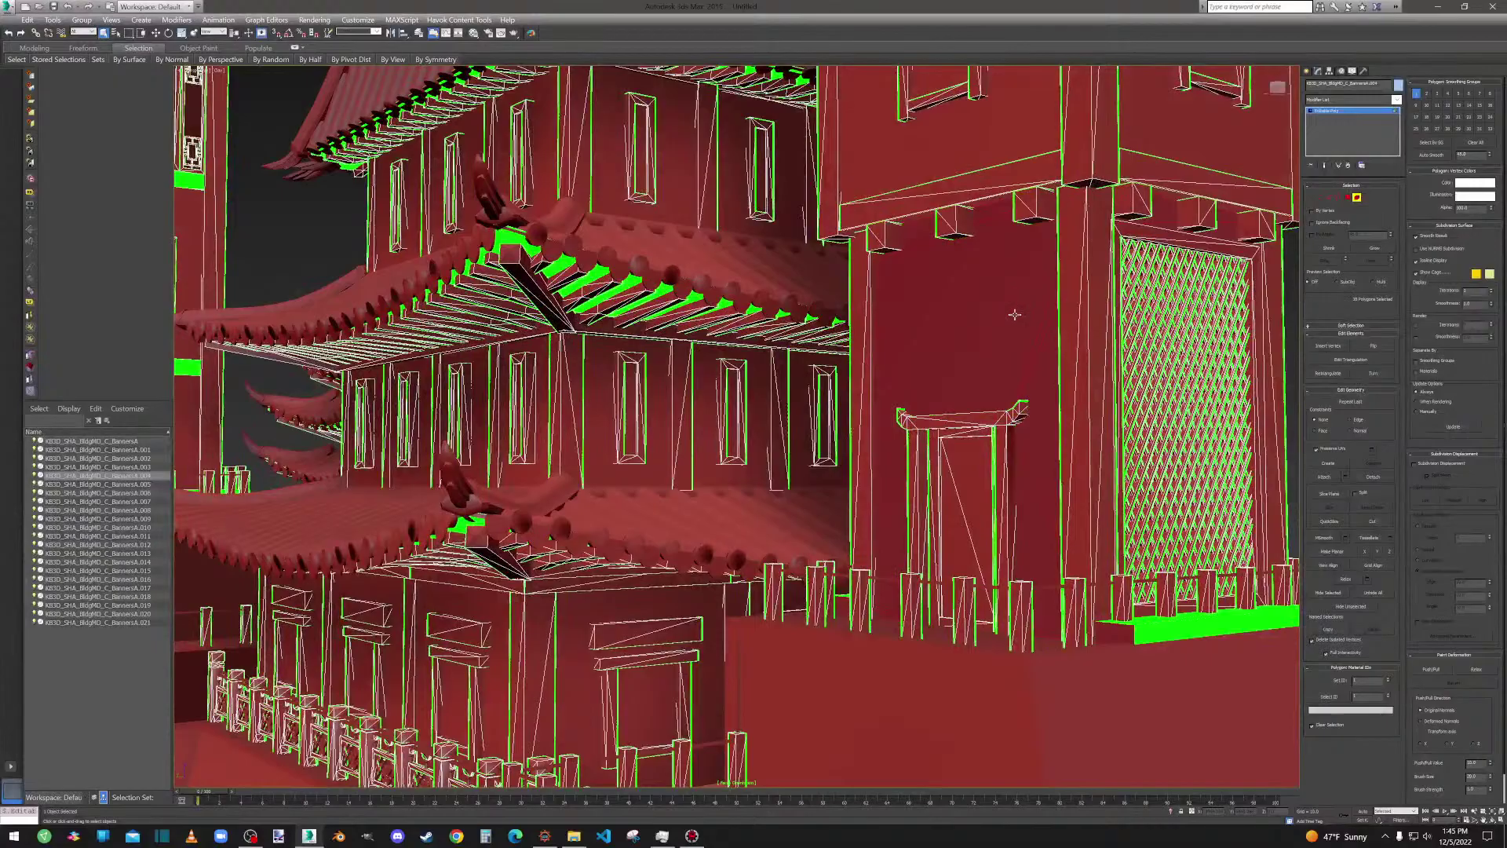
scroll(1097, 558, up, 10)
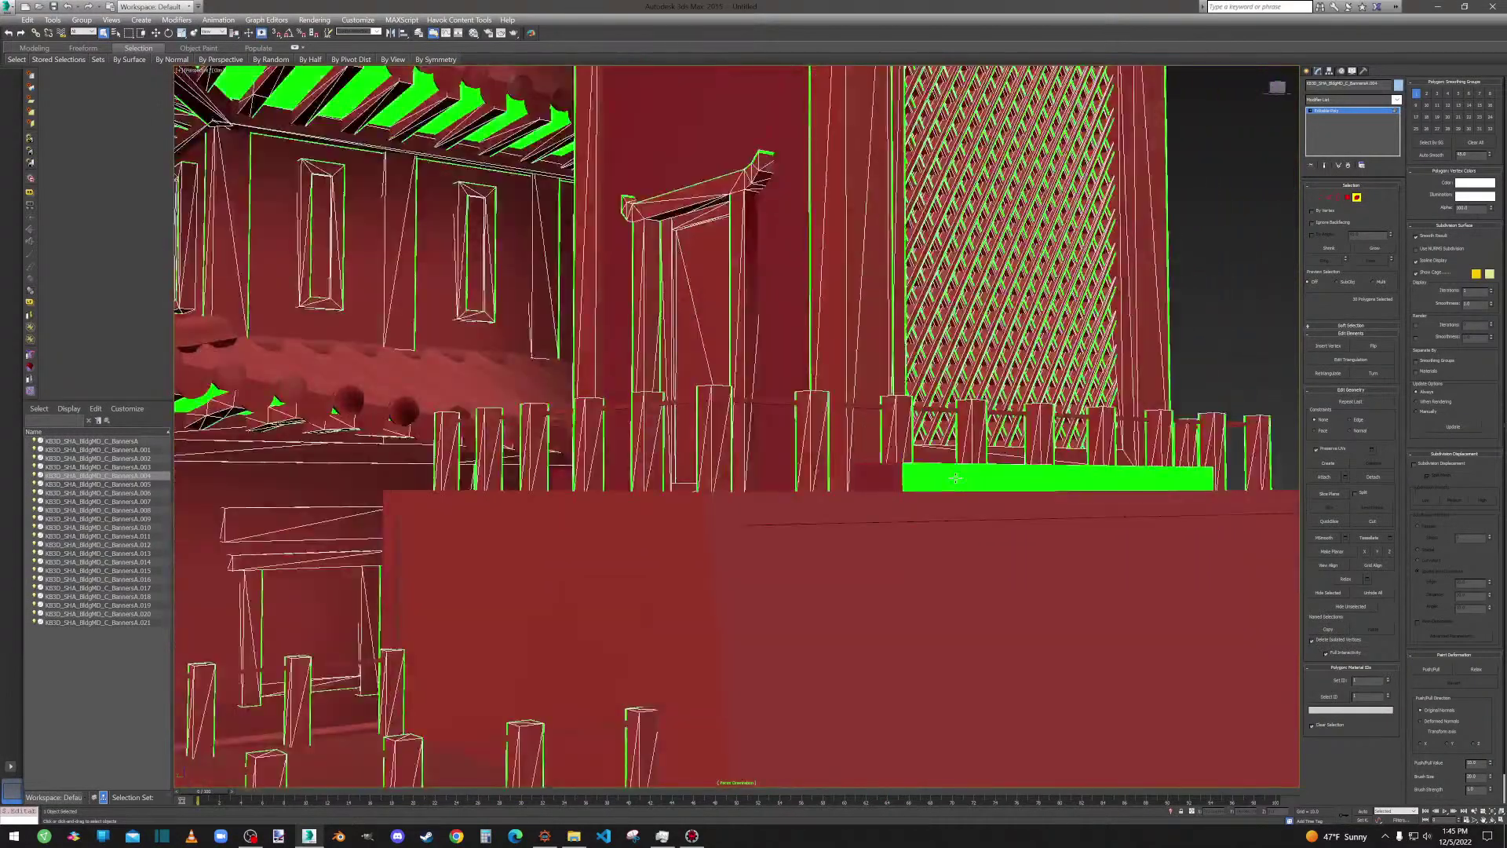
scroll(945, 493, down, 10)
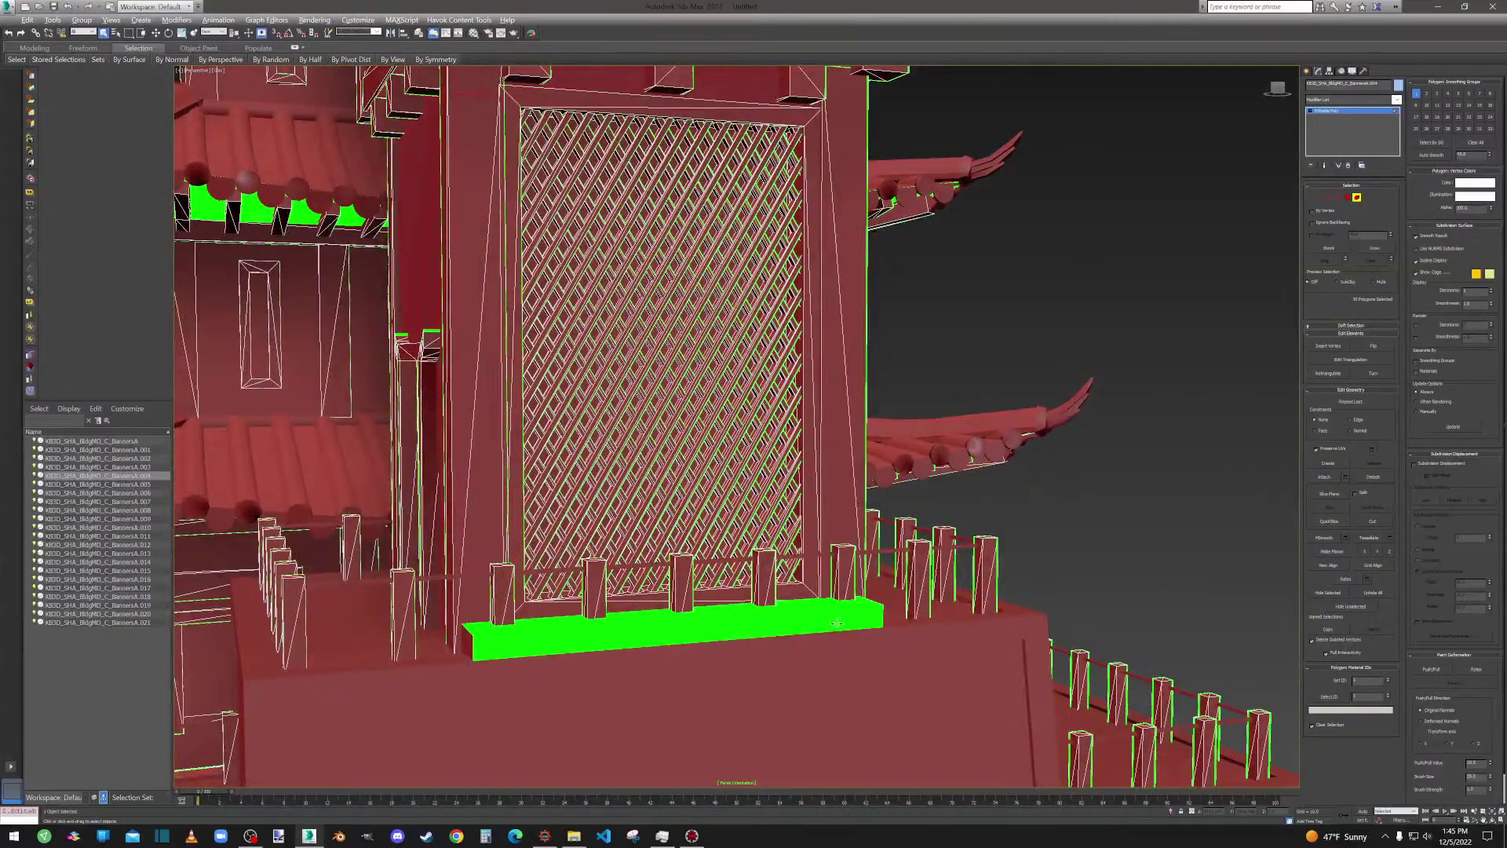
ctrl+click(815, 609)
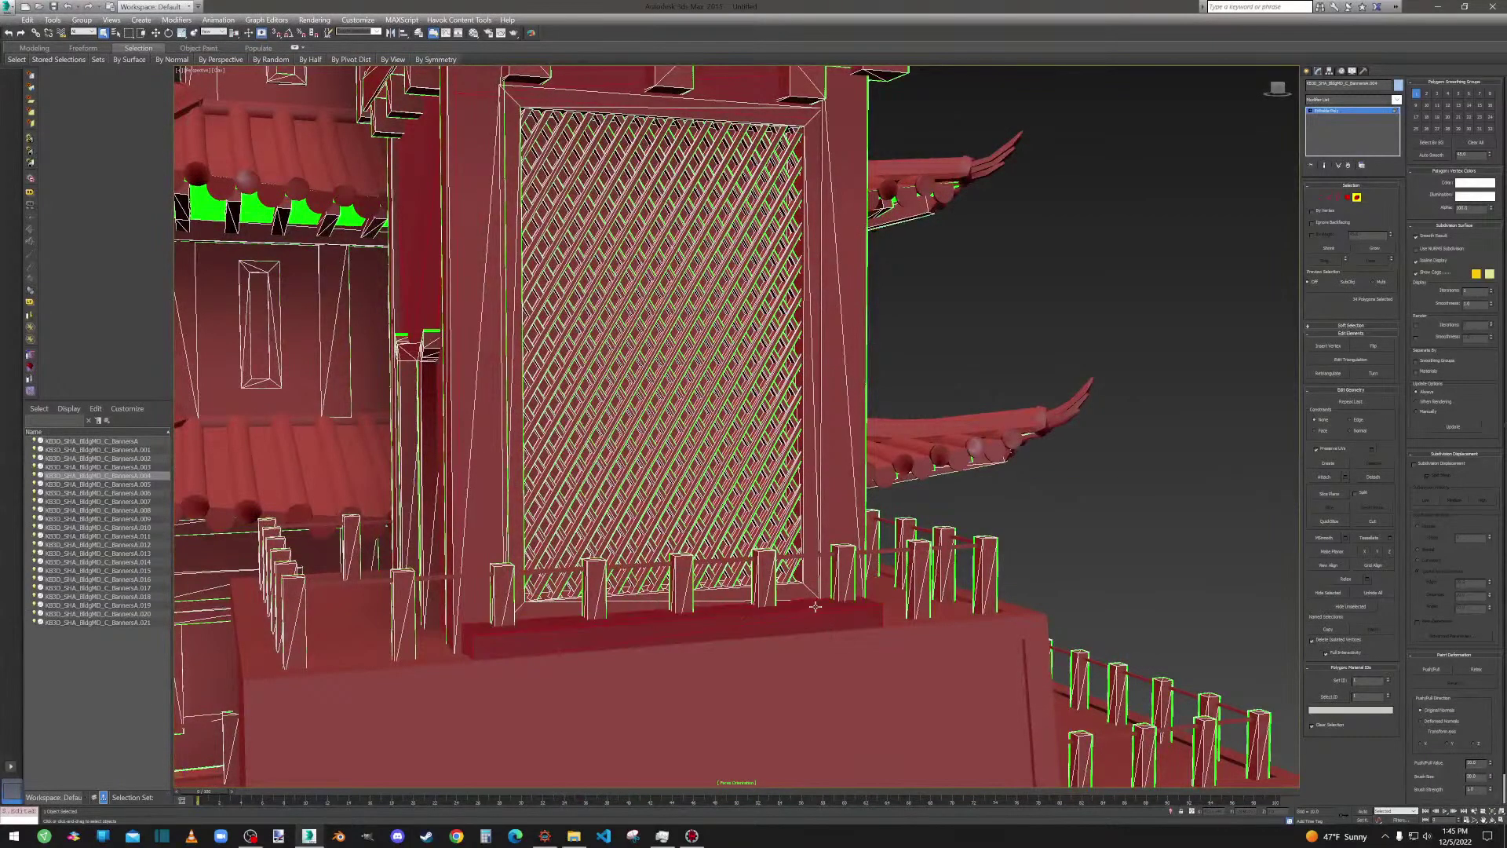
Add the green inverted sill beneath the adjacent side lattice panel to the element selection.
alt+middle_drag(836, 517, 829, 431)
scroll(775, 508, down, 4)
scroll(828, 432, up, 3)
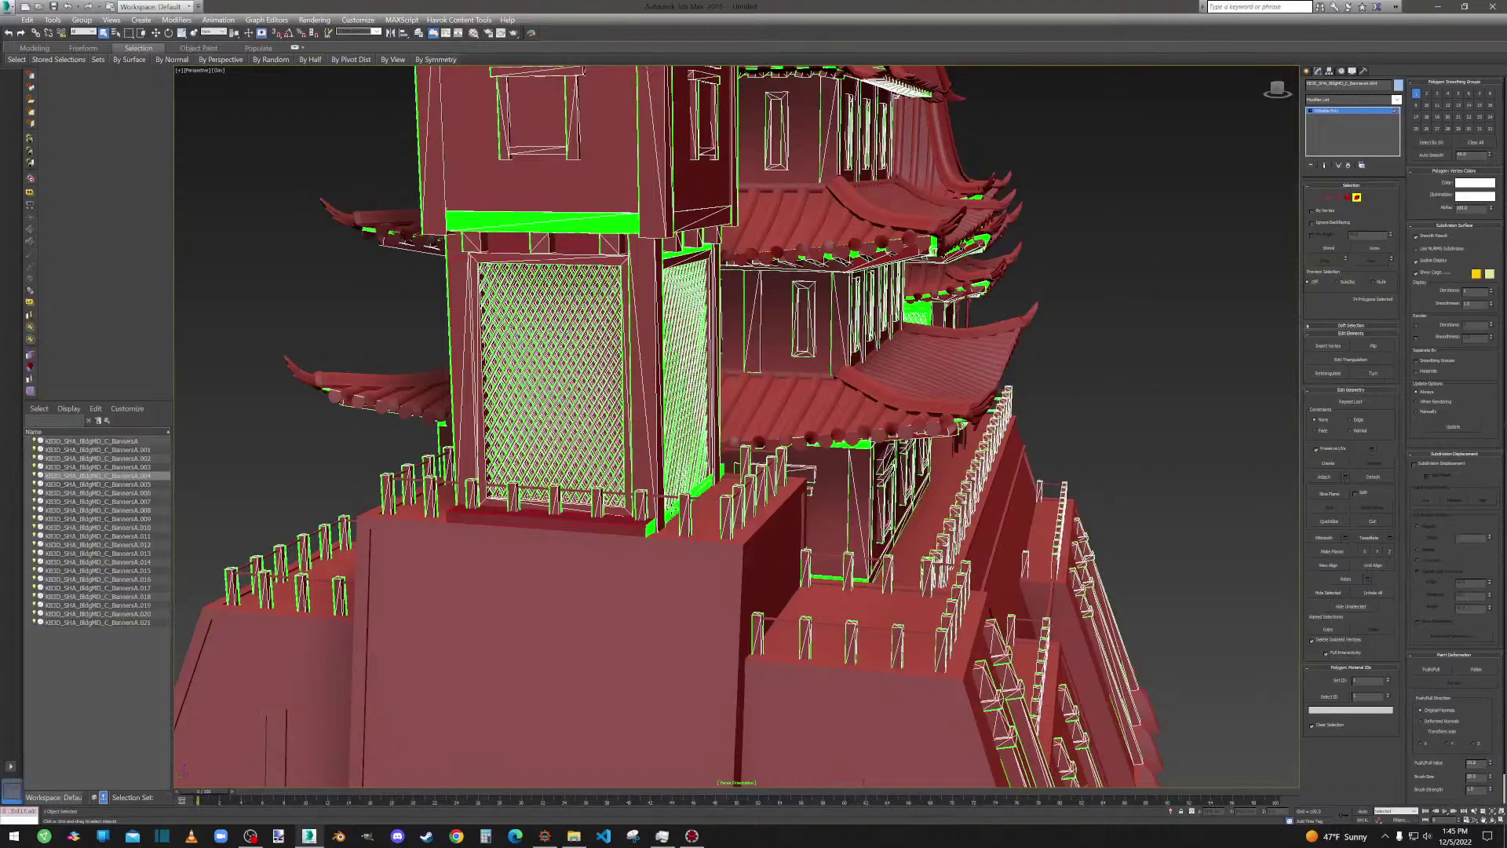
scroll(672, 509, up, 5)
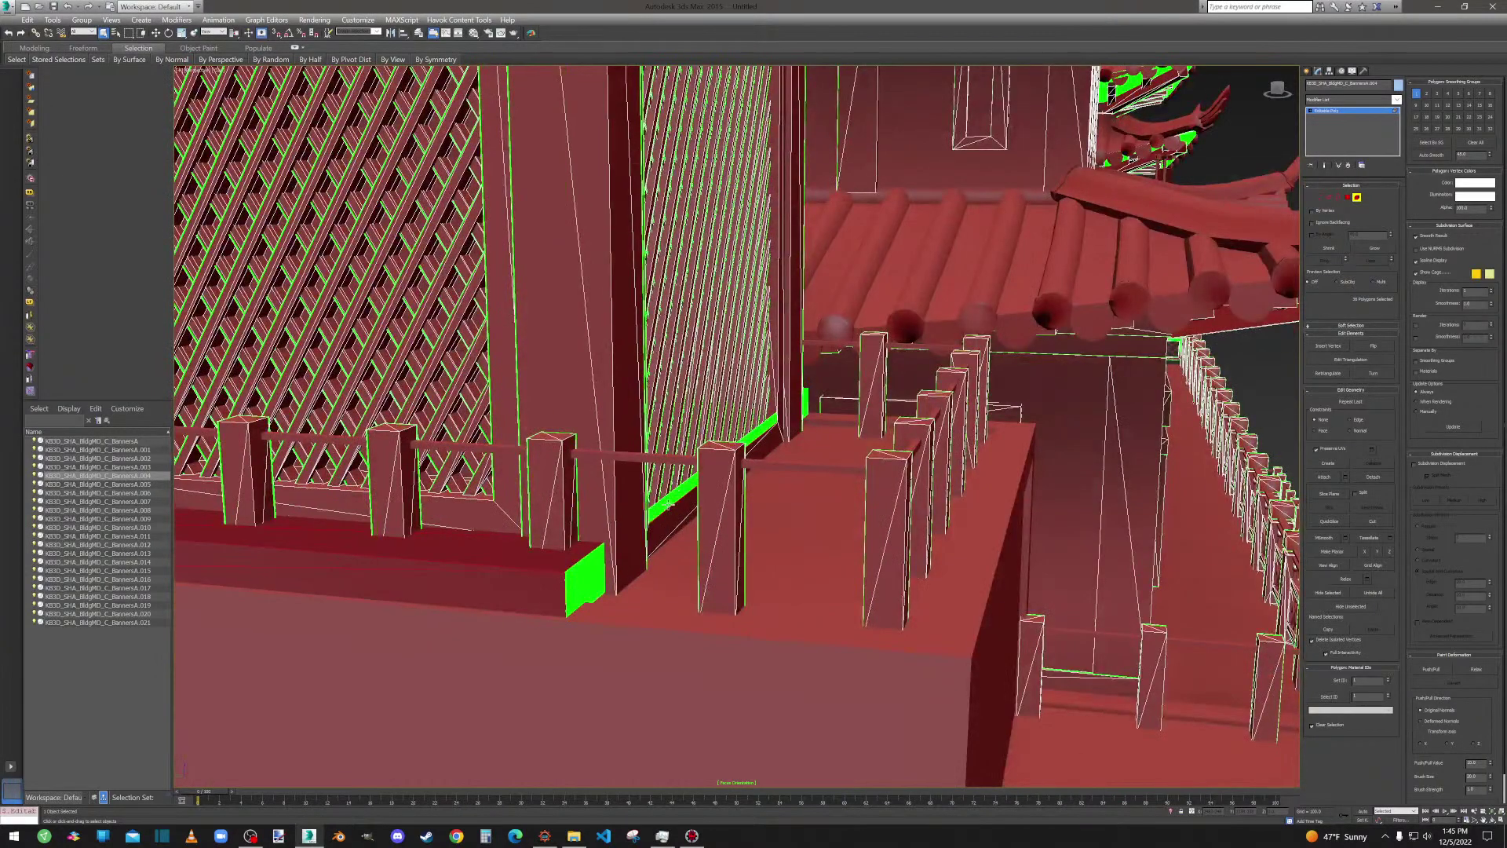
scroll(668, 505, up, 5)
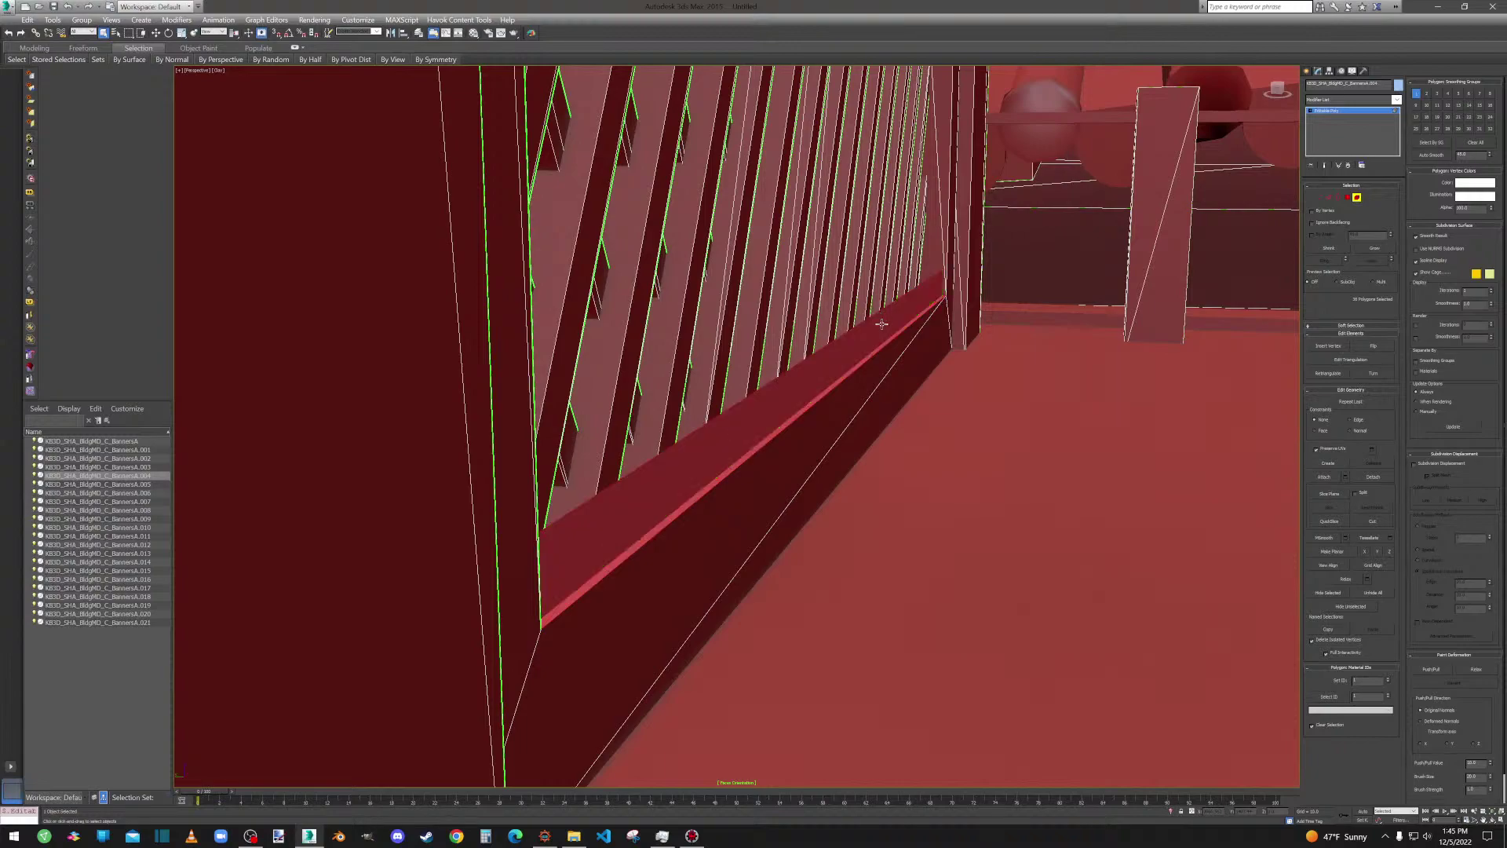
Inspect the tower's lattice panels, window storey and surrounding framing for remaining inverted faces.
scroll(854, 370, down, 10)
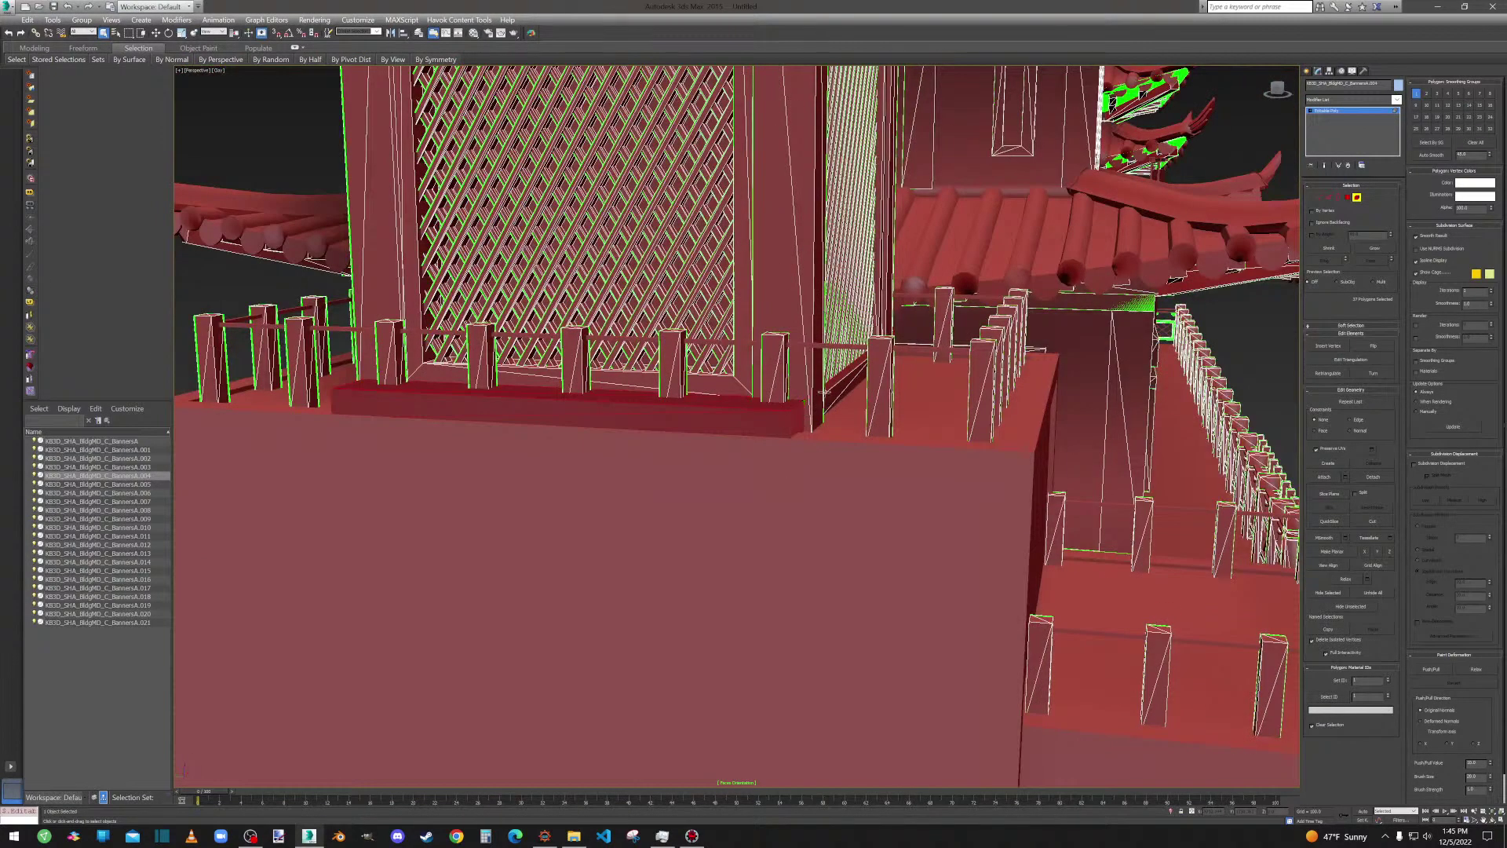
scroll(821, 354, down, 8)
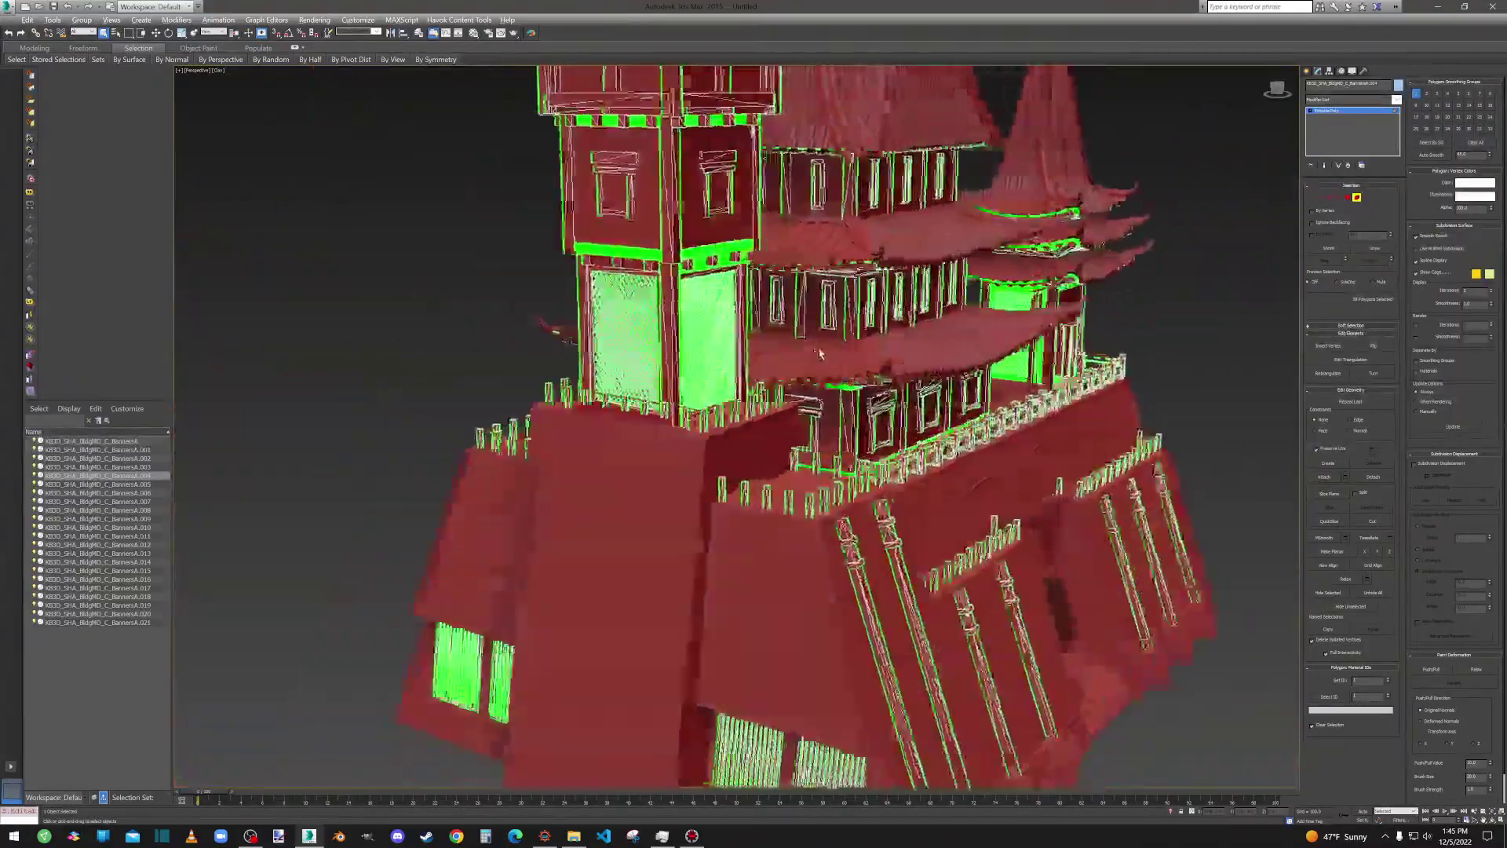
alt+middle_drag(821, 354, 851, 355)
scroll(824, 328, up, 12)
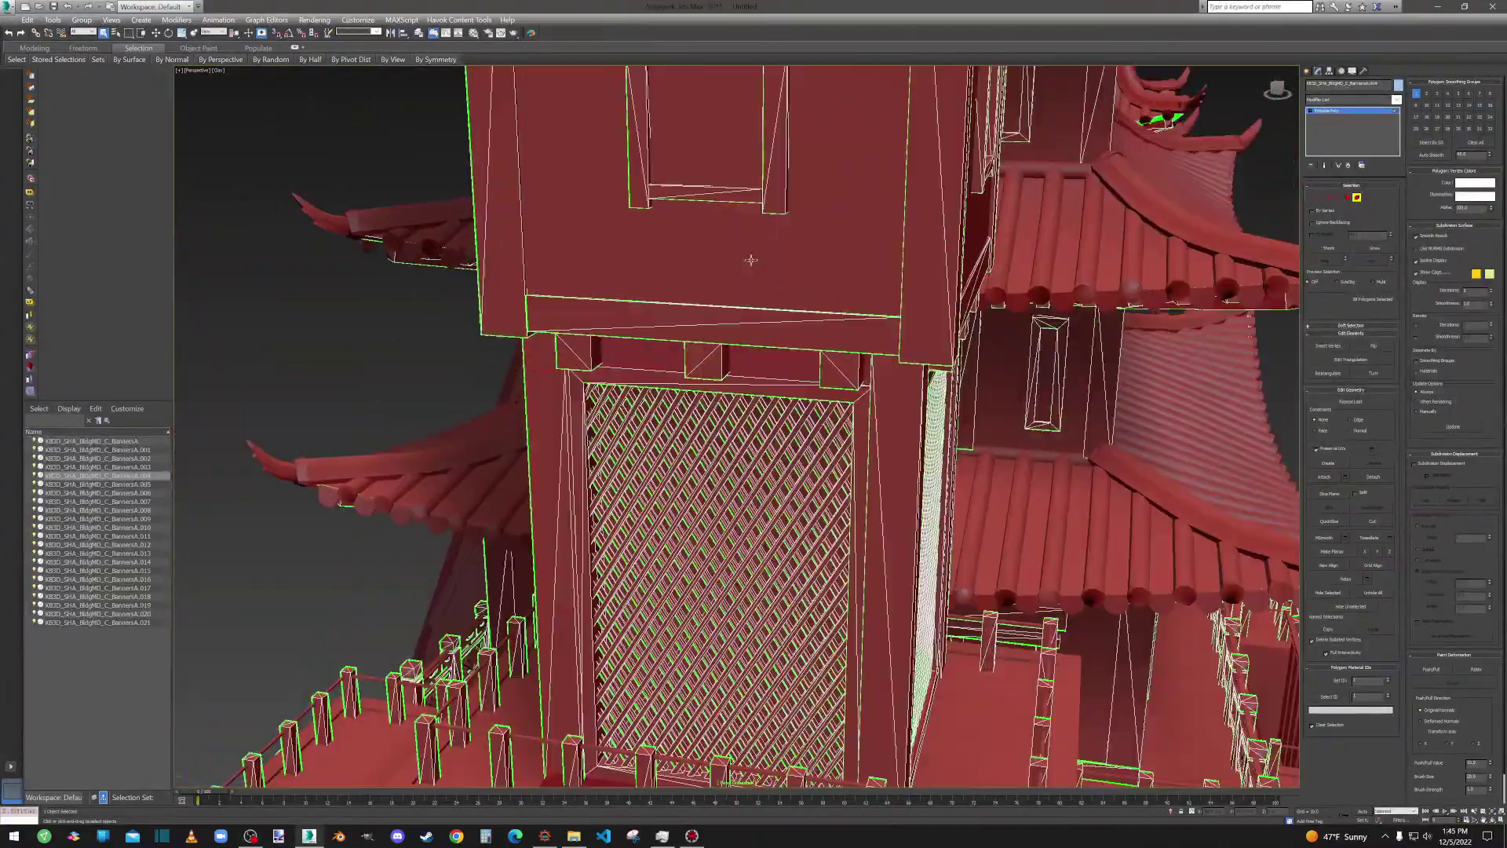
scroll(988, 386, down, 6)
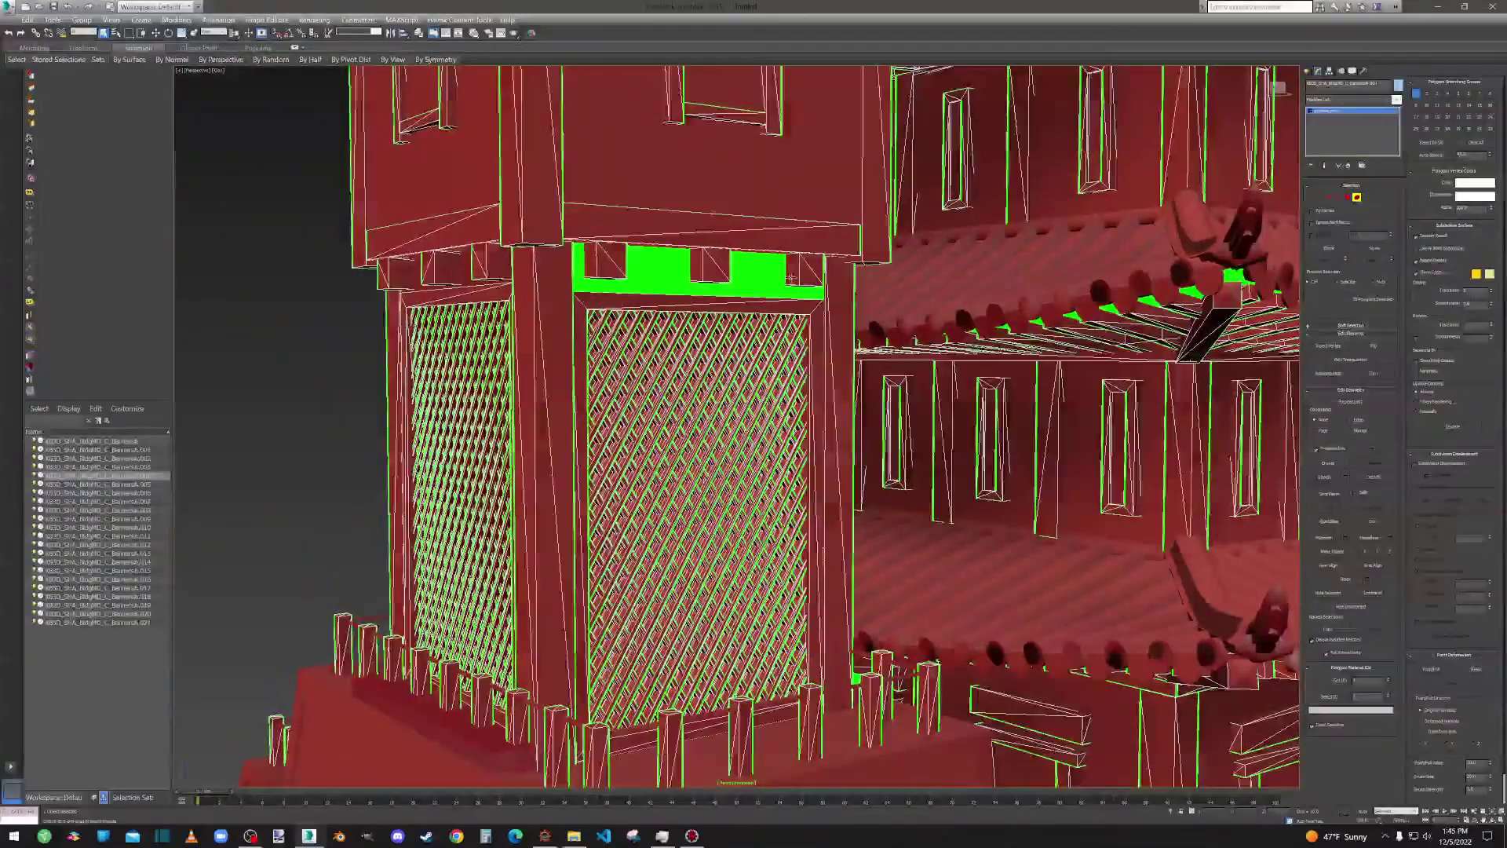
scroll(988, 386, down, 3)
mouse_move(799, 426)
alt+middle_down()
mouse_move(758, 465)
mouse_move(780, 438)
alt+middle_up()
middle_drag(732, 308, 786, 517)
scroll(786, 516, up, 5)
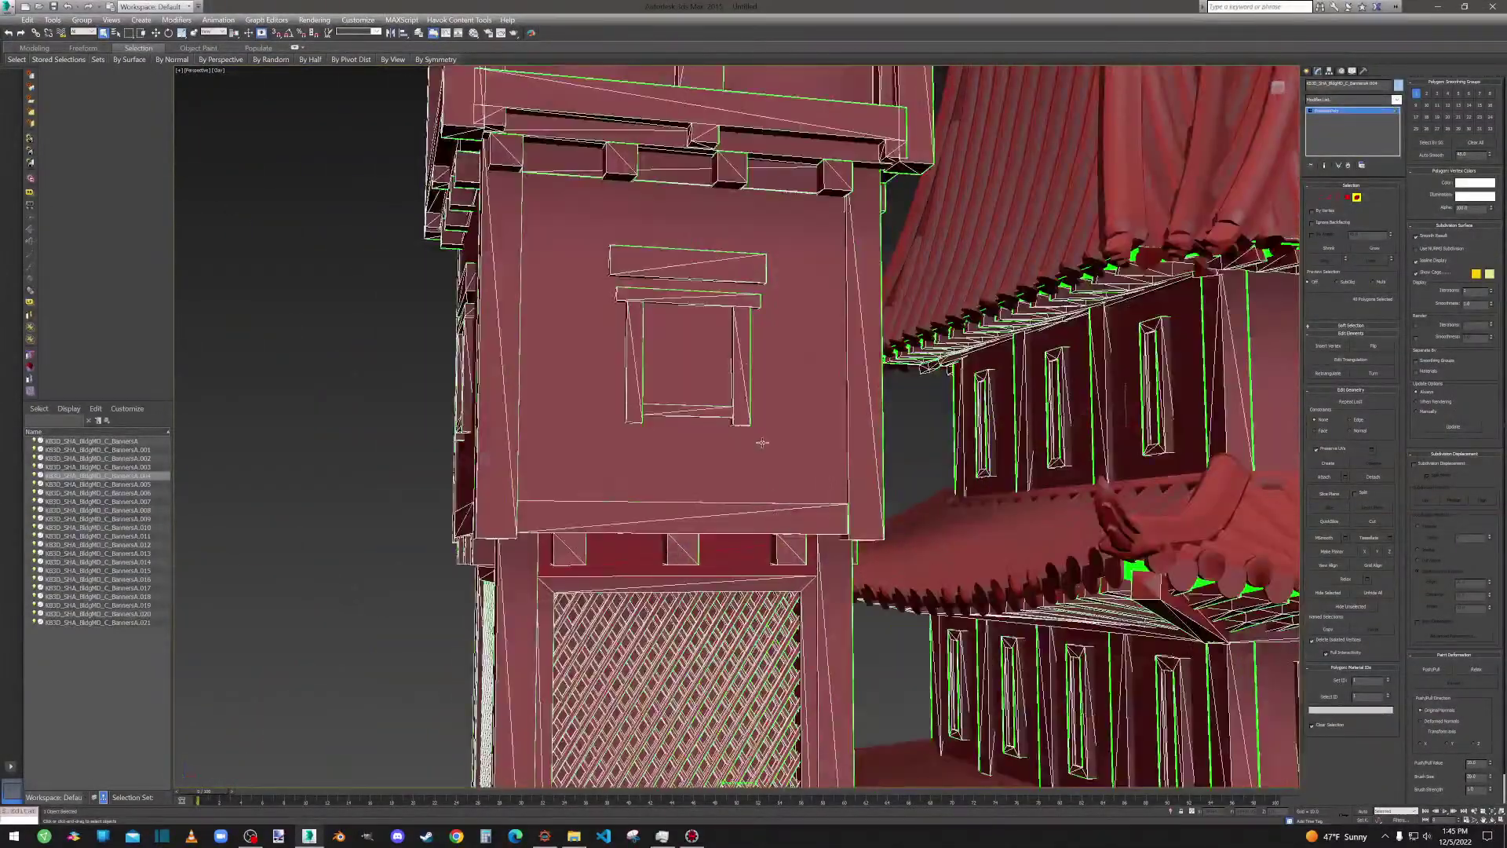
Select the green inverted corner column and its bracket on the tower's upper storey beneath the flared top.
scroll(752, 339, down, 5)
alt+middle_drag(752, 338, 823, 507)
scroll(803, 284, up, 8)
click(812, 269)
ctrl+click(838, 305)
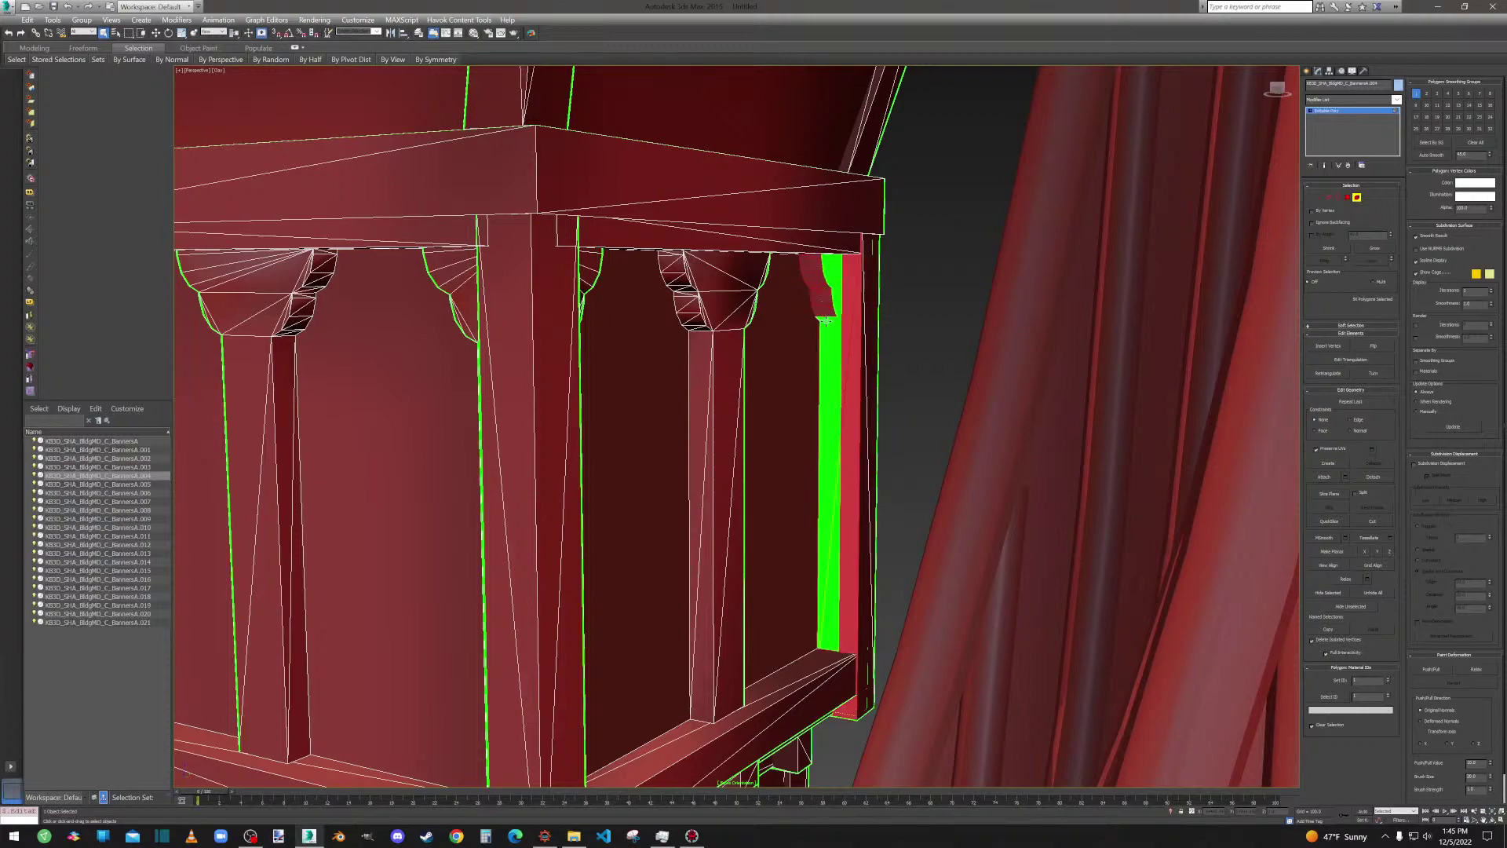
ctrl+click(852, 330)
ctrl+click(828, 335)
ctrl+click(850, 346)
Add the remaining inverted bracket piece and the column shaft beneath it to the element selection.
scroll(840, 344, up, 5)
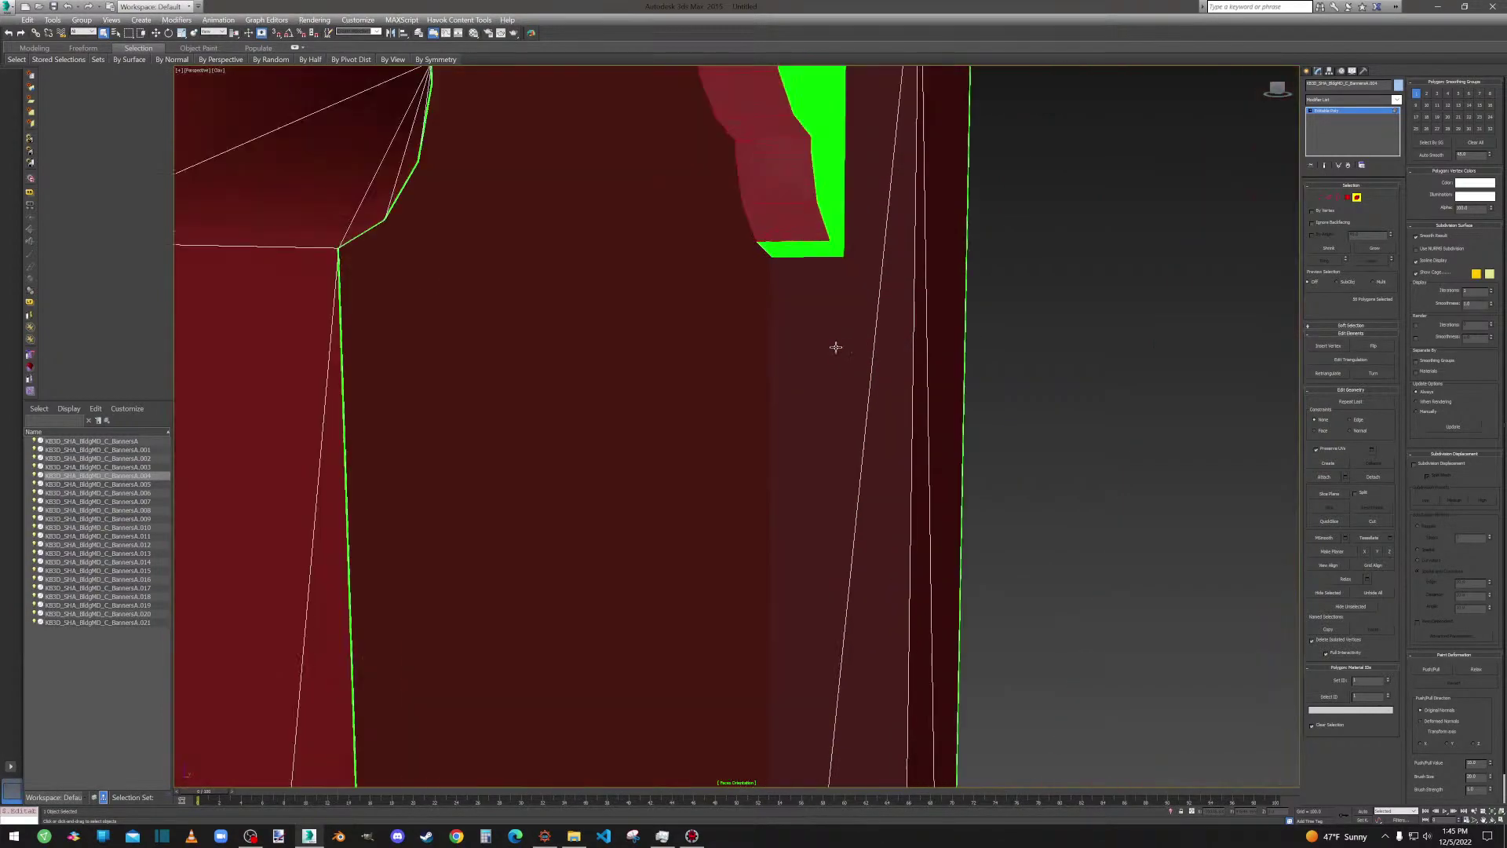
ctrl+click(825, 231)
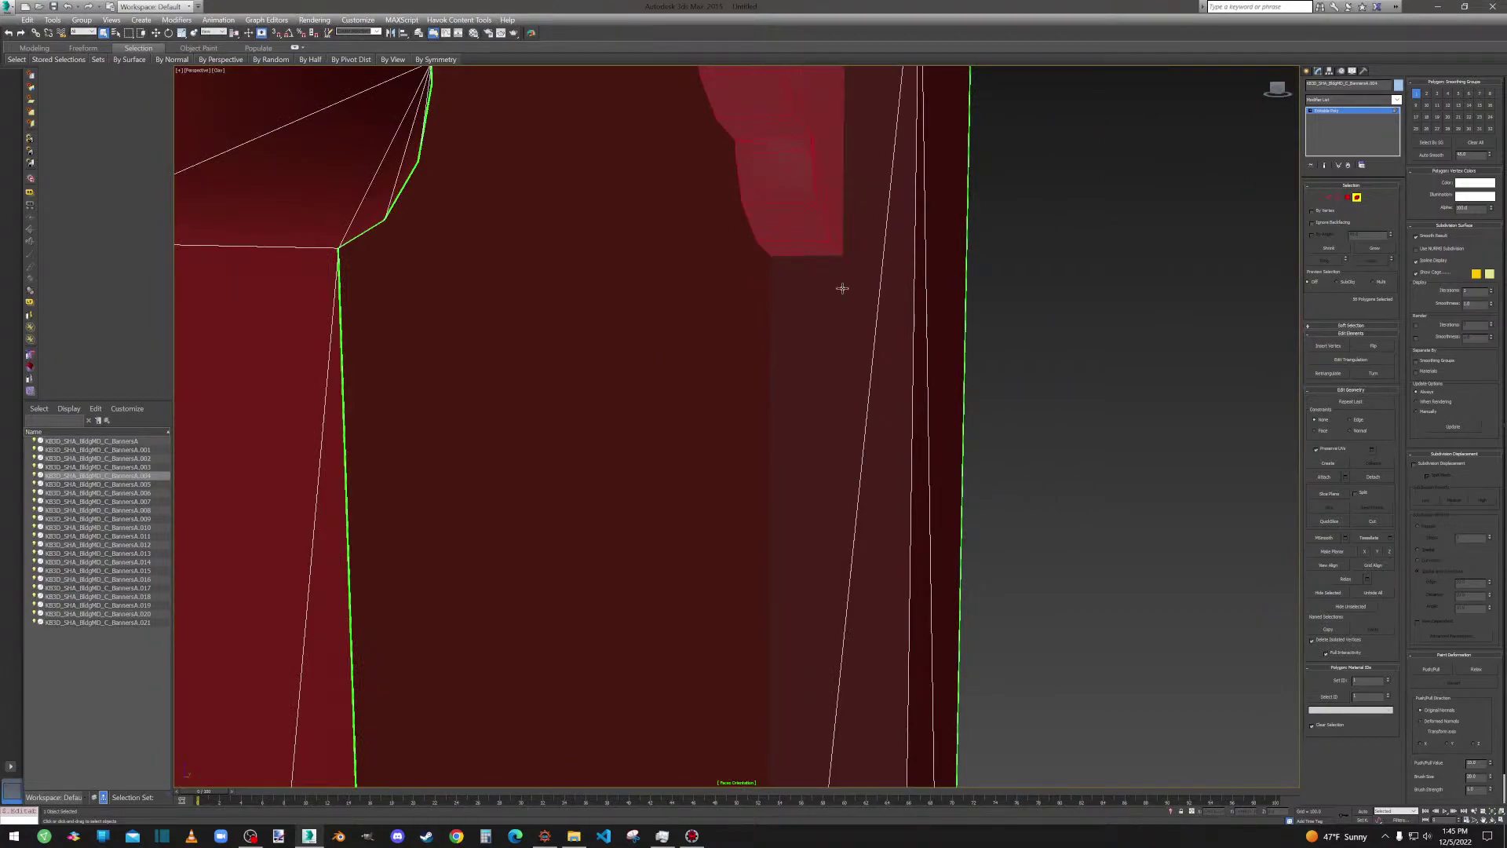
scroll(828, 296, down, 5)
ctrl+click(917, 361)
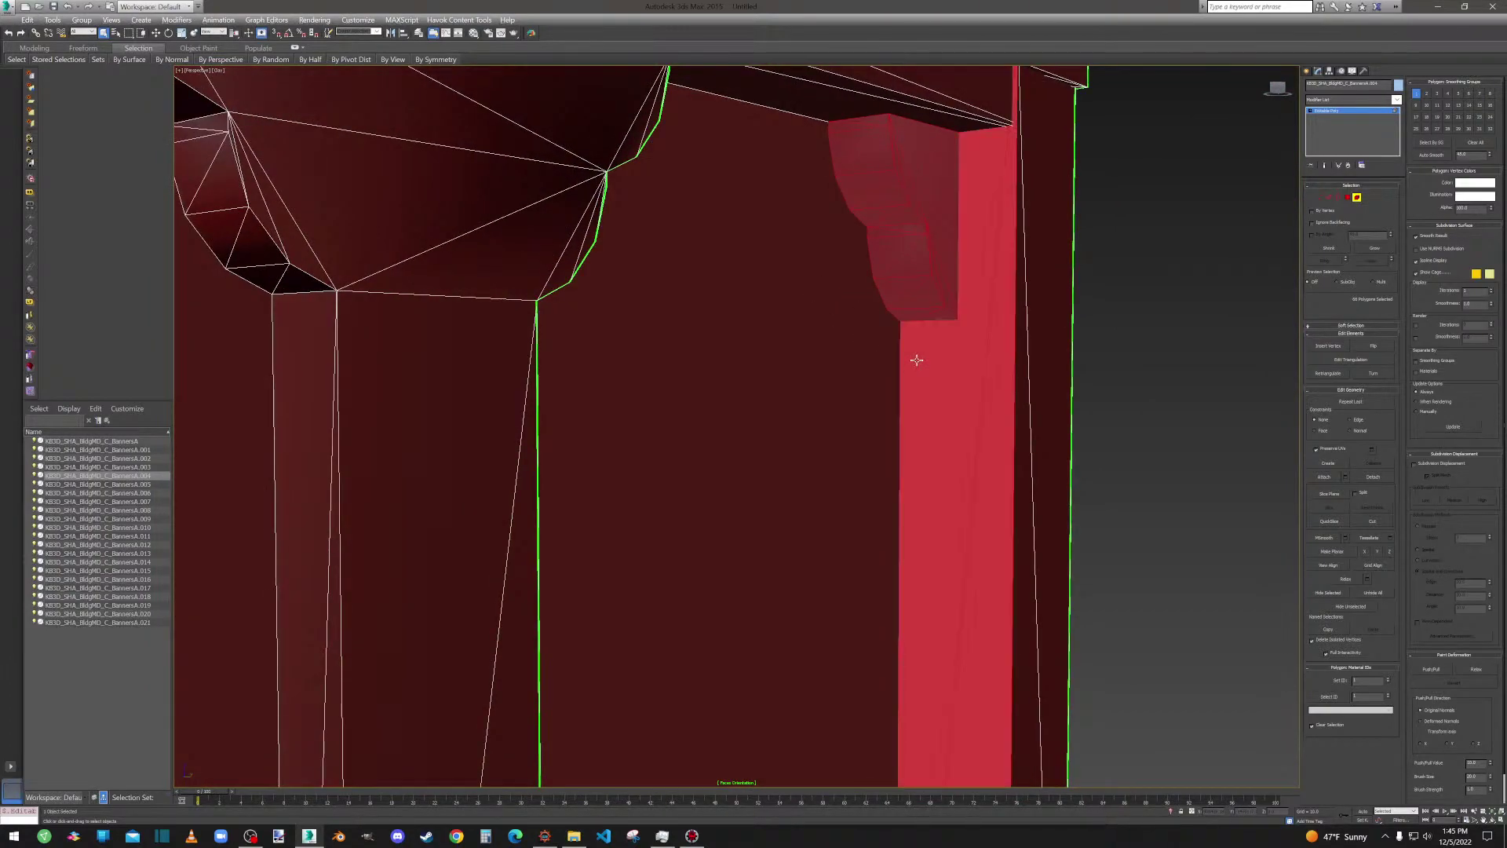
Examine the upper-storey corner column from near and far for faces that are still inverted.
scroll(917, 360, down, 5)
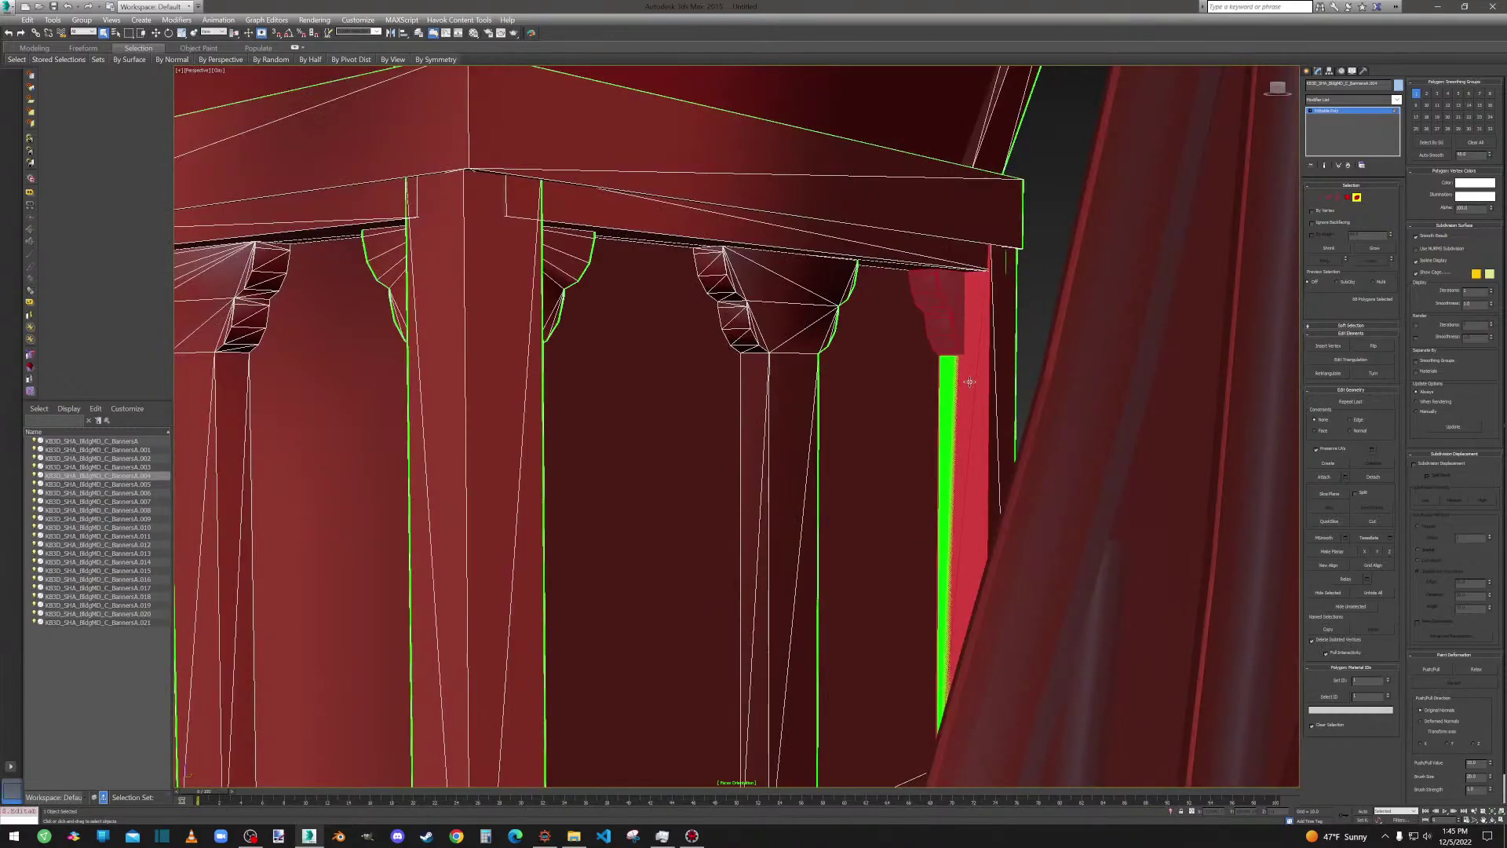
scroll(969, 382, down, 5)
middle_drag(969, 382, 849, 394)
scroll(841, 425, up, 5)
scroll(837, 425, down, 5)
scroll(849, 394, up, 5)
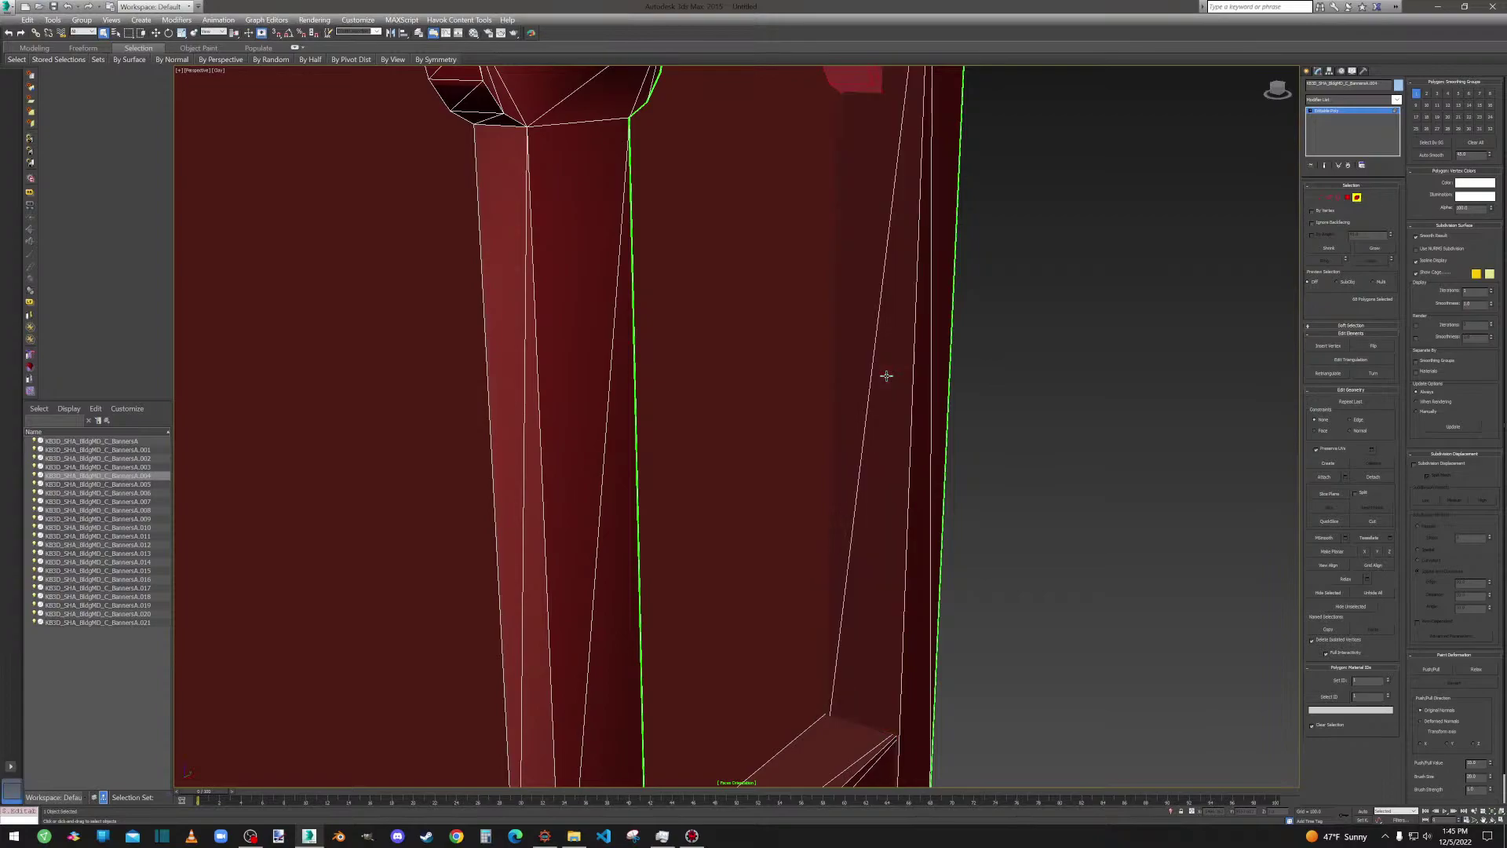
middle_drag(881, 343, 860, 571)
scroll(838, 565, down, 8)
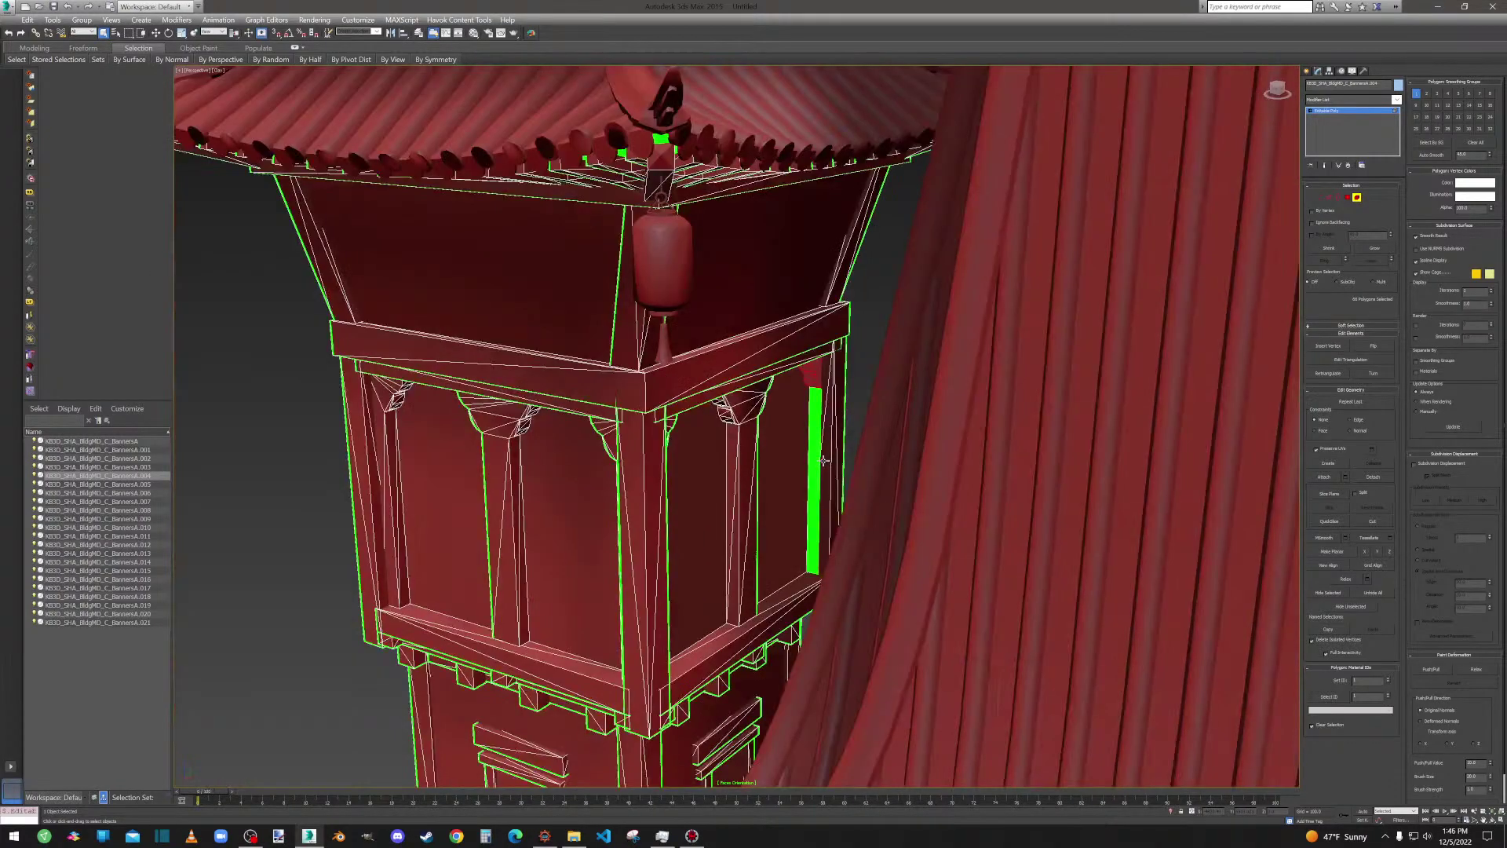
scroll(823, 462, down, 10)
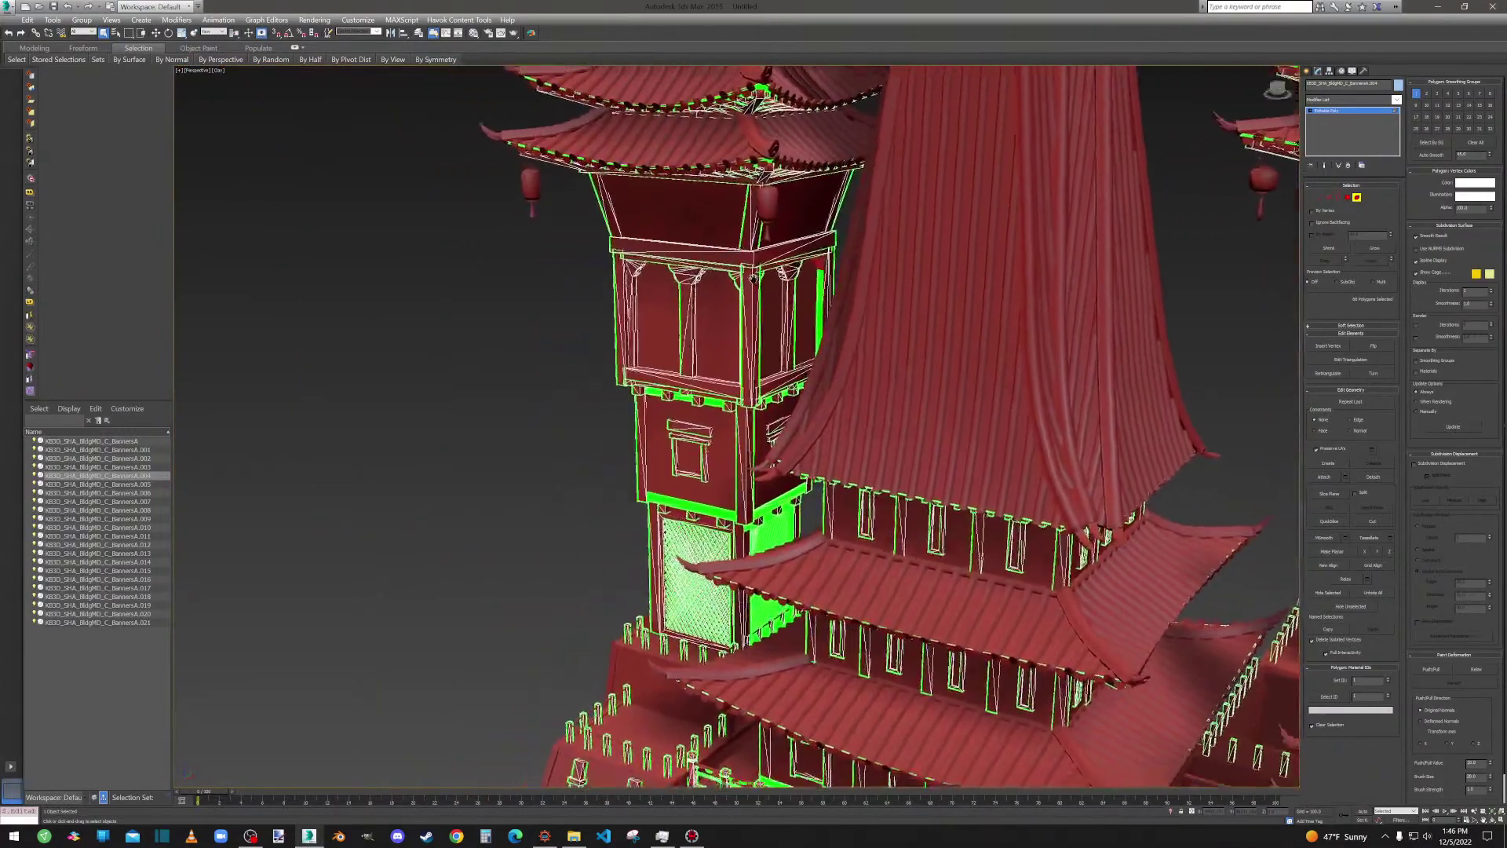
Flip the selected faces at polygon level, clear the selection and return to element level.
middle_drag(753, 278, 1217, 228)
click(1347, 197)
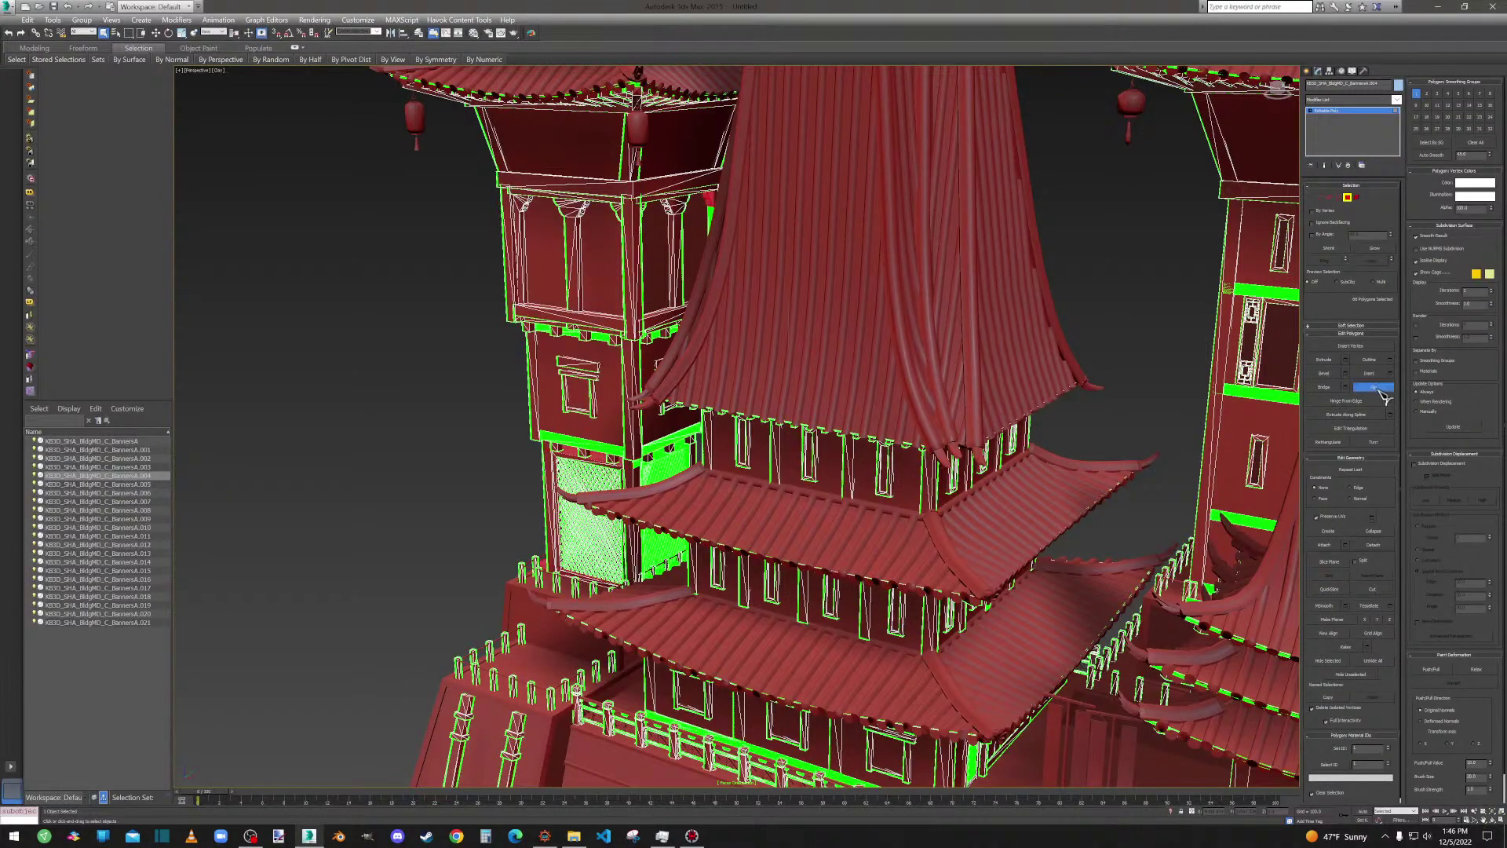
click(1156, 244)
click(1357, 197)
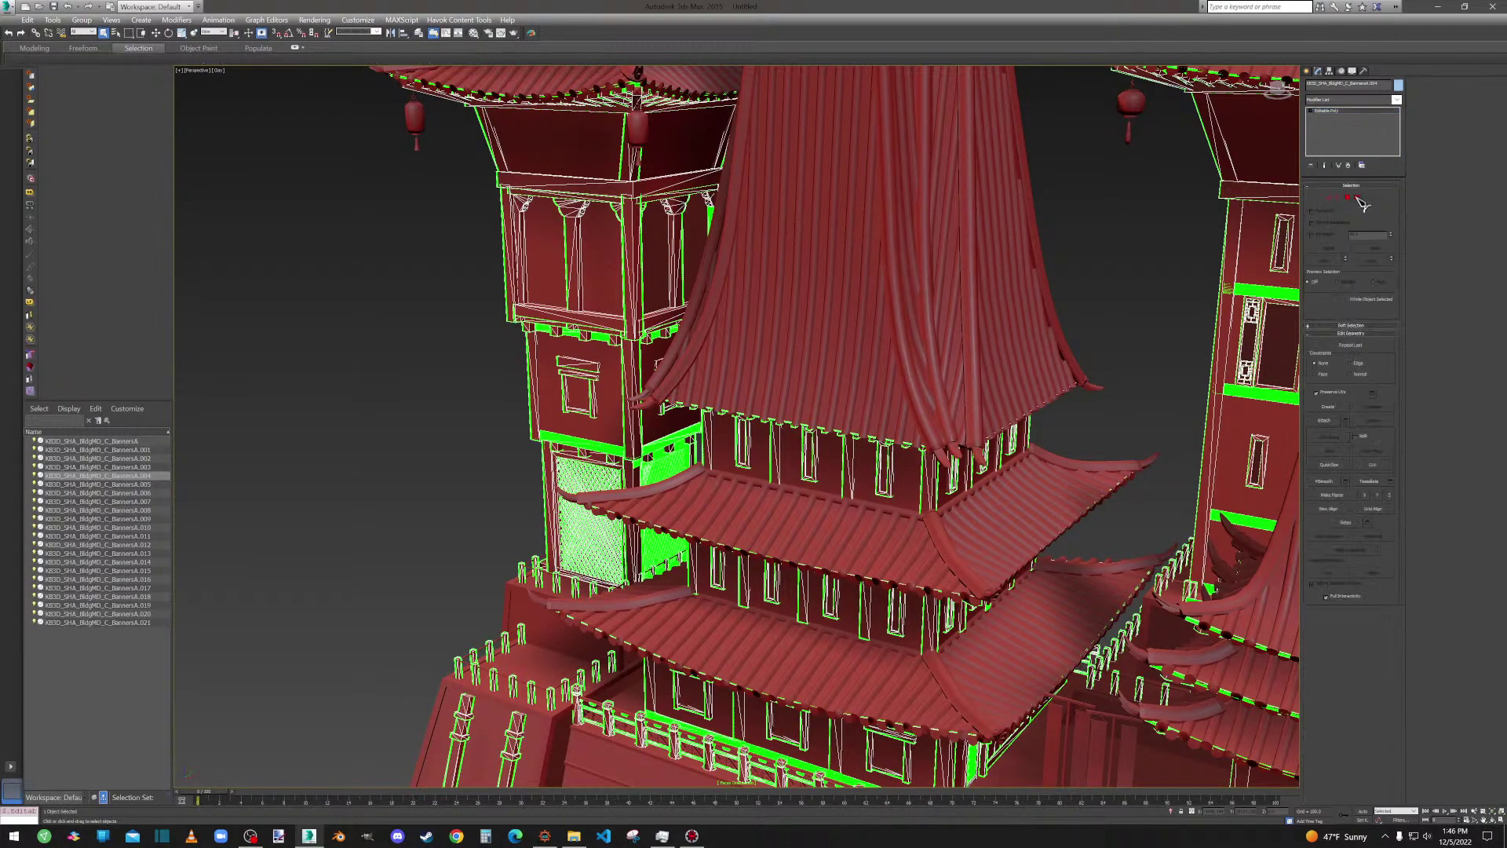
Select the green inverted frame around the side lattice panel at the foot of the tower.
middle_drag(803, 401, 942, 337)
scroll(758, 479, up, 7)
middle_drag(754, 522, 782, 416)
scroll(757, 420, down, 5)
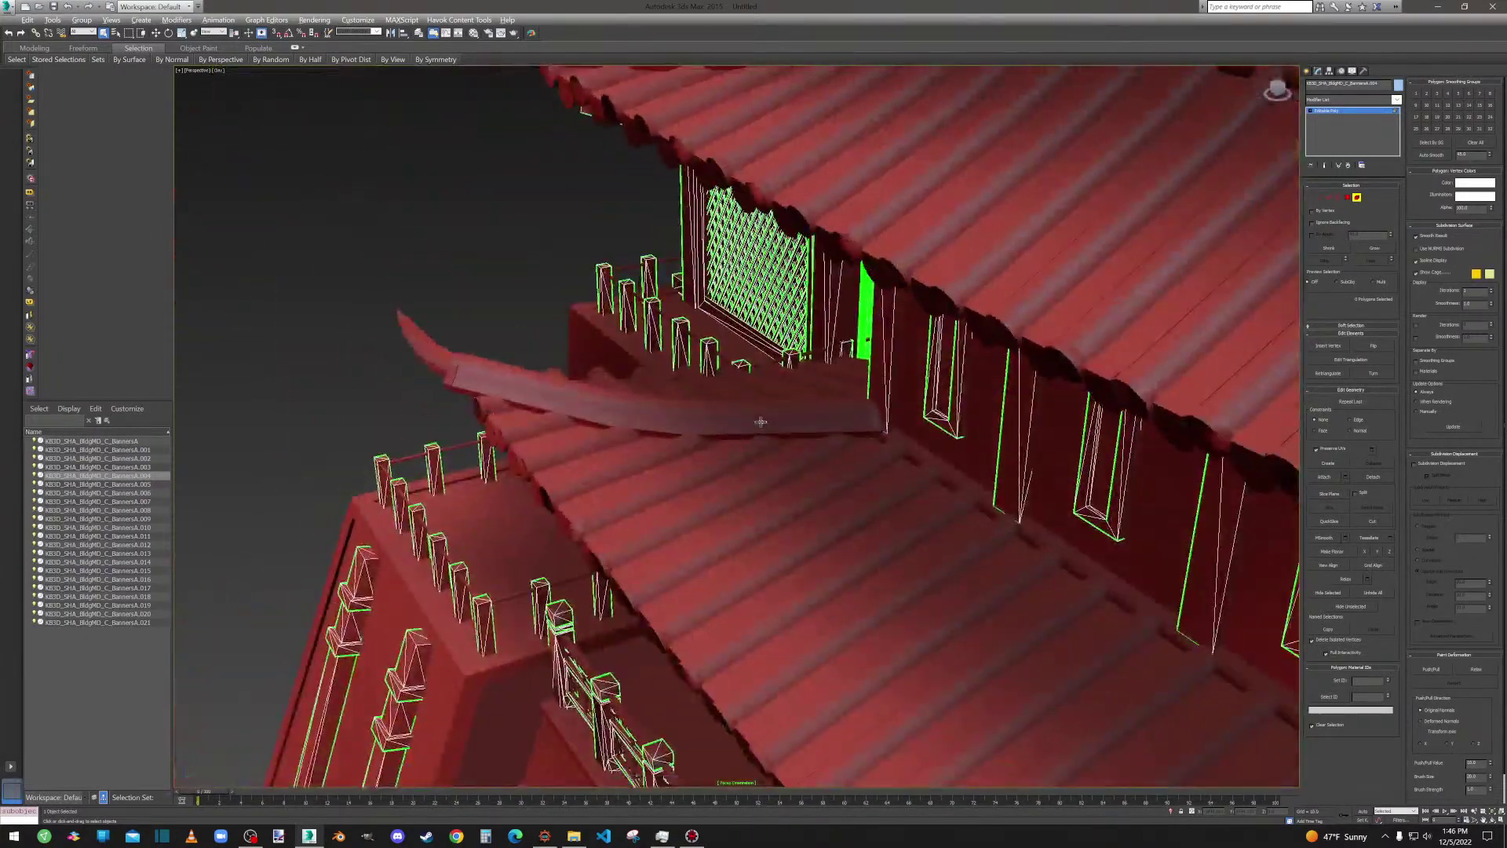
scroll(753, 424, up, 10)
scroll(751, 424, up, 3)
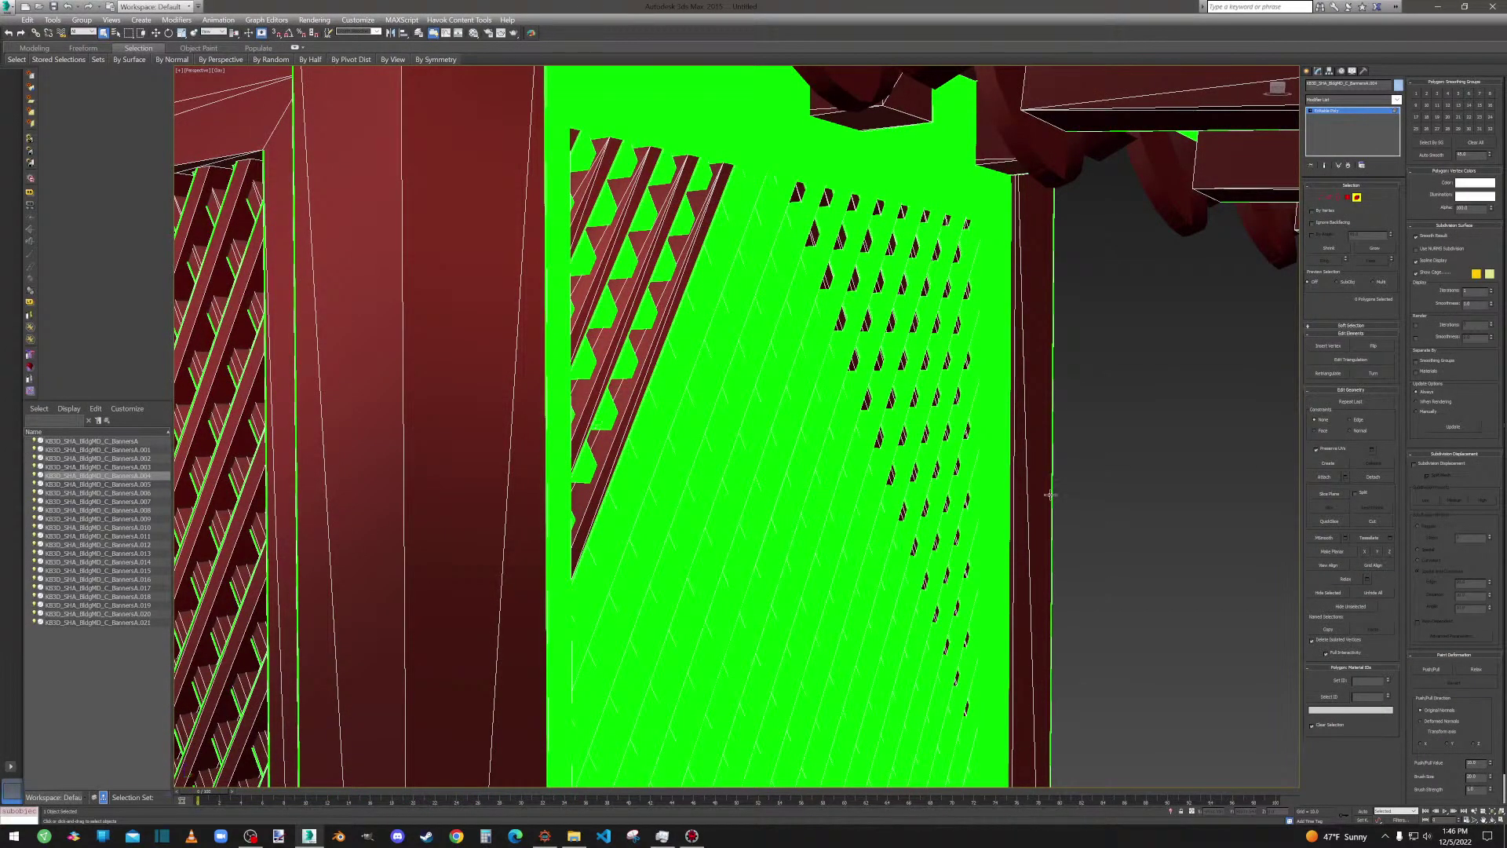
click(554, 128)
ctrl+click(571, 96)
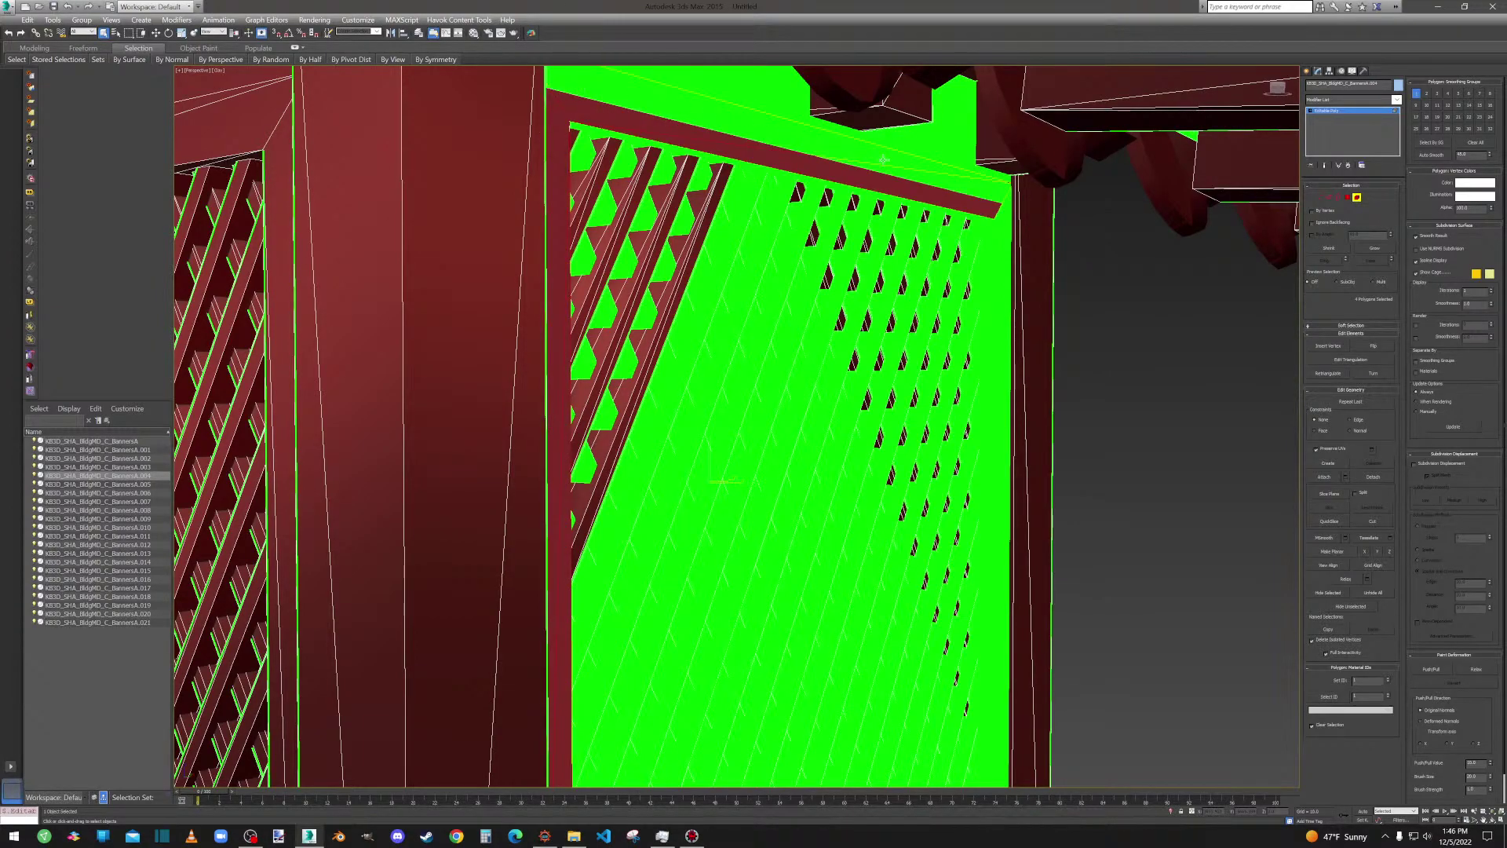
Add the green strip above the lattice and the flat green faces covering the lattice panel to the polygon selection.
alt+middle_drag(897, 160, 901, 163)
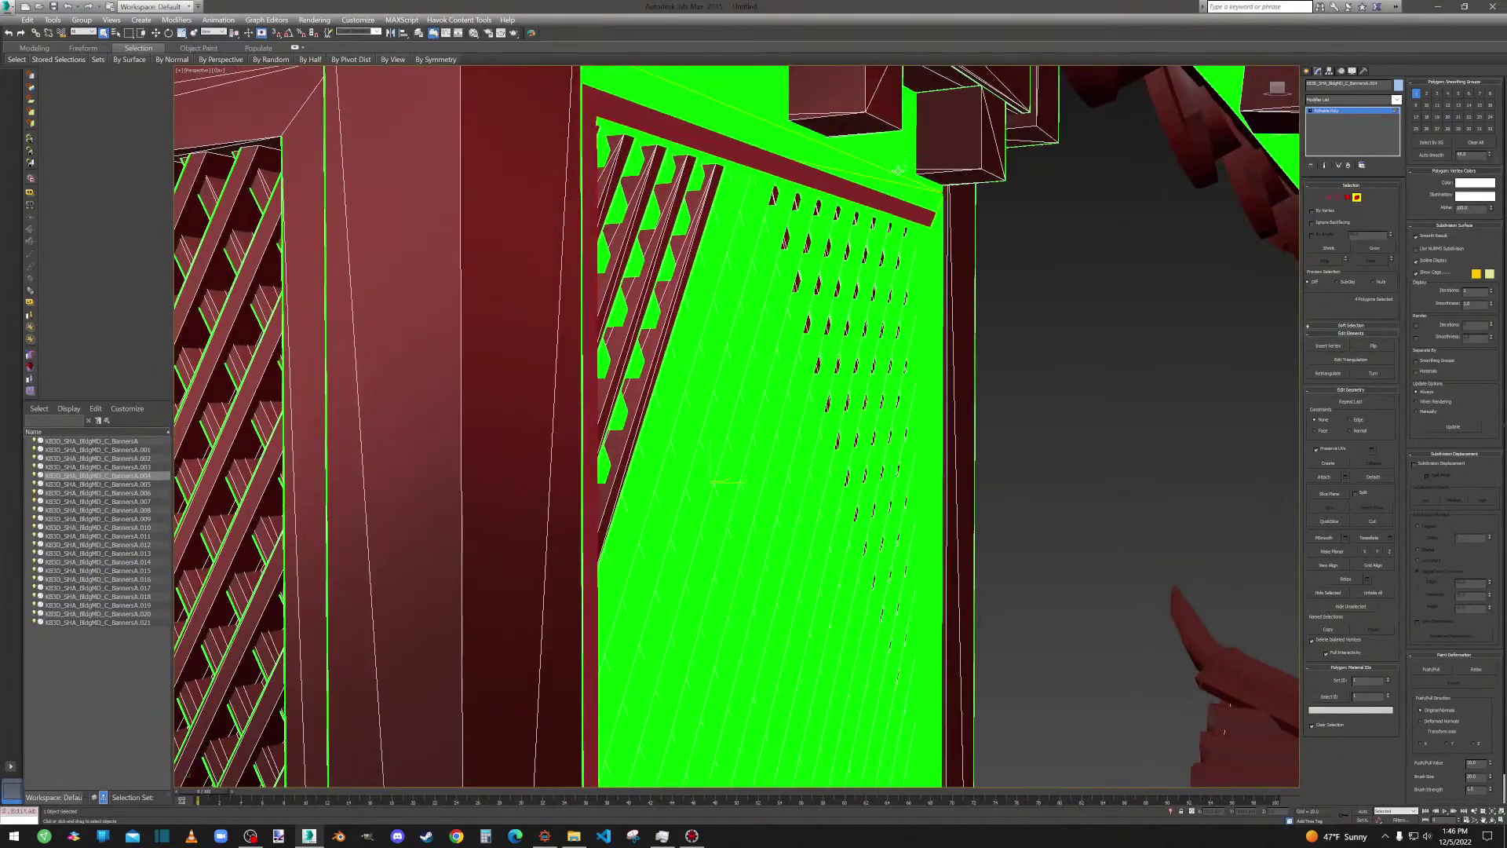
alt+click(897, 170)
alt+click(925, 206)
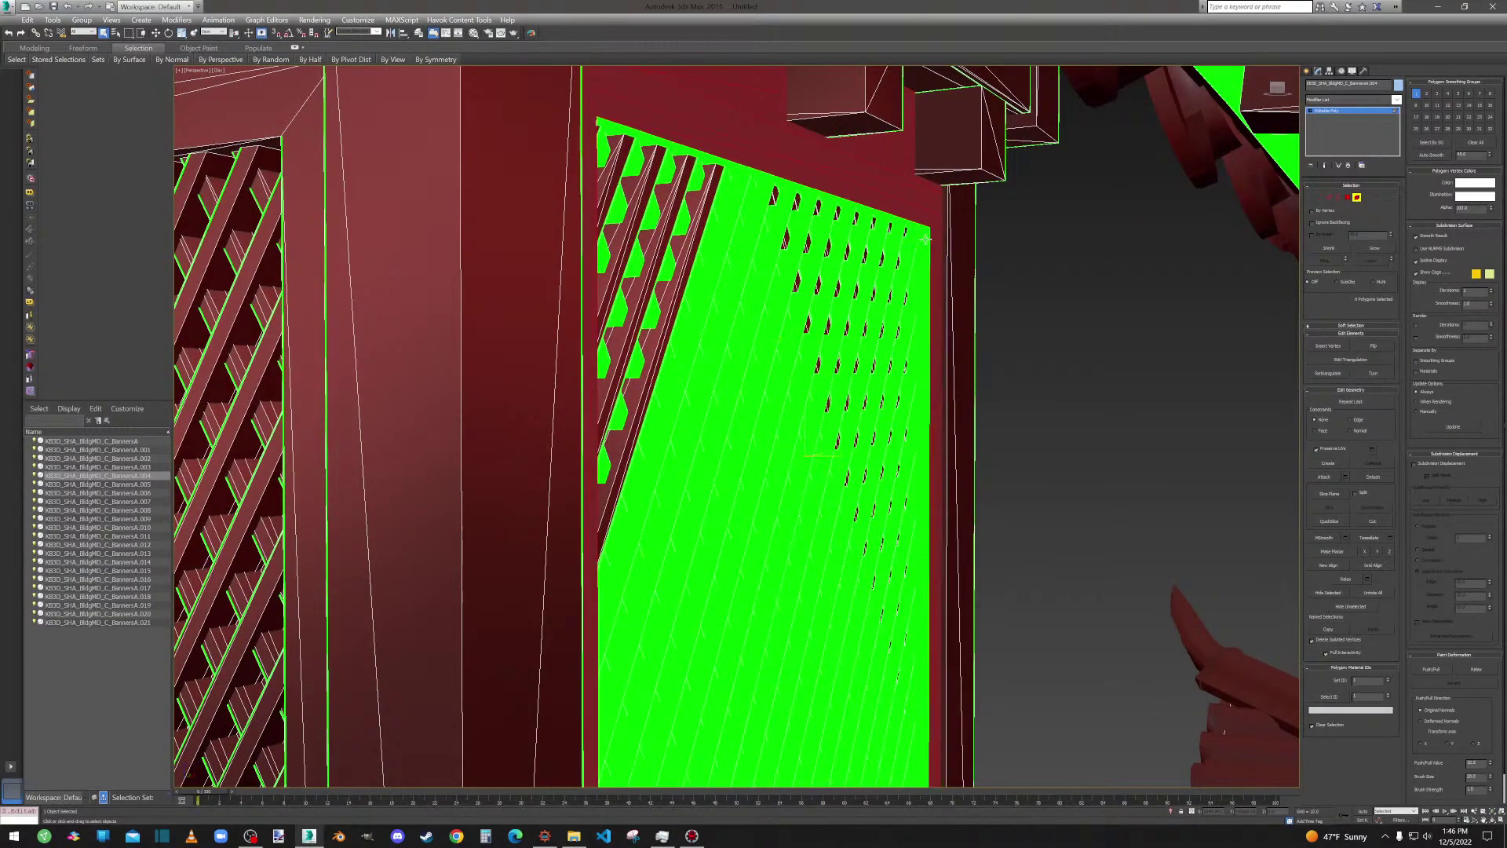
alt+click(927, 238)
alt+click(909, 223)
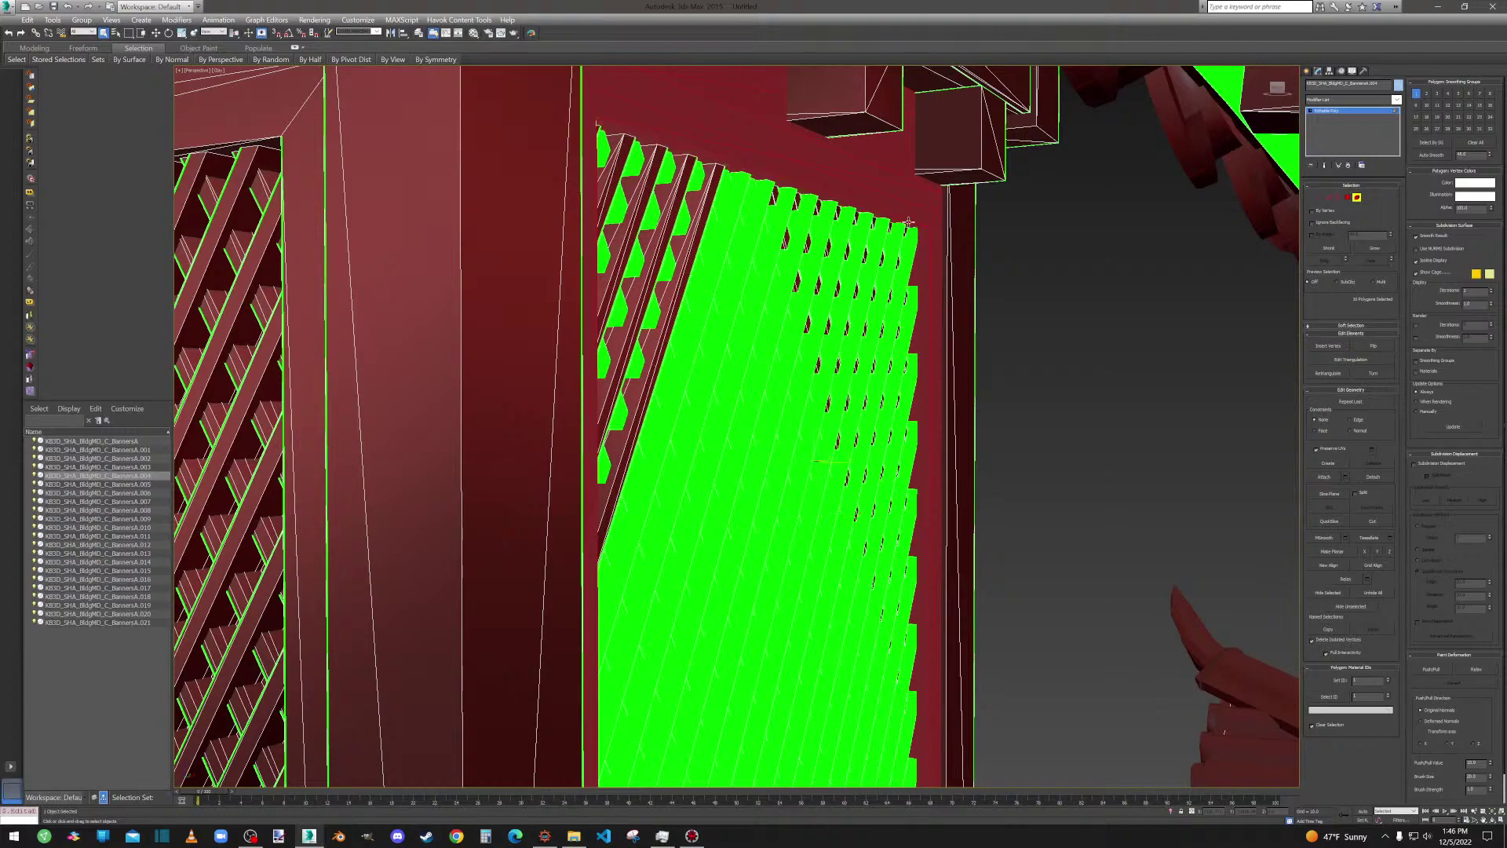
Add the green faces of the first long diagonal slats, starting near the middle of the lattice's top edge, to the selection.
alt+click(714, 235)
alt+click(720, 250)
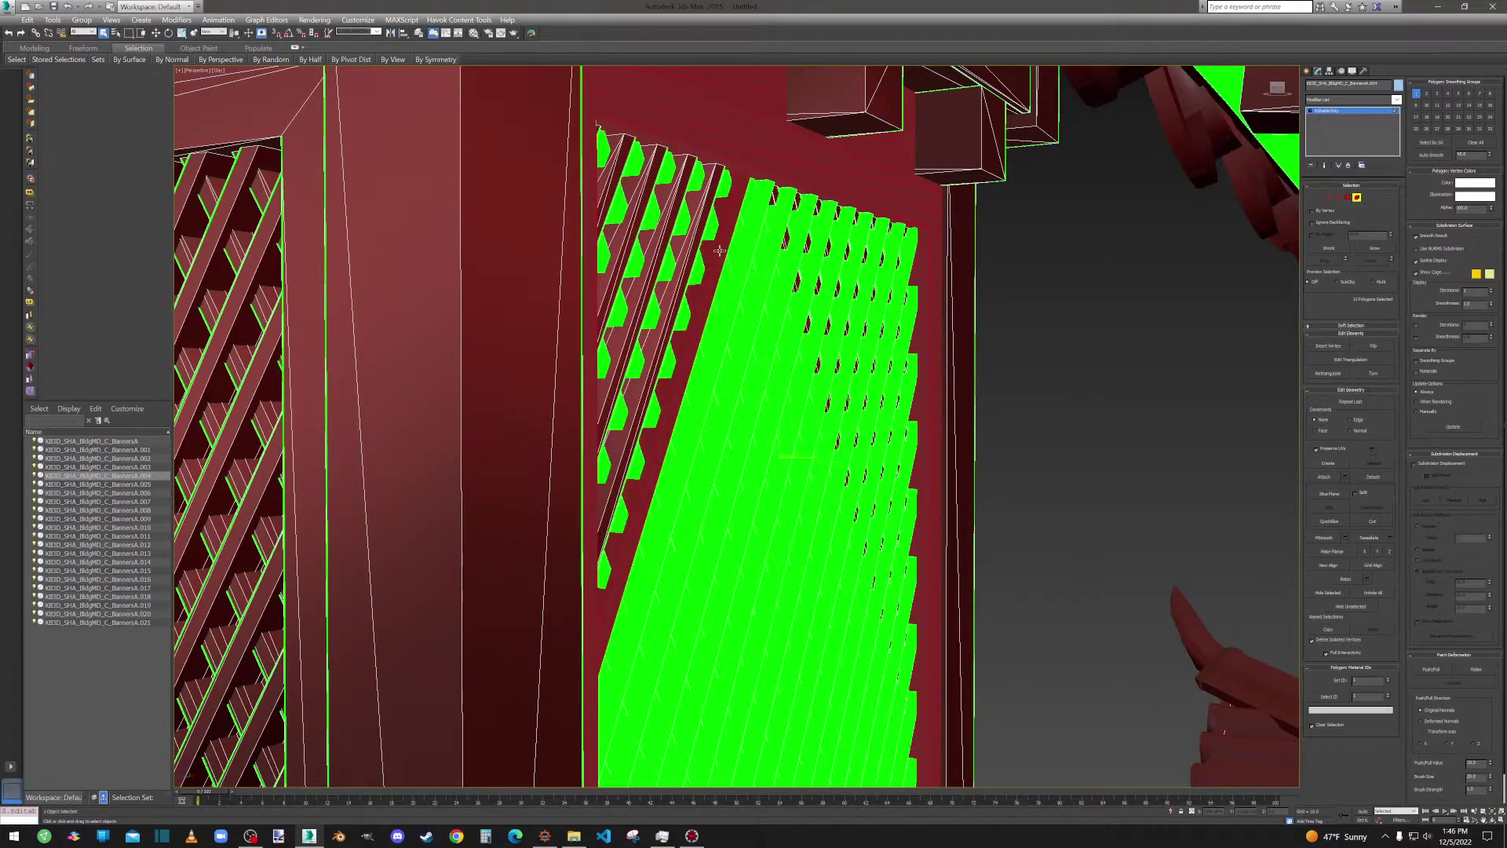
scroll(728, 269, up, 3)
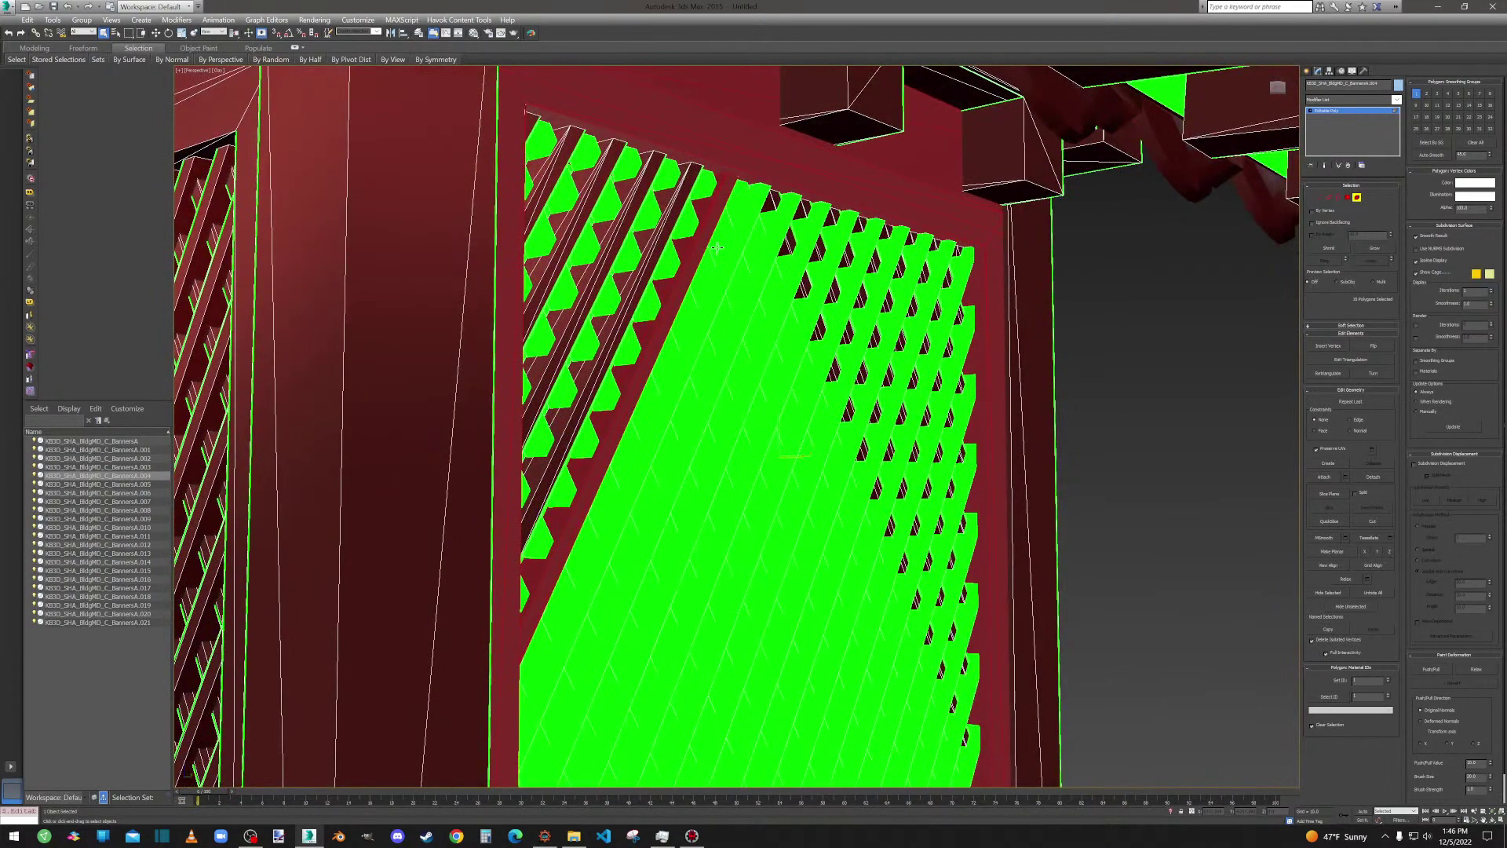
alt+click(717, 248)
ctrl+click(720, 238)
ctrl+click(723, 224)
ctrl+click(735, 193)
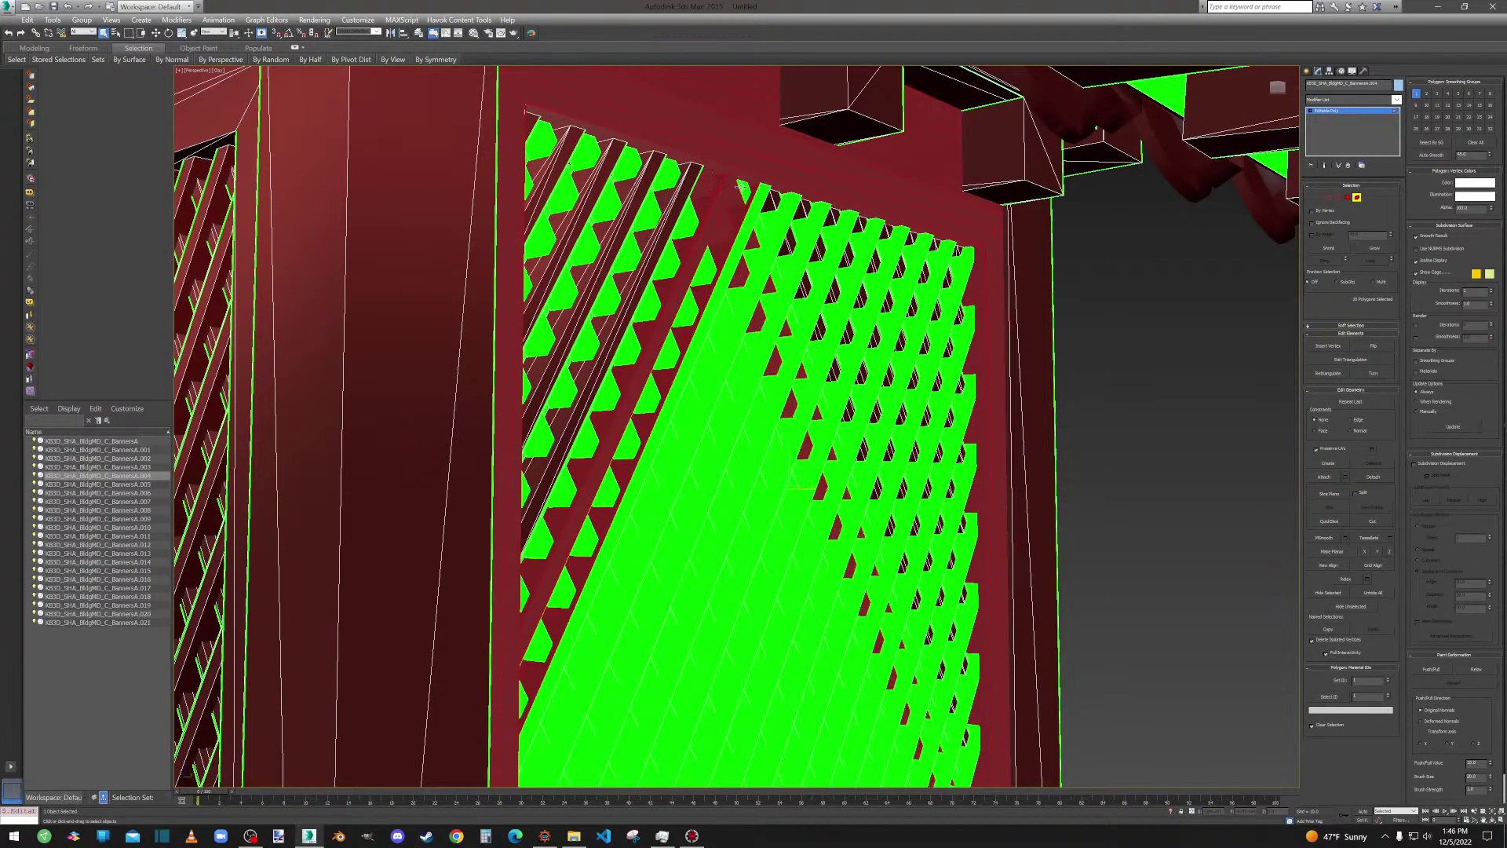
ctrl+click(741, 188)
ctrl+click(688, 217)
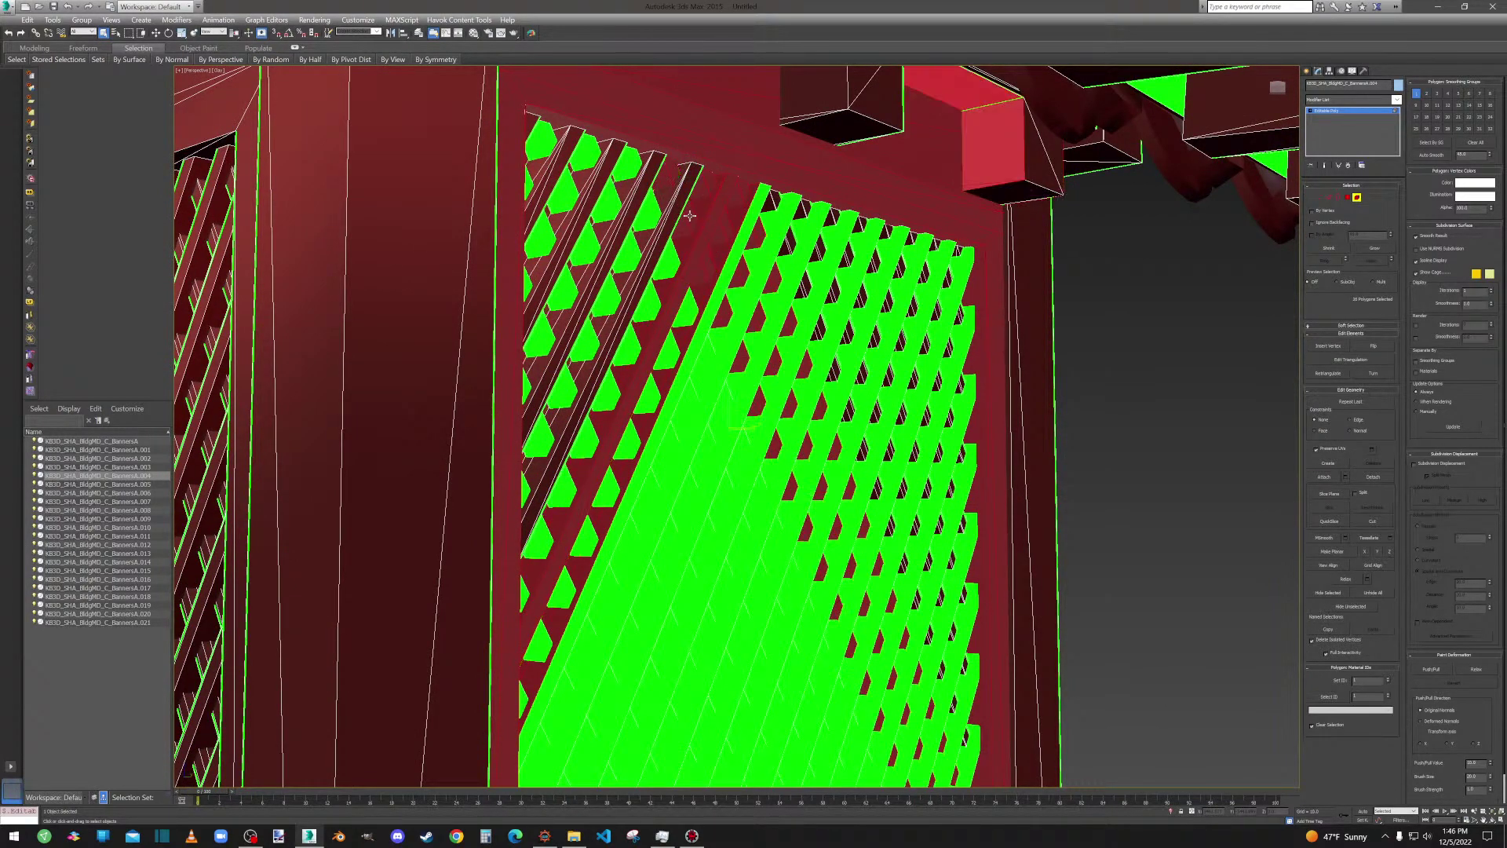
alt+click(988, 118)
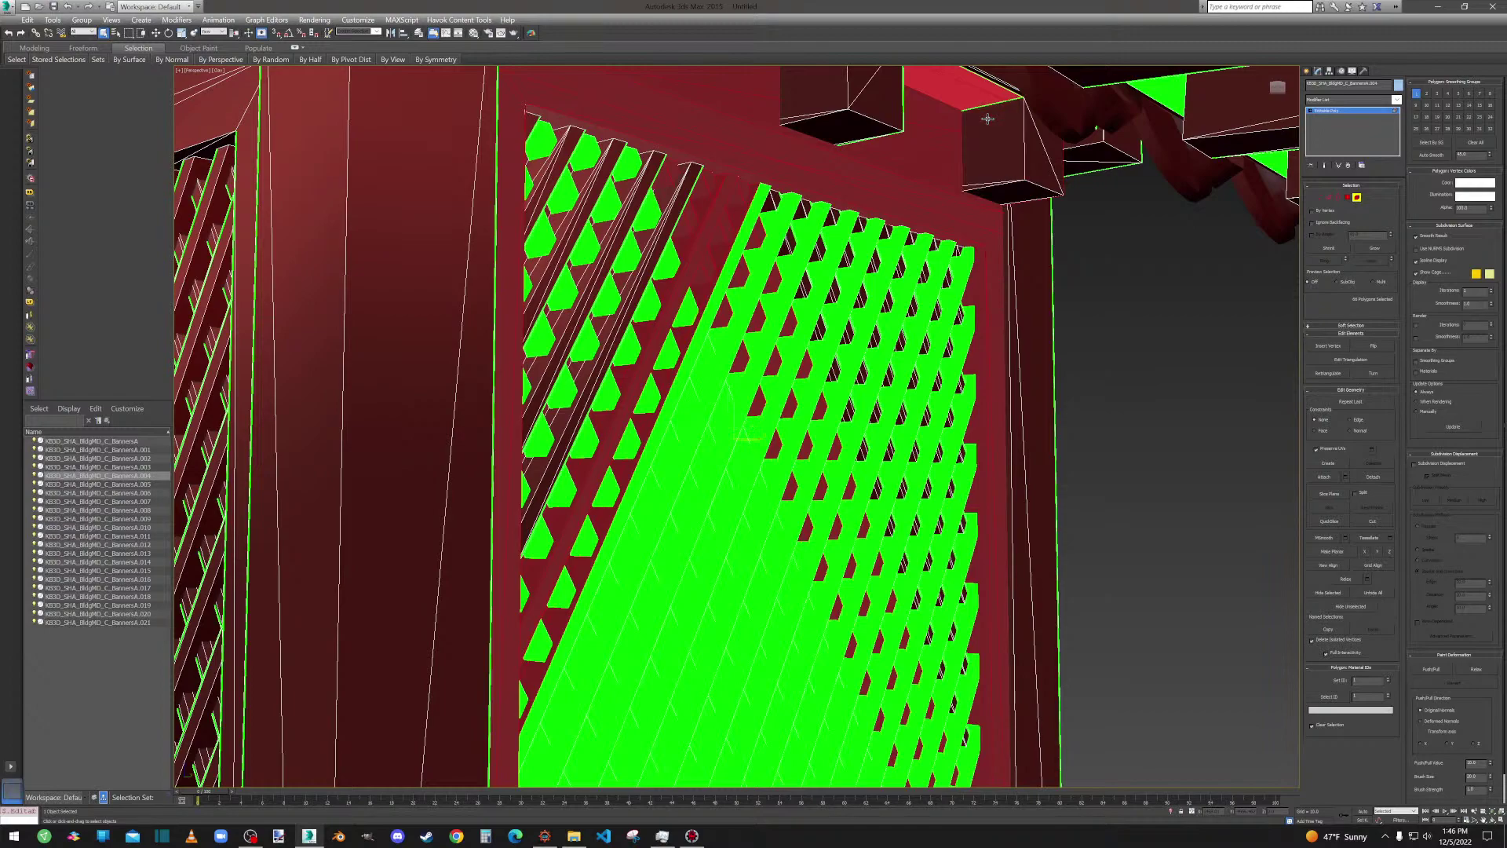
alt+click(964, 90)
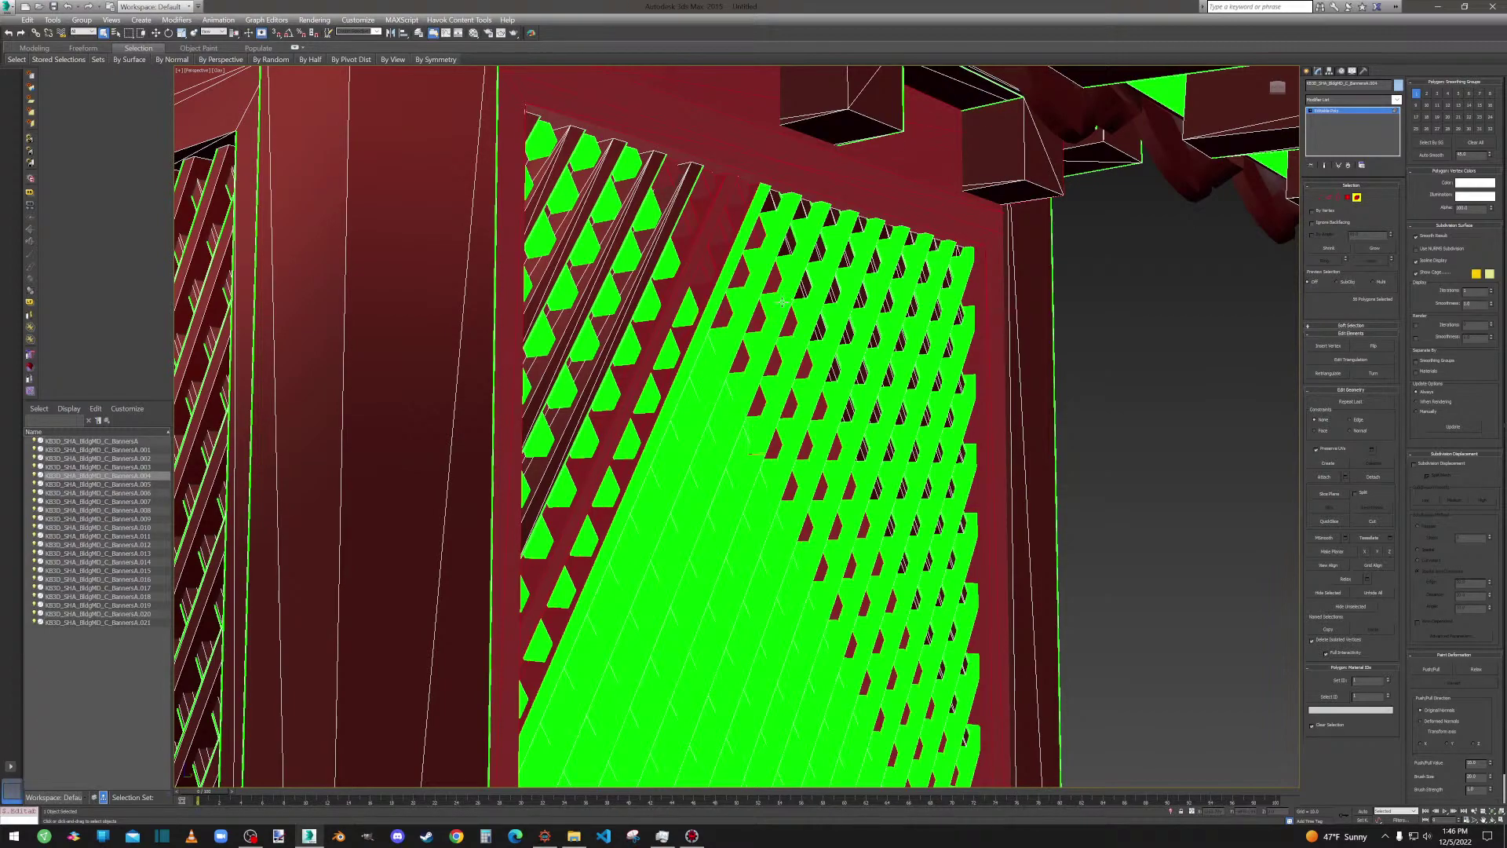
key(ctrl+z)
key(ctrl+z)
key(ctrl+z)
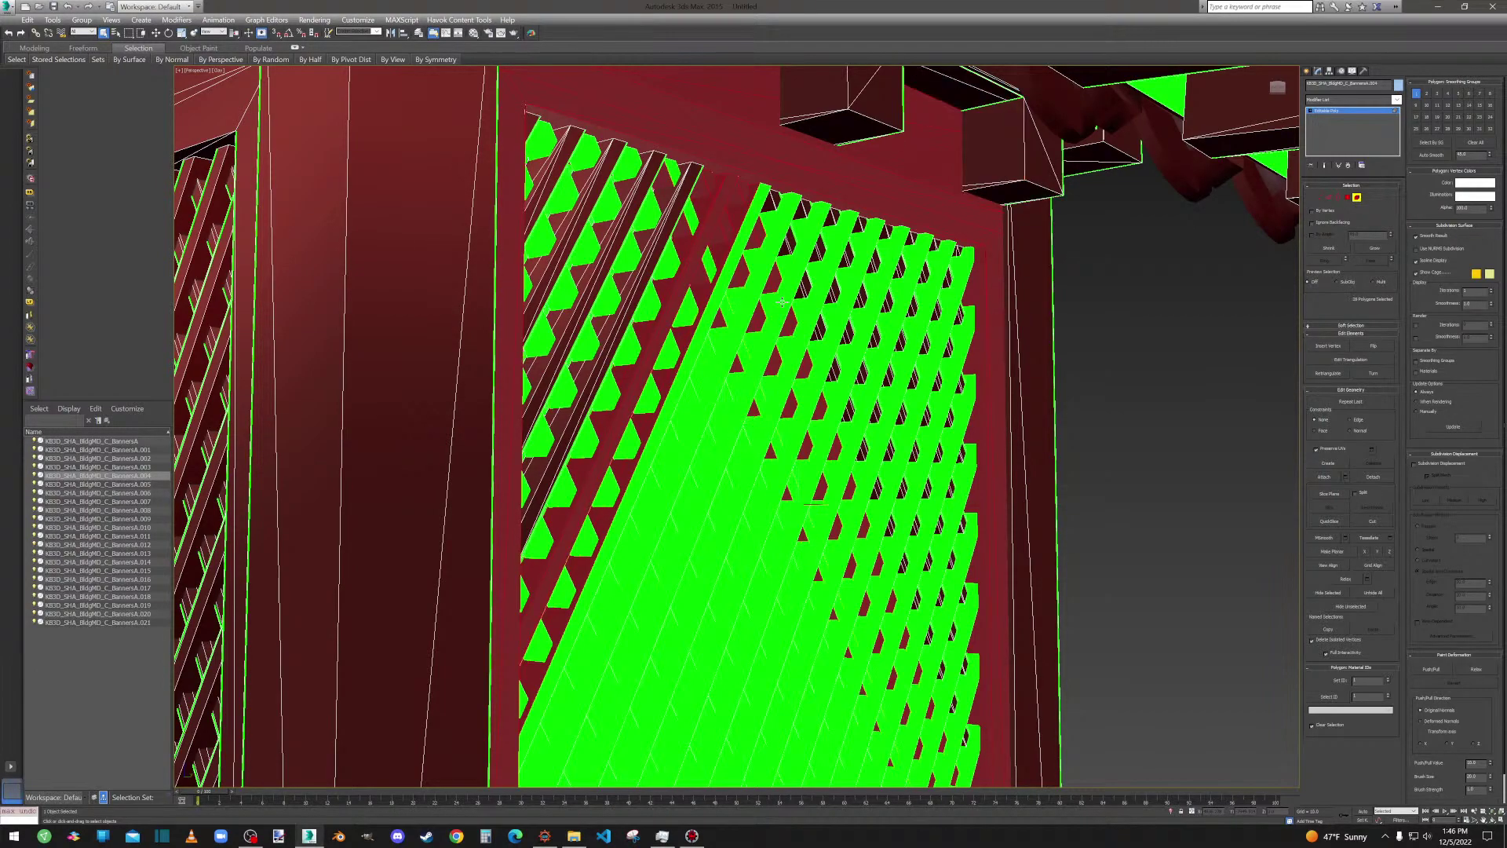
key(ctrl+z)
key(ctrl+z)
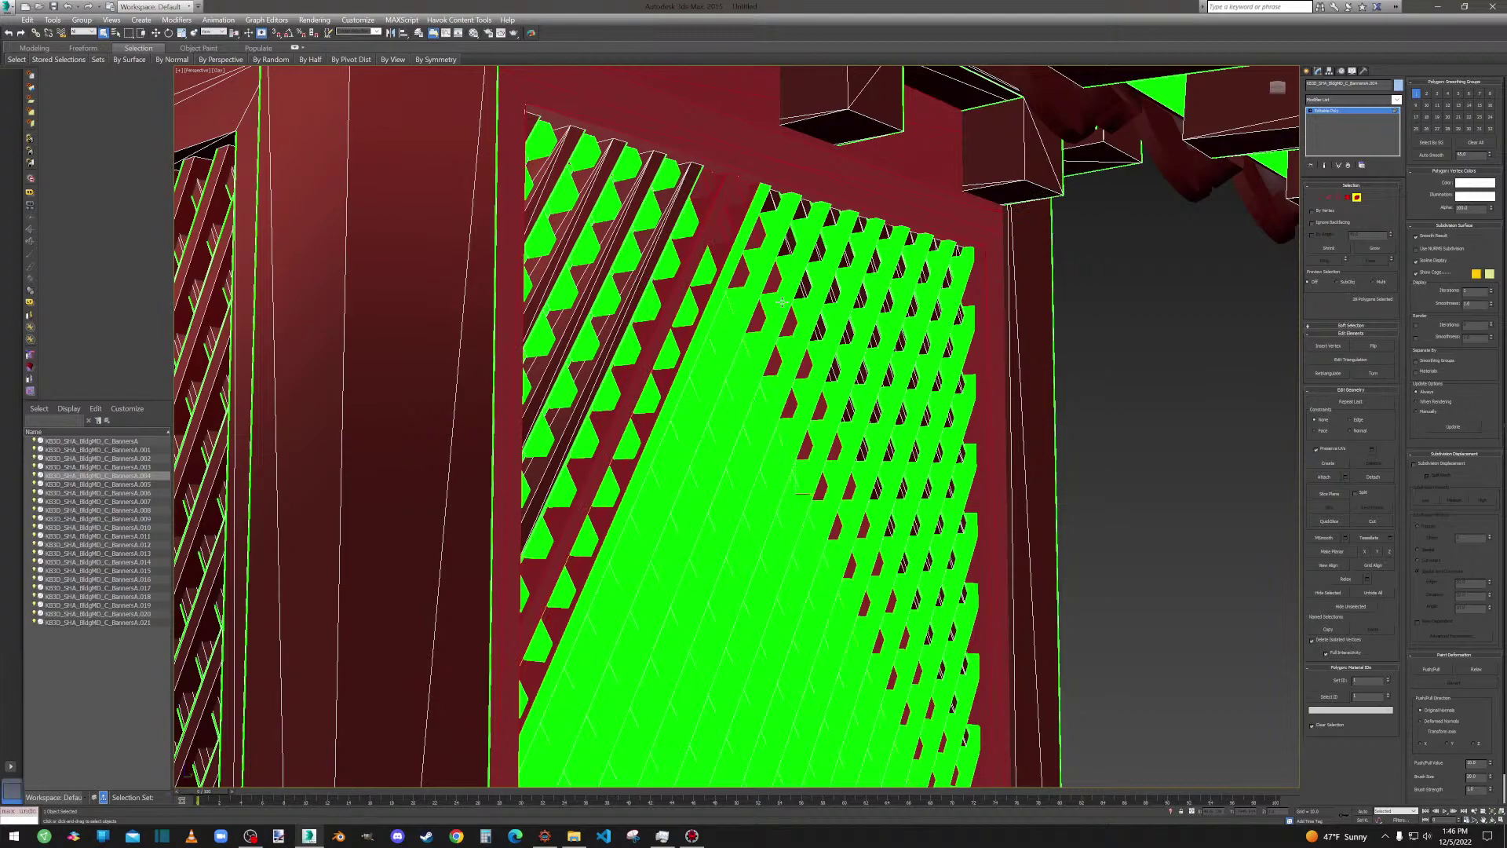
Add the green slat faces showing between the raised bars along the lattice's upper-left edge to the polygon selection.
ctrl+click(531, 142)
ctrl+click(543, 130)
ctrl+click(583, 152)
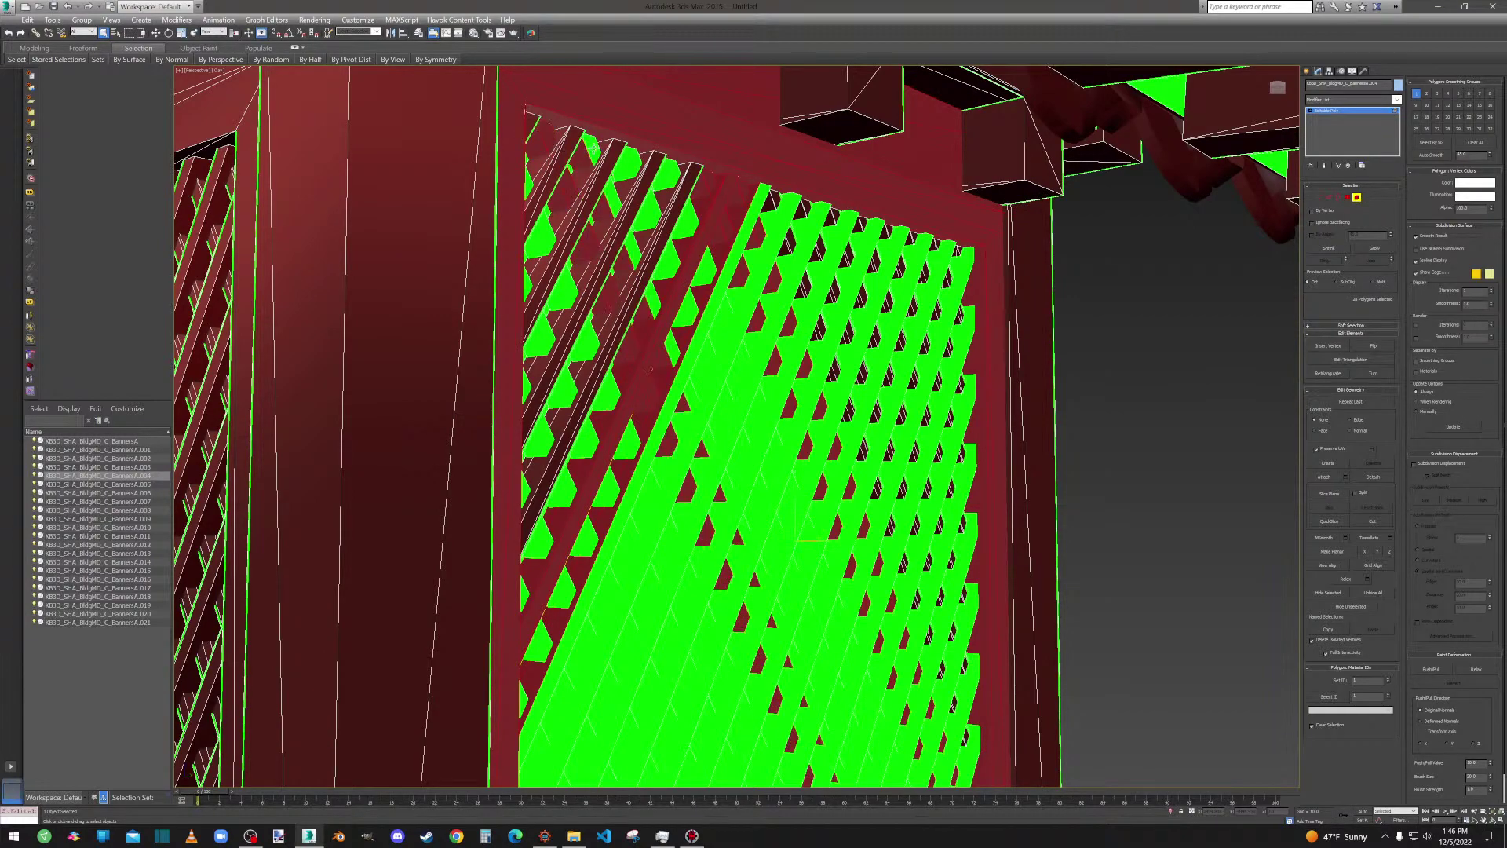
ctrl+click(595, 147)
ctrl+click(634, 163)
ctrl+click(634, 163)
ctrl+click(665, 176)
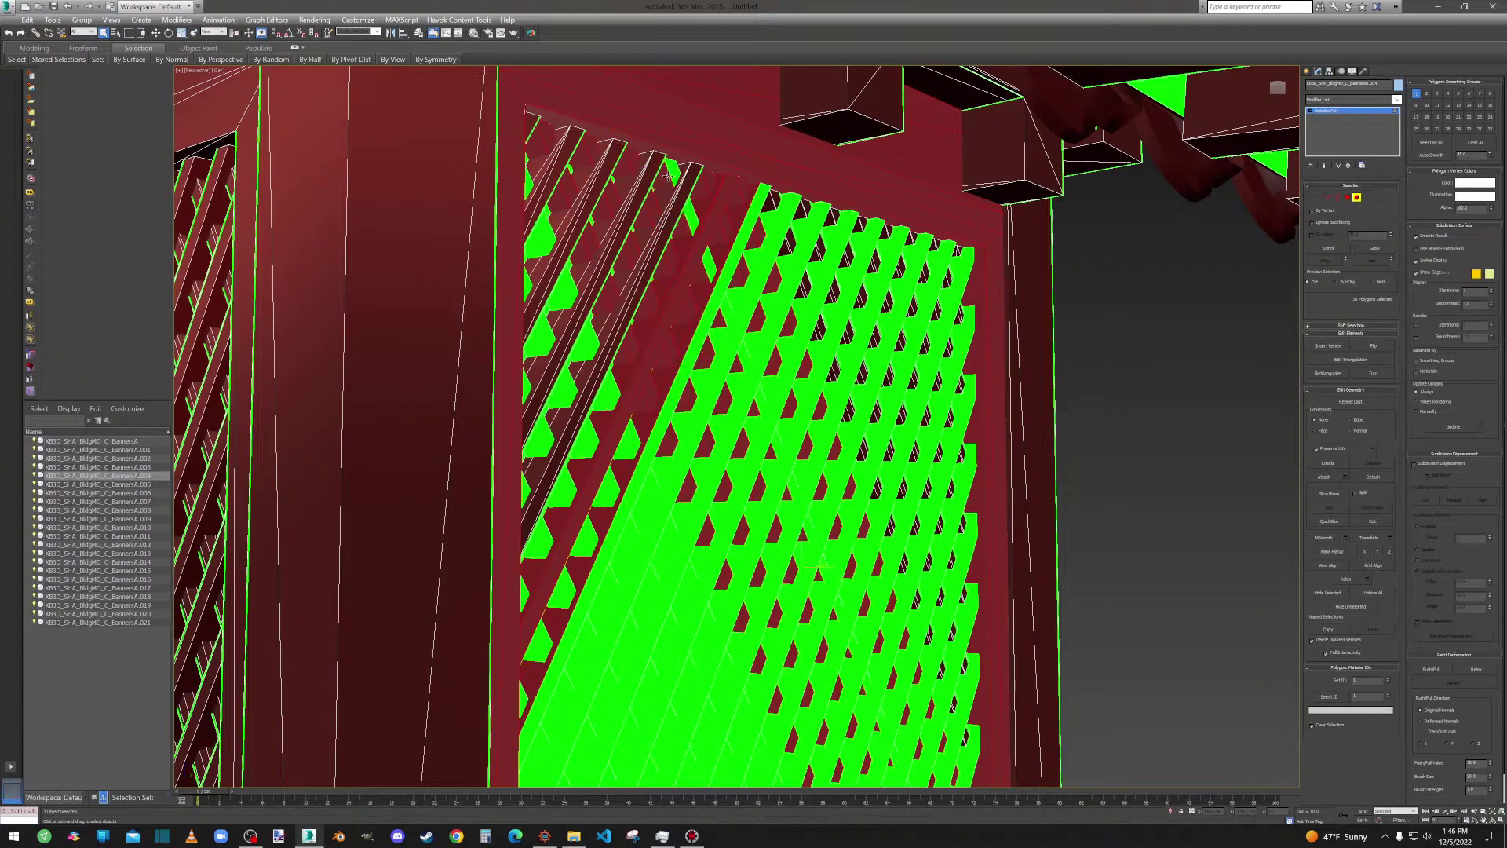
ctrl+click(671, 173)
Extend the selection to the green slat faces down the lattice's left side, dropping the stray face picked on a raised bar.
ctrl+click(541, 242)
ctrl+click(536, 242)
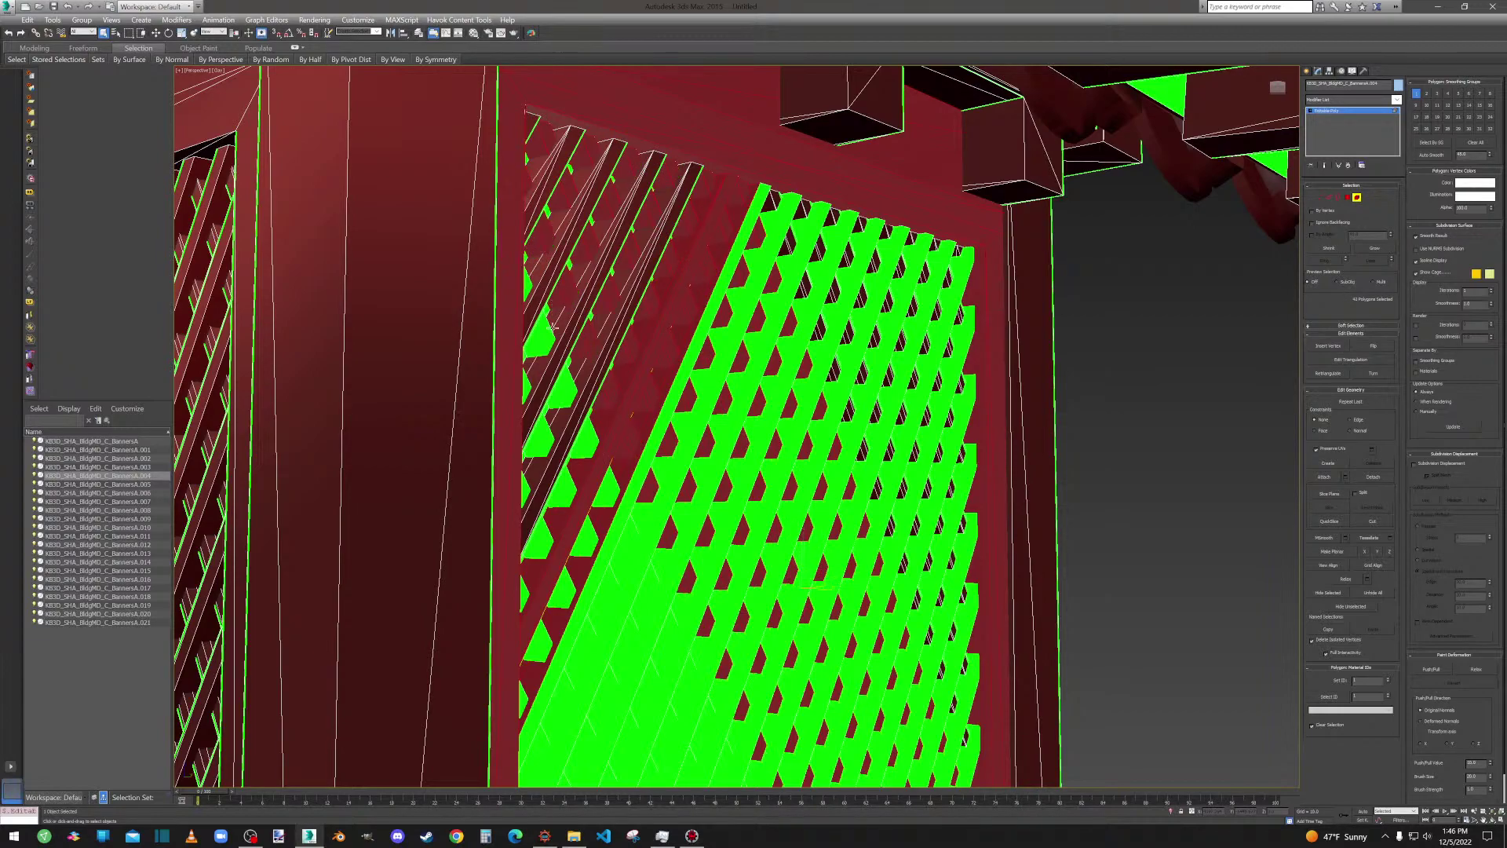
ctrl+click(545, 333)
ctrl+click(535, 348)
ctrl+click(538, 442)
ctrl+click(535, 451)
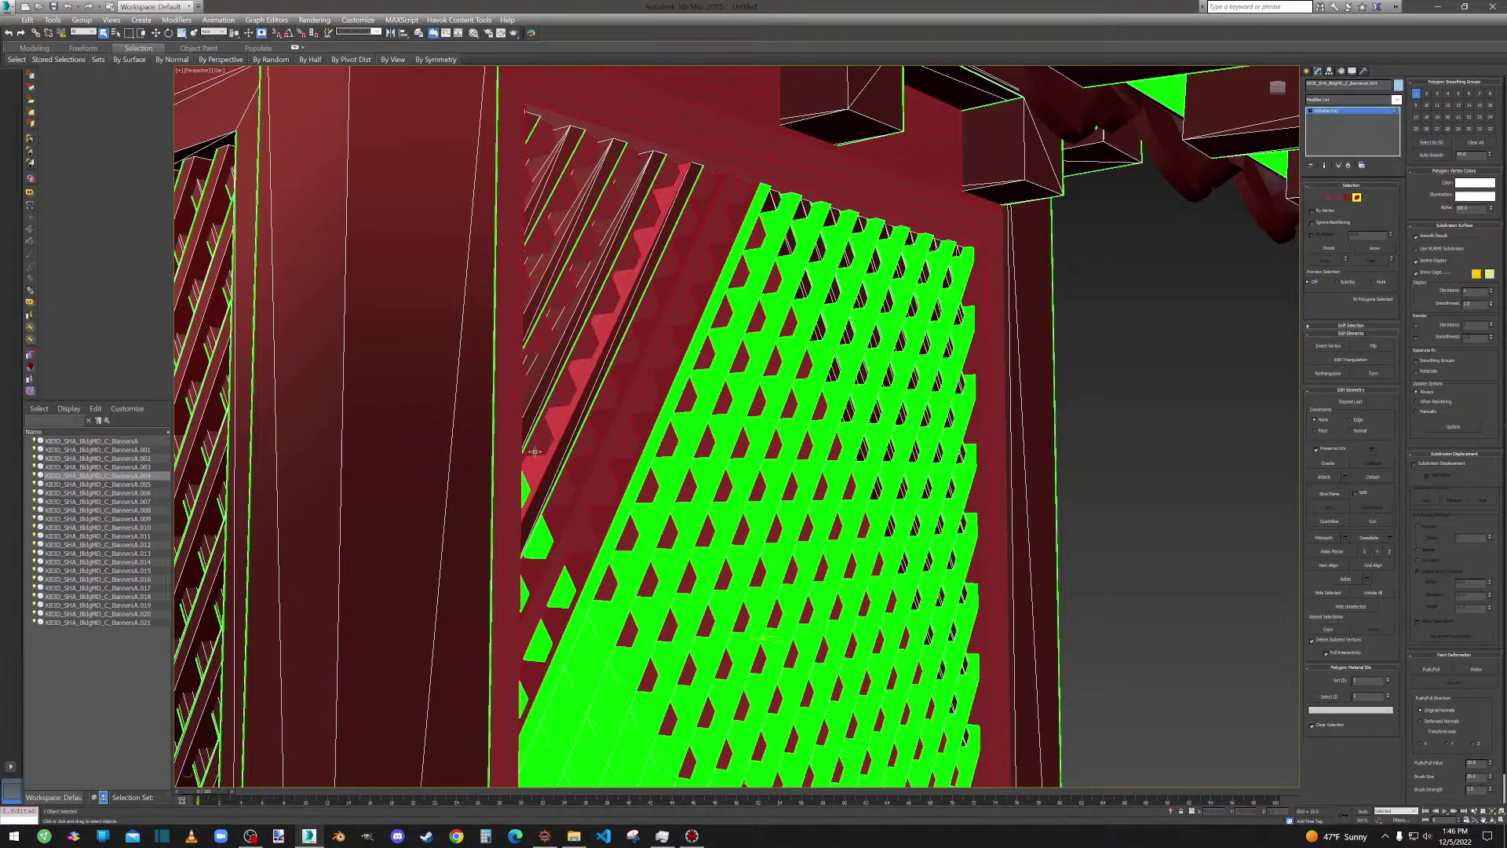
alt+click(541, 445)
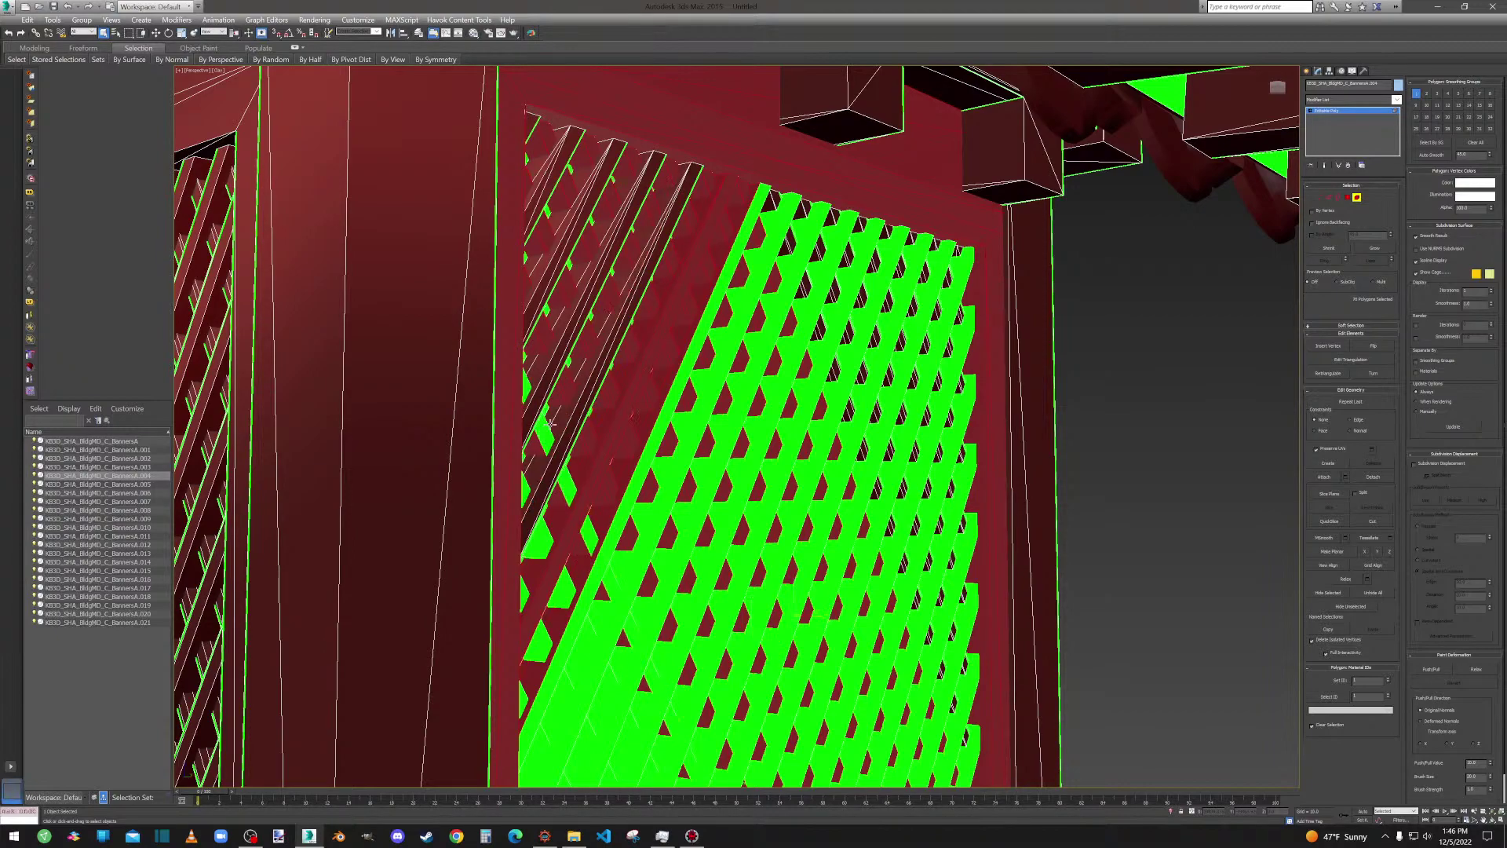
ctrl+click(544, 445)
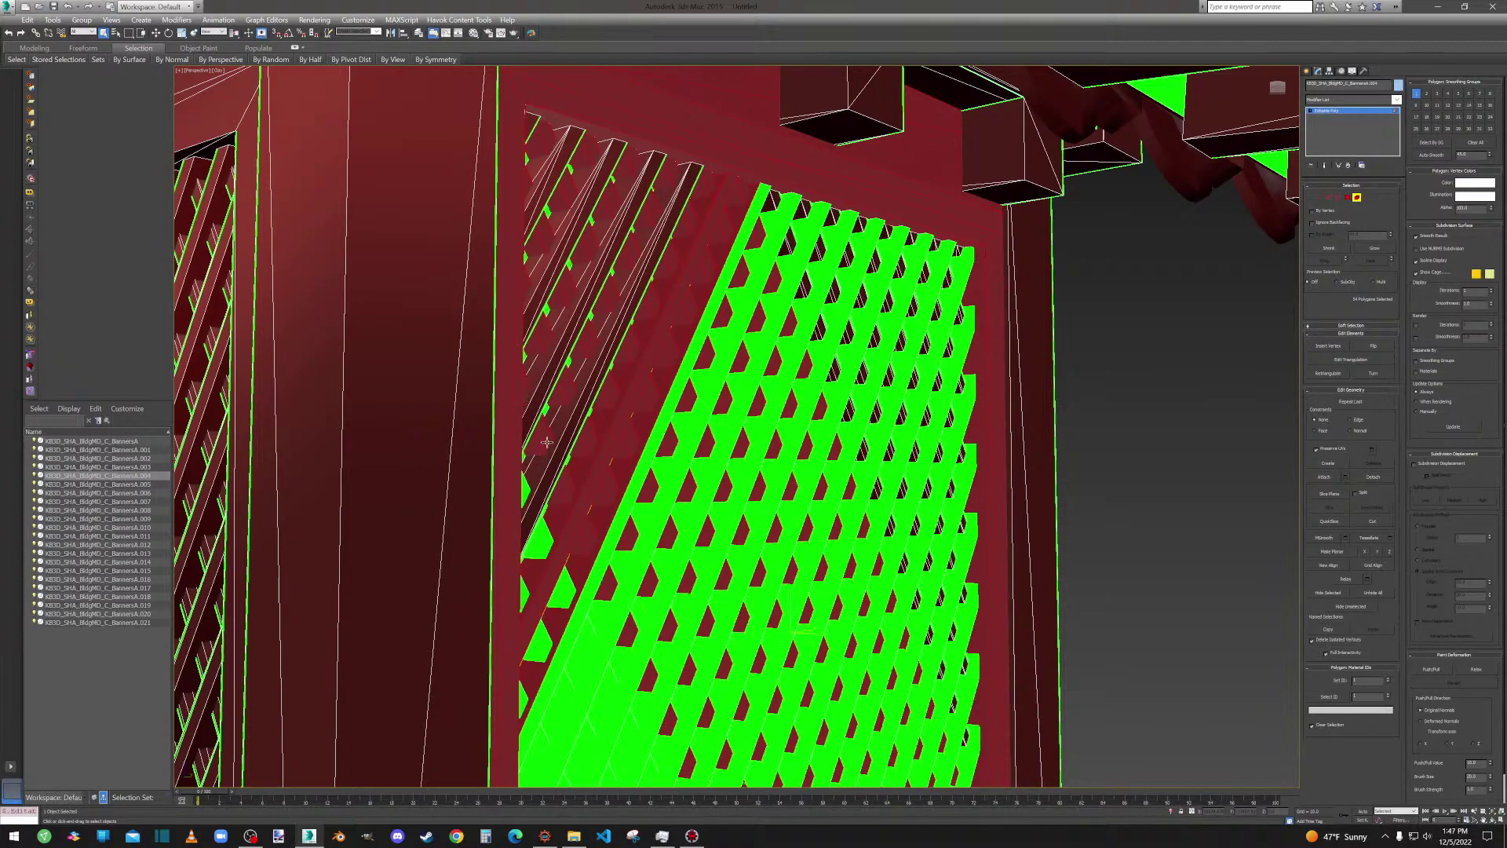
Add the green slat faces below the raised bars at the lattice's lower-left side to the polygon selection.
ctrl+click(544, 545)
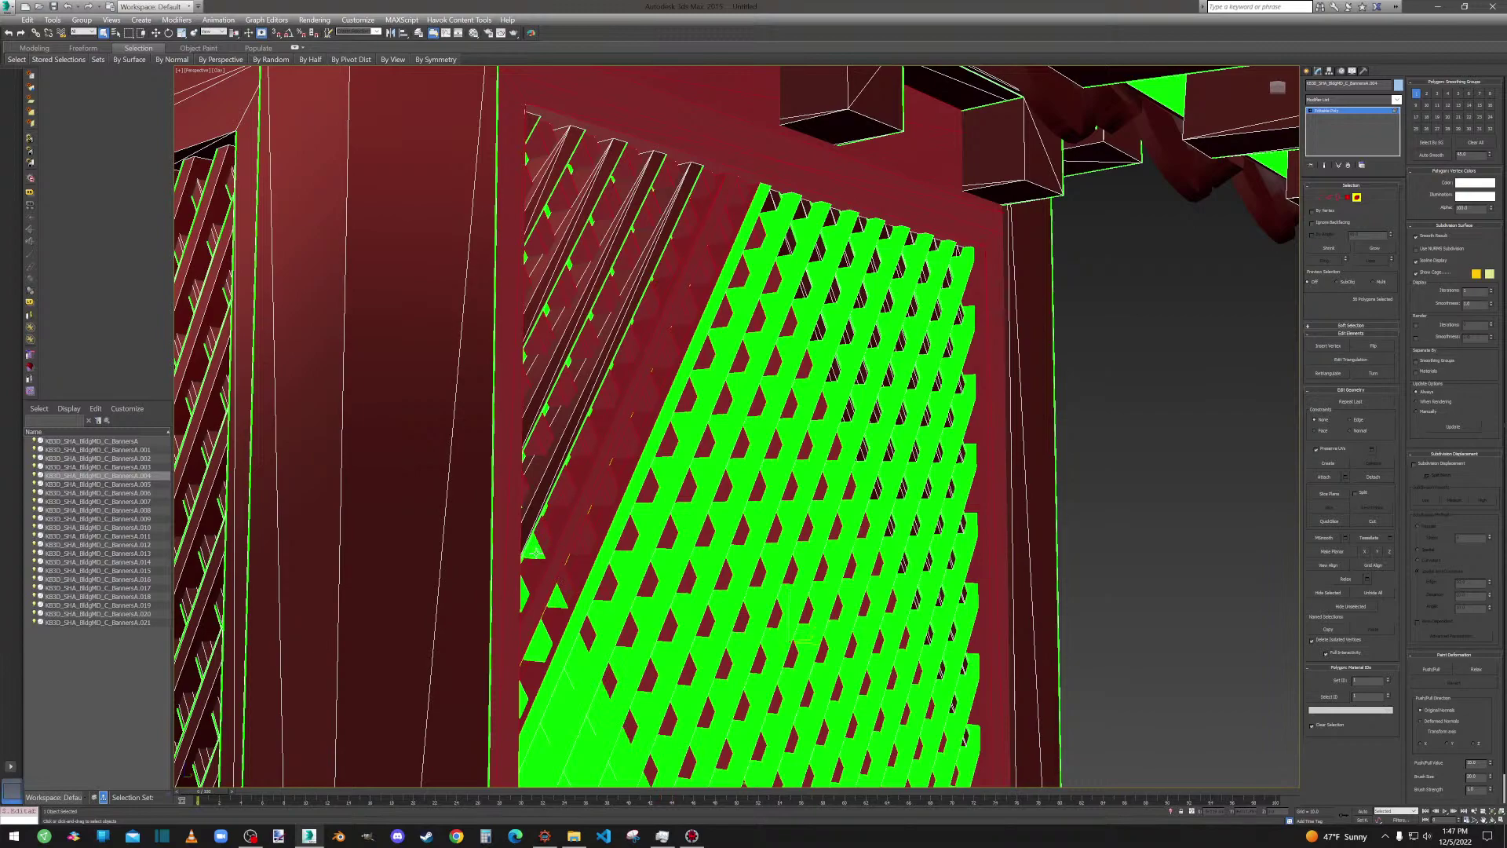
ctrl+click(534, 551)
ctrl+click(542, 640)
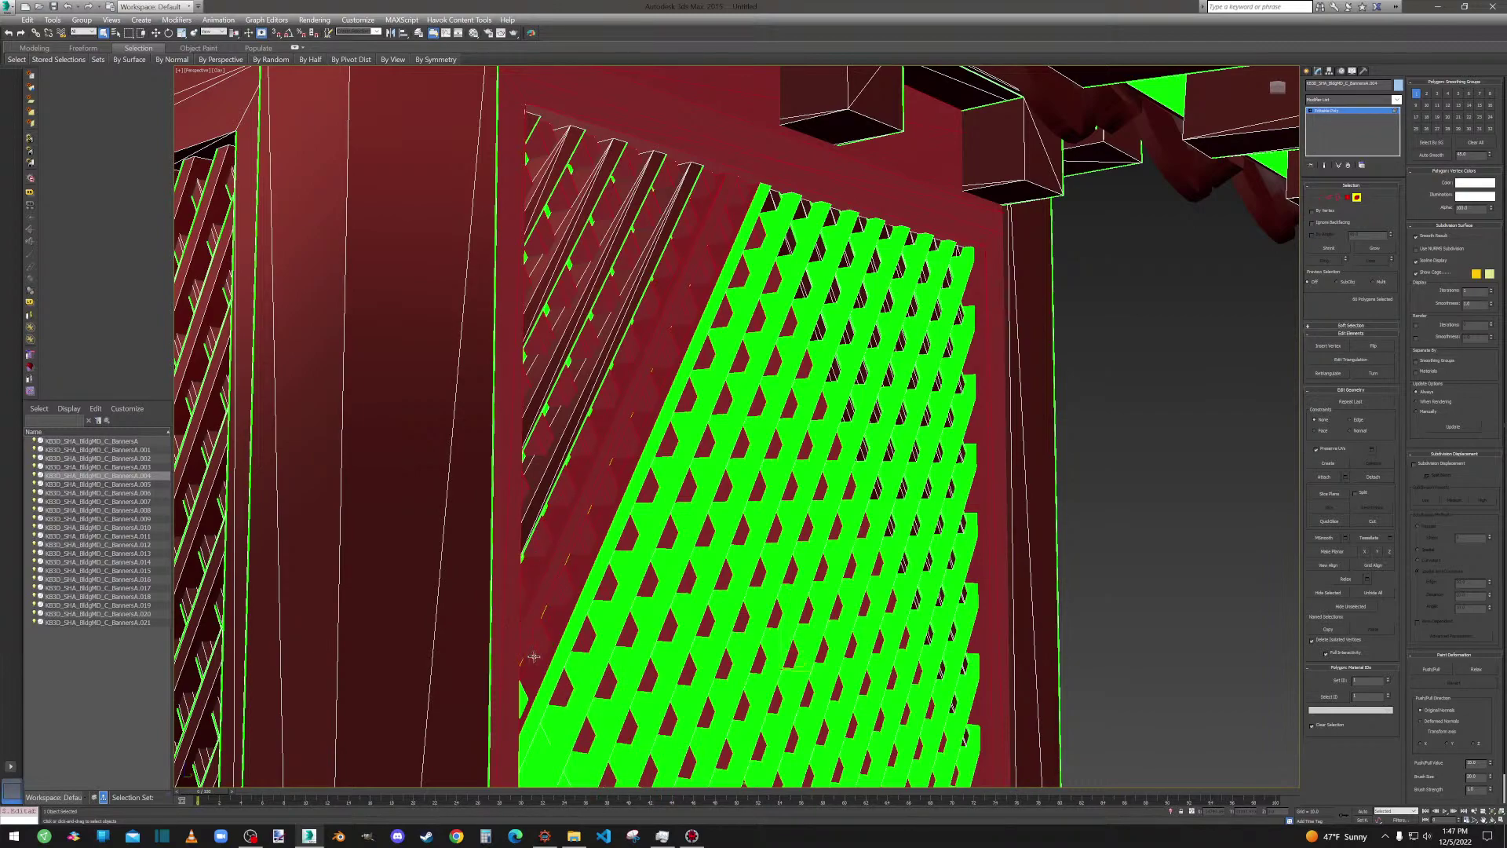
ctrl+click(570, 651)
ctrl+click(578, 663)
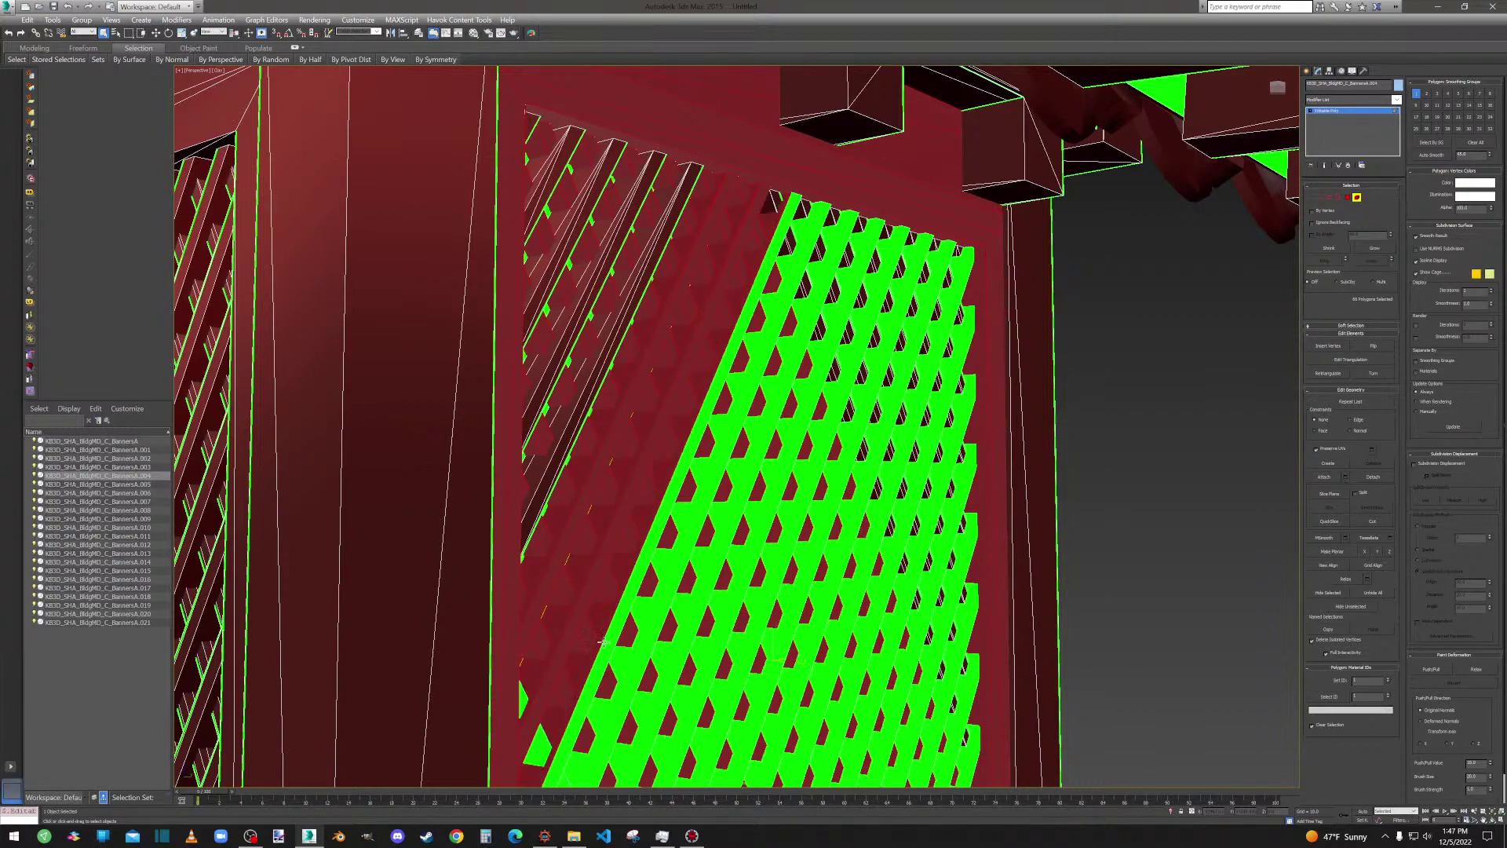
Select the adjoining green diagonal slat faces across the middle of the lattice, keeping the existing selection.
ctrl+click(604, 641)
ctrl+click(648, 606)
ctrl+click(658, 611)
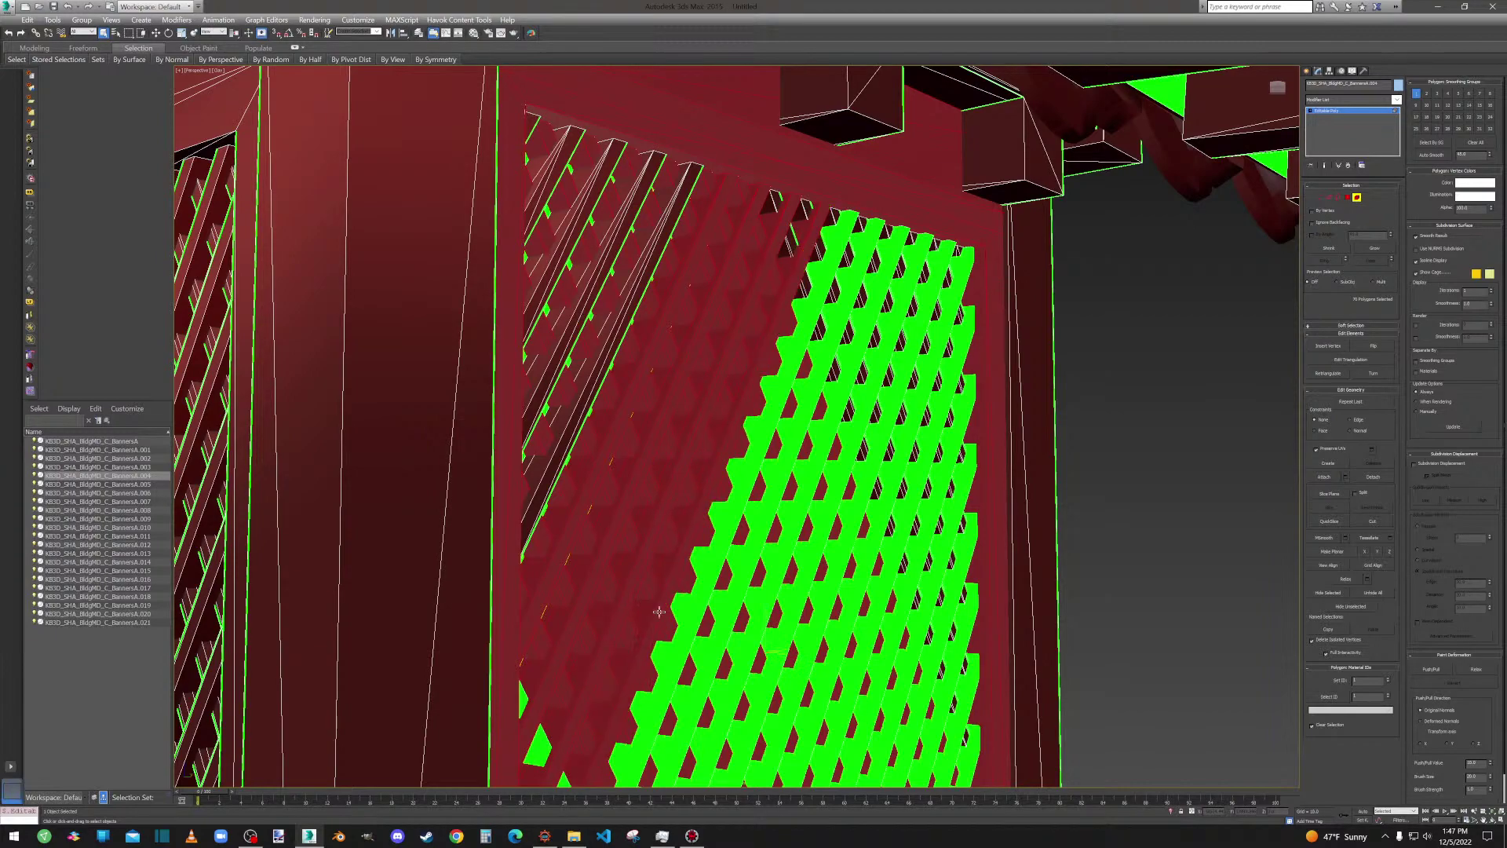
ctrl+click(678, 608)
ctrl+click(702, 602)
ctrl+click(717, 601)
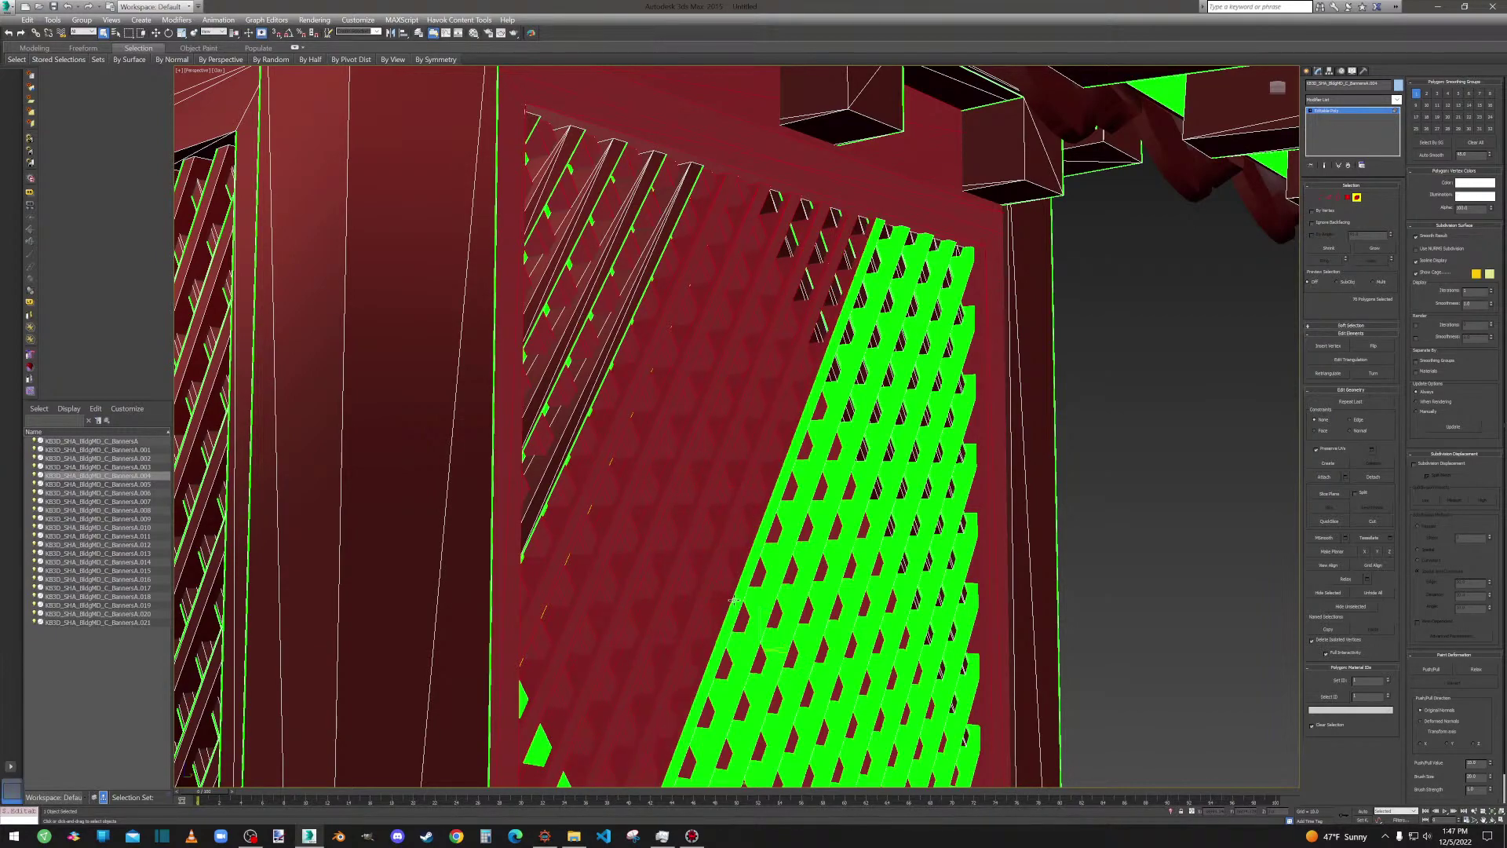
Continue adding green diagonal slat faces right of the lattice's centre to the polygon selection.
ctrl+click(749, 597)
ctrl+click(756, 596)
ctrl+click(767, 595)
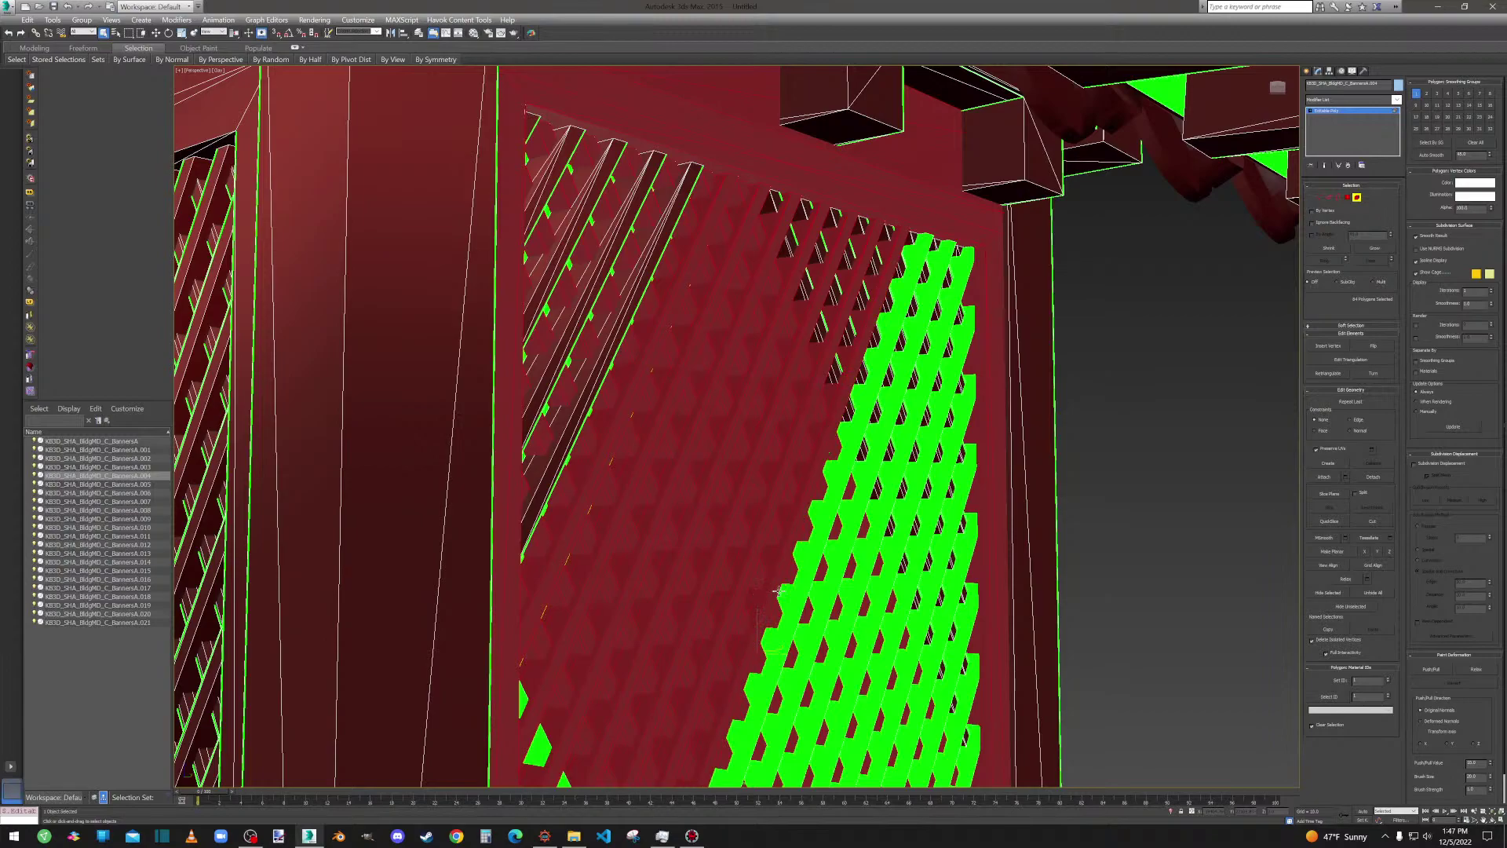
ctrl+click(781, 592)
ctrl+click(800, 589)
Add the next green diagonal slat faces, working toward the post on the lattice's right side, to the selection.
alt+middle_drag(801, 589, 642, 542)
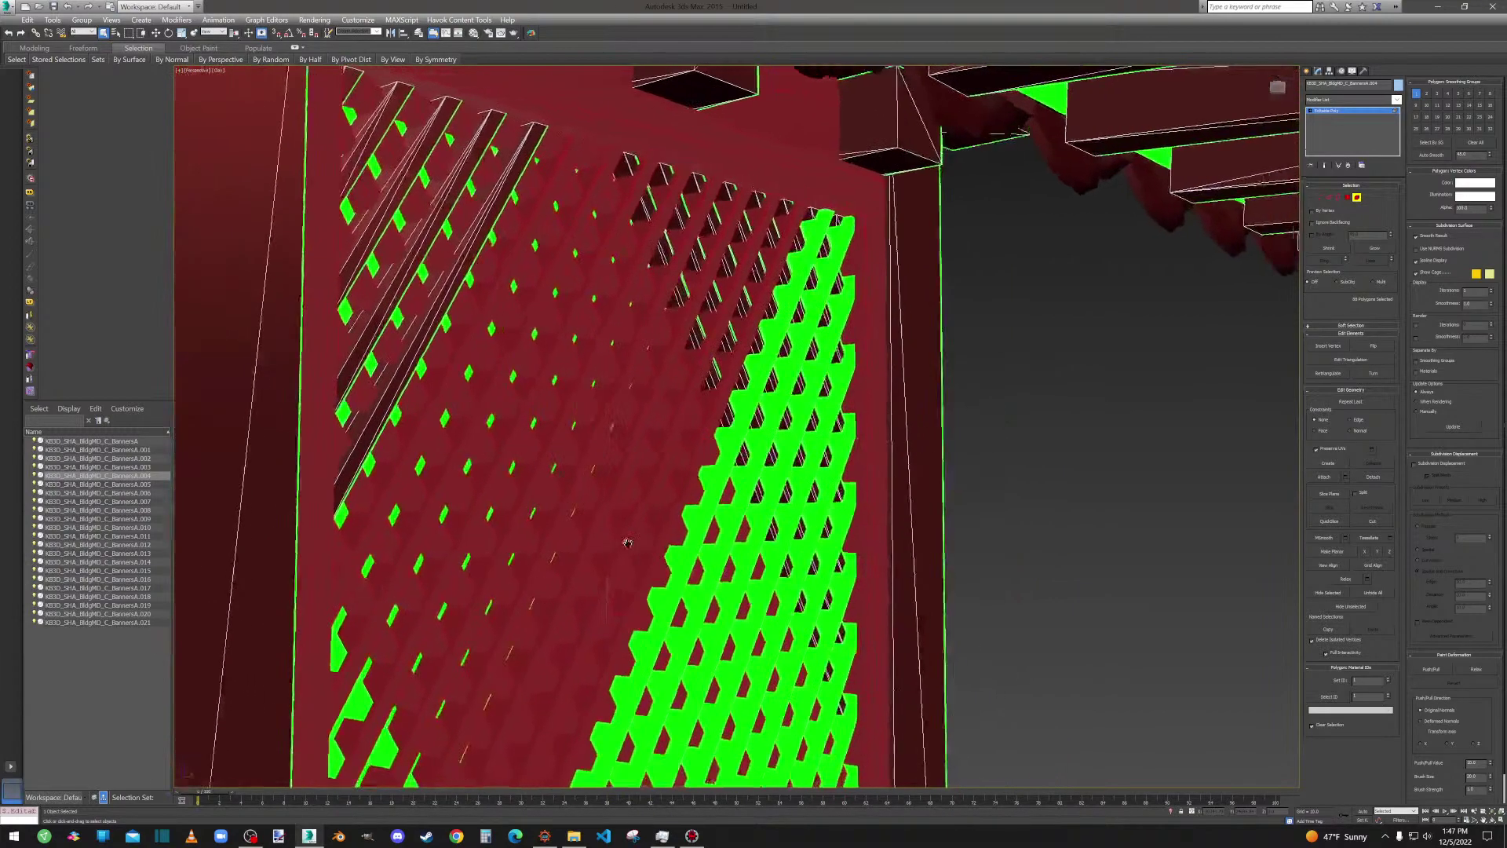
scroll(631, 527, up, 4)
ctrl+click(685, 496)
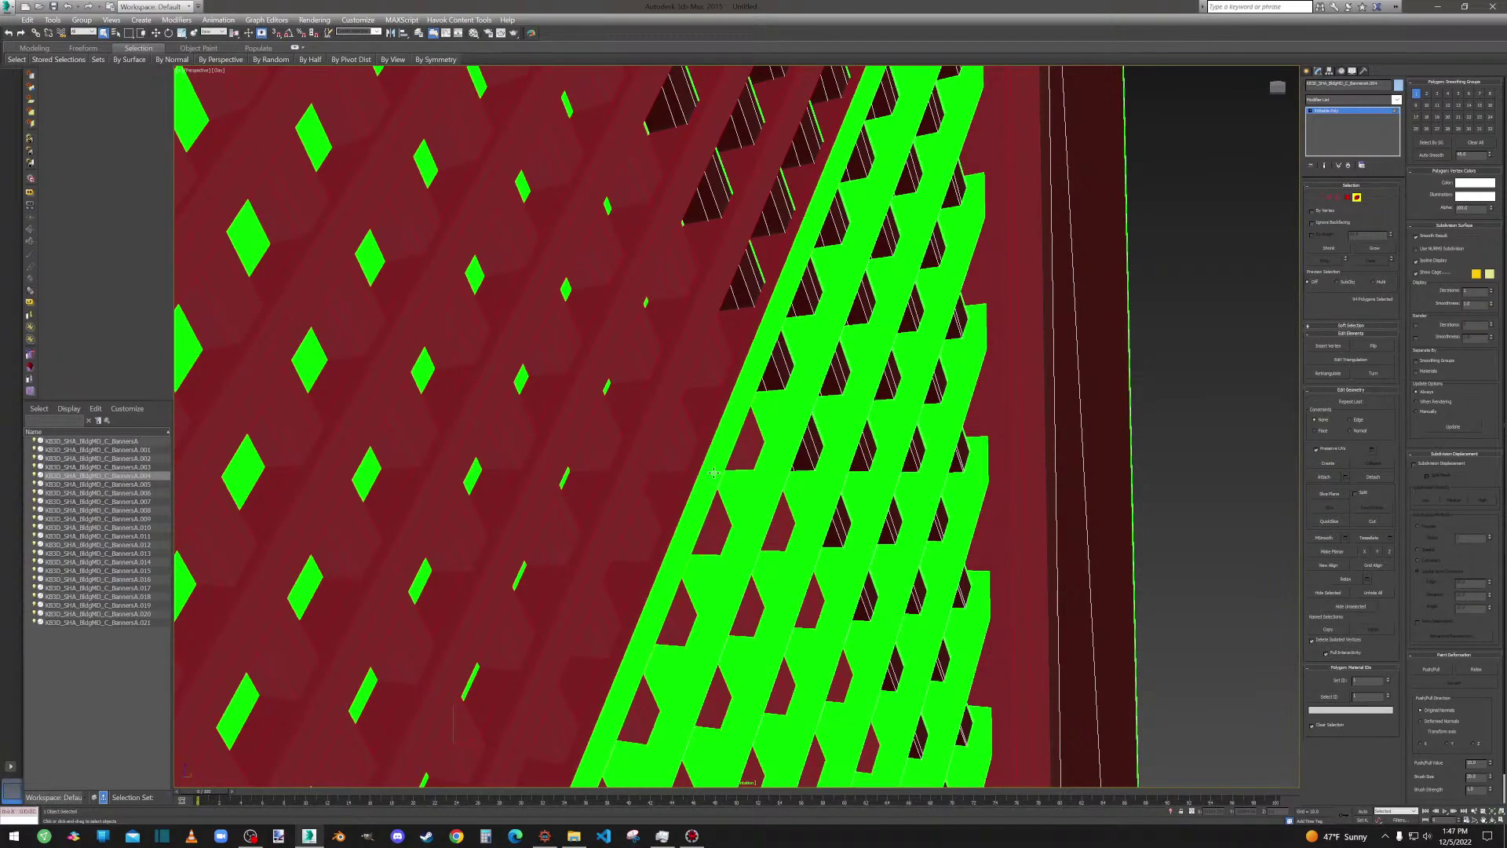
ctrl+click(706, 475)
ctrl+click(738, 484)
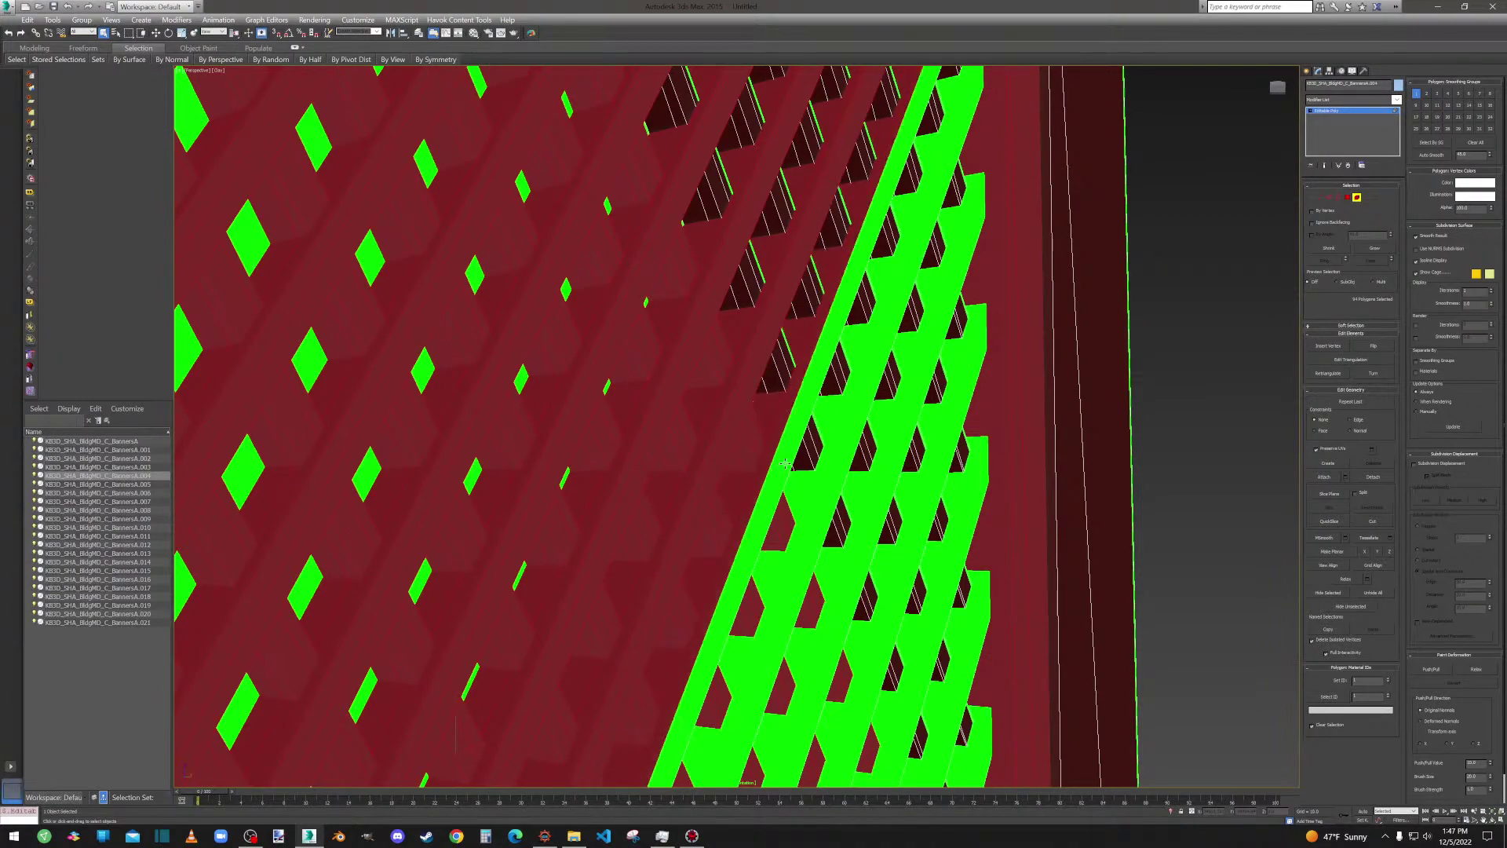
ctrl+click(771, 471)
ctrl+click(808, 493)
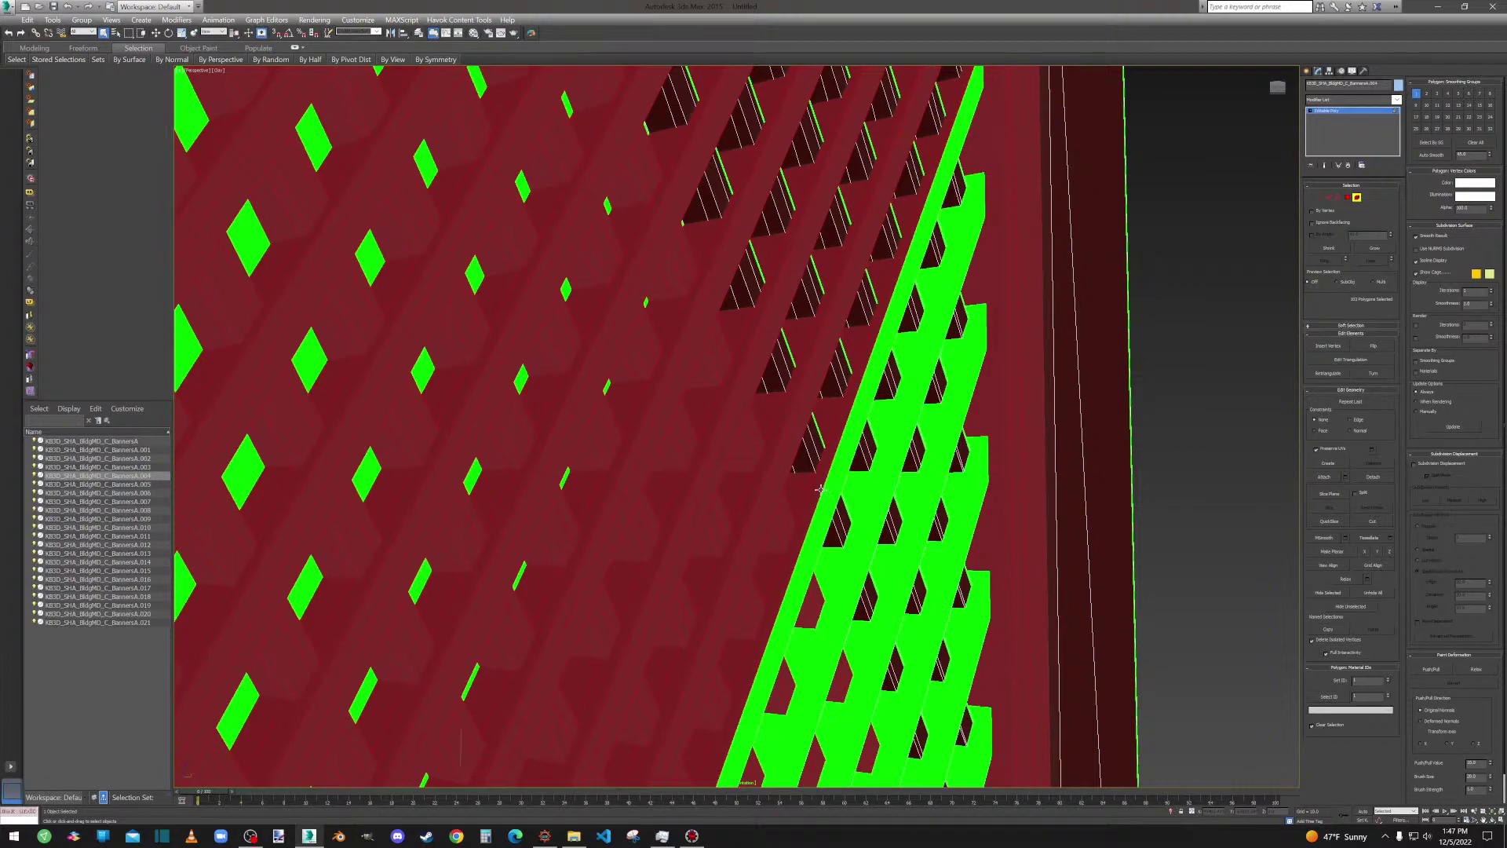
ctrl+click(821, 490)
ctrl+click(821, 490)
ctrl+click(825, 488)
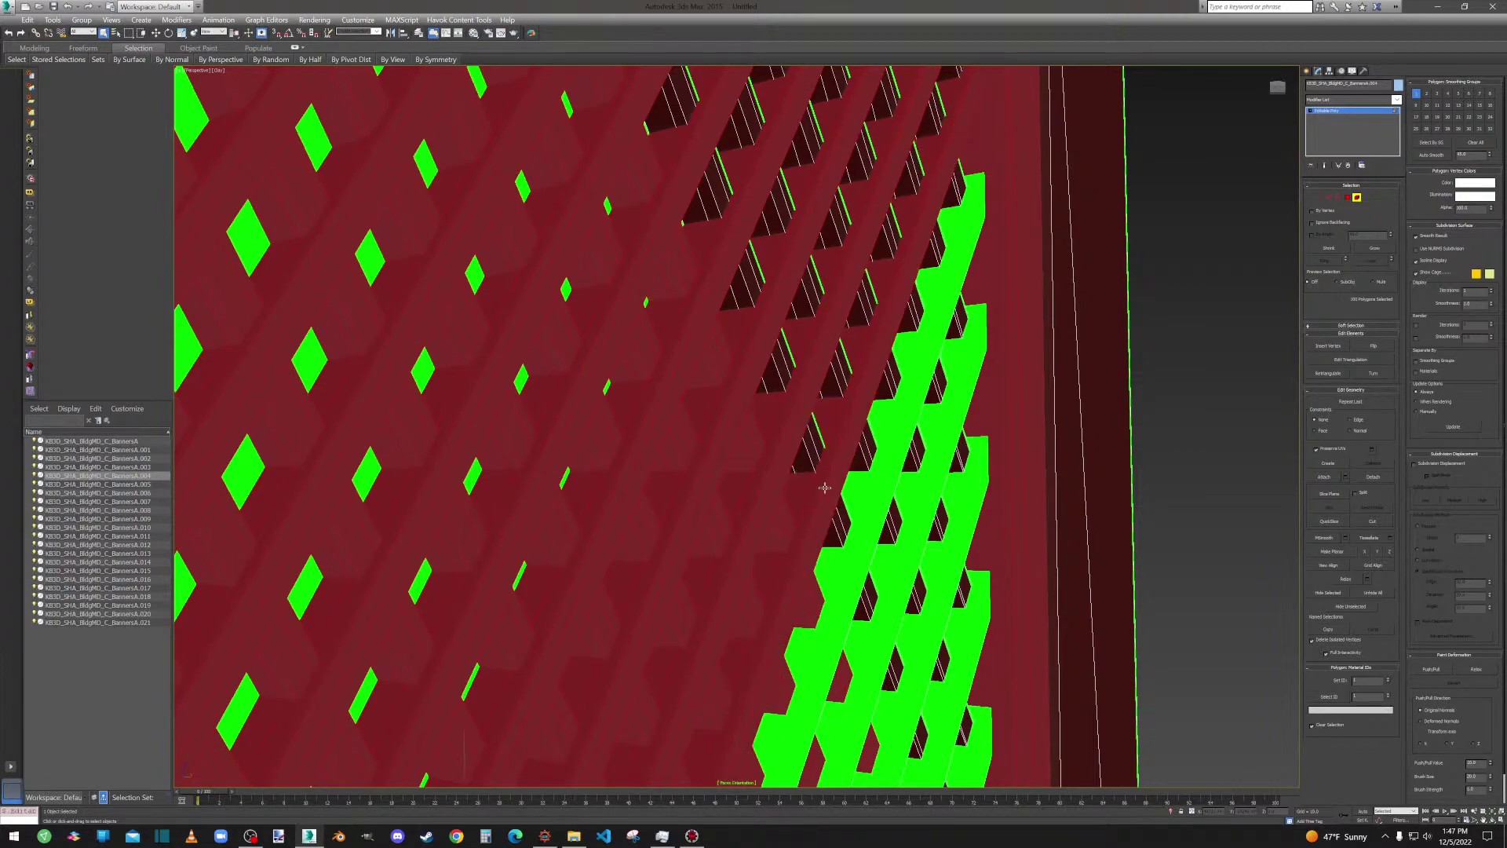
Add the green slat faces nearing the lattice's right edge and deselect the stray faces picked behind the openings.
middle_drag(825, 487, 571, 289)
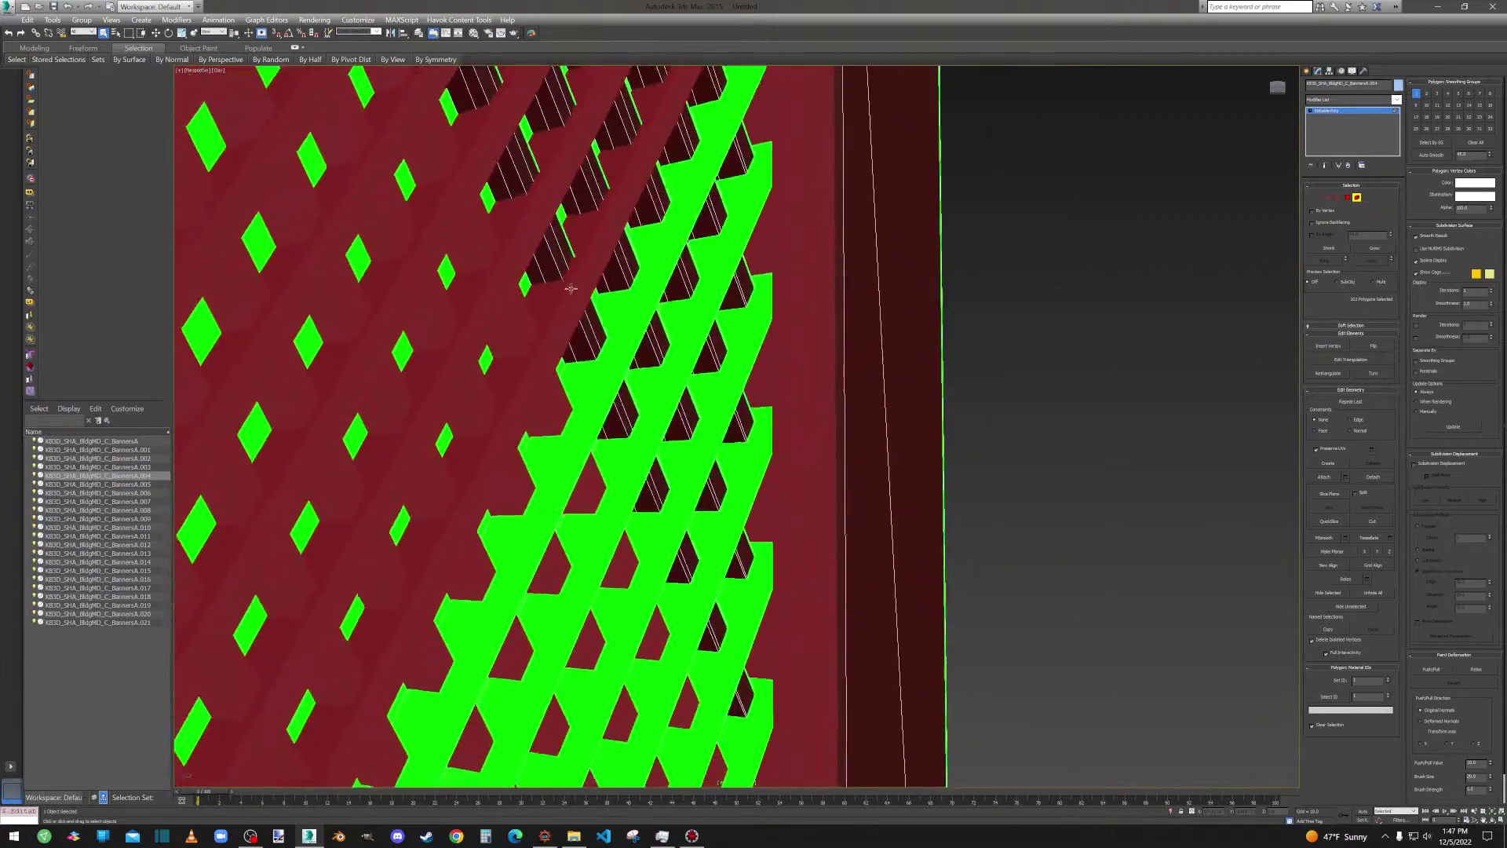
ctrl+click(608, 411)
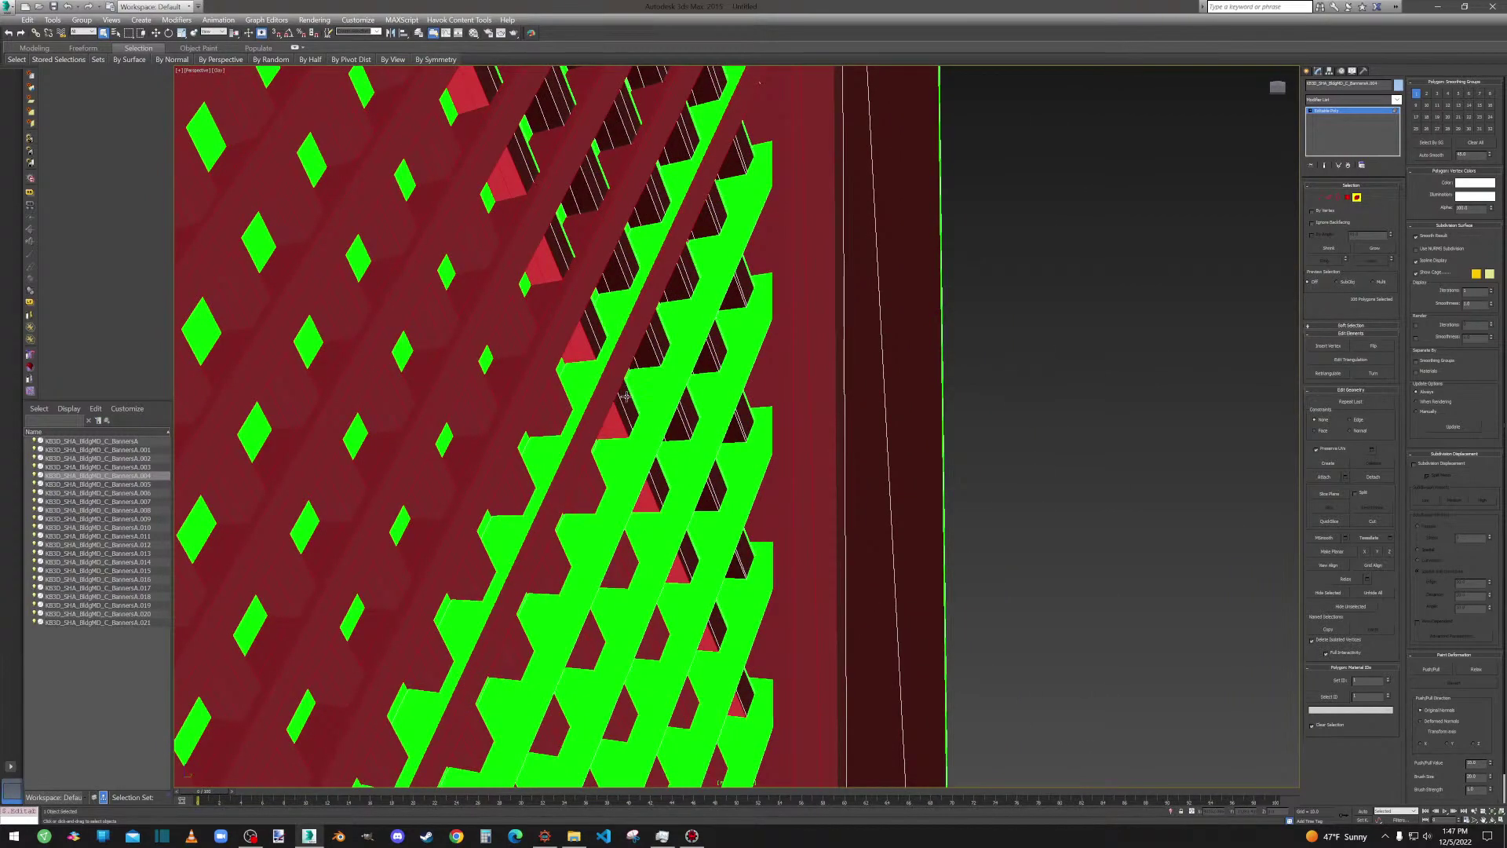
alt+click(625, 396)
ctrl+click(574, 378)
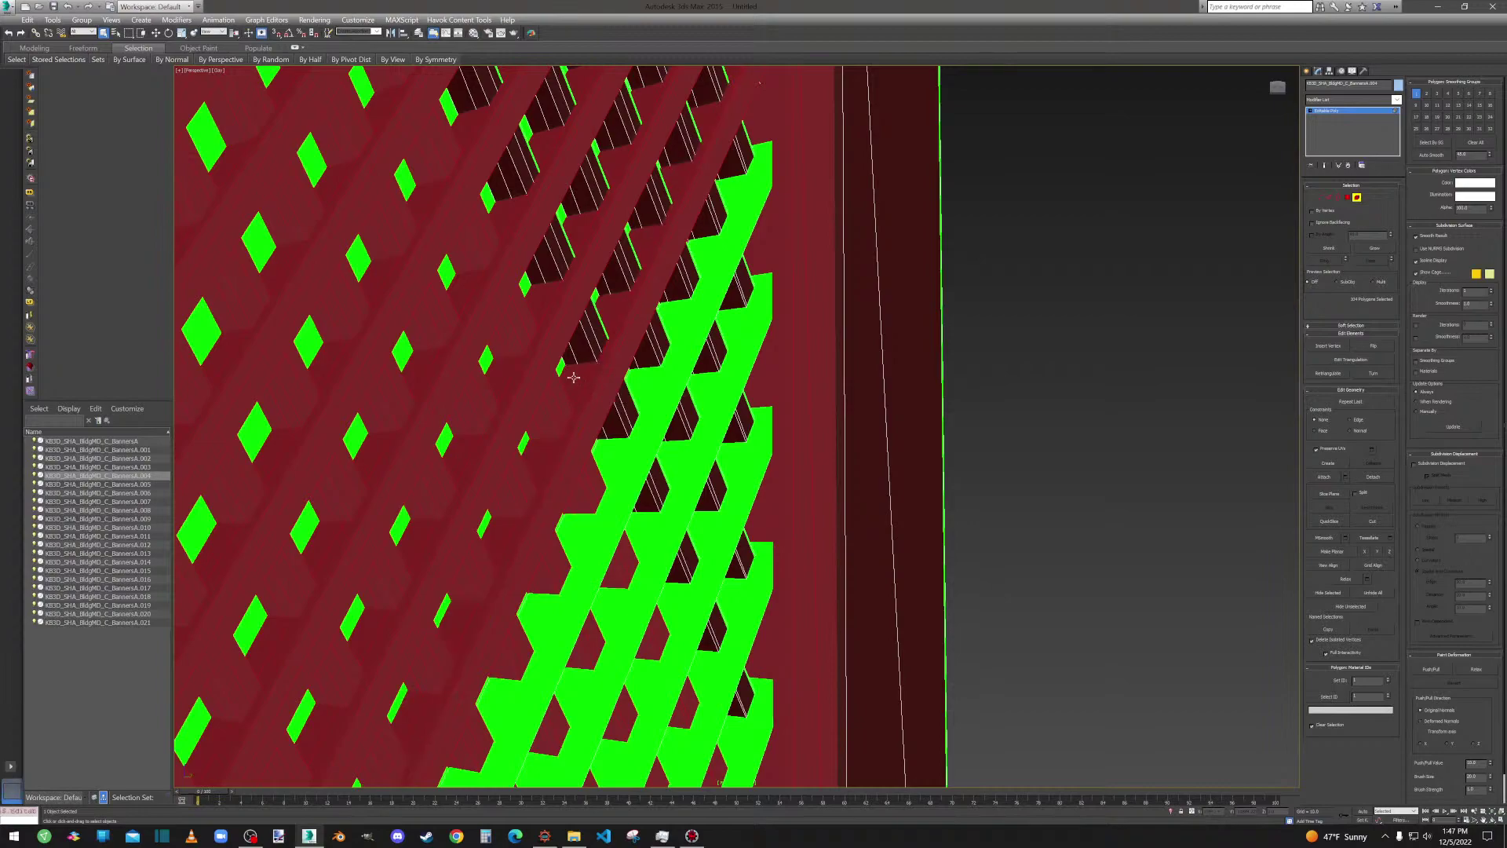
ctrl+click(628, 457)
ctrl+click(620, 450)
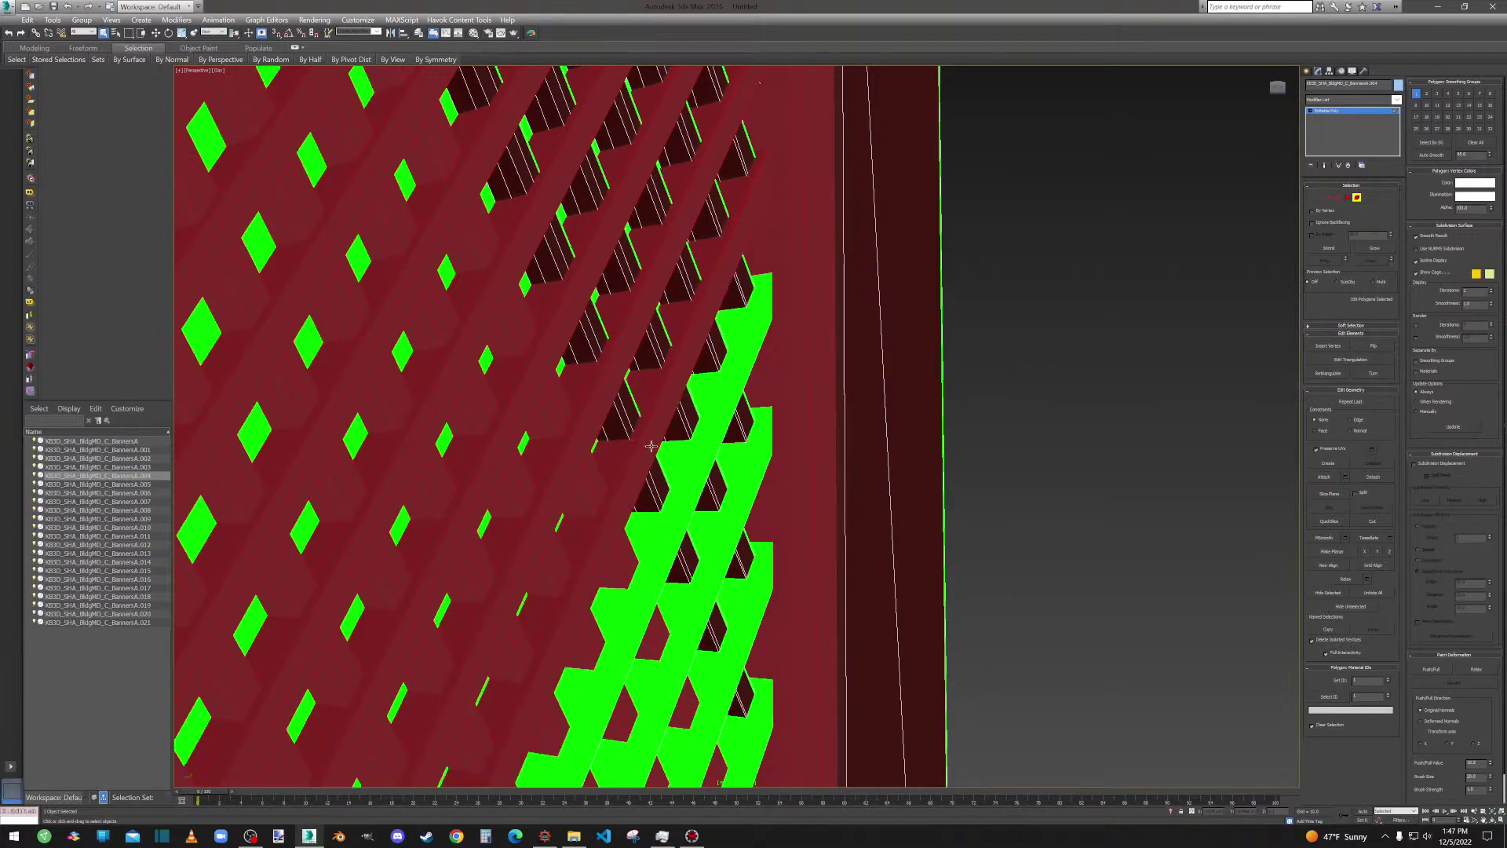
Add the remaining short green slat faces along the upper part of the lattice's right edge to the selection.
ctrl+click(673, 456)
ctrl+click(716, 434)
ctrl+click(735, 452)
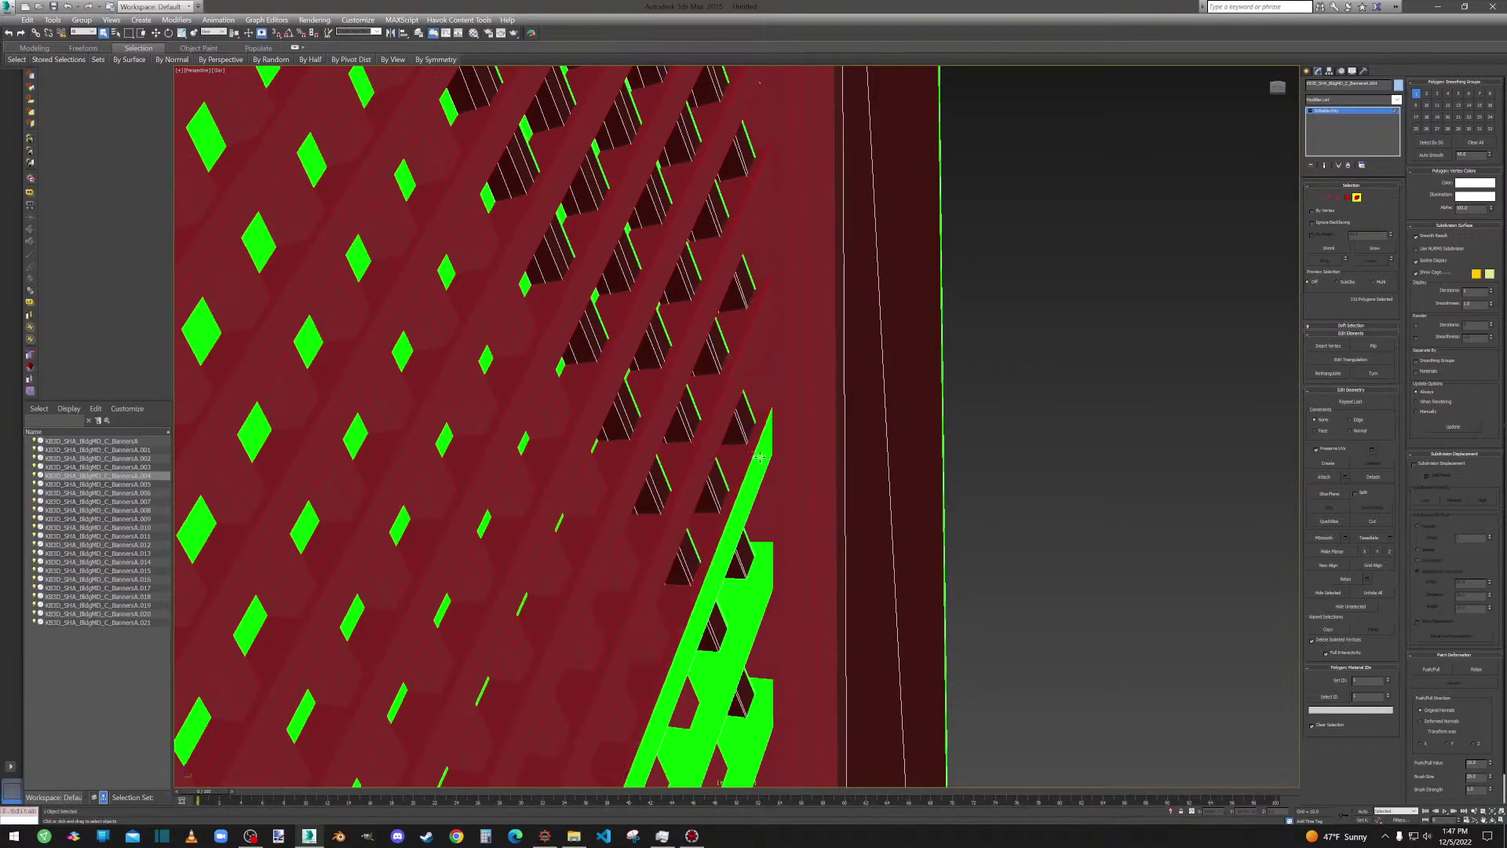
ctrl+click(755, 459)
ctrl+click(762, 556)
ctrl+click(761, 555)
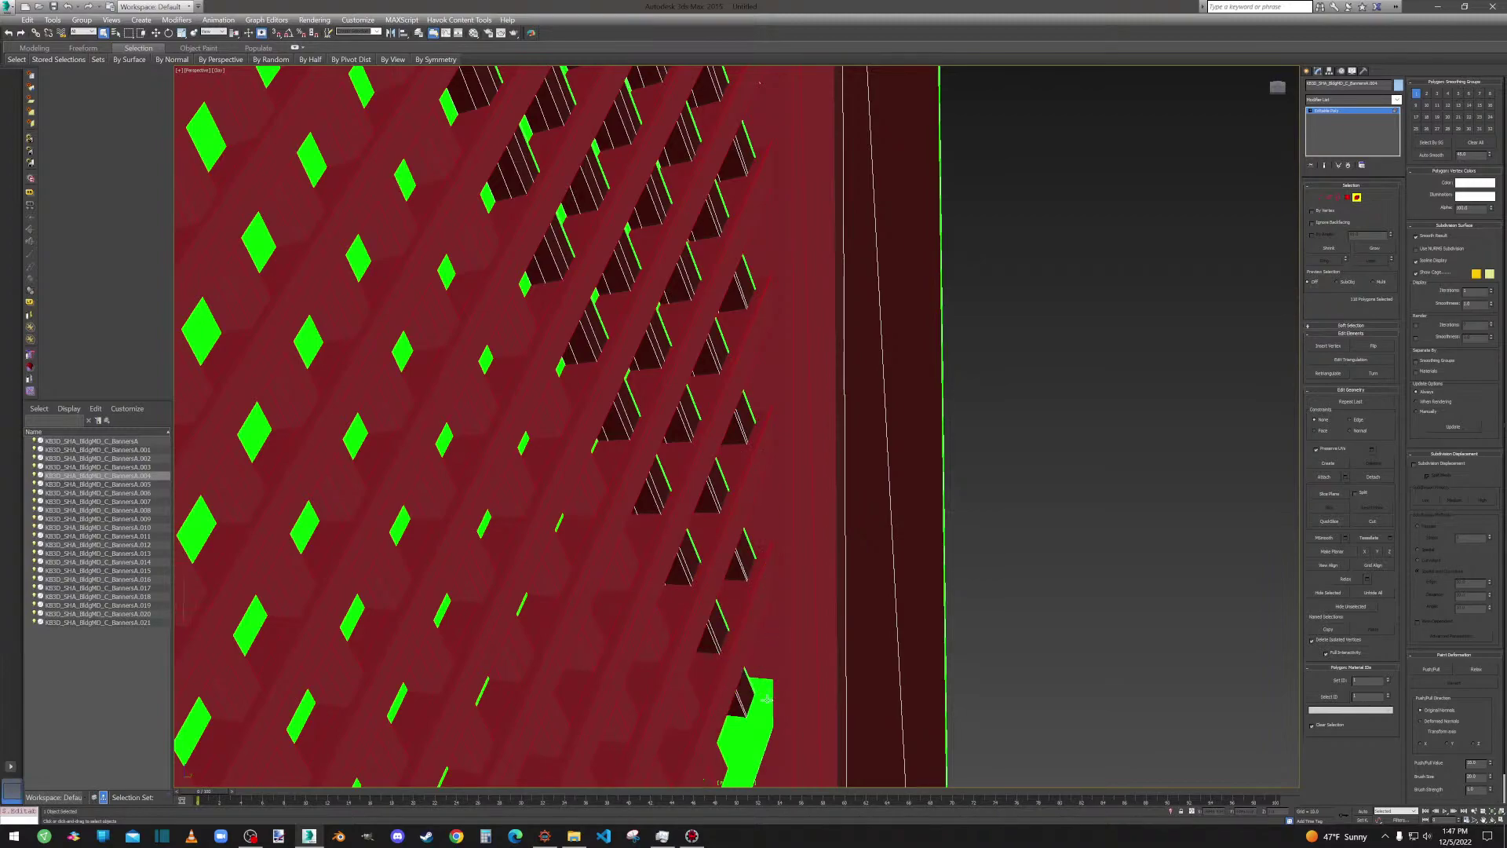
ctrl+click(761, 692)
alt+middle_drag(760, 692, 700, 374)
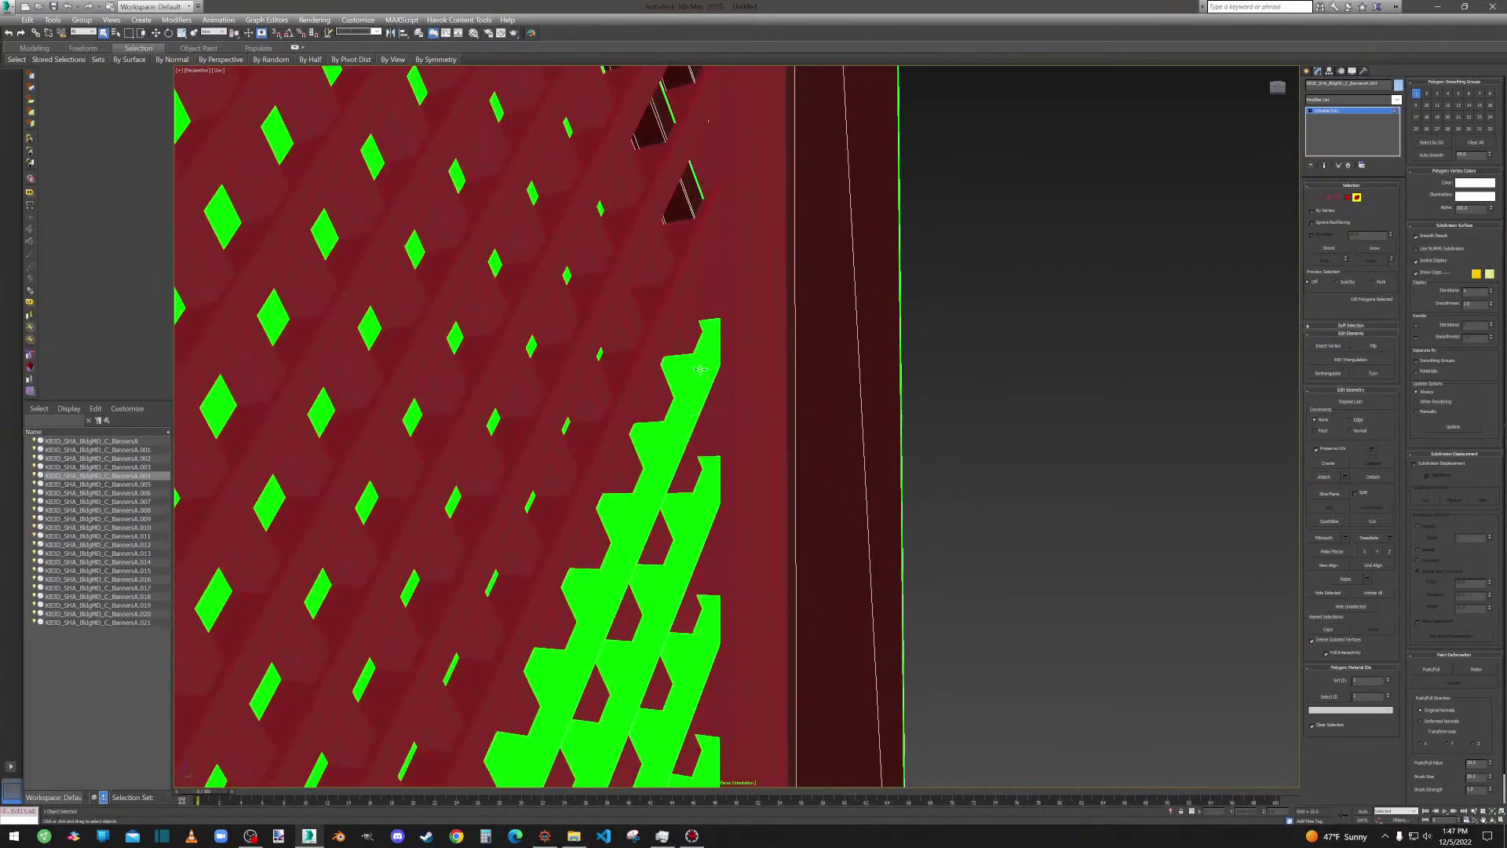
Add the green slat faces along the lower part of the lattice's right edge to the polygon selection.
ctrl+click(711, 350)
ctrl+click(716, 358)
ctrl+click(711, 479)
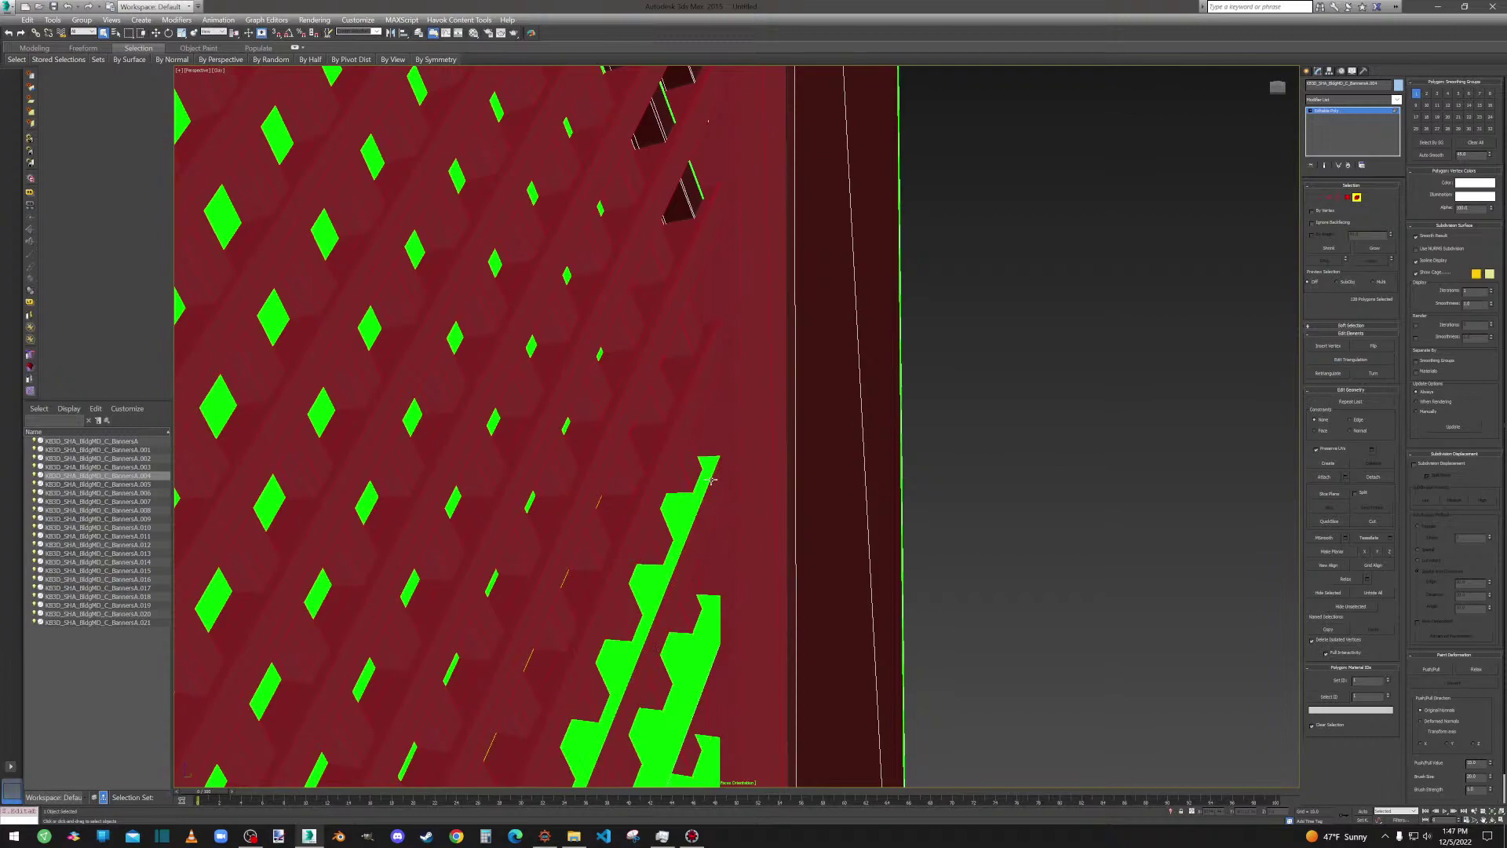
ctrl+click(709, 471)
ctrl+click(707, 628)
Add the green slat faces above and below the railing bar at the lattice's lower right corner to the selection.
alt+middle_drag(709, 660, 674, 549)
scroll(659, 506, up, 5)
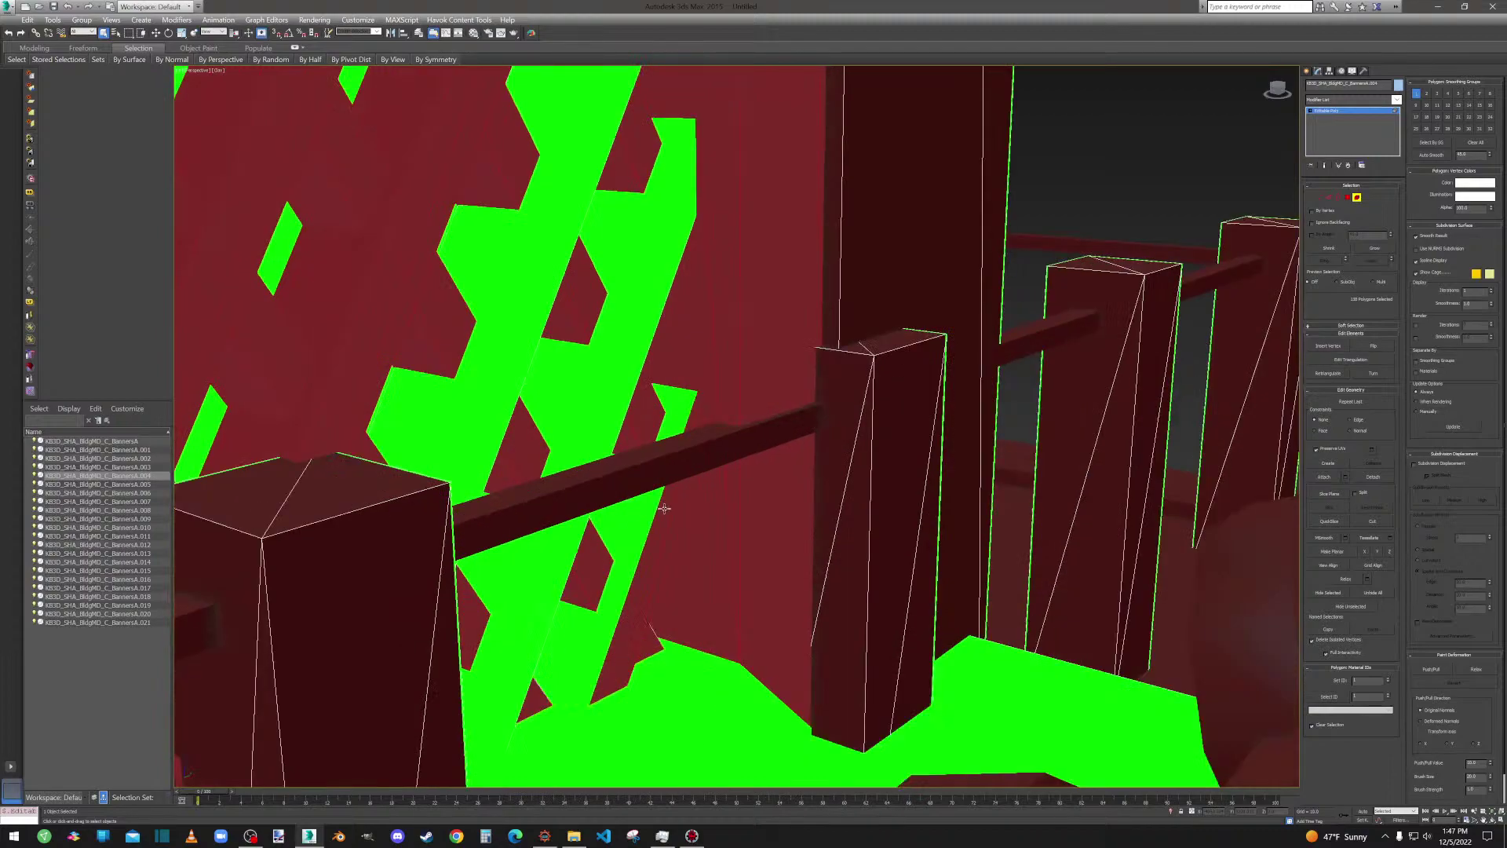
ctrl+click(685, 407)
ctrl+click(648, 331)
ctrl+click(617, 232)
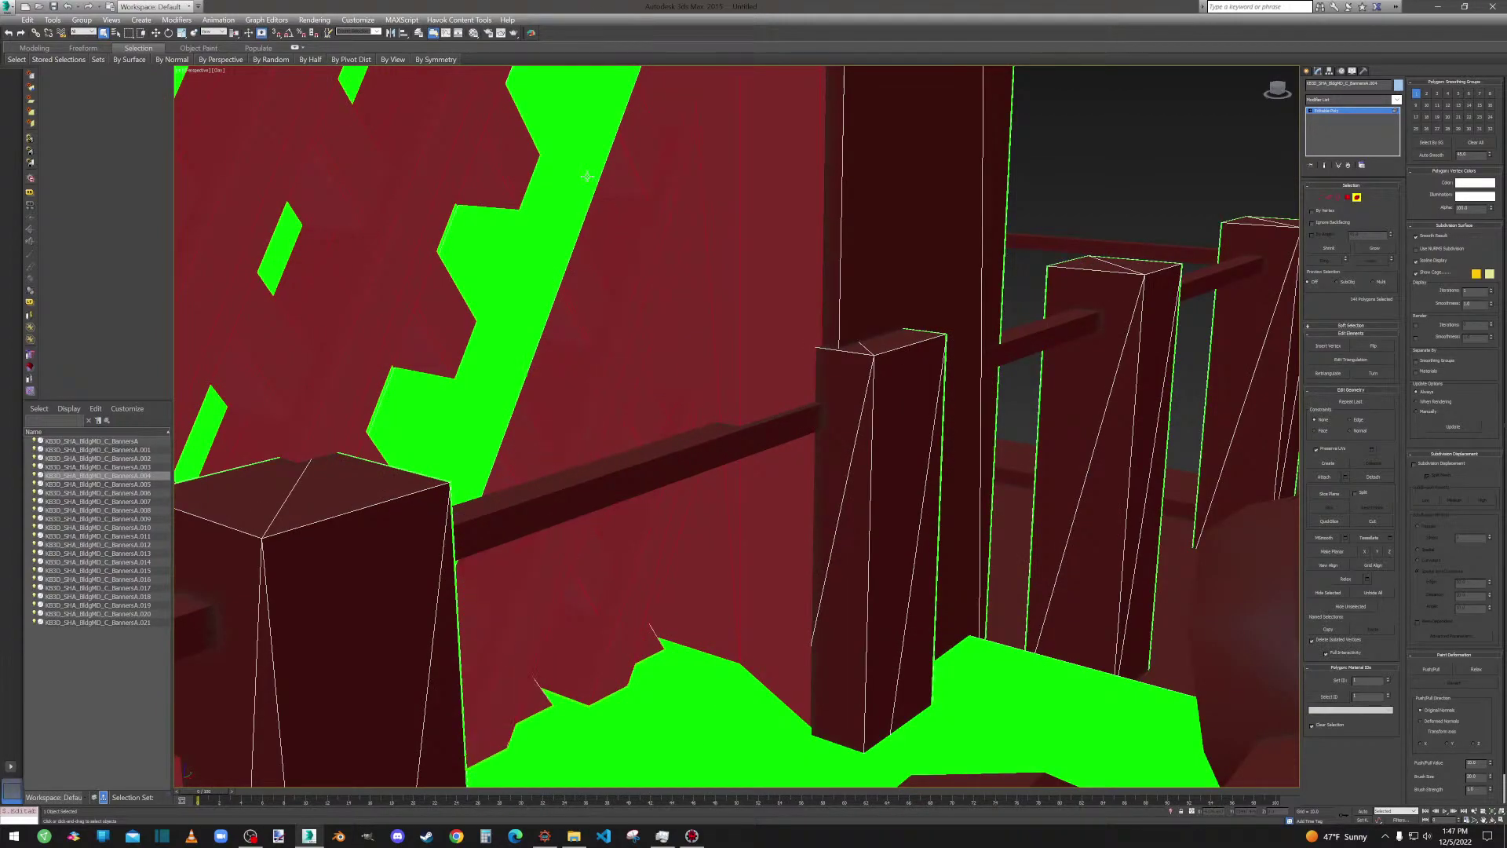
ctrl+click(586, 177)
ctrl+click(550, 88)
Add the green slat faces visible from above beside the railing post, plus the flat ledge face below the railing, to the selection.
alt+middle_drag(565, 188, 672, 393)
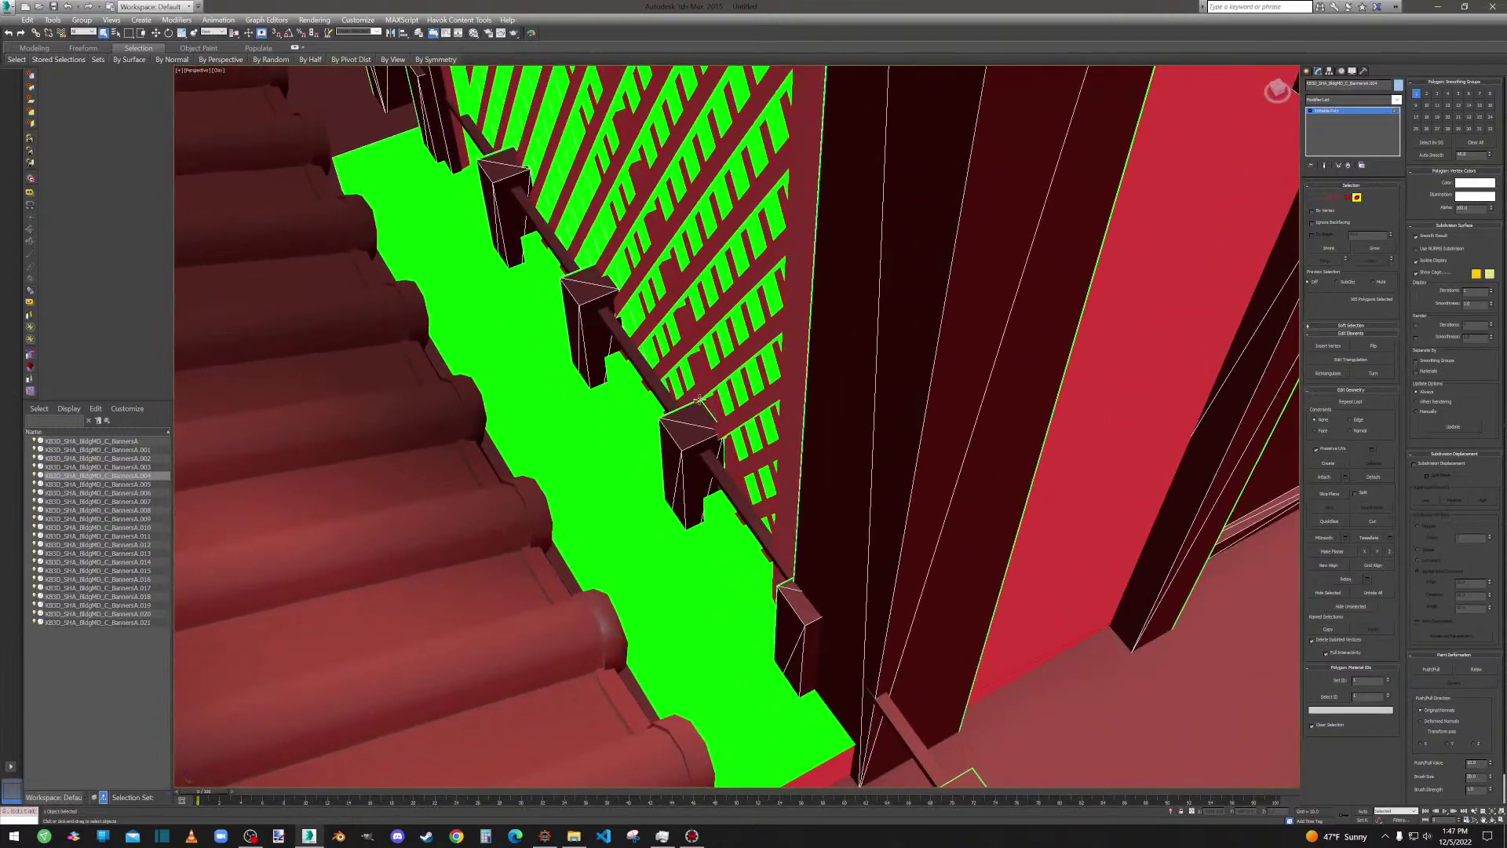
scroll(731, 376, up, 5)
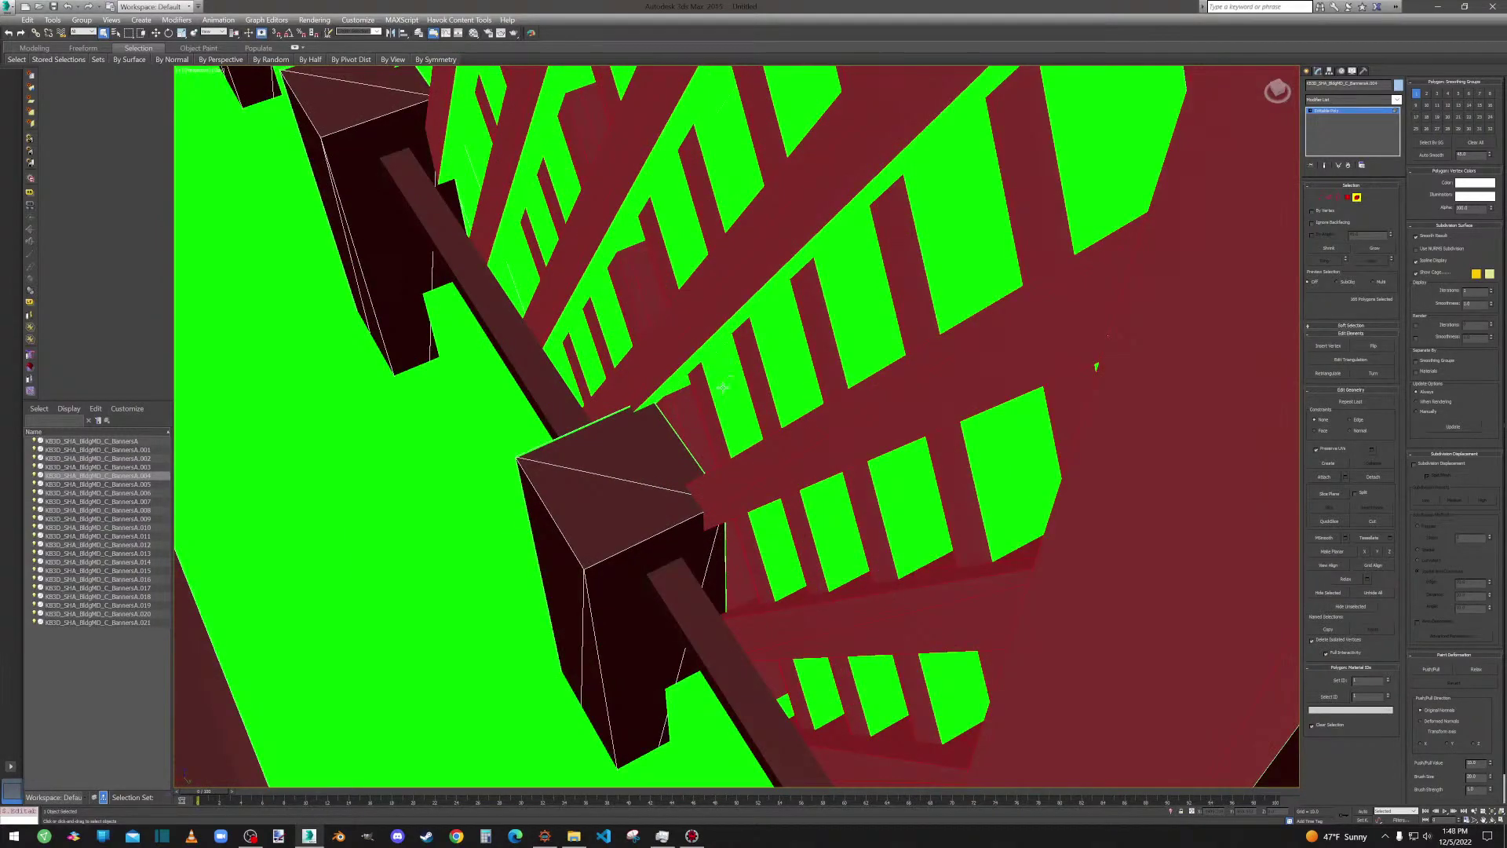
alt+click(726, 413)
alt+click(712, 353)
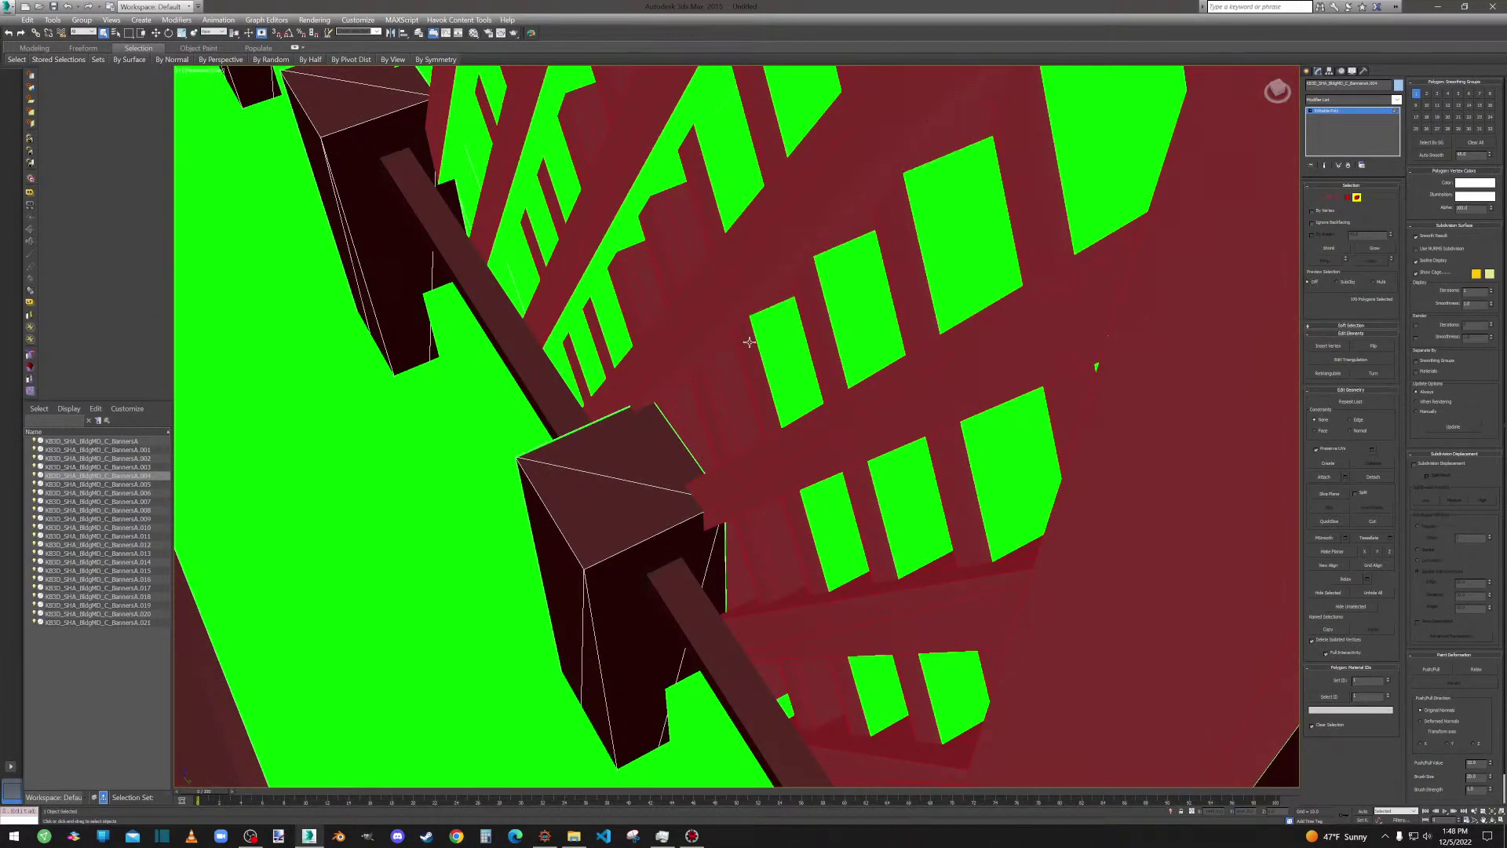
alt+click(782, 386)
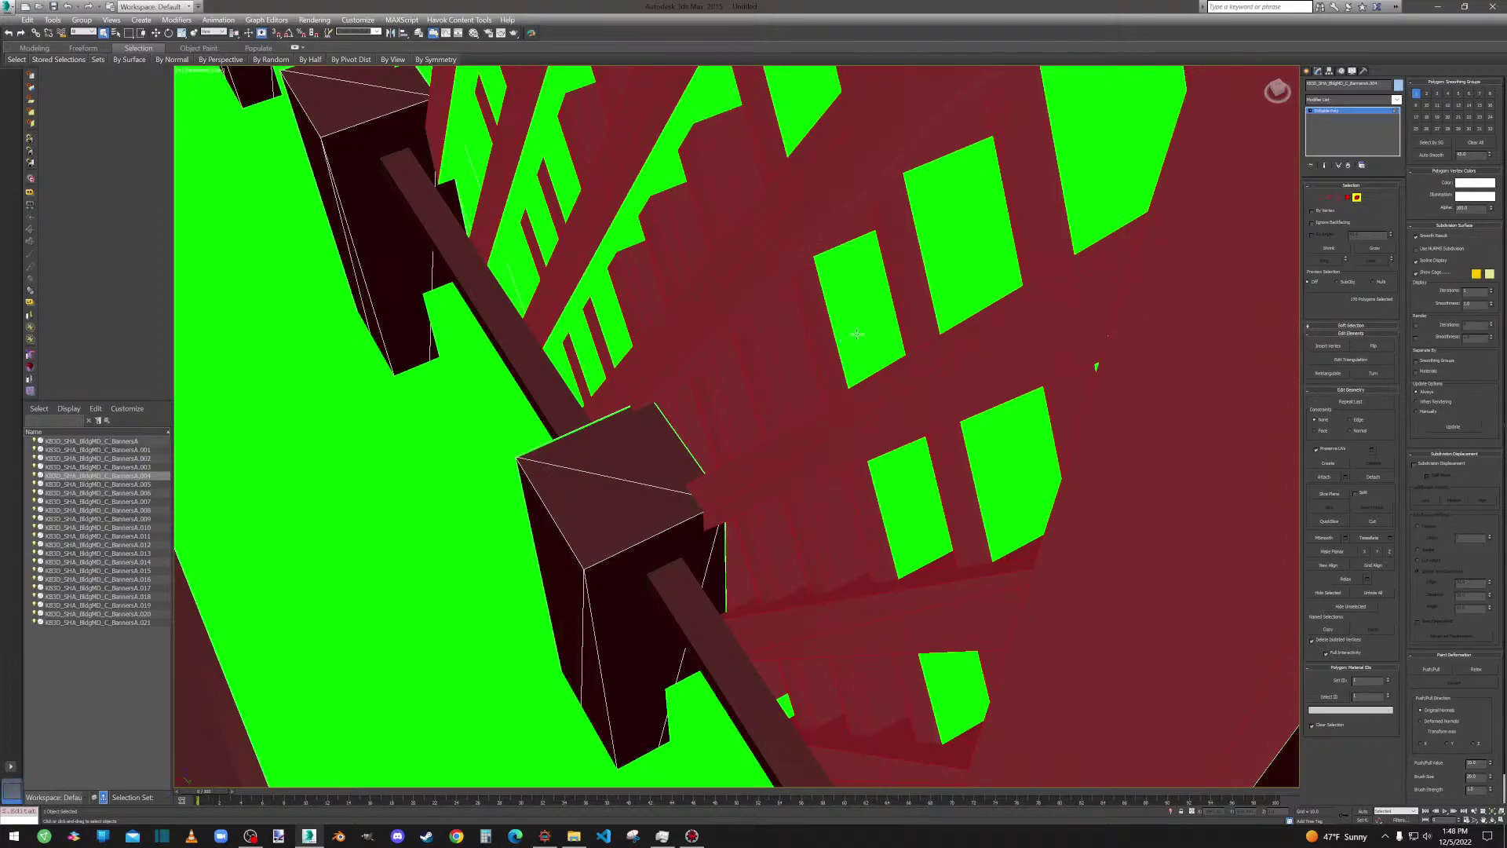
alt+click(855, 334)
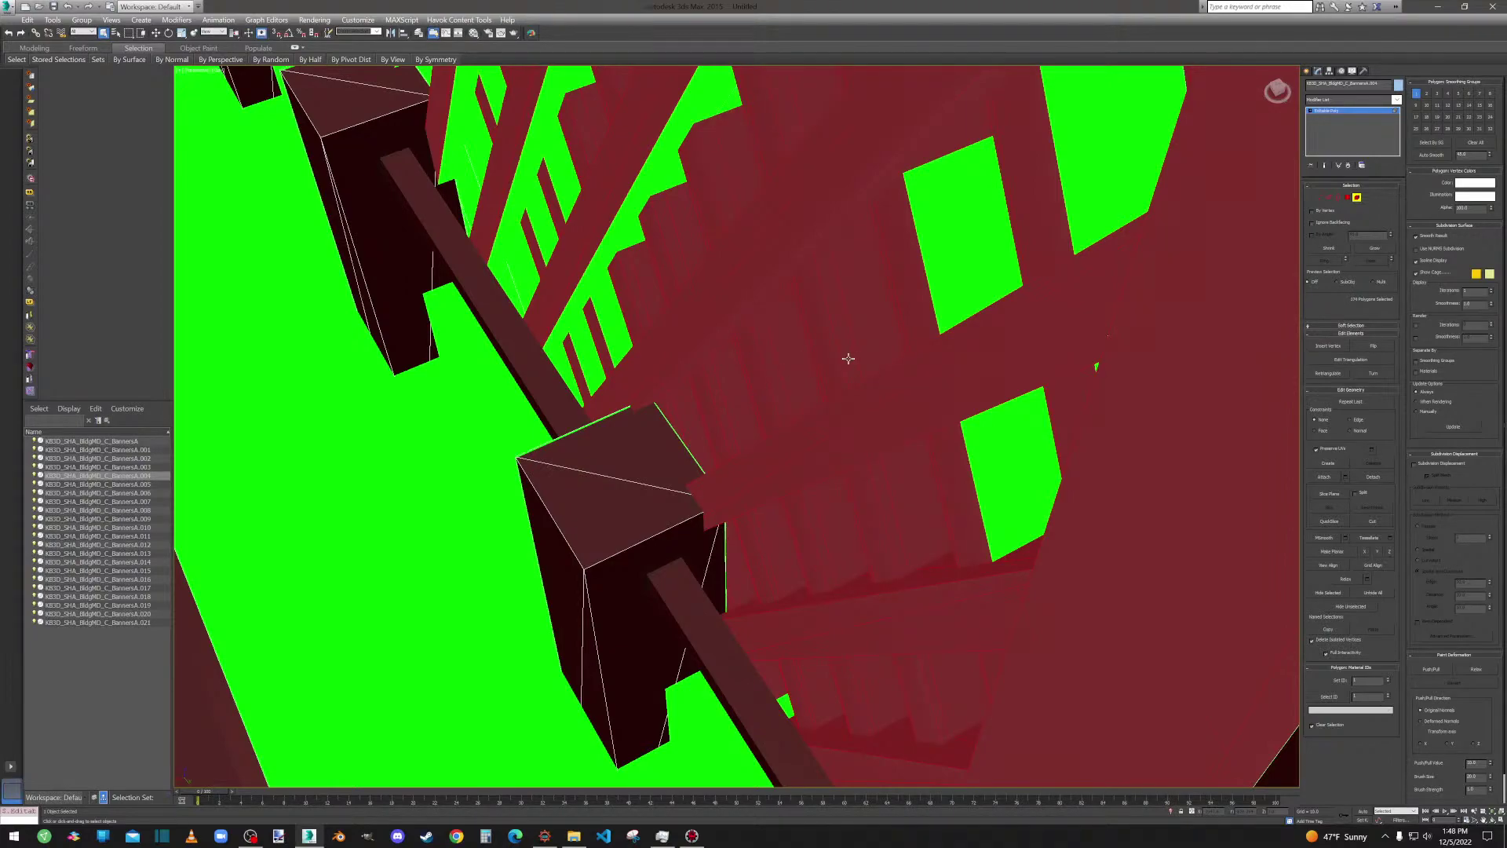
alt+click(424, 484)
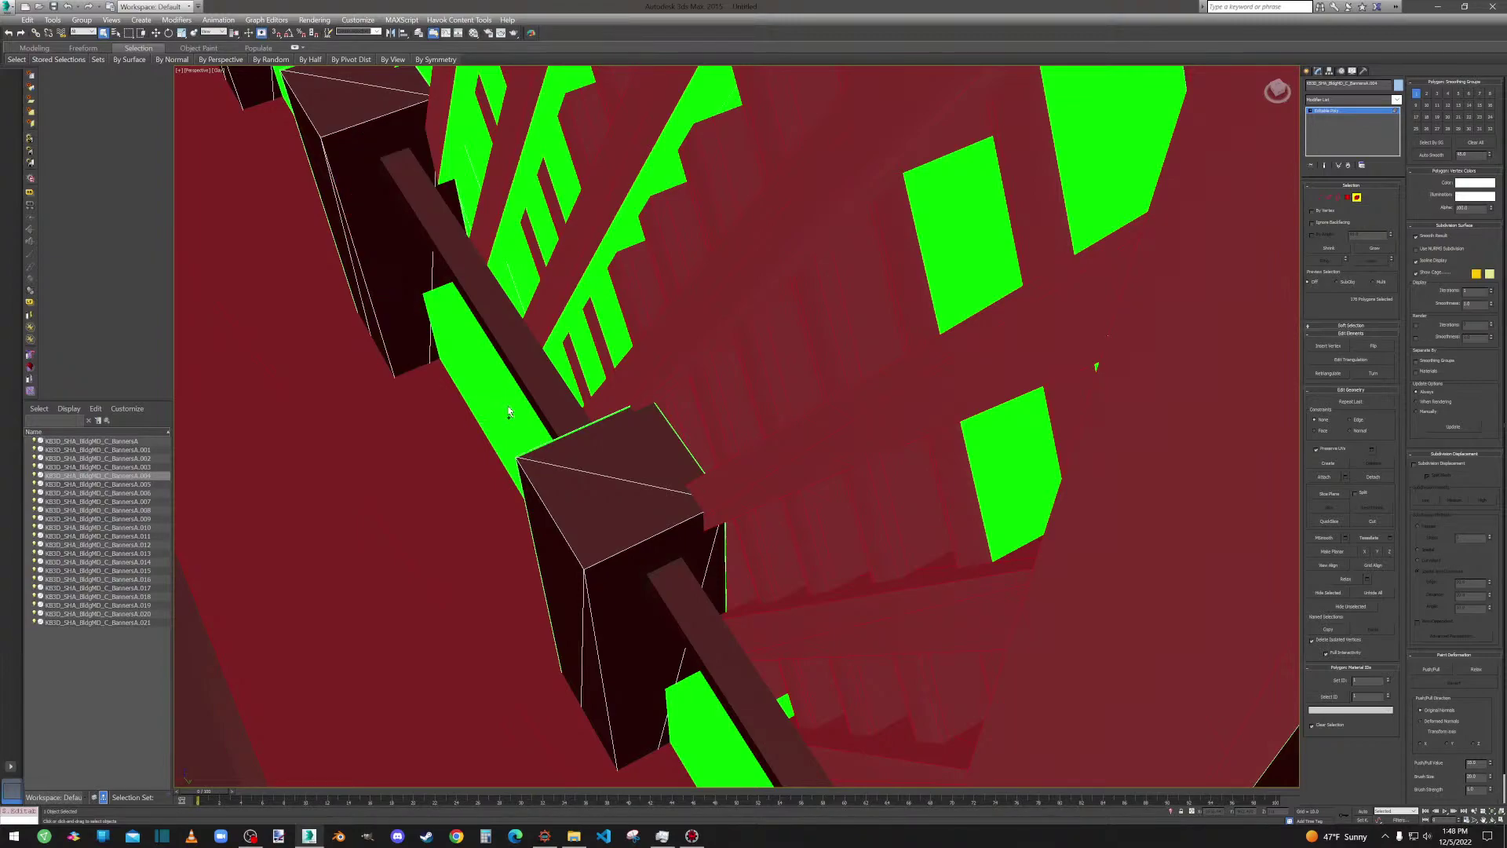
alt+click(1113, 171)
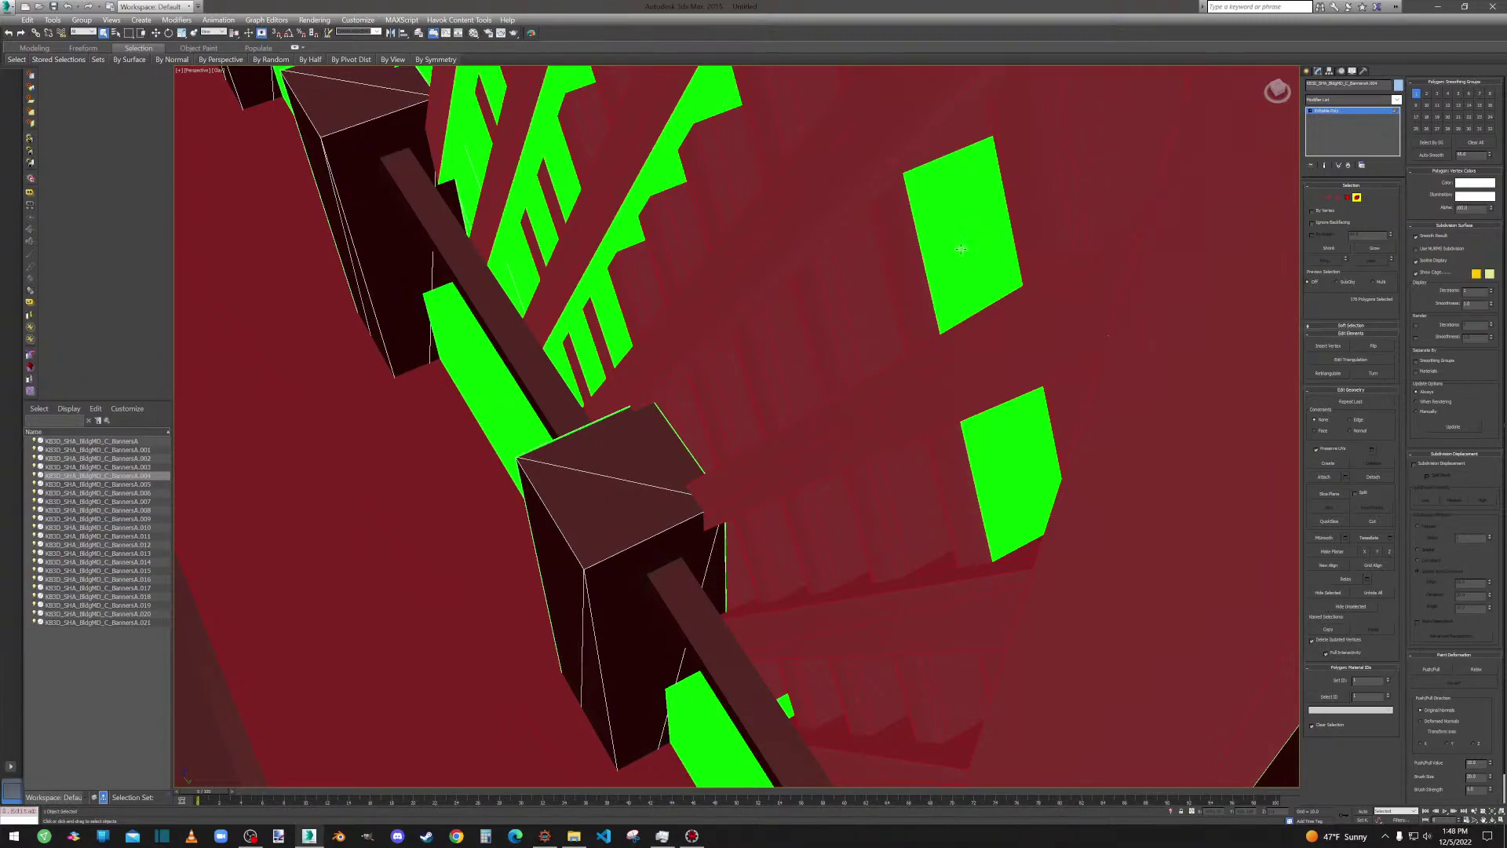
ctrl+click(952, 309)
Add the green slat faces behind the railing bar between the next two posts to the selection.
scroll(764, 222, down, 3)
middle_drag(753, 253, 811, 374)
ctrl+click(812, 375)
scroll(712, 369, up, 4)
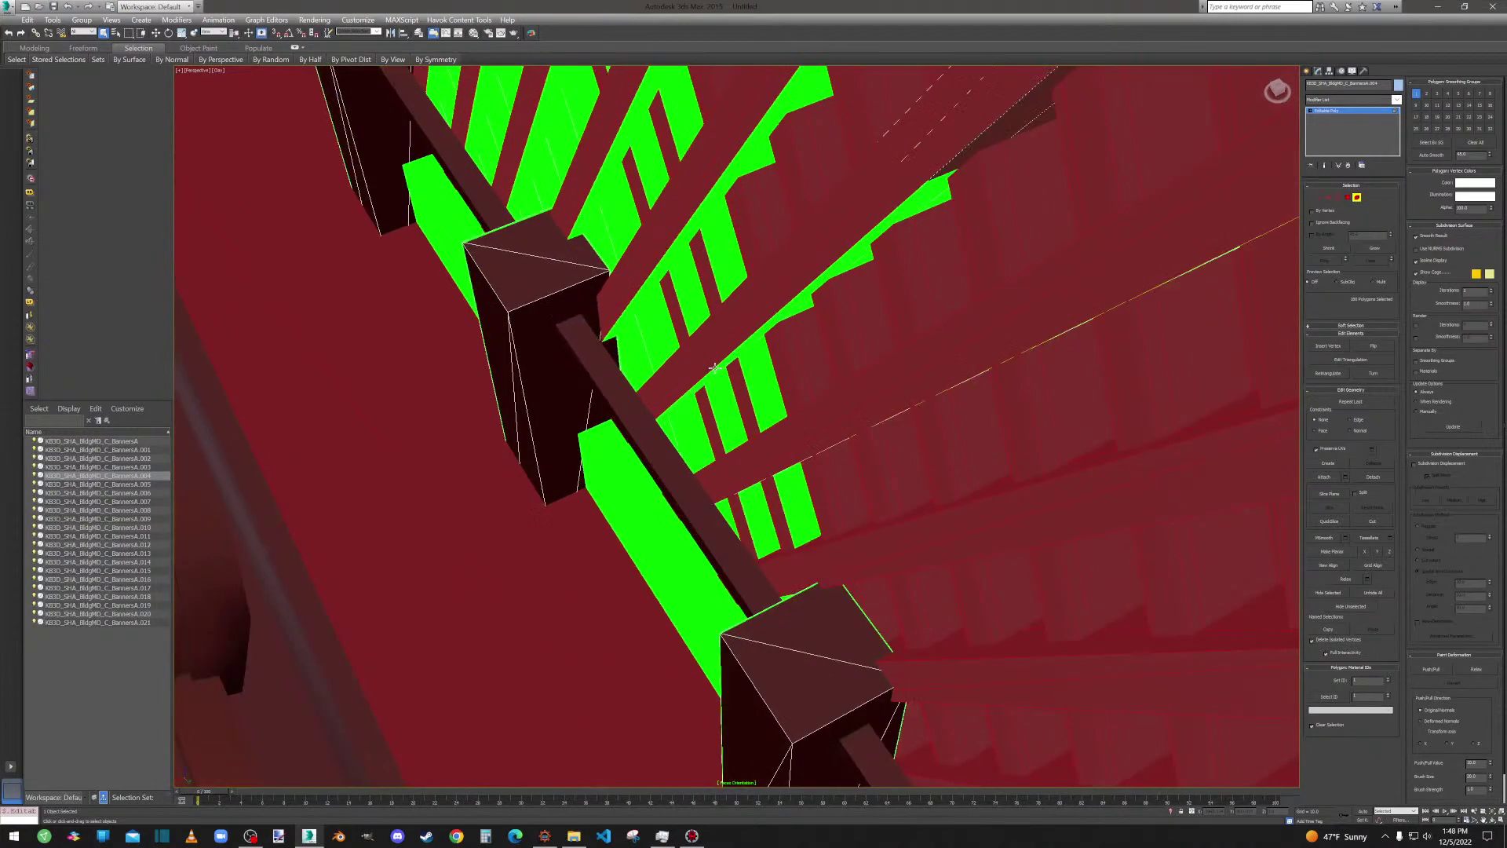
alt+middle_drag(719, 394, 713, 227)
ctrl+click(705, 216)
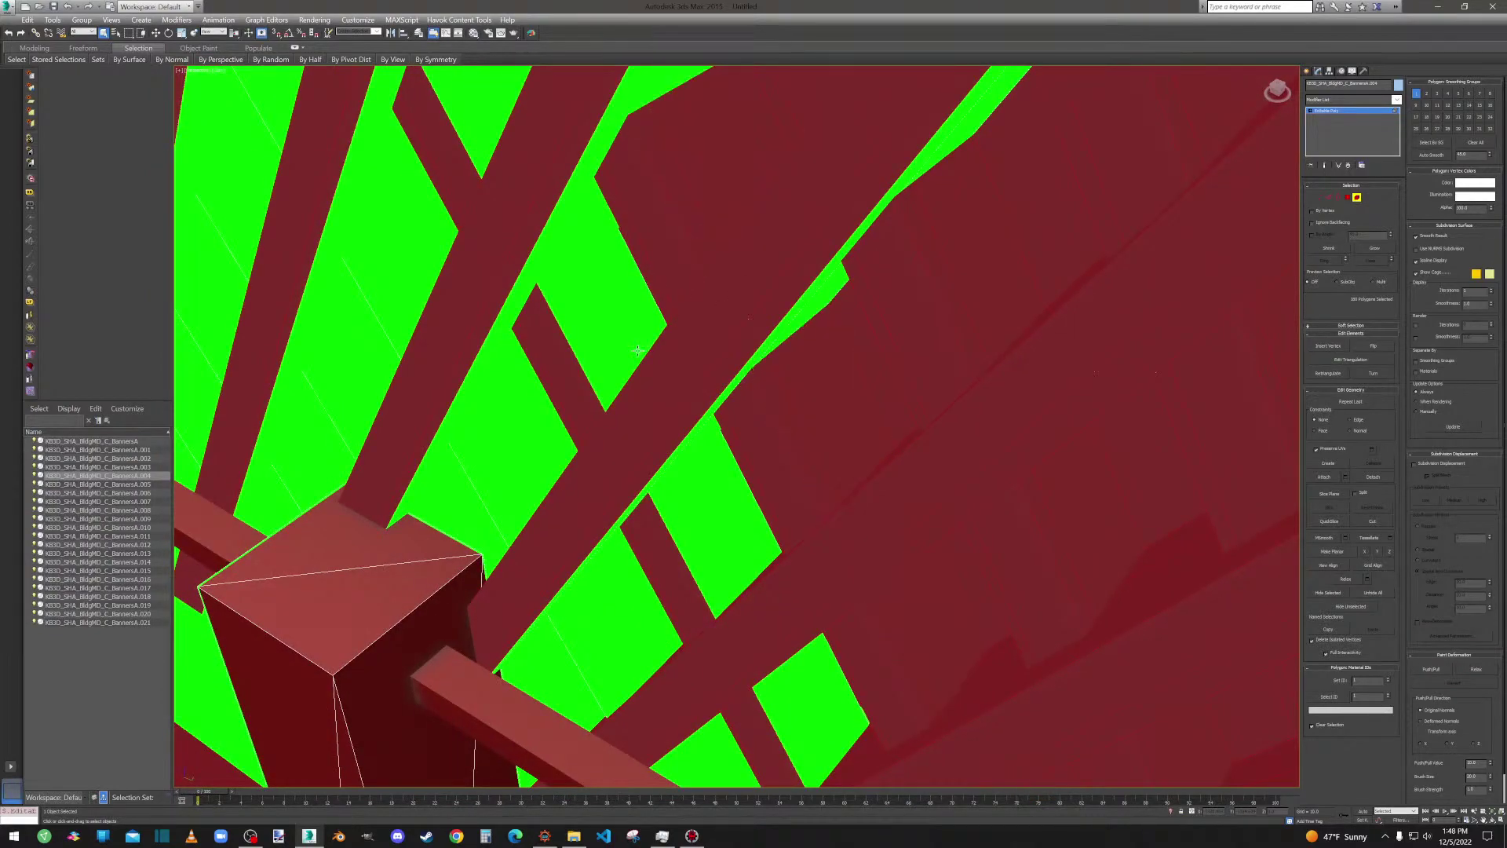
Add the green diagonal slat faces rising behind and to the right of the railing post to the selection.
ctrl+click(611, 384)
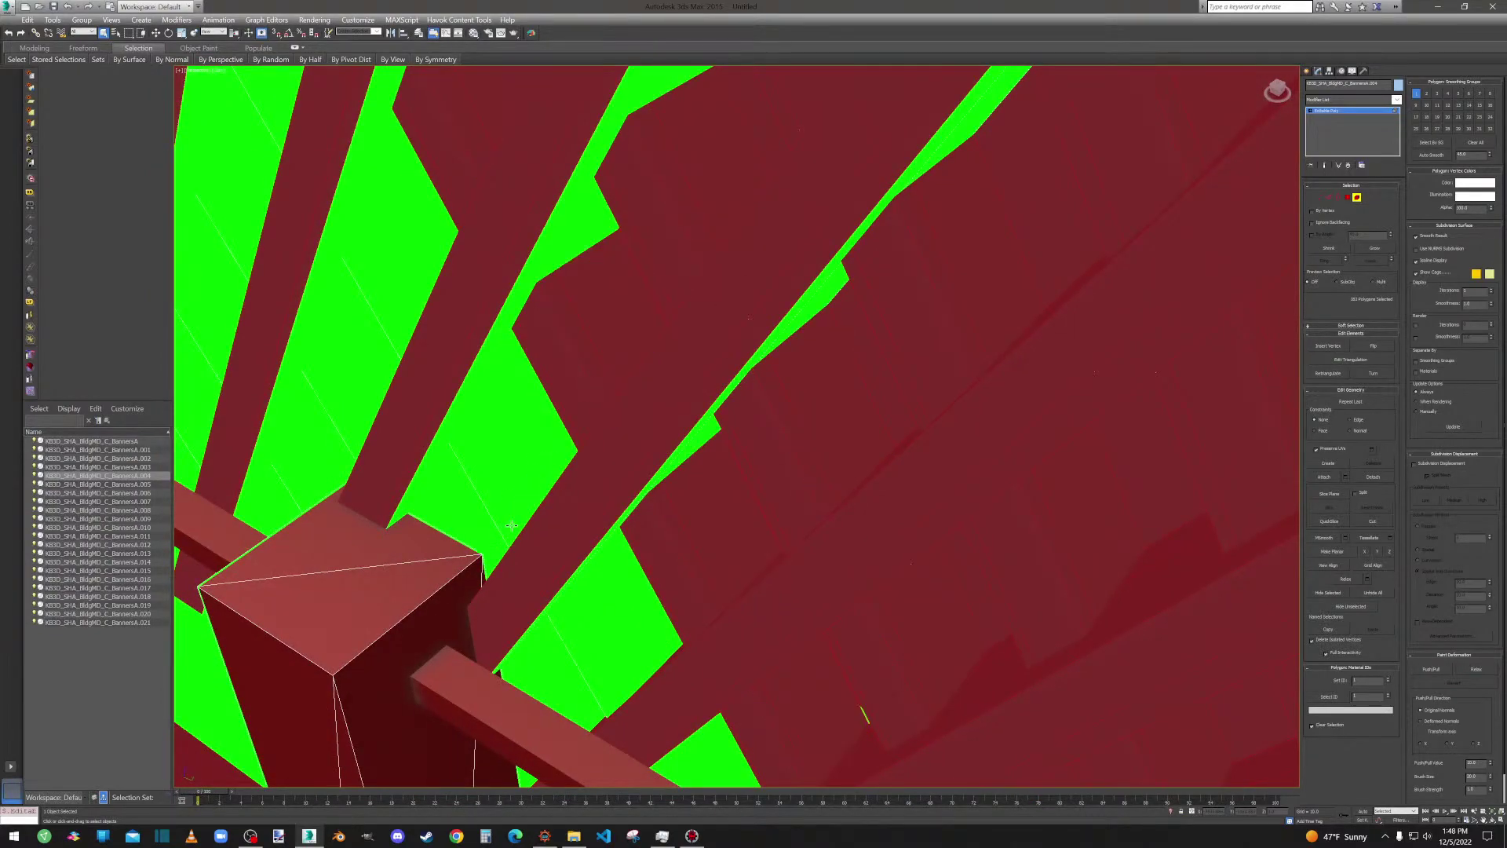
ctrl+click(511, 525)
ctrl+click(485, 547)
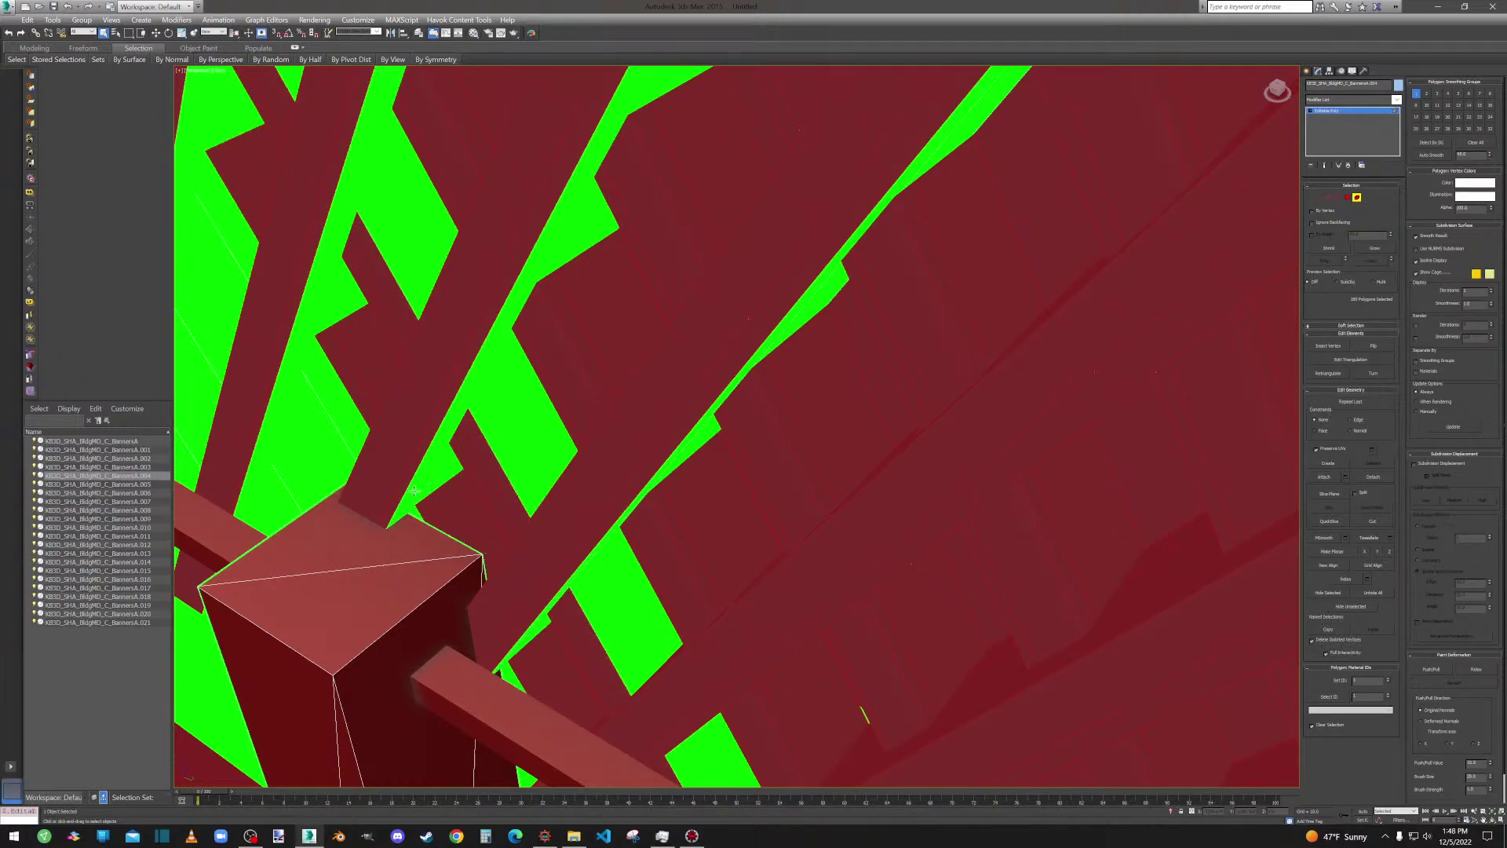
ctrl+click(414, 491)
ctrl+click(484, 429)
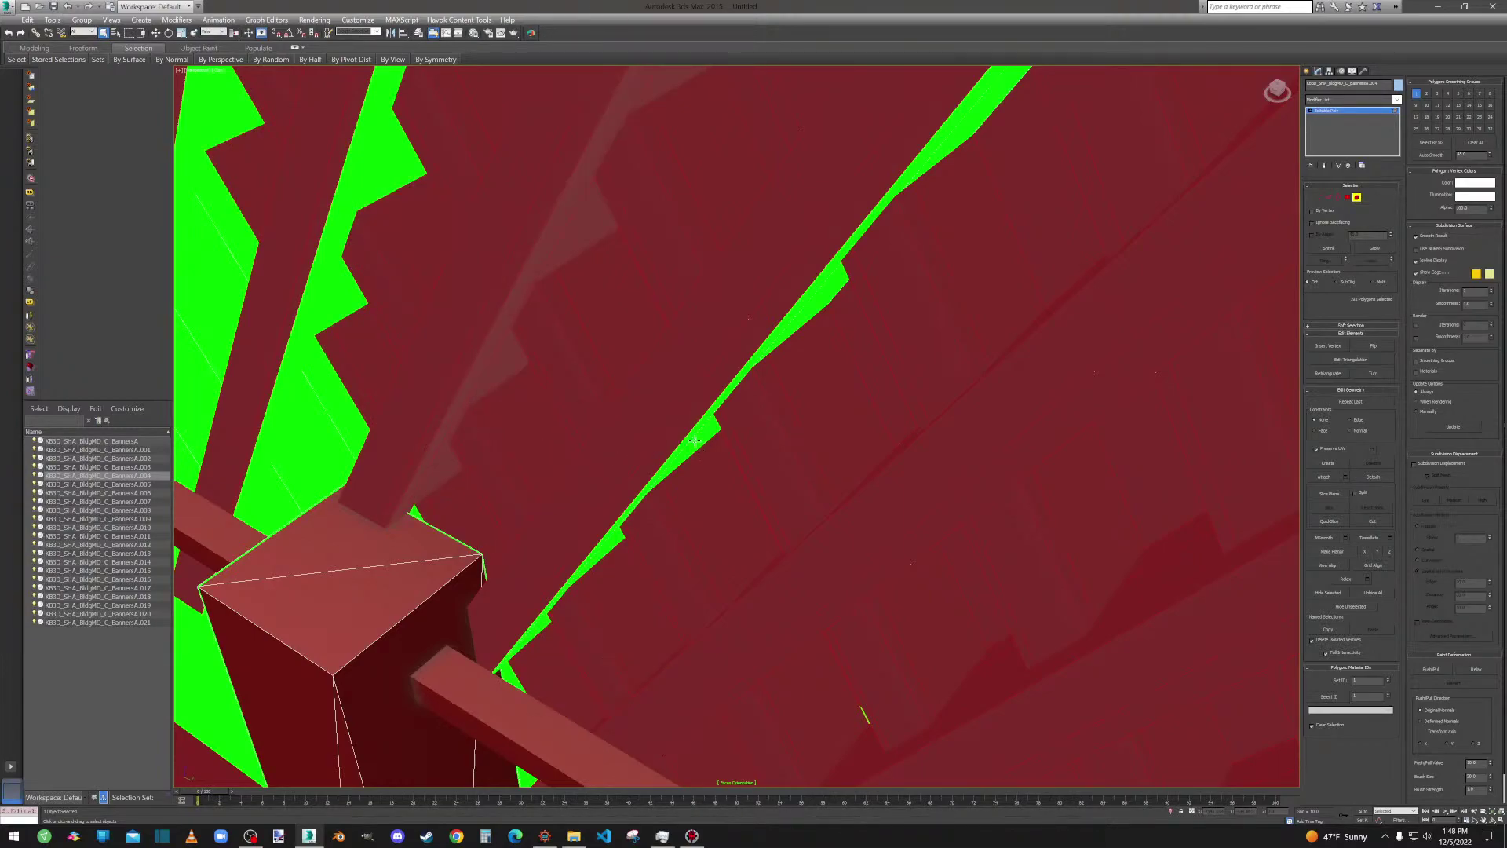
ctrl+click(695, 440)
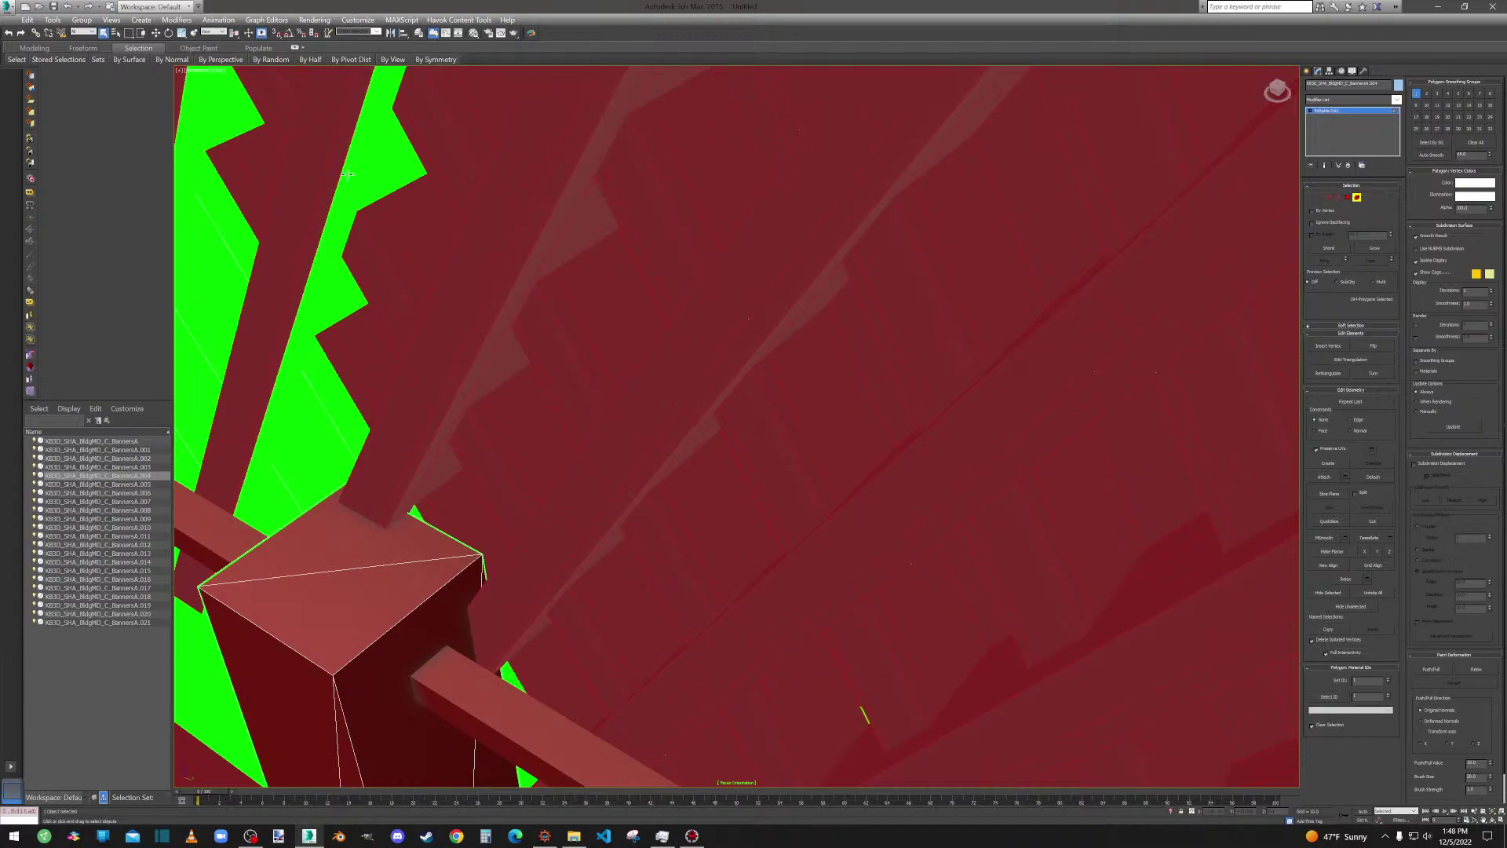
Add the green slat faces left of the railing post, including the small pieces just above its top, to the selection.
ctrl+click(346, 174)
ctrl+click(321, 381)
ctrl+click(305, 454)
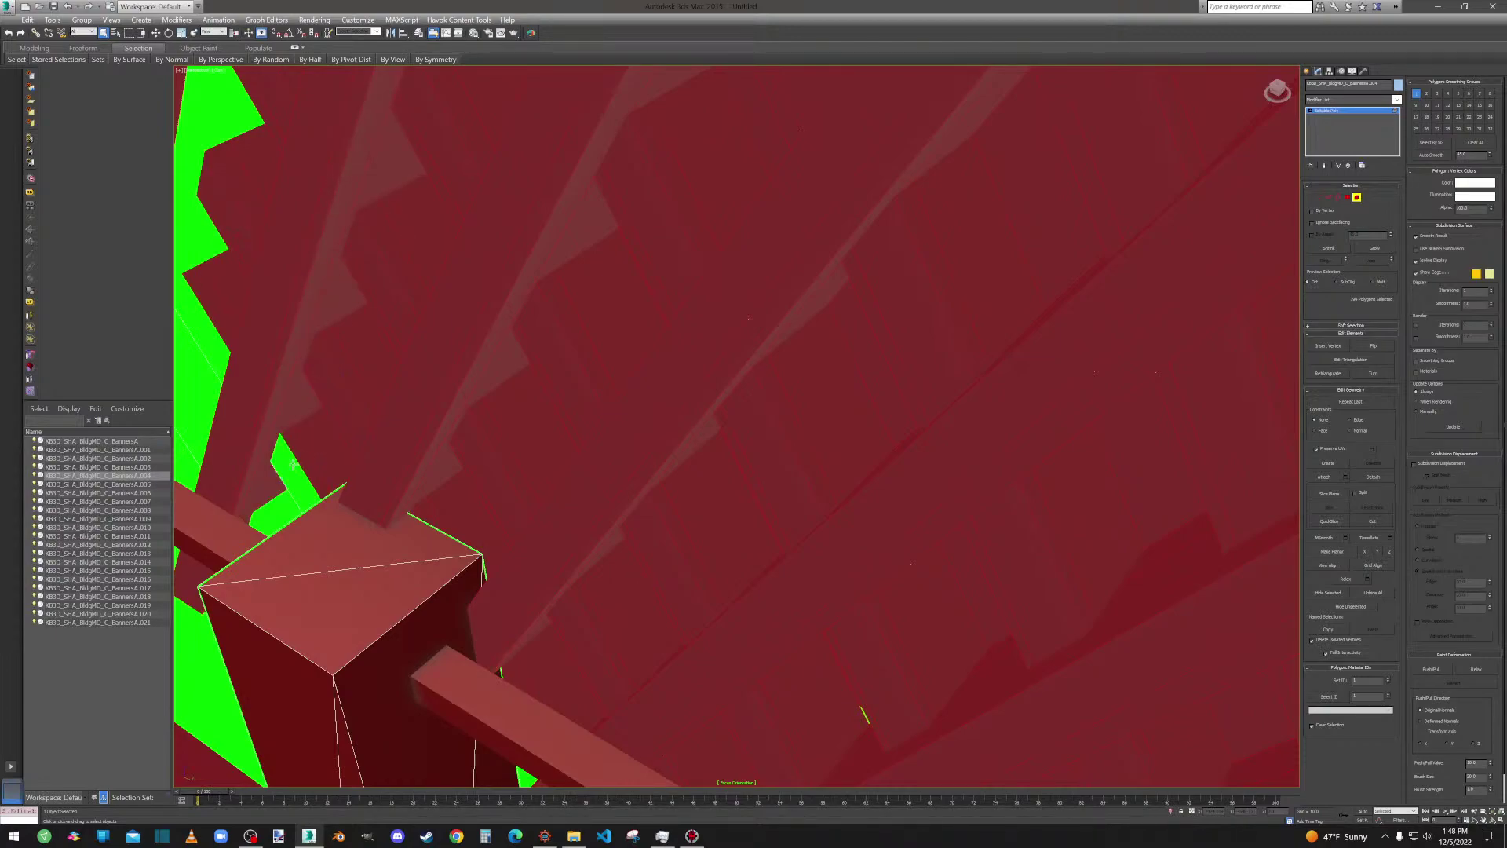
ctrl+click(286, 468)
ctrl+click(185, 377)
ctrl+click(195, 380)
ctrl+click(187, 421)
Add the green slat ends under the railing bar and the green strip at the lattice's base between the posts to the selection.
middle_drag(363, 531, 925, 496)
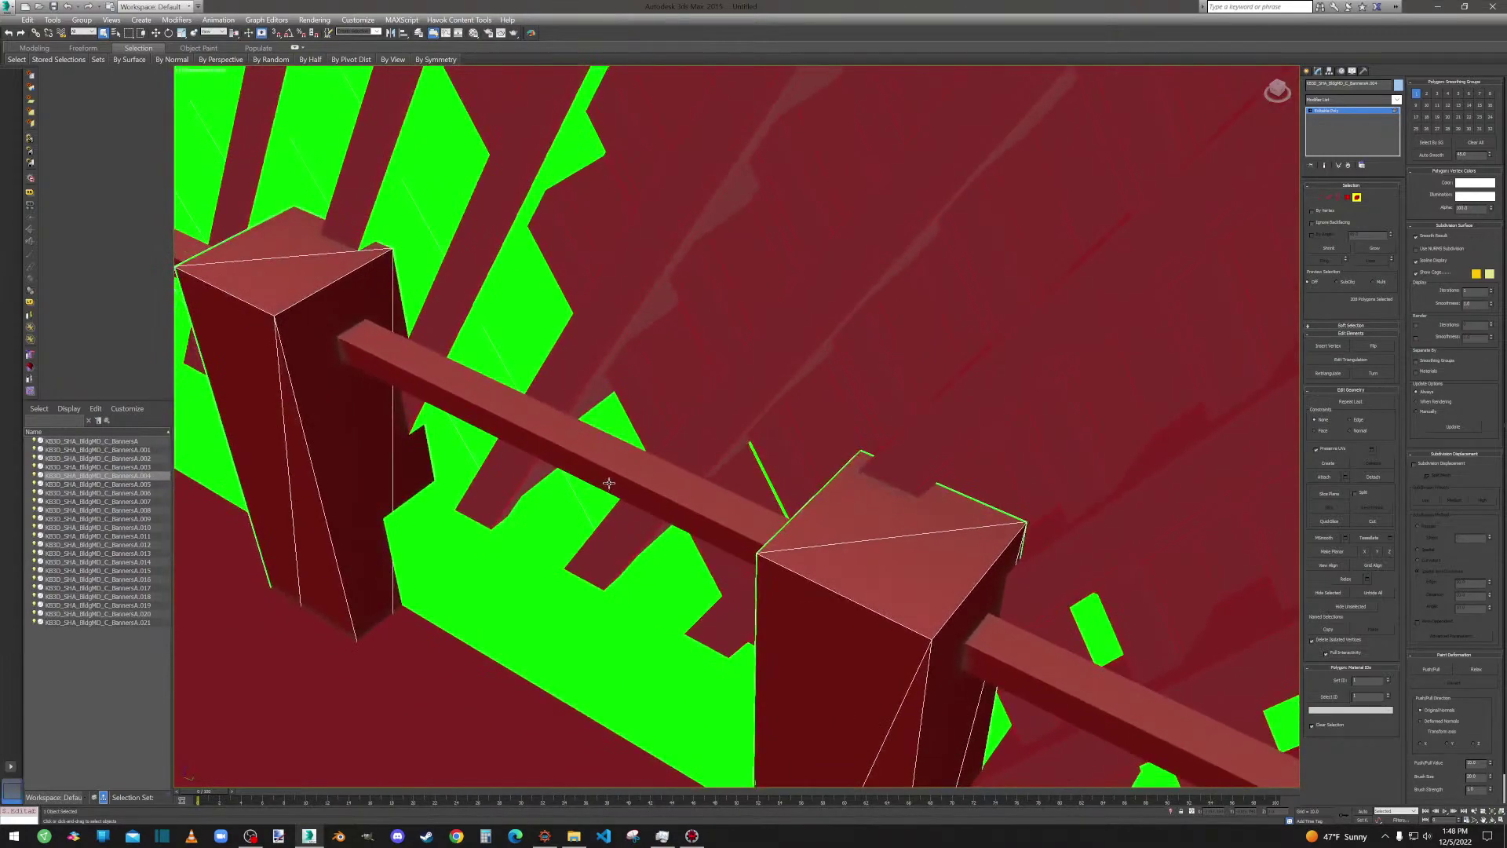
ctrl+click(584, 491)
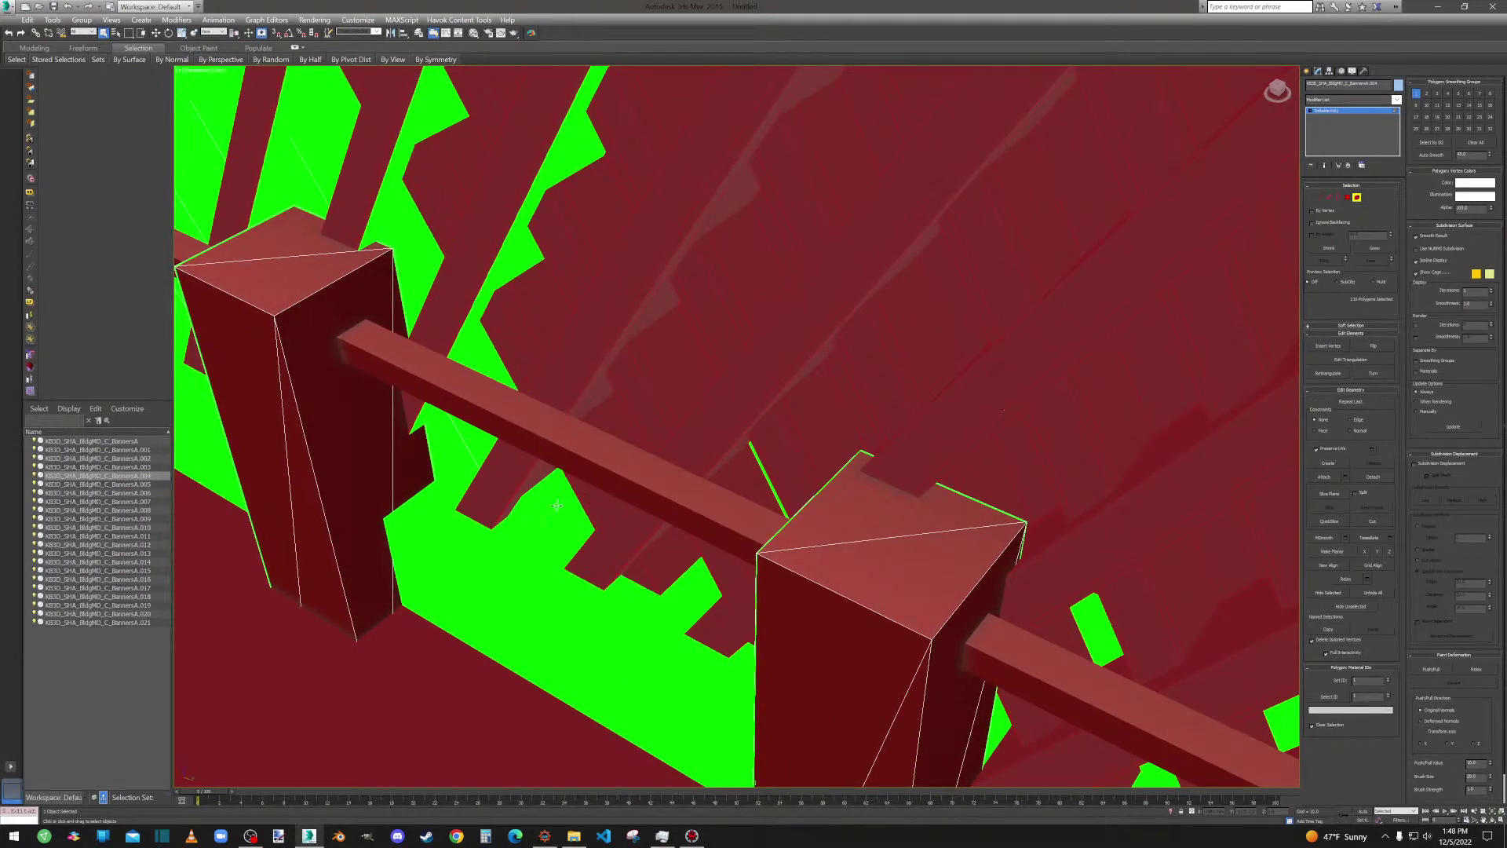
ctrl+click(558, 505)
ctrl+click(562, 533)
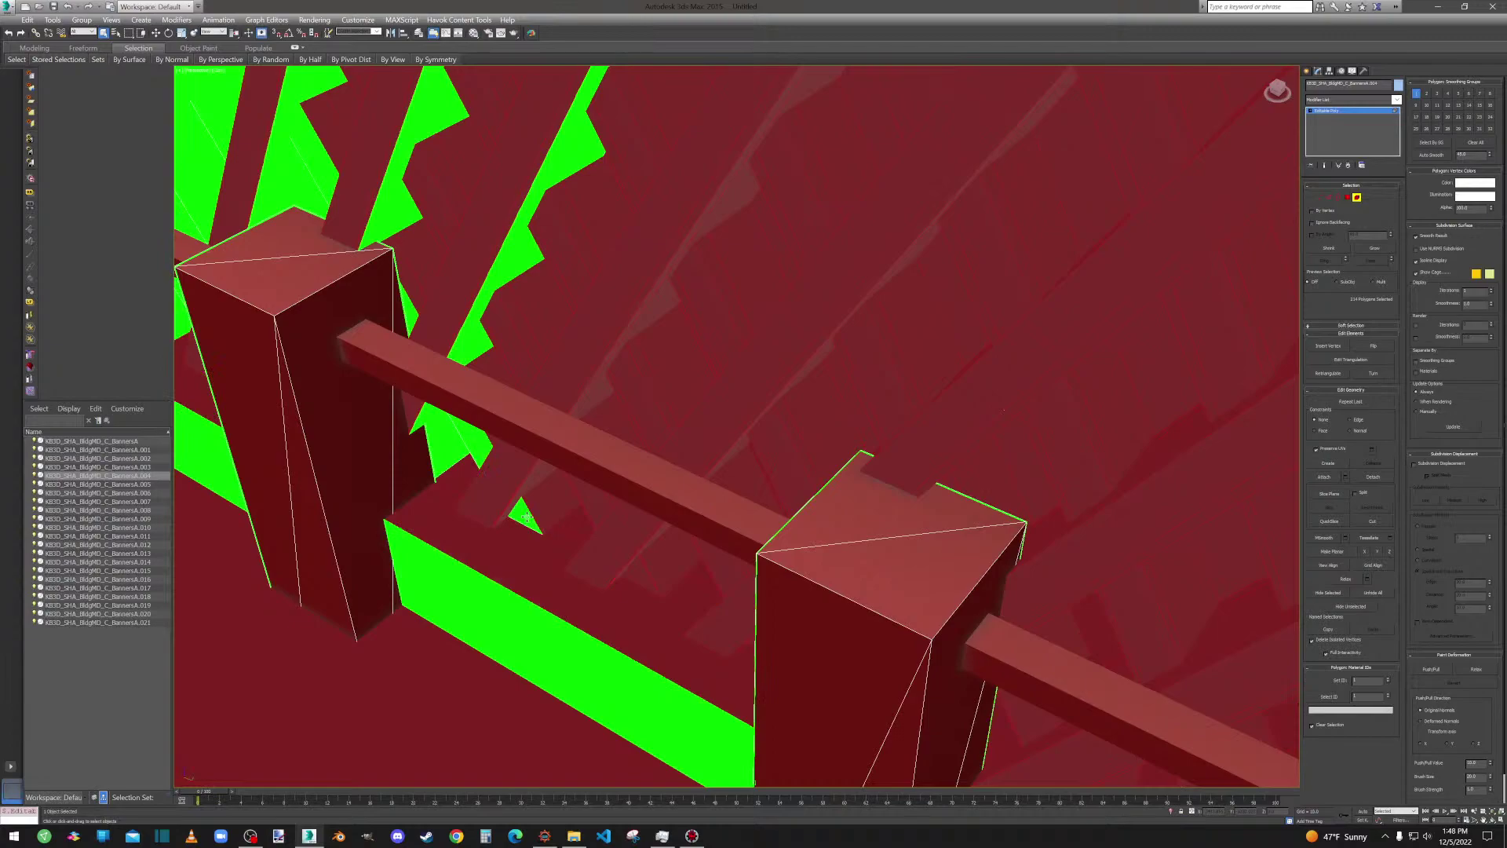
ctrl+click(526, 518)
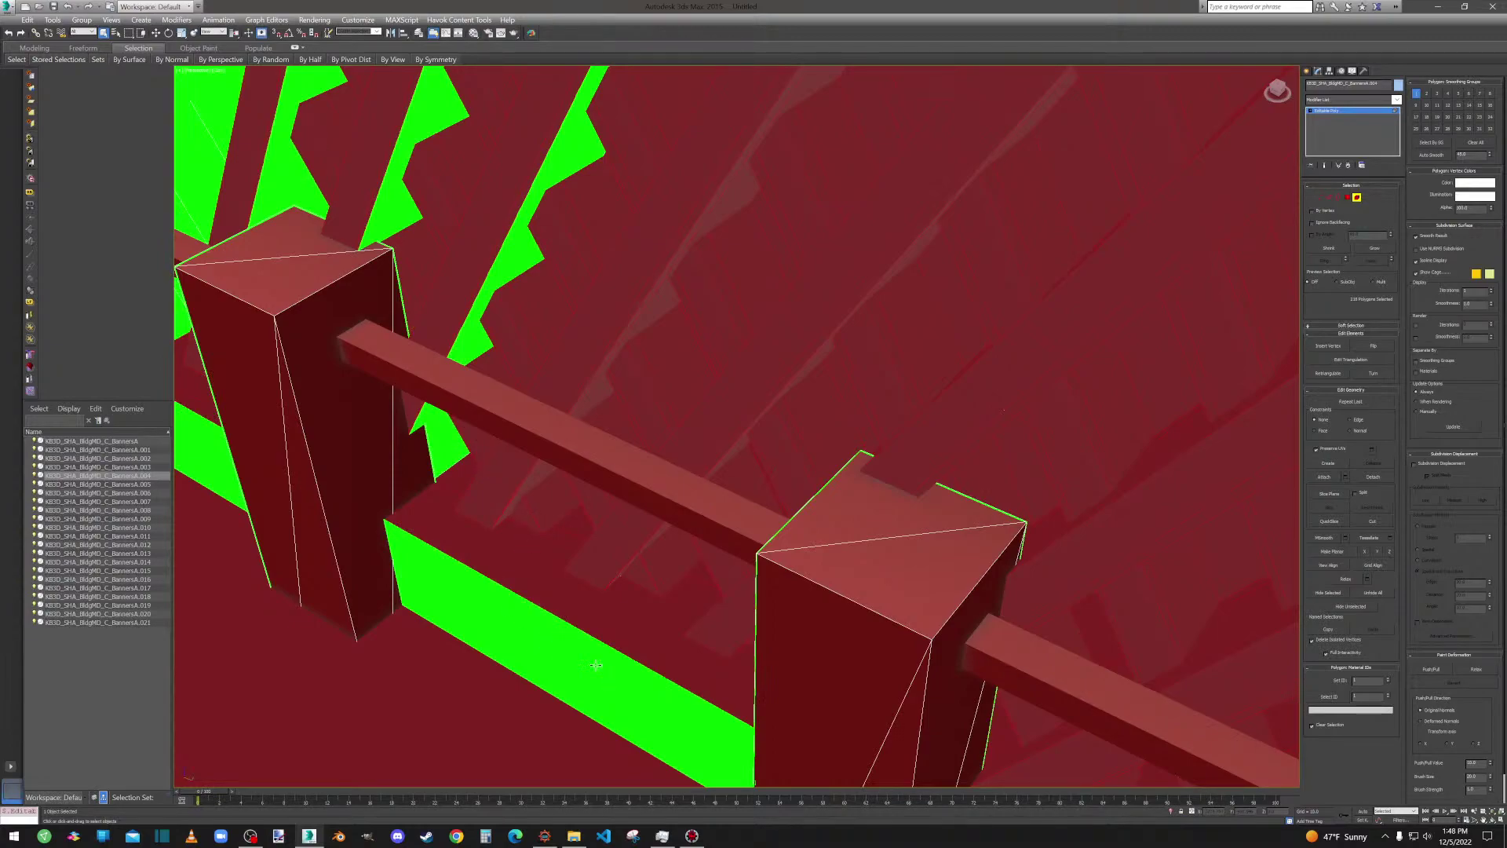
ctrl+click(576, 654)
Add the green diagonal slat faces around the last railing post before the lattice's left side to the selection.
alt+middle_drag(510, 594, 795, 576)
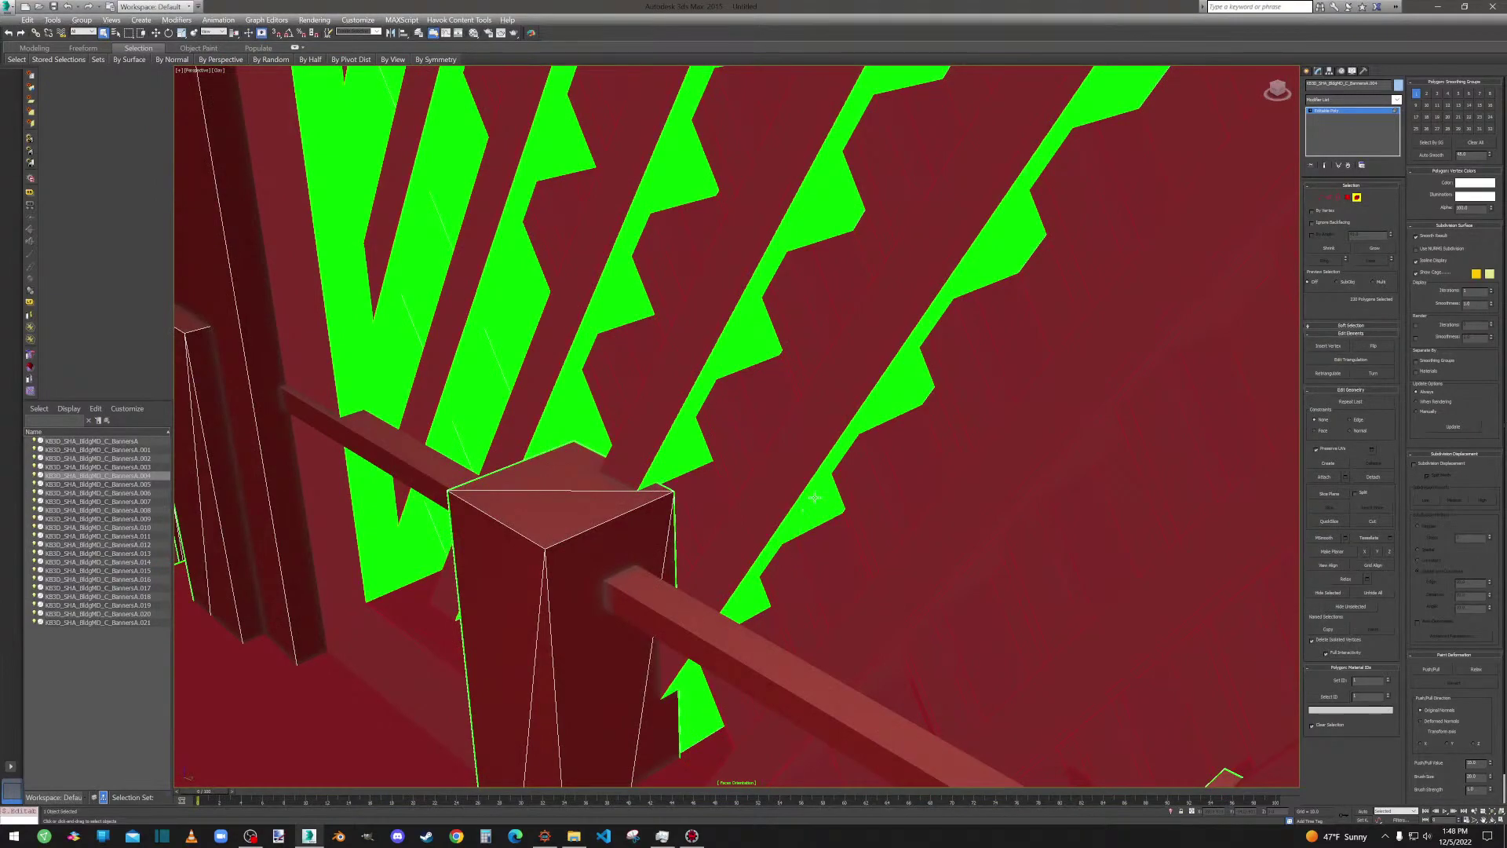
ctrl+click(676, 688)
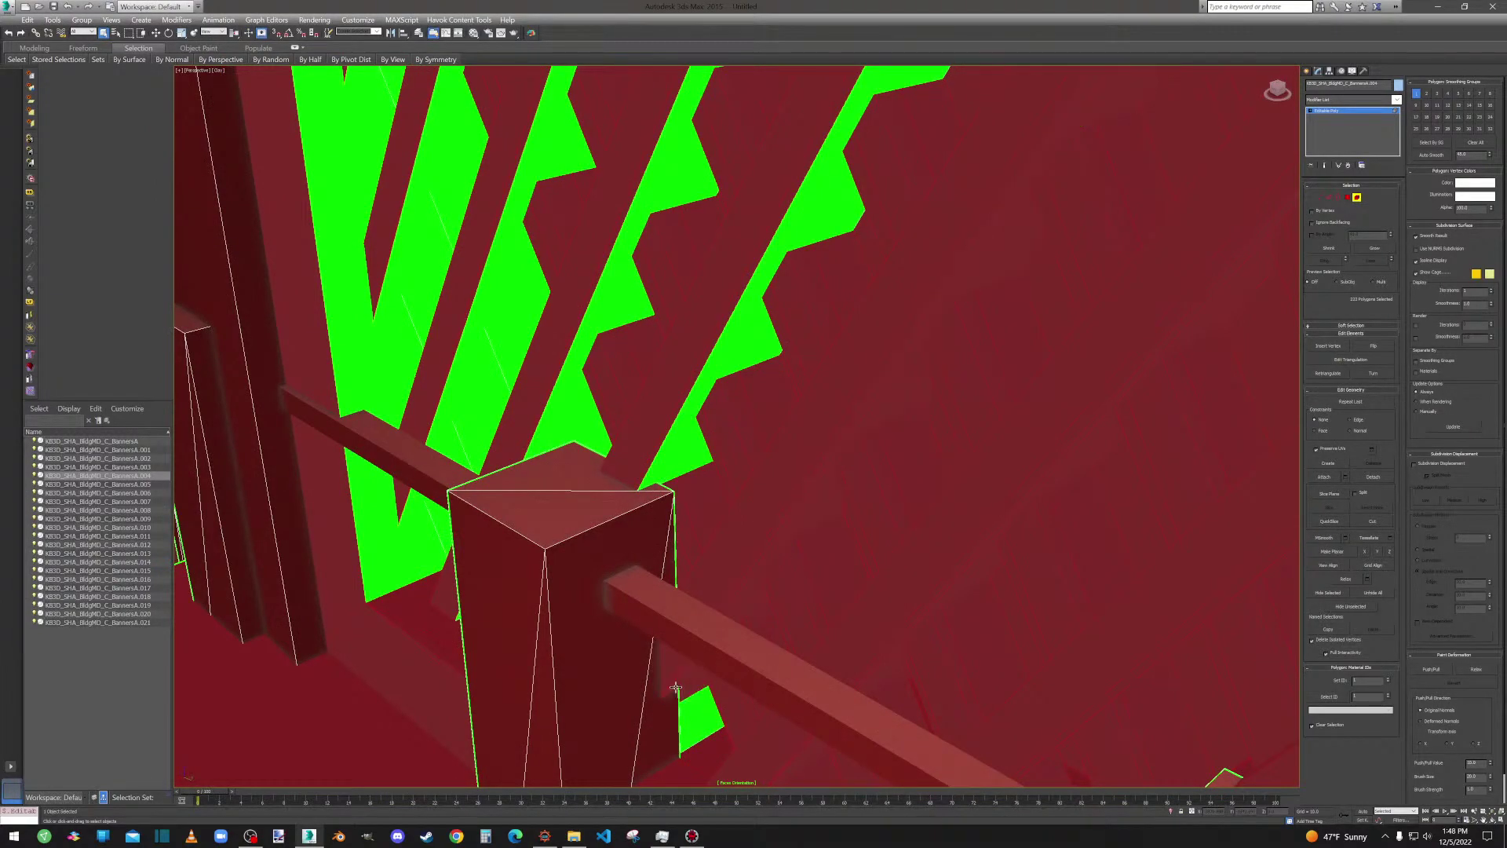
ctrl+click(706, 717)
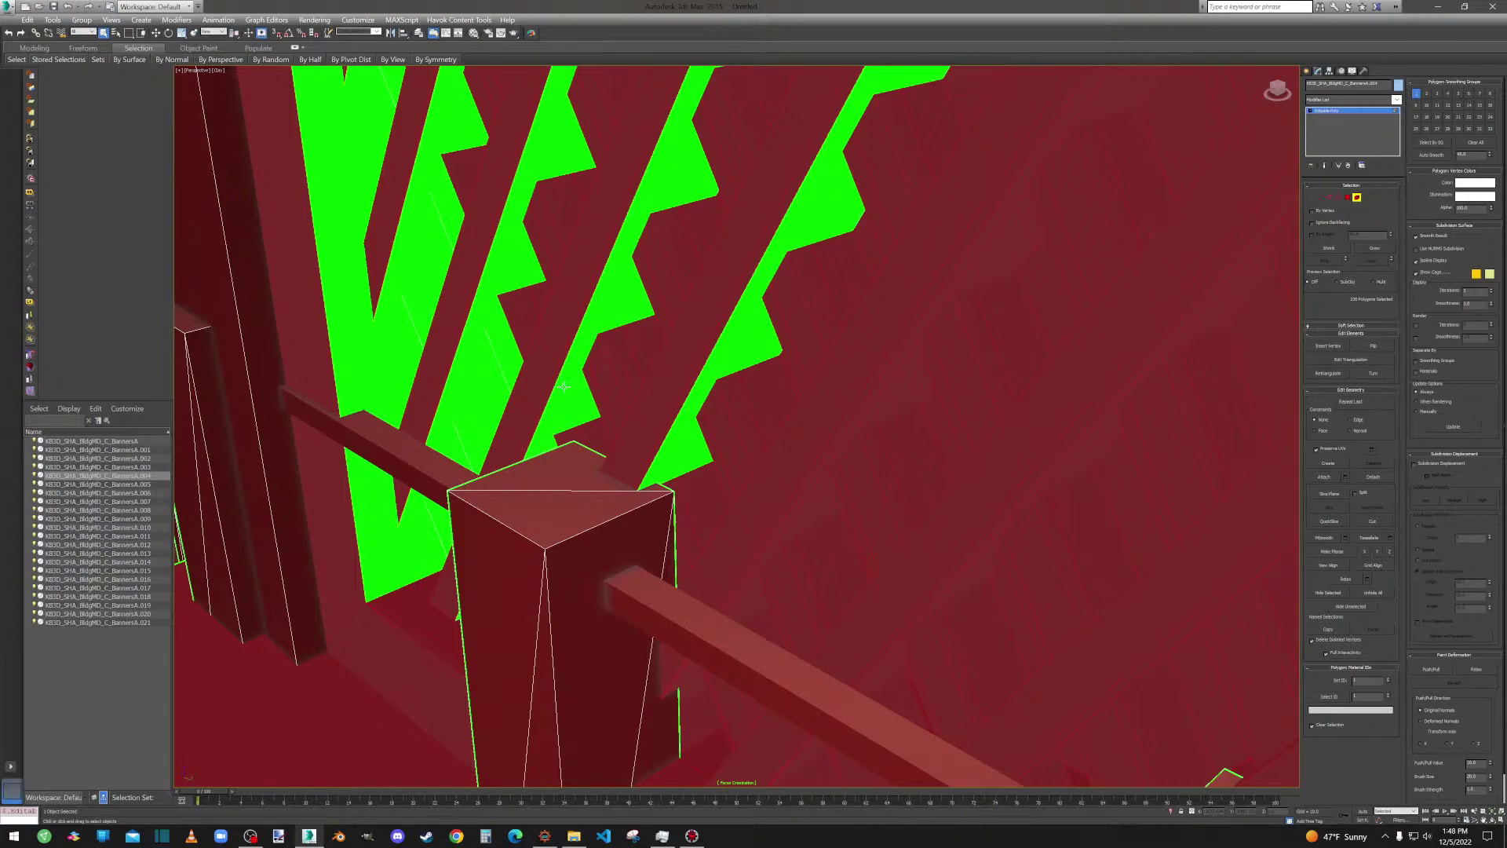
ctrl+click(735, 326)
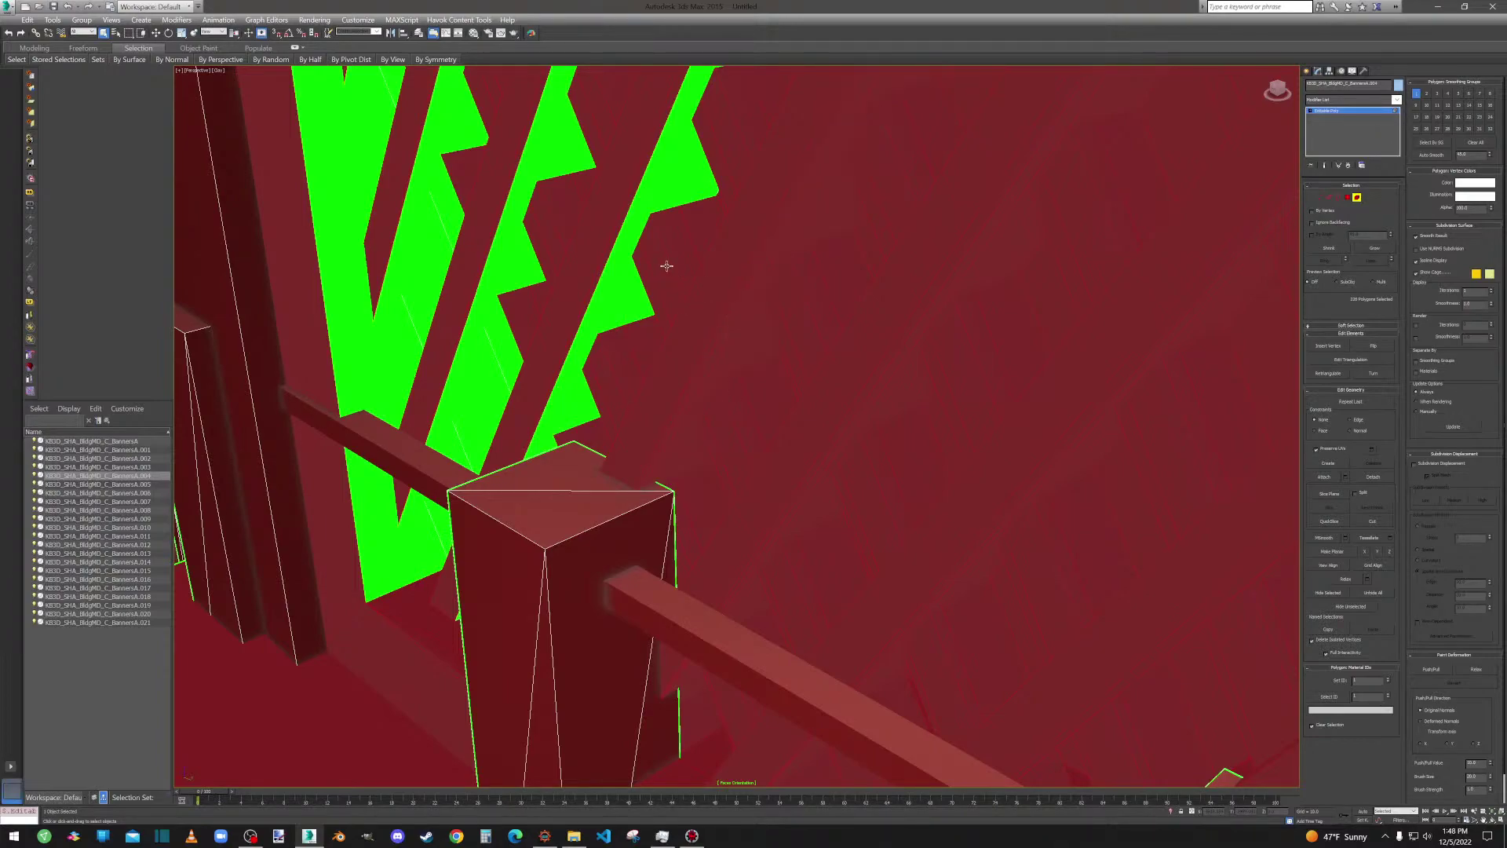
ctrl+click(636, 211)
ctrl+click(536, 131)
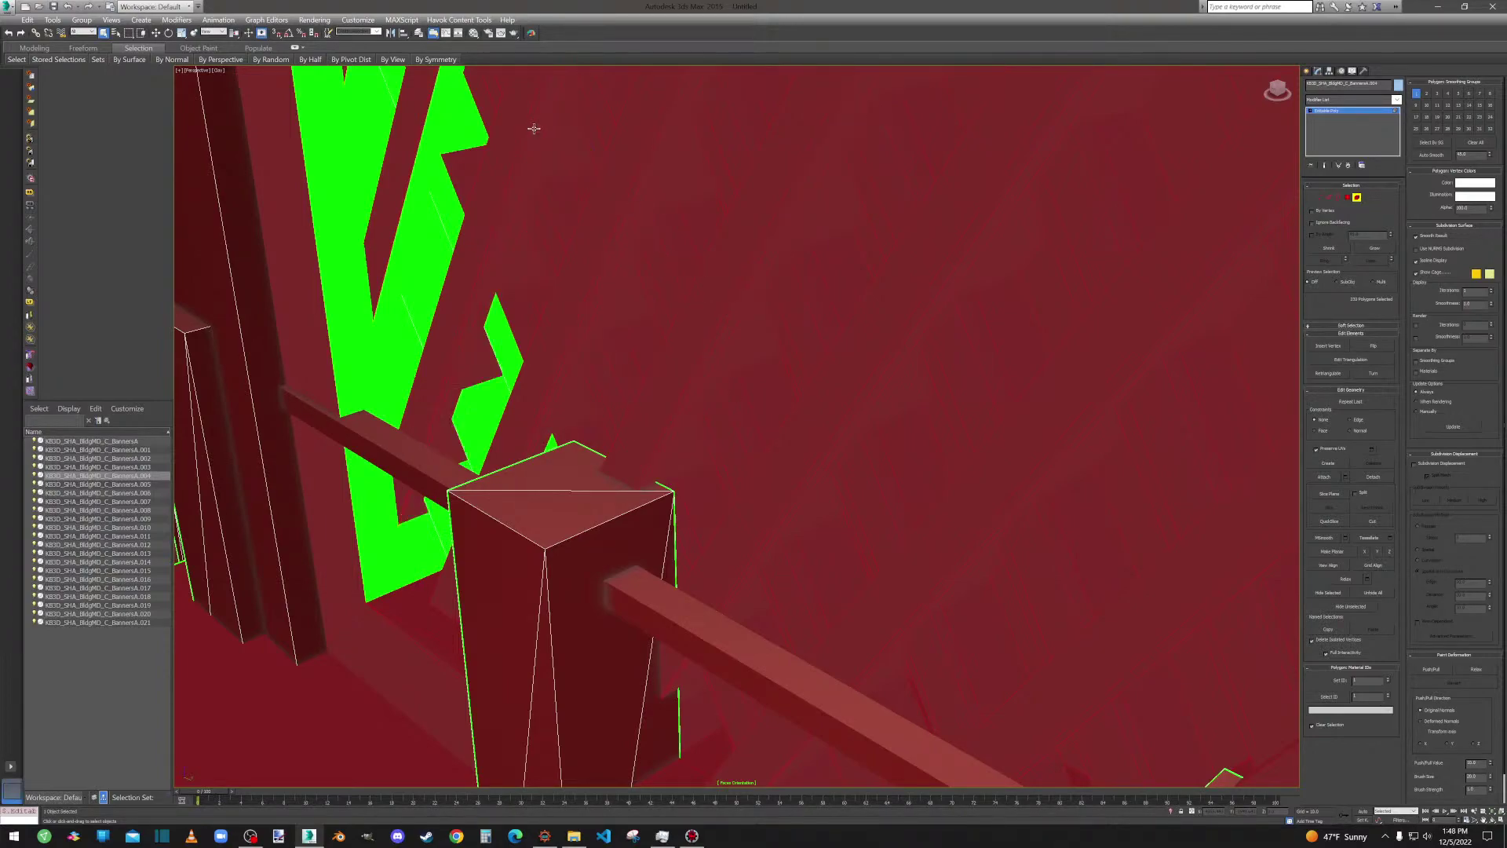
ctrl+click(439, 86)
Add the remaining green faces at the lattice's lower left corner, above and below the railing bar, to the selection.
middle_drag(478, 282, 564, 314)
ctrl+click(564, 314)
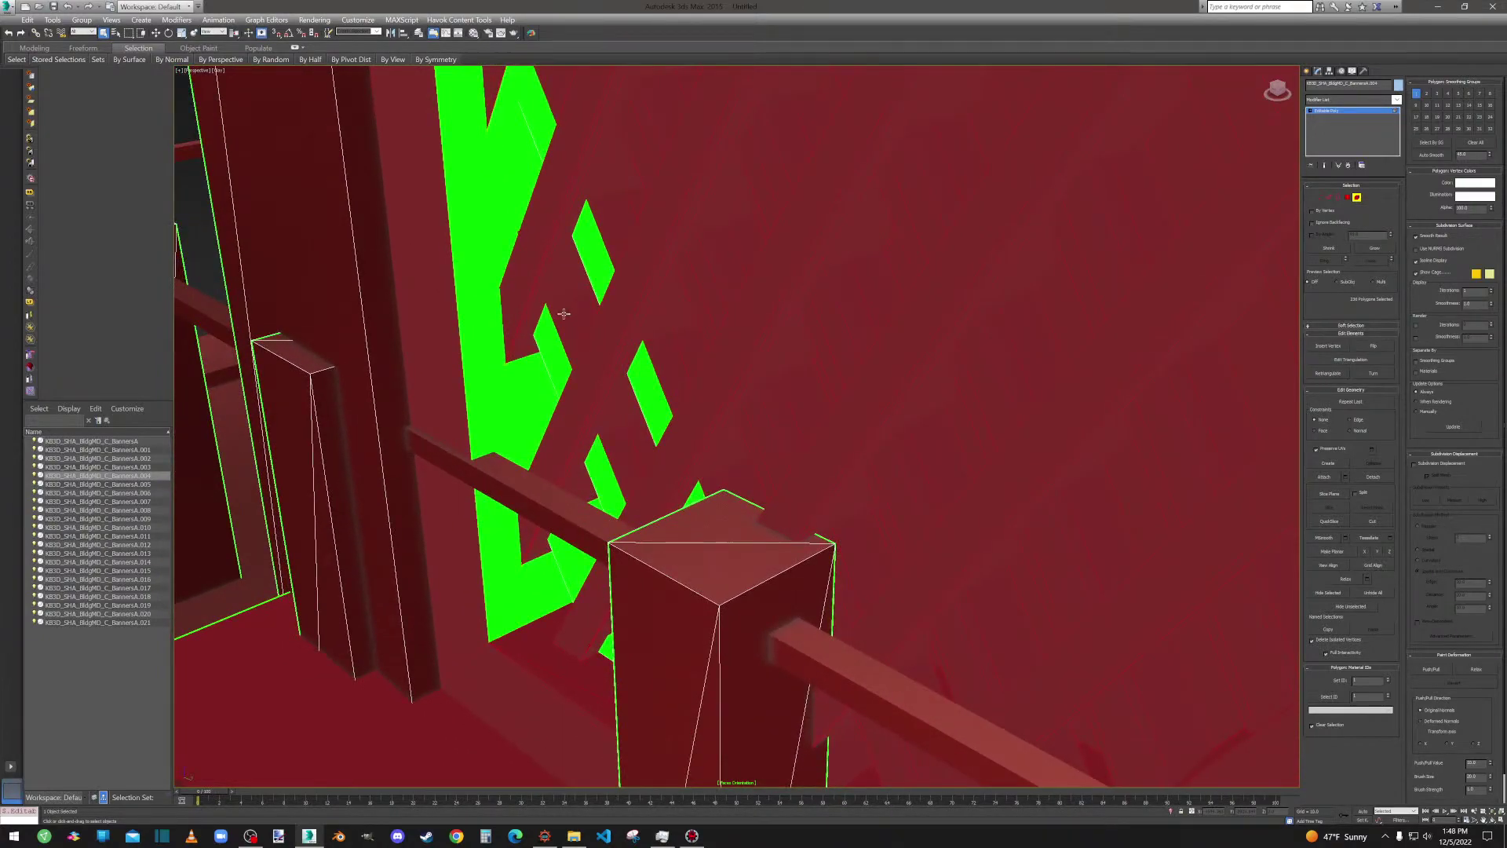
ctrl+click(592, 243)
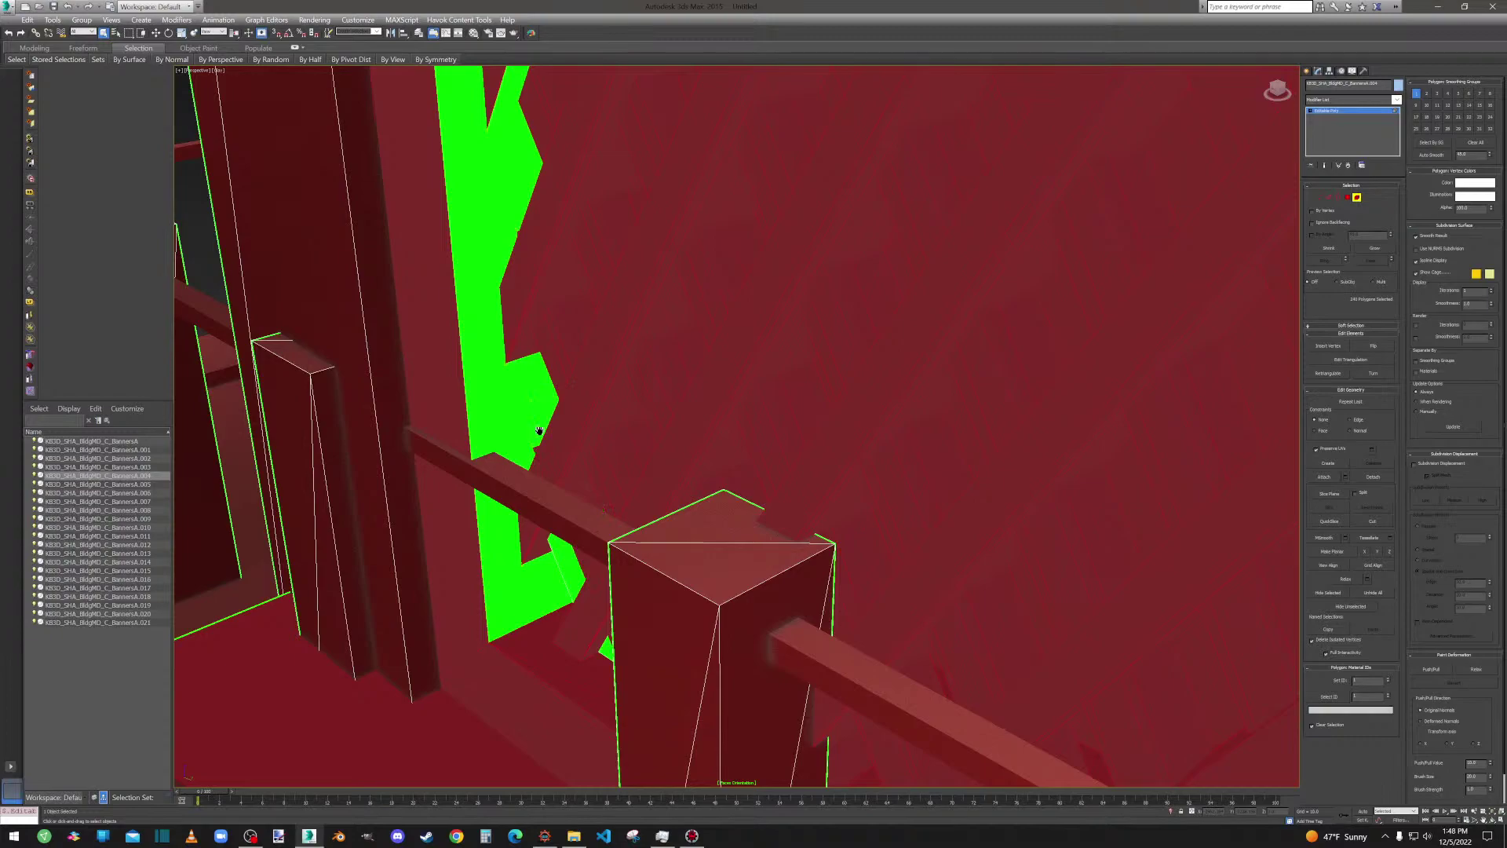
scroll(538, 431, up, 5)
scroll(556, 431, down, 5)
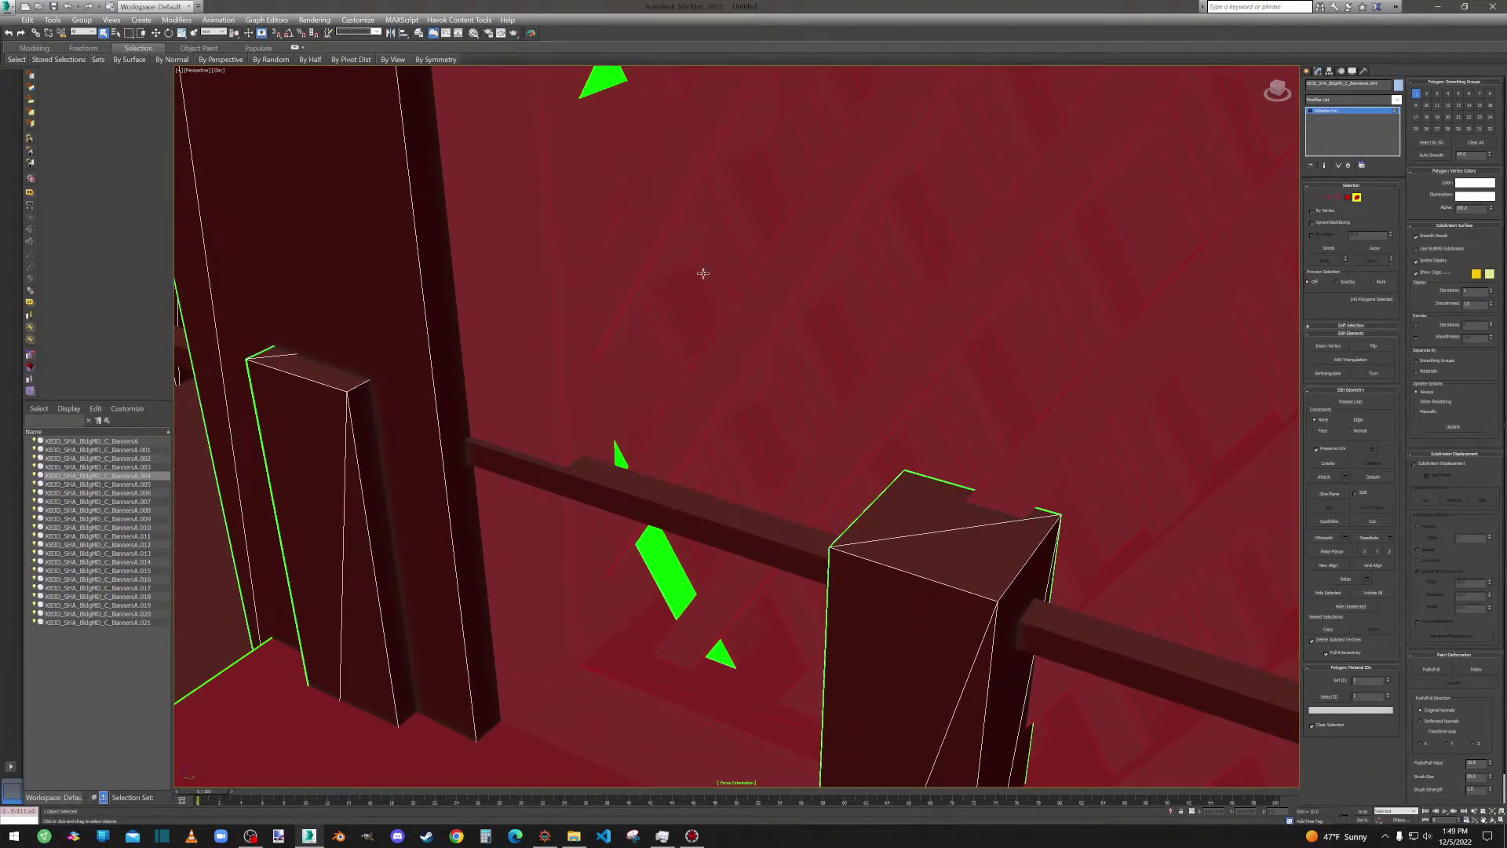
ctrl+click(651, 557)
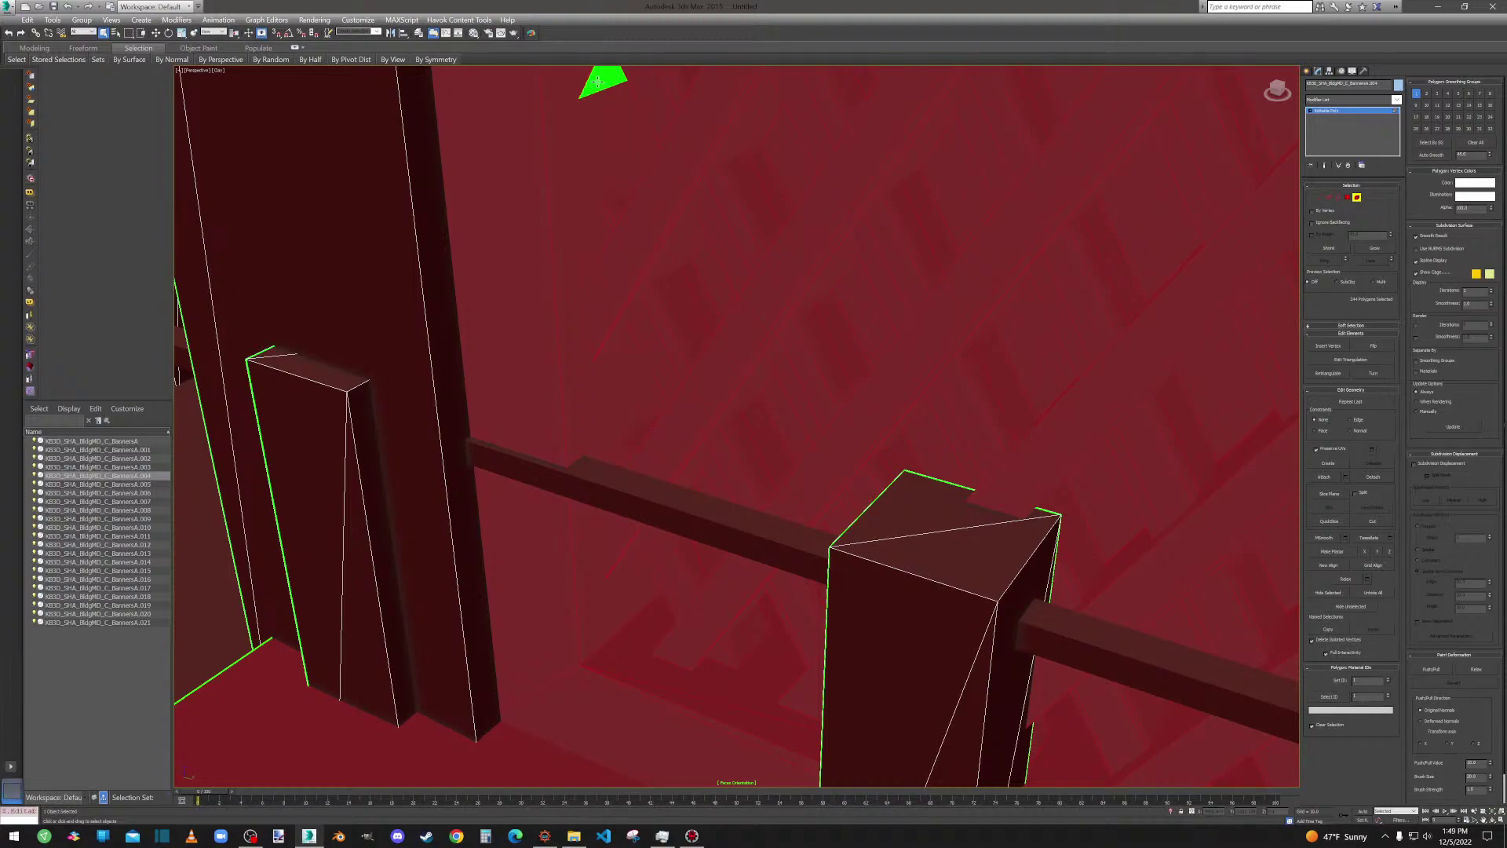
Add the green slat faces just above the lattice's lower left corner to the selection.
scroll(649, 521, up, 5)
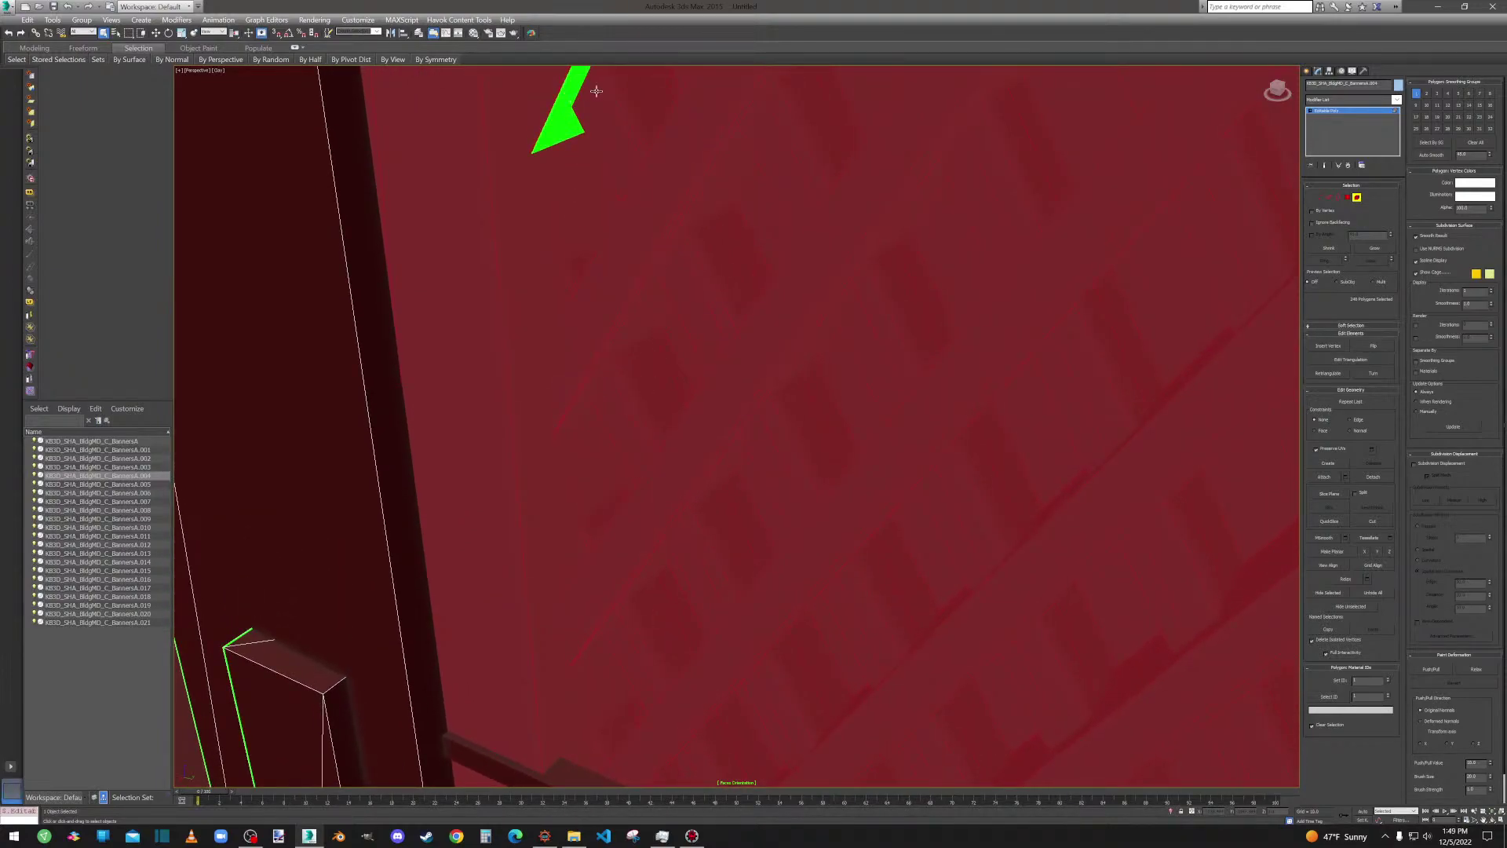
scroll(726, 291, up, 2)
ctrl+click(728, 289)
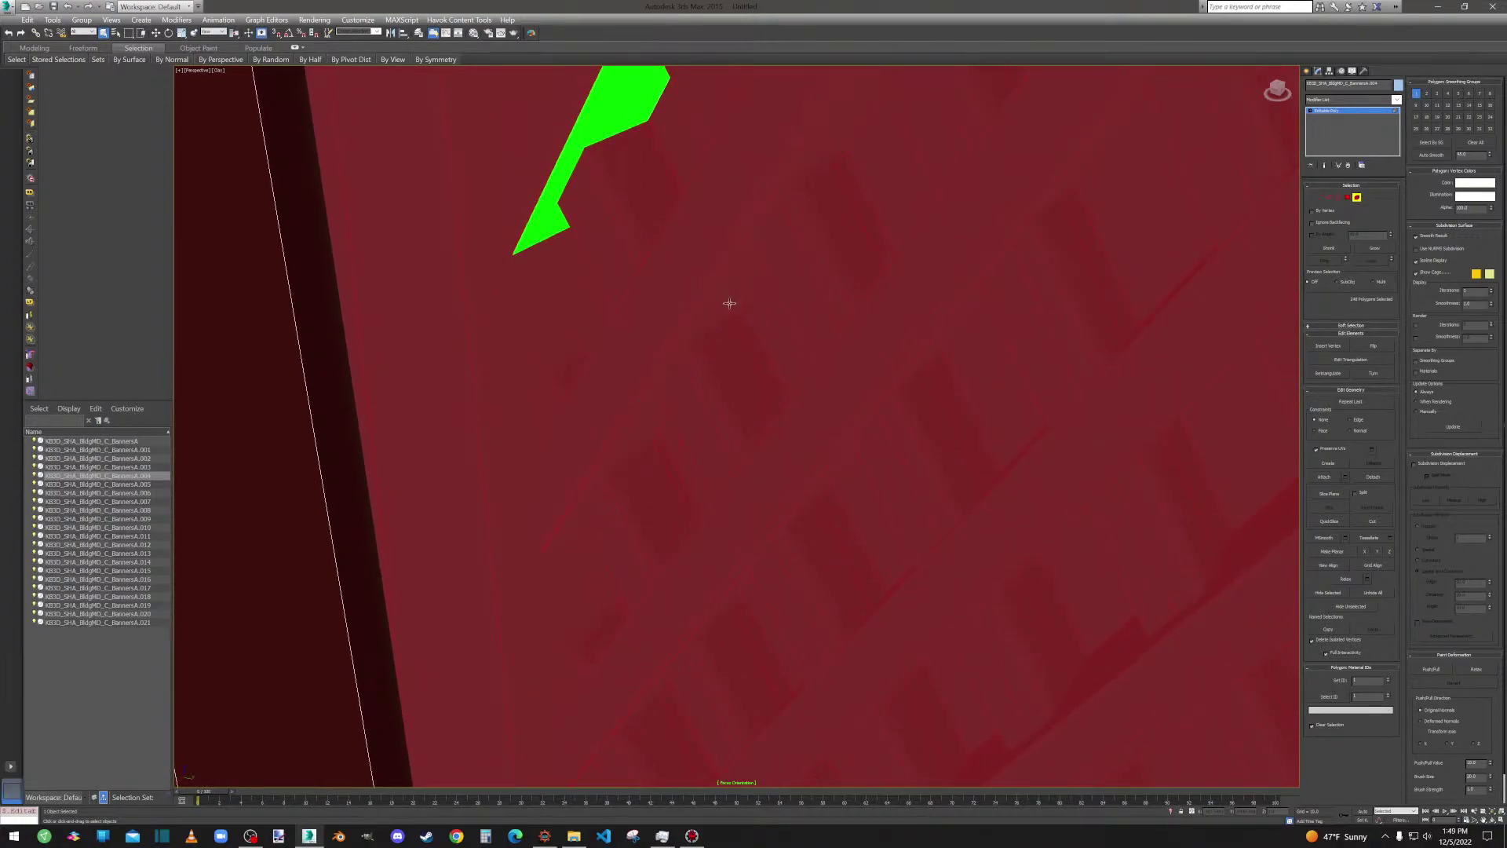
ctrl+click(612, 124)
middle_drag(588, 179, 577, 631)
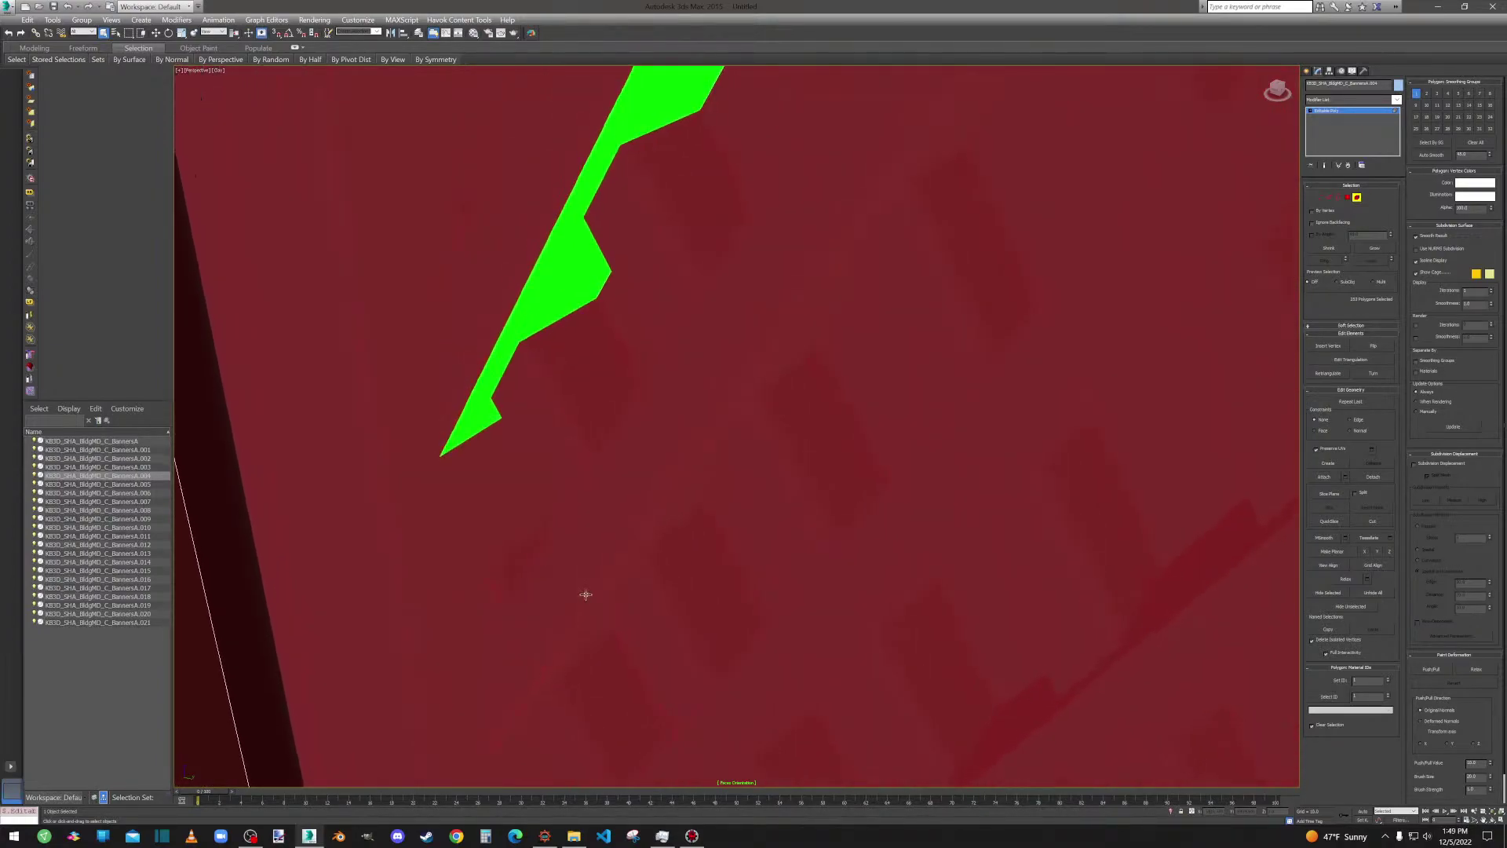
Add the remaining green sawtooth strips and slat ends along the lattice's lower left edge to the selection.
ctrl+click(588, 301)
mouse_move(582, 293)
middle_down()
mouse_move(650, 626)
mouse_move(584, 270)
middle_up()
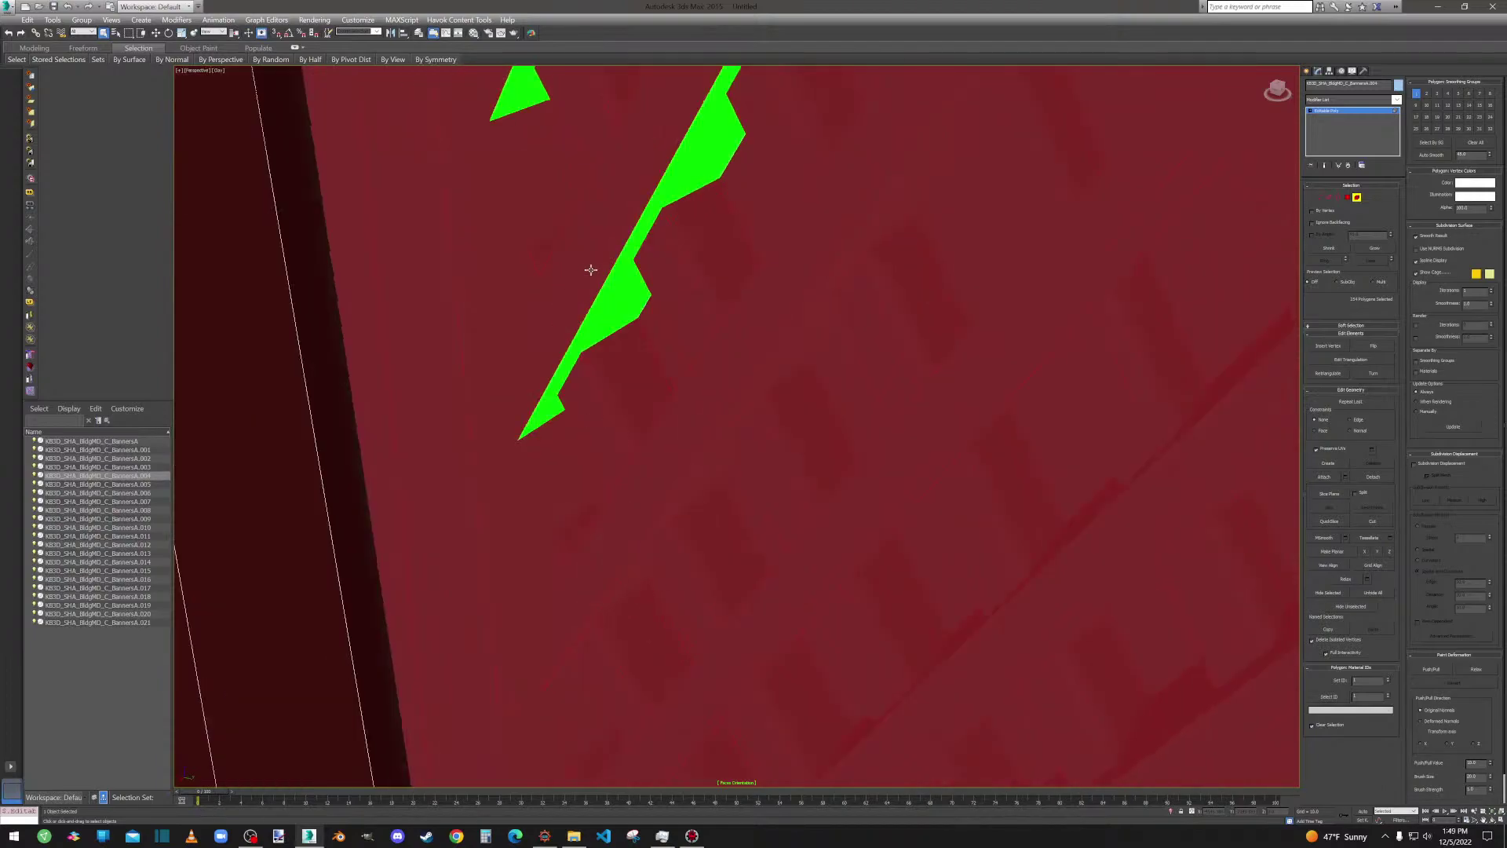
ctrl+click(634, 313)
ctrl+click(526, 97)
middle_drag(531, 102, 780, 8)
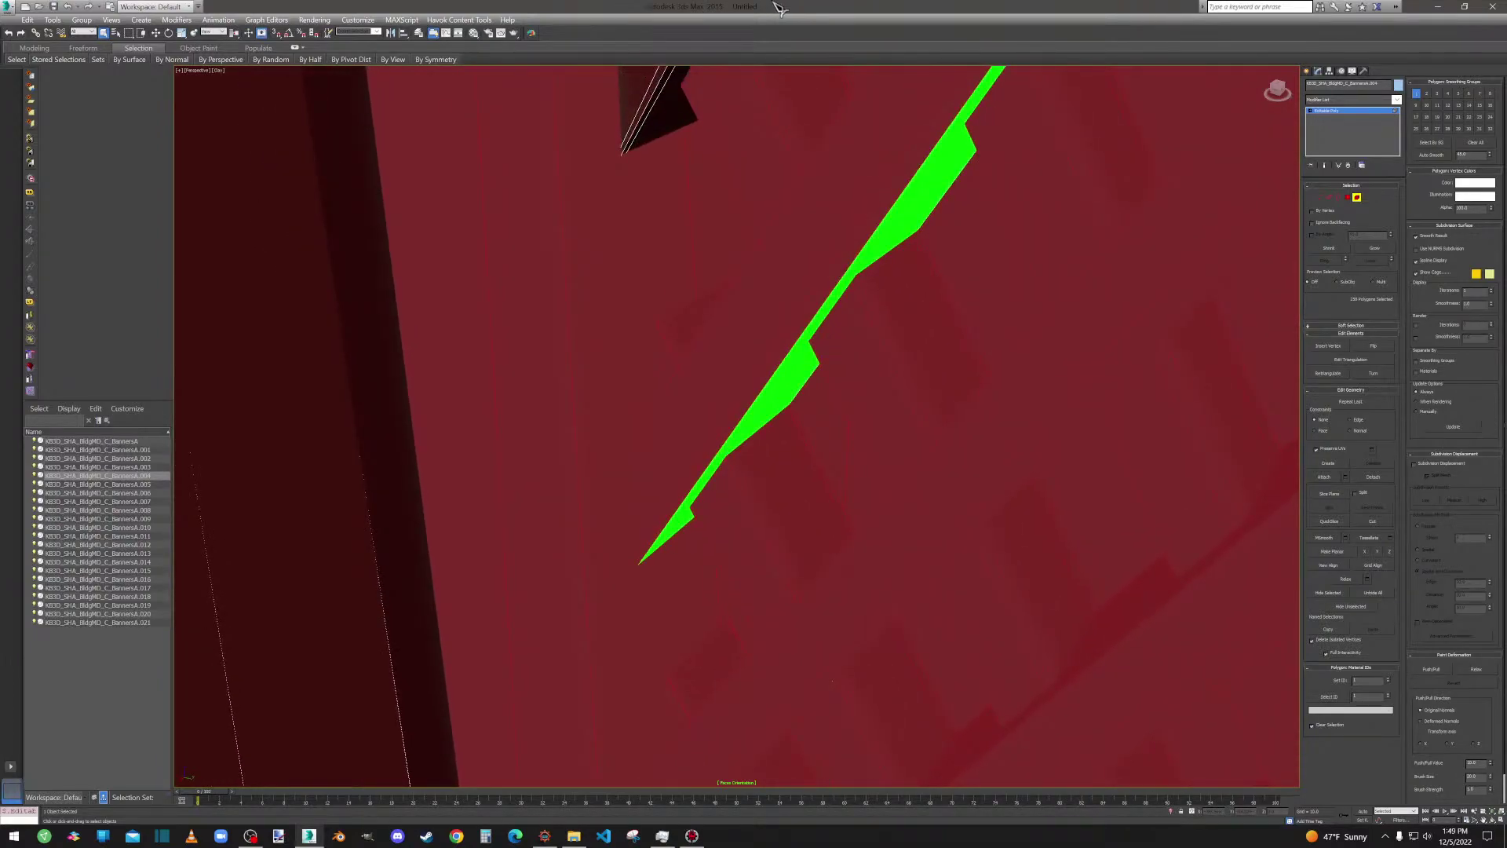
ctrl+click(789, 384)
middle_drag(793, 380, 544, 608)
Add the rows of green diamond-shaped faces between the lattice slats to the selection.
middle_drag(732, 383, 605, 307)
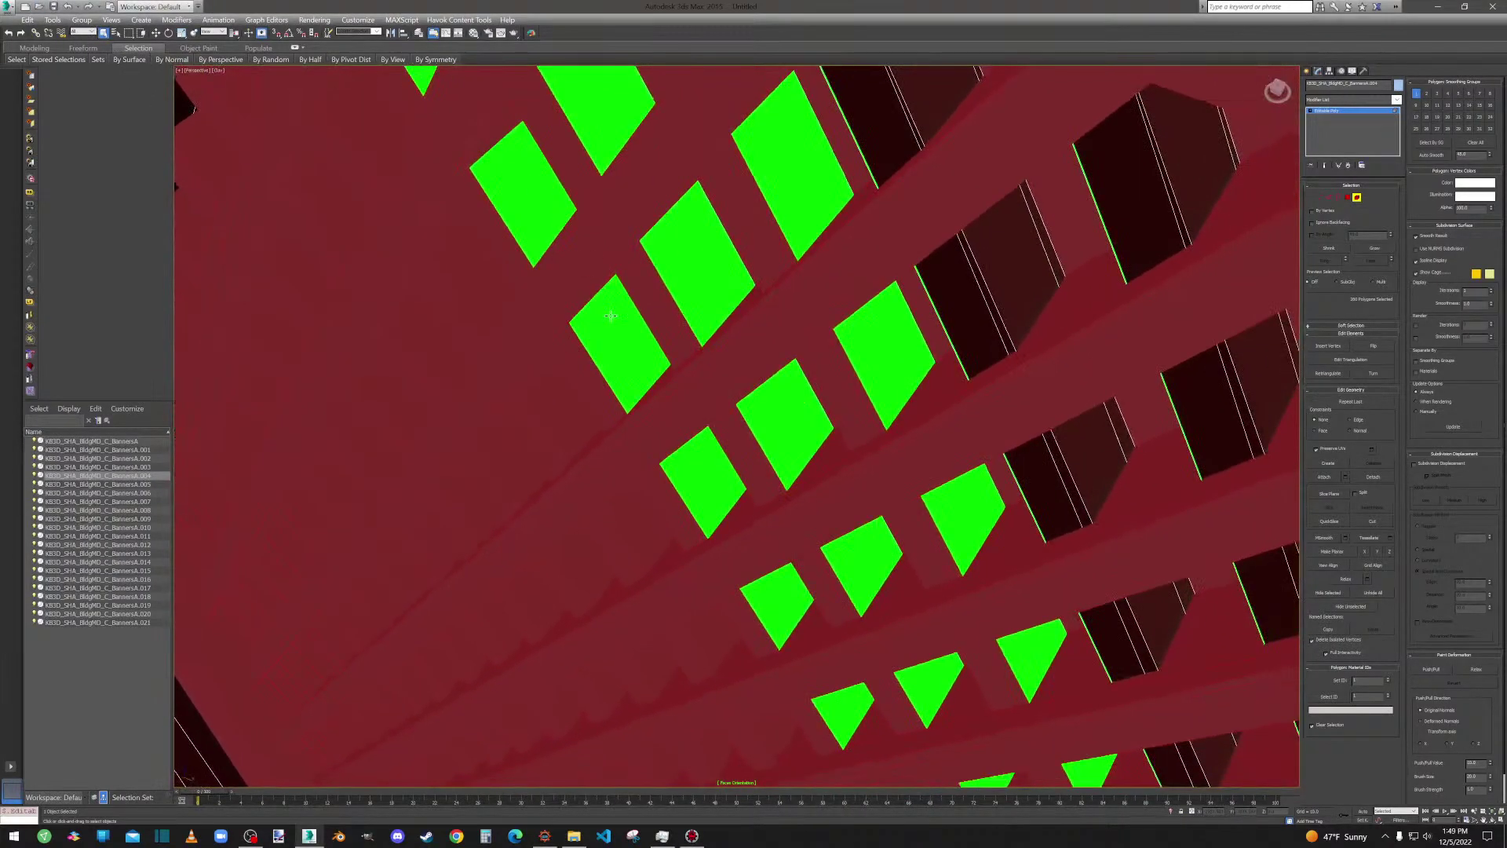
alt+click(603, 328)
alt+click(711, 244)
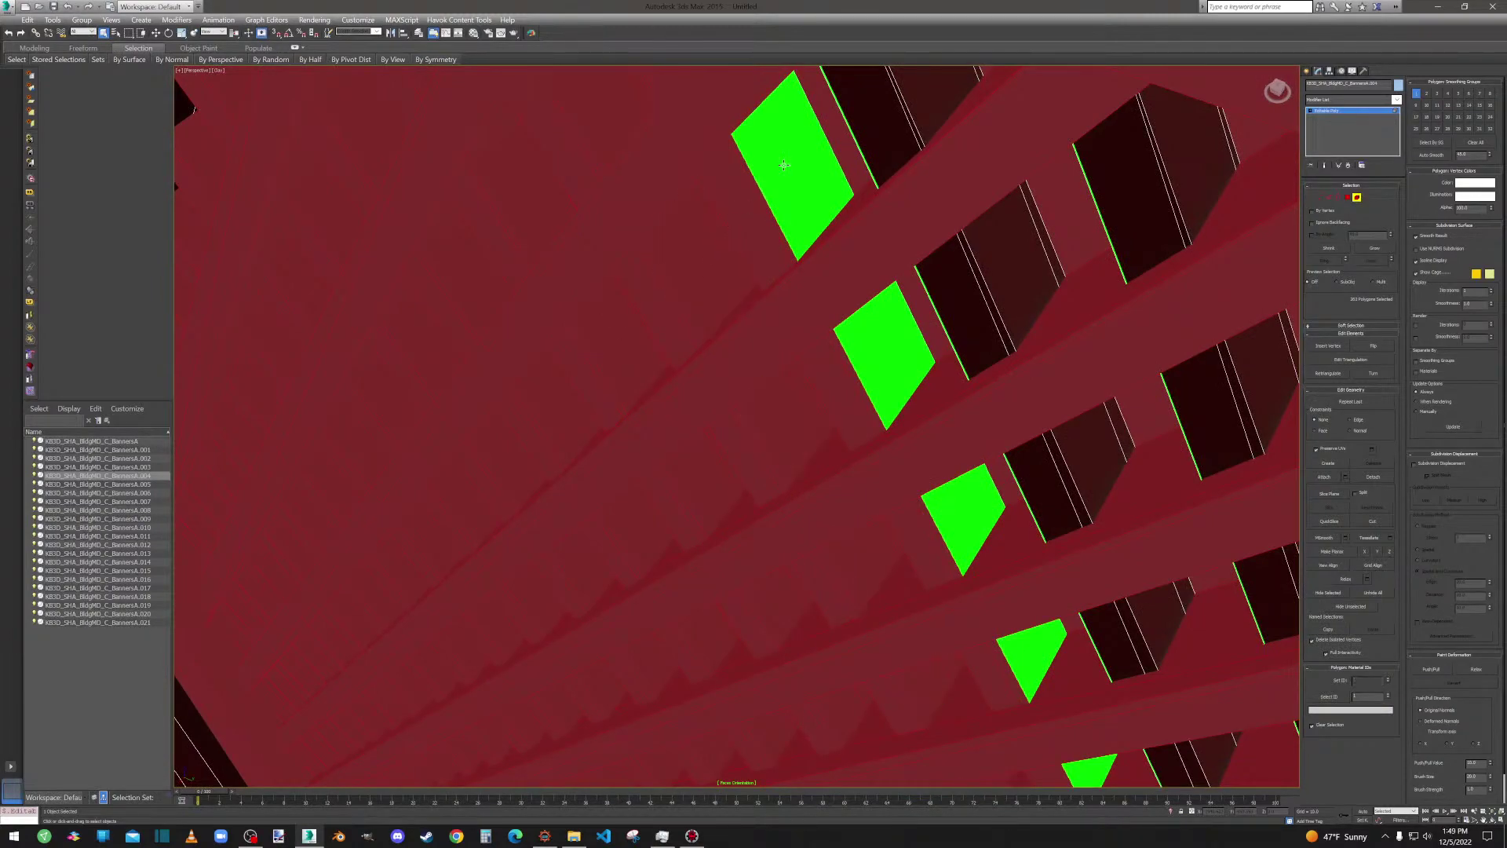
alt+click(783, 165)
scroll(732, 421, down, 5)
alt+middle_drag(751, 474, 752, 761)
scroll(712, 422, up, 5)
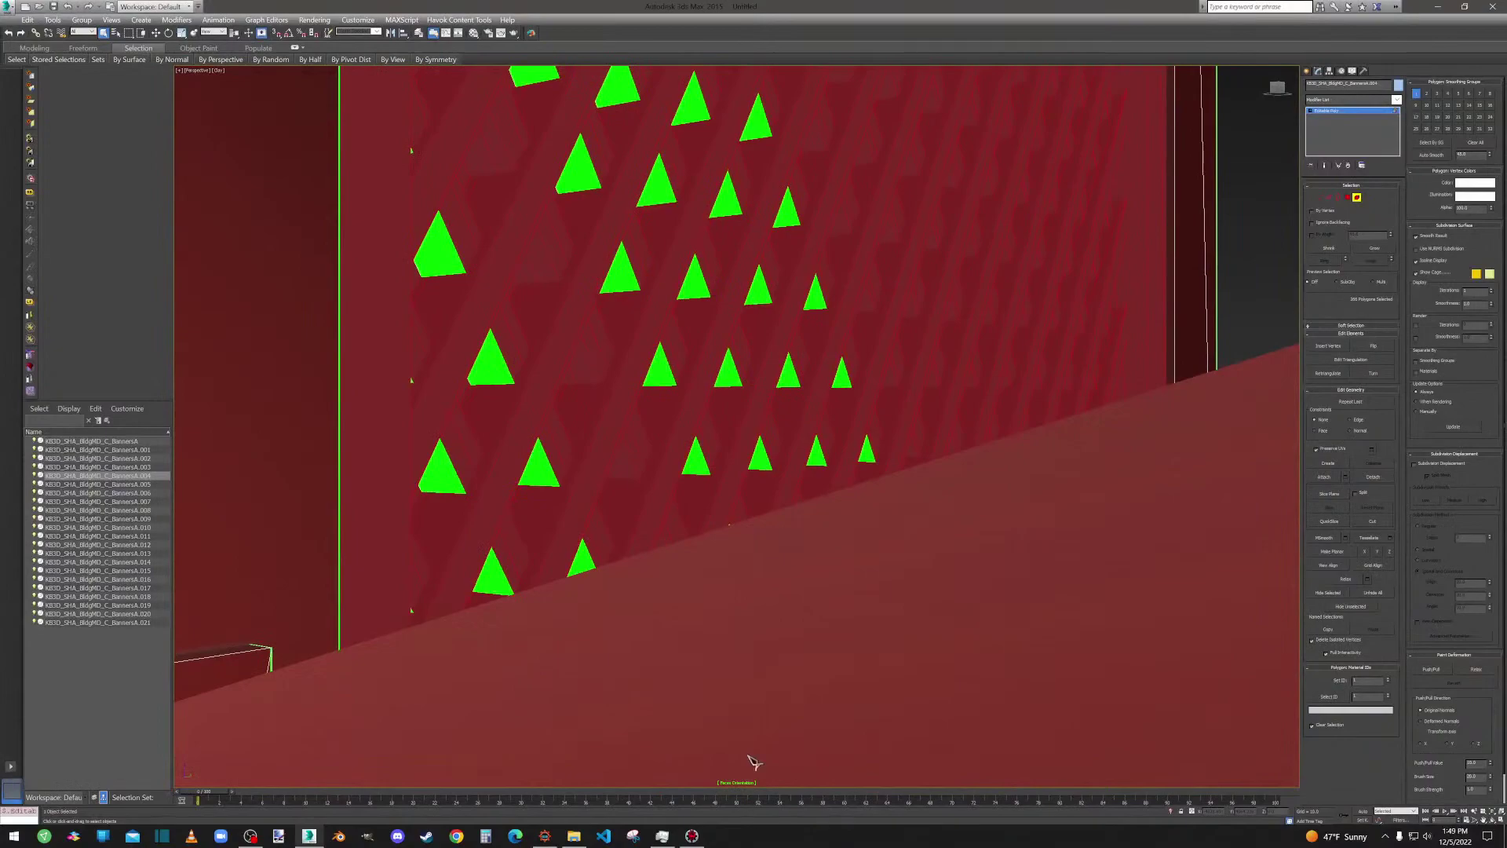
Add the rows of green triangular faces above the roof edge on the lattice panel to the selection.
alt+click(790, 211)
alt+click(725, 204)
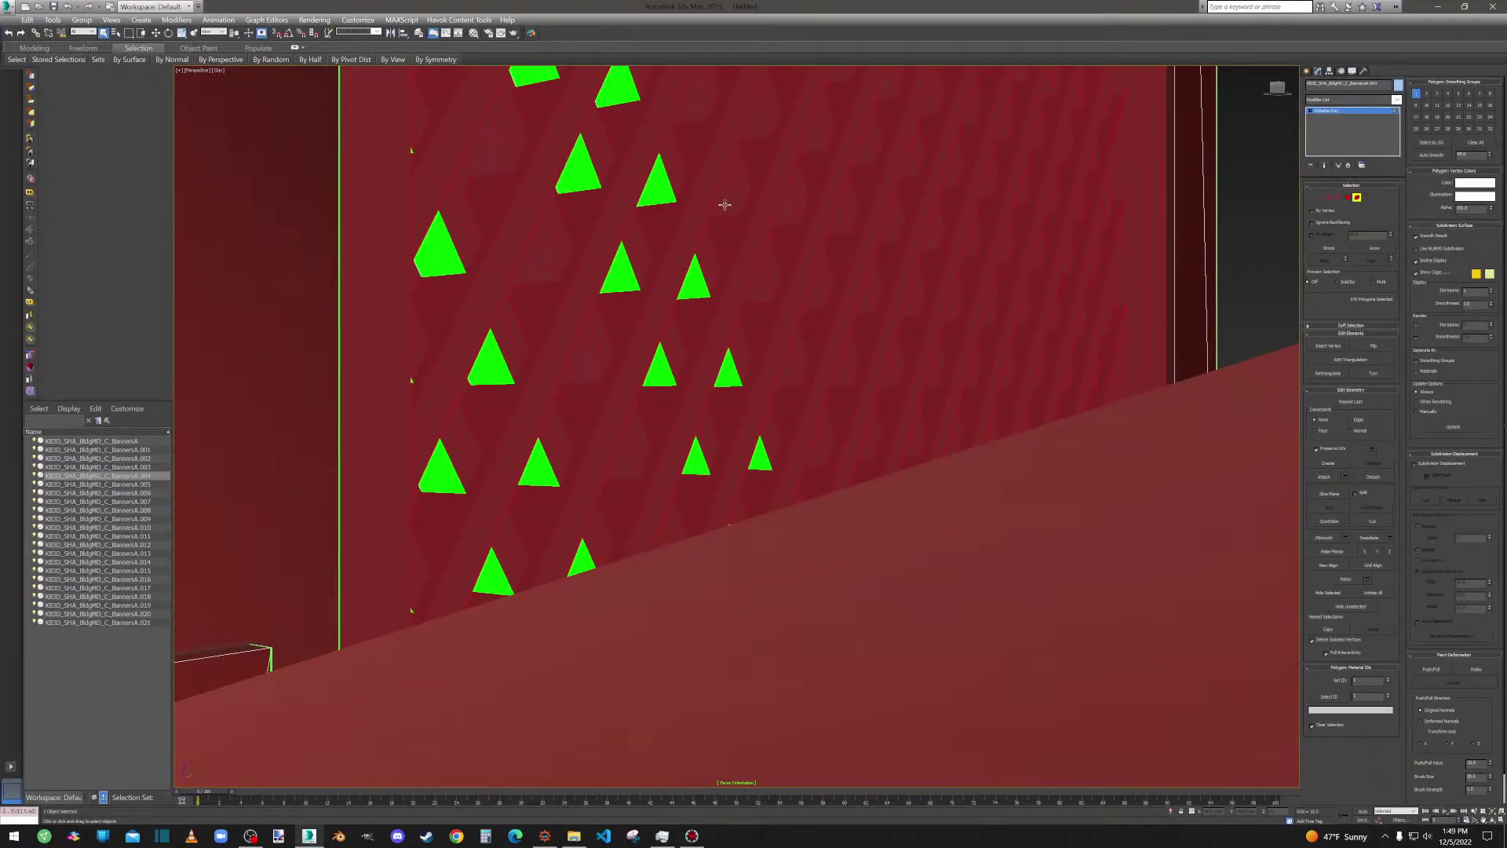
alt+click(654, 190)
alt+click(582, 170)
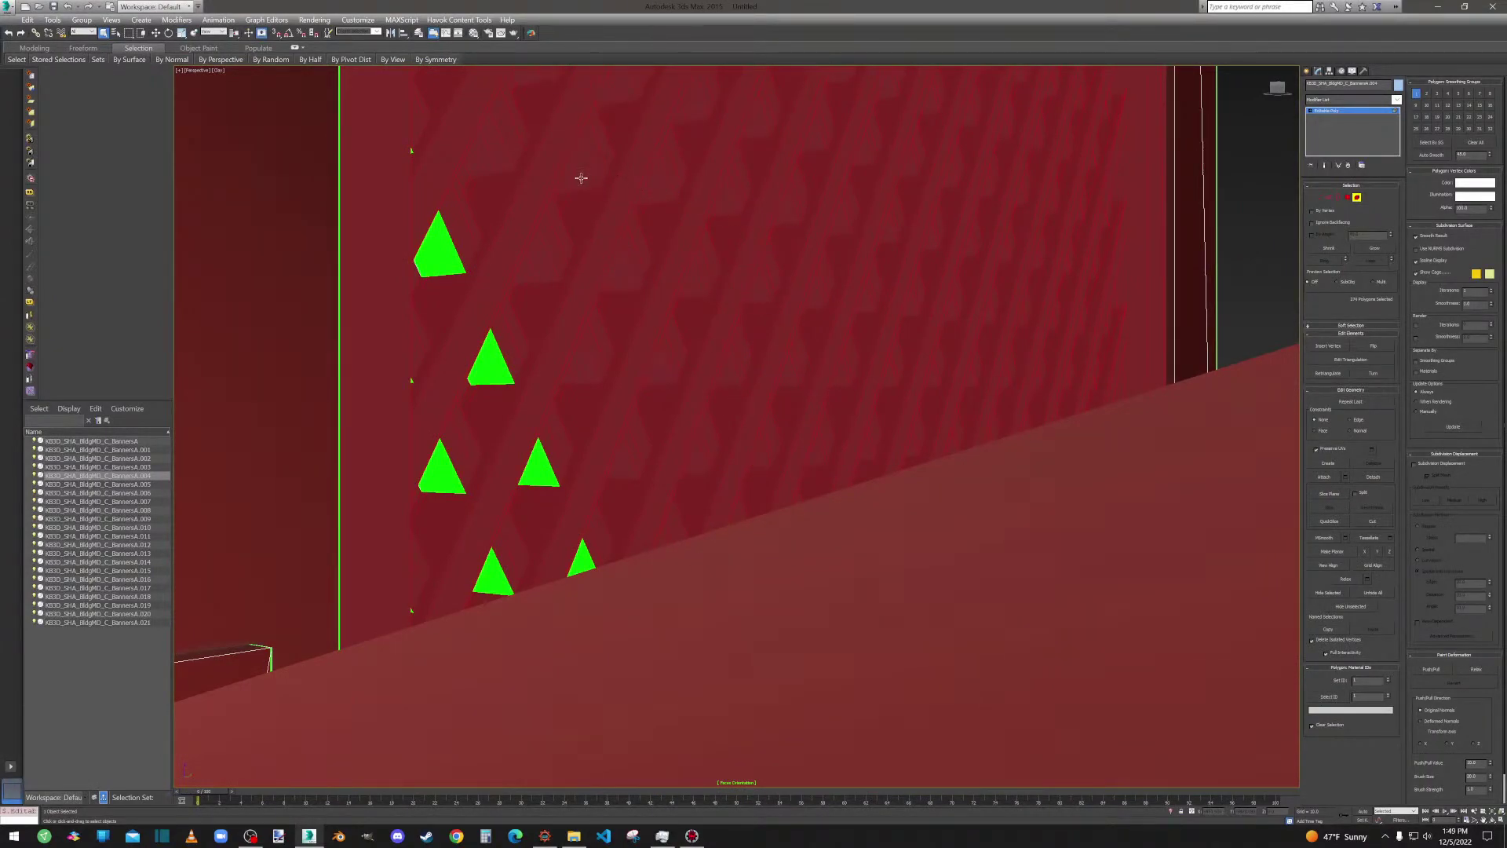
alt+click(451, 268)
ctrl+click(456, 481)
Add the last green faces around the railing posts at the lattice's base to the selection.
scroll(708, 240, down, 3)
scroll(712, 235, down, 3)
scroll(628, 554, down, 4)
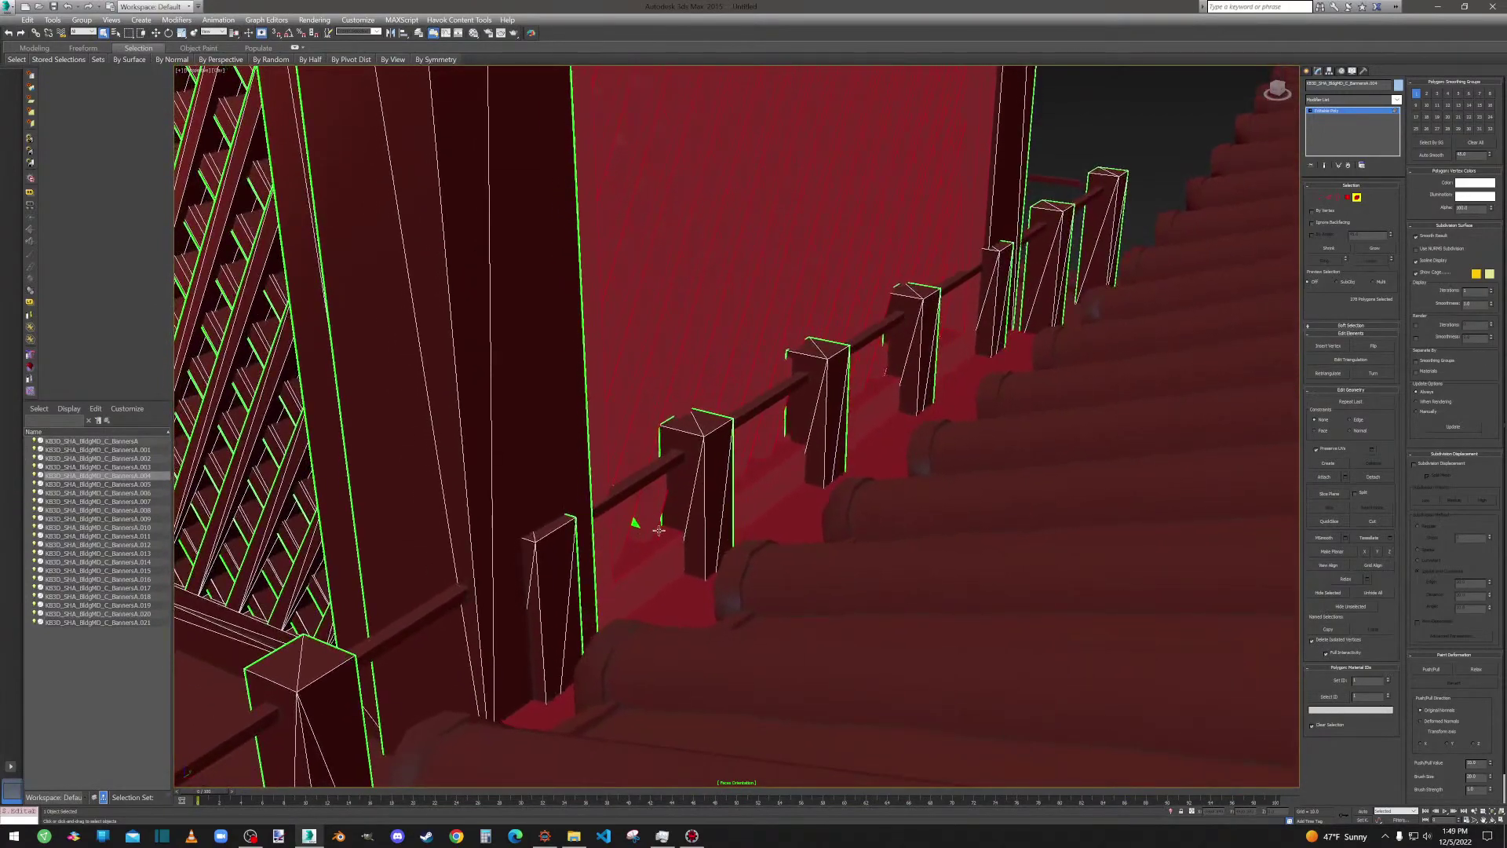
scroll(659, 521, down, 5)
ctrl+click(700, 472)
alt+middle_drag(701, 472, 685, 461)
ctrl+click(327, 521)
Flip the selected lattice faces in polygon mode and clear the selection.
scroll(639, 288, down, 4)
click(1347, 198)
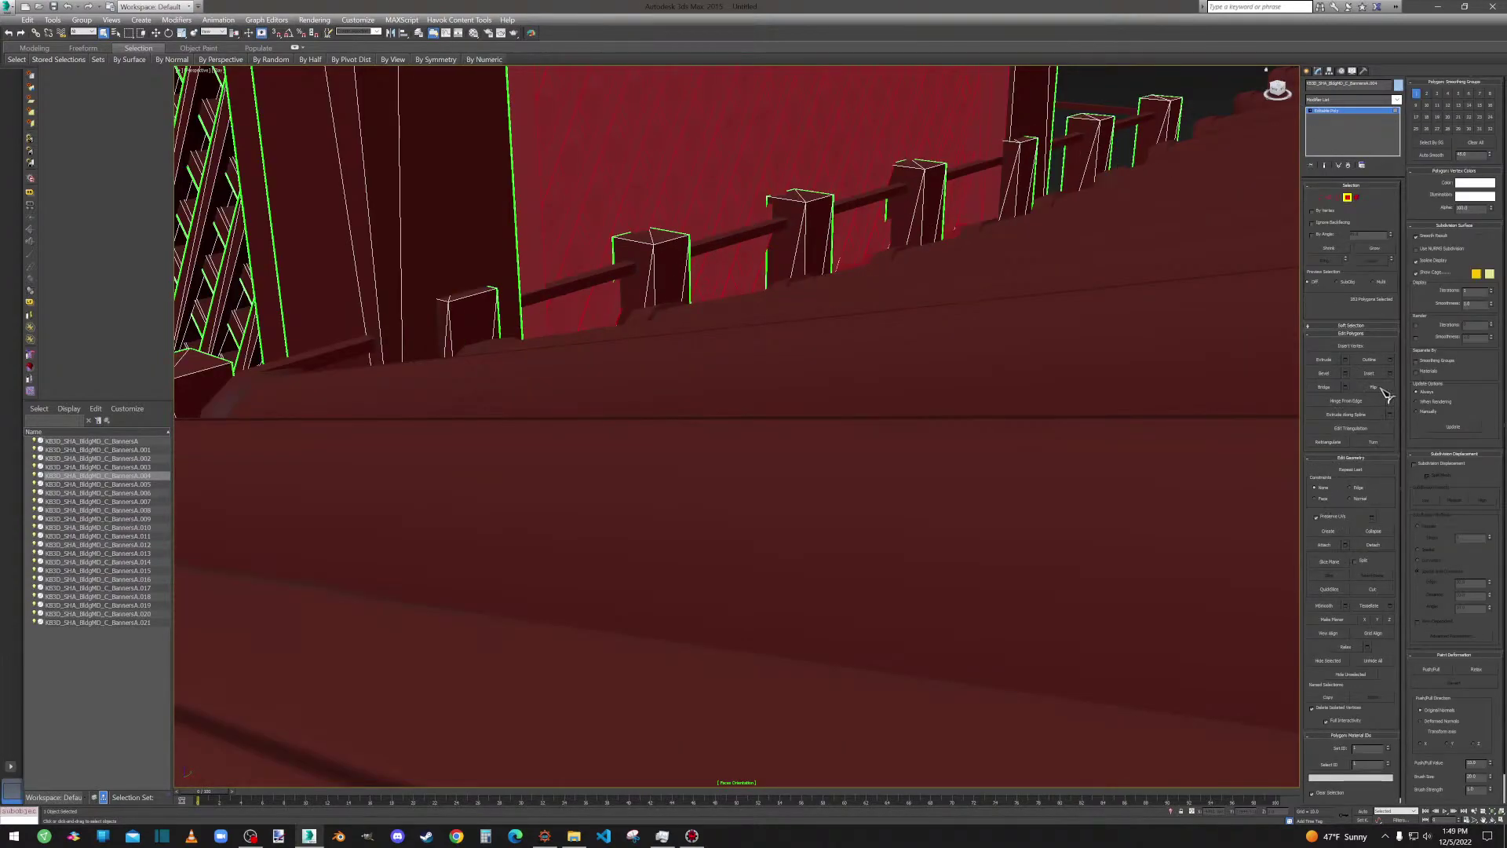
click(1381, 388)
click(1209, 87)
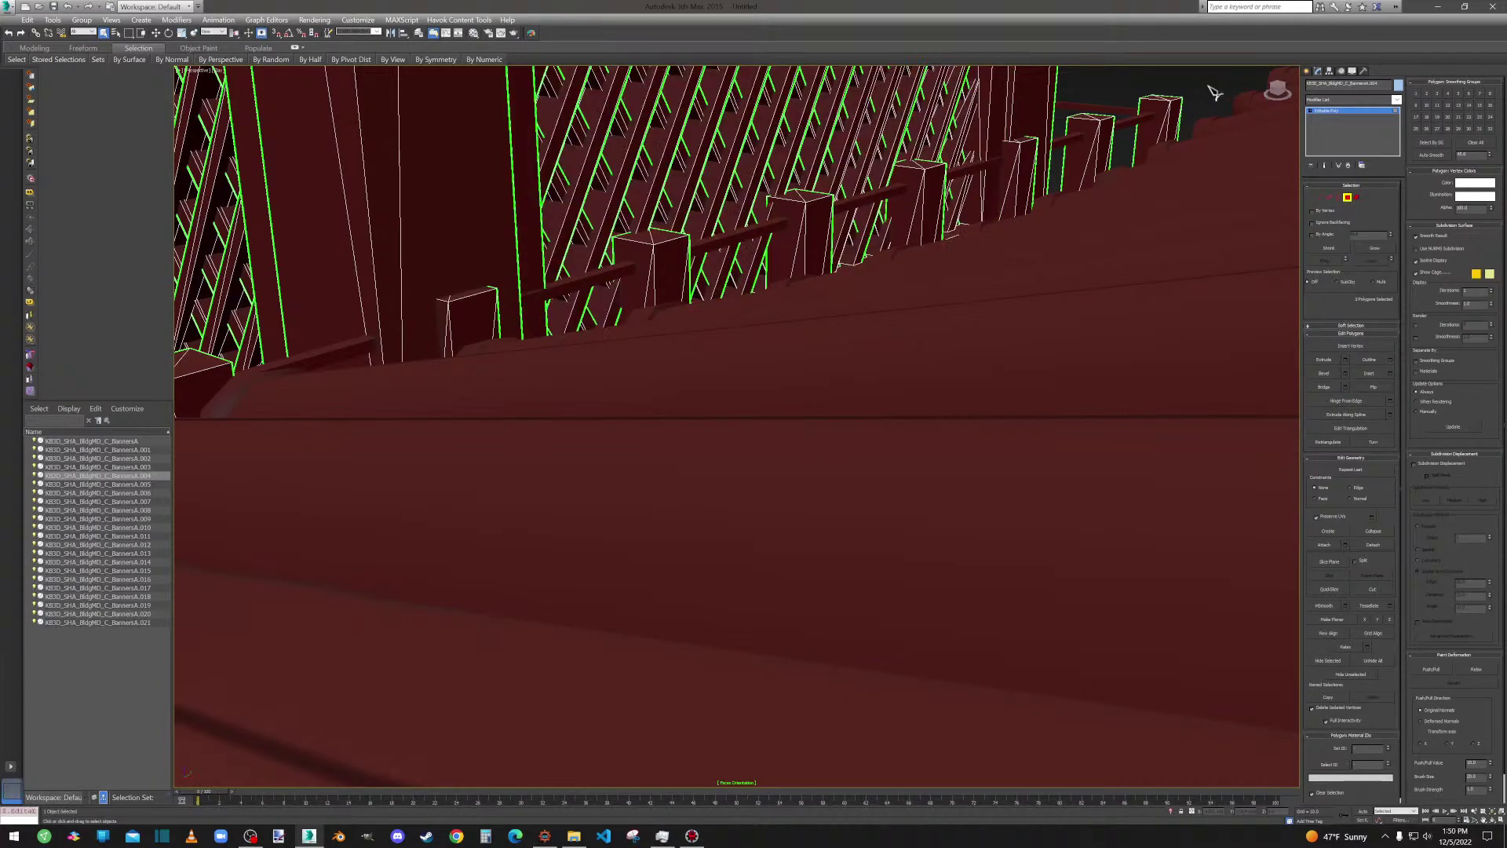
In element mode, delete the element beside the bracketed column on the upper storey's side wall.
click(1357, 198)
scroll(872, 188, down, 5)
scroll(730, 157, up, 2)
middle_drag(730, 157, 793, 436)
alt+middle_drag(830, 365, 816, 386)
click(725, 232)
key(Delete)
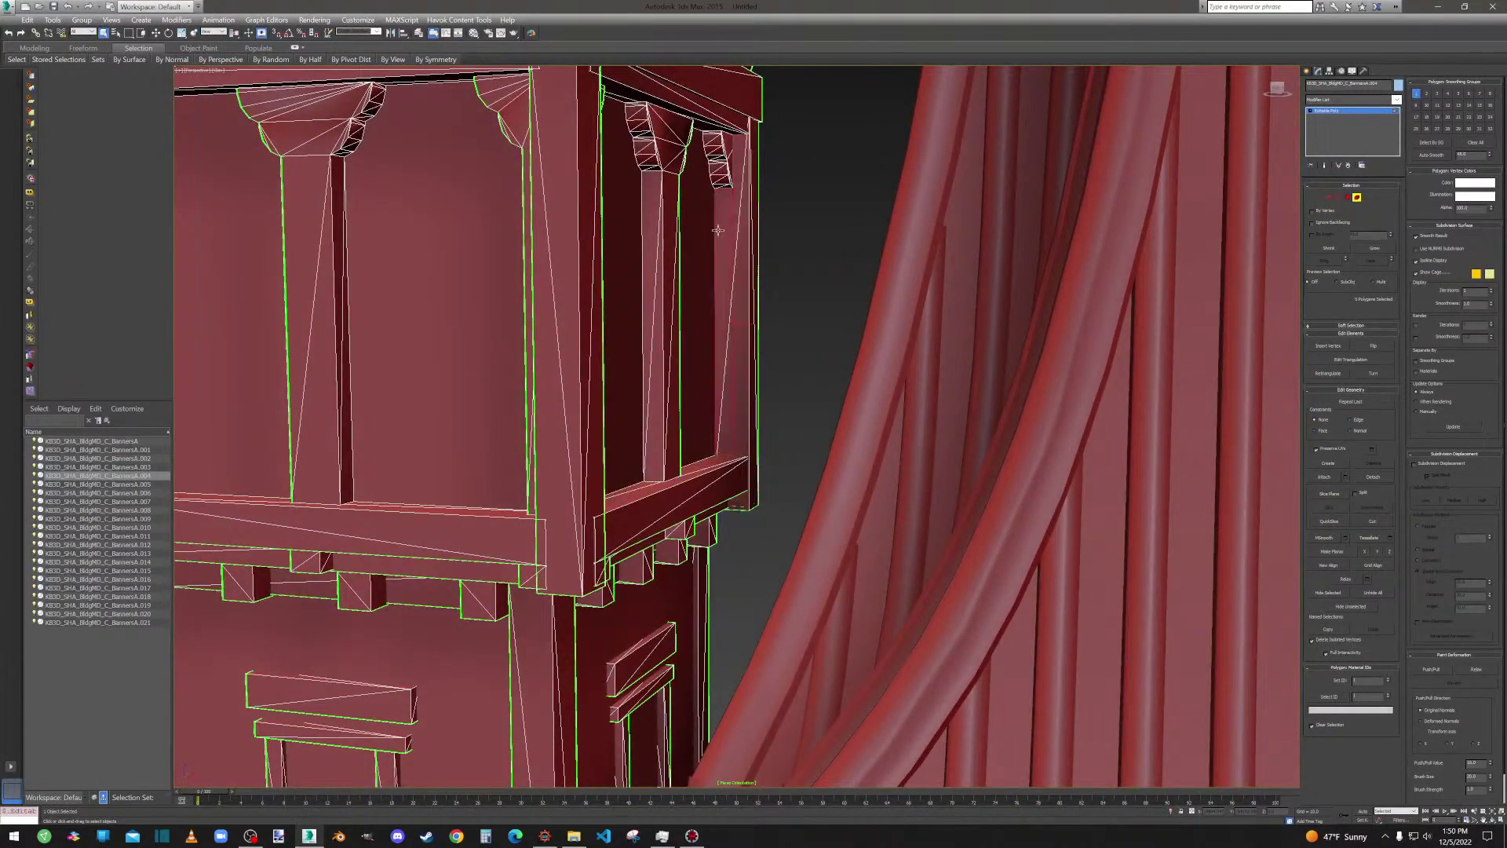
click(1348, 198)
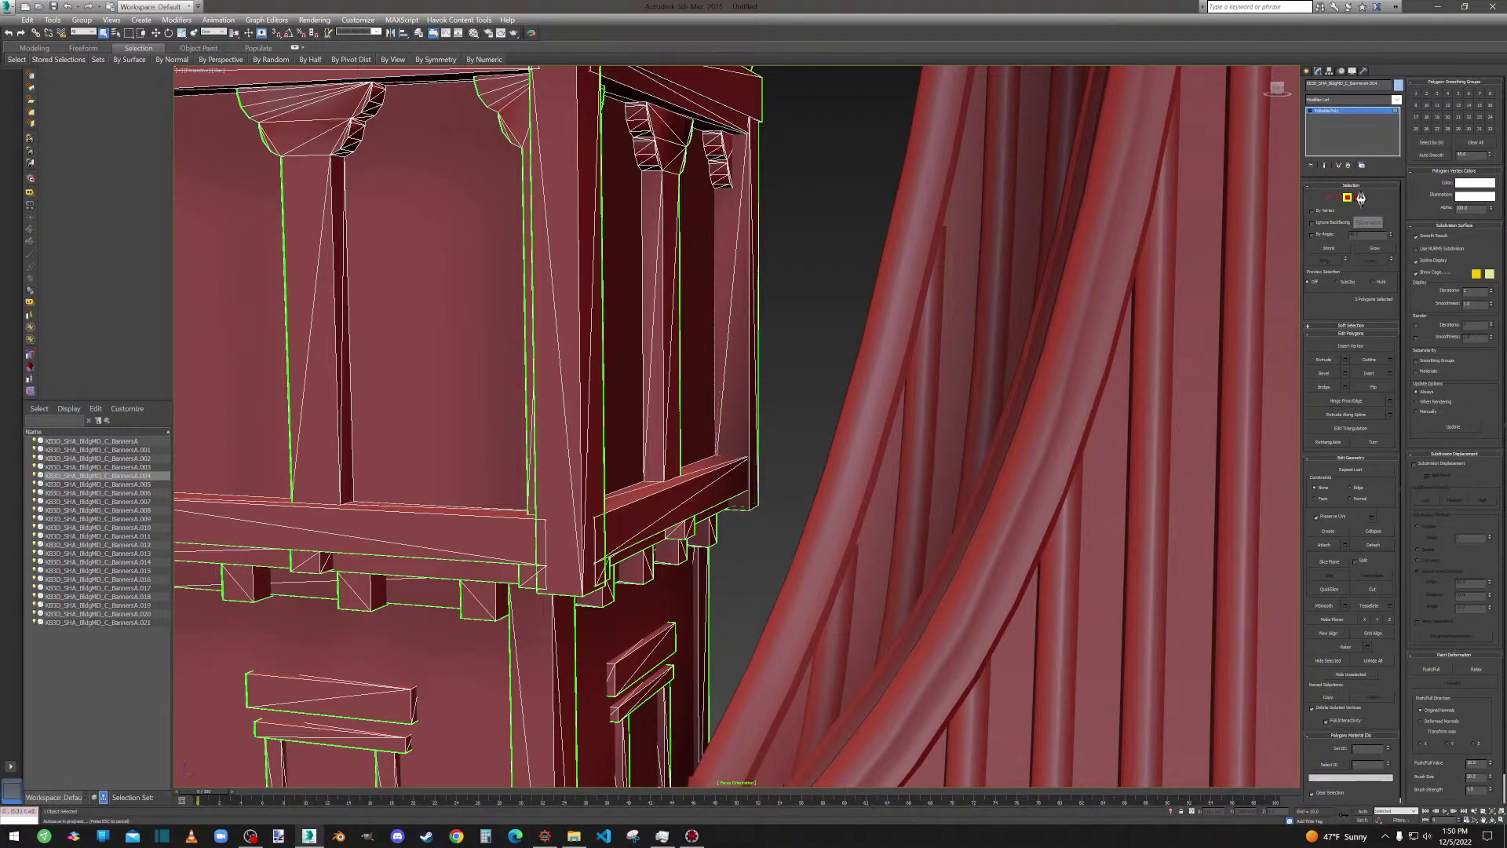
click(1359, 199)
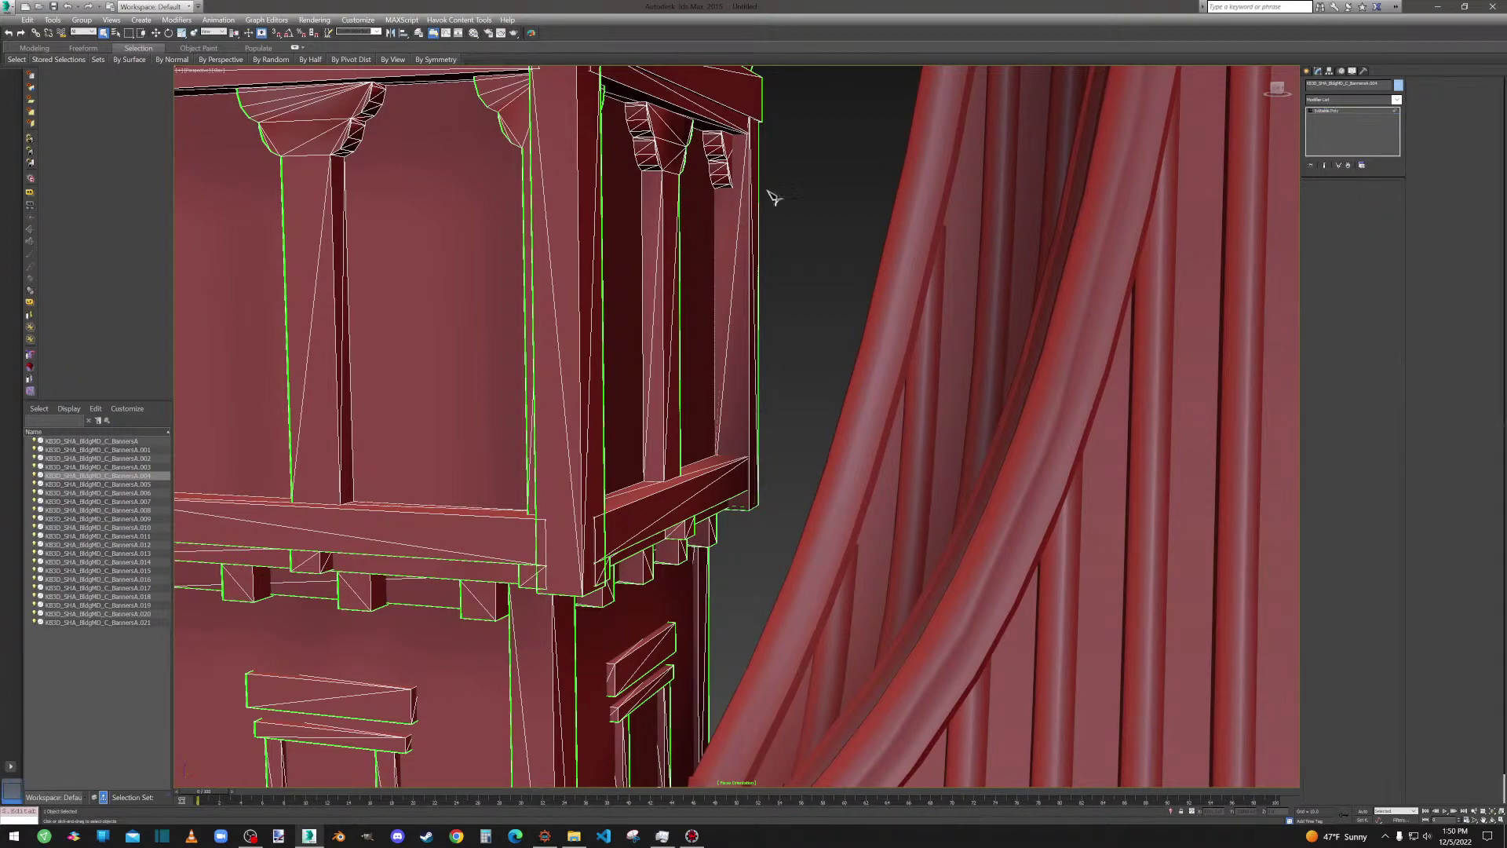
Select the green faces under the front eaves of the tower's three roof tiers in element mode.
scroll(819, 221, down, 6)
alt+middle_drag(823, 226, 871, 274)
scroll(738, 313, up, 5)
scroll(738, 313, up, 2)
middle_drag(810, 216, 929, 652)
middle_drag(869, 316, 847, 481)
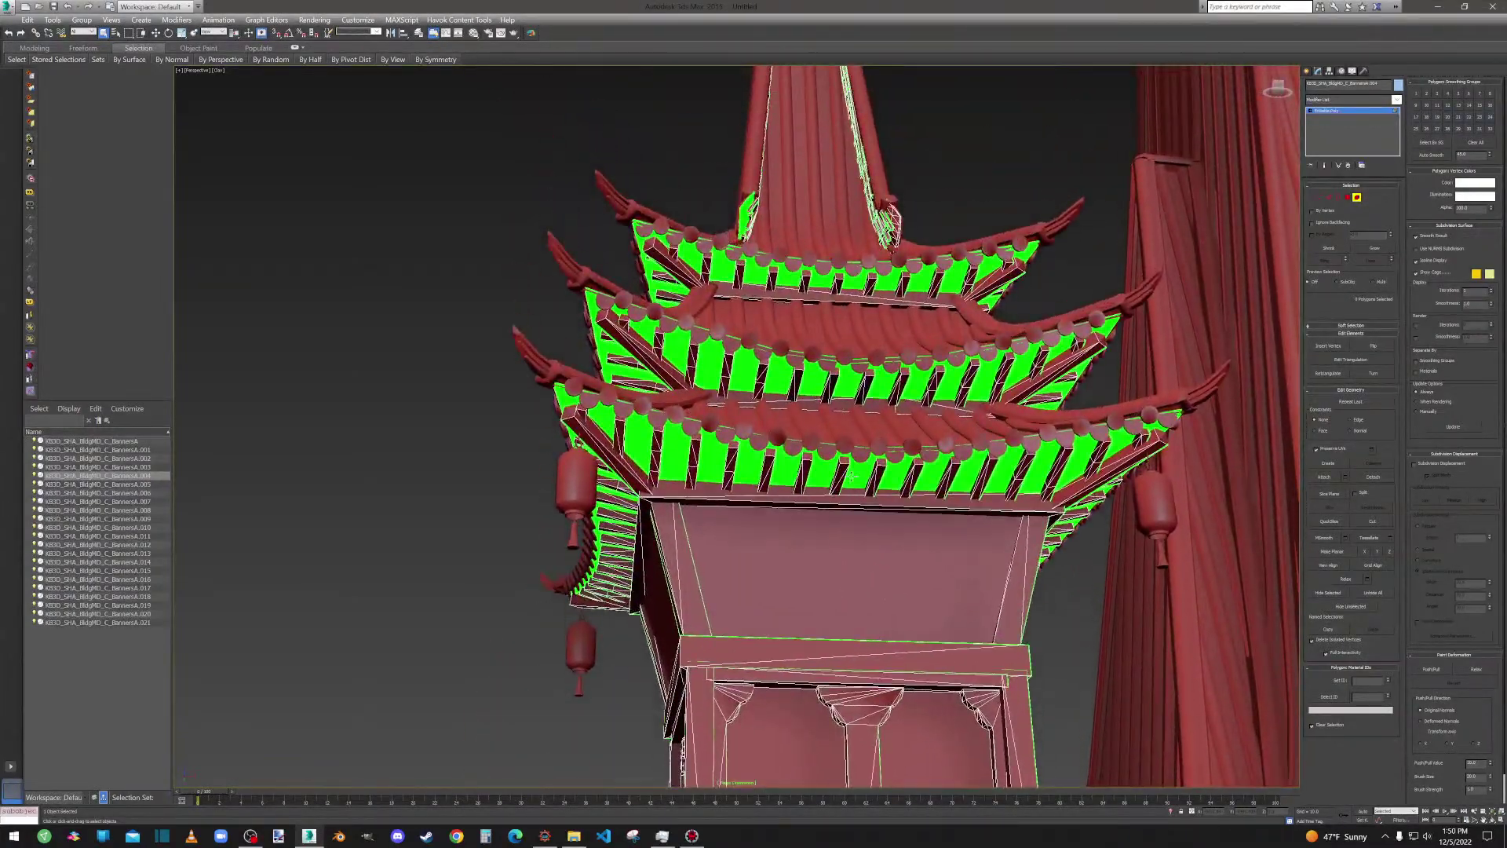
click(859, 479)
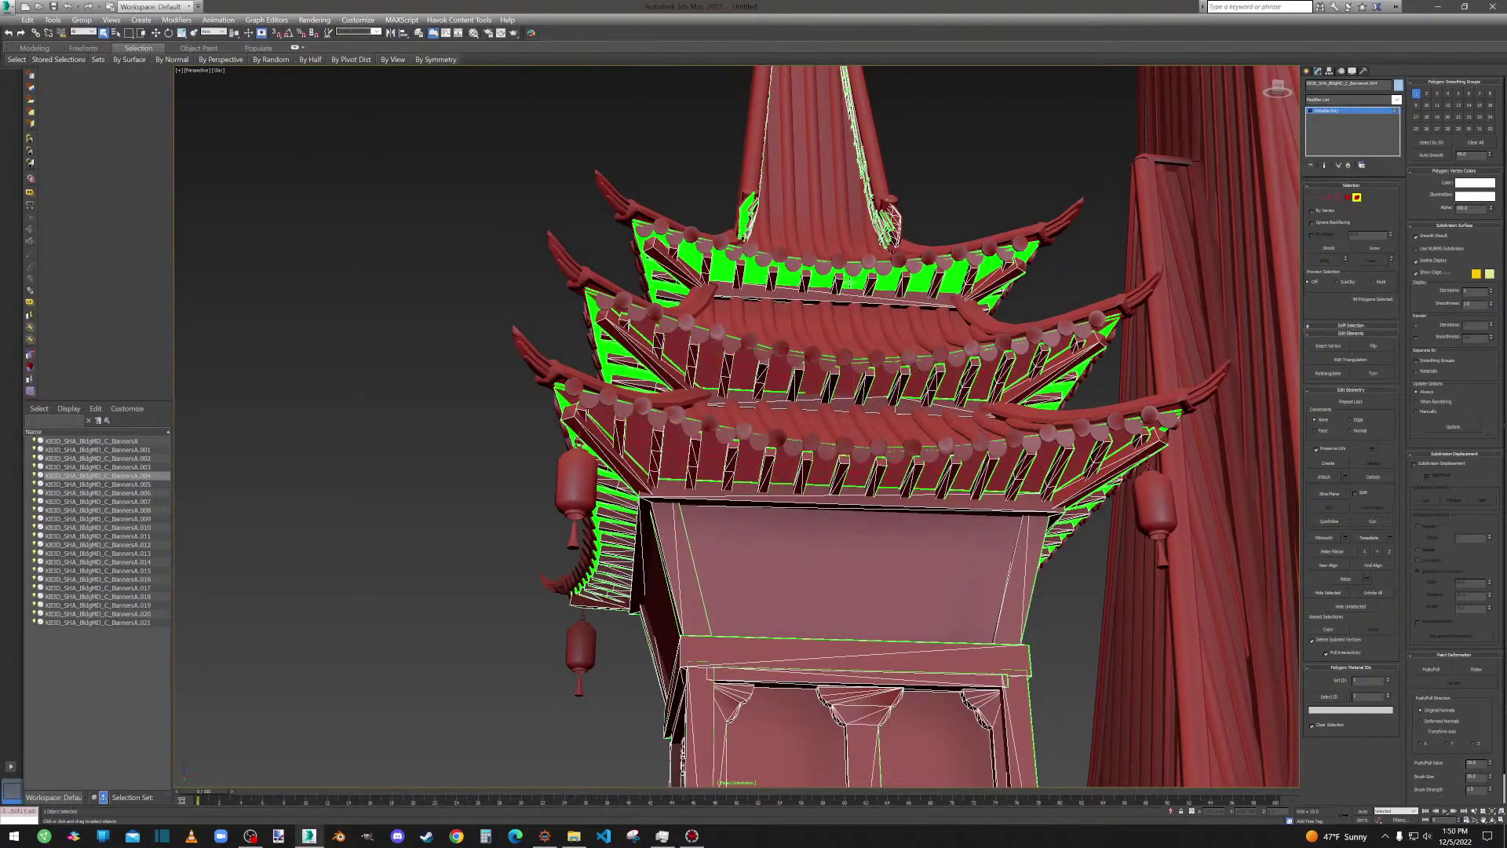
click(849, 281)
click(650, 266)
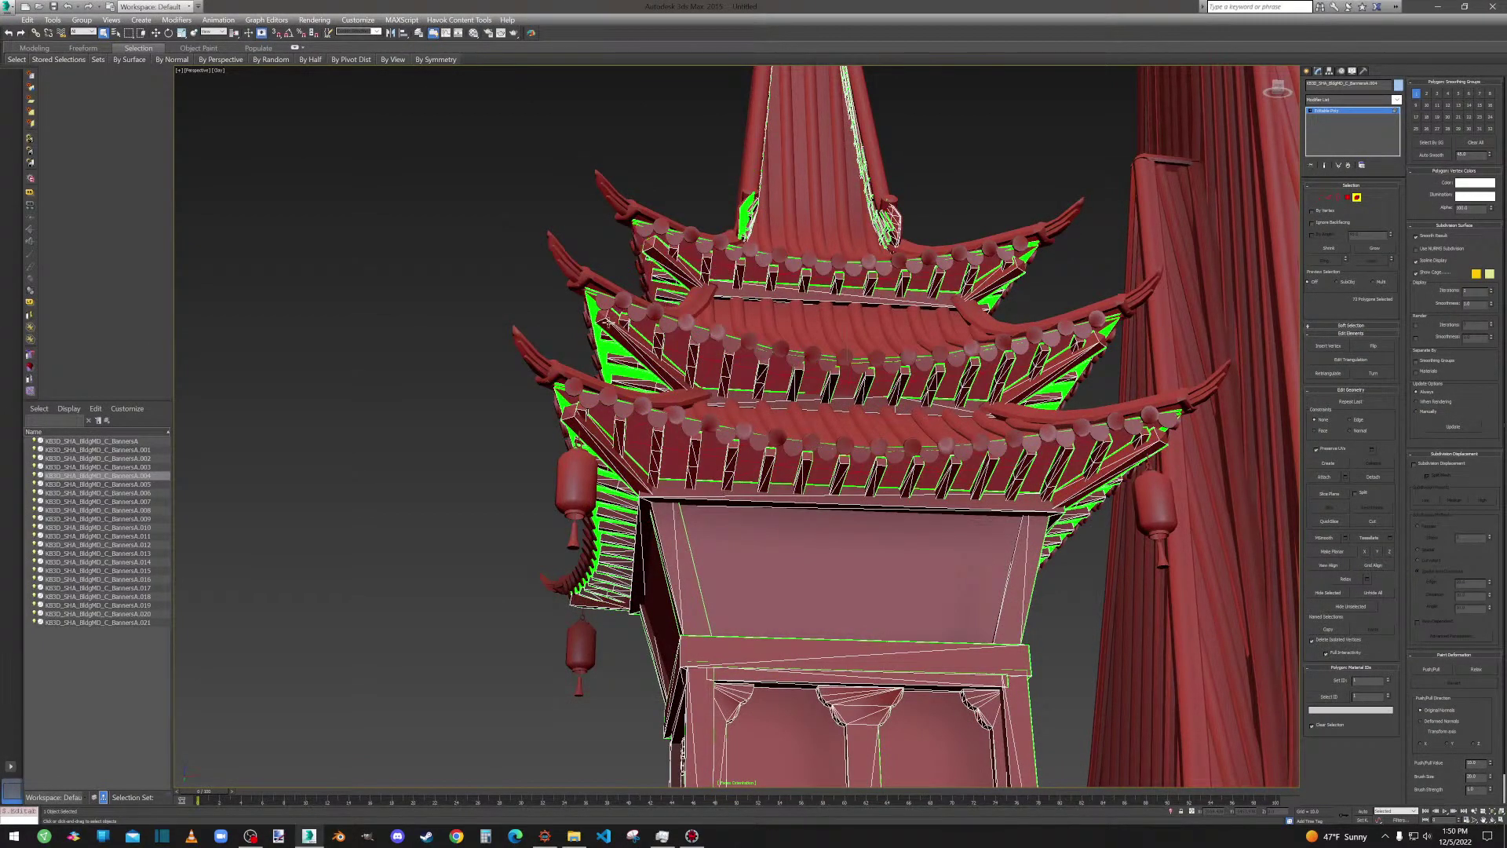
Add the green faces under the eaves on both flanks of the tower's roof tiers to the selection.
ctrl+click(605, 344)
ctrl+click(558, 401)
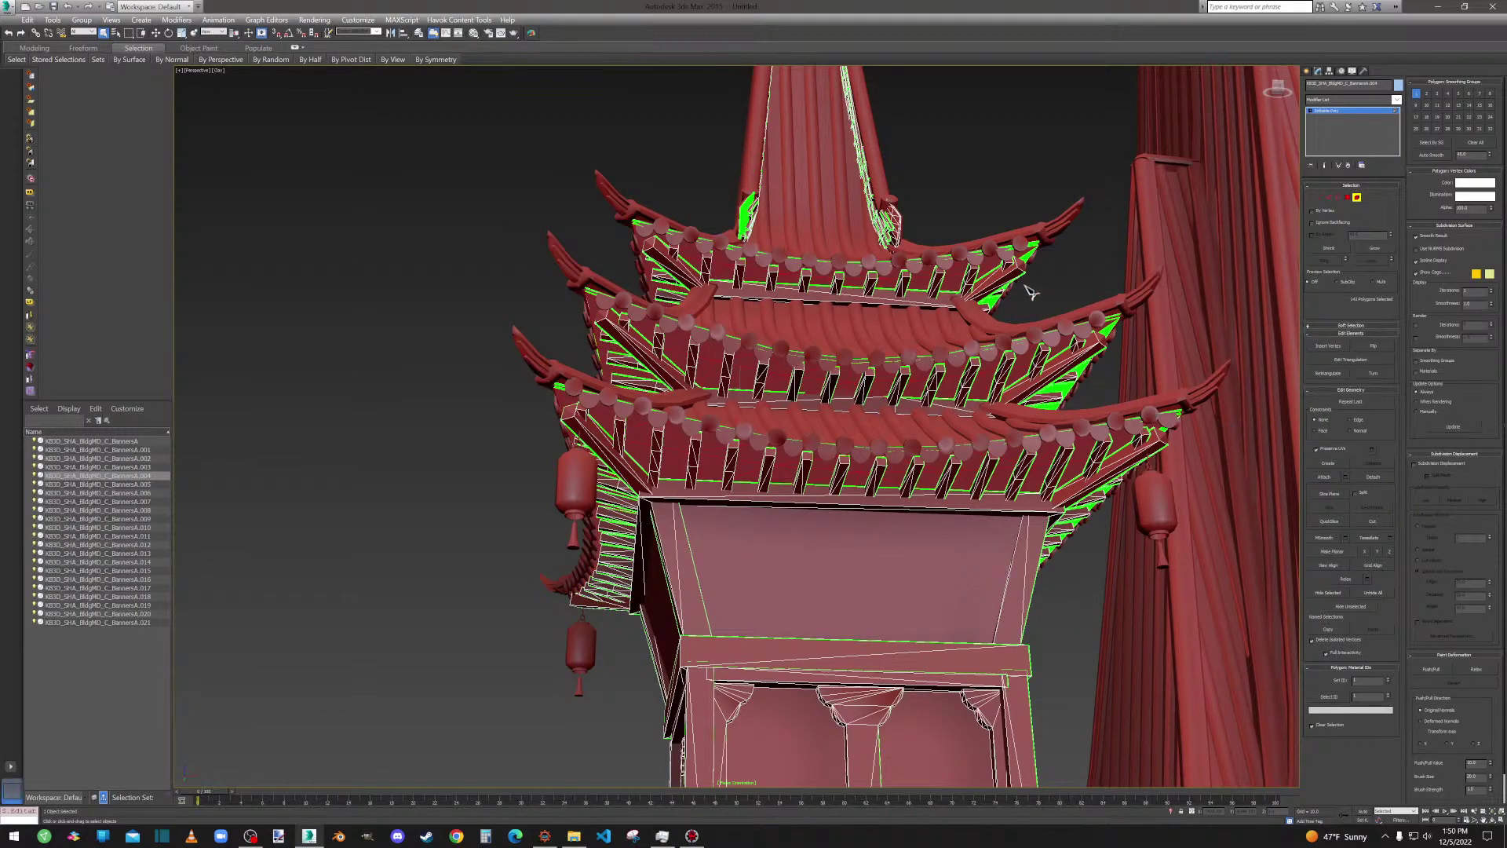
ctrl+click(991, 301)
ctrl+click(1082, 368)
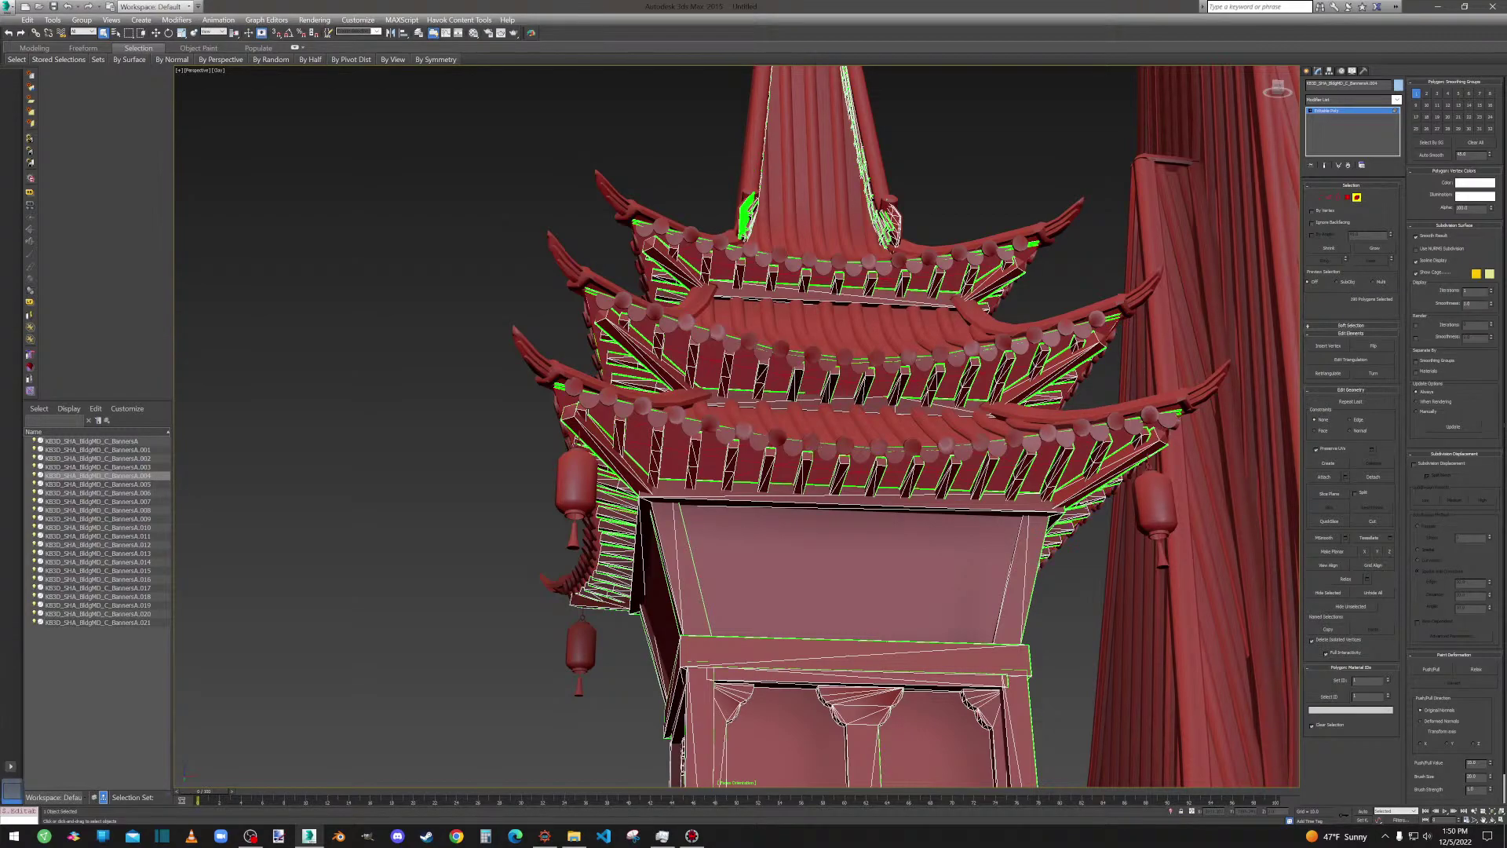
Add the green faces at the spire's base and under the eaves on the tower's opposite side to the selection.
alt+middle_drag(805, 246, 993, 223)
ctrl+click(738, 212)
alt+middle_drag(1038, 293, 860, 425)
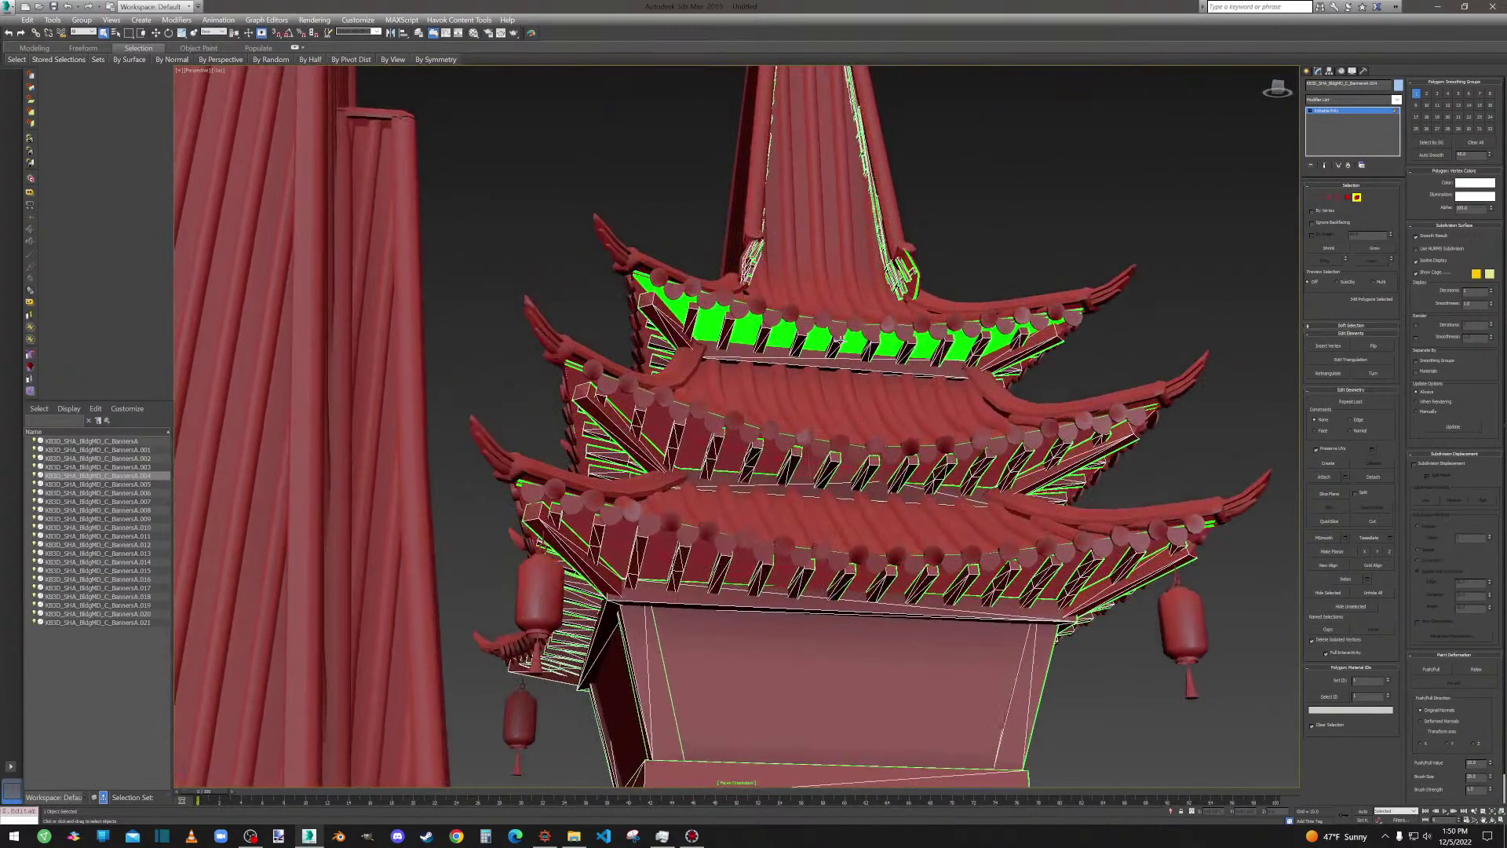
alt+middle_drag(846, 339, 993, 76)
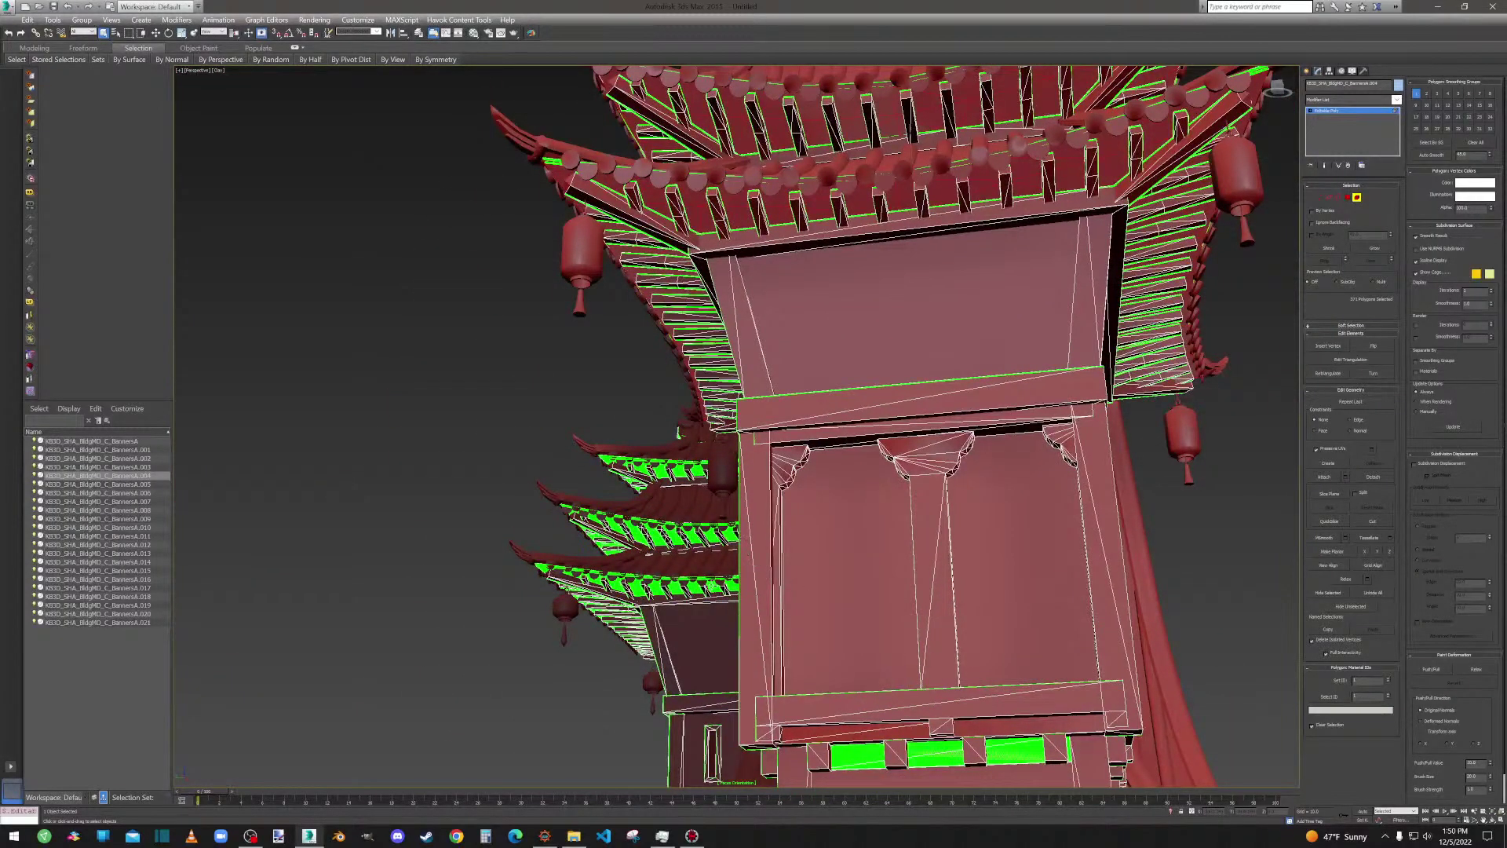
Add the green faces under the neighbouring tower's eaves on all three roof tiers to the selection.
middle_drag(712, 584, 1109, 659)
scroll(1091, 620, up, 8)
ctrl+click(993, 567)
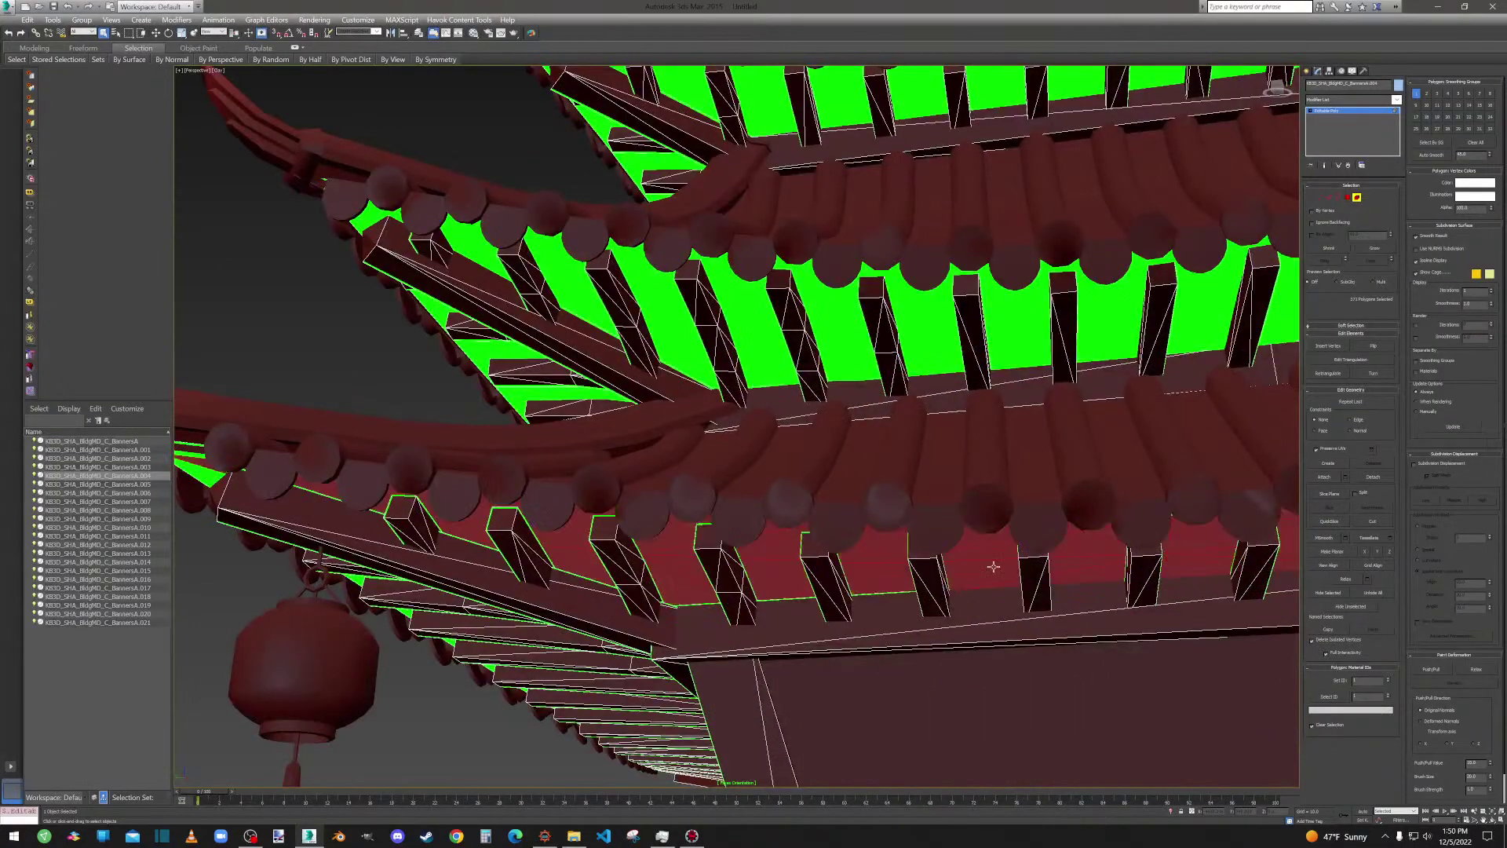
ctrl+click(1005, 330)
ctrl+click(986, 90)
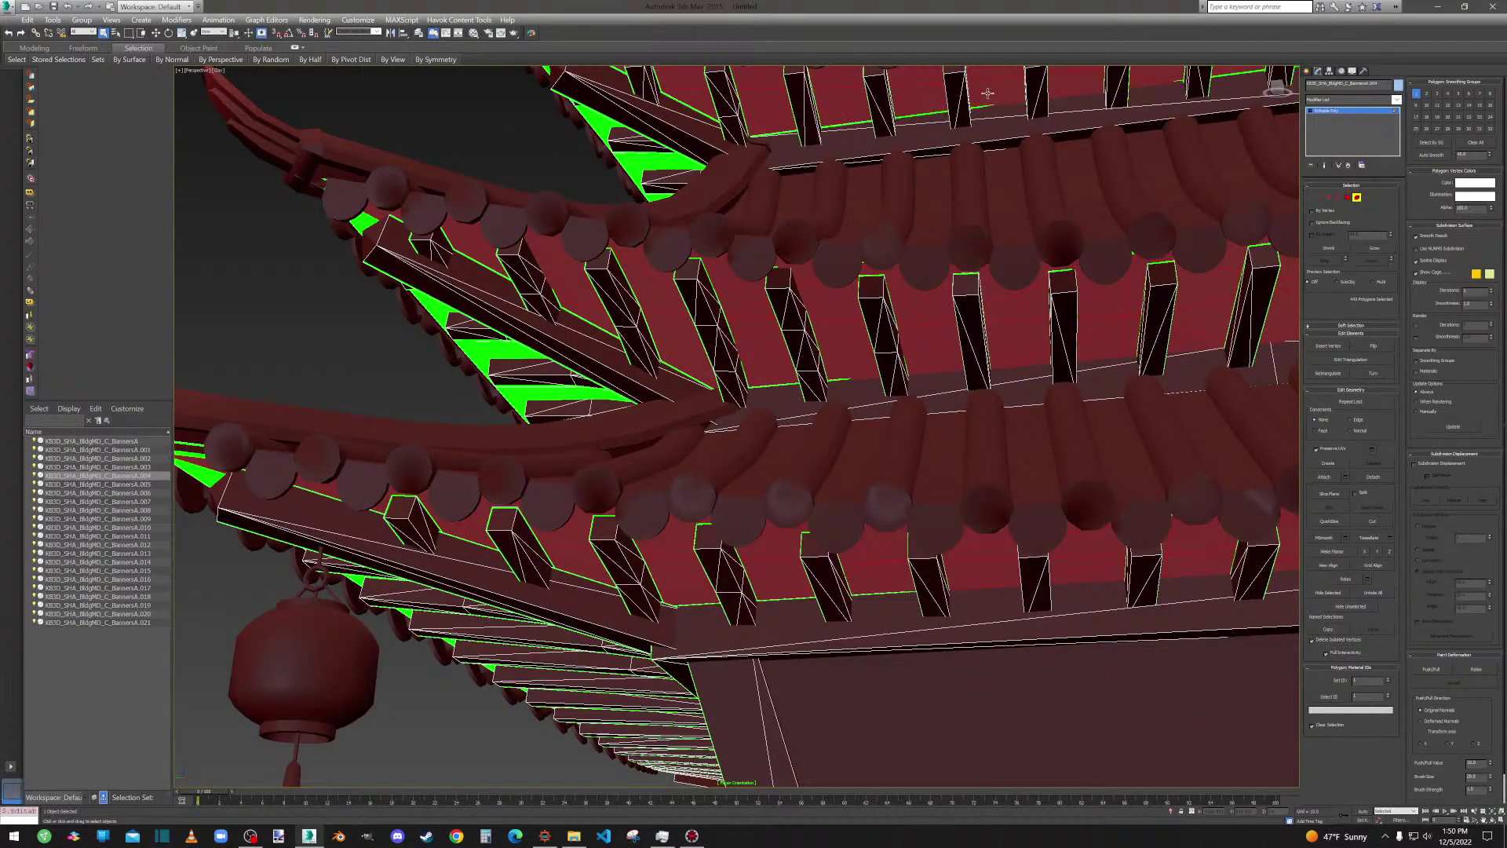
Add the green eave faces on the next side of that tower, tier by tier, to the selection.
scroll(930, 293, down, 5)
alt+middle_drag(845, 319, 867, 340)
mouse_move(926, 565)
middle_down()
mouse_move(864, 353)
mouse_move(946, 547)
middle_up()
scroll(789, 427, down, 4)
alt+middle_drag(706, 361, 1380, 24)
alt+click(888, 334)
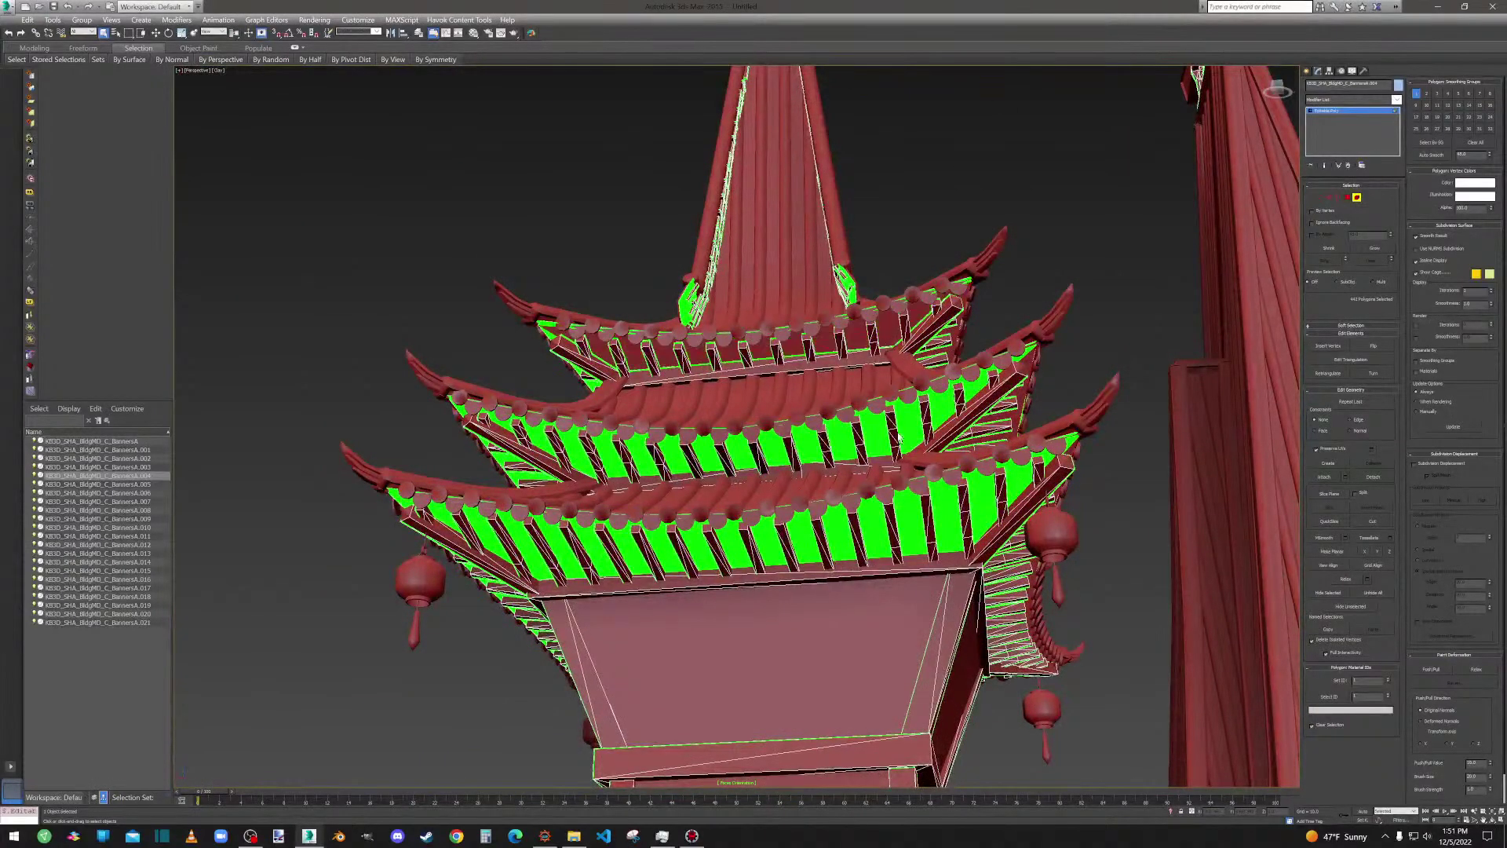
alt+click(908, 425)
alt+click(940, 521)
Add the green strip along the spire's left edge and the green faces at its right base to the selection.
alt+middle_drag(940, 521, 654, 428)
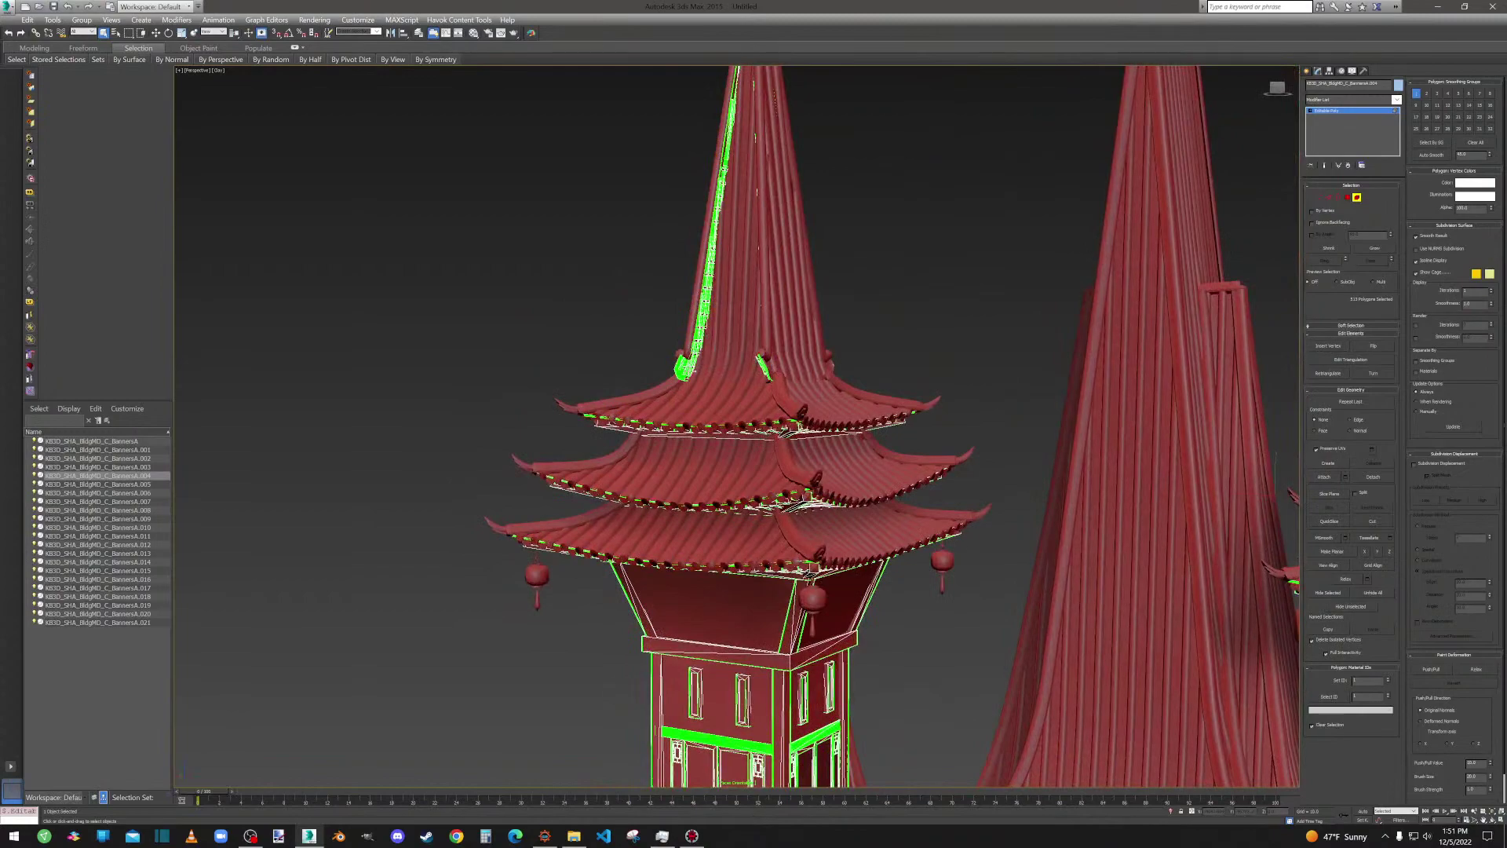
scroll(679, 369, up, 8)
alt+click(645, 378)
scroll(681, 381, up, 4)
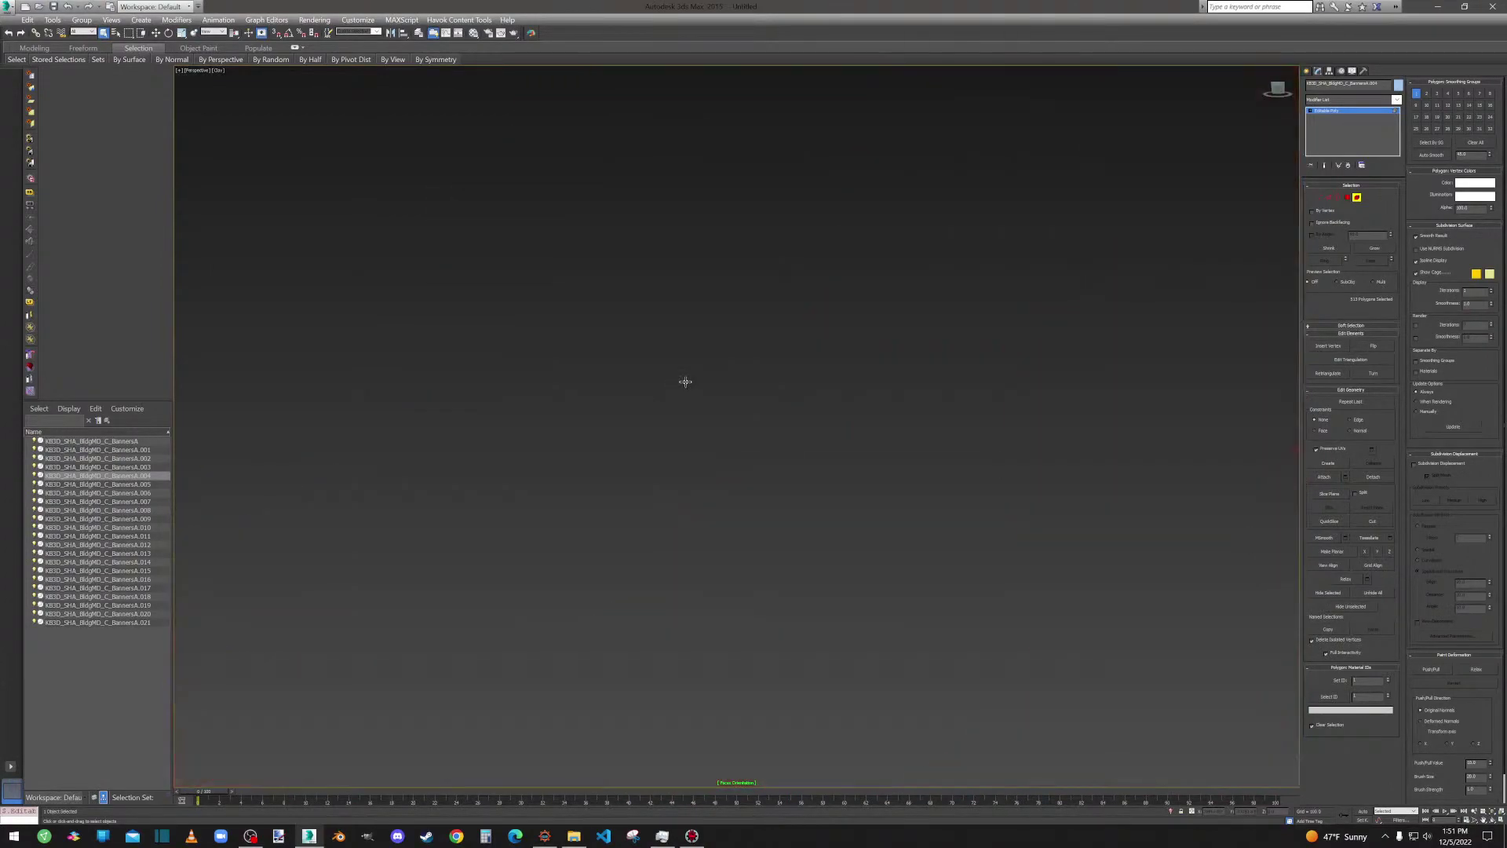
alt+middle_drag(682, 381, 667, 384)
scroll(662, 389, down, 4)
scroll(695, 402, down, 5)
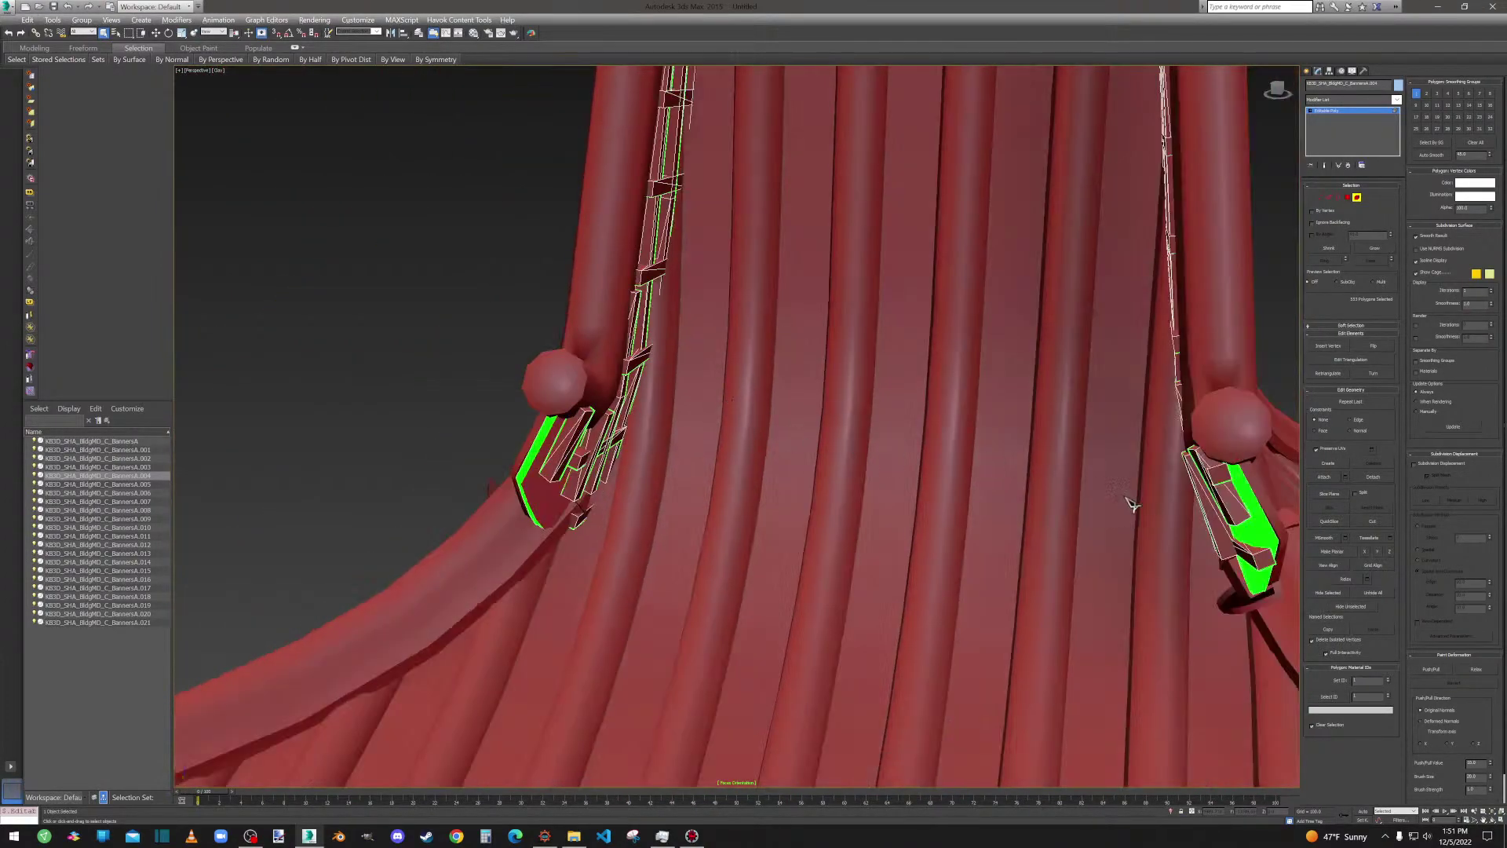
alt+click(1248, 528)
alt+click(1259, 518)
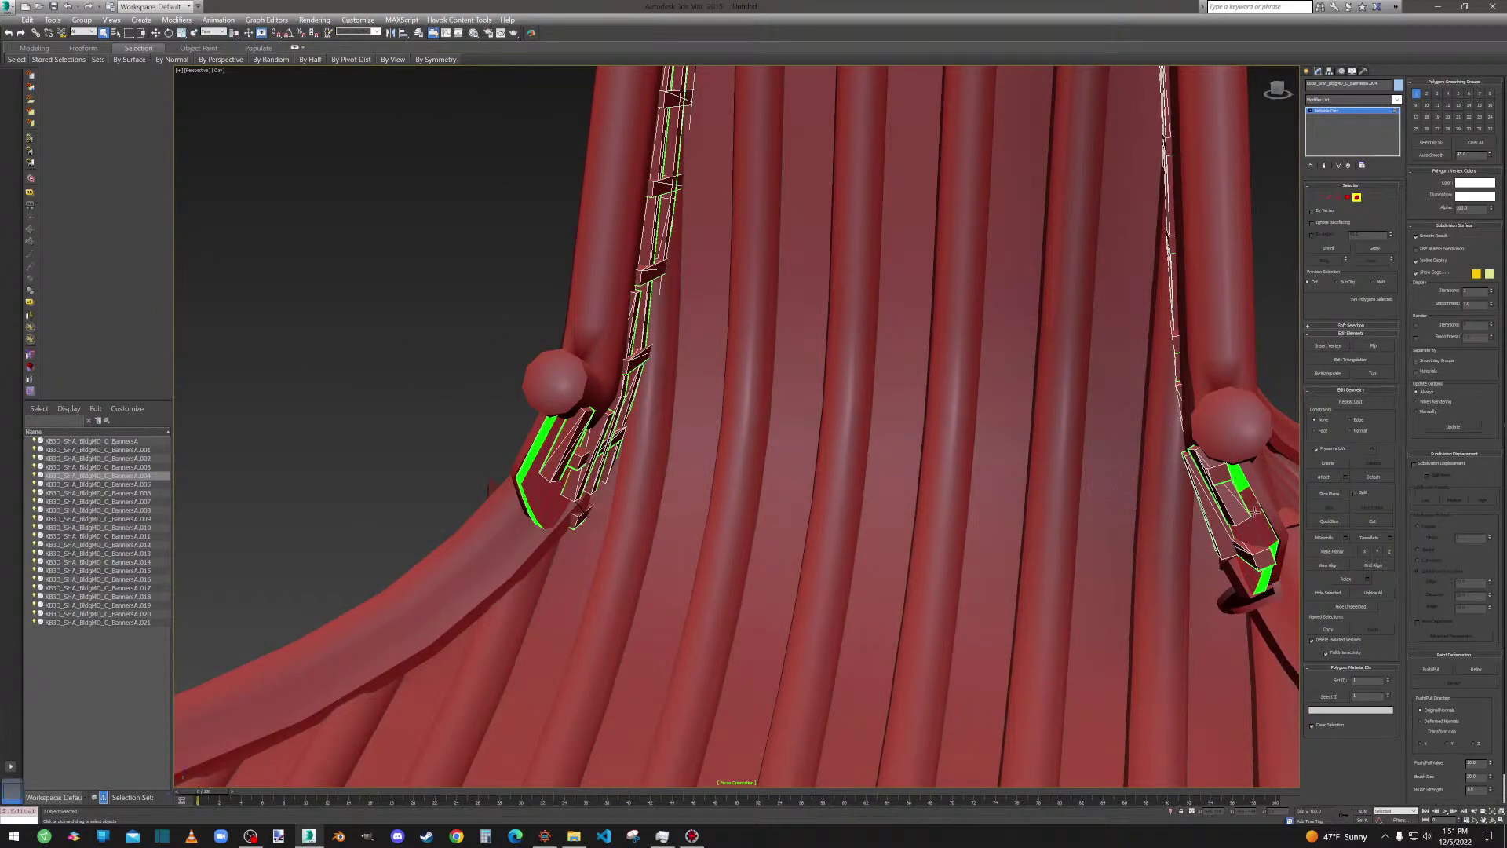
alt+click(1238, 479)
Add the green faces below the round cap at the spire's left base to the selection.
alt+middle_drag(1260, 550, 1057, 174)
alt+click(390, 534)
alt+click(382, 554)
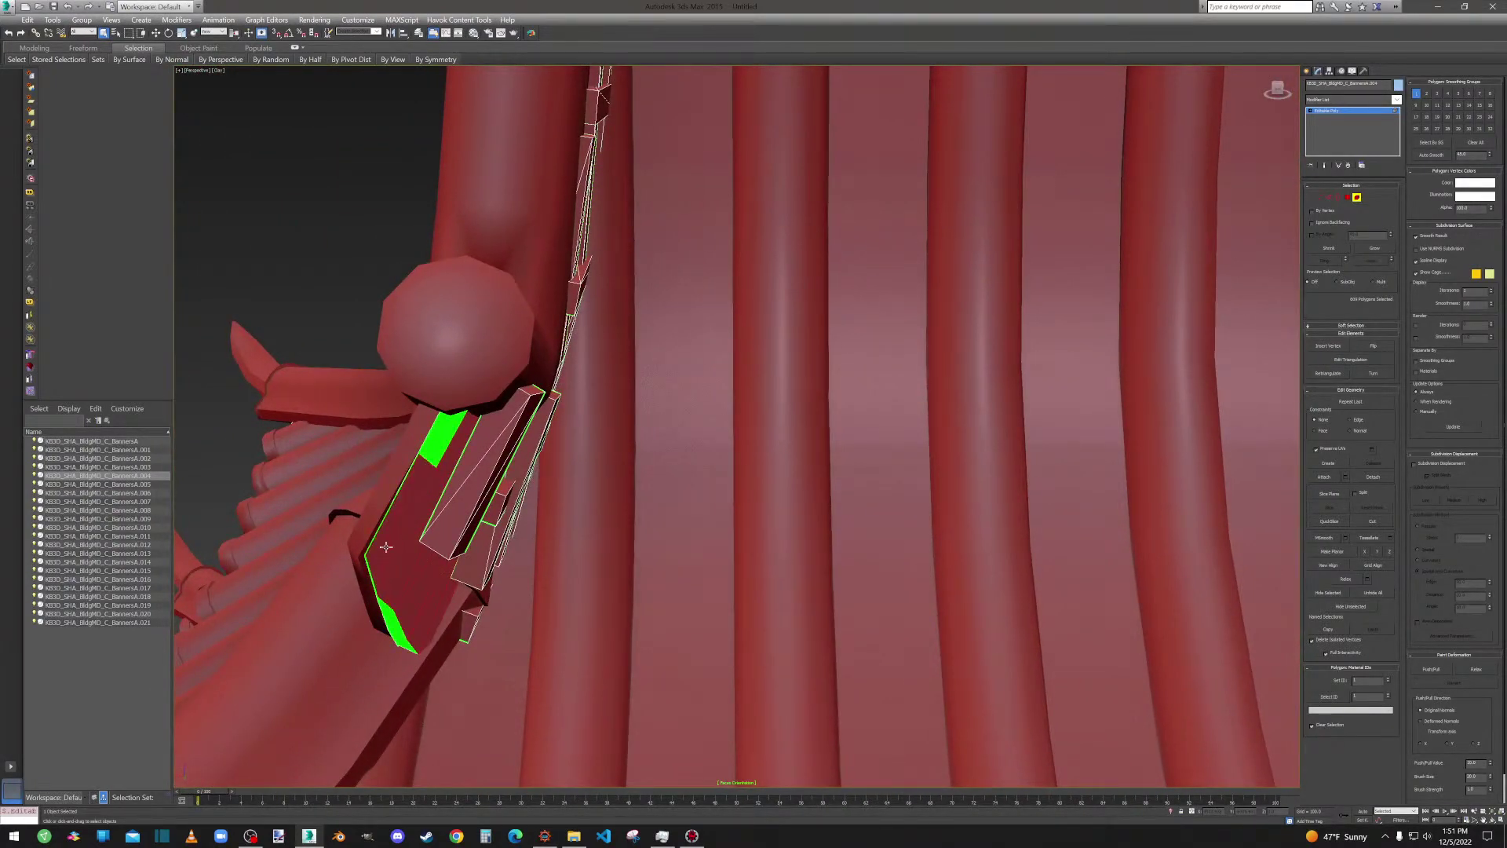
alt+click(440, 444)
alt+click(394, 626)
alt+click(401, 643)
Add the green faces at both corners of the next tower's spire base to the selection.
scroll(549, 475, down, 8)
alt+middle_drag(664, 507, 777, 85)
alt+middle_drag(854, 290, 499, 301)
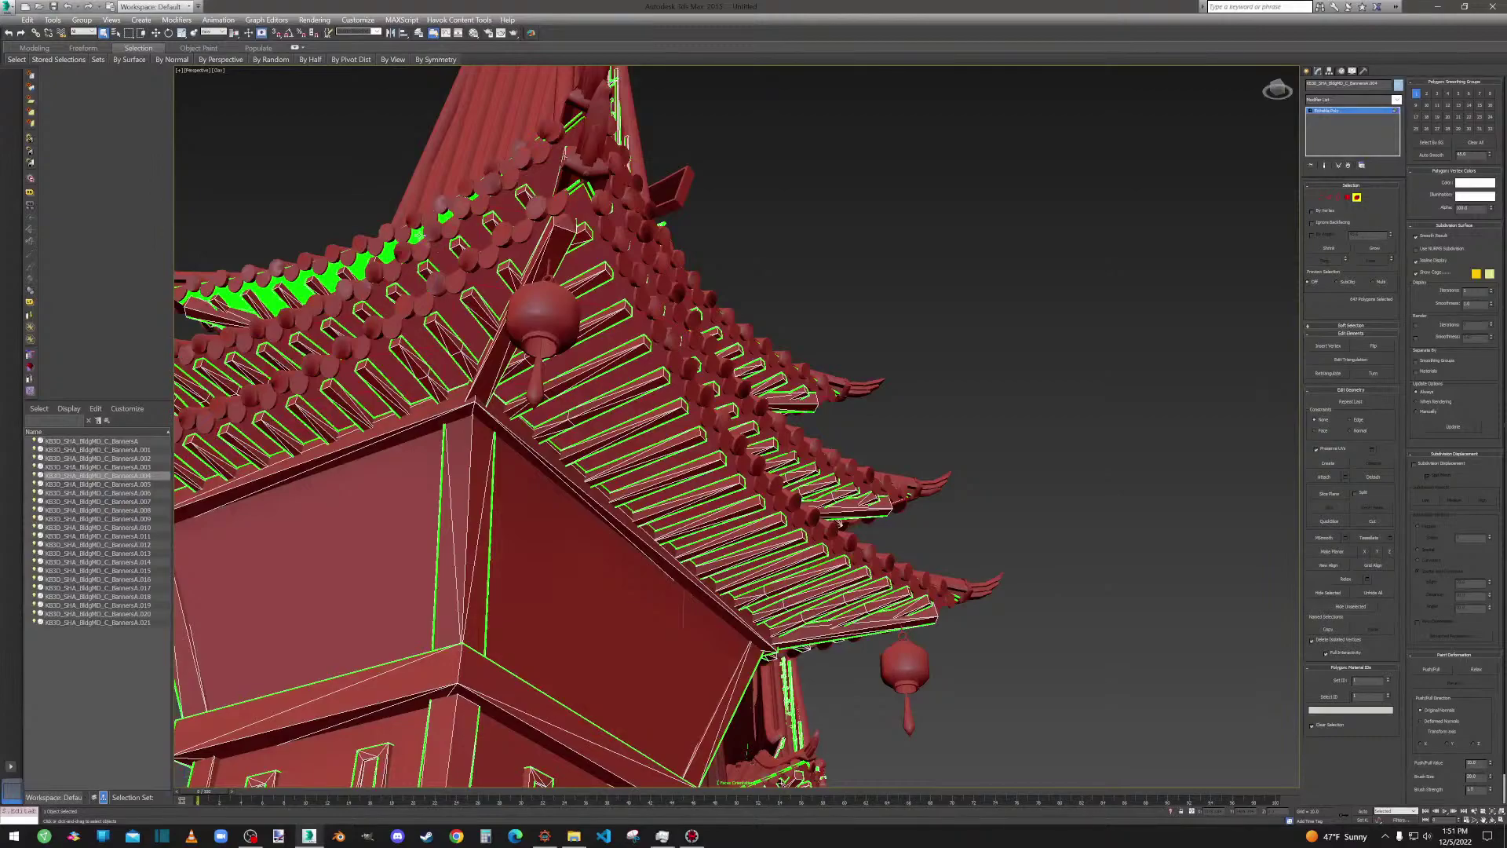
alt+middle_drag(499, 301, 552, 391)
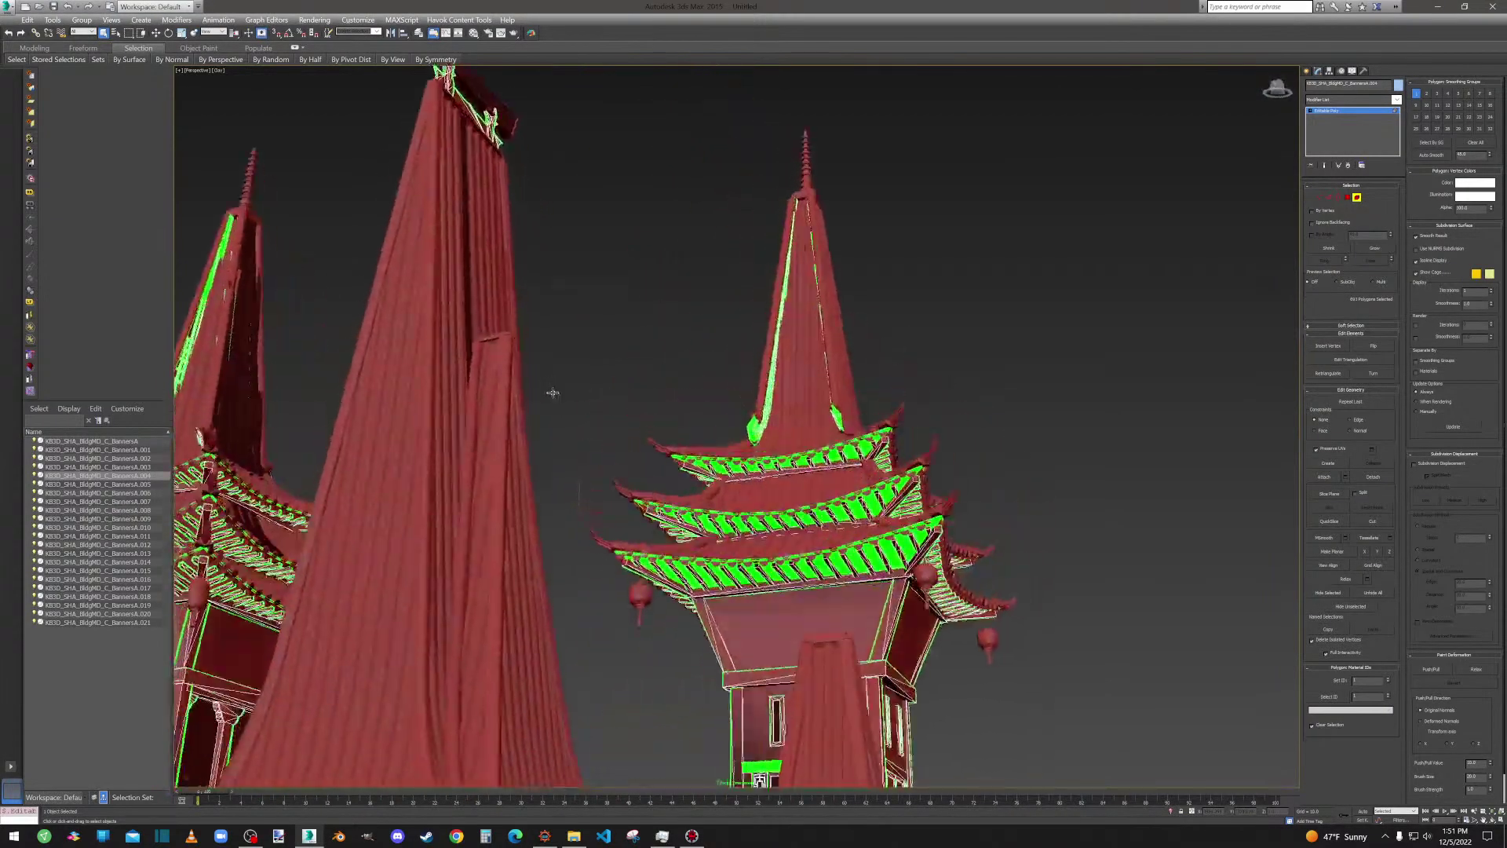
scroll(552, 391, up, 5)
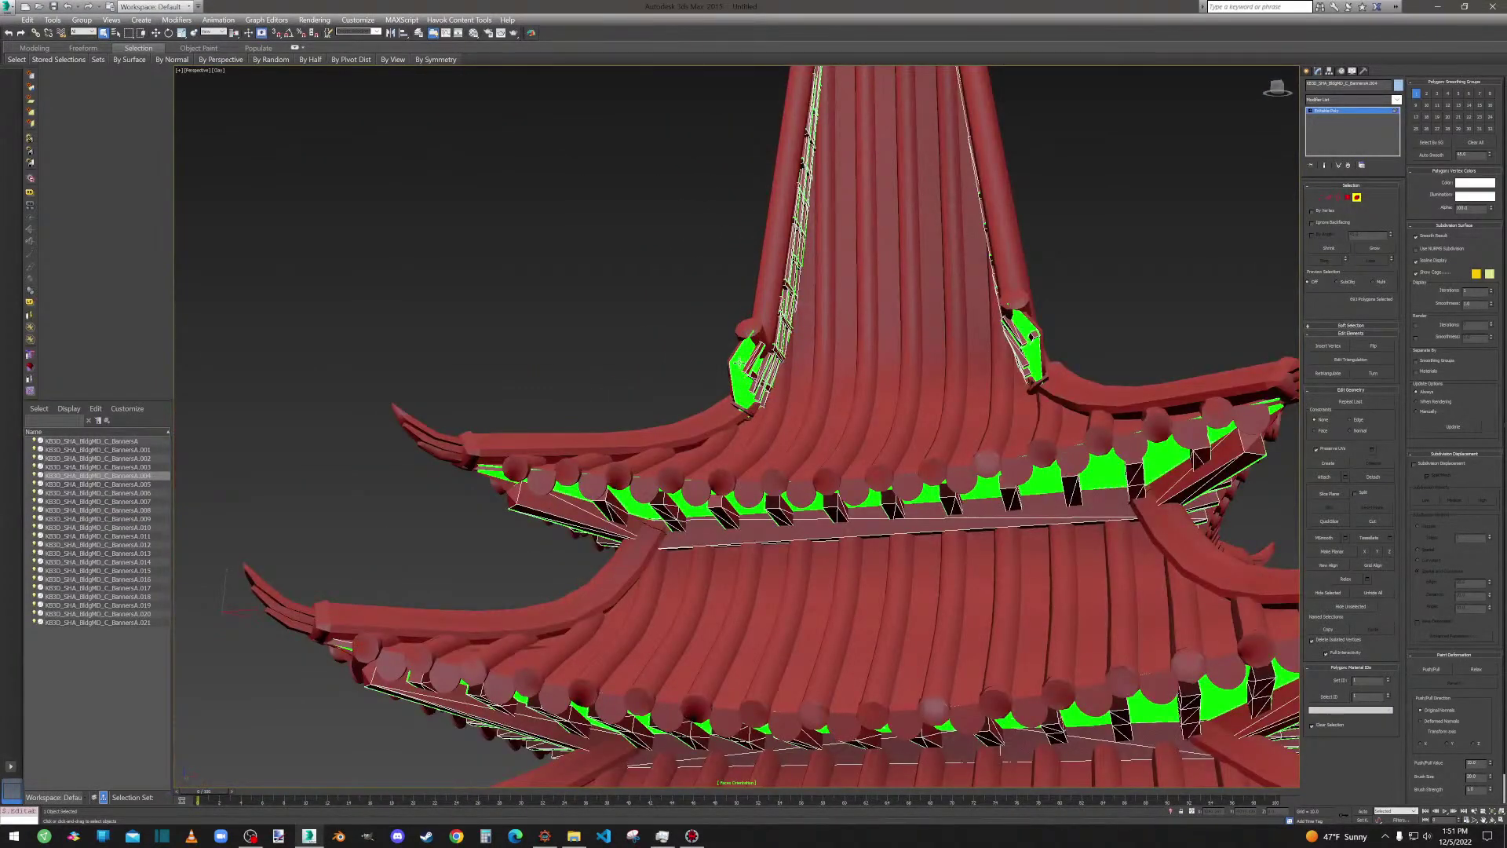
ctrl+click(739, 362)
ctrl+click(1033, 349)
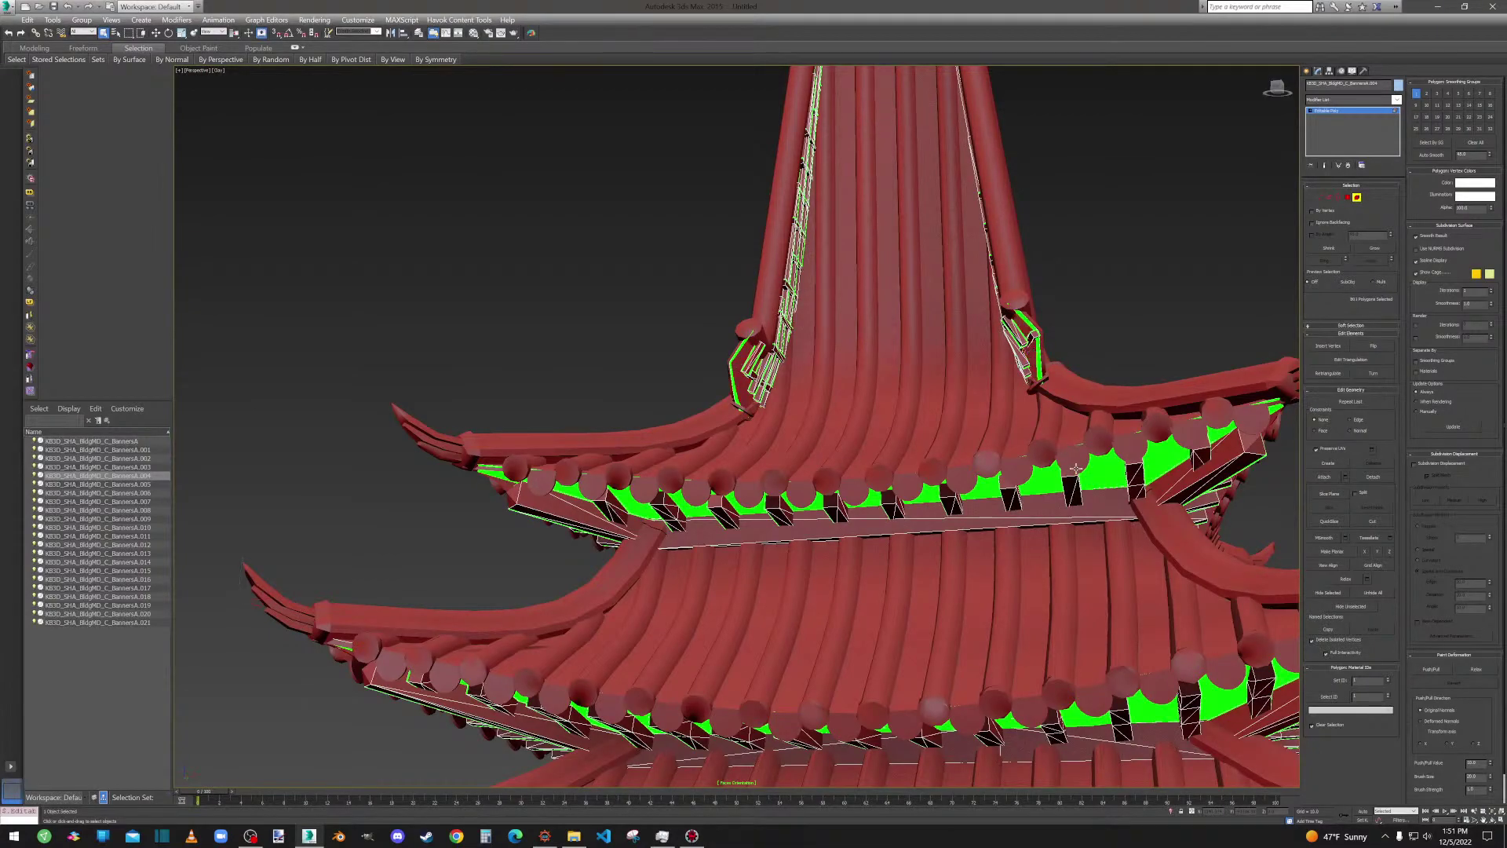
Add the green faces under this tower's eaves, from the top tier downward, to the selection.
ctrl+click(1049, 483)
ctrl+click(1083, 721)
alt+middle_drag(1075, 701, 1073, 622)
ctrl+click(961, 622)
Add the green edge strips below the round caps at both corners of the spire's base to the selection.
alt+middle_drag(902, 596, 737, 711)
scroll(910, 481, up, 6)
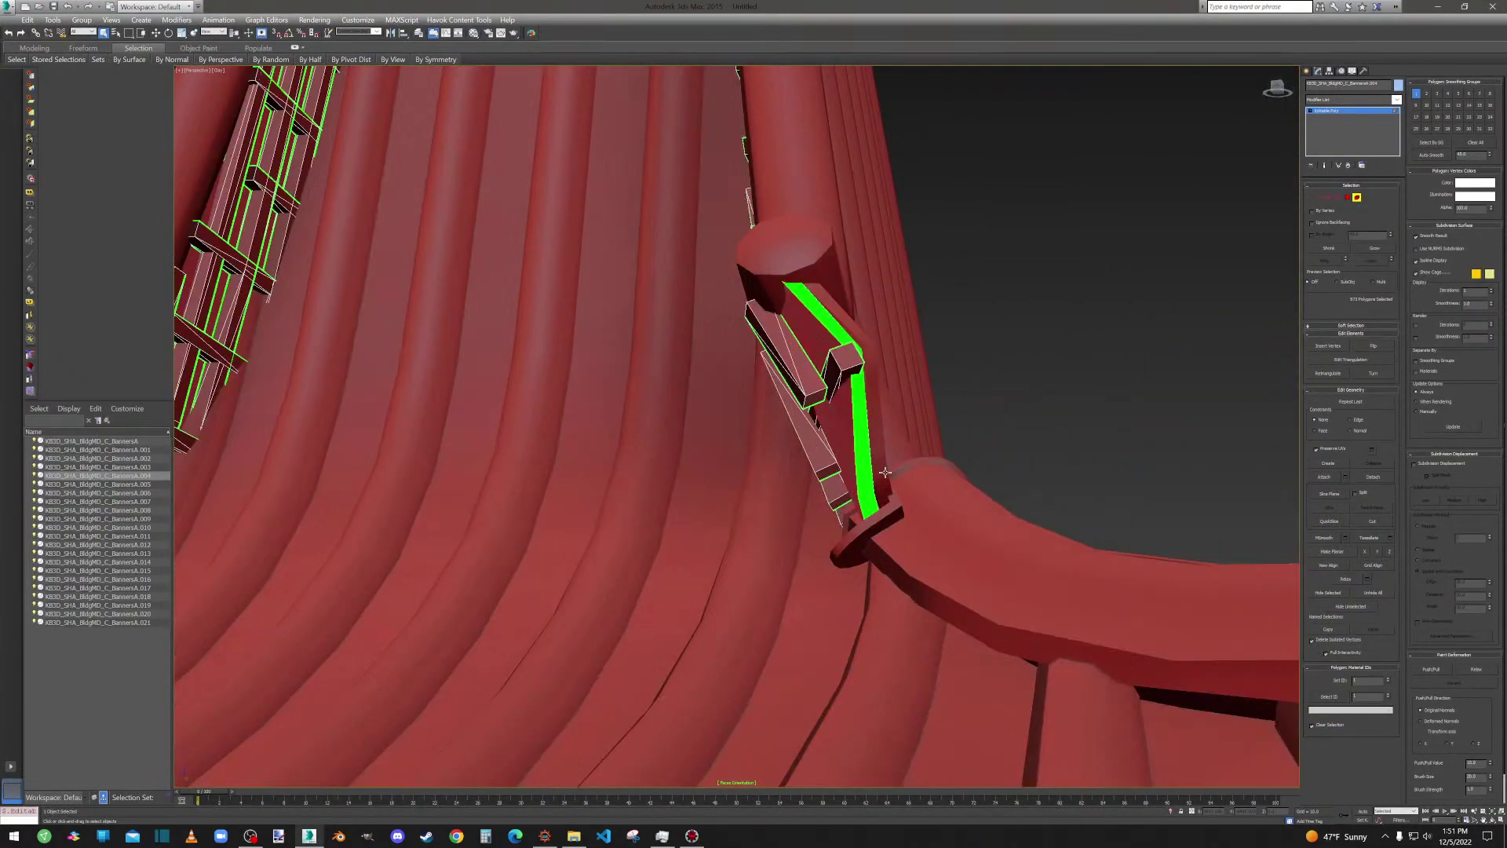
mouse_move(869, 508)
alt+mouse_down()
mouse_move(839, 327)
mouse_move(735, 339)
alt+mouse_up()
alt+middle_drag(322, 512, 891, 496)
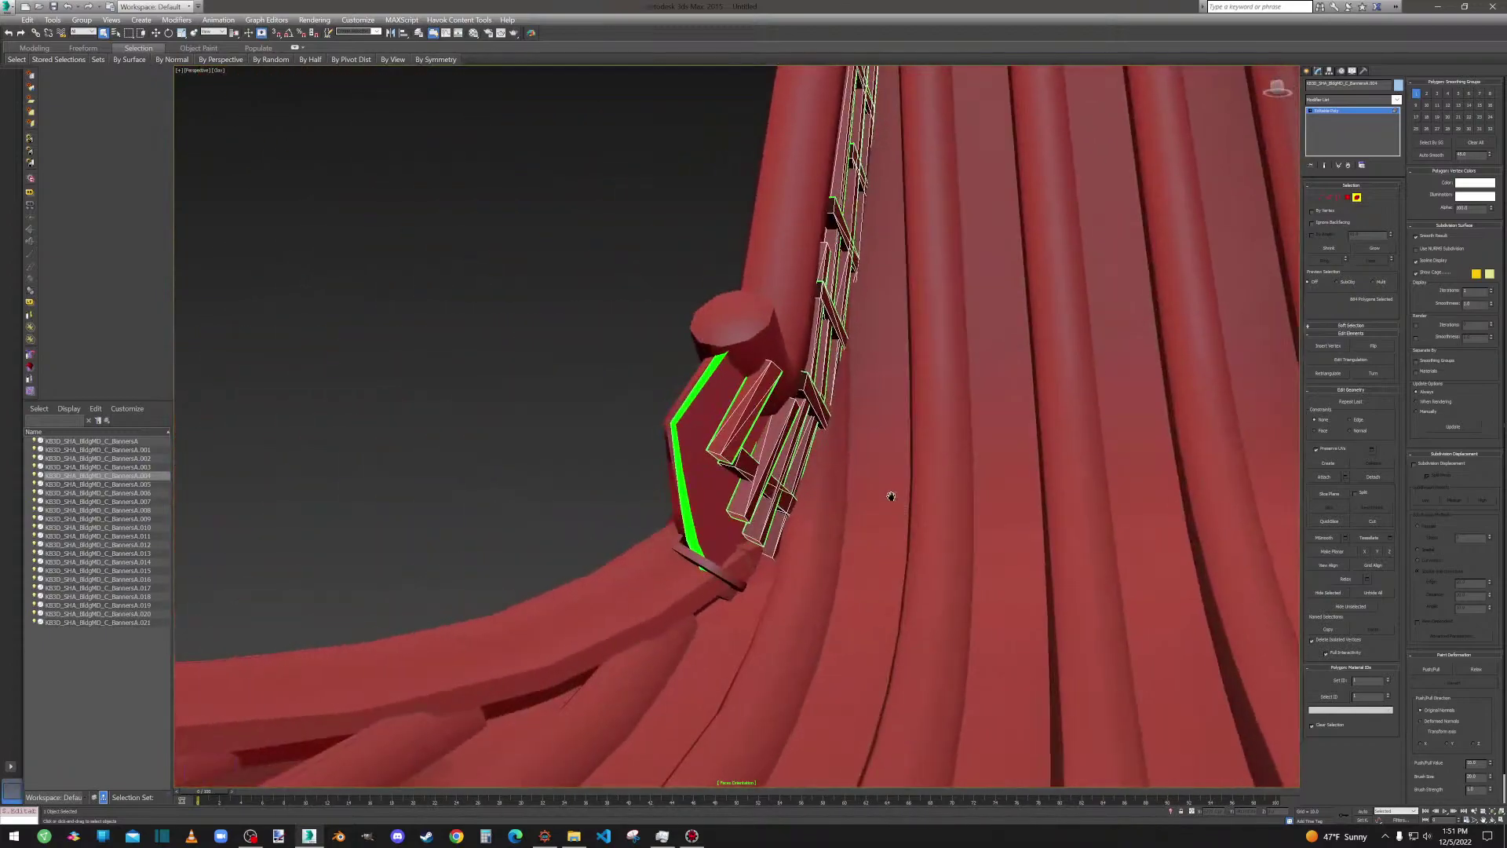
mouse_move(698, 379)
alt+mouse_down()
mouse_move(670, 421)
mouse_move(696, 548)
alt+mouse_up()
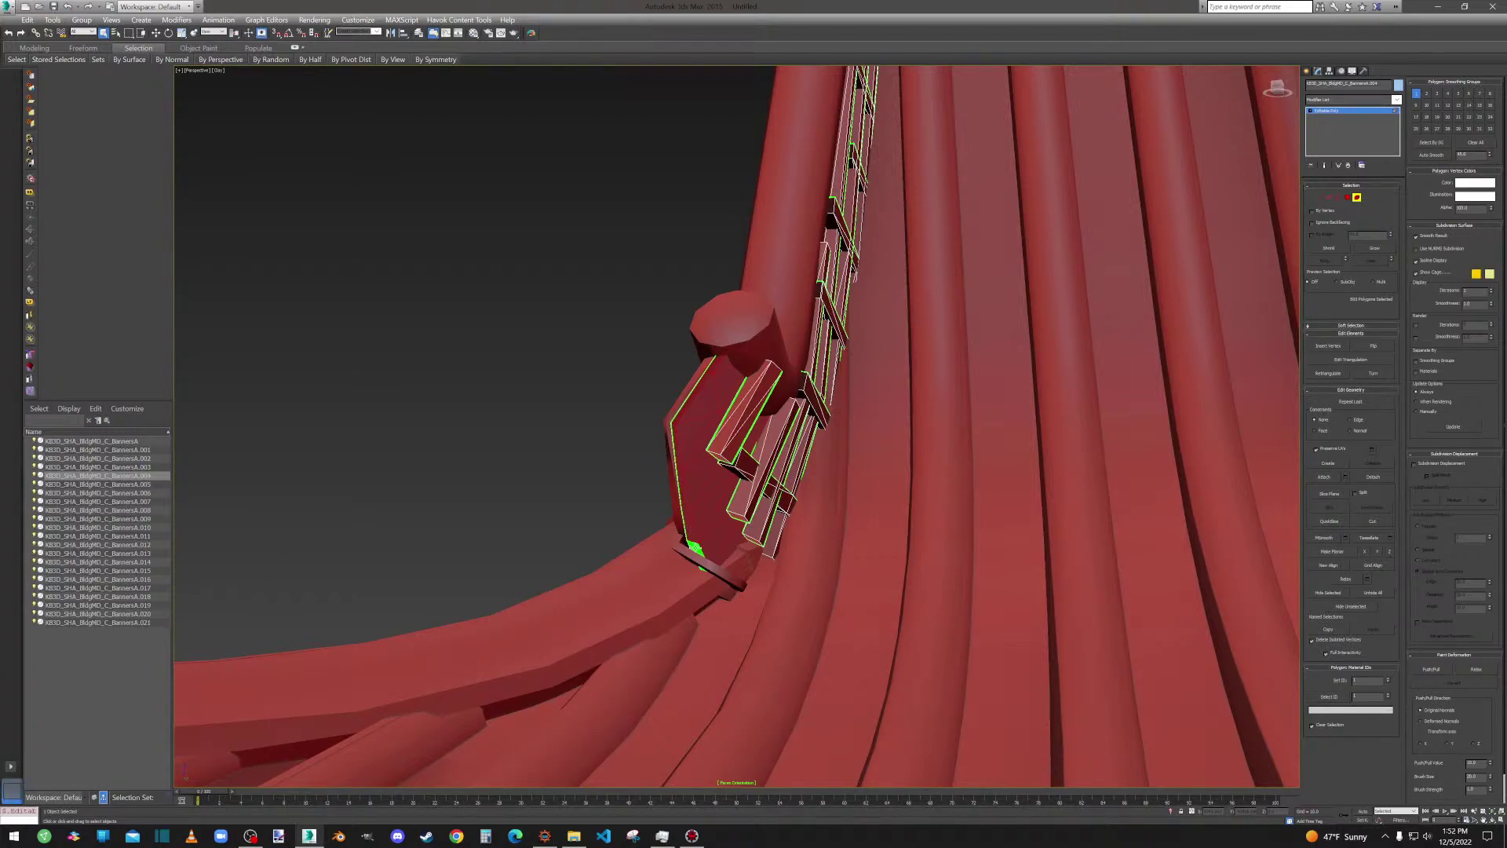
Add the green faces under all three eaves tiers of the small roofed pavilion below the spires to the selection.
scroll(777, 568, down, 12)
middle_drag(759, 549, 903, 441)
scroll(575, 488, up, 8)
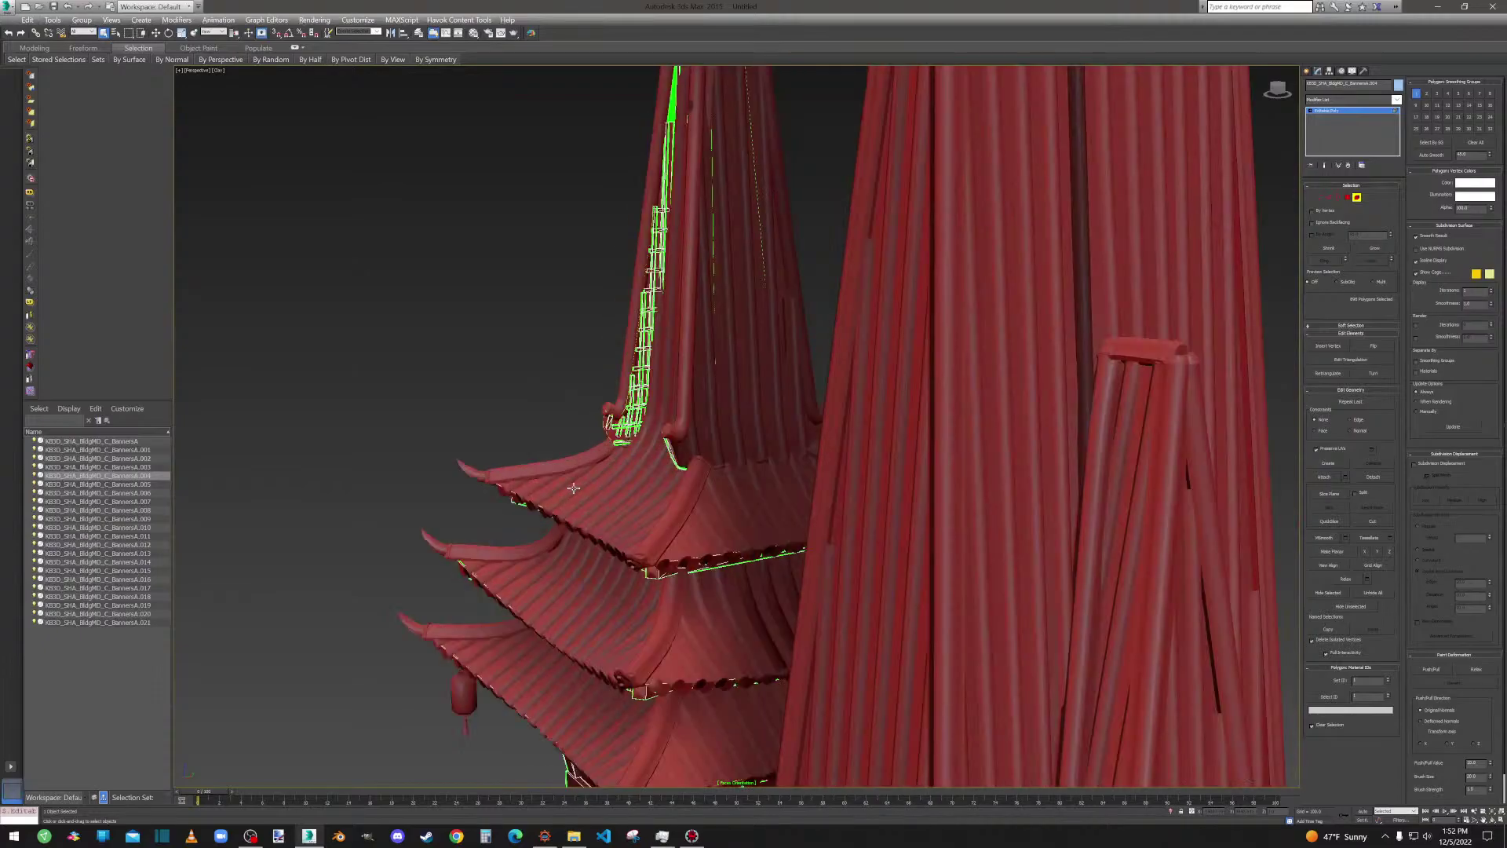
scroll(599, 492, down, 5)
alt+middle_drag(689, 562, 742, 517)
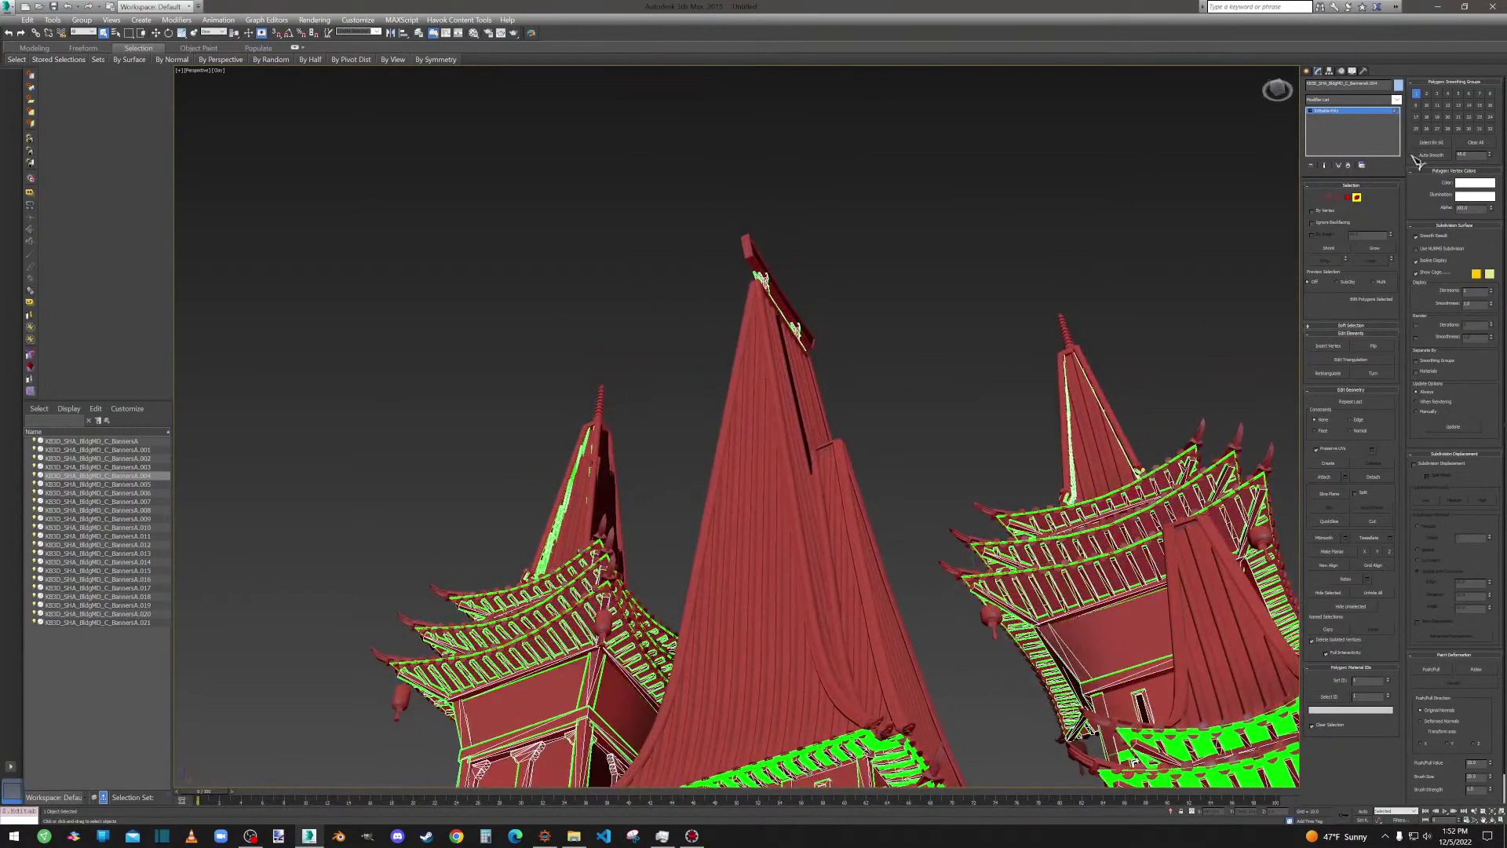
middle_drag(1162, 579, 911, 353)
scroll(926, 354, up, 5)
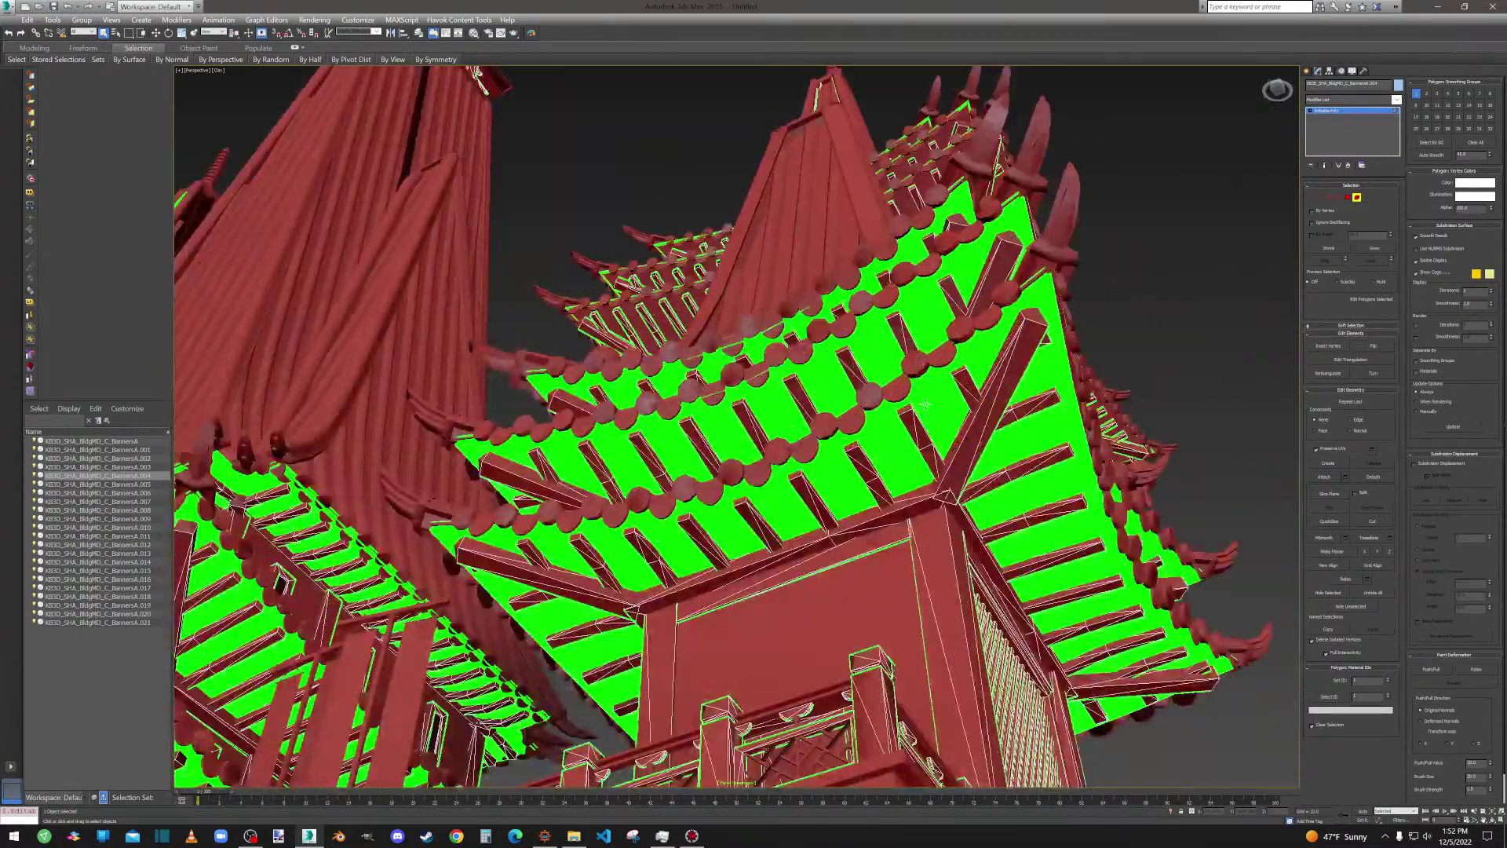
ctrl+click(929, 409)
alt+click(911, 306)
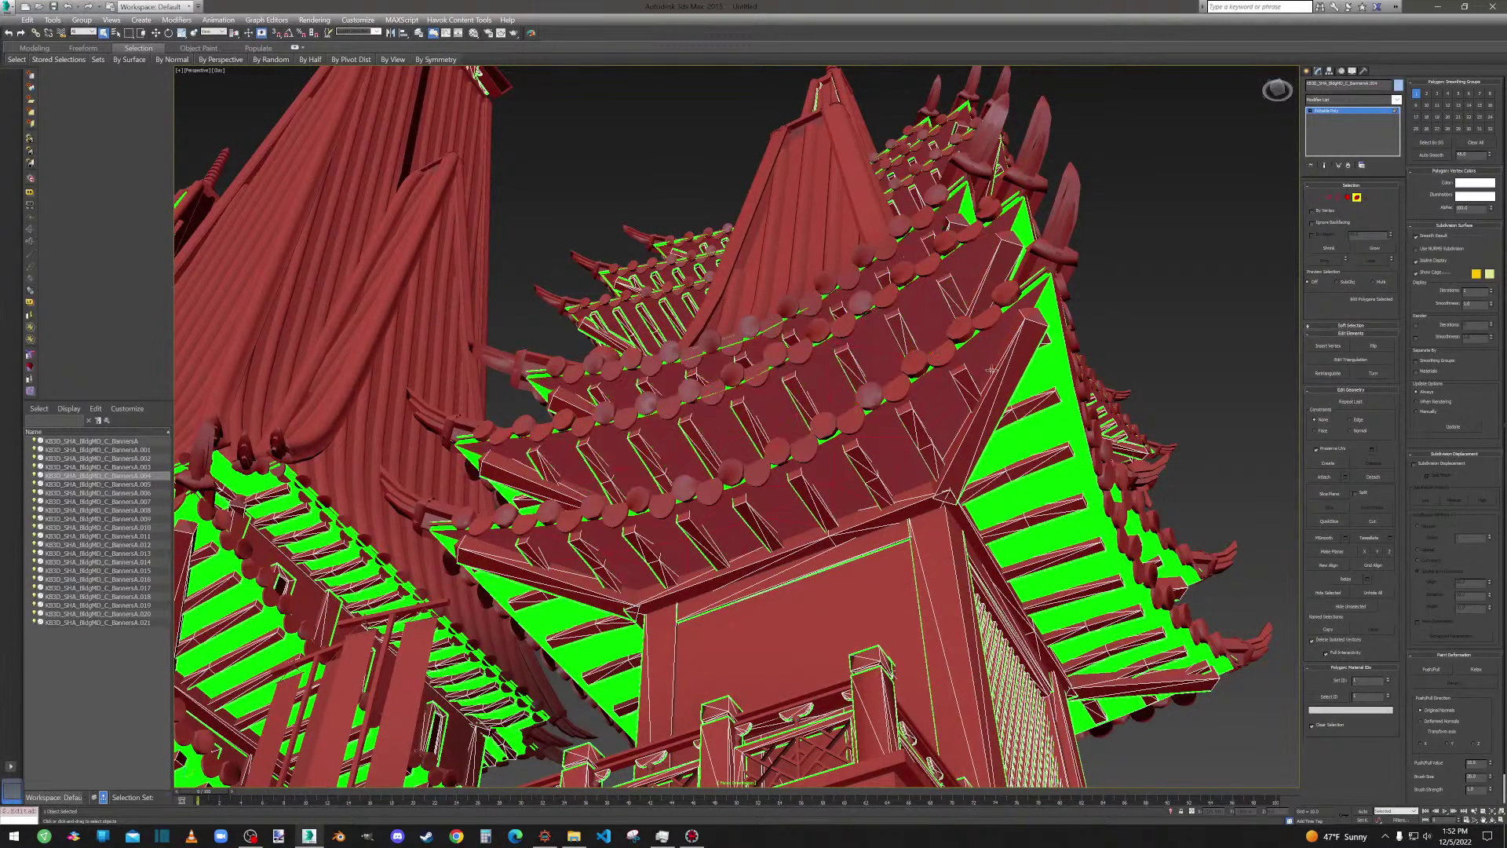
alt+click(1036, 371)
alt+click(968, 209)
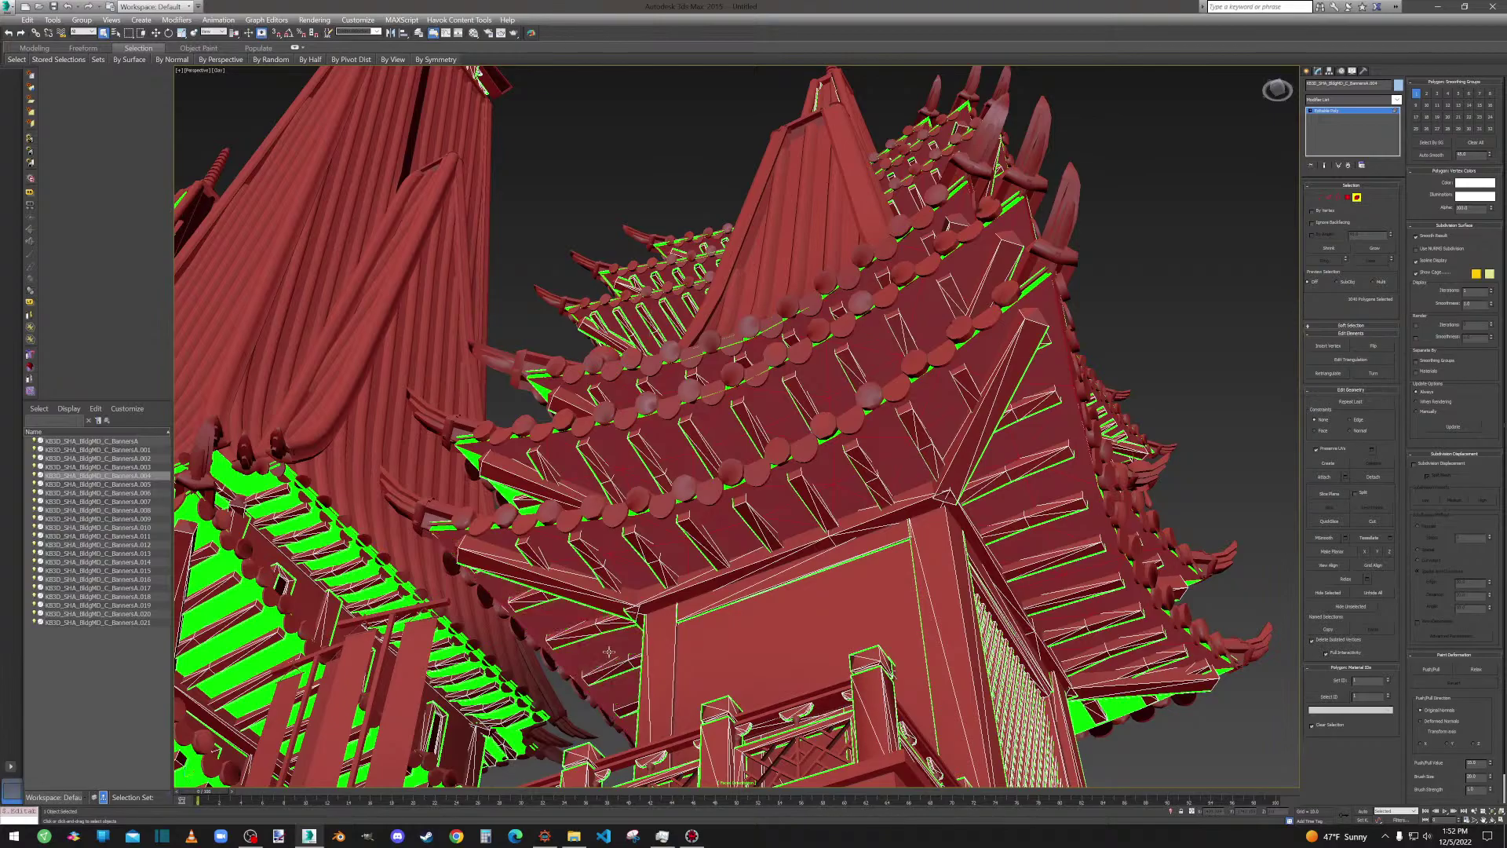
Inspect the towers, pavilions and terraces from several sides for remaining green faces.
alt+middle_drag(830, 629, 1256, 463)
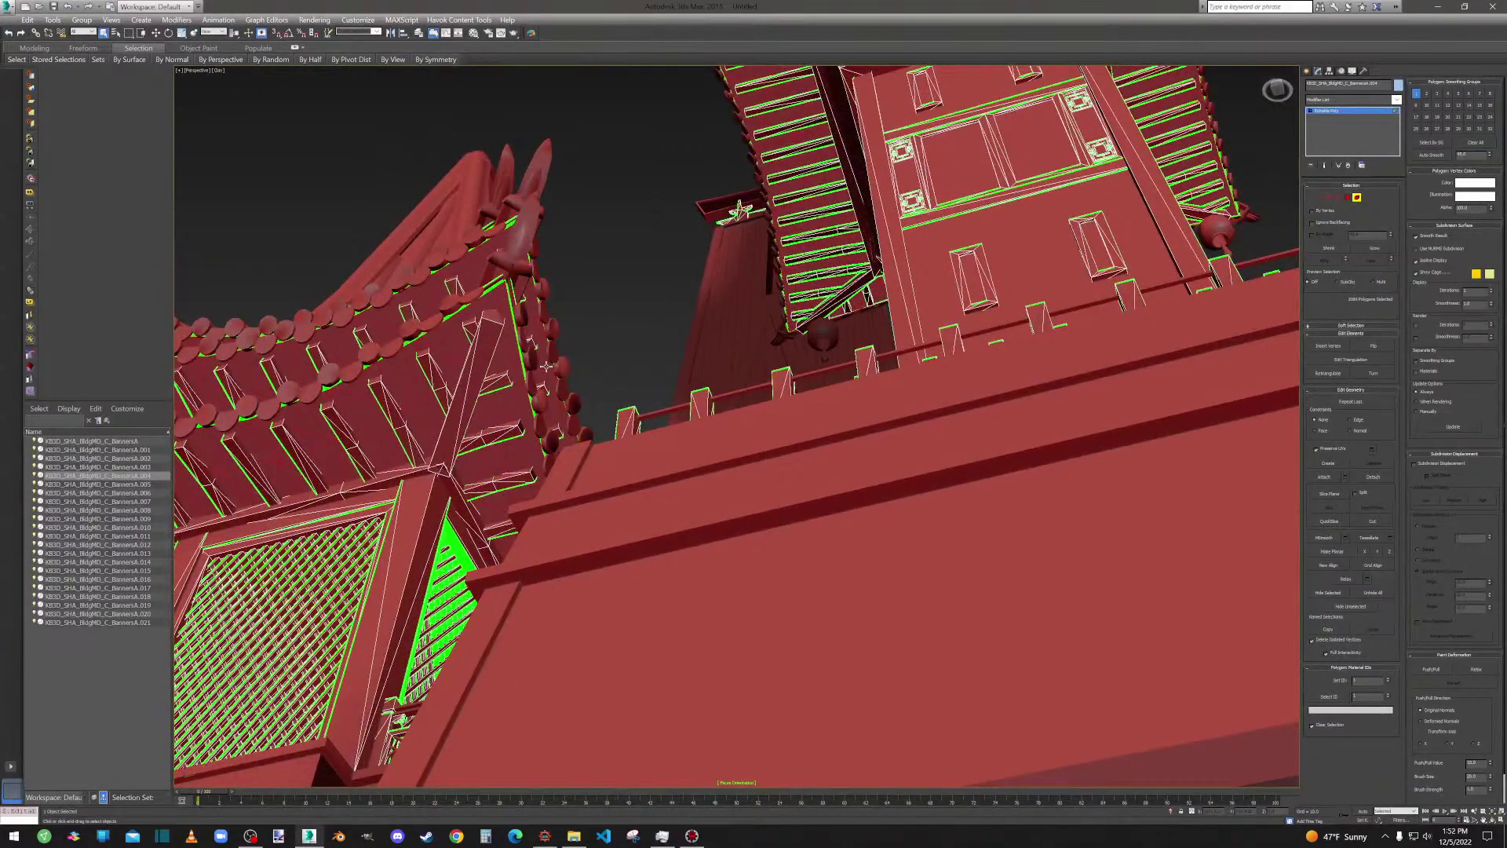
alt+middle_drag(549, 367, 554, 236)
alt+middle_drag(573, 662, 546, 622)
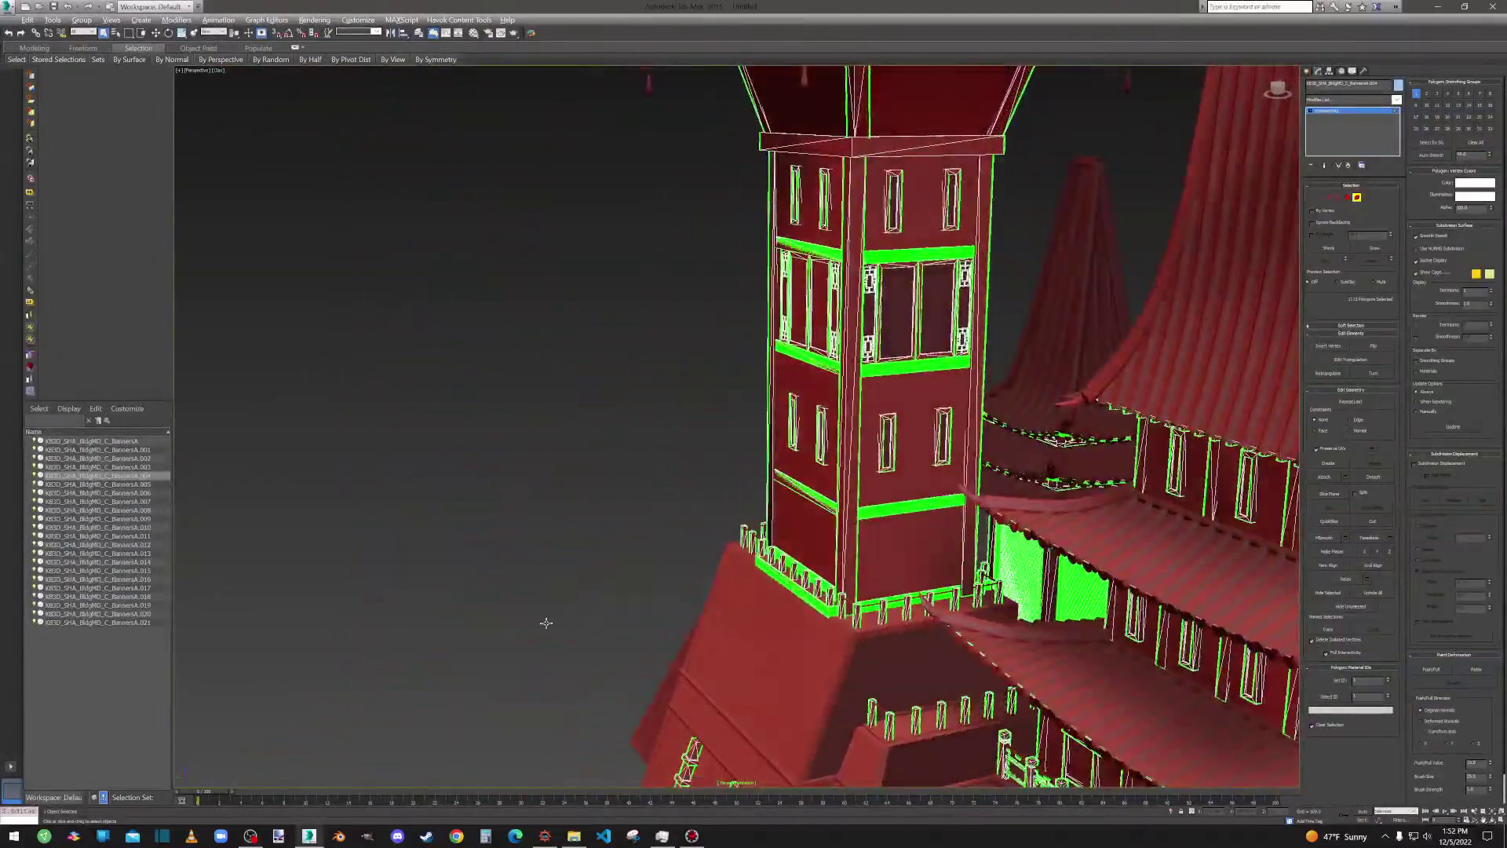
alt+middle_drag(816, 668, 501, 398)
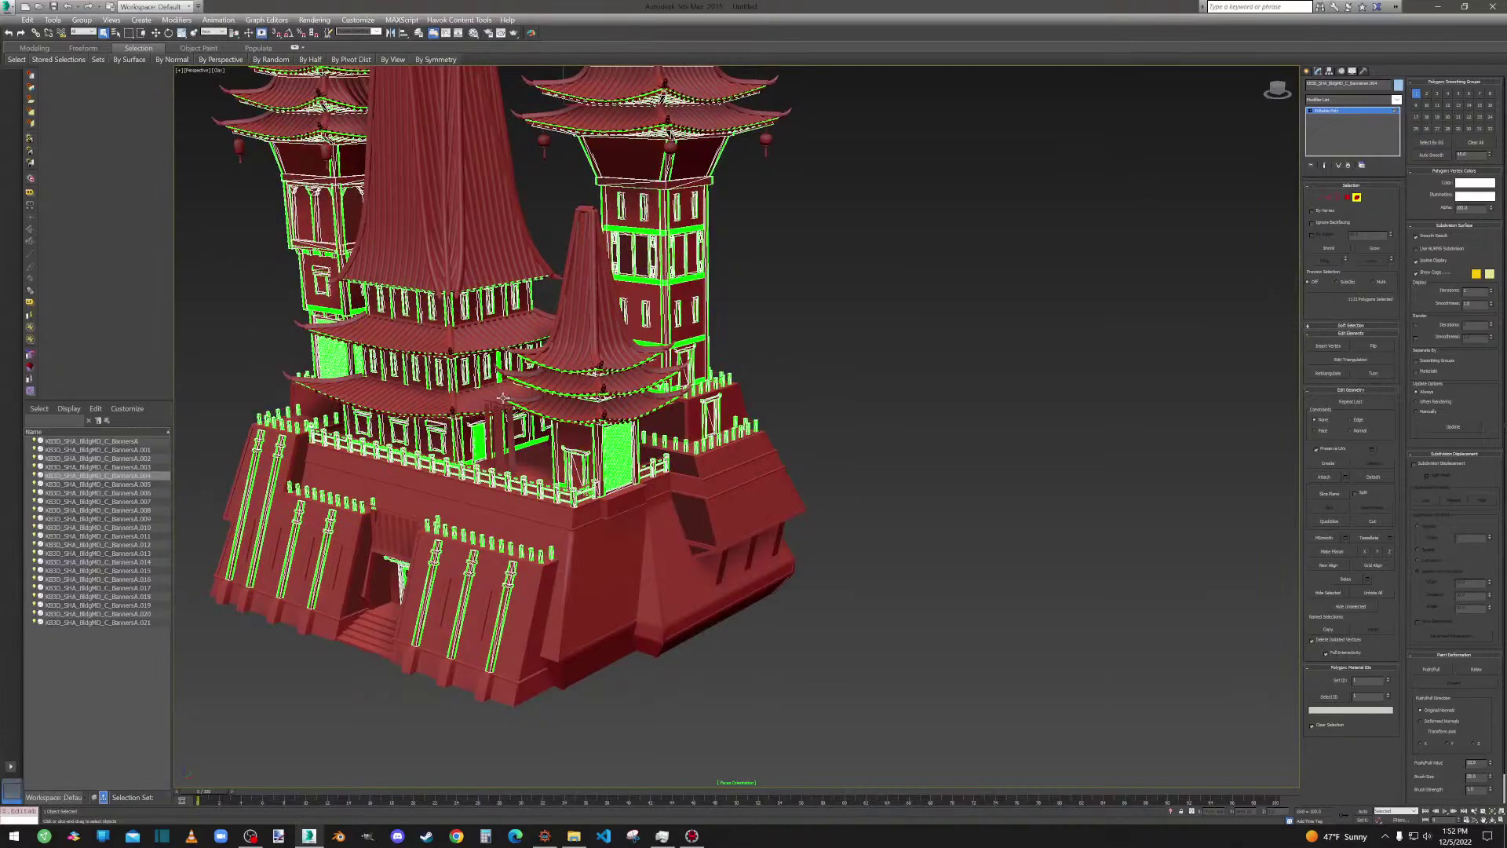
scroll(556, 532, up, 4)
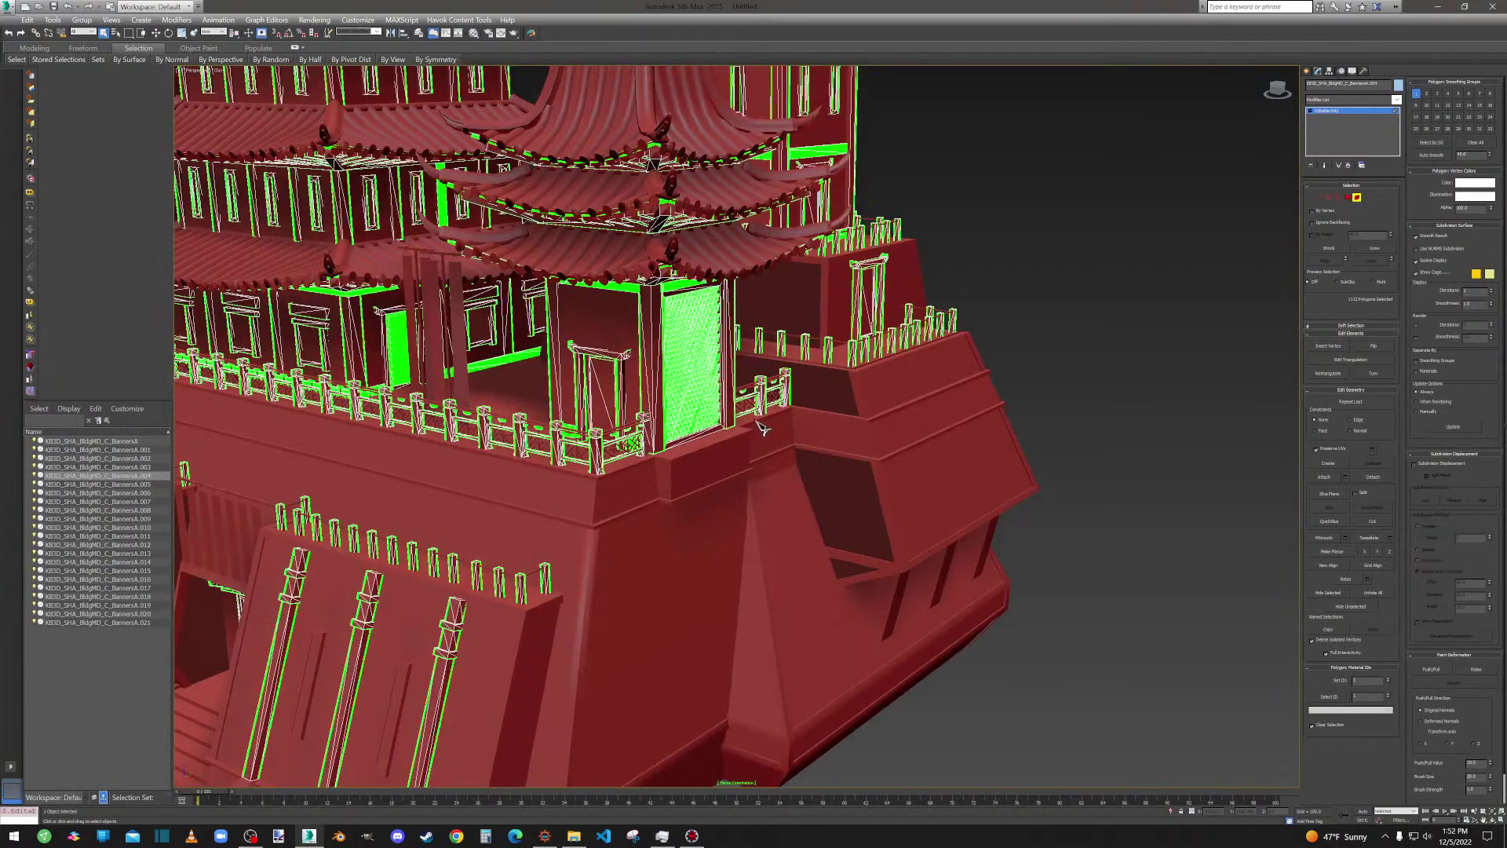
scroll(760, 428, up, 5)
scroll(588, 350, down, 10)
scroll(769, 432, up, 8)
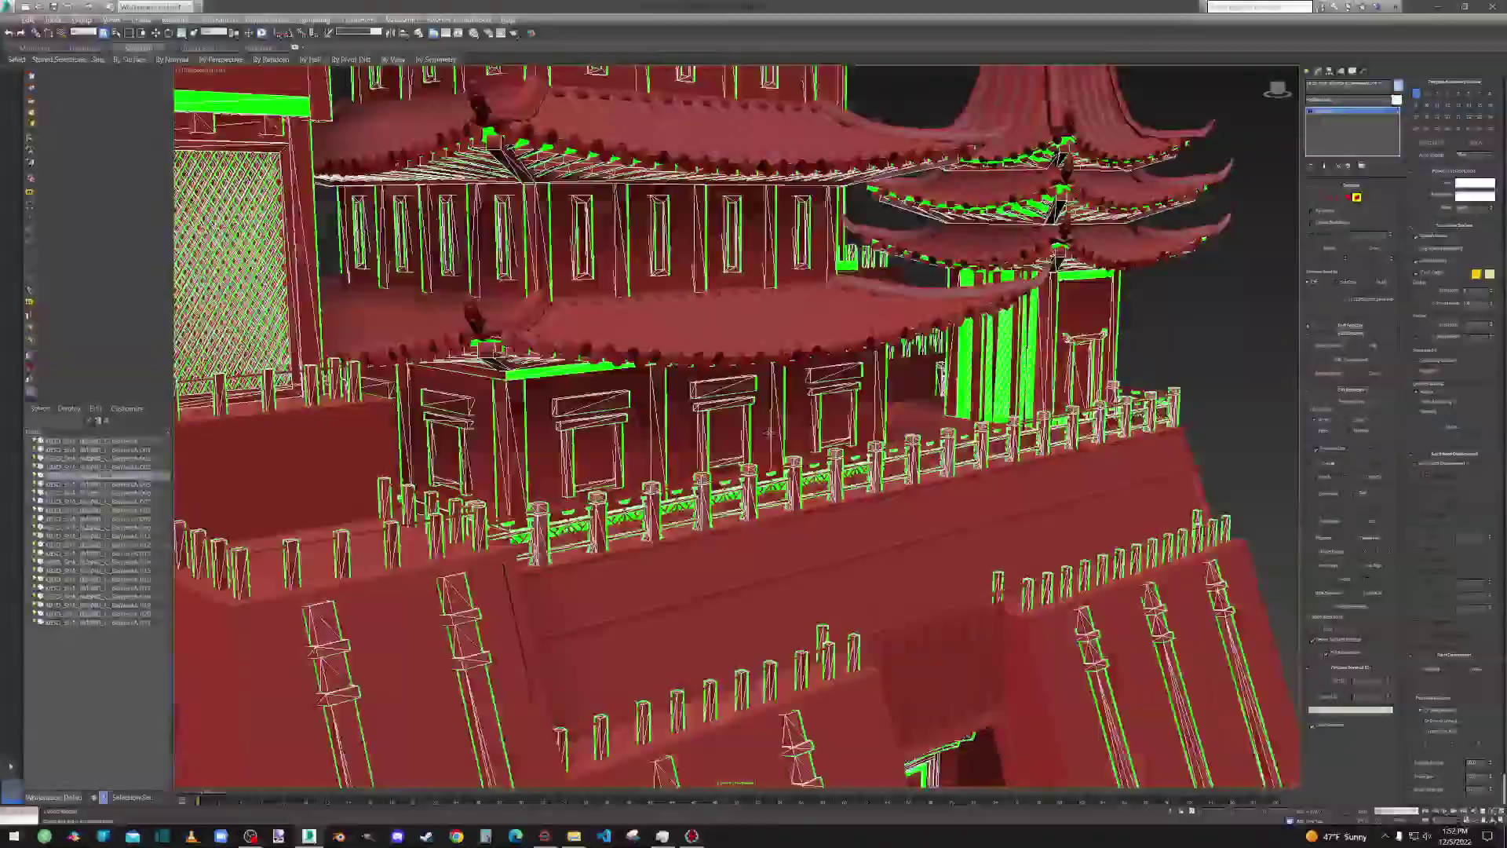
Add the green faces under the central hall's middle and lower front eaves to the selection.
alt+middle_drag(768, 432, 706, 329)
scroll(734, 376, down, 6)
scroll(675, 377, up, 4)
middle_drag(628, 428, 603, 523)
scroll(688, 340, up, 6)
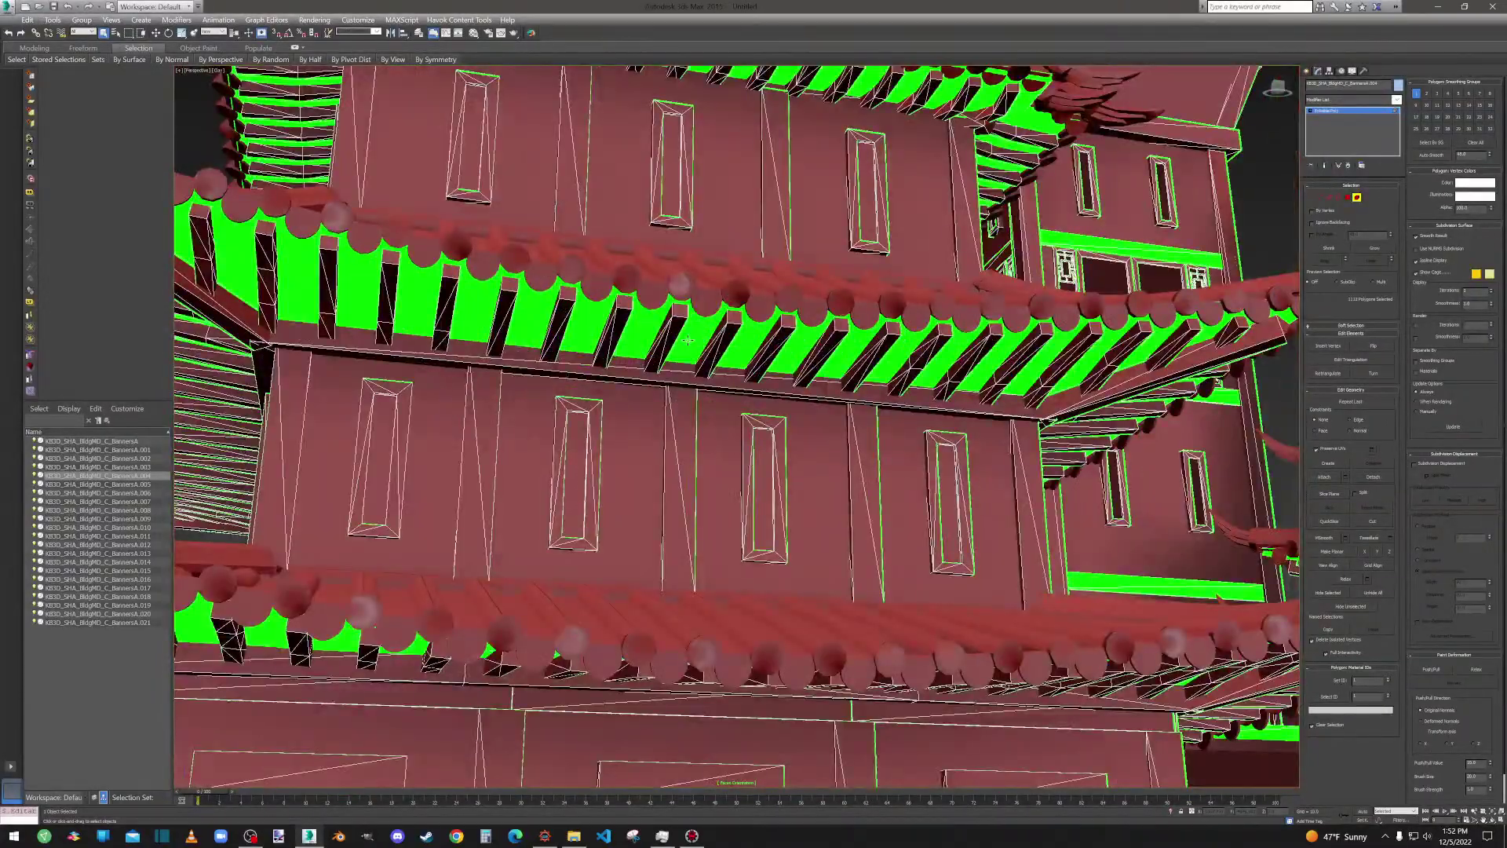
ctrl+click(419, 649)
Add the green faces under the central hall's top-tier eaves and along the adjoining tower's beams to the selection.
middle_drag(726, 96, 707, 251)
scroll(715, 338, down, 5)
scroll(809, 351, up, 3)
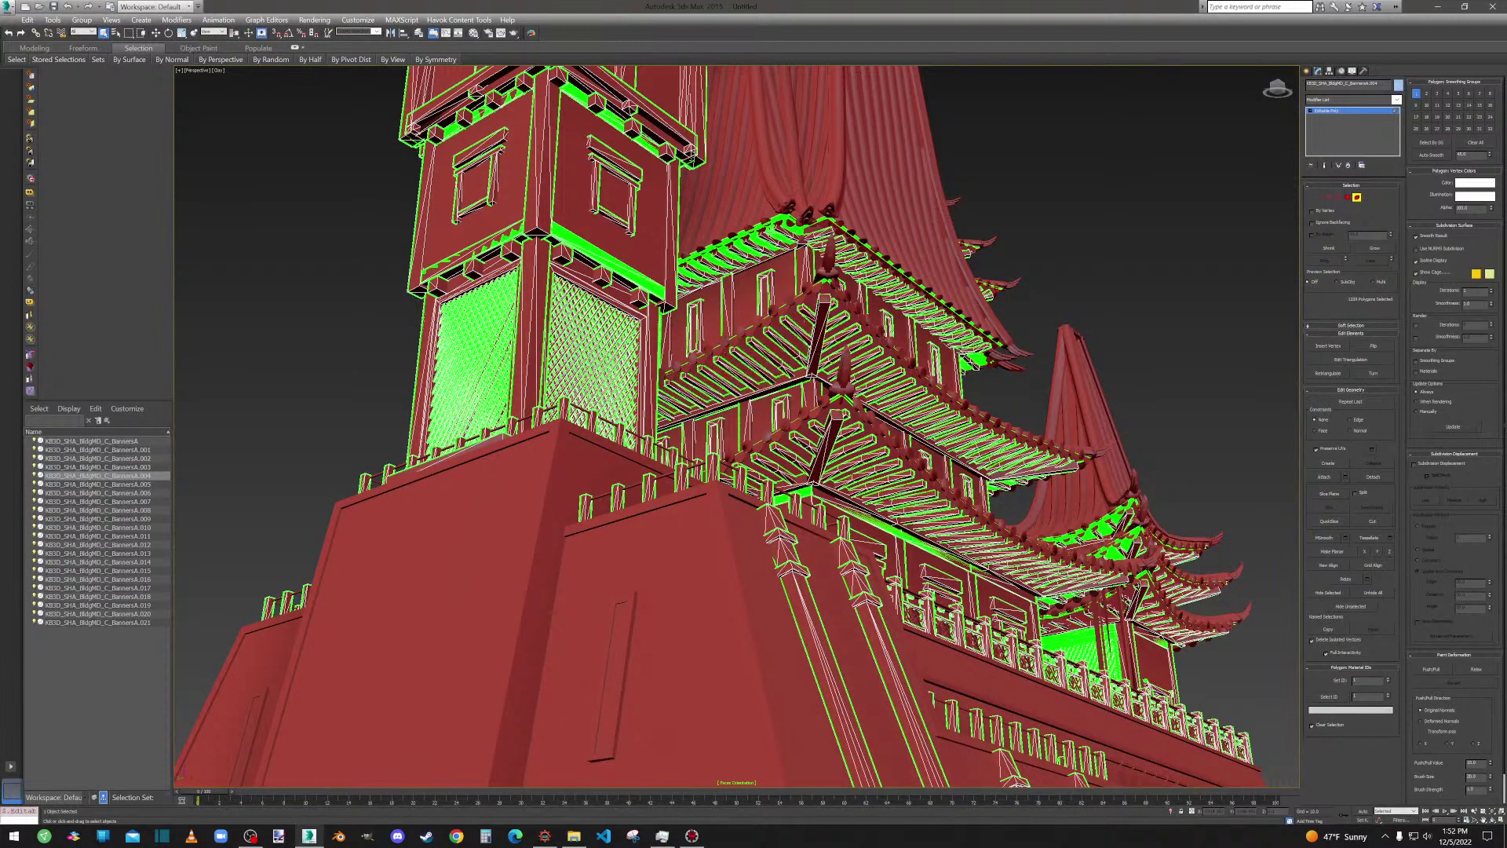
scroll(637, 283, up, 2)
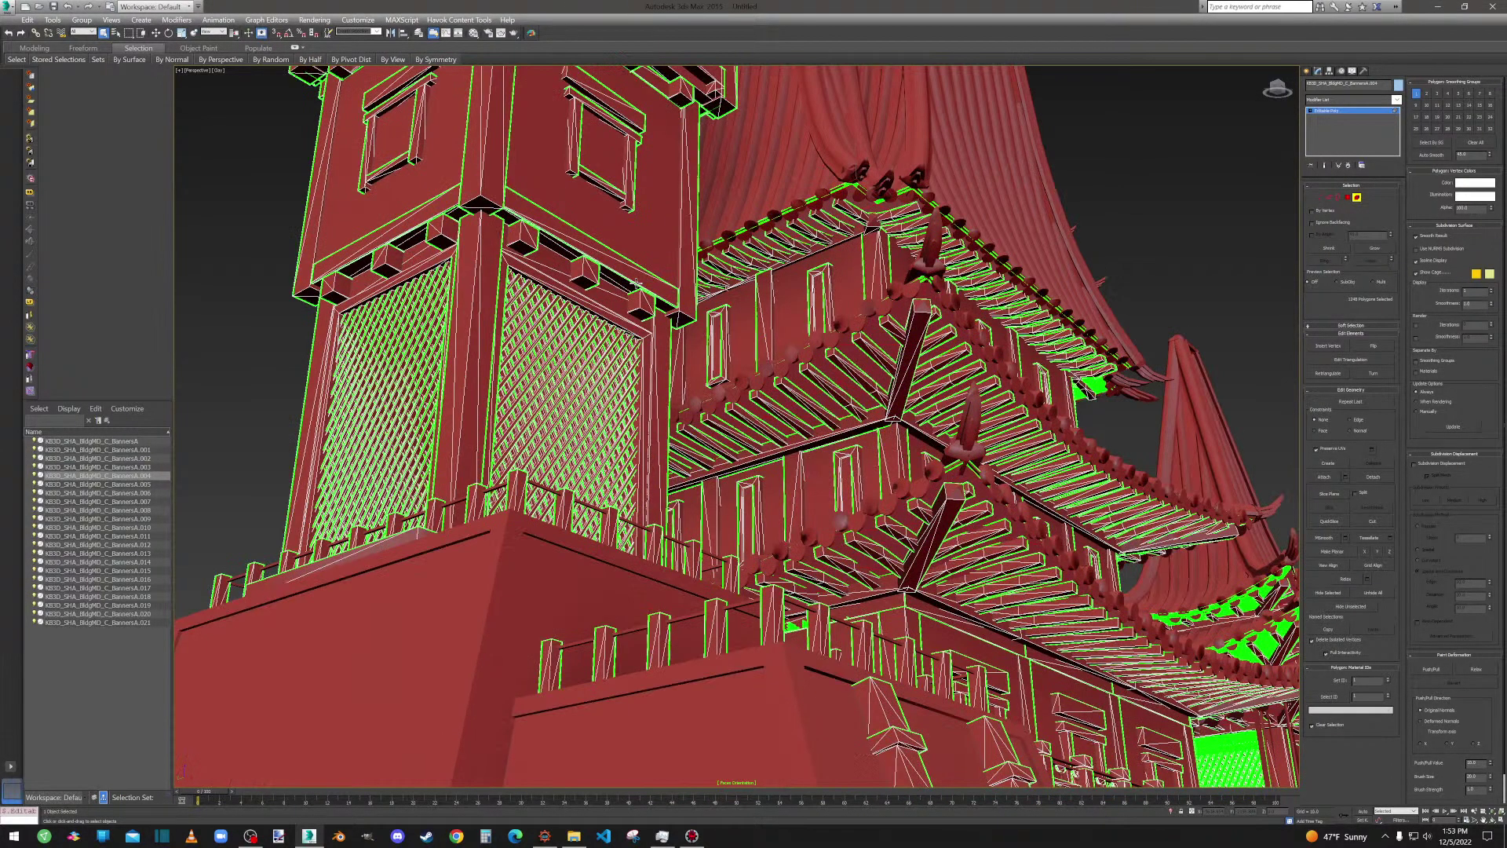
scroll(780, 364, down, 5)
alt+middle_drag(780, 365, 822, 380)
scroll(812, 386, up, 6)
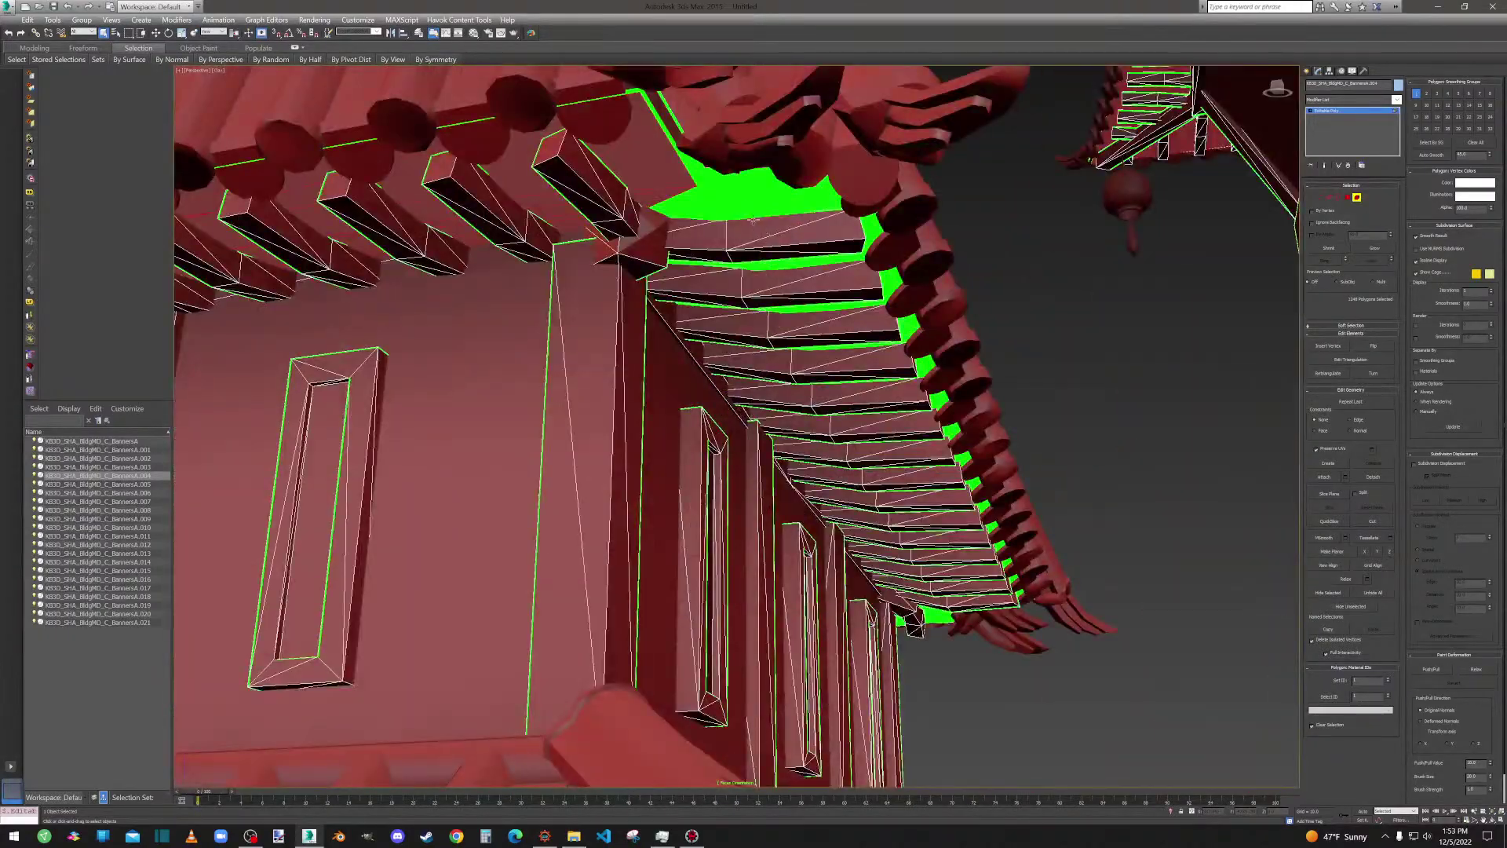
Add the green faces under the central hall's lower eaves on the side facing the hanging banners to the selection.
scroll(807, 290, down, 6)
alt+middle_drag(807, 291, 667, 386)
scroll(689, 402, up, 3)
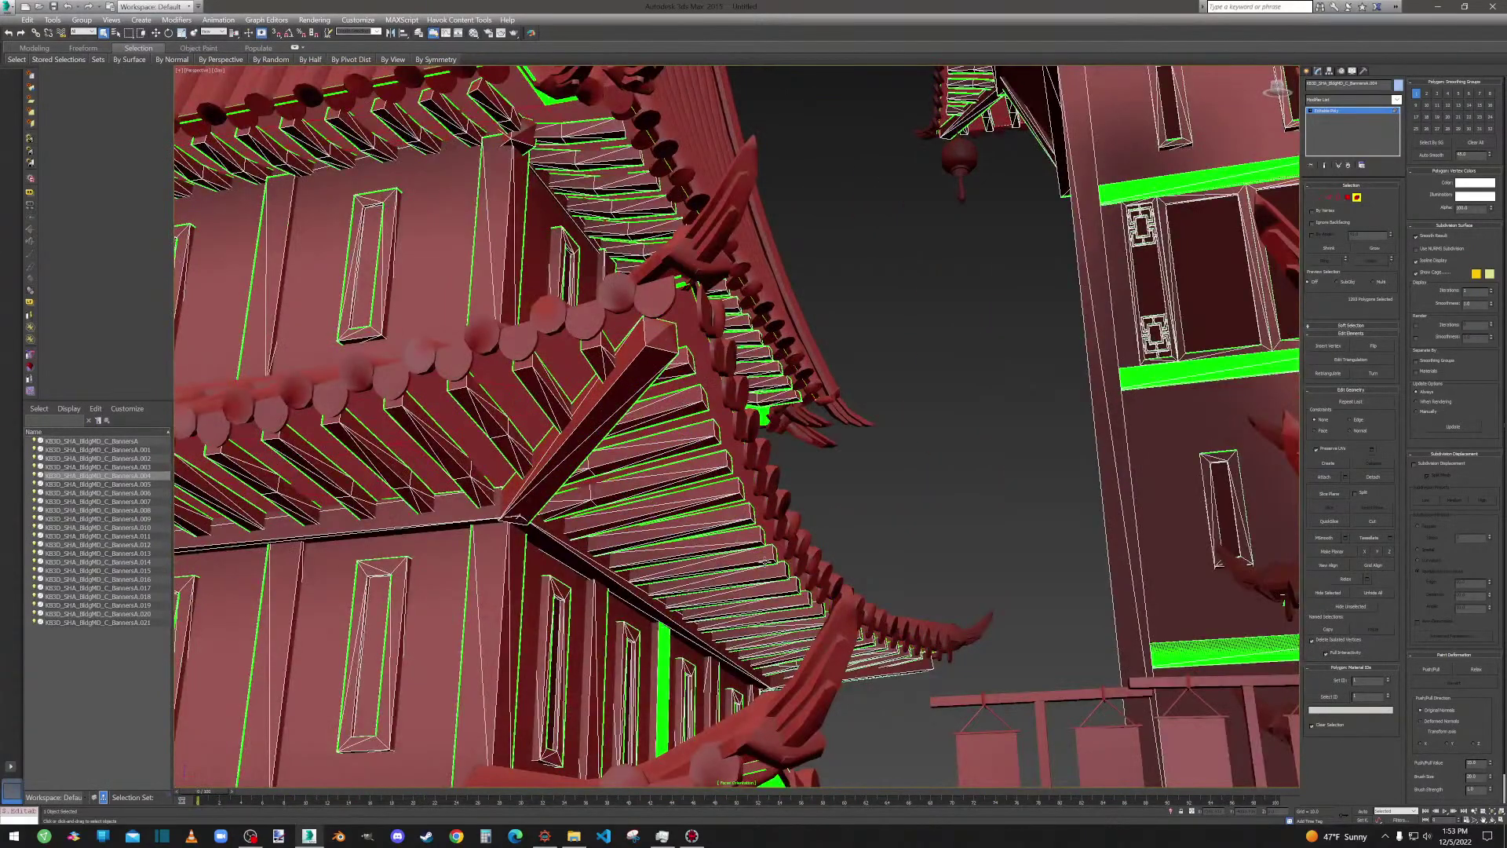
alt+middle_drag(765, 562, 684, 328)
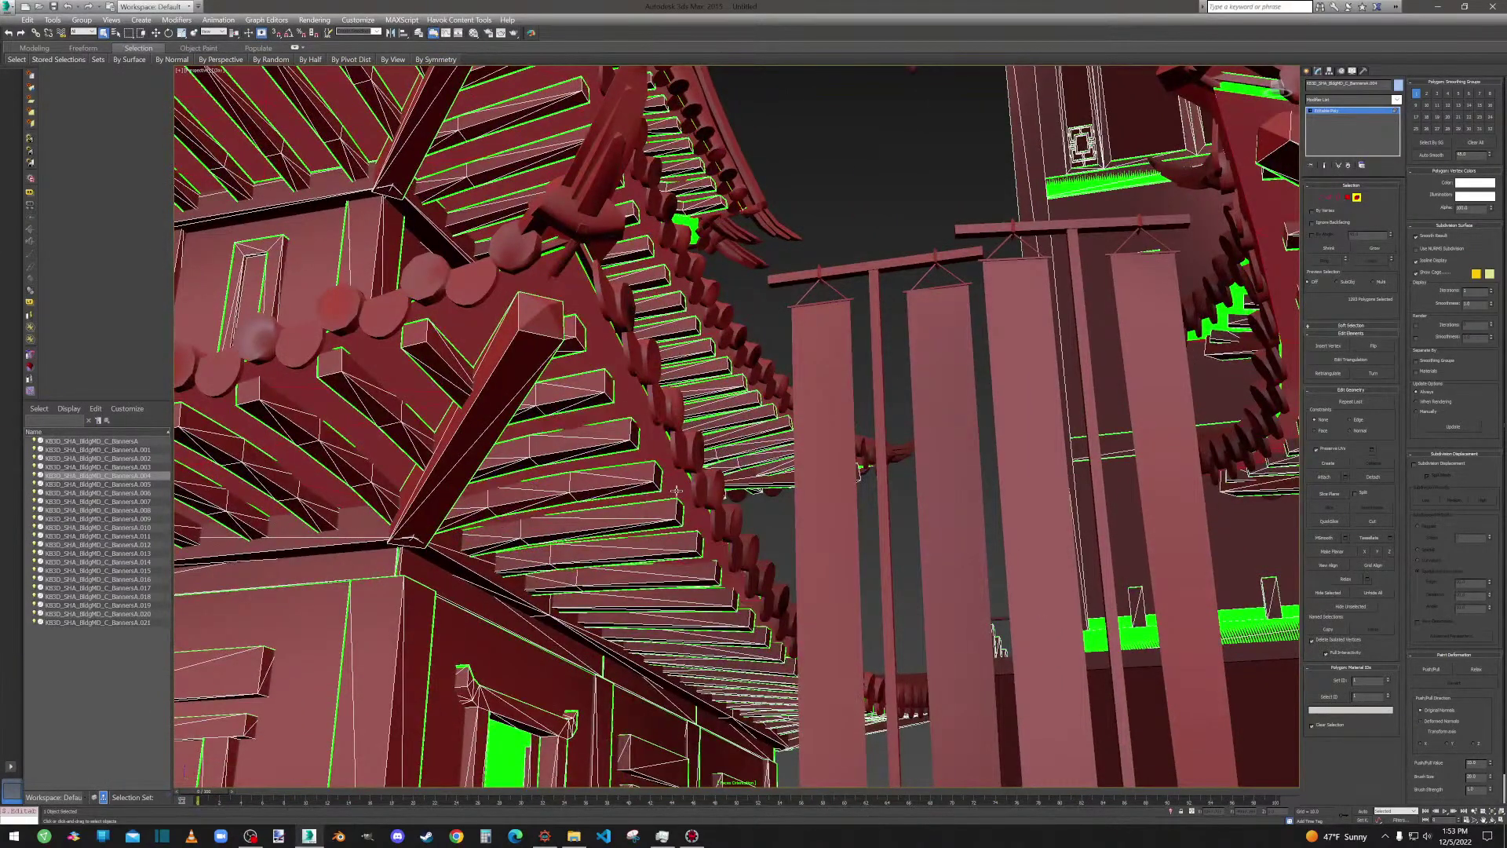
ctrl+click(677, 492)
scroll(676, 491, down, 6)
alt+middle_drag(677, 491, 655, 579)
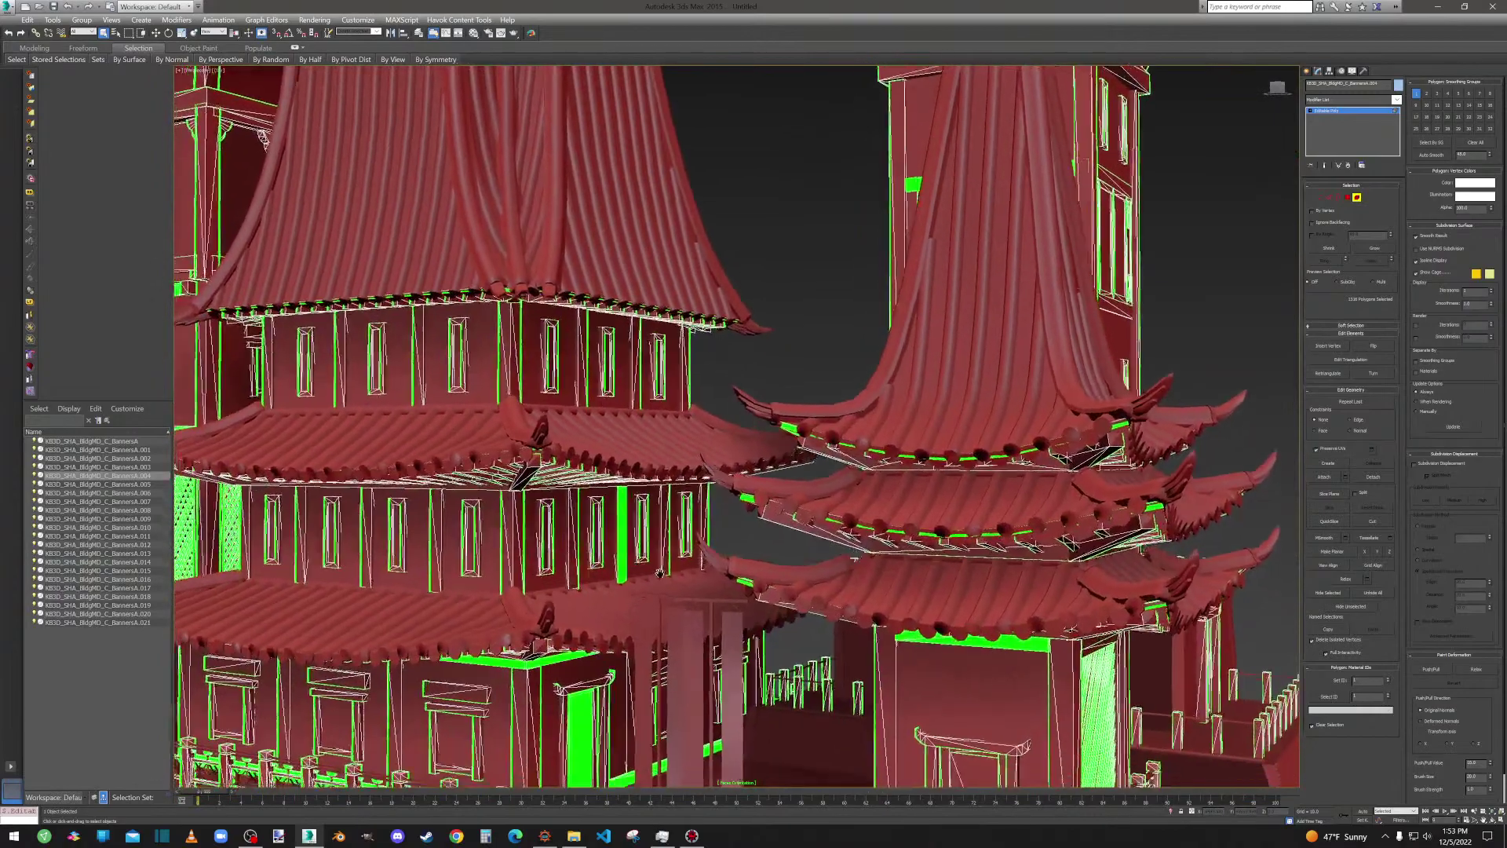
Add the green strip between the hall's upper side windows and the green ground-floor door panel to the selection.
scroll(656, 579, up, 8)
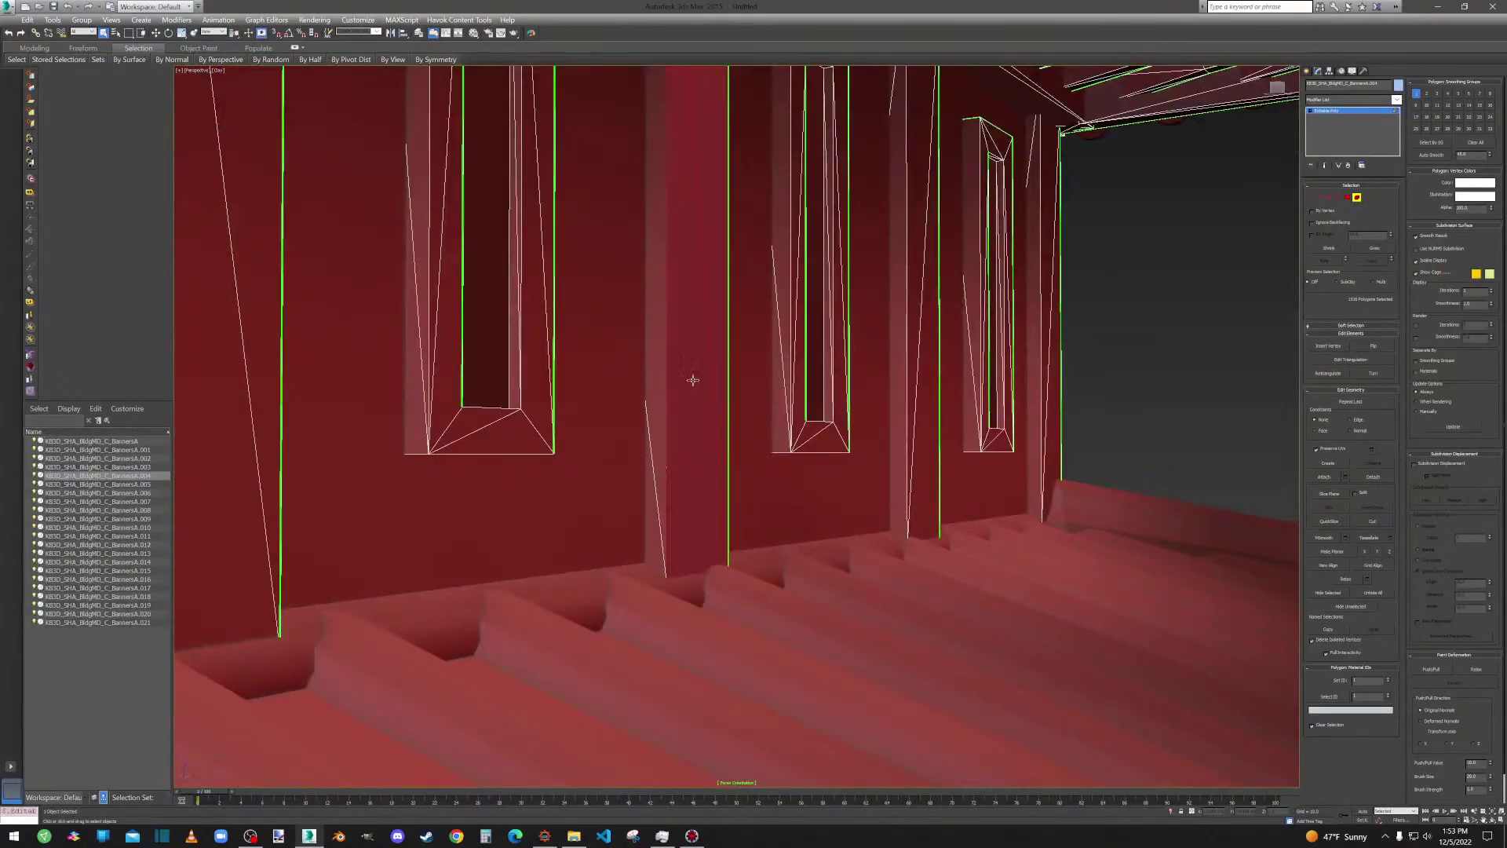
scroll(693, 380, down, 7)
middle_drag(703, 430, 722, 267)
scroll(647, 482, up, 4)
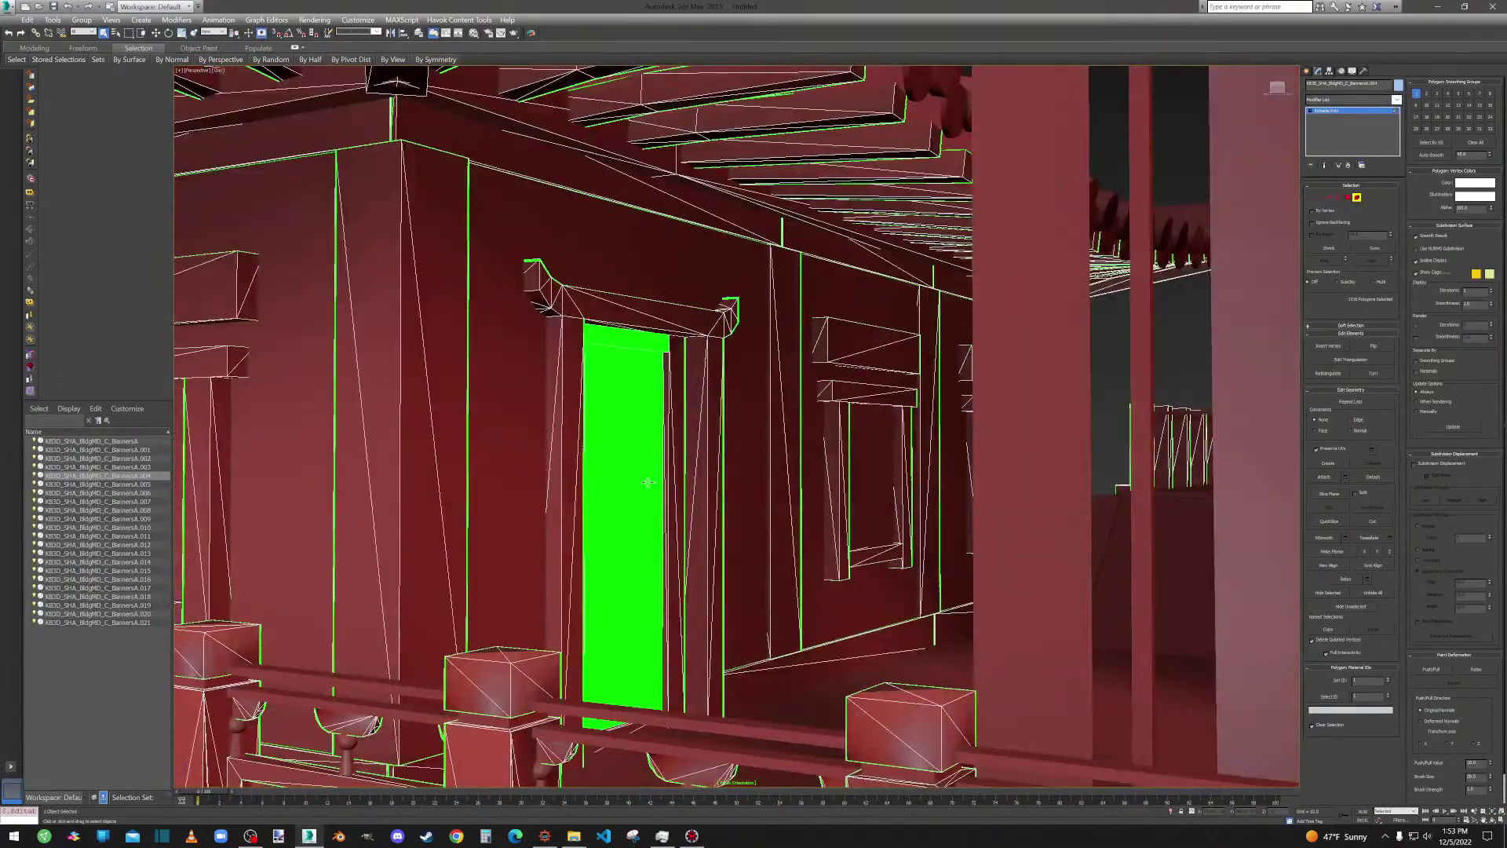
Add the green faces under the two upper eaves tiers of the corner pavilion beside the banners to the selection.
scroll(640, 352, down, 6)
alt+middle_drag(640, 352, 830, 471)
scroll(830, 471, up, 5)
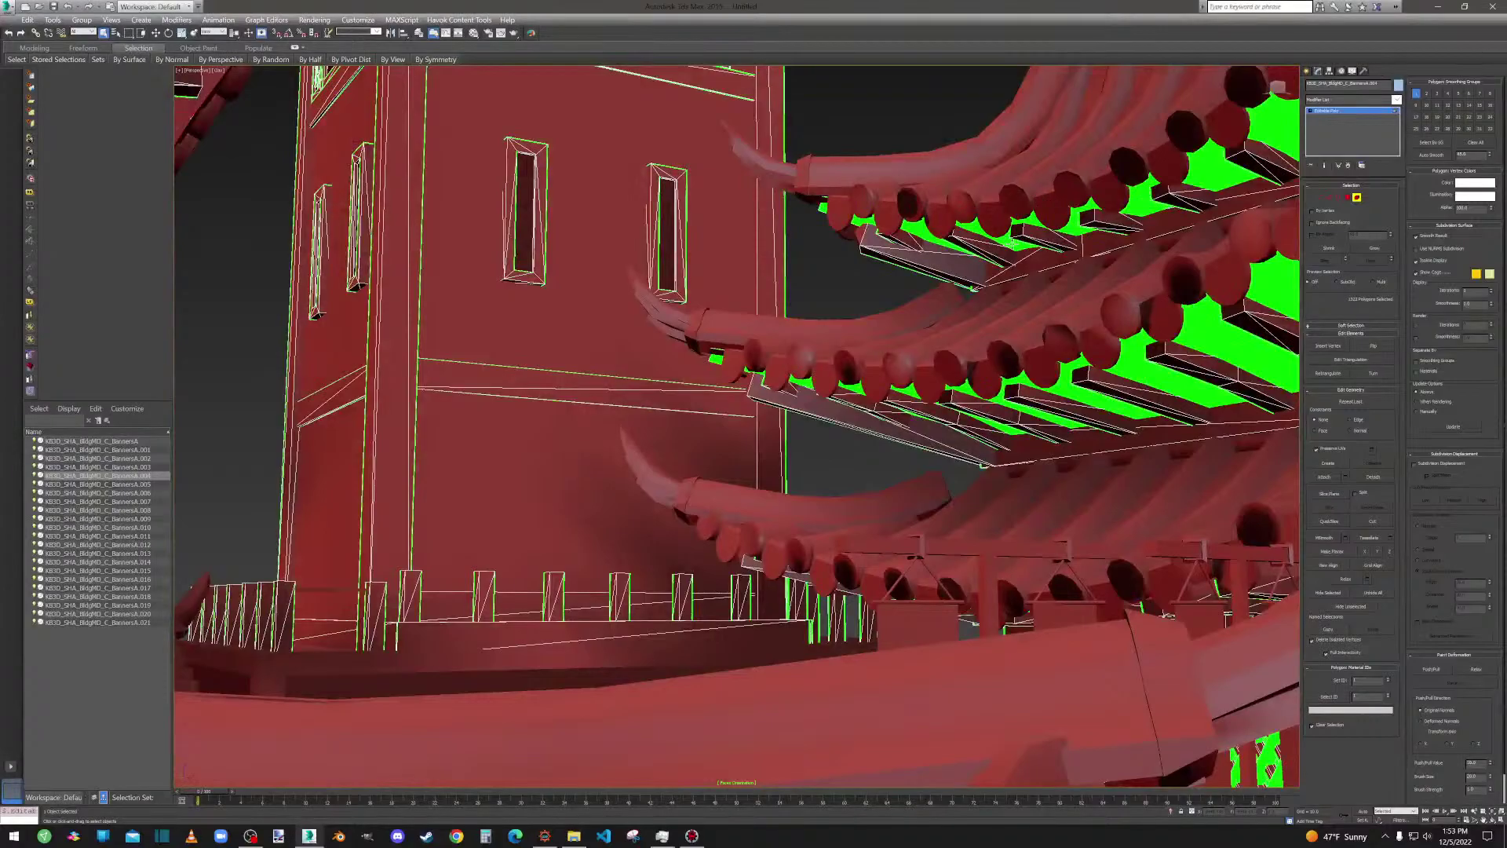
ctrl+click(1013, 244)
ctrl+click(1134, 365)
Add the green faces under the eaves on the far side of the corner pavilion to the selection.
scroll(1133, 365, down, 6)
alt+middle_drag(1133, 365, 582, 317)
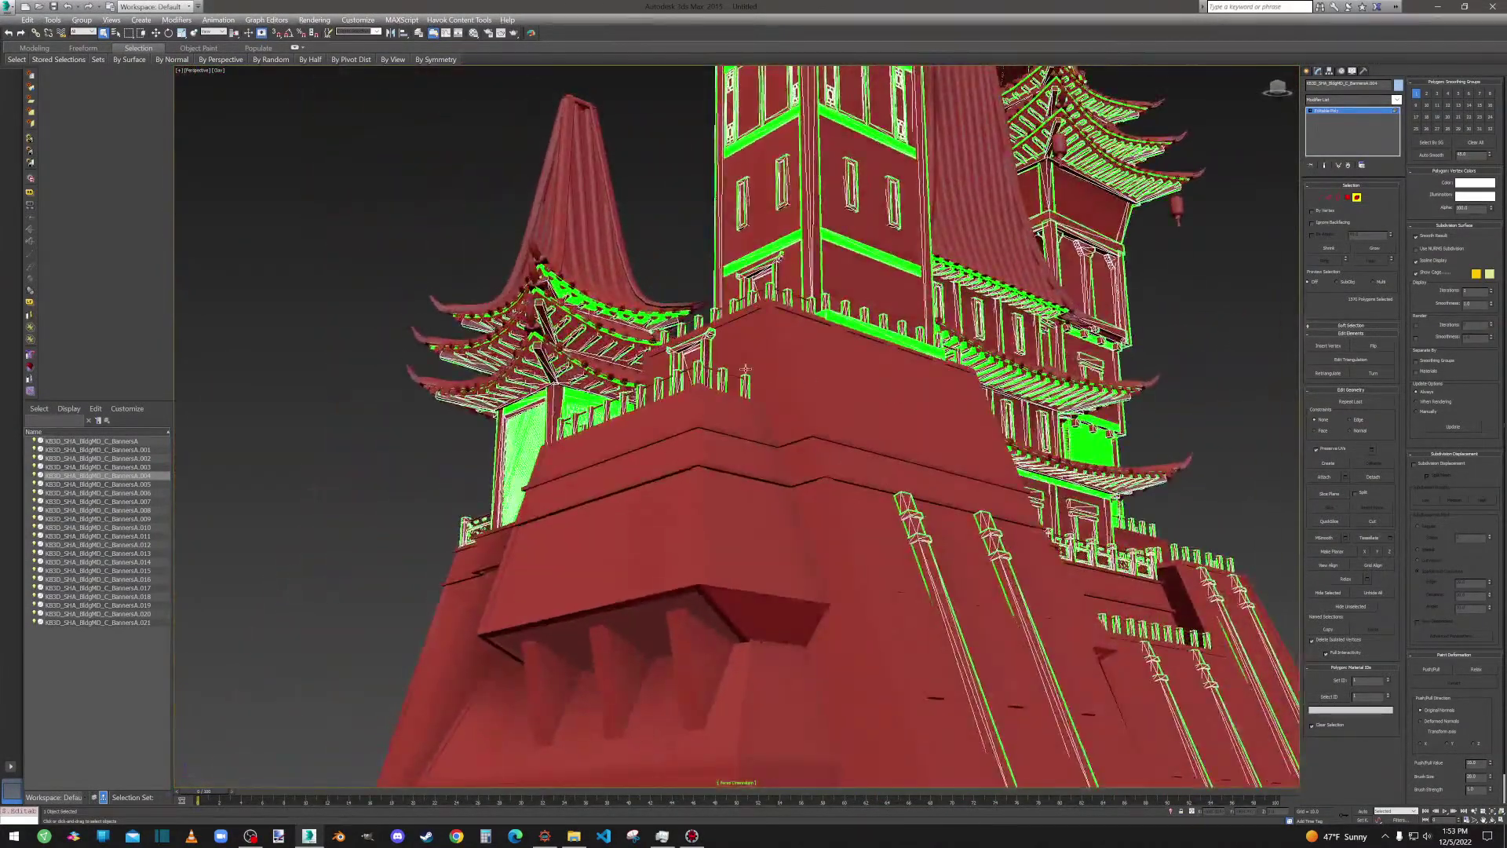
scroll(582, 317, up, 5)
ctrl+click(604, 286)
scroll(604, 285, down, 8)
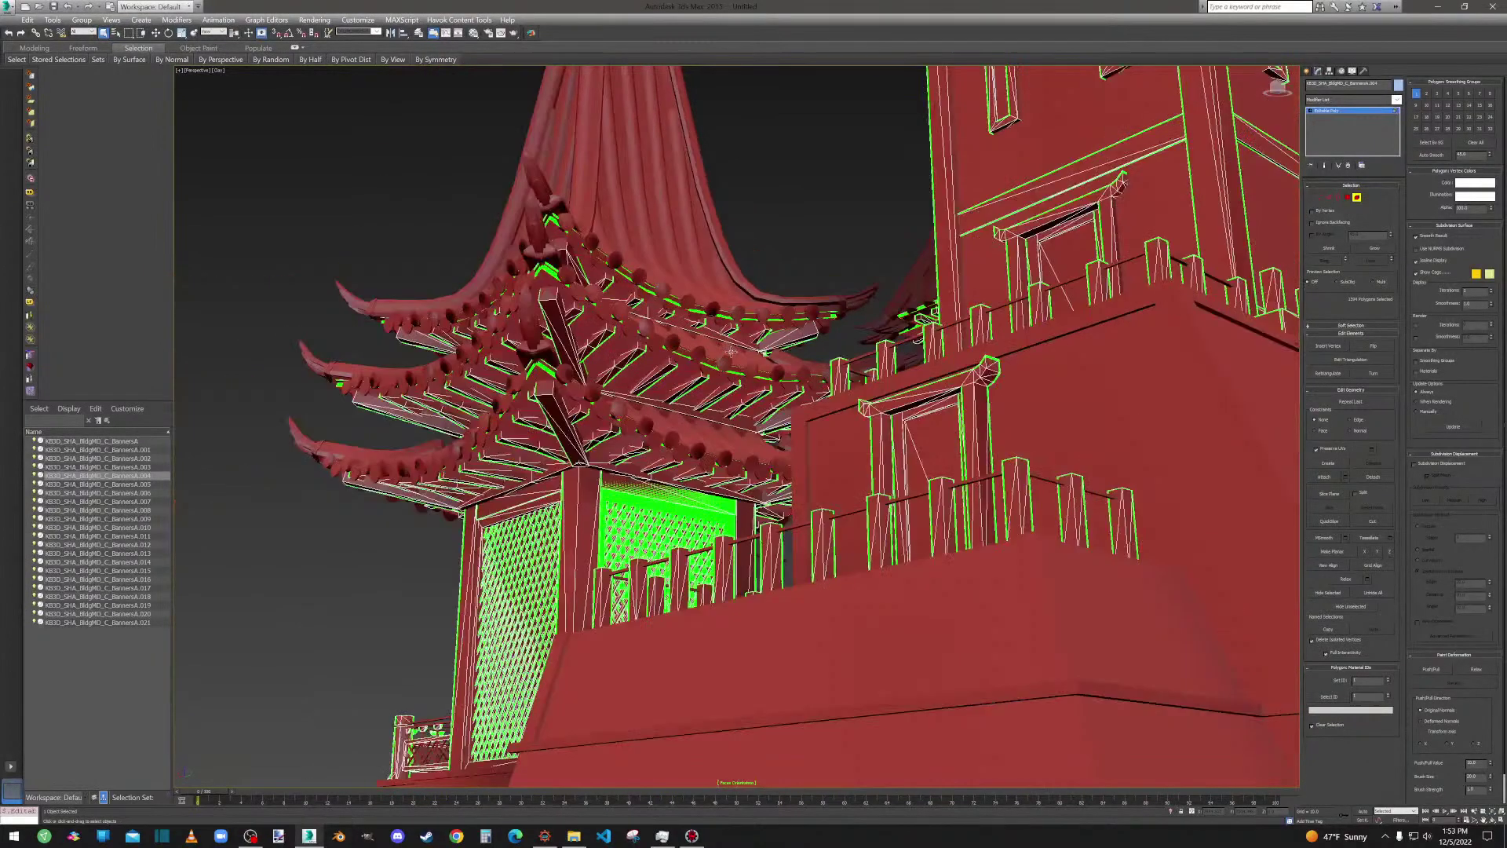
Add the green faces under the eaves tiers above the balustraded terrace on the central hall's other side to the selection.
alt+middle_drag(742, 338, 642, 376)
scroll(851, 414, up, 10)
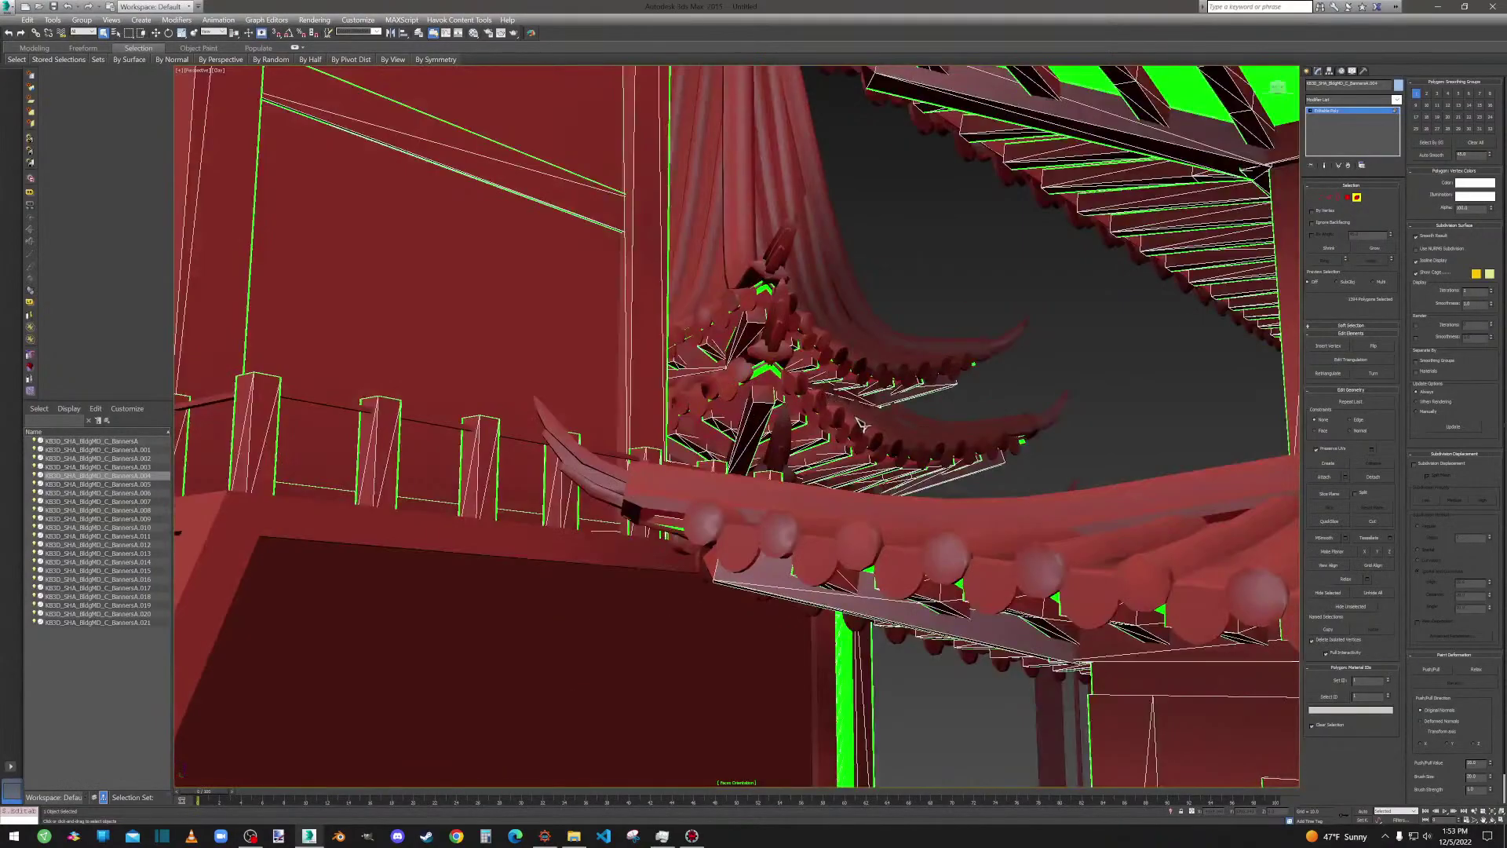
alt+middle_drag(862, 429, 853, 372)
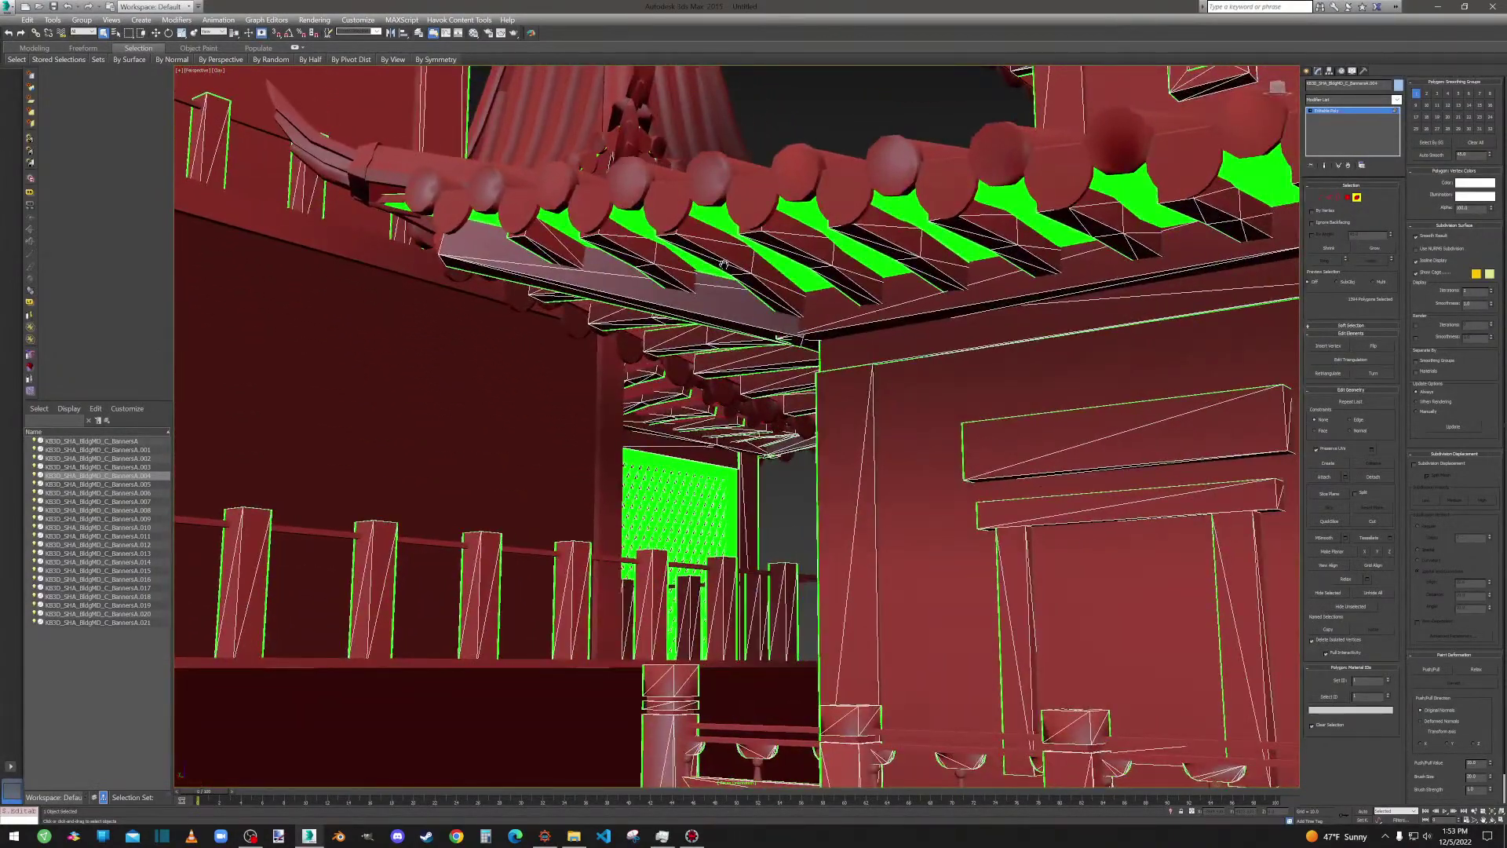
scroll(853, 373, down, 5)
alt+middle_drag(955, 343, 927, 366)
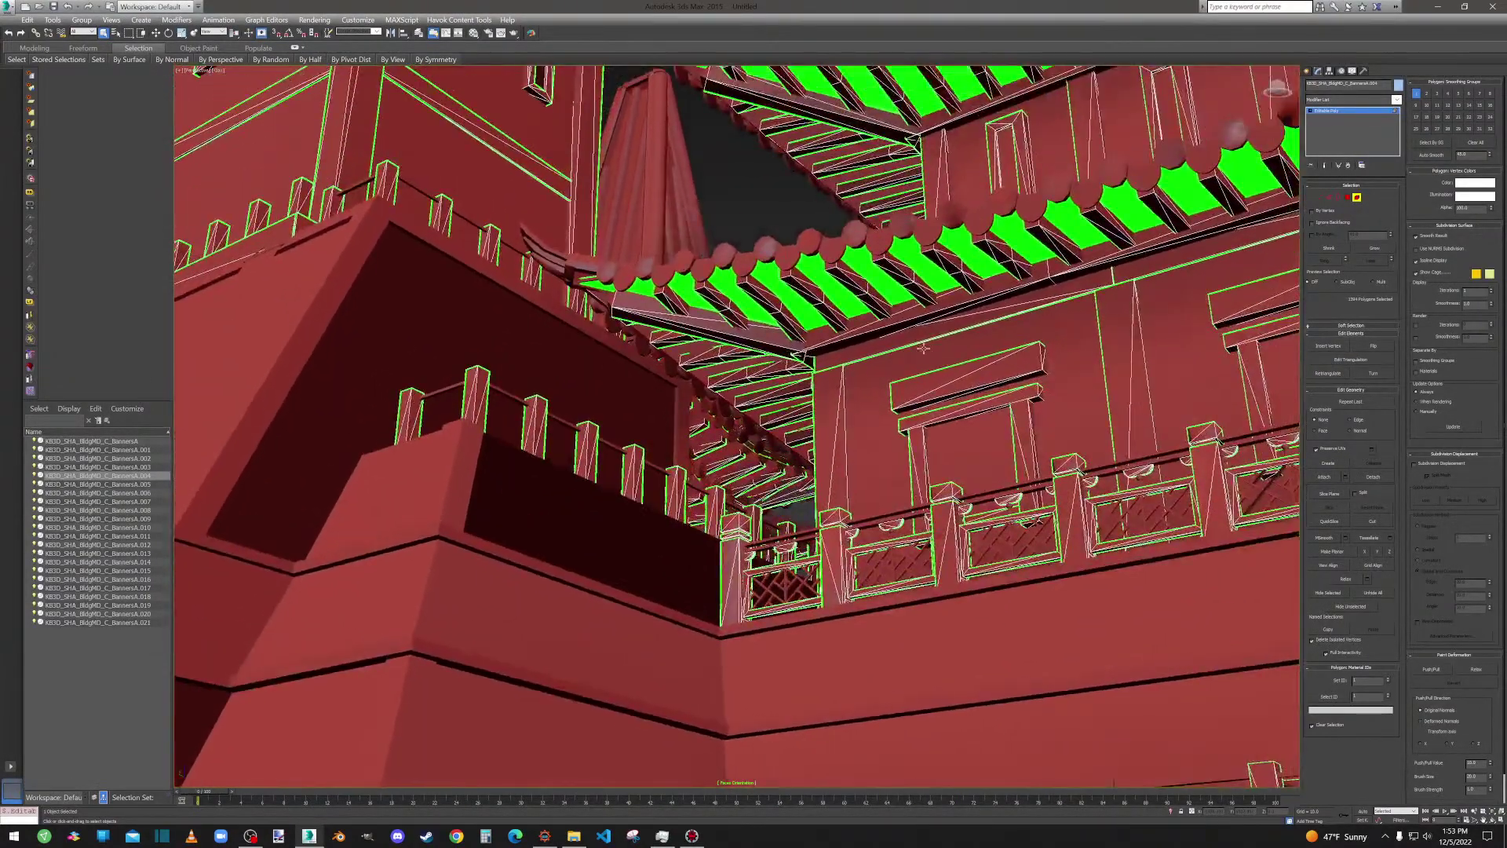
alt+click(928, 271)
alt+middle_drag(909, 77, 855, 478)
alt+click(840, 348)
Add the green wall face above the tower's doorway, below the overhanging upper floor, to the selection.
scroll(840, 348, down, 5)
alt+middle_drag(840, 393, 1074, 461)
scroll(1001, 464, up, 5)
alt+click(873, 454)
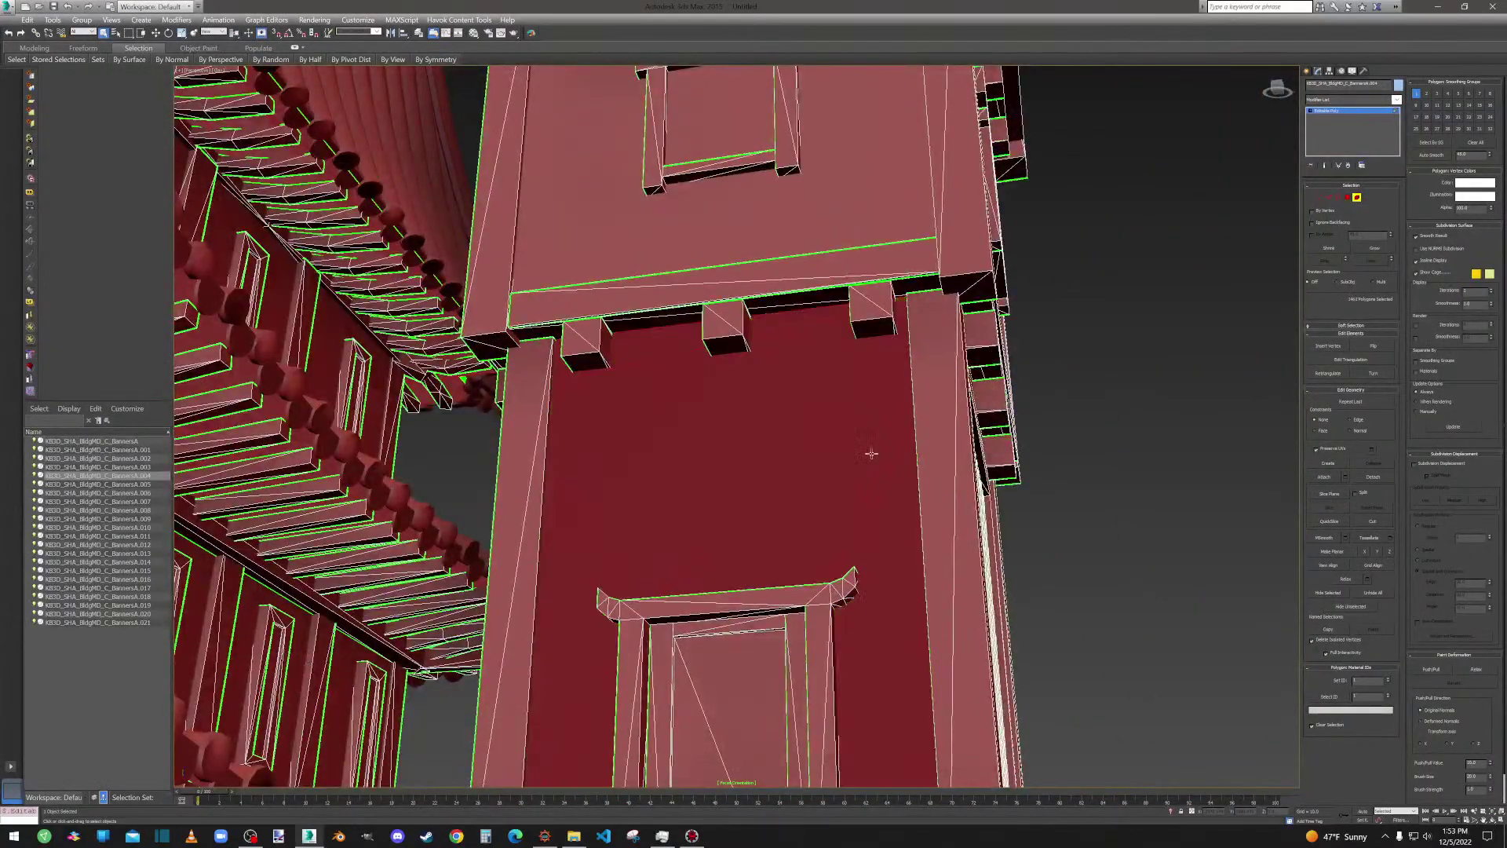
Add the green frame faces around the lattice panel behind the hanging banners to the selection.
alt+middle_drag(871, 454, 1087, 280)
scroll(881, 502, down, 3)
scroll(830, 636, down, 3)
scroll(785, 510, down, 3)
middle_drag(927, 526, 932, 377)
scroll(932, 377, up, 8)
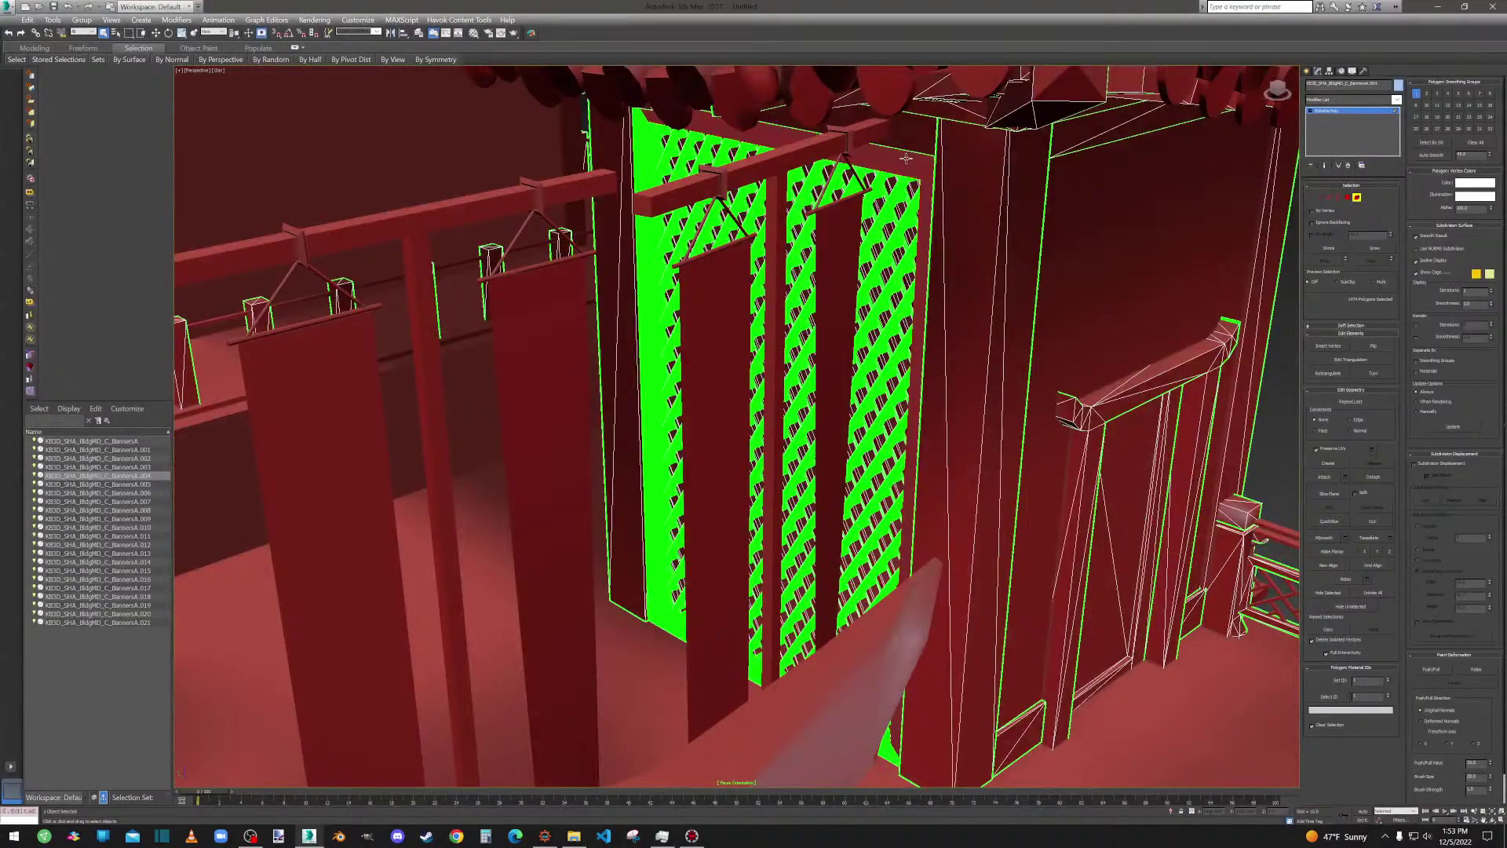
ctrl+click(653, 128)
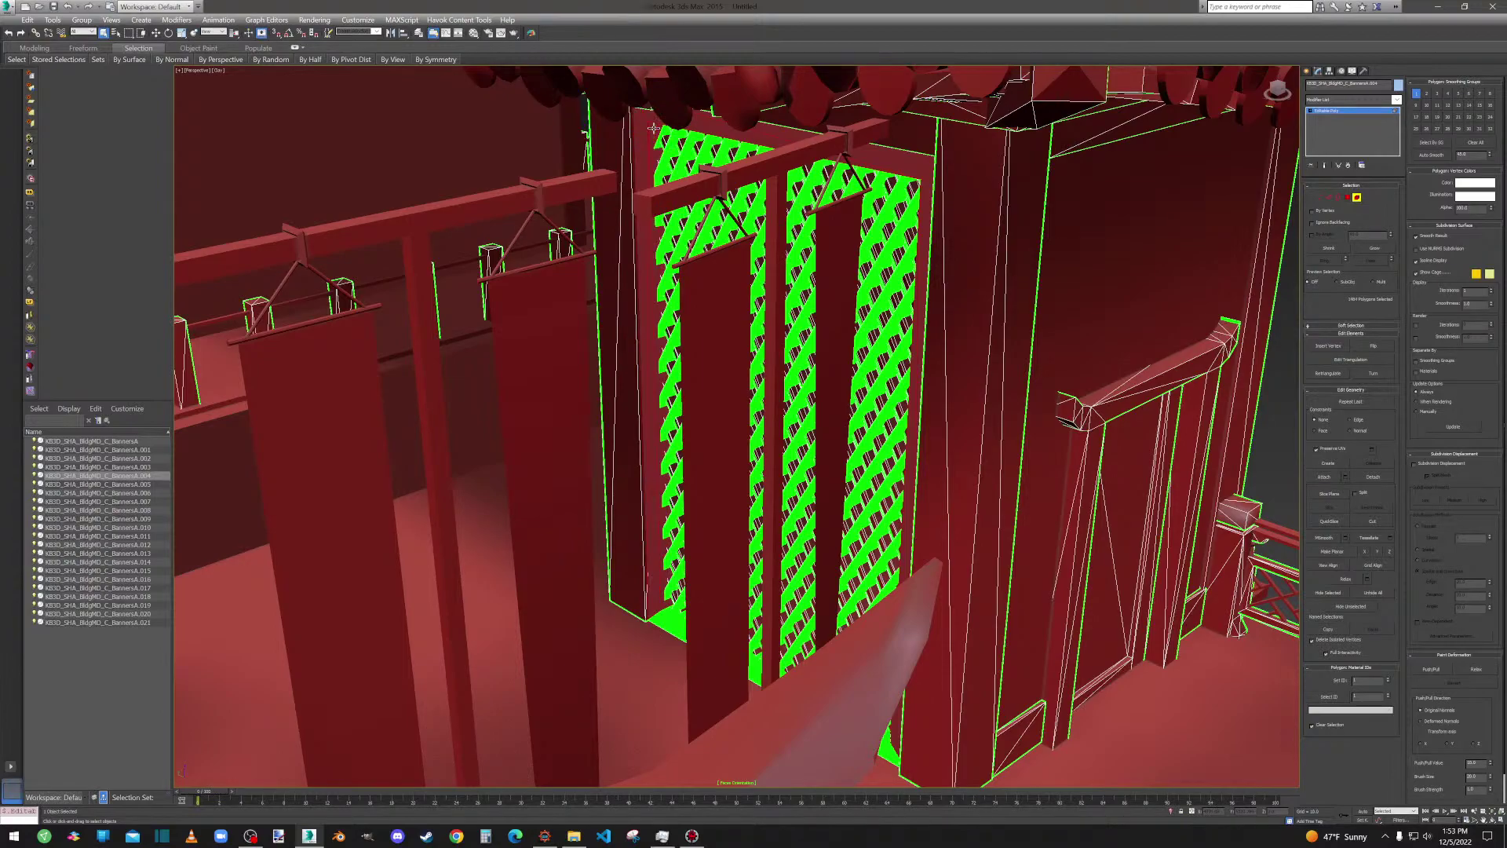
ctrl+click(667, 624)
alt+middle_drag(667, 611, 1136, 461)
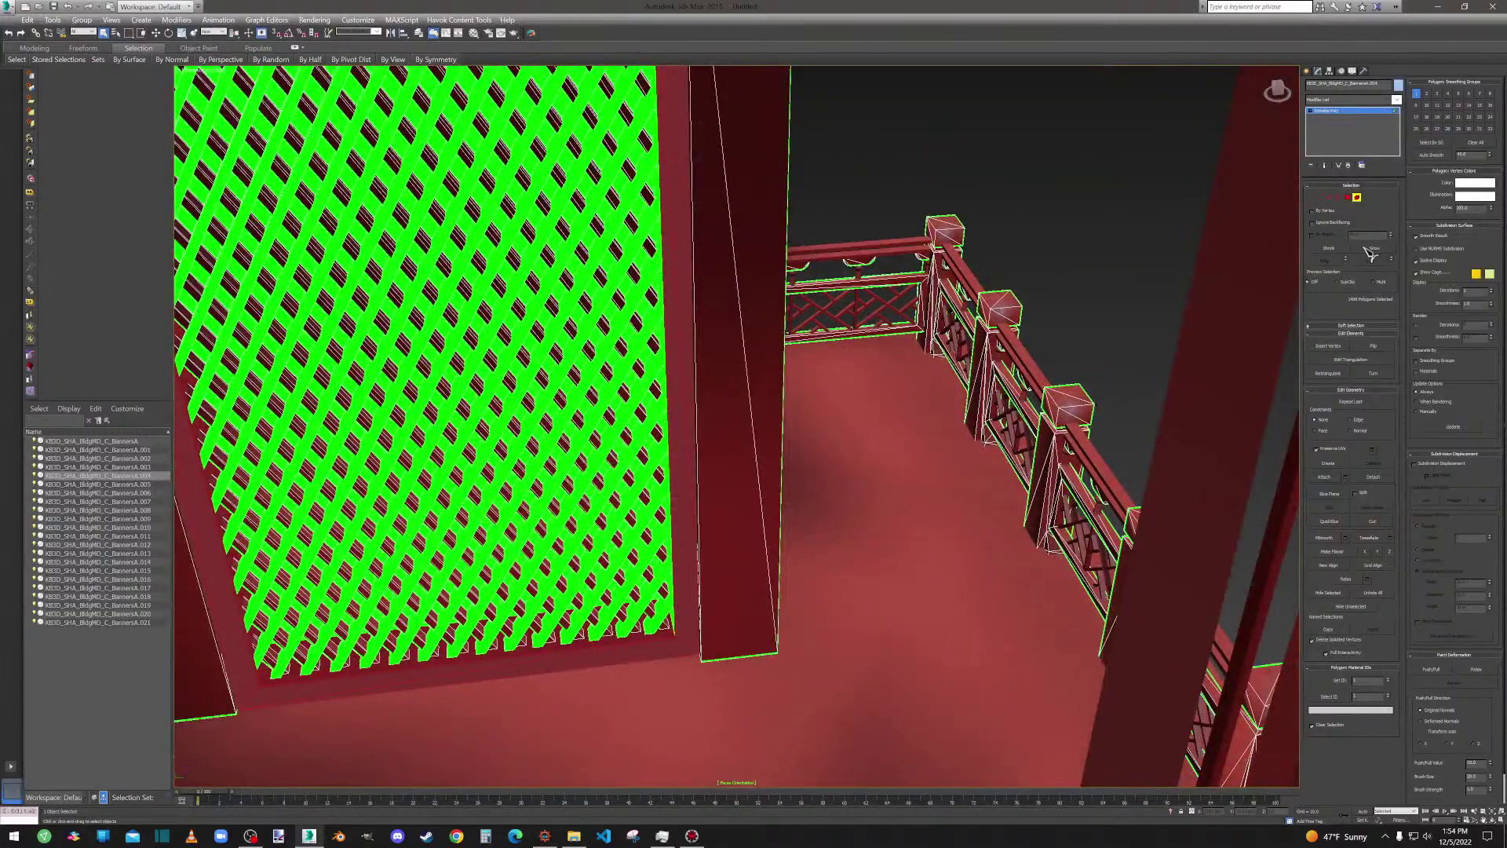
Flip all the selected faces at the Polygon level, then deselect them and return to the Element level.
click(1347, 197)
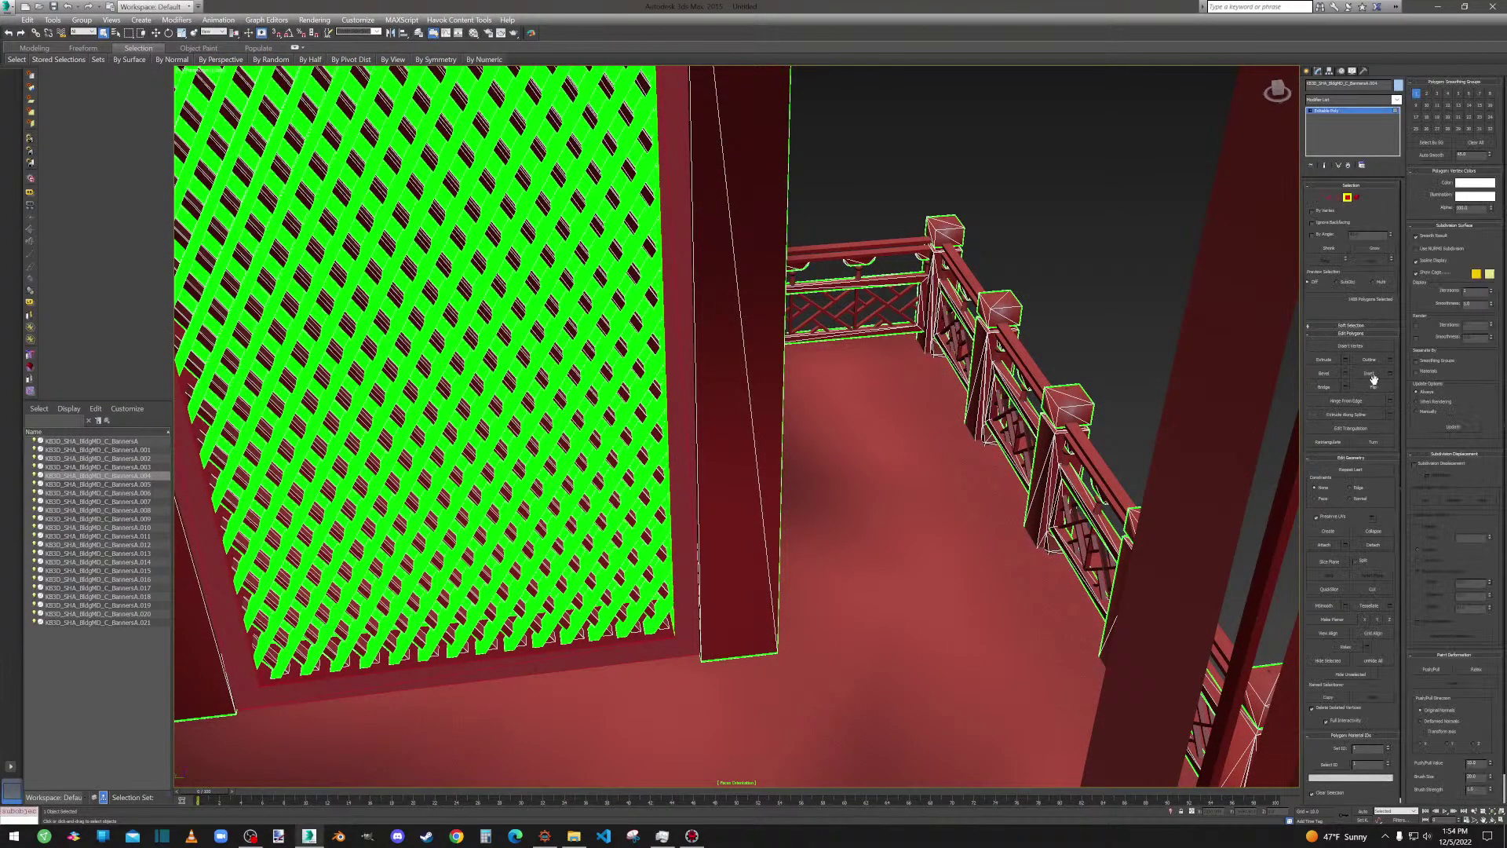
click(1377, 390)
click(1156, 221)
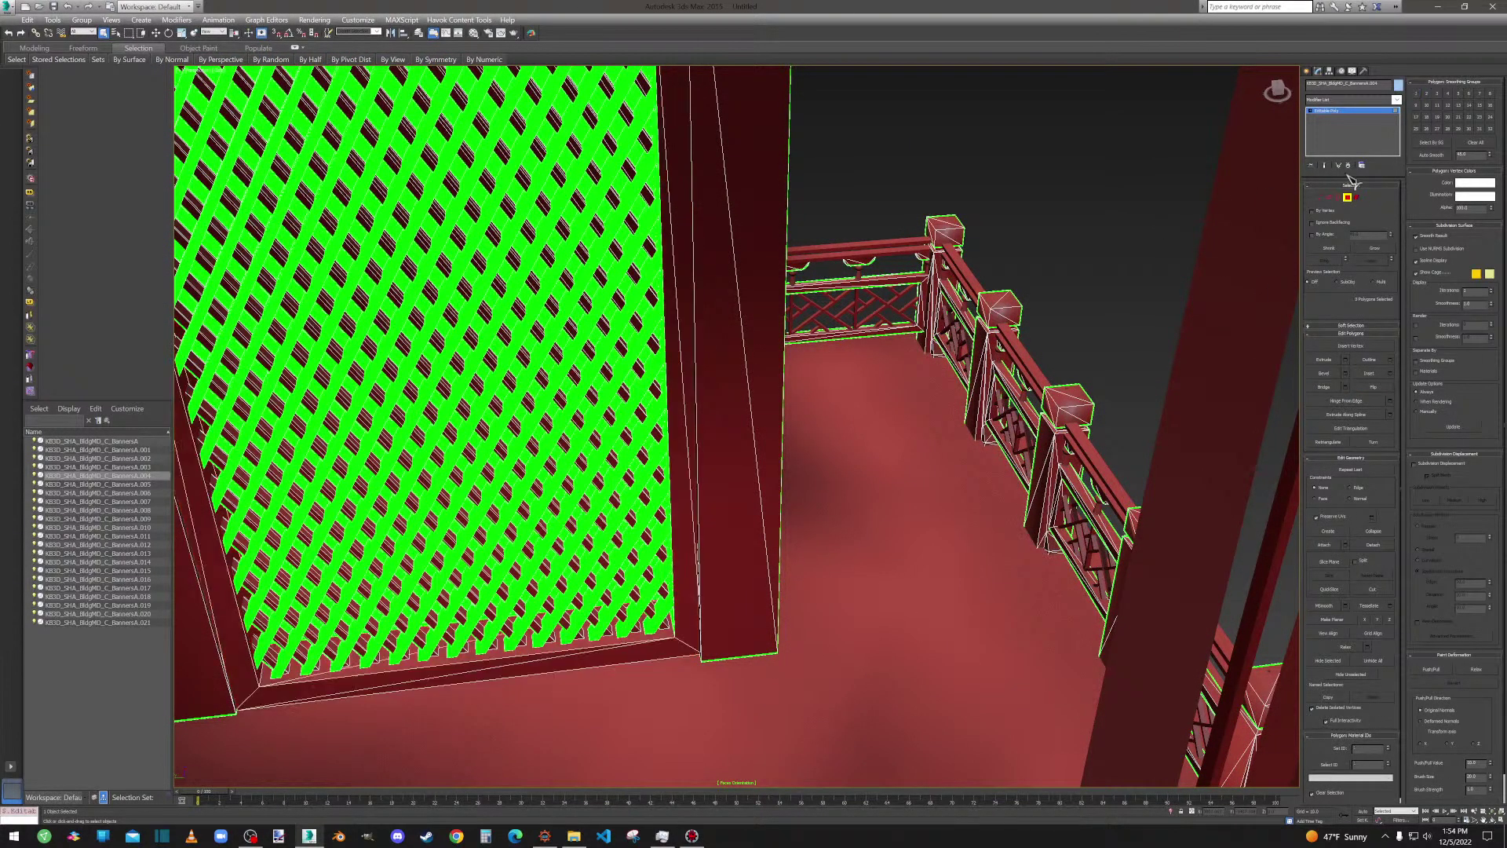
click(1357, 197)
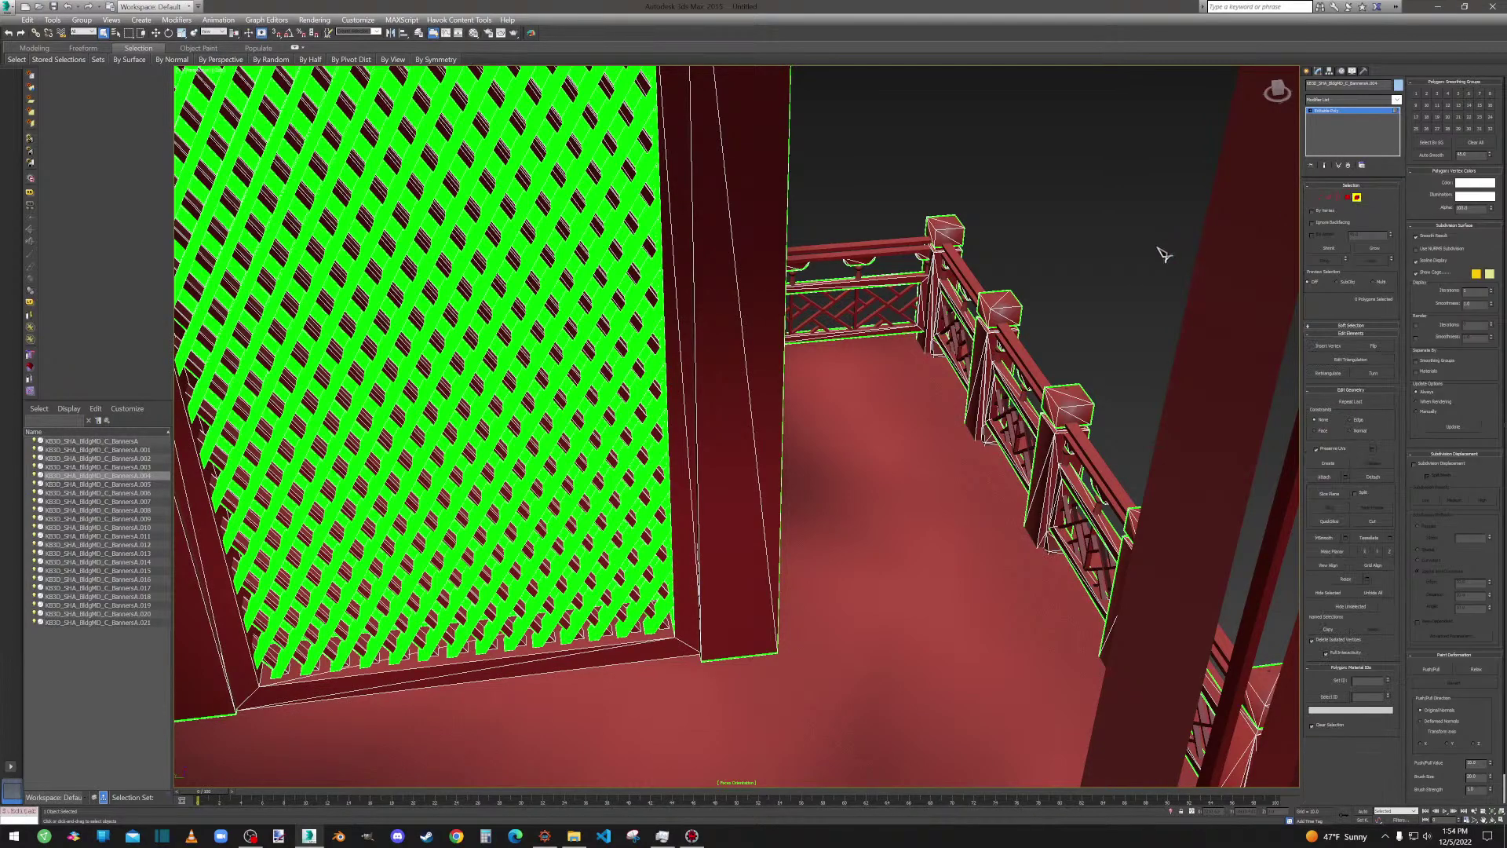
Select the green edge faces along the side and top of the large lattice panel beside the balustraded terrace.
alt+middle_drag(668, 337, 1076, 525)
scroll(663, 455, up, 3)
click(661, 455)
alt+middle_drag(662, 456, 870, 8)
alt+middle_drag(834, 191, 868, 168)
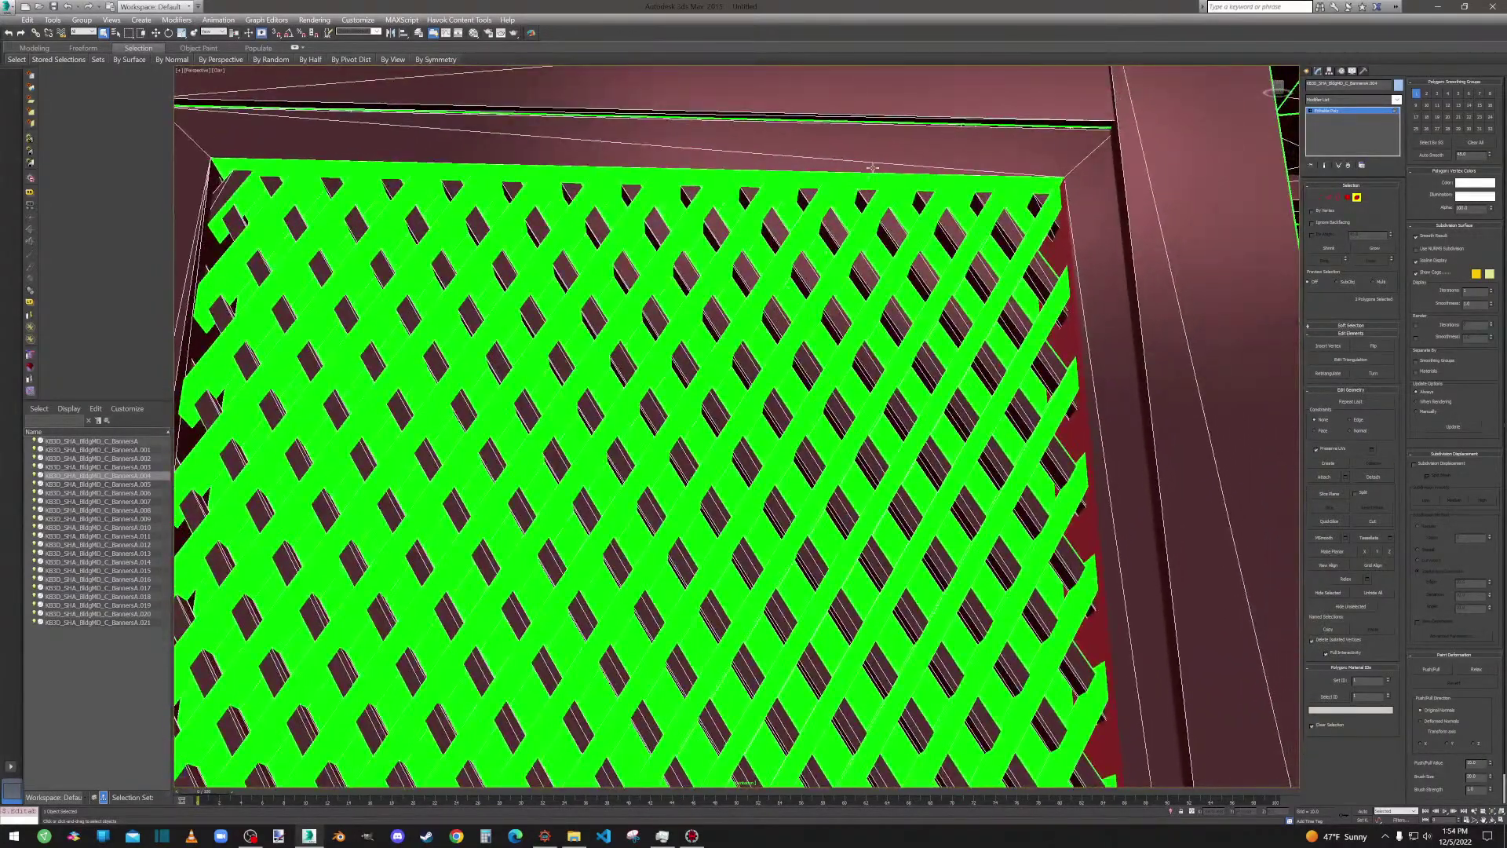
ctrl+click(845, 179)
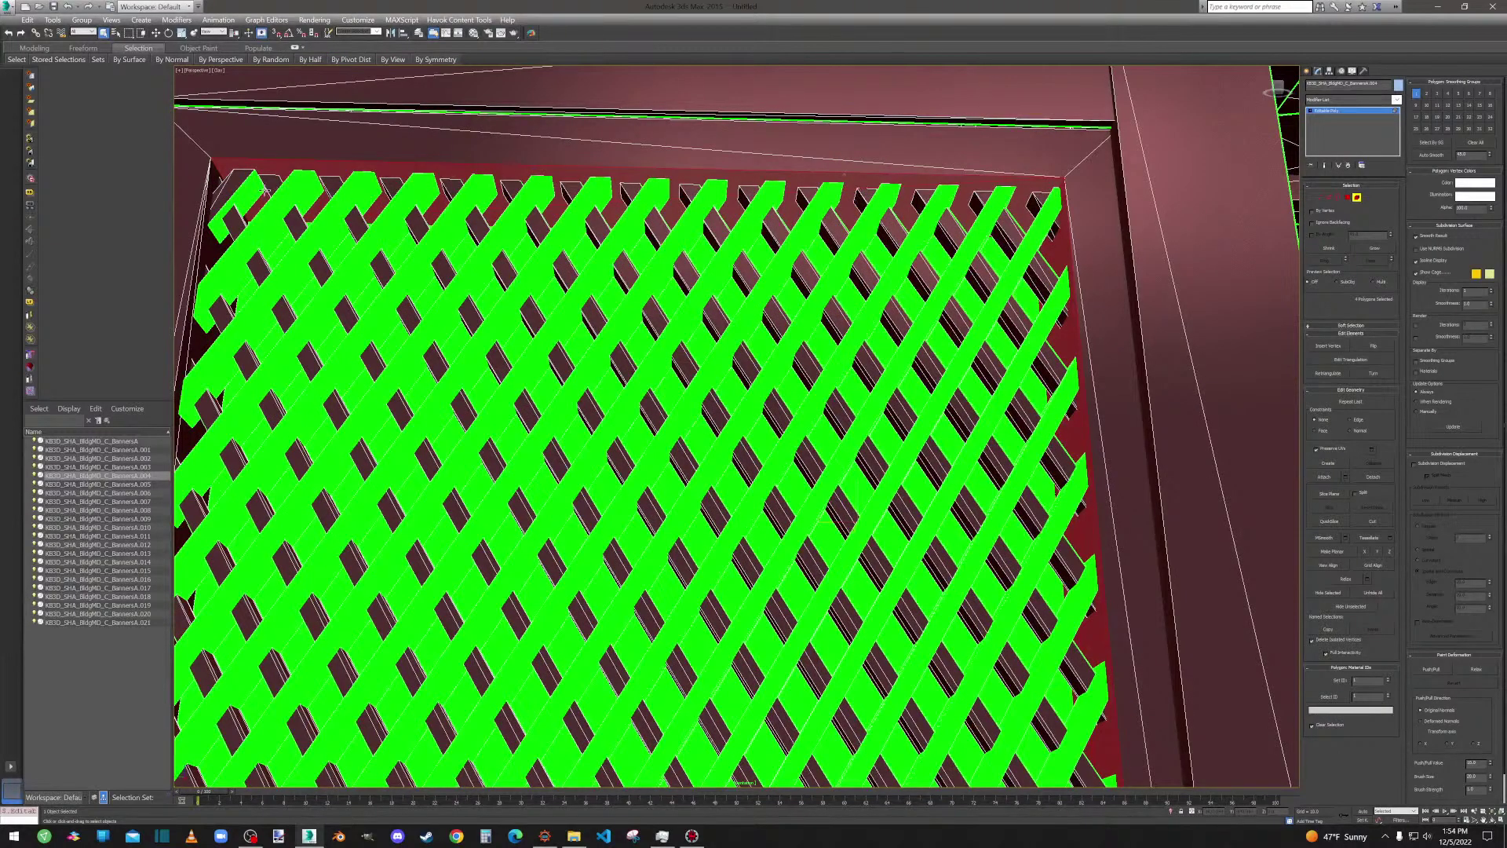
Add the first green diagonal strips in the lattice panel's upper-left corner to the selection.
ctrl+click(254, 191)
ctrl+click(282, 199)
ctrl+click(340, 188)
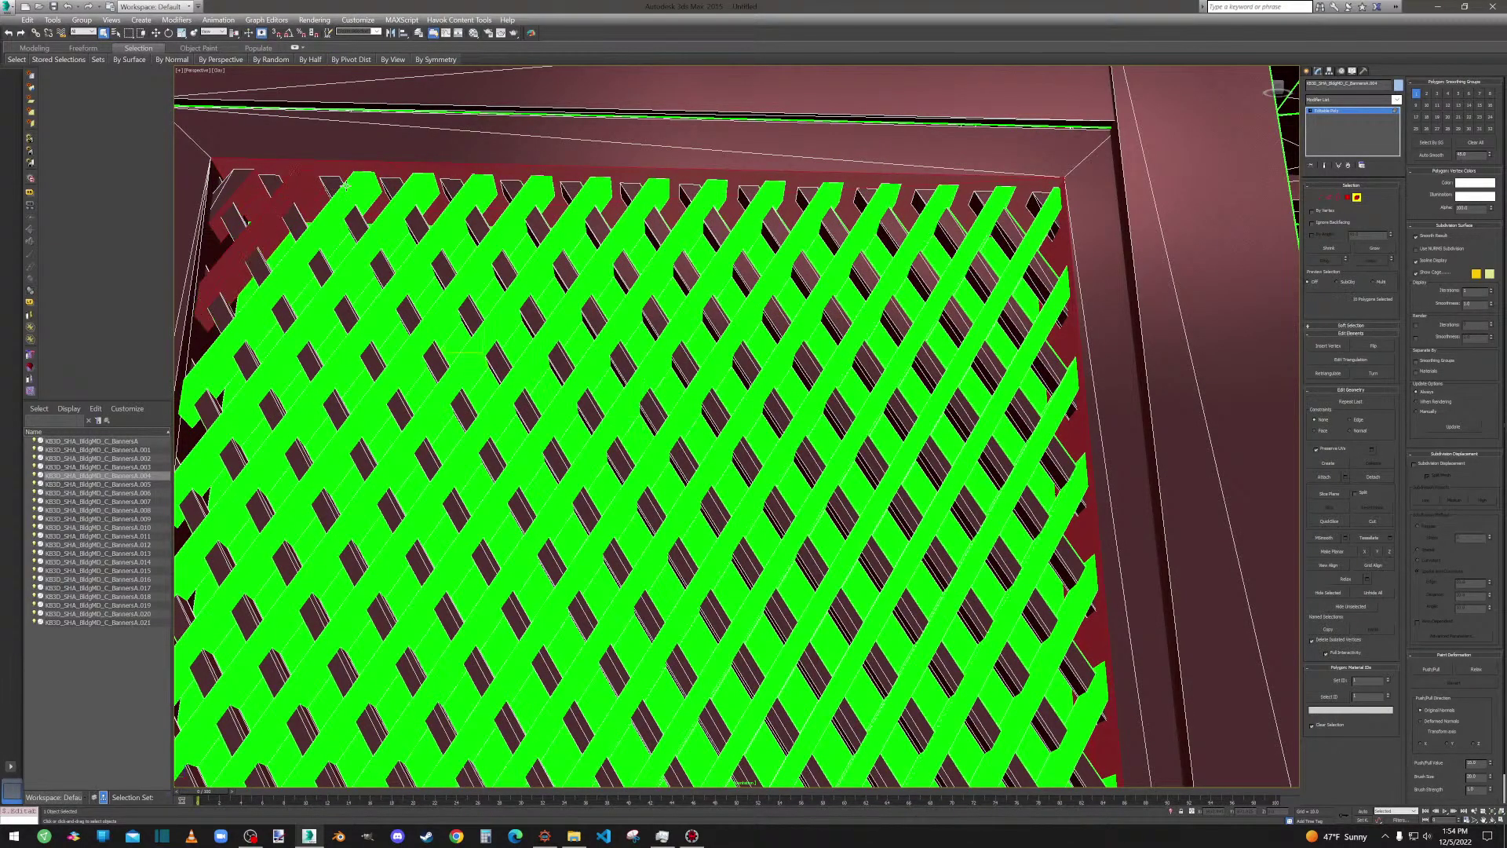
ctrl+click(367, 195)
ctrl+click(415, 195)
ctrl+click(478, 203)
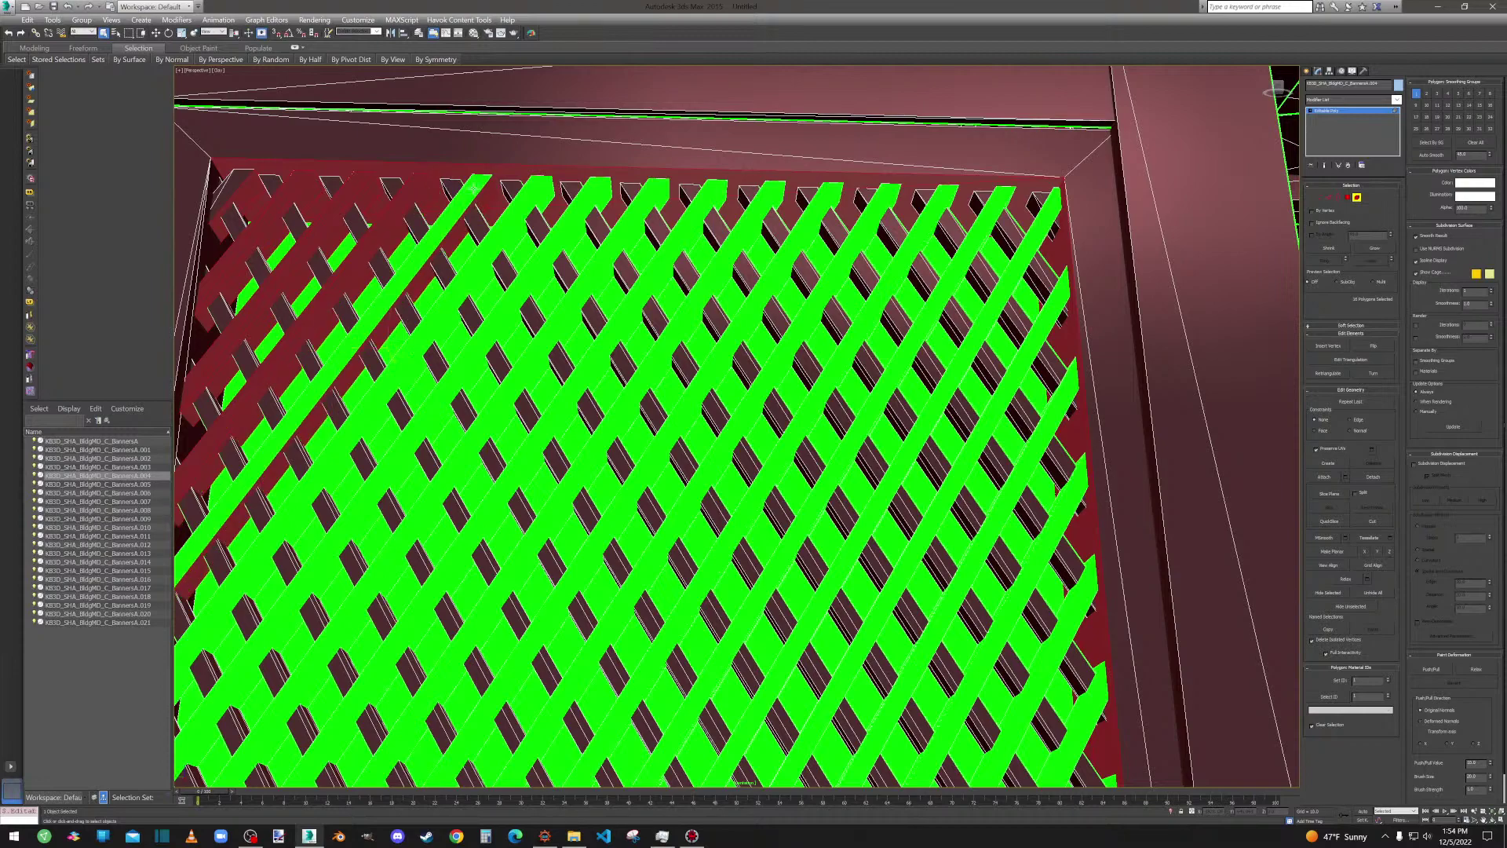
Add the following diagonal strips along the panel's top edge and the slats crossing them to the selection.
ctrl+click(495, 187)
ctrl+click(542, 188)
ctrl+click(547, 198)
ctrl+click(575, 207)
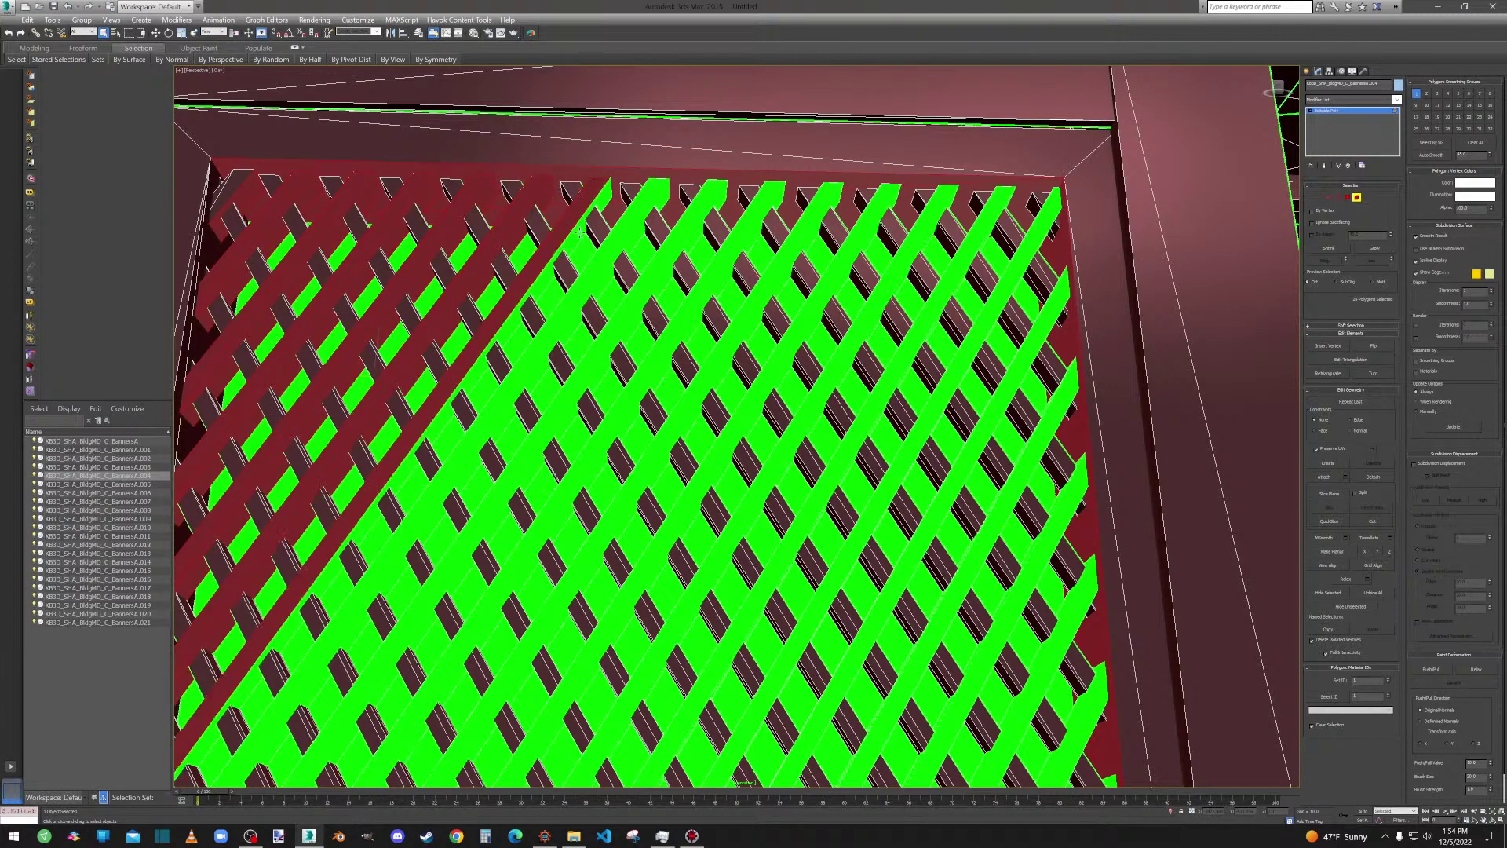
ctrl+click(591, 250)
ctrl+click(585, 251)
ctrl+click(622, 243)
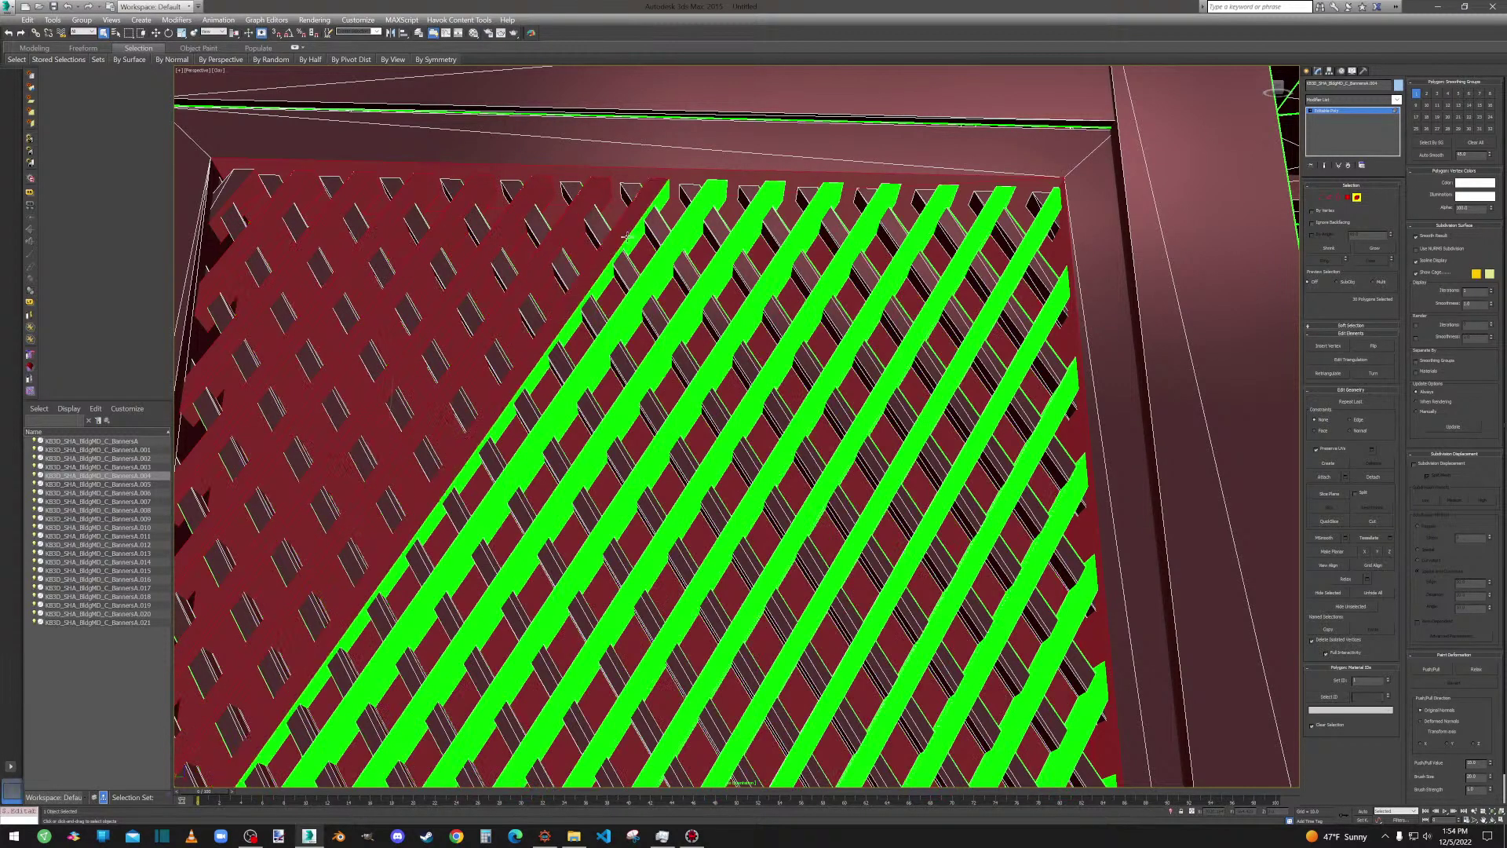
Add the green diagonal strips from the middle of the panel's top edge toward its upper-right corner to the selection.
ctrl+click(636, 235)
ctrl+click(661, 265)
ctrl+click(664, 280)
ctrl+click(680, 314)
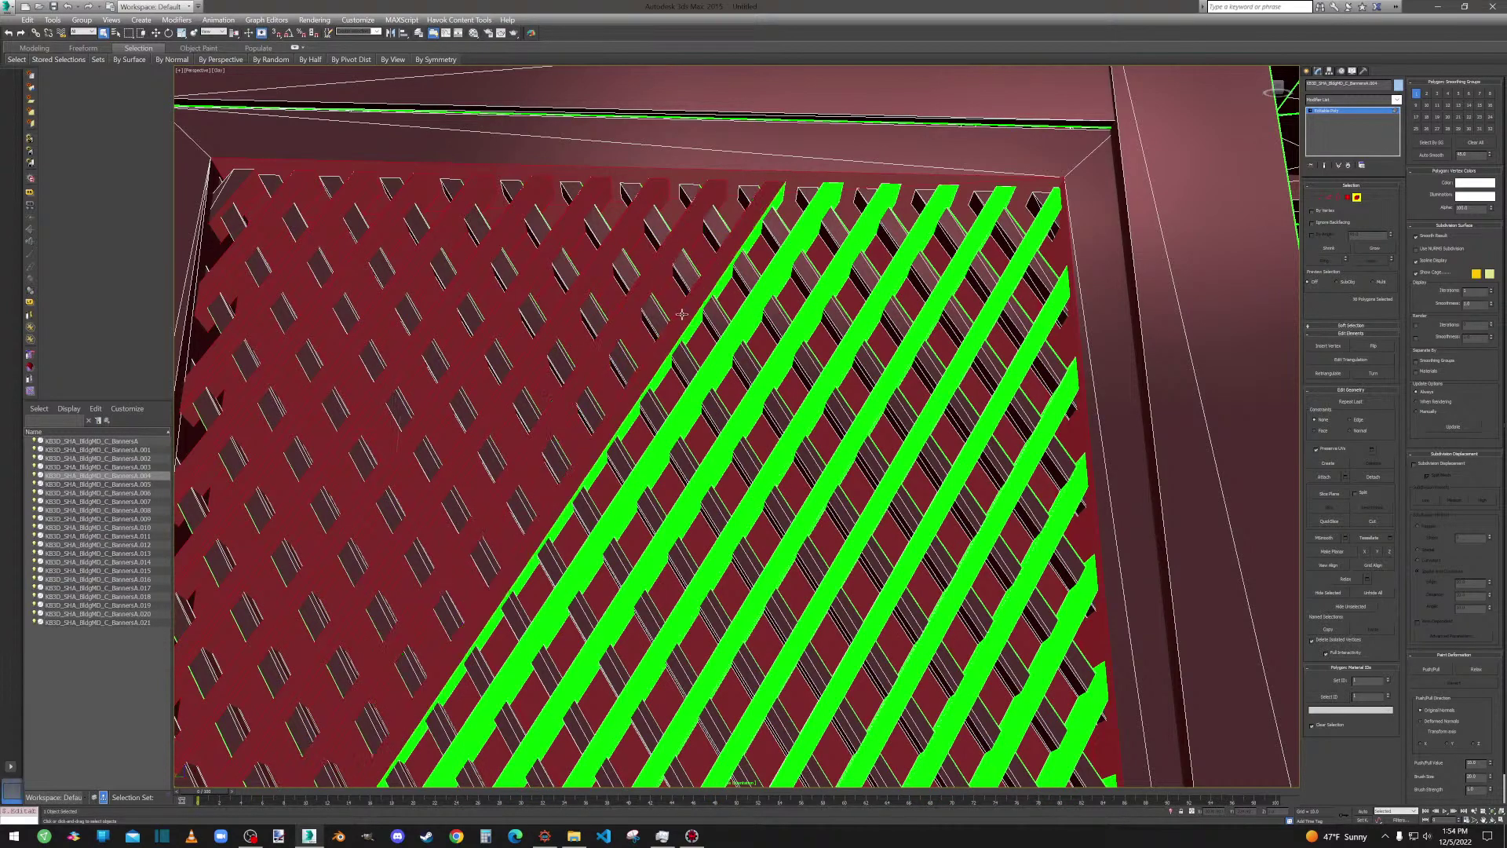
ctrl+click(713, 346)
ctrl+click(718, 366)
ctrl+click(742, 403)
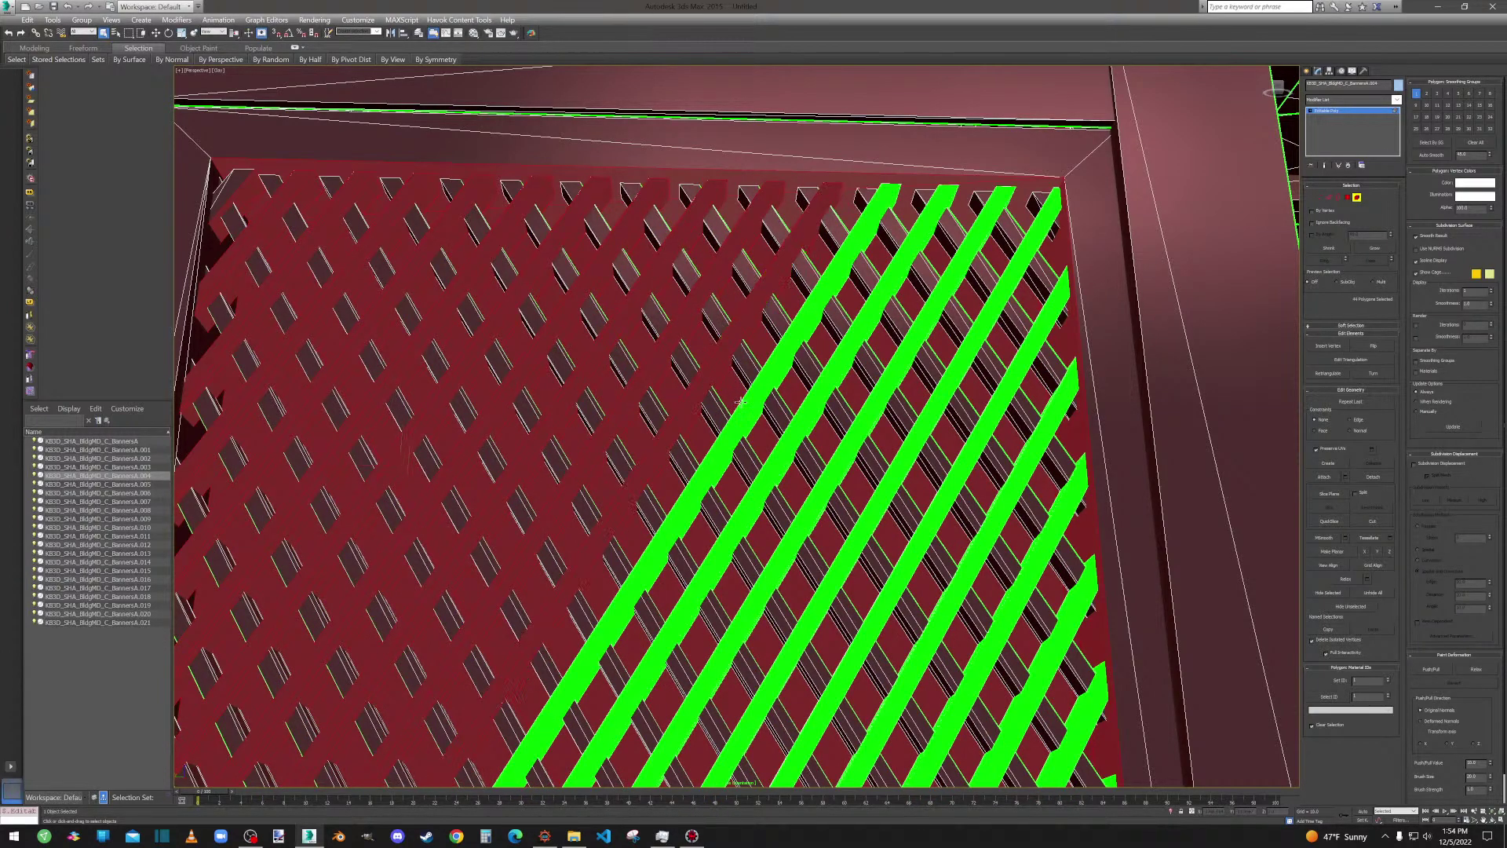
ctrl+click(749, 408)
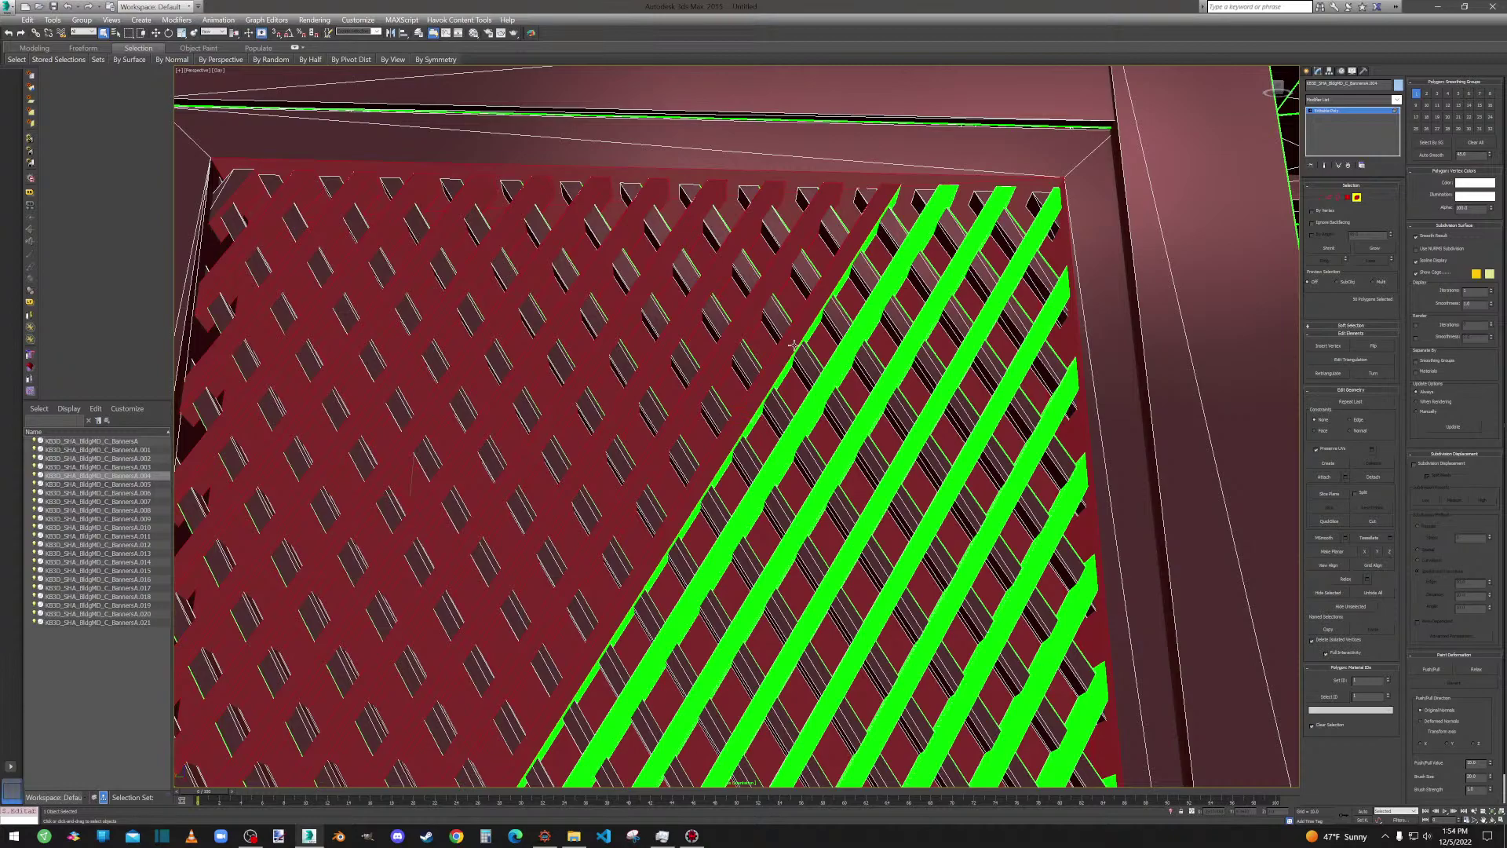
Add the green diagonal strips that end around the lattice panel's upper-right corner to the selection.
middle_drag(773, 356, 663, 244)
ctrl+click(663, 243)
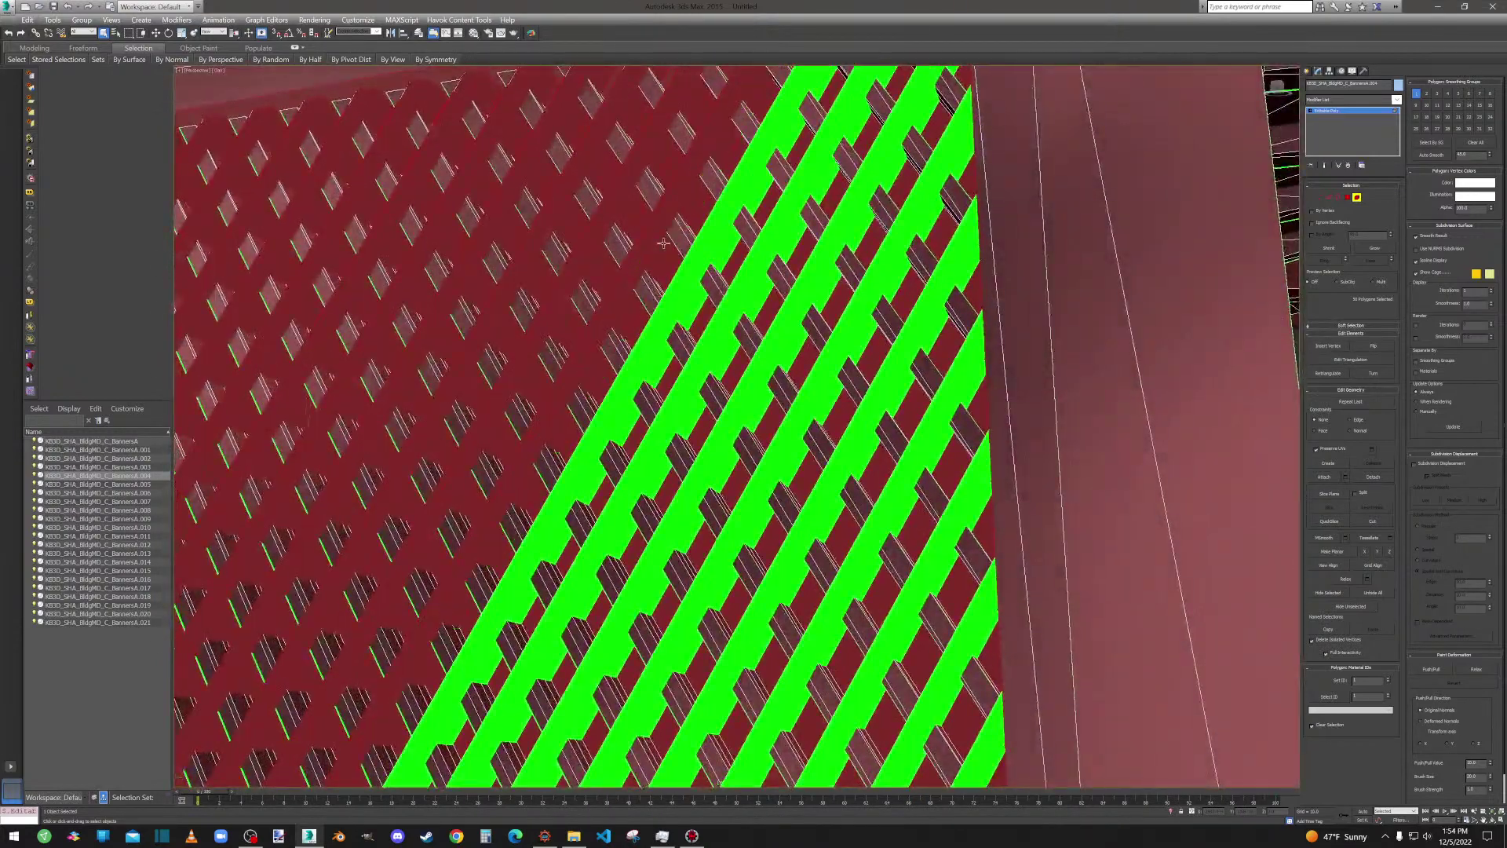
ctrl+click(689, 261)
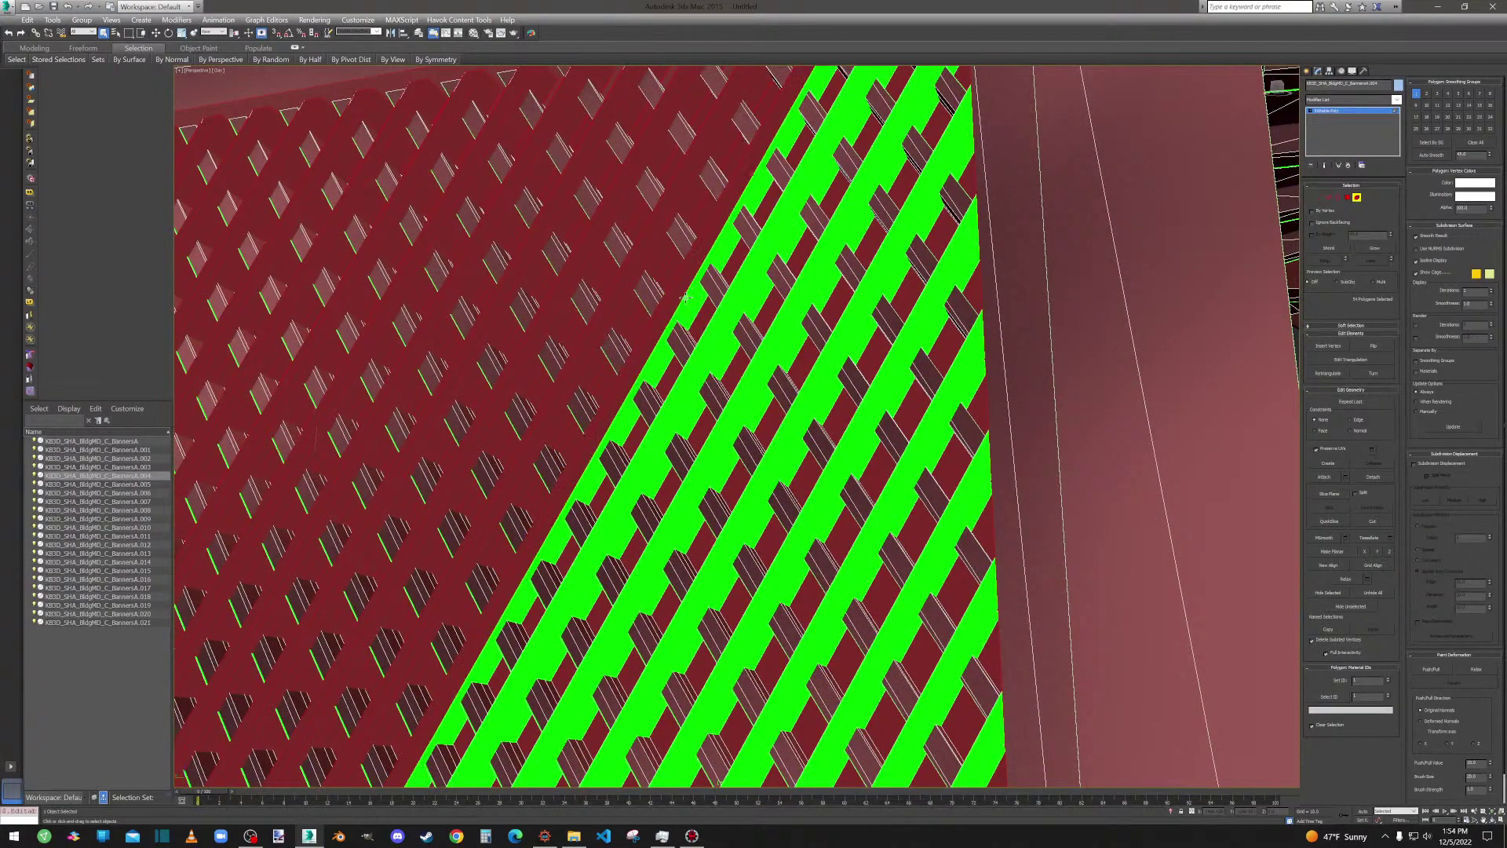
ctrl+click(689, 297)
ctrl+click(720, 331)
ctrl+click(725, 346)
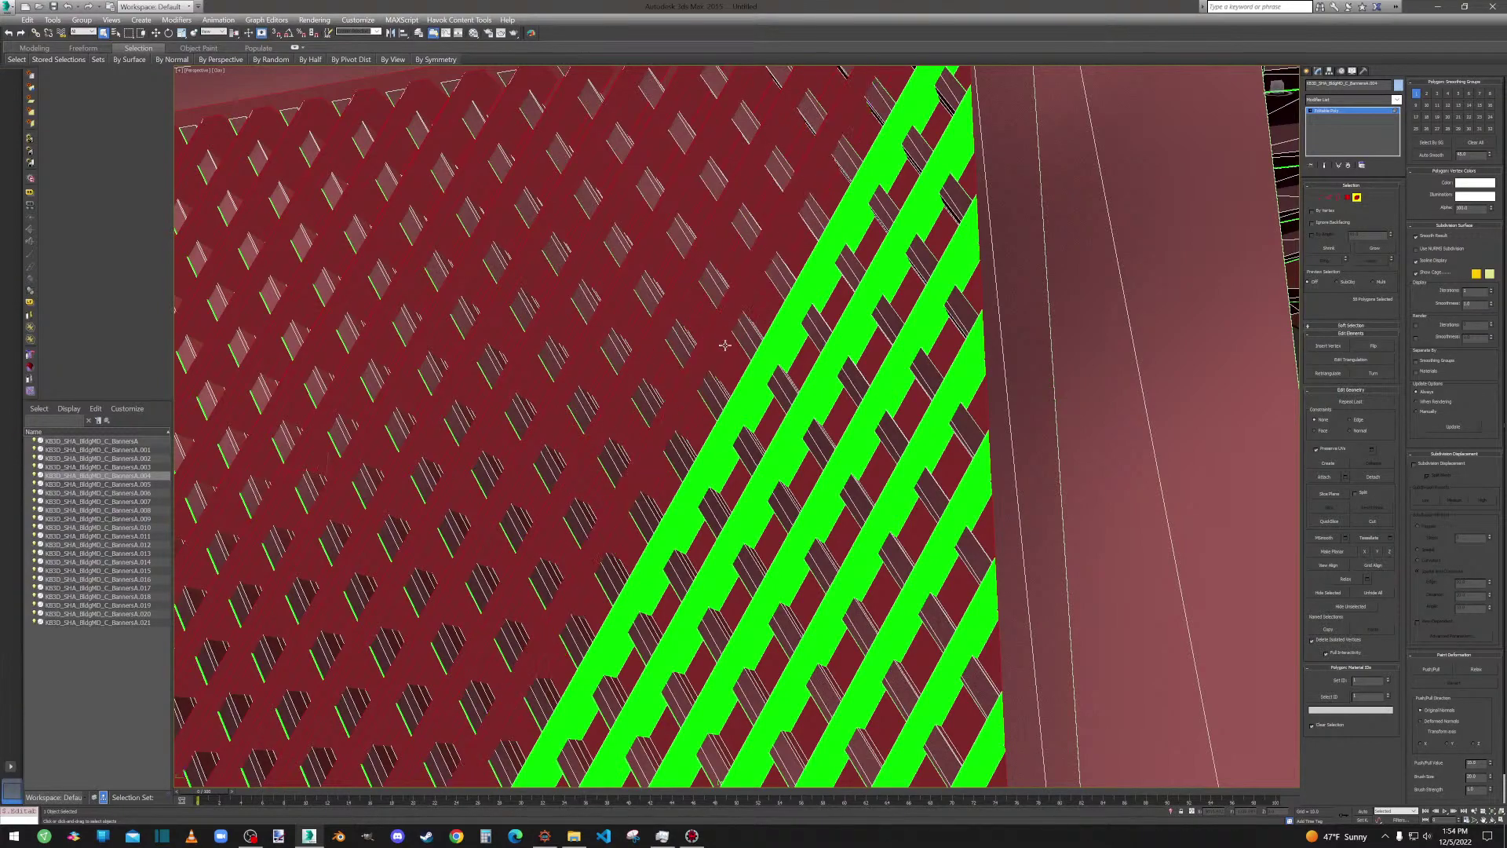
Add the green diagonal strips that end along the upper part of the right frame post to the selection.
ctrl+click(758, 390)
ctrl+click(791, 441)
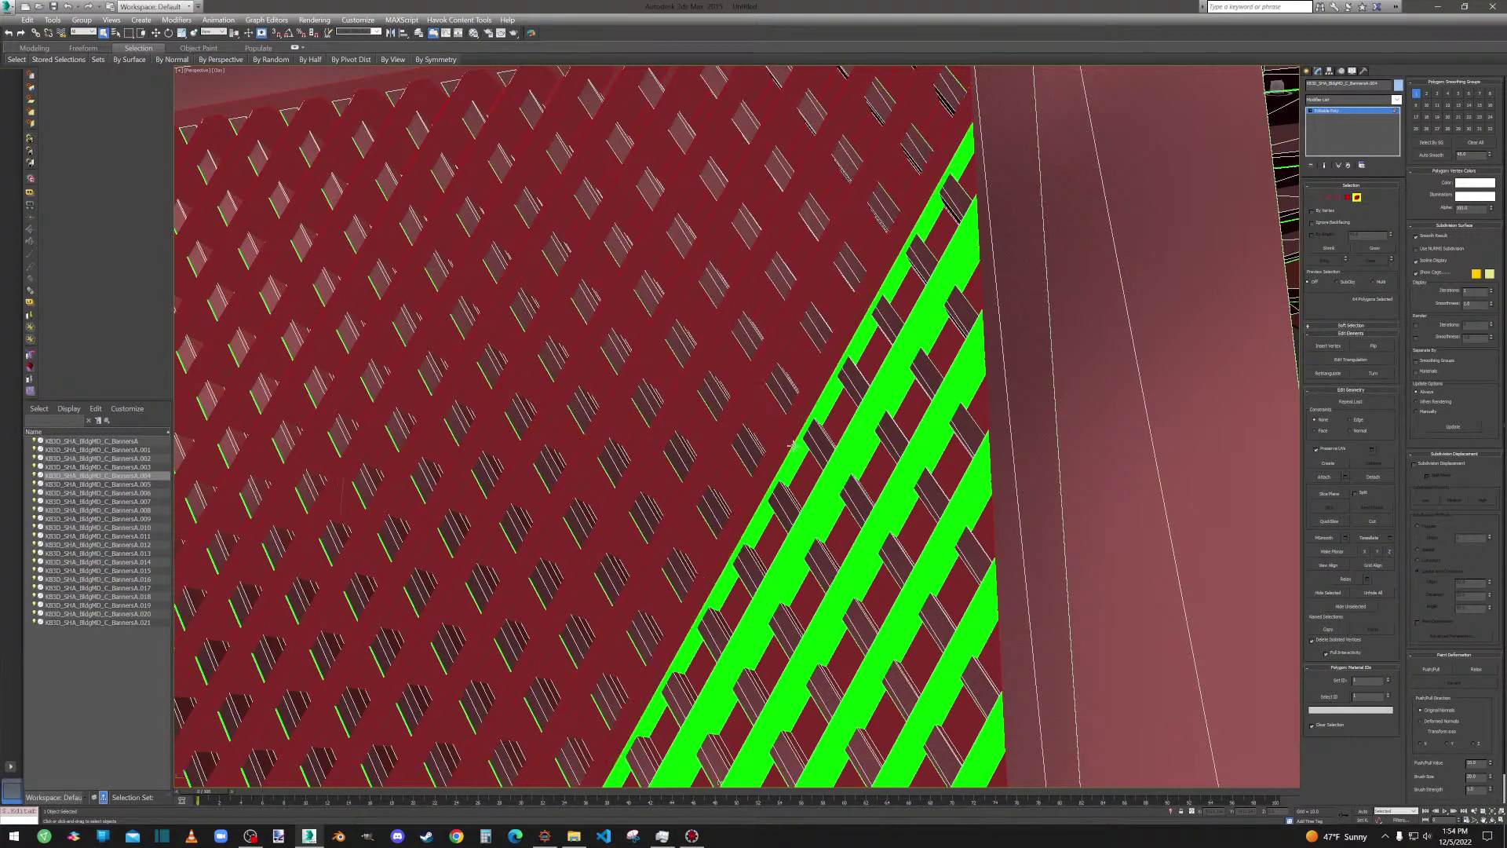
ctrl+click(803, 458)
ctrl+click(837, 479)
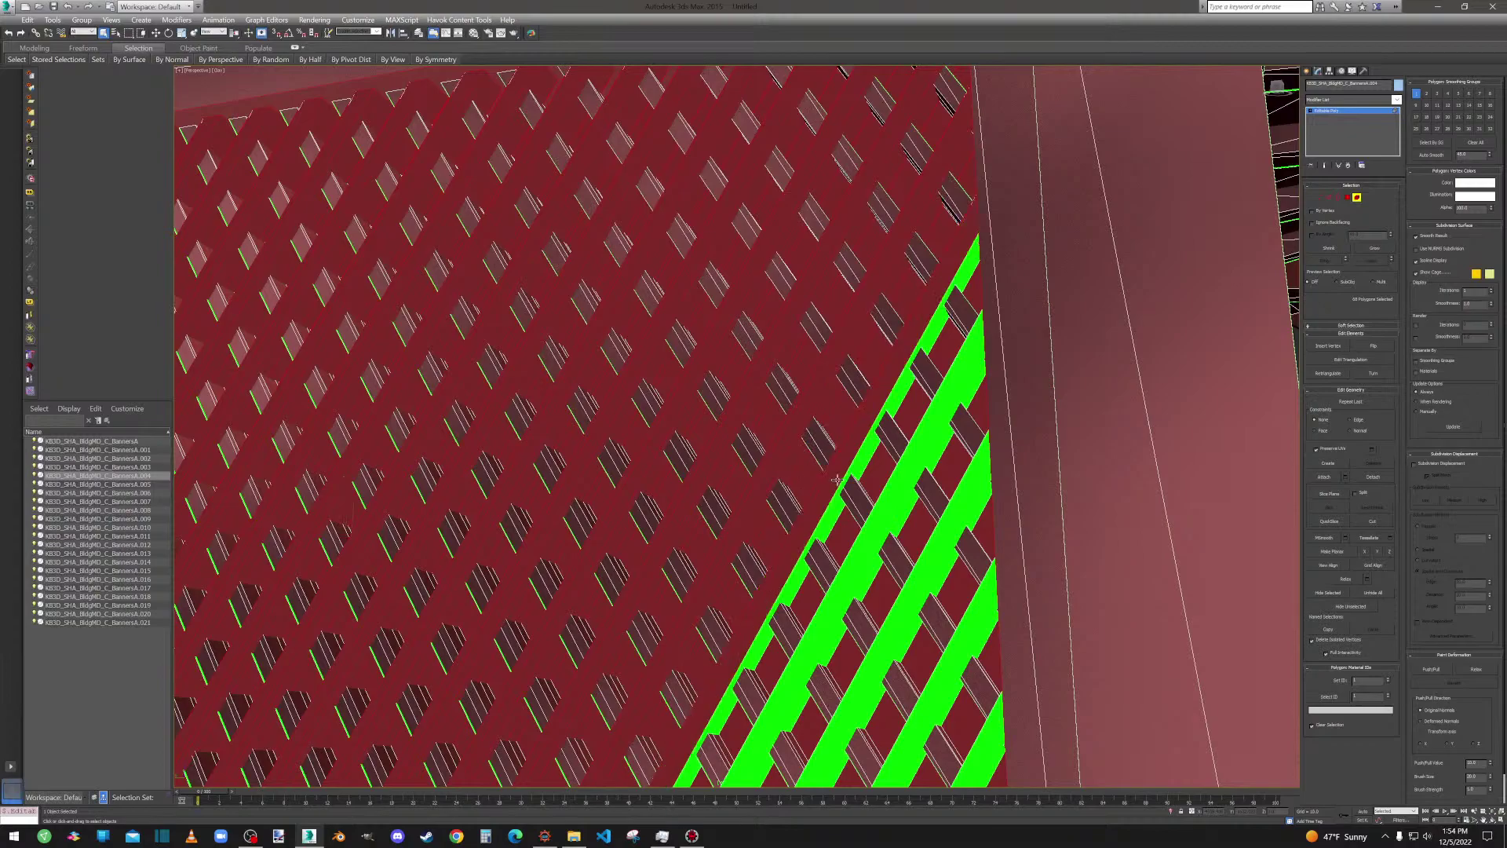
ctrl+click(869, 441)
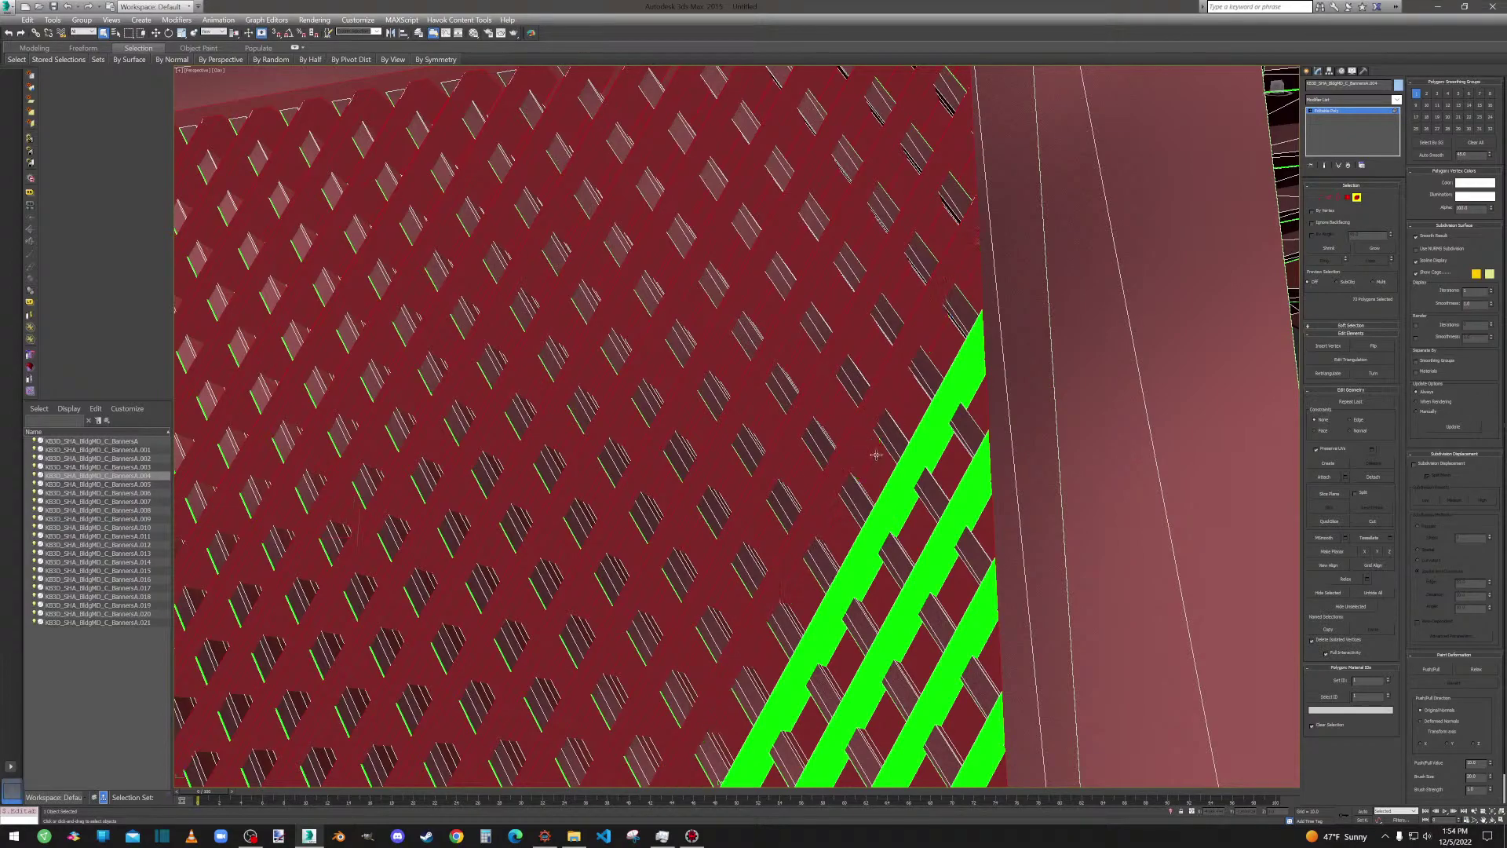
ctrl+click(905, 485)
ctrl+click(942, 437)
Add the green diagonal strips that end along the middle of the right frame post to the selection.
middle_drag(946, 451, 785, 165)
middle_drag(719, 444, 744, 283)
ctrl+click(638, 361)
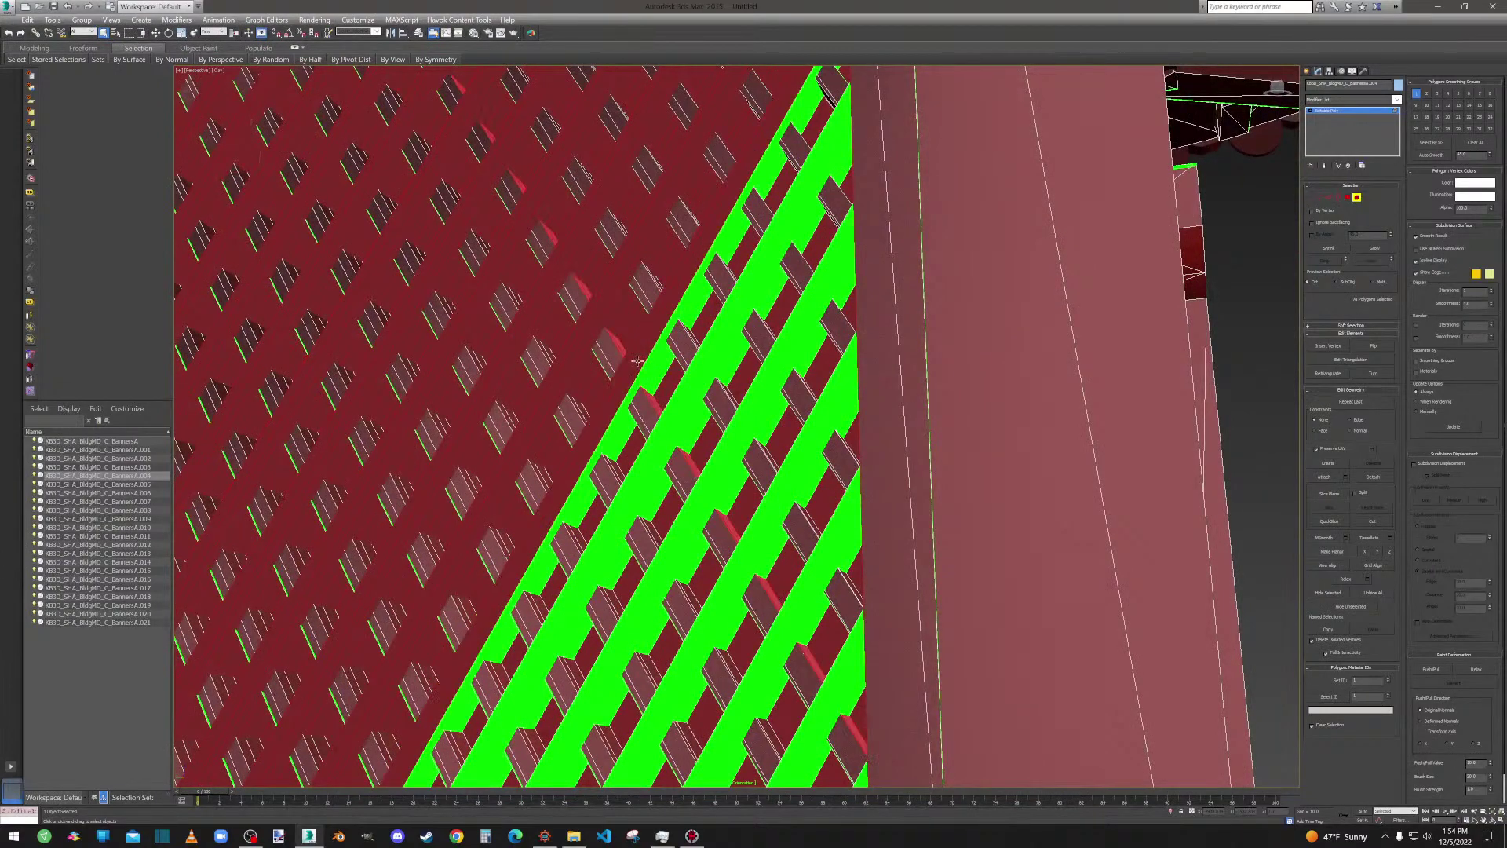
ctrl+click(654, 359)
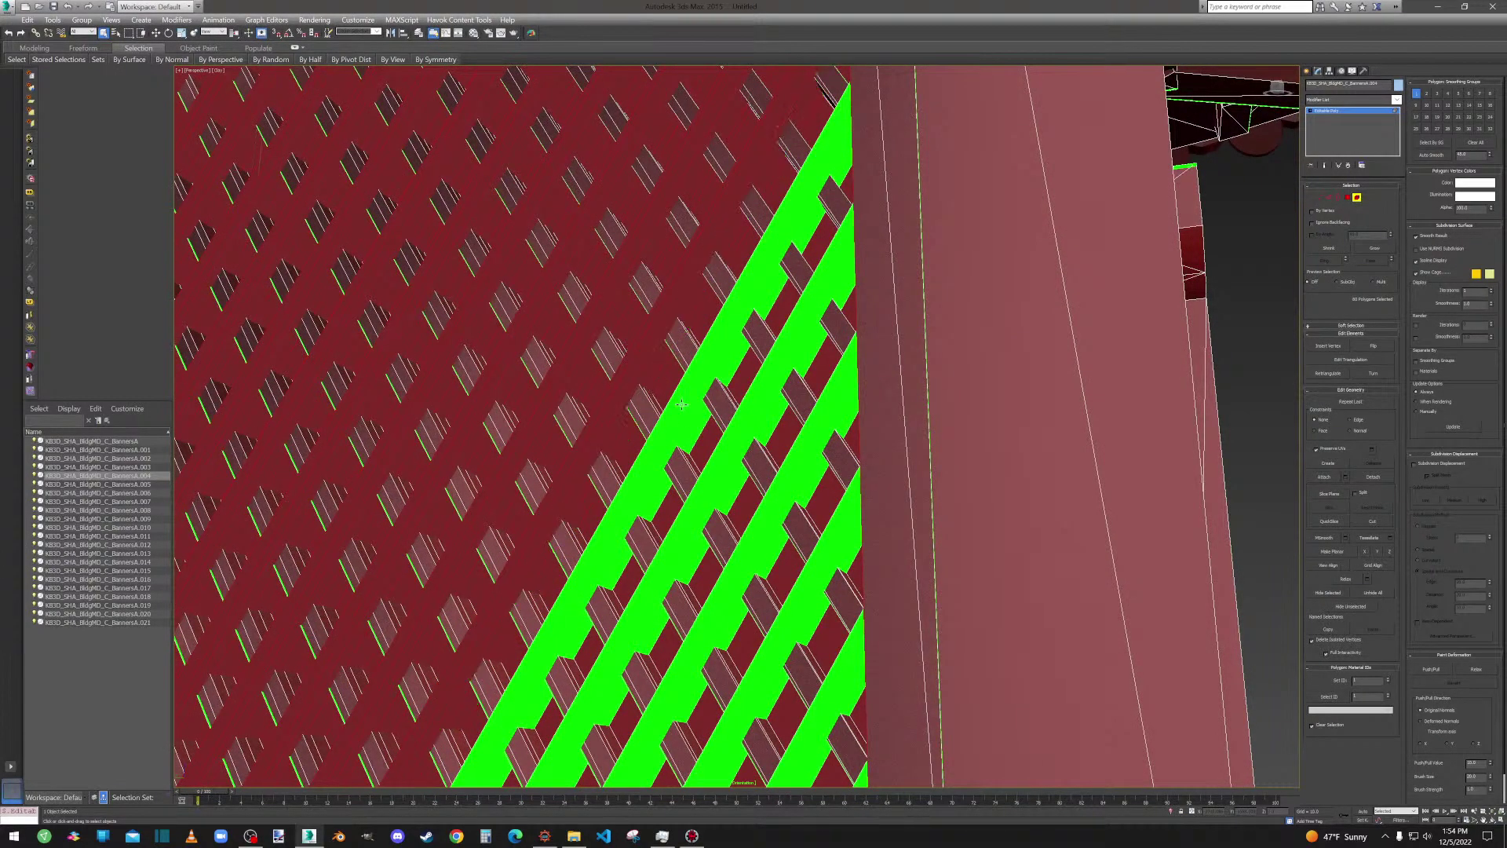
ctrl+click(681, 405)
ctrl+click(727, 362)
ctrl+click(765, 412)
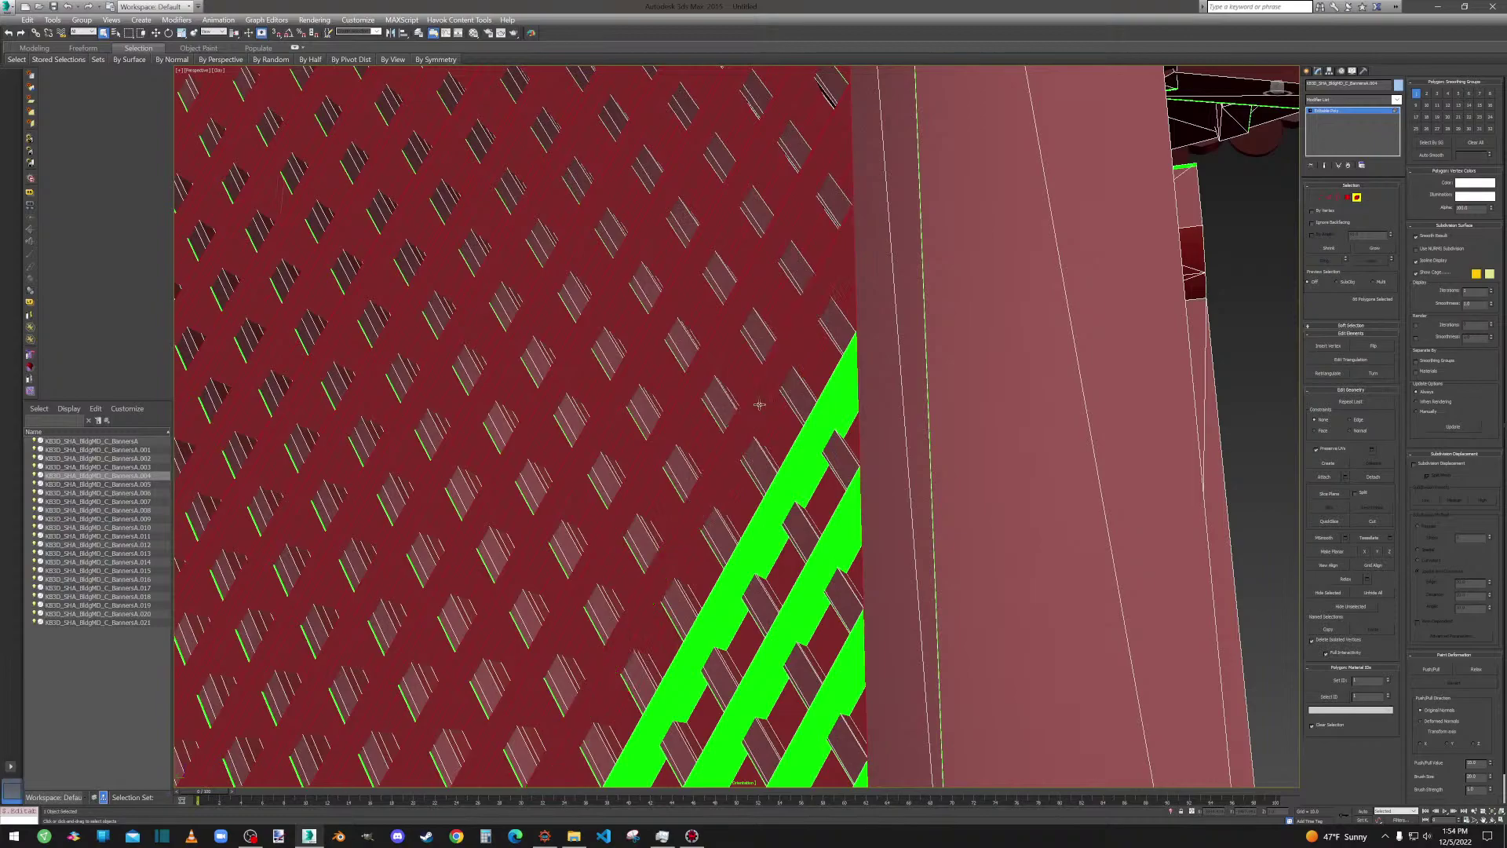
ctrl+click(796, 460)
ctrl+click(813, 493)
ctrl+click(834, 523)
ctrl+click(845, 552)
Add the next green diagonal strips farther down the right frame post to the selection.
middle_drag(845, 552, 839, 71)
middle_drag(575, 560, 672, 511)
ctrl+click(692, 489)
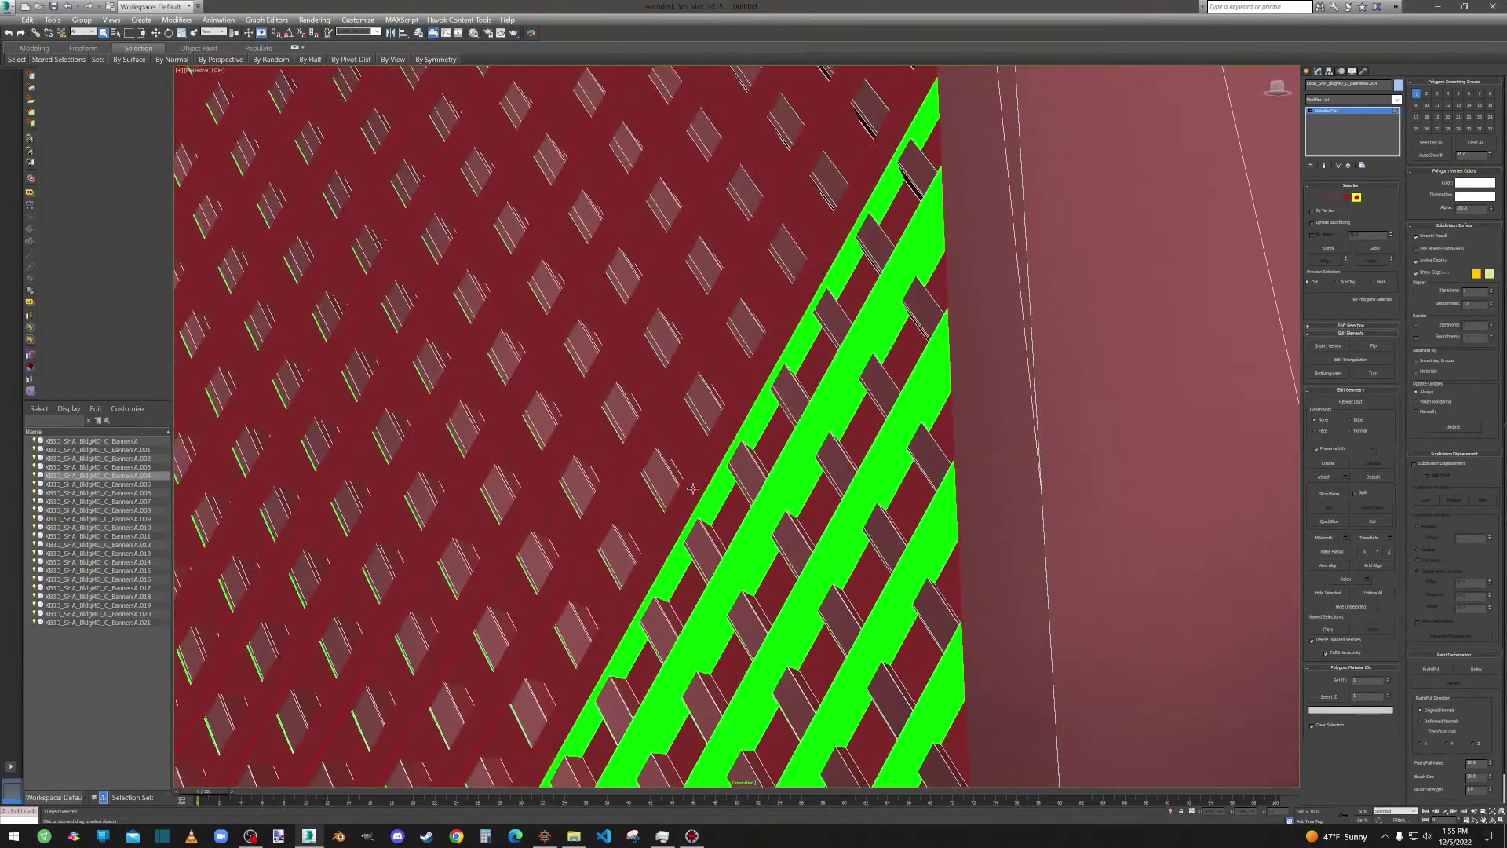
ctrl+click(708, 493)
ctrl+click(759, 513)
ctrl+click(791, 496)
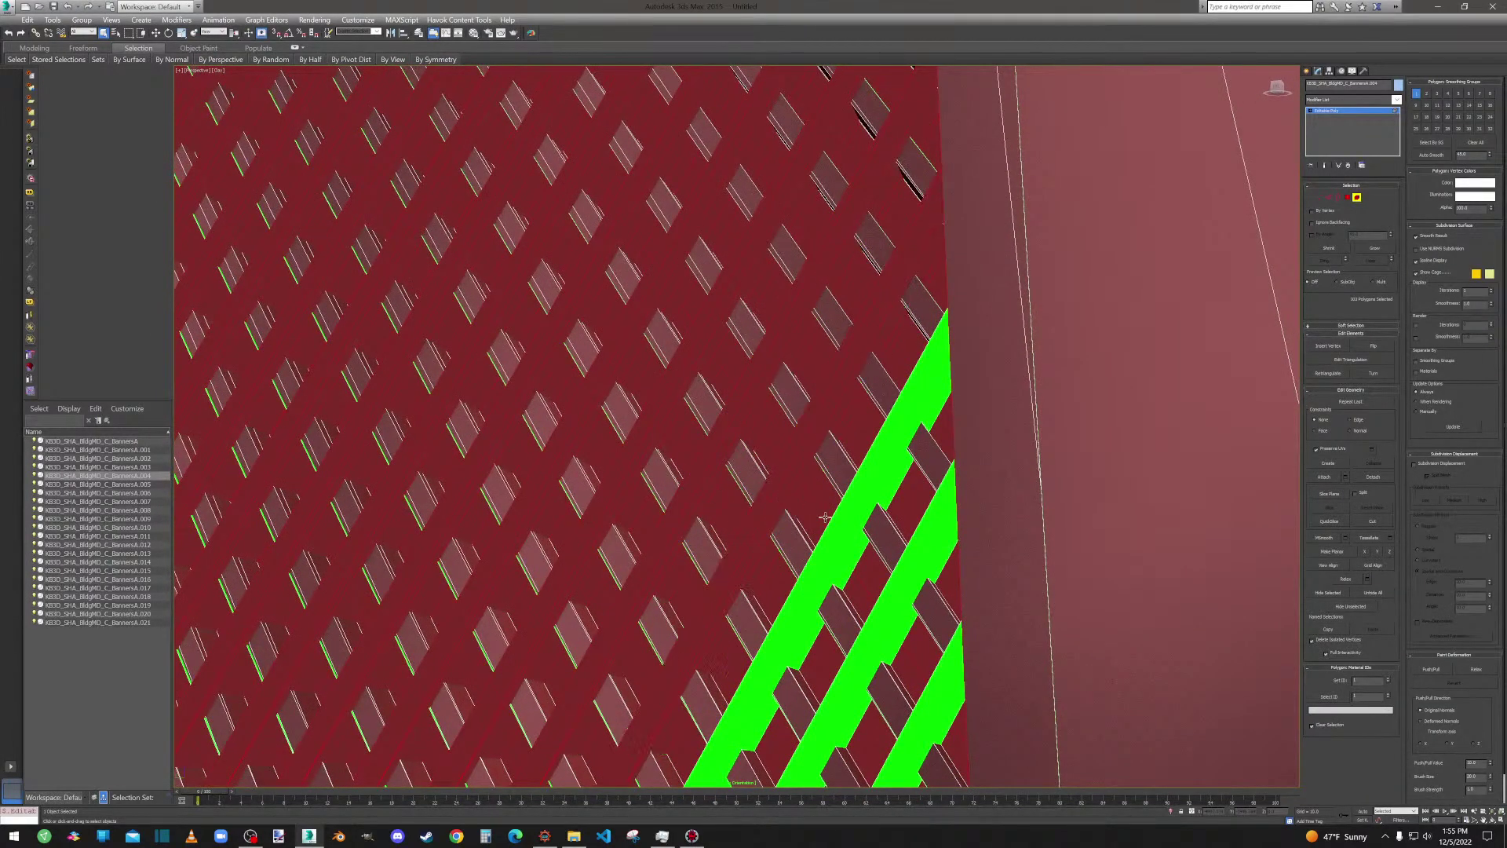
ctrl+click(838, 529)
ctrl+click(812, 623)
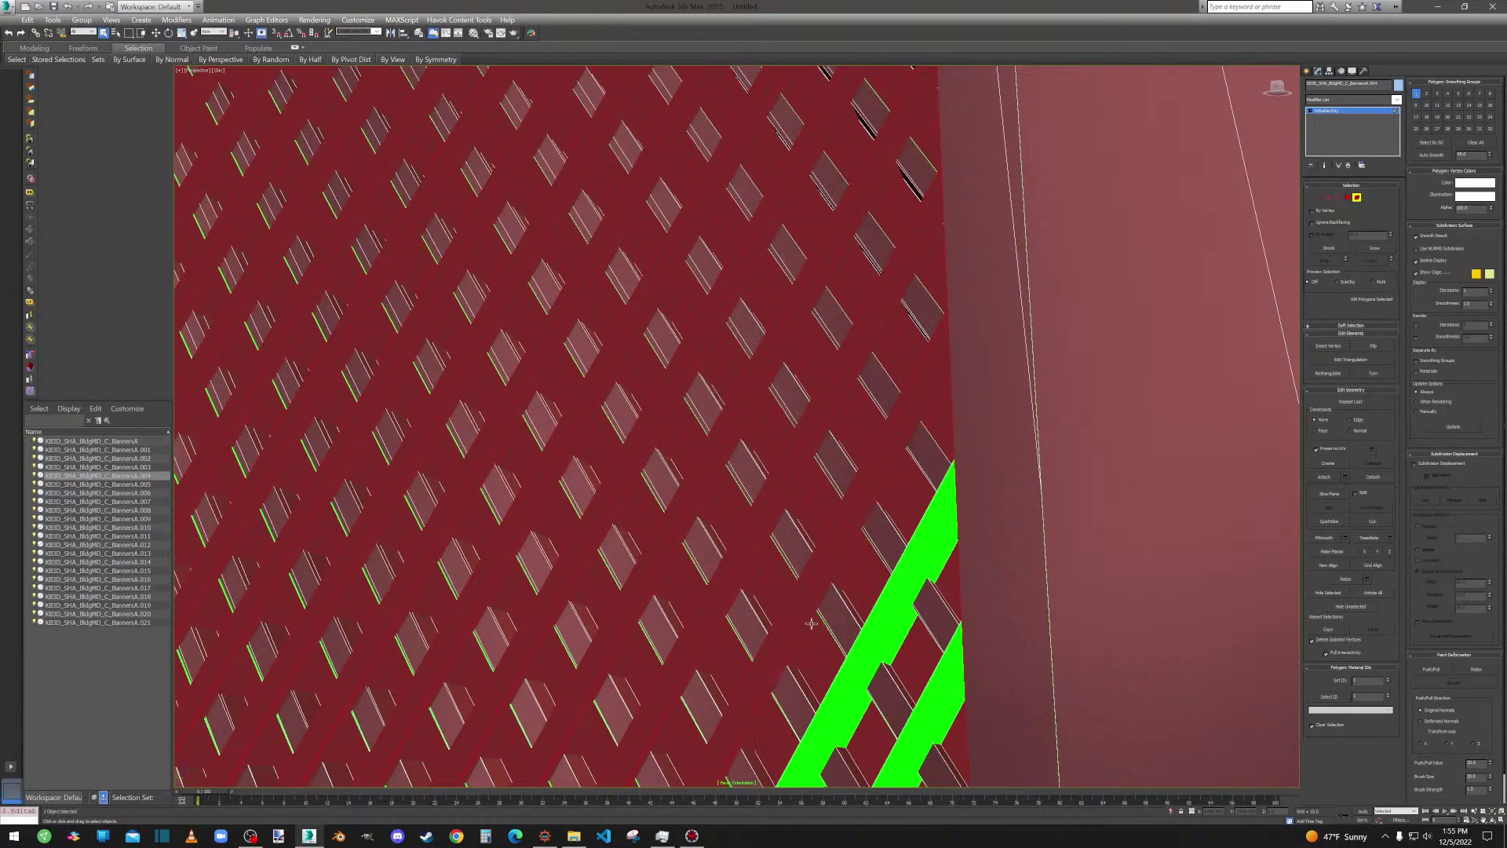
ctrl+click(921, 581)
ctrl+click(902, 625)
ctrl+click(942, 691)
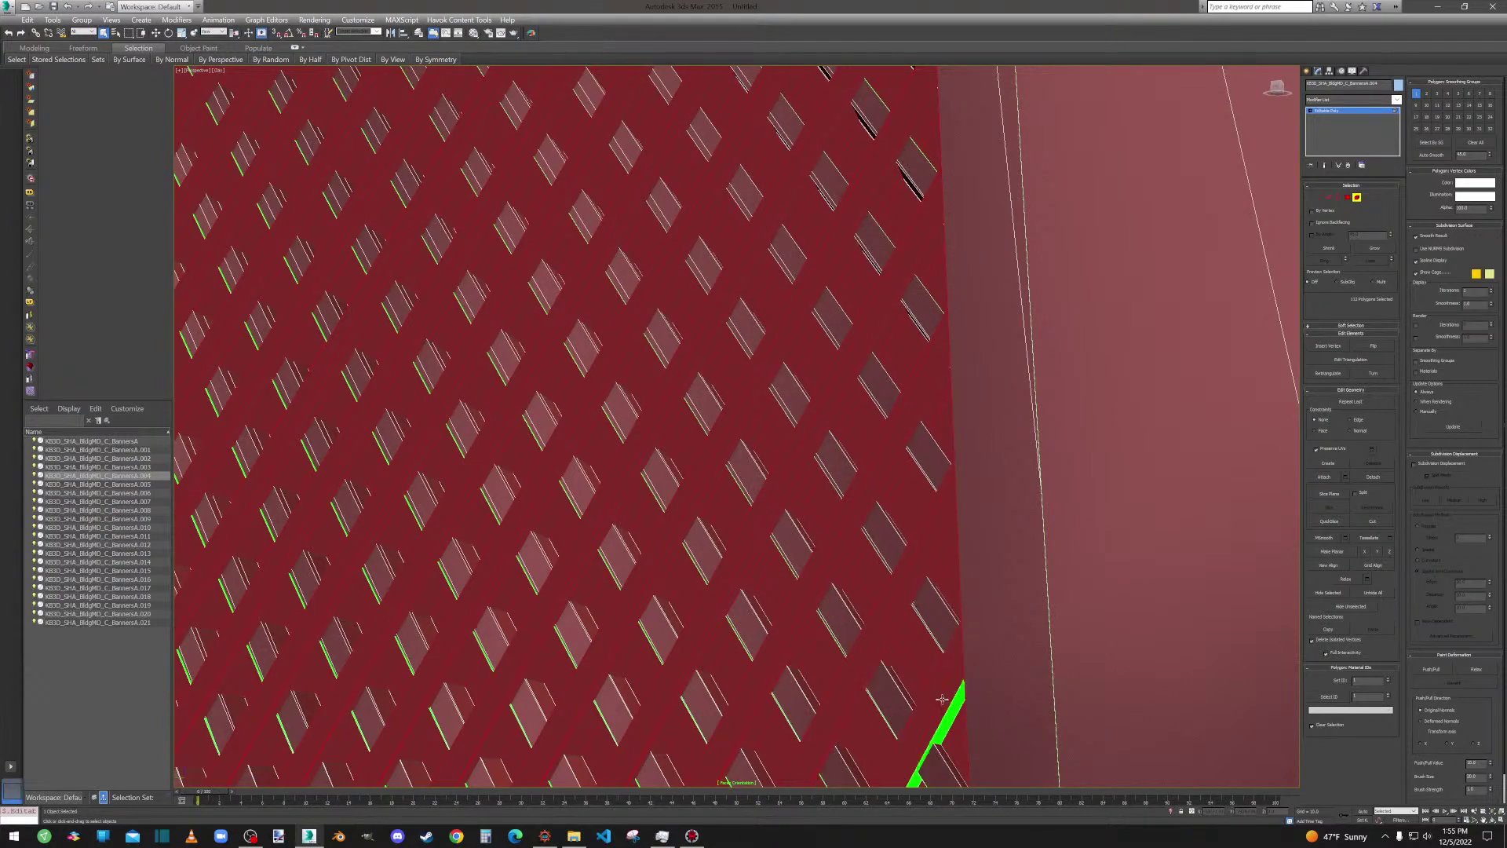
ctrl+click(948, 707)
Add the green diagonal strips in the lattice's lower-right corner above the terrace floor, keeping the existing selection.
alt+middle_drag(948, 706, 953, 593)
ctrl+click(782, 448)
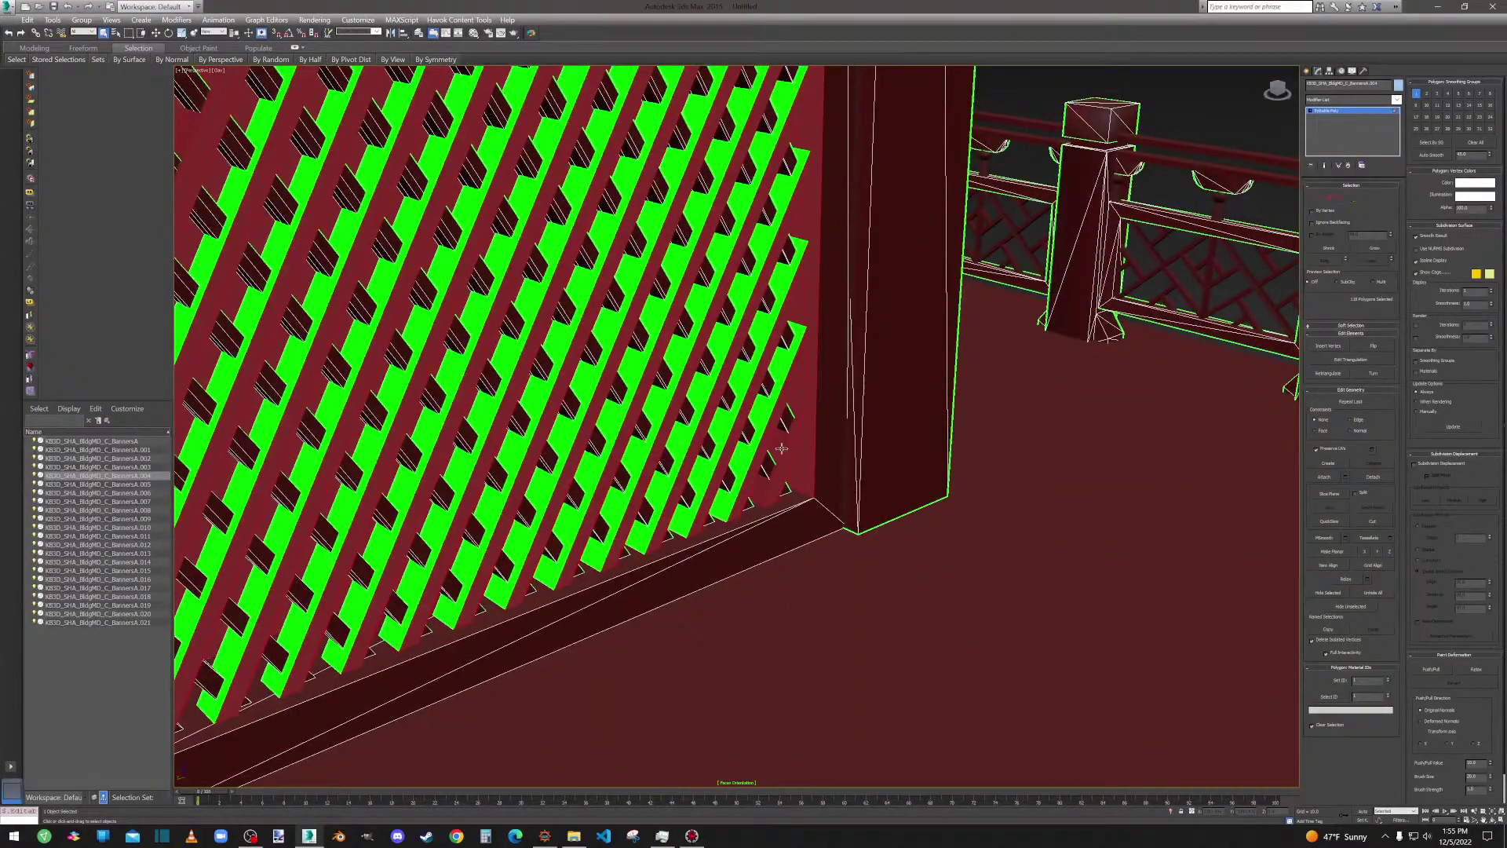
click(758, 407)
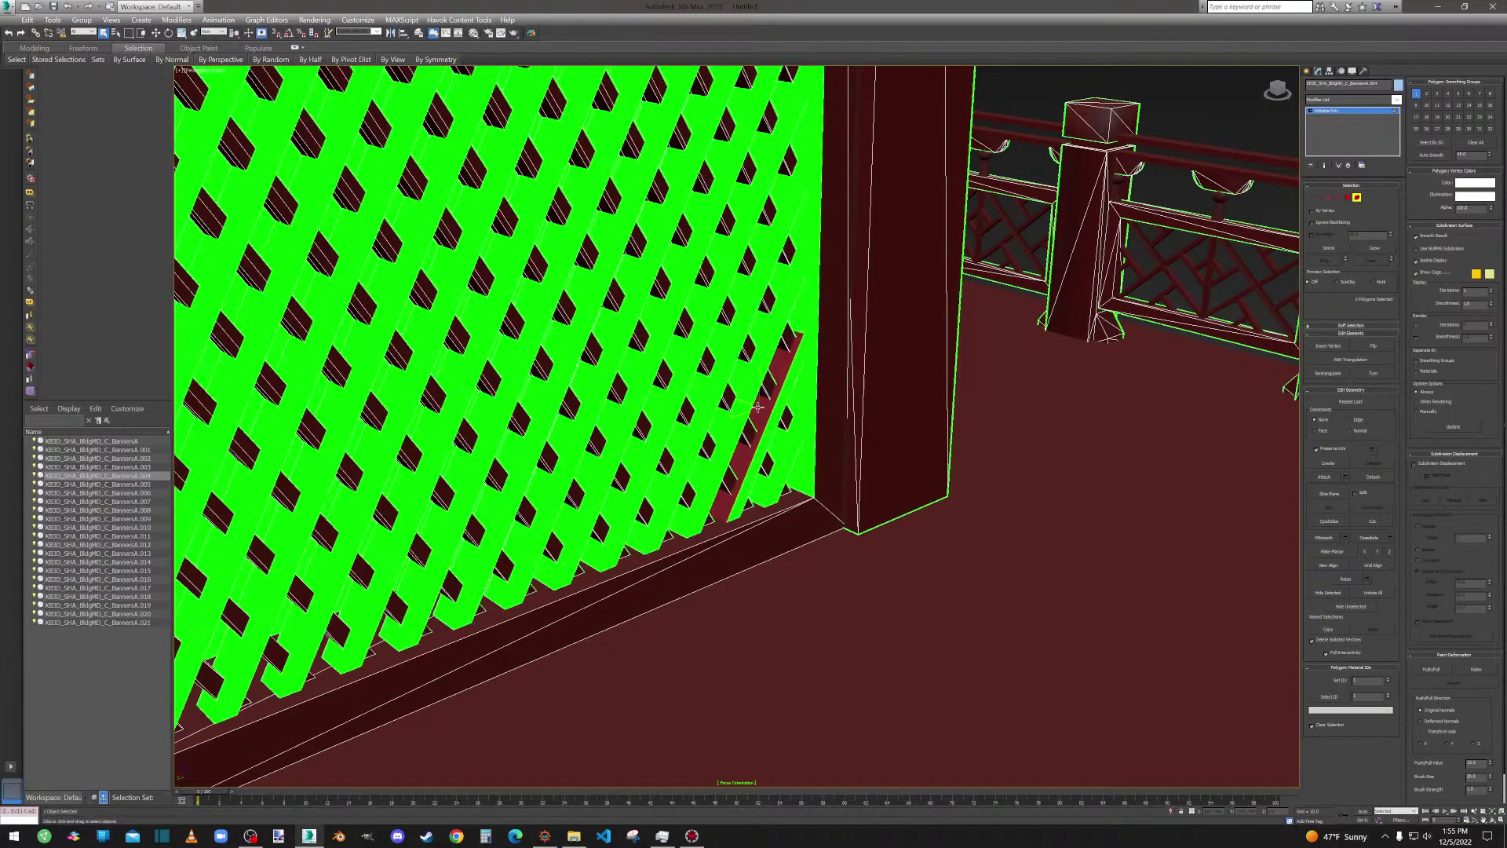
key(ctrl+z)
ctrl+click(761, 412)
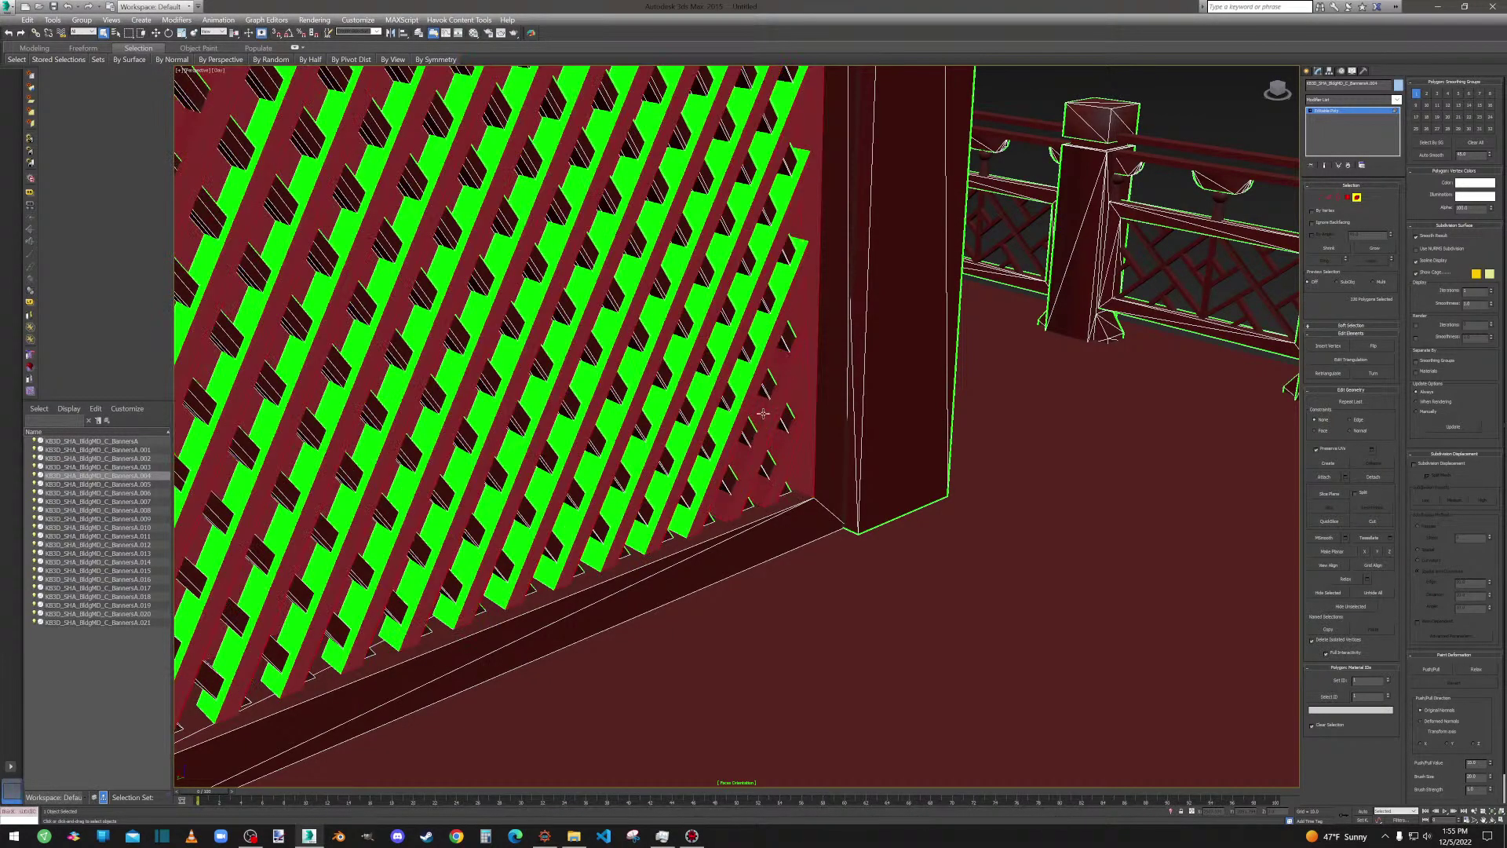
ctrl+click(740, 385)
ctrl+click(718, 358)
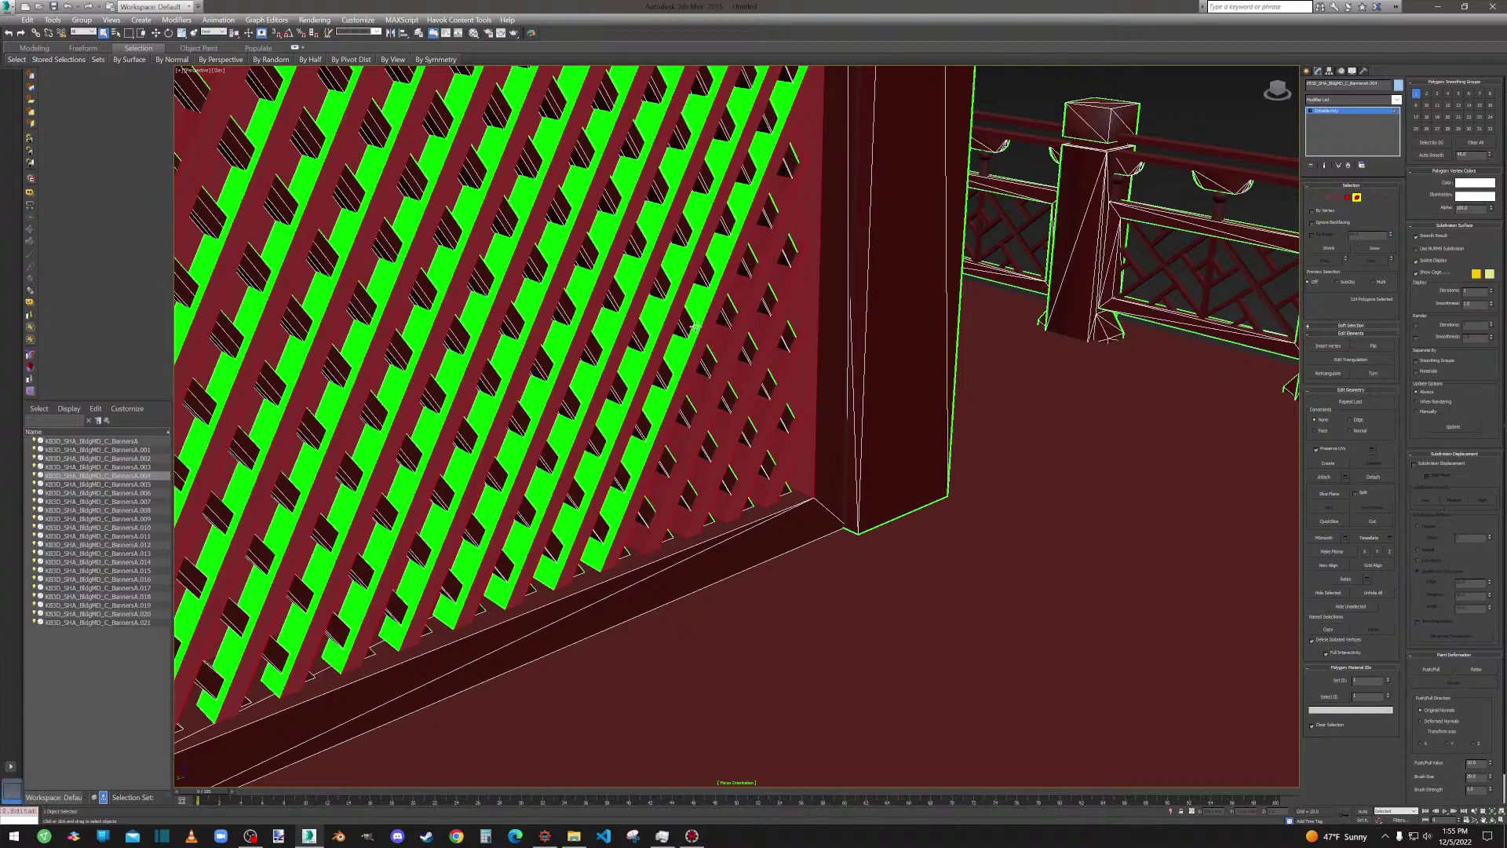
Add the green diagonal strips rising from the lattice's bottom edge, working from the lower-right corner toward the opposite post.
ctrl+click(696, 327)
ctrl+click(669, 291)
ctrl+click(641, 256)
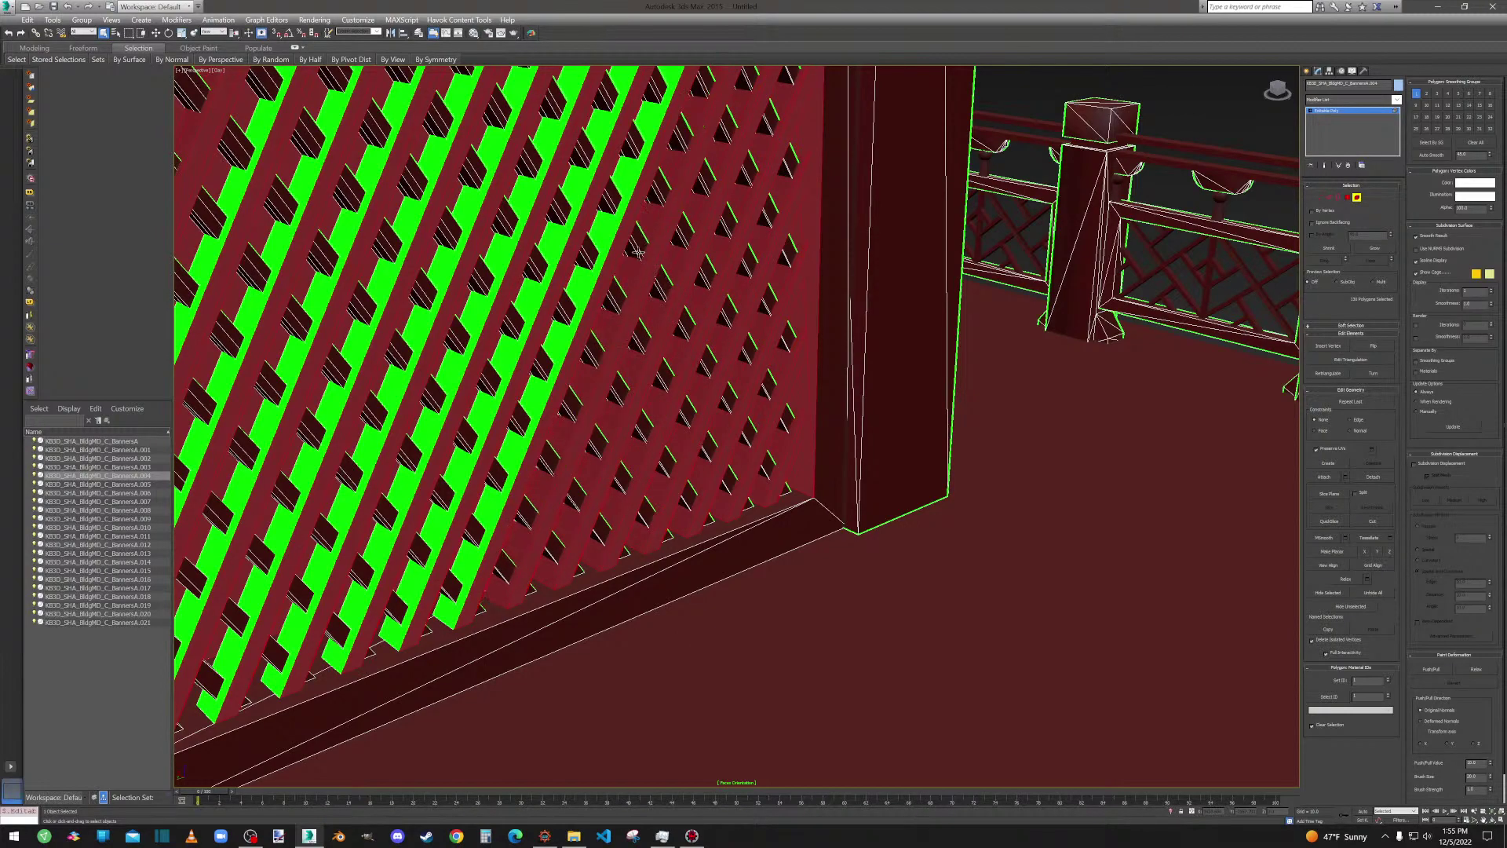
ctrl+click(616, 233)
ctrl+click(577, 193)
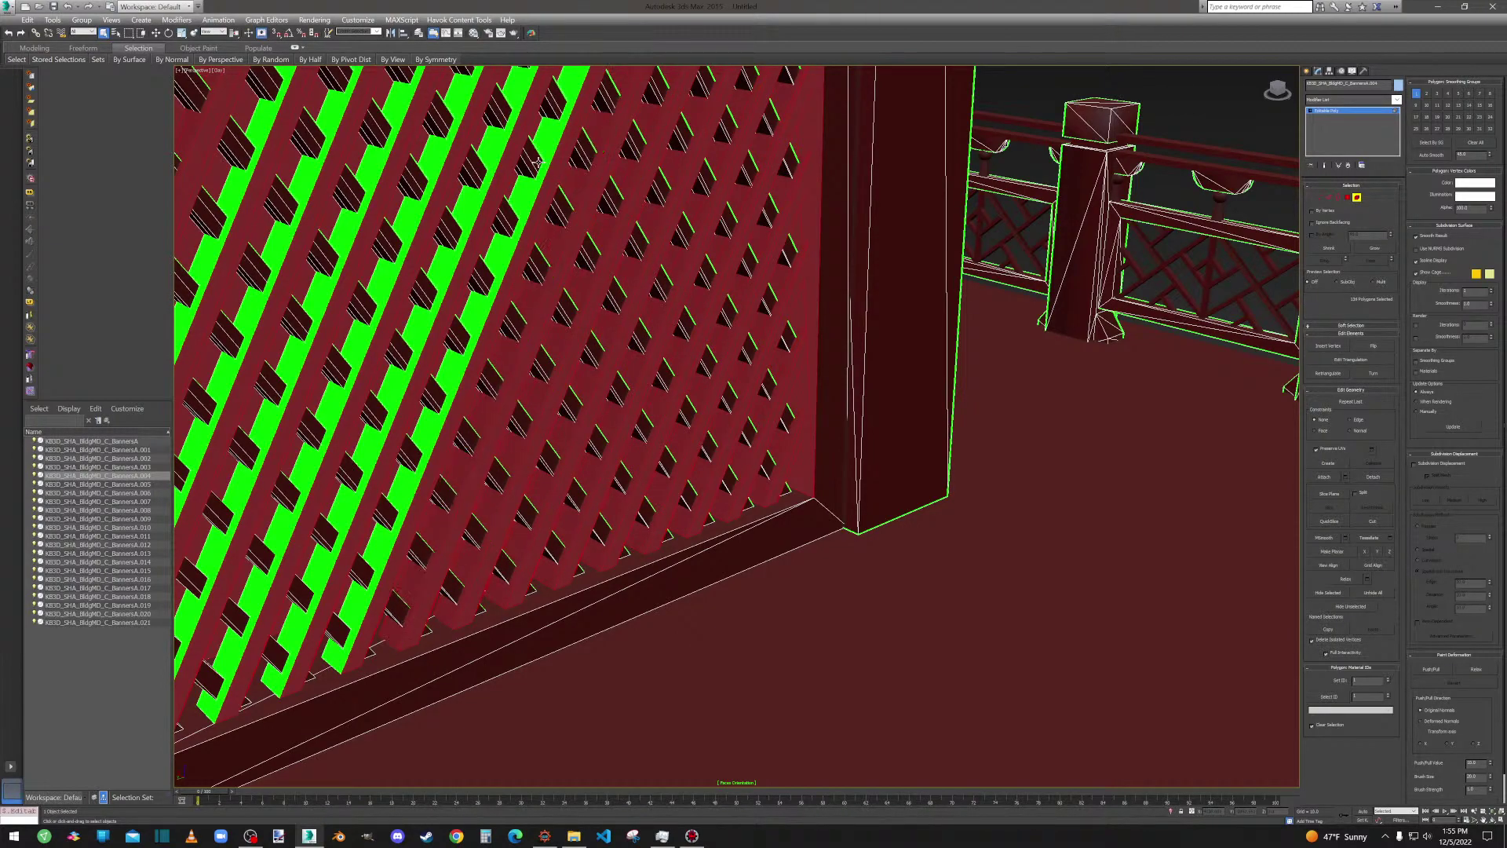
ctrl+click(550, 152)
ctrl+click(512, 117)
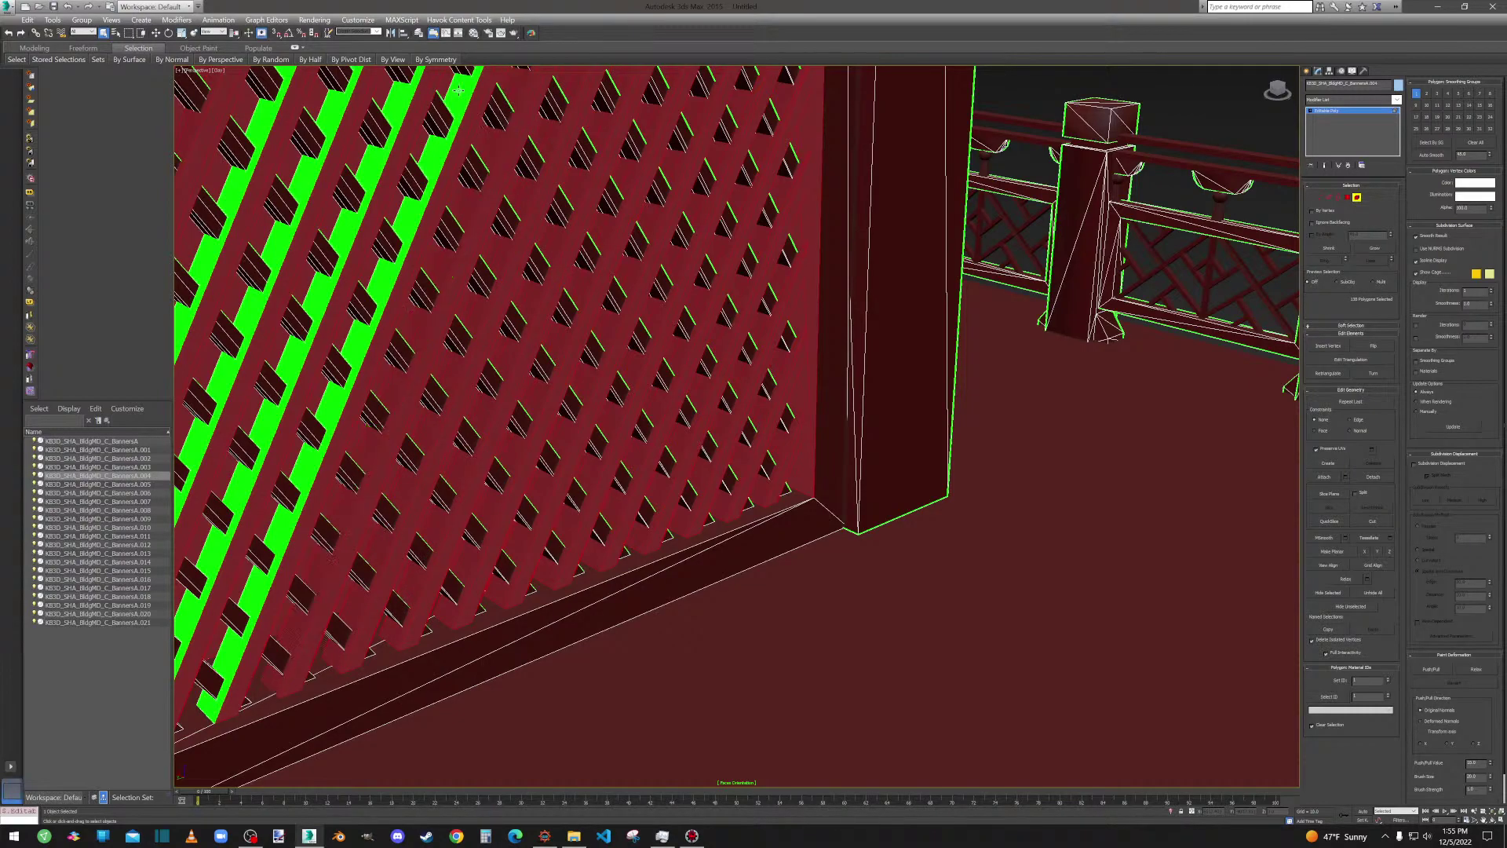
Add the remaining green strips in the lattice's lower-left corner and up along the left frame post to the selection.
alt+middle_drag(431, 243, 808, 397)
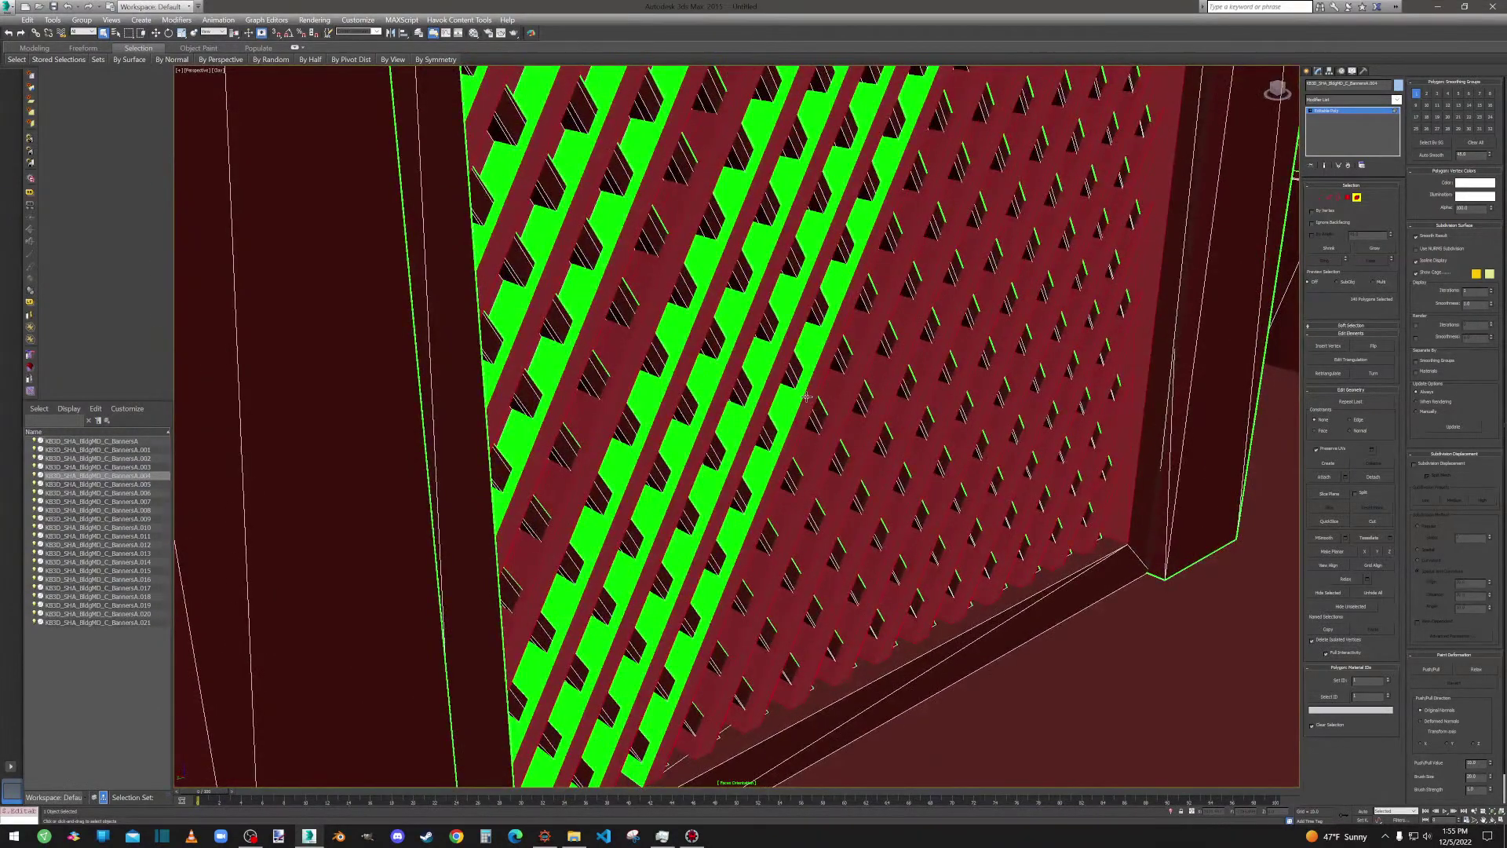
ctrl+click(801, 392)
ctrl+click(772, 362)
ctrl+click(732, 329)
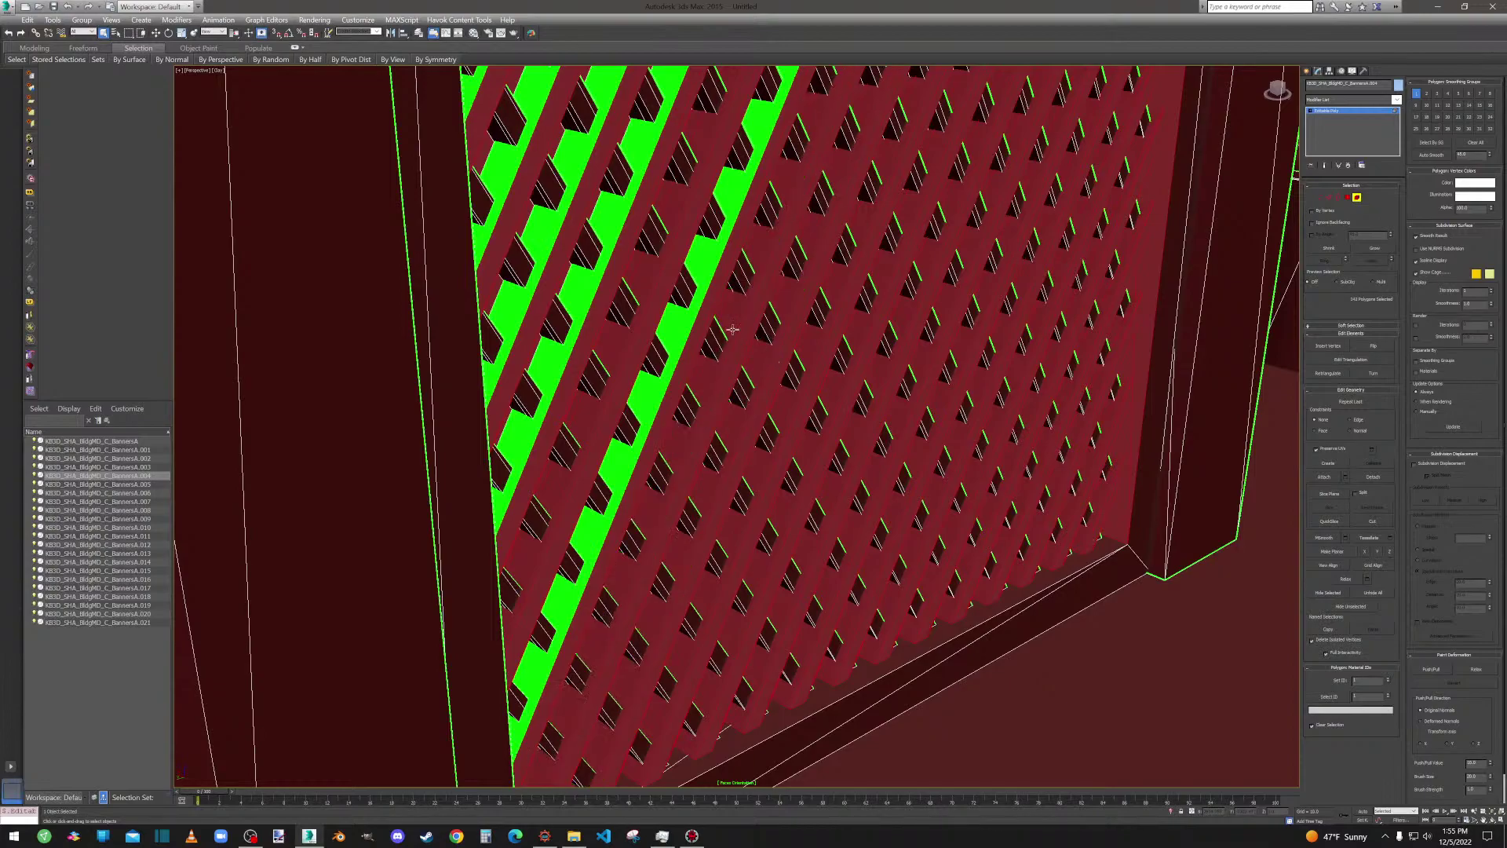
ctrl+click(707, 273)
alt+click(632, 207)
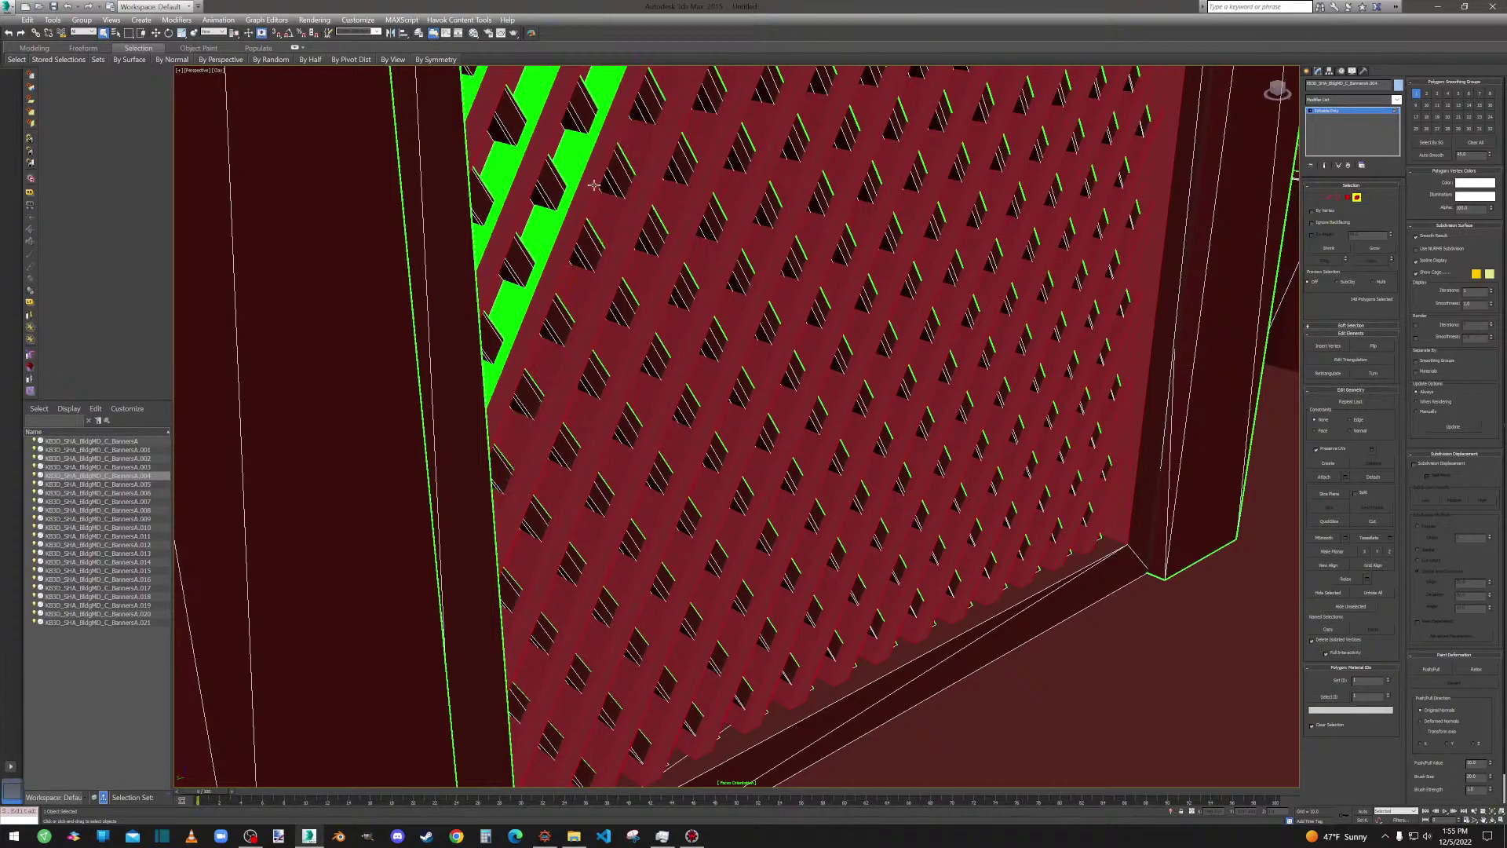
alt+click(577, 168)
alt+click(533, 114)
Add the next green diagonal strips farther up the lattice's left frame post to the selection.
scroll(851, 352, up, 4)
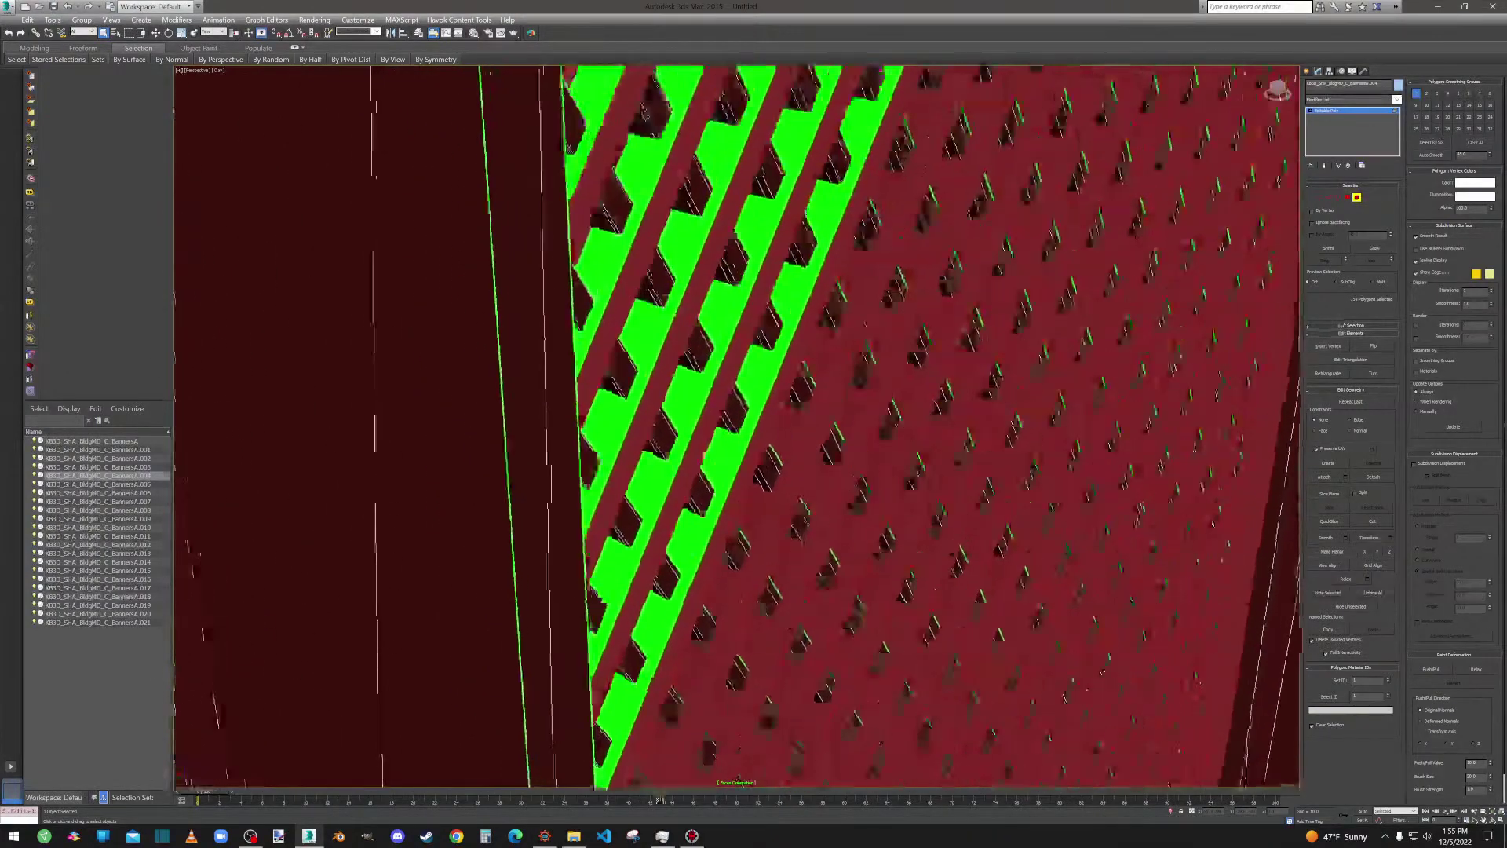
alt+click(821, 188)
alt+click(862, 225)
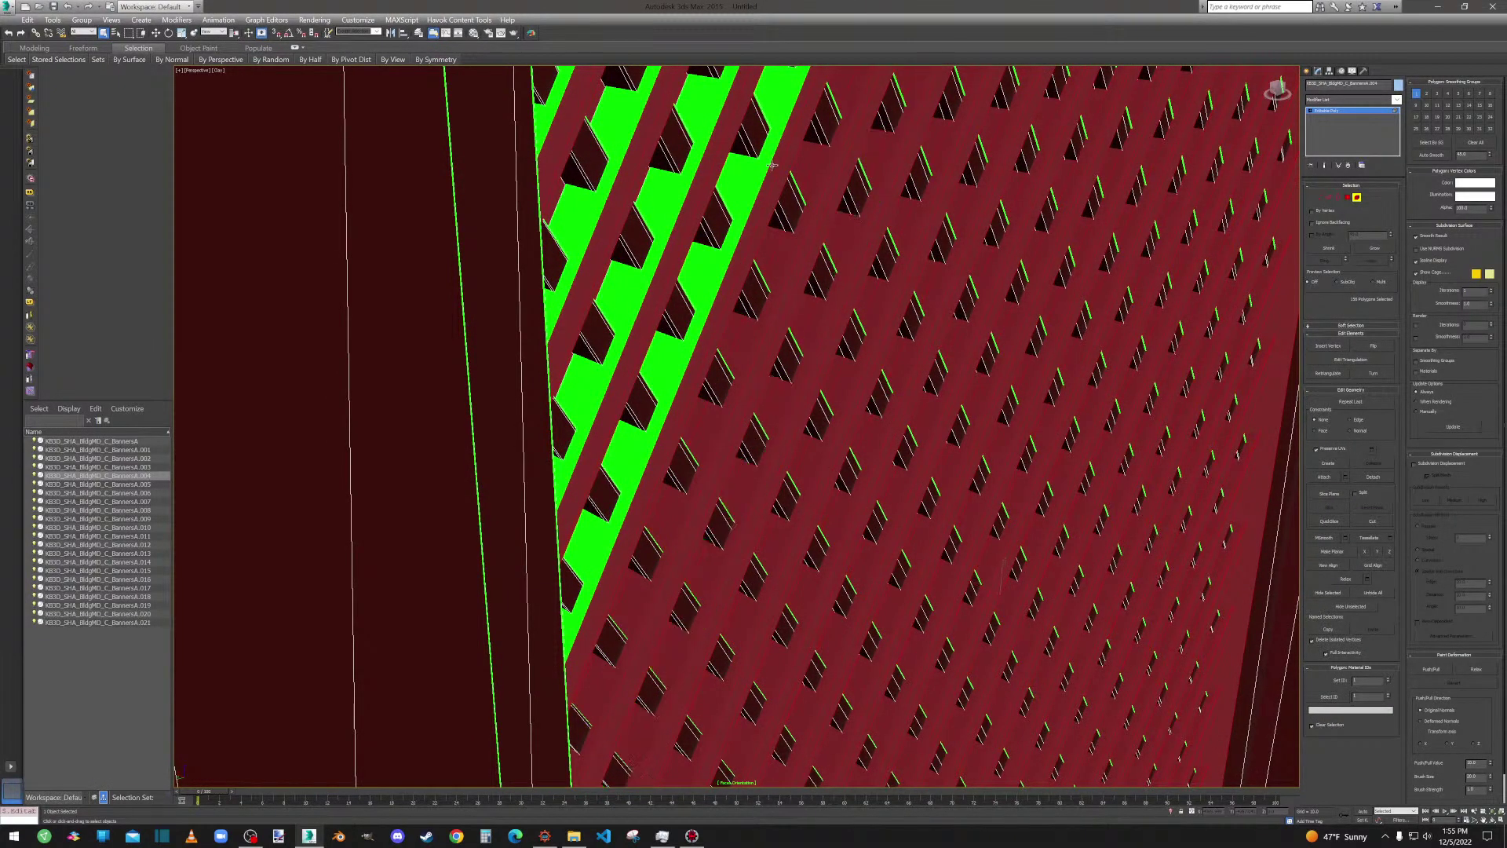
alt+click(765, 166)
alt+click(689, 112)
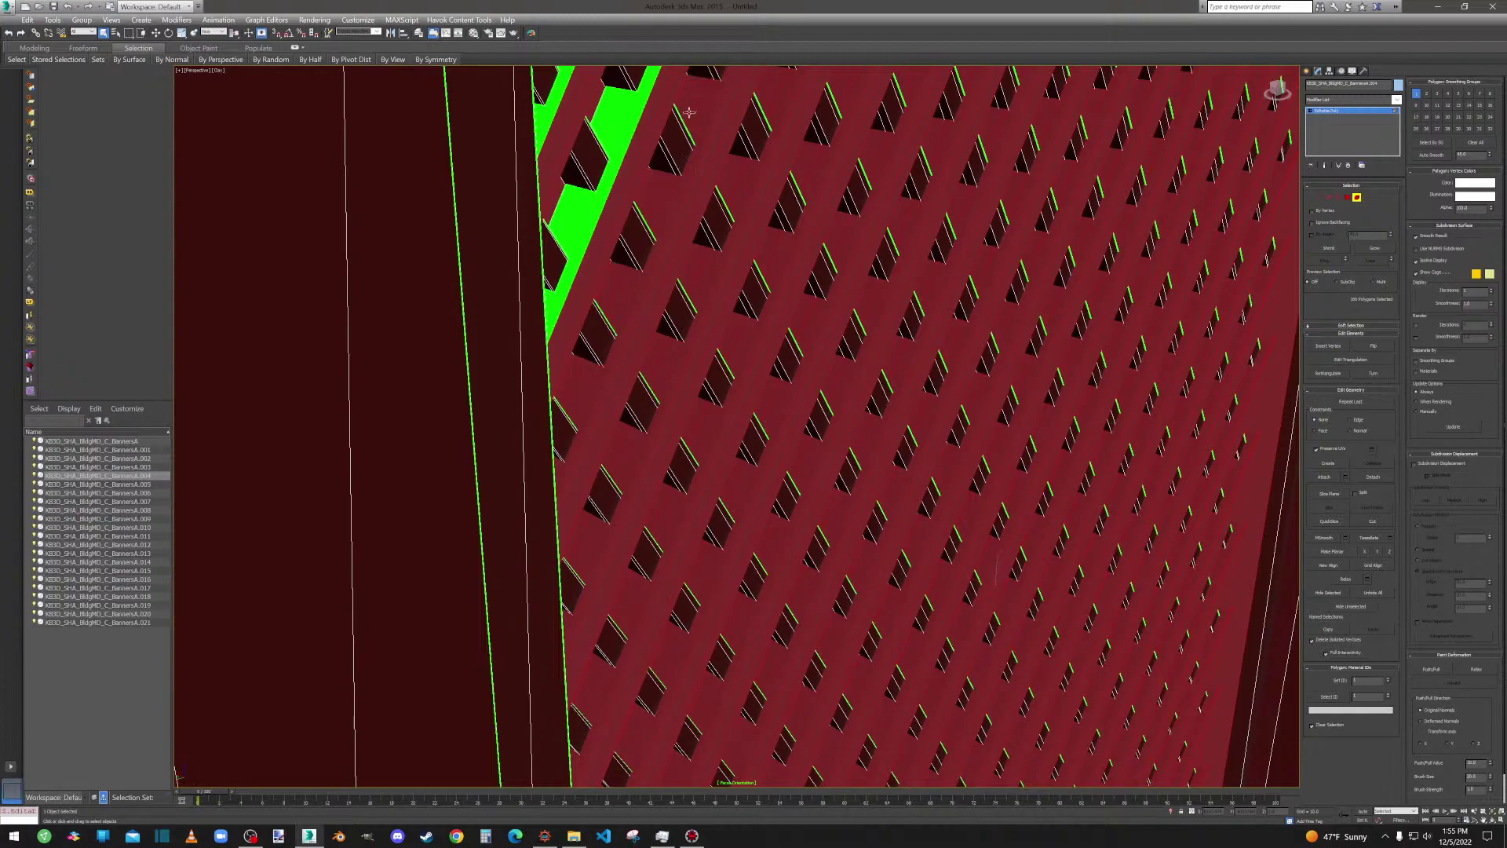
alt+click(637, 103)
alt+click(554, 105)
Add the last green strips in the lattice's upper-left corner, including the small corner piece, to the selection.
middle_drag(648, 102, 720, 663)
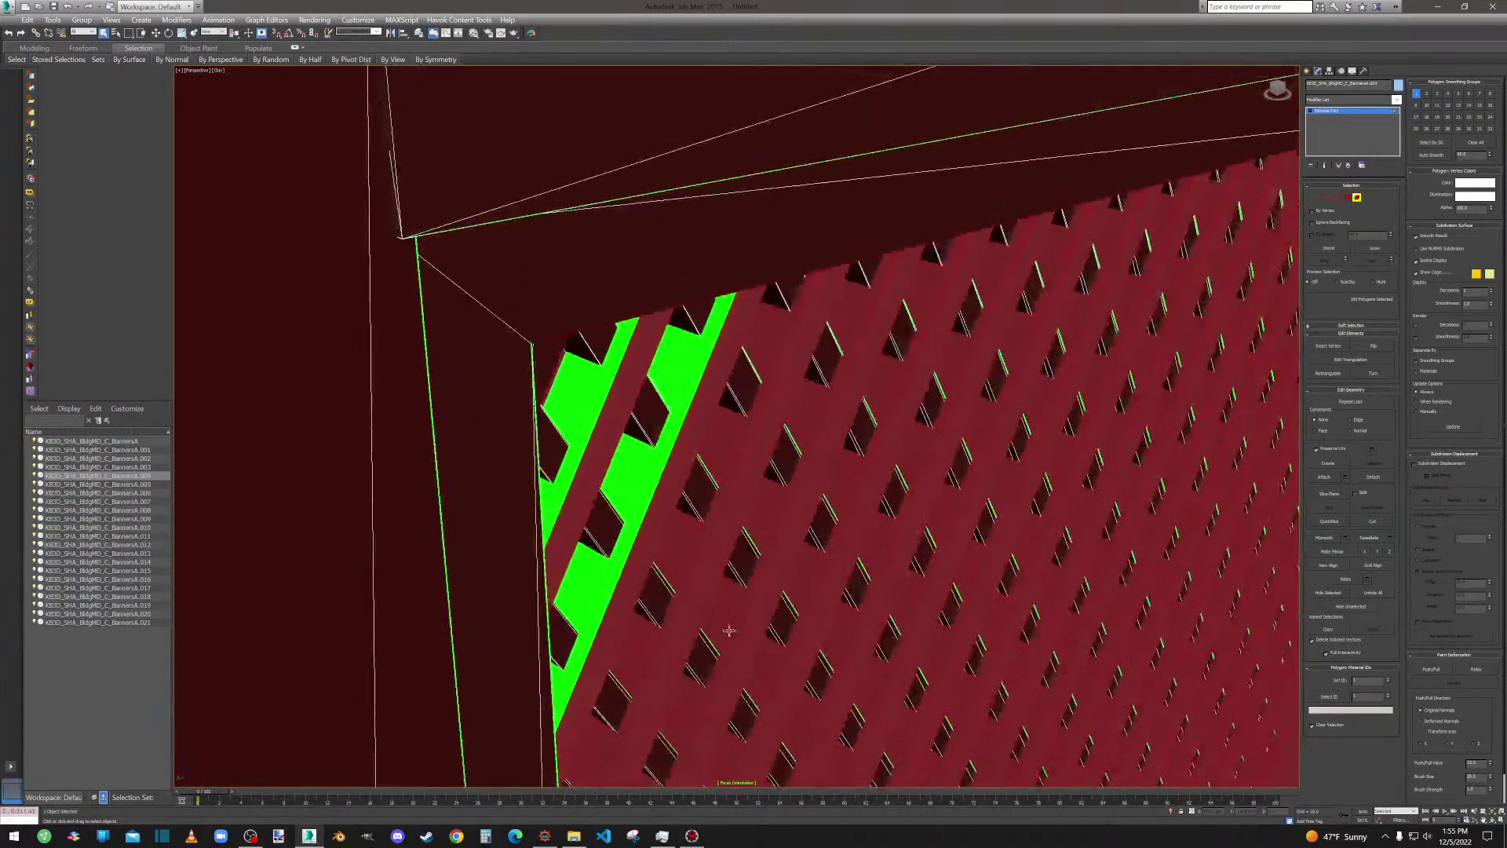
alt+click(646, 464)
alt+click(589, 410)
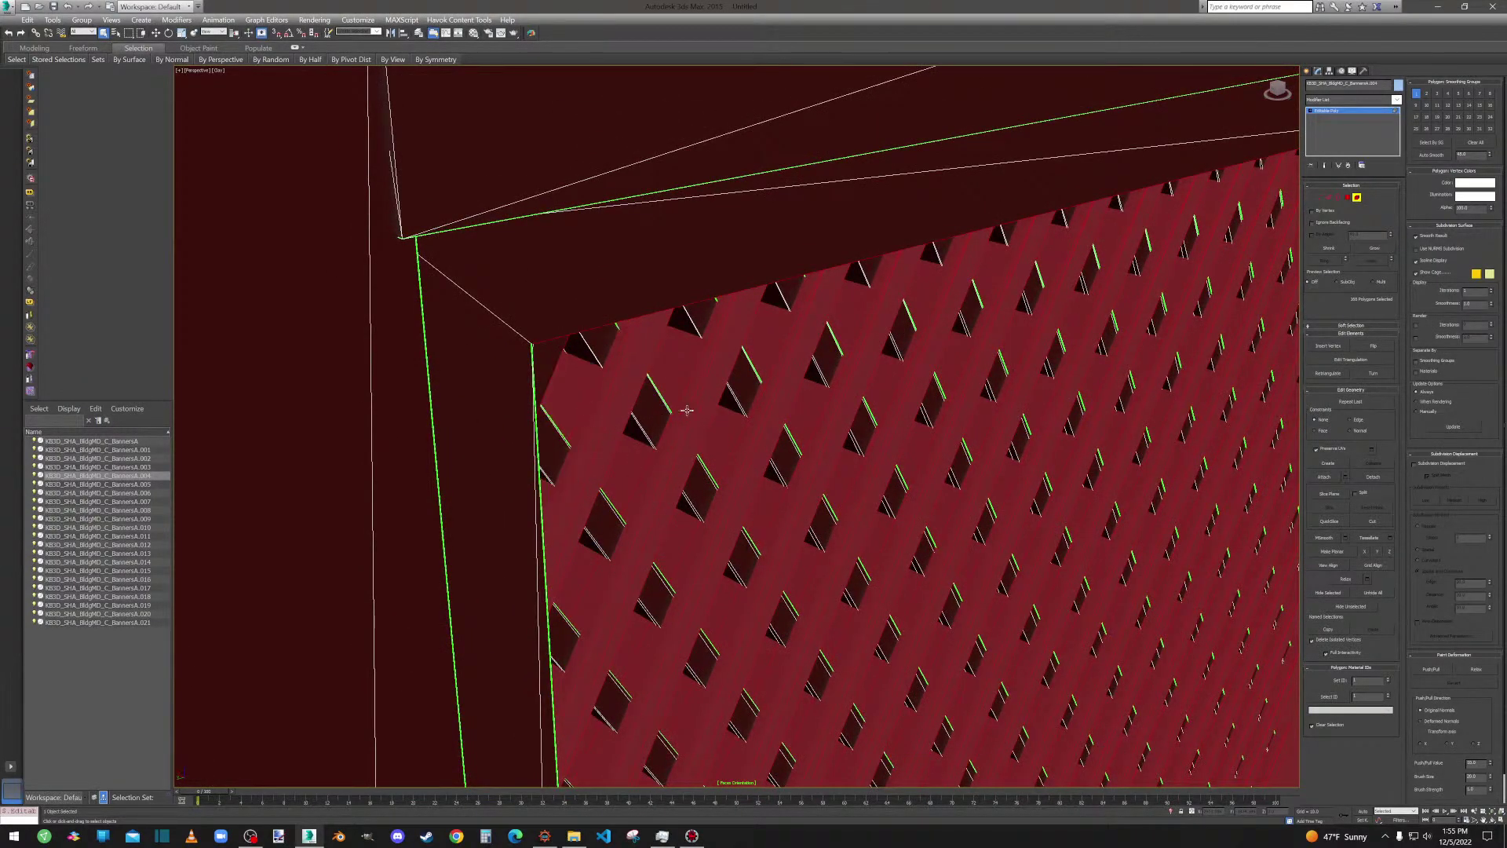
scroll(680, 409, up, 3)
alt+click(376, 294)
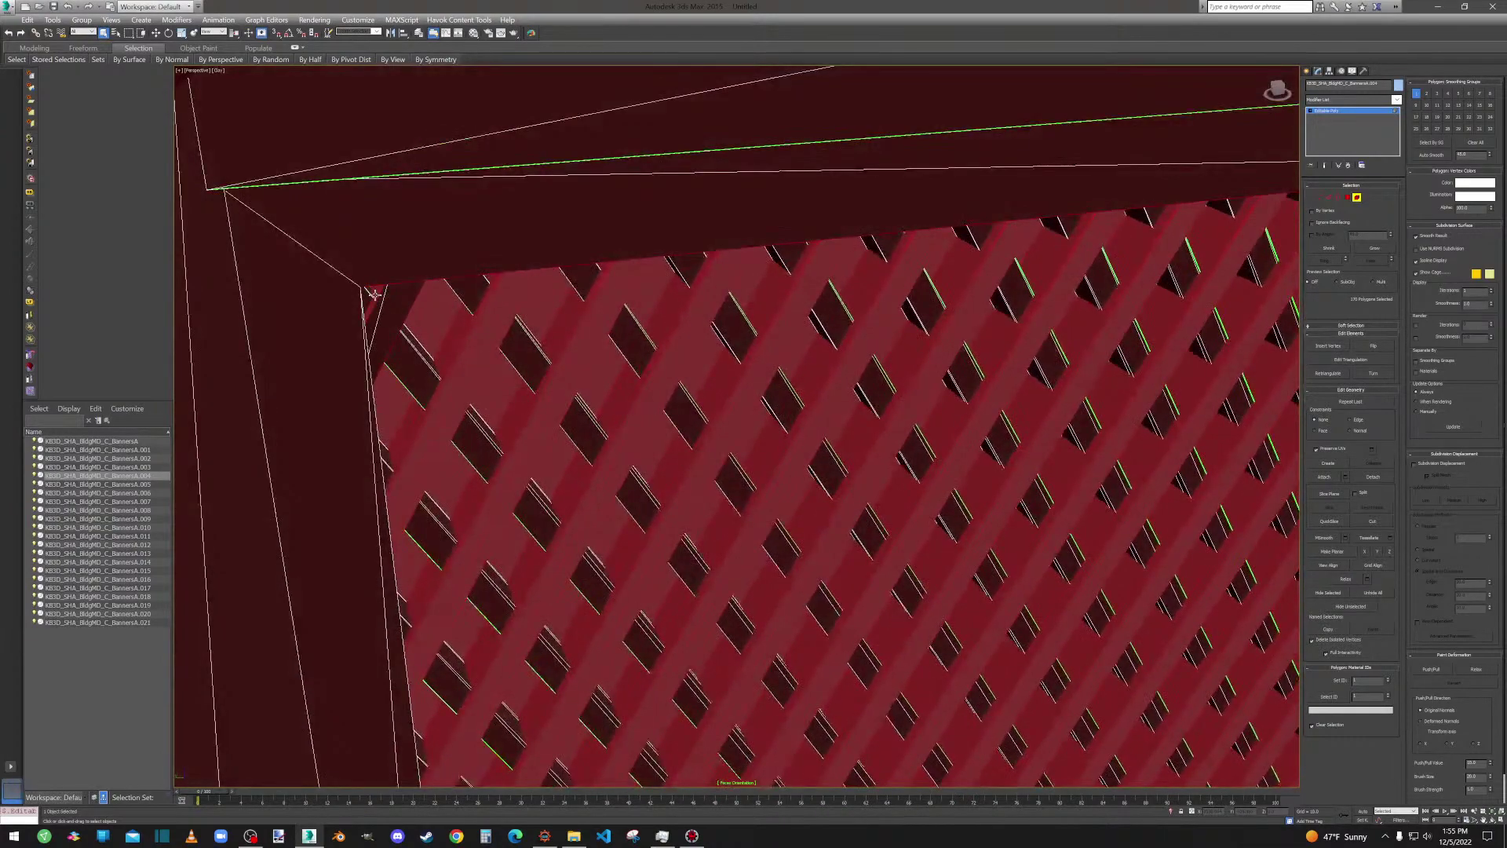
Flip the normals of the selected lattice strips at Polygon level, and clear the selection.
click(1347, 198)
click(1378, 388)
scroll(1160, 381, down, 6)
scroll(923, 393, up, 2)
scroll(923, 392, up, 2)
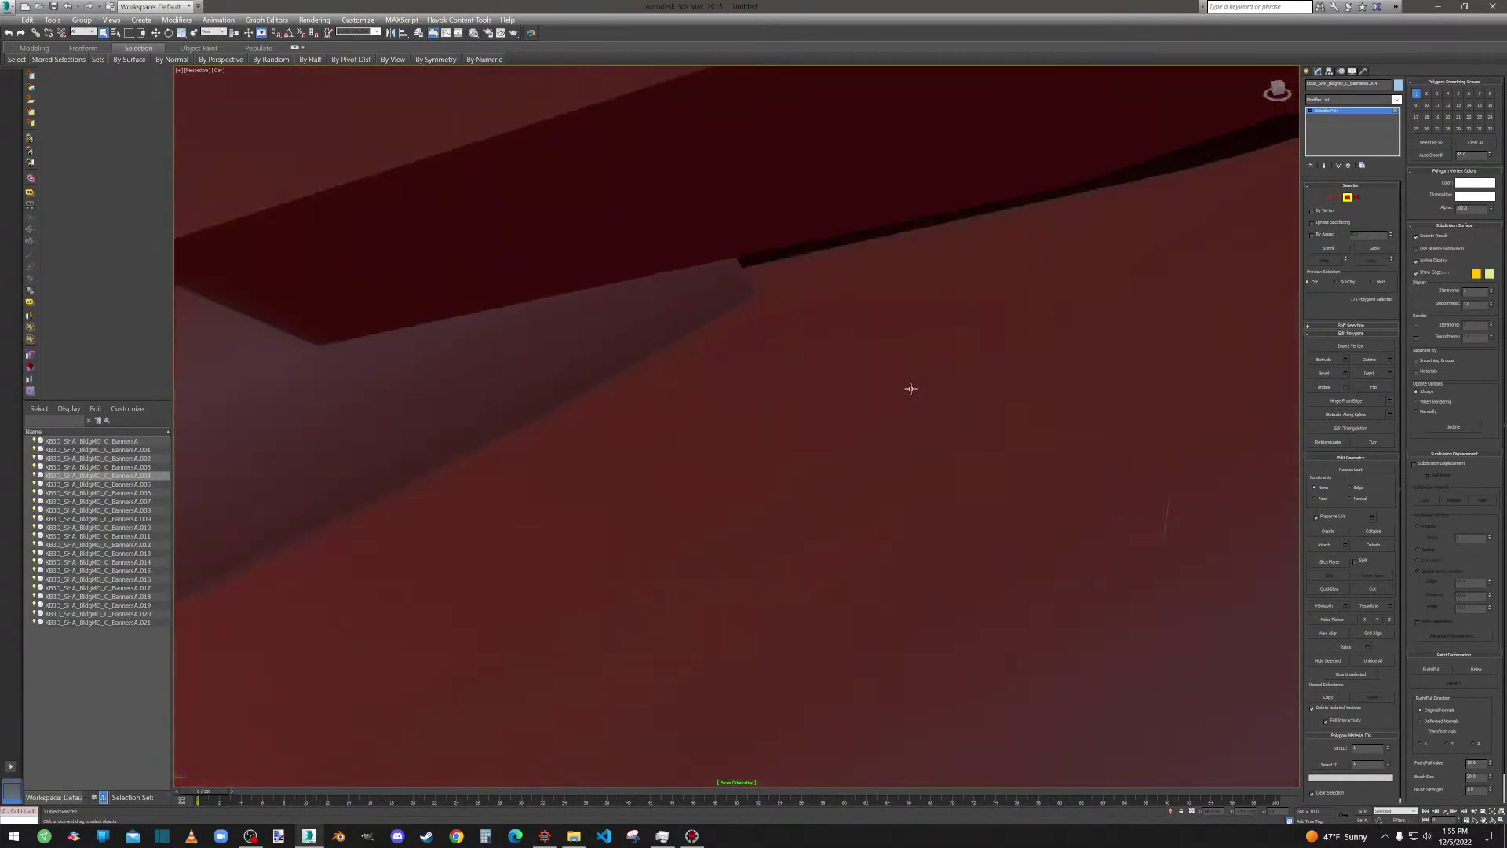
scroll(911, 388, down, 2)
scroll(929, 401, down, 6)
click(708, 376)
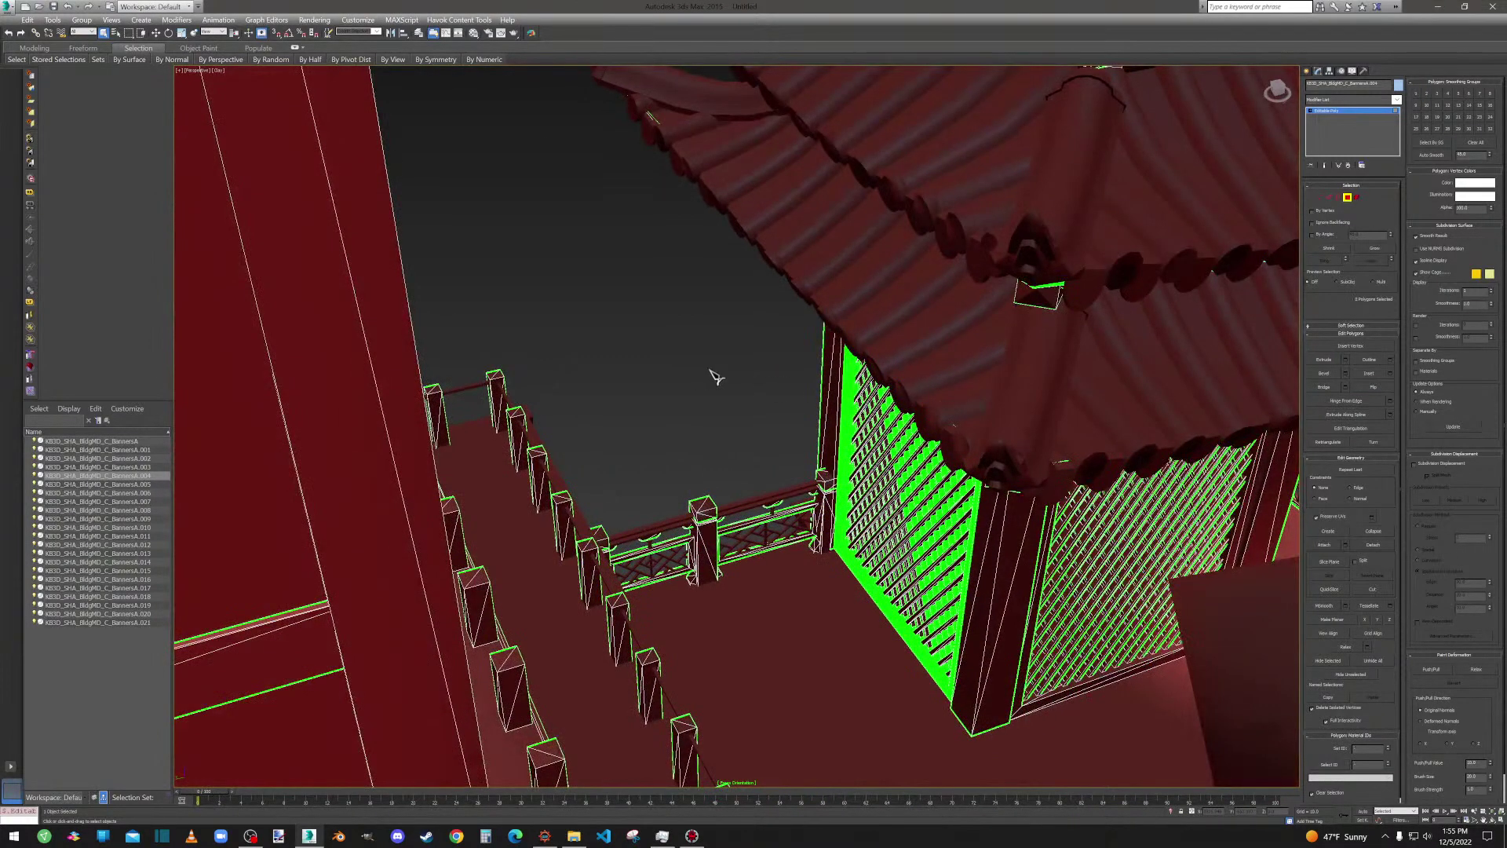
alt+middle_drag(815, 369, 827, 391)
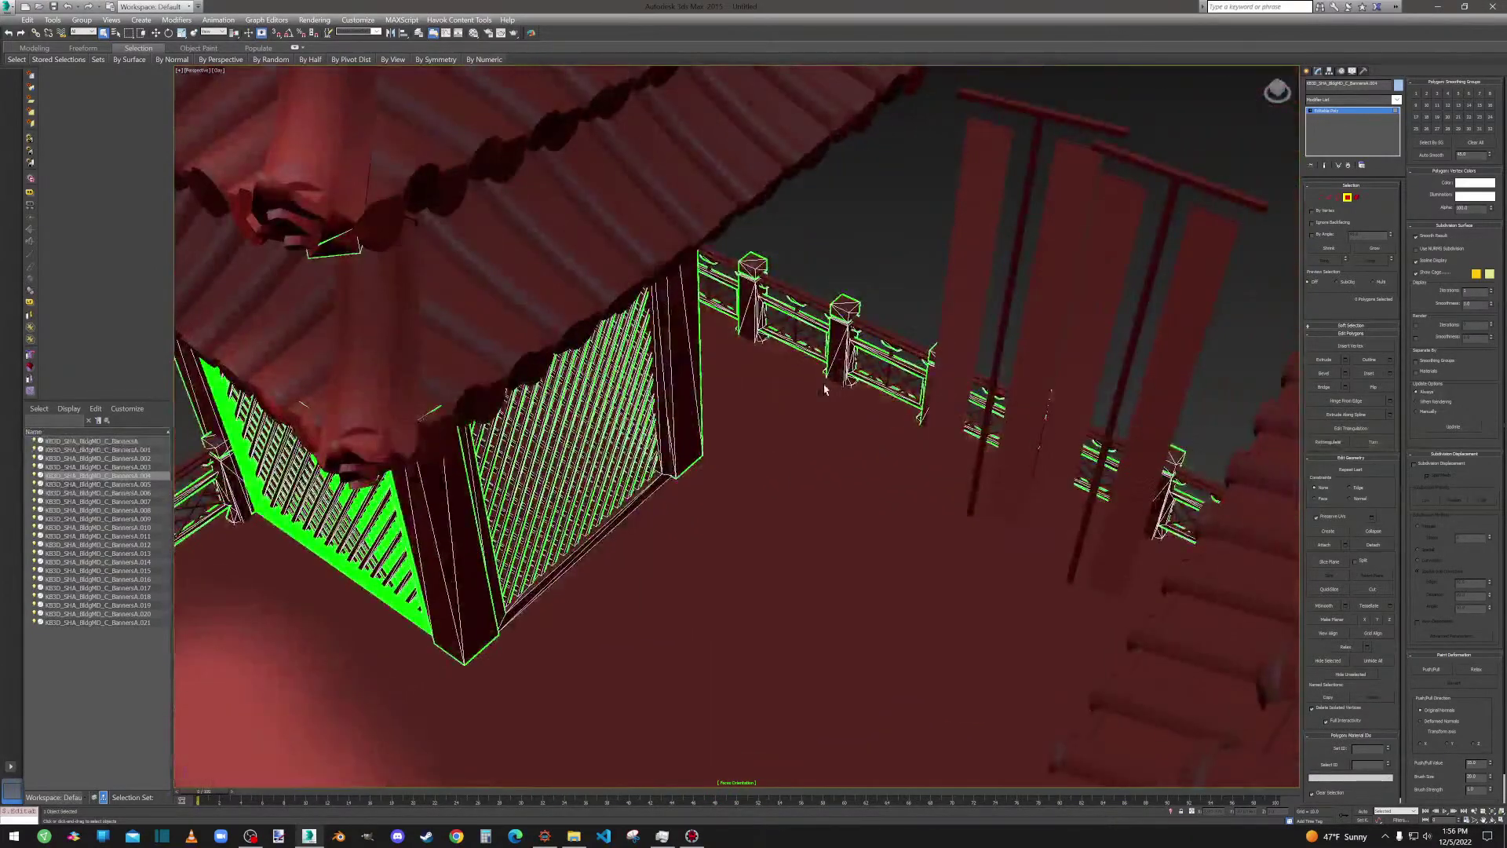
click(395, 599)
alt+middle_drag(396, 599, 522, 590)
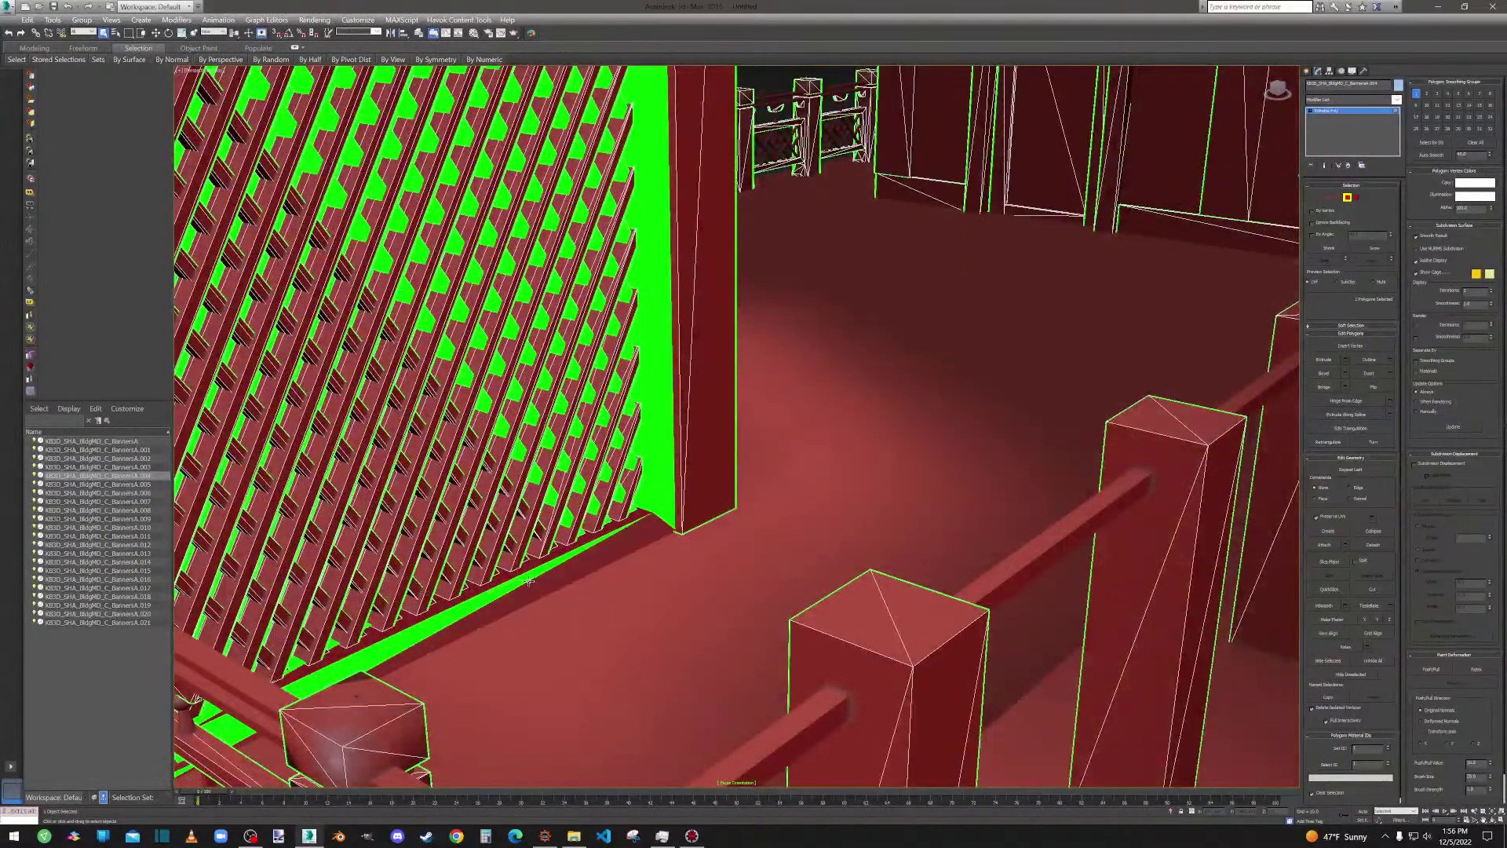
ctrl+click(529, 581)
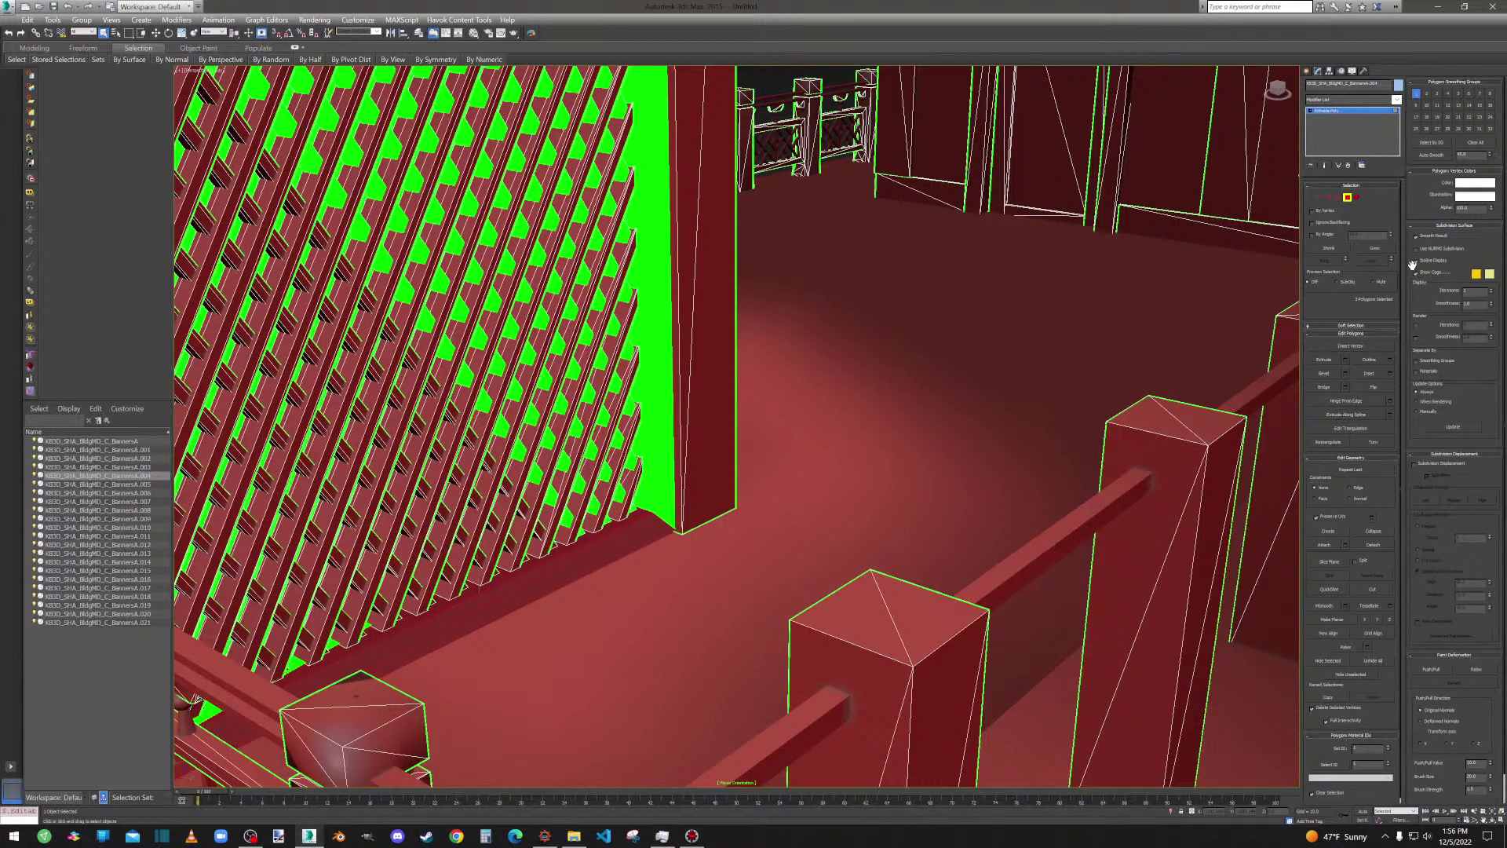
At Element level, select the green top, side and bottom frame pieces around the adjoining lattice panel of the pavilion.
click(1357, 198)
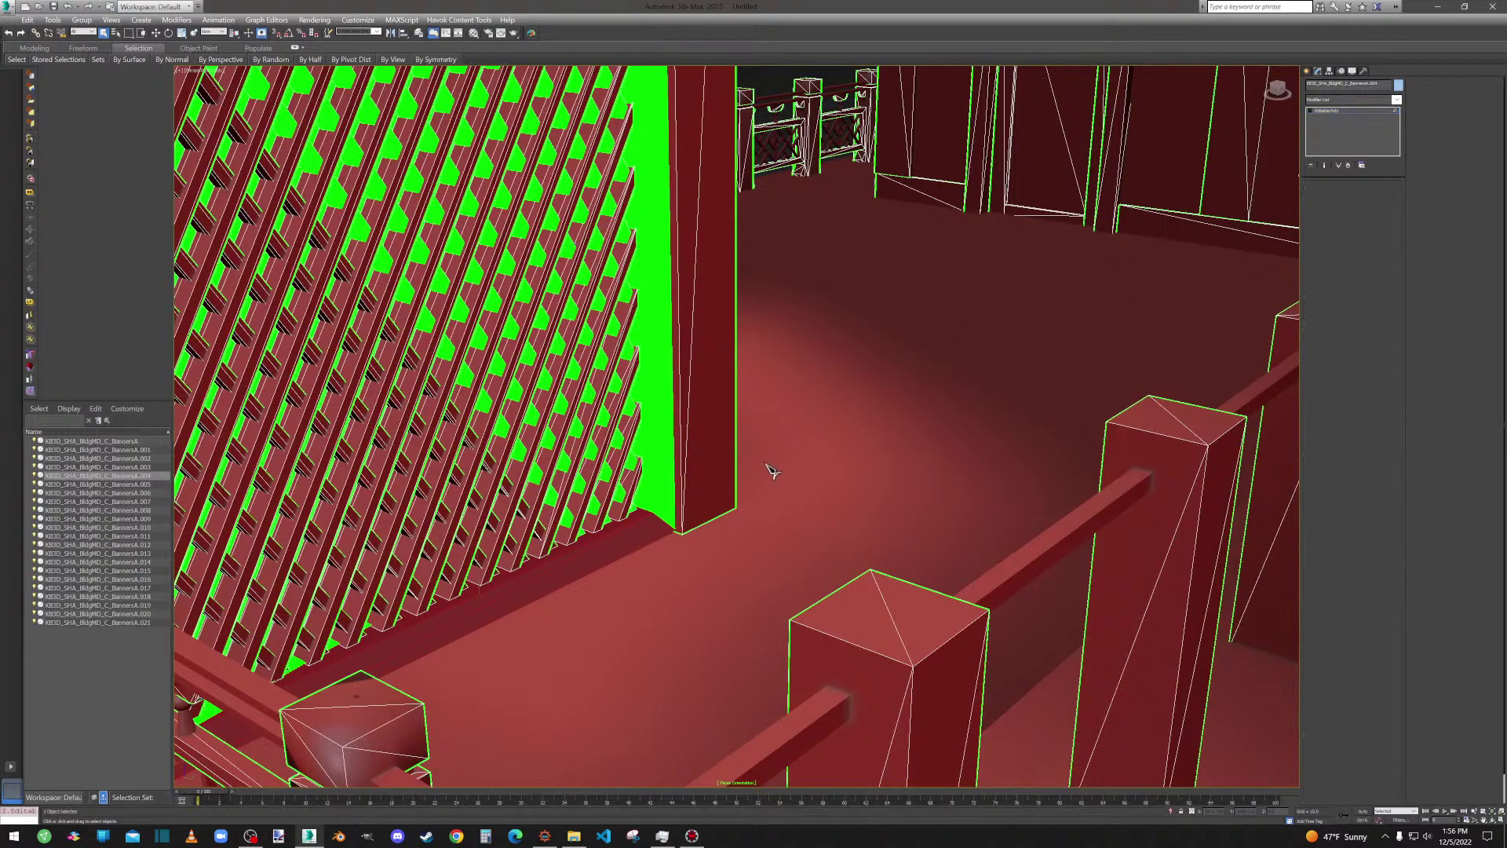
key(shift+z)
key(ctrl+z)
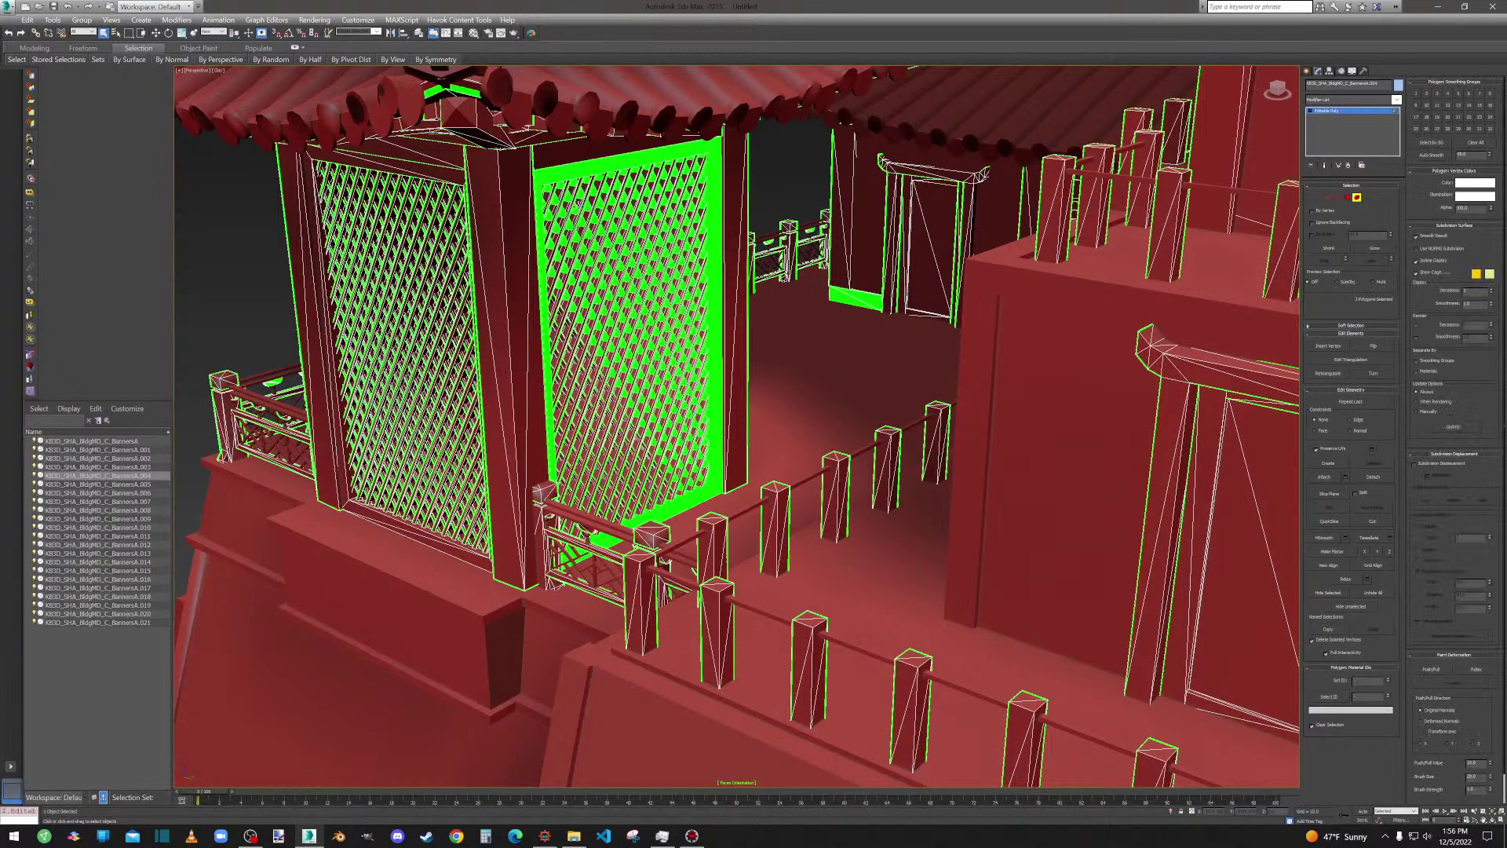
ctrl+click(572, 169)
ctrl+click(538, 228)
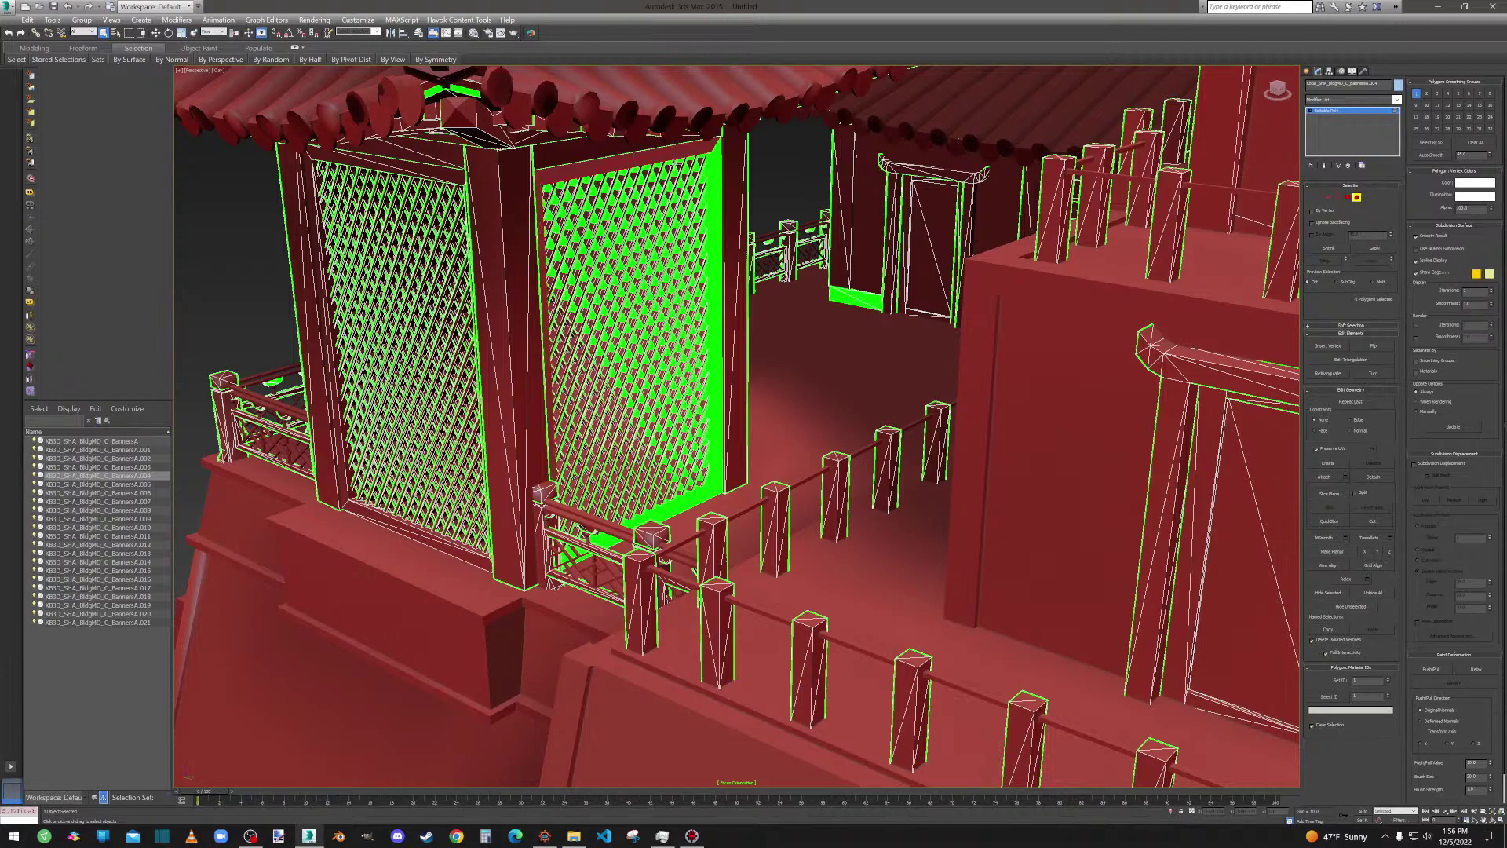
ctrl+click(715, 167)
ctrl+click(709, 170)
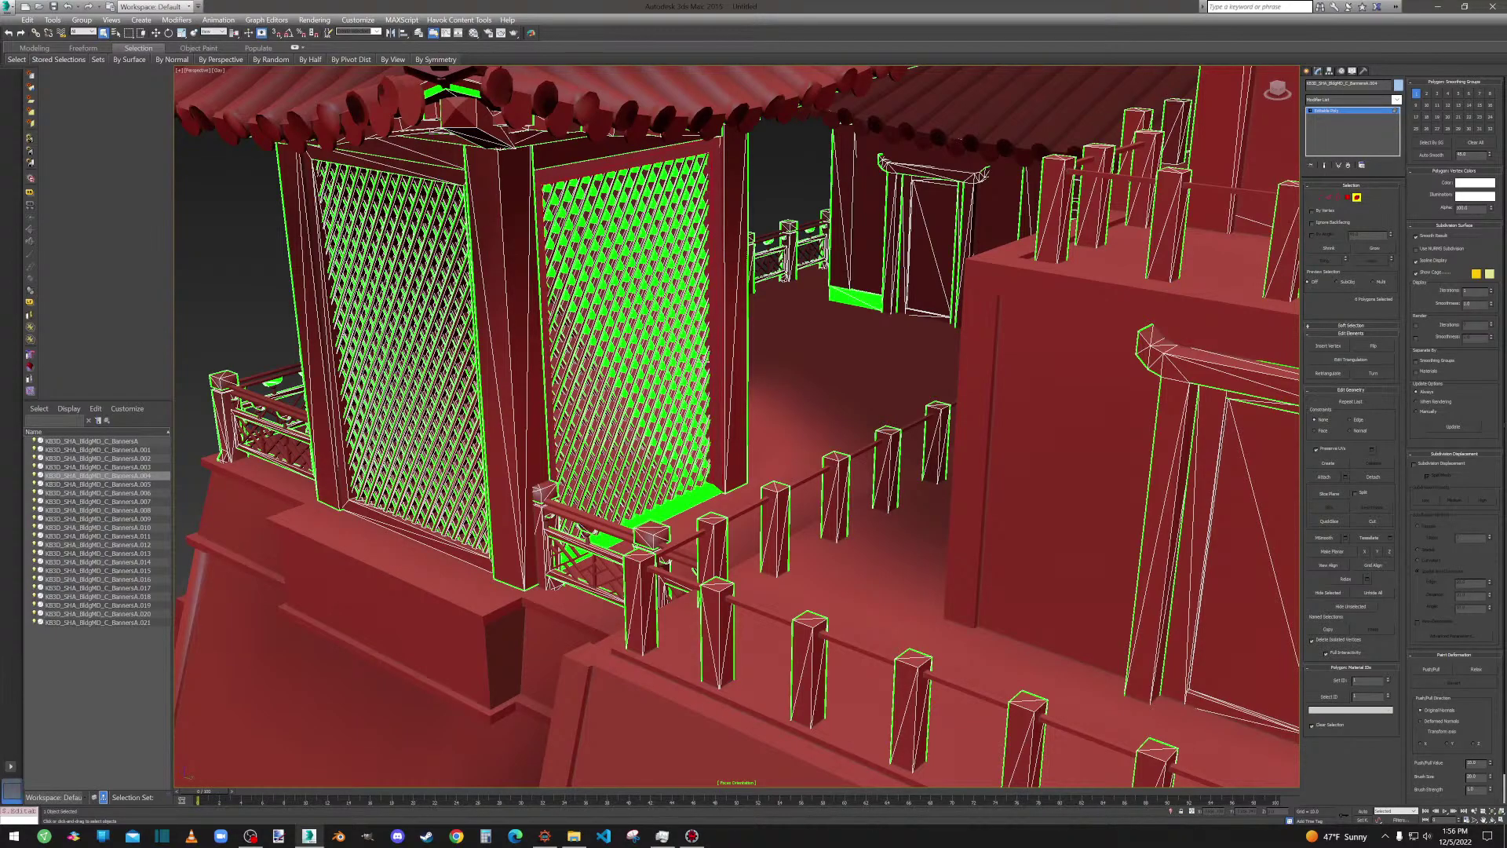
ctrl+click(676, 506)
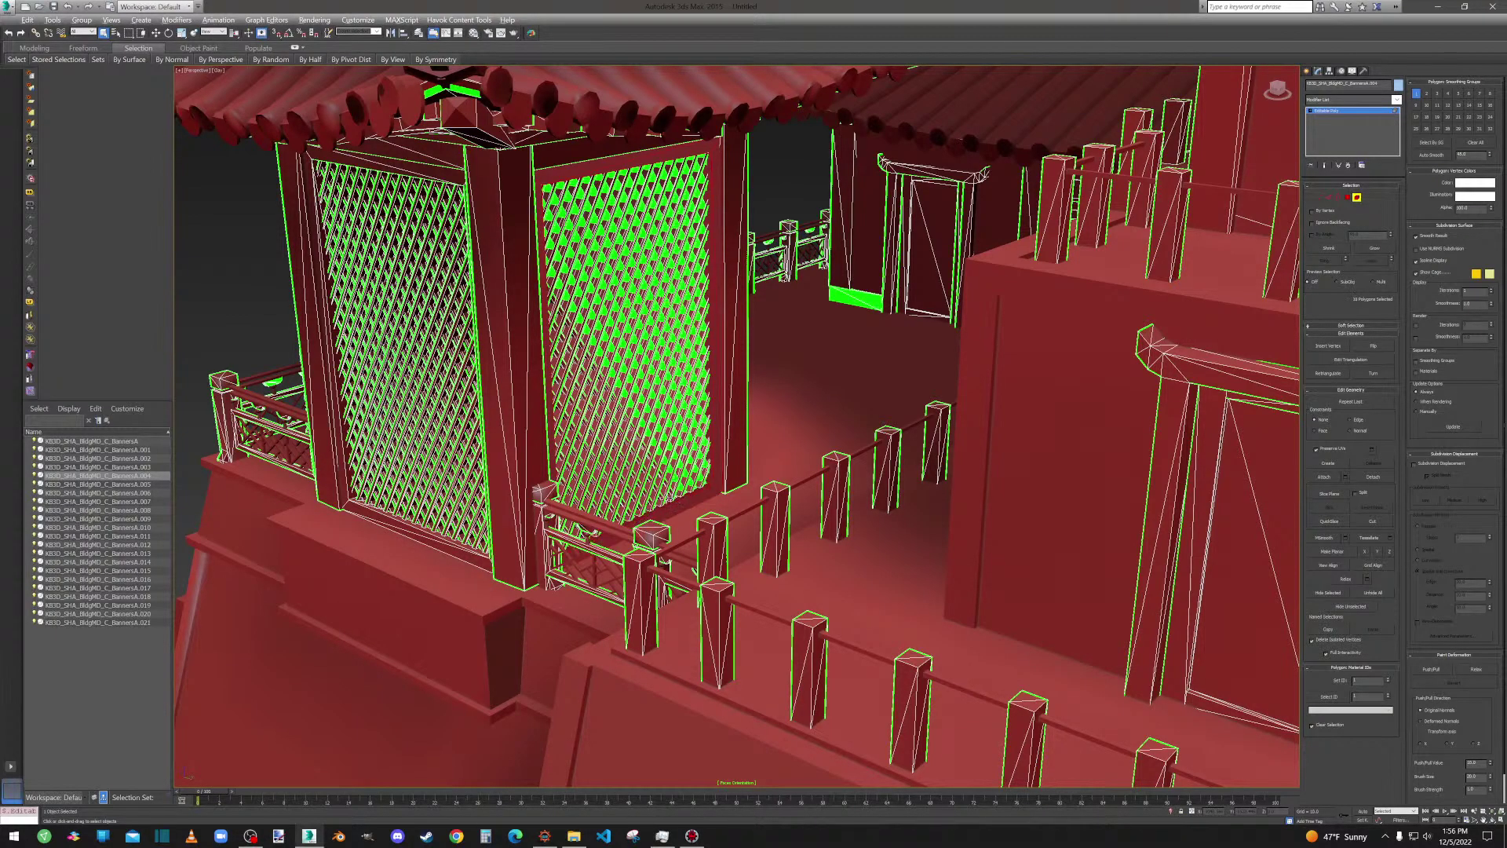
scroll(600, 506, up, 15)
scroll(582, 357, down, 15)
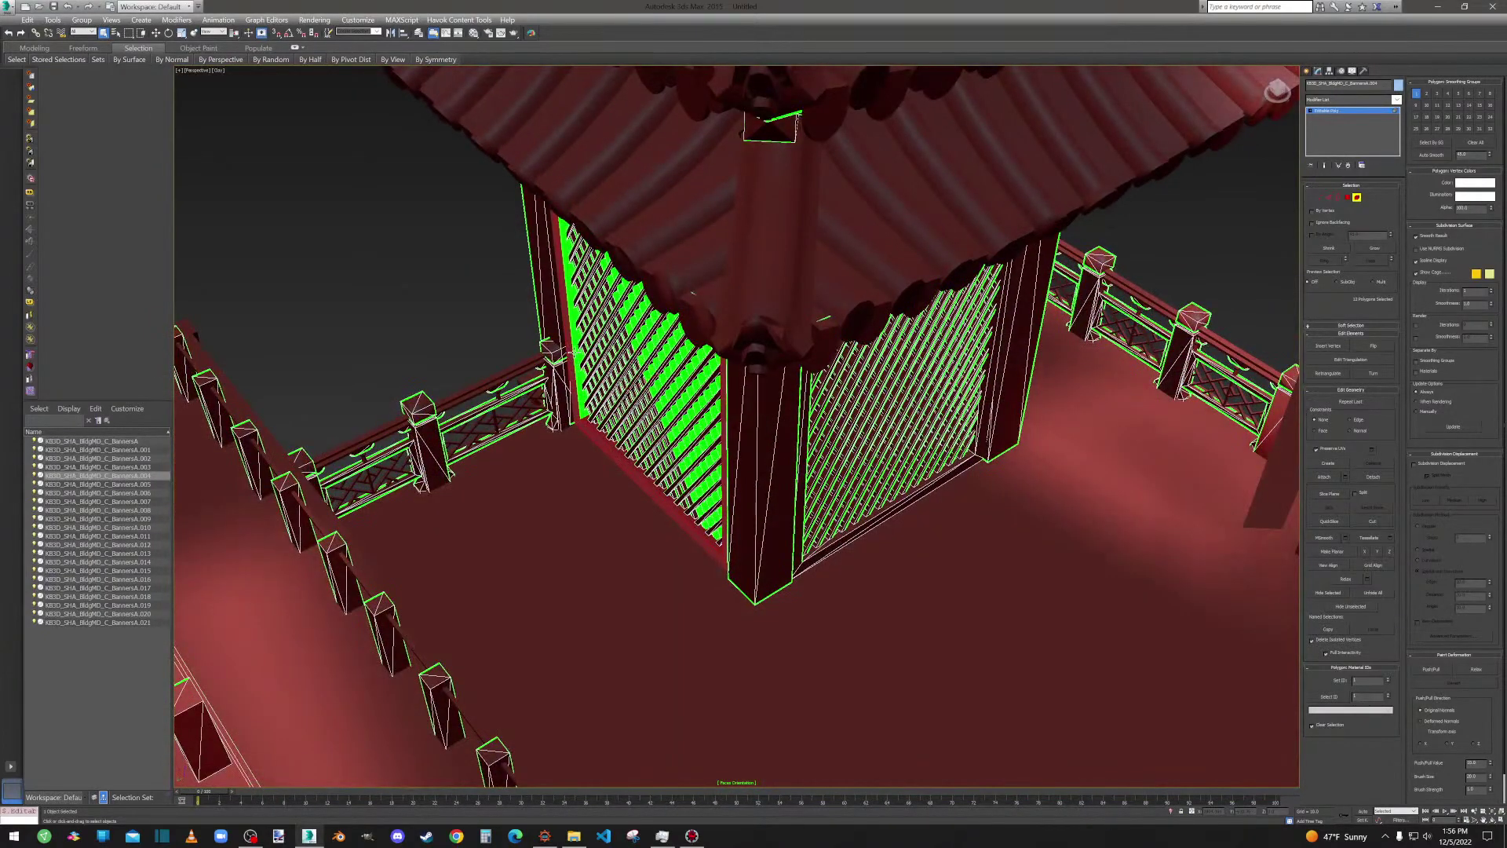
ctrl+click(574, 353)
Add the green diagonal strips in the adjoining panel's upper-right corner to the frame selection.
alt+middle_drag(574, 353, 609, 254)
scroll(601, 293, up, 6)
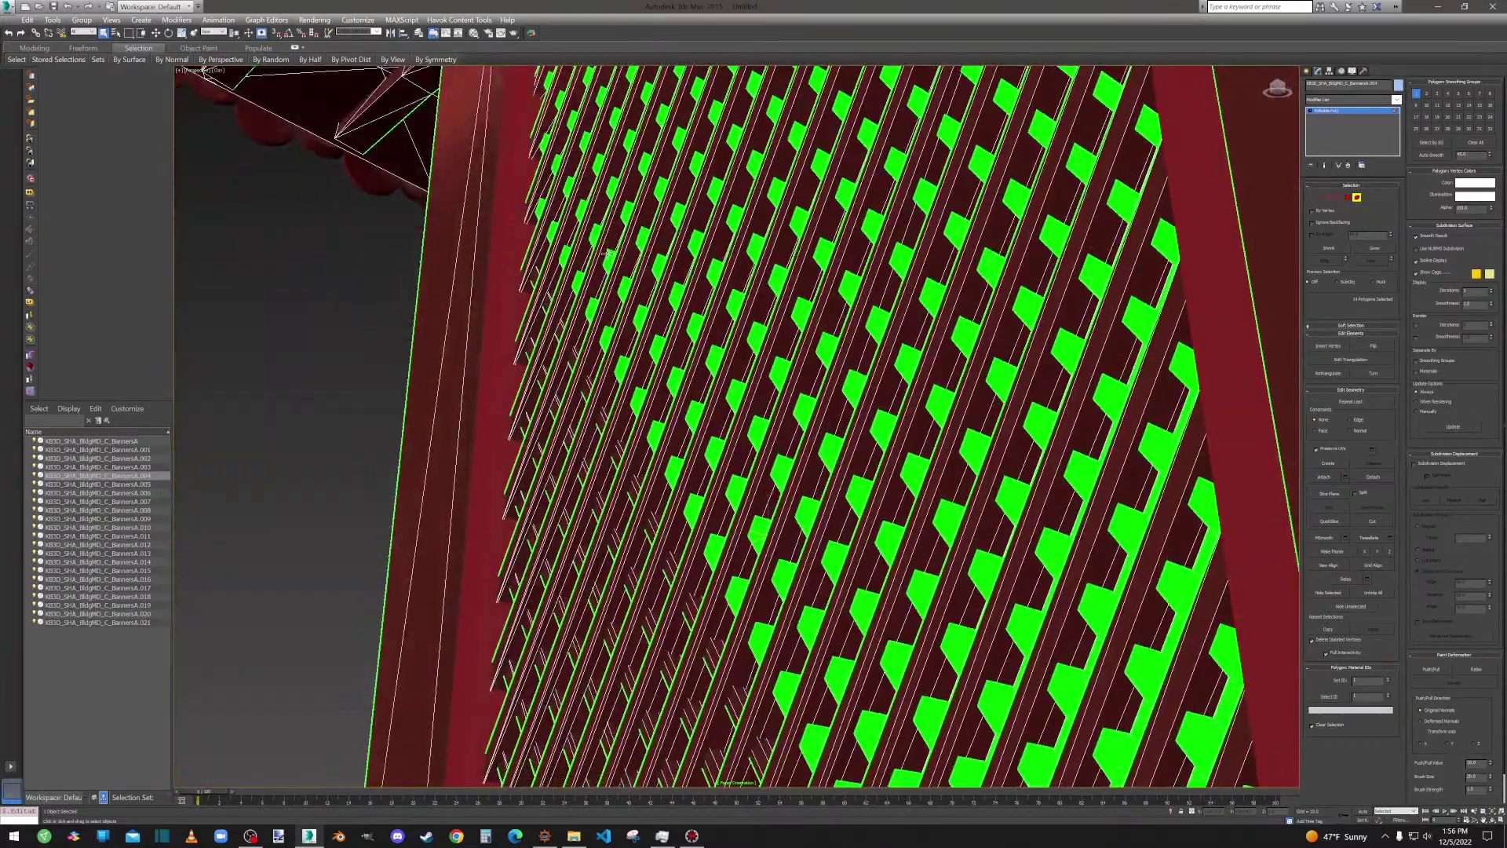
scroll(608, 253, down, 3)
alt+middle_drag(597, 336, 611, 375)
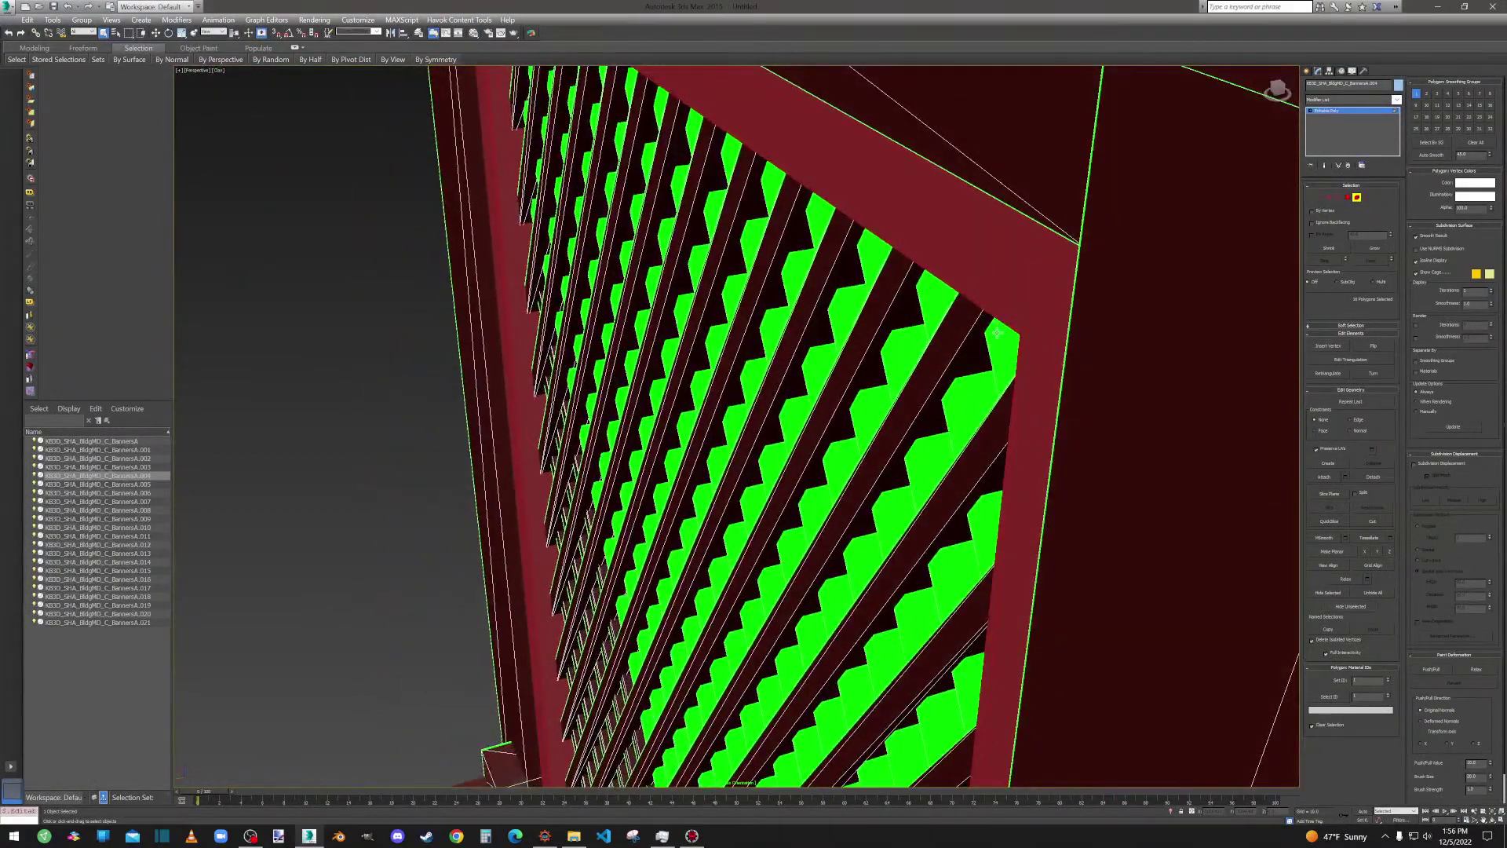
ctrl+click(1005, 343)
ctrl+click(1010, 343)
ctrl+click(977, 394)
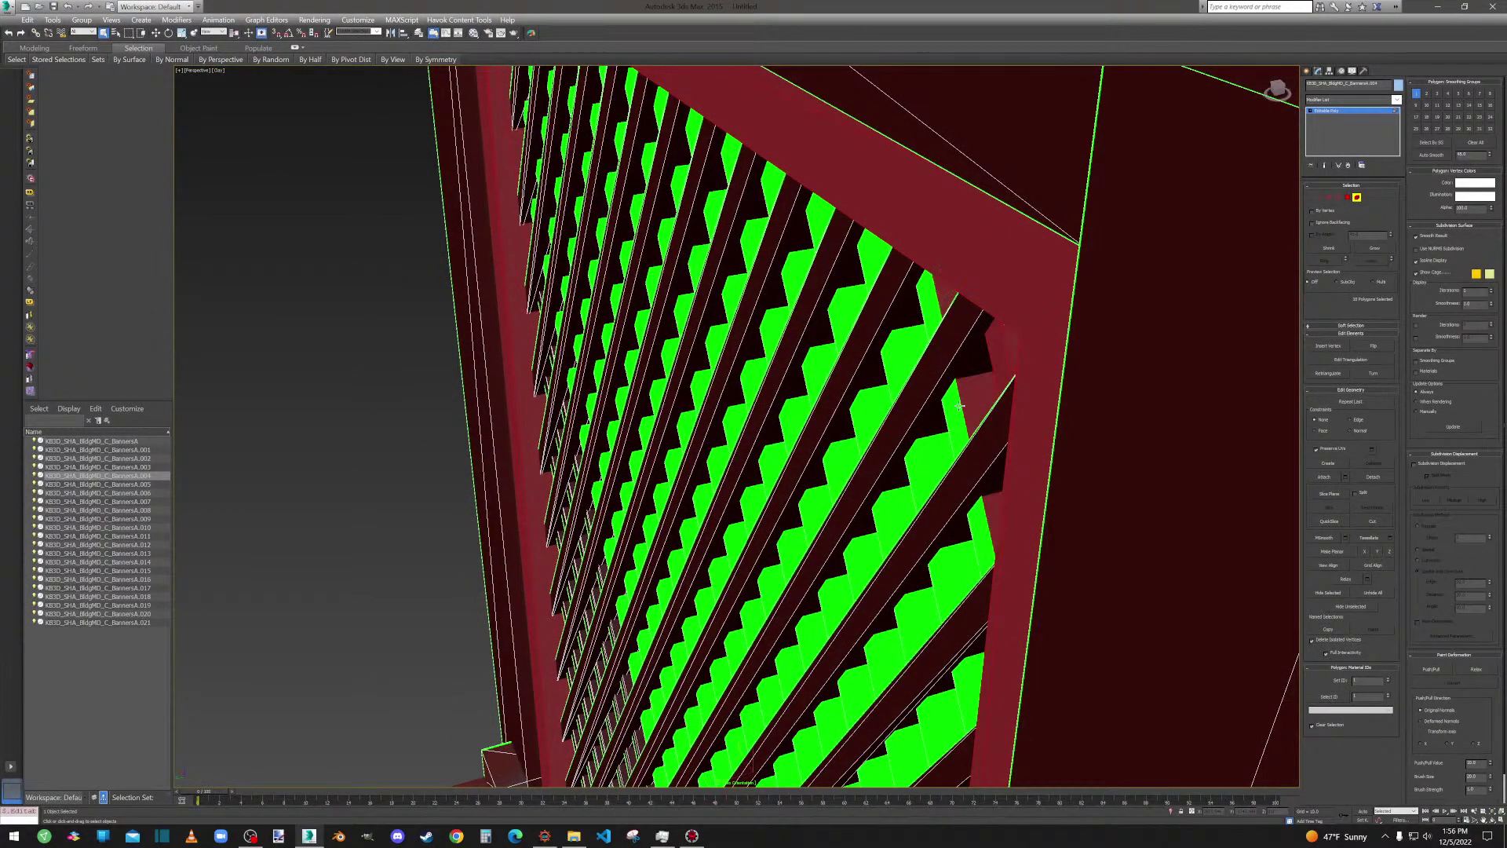
scroll(942, 407, up, 5)
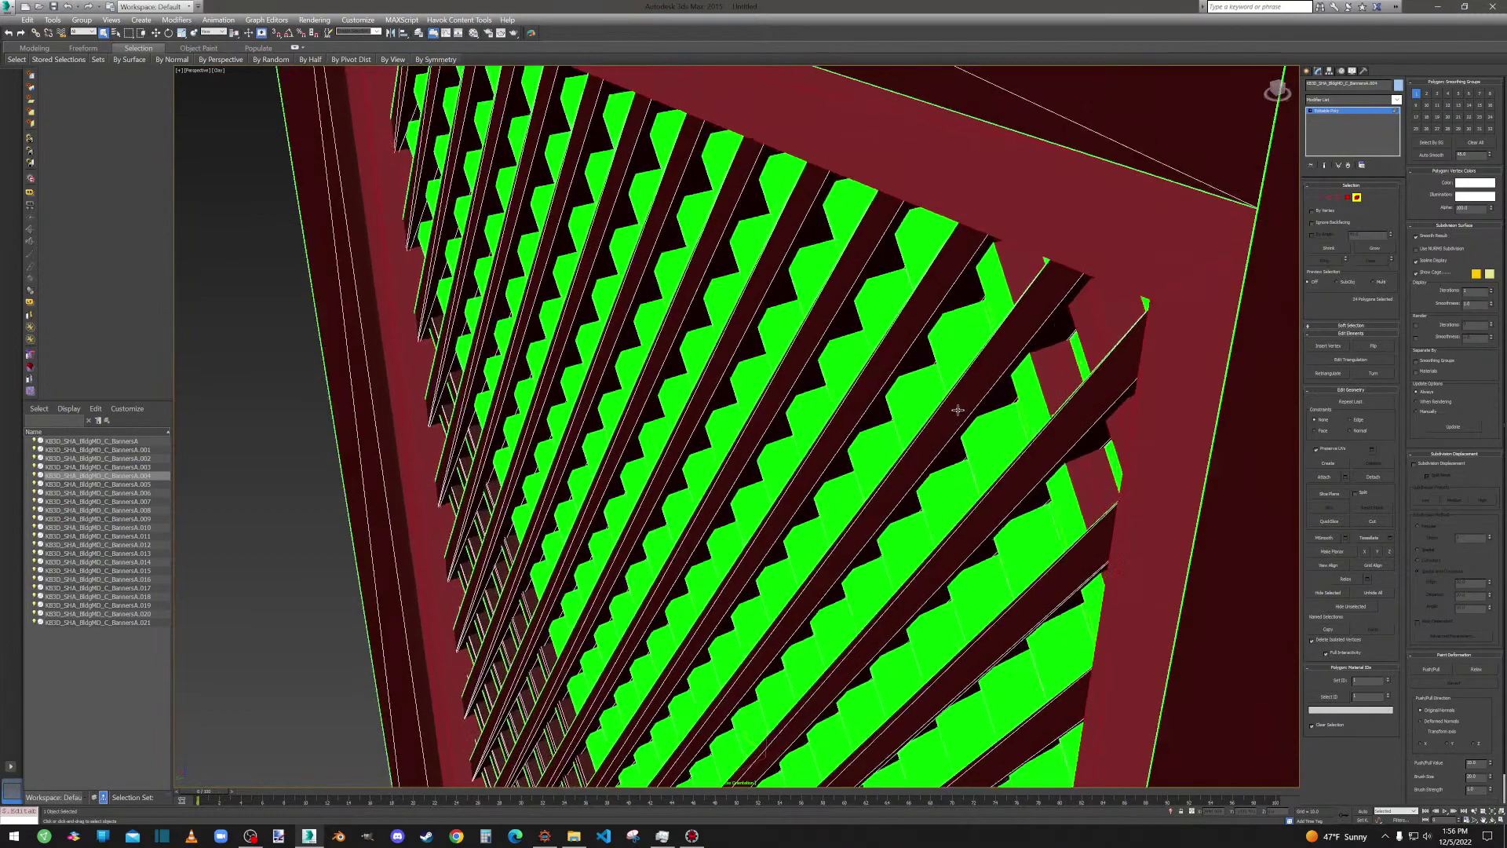
ctrl+click(1047, 347)
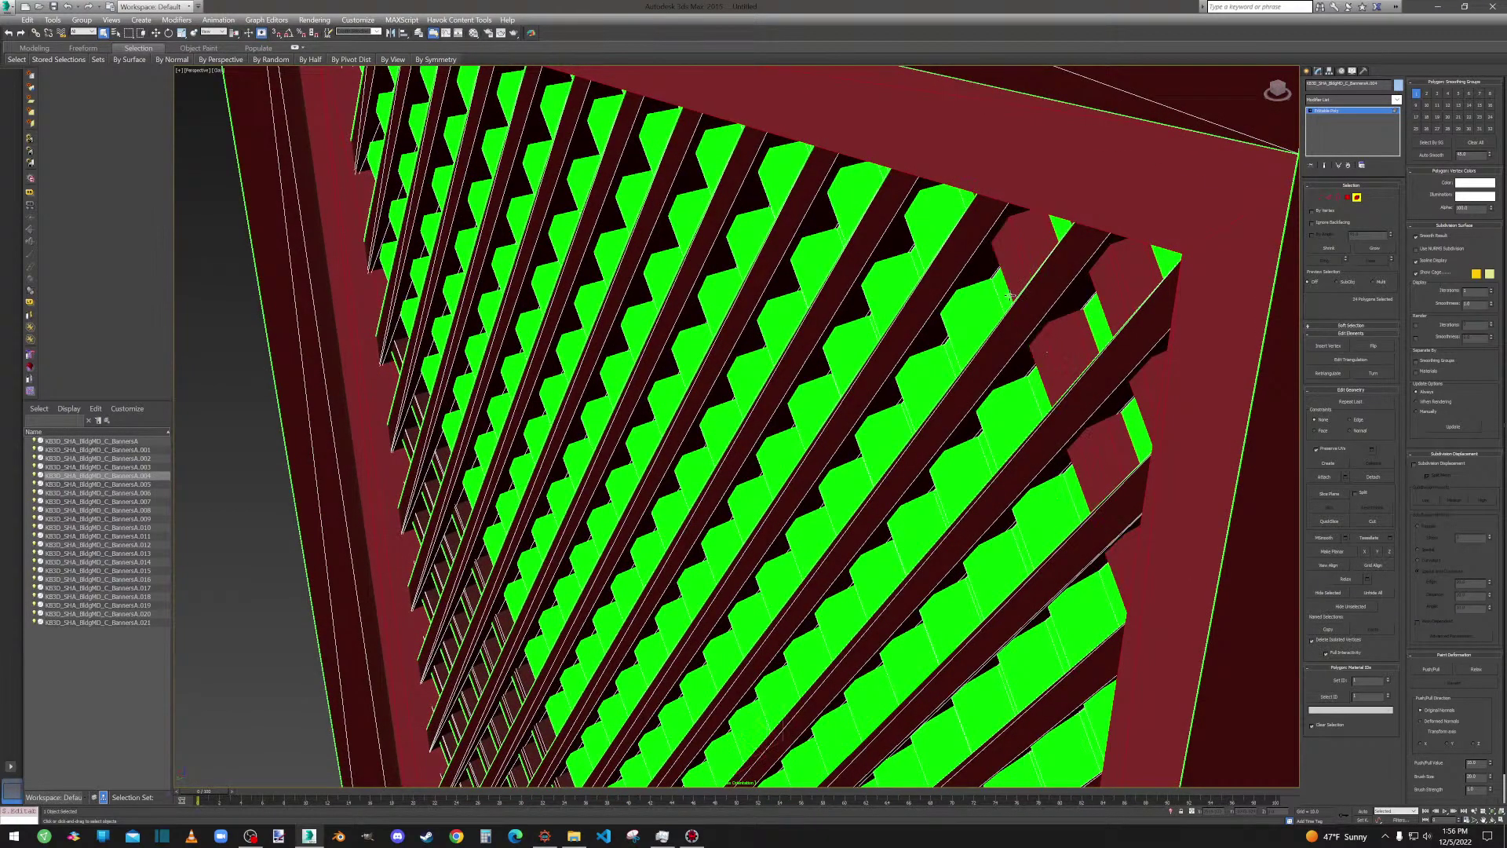
Add the next green strips inward from the panel's upper-right corner, working along the top frame toward the opposite post.
ctrl+click(1005, 288)
ctrl+click(986, 297)
ctrl+click(964, 320)
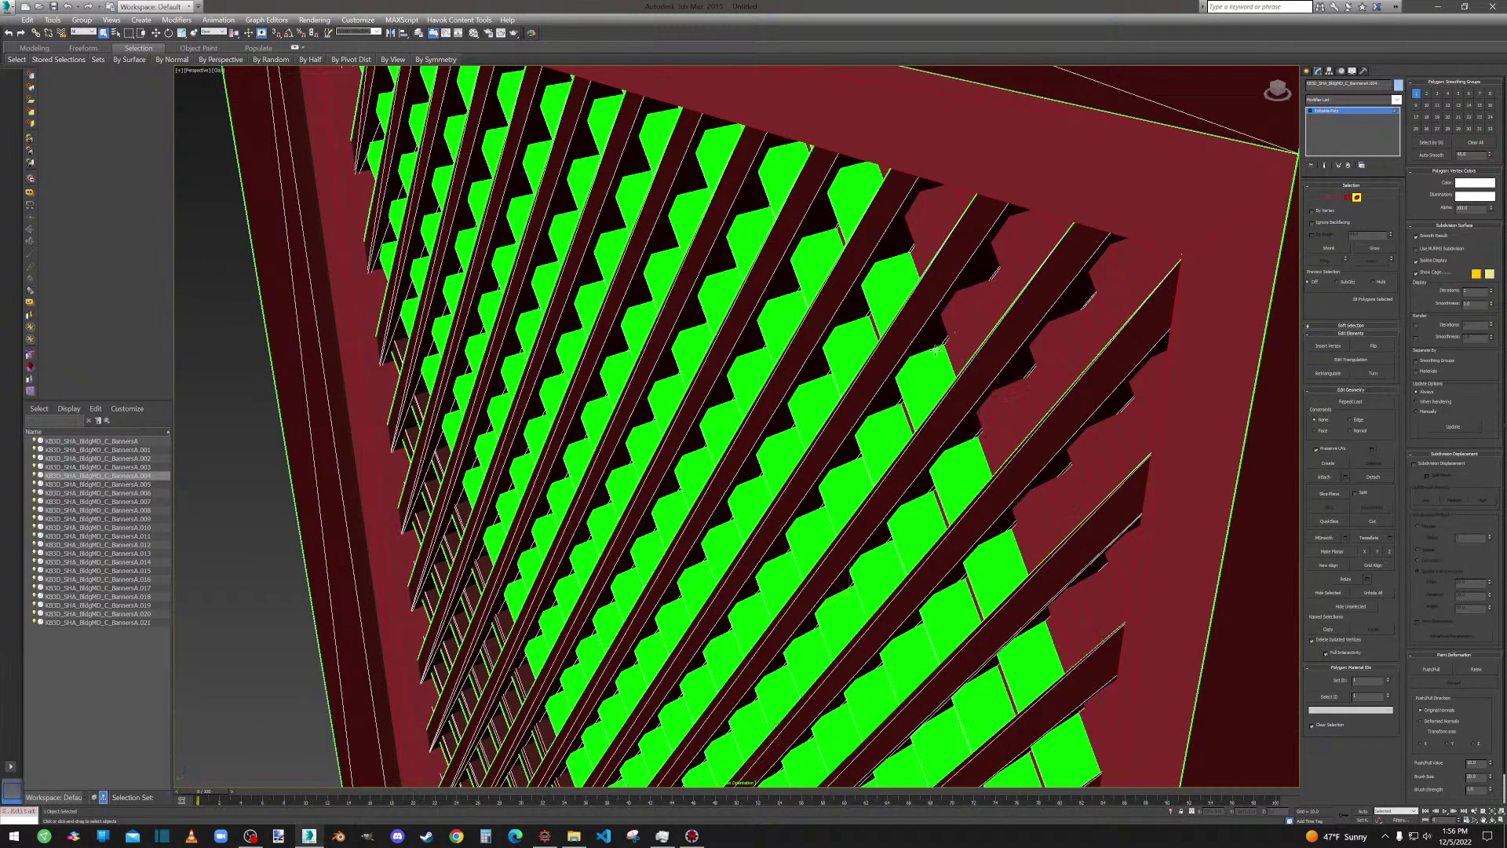
ctrl+click(933, 367)
ctrl+click(912, 384)
ctrl+click(847, 337)
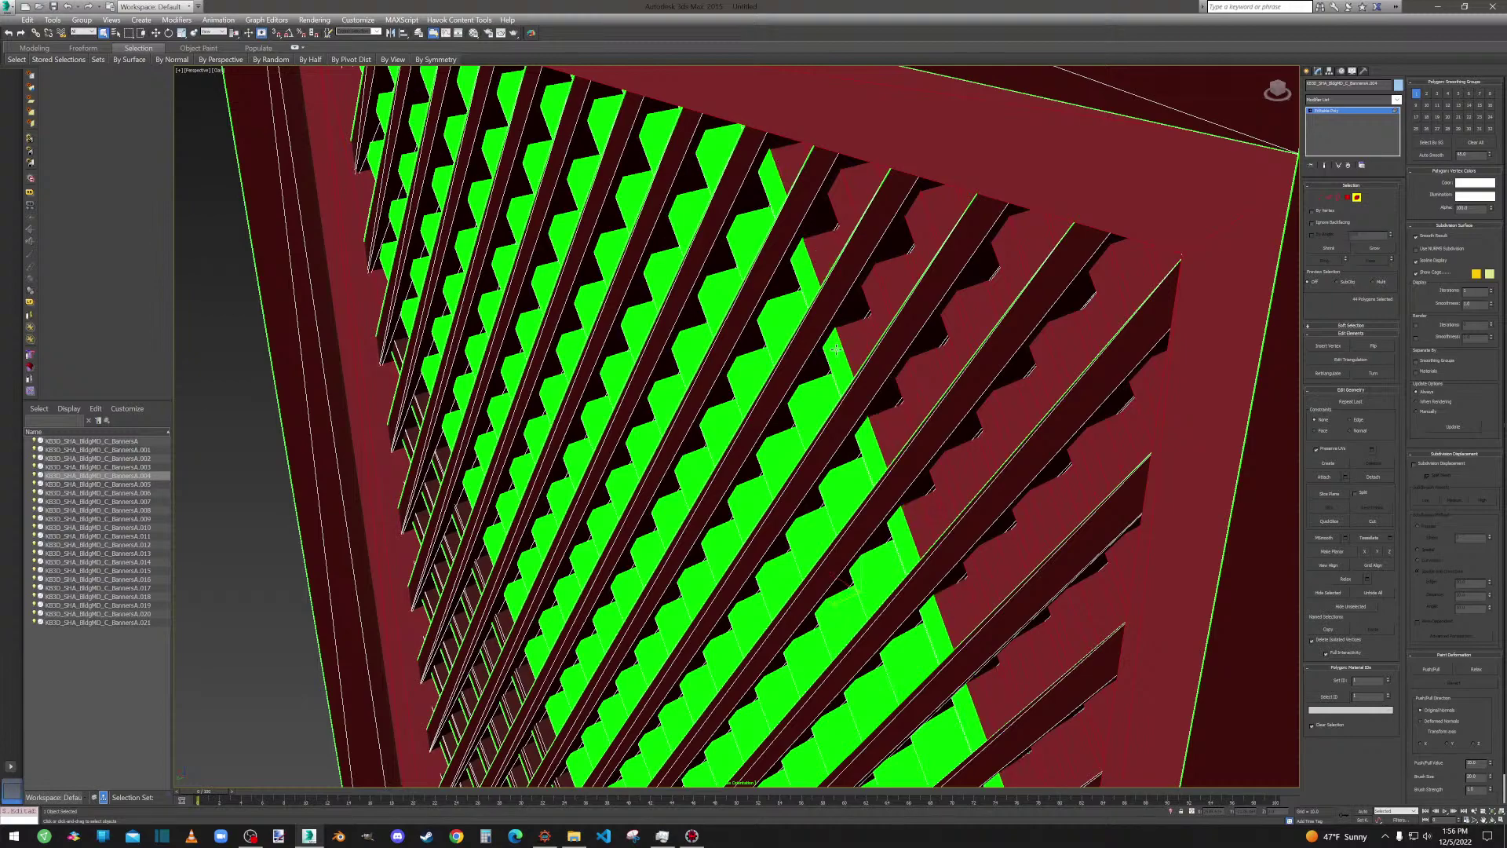
ctrl+click(834, 349)
ctrl+click(813, 392)
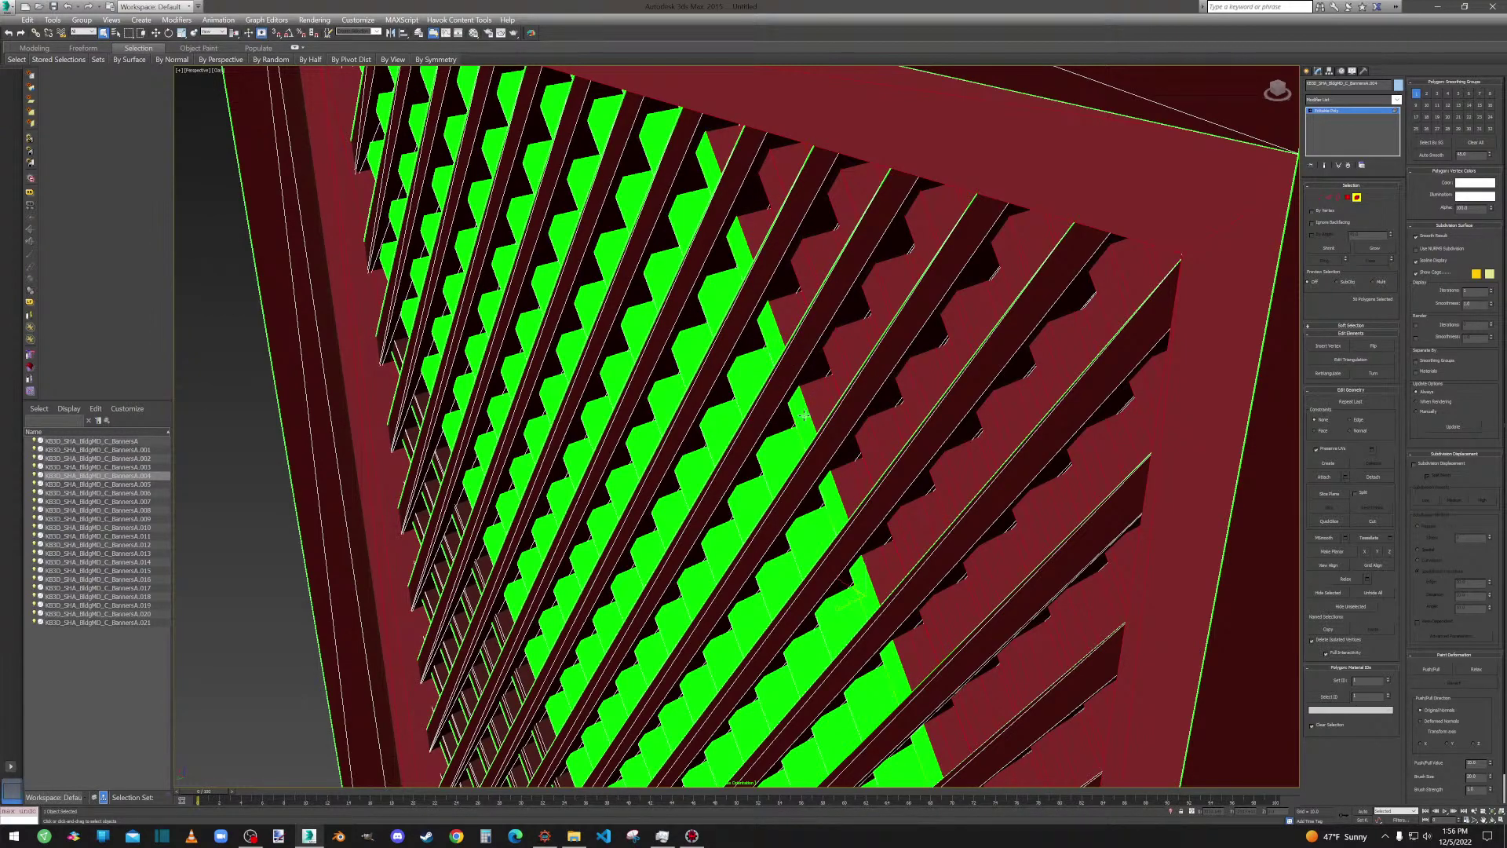
Add the long green diagonal strips across the upper middle of the panel to the selection.
alt+middle_drag(803, 414, 987, 411)
ctrl+click(995, 387)
ctrl+click(916, 380)
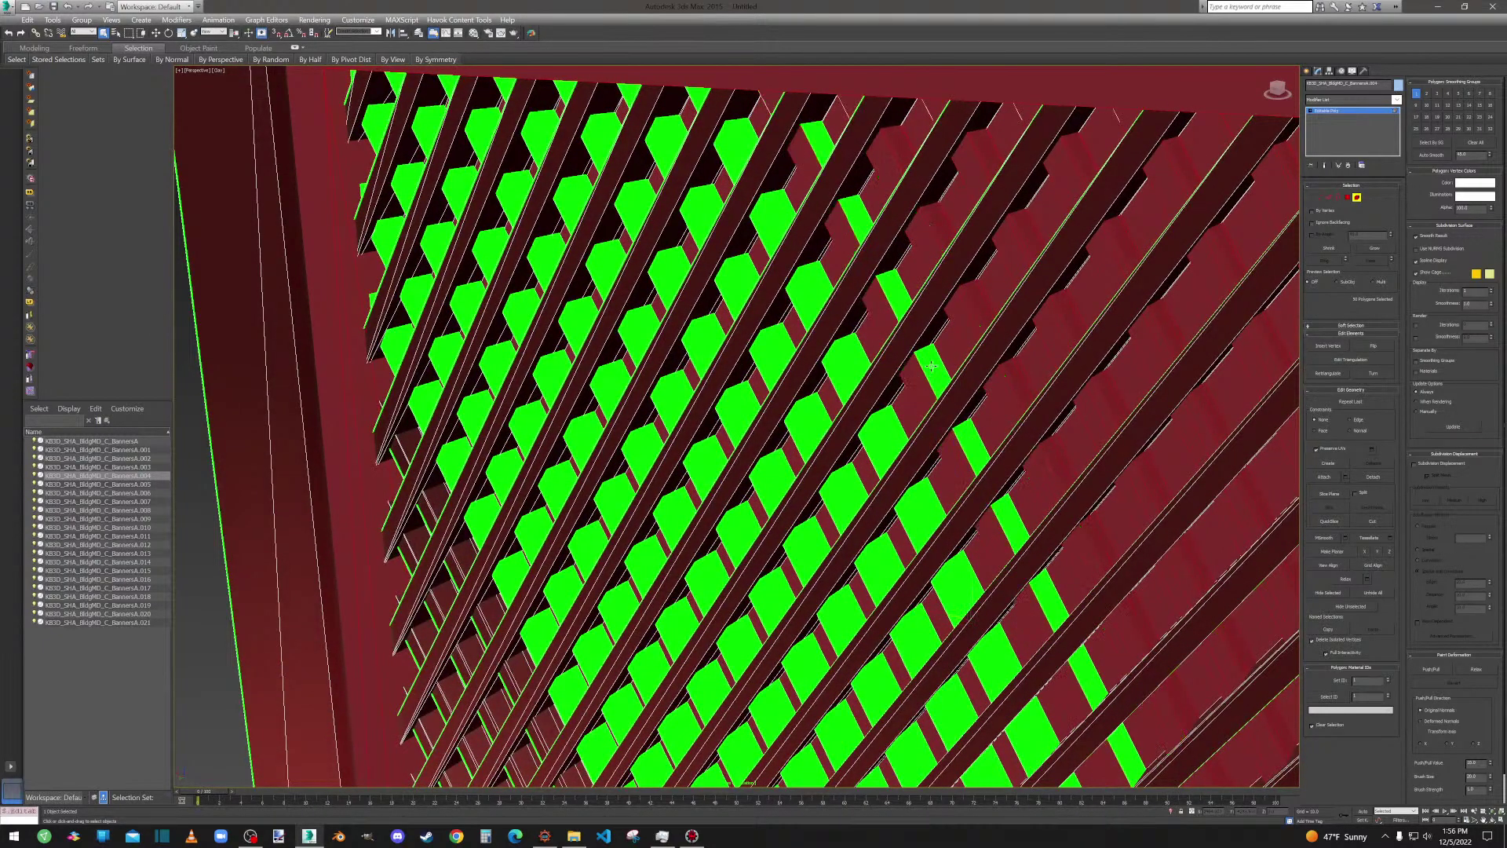
ctrl+click(929, 367)
ctrl+click(847, 363)
ctrl+click(835, 370)
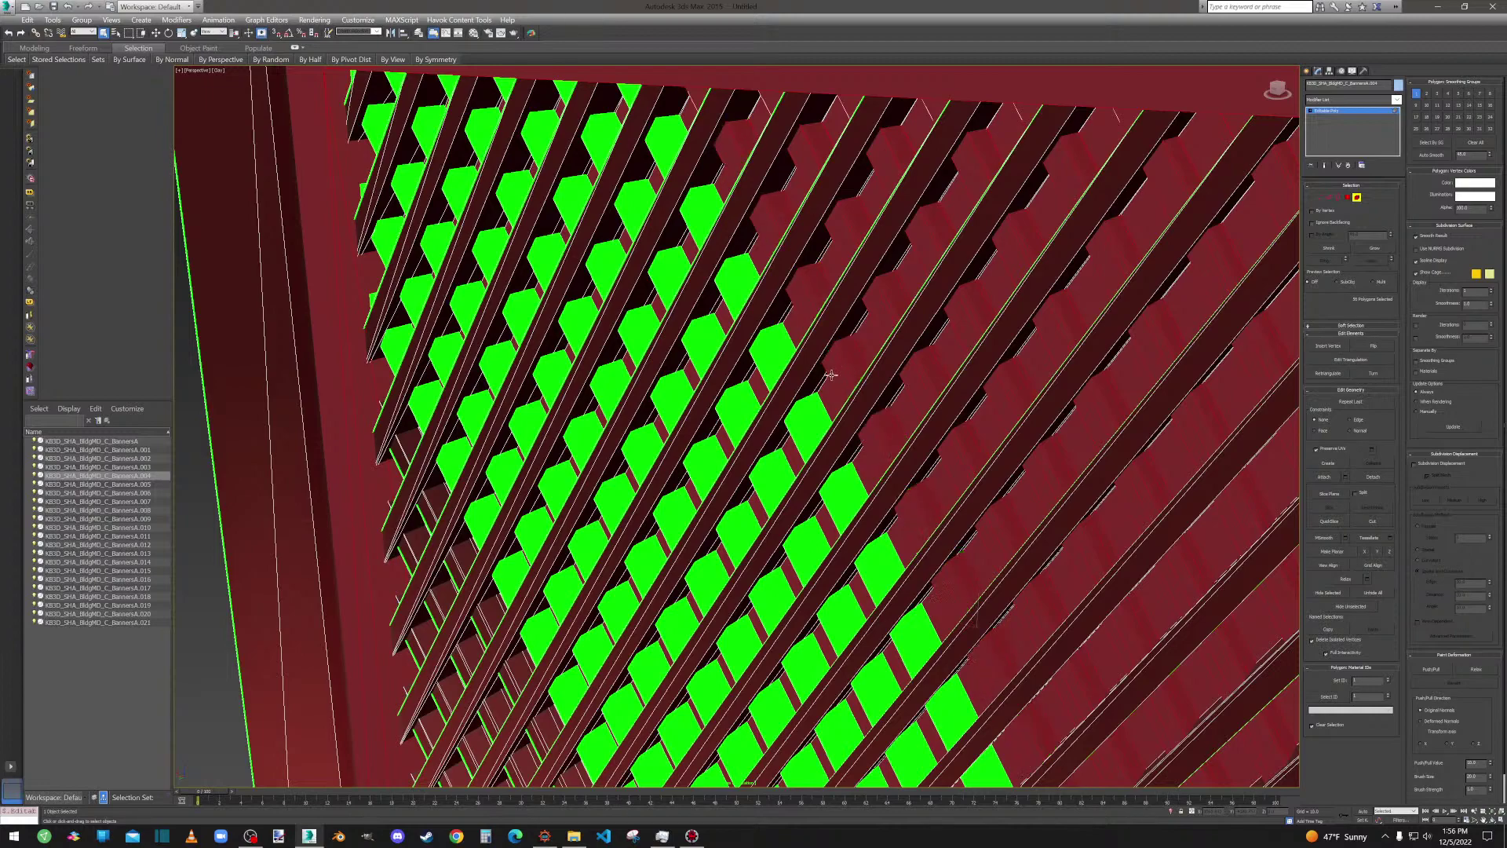
Continue adding the neighbouring green diagonal strips from the panel's middle toward the left frame post.
ctrl+click(799, 431)
ctrl+click(743, 401)
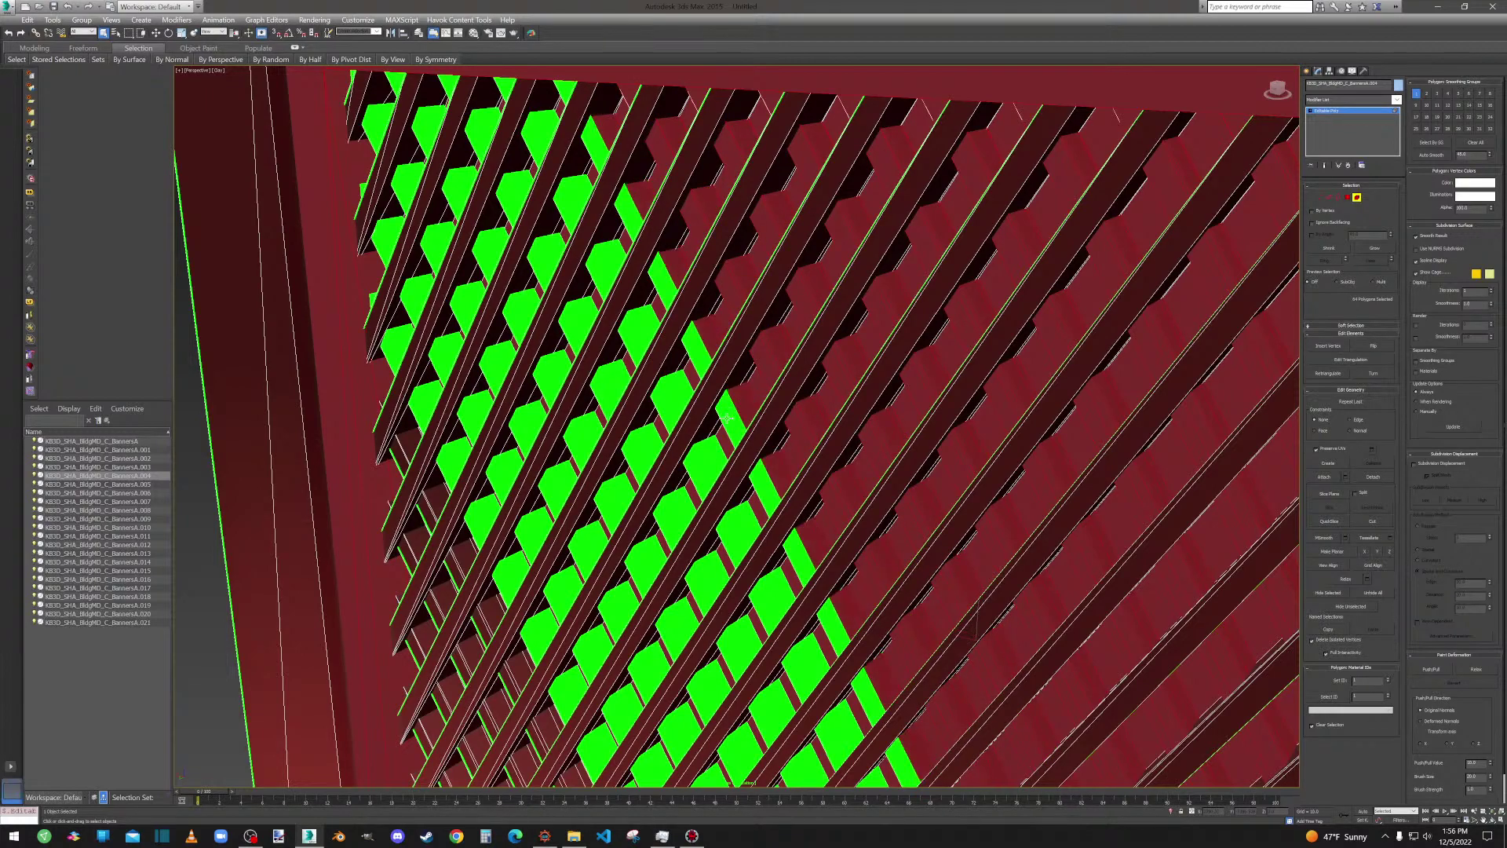
ctrl+click(711, 410)
ctrl+click(680, 393)
ctrl+click(656, 394)
Add the following green strips that start near the upper end of the left frame post, keeping the existing selection.
middle_drag(636, 440, 992, 334)
ctrl+click(974, 314)
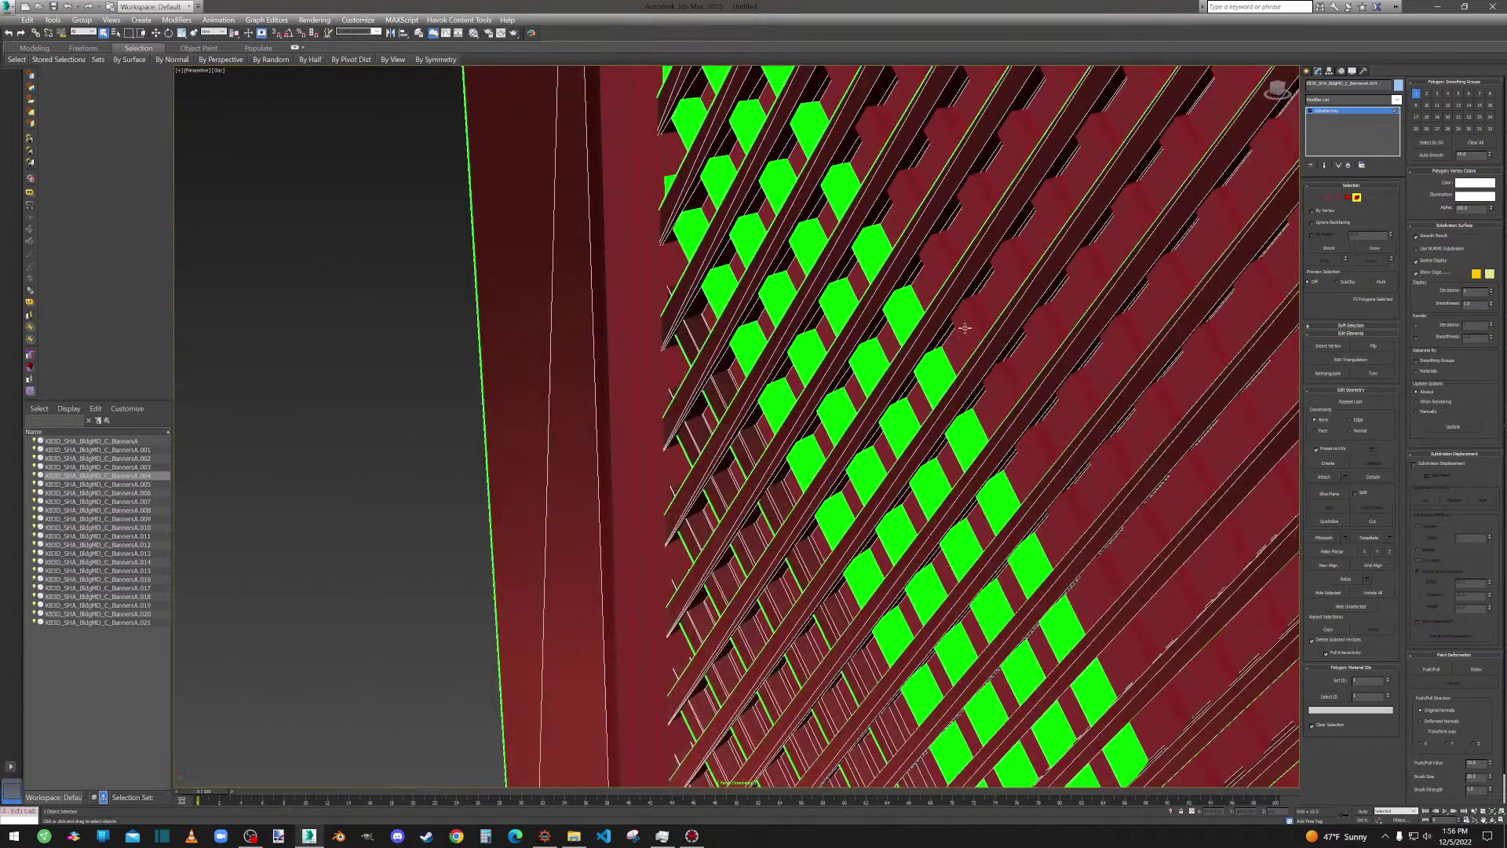
ctrl+click(941, 377)
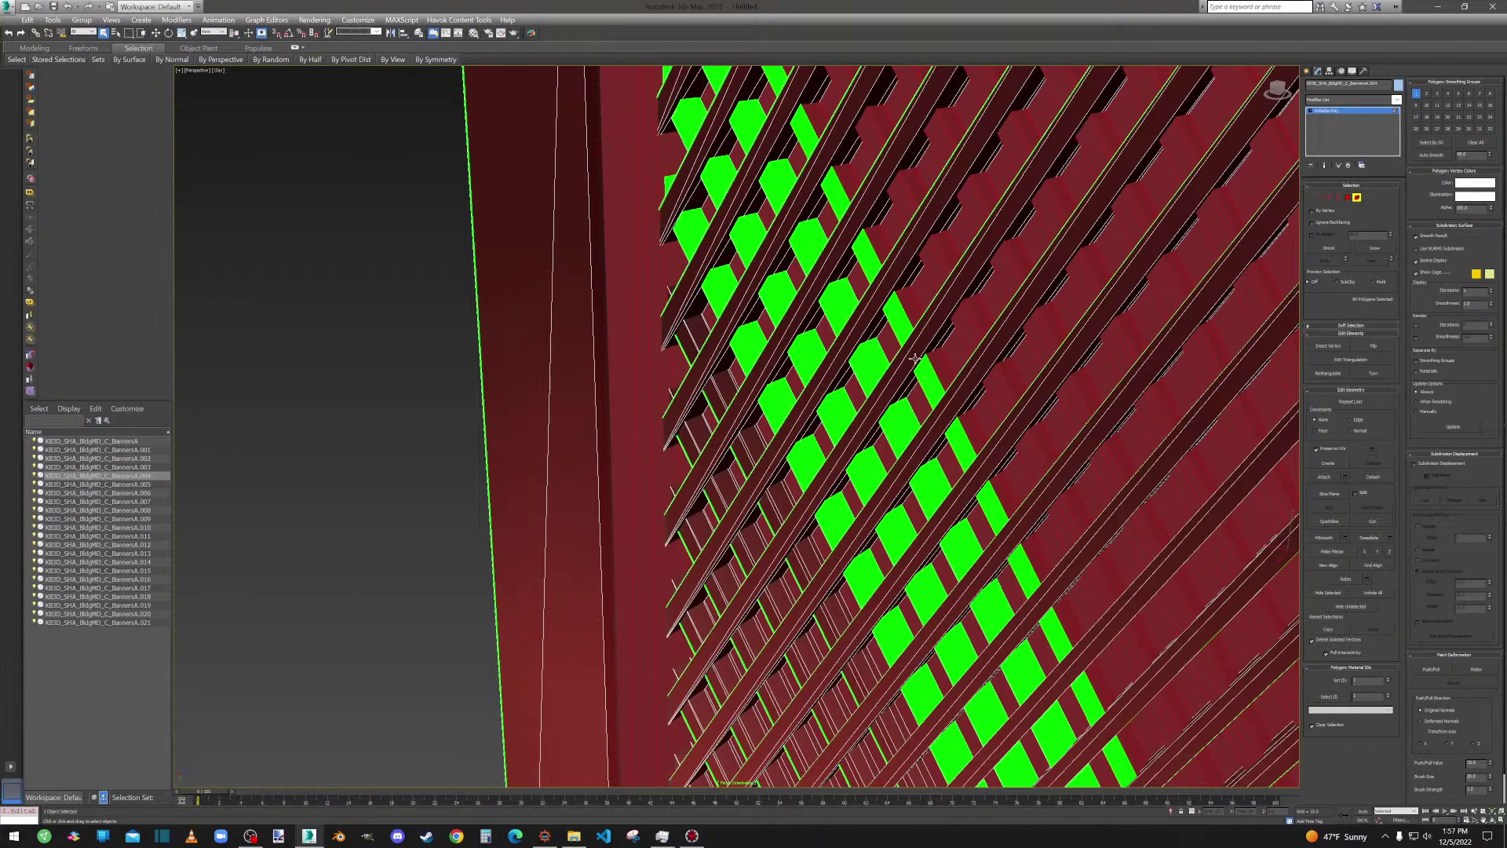
ctrl+click(928, 373)
ctrl+click(864, 357)
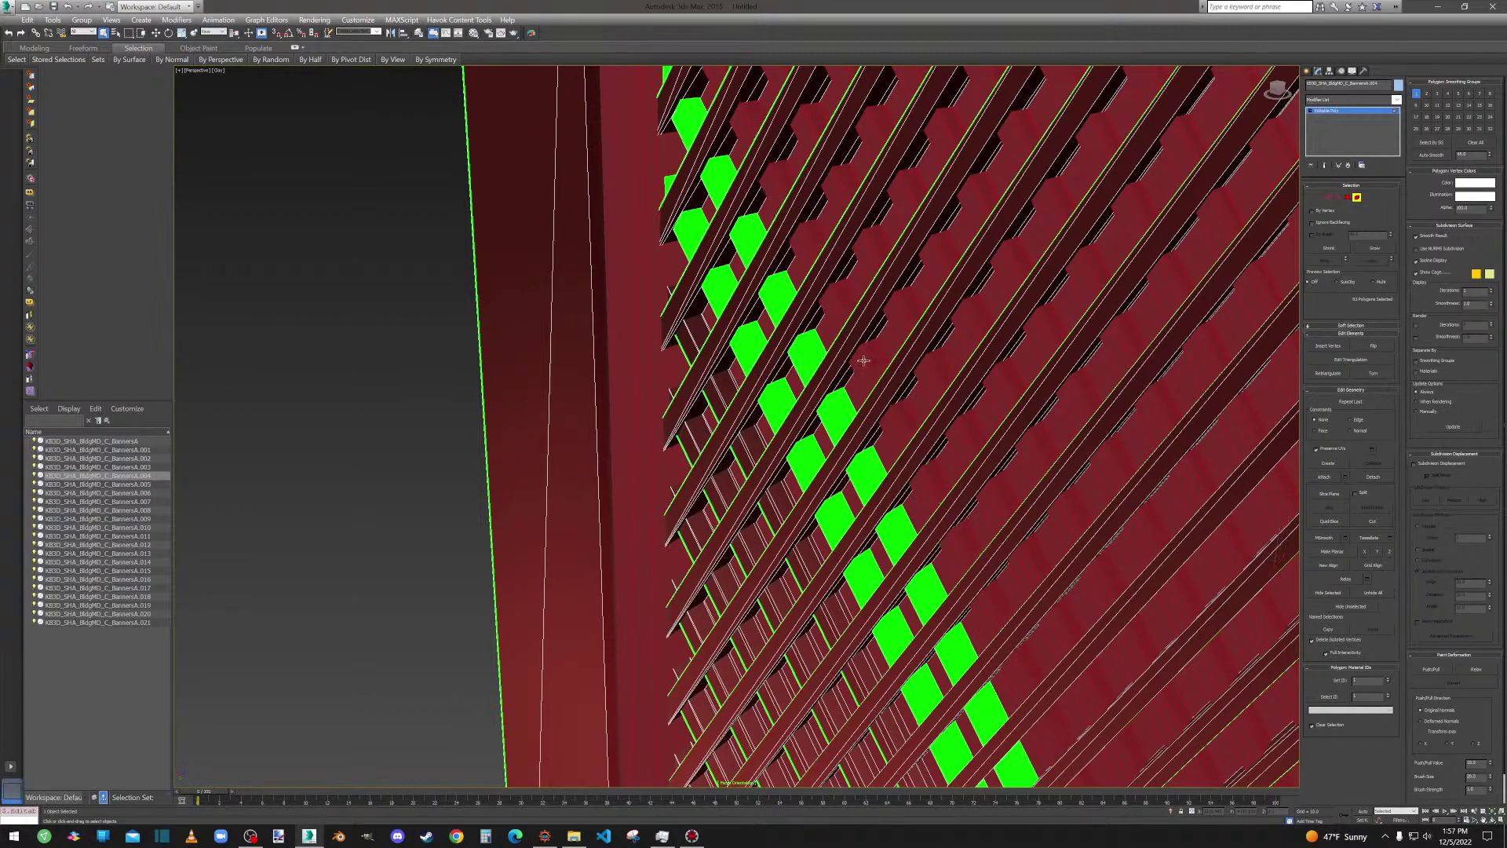
ctrl+click(840, 401)
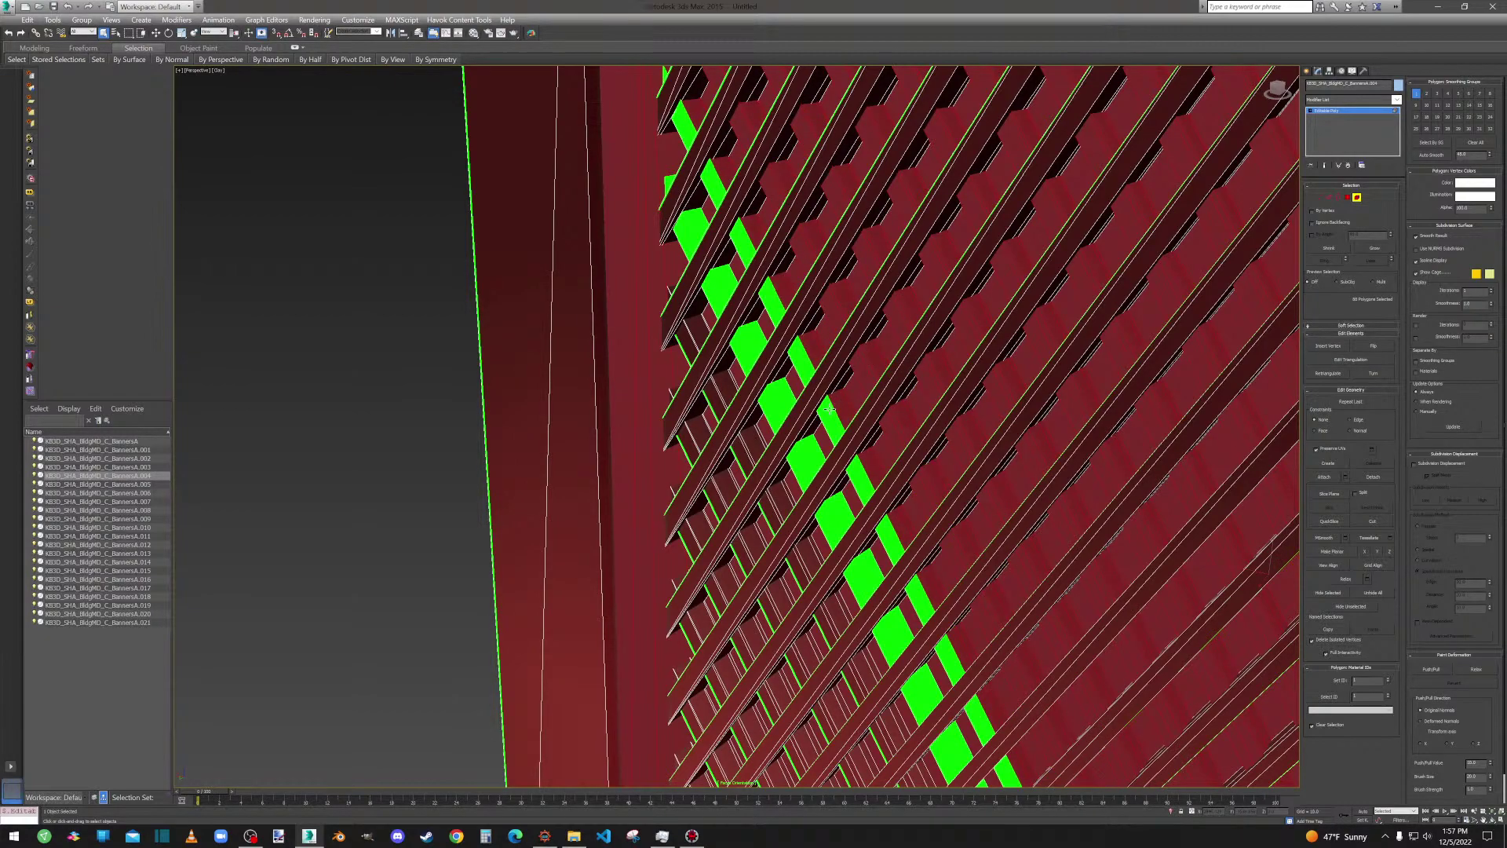
Add the last green strips beside the left frame post in this part of the panel to the selection.
ctrl+click(782, 394)
ctrl+click(798, 343)
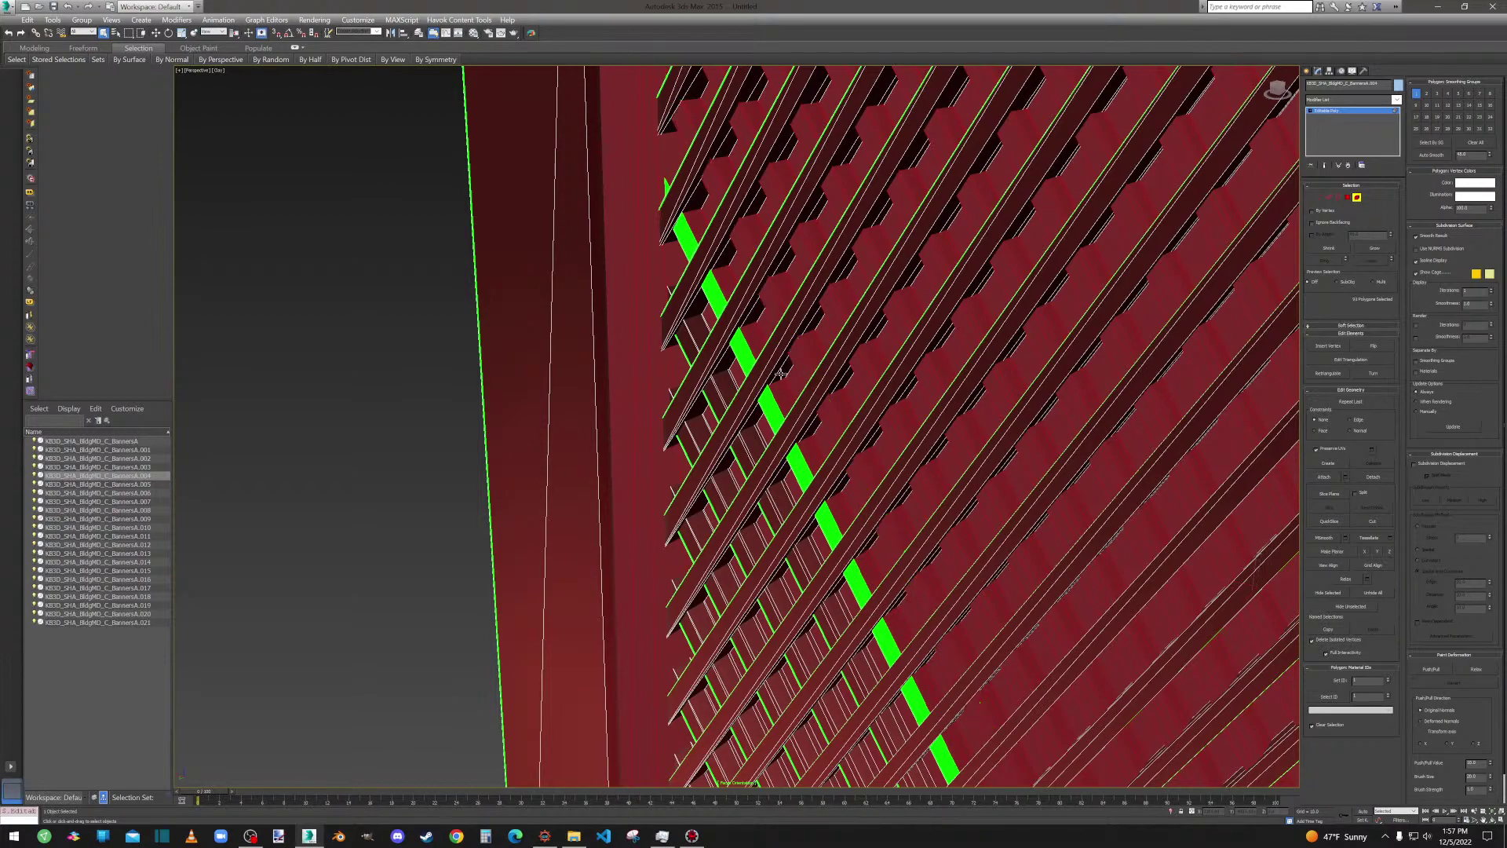
ctrl+click(767, 394)
key(Delete)
ctrl+click(768, 400)
Add the green strips visible between the diagonal slats at the lattice panel's upper right corner to the selection.
scroll(842, 410, up, 5)
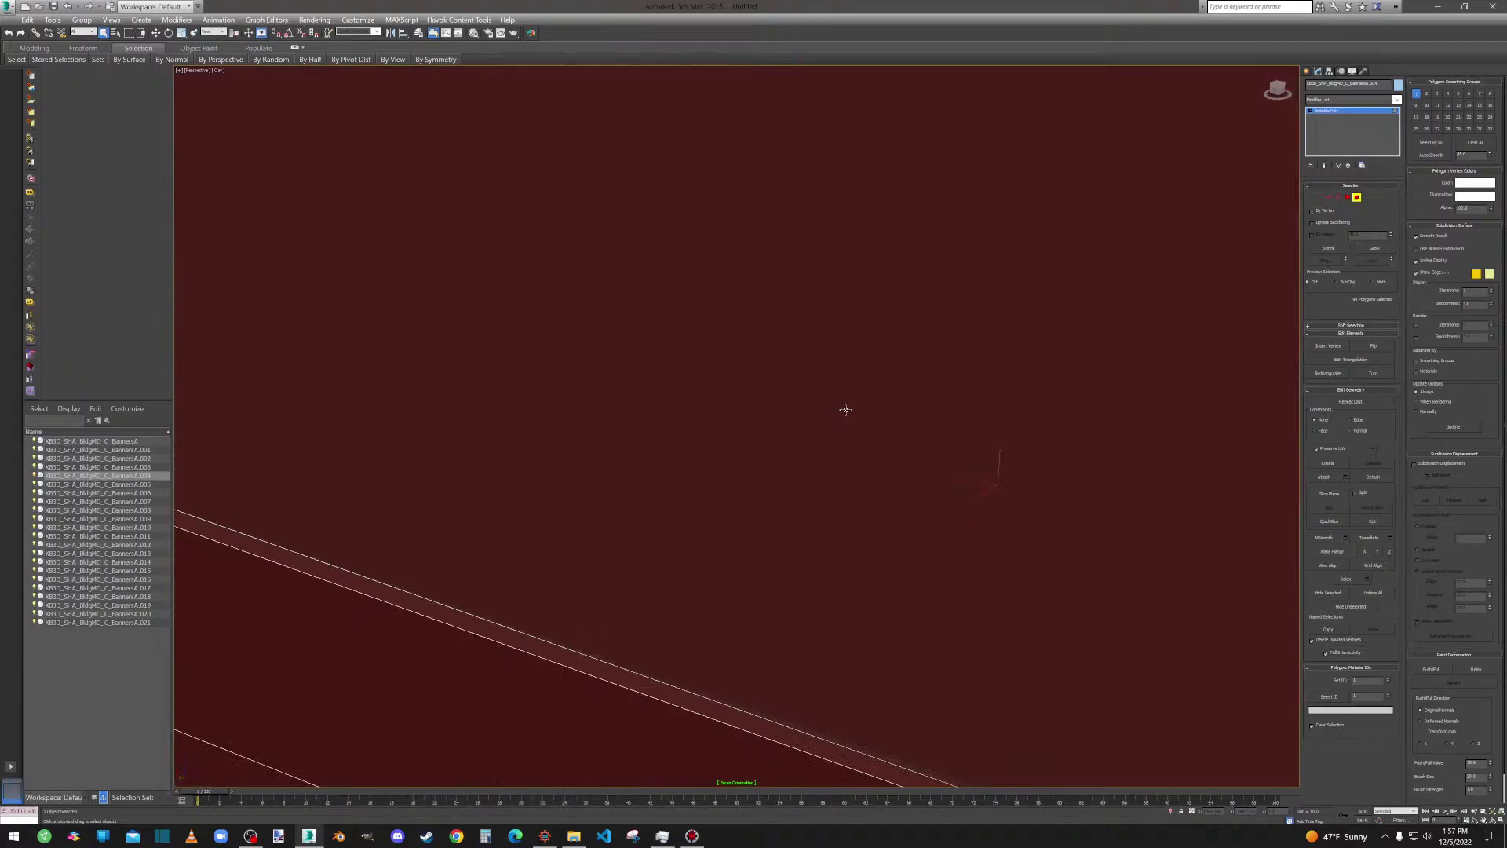
scroll(840, 406, down, 6)
alt+middle_drag(884, 416, 833, 288)
scroll(832, 288, up, 5)
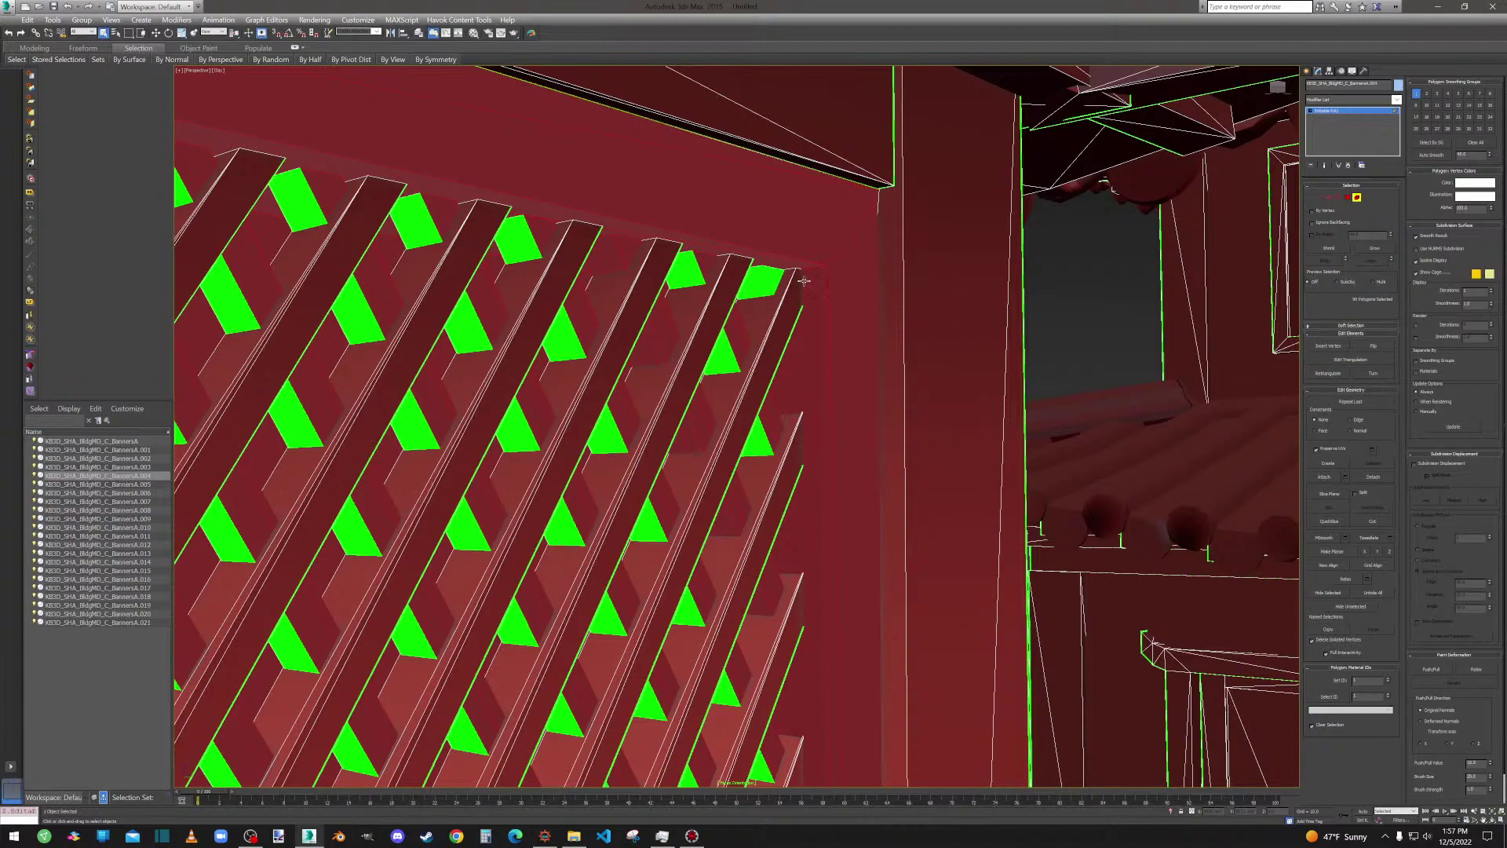
ctrl+click(756, 283)
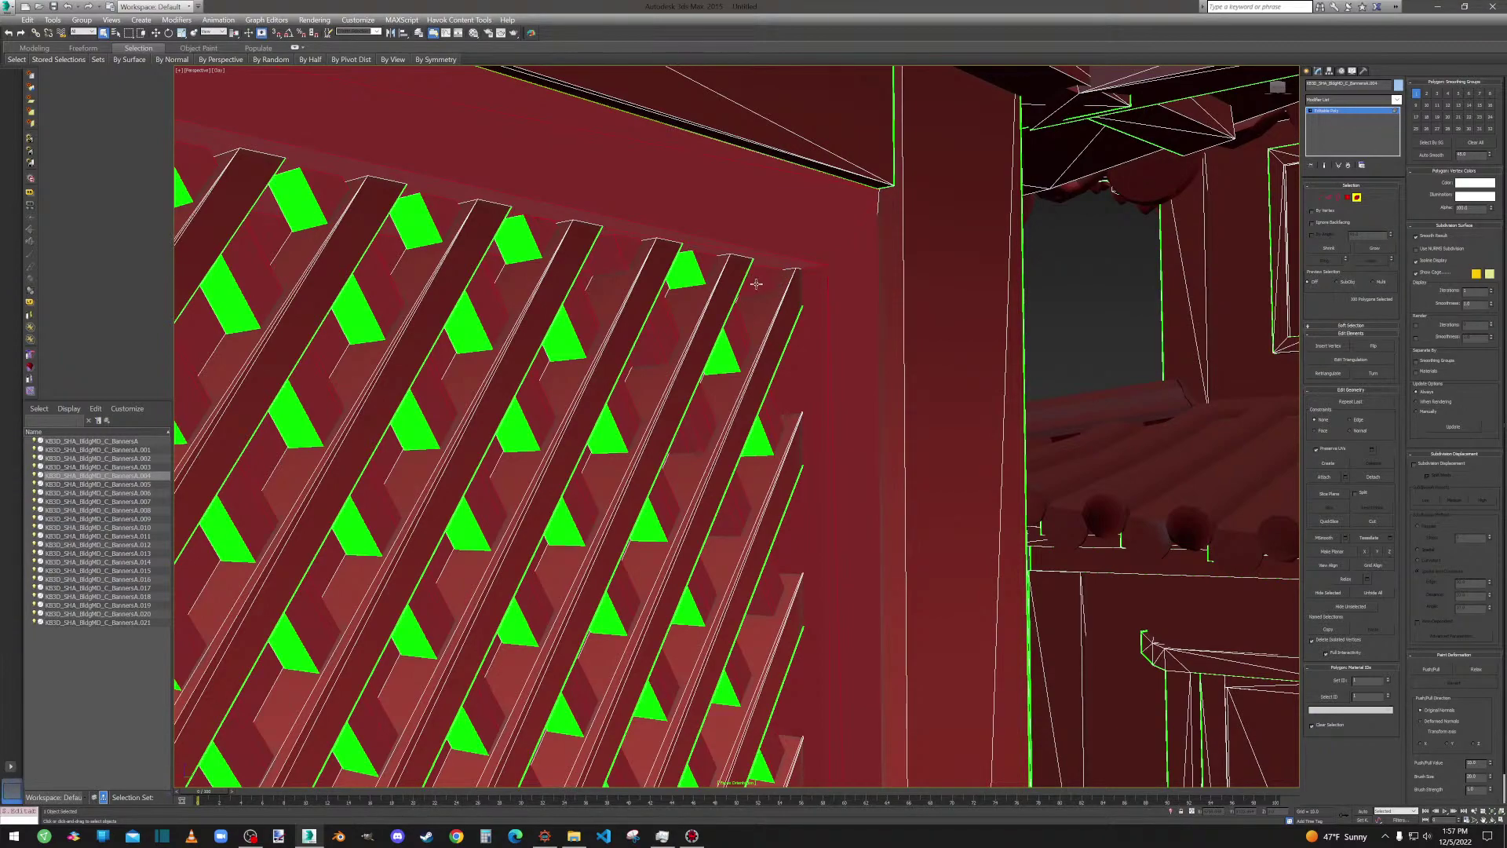
ctrl+click(686, 271)
ctrl+click(518, 240)
ctrl+click(416, 224)
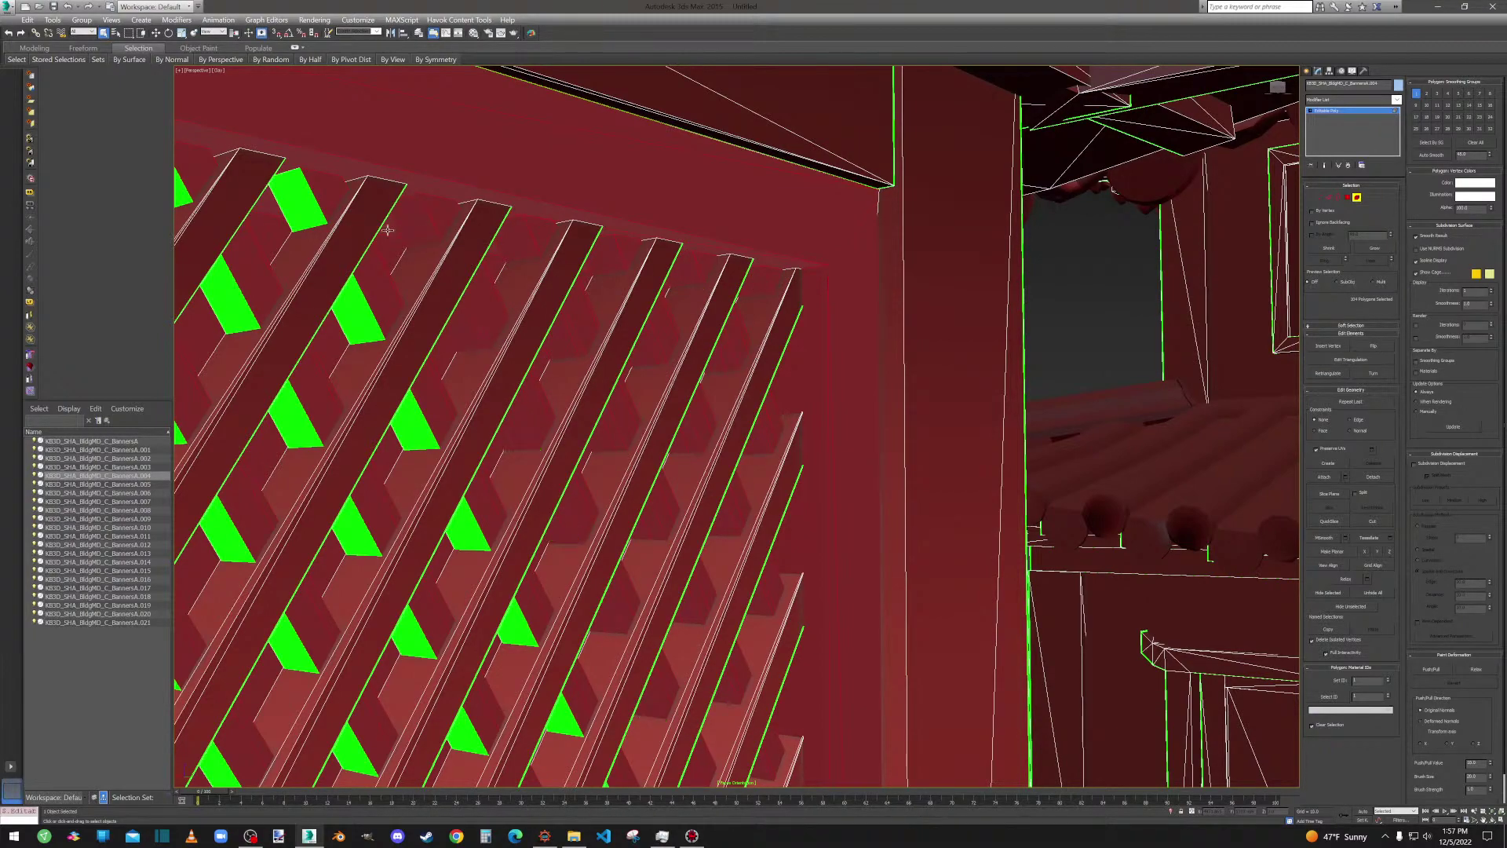
ctrl+click(344, 319)
Continue adding the green strips behind the slats from the panel's upper right corner toward its middle.
middle_drag(462, 416, 818, 289)
ctrl+click(797, 271)
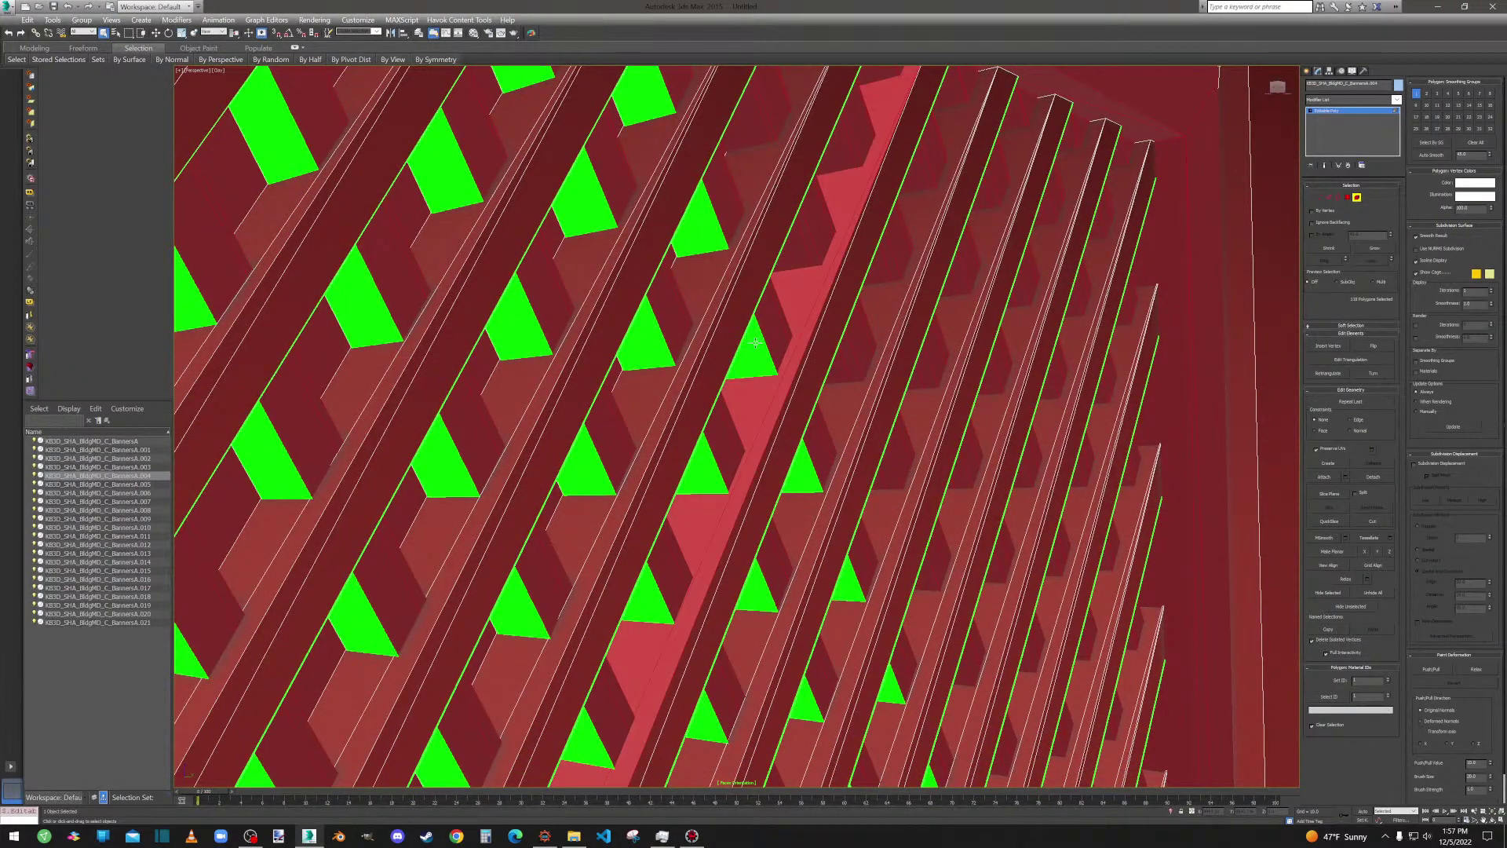
scroll(794, 332, down, 5)
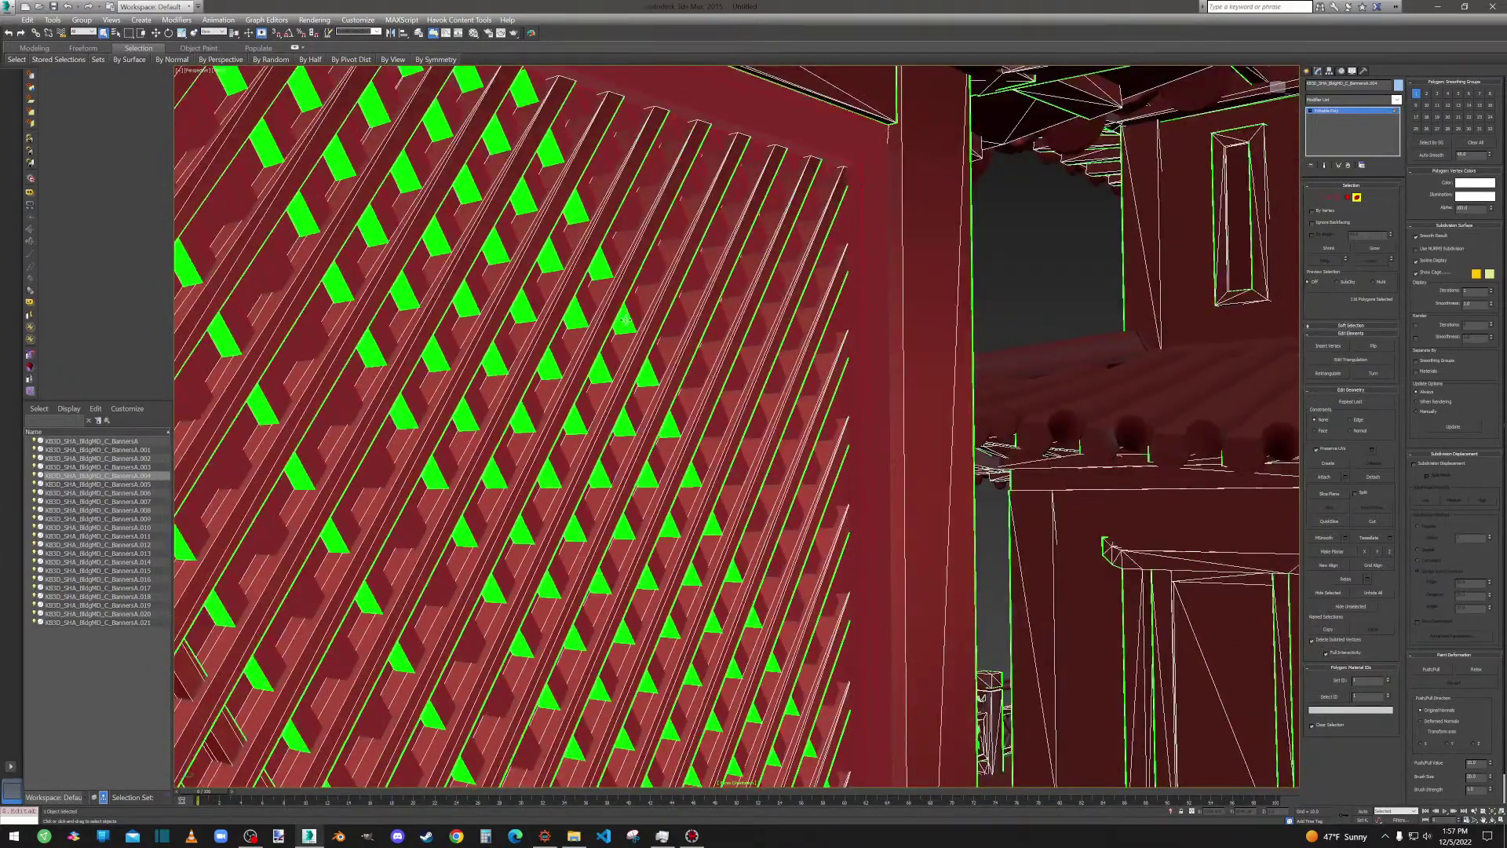
alt+click(625, 322)
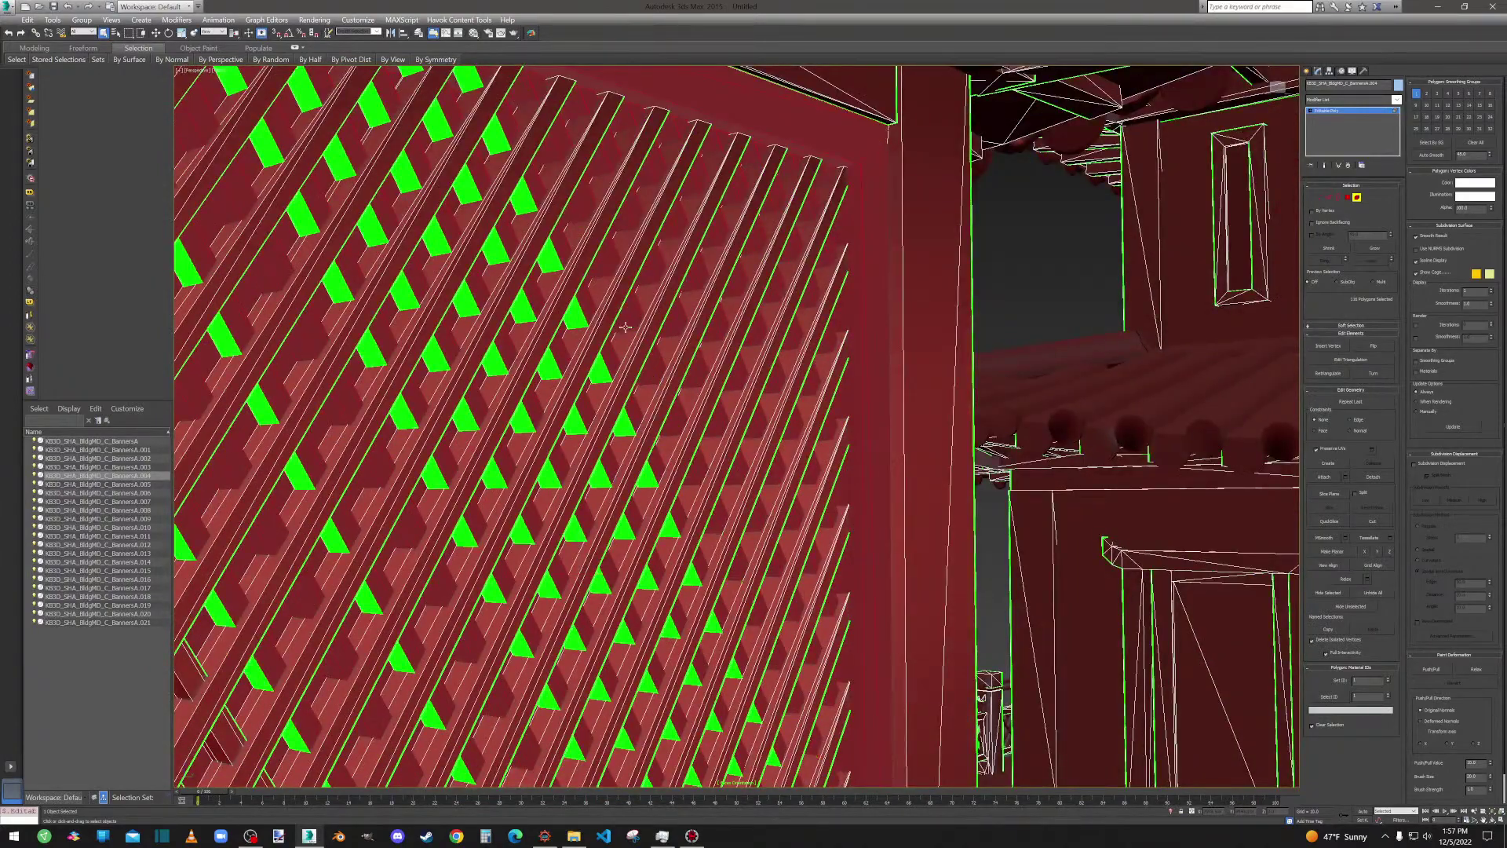
alt+click(578, 322)
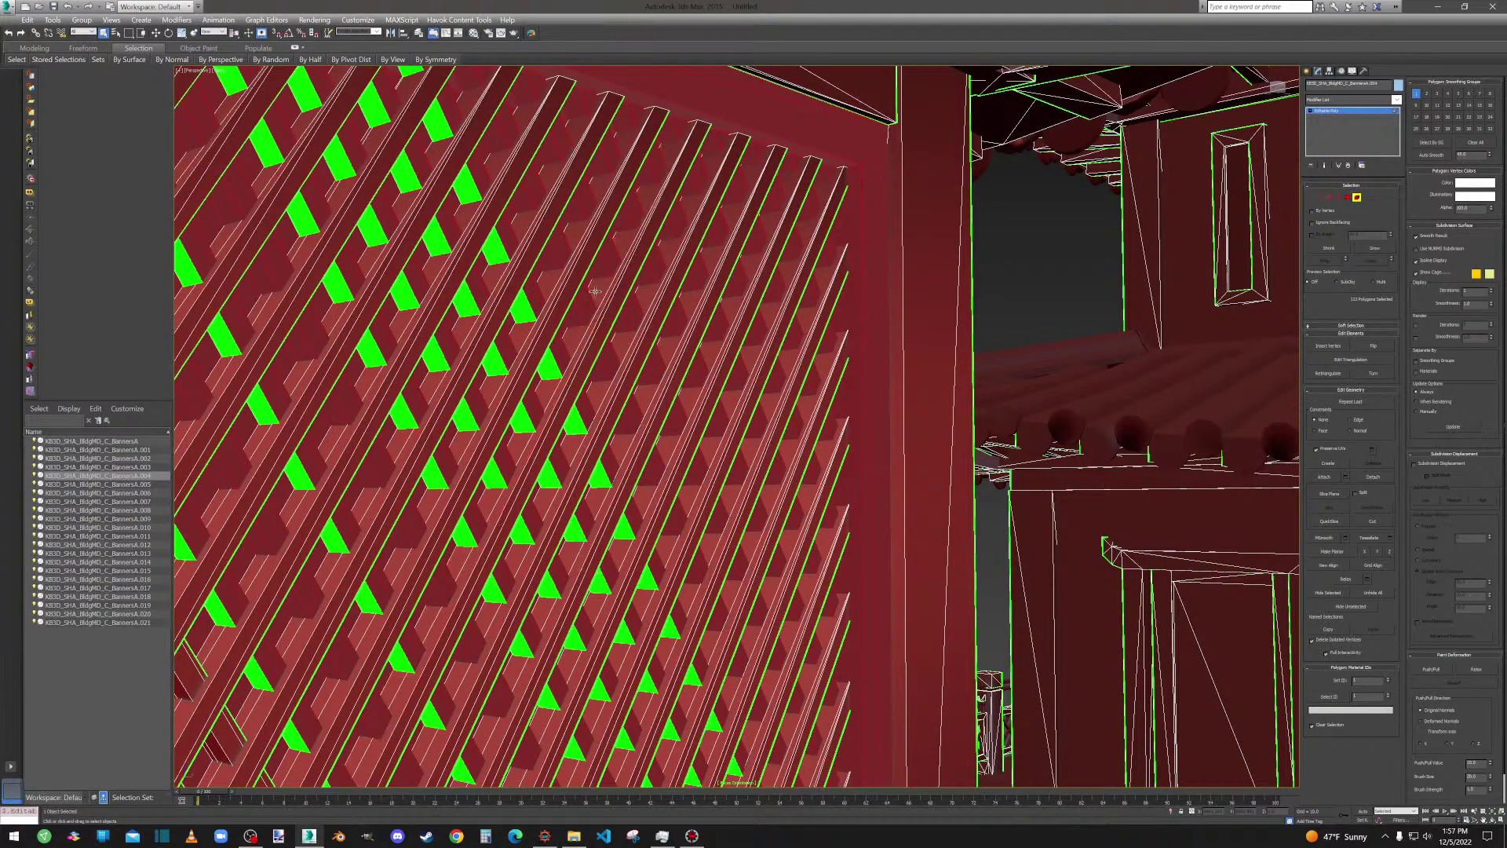
alt+click(522, 309)
alt+click(460, 302)
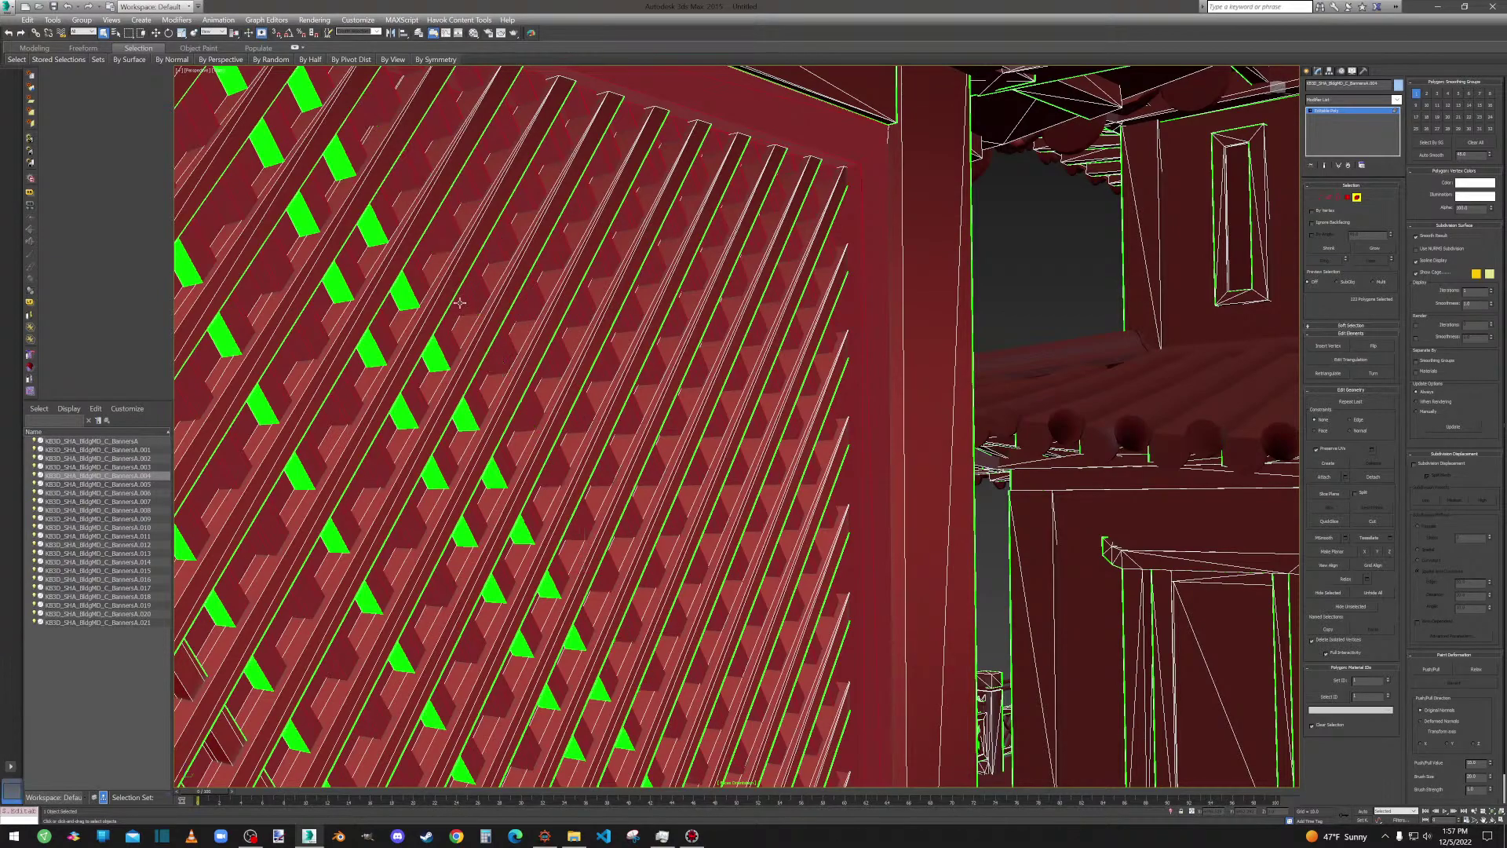
Add the last green strips between the panel's middle and its left frame post to the selection.
alt+click(404, 294)
alt+click(334, 285)
alt+middle_drag(370, 357, 758, 337)
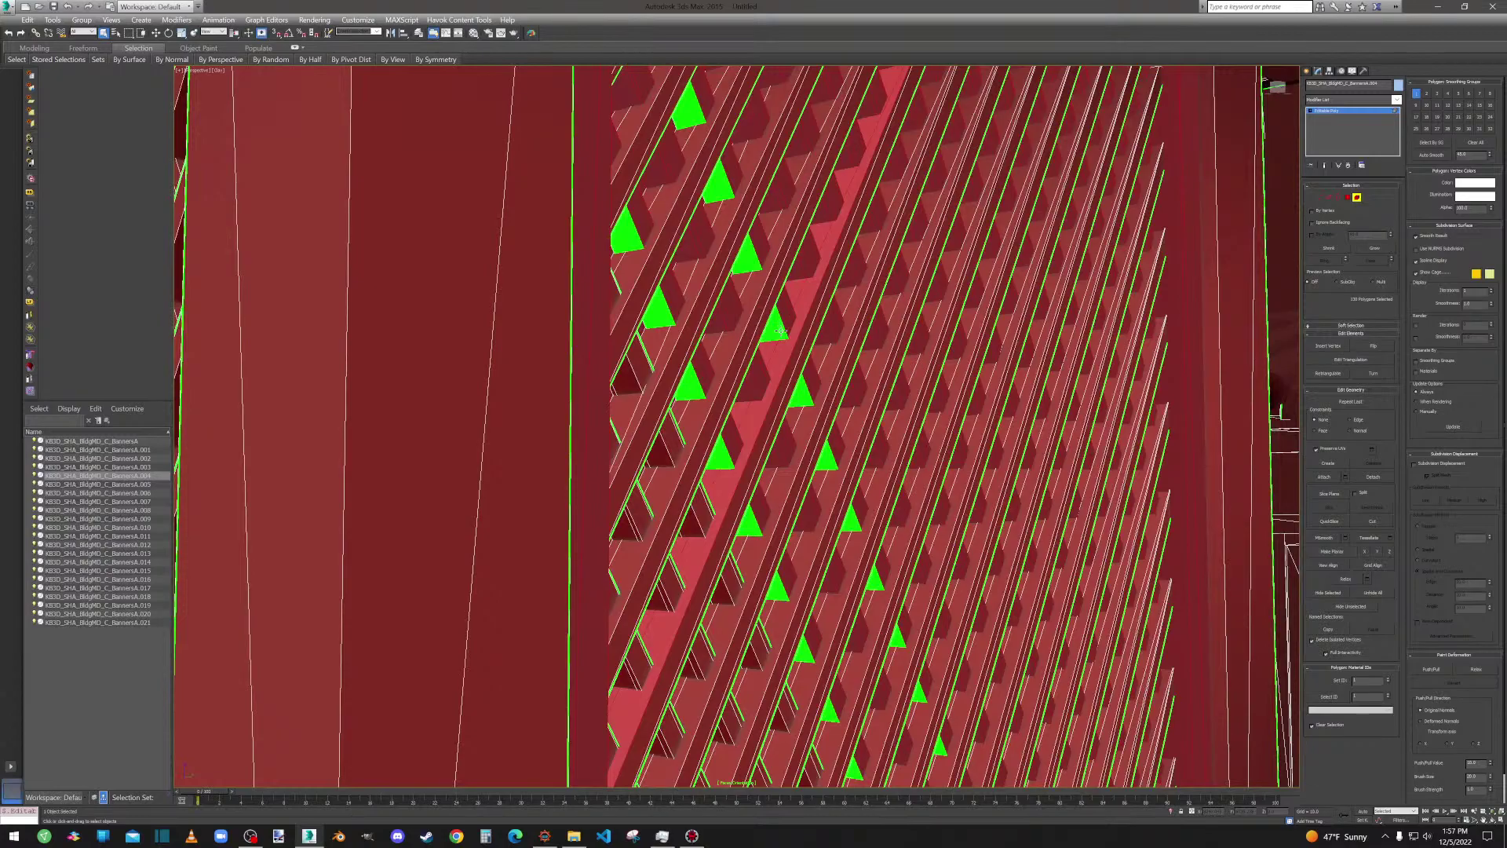
alt+click(771, 327)
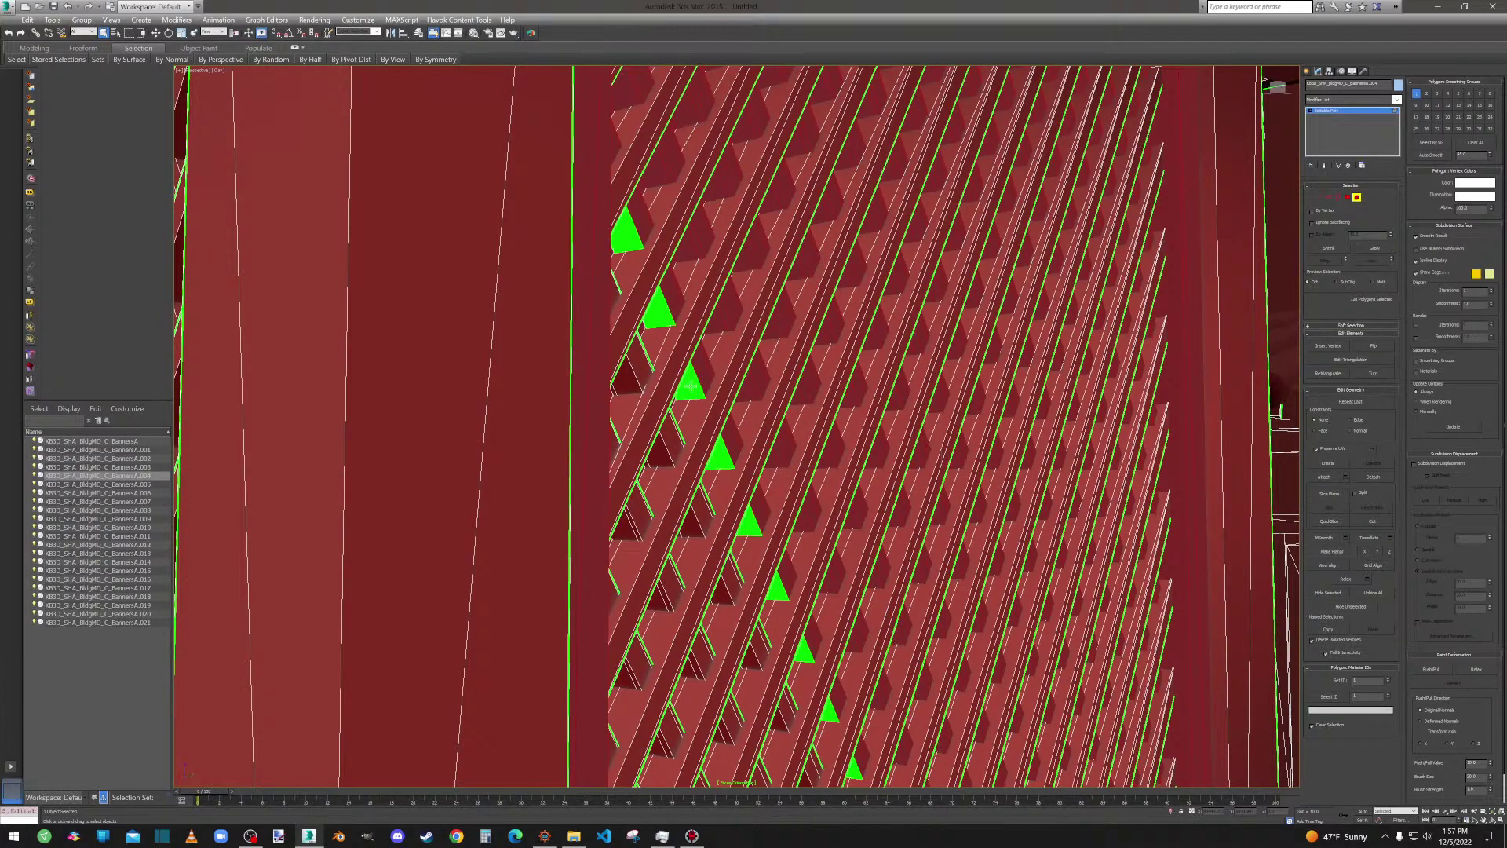
alt+click(689, 385)
Flip the normals of the selected lattice panel faces at Polygon level and undo the last action.
scroll(1046, 476, down, 10)
scroll(1046, 475, up, 5)
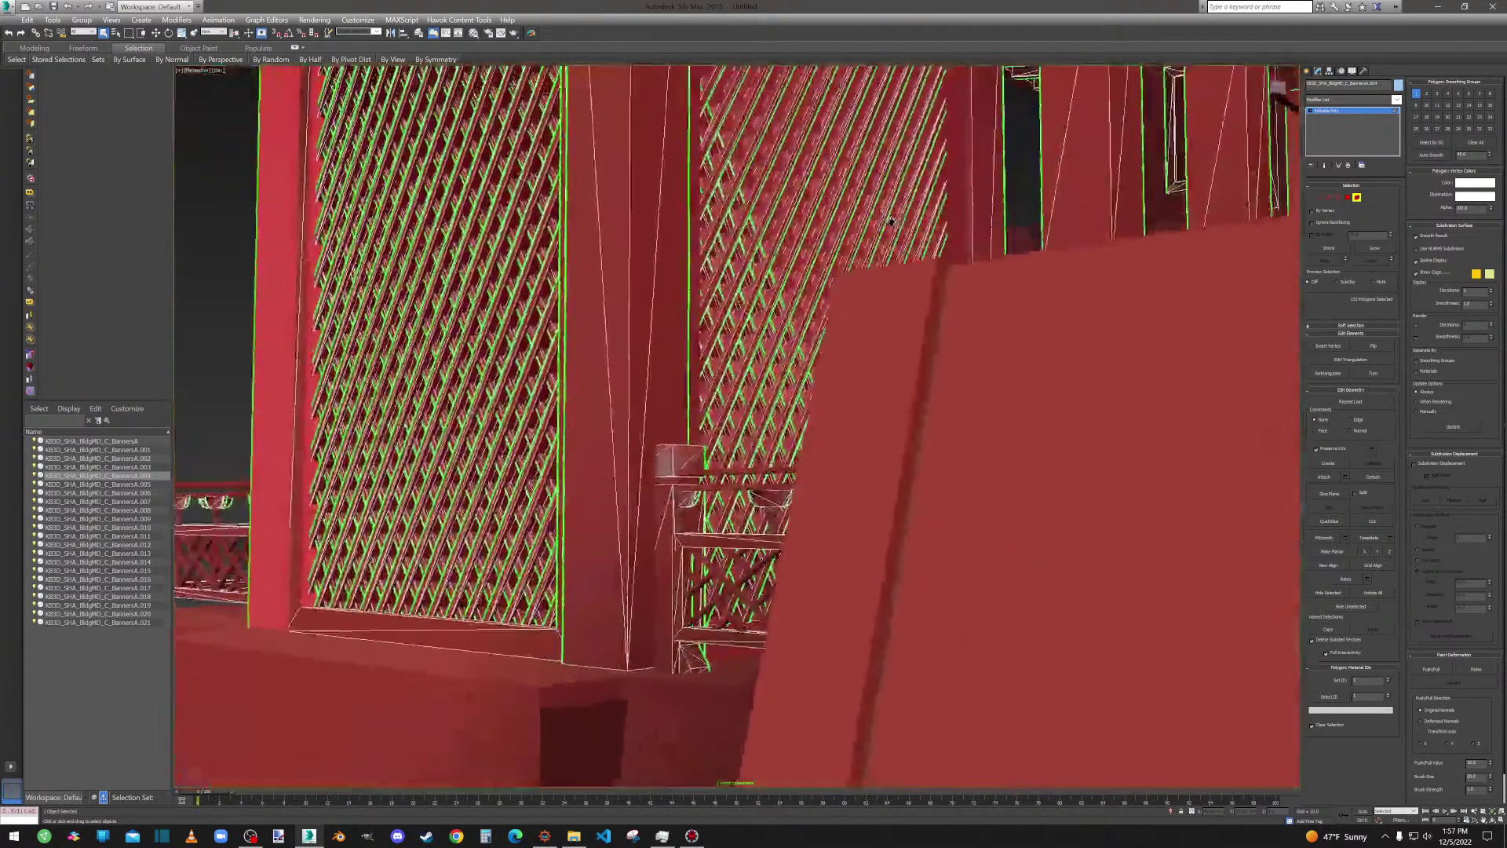
click(1347, 197)
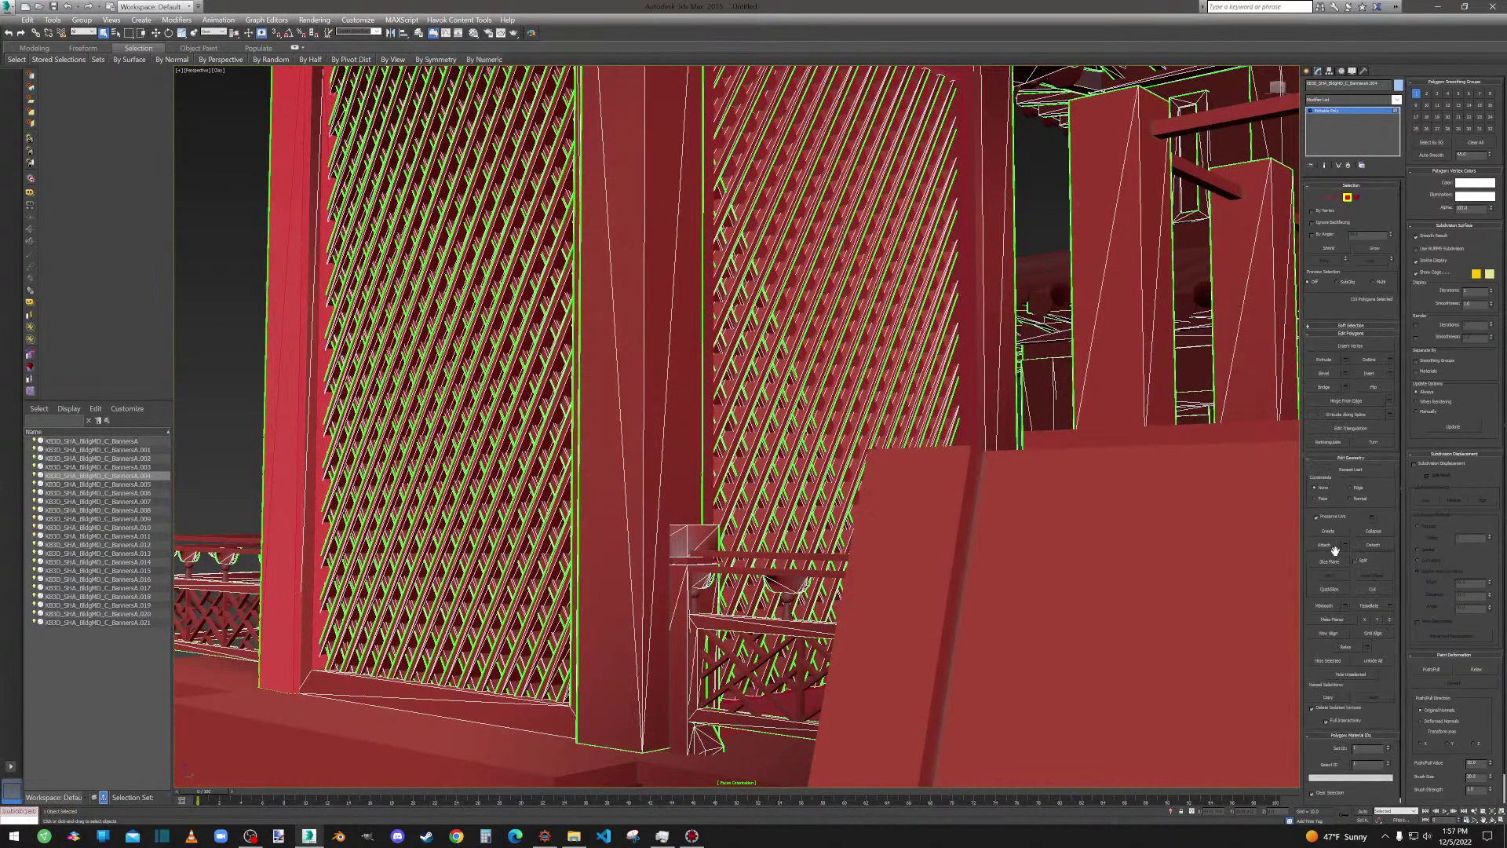
click(1373, 387)
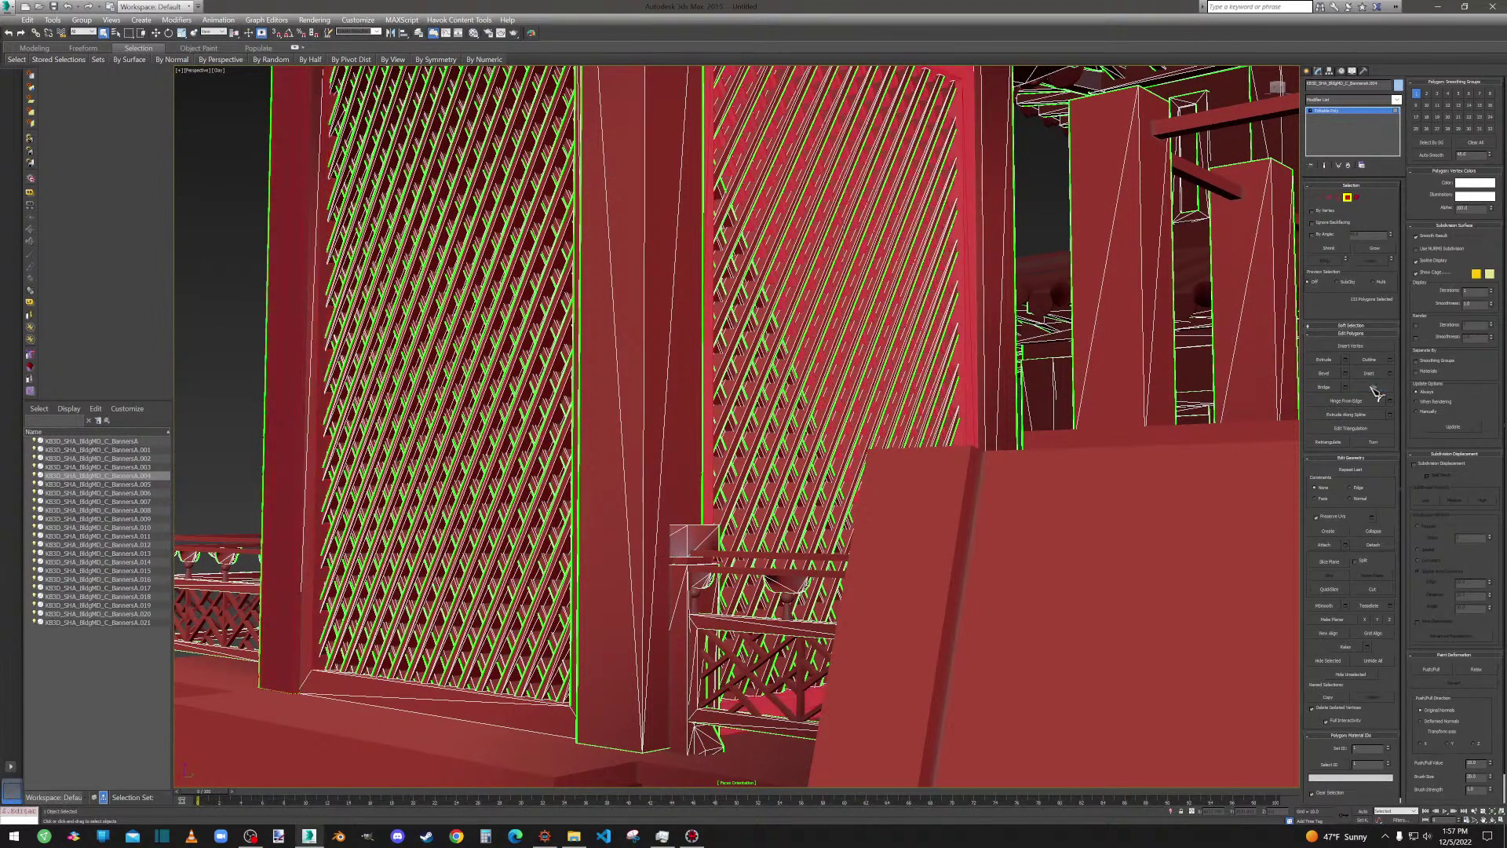
key(ctrl+z)
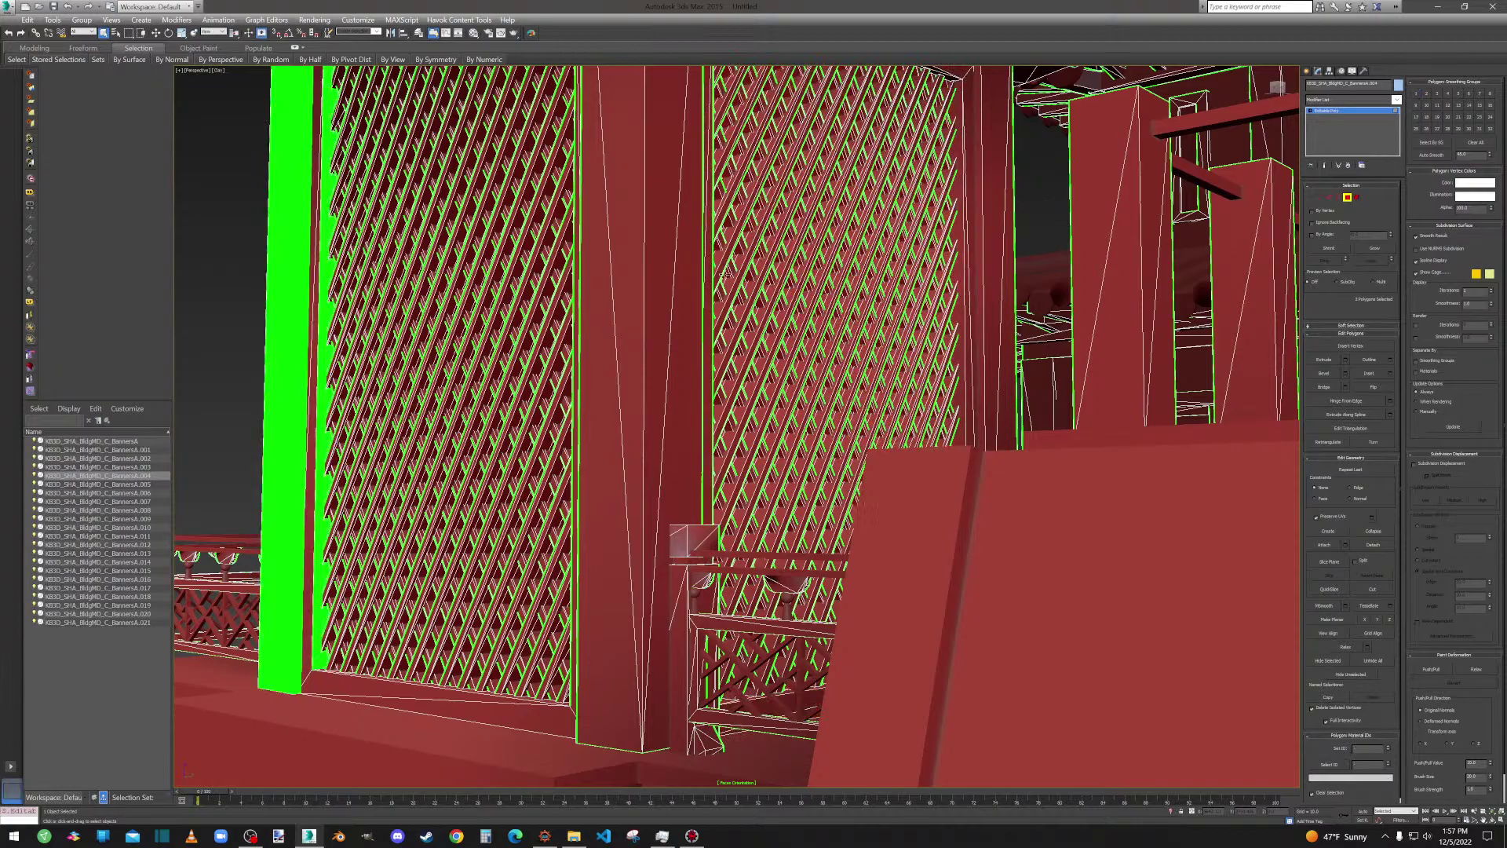
Select the green outer post beside the left lattice panel with its adjoining green frame pieces as elements and flip their normals.
click(1357, 197)
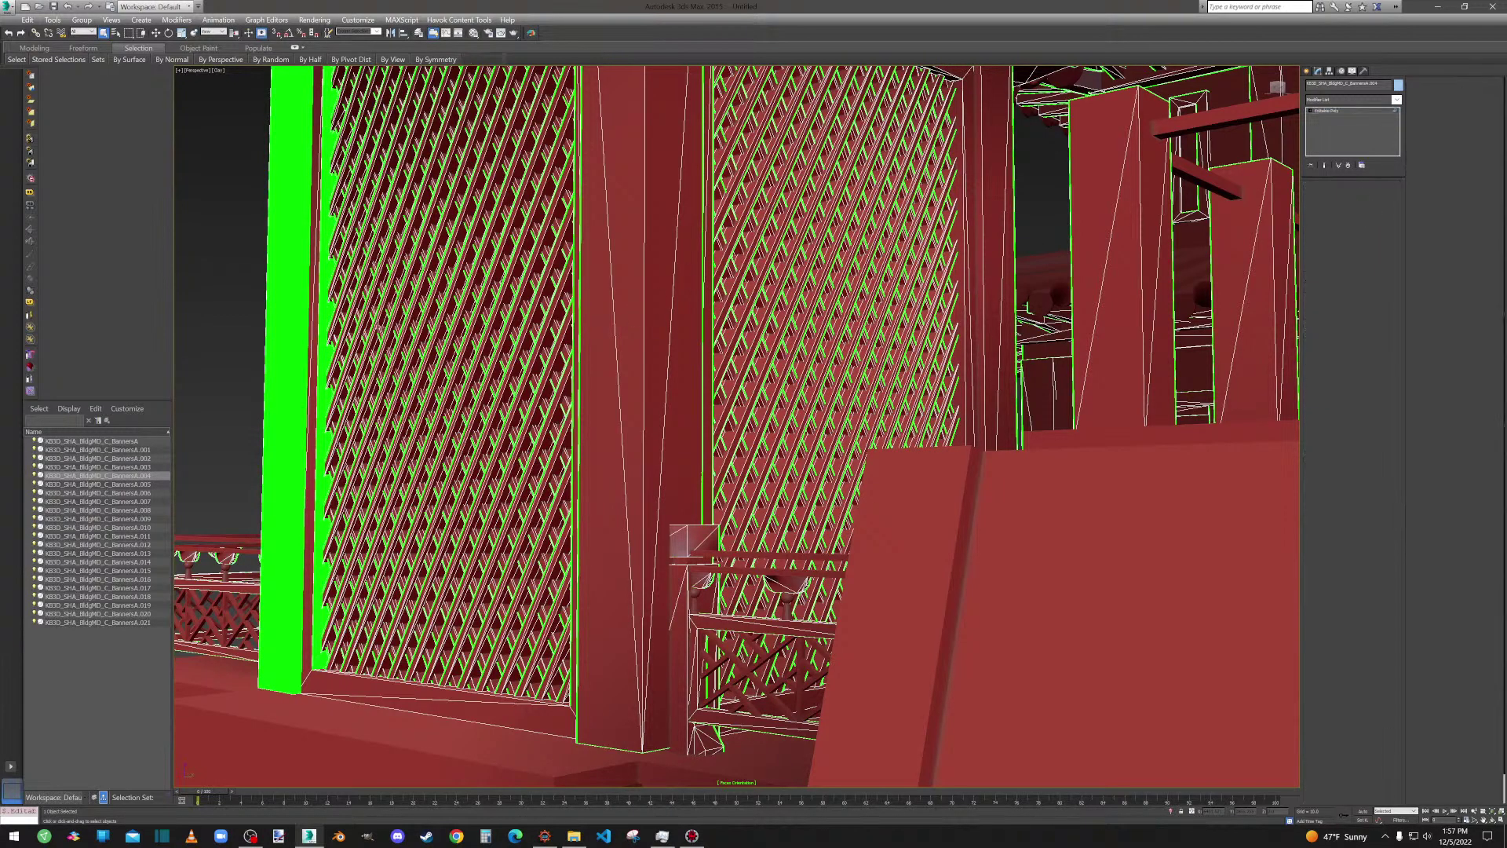
click(277, 281)
alt+middle_drag(277, 281, 583, 379)
ctrl+click(507, 389)
ctrl+click(638, 358)
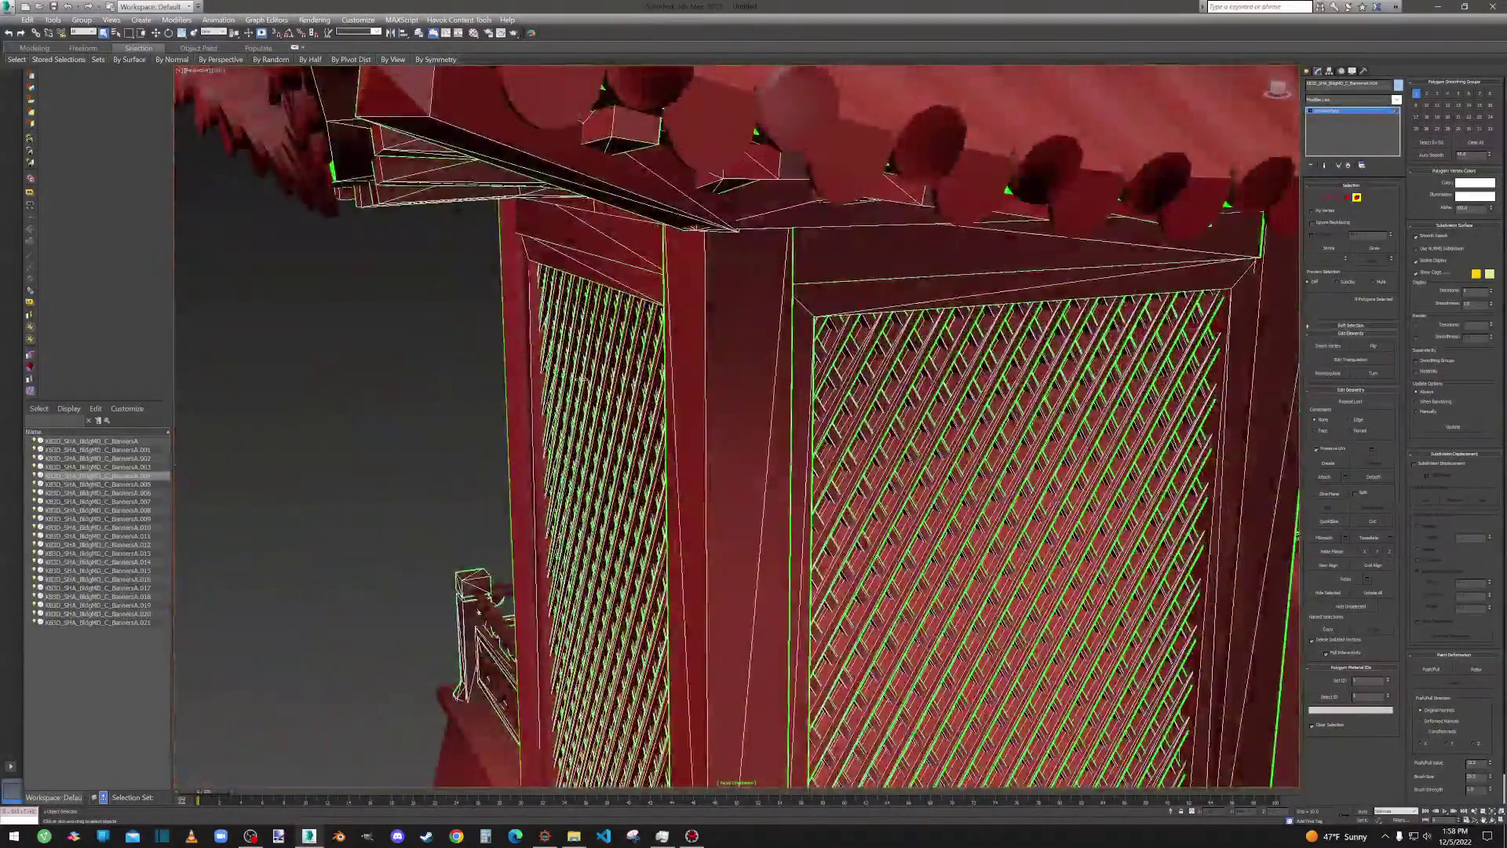
click(1349, 198)
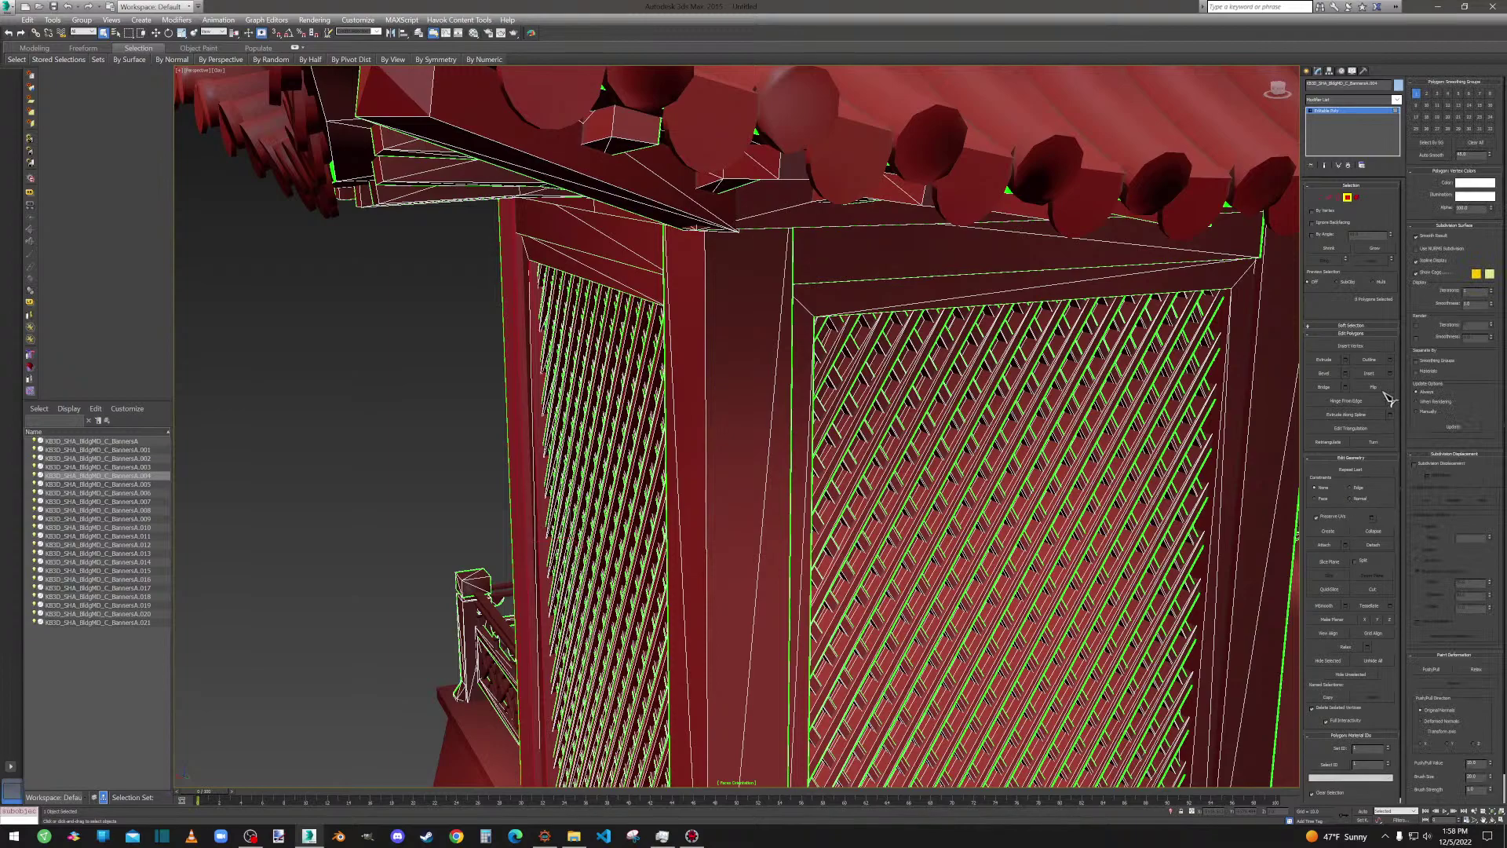
Inspect the building's entrance, walls, roof tiers and towers for remaining inverted green faces.
scroll(444, 292, down, 10)
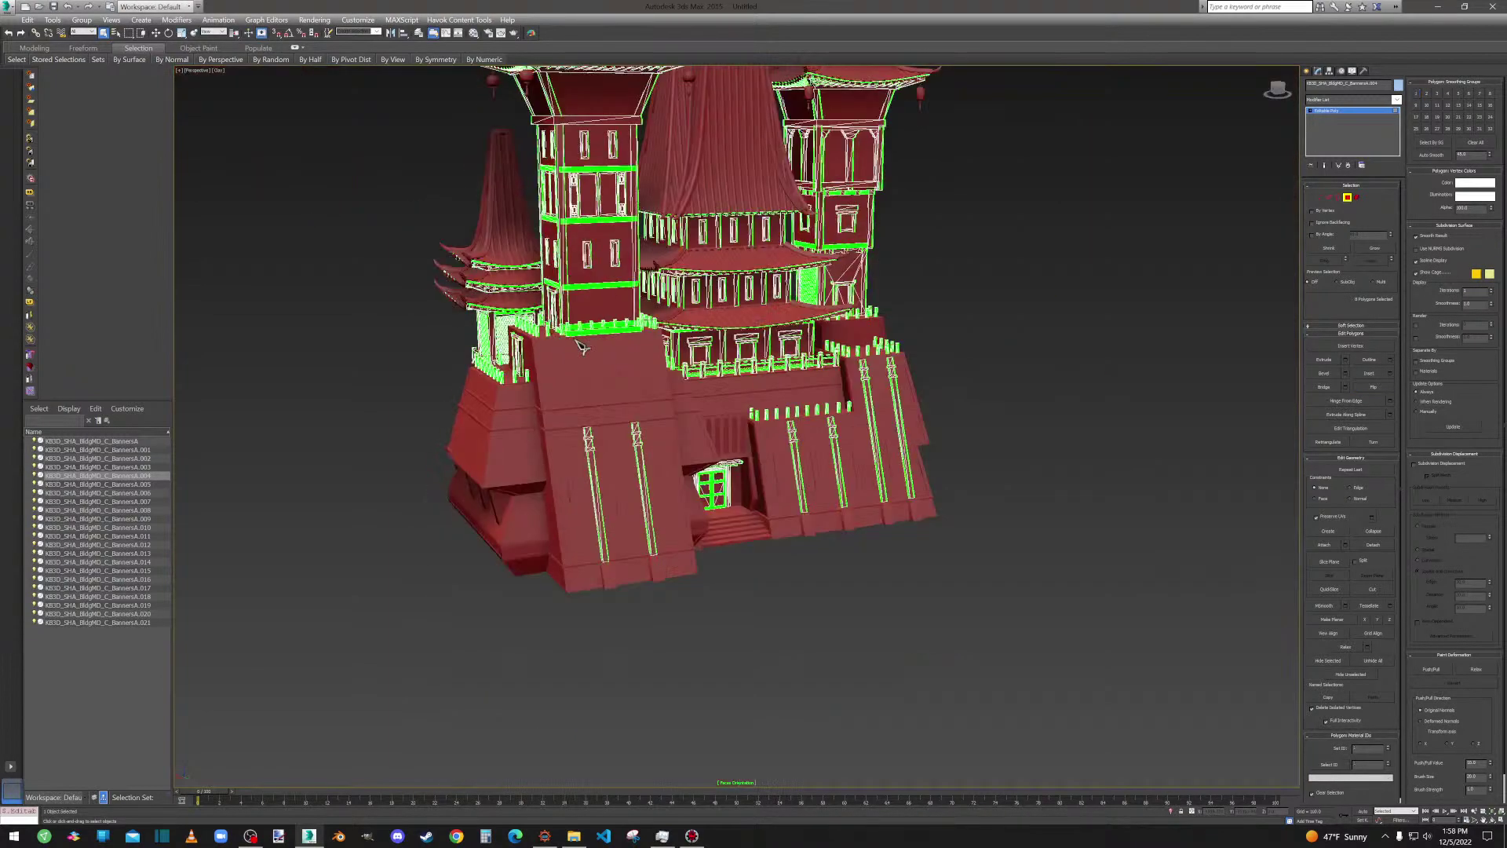
scroll(699, 392, up, 5)
middle_drag(727, 479, 736, 426)
scroll(673, 462, up, 8)
scroll(662, 468, down, 3)
mouse_move(661, 469)
alt+middle_down()
mouse_move(650, 448)
mouse_move(686, 455)
mouse_move(565, 337)
mouse_move(515, 346)
mouse_move(582, 365)
mouse_move(548, 380)
mouse_move(704, 455)
mouse_move(659, 455)
mouse_move(817, 440)
mouse_move(684, 476)
alt+middle_up()
scroll(680, 467, down, 4)
middle_drag(667, 306, 931, 431)
scroll(1048, 365, up, 3)
middle_drag(1048, 365, 600, 424)
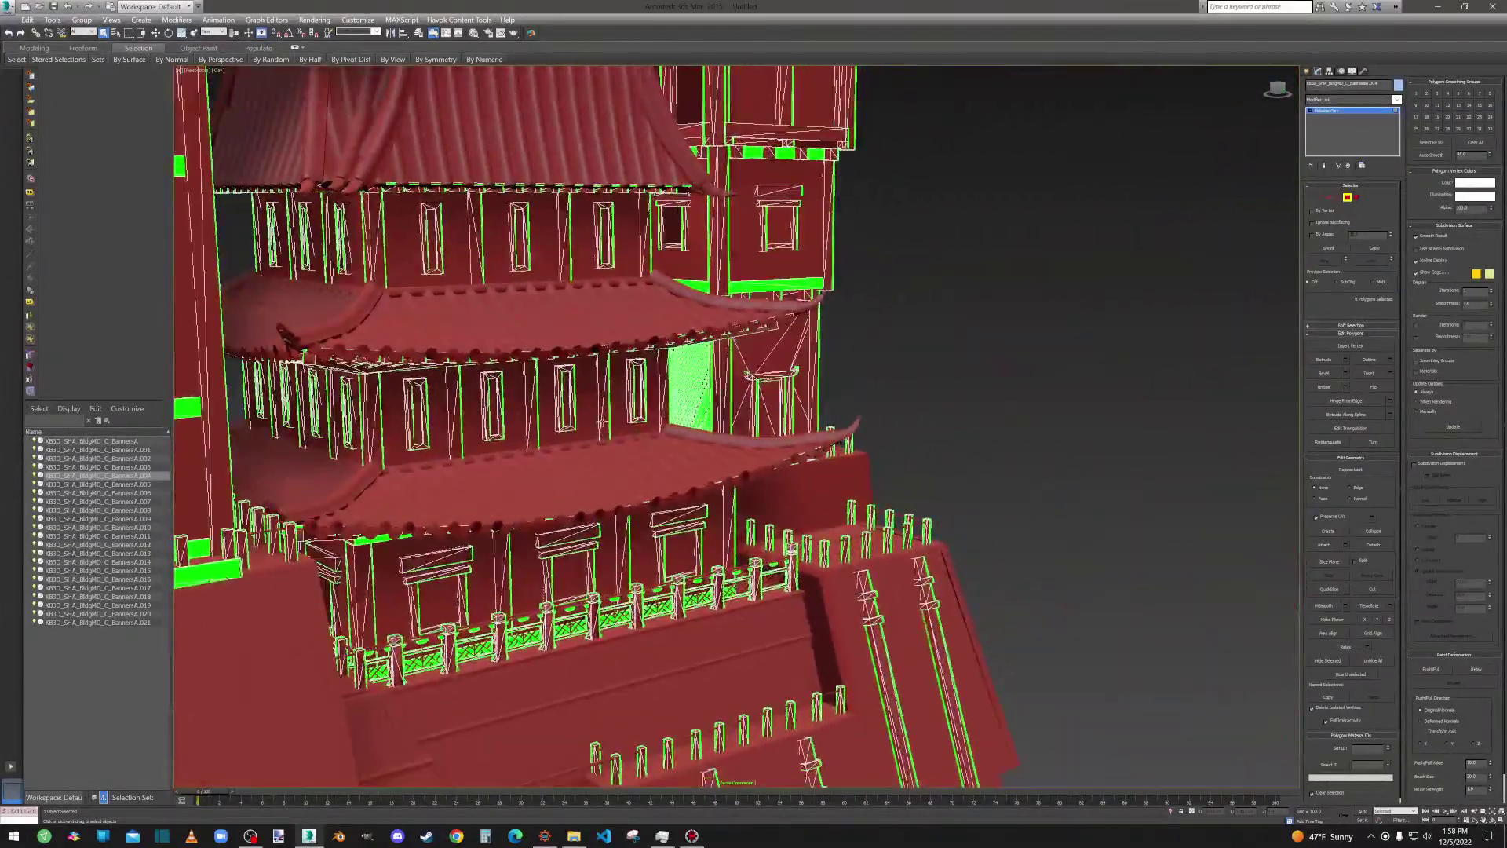
Select as elements the green diagonal strips in the lower right corner of the lattice panel beside the upper-tier doorway.
scroll(708, 400, up, 3)
scroll(709, 400, up, 5)
click(691, 422)
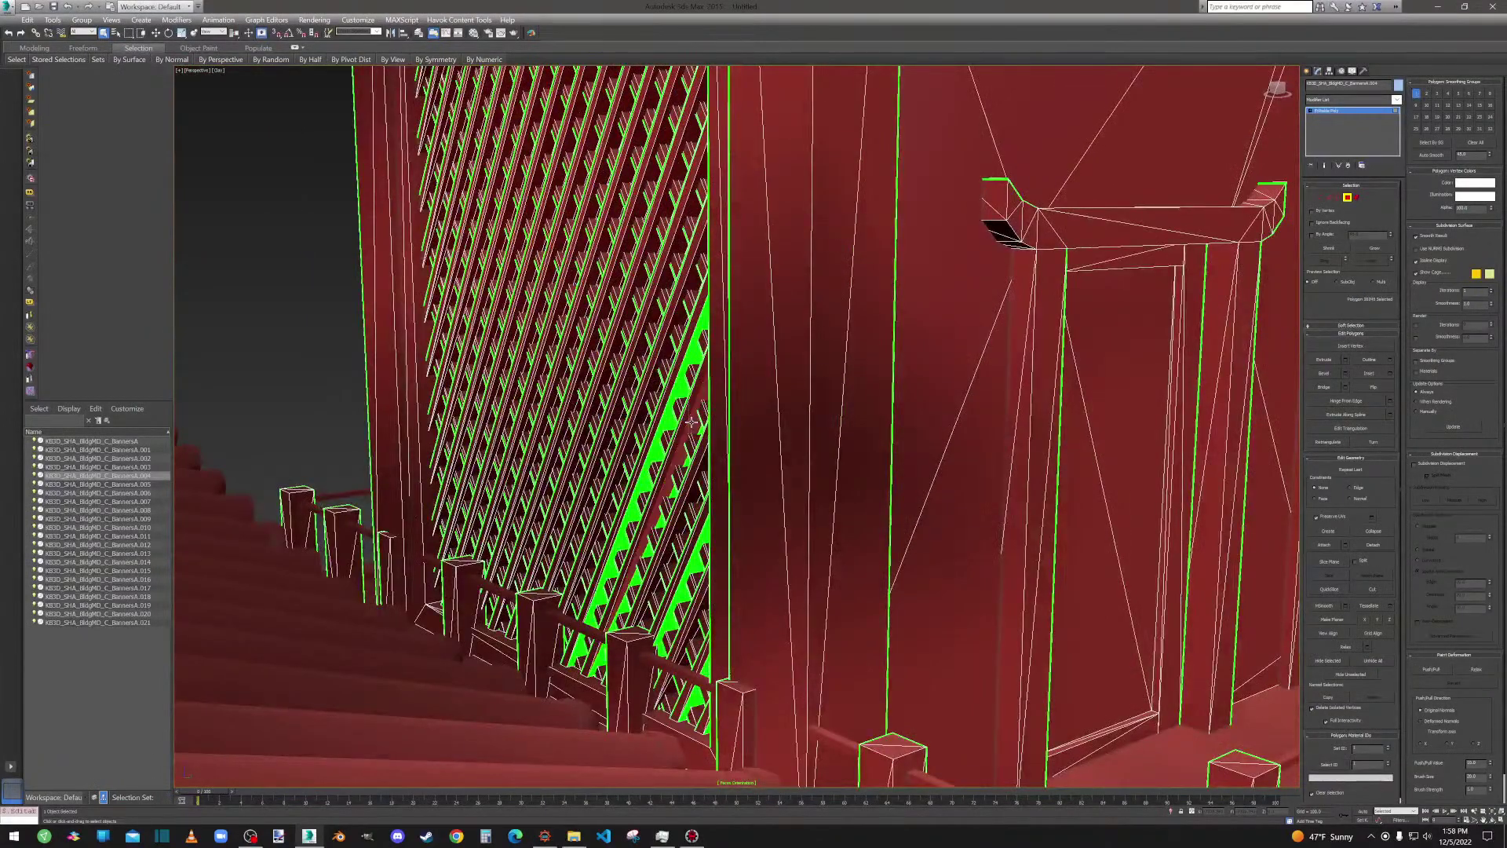
scroll(693, 423, up, 3)
ctrl+click(673, 504)
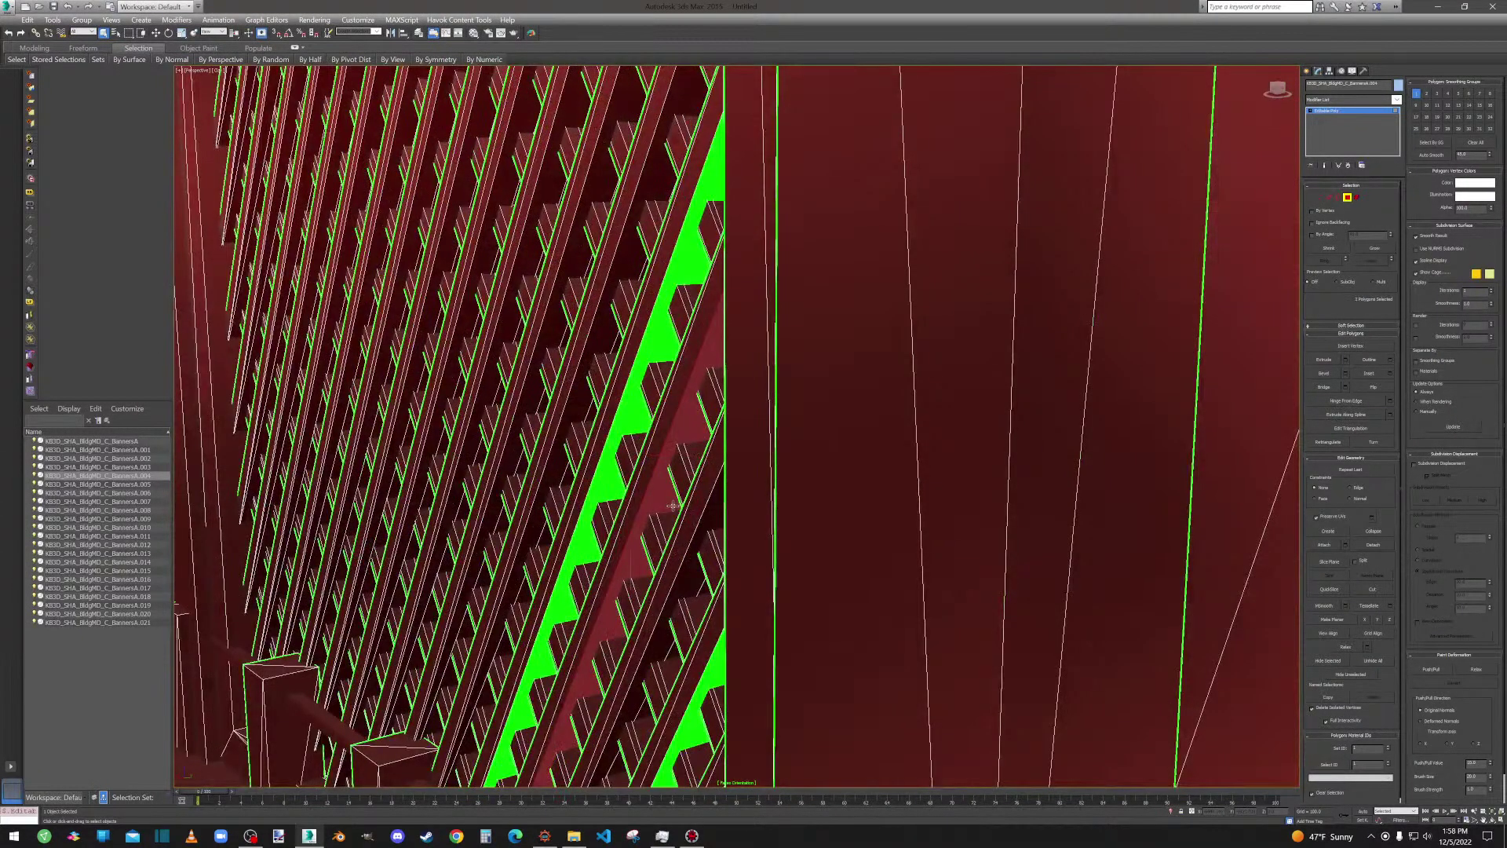
click(1357, 197)
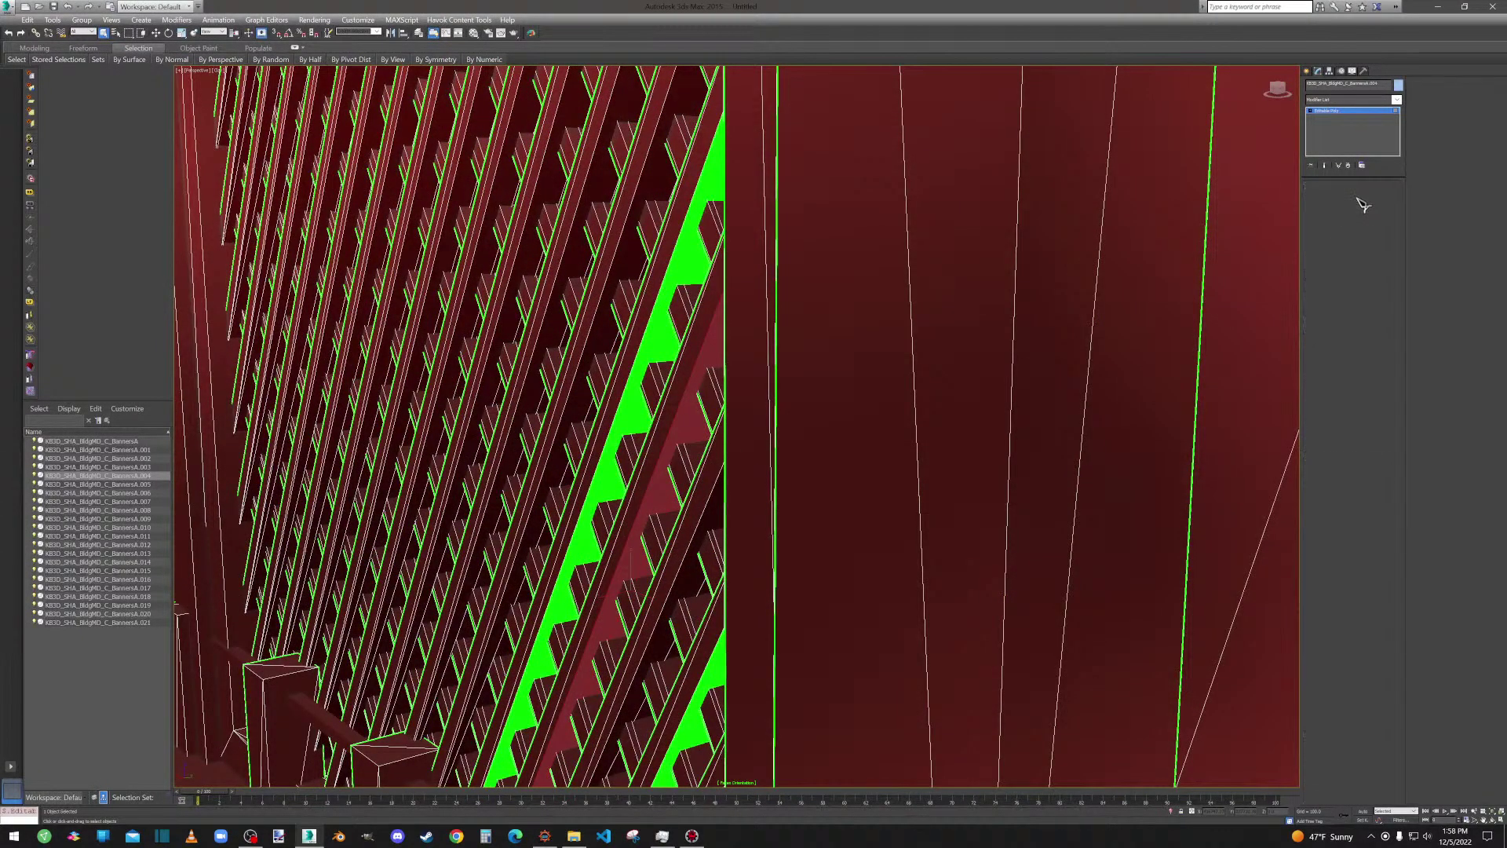
click(694, 258)
ctrl+click(715, 340)
middle_drag(709, 543, 696, 341)
ctrl+click(713, 585)
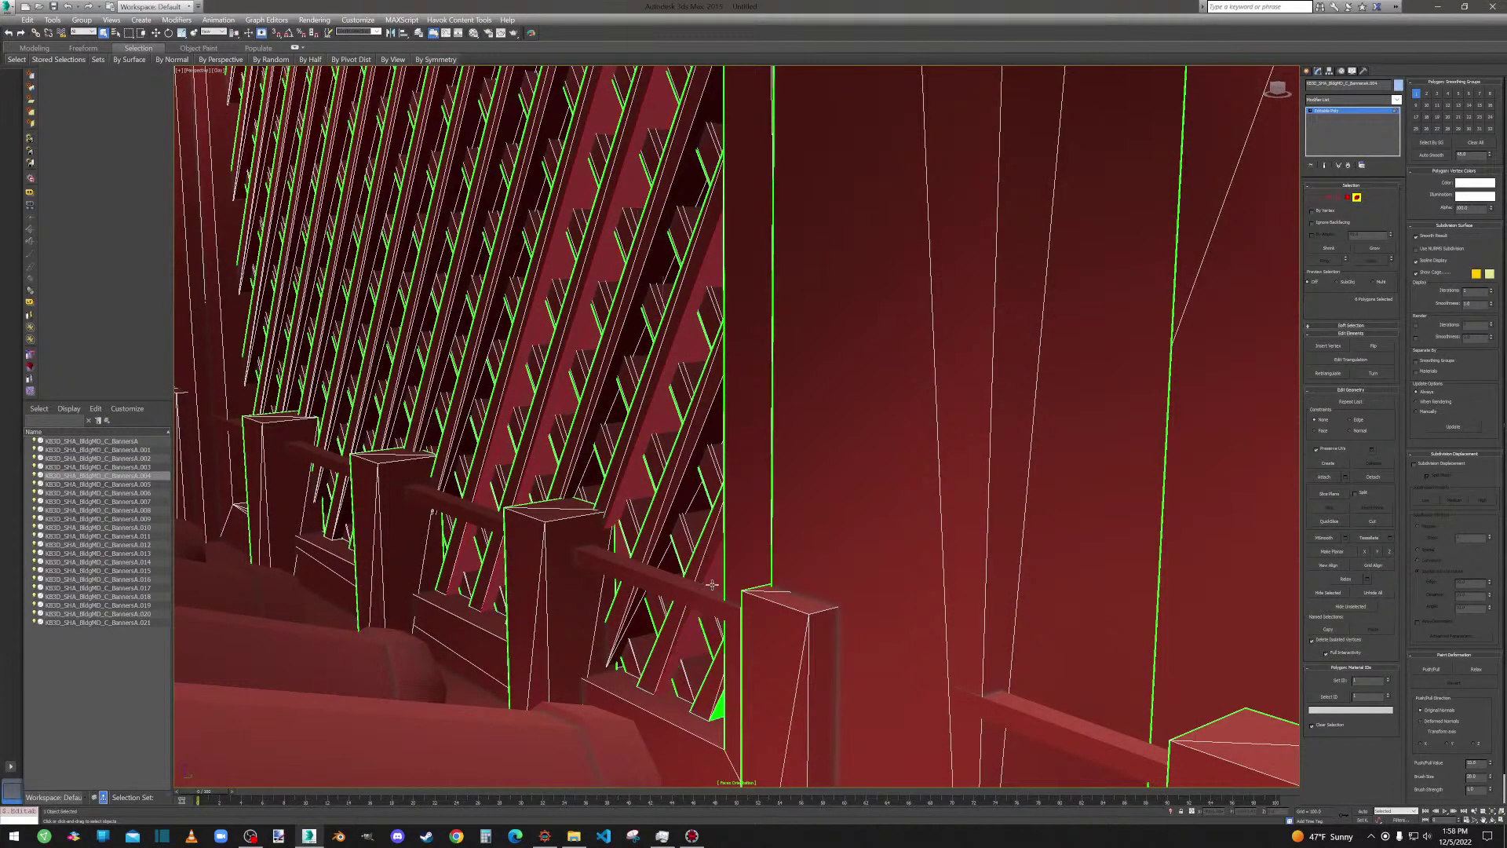
ctrl+click(716, 711)
Flip the normals of the selected corner strips, leave sub-object editing and deselect the building part.
click(1347, 197)
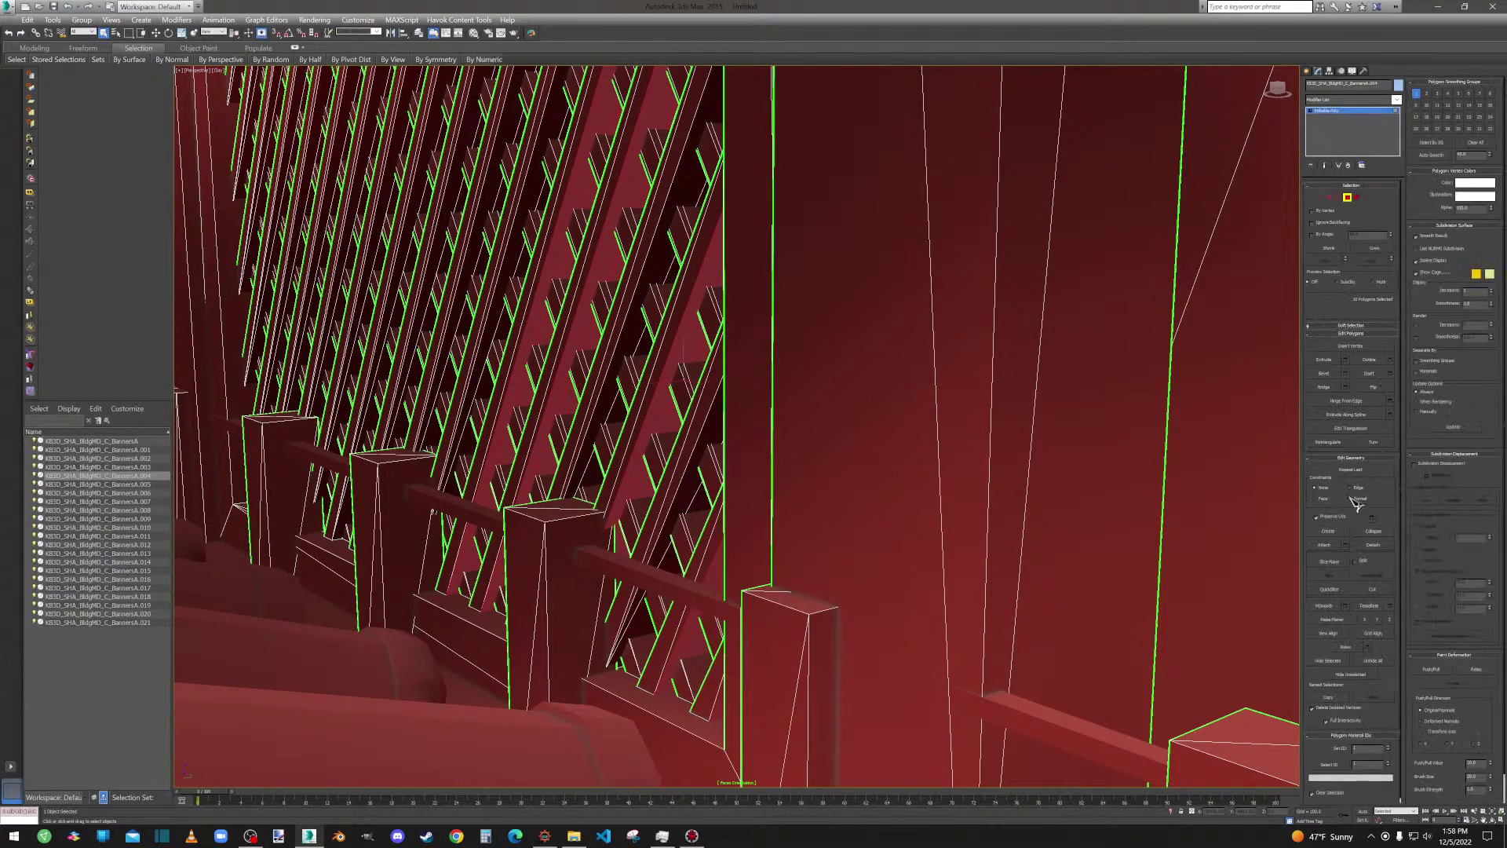
scroll(911, 389, down, 4)
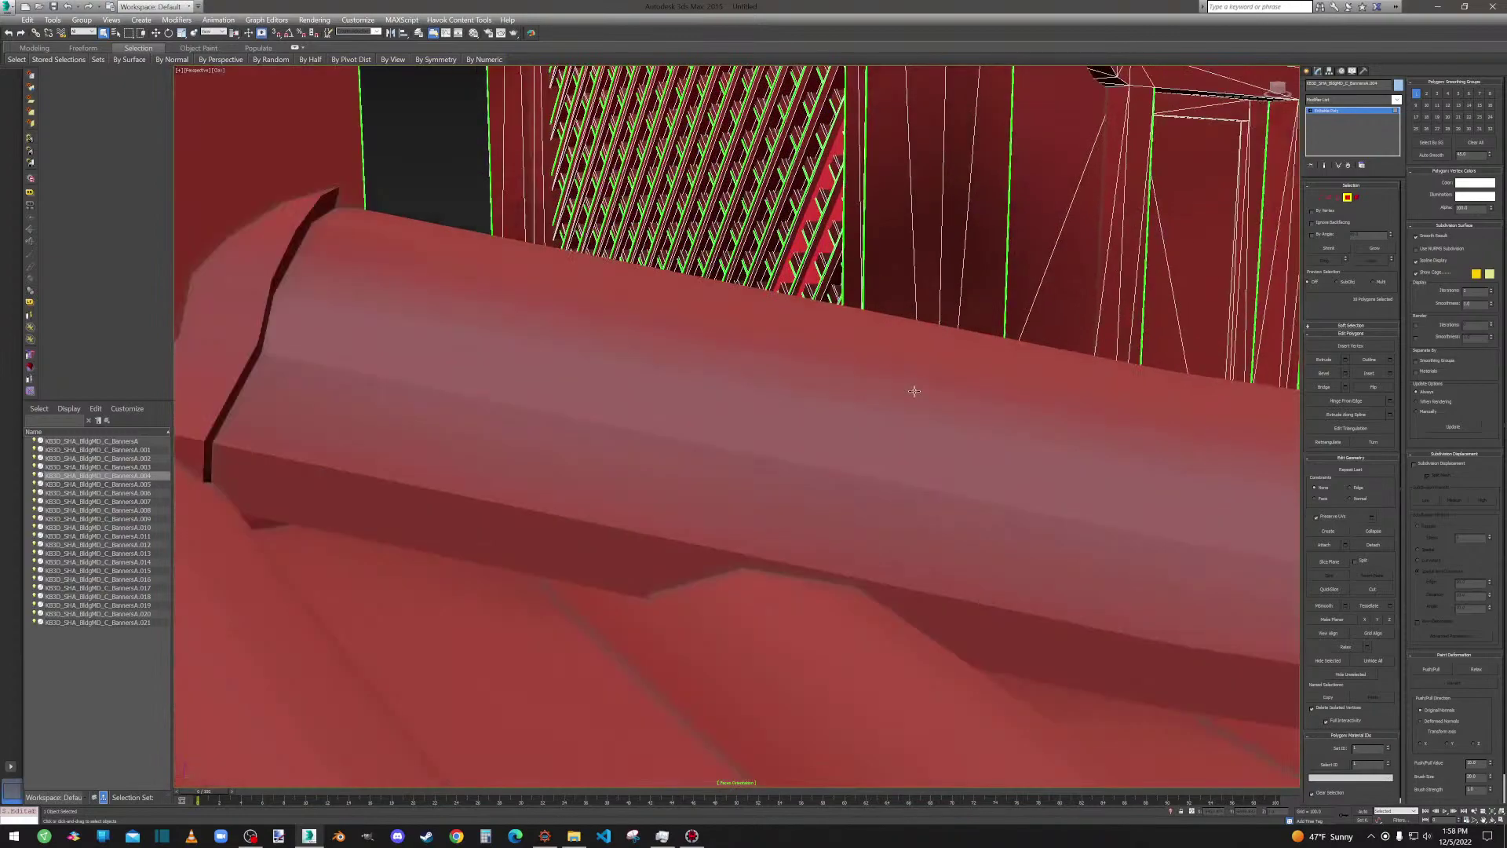
scroll(917, 390, down, 8)
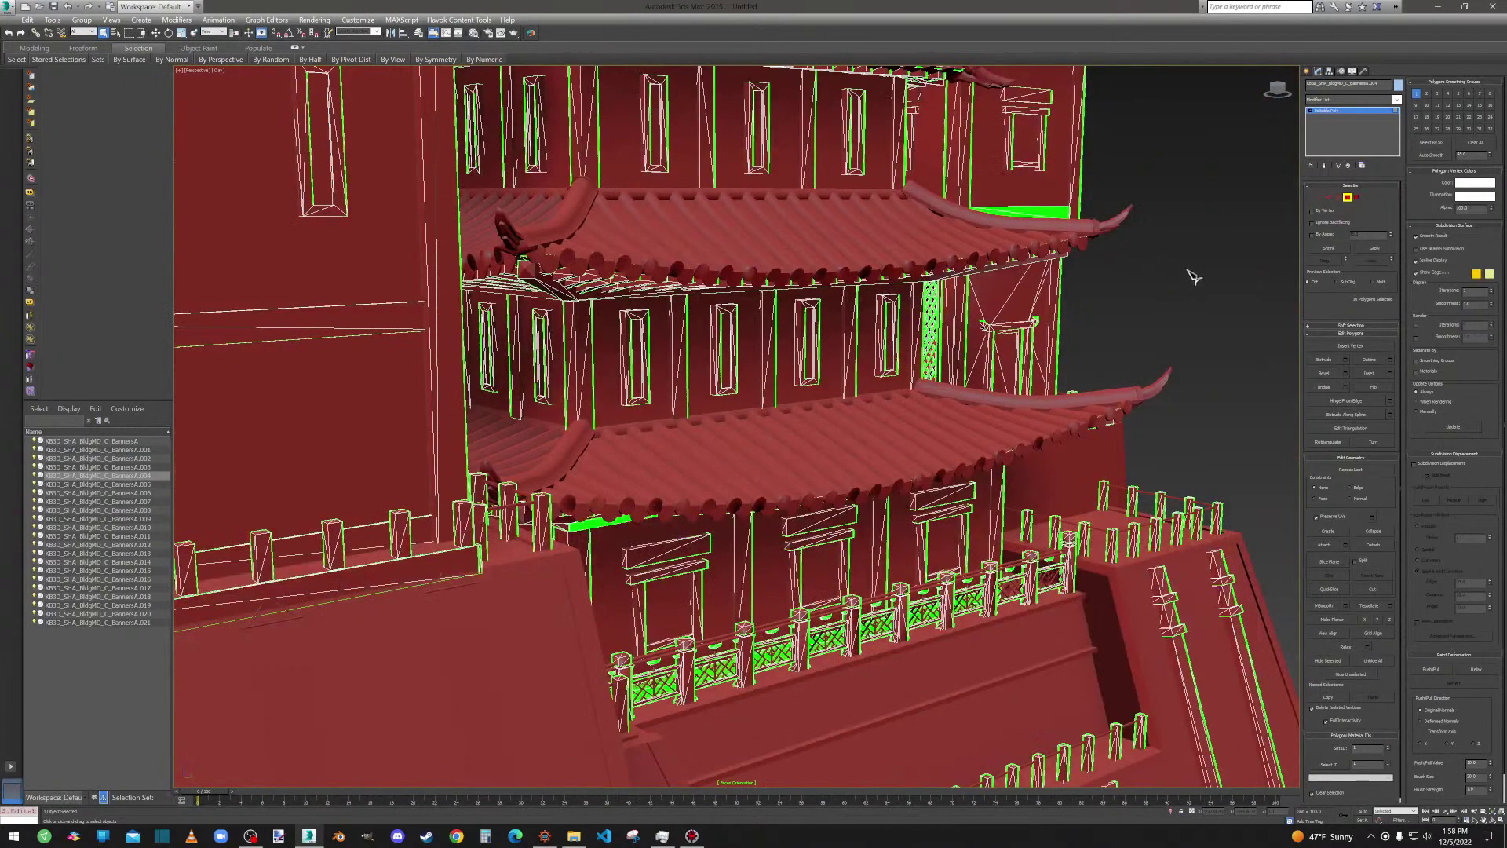
click(1347, 197)
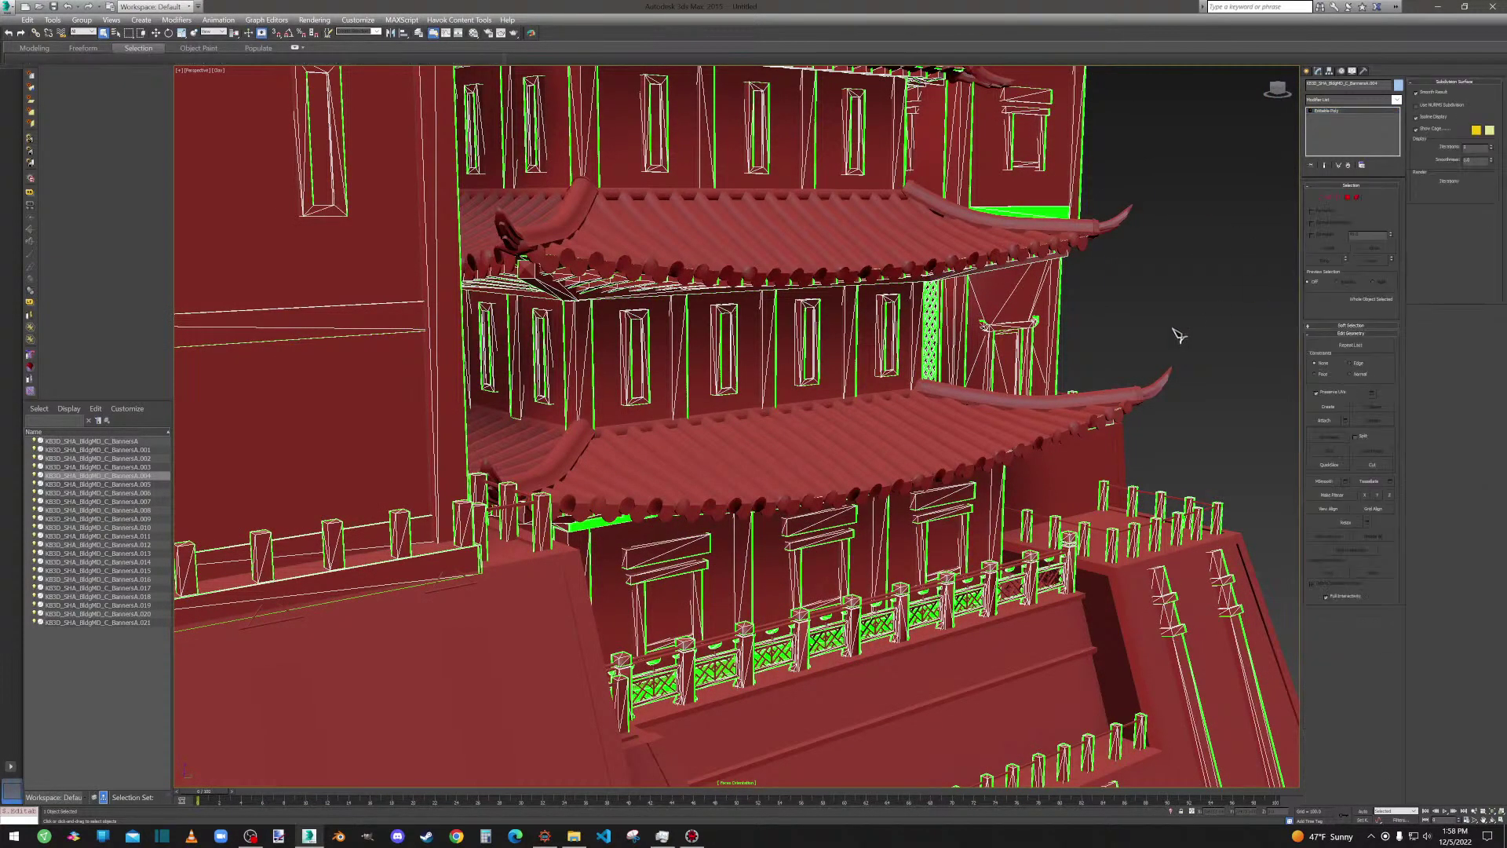
click(1179, 336)
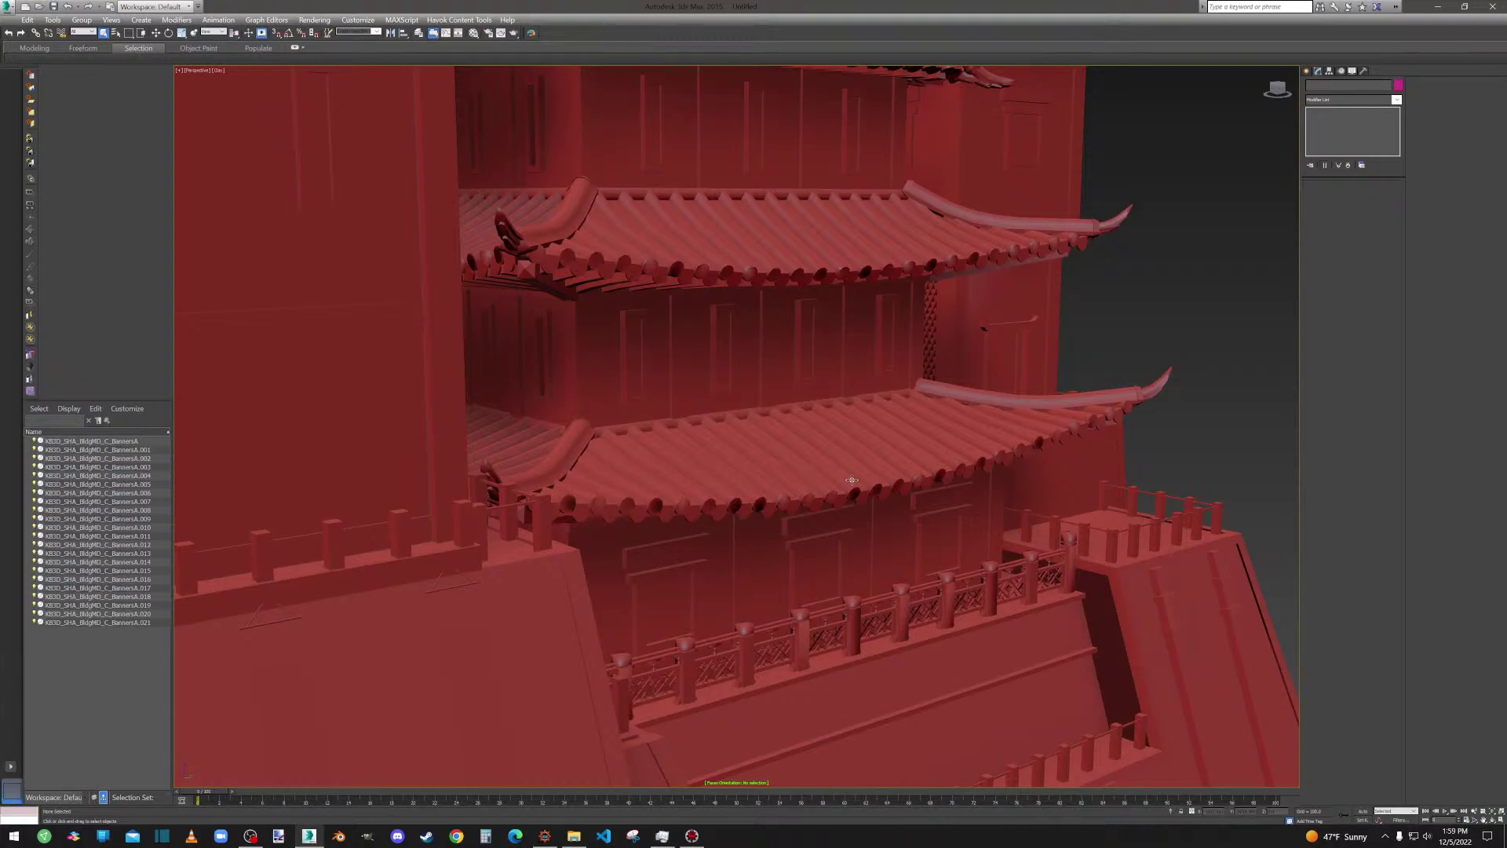
Select the tower's window panel object and pick its two green window panels at Element level.
scroll(851, 480, down, 3)
alt+middle_drag(856, 475, 908, 461)
scroll(874, 461, up, 5)
scroll(674, 470, up, 3)
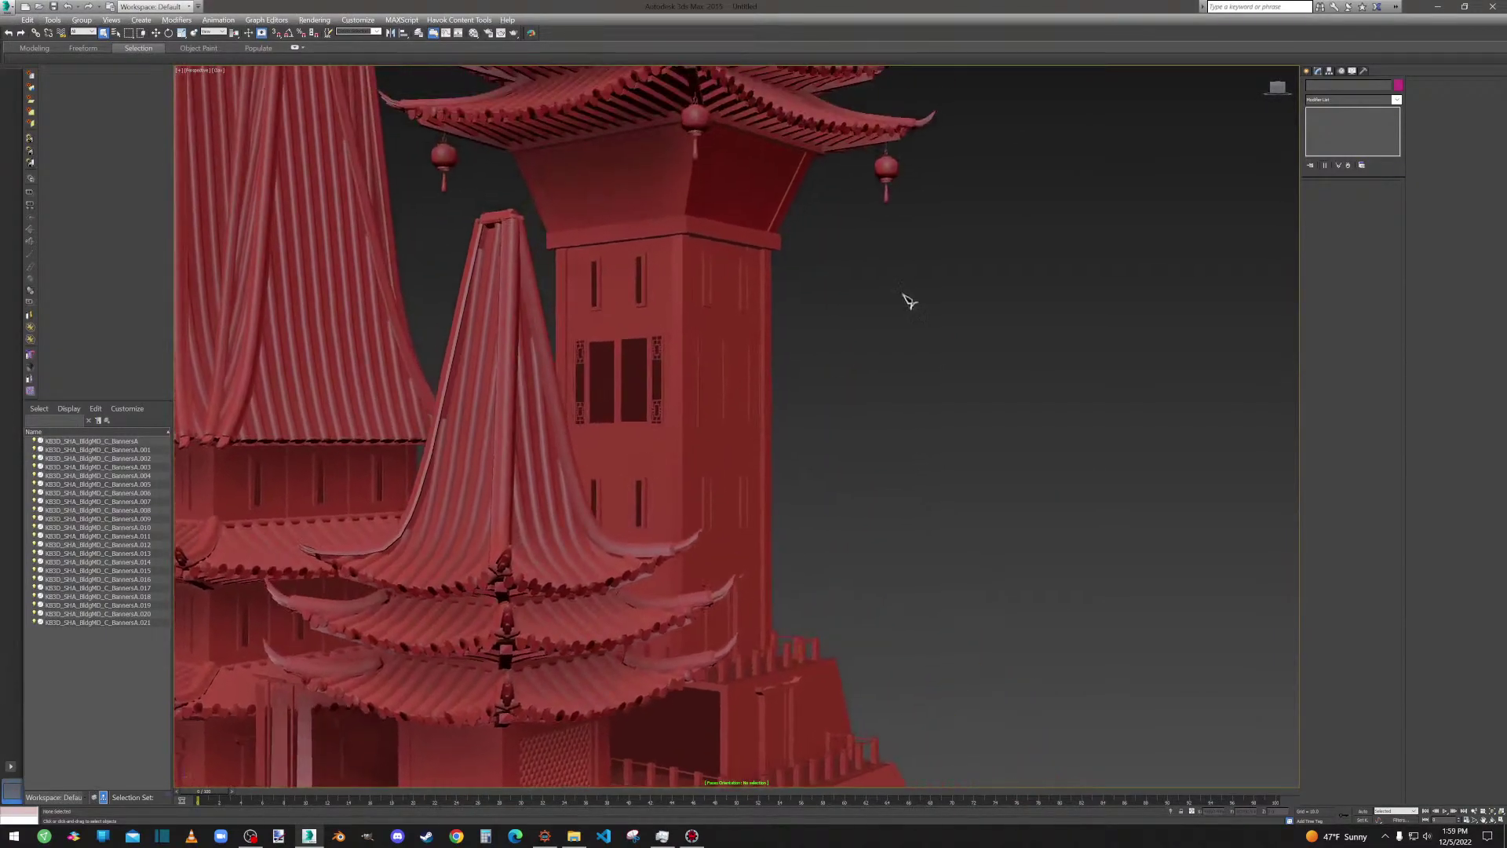
click(613, 341)
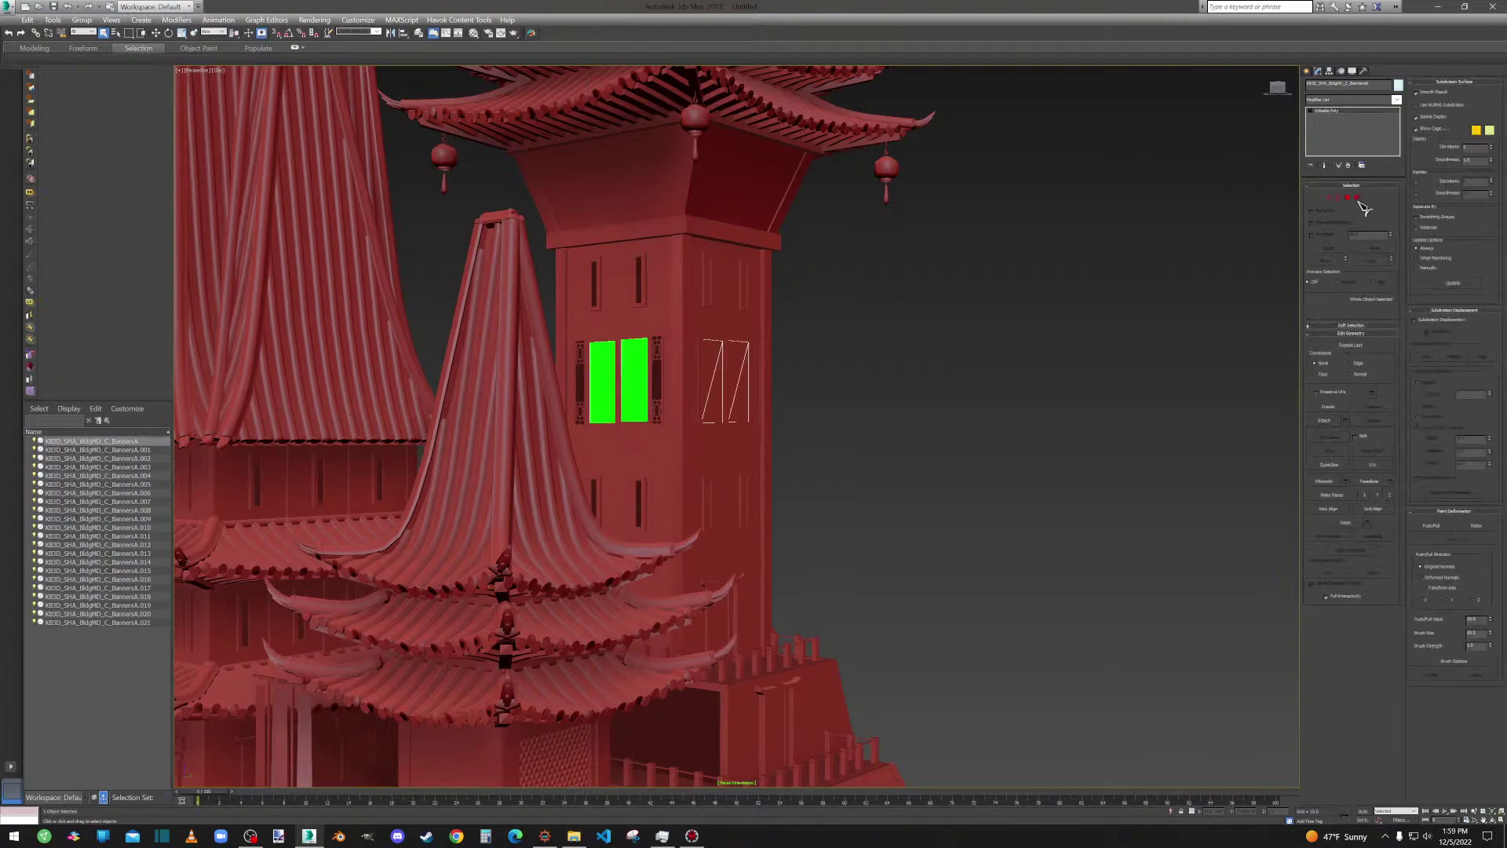
click(1357, 197)
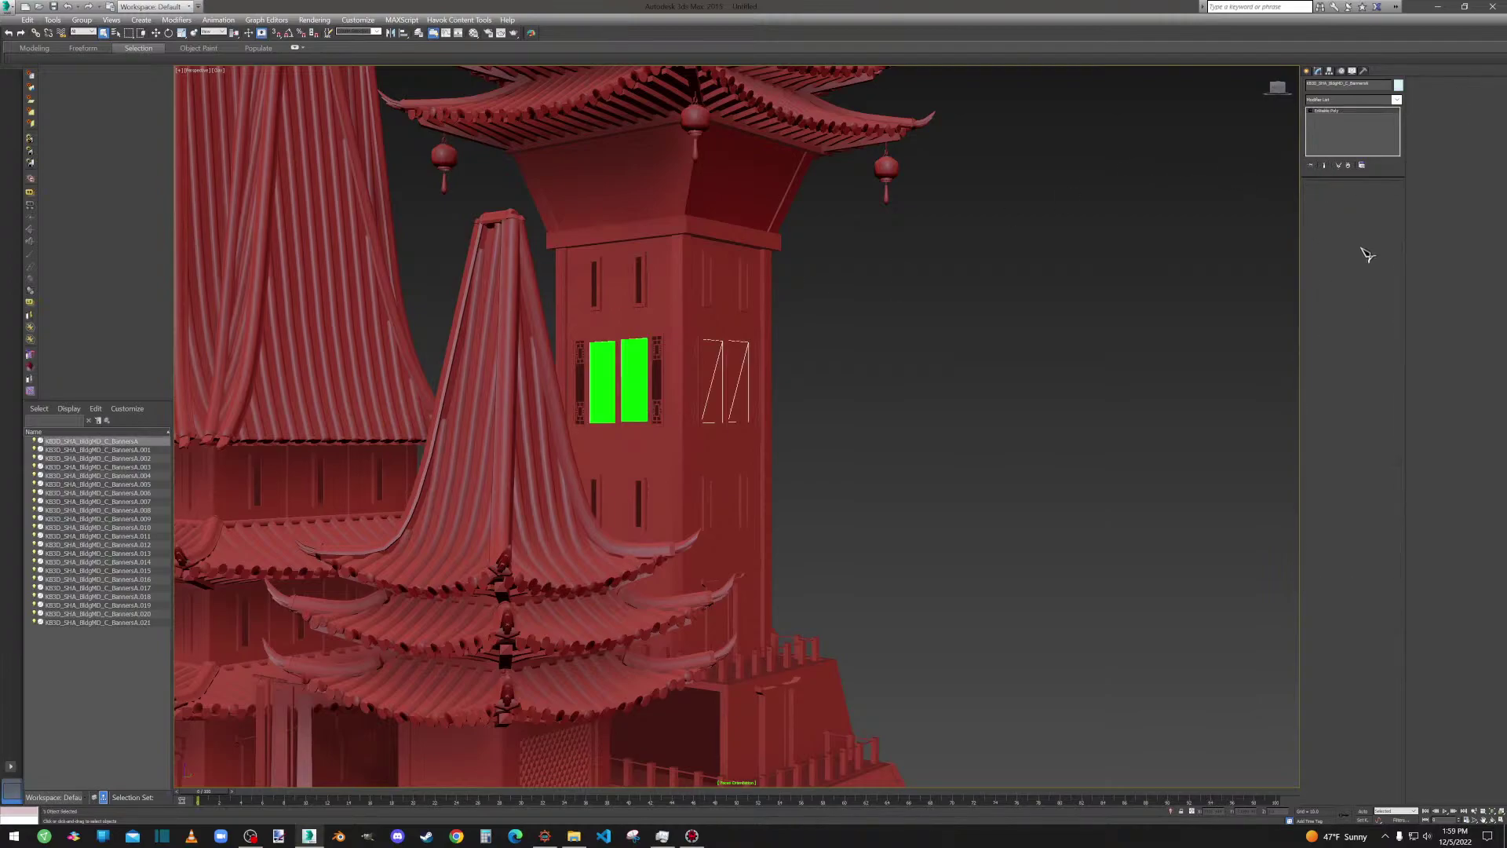
click(644, 374)
ctrl+click(603, 377)
Add the inverted window panels on the tower's other side to the element selection.
scroll(668, 419, down, 4)
alt+middle_drag(695, 449, 321, 411)
scroll(321, 412, up, 4)
alt+middle_drag(662, 433, 683, 431)
scroll(911, 383, up, 5)
ctrl+click(930, 358)
ctrl+click(953, 351)
Flip the normals of the selected tower window panels at Polygon level, clear the selection and leave sub-object editing.
scroll(925, 381, down, 6)
scroll(784, 448, up, 5)
scroll(802, 455, down, 10)
alt+middle_drag(788, 471, 794, 483)
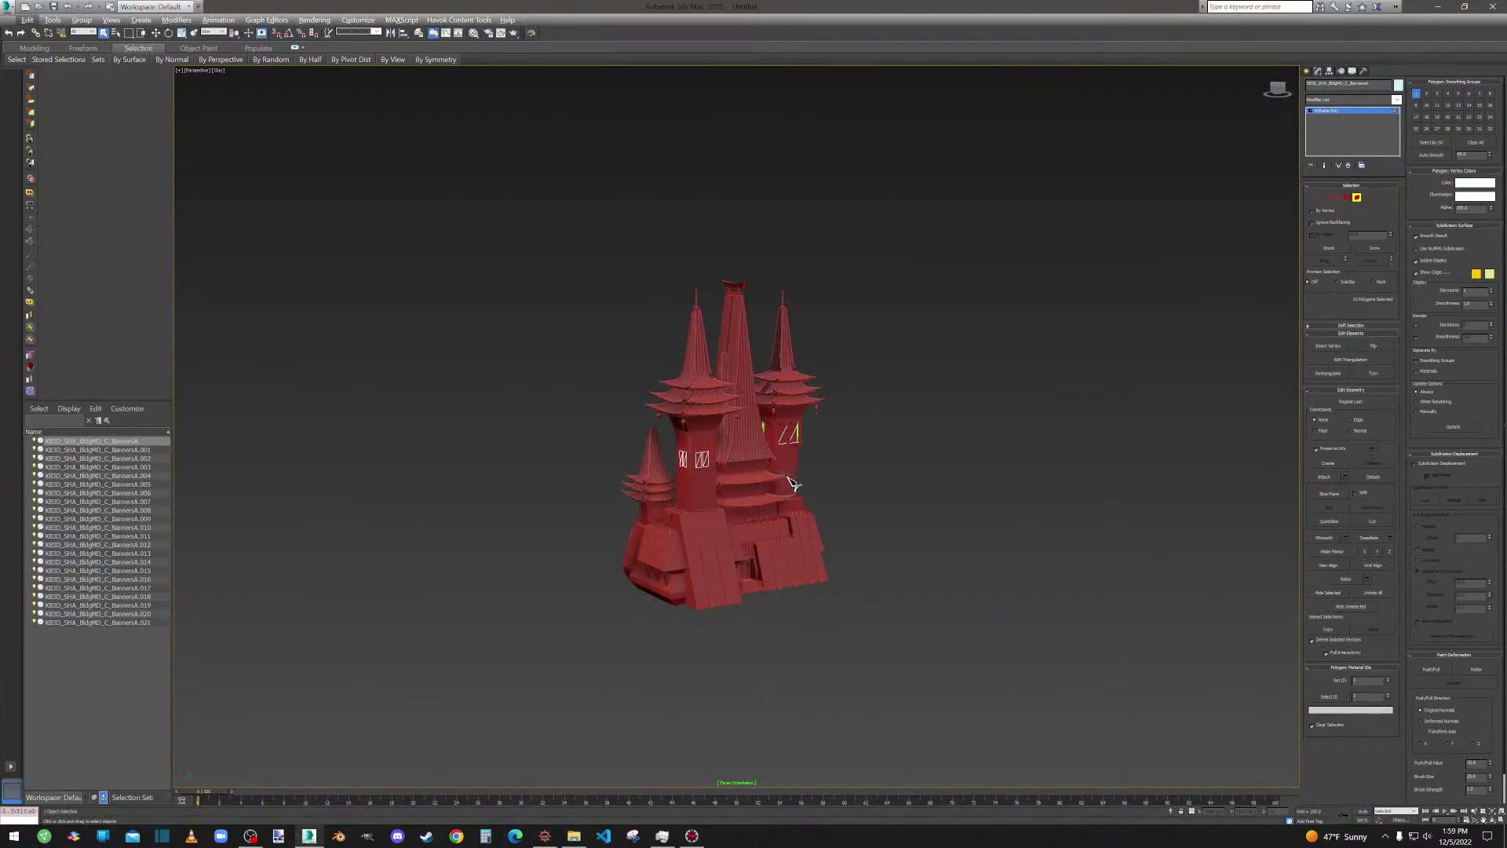
click(1348, 197)
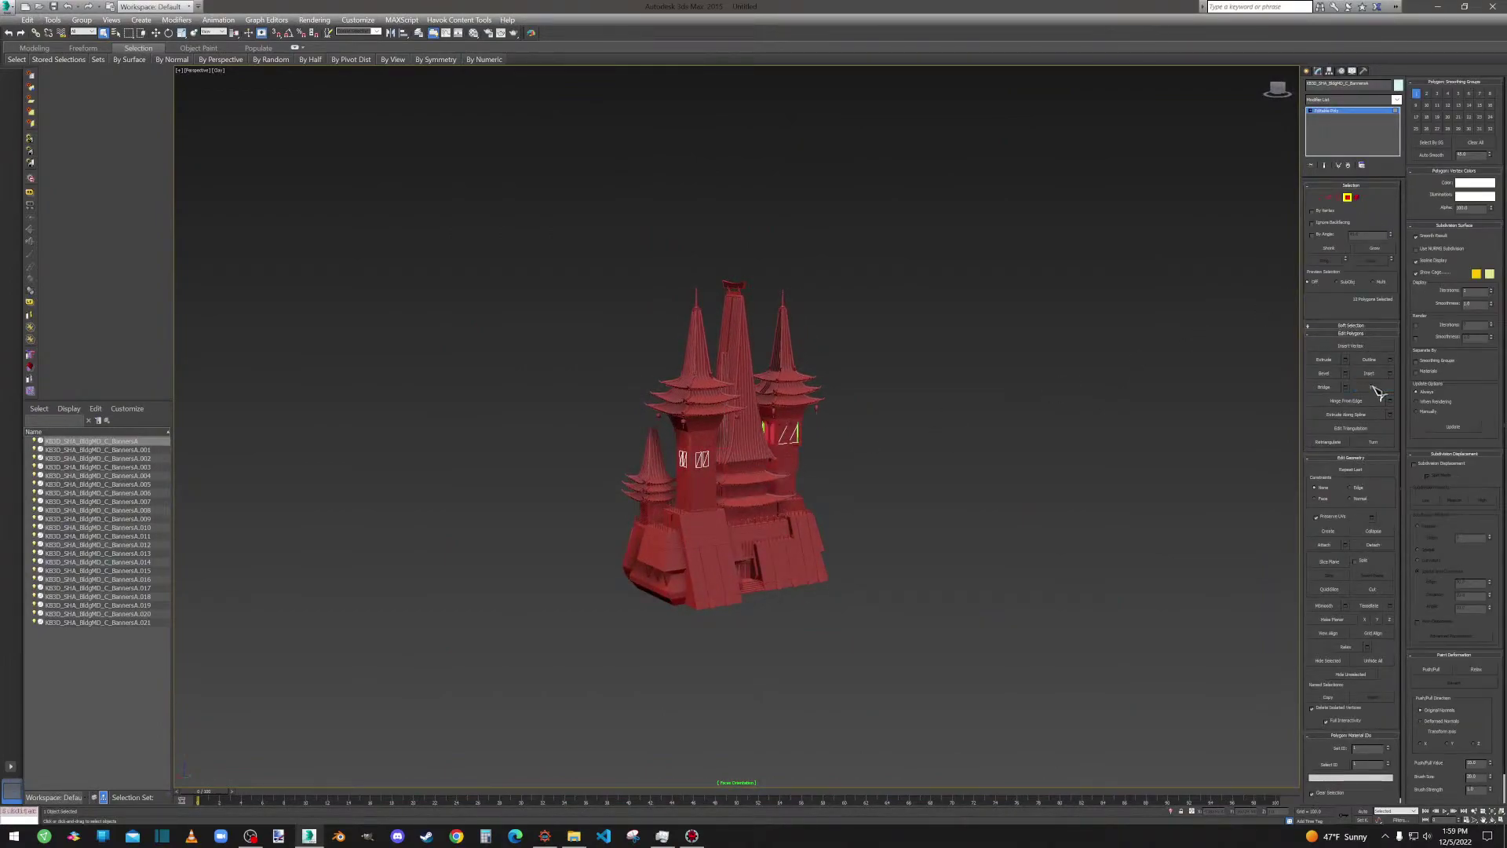
click(1109, 353)
click(1348, 197)
scroll(902, 468, up, 10)
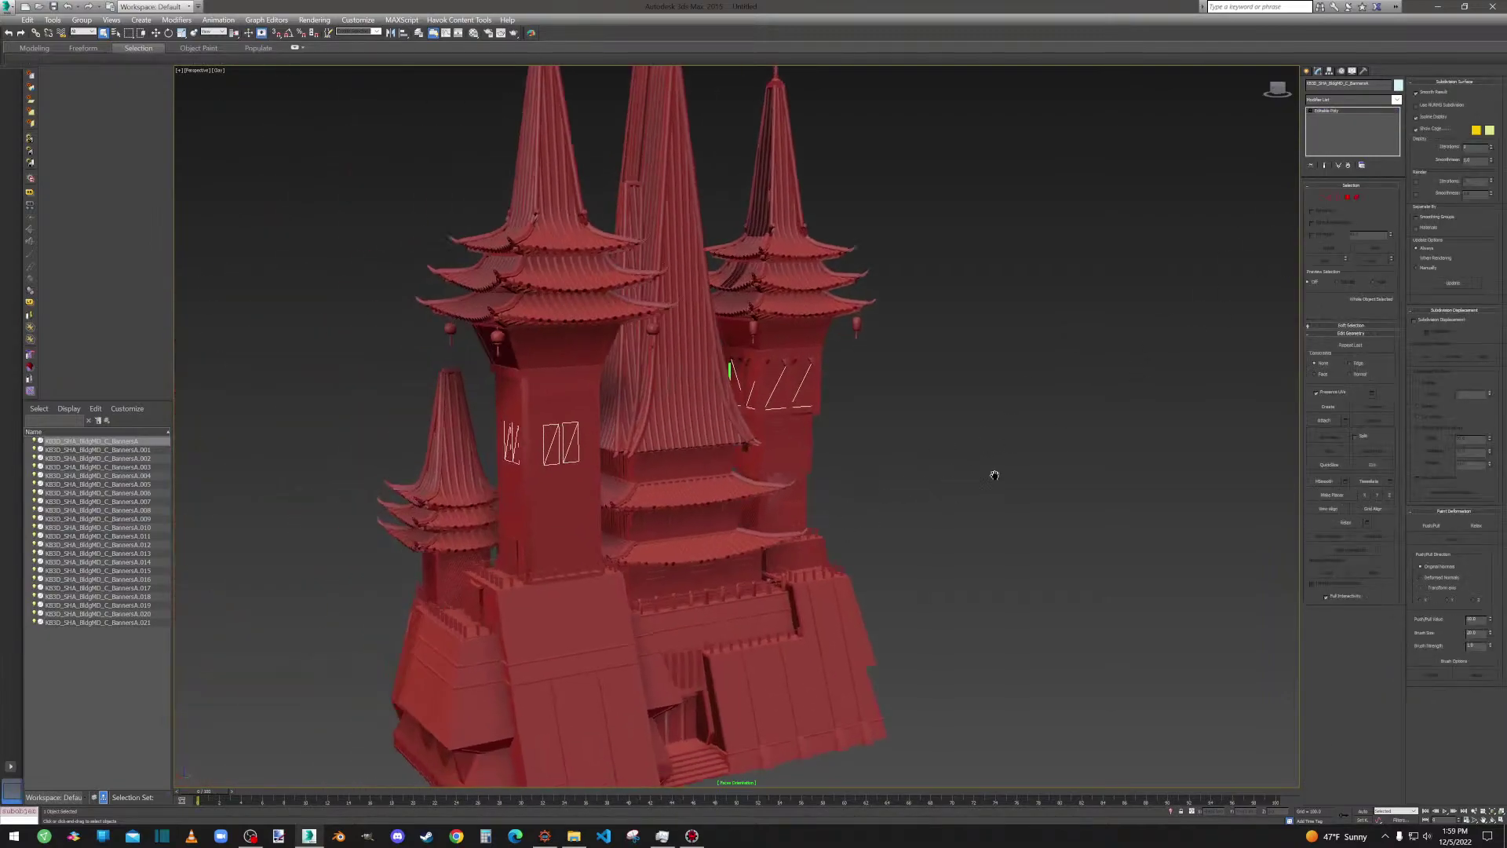
Select the tower's narrow window slit object and pick the six green slits on this tower face at Element level.
alt+middle_drag(836, 468, 926, 483)
middle_drag(925, 482, 787, 570)
scroll(843, 393, up, 5)
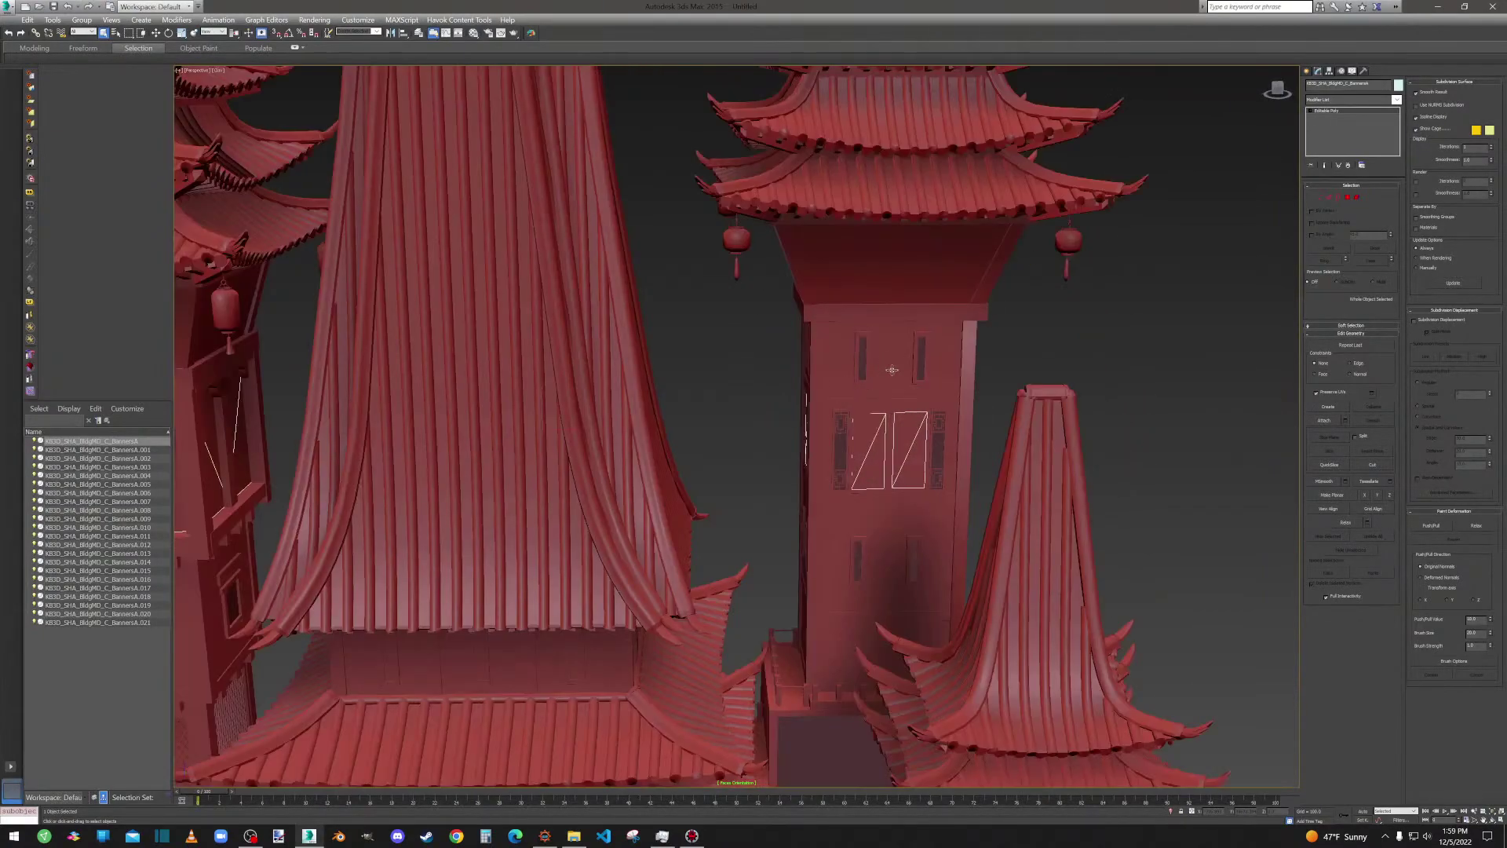
click(861, 354)
click(1332, 393)
click(1358, 198)
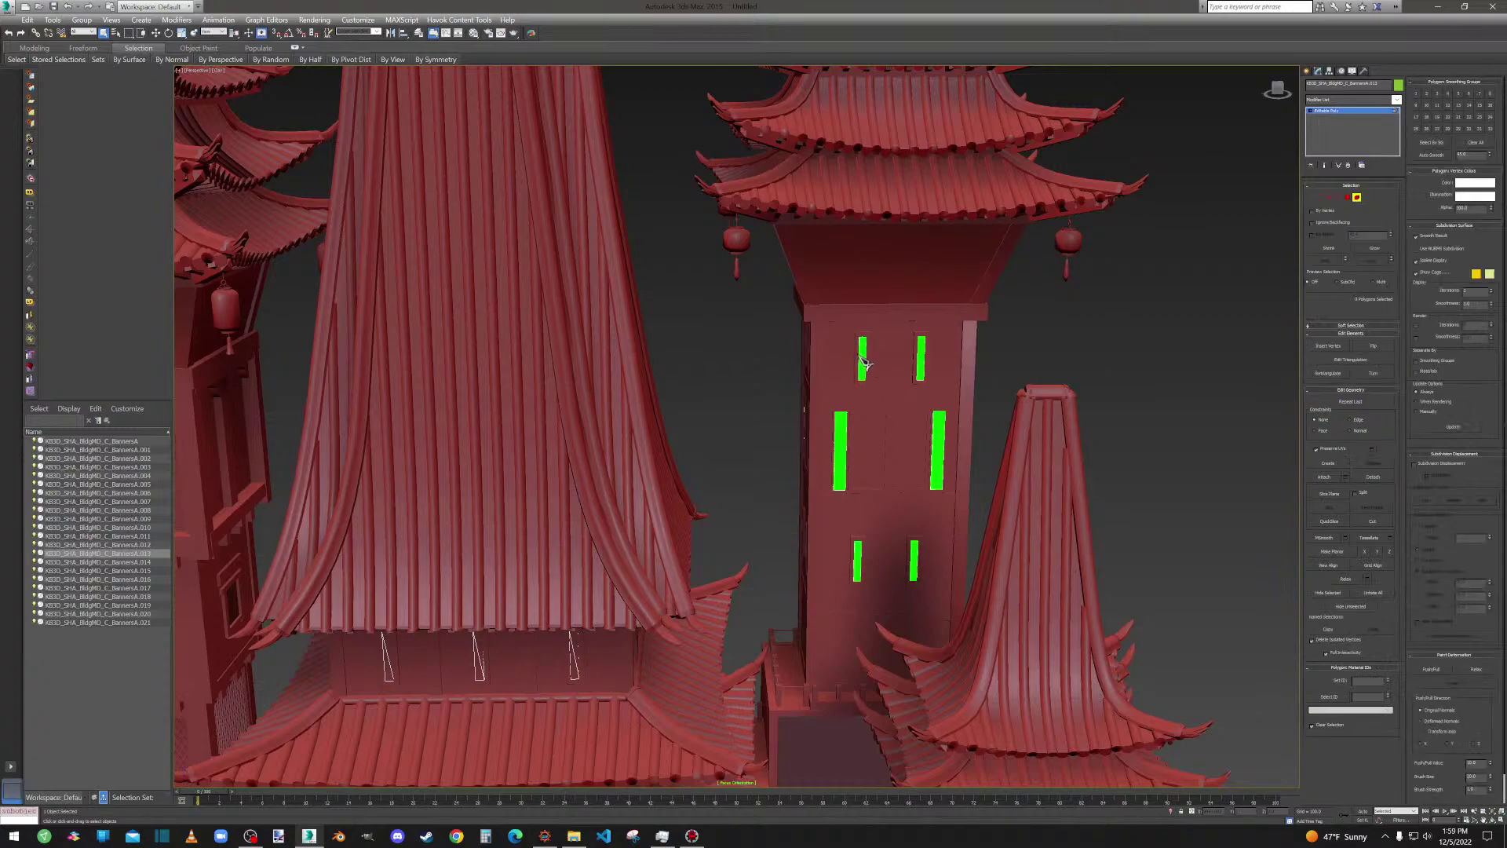
click(862, 353)
ctrl+click(922, 359)
ctrl+click(936, 448)
ctrl+click(838, 453)
ctrl+click(858, 567)
ctrl+click(914, 560)
Add the inverted window slits on both storeys beneath the central tower's main roof to the element selection.
scroll(919, 555, down, 10)
alt+middle_drag(925, 555, 881, 543)
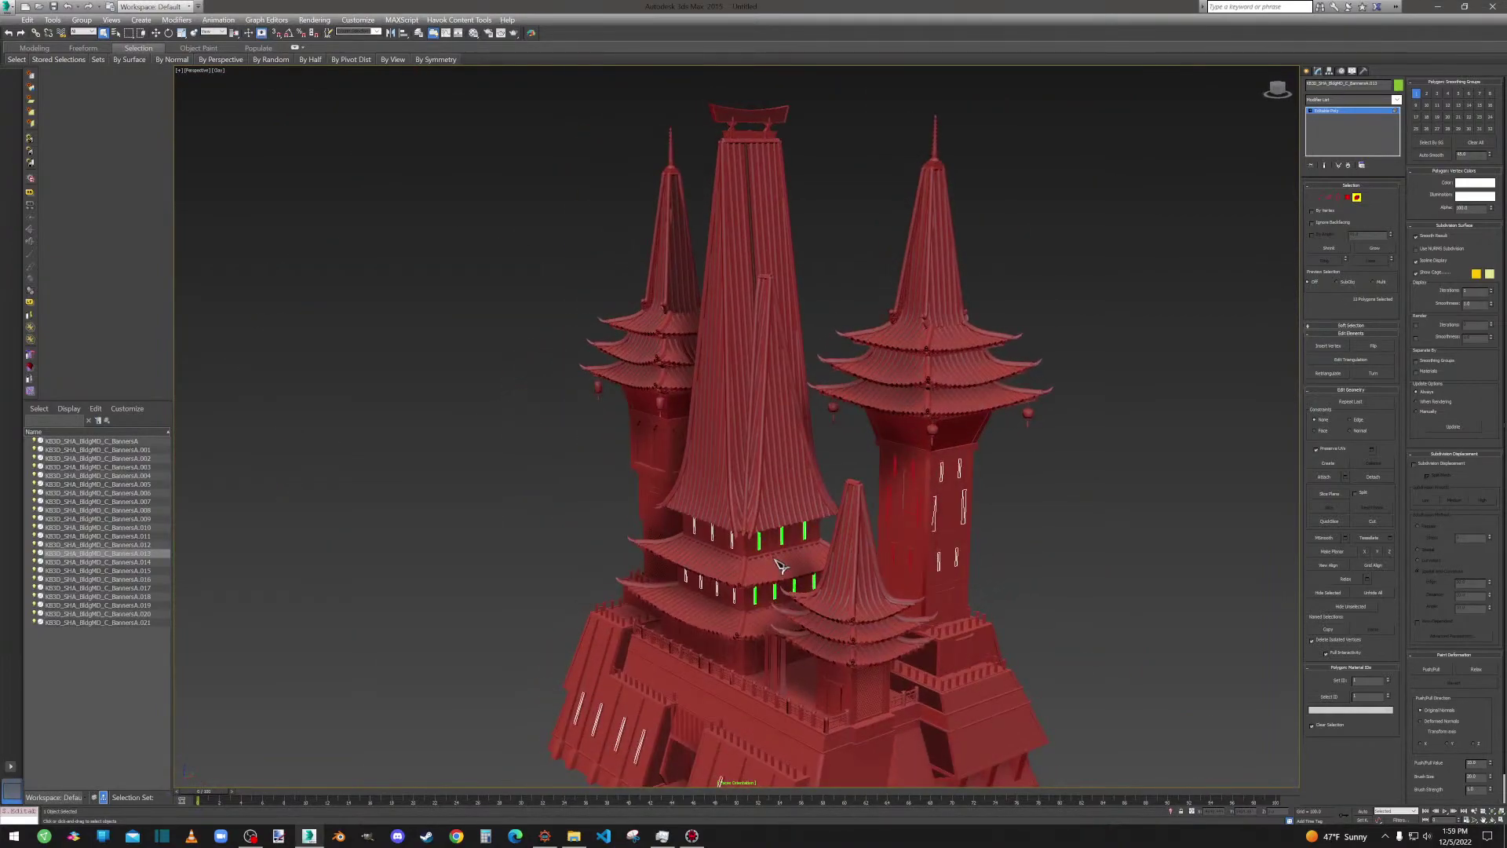
scroll(773, 557, up, 5)
ctrl+click(742, 518)
ctrl+click(794, 509)
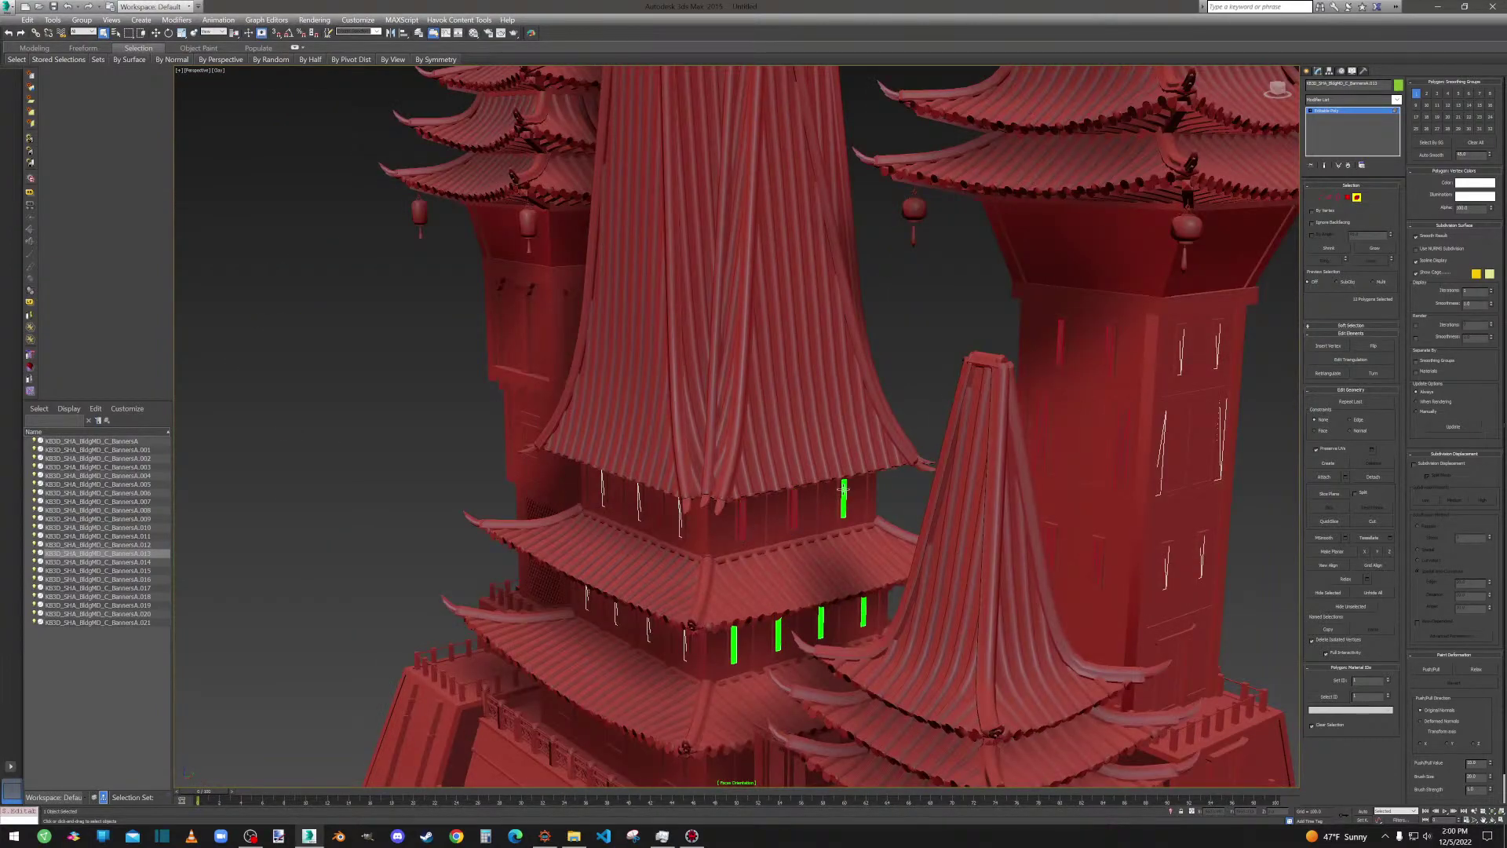
middle_drag(870, 567, 895, 397)
scroll(775, 439, up, 5)
ctrl+click(715, 457)
ctrl+click(808, 419)
ctrl+click(903, 413)
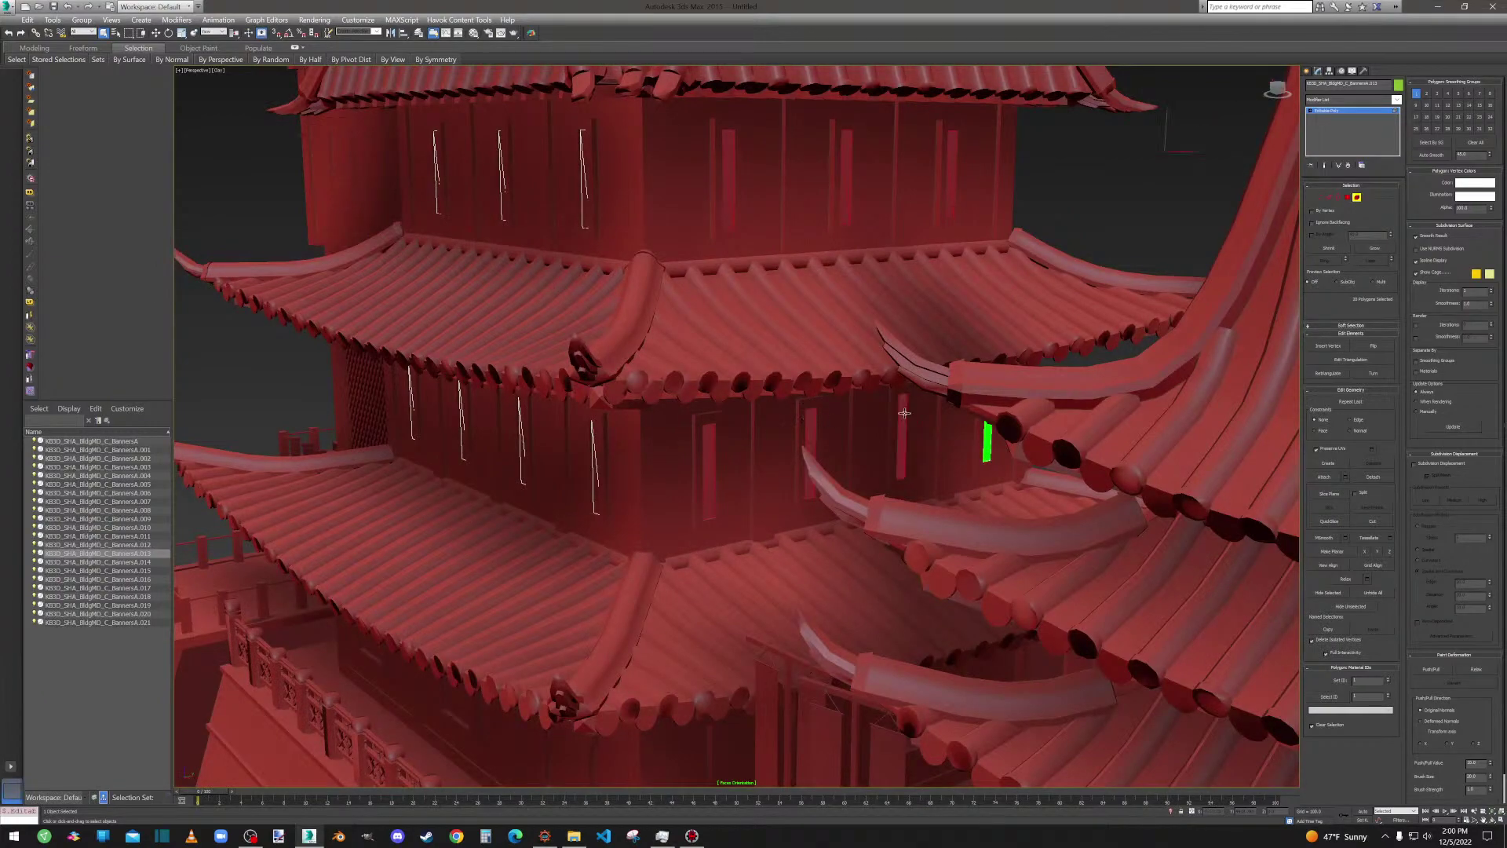
ctrl+click(988, 442)
Add the six green window slits on the other tower's face to the element selection.
scroll(987, 443, down, 10)
alt+middle_drag(1063, 460, 934, 428)
middle_drag(934, 428, 954, 407)
scroll(965, 371, up, 9)
middle_drag(946, 243, 815, 424)
ctrl+click(847, 268)
ctrl+click(952, 243)
ctrl+click(976, 398)
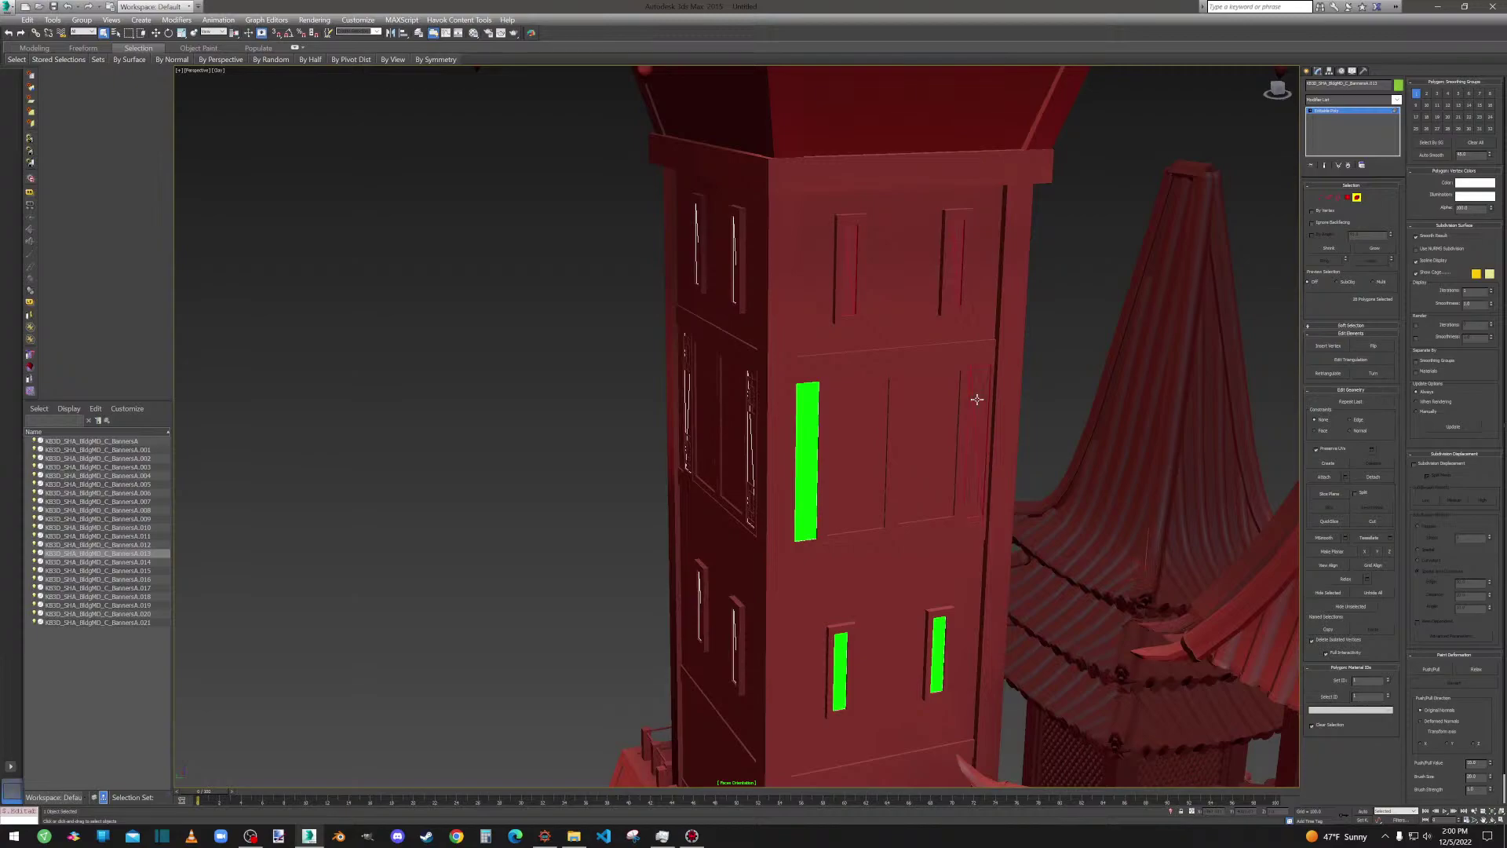
ctrl+click(801, 442)
ctrl+click(843, 637)
ctrl+click(937, 637)
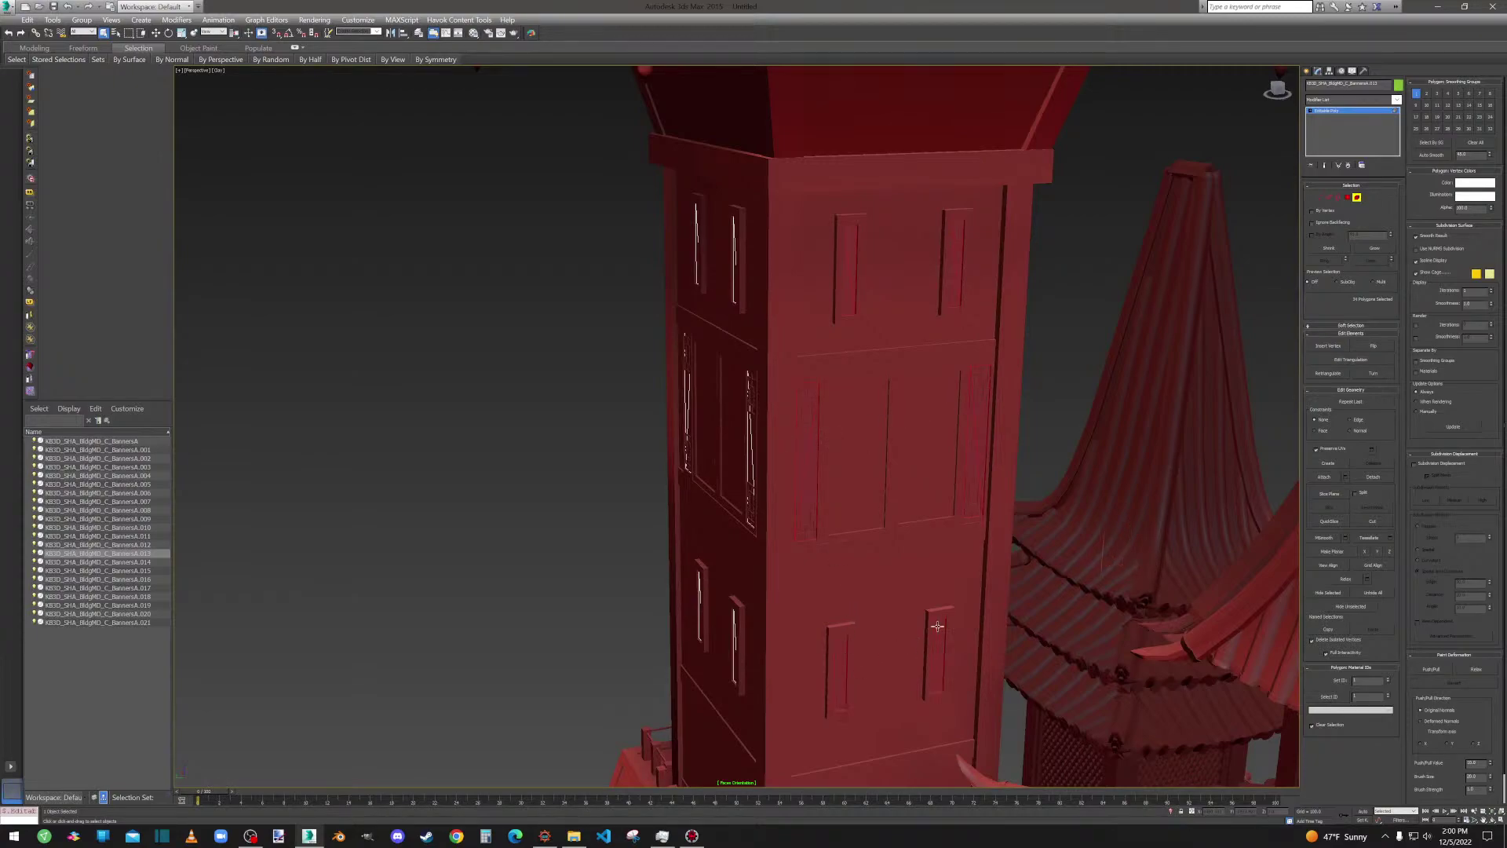
Flip the normals of the selected window slits at Polygon level, leave sub-object editing and deselect the object.
click(1347, 197)
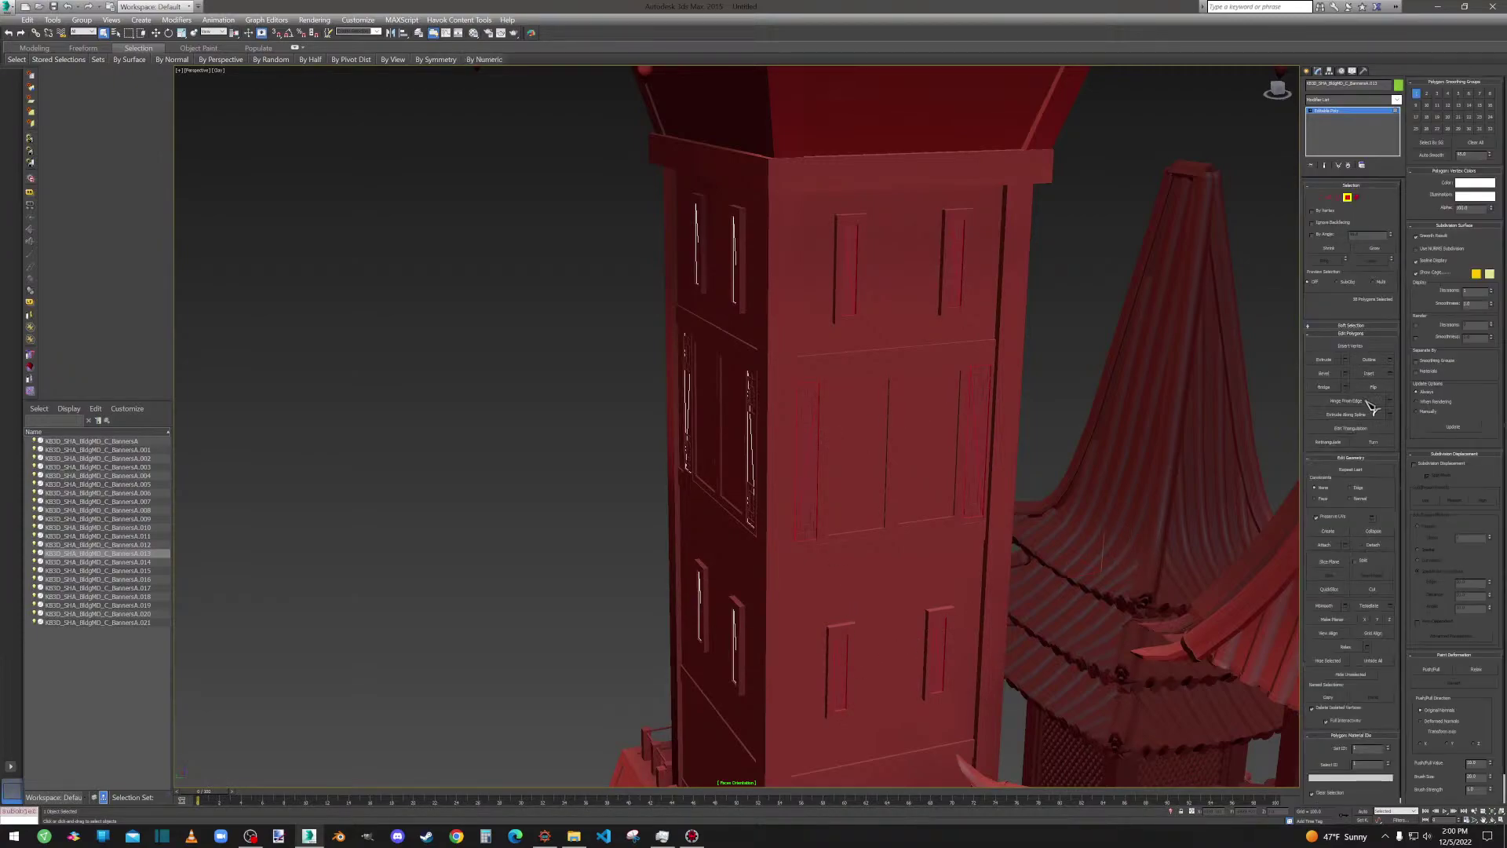
click(1344, 201)
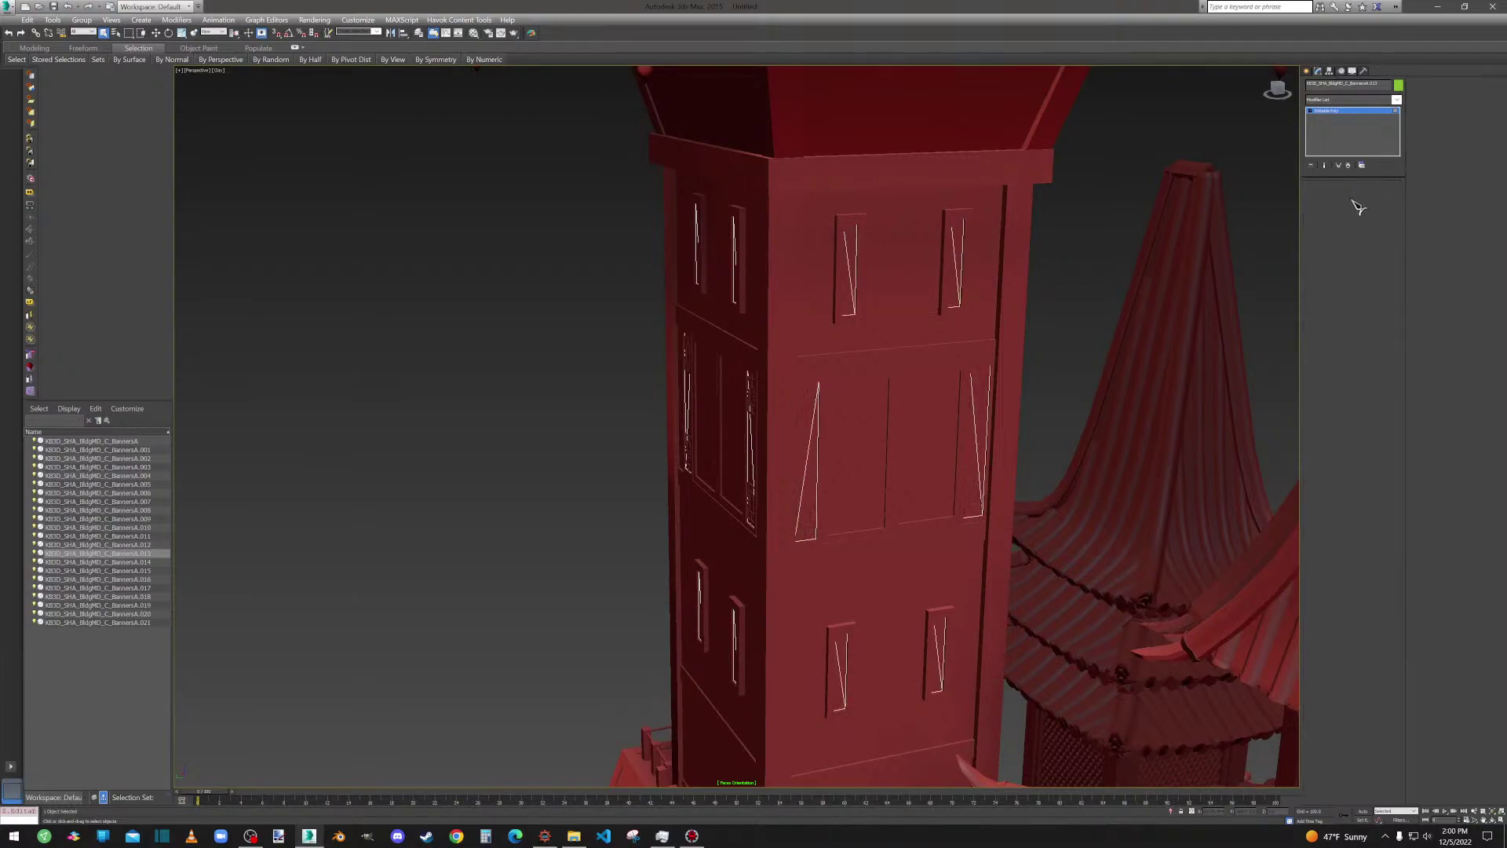
scroll(1068, 294, down, 5)
click(1066, 295)
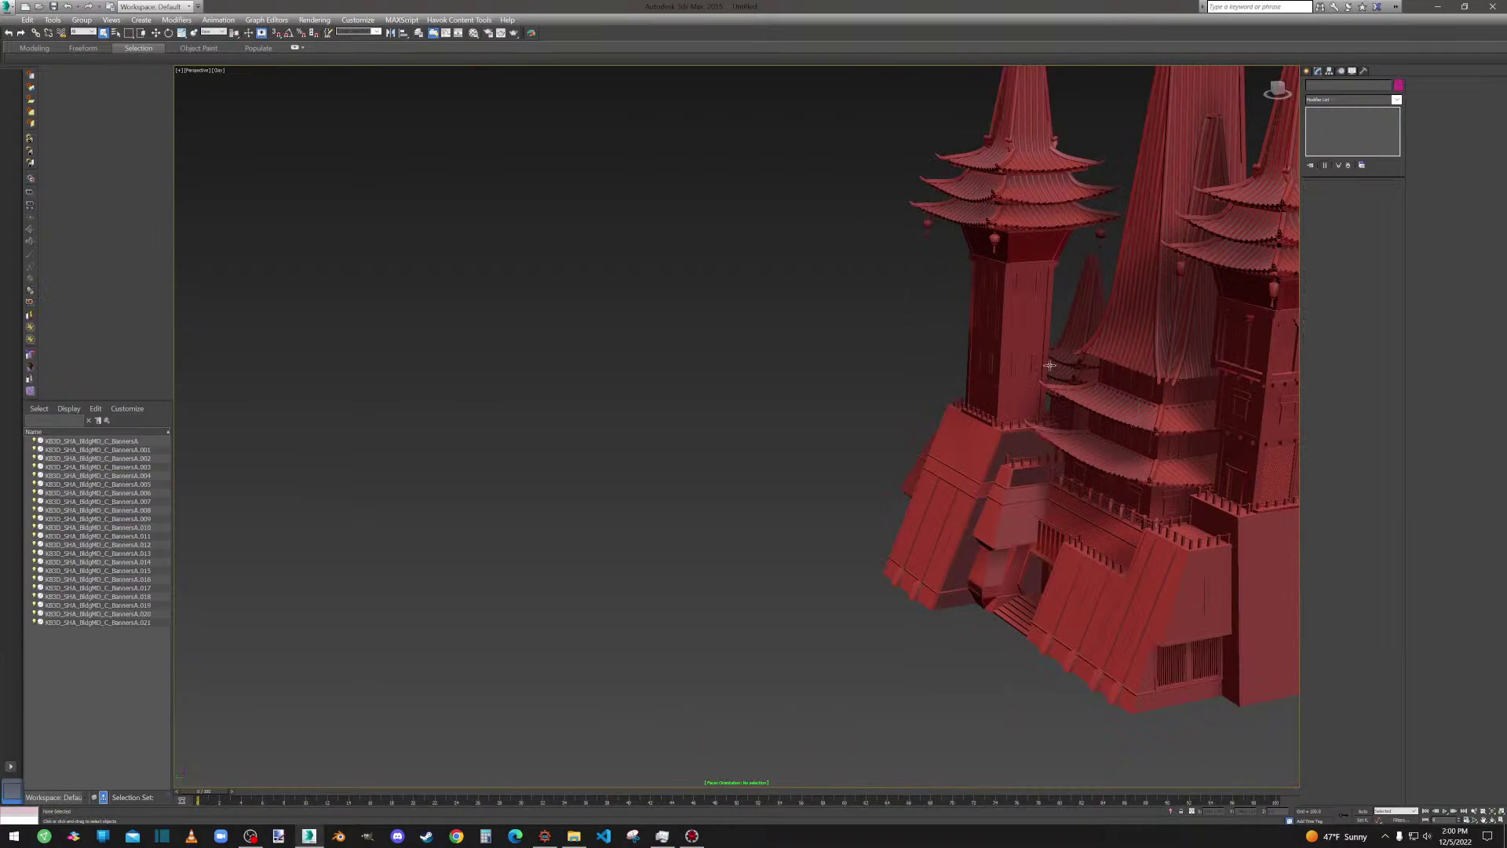
Select the building's sloped base object and pick its green wall faces beside the entrance at Element level.
alt+middle_drag(1068, 297, 950, 418)
click(949, 416)
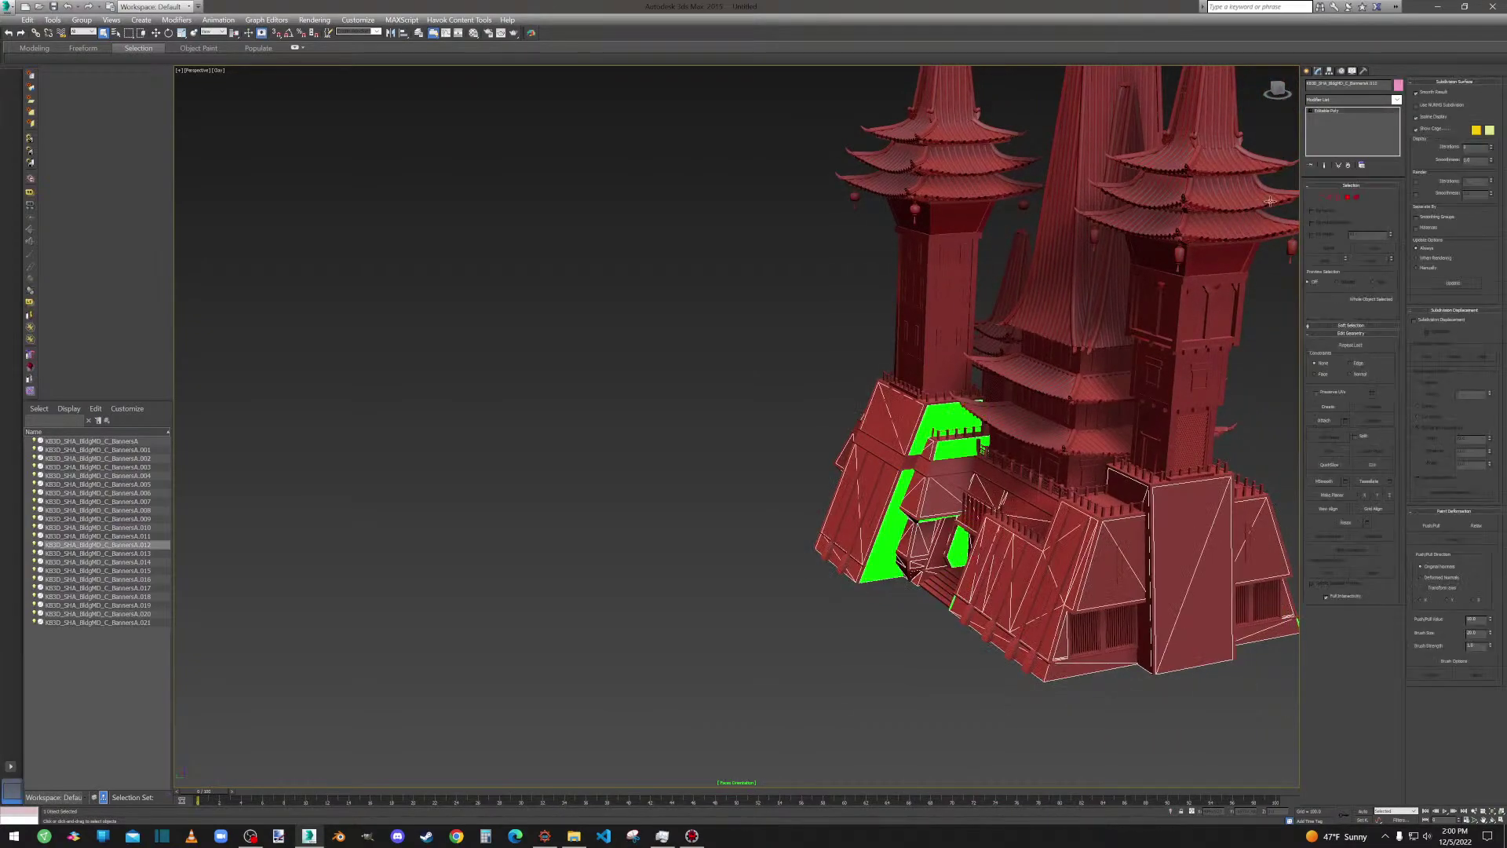
click(1356, 197)
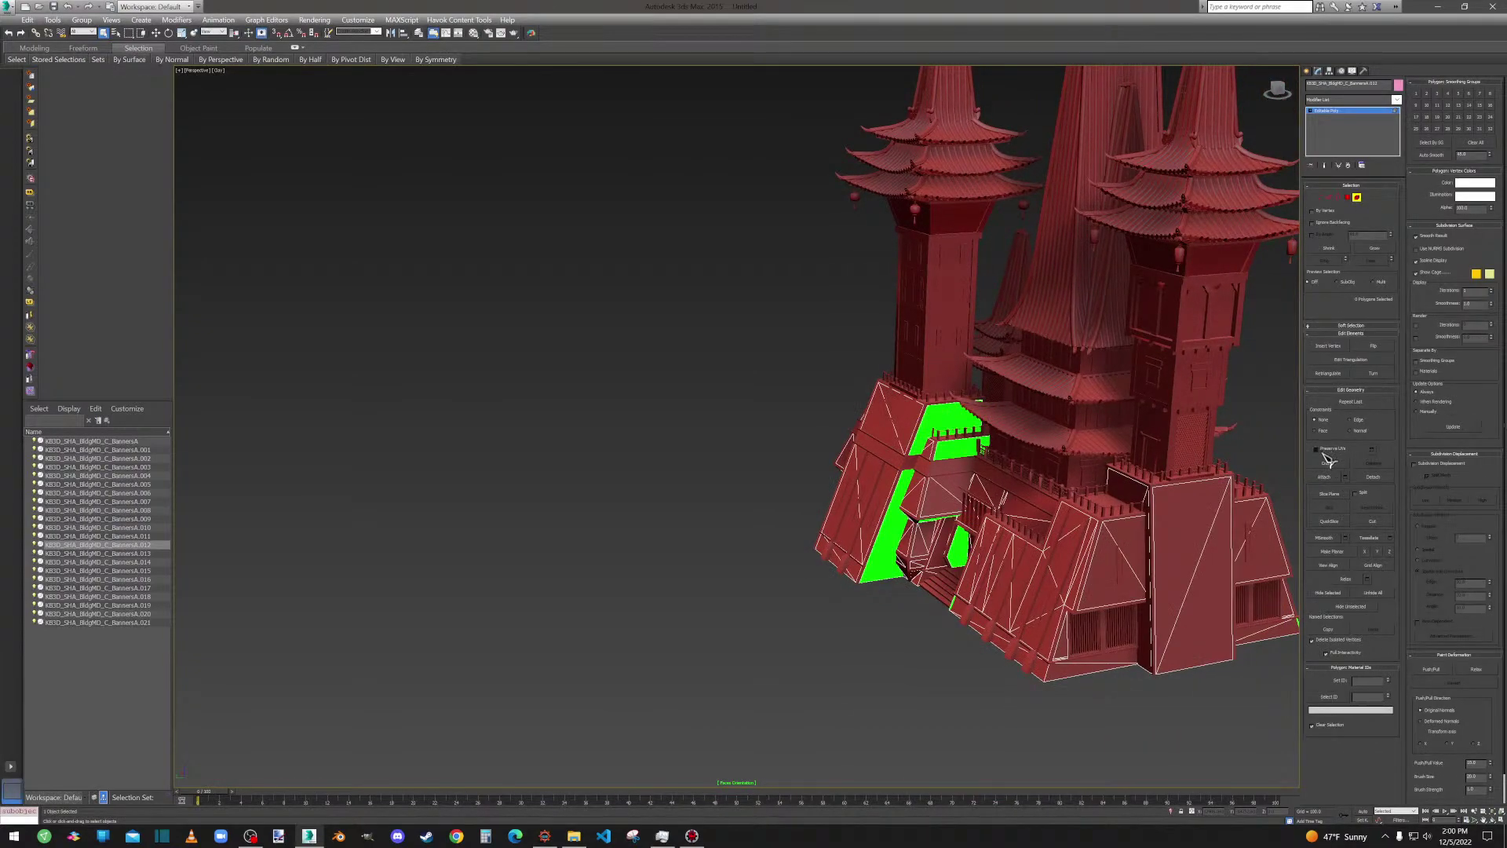
scroll(1002, 469, up, 5)
click(911, 420)
ctrl+click(919, 465)
middle_drag(920, 523, 1072, 440)
click(917, 587)
click(1082, 604)
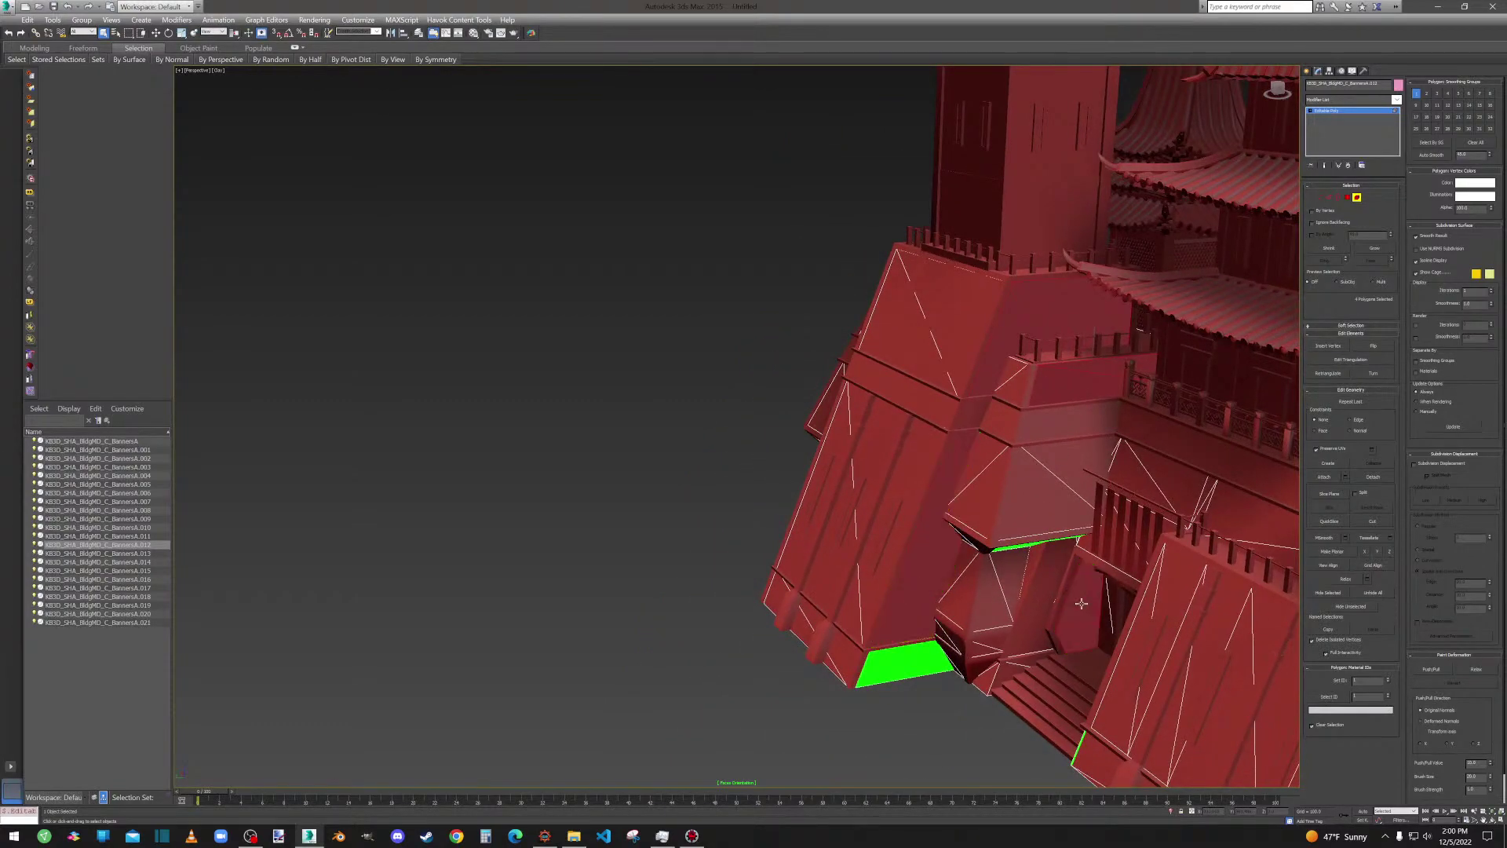
Add the base's green lower strip, overhang undersides and terrace-side wall faces to the element selection.
click(902, 663)
alt+middle_drag(903, 664, 983, 610)
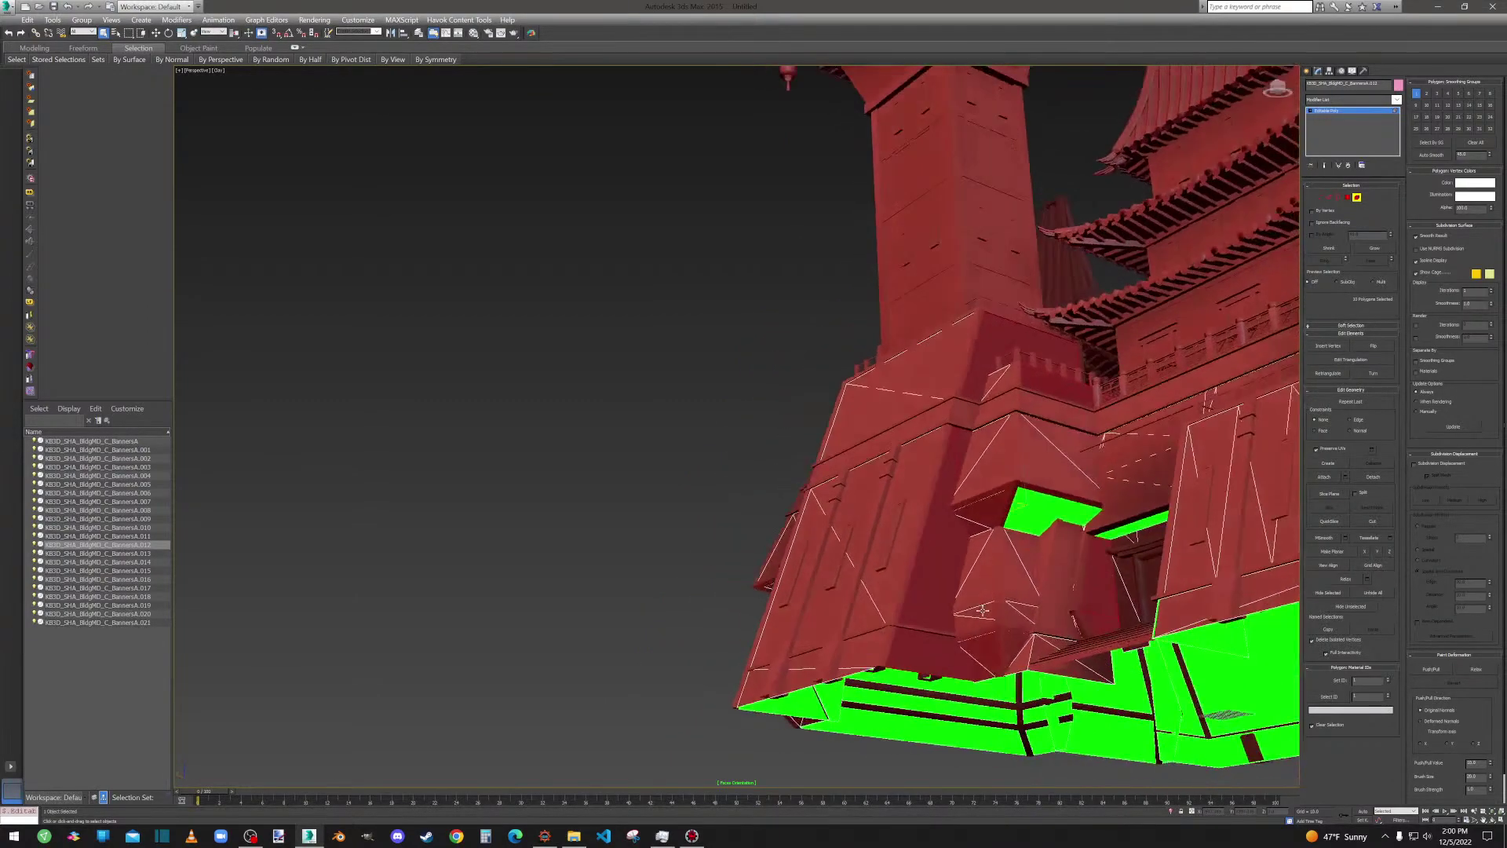
click(1056, 514)
click(1116, 533)
alt+middle_drag(1116, 533, 1174, 554)
click(1143, 583)
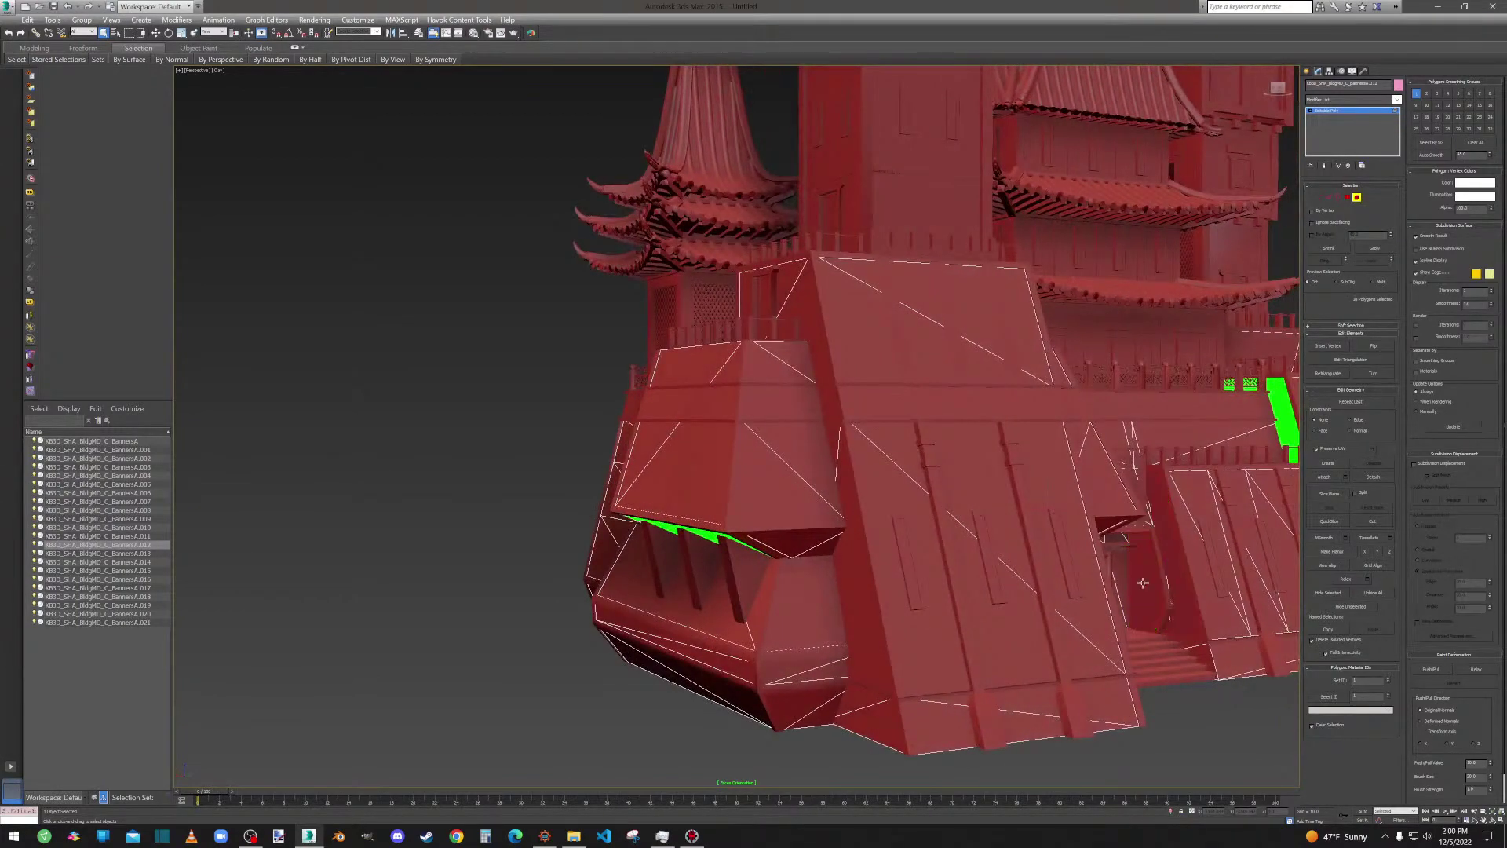
click(1283, 430)
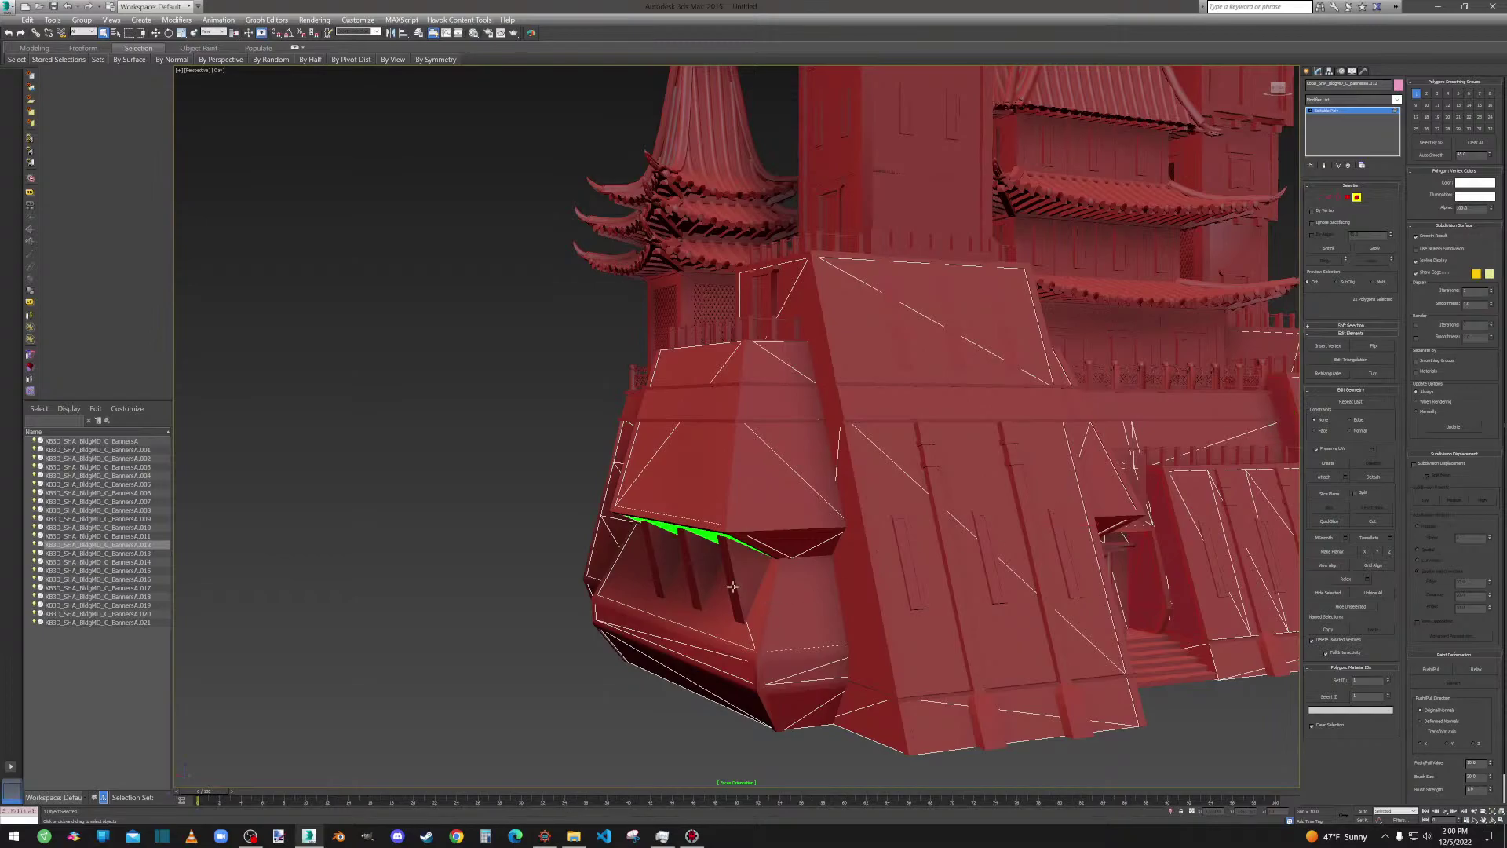
click(711, 540)
Add the inverted wall faces on the base's opposite flank and the green face inside the entrance to the element selection.
alt+middle_drag(711, 540, 363, 523)
click(783, 261)
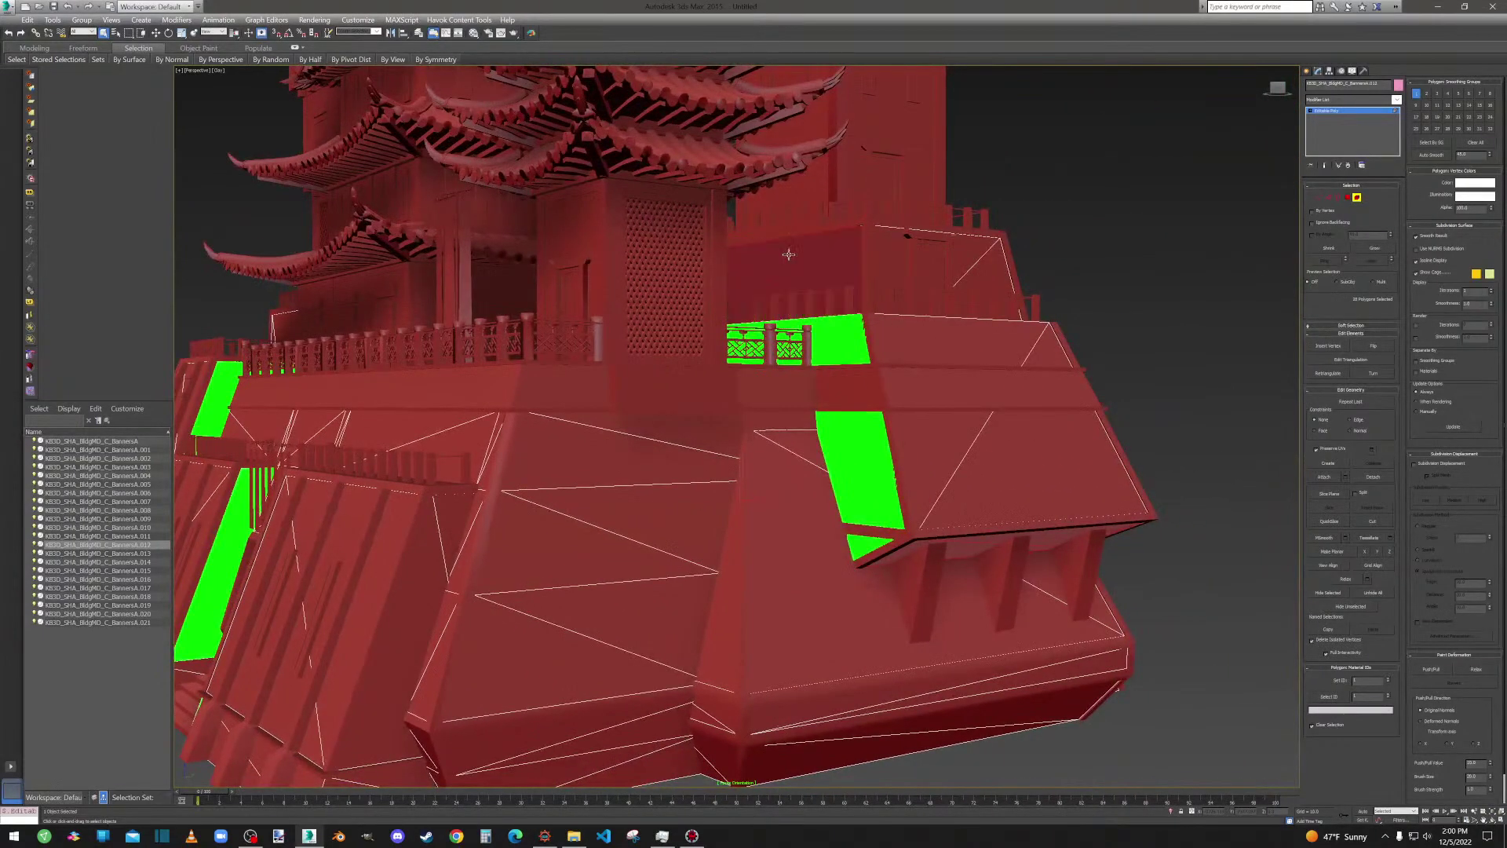
click(845, 358)
click(851, 464)
click(859, 543)
alt+middle_drag(859, 543, 675, 628)
click(693, 667)
click(674, 649)
click(397, 445)
click(465, 331)
middle_drag(572, 455, 610, 303)
alt+middle_drag(447, 330, 604, 317)
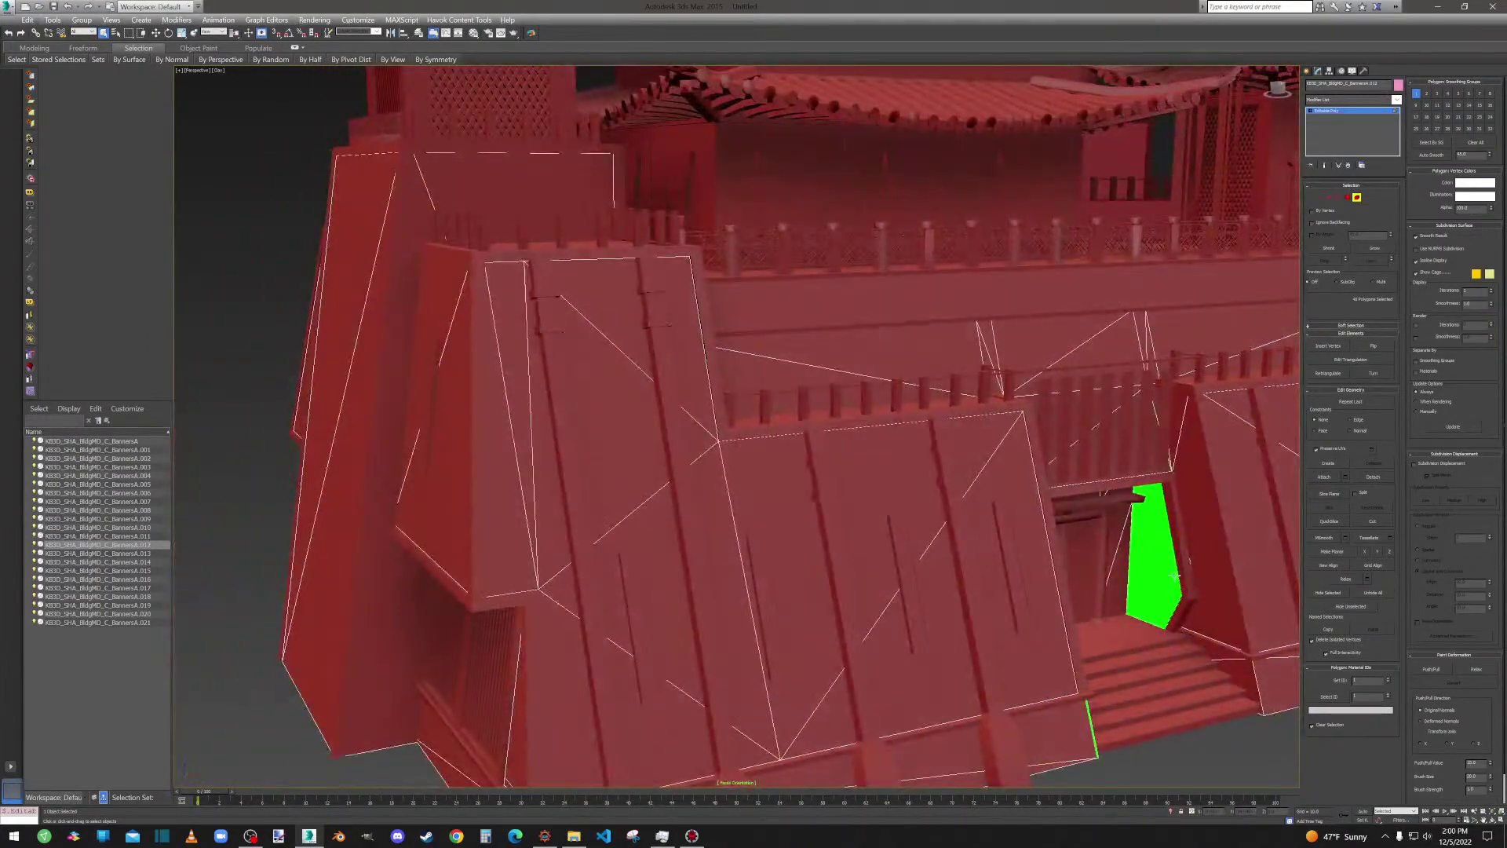
click(1158, 551)
Flip the normals of the base's selected faces at Polygon level, clear the selection and leave sub-object editing.
scroll(789, 270, down, 5)
alt+middle_drag(789, 271, 910, 569)
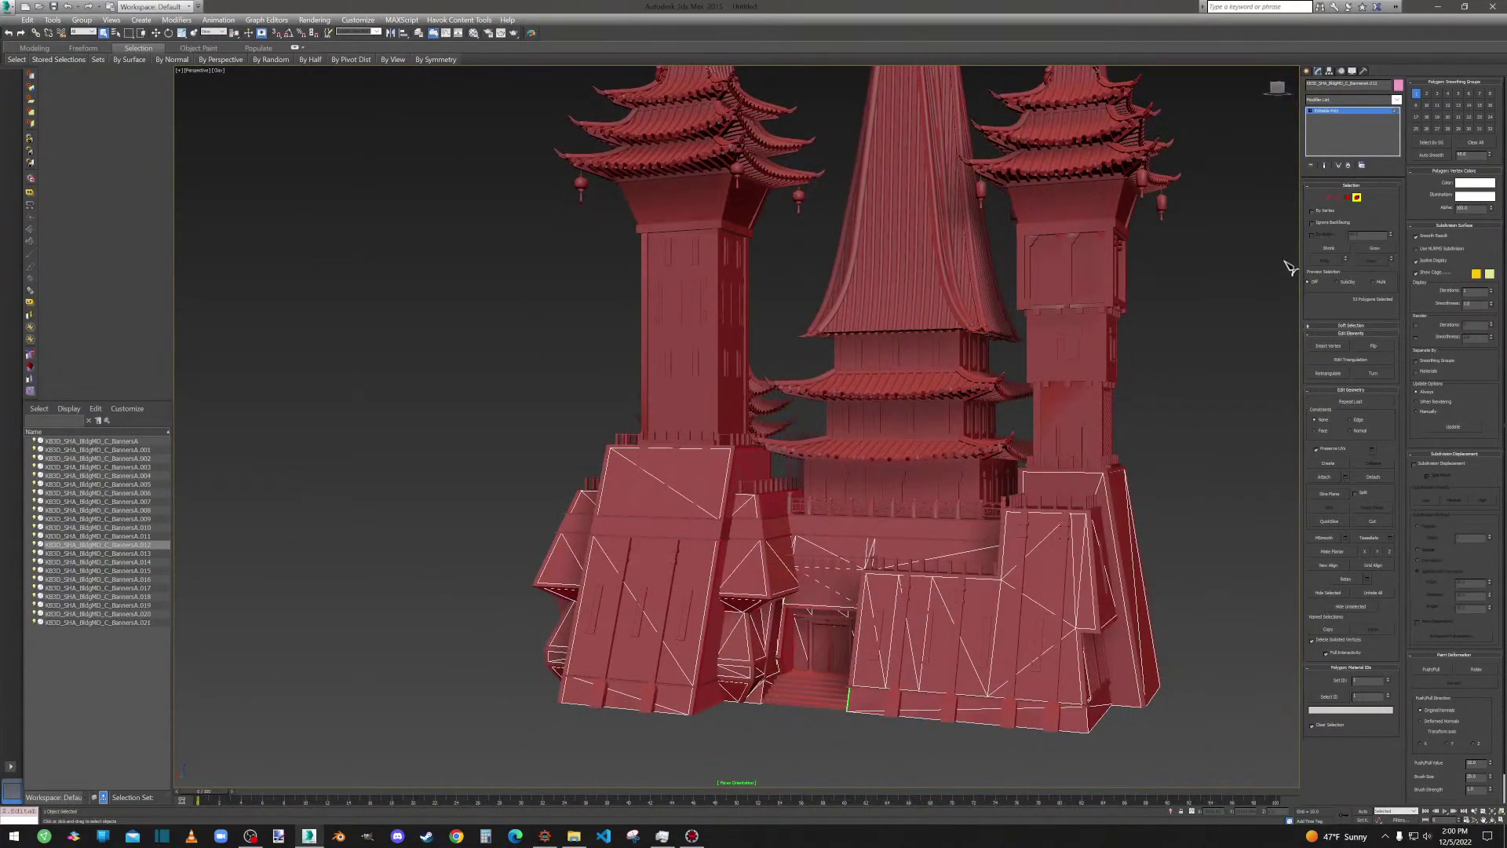
click(1347, 197)
click(1374, 388)
click(1132, 345)
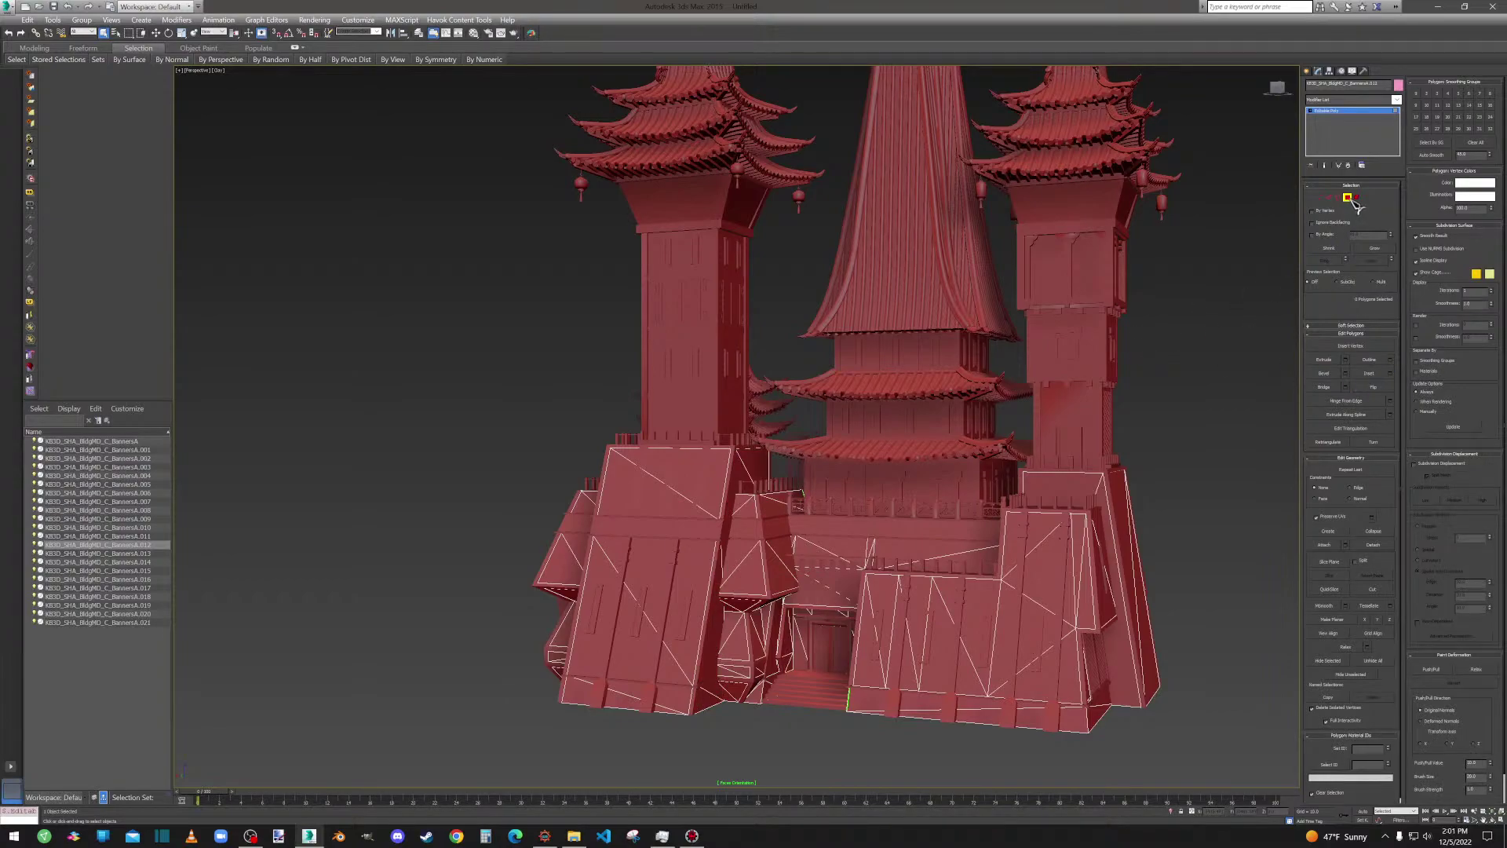
click(1350, 199)
Select the roof cap and trim object and examine the entrance, roofs and terrace for remaining inverted faces.
scroll(904, 524, up, 5)
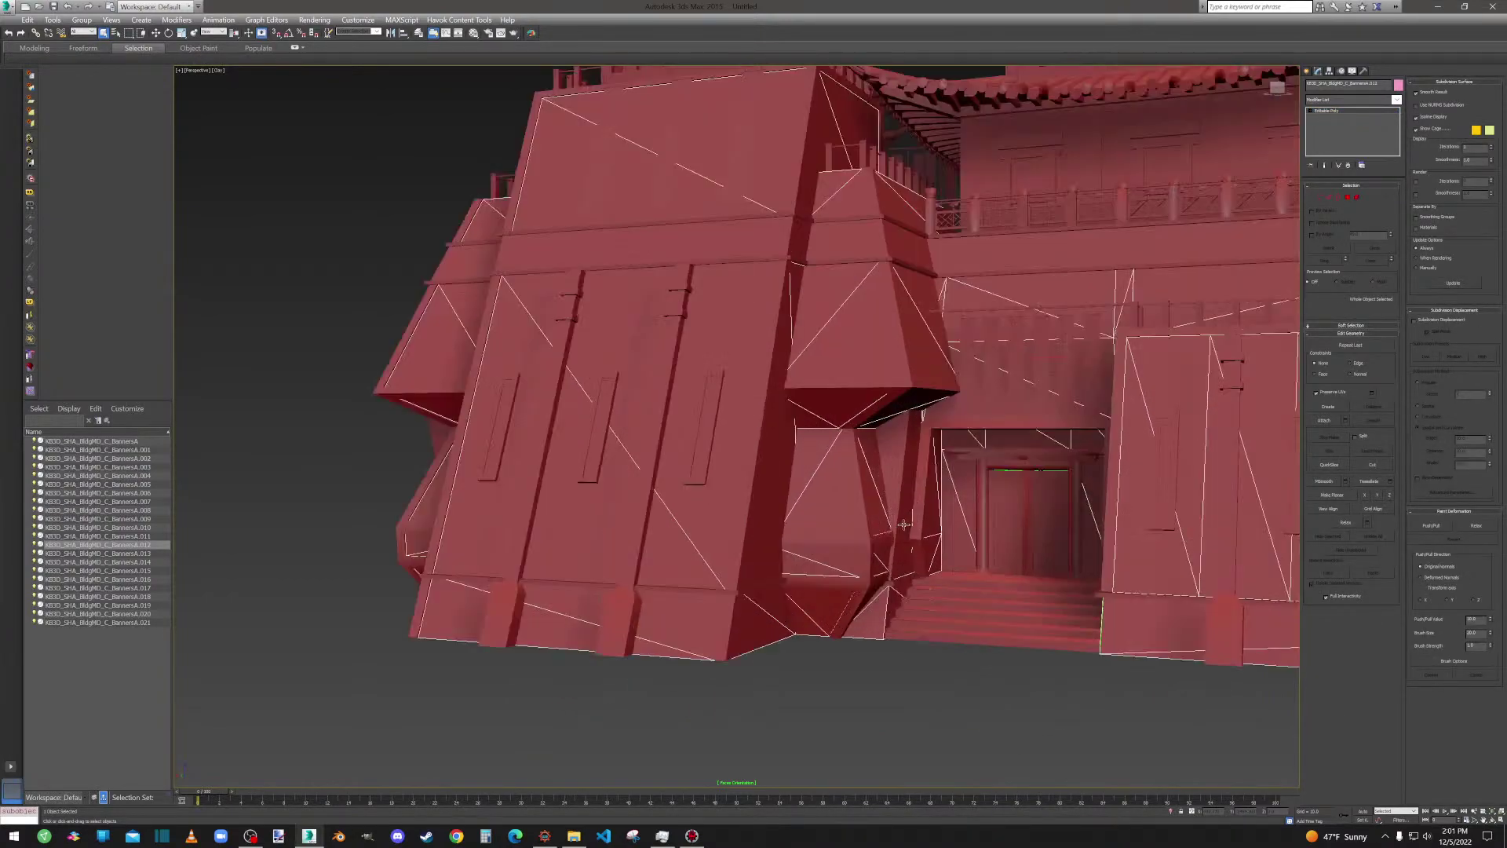
scroll(905, 525, up, 4)
alt+middle_drag(1038, 388, 1048, 372)
click(1079, 275)
scroll(1080, 270, down, 8)
alt+middle_drag(1080, 270, 775, 497)
scroll(911, 505, up, 6)
scroll(775, 496, down, 3)
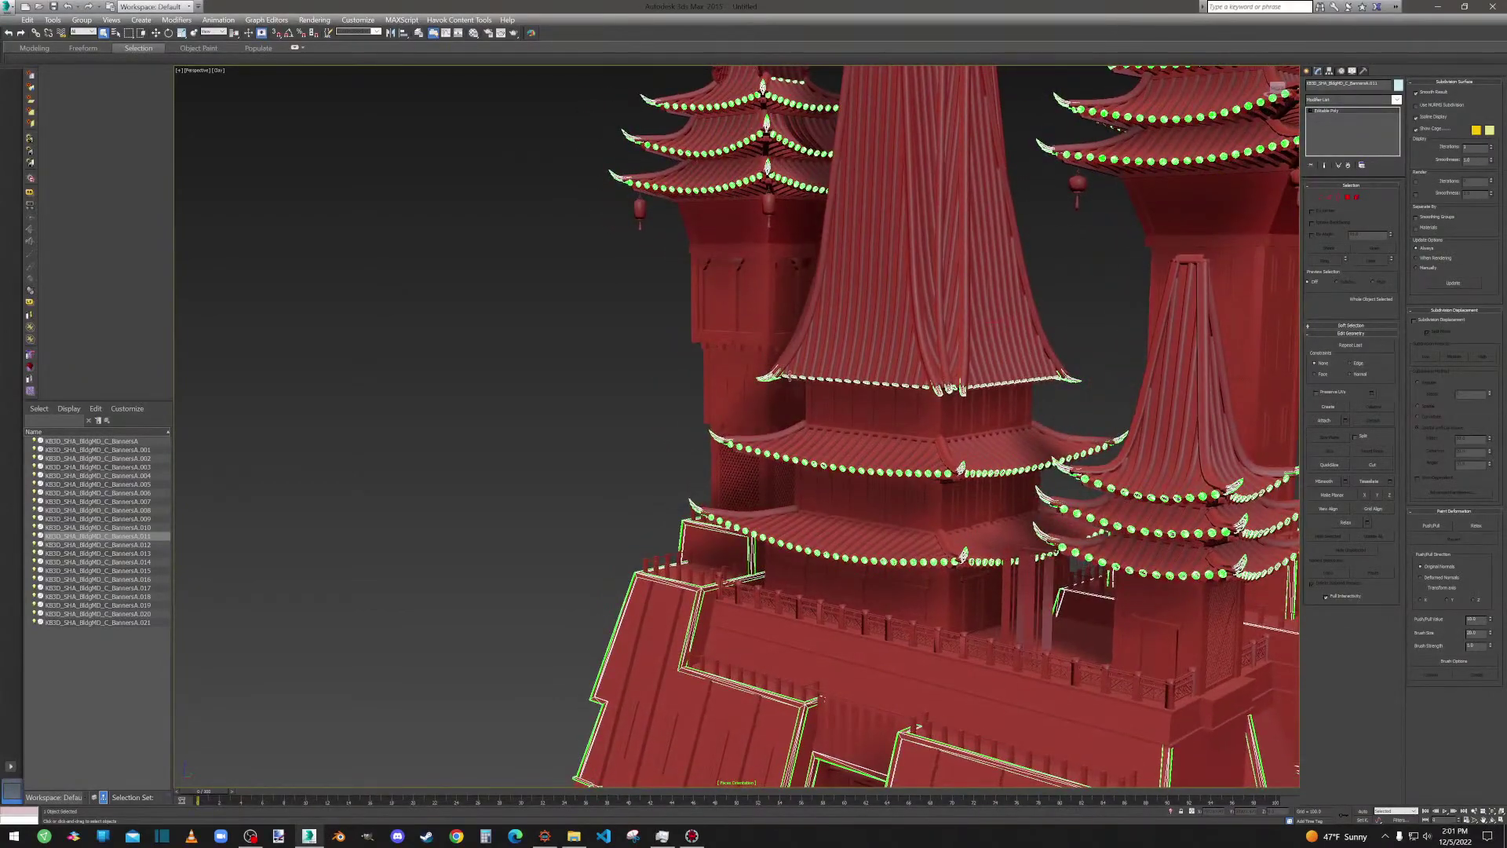
scroll(796, 428, up, 8)
scroll(796, 443, down, 5)
scroll(883, 345, up, 5)
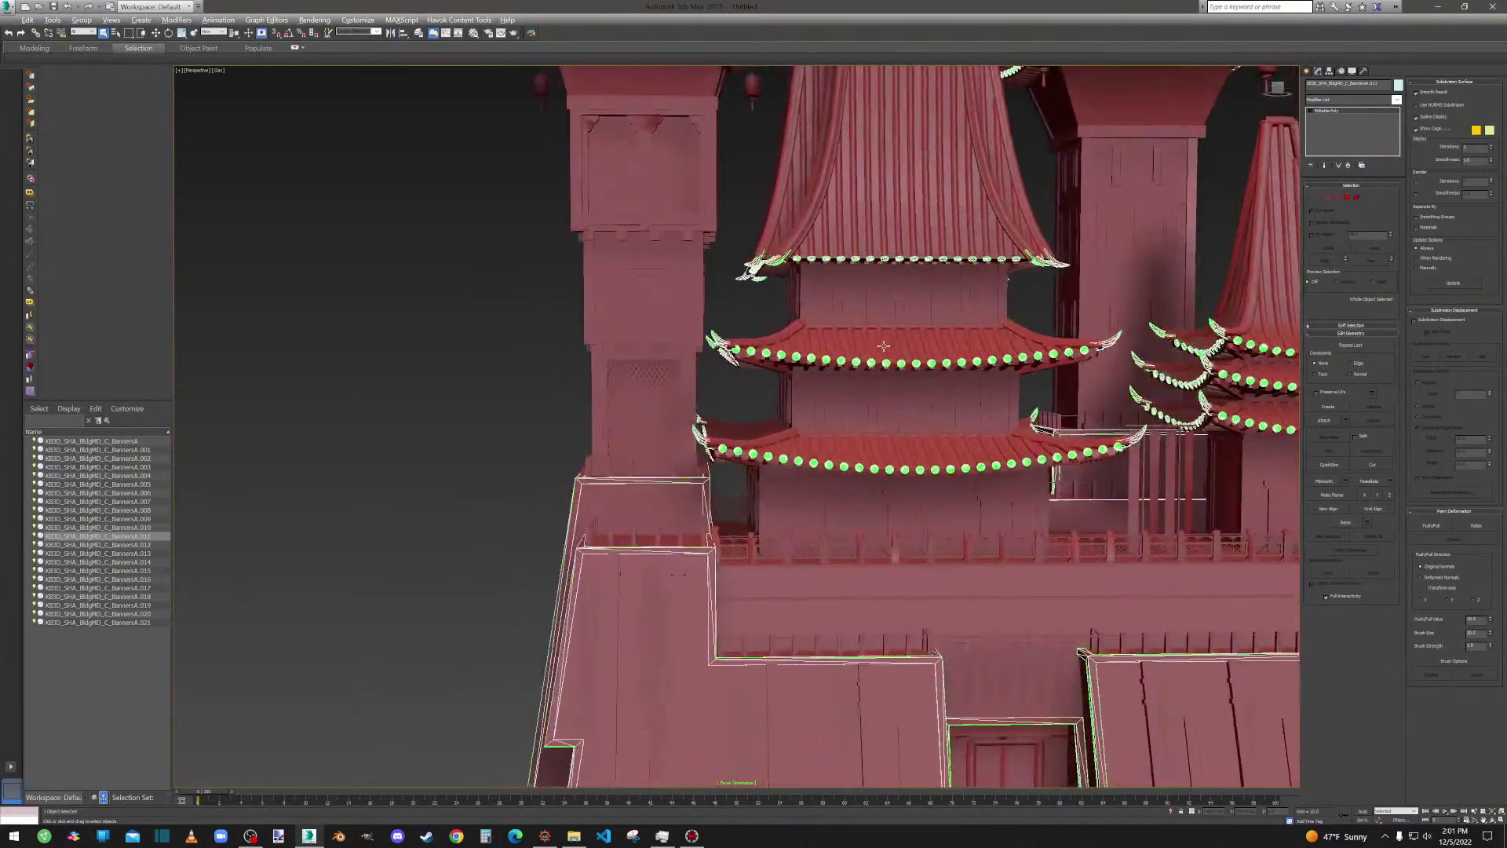
alt+middle_drag(884, 345, 614, 357)
scroll(613, 356, up, 3)
scroll(613, 356, up, 6)
Select the square window panel object and pick the two green panels on the terrace wall at Element level.
click(607, 344)
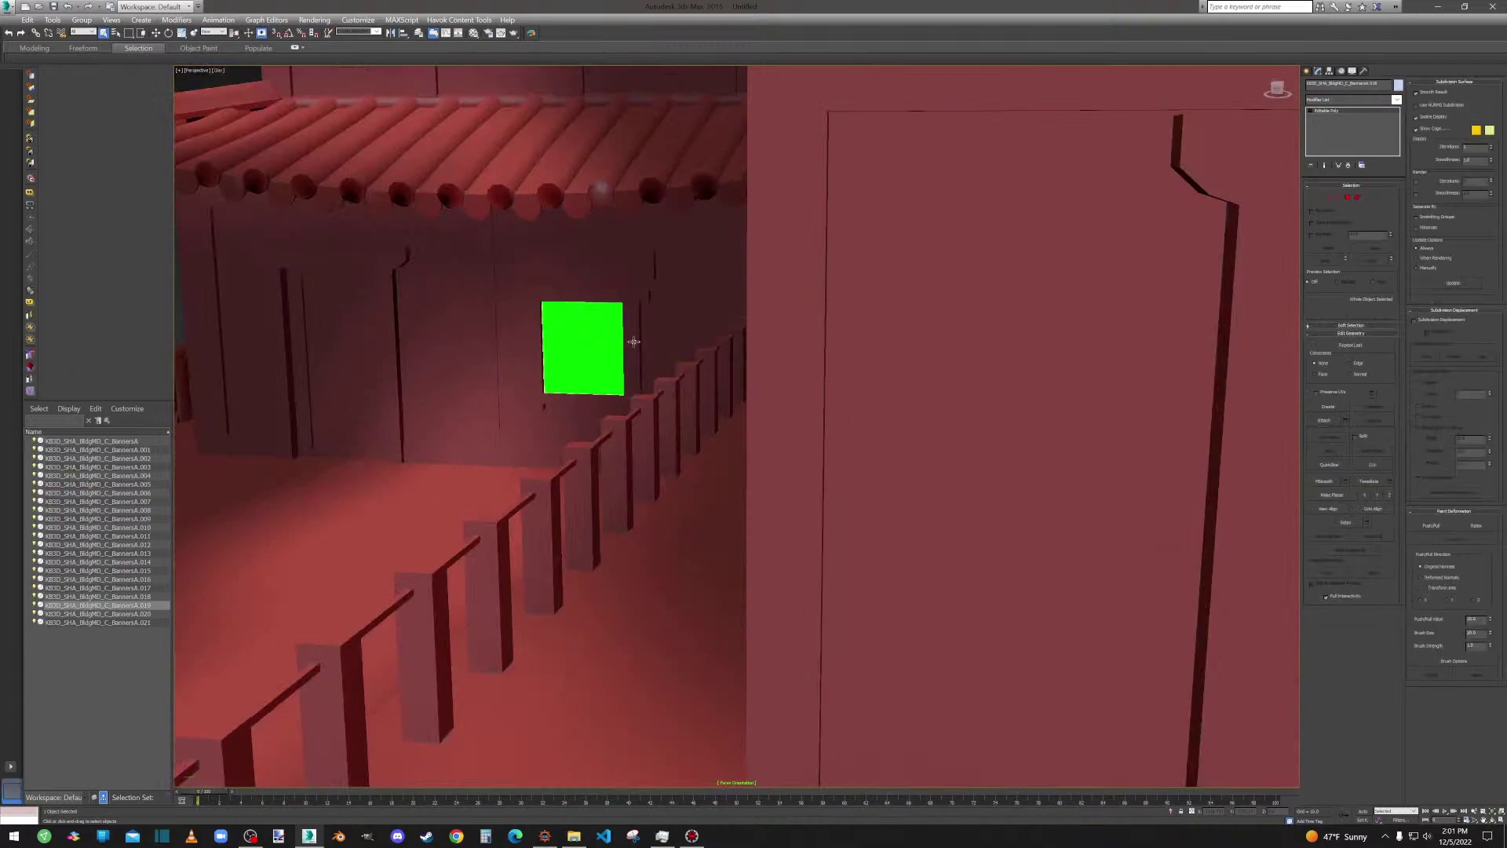
click(1358, 198)
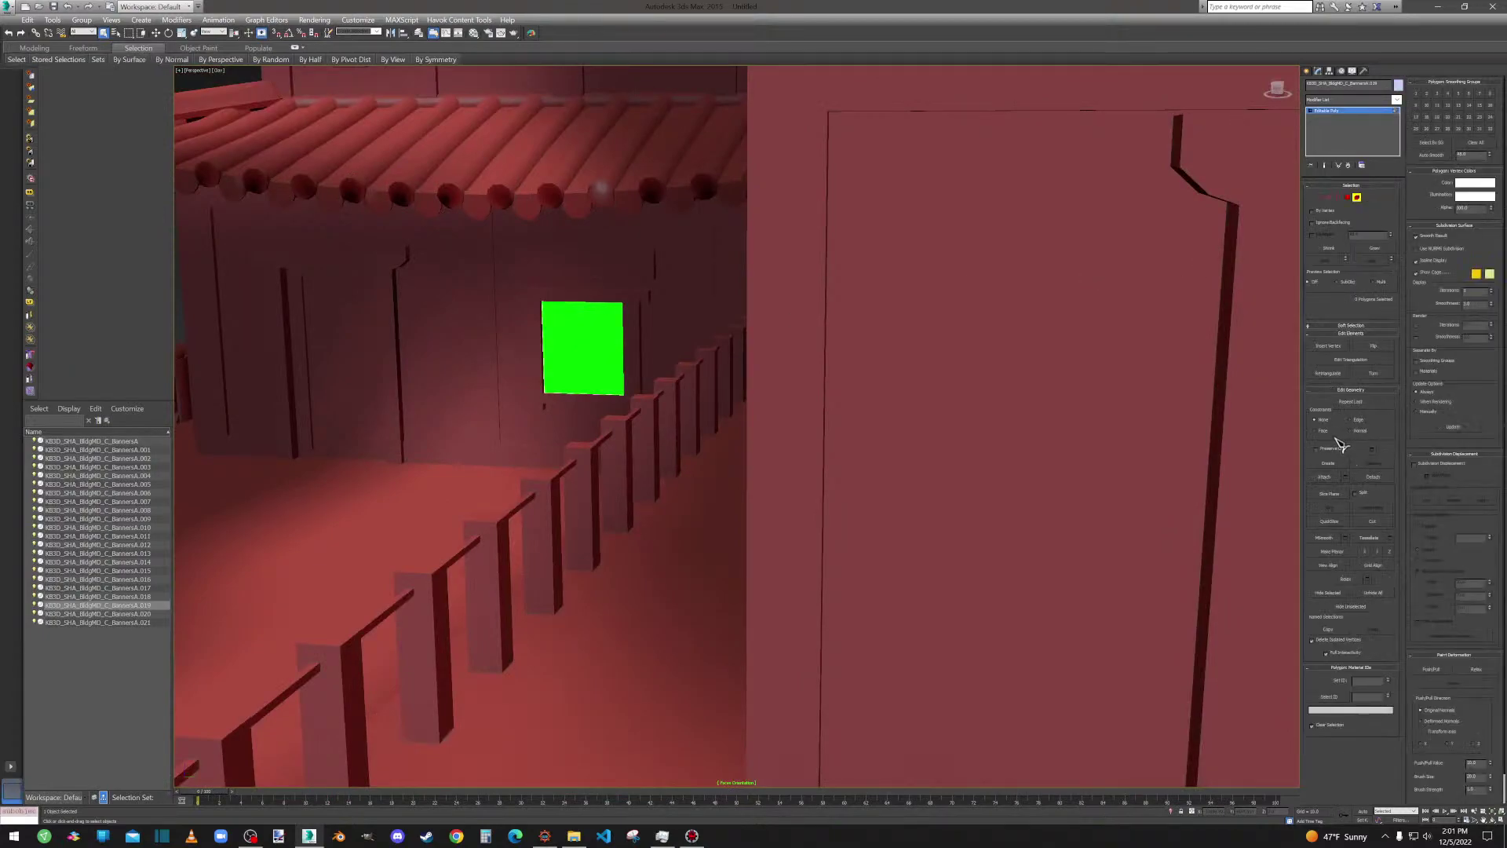
click(583, 338)
scroll(673, 333, down, 5)
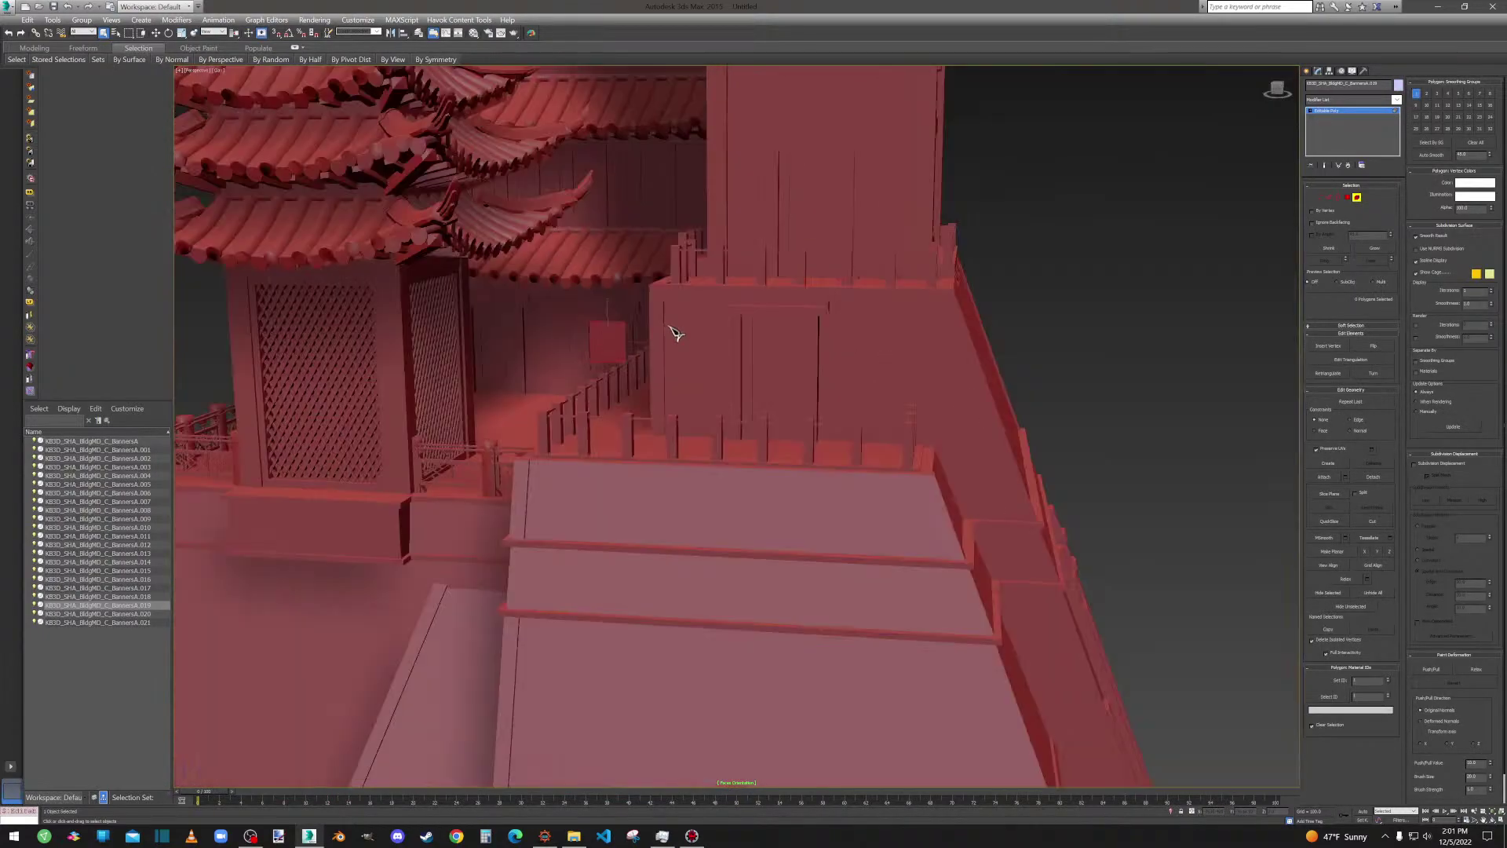
middle_drag(686, 330, 844, 402)
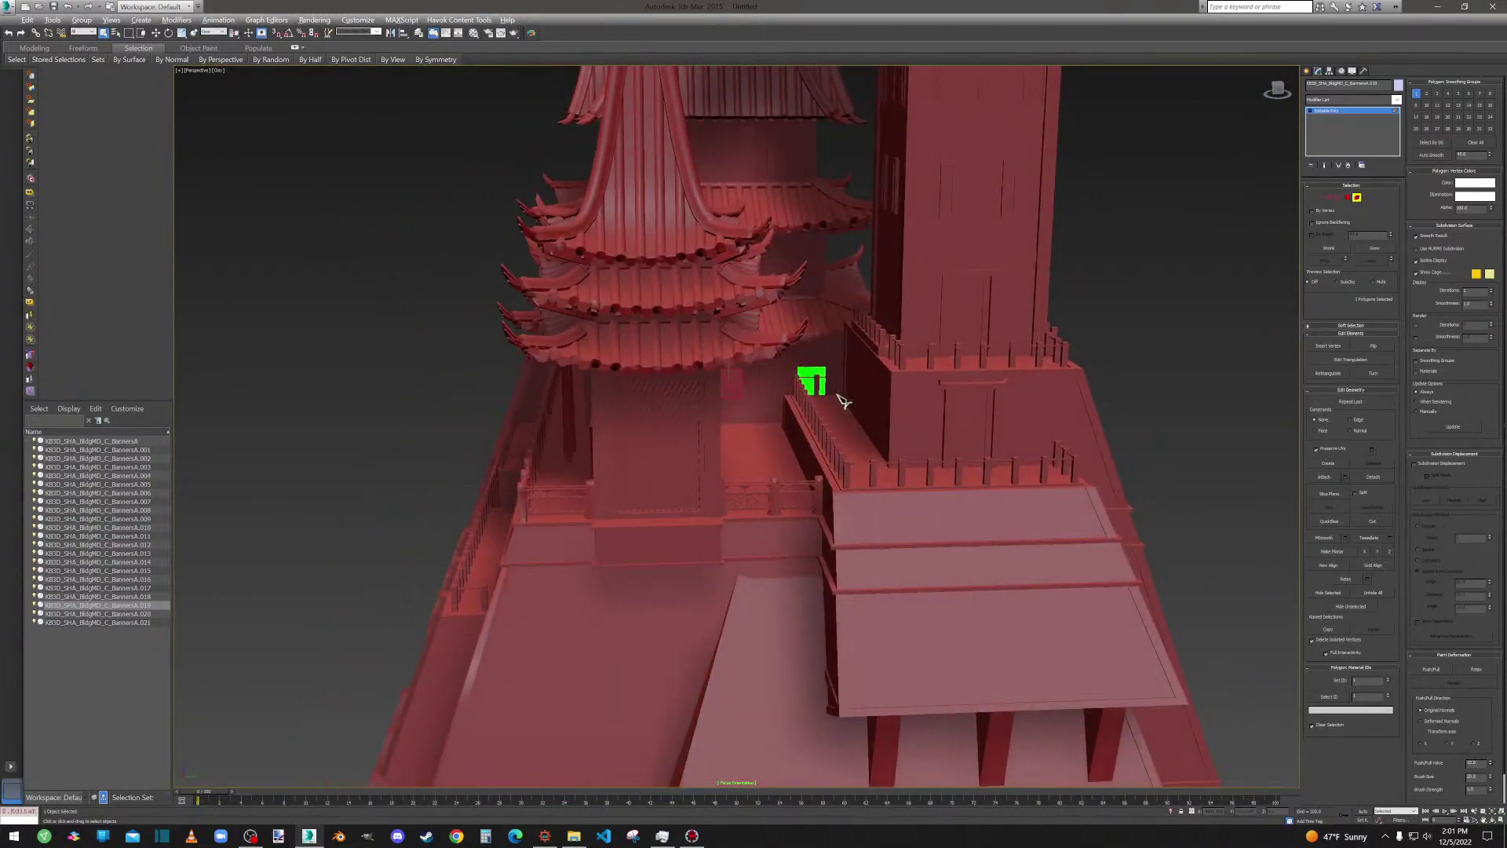
ctrl+click(809, 373)
scroll(809, 373, up, 5)
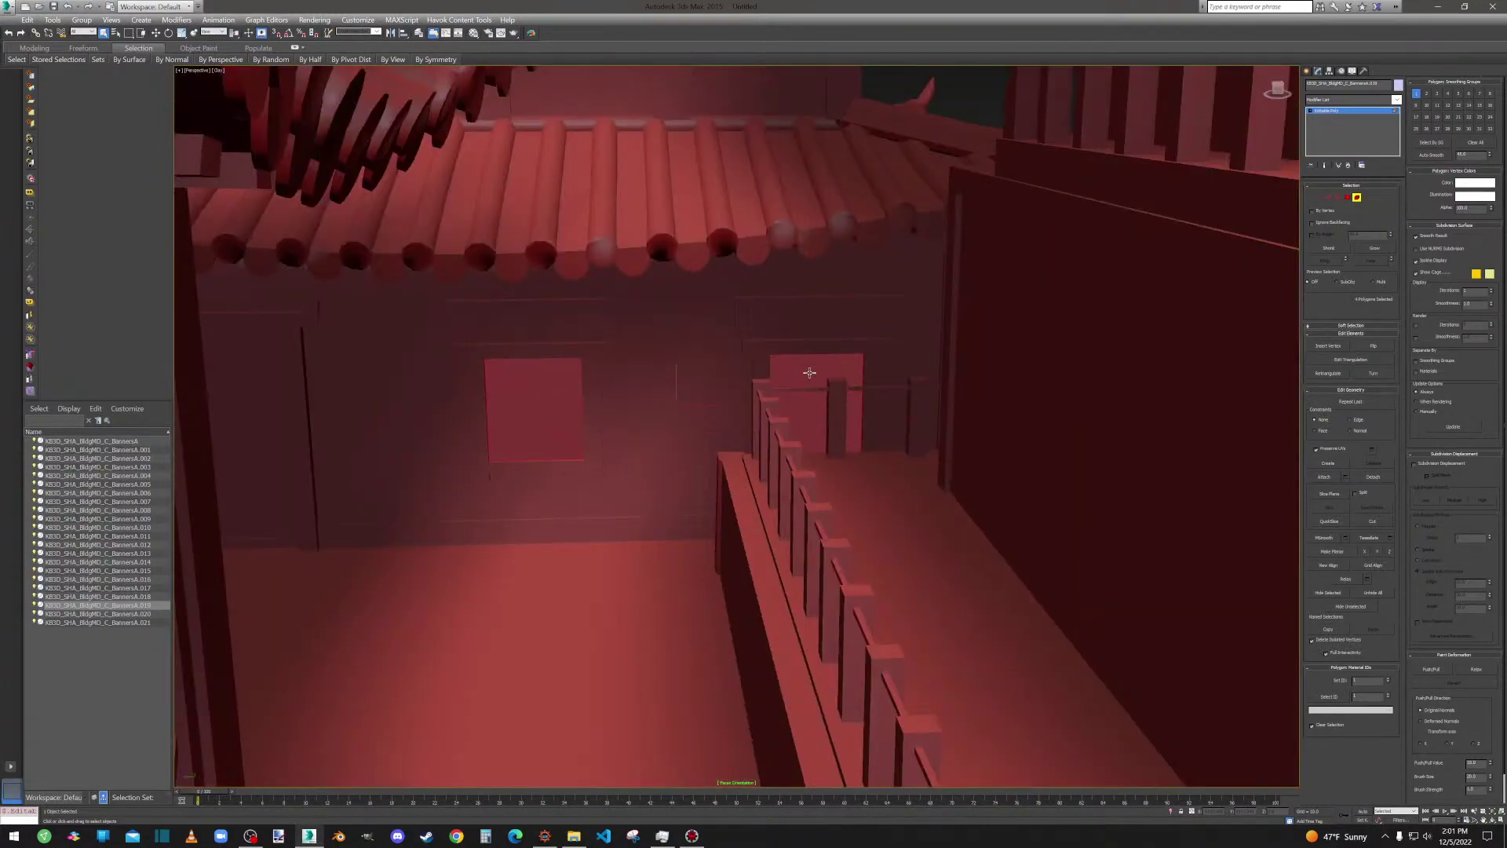
Check the building for more green window panels, flip the selected panels' normals at Polygon level and leave sub-object editing.
scroll(808, 372, down, 8)
alt+middle_drag(808, 372, 705, 323)
scroll(585, 265, up, 5)
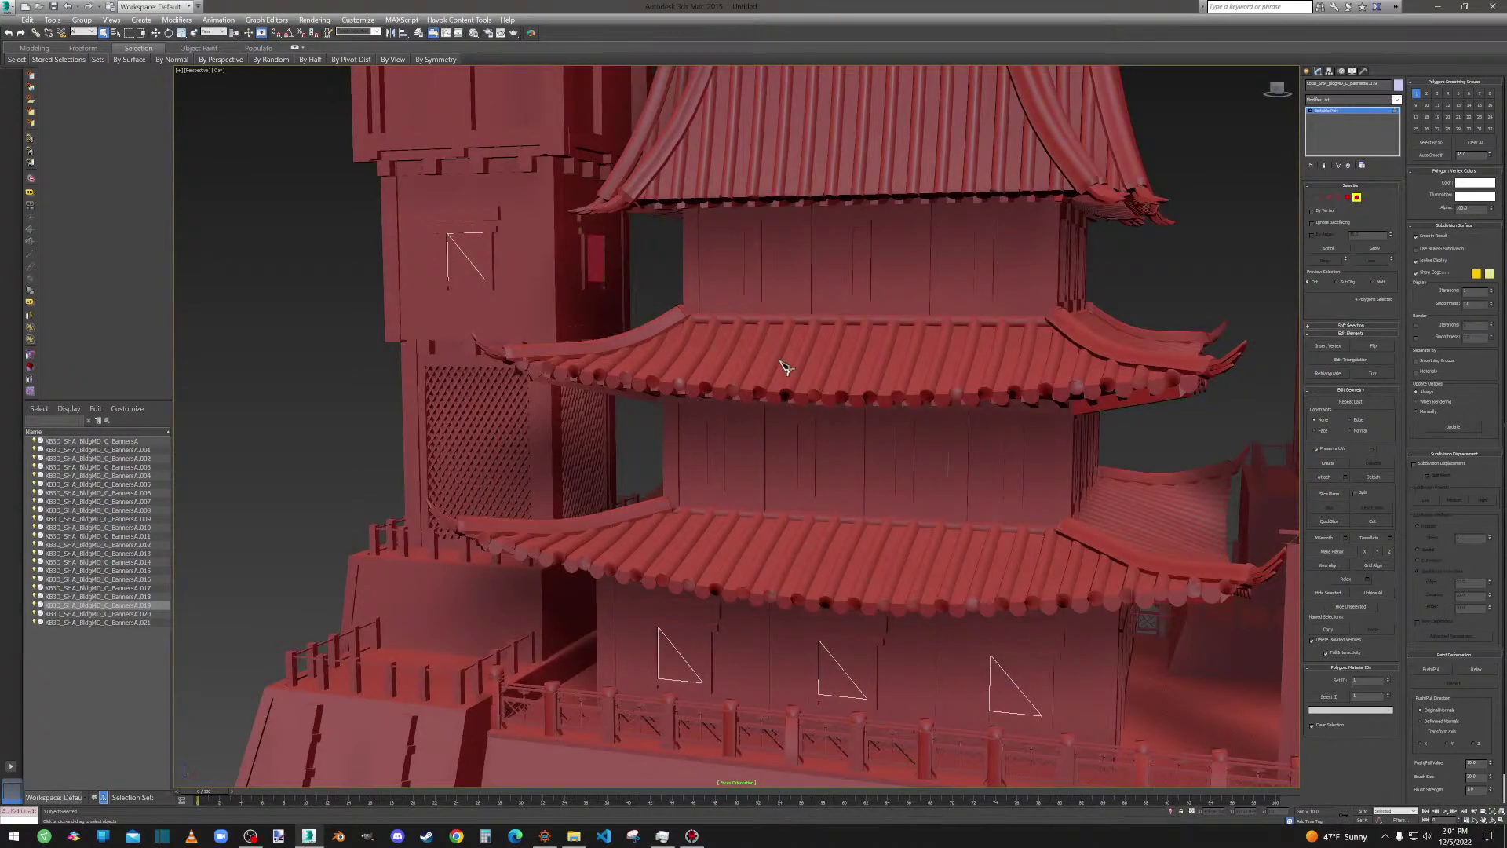
scroll(770, 353, down, 6)
alt+middle_drag(812, 377, 1083, 306)
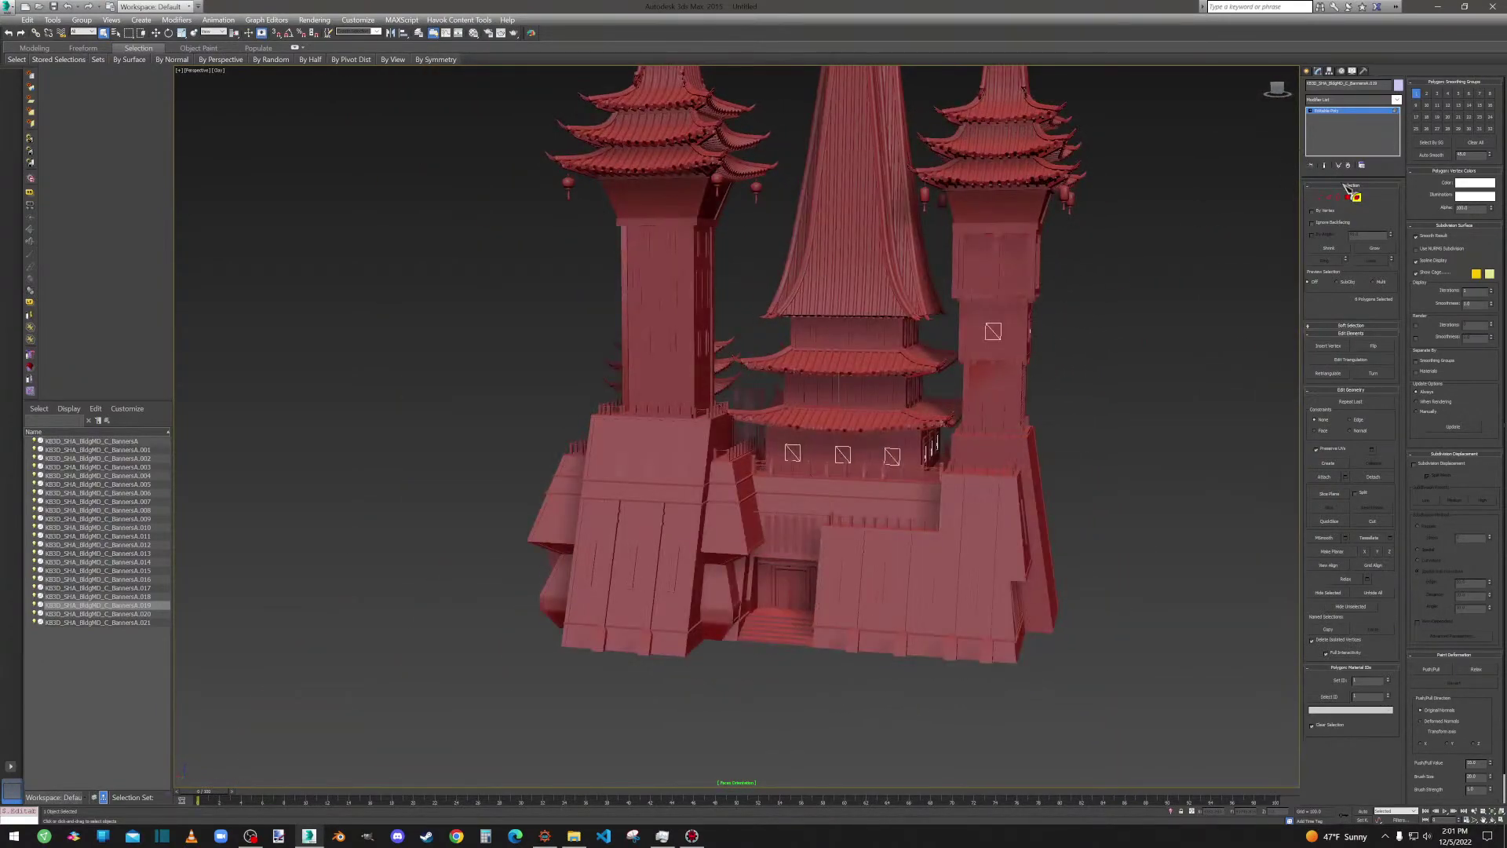
click(1348, 198)
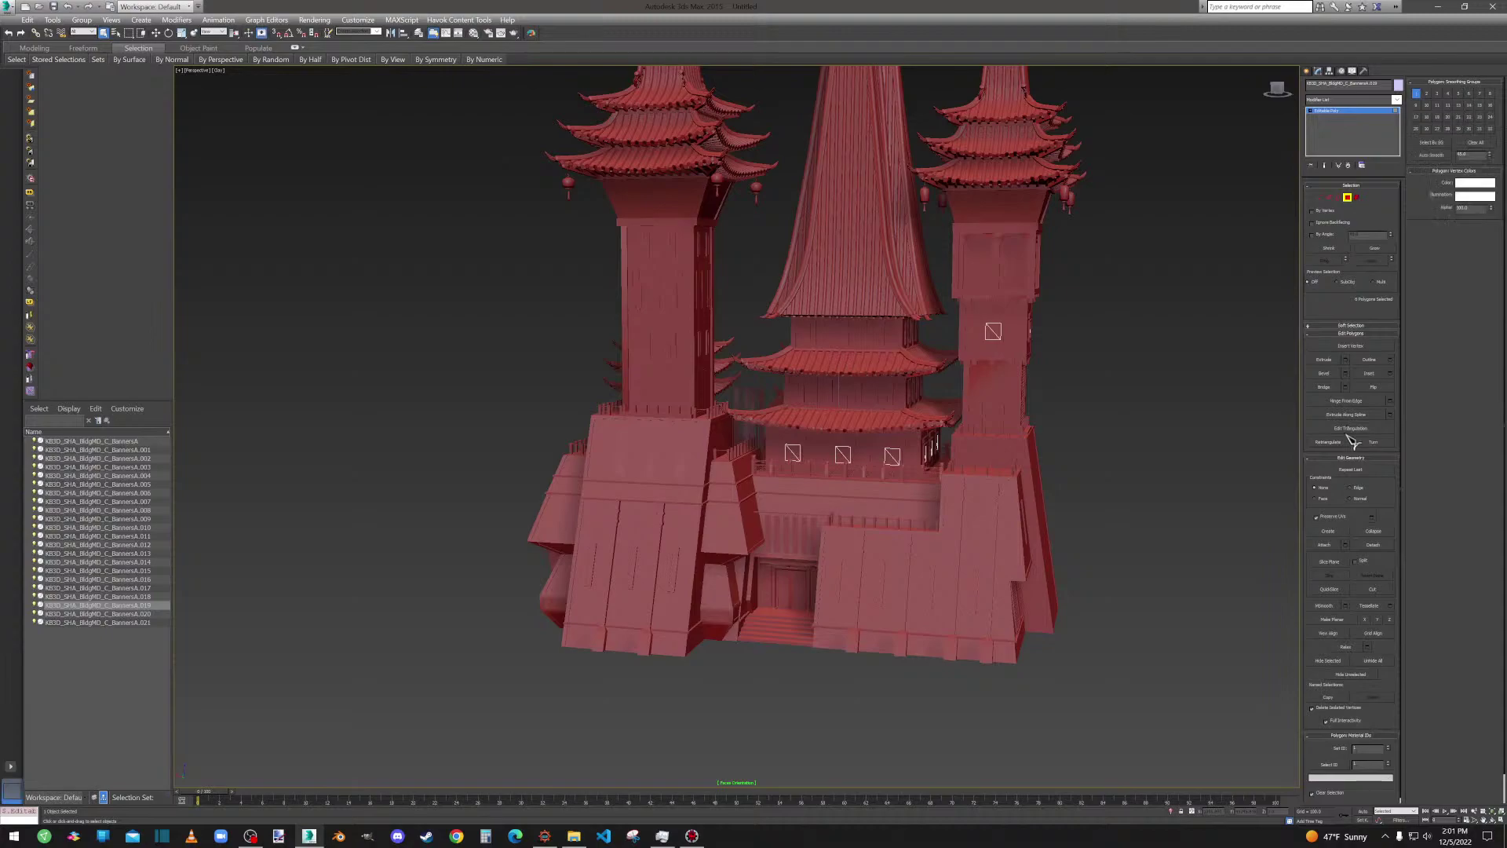
click(1348, 198)
Reselect the building's base object and pick the two green overhang underside strips at Element level.
alt+middle_drag(1137, 323, 1078, 320)
click(919, 405)
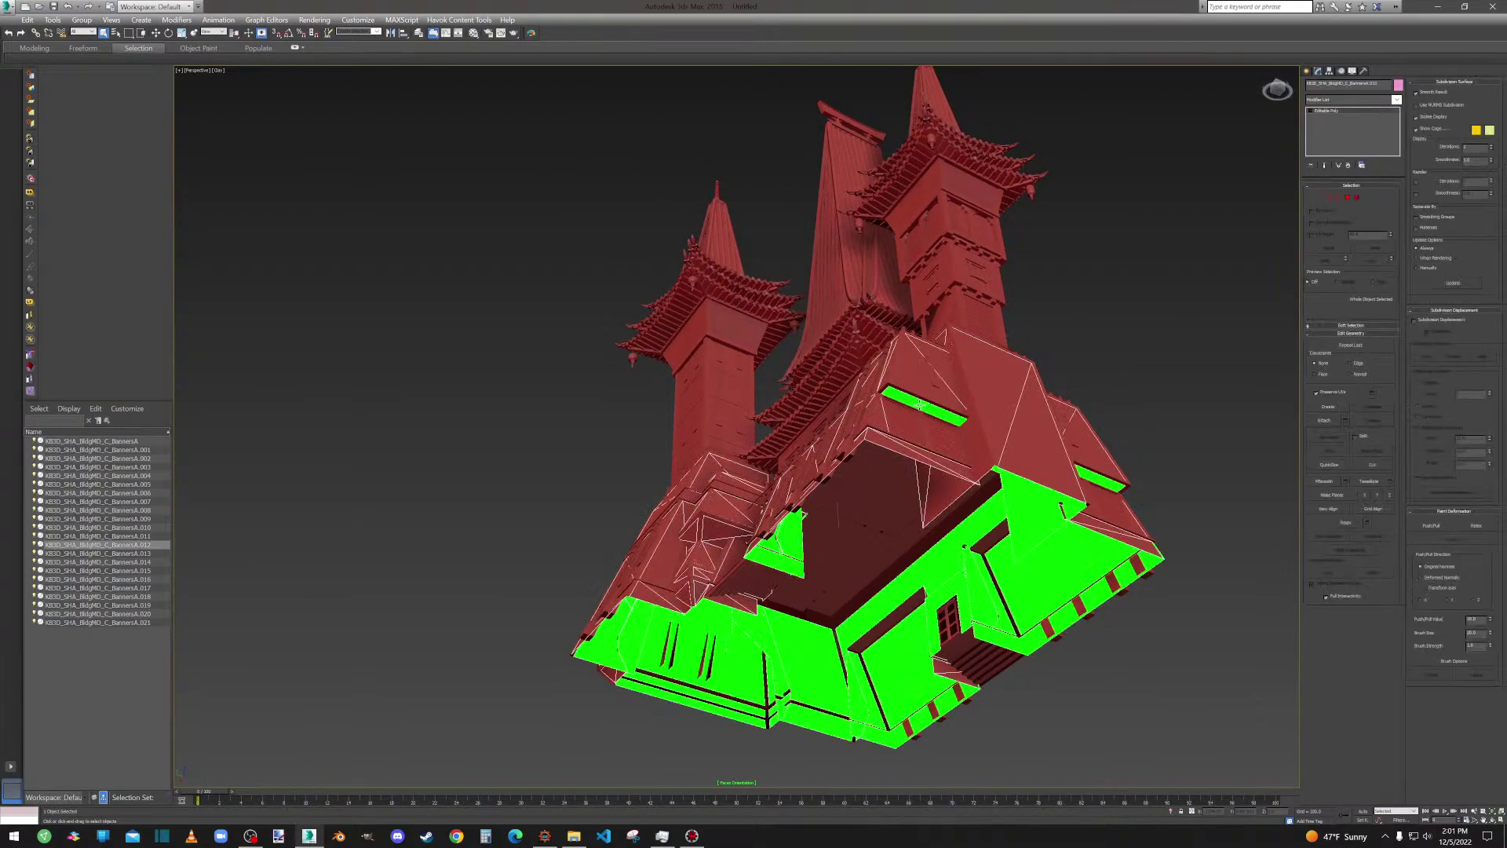
click(1357, 197)
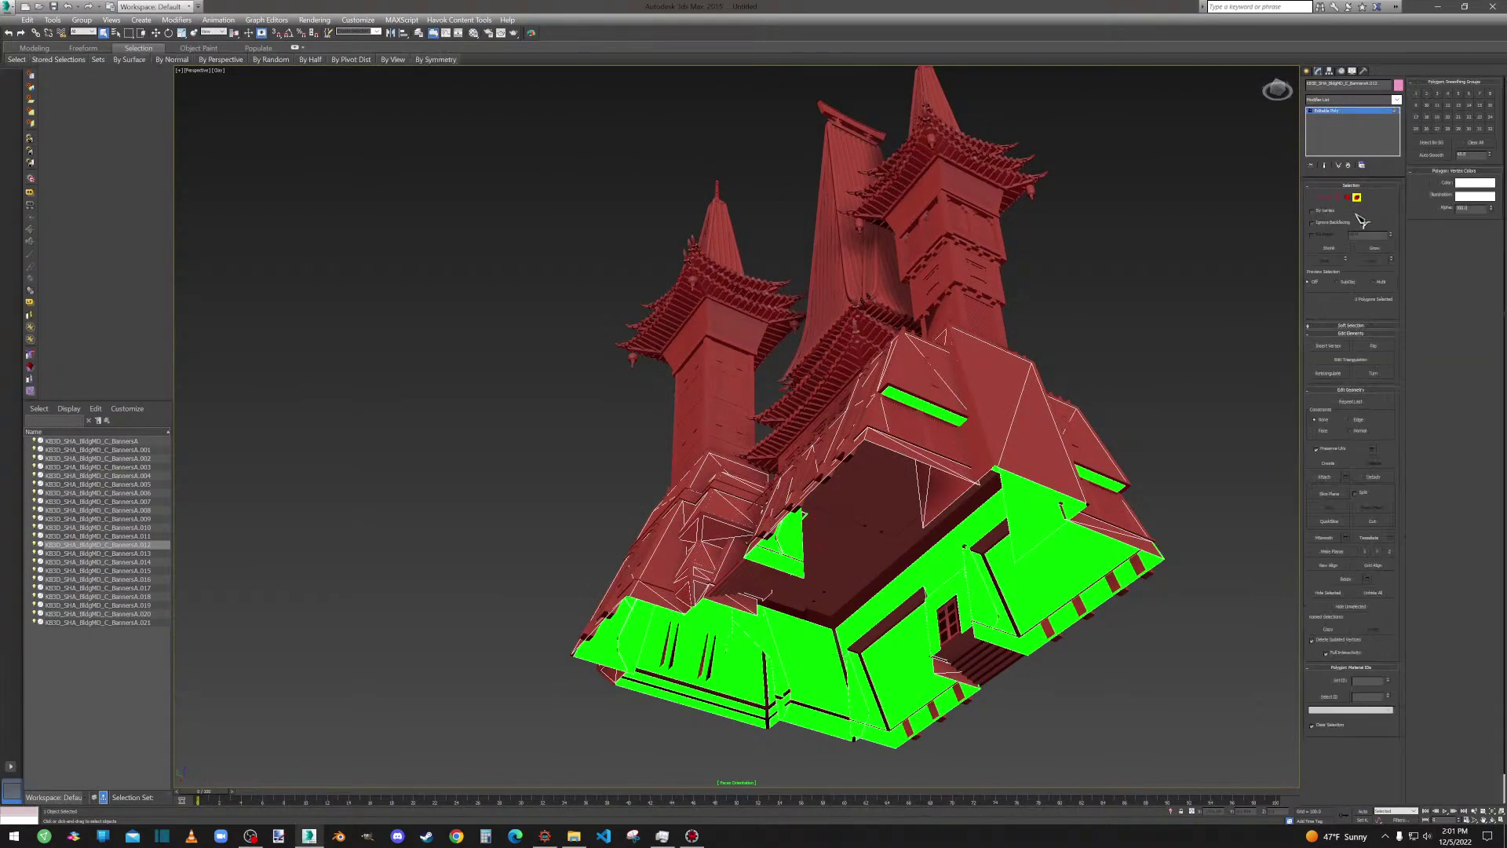
click(929, 413)
click(1091, 476)
Flip the picked underside elements' normals on the building's base at Polygon level and leave sub-object editing.
alt+middle_drag(942, 424, 871, 312)
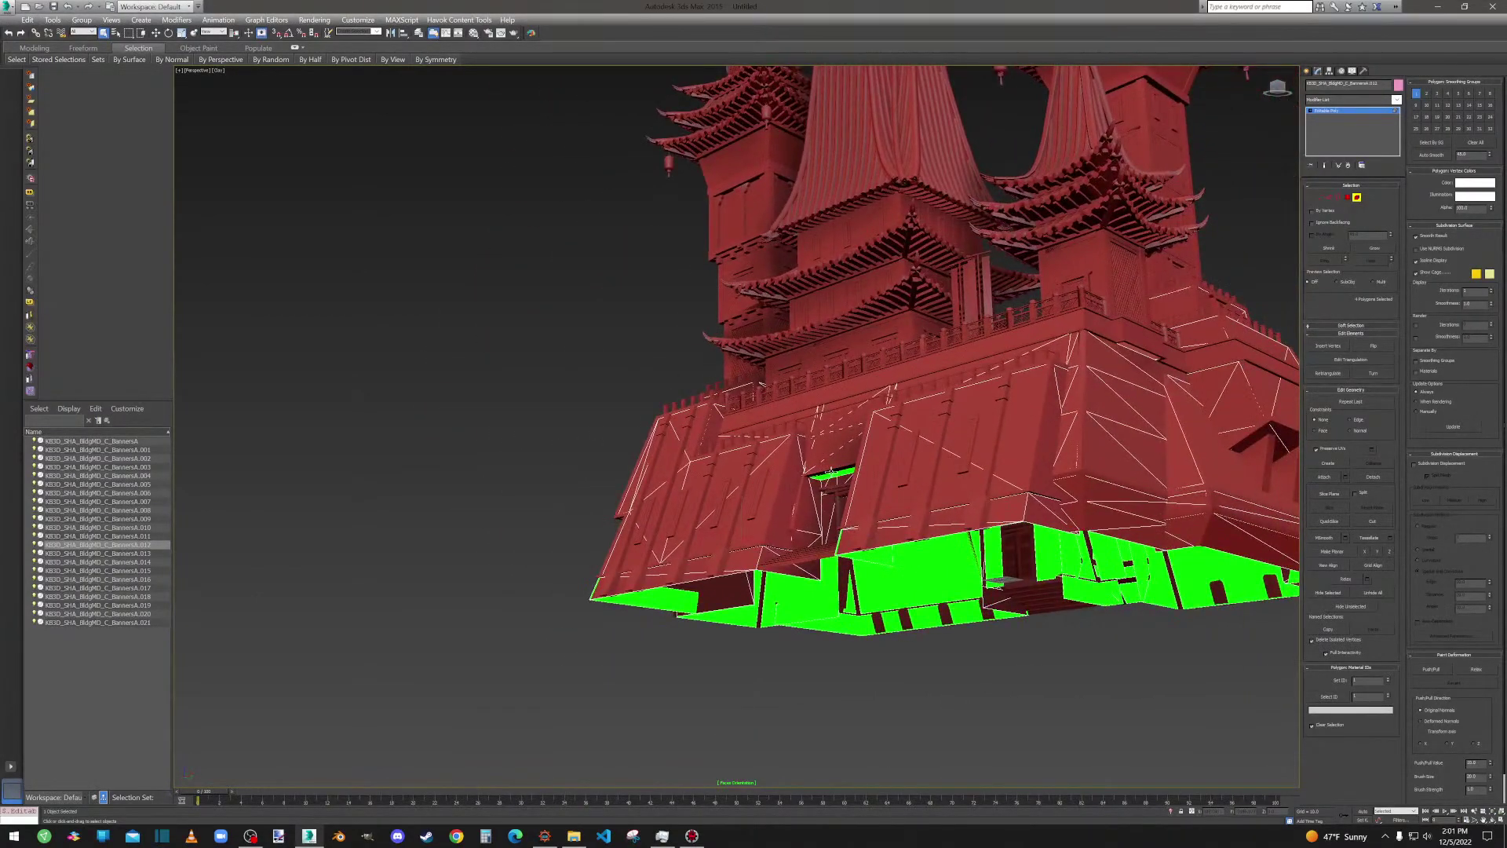
alt+middle_drag(844, 469, 885, 469)
click(1347, 197)
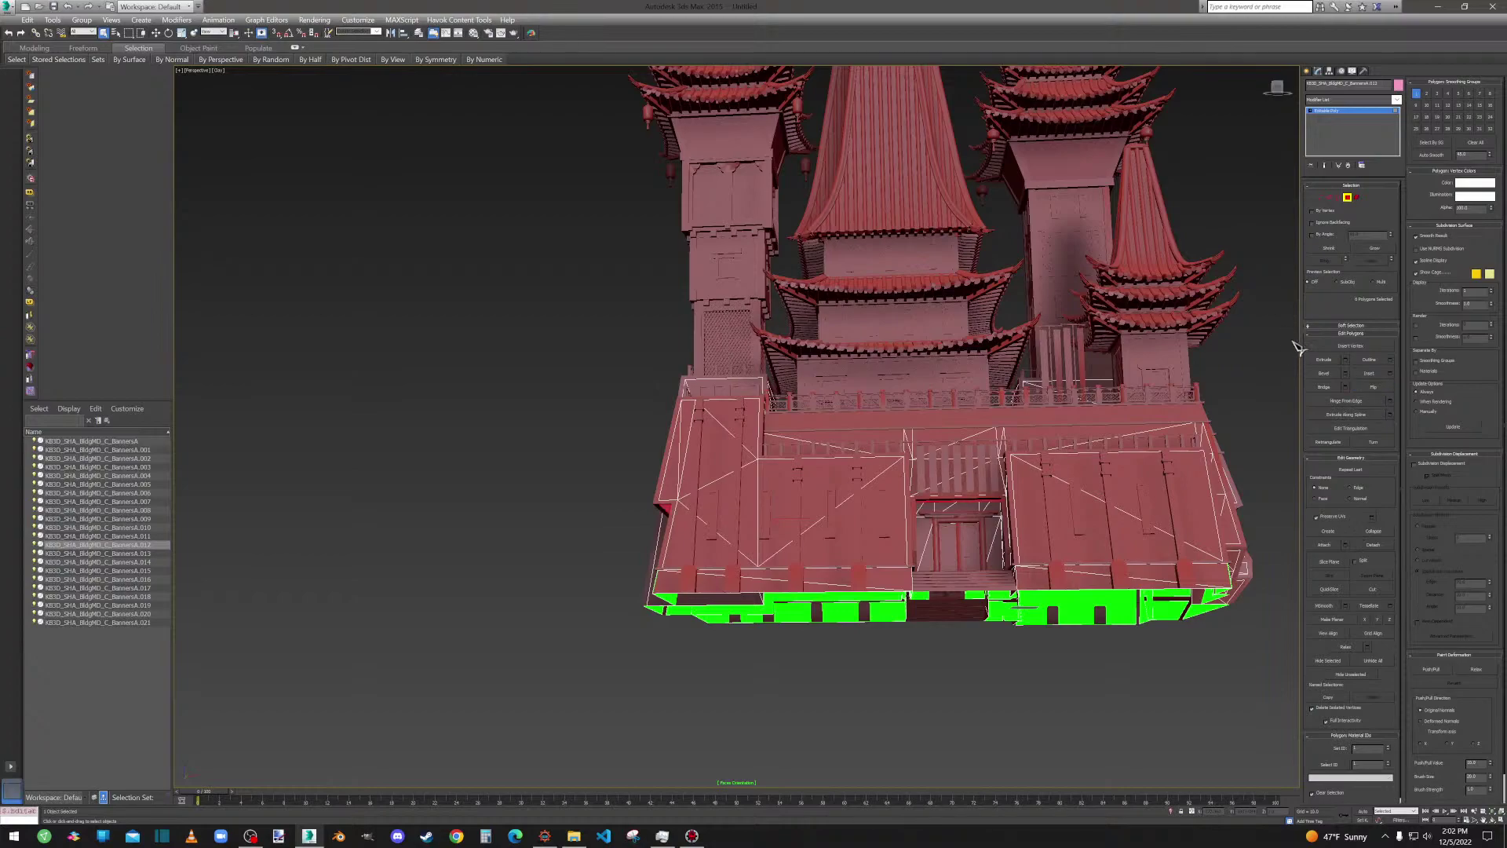
click(1348, 198)
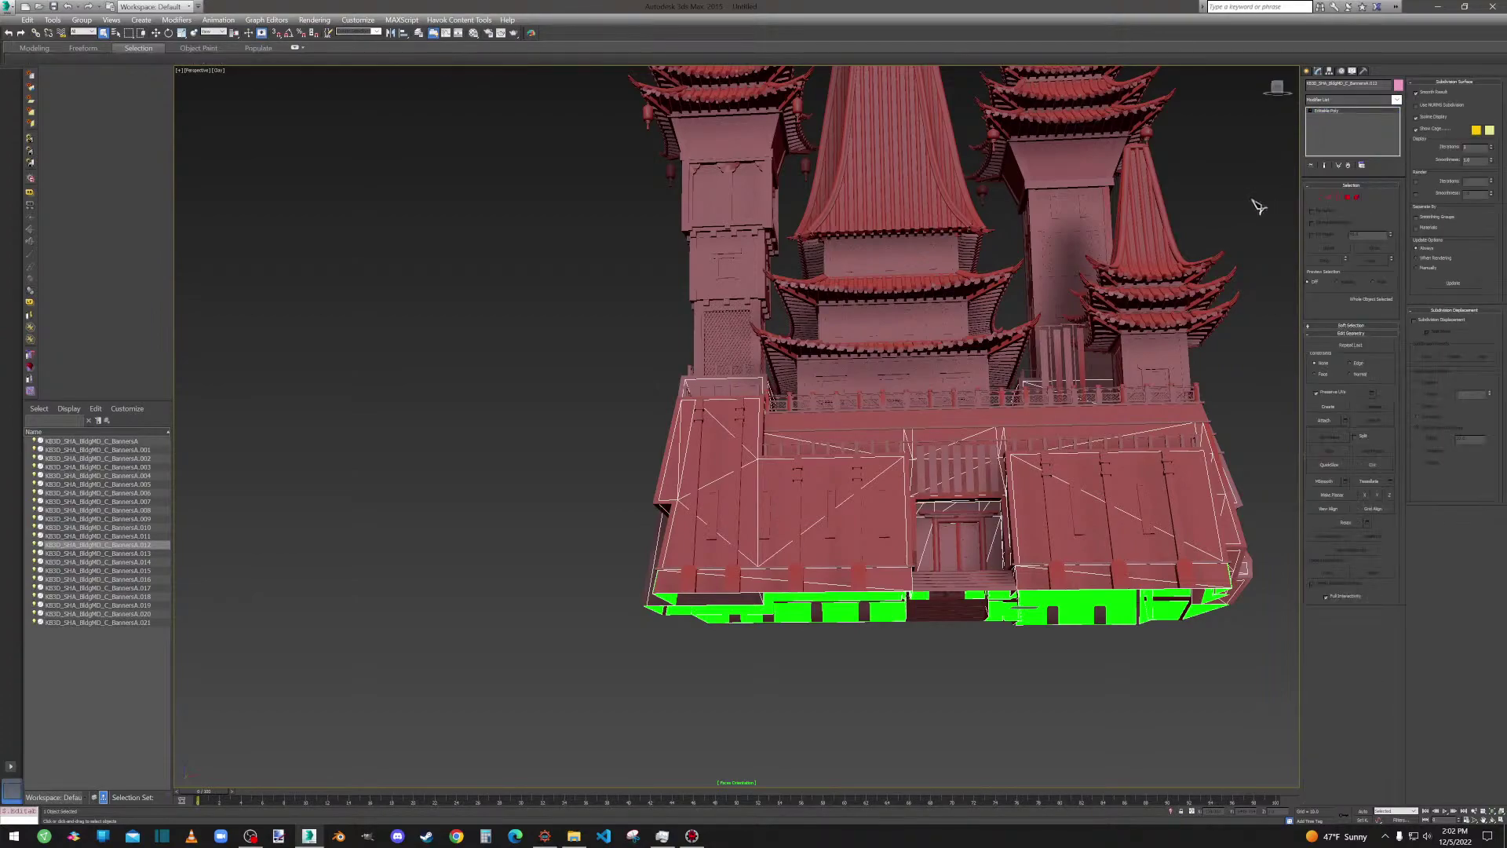
click(654, 247)
Select BannerA, BannerA.001 and BannerA.002 one after another and examine the tower panels, ornaments and trim for inverted faces.
click(95, 442)
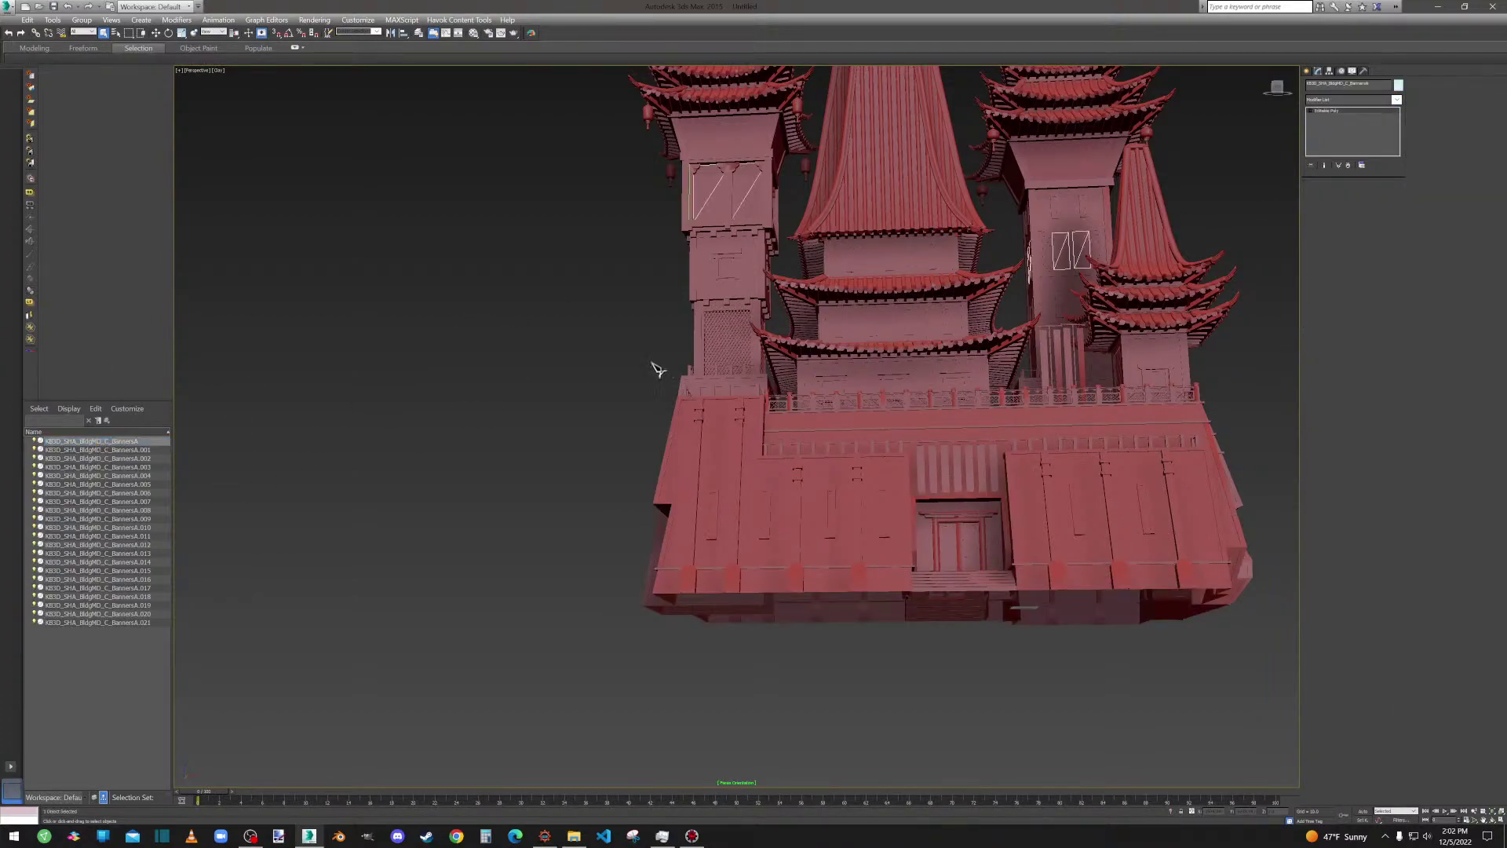
alt+middle_drag(589, 380, 815, 565)
mouse_move(815, 565)
alt+middle_down()
mouse_move(828, 528)
mouse_move(812, 537)
alt+middle_up()
scroll(809, 412, up, 5)
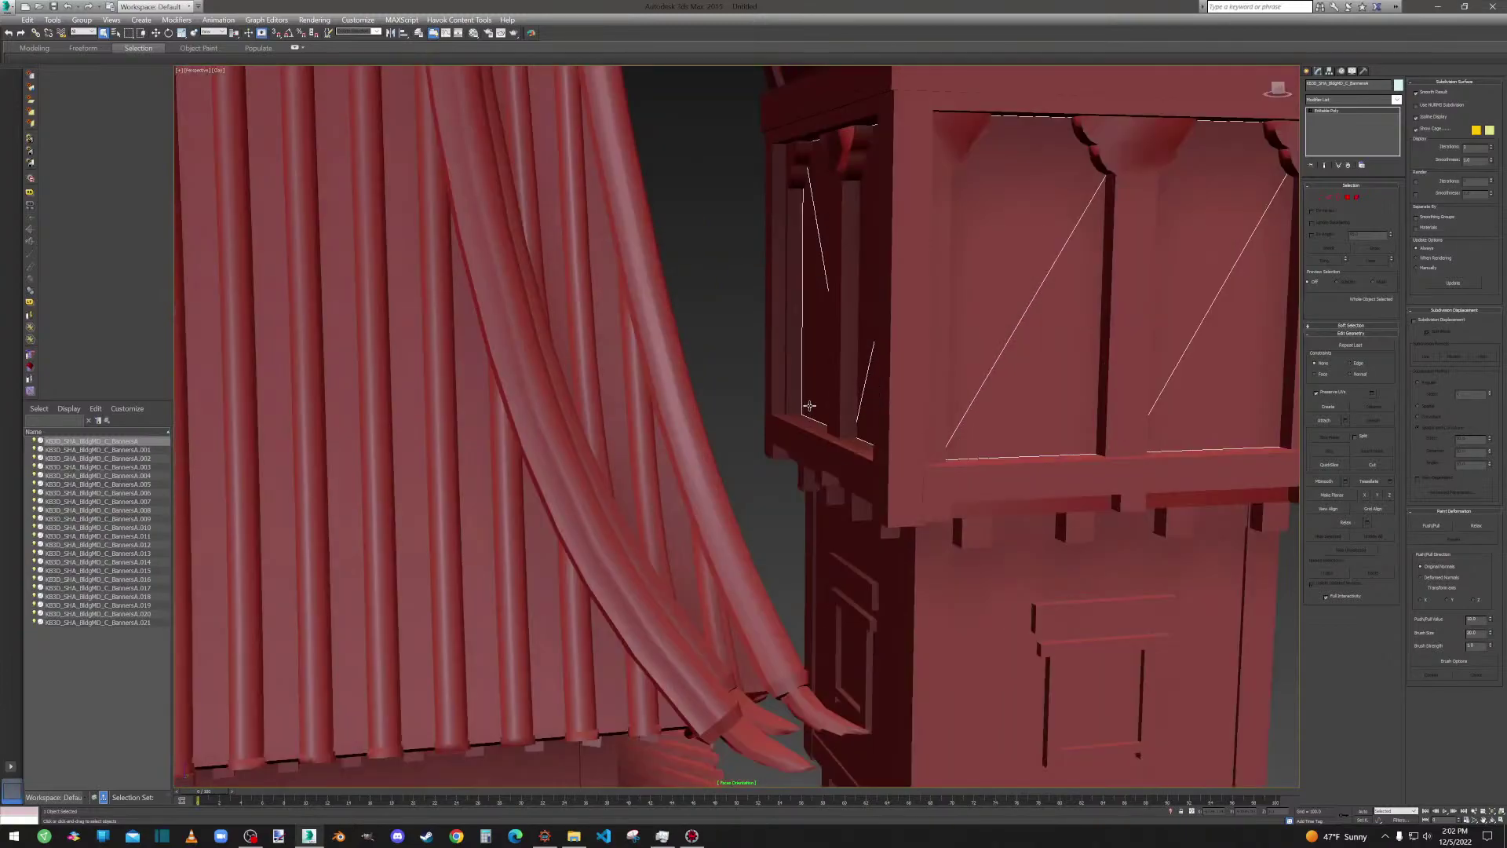
scroll(810, 410, down, 4)
click(138, 451)
scroll(354, 474, down, 6)
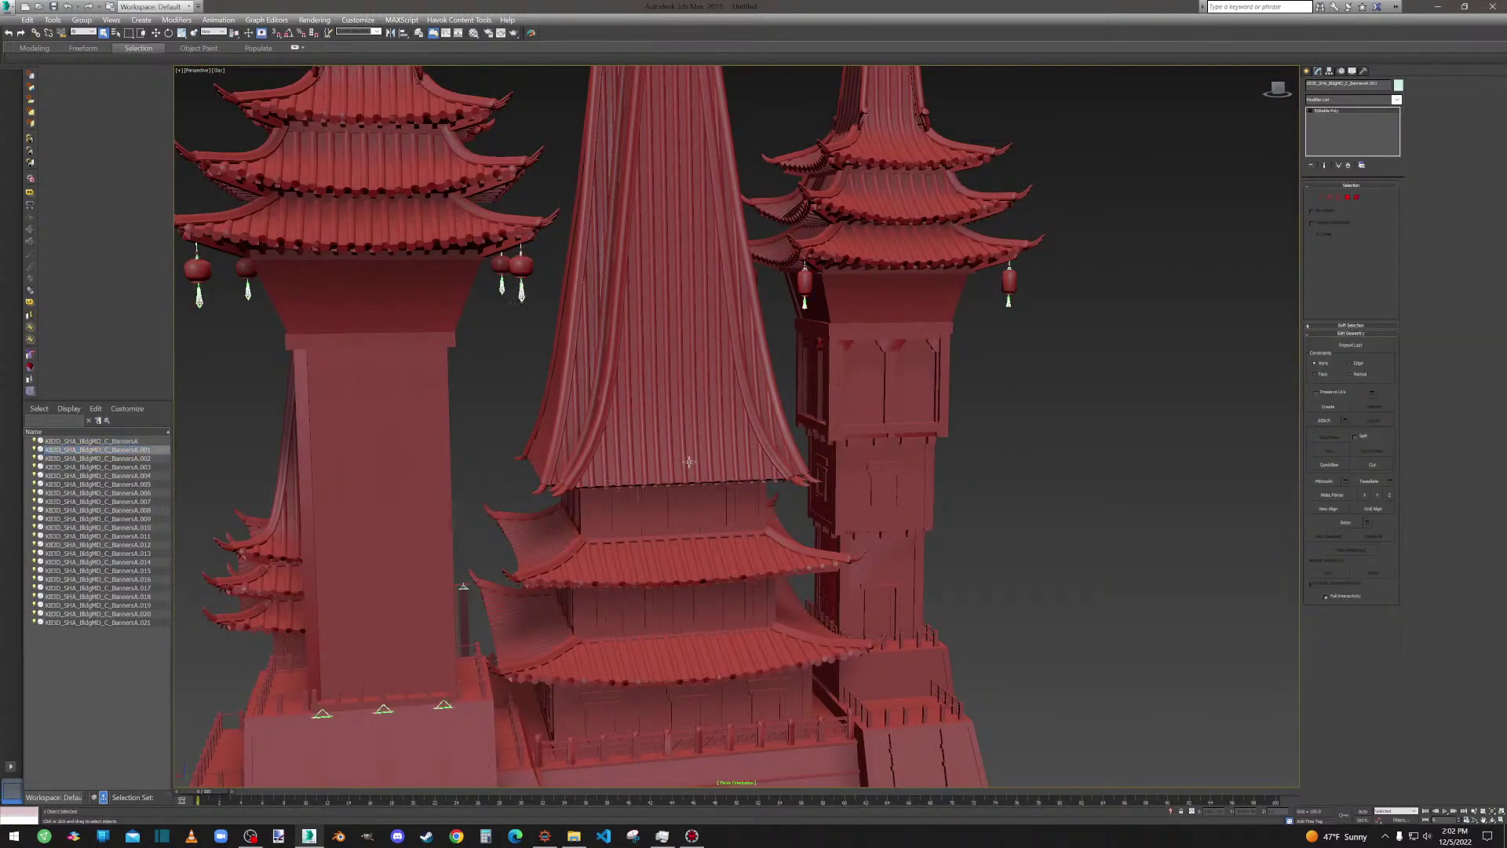
click(149, 459)
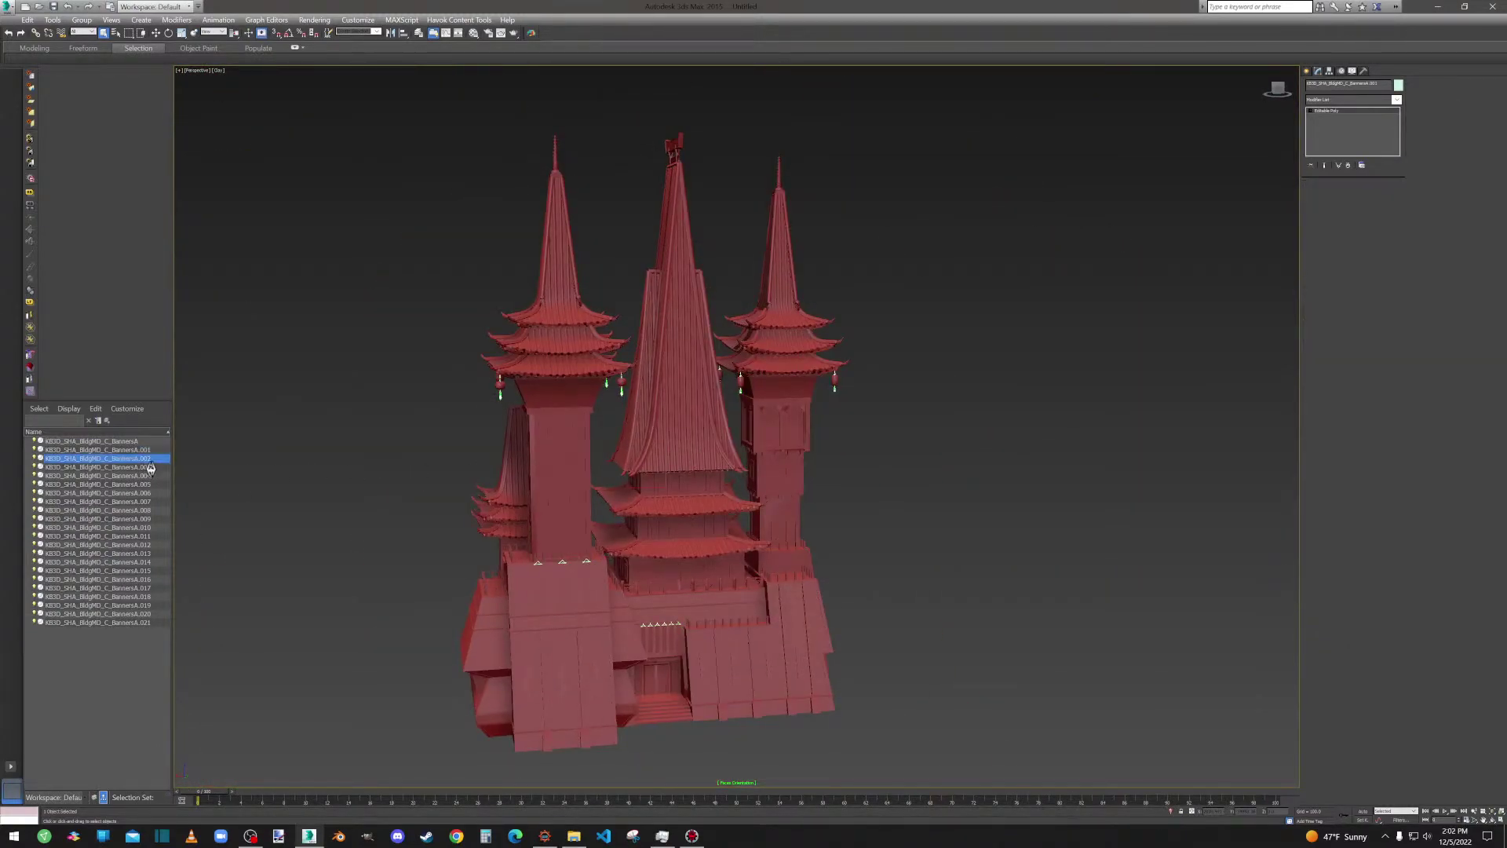
middle_drag(672, 545, 648, 496)
scroll(757, 362, up, 5)
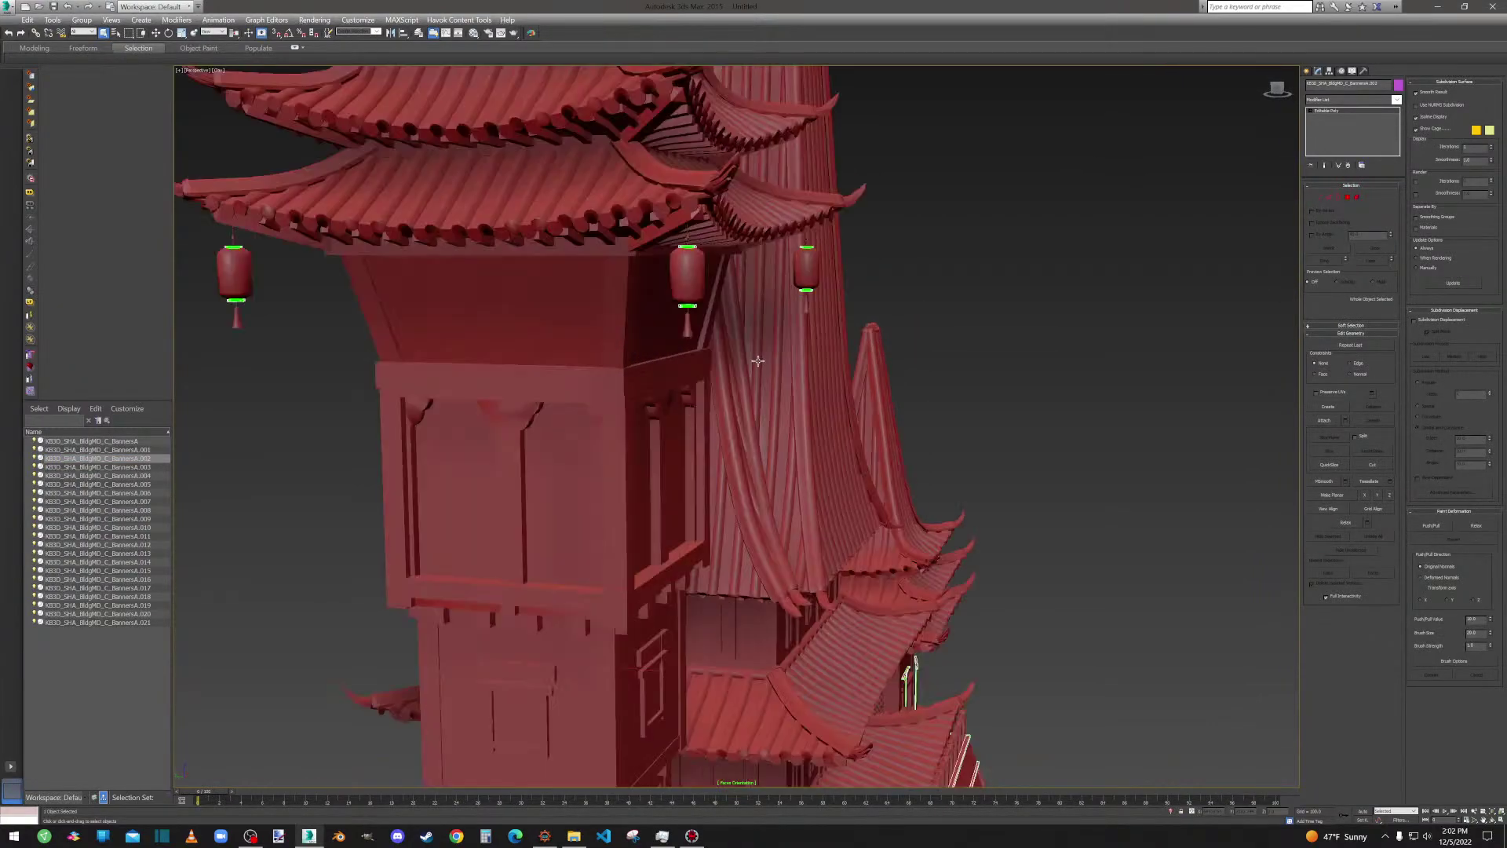
scroll(759, 360, down, 5)
alt+middle_drag(759, 361, 482, 323)
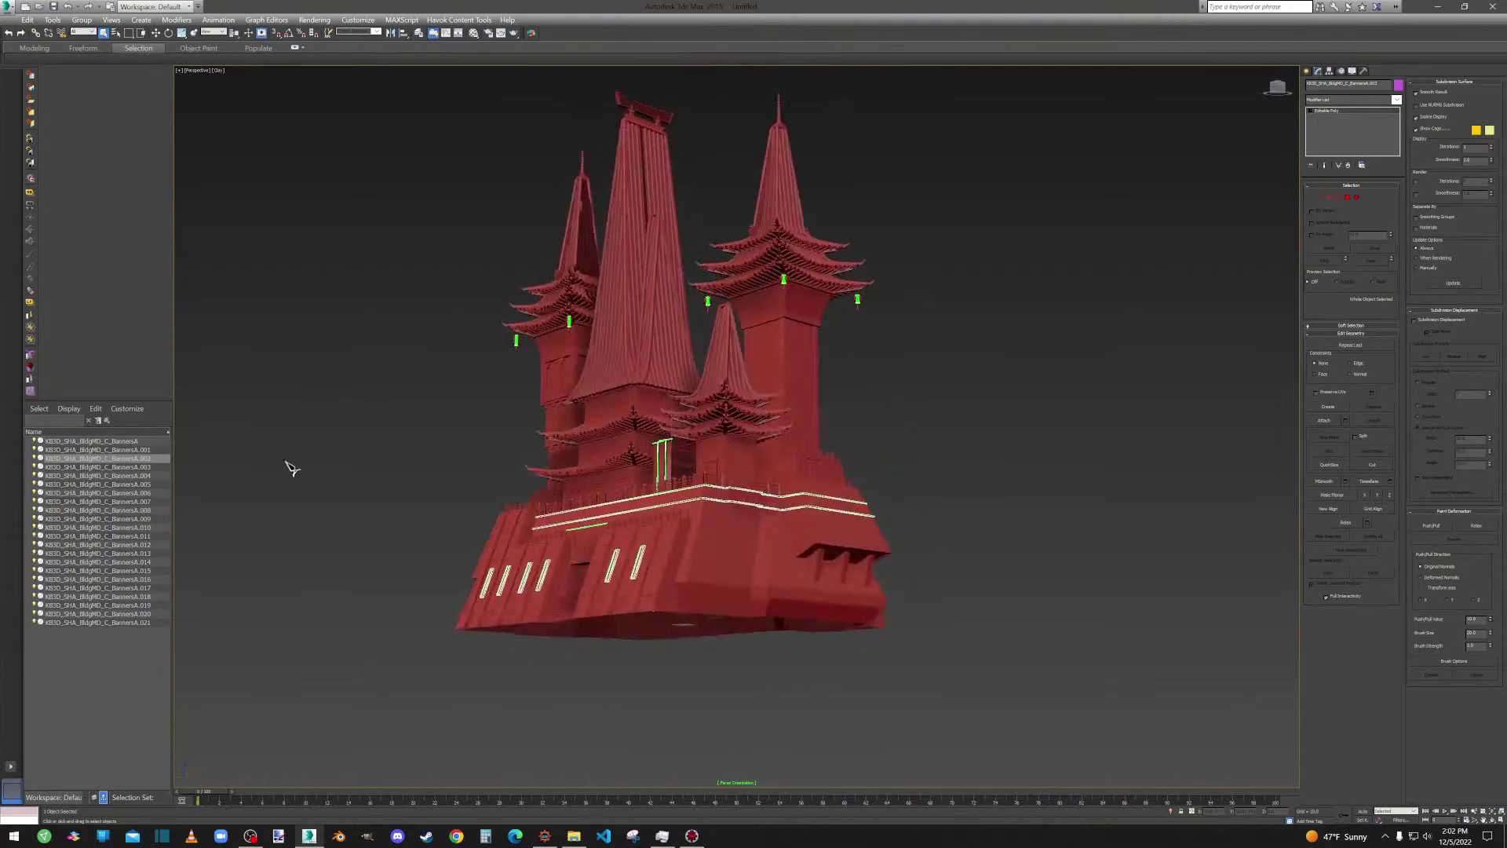
Inspect the patterned strip object BannerA.003 on the sloped wall and above the entrance, and delete it.
click(672, 456)
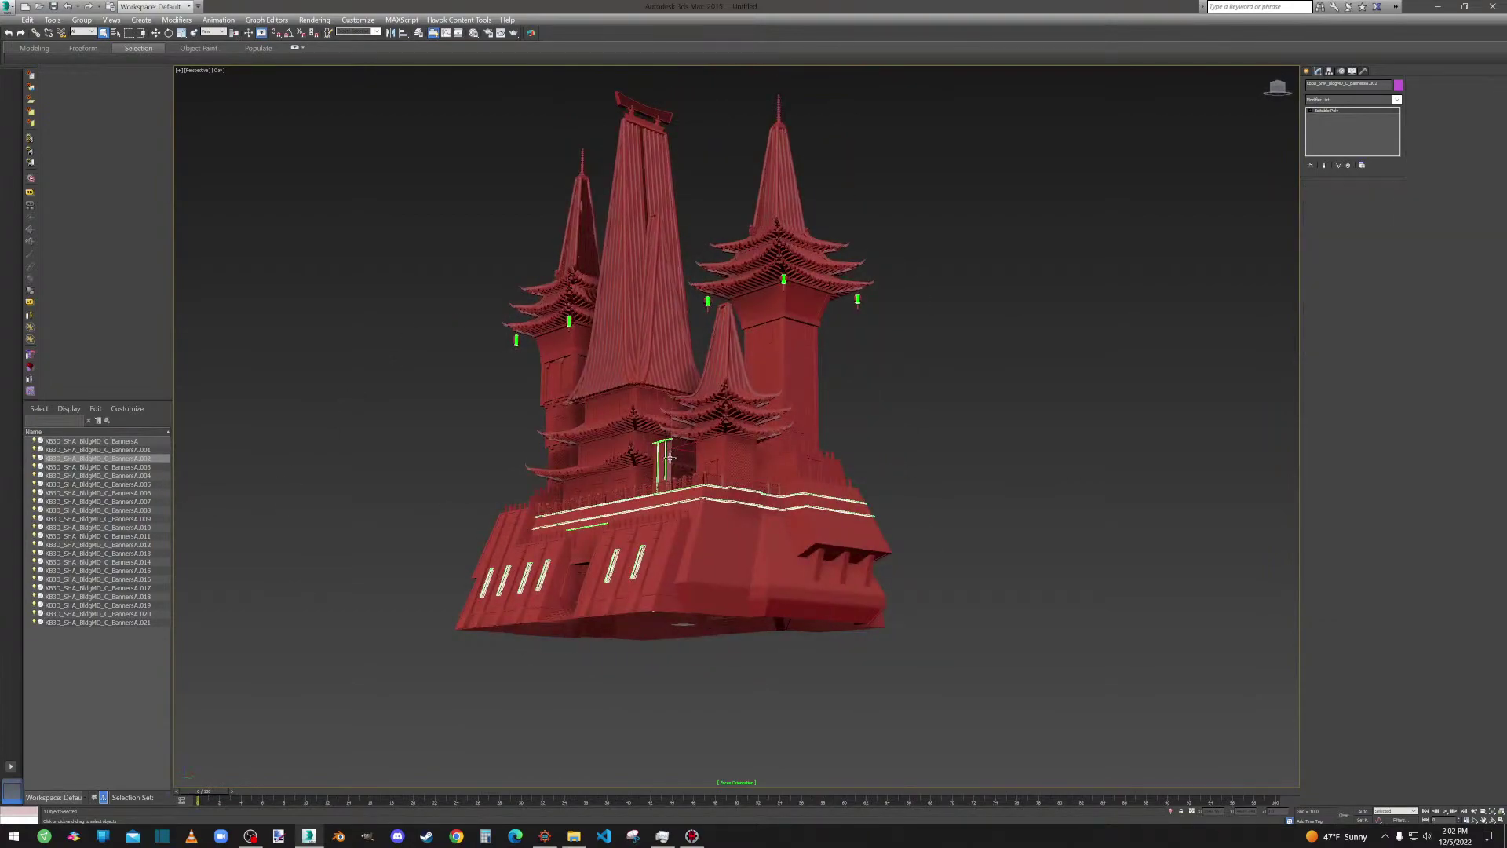
alt+middle_drag(672, 456, 628, 510)
scroll(655, 575, up, 6)
scroll(672, 560, down, 6)
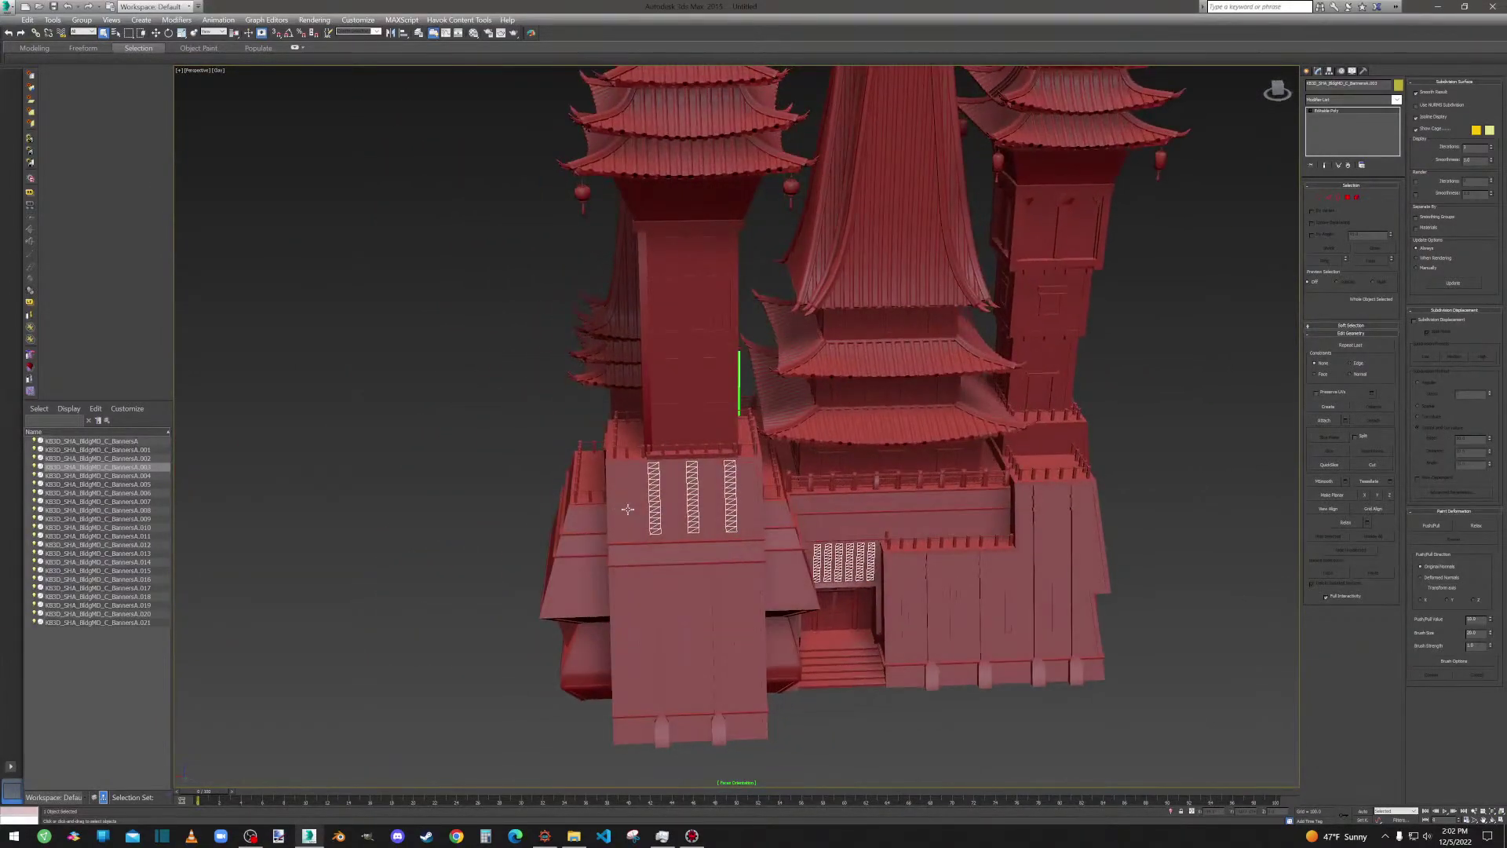
scroll(658, 508, up, 5)
scroll(662, 508, down, 5)
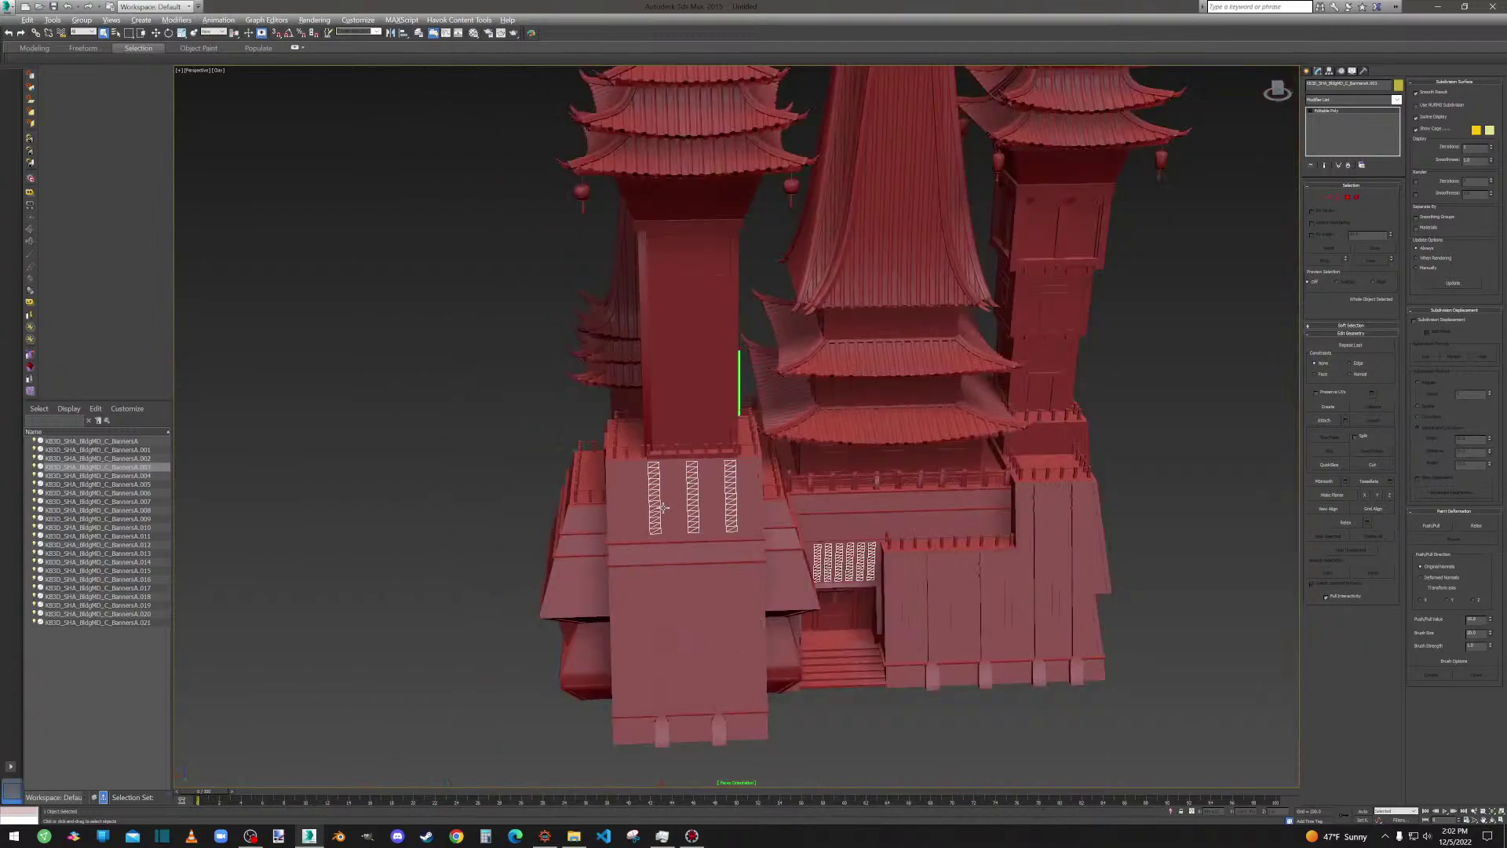
alt+middle_drag(662, 508, 687, 503)
key(Delete)
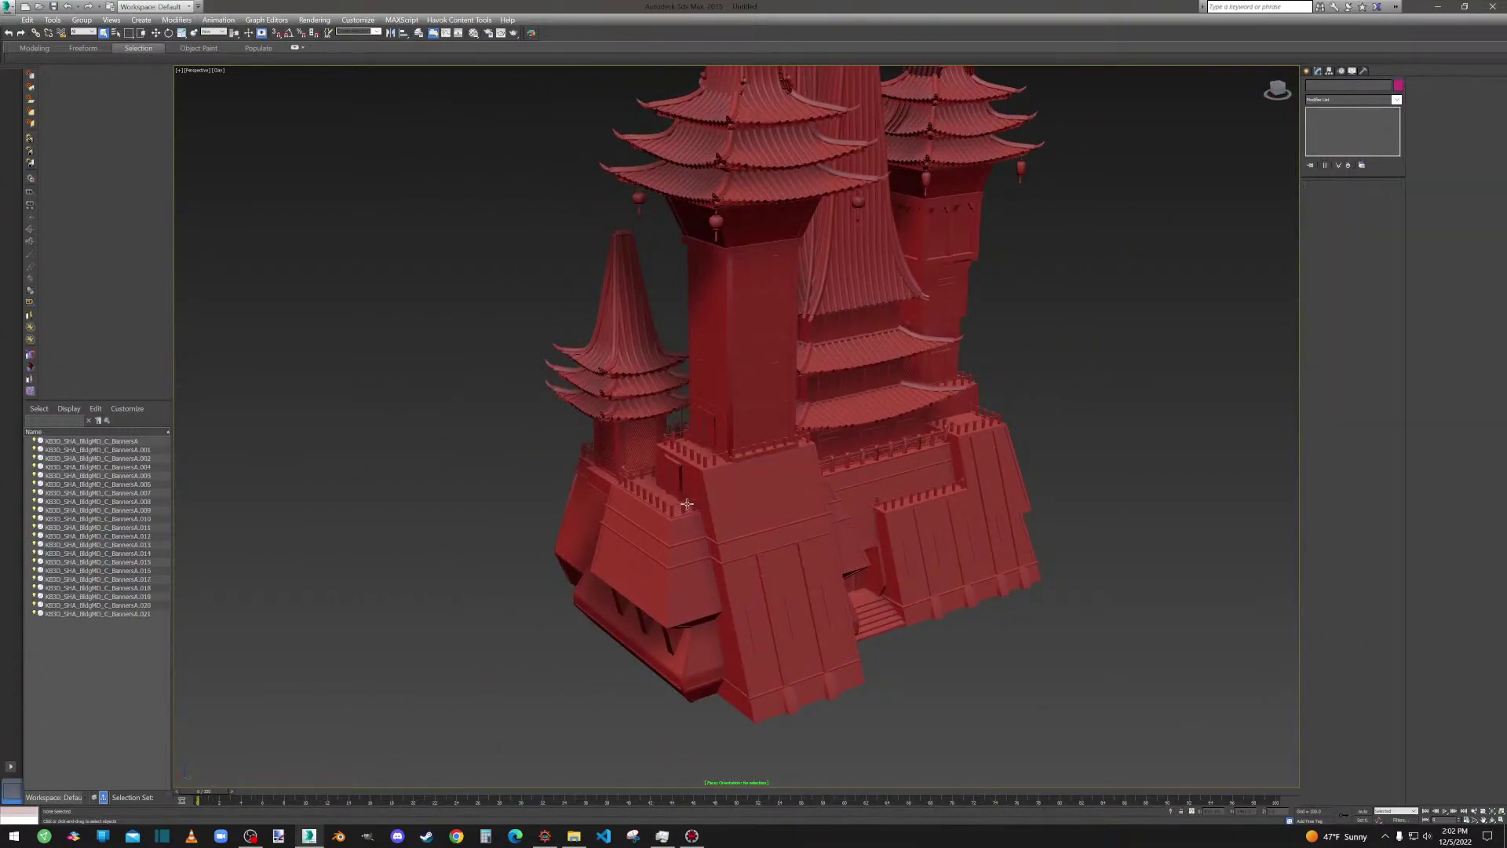
Select the wall and lattice object BannerA.004 and examine its facades, roof undersides and lattice windows for inverted faces.
click(152, 460)
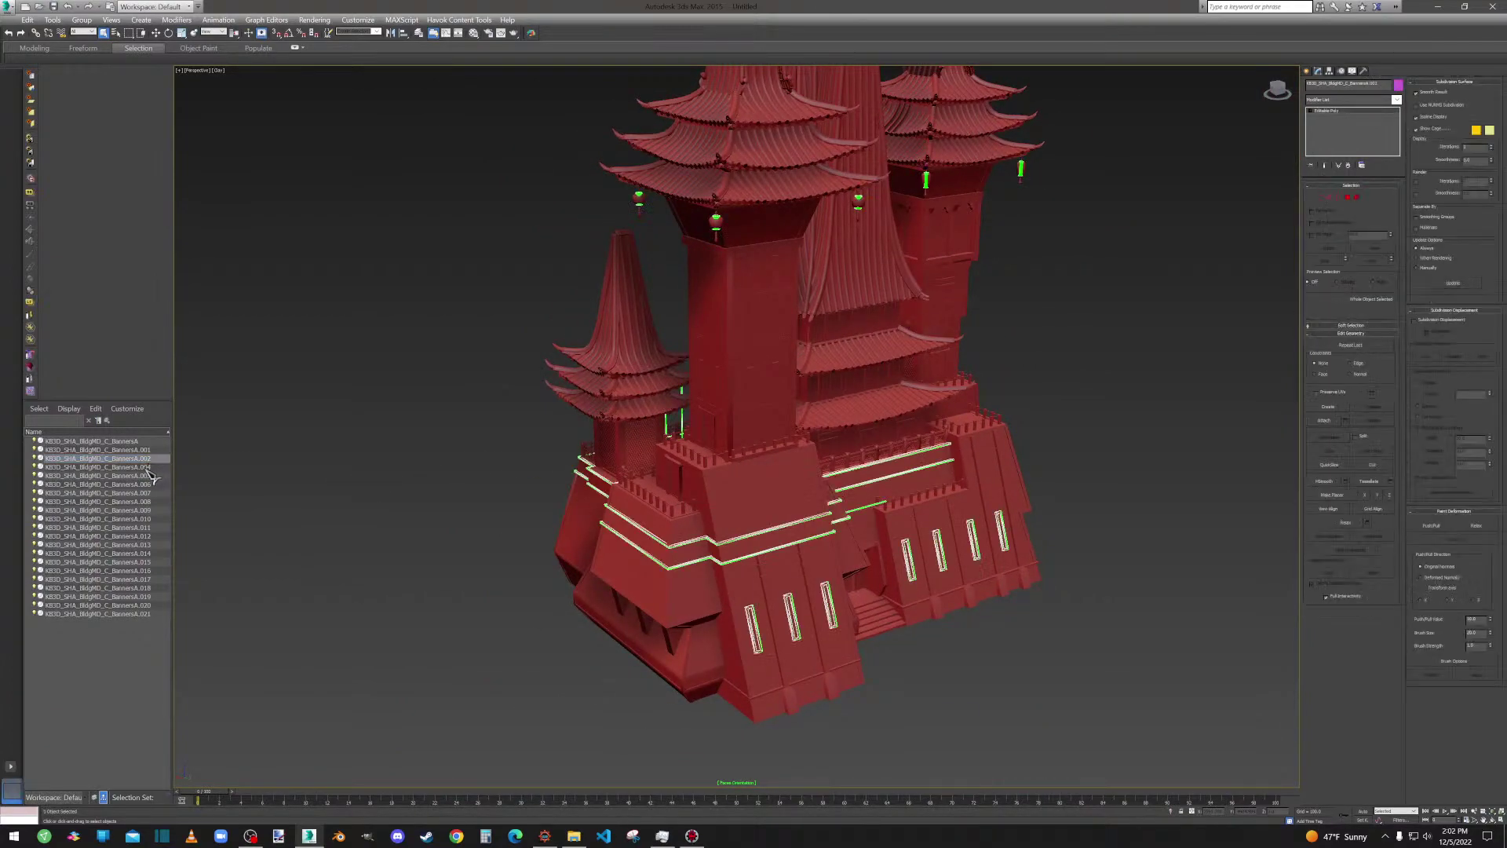
click(147, 468)
alt+middle_drag(580, 417, 447, 480)
scroll(924, 544, up, 8)
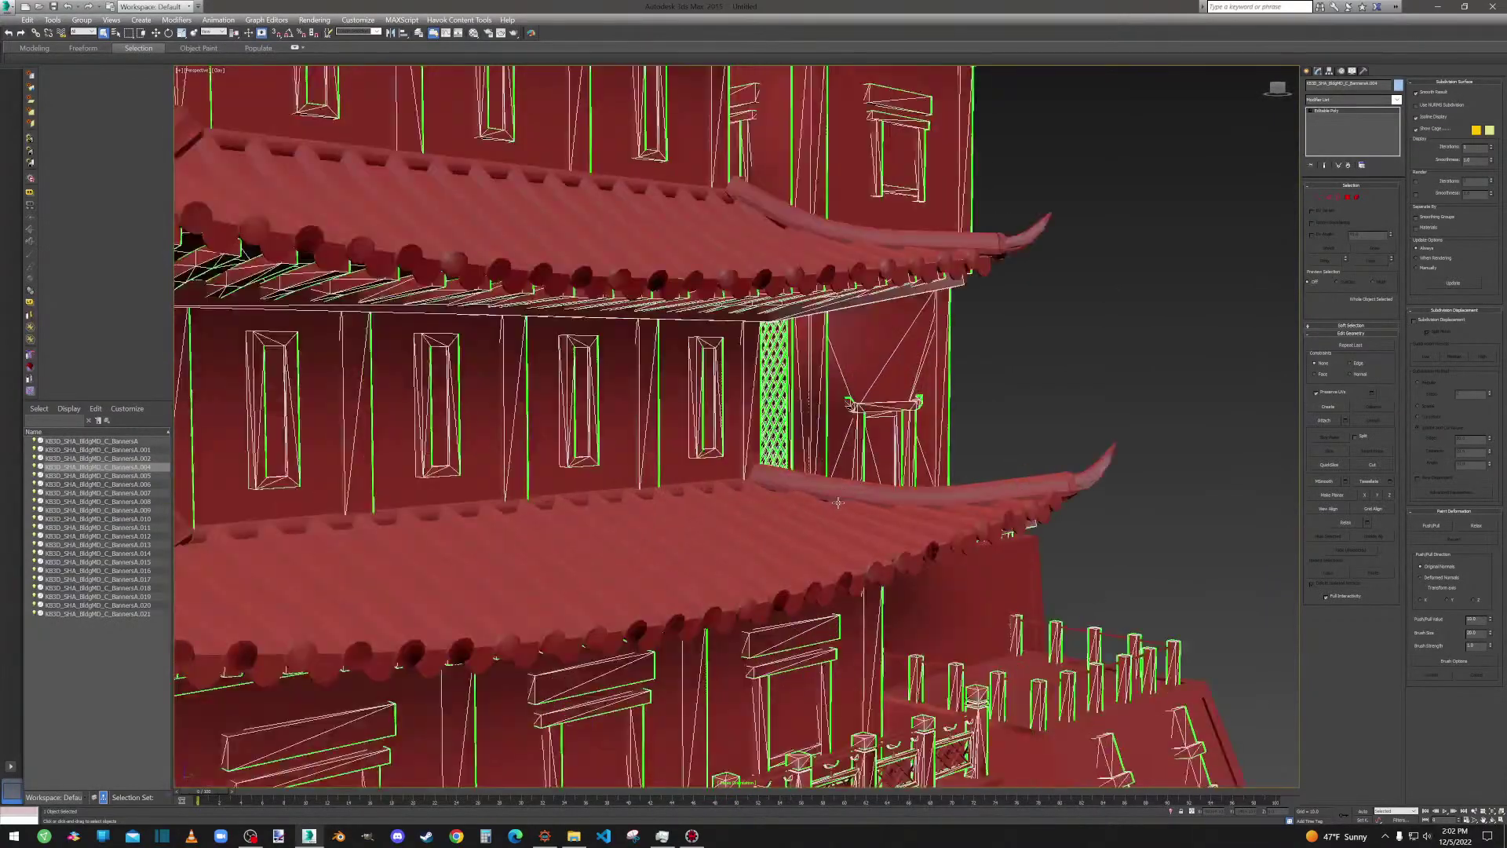
scroll(813, 451, down, 3)
mouse_move(812, 451)
alt+middle_down()
mouse_move(822, 420)
mouse_move(773, 514)
mouse_move(863, 488)
mouse_move(718, 471)
mouse_move(796, 454)
alt+middle_up()
scroll(875, 463, up, 7)
scroll(783, 455, down, 5)
scroll(833, 492, up, 6)
scroll(833, 492, down, 4)
scroll(856, 487, down, 4)
scroll(796, 454, up, 6)
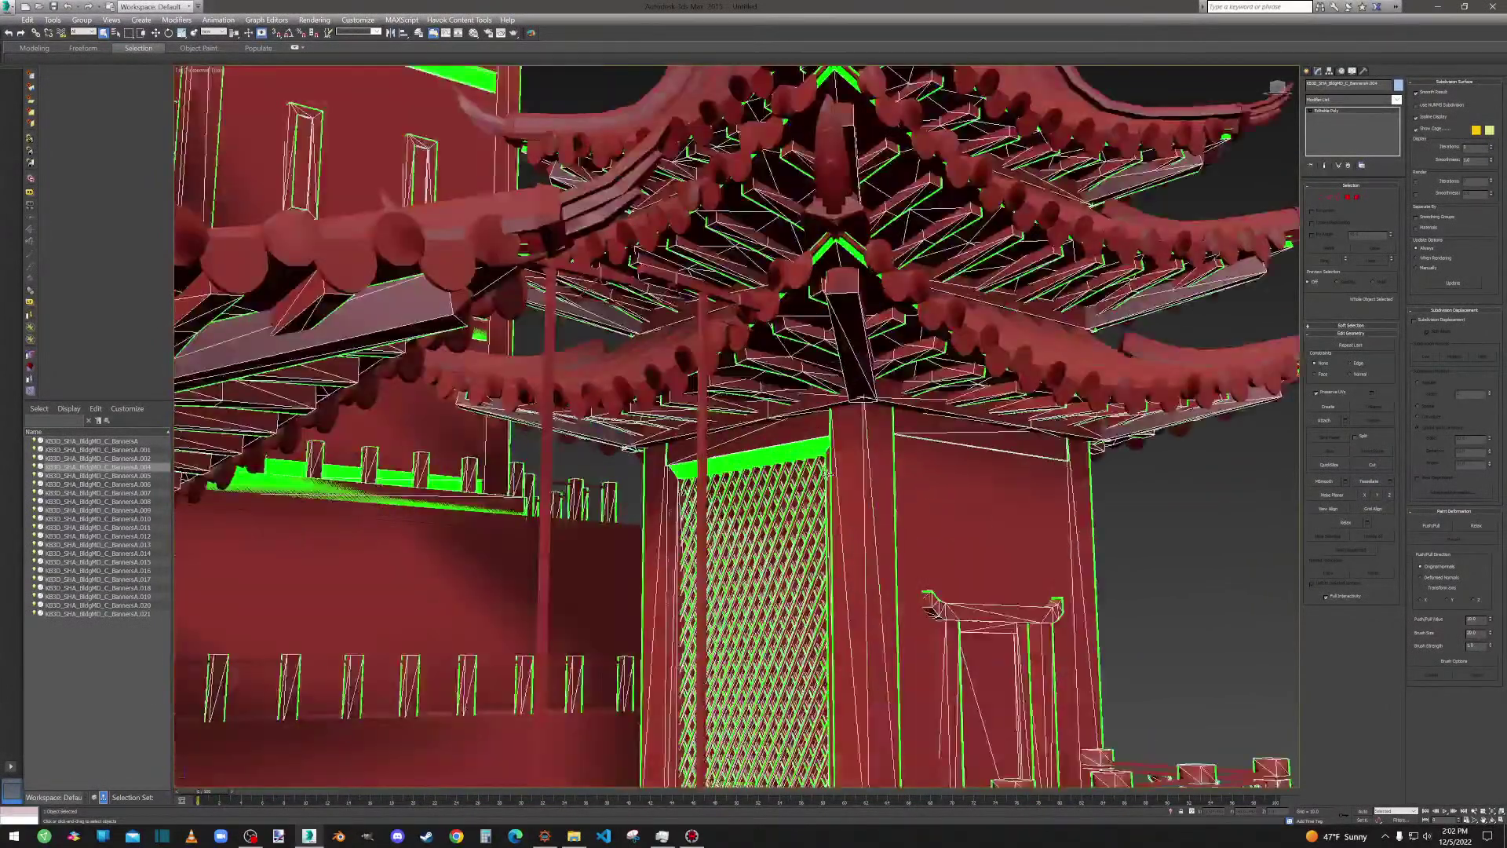
Pick the inverted frame strips above the lattice windows on the wall and lattice object at Element level.
click(1357, 197)
click(782, 394)
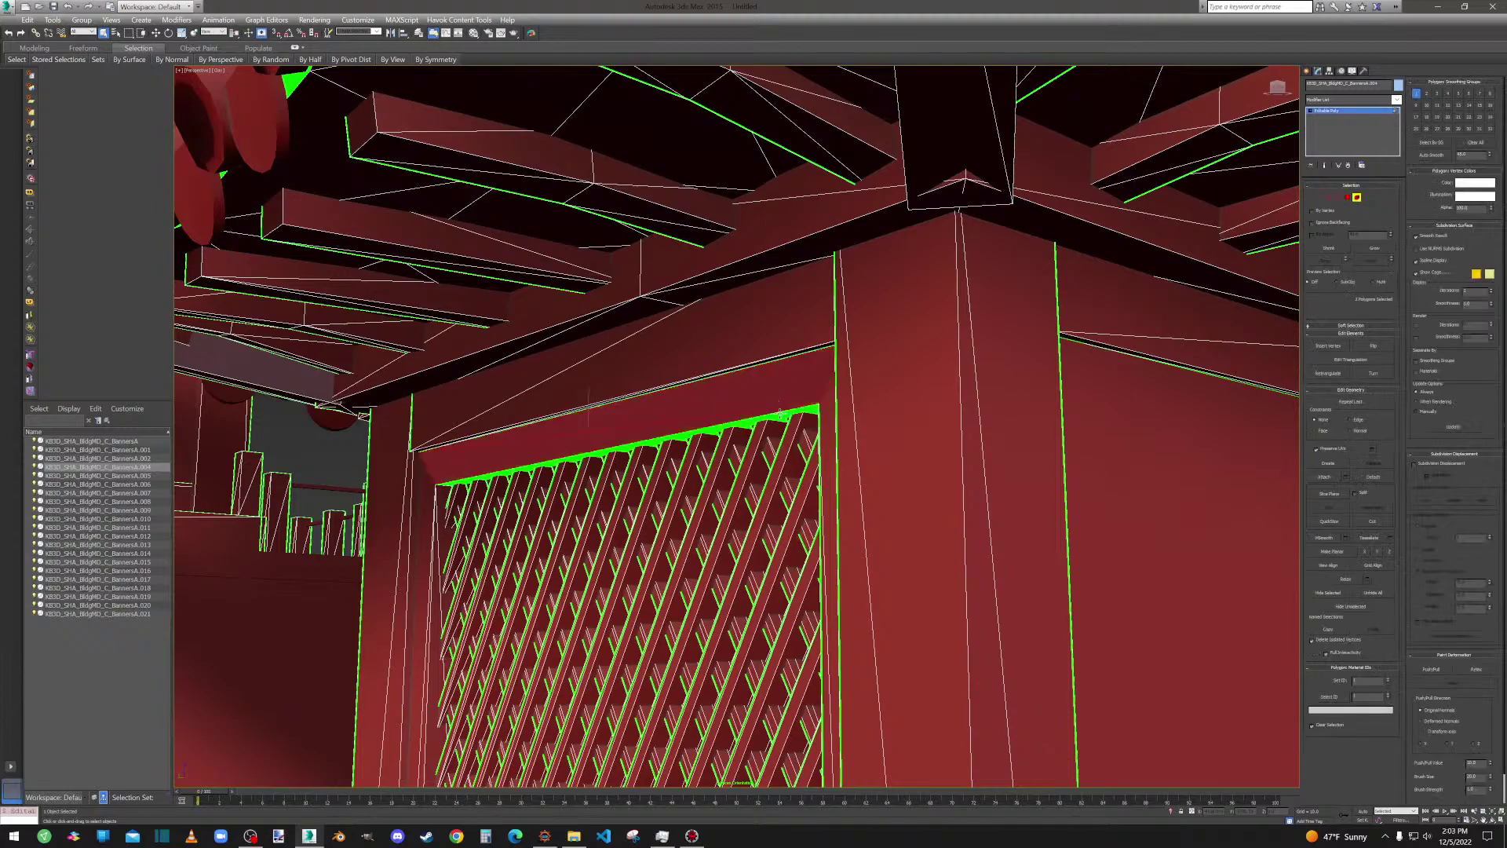
scroll(780, 415, down, 6)
alt+middle_drag(780, 414, 886, 249)
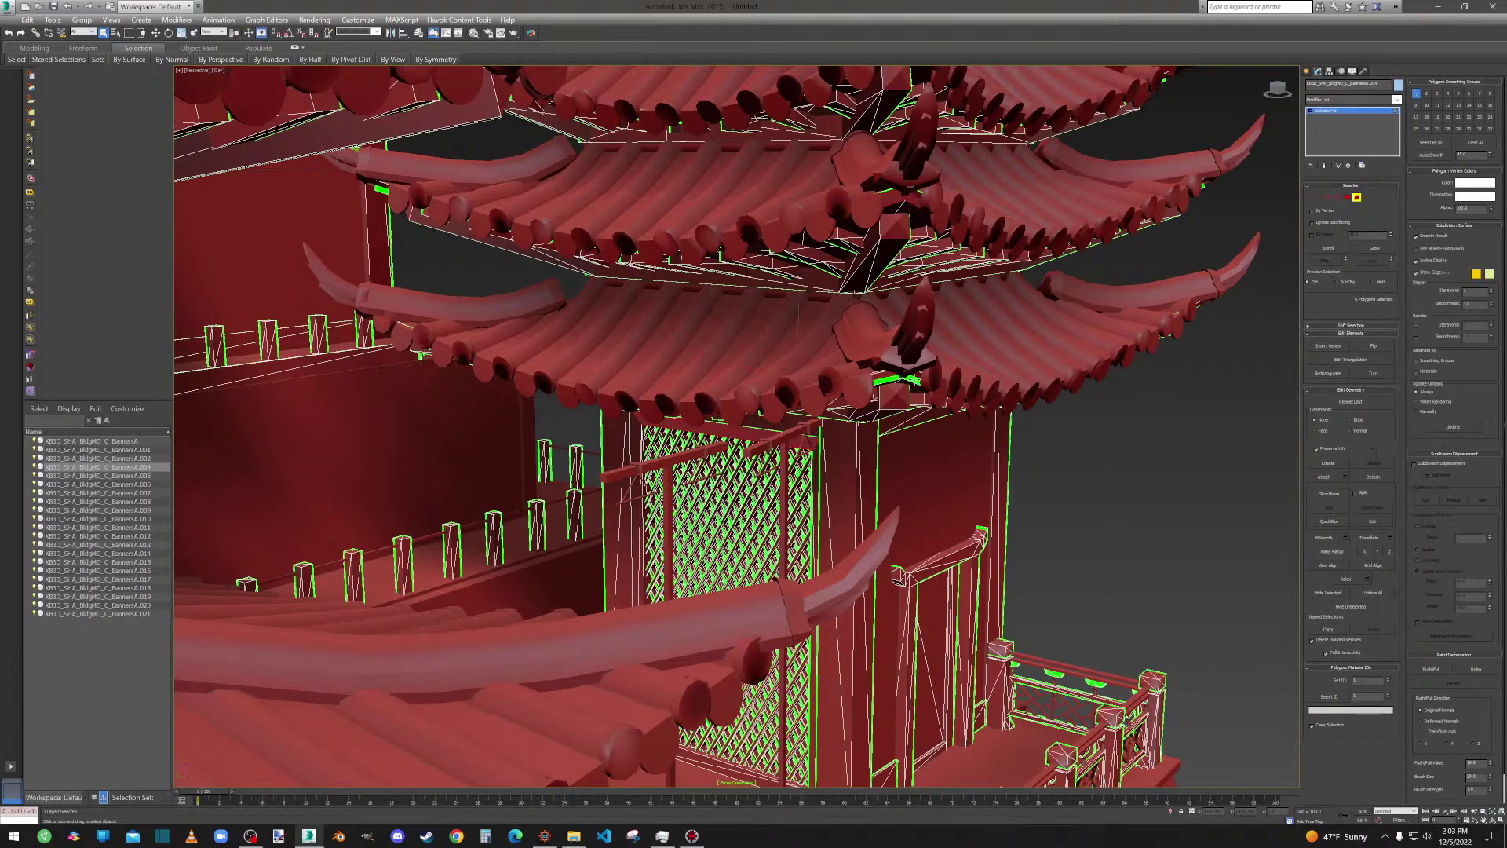
alt+middle_drag(883, 398, 956, 398)
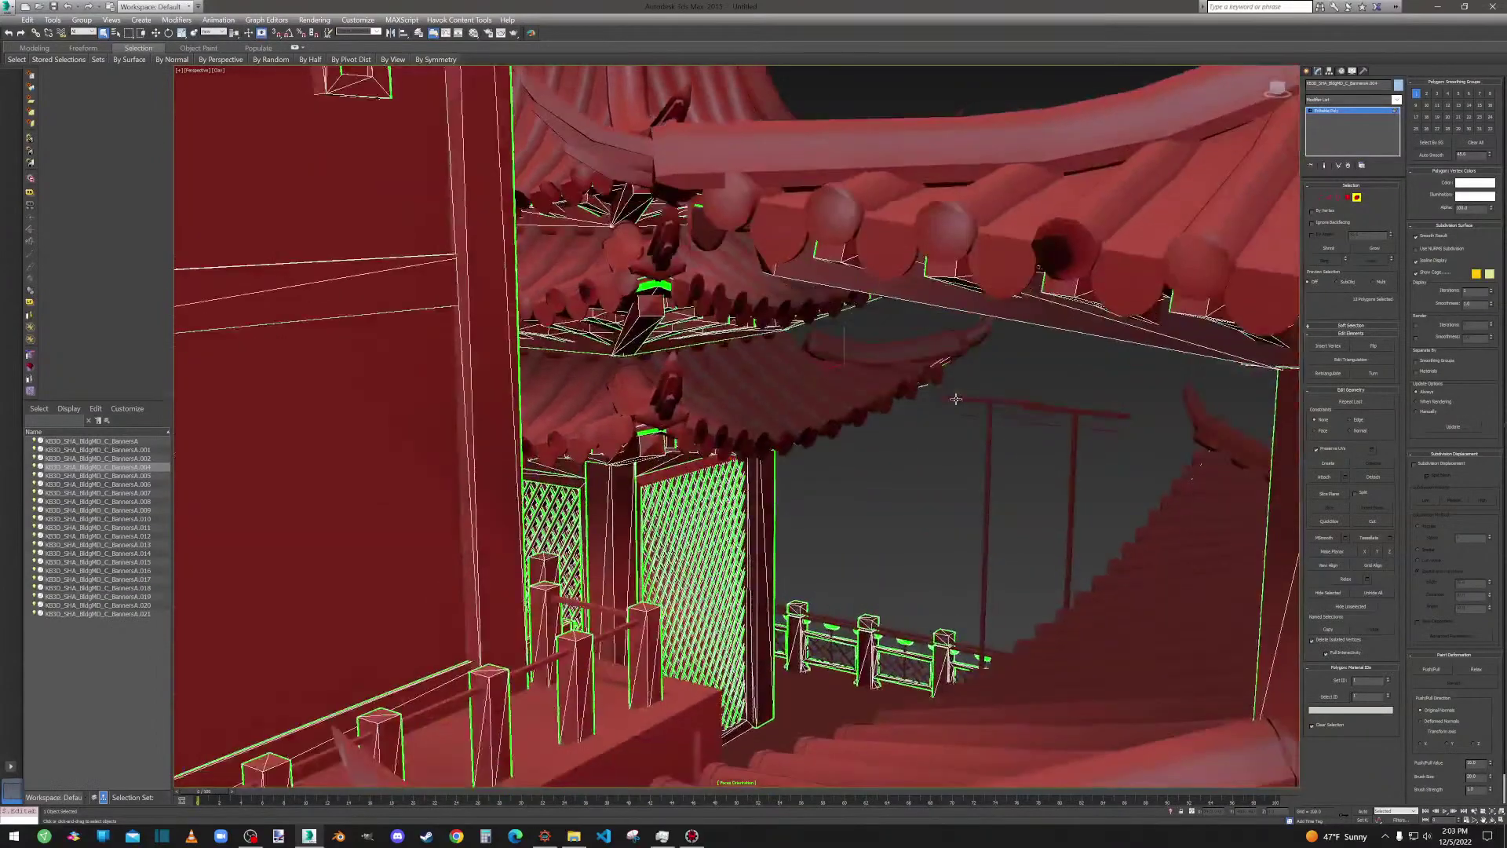
alt+middle_drag(664, 284, 666, 292)
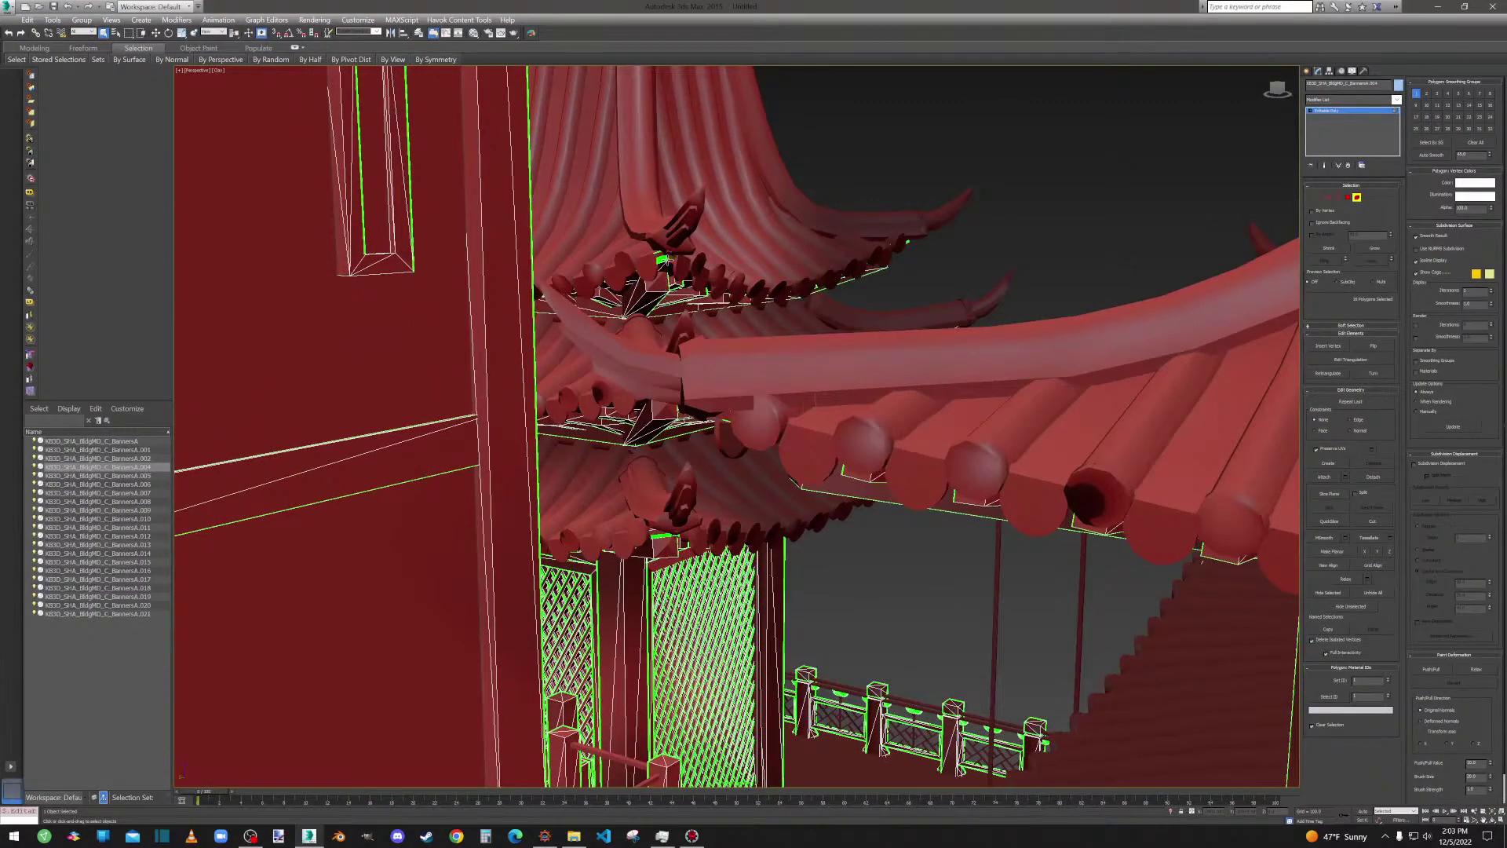
scroll(755, 502, up, 4)
middle_drag(798, 503, 724, 505)
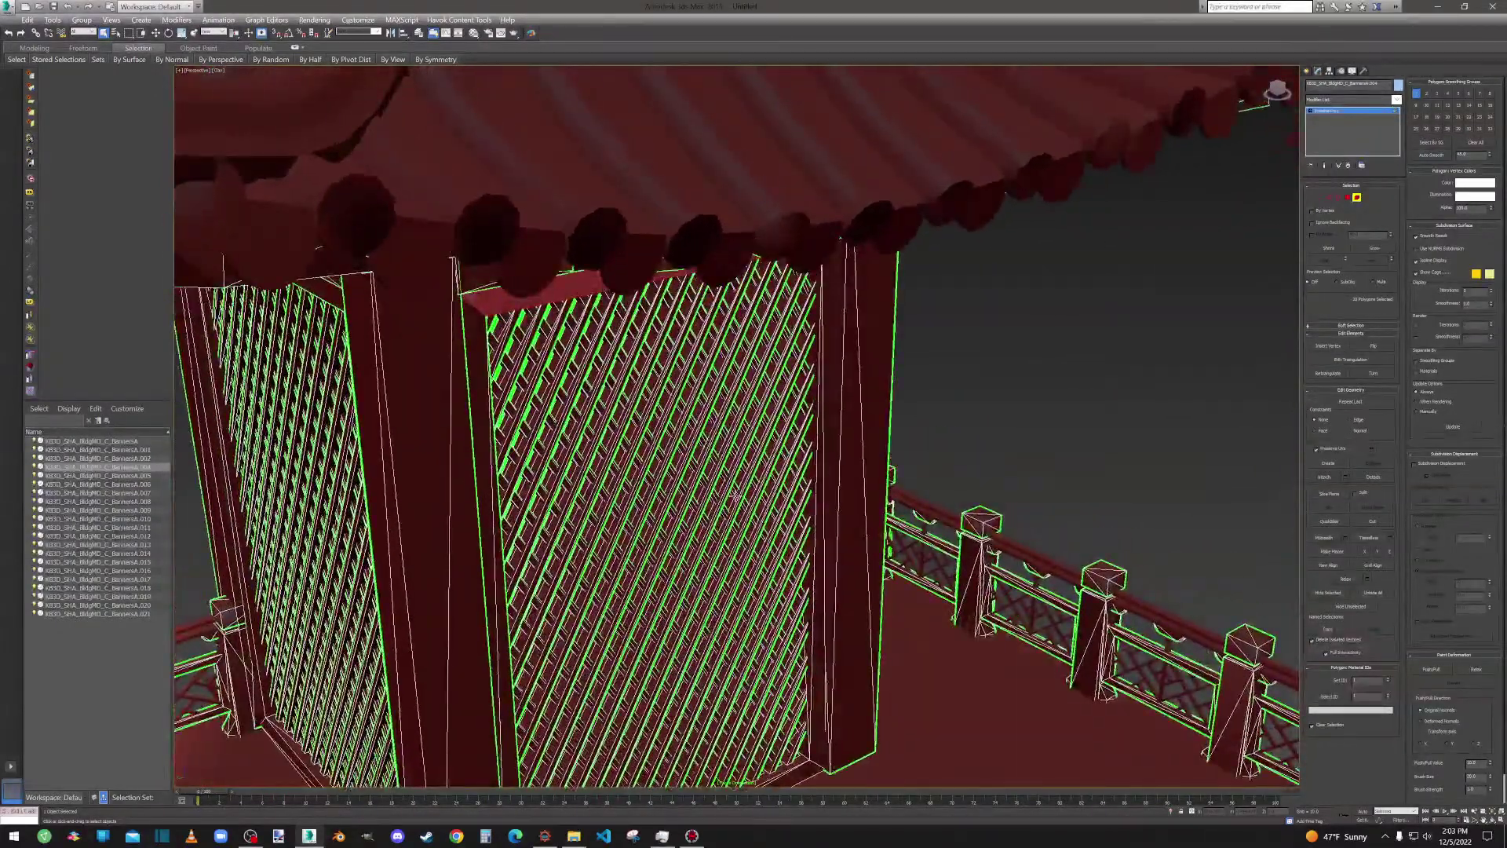
Flip the picked window frame strips' normals at Polygon level and leave sub-object editing.
click(1347, 197)
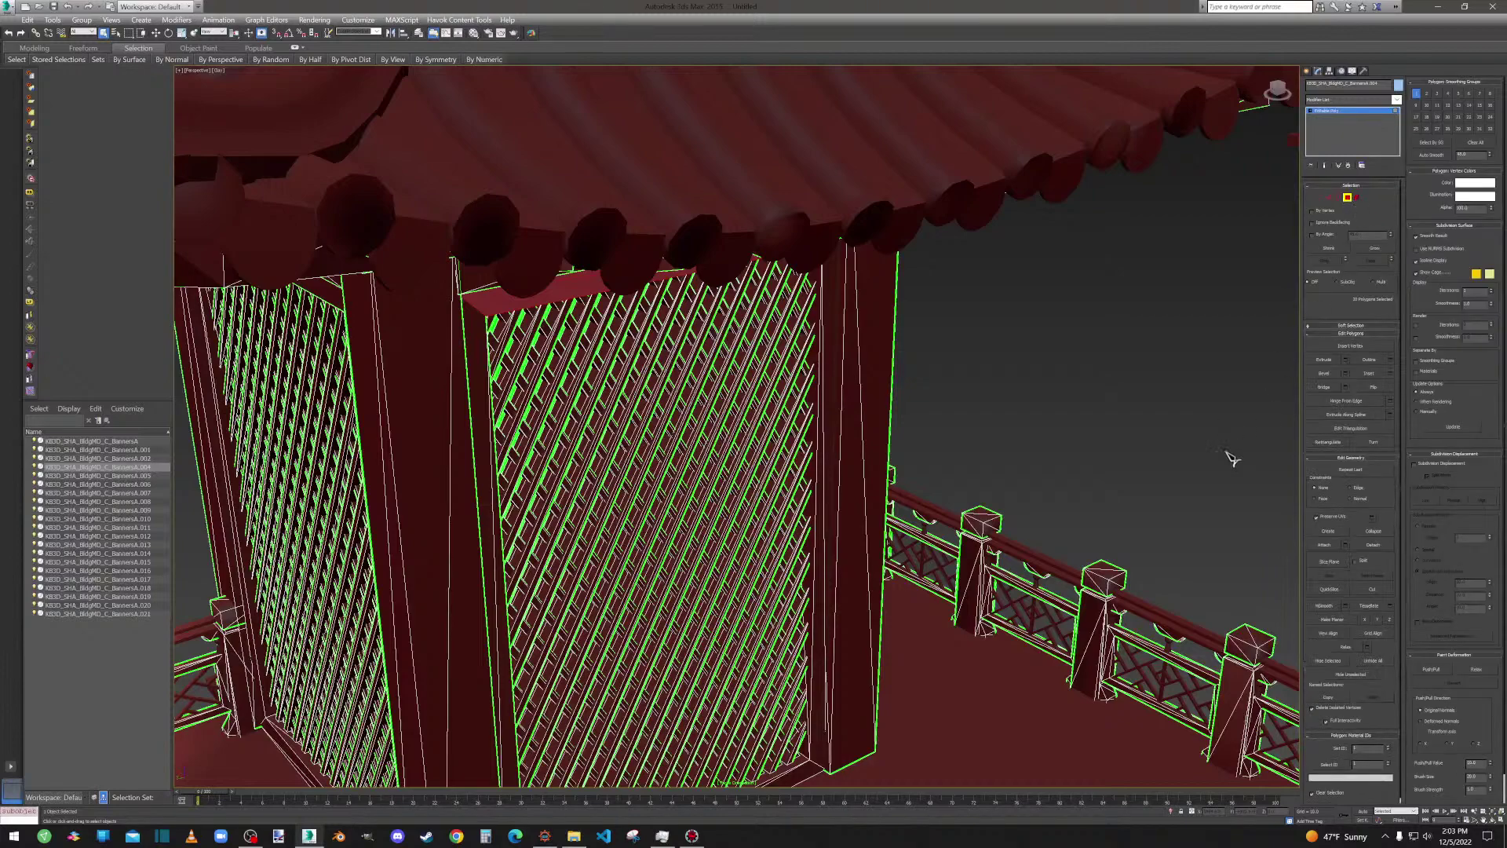
click(1375, 387)
click(1093, 382)
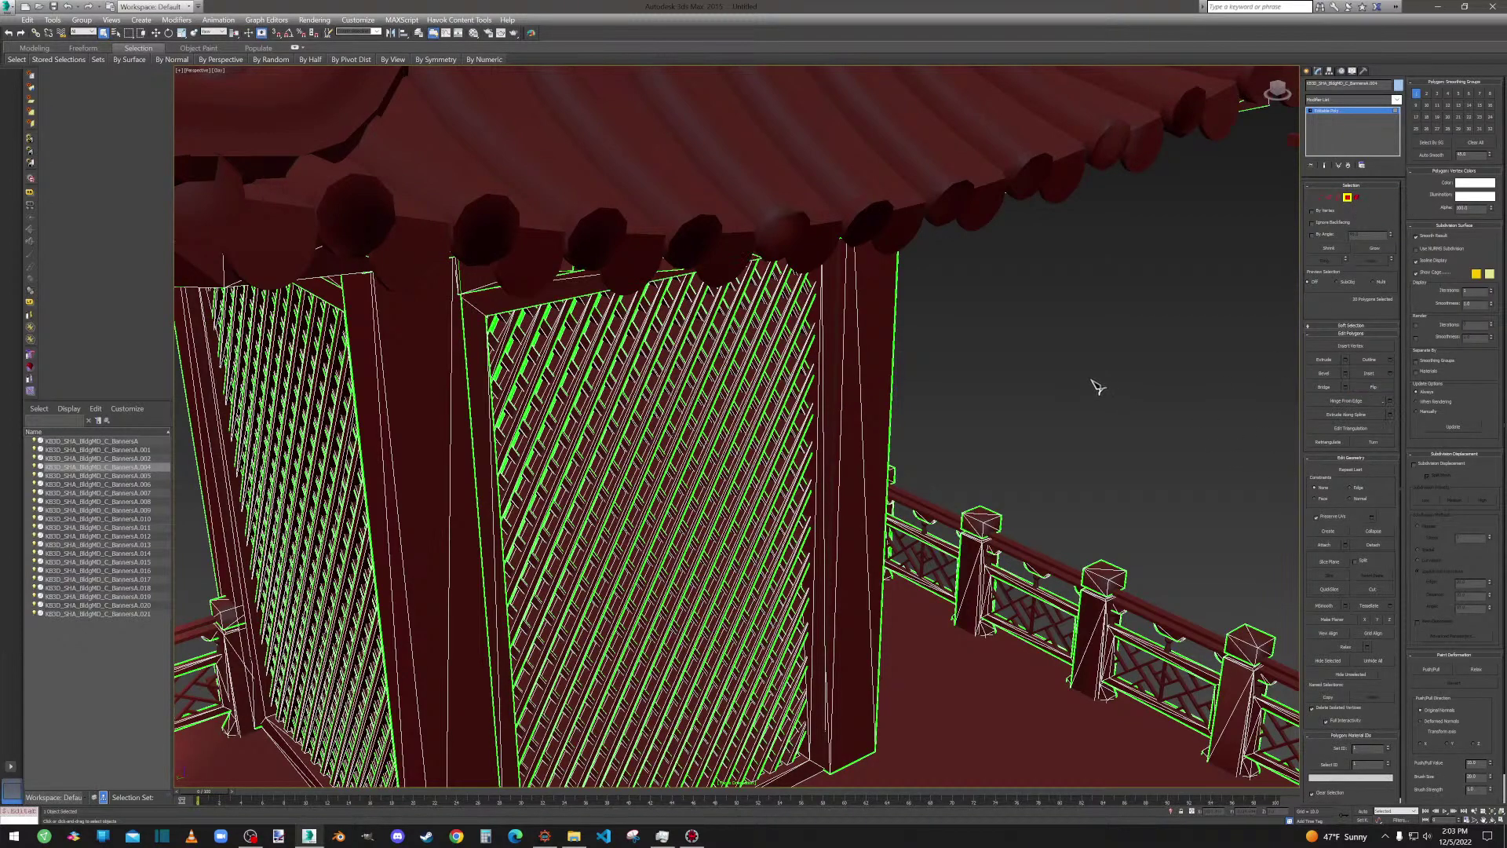
click(1347, 198)
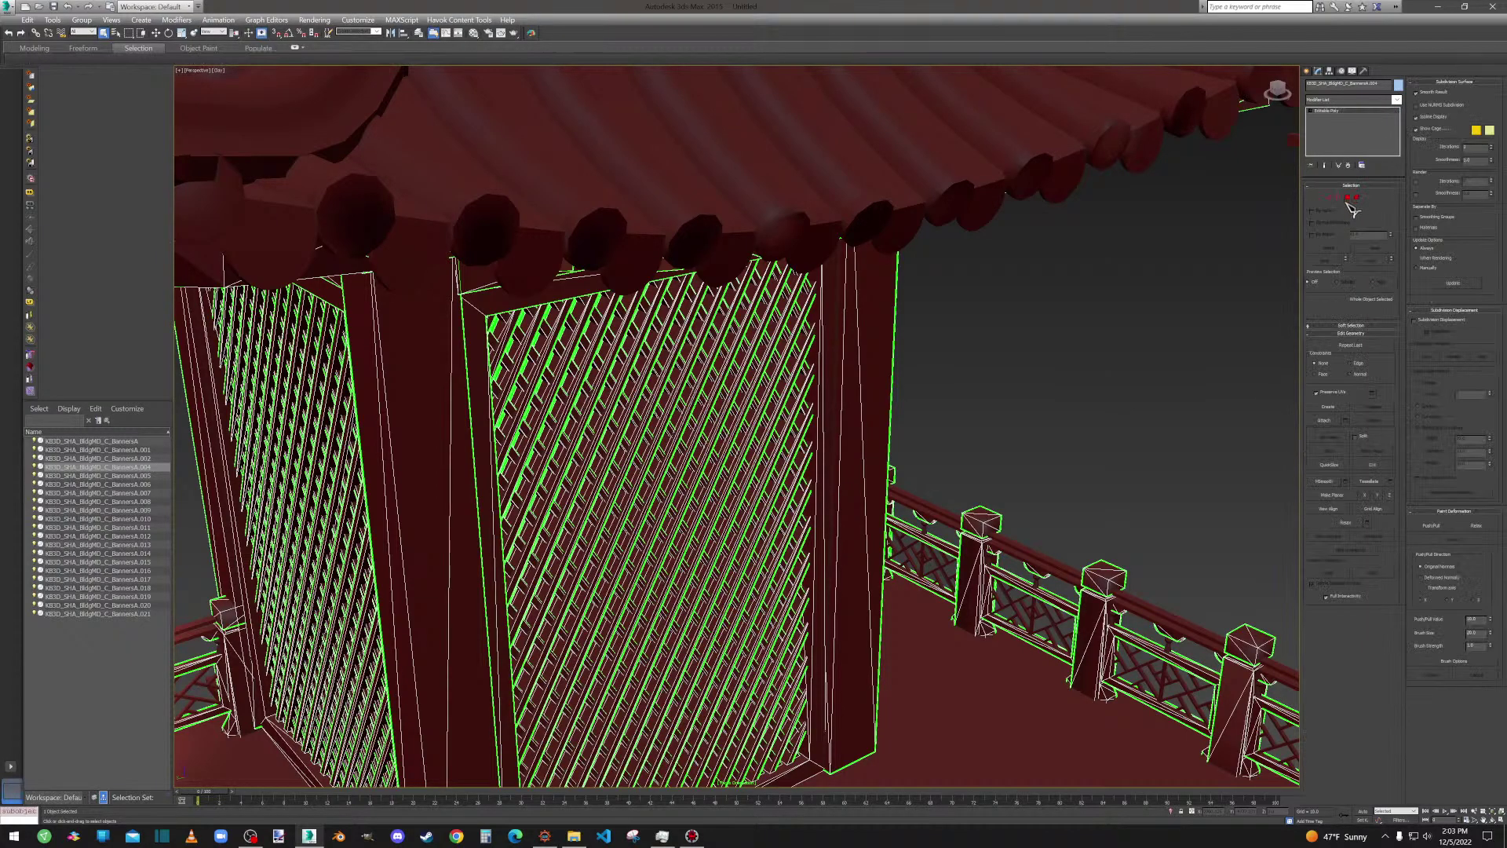
Recheck the wall and lattice object, then select BannerA.005 through BannerA.007 in turn and examine them for inverted faces.
scroll(918, 507, down, 10)
alt+middle_drag(817, 510, 947, 464)
scroll(911, 519, up, 5)
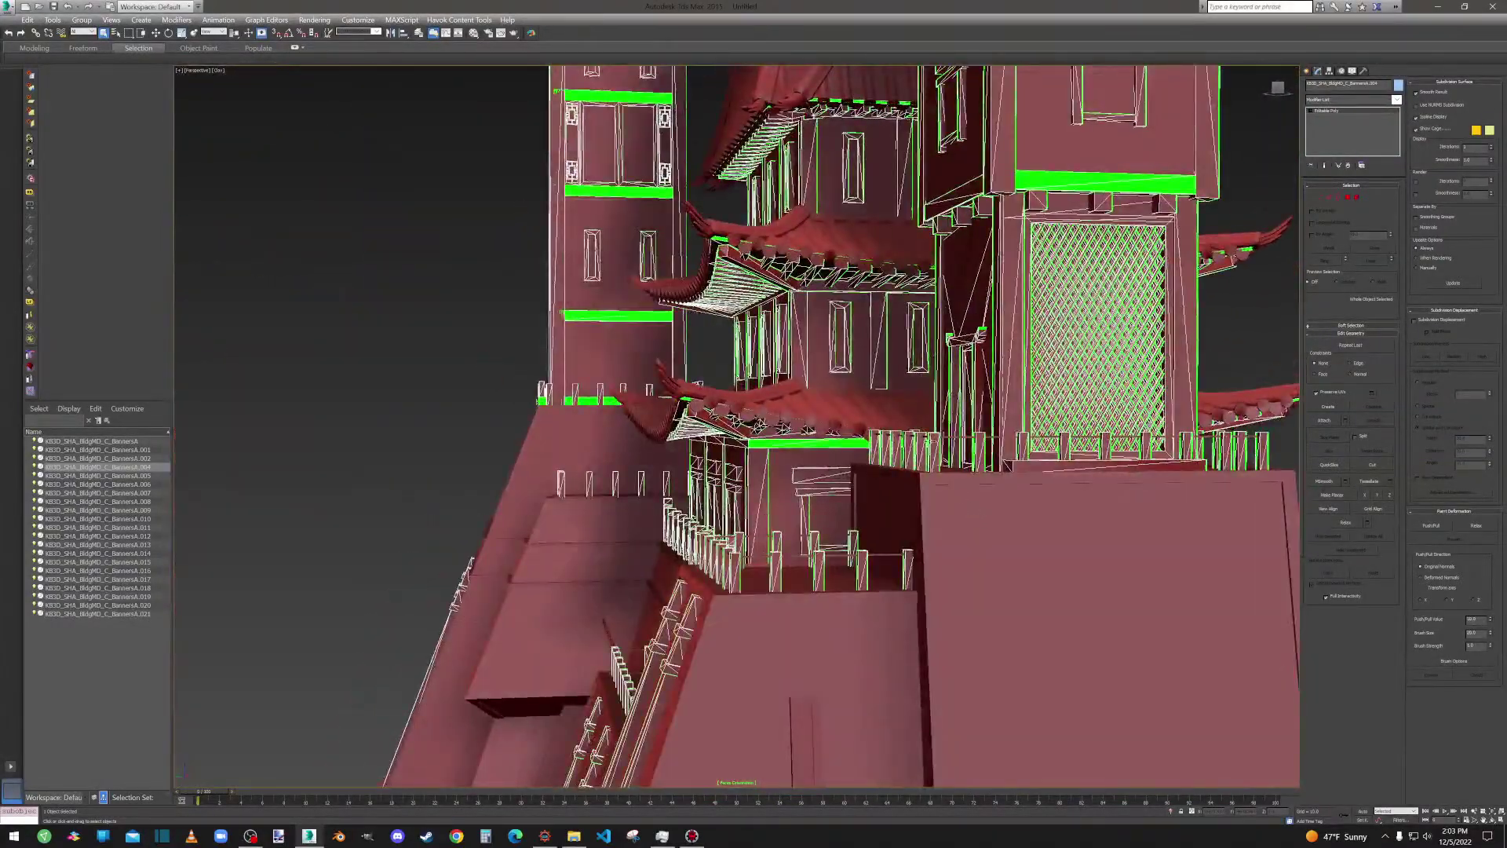
click(142, 476)
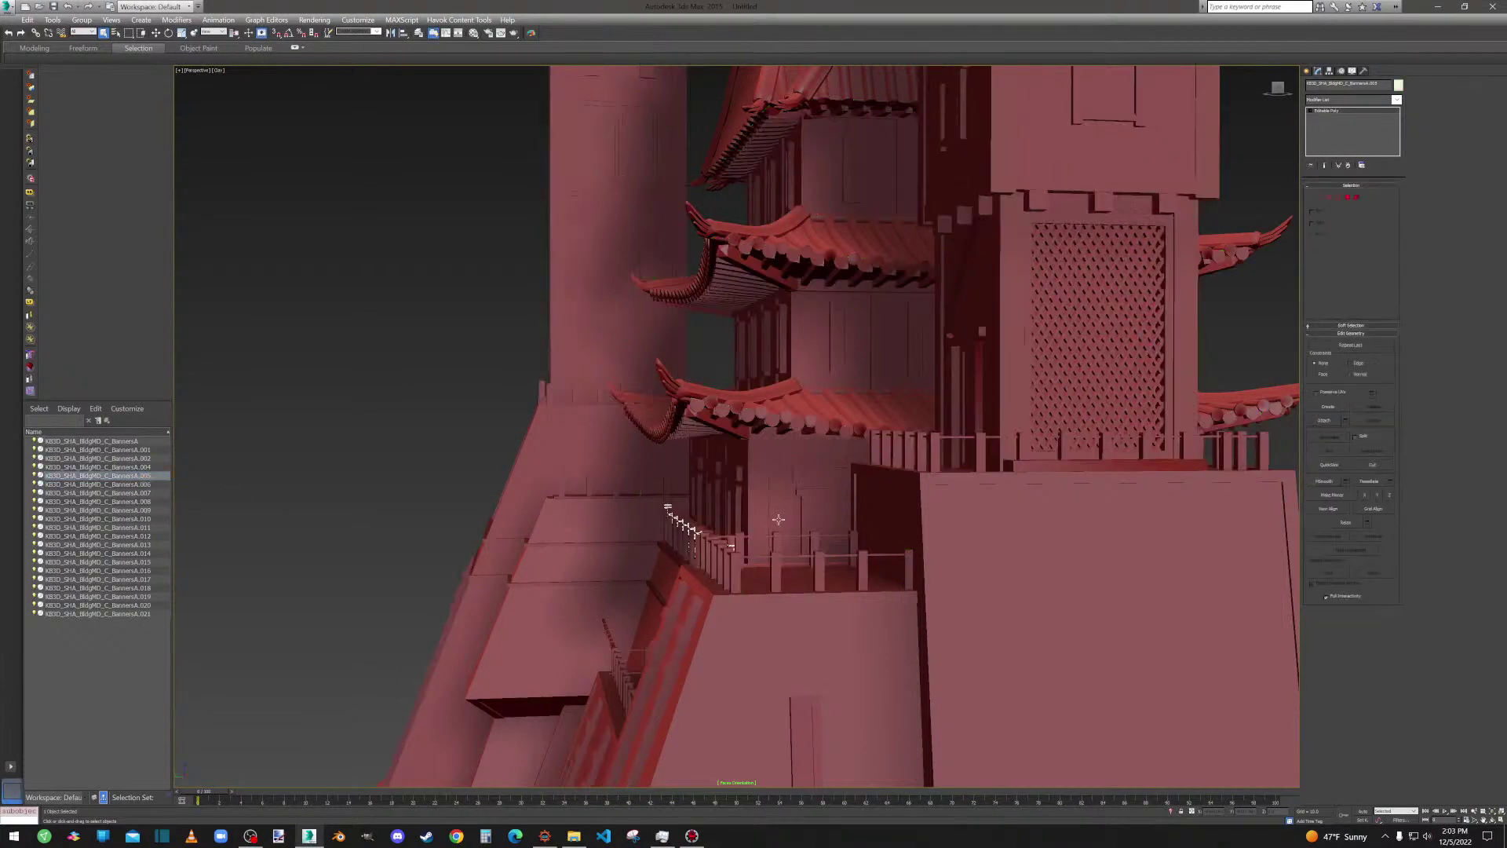
scroll(801, 515, down, 6)
alt+middle_drag(805, 514, 776, 506)
click(145, 484)
scroll(805, 476, down, 5)
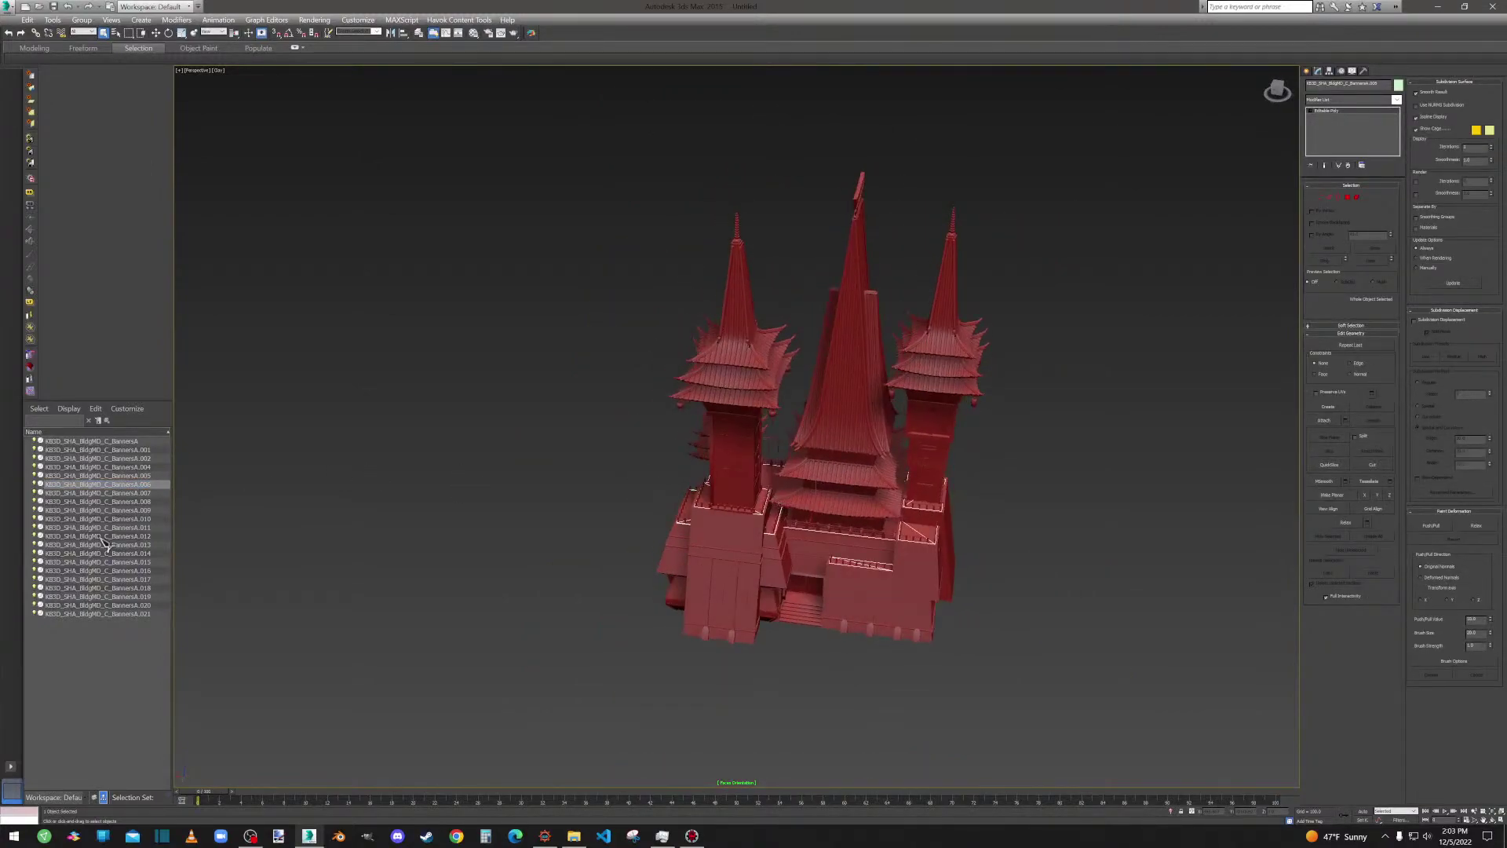
click(111, 493)
alt+middle_drag(650, 532, 850, 525)
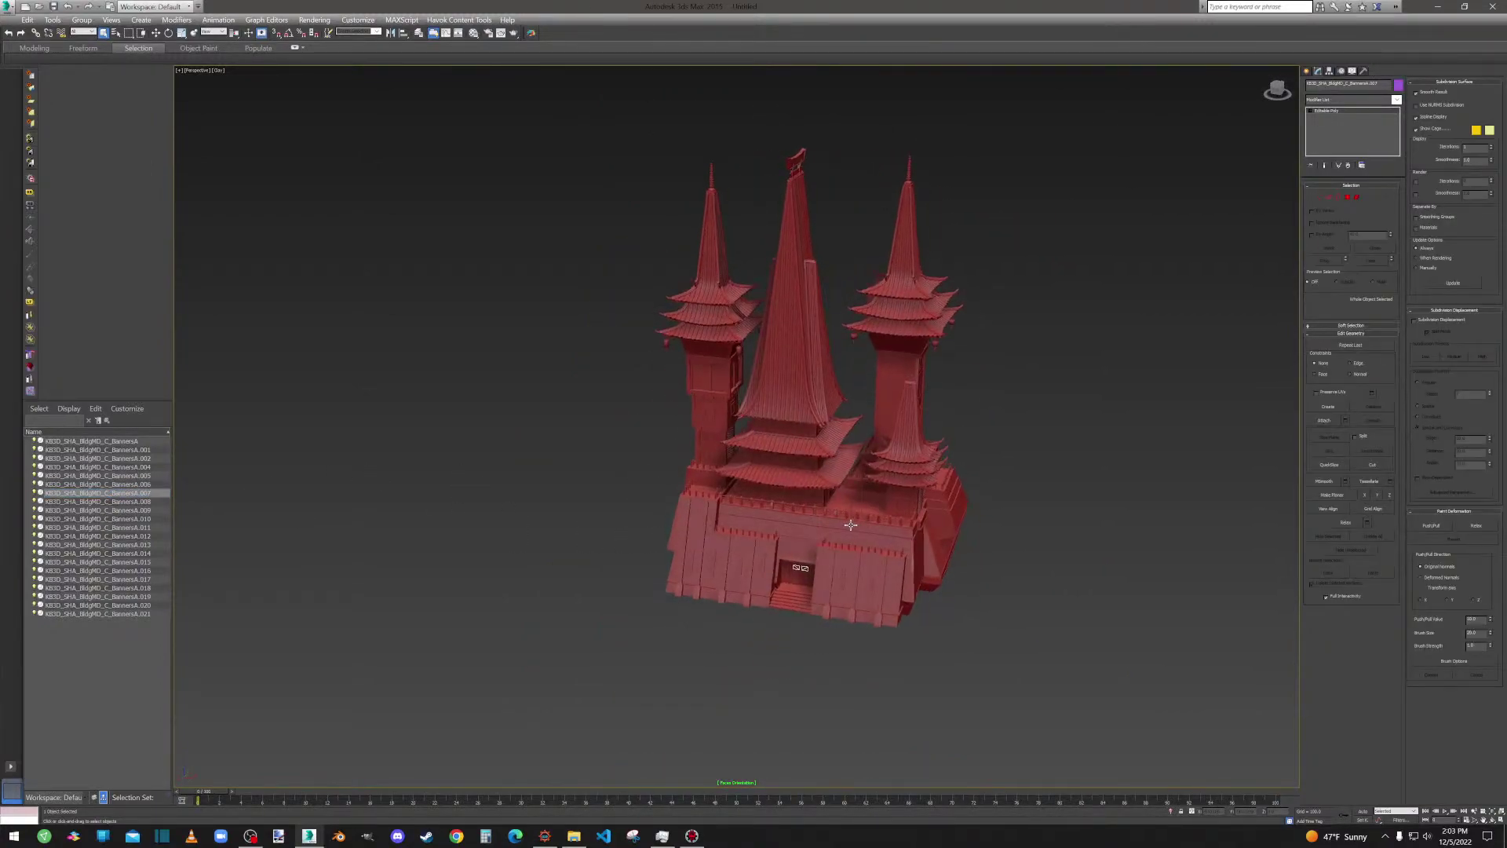
alt+middle_drag(690, 503, 754, 498)
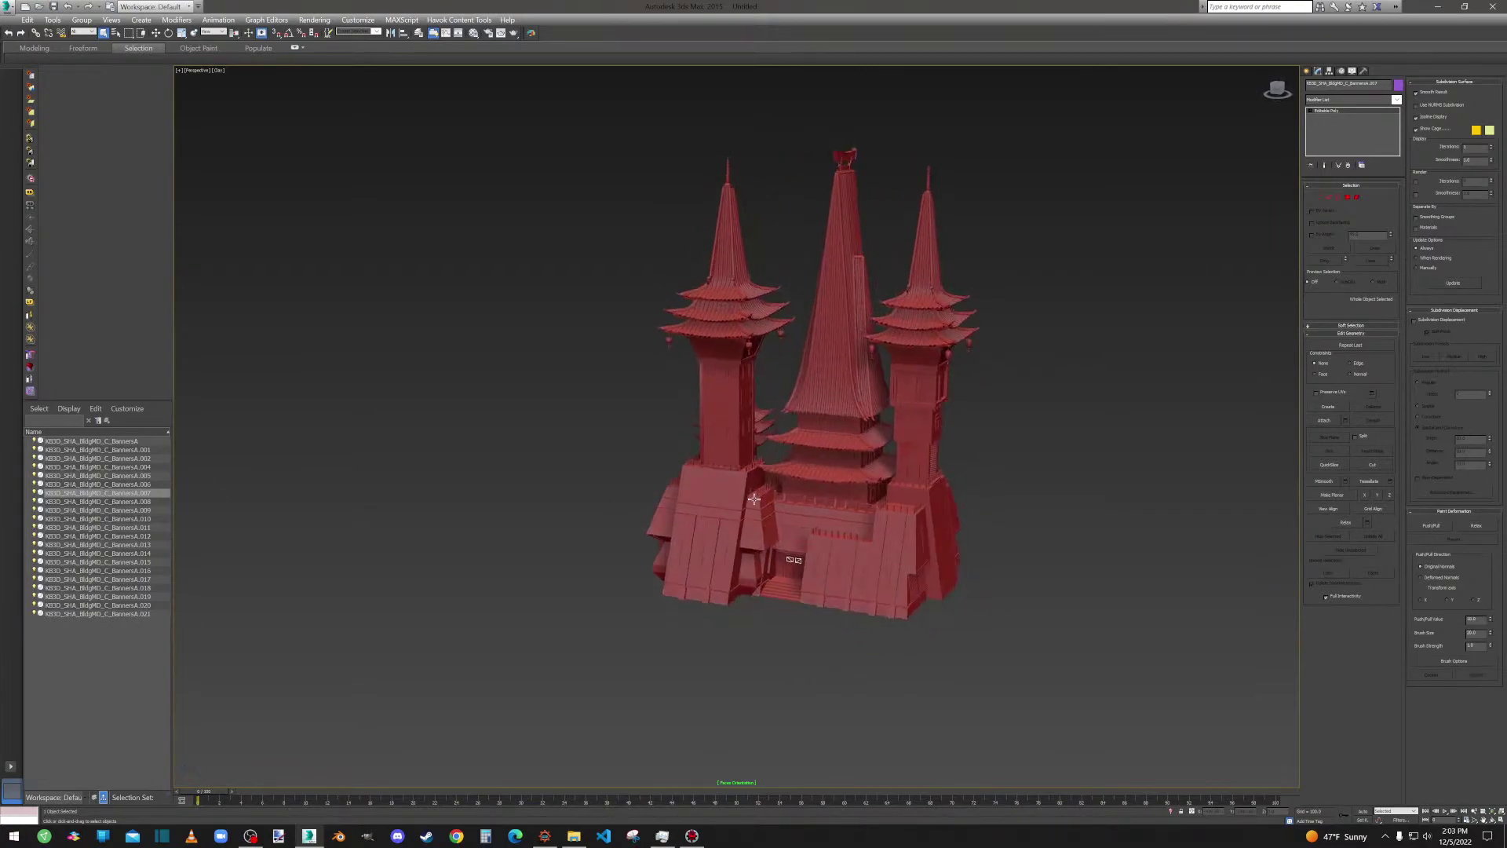
Select BannerA.008 through BannerA.011 in turn and examine the entrance steps, railings, wall band and roof trim for inverted faces.
click(118, 502)
mouse_move(808, 605)
alt+middle_down()
mouse_move(898, 599)
mouse_move(821, 584)
alt+middle_up()
scroll(832, 593, up, 10)
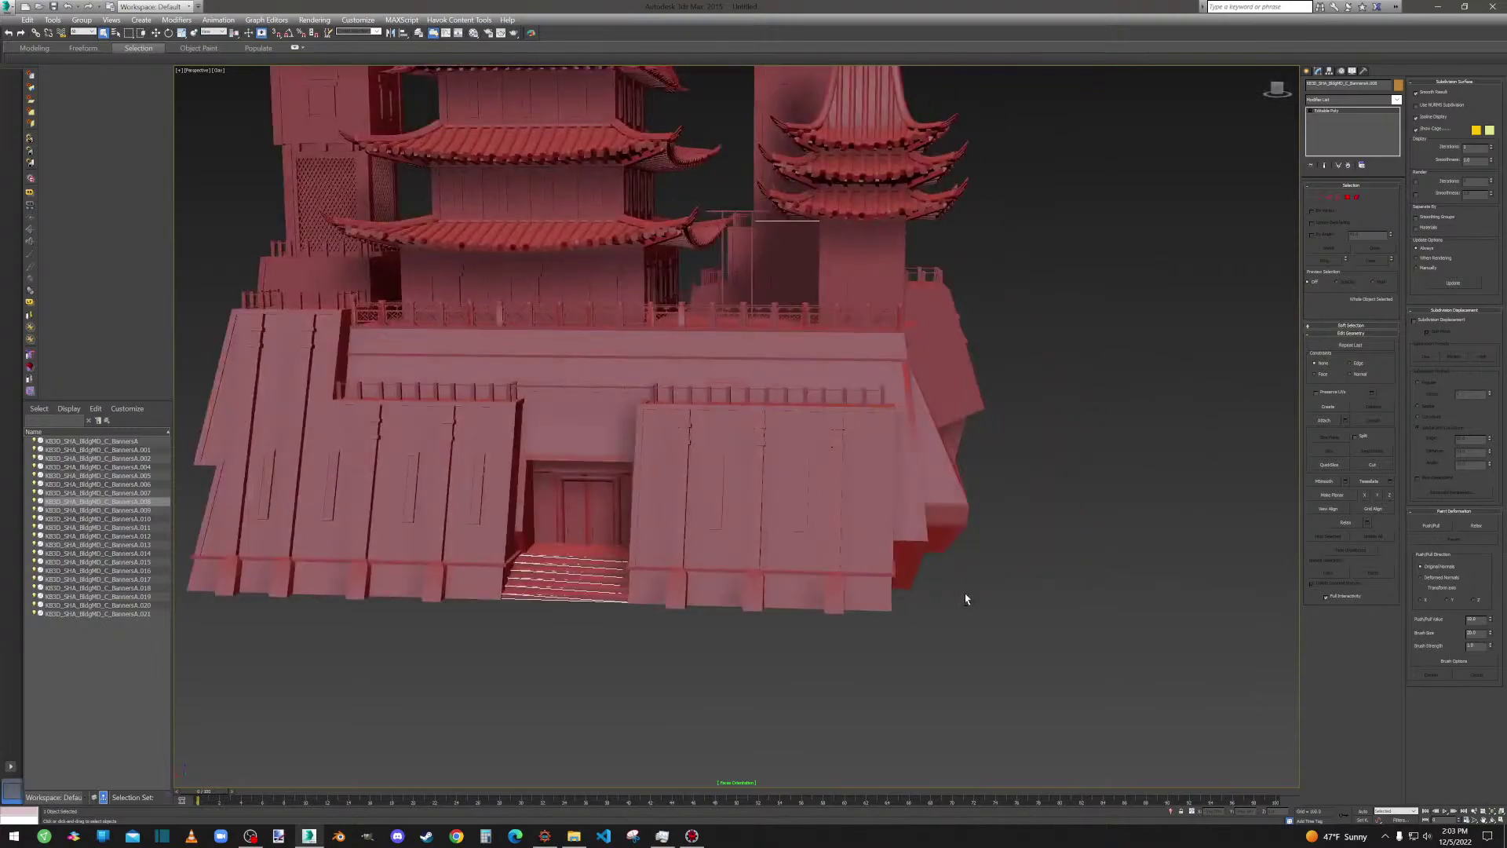
click(137, 511)
mouse_move(624, 616)
alt+middle_down()
mouse_move(679, 618)
mouse_move(587, 618)
mouse_move(601, 616)
alt+middle_up()
click(145, 519)
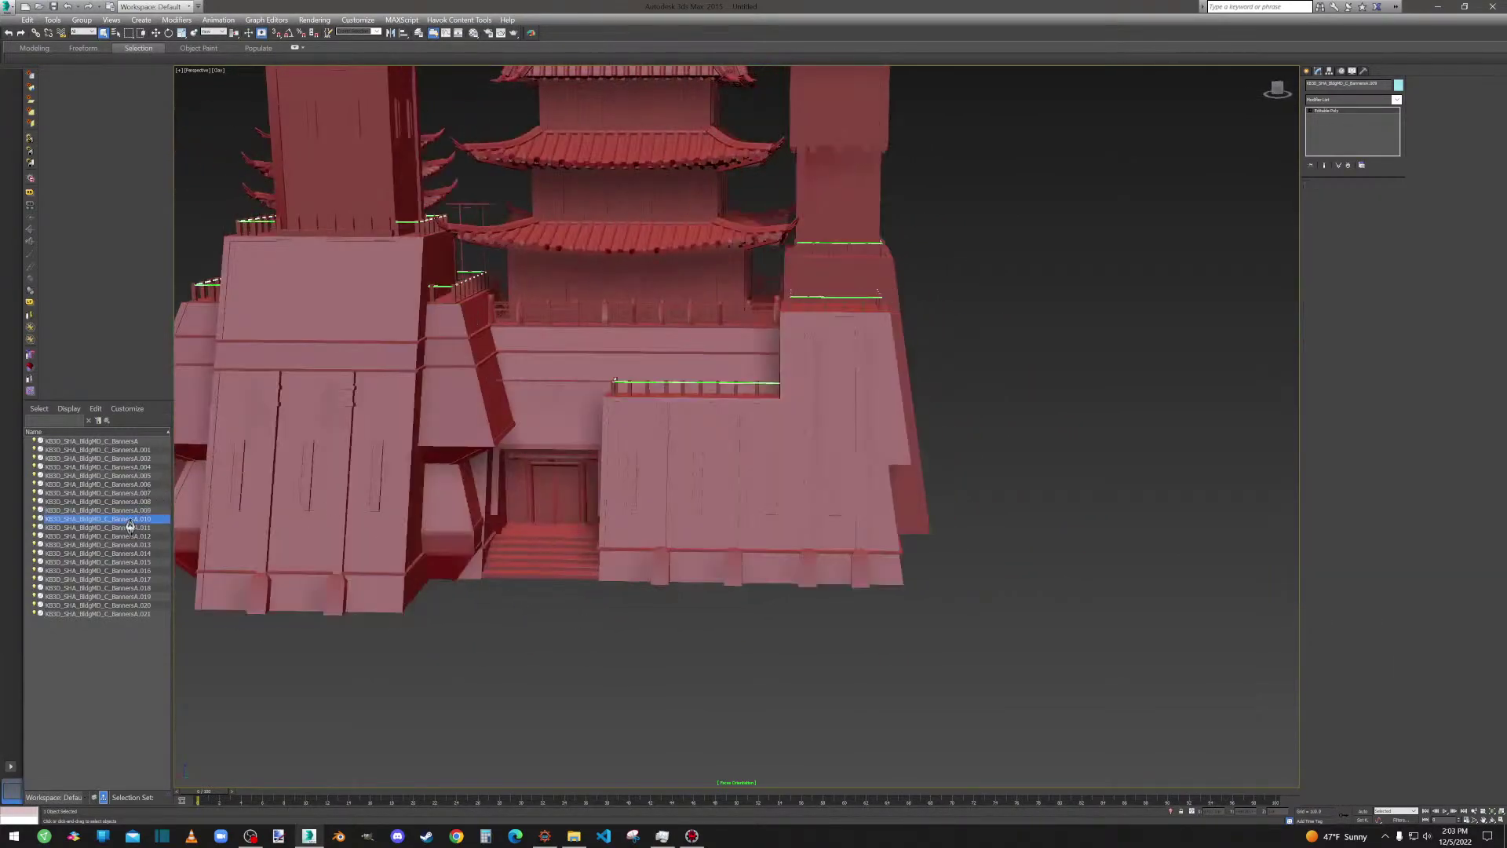
alt+middle_drag(439, 541, 290, 509)
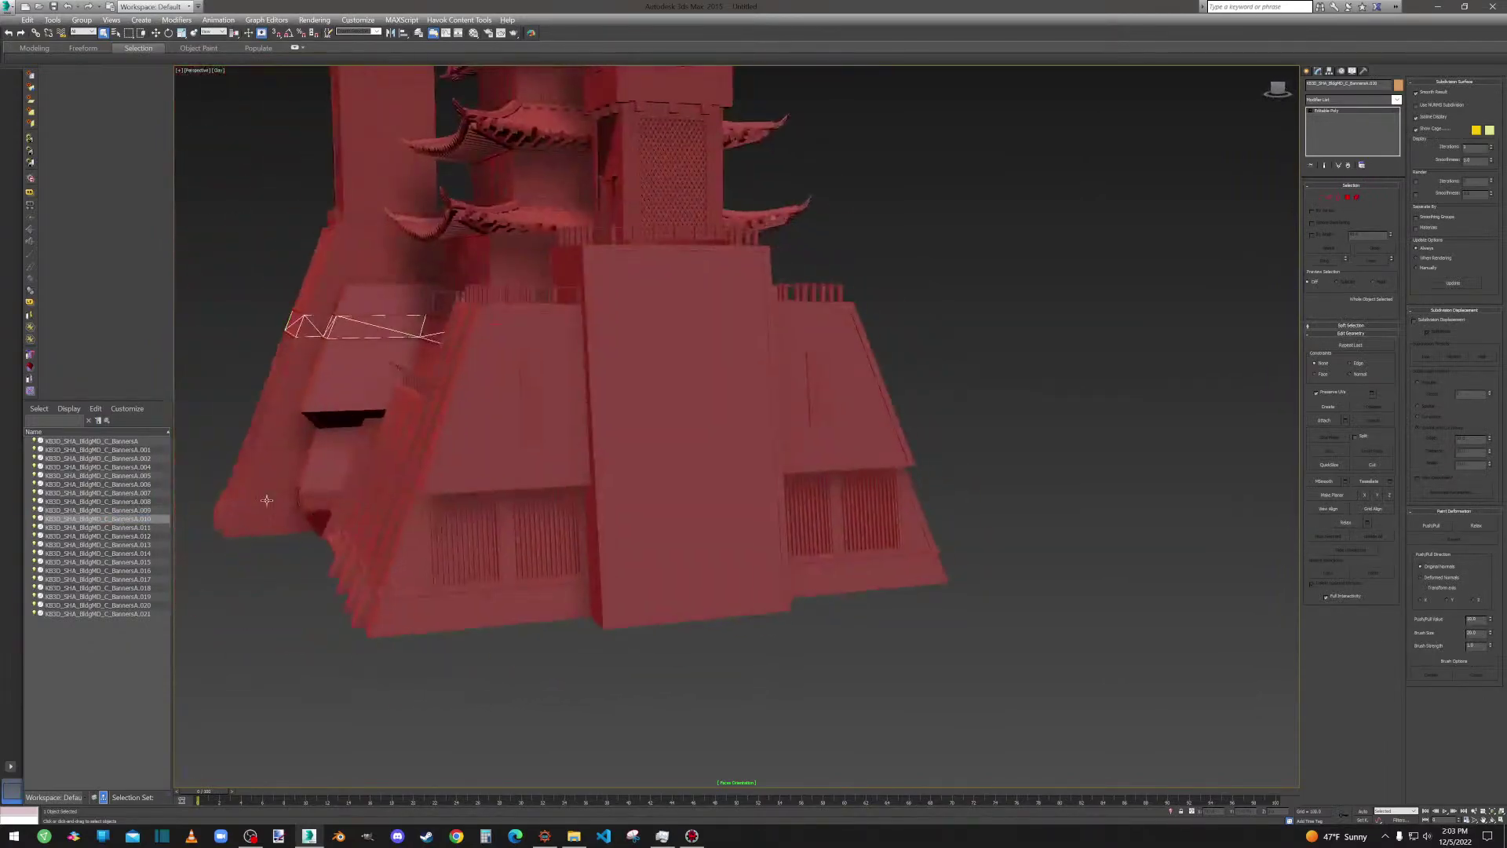
click(138, 528)
alt+middle_drag(596, 471, 962, 488)
scroll(875, 458, down, 5)
middle_drag(863, 451, 679, 540)
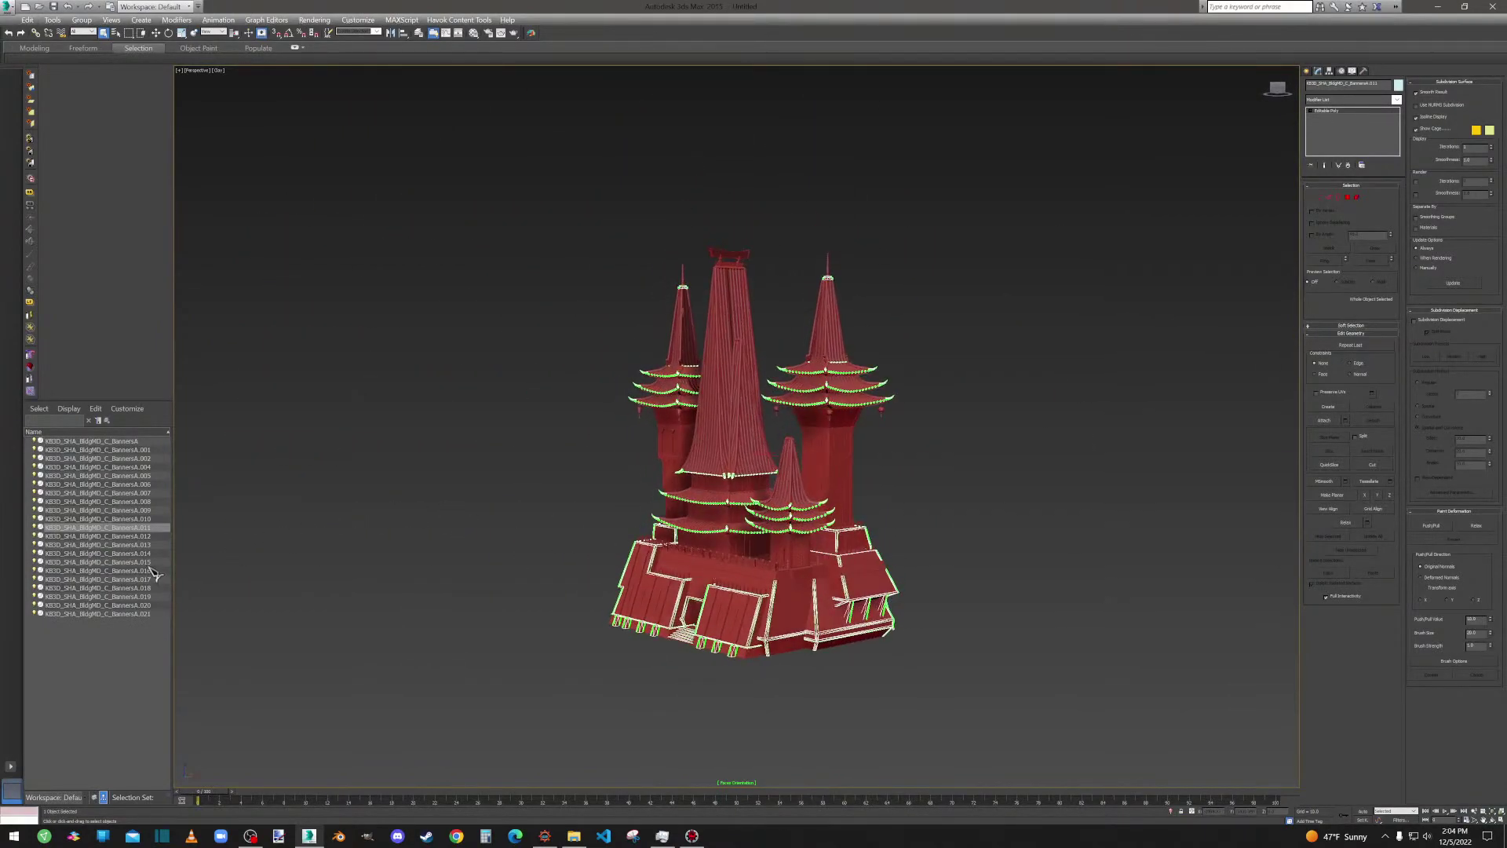
Select BannerA.012 through BannerA.014 in turn and examine the sloped base and the spire roof panels for inverted faces.
click(118, 536)
alt+middle_drag(387, 610, 856, 621)
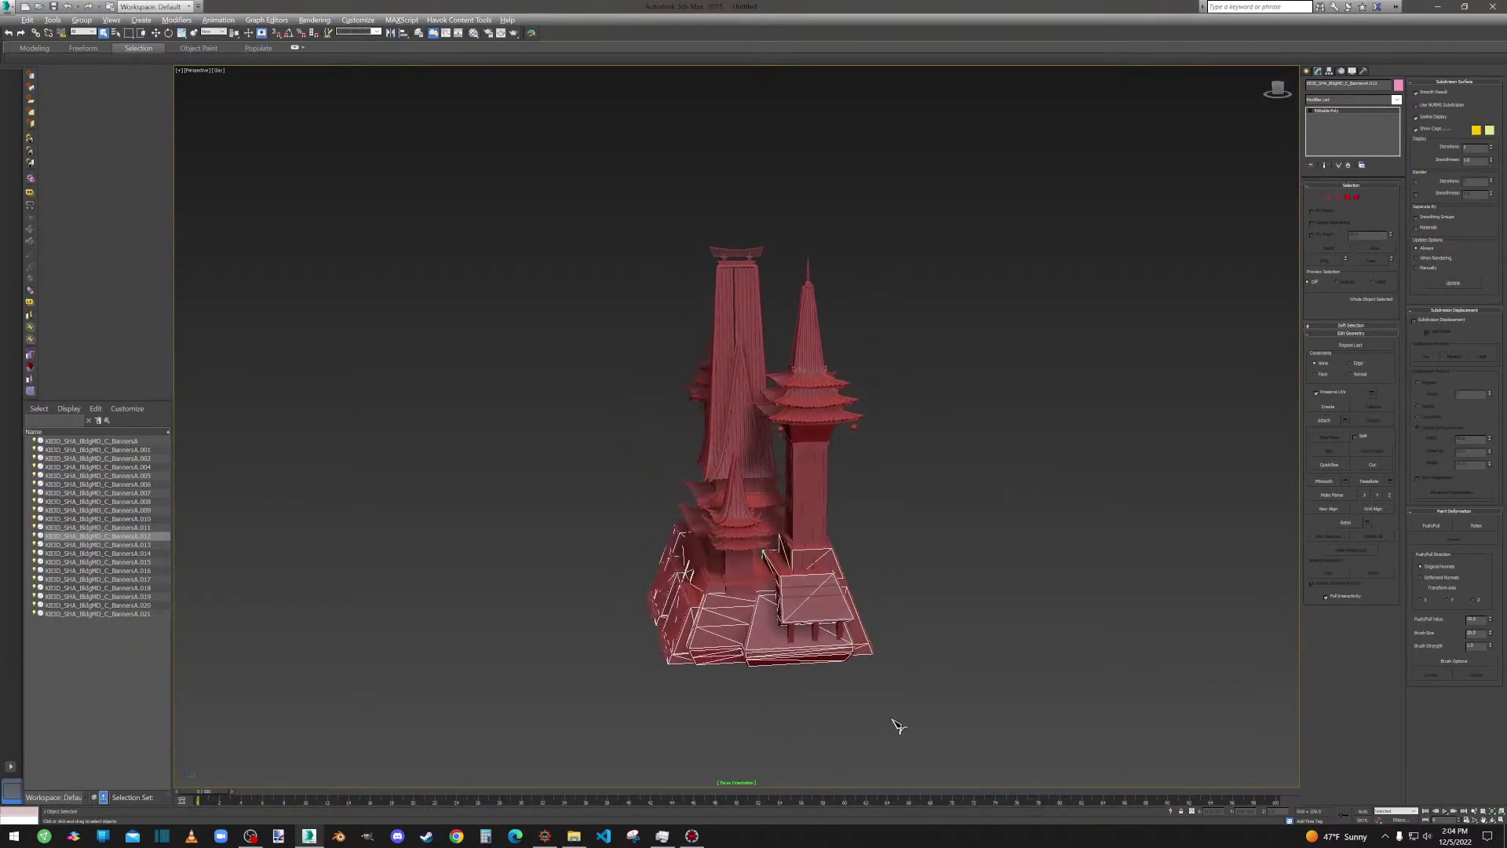
click(149, 545)
alt+middle_drag(353, 636, 536, 638)
click(130, 553)
alt+middle_drag(597, 587, 865, 553)
scroll(734, 433, up, 7)
scroll(683, 410, down, 4)
scroll(863, 473, up, 2)
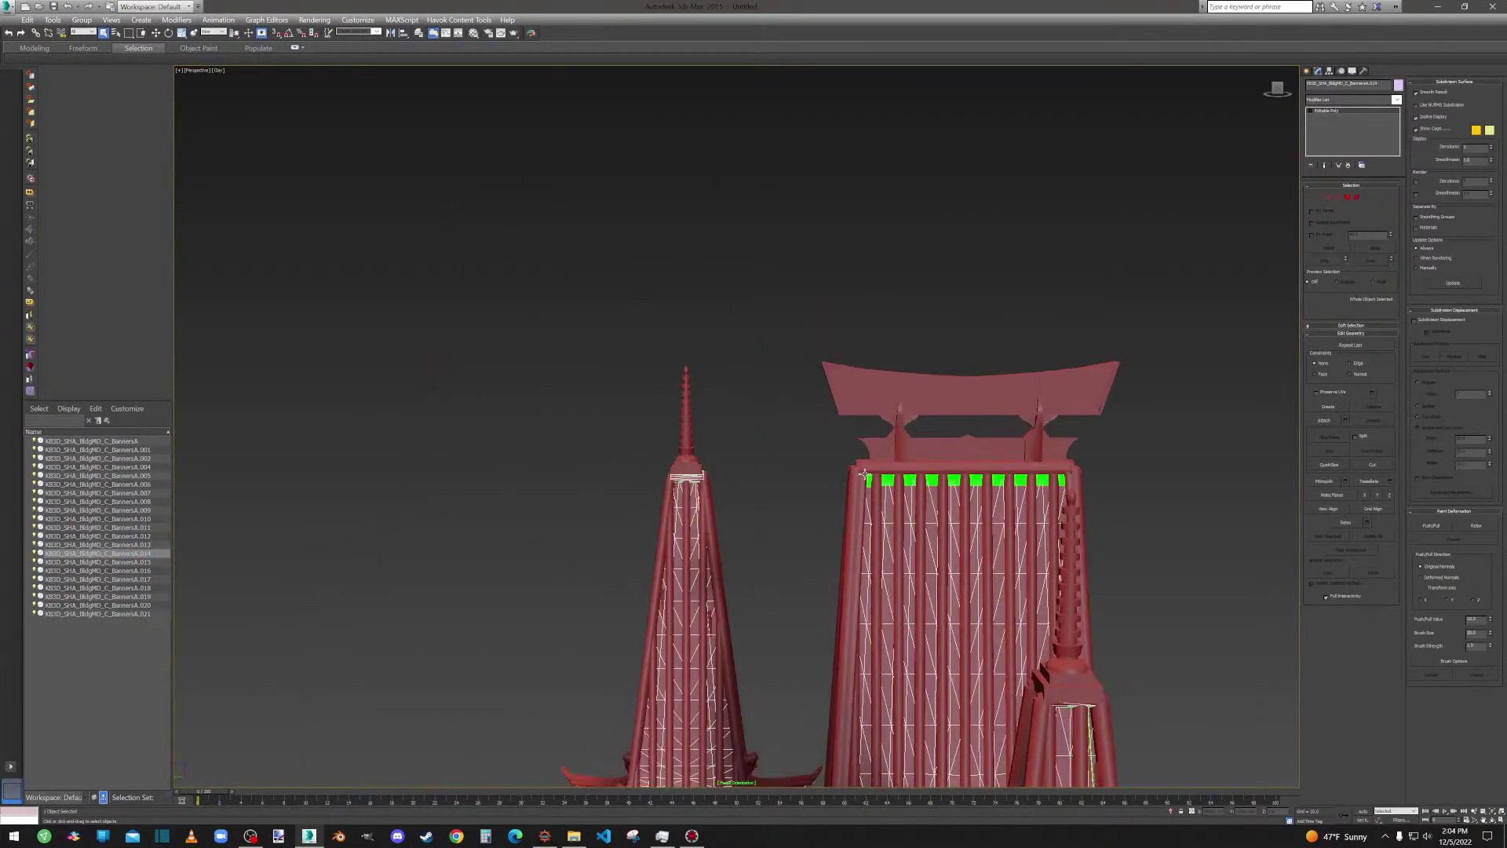
Pick the inverted wall strips of the spires at Element level, flip their normals at Polygon level and leave sub-object editing.
scroll(862, 474, up, 5)
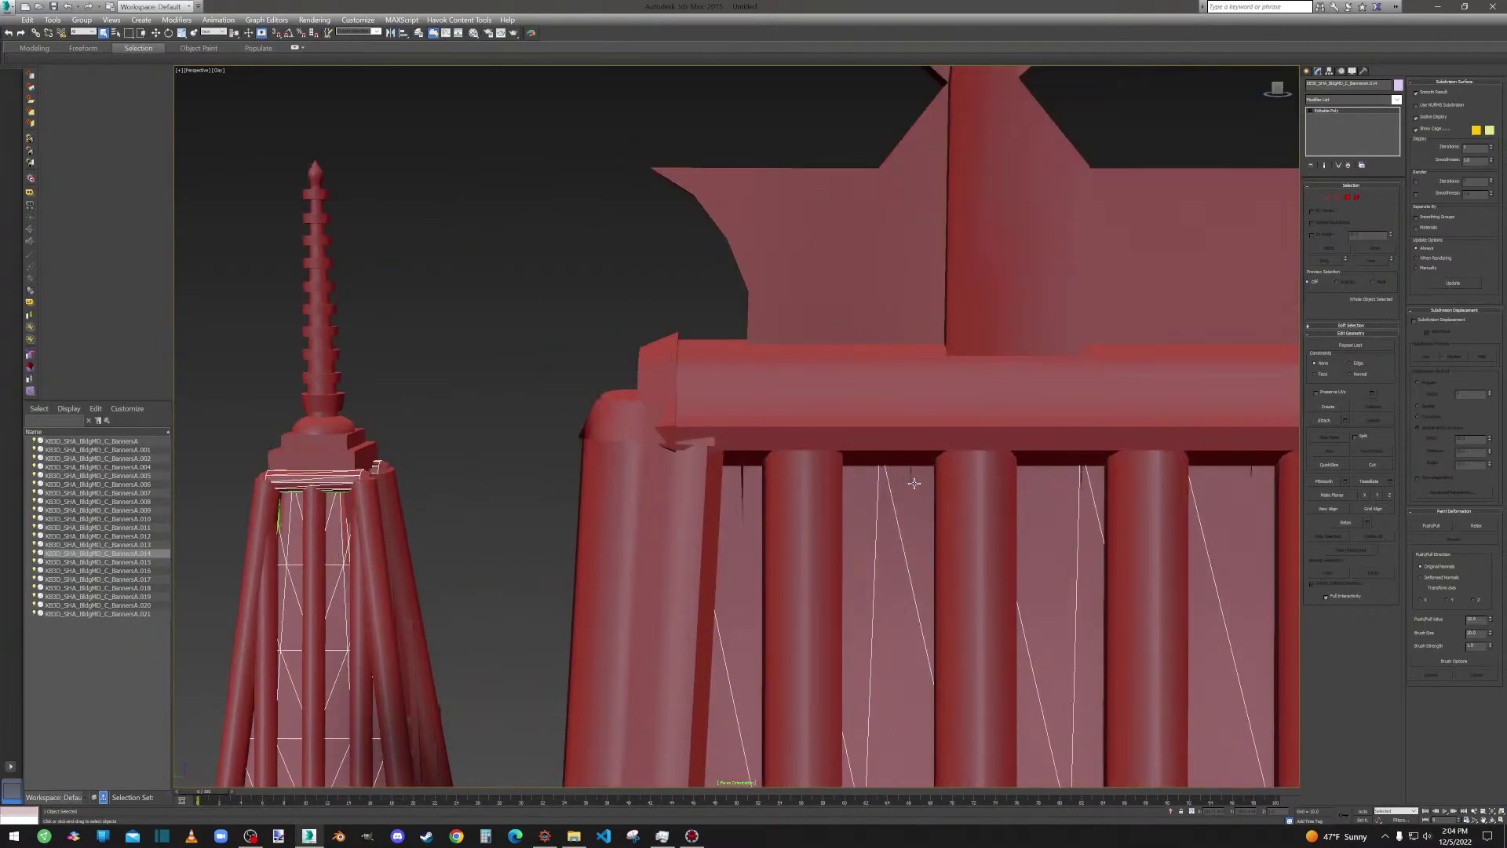
scroll(956, 527, down, 7)
alt+middle_drag(956, 526, 873, 495)
scroll(871, 496, up, 5)
scroll(816, 499, down, 3)
middle_drag(719, 520, 852, 560)
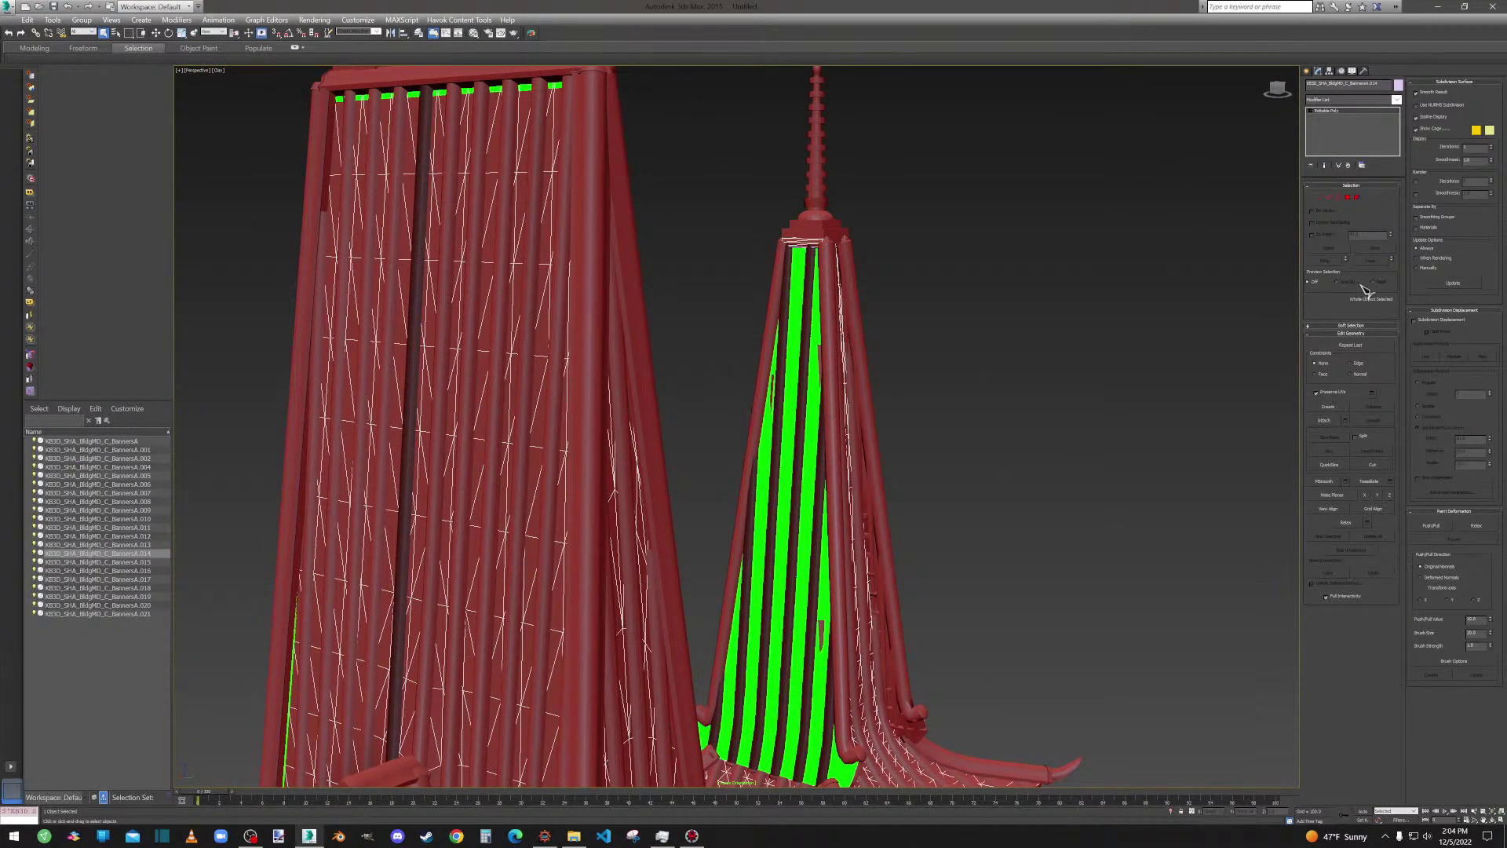
click(1356, 197)
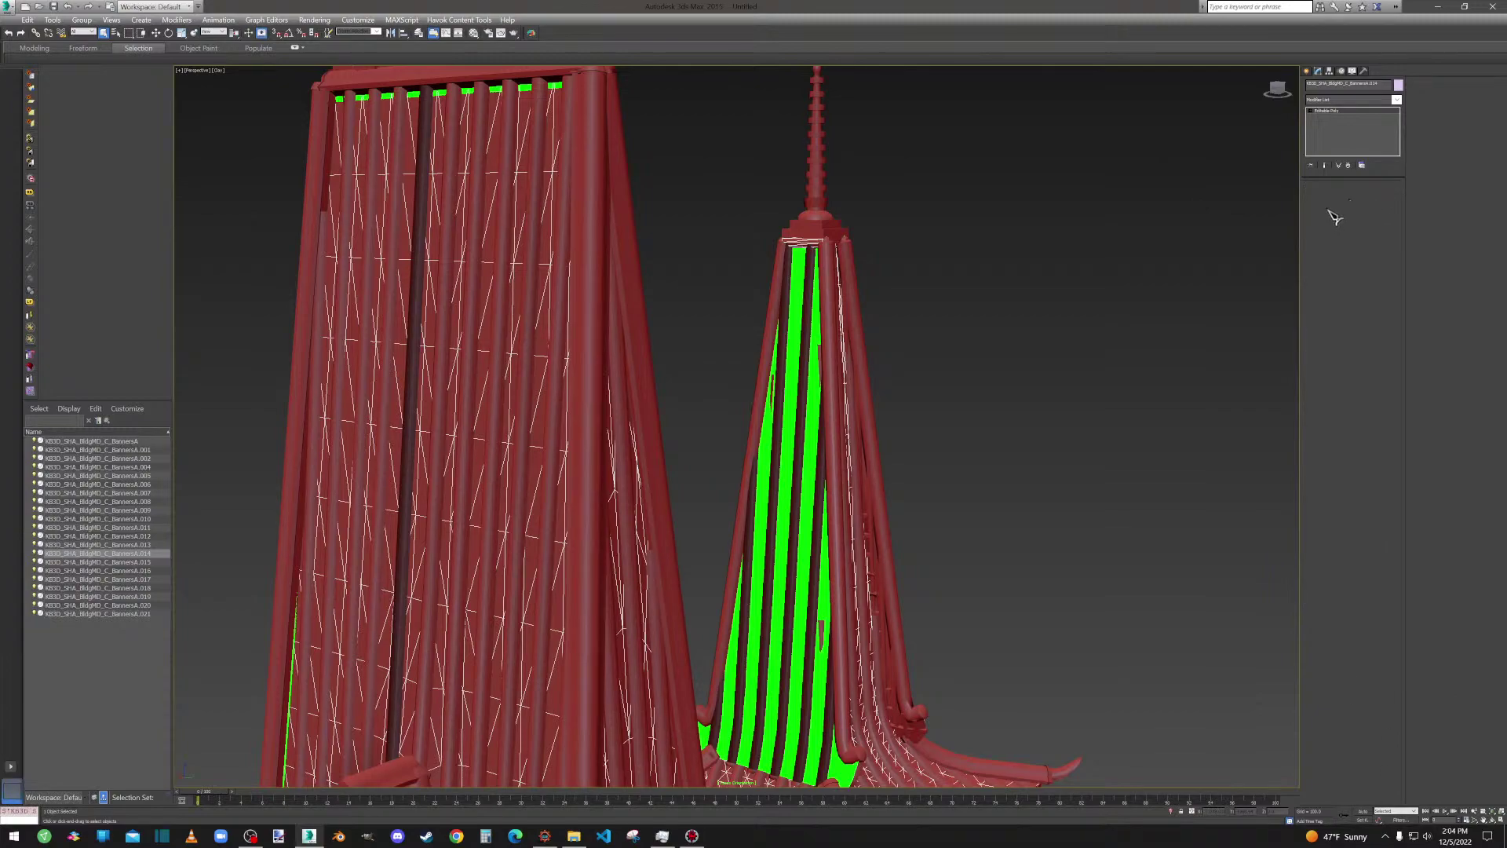
click(792, 345)
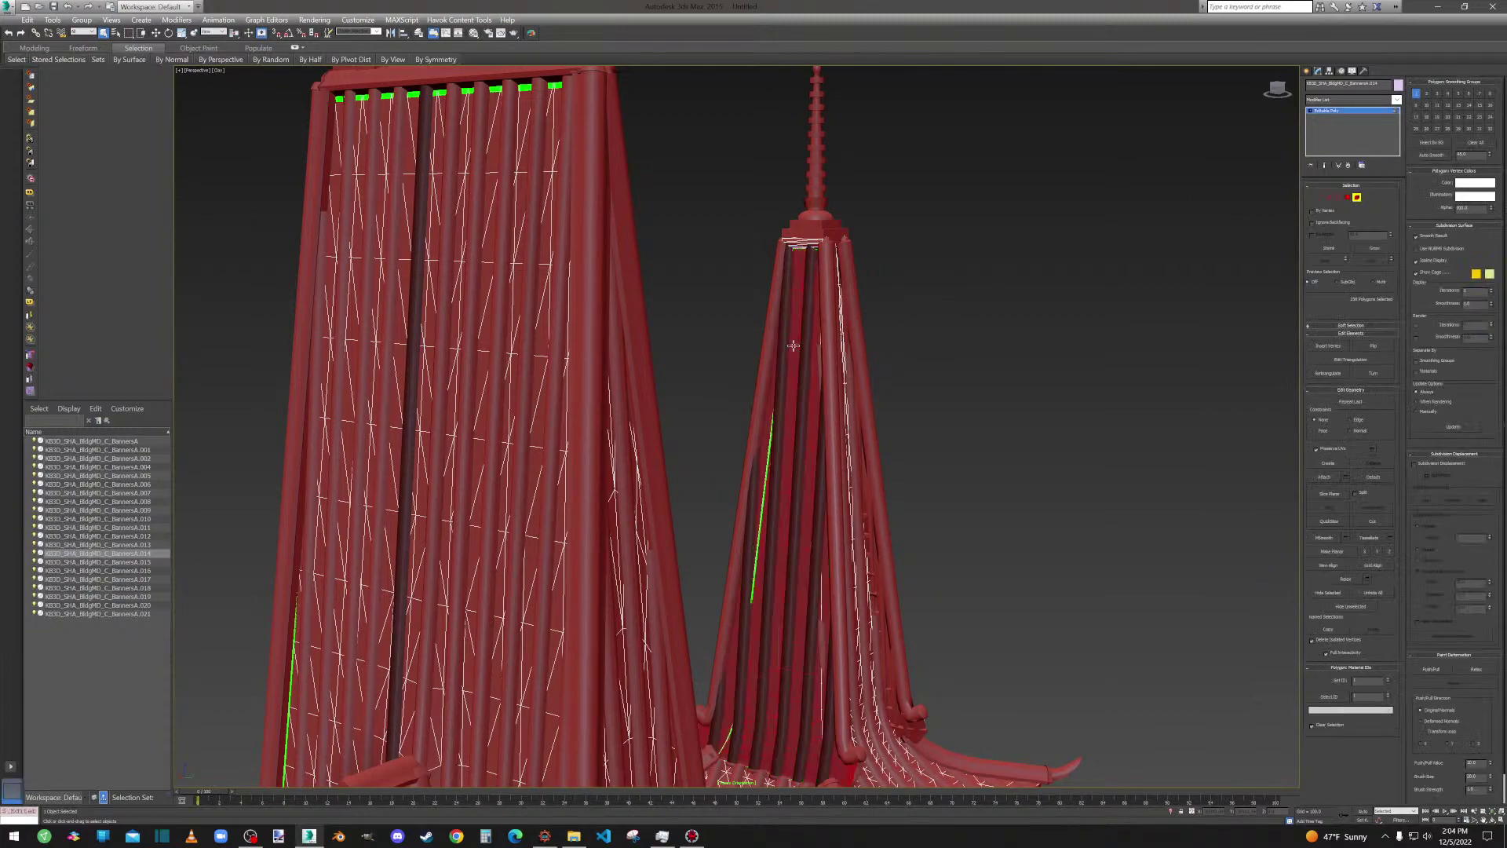
click(1347, 197)
click(1373, 387)
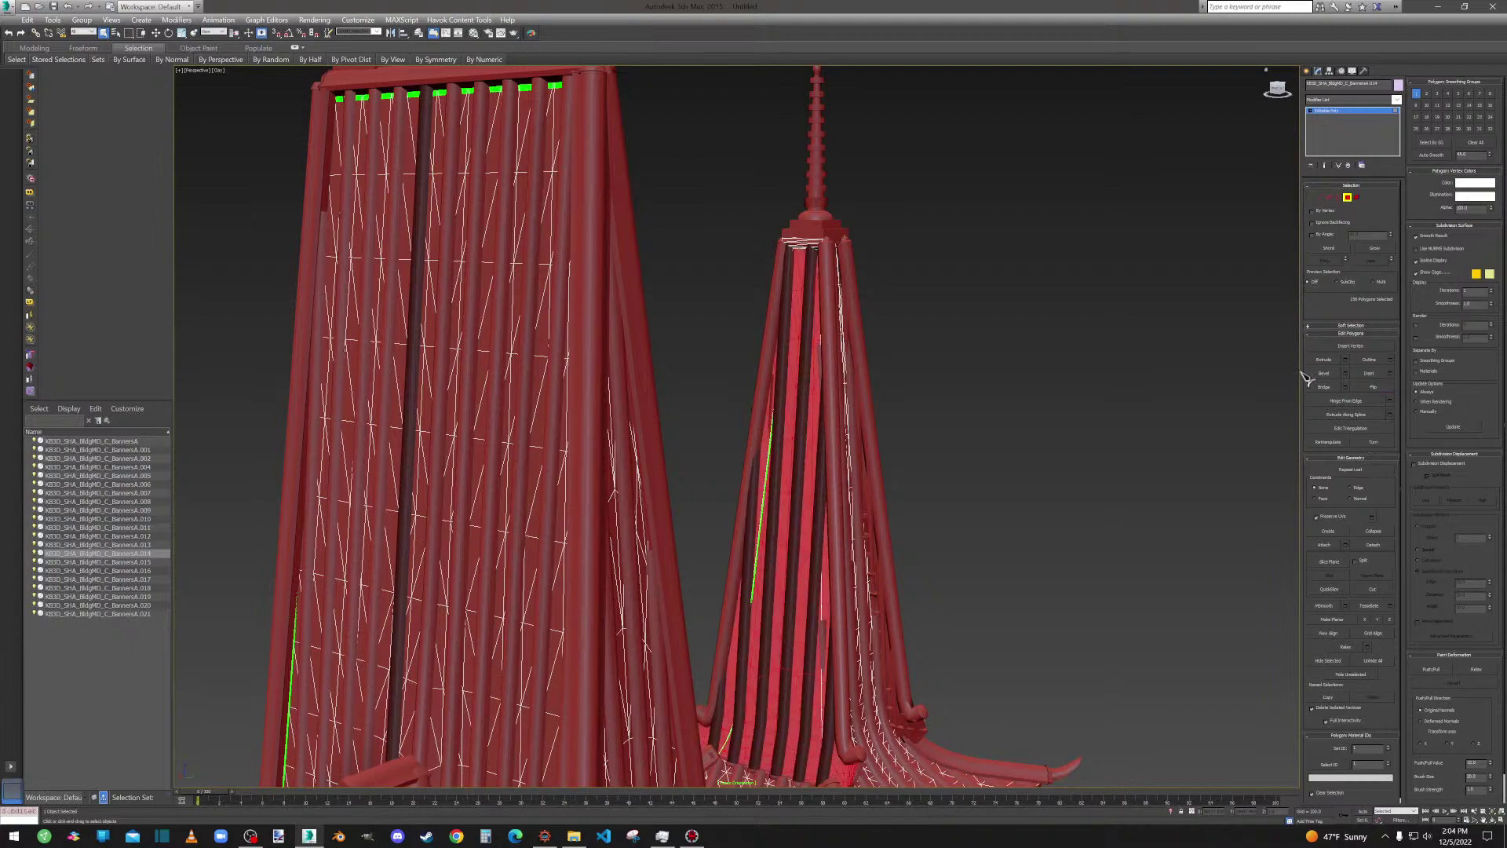
click(1350, 201)
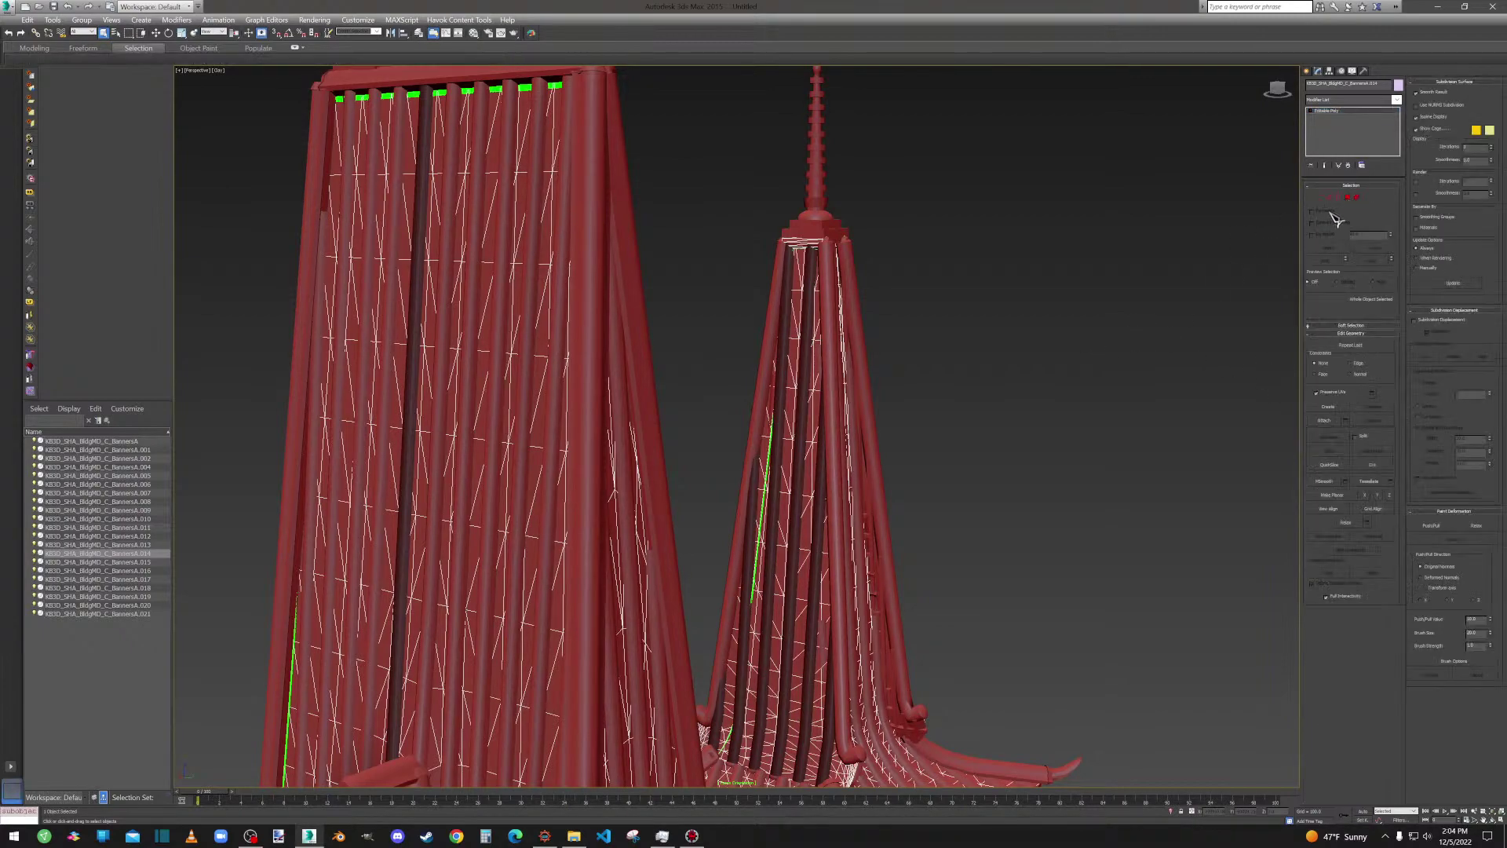
Select BannerA.015 and examine its roof tile strips on the main tower and side towers for inverted faces.
scroll(1015, 418, down, 8)
middle_drag(1016, 424, 837, 312)
click(138, 562)
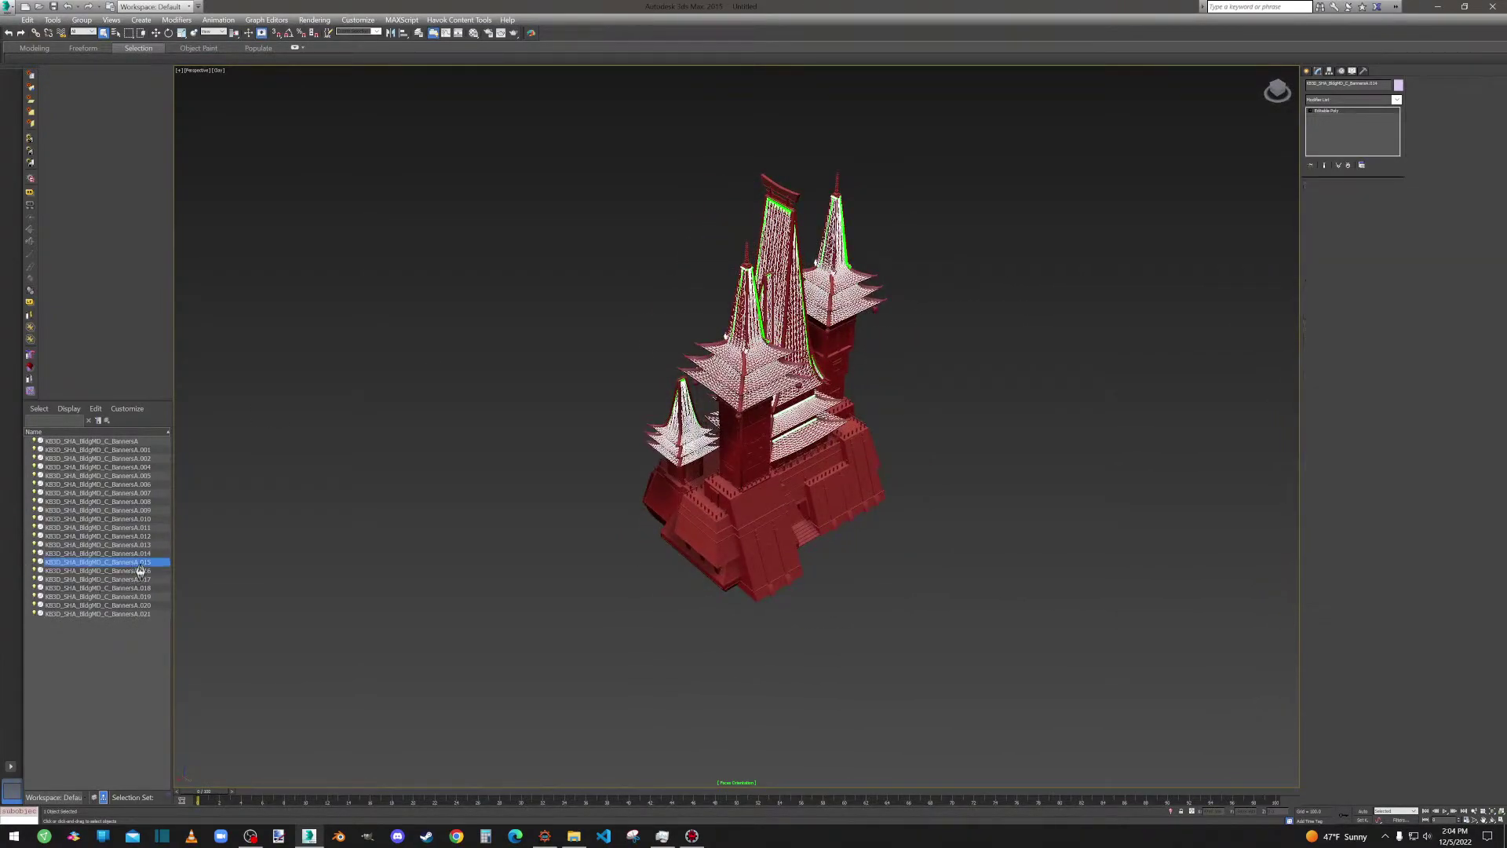
scroll(782, 461, up, 6)
alt+middle_drag(783, 461, 588, 689)
scroll(610, 479, up, 5)
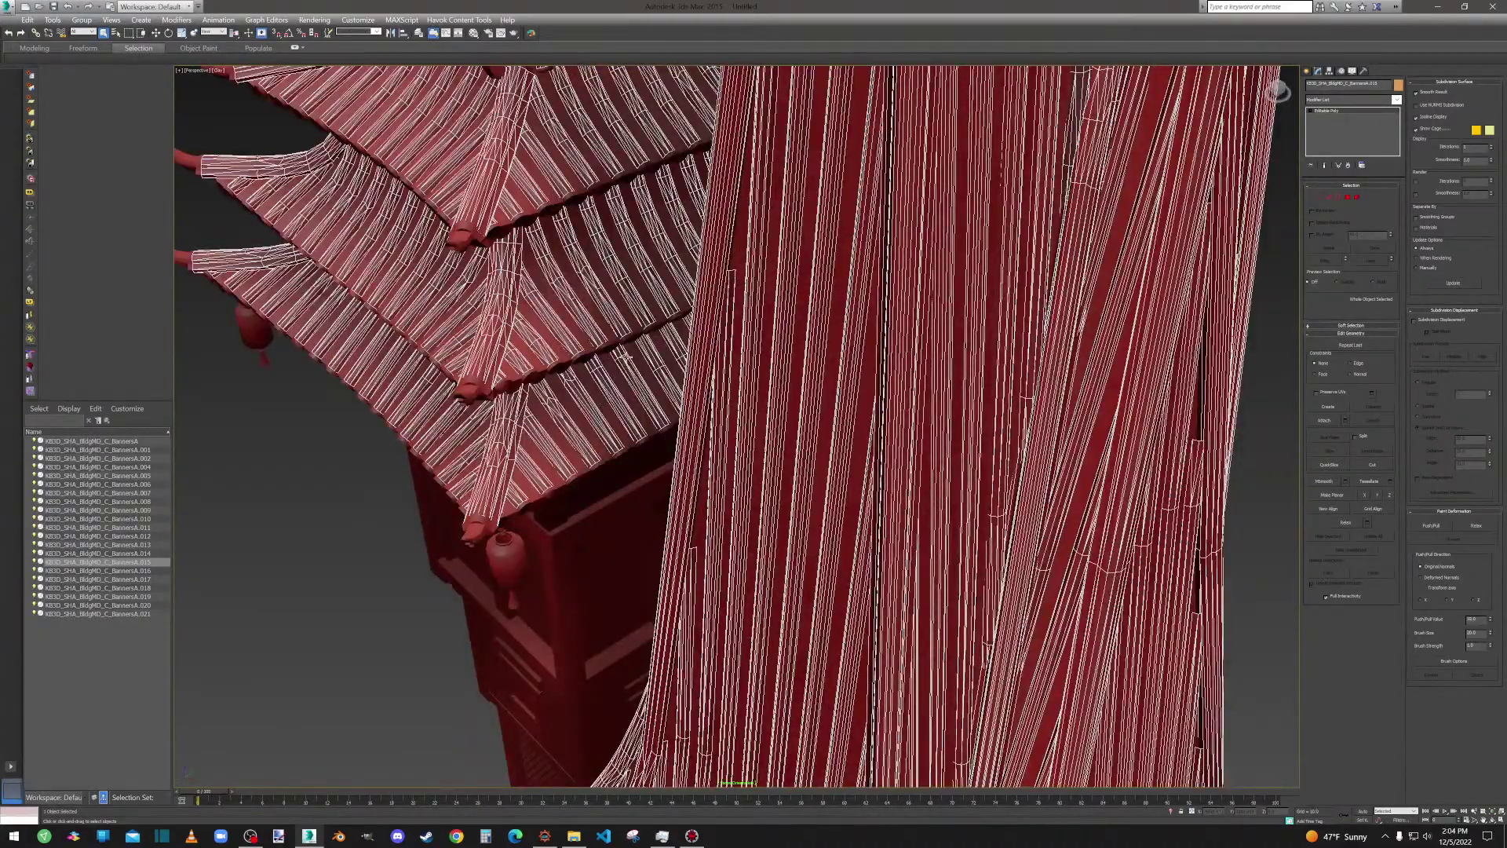
middle_drag(657, 318, 685, 628)
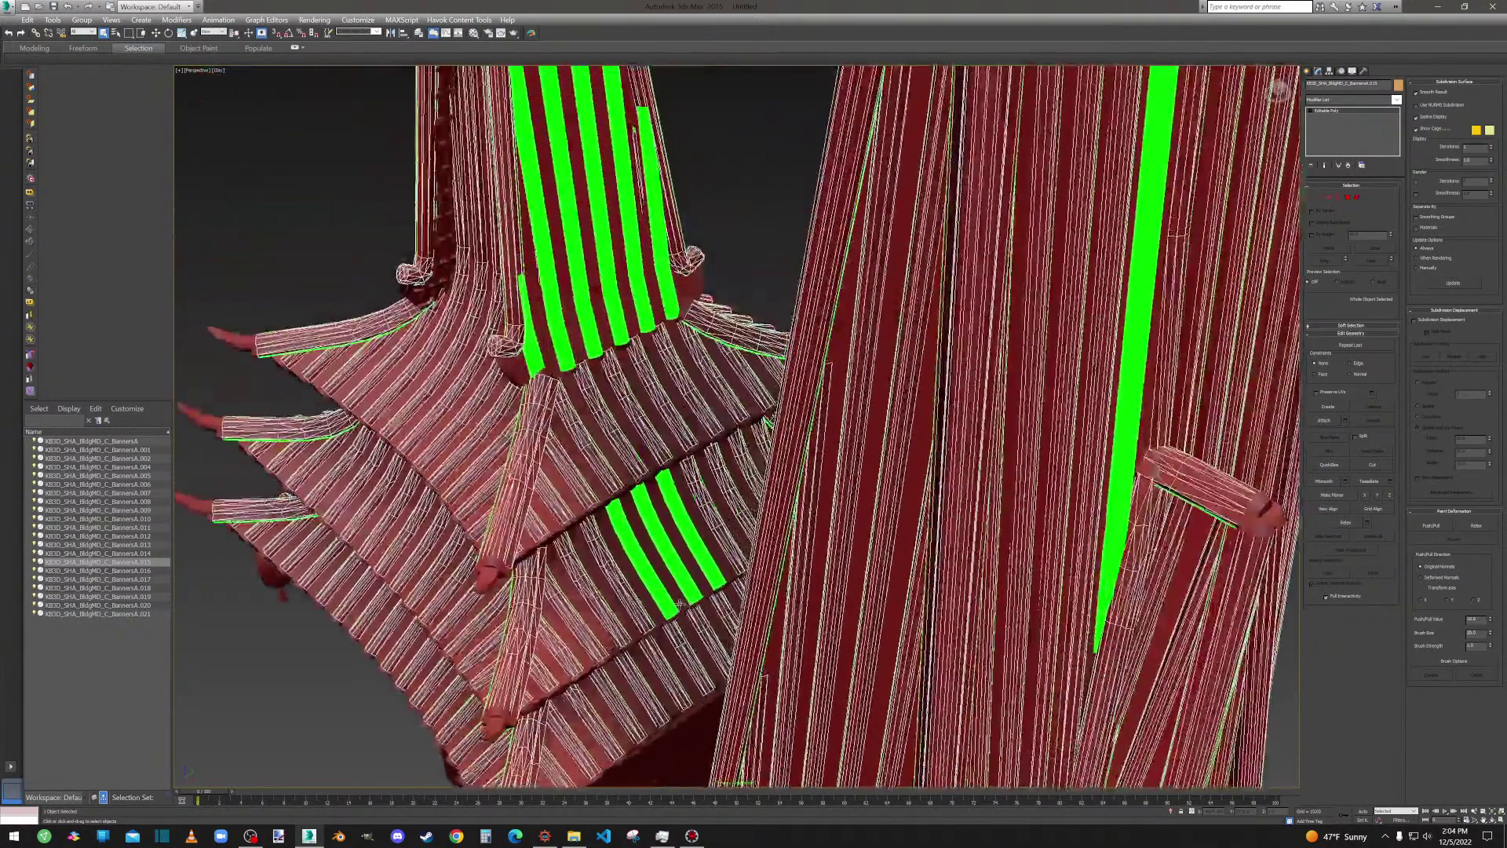
Pick BannerA.015's inverted tile strips at Element level, flip their normals at Polygon level and leave sub-object editing.
click(1356, 197)
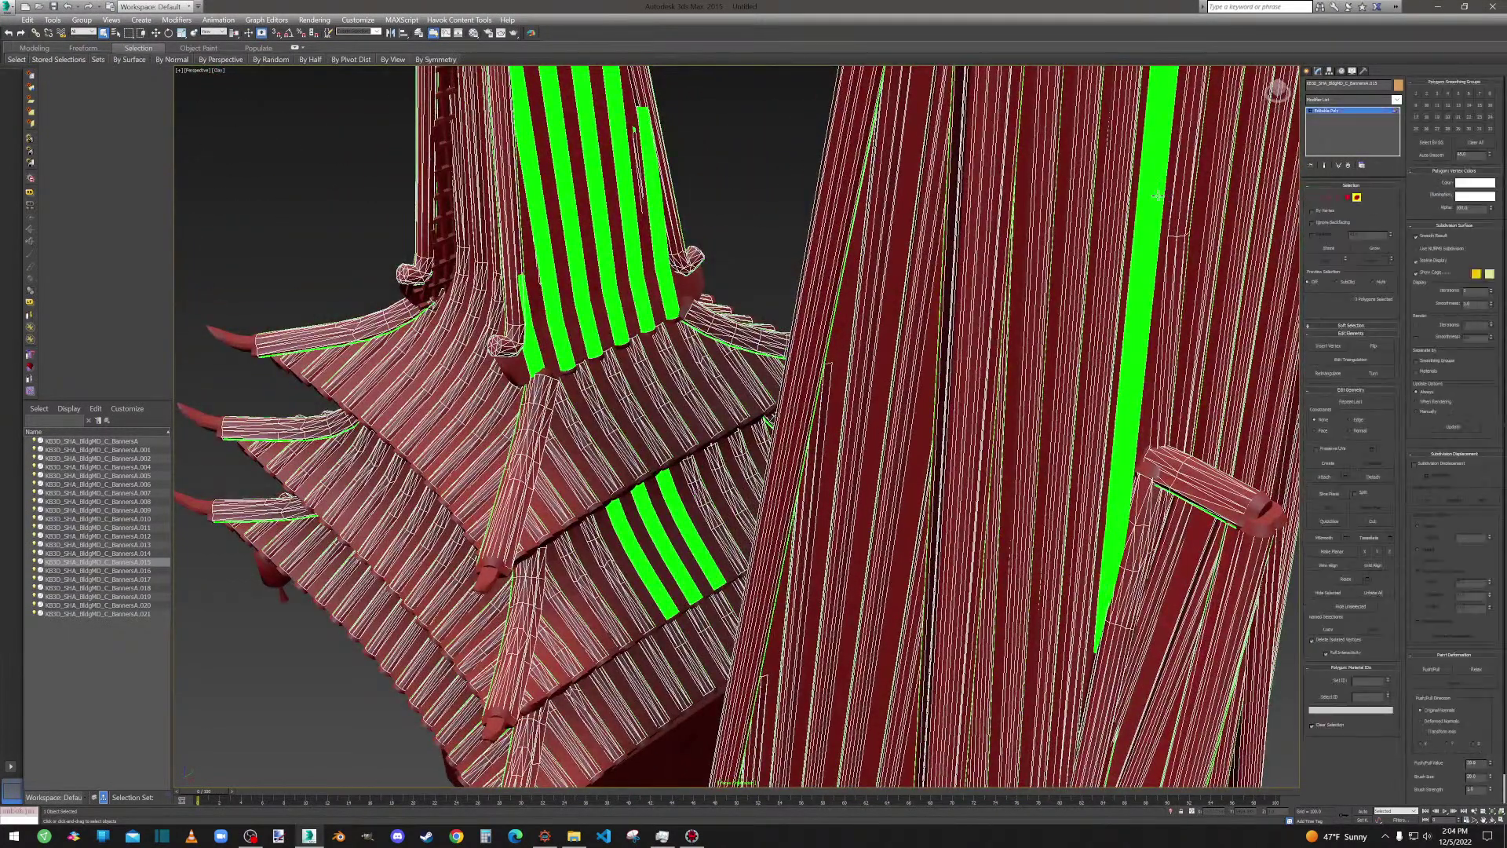
click(649, 154)
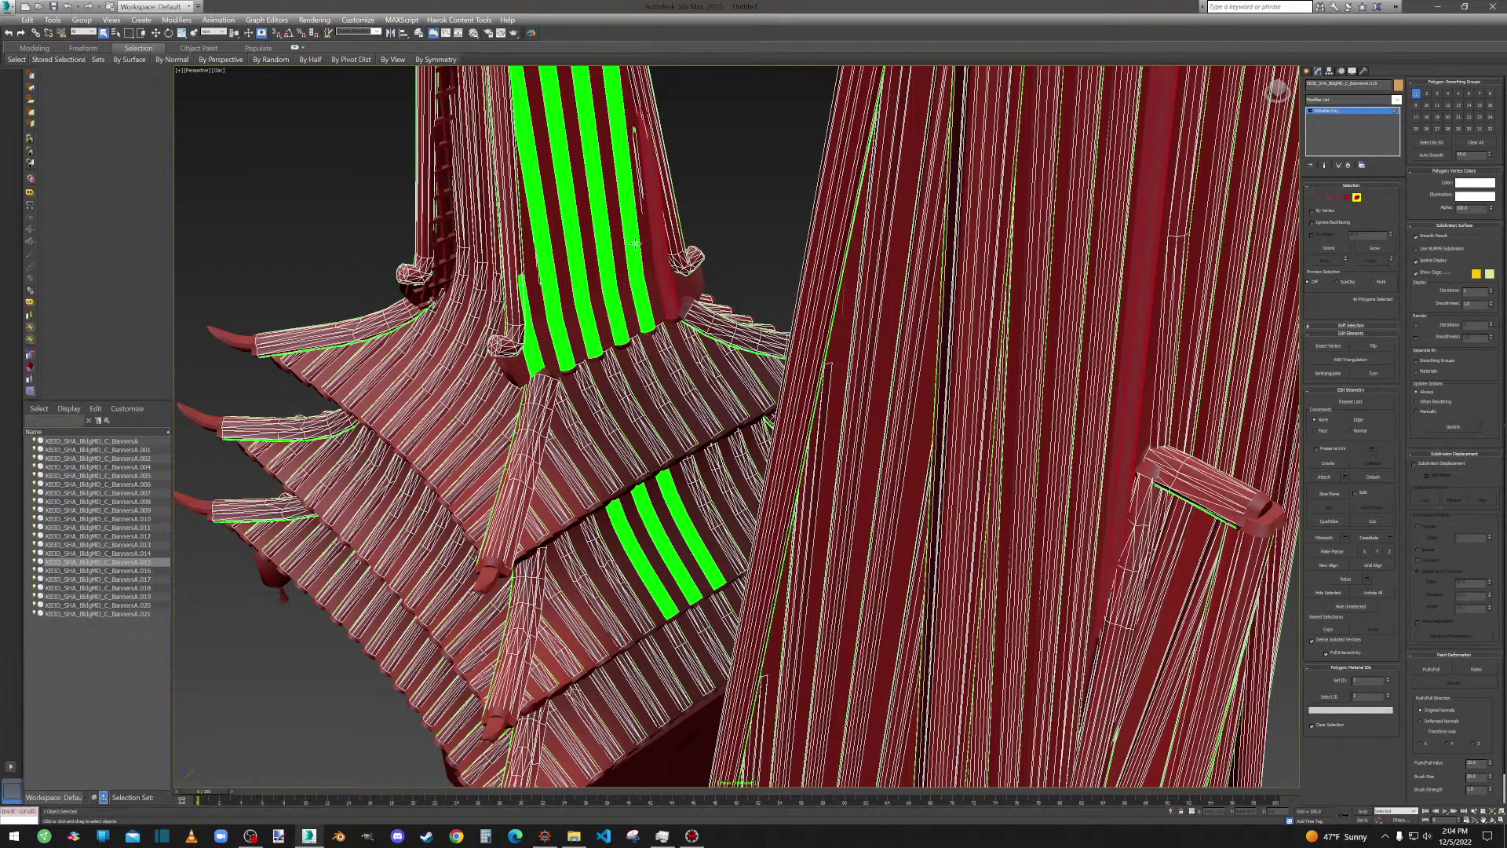
ctrl+click(632, 275)
ctrl+click(611, 296)
ctrl+click(588, 322)
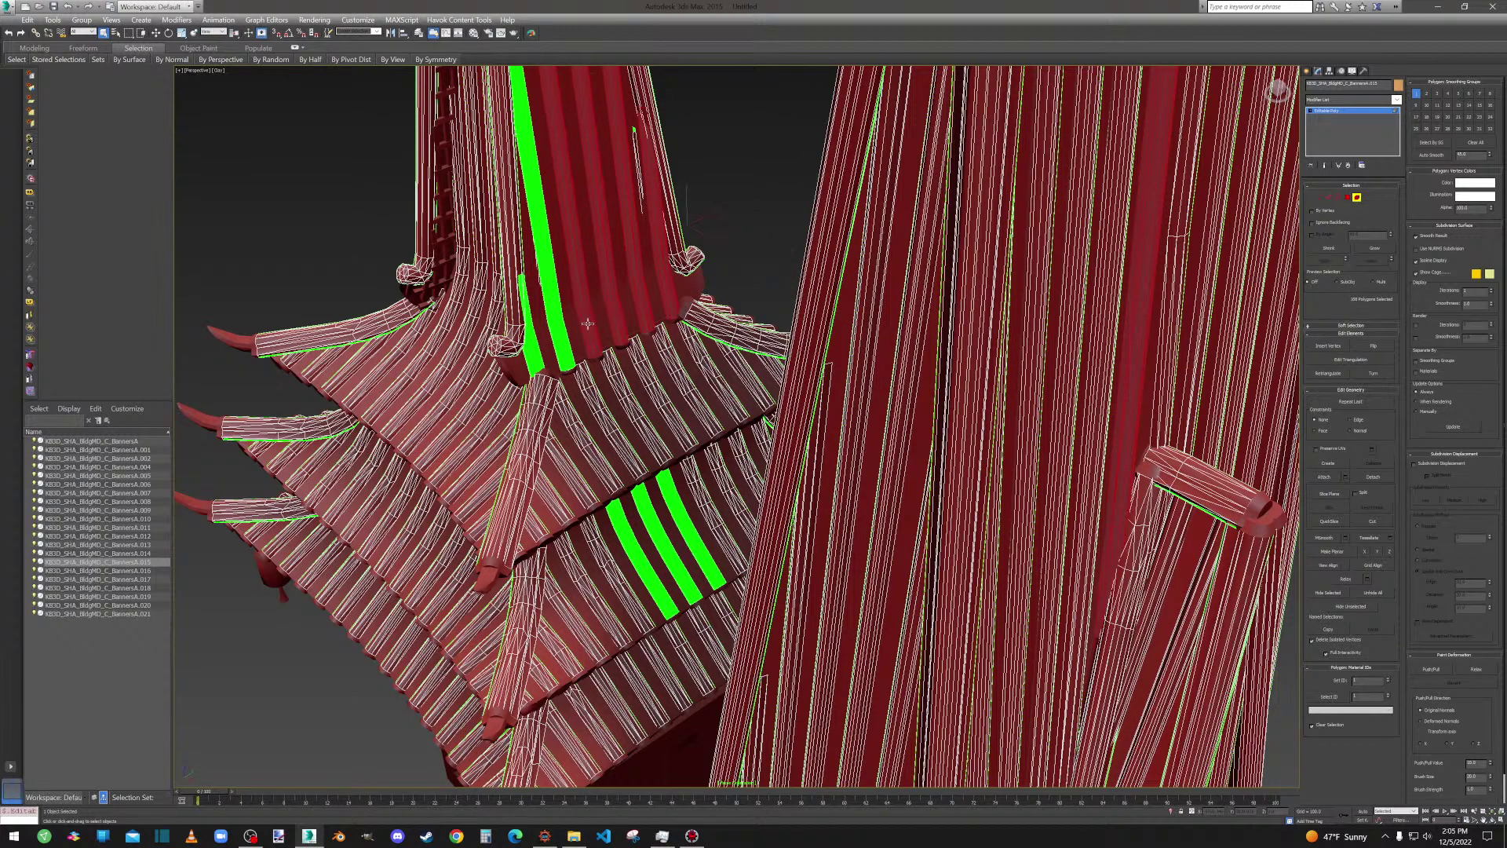
ctrl+click(556, 338)
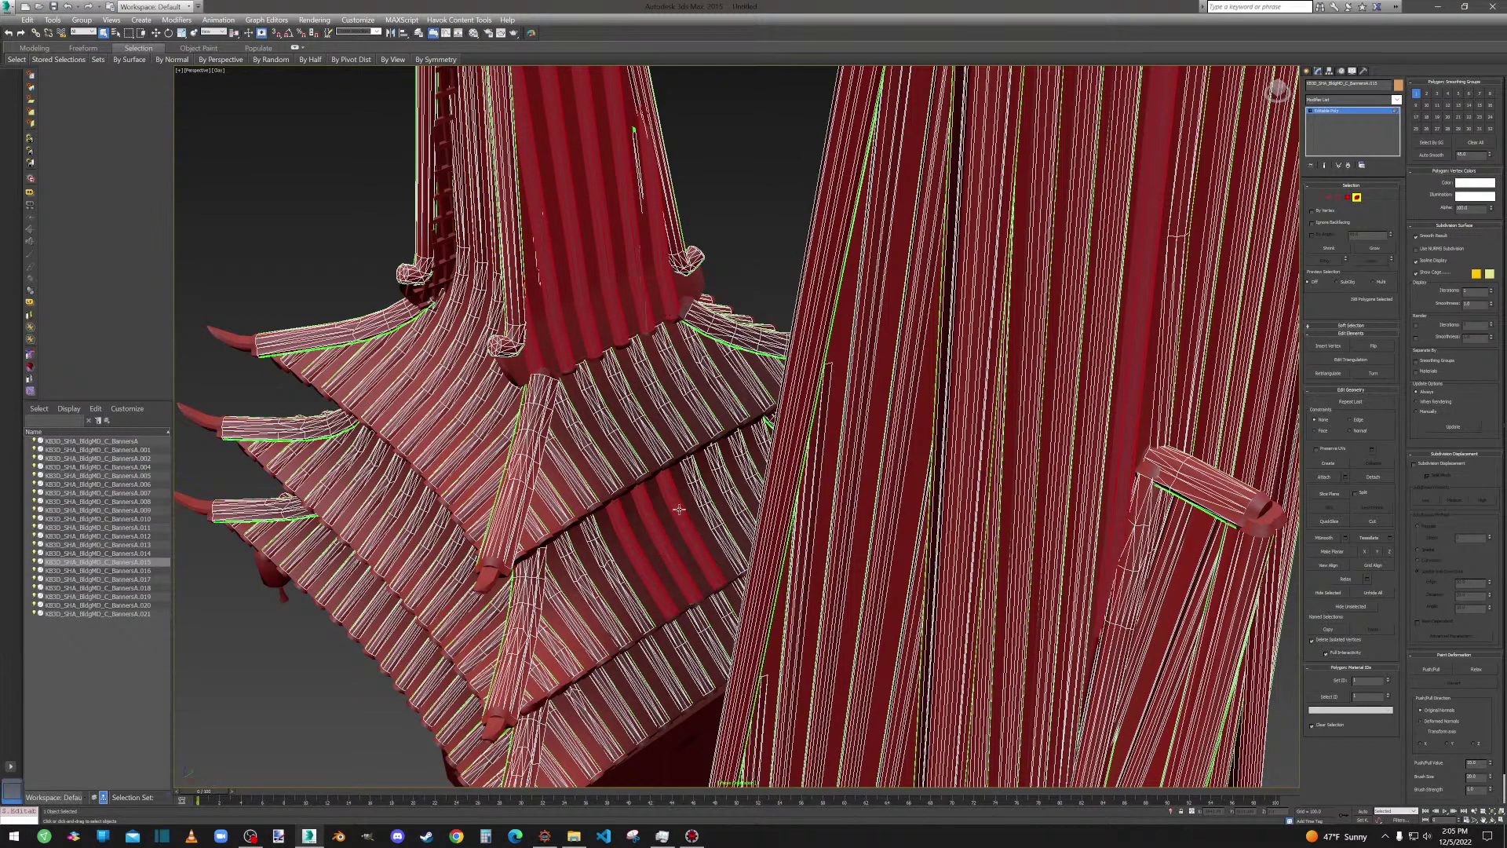
scroll(604, 478, down, 3)
alt+middle_drag(676, 479, 656, 355)
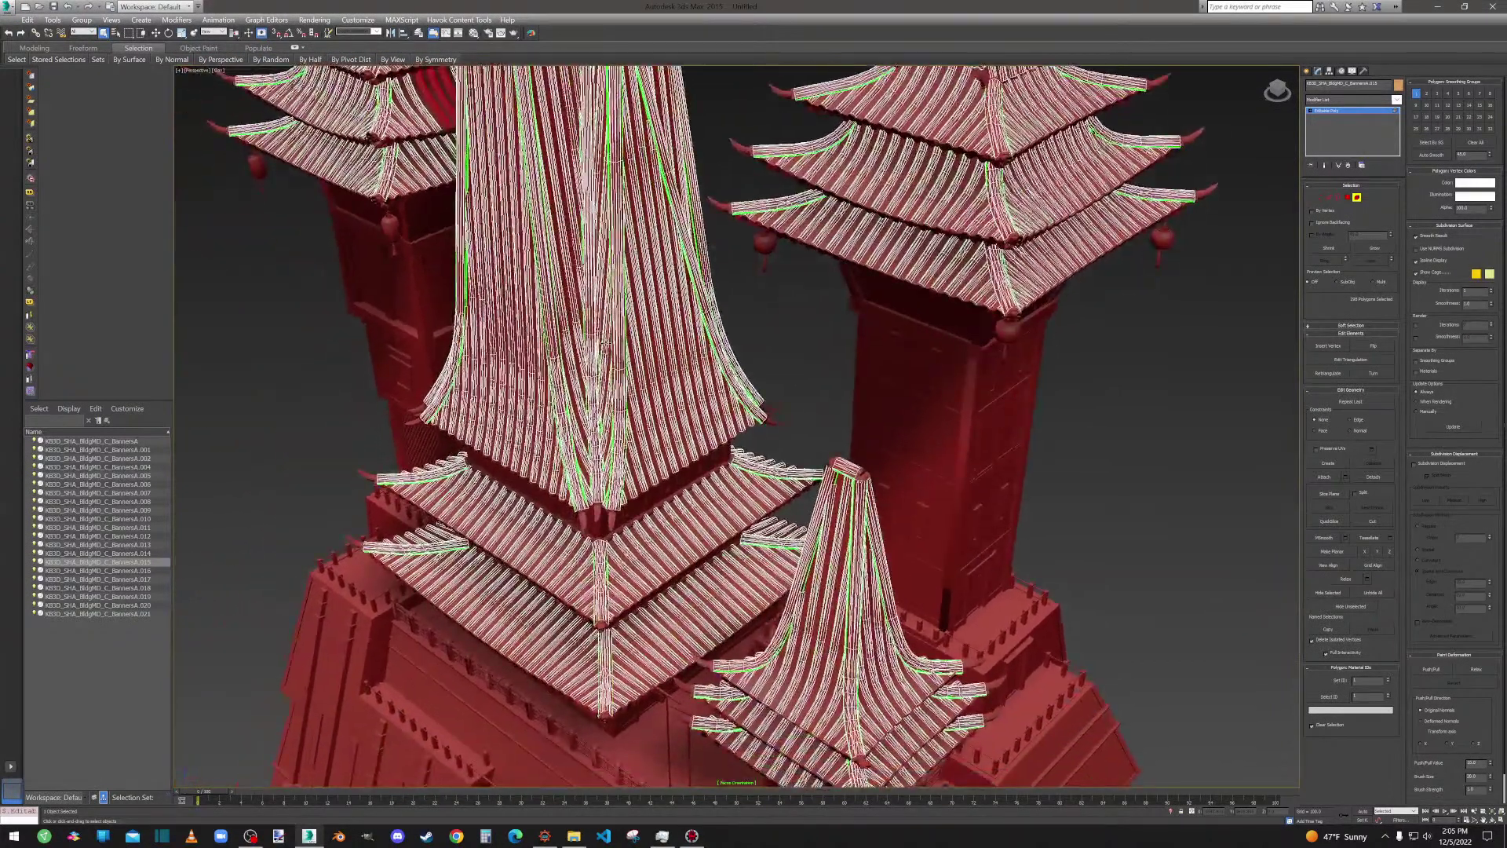
click(1347, 197)
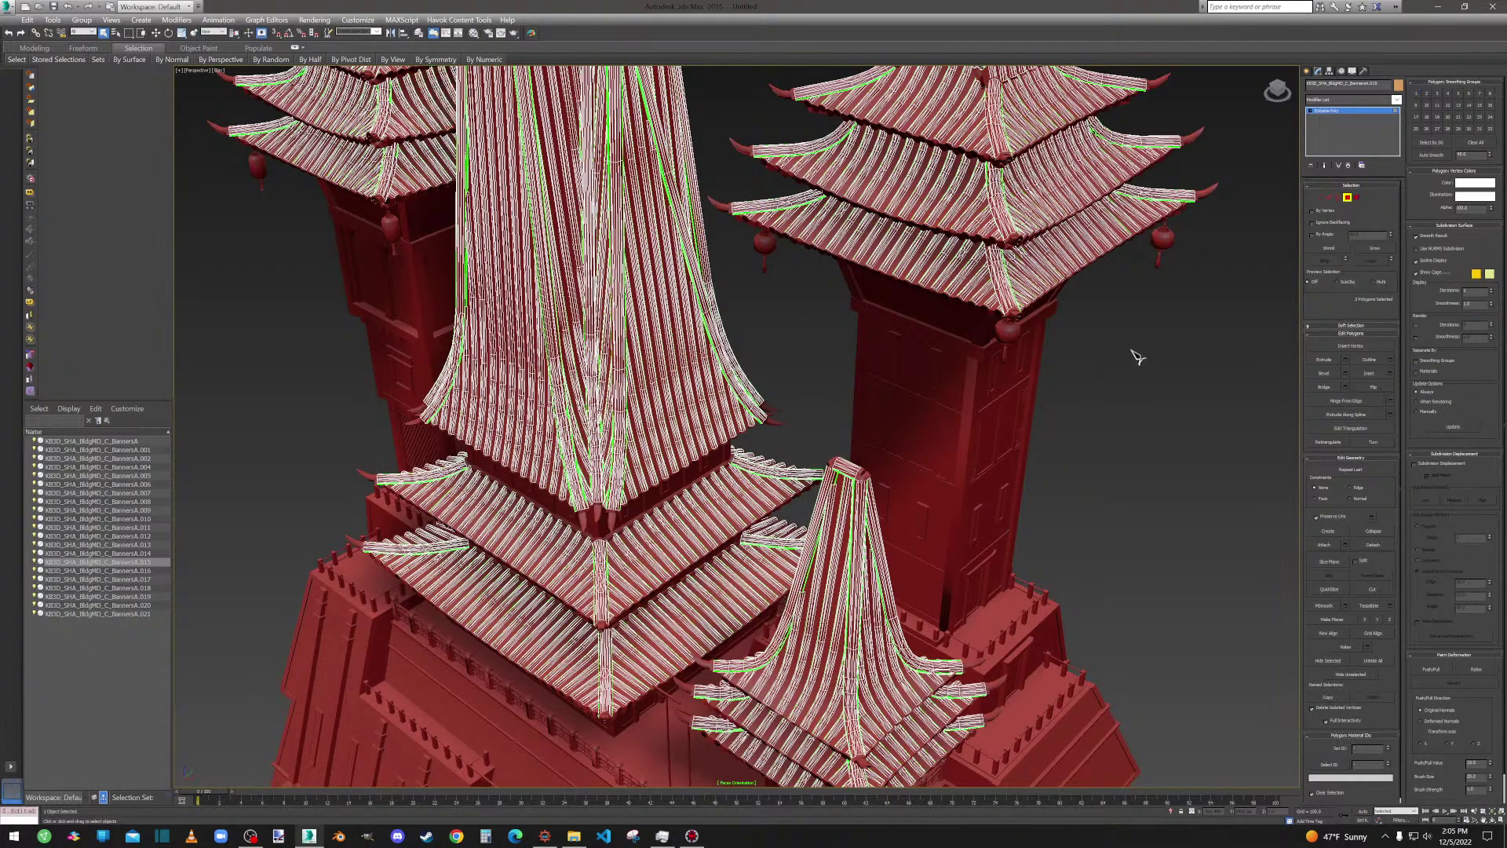
click(1348, 198)
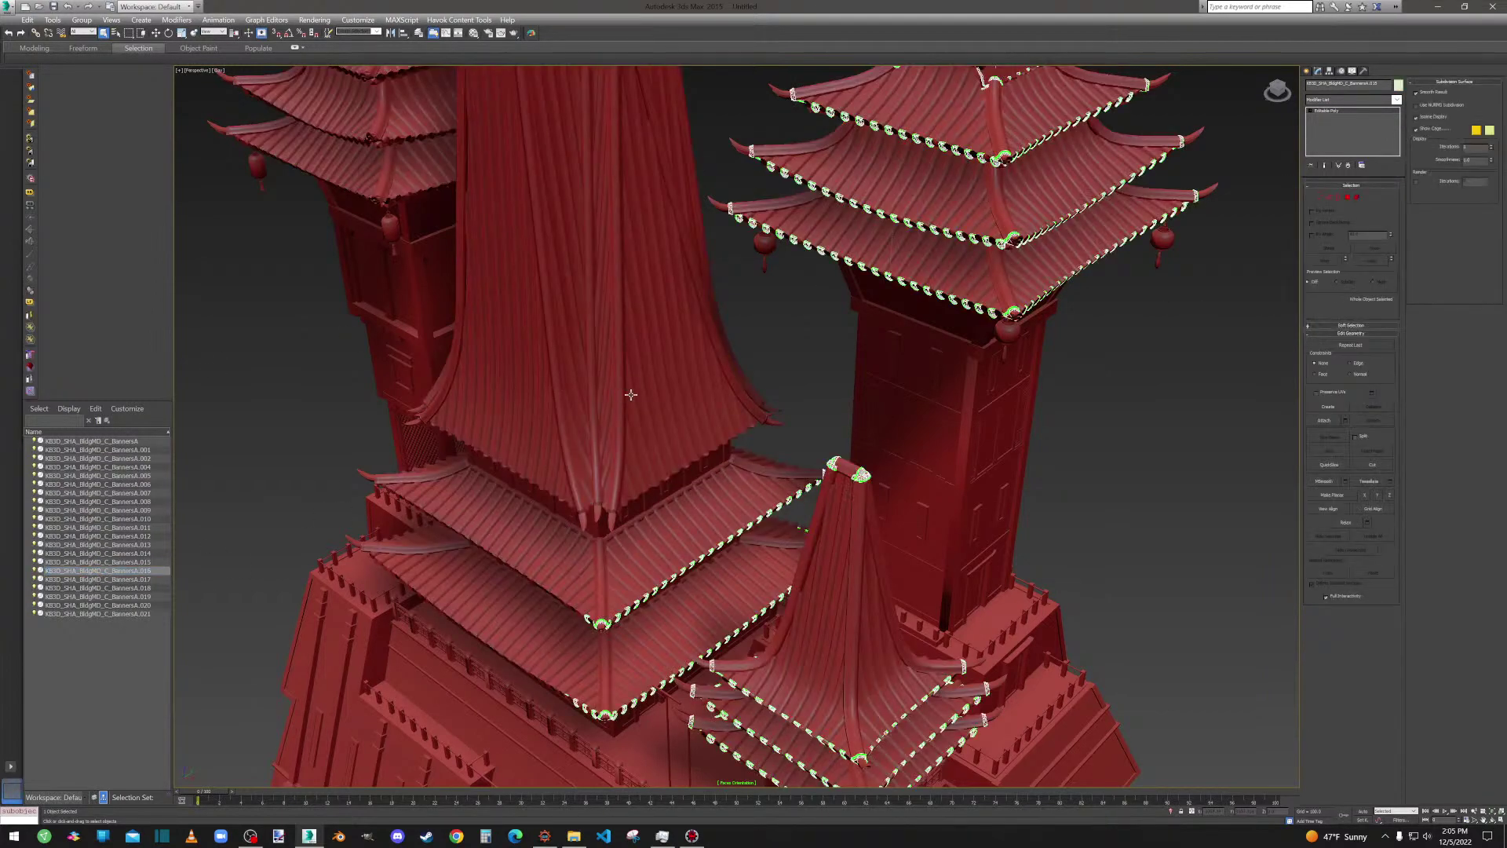
Select BannerA.016 through BannerA.018 in turn and examine the eave tile ends and tower walls for inverted faces.
scroll(673, 390, down, 3)
alt+middle_drag(680, 390, 592, 226)
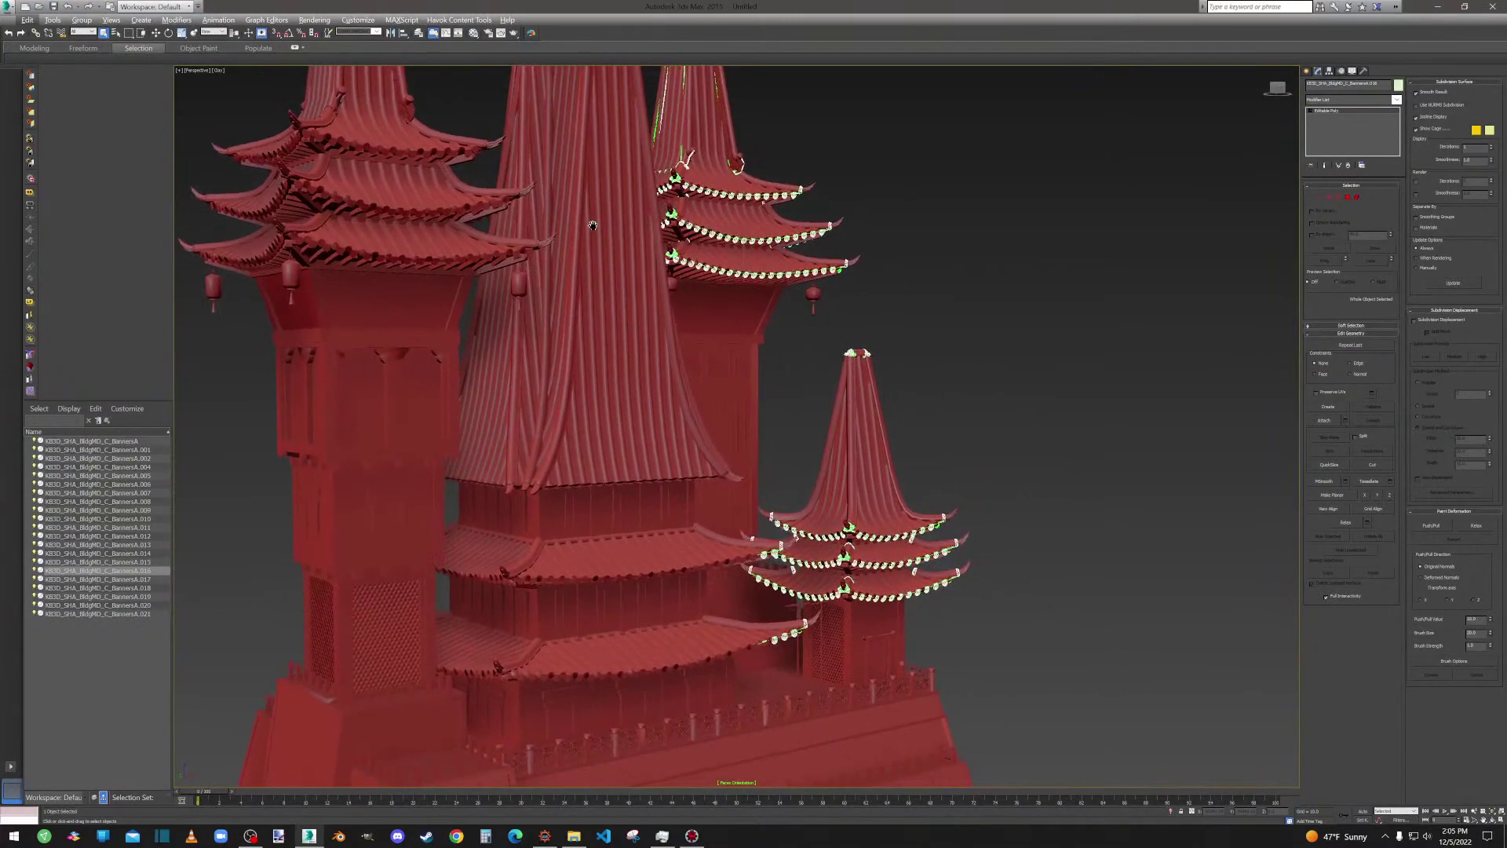
click(110, 579)
alt+middle_drag(606, 417, 682, 416)
alt+middle_drag(637, 412, 230, 491)
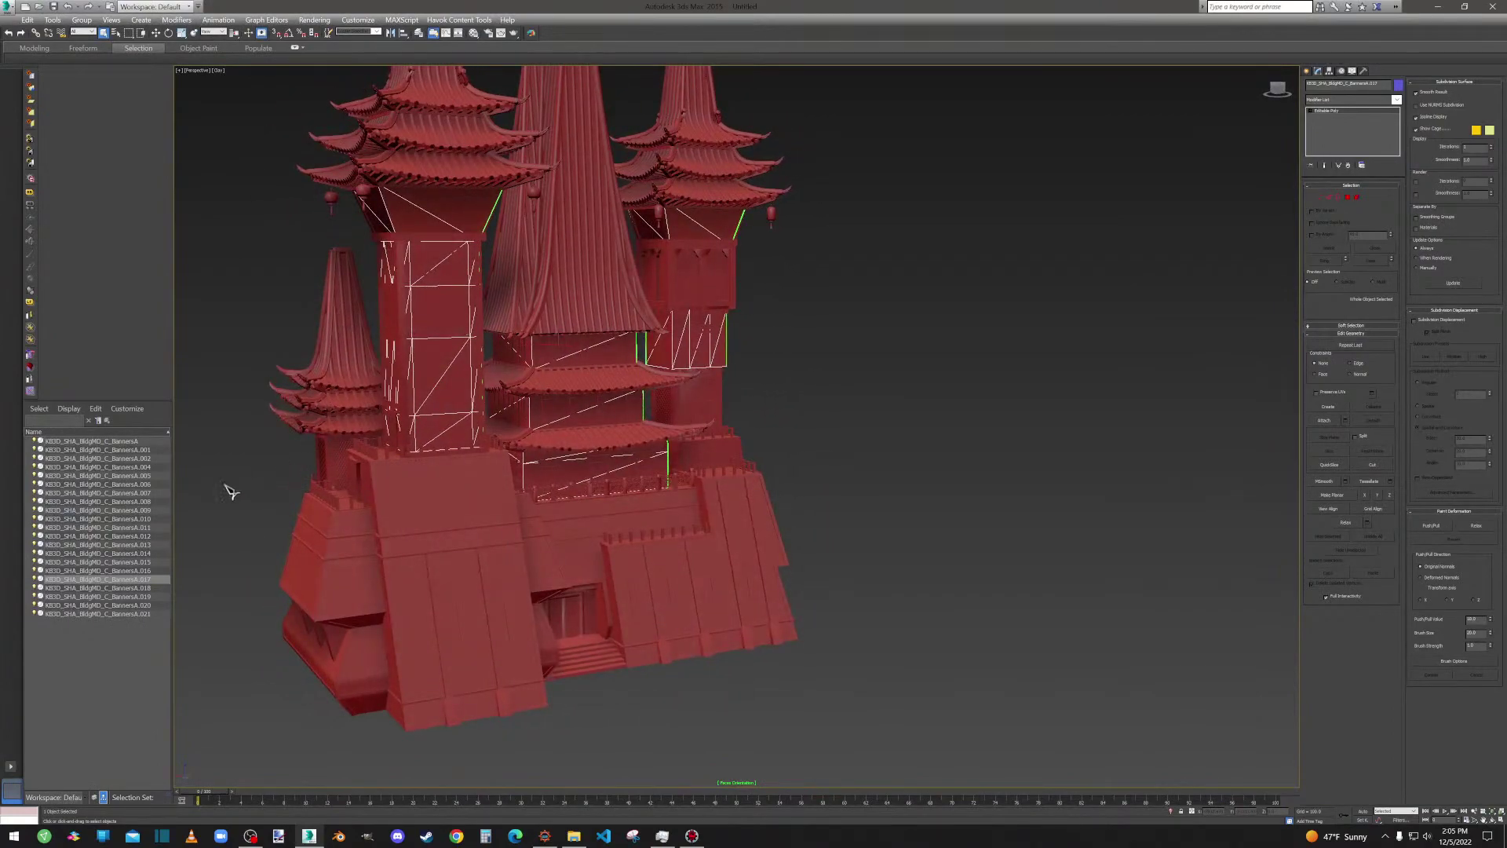
click(135, 589)
mouse_move(471, 495)
alt+middle_down()
mouse_move(500, 527)
mouse_move(477, 529)
alt+middle_up()
Select BannerA.019 through BannerA.021 in turn, examine the small wall details, lanterns and roof edges for inverted faces, and clear the selection.
click(135, 596)
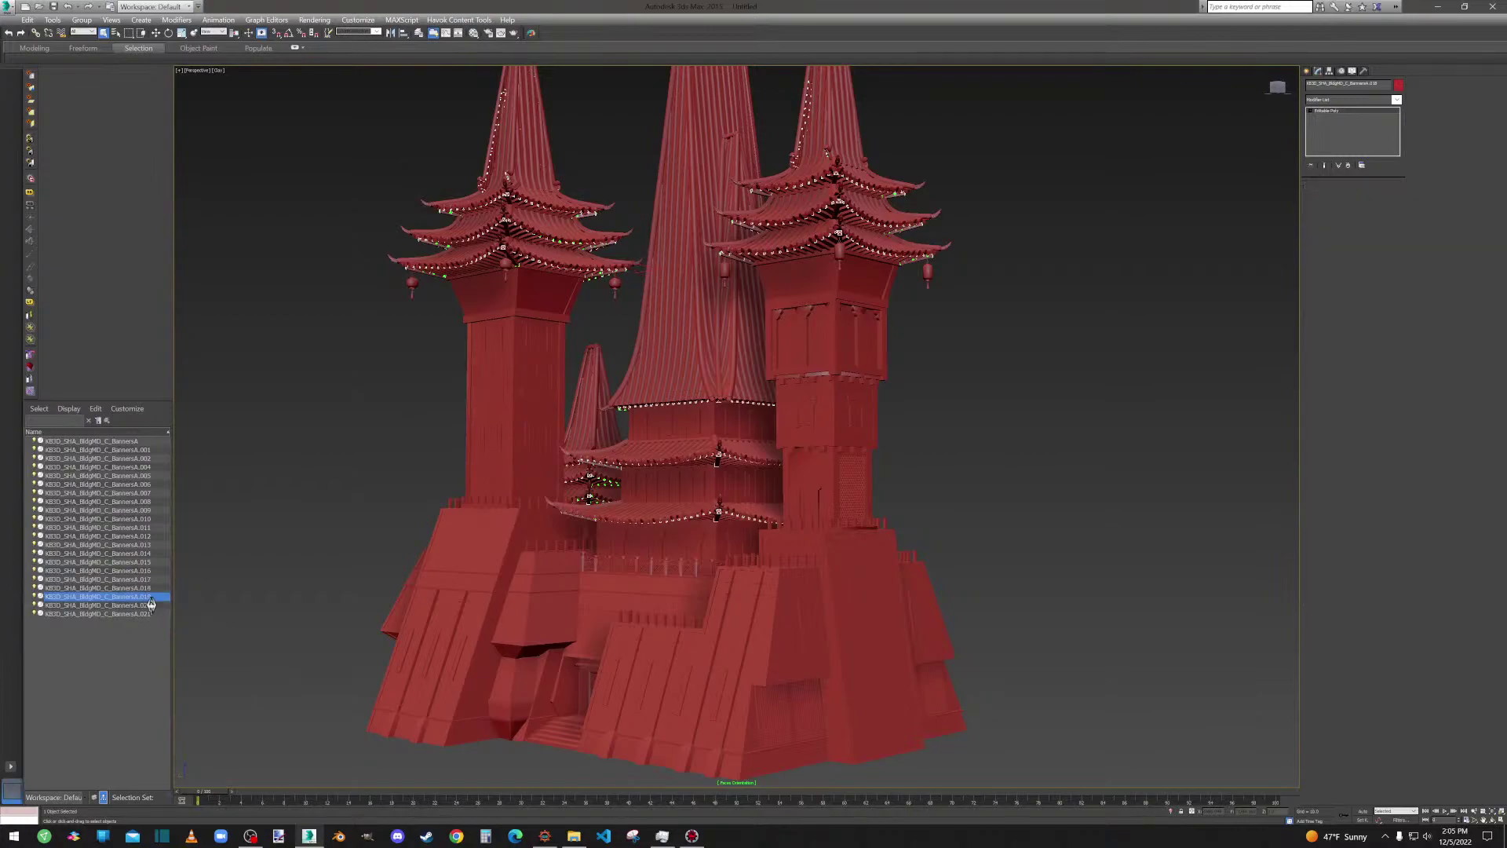
alt+middle_drag(610, 478, 514, 507)
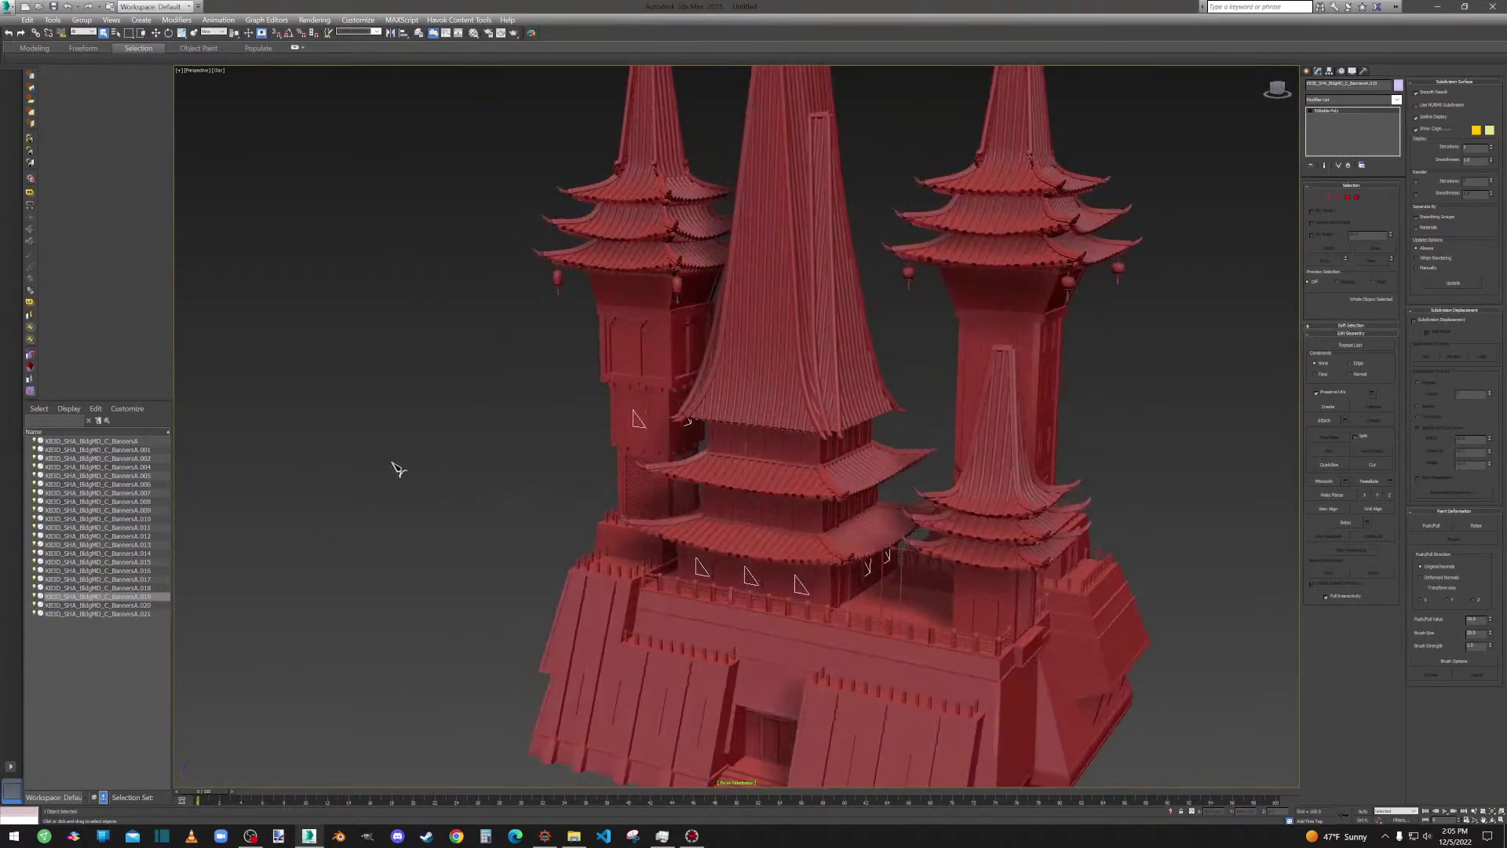
click(110, 605)
alt+middle_drag(934, 456, 950, 457)
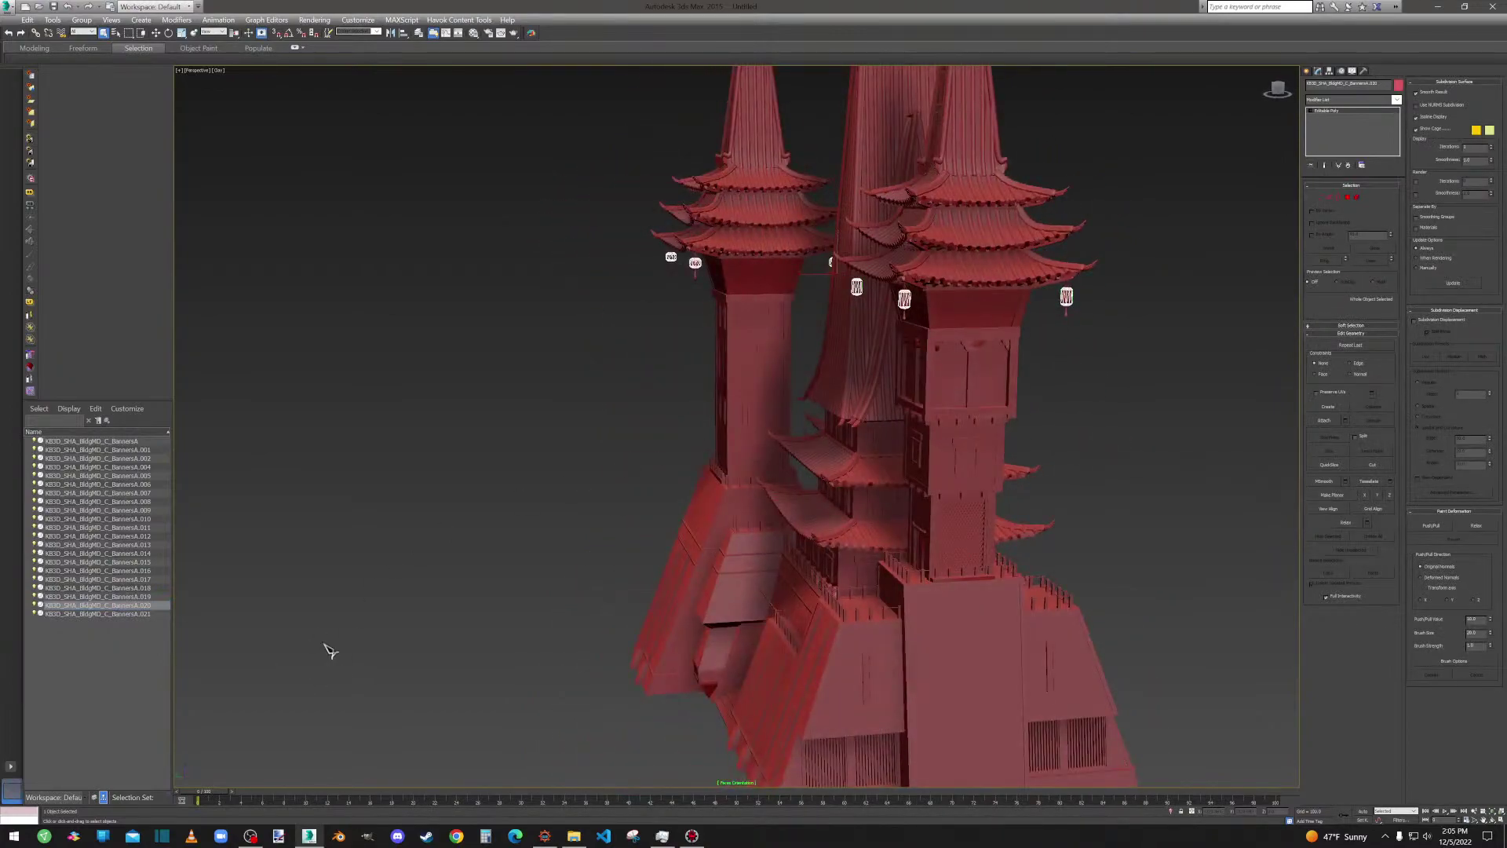
click(110, 613)
alt+middle_drag(872, 503, 703, 513)
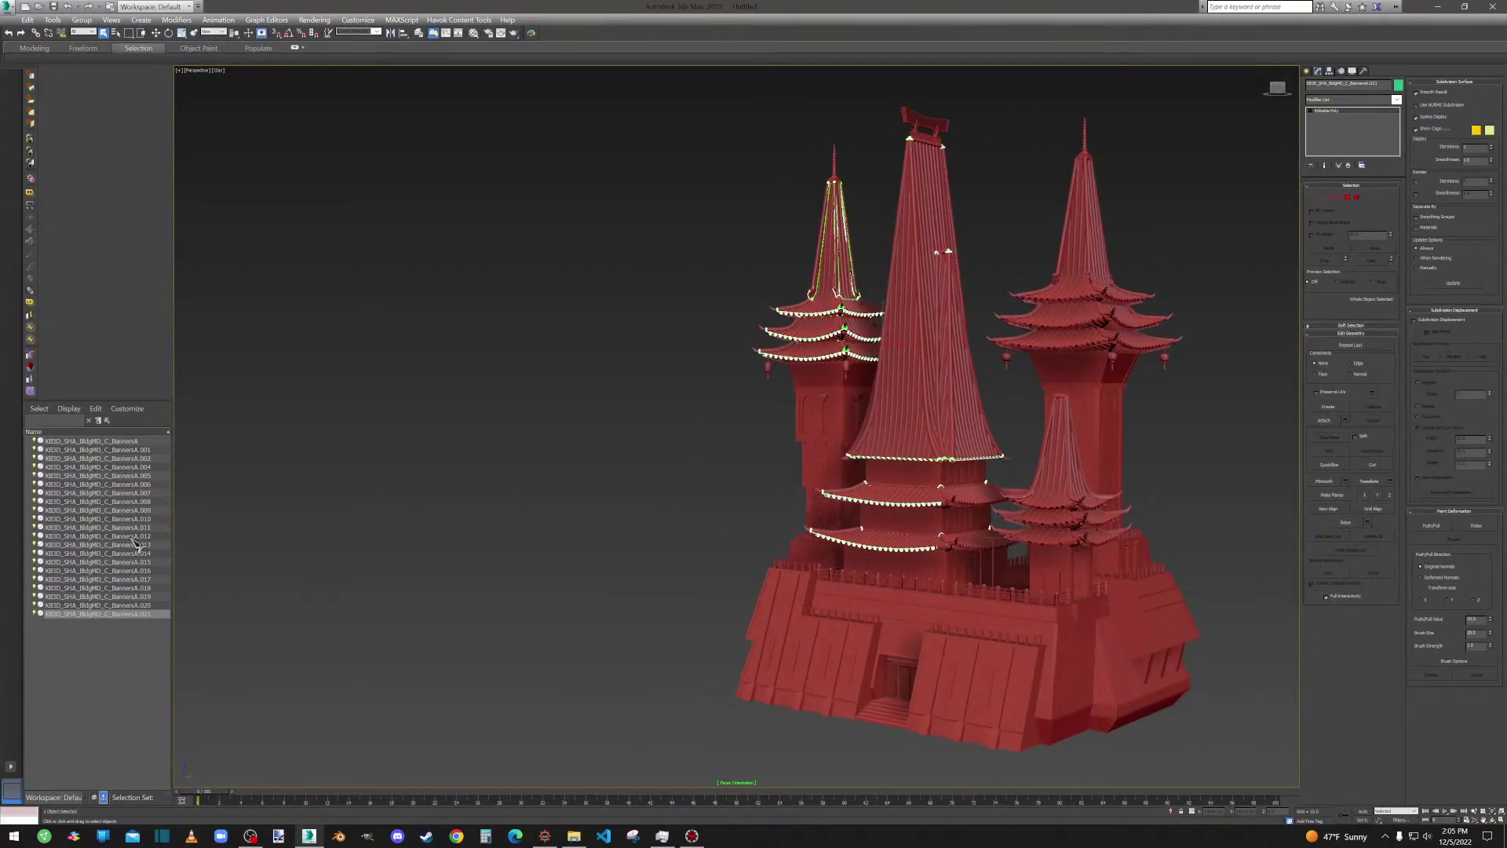
scroll(742, 417, down, 5)
middle_drag(742, 417, 651, 424)
click(476, 423)
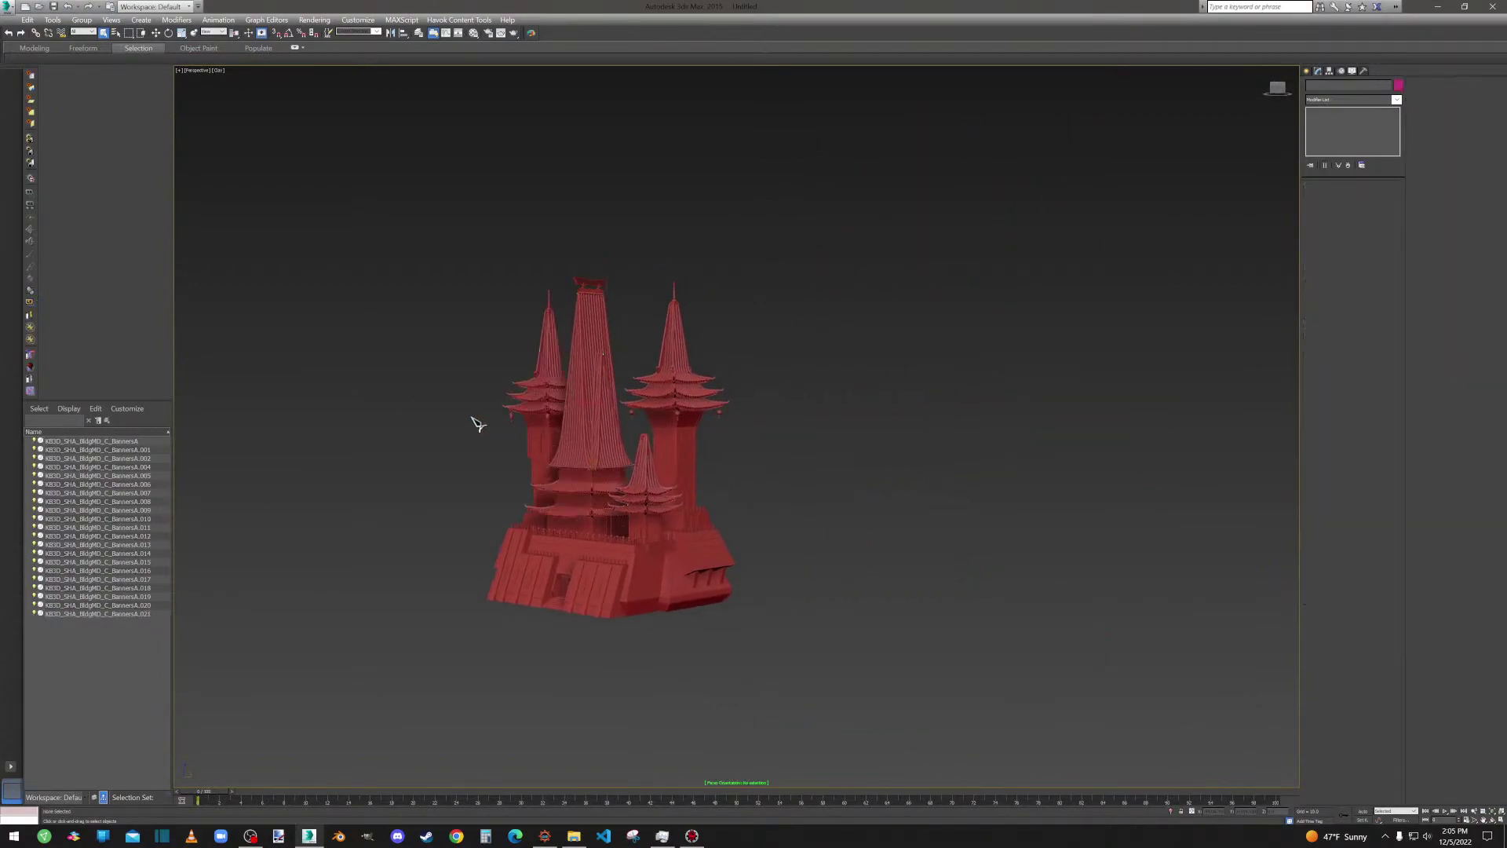
Flip the normals of the curved beam's inverted faces on top of the main tower, leave sub-object editing and deselect the object.
drag(405, 182, 495, 521)
scroll(593, 291, up, 5)
click(589, 258)
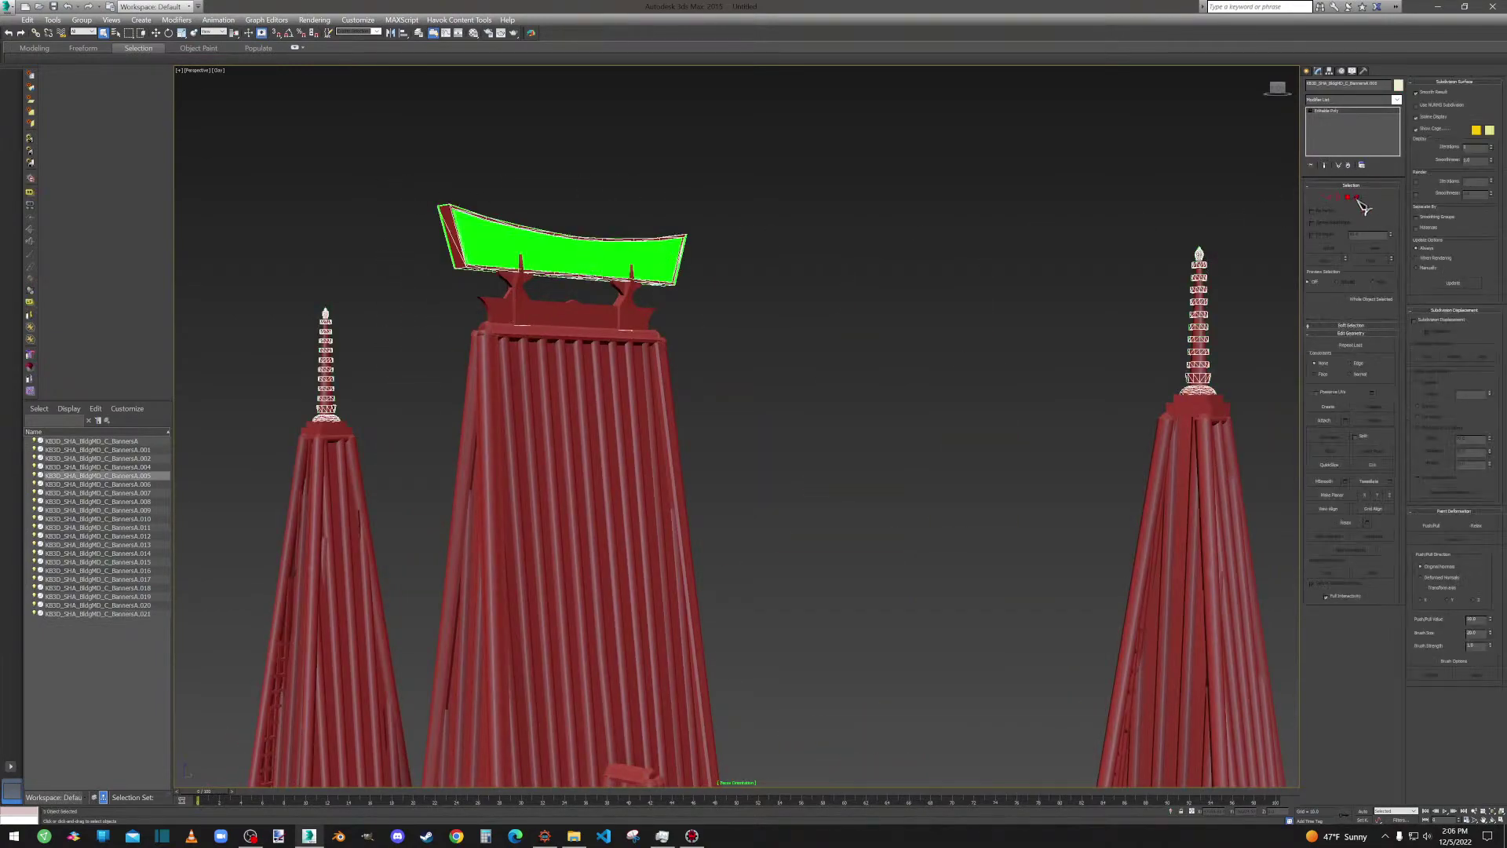
click(1358, 197)
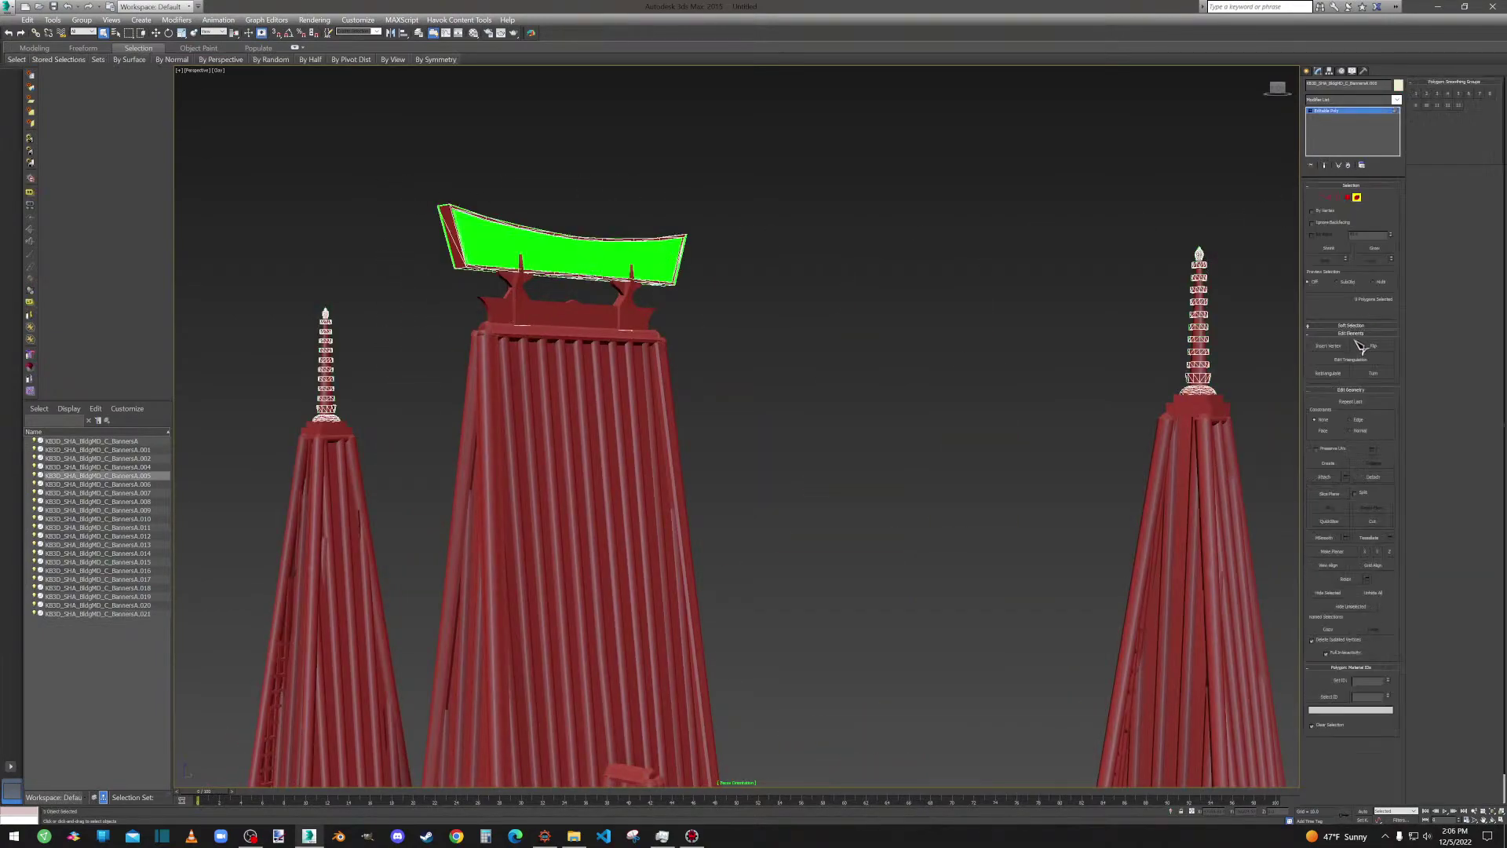
click(650, 254)
click(549, 244)
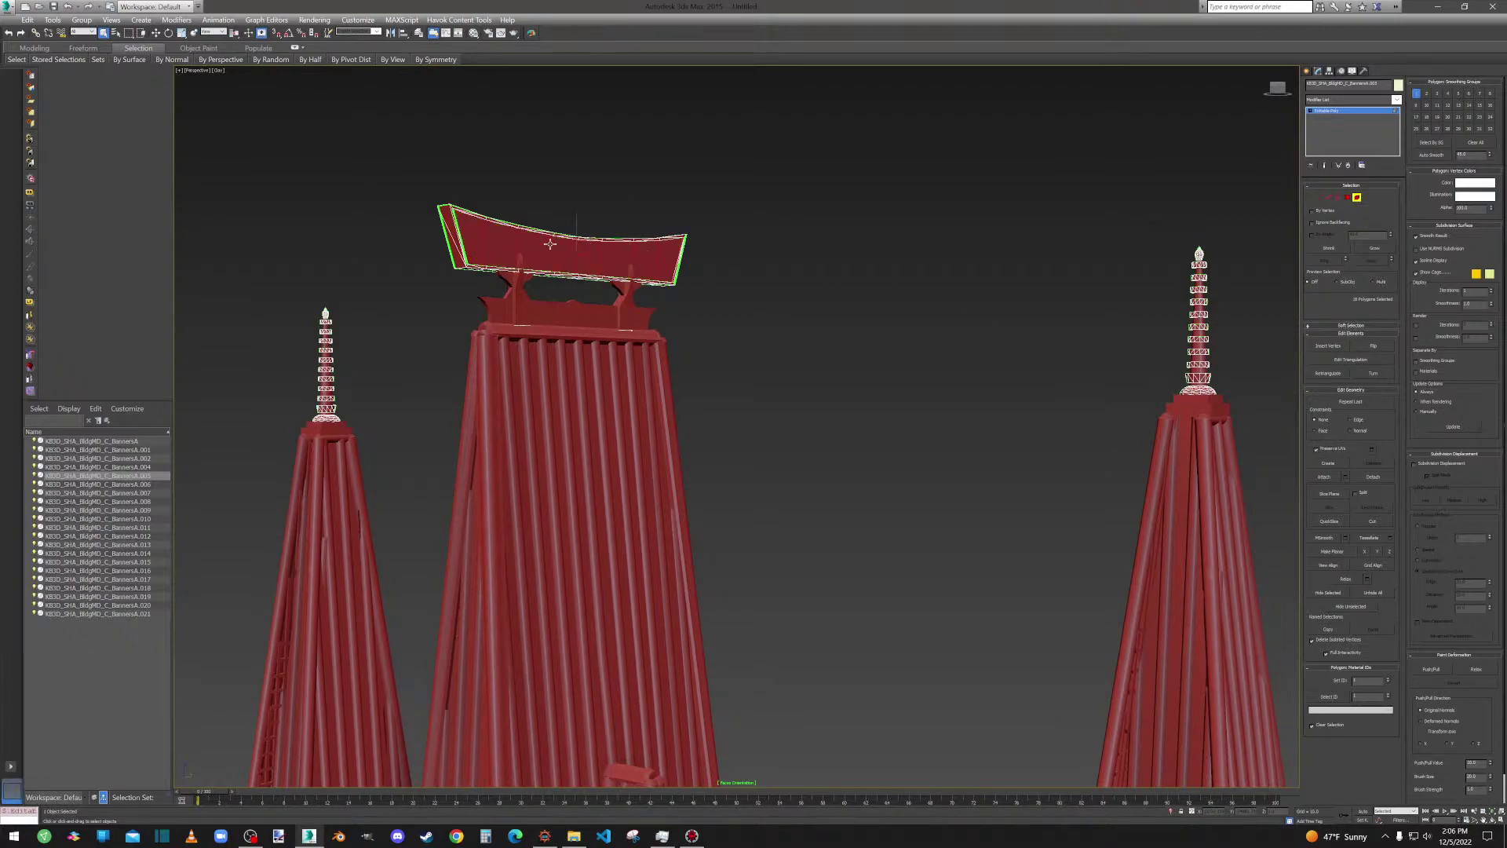
click(1348, 197)
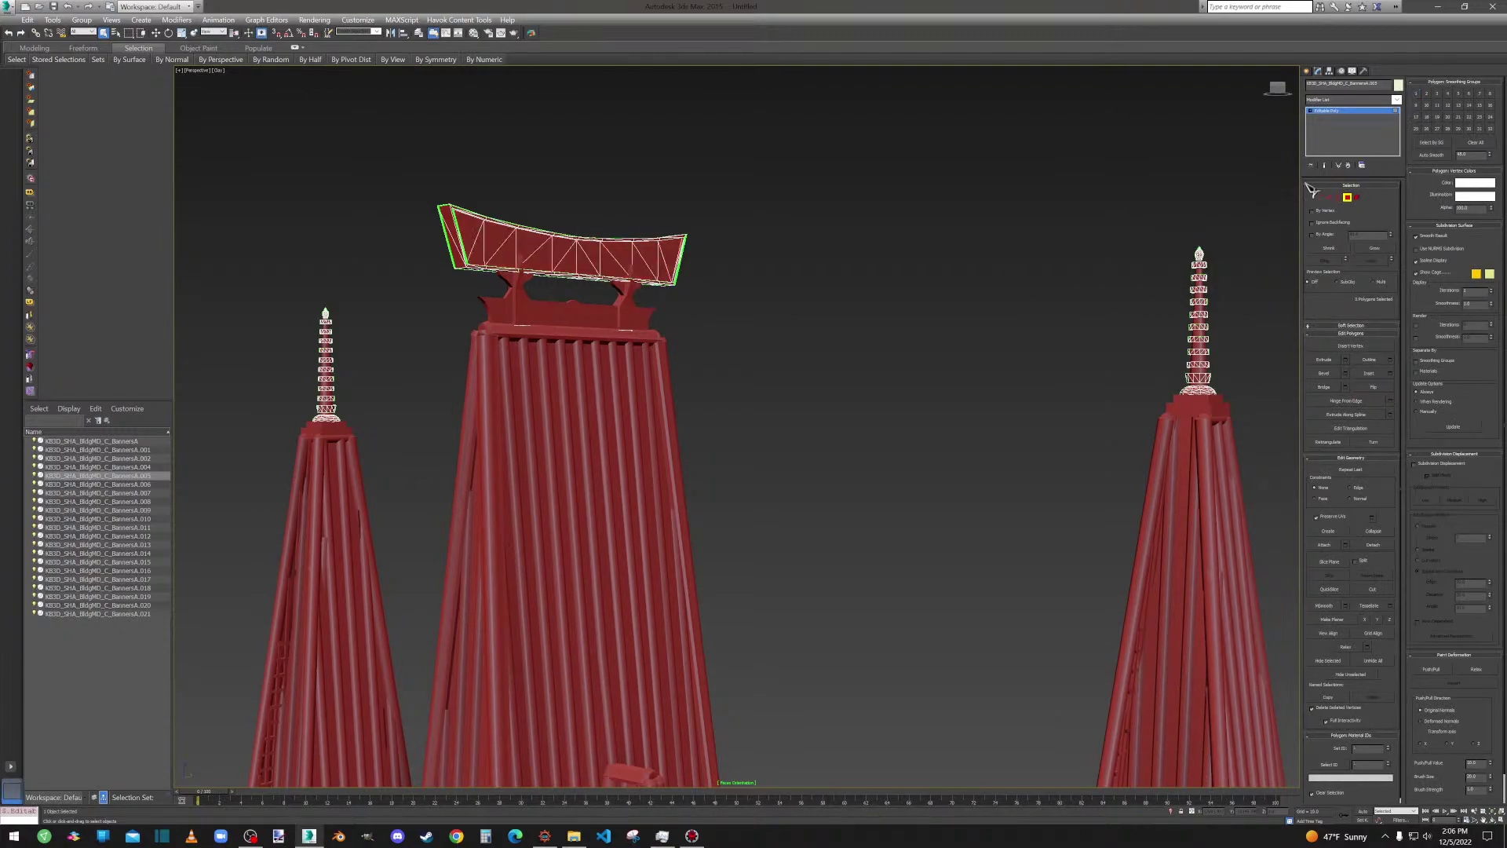
click(1348, 200)
scroll(1020, 314, down, 5)
click(983, 323)
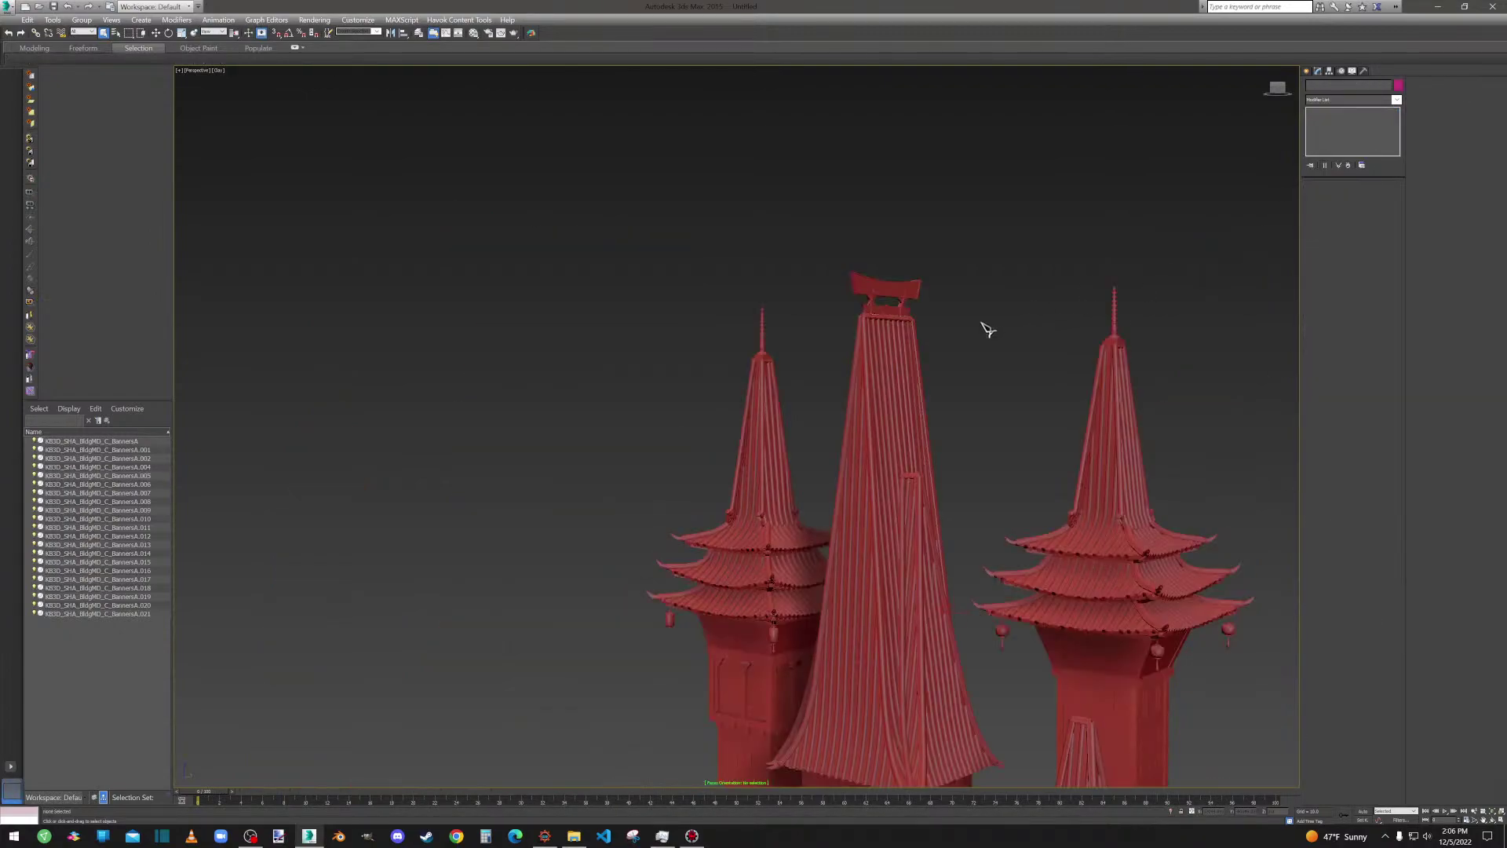
Export all the building objects with Export Selected, overwriting kb3d_shangrila-BldgMD_C.nif and keeping the offered NIF export settings.
middle_drag(983, 322, 902, 266)
scroll(906, 271, down, 6)
drag(703, 139, 1128, 583)
drag(1123, 526, 1124, 527)
click(7, 10)
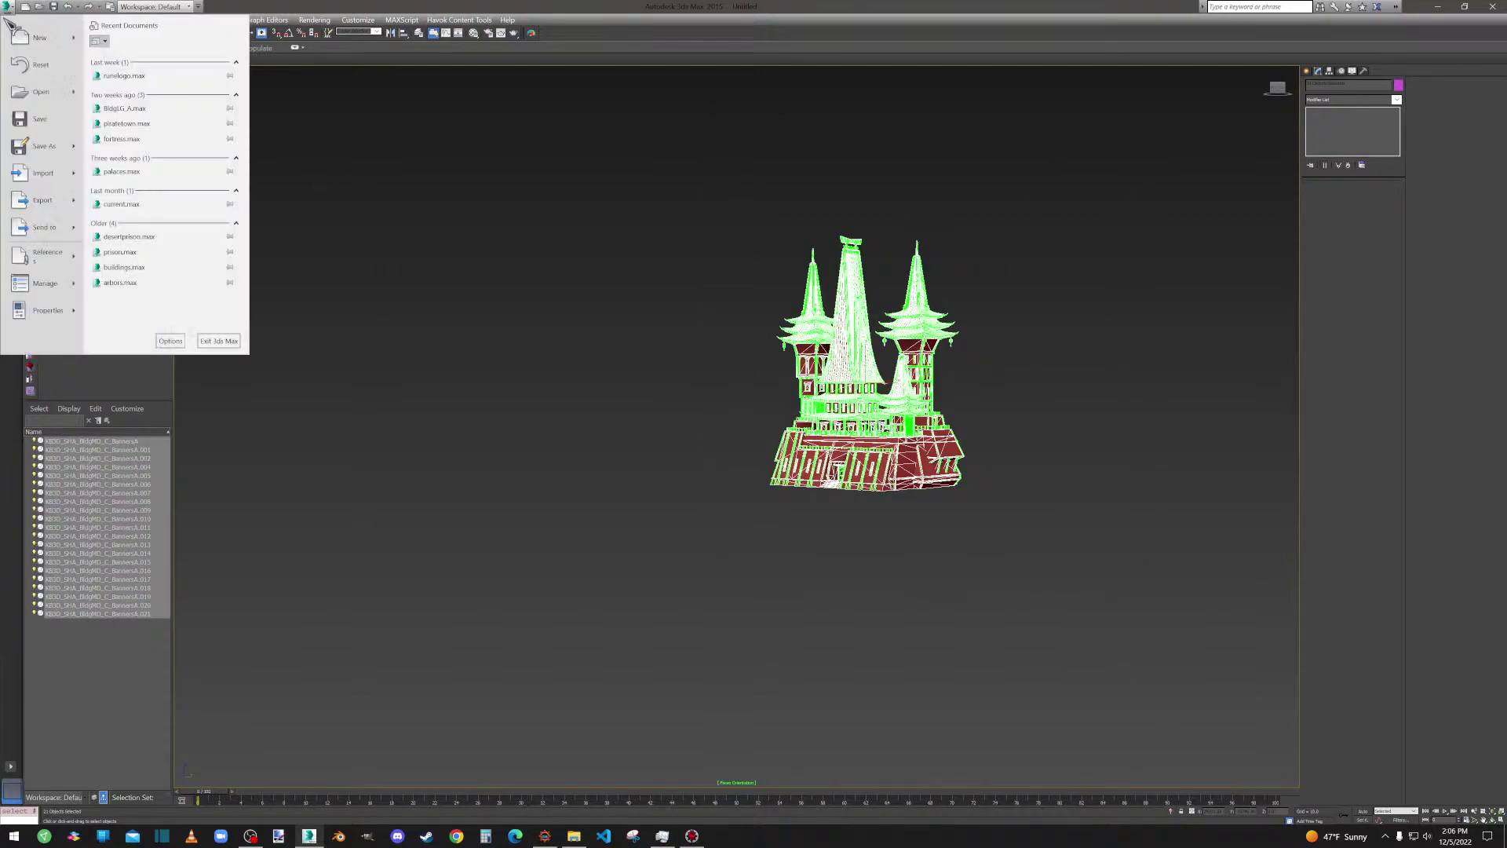
mouse_move(43, 200)
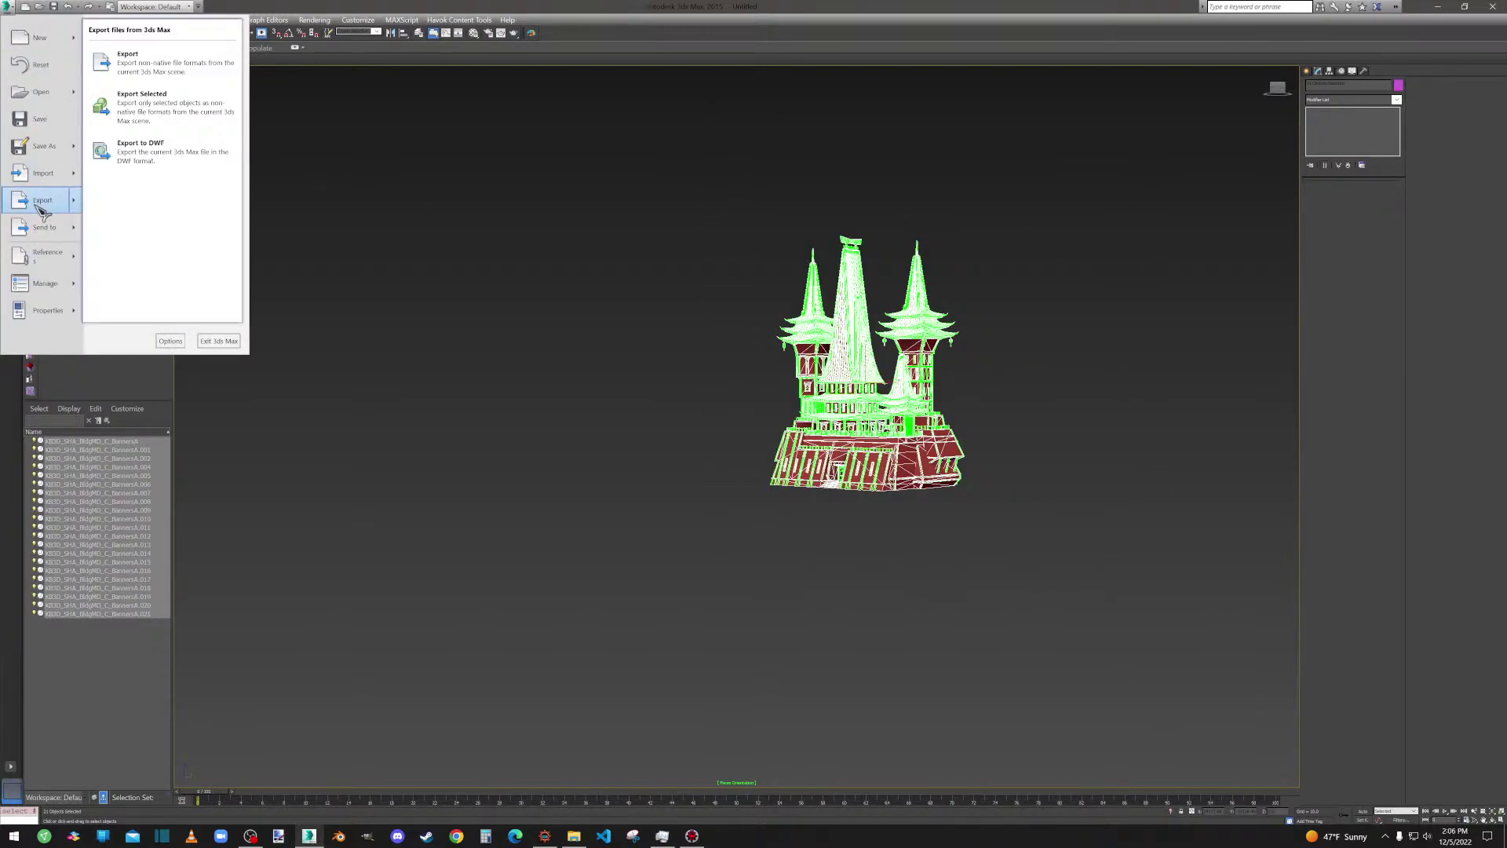
click(165, 122)
double_click(573, 241)
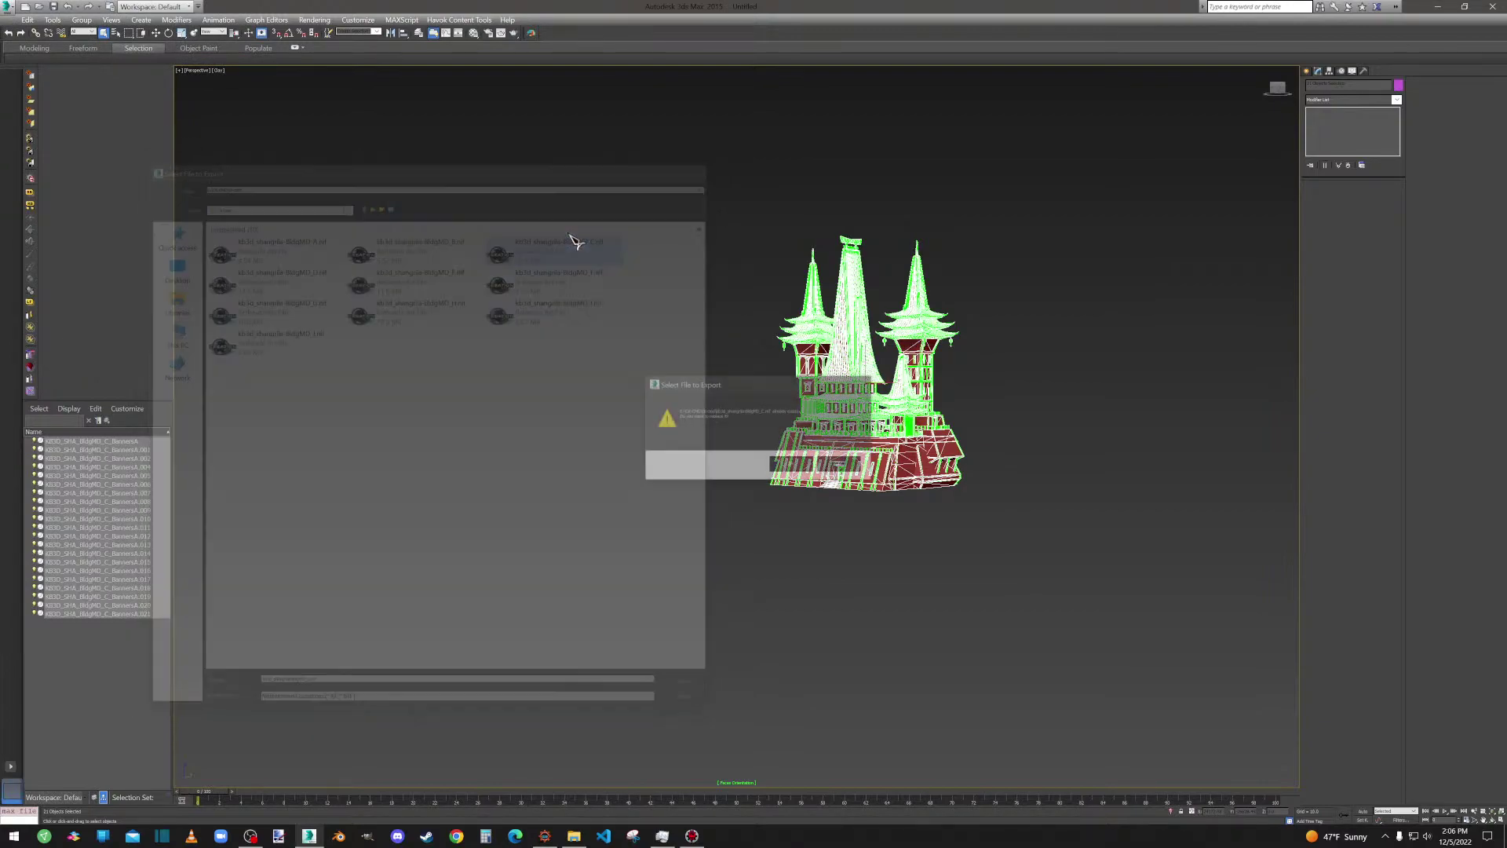
click(792, 466)
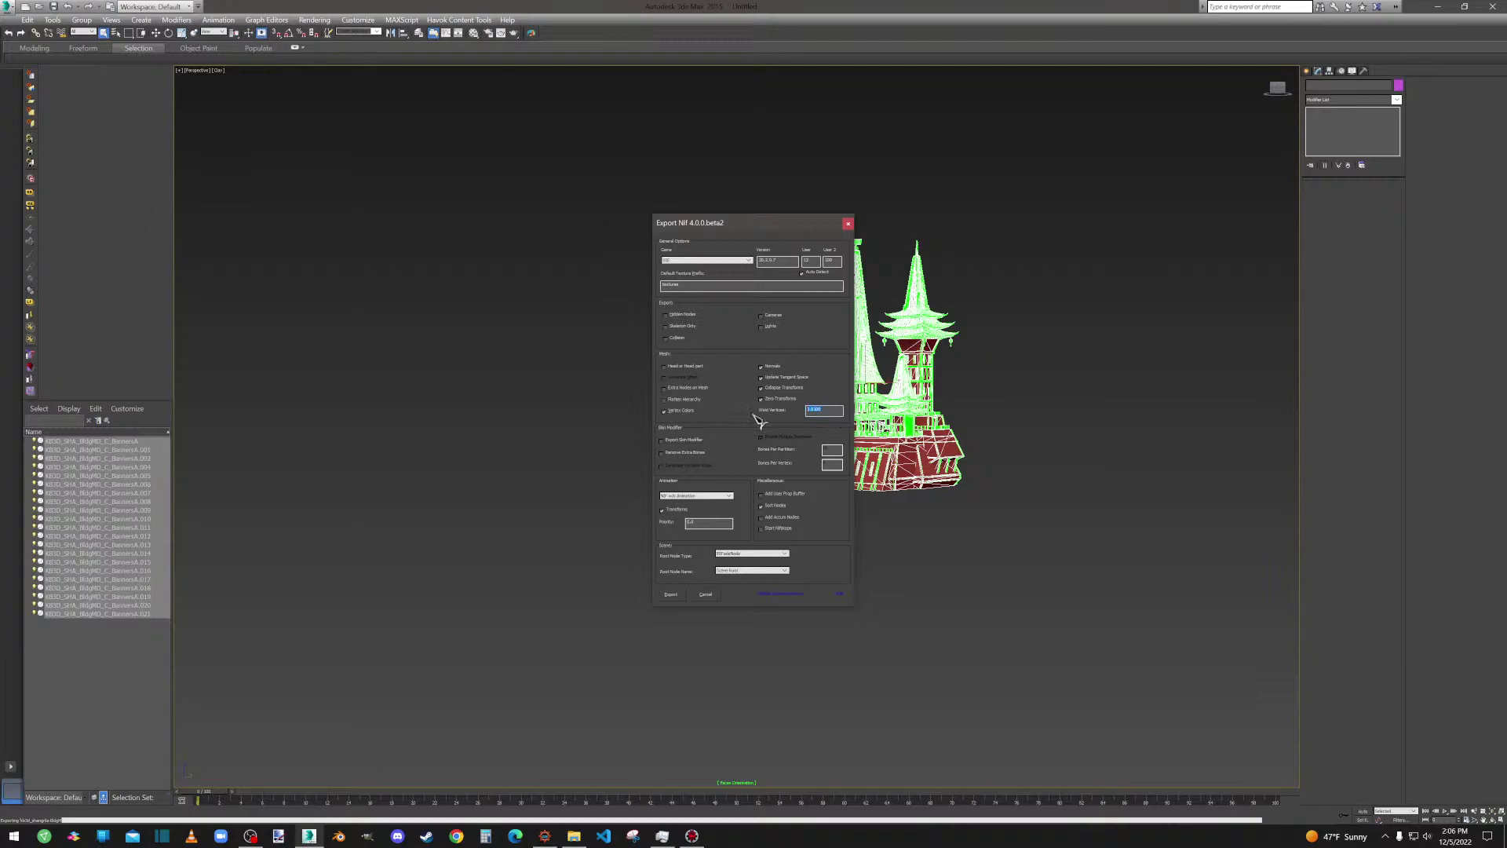
click(670, 595)
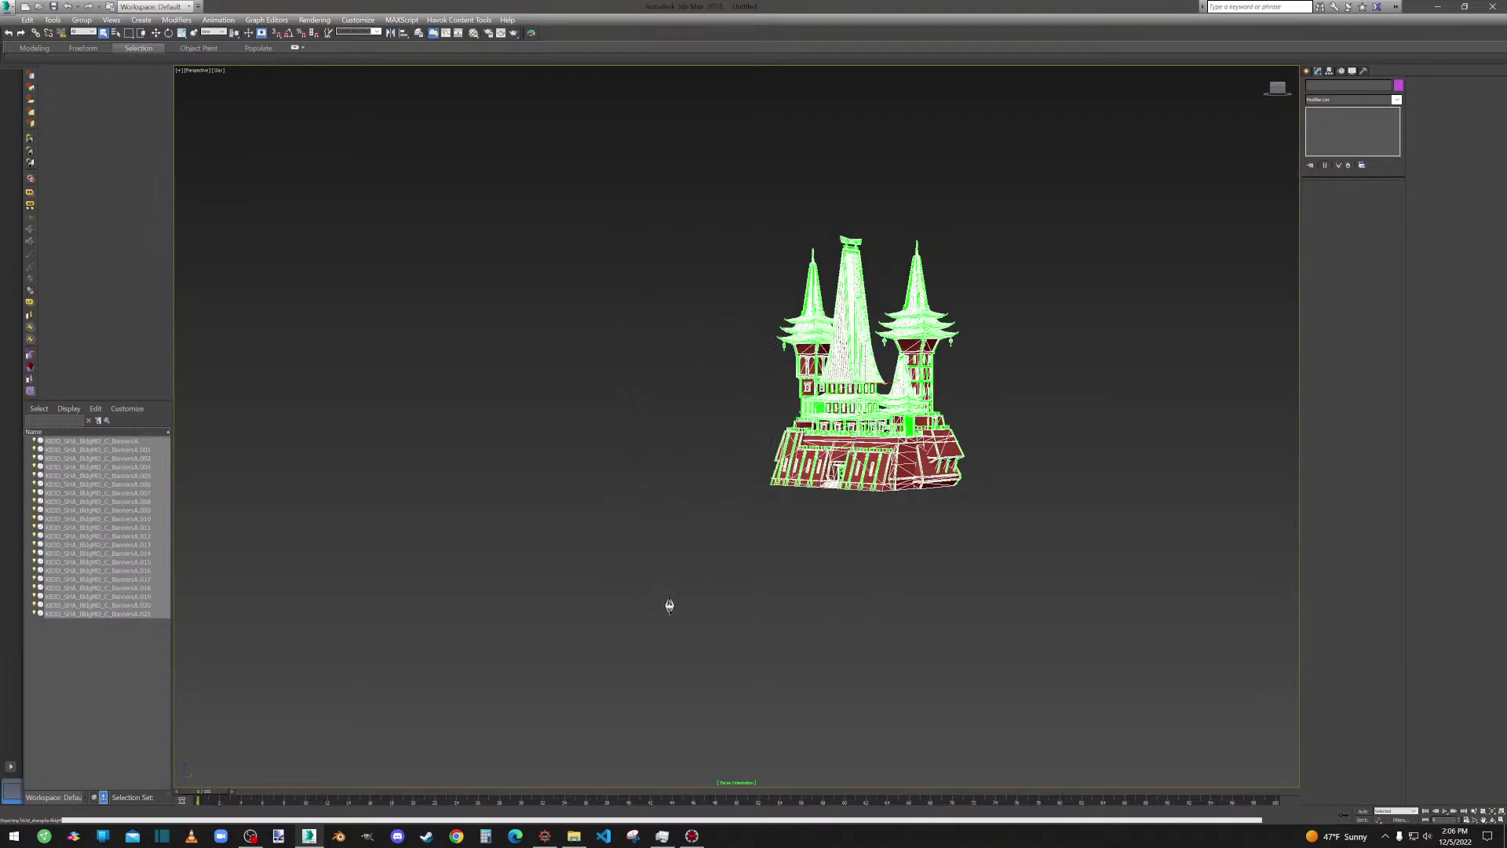
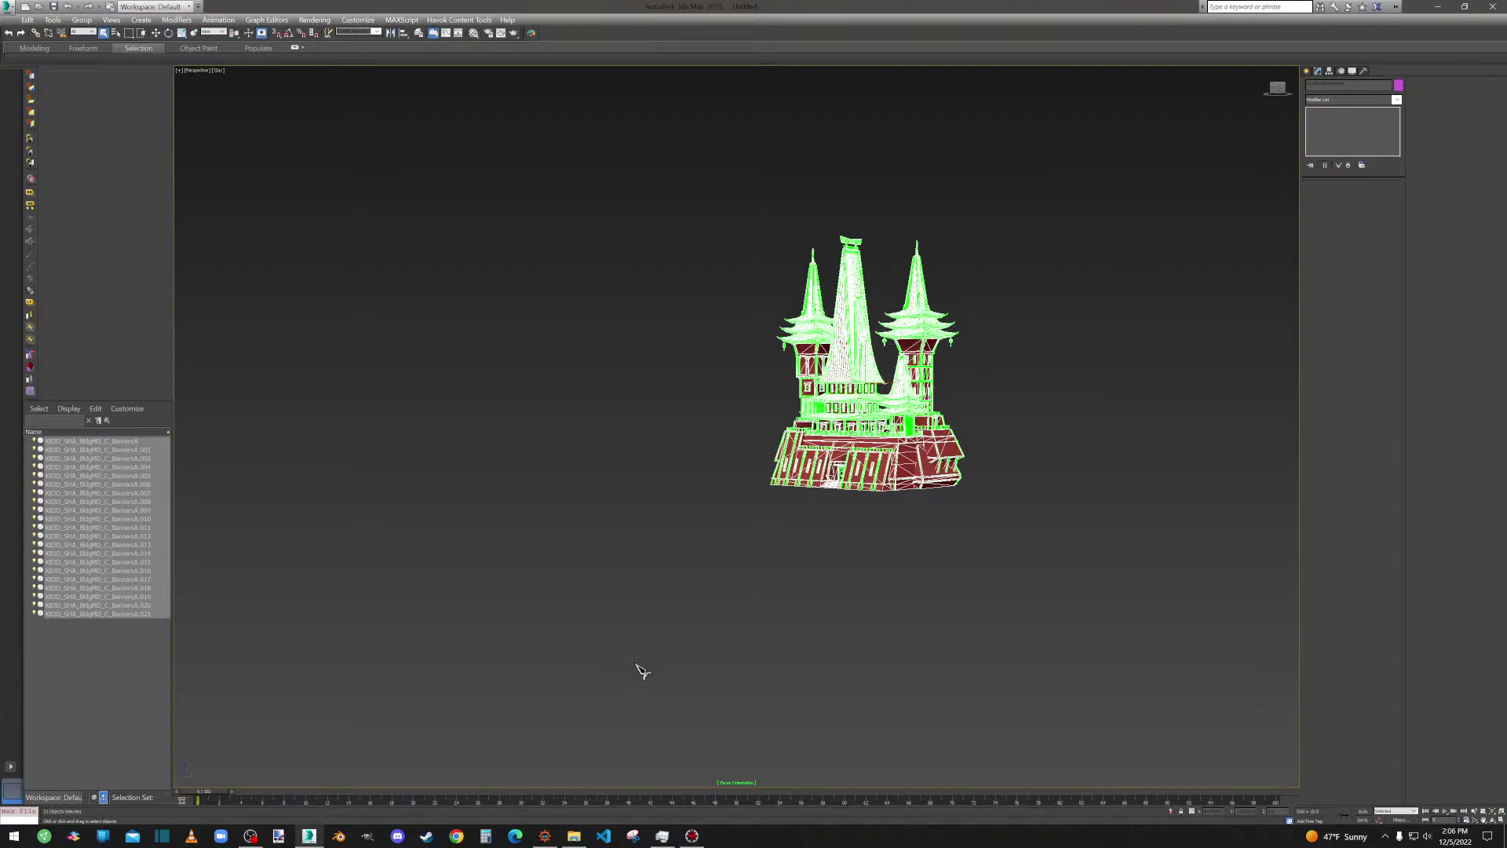
Switch to SSEEdit and start the script NIF - Batch textures replacement.
click(1437, 7)
click(594, 315)
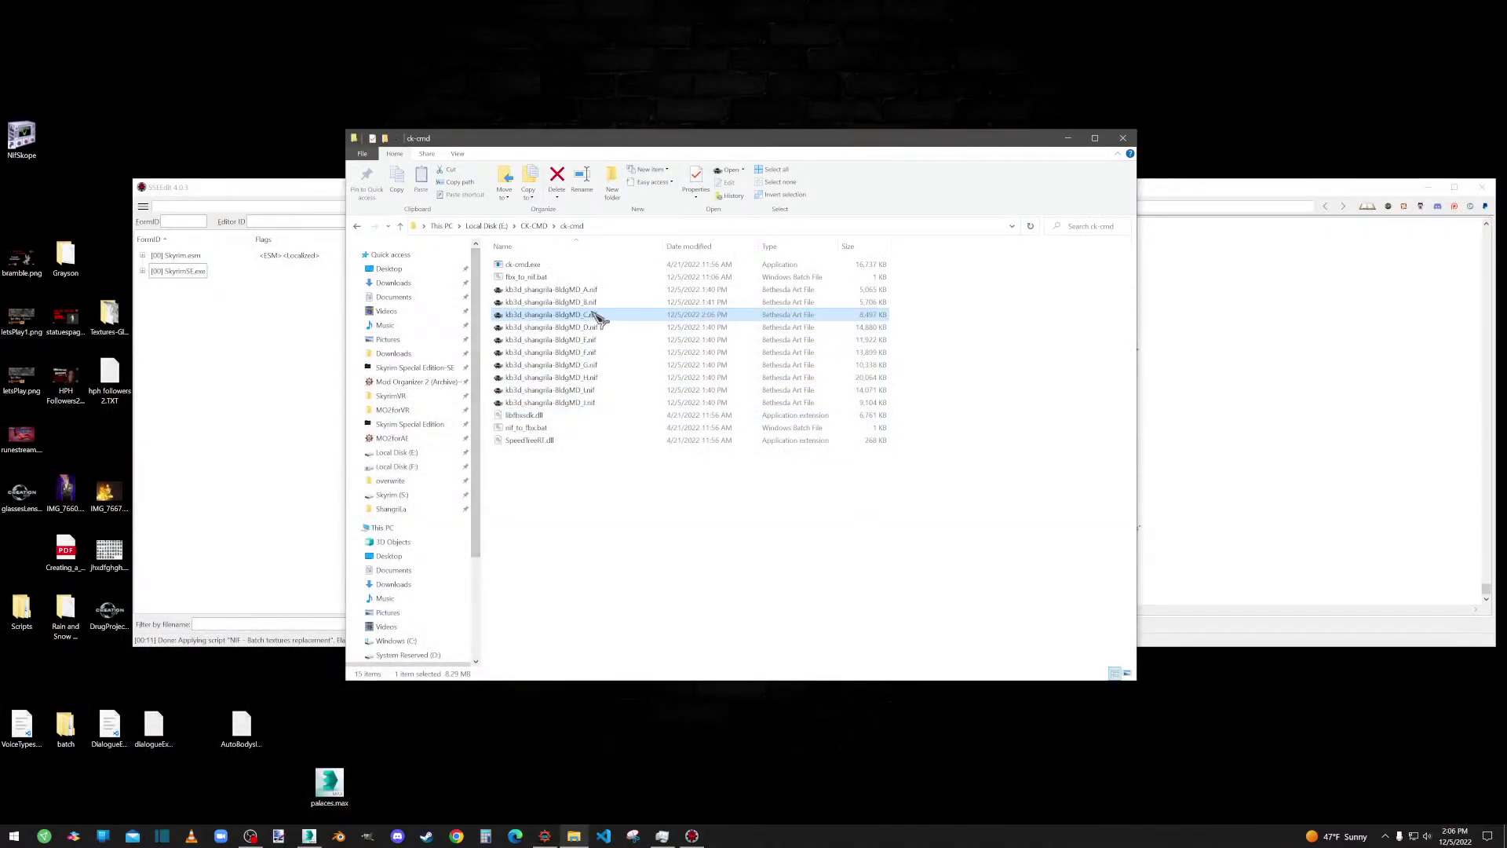
right_click(285, 304)
click(318, 460)
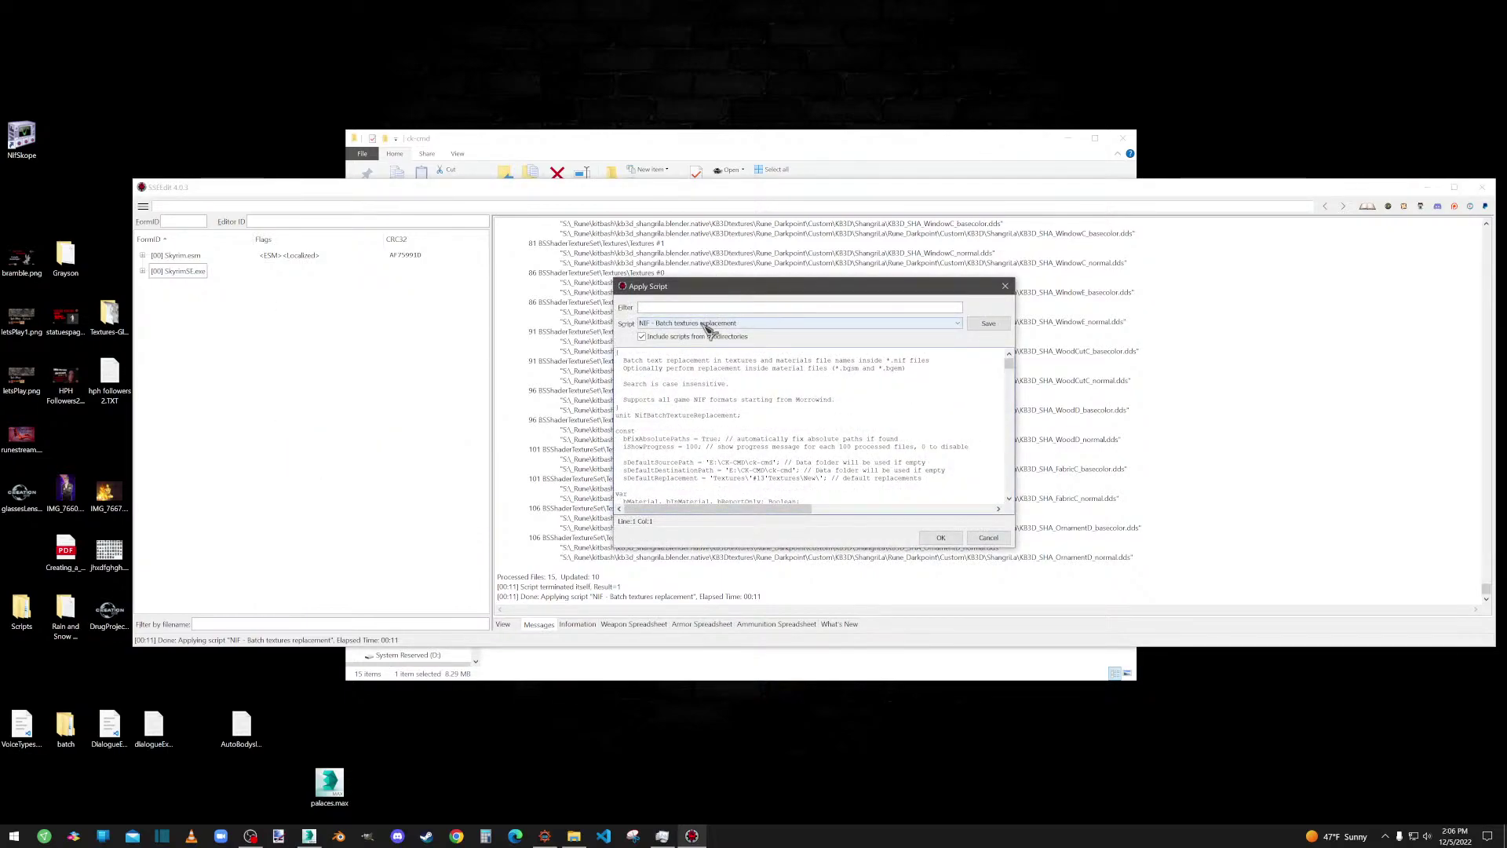
click(707, 323)
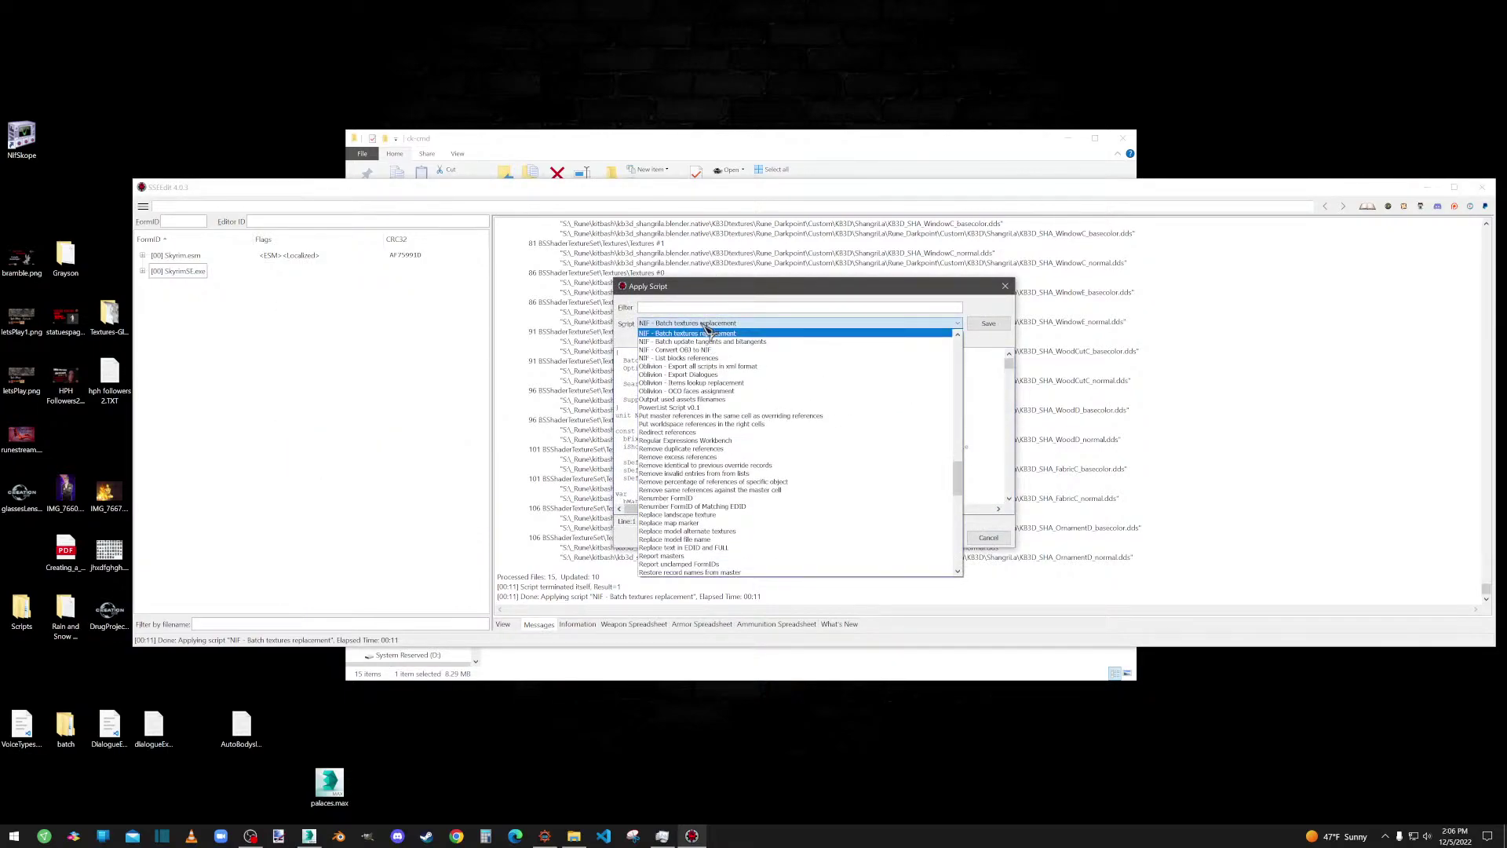
click(707, 331)
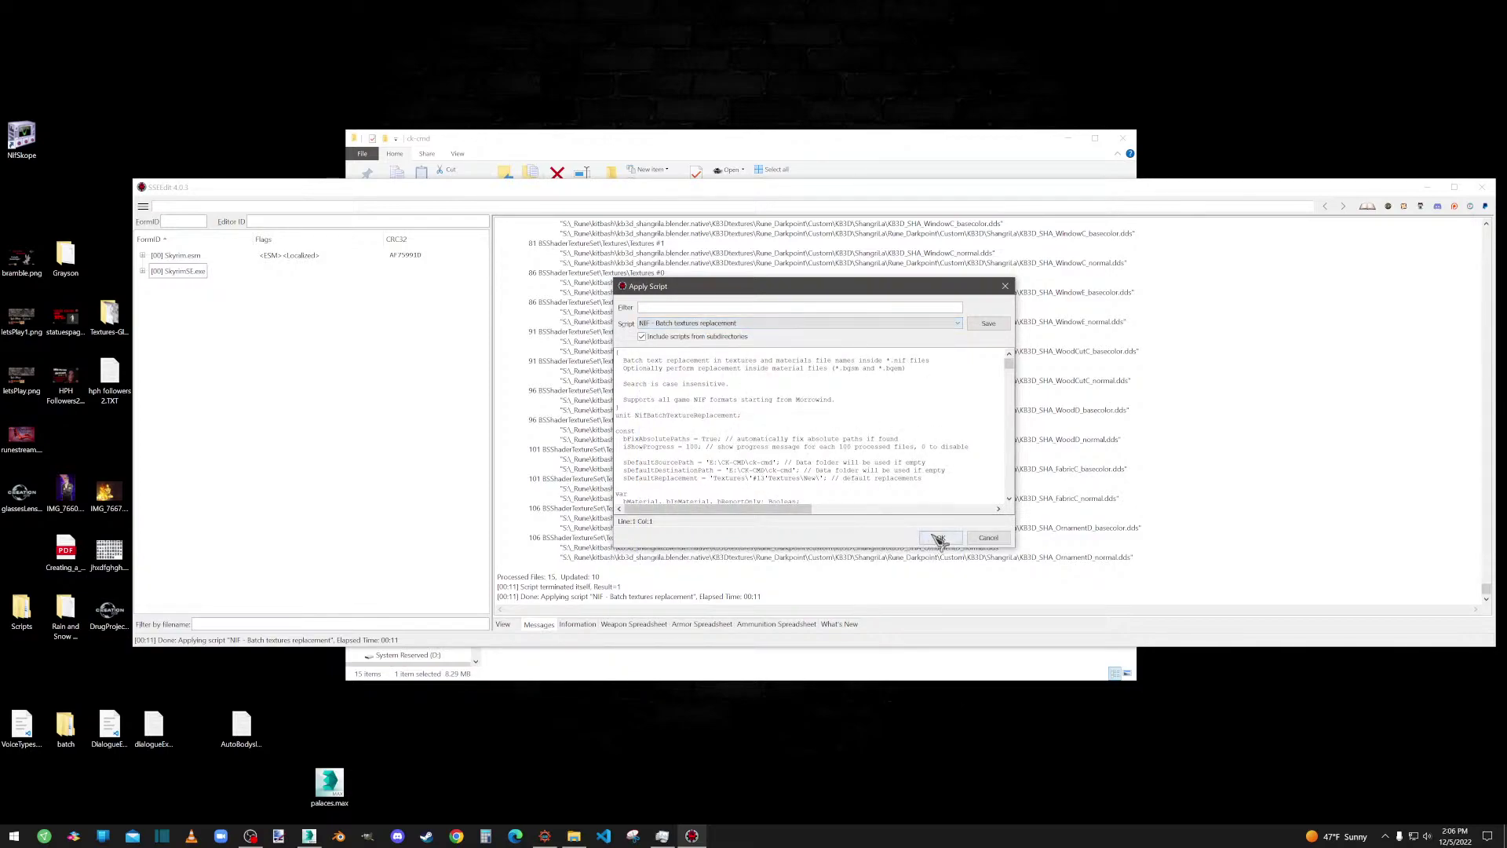
click(939, 539)
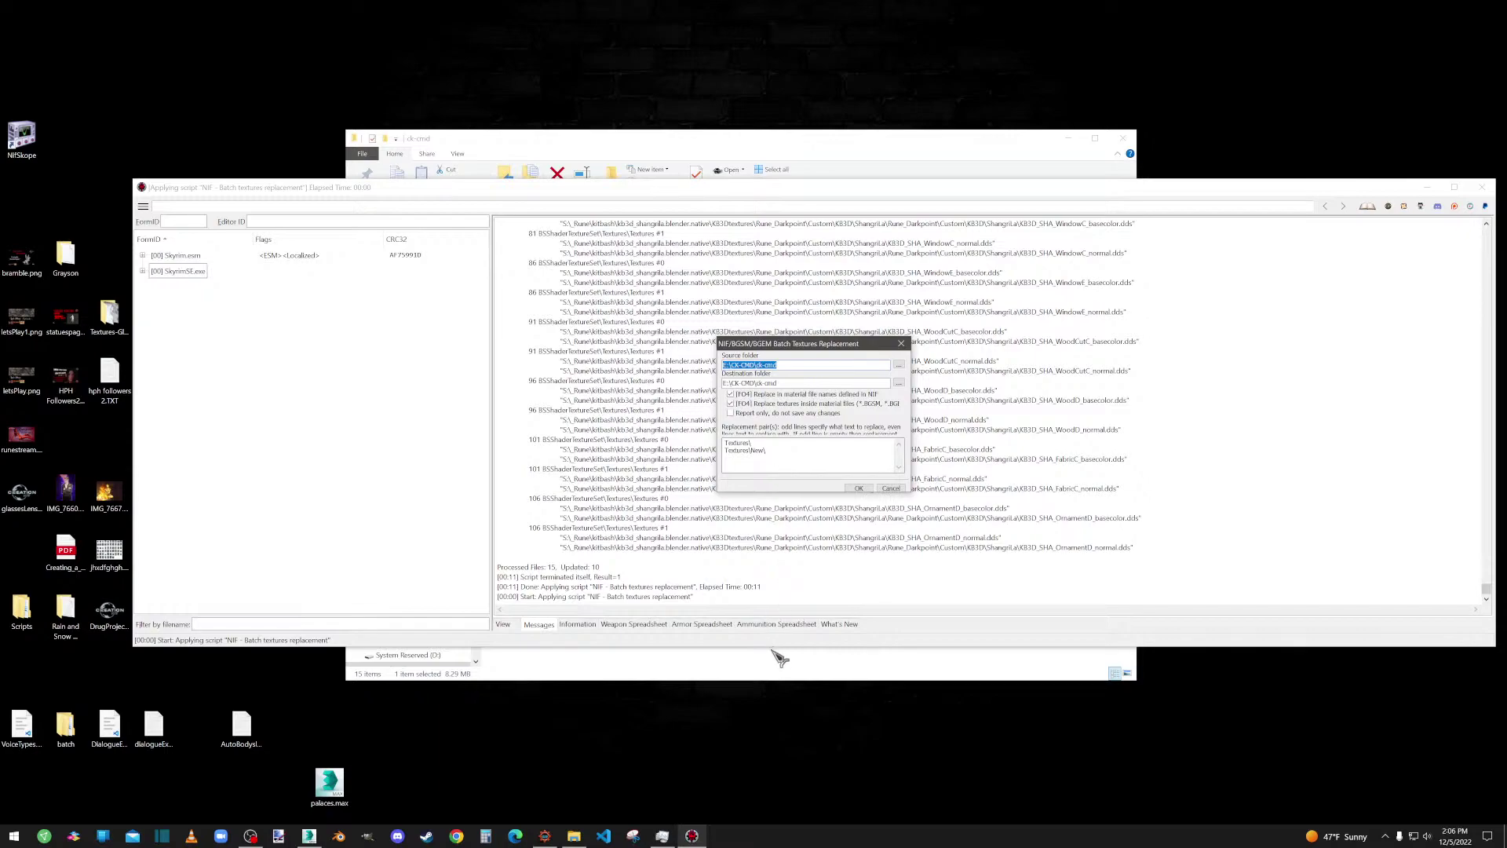
Open the overwrite folder in a new File Explorer window and browse to textures\Rune_Darkpoint\Custom\KB3D\ShangriLa.
click(777, 663)
right_click(405, 482)
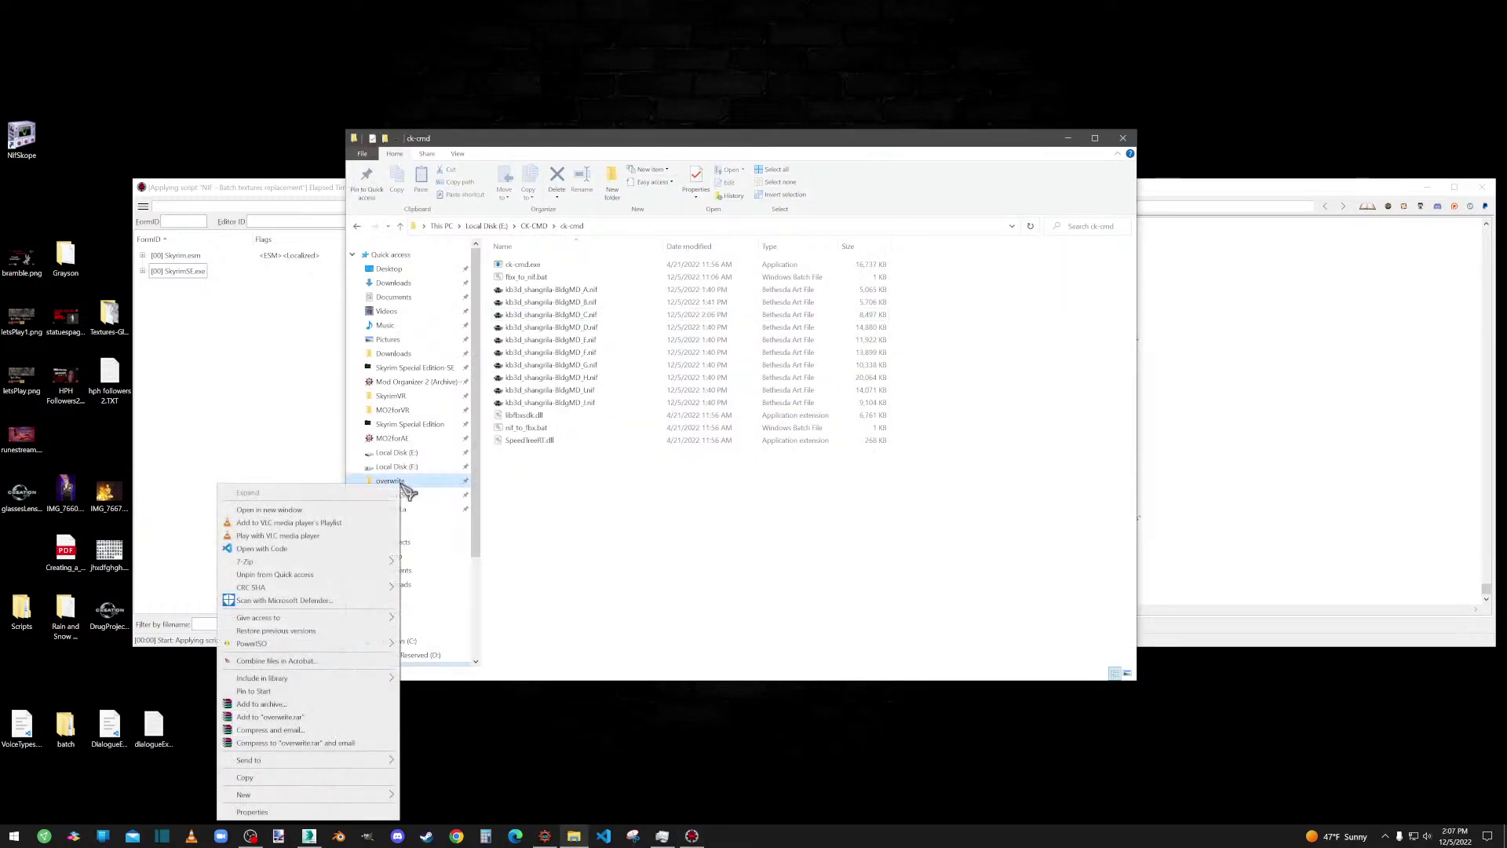
click(302, 514)
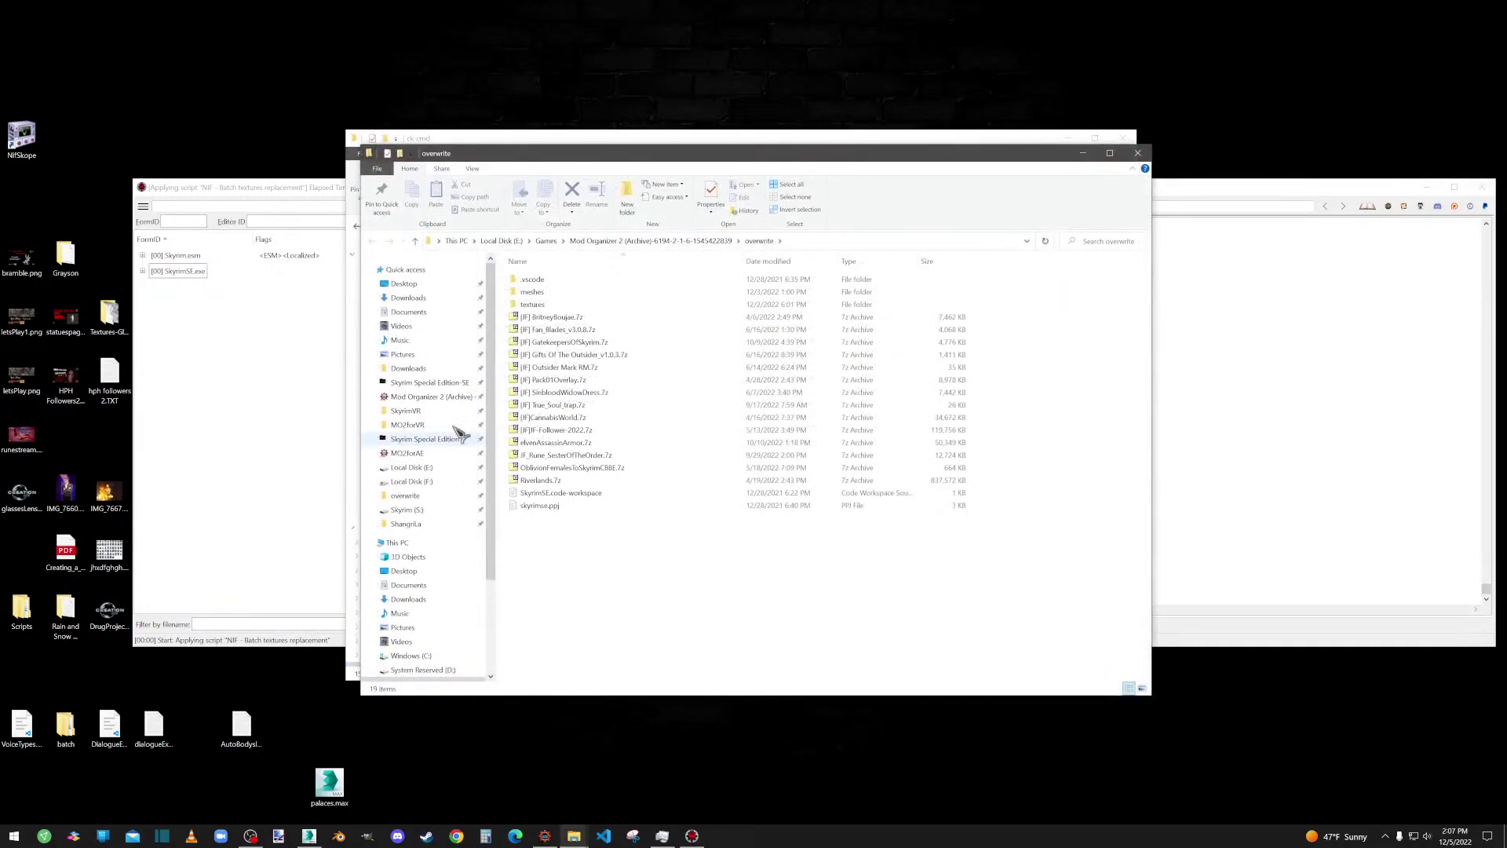
double_click(545, 302)
double_click(676, 292)
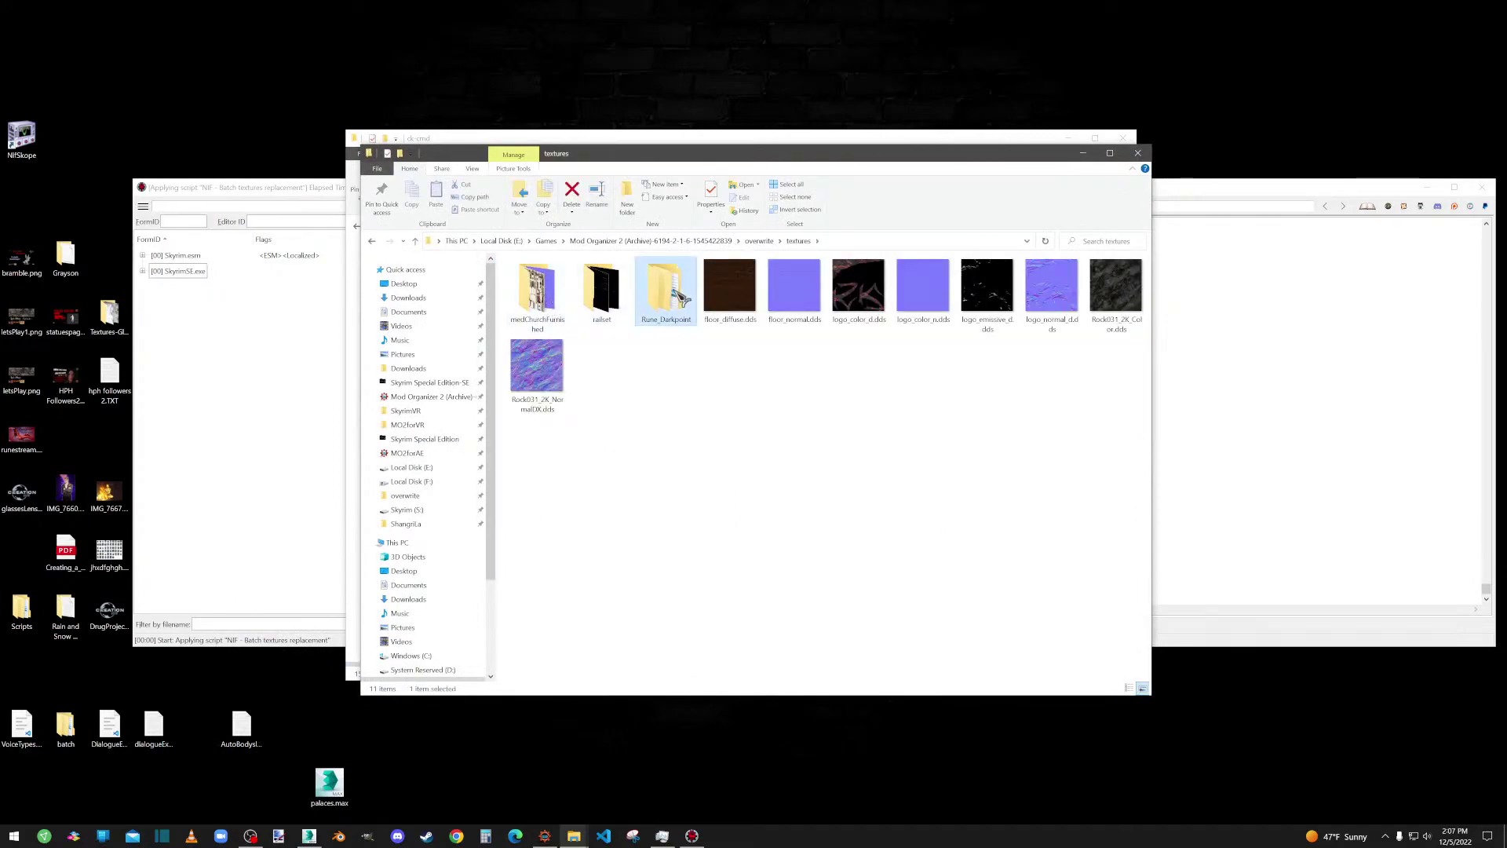
double_click(537, 289)
double_click(543, 281)
double_click(549, 281)
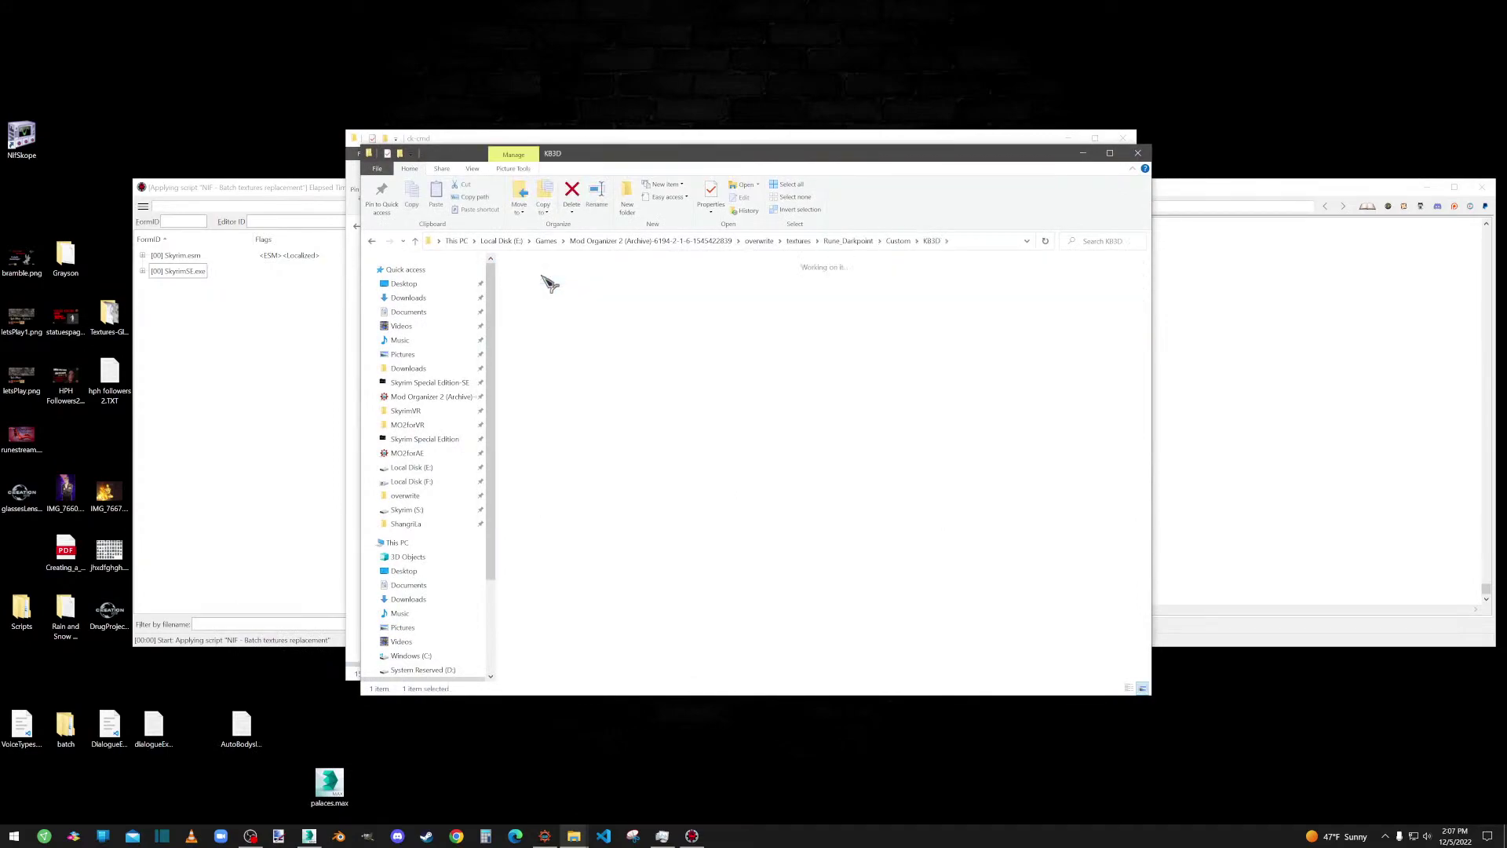
Copy the relative path textures\Rune_Darkpoint\Custom\KB3D\ShangriLa\ with a trailing backslash and close the folder window.
click(931, 239)
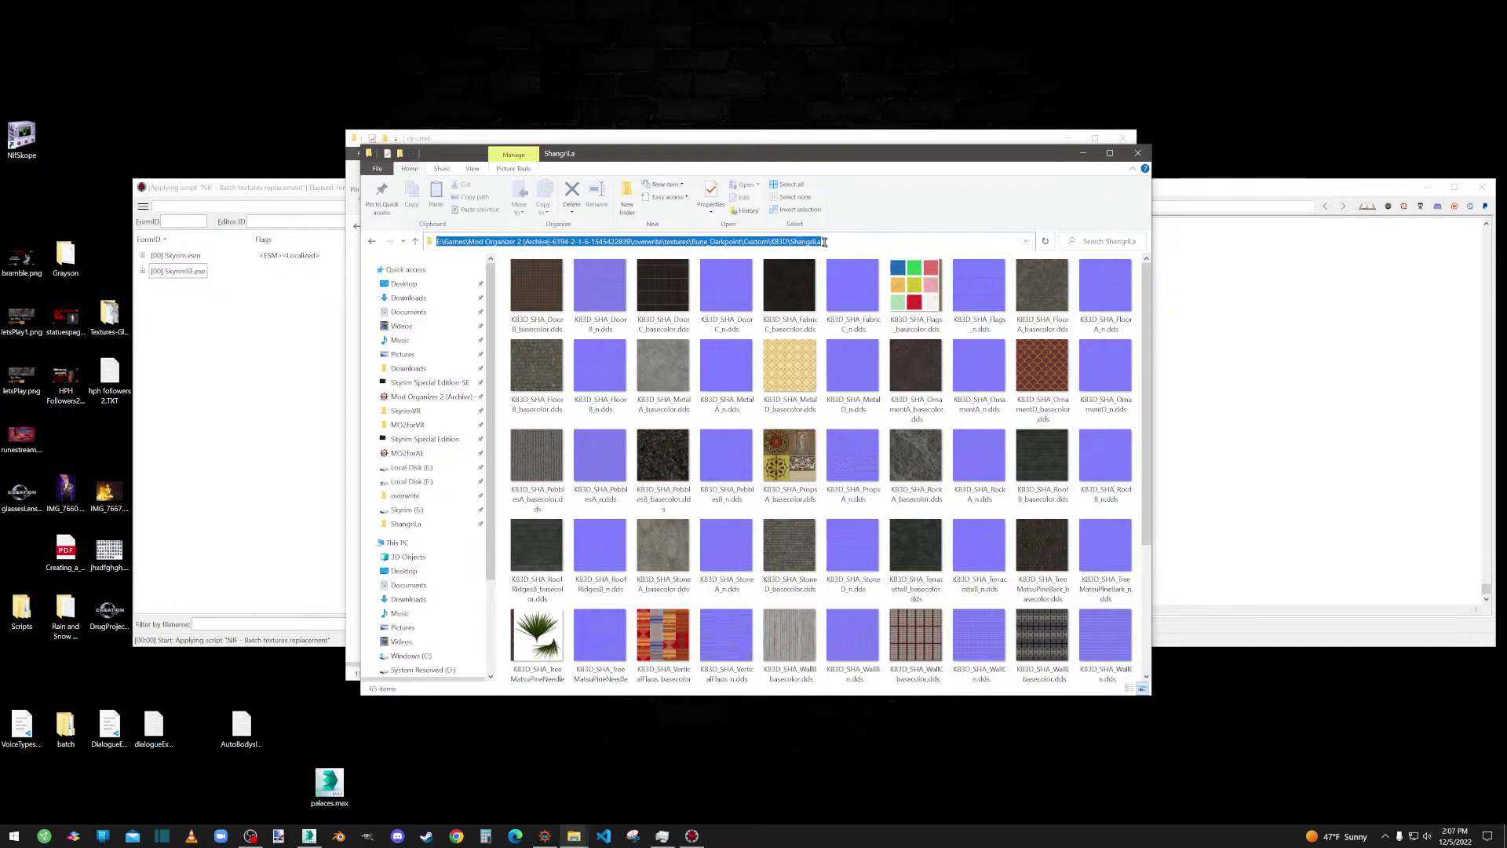
click(822, 242)
text(\)
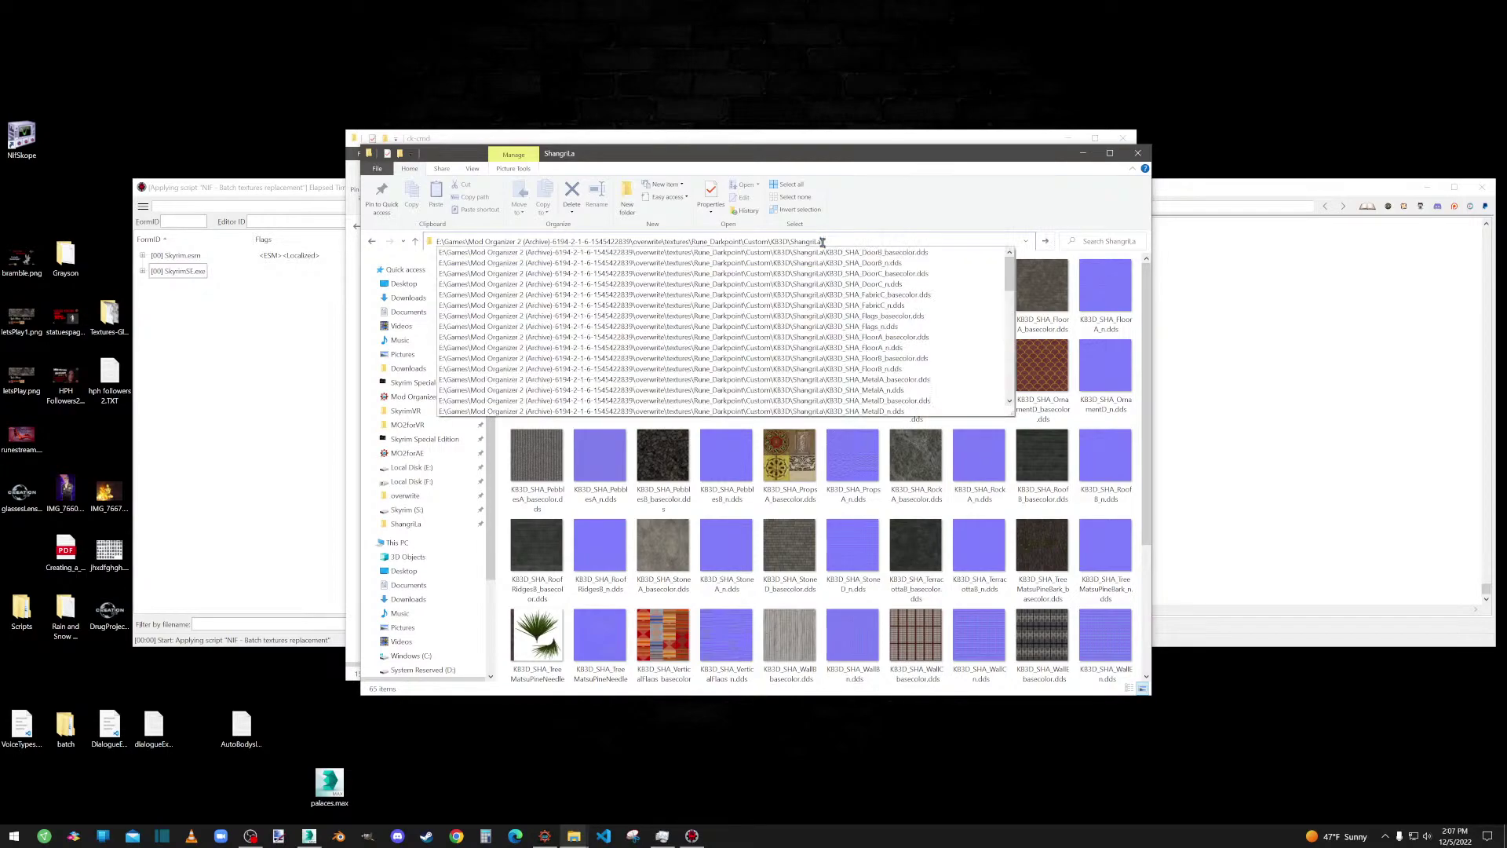
drag(825, 240, 665, 237)
key(ctrl+c)
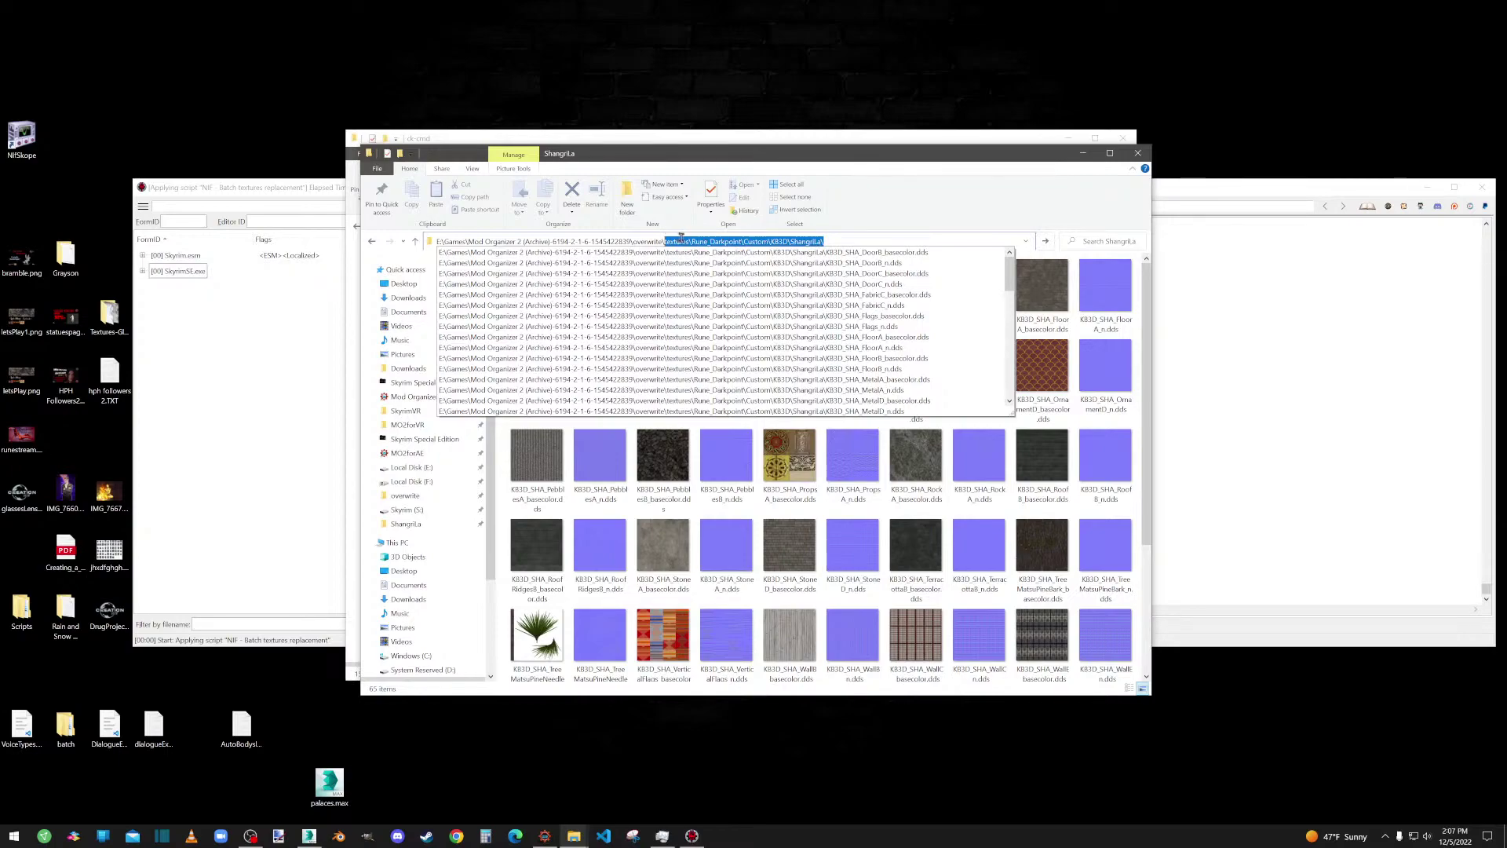
click(1138, 153)
Set the replacement for Textures\ to the copied textures\Rune_Darkpoint\Custom\KB3D\ShangriLa\ path in SSEEdit and run the batch replacement.
click(1172, 188)
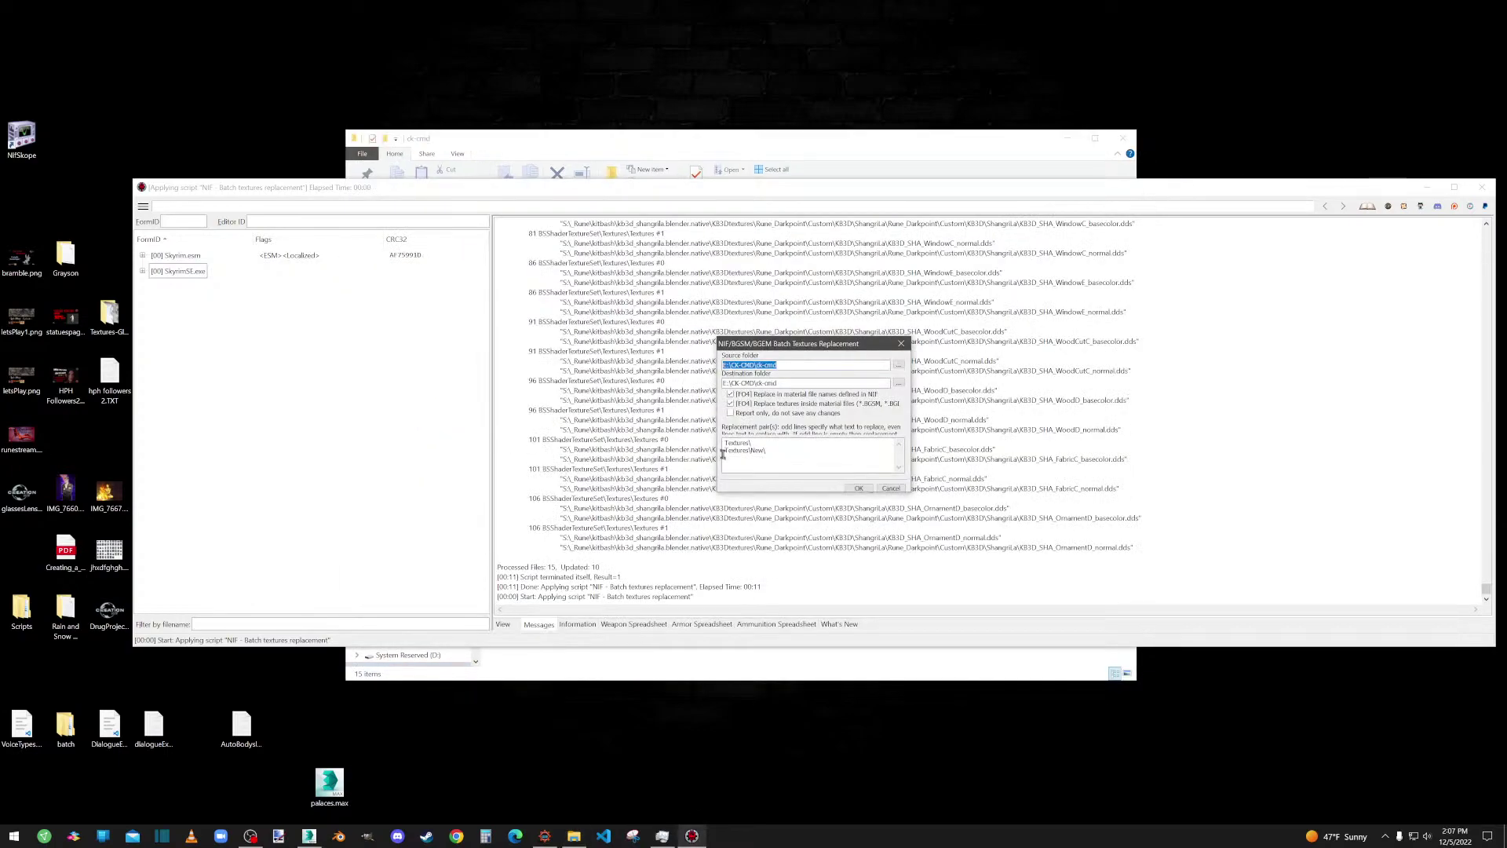
drag(789, 449, 711, 451)
key(ctrl+v)
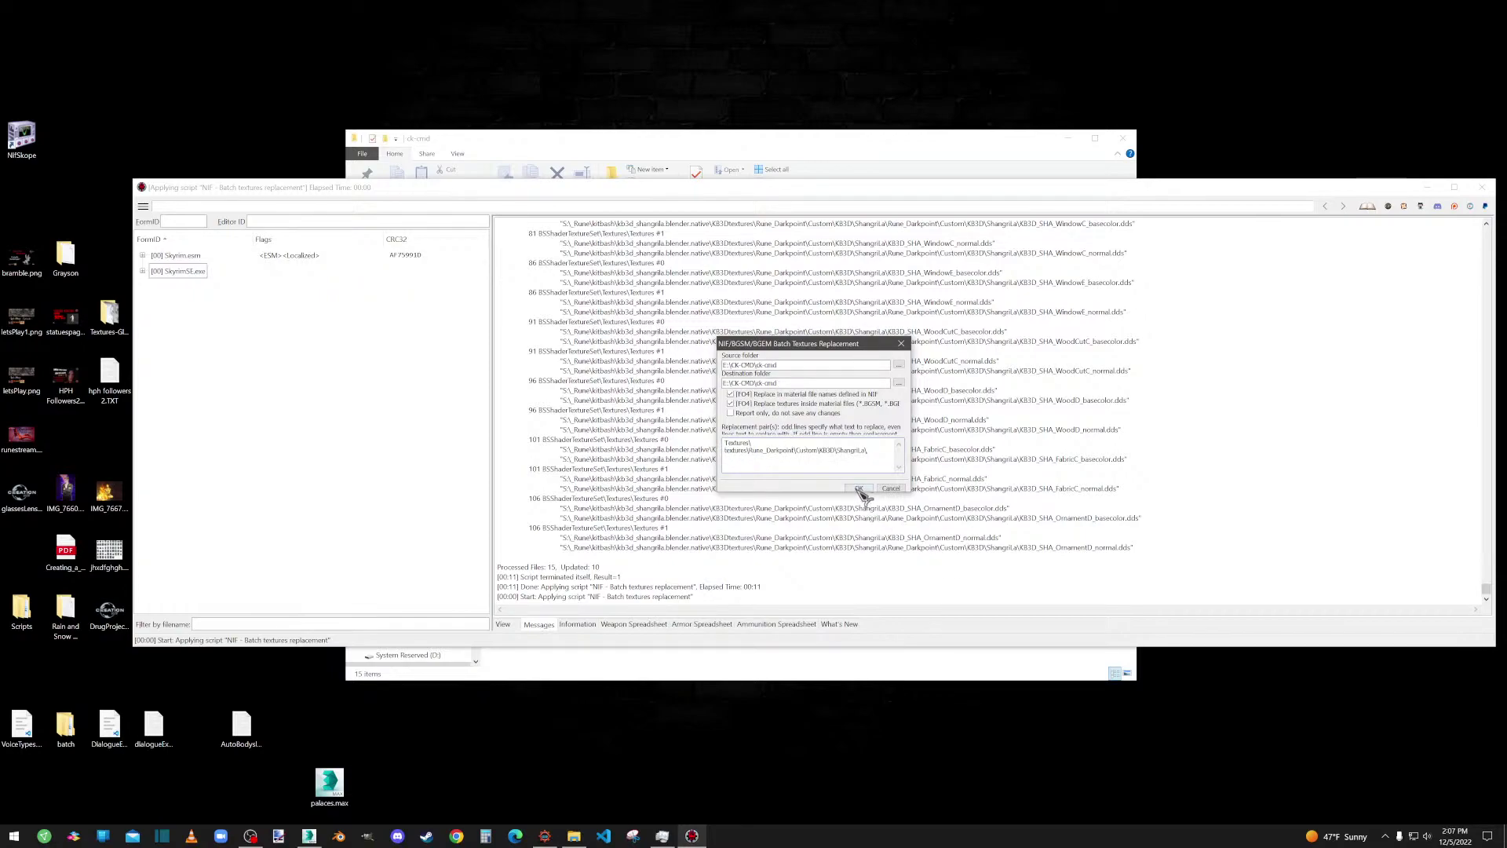
click(861, 490)
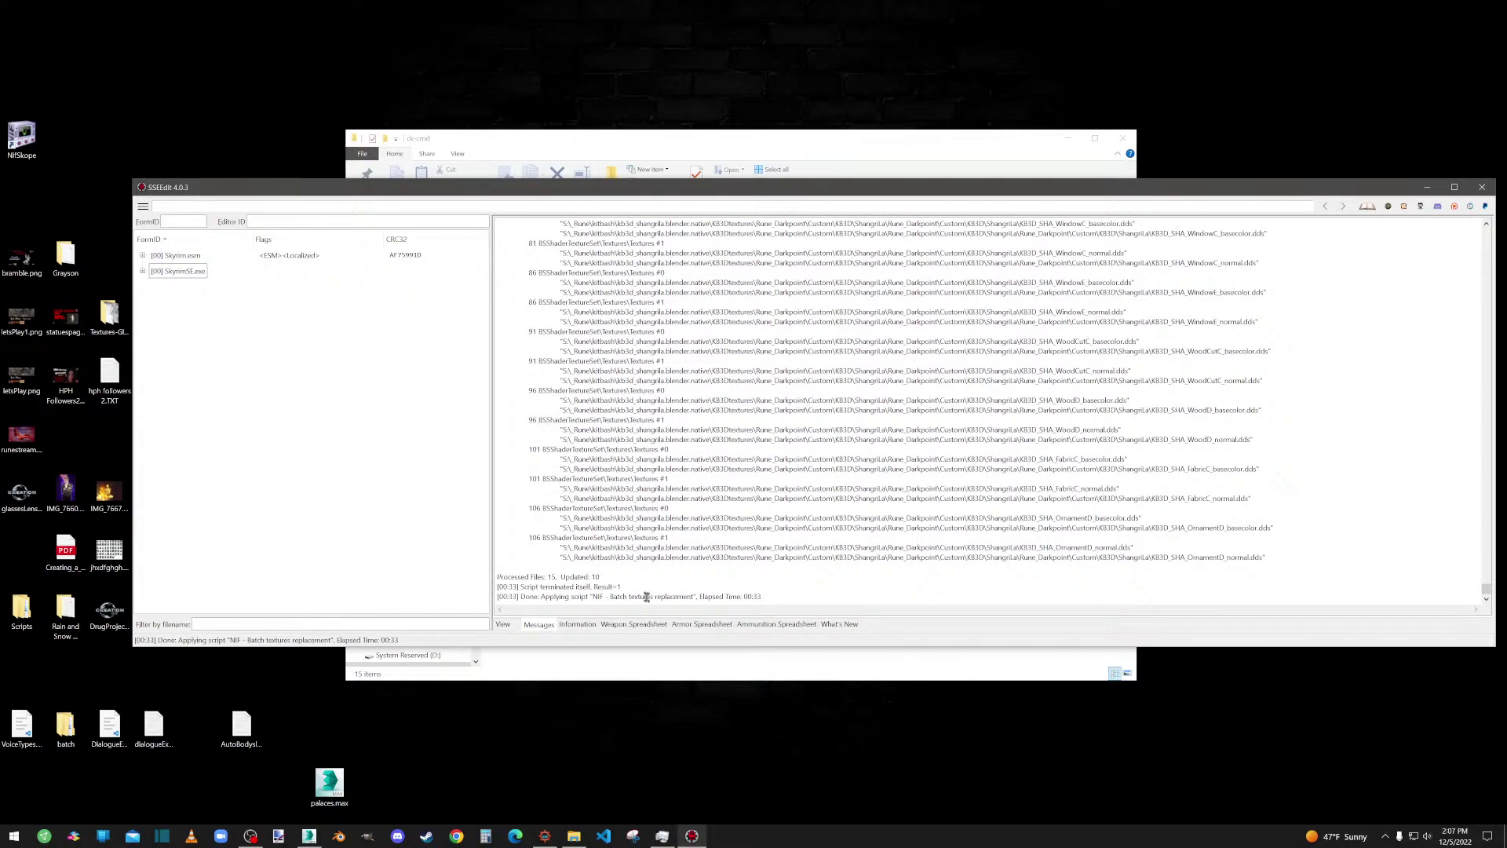
Open kb3d_shangrila-BldgMD_C.nif in NifSkope, examine the textured building from another angle and close NifSkope.
click(677, 666)
drag(575, 318, 21, 137)
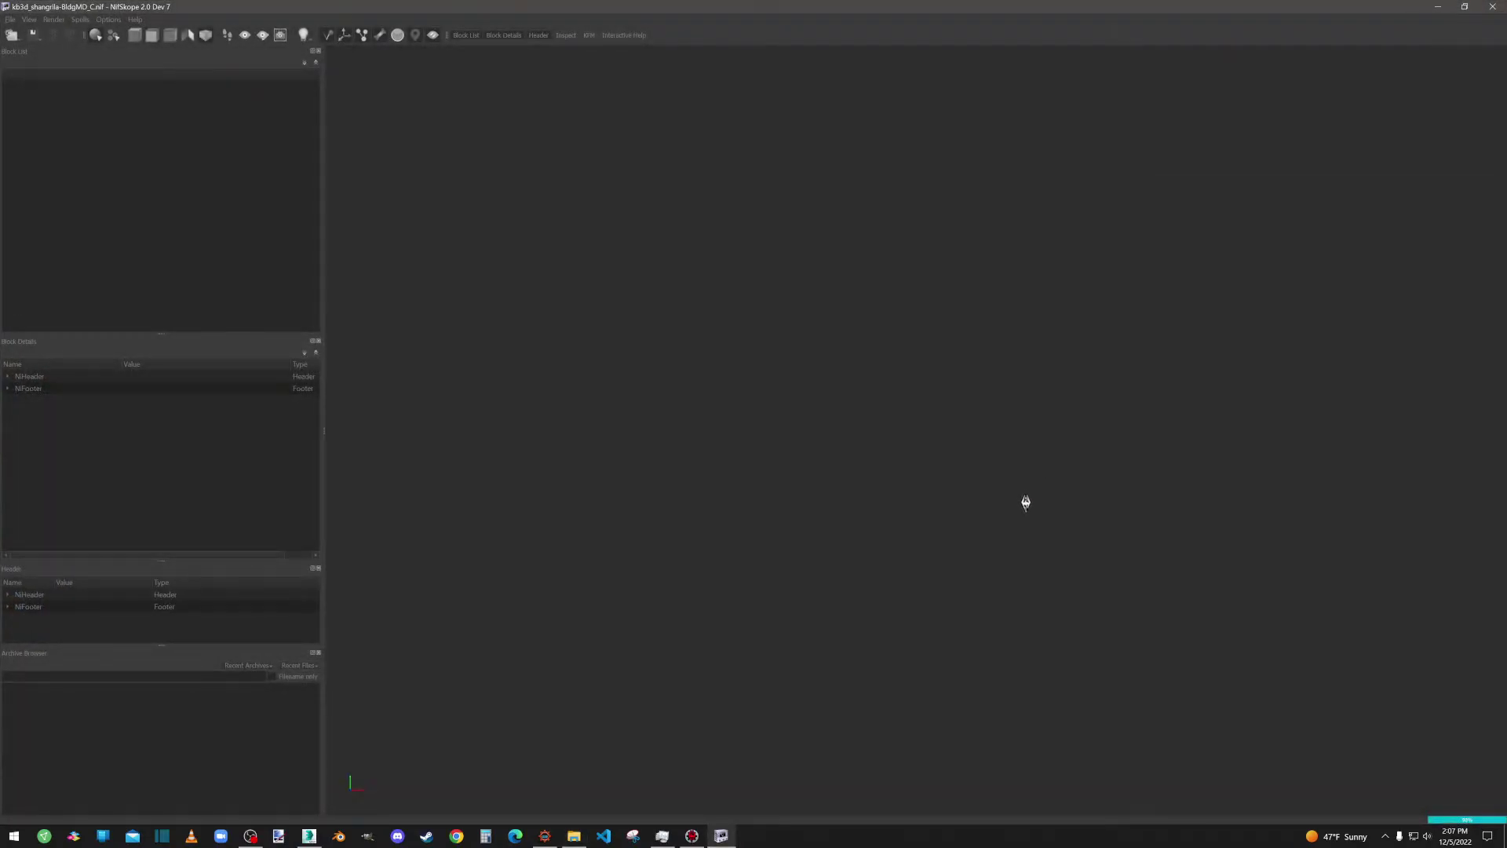
drag(987, 508, 1041, 307)
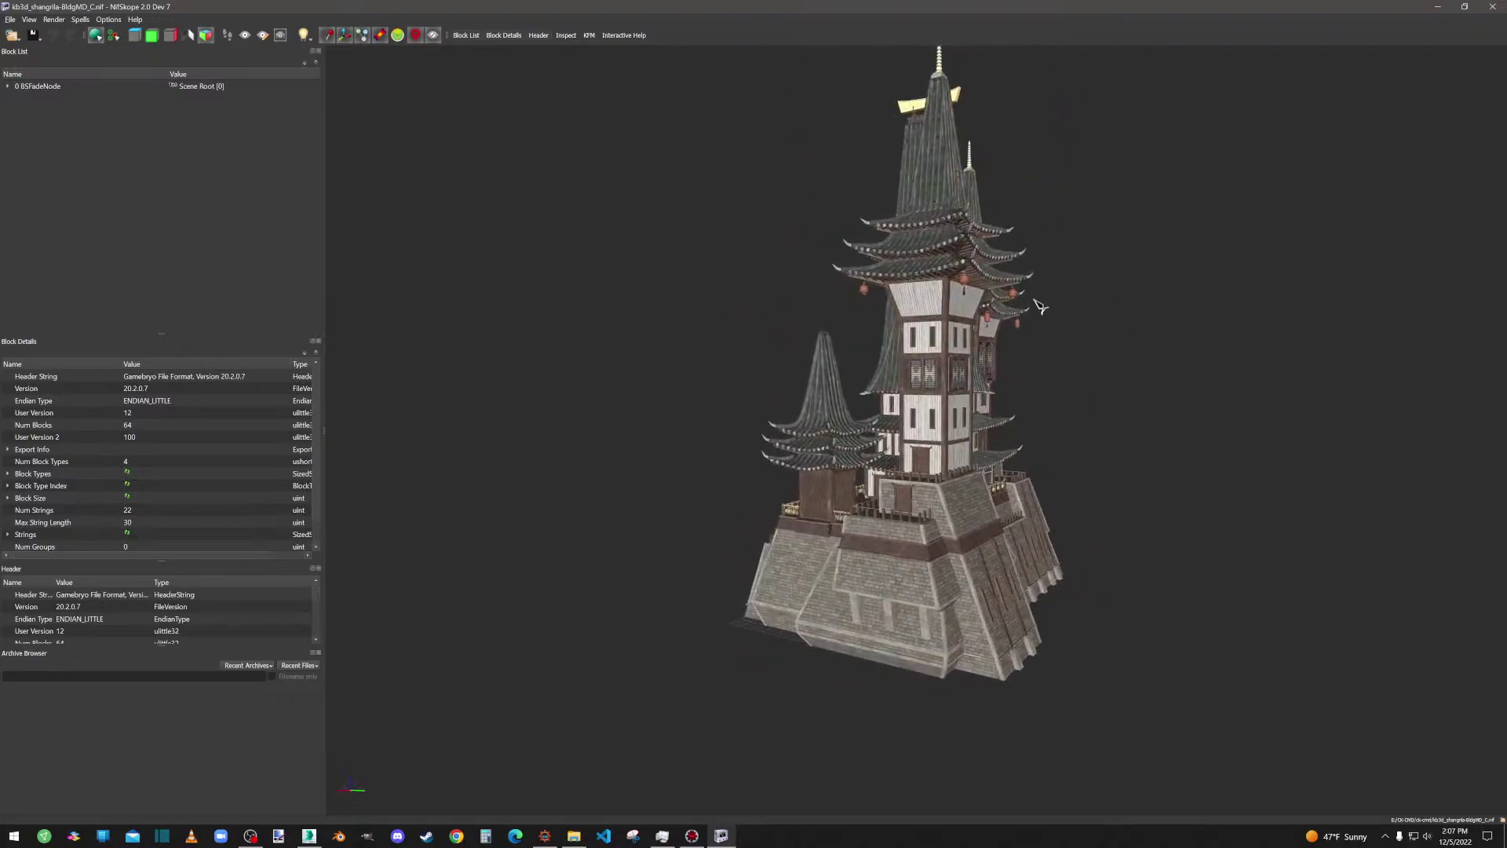
click(1495, 8)
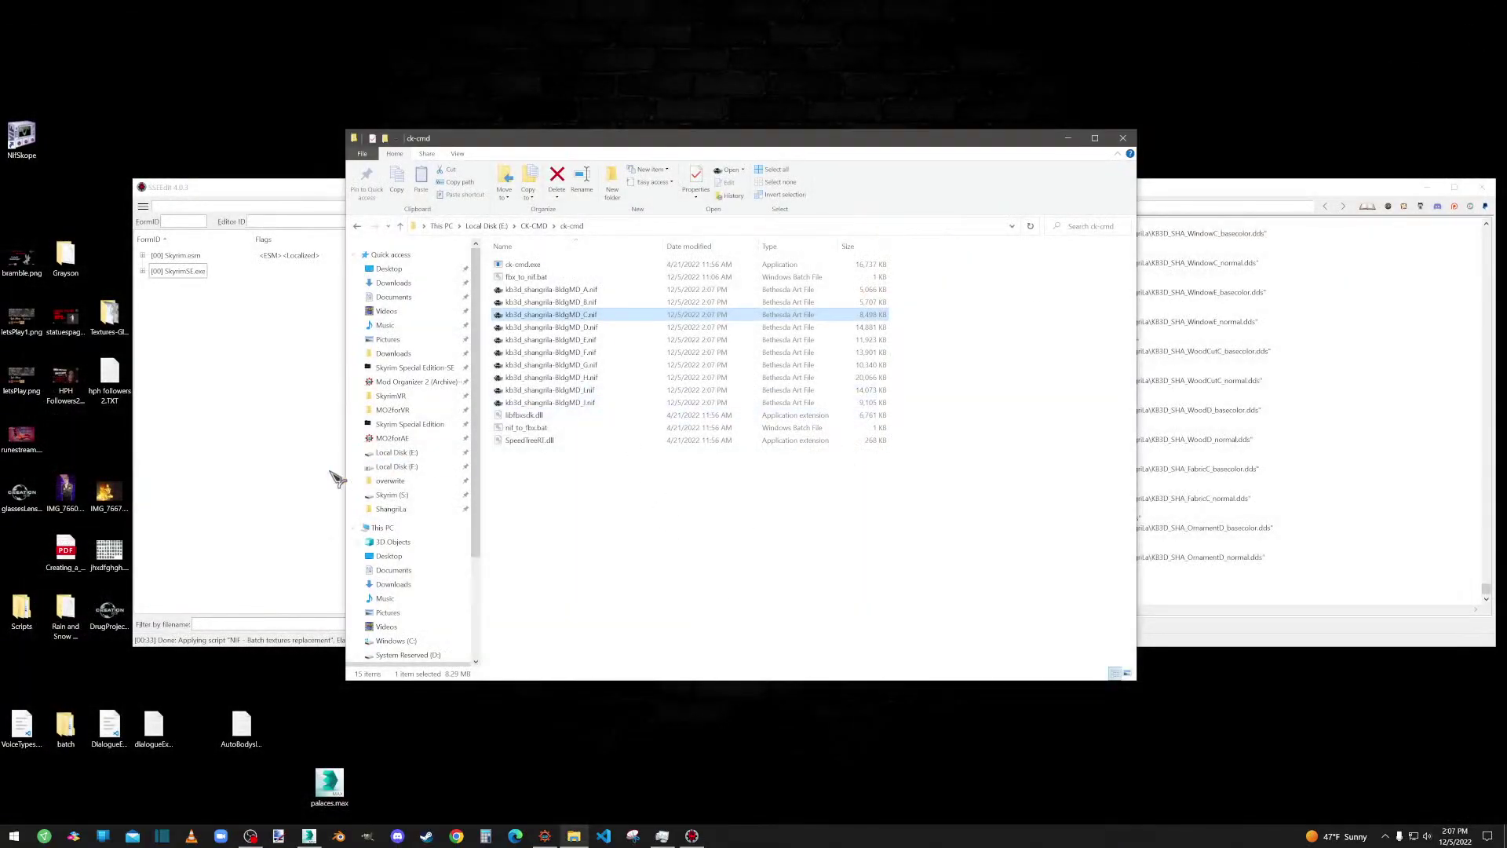
Run SSEEdit's AddsSpecular script on the ck-cmd folder, keeping the offered specular values and glossiness of 25.
right_click(331, 476)
click(362, 620)
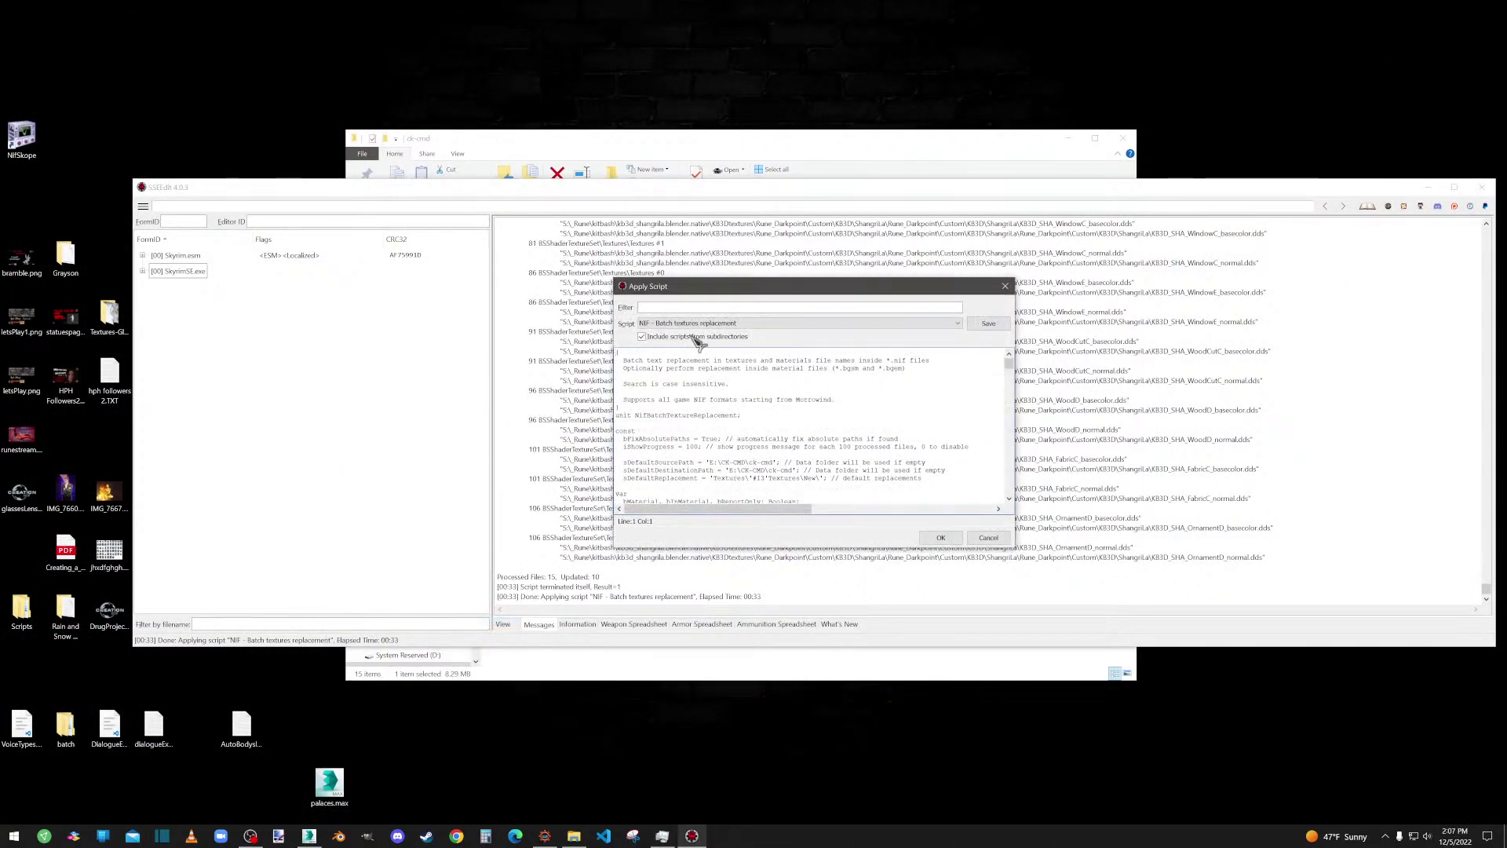
click(695, 324)
scroll(695, 330, up, 5)
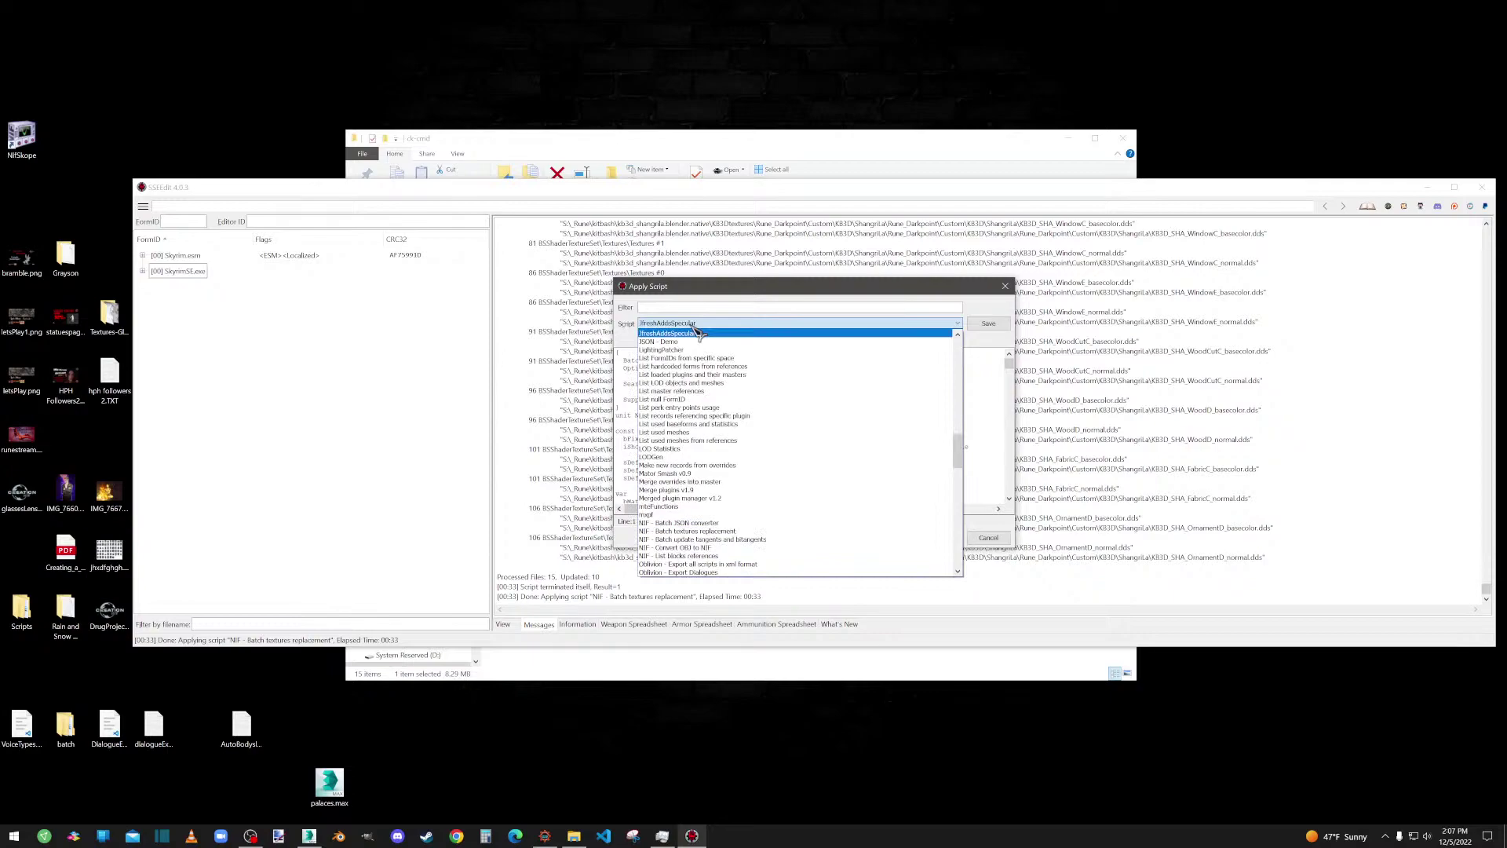
click(696, 332)
click(939, 539)
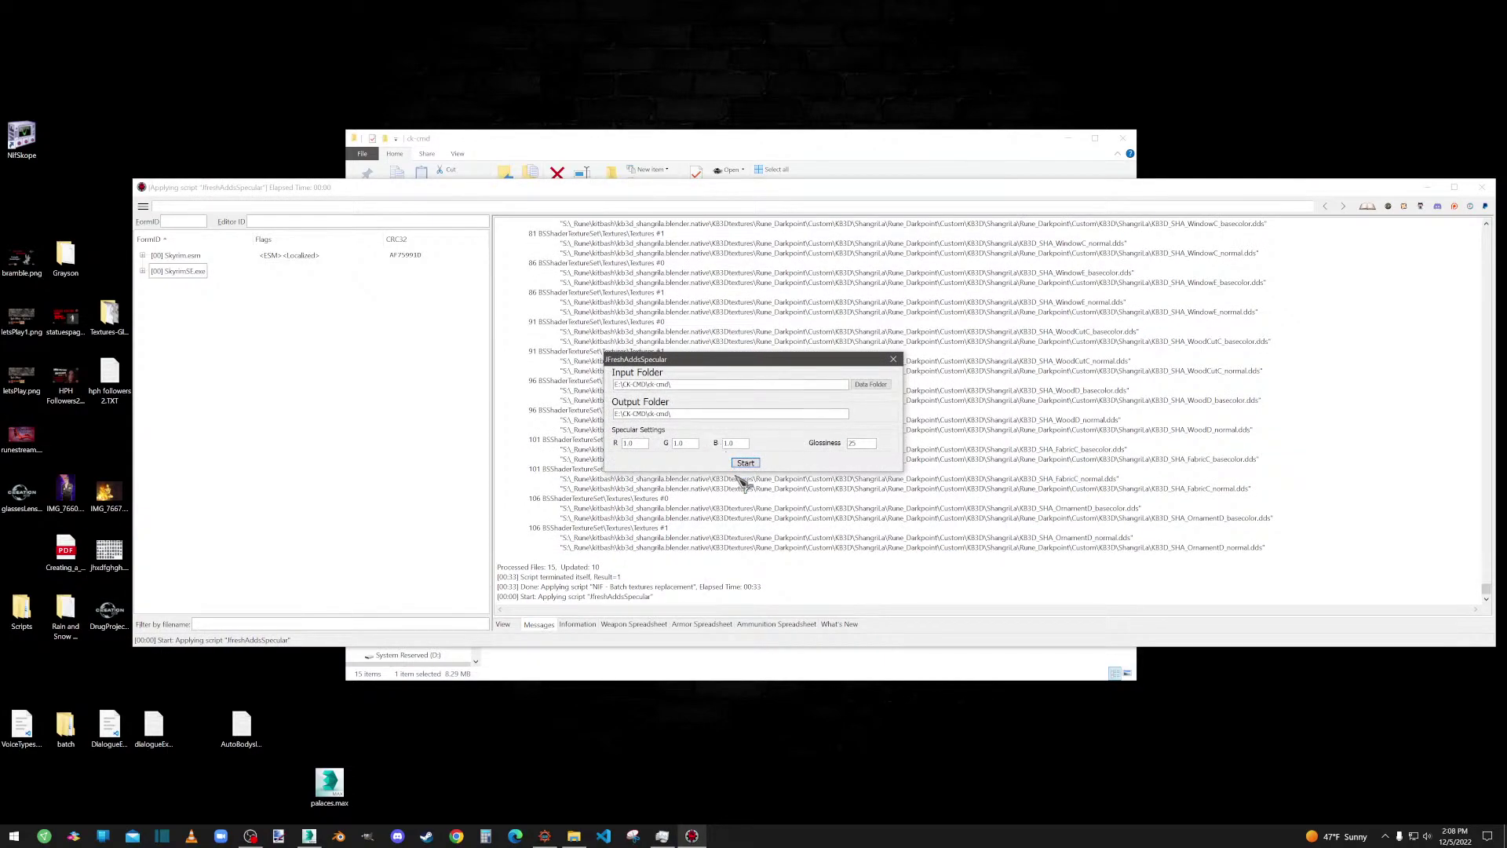
click(747, 464)
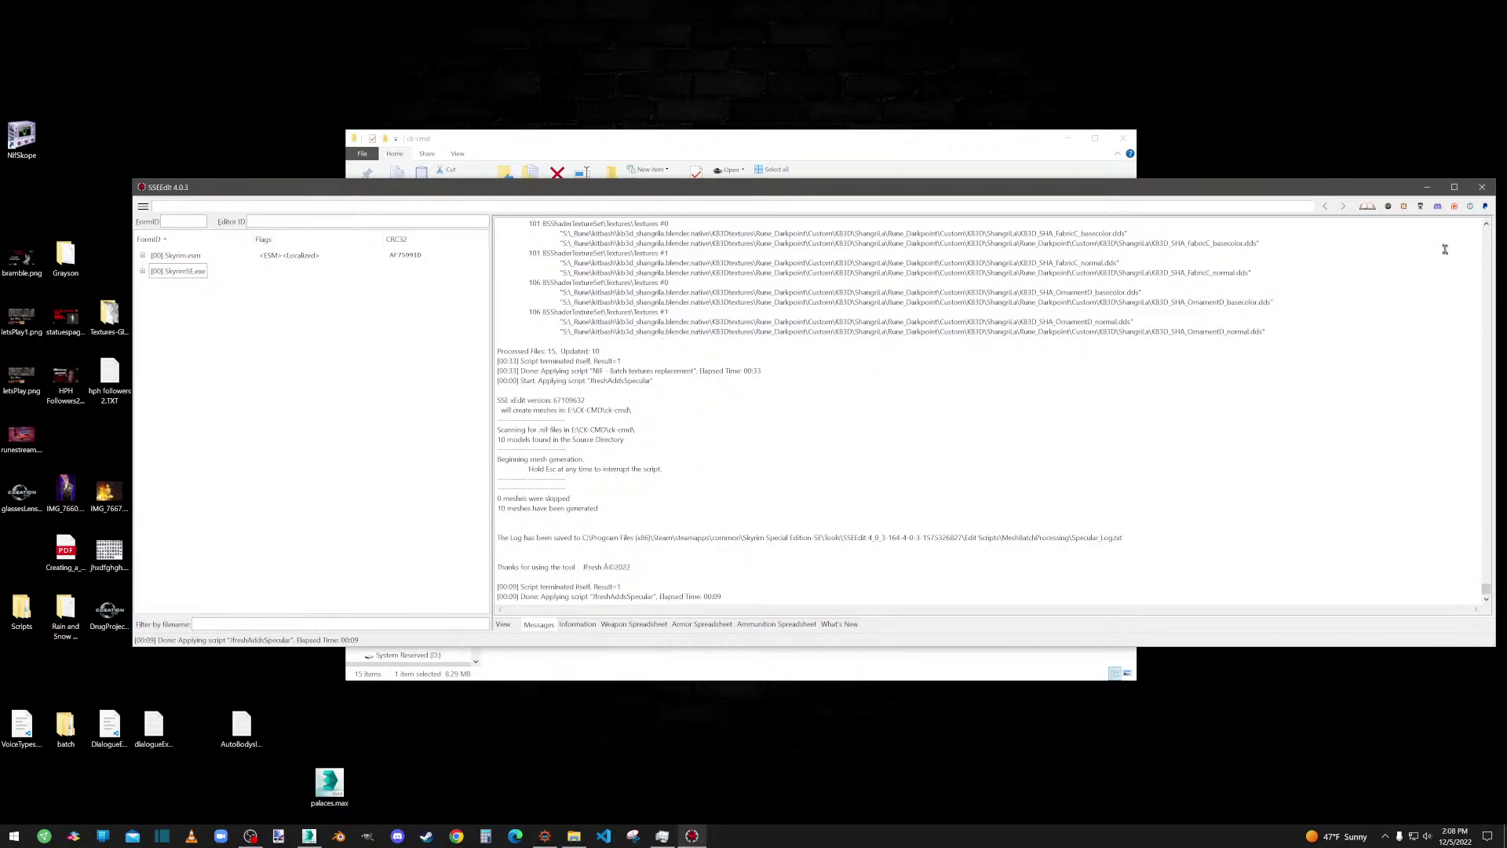
Close SSEEdit, open kb3d_shangrila-BldgMD_C.nif in NifSkope and update the mesh bounds of BannersA.002 and BannersA.001.
click(1482, 187)
drag(564, 325, 24, 135)
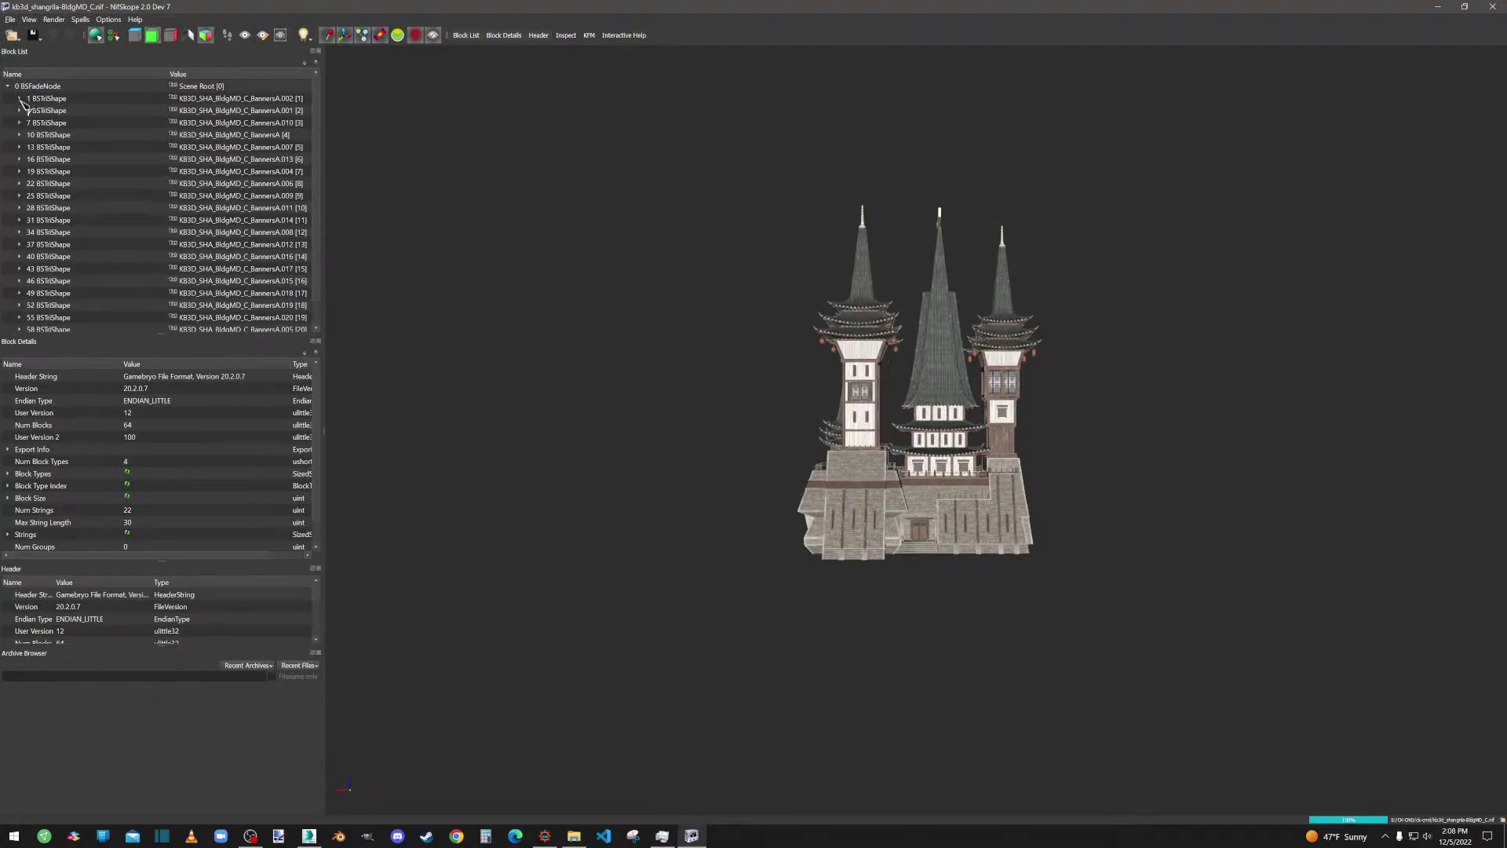
right_click(39, 98)
mouse_move(85, 135)
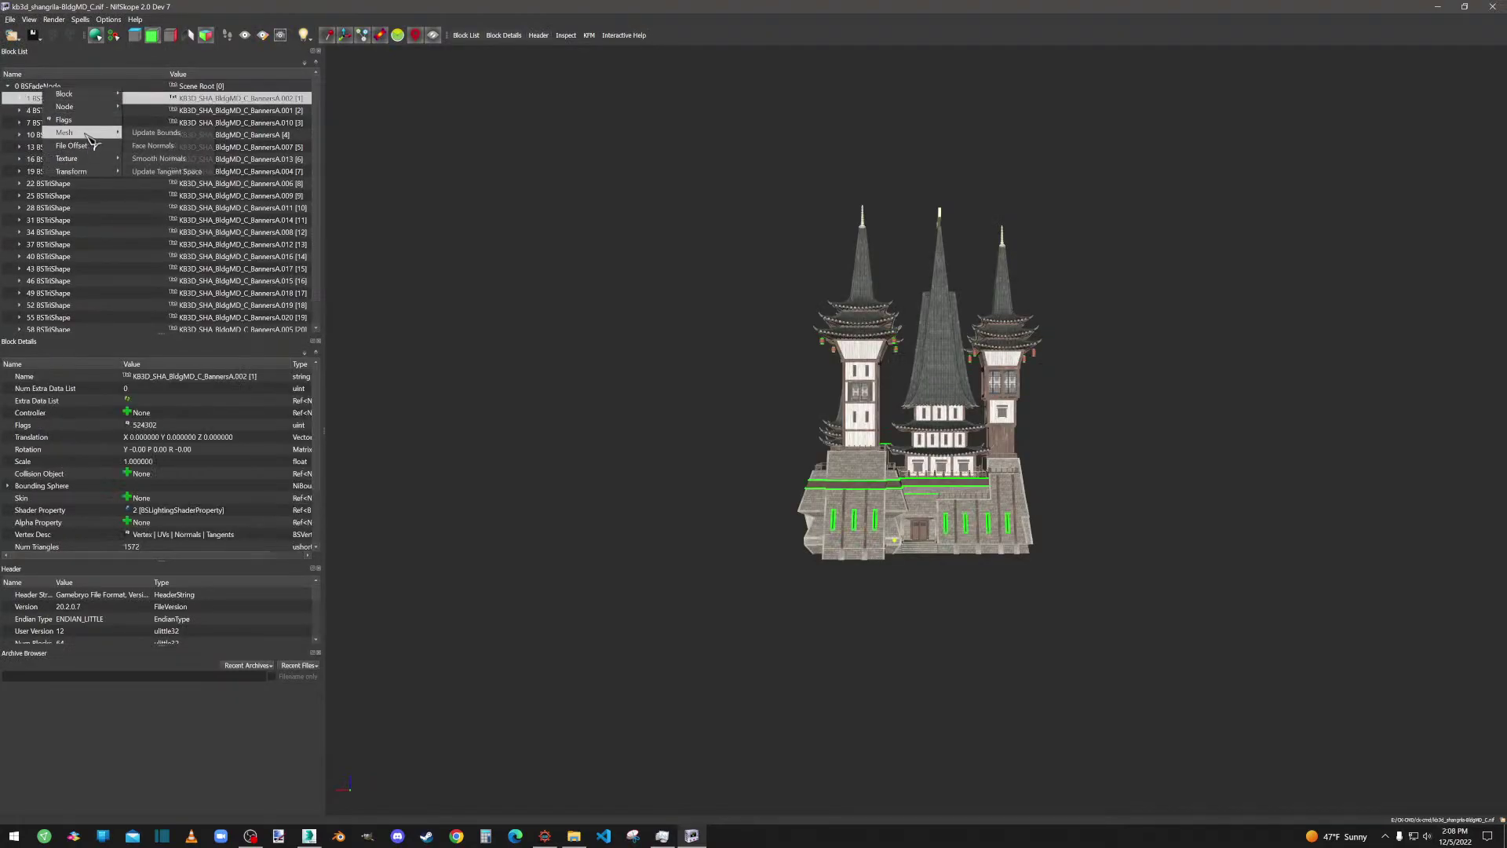
click(136, 132)
right_click(92, 108)
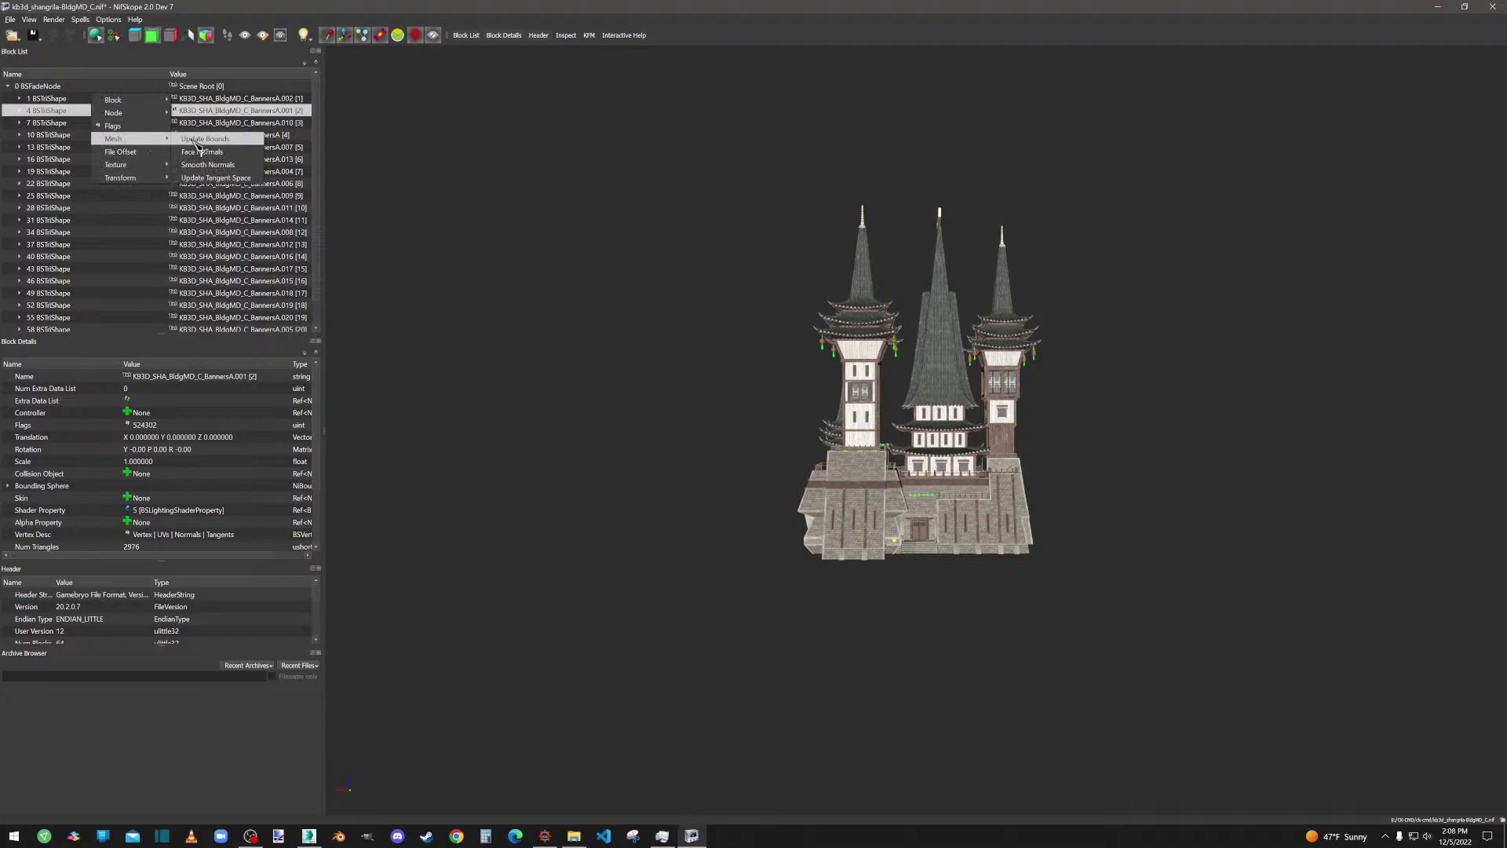
click(197, 139)
Update all tangent spaces in the NIF with the batch spell.
click(80, 19)
mouse_move(131, 72)
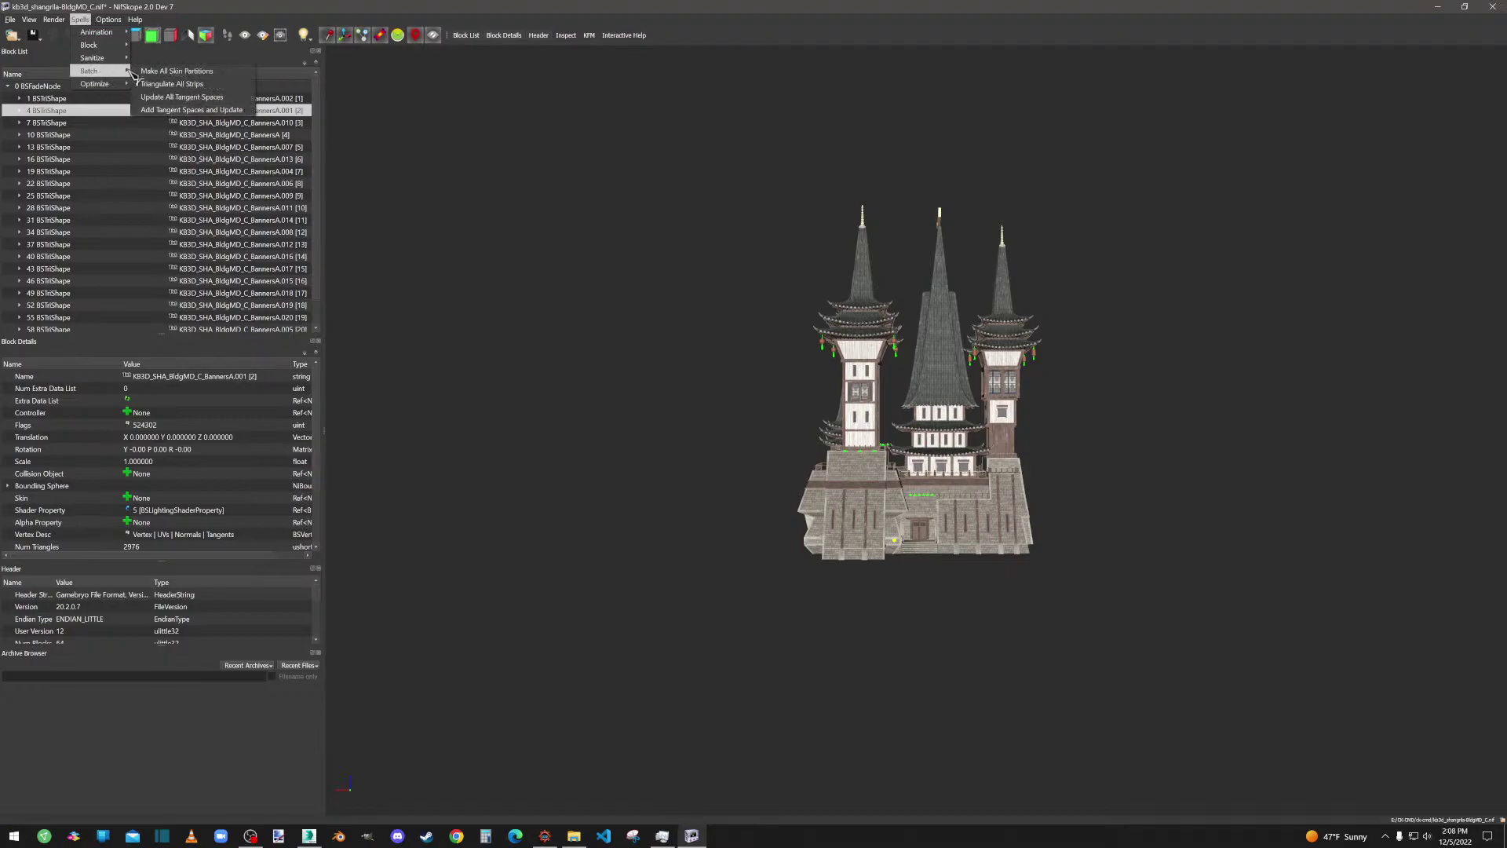
click(145, 97)
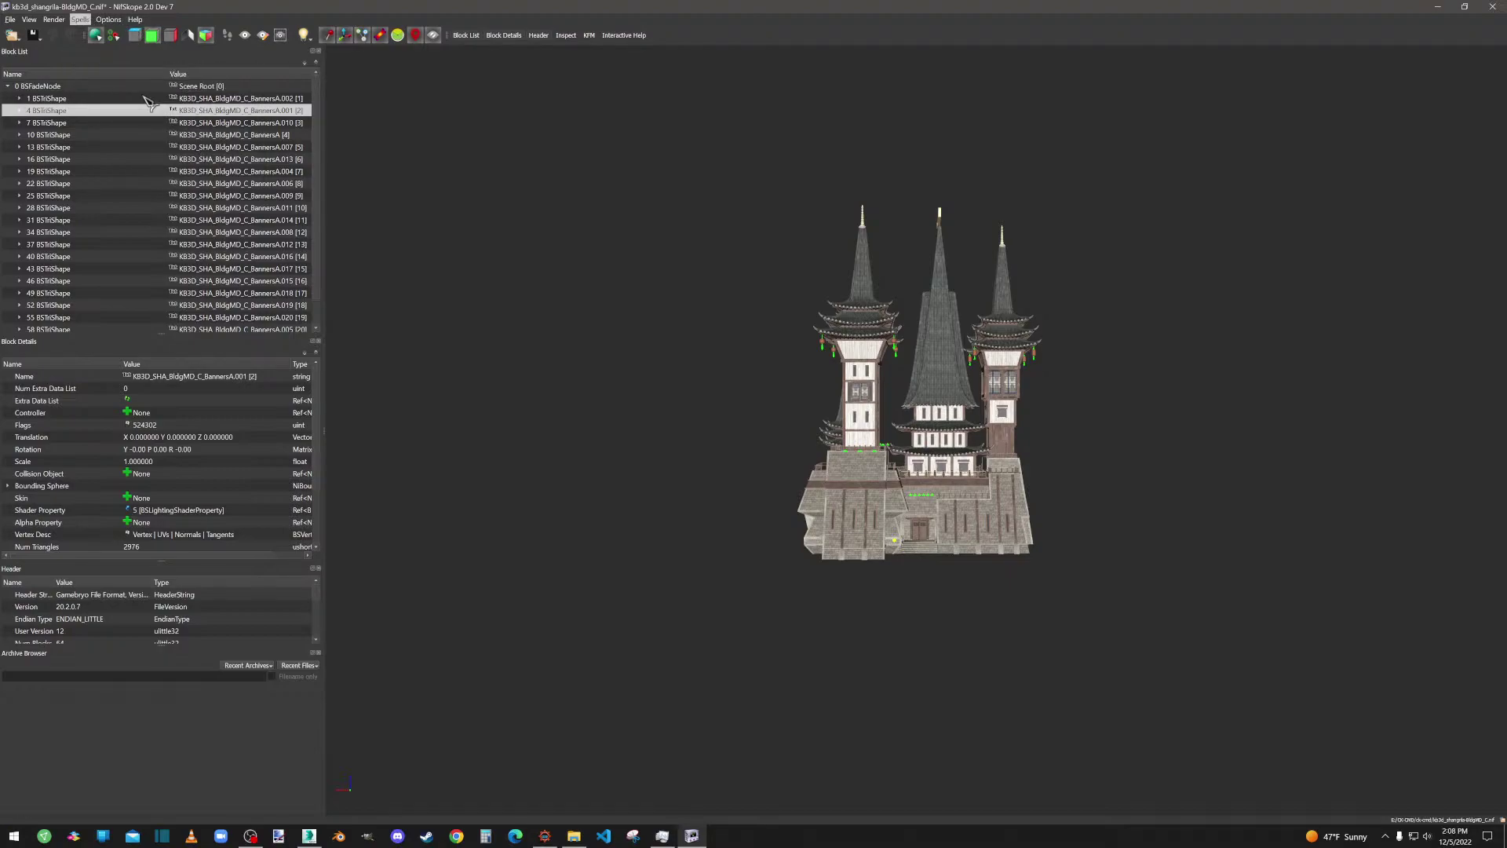
Update the mesh bounds of the shapes BannersA.010, BannersA and BannersA.007.
click(48, 124)
right_click(48, 122)
mouse_move(86, 156)
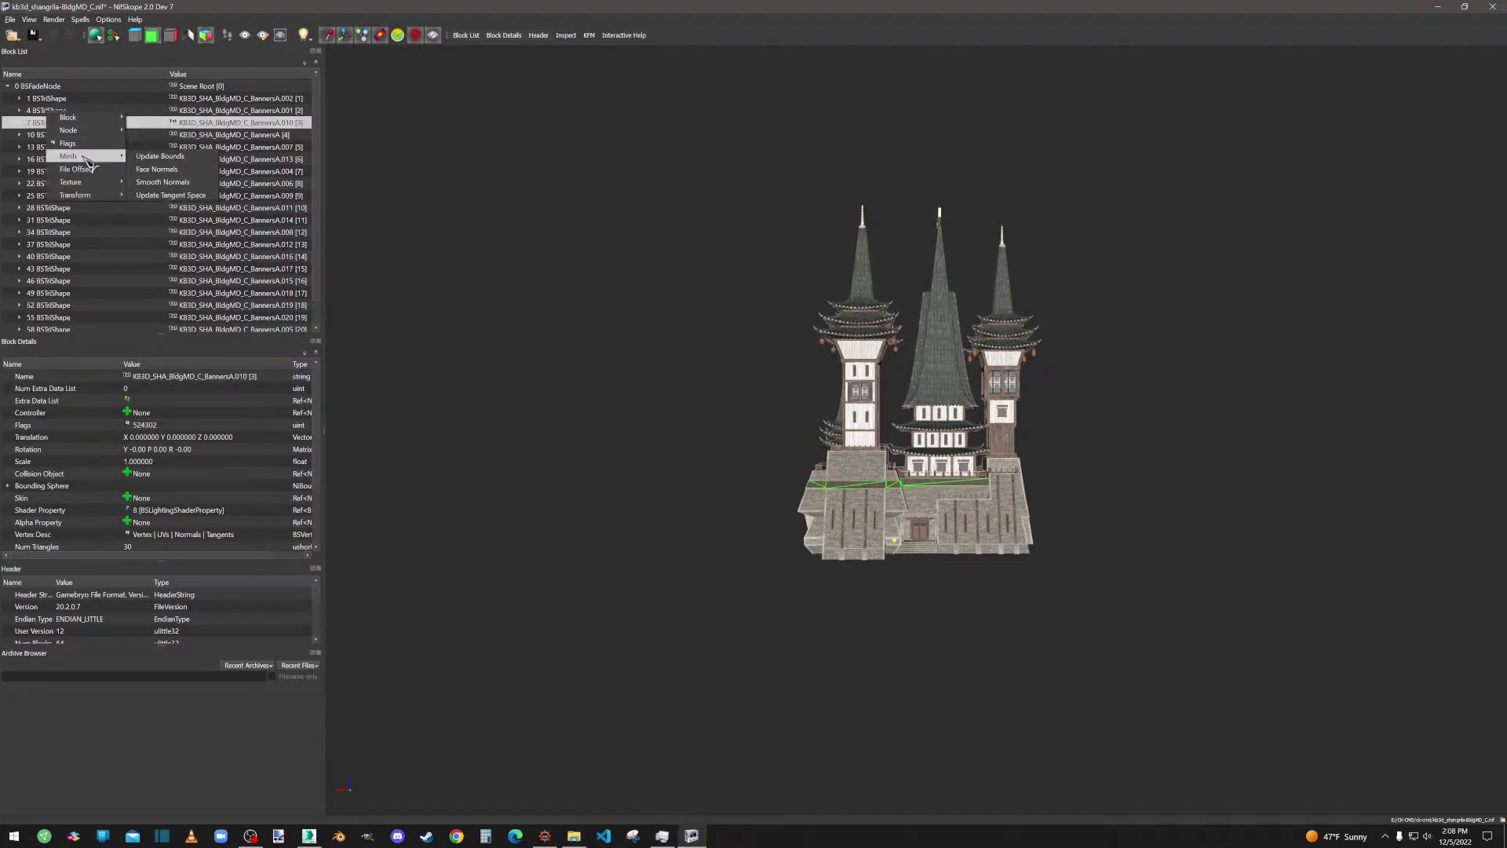
click(153, 156)
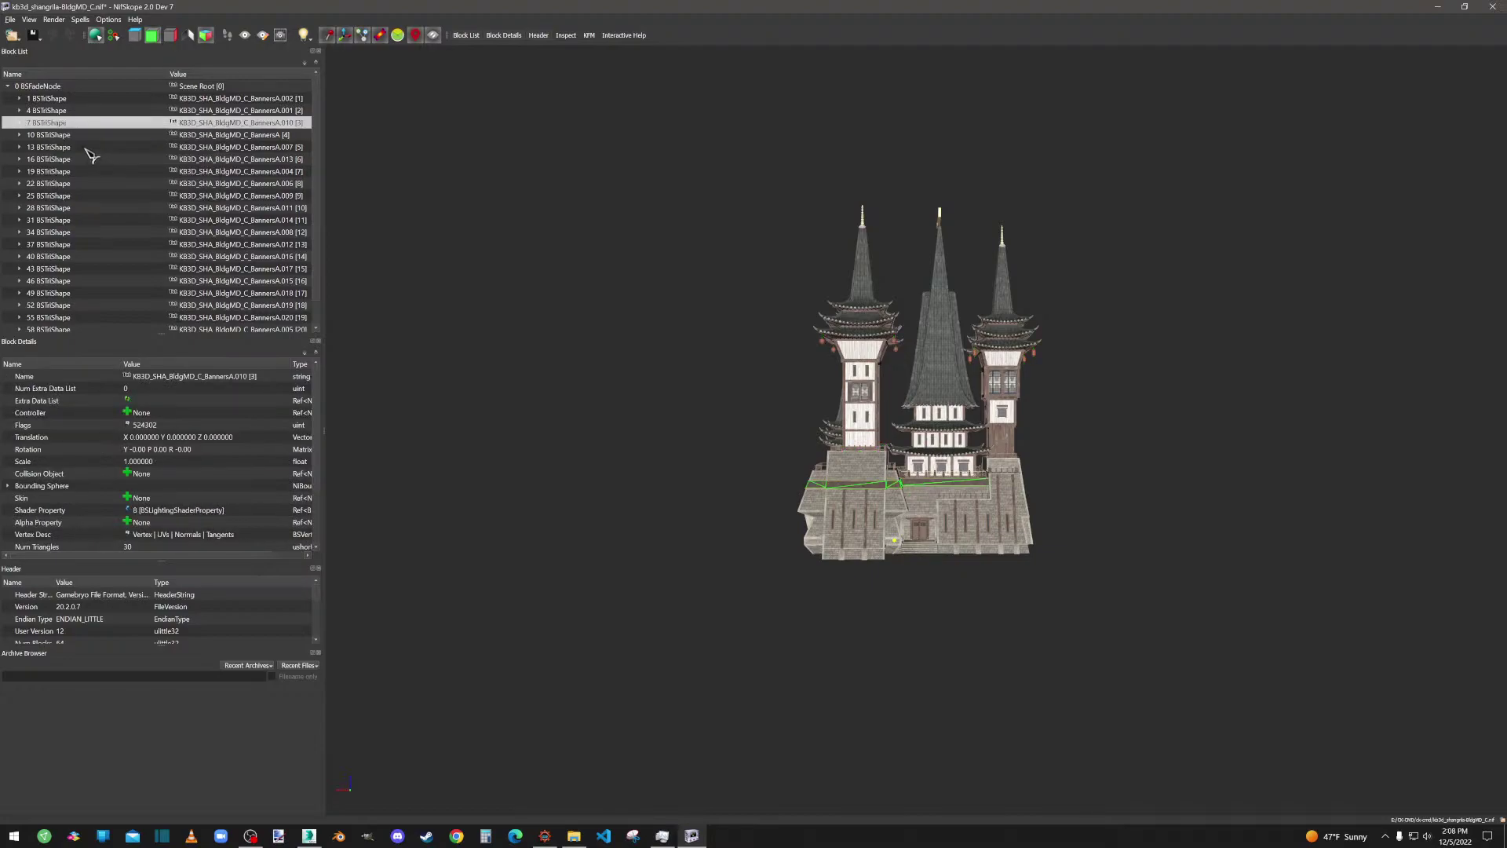
right_click(75, 137)
mouse_move(112, 167)
click(164, 169)
right_click(69, 148)
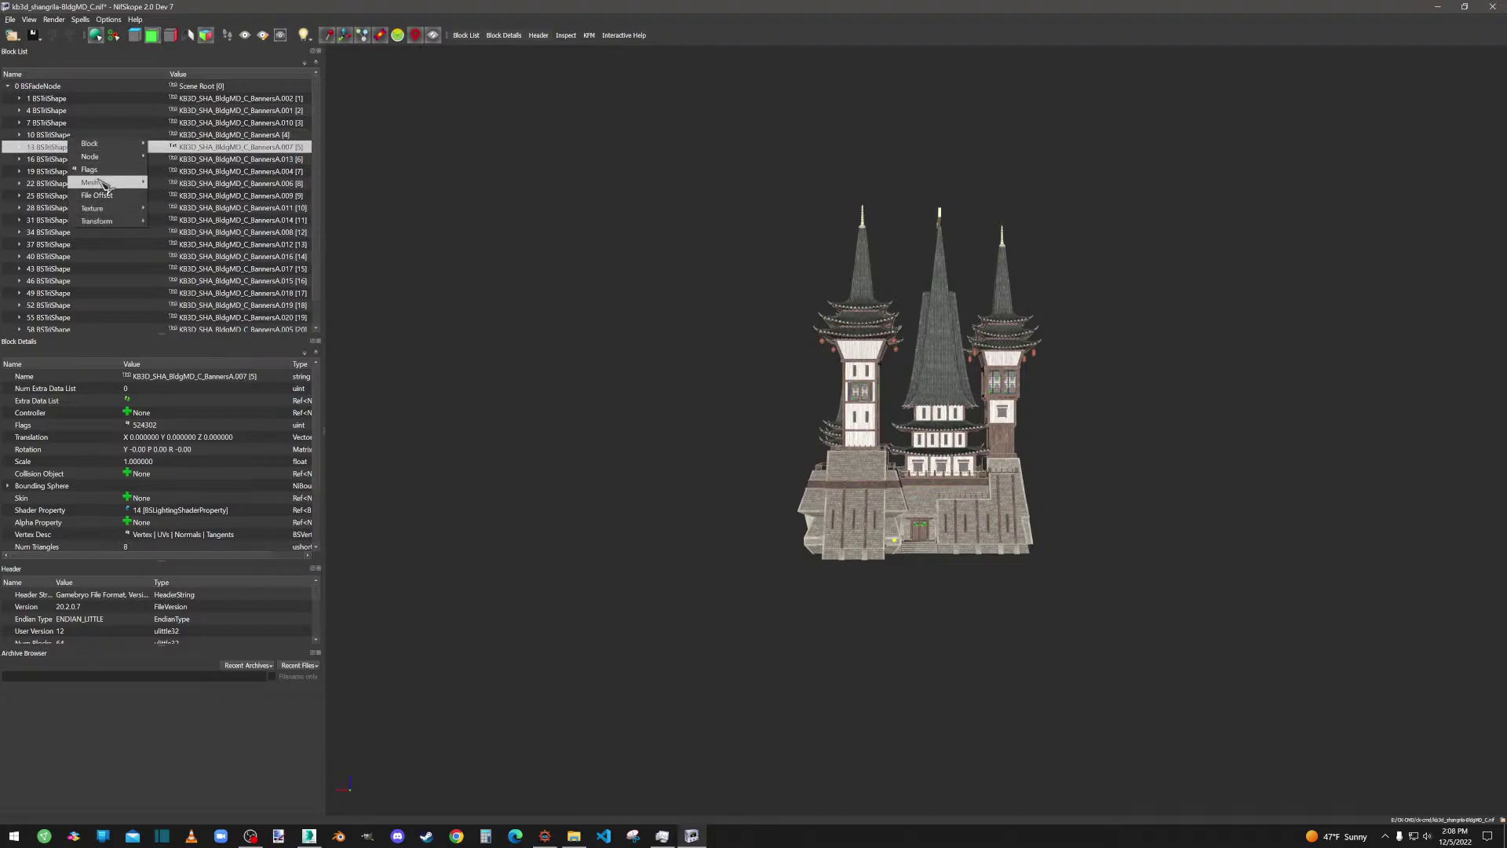
click(172, 184)
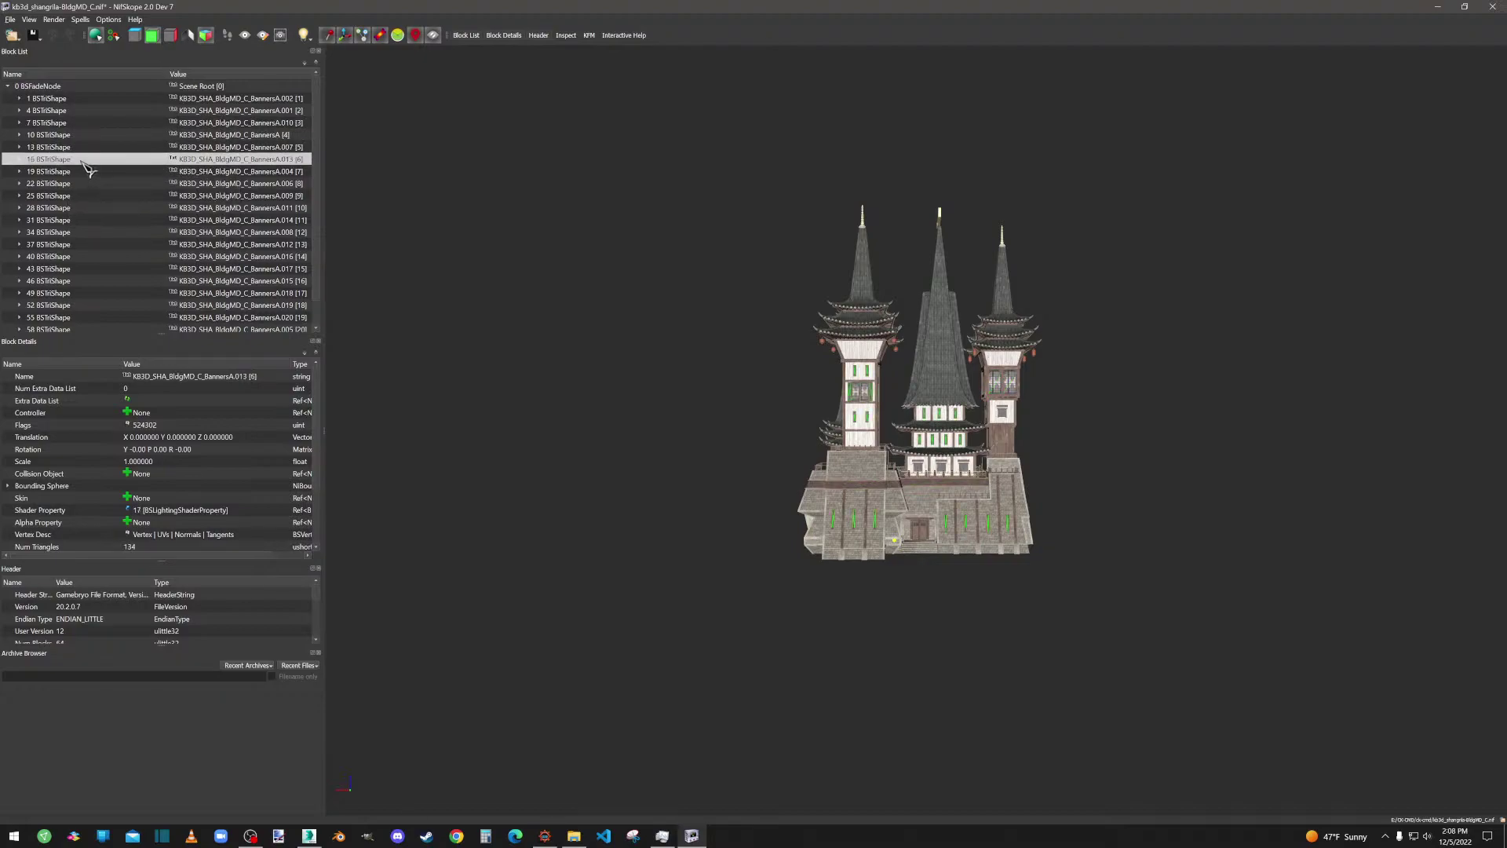
Update the mesh bounds of the shapes BannersA.013, BannersA.004 and BannersA.006.
right_click(81, 150)
click(186, 194)
right_click(125, 183)
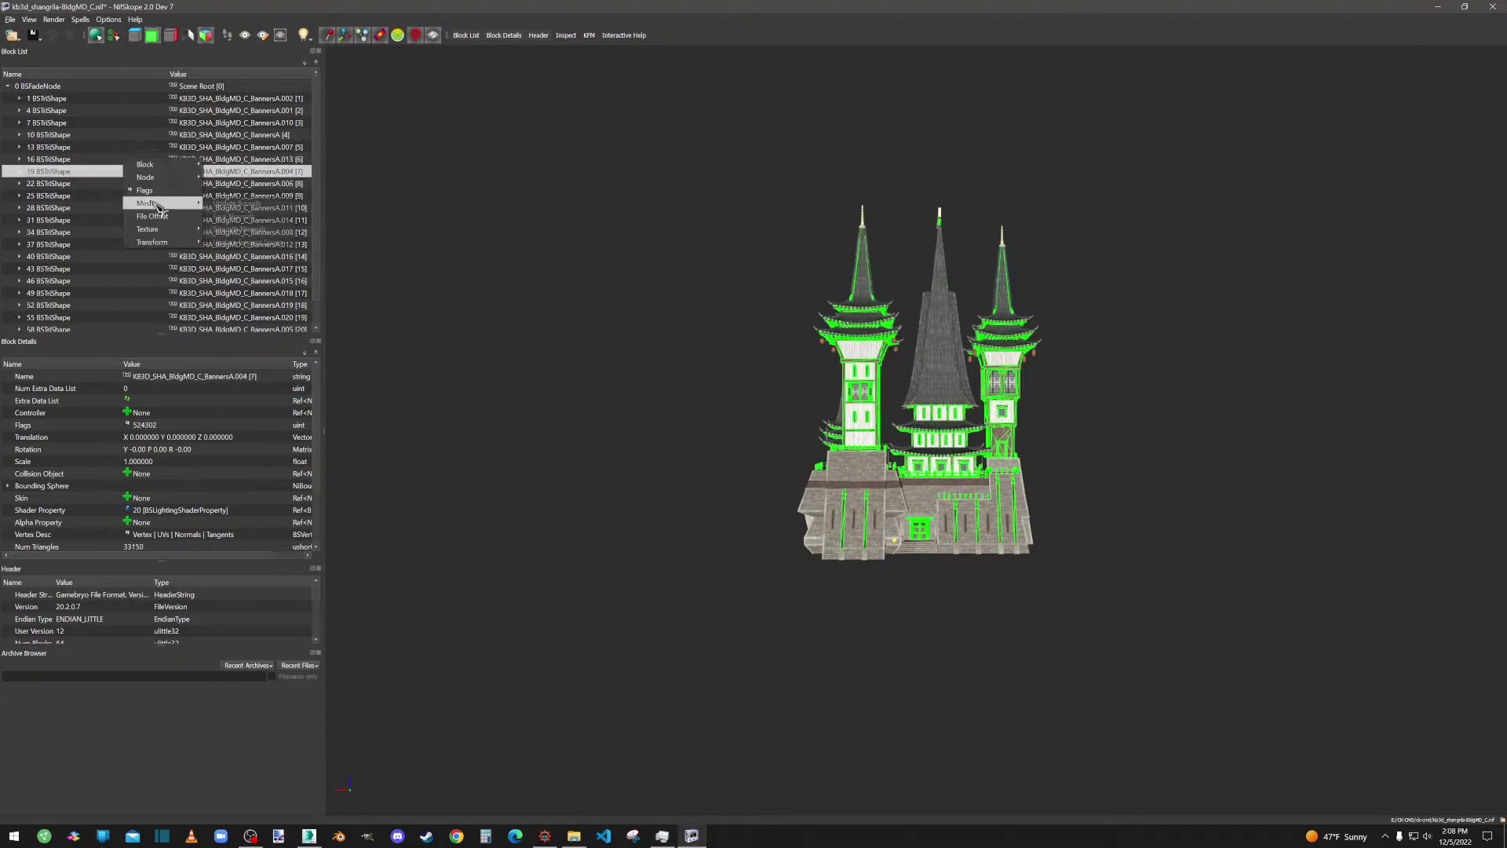
click(200, 201)
right_click(138, 187)
mouse_move(169, 230)
click(251, 230)
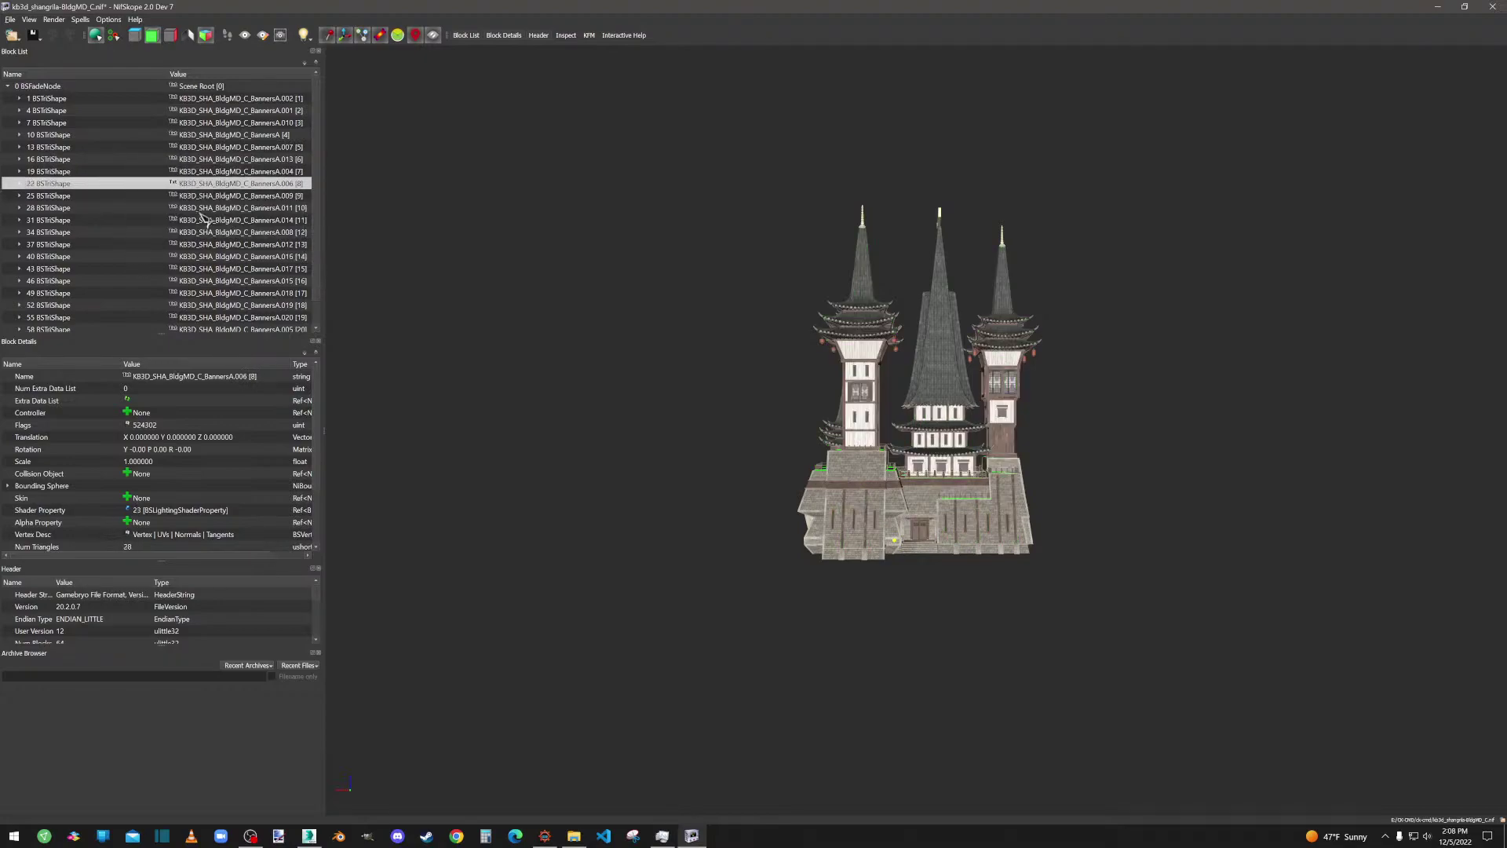
Update the mesh bounds of the shapes BannersA.009, BannersA.011, BannersA.014 and BannersA.008.
right_click(141, 192)
click(236, 229)
right_click(141, 207)
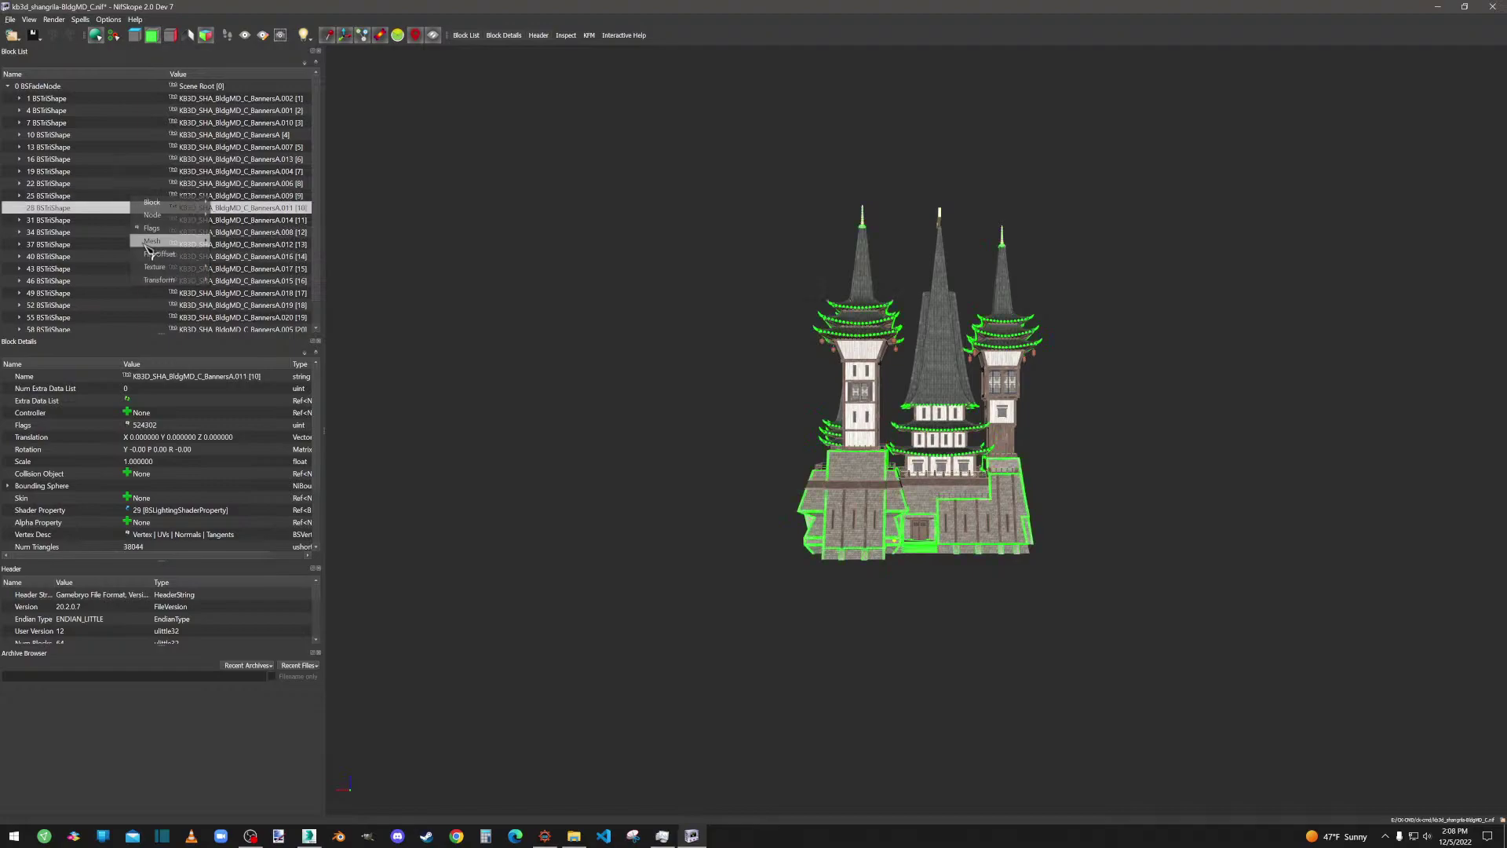
click(244, 243)
right_click(148, 220)
click(251, 251)
right_click(149, 231)
click(252, 260)
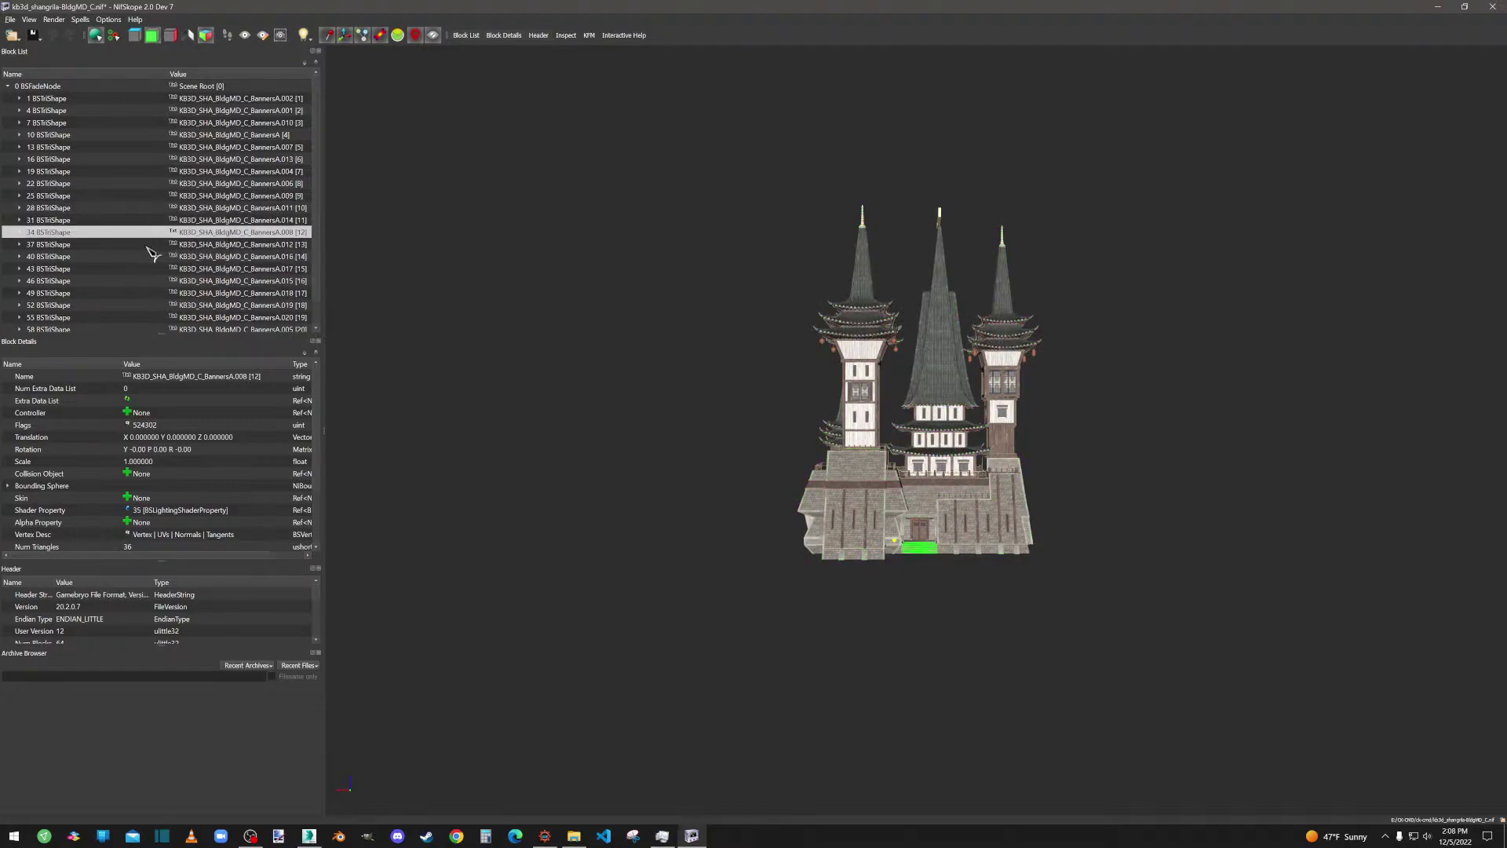
Update the mesh bounds of the shapes BannersA.012, BannersA.016 and BannersA.017.
right_click(139, 244)
click(259, 281)
right_click(142, 257)
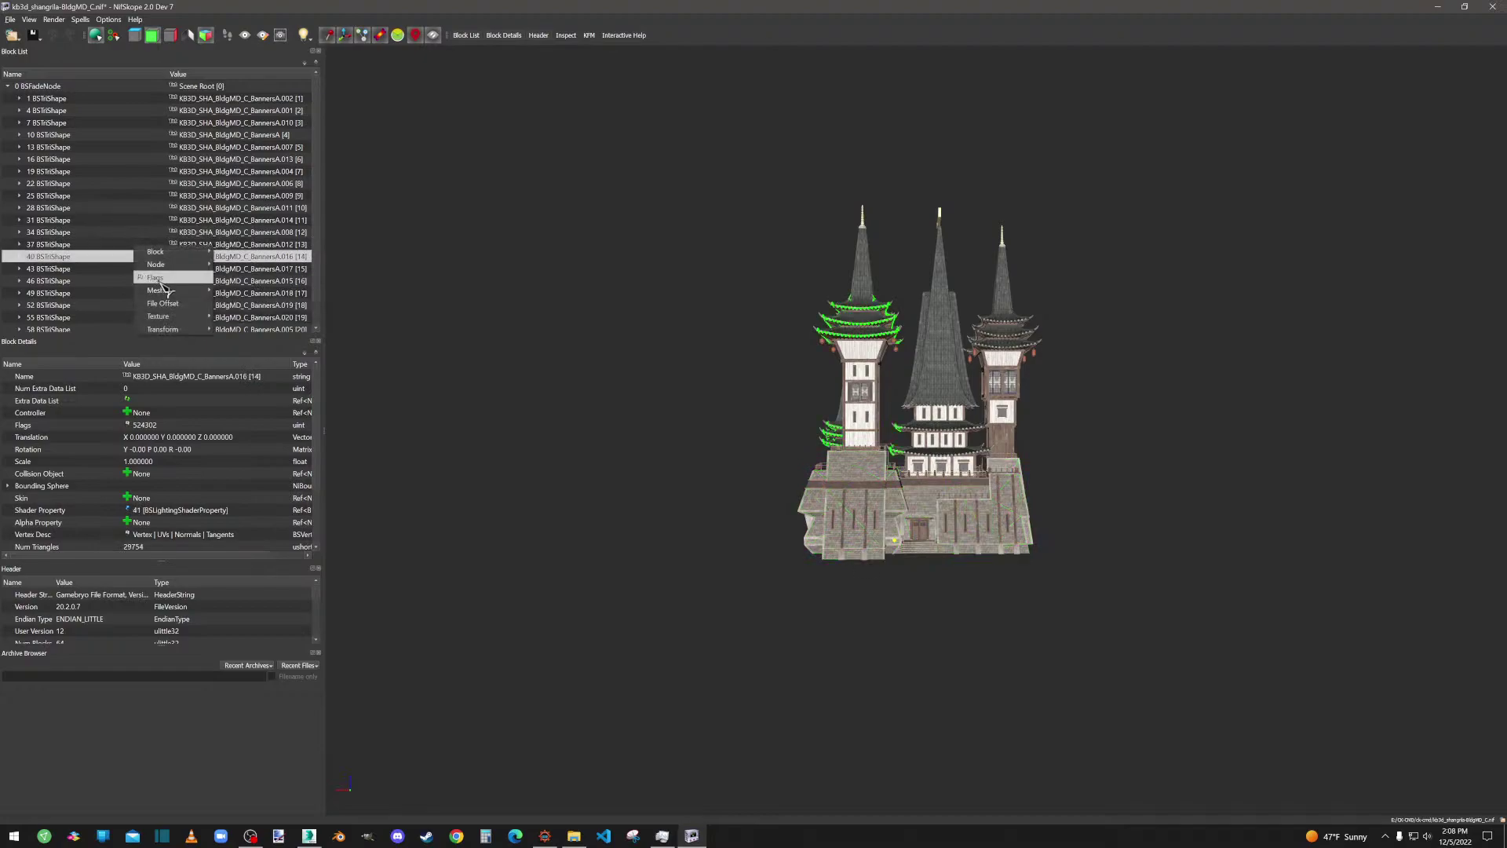
click(250, 292)
right_click(124, 269)
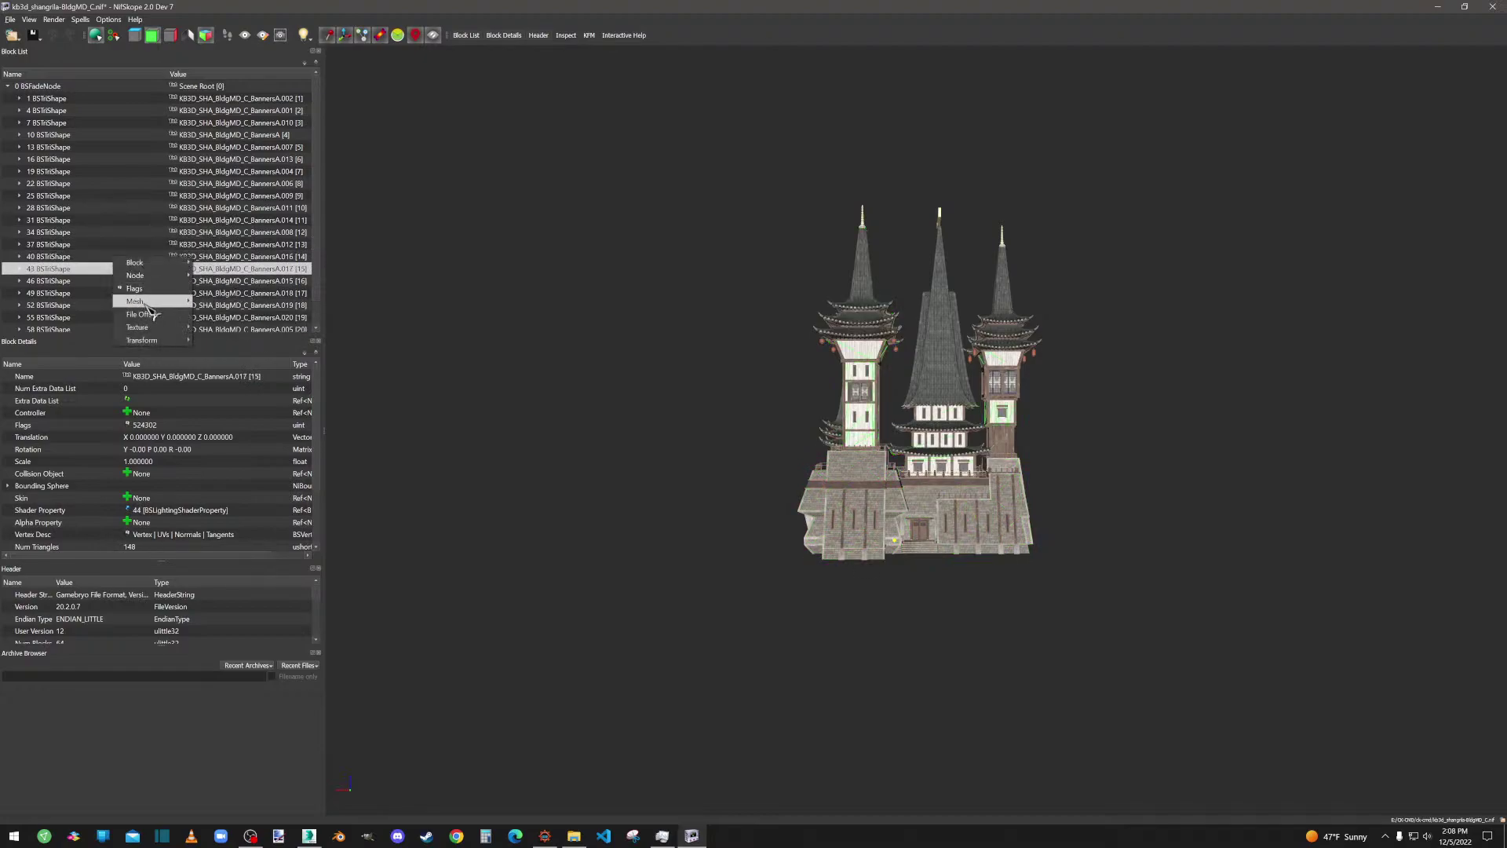
click(235, 305)
Update the mesh bounds of the shapes BannersA.015, BannersA.018 and BannersA.019.
right_click(118, 281)
click(244, 316)
right_click(145, 293)
click(229, 329)
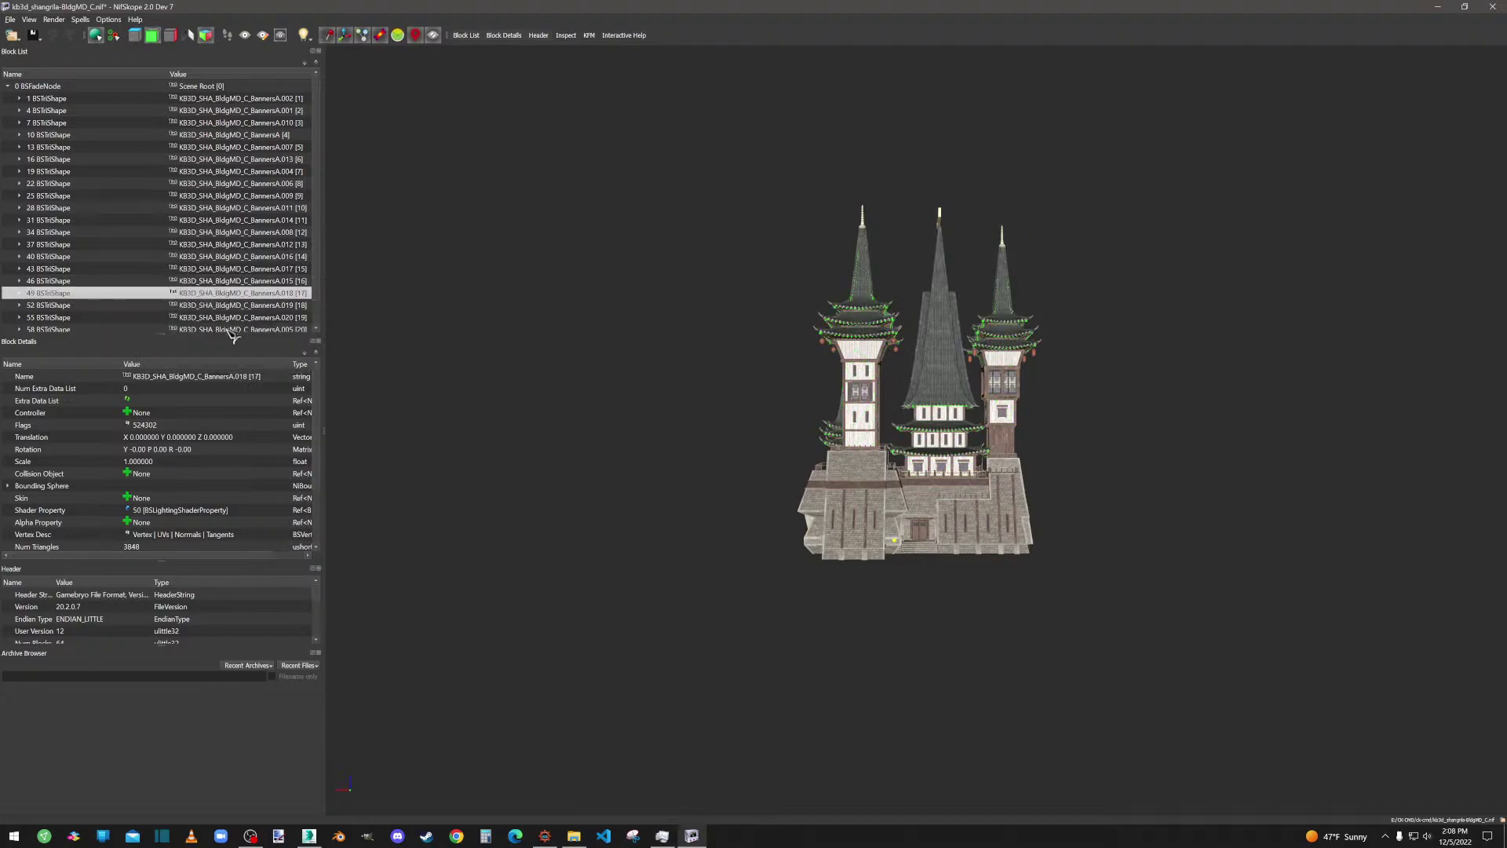
right_click(132, 307)
mouse_move(169, 338)
click(230, 339)
Update the mesh bounds of the shapes BannersA.020, BannersA.005 and BannersA.021, and save the NIF.
scroll(147, 269, down, 1)
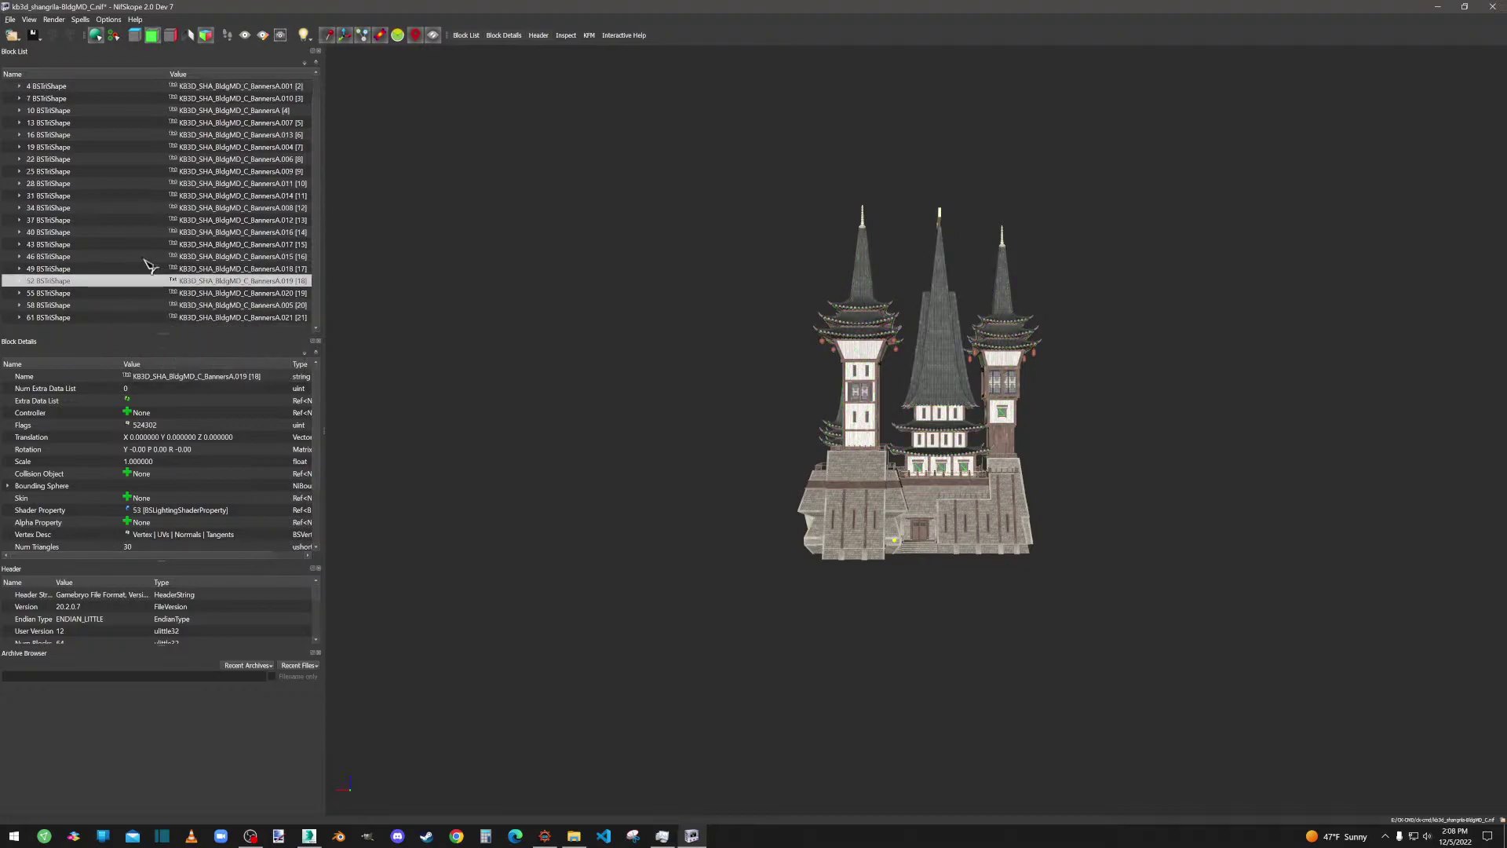
right_click(108, 293)
click(236, 330)
right_click(140, 304)
click(243, 341)
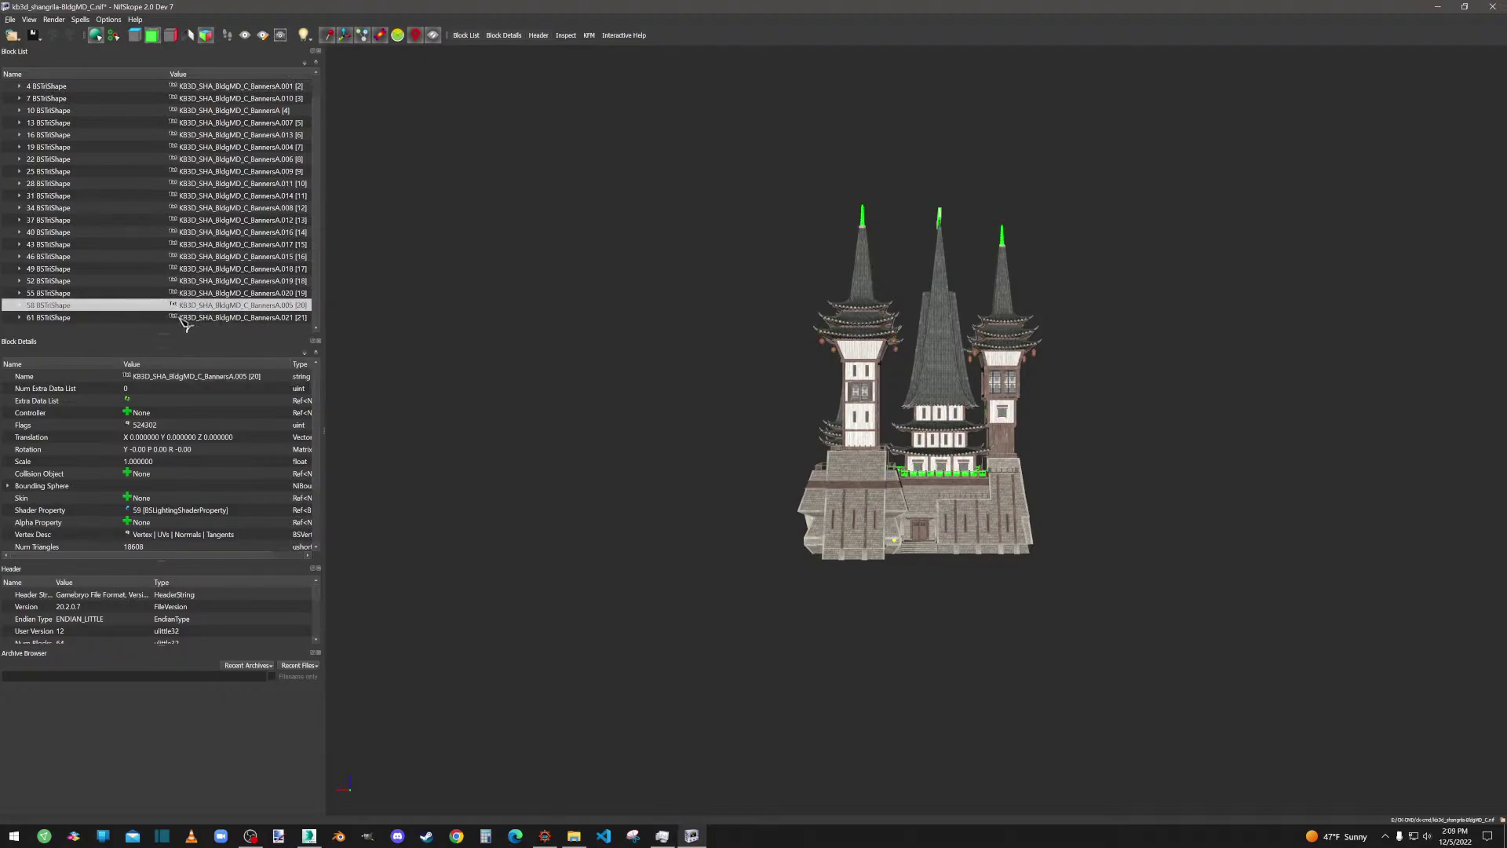
right_click(145, 317)
click(244, 347)
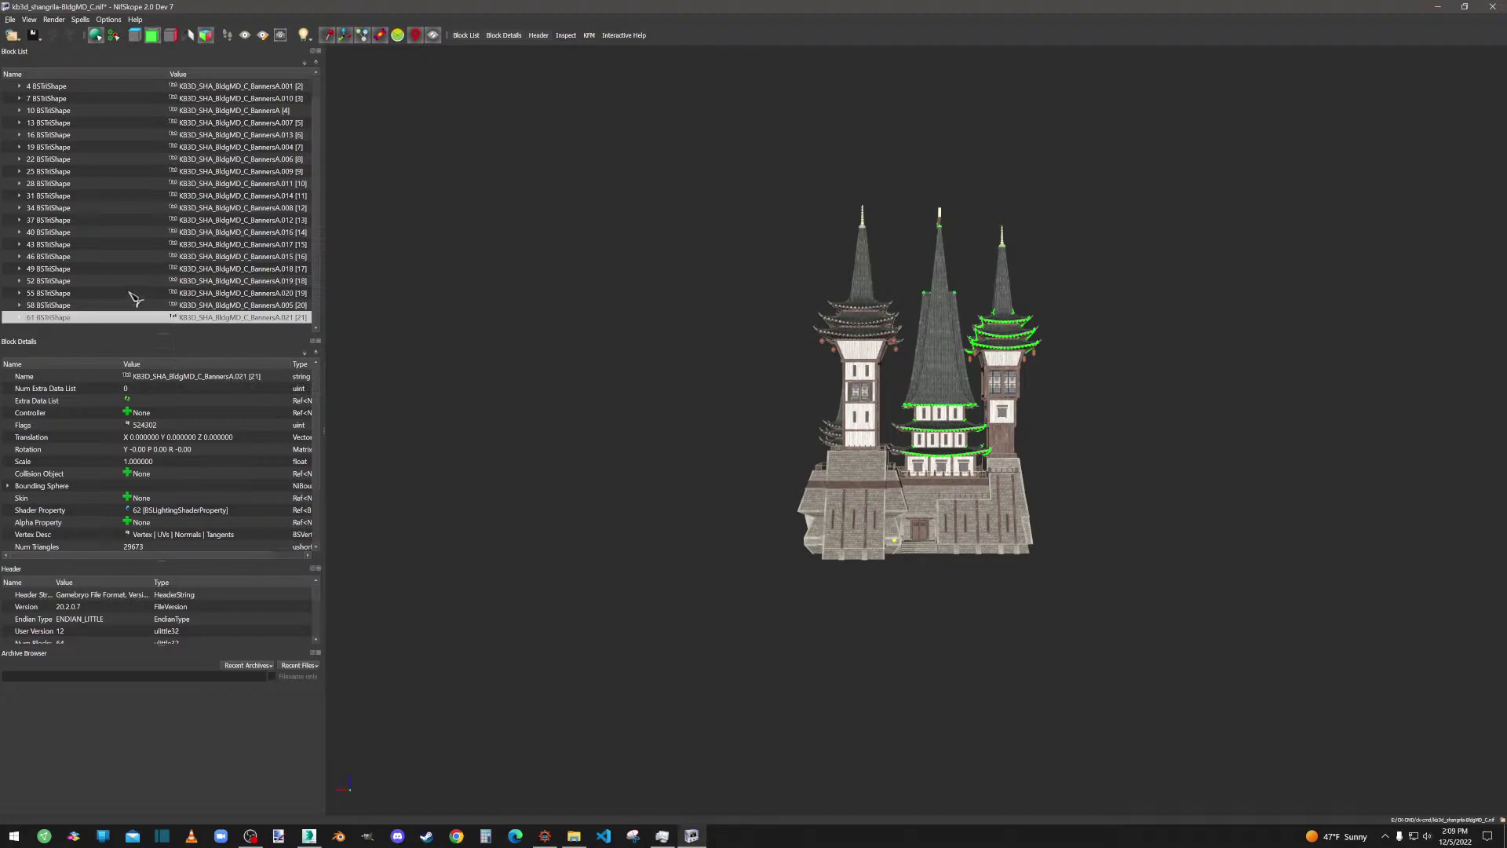
click(33, 36)
click(40, 49)
Examine the building's towers, roofs and walls up close from several angles, and close the NIF.
scroll(1165, 390, up, 3)
drag(1160, 385, 1025, 405)
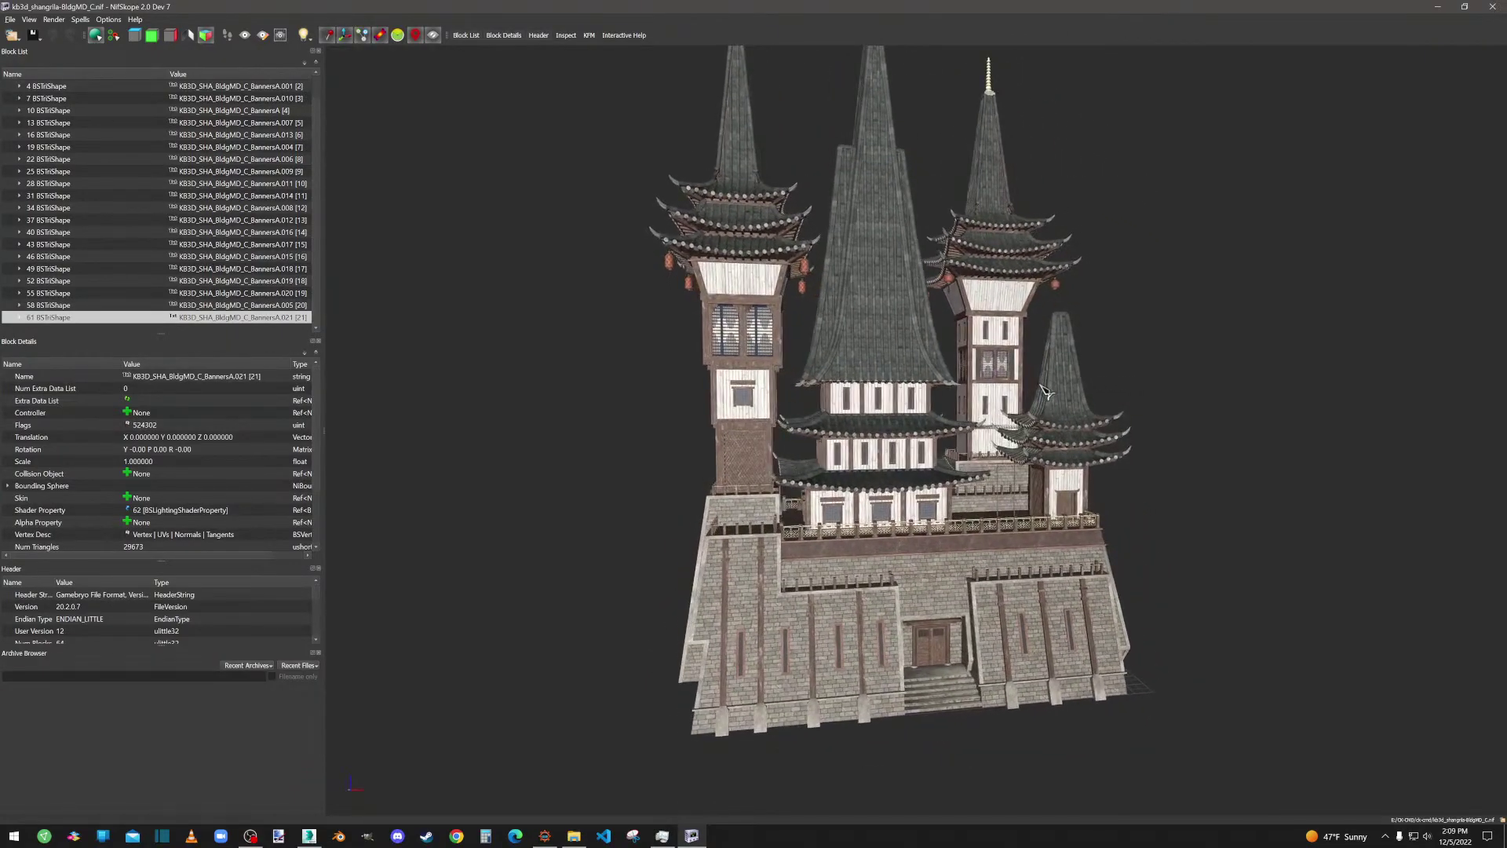
scroll(1024, 405, up, 6)
scroll(965, 443, up, 4)
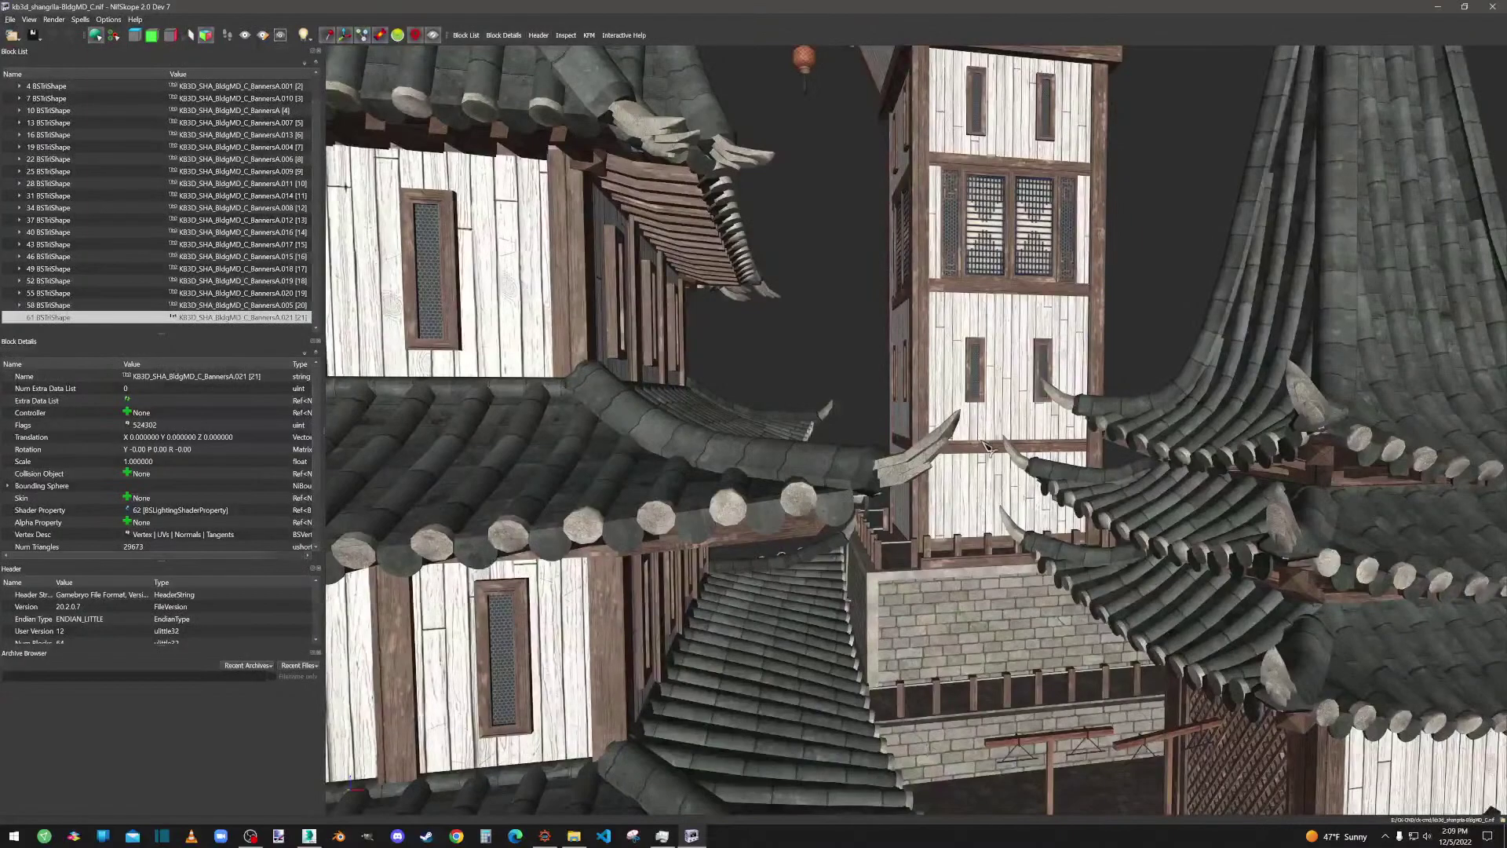
click(987, 453)
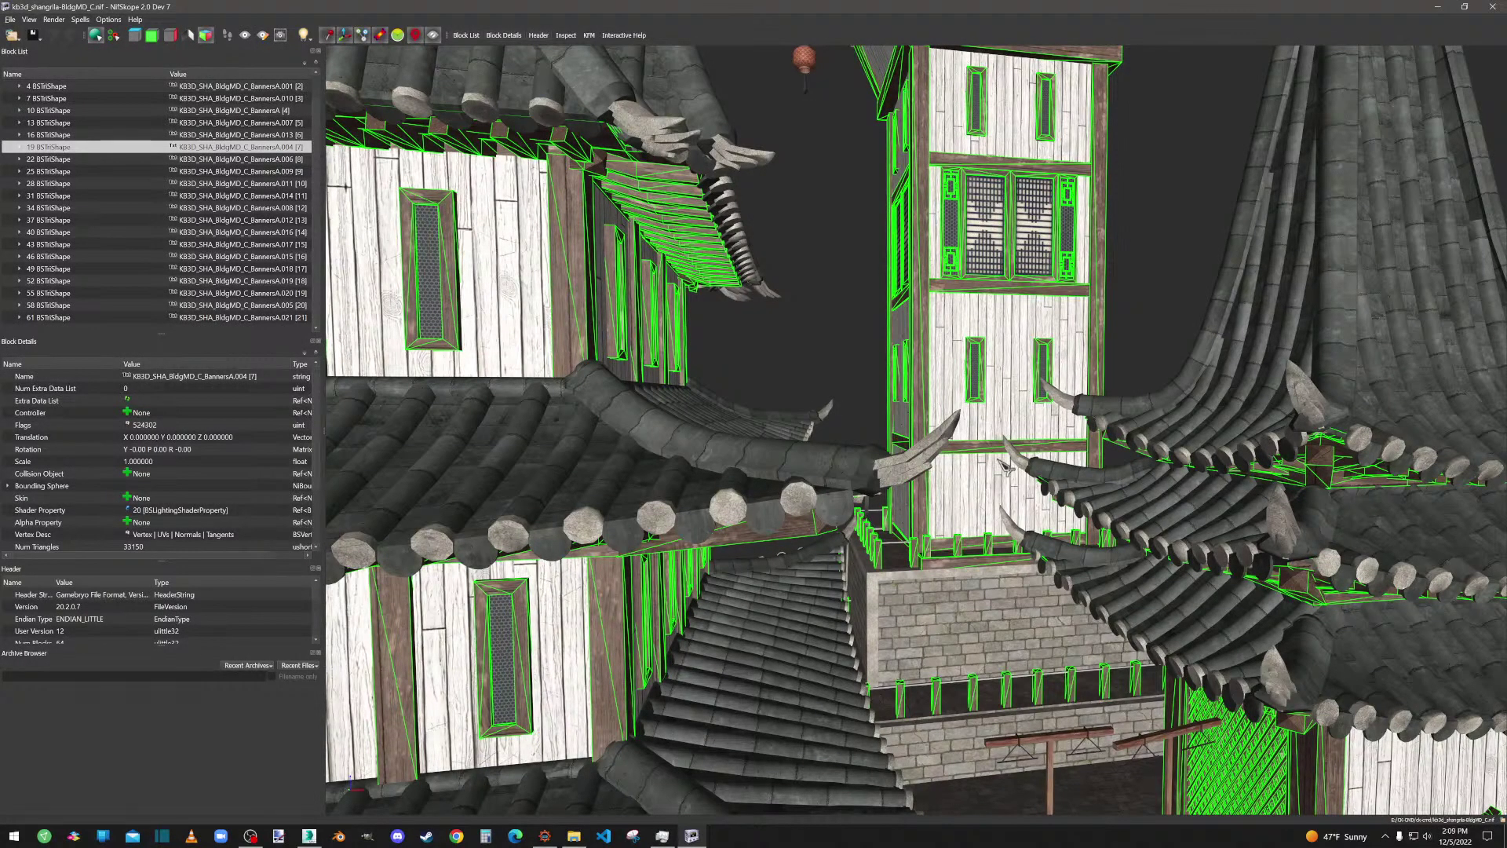
scroll(991, 455, down, 8)
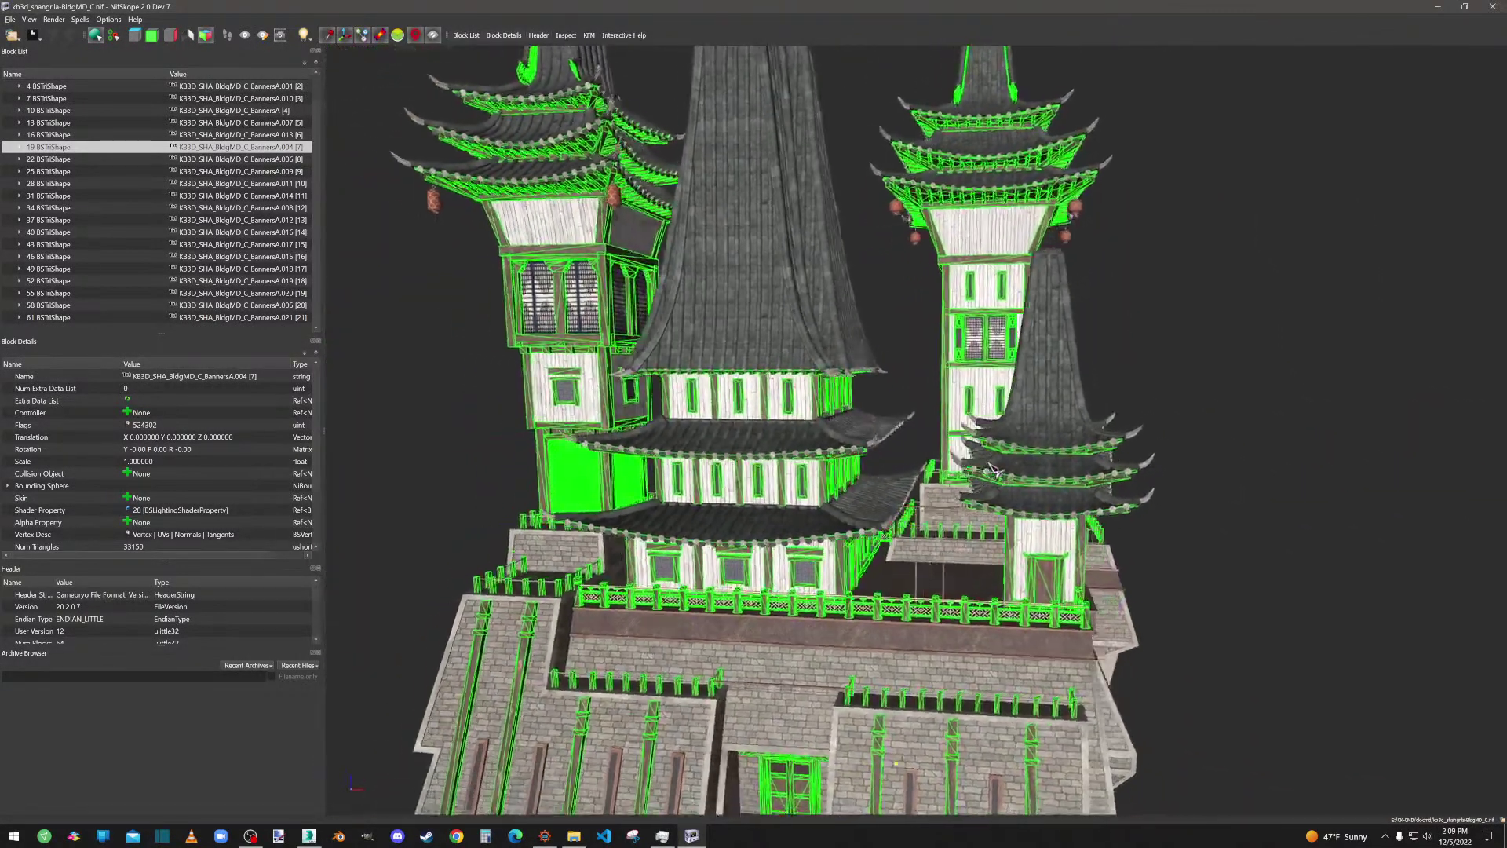
drag(992, 466, 933, 484)
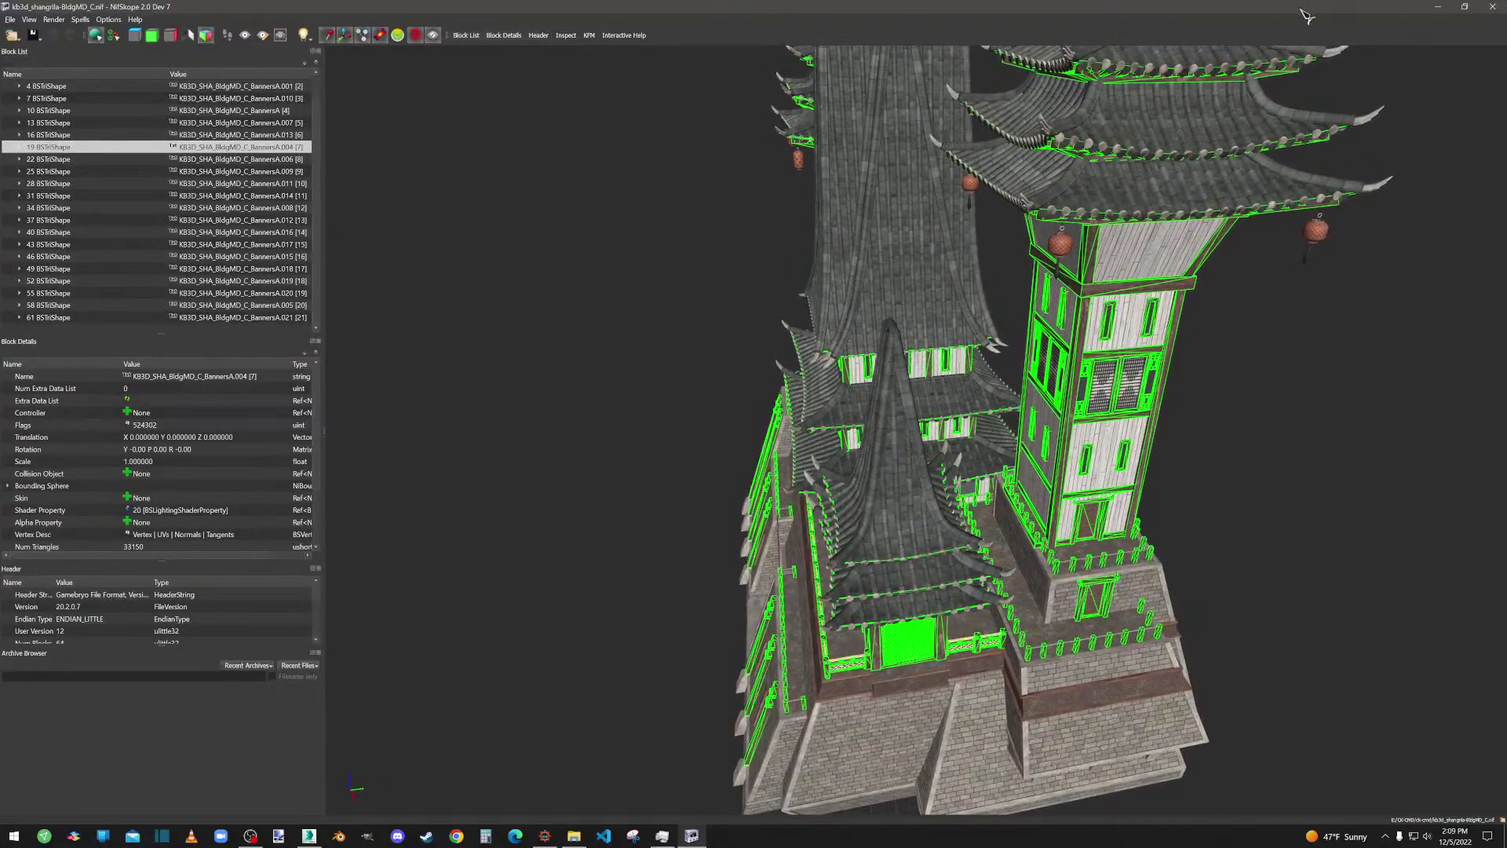
click(1493, 9)
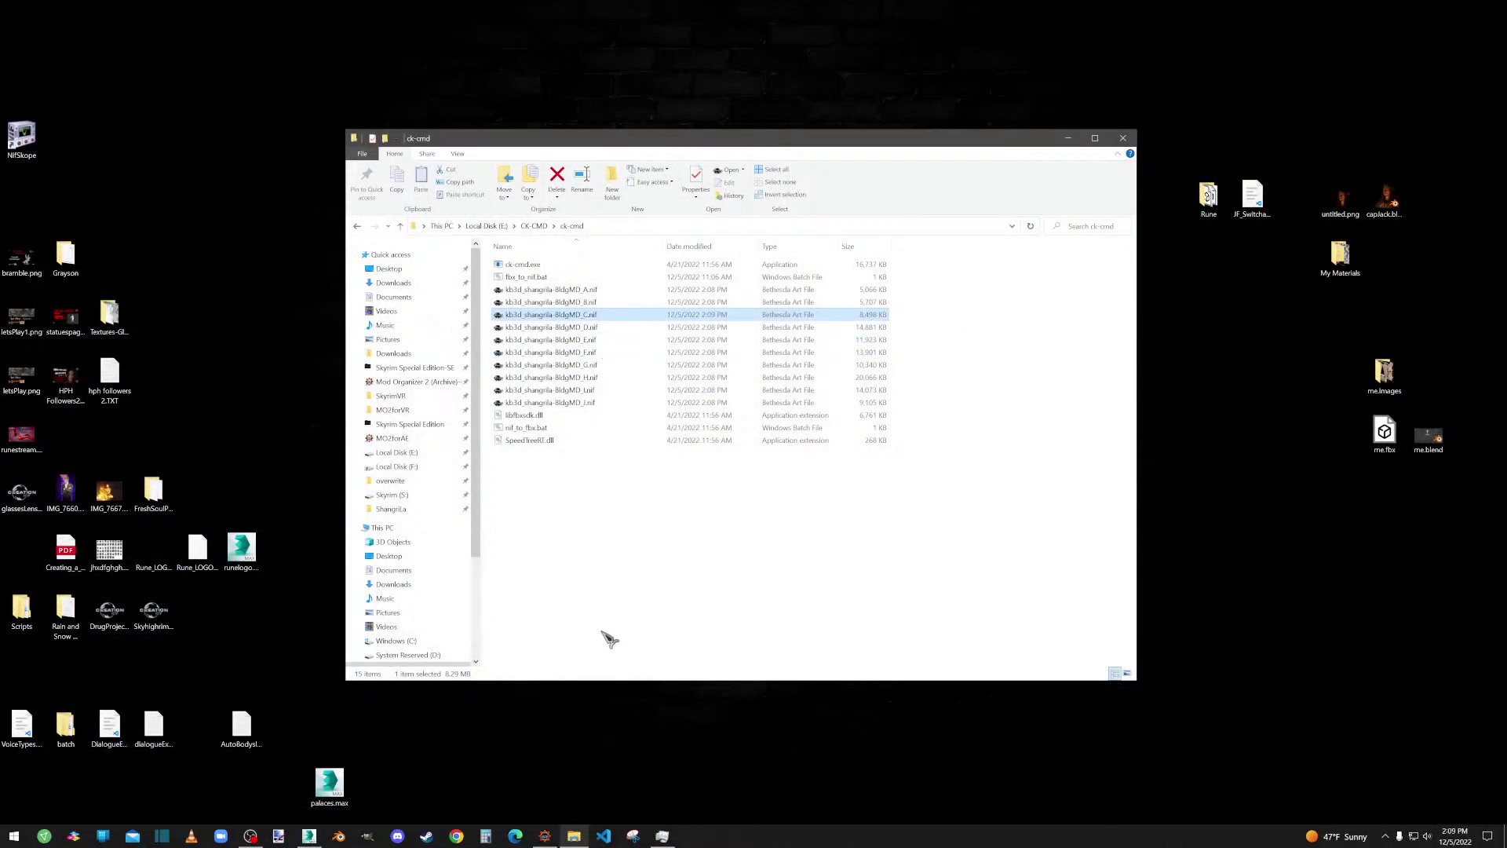
Switch to 3ds Max, delete all the building meshes from the scene, and exit the program.
click(309, 835)
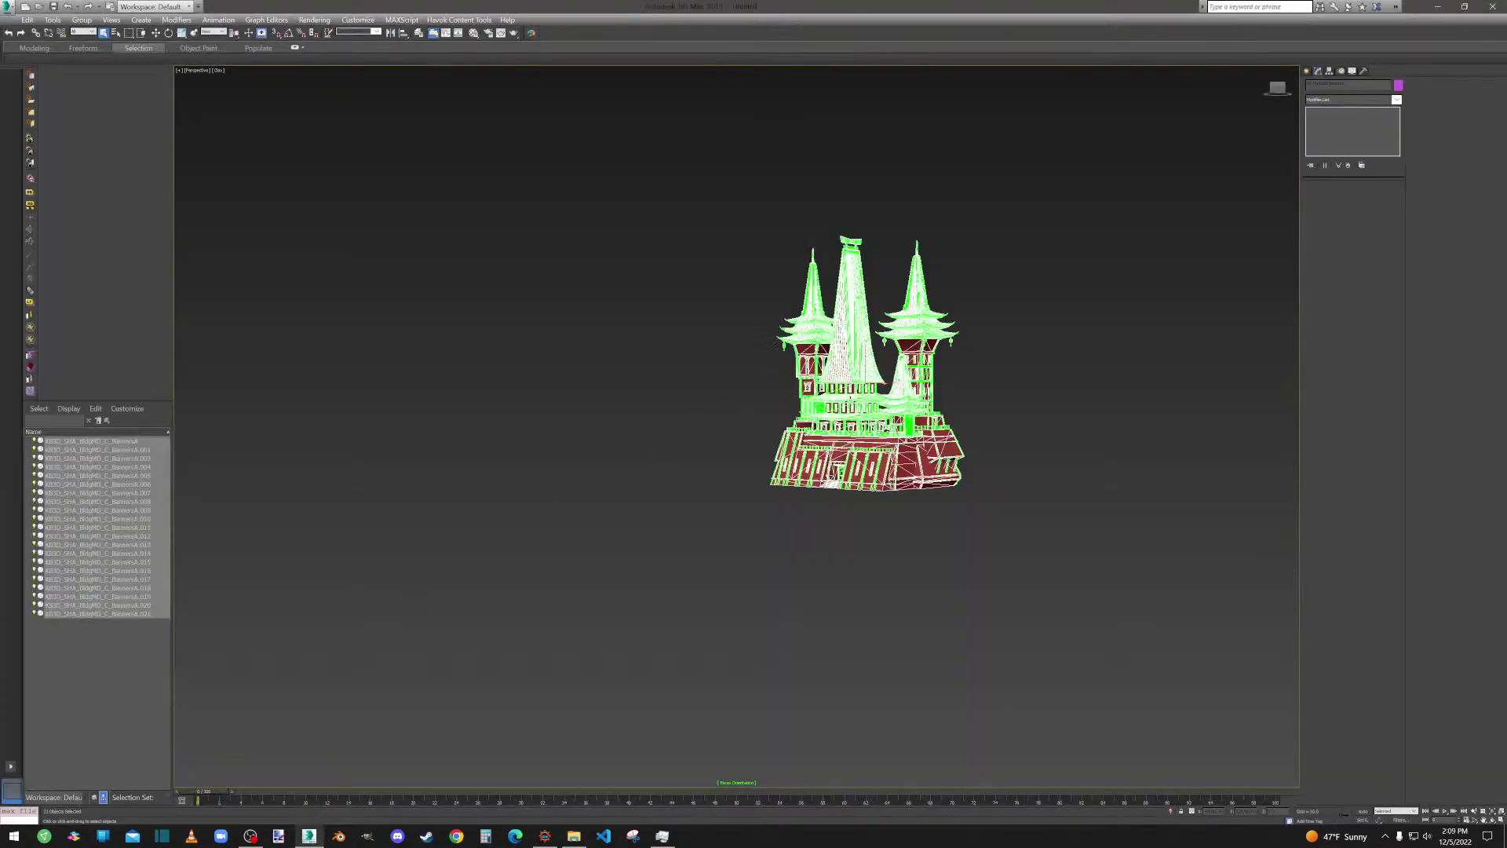
key(Delete)
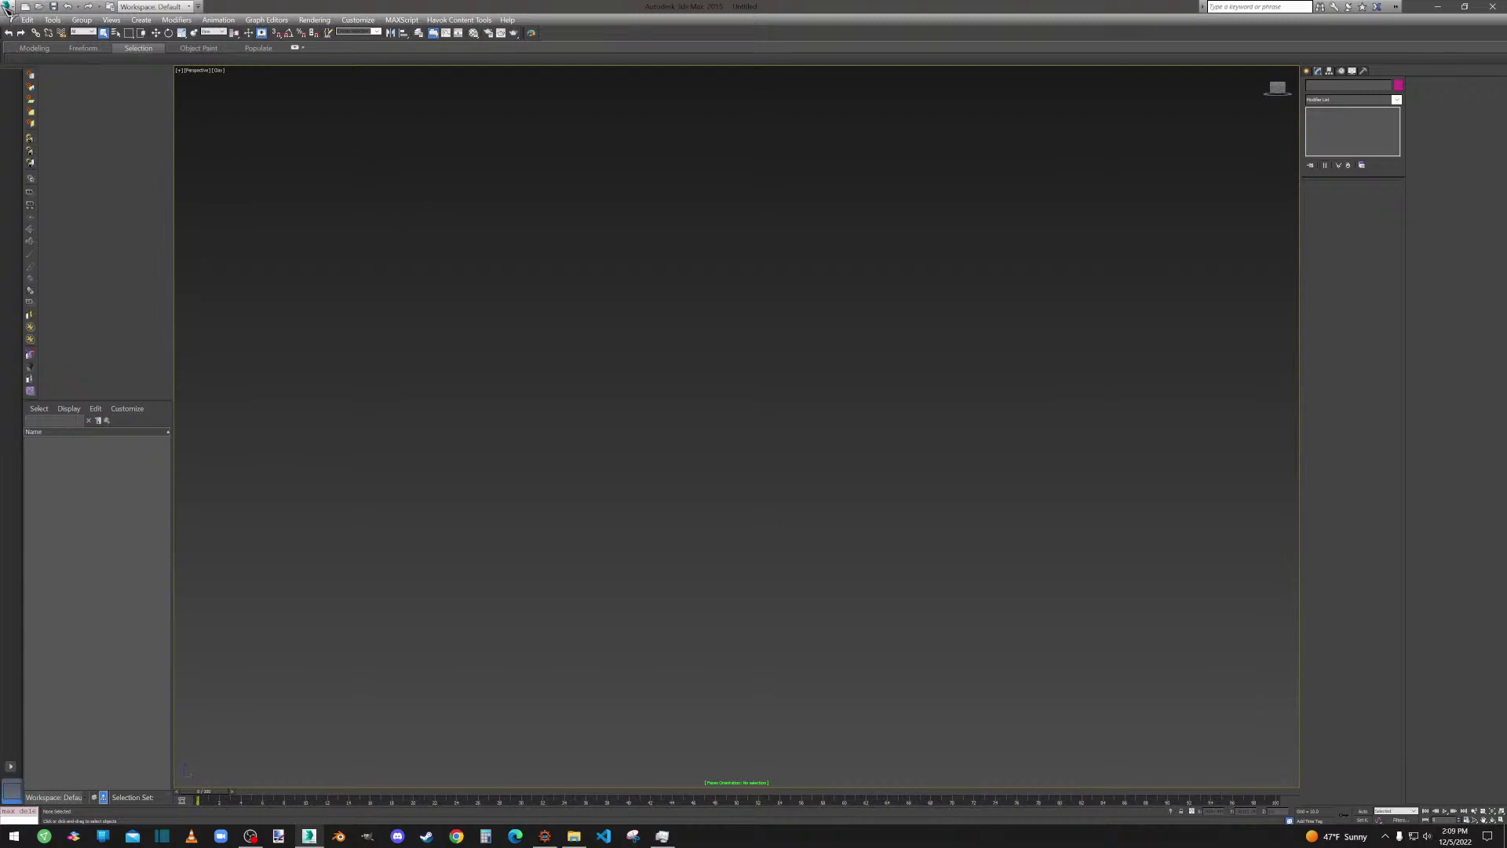
click(1492, 7)
click(752, 435)
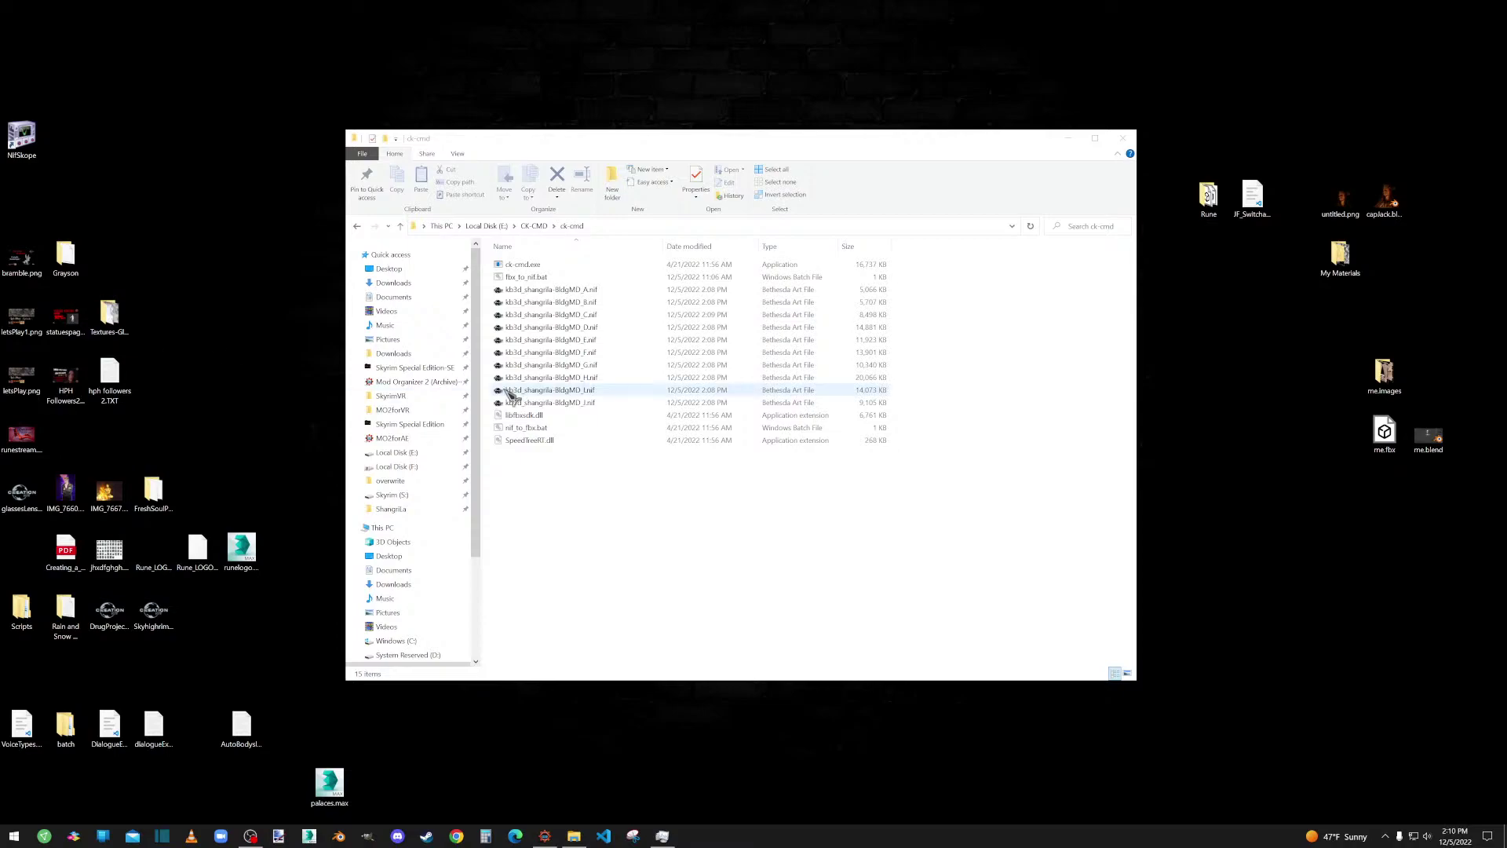
Select the finished file kb3d_shangrila-BldgMD_C.nif in the ck-cmd folder.
click(575, 303)
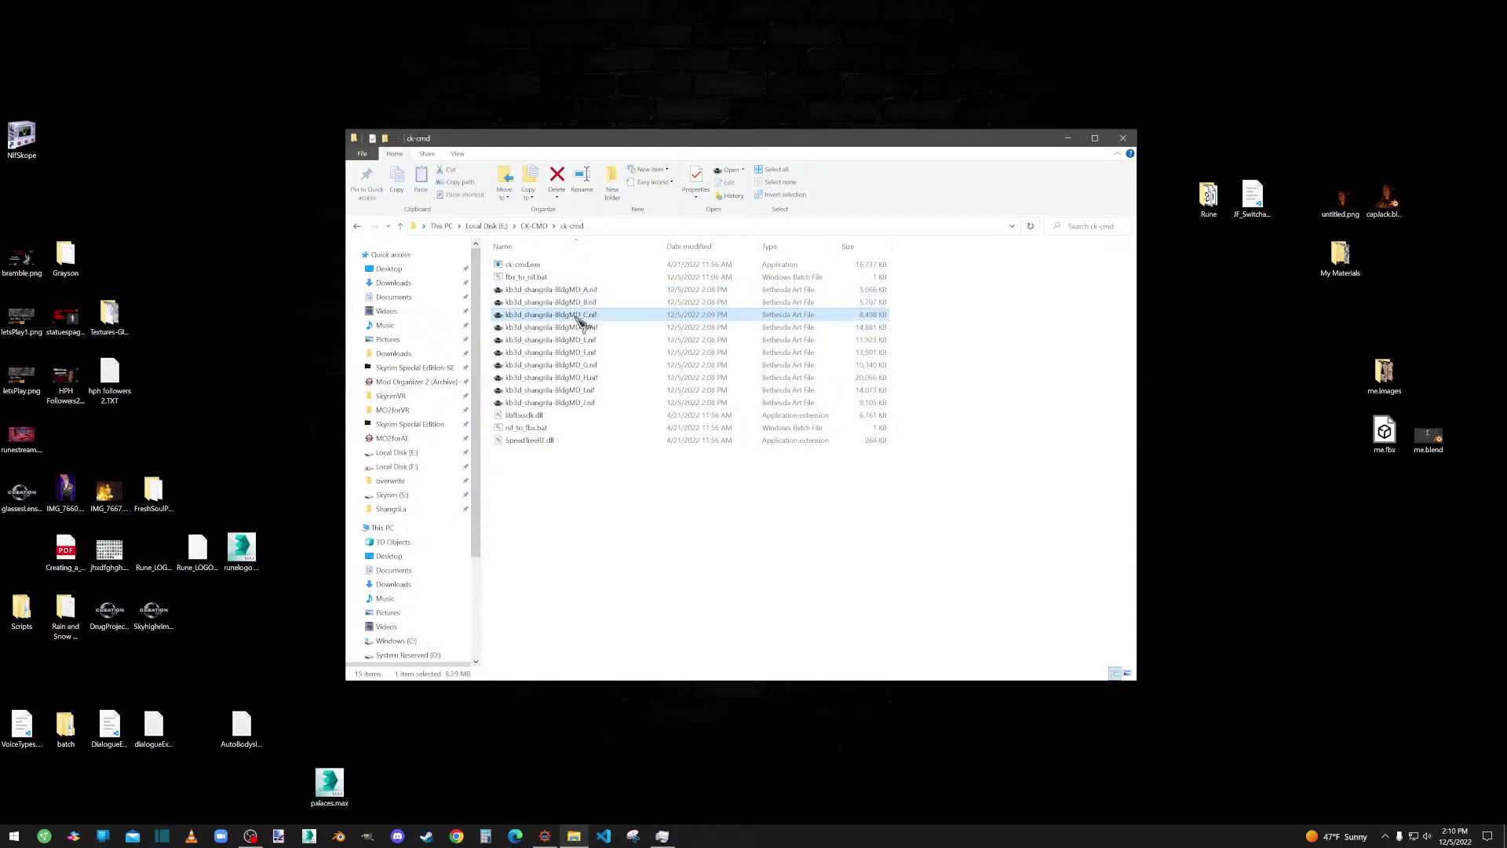
click(592, 315)
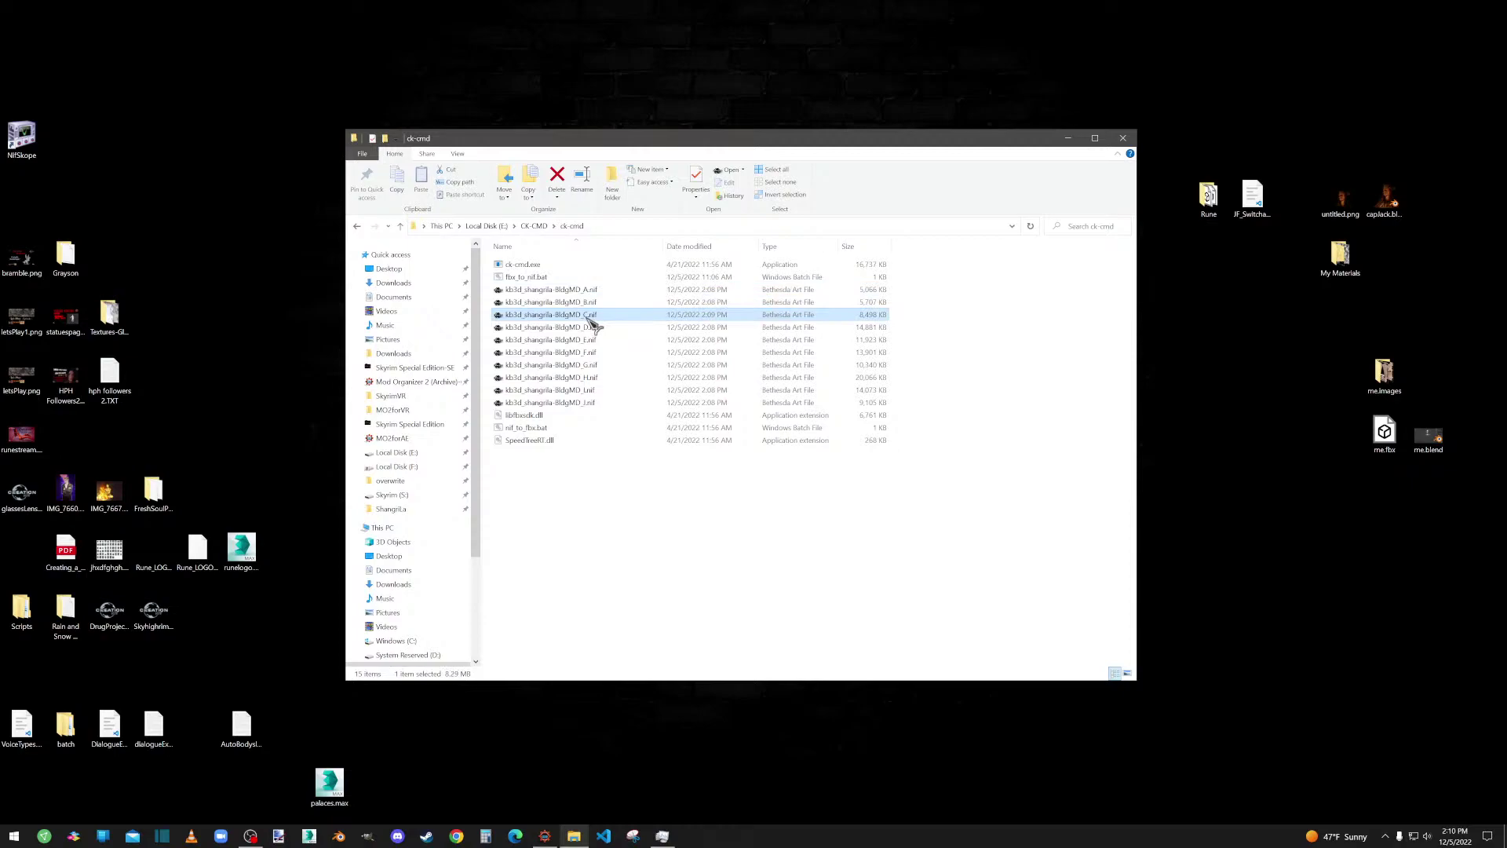